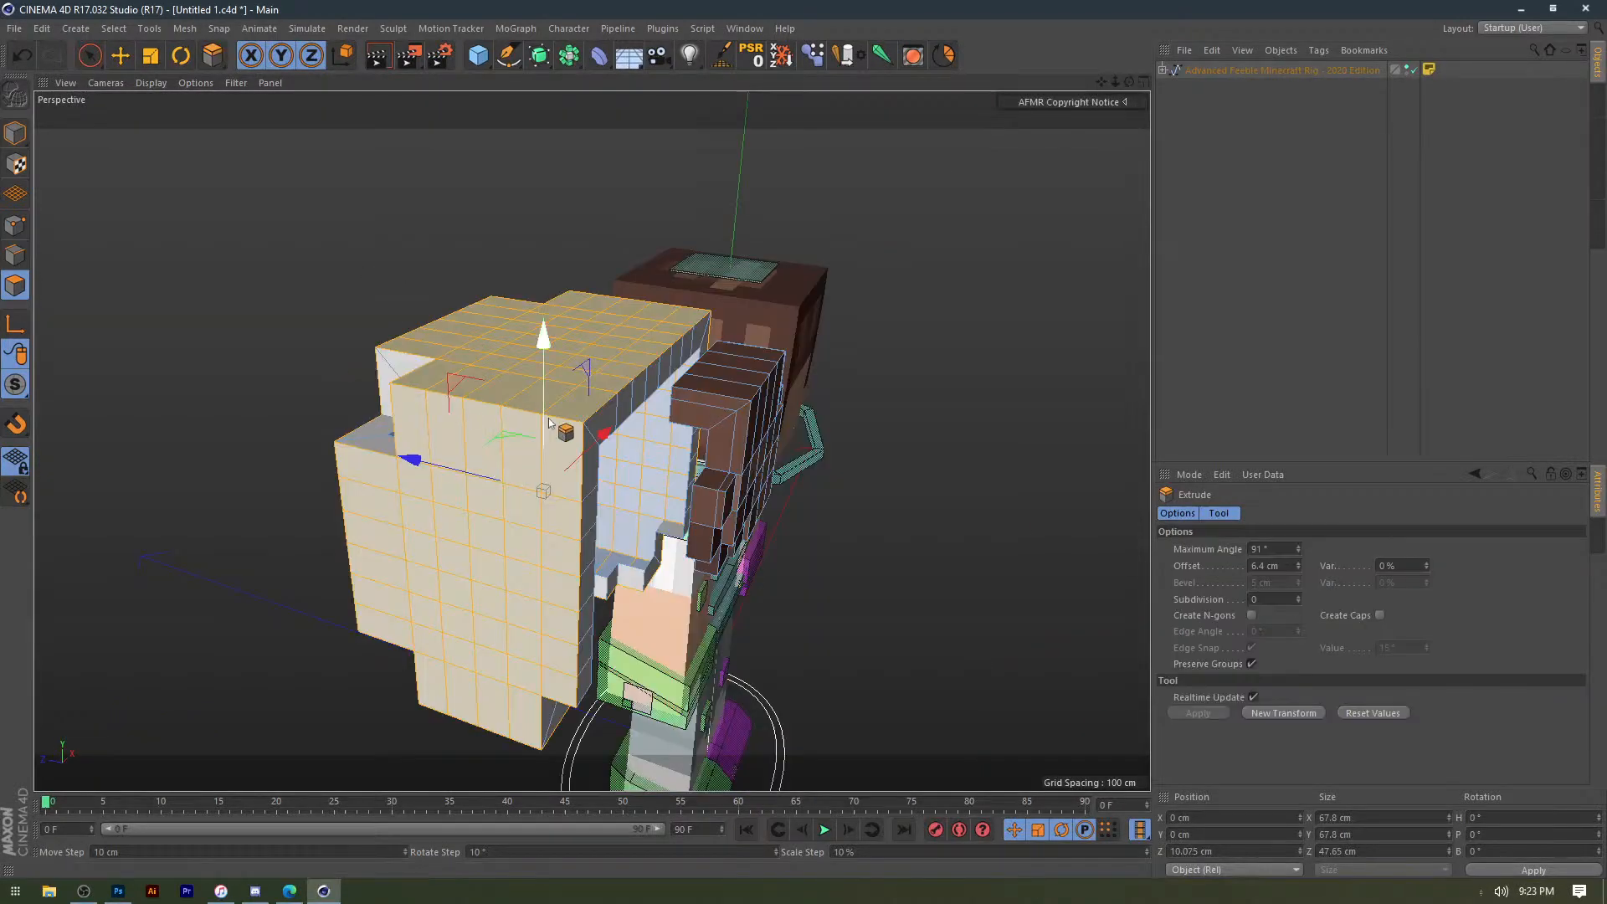
Move the extruded head mesh M.EXTRUDE_meshHead off the rig along X, to about 110 cm.
{"action": "left_click_drag", "start_coordinate": [549, 423], "coordinate": [642, 492], "text": "alt"}
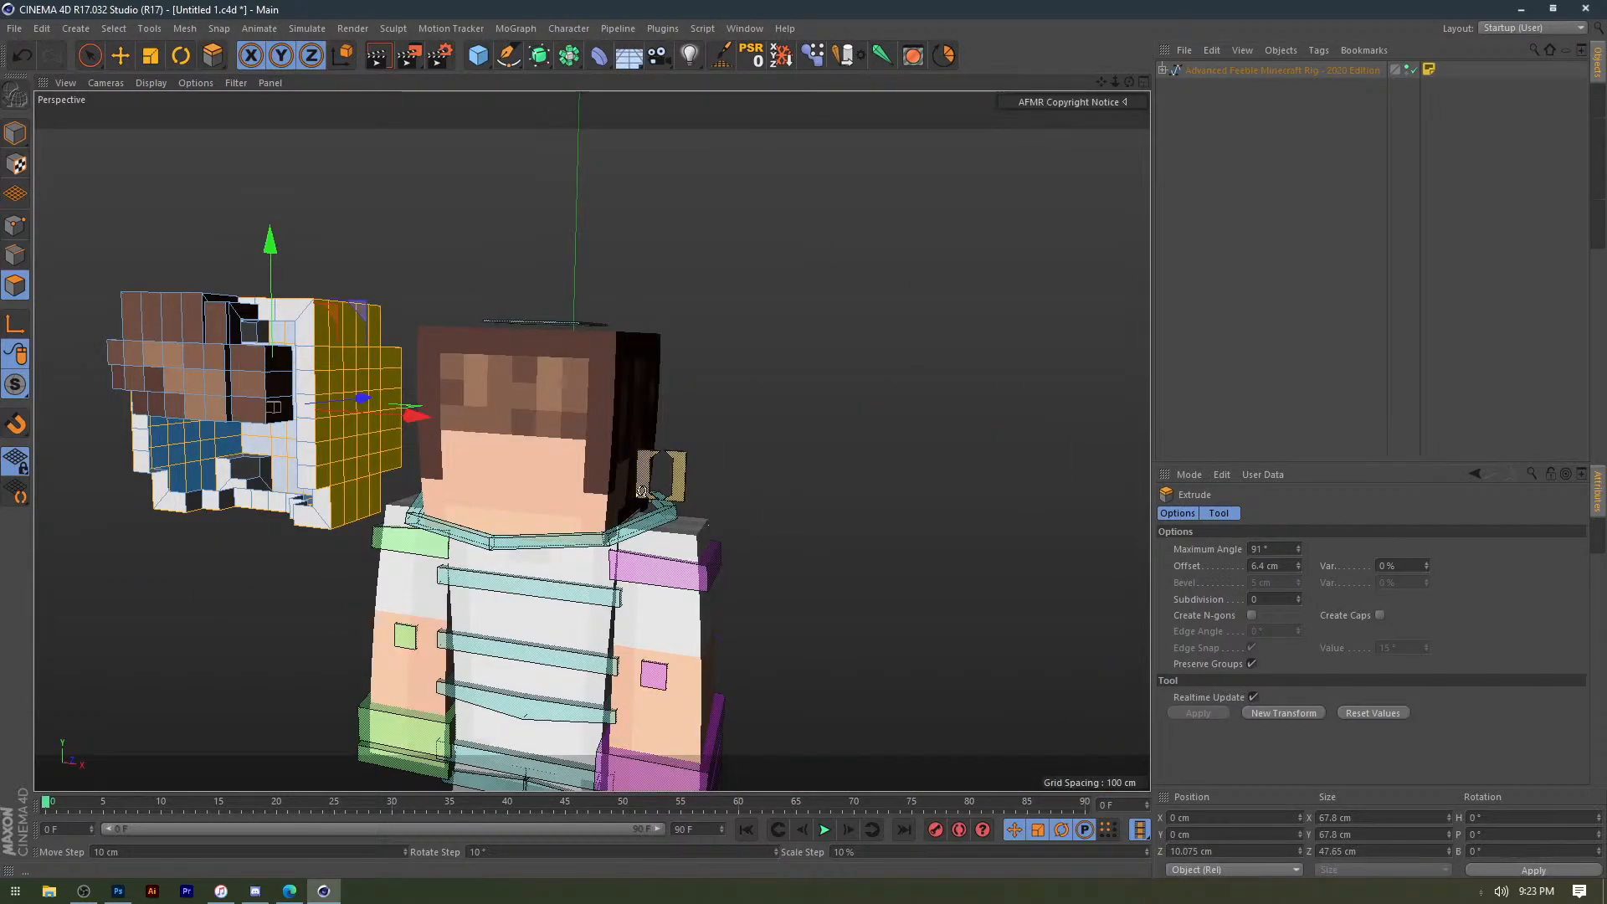
{"action": "left_click", "coordinate": [15, 133]}
{"action": "left_click_drag", "start_coordinate": [368, 251], "coordinate": [204, 344], "text": "alt"}
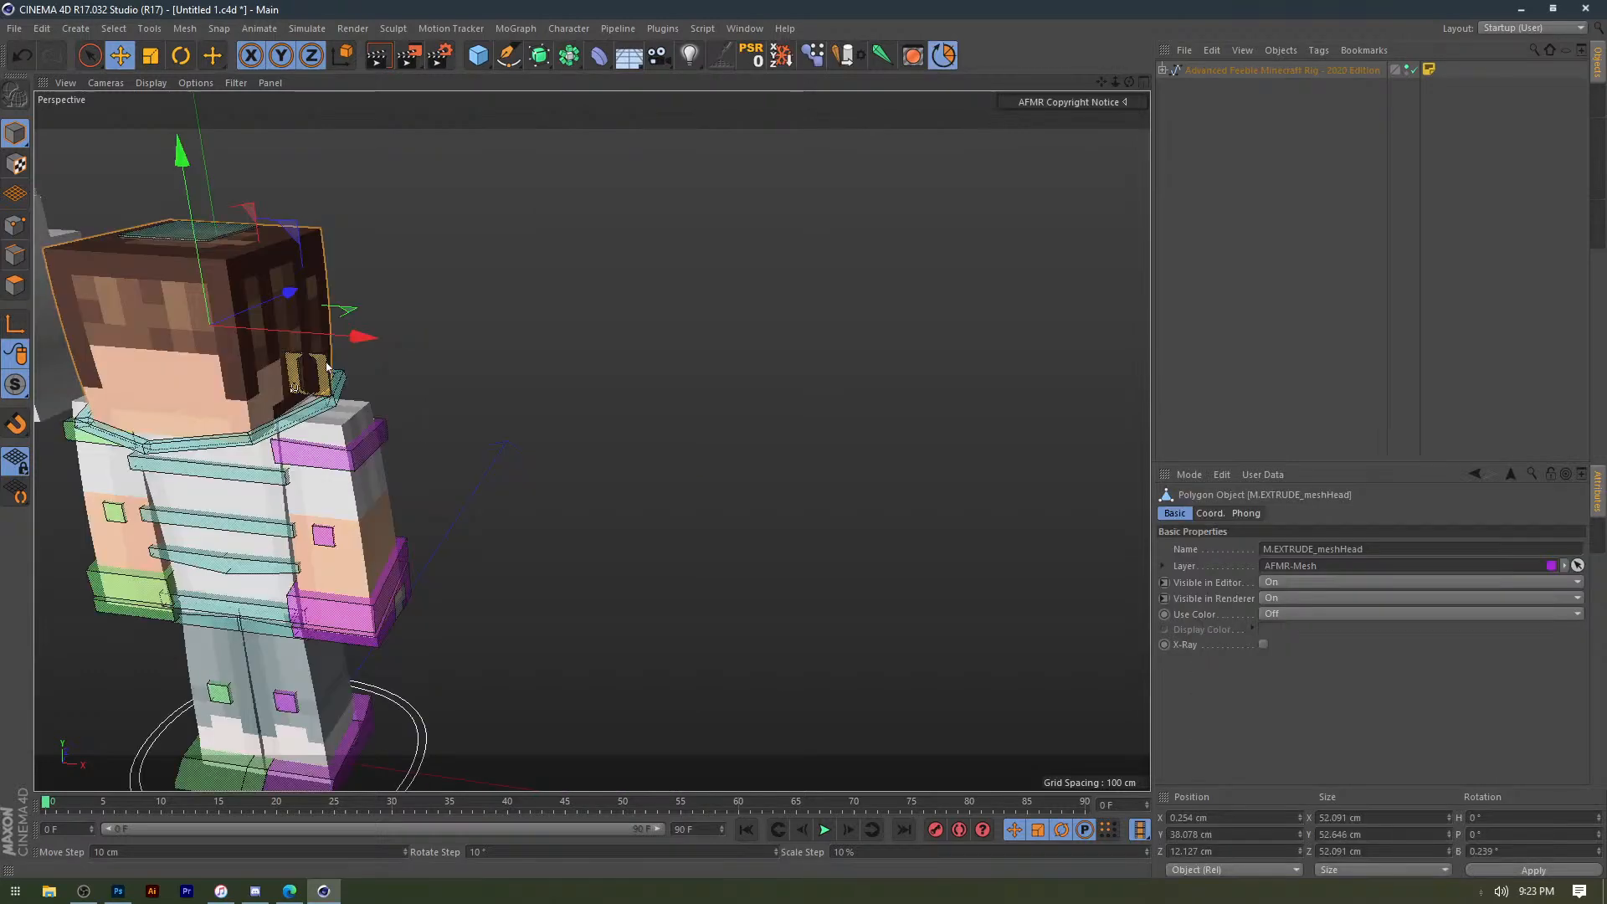
{"action": "left_click_drag", "start_coordinate": [339, 336], "coordinate": [824, 331]}
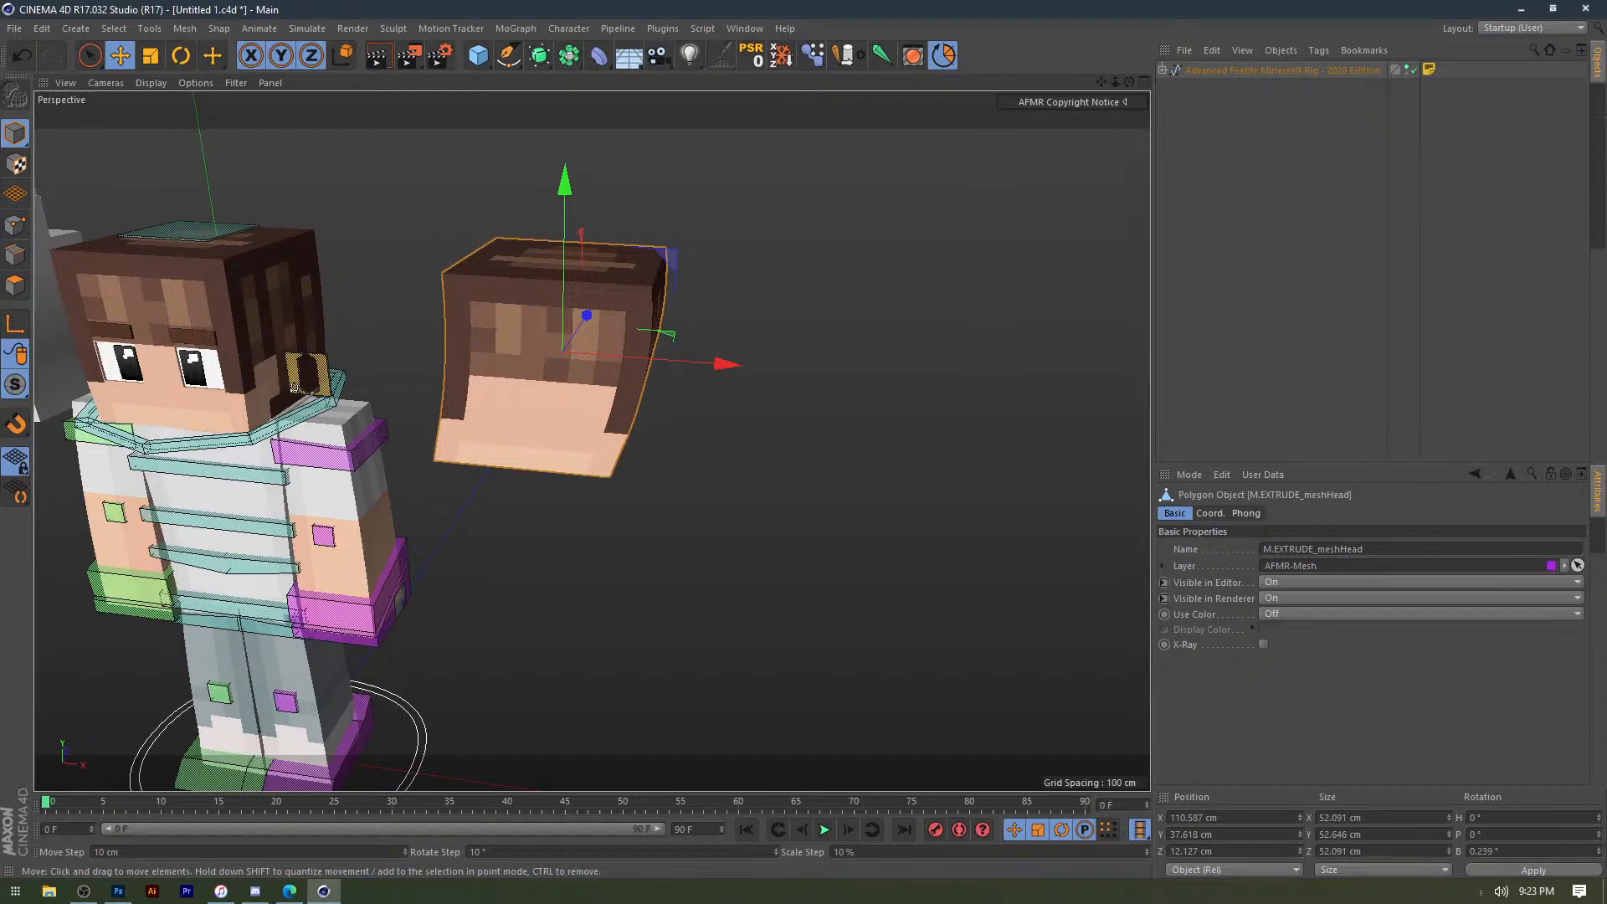
Select the skin-coloured polygons on the front and underside of the separated head and delete them, leaving only the hair.
{"action": "left_click", "coordinate": [15, 285]}
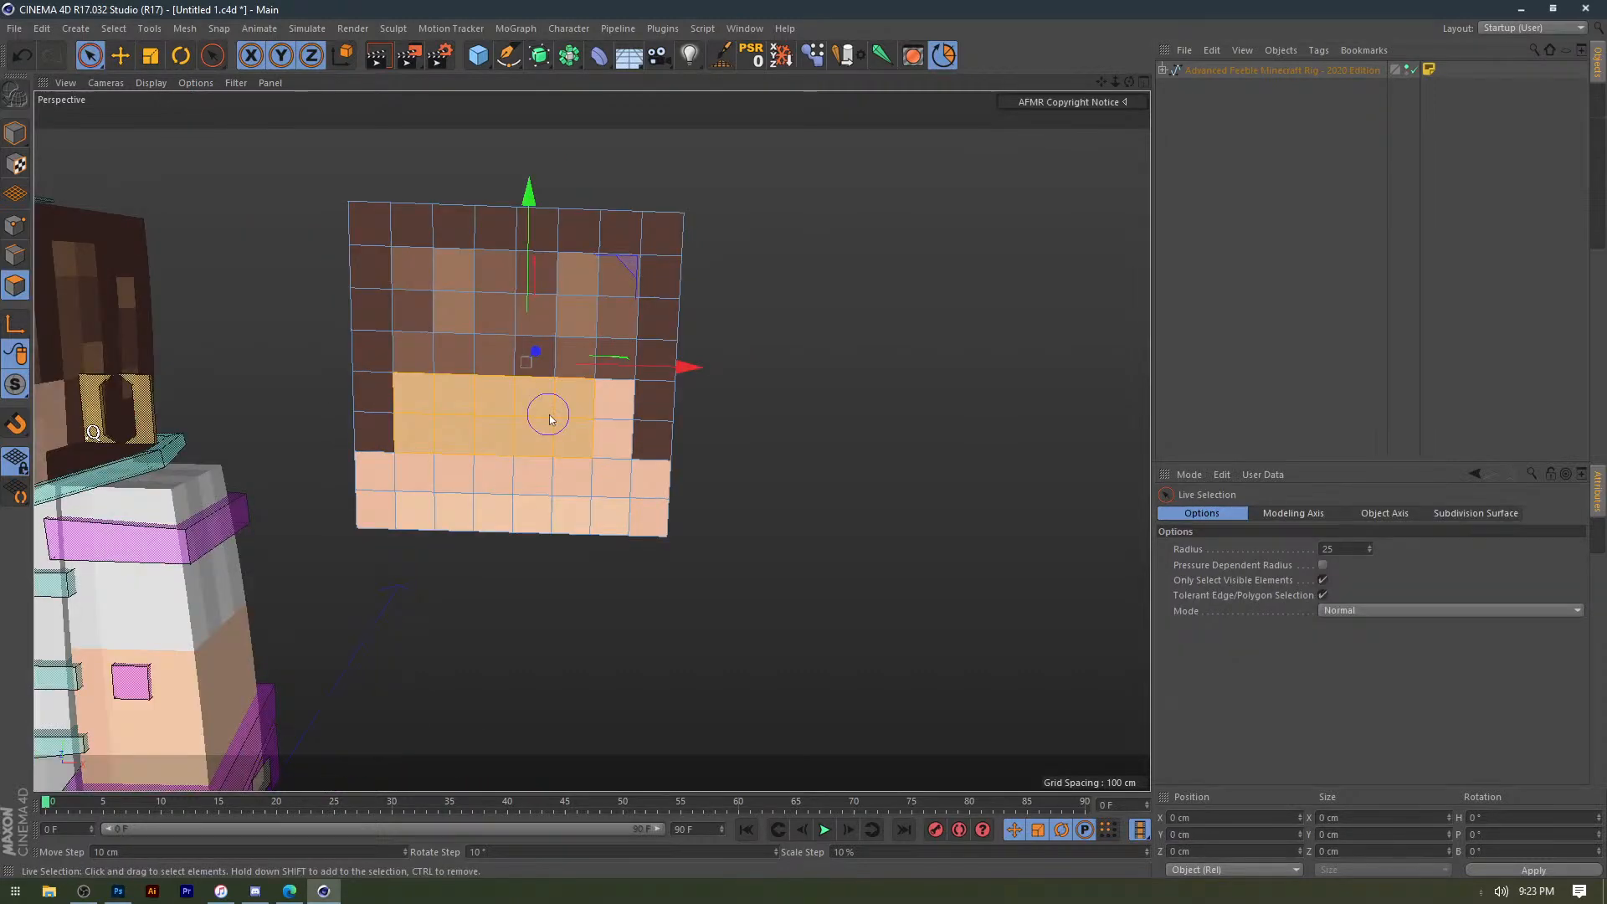
{"action": "mouse_move", "coordinate": [550, 418]}
{"action": "left_mouse_down"}
{"action": "mouse_move", "coordinate": [531, 507]}
{"action": "mouse_move", "coordinate": [656, 495]}
{"action": "left_mouse_up"}
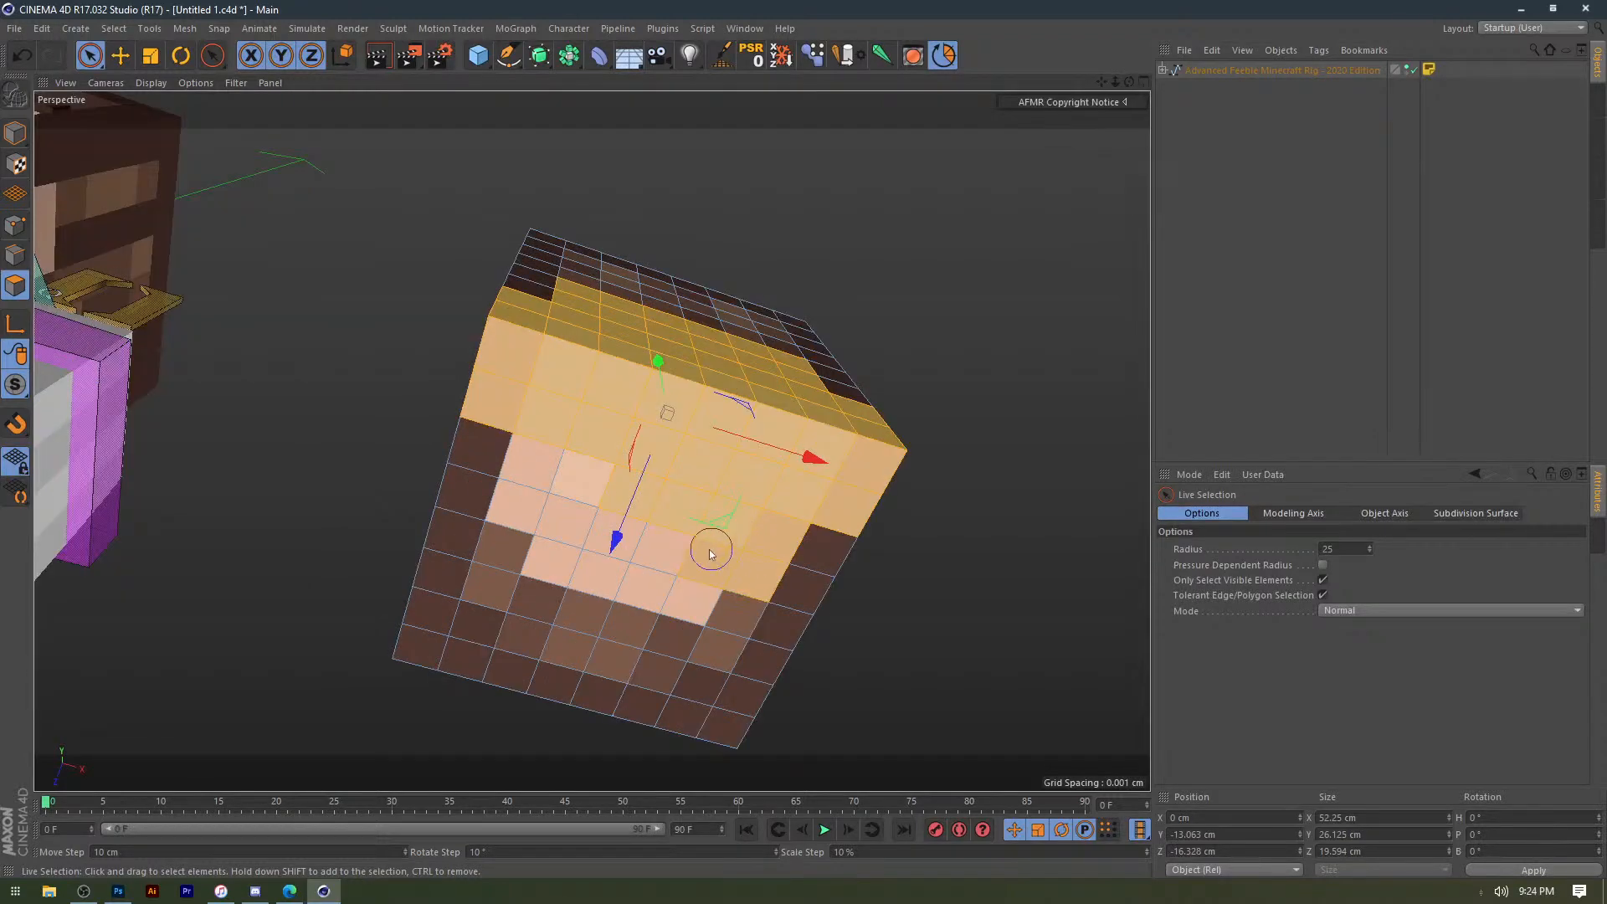
{"action": "mouse_move", "coordinate": [710, 546]}
{"action": "left_mouse_down", "text": "ctrl"}
{"action": "mouse_move", "coordinate": [587, 539]}
{"action": "mouse_move", "coordinate": [541, 487]}
{"action": "left_mouse_up", "text": "ctrl"}
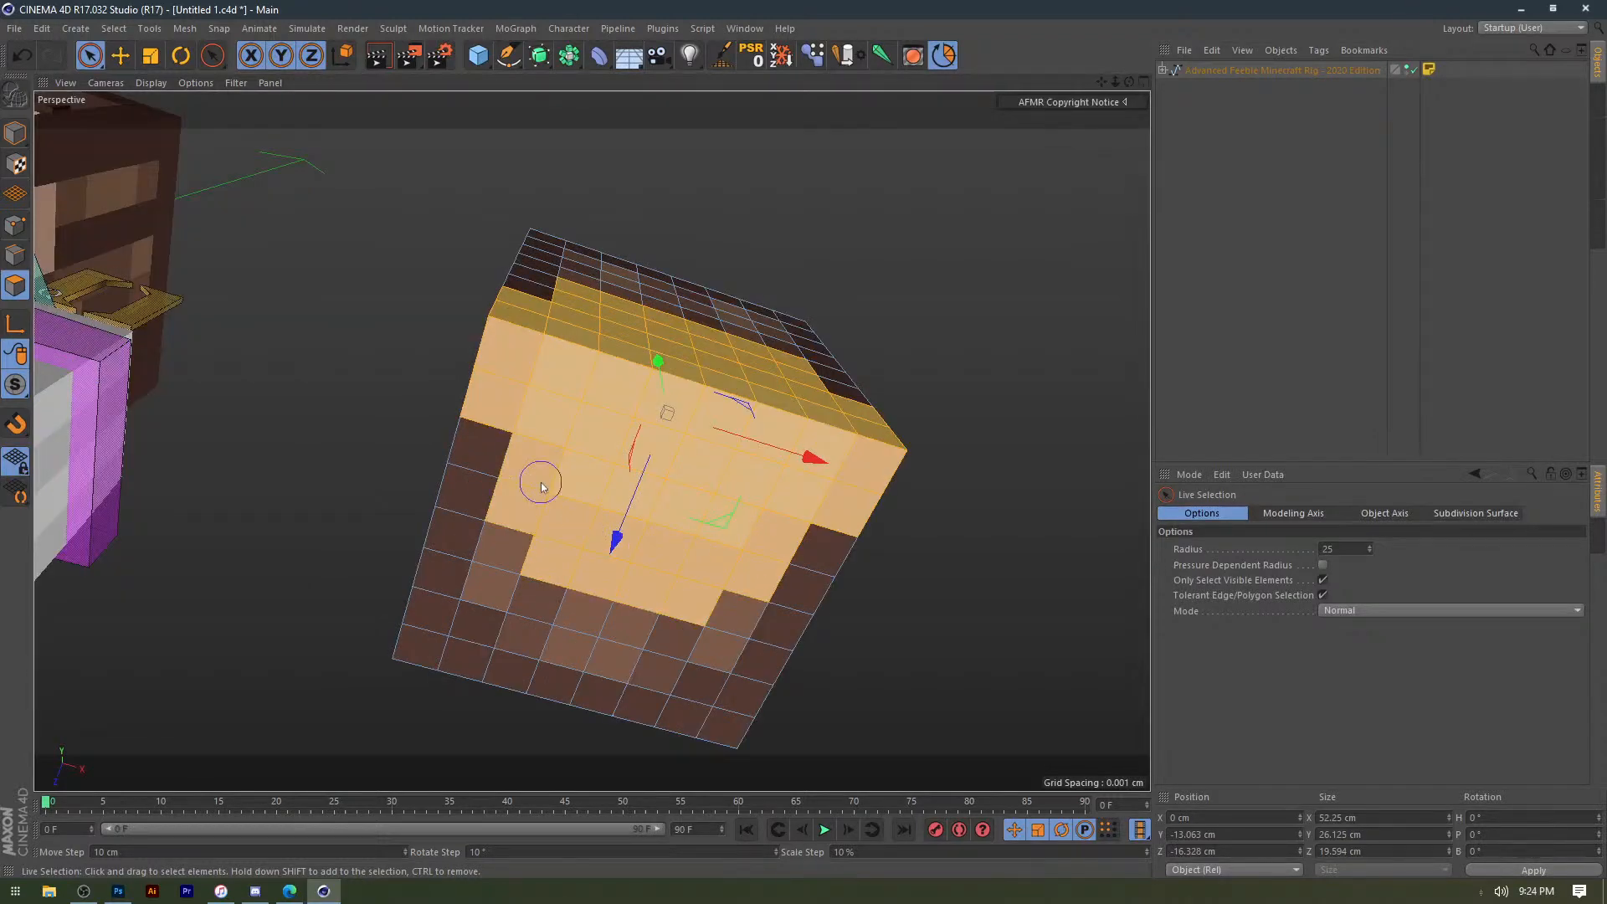
Extrude all remaining hair polygons of the separated head outward with an offset of 5.8 cm.
{"action": "key", "text": "d"}
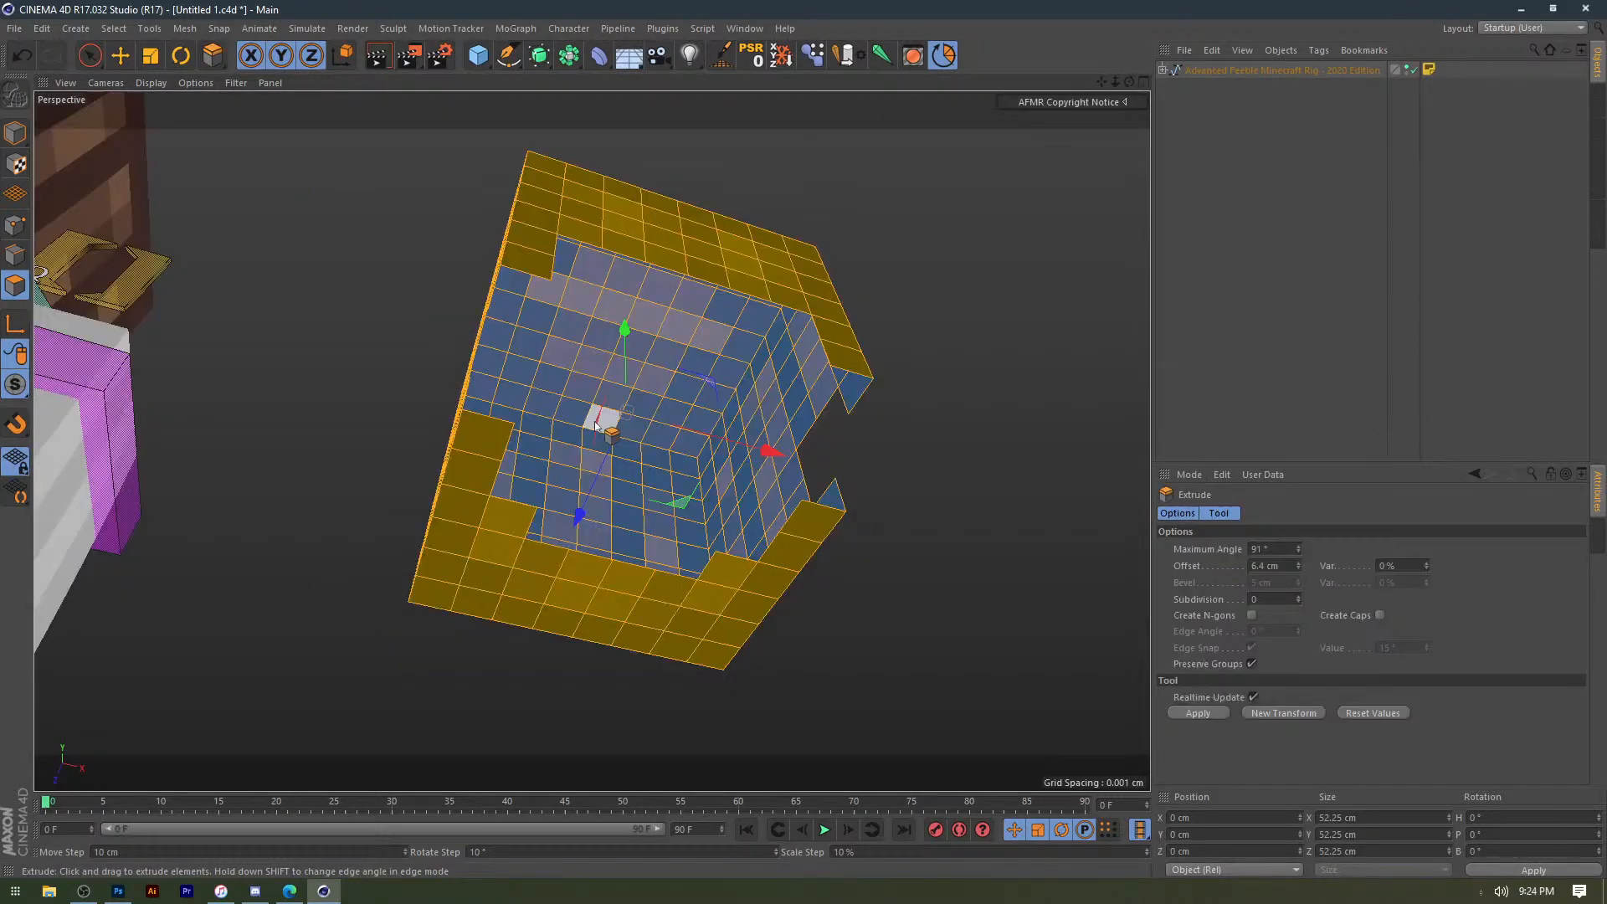
{"action": "left_click_drag", "start_coordinate": [595, 425], "coordinate": [624, 425]}
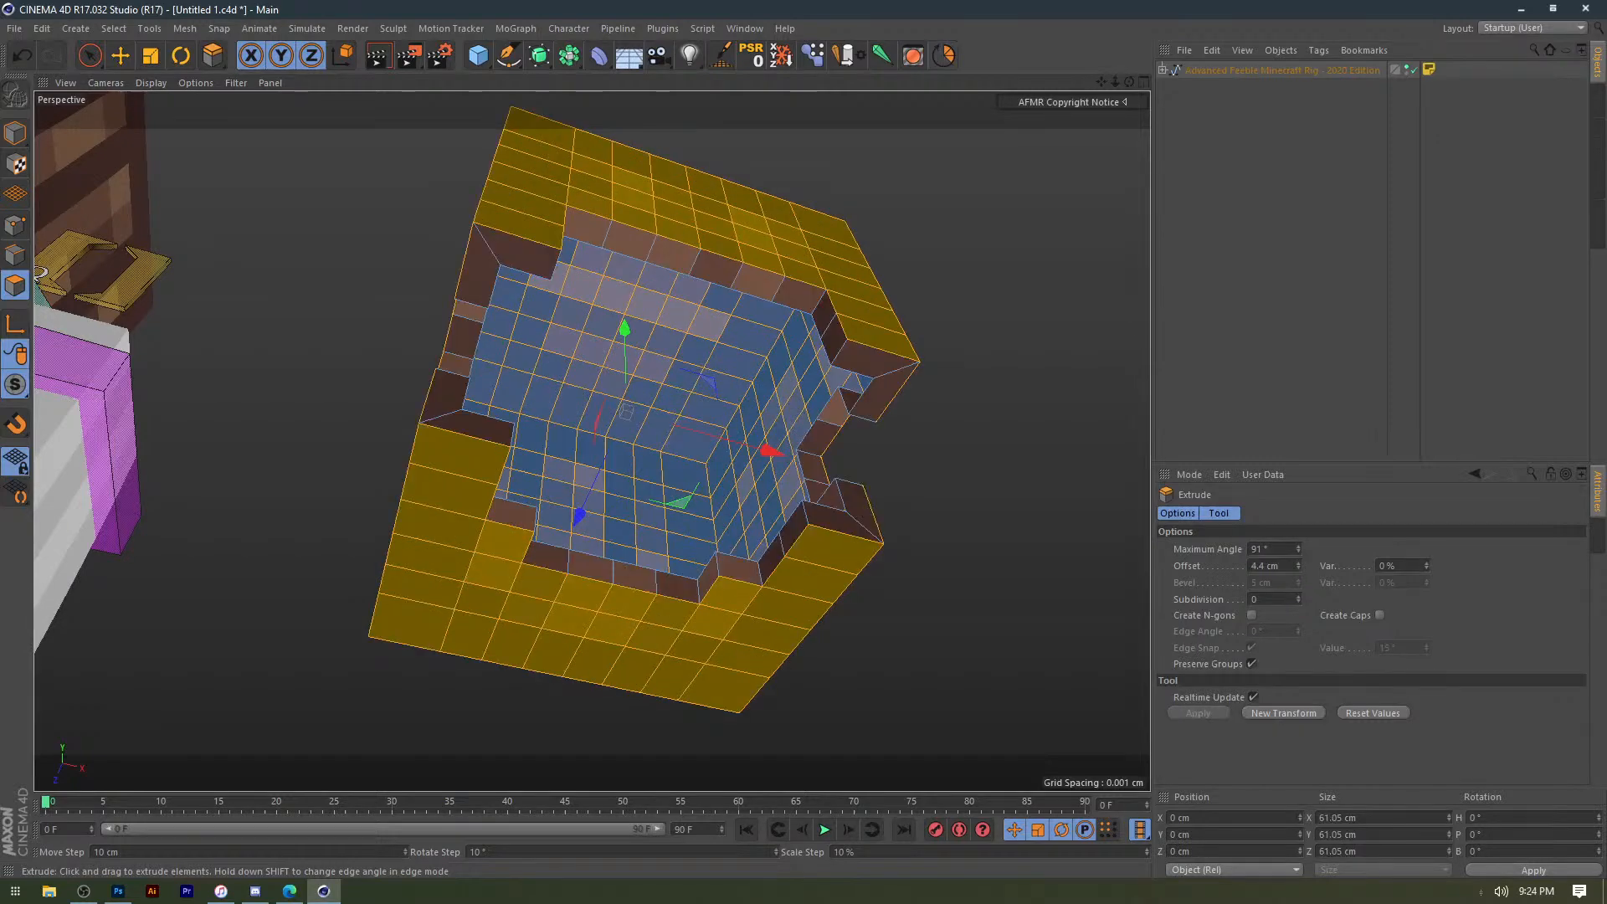
{"action": "left_click_drag", "start_coordinate": [610, 209], "coordinate": [622, 209]}
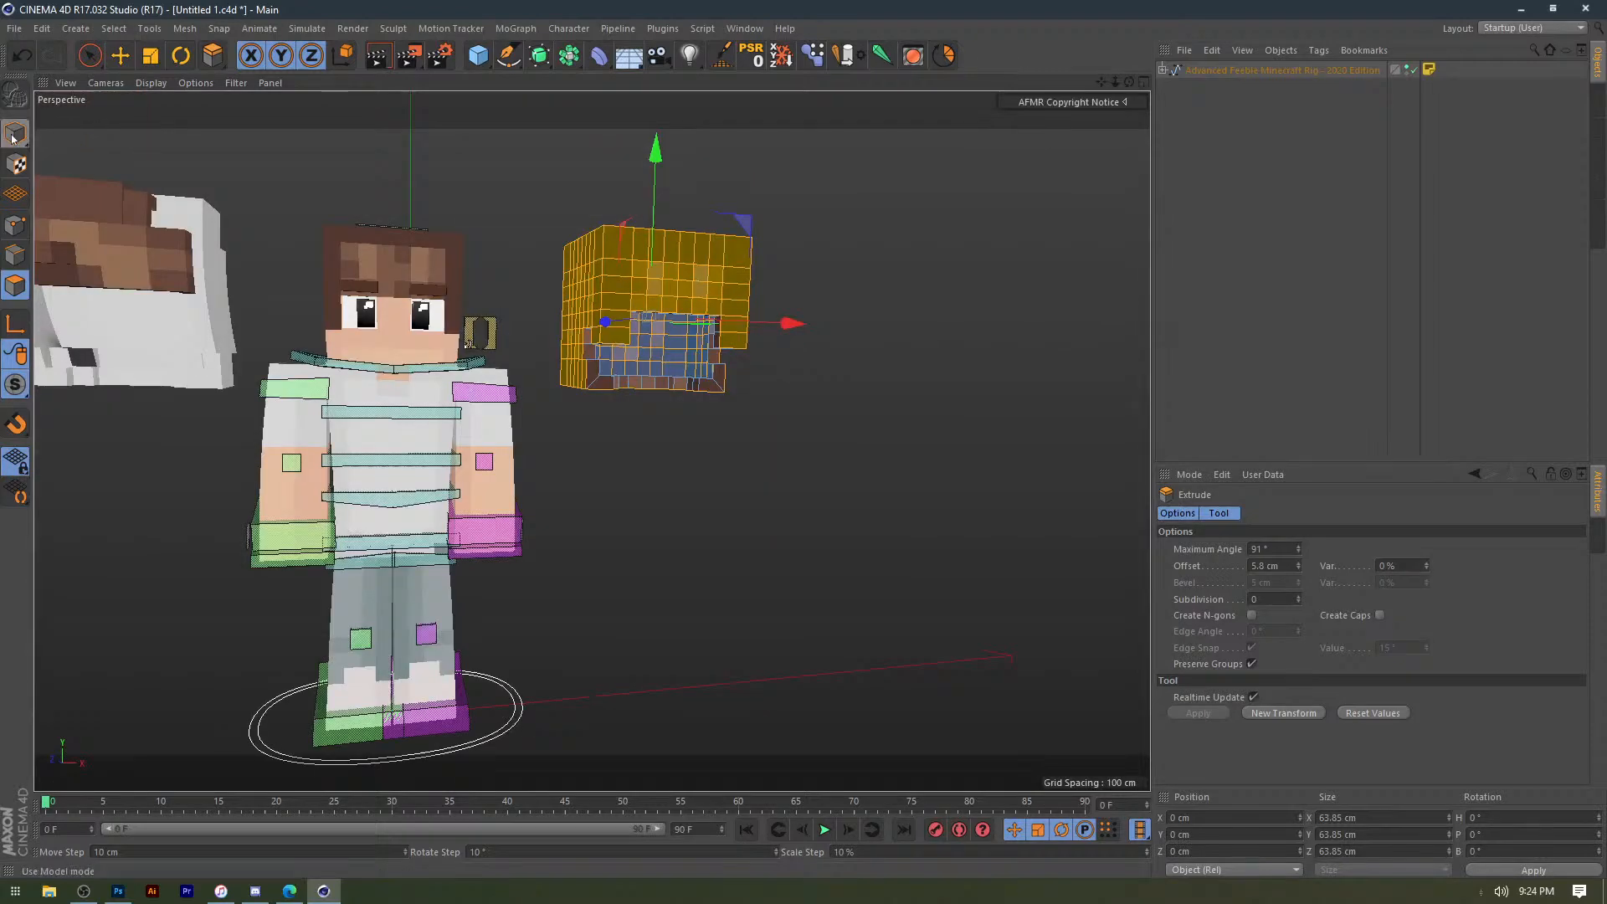
Move the extruded hair shell back onto the rig's head at about X 0.25 cm and scale it uniformly to fit.
{"action": "key", "text": "e"}
{"action": "left_click_drag", "start_coordinate": [793, 326], "coordinate": [488, 323]}
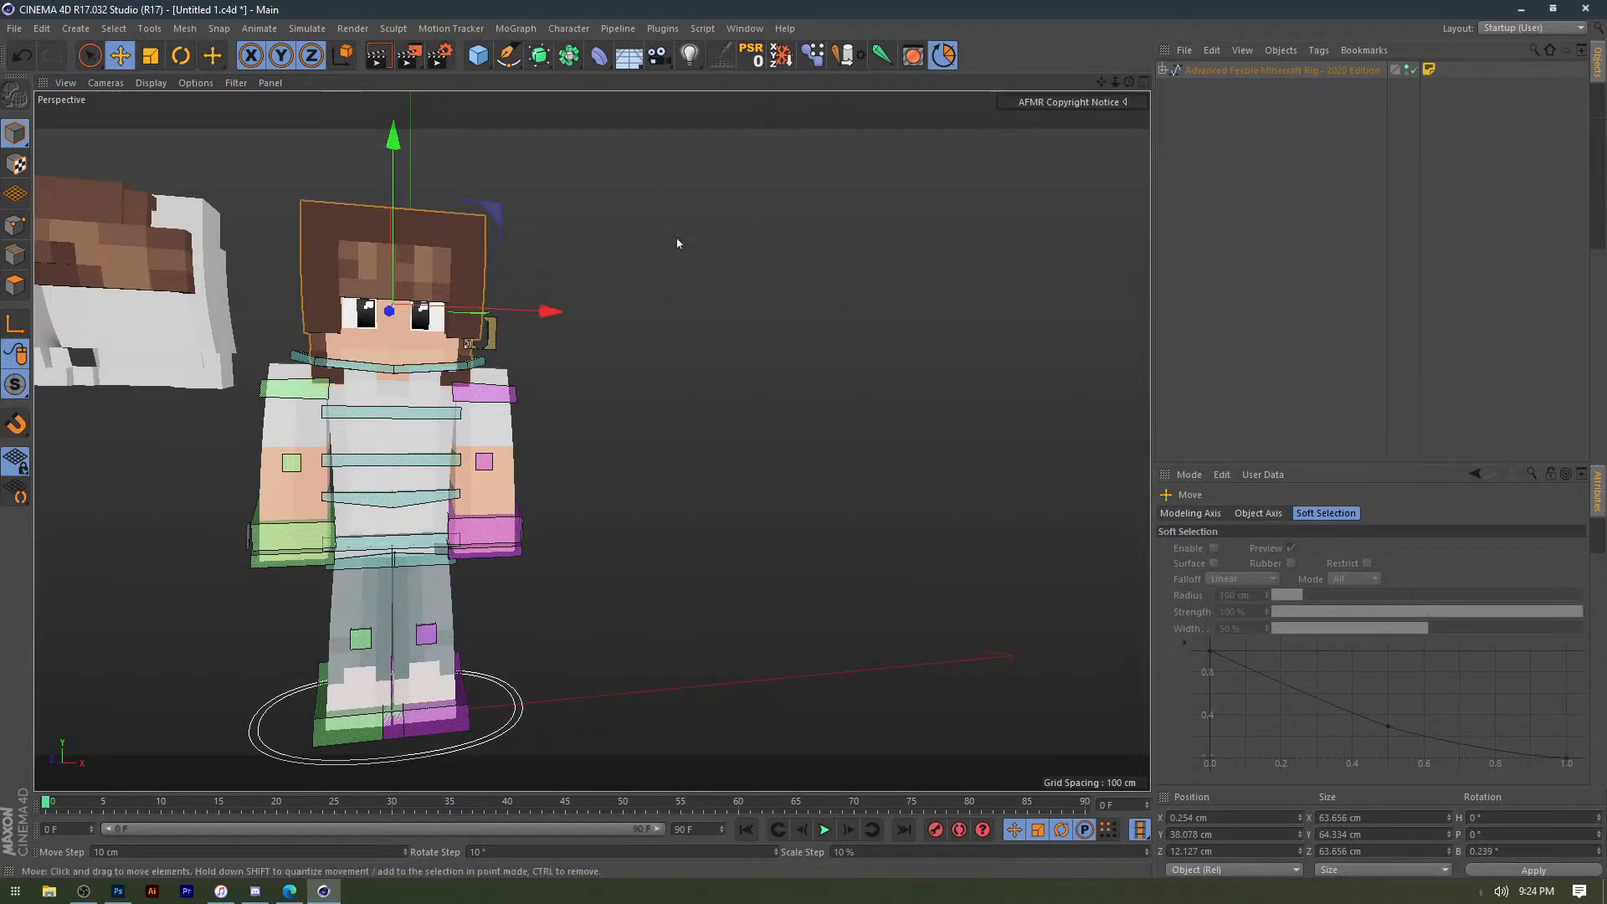
{"action": "left_click_drag", "start_coordinate": [620, 260], "coordinate": [615, 262], "text": "alt"}
{"action": "scroll", "coordinate": [616, 262], "scroll_direction": "up", "scroll_amount": 5}
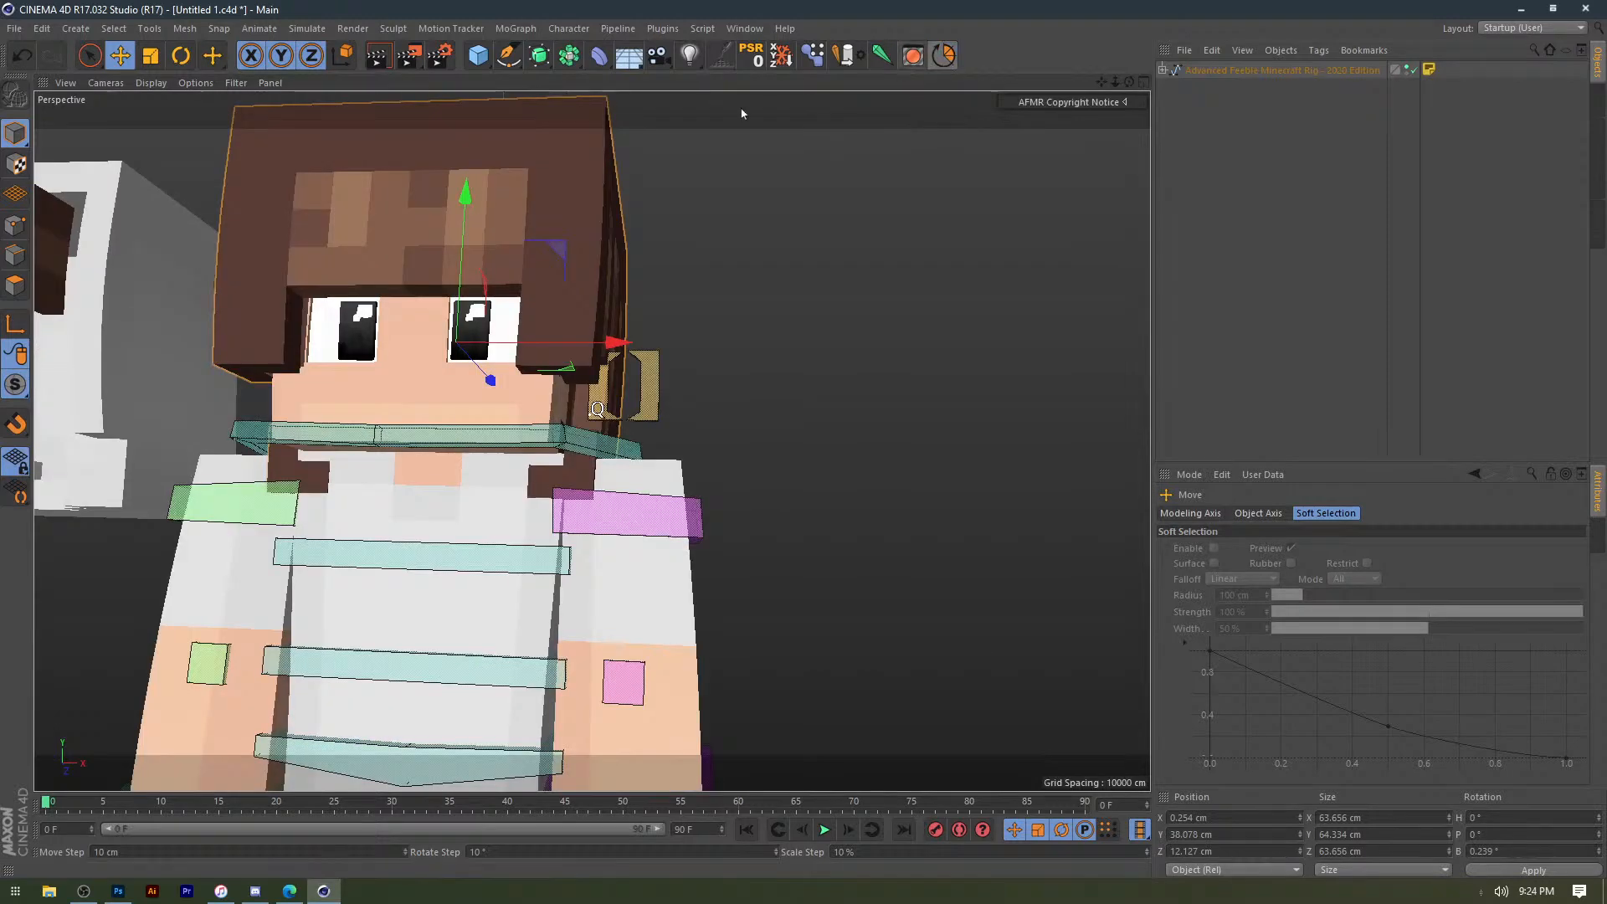
{"action": "key", "text": "r"}
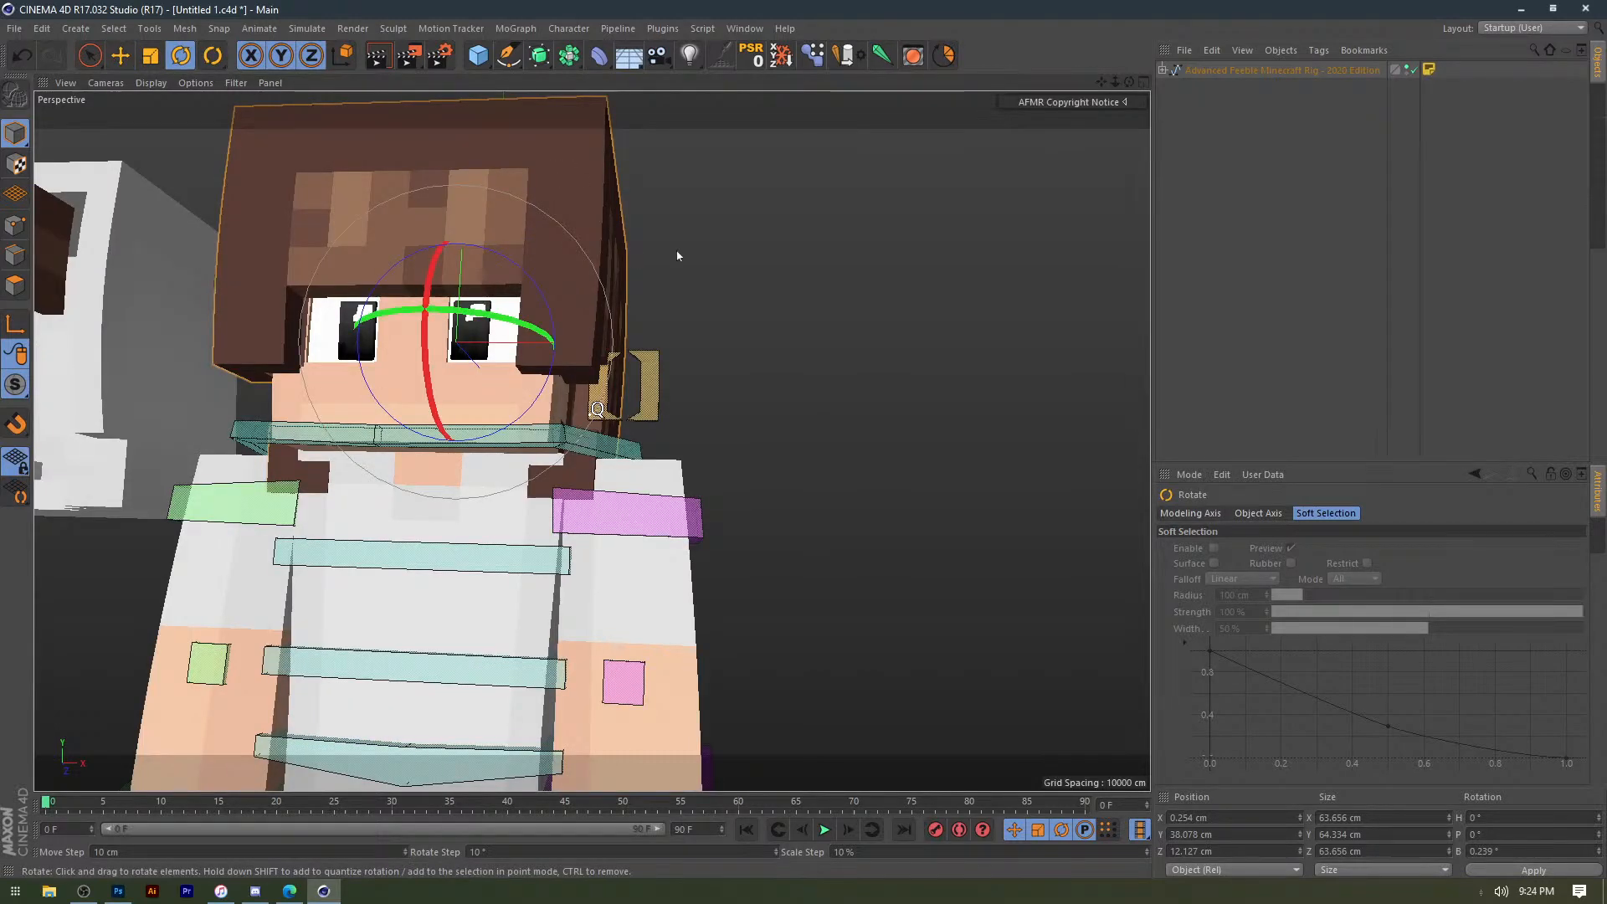
{"action": "key", "text": "t"}
{"action": "left_click_drag", "start_coordinate": [678, 255], "coordinate": [616, 289]}
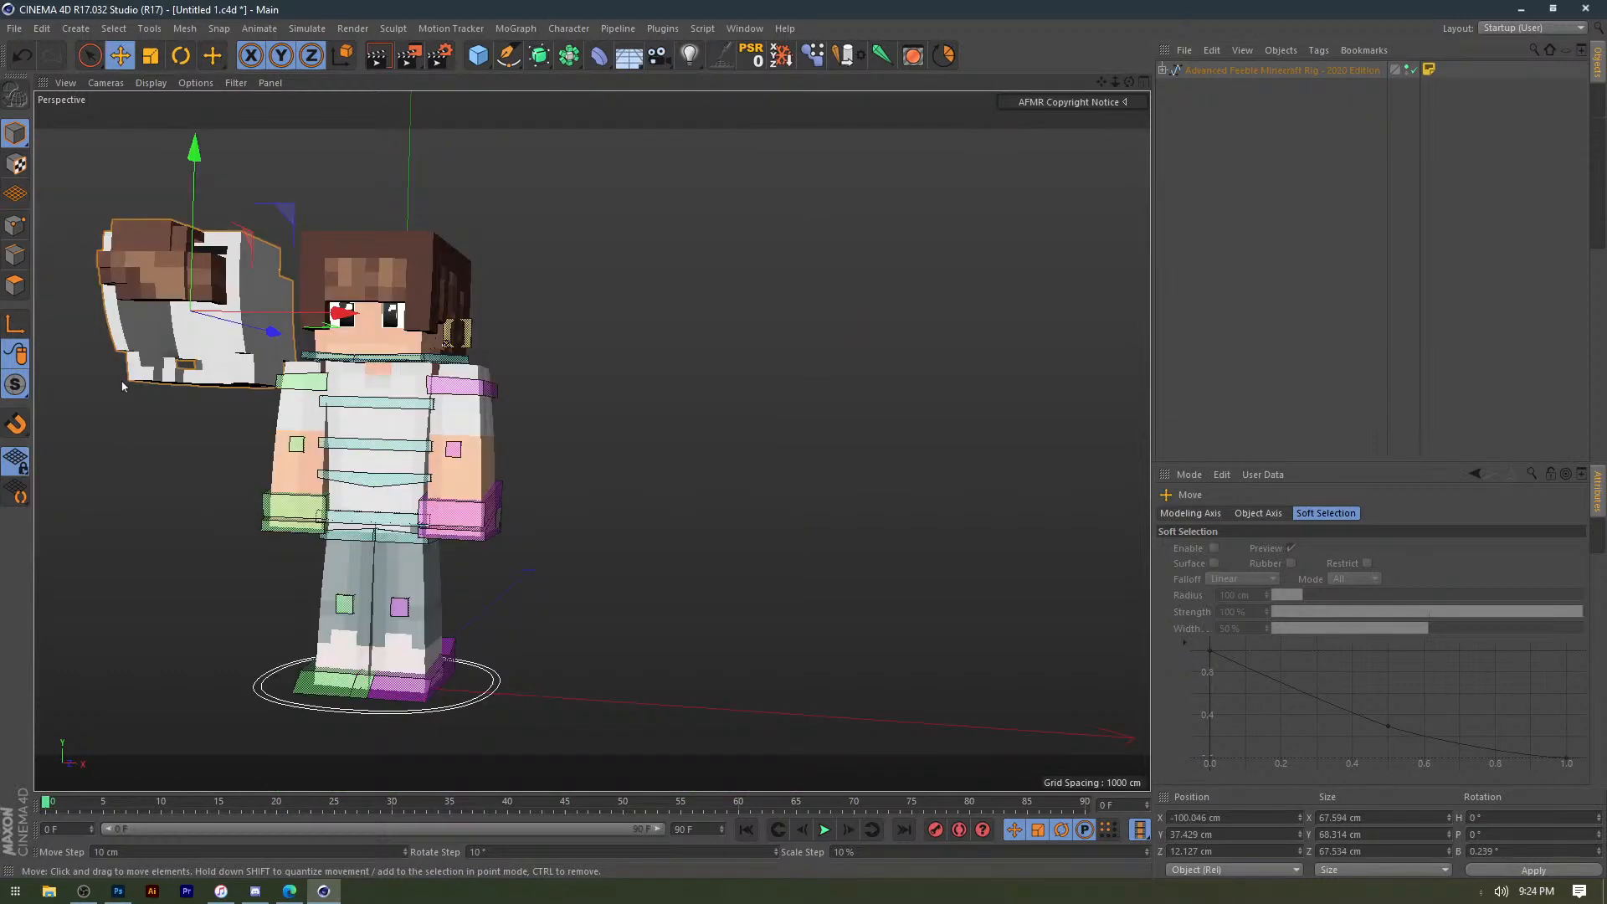
Move the white hood mesh with the fringe onto the rig's head, at about X 0.26 cm and Y 37 cm.
{"action": "left_click_drag", "start_coordinate": [122, 386], "coordinate": [293, 425], "text": "alt"}
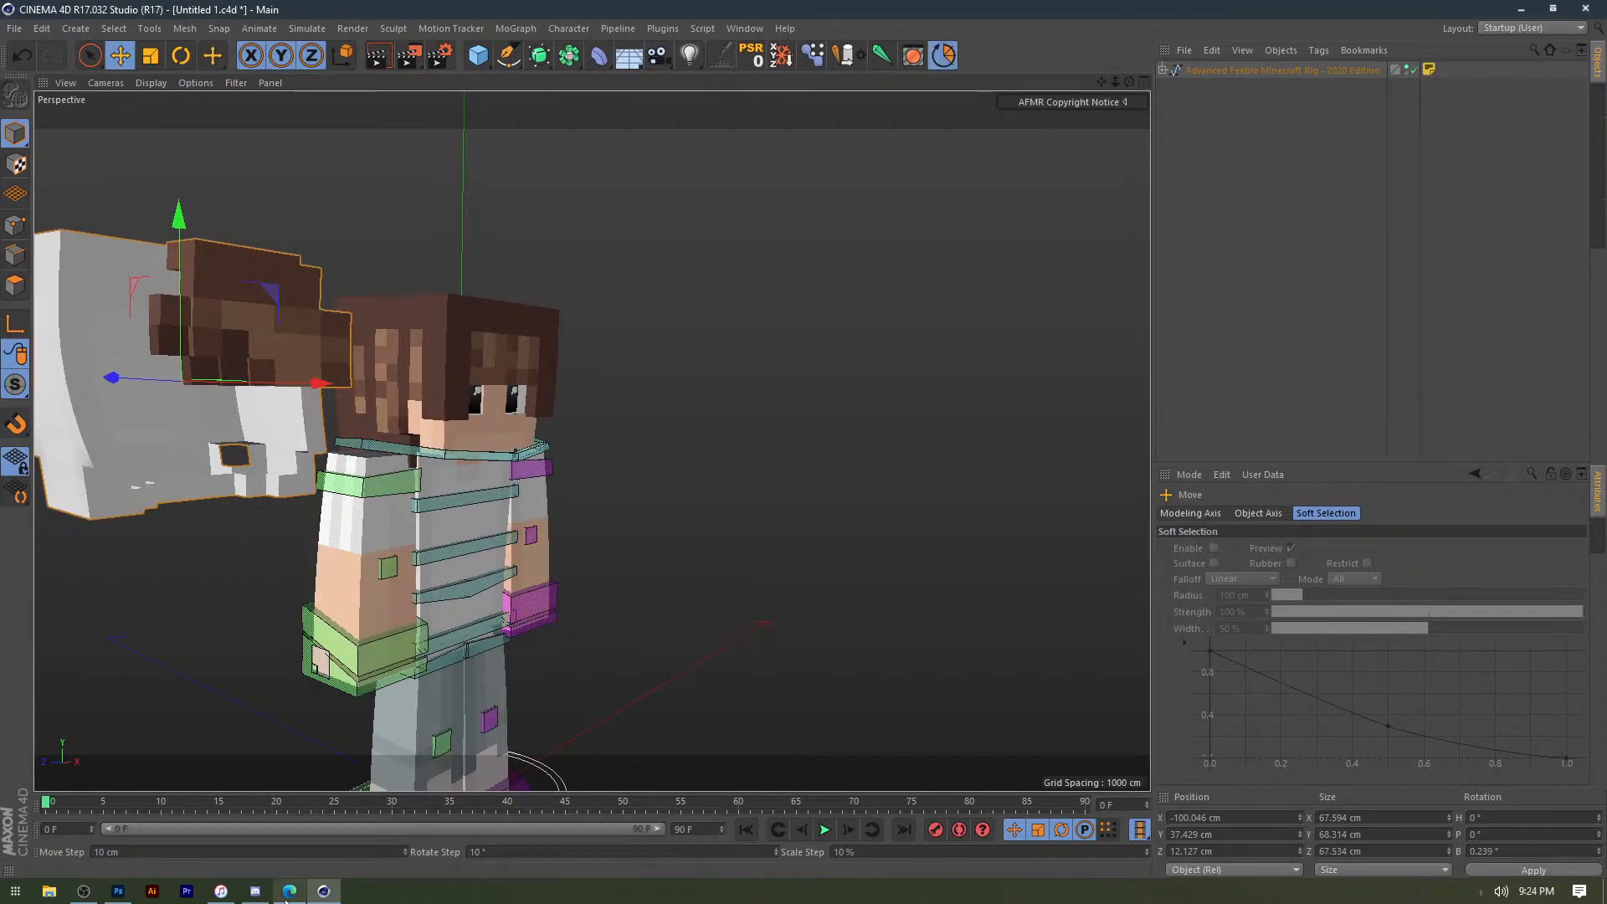
{"action": "left_click", "coordinate": [229, 894]}
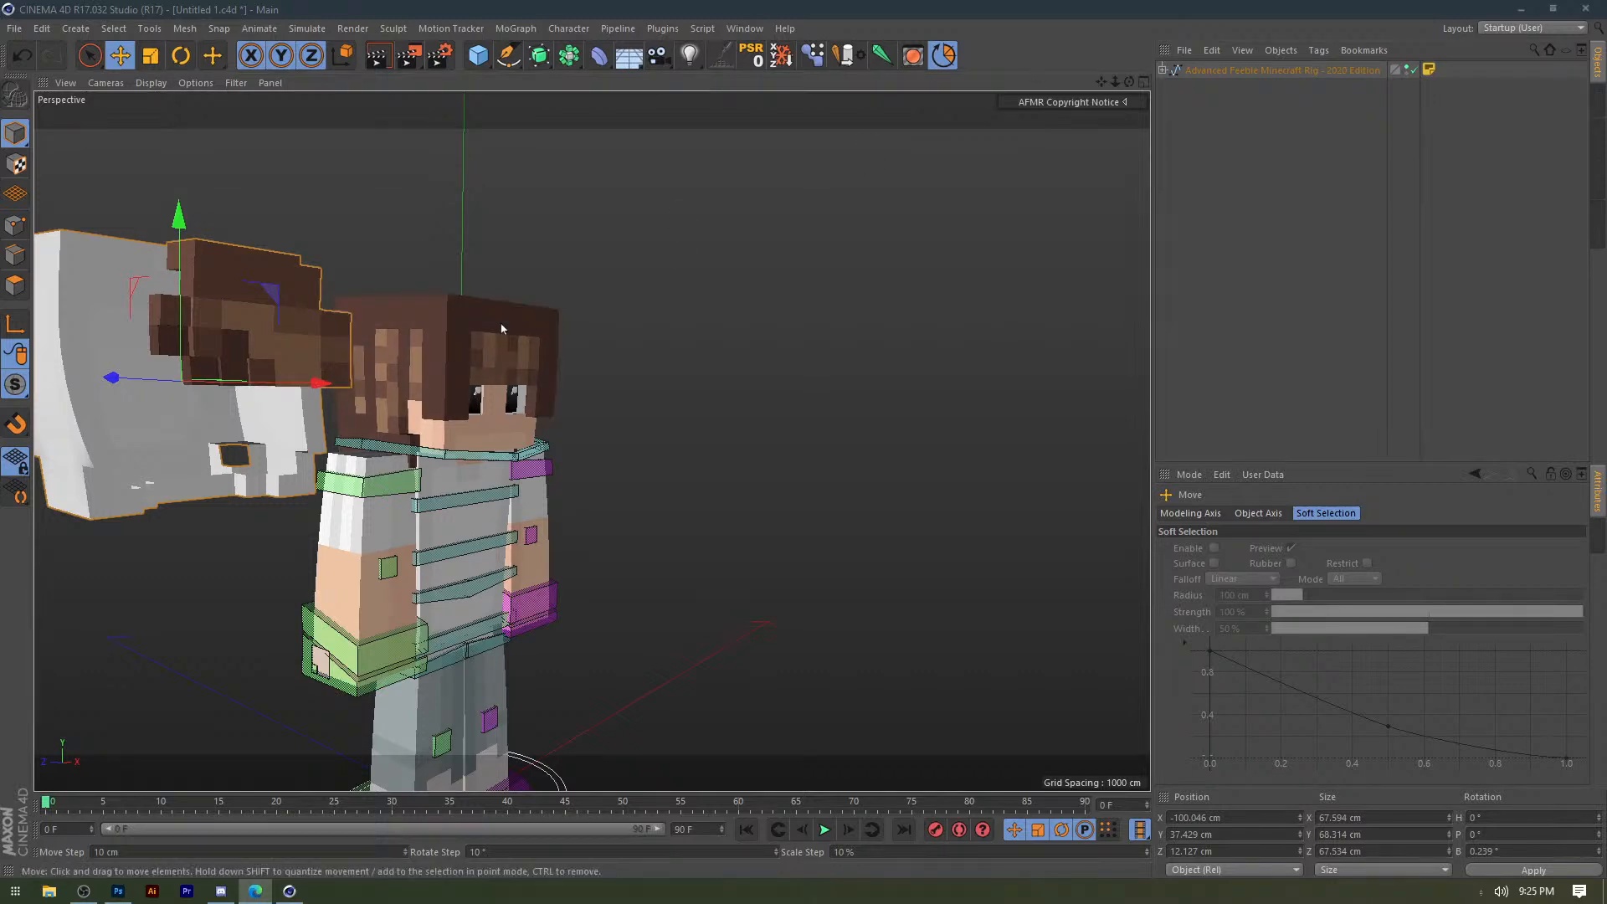
{"action": "left_click_drag", "start_coordinate": [468, 305], "coordinate": [657, 372], "text": "alt"}
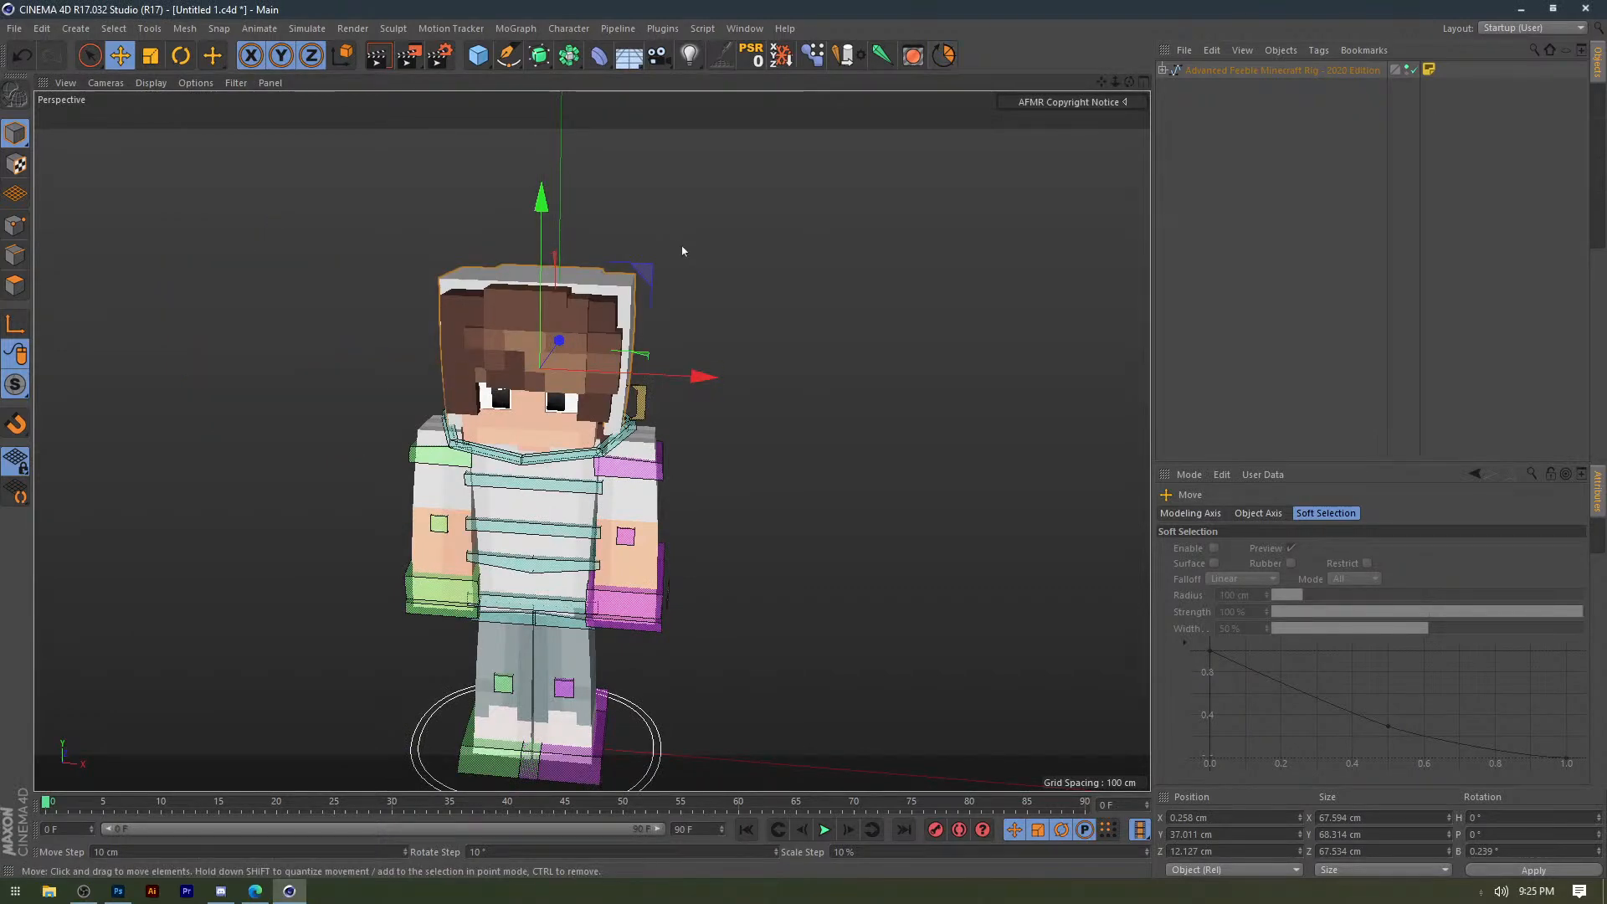
{"action": "mouse_move", "coordinate": [573, 344]}
{"action": "left_mouse_down", "text": "alt"}
{"action": "mouse_move", "coordinate": [494, 305]}
{"action": "mouse_move", "coordinate": [690, 355]}
{"action": "mouse_move", "coordinate": [546, 331]}
{"action": "left_mouse_up", "text": "alt"}
{"action": "scroll", "coordinate": [546, 330], "scroll_direction": "up", "scroll_amount": 4}
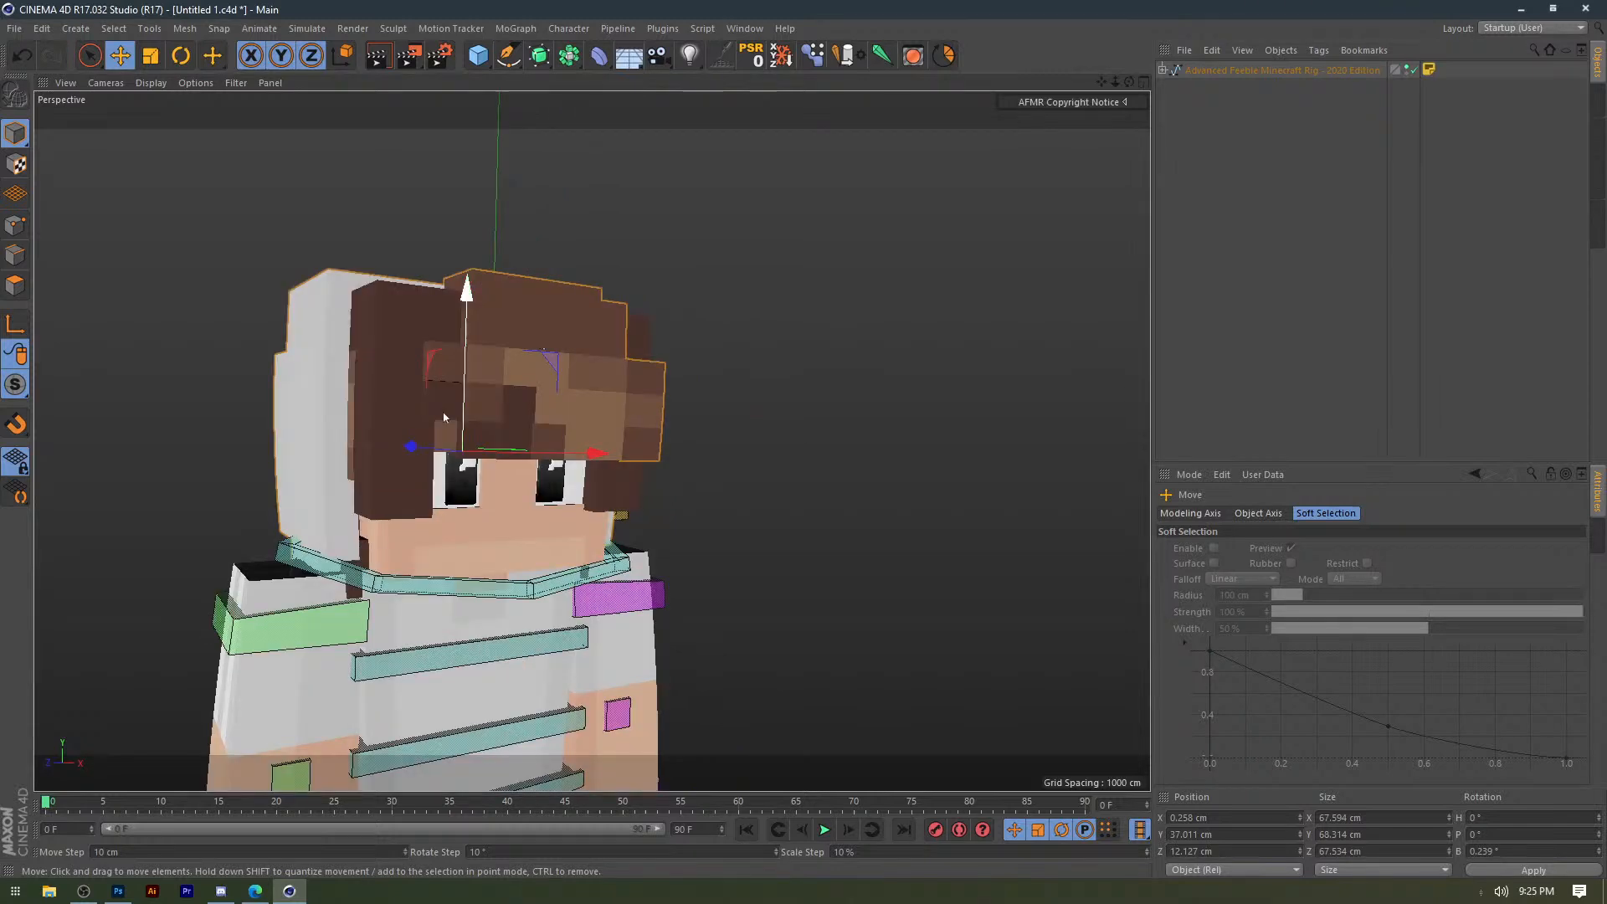
{"action": "left_click_drag", "start_coordinate": [444, 416], "coordinate": [476, 421], "text": "alt"}
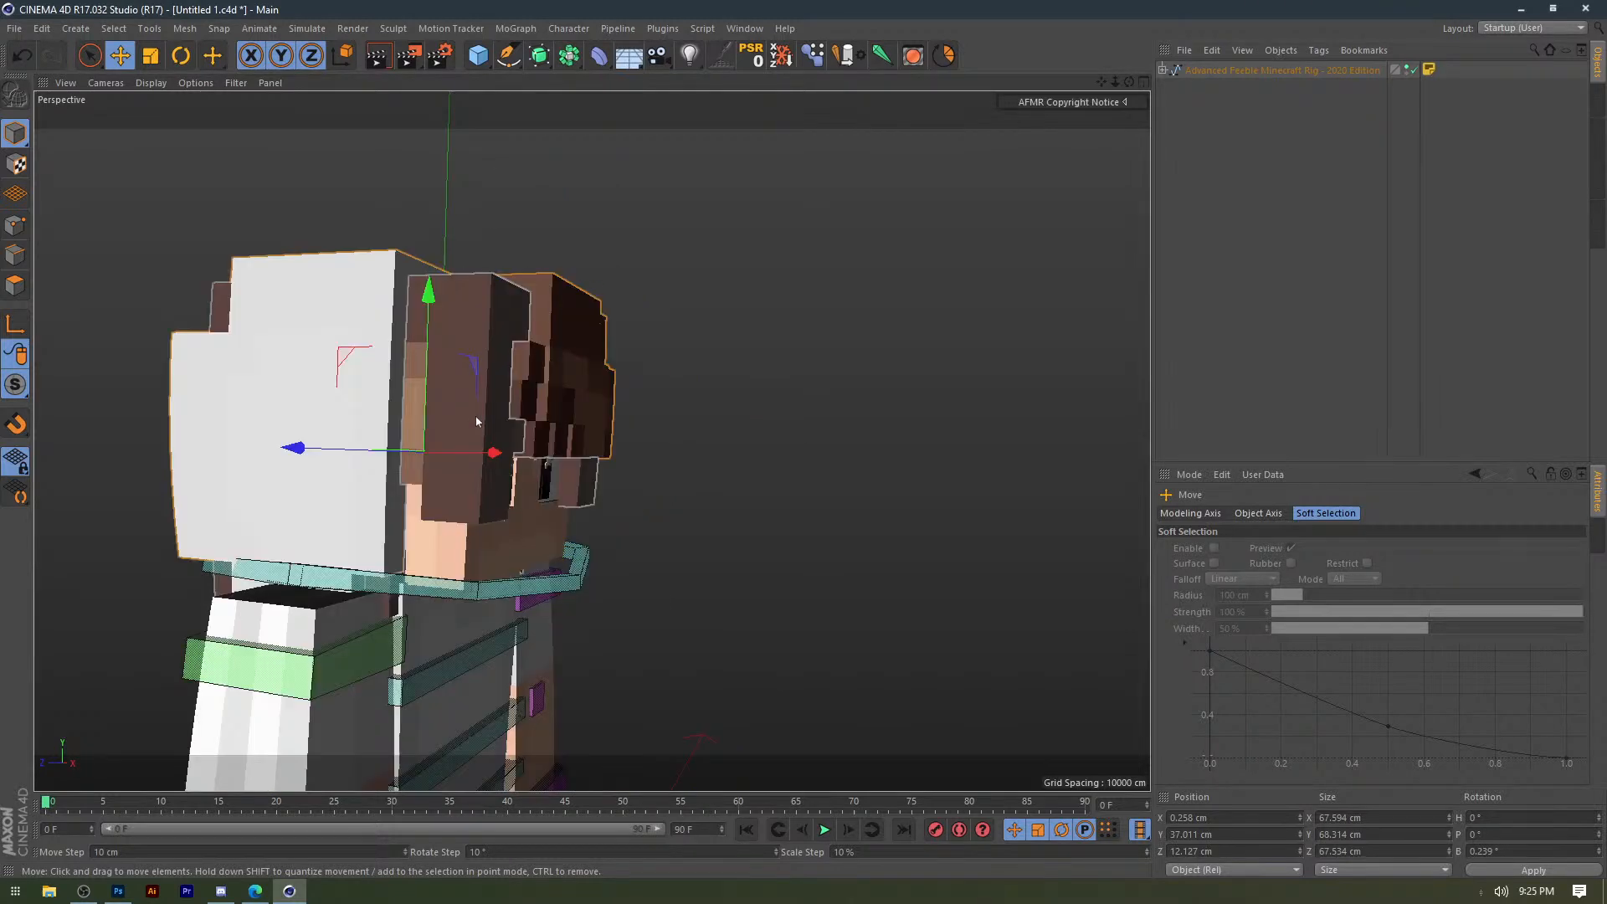
{"action": "key", "text": "t"}
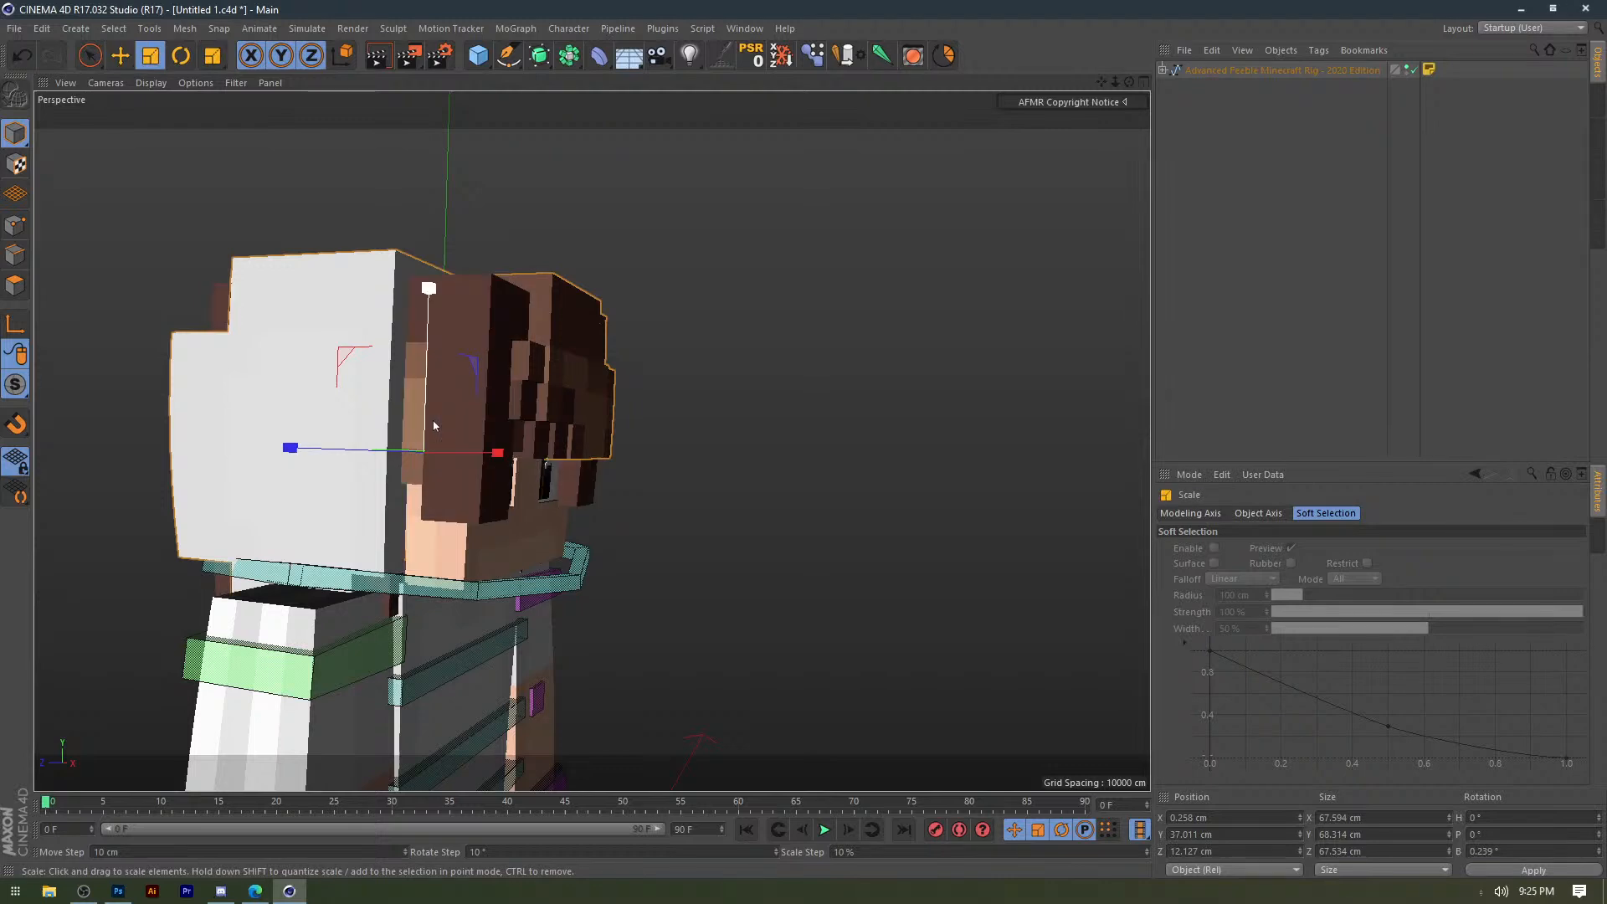
{"action": "left_click_drag", "start_coordinate": [434, 427], "coordinate": [407, 374], "text": "alt"}
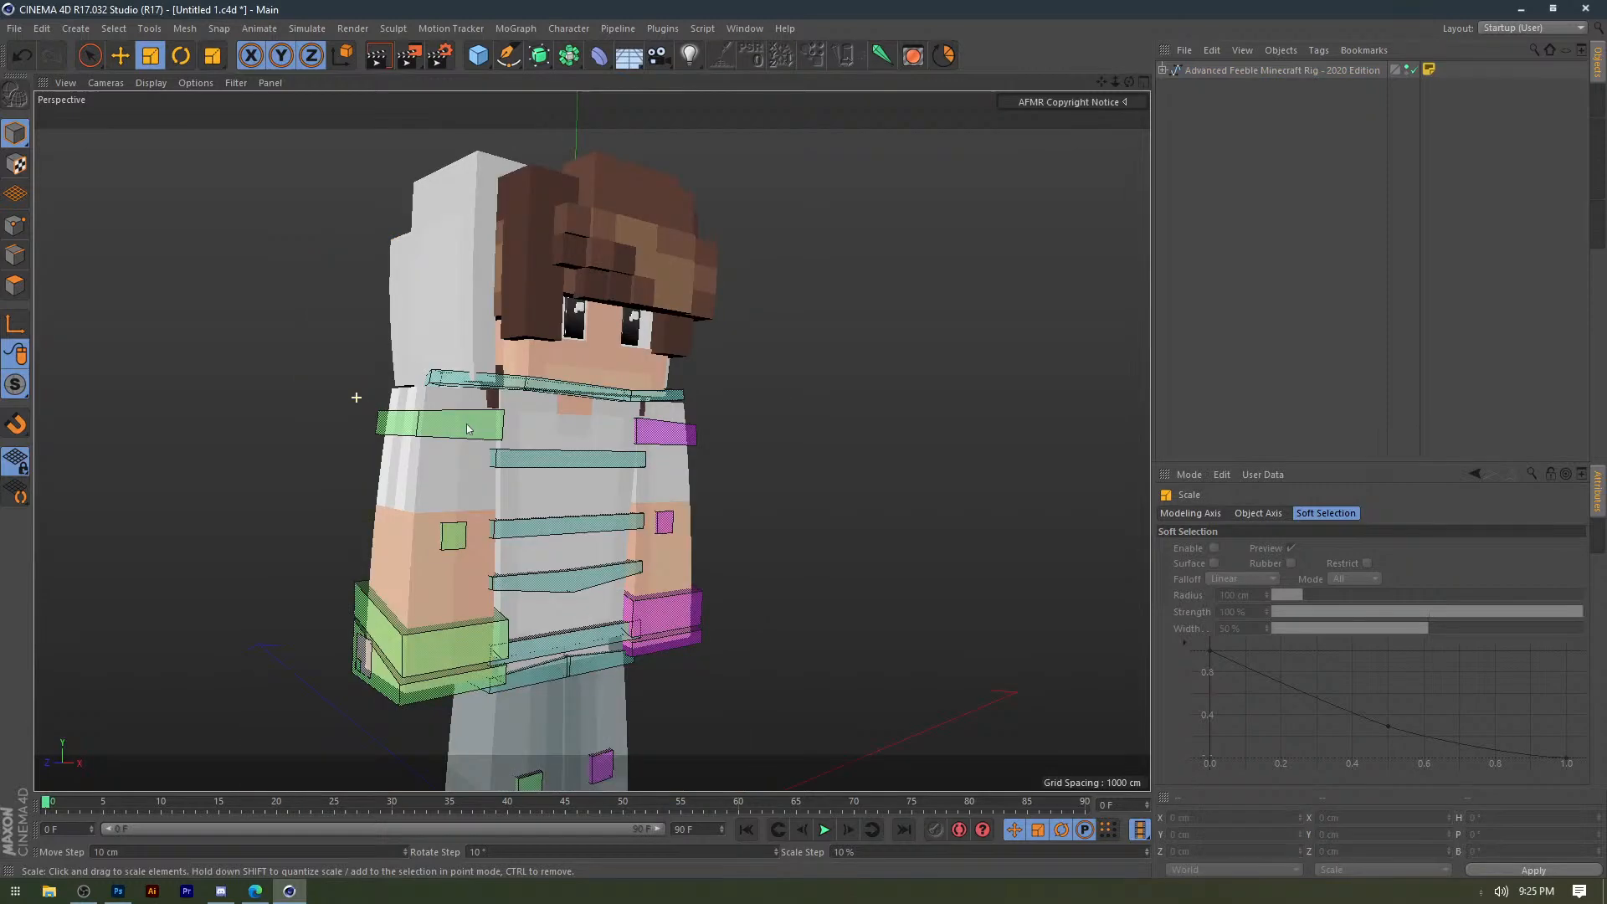
Loop-select the lowest white sleeve row on both arm meshes and extrude it outward 1.3 cm to form cuffs.
{"action": "scroll", "coordinate": [465, 423], "scroll_direction": "up", "scroll_amount": 3}
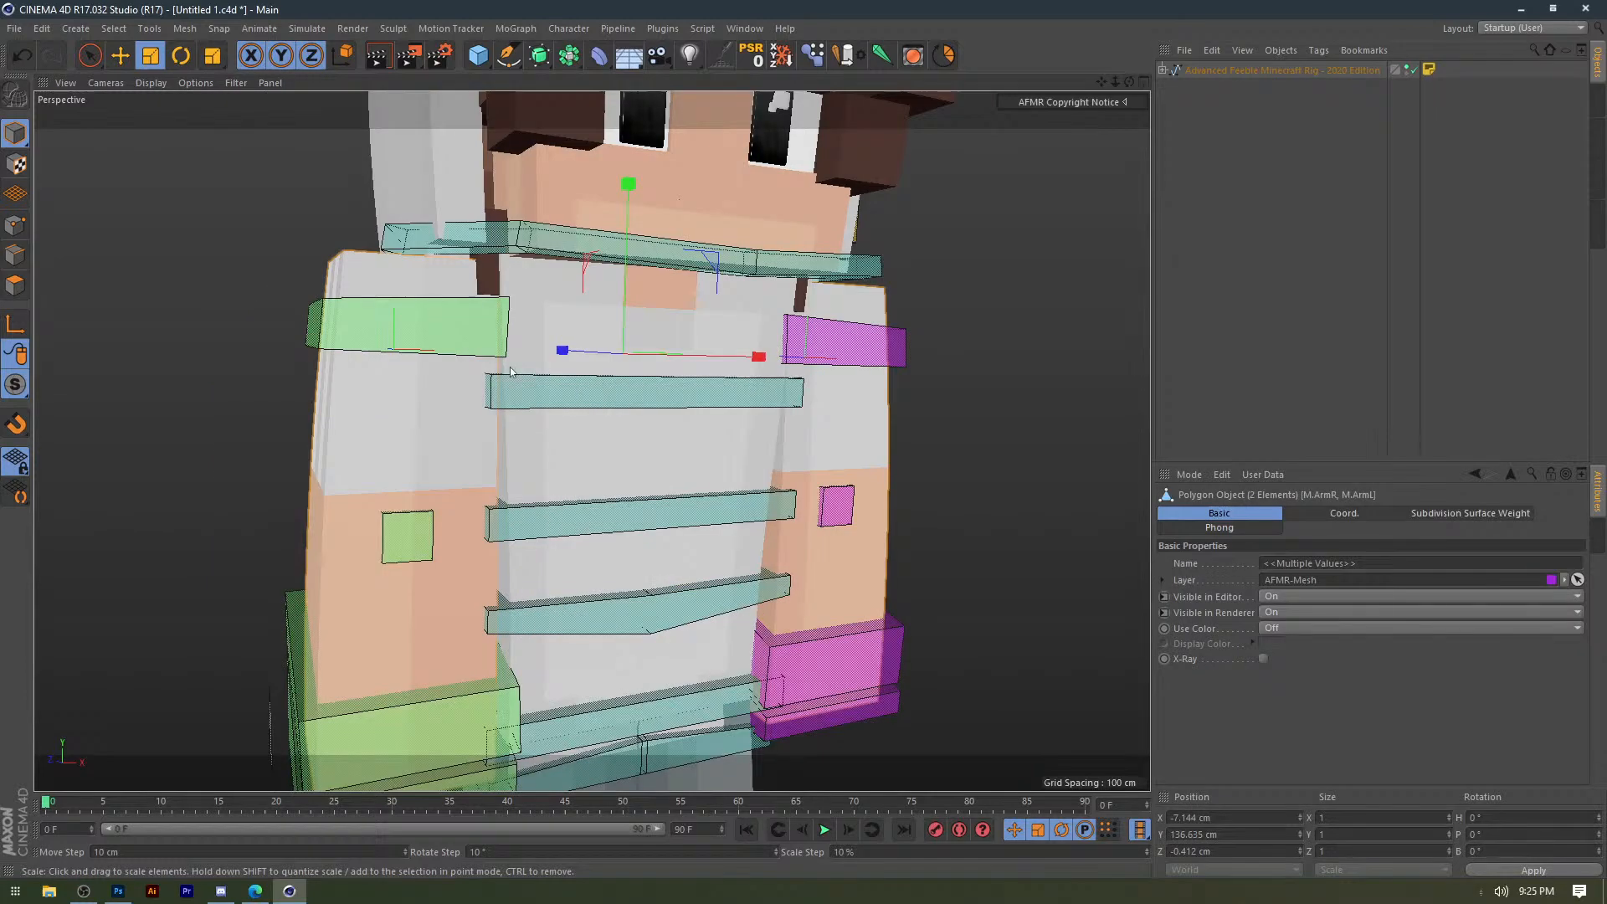
{"action": "left_click", "coordinate": [15, 286]}
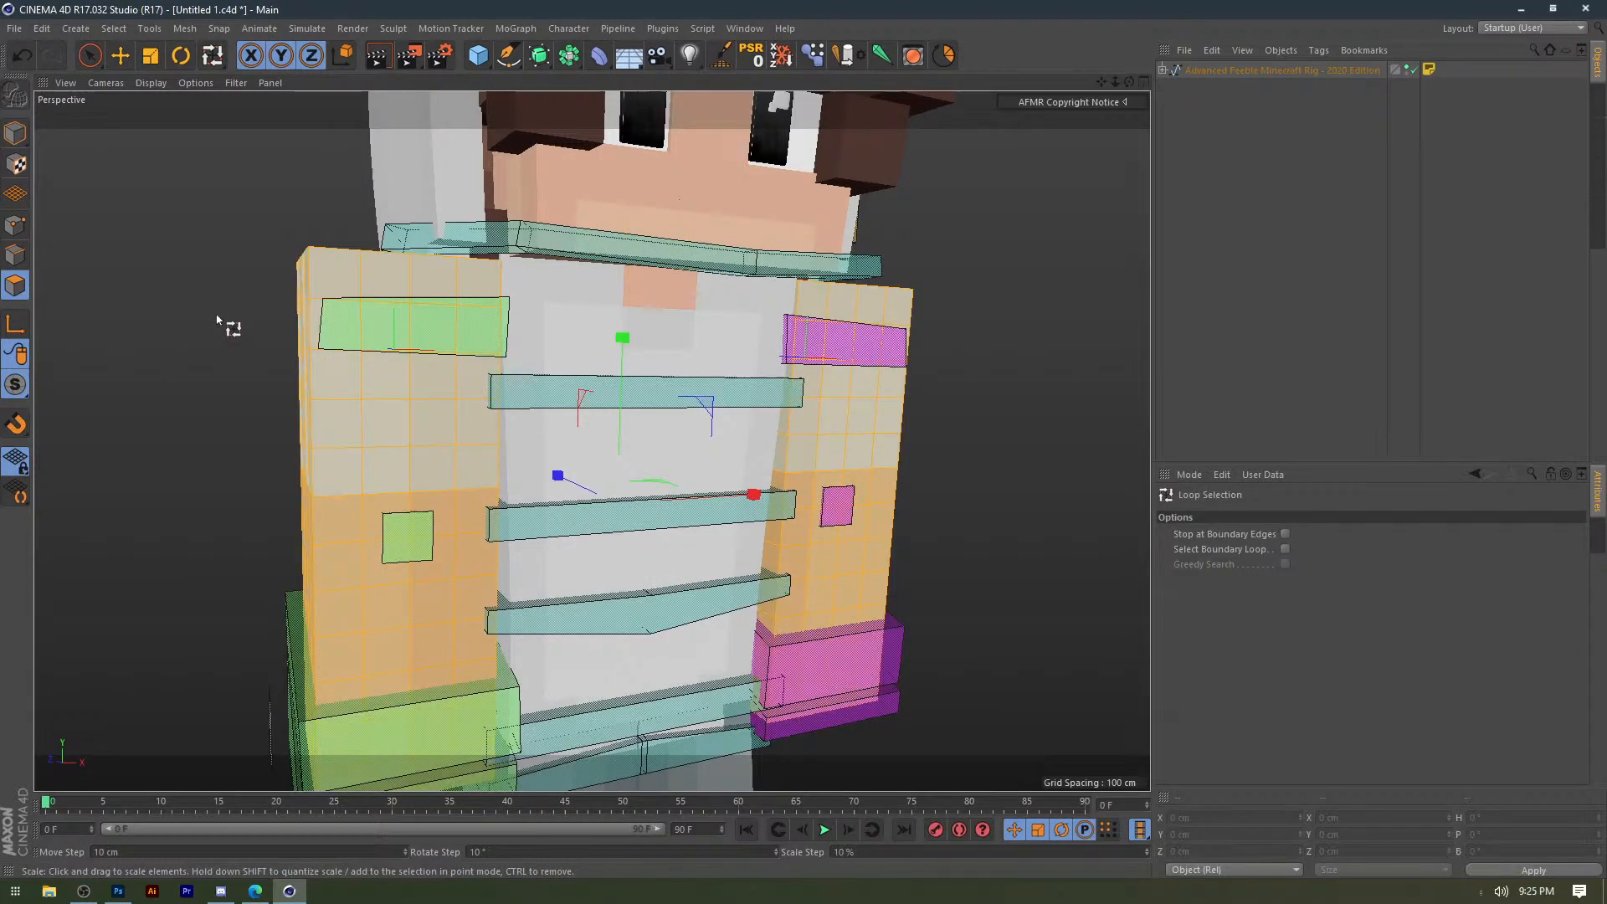
{"action": "left_click", "coordinate": [333, 460]}
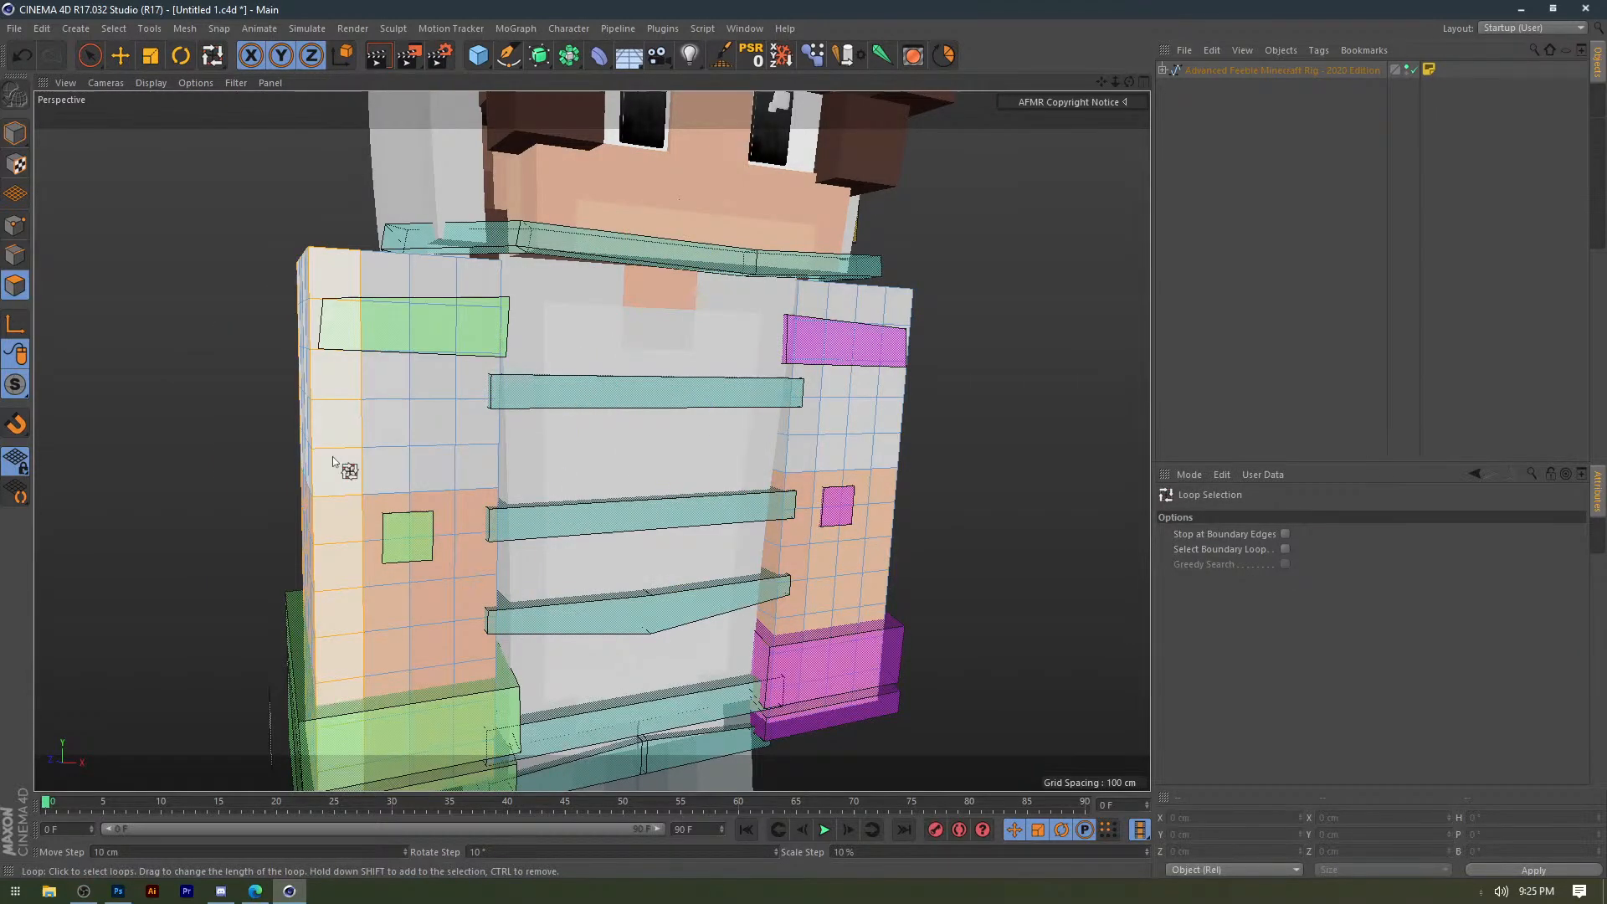
{"action": "left_click", "coordinate": [352, 484]}
{"action": "key", "text": "d"}
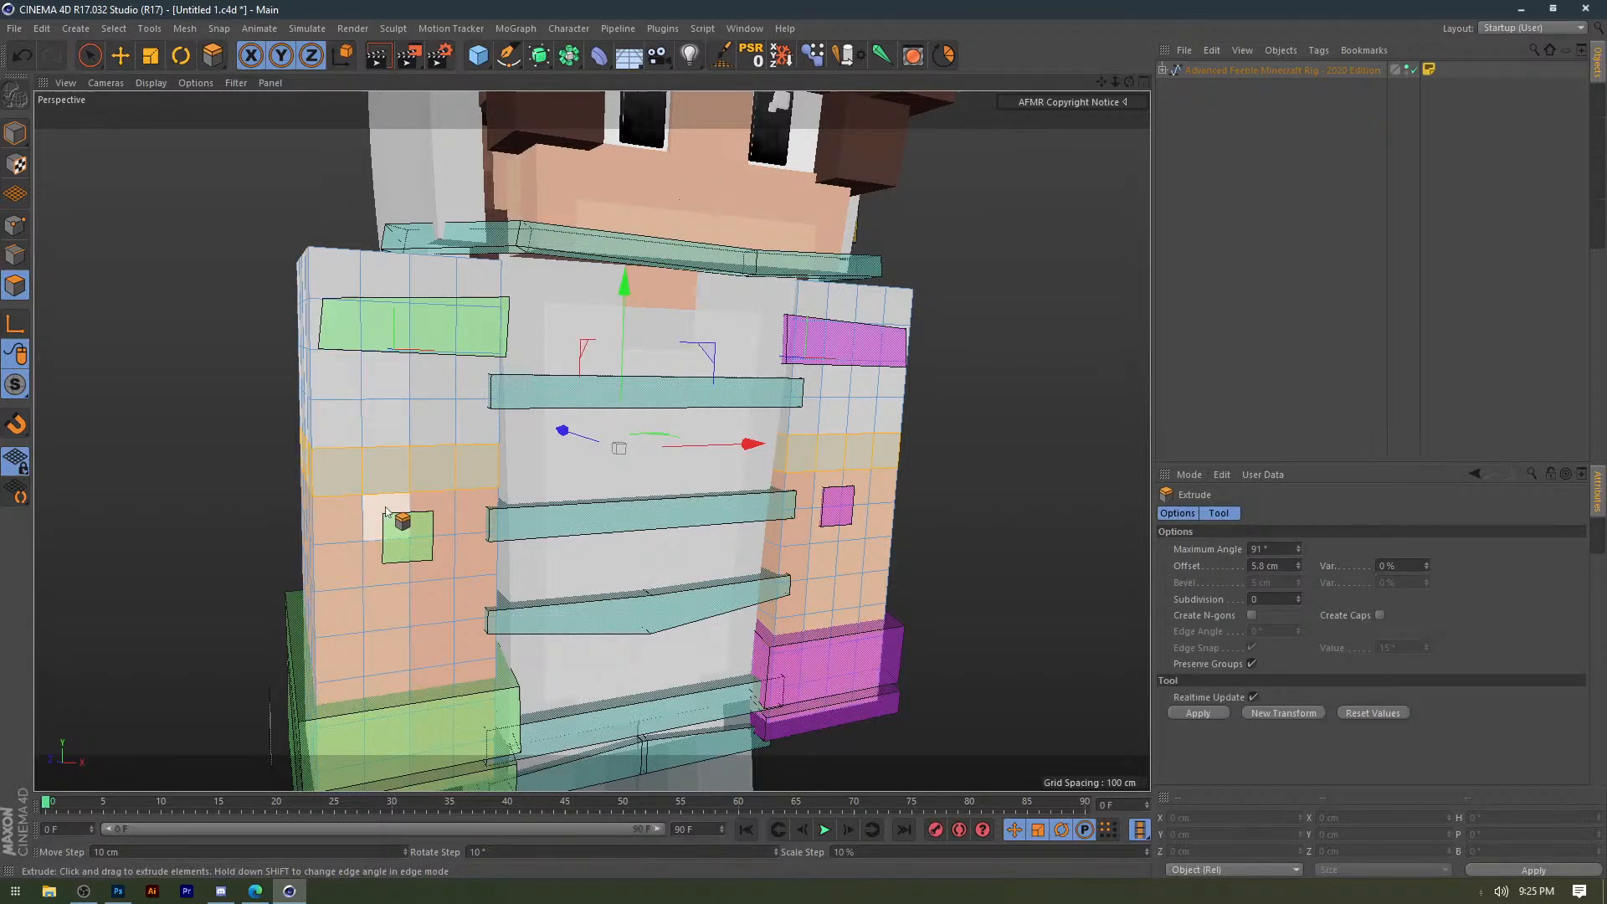
{"action": "left_click_drag", "start_coordinate": [387, 511], "coordinate": [385, 512]}
{"action": "mouse_move", "coordinate": [385, 511]}
{"action": "left_mouse_down", "text": "alt"}
{"action": "mouse_move", "coordinate": [448, 523]}
{"action": "mouse_move", "coordinate": [400, 509]}
{"action": "left_mouse_up", "text": "alt"}
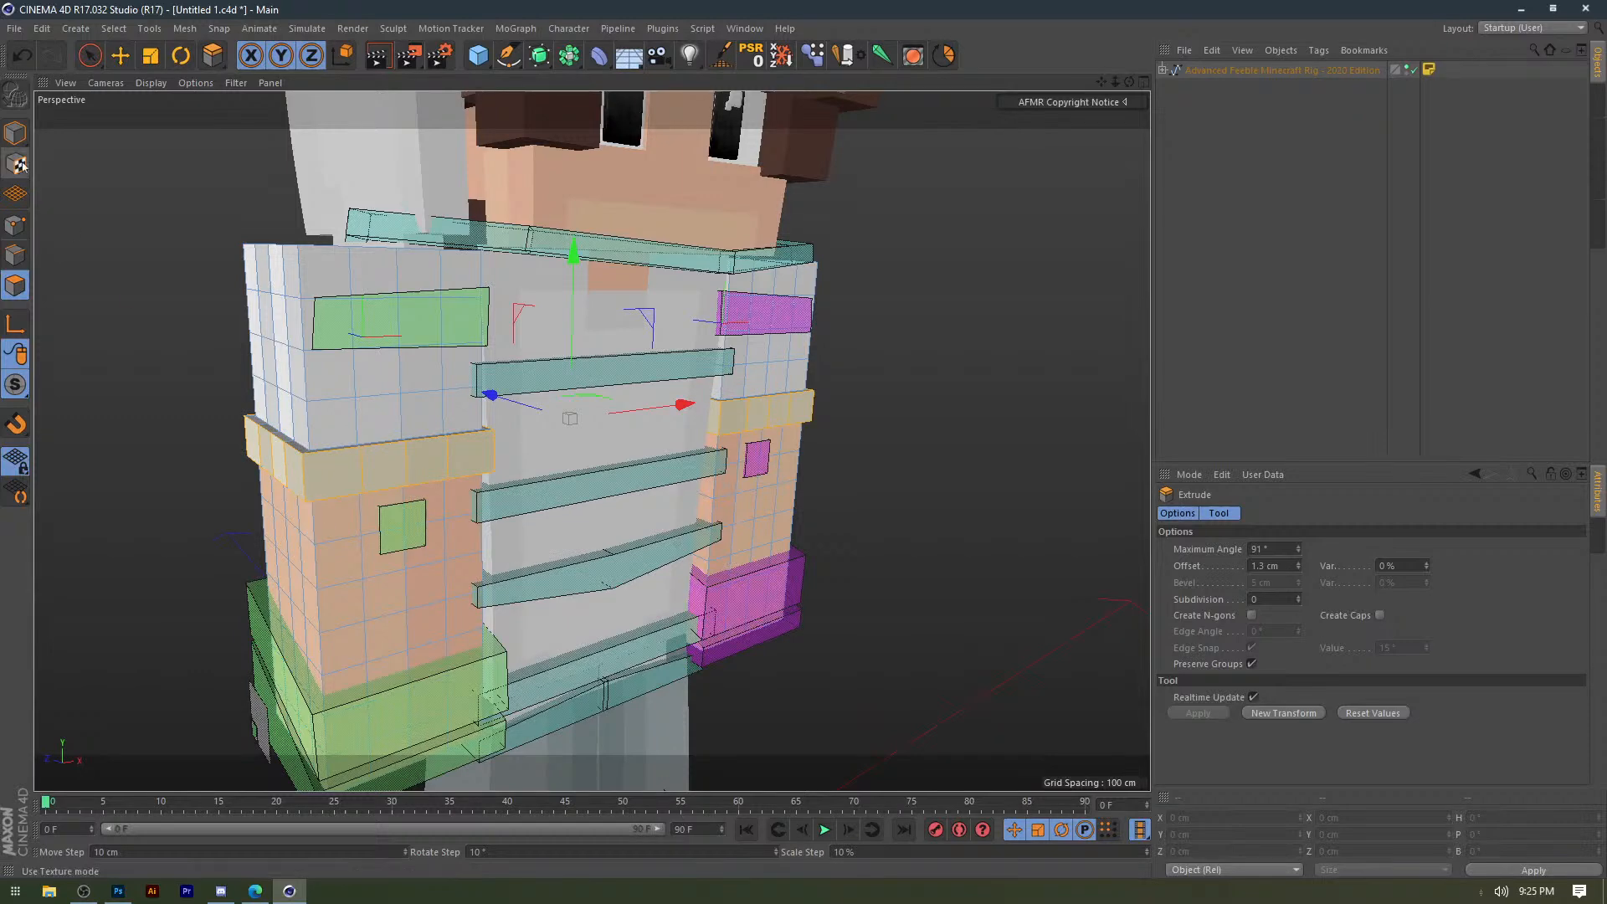
{"action": "left_click", "coordinate": [16, 134]}
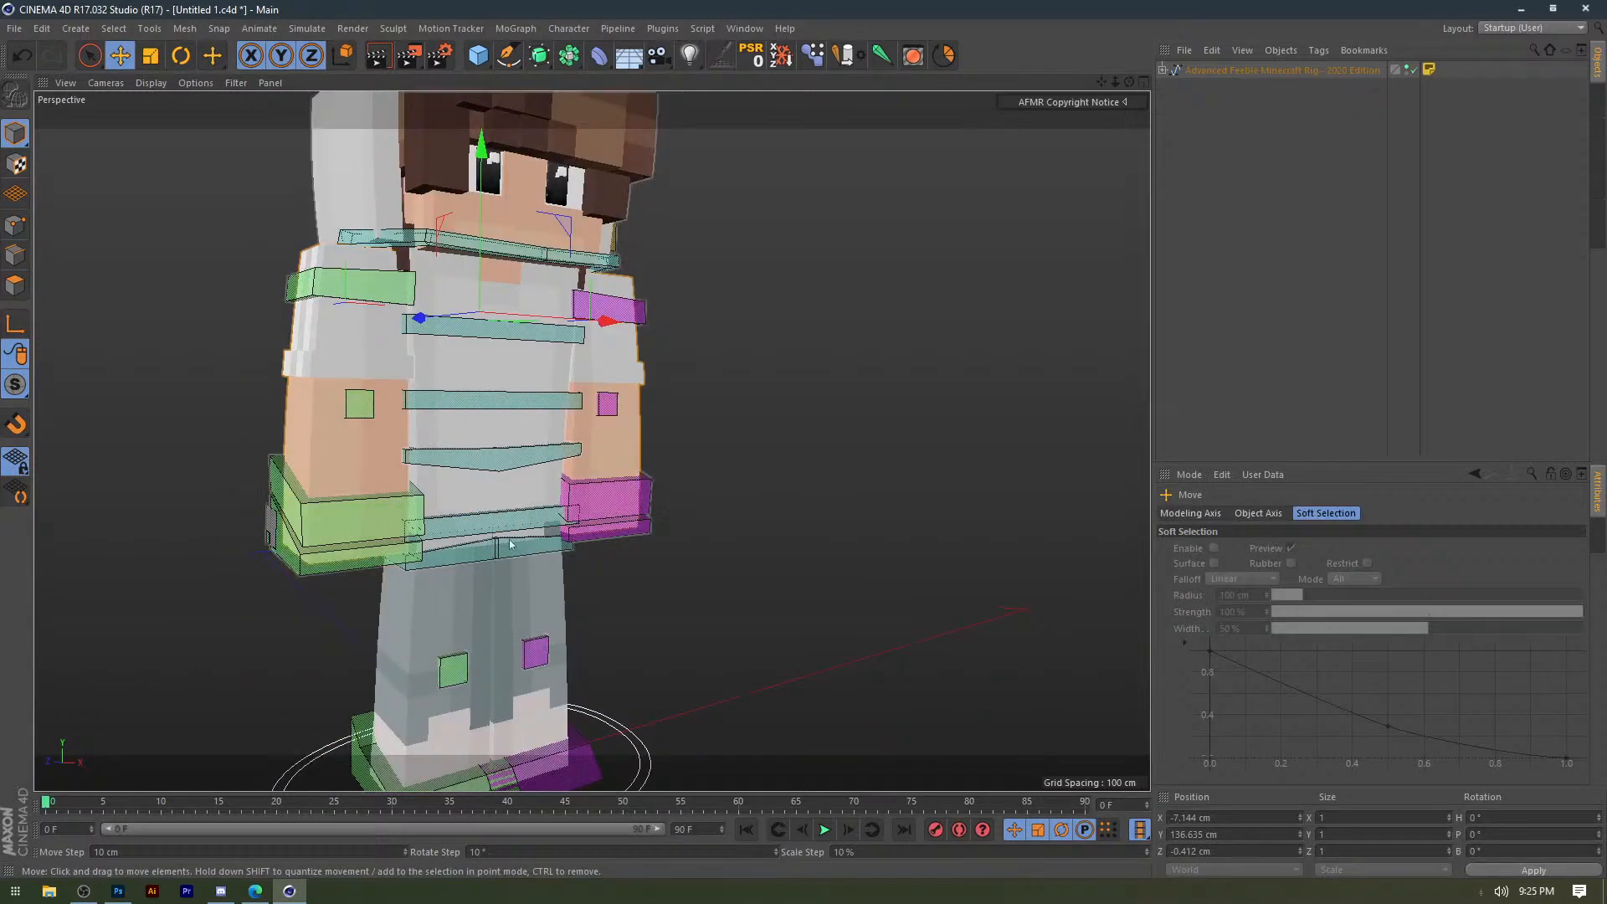
Select the white shoe polygons around the lower part of both leg meshes and extrude them outward.
{"action": "left_click_drag", "start_coordinate": [592, 442], "coordinate": [452, 407], "text": "alt"}
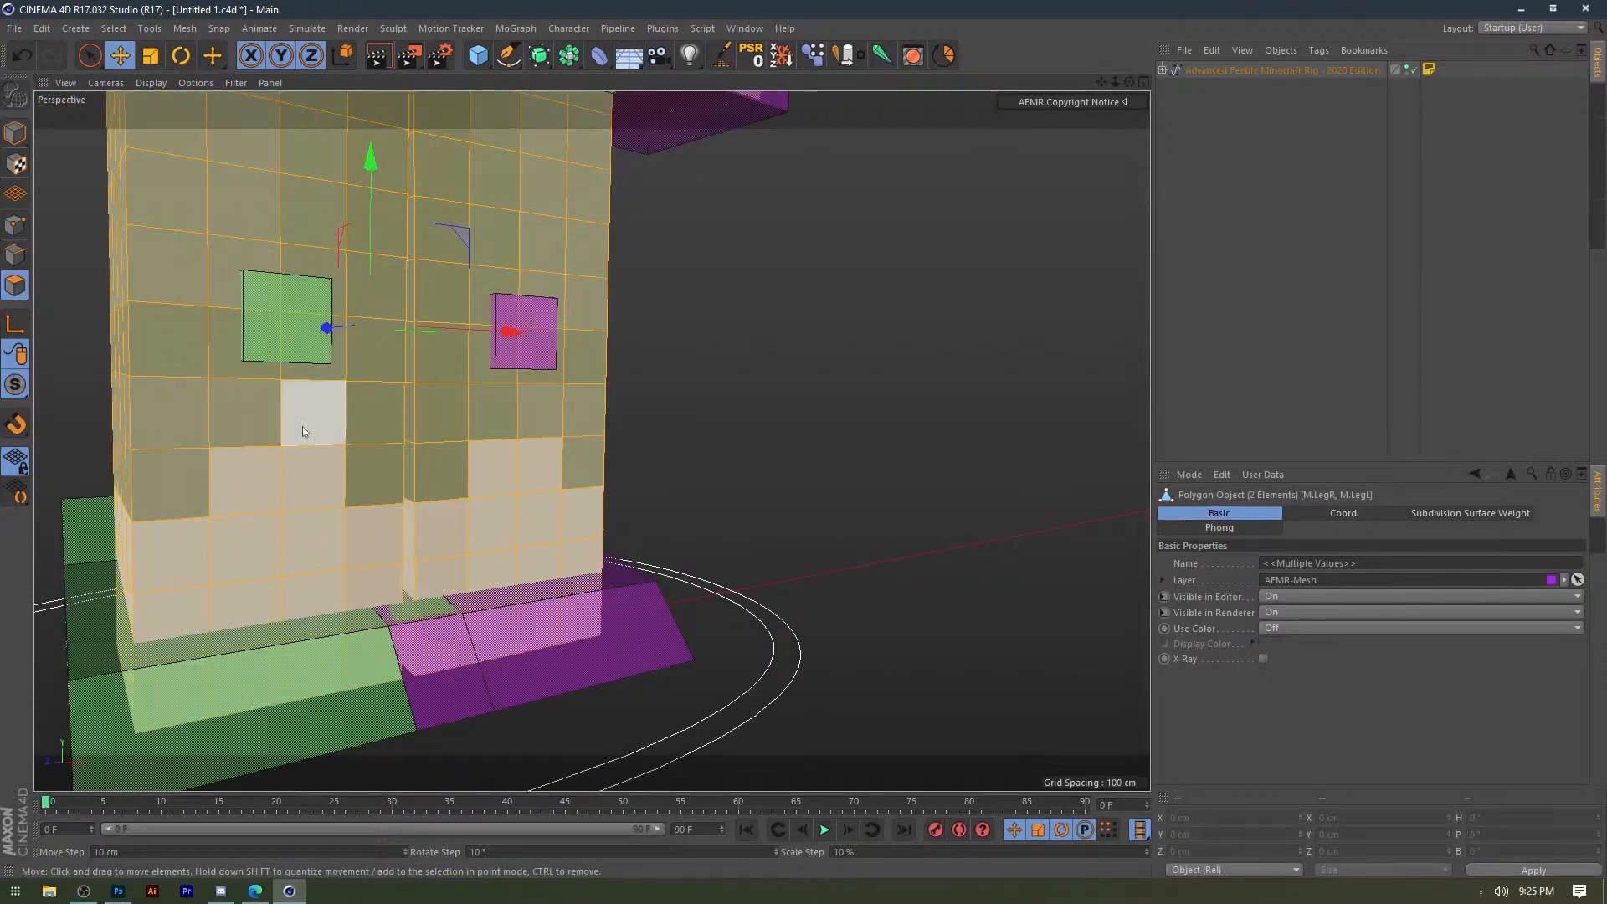
{"action": "key", "text": "u"}
{"action": "key", "text": "l"}
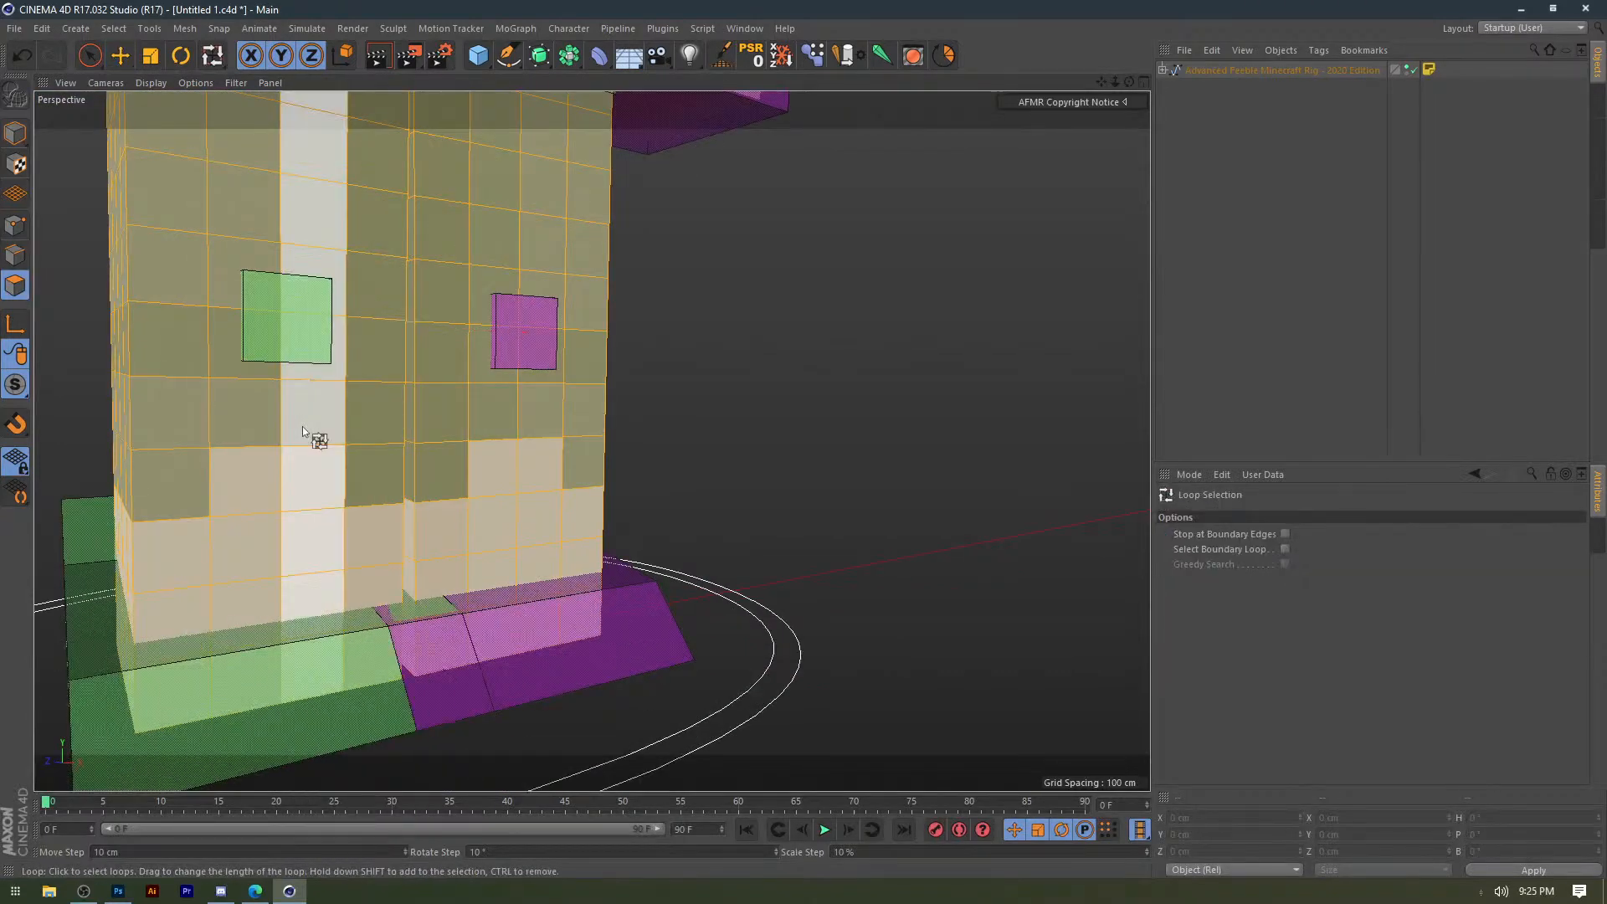
{"action": "left_click", "coordinate": [216, 540]}
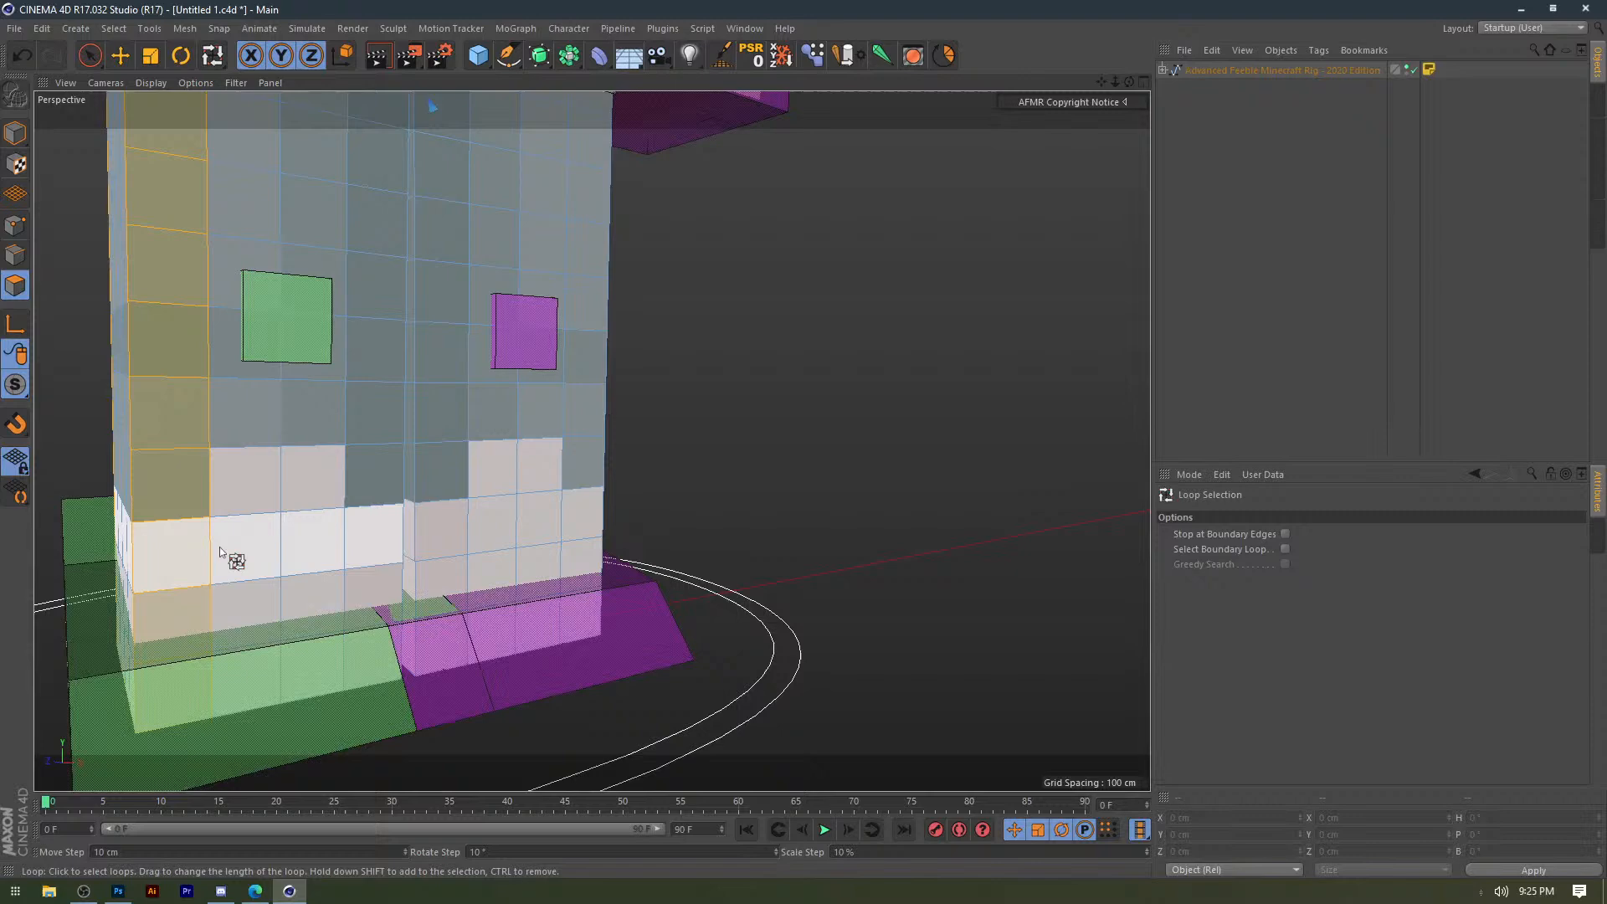
{"action": "left_click", "coordinate": [220, 550]}
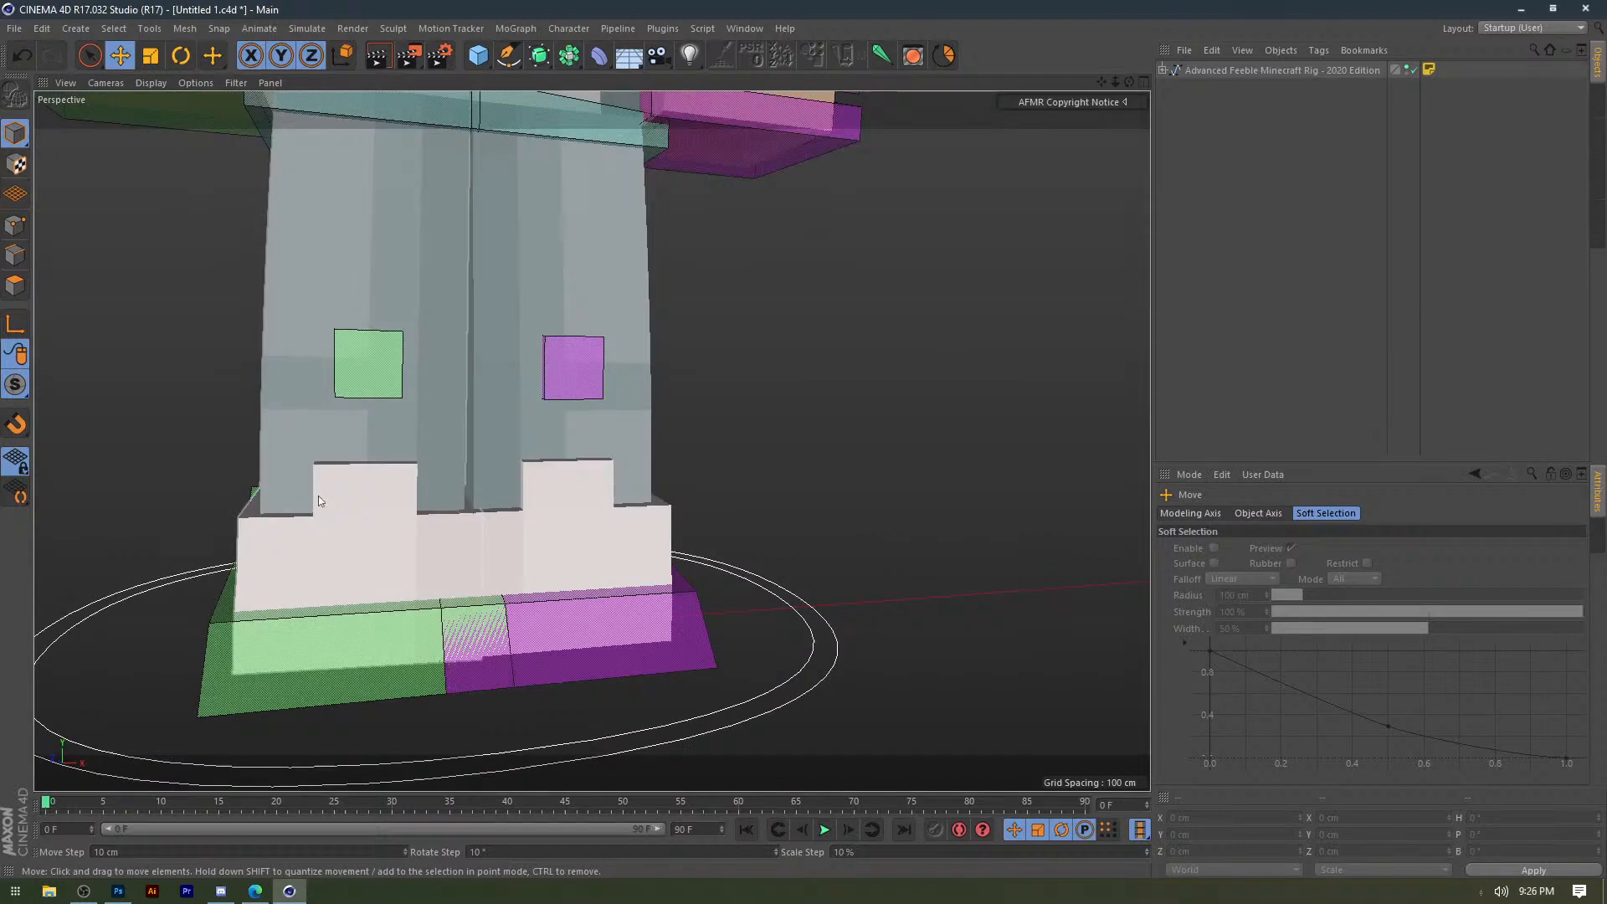
Select the rig's user data control beside the head and turn on the facial control board and the smoothed mesh edges.
{"action": "scroll", "coordinate": [297, 482], "scroll_direction": "down", "scroll_amount": 3}
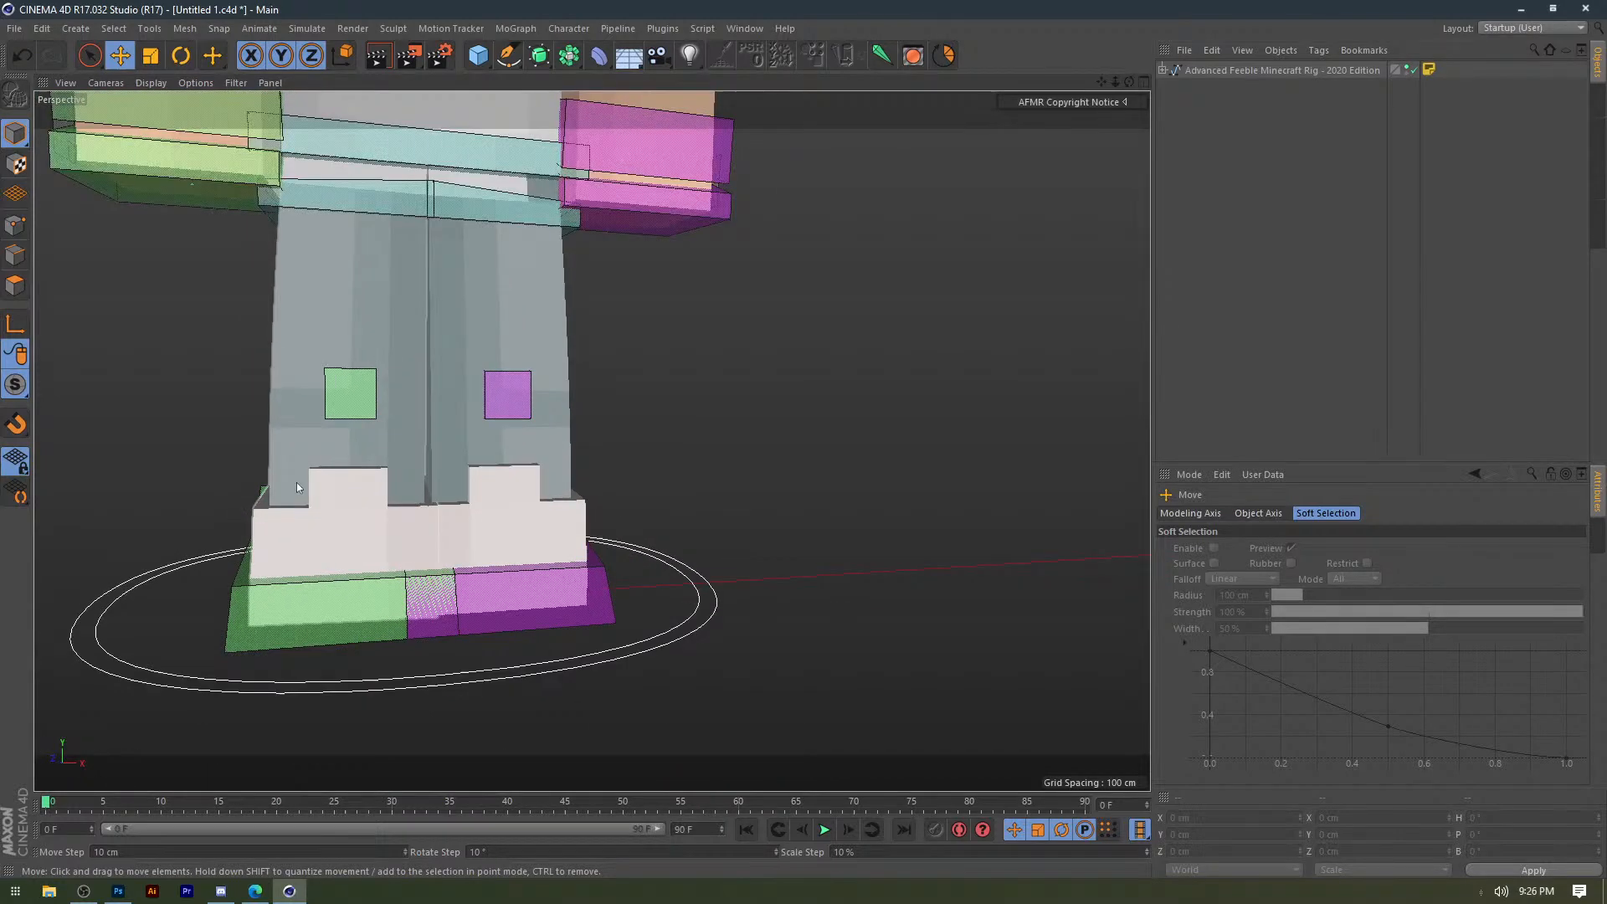
{"action": "mouse_move", "coordinate": [296, 482]}
{"action": "left_mouse_down", "text": "alt"}
{"action": "mouse_move", "coordinate": [388, 465]}
{"action": "mouse_move", "coordinate": [323, 467]}
{"action": "mouse_move", "coordinate": [422, 513]}
{"action": "mouse_move", "coordinate": [512, 340]}
{"action": "left_mouse_up", "text": "alt"}
{"action": "scroll", "coordinate": [374, 472], "scroll_direction": "down", "scroll_amount": 4}
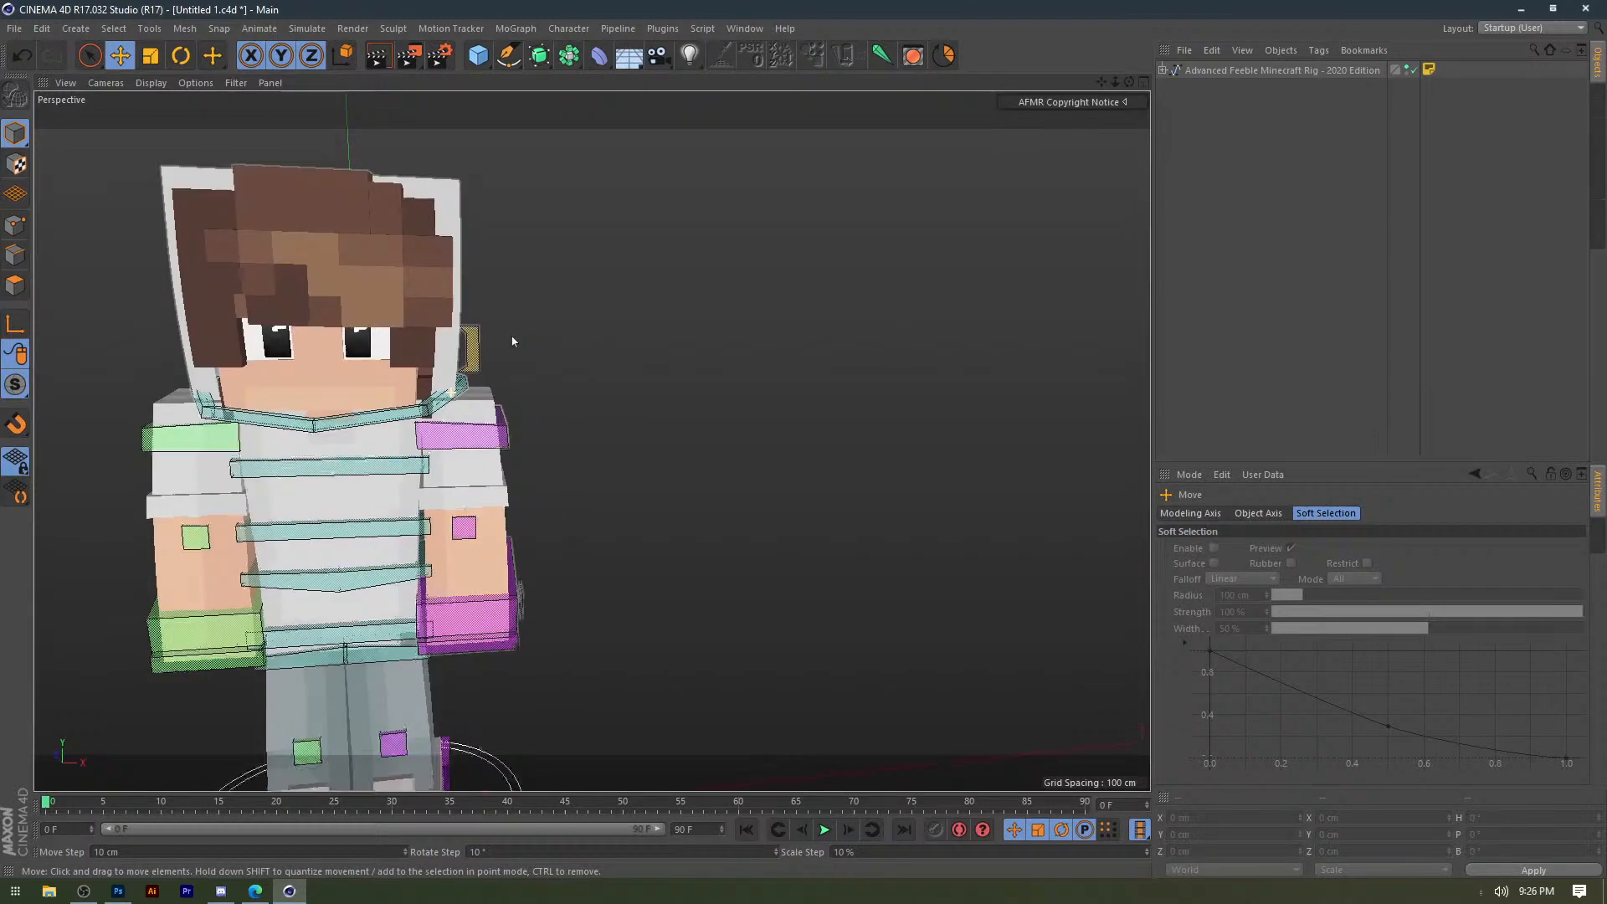
{"action": "scroll", "coordinate": [512, 340], "scroll_direction": "up", "scroll_amount": 2}
{"action": "left_click", "coordinate": [502, 341]}
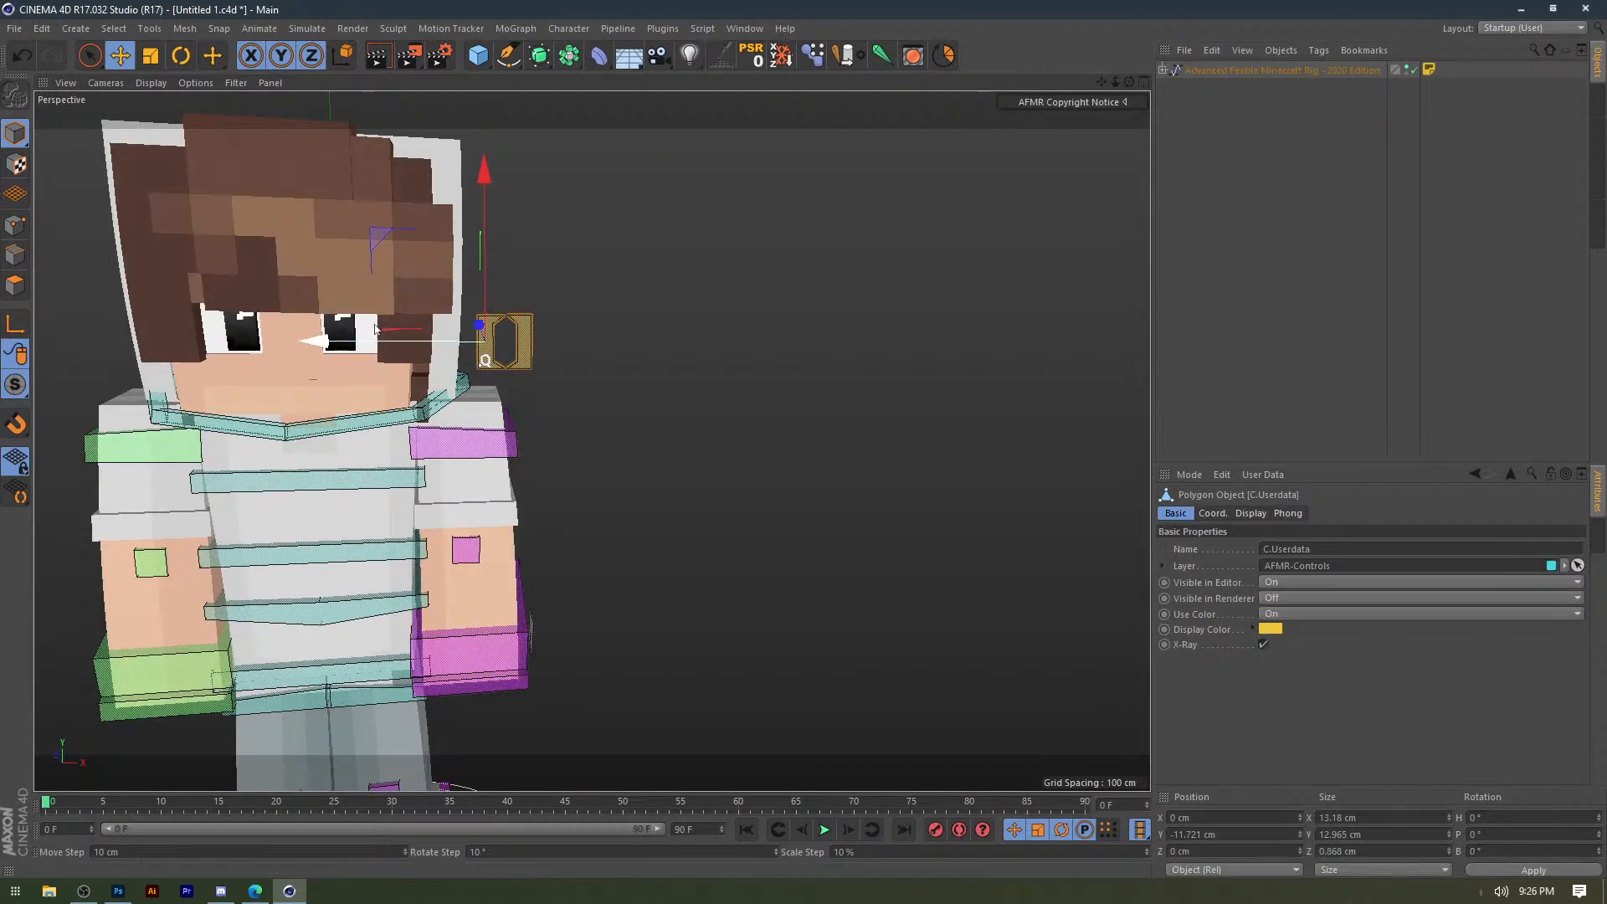
{"action": "left_click", "coordinate": [517, 393]}
{"action": "left_click_drag", "start_coordinate": [454, 393], "coordinate": [417, 432], "text": "alt"}
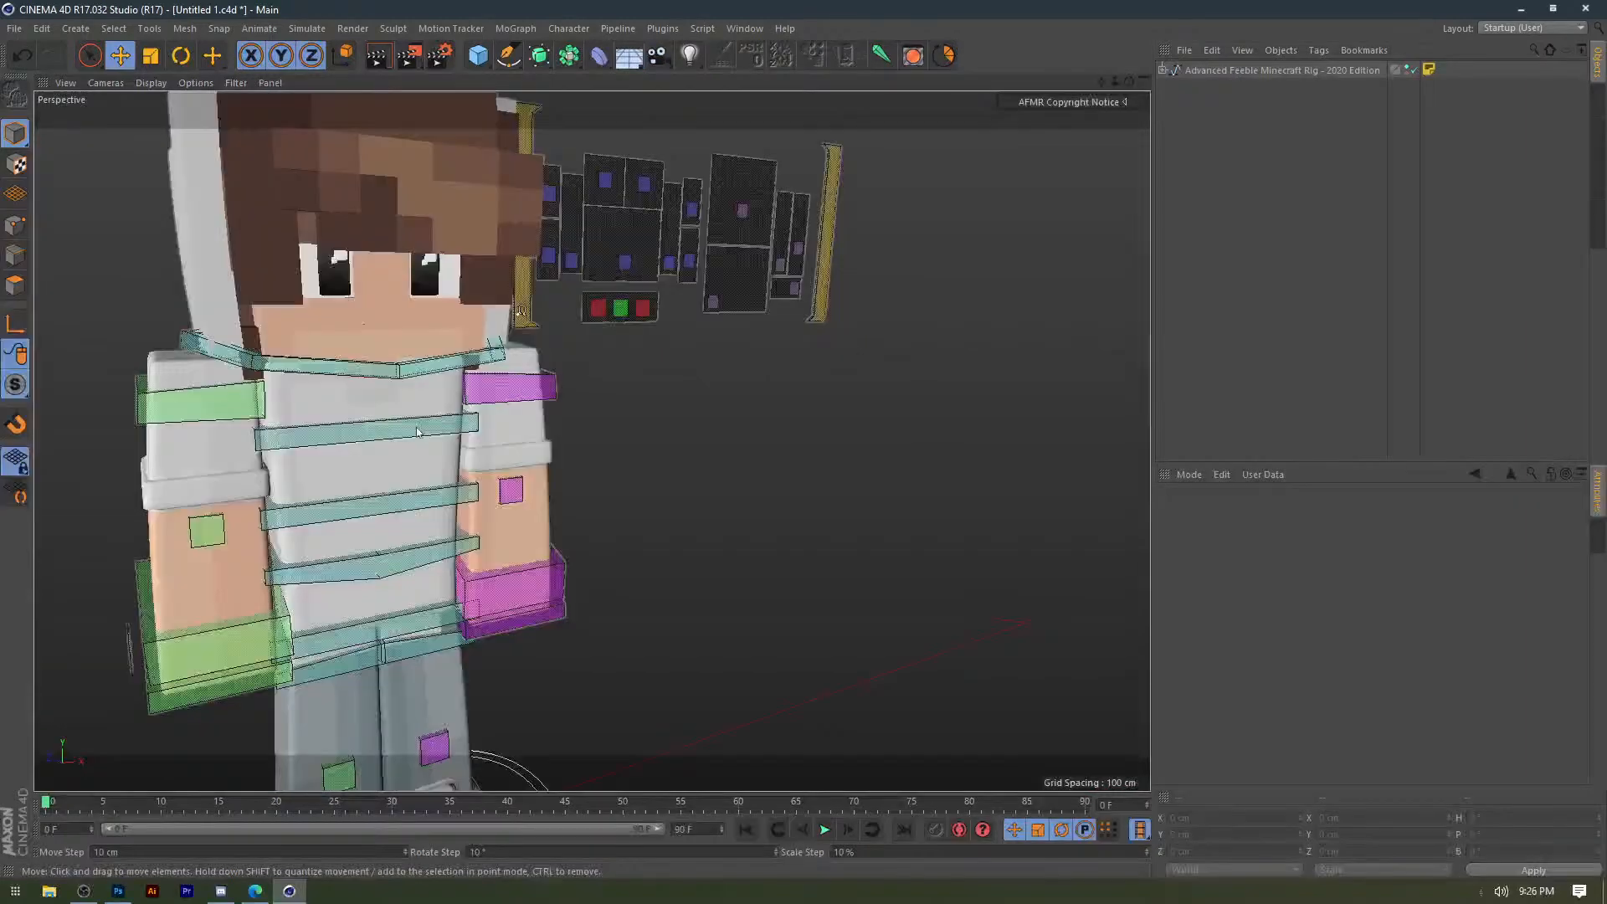
{"action": "scroll", "coordinate": [693, 309], "scroll_direction": "down", "scroll_amount": 3}
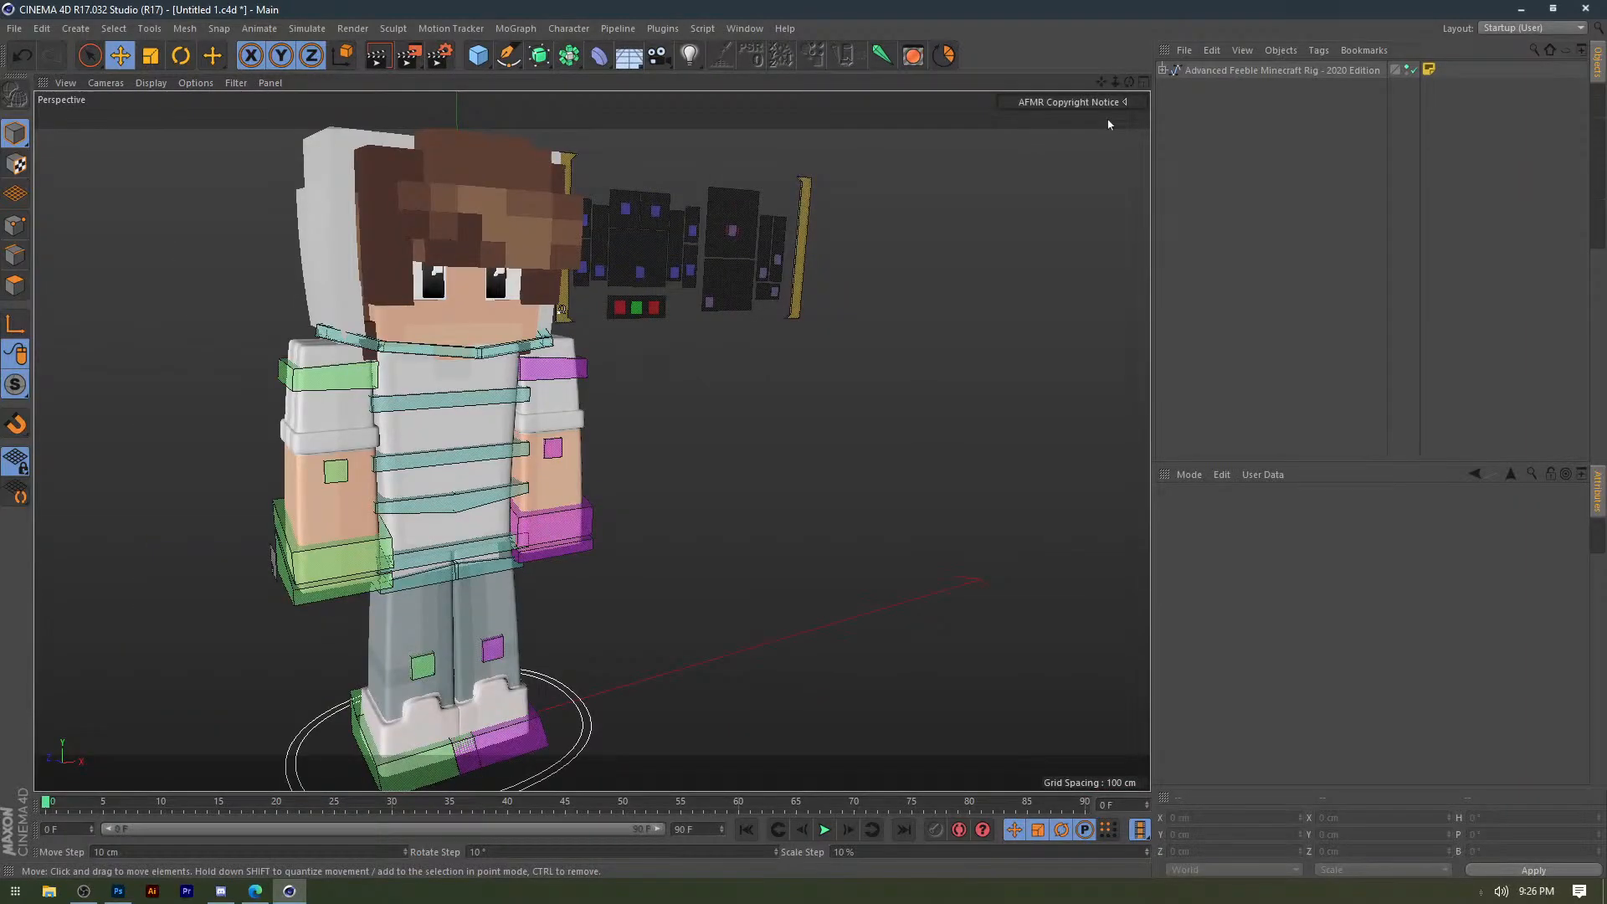
Select the white polygons bordering the neck opening on the front of the body mesh and extrude them outward.
{"action": "left_click", "coordinate": [1163, 71]}
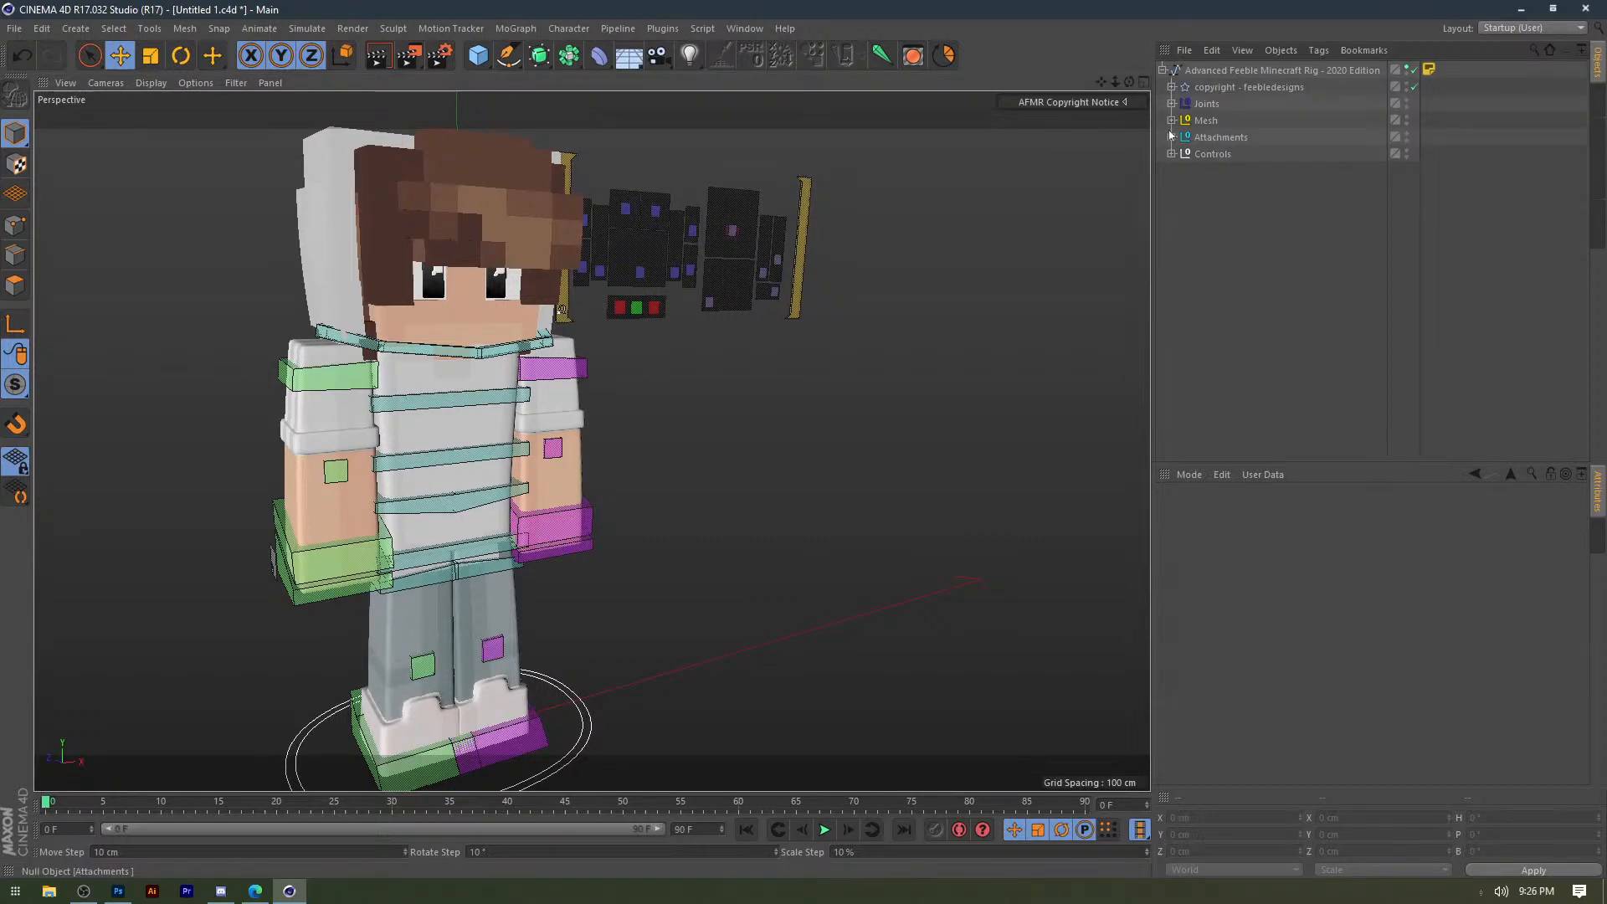
{"action": "left_click", "coordinate": [1172, 120]}
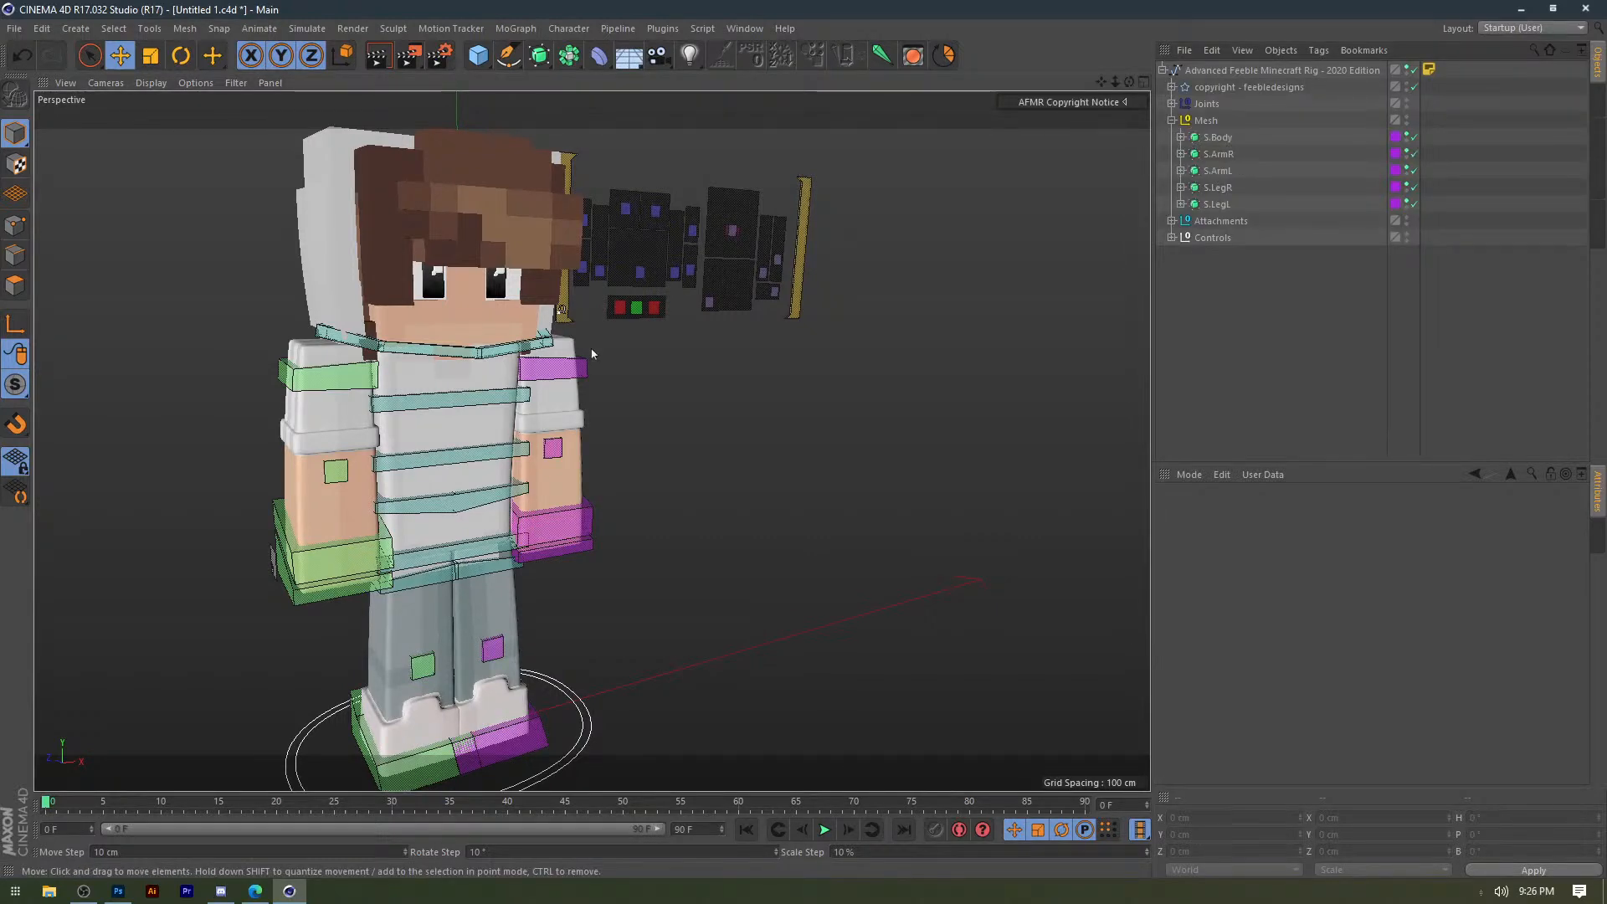
{"action": "left_click", "coordinate": [438, 382]}
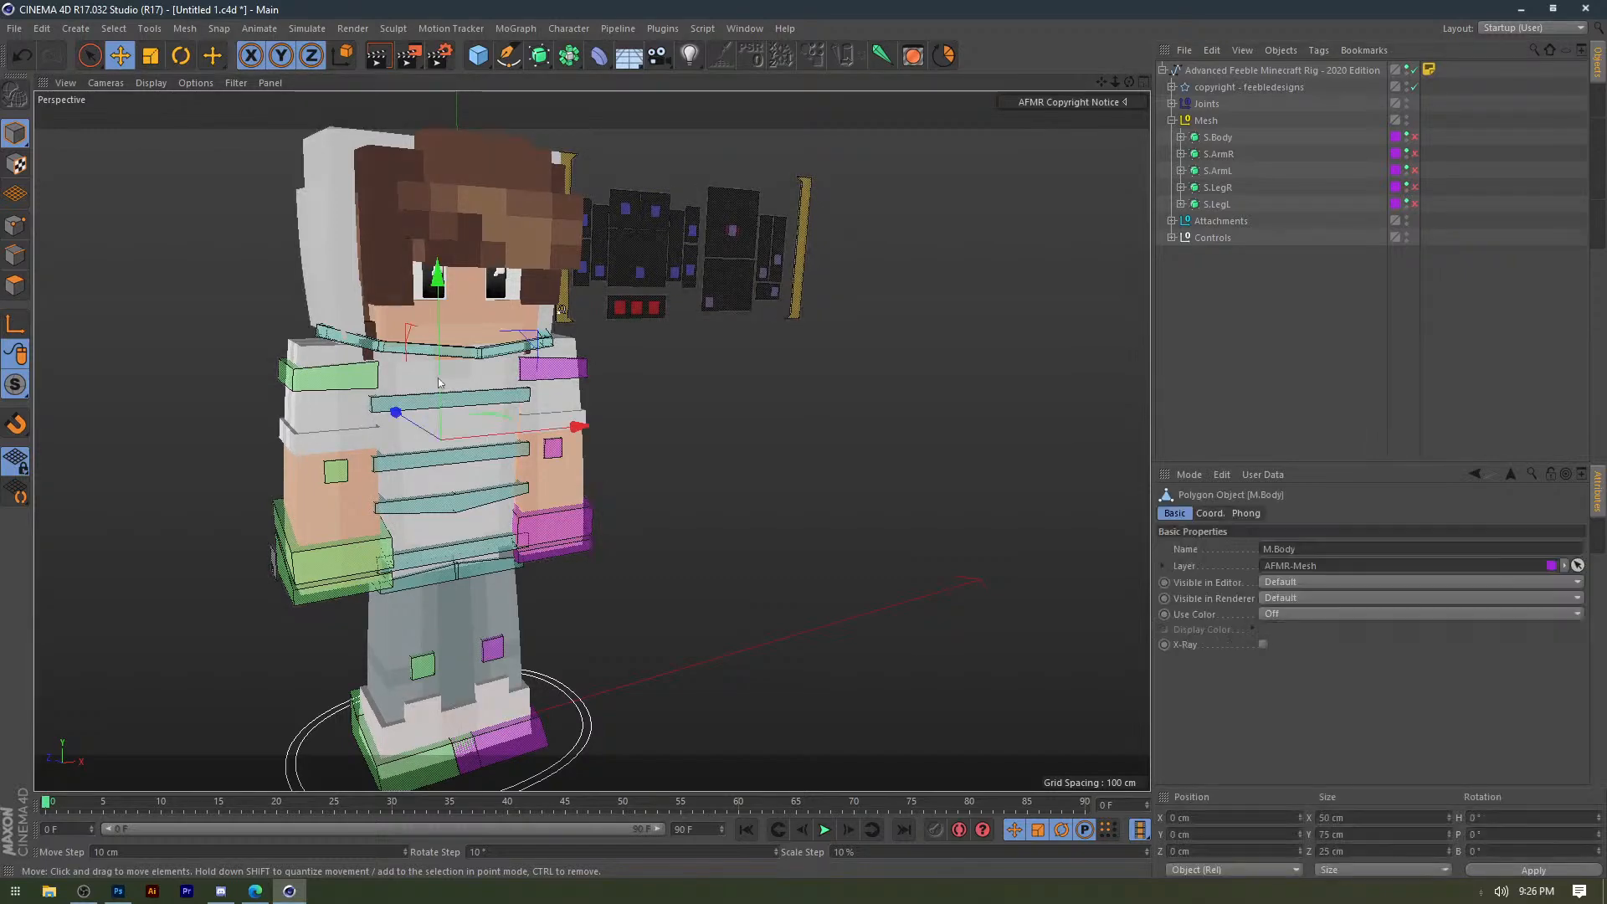
{"action": "scroll", "coordinate": [439, 383], "scroll_direction": "up", "scroll_amount": 5}
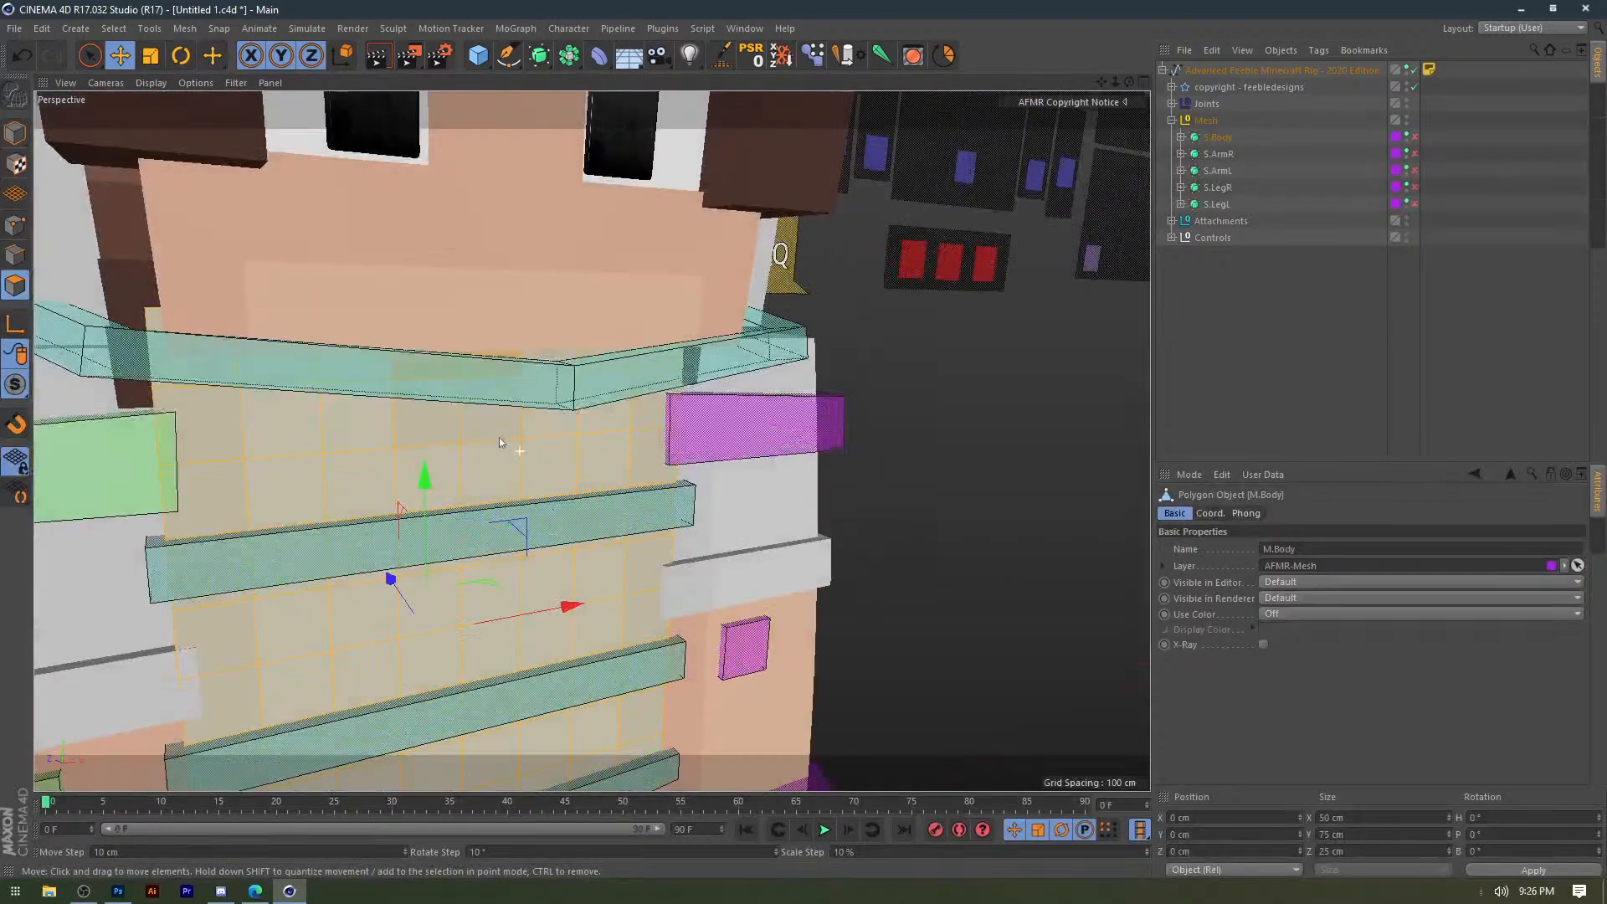
{"action": "scroll", "coordinate": [499, 443], "scroll_direction": "up", "scroll_amount": 4}
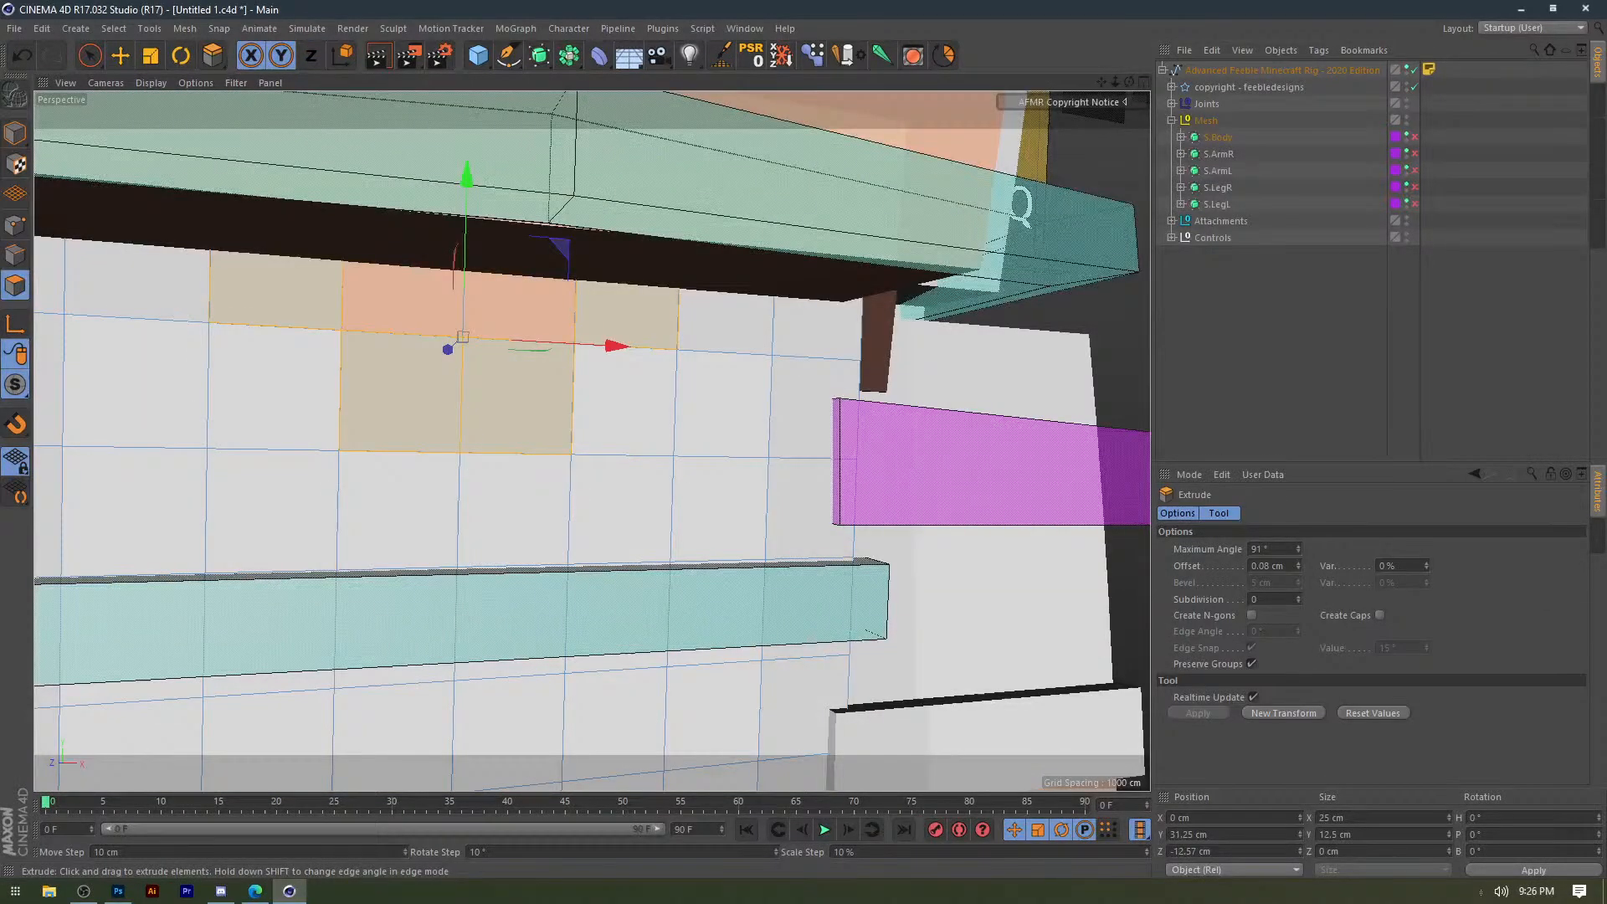
{"action": "left_click_drag", "start_coordinate": [280, 469], "coordinate": [326, 469]}
{"action": "left_click_drag", "start_coordinate": [281, 469], "coordinate": [502, 456], "text": "alt"}
{"action": "left_click", "coordinate": [15, 133]}
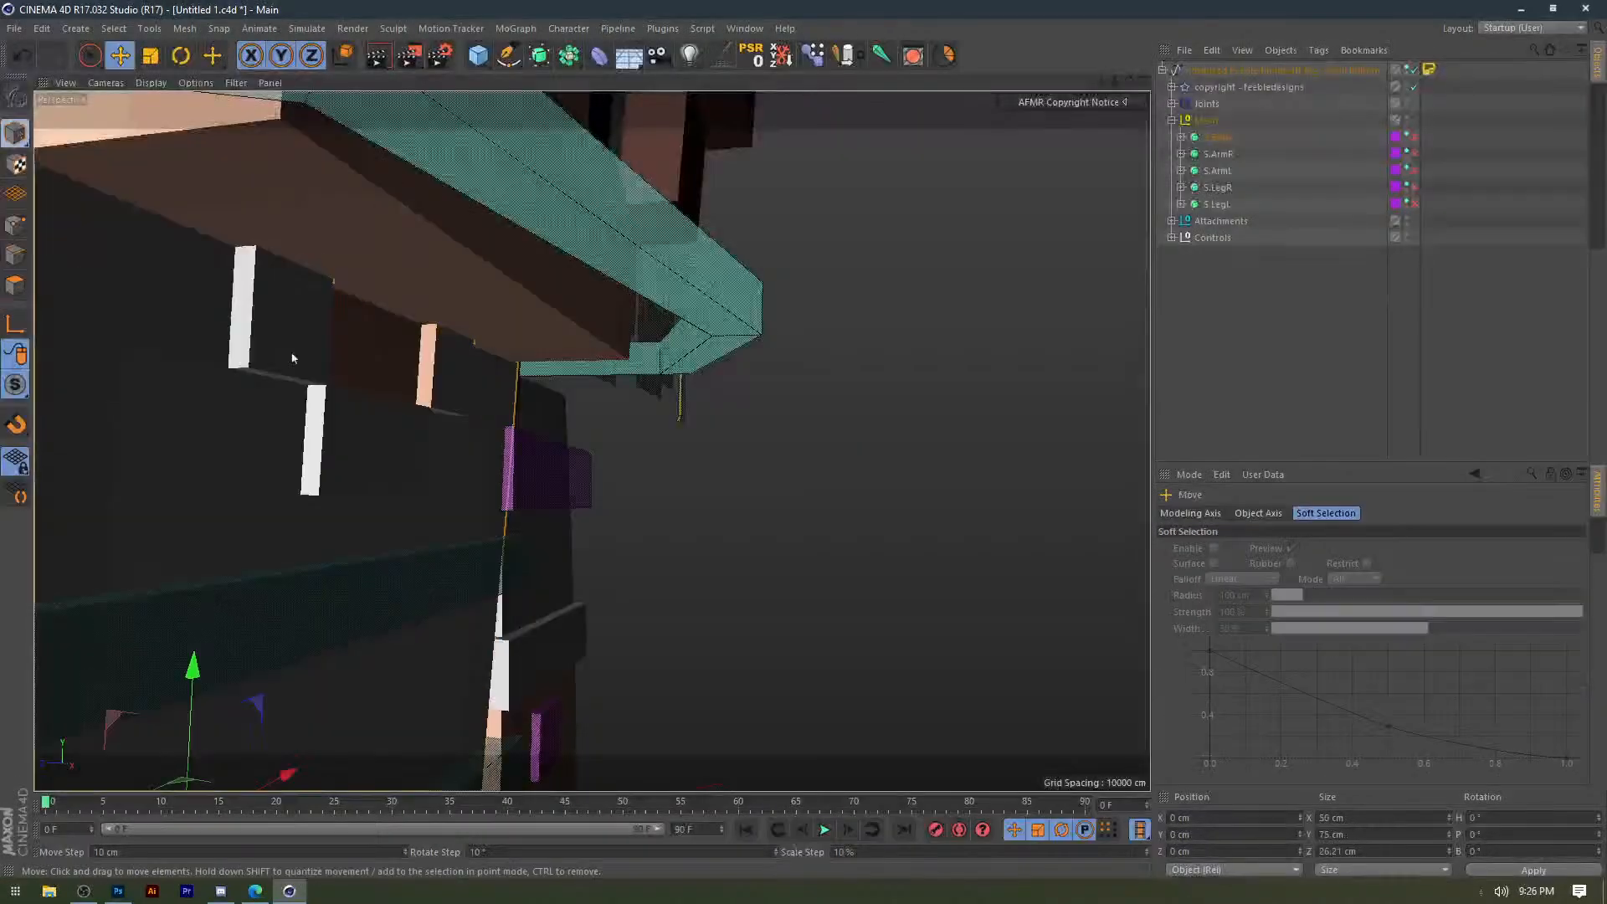
{"action": "scroll", "coordinate": [386, 390], "scroll_direction": "down", "scroll_amount": 7}
{"action": "scroll", "coordinate": [386, 390], "scroll_direction": "down", "scroll_amount": 3}
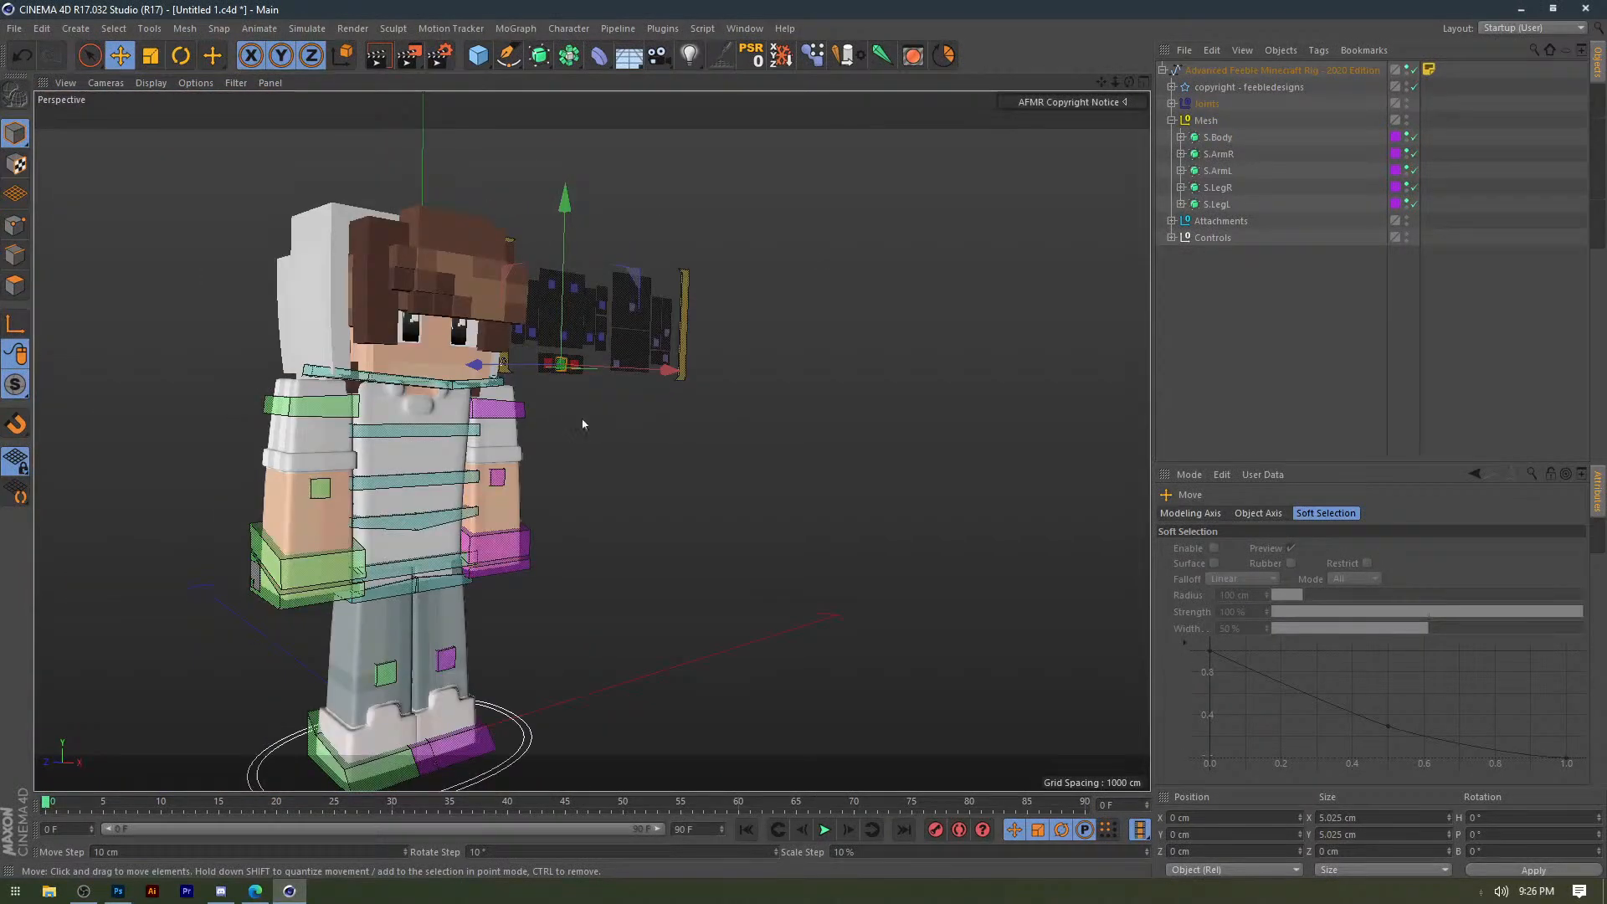
{"action": "left_click", "coordinate": [554, 435]}
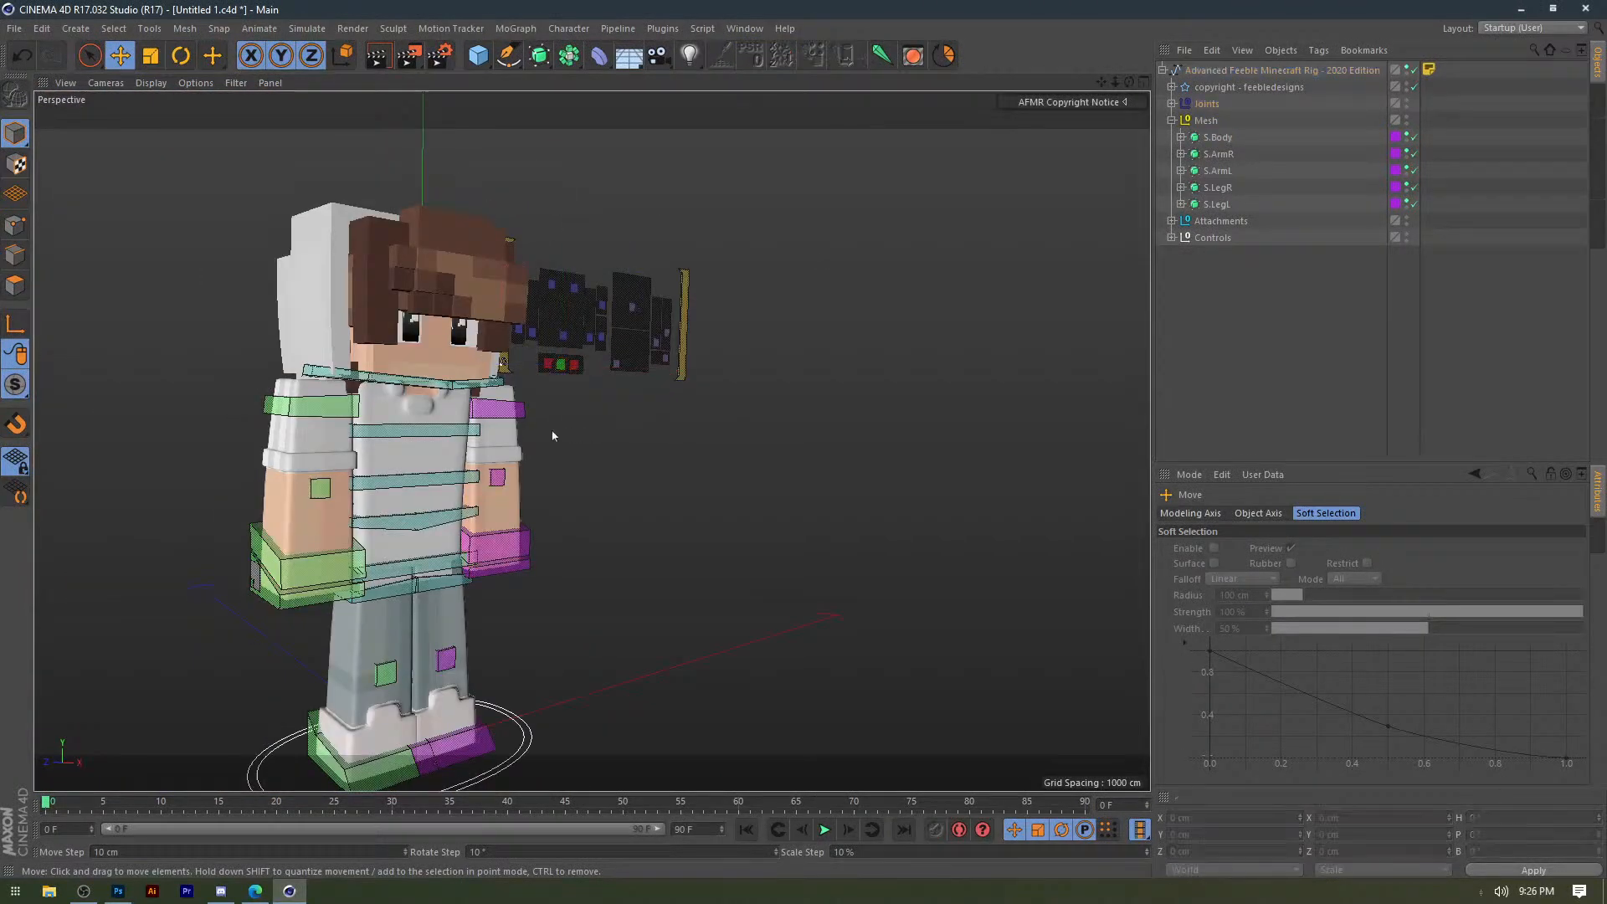
Select the M.Body, M.ArmR, M.ArmL and M.LegR meshes together for polygon editing.
{"action": "scroll", "coordinate": [460, 361], "scroll_direction": "up", "scroll_amount": 5}
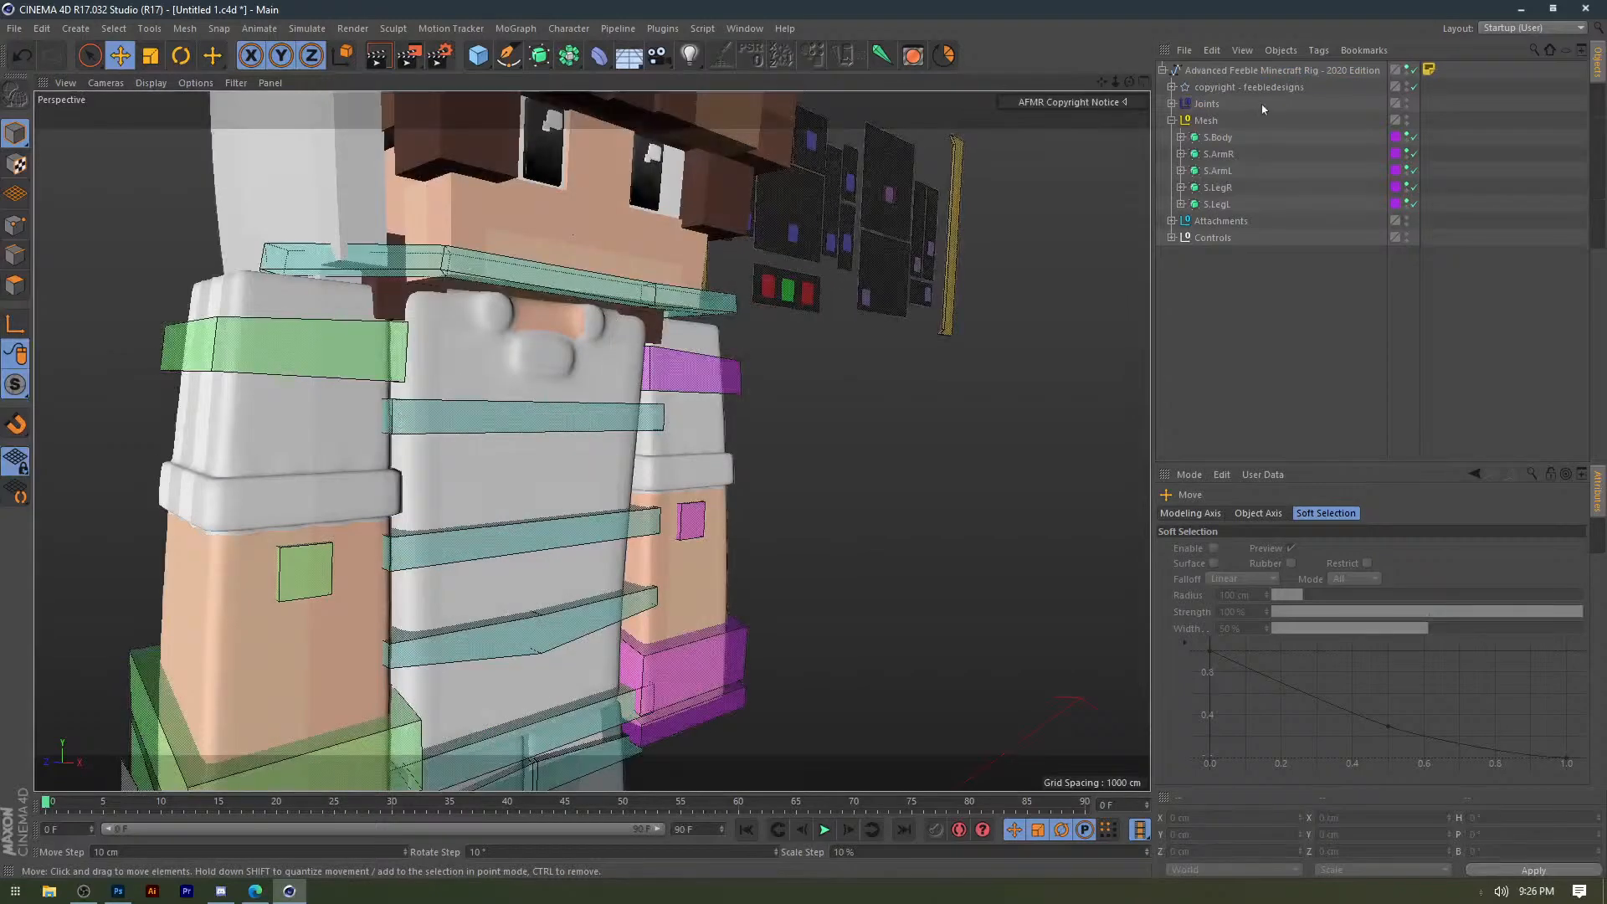
{"action": "left_click", "coordinate": [1180, 136]}
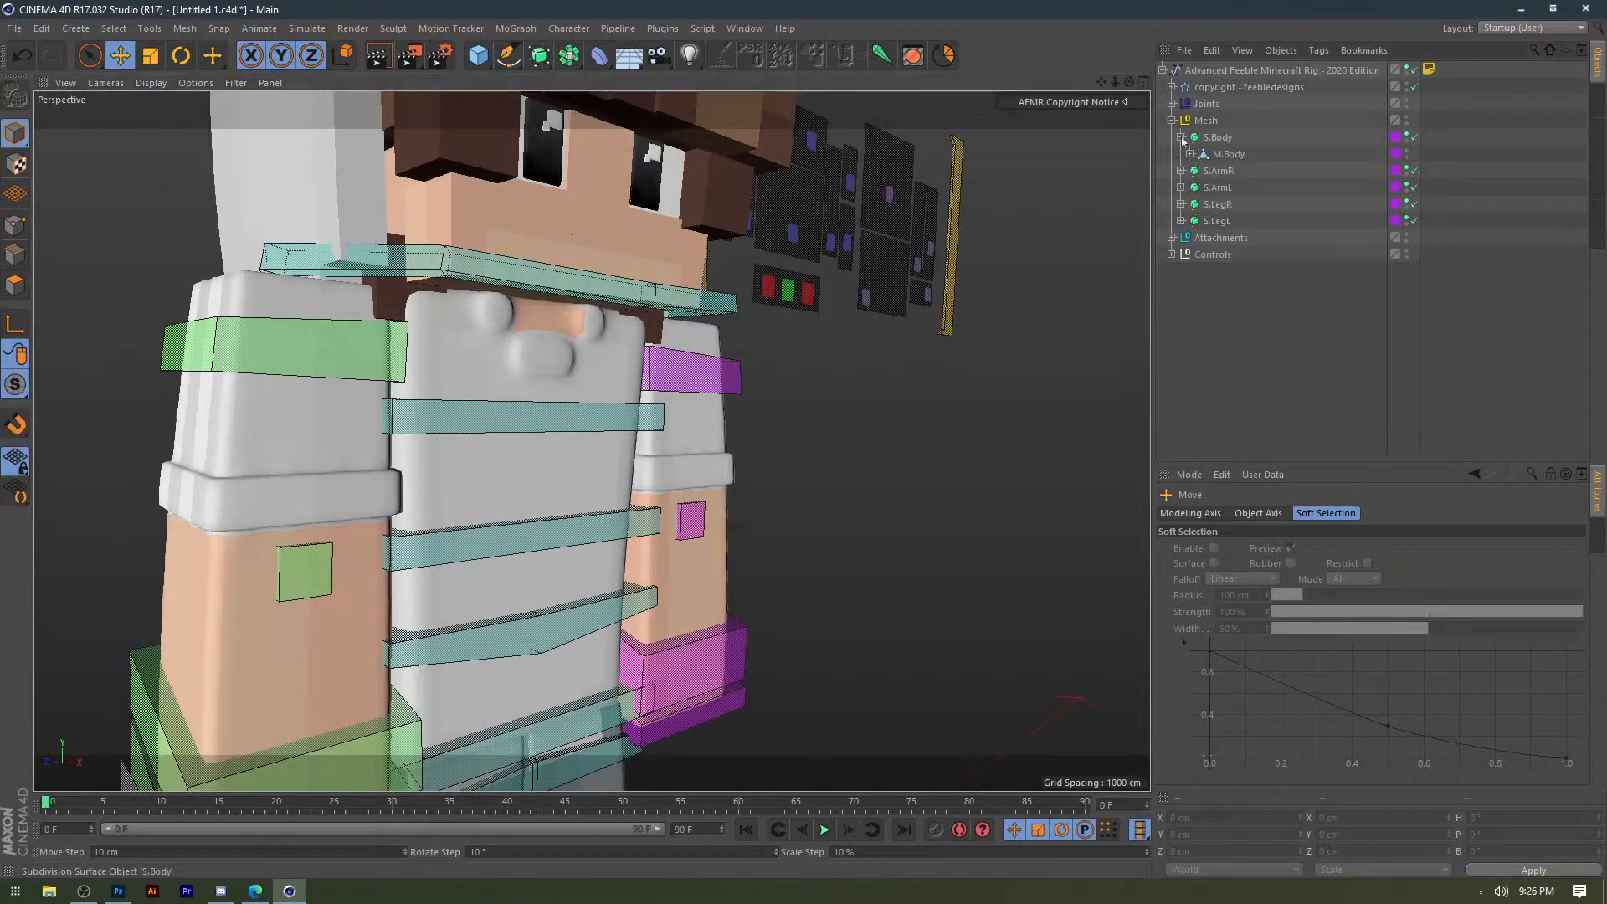
{"action": "left_click", "coordinate": [1180, 171]}
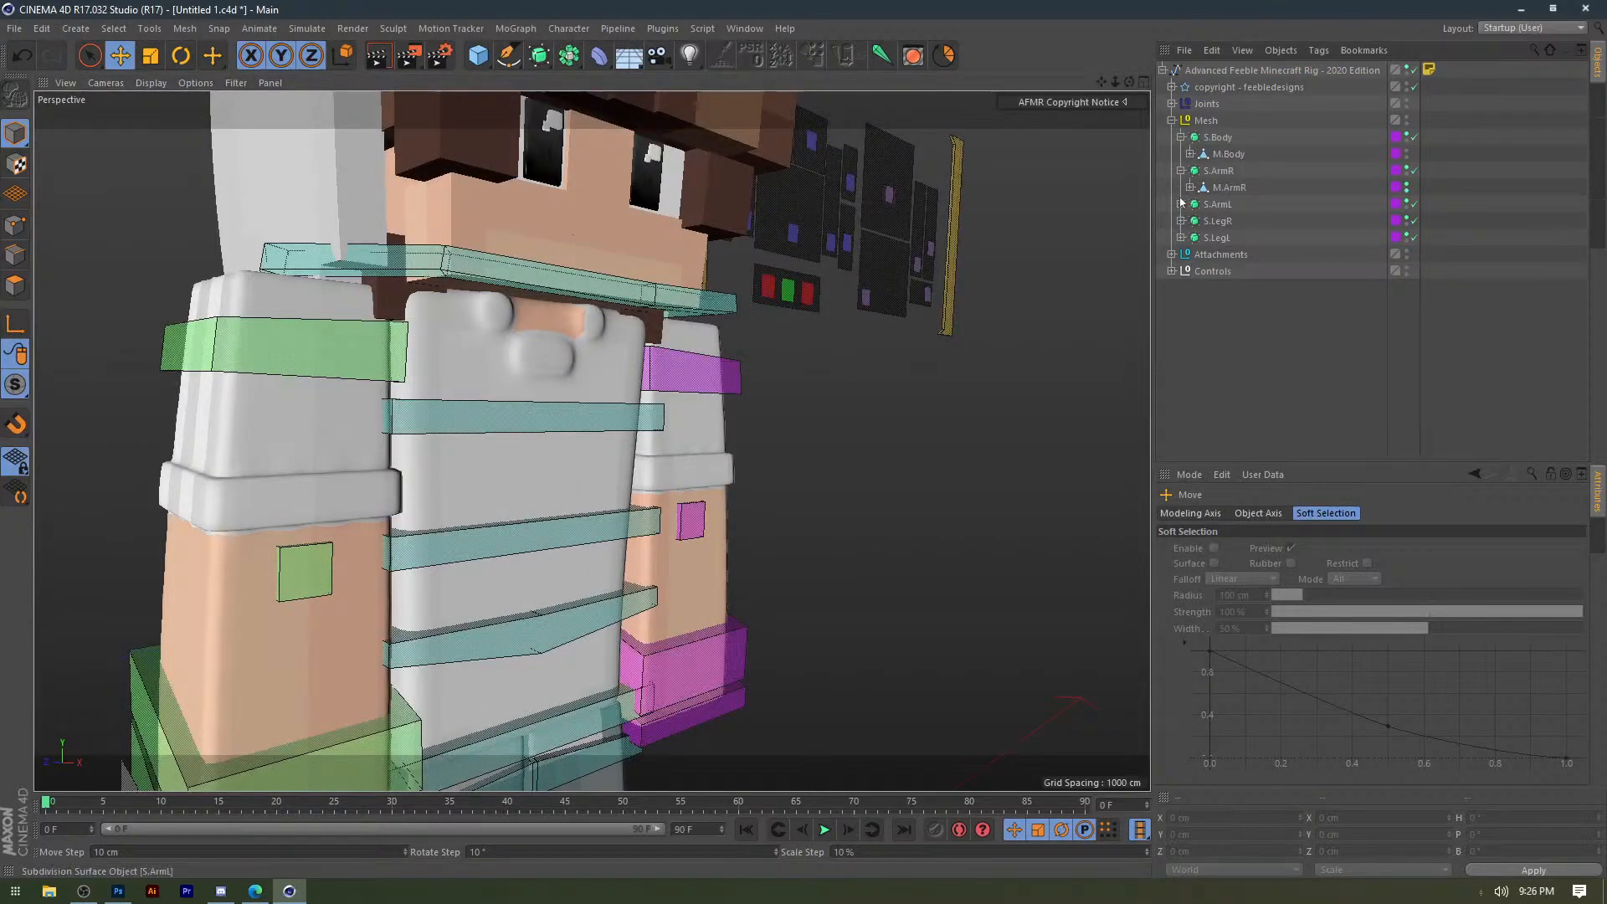
{"action": "left_click", "coordinate": [1180, 203]}
{"action": "left_click", "coordinate": [280, 370]}
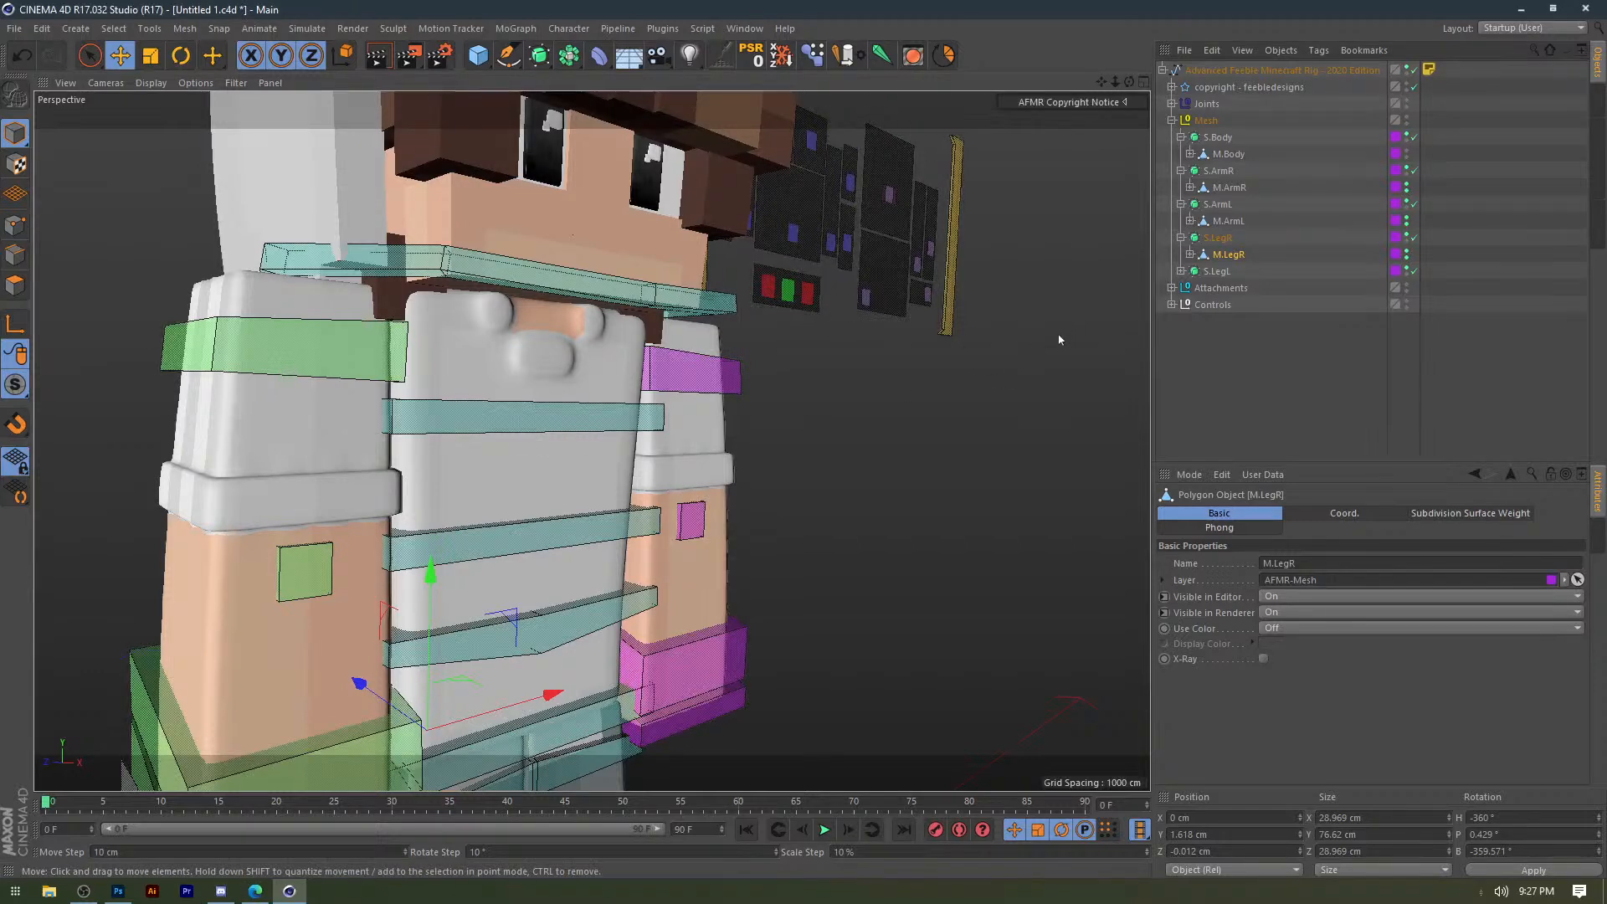
{"action": "left_click", "coordinate": [1237, 219], "text": "ctrl"}
{"action": "left_click", "coordinate": [1230, 187], "text": "ctrl"}
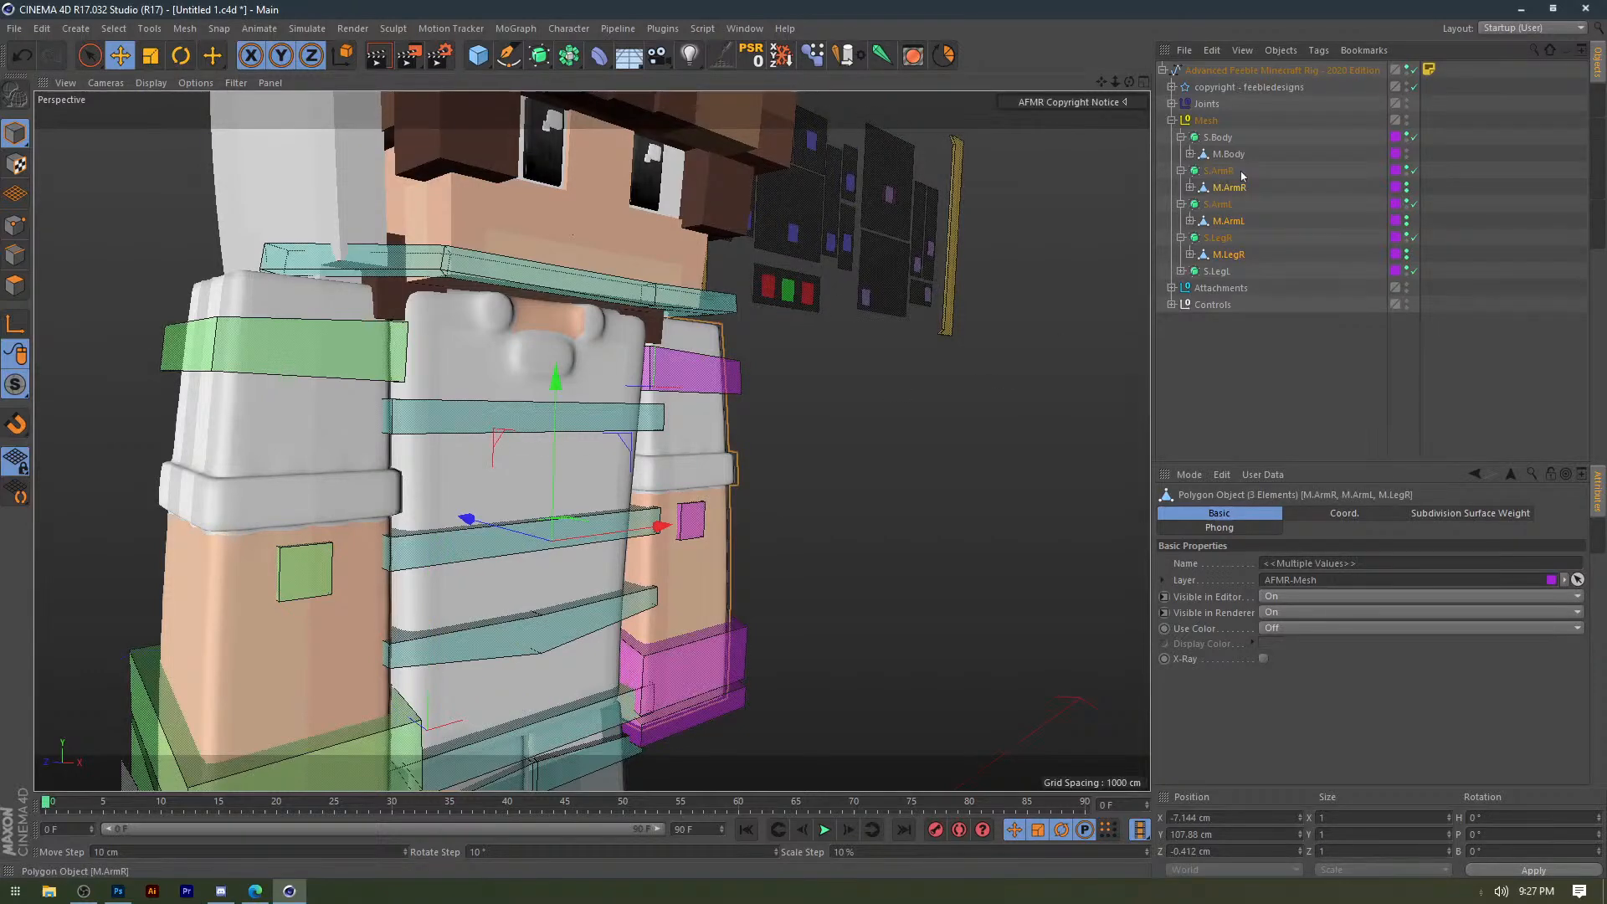
{"action": "left_click", "coordinate": [1229, 154], "text": "ctrl"}
{"action": "left_click", "coordinate": [15, 285]}
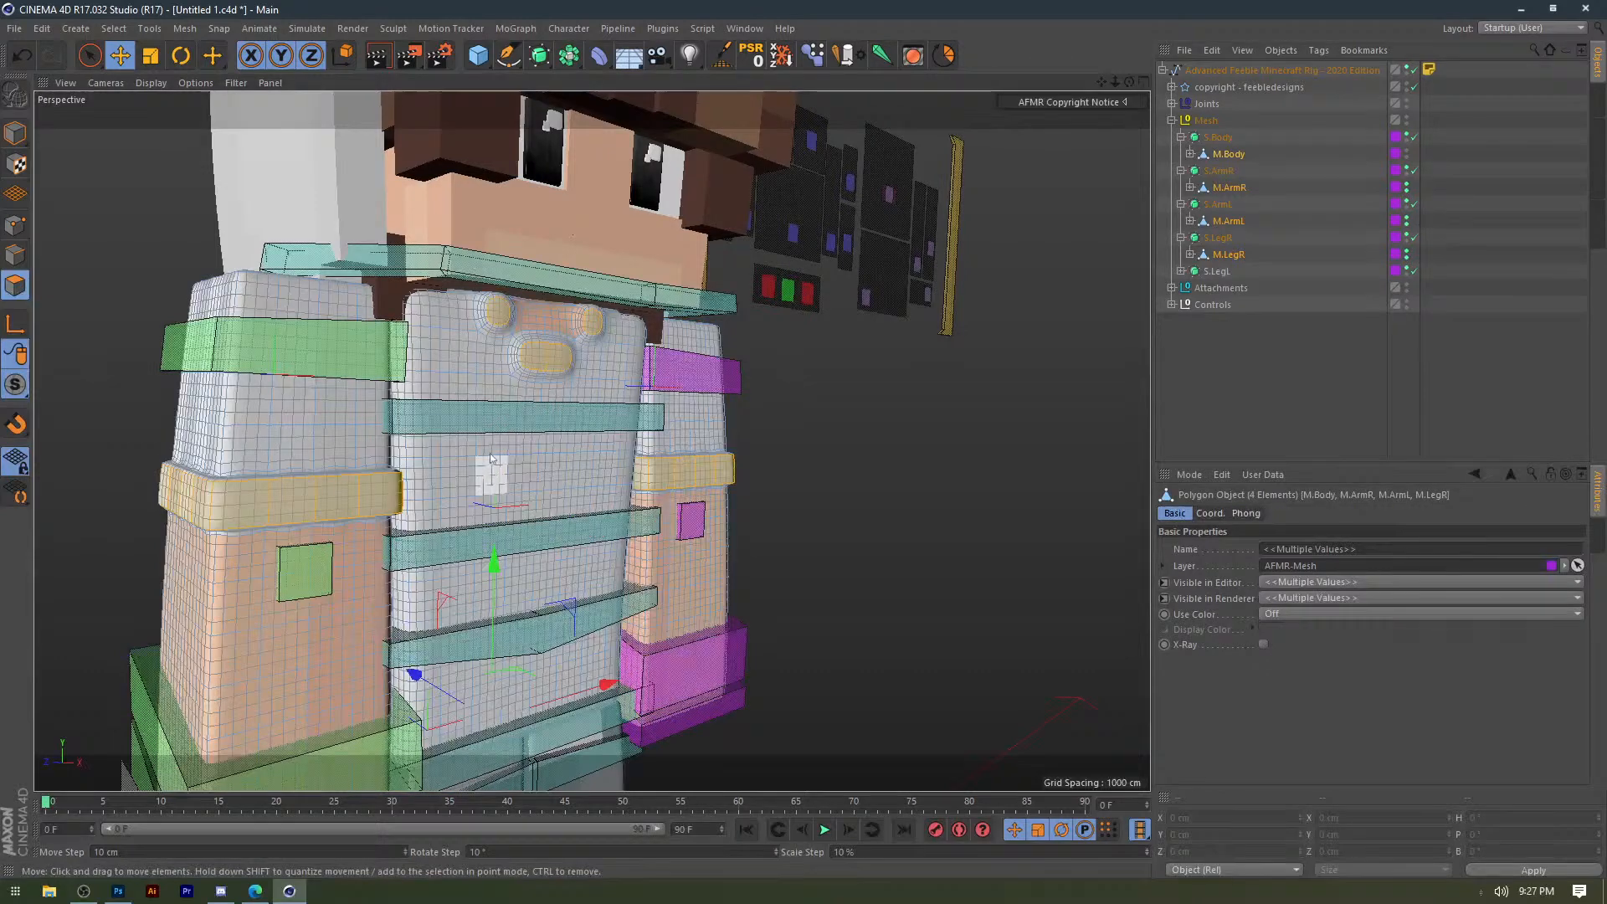
{"action": "middle_click_drag", "start_coordinate": [489, 454], "coordinate": [505, 429], "text": "alt"}
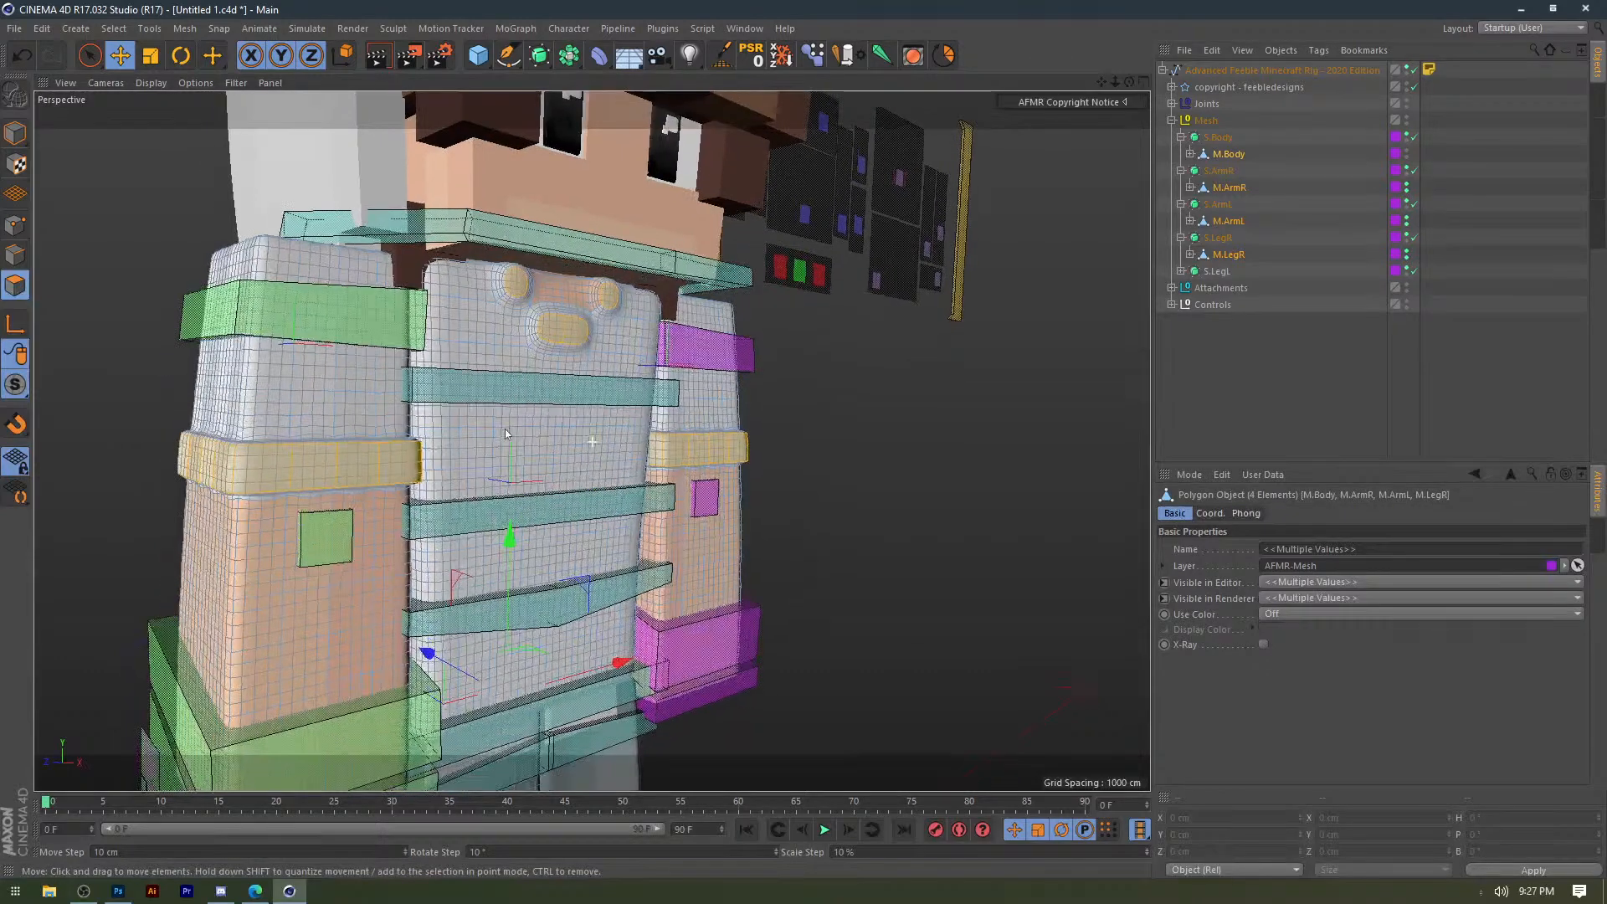
Check the system's processor and memory load in Task Manager and close it.
{"action": "right_click", "coordinate": [379, 891]}
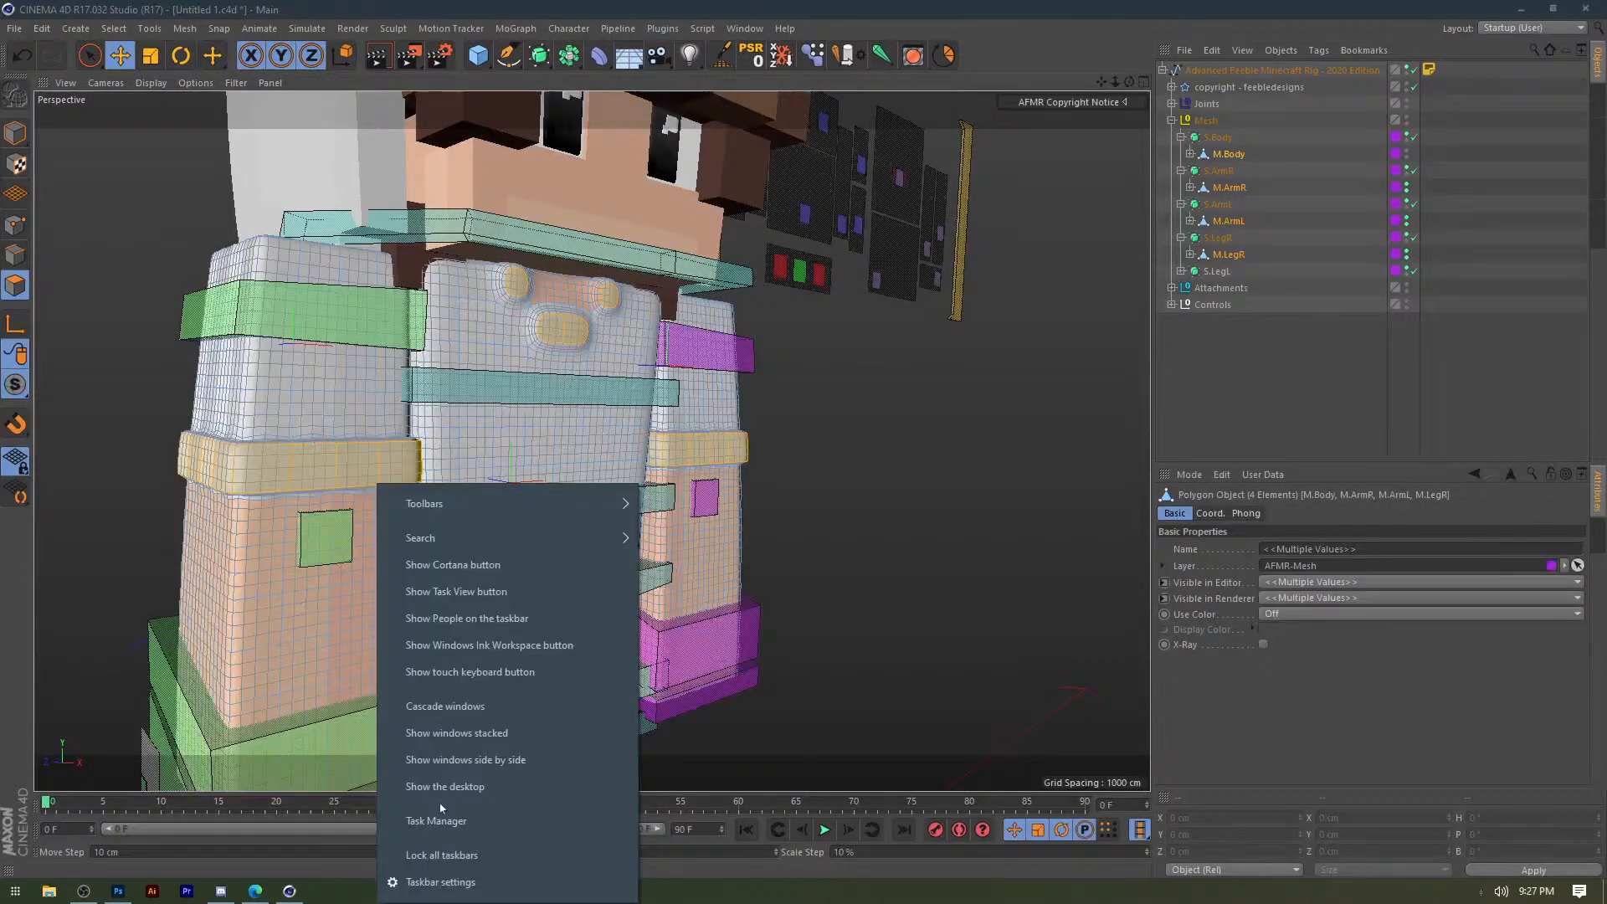
{"action": "left_click", "coordinate": [437, 820]}
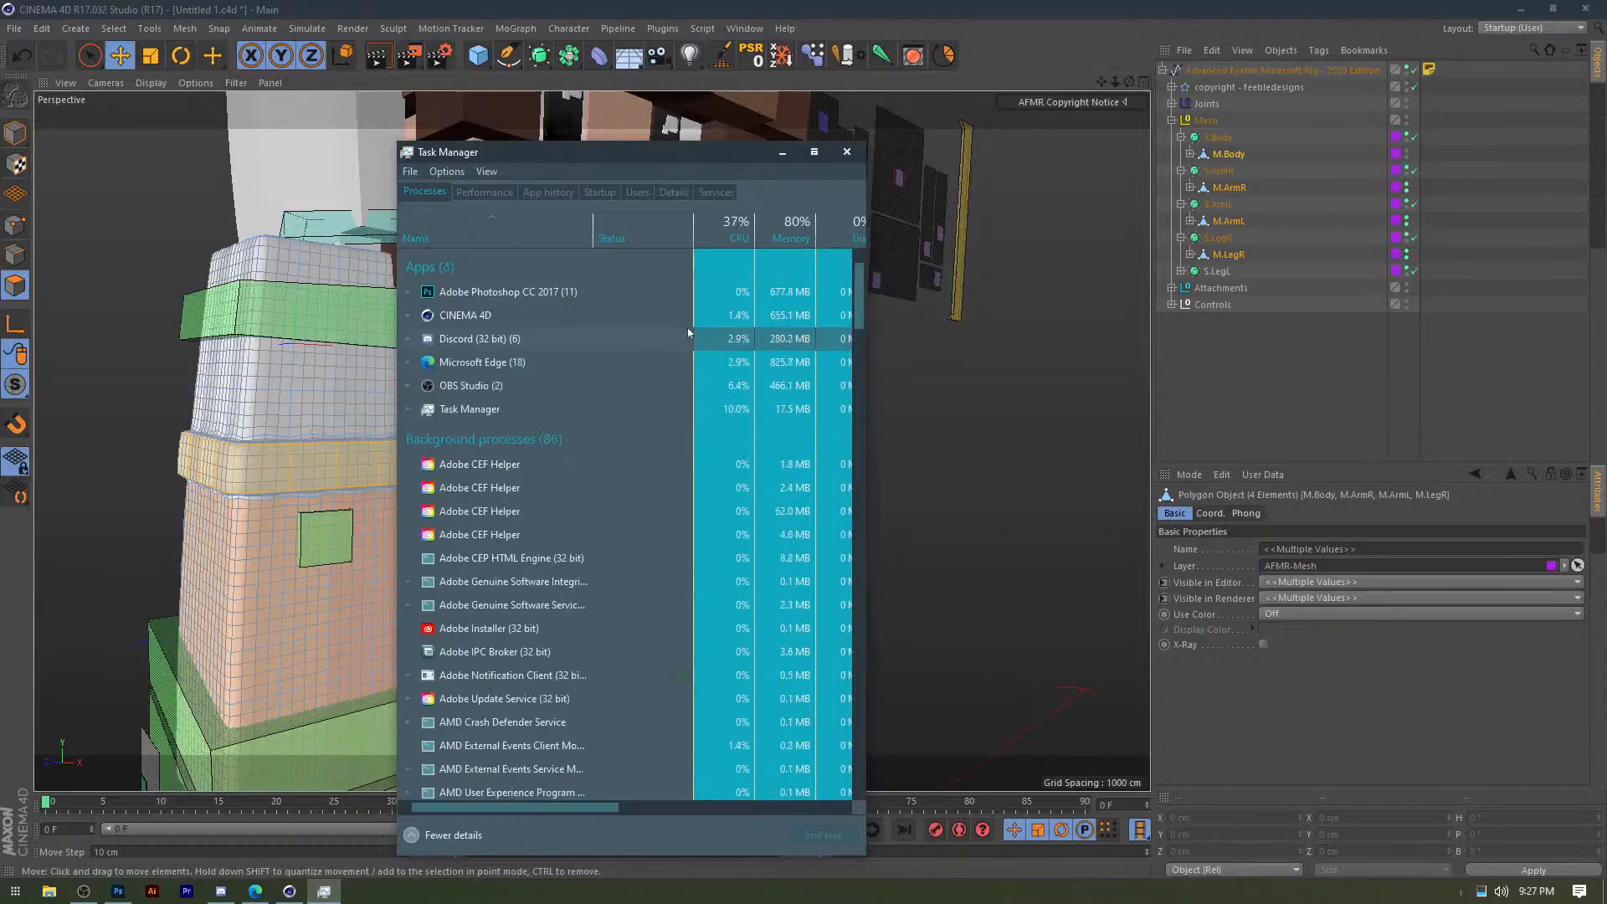
{"action": "left_click", "coordinate": [864, 152]}
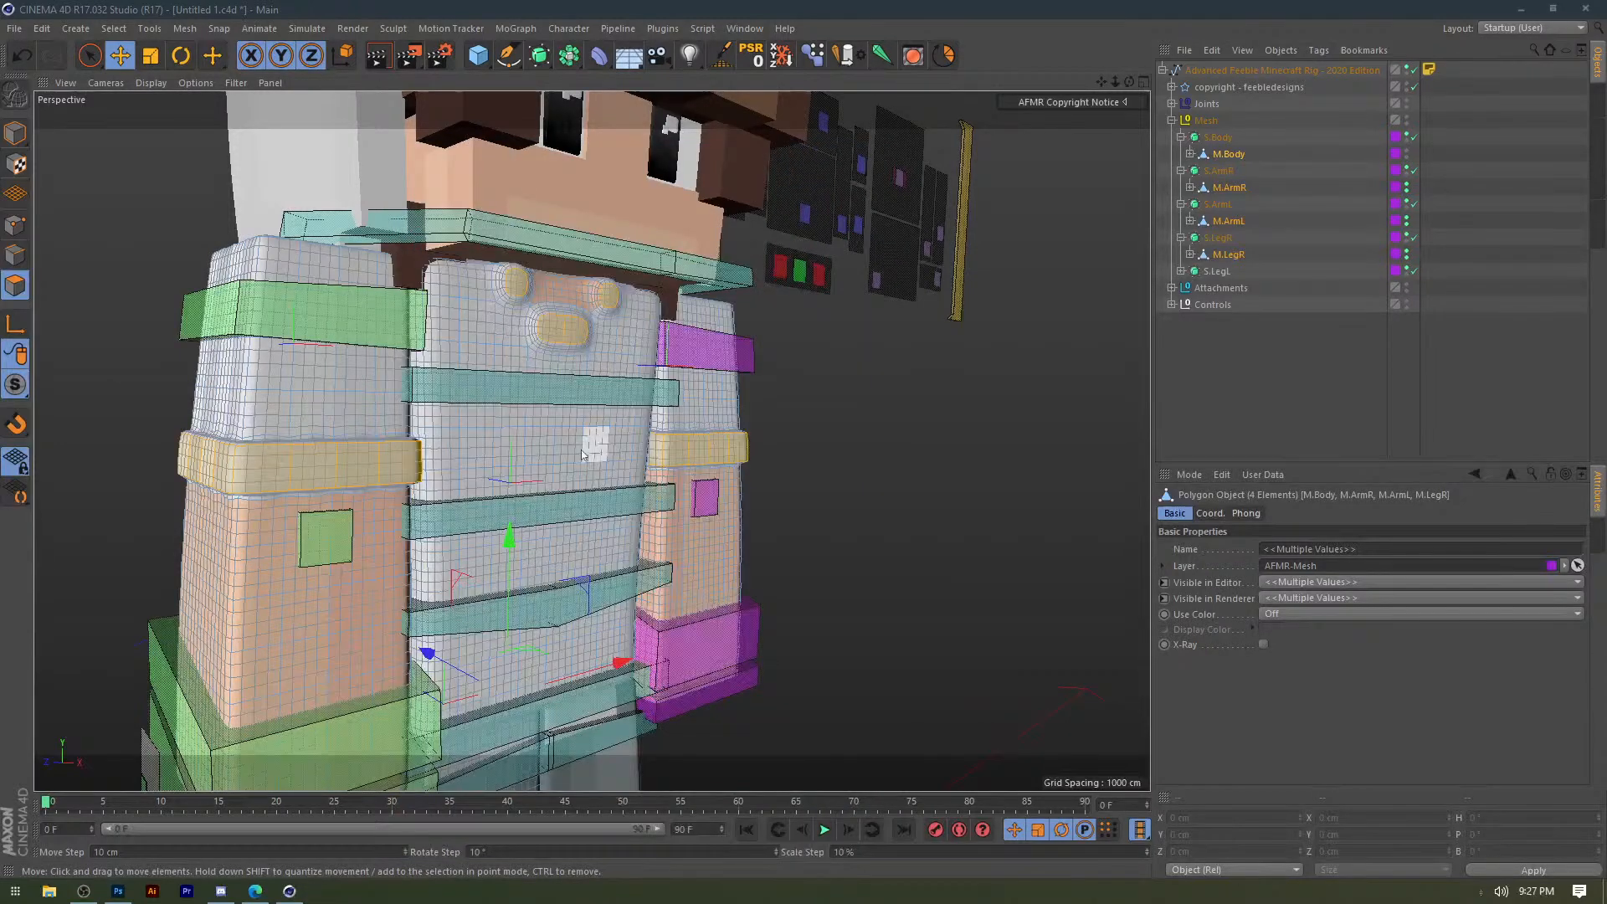
Select all polygons of the chosen meshes and use the Knife in Loop mode to cut loops along the right sleeve cuff's edges.
{"action": "middle_click_drag", "start_coordinate": [584, 454], "coordinate": [646, 441], "text": "alt"}
{"action": "key", "text": "ctrl+a"}
{"action": "key", "text": "k"}
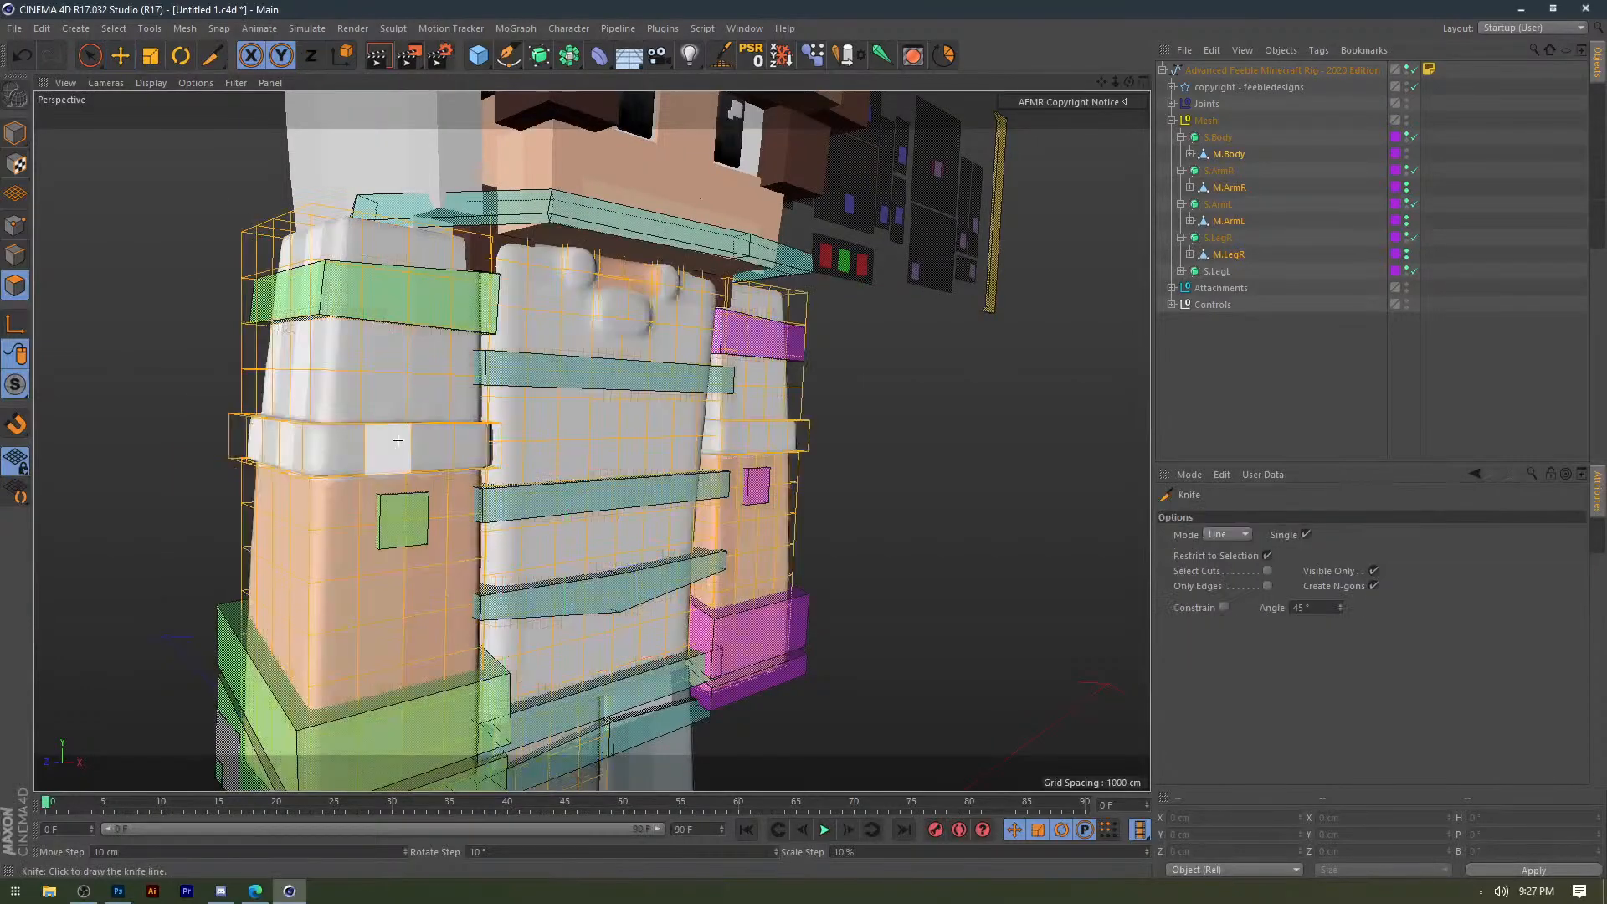
{"action": "left_click", "coordinate": [1224, 534]}
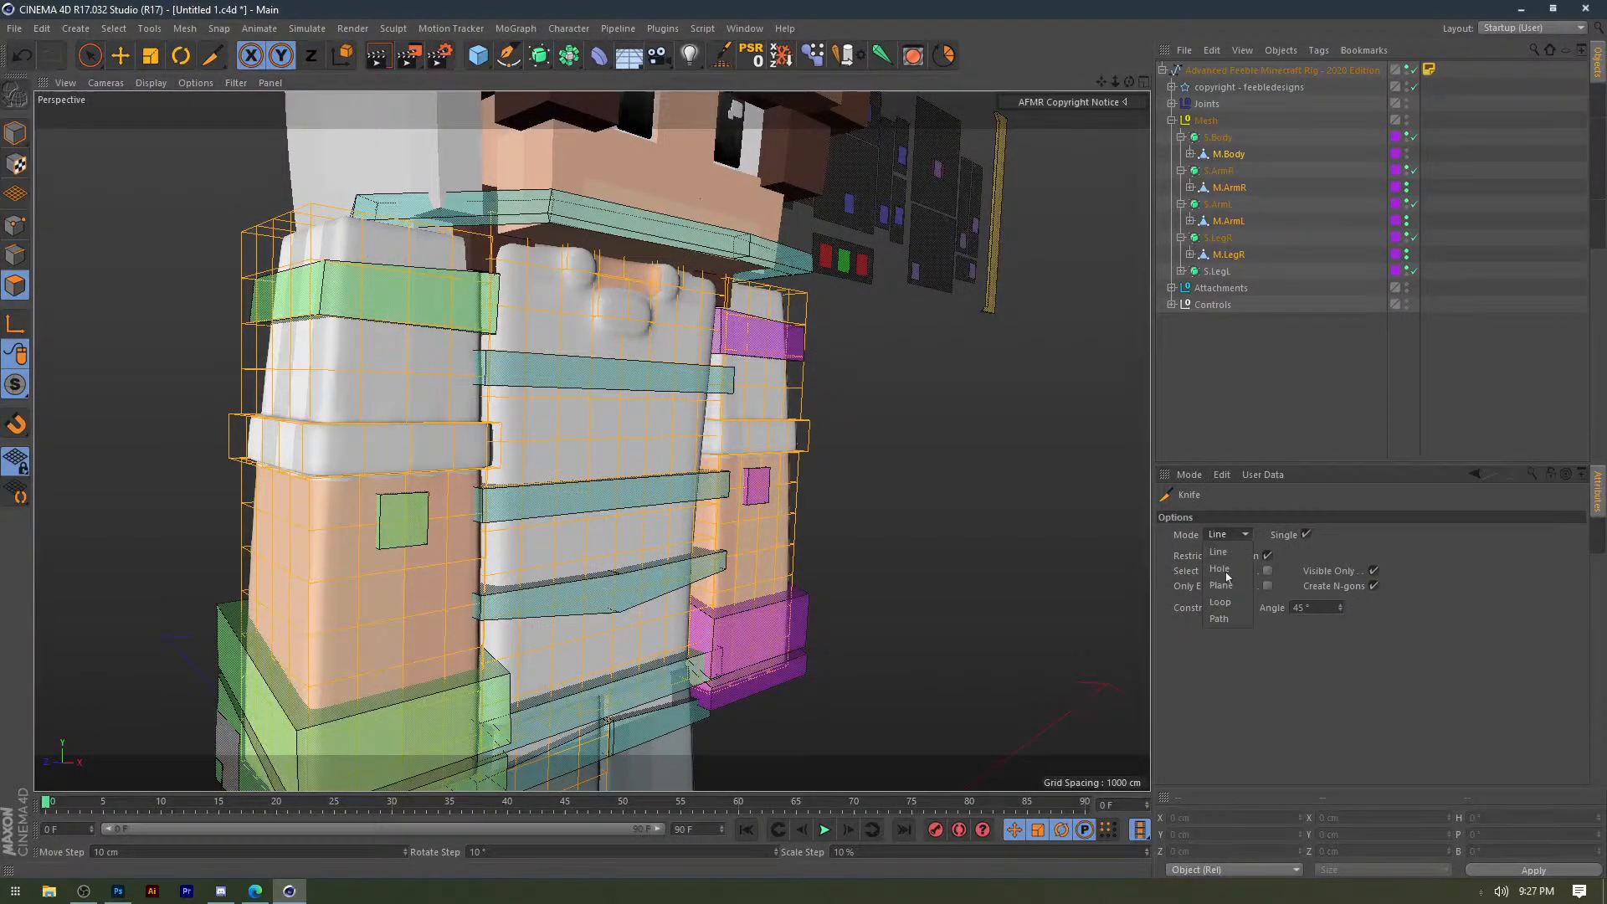
{"action": "left_click", "coordinate": [1220, 602]}
{"action": "scroll", "coordinate": [443, 415], "scroll_direction": "up", "scroll_amount": 6}
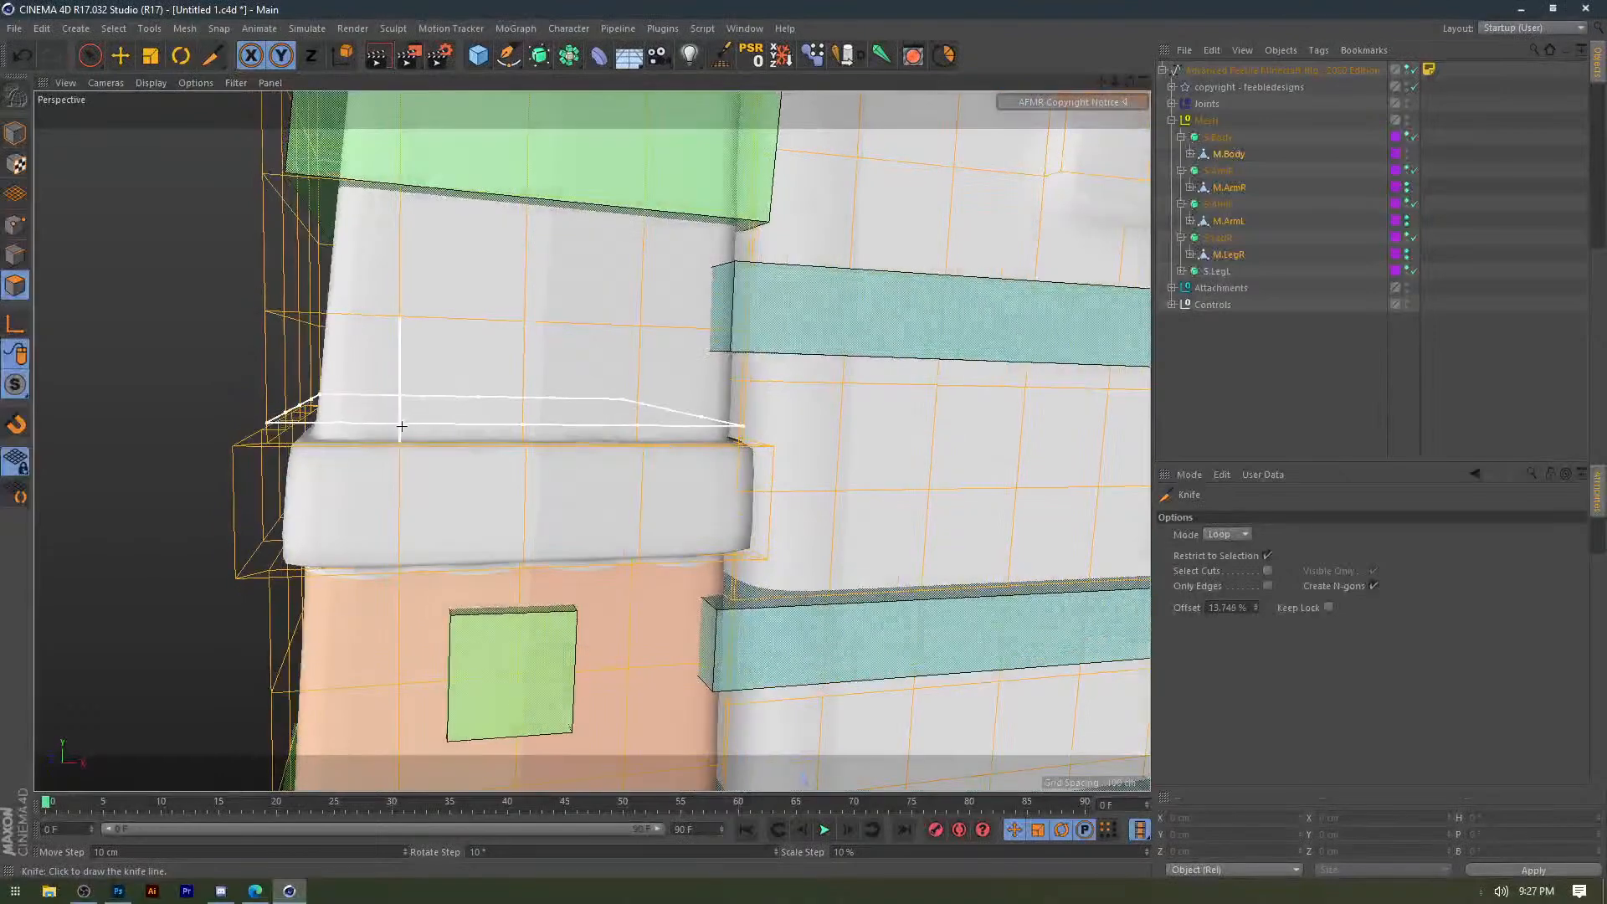
{"action": "middle_click_drag", "start_coordinate": [423, 475], "coordinate": [341, 315], "text": "alt"}
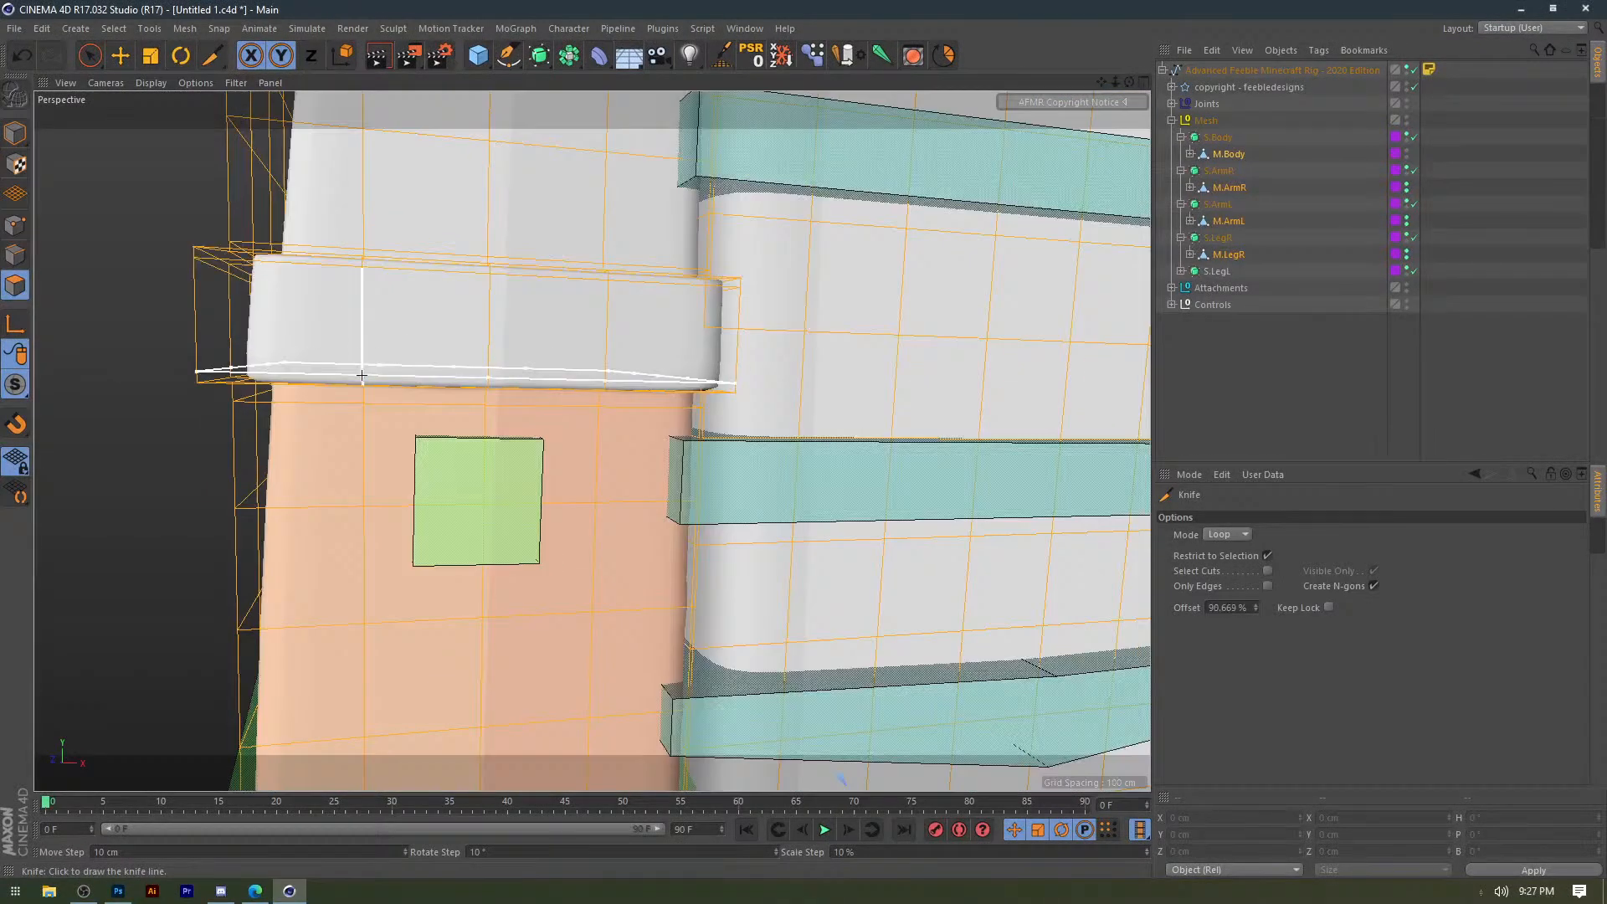
Add Knife loop cuts beside the edges of the left arm's sleeve cuff to sharpen it.
{"action": "scroll", "coordinate": [438, 315], "scroll_direction": "down", "scroll_amount": 5}
{"action": "middle_click_drag", "start_coordinate": [917, 374], "coordinate": [509, 371], "text": "alt"}
{"action": "scroll", "coordinate": [509, 371], "scroll_direction": "down", "scroll_amount": 1}
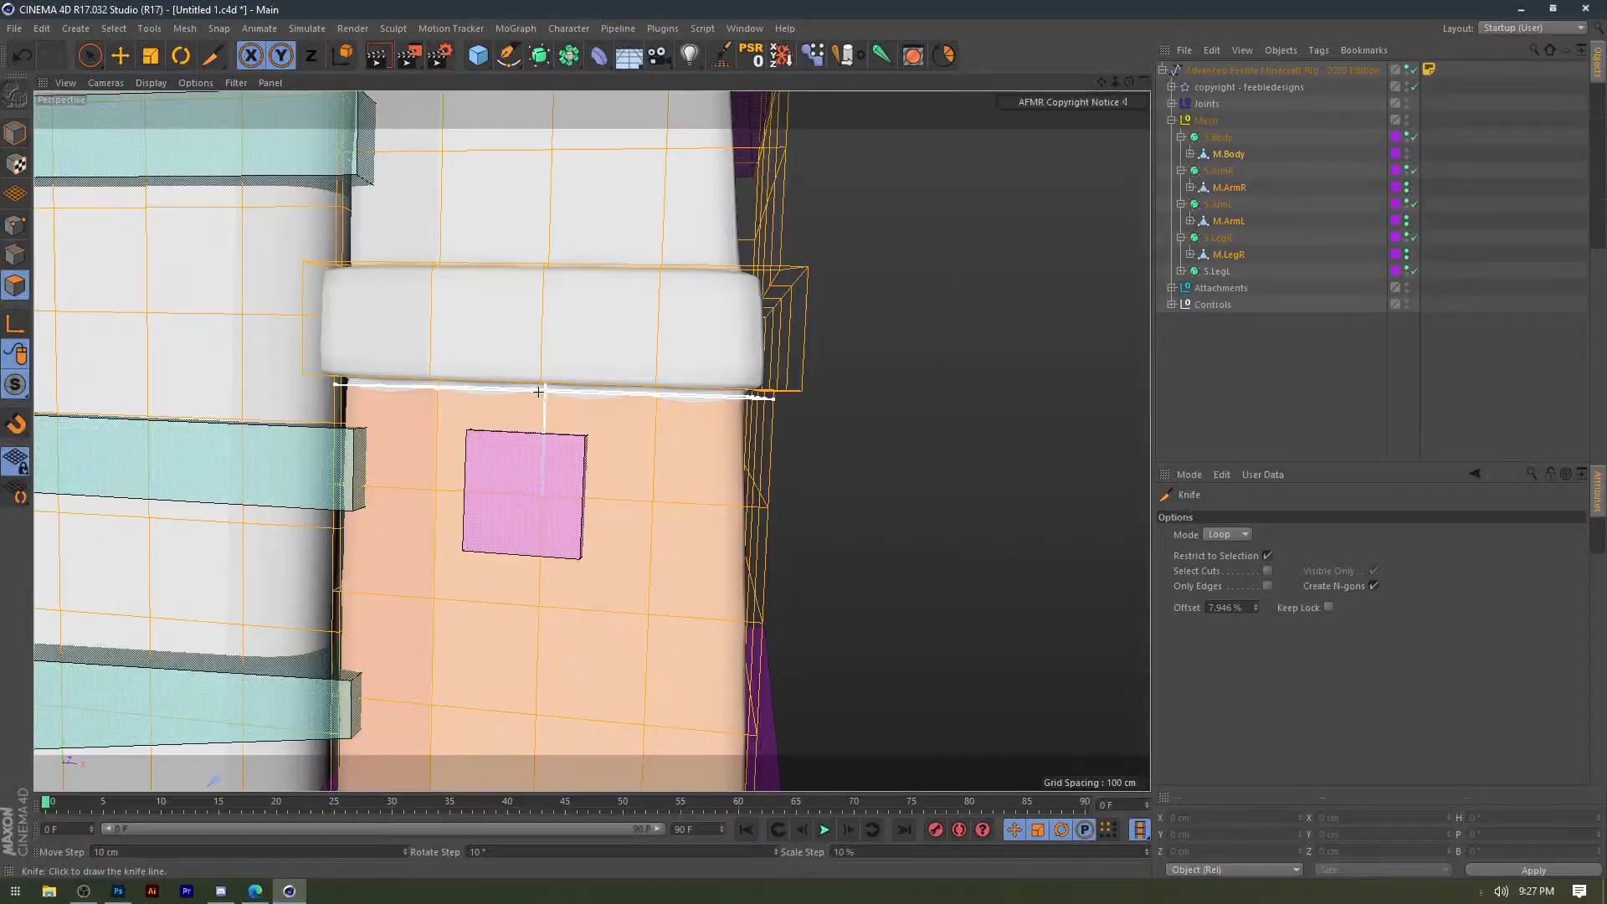
{"action": "left_click", "coordinate": [539, 392]}
{"action": "left_click", "coordinate": [540, 367]}
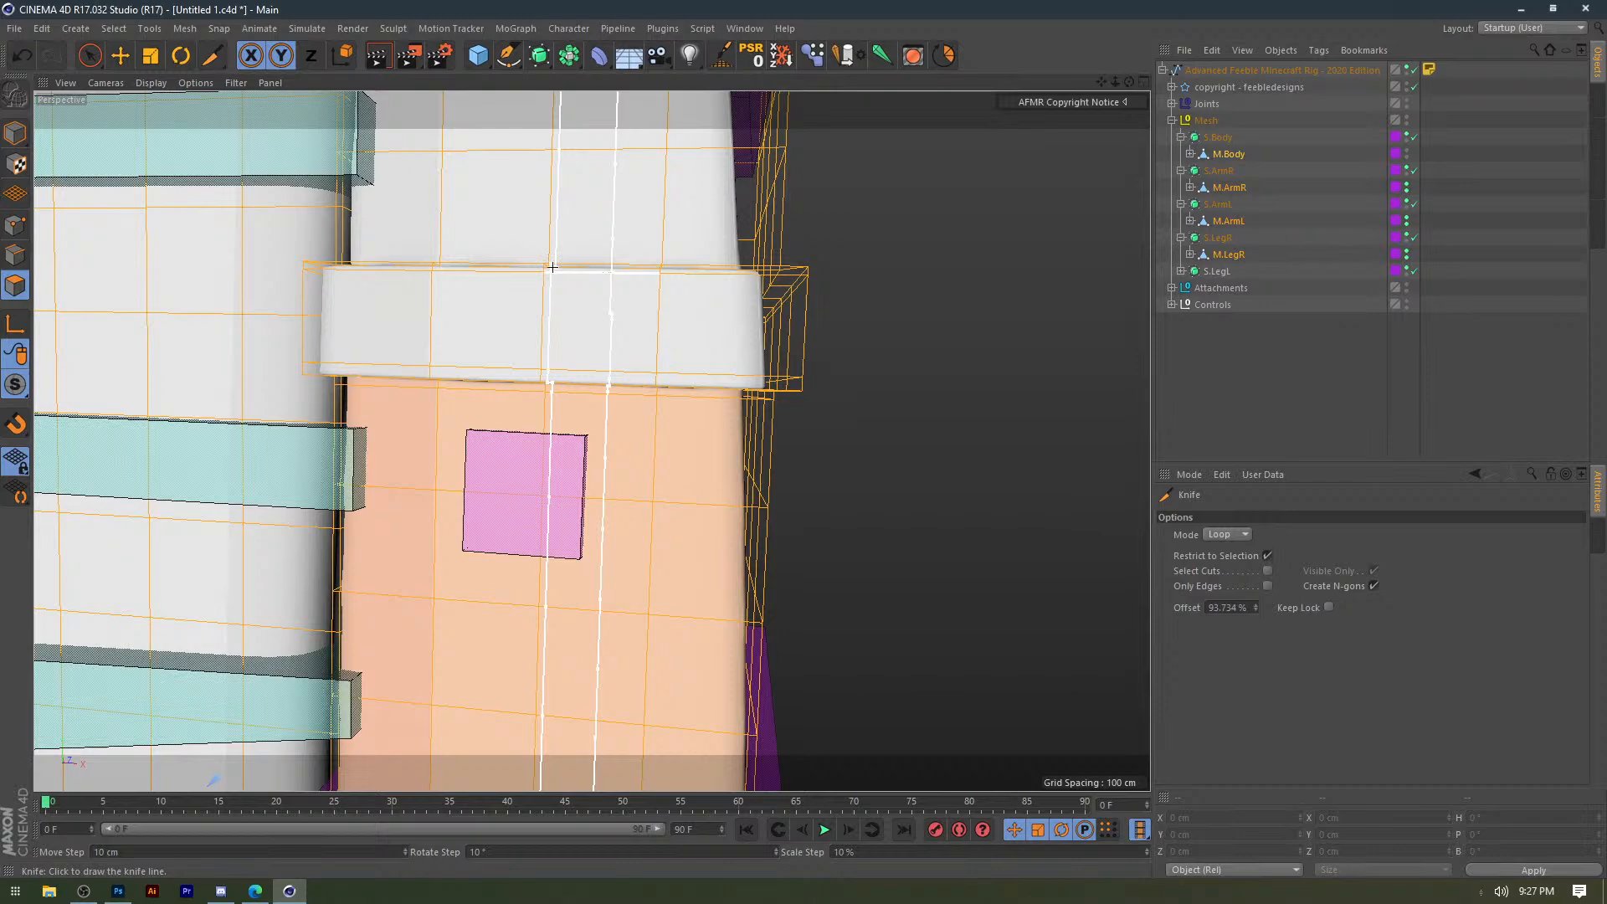
Sharpen the raised centre block below the neck opening with Knife loop cuts close to its upper, lower and side edges.
{"action": "scroll", "coordinate": [750, 363], "scroll_direction": "down", "scroll_amount": 5}
{"action": "middle_click_drag", "start_coordinate": [511, 500], "coordinate": [564, 451], "text": "alt"}
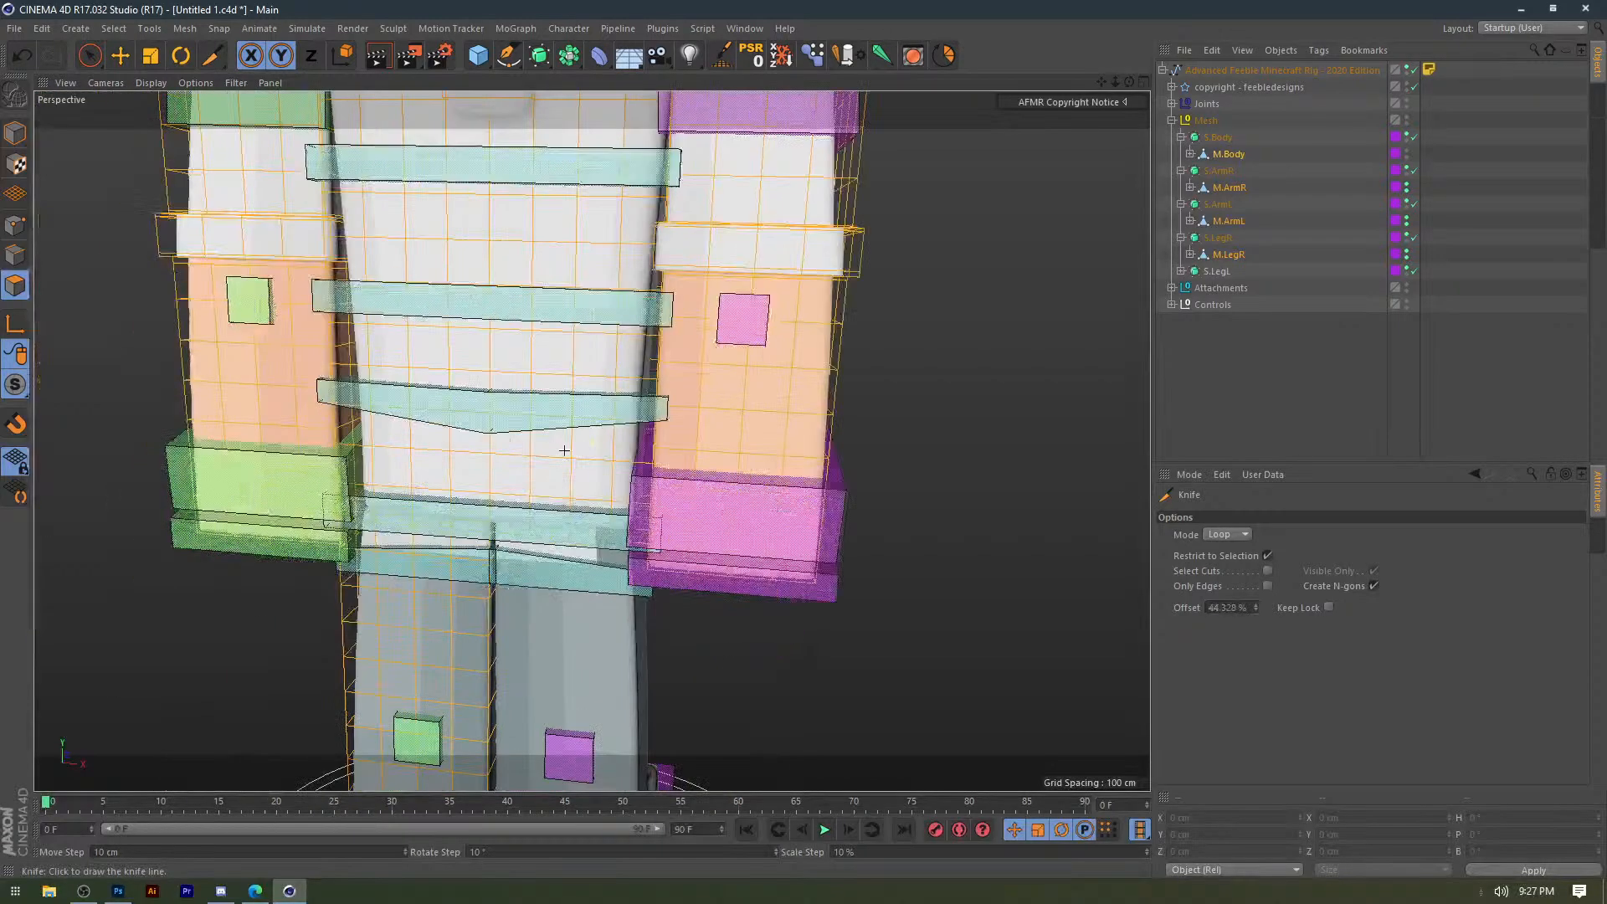
{"action": "middle_click_drag", "start_coordinate": [473, 109], "coordinate": [585, 298], "text": "alt"}
{"action": "scroll", "coordinate": [586, 298], "scroll_direction": "up", "scroll_amount": 6}
{"action": "scroll", "coordinate": [449, 376], "scroll_direction": "down", "scroll_amount": 3}
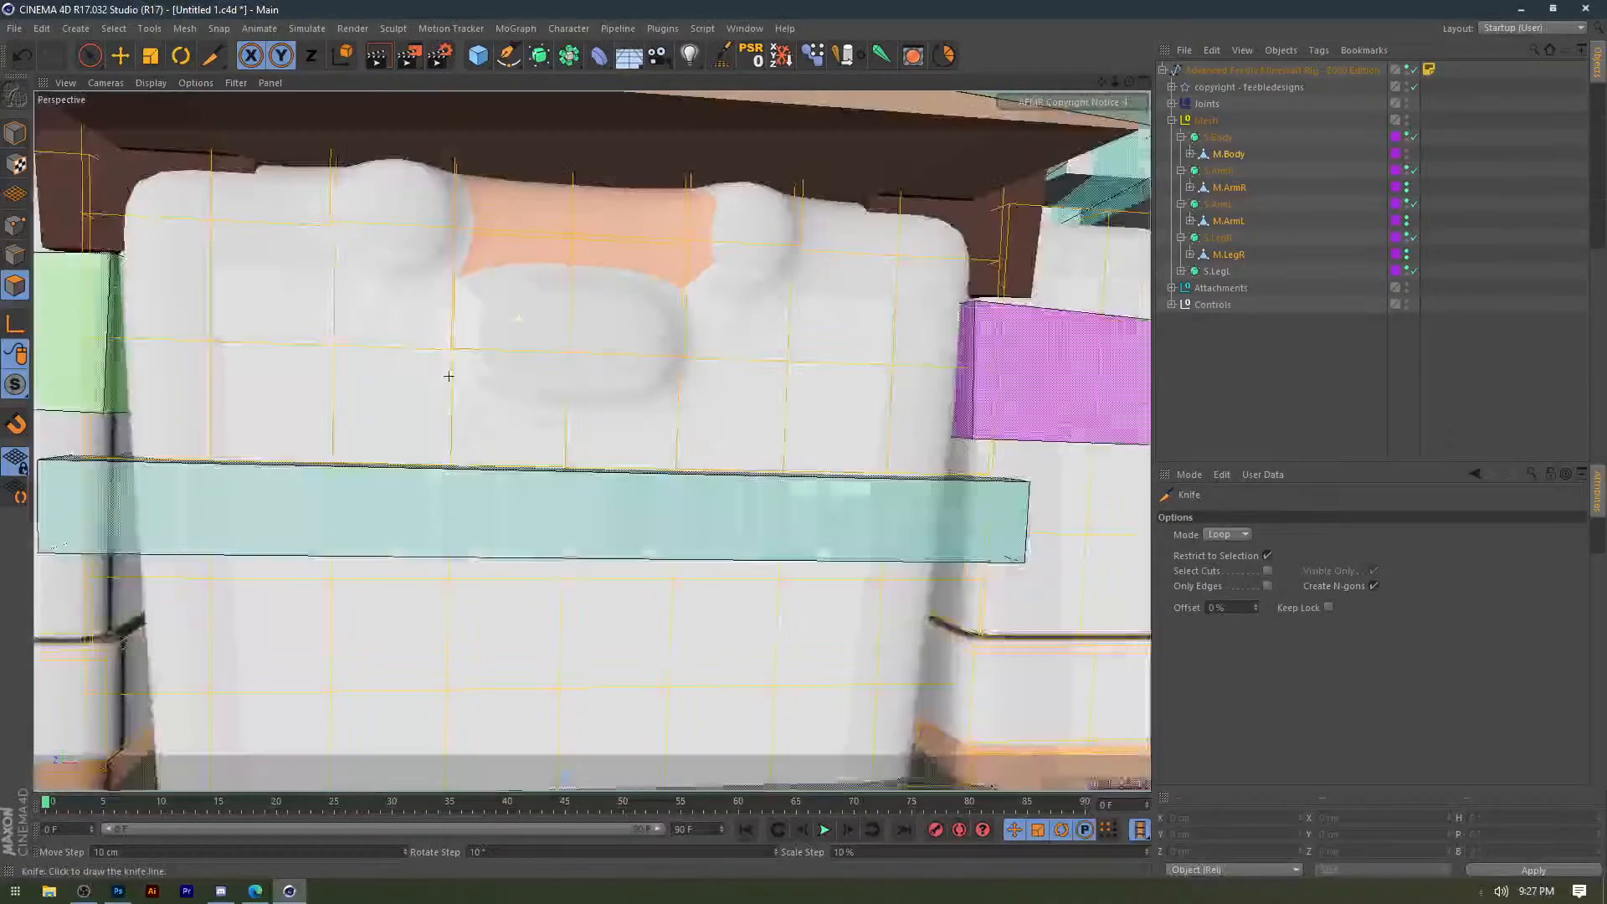
{"action": "left_click_drag", "start_coordinate": [448, 375], "coordinate": [599, 348], "text": "alt"}
{"action": "scroll", "coordinate": [600, 348], "scroll_direction": "up", "scroll_amount": 4}
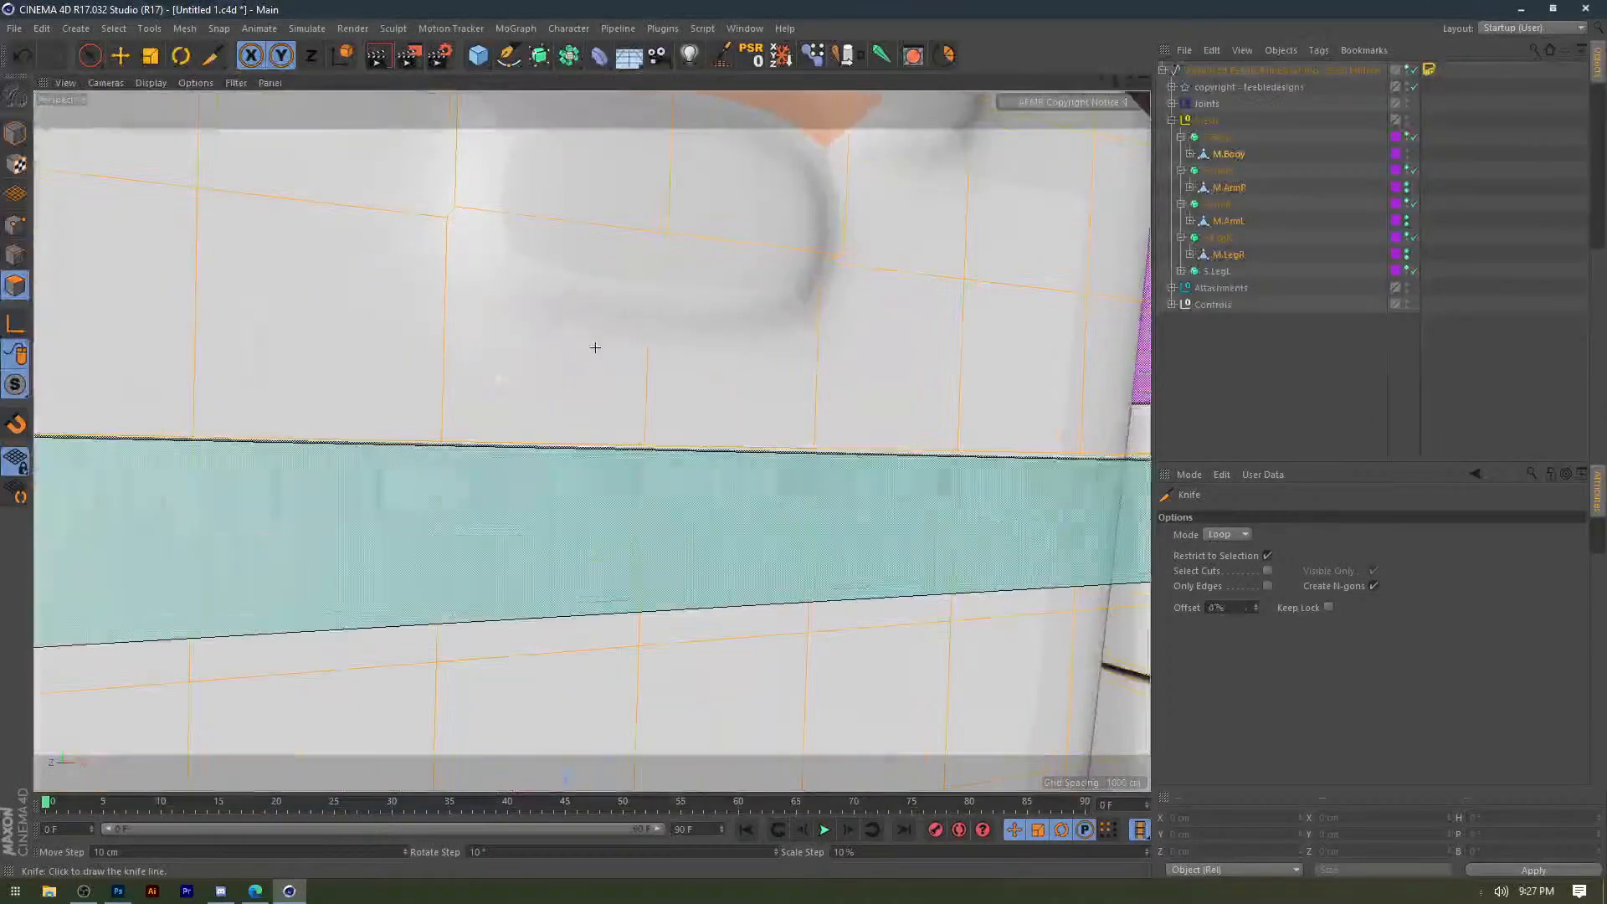
{"action": "left_click_drag", "start_coordinate": [649, 301], "coordinate": [627, 277], "text": "alt"}
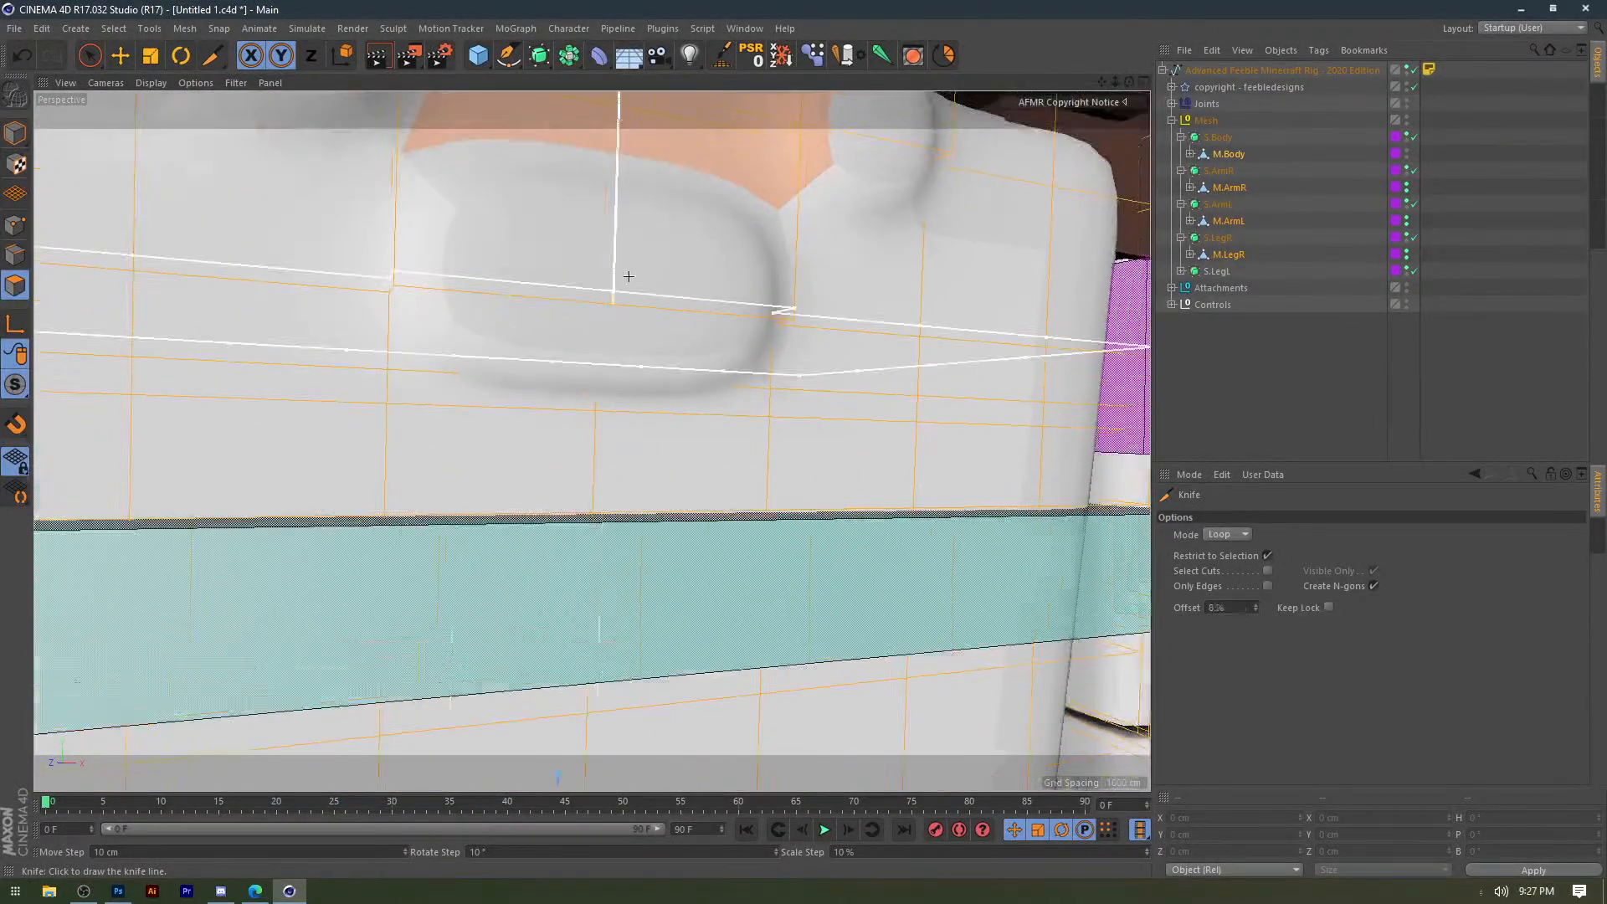
{"action": "left_click", "coordinate": [613, 214]}
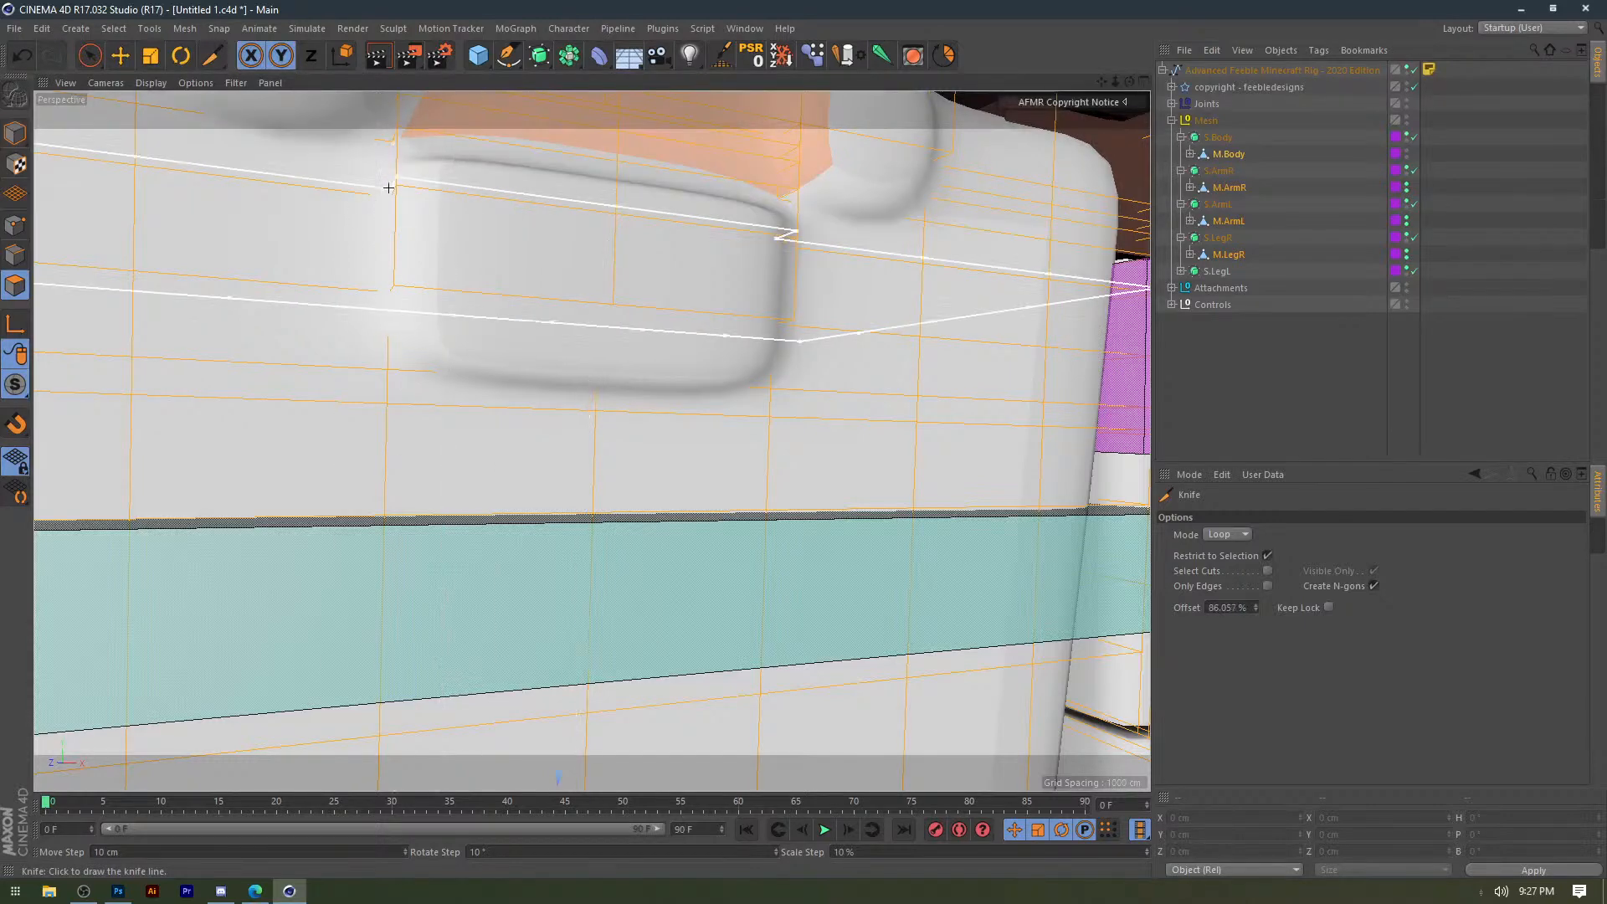
{"action": "left_click", "coordinate": [420, 204]}
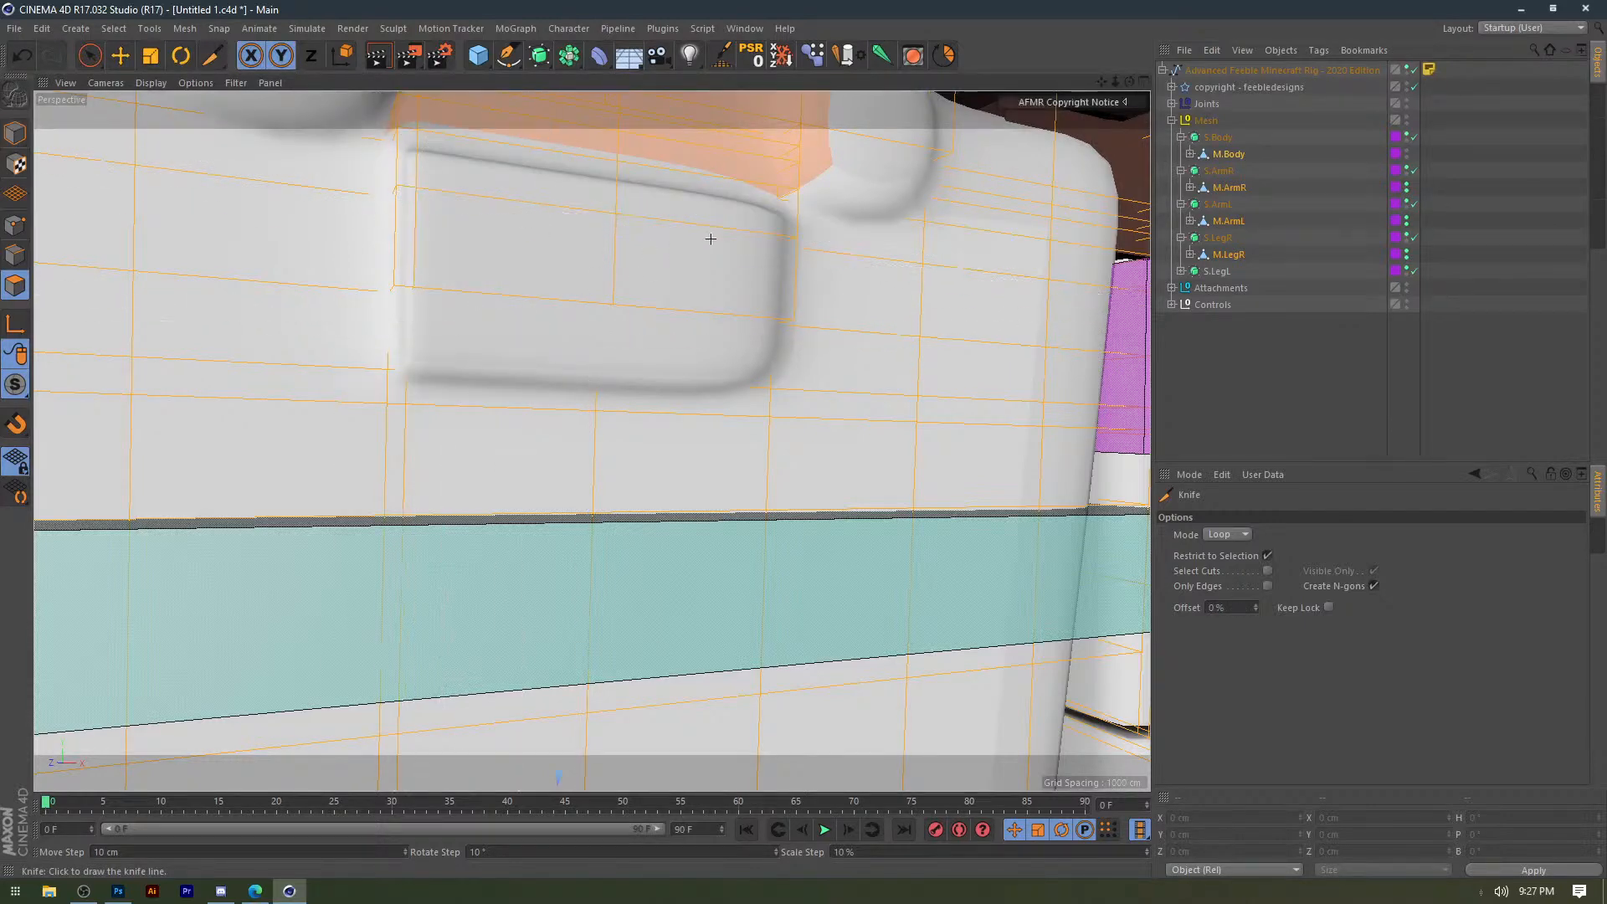
{"action": "left_click_drag", "start_coordinate": [729, 251], "coordinate": [636, 269], "text": "alt"}
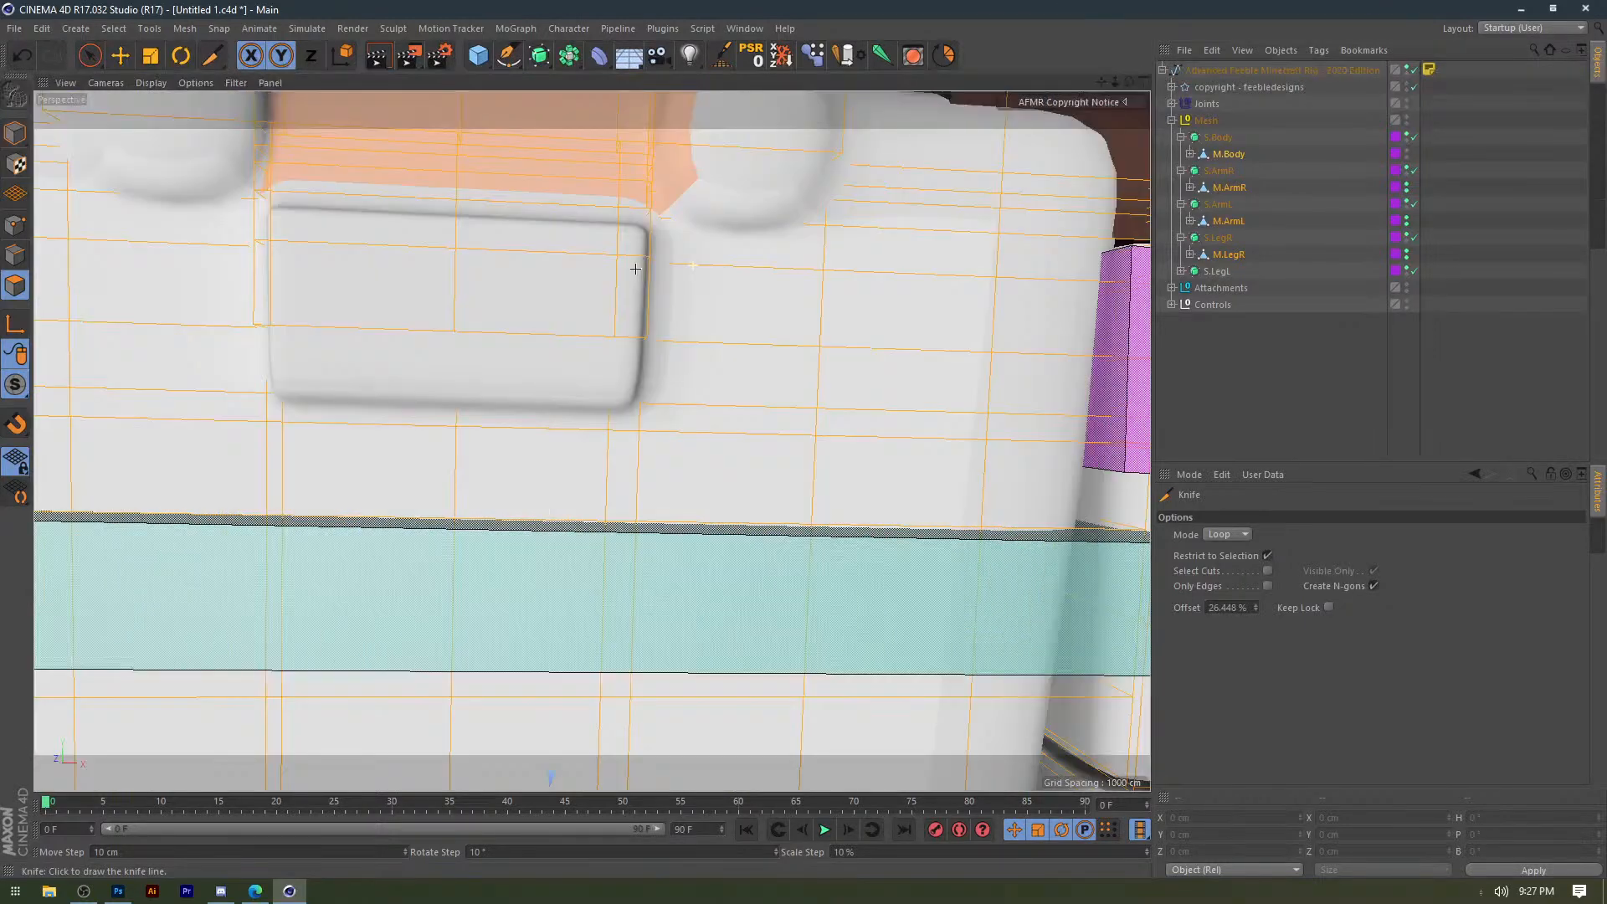
{"action": "left_click", "coordinate": [635, 268]}
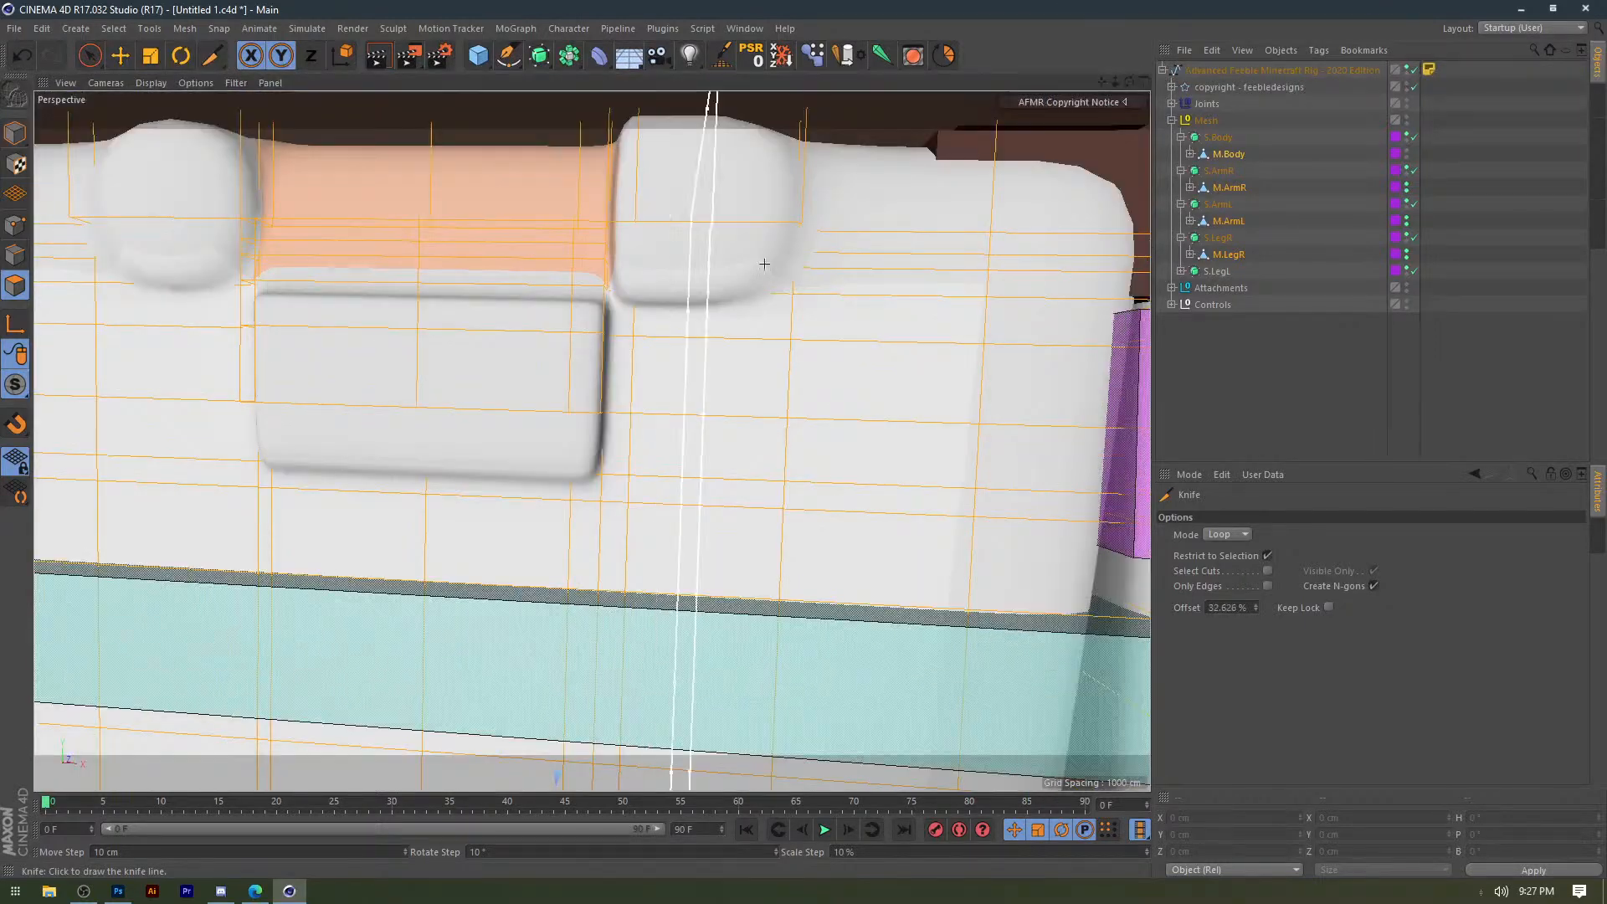
Sharpen the raised collar blocks on both sides of the neck opening with Knife loop cuts close to their outer and lower edges.
{"action": "left_click", "coordinate": [808, 230]}
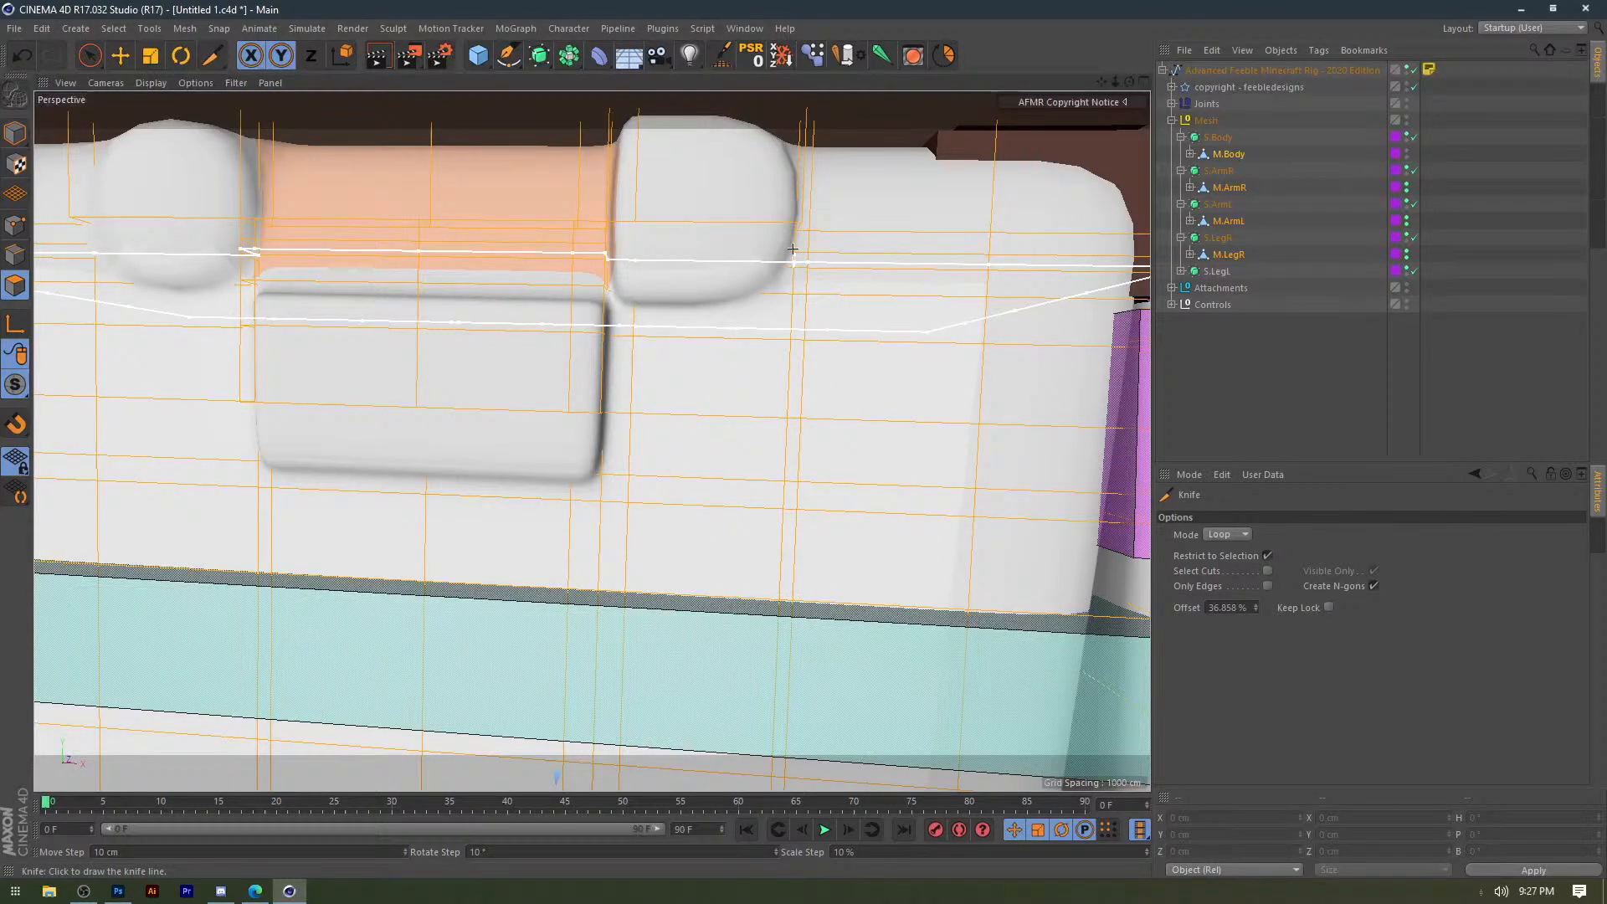
{"action": "left_click", "coordinate": [794, 244]}
{"action": "left_click", "coordinate": [799, 170]}
{"action": "middle_click_drag", "start_coordinate": [749, 195], "coordinate": [757, 209], "text": "alt"}
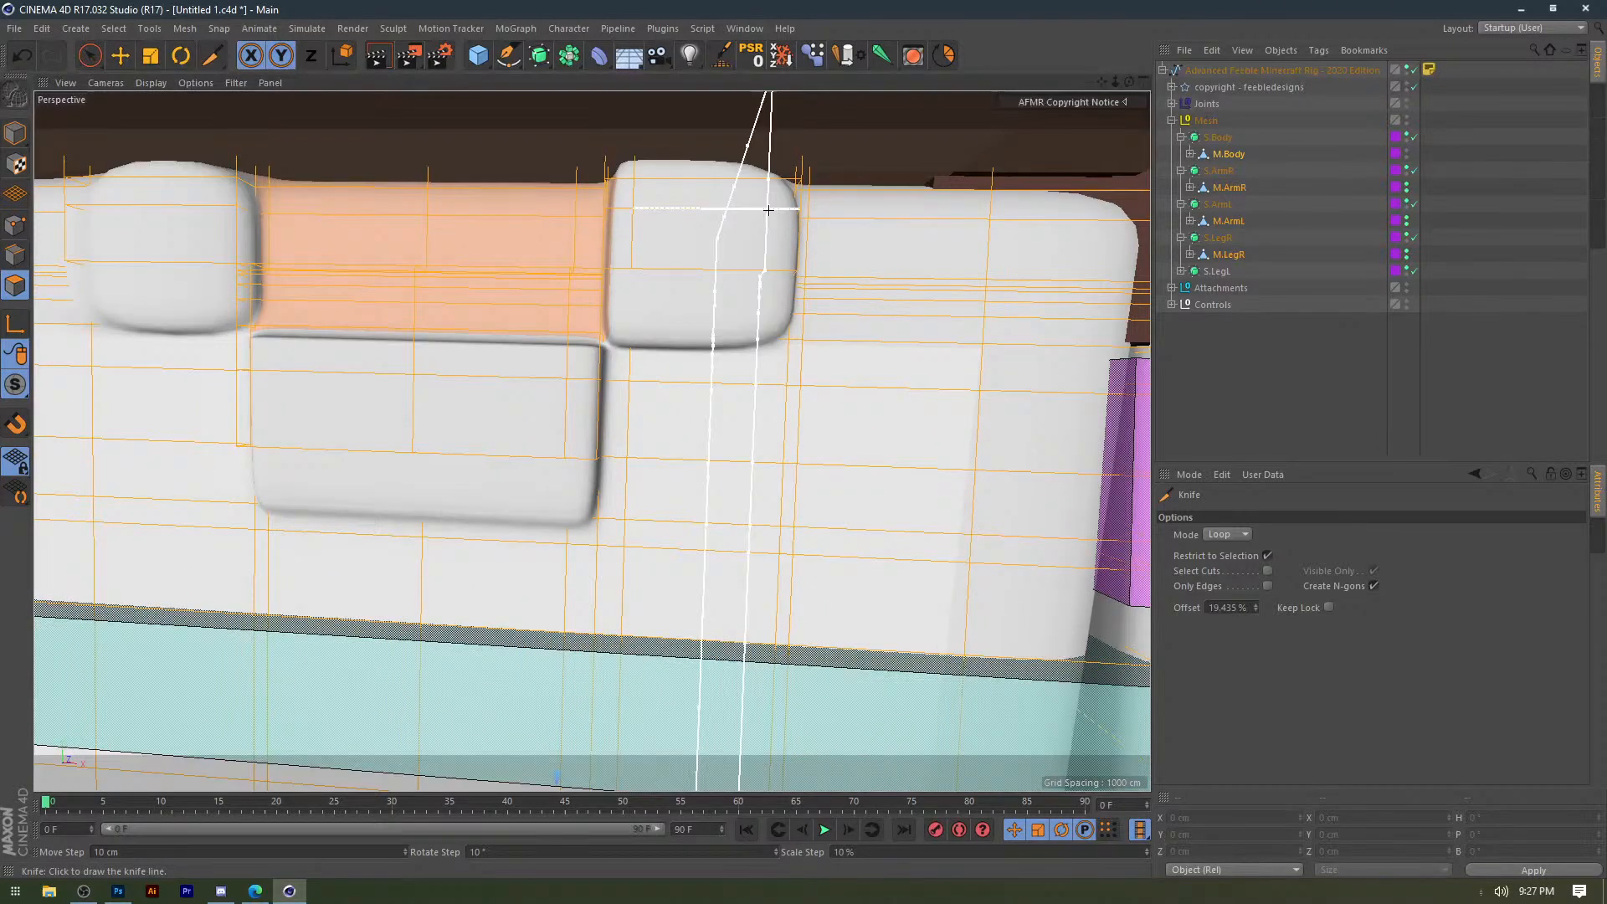
{"action": "middle_click_drag", "start_coordinate": [286, 268], "coordinate": [594, 294], "text": "alt"}
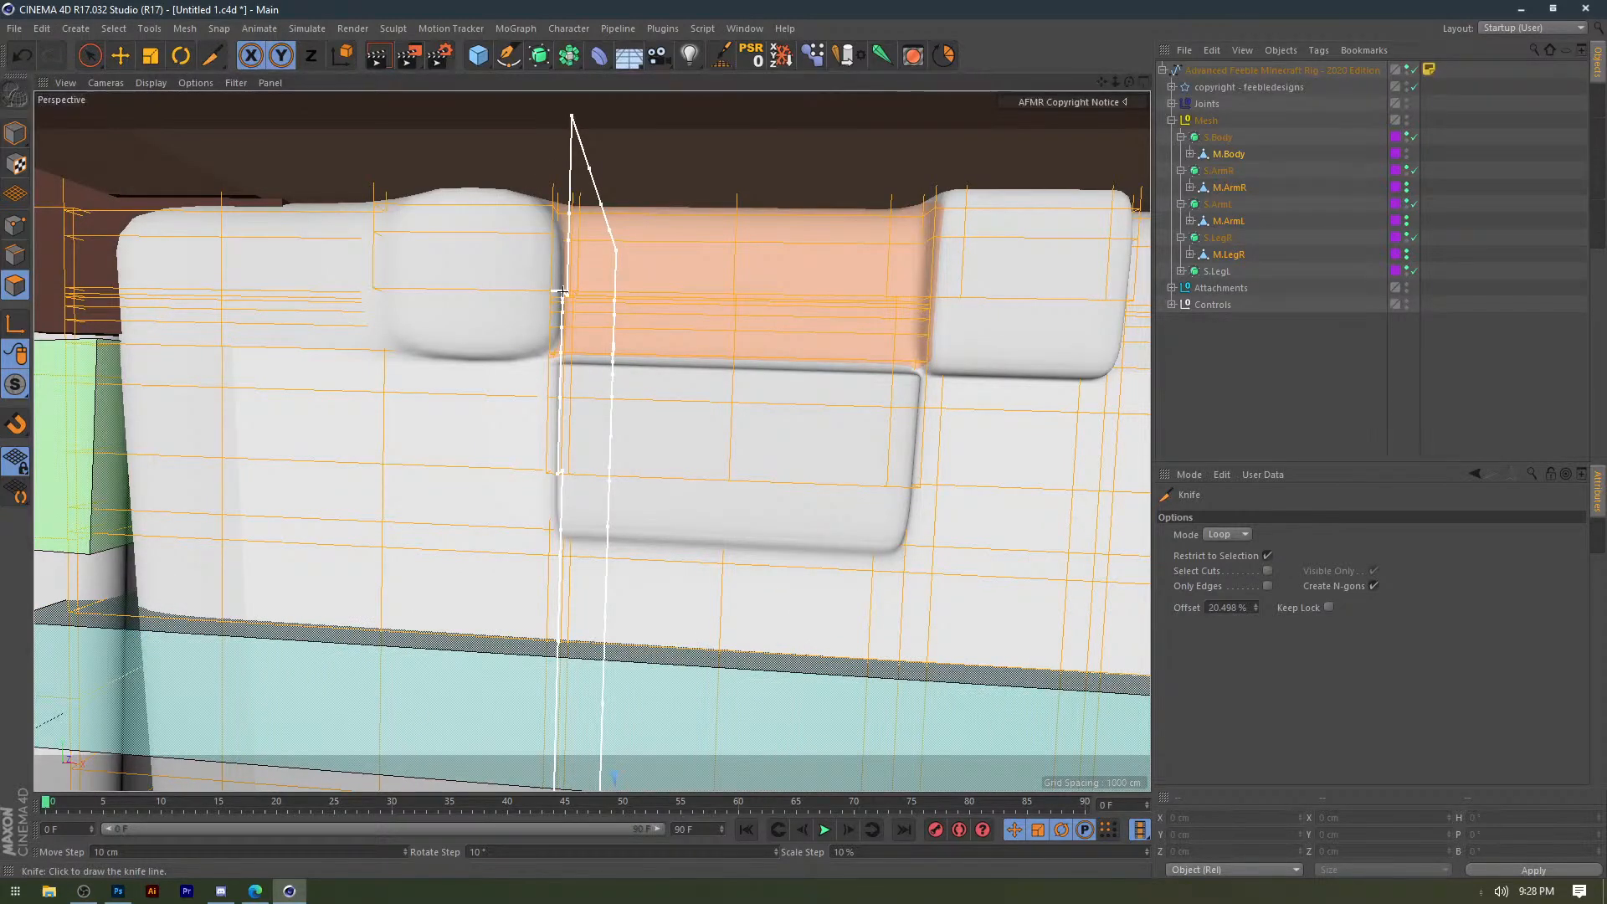
{"action": "left_click_drag", "start_coordinate": [563, 295], "coordinate": [584, 323], "text": "alt"}
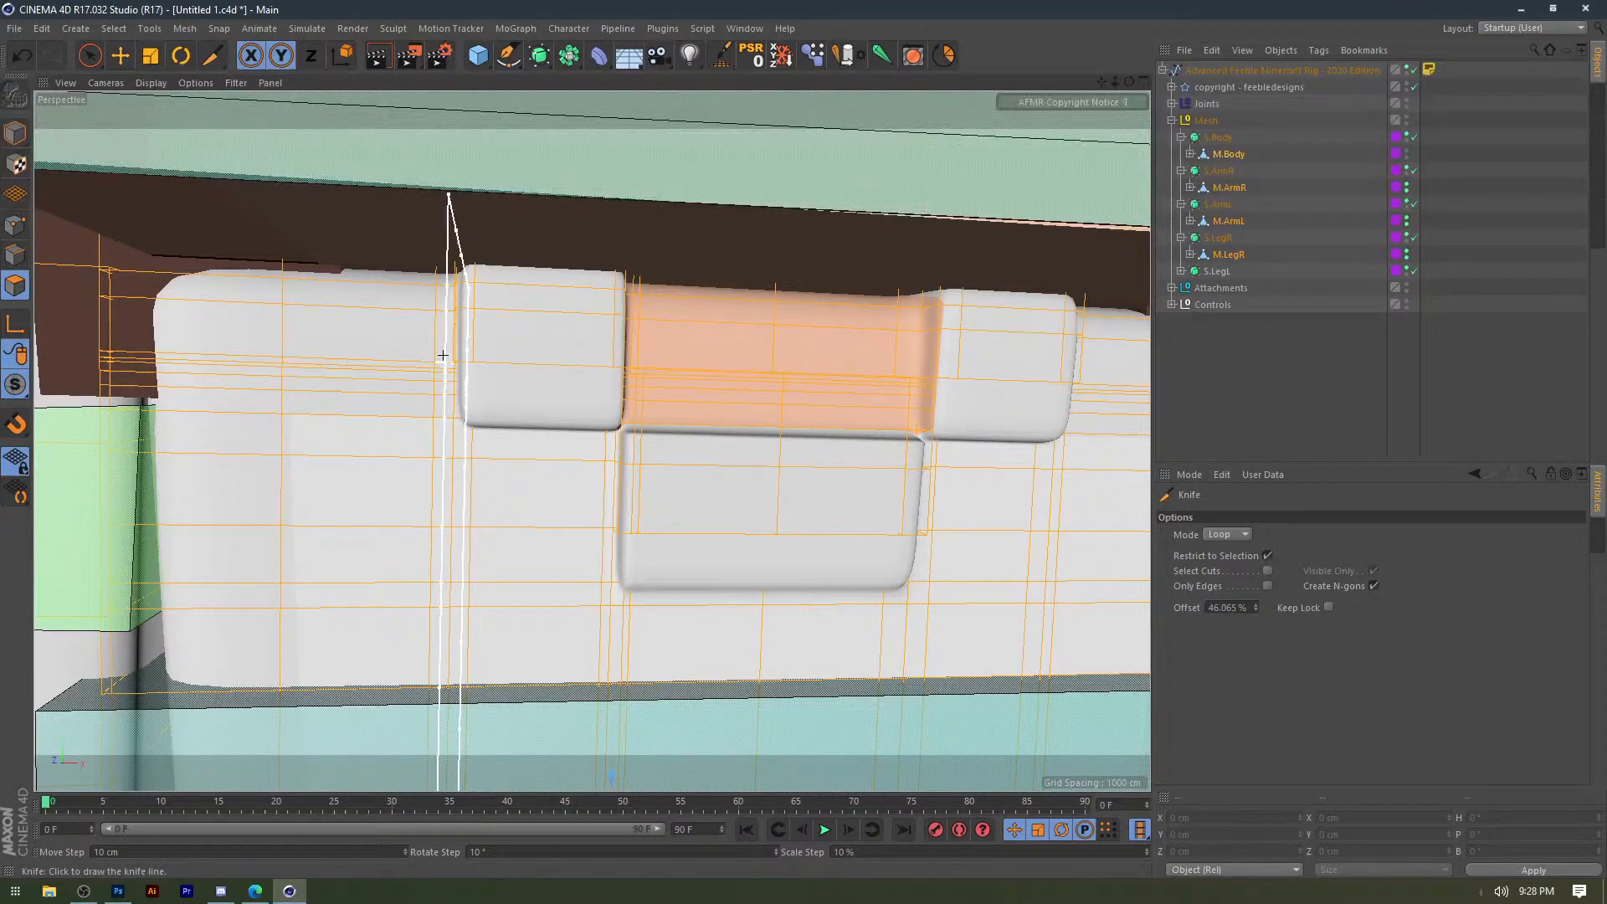
Add Knife loop cuts close to the lower edge of the raised centre block below the neck opening.
{"action": "left_click_drag", "start_coordinate": [443, 354], "coordinate": [442, 502], "text": "alt"}
{"action": "scroll", "coordinate": [441, 502], "scroll_direction": "up", "scroll_amount": 5}
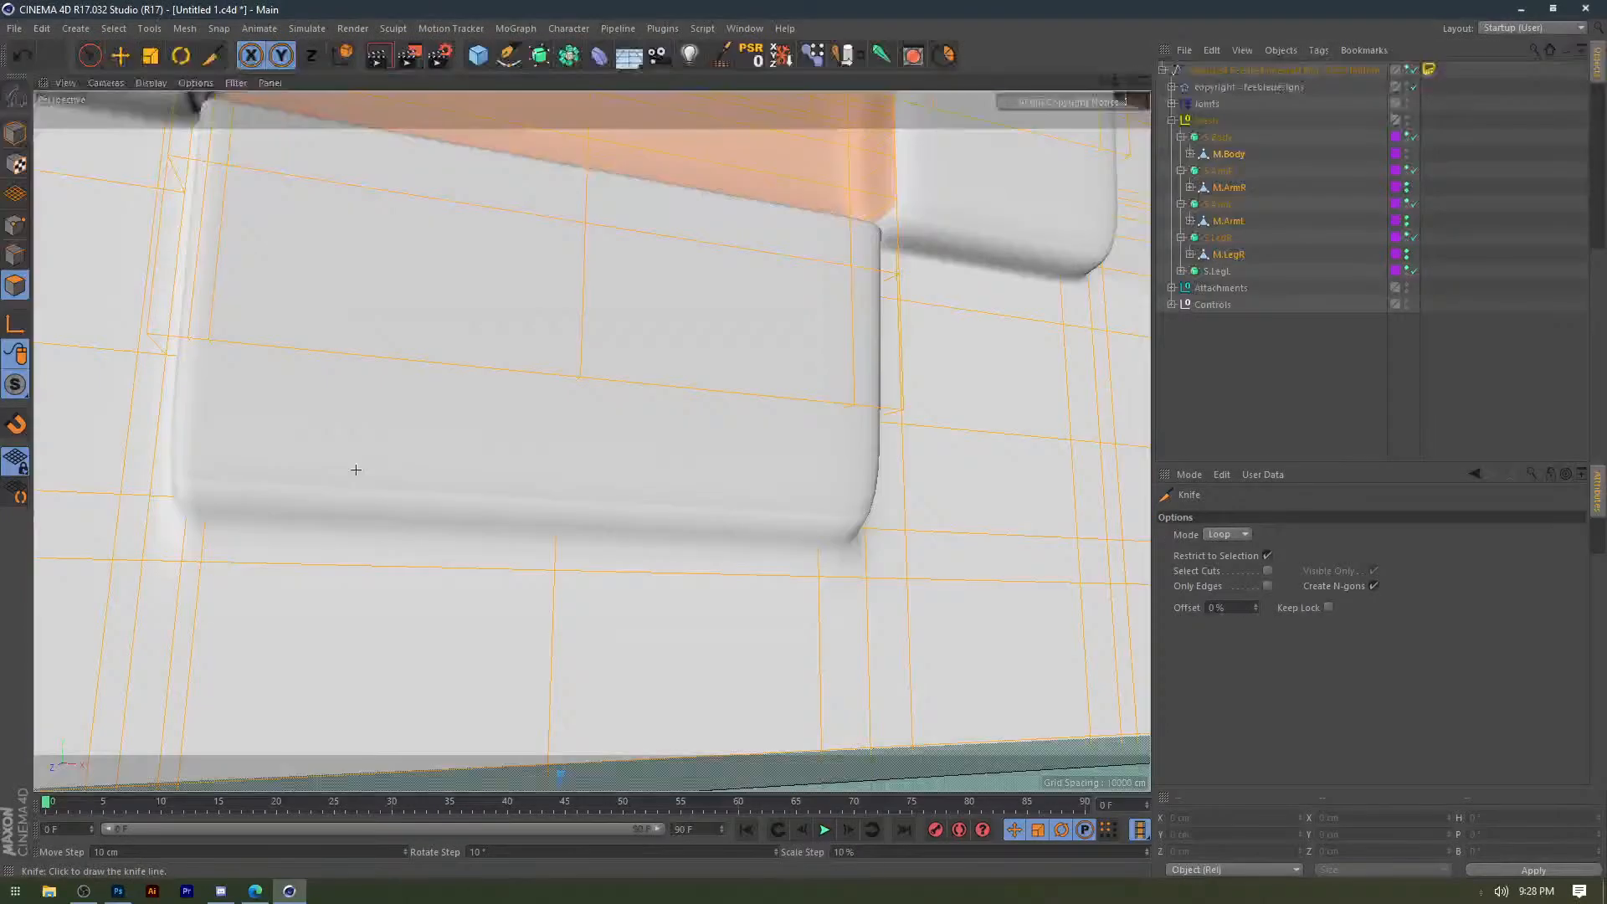
{"action": "left_click", "coordinate": [204, 516]}
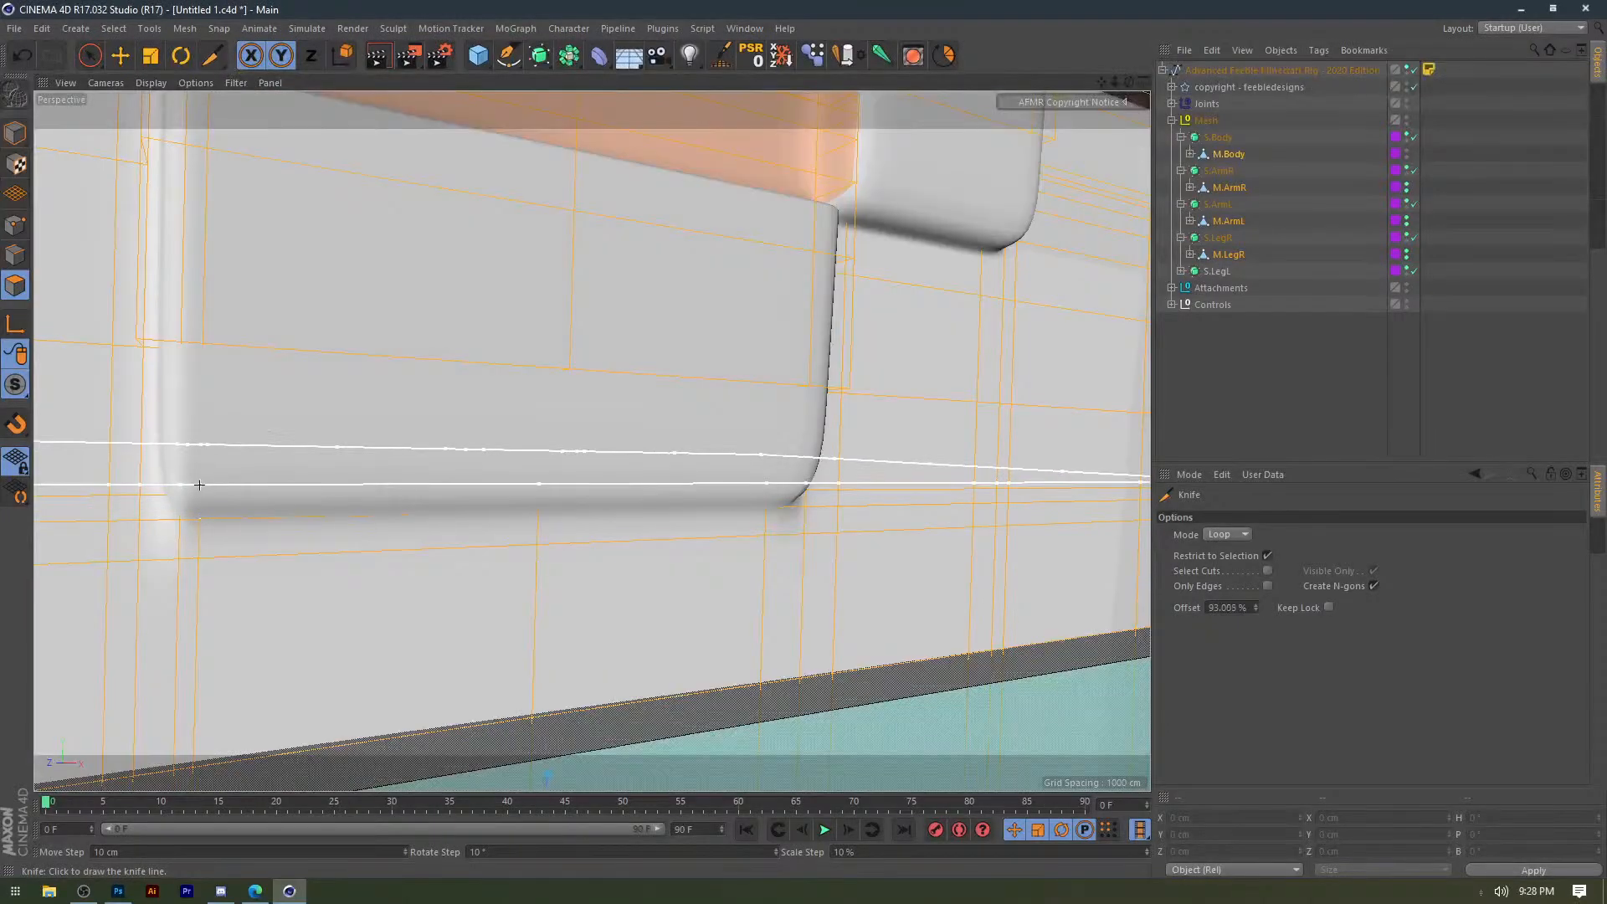
{"action": "left_click", "coordinate": [197, 484]}
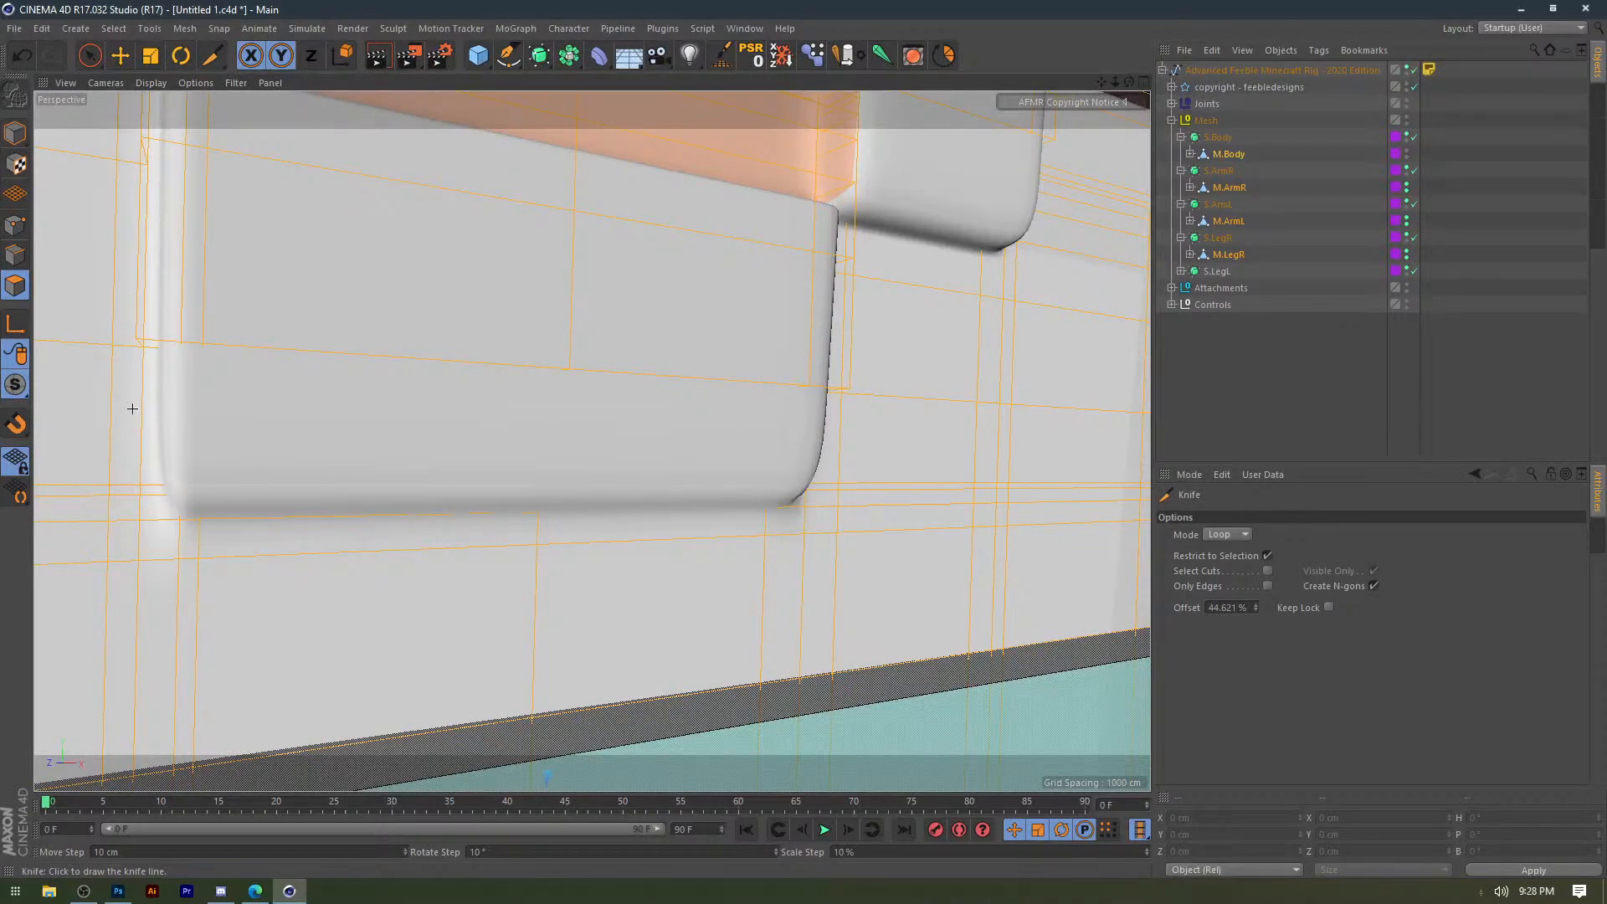
Add the M.LegL mesh to the selected body, arm and right leg meshes.
{"action": "right_click_drag", "start_coordinate": [636, 276], "coordinate": [402, 248], "text": "alt"}
{"action": "right_click_drag", "start_coordinate": [441, 437], "coordinate": [293, 427], "text": "alt"}
{"action": "middle_click_drag", "start_coordinate": [519, 607], "coordinate": [493, 320], "text": "alt"}
{"action": "right_click_drag", "start_coordinate": [494, 319], "coordinate": [752, 301], "text": "alt"}
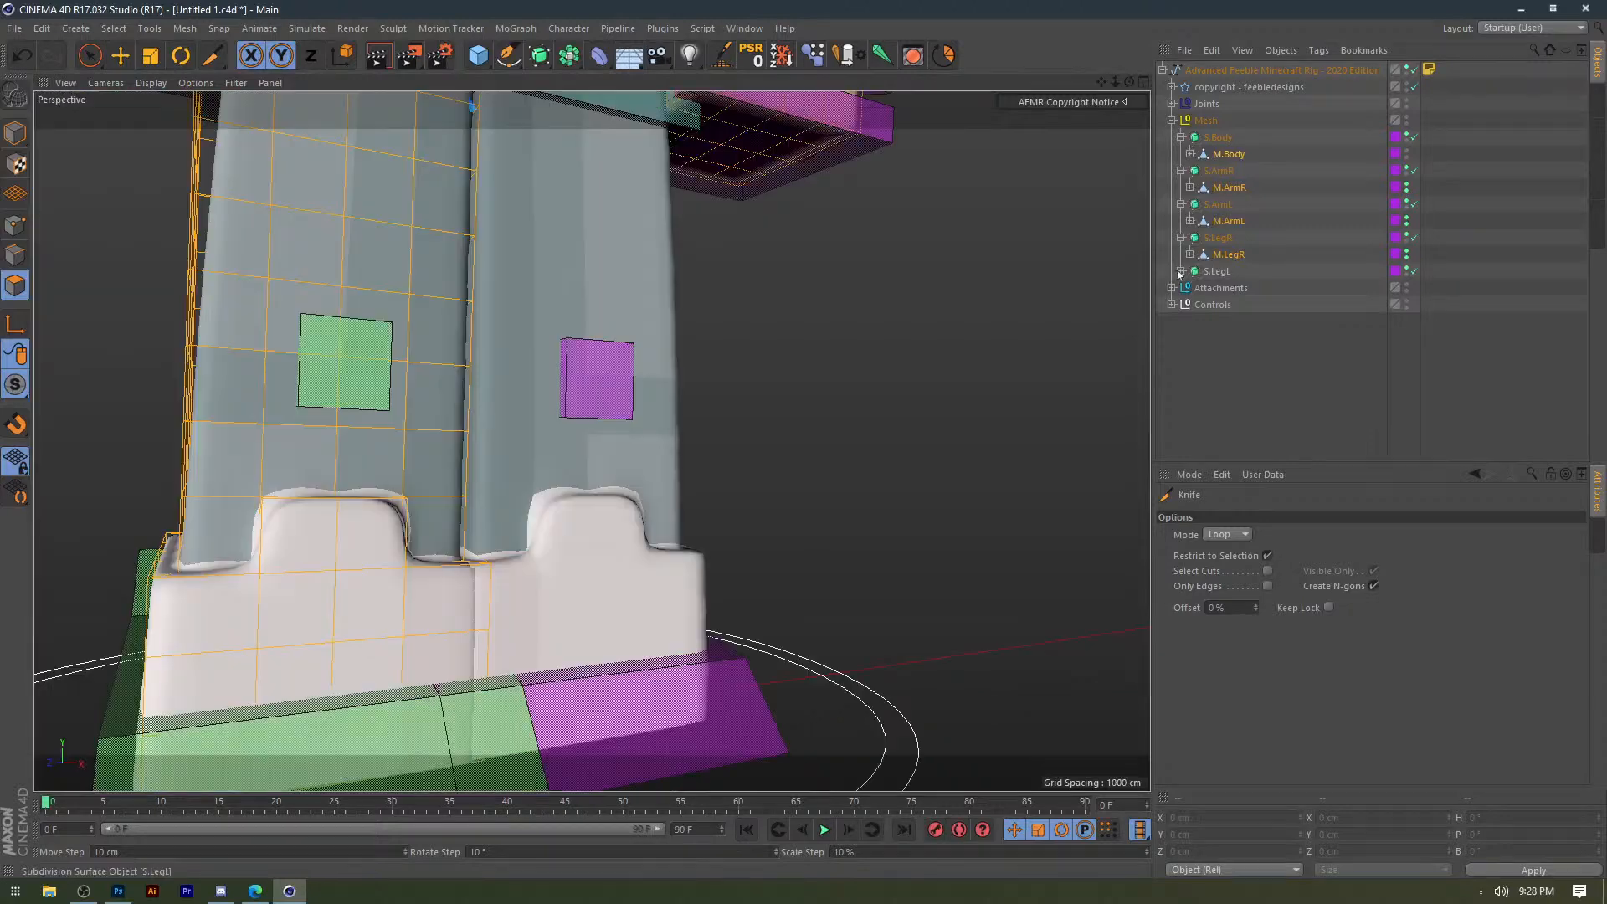
{"action": "left_click", "coordinate": [1181, 271]}
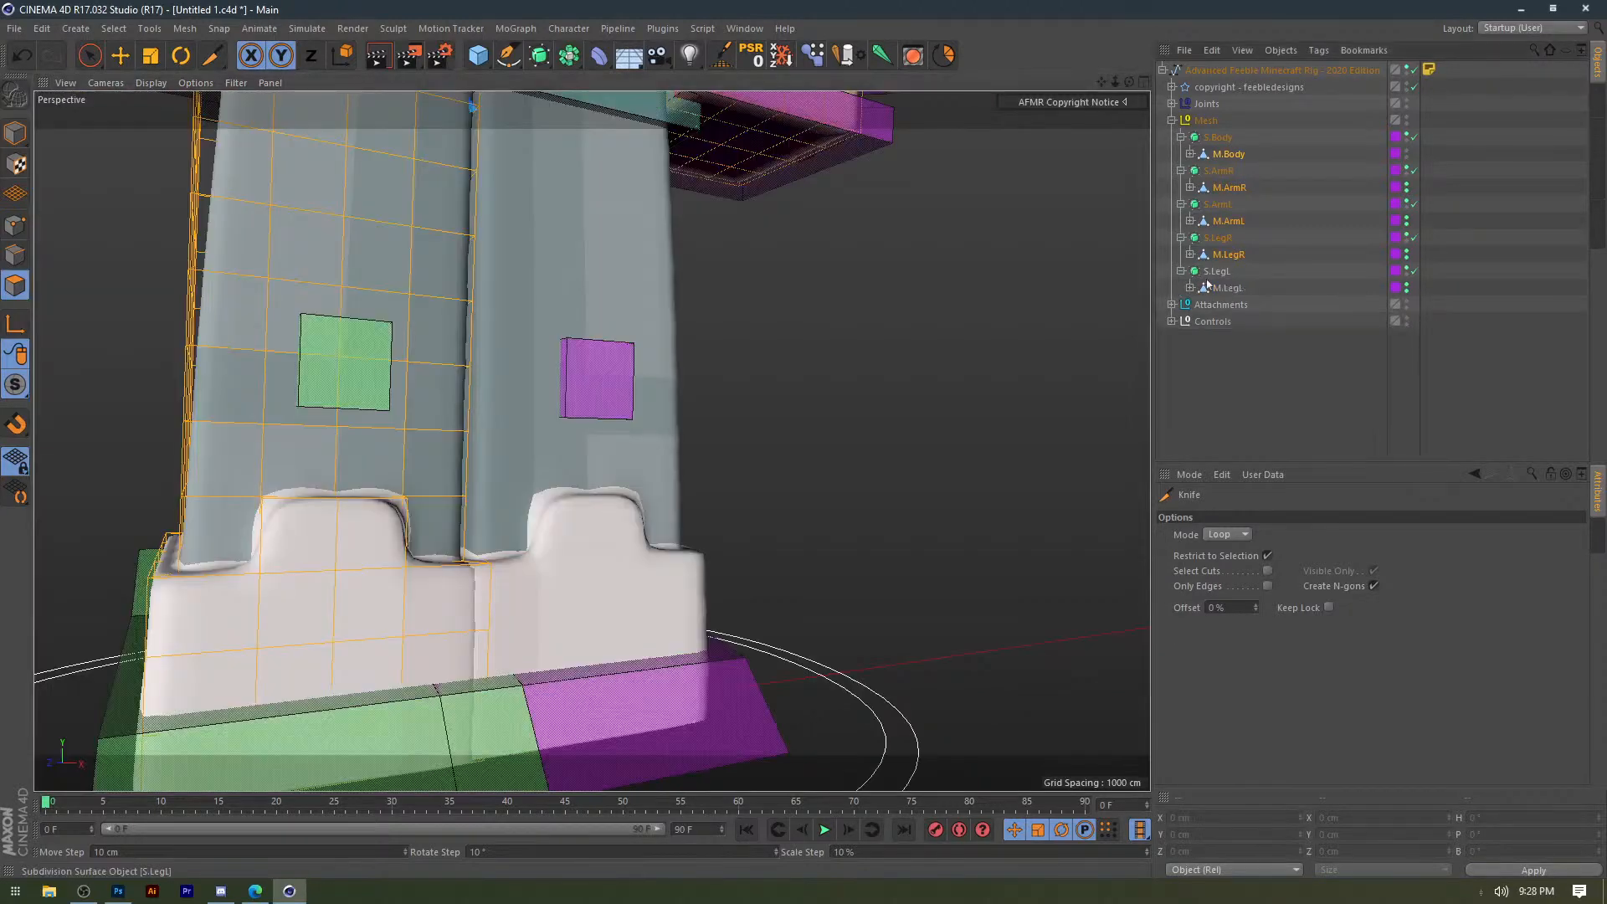
{"action": "left_click", "coordinate": [1228, 288], "text": "shift"}
Sharpen the raised front tab of the right shoe with Knife loop cuts close to its upper, lower and side edges.
{"action": "scroll", "coordinate": [431, 418], "scroll_direction": "up", "scroll_amount": 5}
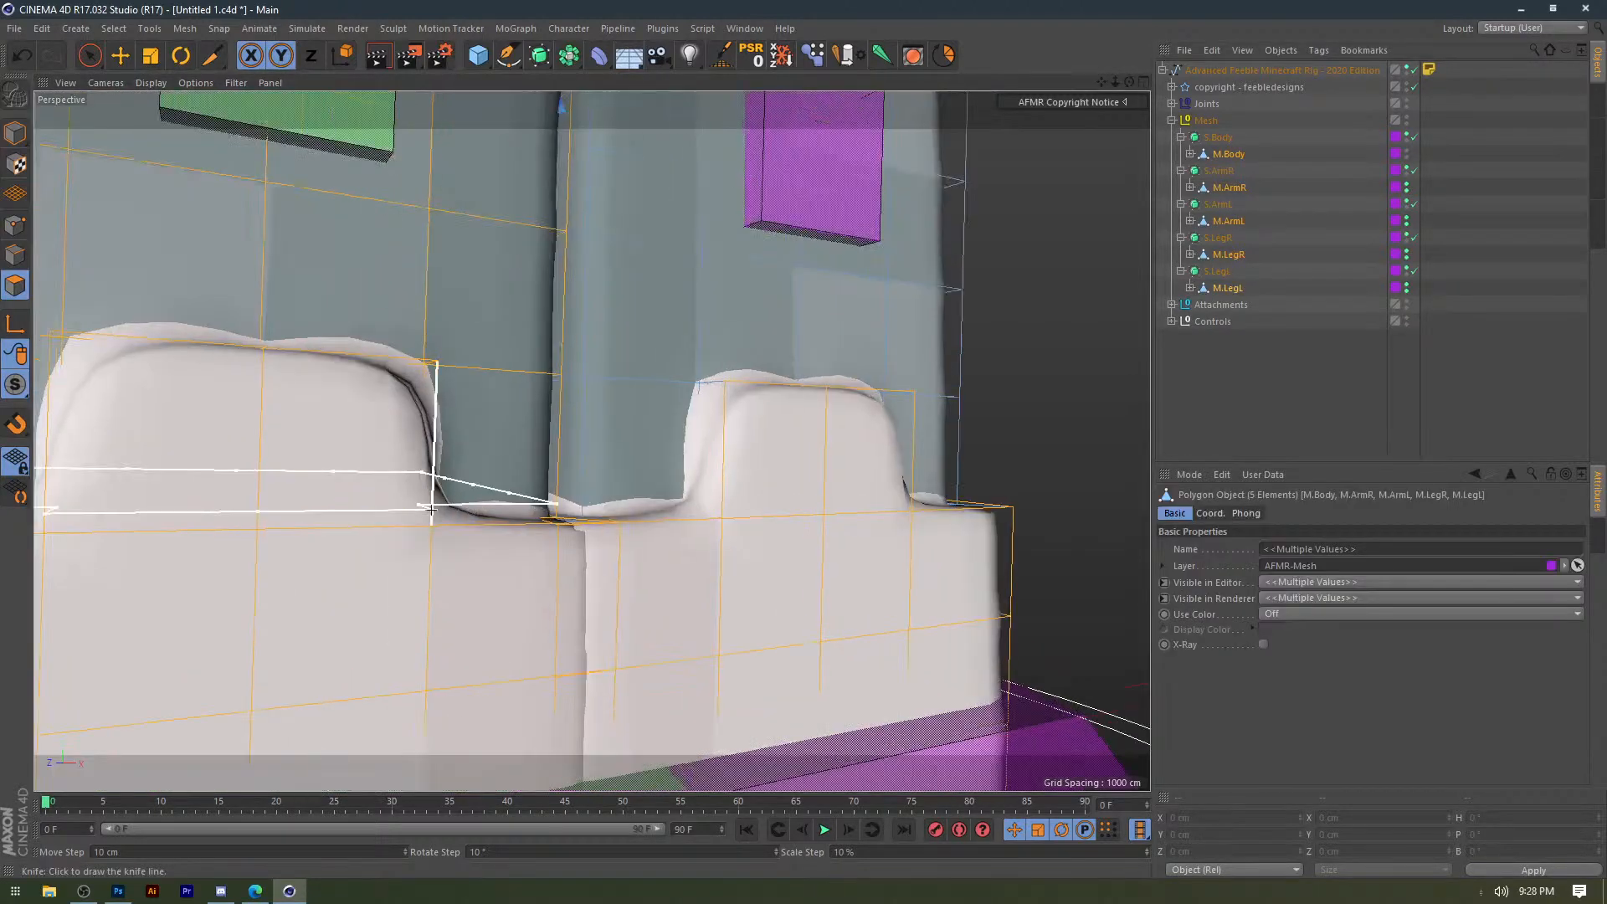
{"action": "left_click", "coordinate": [428, 360]}
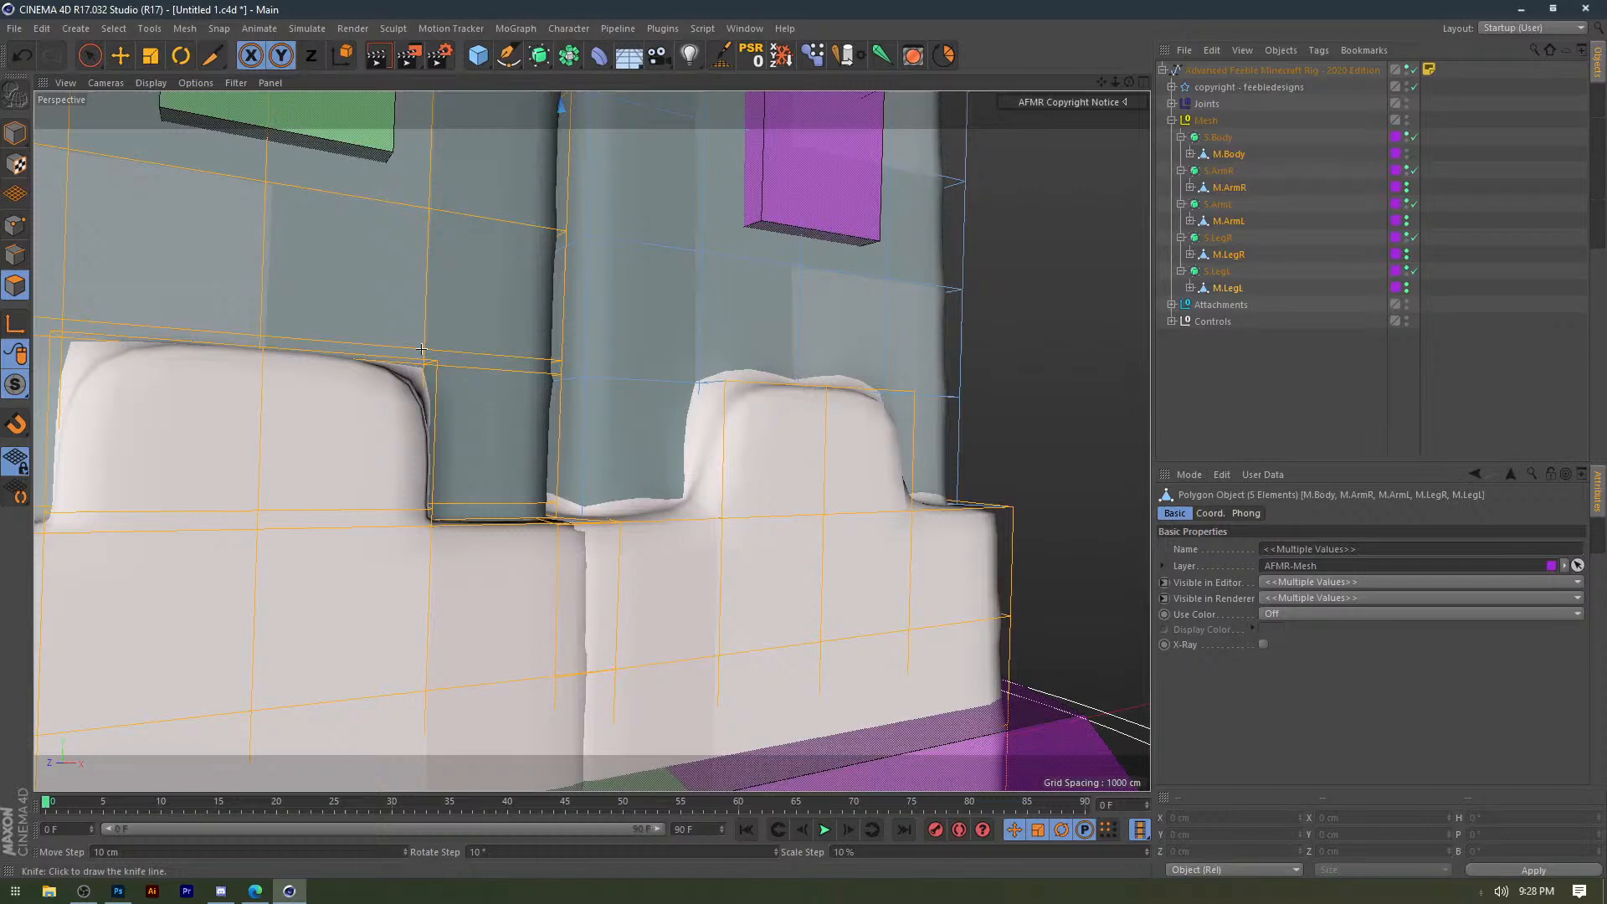
{"action": "left_click", "coordinate": [412, 355]}
{"action": "left_click", "coordinate": [97, 337]}
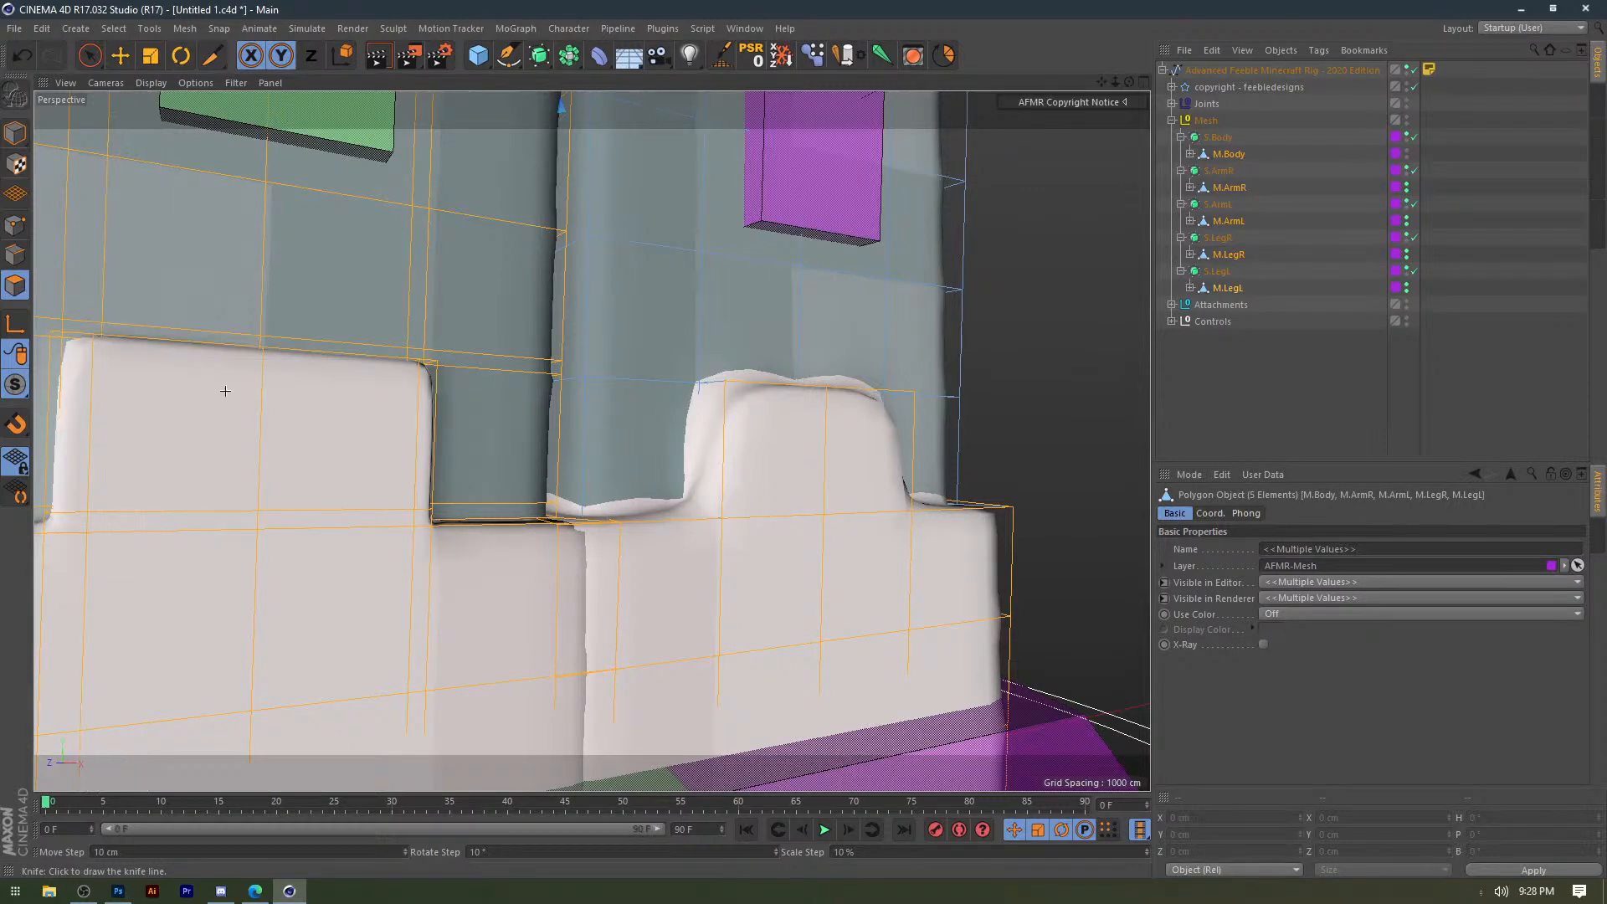
{"action": "left_click", "coordinate": [65, 338]}
Try Knife loop cuts beside the upper and outer edges of the left shoe's raised front tab, and undo them.
{"action": "middle_click_drag", "start_coordinate": [133, 374], "coordinate": [202, 397], "text": "alt"}
{"action": "left_click_drag", "start_coordinate": [327, 400], "coordinate": [241, 409], "text": "alt"}
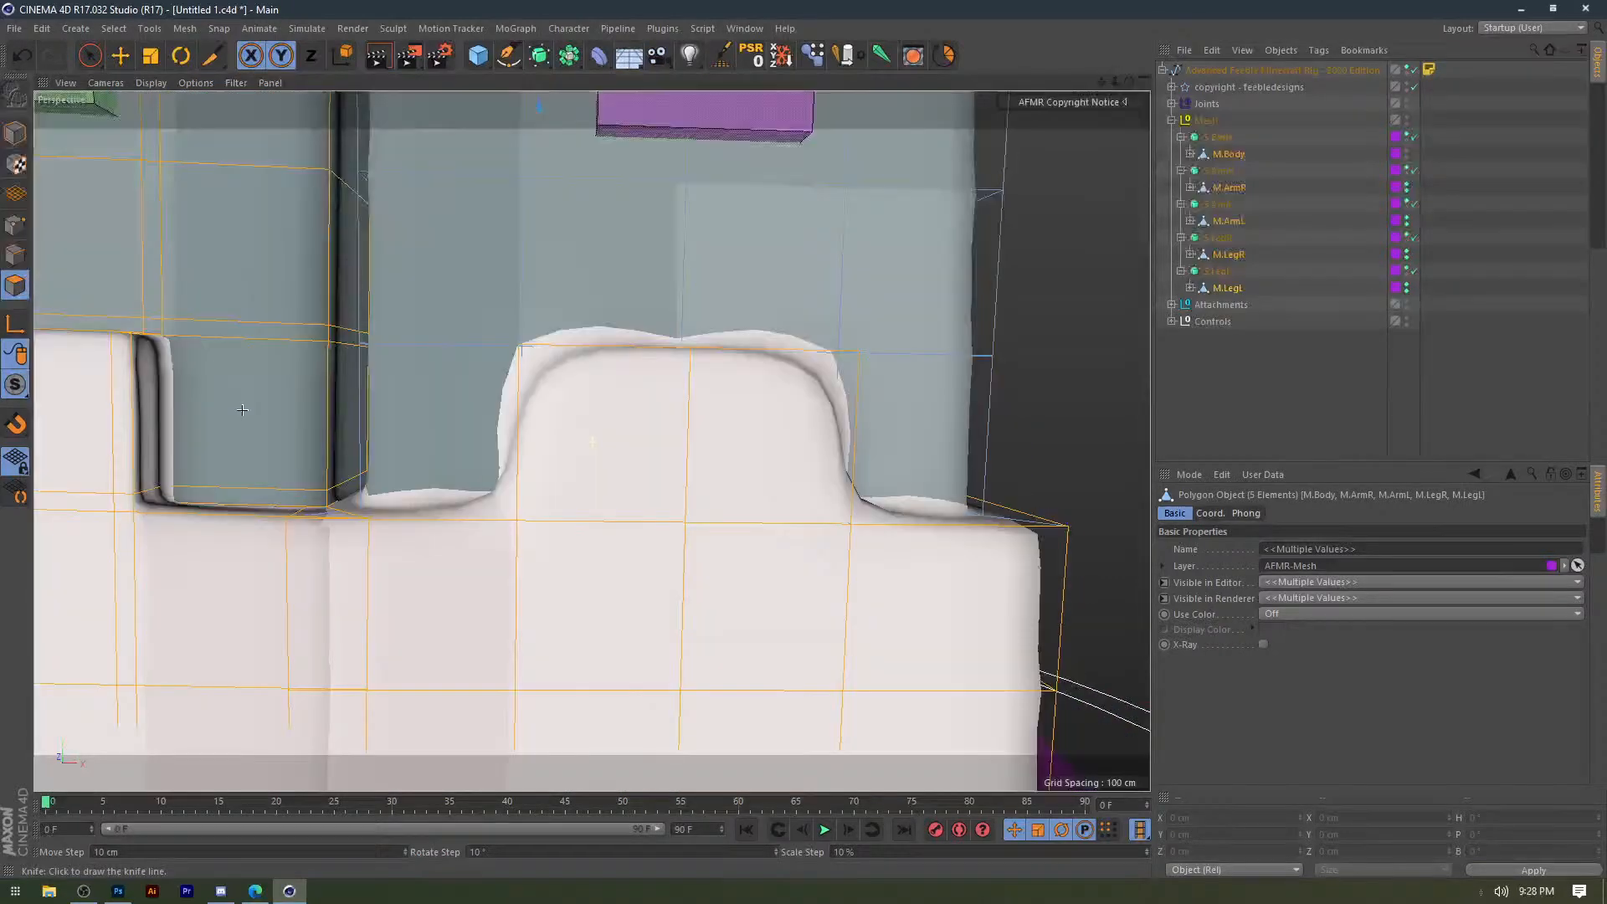
{"action": "middle_click_drag", "start_coordinate": [593, 377], "coordinate": [312, 373], "text": "alt"}
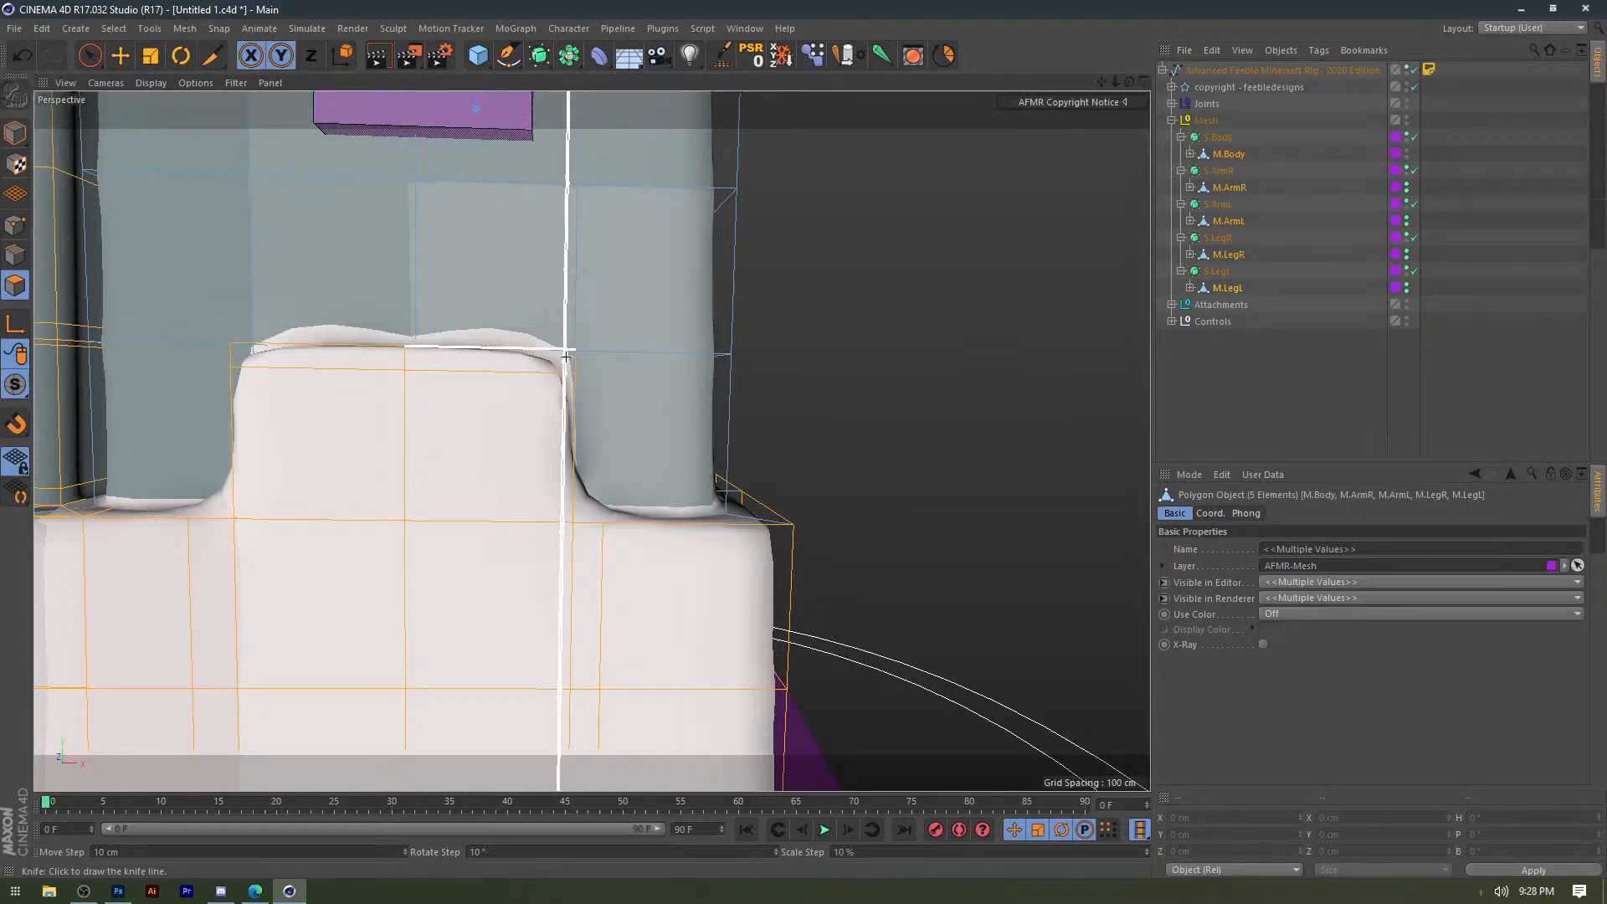
{"action": "left_click_drag", "start_coordinate": [566, 356], "coordinate": [412, 385], "text": "alt"}
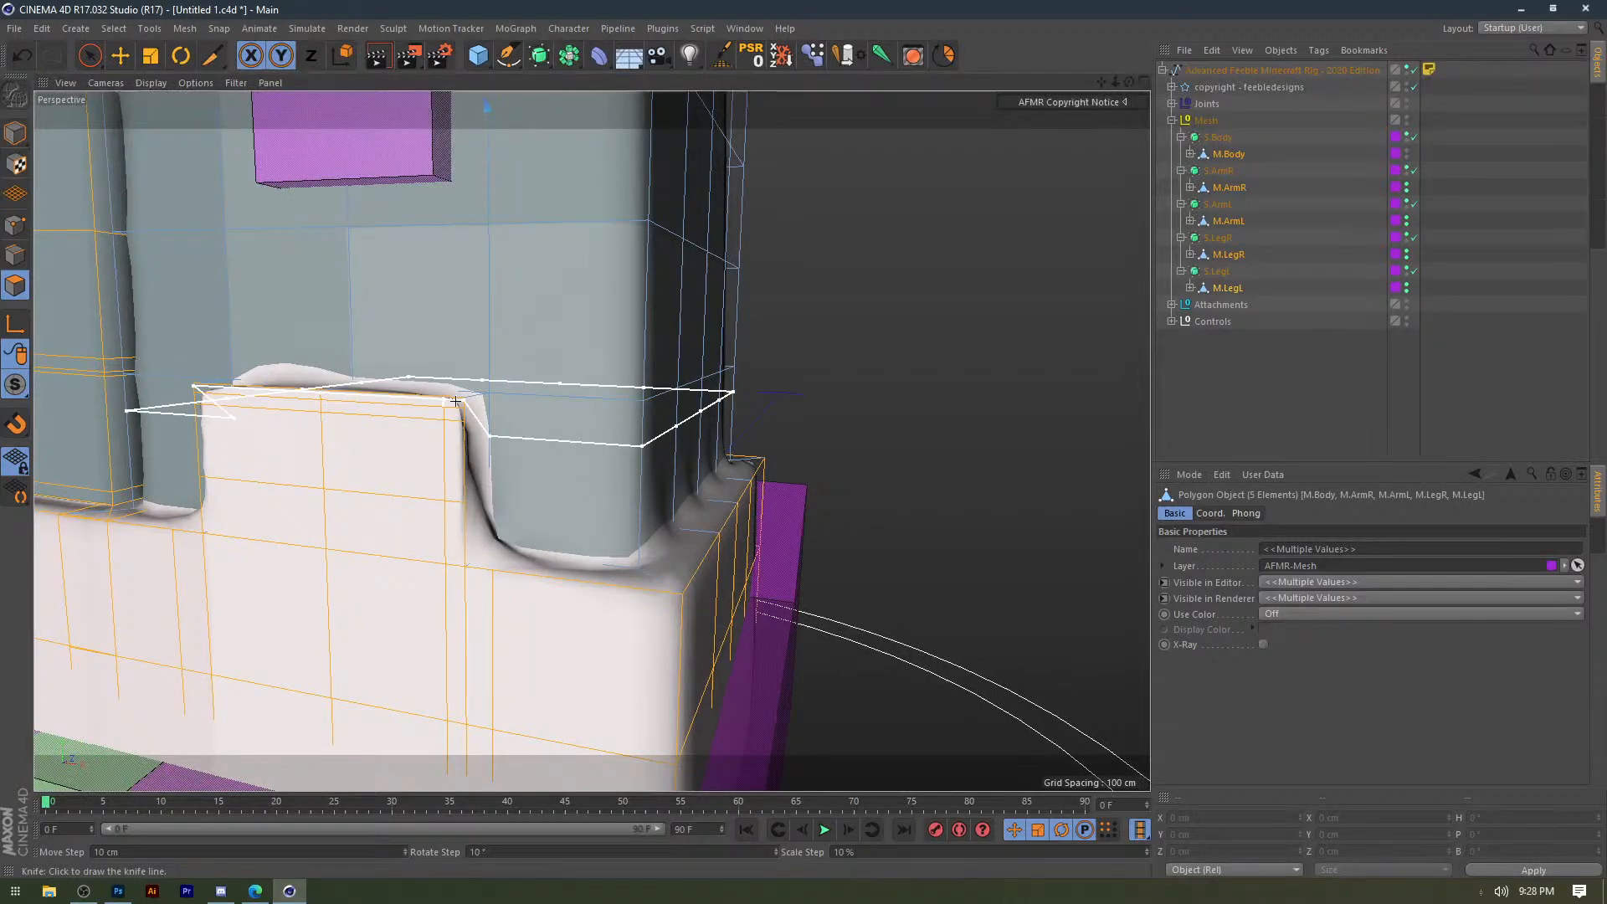
{"action": "key", "text": "ctrl+z"}
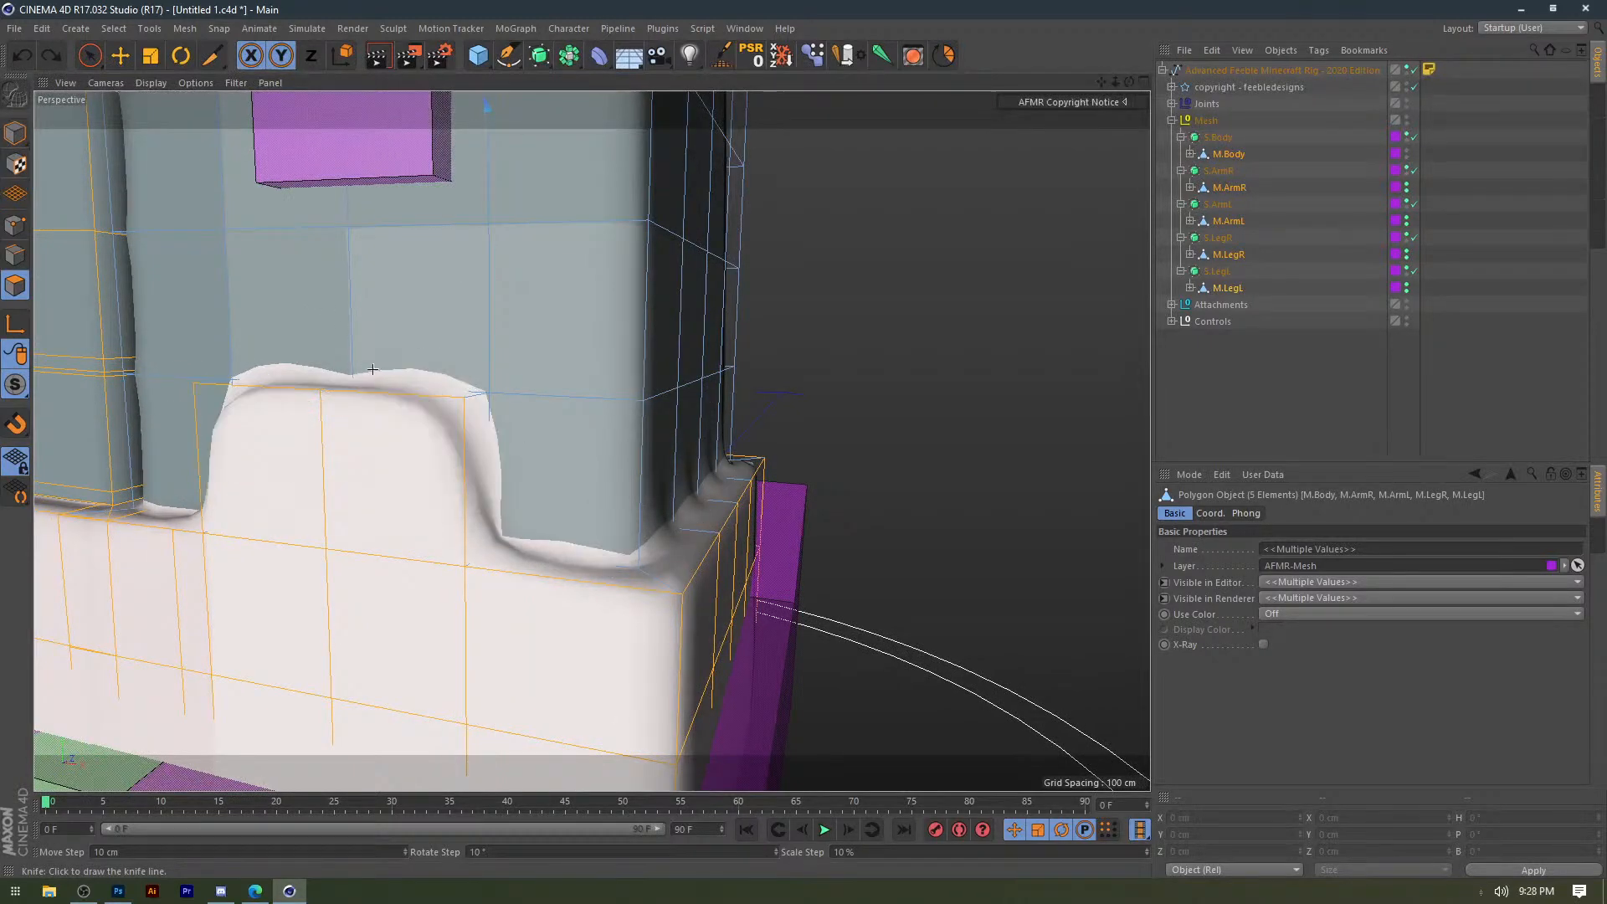
Try Knife loop cuts near the top of the left shoe's raised tab from a side view, and undo them.
{"action": "left_click_drag", "start_coordinate": [428, 466], "coordinate": [315, 423], "text": "alt"}
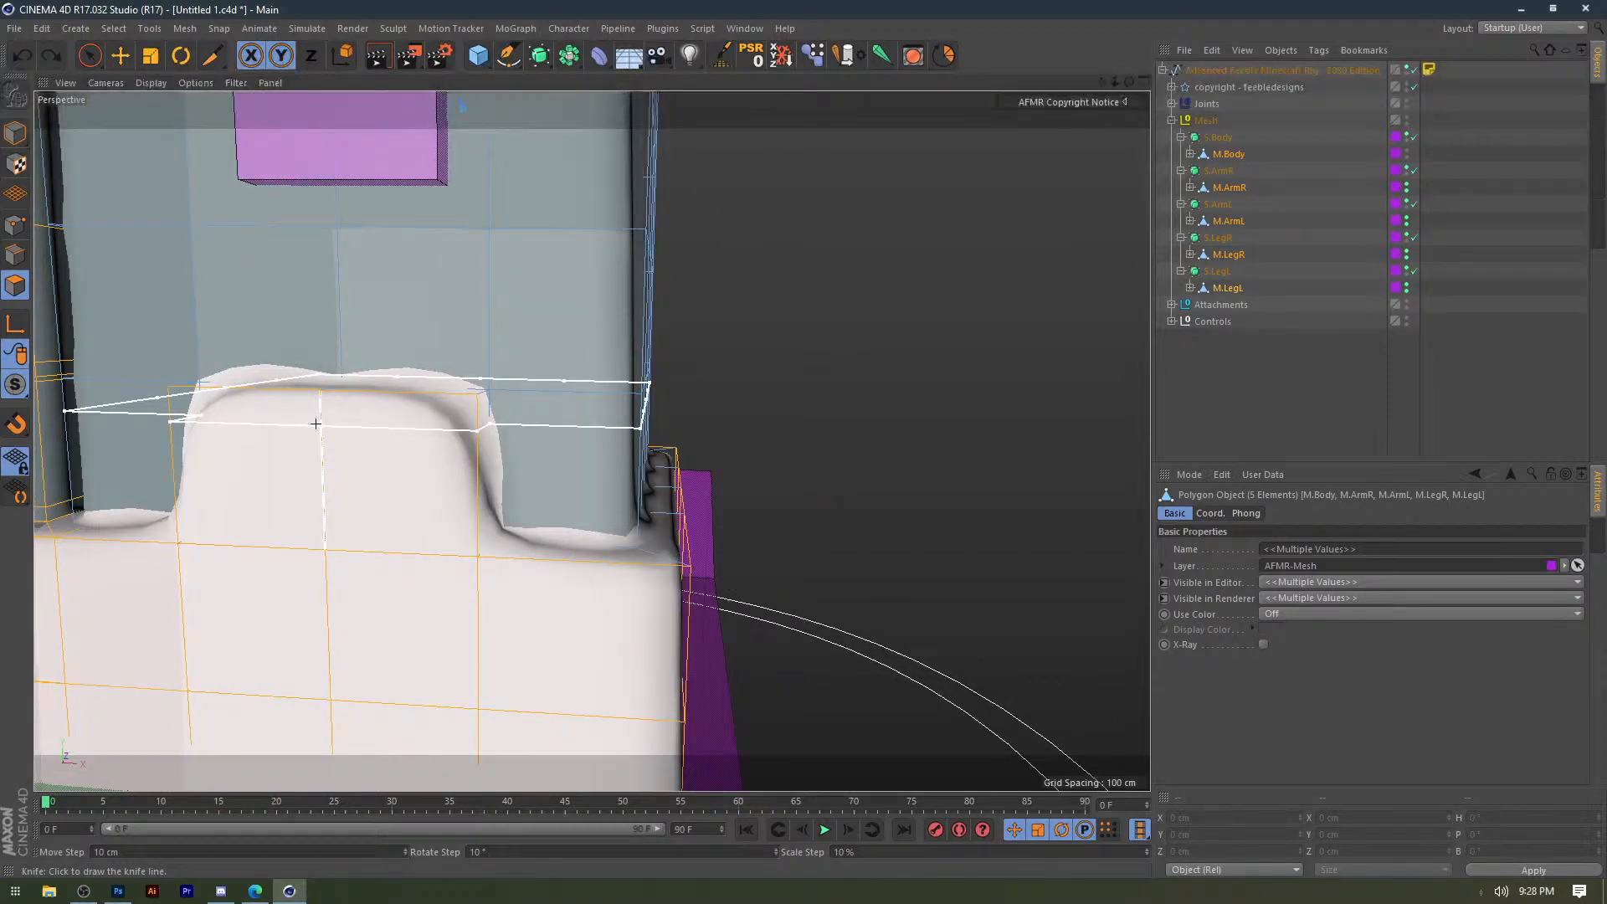
{"action": "scroll", "coordinate": [316, 424], "scroll_direction": "up", "scroll_amount": 6}
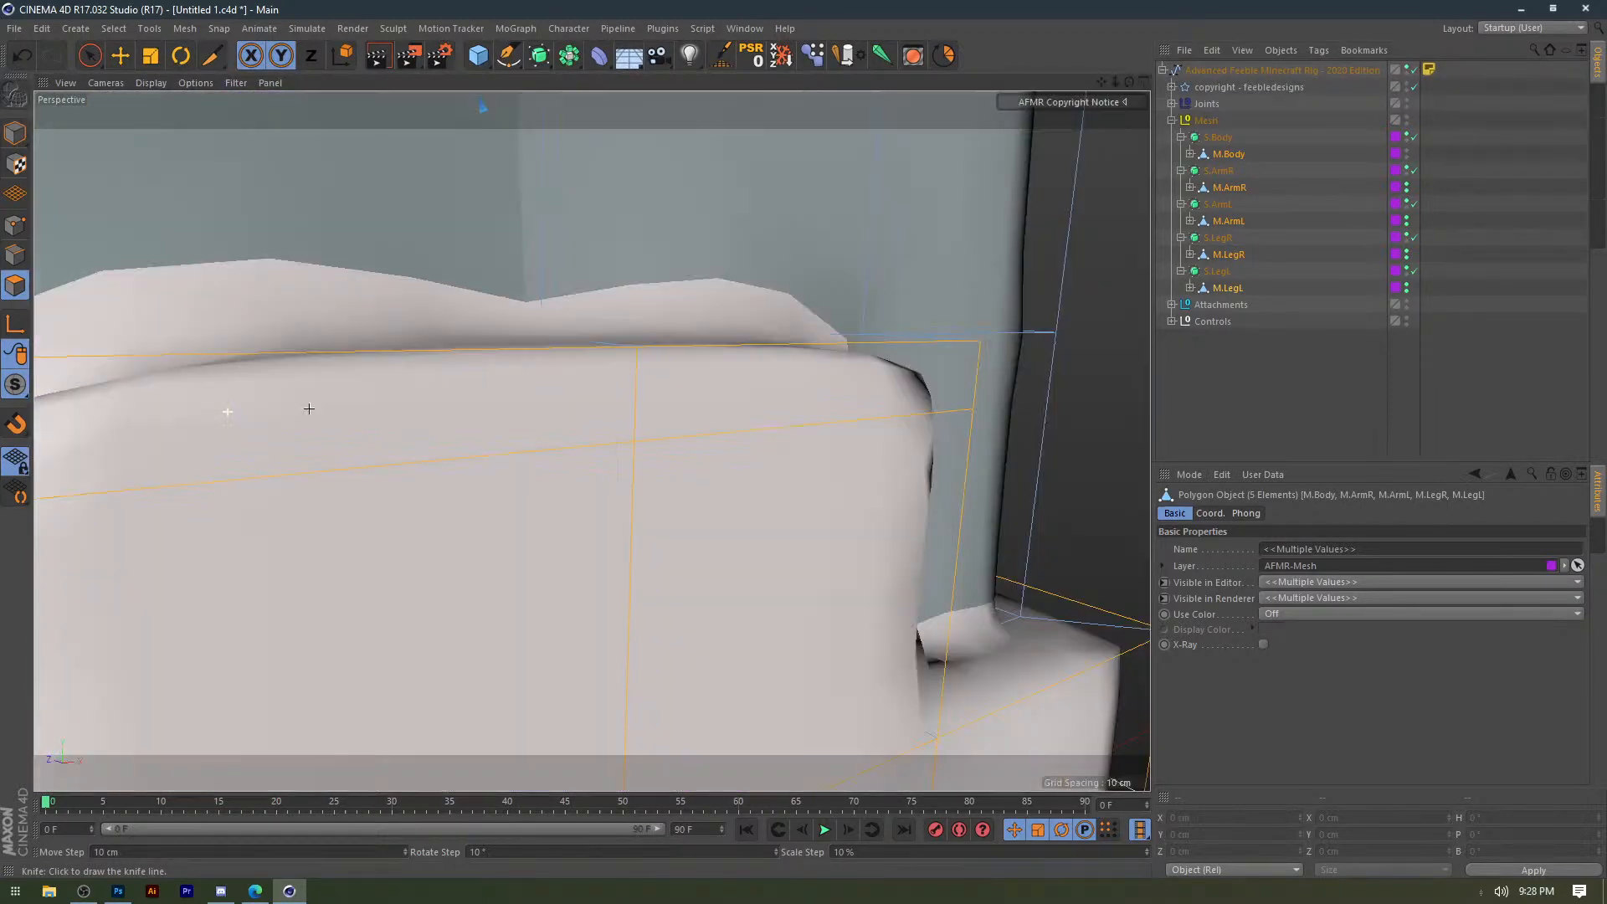
{"action": "mouse_move", "coordinate": [309, 409]}
{"action": "left_mouse_down", "text": "alt"}
{"action": "mouse_move", "coordinate": [362, 416]}
{"action": "mouse_move", "coordinate": [298, 381]}
{"action": "left_mouse_up", "text": "alt"}
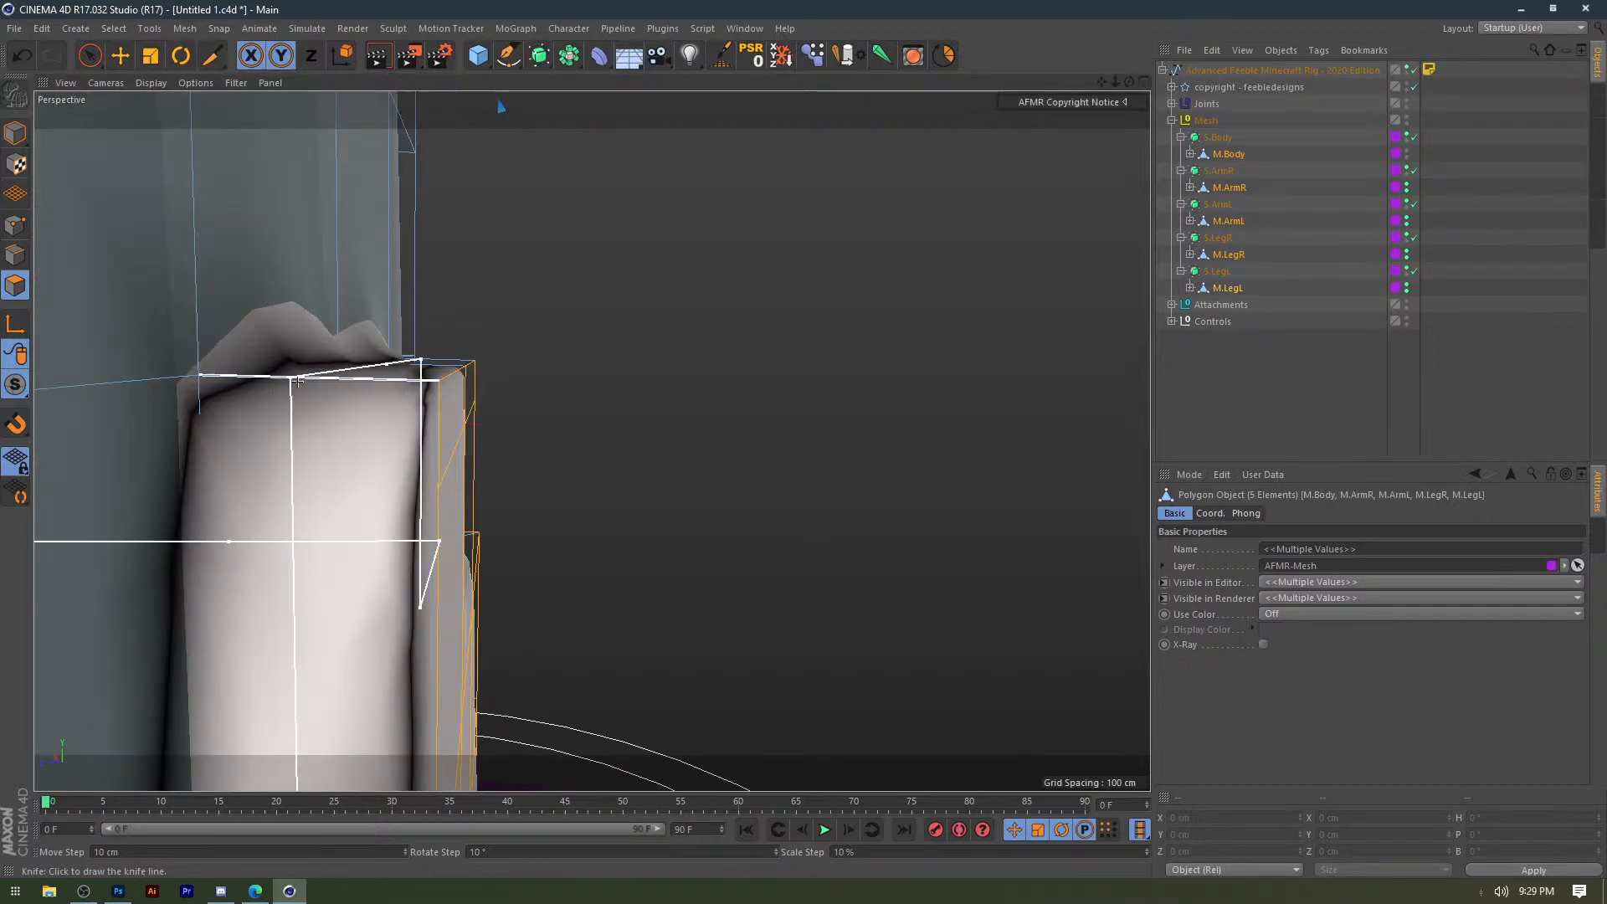
{"action": "left_click", "coordinate": [446, 384]}
{"action": "left_click", "coordinate": [444, 392]}
{"action": "key", "text": "ctrl+z"}
{"action": "key", "text": "ctrl+z"}
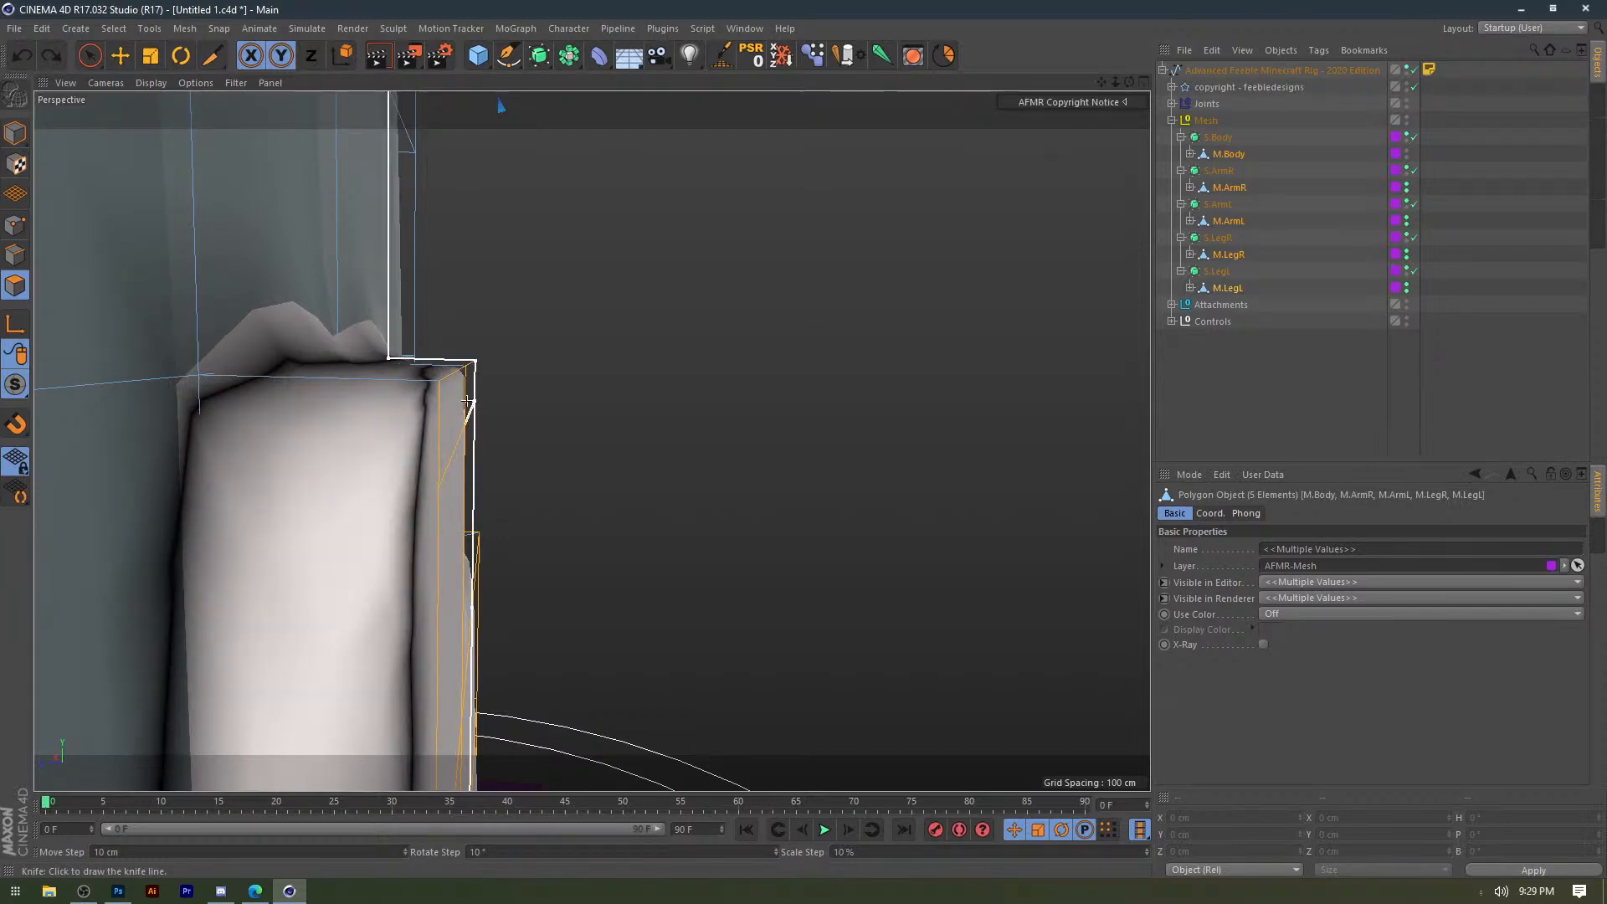
Try Knife loop cuts along the front face and outer side of the left shoe's raised tab.
{"action": "left_click", "coordinate": [468, 401]}
{"action": "left_click_drag", "start_coordinate": [467, 401], "coordinate": [473, 394], "text": "alt"}
{"action": "scroll", "coordinate": [474, 394], "scroll_direction": "down", "scroll_amount": 5}
{"action": "left_click_drag", "start_coordinate": [551, 473], "coordinate": [529, 474], "text": "alt"}
{"action": "scroll", "coordinate": [529, 475], "scroll_direction": "up", "scroll_amount": 5}
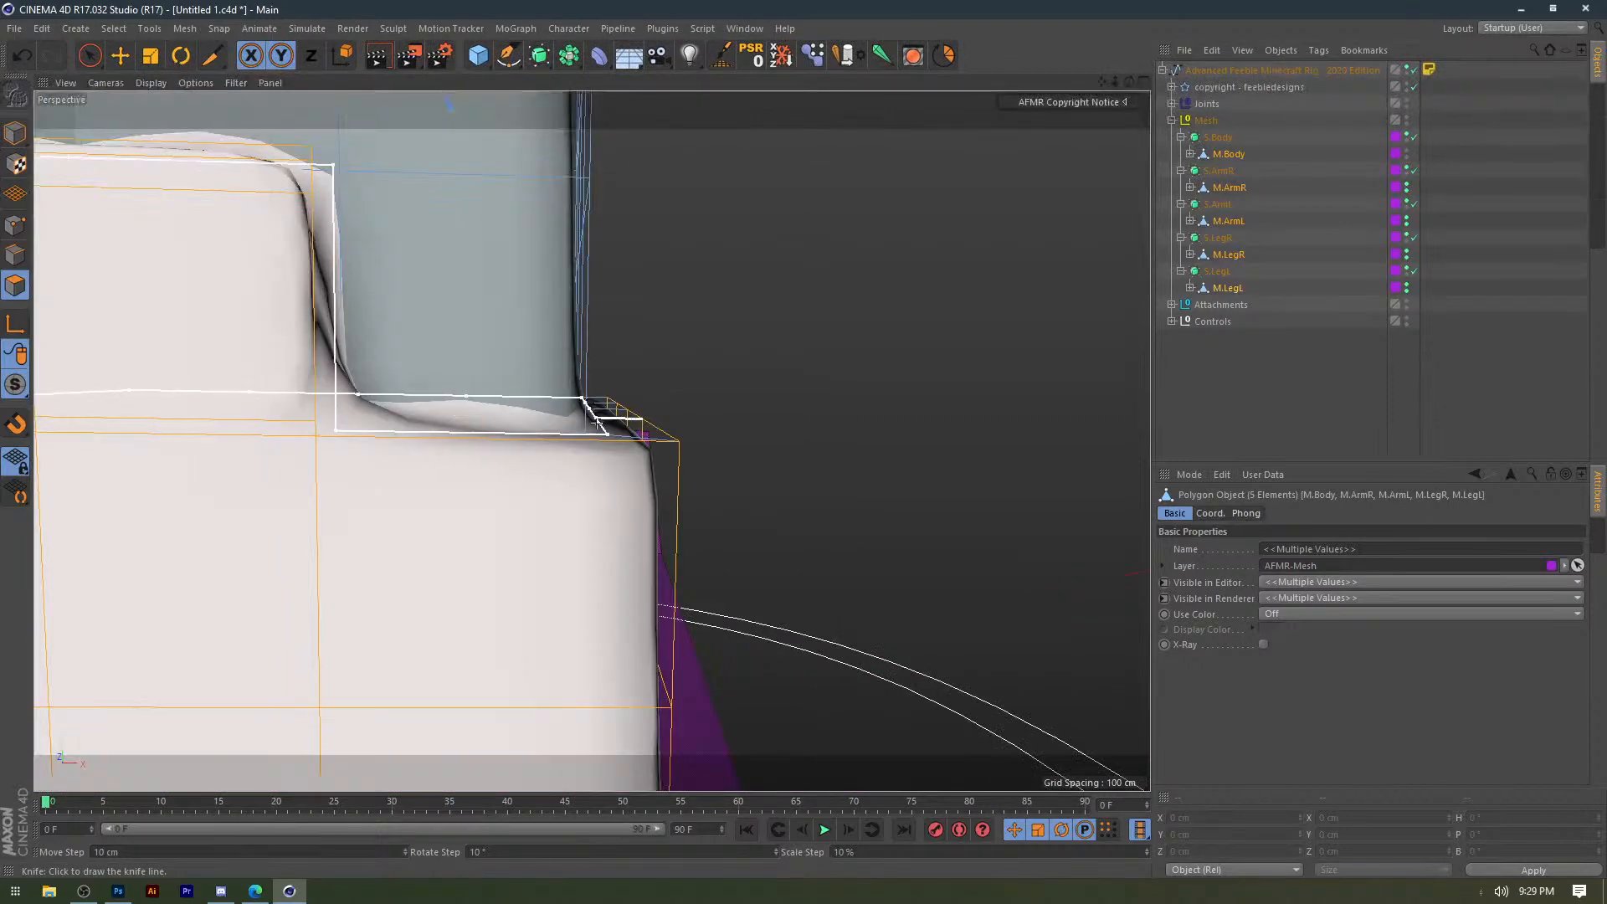
{"action": "left_click", "coordinate": [366, 171]}
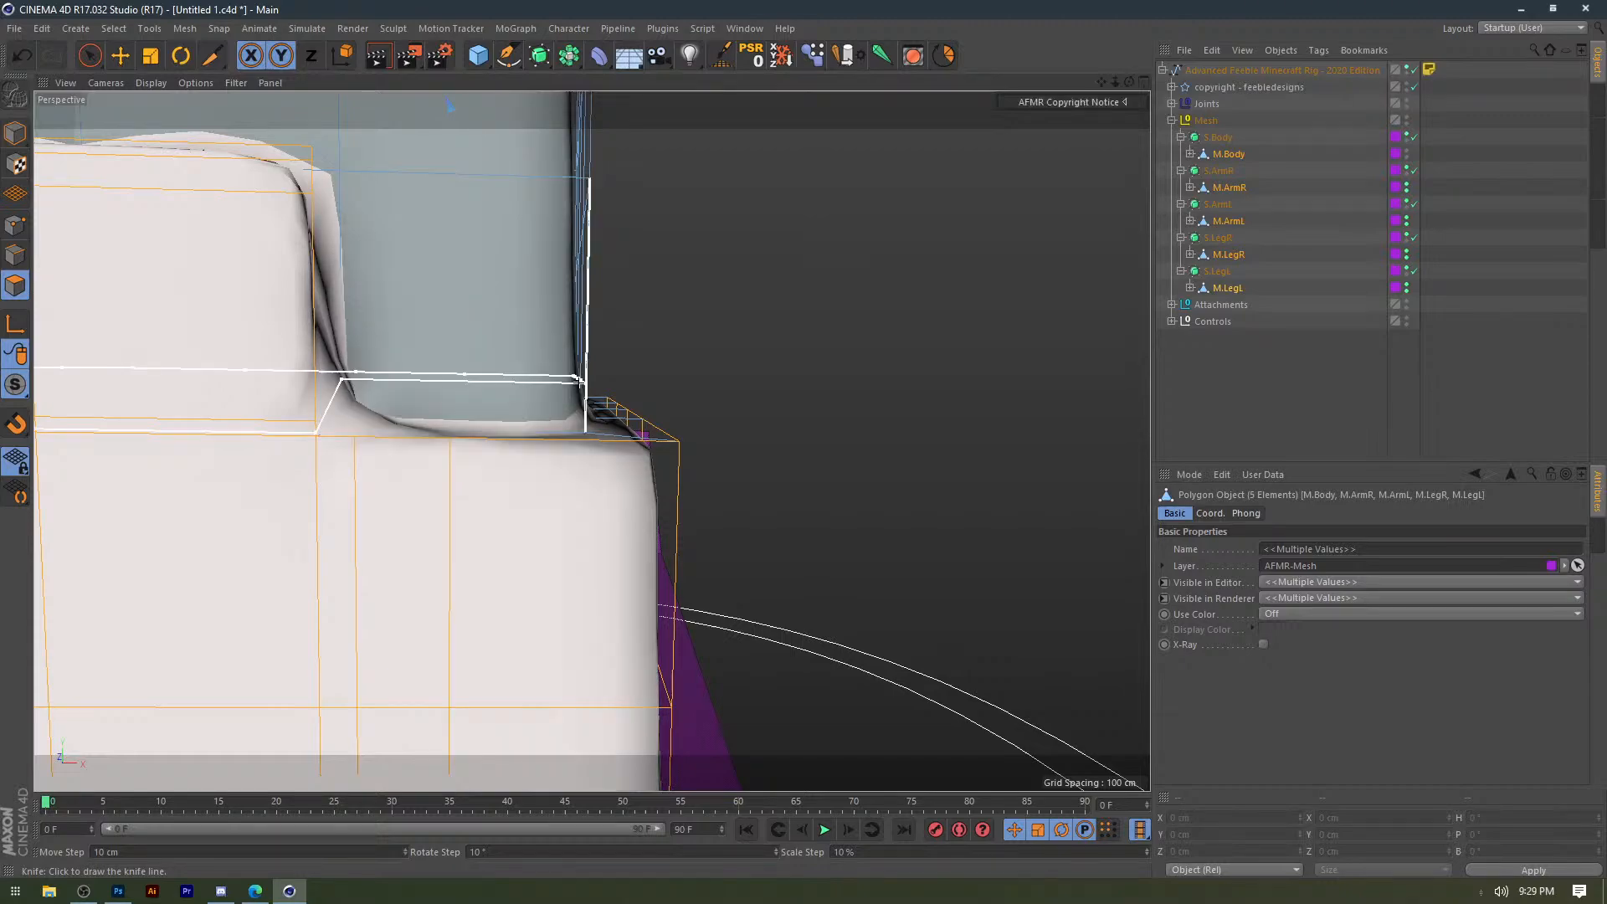
Examine the left shoe's upper rim from the side and compare both shoes from the front.
{"action": "scroll", "coordinate": [580, 381], "scroll_direction": "down", "scroll_amount": 5}
{"action": "left_click_drag", "start_coordinate": [579, 381], "coordinate": [398, 456], "text": "alt"}
{"action": "left_click_drag", "start_coordinate": [653, 482], "coordinate": [509, 483], "text": "alt"}
{"action": "scroll", "coordinate": [510, 483], "scroll_direction": "up", "scroll_amount": 5}
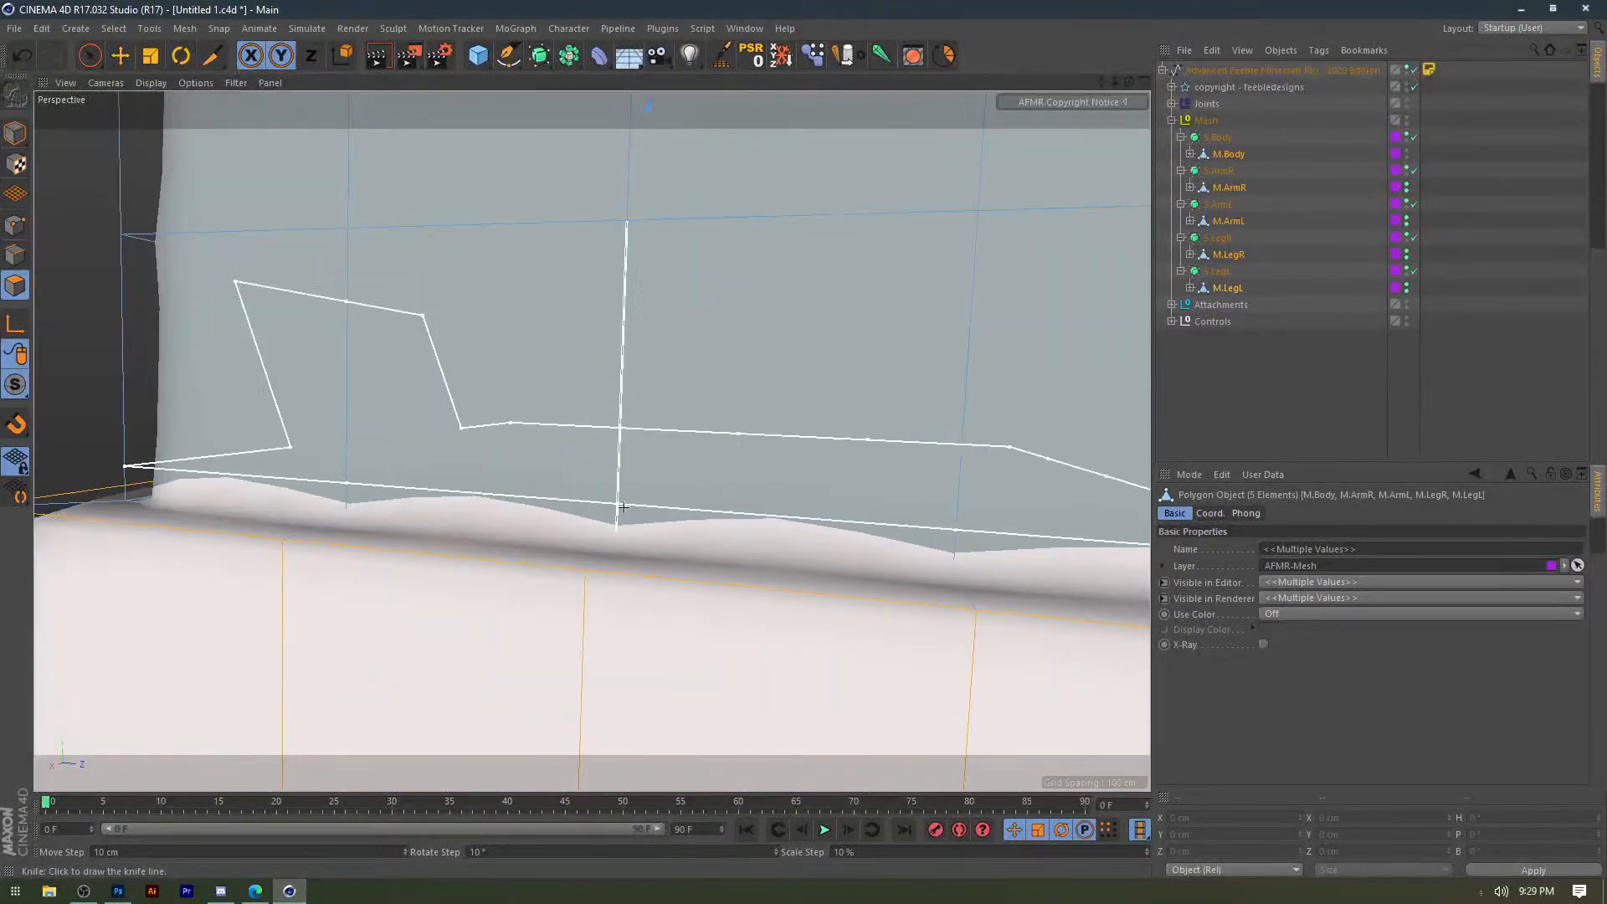
{"action": "scroll", "coordinate": [613, 552], "scroll_direction": "down", "scroll_amount": 3}
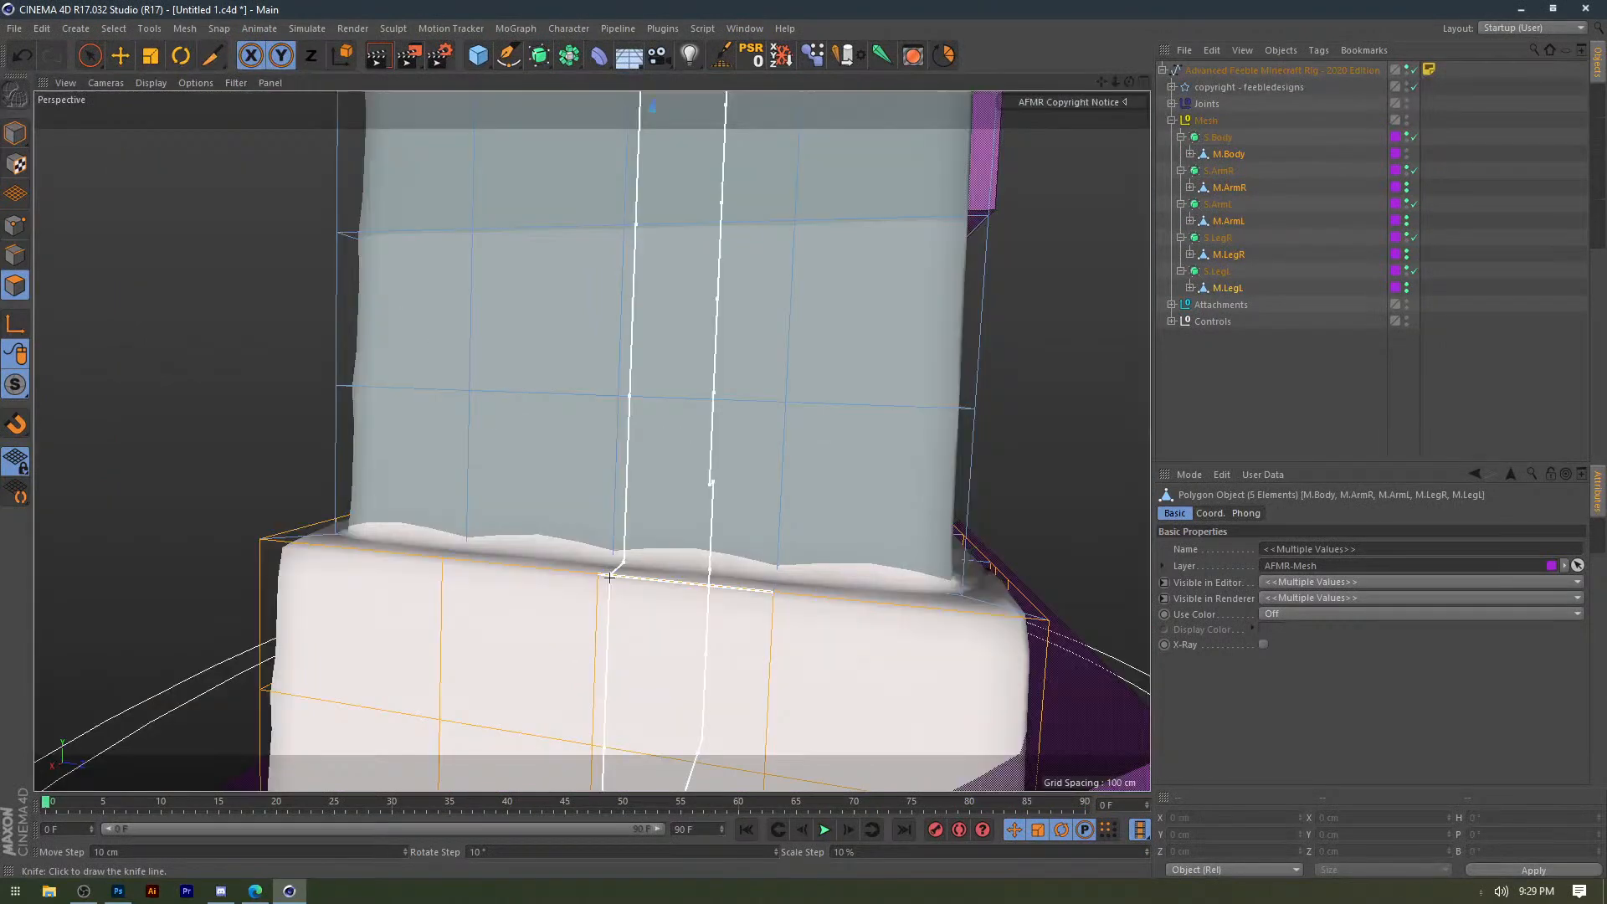
{"action": "scroll", "coordinate": [609, 577], "scroll_direction": "down", "scroll_amount": 5}
{"action": "left_click_drag", "start_coordinate": [503, 498], "coordinate": [592, 443], "text": "alt"}
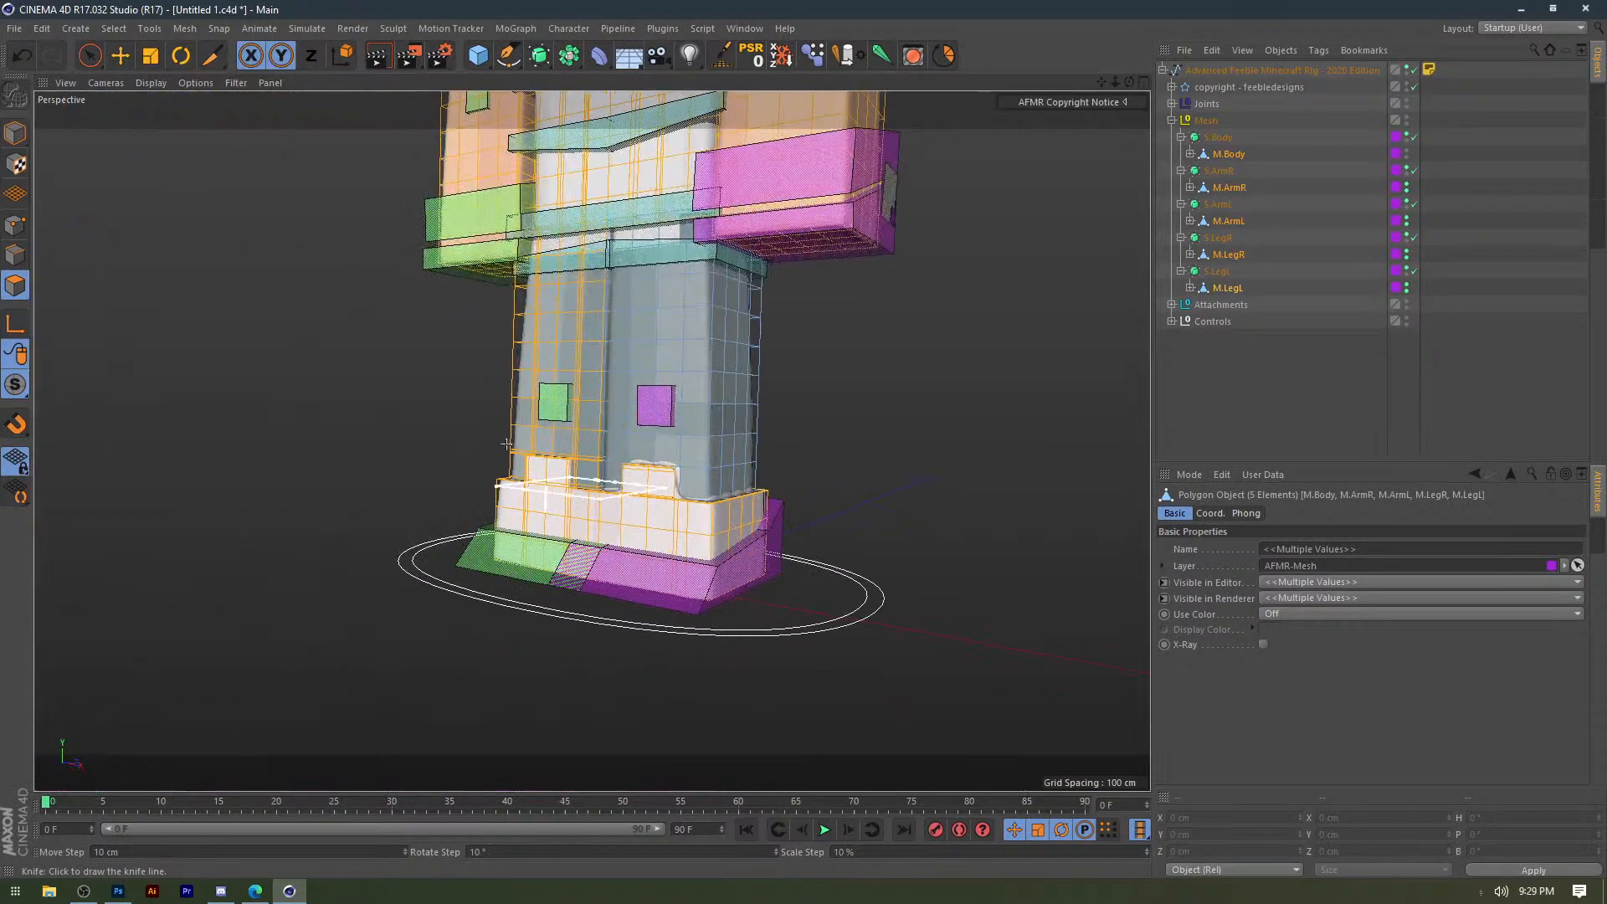
Deselect all meshes in Model mode, select the left leg mesh and return to Polygon mode.
{"action": "left_click", "coordinate": [15, 134]}
{"action": "left_click", "coordinate": [388, 361]}
{"action": "middle_click_drag", "start_coordinate": [388, 361], "coordinate": [351, 369], "text": "alt"}
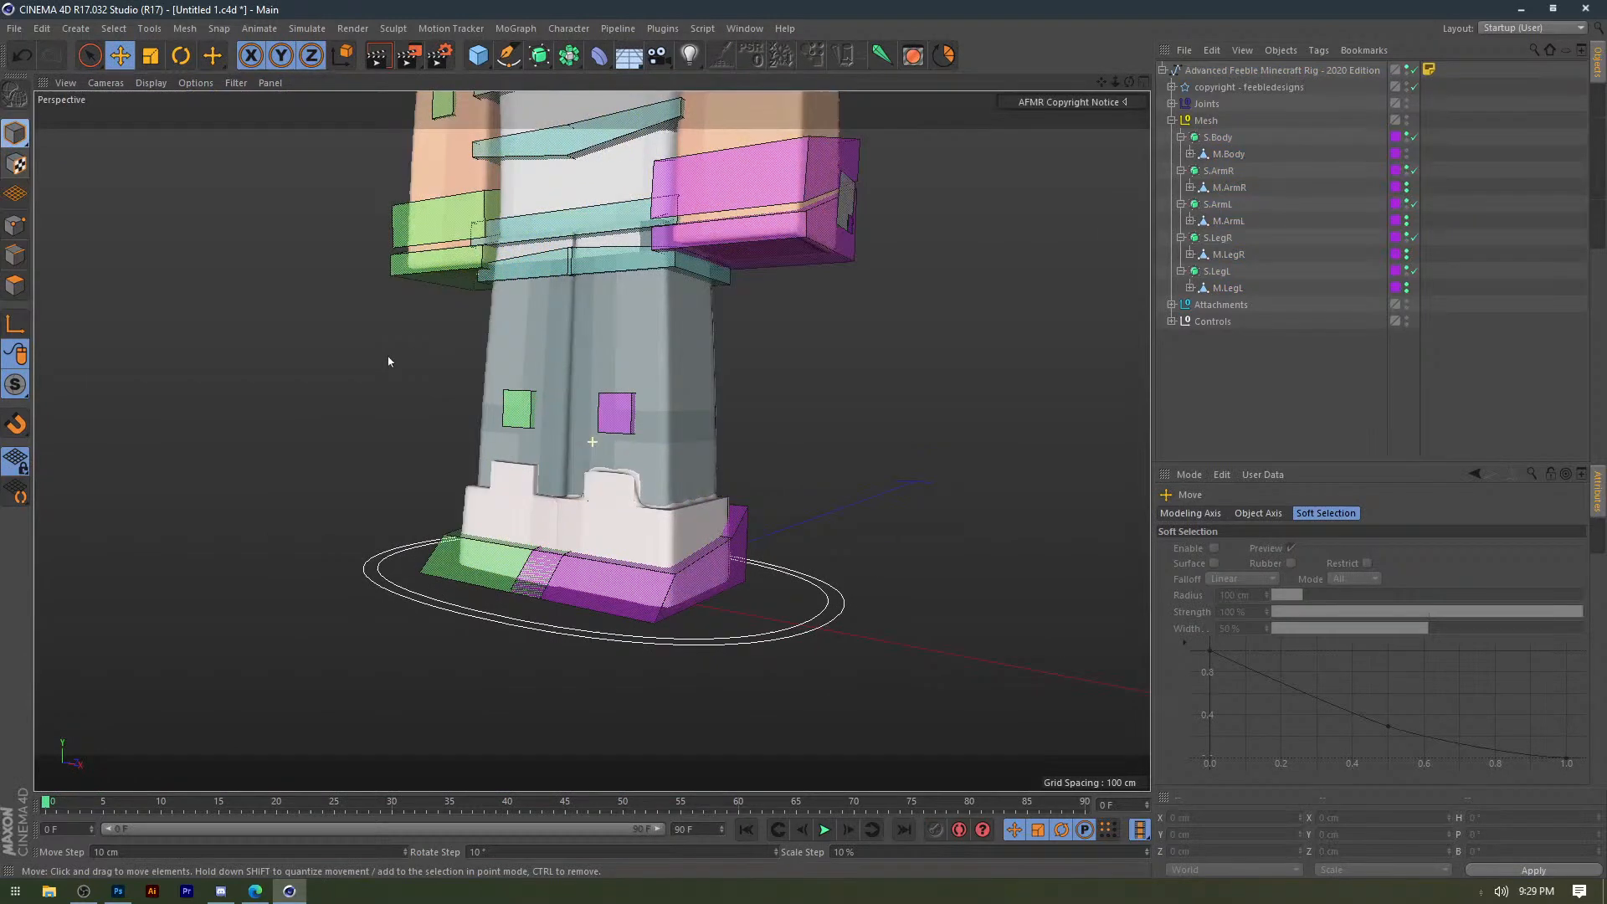
{"action": "left_click_drag", "start_coordinate": [388, 360], "coordinate": [511, 368], "text": "alt"}
{"action": "left_click", "coordinate": [586, 368]}
{"action": "left_click", "coordinate": [15, 285]}
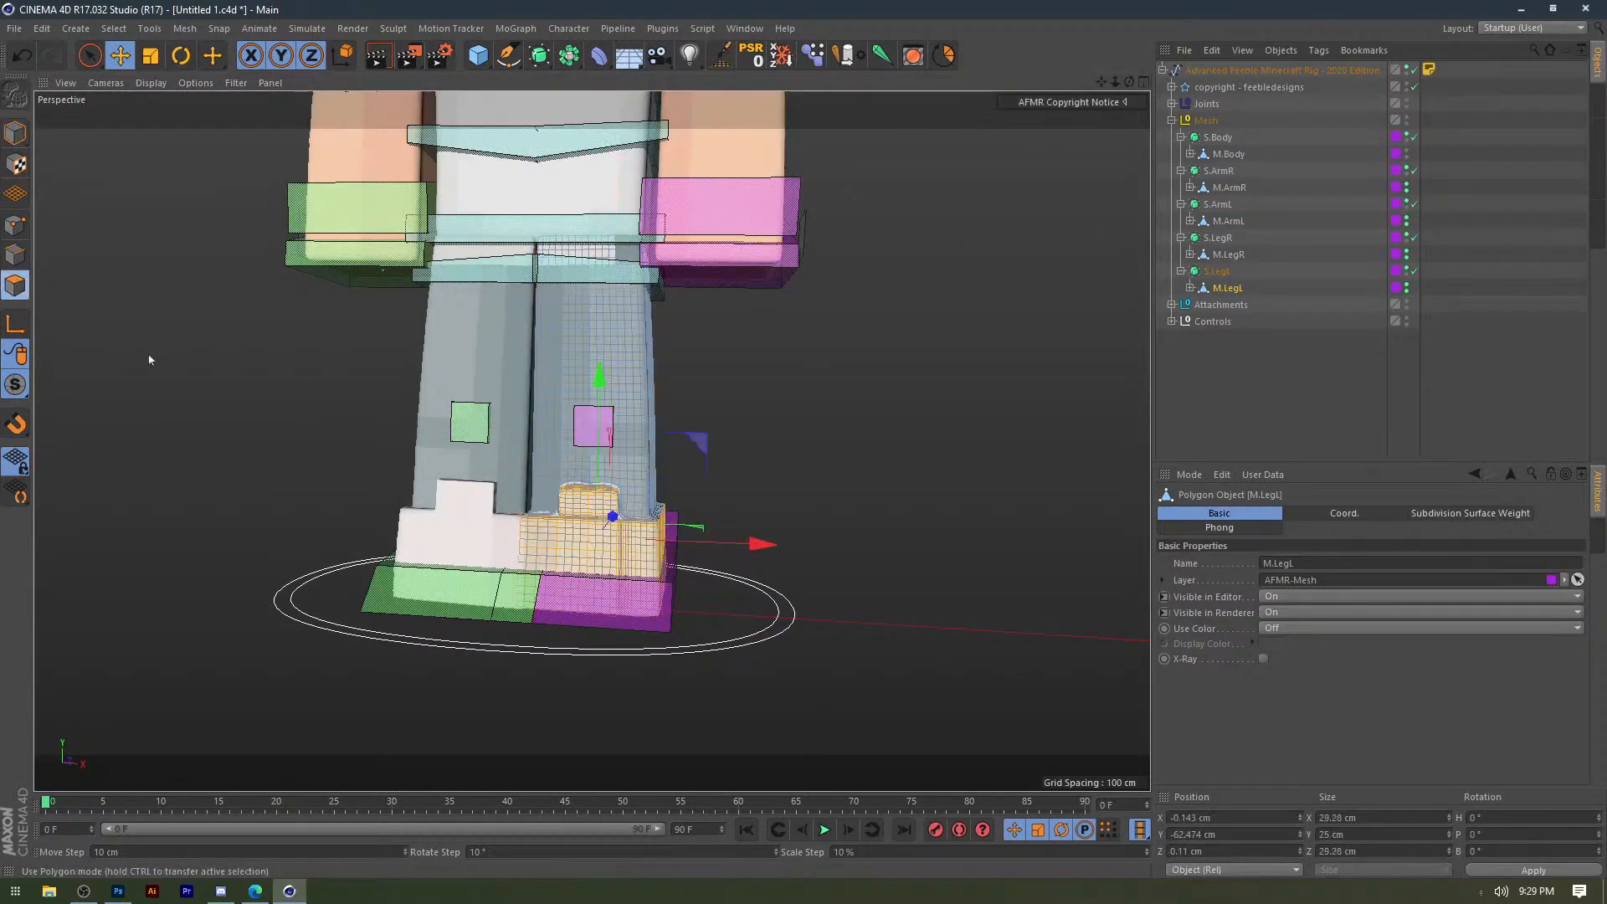
Undo the selection changes and the last loop cuts on the left shoe.
{"action": "key", "text": "ctrl+z"}
{"action": "key", "text": "ctrl+z"}
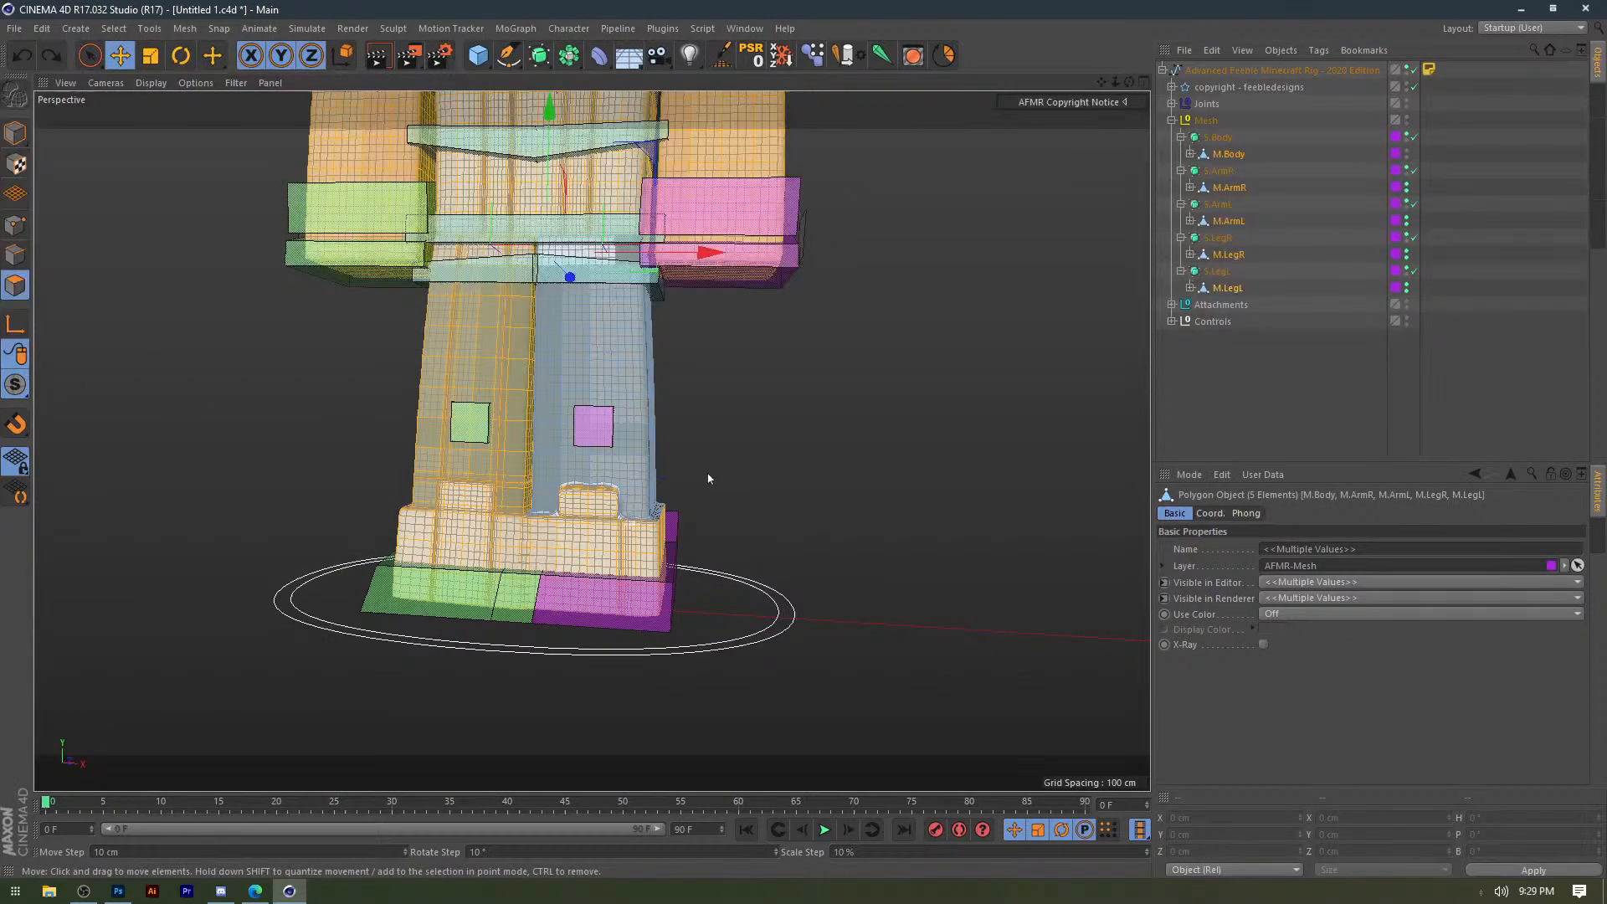
{"action": "key", "text": "ctrl+z"}
{"action": "key", "text": "ctrl+z"}
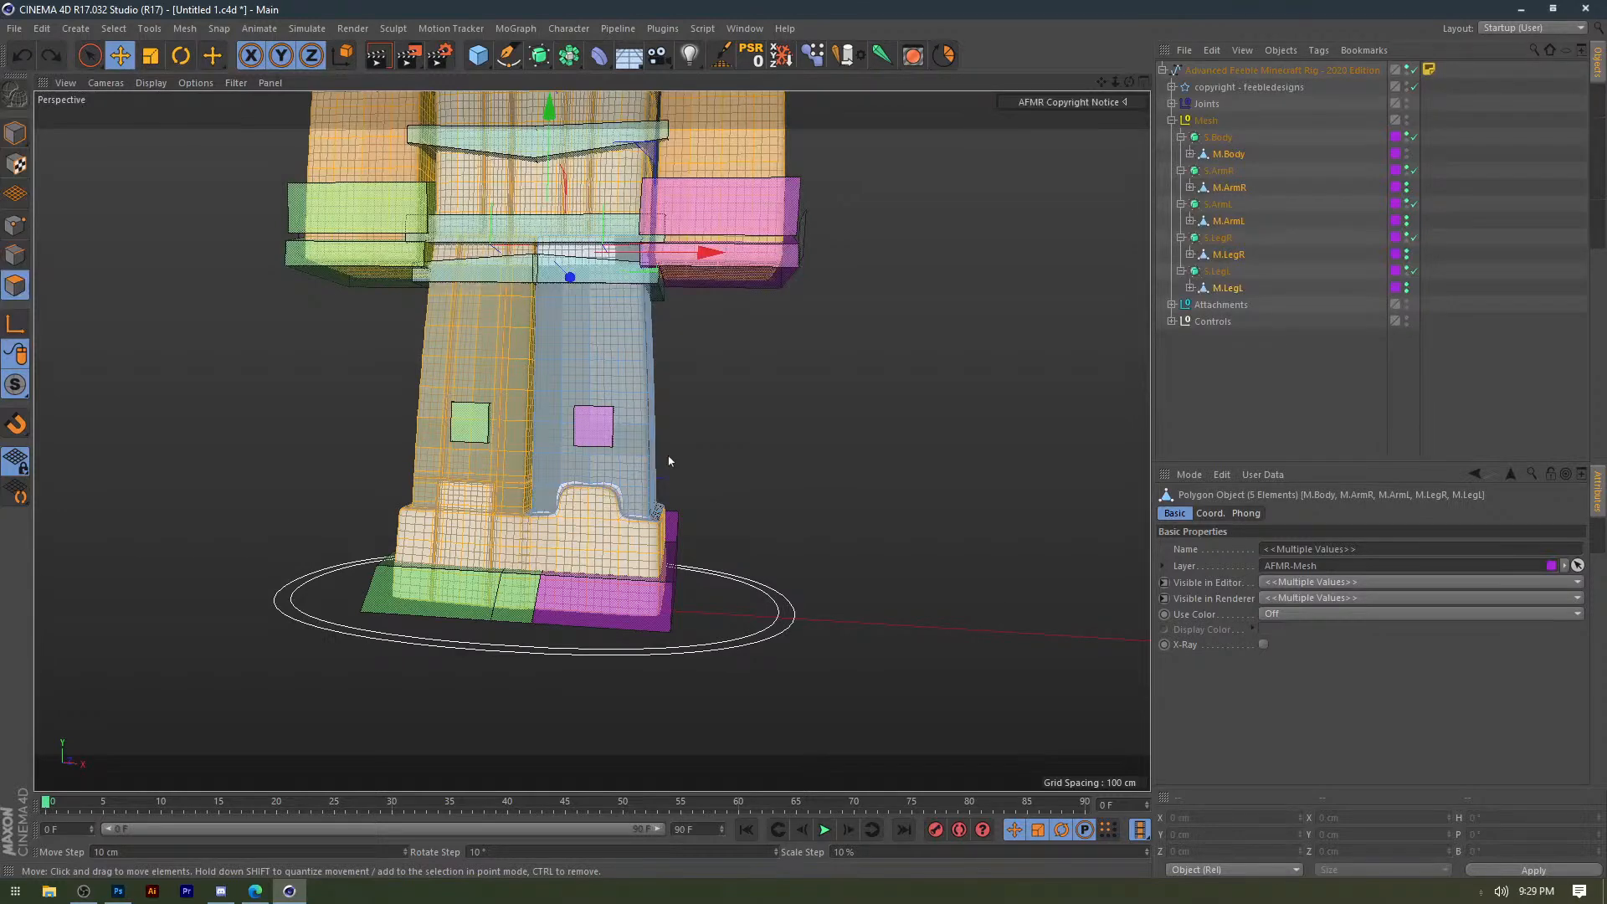
Select only the M.LegR and M.LegL meshes and add Knife loop cuts in Loop mode along the edges of the left shoe's raised front tab.
{"action": "left_click", "coordinate": [1232, 290]}
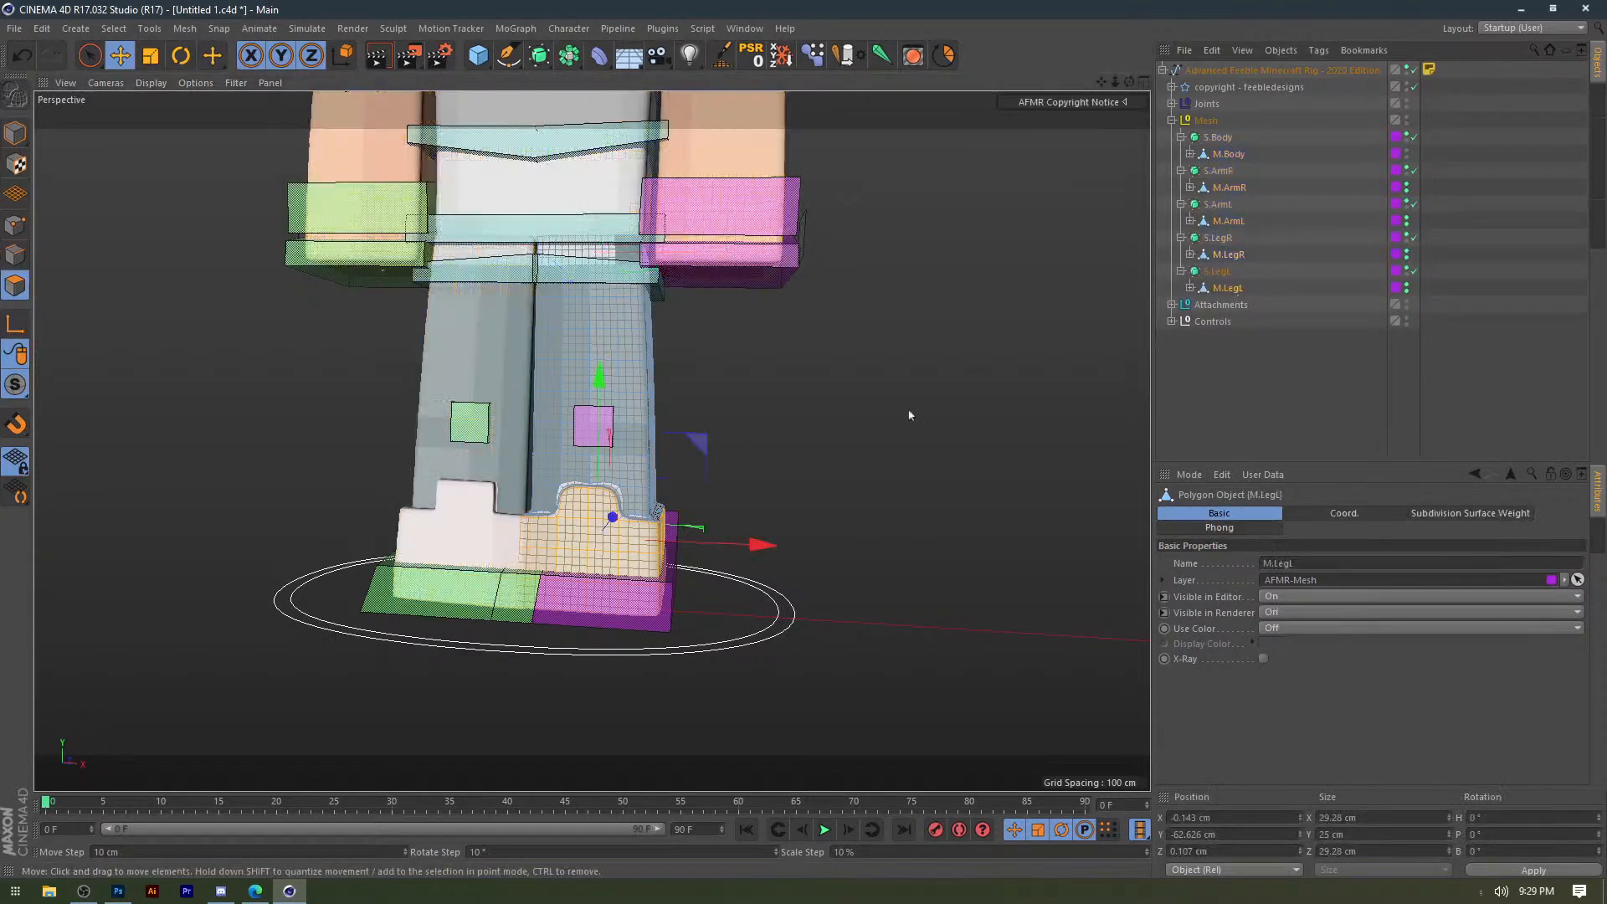
{"action": "scroll", "coordinate": [744, 441], "scroll_direction": "up", "scroll_amount": 5}
{"action": "middle_click_drag", "start_coordinate": [494, 574], "coordinate": [657, 528], "text": "alt"}
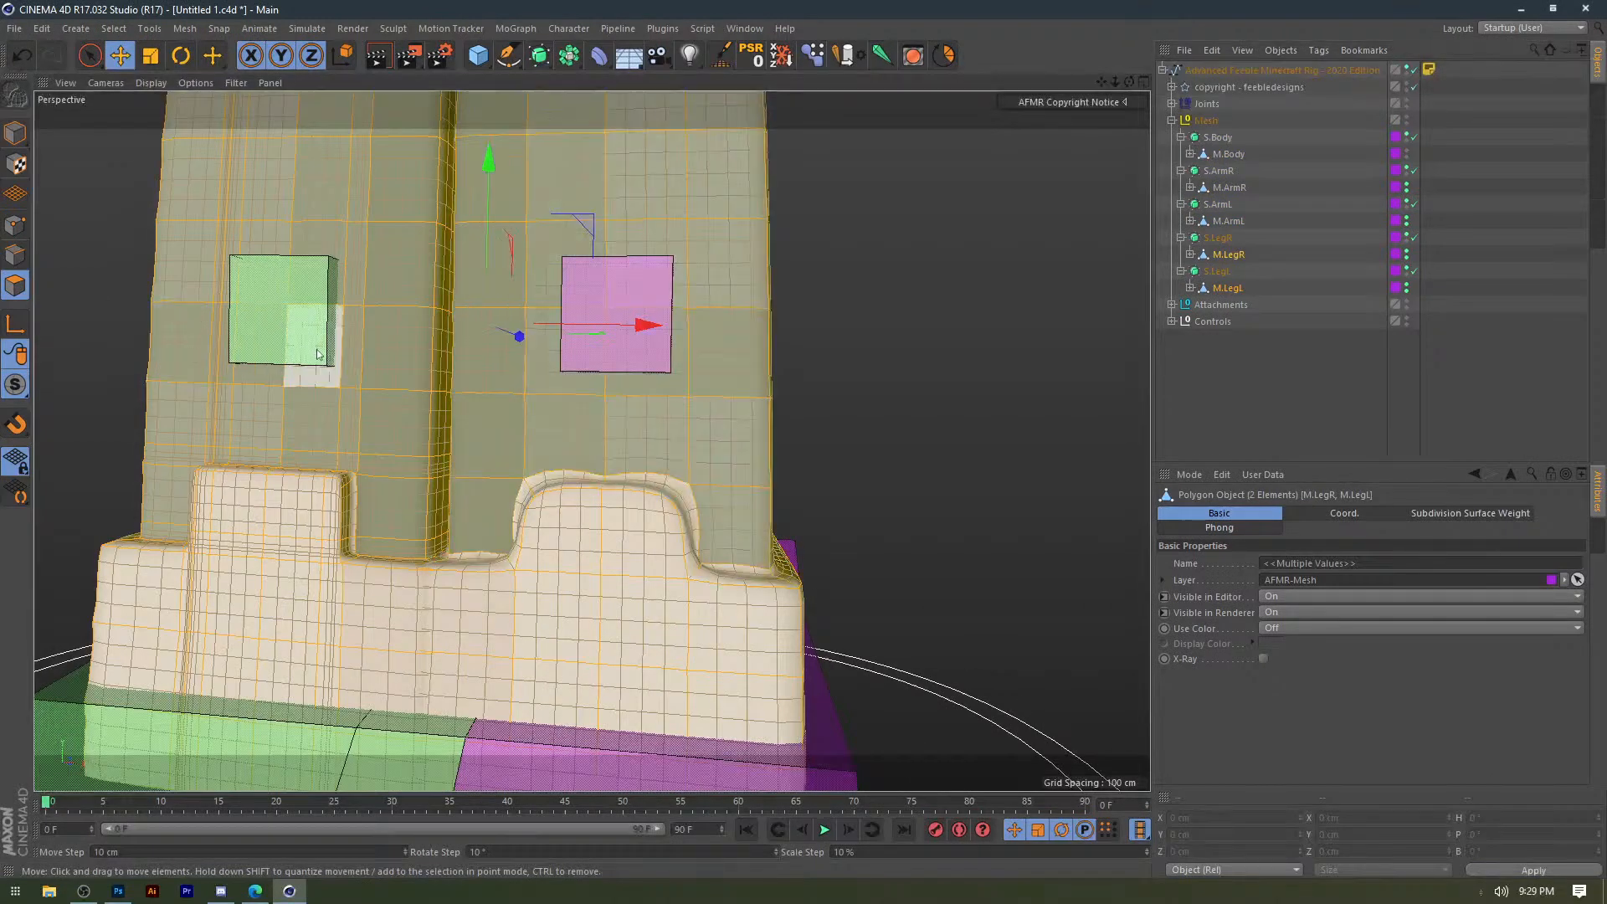
{"action": "key", "text": "k"}
{"action": "key", "text": "l"}
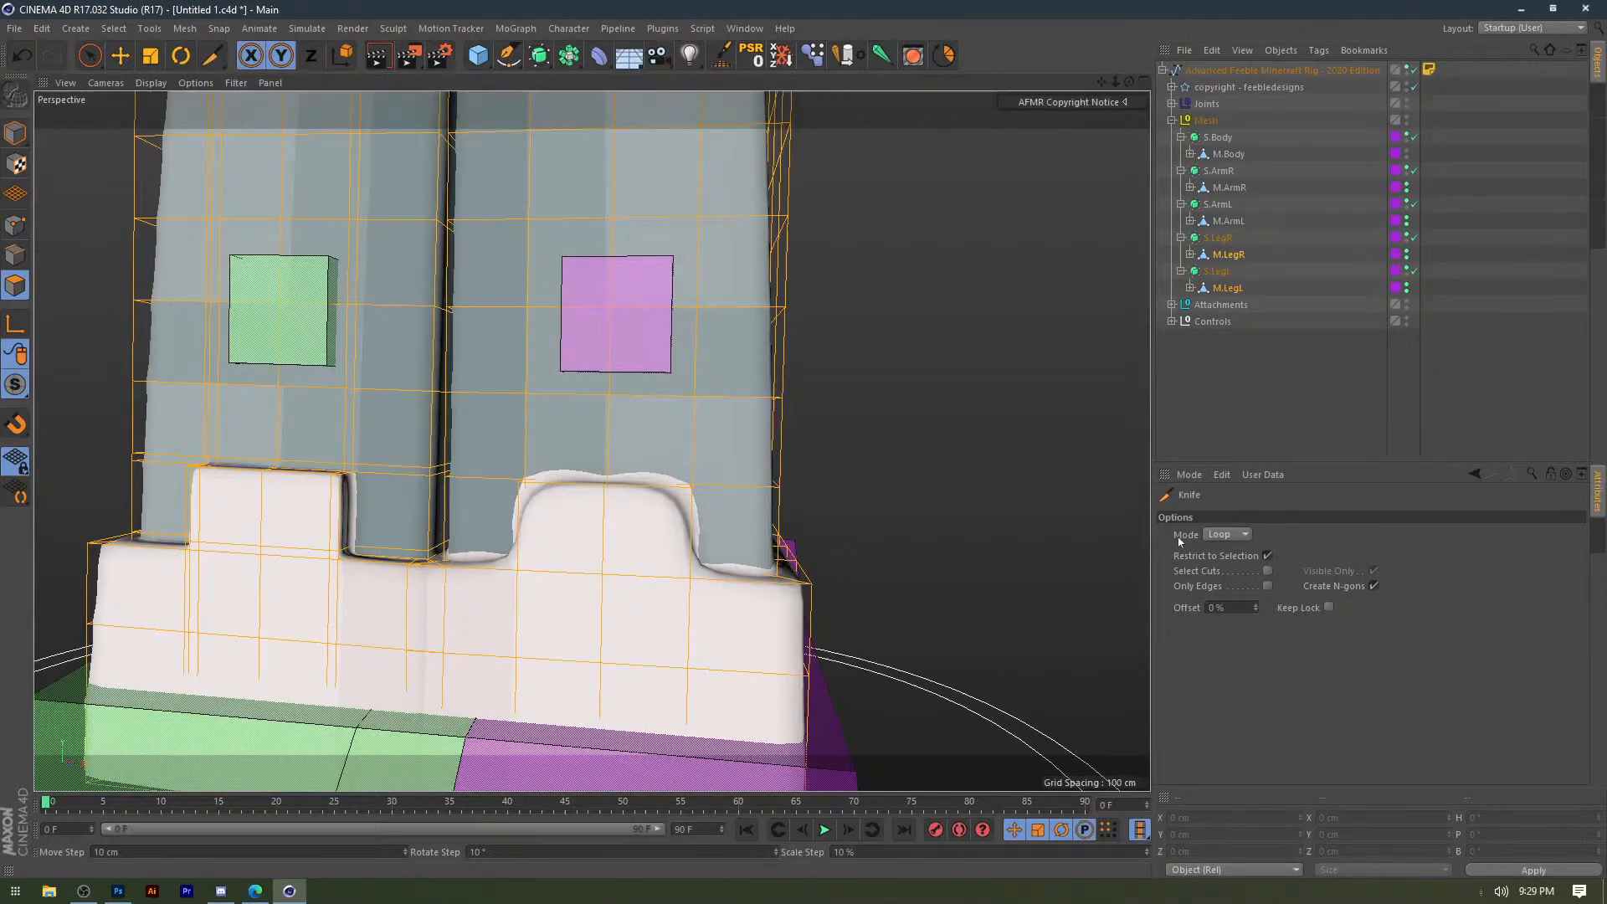
{"action": "scroll", "coordinate": [502, 544], "scroll_direction": "up", "scroll_amount": 6}
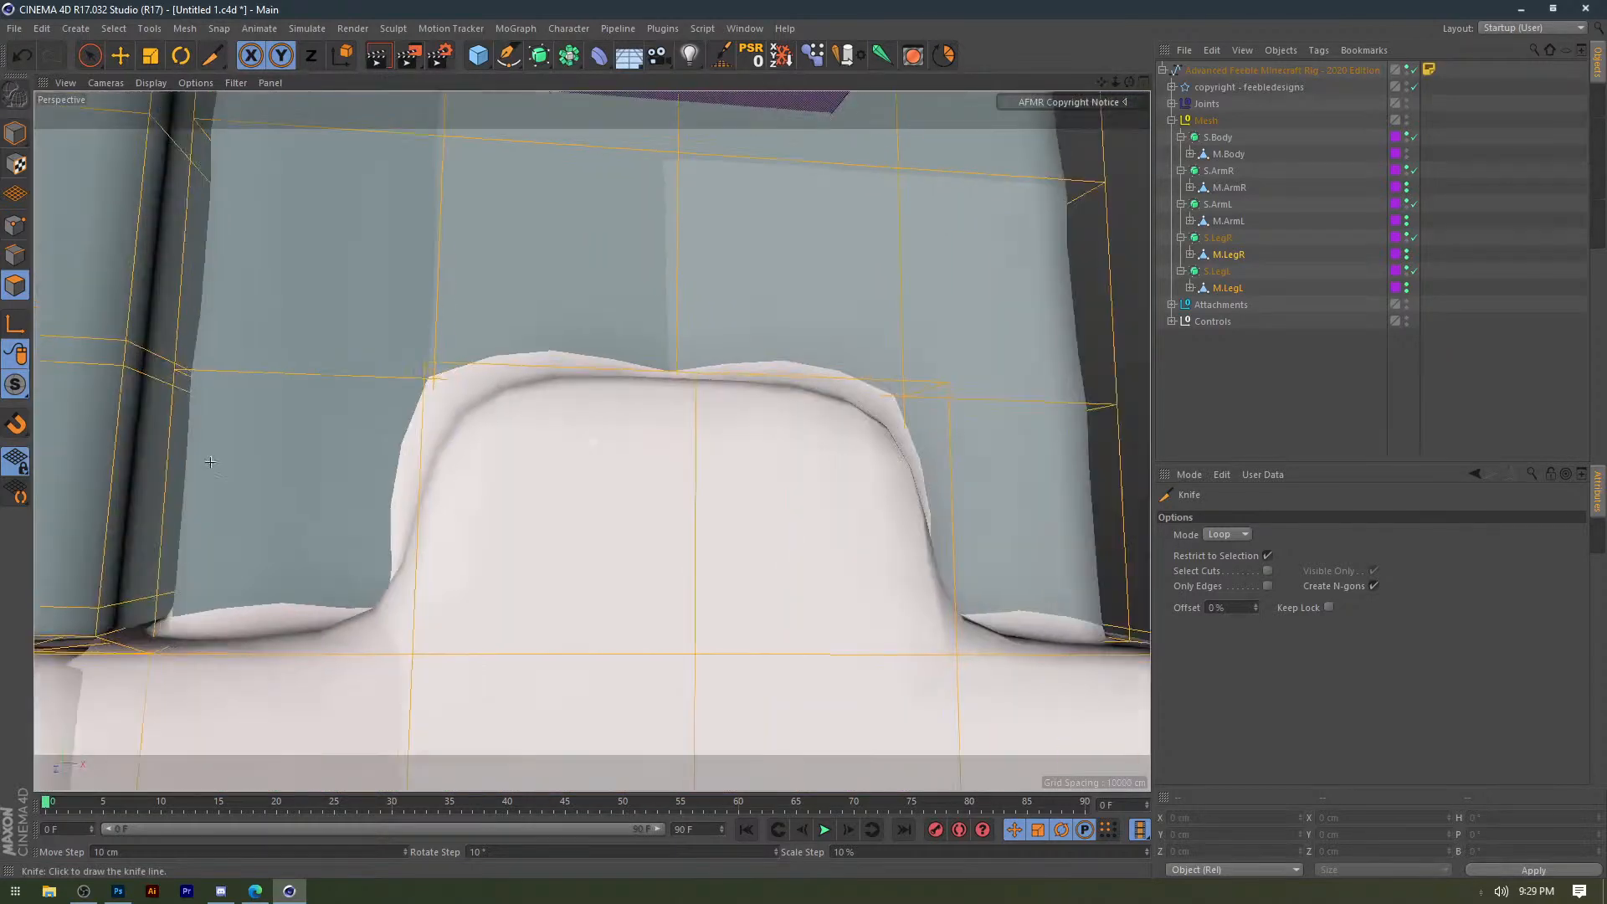
{"action": "left_click", "coordinate": [410, 607]}
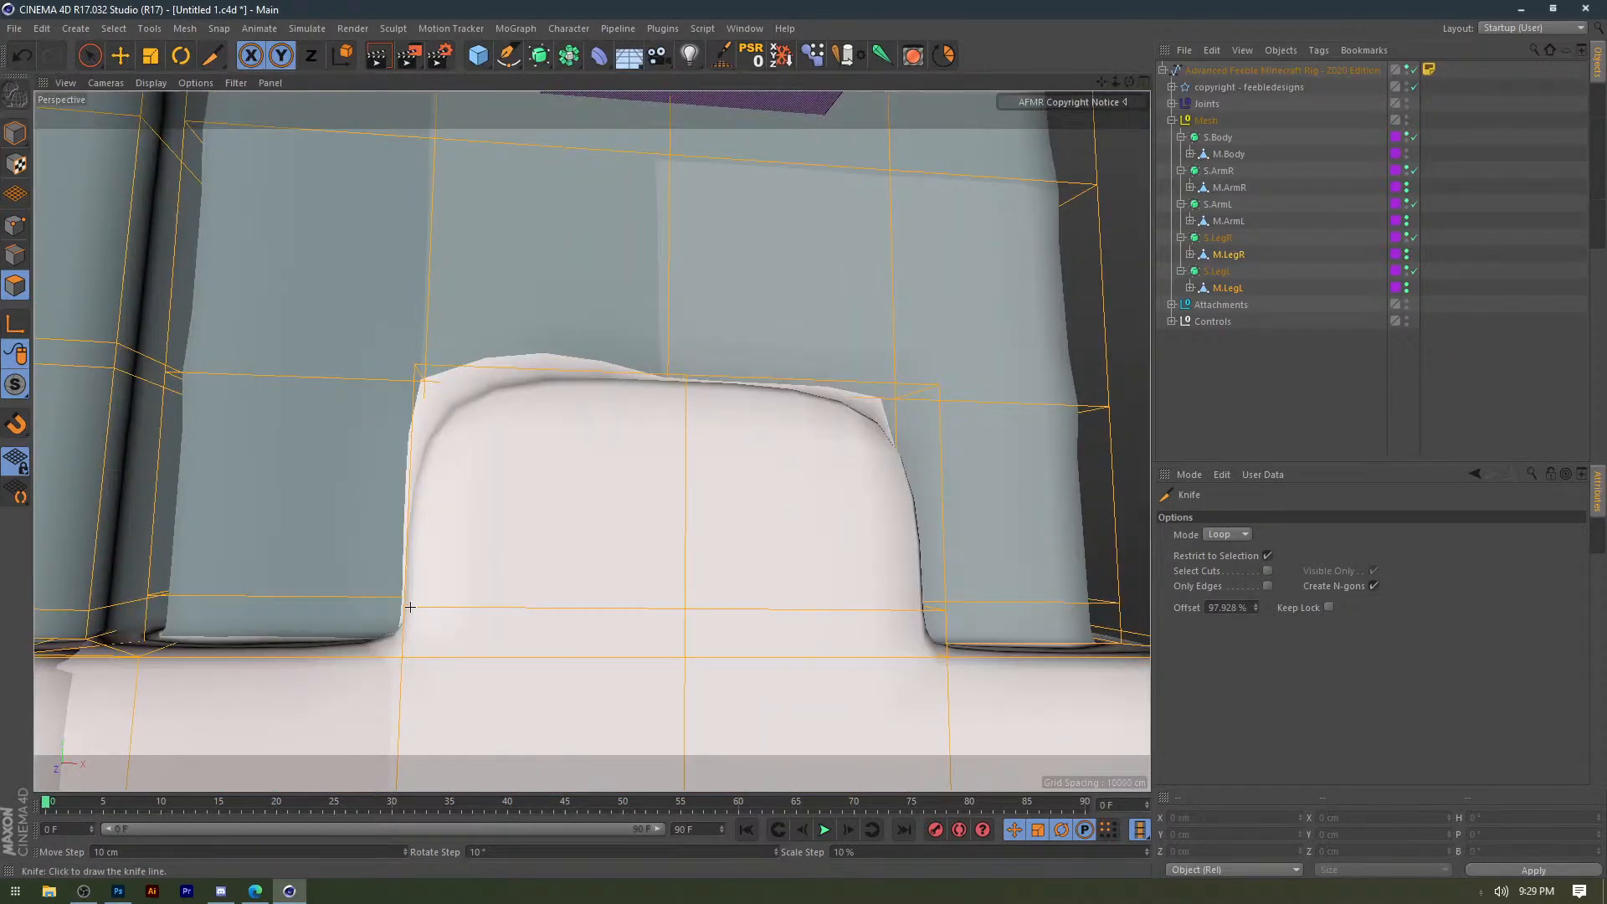
{"action": "left_click", "coordinate": [452, 338]}
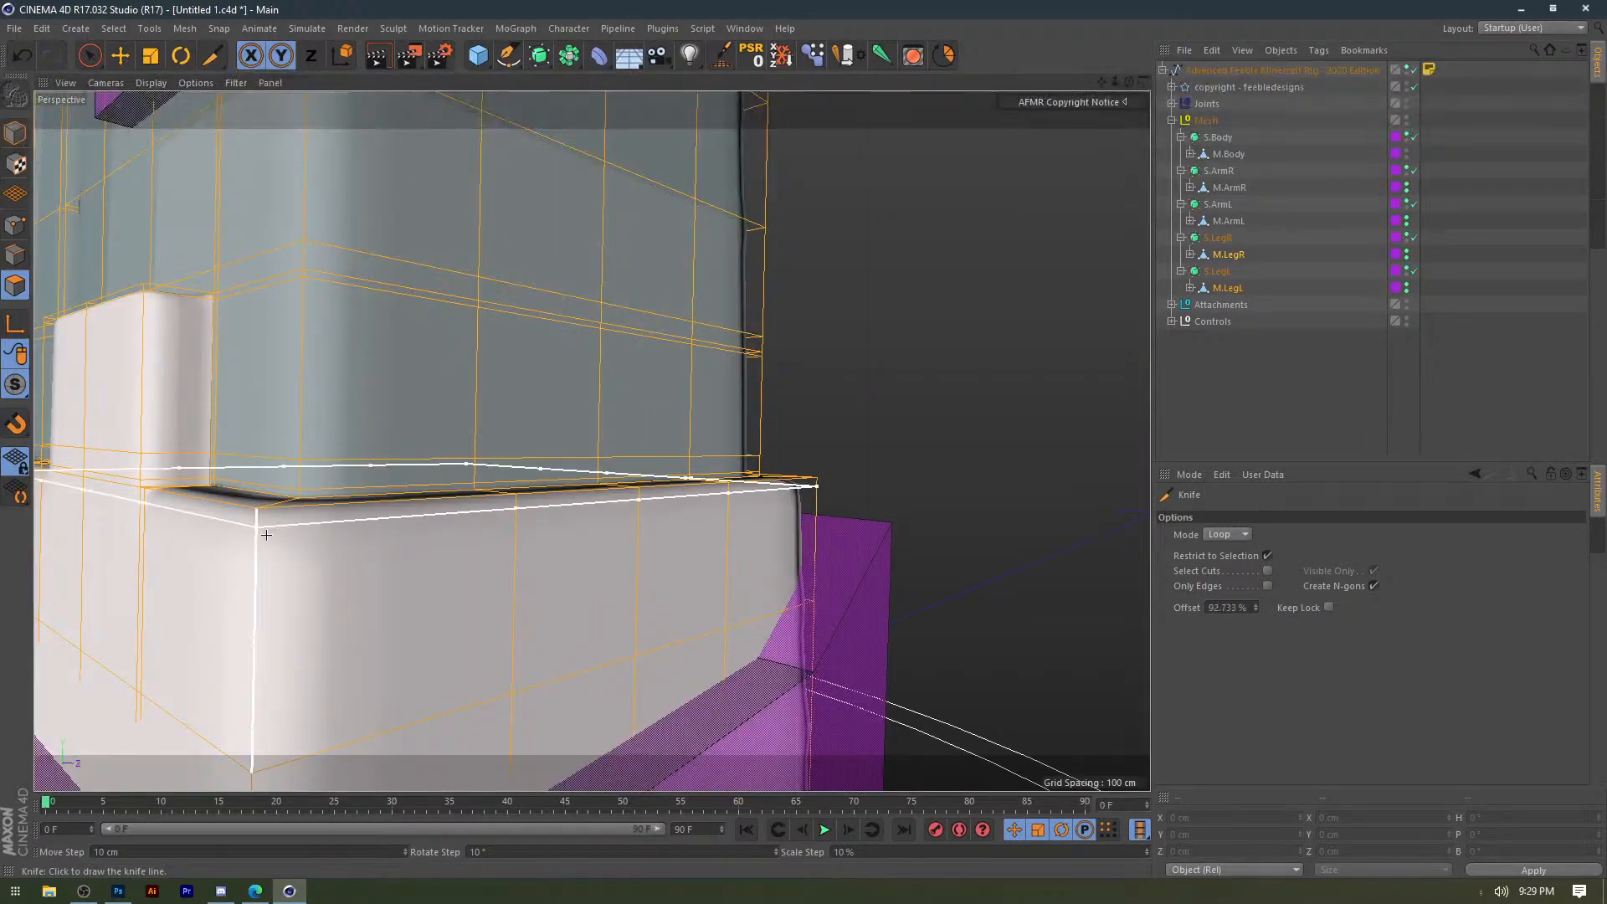
Examine the finished shoes and the whole extruded character from the front and both sides.
{"action": "left_click_drag", "start_coordinate": [259, 520], "coordinate": [460, 491], "text": "alt"}
{"action": "scroll", "coordinate": [459, 491], "scroll_direction": "down", "scroll_amount": 5}
{"action": "middle_click_drag", "start_coordinate": [592, 407], "coordinate": [590, 495], "text": "alt"}
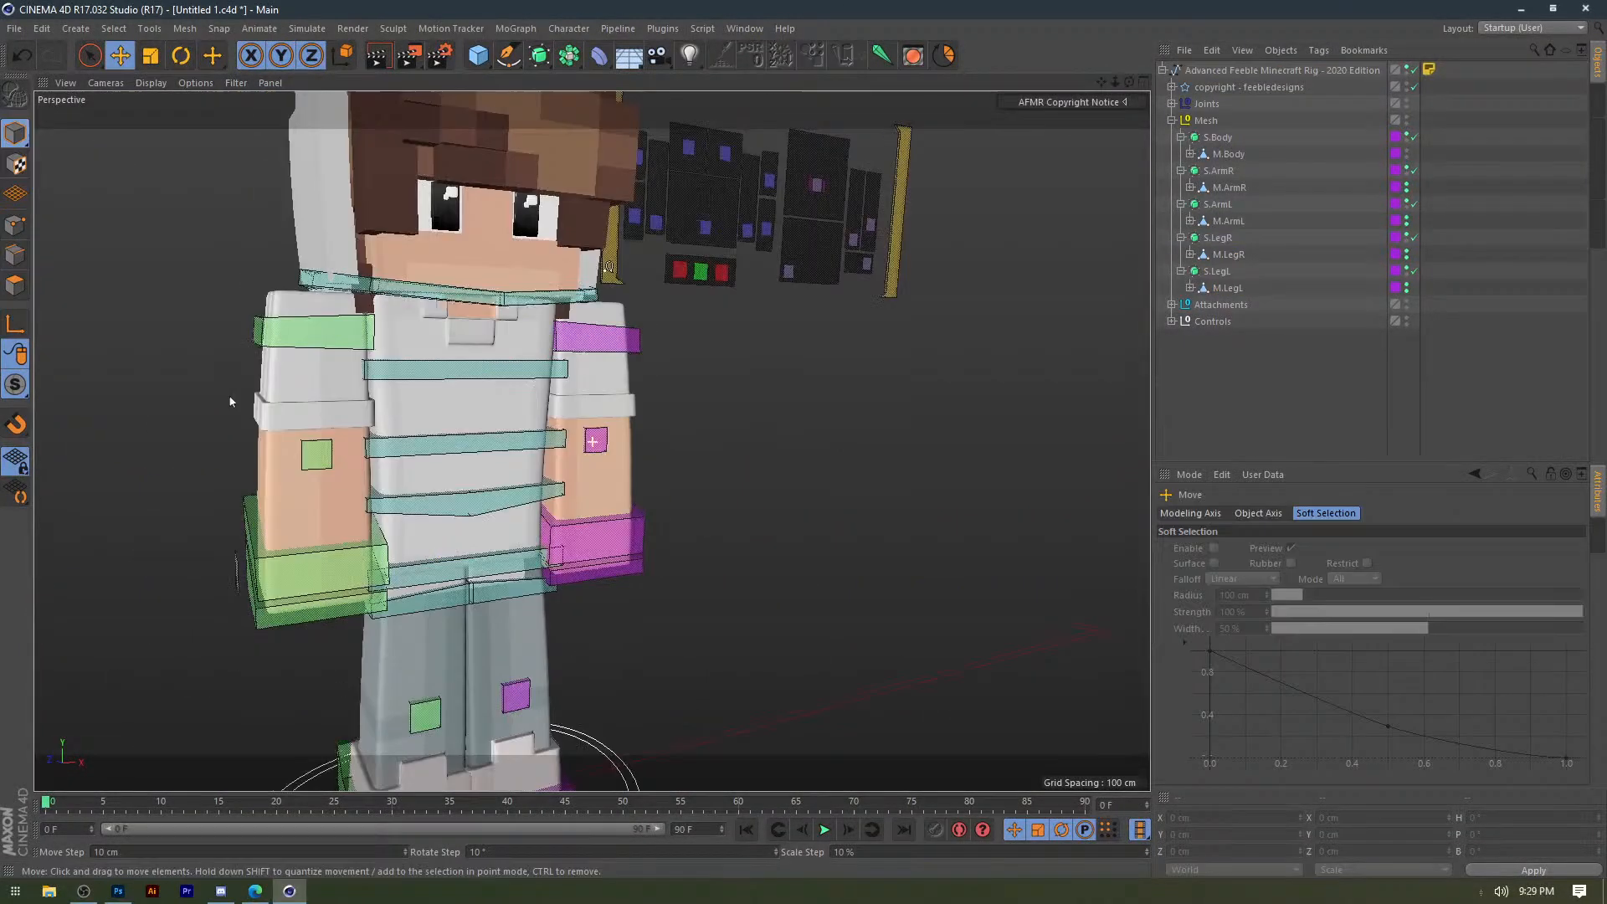
{"action": "left_click_drag", "start_coordinate": [229, 402], "coordinate": [422, 462], "text": "alt"}
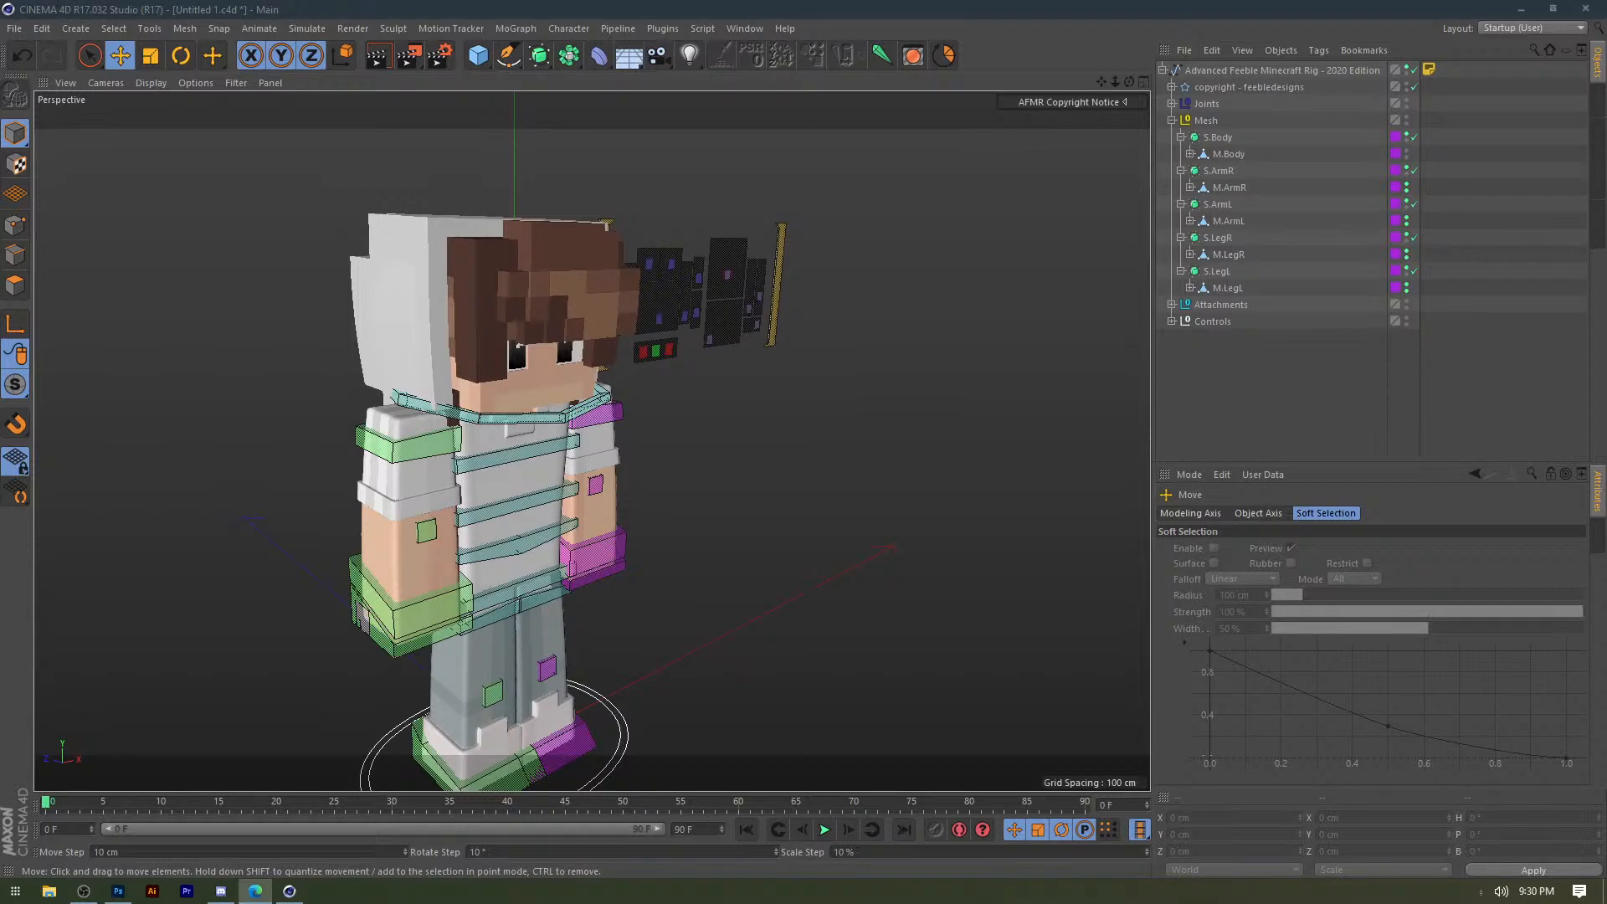
{"action": "left_click", "coordinate": [355, 376]}
{"action": "left_click", "coordinate": [215, 362]}
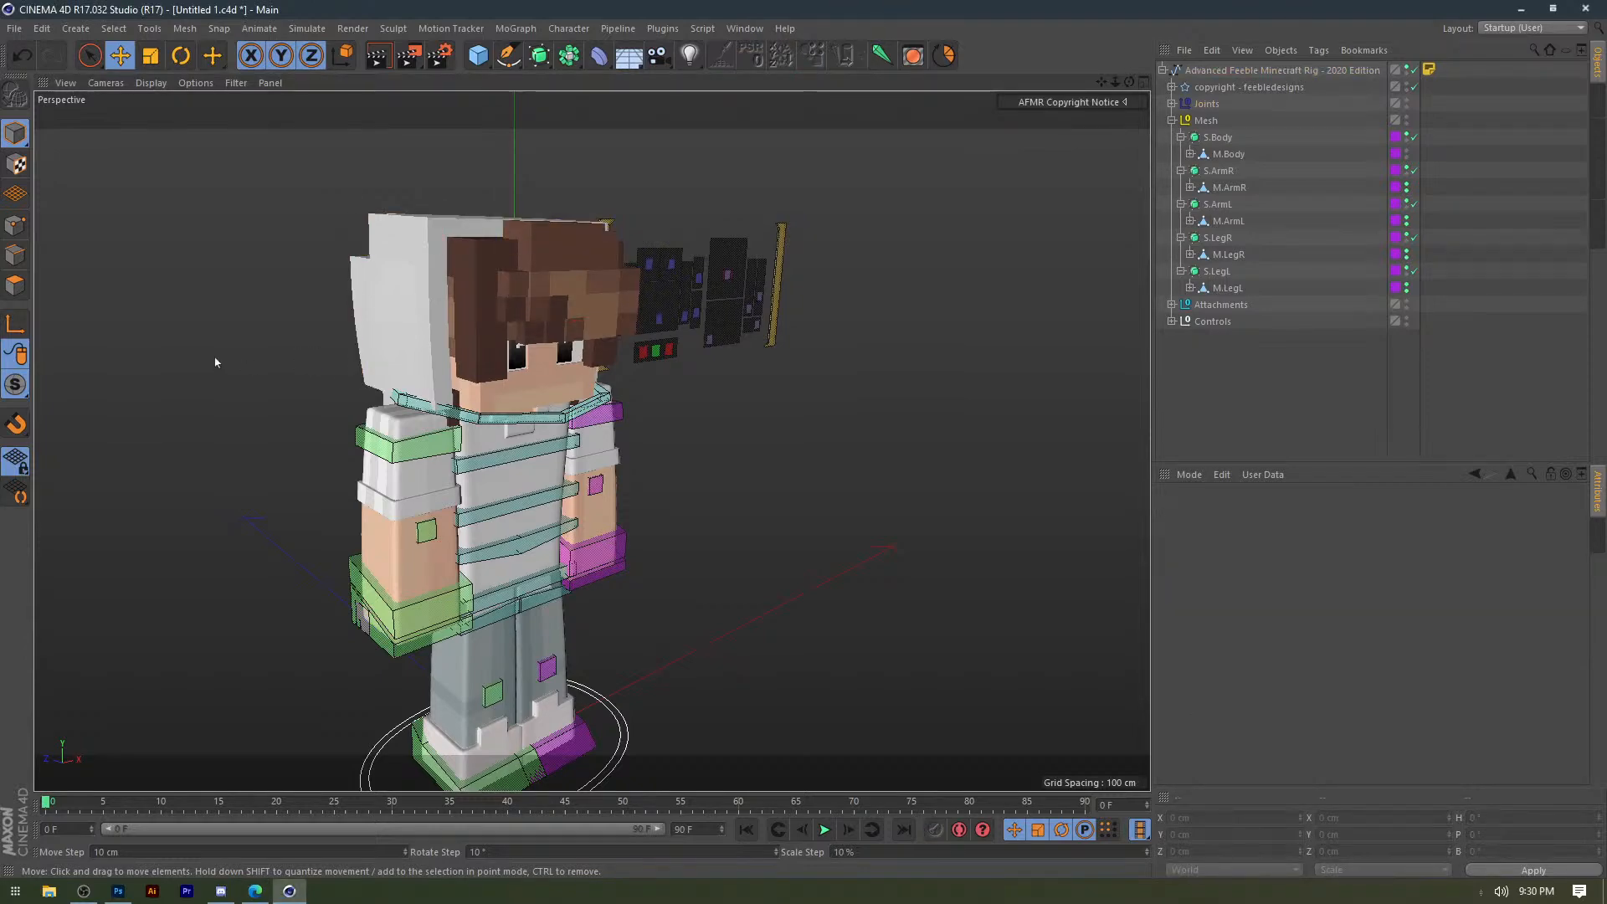
{"action": "left_click_drag", "start_coordinate": [578, 492], "coordinate": [470, 497], "text": "alt"}
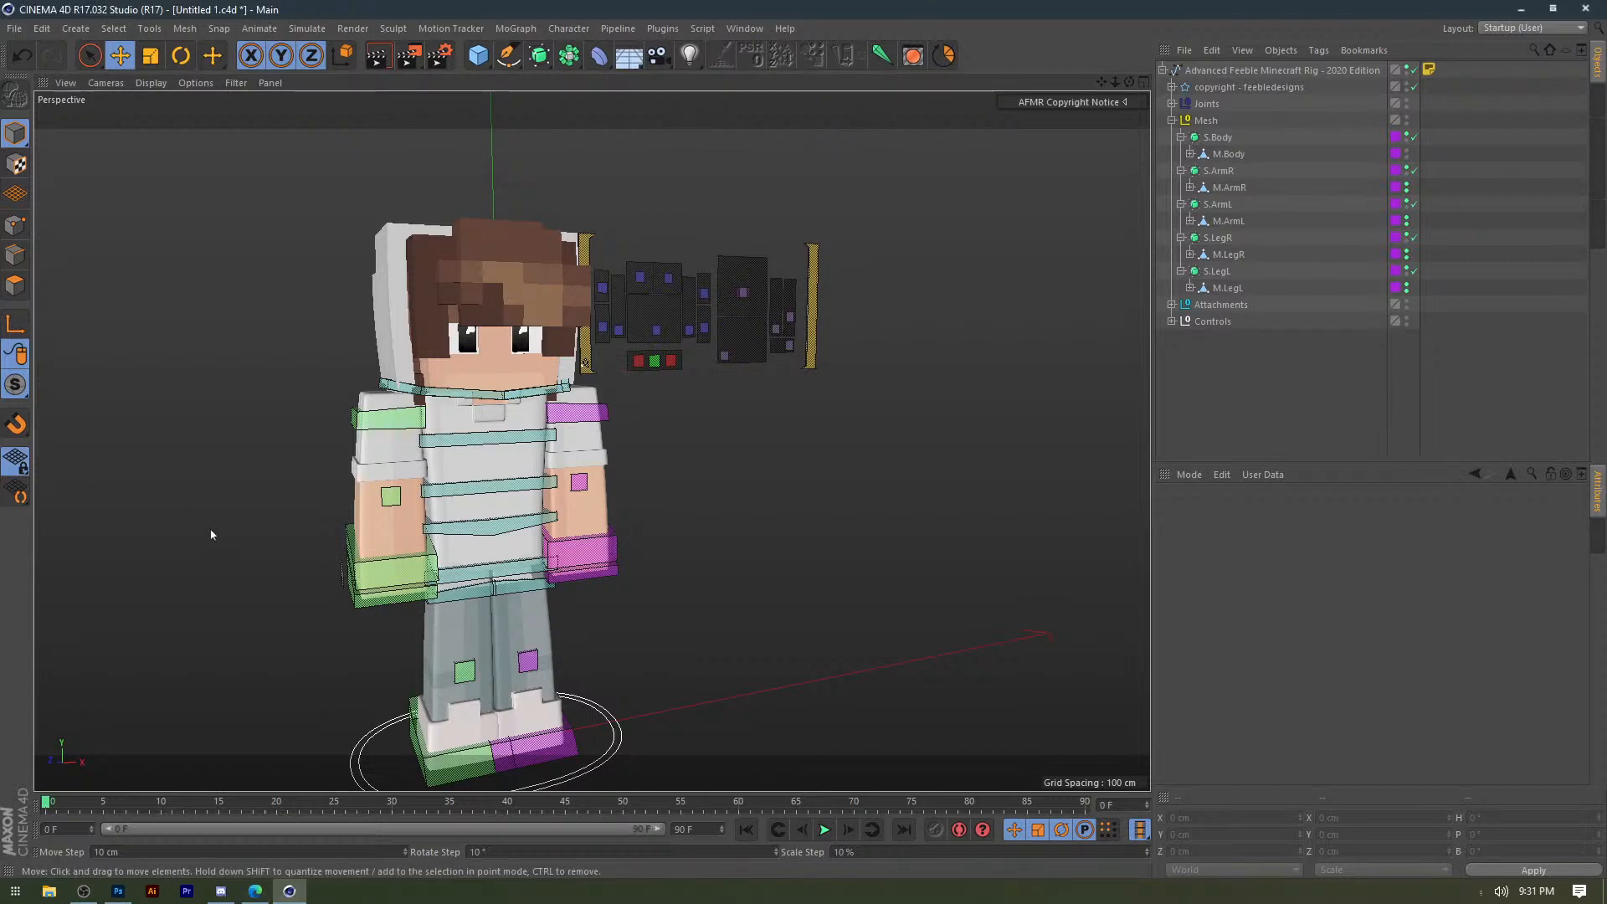
{"action": "left_click_drag", "start_coordinate": [211, 534], "coordinate": [455, 491], "text": "alt"}
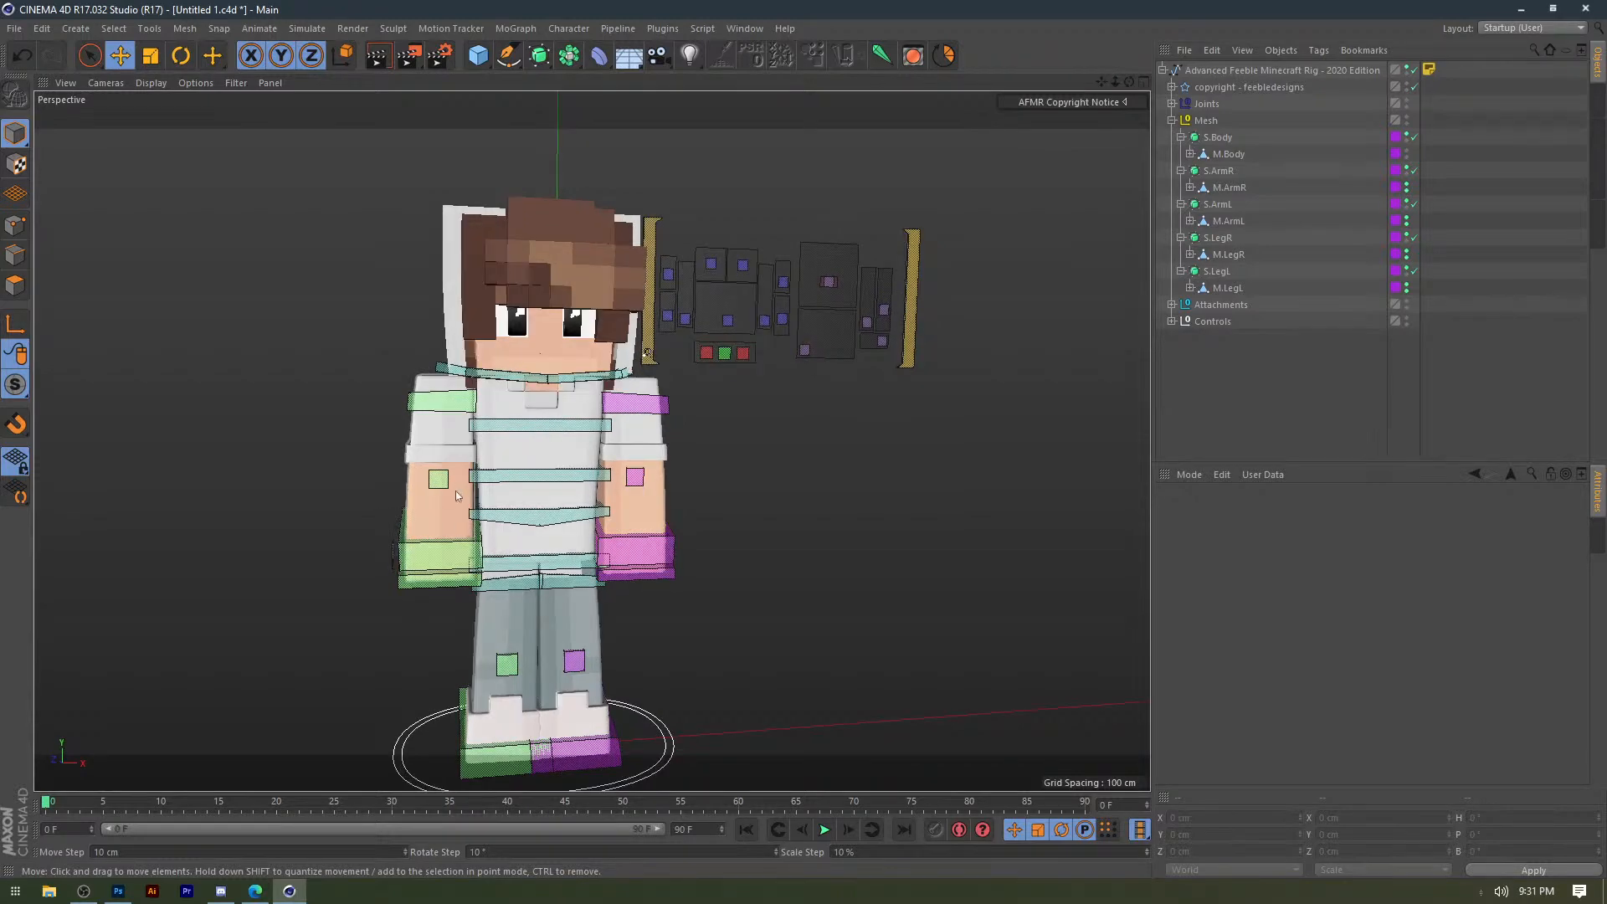
{"action": "left_click_drag", "start_coordinate": [592, 441], "coordinate": [678, 413], "text": "alt"}
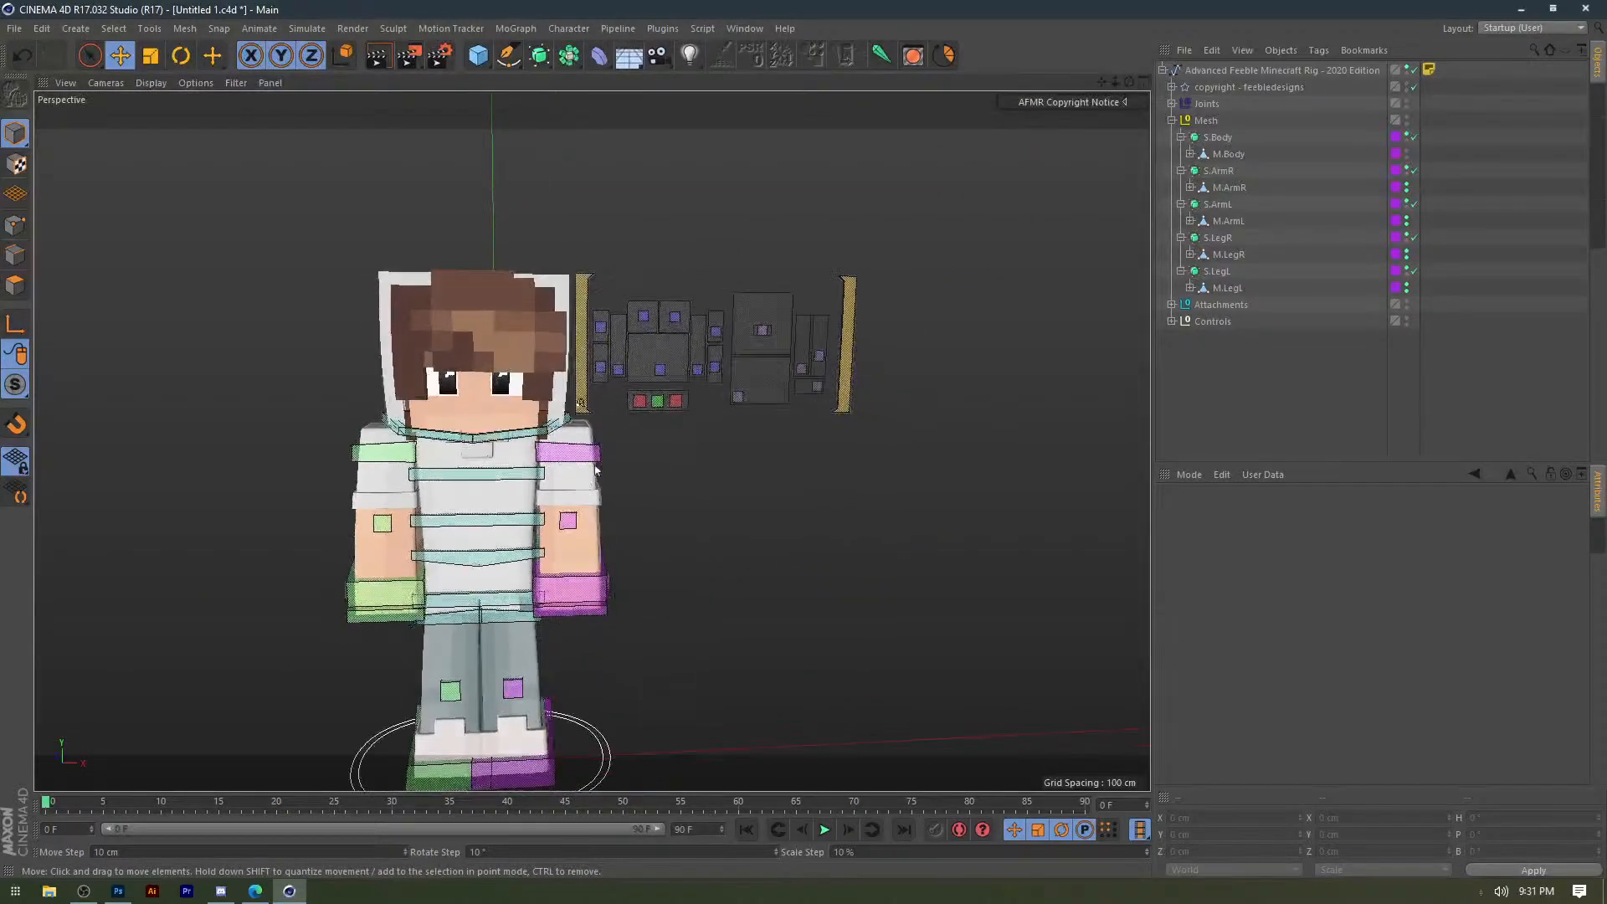
{"action": "left_click", "coordinate": [676, 402]}
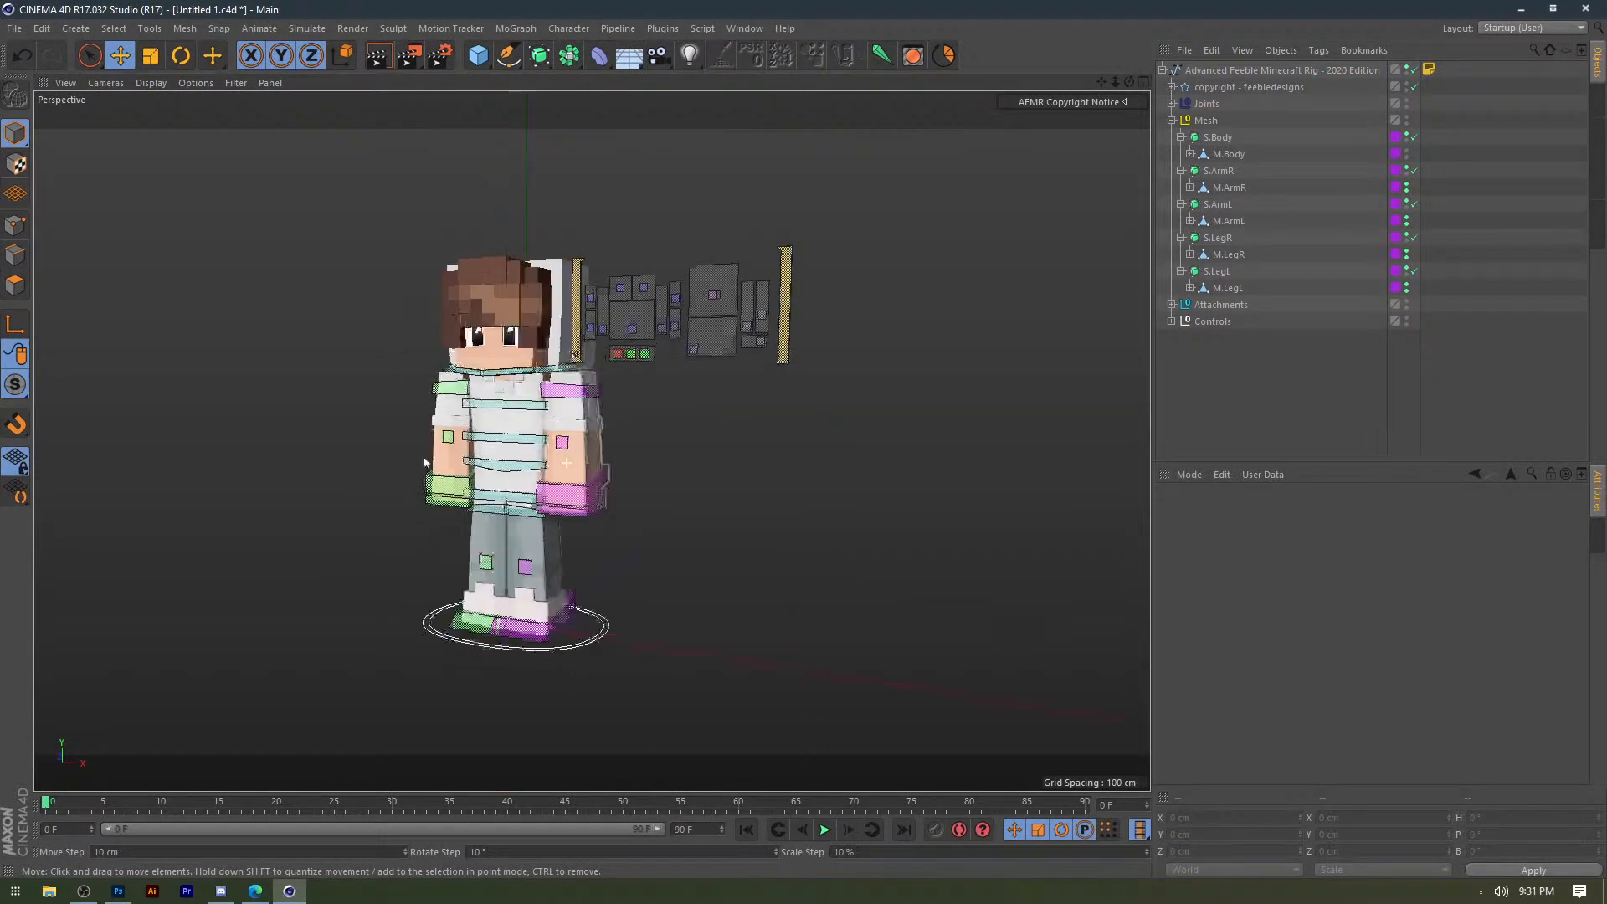
{"action": "left_click_drag", "start_coordinate": [424, 463], "coordinate": [511, 467], "text": "alt"}
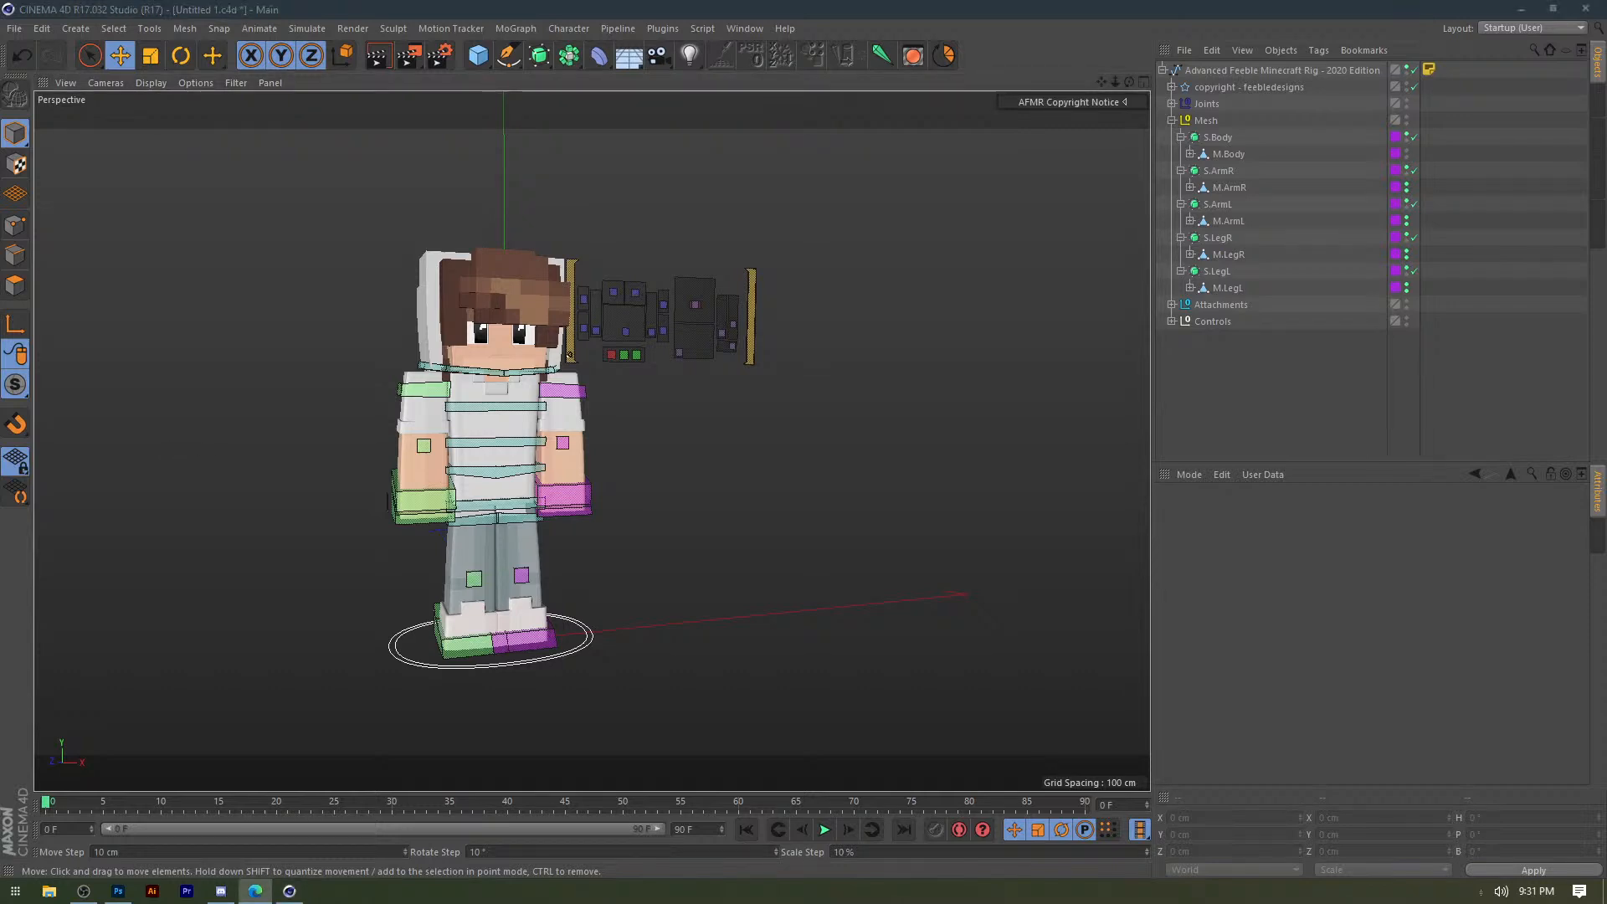
Lock the AFMR-Mesh layer in the layer manager.
{"action": "scroll", "coordinate": [410, 427], "scroll_direction": "up", "scroll_amount": 5}
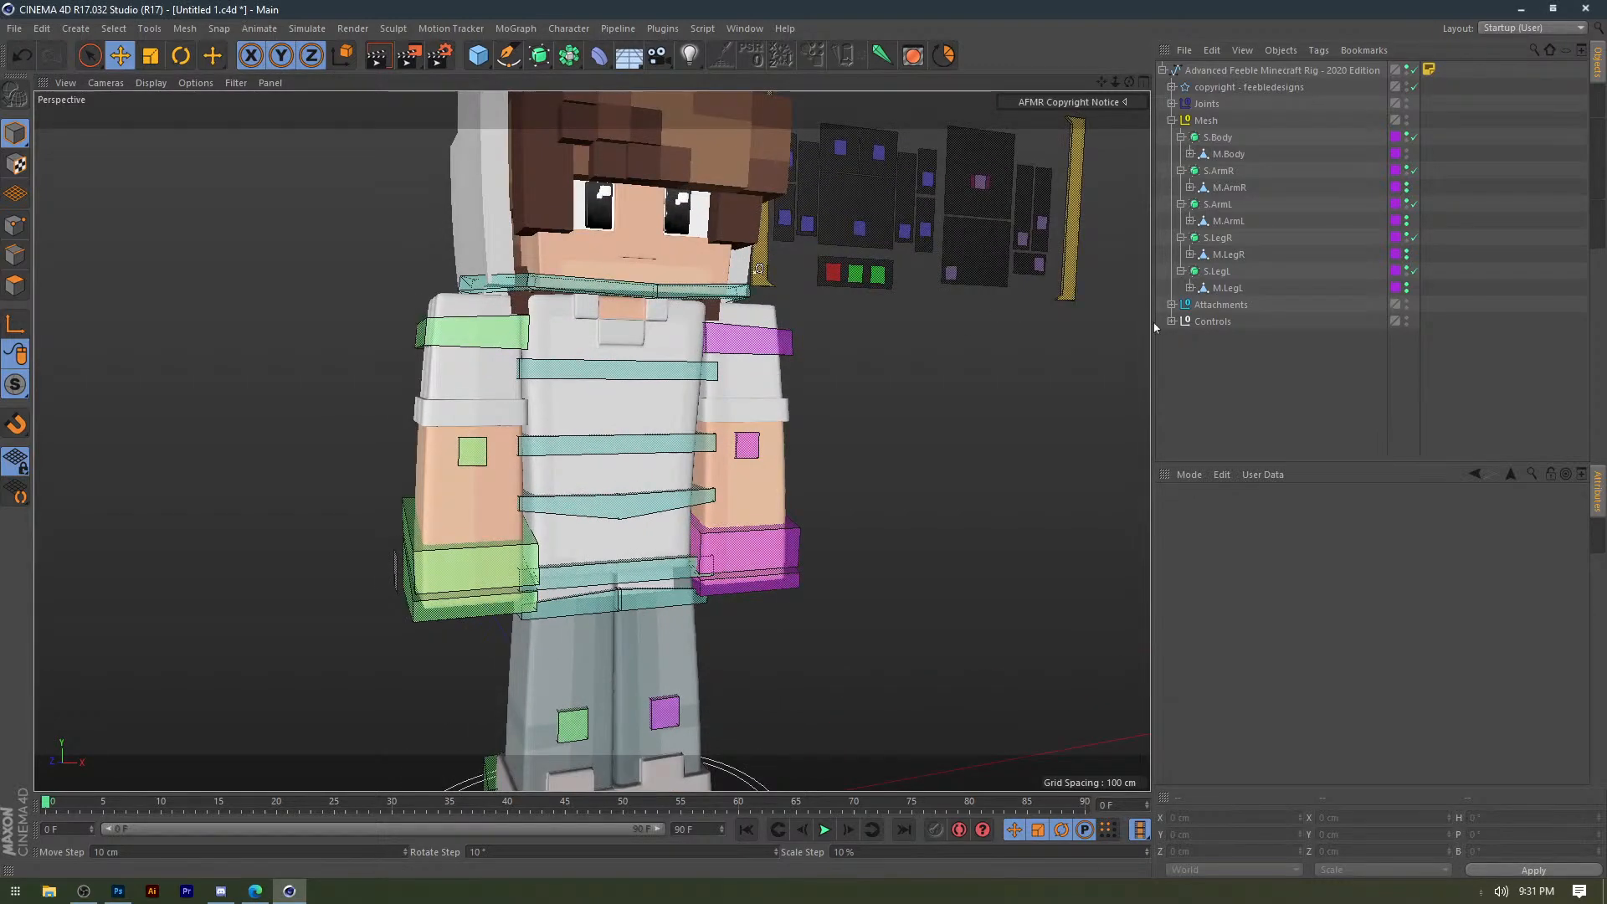
{"action": "left_click", "coordinate": [1598, 536]}
{"action": "left_click", "coordinate": [1354, 519]}
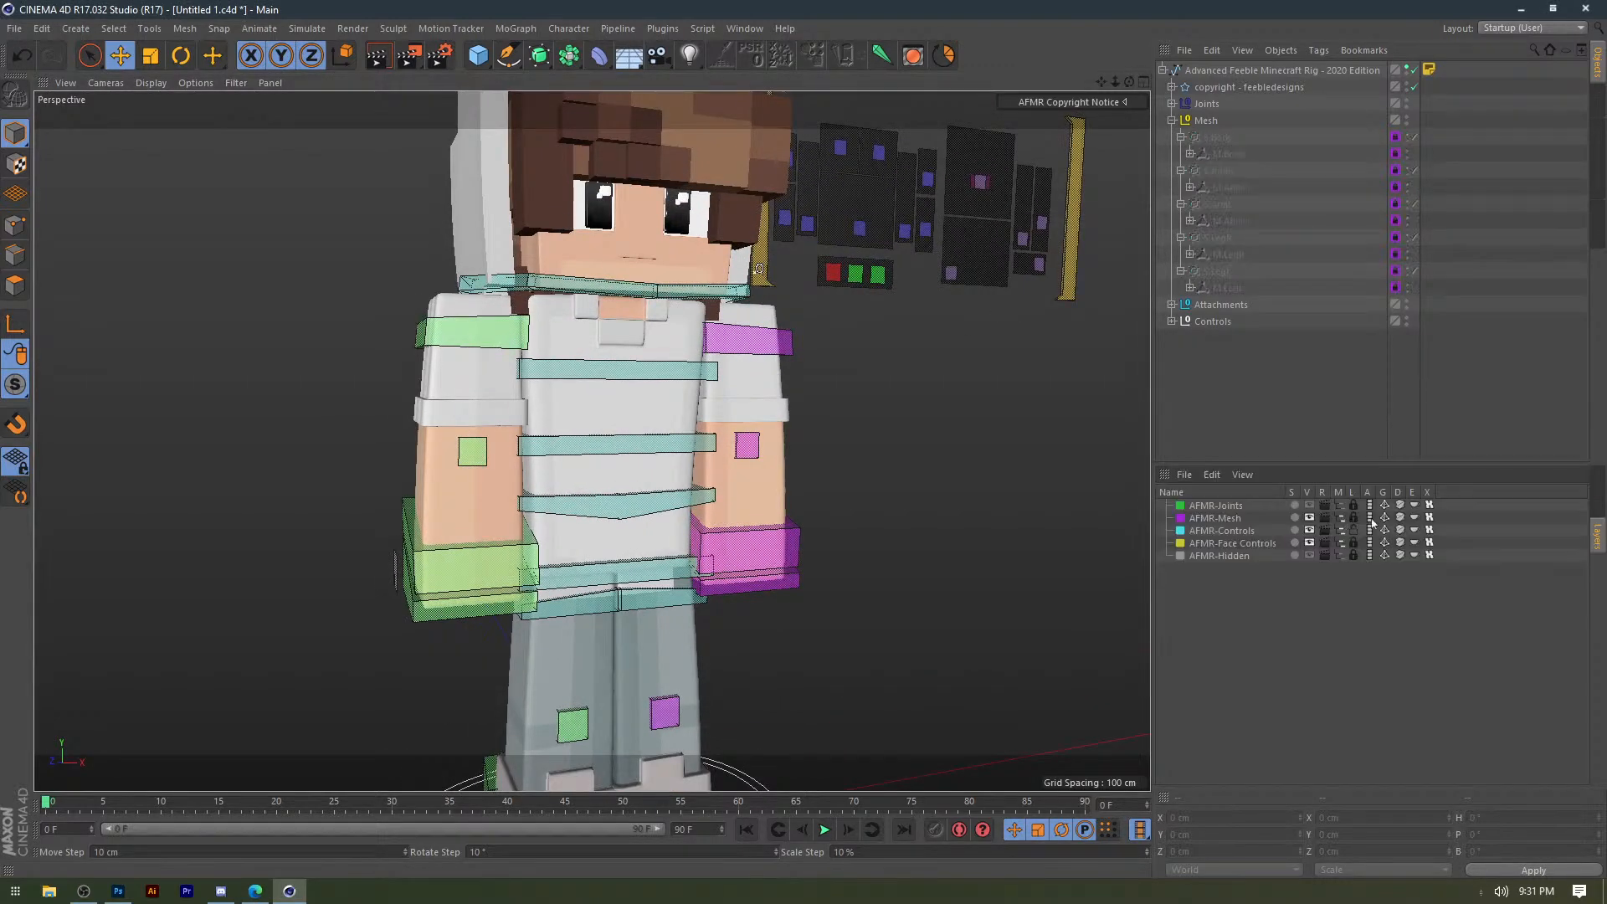
{"action": "left_click", "coordinate": [889, 391]}
Inspect the character and its control rig from the front and sides, leaving nothing selected.
{"action": "middle_click_drag", "start_coordinate": [889, 391], "coordinate": [796, 405], "text": "alt"}
{"action": "left_click_drag", "start_coordinate": [796, 405], "coordinate": [721, 404], "text": "alt"}
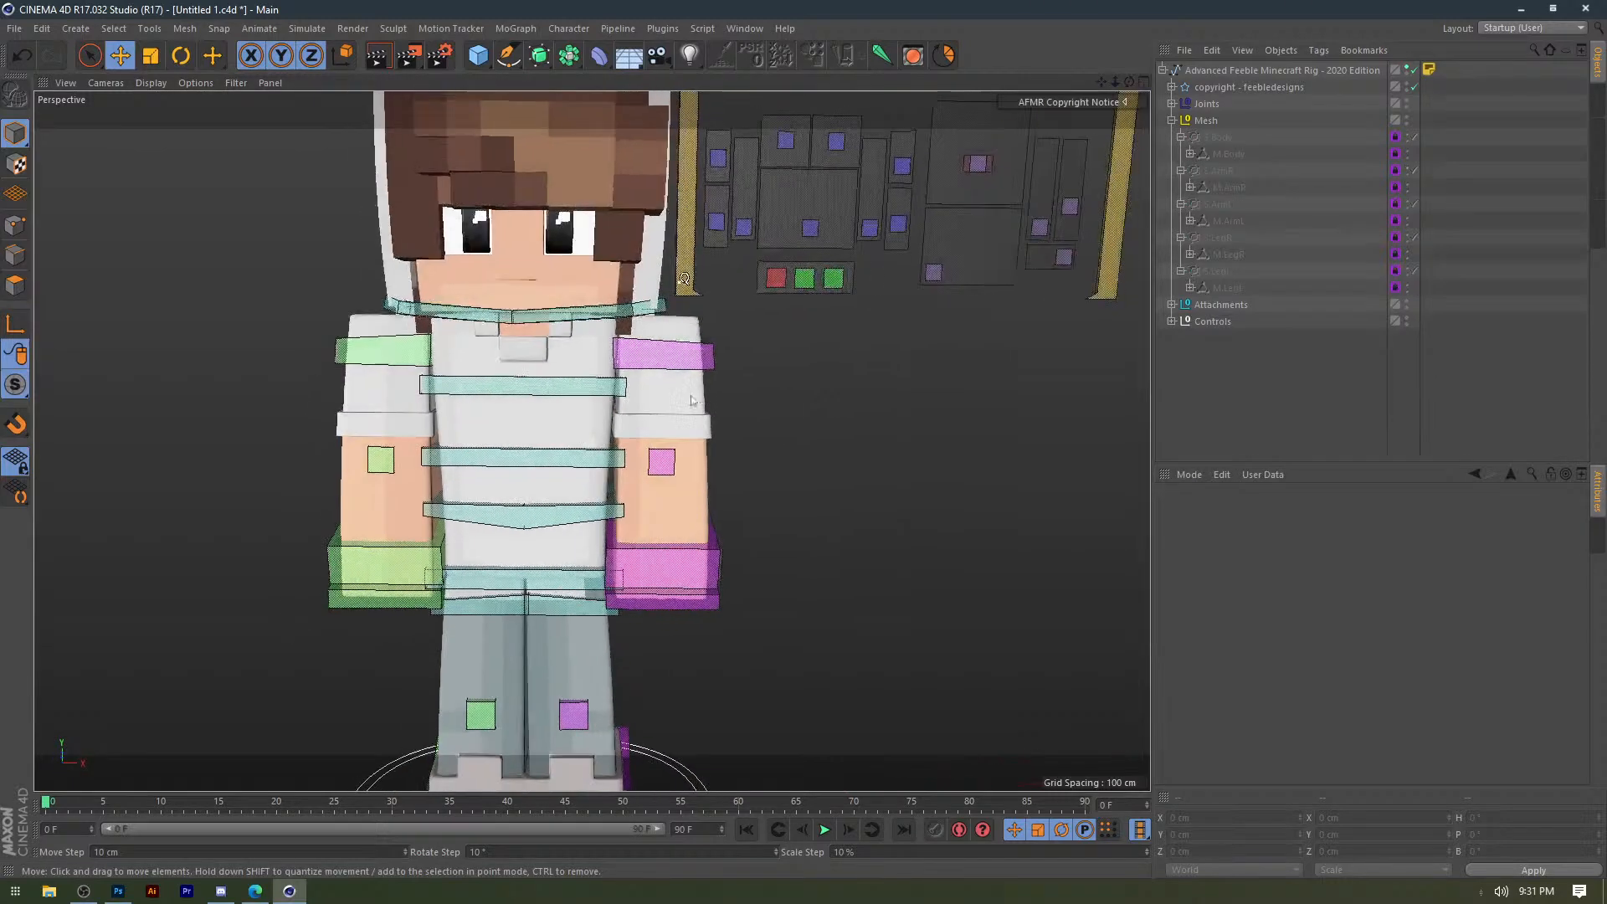
{"action": "middle_click_drag", "start_coordinate": [721, 403], "coordinate": [613, 468], "text": "alt"}
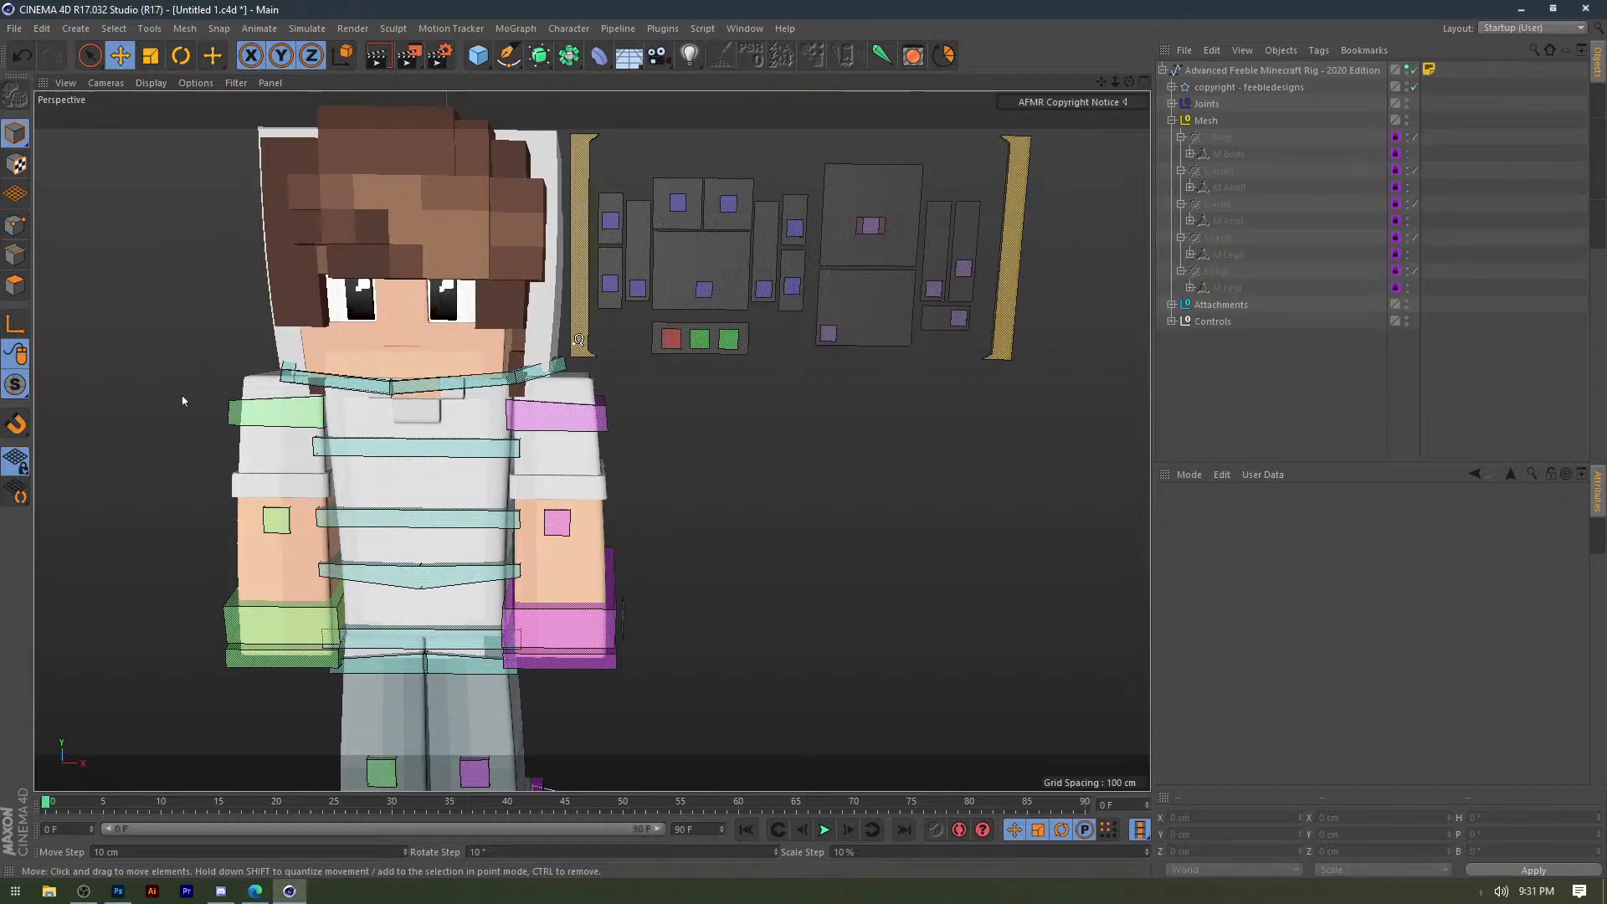
{"action": "scroll", "coordinate": [182, 401], "scroll_direction": "down", "scroll_amount": 4}
{"action": "left_click_drag", "start_coordinate": [301, 418], "coordinate": [326, 445], "text": "alt"}
{"action": "left_click_drag", "start_coordinate": [448, 370], "coordinate": [440, 399], "text": "alt"}
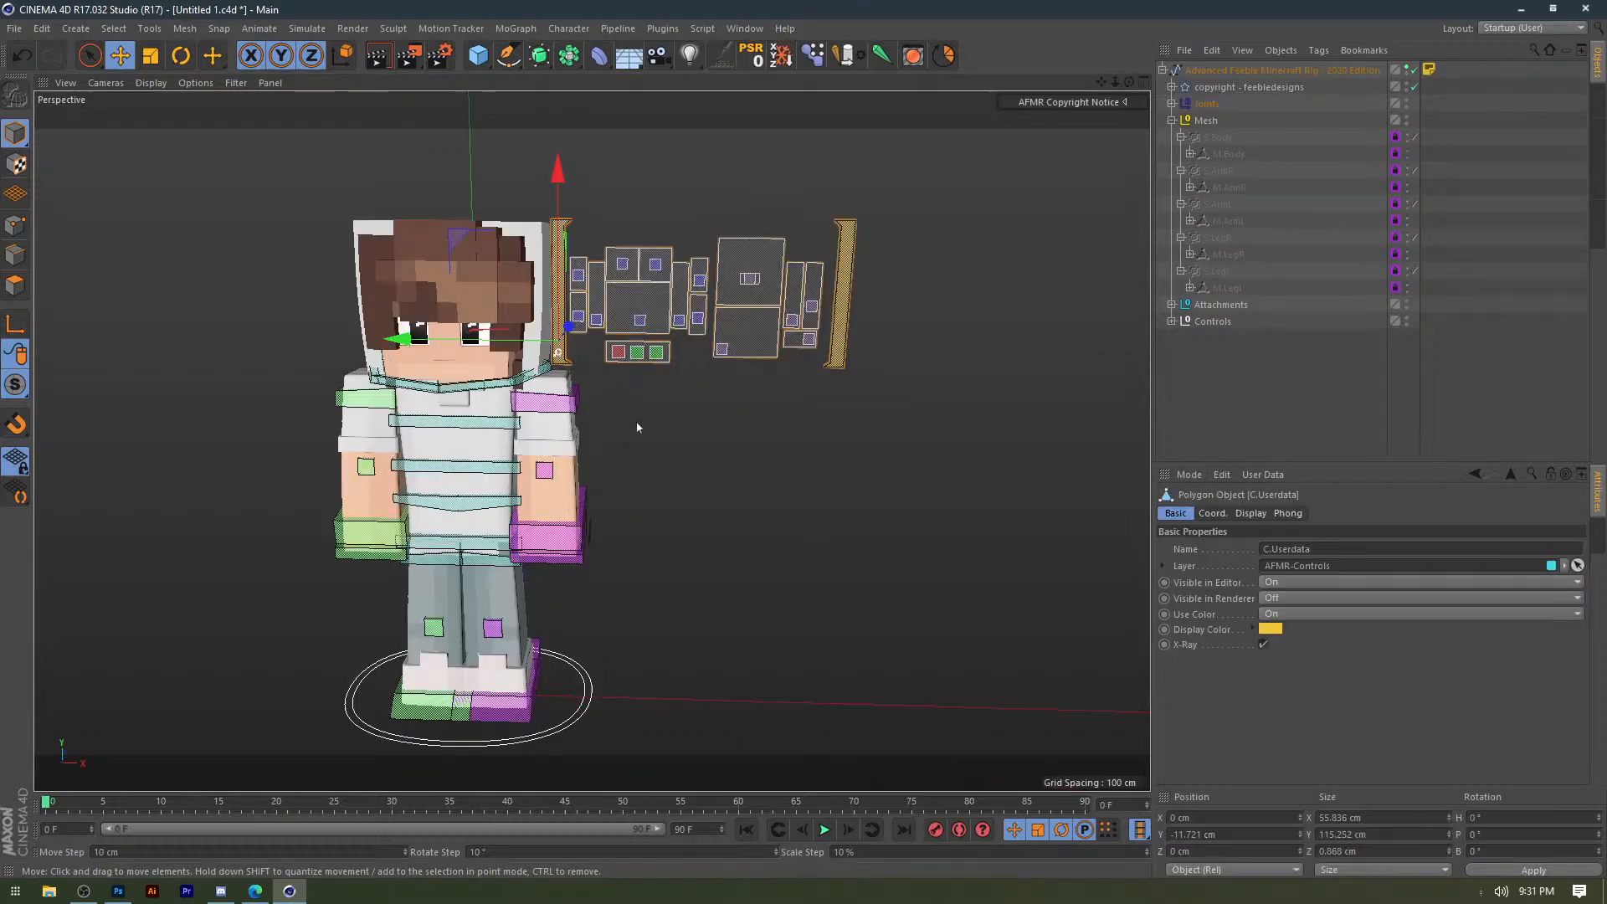
{"action": "left_click", "coordinate": [639, 427]}
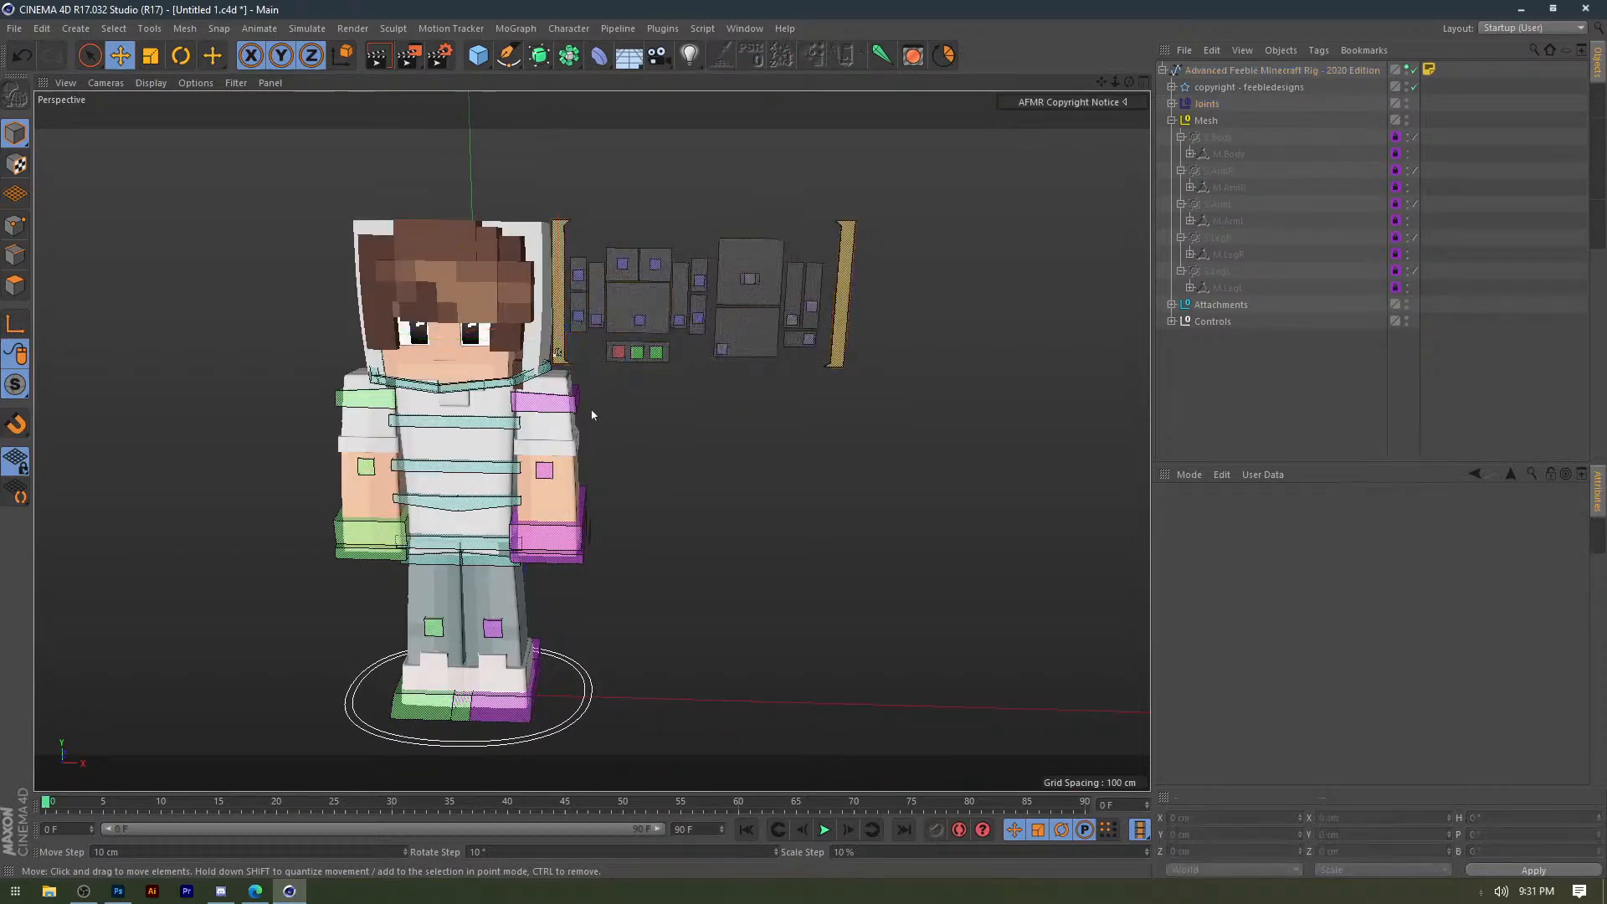
{"action": "middle_click_drag", "start_coordinate": [516, 415], "coordinate": [433, 452], "text": "alt"}
{"action": "left_click_drag", "start_coordinate": [433, 452], "coordinate": [98, 499], "text": "alt"}
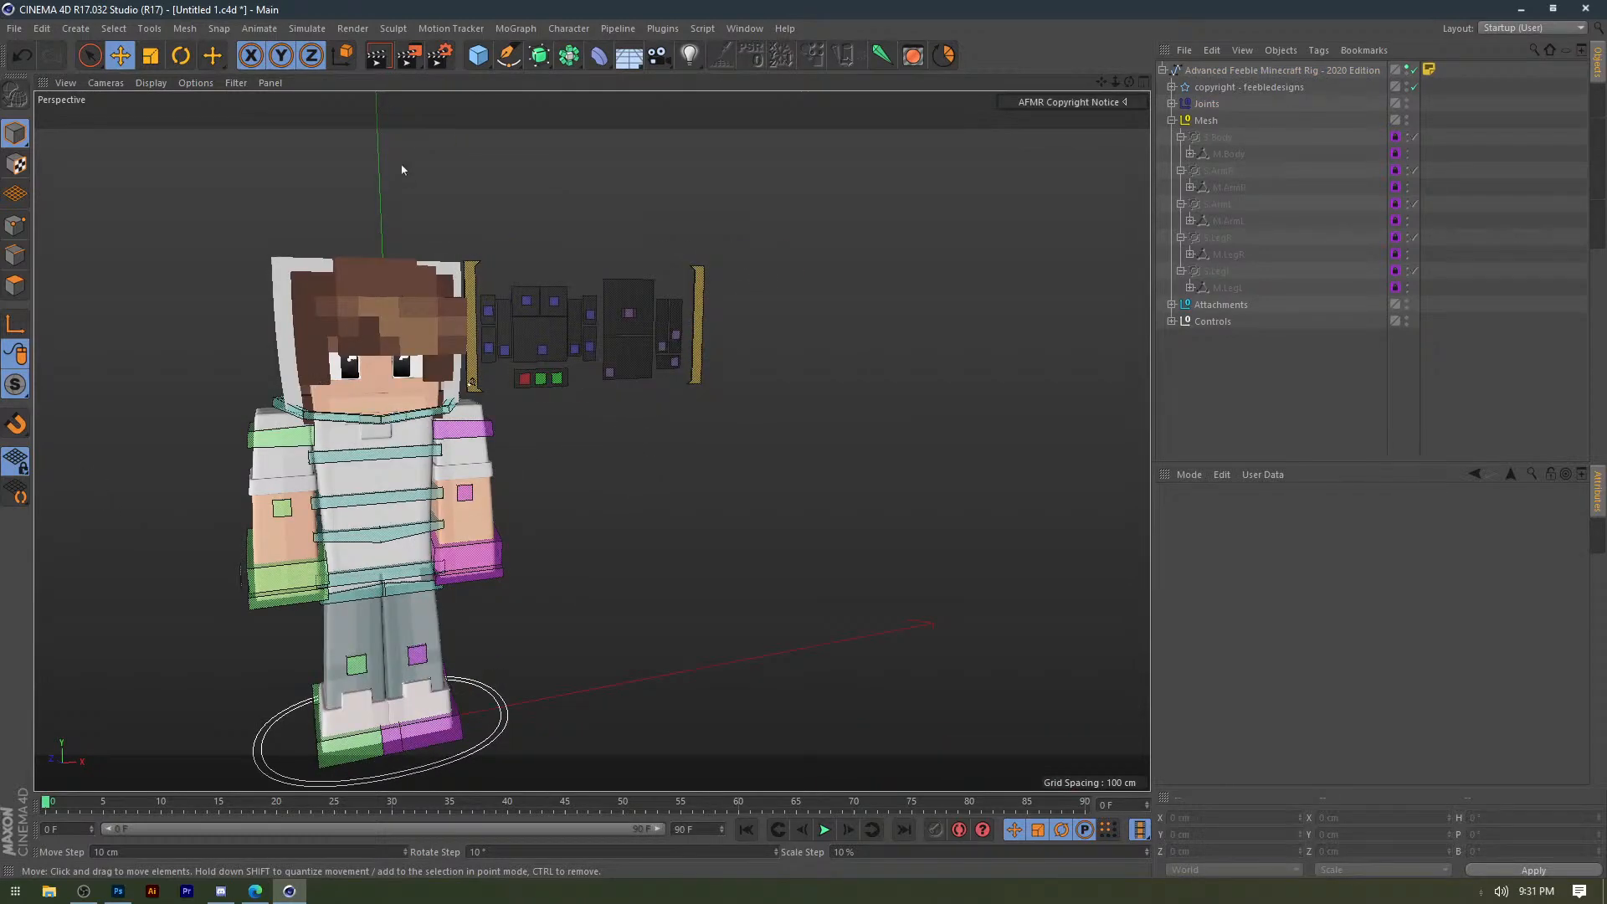
{"action": "left_click_drag", "start_coordinate": [391, 247], "coordinate": [402, 325], "text": "alt"}
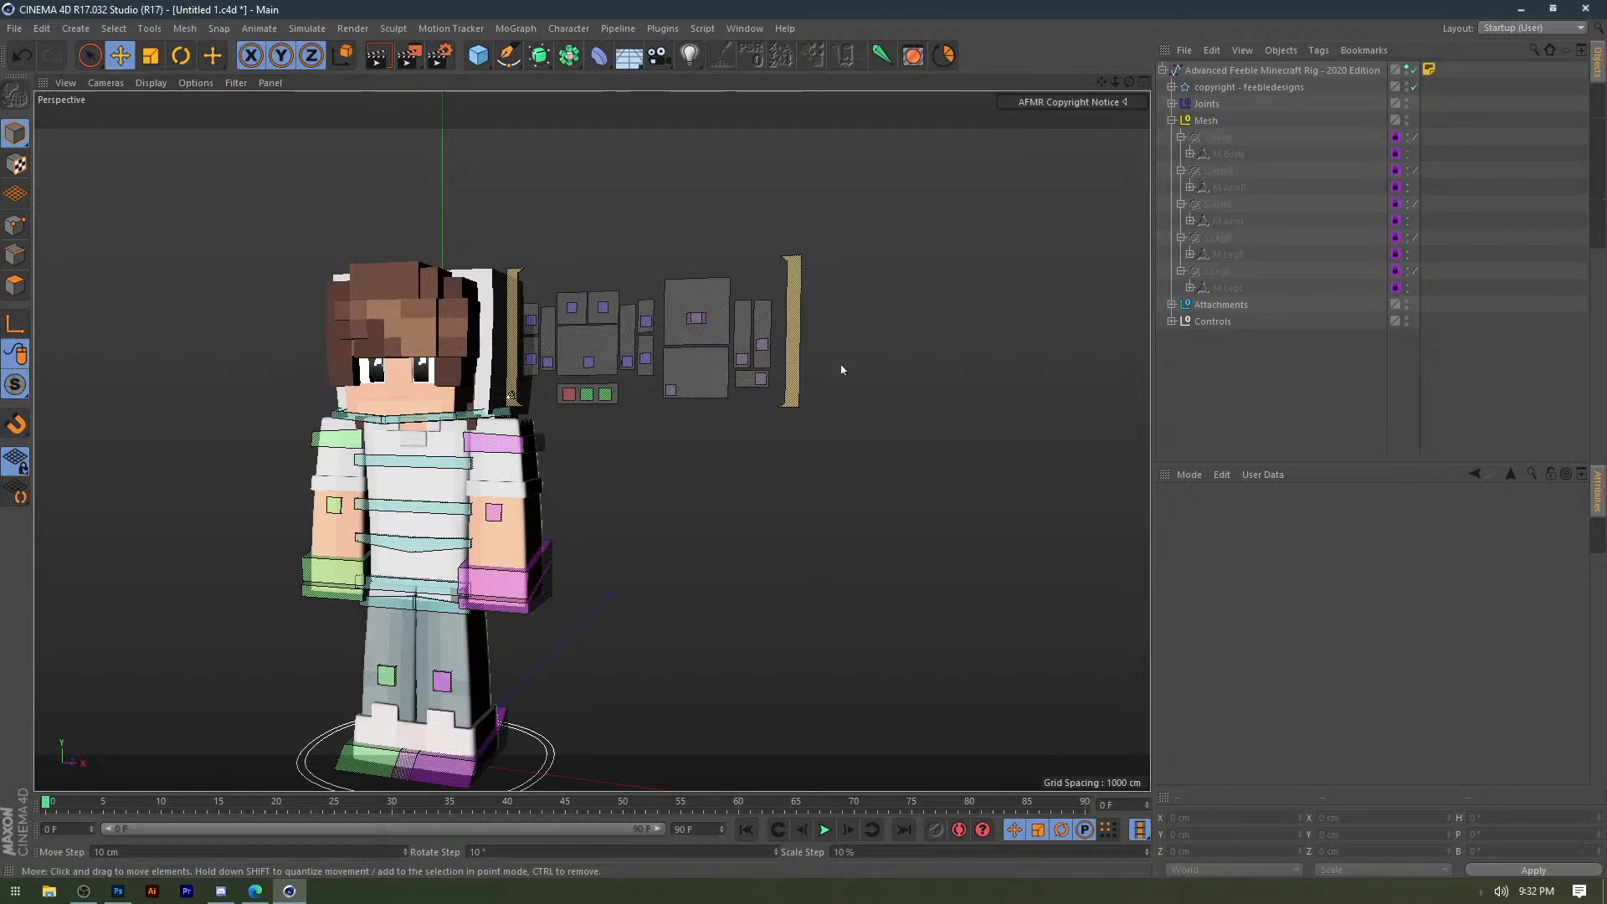
{"action": "scroll", "coordinate": [737, 369], "scroll_direction": "up", "scroll_amount": 2}
{"action": "left_click_drag", "start_coordinate": [785, 386], "coordinate": [641, 391], "text": "alt"}
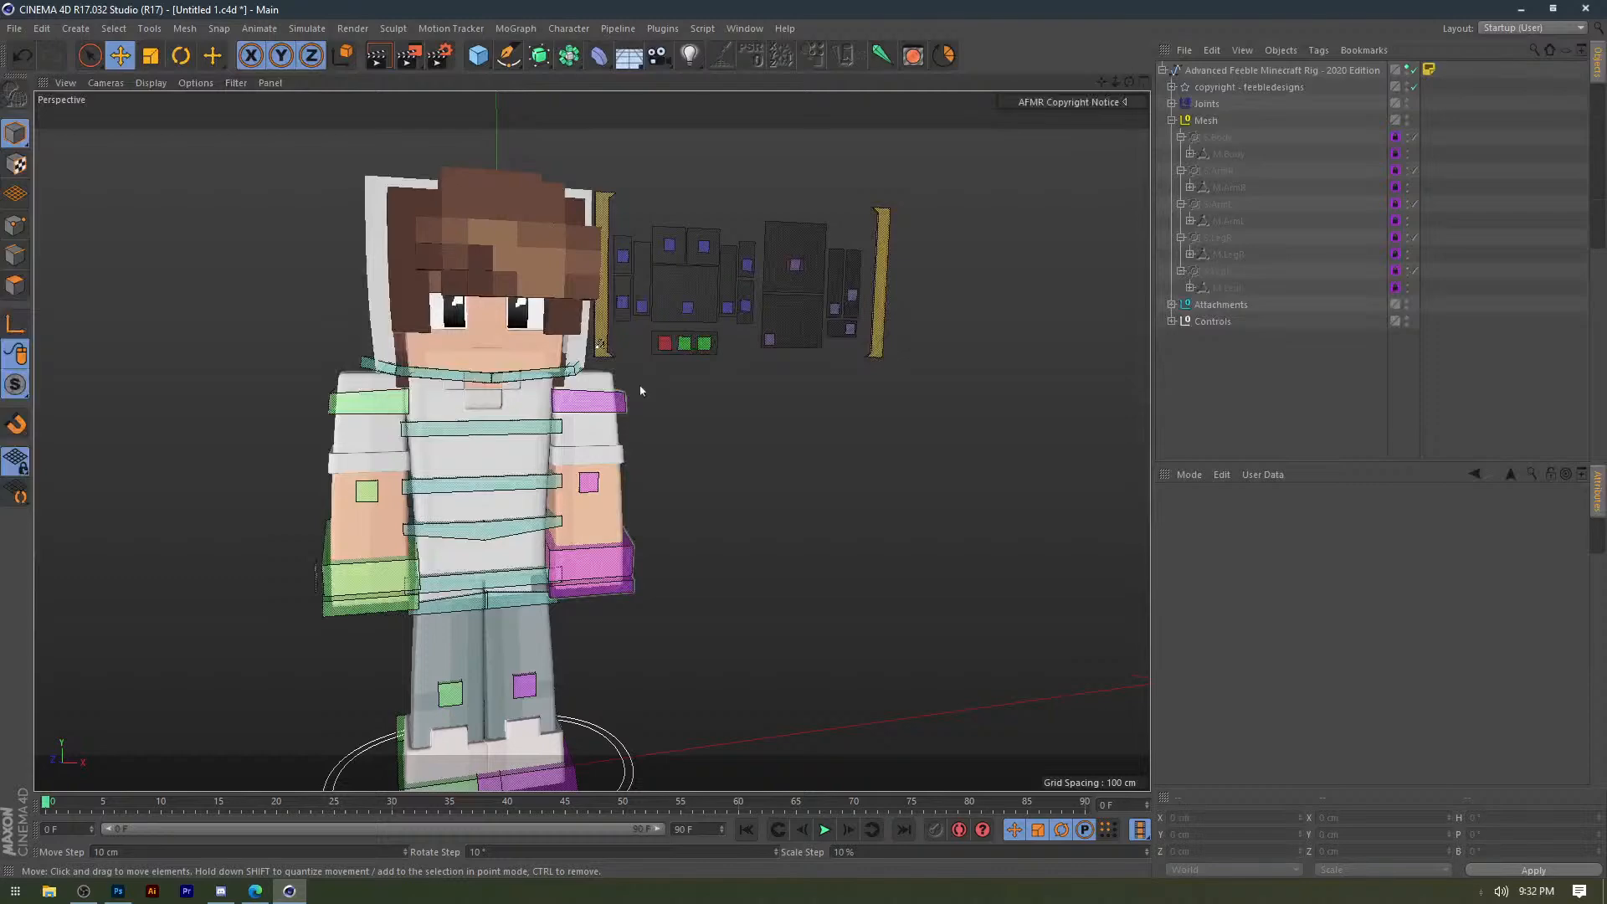
Try out the C.Blink face control and the G.LegR foot control, undo the movement and clear the selection.
{"action": "mouse_move", "coordinate": [634, 310]}
{"action": "left_mouse_down"}
{"action": "mouse_move", "coordinate": [645, 208]}
{"action": "mouse_move", "coordinate": [645, 316]}
{"action": "left_mouse_up"}
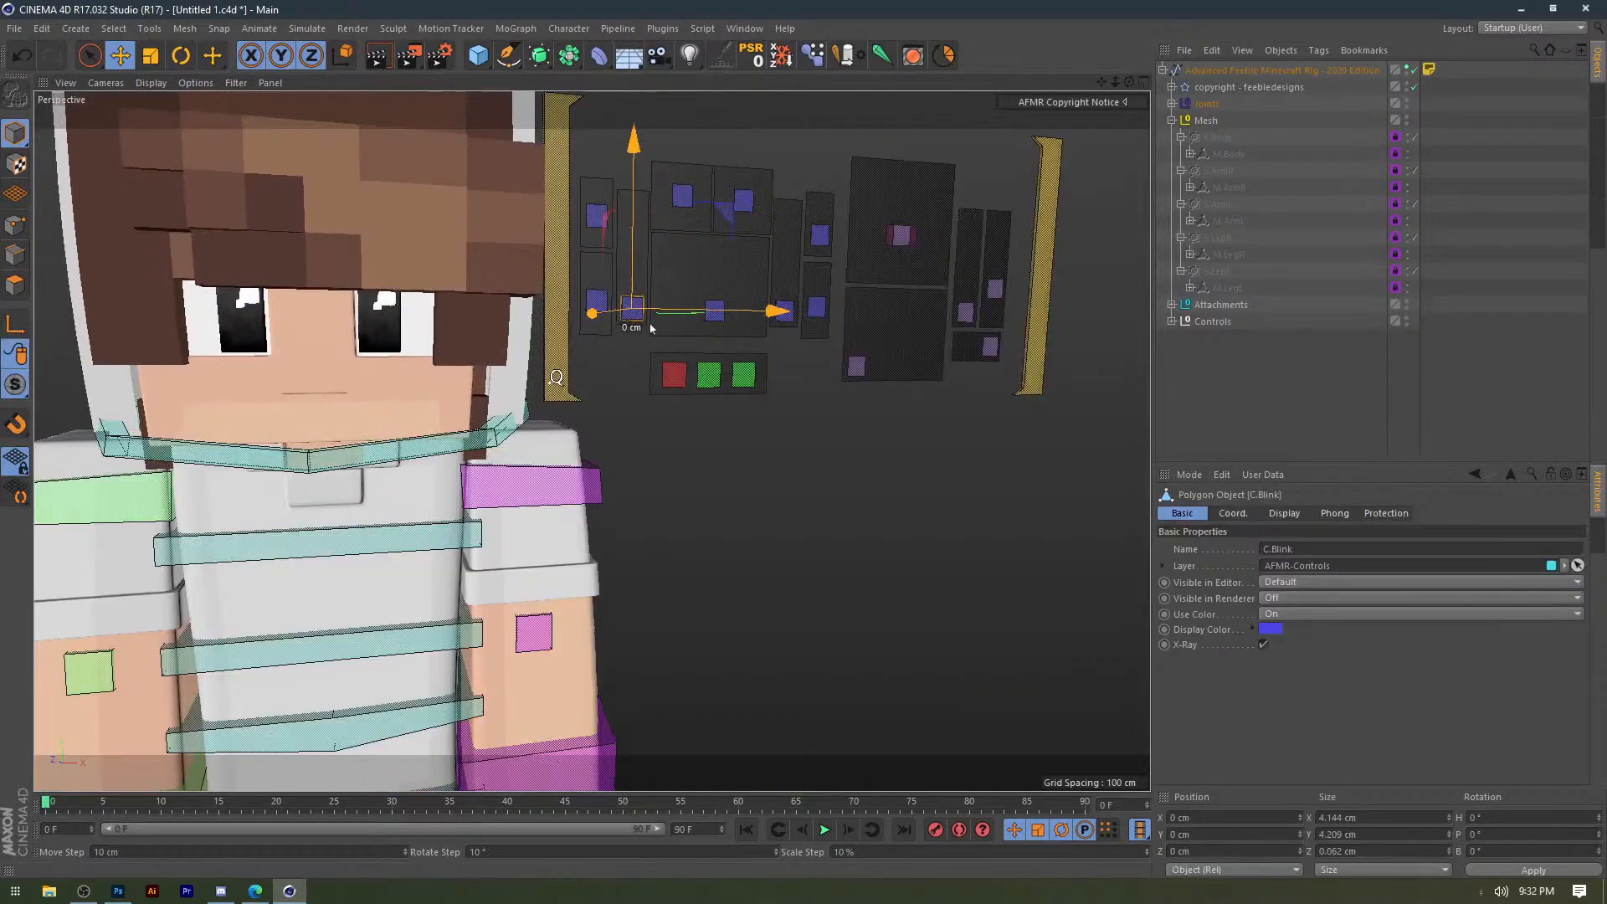
{"action": "left_click", "coordinate": [755, 416]}
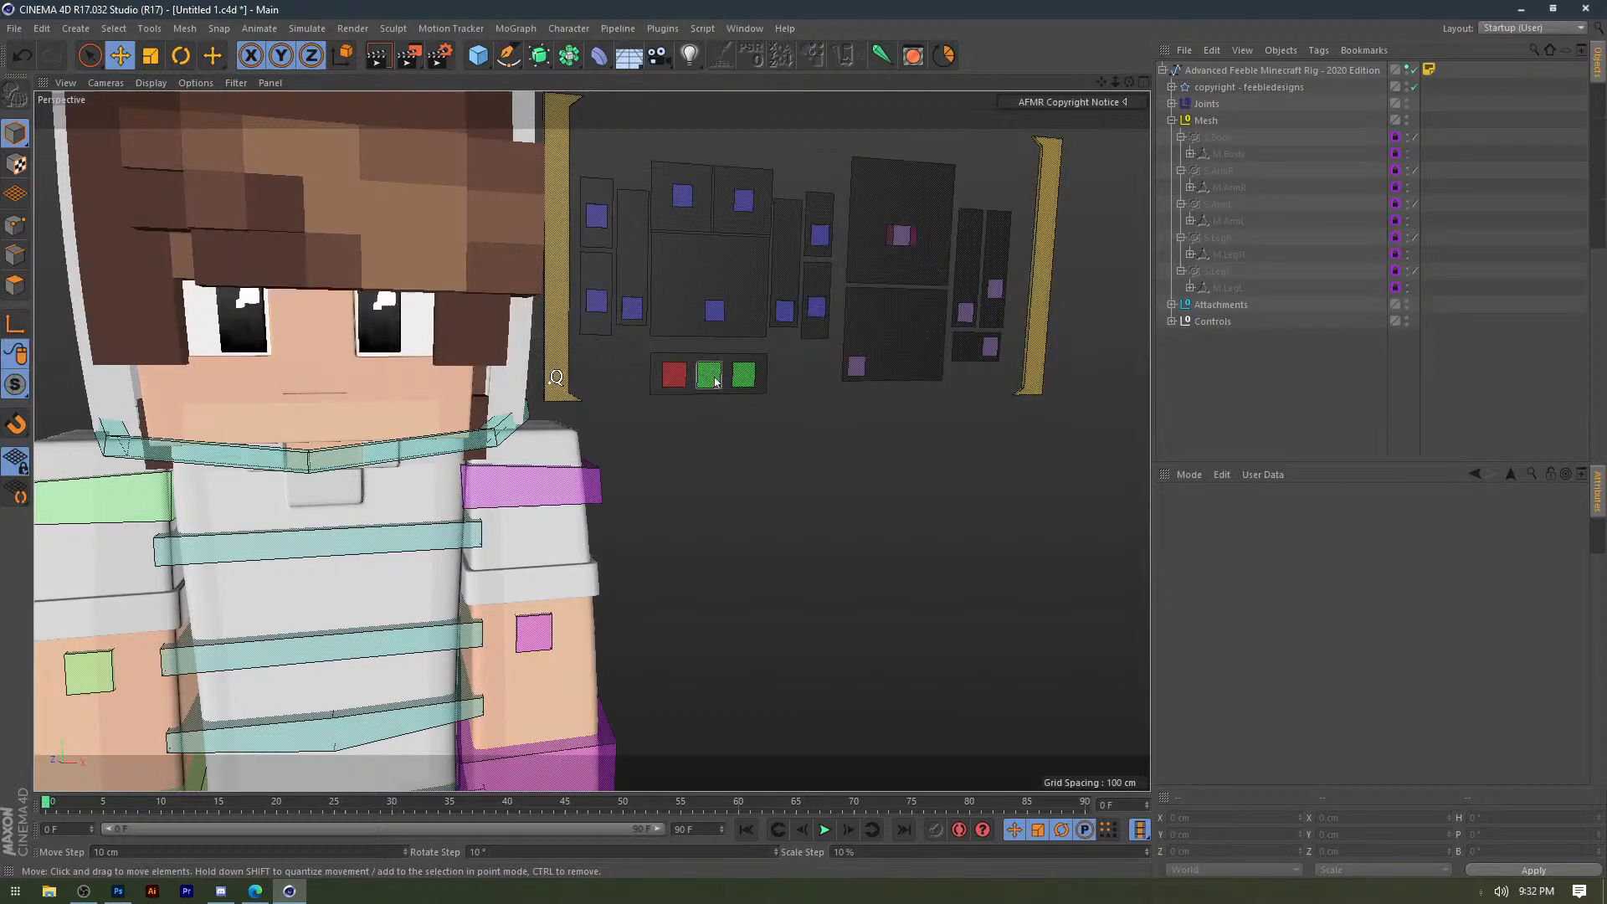
{"action": "scroll", "coordinate": [716, 382], "scroll_direction": "down", "scroll_amount": 5}
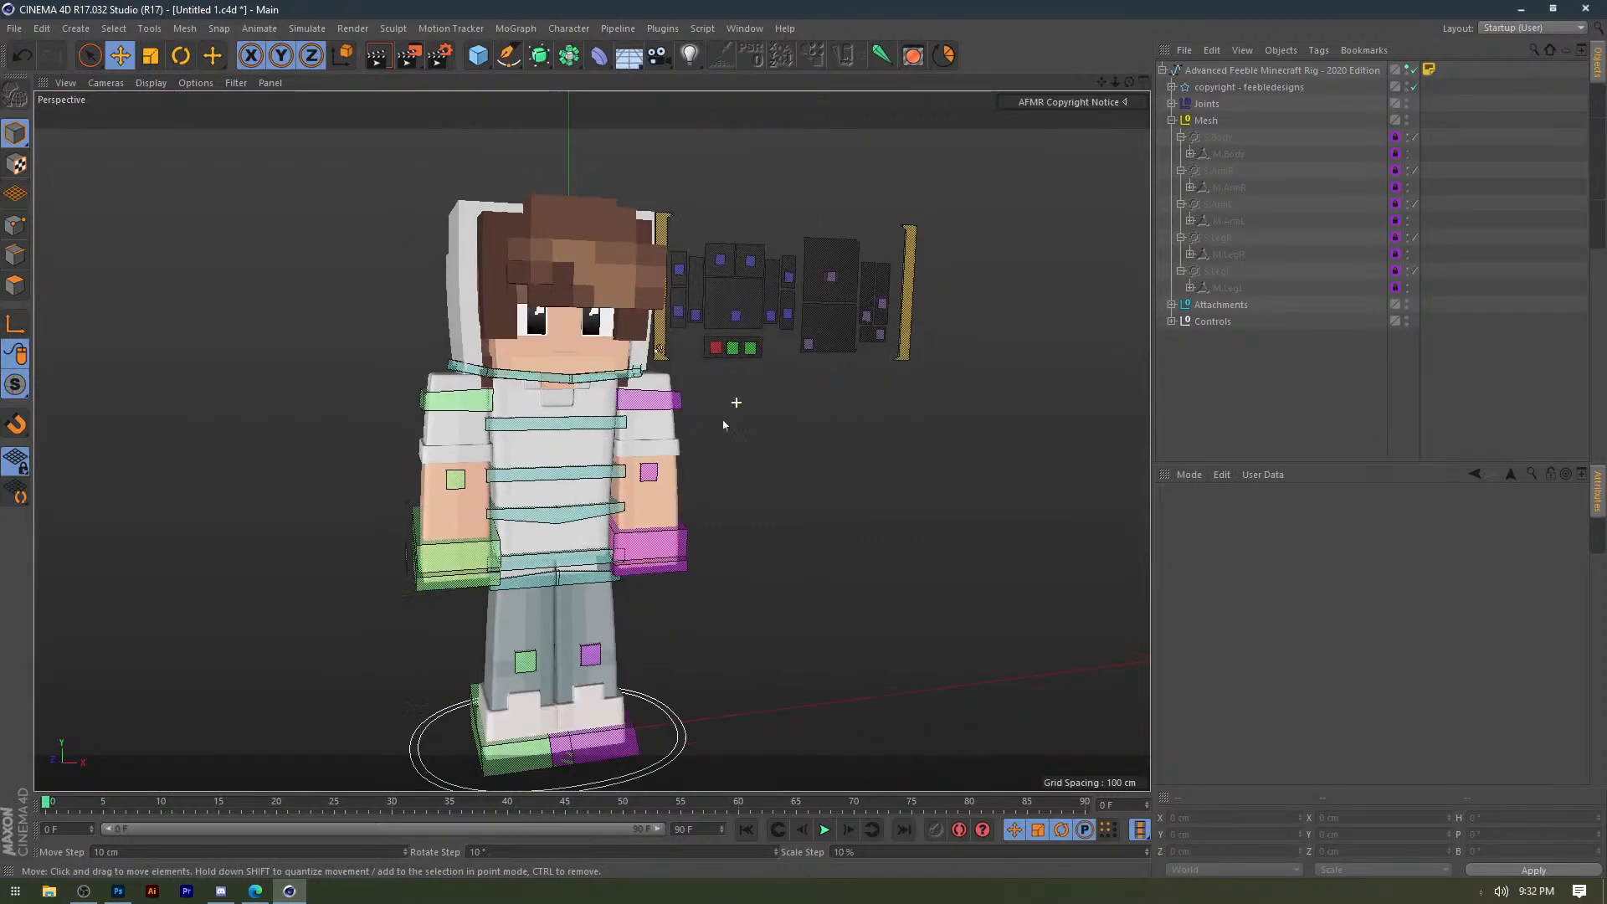
{"action": "scroll", "coordinate": [724, 424], "scroll_direction": "down", "scroll_amount": 4}
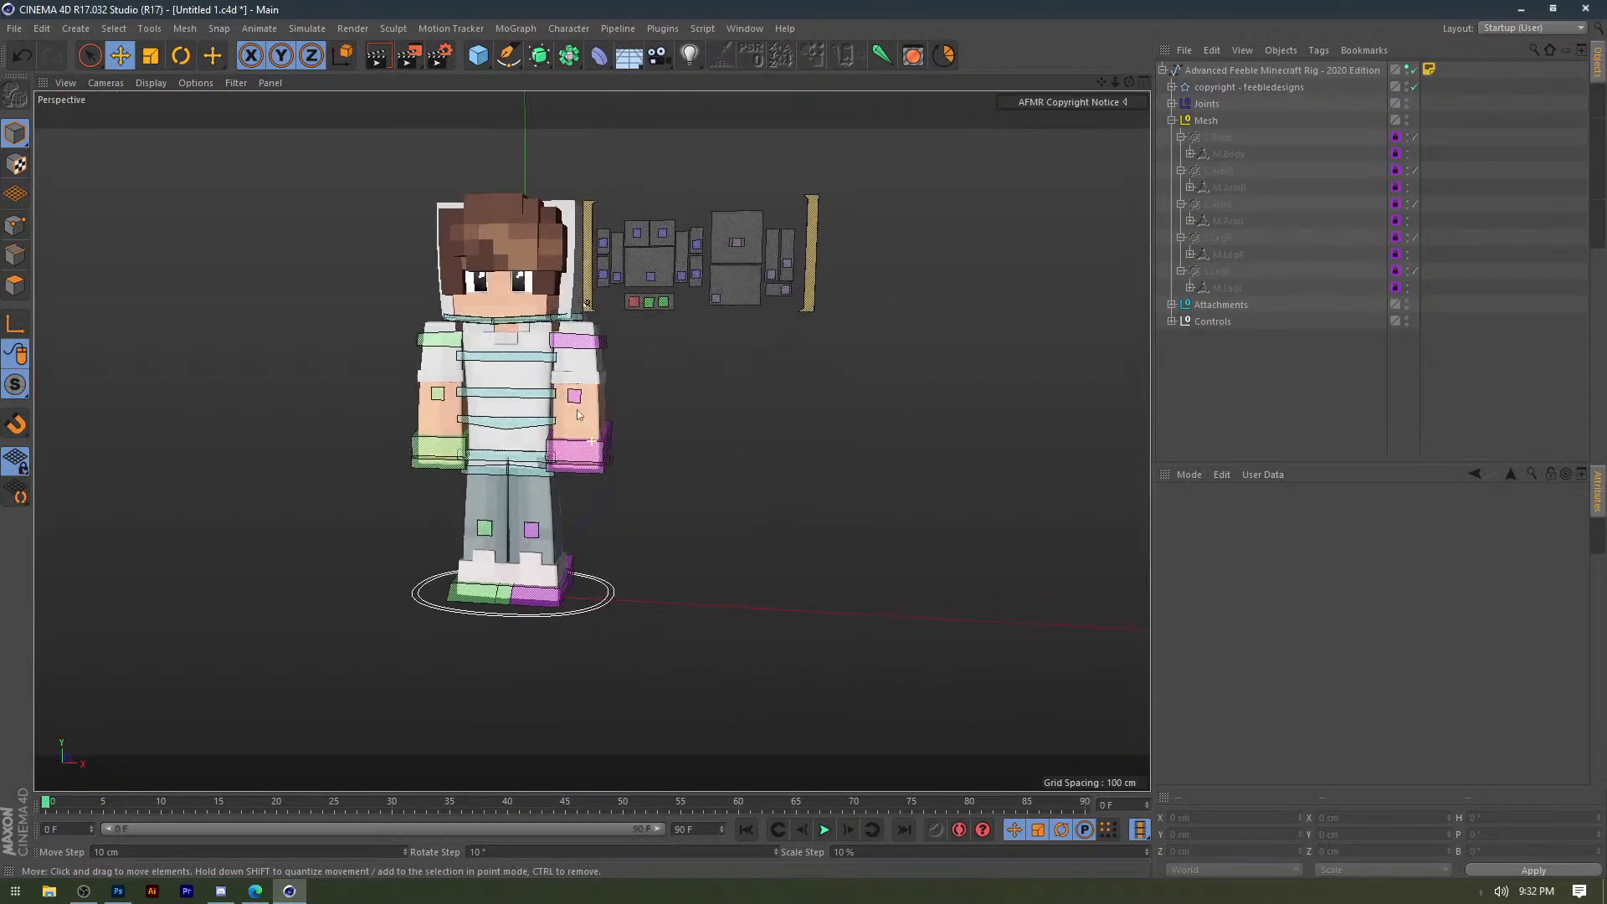
{"action": "left_click_drag", "start_coordinate": [654, 425], "coordinate": [589, 498], "text": "alt"}
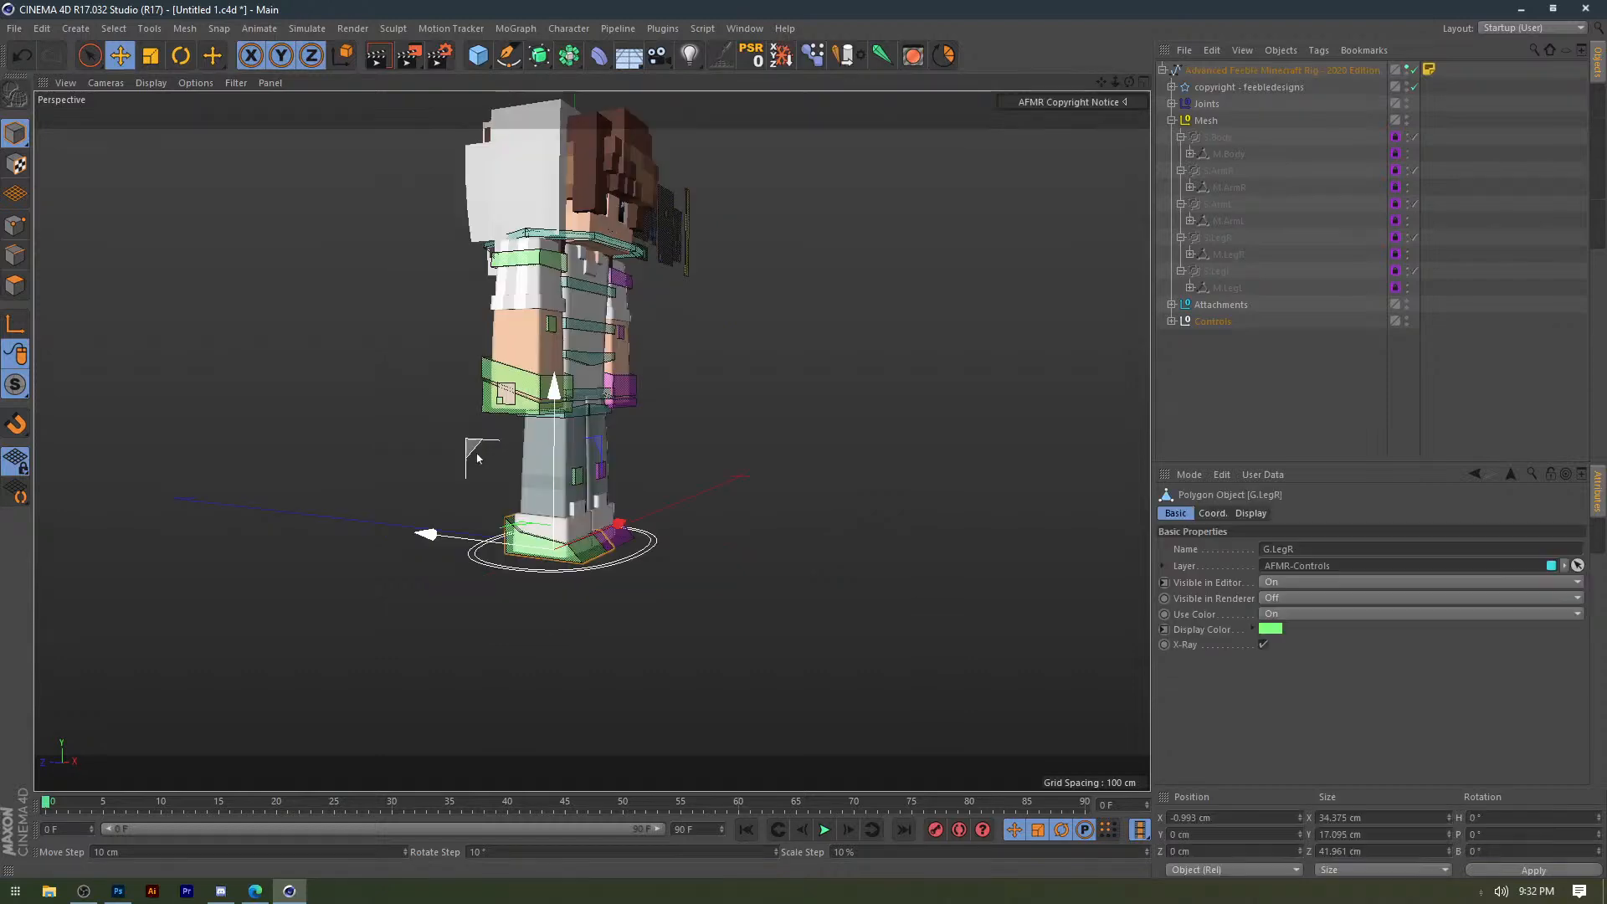
{"action": "left_click_drag", "start_coordinate": [477, 453], "coordinate": [554, 437]}
{"action": "key", "text": "ctrl+z"}
{"action": "left_click", "coordinate": [660, 448]}
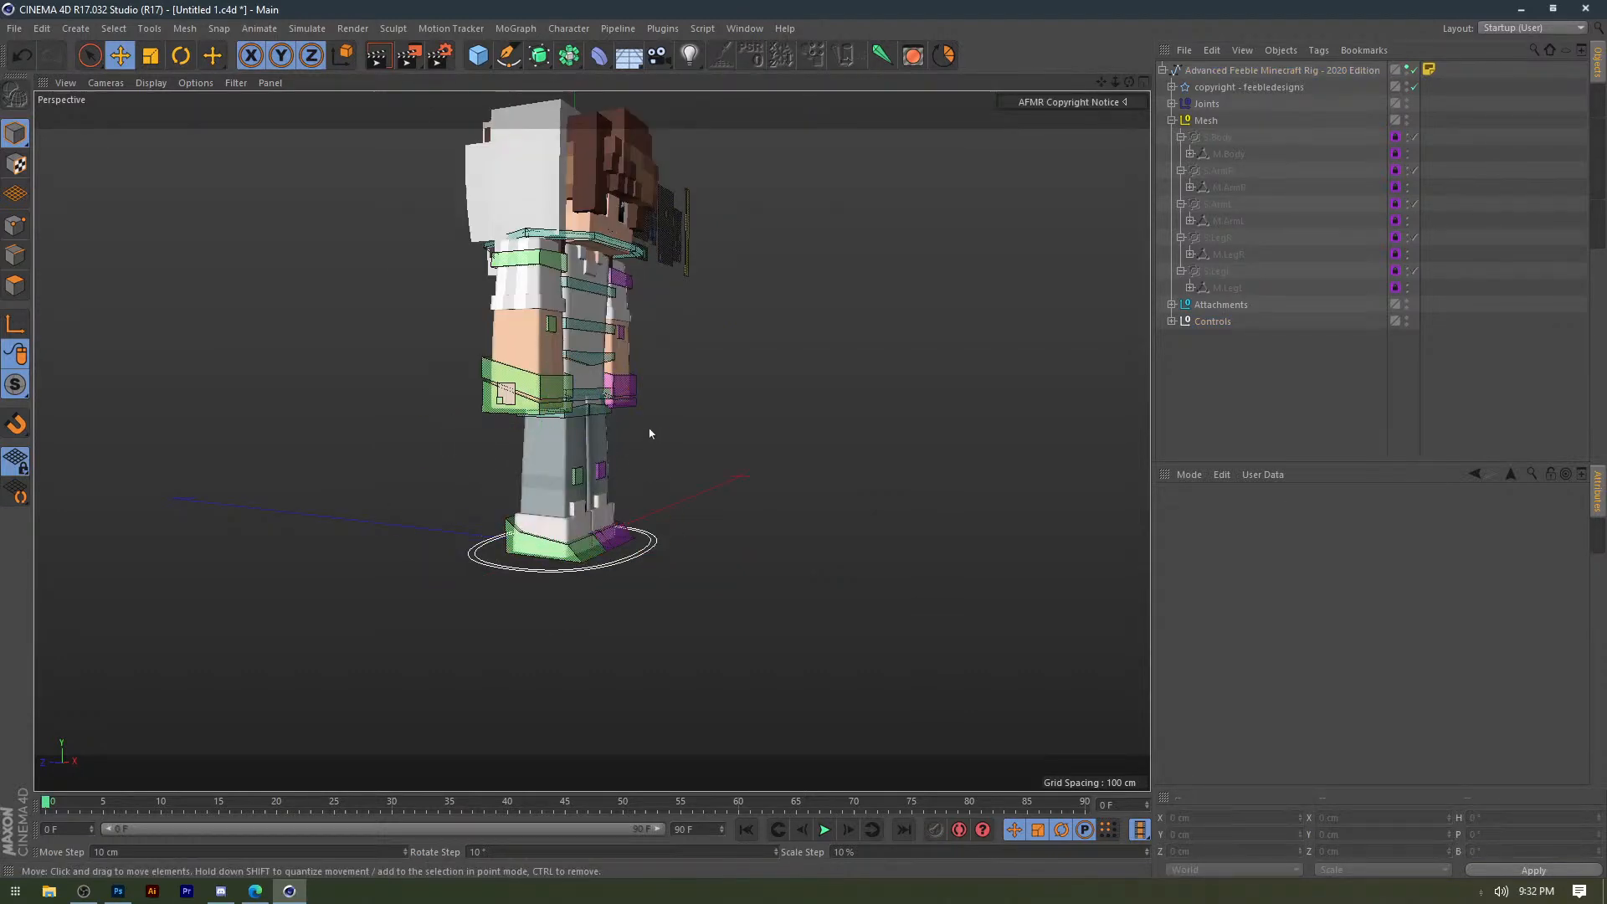
Start opening an existing project and browse the USB drive to the Graphics stuff folder inside Graphics Folder.
{"action": "left_click_drag", "start_coordinate": [649, 433], "coordinate": [209, 155], "text": "alt"}
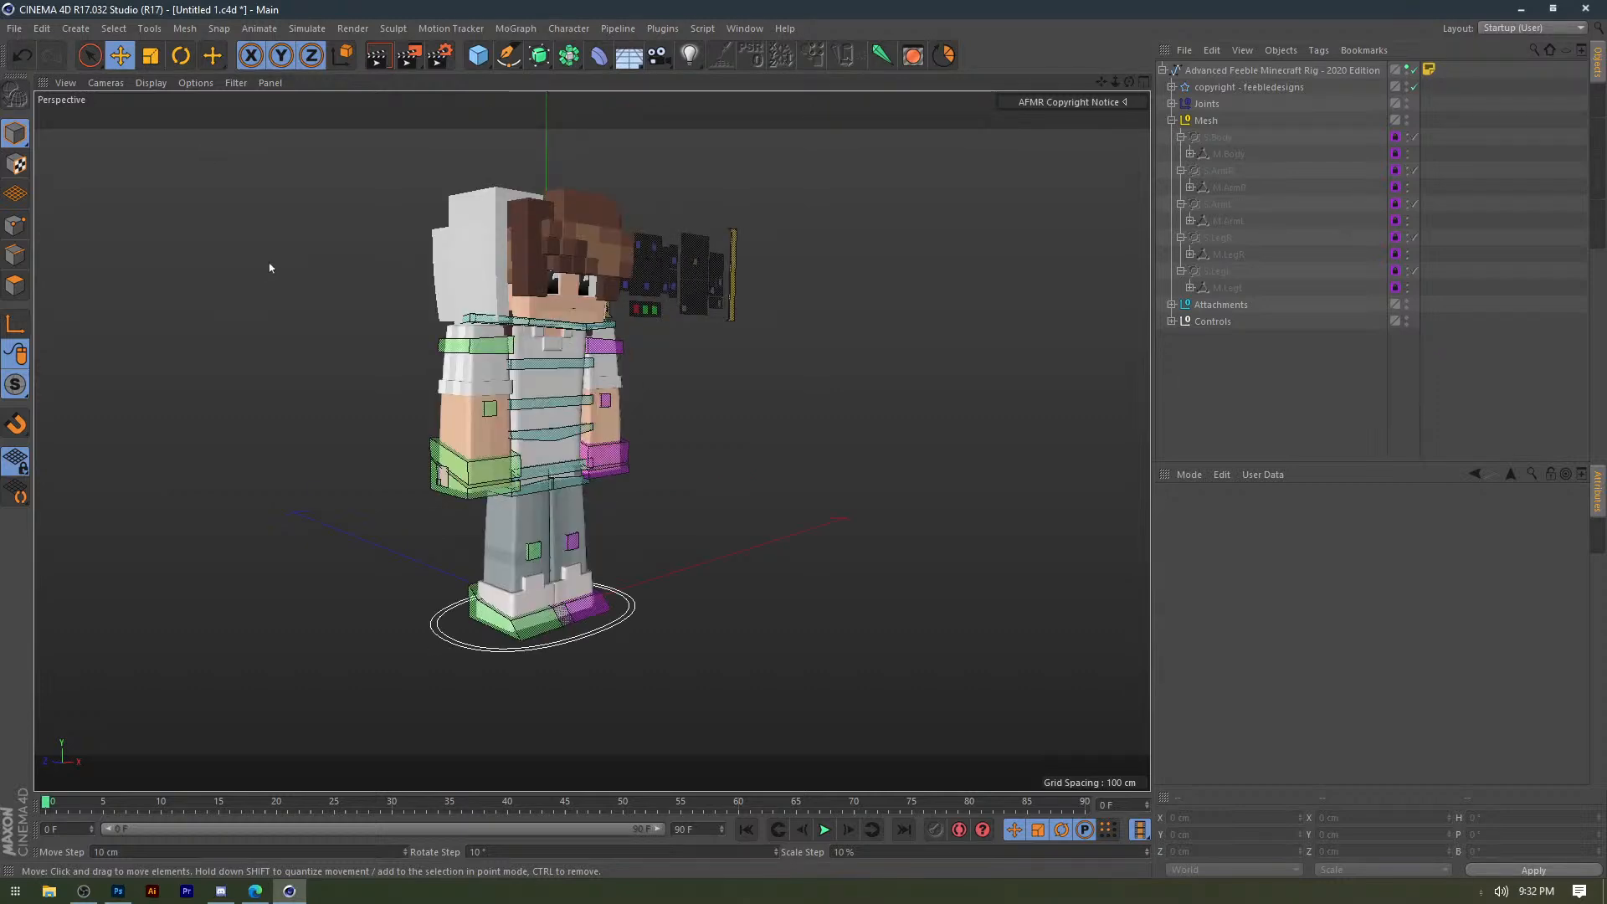
{"action": "left_click", "coordinate": [14, 28]}
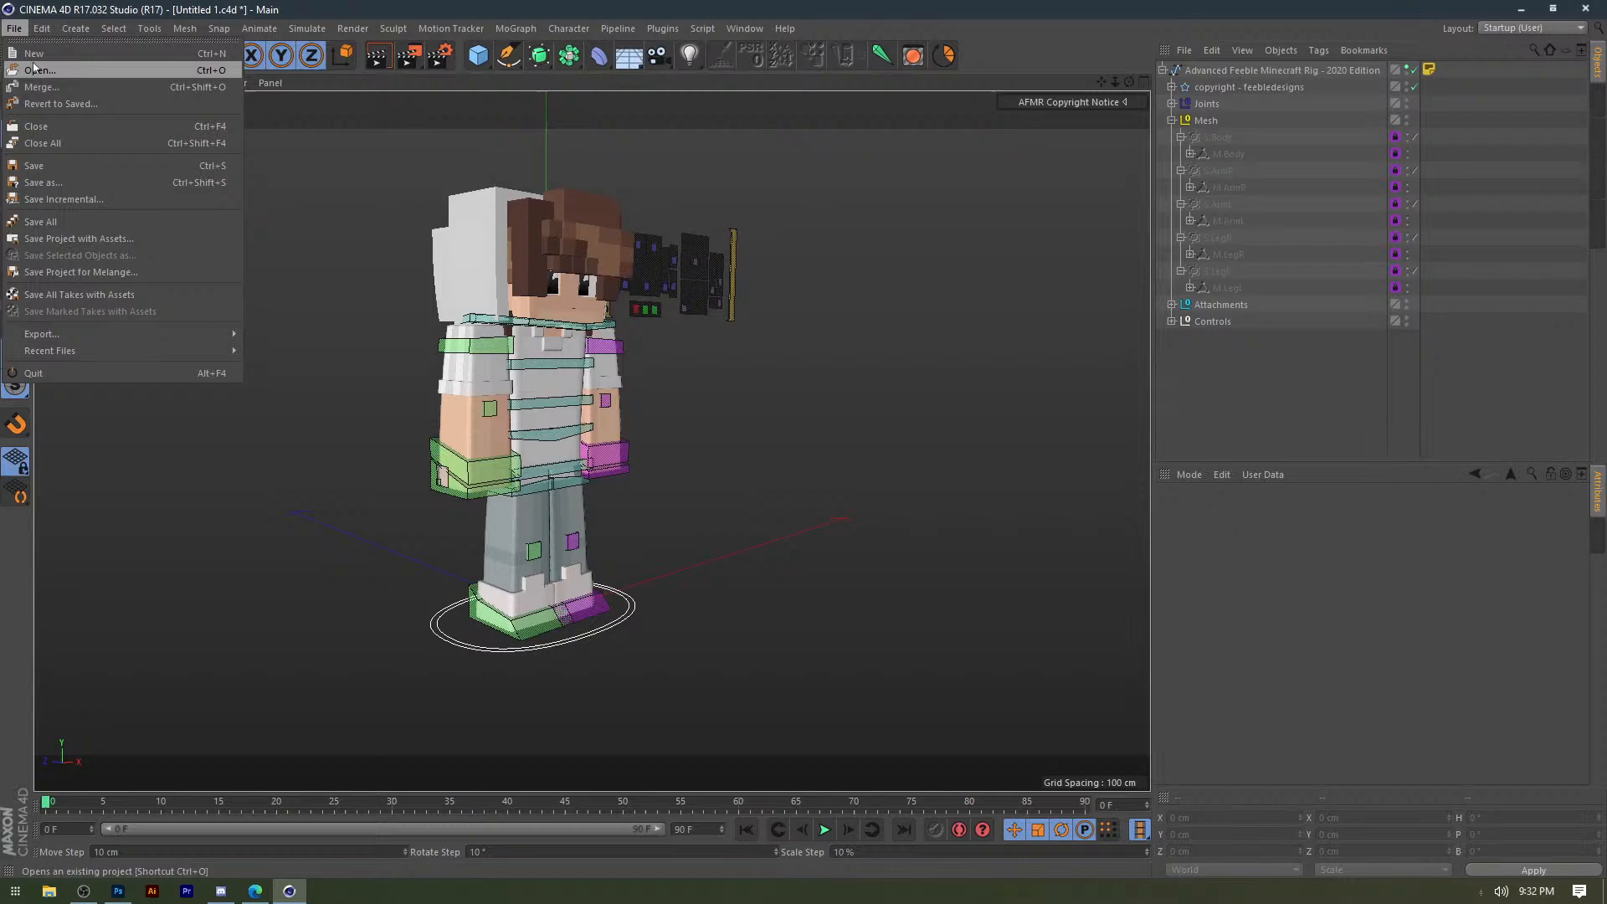
{"action": "left_click", "coordinate": [35, 70]}
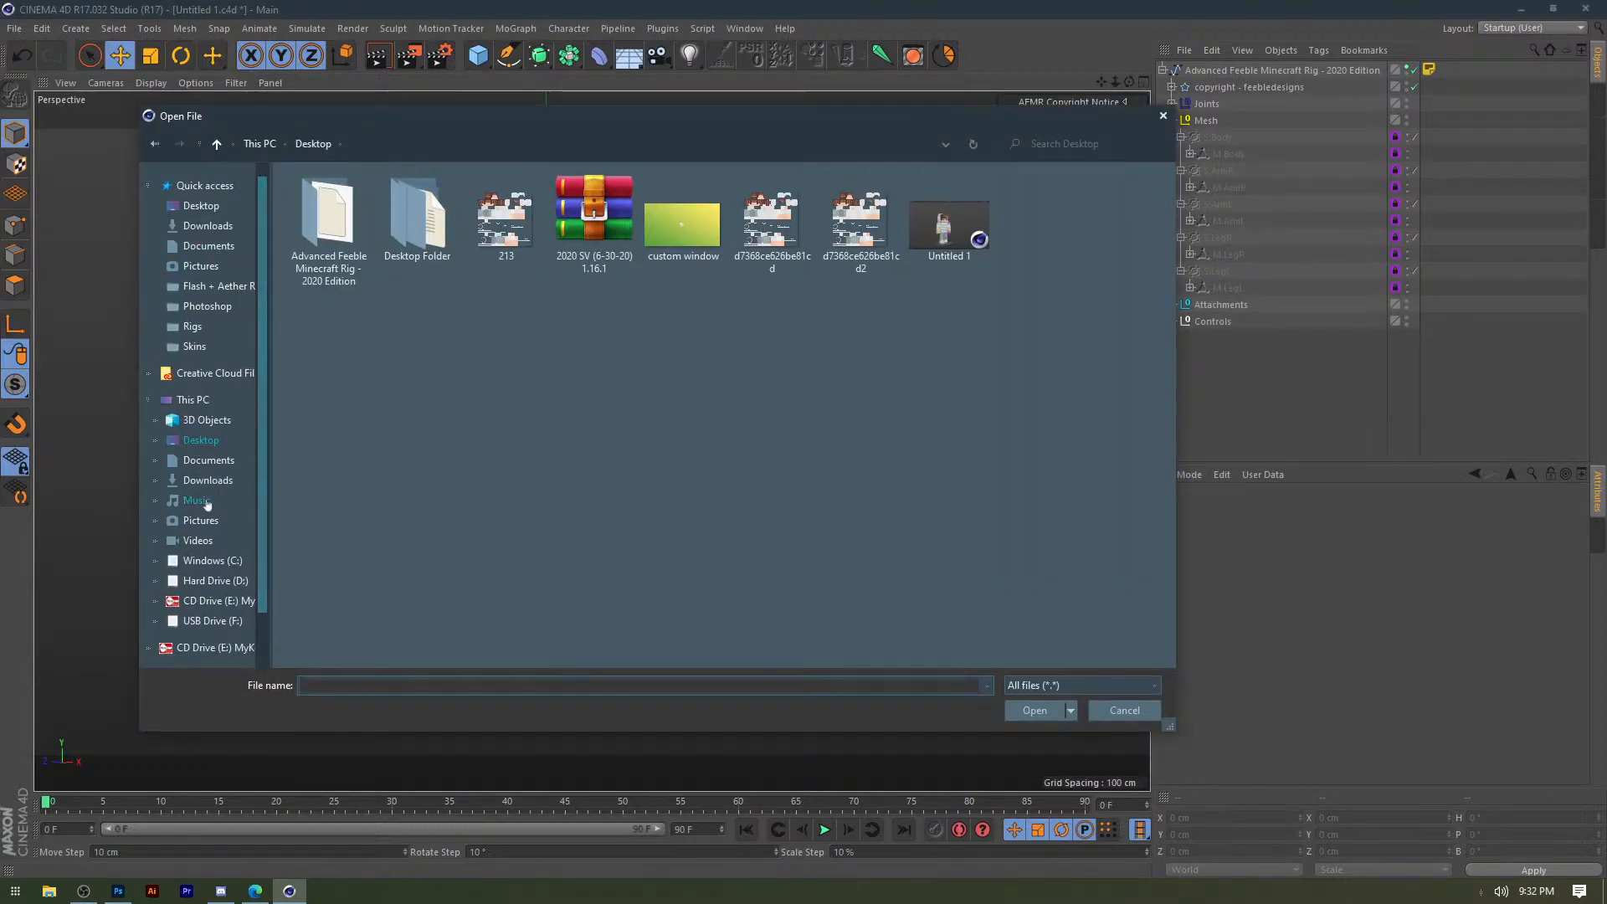
{"action": "left_click", "coordinate": [201, 520]}
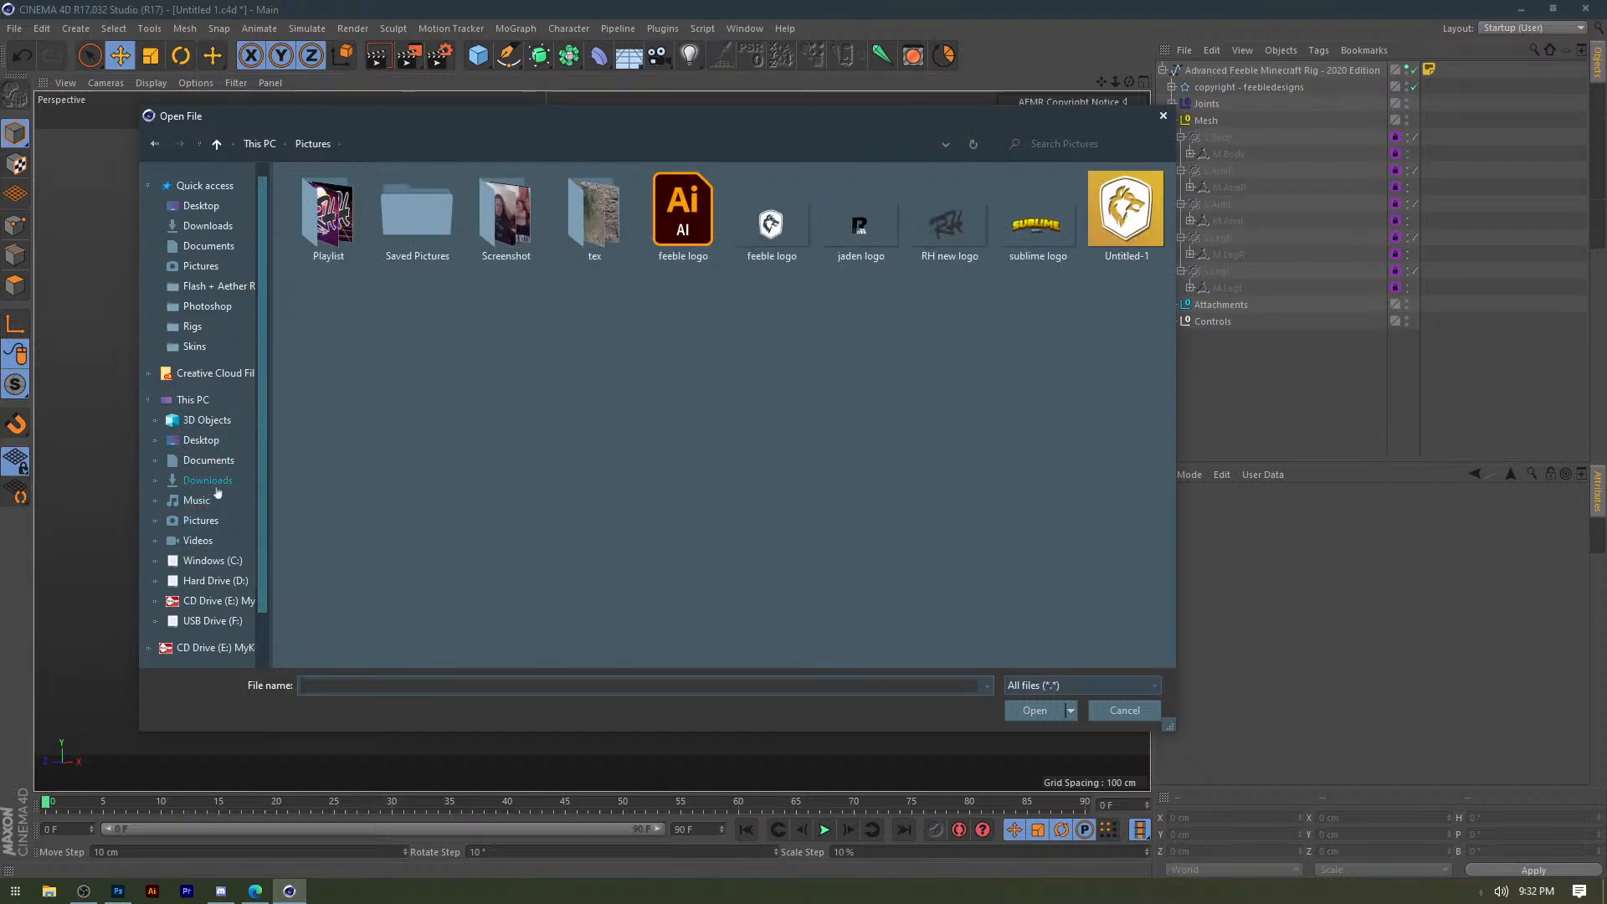
{"action": "left_click", "coordinate": [215, 580]}
{"action": "left_click", "coordinate": [212, 620]}
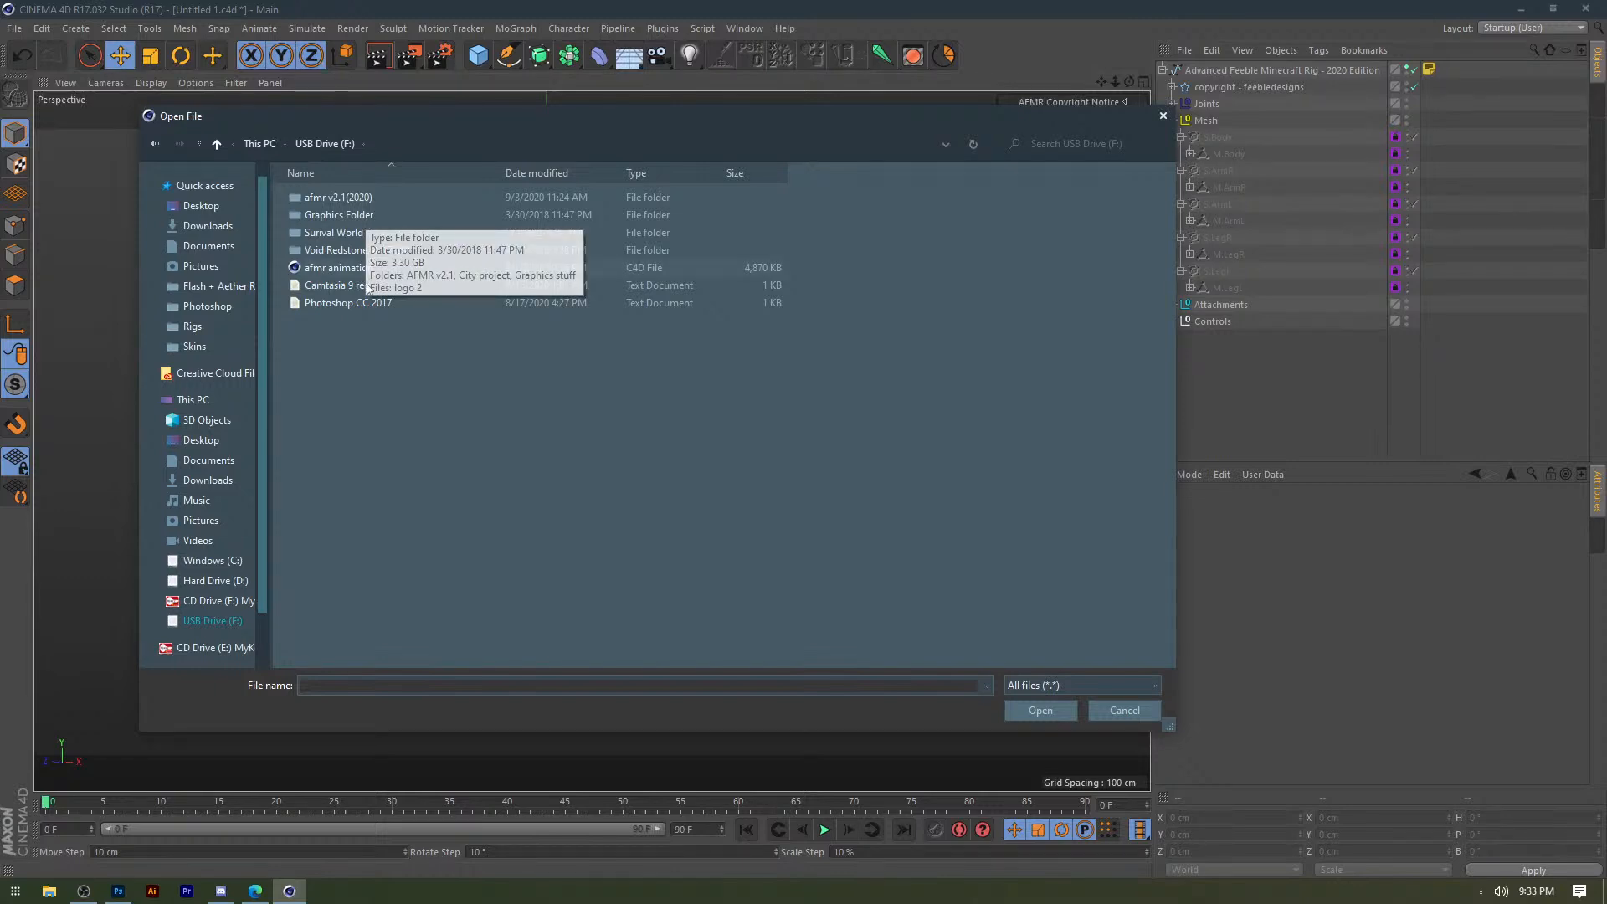
{"action": "double_click", "coordinate": [362, 215]}
{"action": "double_click", "coordinate": [354, 237]}
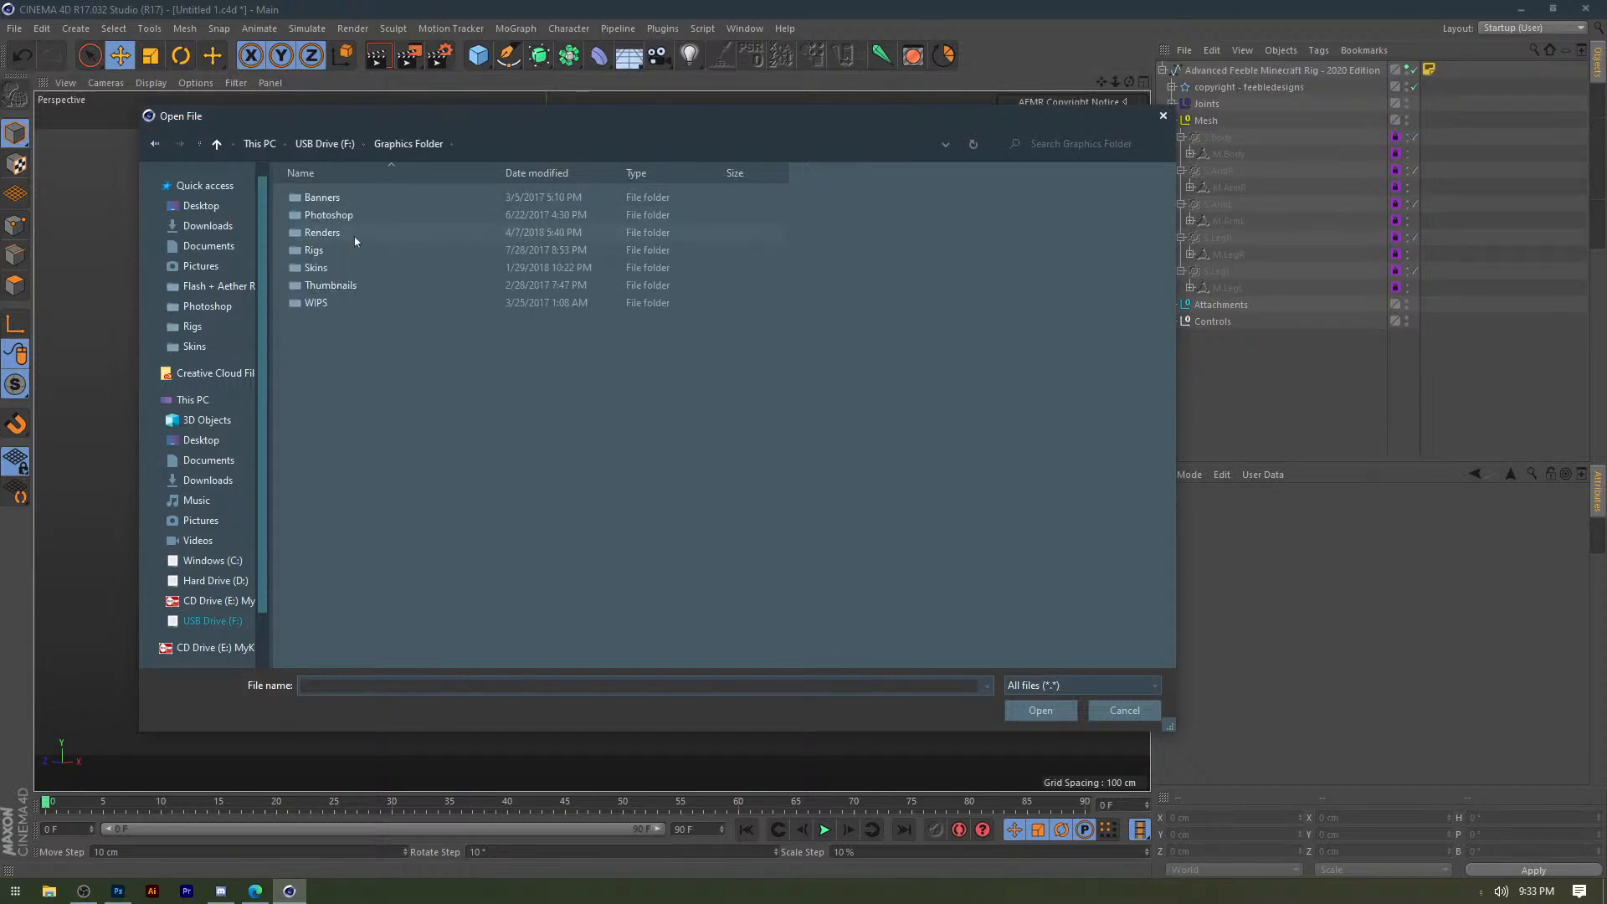
{"action": "left_click_drag", "start_coordinate": [363, 130], "coordinate": [298, 148]}
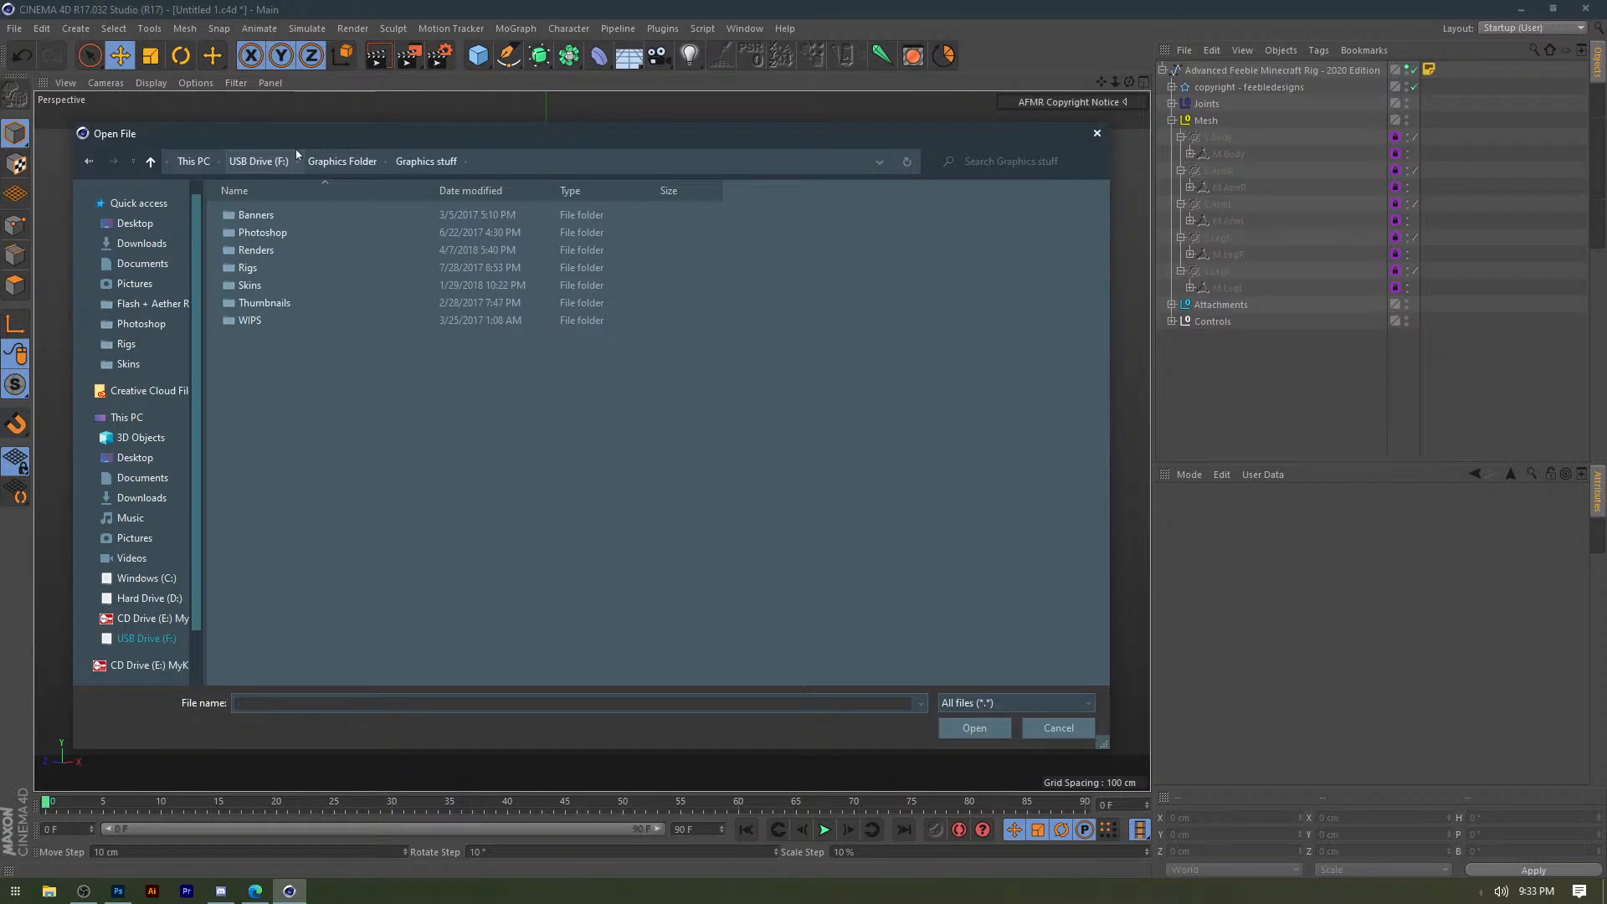
{"action": "left_click_drag", "start_coordinate": [315, 135], "coordinate": [304, 140]}
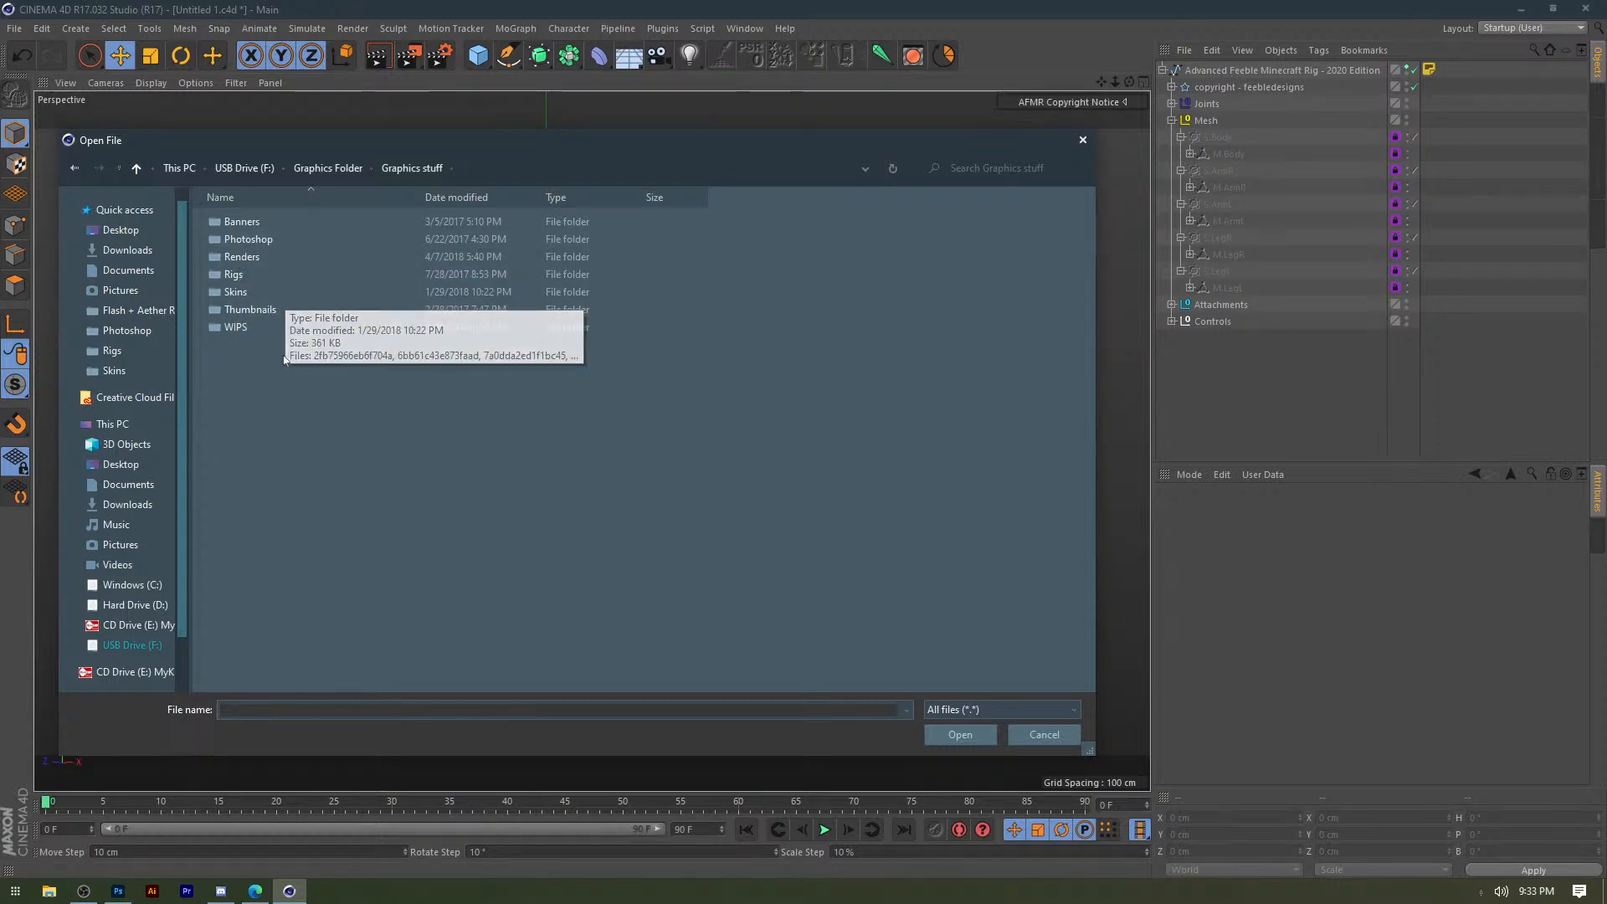
Open Shield_1.9_Prart.lib4d from the Rigs folder and add the Bouclier 1.9 Extrude shield to the scene.
{"action": "double_click", "coordinate": [236, 275]}
{"action": "scroll", "coordinate": [281, 322], "scroll_direction": "down", "scroll_amount": 3}
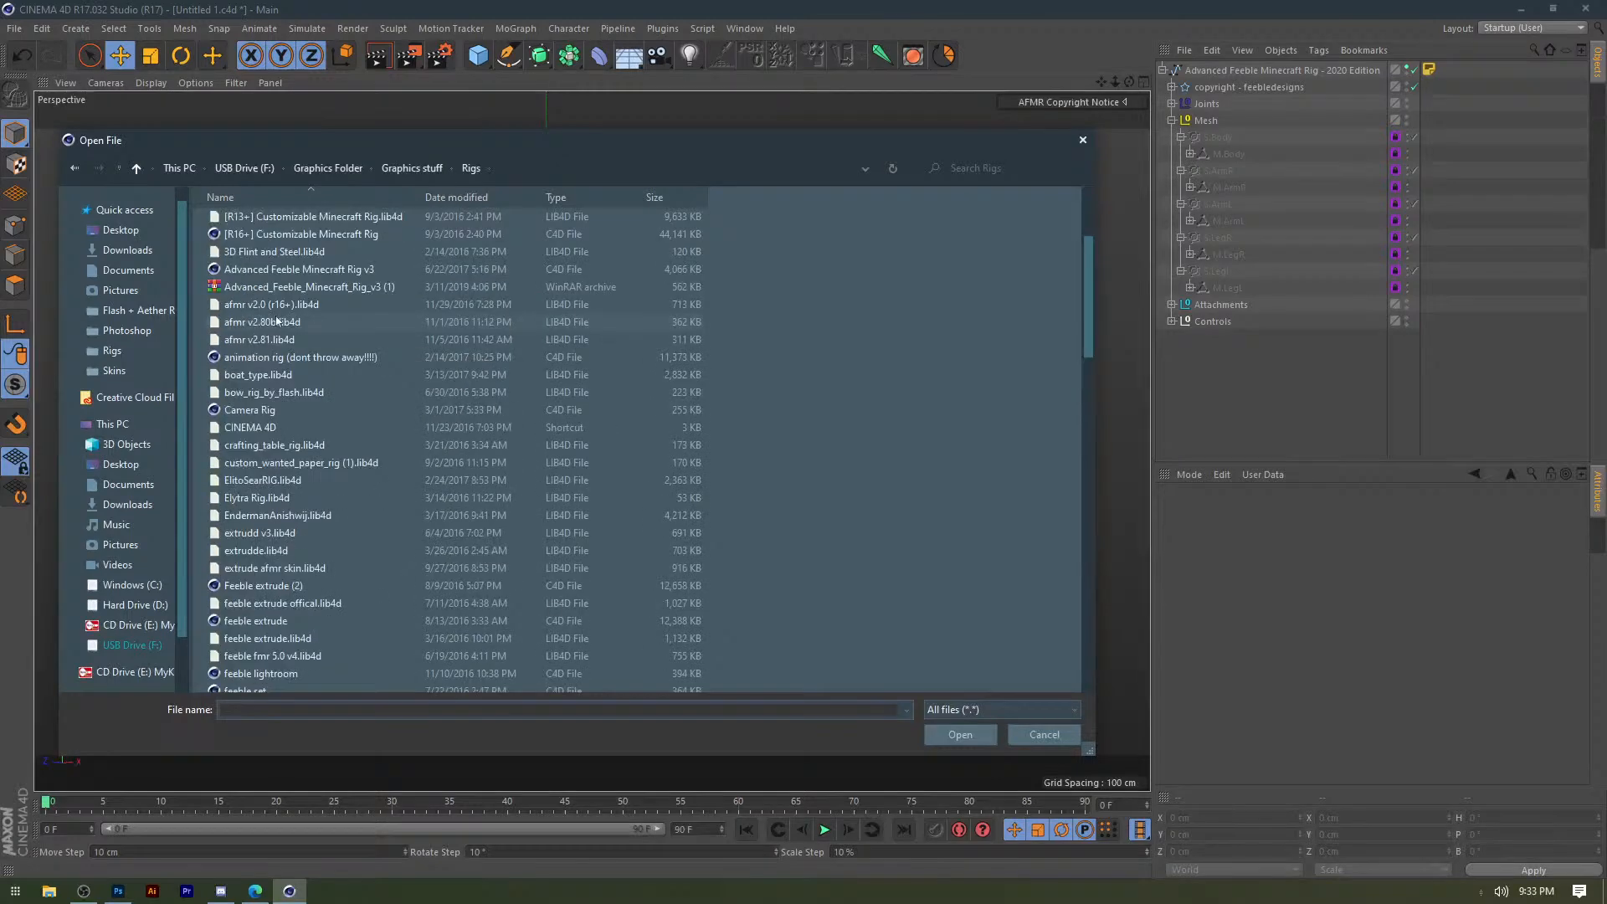
{"action": "scroll", "coordinate": [277, 321], "scroll_direction": "down", "scroll_amount": 20}
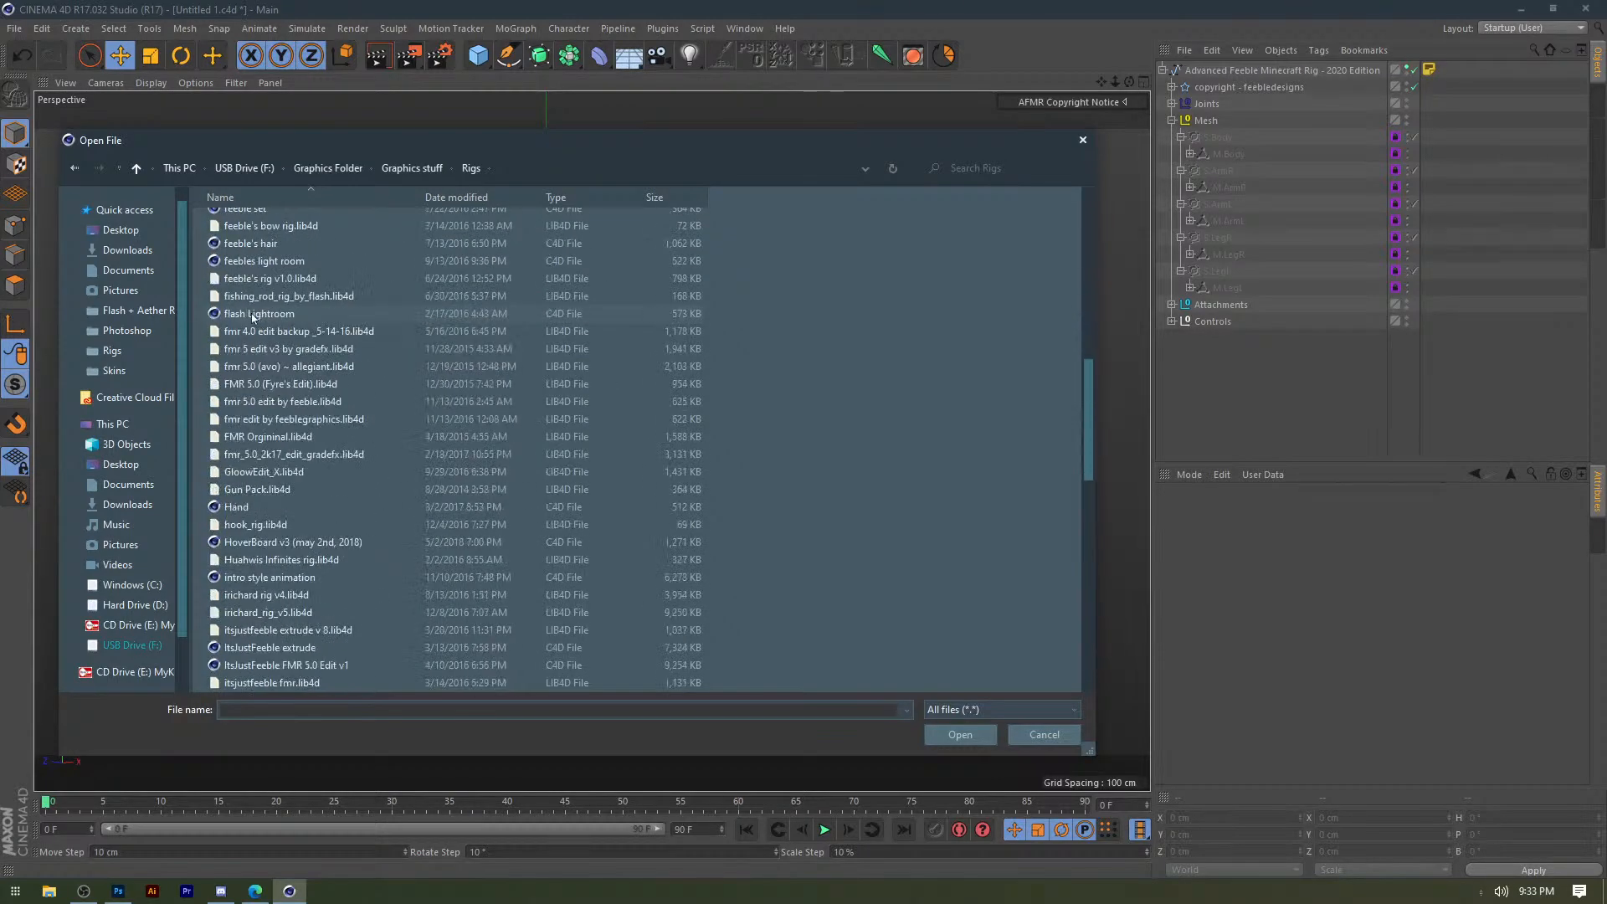
{"action": "scroll", "coordinate": [253, 316], "scroll_direction": "down", "scroll_amount": 4}
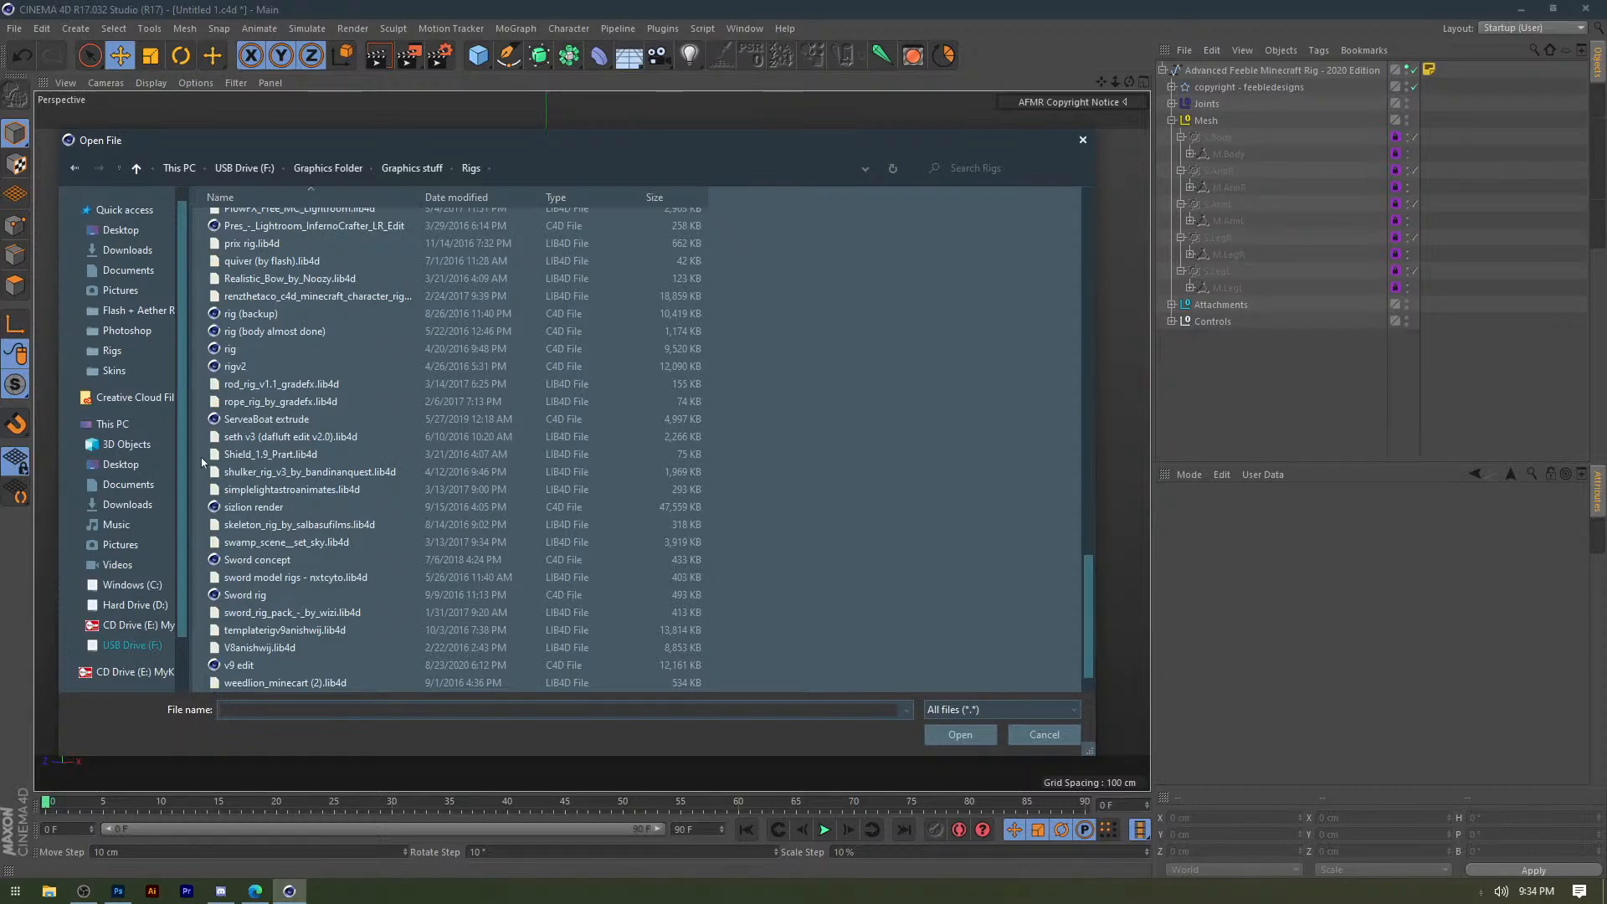
{"action": "left_click_drag", "start_coordinate": [320, 141], "coordinate": [311, 267]}
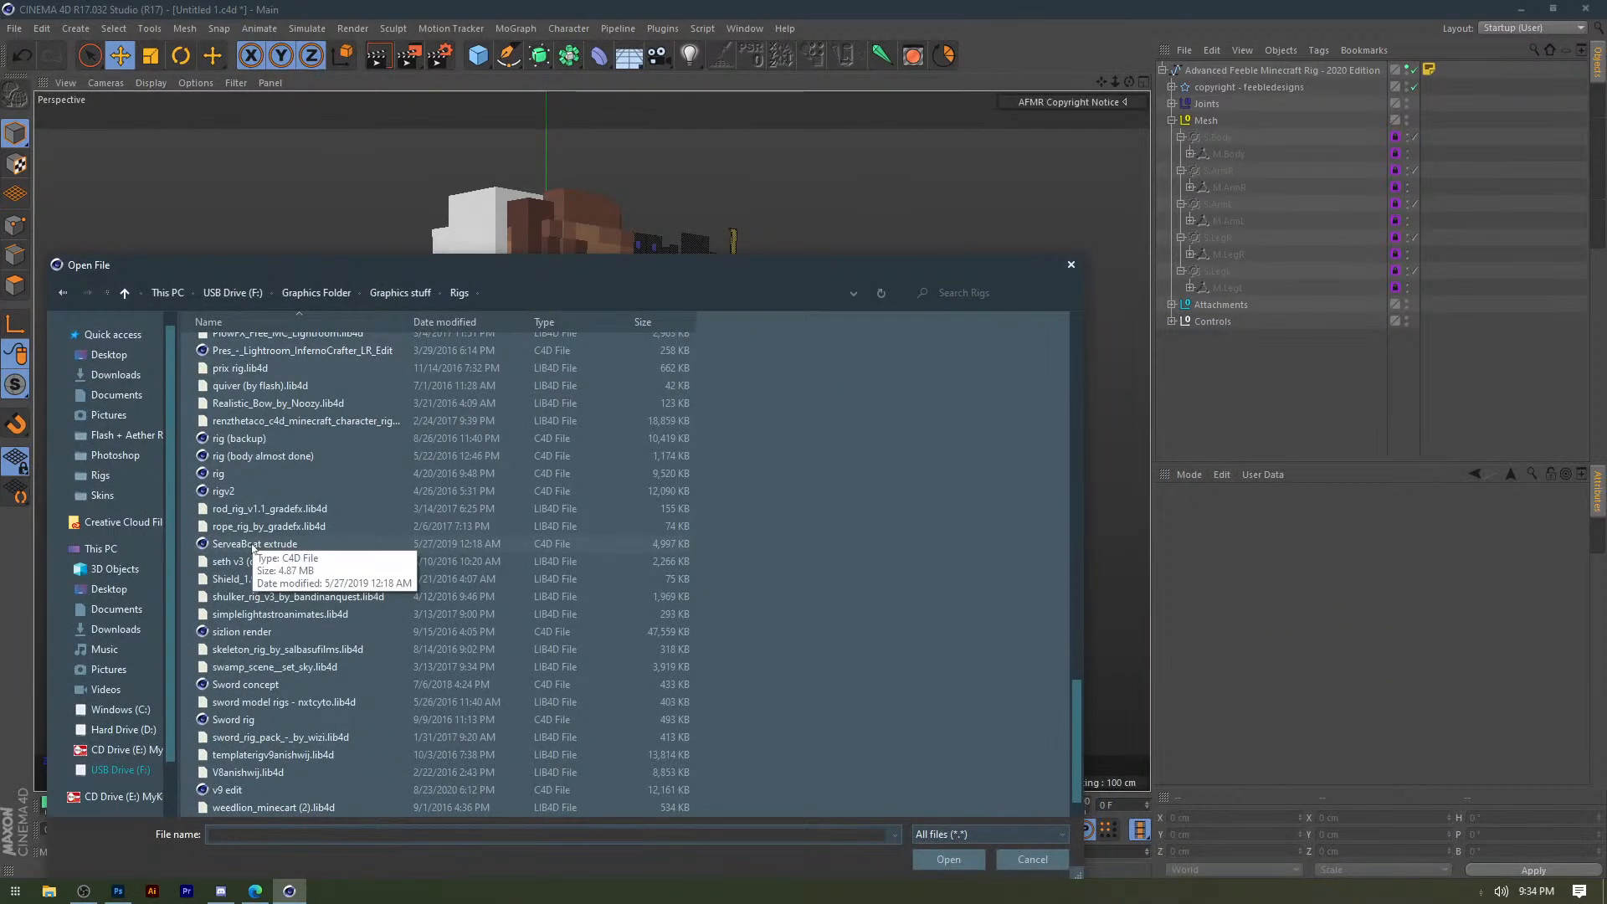
{"action": "double_click", "coordinate": [251, 579]}
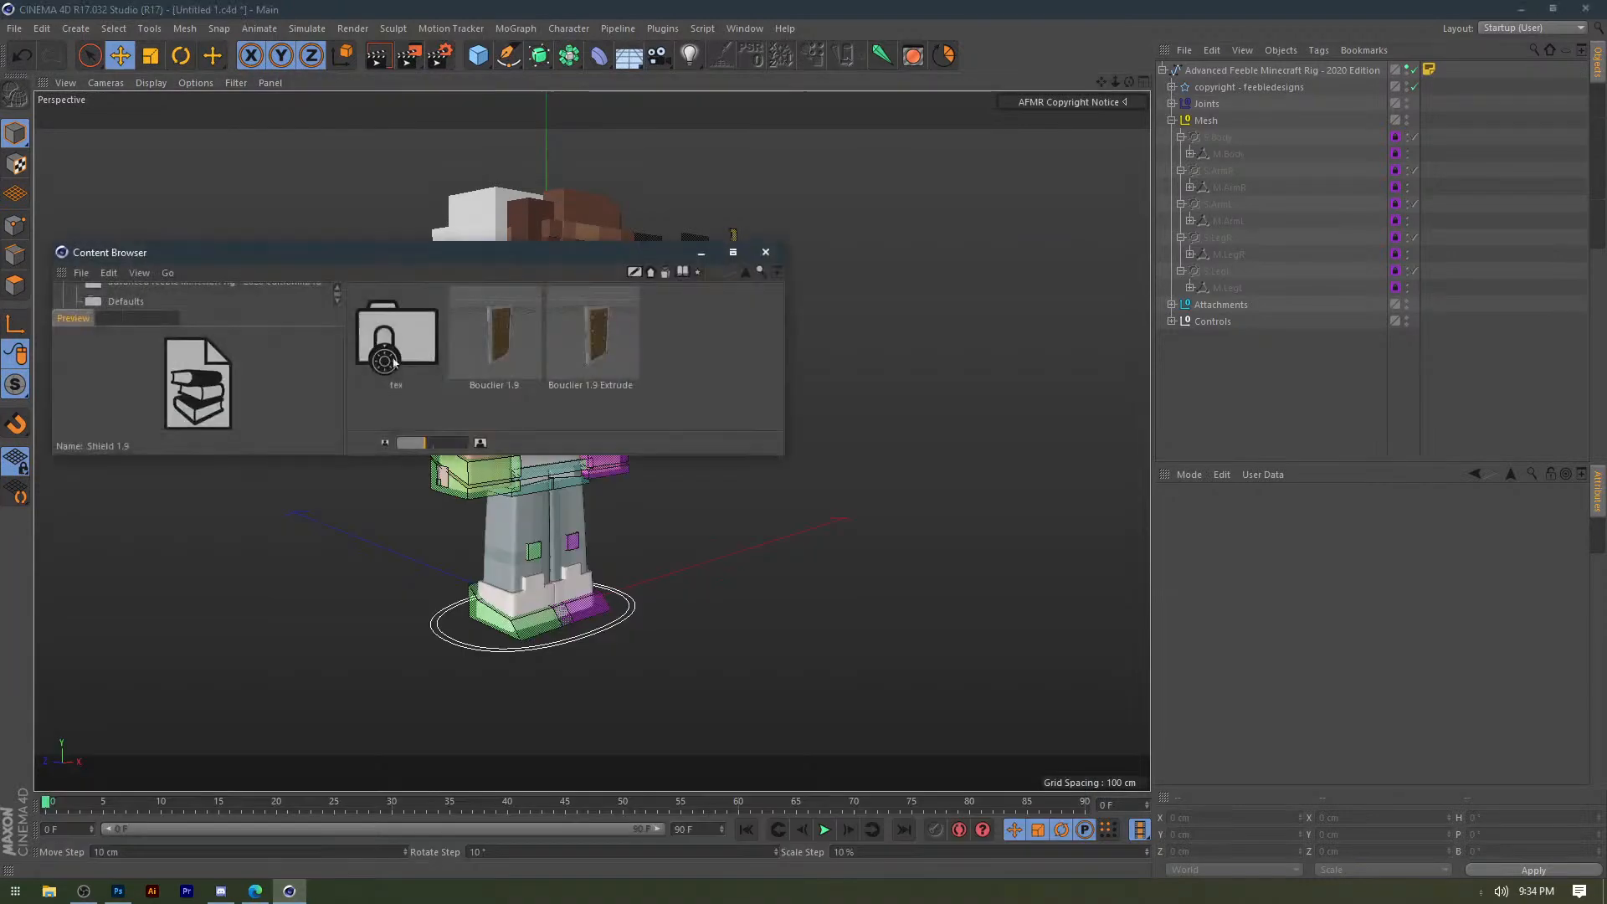
{"action": "double_click", "coordinate": [557, 349]}
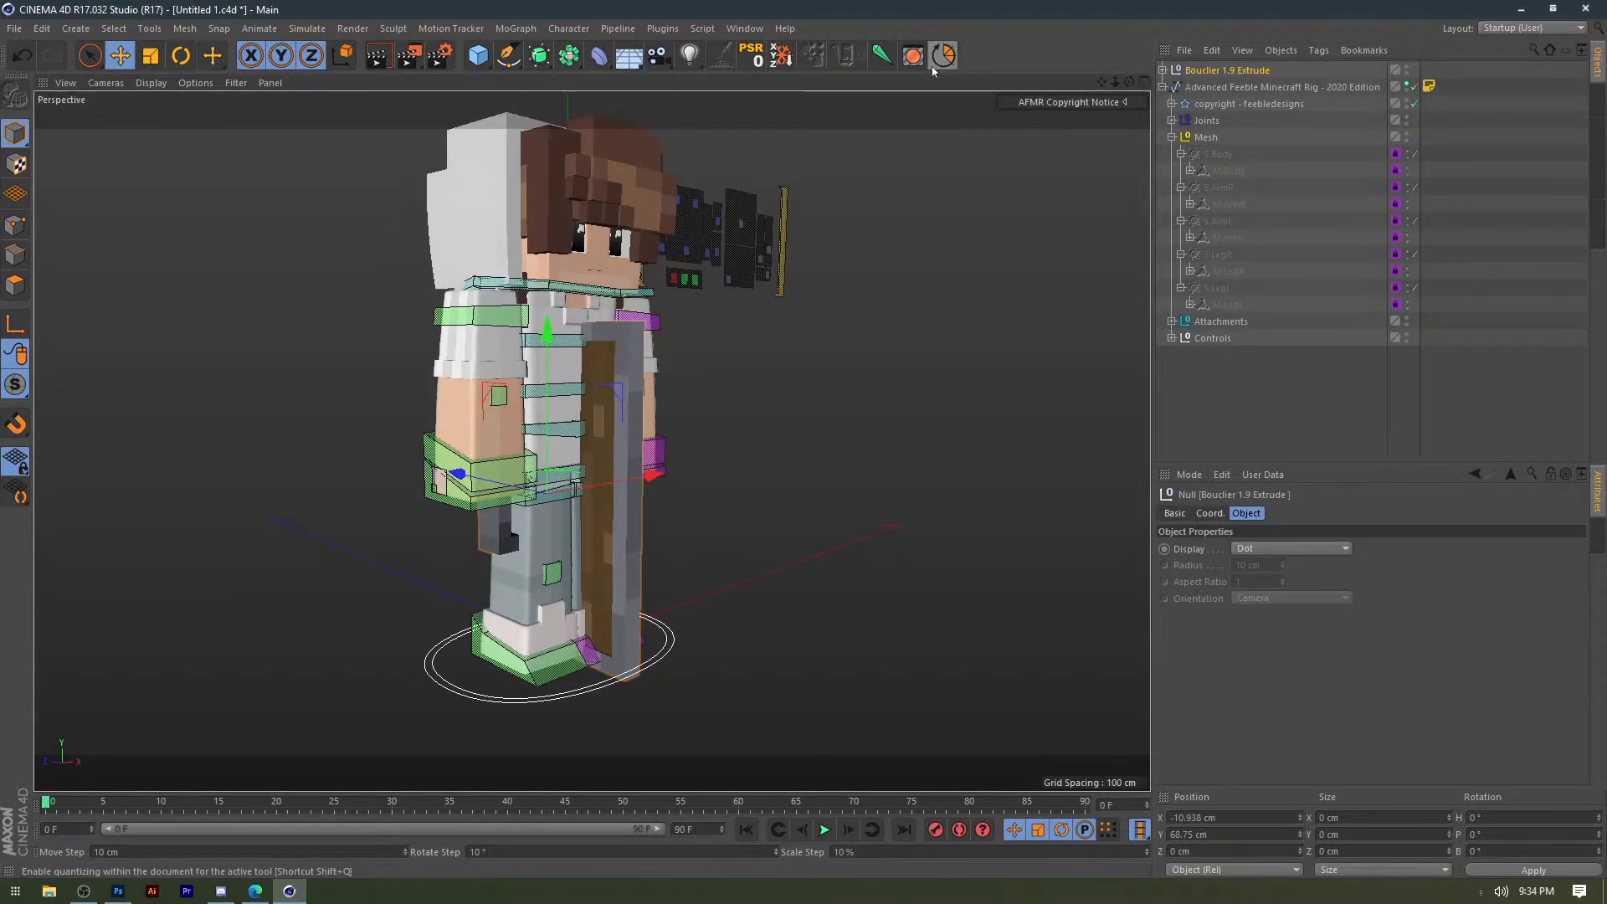
Rotate the shield to heading -90° and bank 90° and move it to X about -45.5 cm, at the character's right hand.
{"action": "key", "text": "r"}
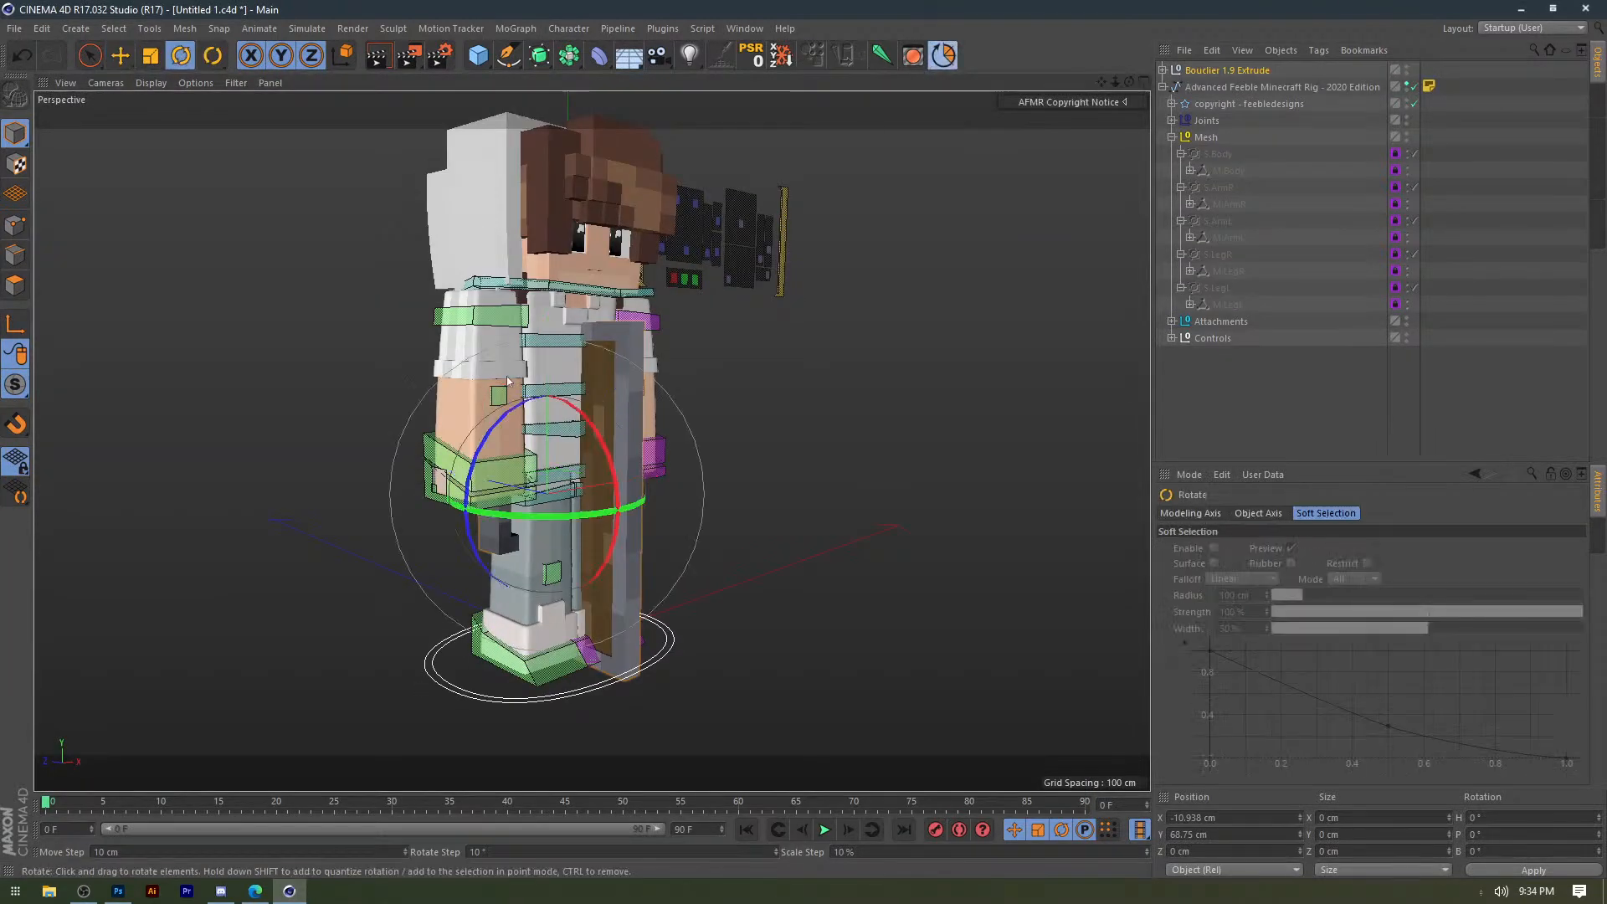
{"action": "left_click_drag", "start_coordinate": [544, 515], "coordinate": [546, 449]}
{"action": "left_click_drag", "start_coordinate": [575, 441], "coordinate": [580, 588], "text": "shift"}
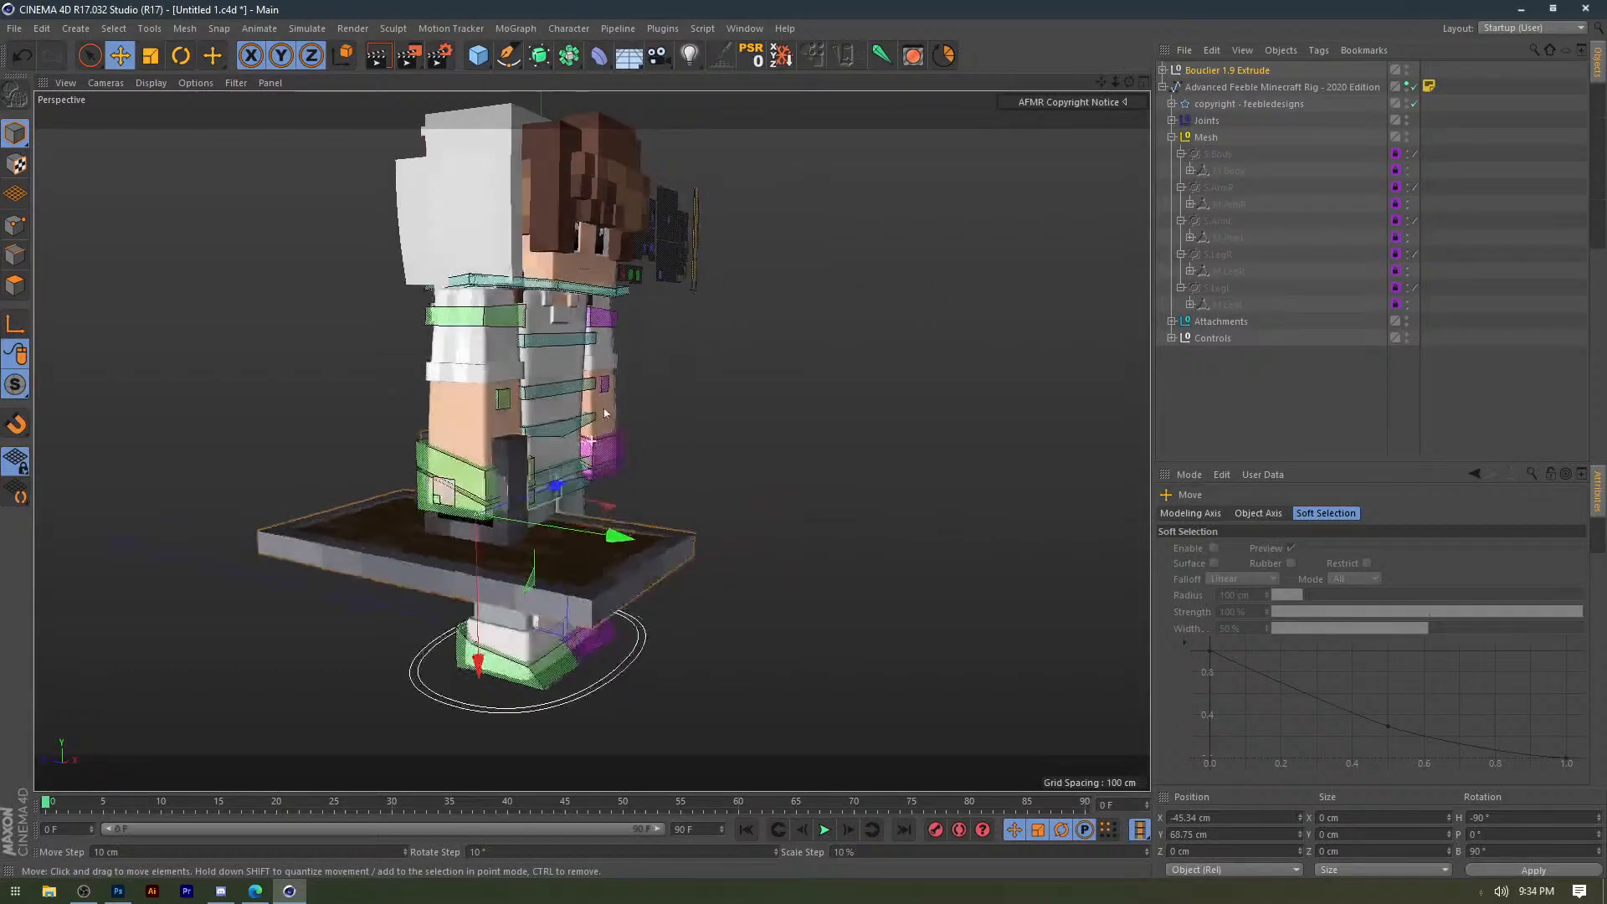
{"action": "key", "text": "t"}
{"action": "mouse_move", "coordinate": [599, 414]}
{"action": "left_mouse_down", "text": "alt"}
{"action": "mouse_move", "coordinate": [684, 391]}
{"action": "mouse_move", "coordinate": [624, 410]}
{"action": "left_mouse_up", "text": "alt"}
{"action": "key", "text": "e"}
{"action": "left_click_drag", "start_coordinate": [555, 464], "coordinate": [469, 413], "text": "alt"}
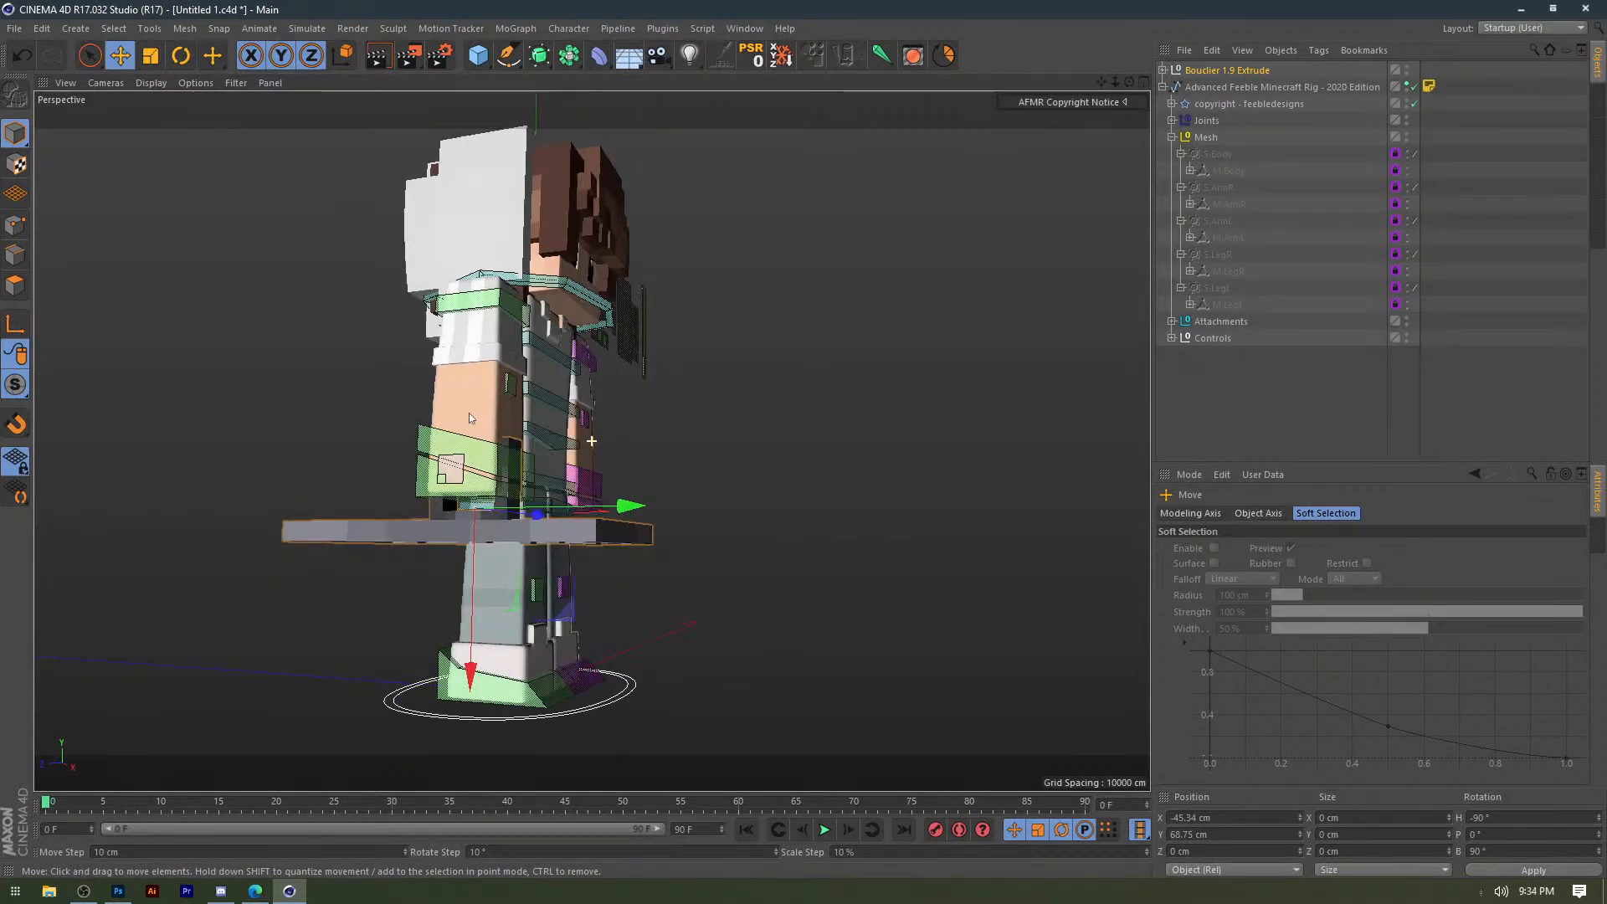
Scale the Bouclier shield mesh down to about 7.3 × 116.5 × 64.3 cm.
{"action": "left_click", "coordinate": [692, 416]}
{"action": "left_click_drag", "start_coordinate": [528, 400], "coordinate": [499, 506], "text": "alt"}
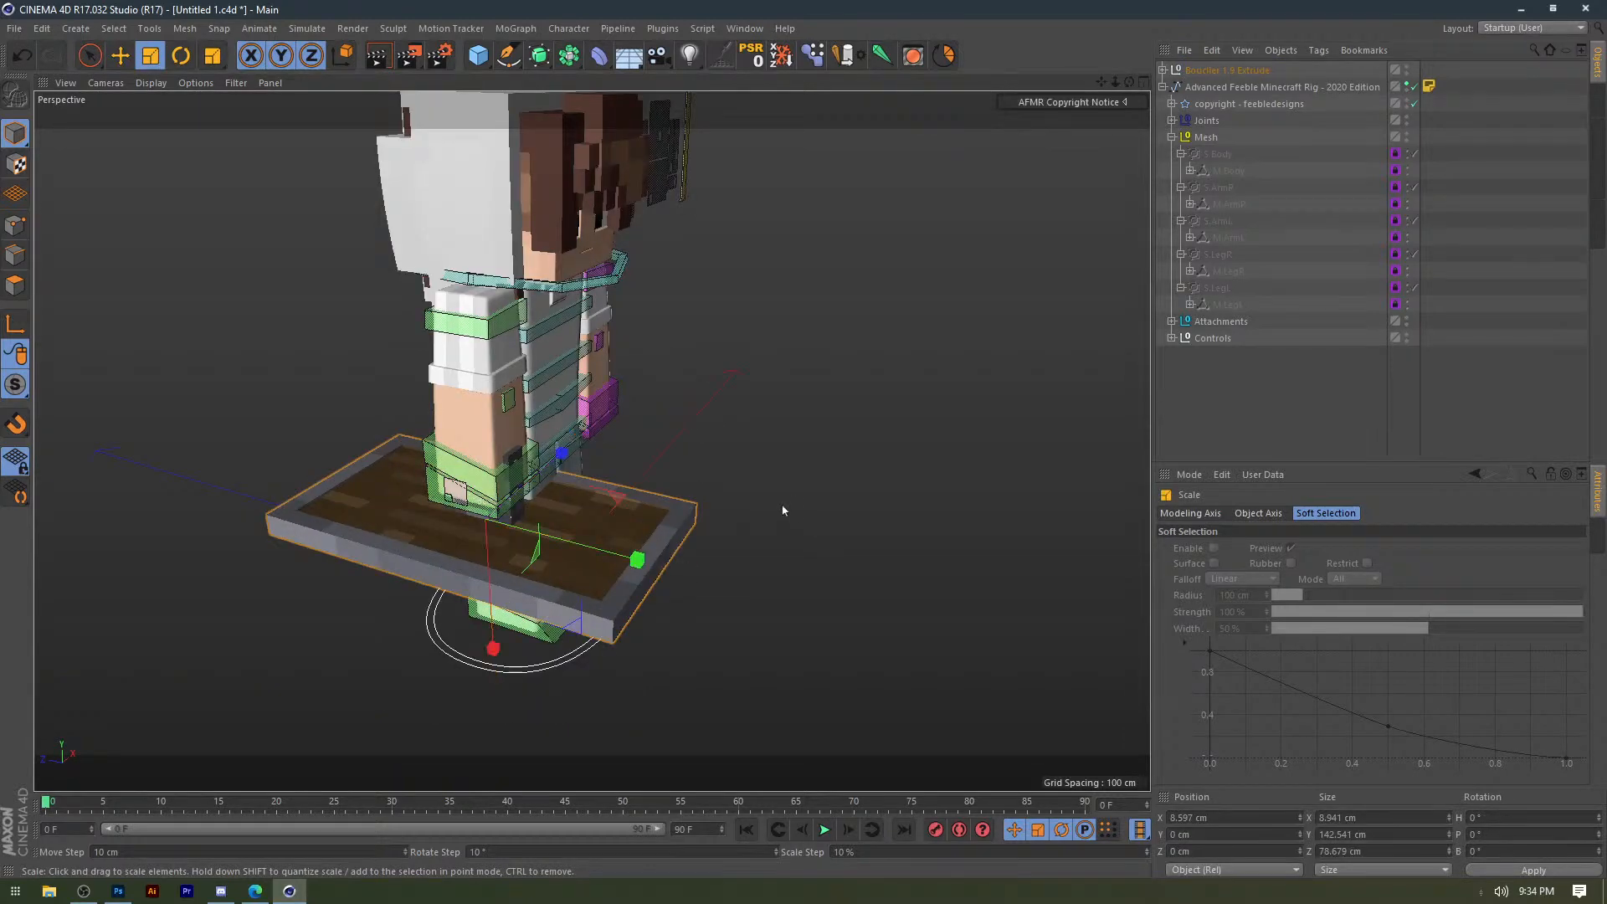
{"action": "left_click", "coordinate": [786, 509]}
{"action": "left_click_drag", "start_coordinate": [786, 509], "coordinate": [687, 262], "text": "alt"}
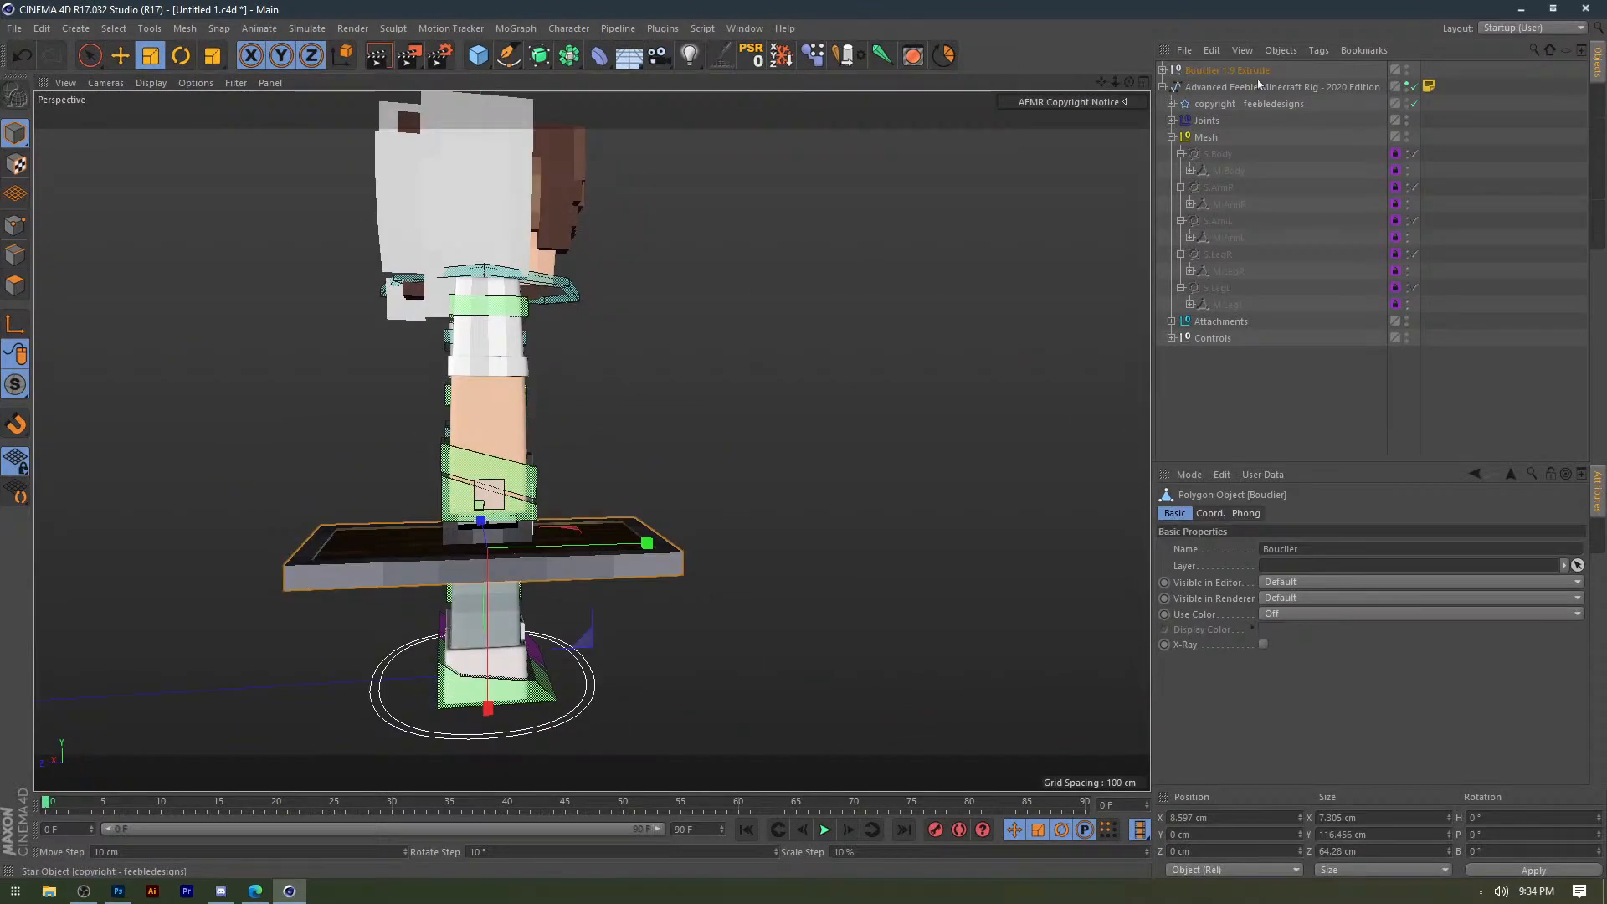
Raise the Bouclier 1.9 Extrude null to Y about 72.4 cm and clear the selection.
{"action": "left_click", "coordinate": [1255, 73]}
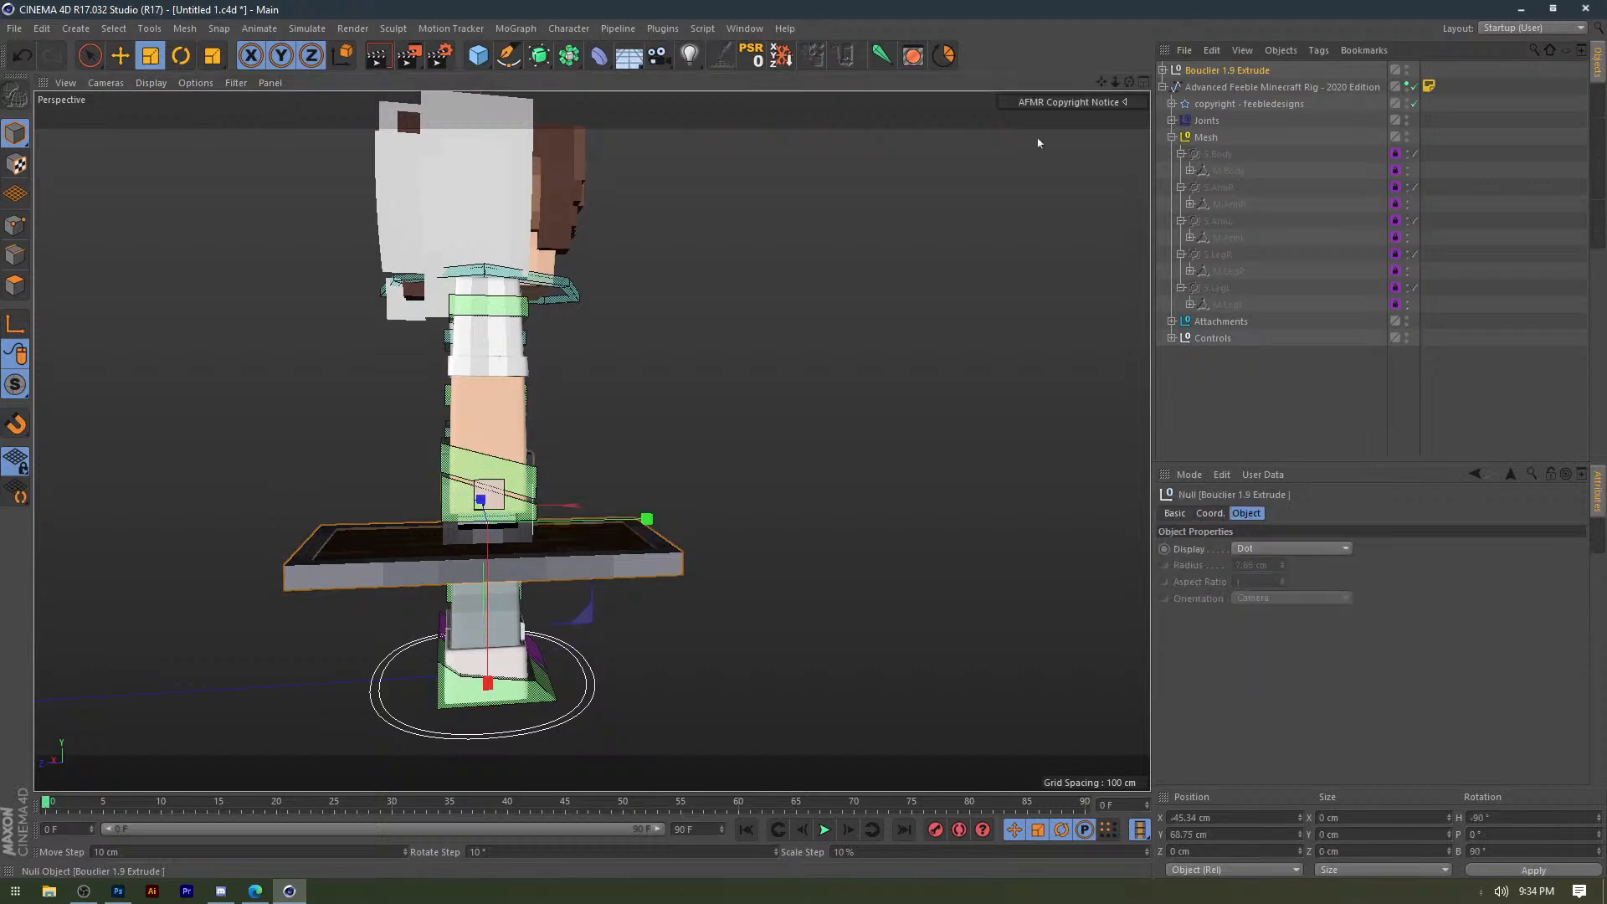
{"action": "key", "text": "e"}
{"action": "left_click_drag", "start_coordinate": [531, 469], "coordinate": [486, 431], "text": "alt"}
{"action": "left_click_drag", "start_coordinate": [487, 561], "coordinate": [486, 548]}
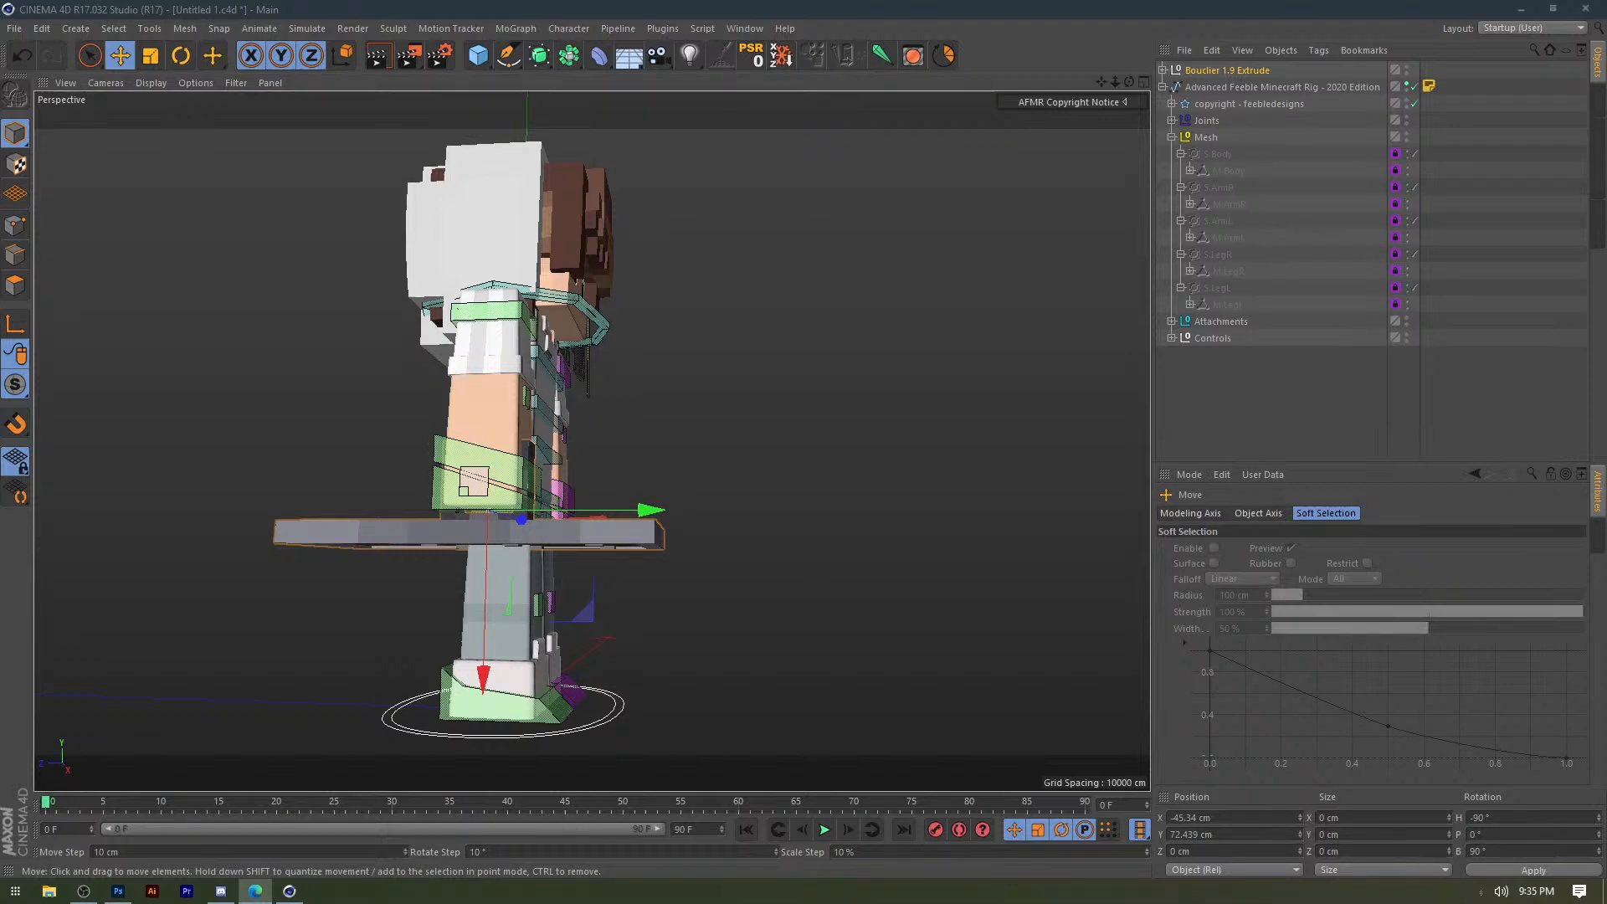
{"action": "left_click", "coordinate": [239, 421]}
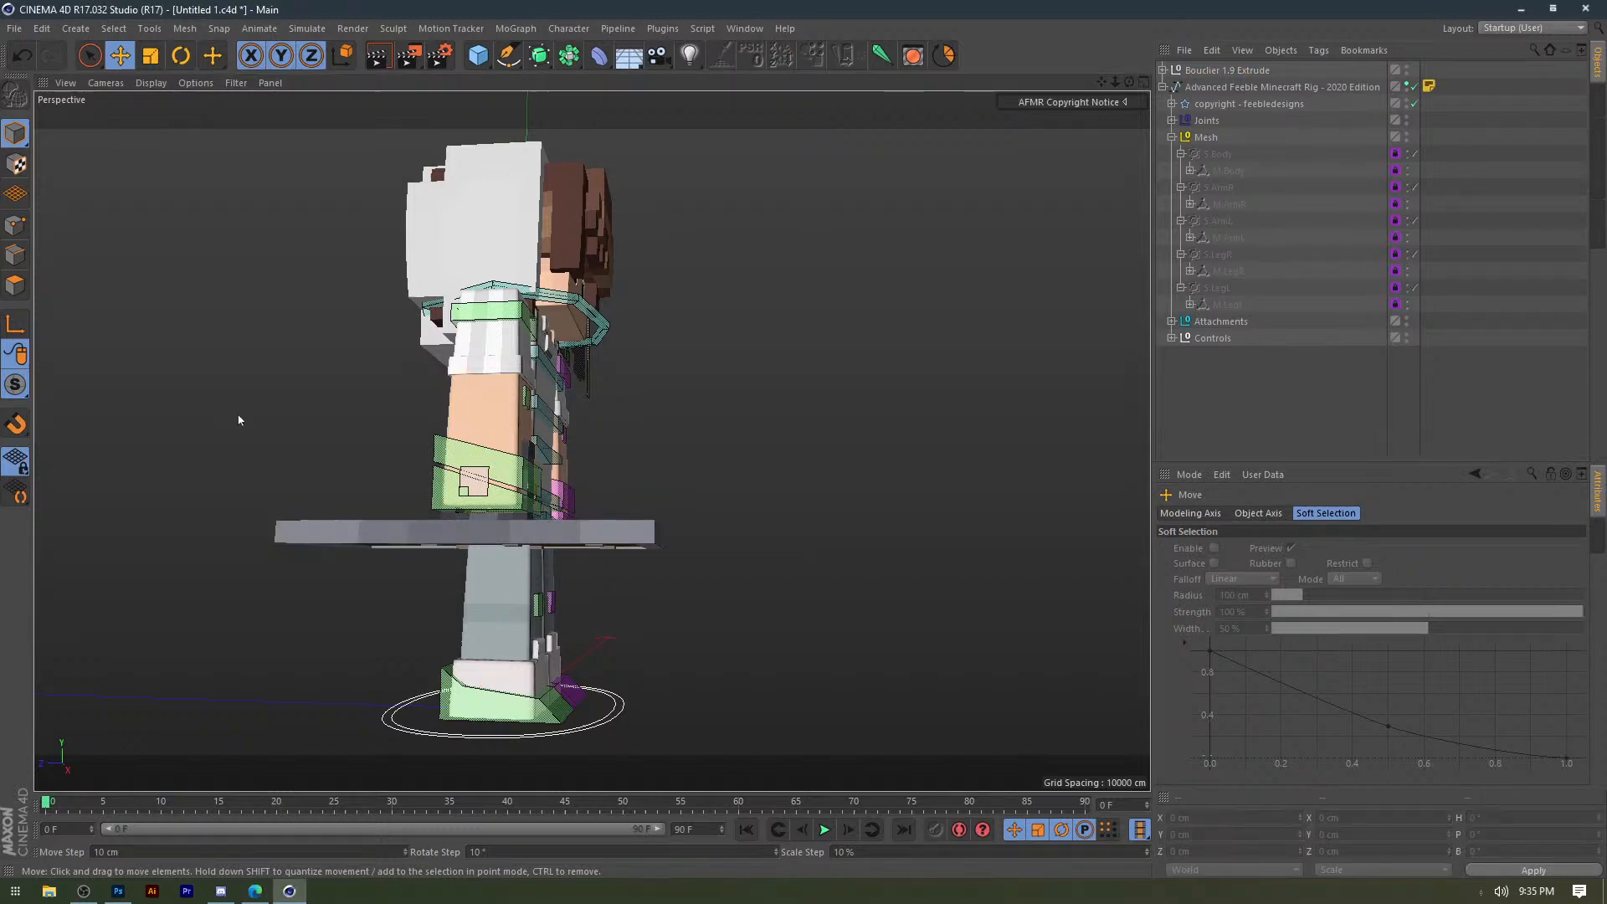
Inspect how the shield sits against the character's right hand from several angles, leaving its placement as is and nothing selected.
{"action": "left_click_drag", "start_coordinate": [239, 420], "coordinate": [322, 569], "text": "alt"}
{"action": "scroll", "coordinate": [427, 502], "scroll_direction": "up", "scroll_amount": 5}
{"action": "left_click_drag", "start_coordinate": [335, 574], "coordinate": [343, 459]}
{"action": "key", "text": "ctrl+z"}
{"action": "left_click", "coordinate": [648, 434]}
{"action": "left_click_drag", "start_coordinate": [592, 441], "coordinate": [446, 467], "text": "alt"}
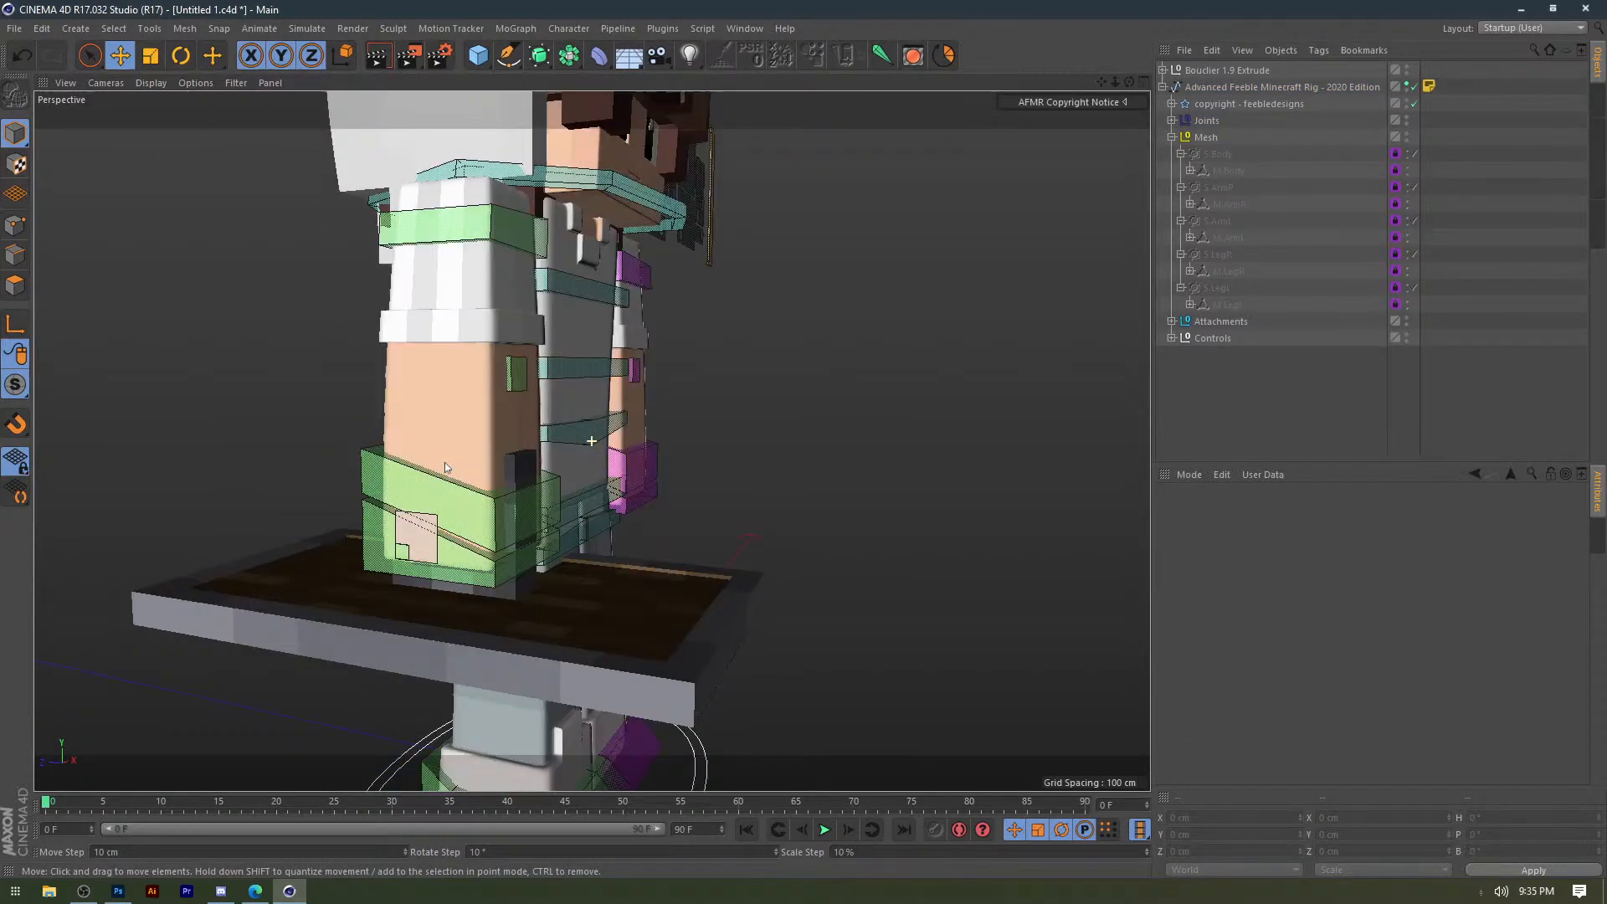
{"action": "scroll", "coordinate": [443, 462], "scroll_direction": "down", "scroll_amount": 5}
{"action": "mouse_move", "coordinate": [413, 400]}
{"action": "middle_mouse_down", "text": "alt"}
{"action": "mouse_move", "coordinate": [365, 435]}
{"action": "mouse_move", "coordinate": [403, 424]}
{"action": "middle_mouse_up", "text": "alt"}
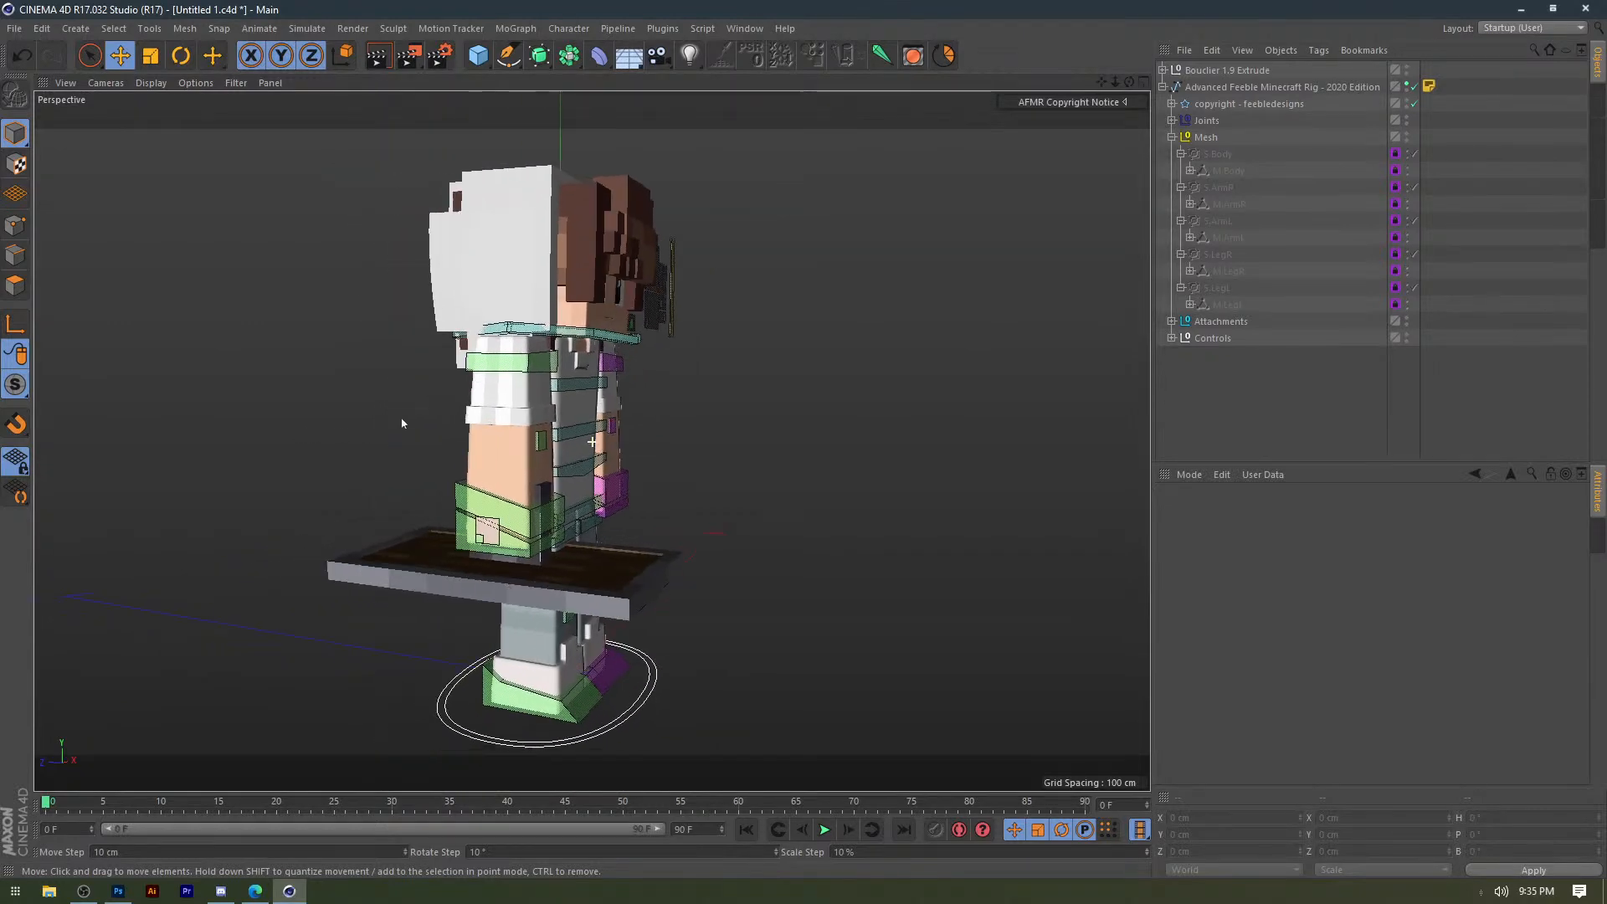
{"action": "scroll", "coordinate": [402, 423], "scroll_direction": "up", "scroll_amount": 3}
{"action": "left_click", "coordinate": [537, 461]}
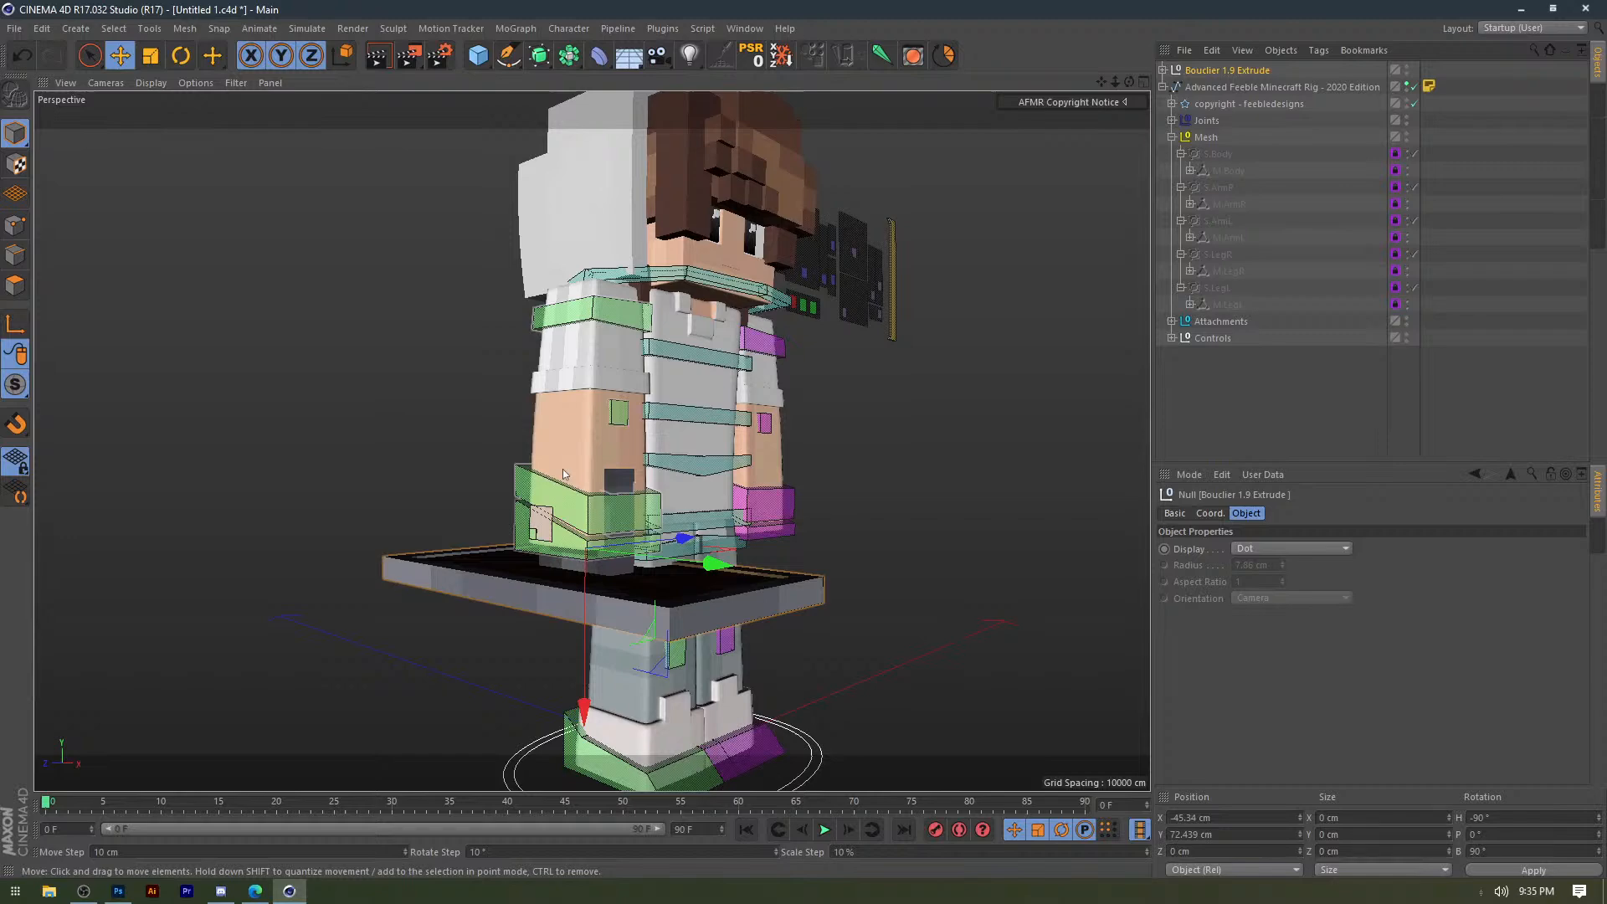
{"action": "left_click_drag", "start_coordinate": [564, 474], "coordinate": [573, 587]}
{"action": "left_click", "coordinate": [549, 381]}
{"action": "left_click_drag", "start_coordinate": [549, 382], "coordinate": [609, 352], "text": "alt"}
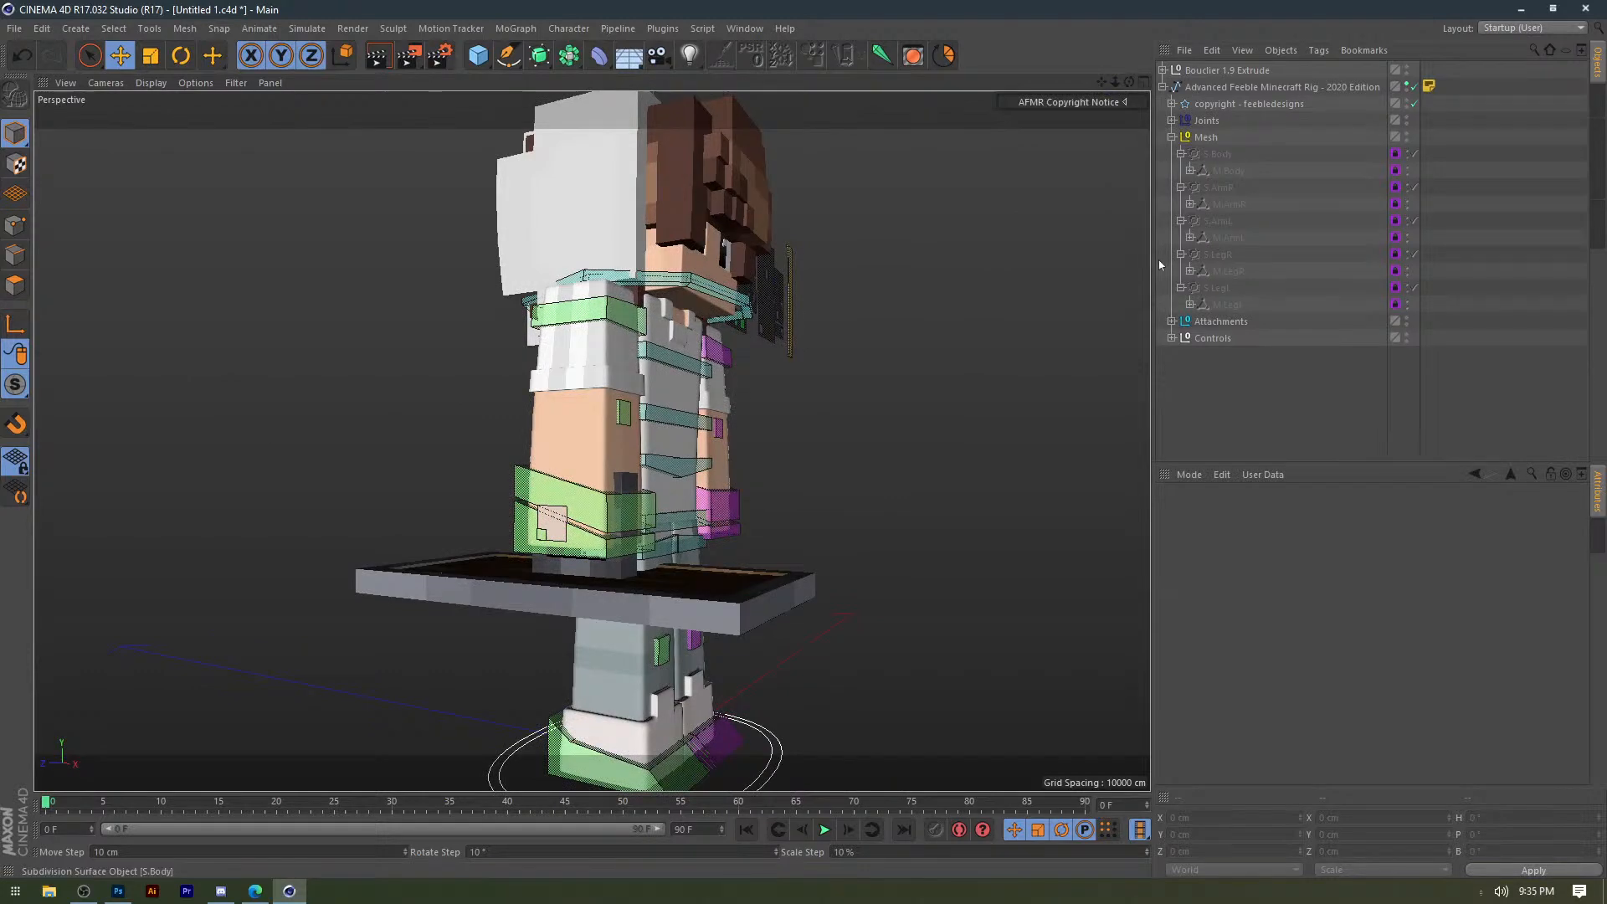
Collapse the Mesh hierarchy, expand Attachments, and parent Bouclier 1.9 Extrude under A.Right Hand Attachments.
{"action": "left_click", "coordinate": [1182, 288]}
{"action": "left_click", "coordinate": [1181, 254]}
{"action": "left_click", "coordinate": [1181, 221]}
{"action": "left_click", "coordinate": [1181, 188]}
{"action": "left_click", "coordinate": [1181, 154]}
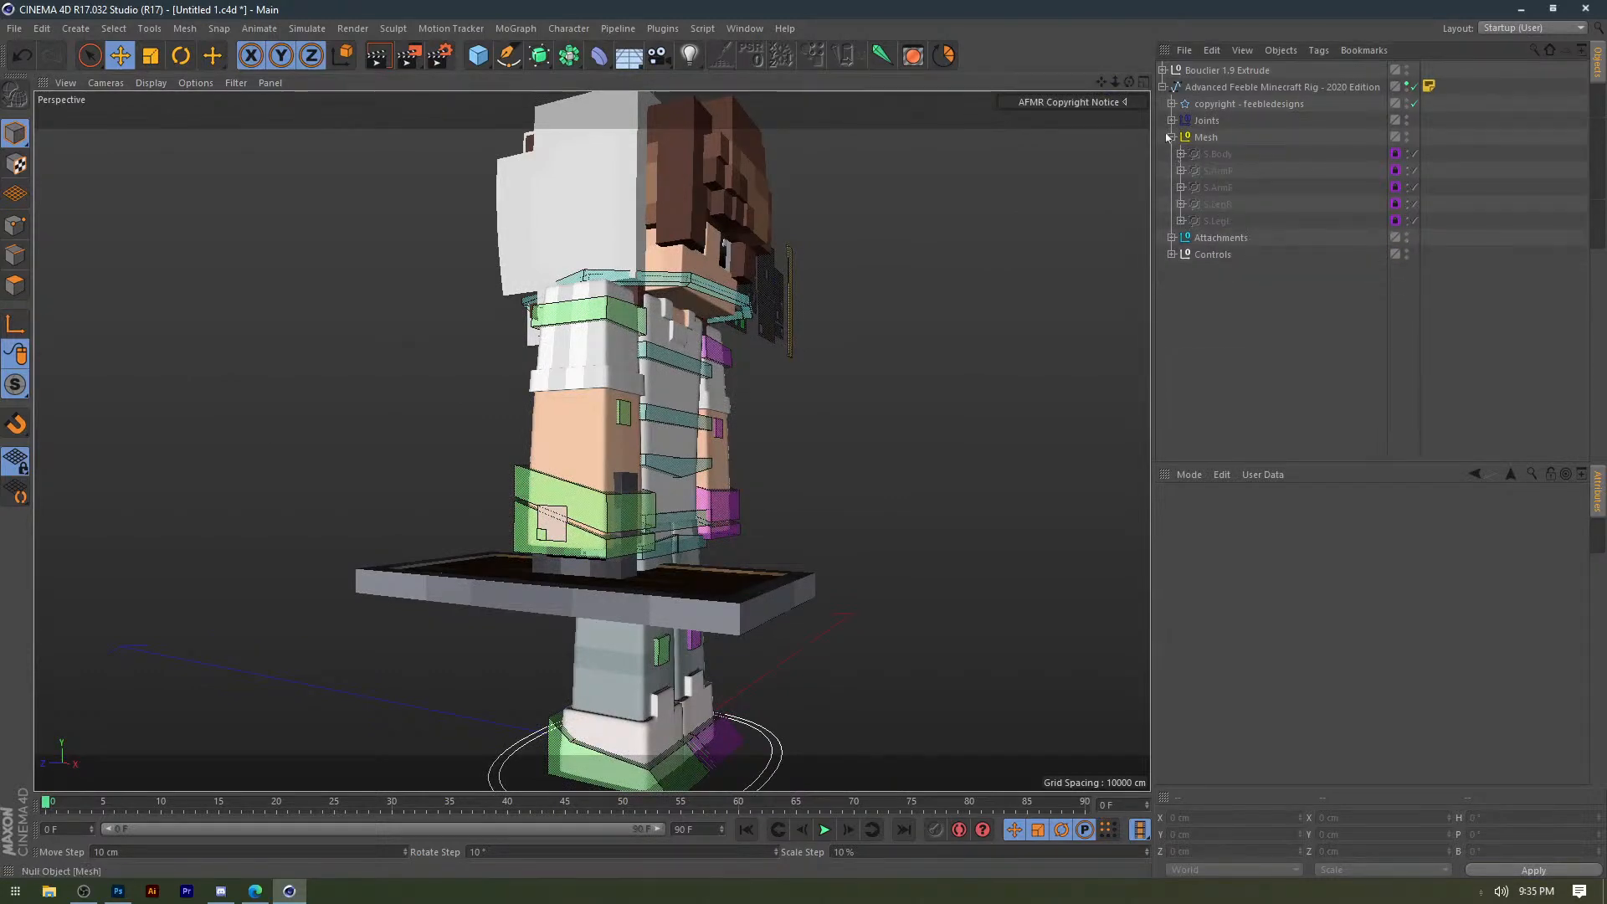
{"action": "left_click", "coordinate": [1170, 137]}
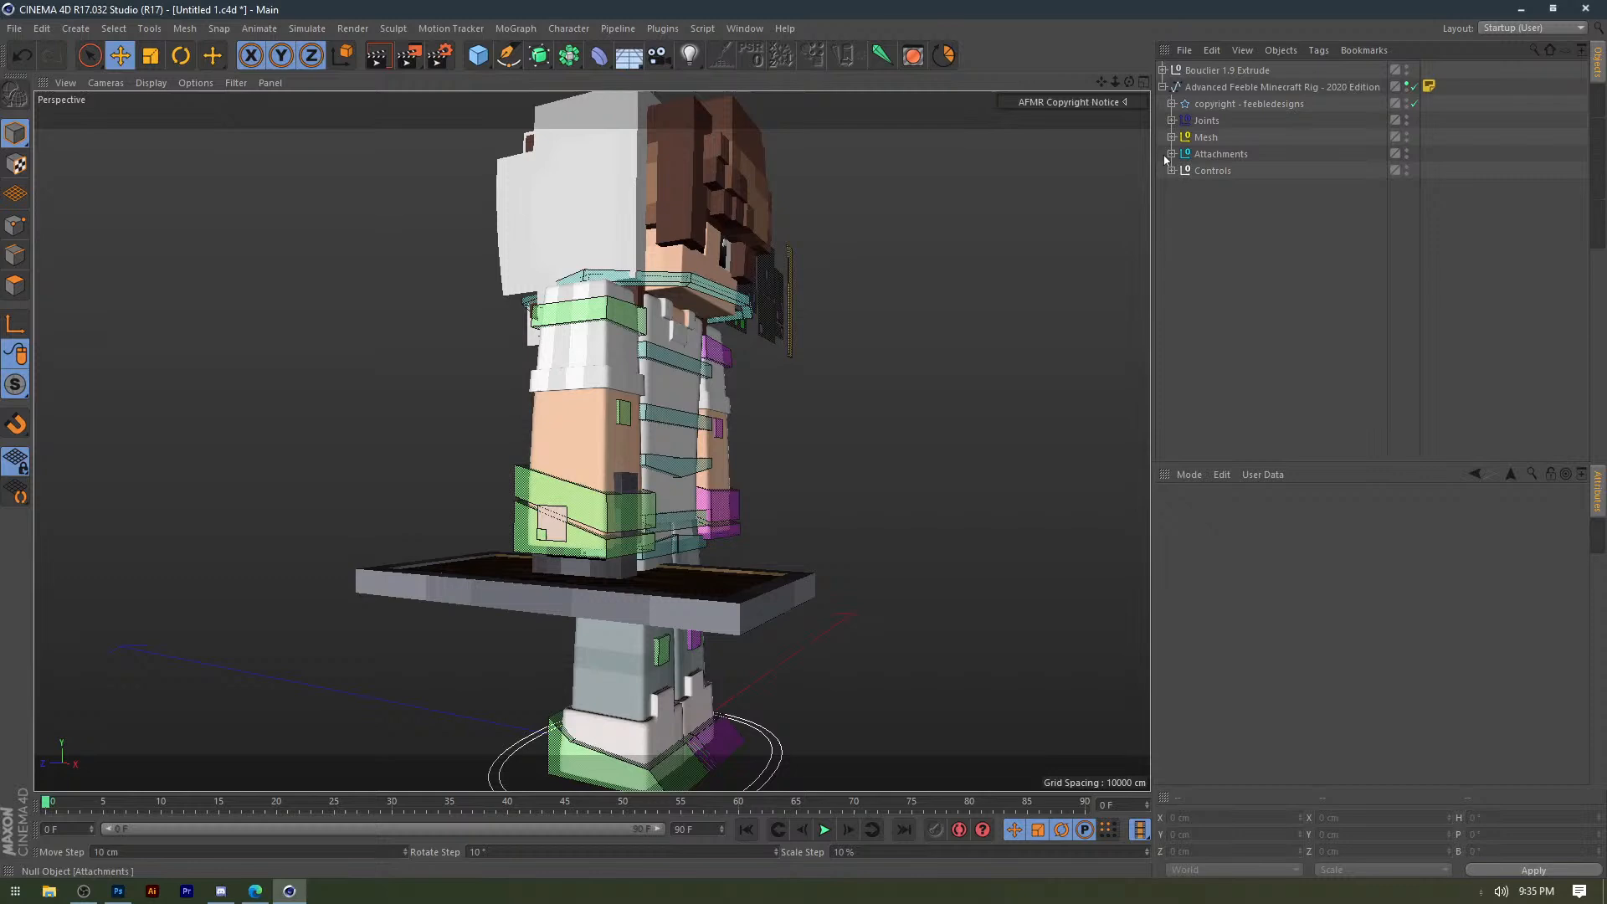
{"action": "left_click", "coordinate": [1171, 154]}
{"action": "left_click_drag", "start_coordinate": [1214, 70], "coordinate": [1207, 187]}
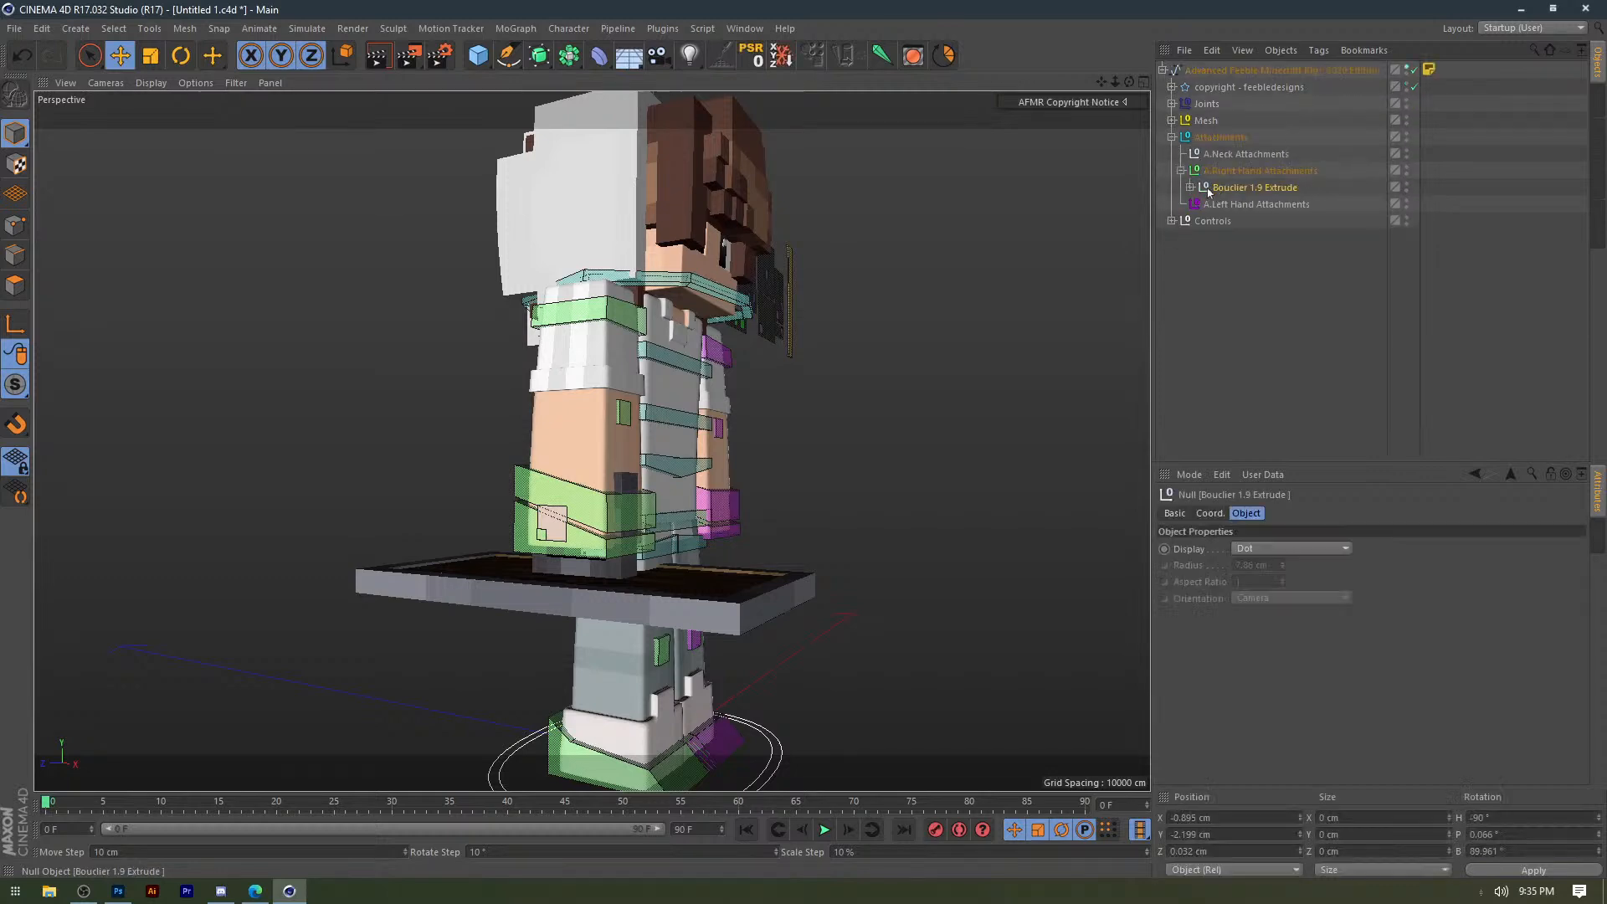
Inspect the shield attached to the right hand from the front of the character, with nothing left selected.
{"action": "left_click", "coordinate": [949, 229]}
{"action": "left_click_drag", "start_coordinate": [937, 276], "coordinate": [541, 377], "text": "alt"}
{"action": "left_click", "coordinate": [559, 526]}
{"action": "scroll", "coordinate": [506, 409], "scroll_direction": "down", "scroll_amount": 2}
{"action": "left_click_drag", "start_coordinate": [661, 449], "coordinate": [453, 315]}
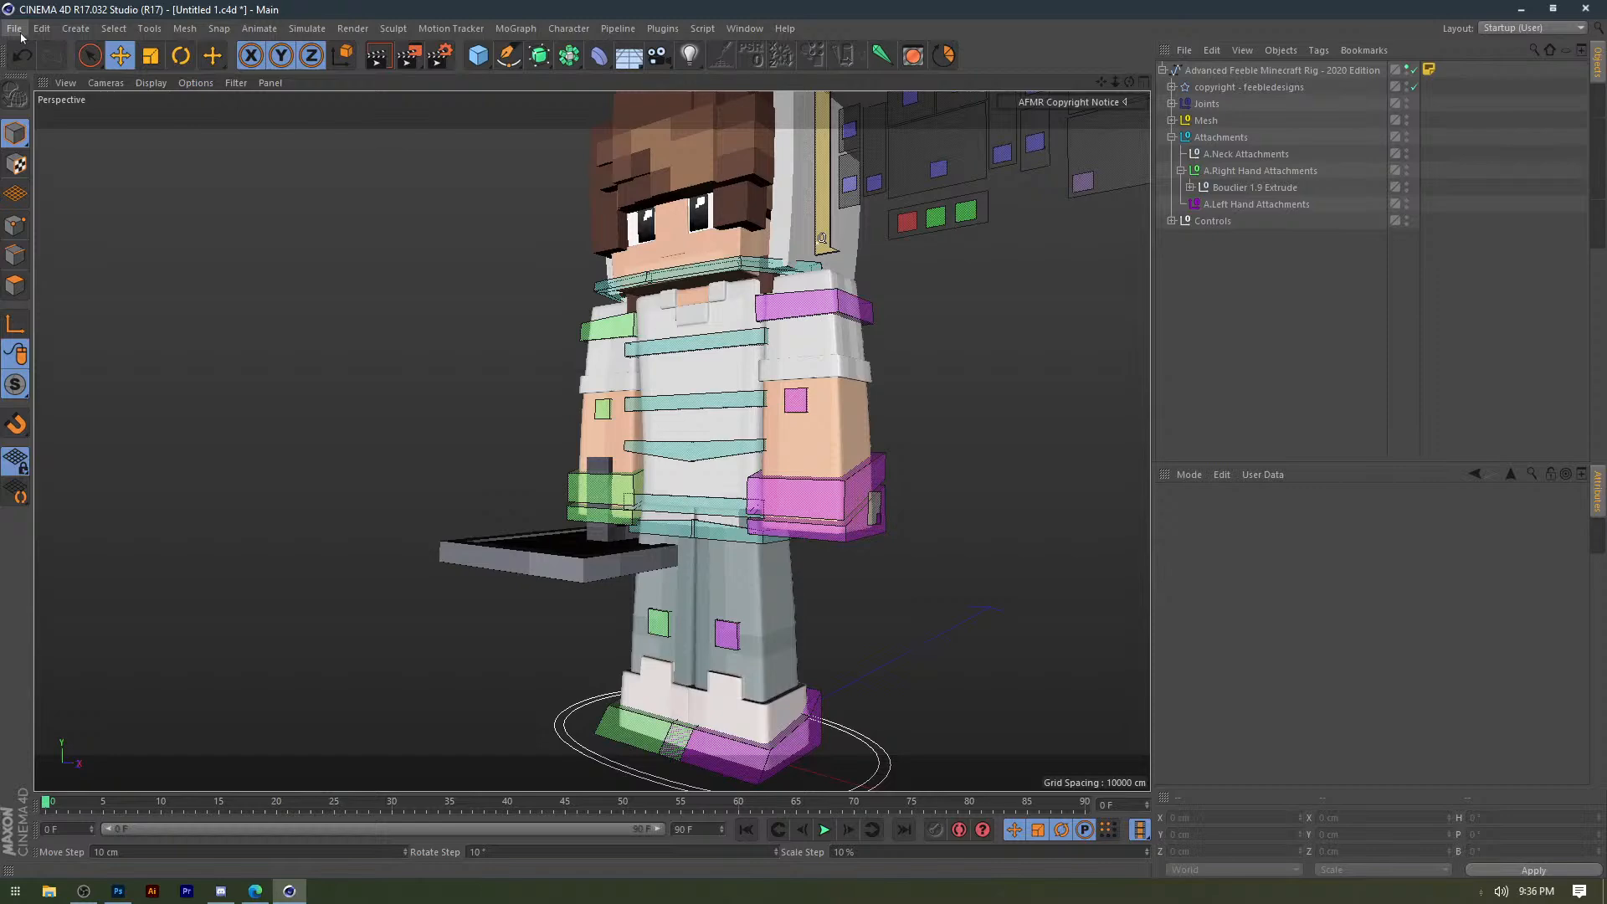
Open boat_type.lib4d from the Rigs folder and enlarge the Content Browser to show its categories.
{"action": "left_click", "coordinate": [19, 30]}
{"action": "left_click", "coordinate": [42, 62]}
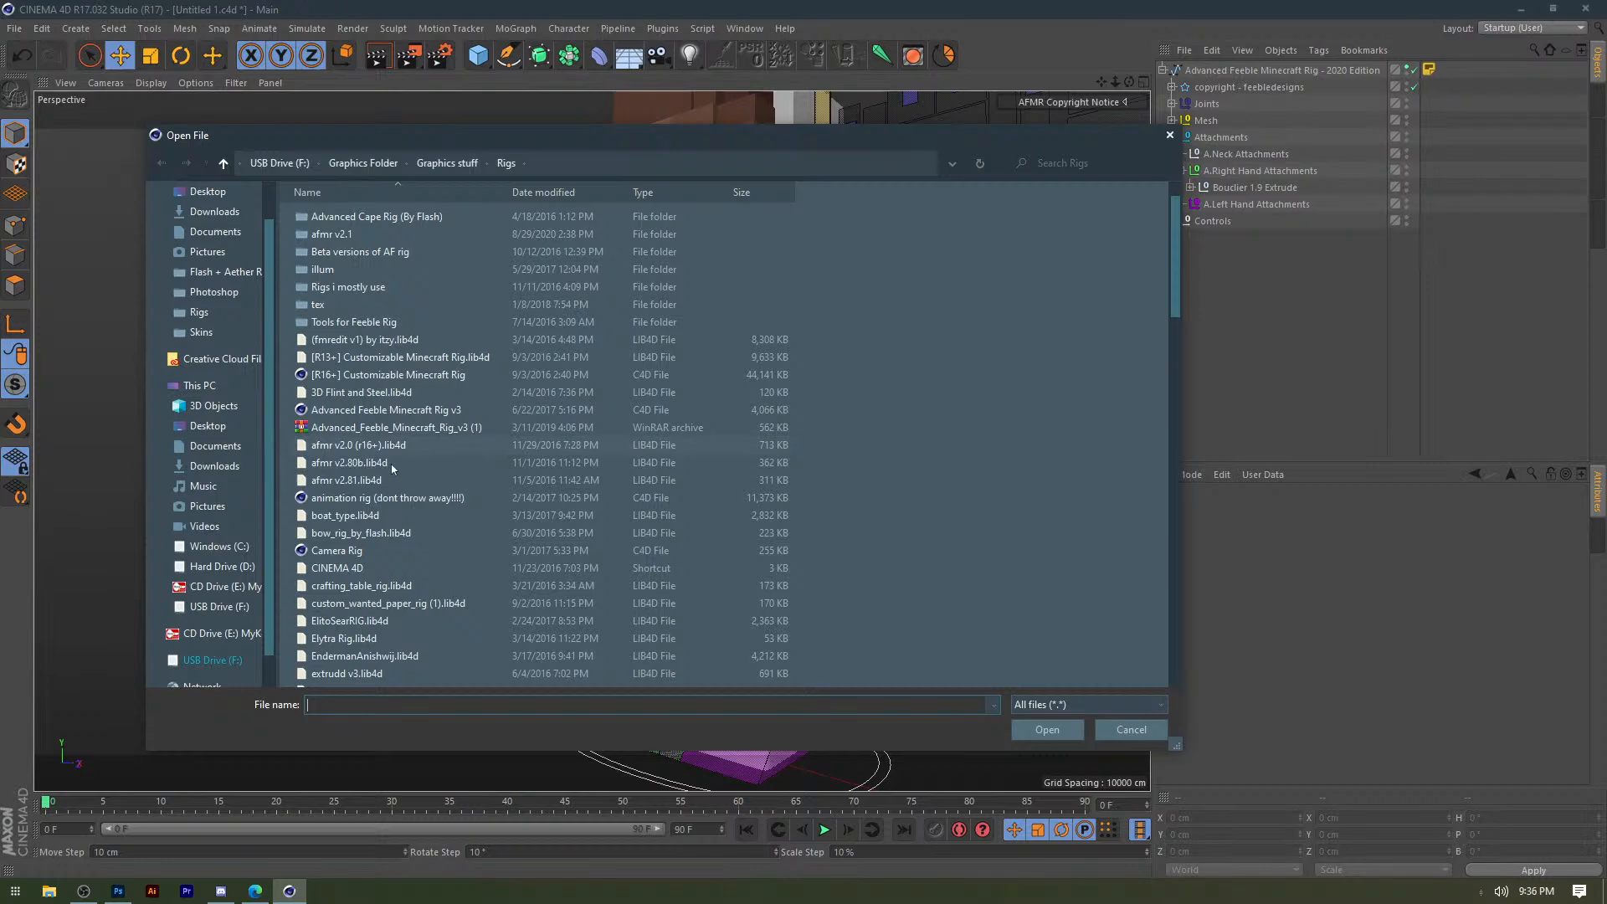
{"action": "double_click", "coordinate": [335, 518]}
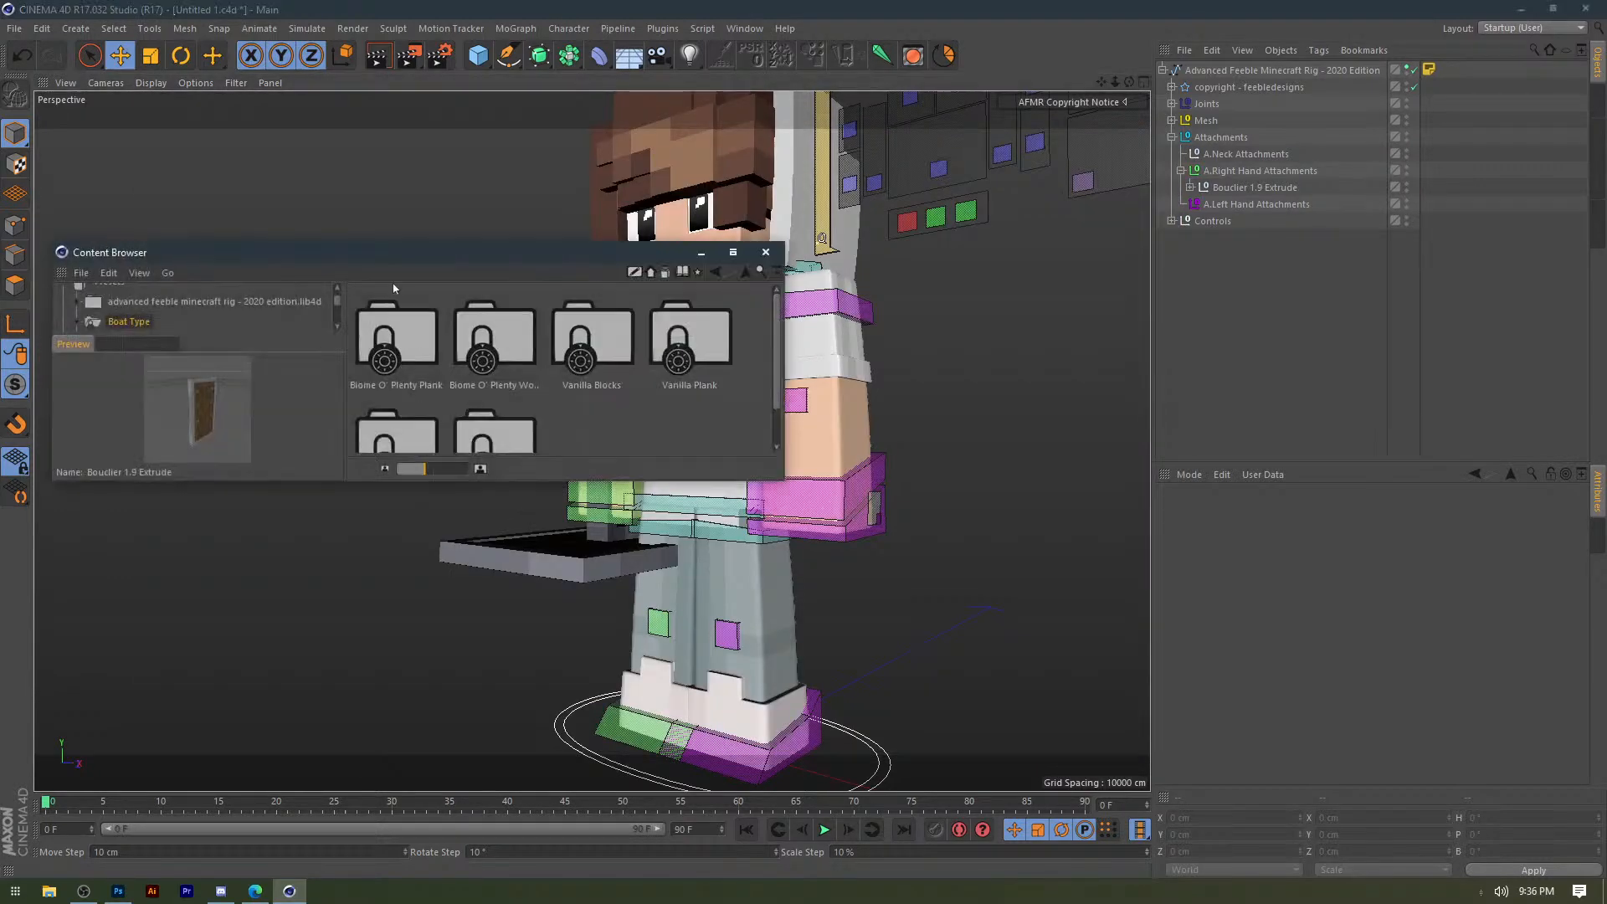
{"action": "left_click_drag", "start_coordinate": [394, 285], "coordinate": [392, 217]}
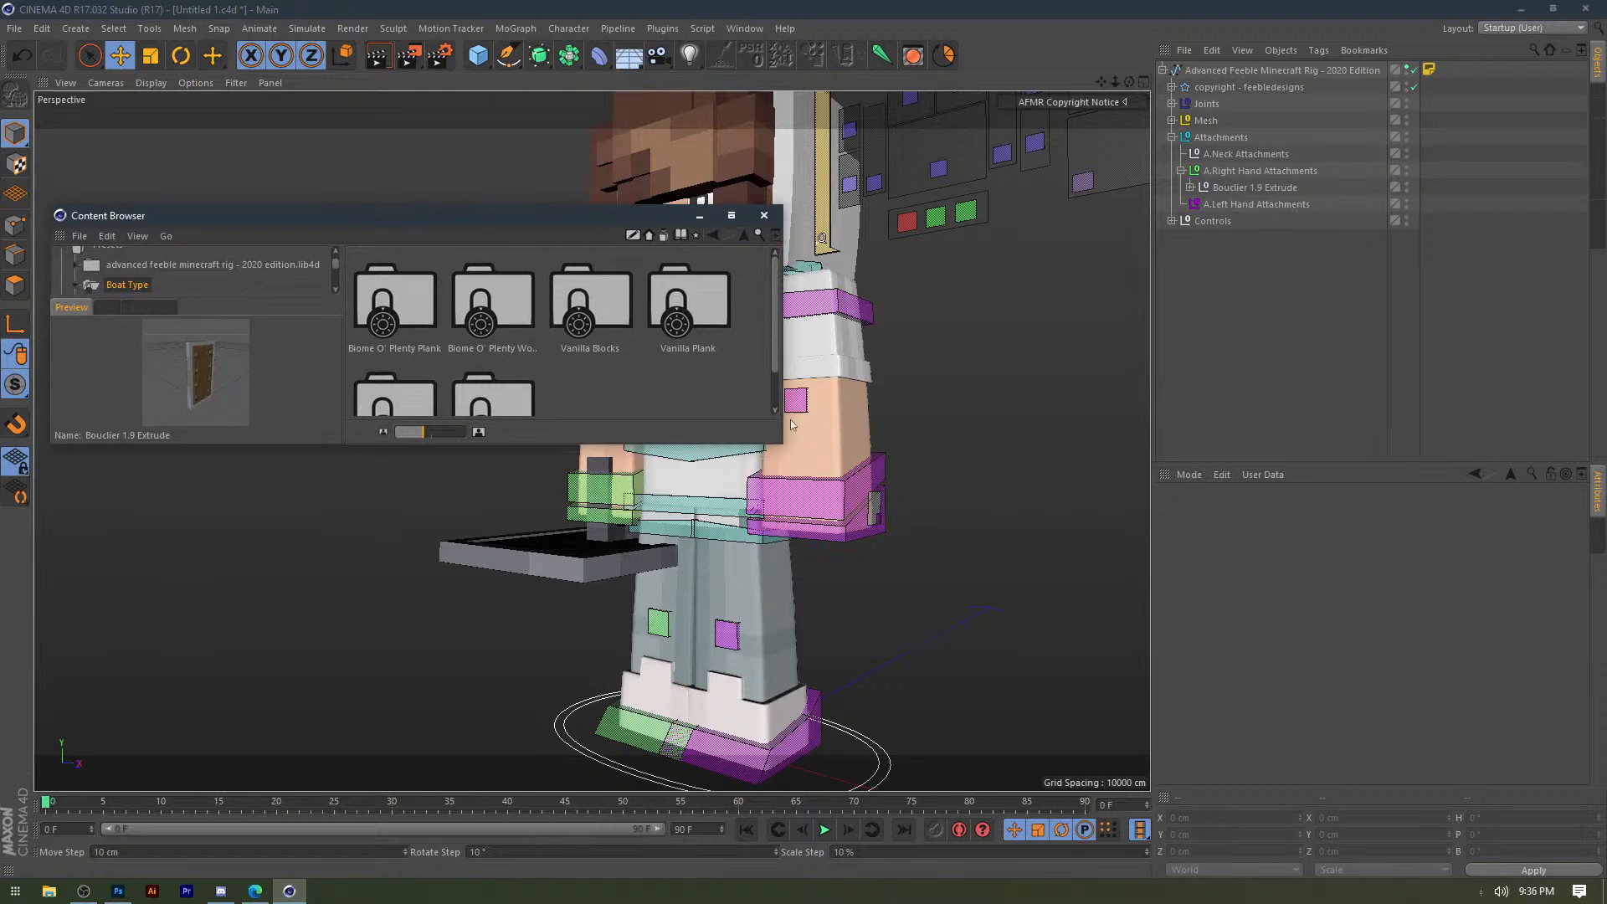
{"action": "left_click_drag", "start_coordinate": [790, 419], "coordinate": [931, 559]}
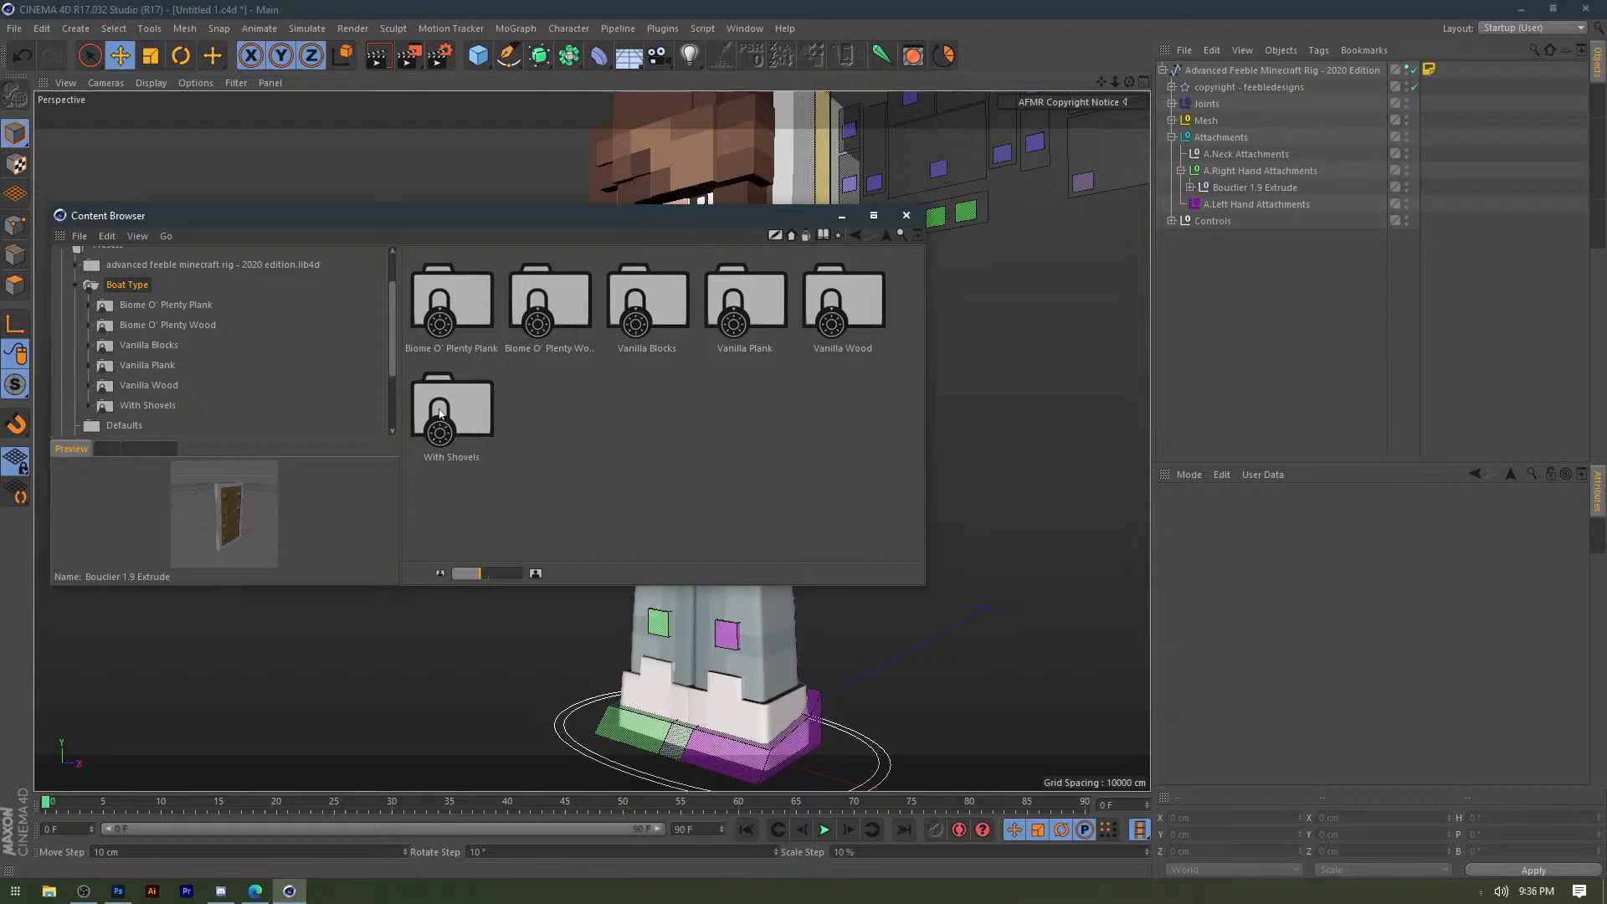
Add the Boat Oak model from the Vanilla Plank category to the scene and close the Content Browser.
{"action": "left_click", "coordinate": [736, 312]}
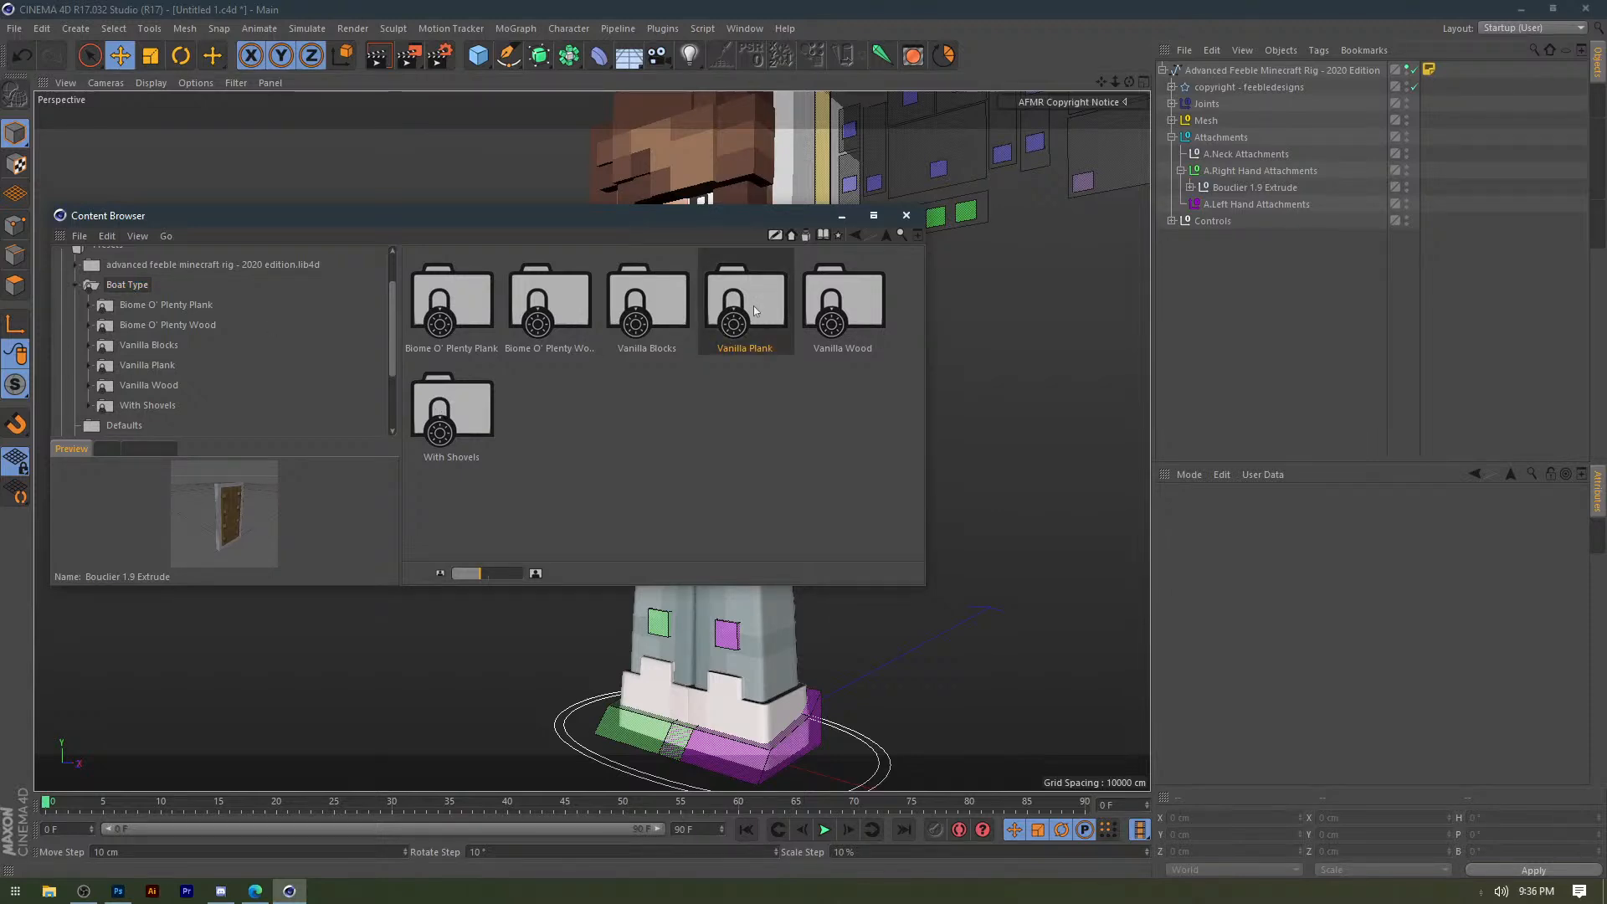
{"action": "double_click", "coordinate": [754, 305]}
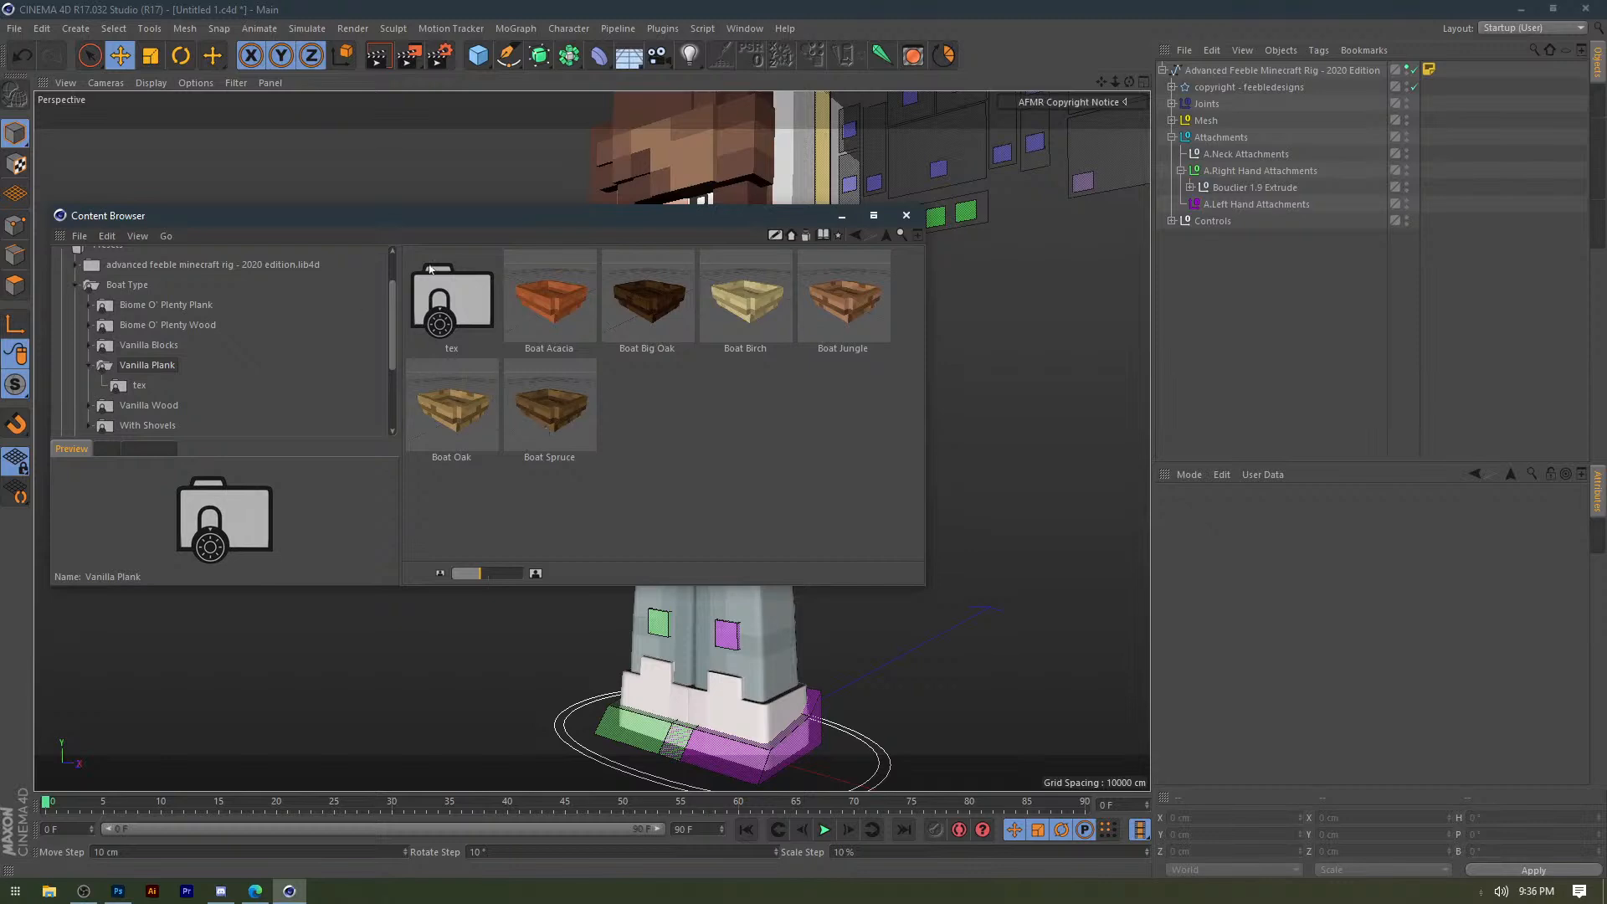
{"action": "left_click", "coordinate": [452, 406]}
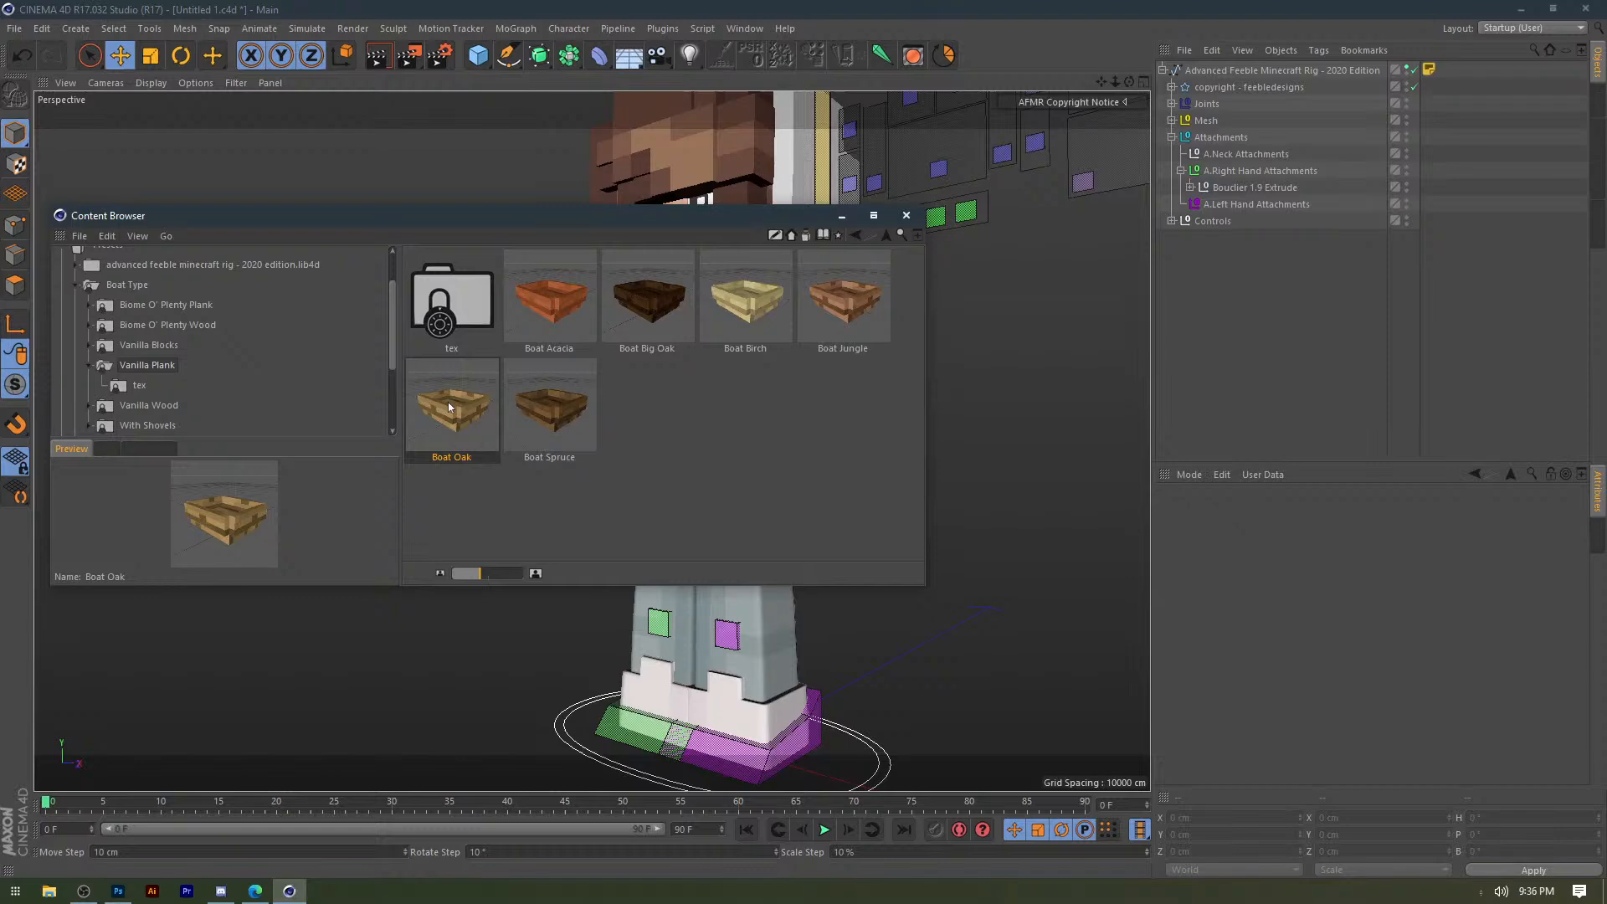
{"action": "double_click", "coordinate": [449, 407]}
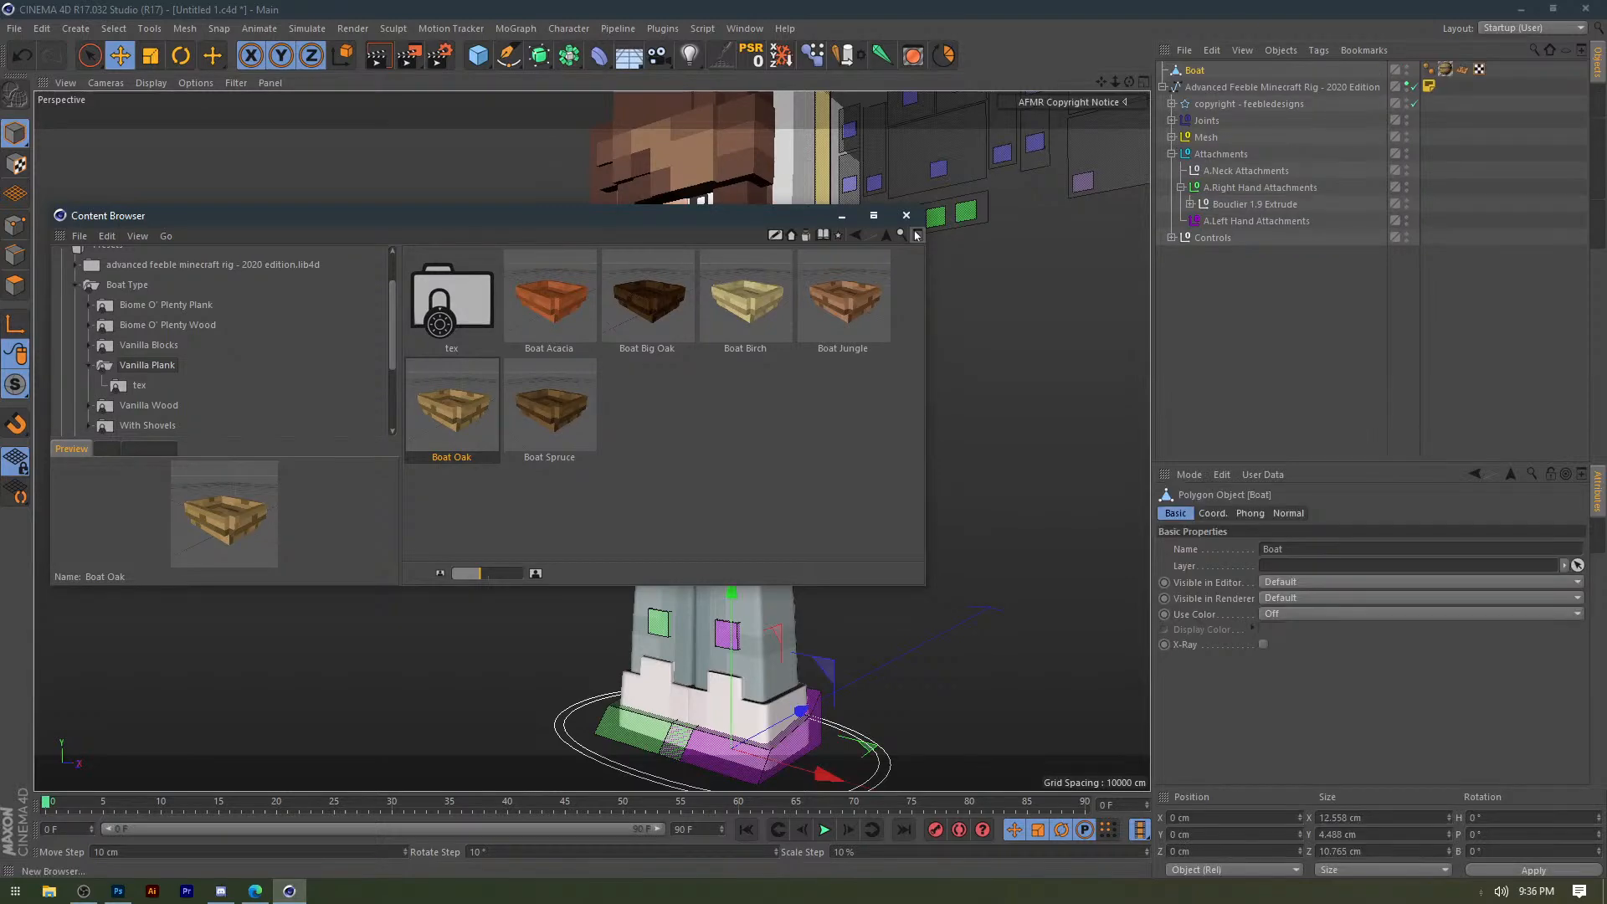
{"action": "left_click", "coordinate": [907, 216]}
Turn on the boat's editor visibility and move it in front of the character to Y about 118.6 cm, Z about -193.8 cm.
{"action": "scroll", "coordinate": [900, 335], "scroll_direction": "down", "scroll_amount": 5}
{"action": "left_click_drag", "start_coordinate": [963, 536], "coordinate": [846, 544], "text": "alt"}
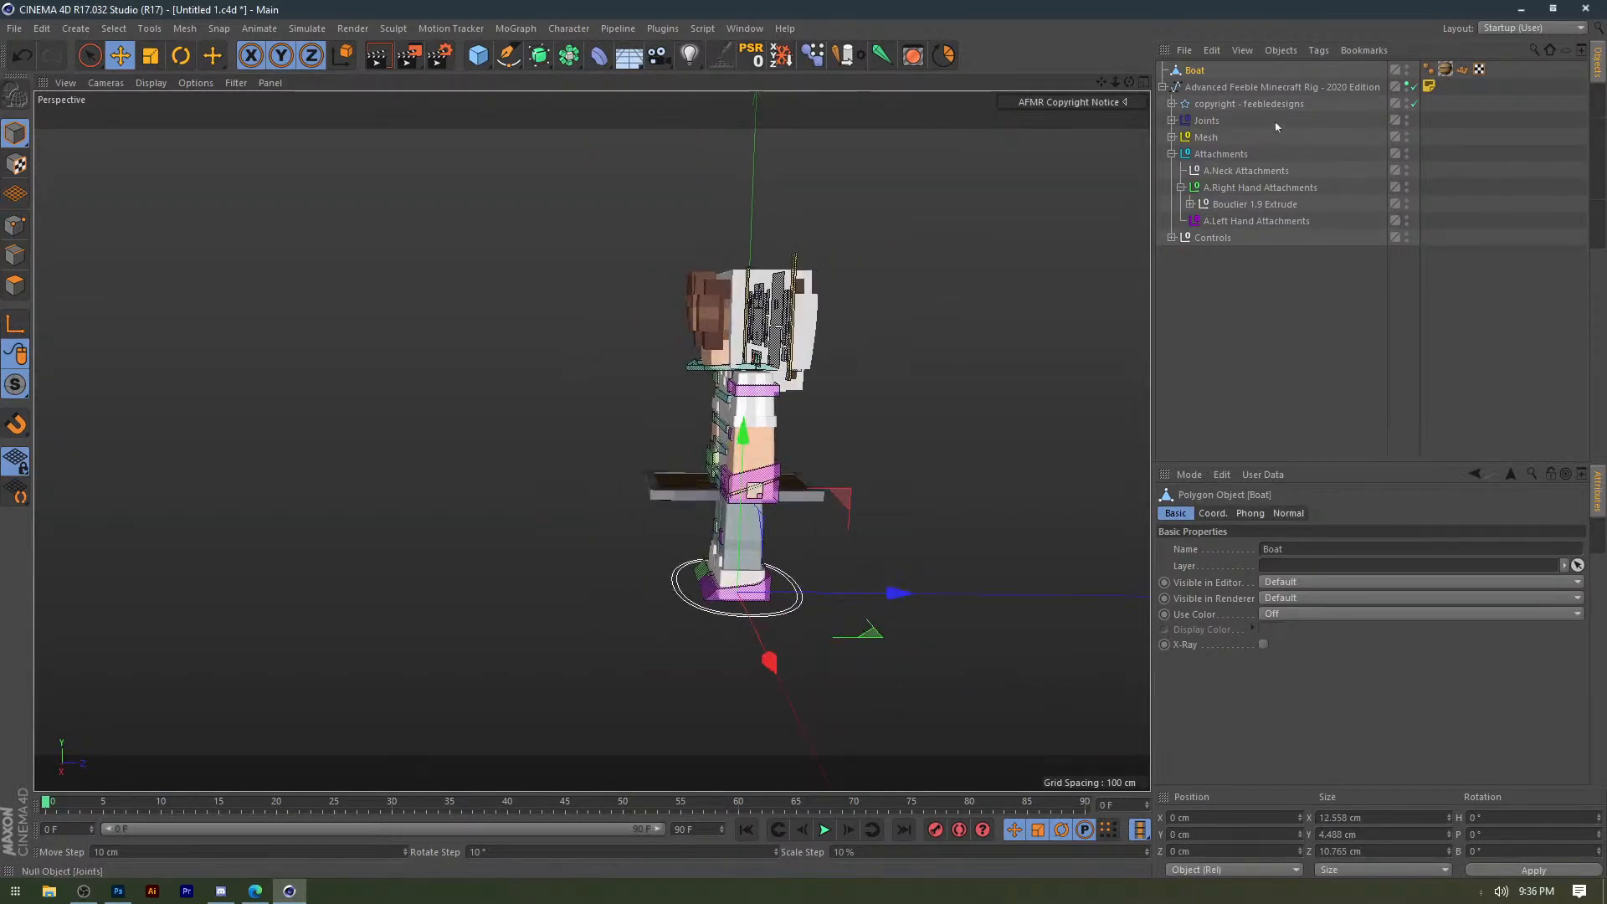
{"action": "left_click", "coordinate": [1407, 67]}
{"action": "left_click_drag", "start_coordinate": [843, 497], "coordinate": [572, 327]}
{"action": "scroll", "coordinate": [426, 416], "scroll_direction": "up", "scroll_amount": 4}
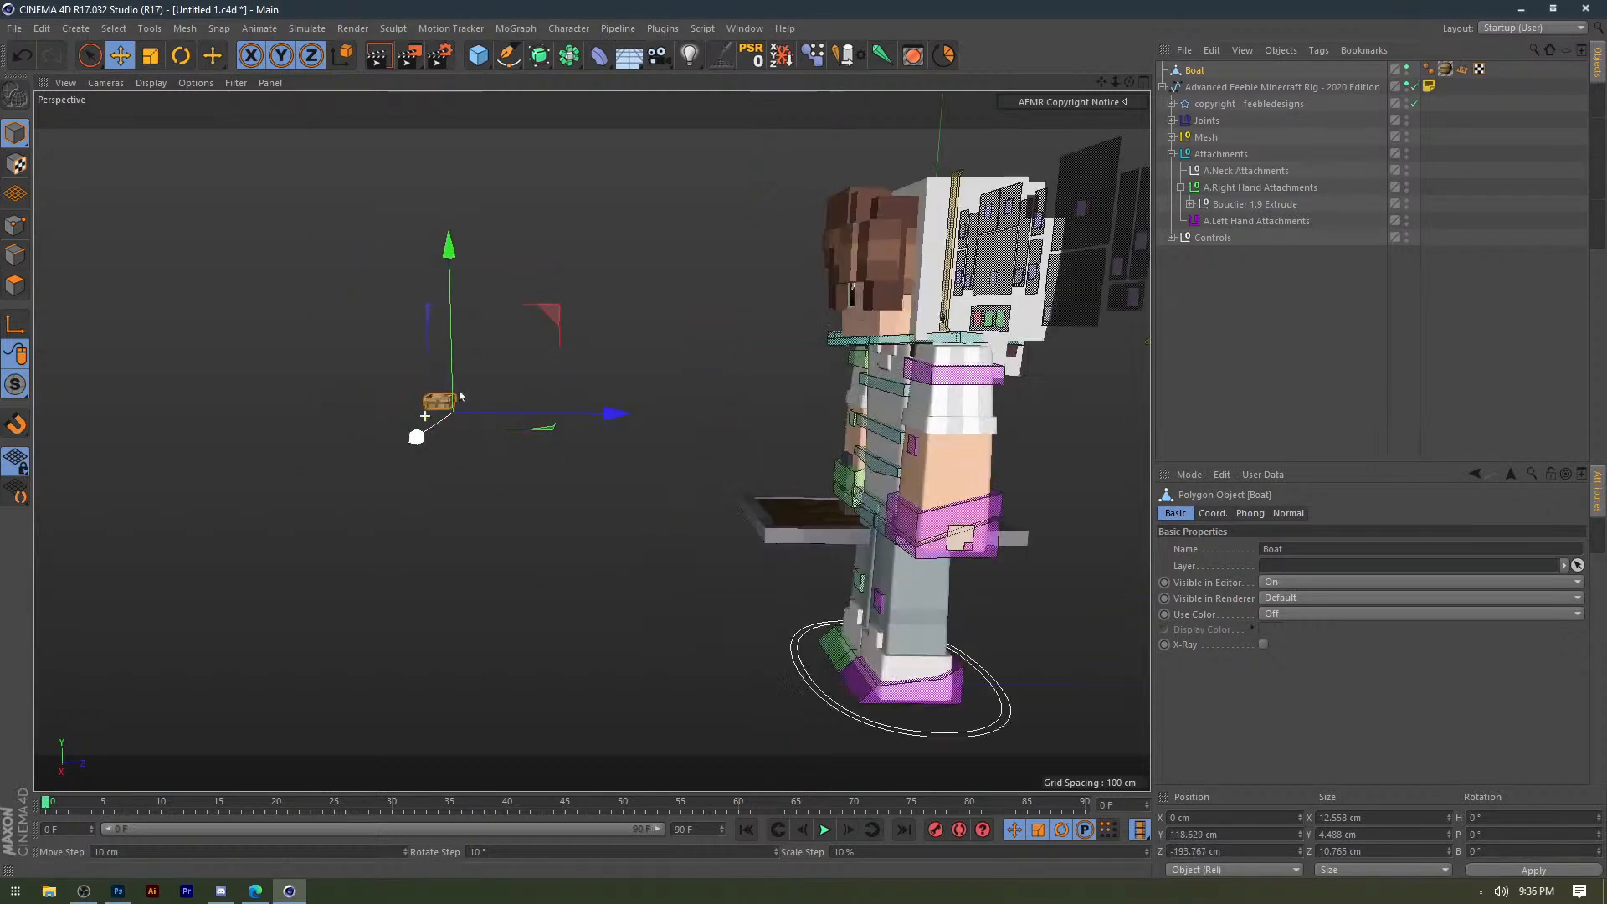
{"action": "scroll", "coordinate": [459, 395], "scroll_direction": "up", "scroll_amount": 3}
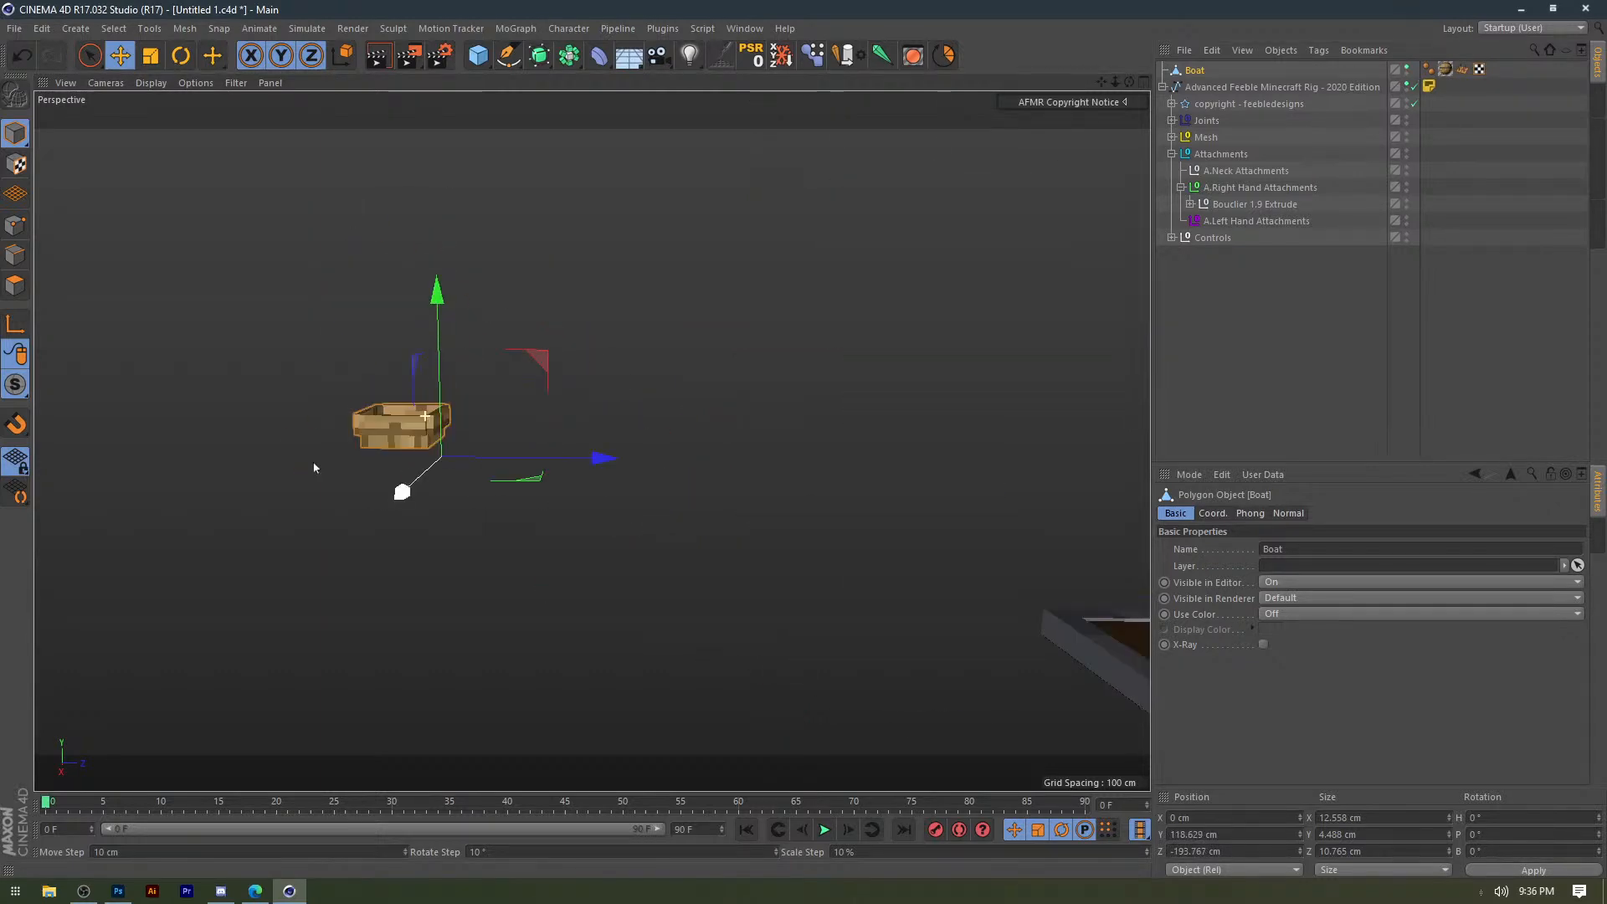
Scale the boat up to about 70.6 × 25.2 × 60.5 cm and return to the Move tool.
{"action": "left_click_drag", "start_coordinate": [314, 467], "coordinate": [1147, 431], "text": "alt"}
{"action": "key", "text": "t"}
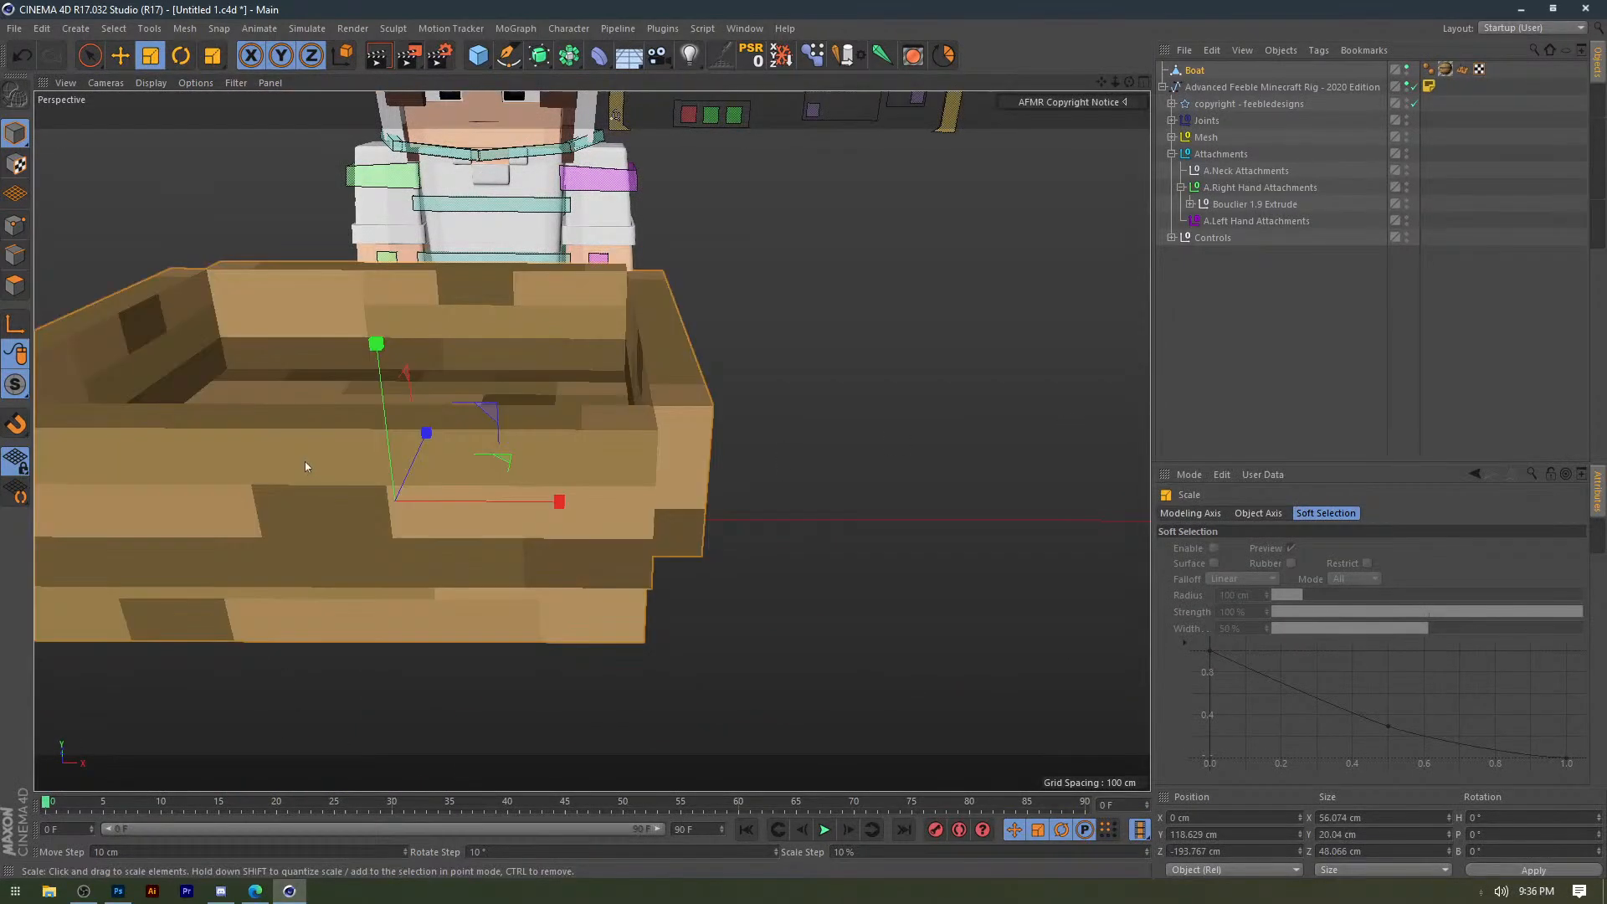
{"action": "left_click_drag", "start_coordinate": [305, 460], "coordinate": [83, 456], "text": "alt"}
{"action": "left_click_drag", "start_coordinate": [445, 388], "coordinate": [711, 385]}
{"action": "key", "text": "e"}
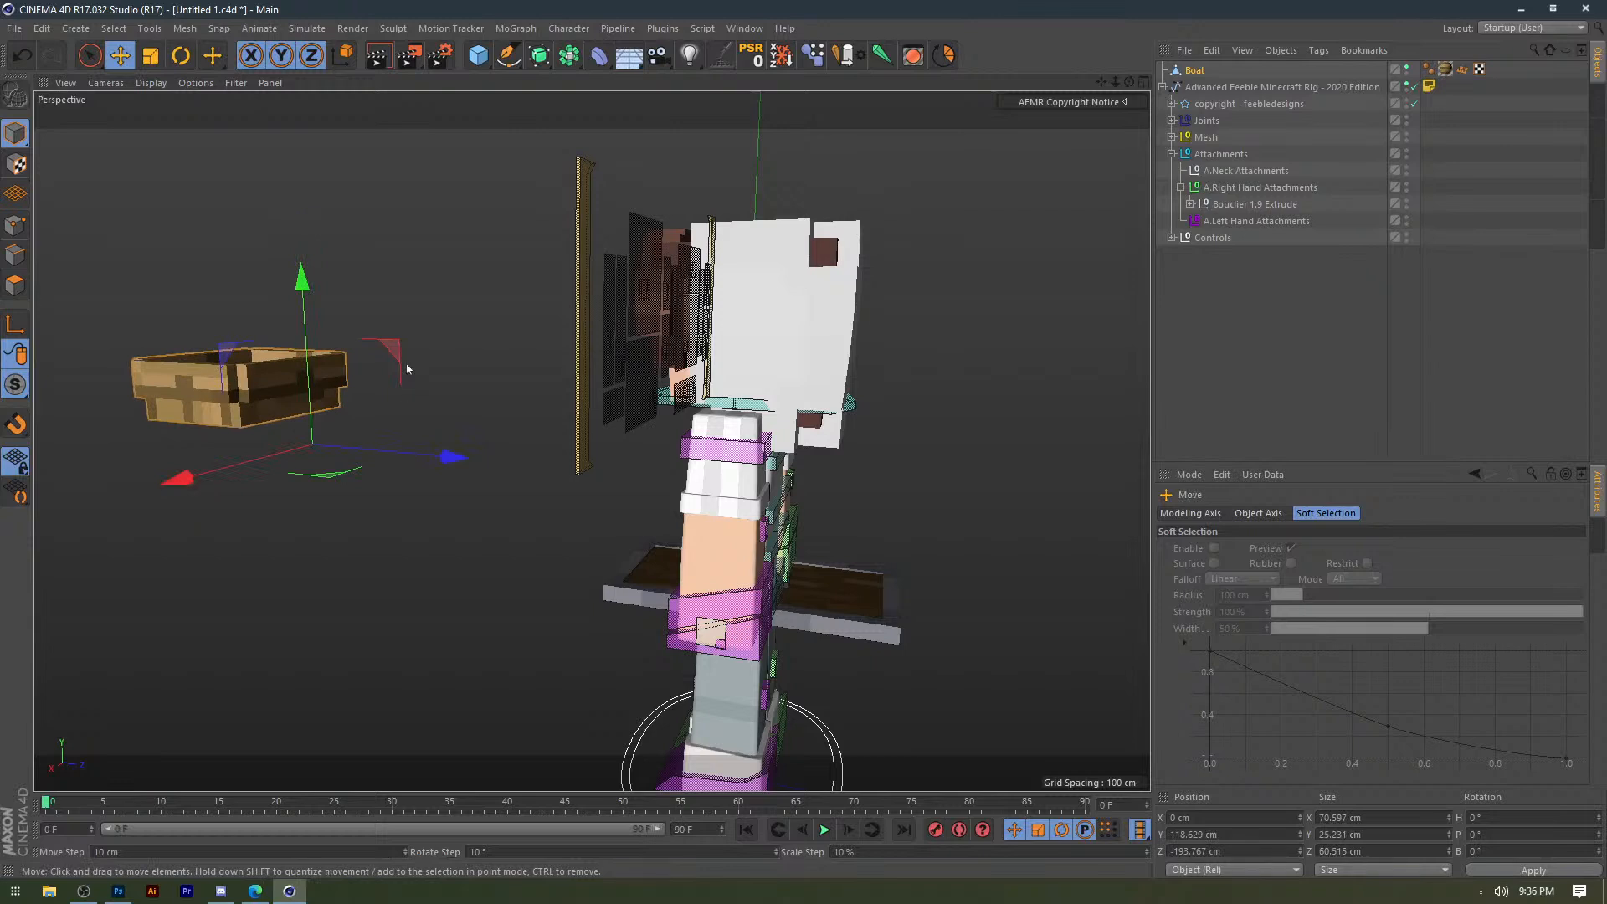
Move the boat to the character's feet at Z about -43.7 cm and scale it up to about 183.8 × 54.8 × 131.4 cm.
{"action": "left_click_drag", "start_coordinate": [408, 369], "coordinate": [733, 687]}
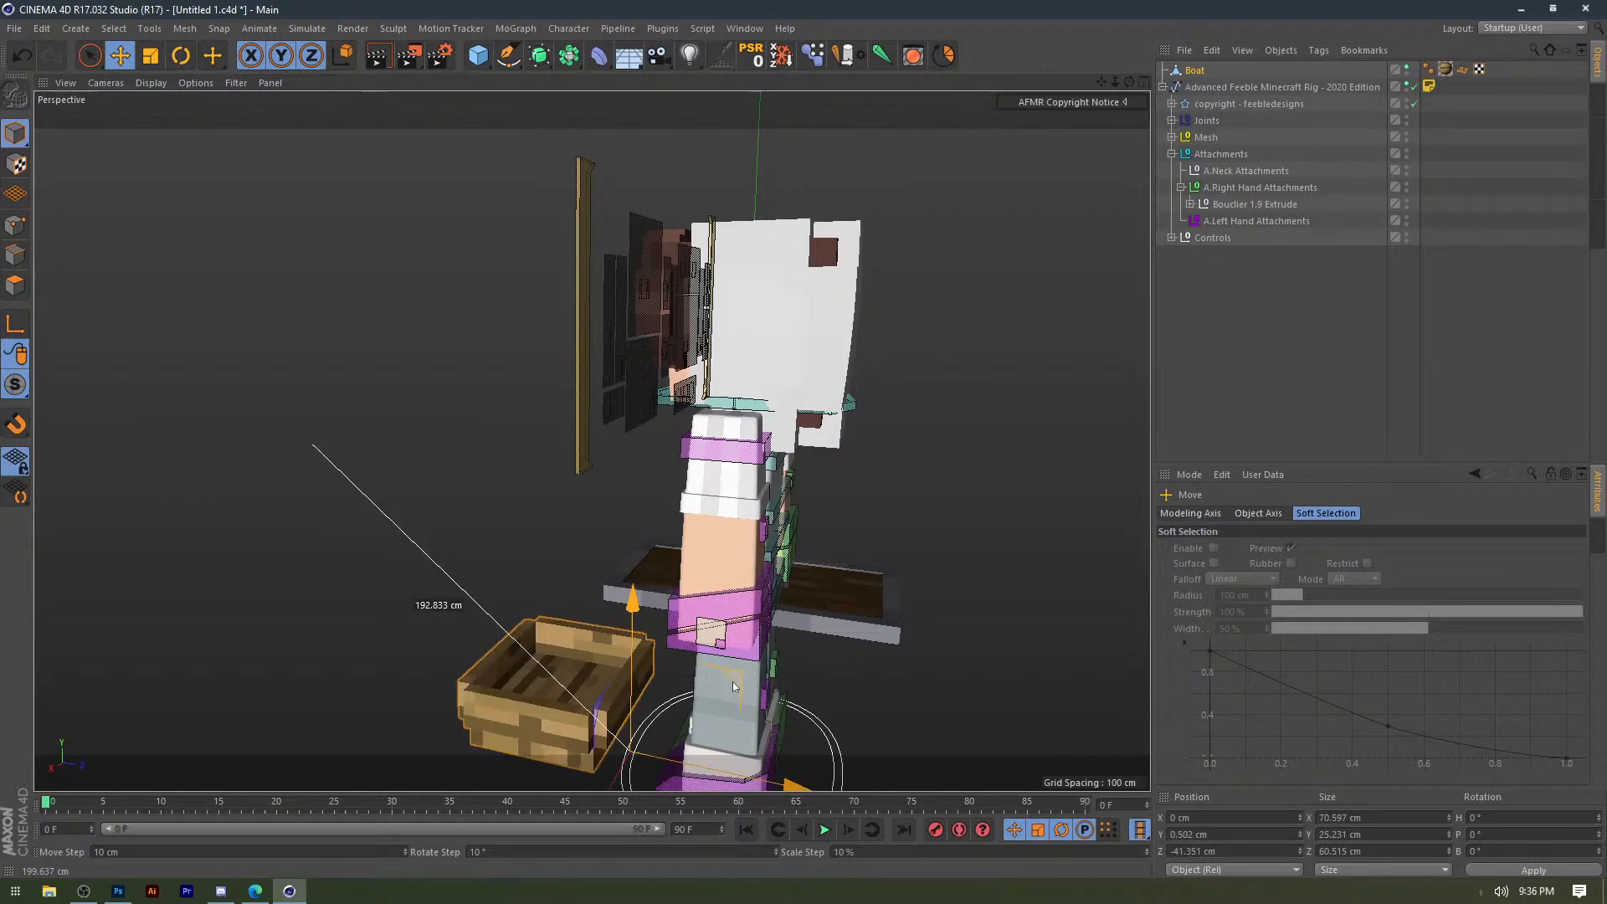
{"action": "scroll", "coordinate": [734, 687], "scroll_direction": "down", "scroll_amount": 5}
{"action": "key", "text": "t"}
{"action": "left_click_drag", "start_coordinate": [616, 490], "coordinate": [787, 511]}
{"action": "scroll", "coordinate": [503, 494], "scroll_direction": "up", "scroll_amount": 4}
Rotate the boat's heading to 90° and position it beneath the character.
{"action": "key", "text": "r"}
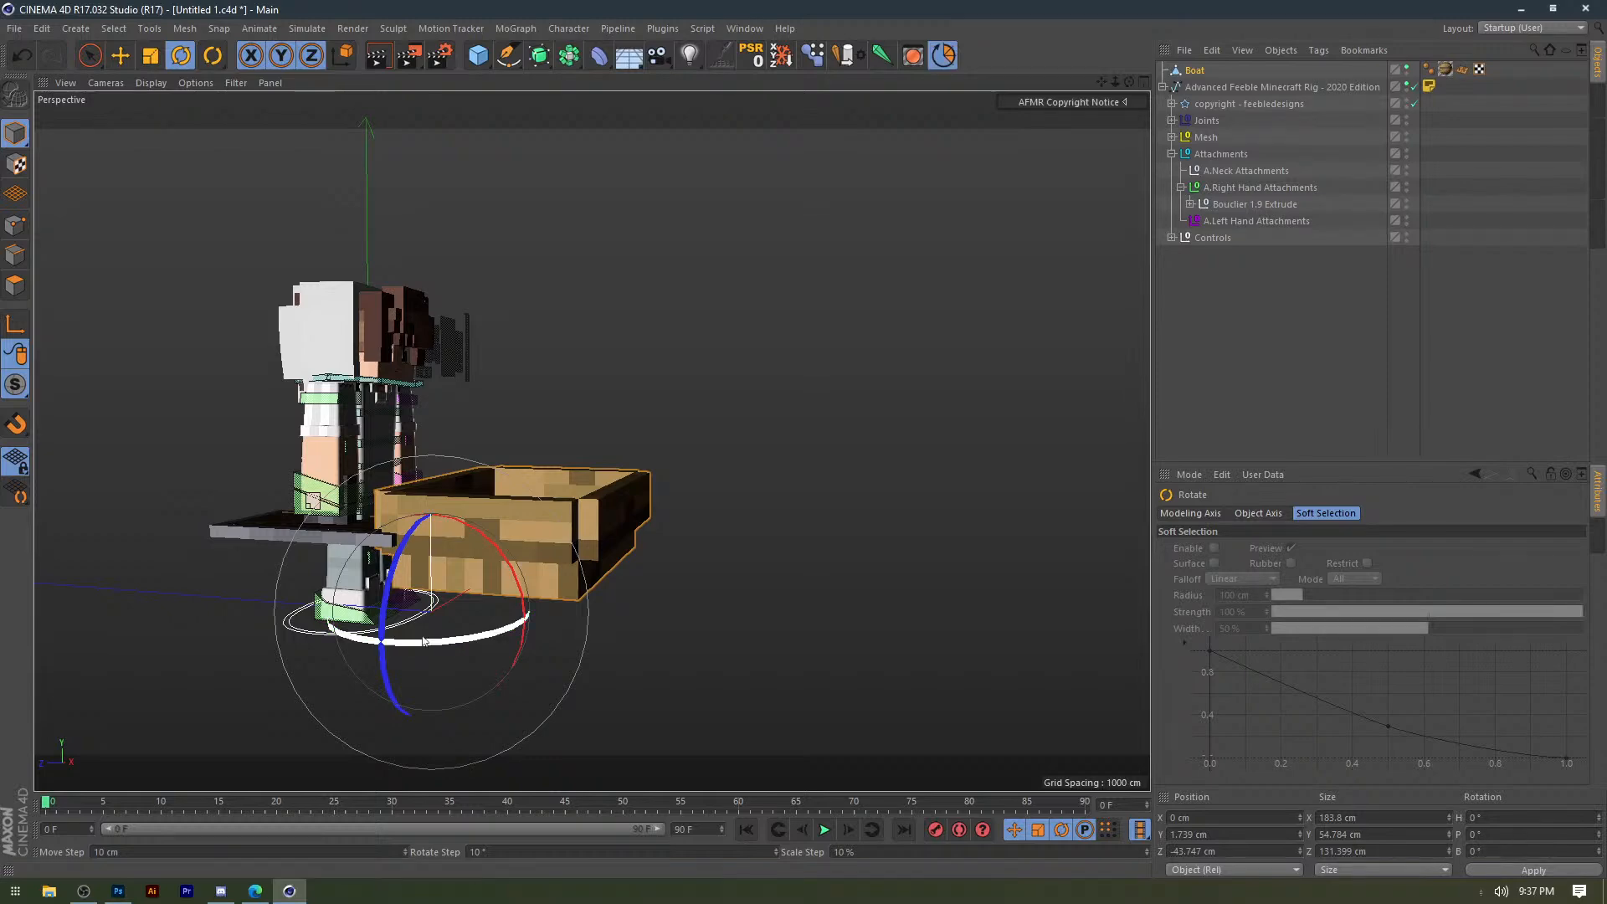
{"action": "left_click_drag", "start_coordinate": [423, 641], "coordinate": [535, 443]}
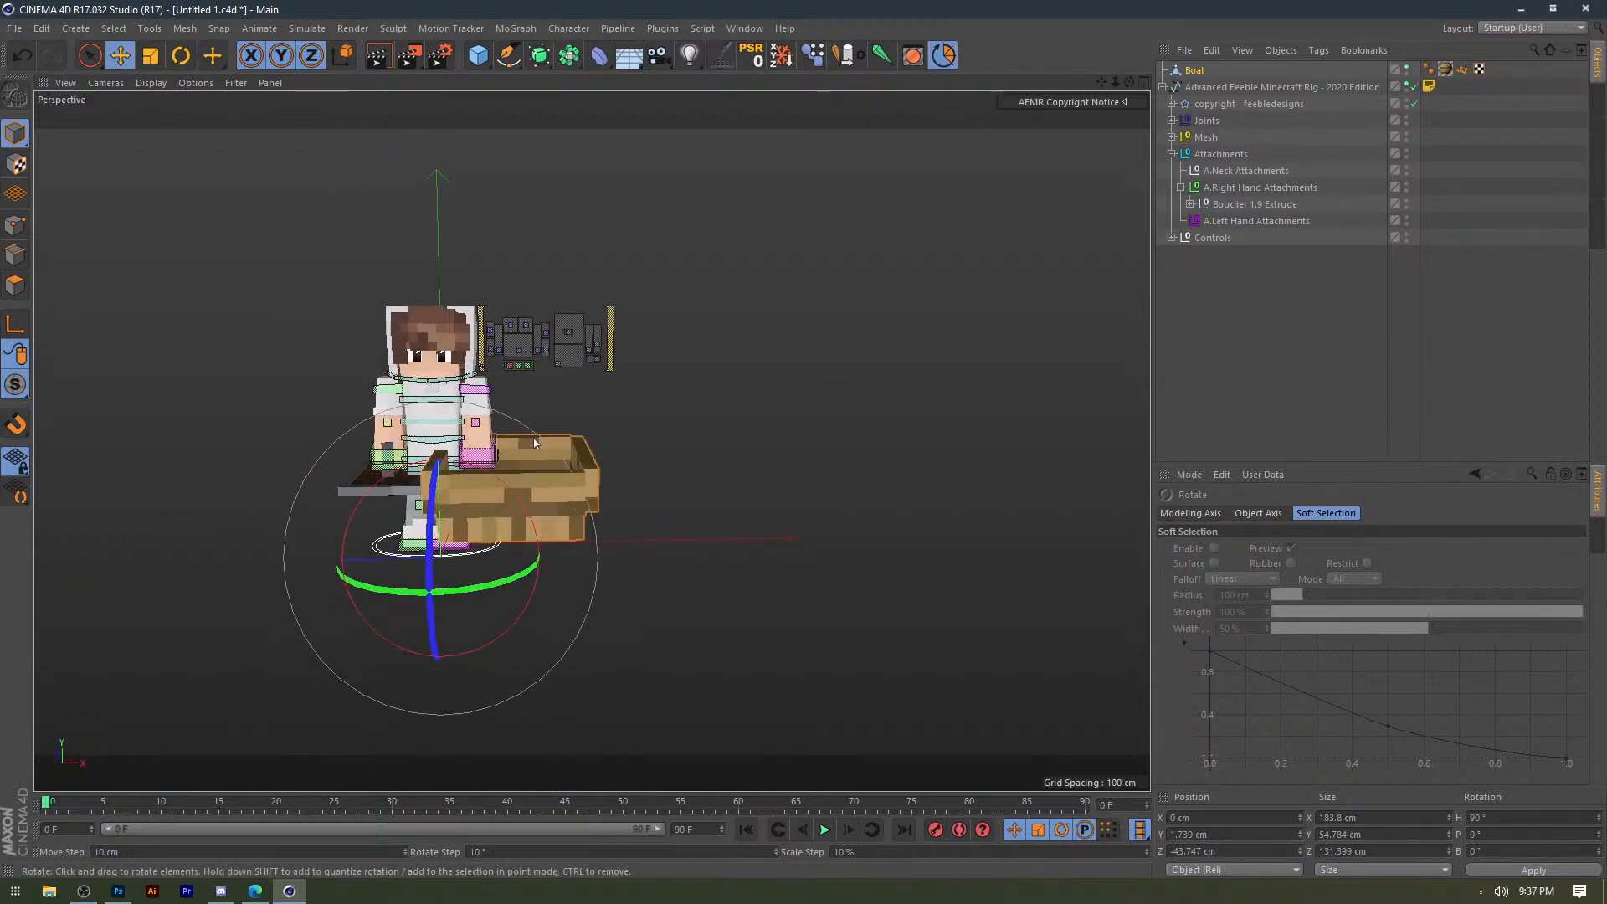
{"action": "key", "text": "e"}
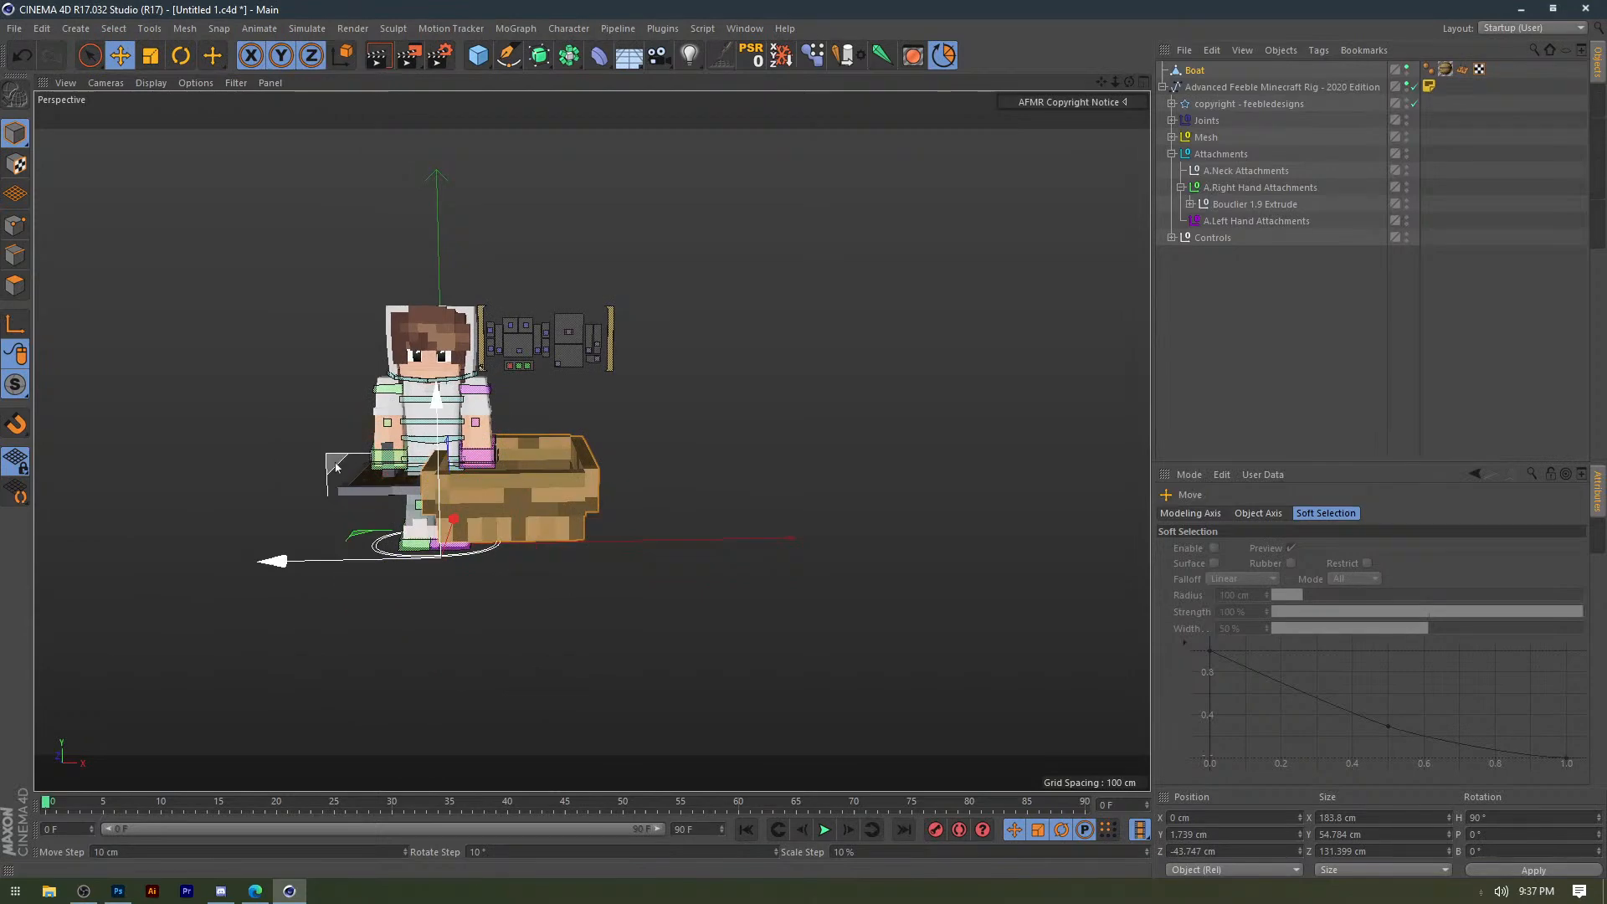
{"action": "left_click_drag", "start_coordinate": [336, 467], "coordinate": [595, 470], "text": "alt"}
{"action": "left_click", "coordinate": [595, 470]}
{"action": "scroll", "coordinate": [424, 463], "scroll_direction": "up", "scroll_amount": 9}
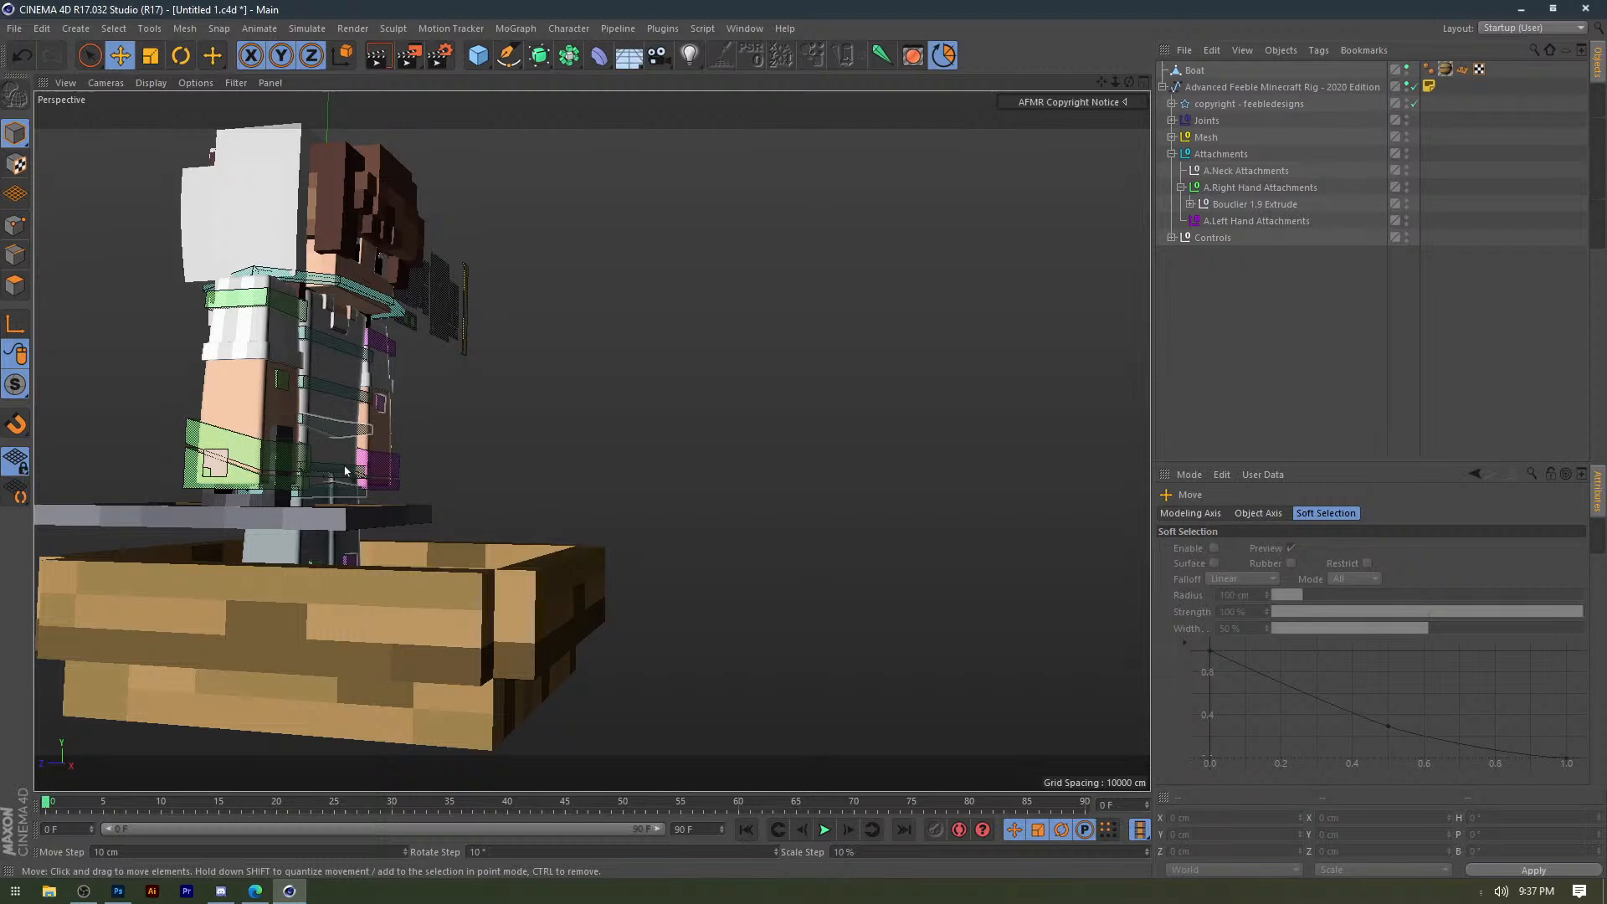
Delete the shield from the right hand attachments and scale the boat to about 154.4 cm in X and 110.4 cm in Z.
{"action": "left_click", "coordinate": [1227, 203]}
{"action": "key", "text": "Delete"}
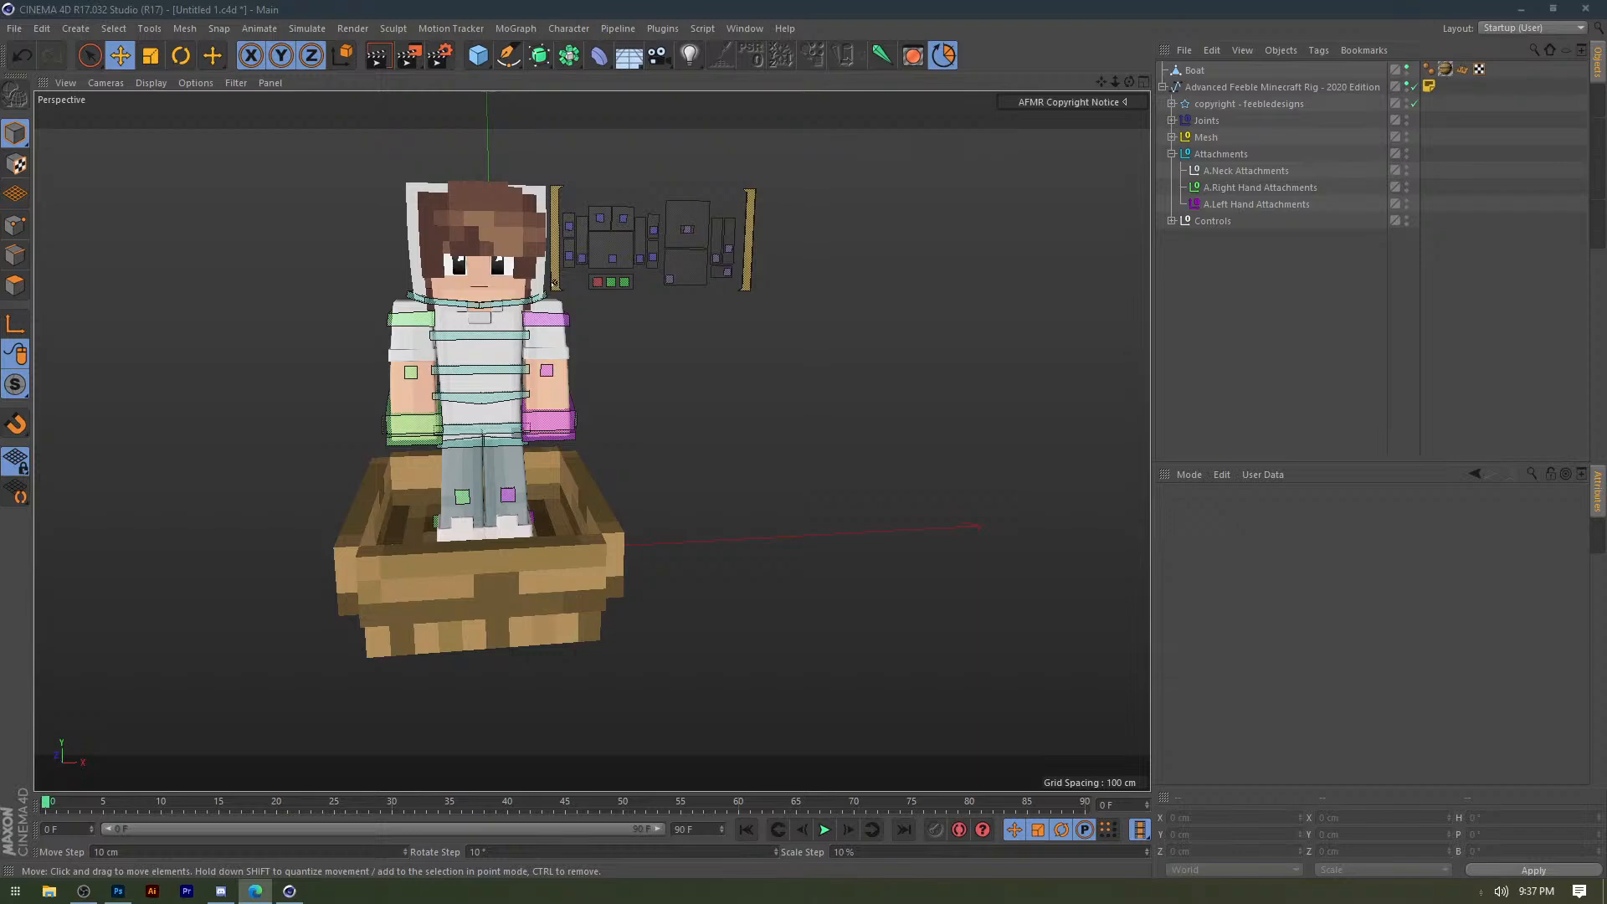
{"action": "left_click_drag", "start_coordinate": [0, 280], "coordinate": [777, 6]}
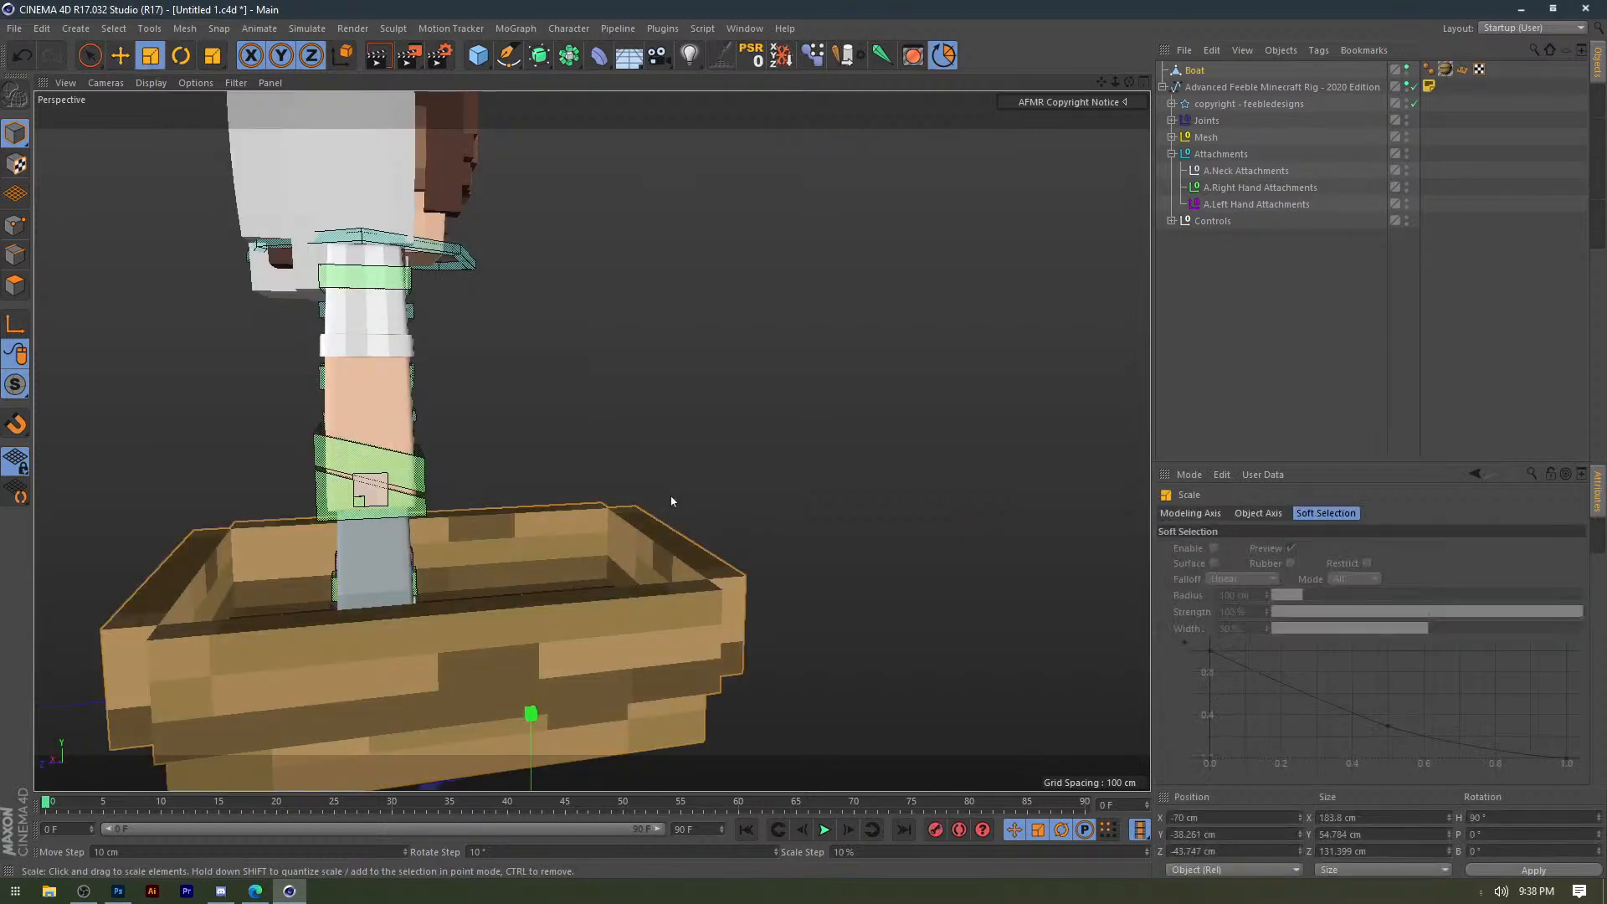
{"action": "mouse_move", "coordinate": [586, 536]}
{"action": "left_mouse_down"}
{"action": "mouse_move", "coordinate": [469, 535]}
{"action": "mouse_move", "coordinate": [612, 537]}
{"action": "left_mouse_up"}
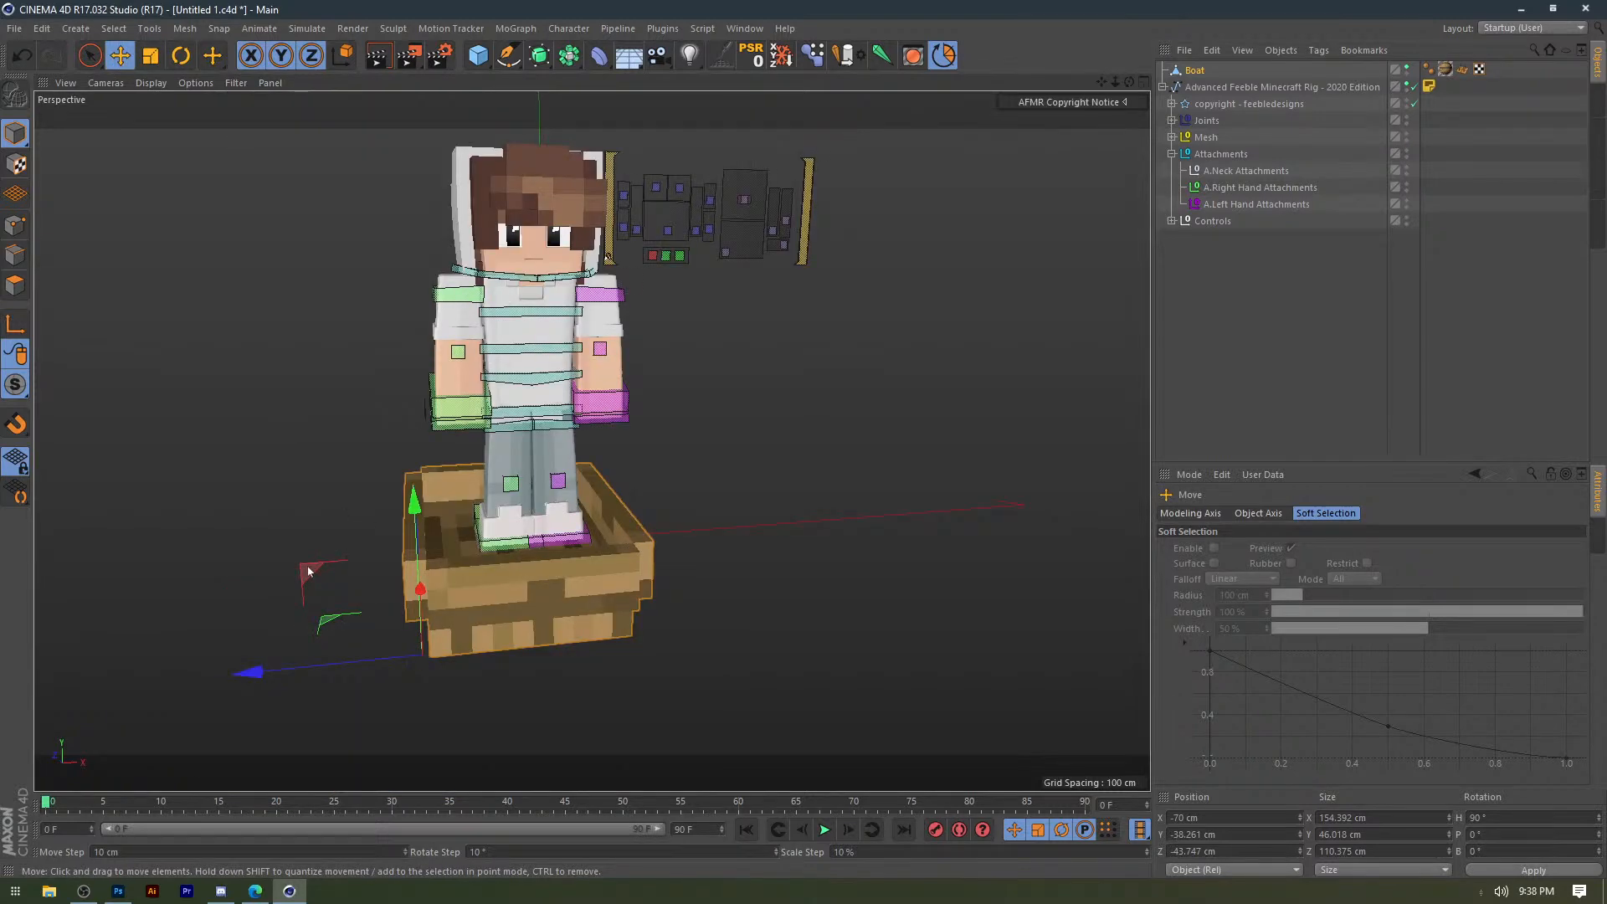
{"action": "left_click_drag", "start_coordinate": [326, 556], "coordinate": [331, 552]}
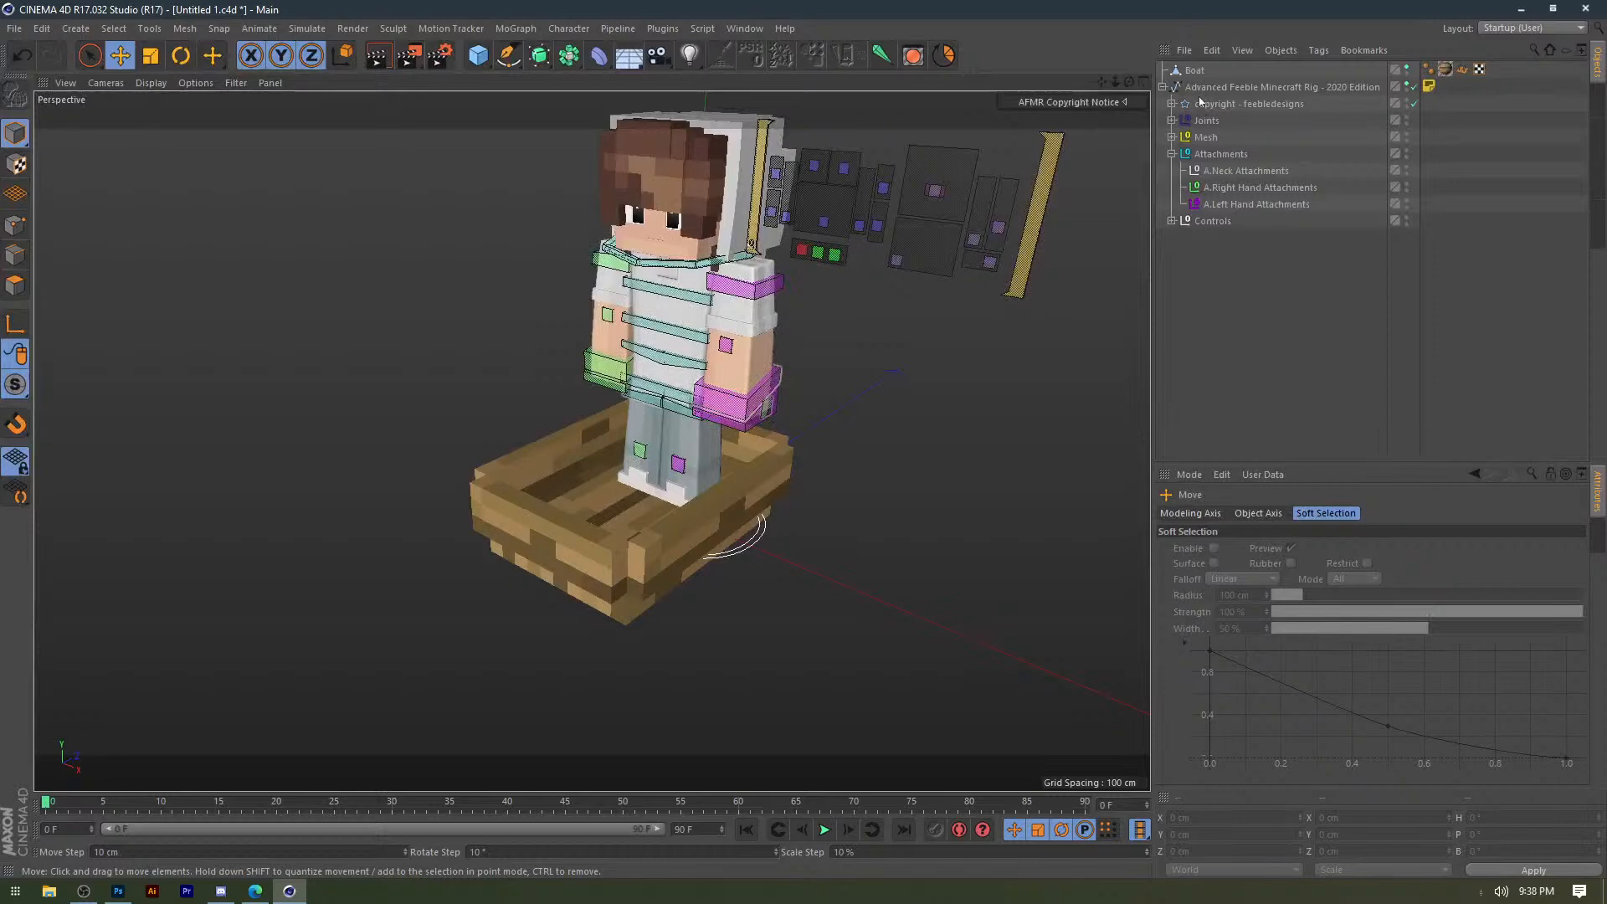
Raise the whole character rig to Y about 21.7 cm so the feet stand inside the boat.
{"action": "left_click", "coordinate": [1202, 88]}
{"action": "left_click_drag", "start_coordinate": [673, 439], "coordinate": [662, 387]}
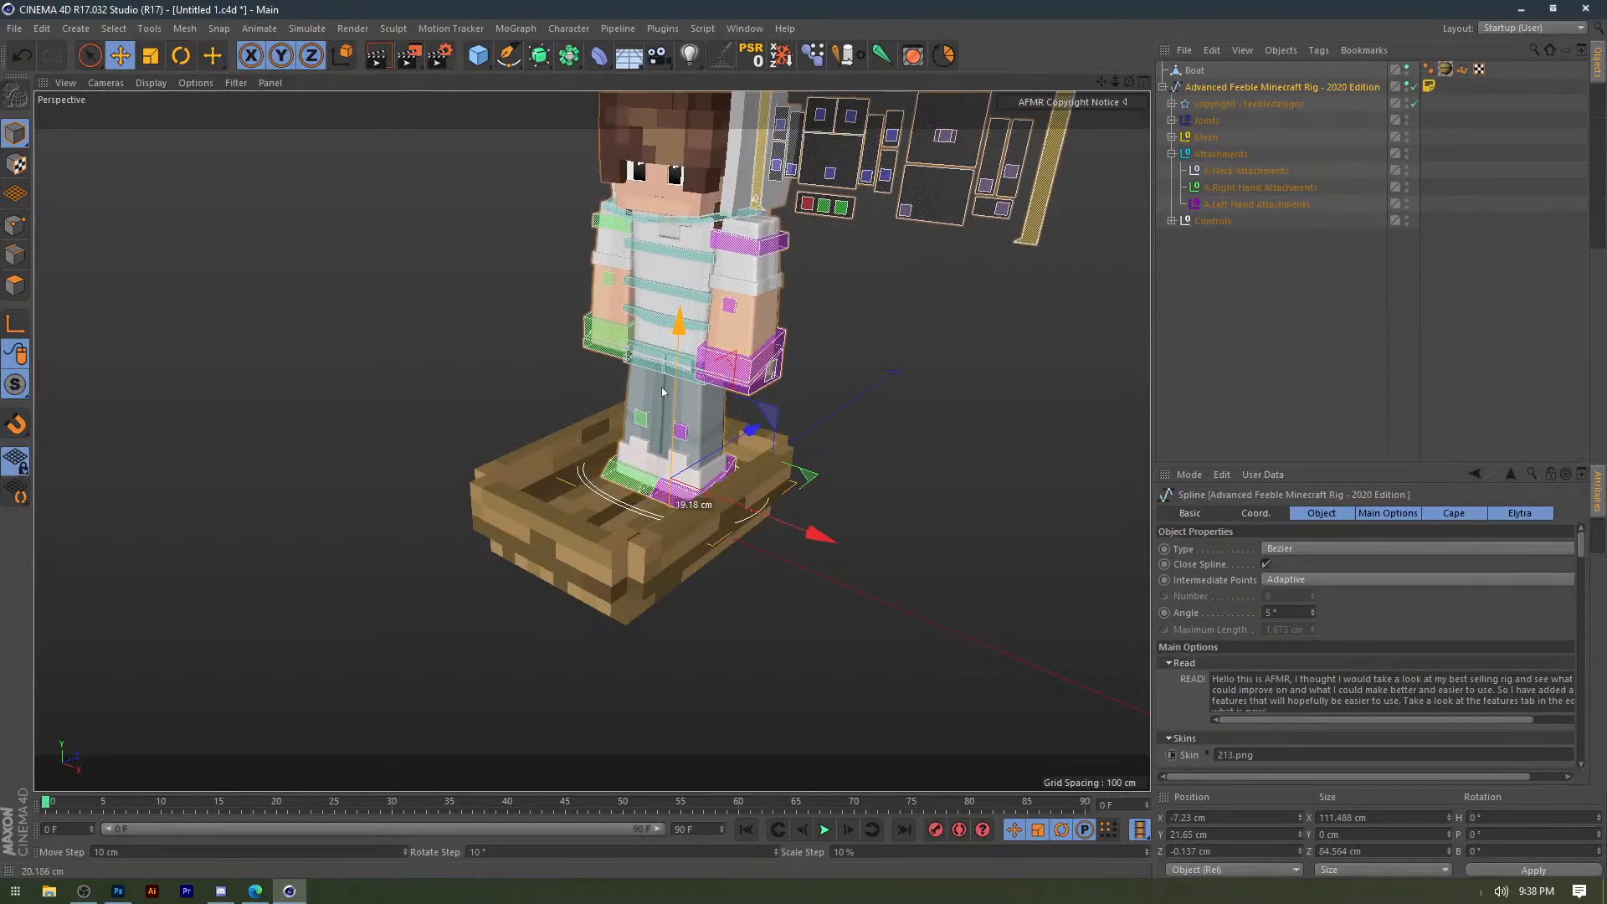
{"action": "scroll", "coordinate": [662, 461], "scroll_direction": "up", "scroll_amount": 3}
Lift both leg controls in front of the body and lower the C.Main control to Y about -67.7 cm for a sitting pose.
{"action": "scroll", "coordinate": [664, 532], "scroll_direction": "up", "scroll_amount": 2}
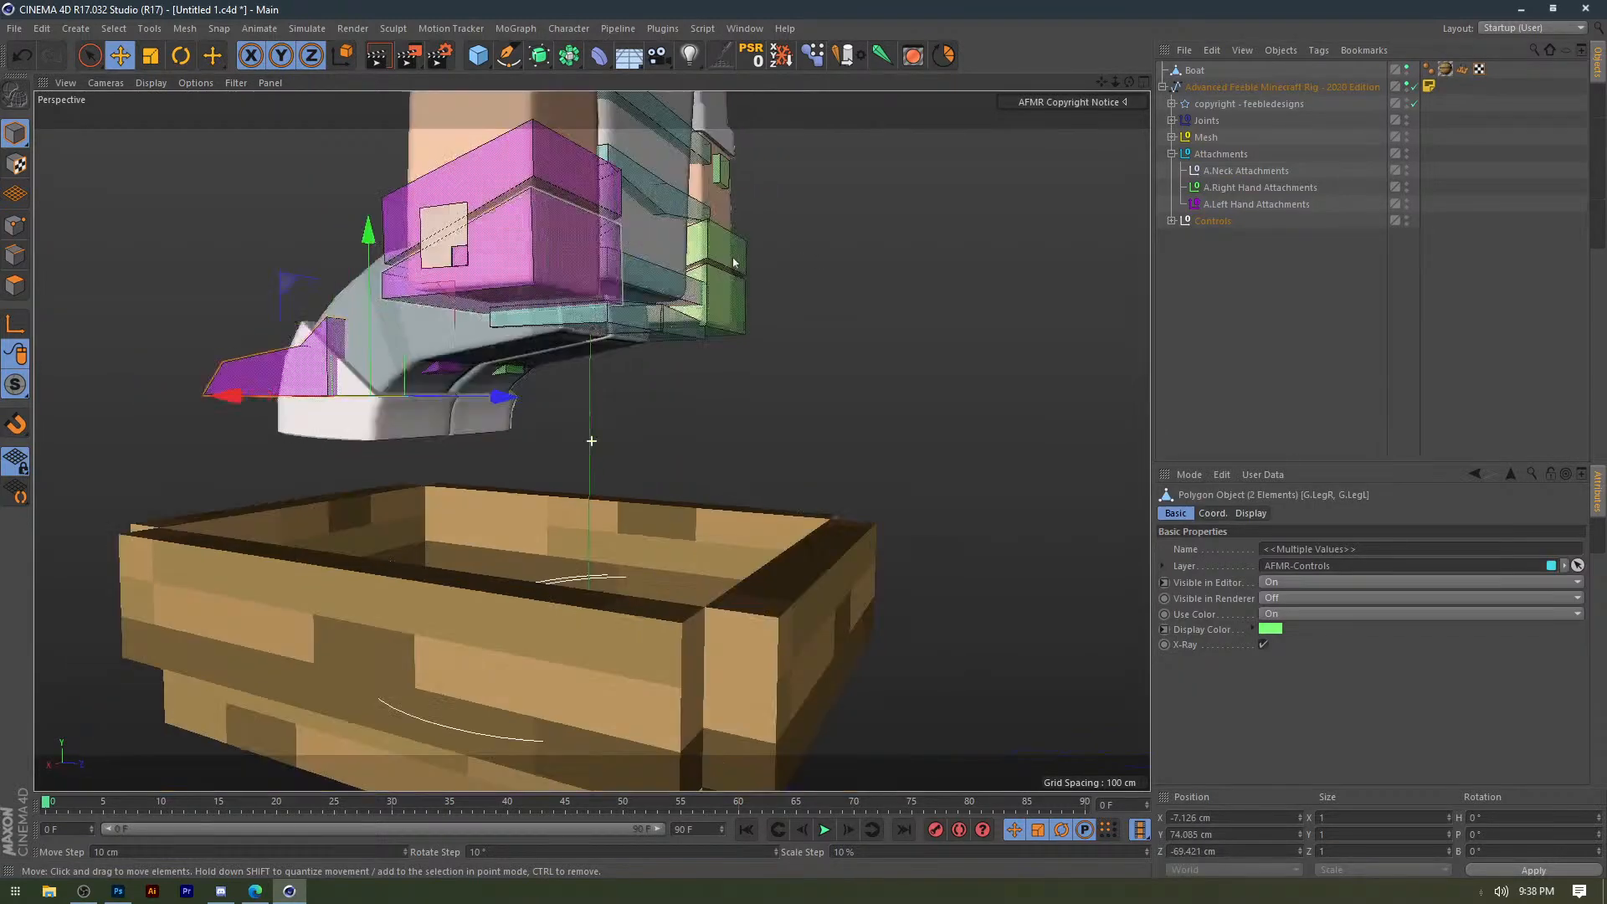
{"action": "left_click_drag", "start_coordinate": [503, 377], "coordinate": [375, 384], "text": "alt"}
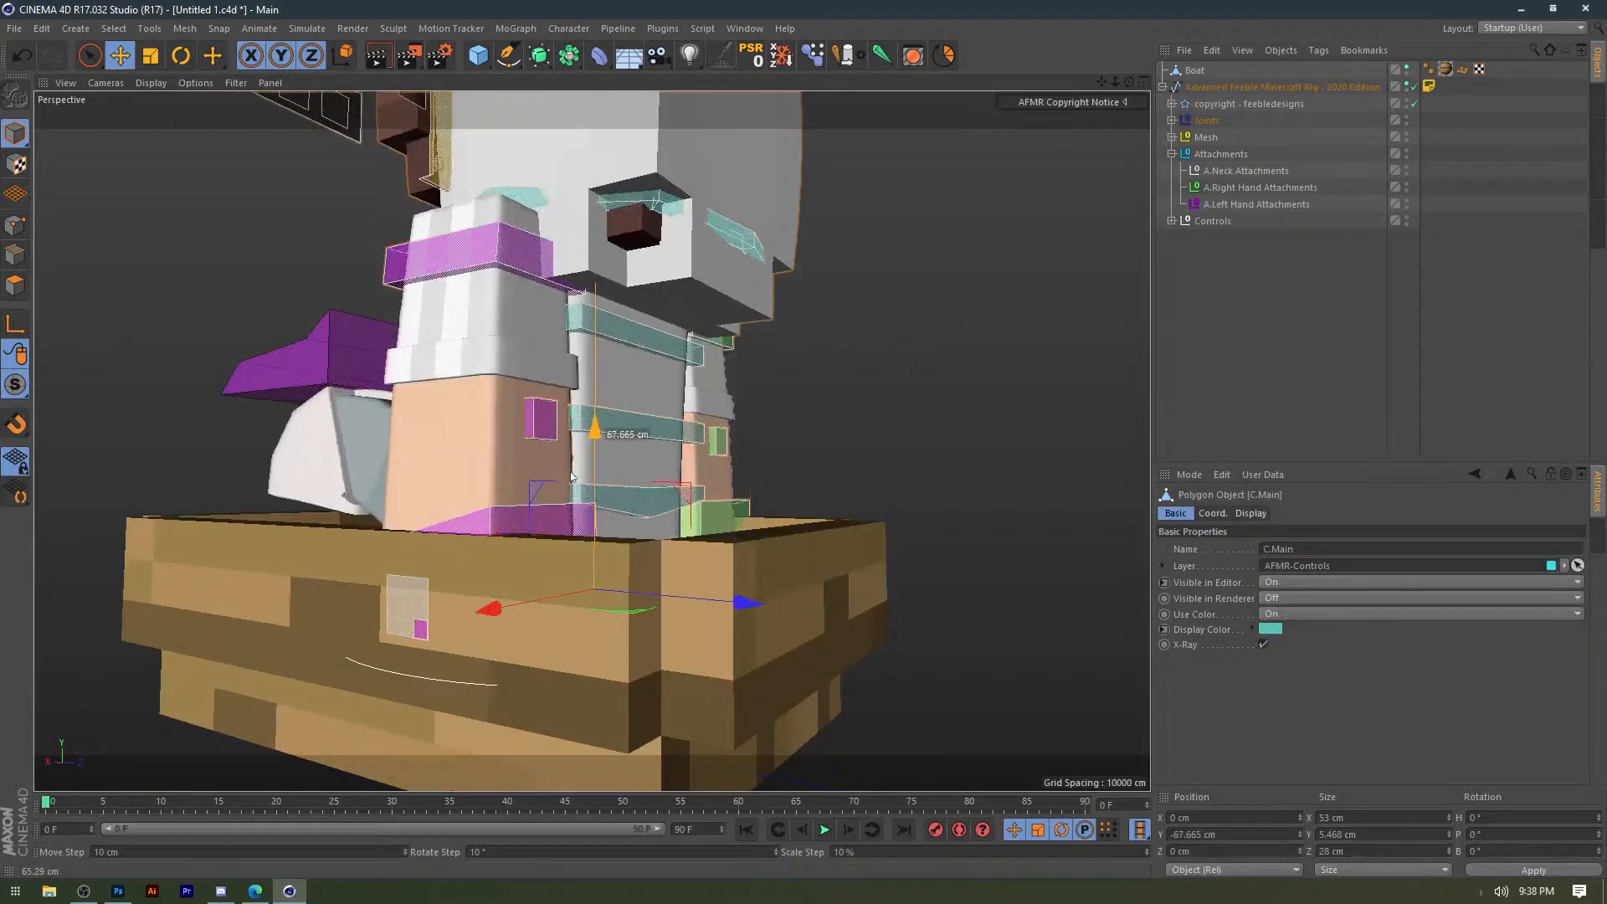
{"action": "left_click_drag", "start_coordinate": [452, 393], "coordinate": [519, 410], "text": "alt"}
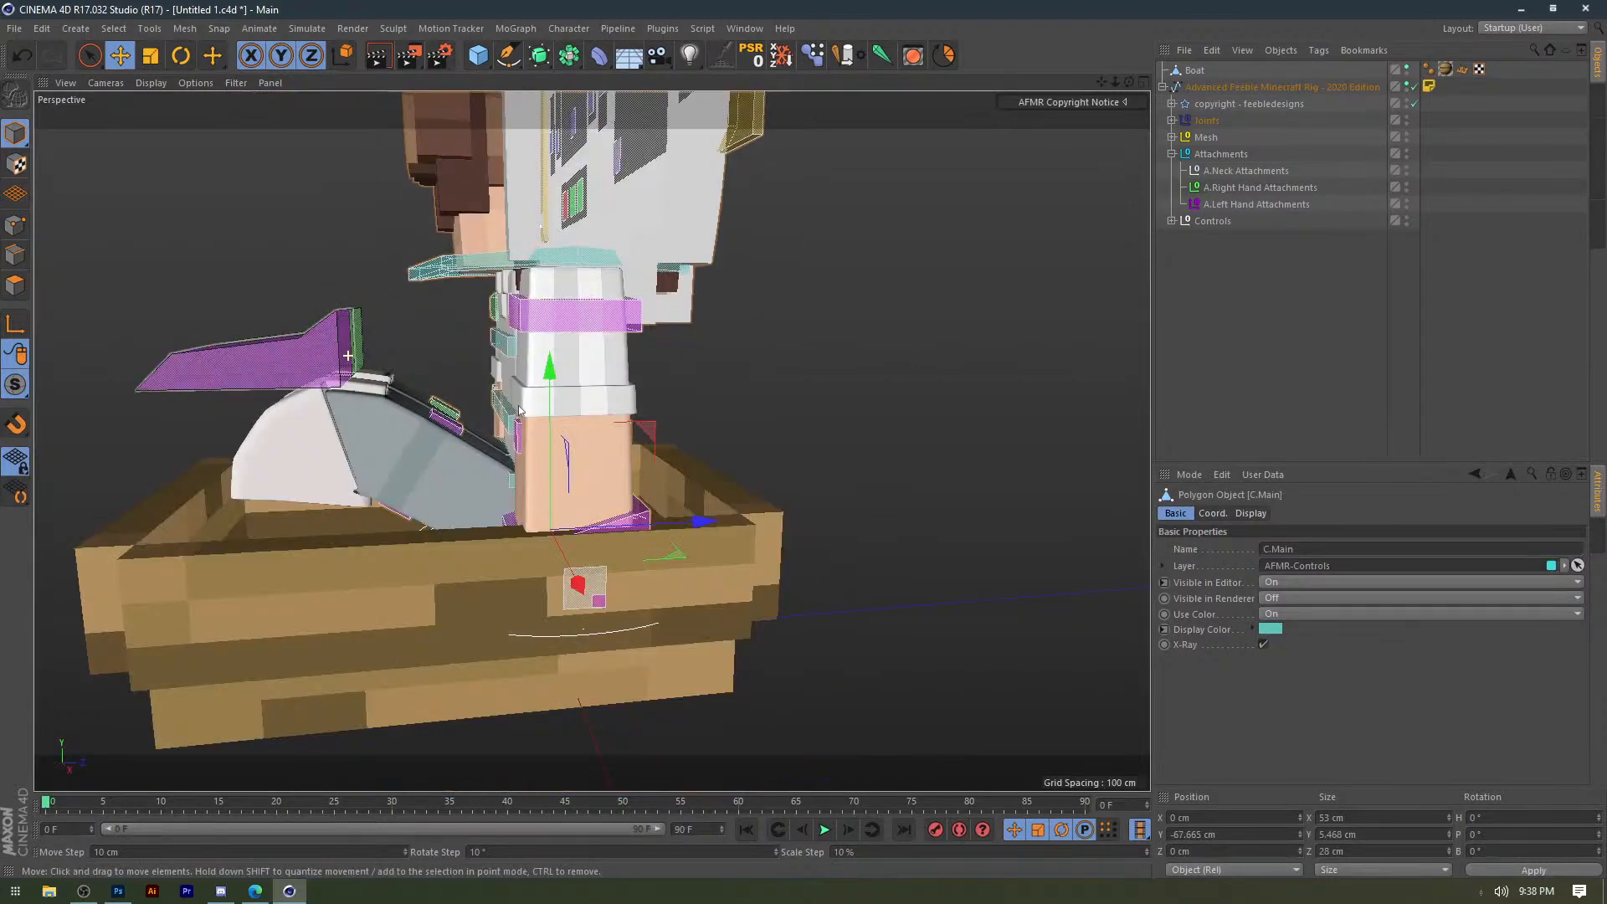
Lower both leg controls to Y about 34.7 cm and rotate them to a pitch of about -50.5° so the feet point up.
{"action": "left_click", "coordinate": [266, 368]}
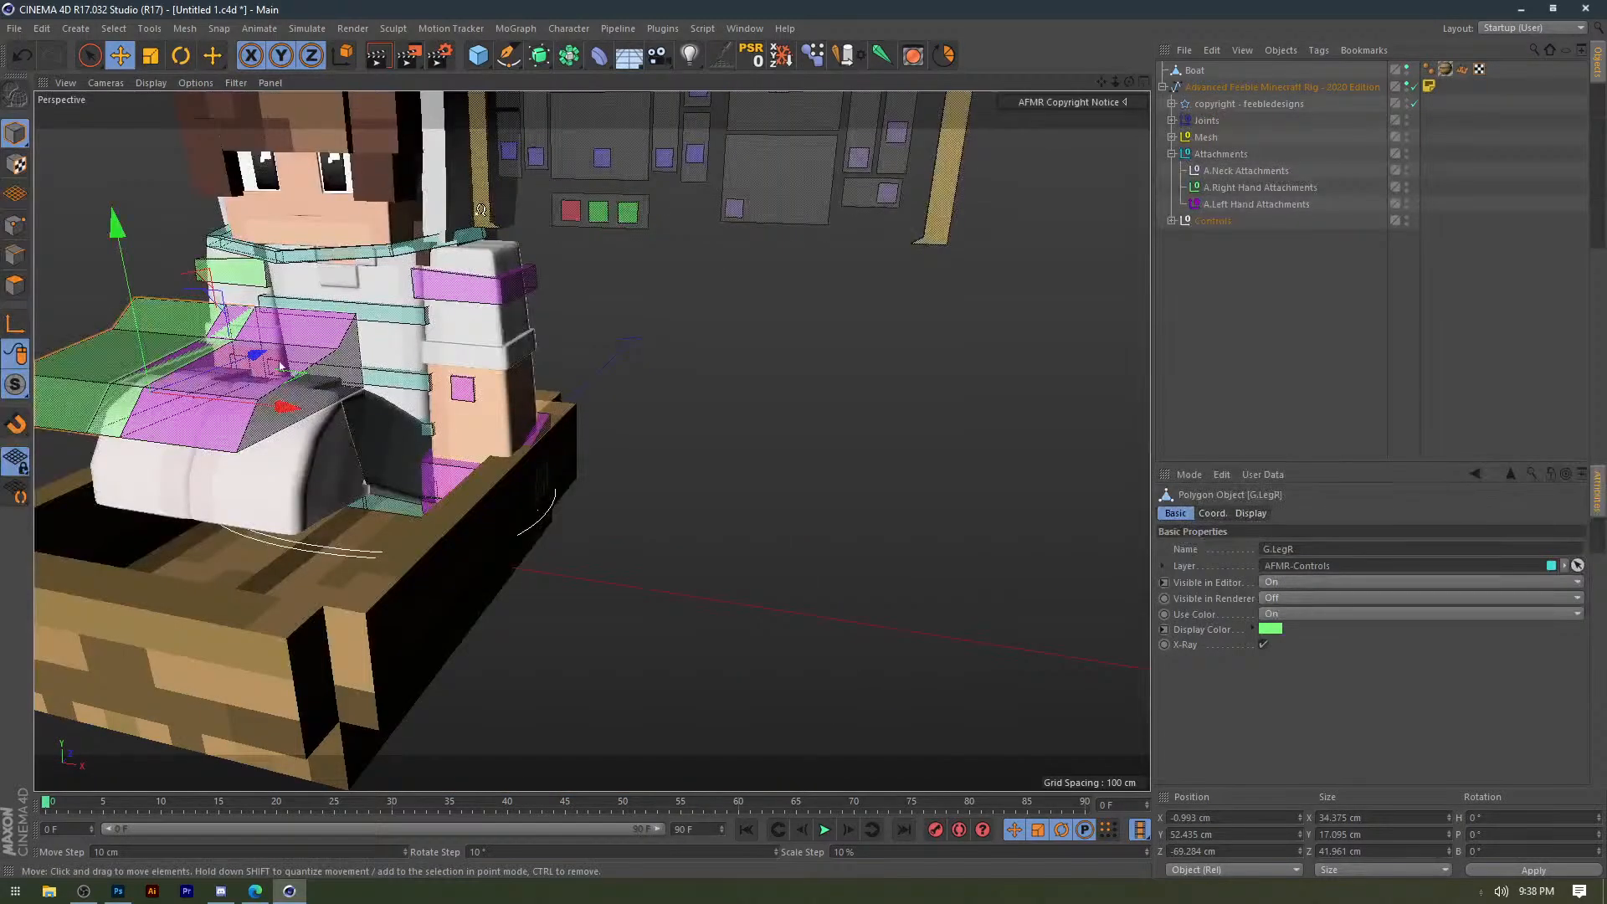
{"action": "left_click", "coordinate": [281, 367], "text": "shift"}
{"action": "left_click_drag", "start_coordinate": [168, 385], "coordinate": [374, 496], "text": "alt"}
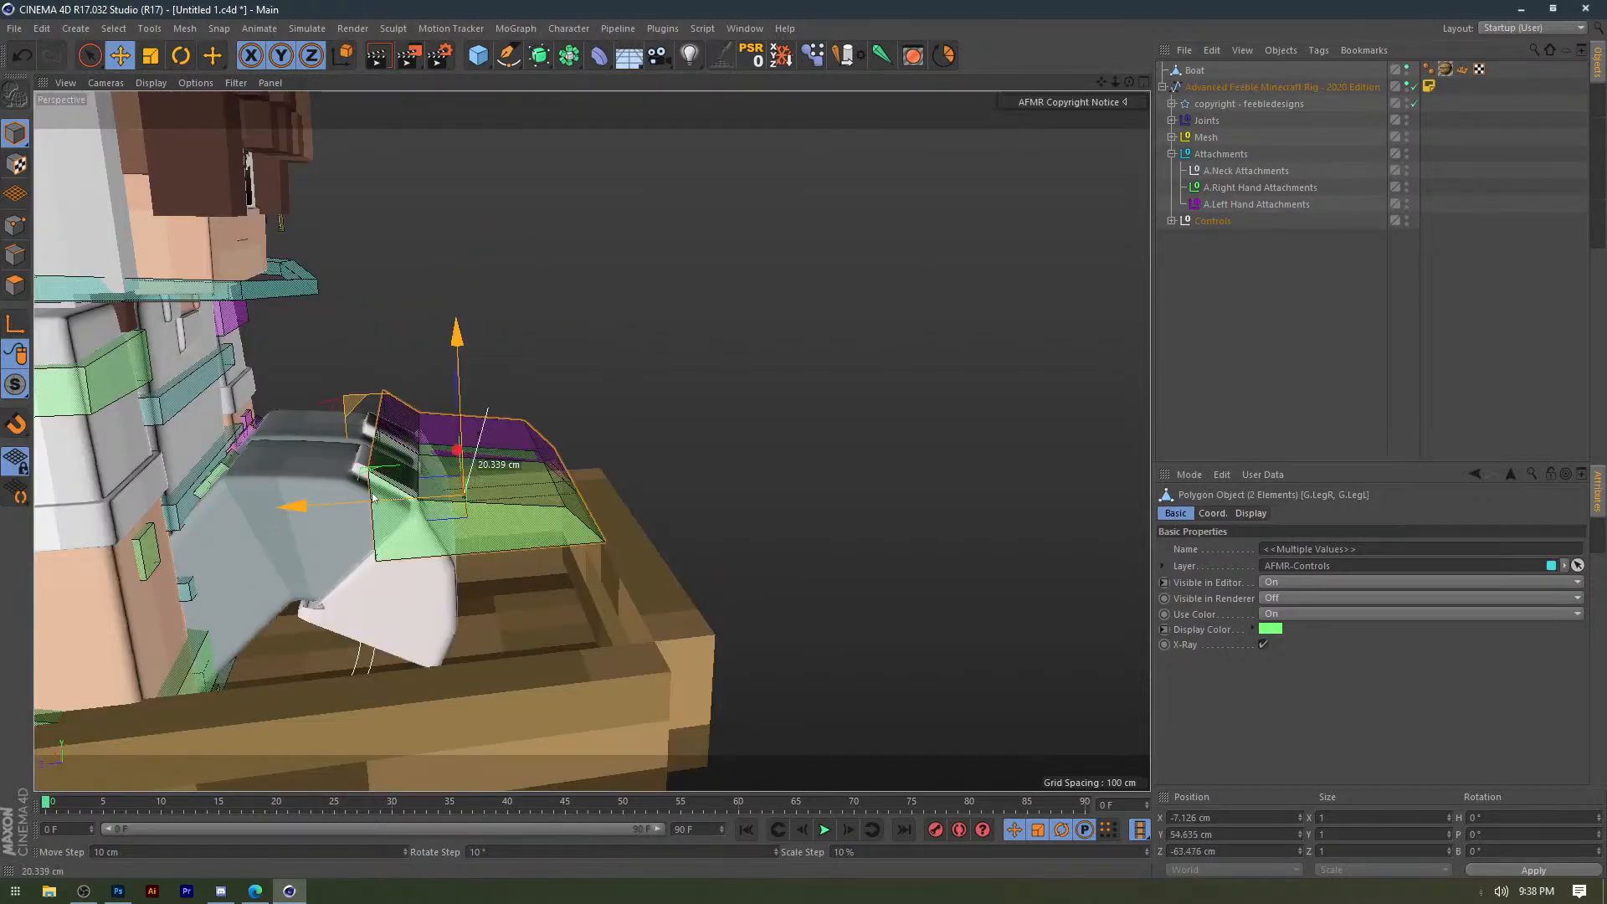
{"action": "key", "text": "r"}
{"action": "mouse_move", "coordinate": [418, 493]}
{"action": "left_mouse_down"}
{"action": "mouse_move", "coordinate": [361, 555]}
{"action": "mouse_move", "coordinate": [438, 475]}
{"action": "left_mouse_up"}
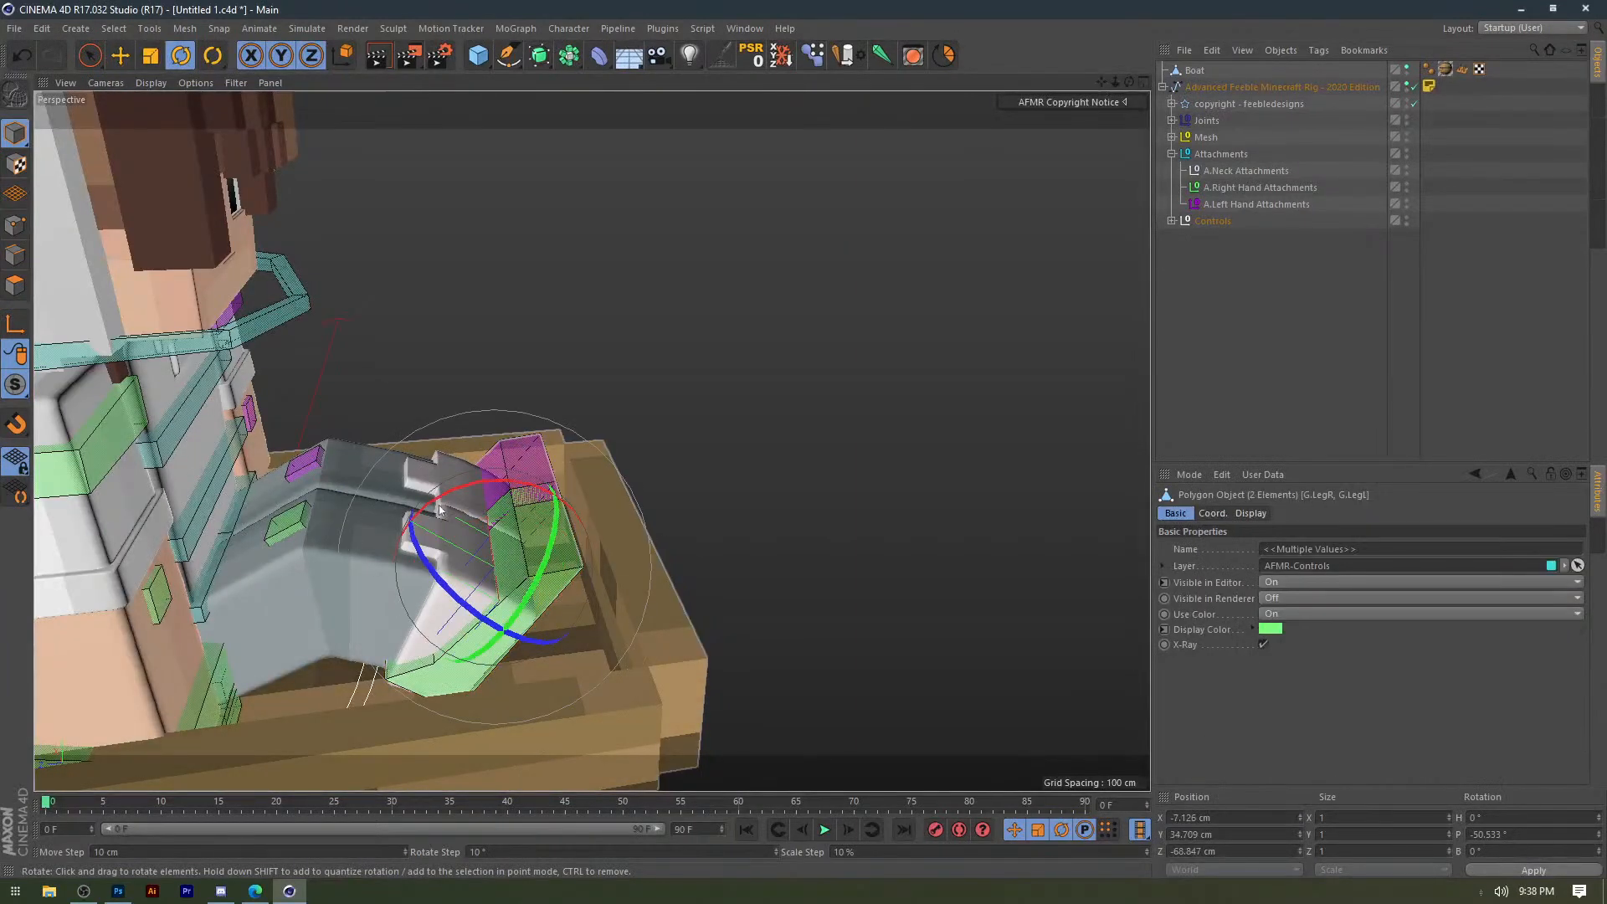
{"action": "key", "text": "e"}
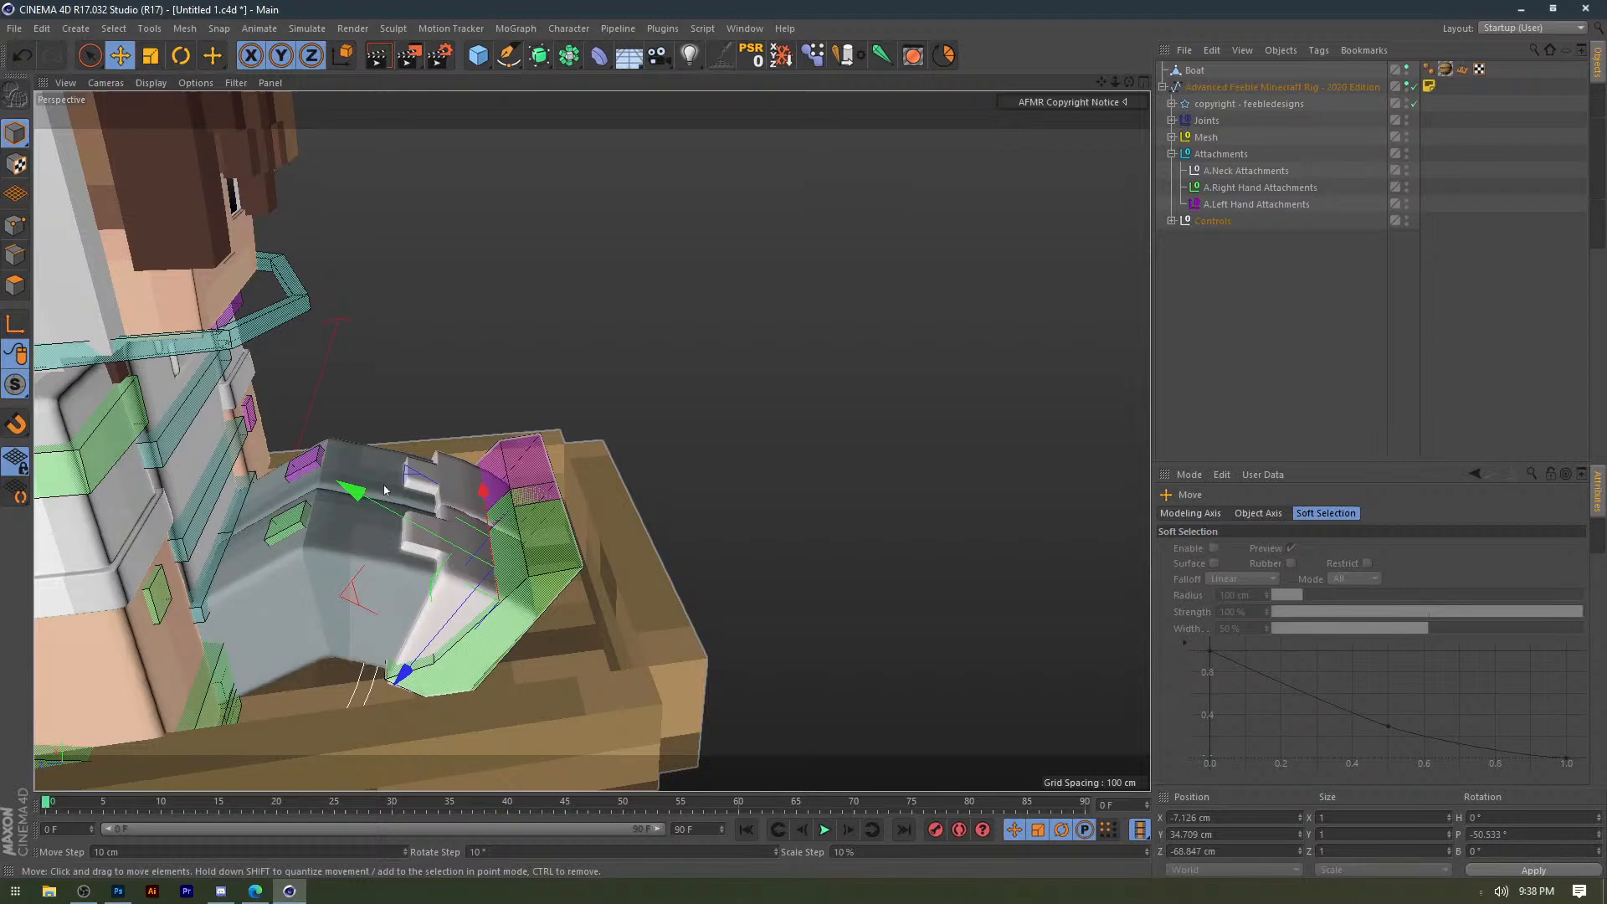
Move the right leg control outward to X about -13.5 cm and tilt the foot outward.
{"action": "left_click", "coordinate": [418, 369]}
{"action": "left_click_drag", "start_coordinate": [418, 368], "coordinate": [540, 490], "text": "alt"}
{"action": "left_click", "coordinate": [539, 490]}
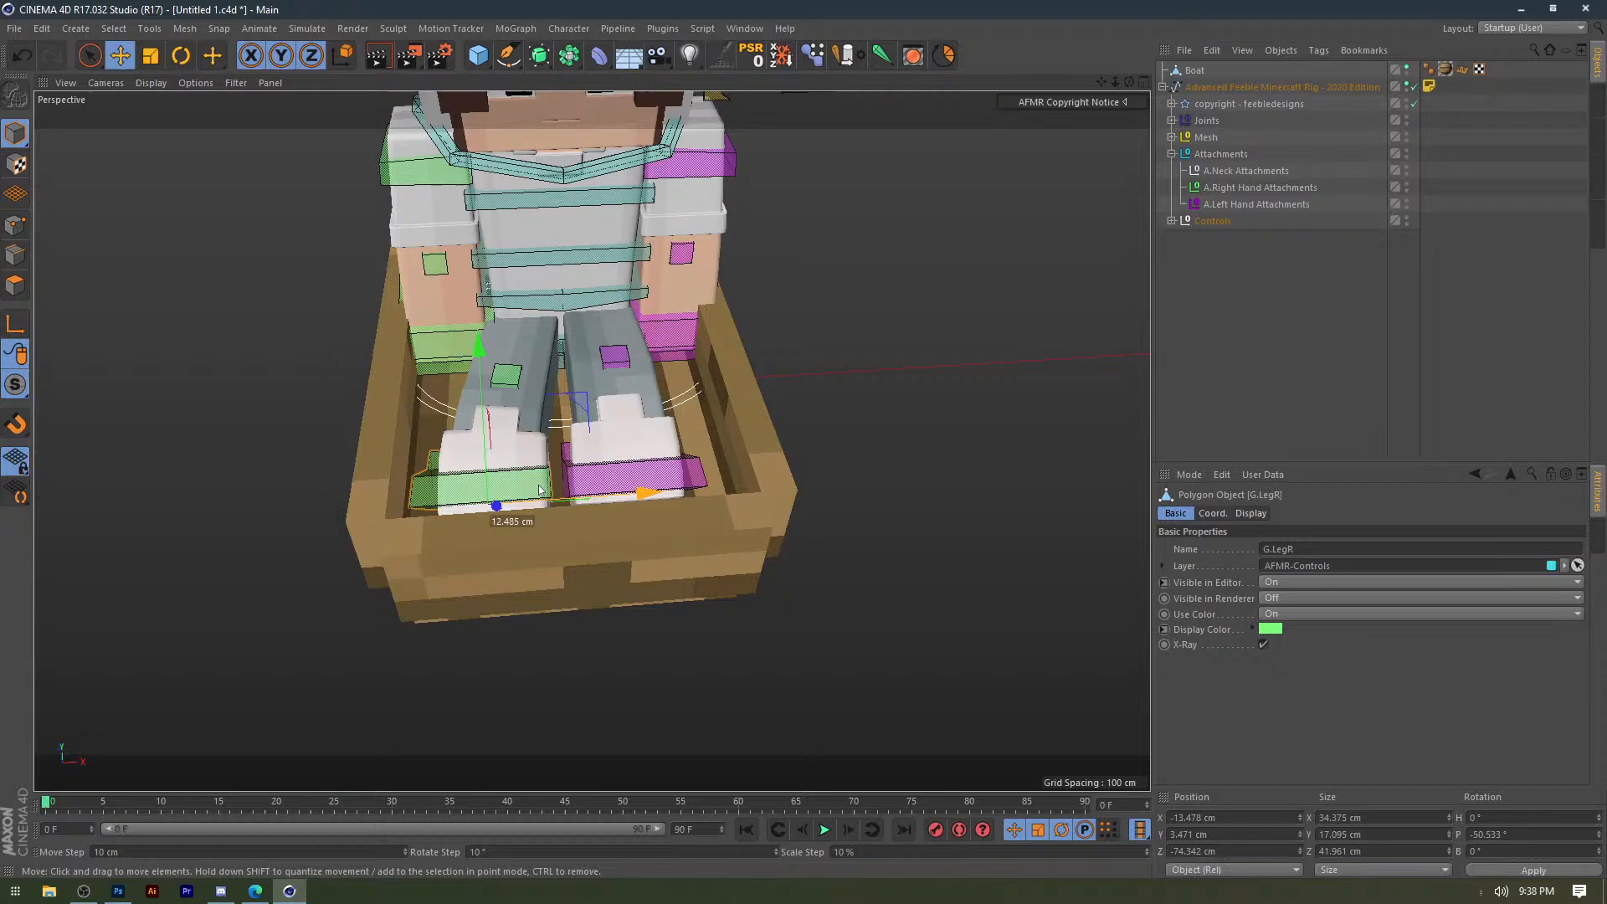
{"action": "key", "text": "r"}
{"action": "left_click", "coordinate": [571, 436]}
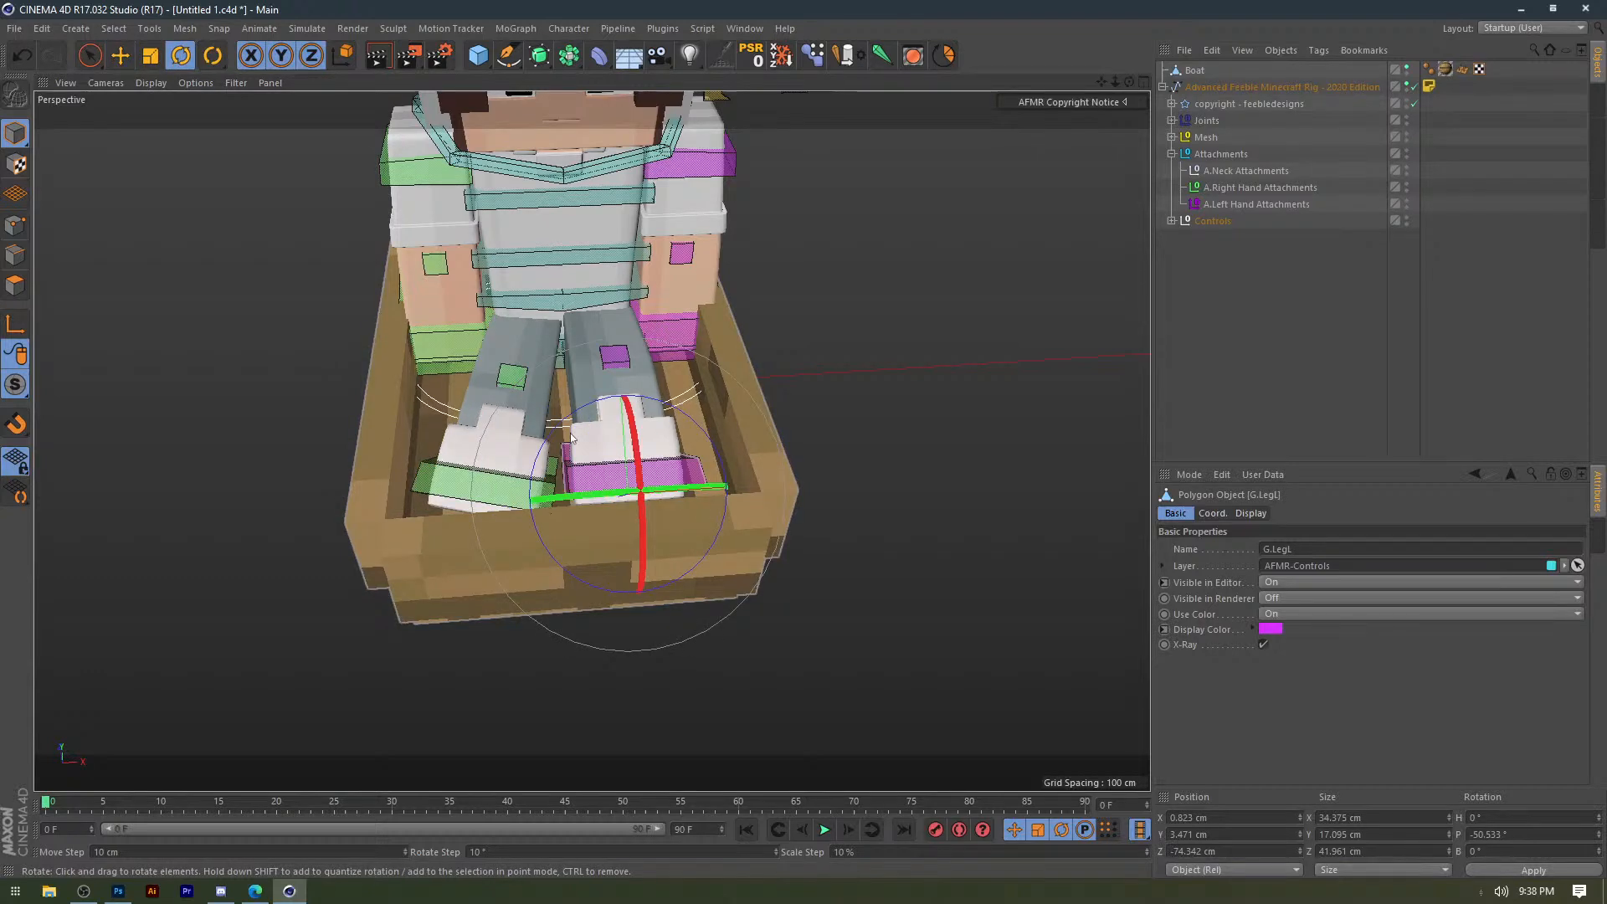
Bank the left leg control to about 14° and move it outward to X about 8.7 cm, Z about -70.8 cm.
{"action": "left_click_drag", "start_coordinate": [572, 436], "coordinate": [590, 392]}
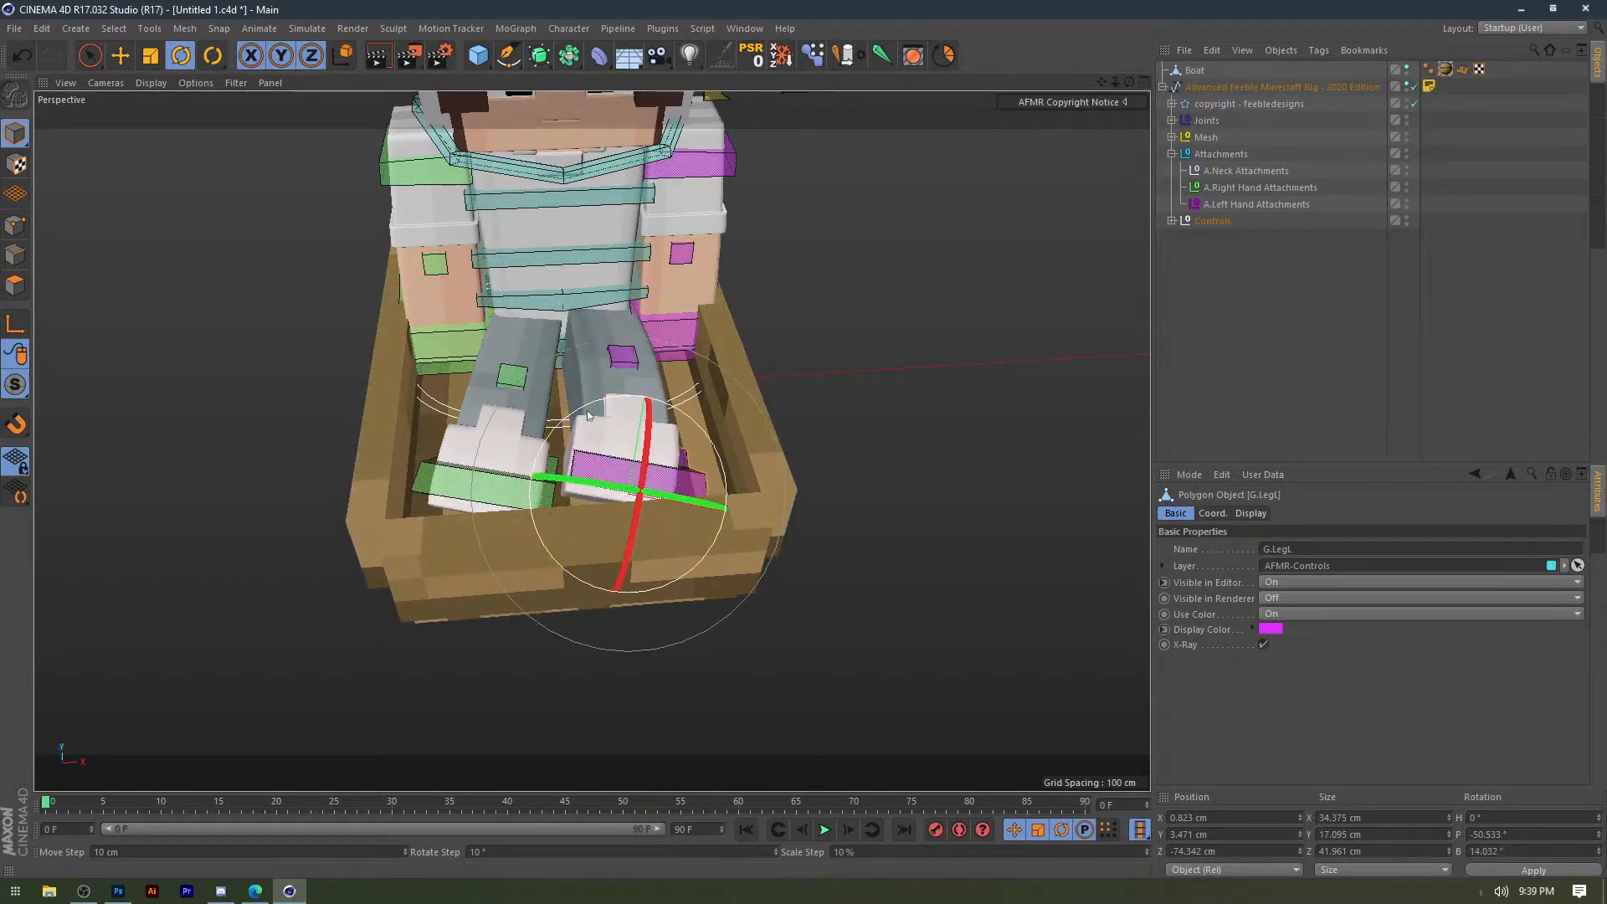
{"action": "key", "text": "e"}
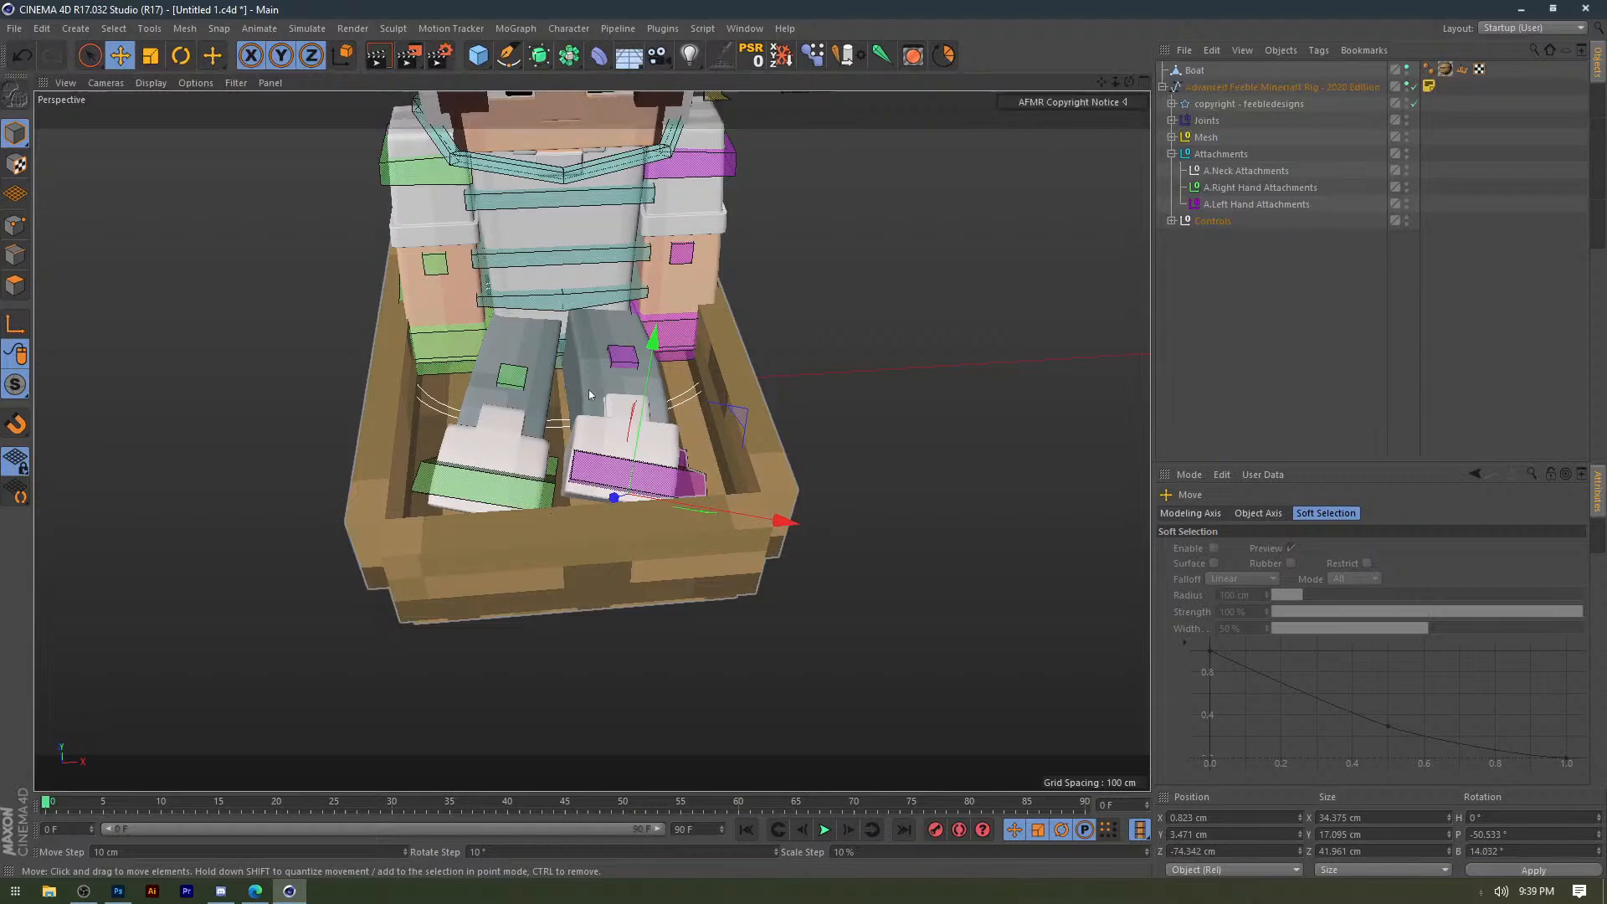
{"action": "left_click_drag", "start_coordinate": [589, 390], "coordinate": [560, 387], "text": "alt"}
{"action": "left_click_drag", "start_coordinate": [742, 429], "coordinate": [611, 395]}
{"action": "left_click_drag", "start_coordinate": [782, 428], "coordinate": [801, 420]}
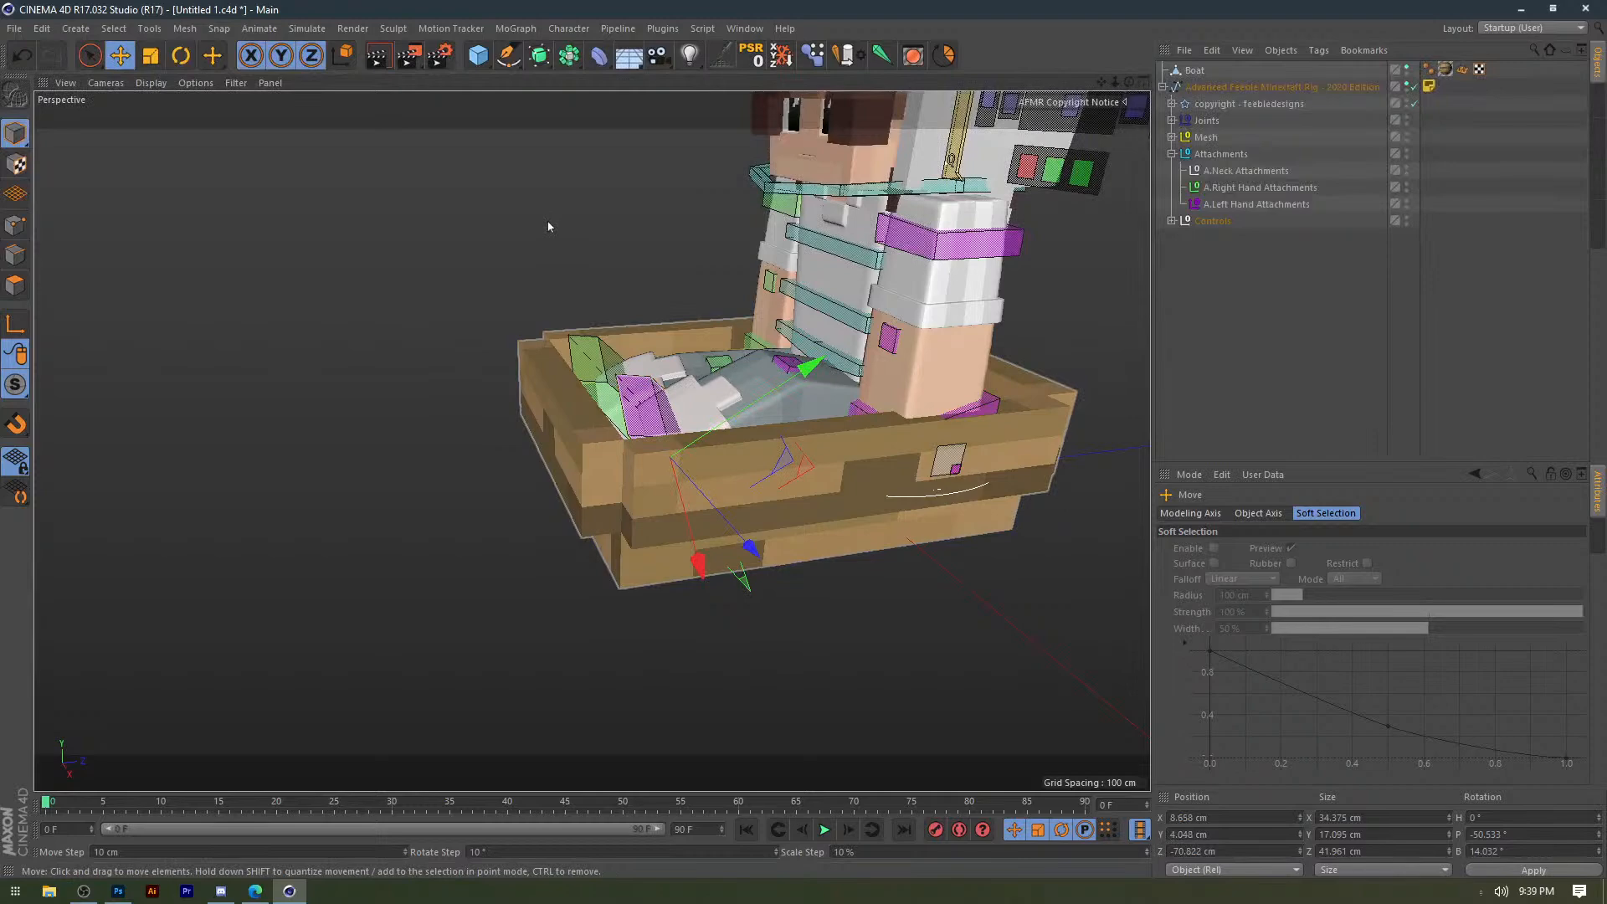
{"action": "left_click", "coordinate": [549, 227]}
Raise the right arm forward over the legs by moving GC.ArmR to Y about 35.6 cm, Z about -58.2 cm.
{"action": "left_click_drag", "start_coordinate": [548, 226], "coordinate": [710, 309], "text": "alt"}
{"action": "middle_click_drag", "start_coordinate": [452, 368], "coordinate": [555, 435], "text": "alt"}
{"action": "left_click_drag", "start_coordinate": [555, 434], "coordinate": [611, 372], "text": "alt"}
{"action": "left_click", "coordinate": [430, 431]}
{"action": "left_click_drag", "start_coordinate": [171, 406], "coordinate": [333, 308]}
{"action": "left_click_drag", "start_coordinate": [333, 251], "coordinate": [96, 287], "text": "alt"}
{"action": "middle_click_drag", "start_coordinate": [277, 357], "coordinate": [243, 425], "text": "alt"}
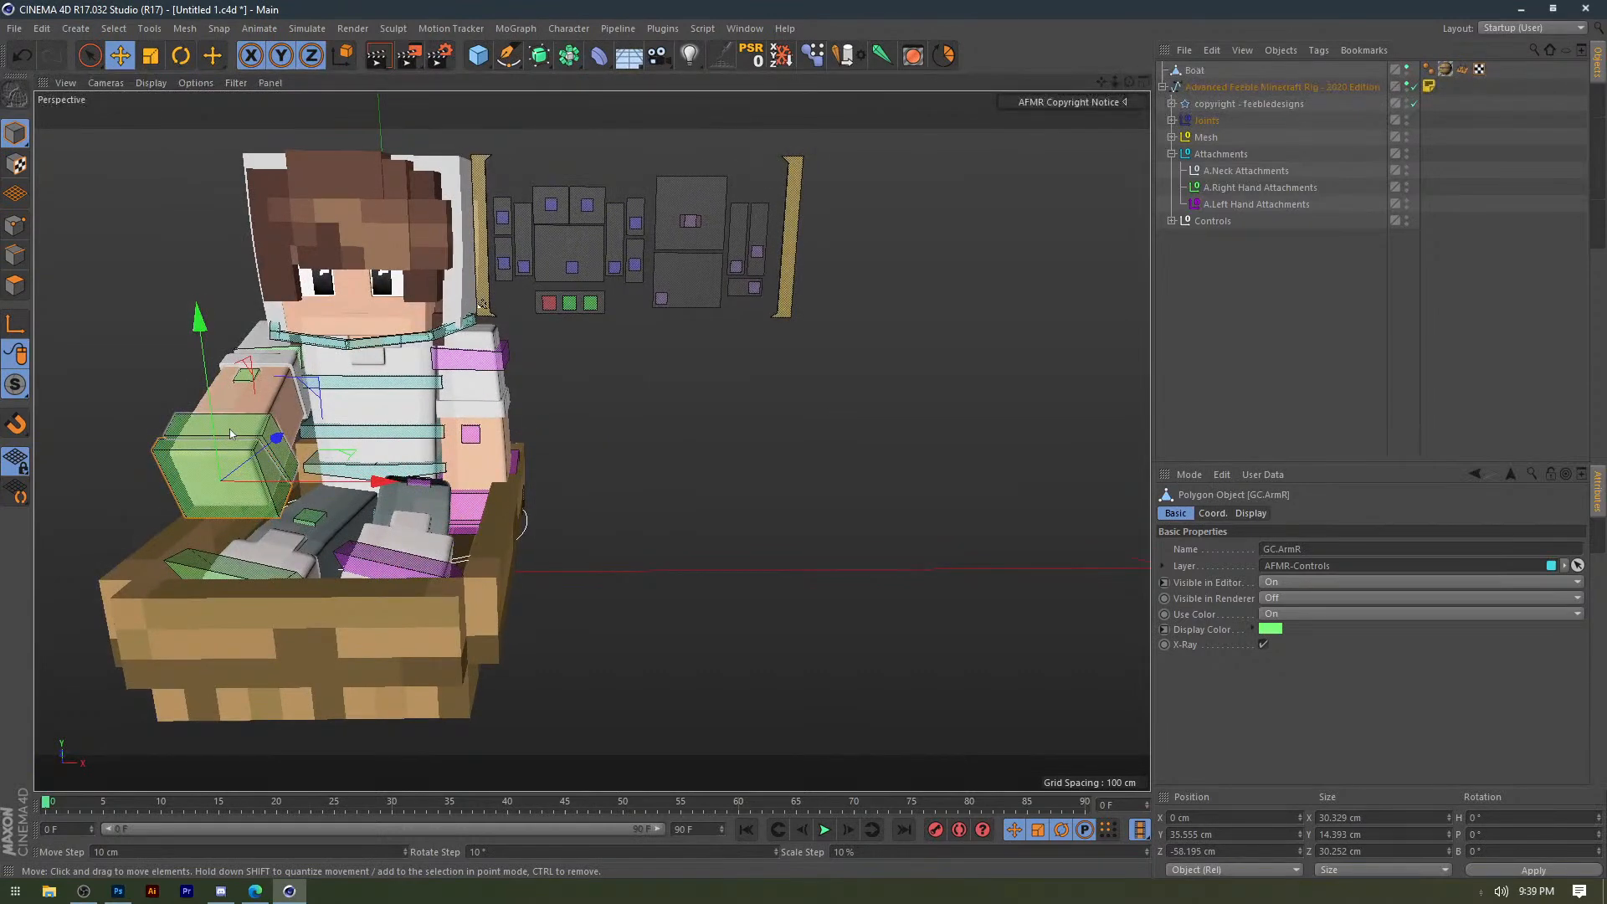
{"action": "right_click_drag", "start_coordinate": [230, 434], "coordinate": [326, 428], "text": "alt"}
{"action": "left_click_drag", "start_coordinate": [326, 428], "coordinate": [530, 341]}
{"action": "left_click", "coordinate": [575, 295]}
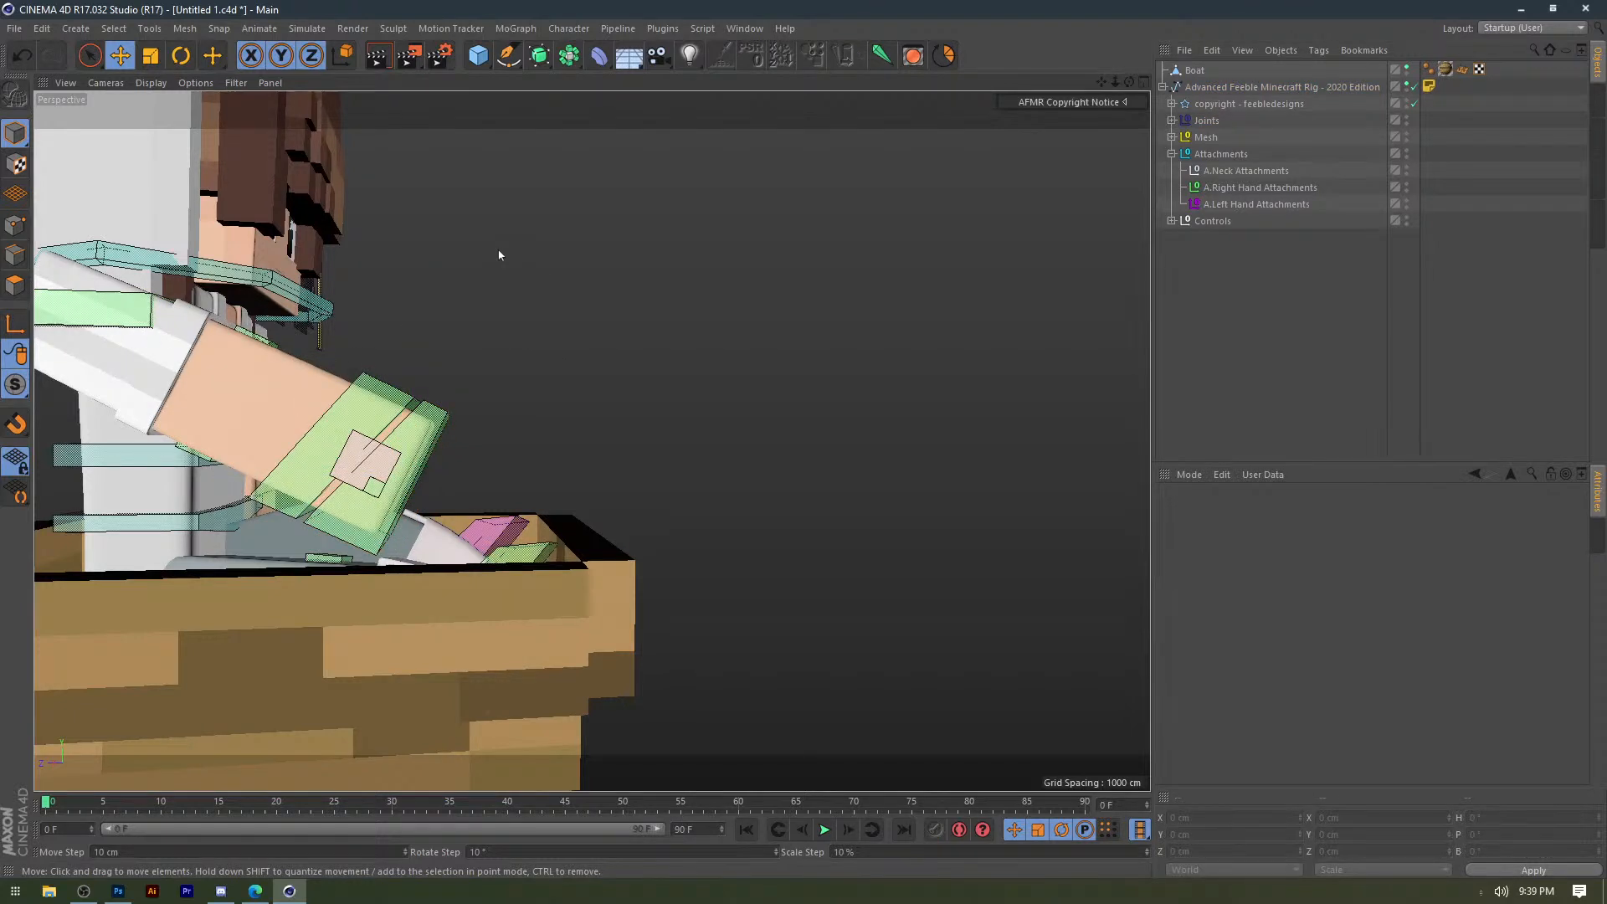
Open fishing_rod_rig_by_flash.lib4d from the Rigs folder to add the fishing rod to the scene.
{"action": "left_click", "coordinate": [15, 29]}
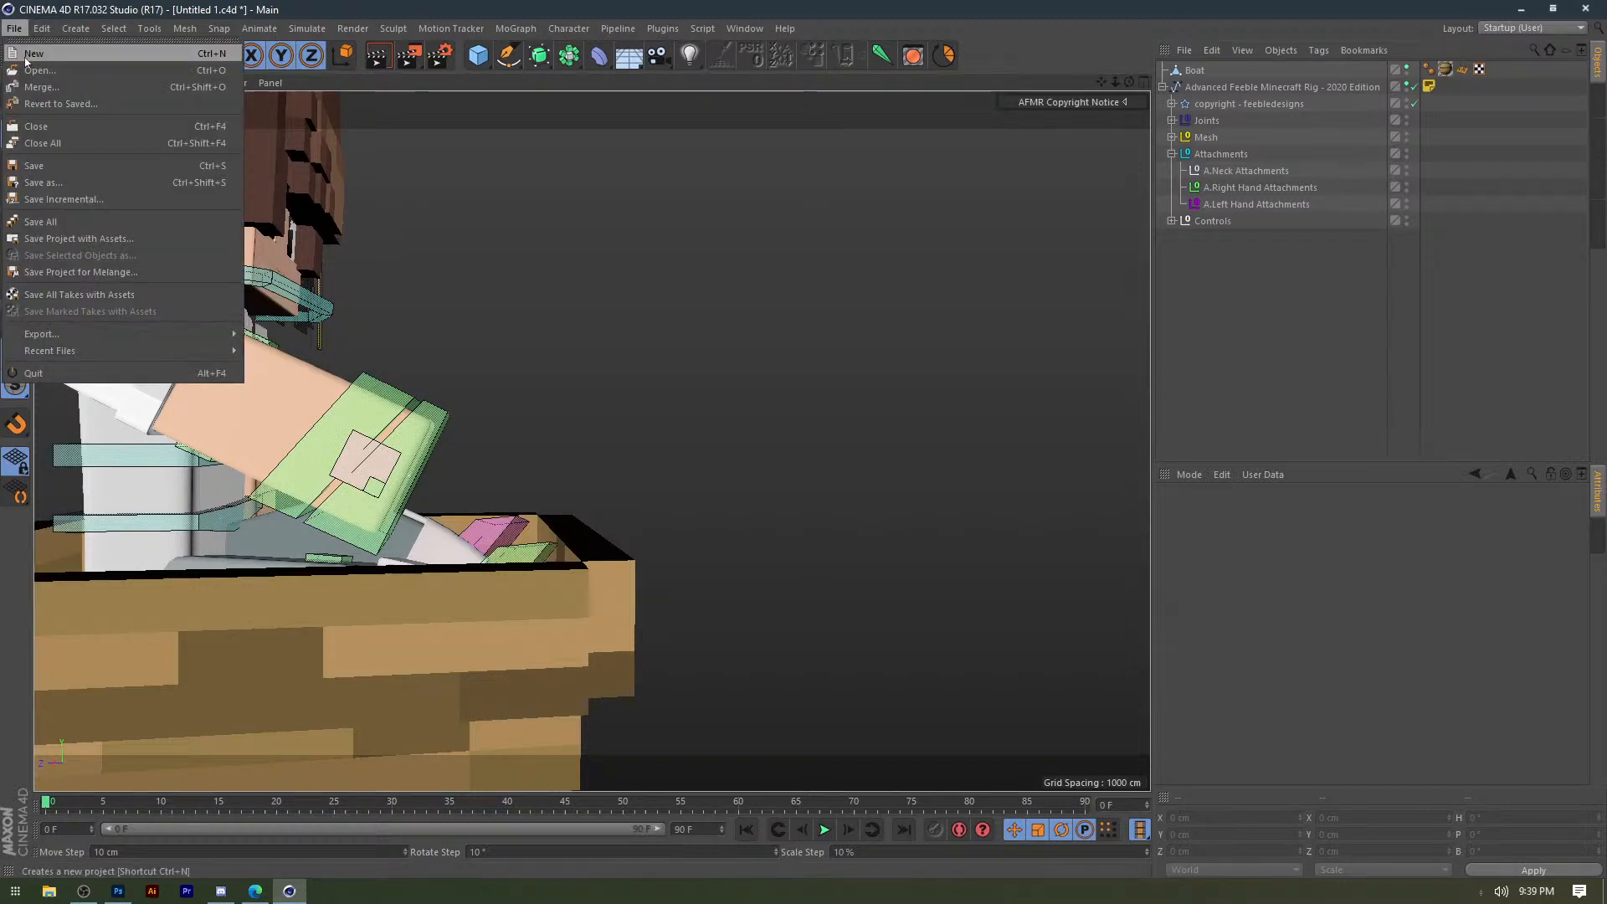
{"action": "left_click", "coordinate": [33, 70]}
{"action": "type", "text": "fla"}
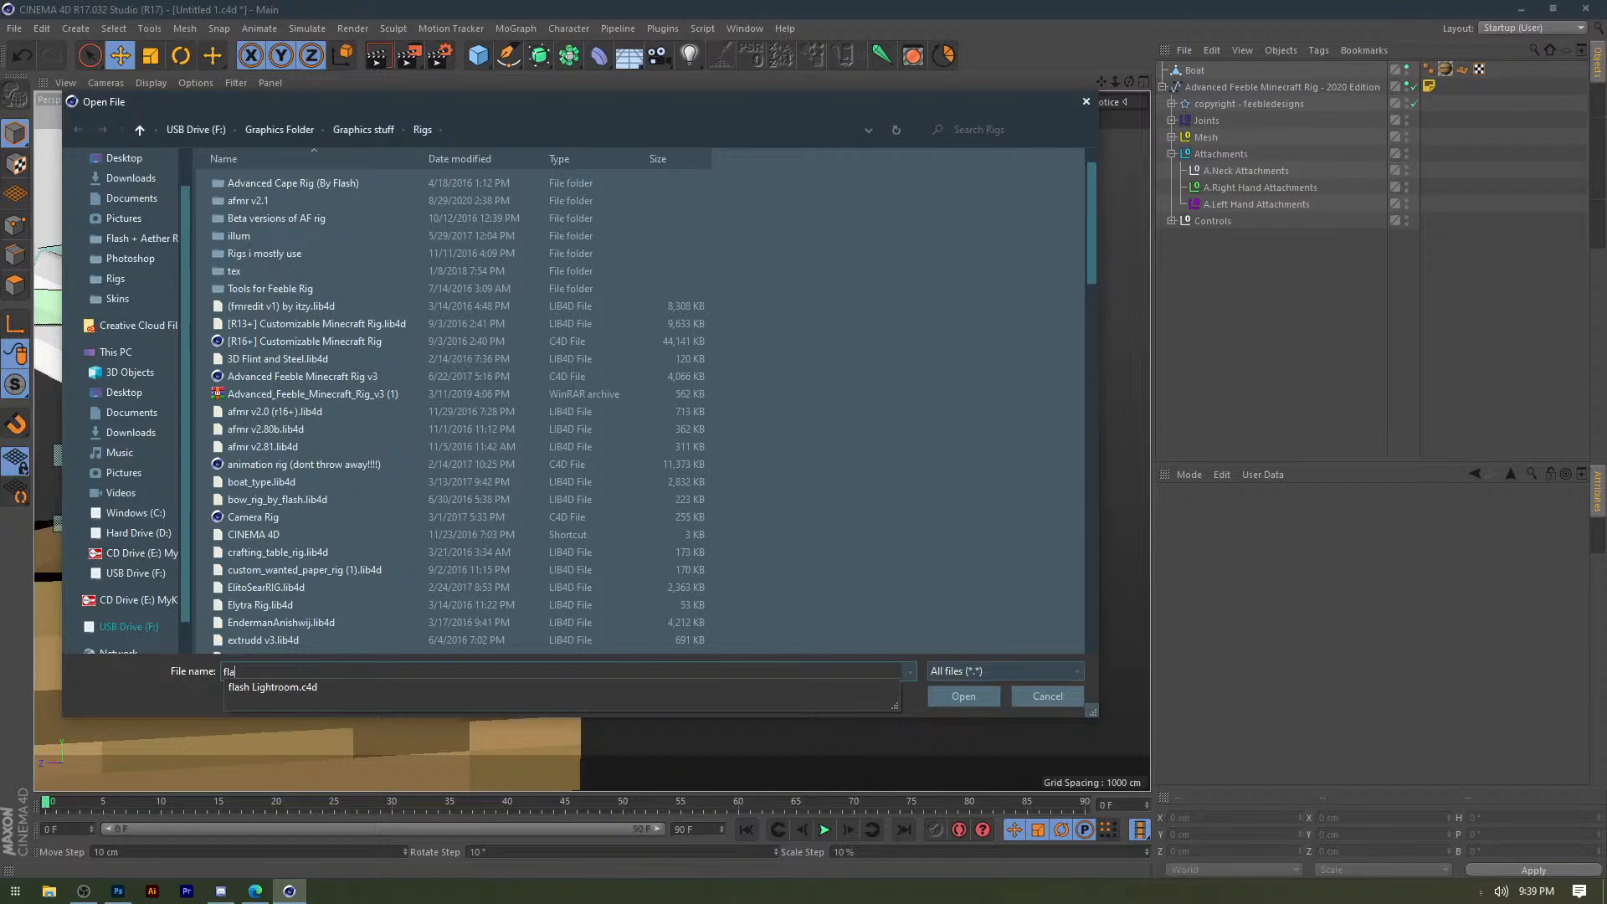
{"action": "left_click", "coordinate": [260, 687]}
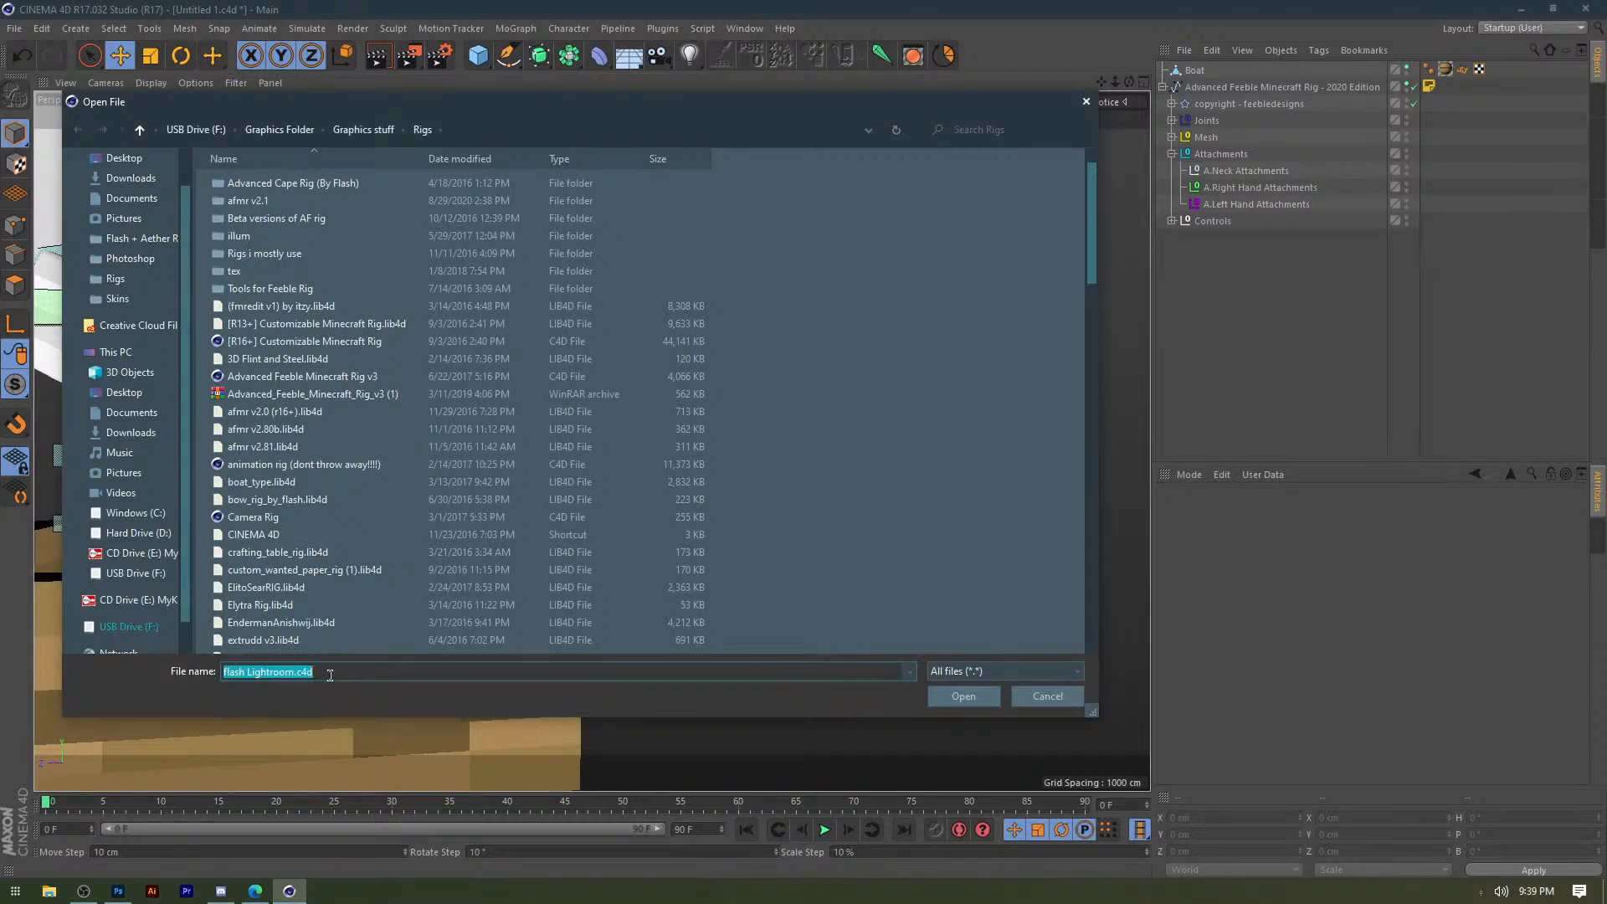
{"action": "key", "text": "BackSpace"}
{"action": "type", "text": "fish"}
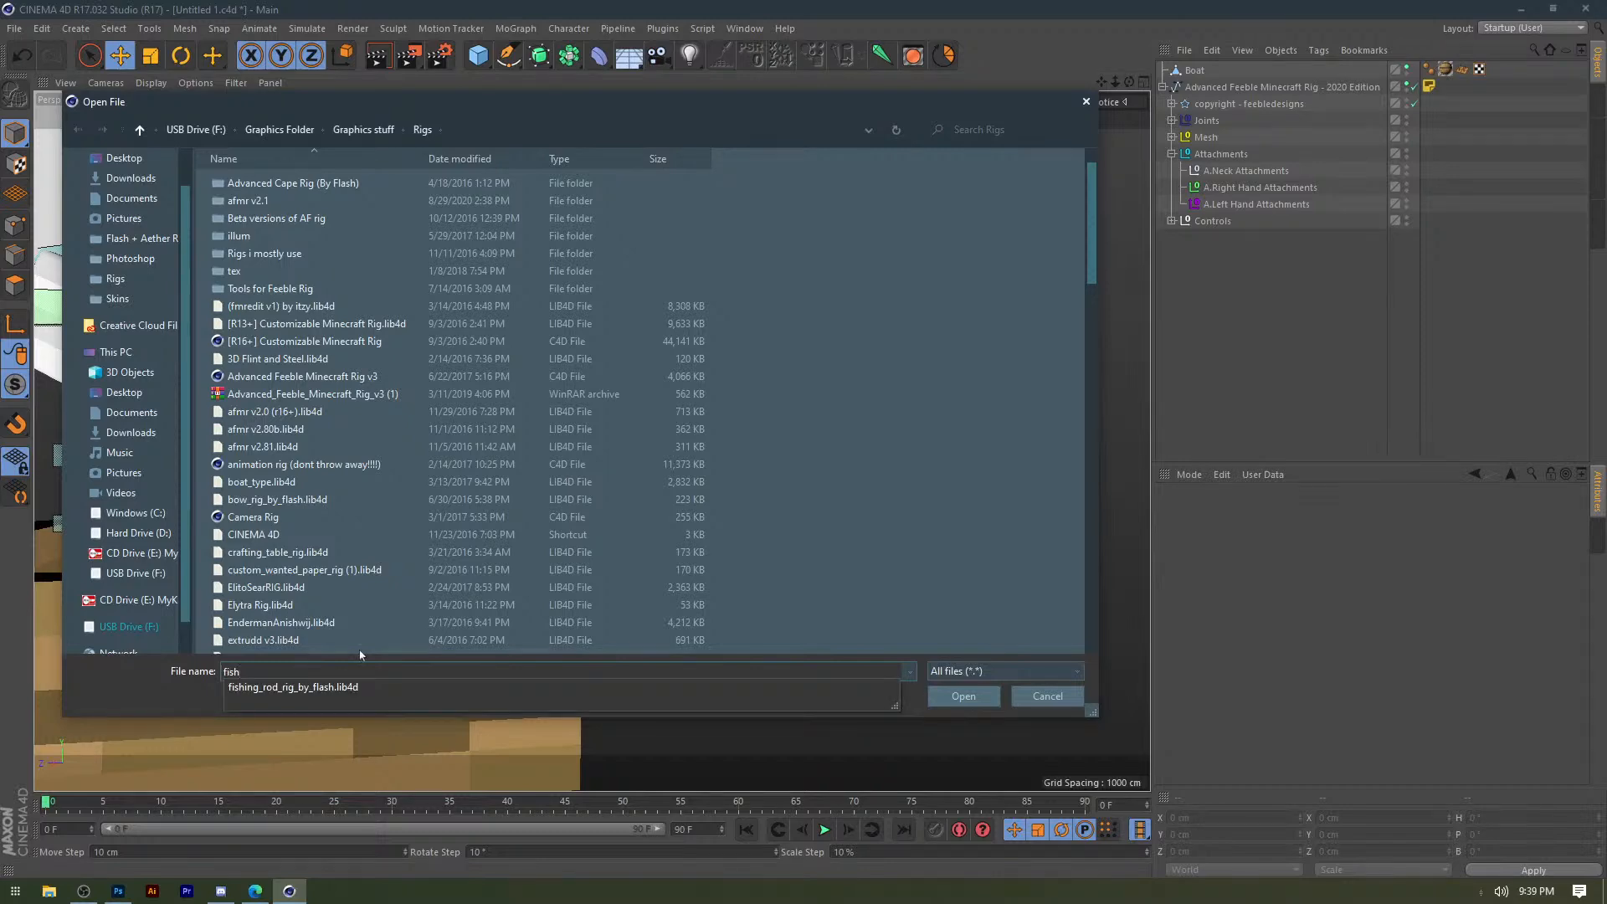
{"action": "left_click", "coordinate": [319, 686]}
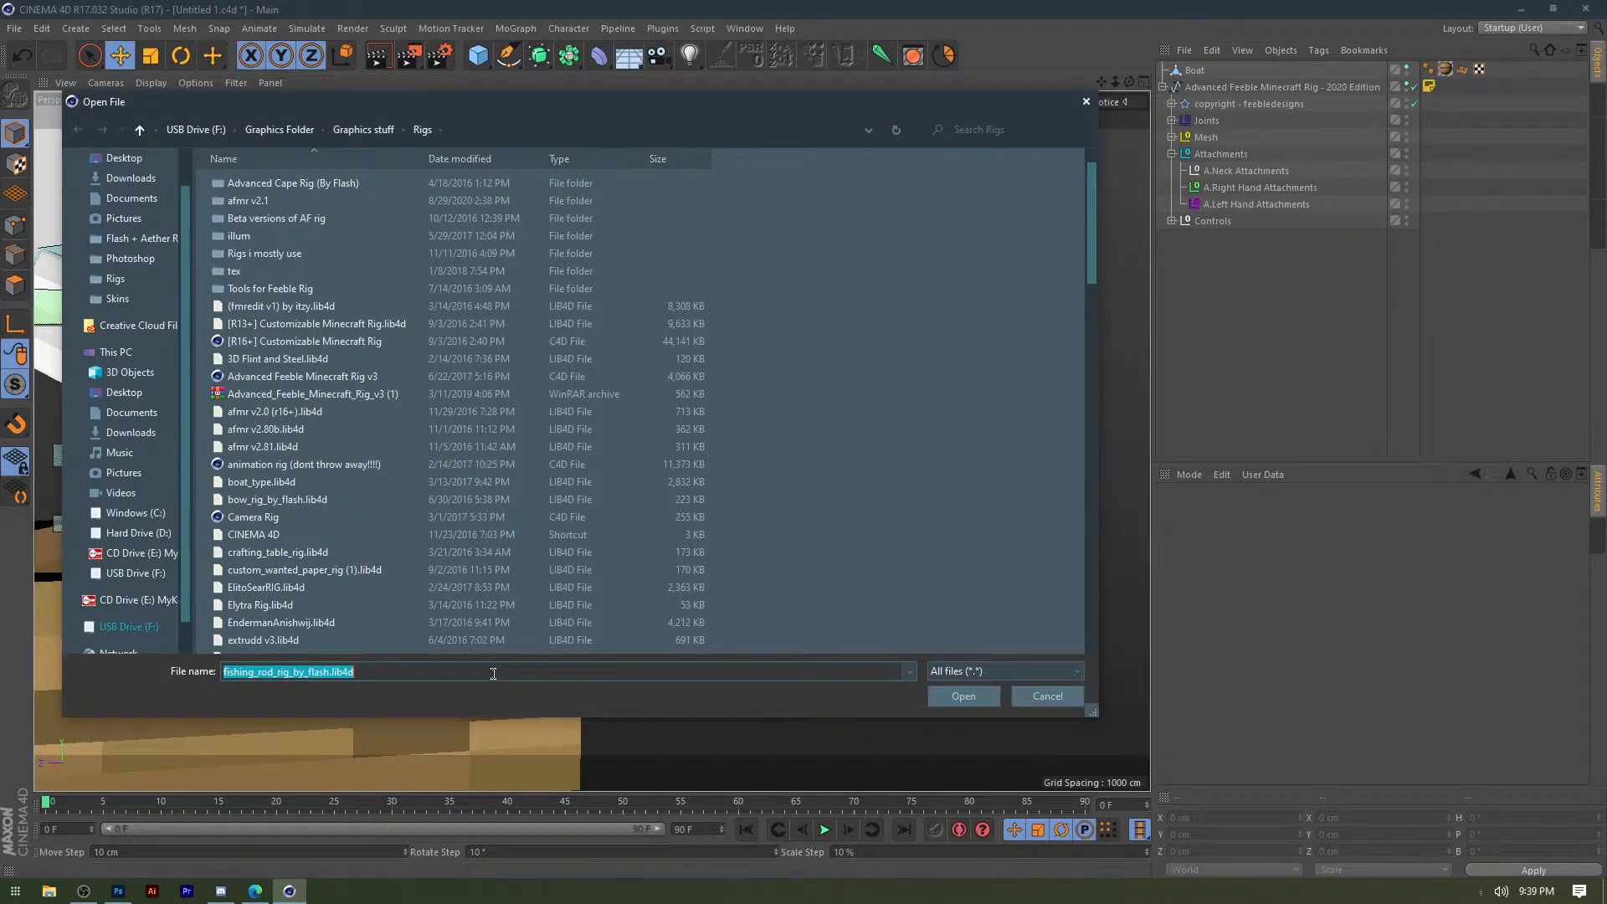
{"action": "key", "text": "Return"}
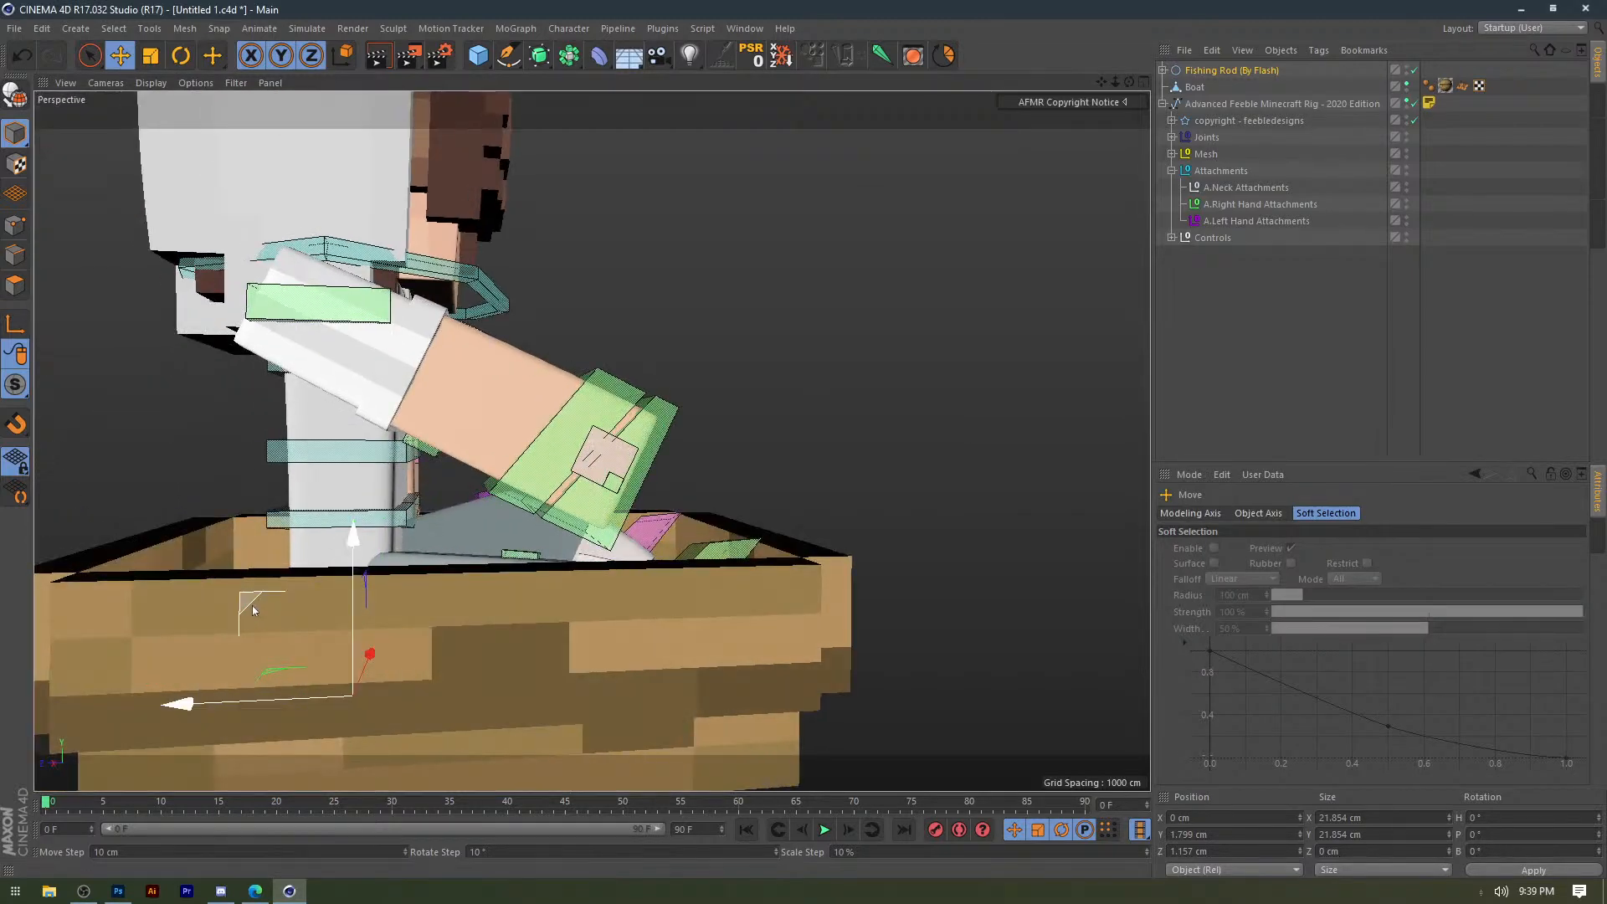
Place the fishing rod in the right hand at X about -11.6 cm, Y 60.7 cm, Z -55.6 cm, pitched to about -40.6°.
{"action": "left_click_drag", "start_coordinate": [278, 594], "coordinate": [566, 315]}
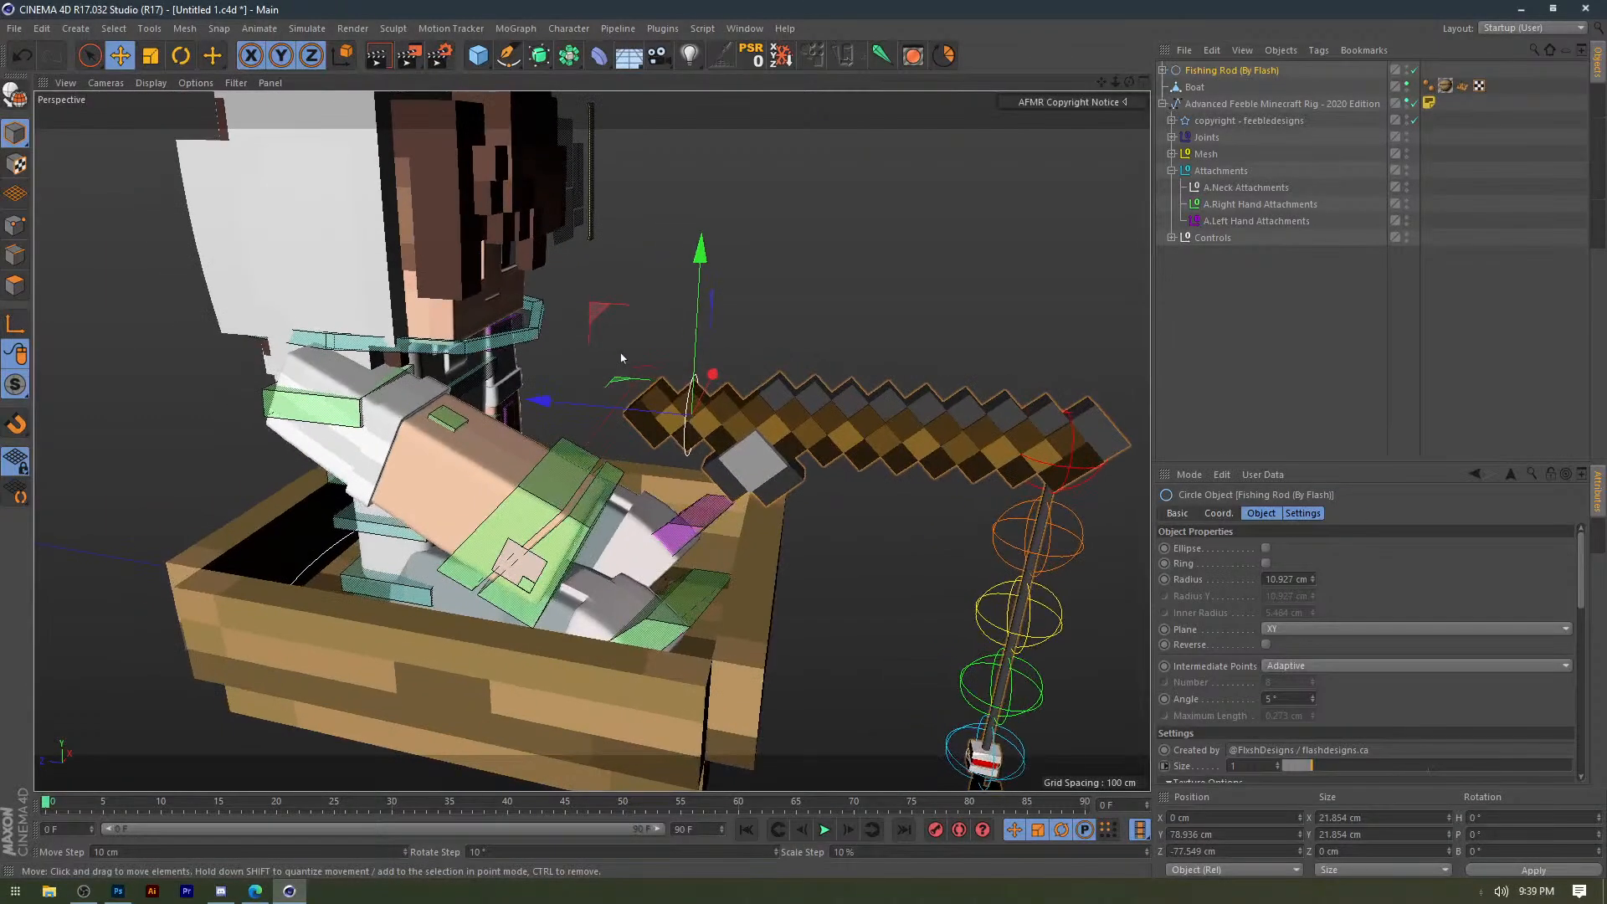
{"action": "left_click_drag", "start_coordinate": [682, 285], "coordinate": [718, 339]}
{"action": "key", "text": "r"}
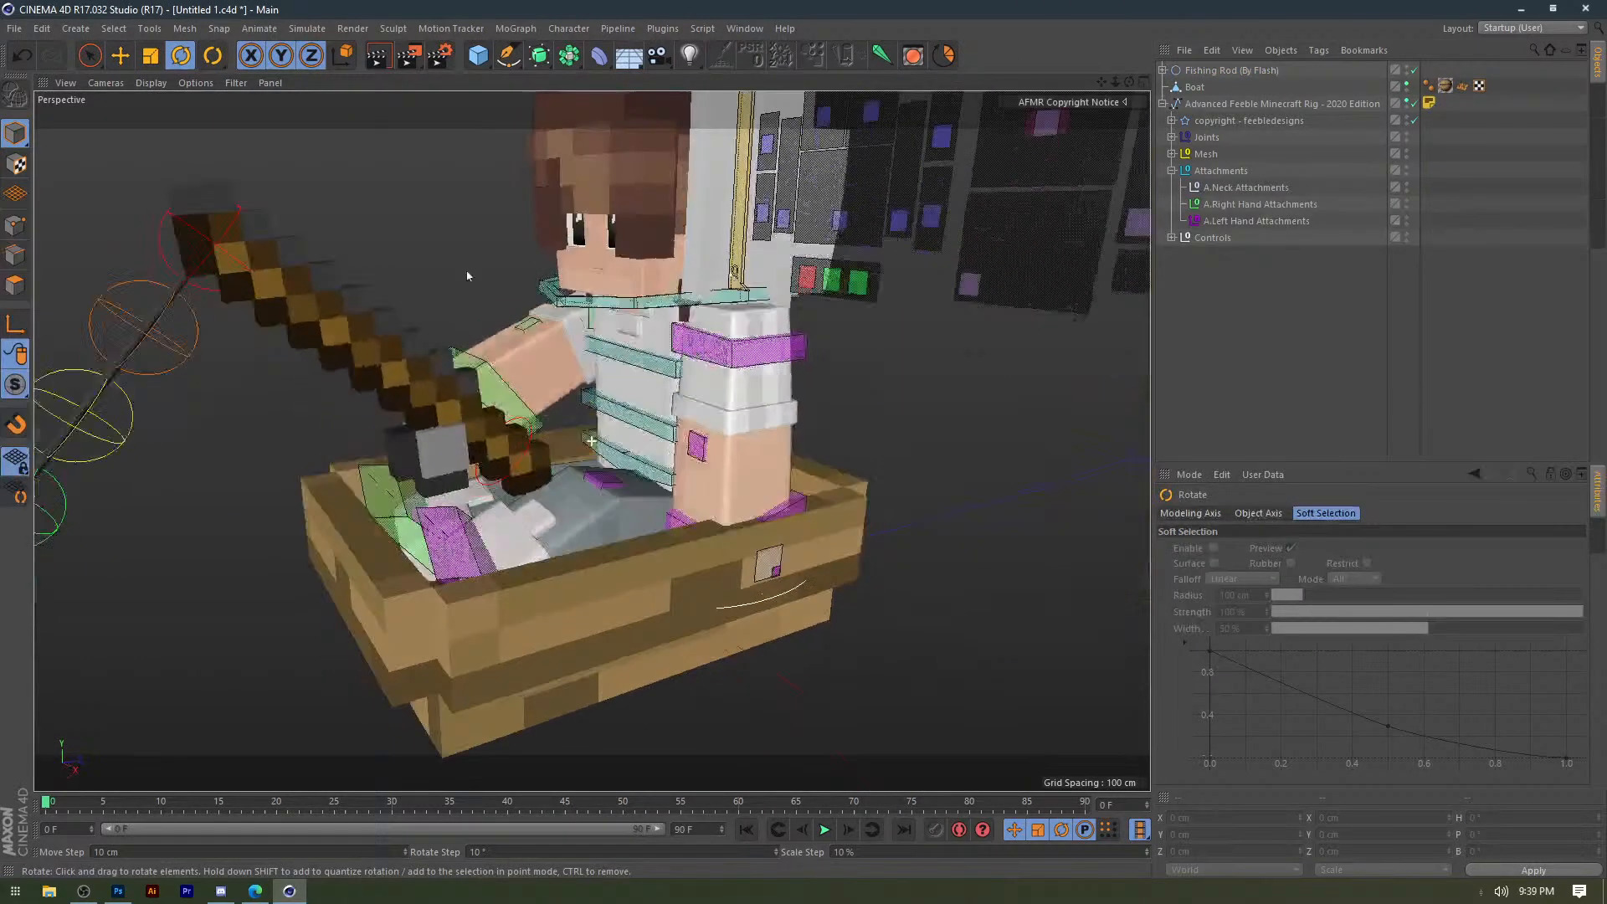
{"action": "left_click_drag", "start_coordinate": [467, 273], "coordinate": [500, 276], "text": "alt"}
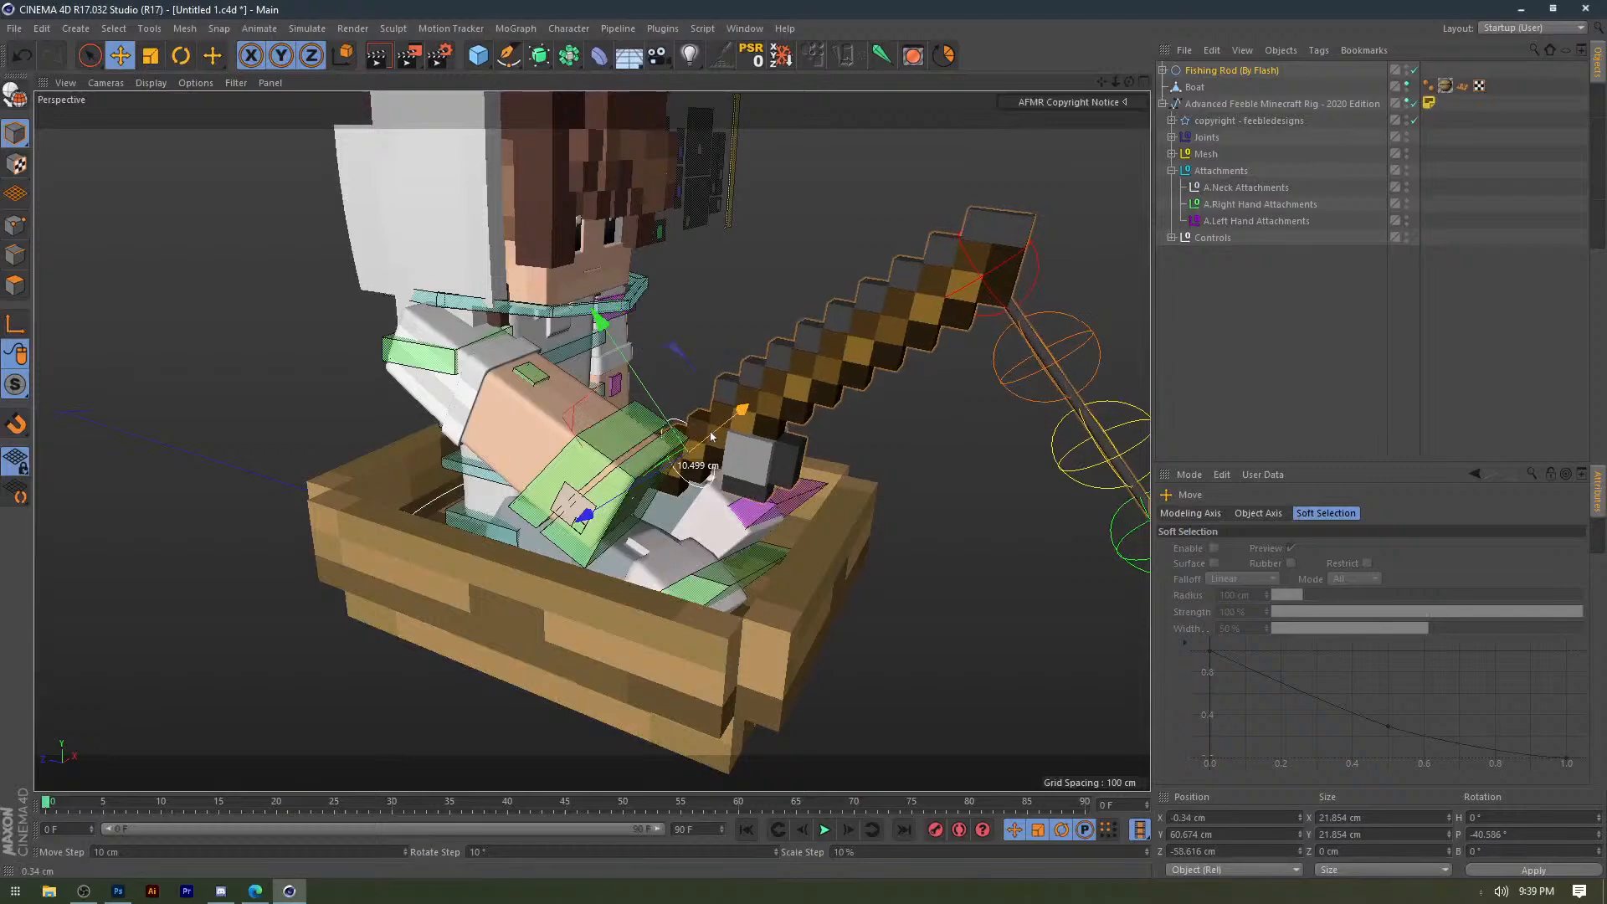
{"action": "left_click_drag", "start_coordinate": [732, 456], "coordinate": [714, 436]}
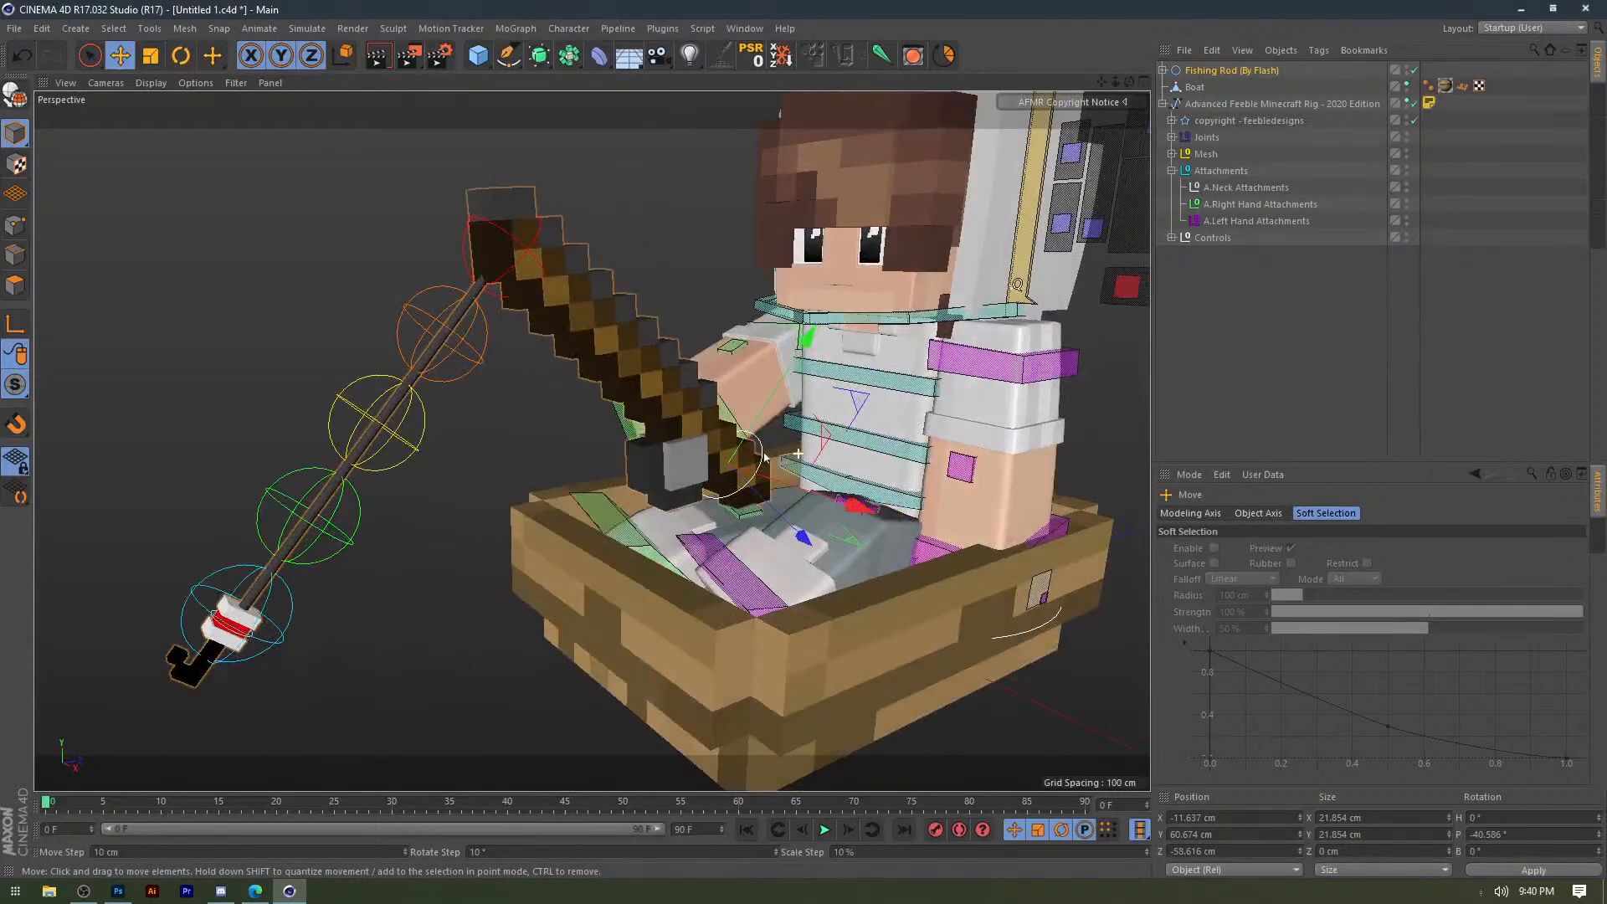
{"action": "left_click_drag", "start_coordinate": [764, 457], "coordinate": [736, 433], "text": "alt"}
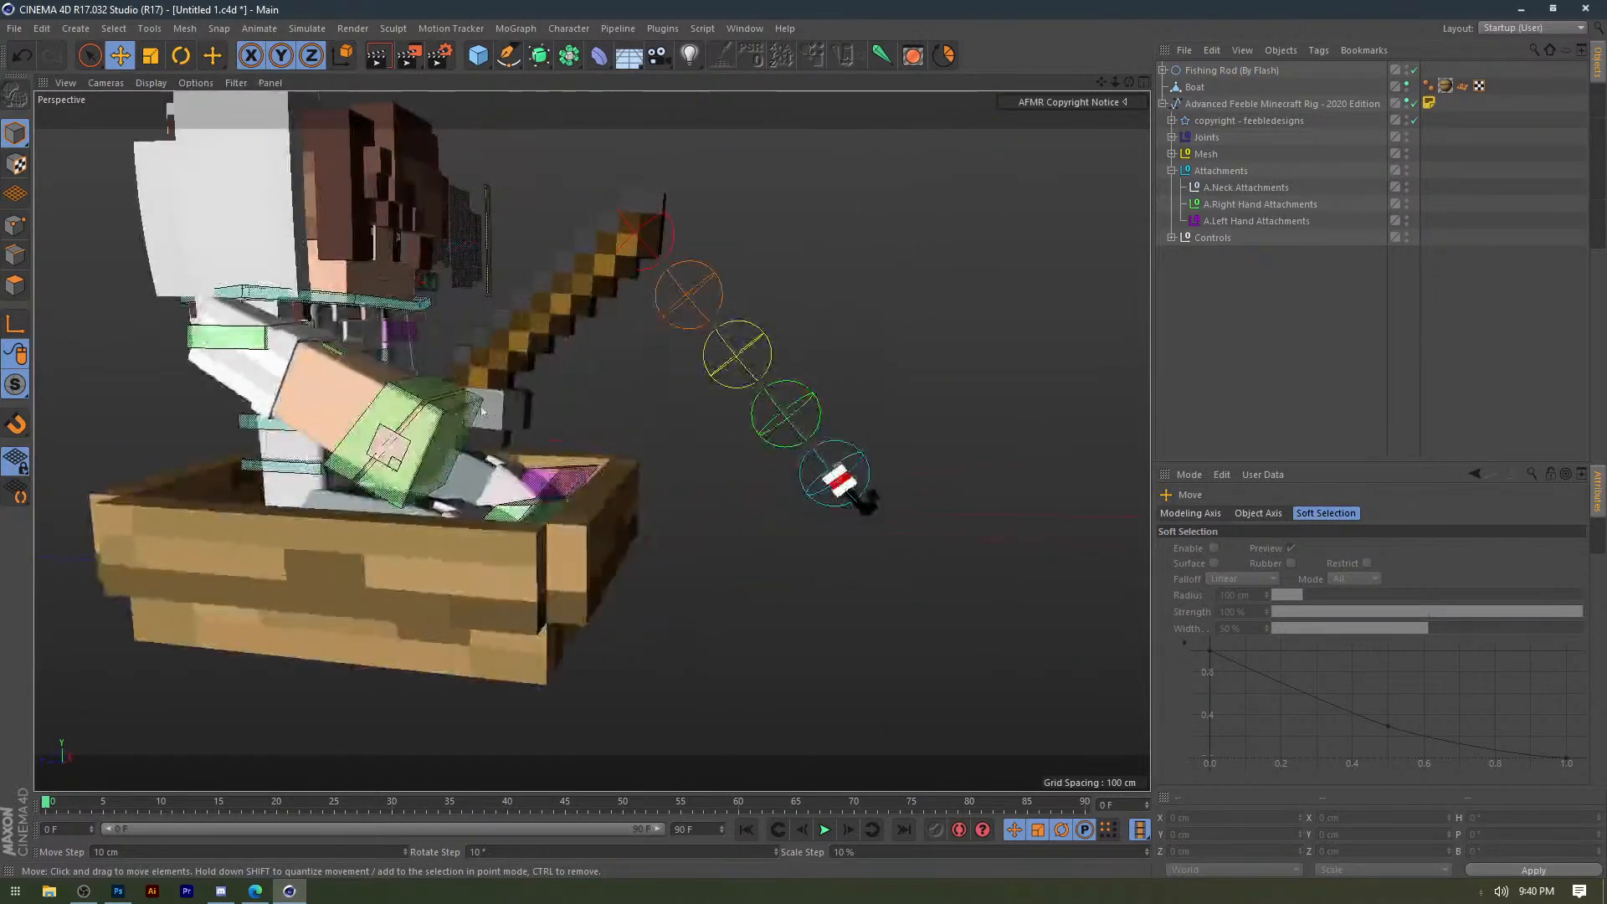
Turn the right hand control GC.ArmR to a bank of about 65.2° and reposition it around X 28.0 cm, Y 36.5 cm, Z -45.1 cm.
{"action": "left_click", "coordinate": [423, 421]}
{"action": "left_click_drag", "start_coordinate": [422, 423], "coordinate": [293, 444], "text": "alt"}
{"action": "key", "text": "r"}
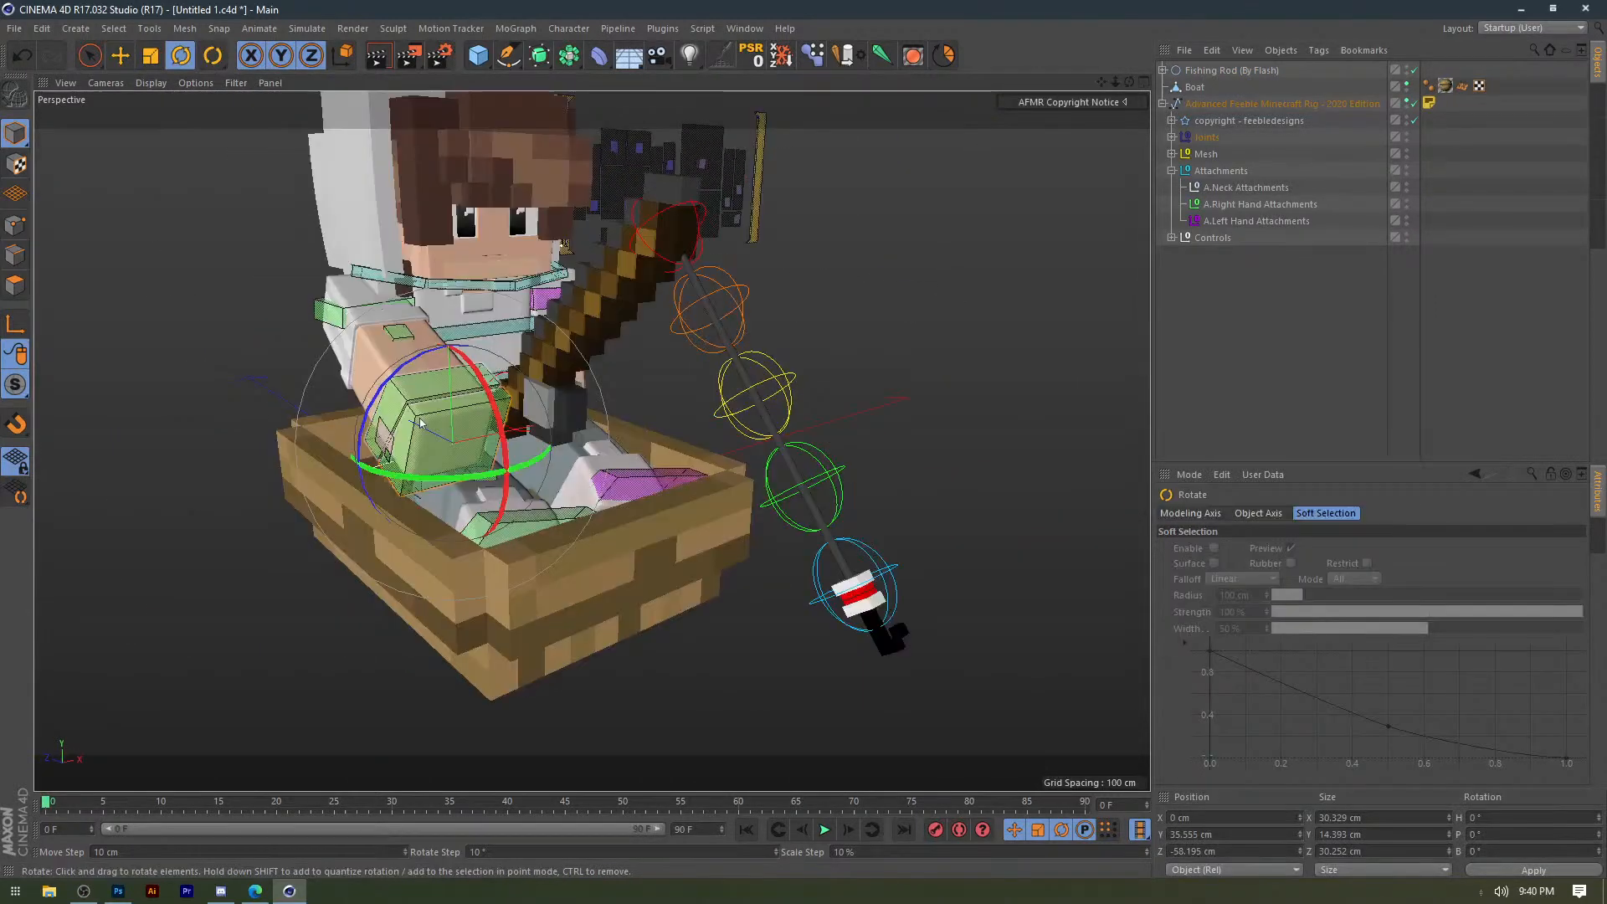
{"action": "left_click_drag", "start_coordinate": [421, 424], "coordinate": [541, 405]}
{"action": "key", "text": "e"}
{"action": "scroll", "coordinate": [490, 348], "scroll_direction": "up", "scroll_amount": 4}
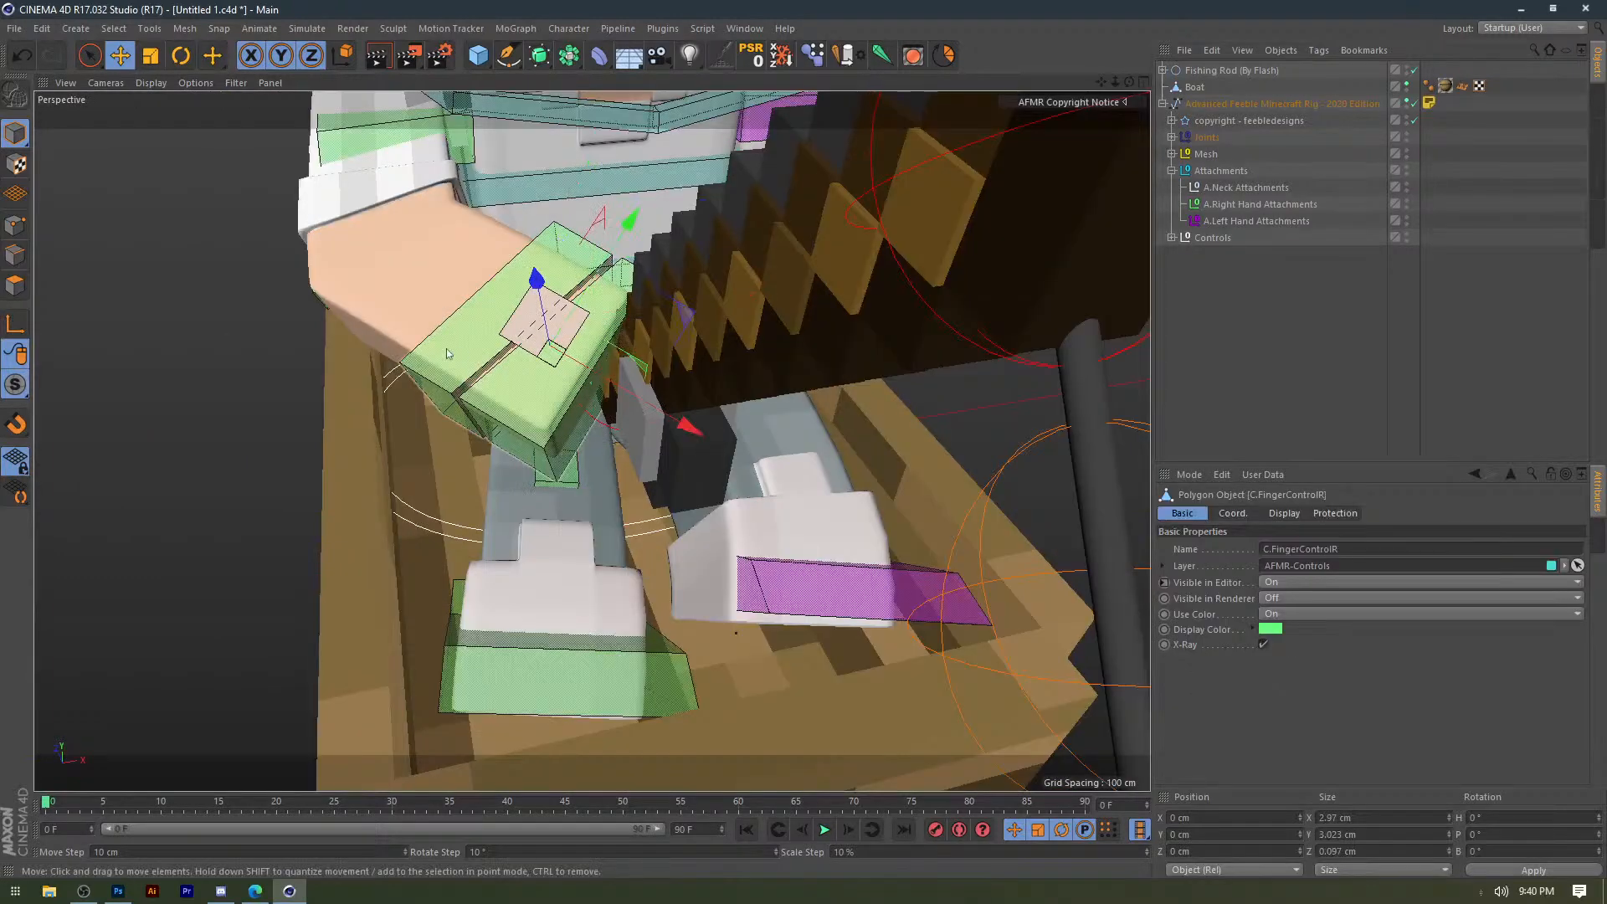
Bend the outer part of the right hand around the rod by pitching its control to about -24.6°.
{"action": "key", "text": "r"}
{"action": "left_click_drag", "start_coordinate": [536, 393], "coordinate": [518, 426]}
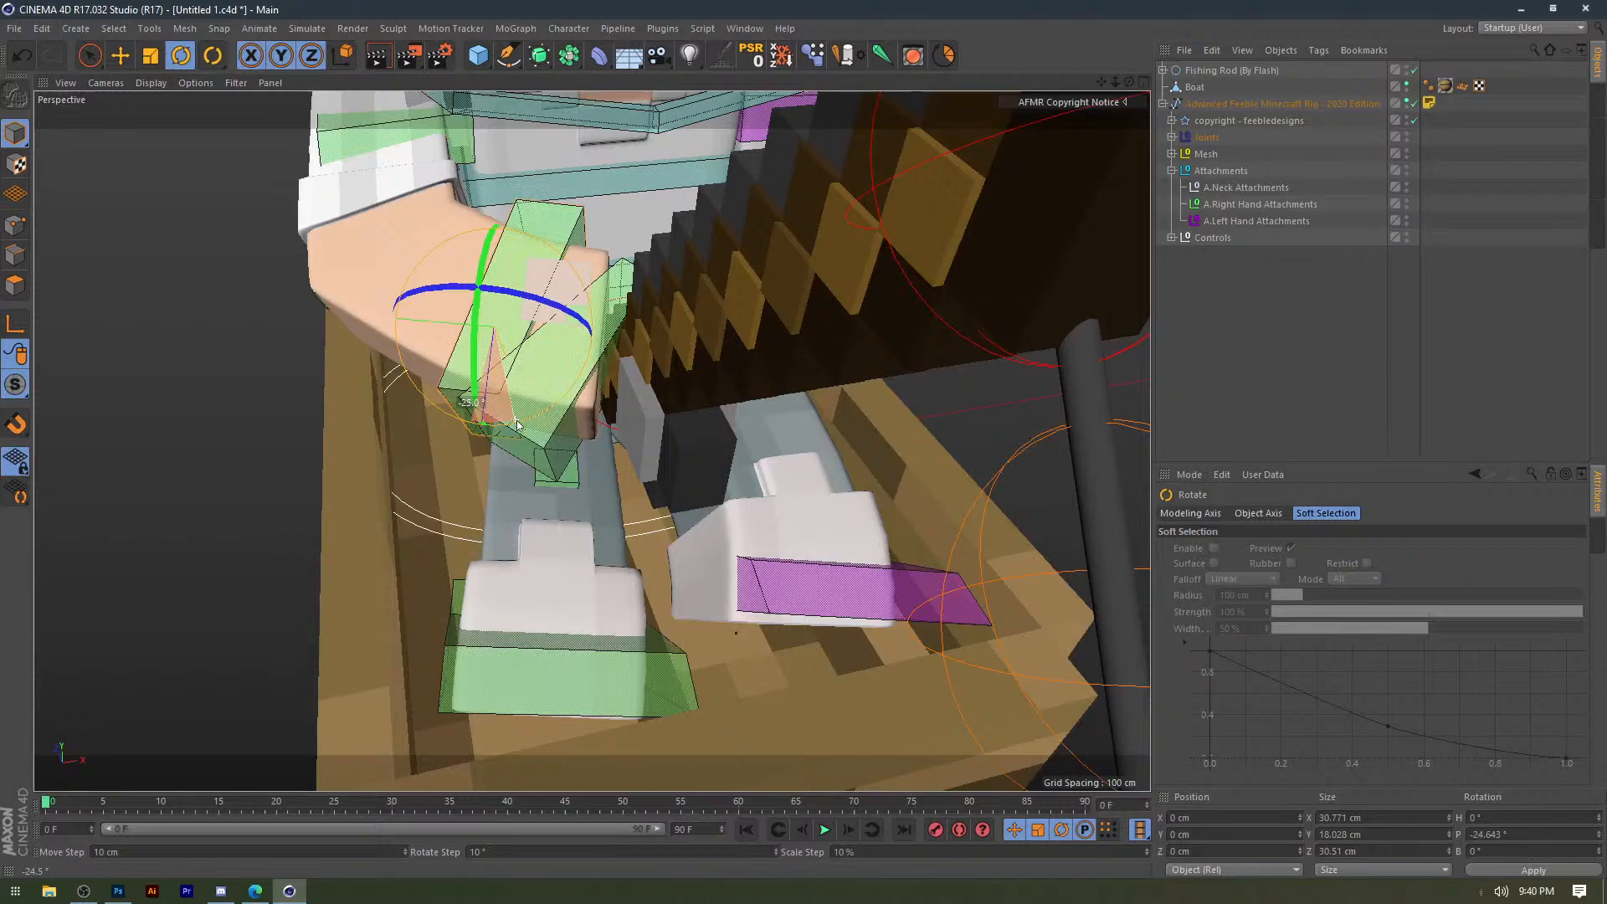
{"action": "left_click_drag", "start_coordinate": [549, 410], "coordinate": [552, 413]}
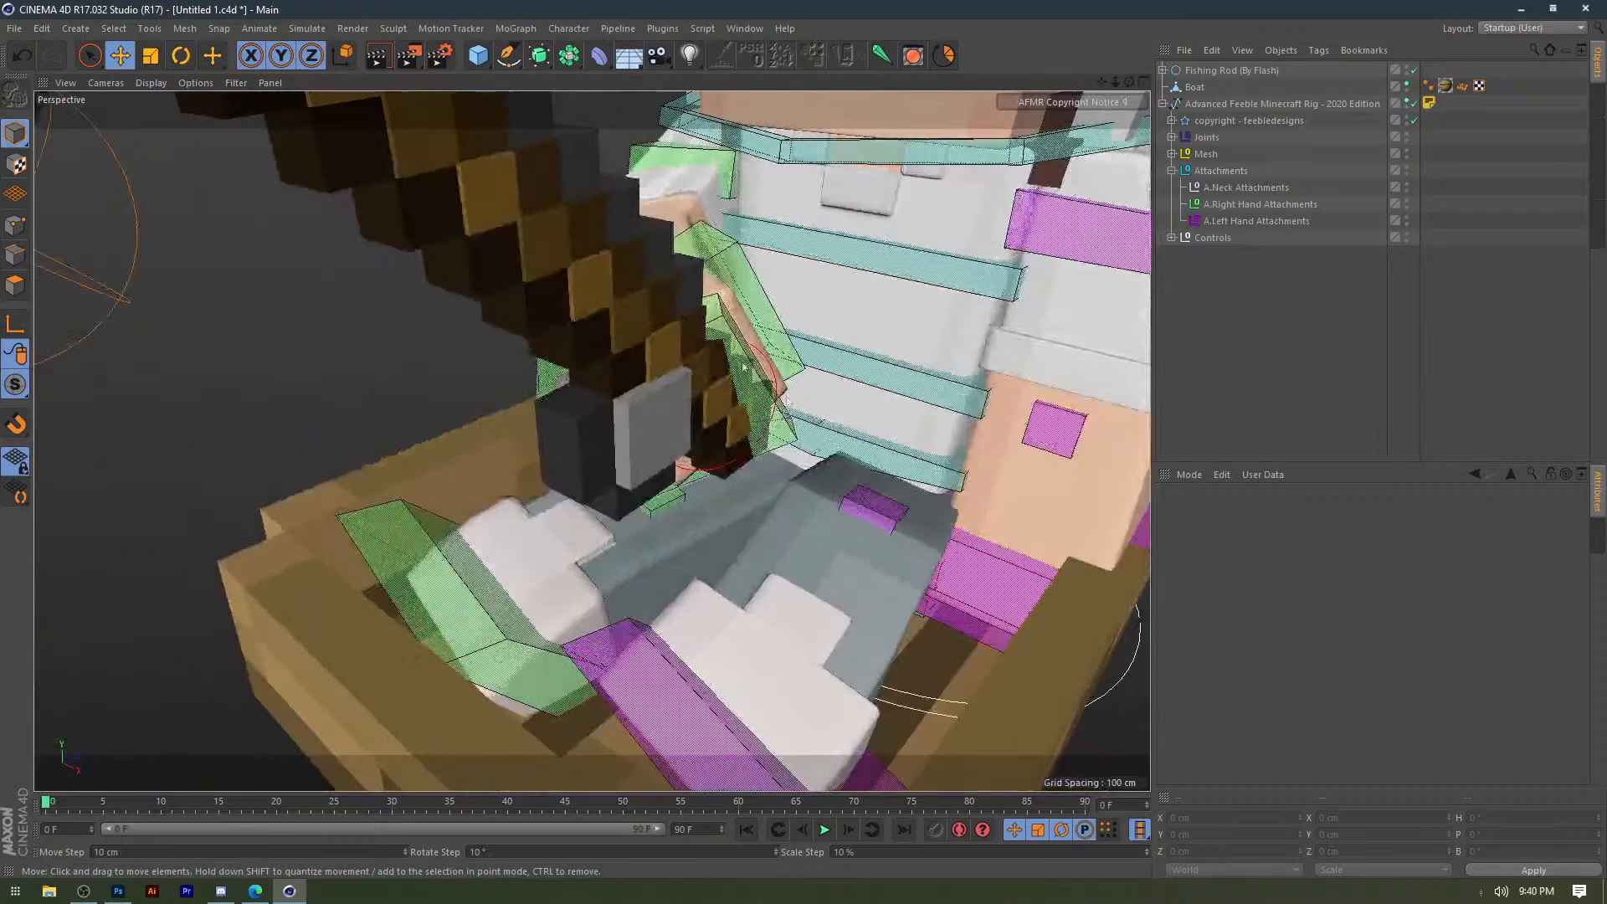
Bring the left arm toward the rod by moving GC.ArmL to X about -18.9 cm, Y 44.7 cm, Z -51.3 cm, banked to about -70.0°.
{"action": "middle_click_drag", "start_coordinate": [1004, 578], "coordinate": [775, 500], "text": "alt"}
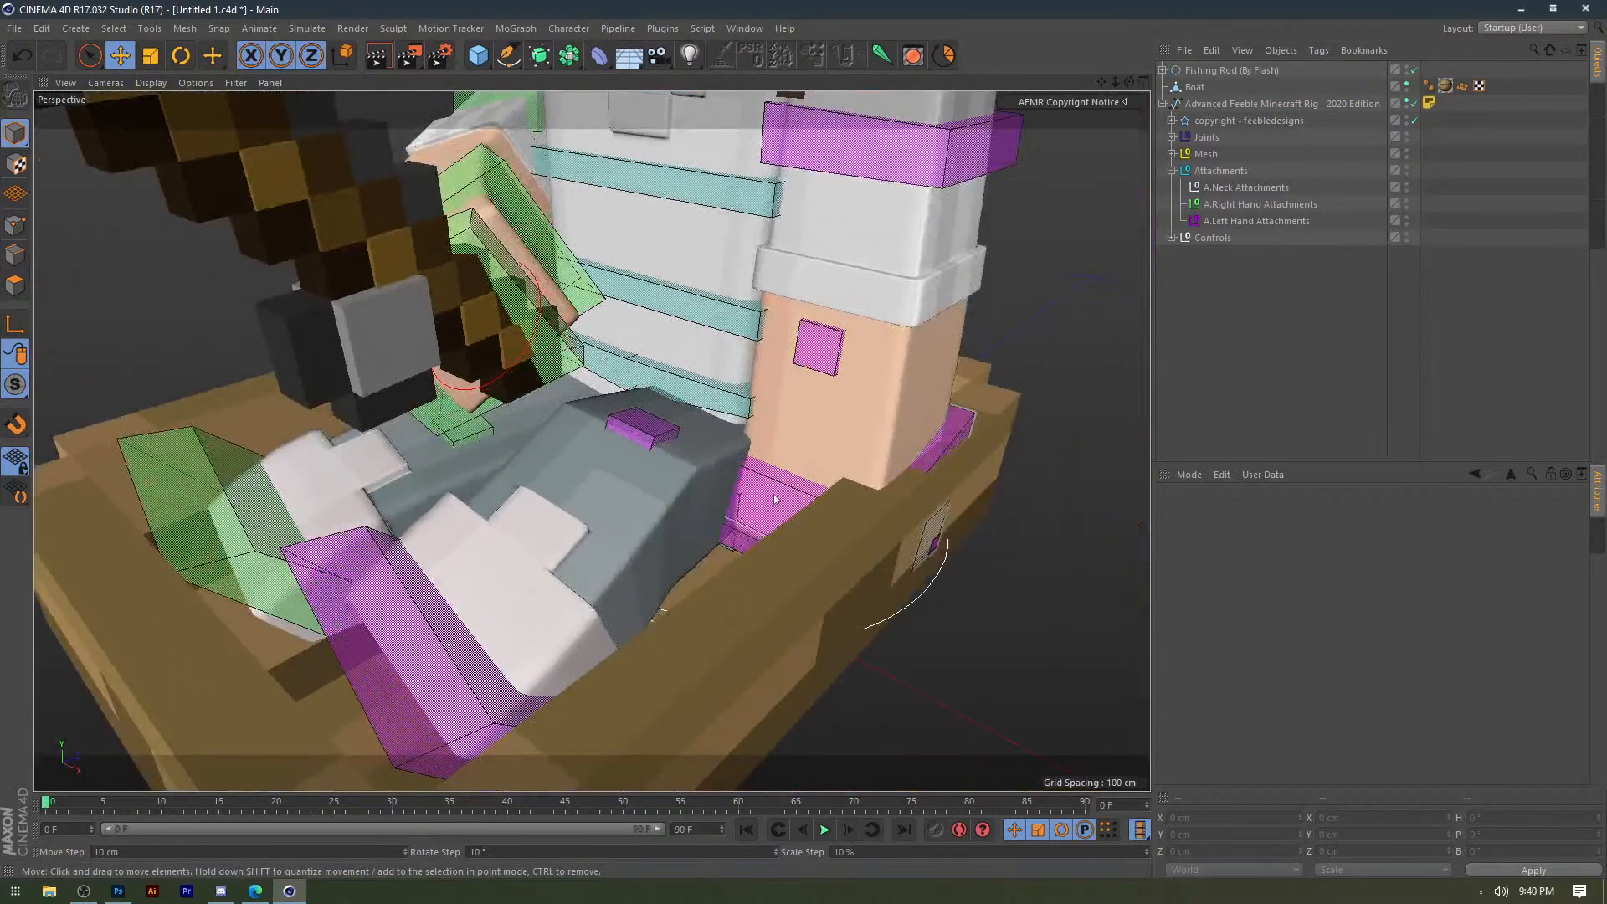
{"action": "left_click", "coordinate": [744, 537]}
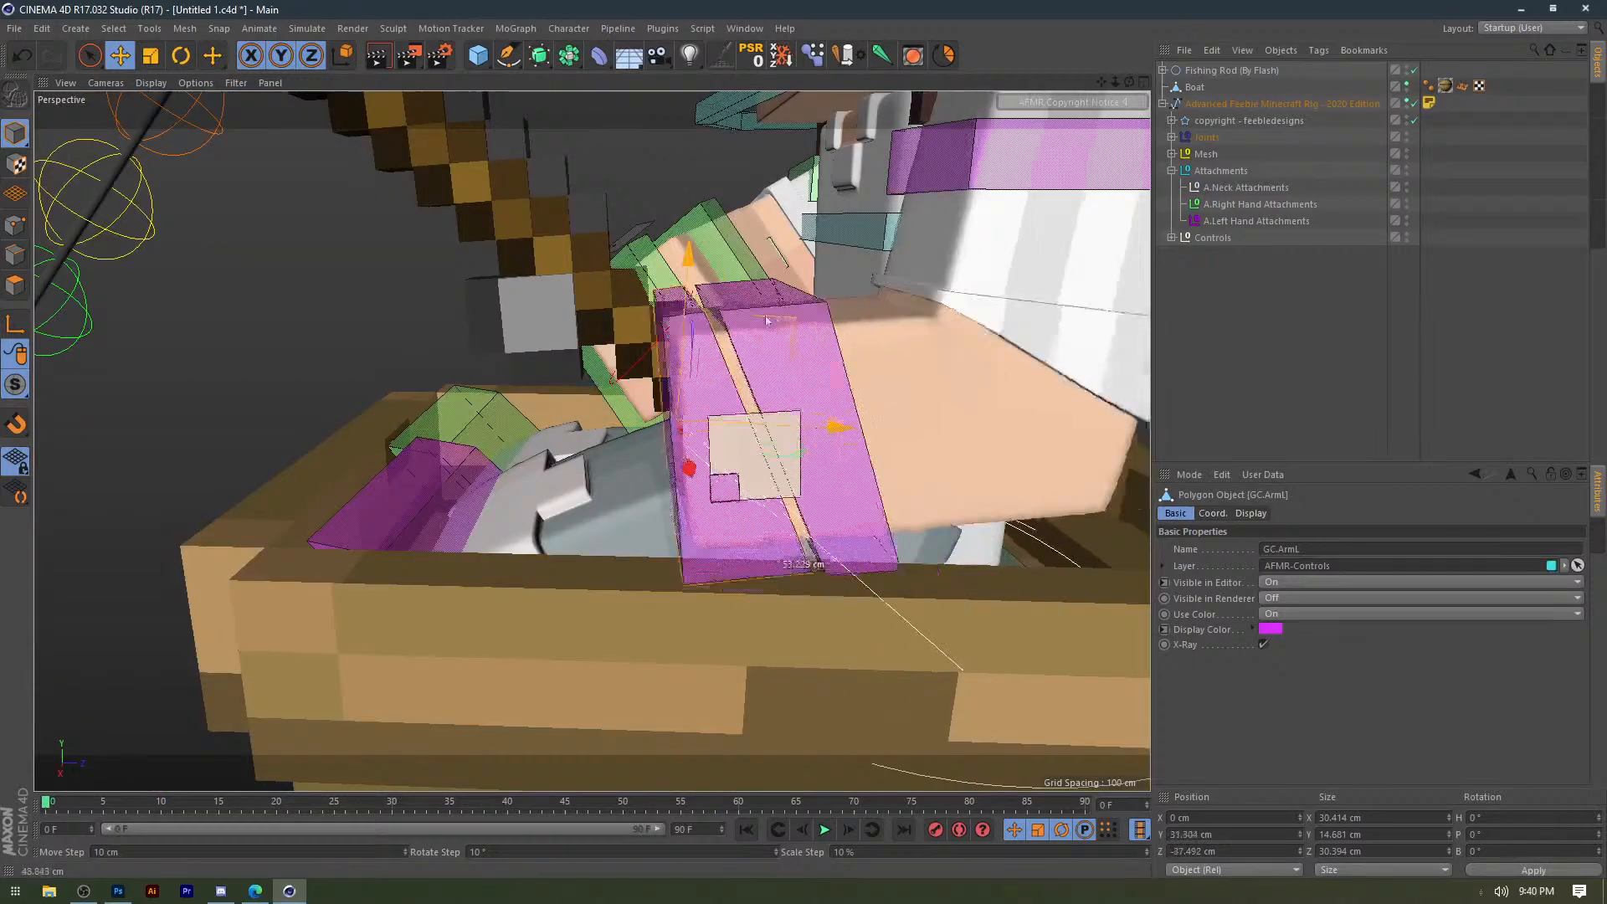
{"action": "left_click_drag", "start_coordinate": [720, 444], "coordinate": [835, 370]}
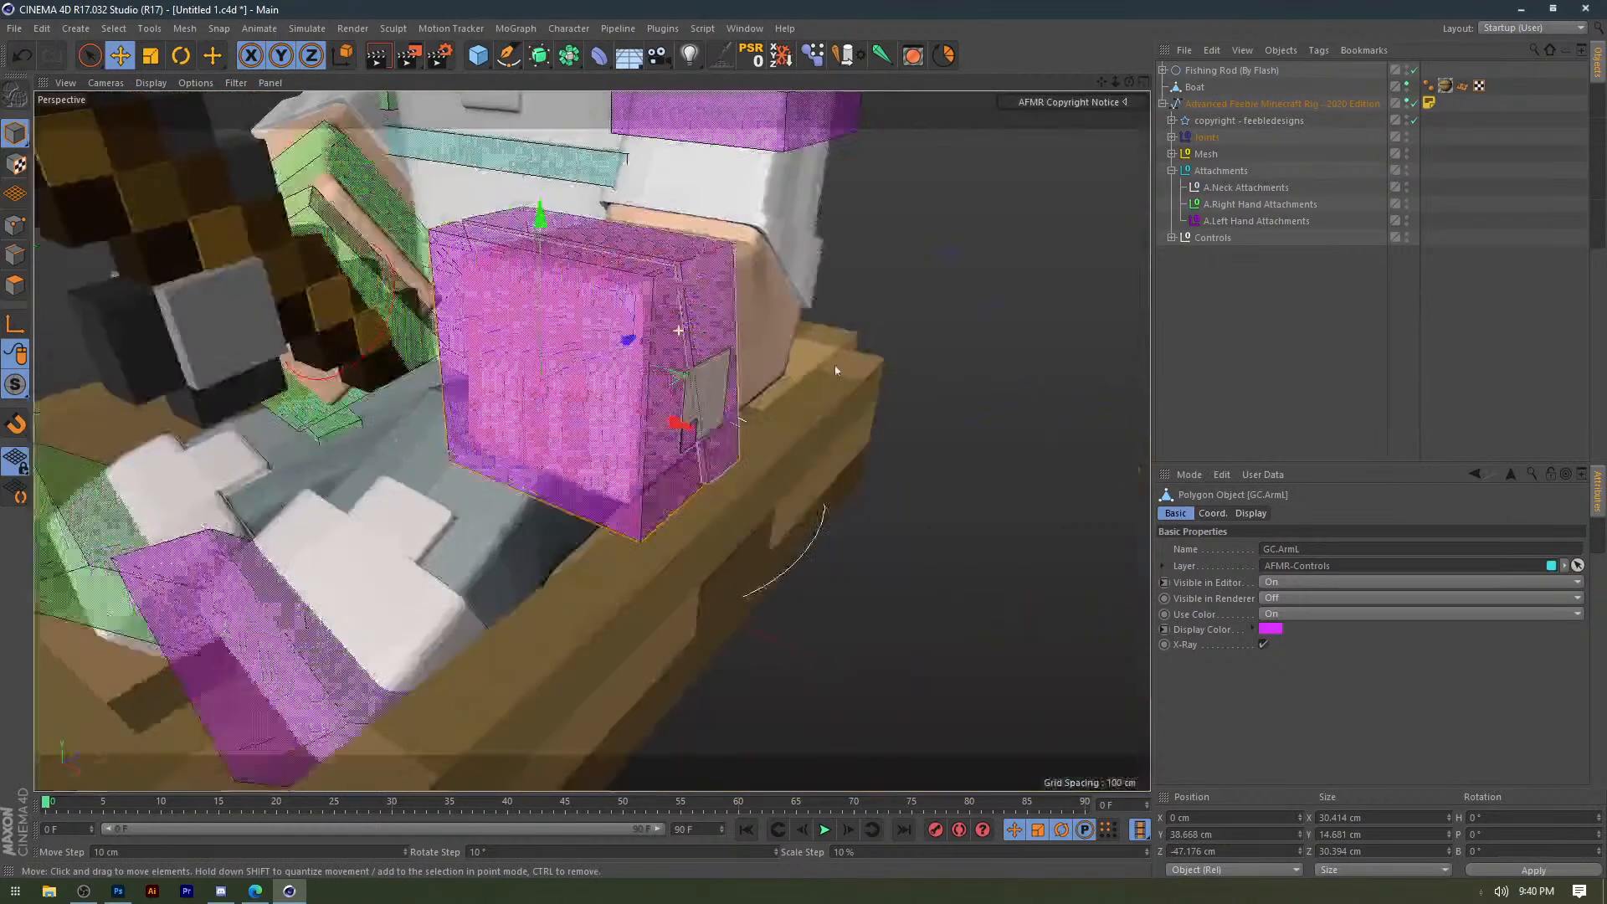
{"action": "key", "text": "r"}
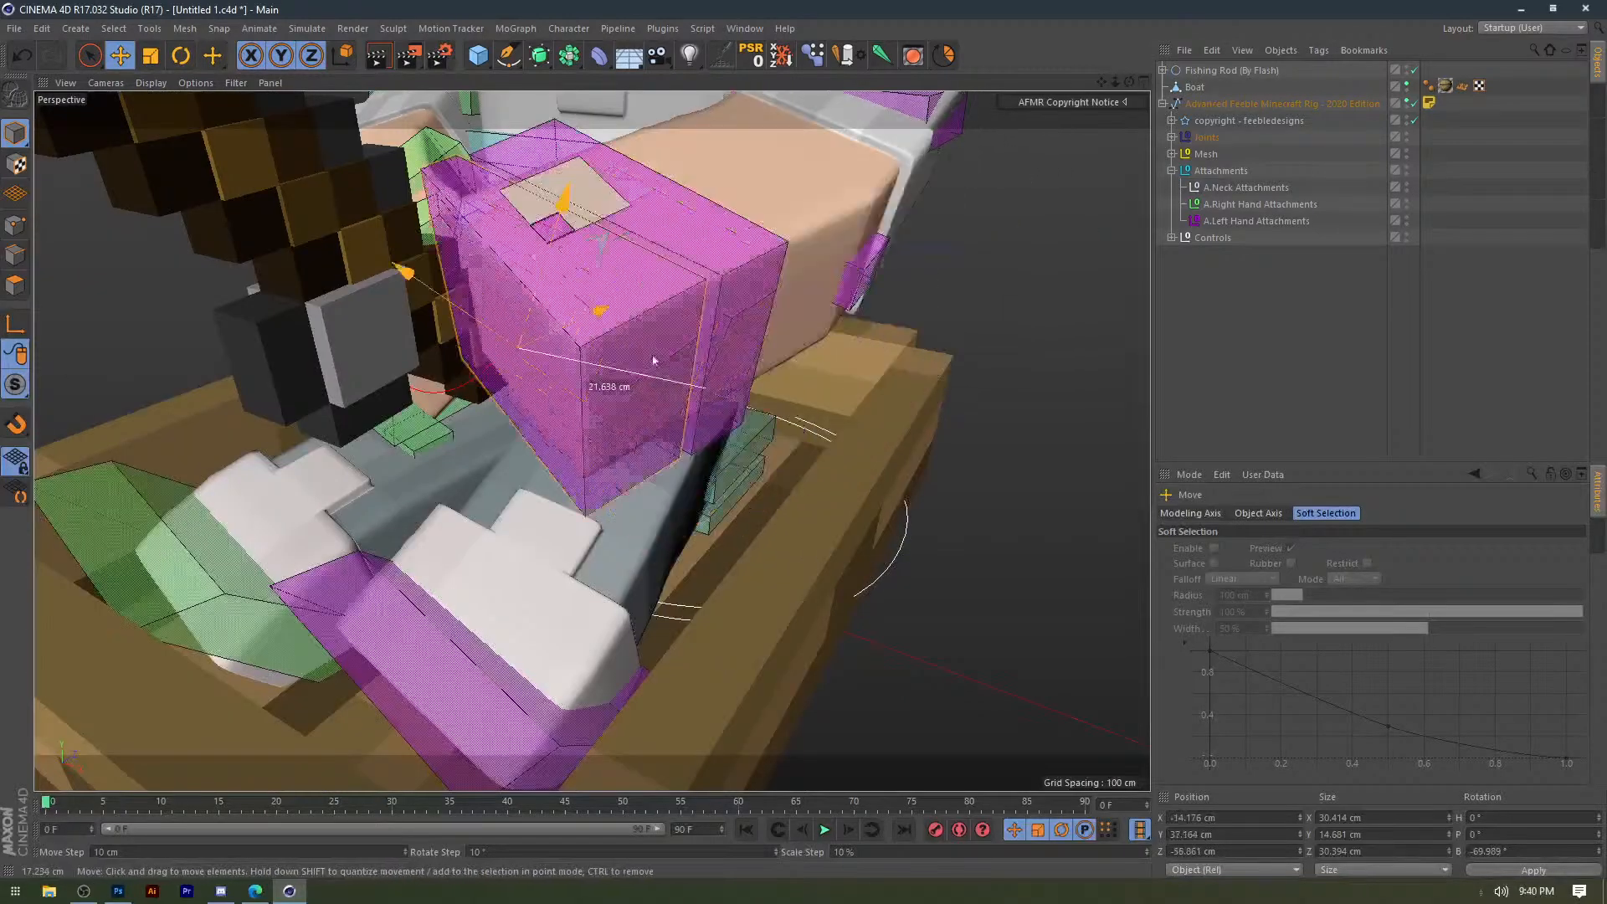
{"action": "left_click_drag", "start_coordinate": [670, 335], "coordinate": [700, 329]}
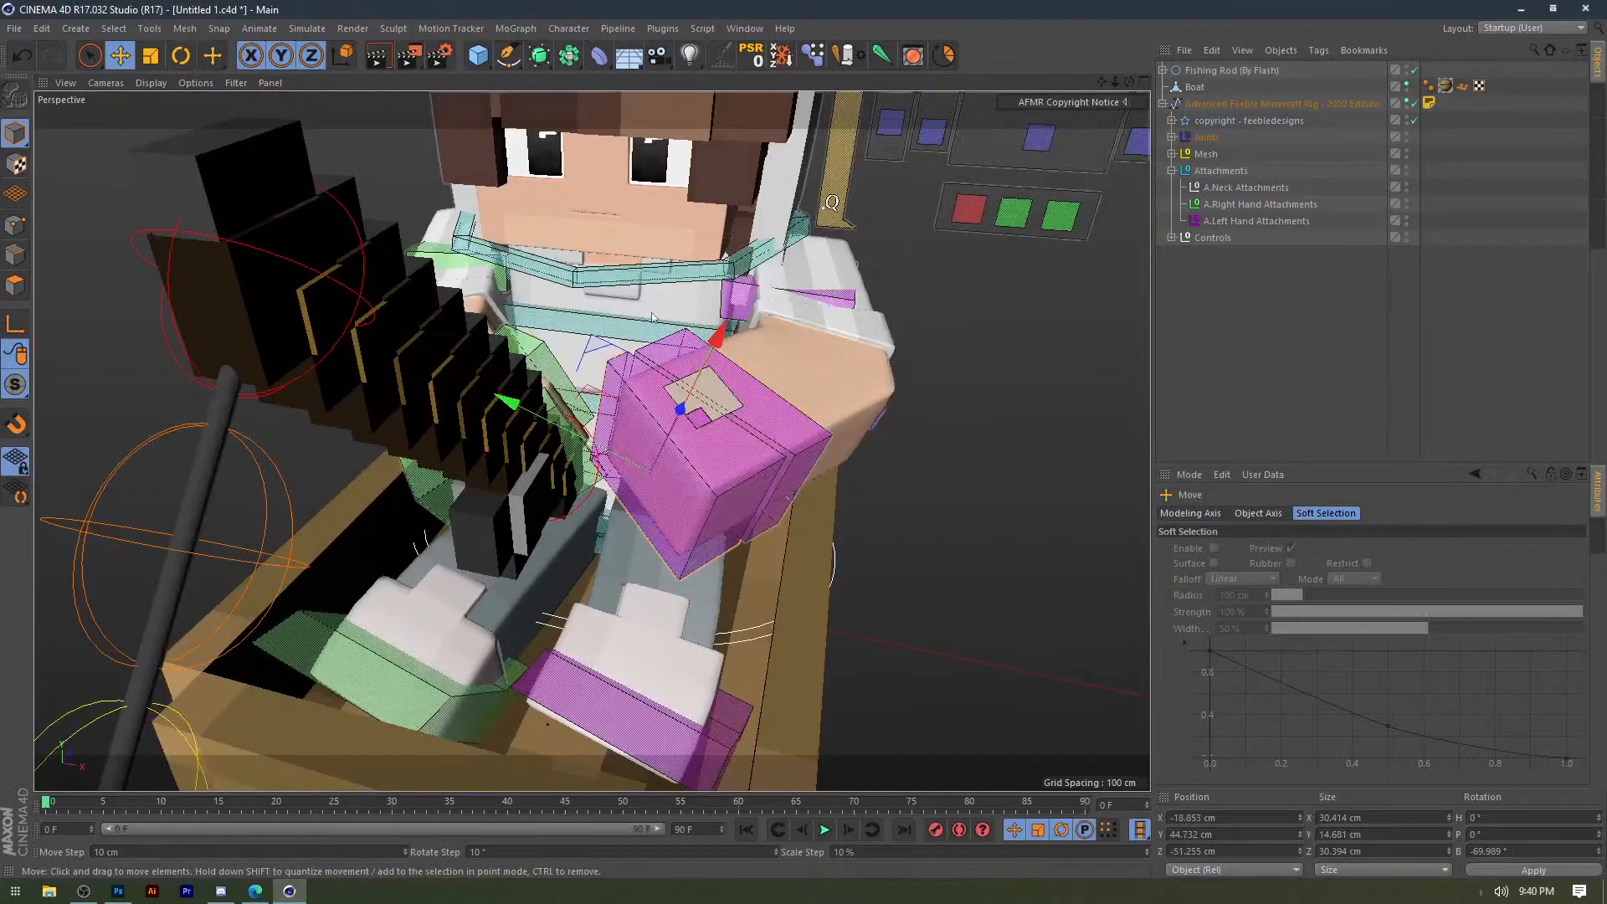
Adjust the head's tilt by rotating the neck control C.ControlNeck.
{"action": "left_click", "coordinate": [652, 311]}
{"action": "key", "text": "r"}
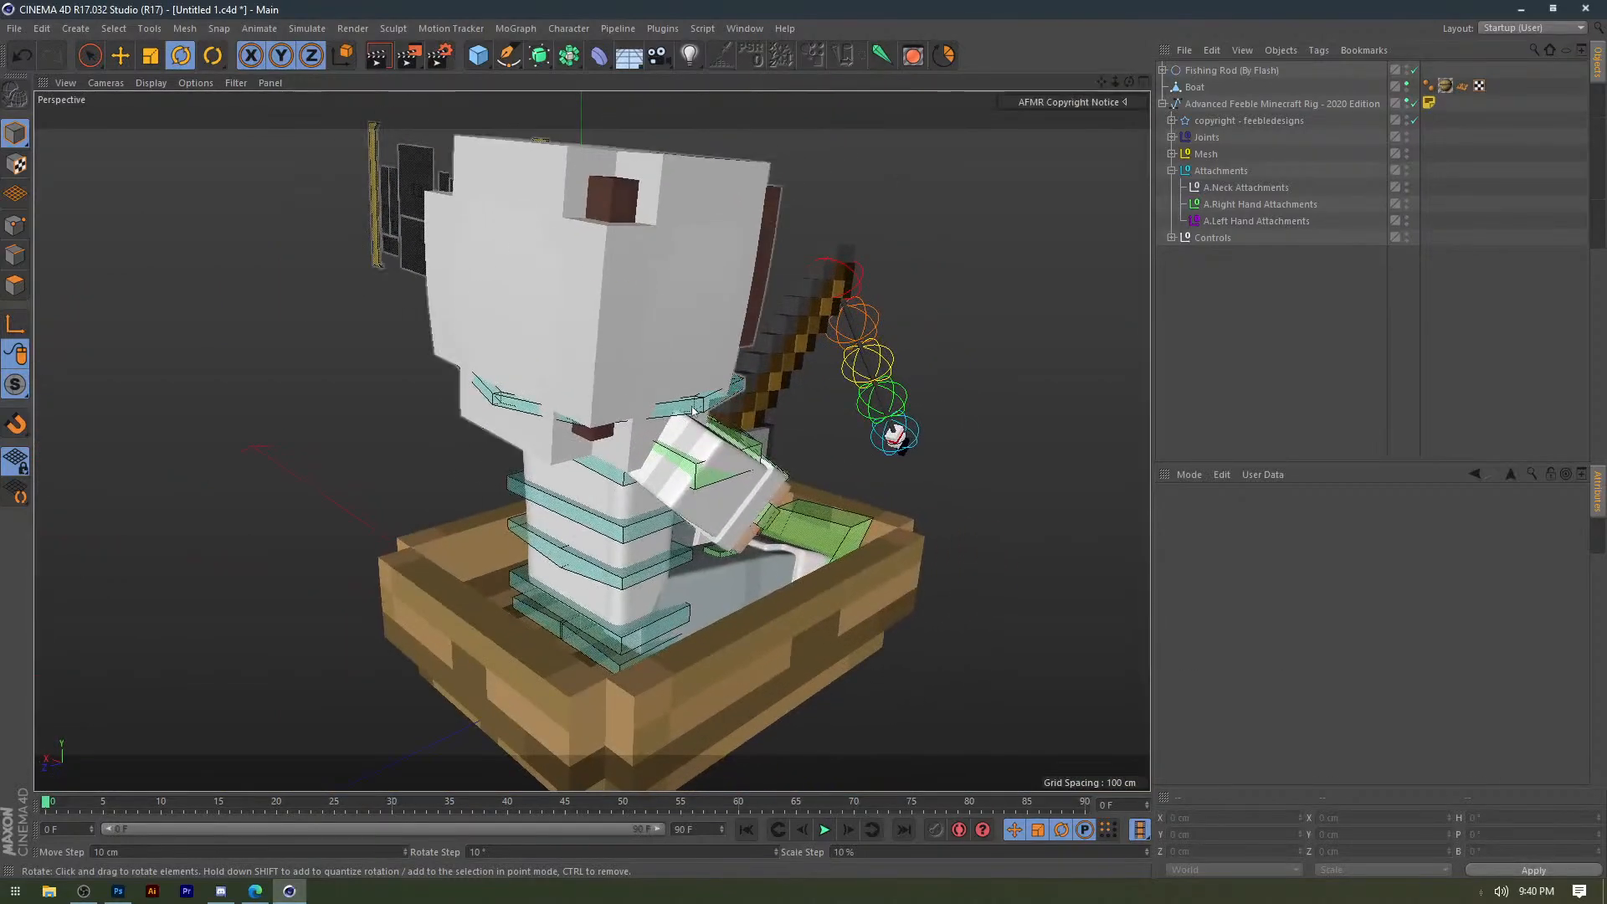
{"action": "left_click", "coordinate": [553, 351]}
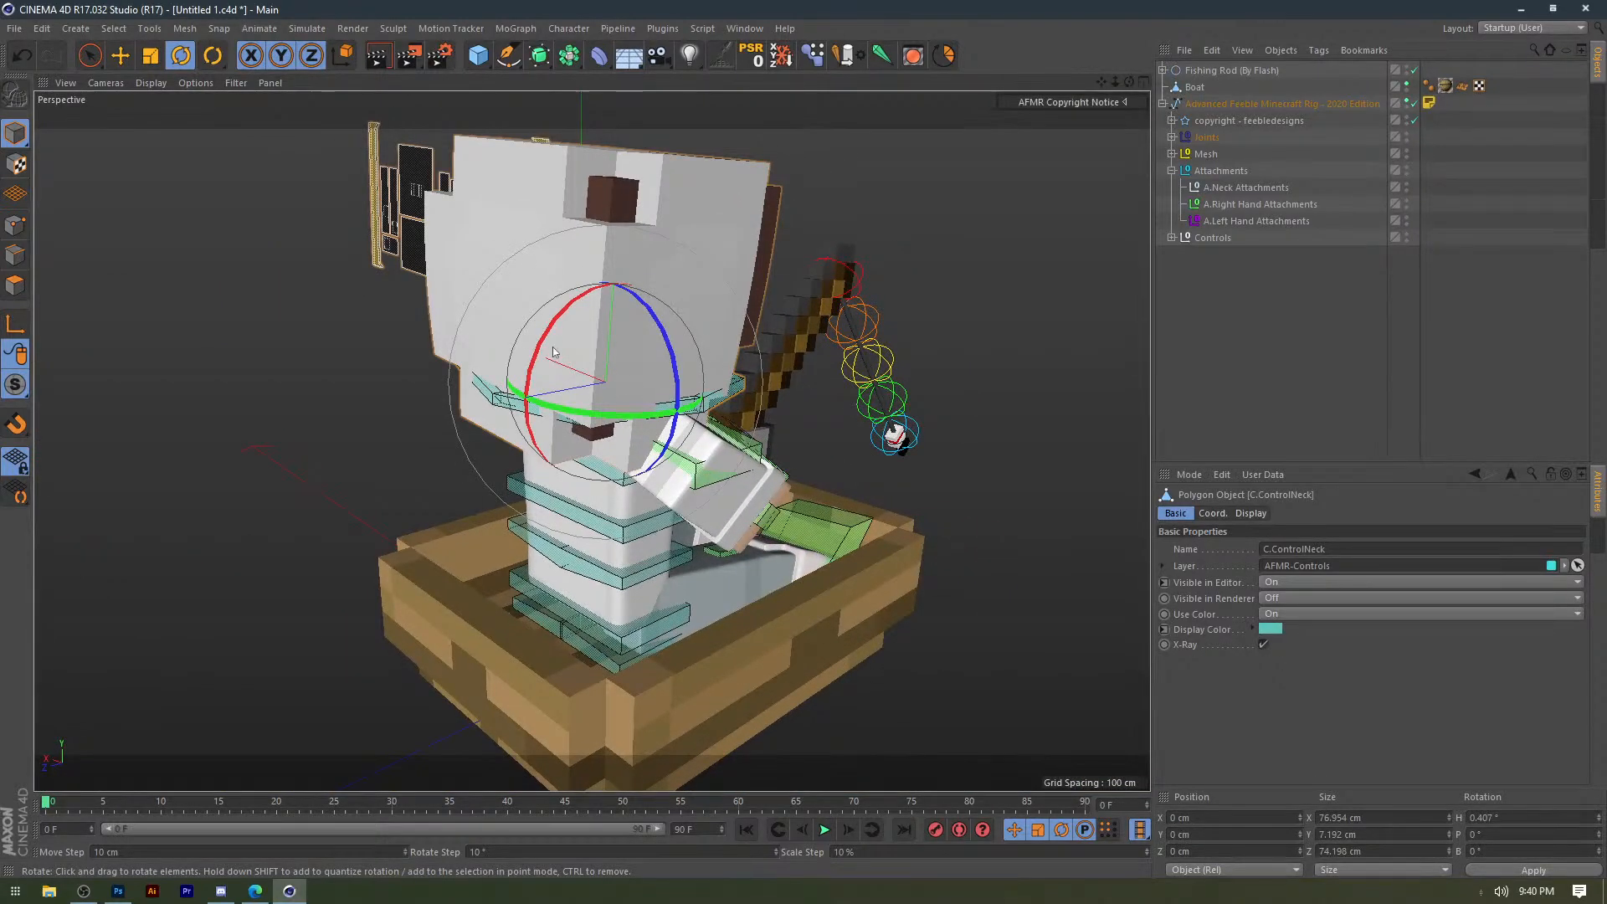
{"action": "left_click_drag", "start_coordinate": [552, 352], "coordinate": [873, 202]}
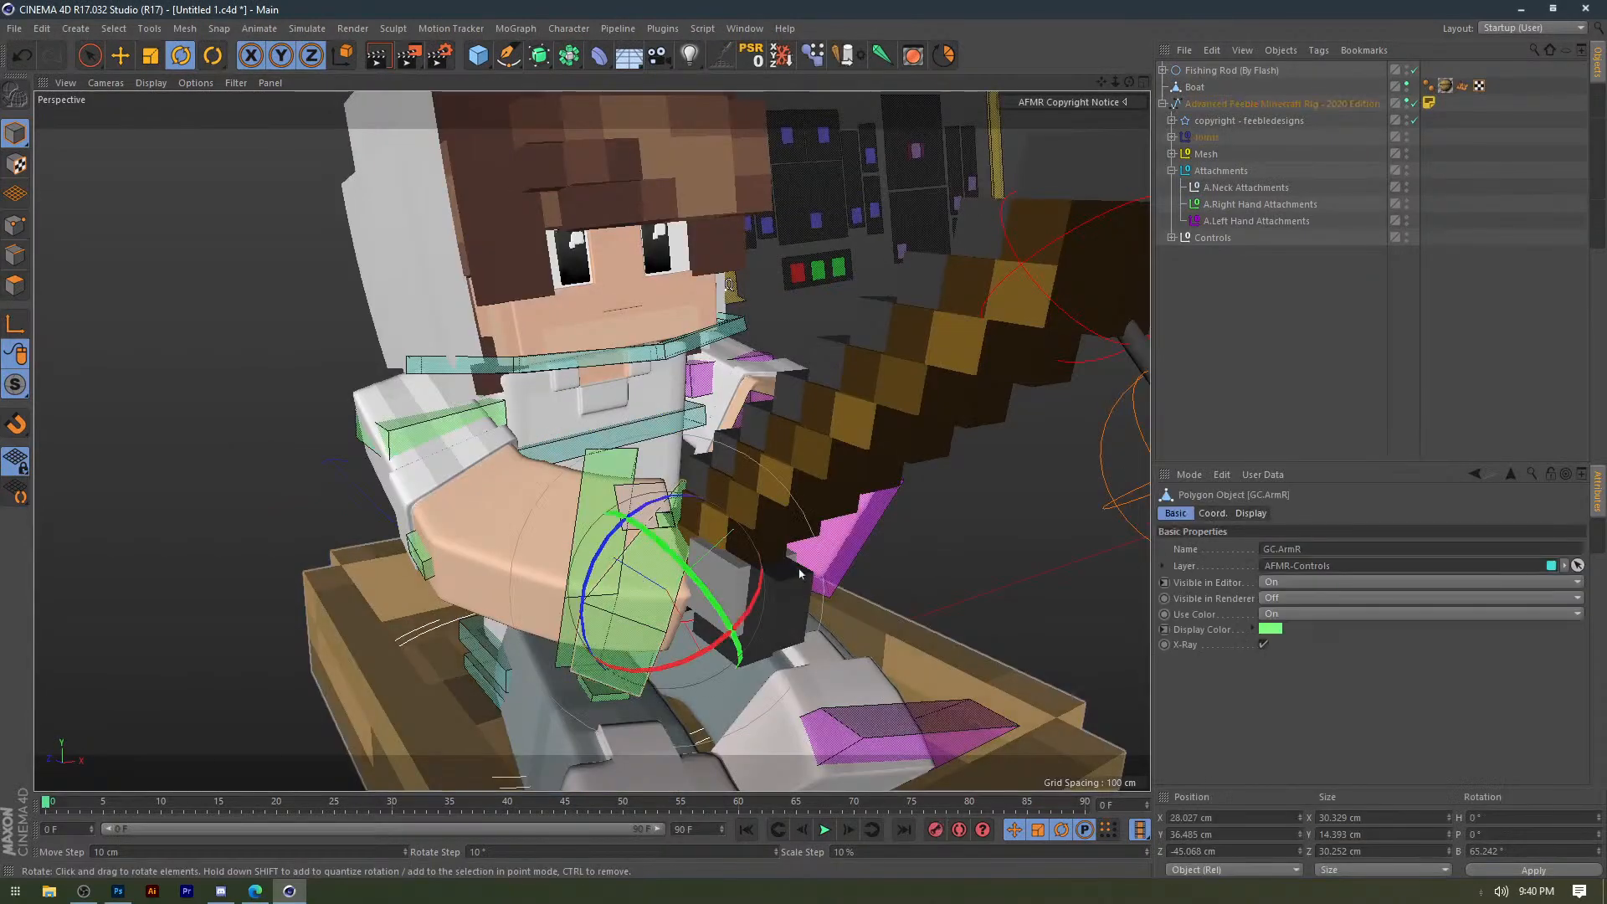
Close the left hand on the rod: move GC.ArmL to X about -23.2 cm, Y 42.1 cm, Z -53.2 cm and pitch its outer part to about -42.0°.
{"action": "left_click_drag", "start_coordinate": [729, 577], "coordinate": [749, 563], "text": "alt"}
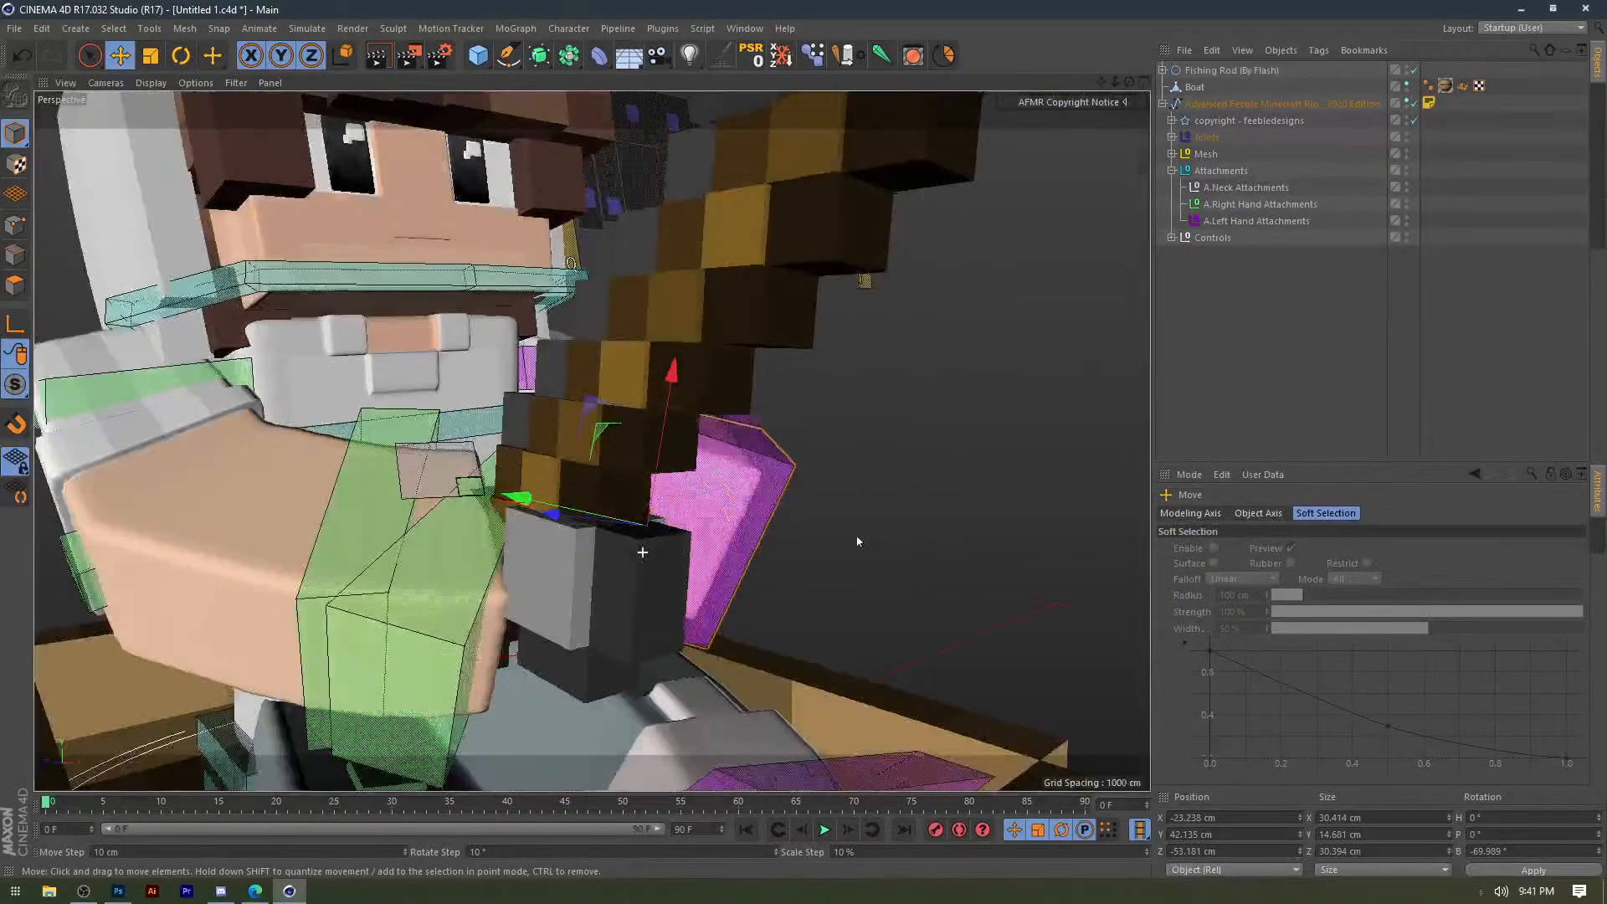
{"action": "mouse_move", "coordinate": [591, 441]}
{"action": "left_mouse_down", "text": "alt"}
{"action": "mouse_move", "coordinate": [602, 533]}
{"action": "mouse_move", "coordinate": [502, 540]}
{"action": "left_mouse_up", "text": "alt"}
{"action": "left_click_drag", "start_coordinate": [679, 578], "coordinate": [862, 549], "text": "alt"}
{"action": "left_click", "coordinate": [817, 511]}
{"action": "key", "text": "r"}
{"action": "left_click_drag", "start_coordinate": [963, 569], "coordinate": [563, 449], "text": "alt"}
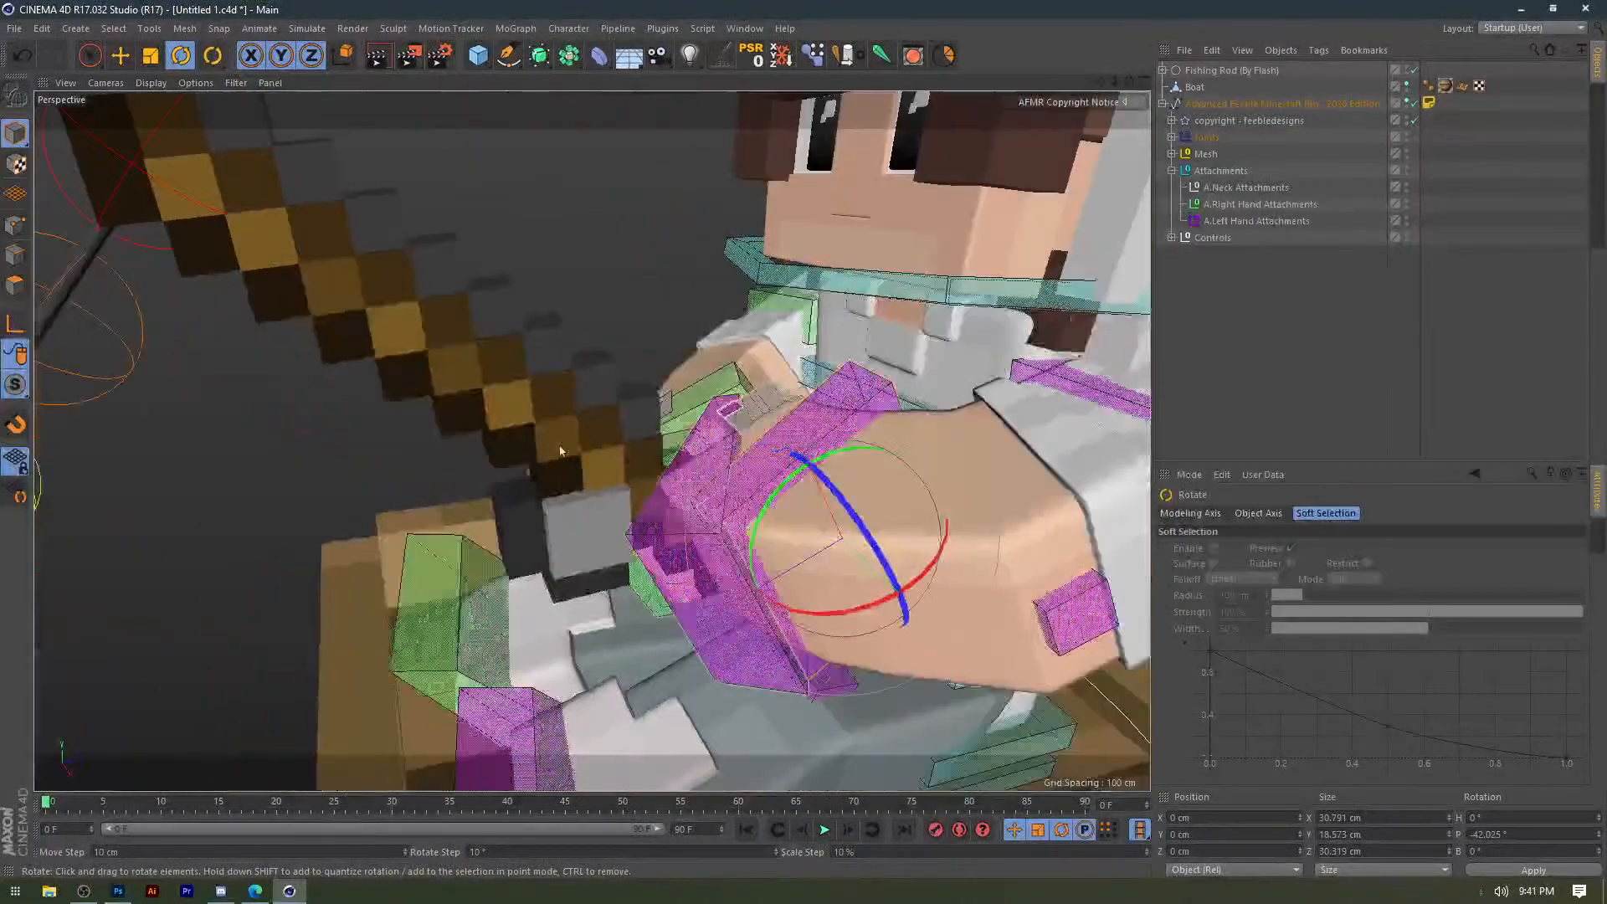
Reposition the whole fishing rod between the hands at Y about 64.1 cm, Z about -43.2 cm.
{"action": "left_click", "coordinate": [565, 450]}
{"action": "key", "text": "e"}
{"action": "left_click", "coordinate": [566, 450]}
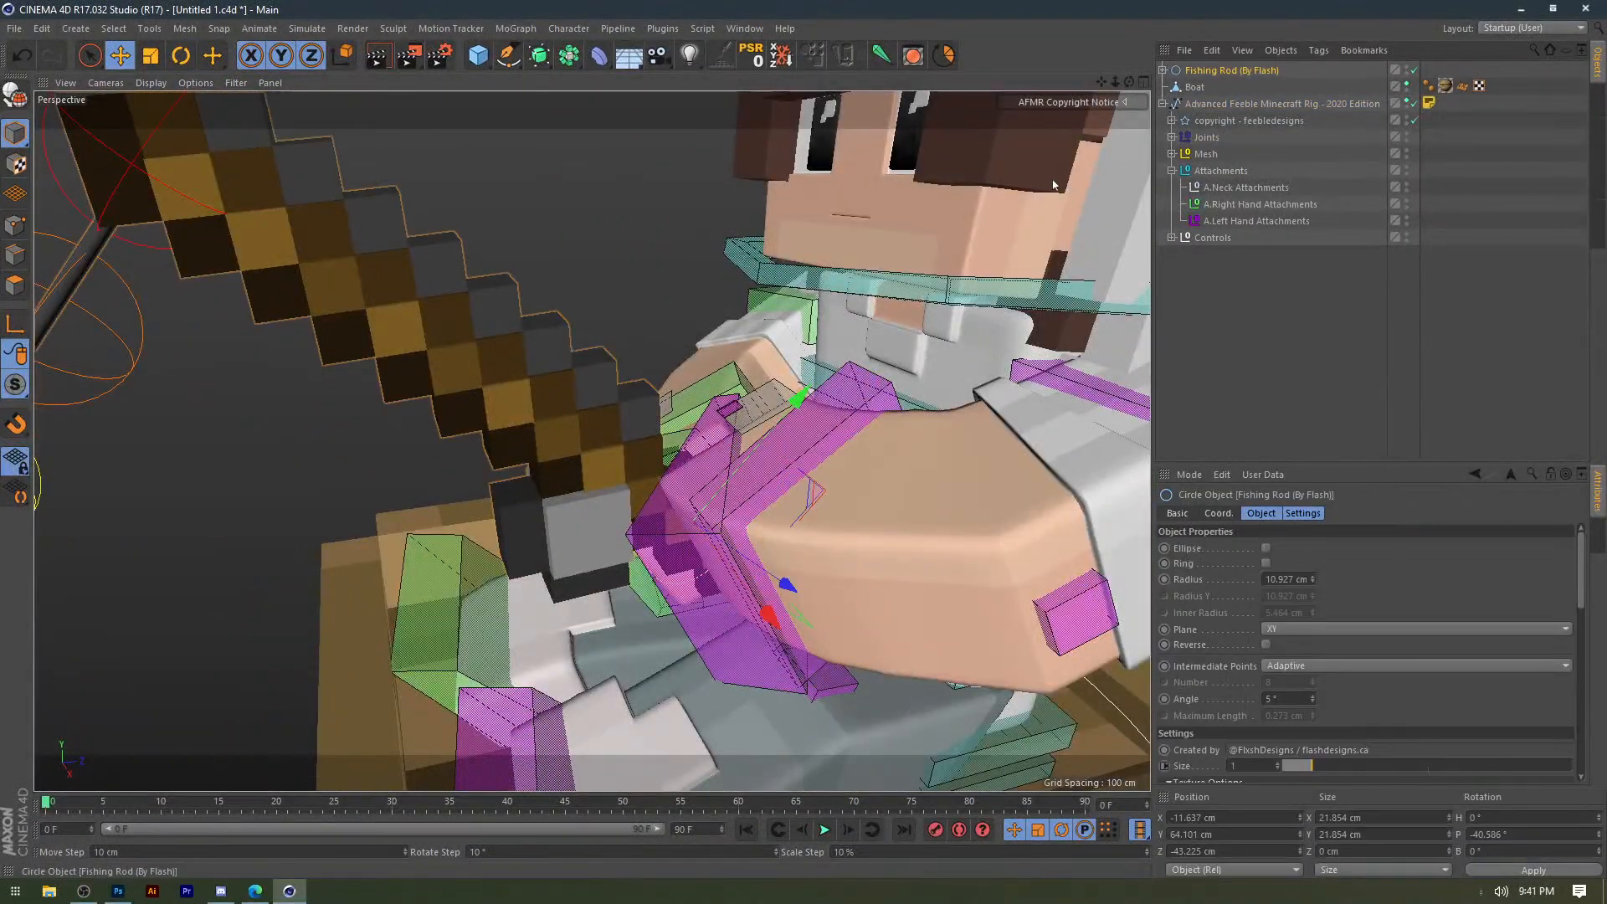
{"action": "left_click_drag", "start_coordinate": [1054, 184], "coordinate": [750, 399], "text": "alt"}
Raise controlTop, controlMid, controlBottom and controlEnd together above the head to X about -44.2 cm, Y 197.0 cm, Z 16.7 cm, pitched to about 77.3°.
{"action": "left_click", "coordinate": [709, 333]}
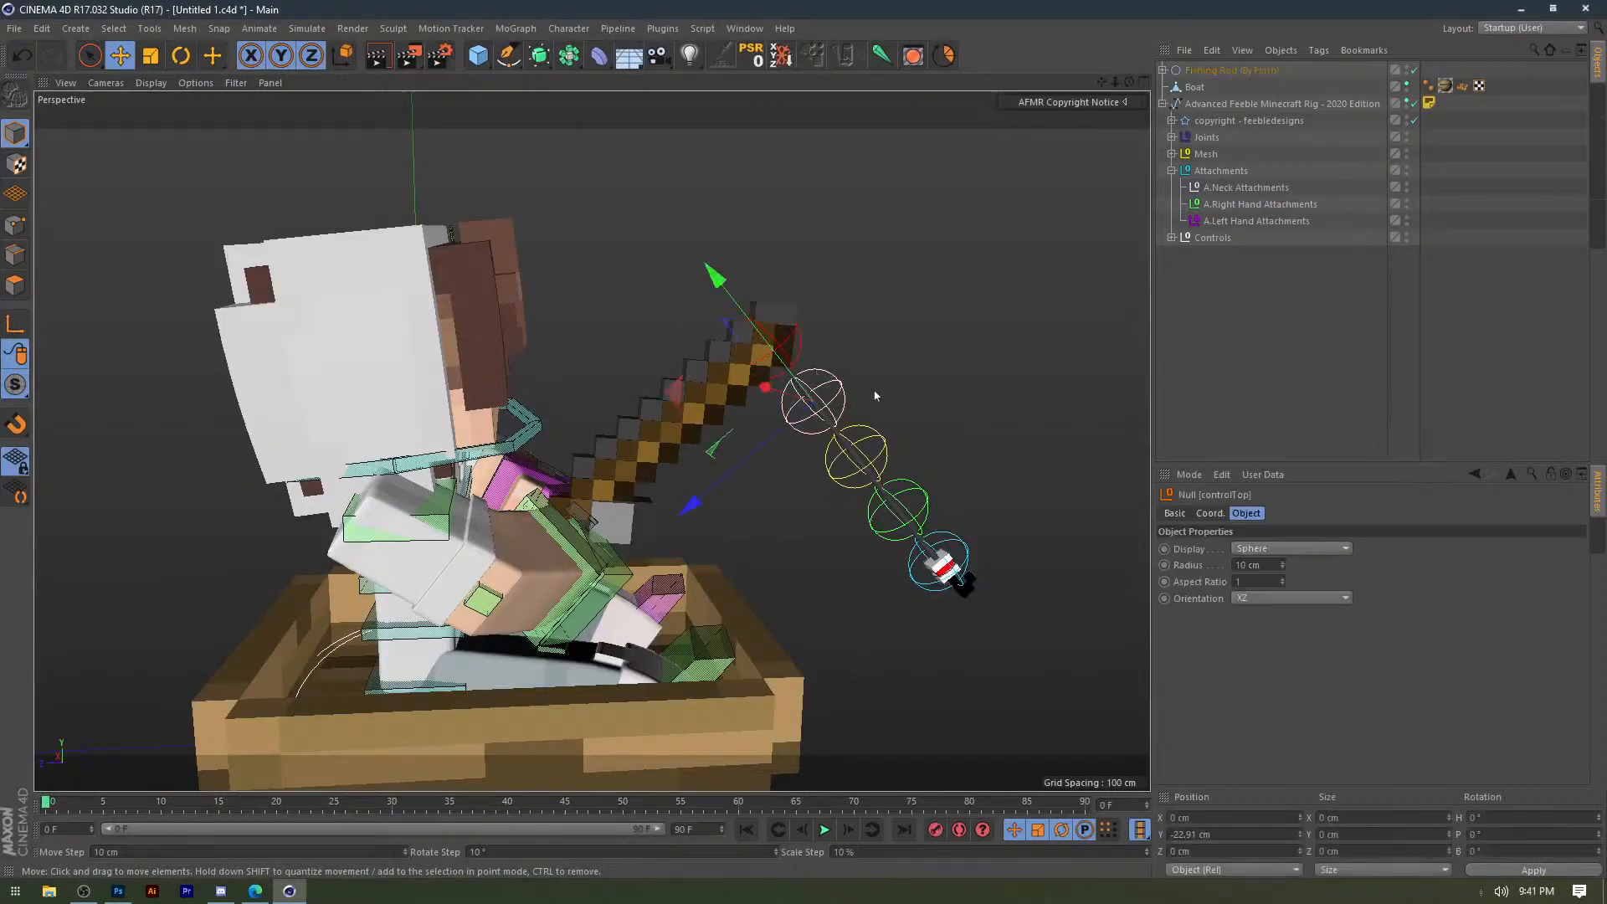
{"action": "left_click", "coordinate": [870, 436], "text": "shift"}
{"action": "left_click", "coordinate": [902, 483], "text": "shift"}
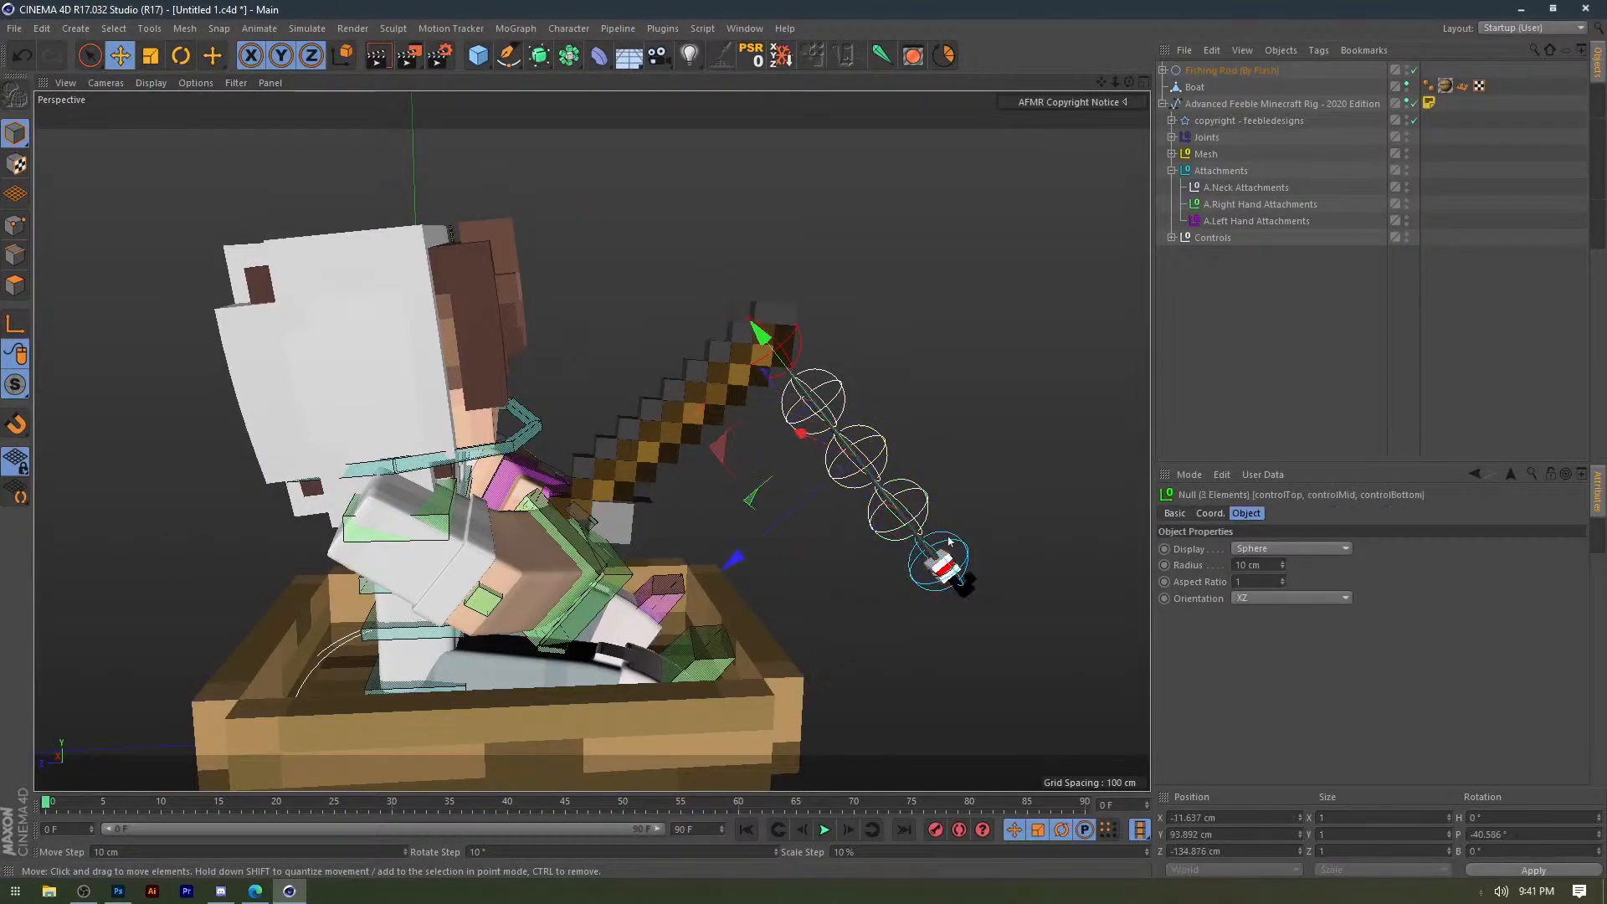
{"action": "left_click", "coordinate": [948, 537], "text": "shift"}
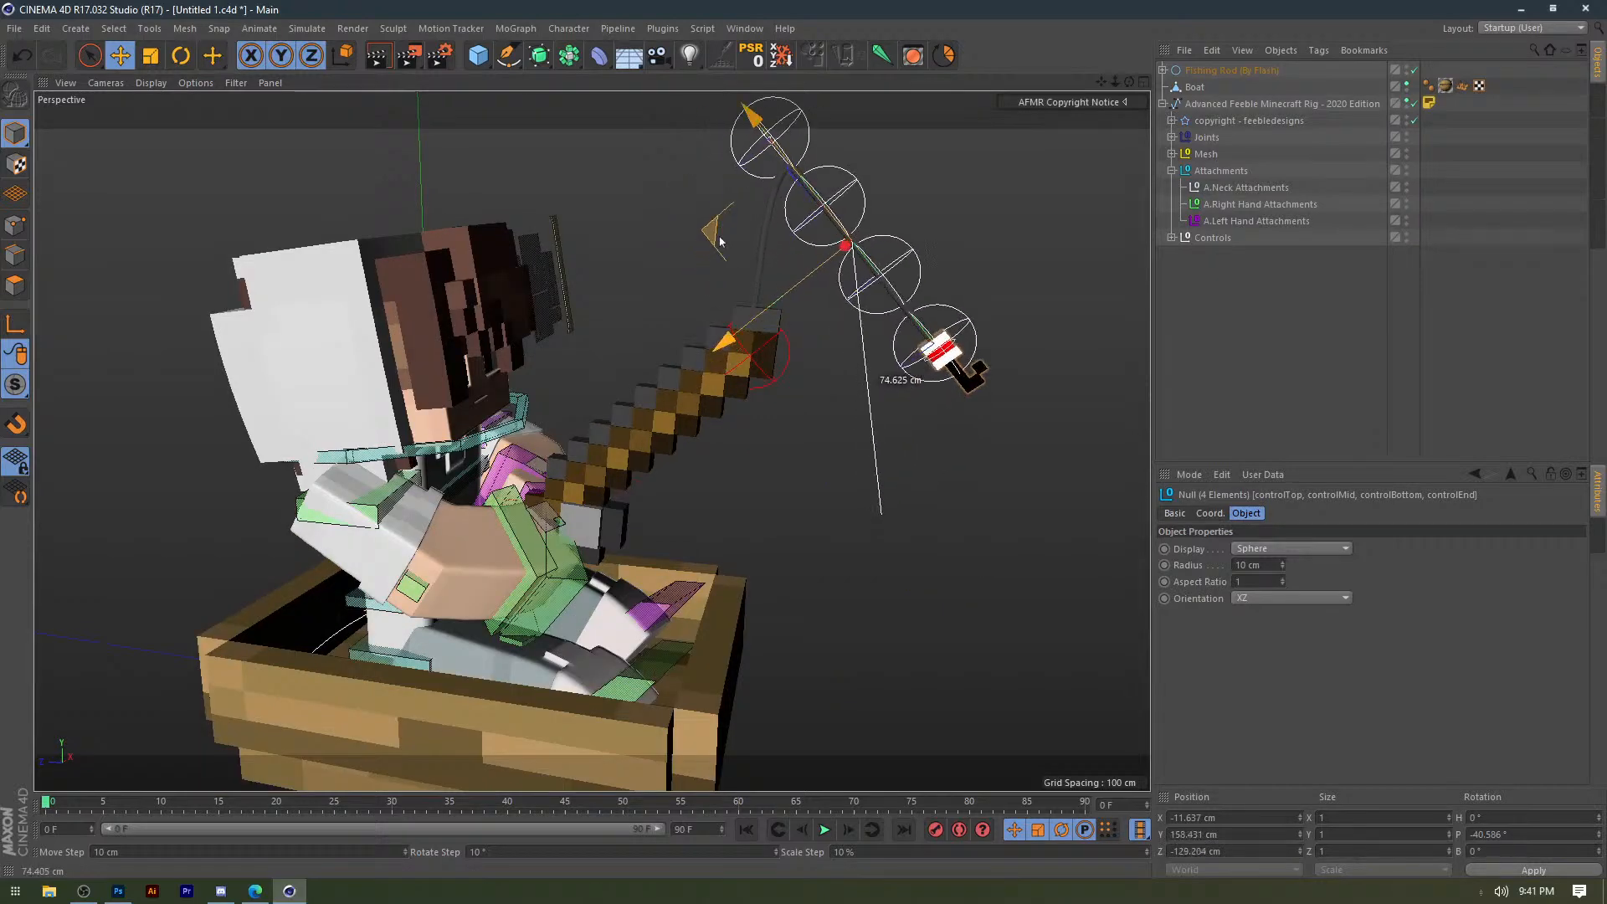
{"action": "key", "text": "r"}
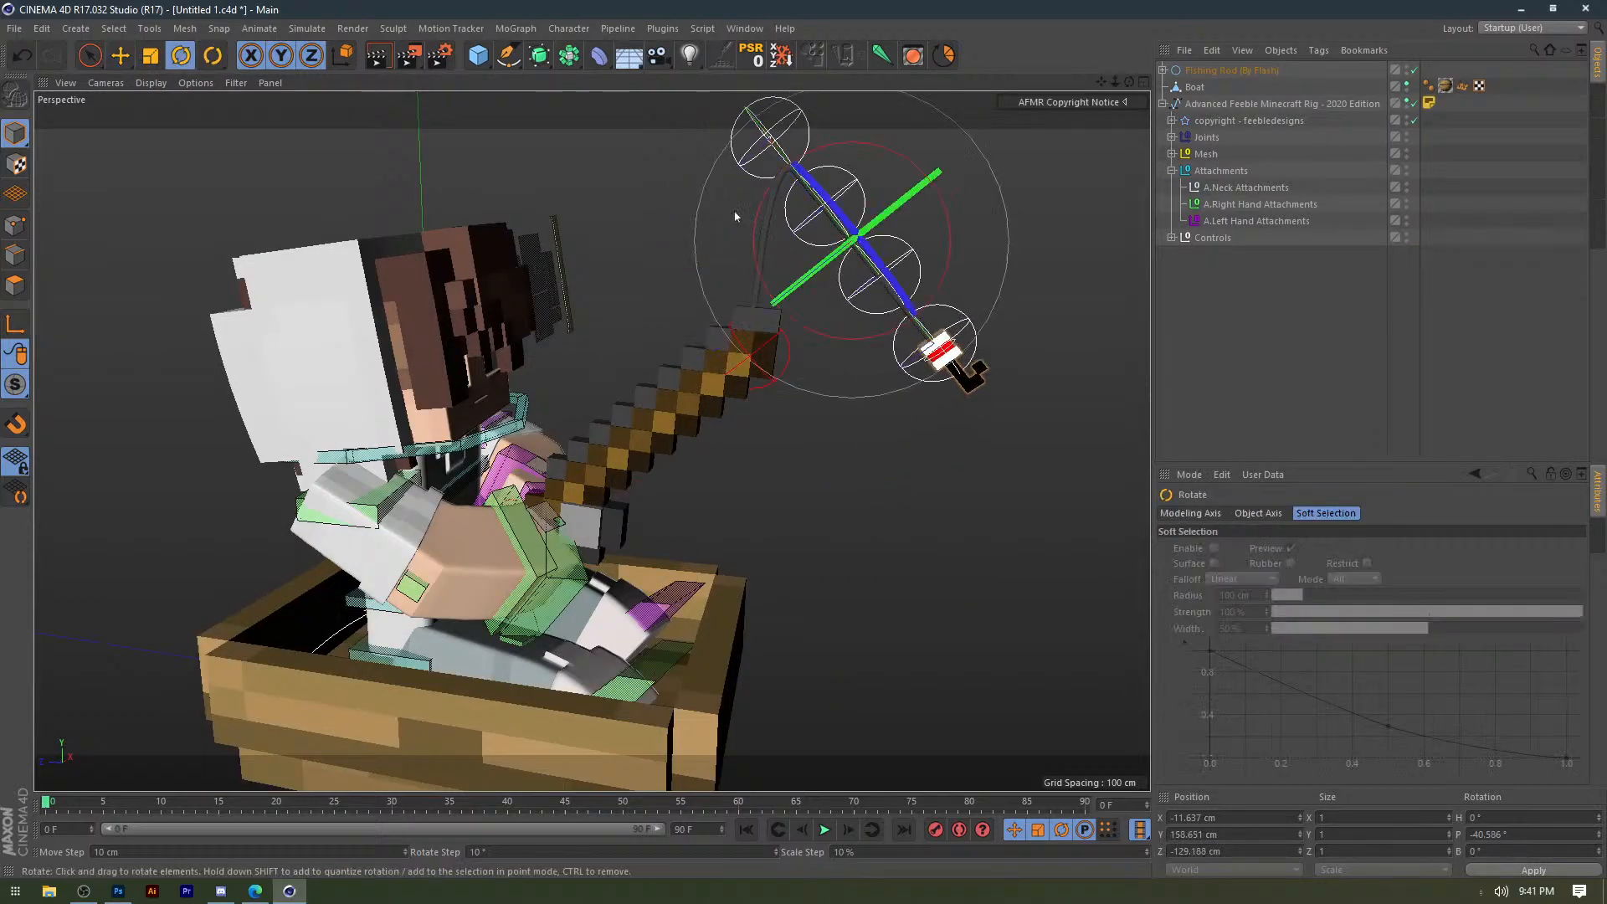
{"action": "left_click_drag", "start_coordinate": [736, 217], "coordinate": [735, 312]}
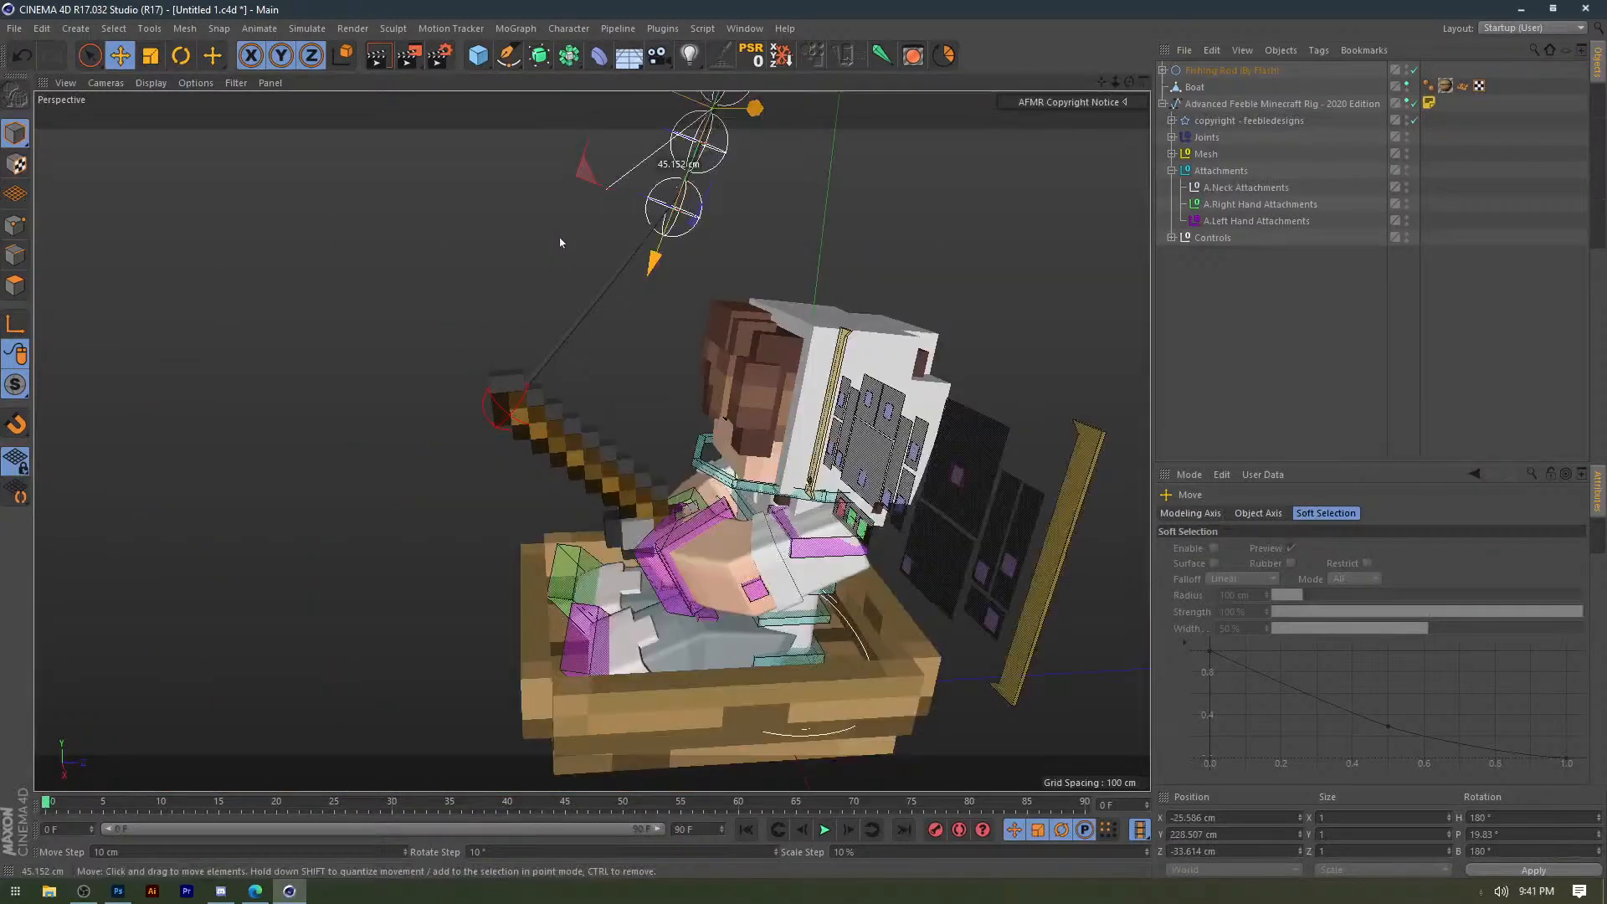
{"action": "left_click_drag", "start_coordinate": [560, 242], "coordinate": [792, 301]}
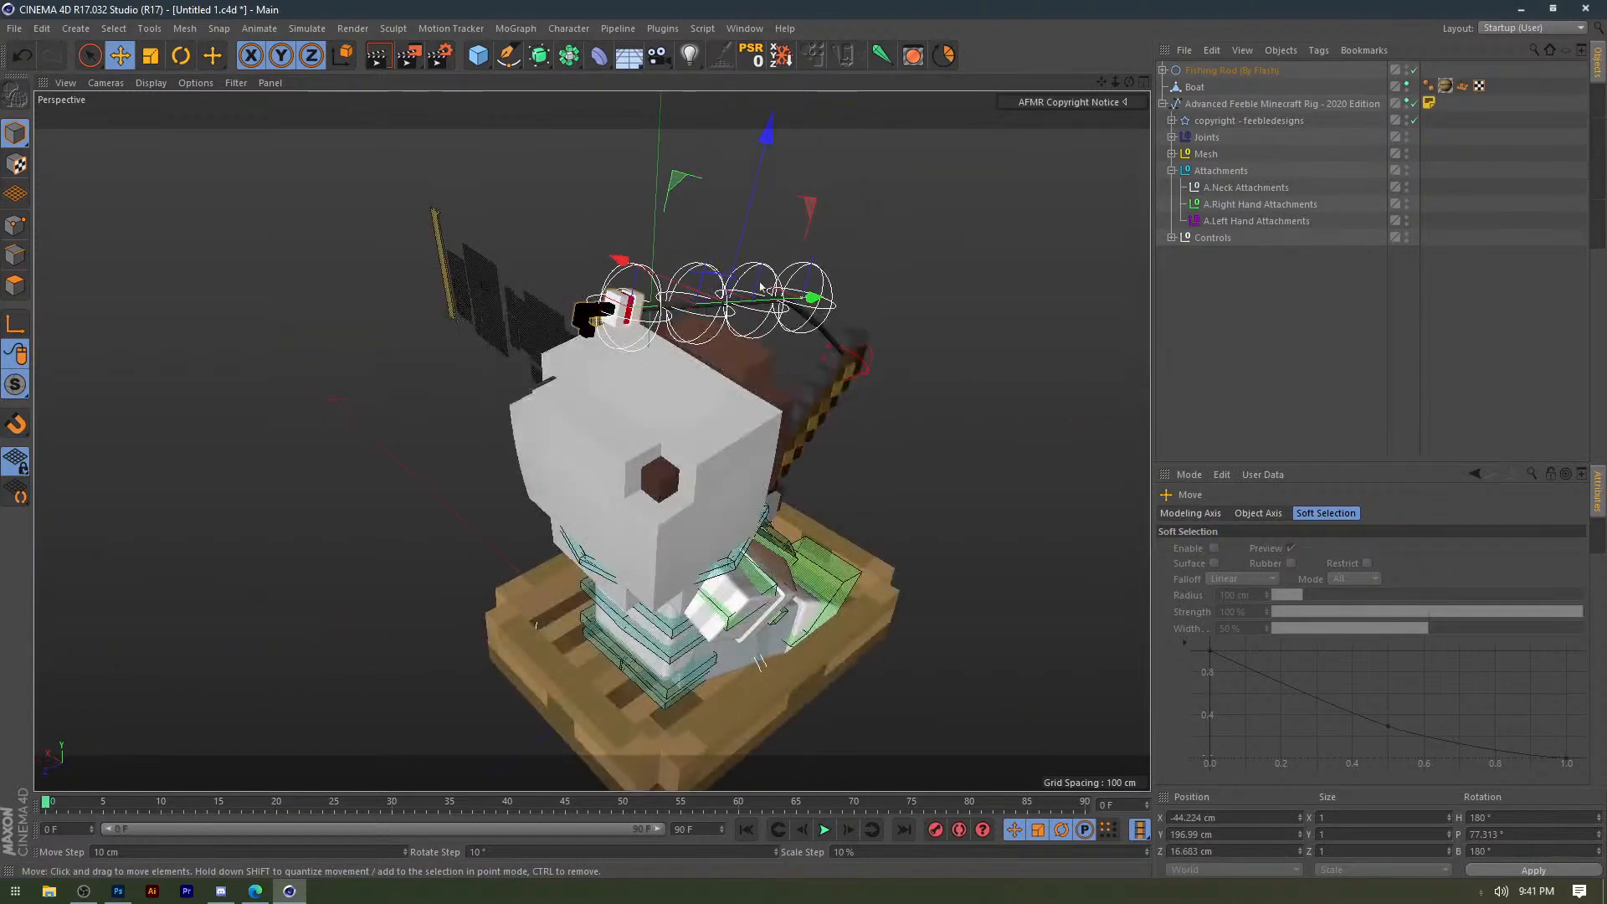
Offset controlMid, controlBottom and controlEnd from controlTop, placing the last two around X -98.4 cm, Y 238.2 cm, Z -39.2 cm.
{"action": "left_click", "coordinate": [685, 260]}
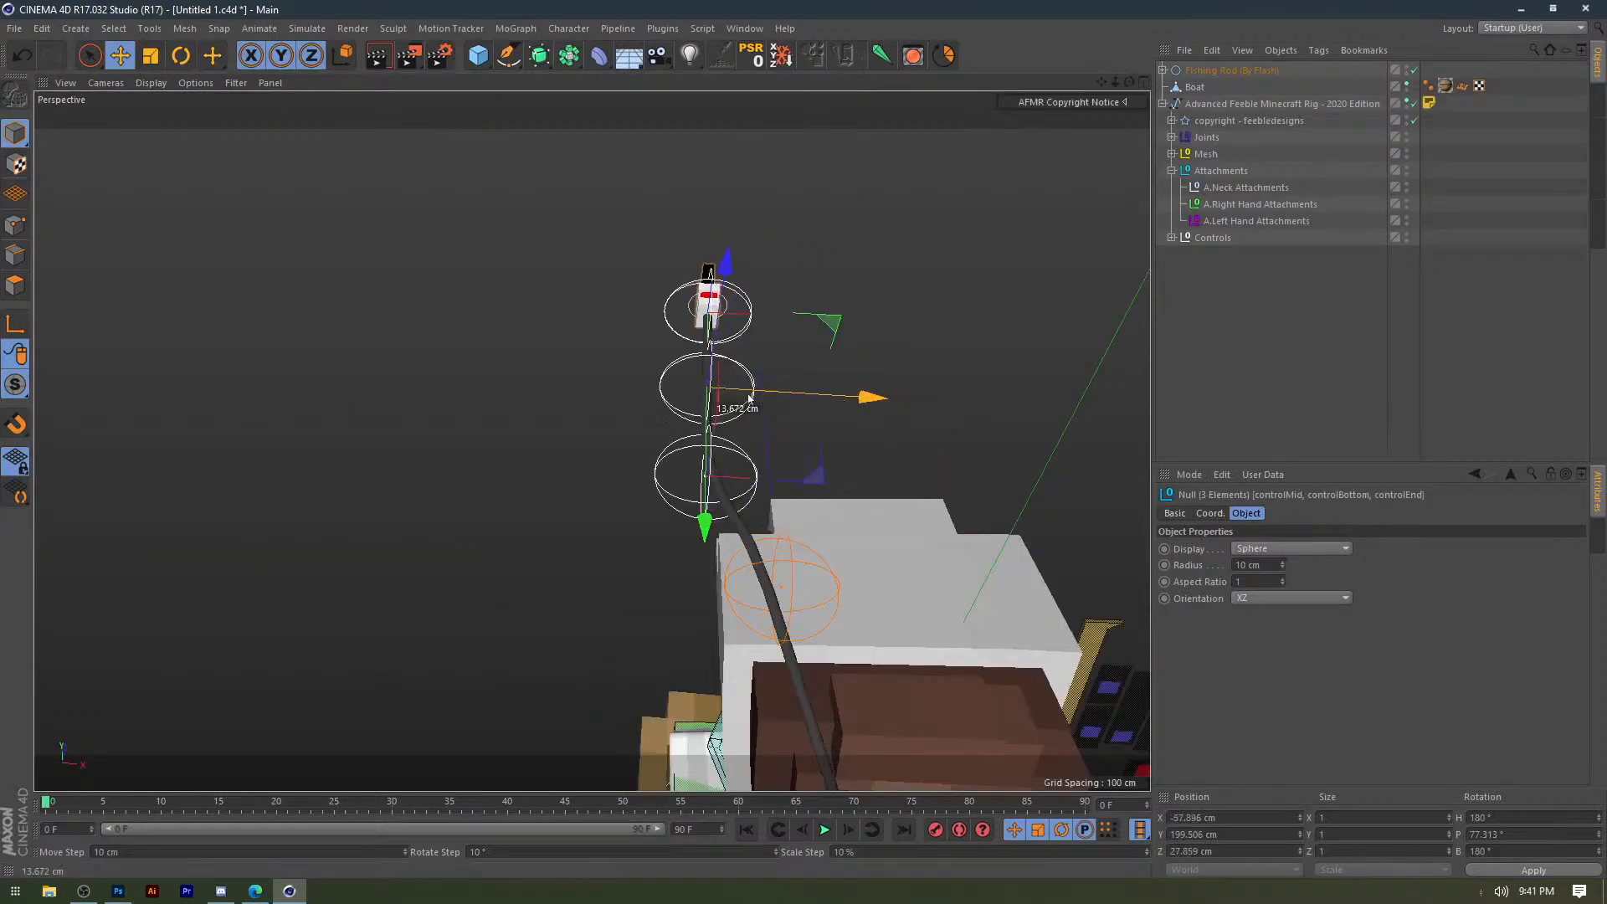
{"action": "left_click_drag", "start_coordinate": [653, 441], "coordinate": [392, 337]}
{"action": "left_click_drag", "start_coordinate": [503, 344], "coordinate": [719, 175]}
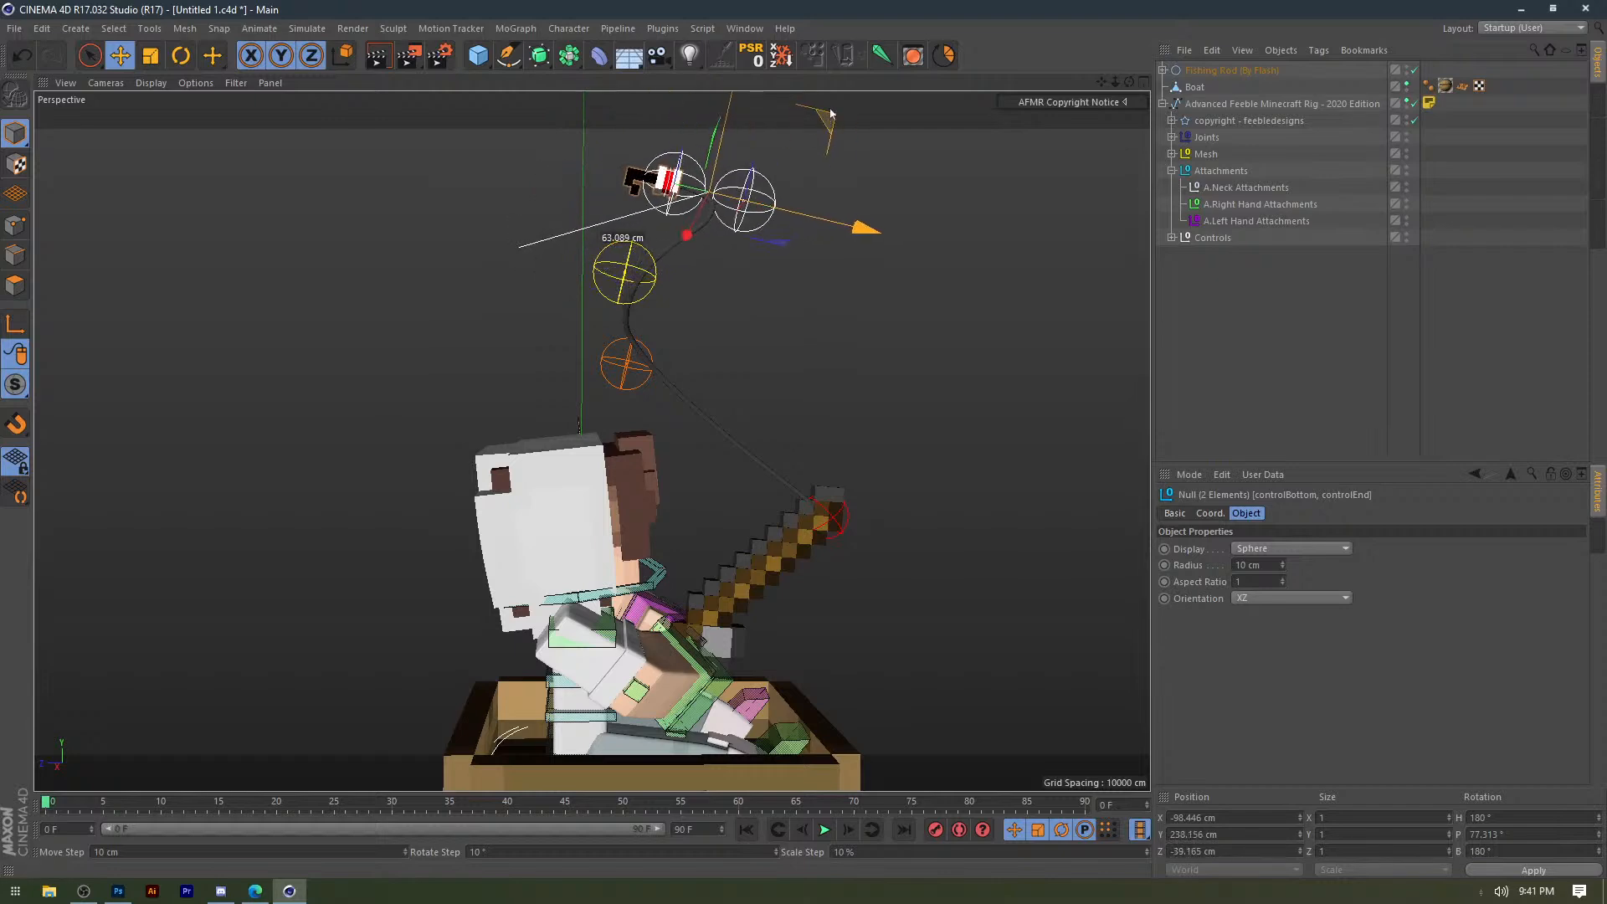
Rotate controlBottom and controlEnd to a pitch of about -74.0° and move them forward to Z about -68.7 cm.
{"action": "key", "text": "r"}
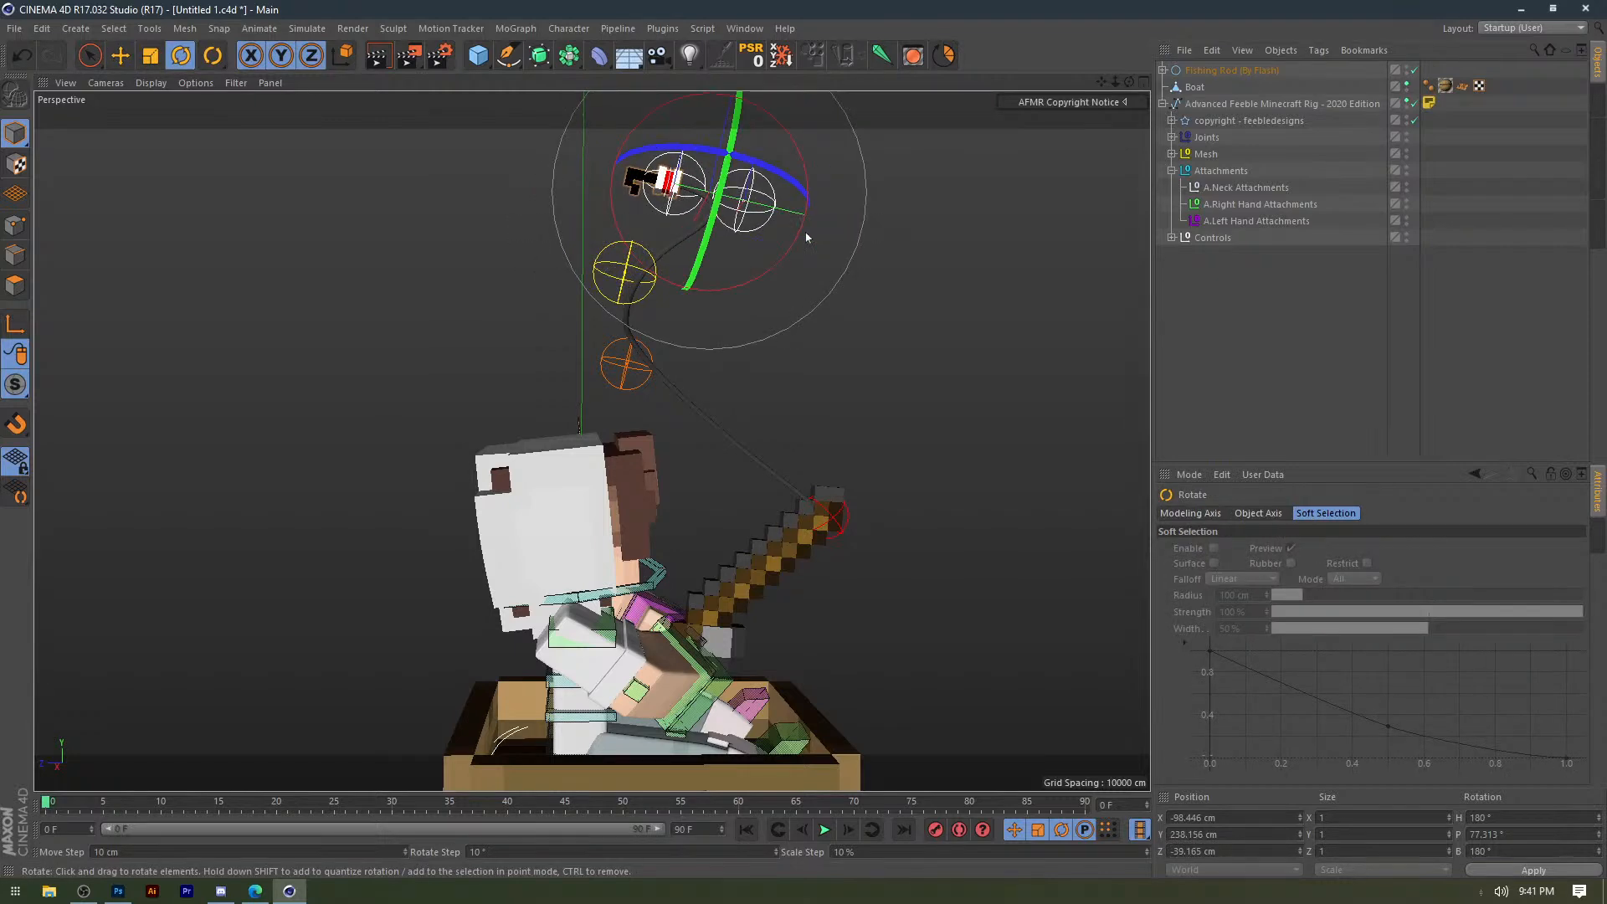
{"action": "left_click_drag", "start_coordinate": [802, 234], "coordinate": [772, 298]}
{"action": "key", "text": "e"}
{"action": "middle_click_drag", "start_coordinate": [772, 298], "coordinate": [603, 432], "text": "alt"}
{"action": "left_click_drag", "start_coordinate": [640, 394], "coordinate": [719, 391]}
{"action": "left_click_drag", "start_coordinate": [718, 391], "coordinate": [436, 411], "text": "alt"}
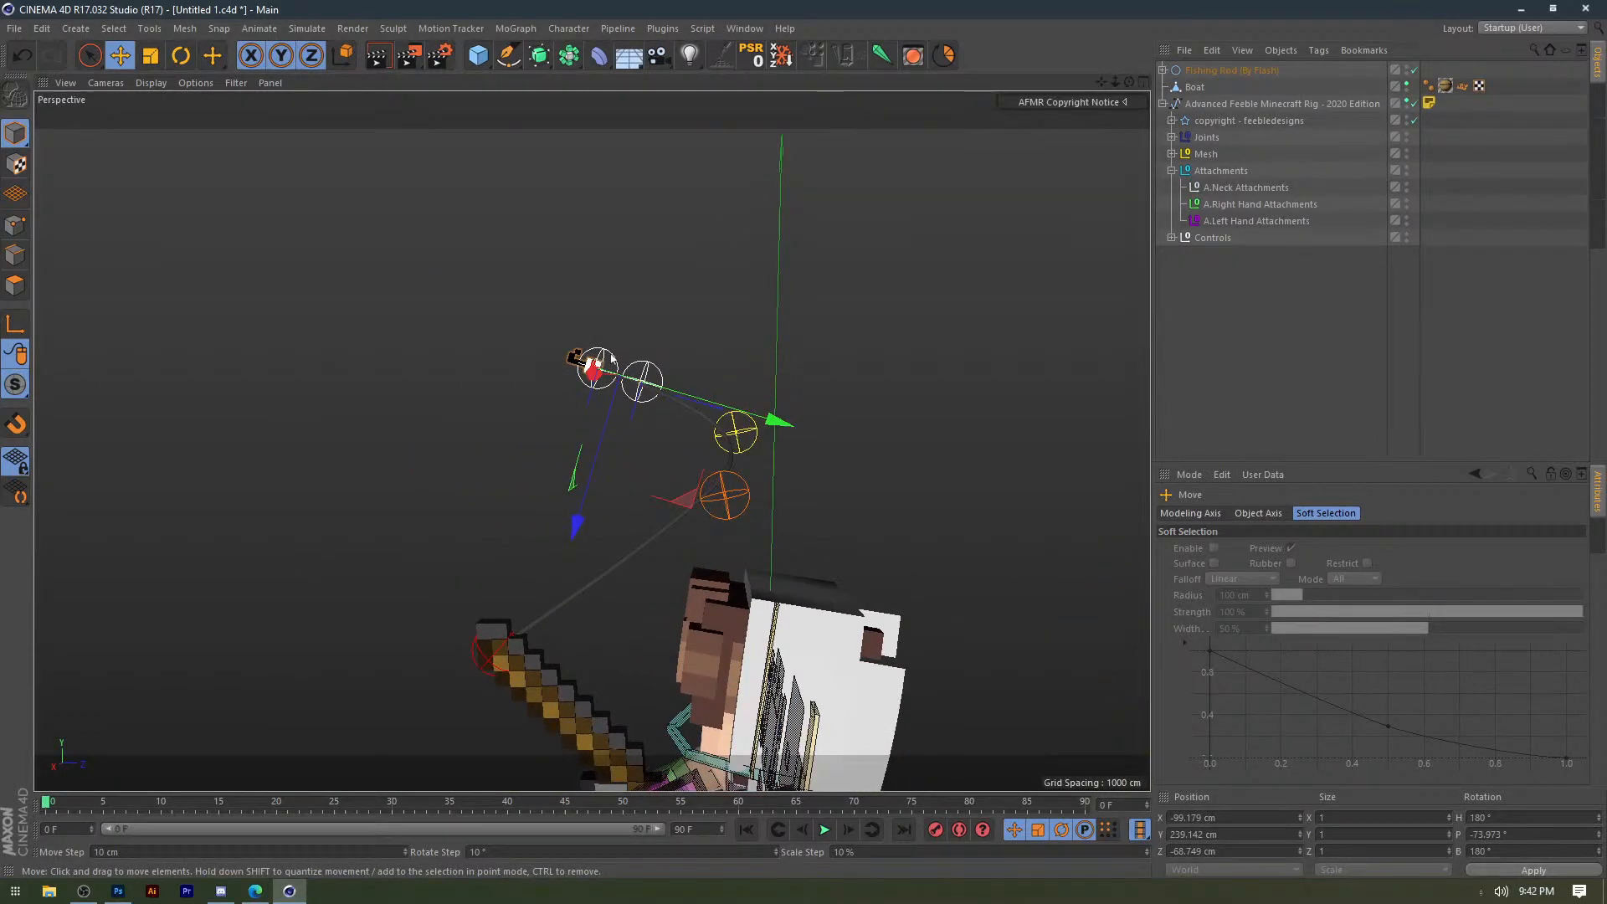
Move controlEnd back above the head to X about -109.5 cm, Y 208.9 cm, Z -14.3 cm and rotate the hook.
{"action": "left_click_drag", "start_coordinate": [612, 358], "coordinate": [819, 245]}
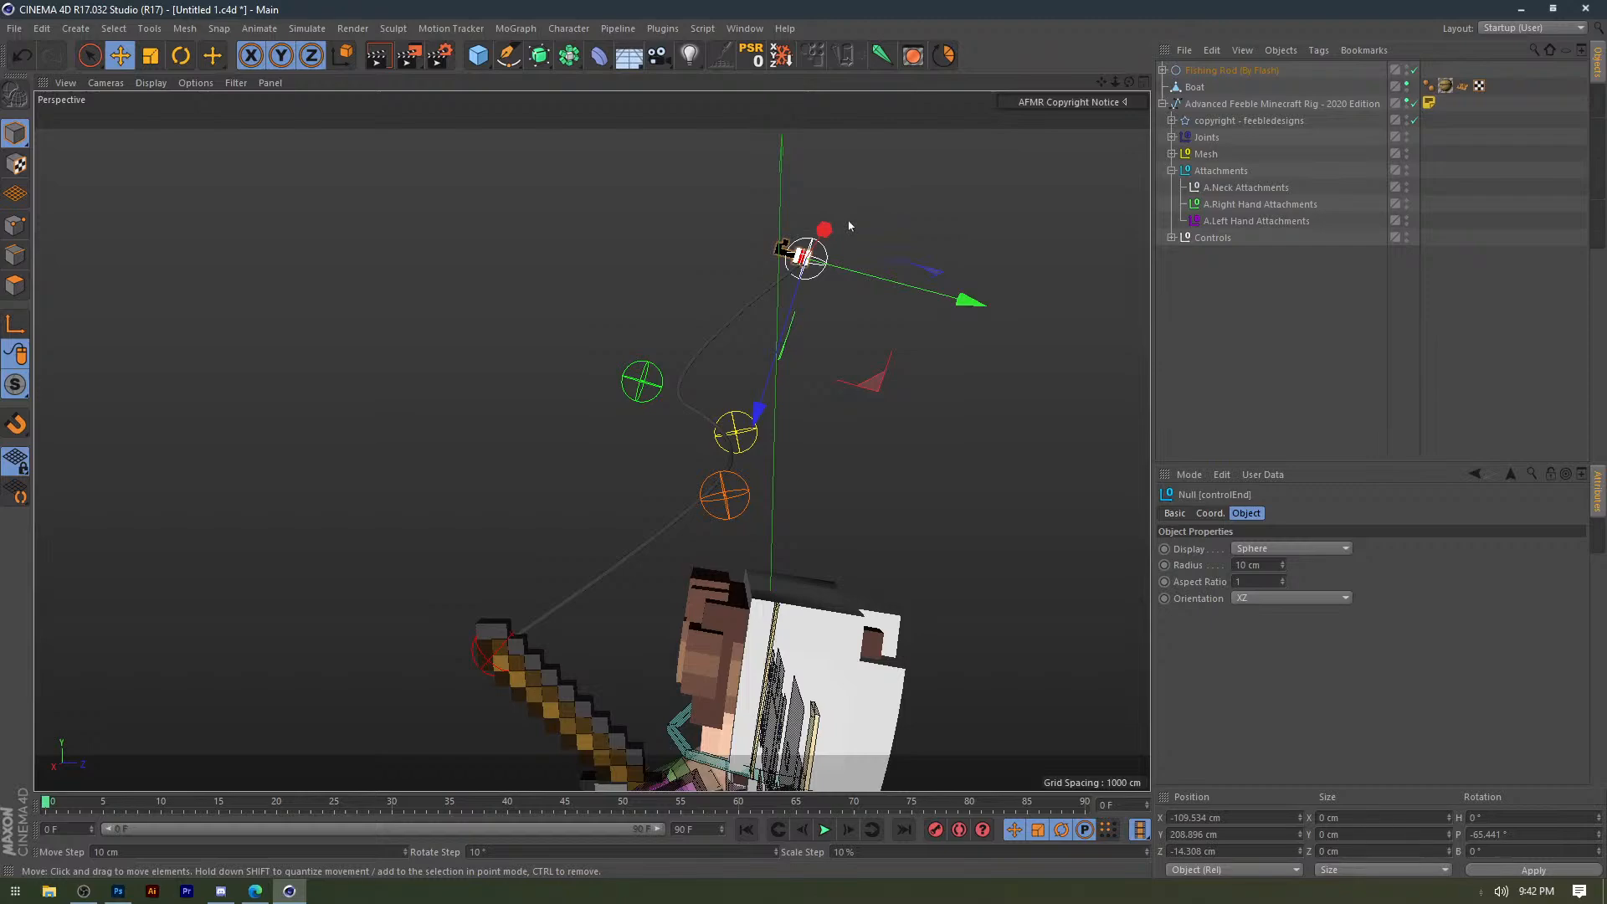
{"action": "key", "text": "r"}
{"action": "left_click_drag", "start_coordinate": [854, 343], "coordinate": [380, 233]}
{"action": "left_click", "coordinate": [382, 237]}
{"action": "left_click_drag", "start_coordinate": [456, 335], "coordinate": [965, 363], "text": "alt"}
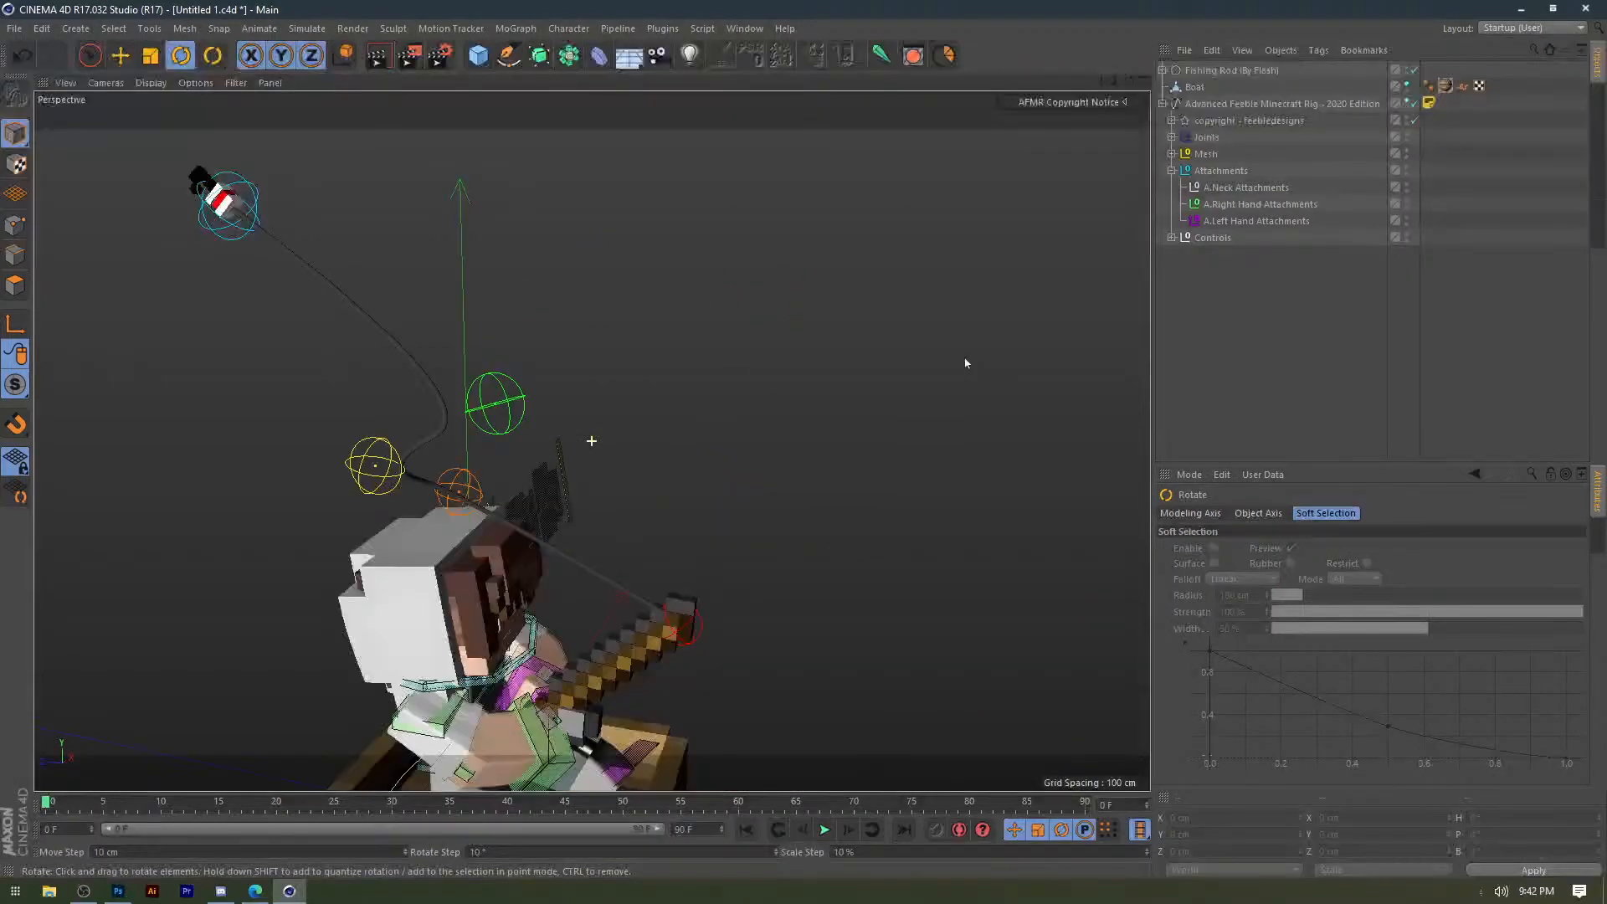
Pull controlBottom out in front of the head to X about 30.3 cm, Y 70.6 cm, Z -67.5 cm to widen the line's curve.
{"action": "left_click_drag", "start_coordinate": [523, 475], "coordinate": [527, 363]}
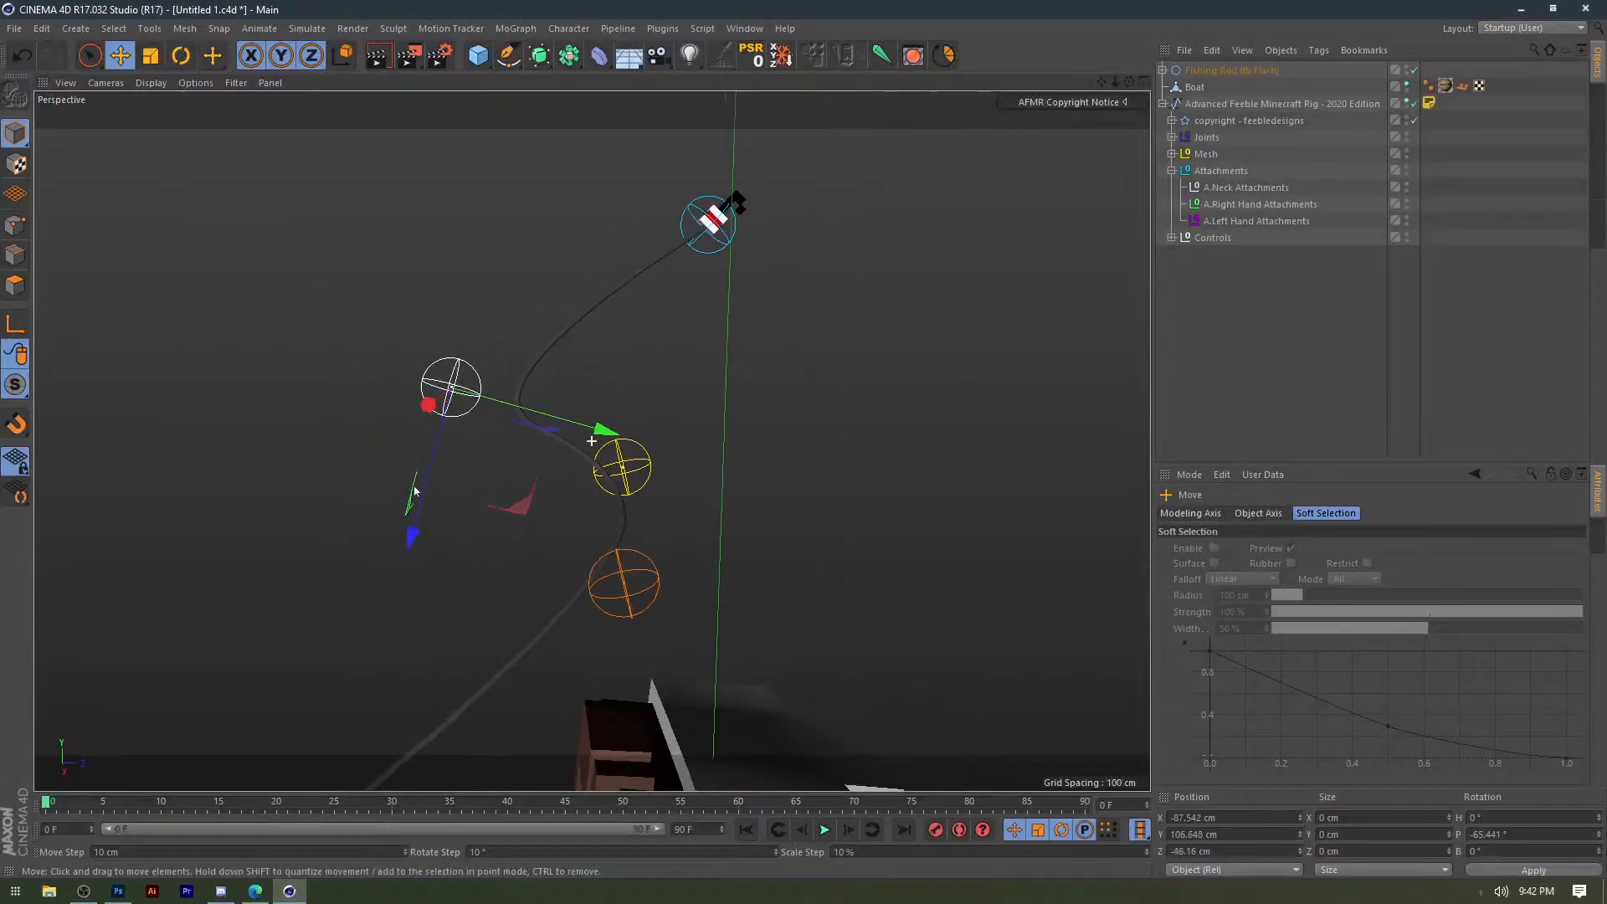
{"action": "left_click_drag", "start_coordinate": [524, 363], "coordinate": [505, 345]}
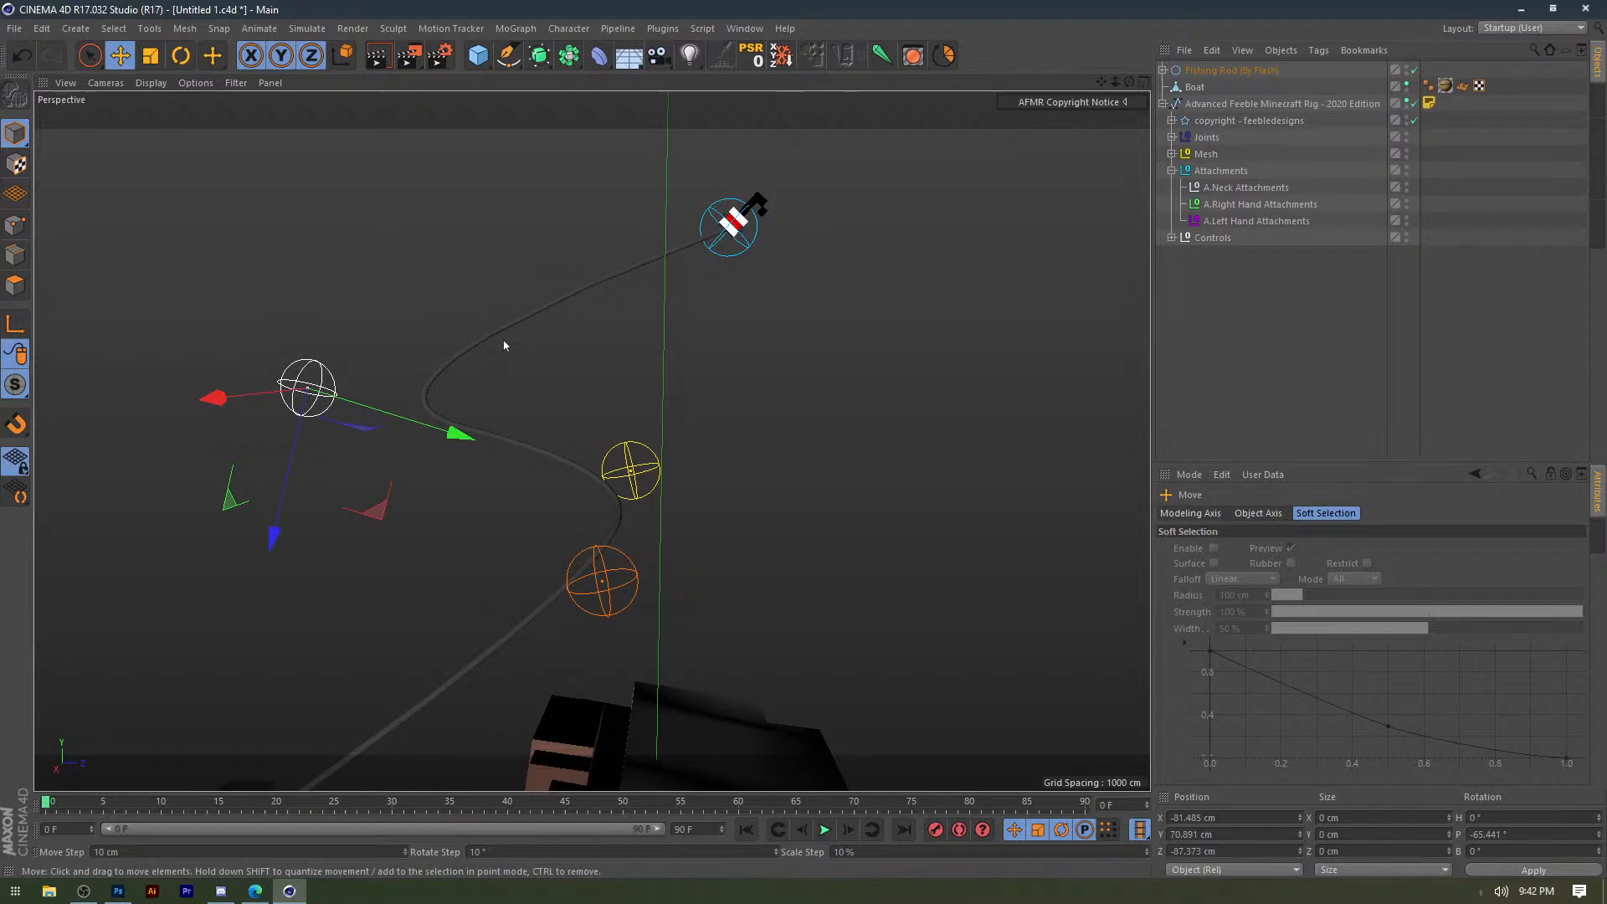
{"action": "left_click_drag", "start_coordinate": [305, 319], "coordinate": [610, 371]}
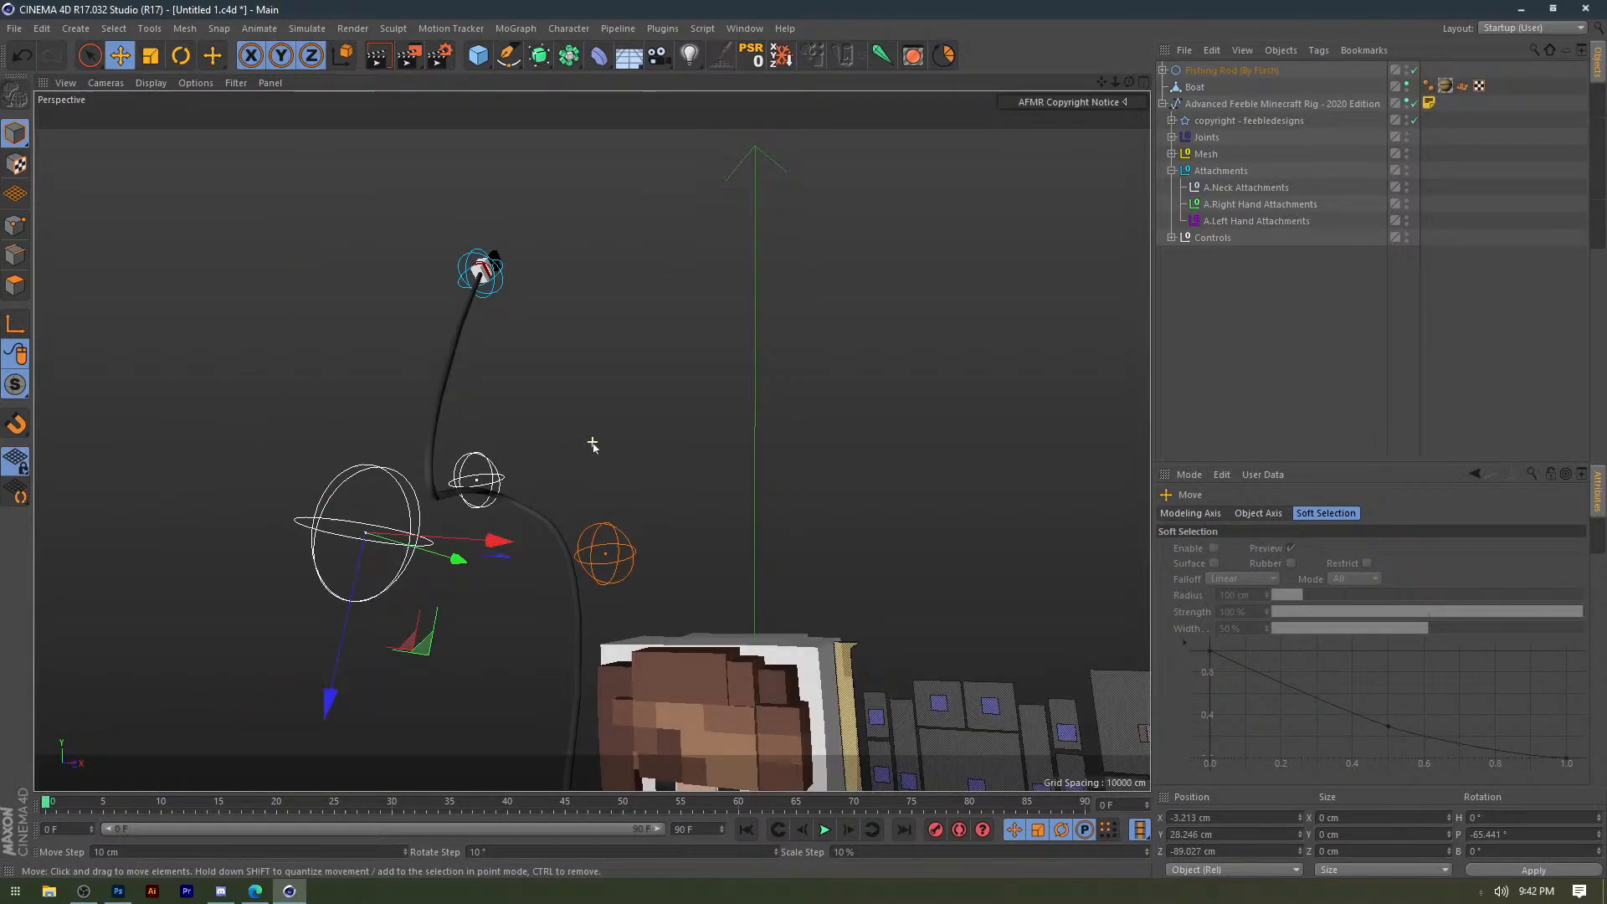
{"action": "left_click_drag", "start_coordinate": [593, 444], "coordinate": [486, 410], "text": "alt"}
{"action": "scroll", "coordinate": [469, 402], "scroll_direction": "down", "scroll_amount": 5}
{"action": "scroll", "coordinate": [423, 339], "scroll_direction": "up", "scroll_amount": 3}
{"action": "middle_click_drag", "start_coordinate": [410, 327], "coordinate": [406, 398], "text": "alt"}
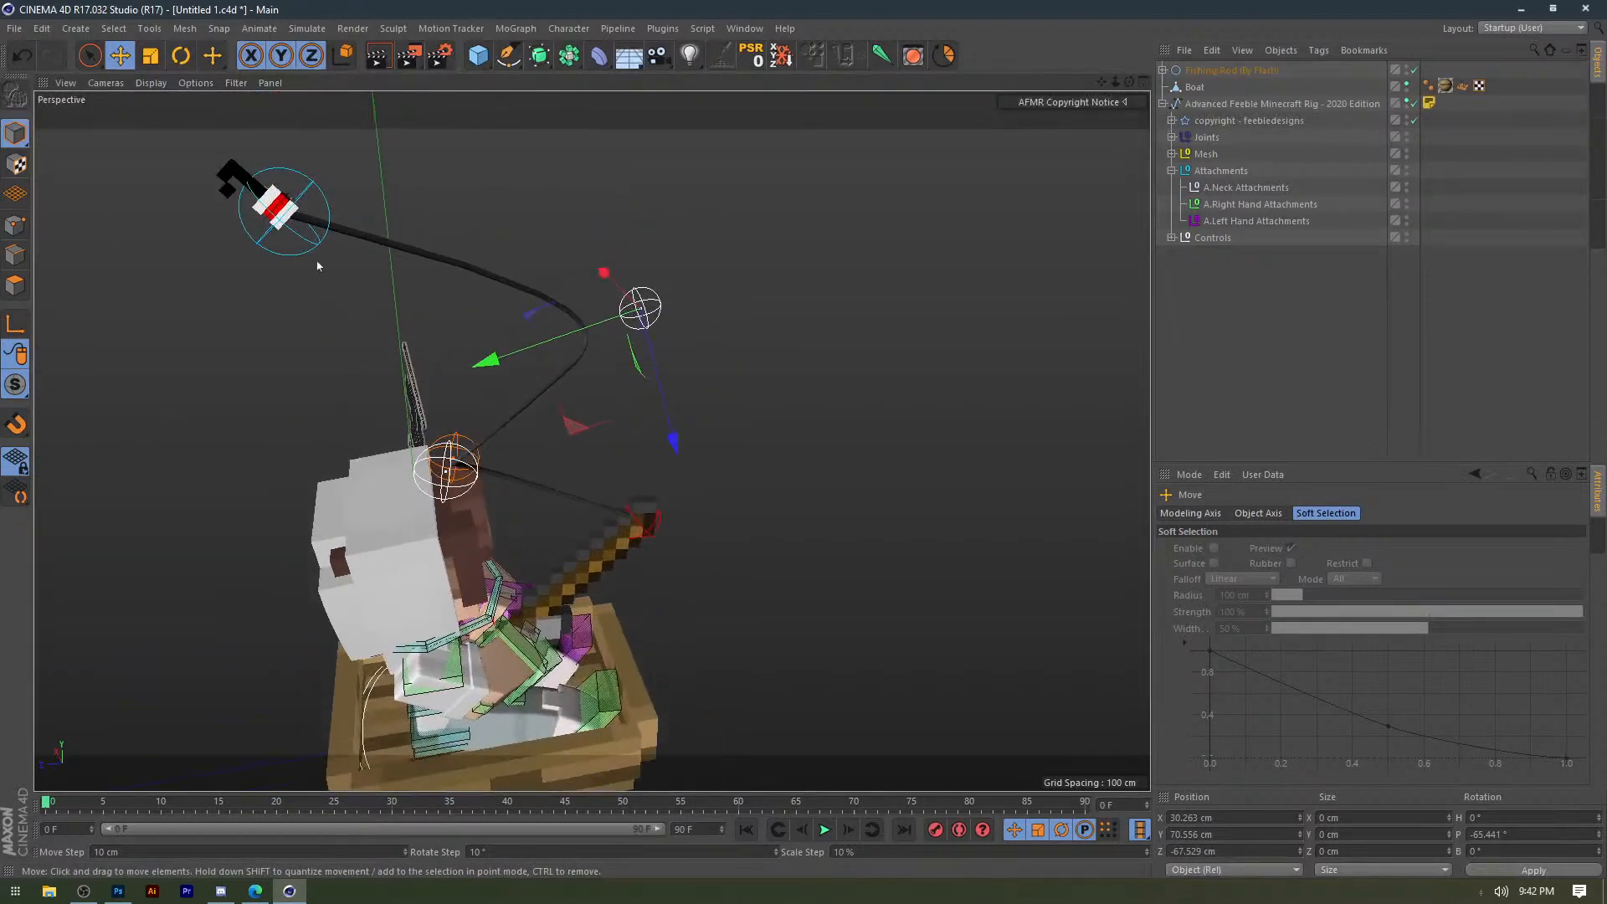
Place controlEnd at X about -23.7 cm, Y 180.4 cm, Z 2.3 cm, pitched to about -182.3°.
{"action": "left_click", "coordinate": [299, 251]}
{"action": "left_click_drag", "start_coordinate": [250, 323], "coordinate": [563, 330], "text": "alt"}
{"action": "left_click", "coordinate": [678, 302]}
{"action": "left_click_drag", "start_coordinate": [678, 303], "coordinate": [423, 330], "text": "alt"}
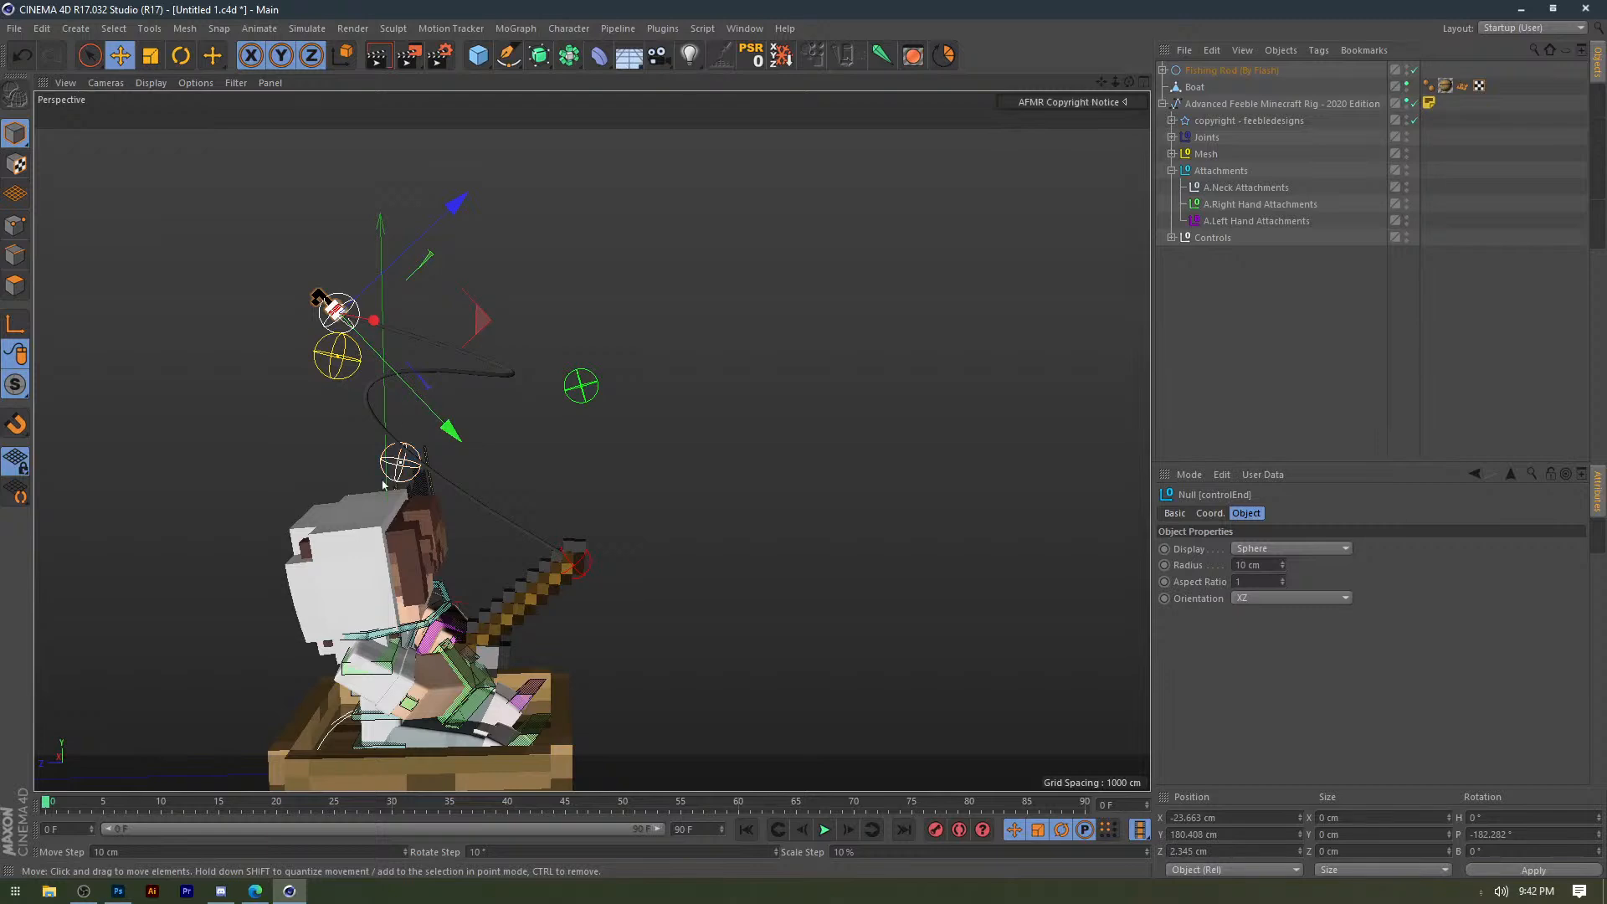
Raise the orange line control nearest the rod tip well above the head so the line arcs upward.
{"action": "left_click", "coordinate": [406, 463]}
{"action": "left_click_drag", "start_coordinate": [489, 454], "coordinate": [669, 390]}
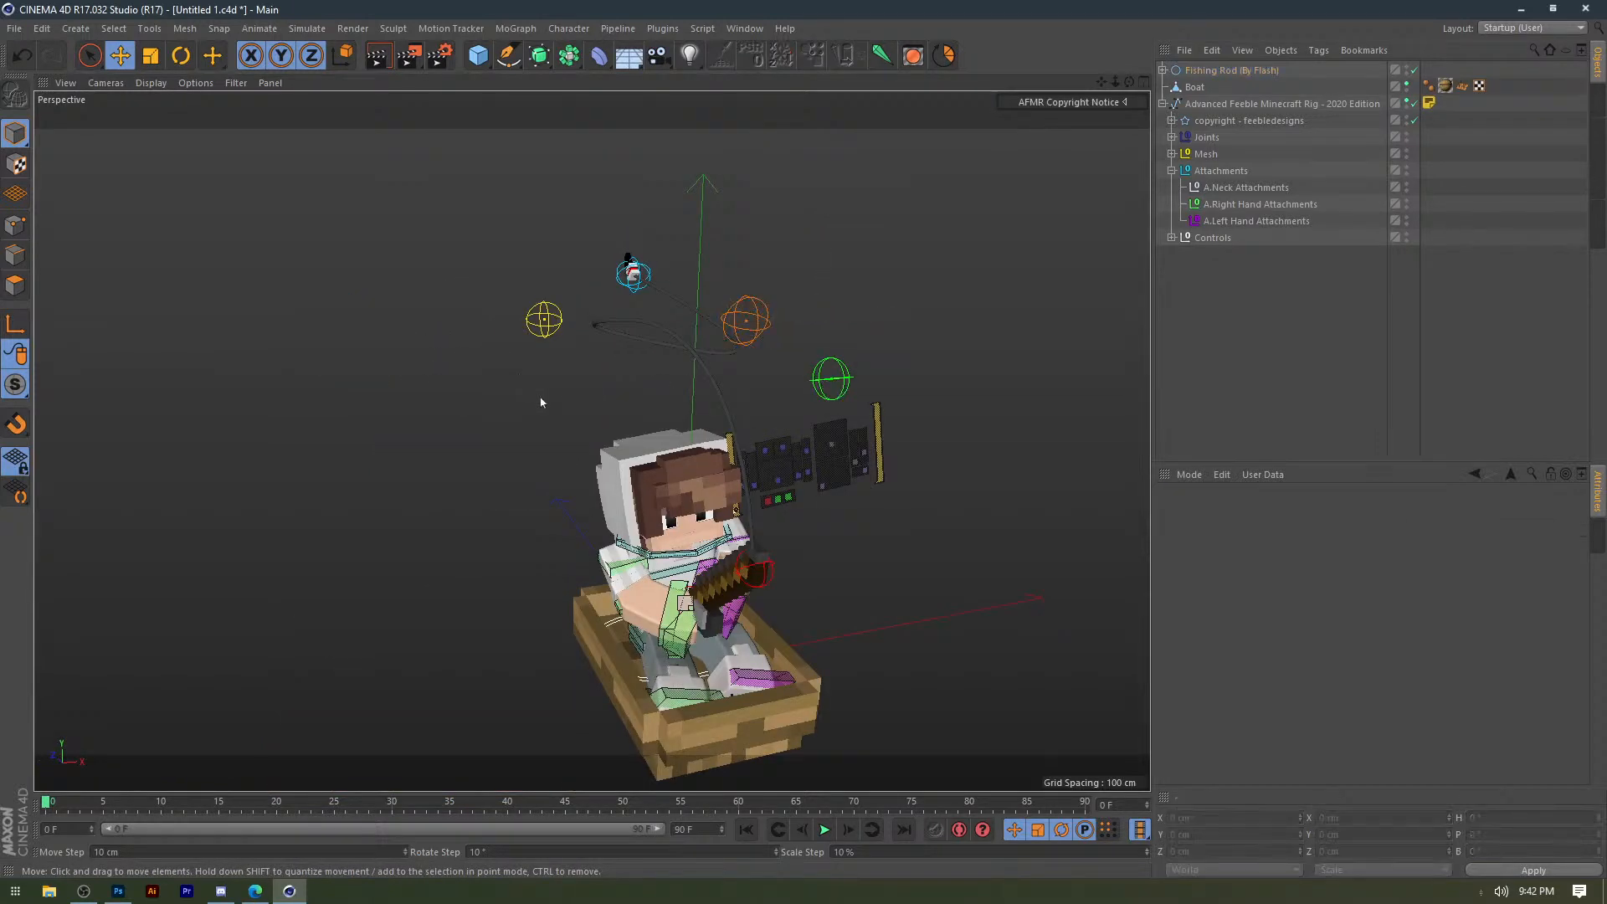
{"action": "middle_click_drag", "start_coordinate": [539, 402], "coordinate": [351, 310], "text": "alt"}
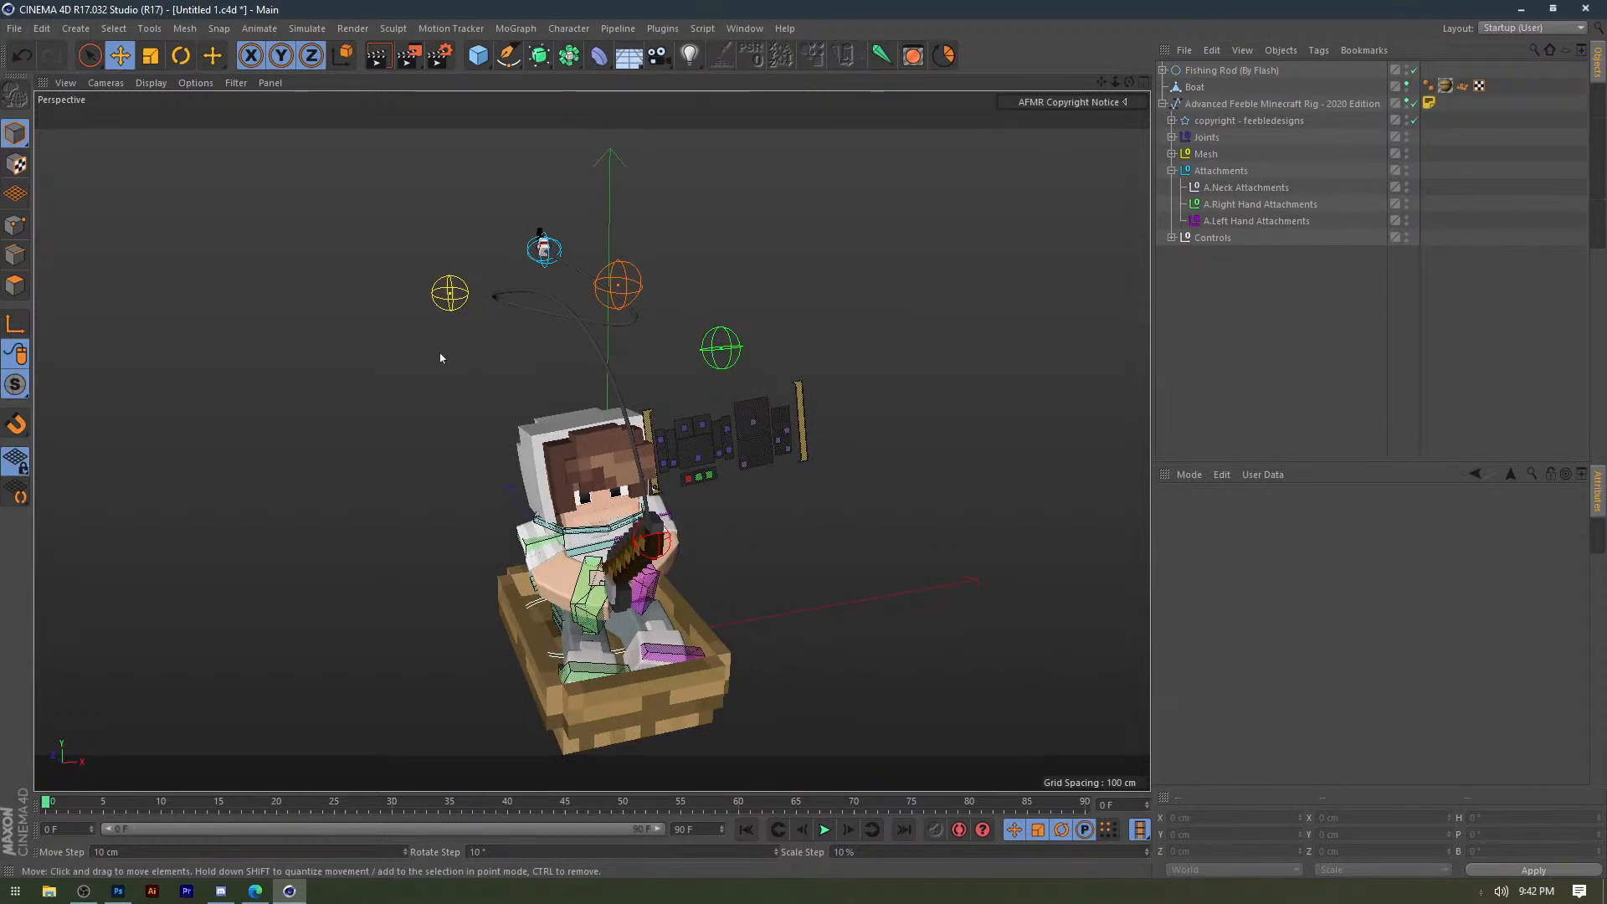
{"action": "left_click_drag", "start_coordinate": [441, 358], "coordinate": [299, 327], "text": "alt"}
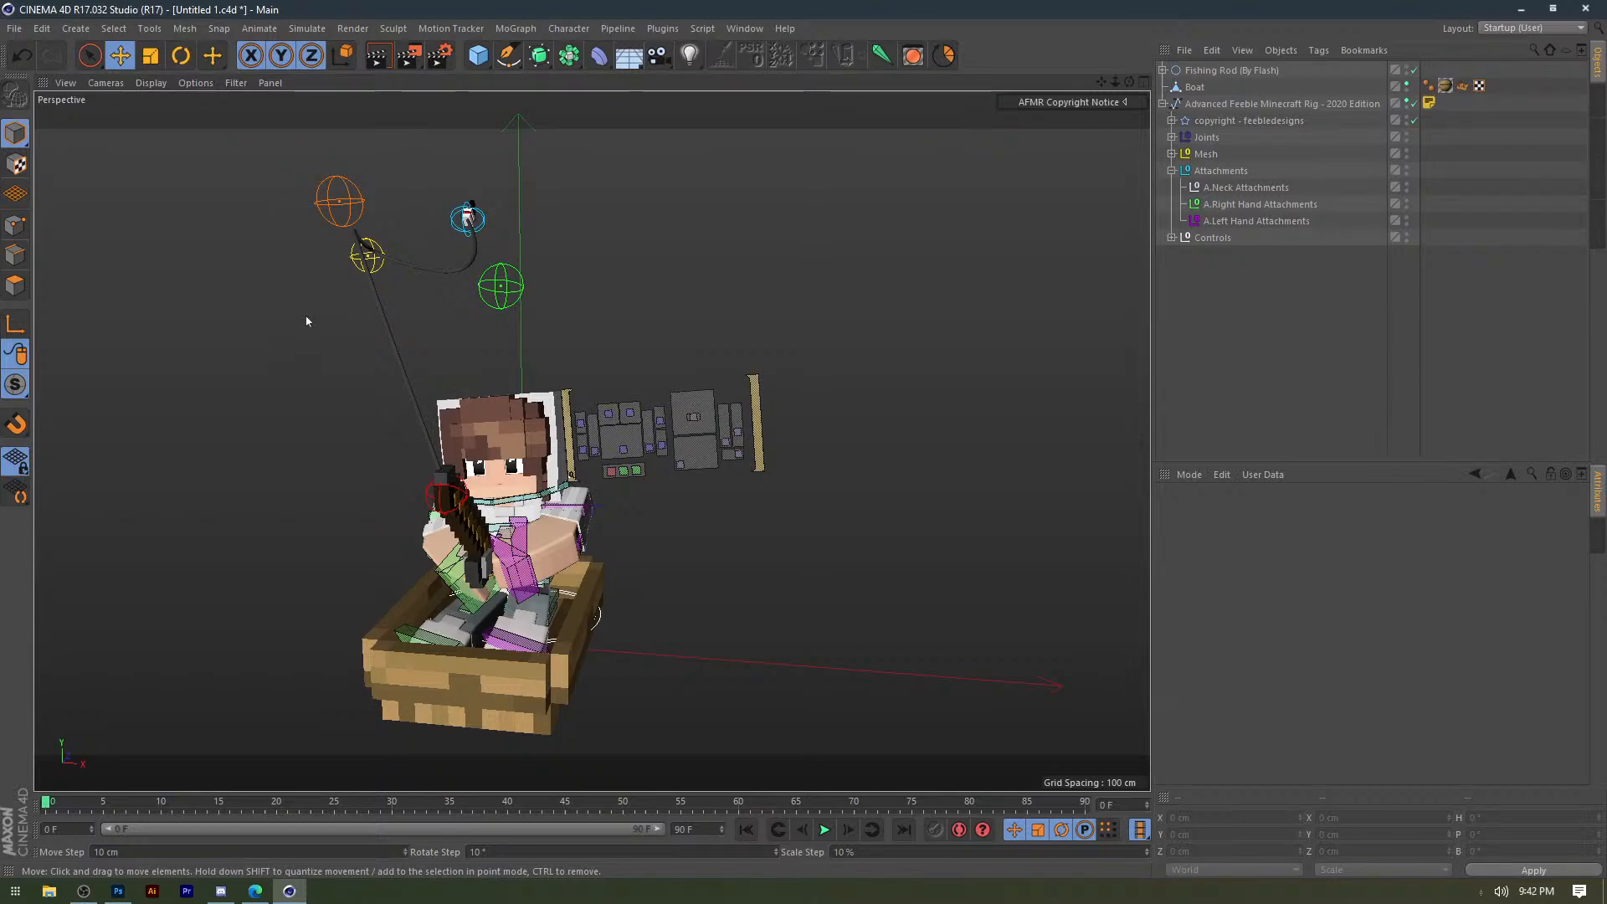
Move the orange controlTop down in front of the rod tip to X about -27.2 cm, Y -36.2 cm, Z -94.6 cm.
{"action": "left_click_drag", "start_coordinate": [307, 322], "coordinate": [302, 312], "text": "alt"}
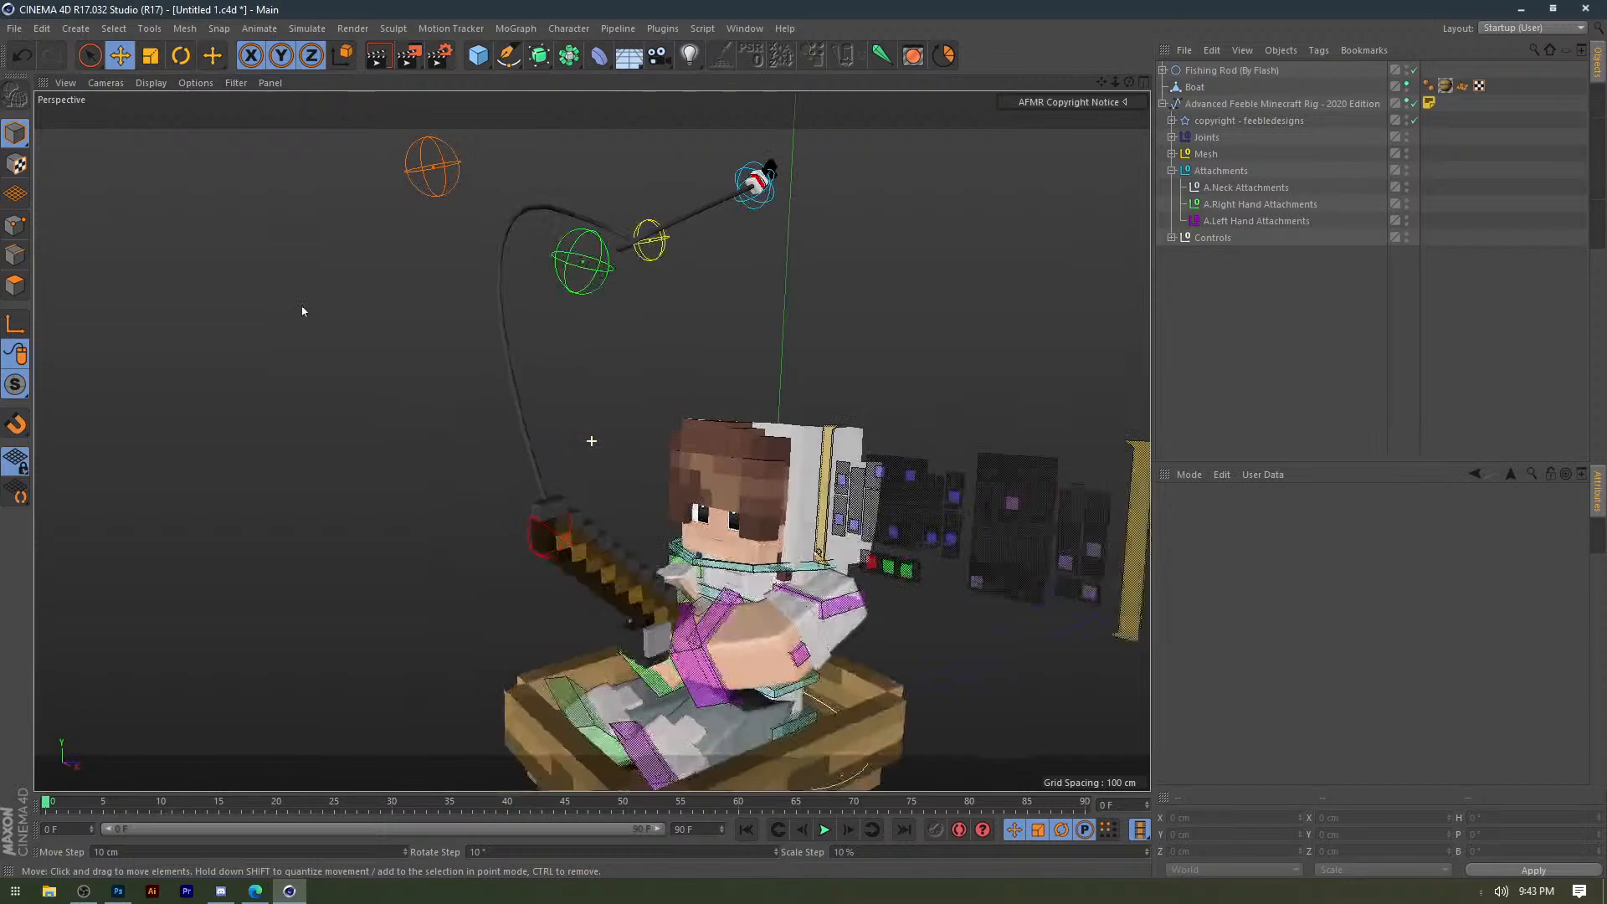
{"action": "left_click_drag", "start_coordinate": [477, 395], "coordinate": [449, 455]}
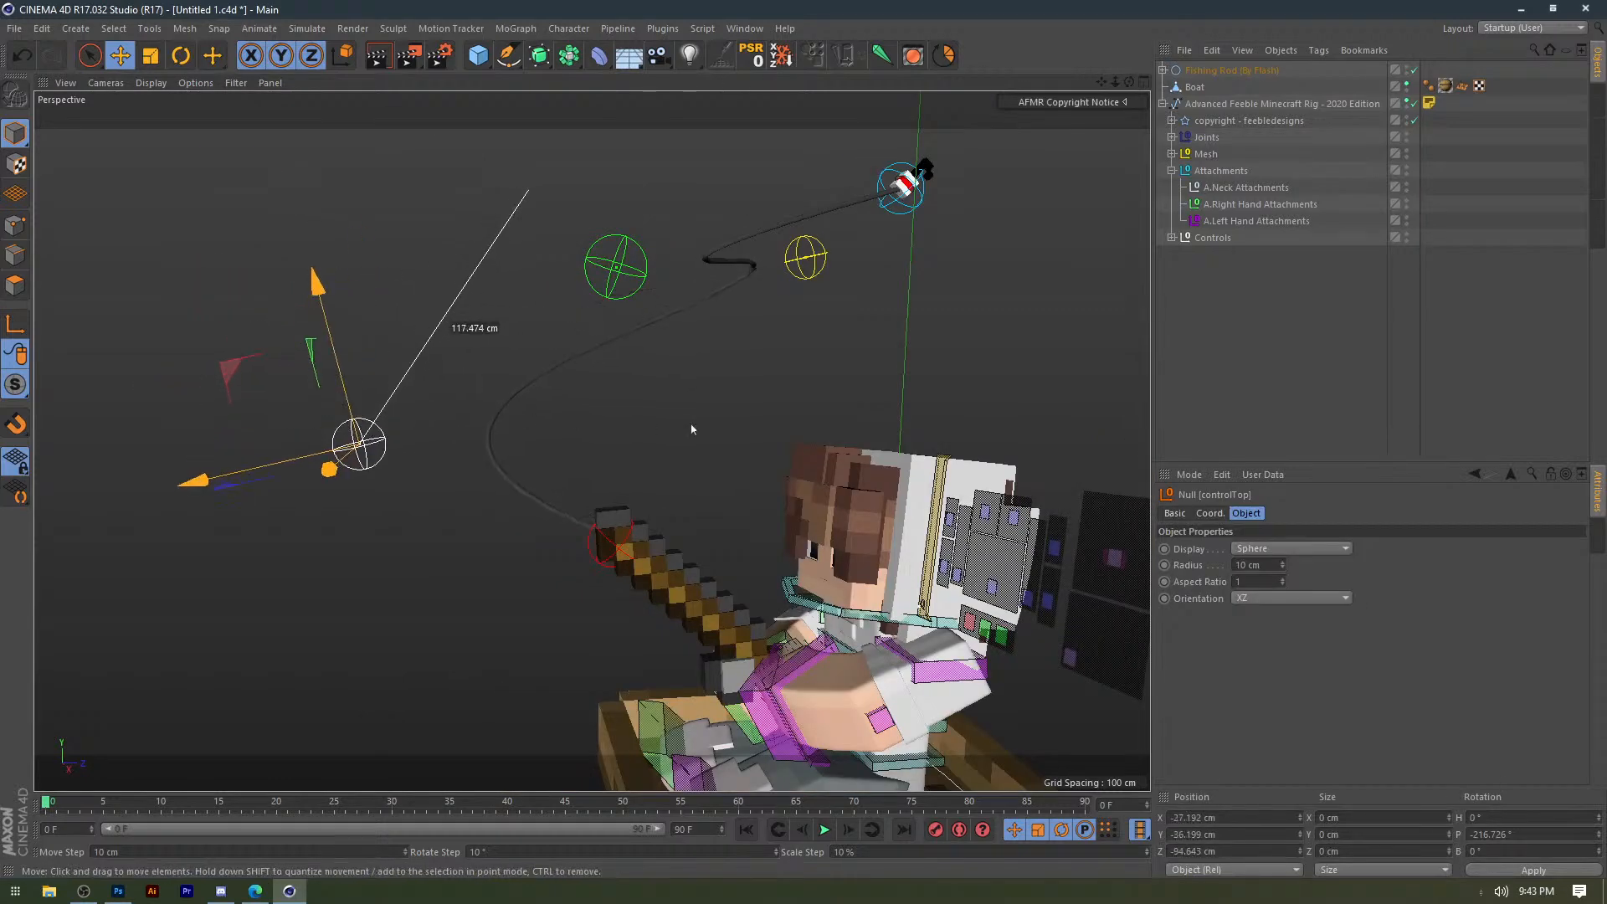
{"action": "left_click", "coordinate": [667, 326]}
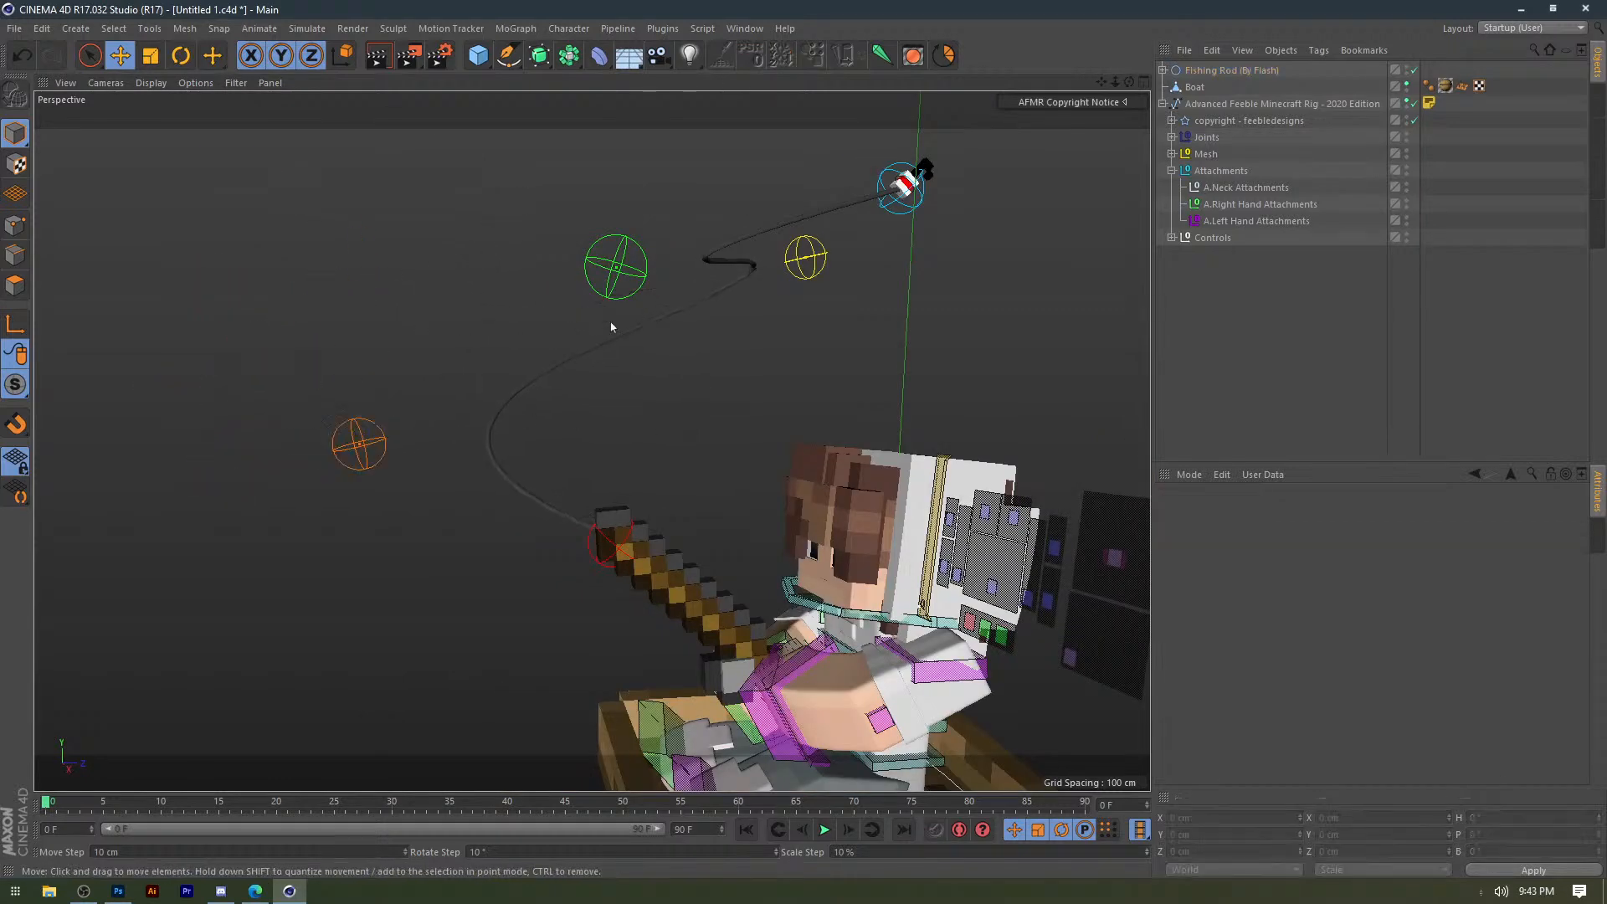
{"action": "left_click_drag", "start_coordinate": [611, 328], "coordinate": [645, 287], "text": "alt"}
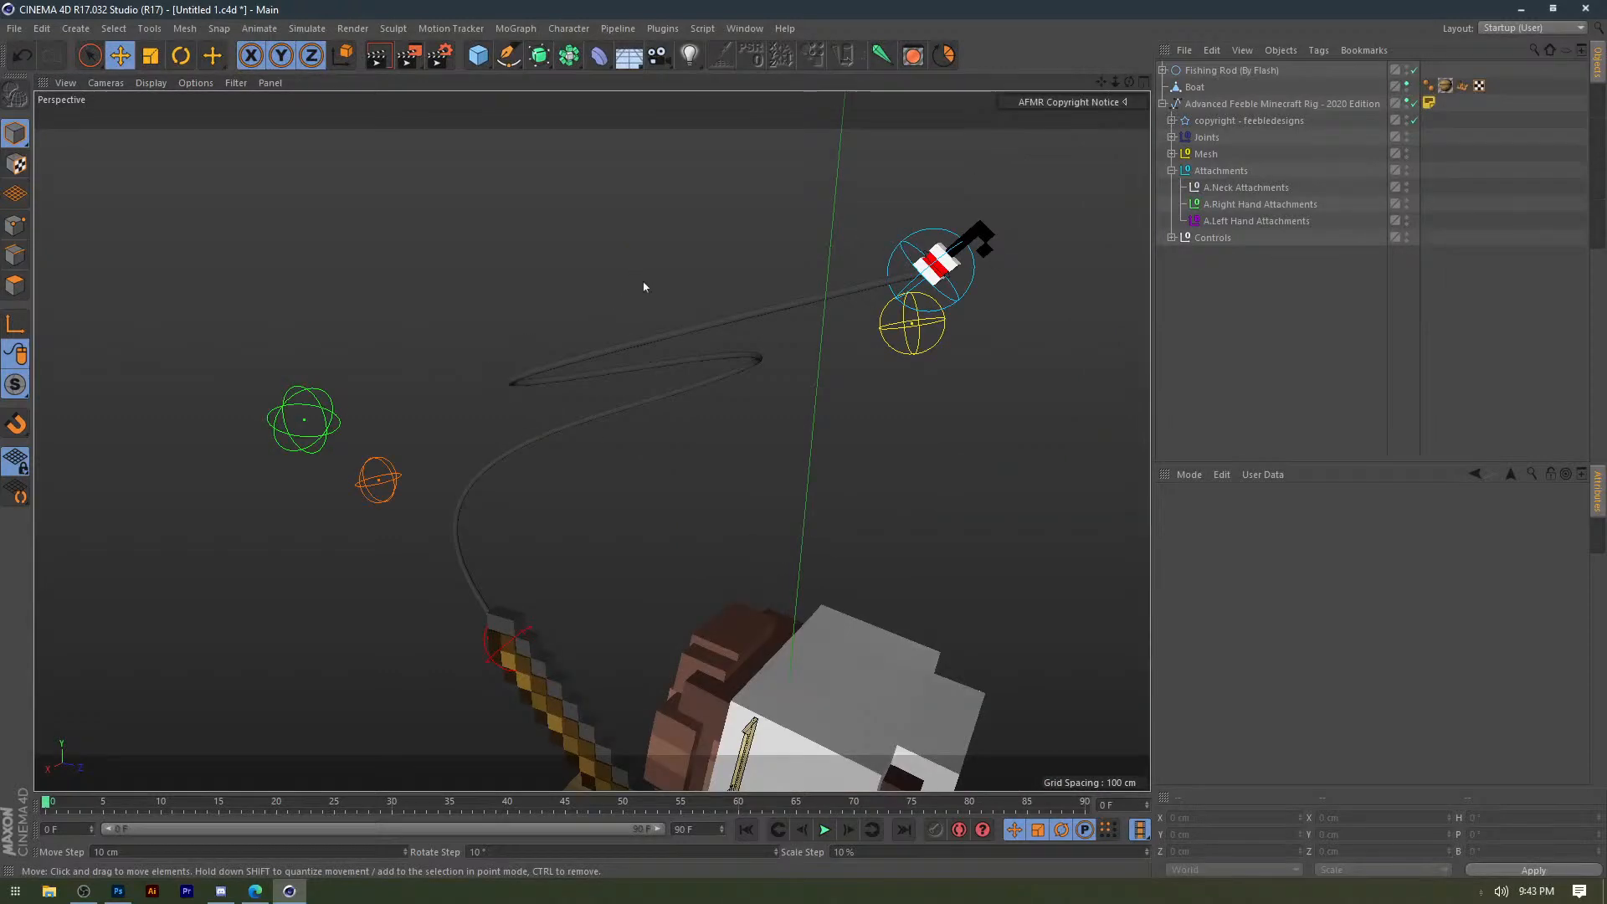
Rotate controlEnd so the hook tilts to about H 6.6°, P -228.5°, B -5.6°.
{"action": "left_click", "coordinate": [934, 311]}
{"action": "key", "text": "r"}
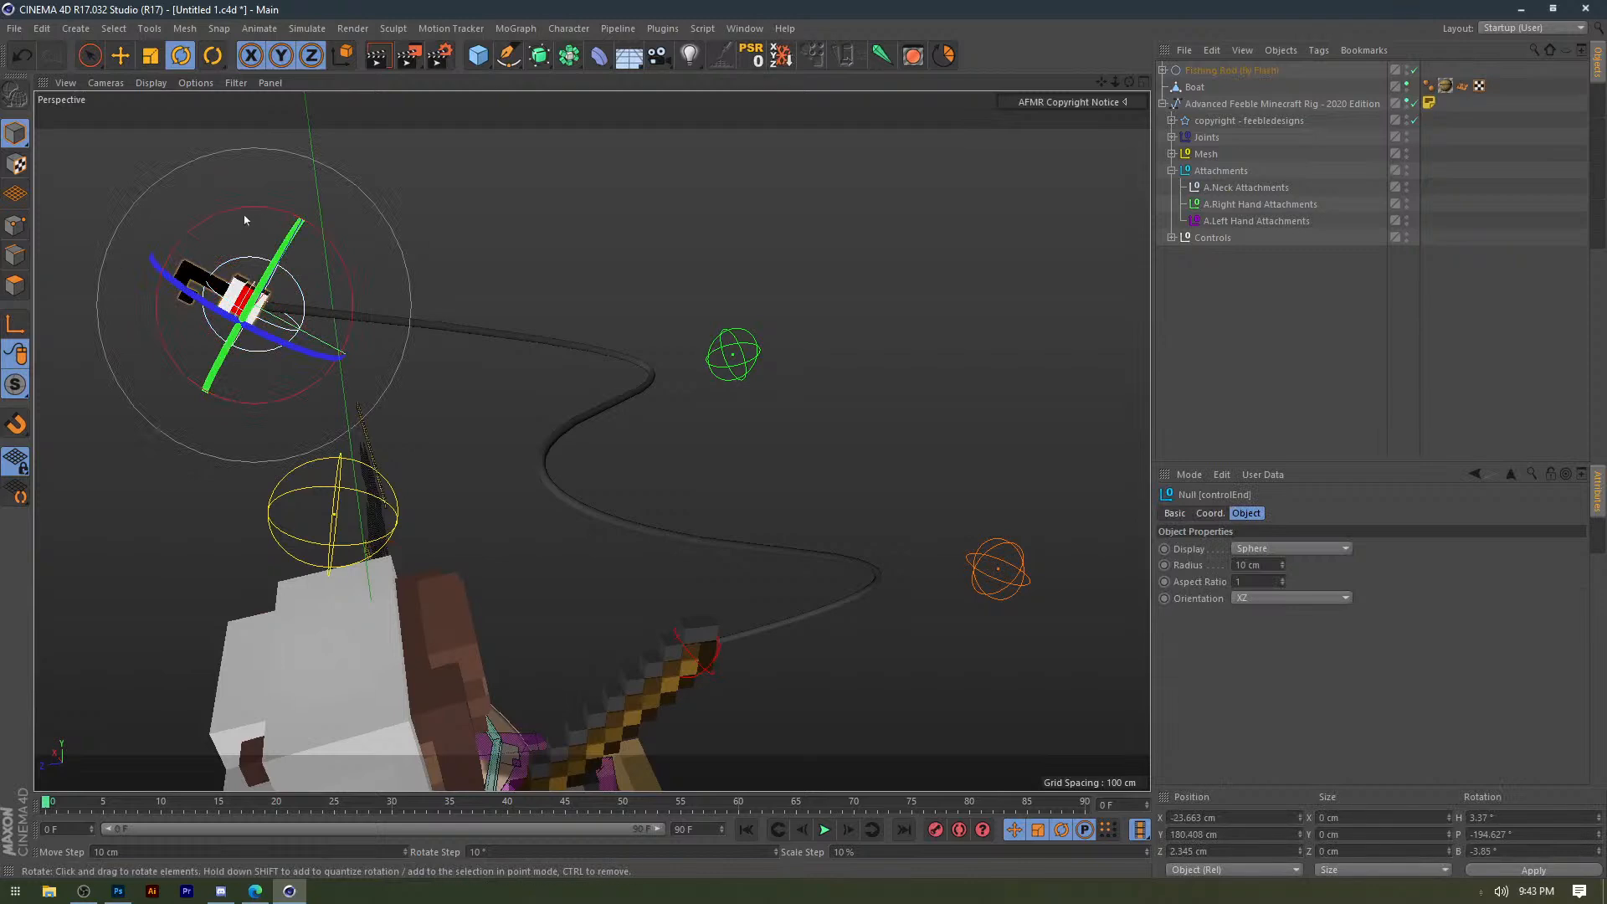
{"action": "left_click_drag", "start_coordinate": [235, 209], "coordinate": [180, 237]}
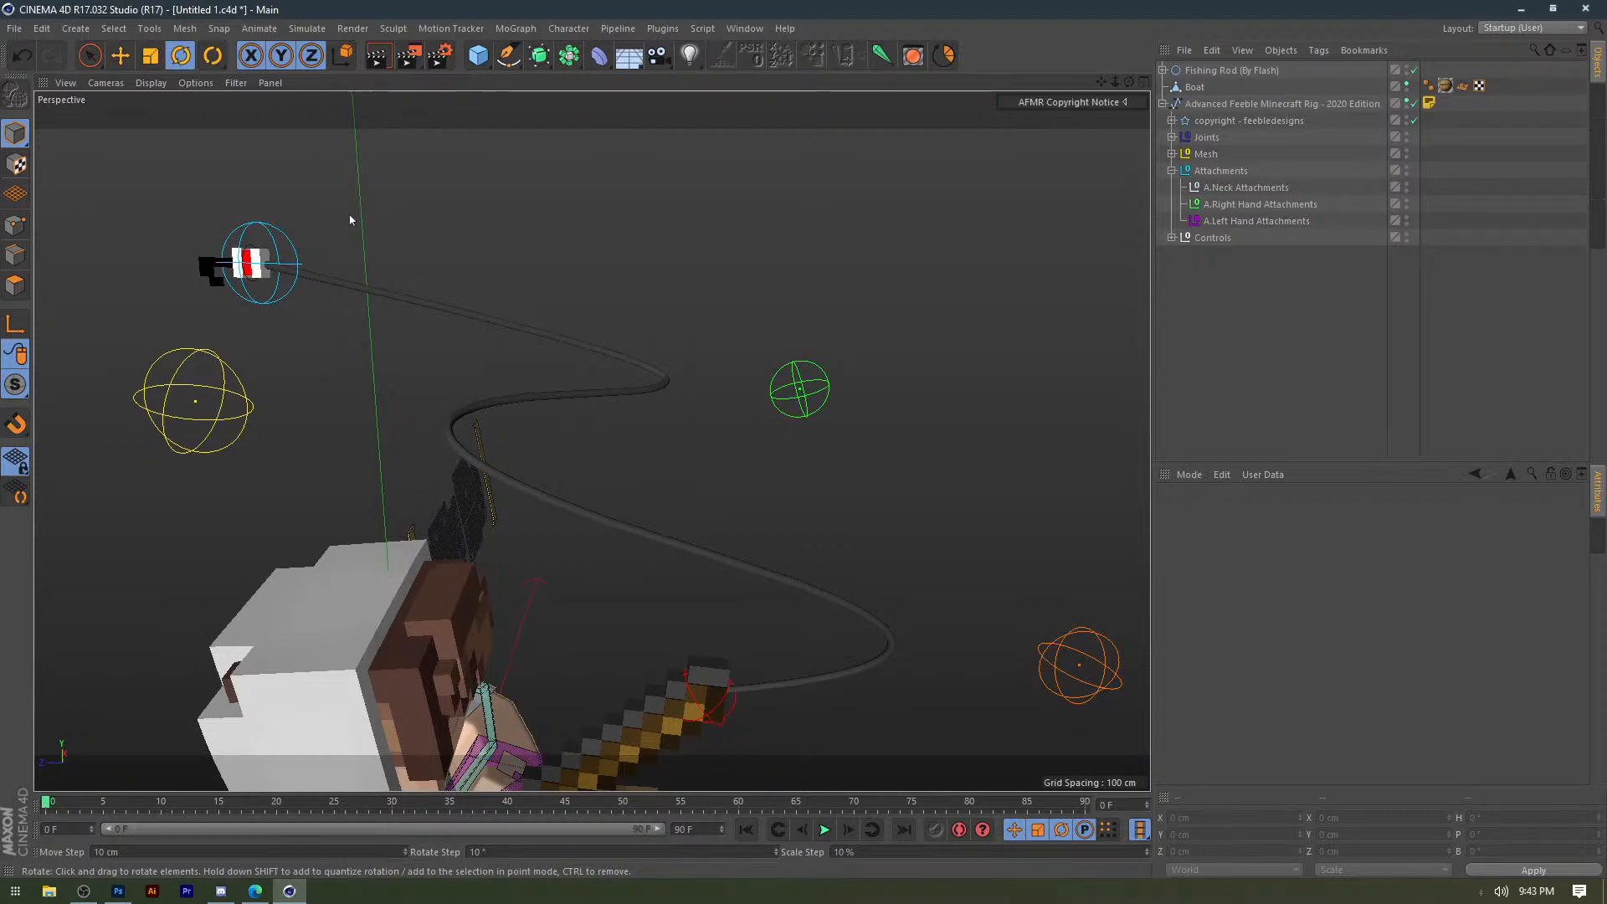
{"action": "scroll", "coordinate": [481, 352], "scroll_direction": "down", "scroll_amount": 3}
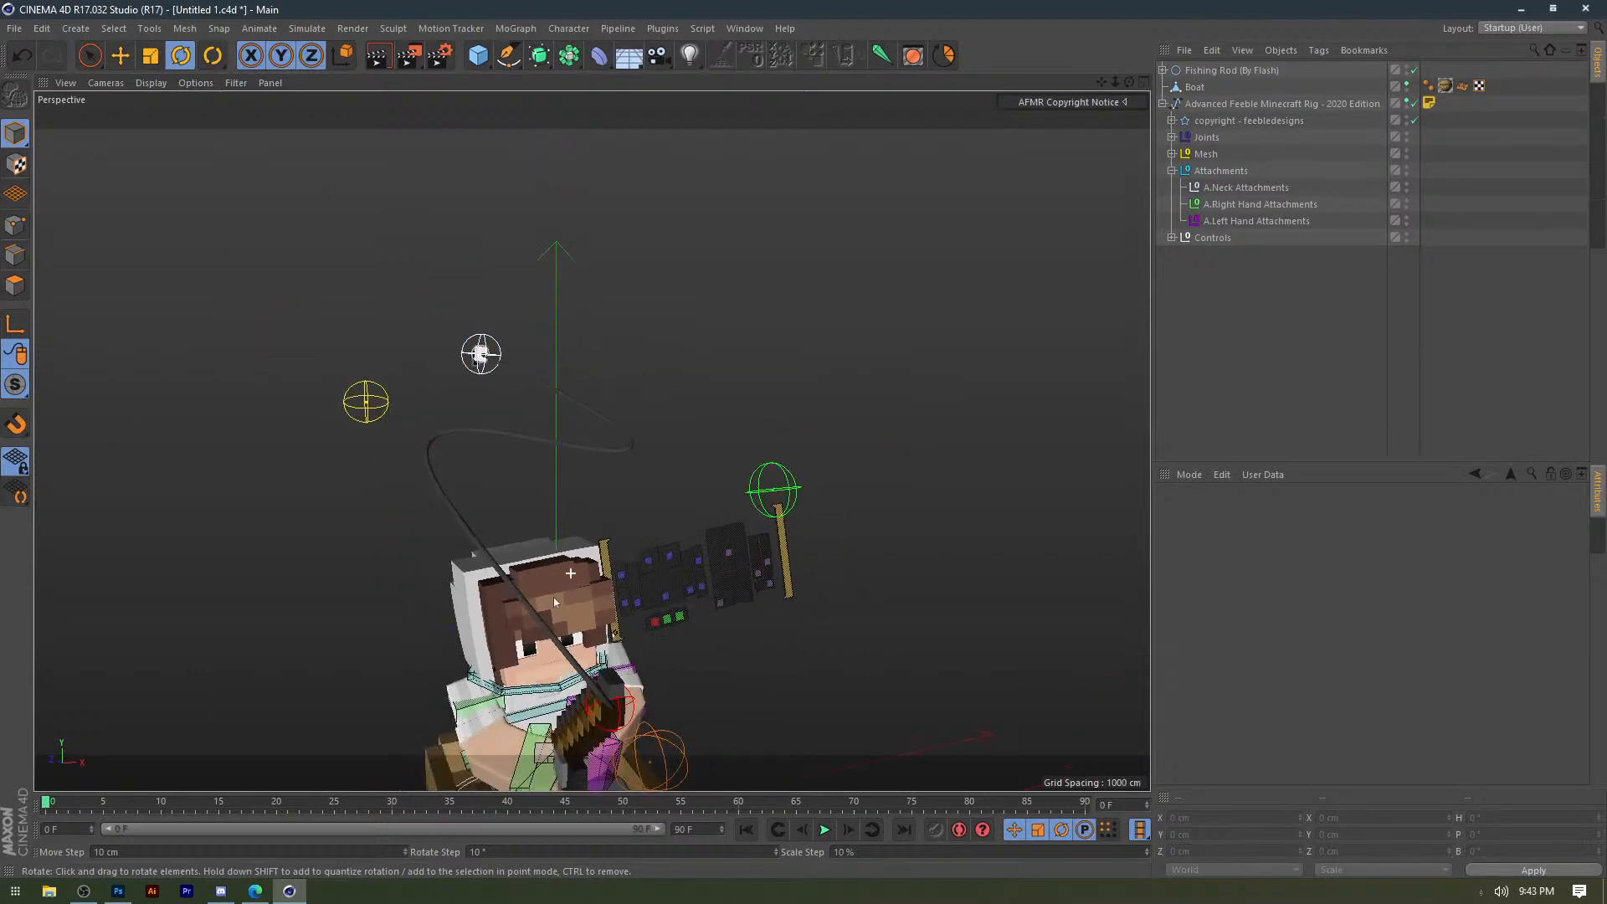
{"action": "middle_click_drag", "start_coordinate": [716, 540], "coordinate": [593, 441], "text": "alt"}
{"action": "left_click_drag", "start_coordinate": [510, 513], "coordinate": [398, 501], "text": "alt"}
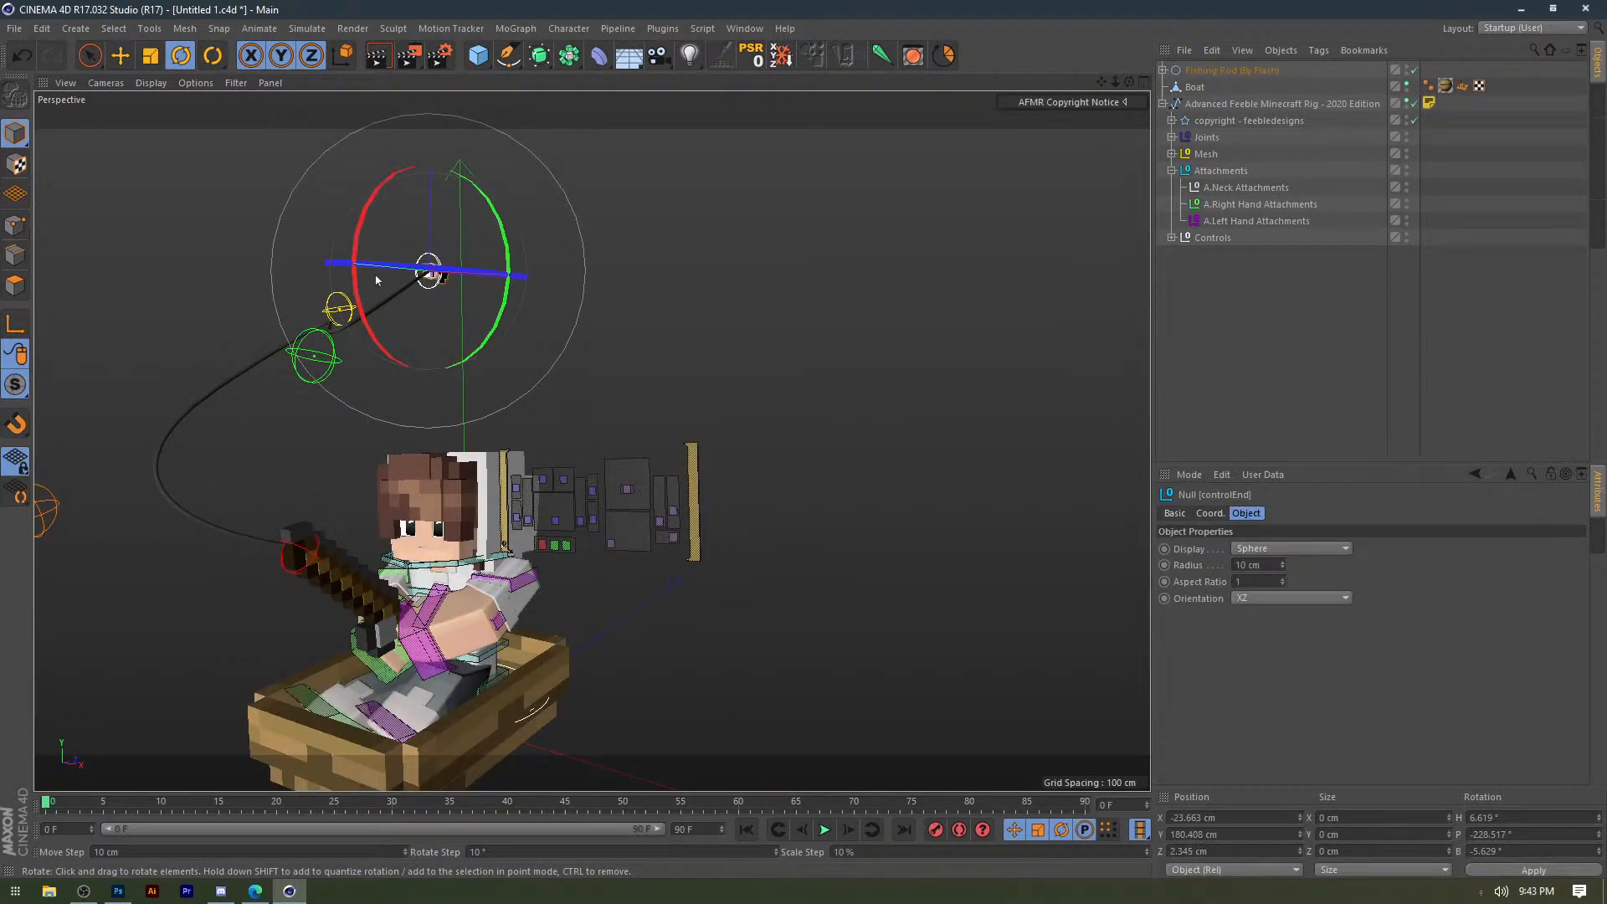
Move controlEnd behind the head to X about 69 cm, Y 131.3 cm, Z 30.8 cm and turn it to about H -156.8°, P -133.8°, B 17.8°.
{"action": "key", "text": "e"}
{"action": "left_click_drag", "start_coordinate": [377, 280], "coordinate": [395, 408], "text": "alt"}
{"action": "left_click_drag", "start_coordinate": [395, 408], "coordinate": [499, 474]}
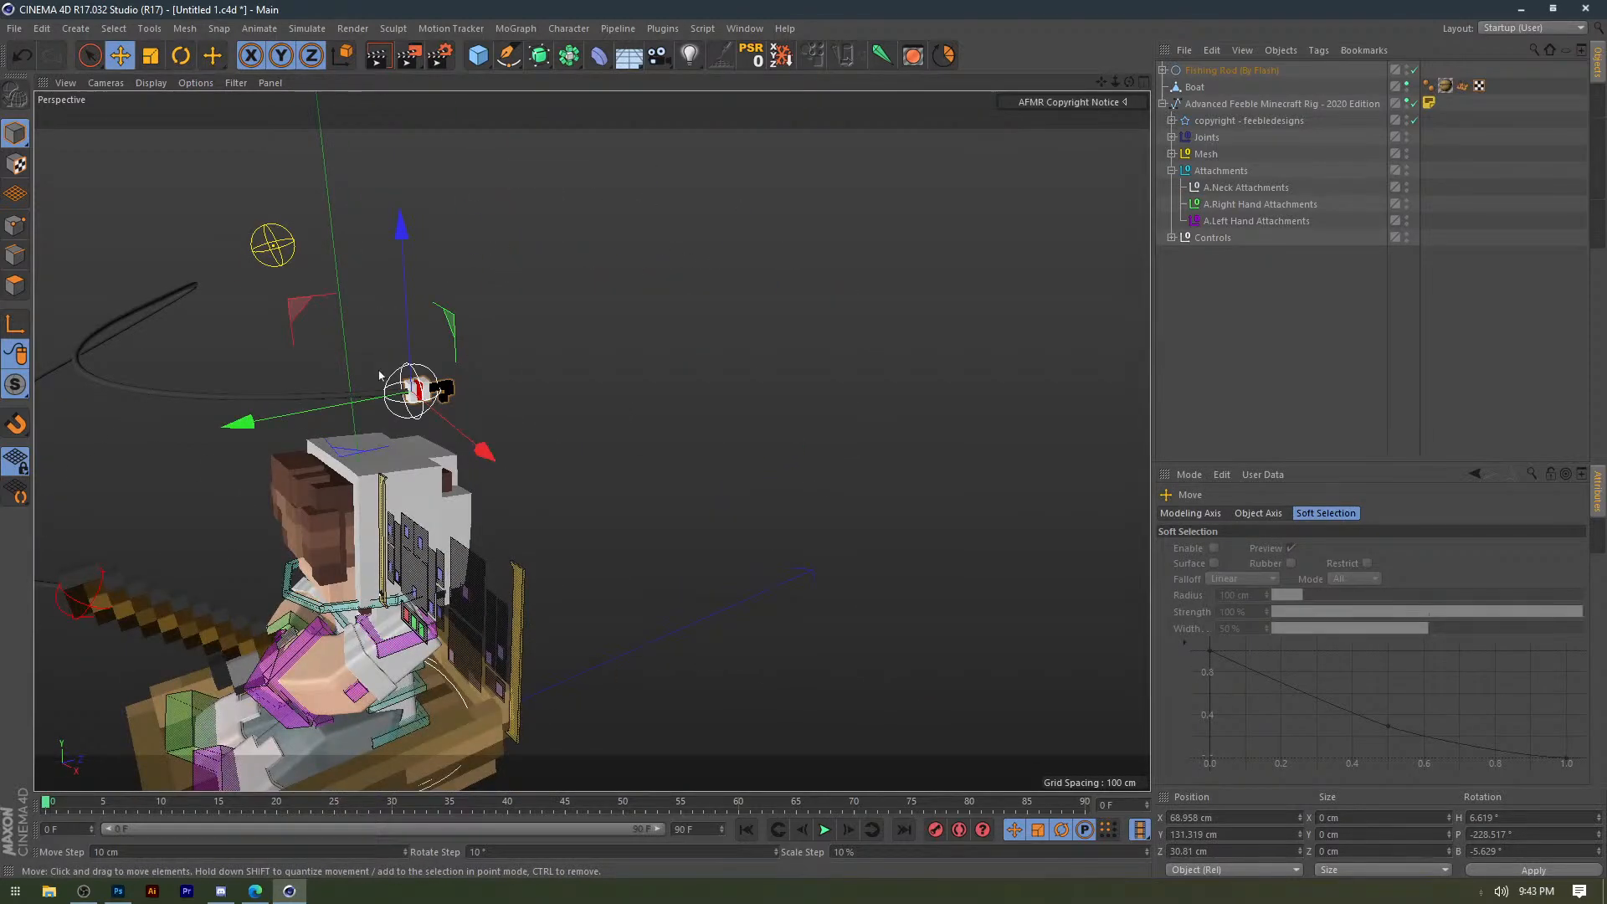
{"action": "middle_click_drag", "start_coordinate": [379, 376], "coordinate": [563, 485], "text": "alt"}
{"action": "key", "text": "r"}
{"action": "left_click_drag", "start_coordinate": [669, 452], "coordinate": [270, 557]}
{"action": "left_click", "coordinate": [779, 333]}
{"action": "left_click_drag", "start_coordinate": [779, 334], "coordinate": [582, 297], "text": "alt"}
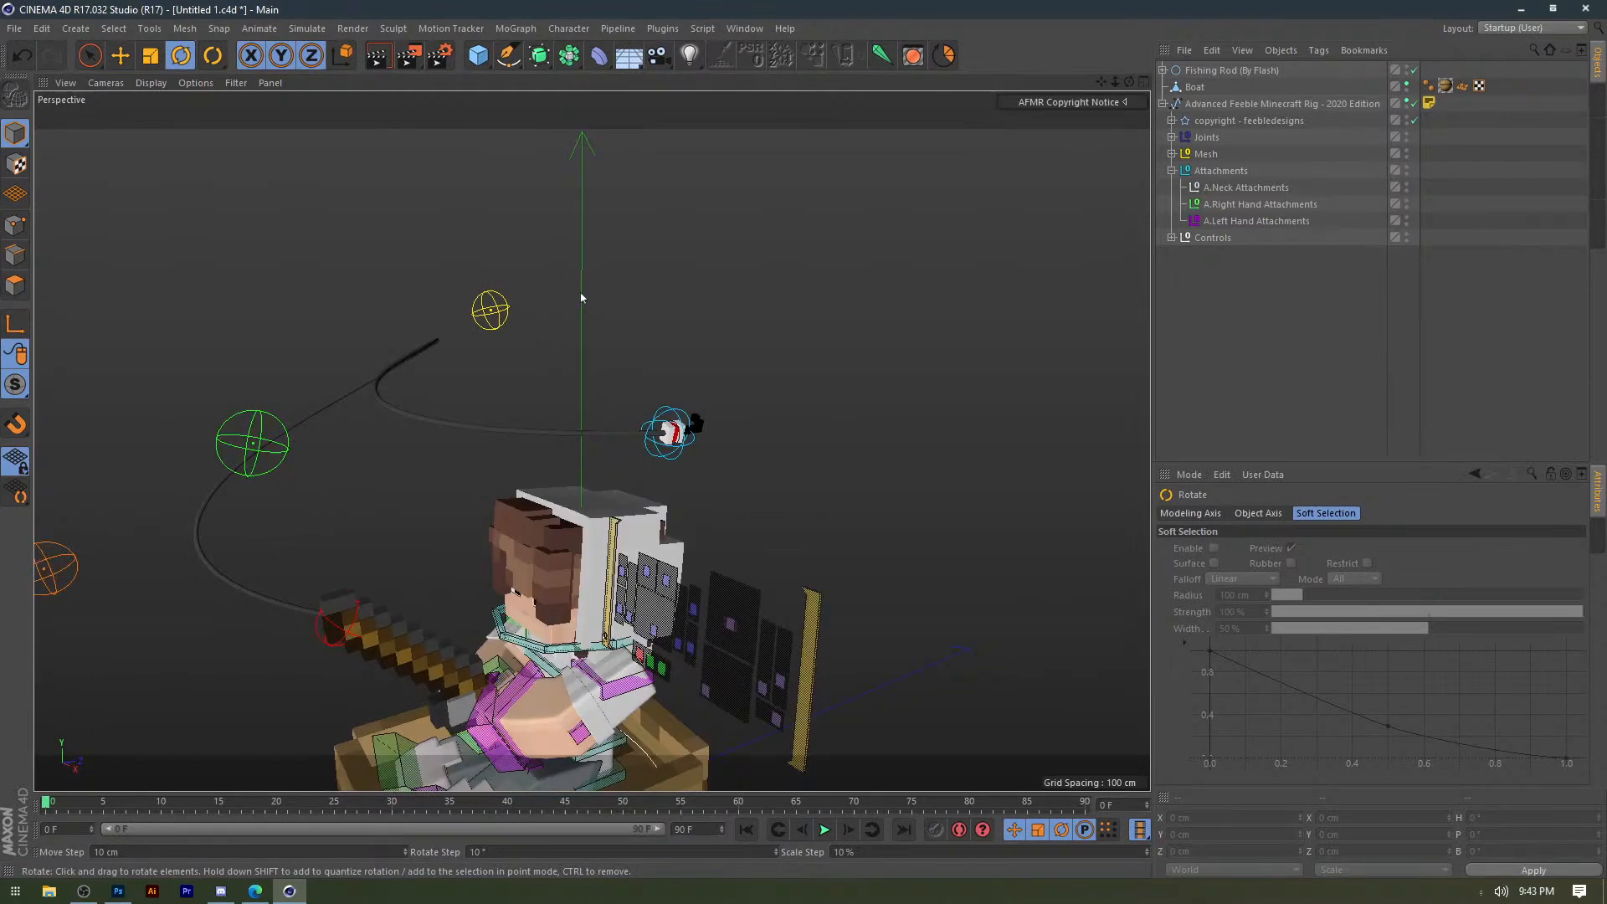
Shift controlEnd to X about 66.9 cm, Y 138.9 cm, Z 6.5 cm and turn it to about H -160.1°, P -141.8°, B 15.6°.
{"action": "left_click", "coordinate": [667, 432]}
{"action": "left_click_drag", "start_coordinate": [592, 441], "coordinate": [521, 390], "text": "alt"}
{"action": "scroll", "coordinate": [380, 430], "scroll_direction": "up", "scroll_amount": 5}
{"action": "key", "text": "e"}
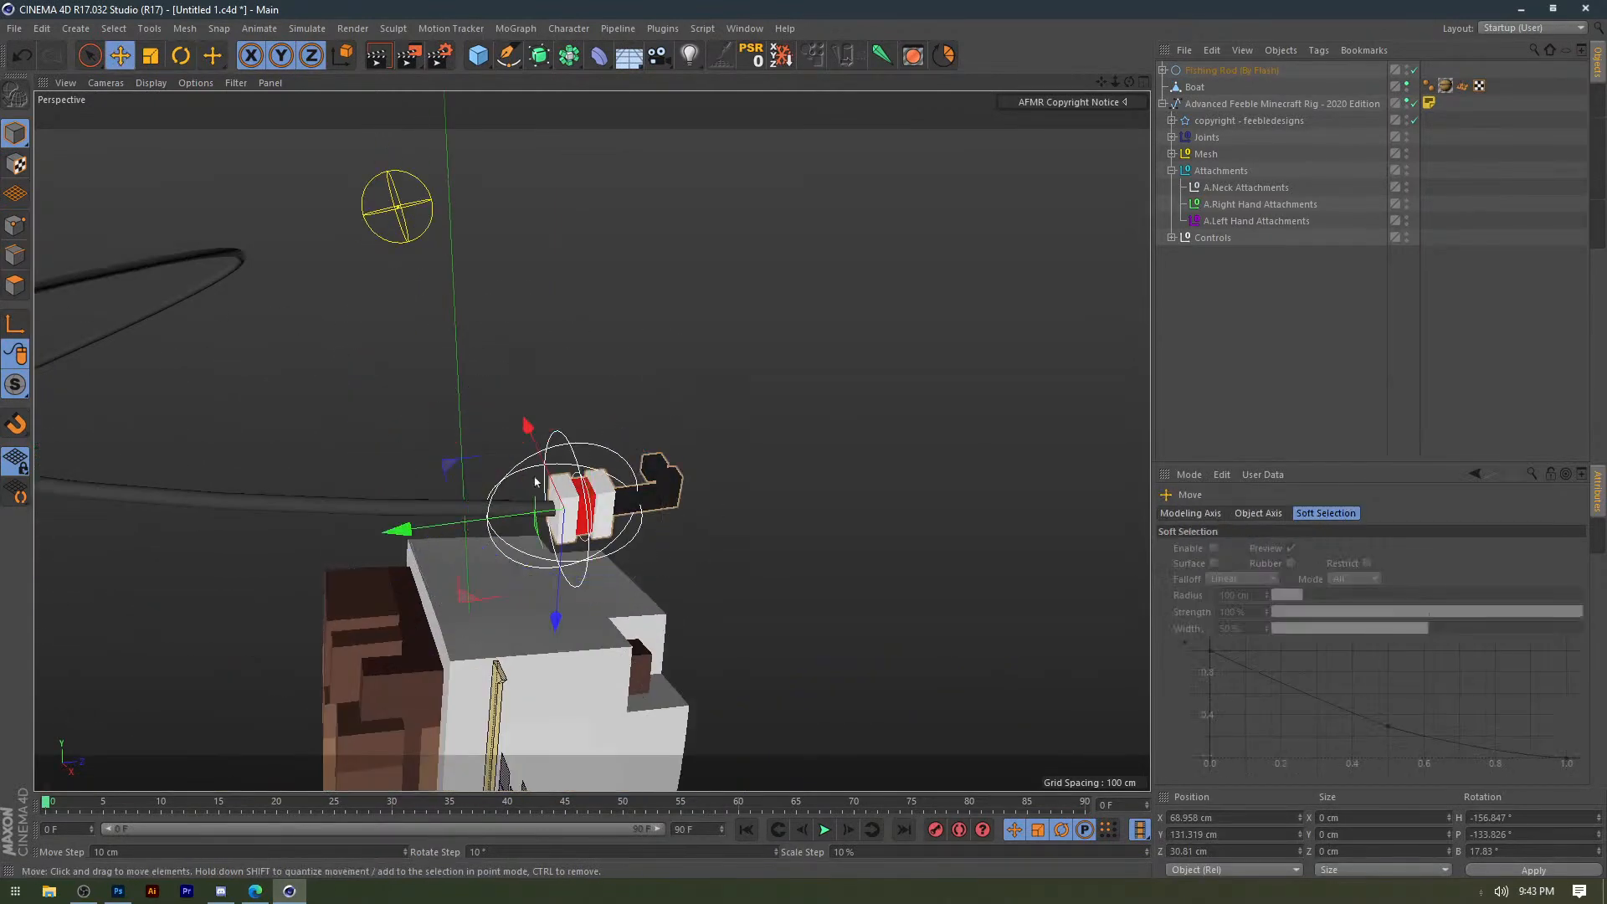
{"action": "left_click_drag", "start_coordinate": [569, 476], "coordinate": [501, 379], "text": "alt"}
{"action": "key", "text": "r"}
{"action": "left_click", "coordinate": [699, 298]}
{"action": "middle_click_drag", "start_coordinate": [581, 325], "coordinate": [617, 323], "text": "alt"}
{"action": "left_click", "coordinate": [554, 284]}
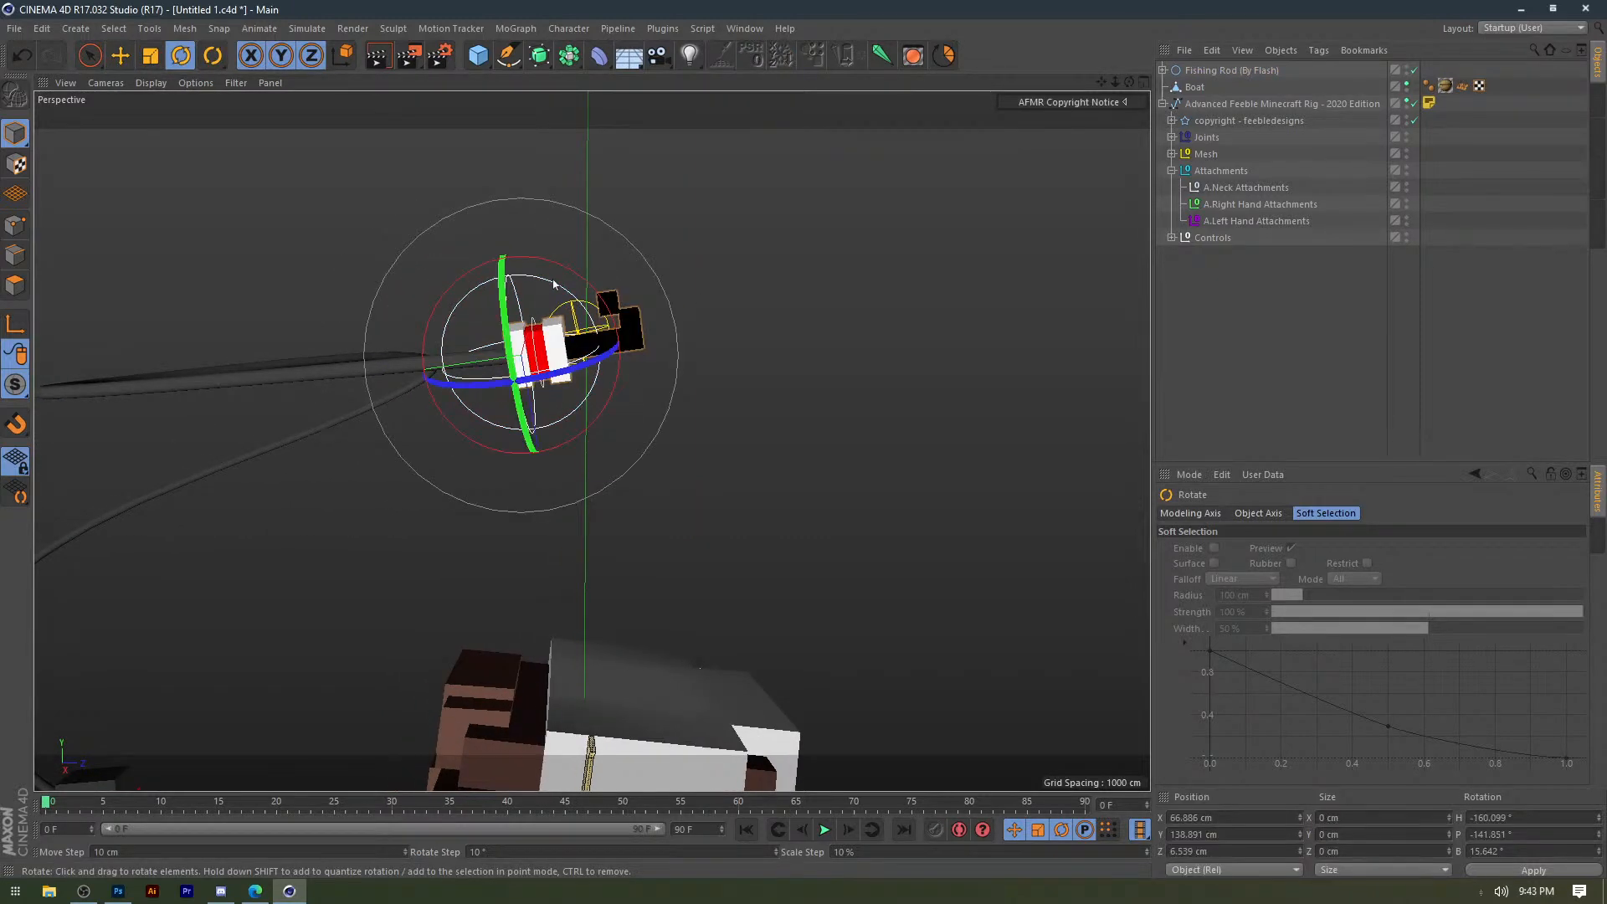
Tilt the hook upward by rotating controlEnd to about H -169.1°, P -176.1°, B 12.3°.
{"action": "left_click_drag", "start_coordinate": [553, 285], "coordinate": [541, 262]}
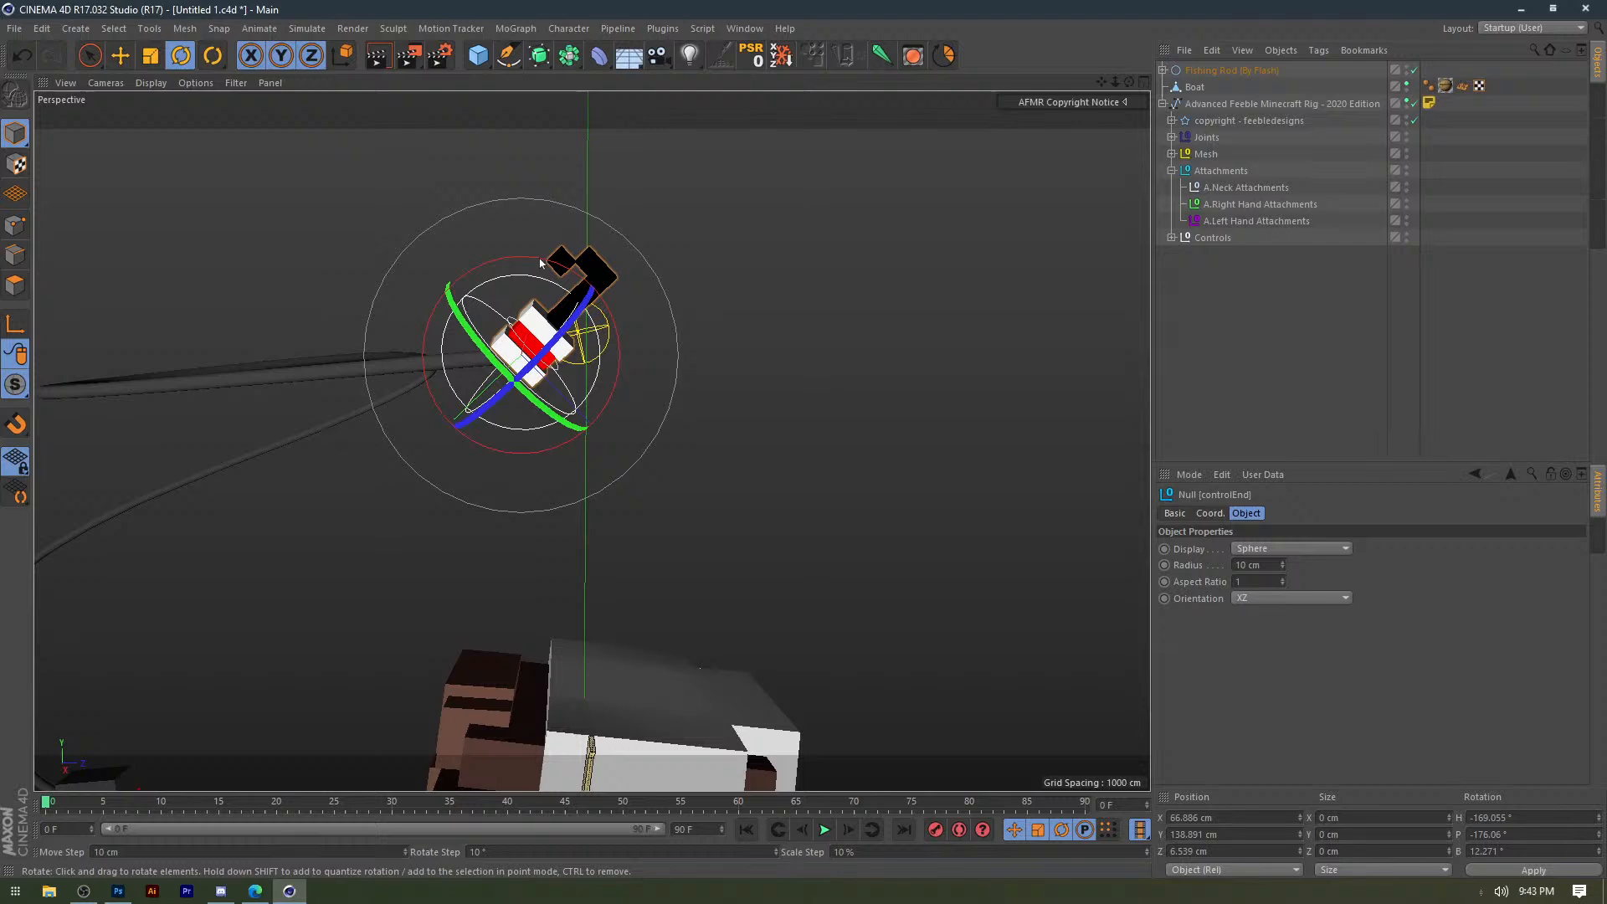
{"action": "left_click", "coordinate": [540, 263]}
{"action": "scroll", "coordinate": [543, 302], "scroll_direction": "down", "scroll_amount": 5}
{"action": "left_click_drag", "start_coordinate": [569, 390], "coordinate": [534, 405], "text": "alt"}
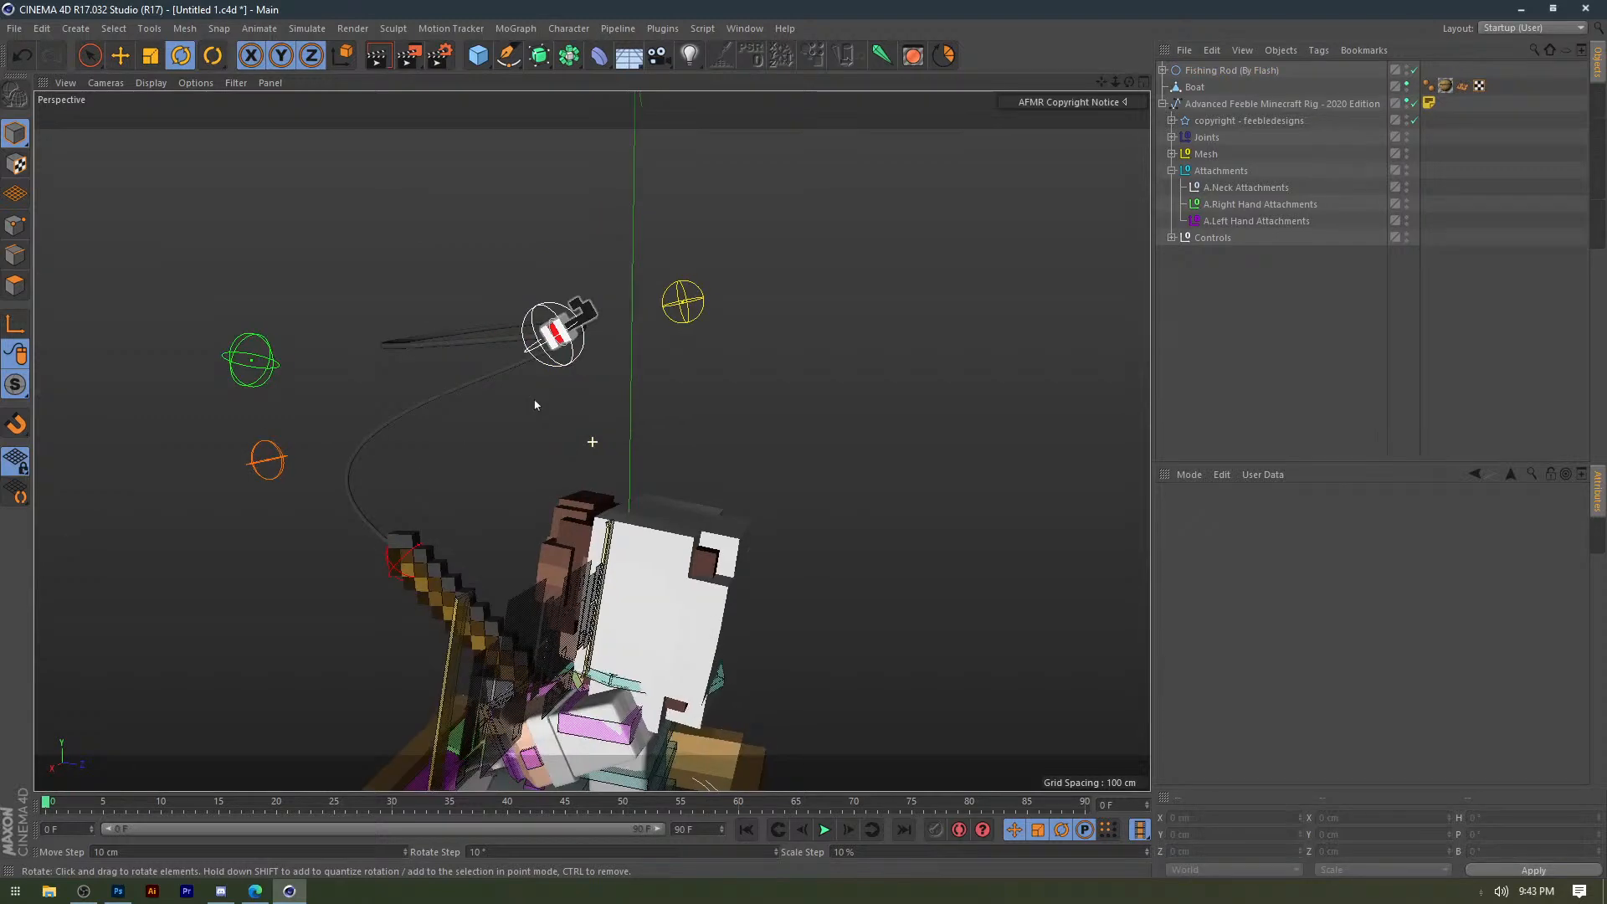
{"action": "scroll", "coordinate": [536, 405], "scroll_direction": "down", "scroll_amount": 3}
{"action": "middle_click_drag", "start_coordinate": [536, 405], "coordinate": [442, 381], "text": "alt"}
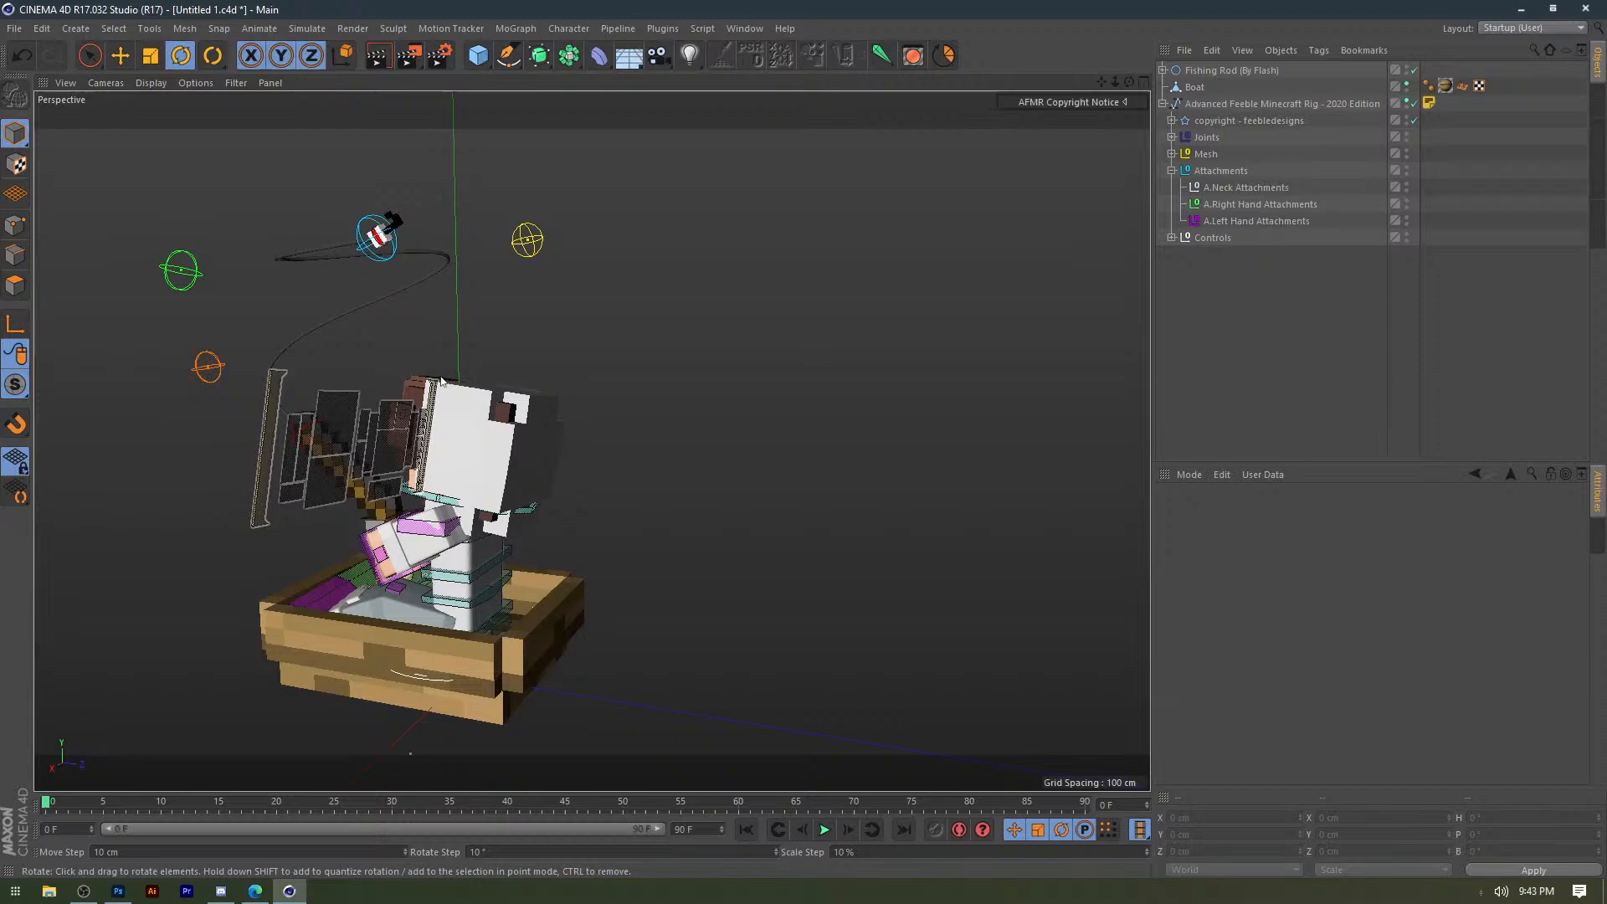
{"action": "left_click_drag", "start_coordinate": [442, 382], "coordinate": [535, 393], "text": "alt"}
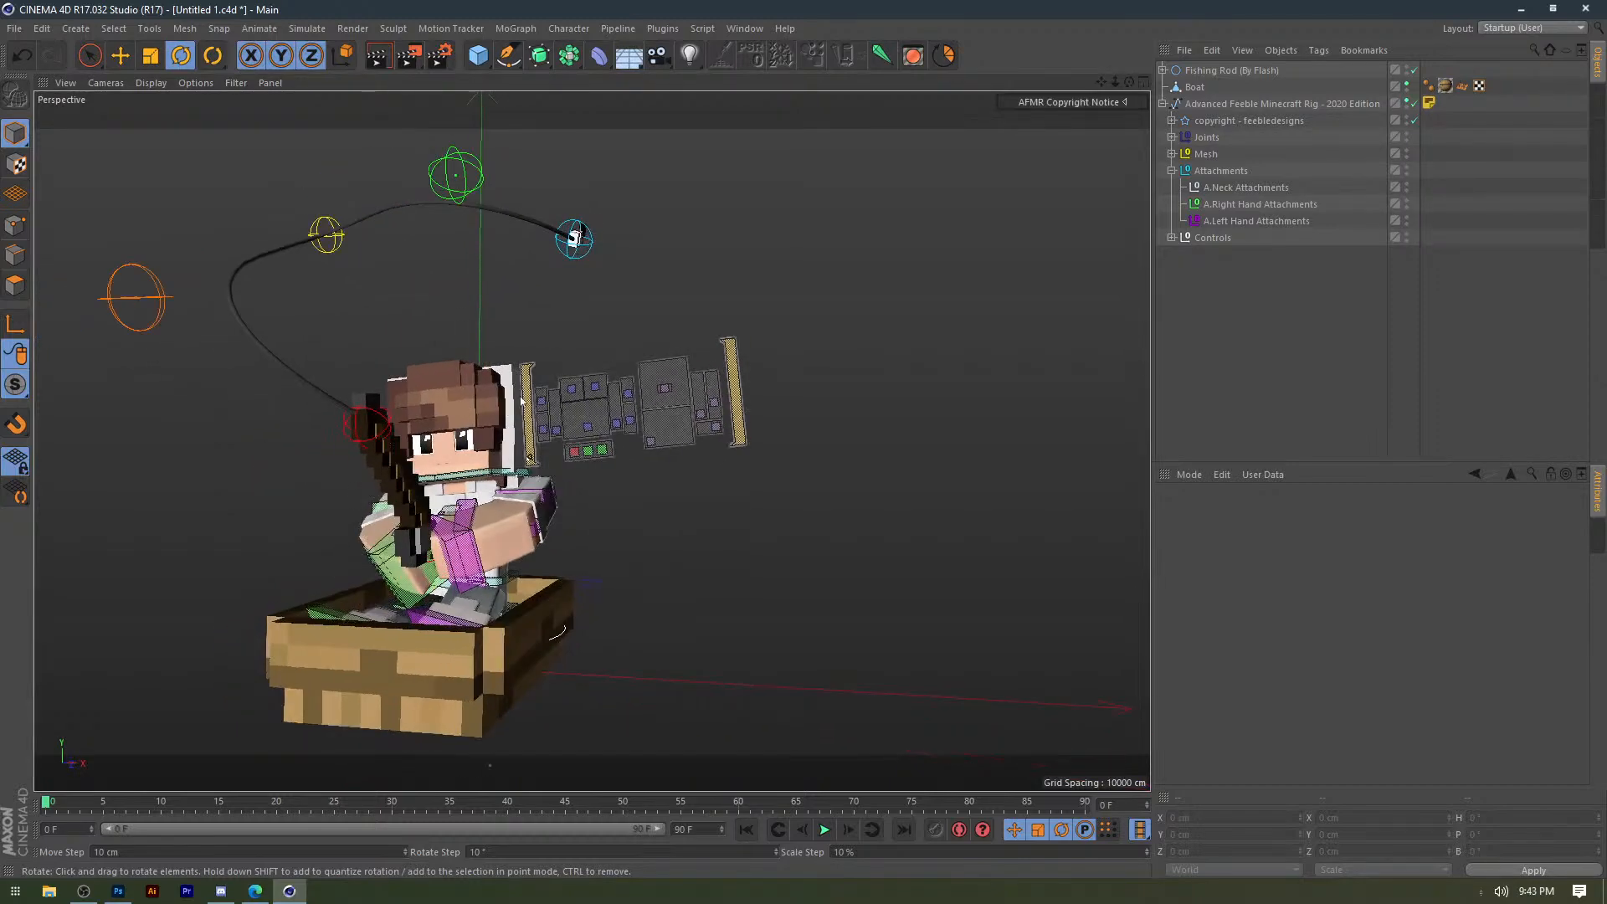
Slide the facial control board farther from the head to X about -0.6 cm, Y -22.4 cm.
{"action": "left_click", "coordinate": [538, 395]}
{"action": "key", "text": "e"}
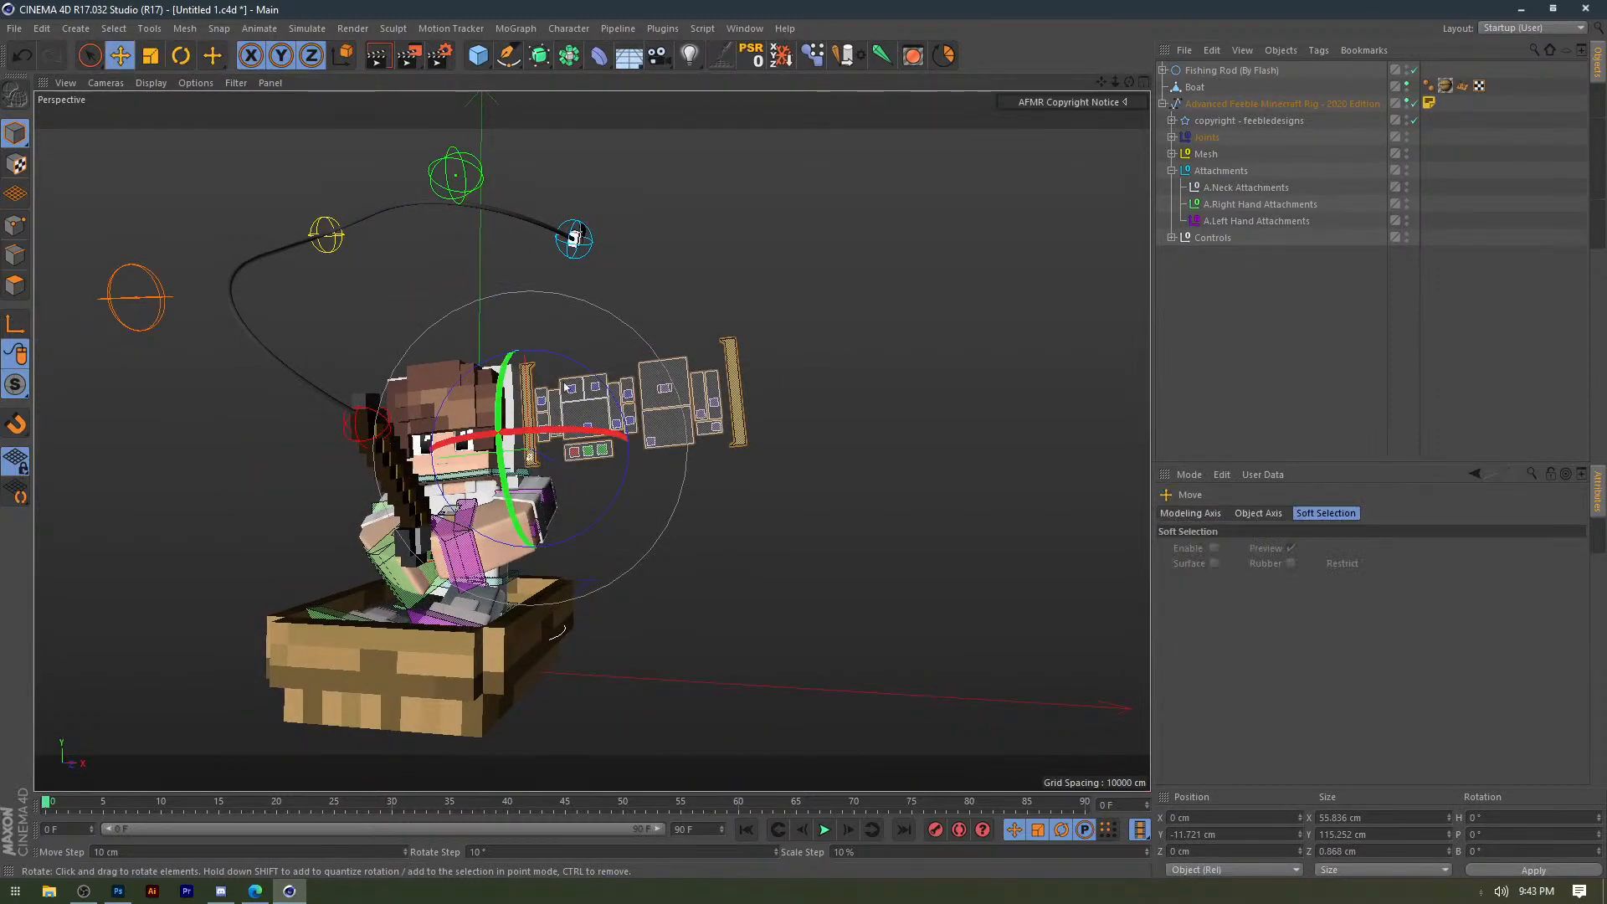
{"action": "left_click_drag", "start_coordinate": [566, 387], "coordinate": [618, 362]}
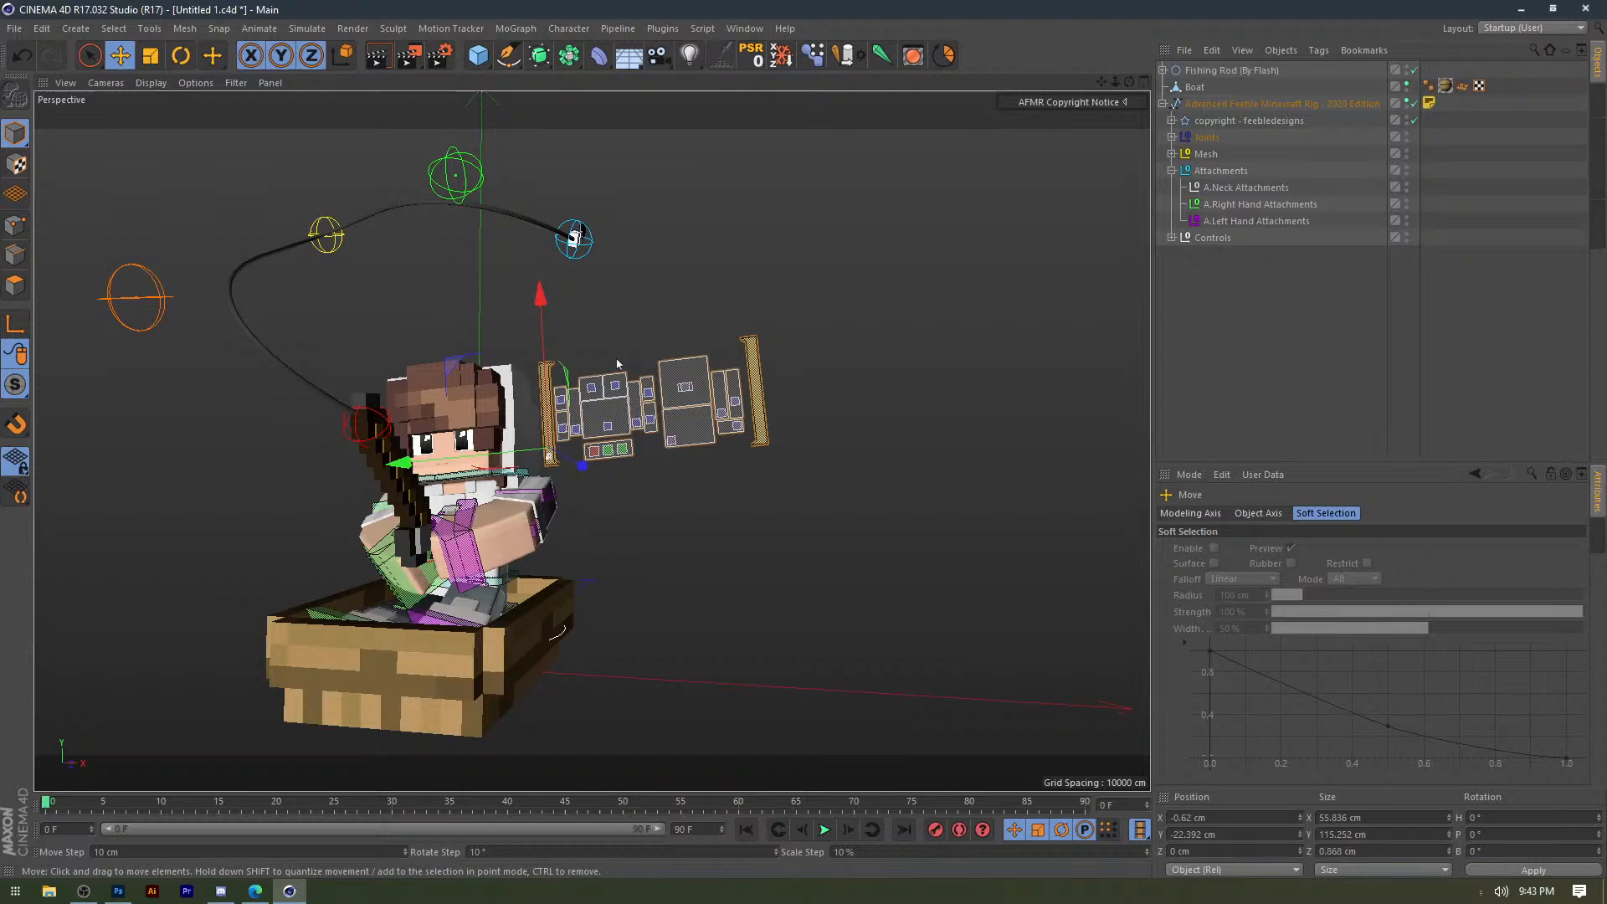
{"action": "left_click", "coordinate": [618, 363]}
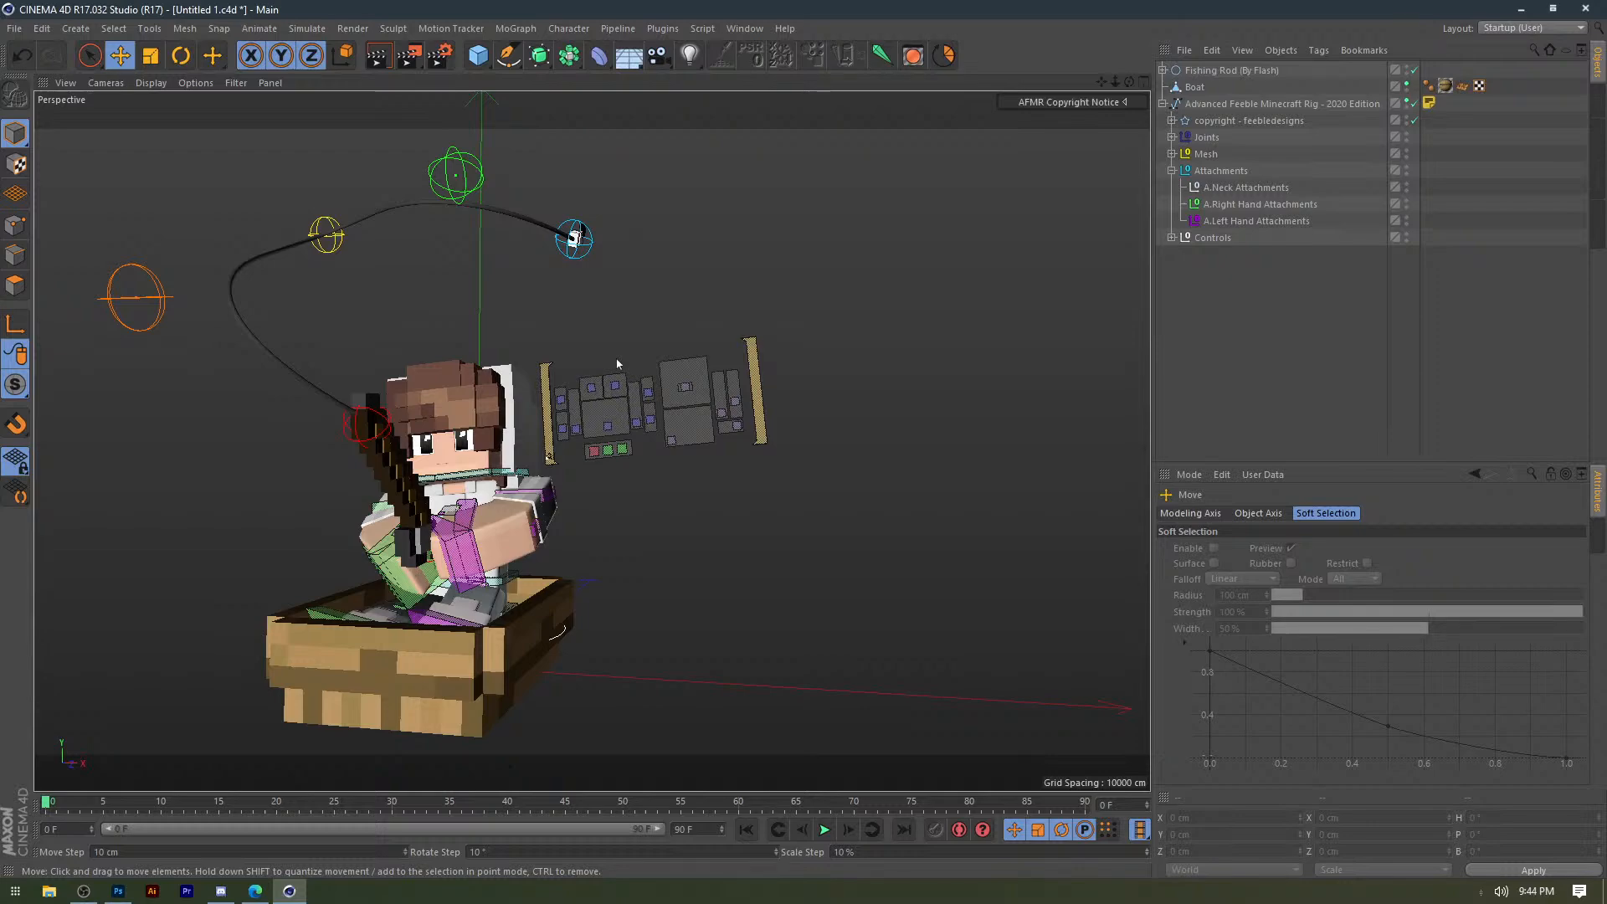
Adjust the green line control and bring controlTop closer to the rod tip at X about -16 cm, Y 0.3 cm, Z -39.8 cm.
{"action": "left_click_drag", "start_coordinate": [335, 310], "coordinate": [79, 231], "text": "alt"}
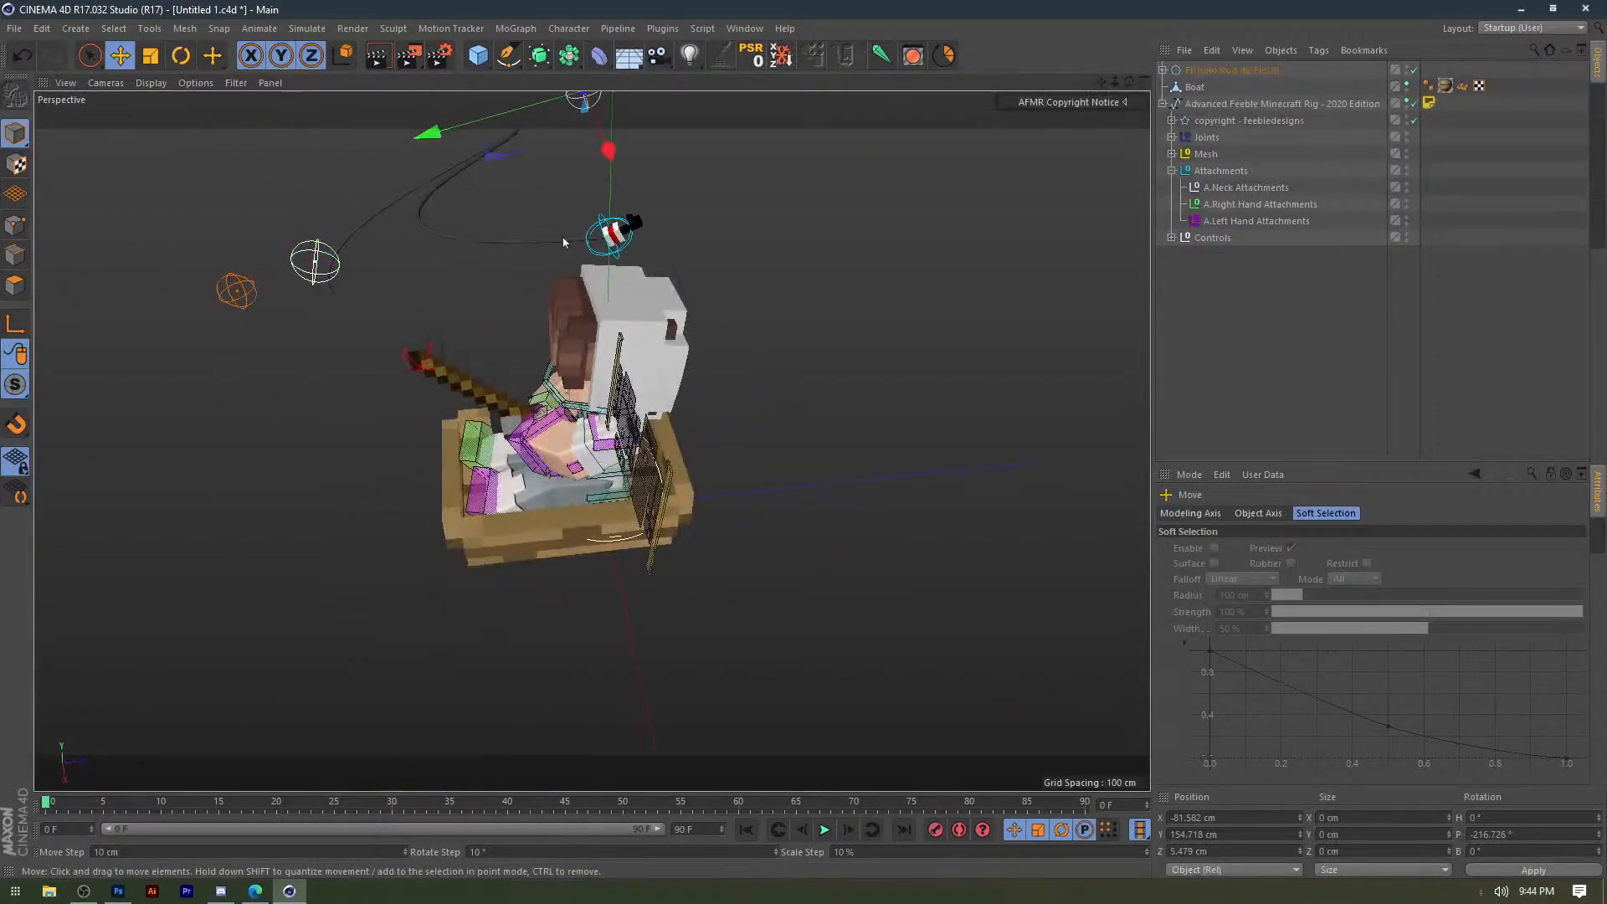
{"action": "left_click_drag", "start_coordinate": [563, 240], "coordinate": [463, 280]}
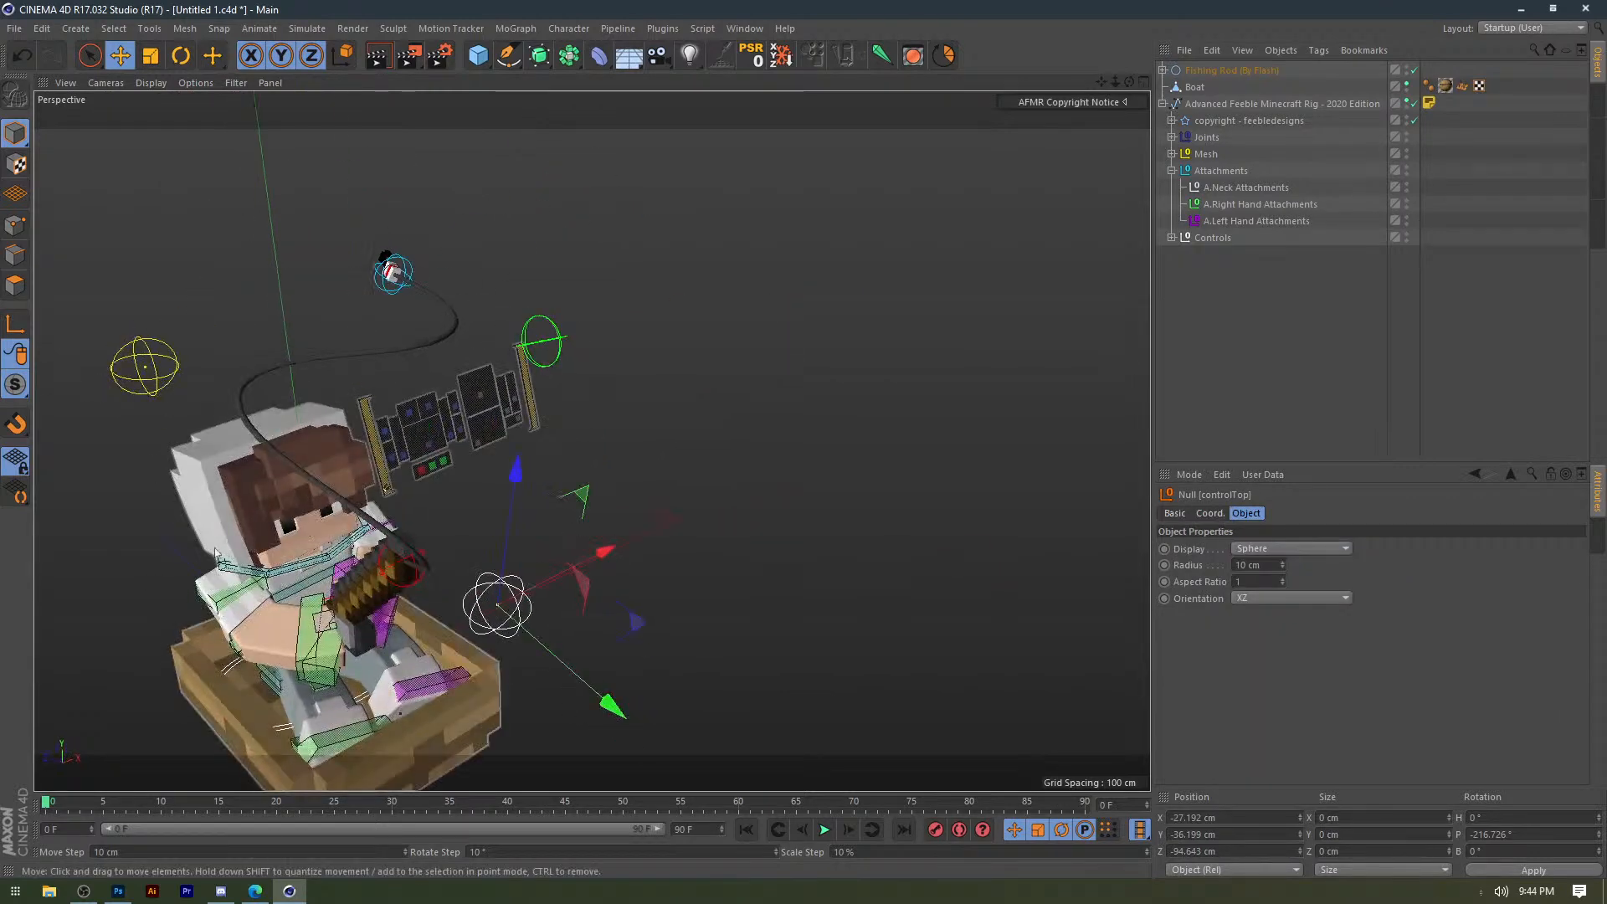
{"action": "left_click_drag", "start_coordinate": [255, 555], "coordinate": [339, 565], "text": "alt"}
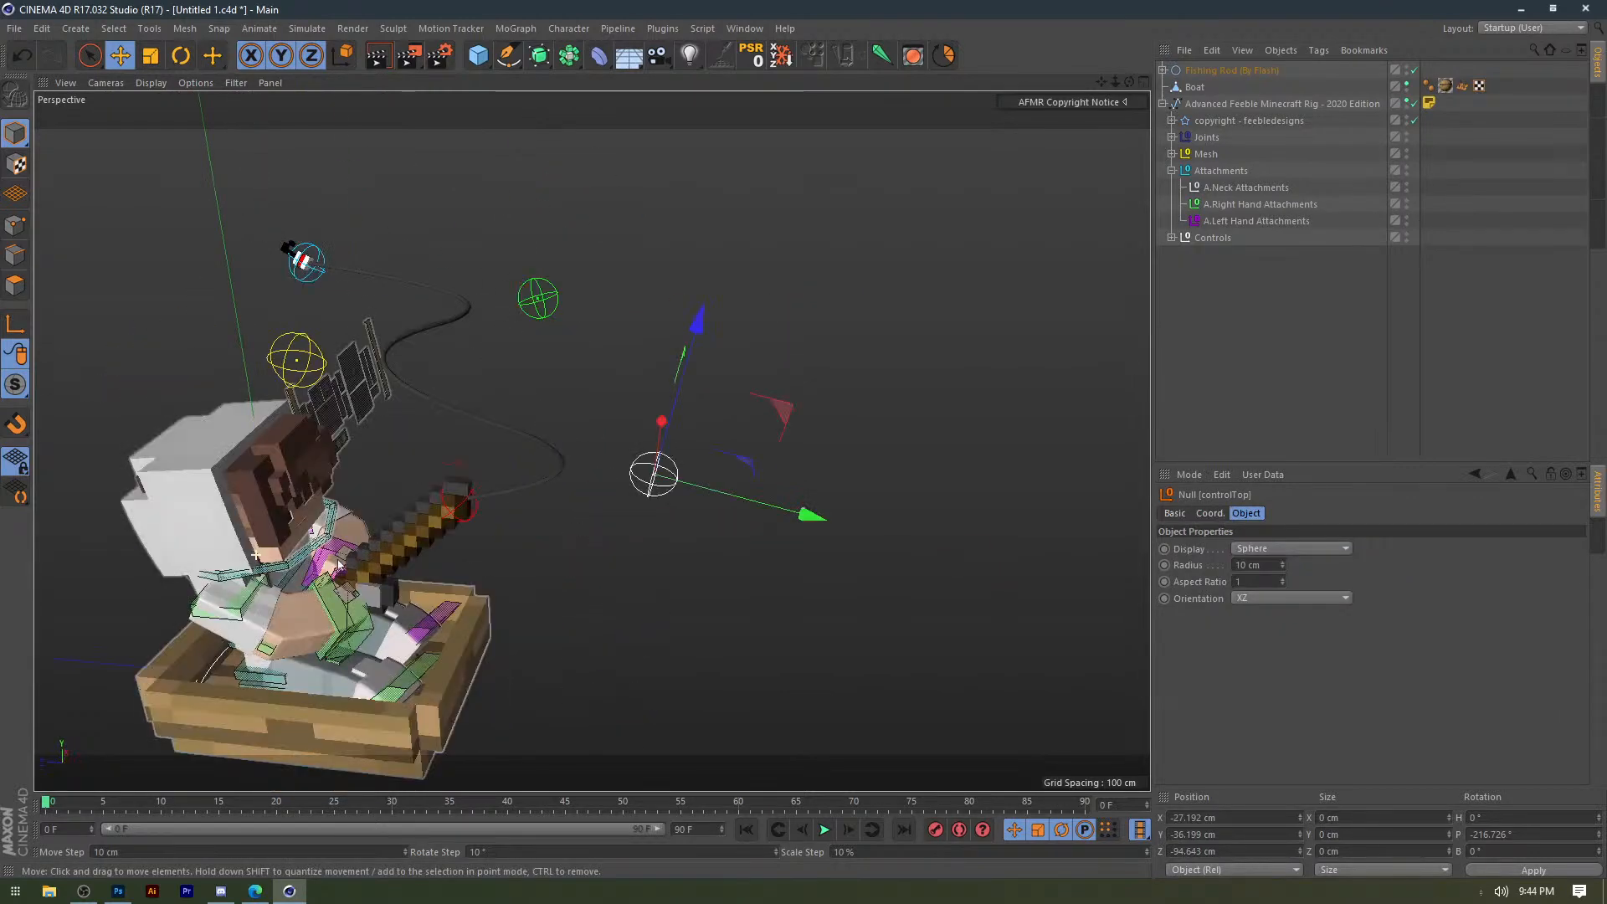
{"action": "left_click_drag", "start_coordinate": [727, 600], "coordinate": [590, 537]}
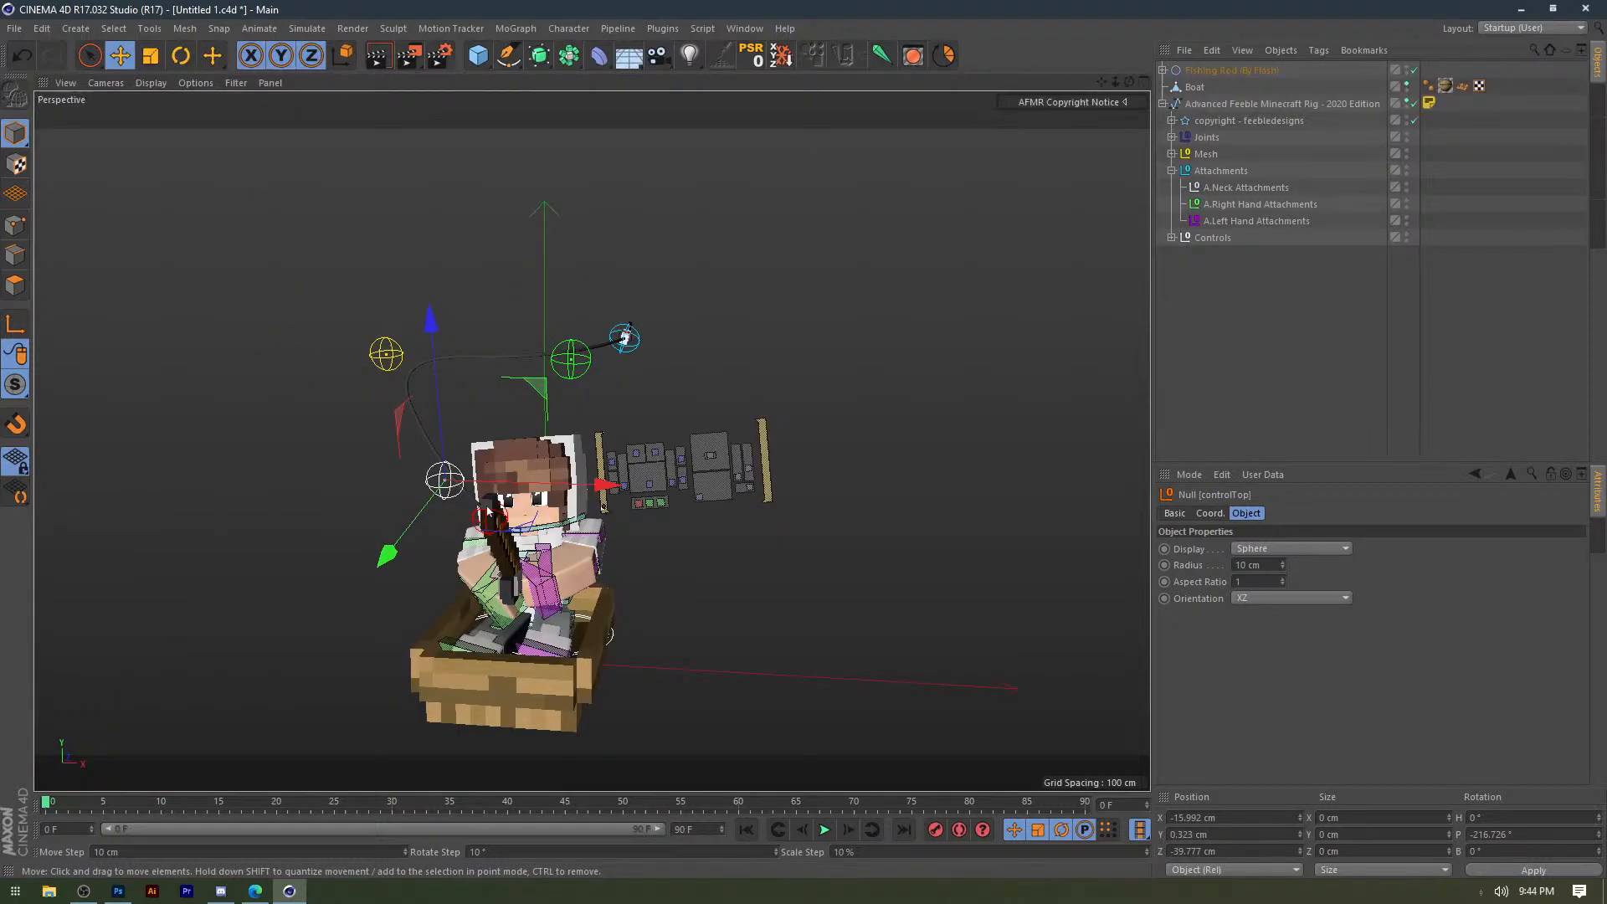
{"action": "left_click_drag", "start_coordinate": [488, 512], "coordinate": [810, 518]}
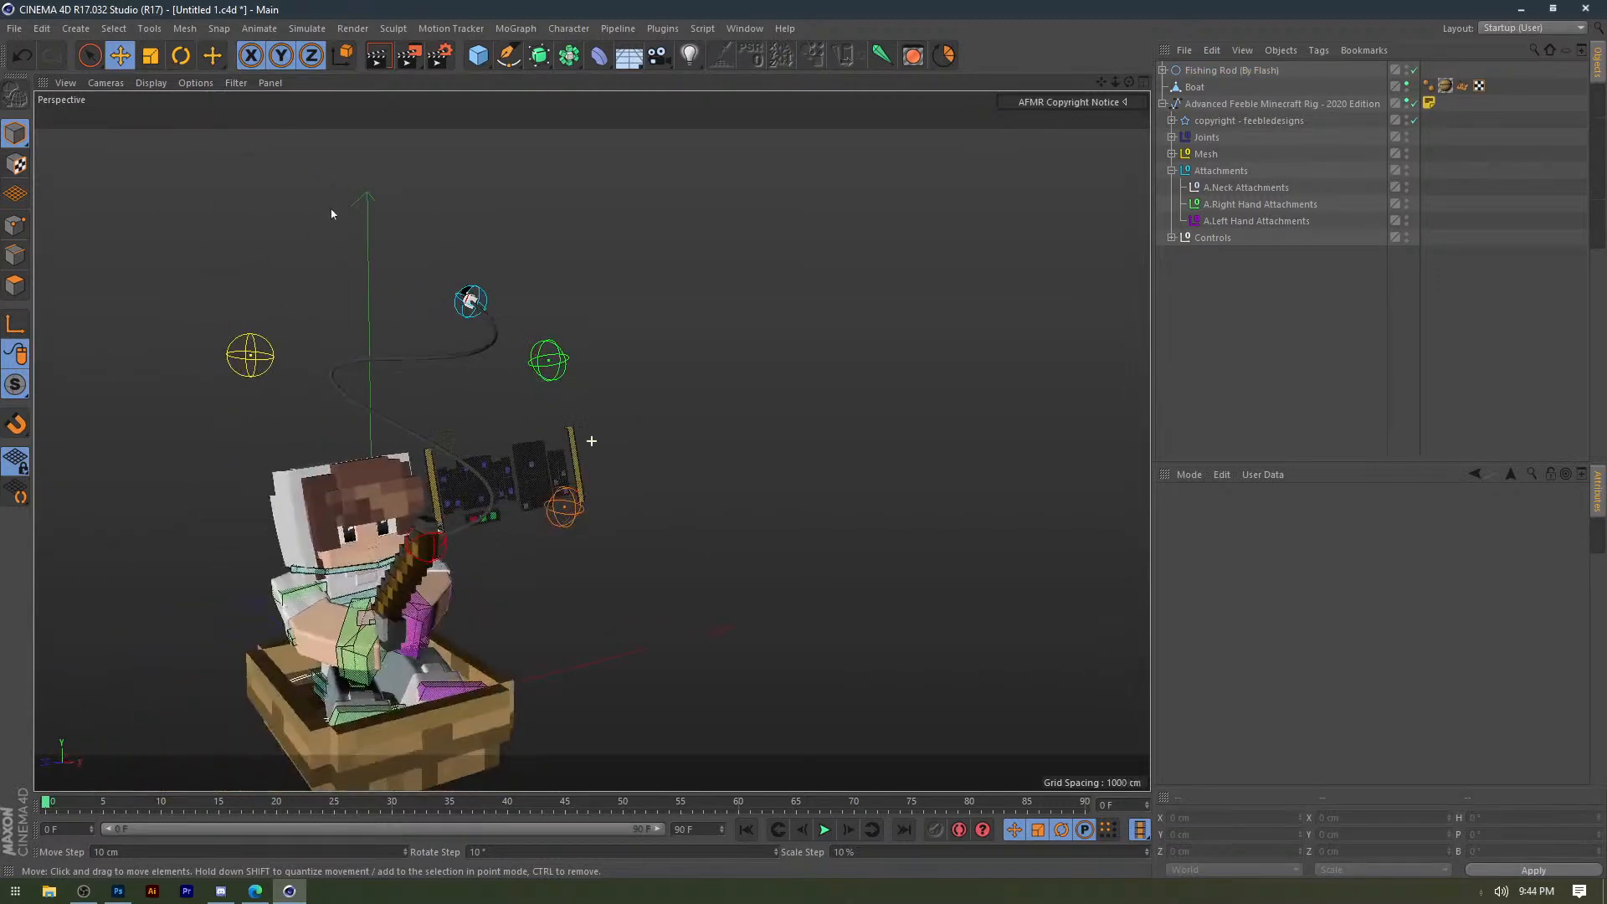
Lower the C.Eye Pupil control slightly on the facial control board to adjust the character's gaze.
{"action": "left_click_drag", "start_coordinate": [586, 235], "coordinate": [578, 523], "text": "alt"}
{"action": "scroll", "coordinate": [499, 490], "scroll_direction": "up", "scroll_amount": 4}
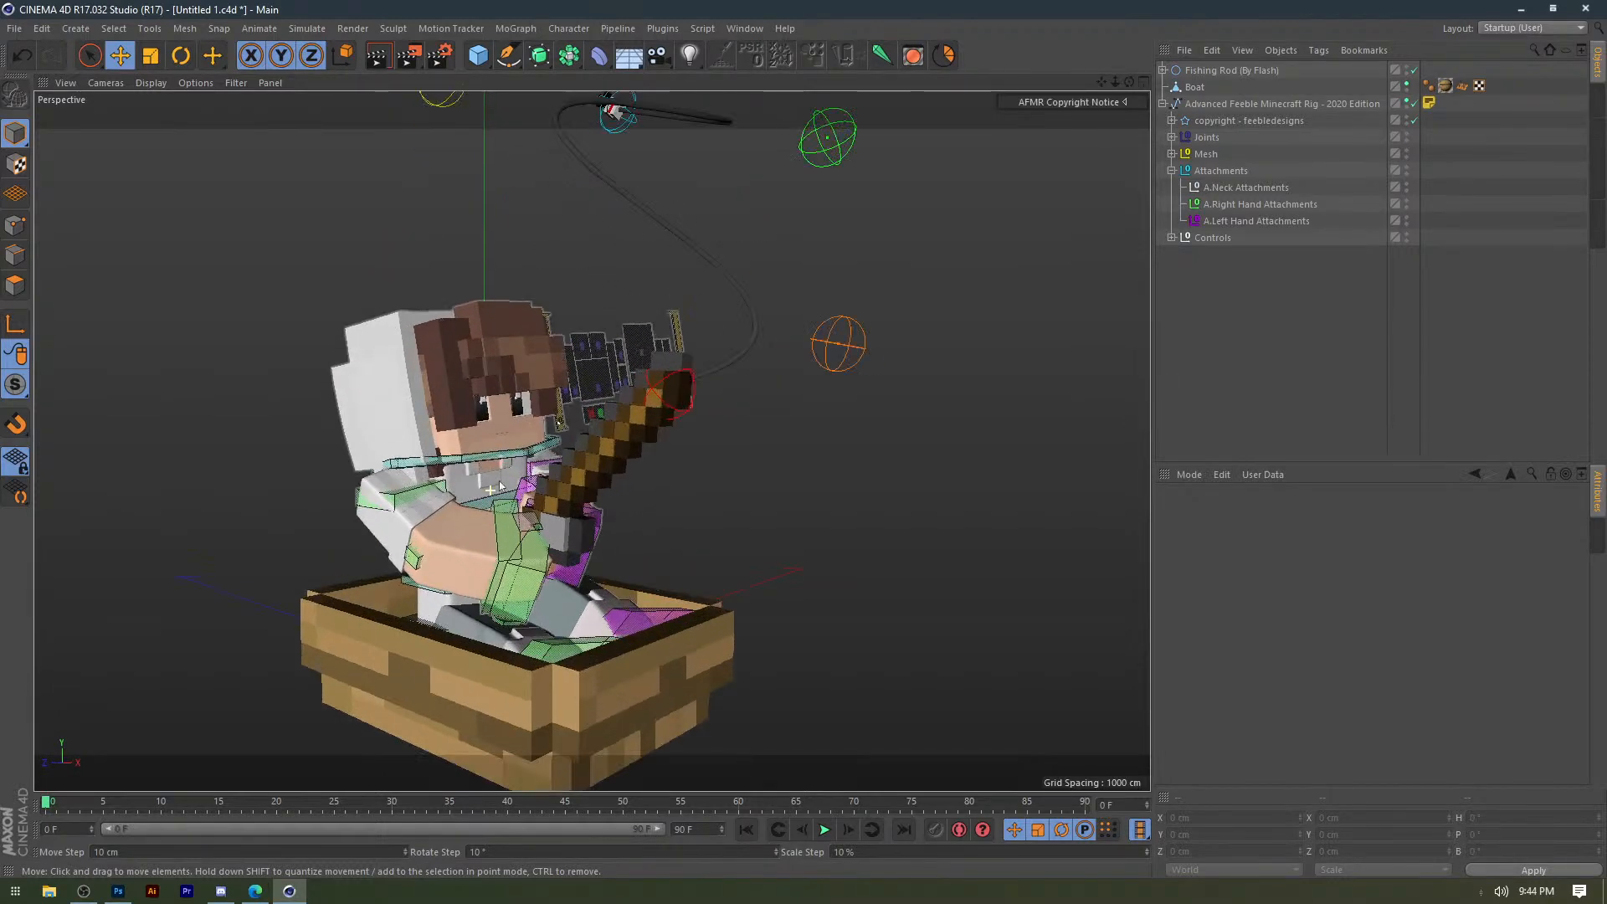
{"action": "scroll", "coordinate": [579, 421], "scroll_direction": "up", "scroll_amount": 4}
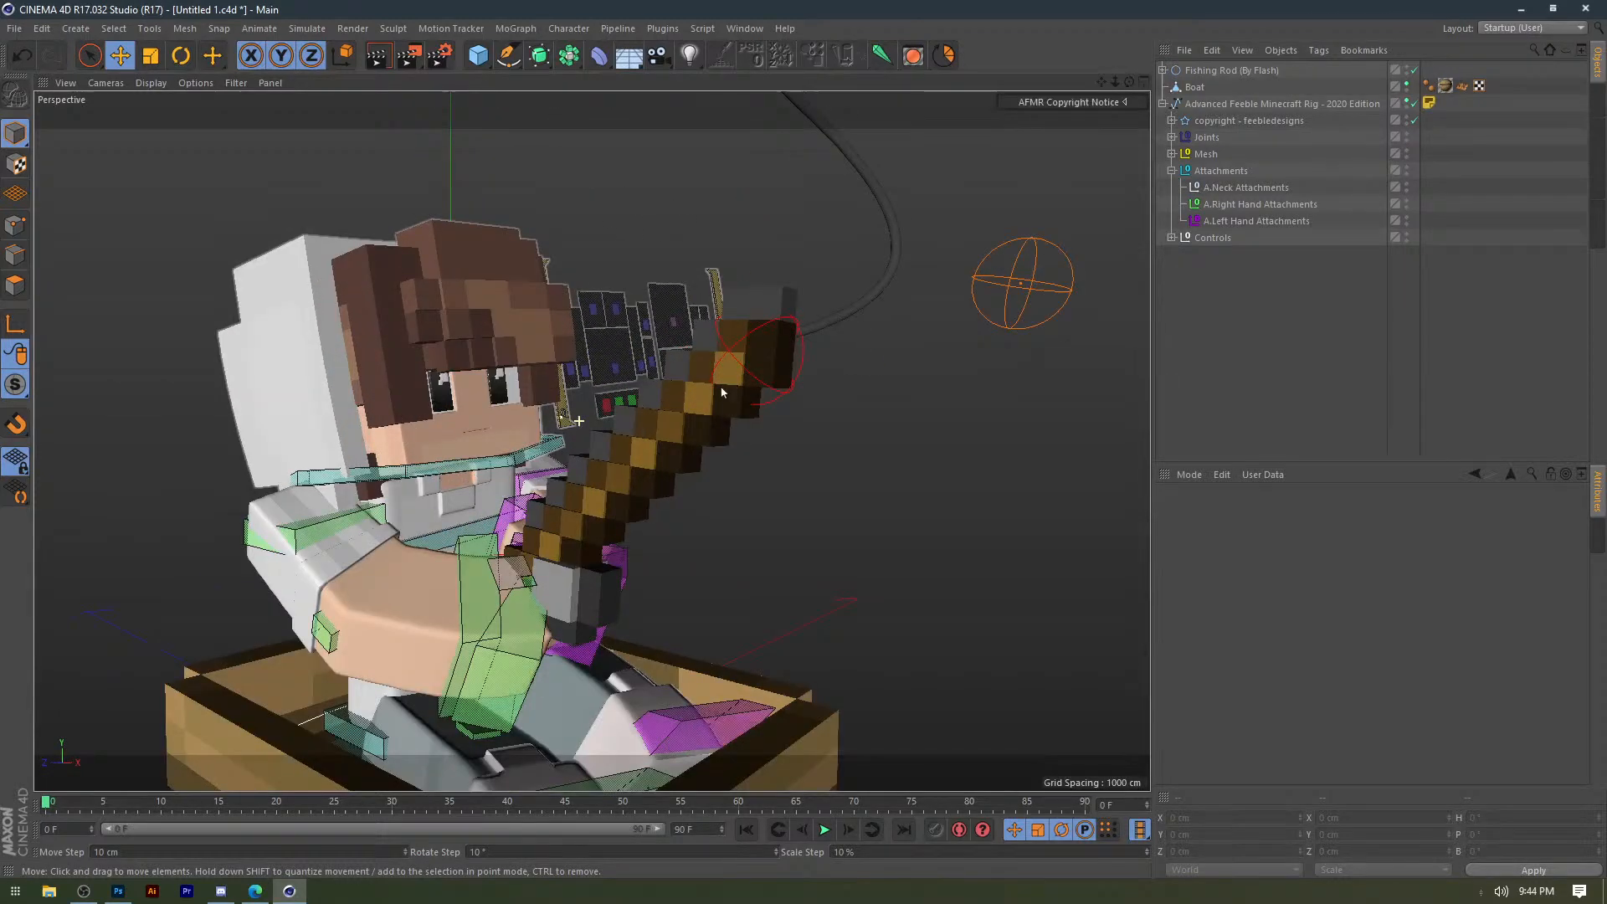
{"action": "scroll", "coordinate": [560, 415], "scroll_direction": "up", "scroll_amount": 6}
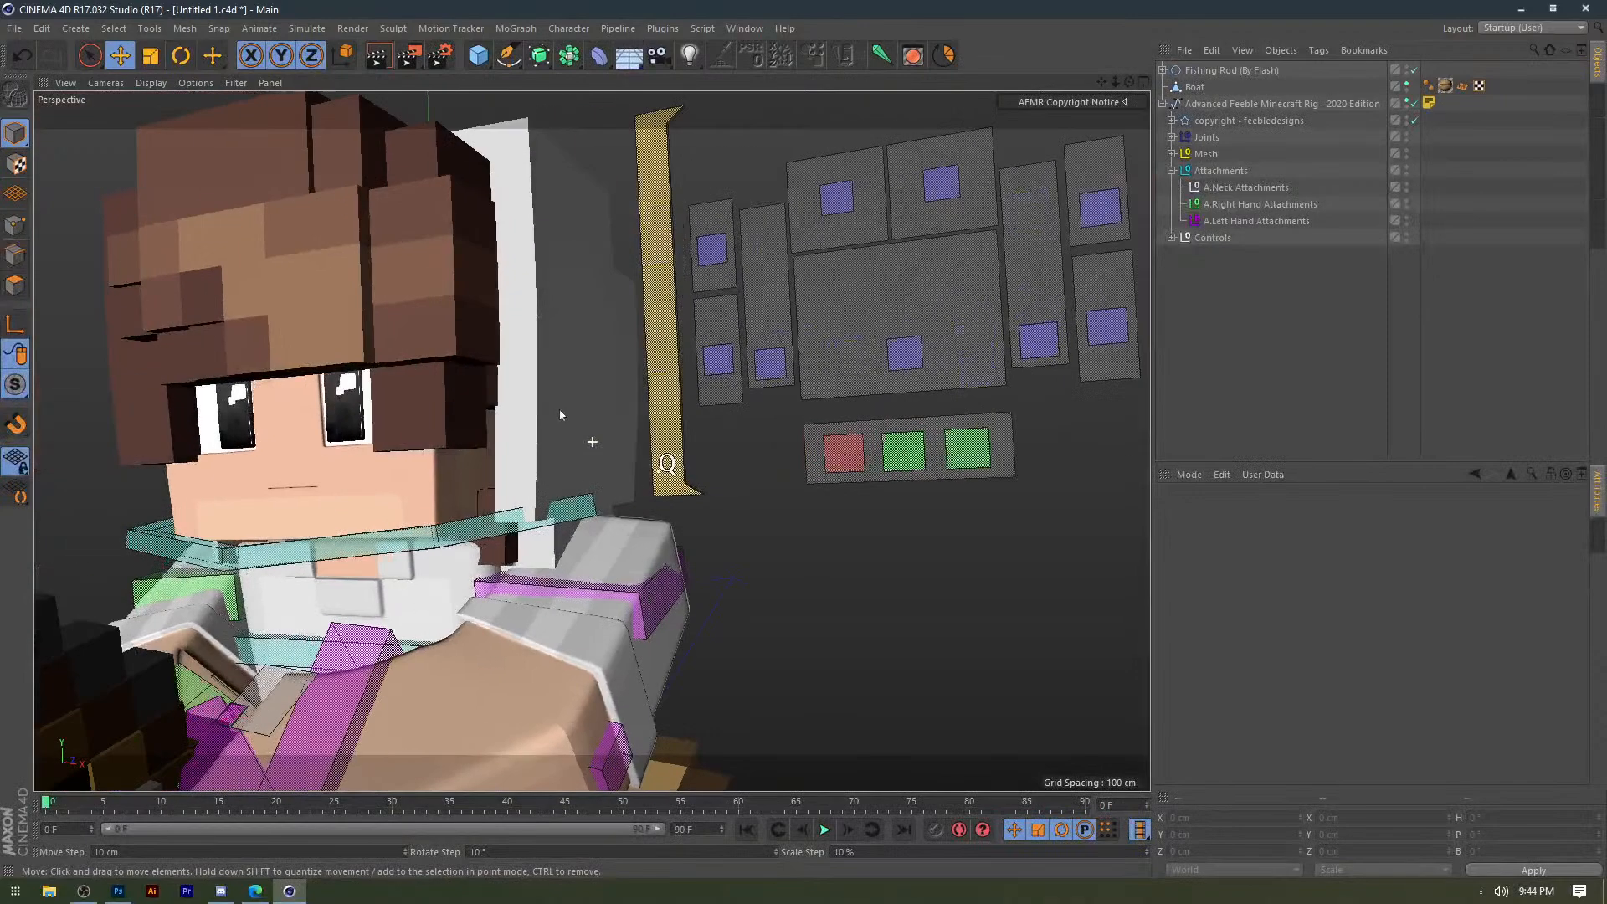
{"action": "left_click", "coordinate": [998, 352]}
{"action": "left_click_drag", "start_coordinate": [1008, 312], "coordinate": [1030, 311]}
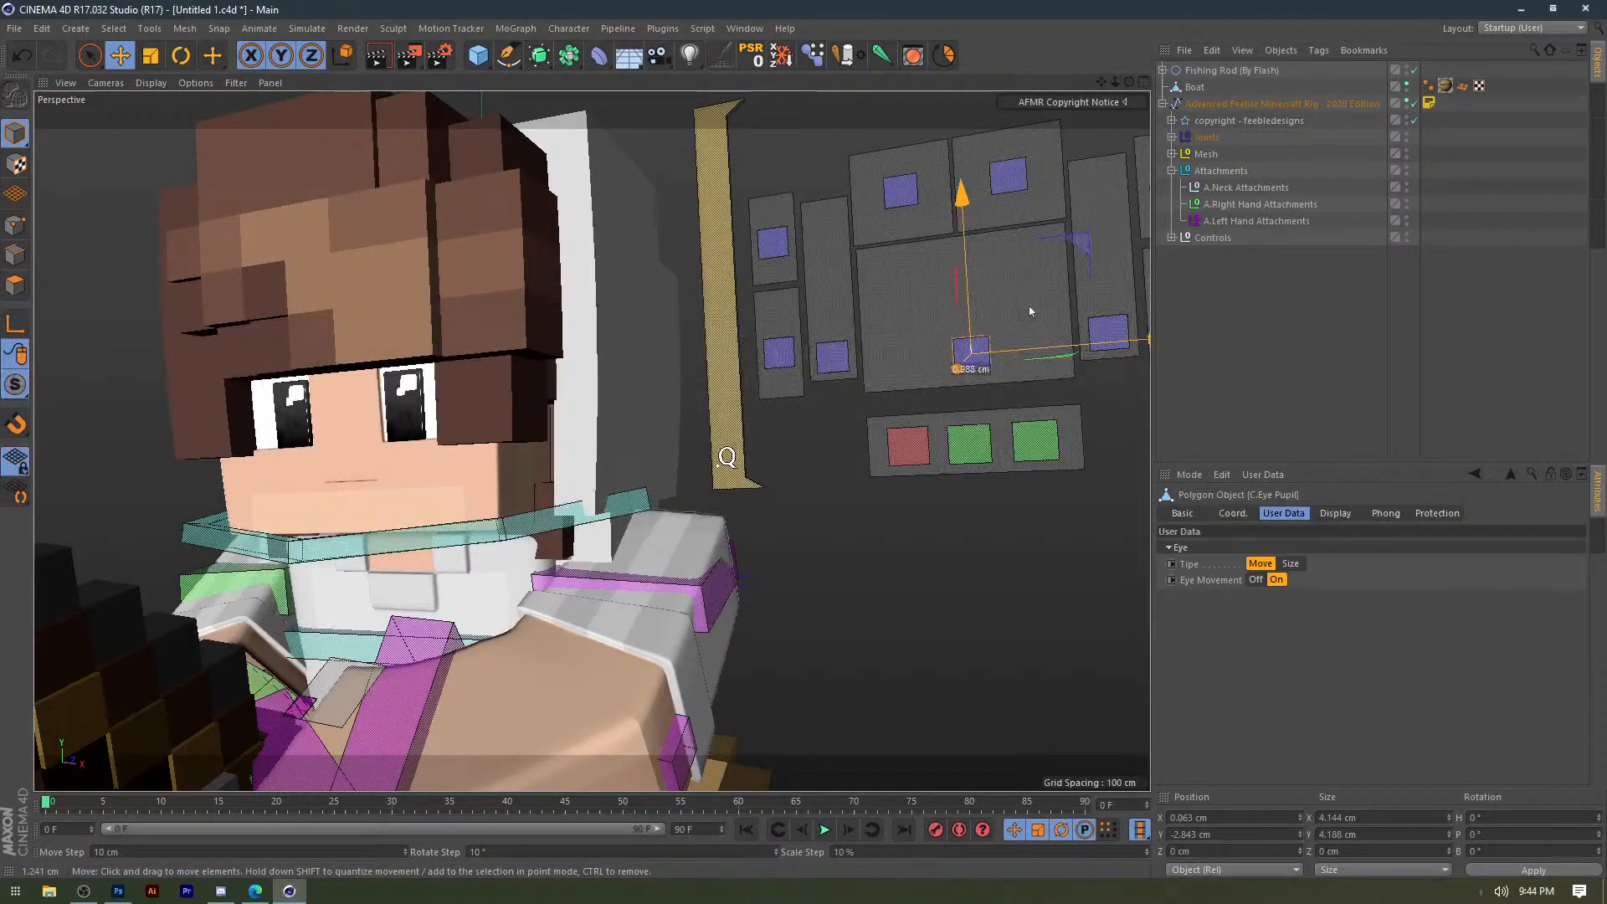
{"action": "left_click", "coordinate": [854, 470]}
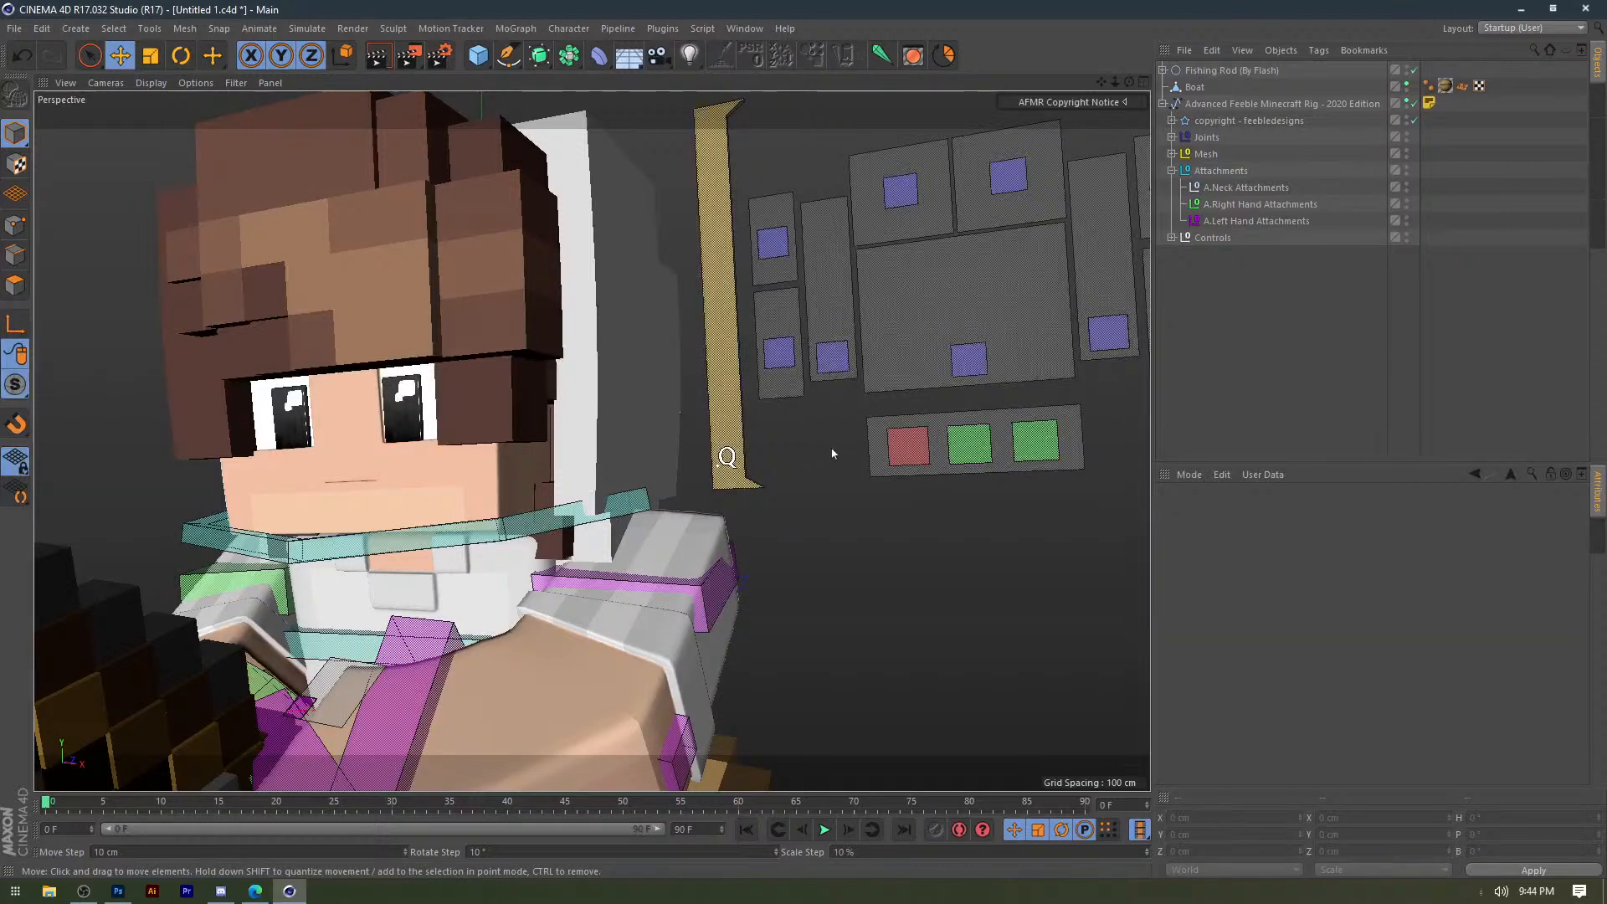
{"action": "scroll", "coordinate": [832, 453], "scroll_direction": "down", "scroll_amount": 5}
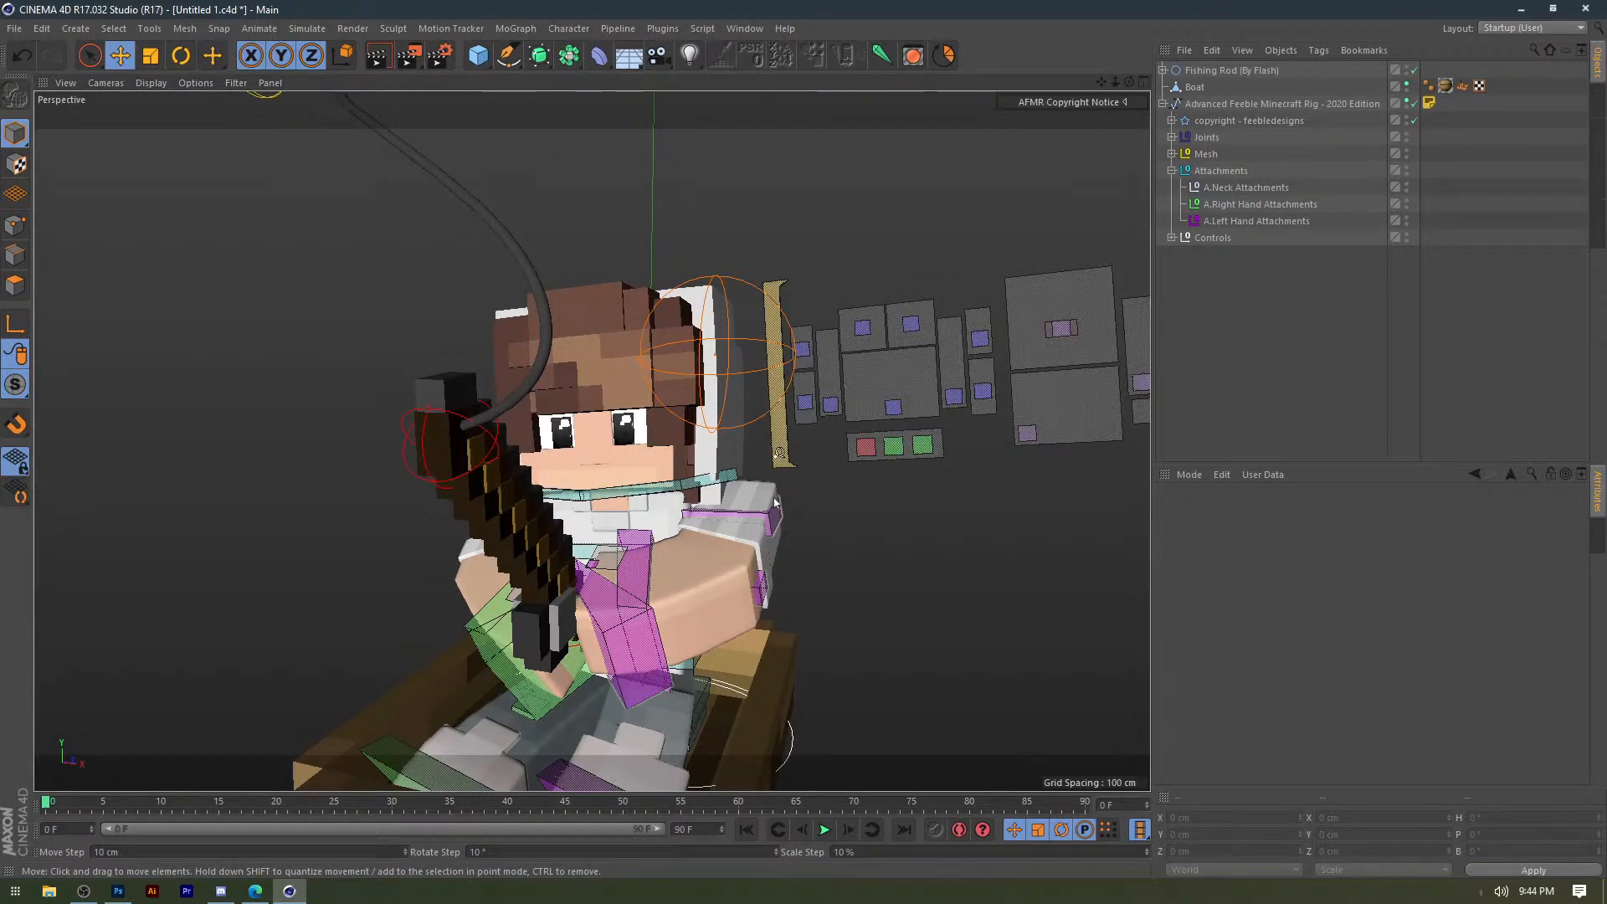
{"action": "scroll", "coordinate": [804, 510], "scroll_direction": "down", "scroll_amount": 3}
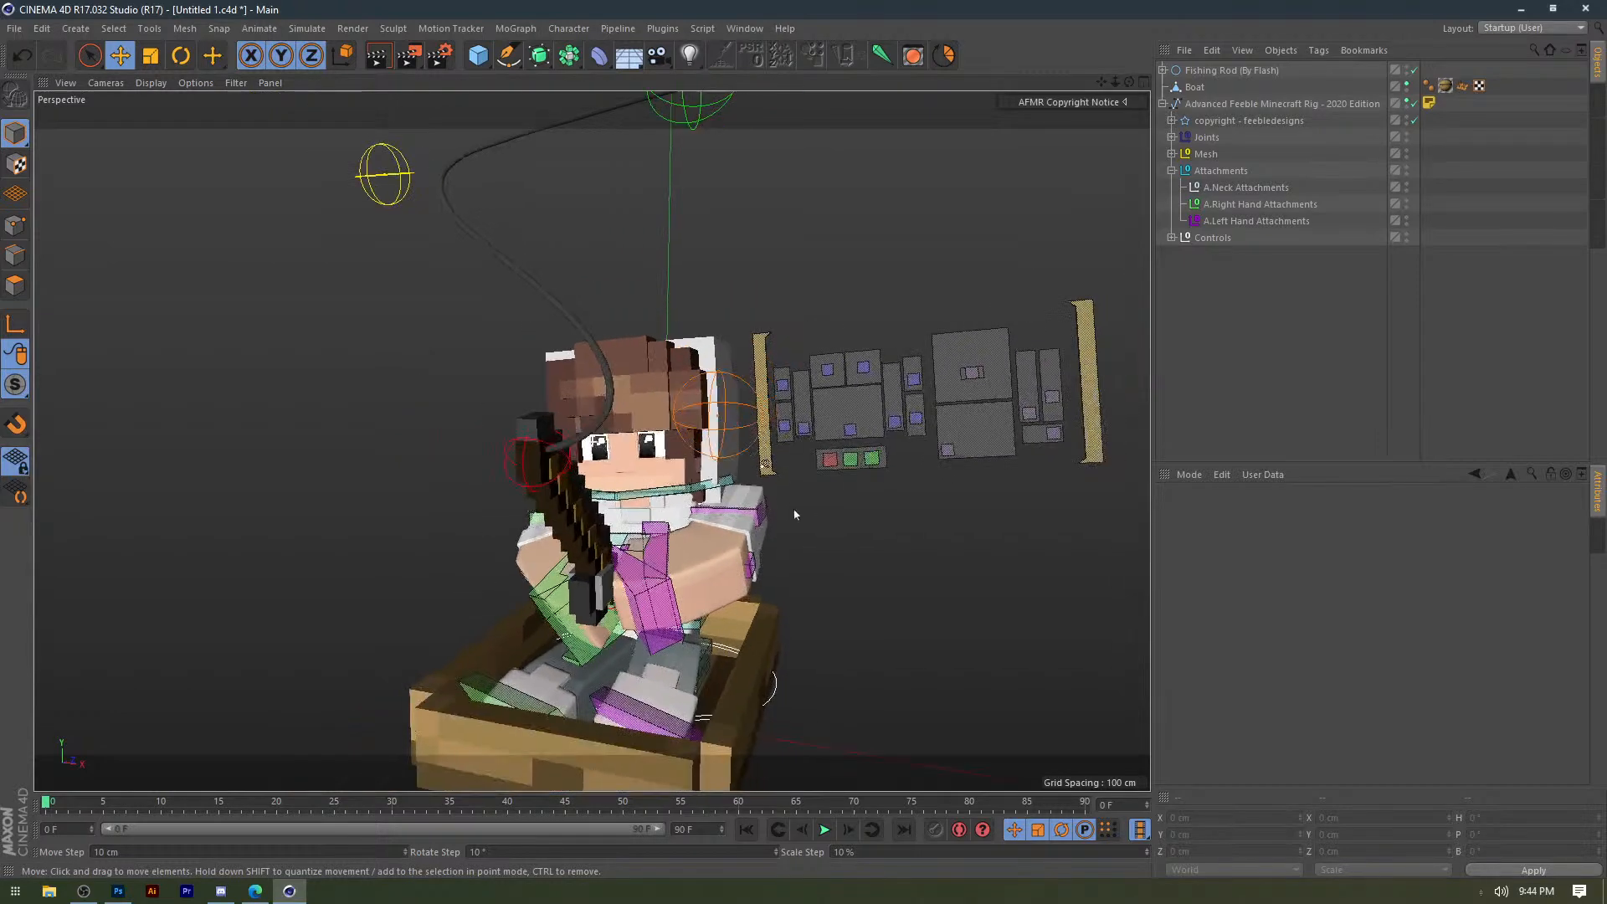
Start a new empty project and add a cube to it.
{"action": "left_click", "coordinate": [16, 23]}
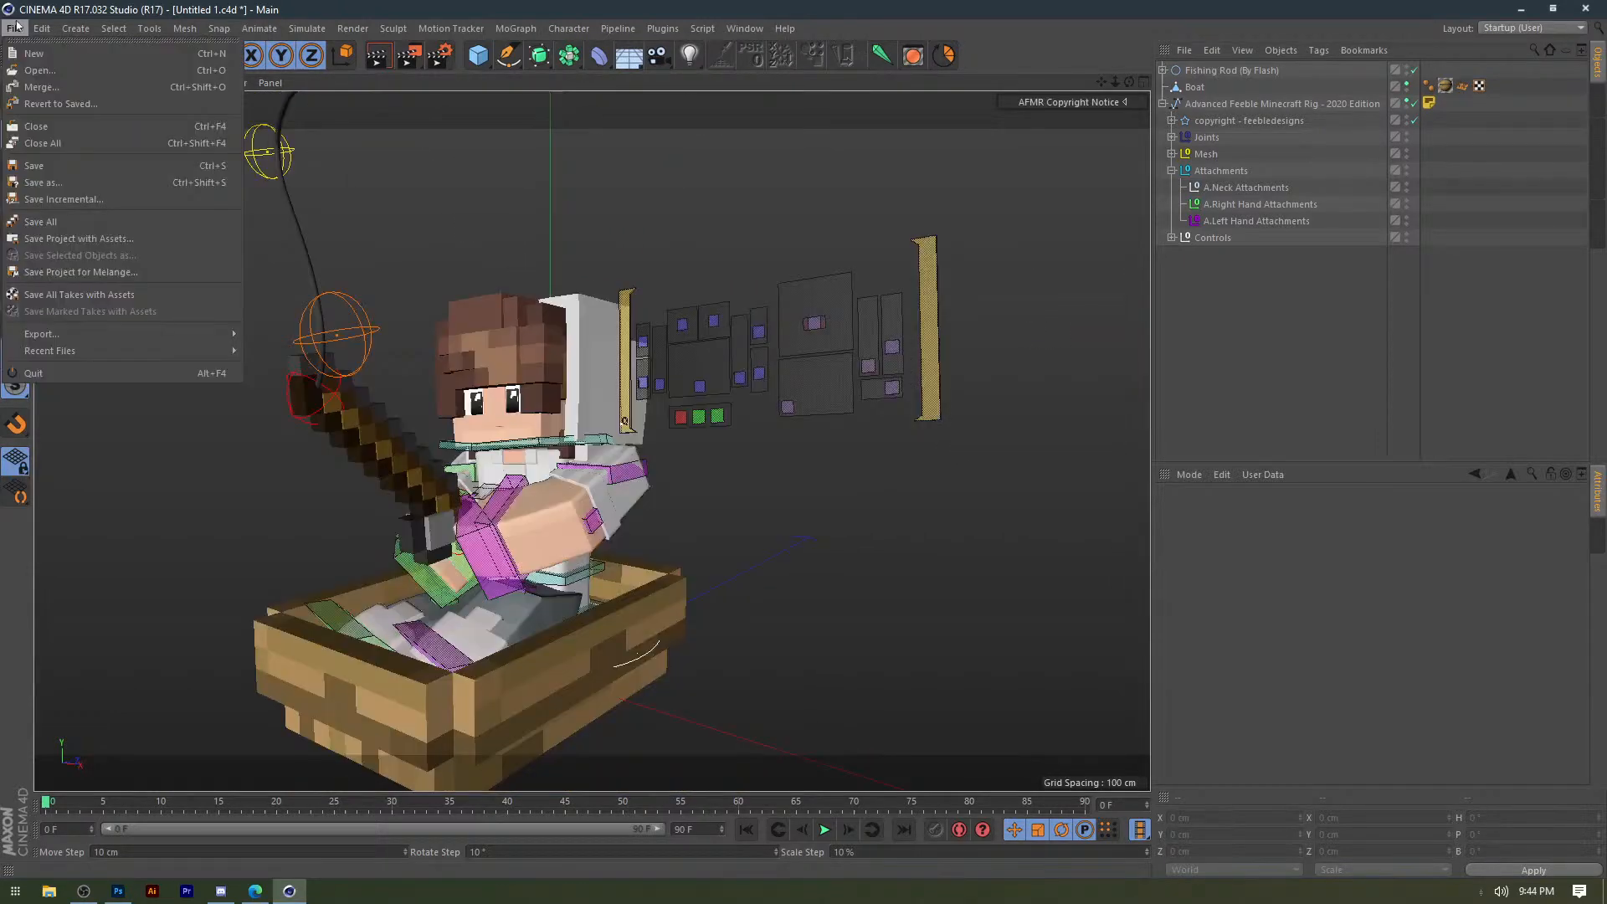
{"action": "left_click", "coordinate": [33, 53]}
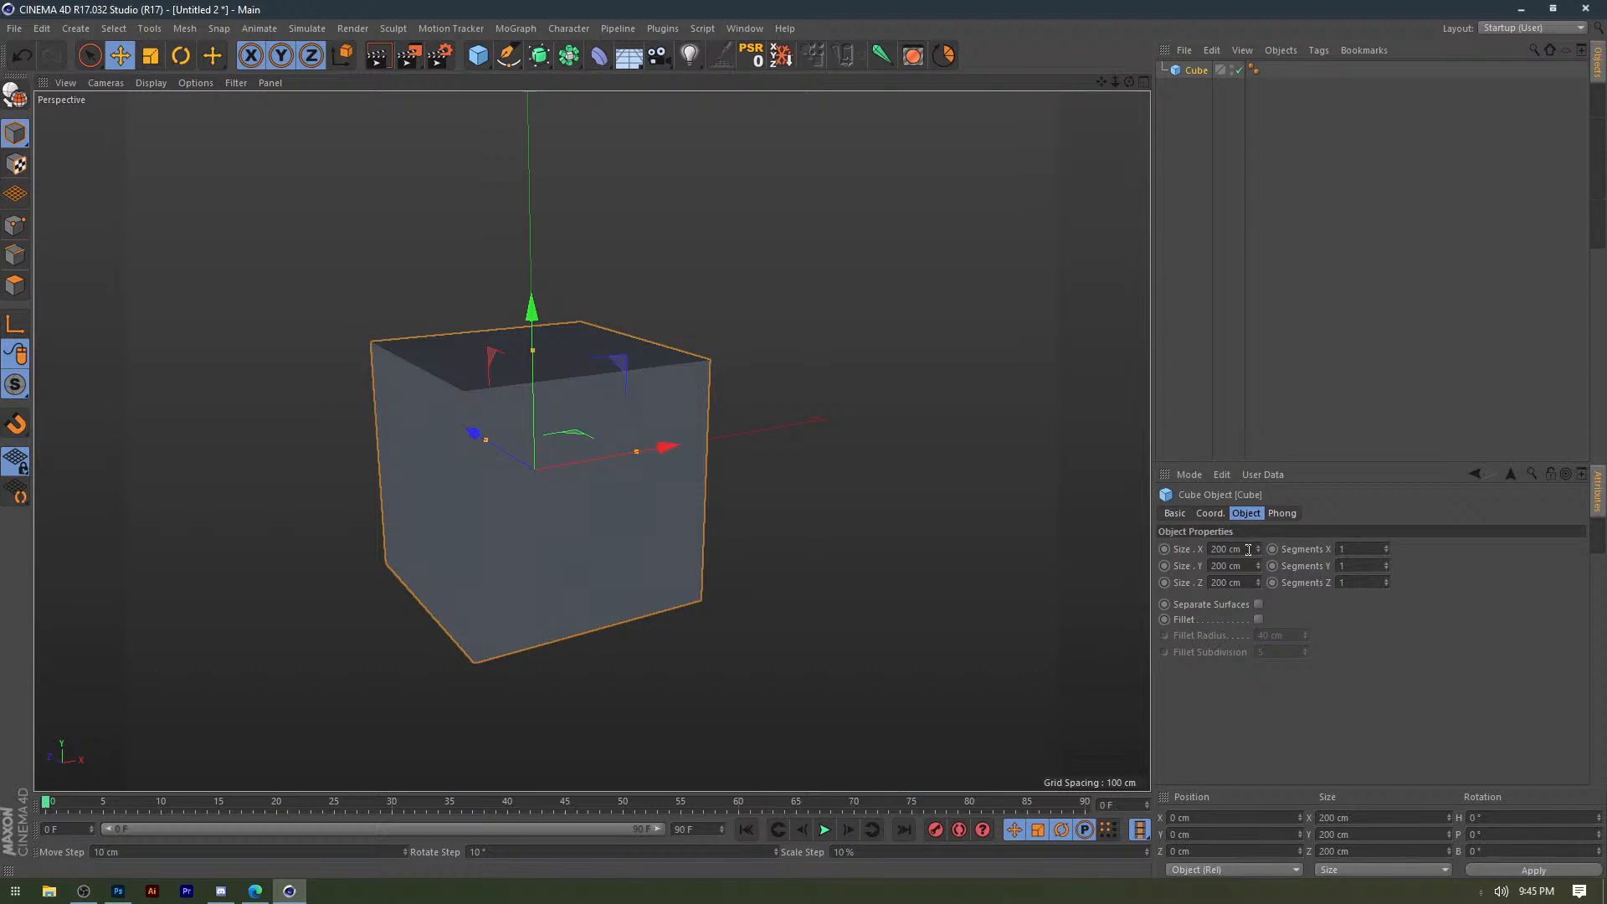
Set the cube's size to 25 cm in X, 75 cm in Y and 25 cm in Z.
{"action": "left_click", "coordinate": [1245, 551]}
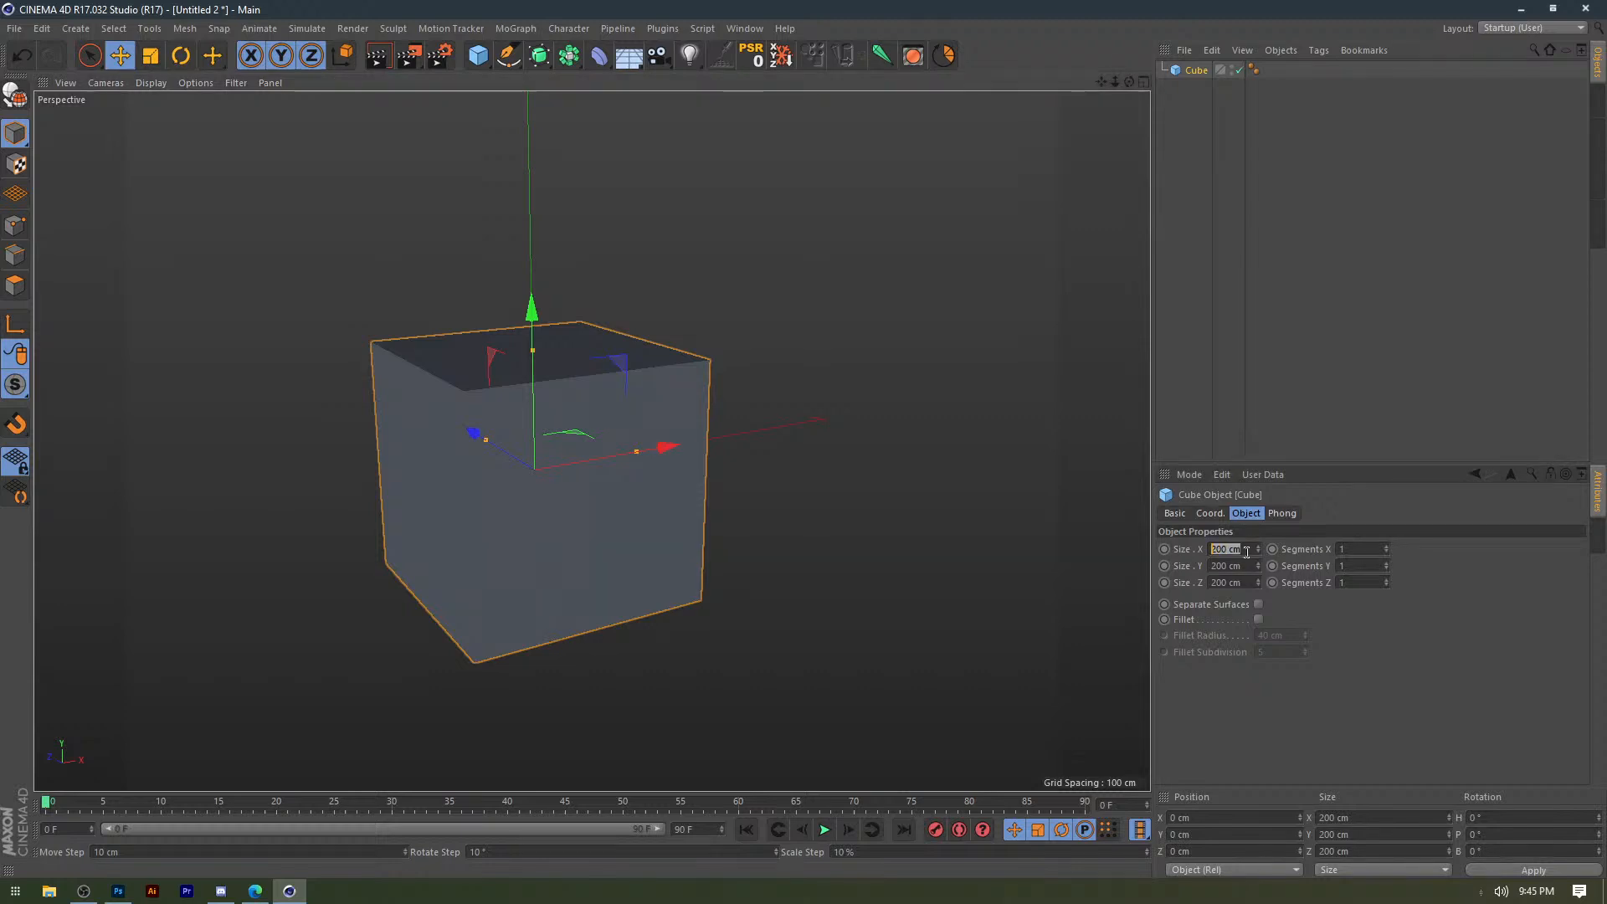
{"action": "type", "text": "250"}
{"action": "key", "text": "Tab"}
{"action": "left_click_drag", "start_coordinate": [1245, 552], "coordinate": [1125, 569]}
{"action": "type", "text": "2"}
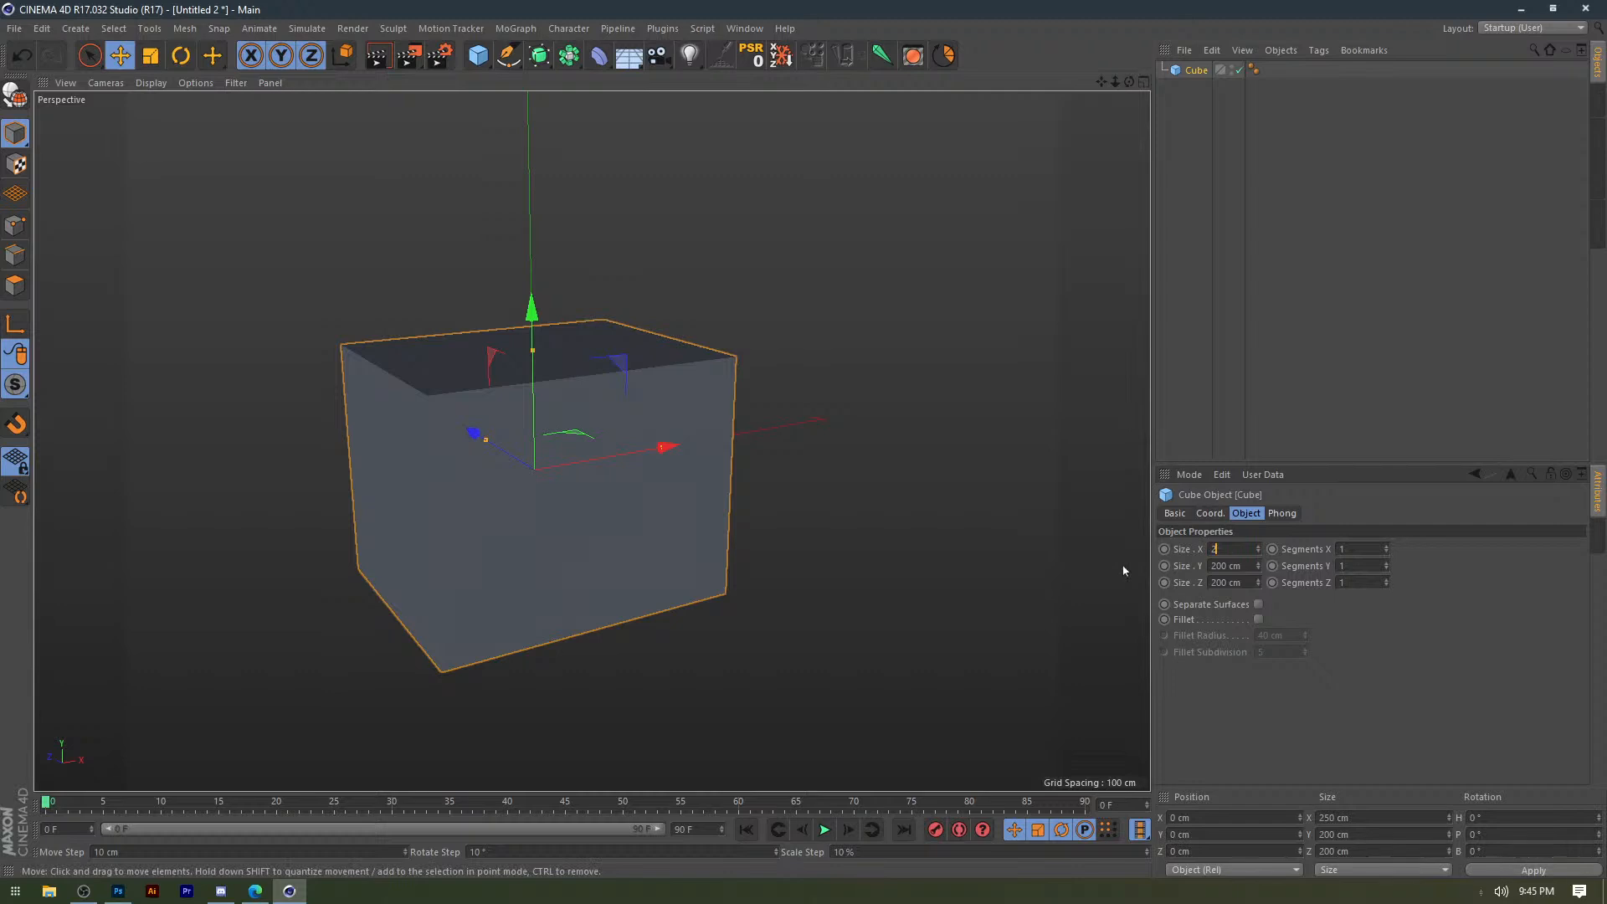
{"action": "type", "text": "5"}
{"action": "key", "text": "Tab"}
{"action": "type", "text": "75"}
{"action": "key", "text": "Tab"}
{"action": "type", "text": "25"}
{"action": "left_click", "coordinate": [1438, 598]}
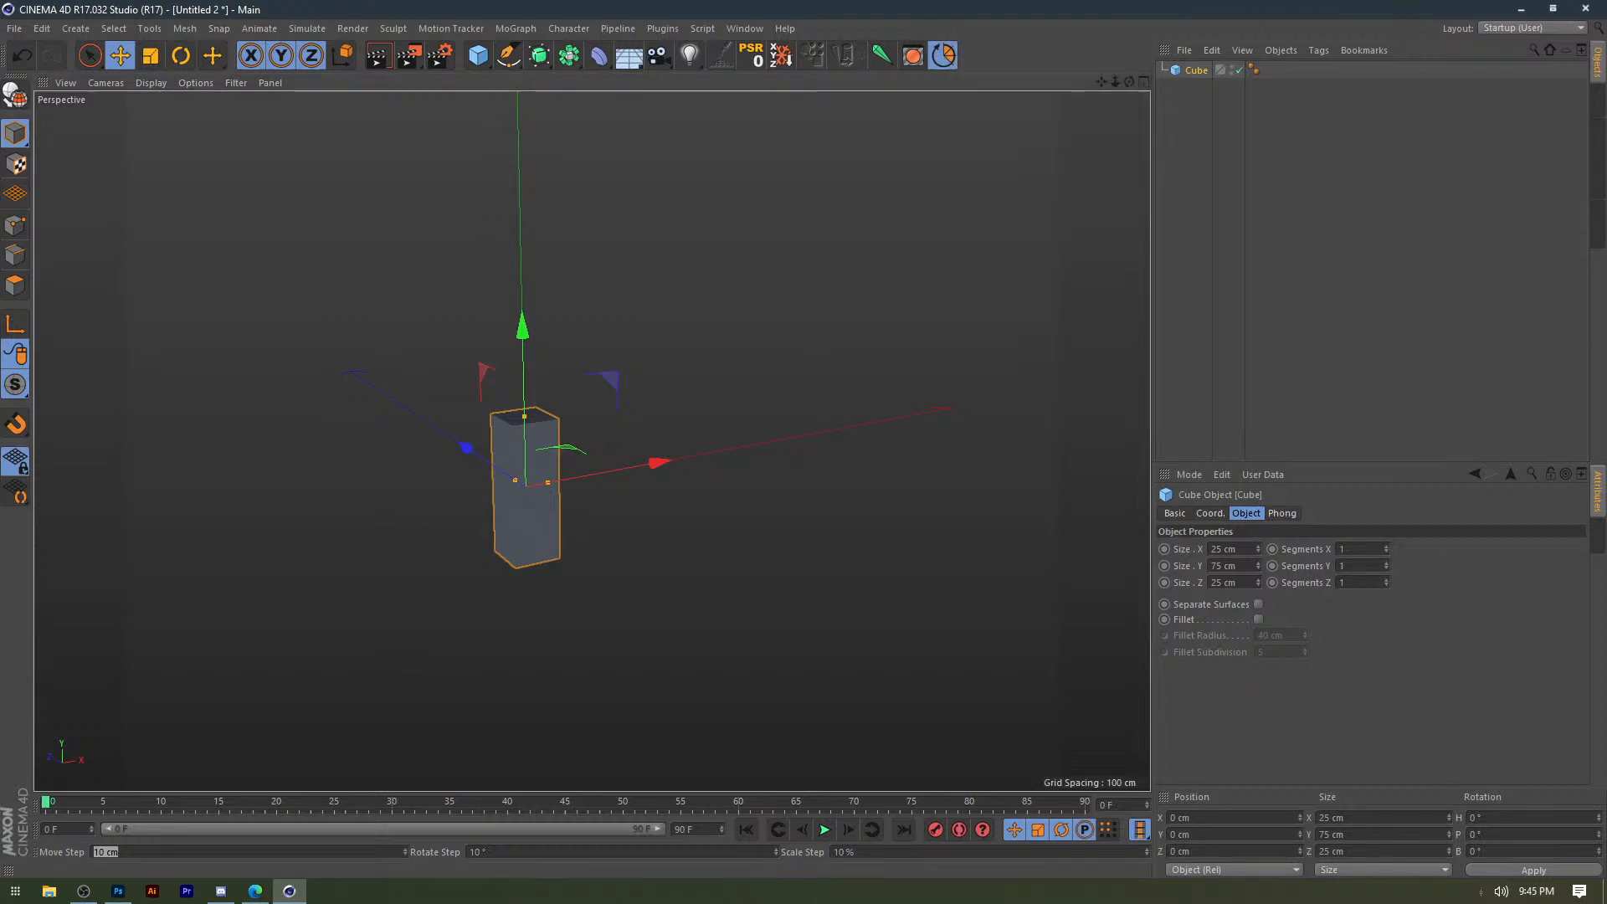
Raise the block in the front view to Y 37.5 cm so its base sits on the ground axis.
{"action": "middle_click", "coordinate": [669, 562]}
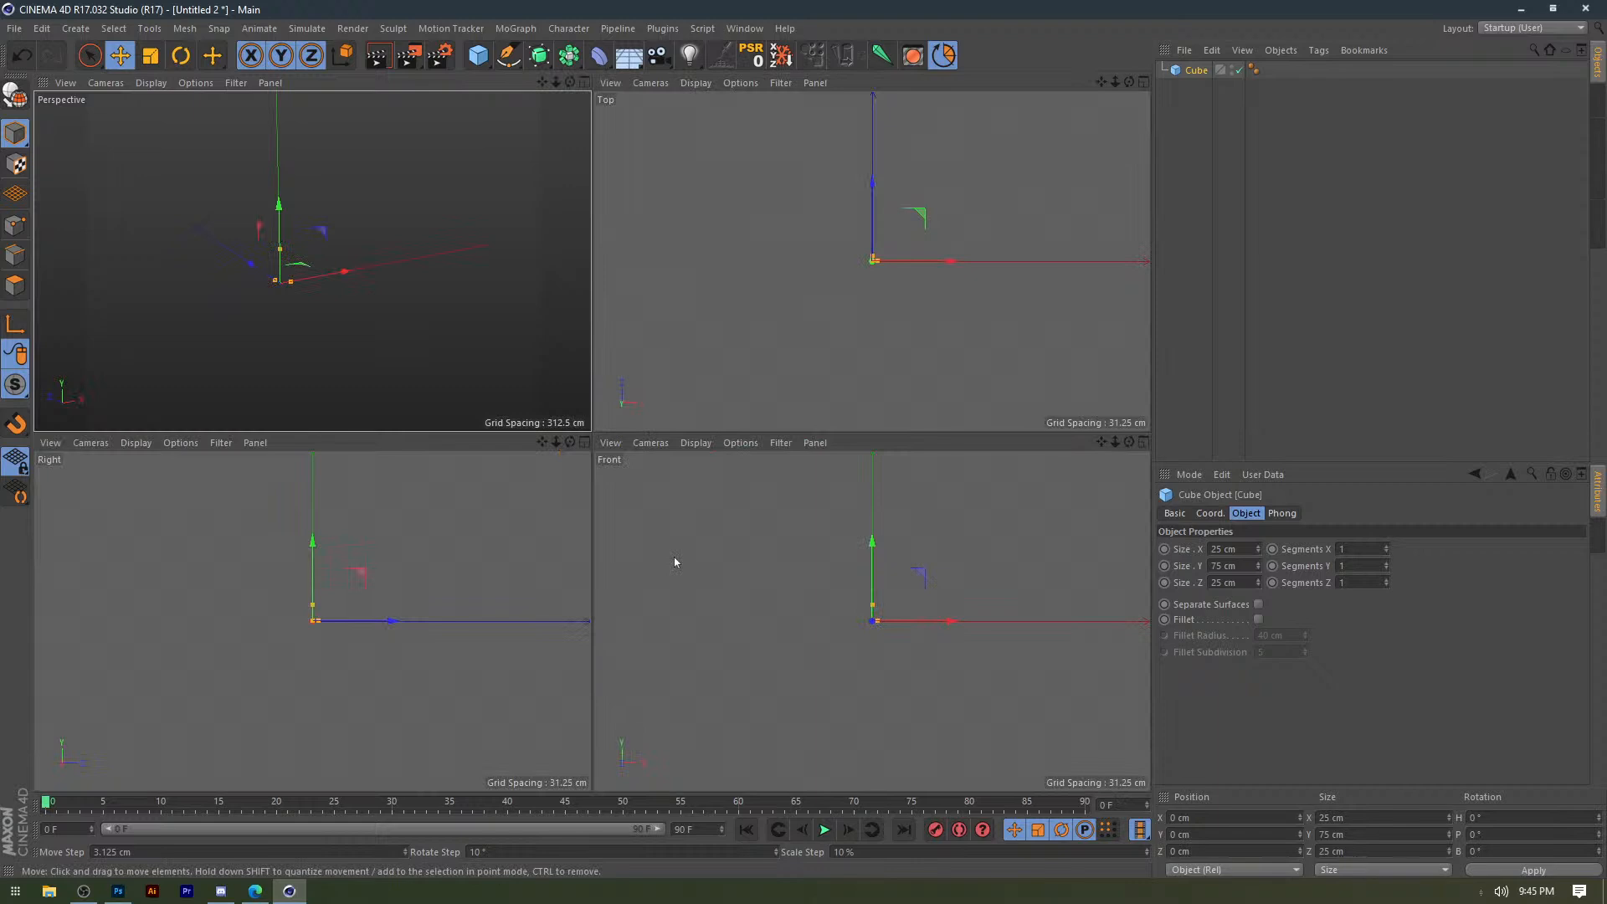
{"action": "middle_click", "coordinate": [676, 562]}
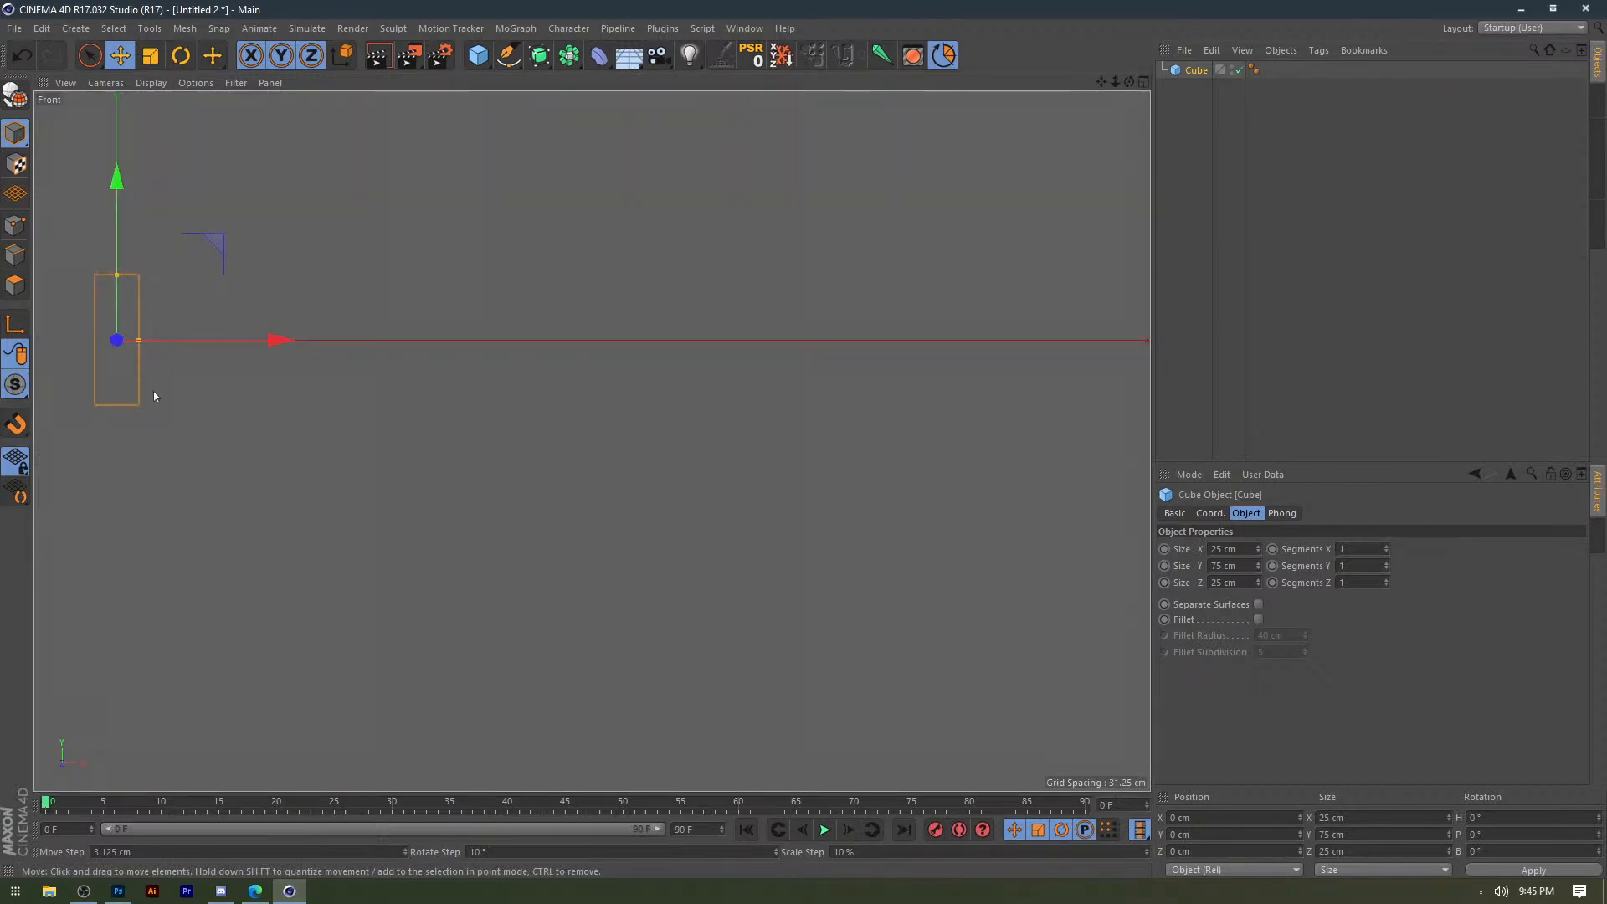
{"action": "left_click_drag", "start_coordinate": [471, 326], "coordinate": [478, 230]}
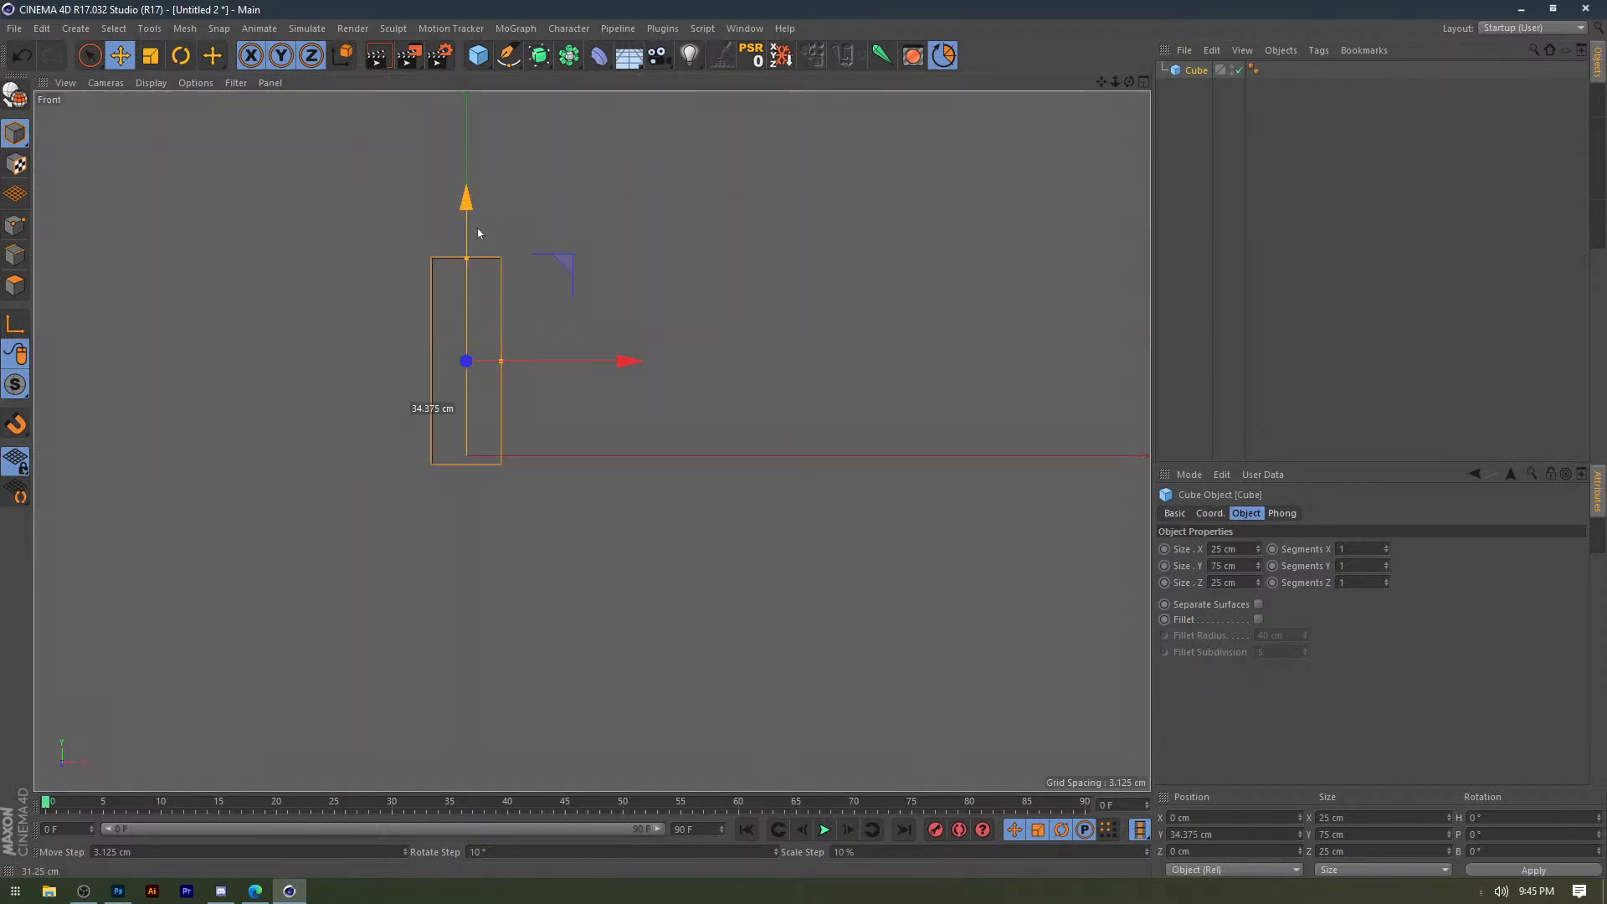
{"action": "left_click_drag", "start_coordinate": [478, 234], "coordinate": [478, 224]}
Divide the block into 4 × 12 × 4 segments and convert it to an editable polygon object, returning to Model mode.
{"action": "left_click_drag", "start_coordinate": [1360, 550], "coordinate": [1376, 584]}
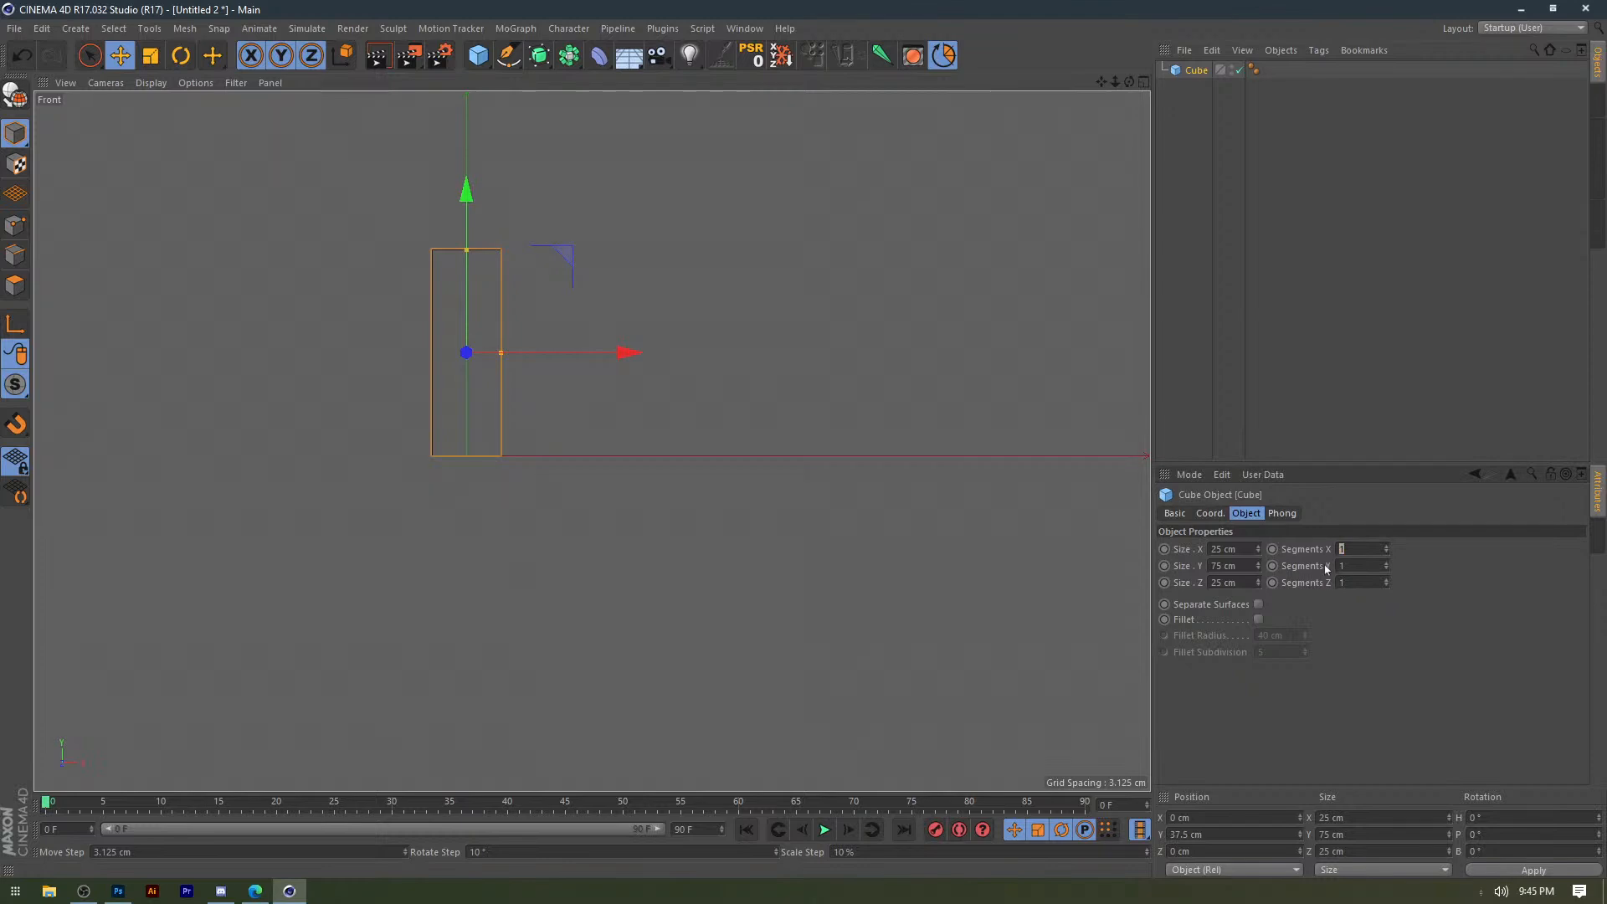
{"action": "type", "text": "4"}
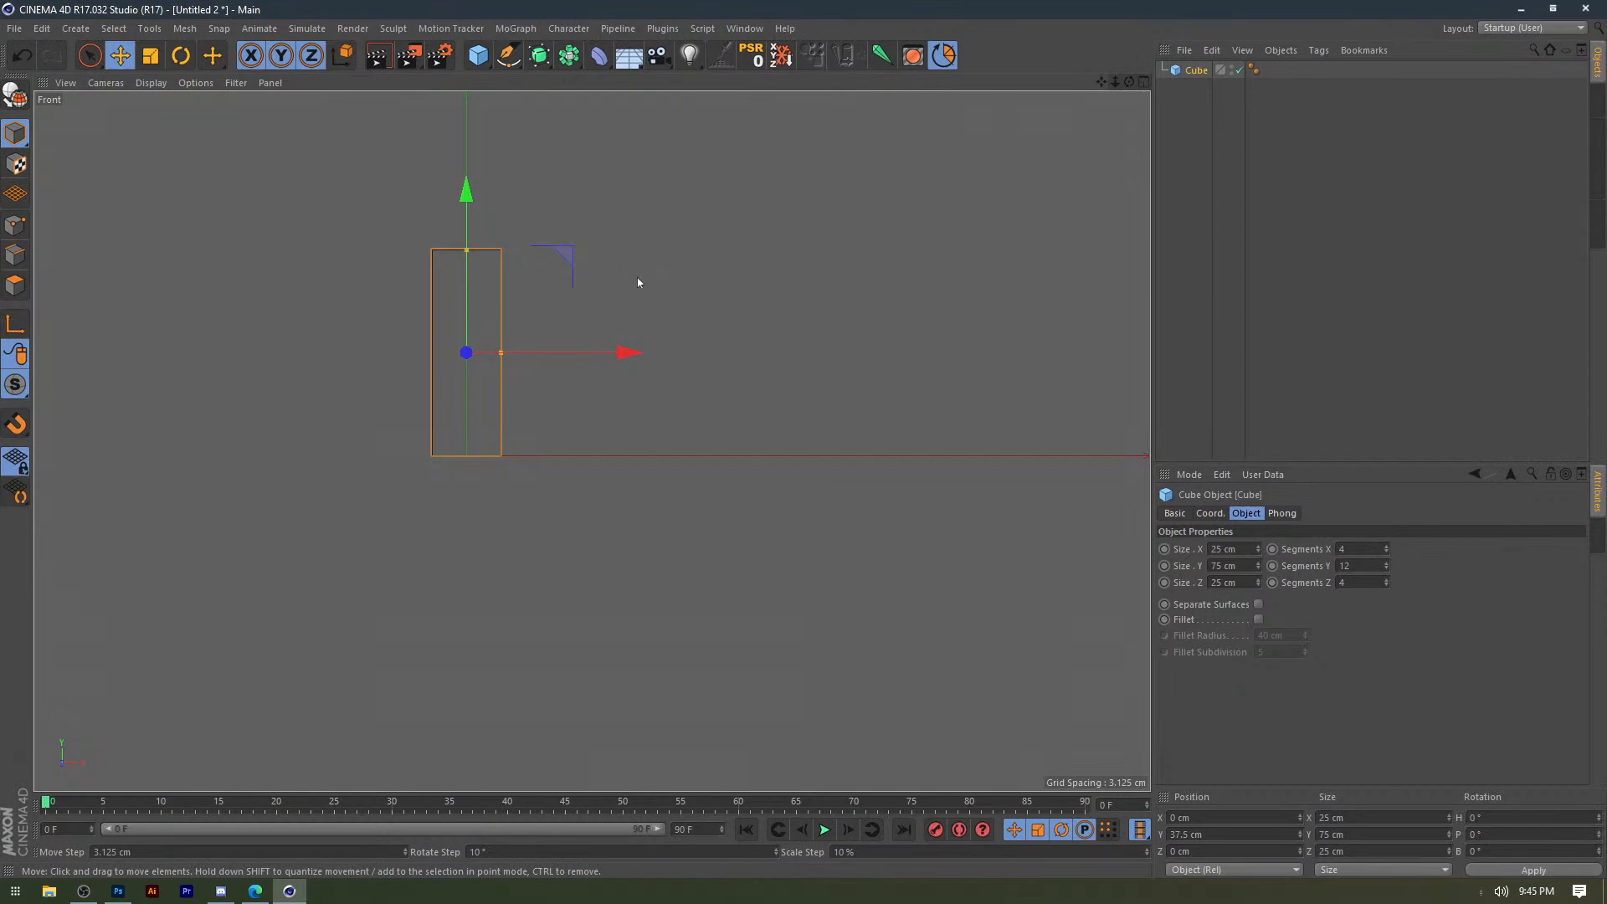
{"action": "key", "text": "F1"}
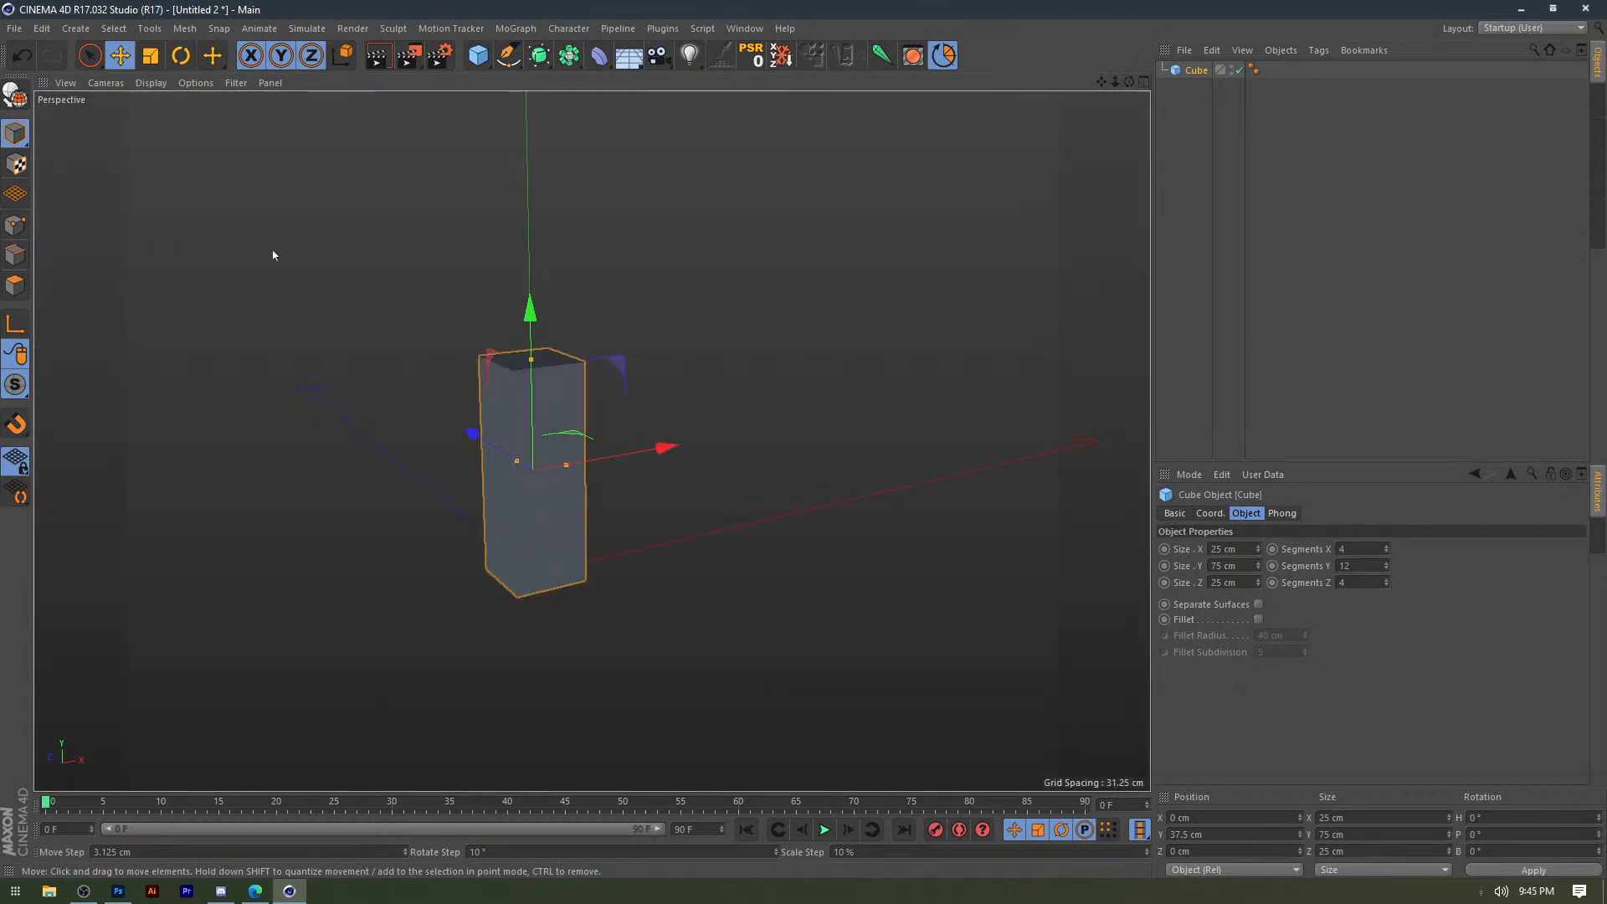
{"action": "key", "text": "c"}
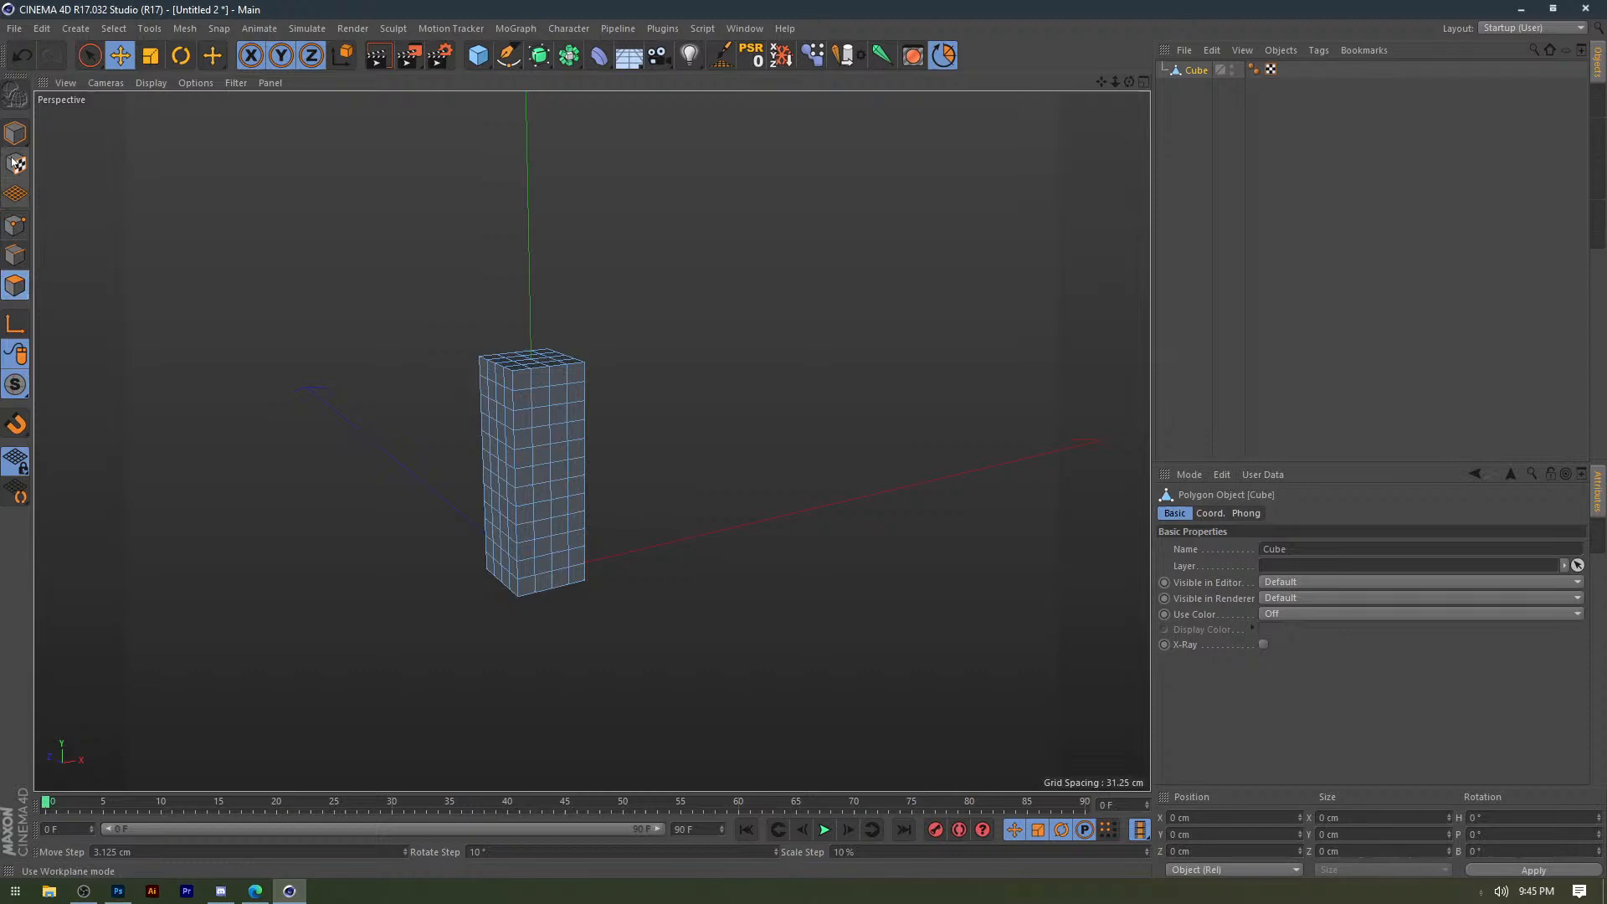
{"action": "left_click", "coordinate": [15, 133]}
{"action": "left_click", "coordinate": [392, 385]}
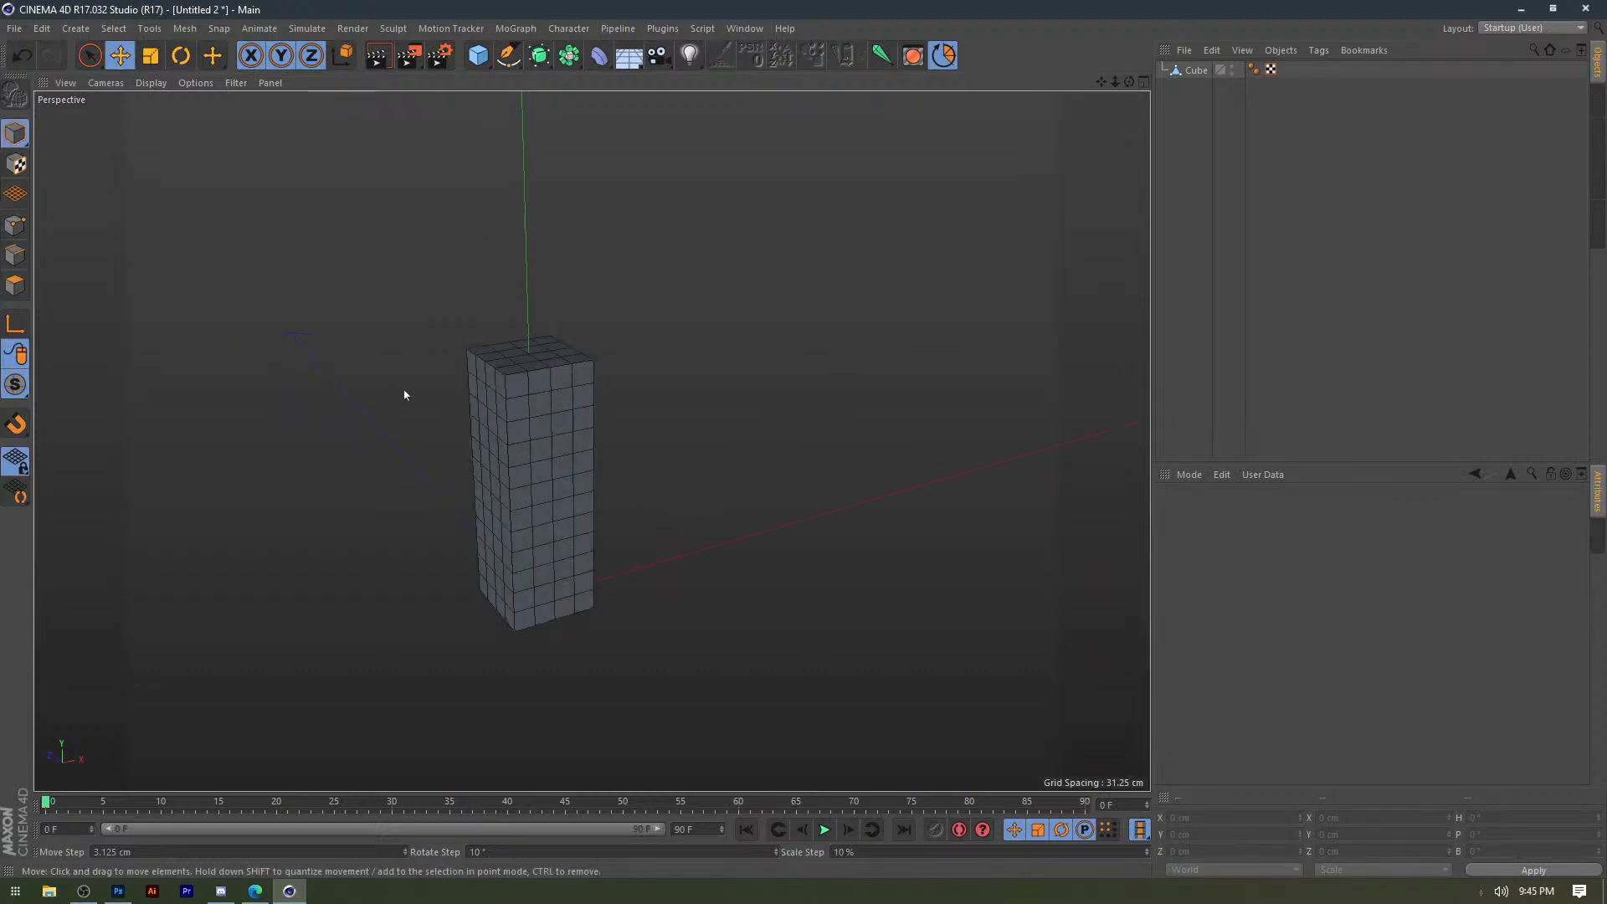
Add a joint at the origin, centred on the block's base in the front view.
{"action": "middle_click_drag", "start_coordinate": [405, 394], "coordinate": [445, 377], "text": "alt"}
{"action": "left_click", "coordinate": [599, 416]}
{"action": "left_click", "coordinate": [696, 179]}
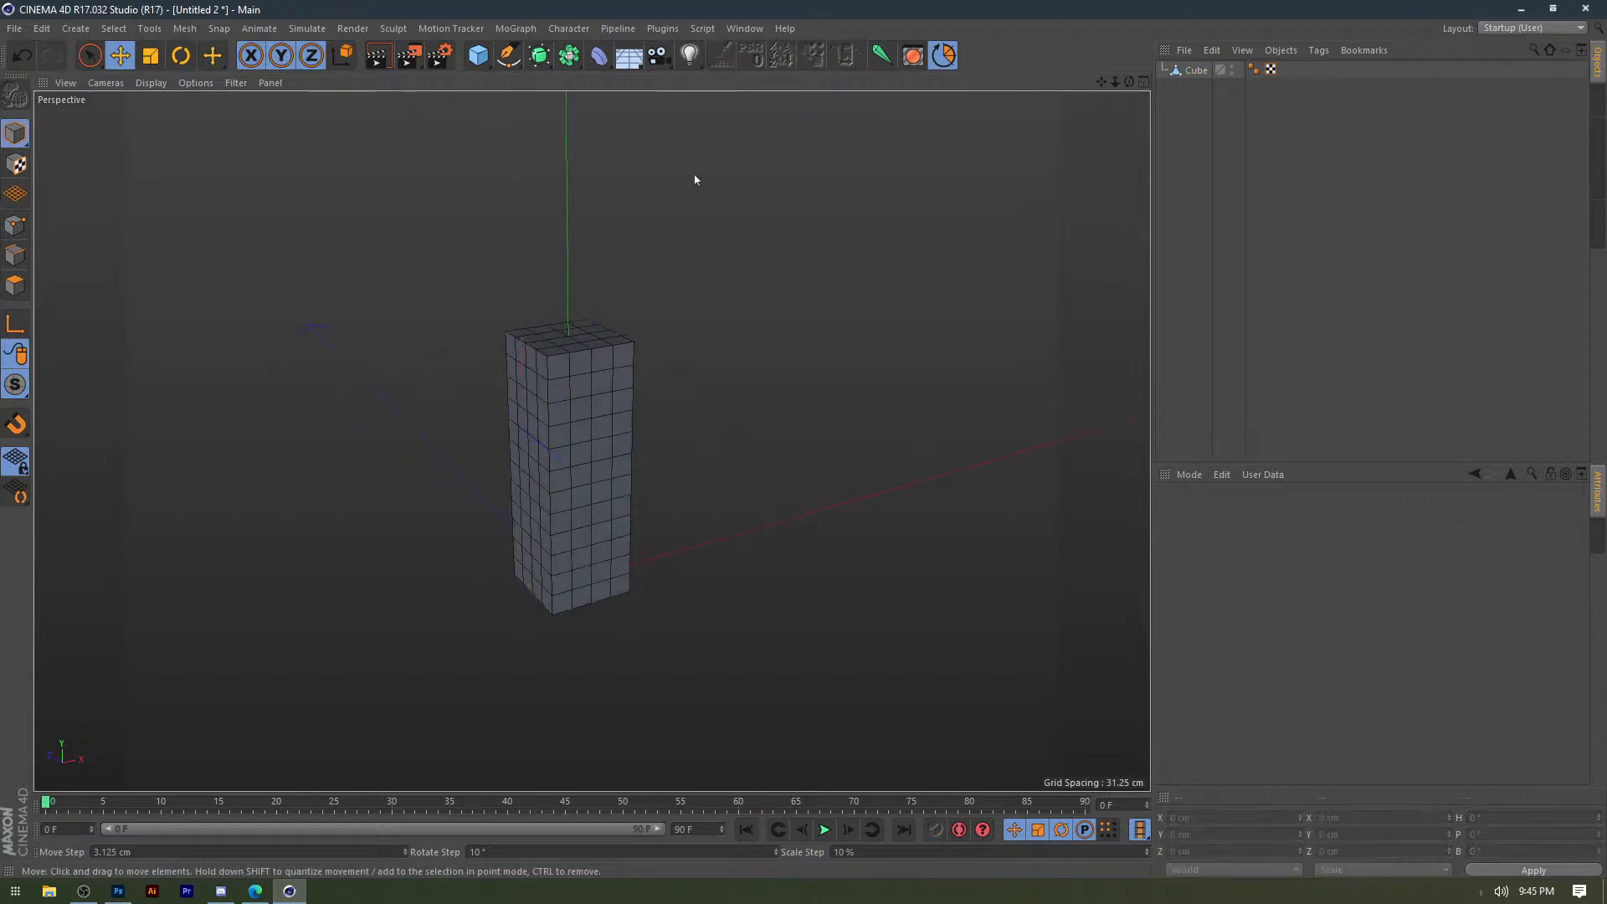
{"action": "scroll", "coordinate": [654, 182], "scroll_direction": "up", "scroll_amount": 1}
{"action": "middle_click", "coordinate": [726, 386]}
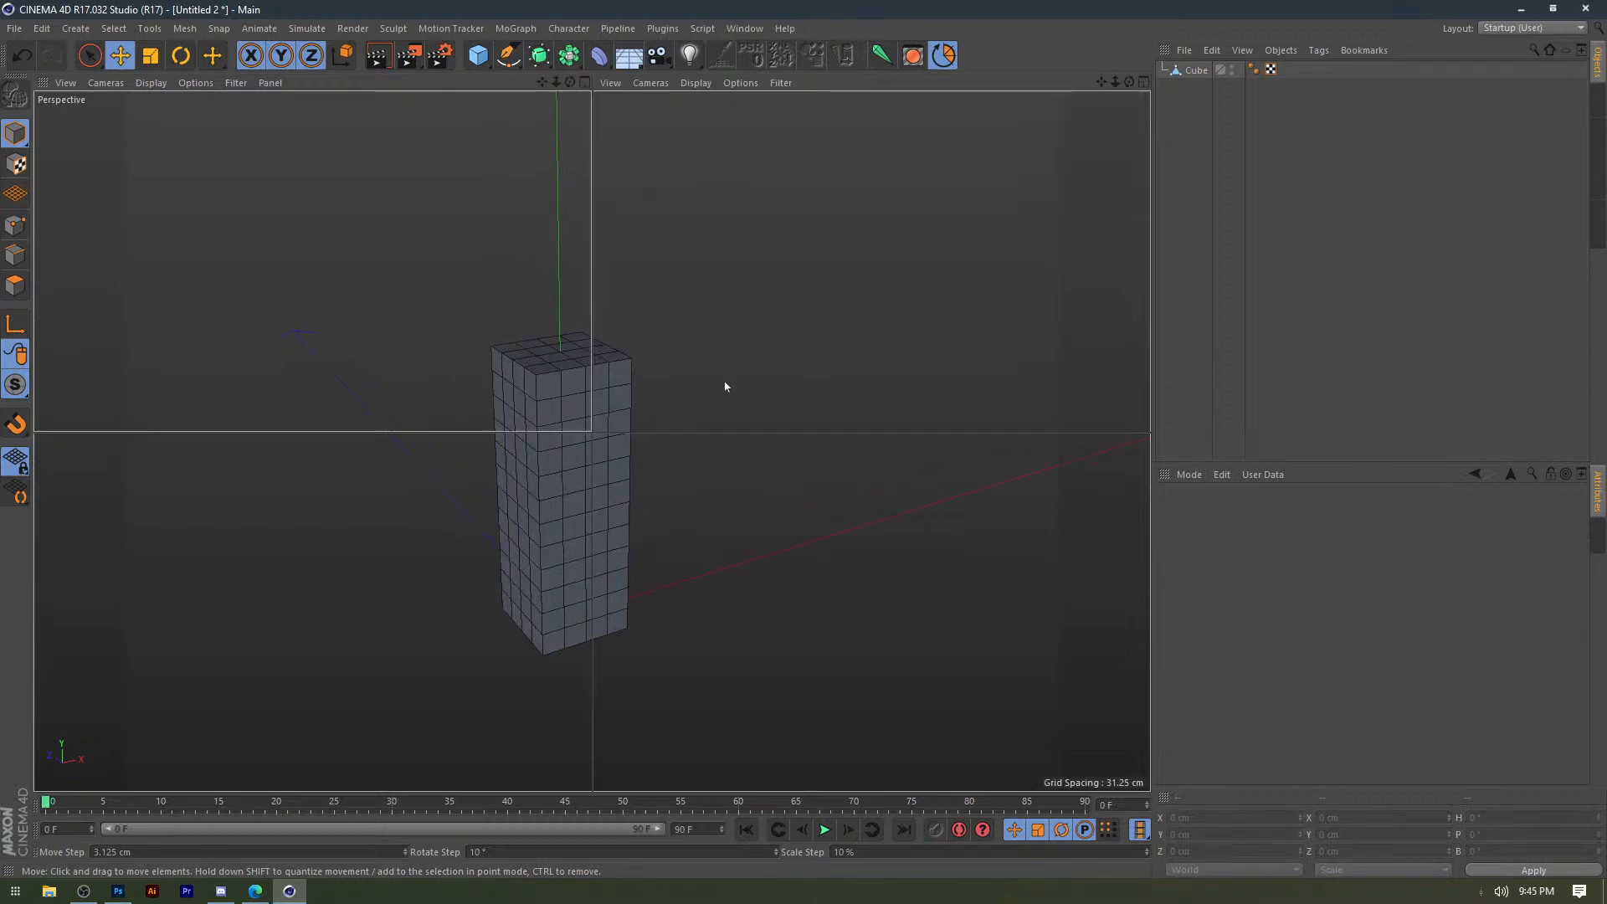
{"action": "middle_click", "coordinate": [858, 99]}
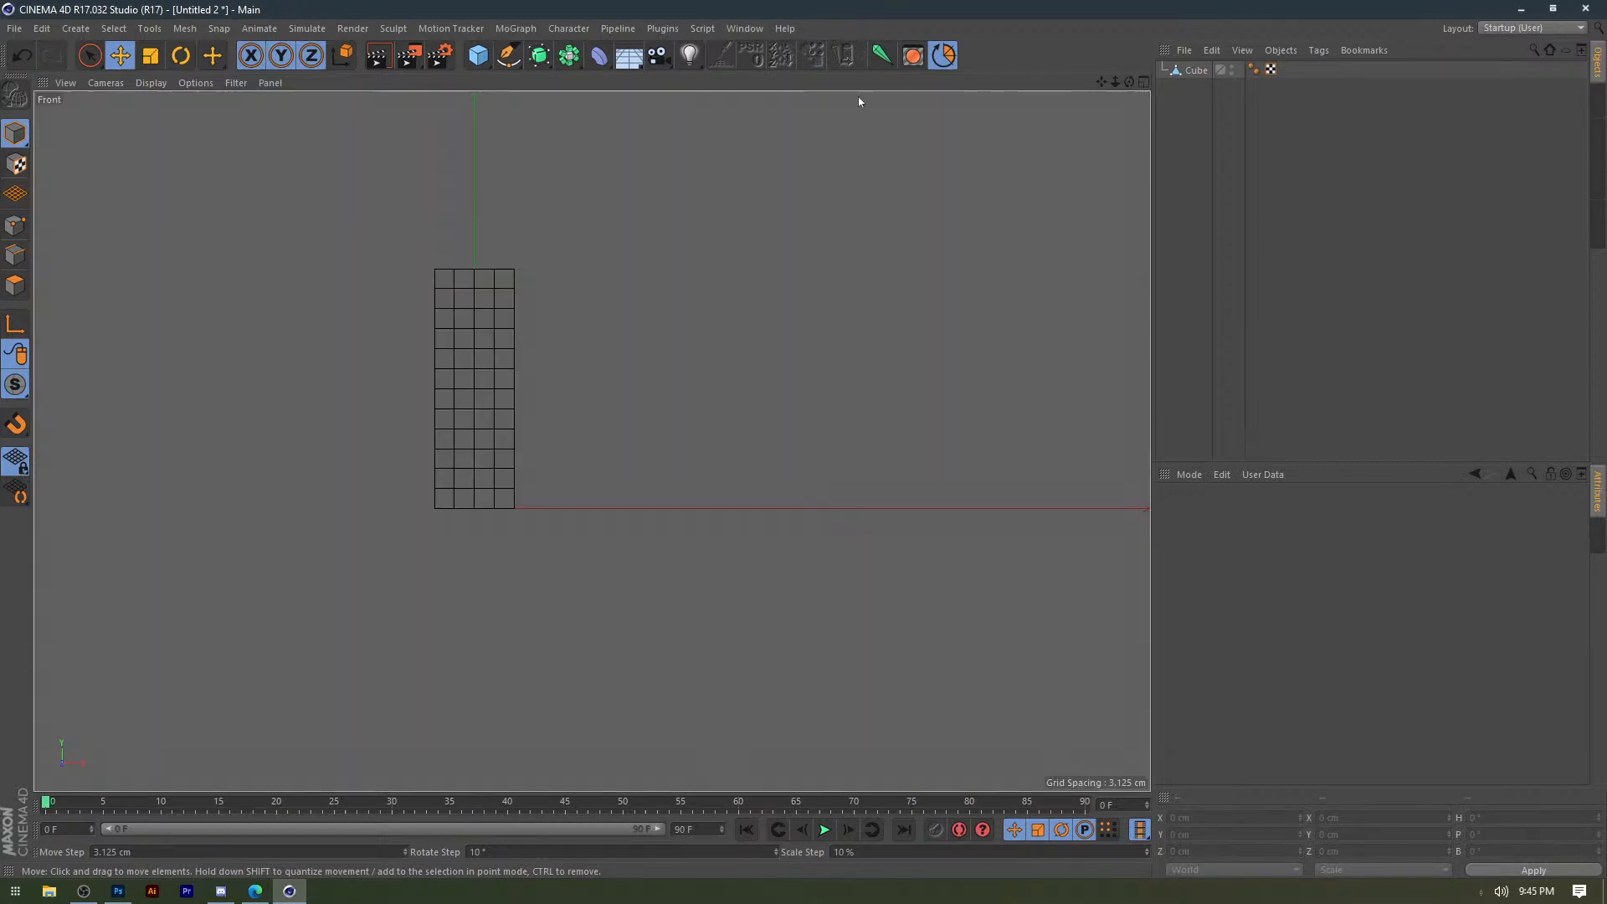
{"action": "left_click", "coordinate": [883, 55]}
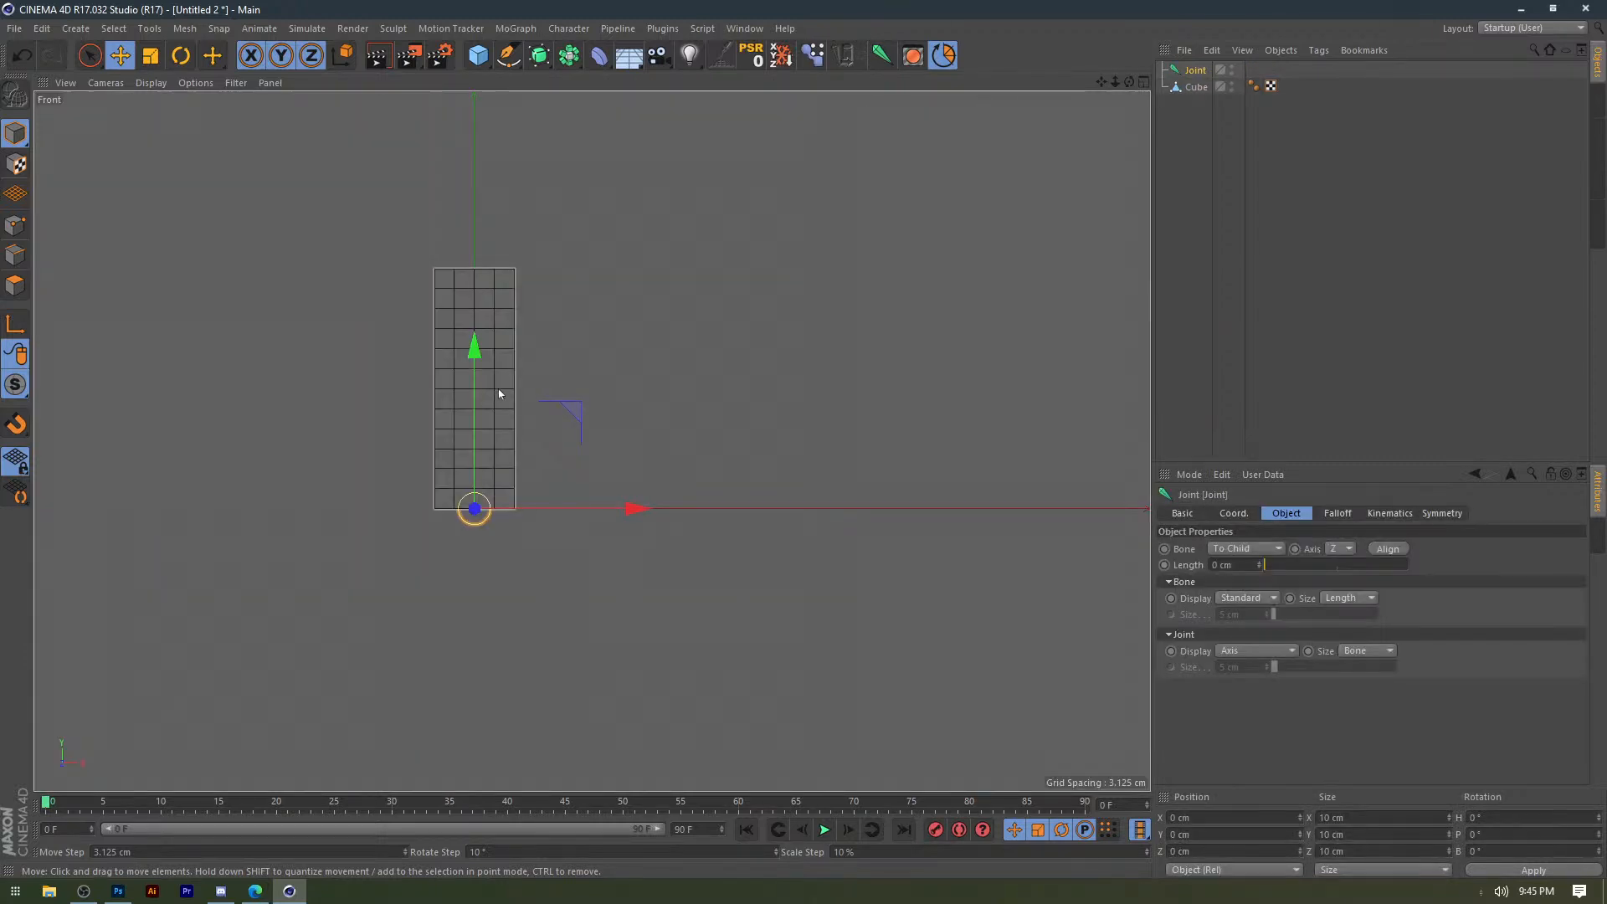
Duplicate the joint twice, placing the copies at the block's middle (Y 37.5 cm) and top (Y 75 cm).
{"action": "key", "text": "ctrl+c"}
{"action": "key", "text": "ctrl+v"}
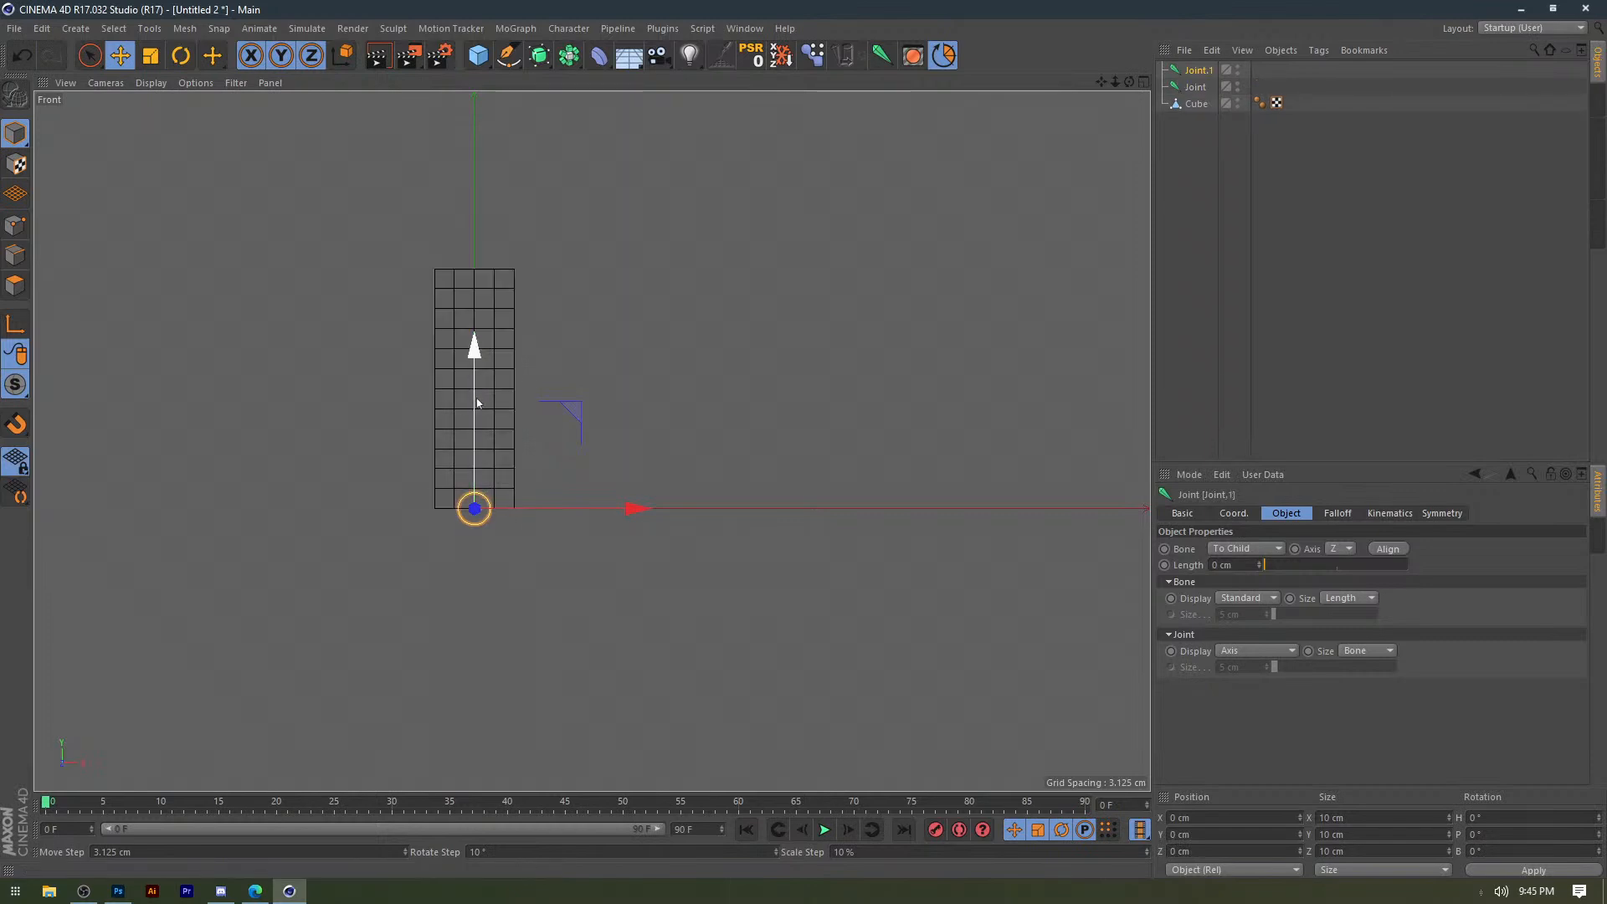
{"action": "left_click_drag", "start_coordinate": [477, 404], "coordinate": [485, 223]}
{"action": "key", "text": "ctrl+c"}
{"action": "key", "text": "ctrl+v"}
{"action": "middle_click", "coordinate": [485, 223]}
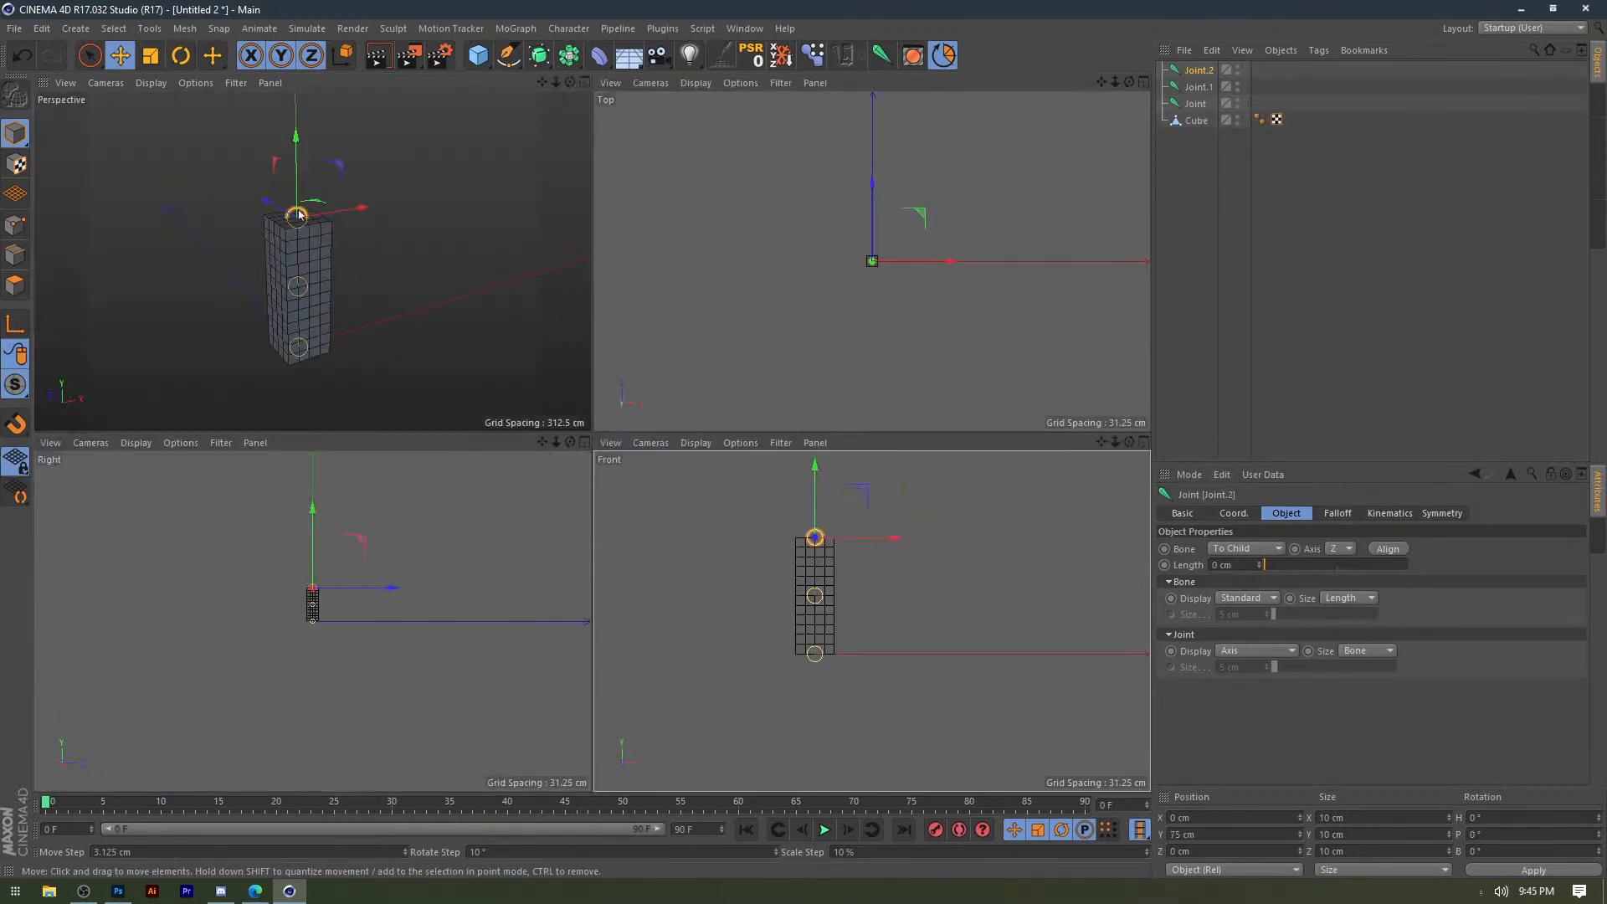
{"action": "middle_click", "coordinate": [488, 248]}
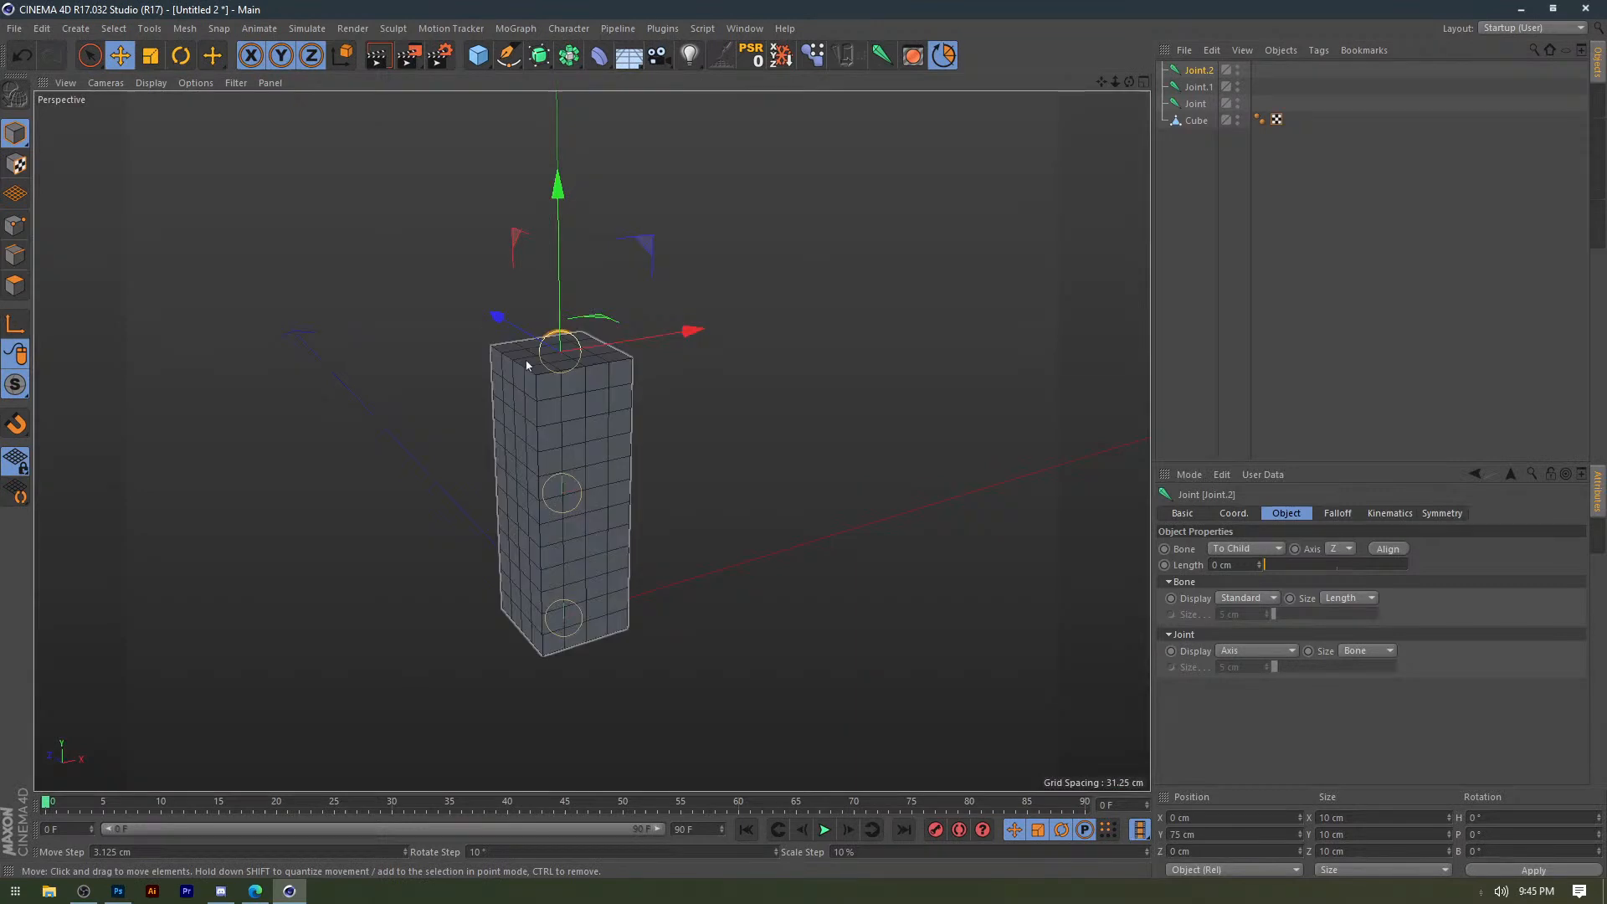
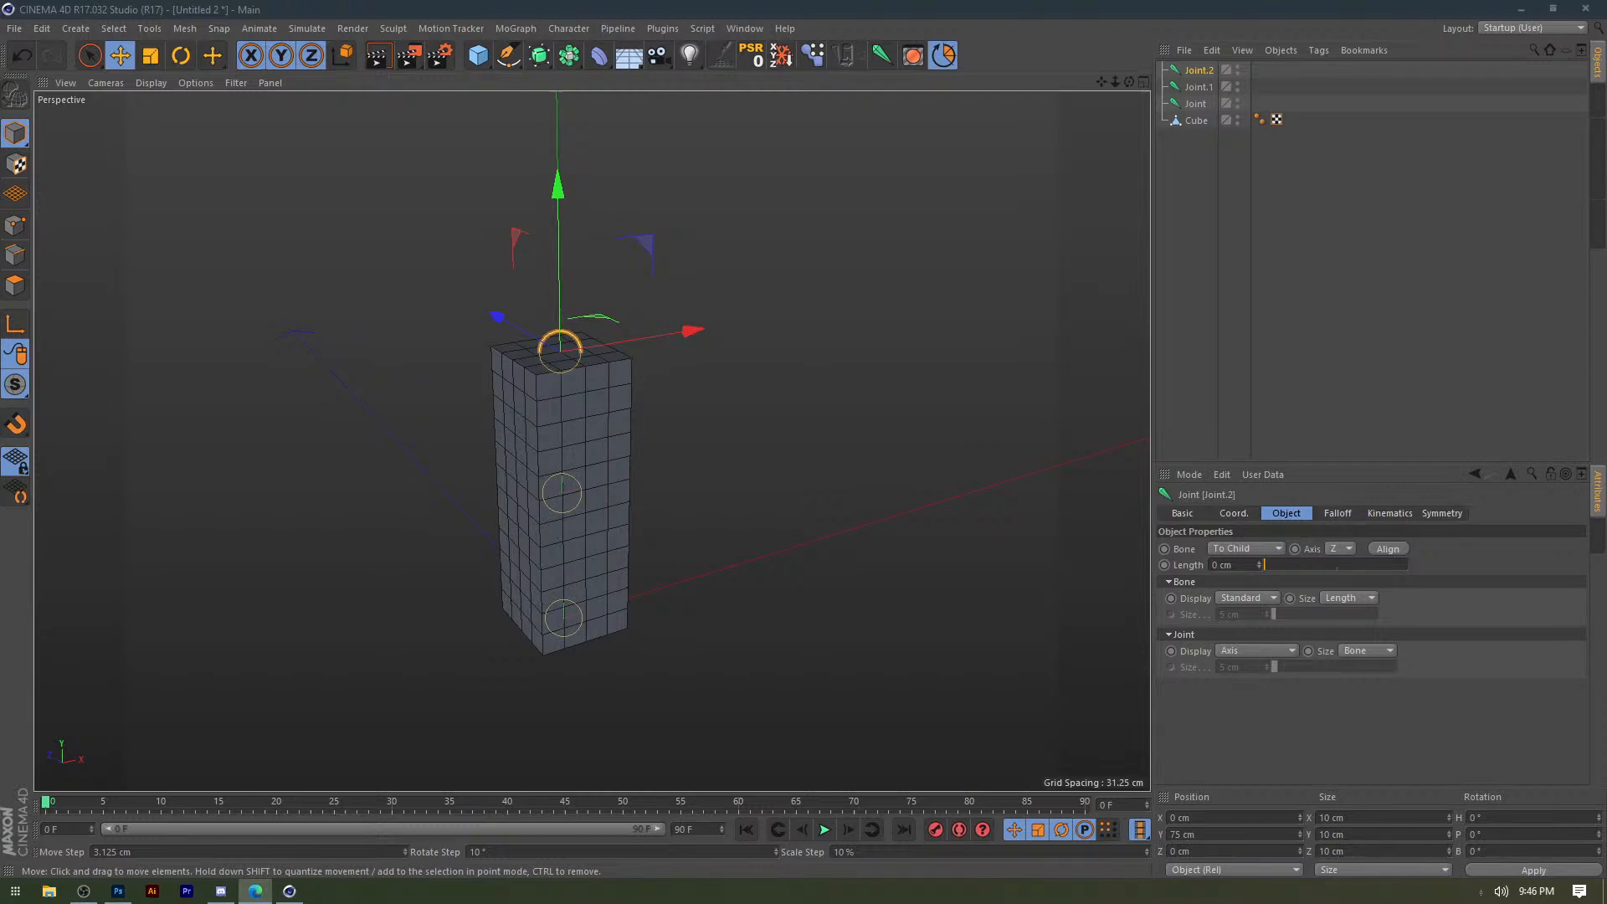
Parent the three joints into a chain, with Joint.1 under Joint.2 and Joint under Joint.1.
{"action": "left_click", "coordinate": [432, 439]}
{"action": "left_click_drag", "start_coordinate": [434, 441], "coordinate": [393, 419], "text": "alt"}
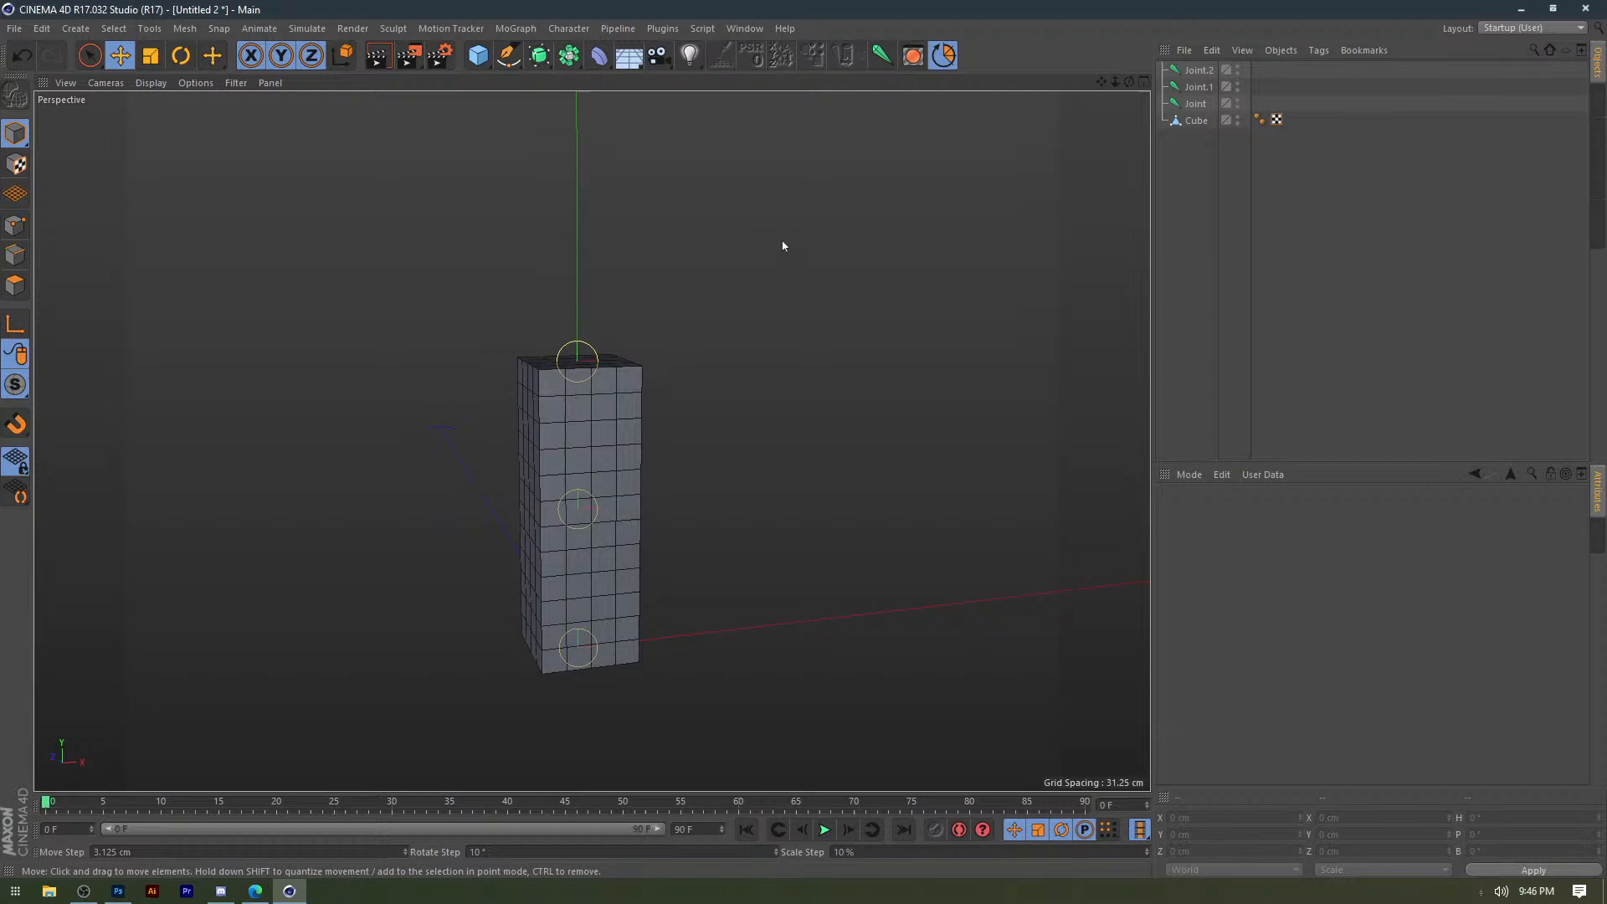
{"action": "mouse_move", "coordinate": [1199, 87]}
{"action": "left_mouse_down"}
{"action": "mouse_move", "coordinate": [1196, 104]}
{"action": "mouse_move", "coordinate": [1204, 73]}
{"action": "mouse_move", "coordinate": [1208, 88]}
{"action": "left_mouse_up"}
{"action": "key", "text": "ctrl+z"}
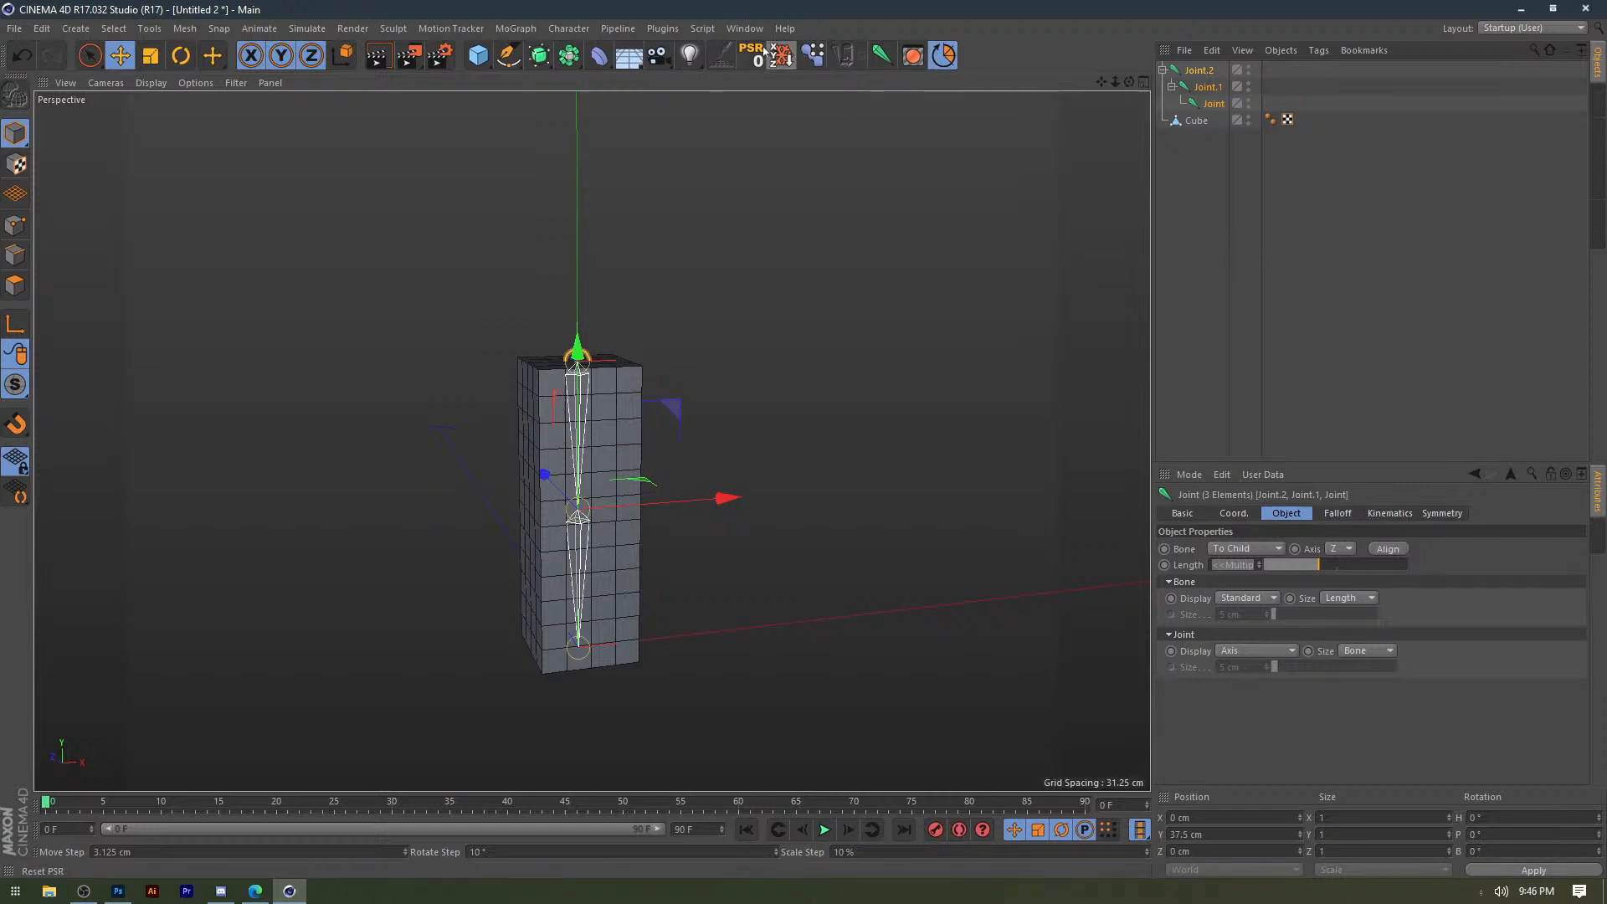
Set the bone display of all three joints to Stick.
{"action": "left_click", "coordinate": [1247, 598]}
{"action": "left_click", "coordinate": [1235, 661]}
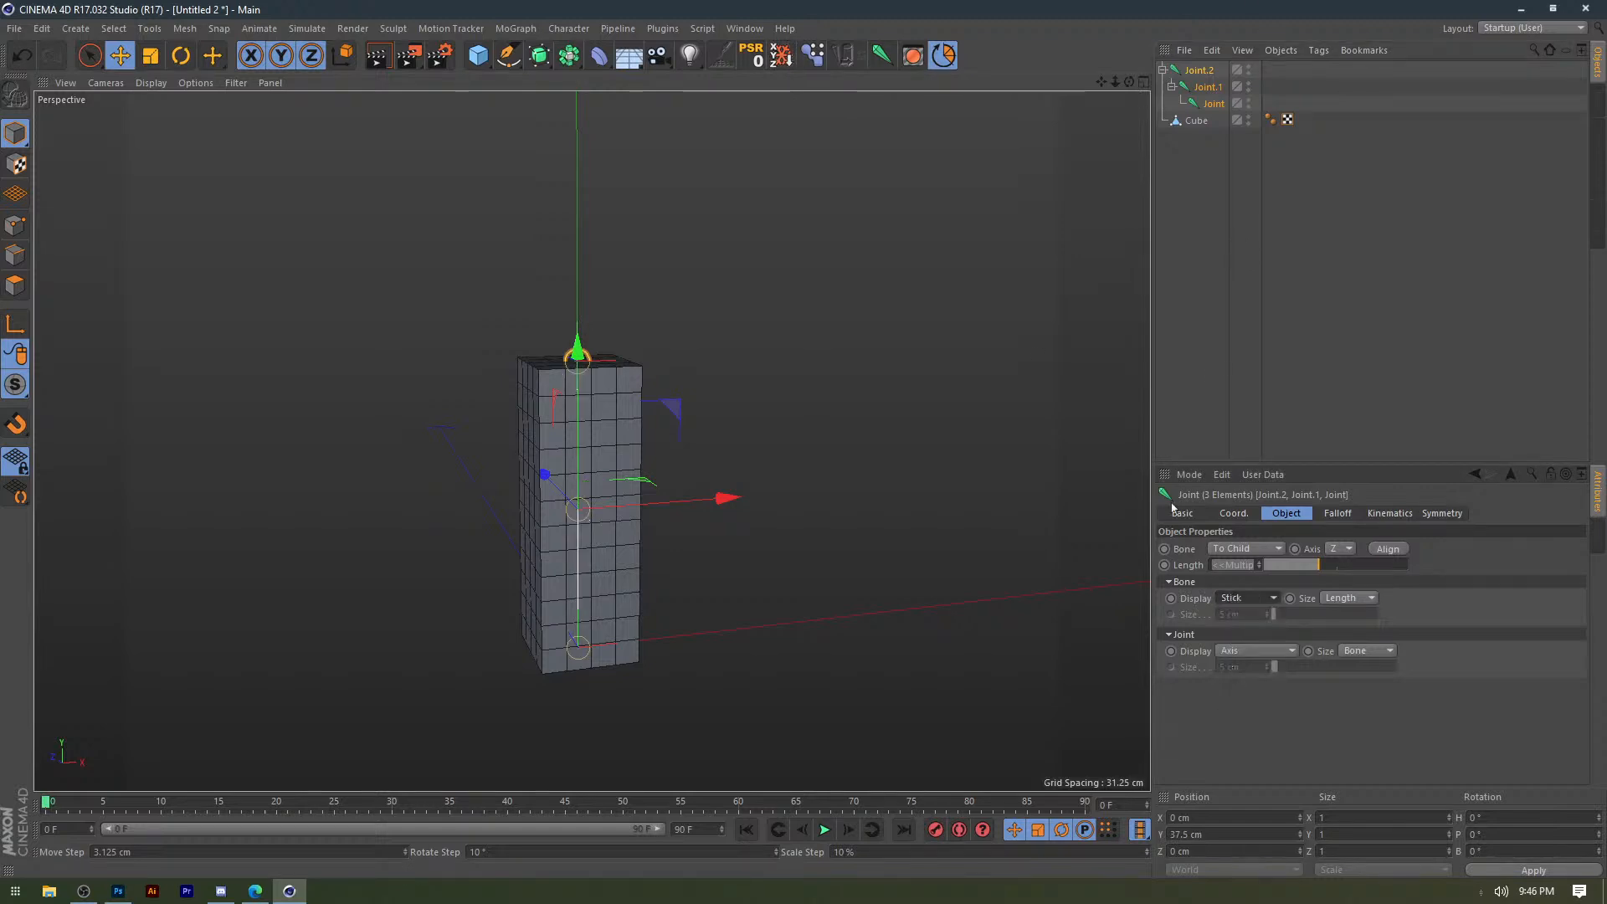
{"action": "left_click", "coordinate": [826, 332]}
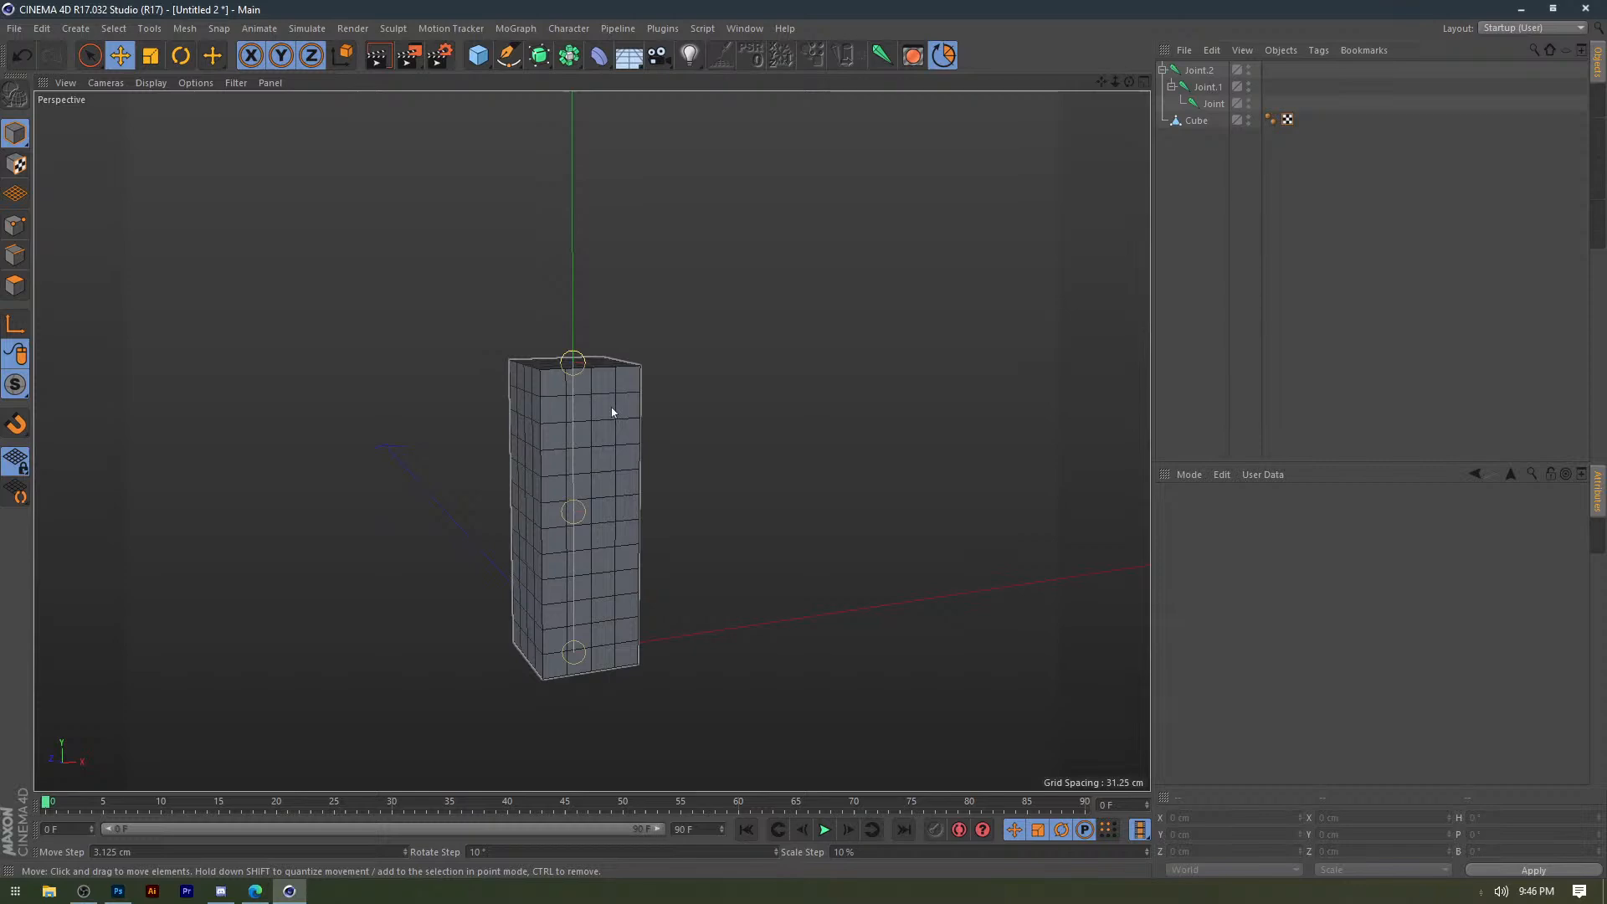
Select all the joints together with the cube, bind the cube to them, and open the Weight Tool.
{"action": "scroll", "coordinate": [576, 482], "scroll_direction": "up", "scroll_amount": 2}
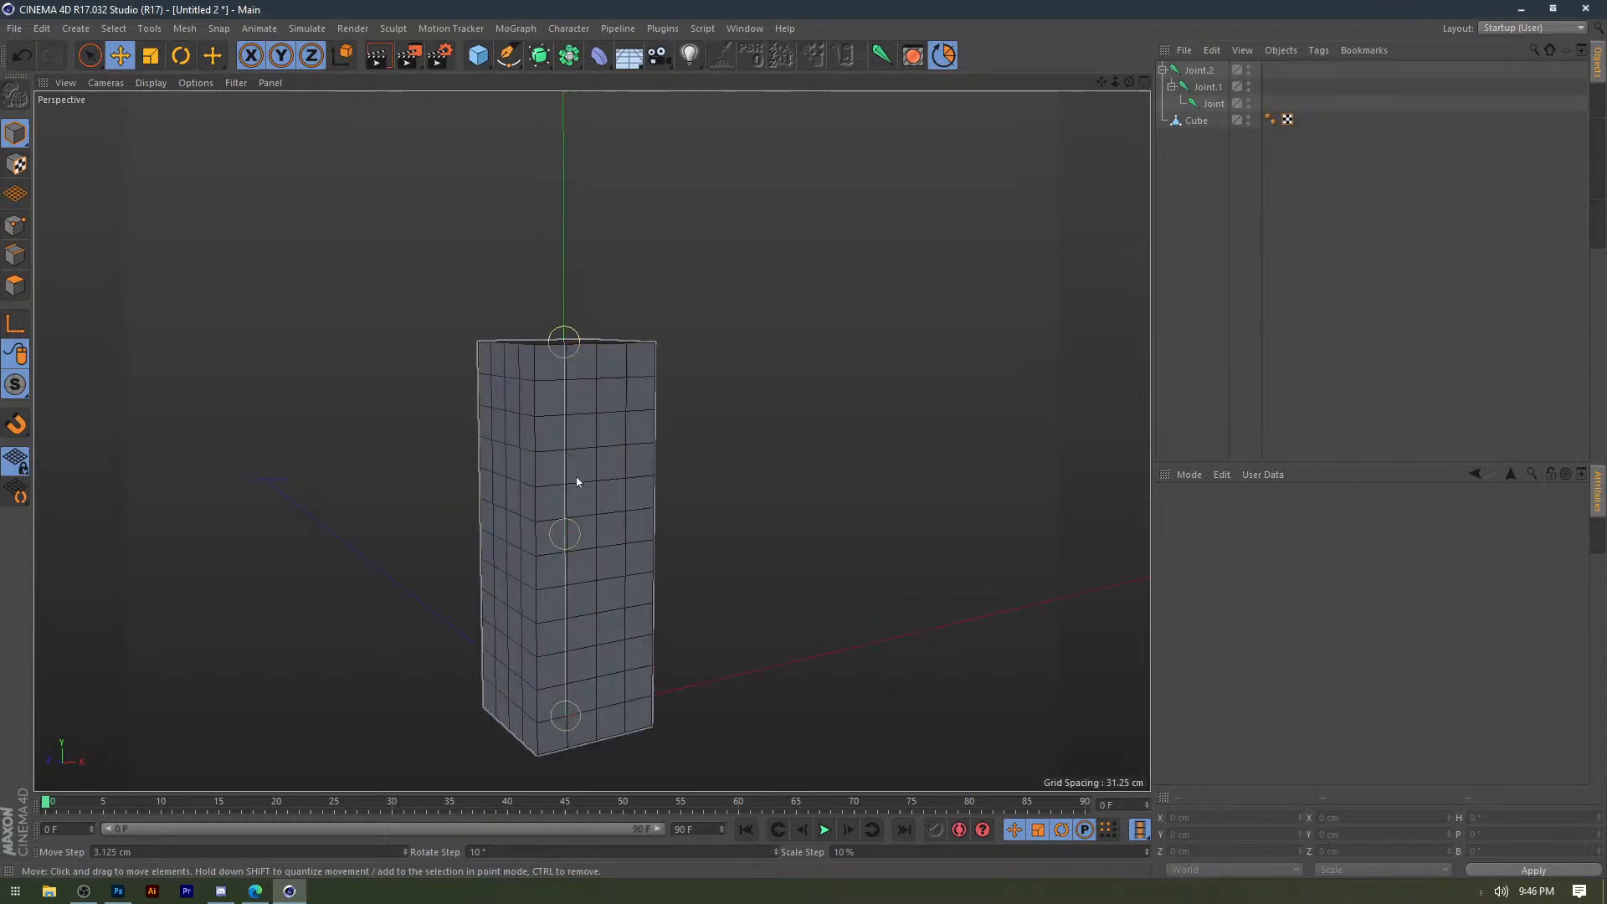
{"action": "middle_click_drag", "start_coordinate": [577, 482], "coordinate": [579, 434], "text": "alt"}
{"action": "left_click_drag", "start_coordinate": [732, 369], "coordinate": [642, 324], "text": "alt"}
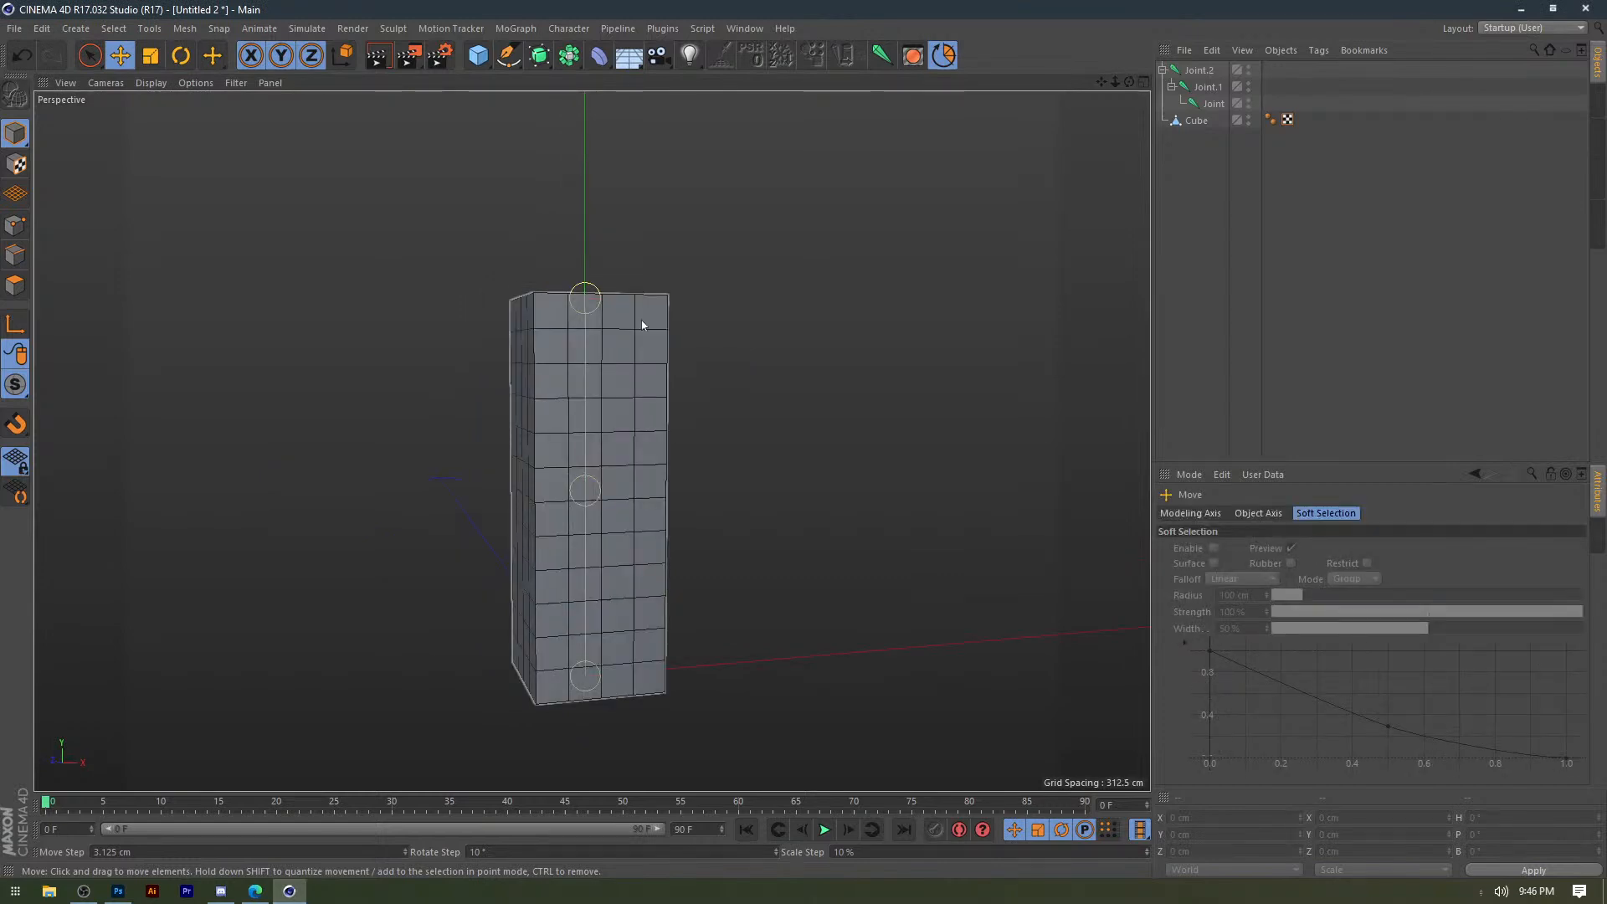
{"action": "key", "text": "ctrl+a"}
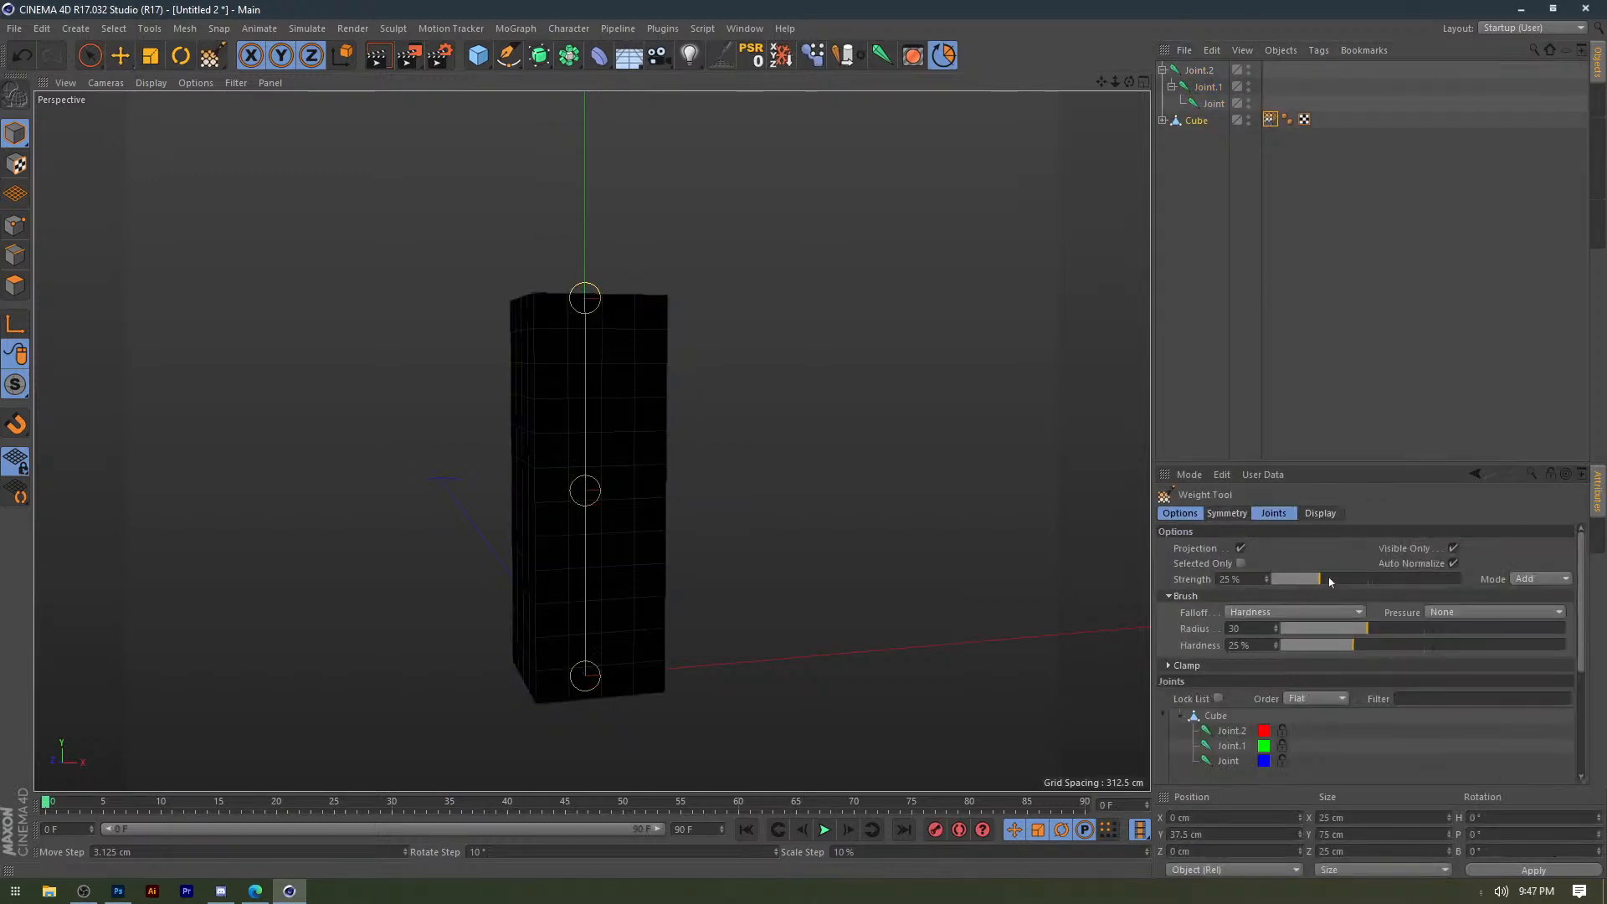
Set the Weight Tool's strength and hardness to 100% with Visible Only off, and display the front view in Gouraud Shading (Lines).
{"action": "left_click_drag", "start_coordinate": [1330, 581], "coordinate": [1485, 601]}
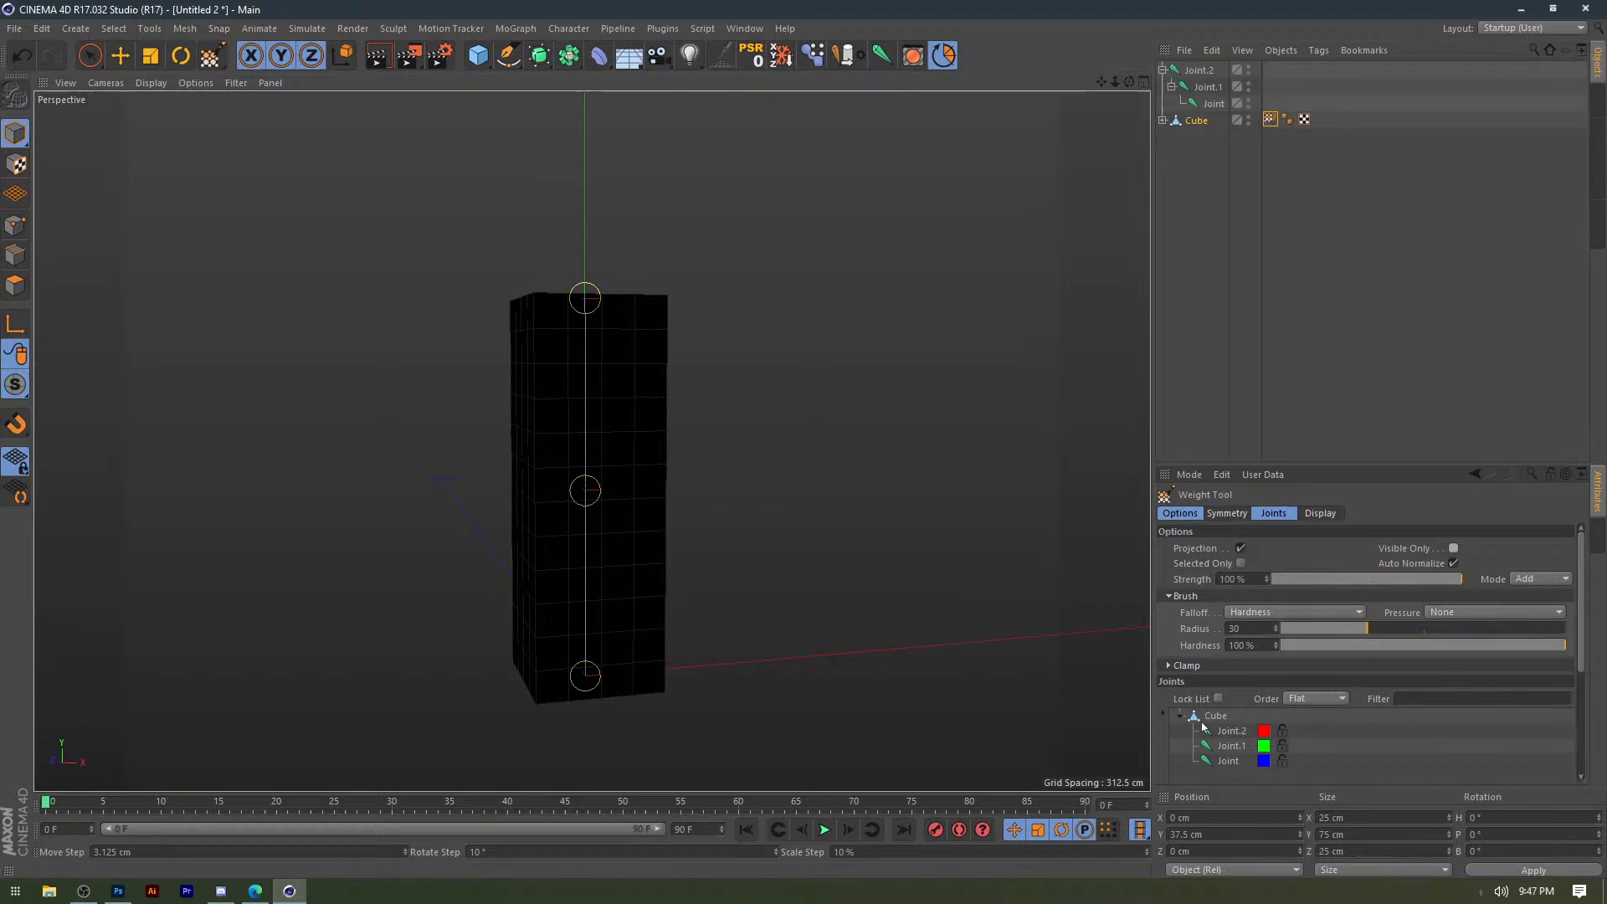
{"action": "left_click", "coordinate": [1205, 730]}
{"action": "key", "text": "F4"}
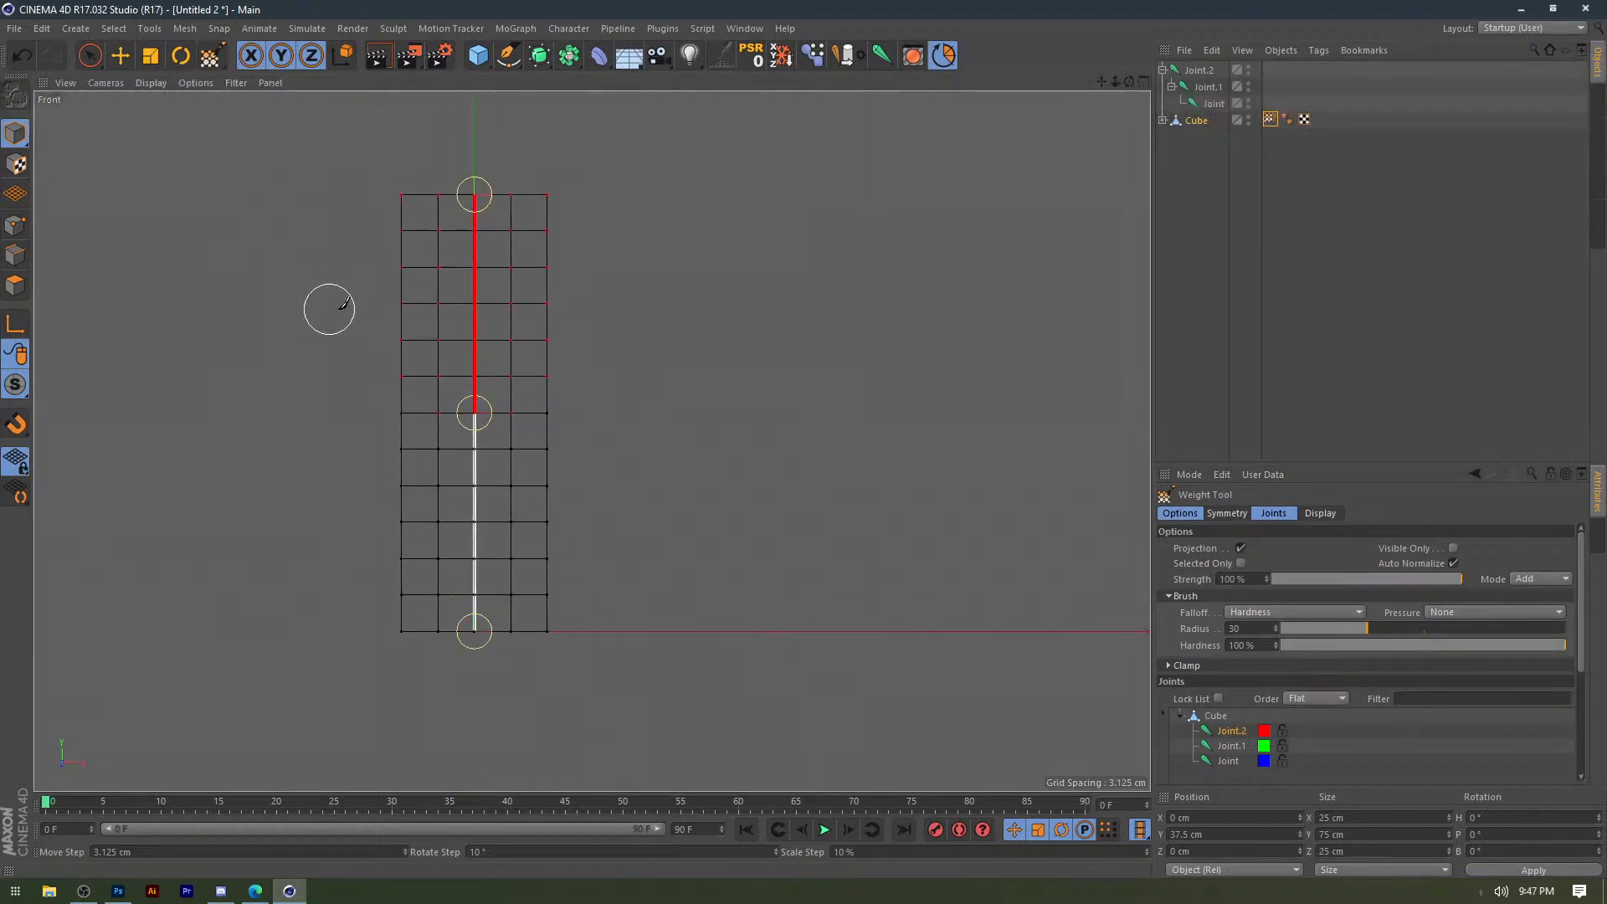
{"action": "key", "text": "n"}
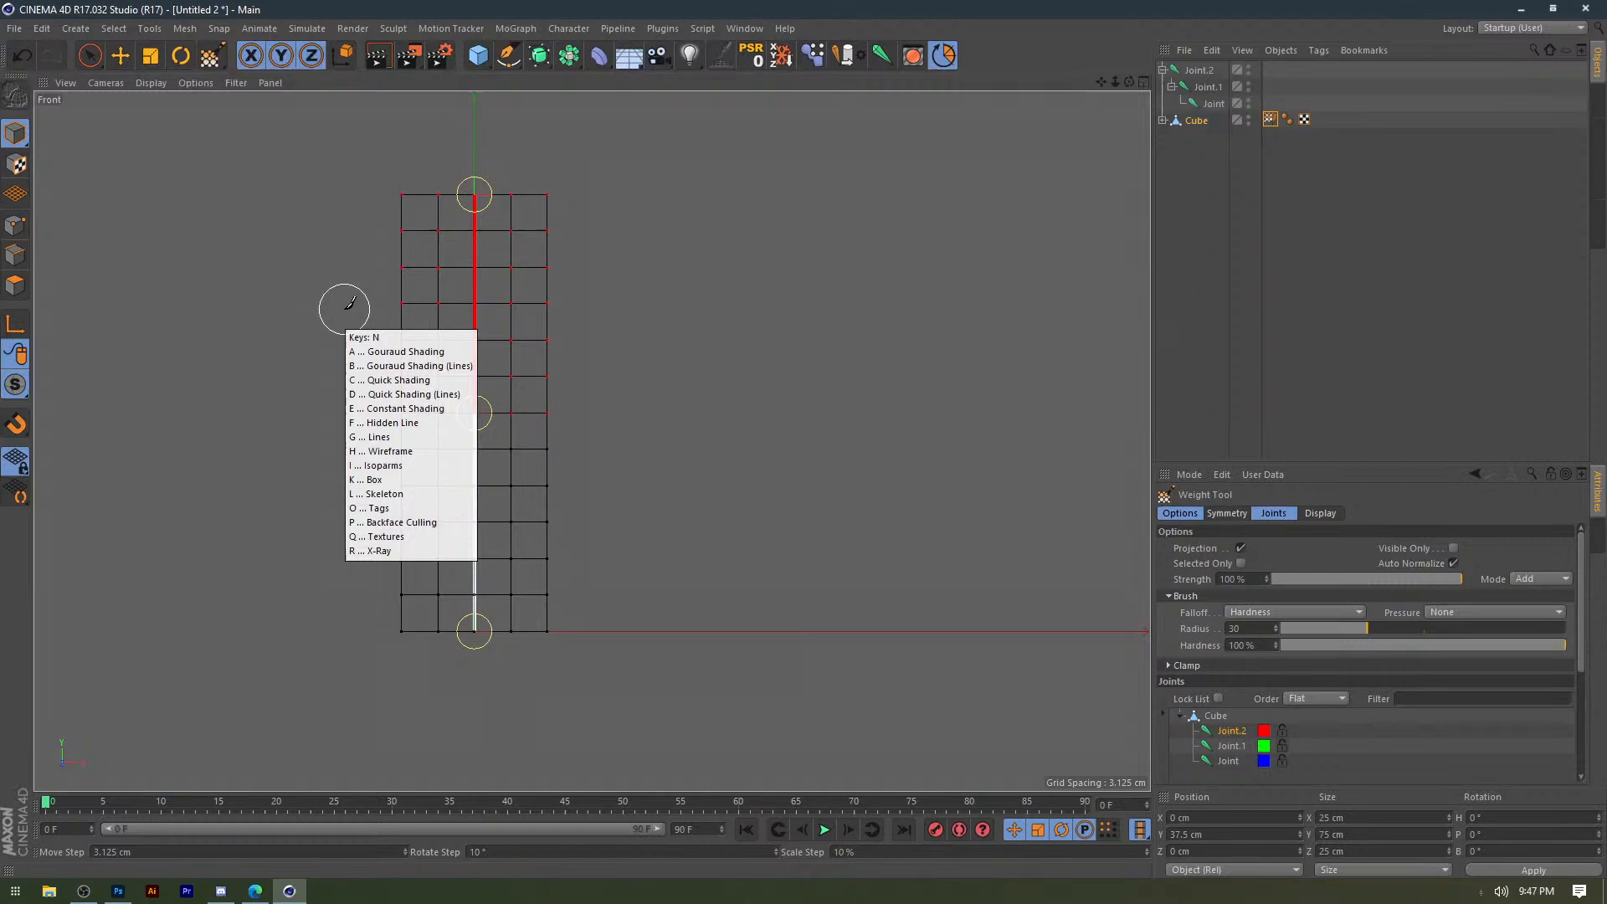
{"action": "key", "text": "b"}
Erase Joint.2's weights from the block's lower half with a radius 77 brush and paint that half fully for Joint.1.
{"action": "middle_click_drag", "start_coordinate": [601, 452], "coordinate": [622, 447]}
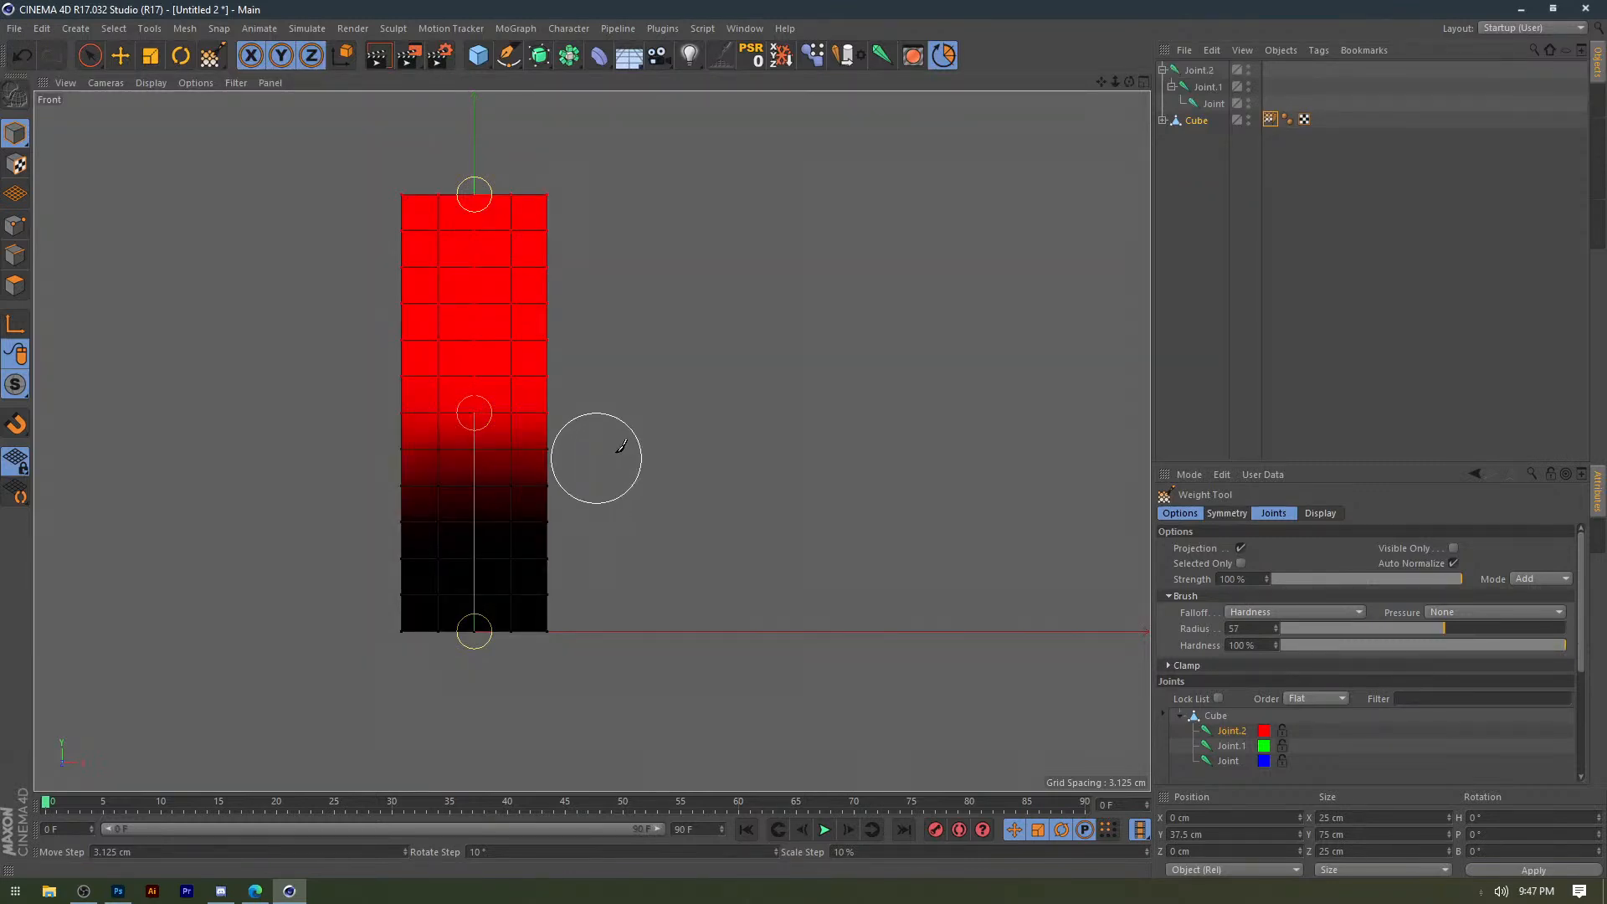
{"action": "mouse_move", "coordinate": [494, 481]}
{"action": "left_mouse_down", "text": "ctrl"}
{"action": "mouse_move", "coordinate": [605, 457]}
{"action": "mouse_move", "coordinate": [553, 494]}
{"action": "left_mouse_up", "text": "ctrl"}
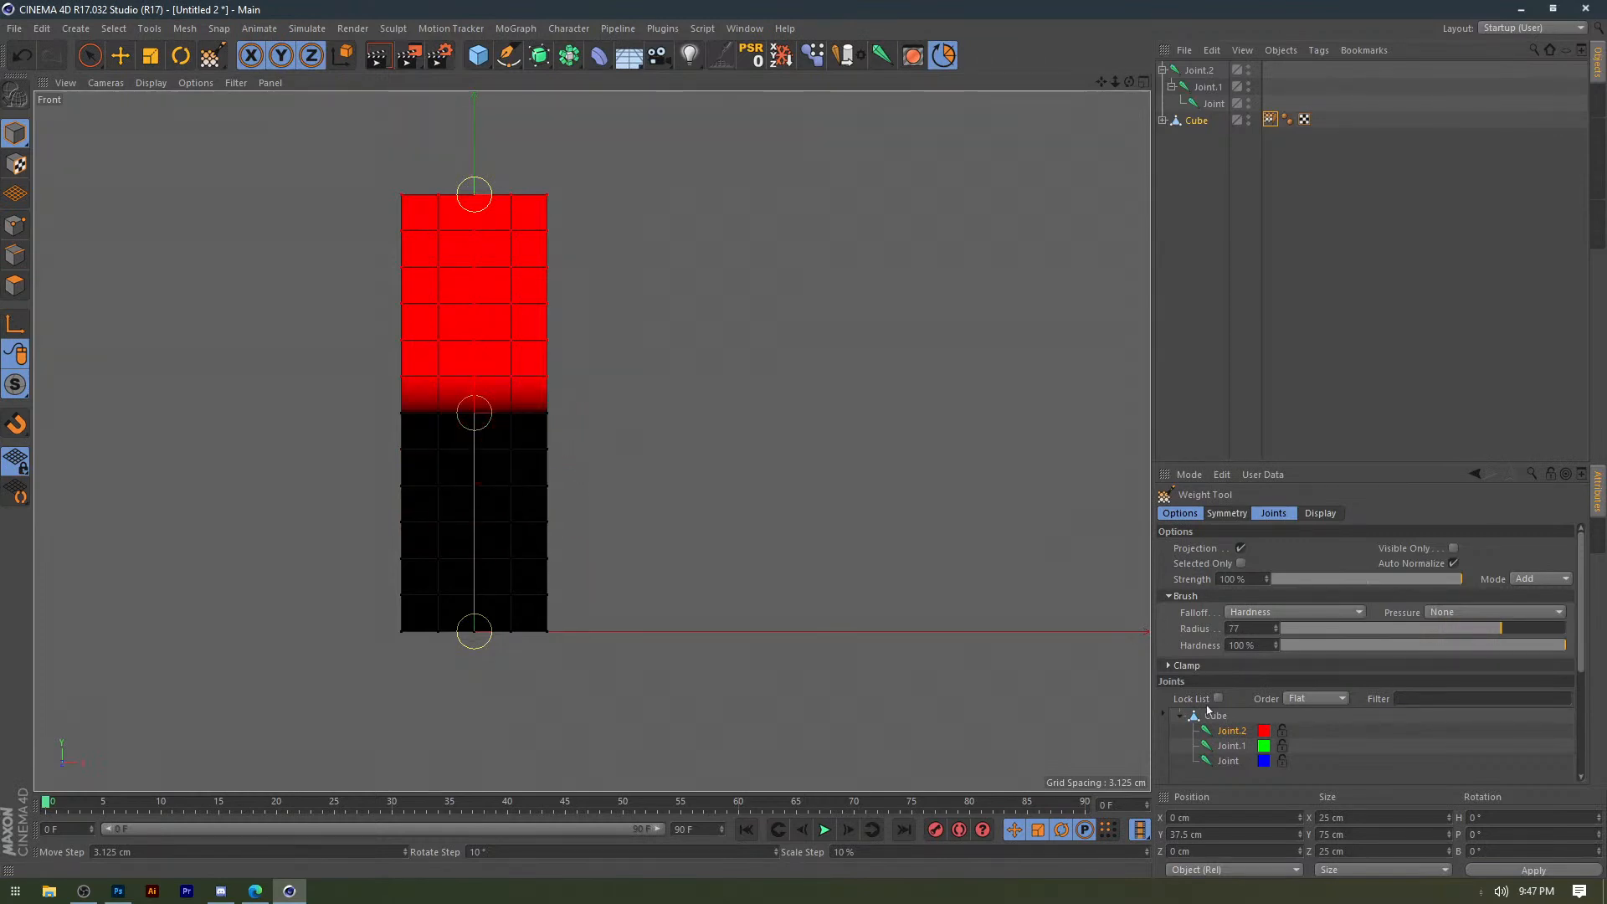
{"action": "left_click", "coordinate": [1231, 746]}
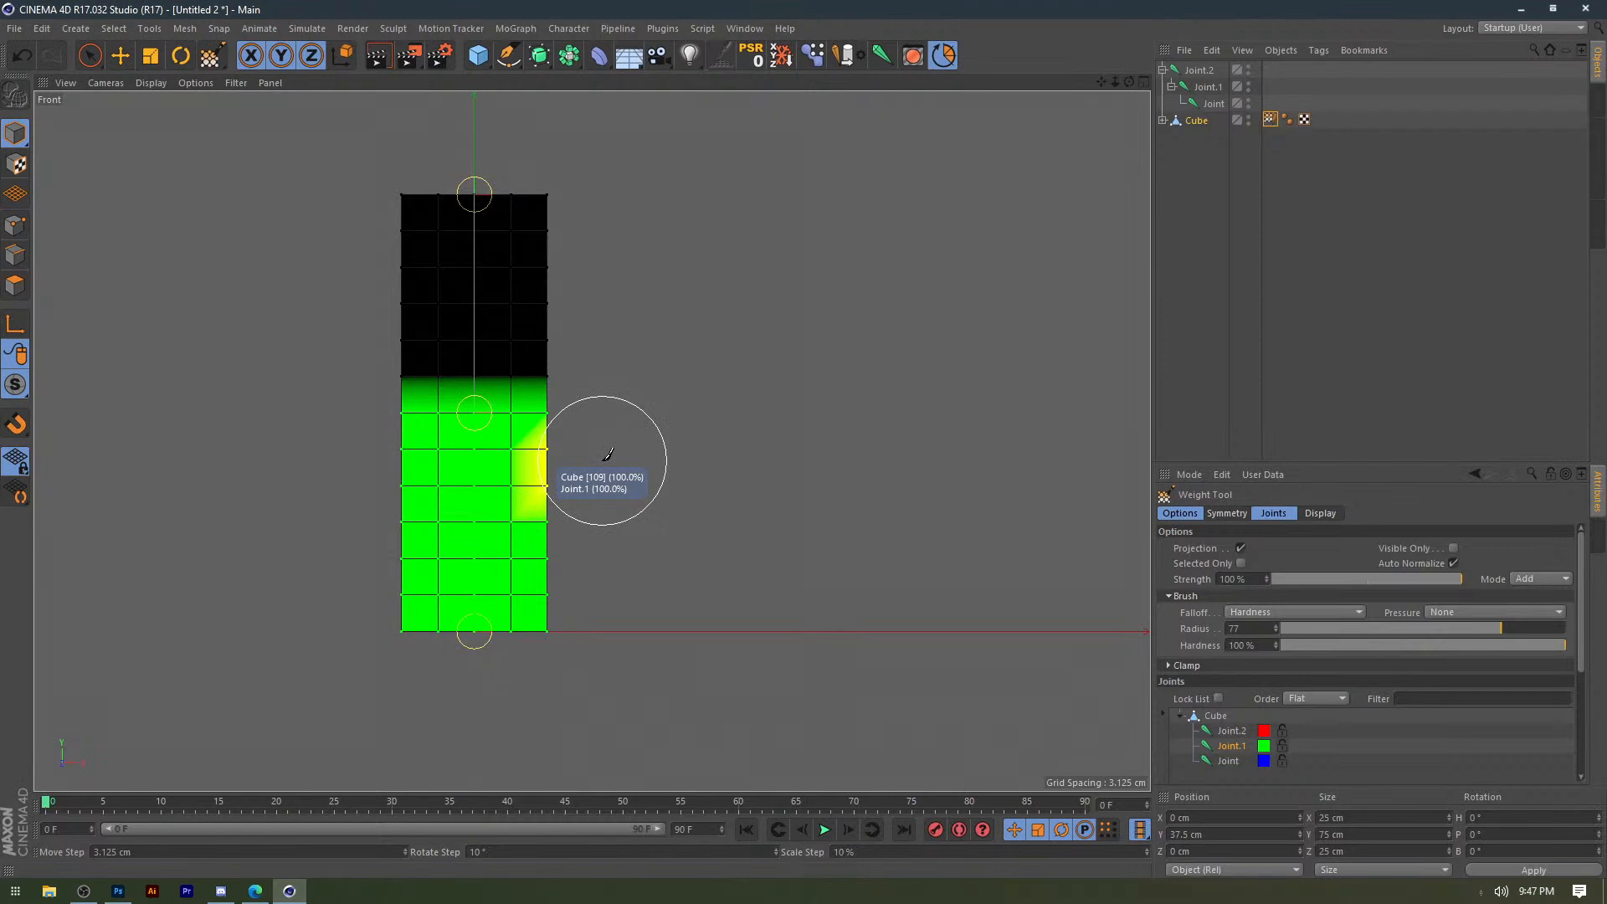
Try rotating Joint.1 in the perspective view to test how the weighted cube bends.
{"action": "key", "text": "F1"}
{"action": "key", "text": "r"}
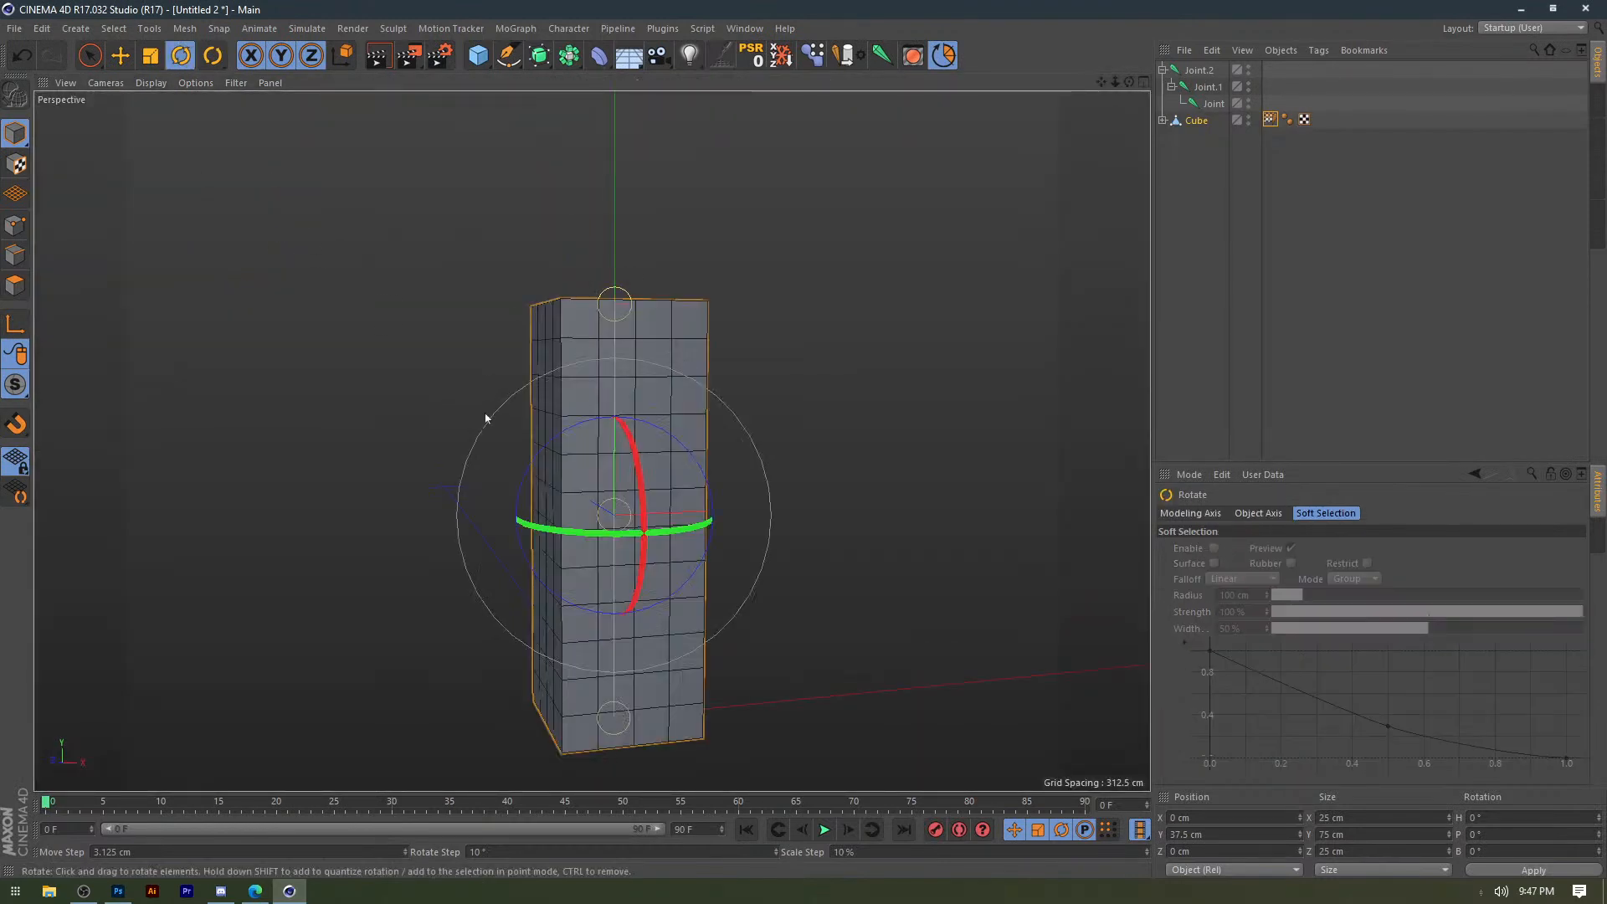
{"action": "left_click", "coordinate": [1207, 87]}
{"action": "left_click_drag", "start_coordinate": [603, 423], "coordinate": [622, 589]}
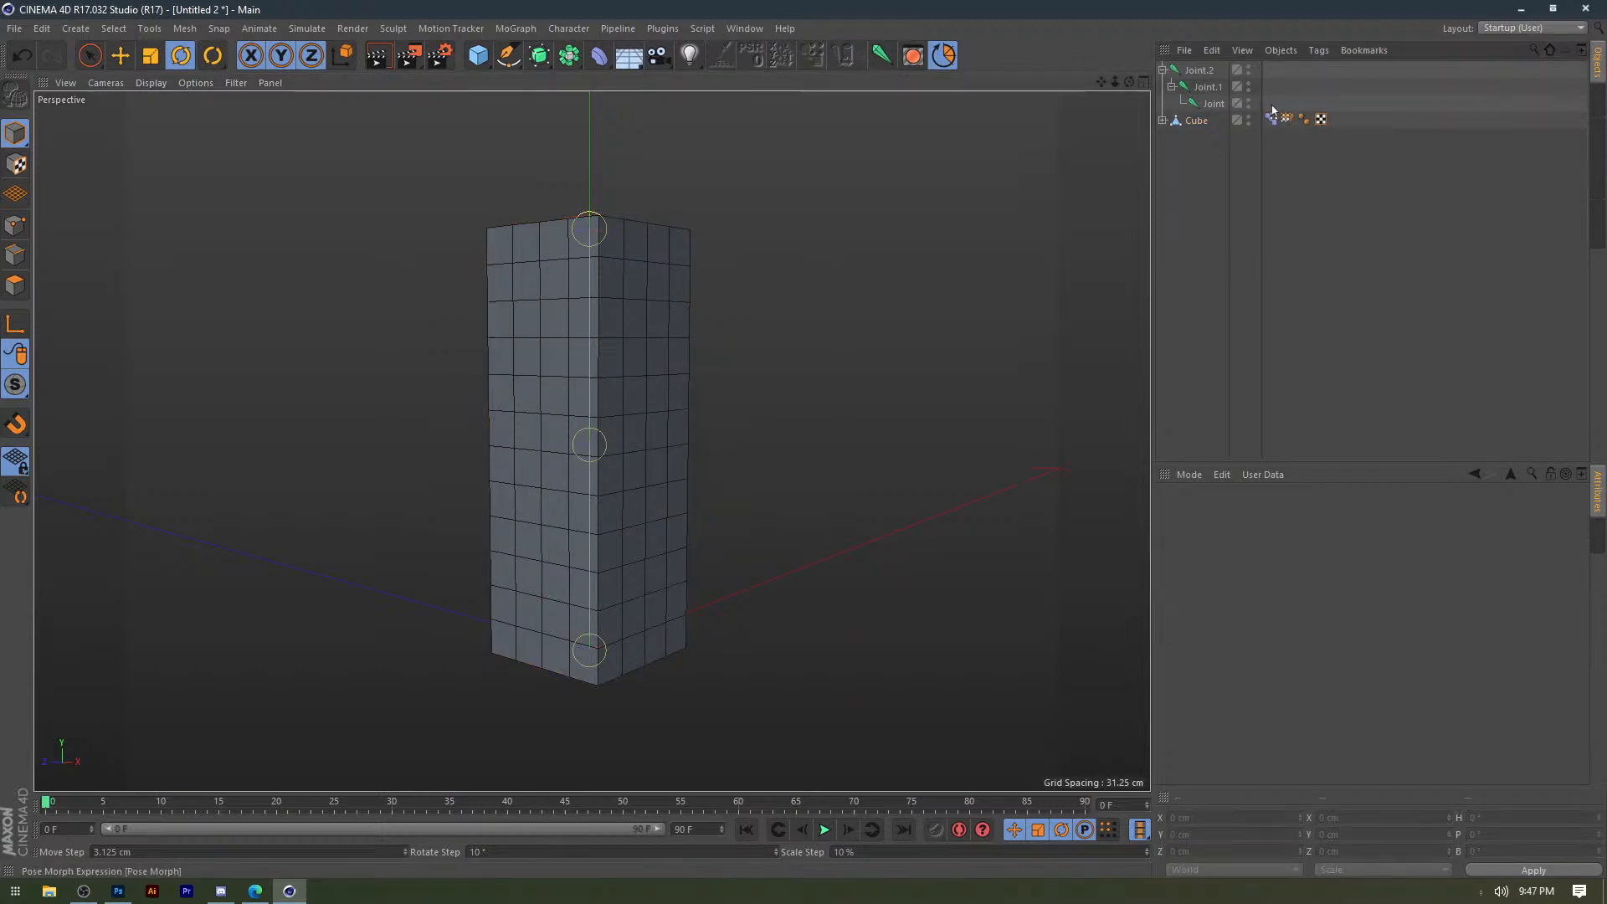
Add a pose named bend in the cube's Pose Morph tag and switch the cube to edge editing.
{"action": "left_click", "coordinate": [1272, 117]}
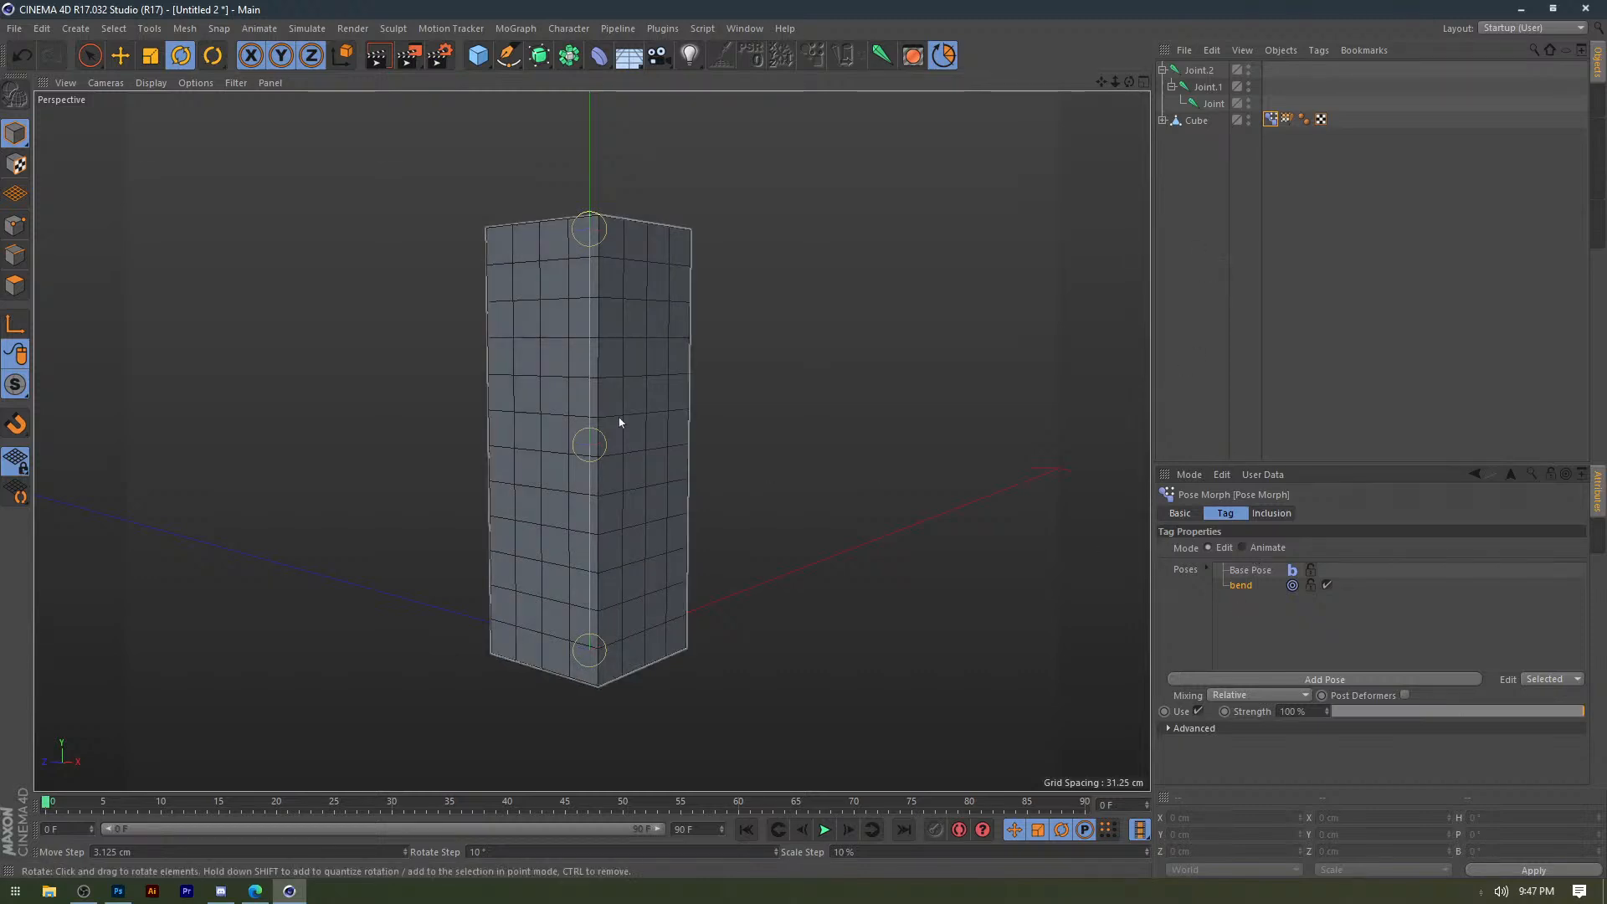
{"action": "left_click", "coordinate": [620, 424]}
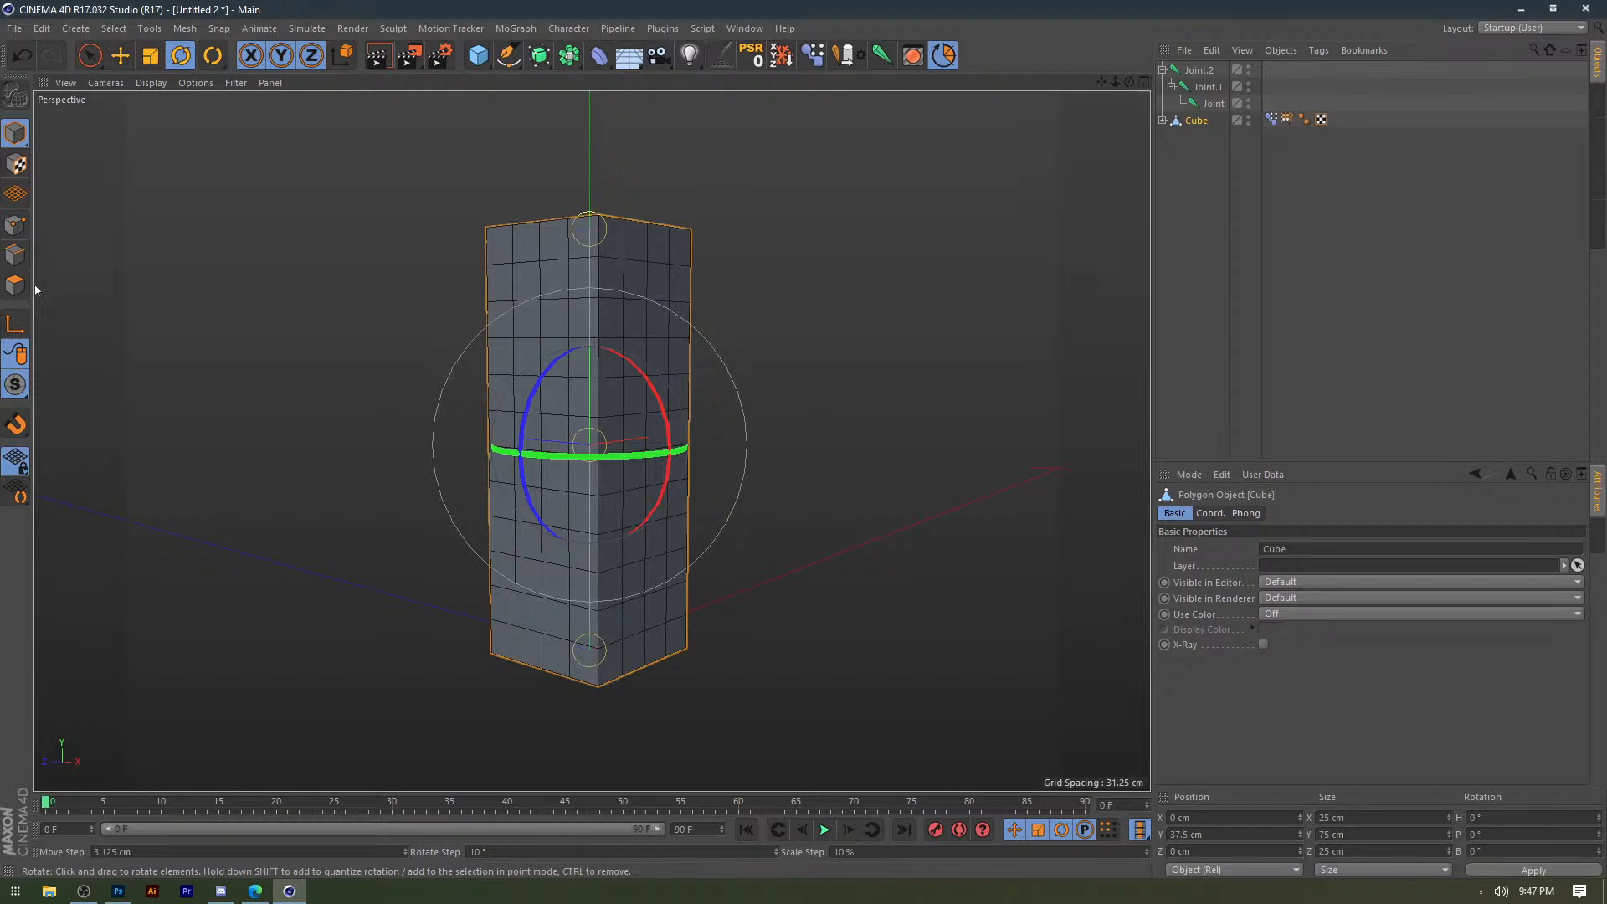
{"action": "left_click", "coordinate": [15, 255]}
Collapse the 6.25 cm and -6.25 cm edge rows on the cube's Z -12.5 cm face onto the middle row.
{"action": "left_click_drag", "start_coordinate": [541, 458], "coordinate": [514, 457], "text": "alt"}
{"action": "right_click_drag", "start_coordinate": [542, 475], "coordinate": [576, 475], "text": "alt"}
{"action": "left_click", "coordinate": [513, 467]}
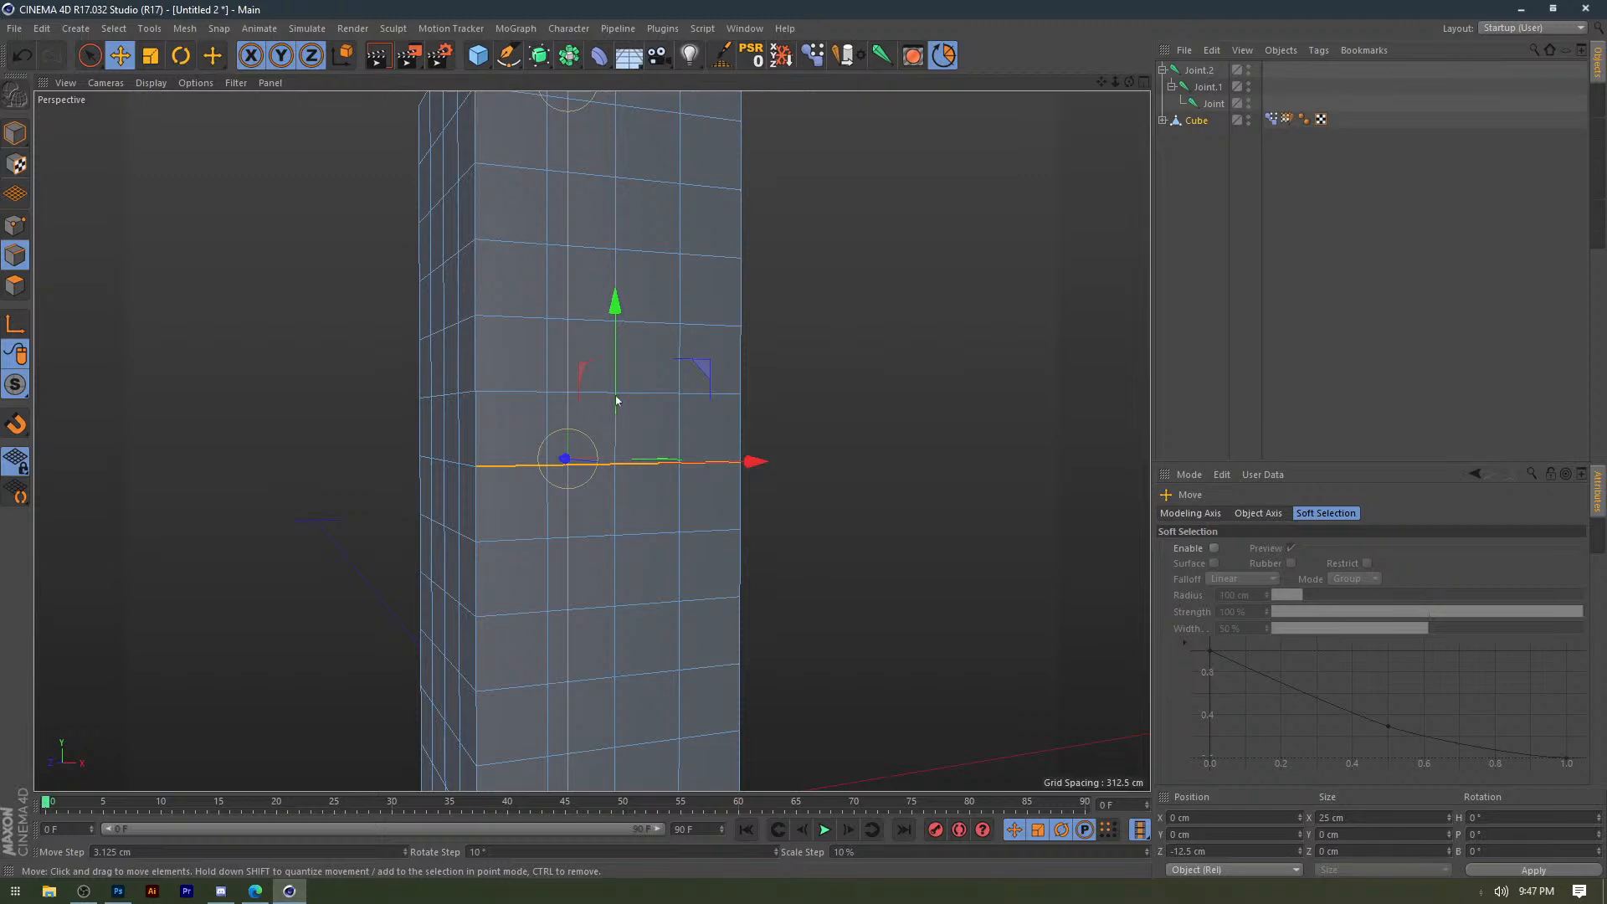
{"action": "left_click_drag", "start_coordinate": [617, 401], "coordinate": [616, 264]}
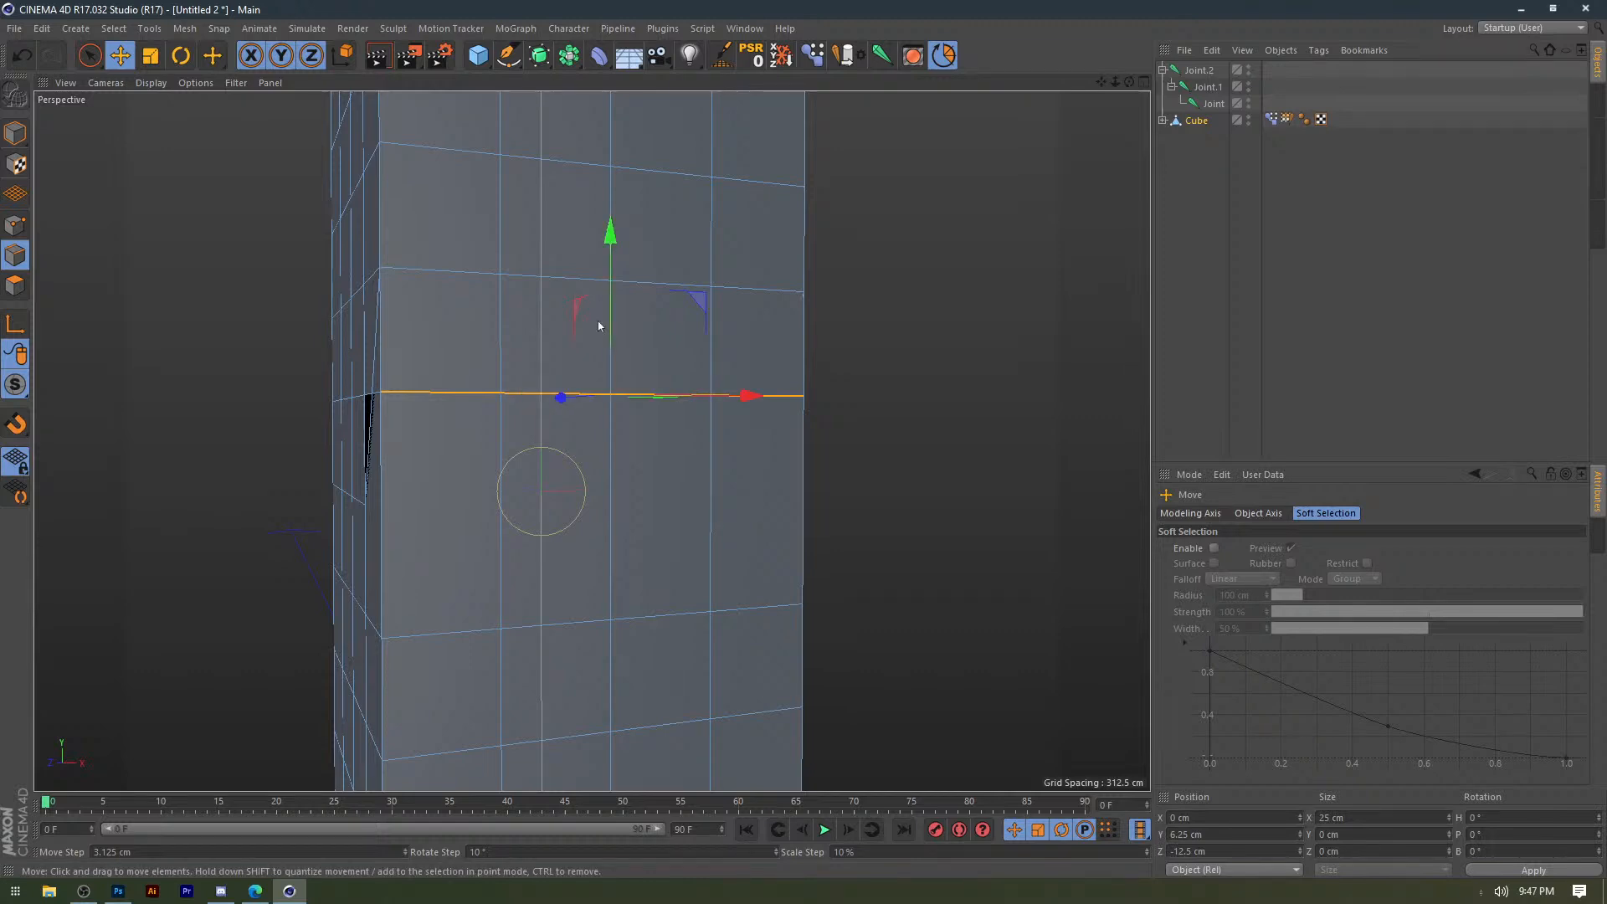
{"action": "left_click", "coordinate": [452, 632]}
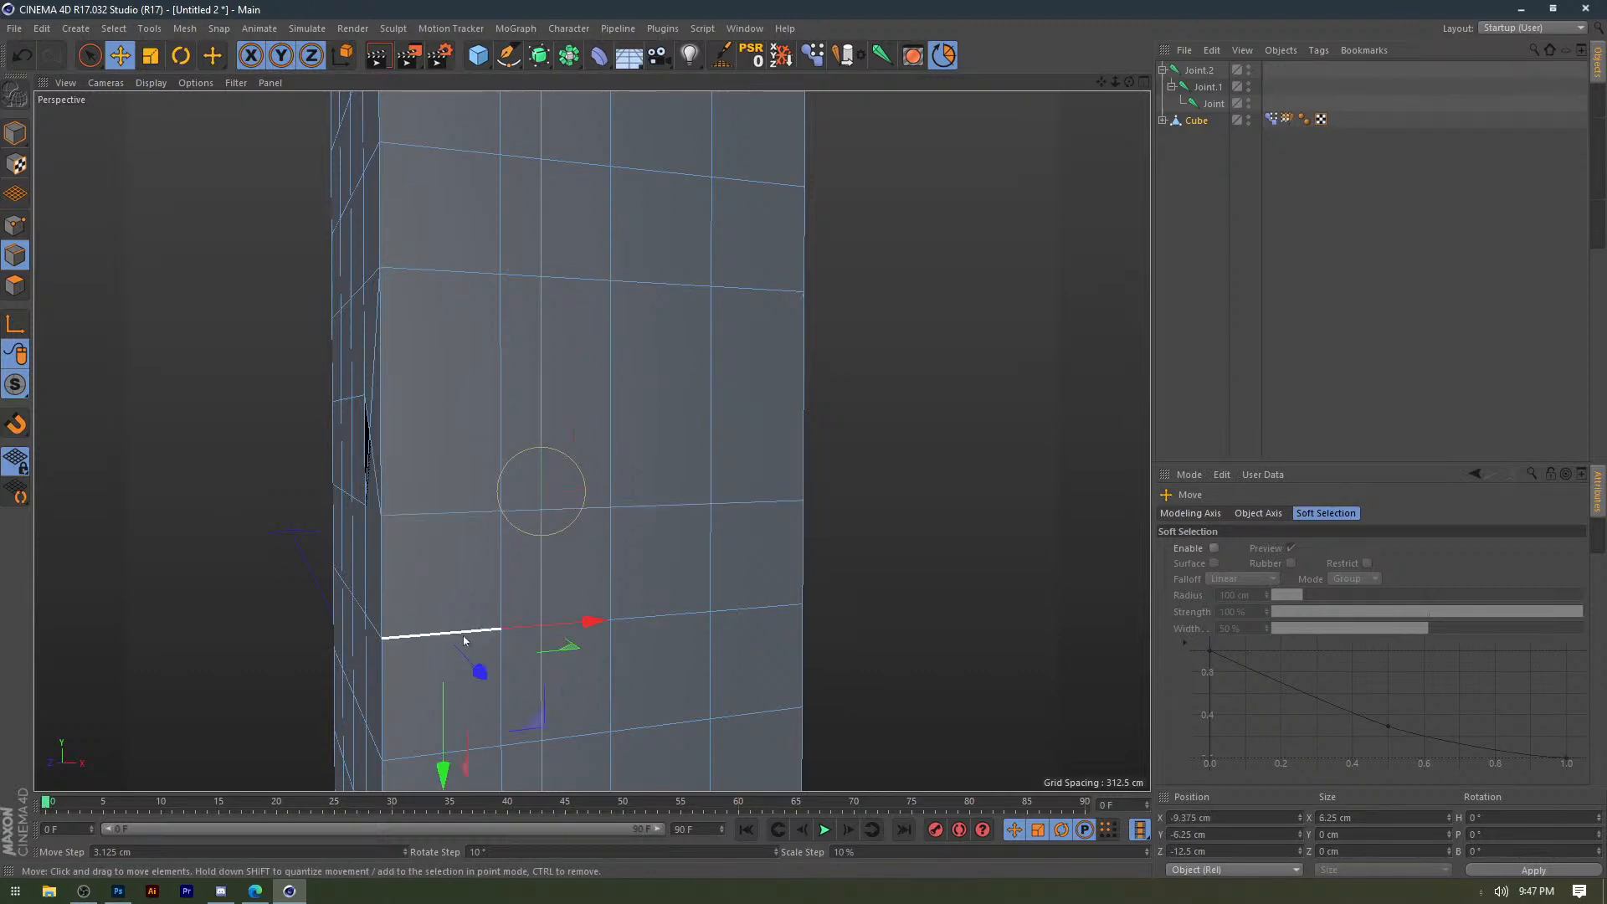
{"action": "left_click", "coordinate": [772, 611], "text": "shift"}
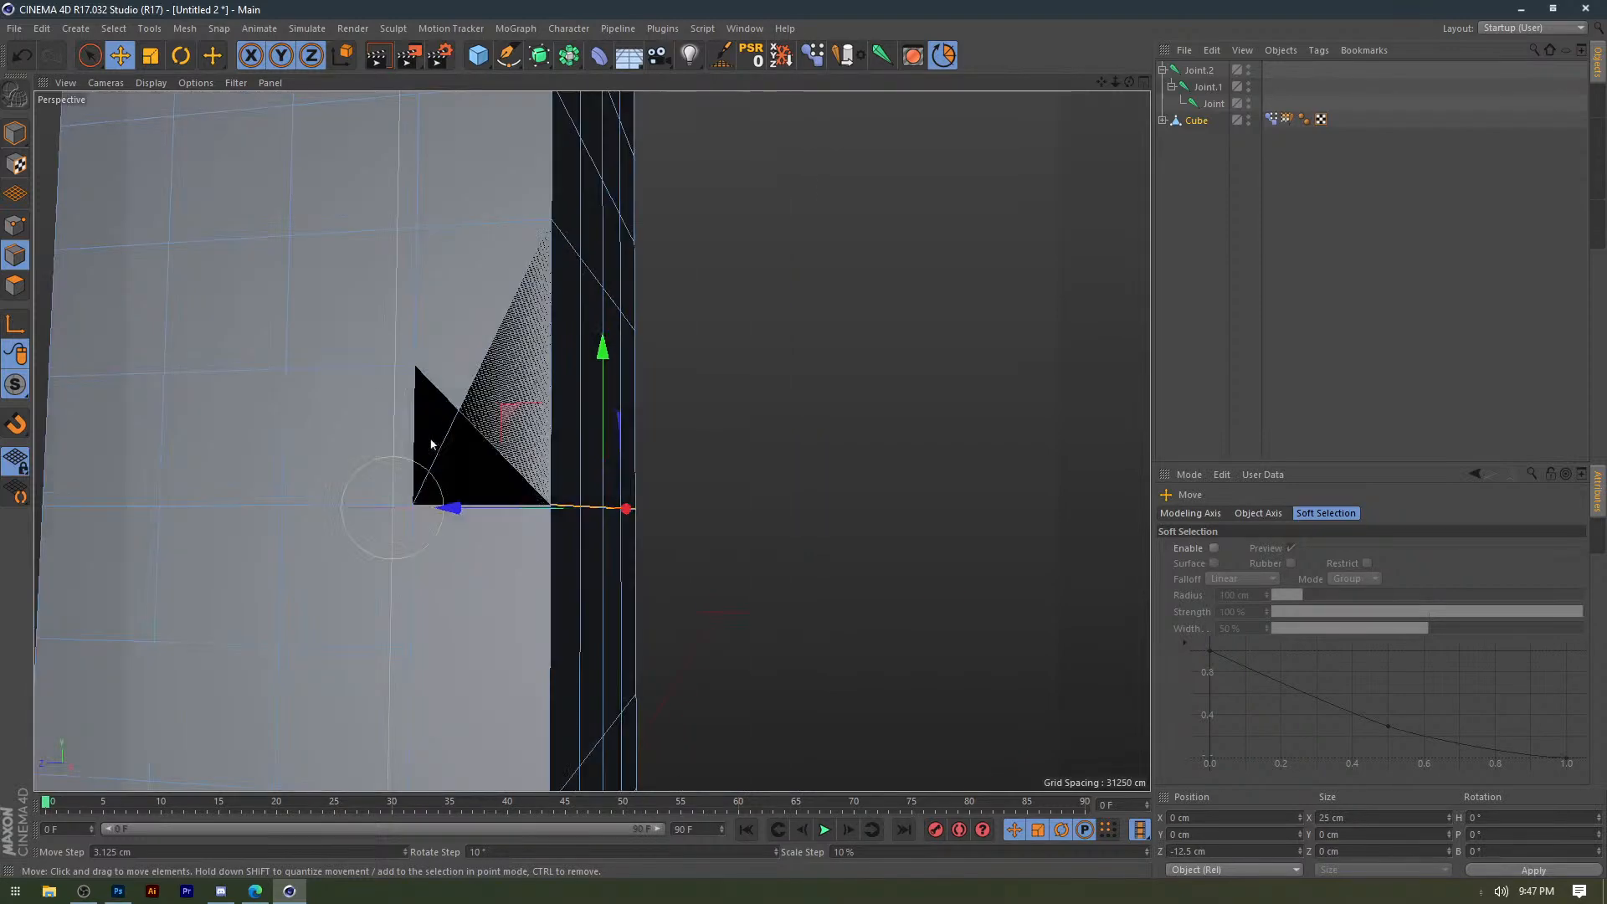
On the Z 12.5 cm face, move the -6.25 cm and middle edge rows down onto the next row and the 6.25 cm row up.
{"action": "scroll", "coordinate": [431, 444], "scroll_direction": "down", "scroll_amount": 3}
{"action": "left_click_drag", "start_coordinate": [360, 509], "coordinate": [538, 537], "text": "alt"}
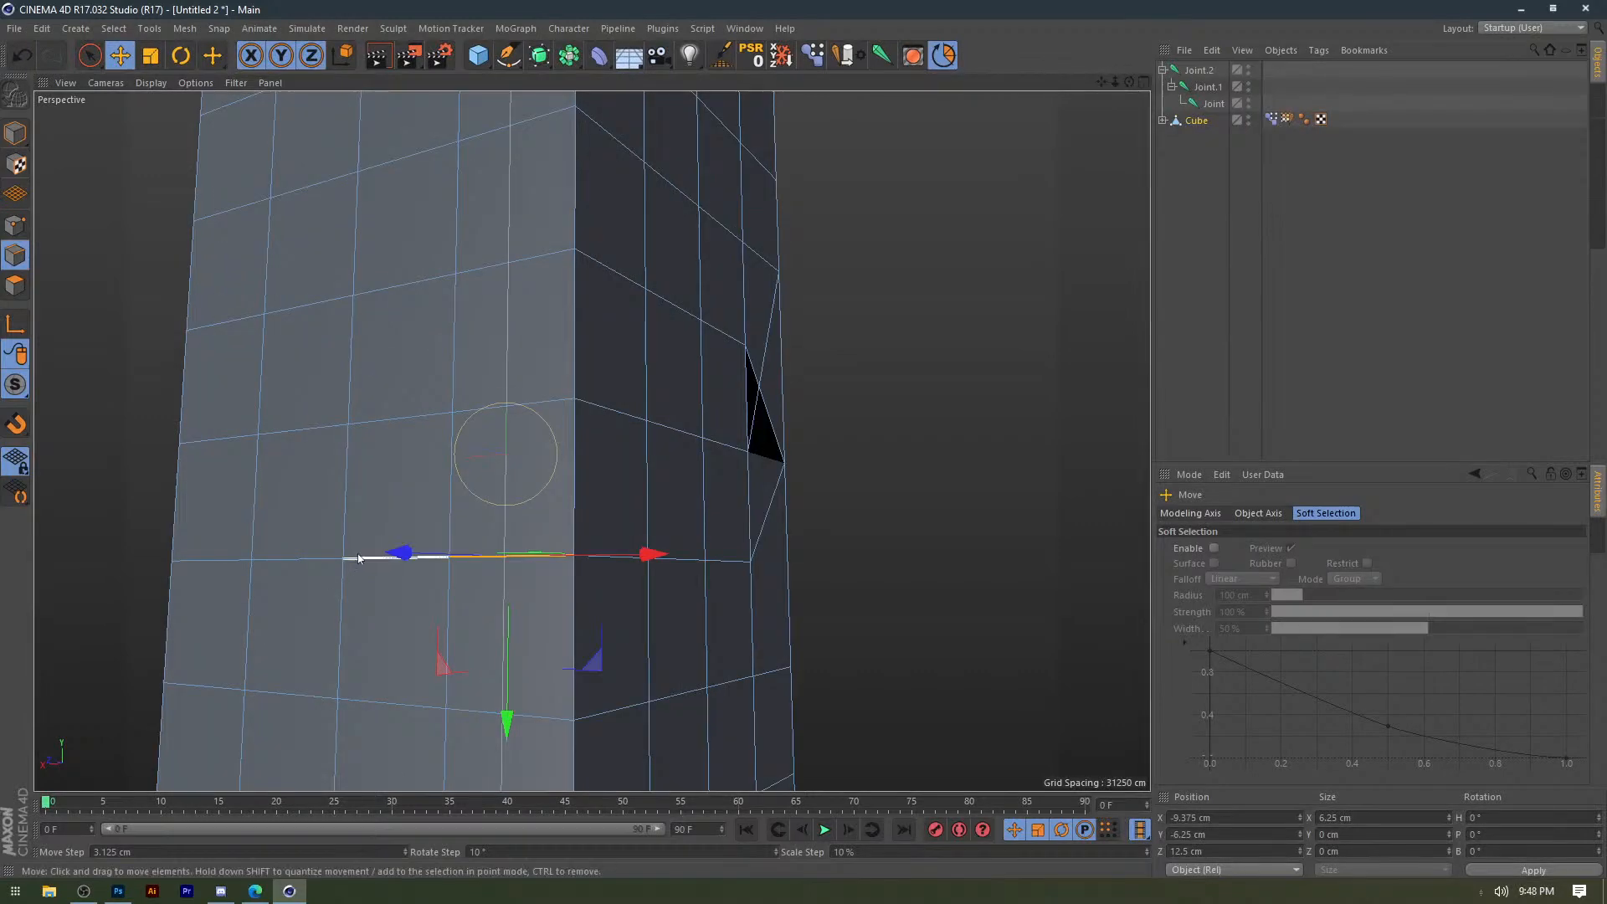
{"action": "left_click_drag", "start_coordinate": [359, 557], "coordinate": [221, 563]}
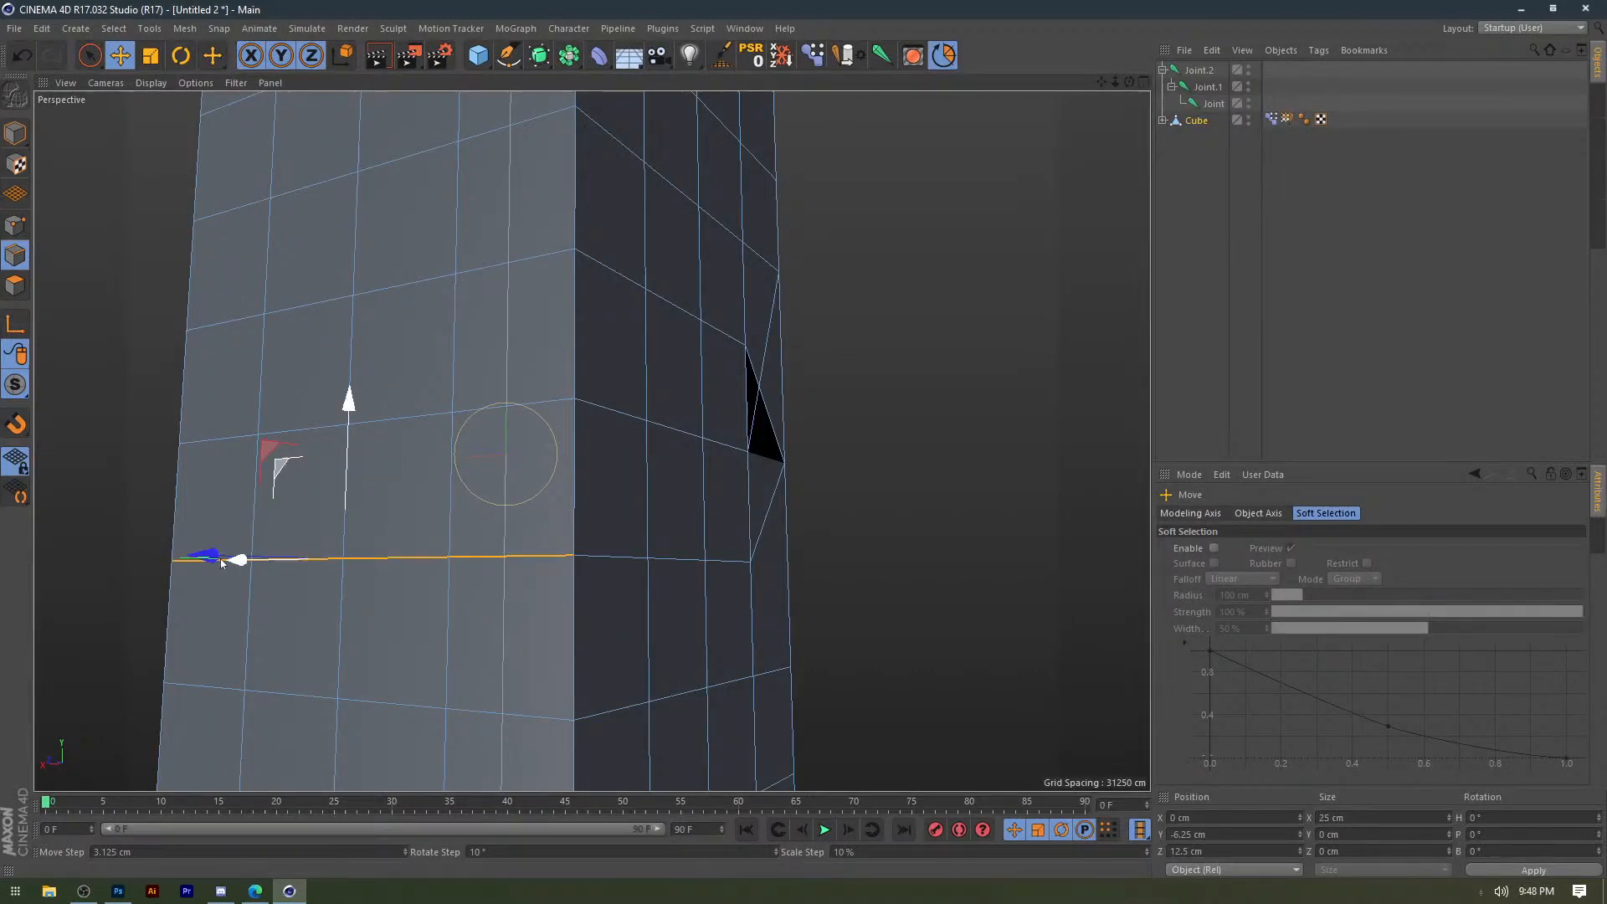
{"action": "left_click", "coordinate": [529, 406]}
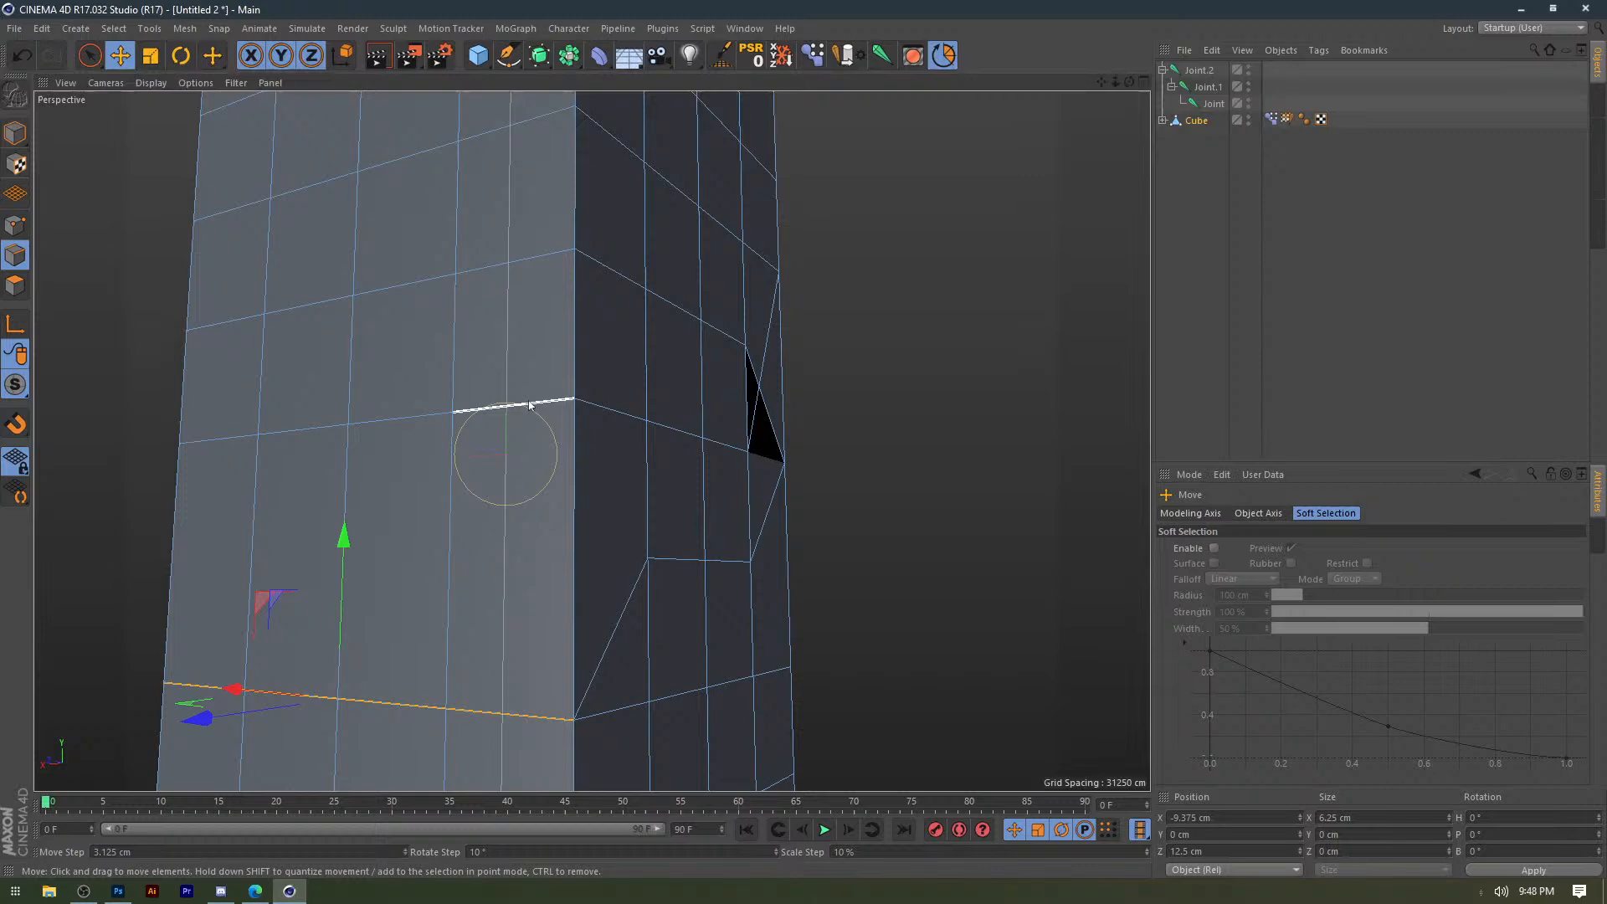
{"action": "left_click", "coordinate": [536, 257]}
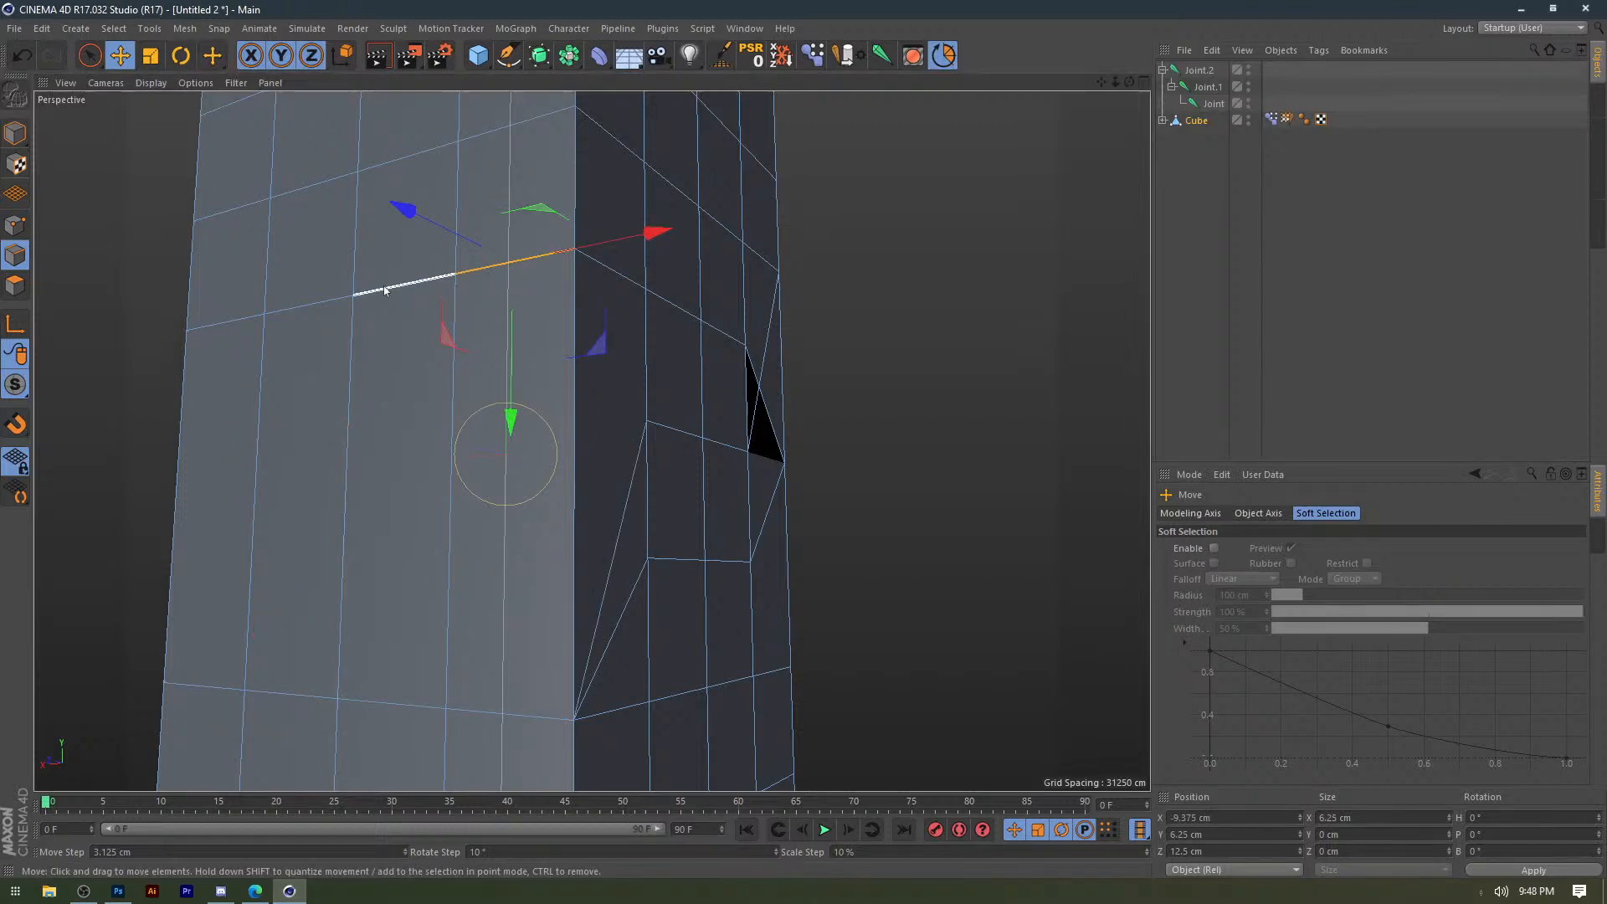
{"action": "left_click", "coordinate": [384, 287], "text": "shift"}
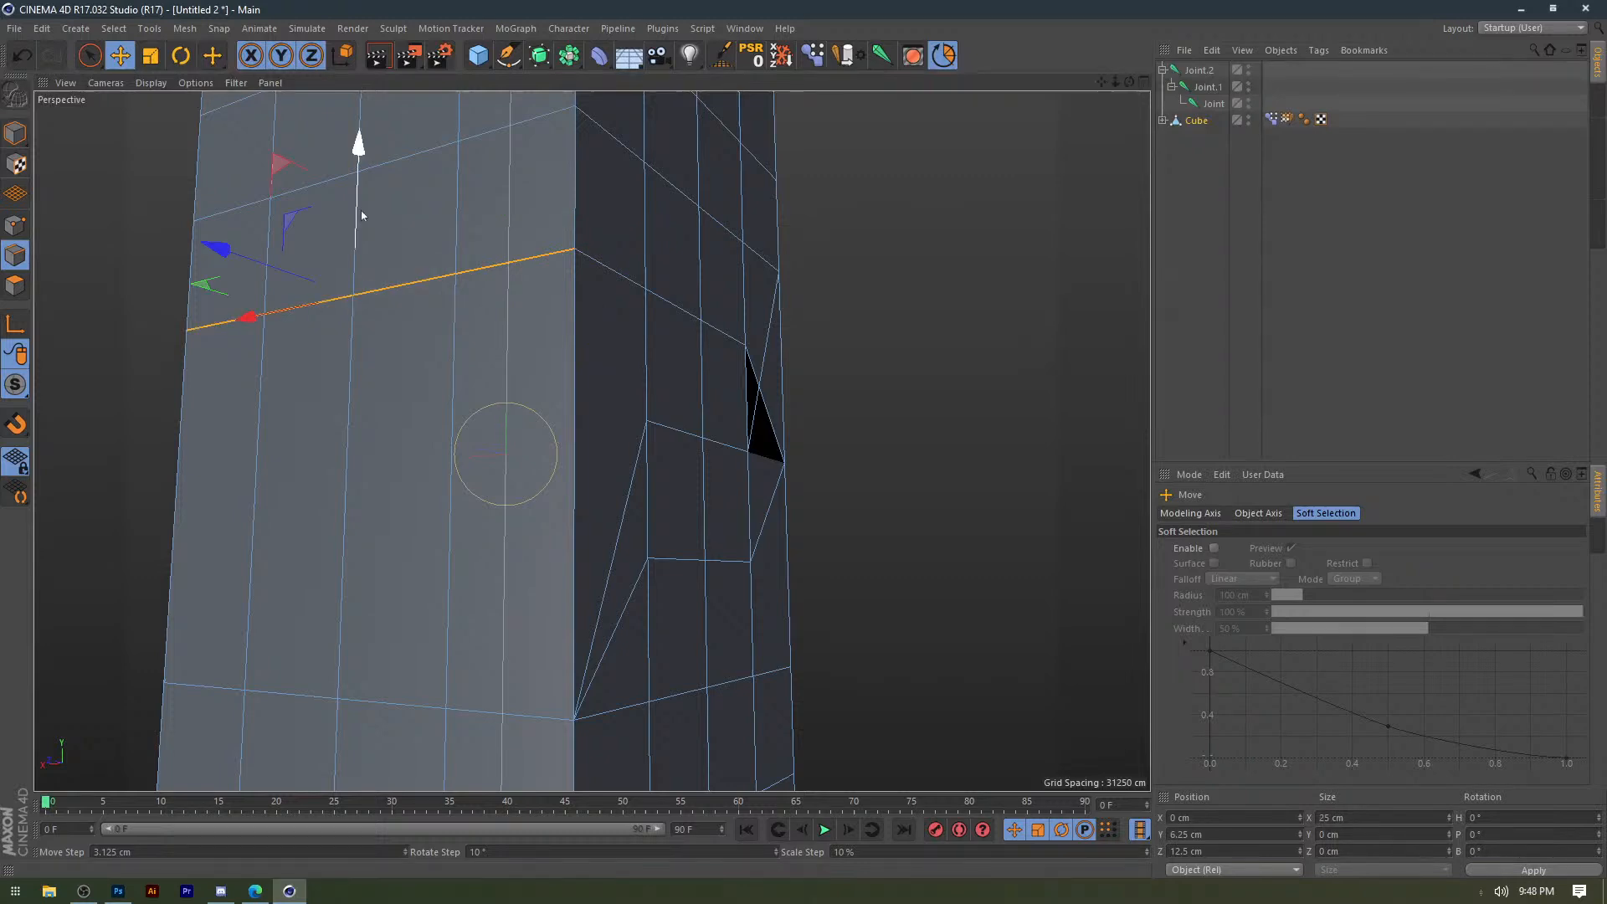
In point editing, move the X -12.5 cm face's points vertically in 3.125 cm increments so its edge rows form straight diagonals.
{"action": "key", "text": "Return"}
{"action": "left_click_drag", "start_coordinate": [360, 209], "coordinate": [521, 287], "text": "alt"}
{"action": "left_click", "coordinate": [549, 287]}
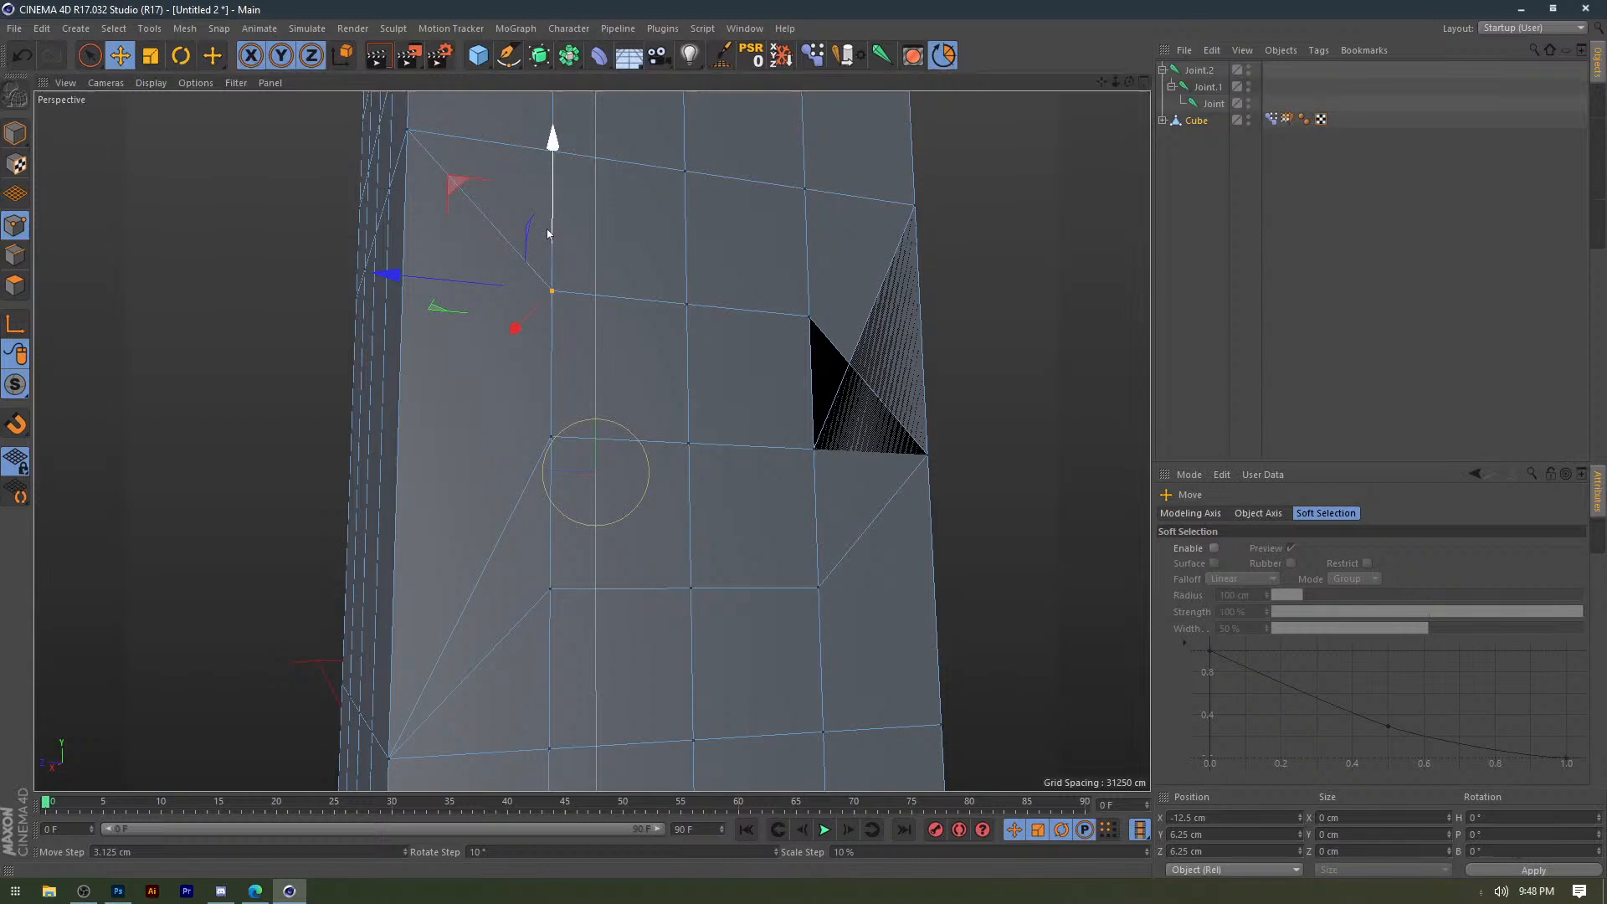
{"action": "left_click_drag", "start_coordinate": [548, 234], "coordinate": [820, 314]}
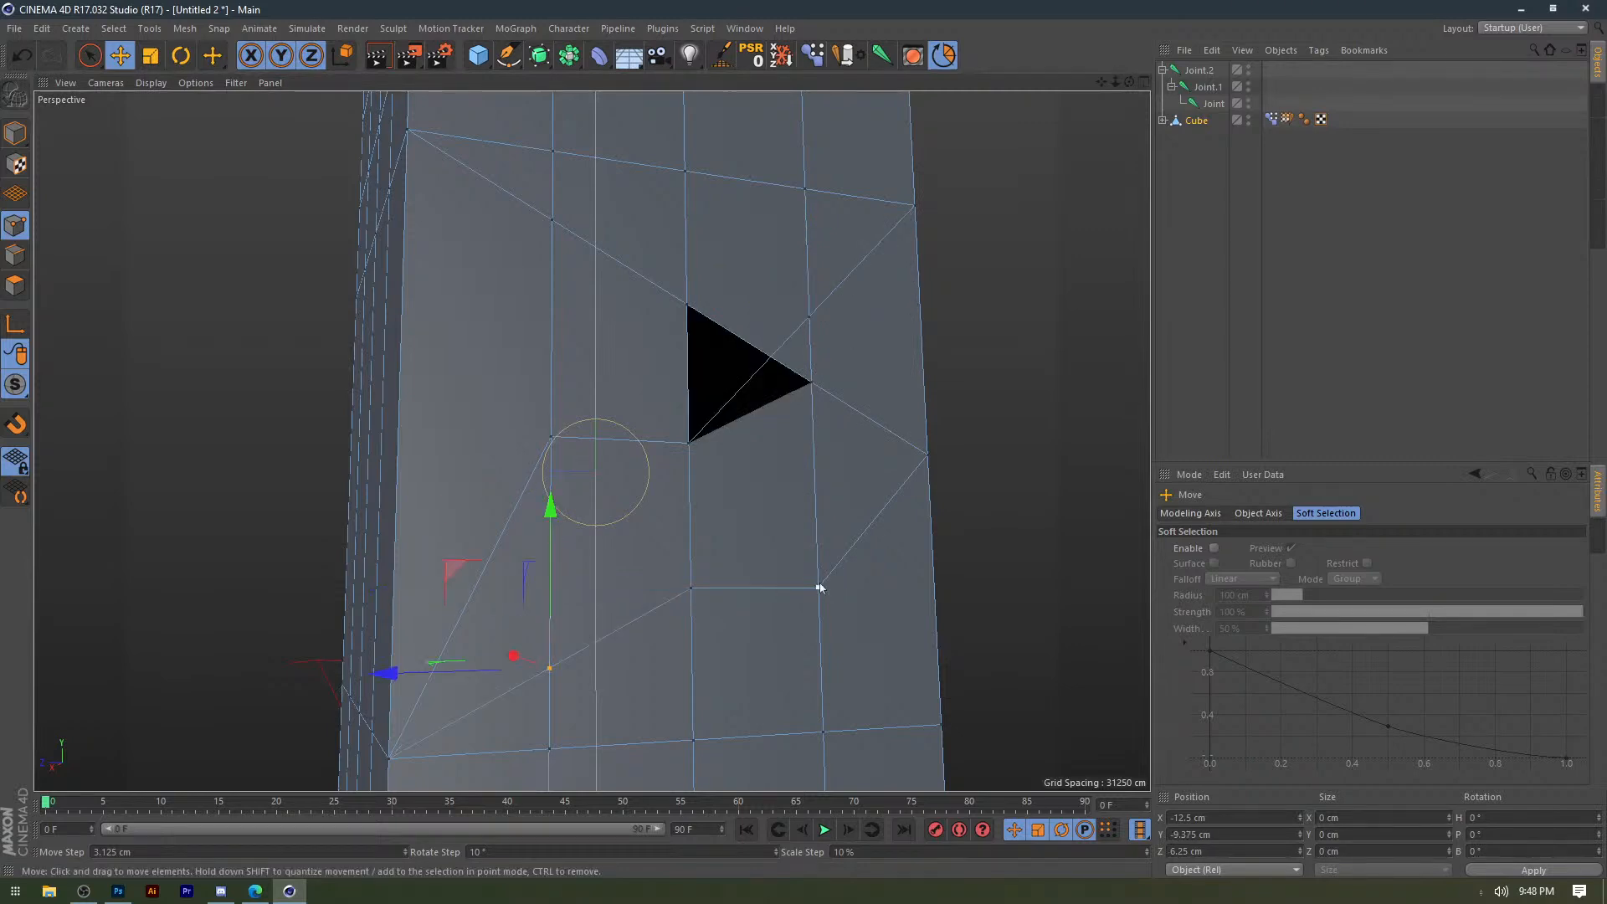
{"action": "left_click_drag", "start_coordinate": [819, 587], "coordinate": [816, 519]}
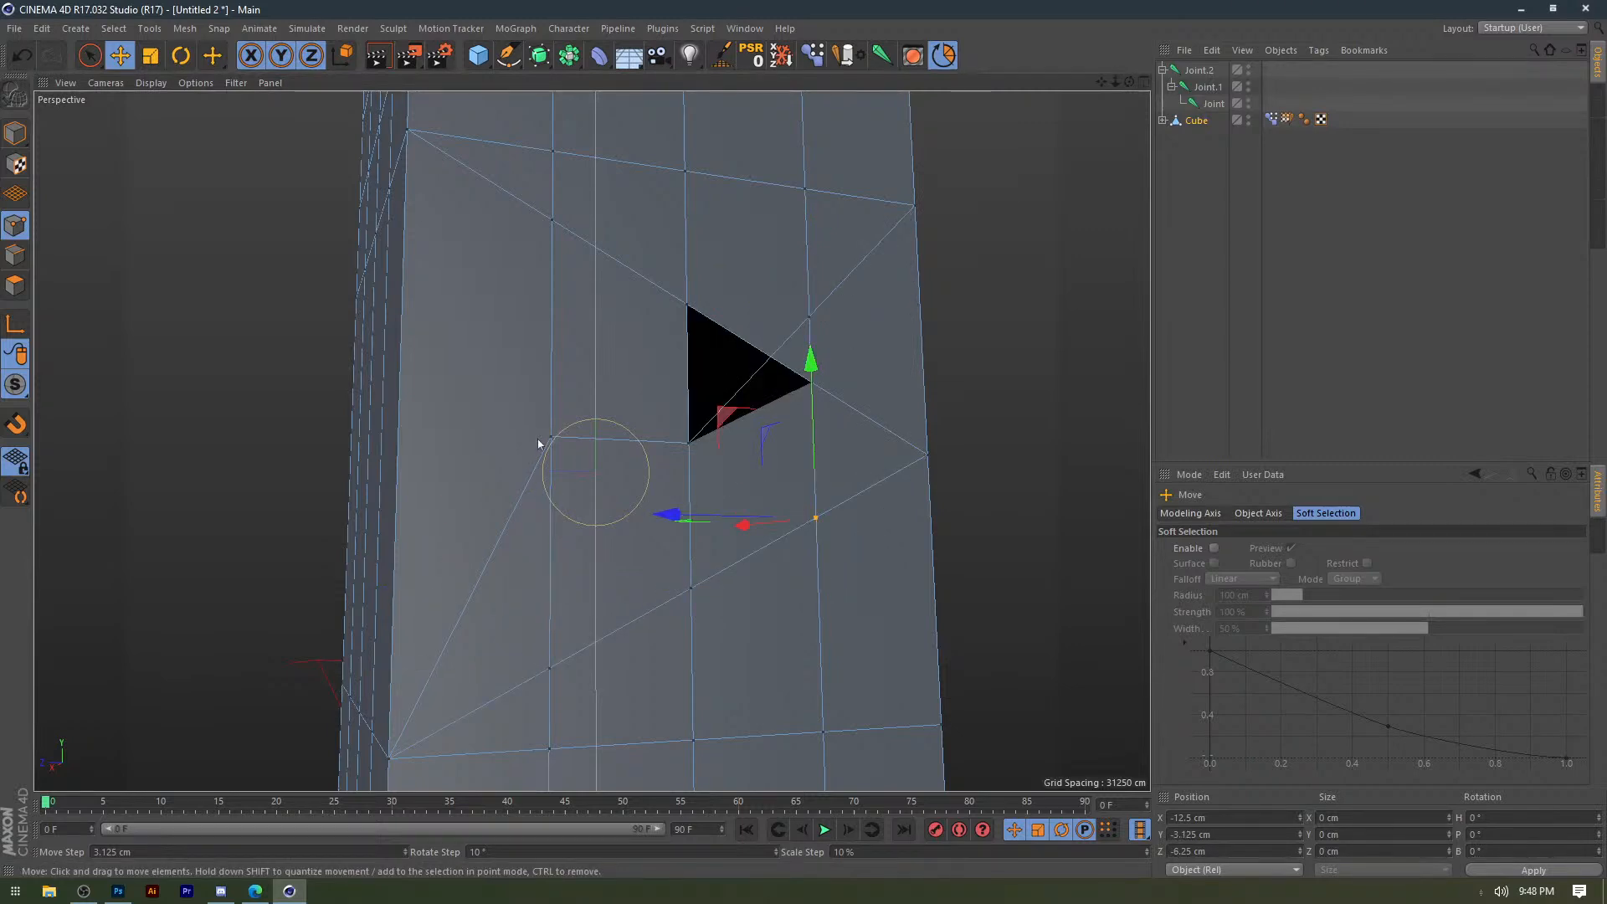
{"action": "left_click_drag", "start_coordinate": [537, 438], "coordinate": [537, 590]}
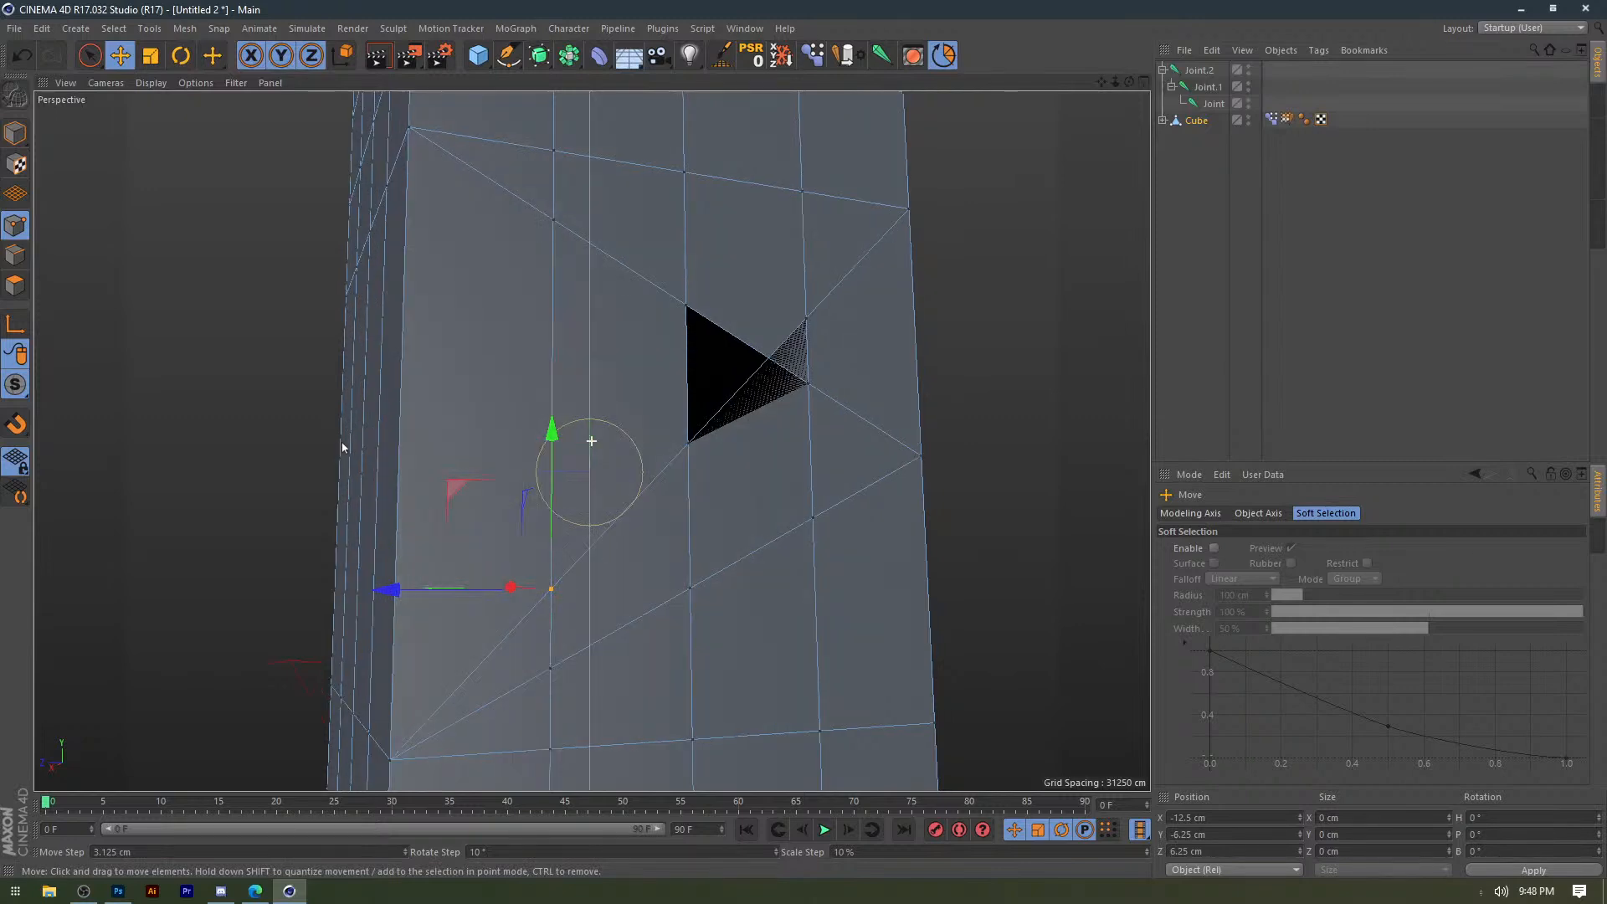
Align the points on the opposite X 12.5 cm face vertically to form matching diagonals, raising the upper Z 6.25 cm point to 9.375 cm.
{"action": "left_click_drag", "start_coordinate": [341, 446], "coordinate": [636, 455], "text": "alt"}
{"action": "left_click", "coordinate": [621, 483]}
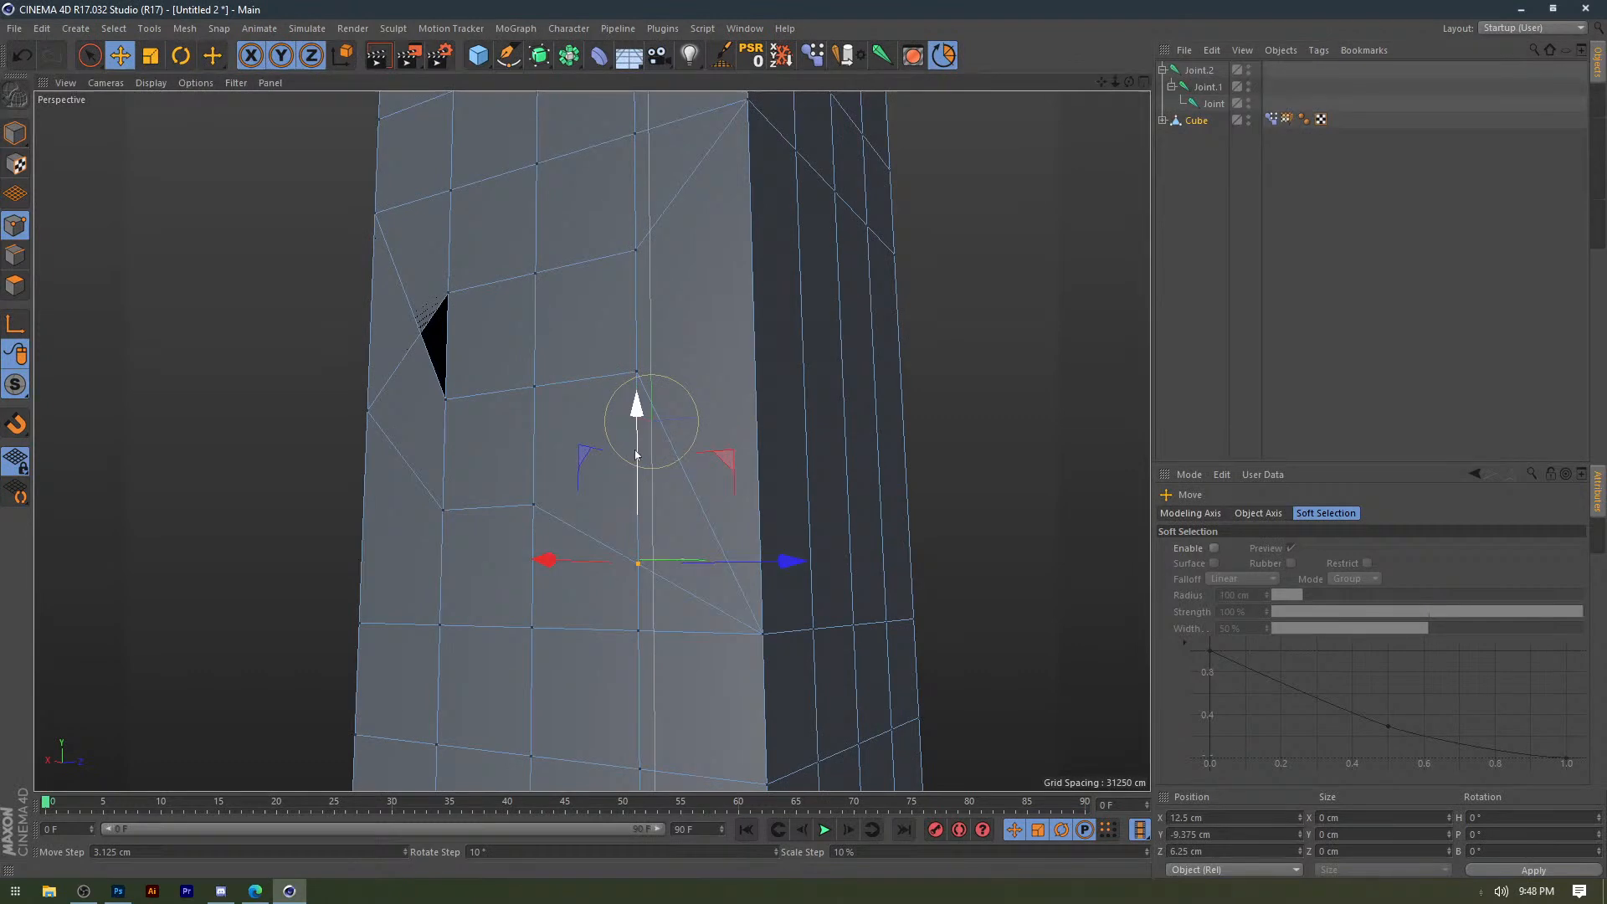
{"action": "left_click", "coordinate": [449, 291]}
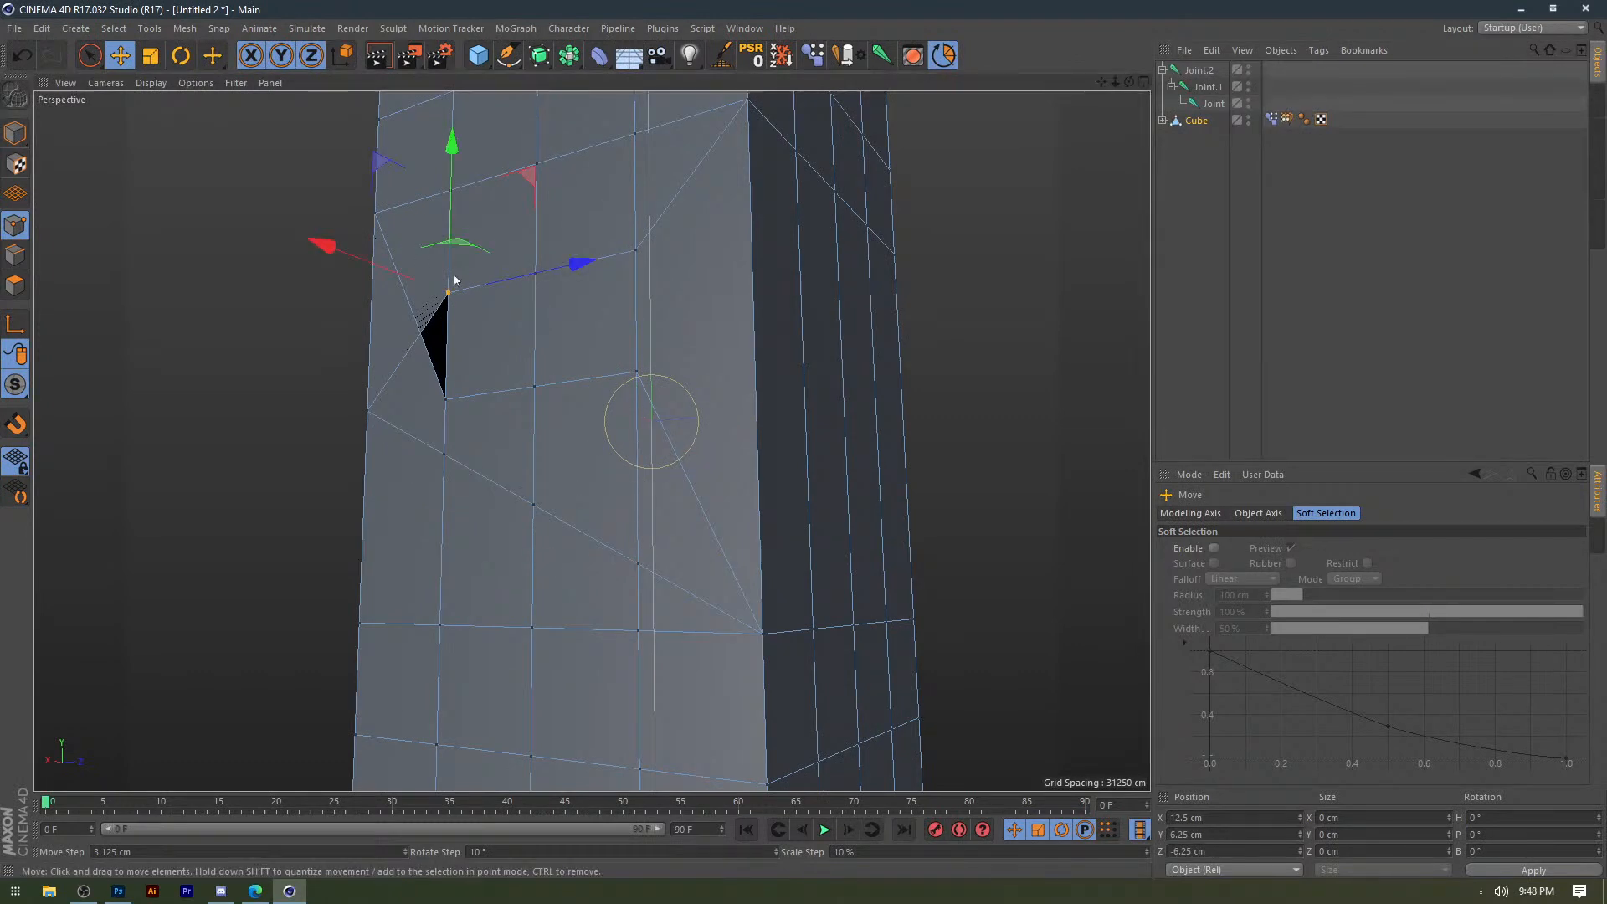
{"action": "left_click_drag", "start_coordinate": [451, 230], "coordinate": [449, 283]}
{"action": "left_click", "coordinate": [446, 398]}
{"action": "left_click_drag", "start_coordinate": [447, 341], "coordinate": [441, 235]}
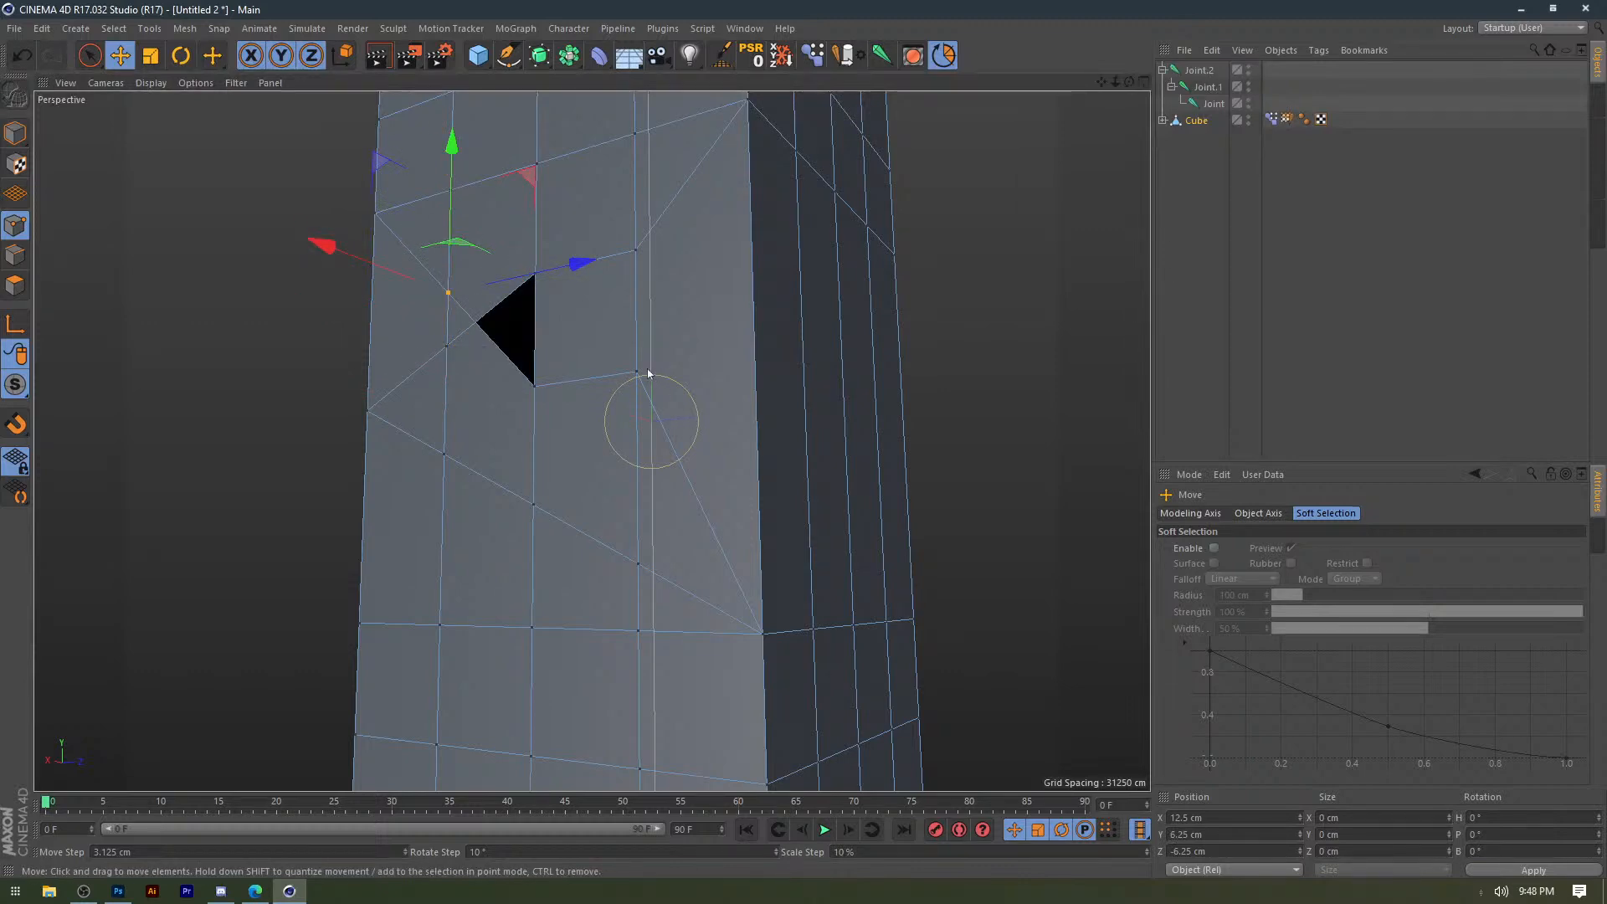
{"action": "left_click", "coordinate": [636, 251]}
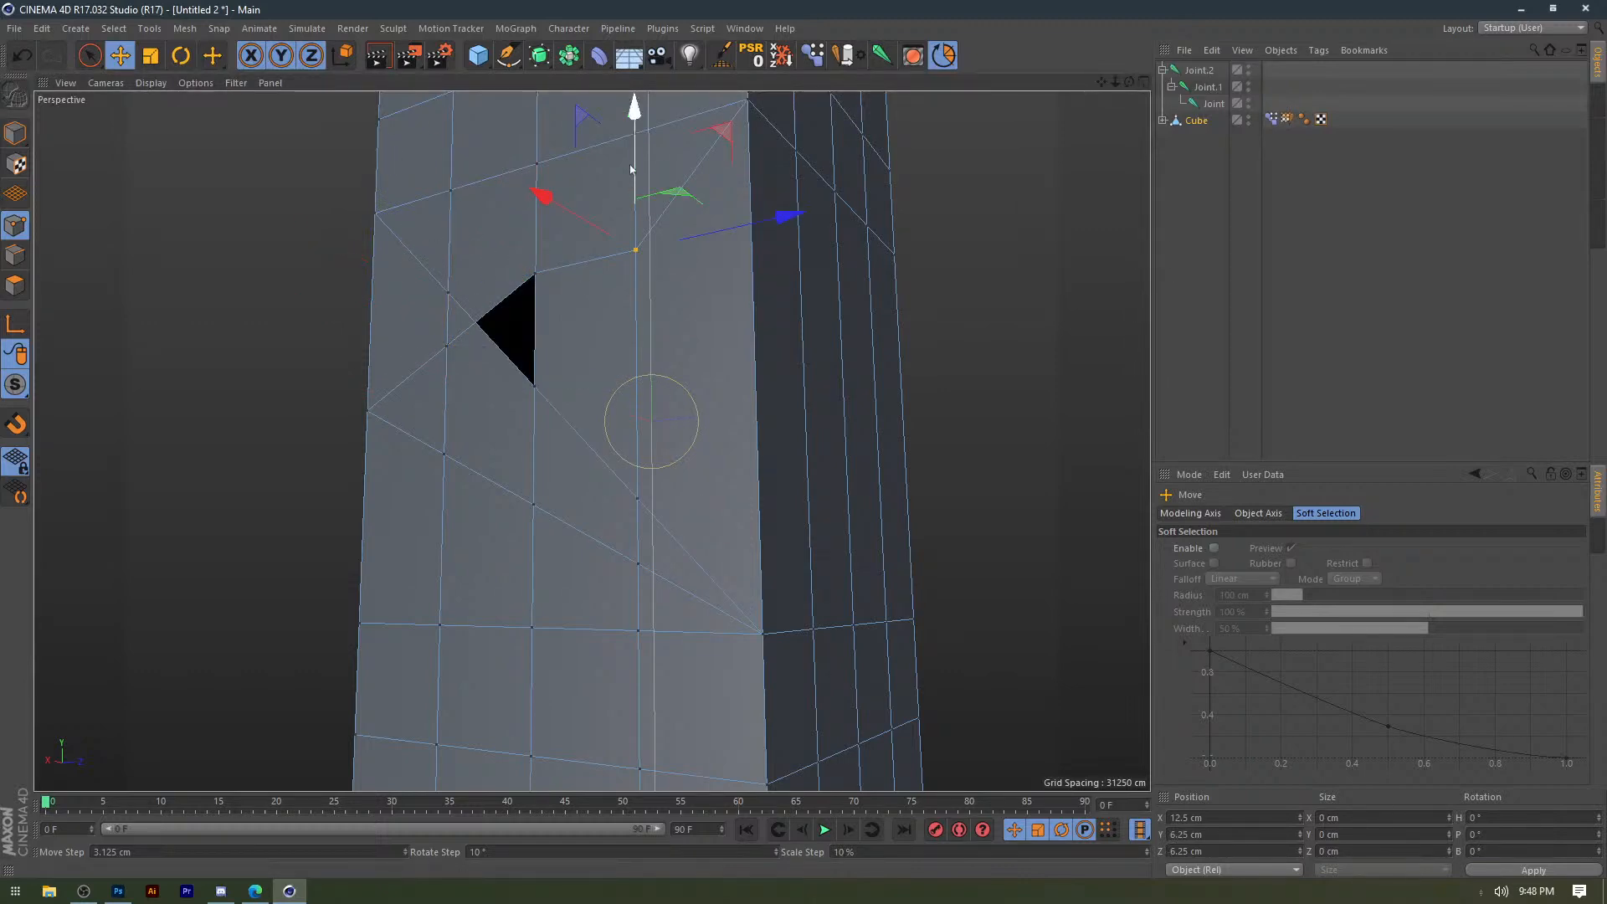
{"action": "left_click_drag", "start_coordinate": [634, 167], "coordinate": [634, 109]}
Rotate Joint.1 to a 90° pitch in model mode to test the bend pose, and undo the rotation.
{"action": "scroll", "coordinate": [631, 258], "scroll_direction": "down", "scroll_amount": 4}
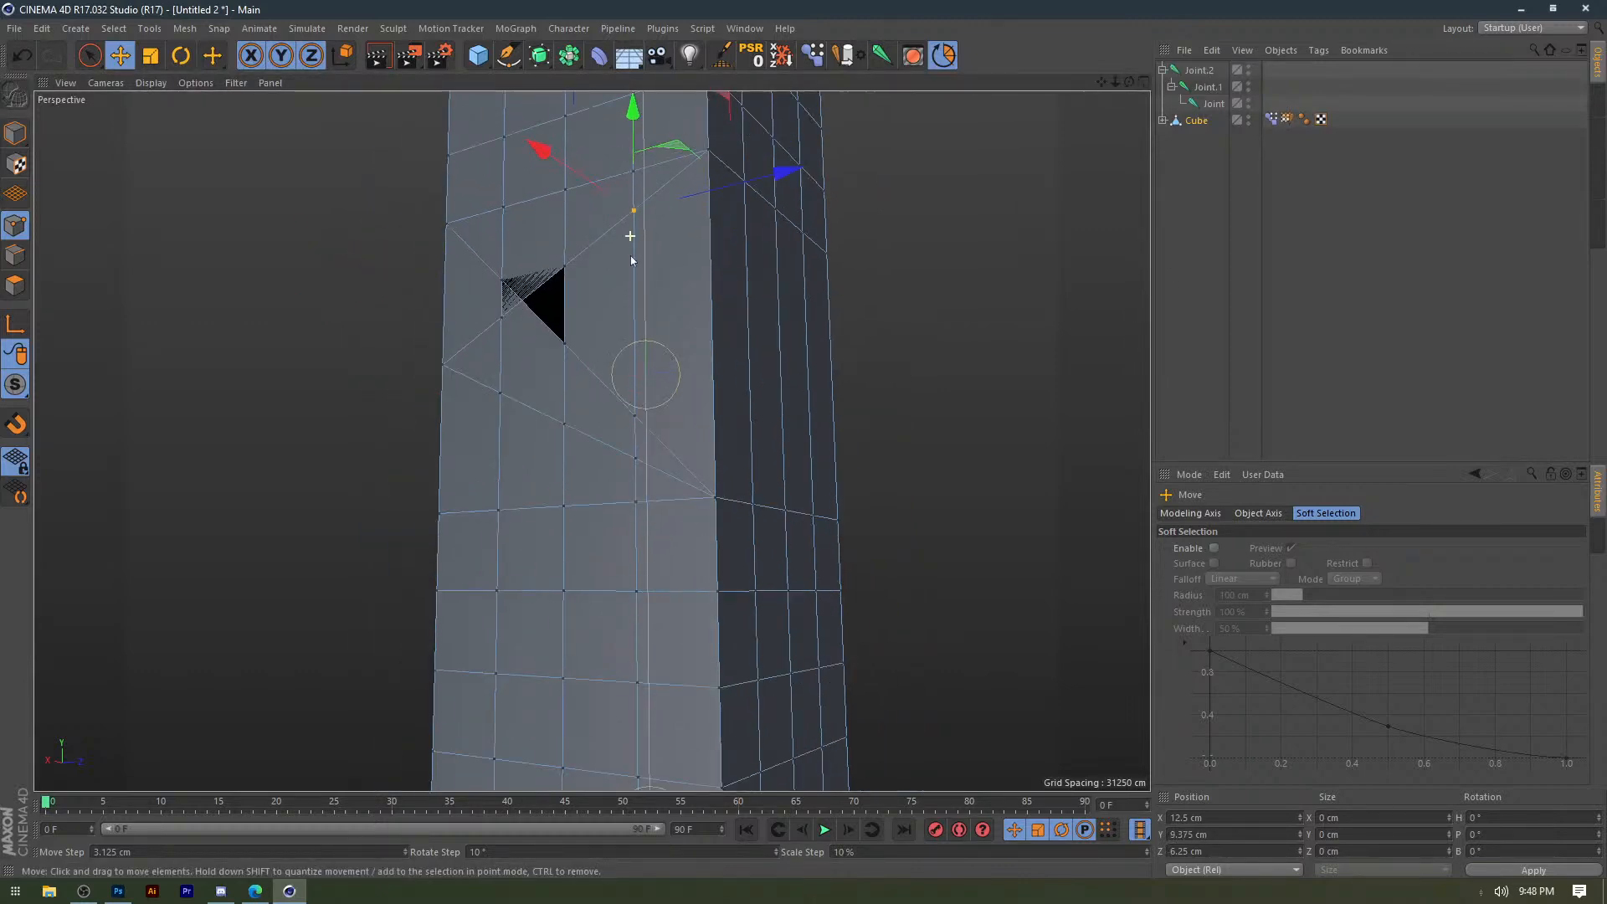
{"action": "scroll", "coordinate": [632, 259], "scroll_direction": "down", "scroll_amount": 1}
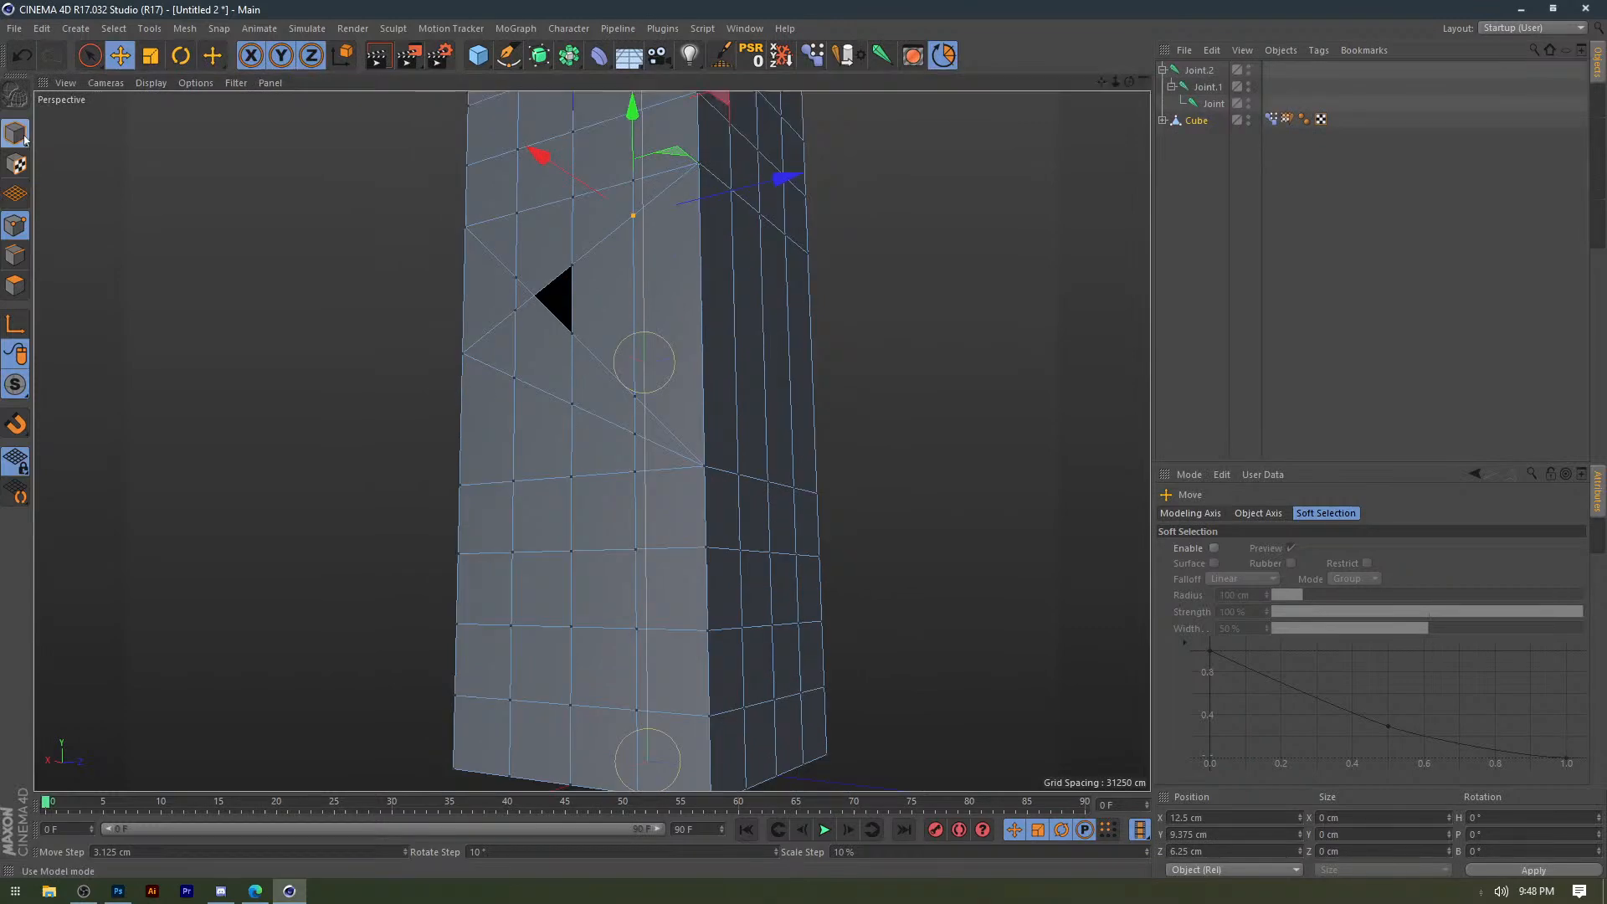
{"action": "left_click", "coordinate": [15, 133]}
{"action": "scroll", "coordinate": [534, 405], "scroll_direction": "down", "scroll_amount": 3}
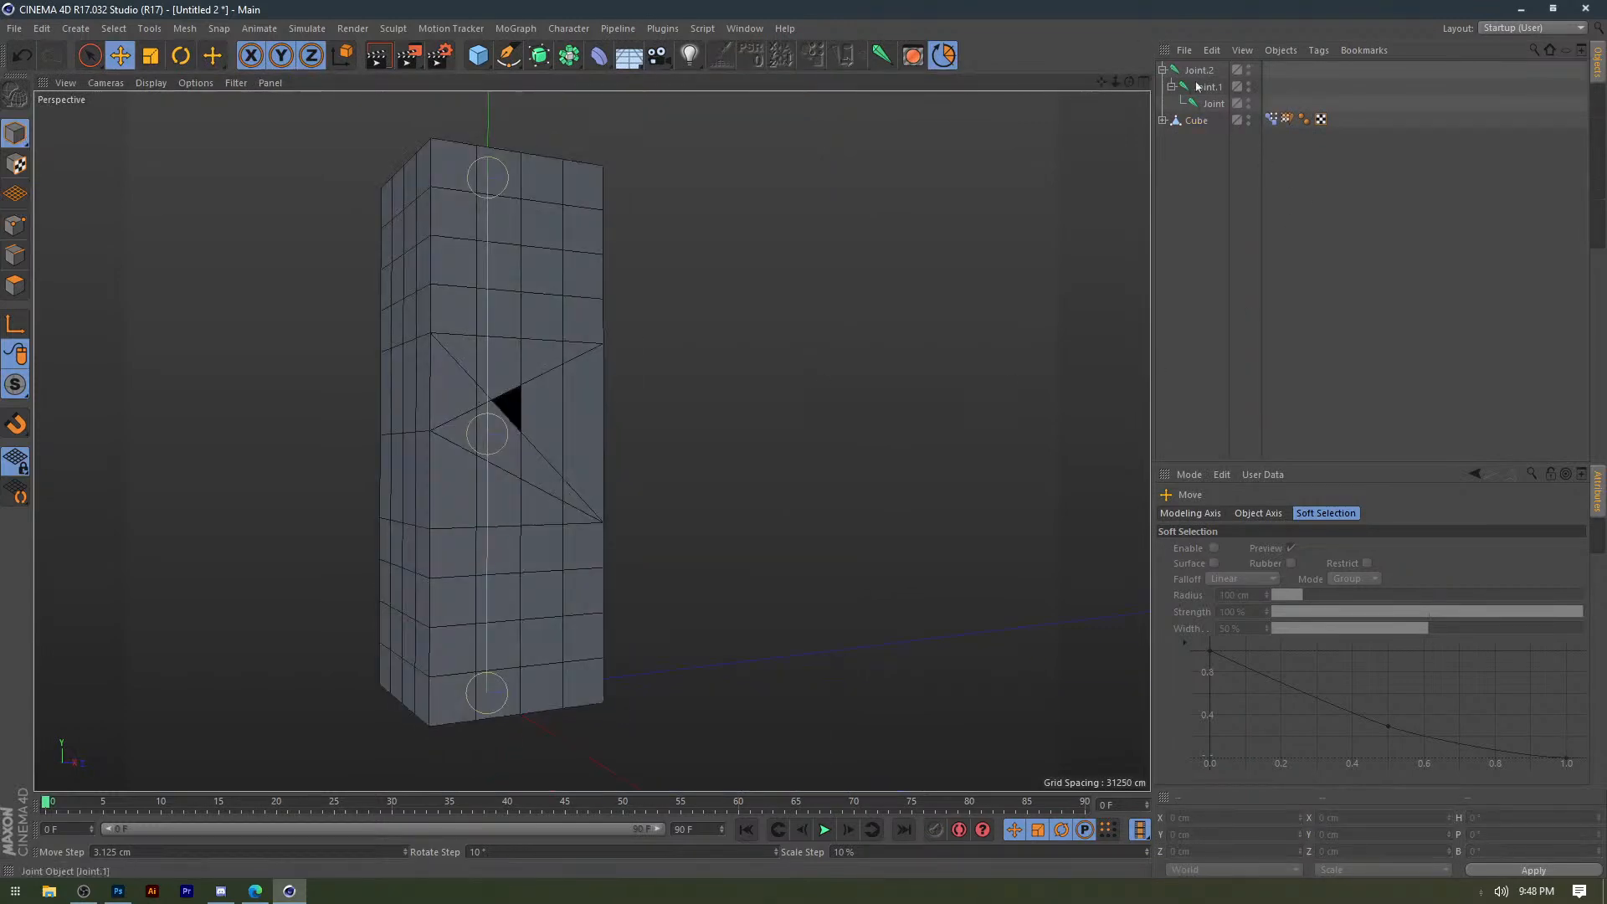
{"action": "left_click", "coordinate": [513, 401]}
{"action": "key", "text": "r"}
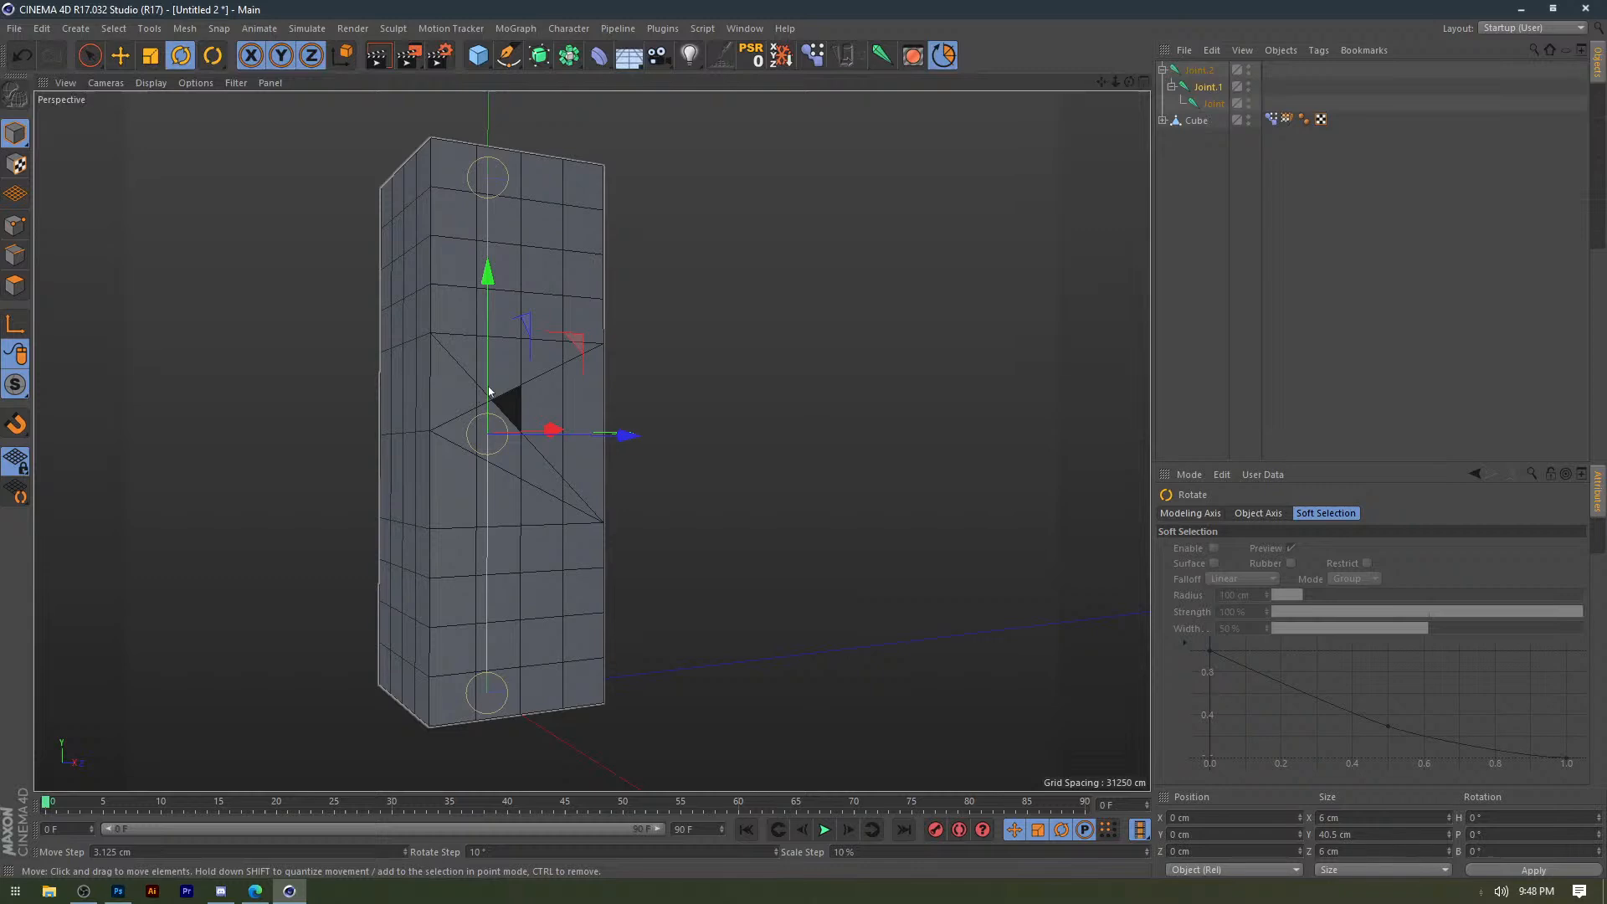
{"action": "left_click_drag", "start_coordinate": [490, 392], "coordinate": [285, 462]}
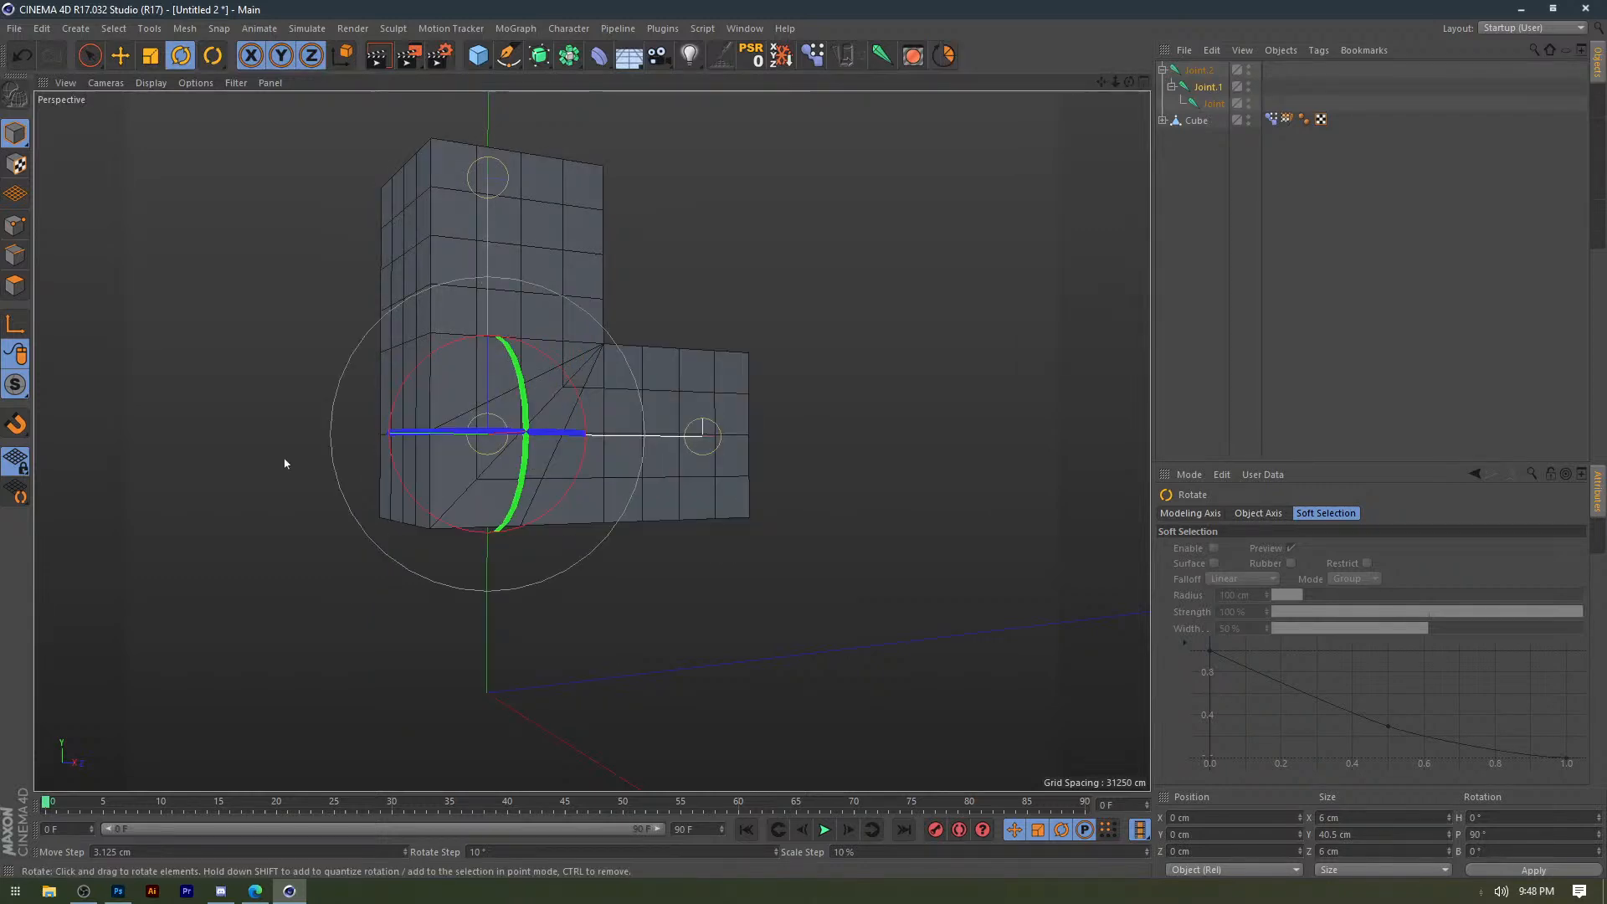
{"action": "key", "text": "ctrl+z"}
Add an XPresso tag to the cube and bring Joint.1 into its graph as a node.
{"action": "left_click", "coordinate": [1312, 195]}
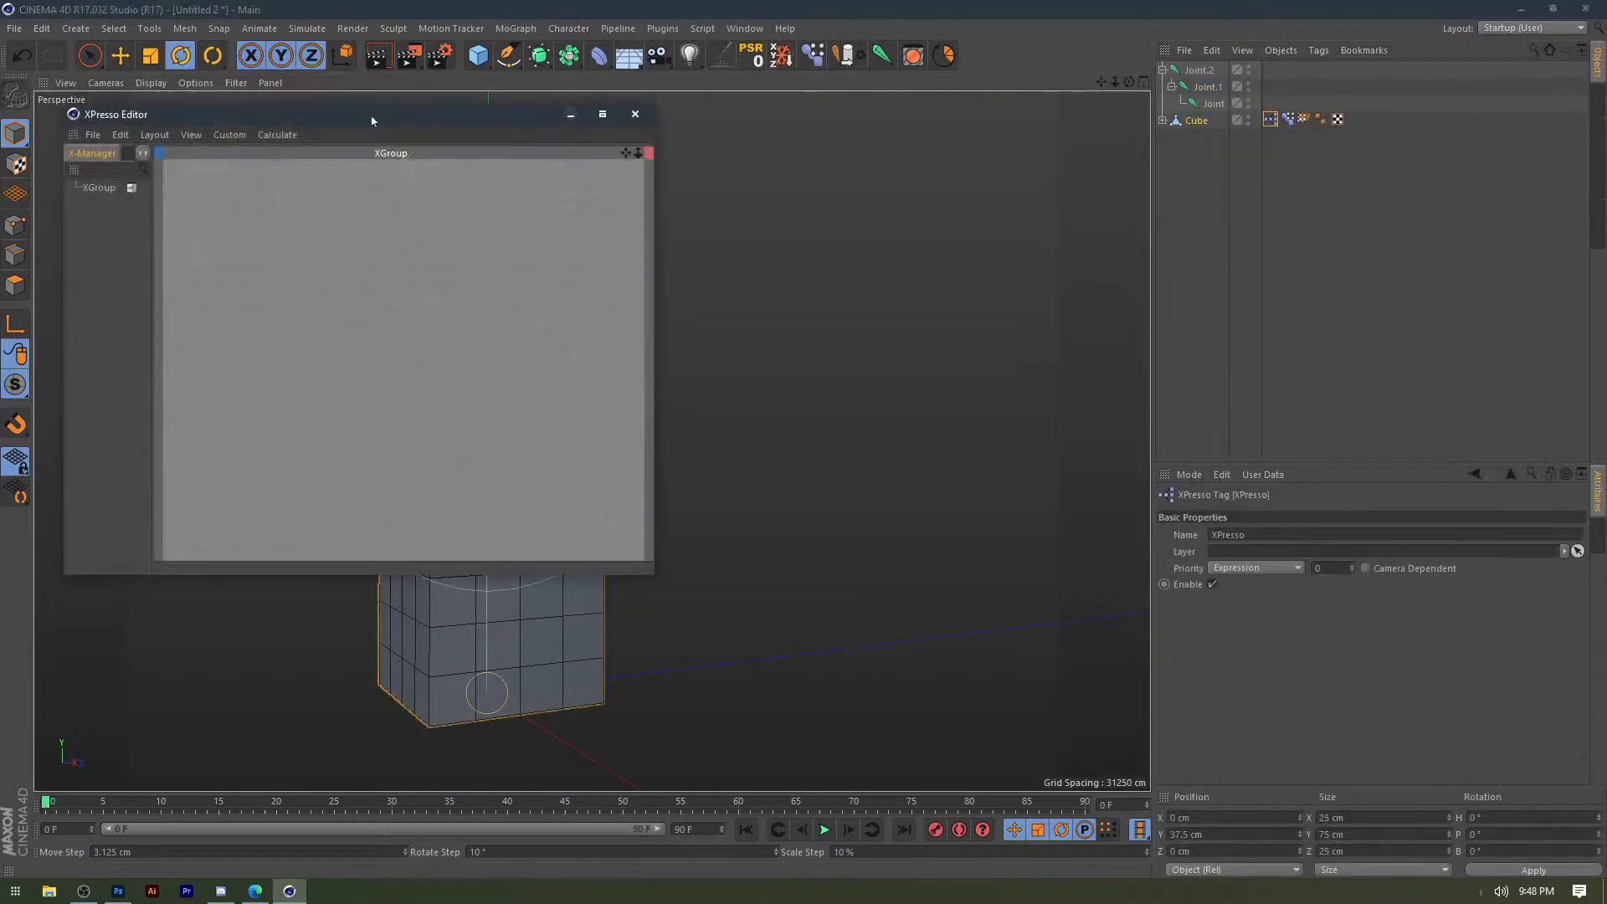
{"action": "left_click_drag", "start_coordinate": [369, 122], "coordinate": [816, 171]}
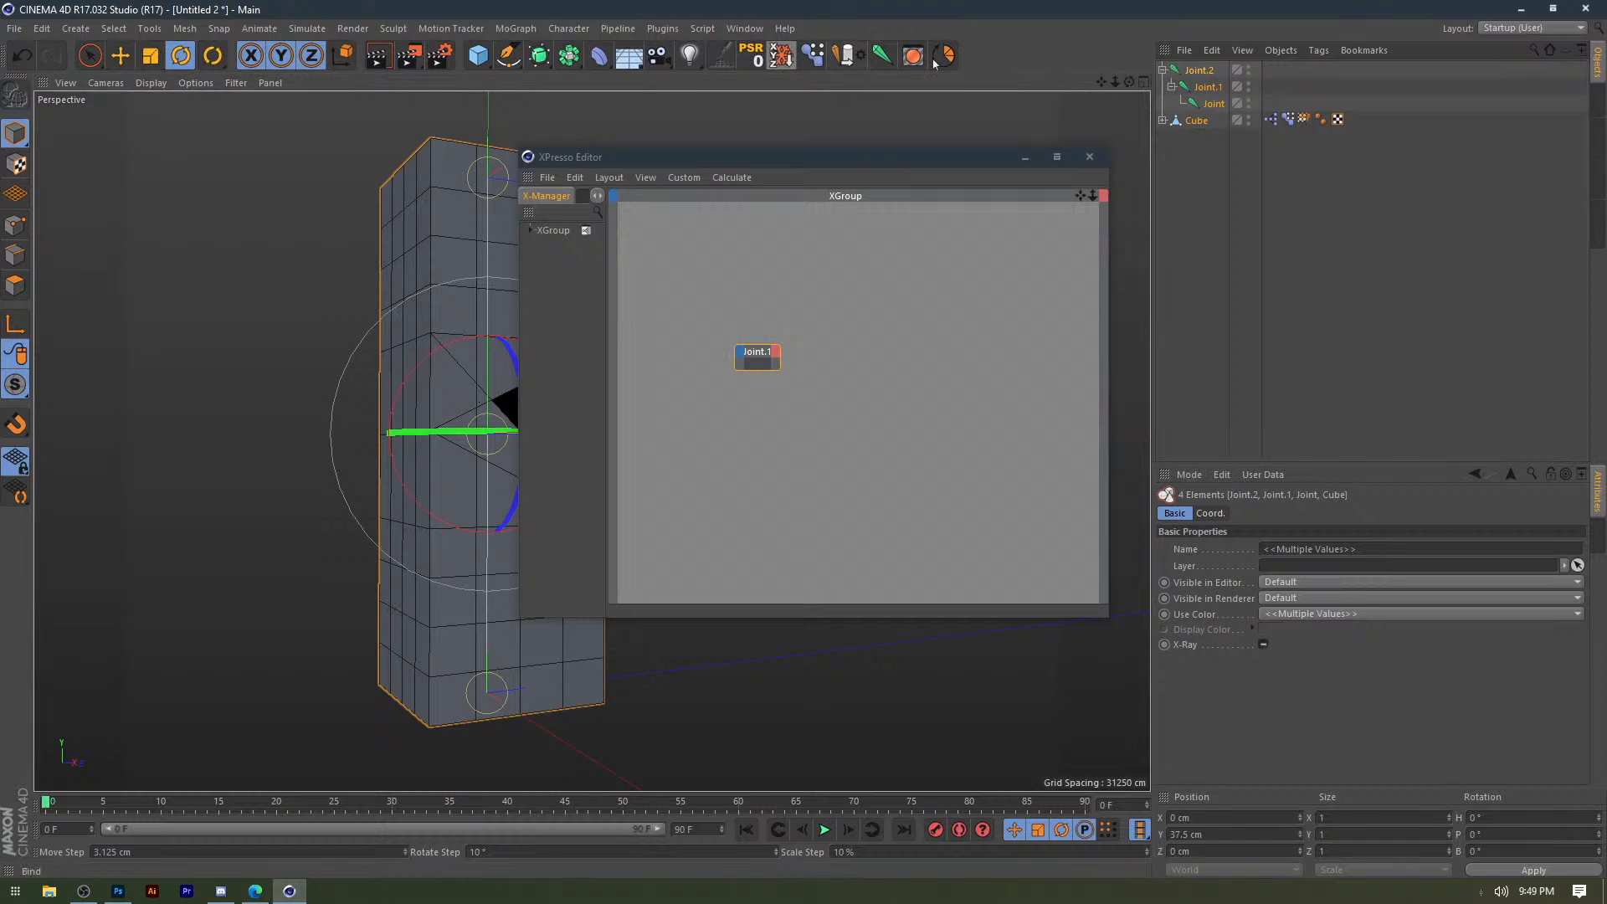
{"action": "left_click", "coordinate": [1198, 159]}
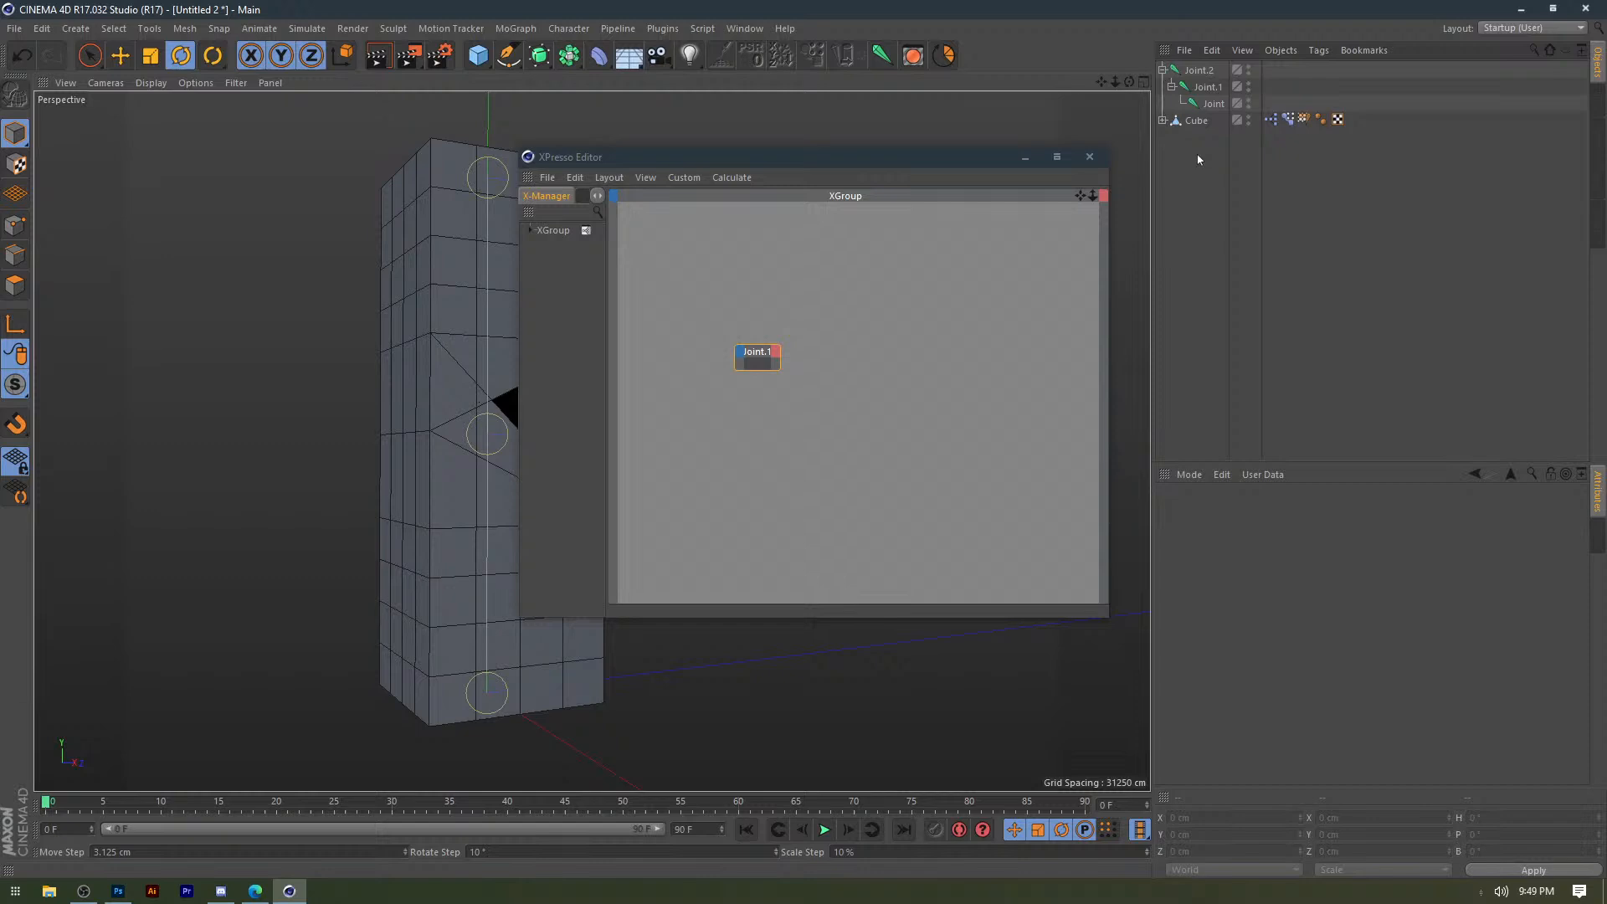
{"action": "scroll", "coordinate": [754, 360], "scroll_direction": "up", "scroll_amount": 5}
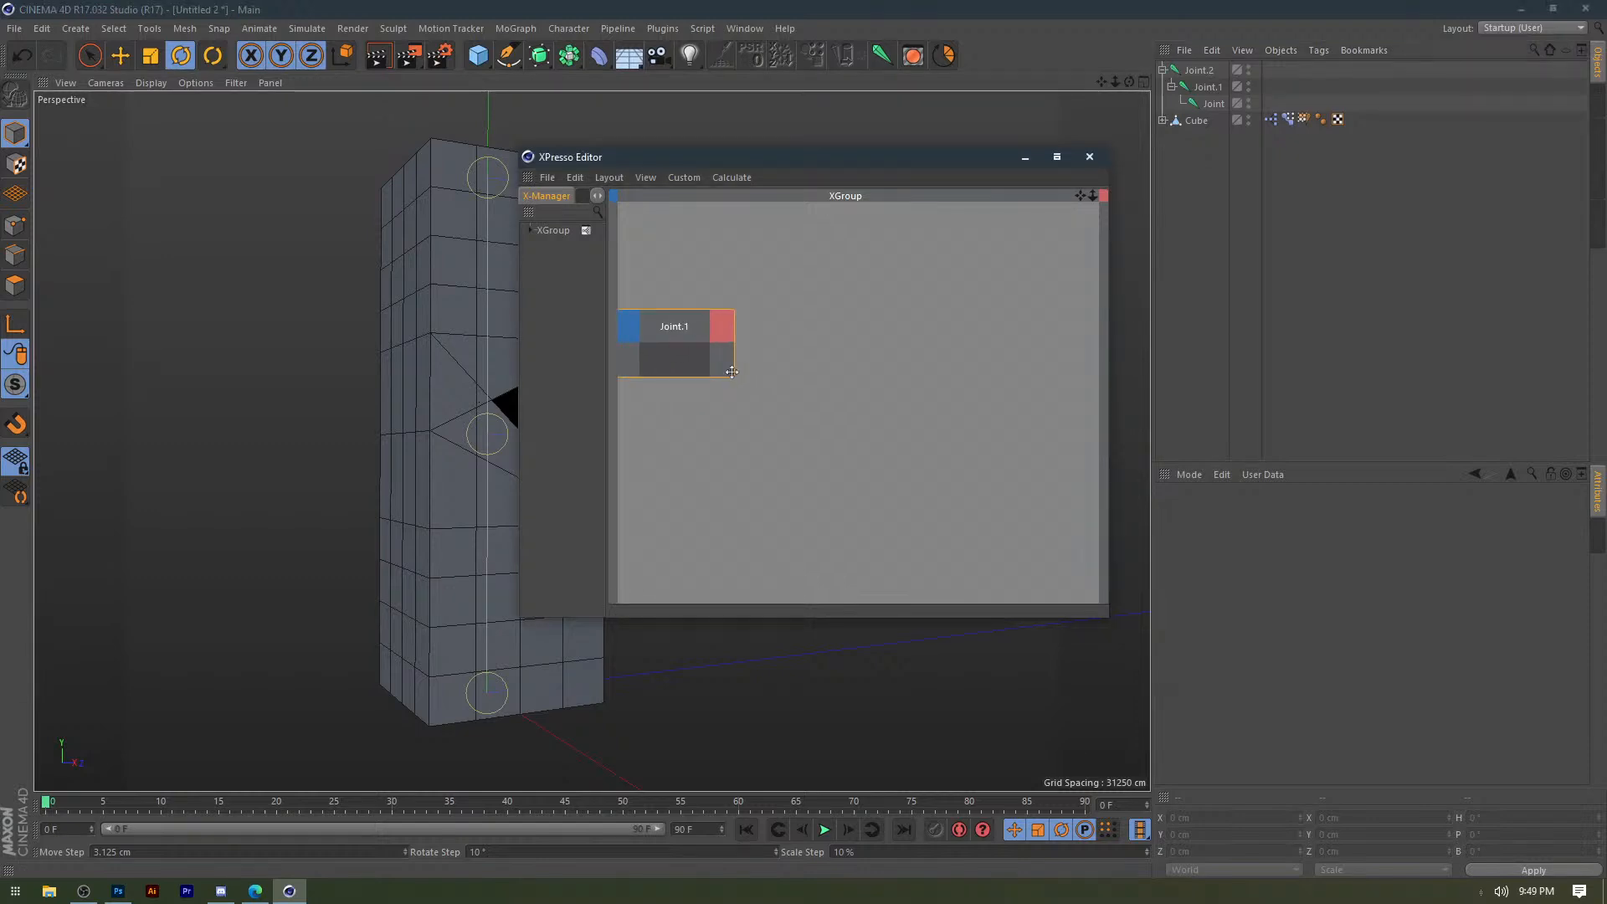
Enlarge the Joint.1 node and give it a Rotation . P output port.
{"action": "left_click_drag", "start_coordinate": [732, 372], "coordinate": [785, 475]}
{"action": "left_click", "coordinate": [770, 343]}
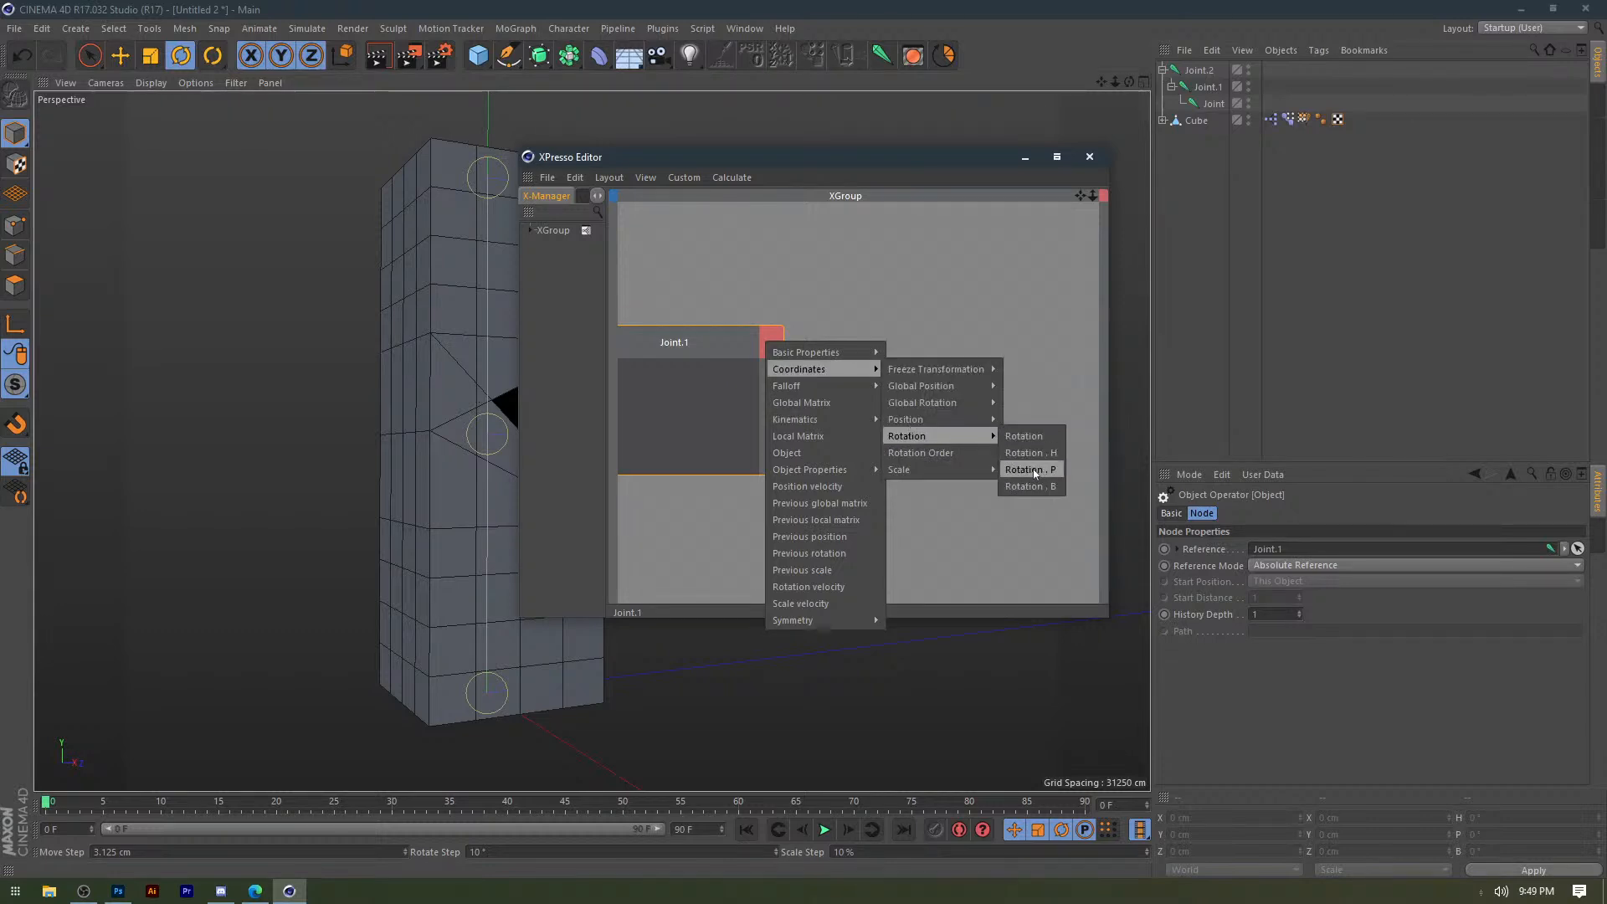
{"action": "left_click", "coordinate": [1034, 467]}
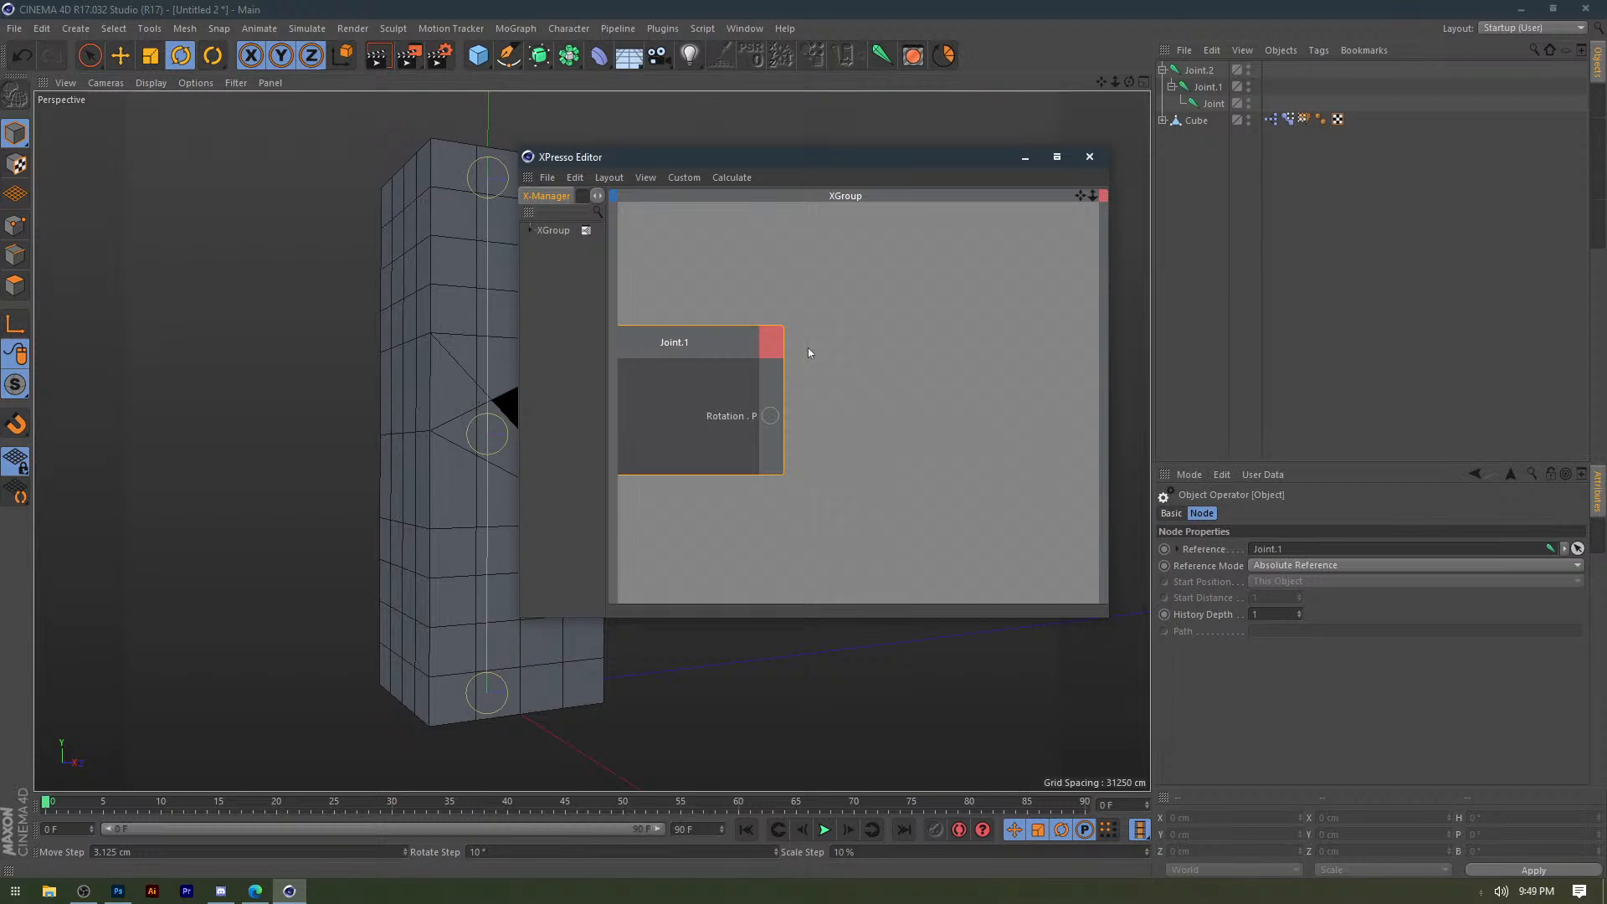
Dock the XPresso Editor in the viewport area and reposition the Joint.1 node to free space for more nodes.
{"action": "left_click_drag", "start_coordinate": [586, 156], "coordinate": [43, 83]}
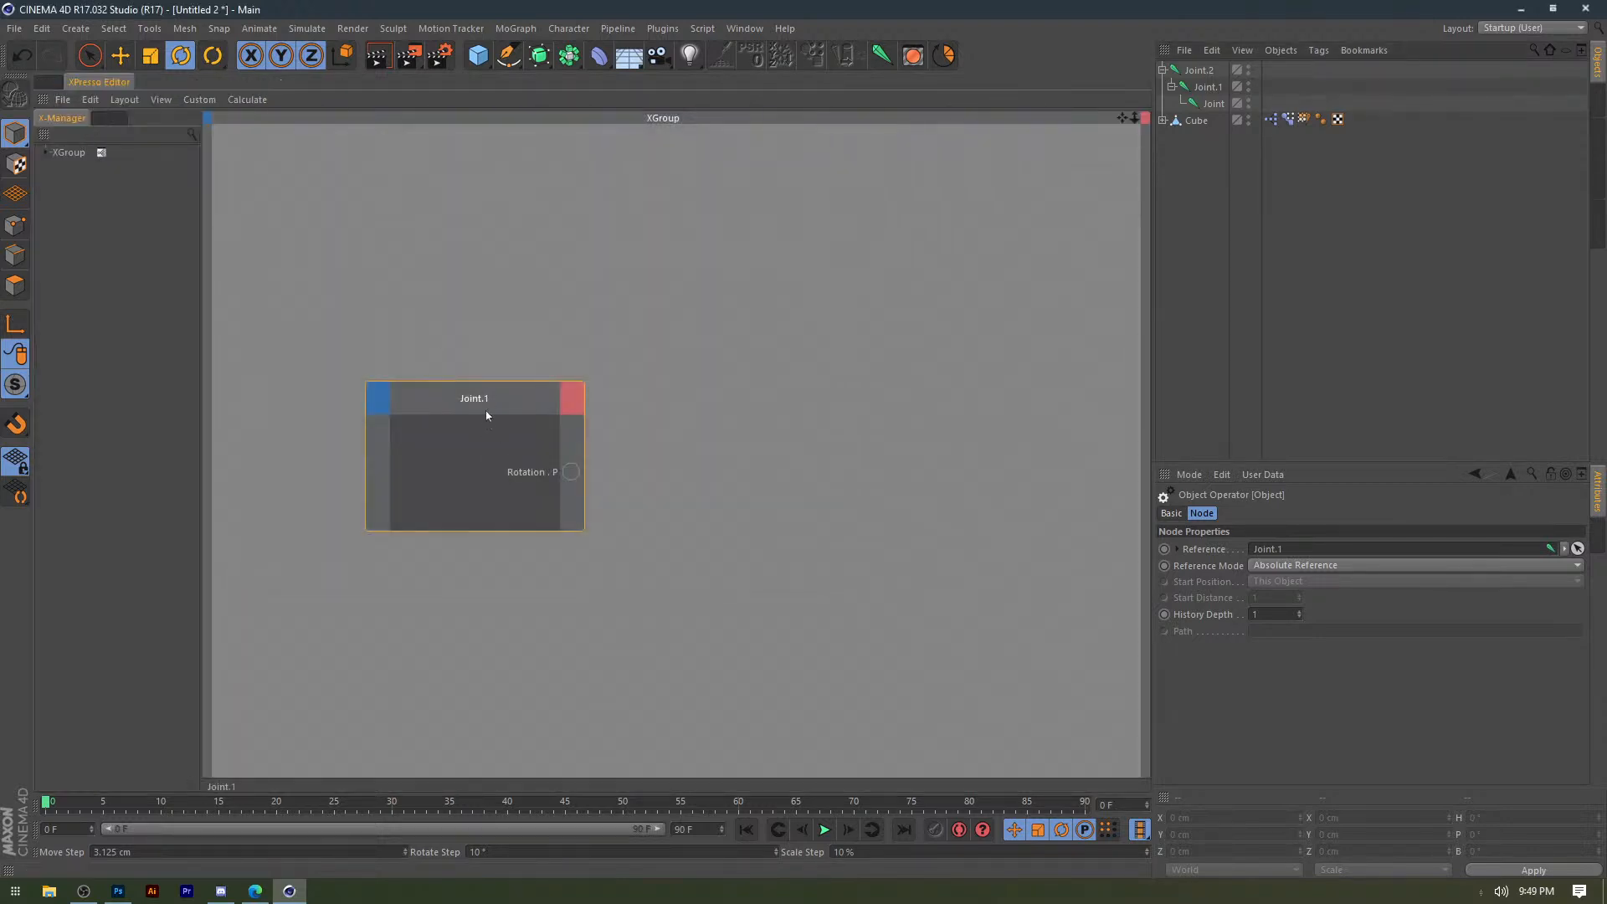
{"action": "left_click_drag", "start_coordinate": [486, 414], "coordinate": [353, 350]}
{"action": "scroll", "coordinate": [475, 281], "scroll_direction": "down", "scroll_amount": 2}
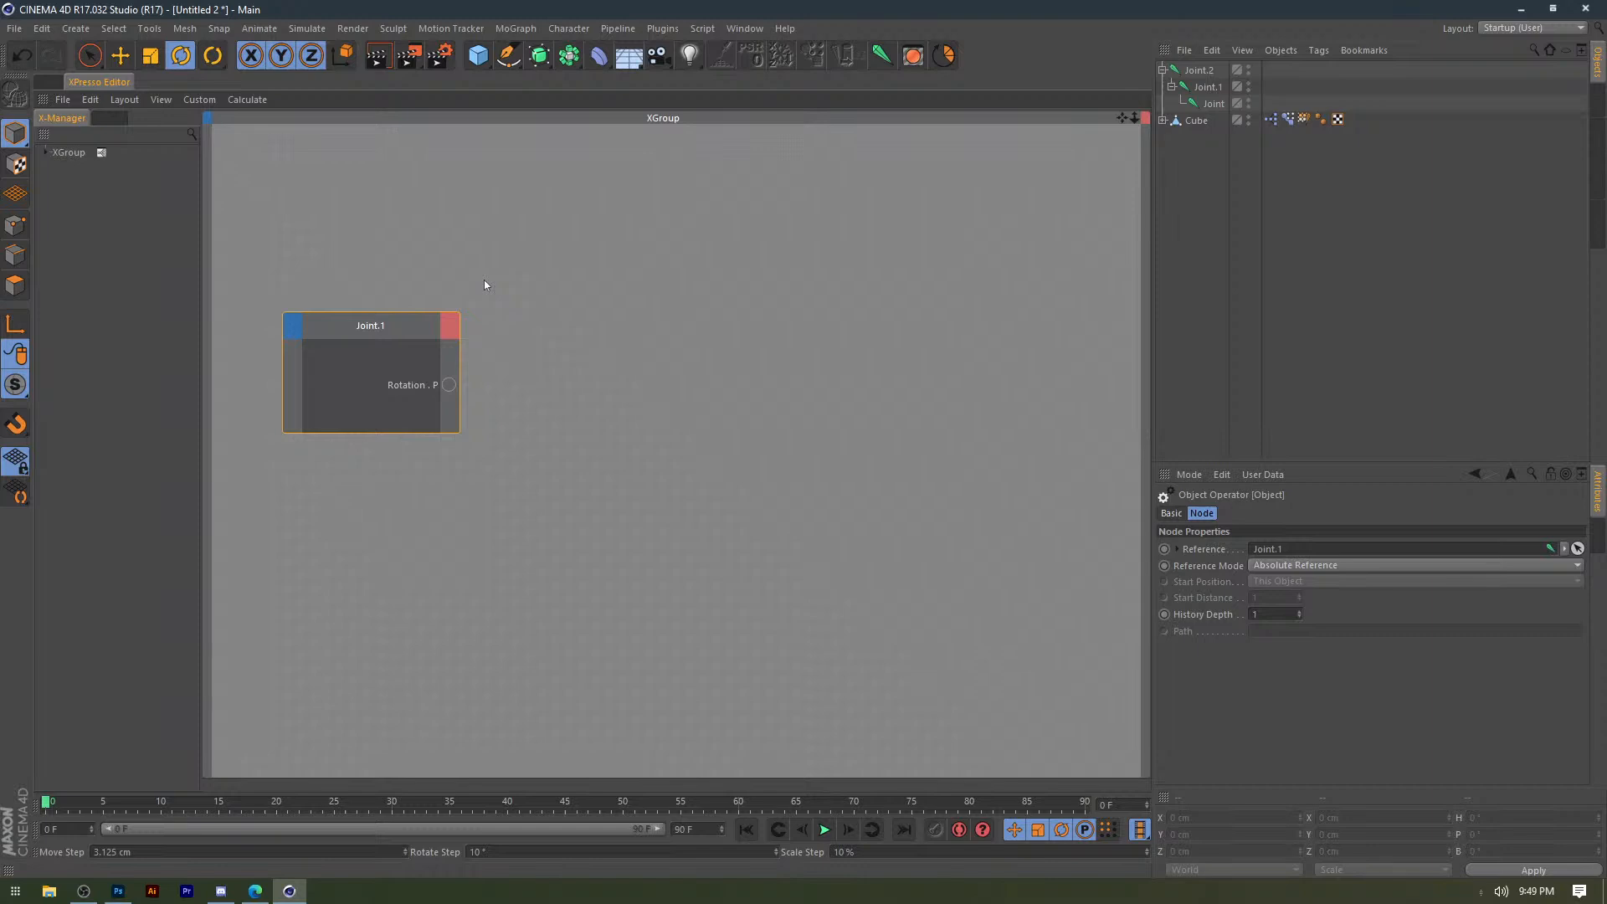
{"action": "scroll", "coordinate": [484, 285], "scroll_direction": "down", "scroll_amount": 1}
Add a Range Mapper fed by Joint.1's Rotation . P, with Degree input range, 90° input upper limit and Percent output range.
{"action": "right_click", "coordinate": [643, 309]}
{"action": "mouse_move", "coordinate": [874, 356]}
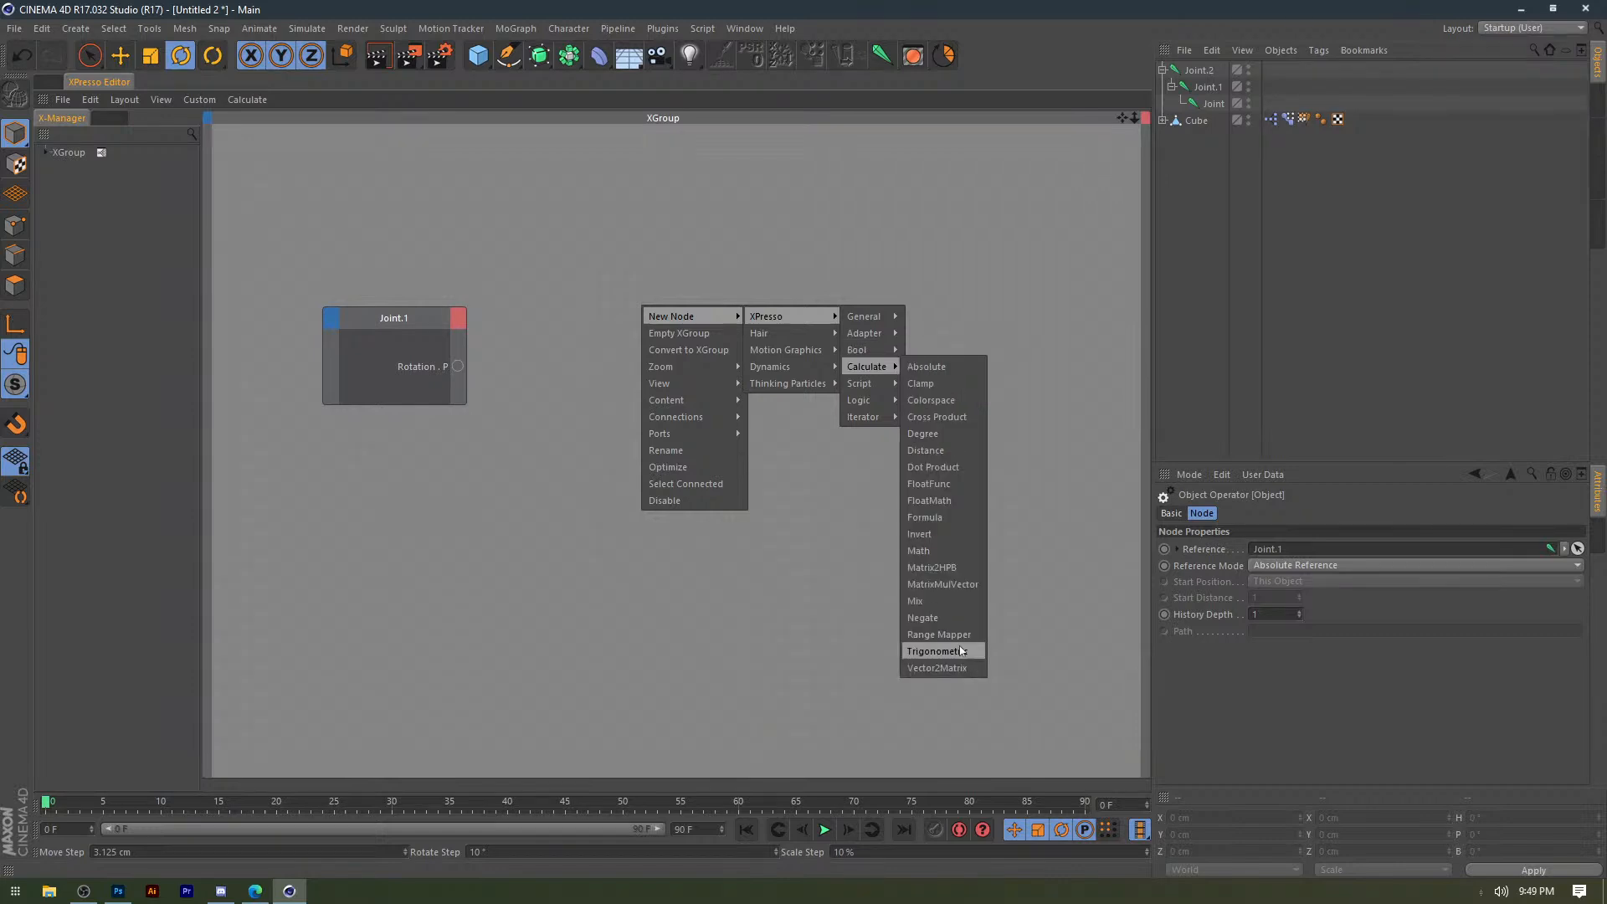
{"action": "left_click", "coordinate": [939, 634]}
{"action": "left_click", "coordinate": [1269, 564]}
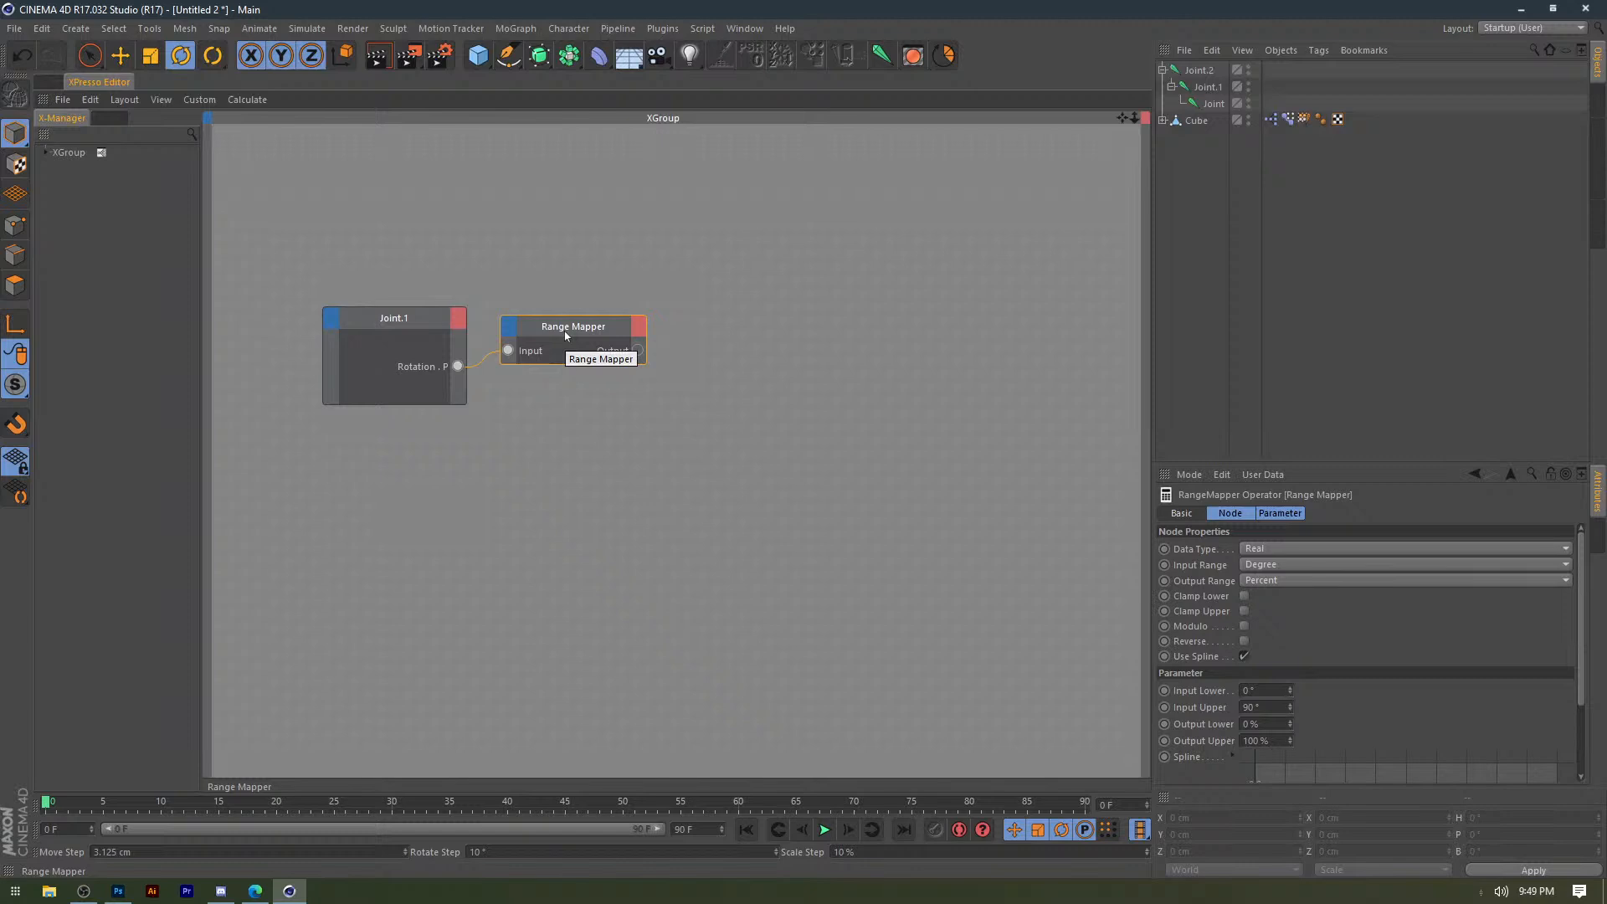
Bring the cube's Pose Morph tag into the graph and connect the Range Mapper output to its bend Strength.
{"action": "left_click_drag", "start_coordinate": [1288, 120], "coordinate": [791, 295]}
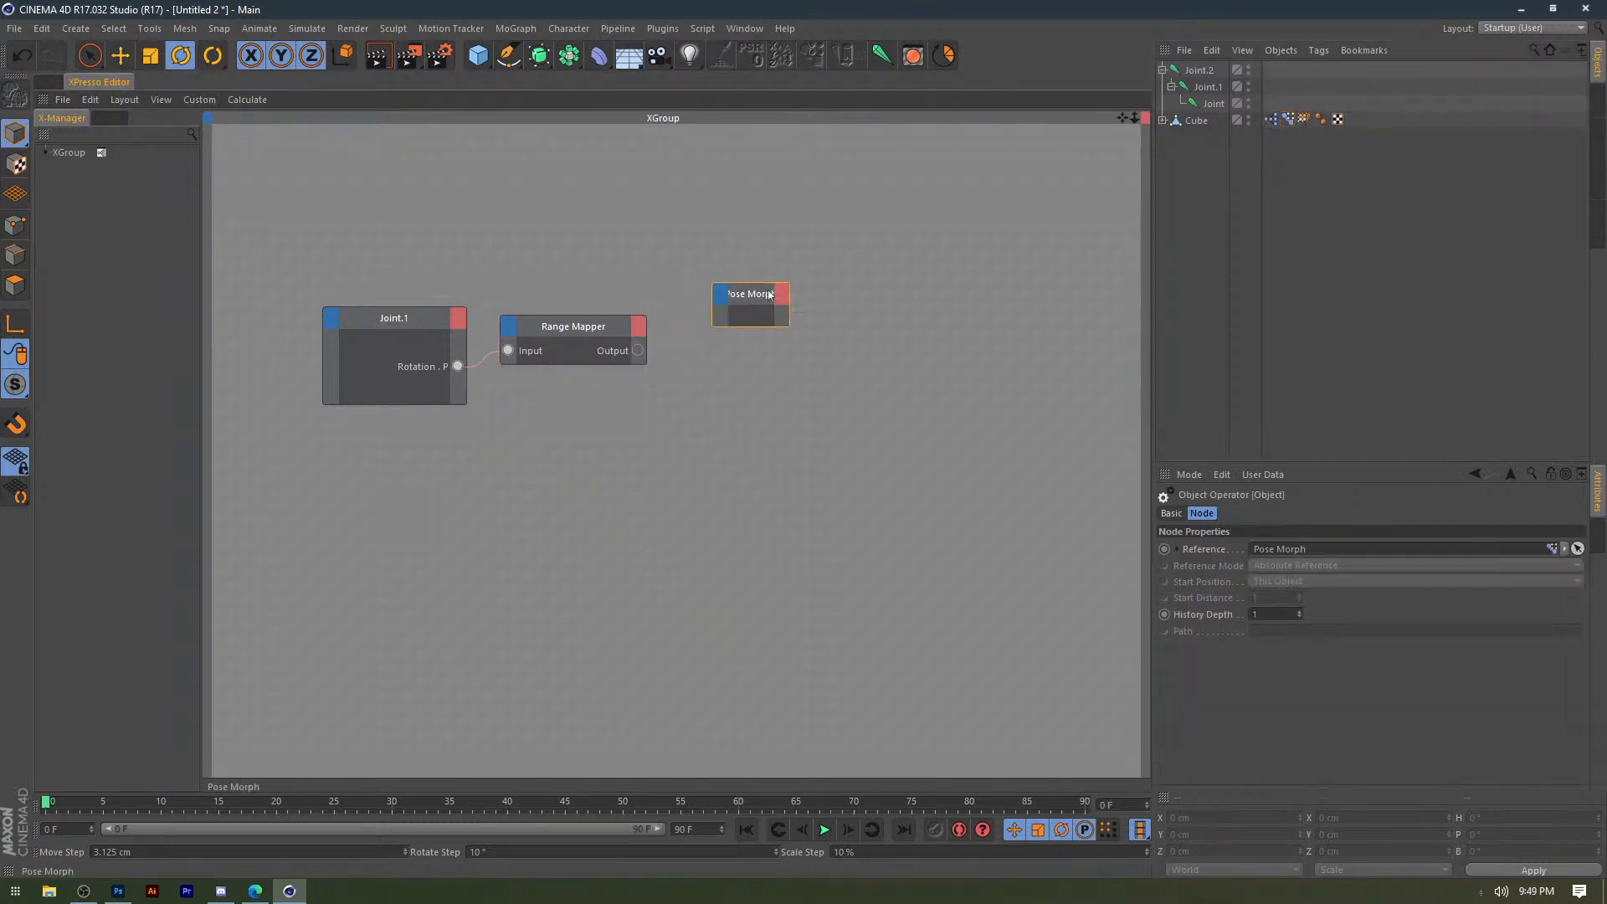
{"action": "left_click_drag", "start_coordinate": [638, 351], "coordinate": [743, 294]}
{"action": "mouse_move", "coordinate": [784, 369]}
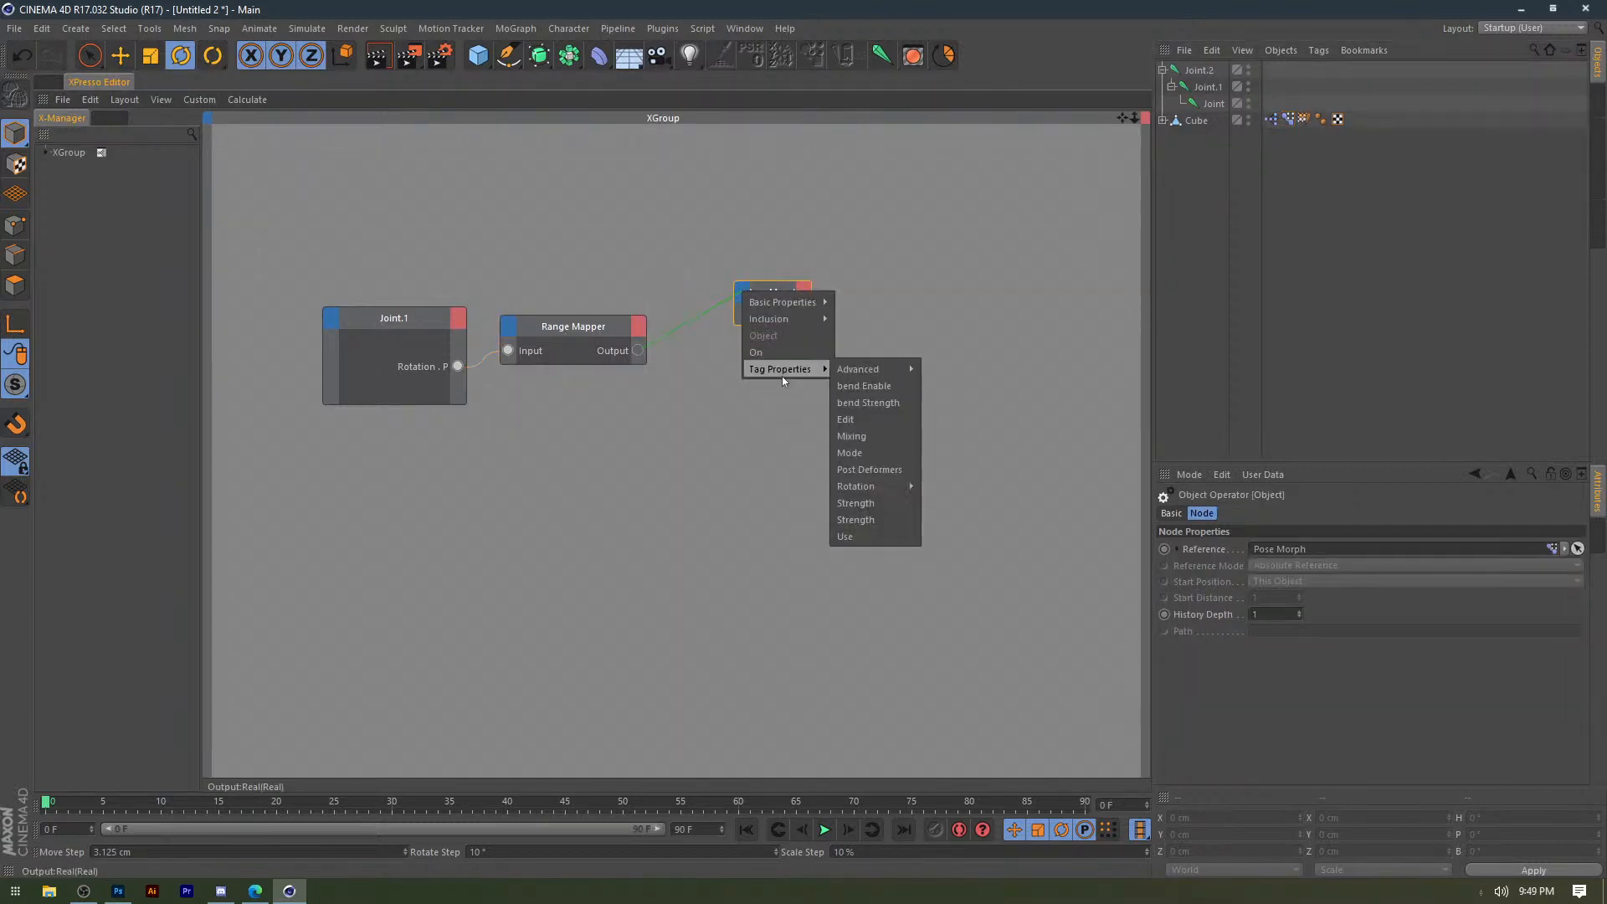
{"action": "left_click", "coordinate": [868, 403]}
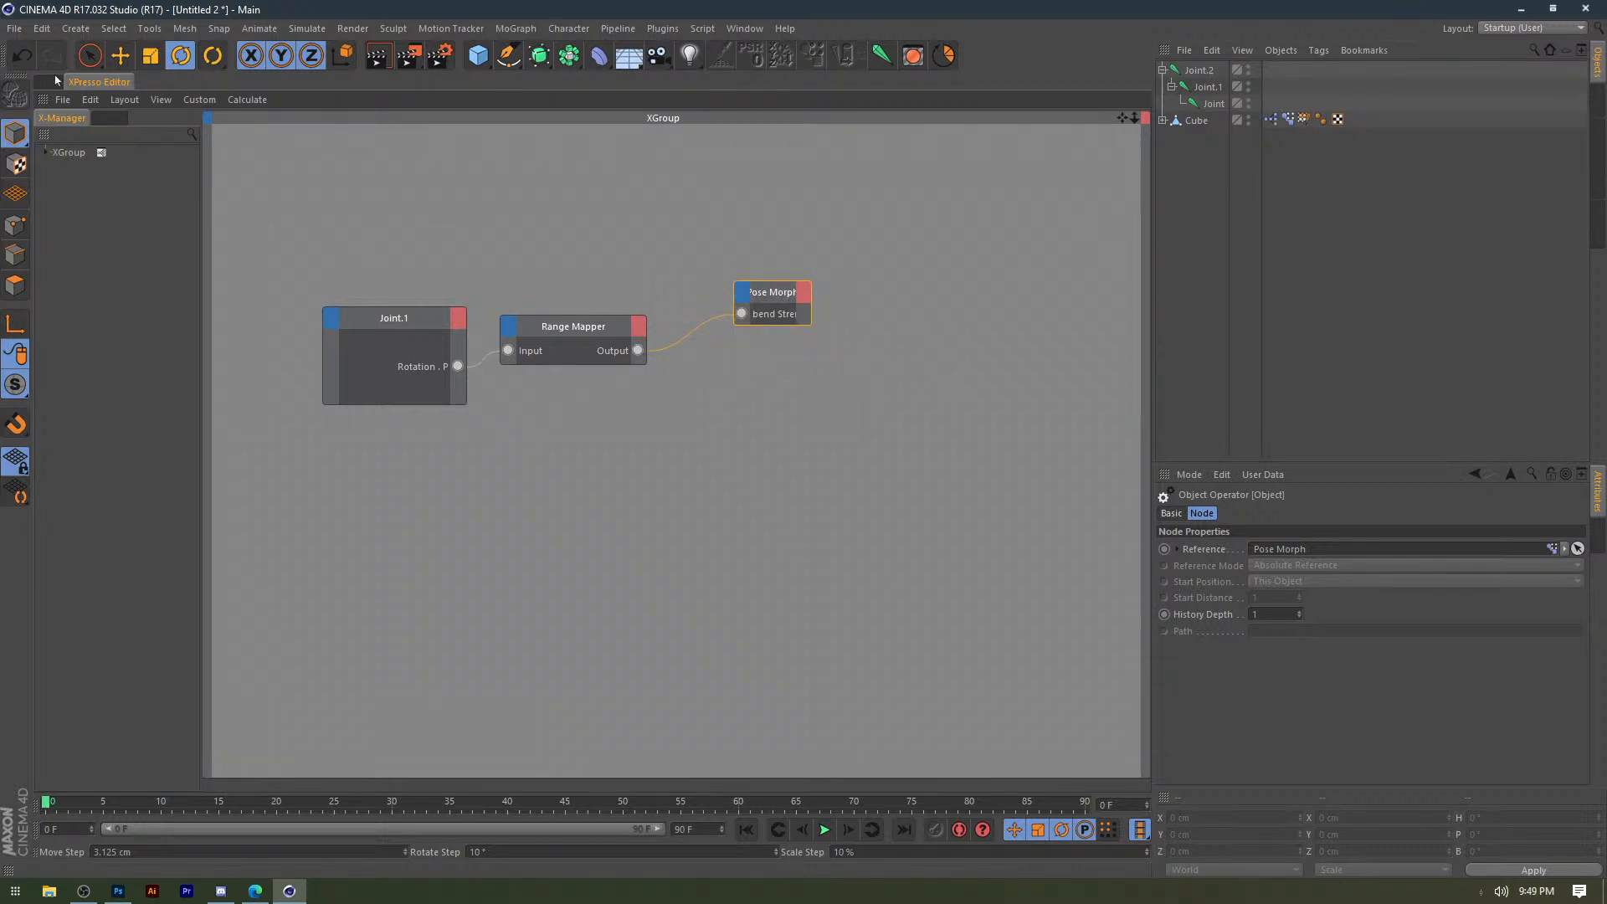
Return to the 3D view and rotate Joint.1 to test the bend morph driven by XPresso.
{"action": "left_click", "coordinate": [57, 80]}
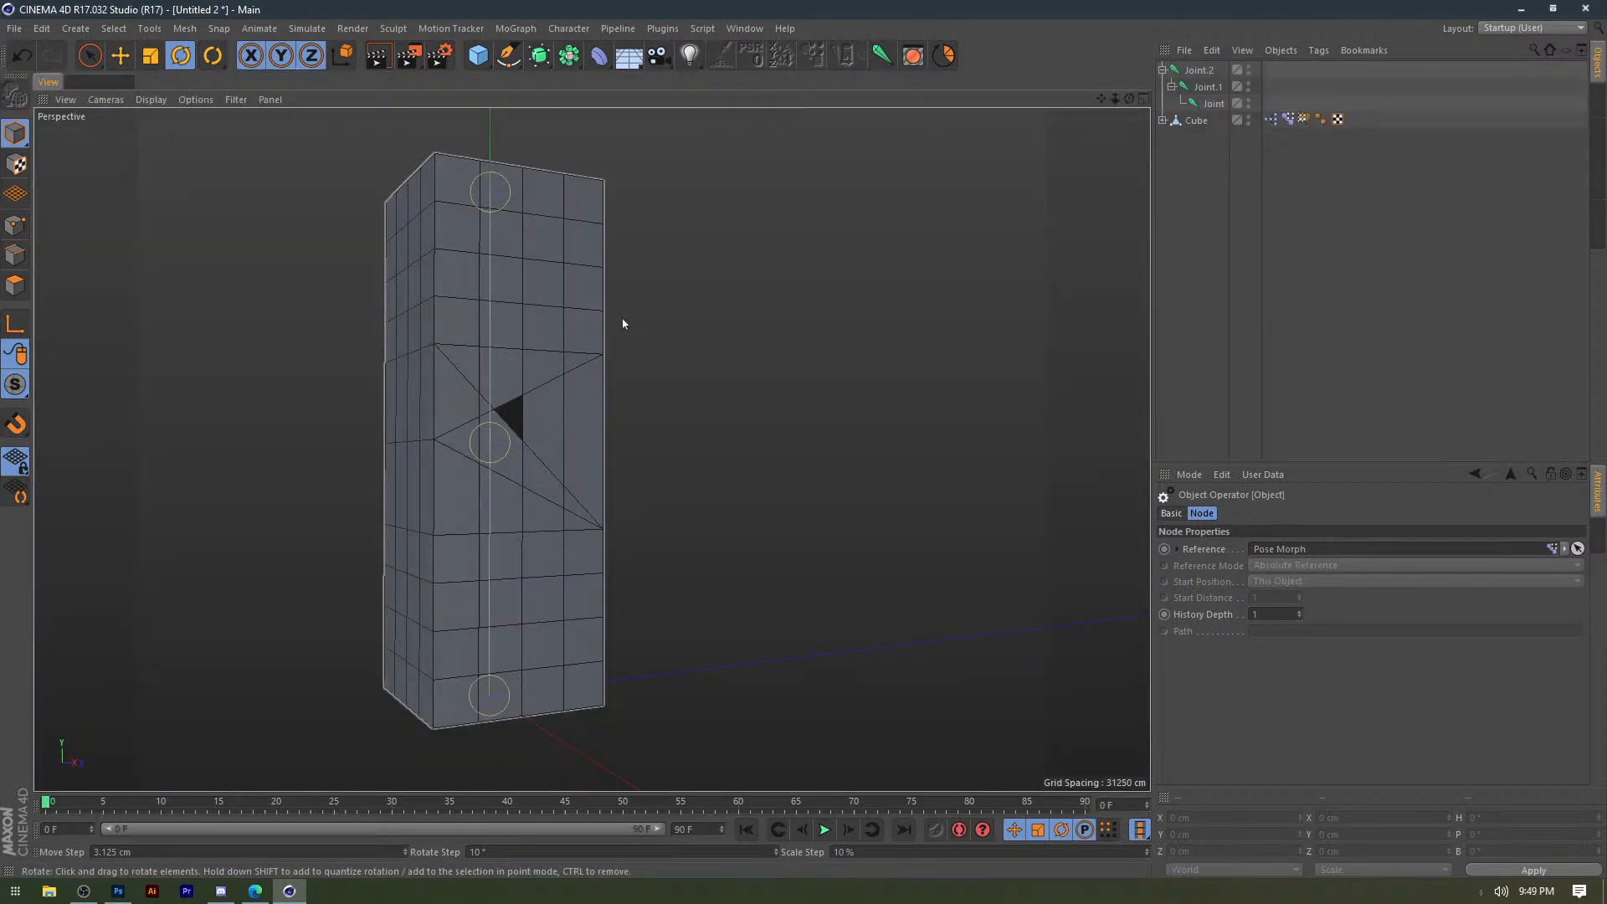
{"action": "left_click", "coordinate": [1287, 120]}
{"action": "left_click", "coordinate": [1205, 88]}
{"action": "left_click_drag", "start_coordinate": [416, 377], "coordinate": [373, 449]}
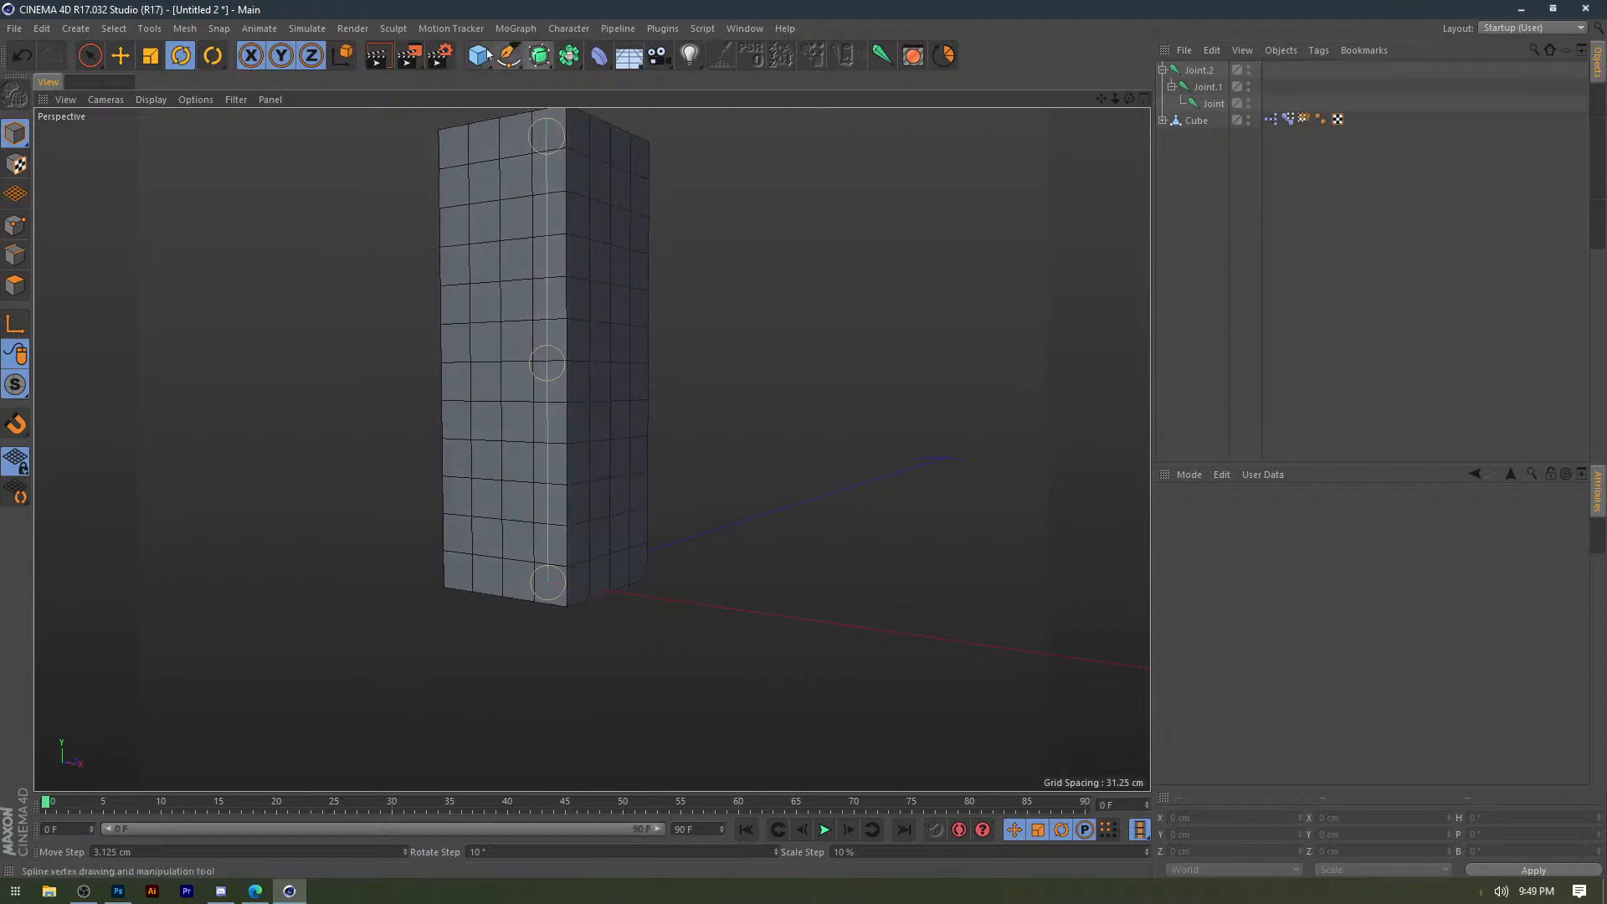
Add a Circle spline 56 cm wide at the block's base and rotate it to a -90° pitch so it lies flat.
{"action": "left_click", "coordinate": [509, 55]}
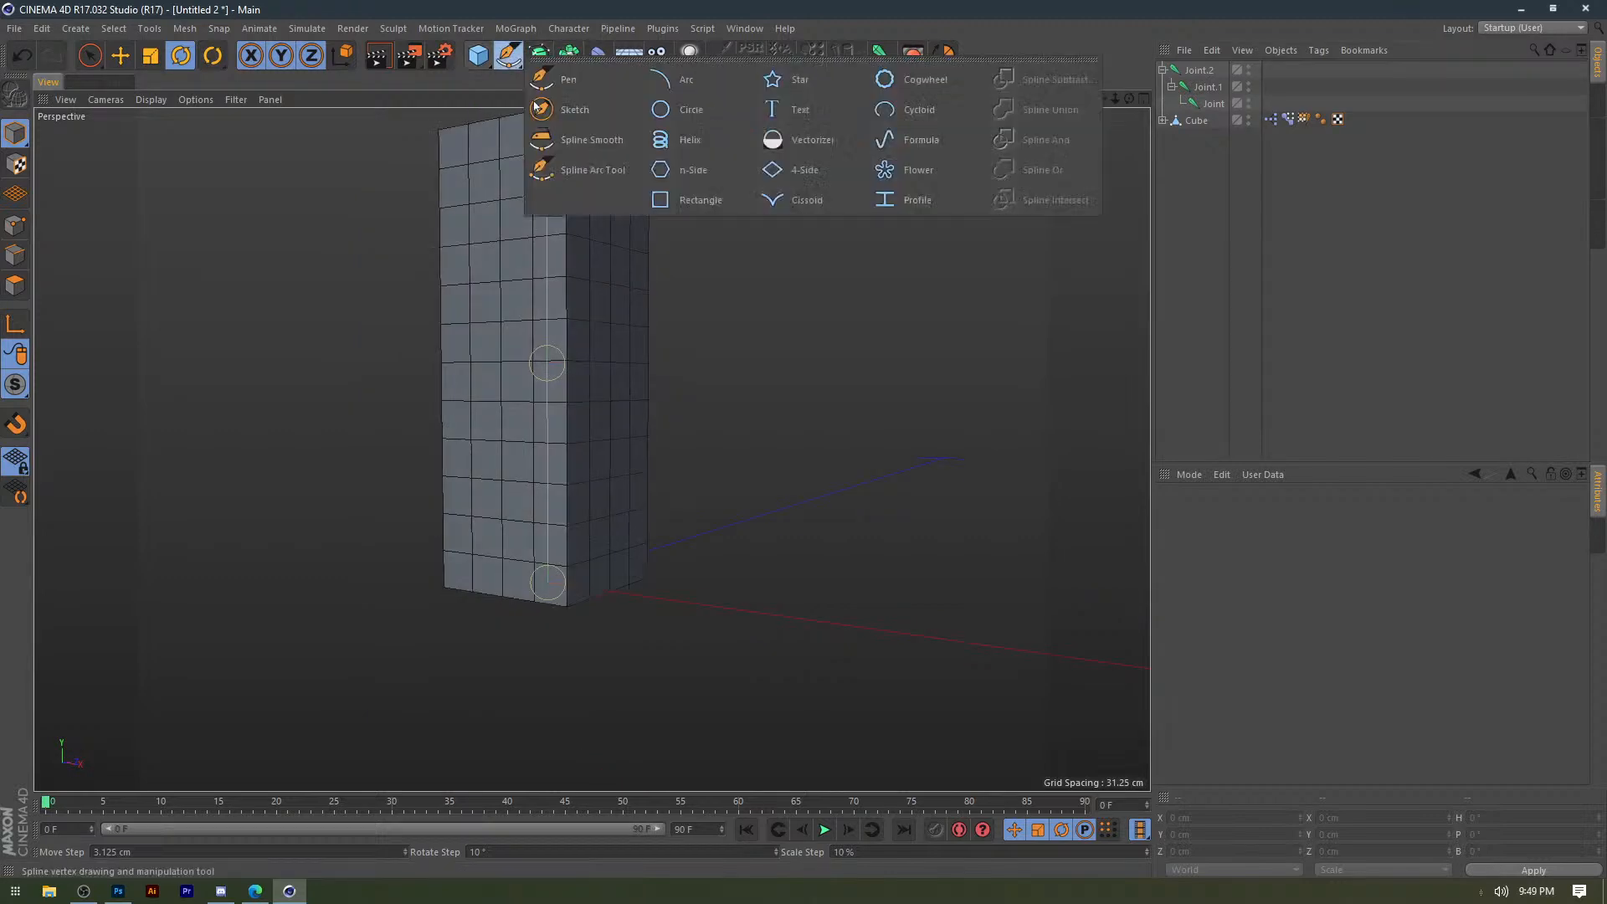
{"action": "left_click", "coordinate": [680, 107]}
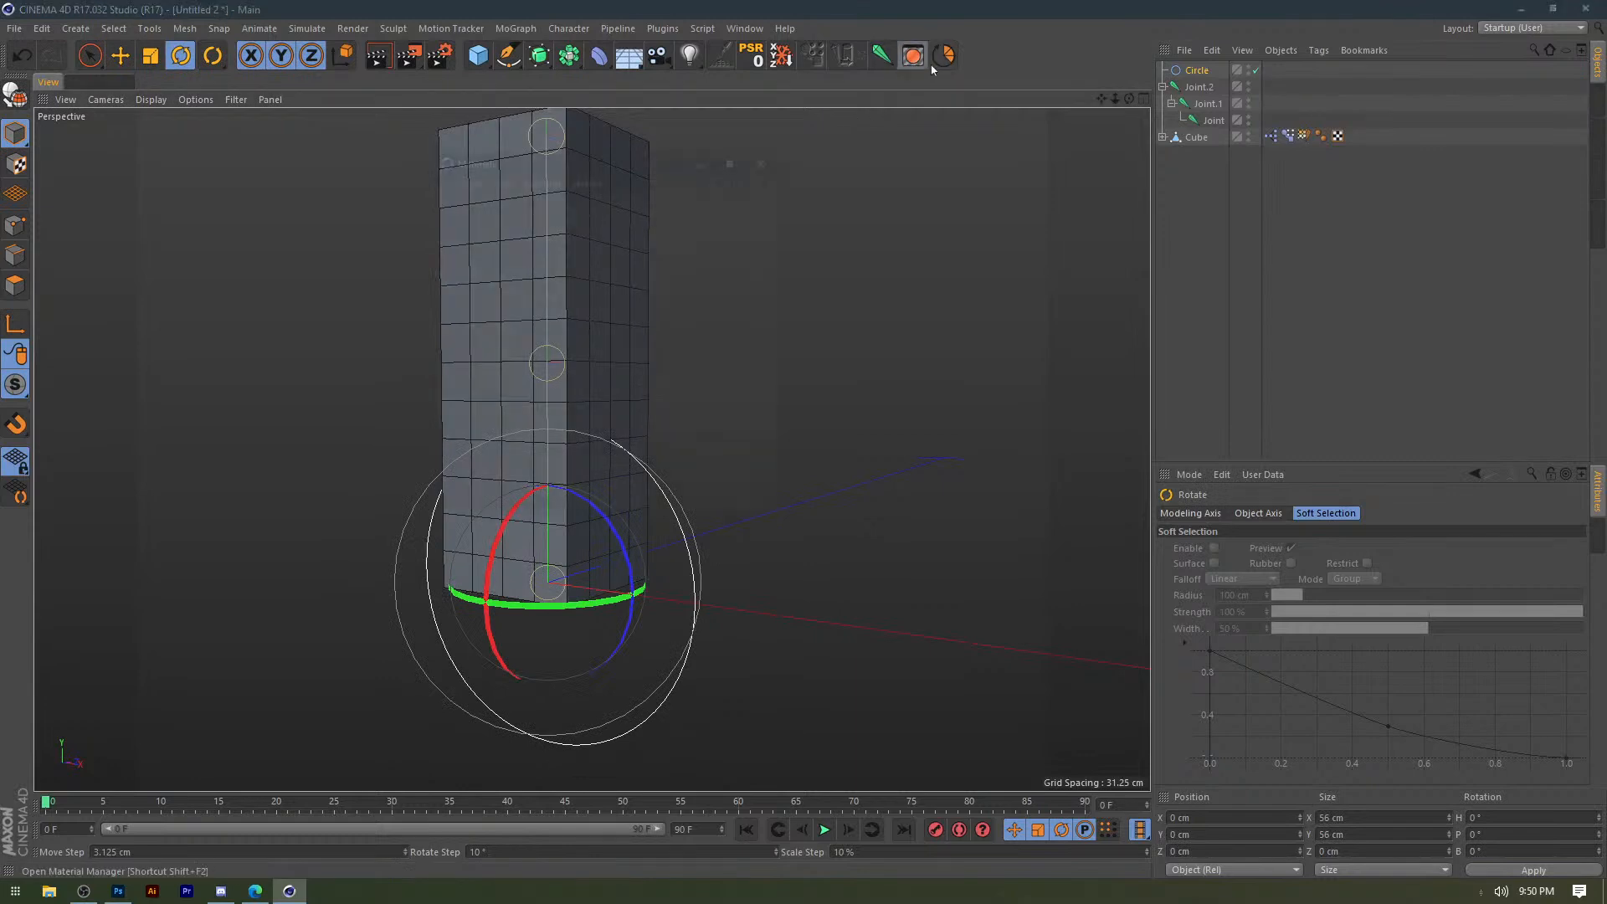
{"action": "key", "text": "shift+F2"}
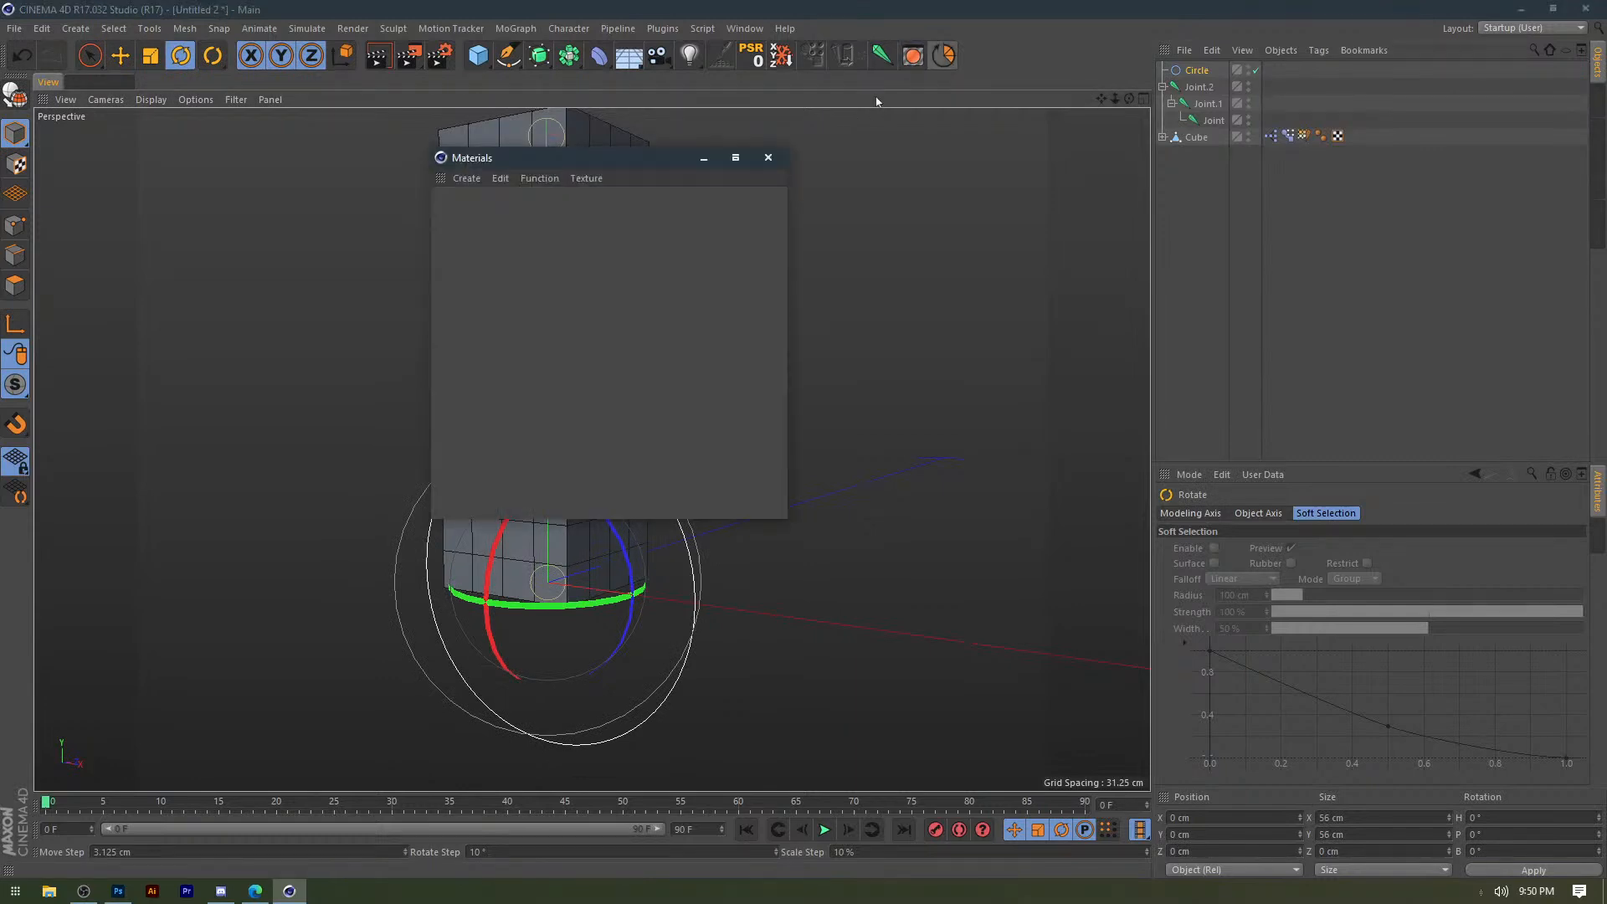
{"action": "left_click", "coordinate": [767, 157]}
{"action": "left_click_drag", "start_coordinate": [569, 472], "coordinate": [617, 454]}
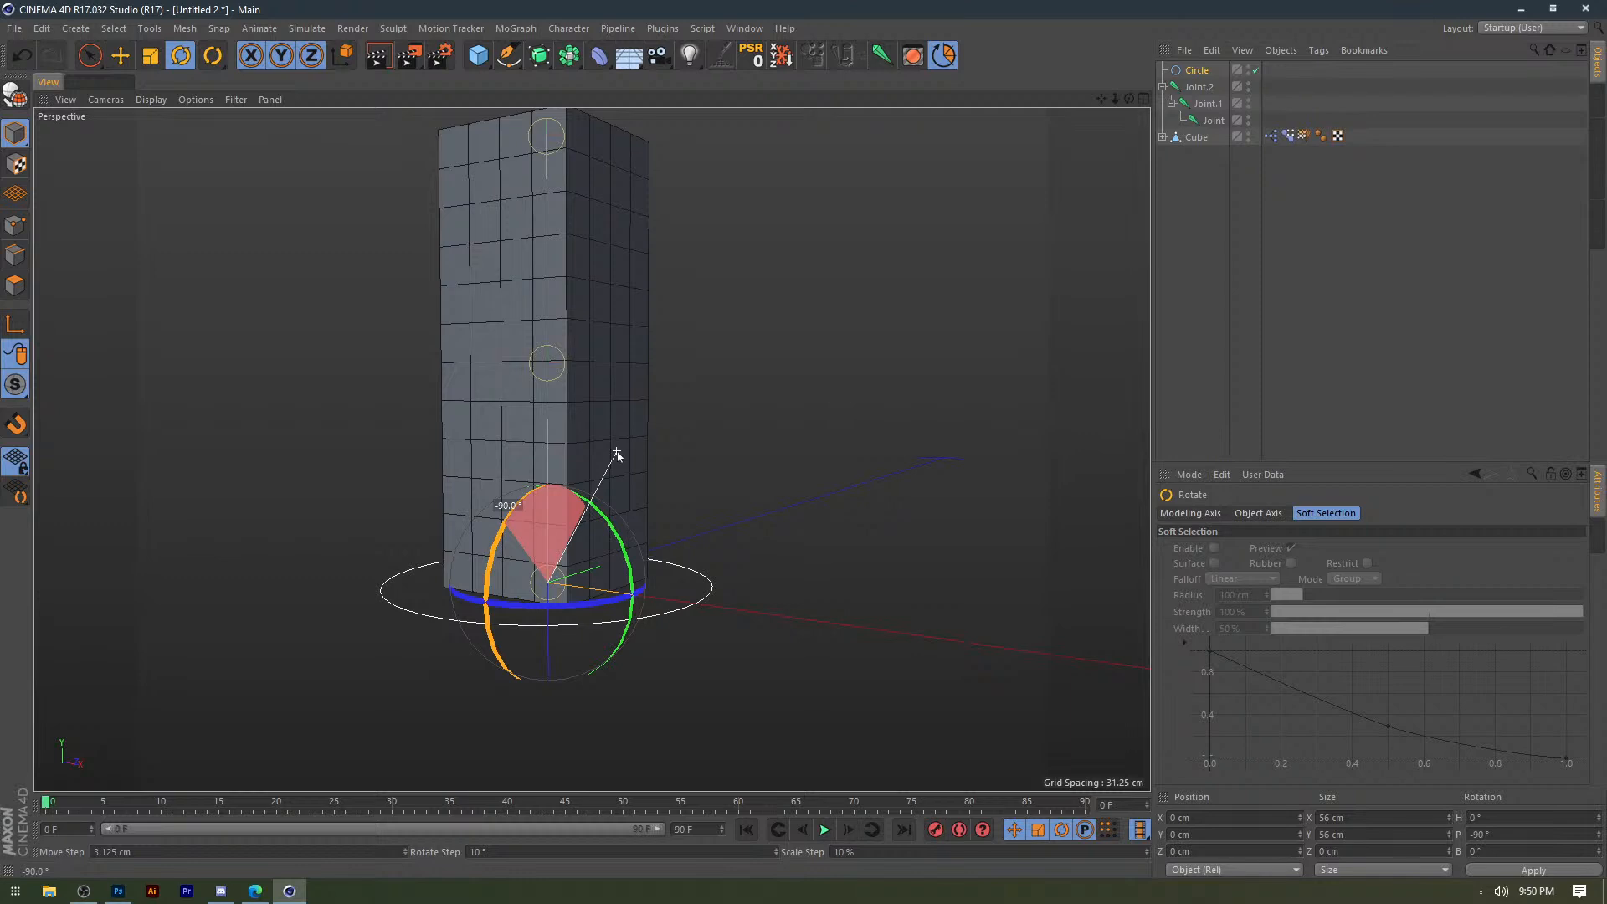
{"action": "left_click_drag", "start_coordinate": [617, 454], "coordinate": [617, 454]}
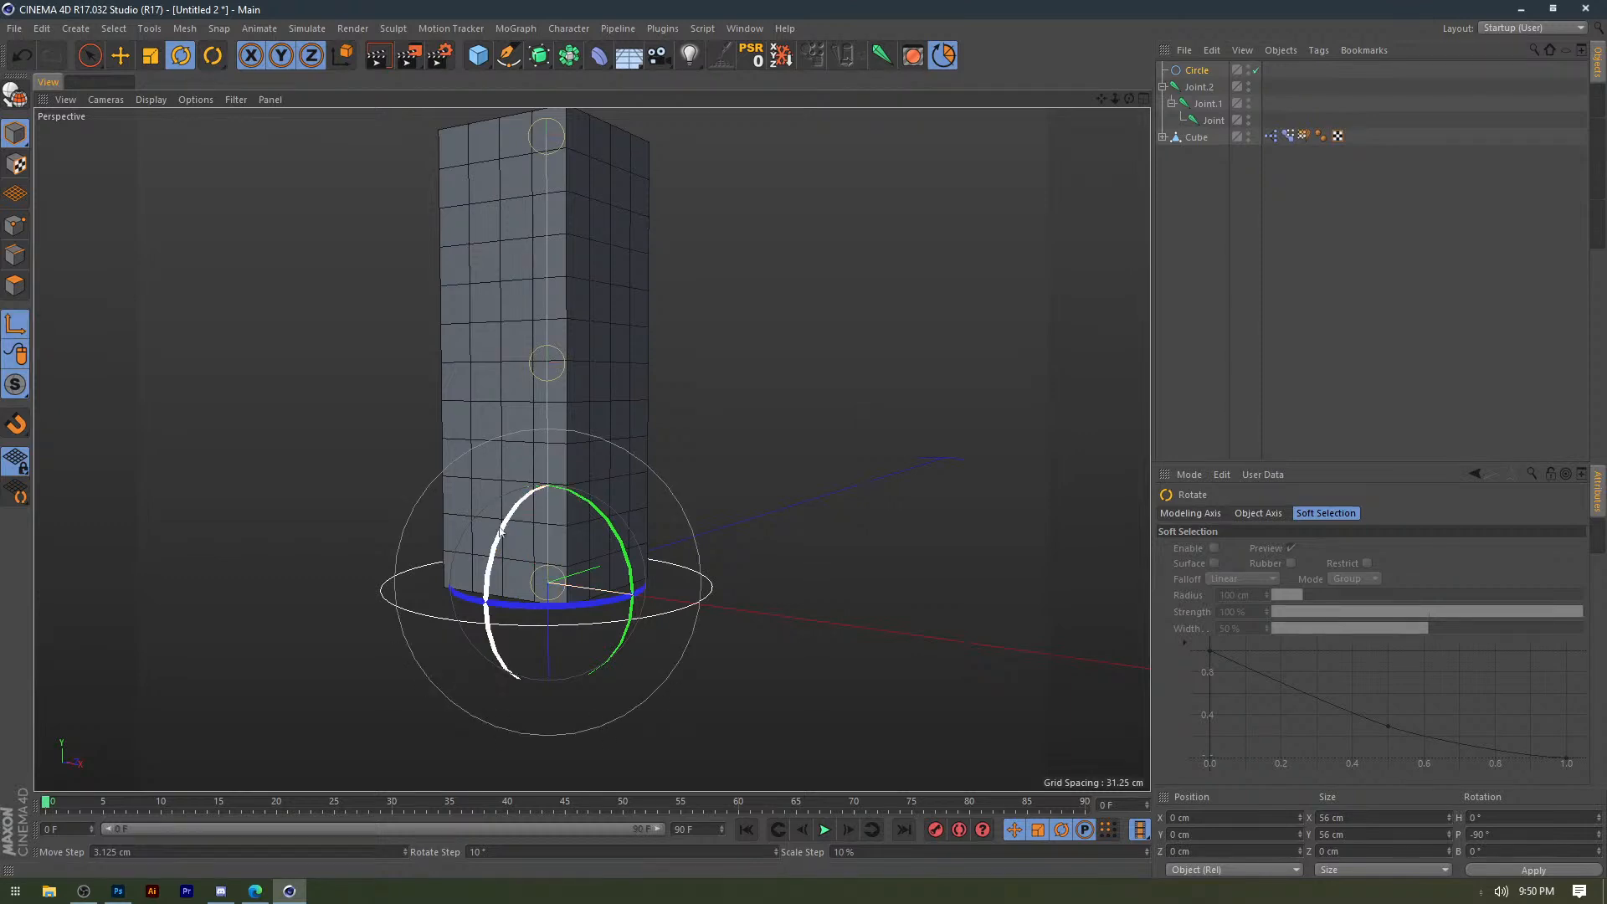
Delete the circle spline around the base of the rigged column.
{"action": "key", "text": "e"}
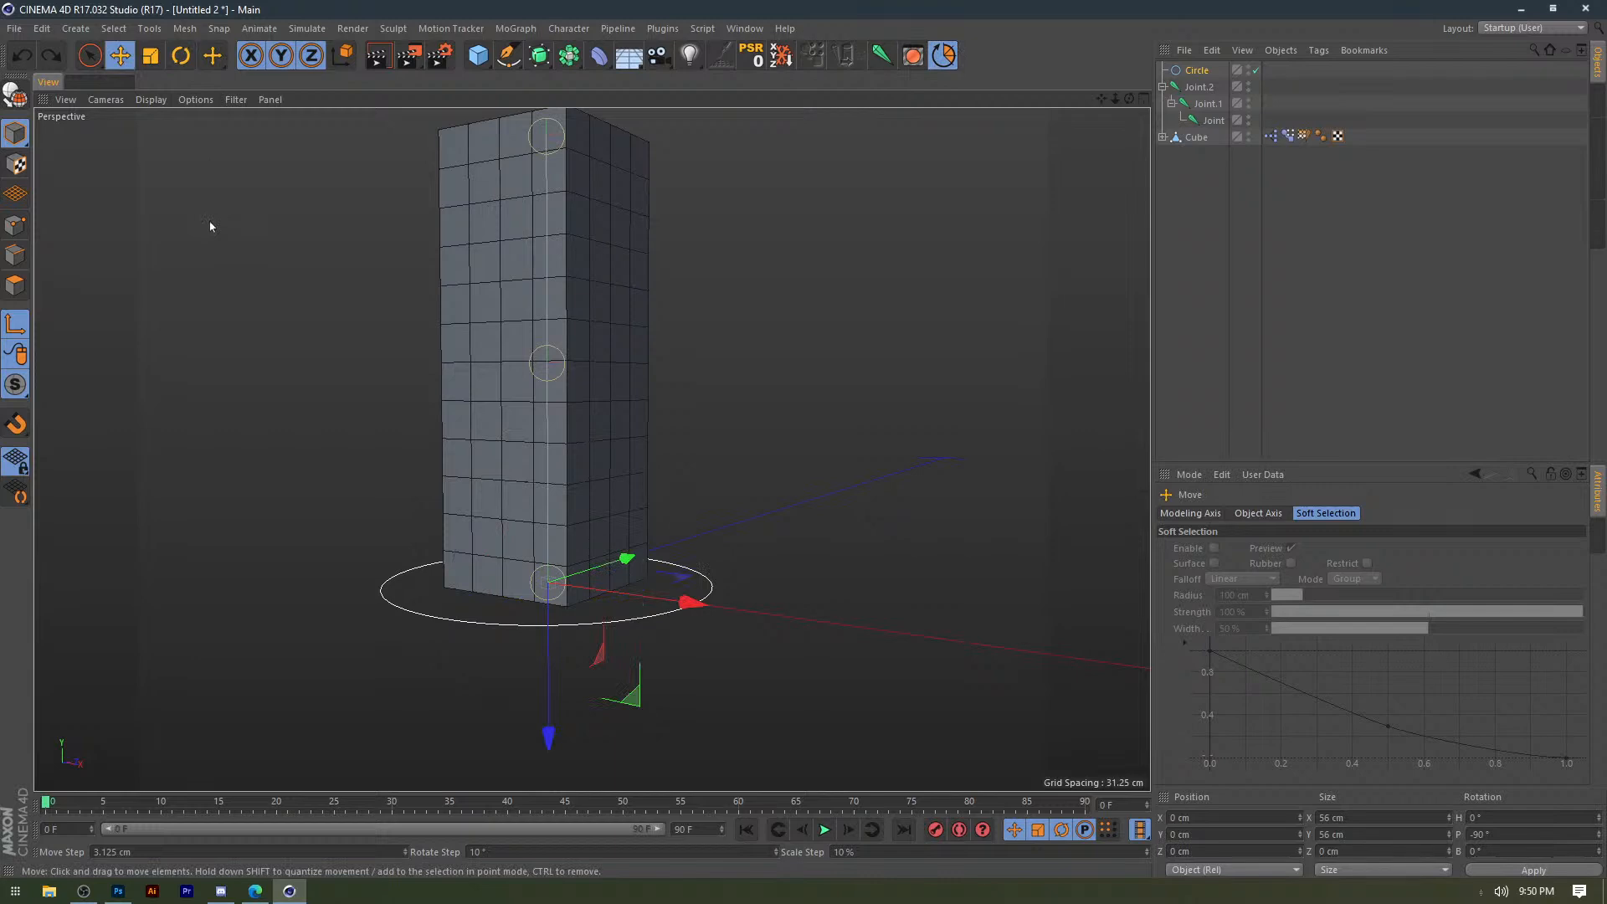
{"action": "key", "text": "r"}
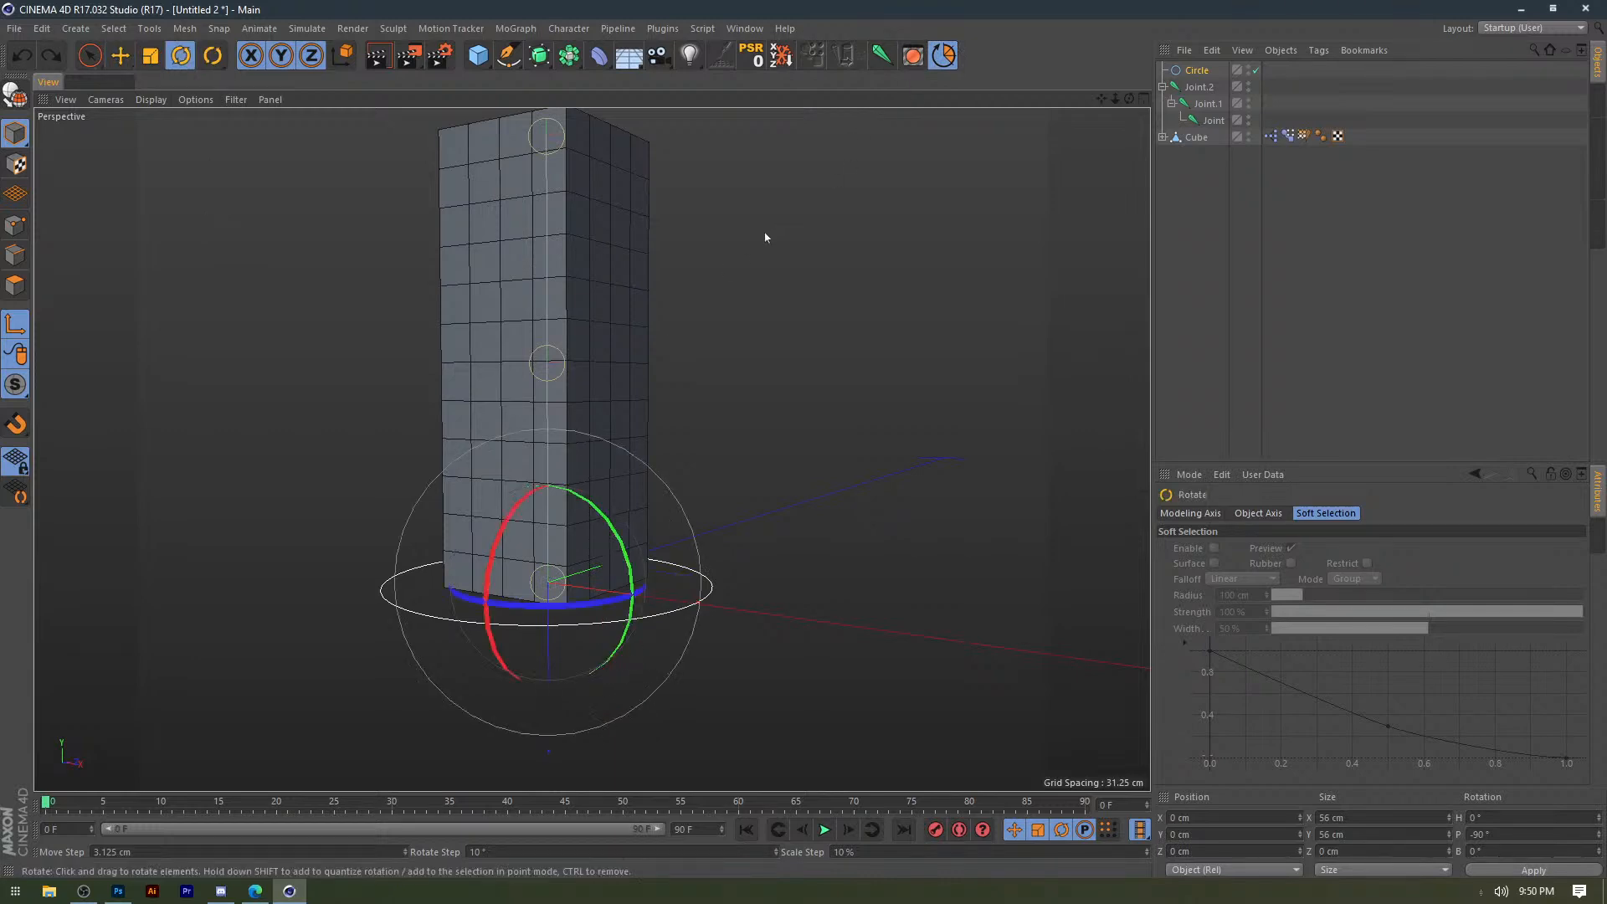
{"action": "key", "text": "Delete"}
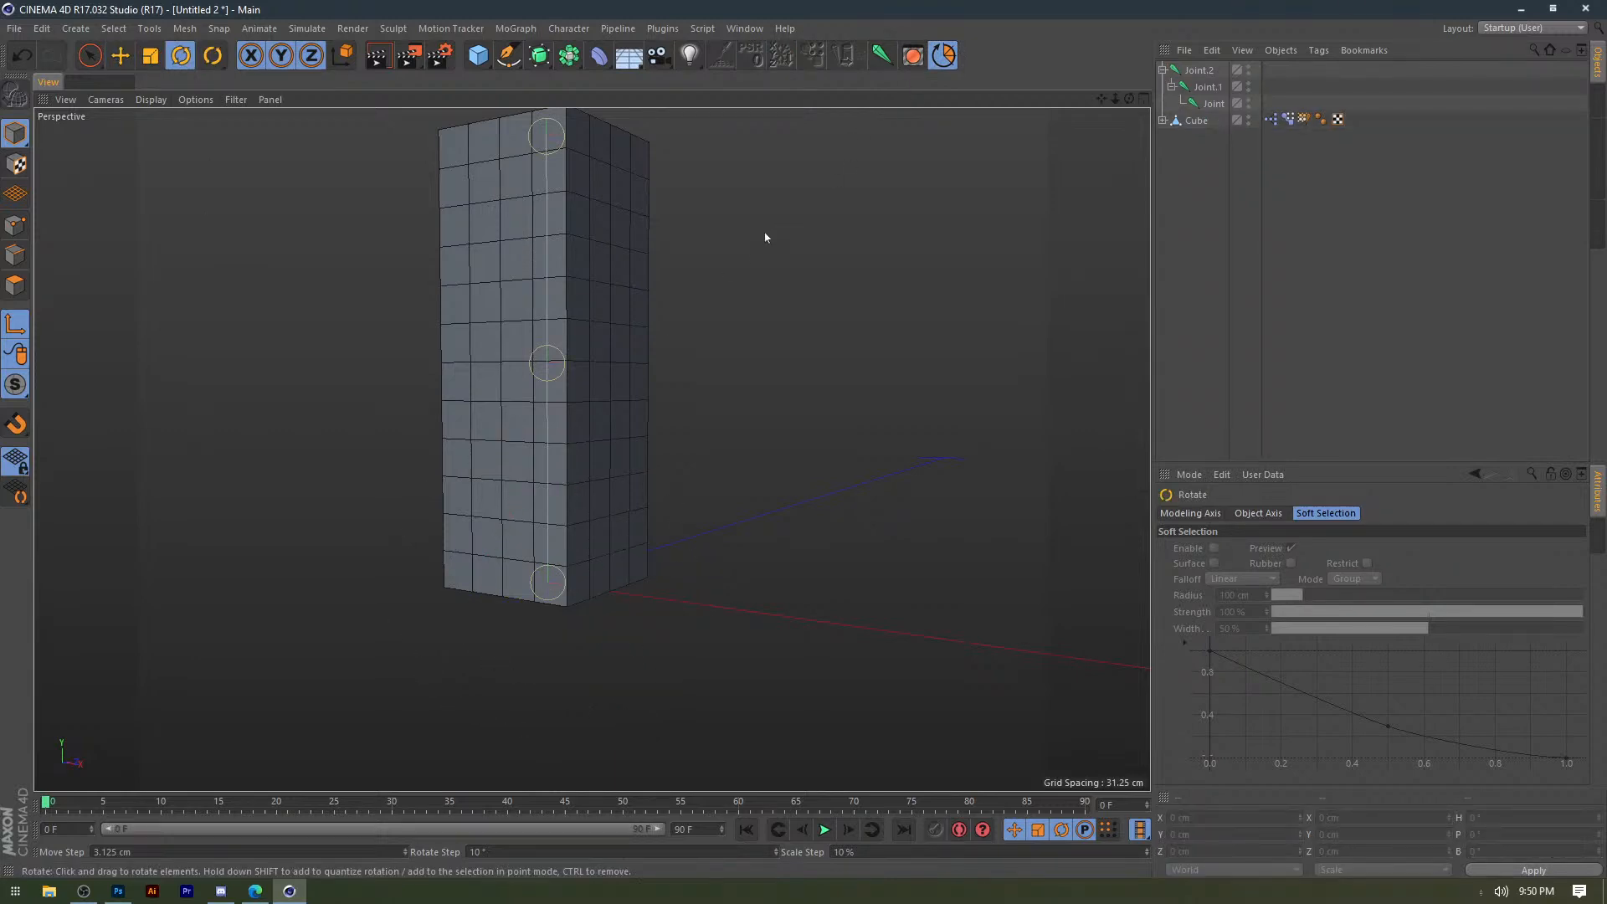
Add a cube with quantizing disabled and scale it into a base plate about 28.16 cm square and 1.73 cm thick.
{"action": "left_click_drag", "start_coordinate": [490, 513], "coordinate": [498, 511]}
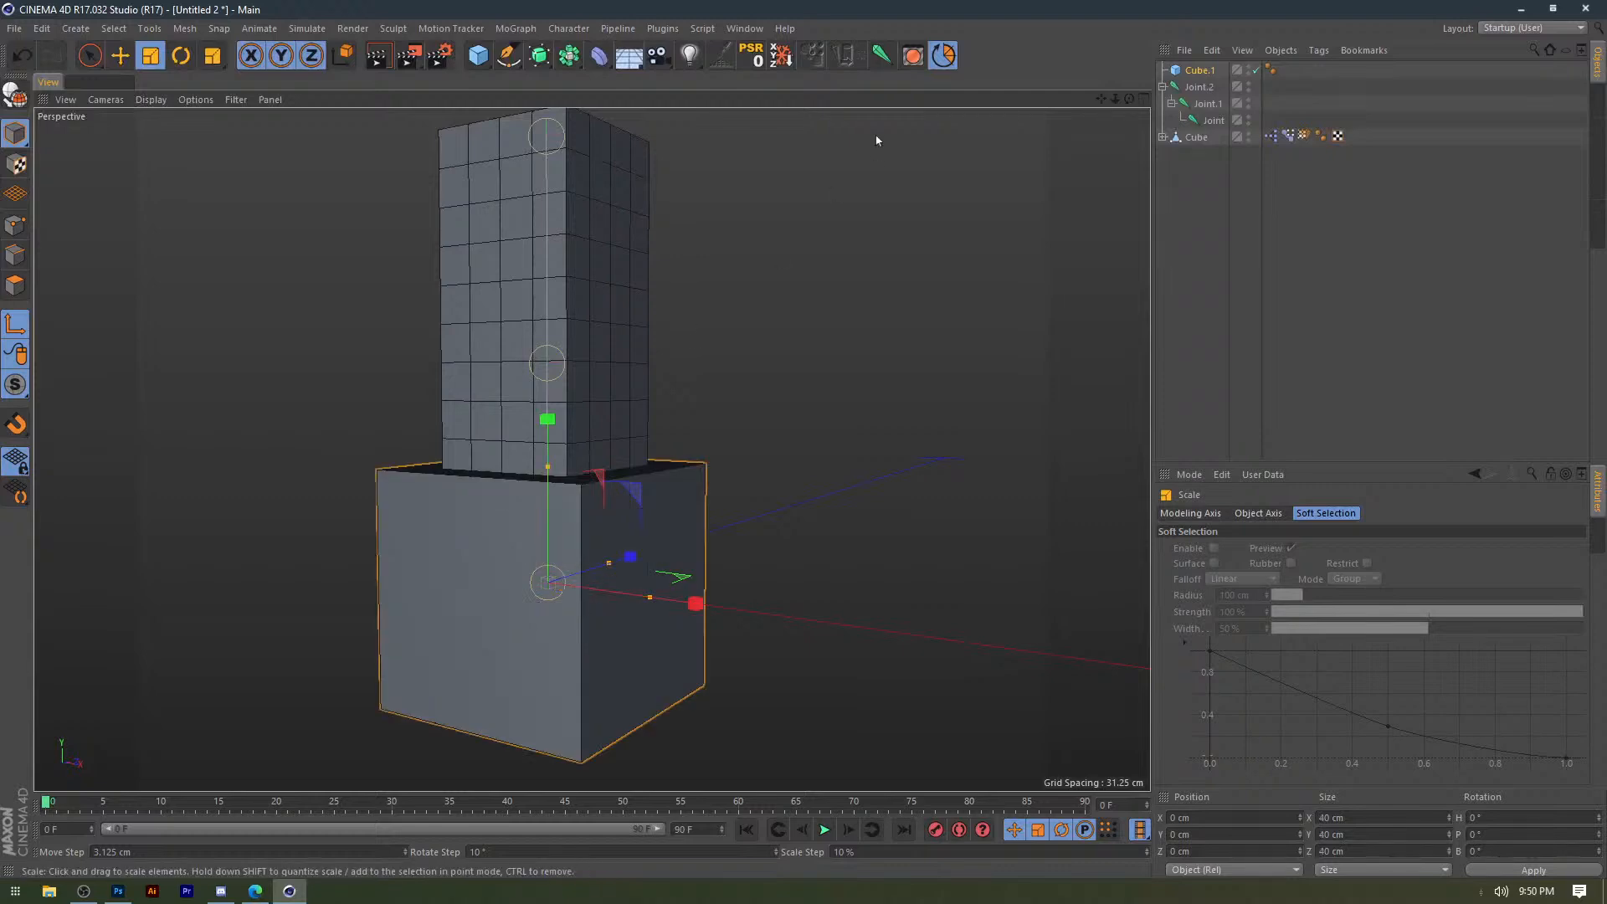
{"action": "left_click", "coordinate": [944, 57]}
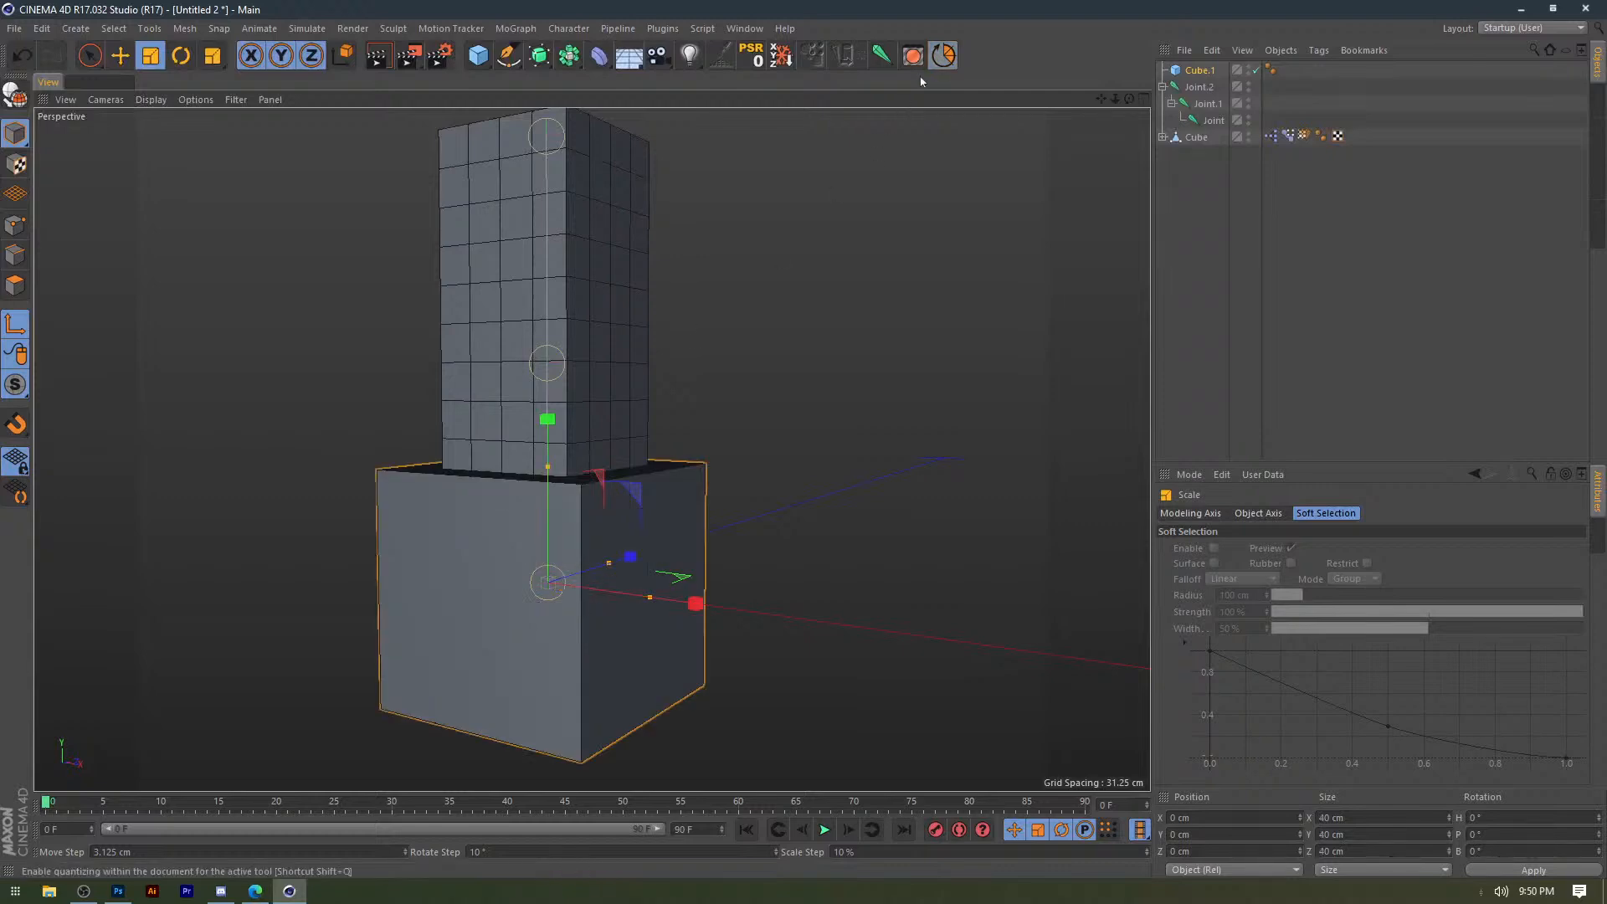
{"action": "left_click_drag", "start_coordinate": [694, 336], "coordinate": [788, 411], "text": "alt"}
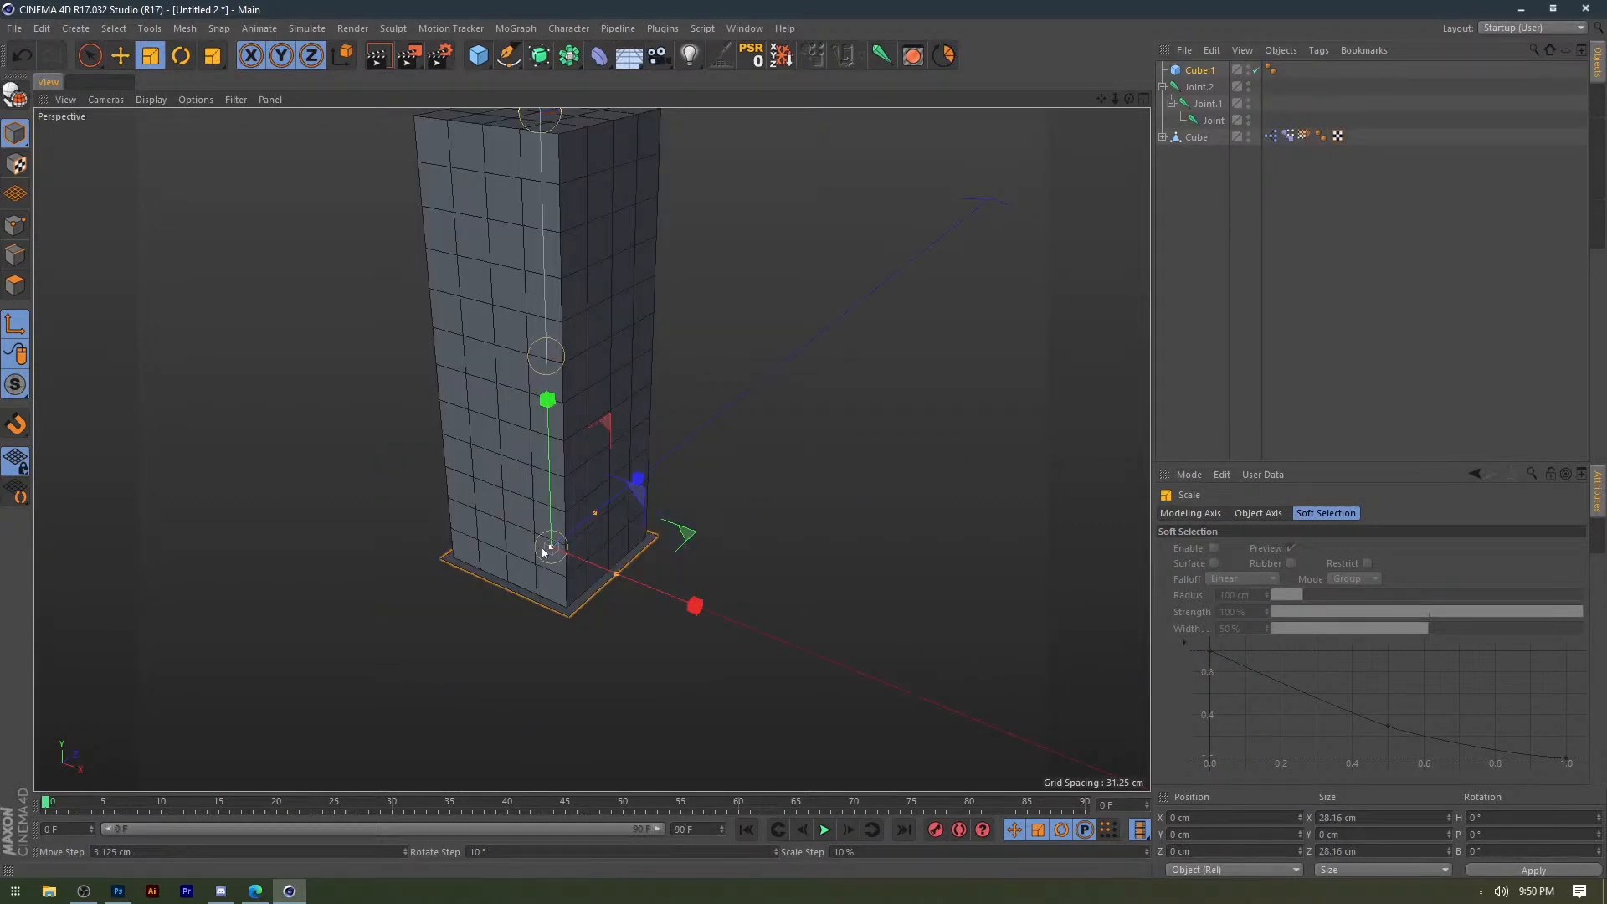
{"action": "left_click_drag", "start_coordinate": [549, 549], "coordinate": [495, 416]}
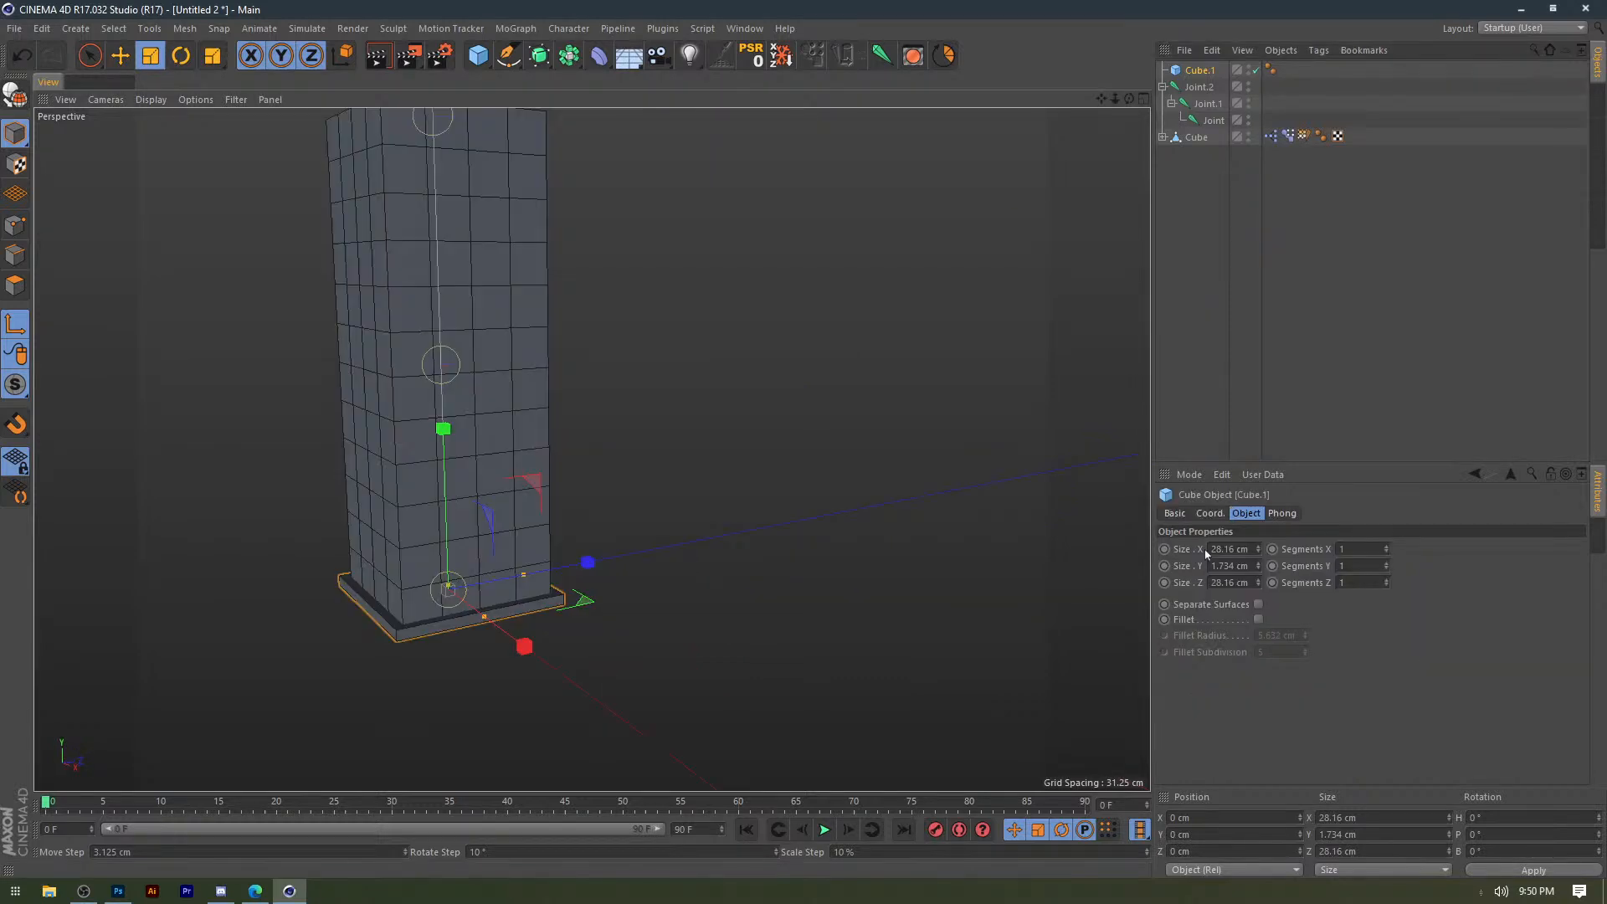
Display the base plate in white with X-Ray enabled, turn its renderer visibility off, and make it editable.
{"action": "left_click", "coordinate": [1174, 513]}
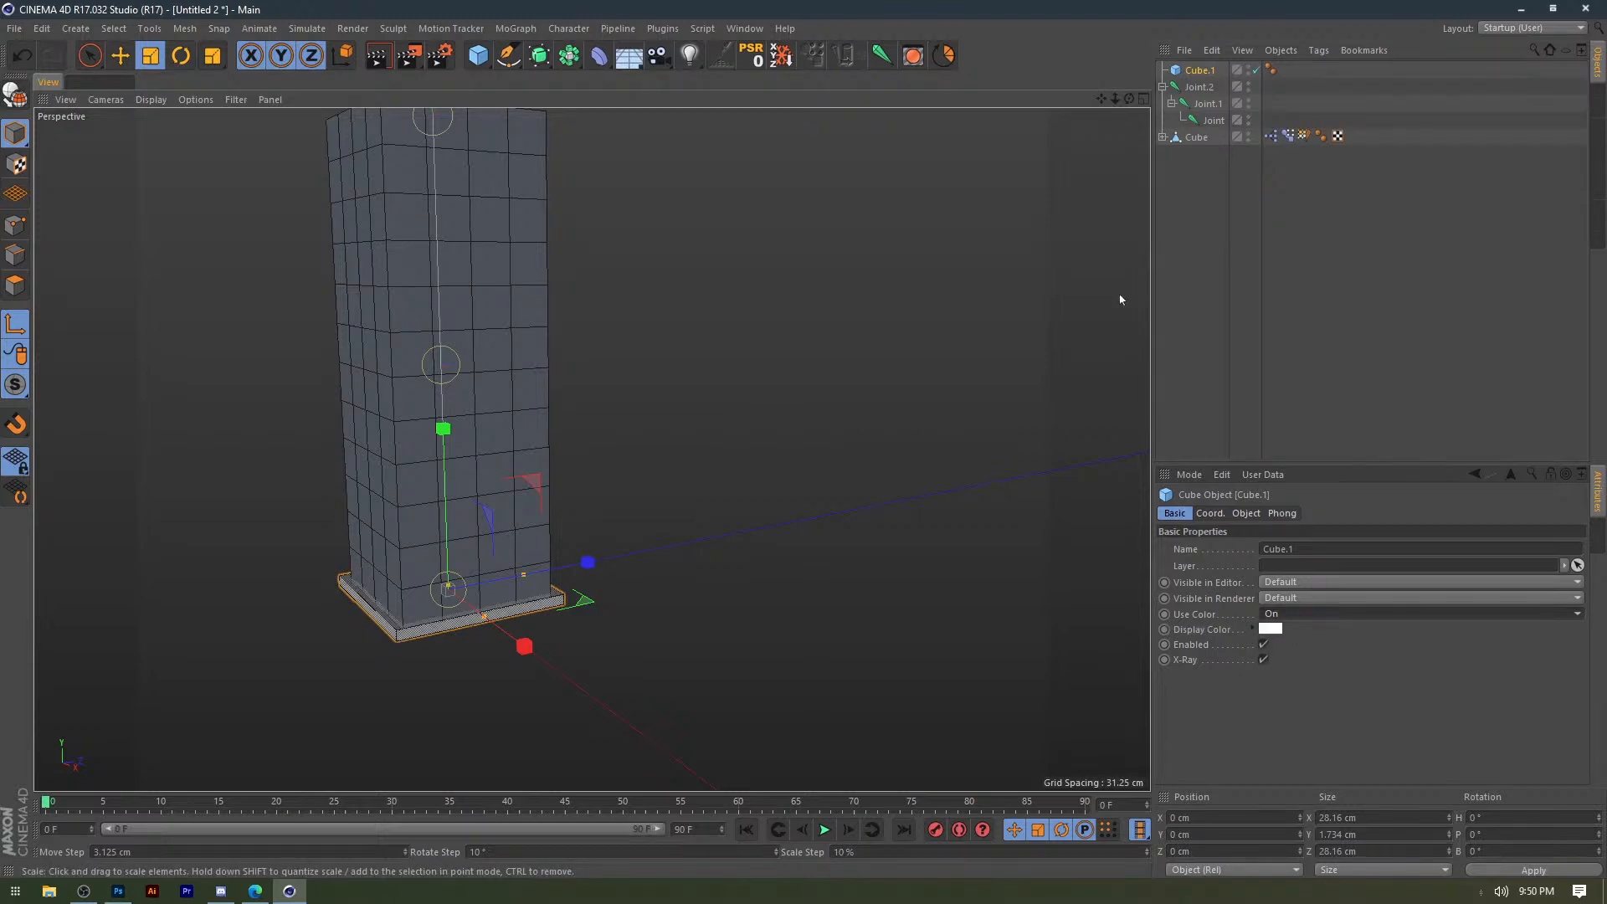
{"action": "key", "text": "e"}
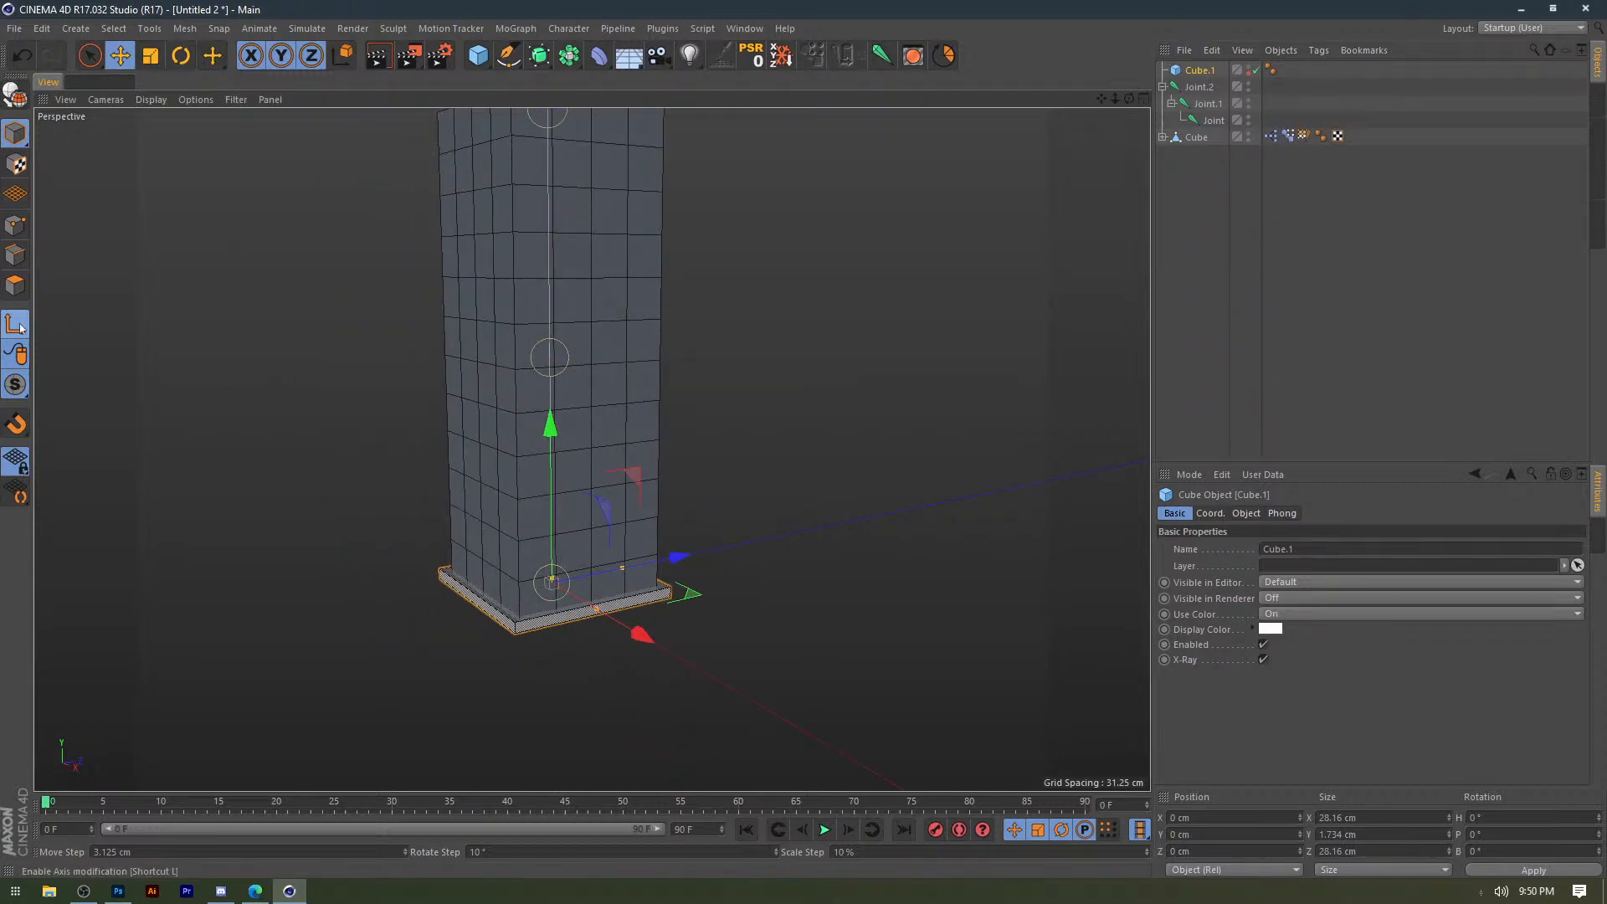
{"action": "key", "text": "c"}
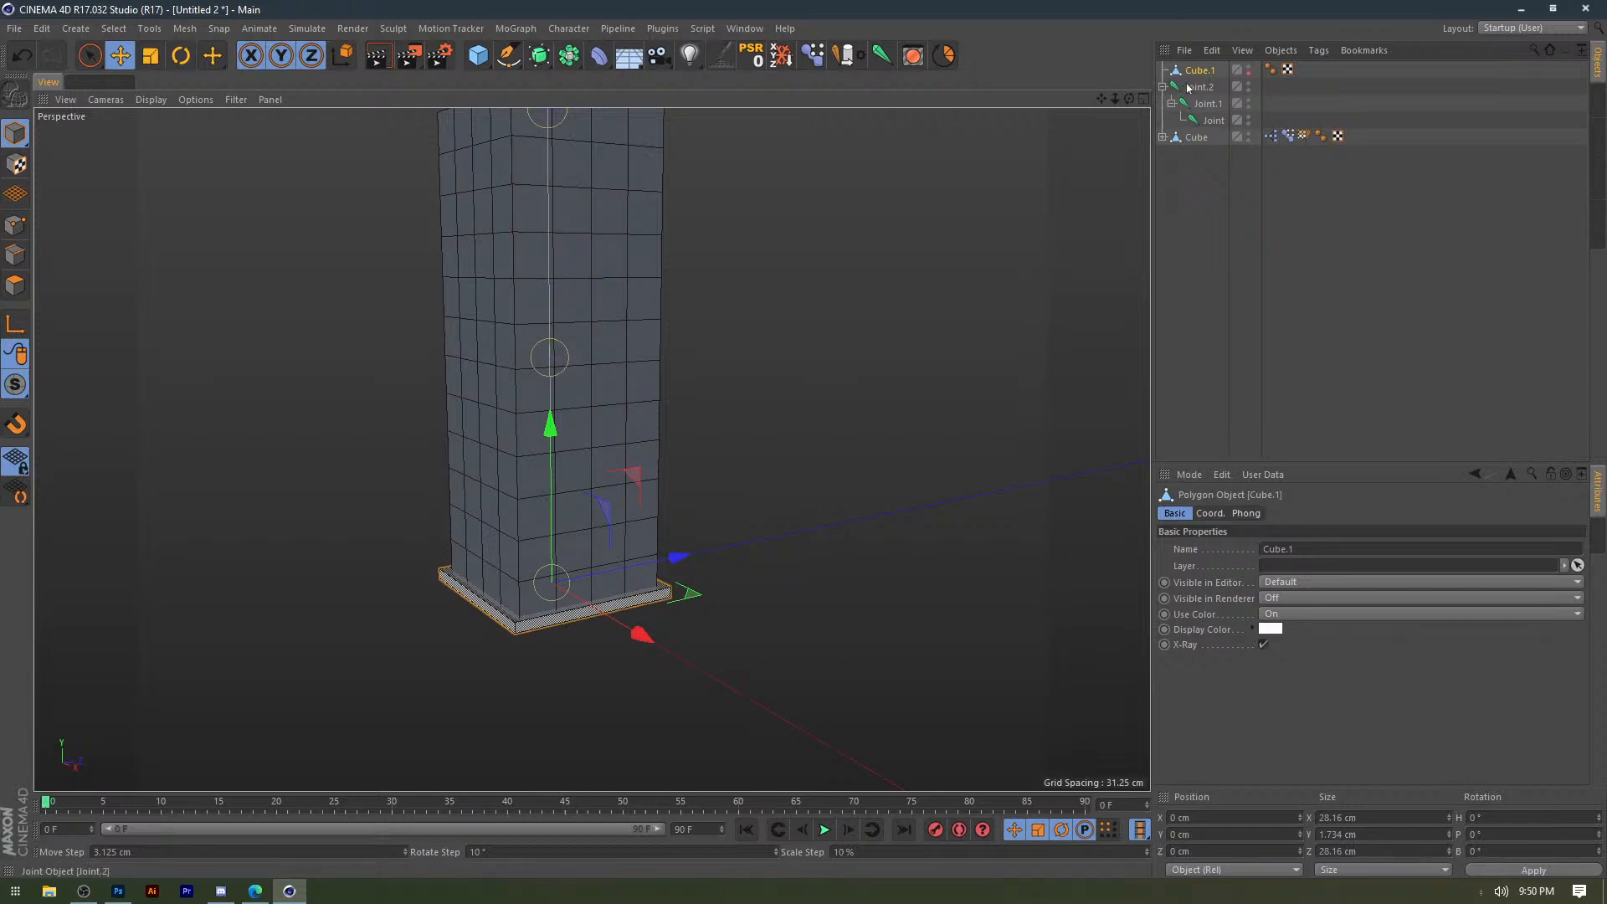
{"action": "right_click", "coordinate": [1200, 87]}
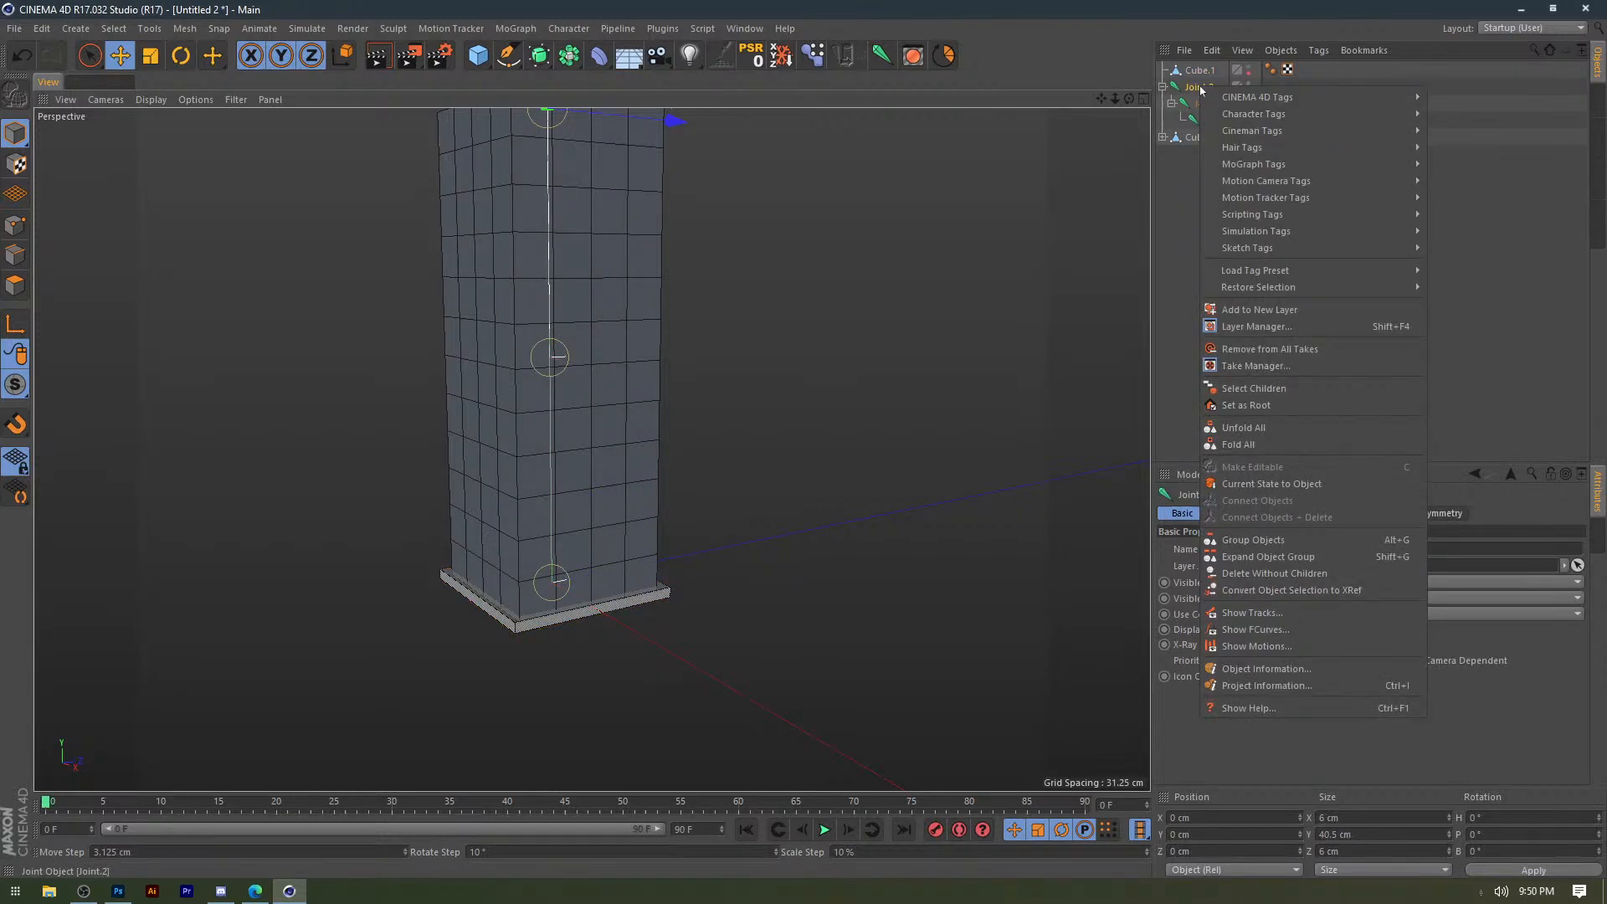
{"action": "left_click", "coordinate": [1209, 106]}
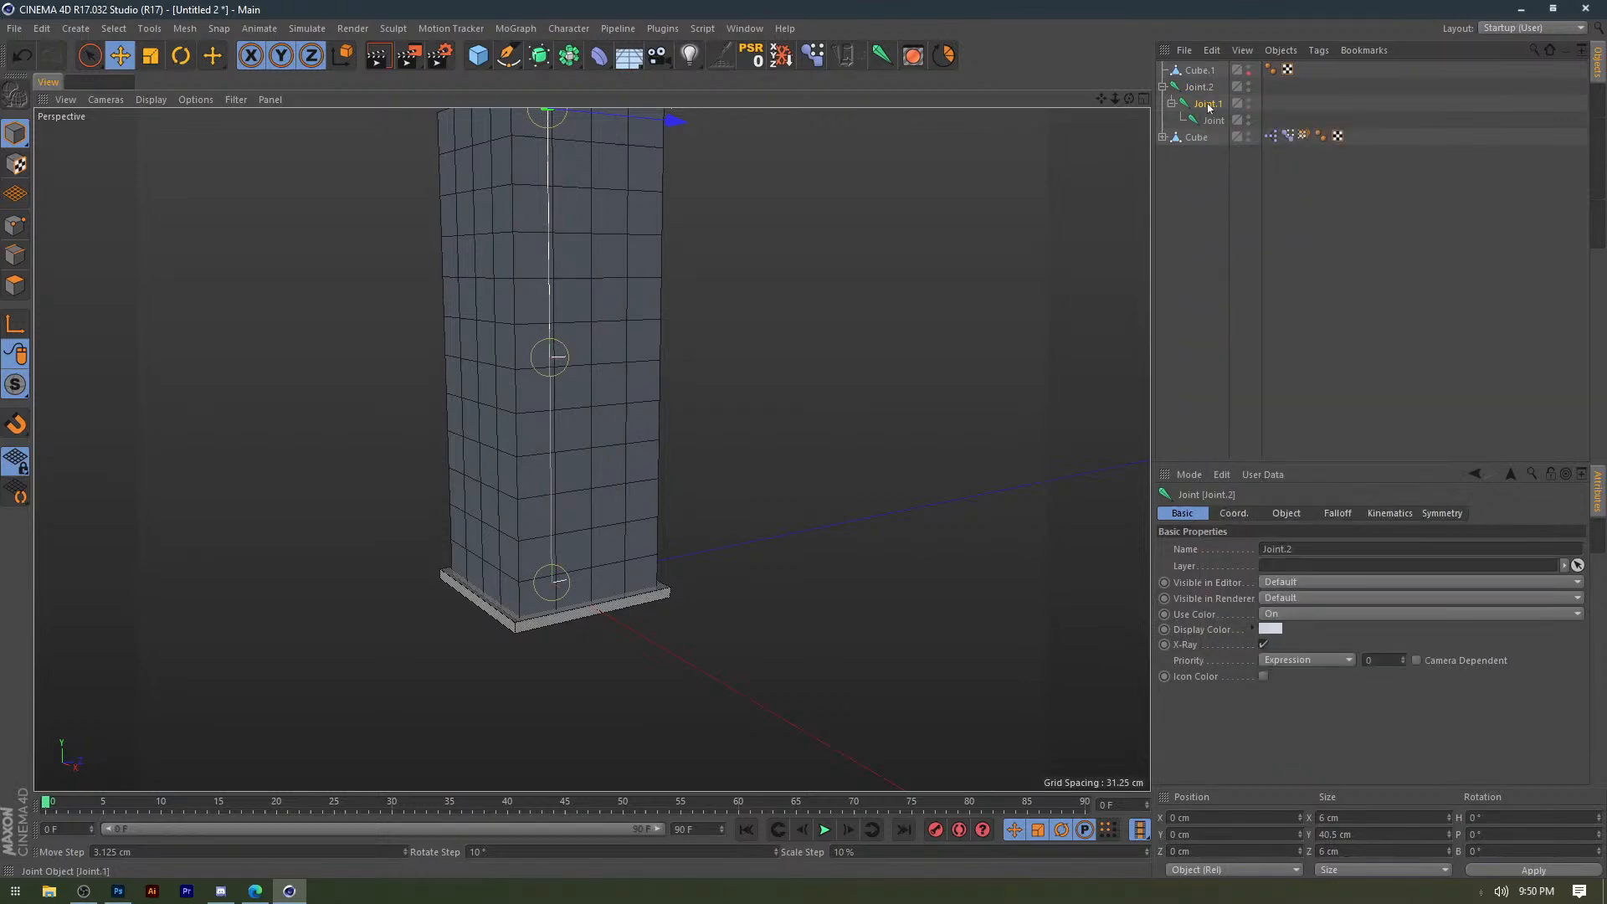
{"action": "left_click_drag", "start_coordinate": [1198, 850], "coordinate": [1016, 836]}
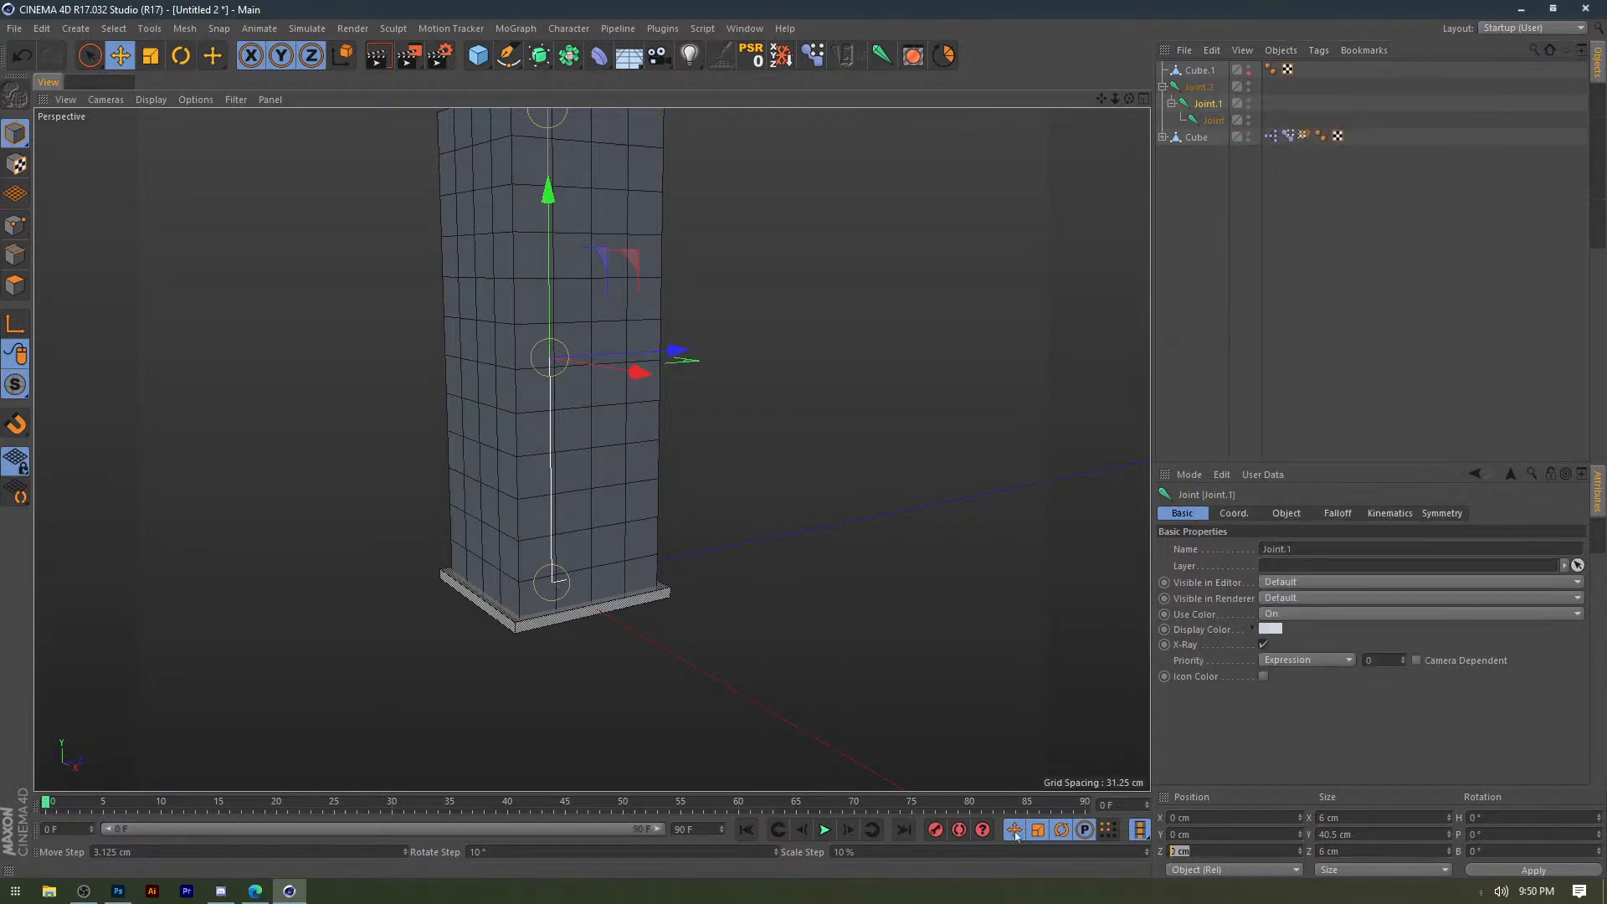
{"action": "left_click", "coordinate": [1213, 233]}
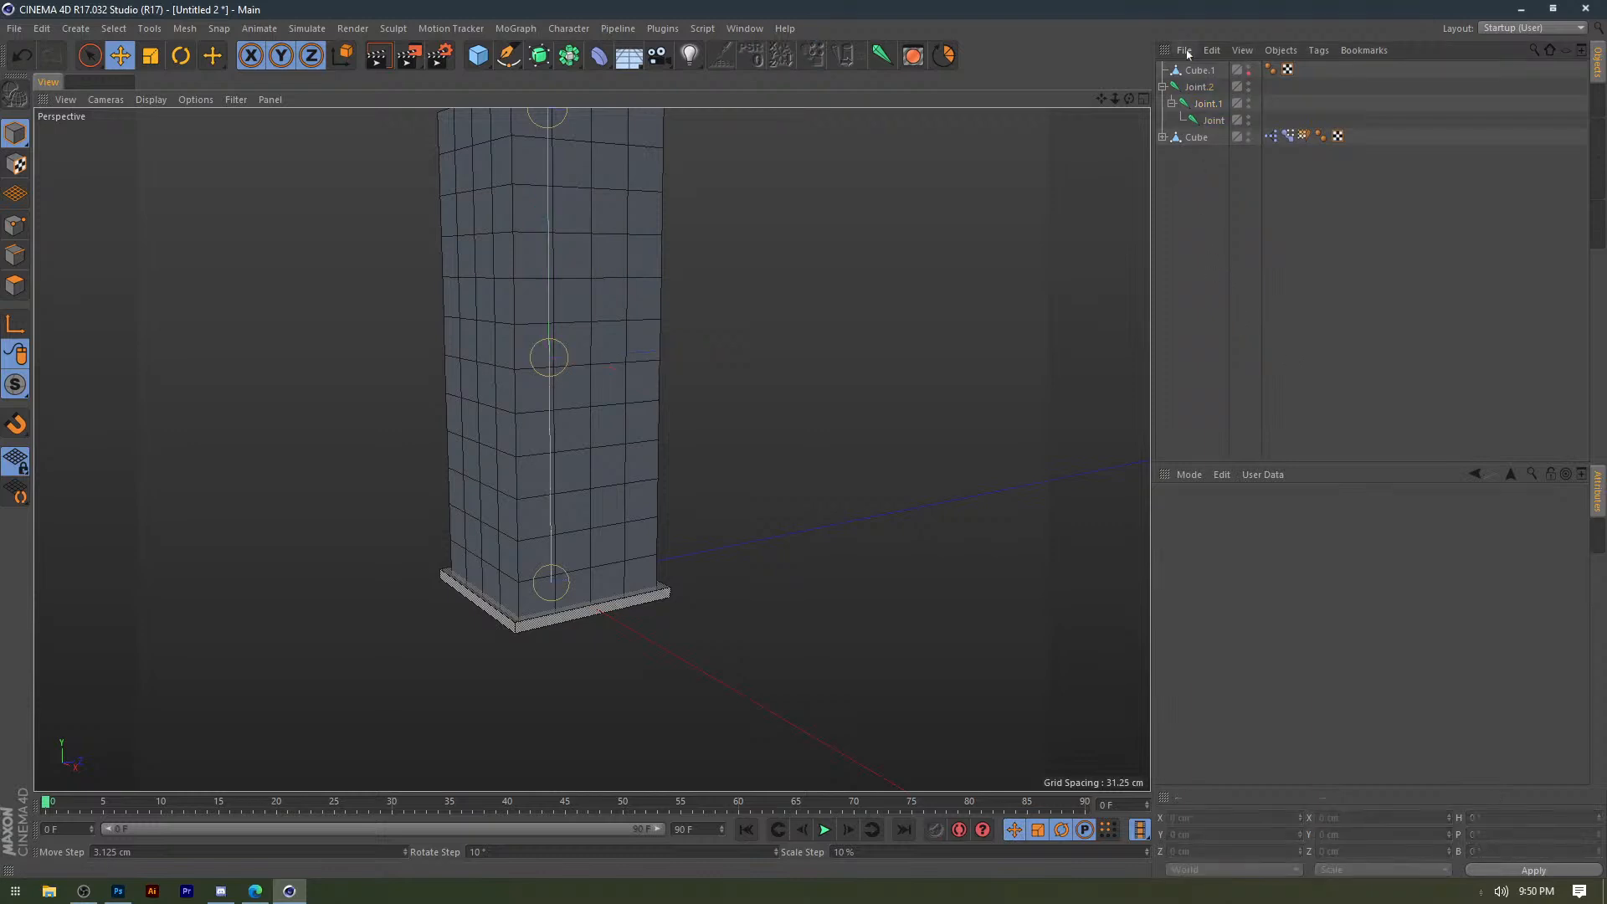
Add an IK tag to Joint.2 at the head of the joint chain.
{"action": "left_click", "coordinate": [1204, 87]}
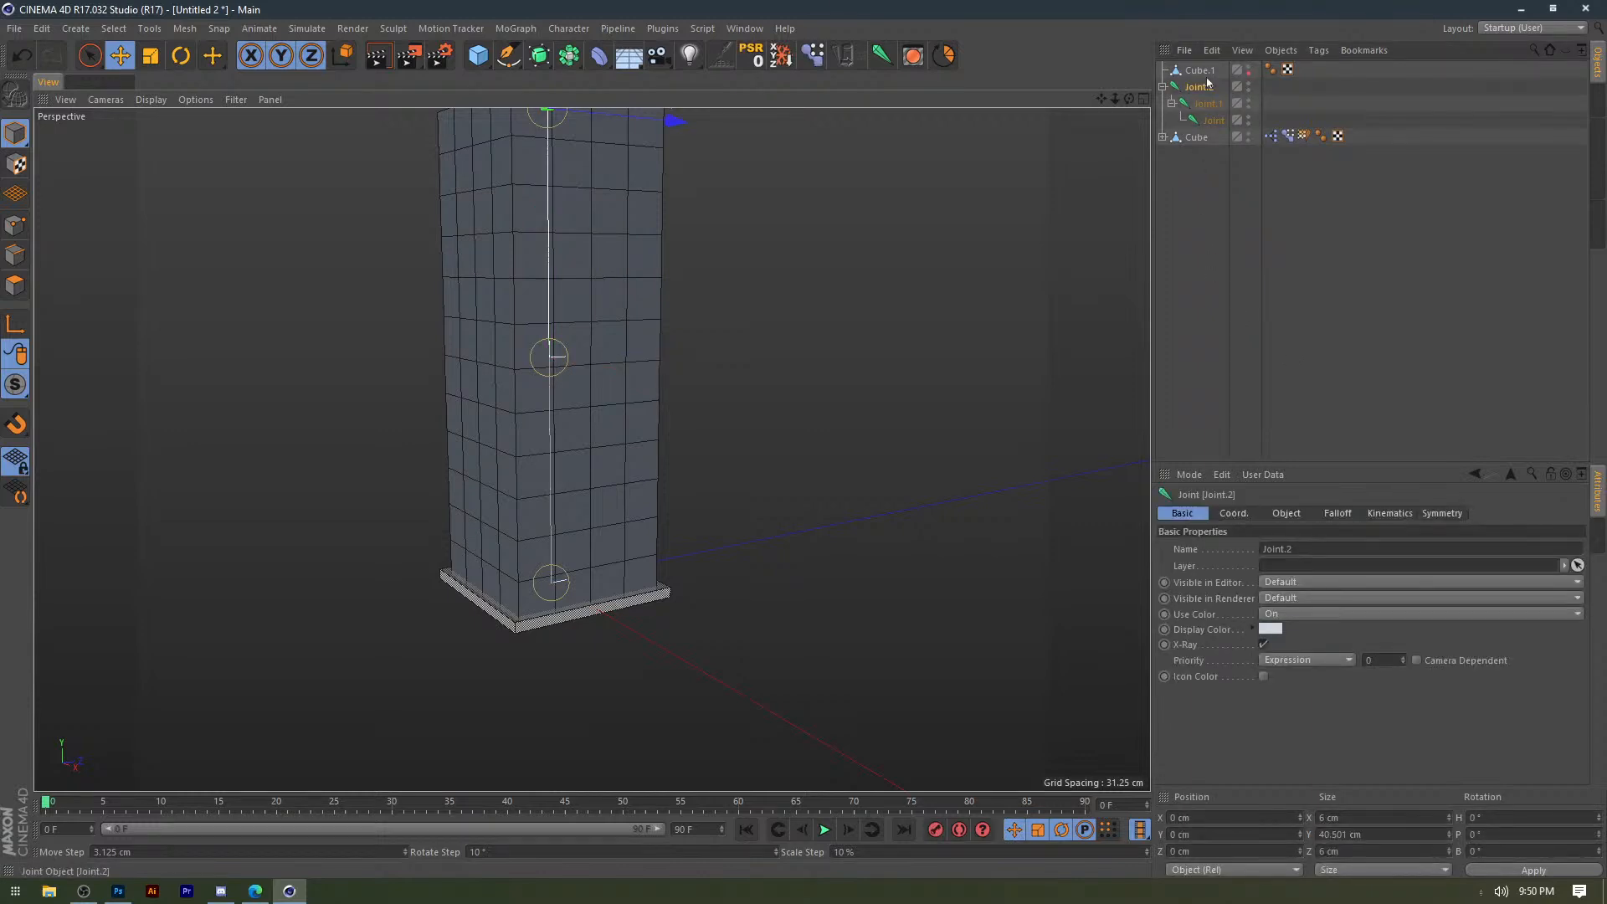
{"action": "right_click", "coordinate": [1206, 83]}
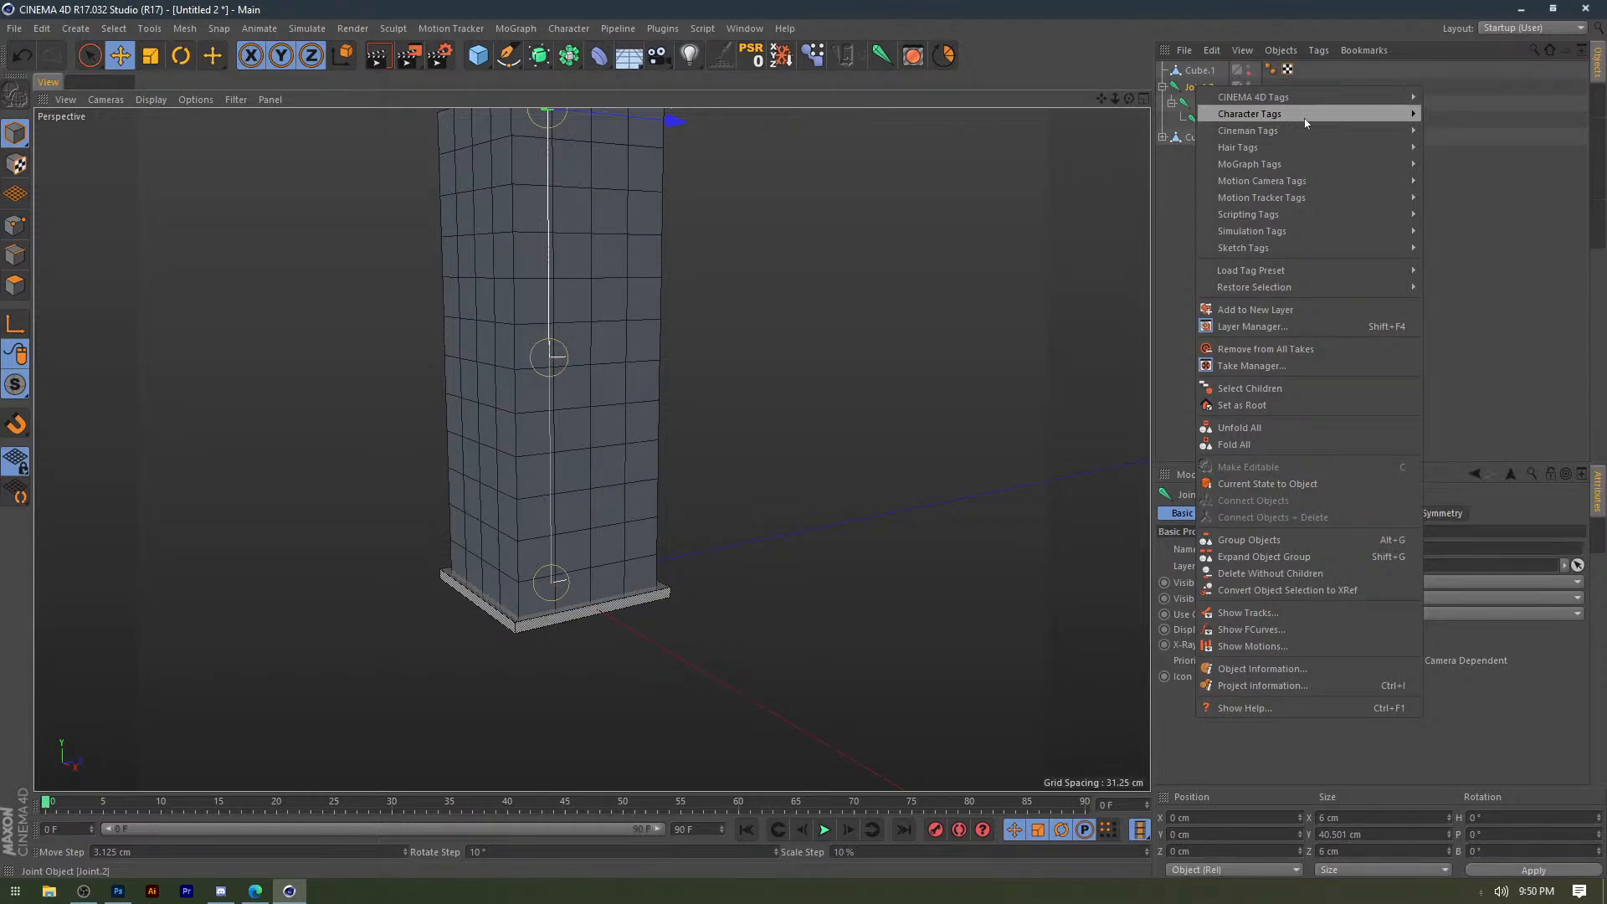
{"action": "left_click", "coordinate": [1457, 164]}
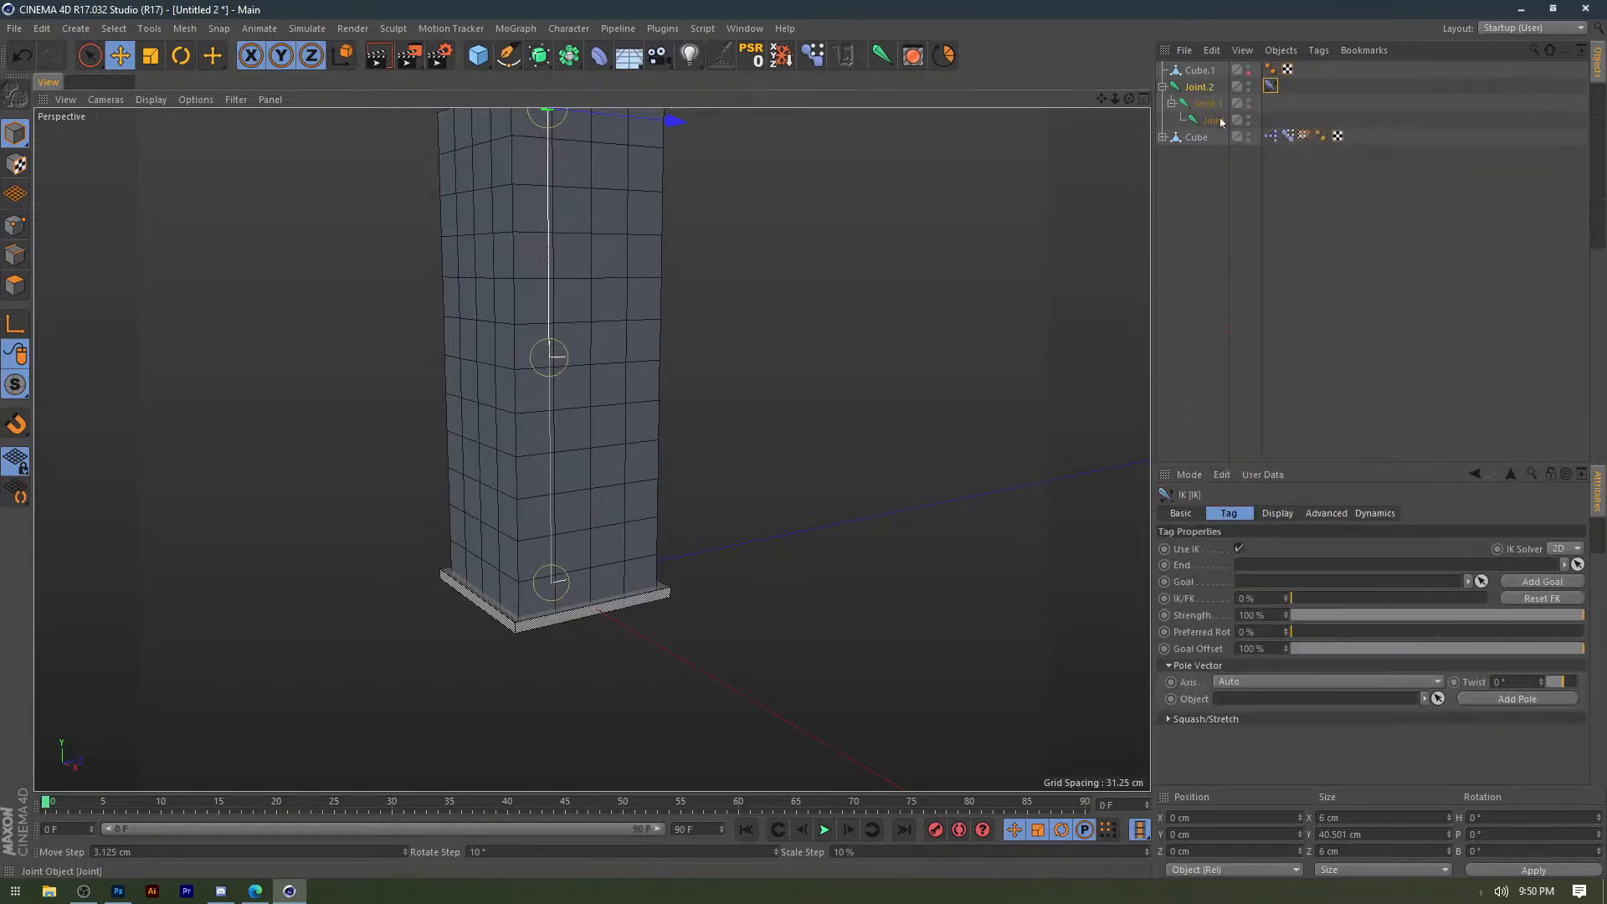
Set Joint as the IK tag's End, add a goal, and parent that goal under the Cube.1 base plate.
{"action": "left_click_drag", "start_coordinate": [1220, 122], "coordinate": [1298, 565]}
{"action": "left_click", "coordinate": [1542, 582]}
{"action": "left_click_drag", "start_coordinate": [1204, 138], "coordinate": [1197, 70]}
{"action": "left_click", "coordinate": [1197, 70]}
Test the IK rig by shifting and raising the base plate so the column bends, undoing each move.
{"action": "left_click_drag", "start_coordinate": [636, 465], "coordinate": [587, 487]}
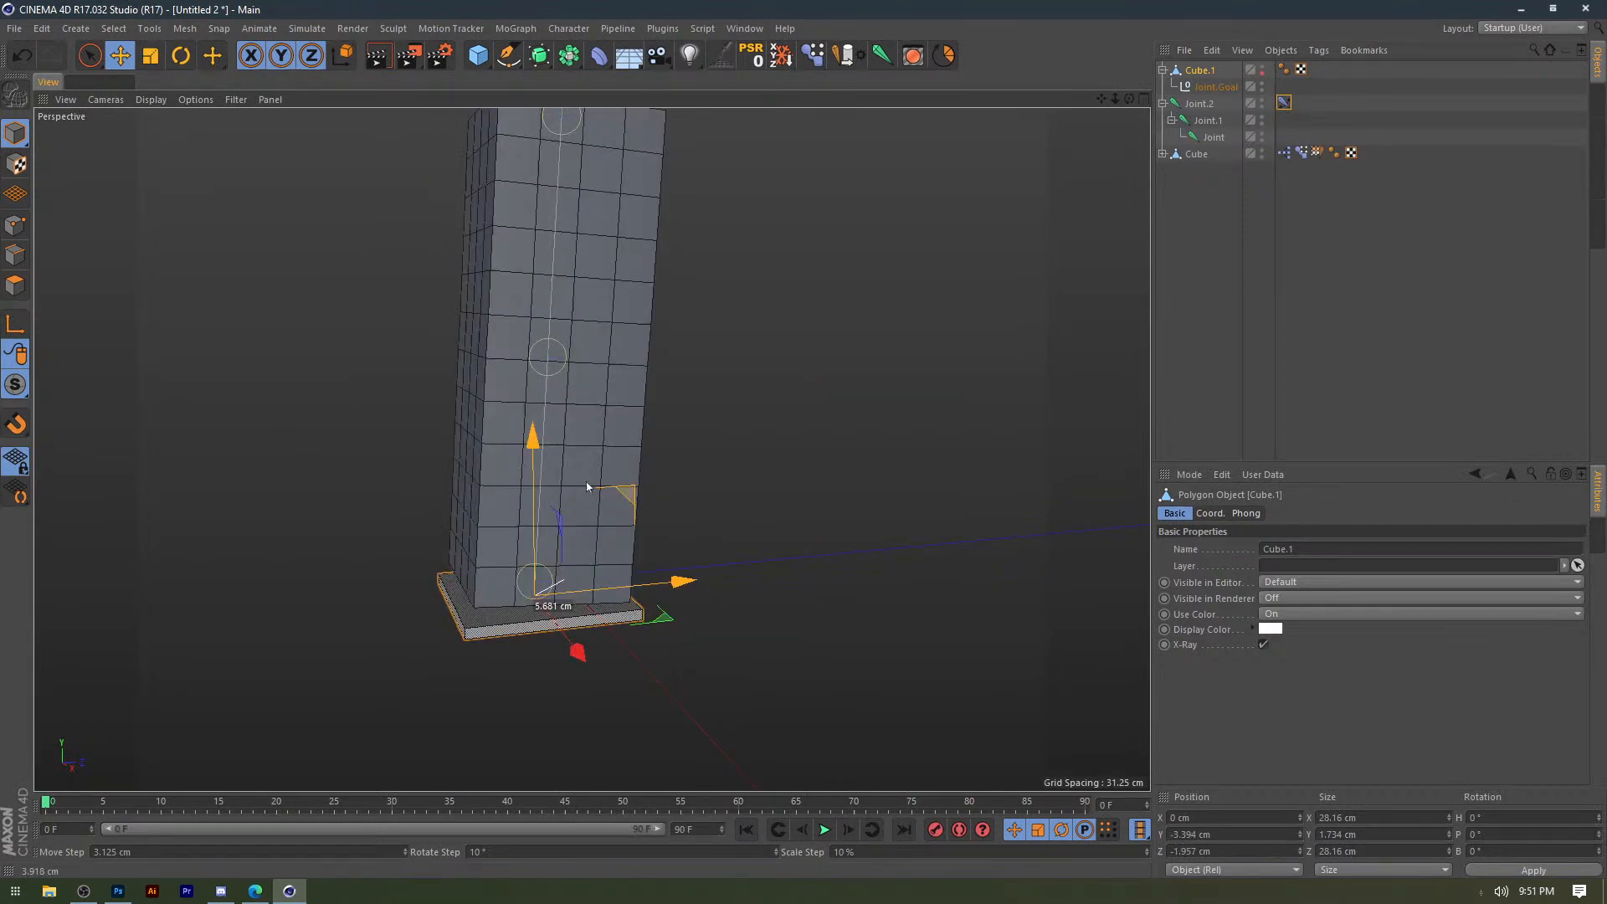
{"action": "left_click", "coordinate": [425, 272]}
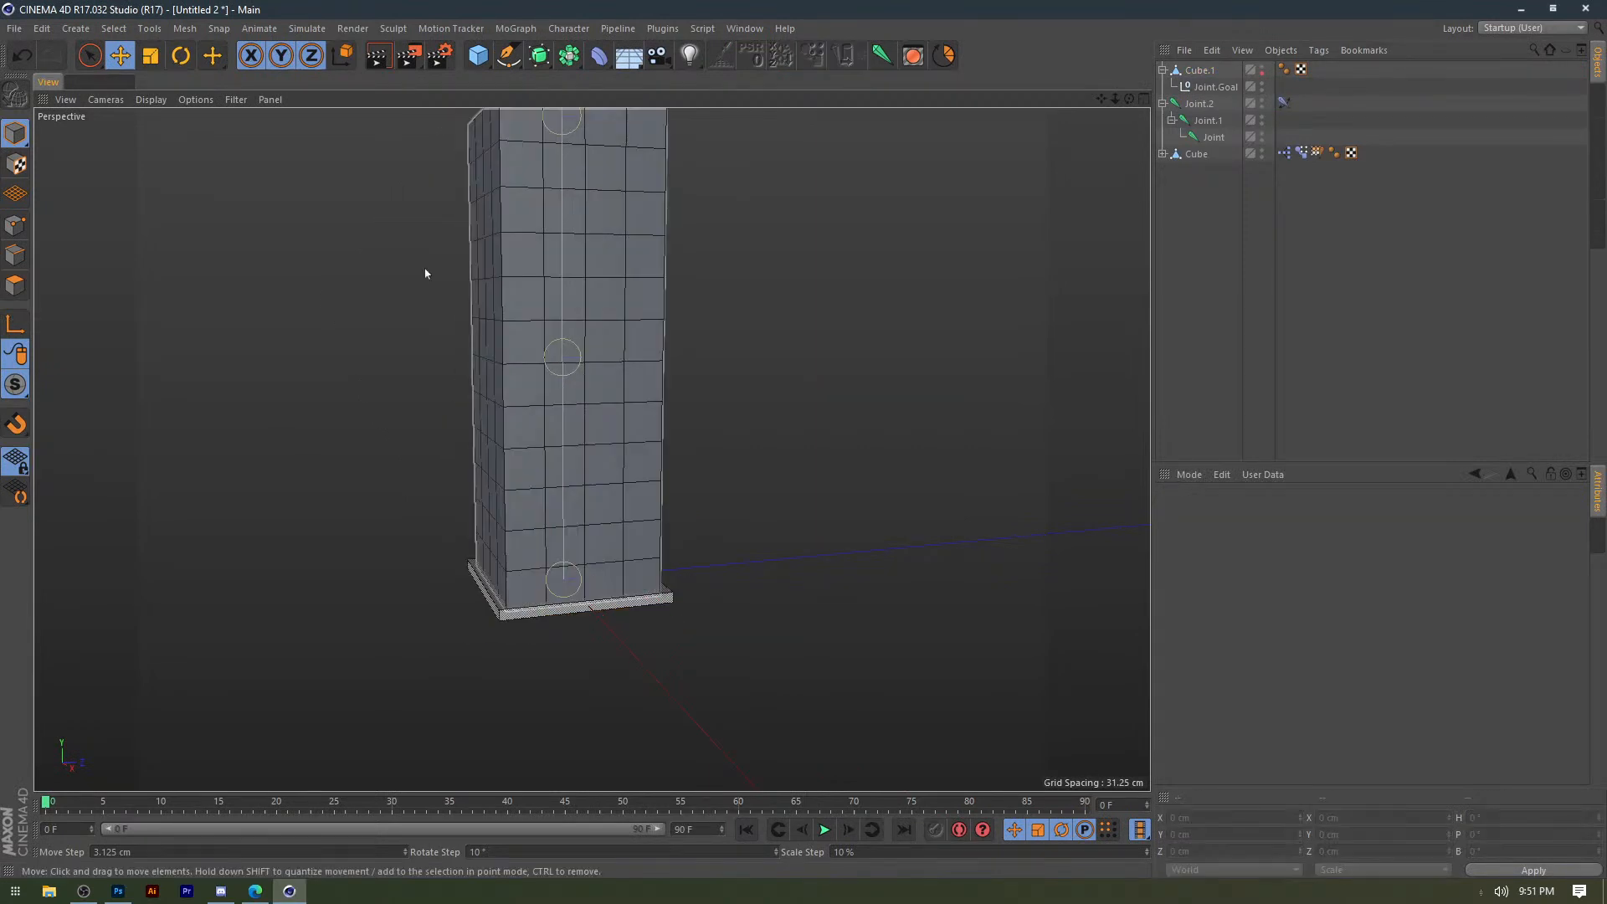
{"action": "left_click", "coordinate": [735, 423]}
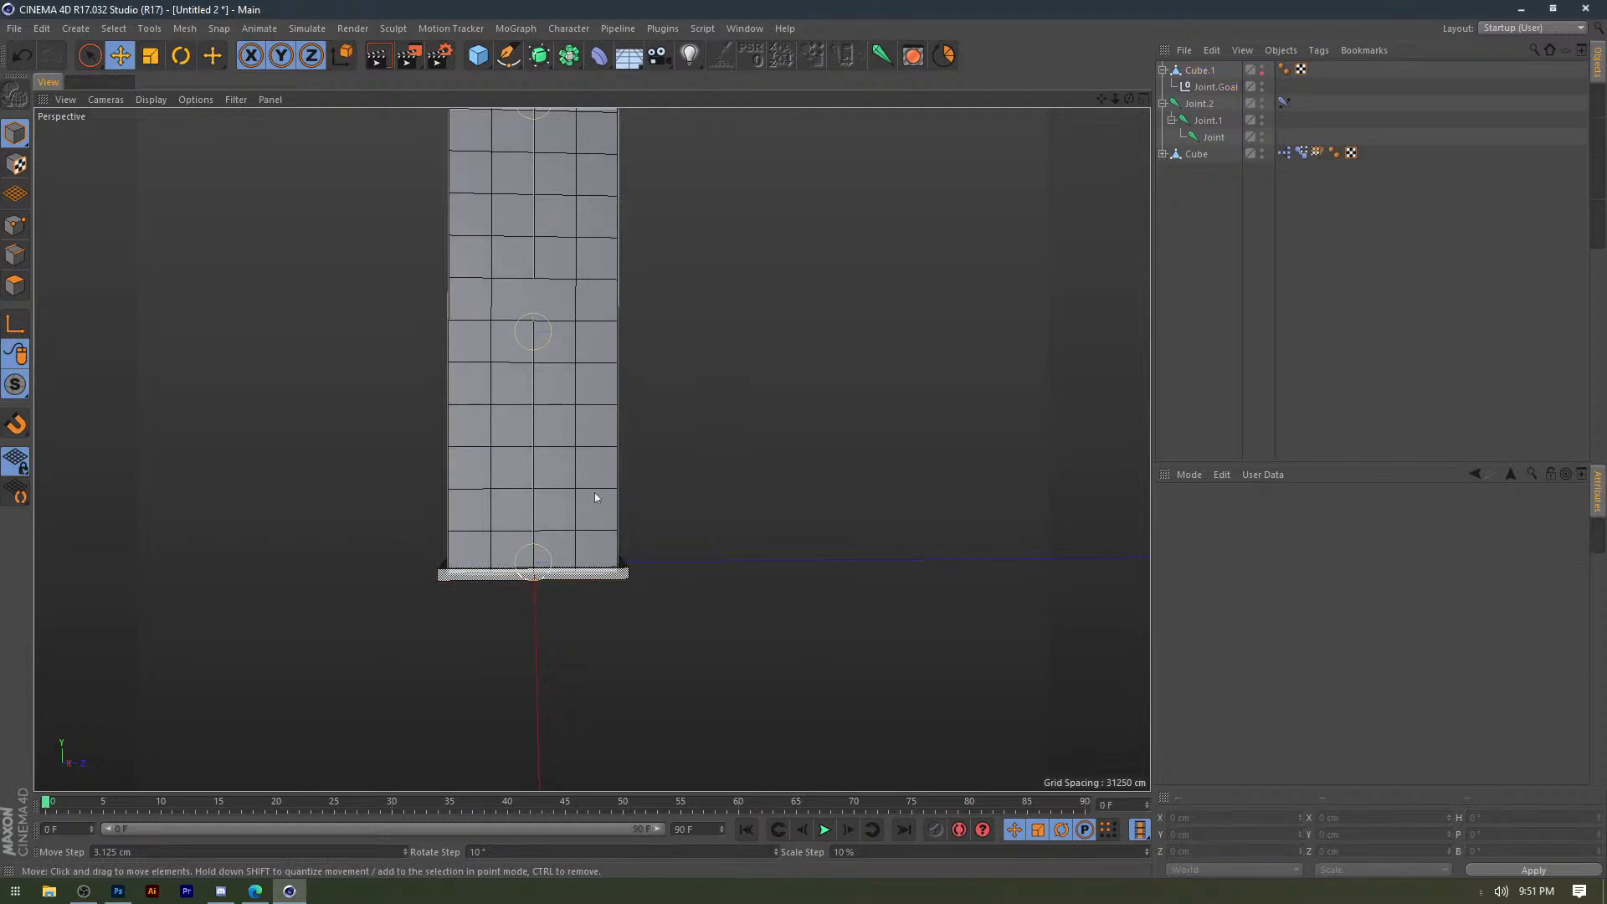
{"action": "left_click_drag", "start_coordinate": [595, 497], "coordinate": [497, 615], "text": "alt"}
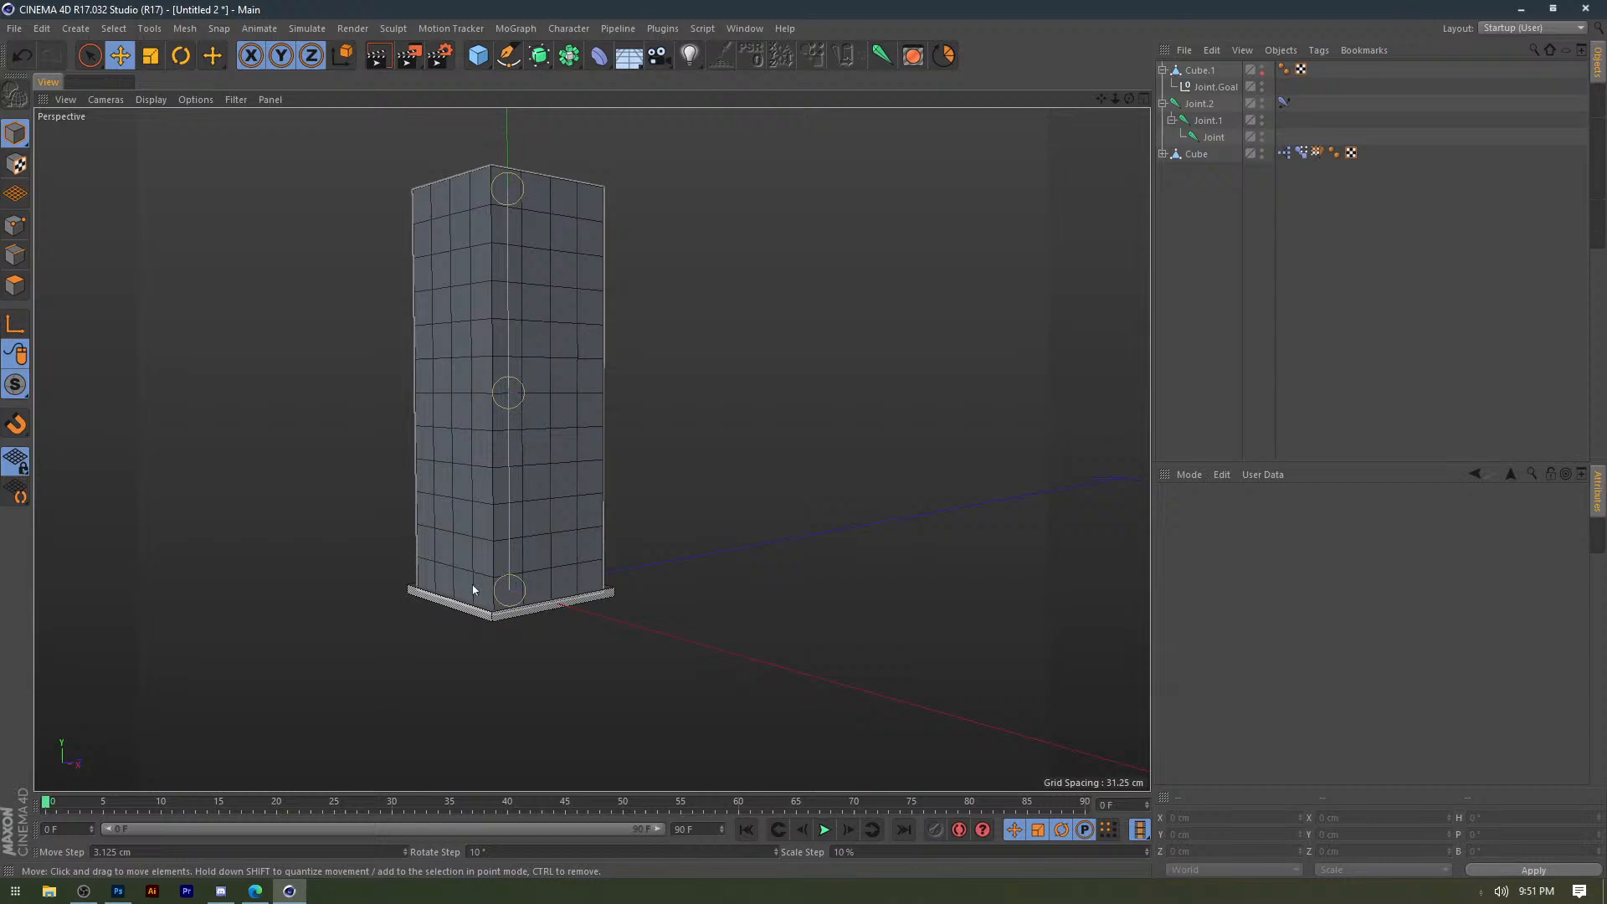
{"action": "left_click", "coordinate": [473, 590]}
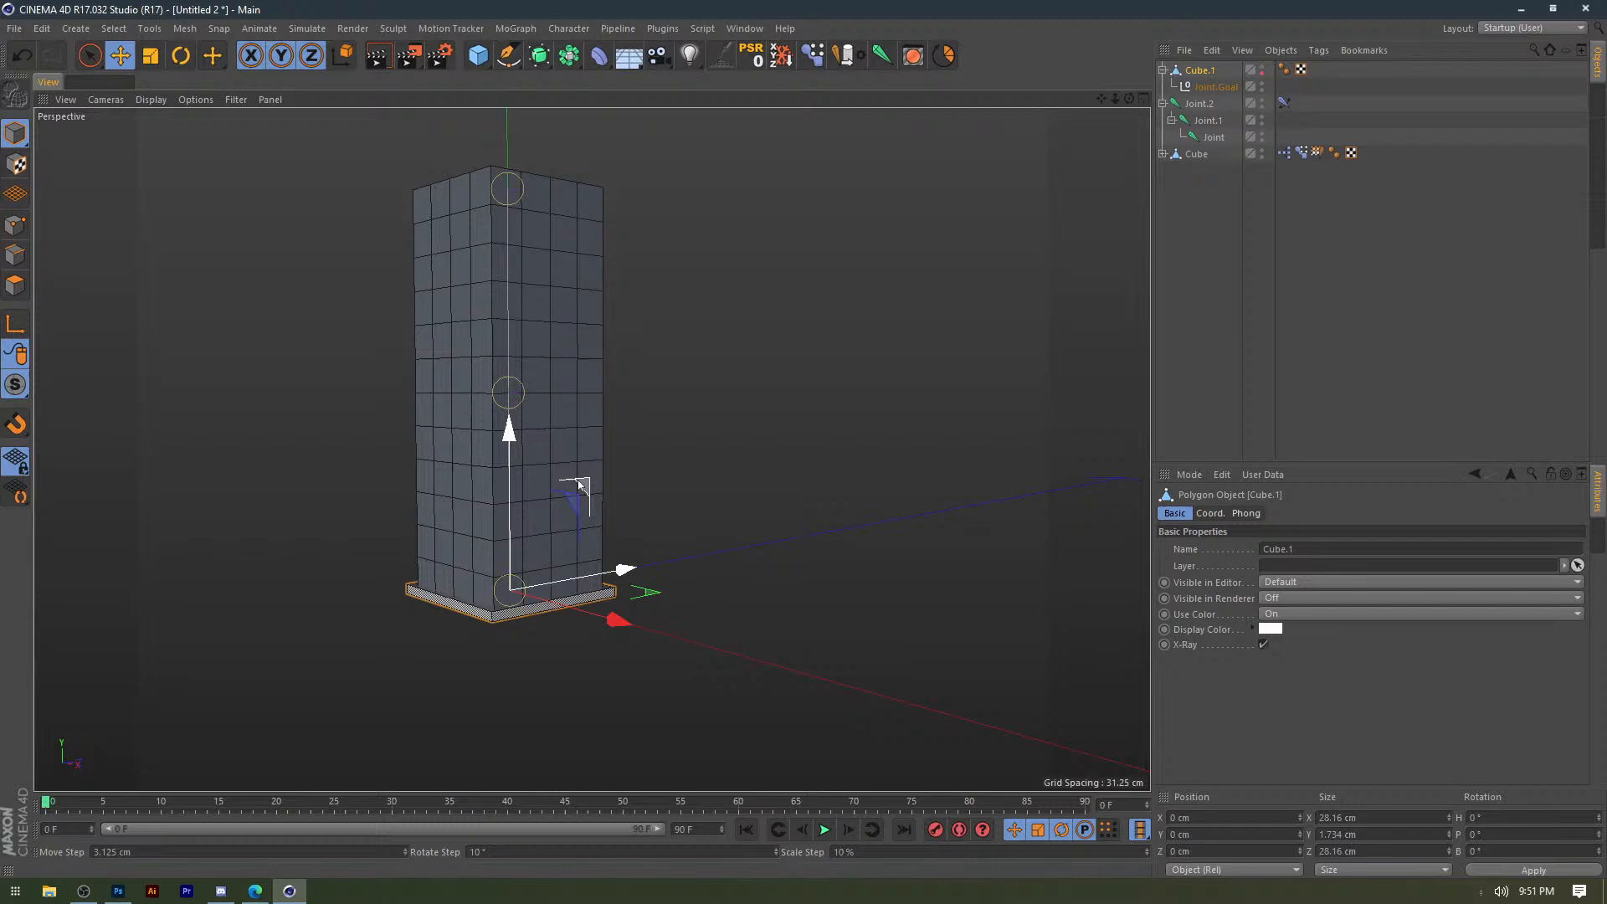
{"action": "left_click_drag", "start_coordinate": [586, 484], "coordinate": [498, 343]}
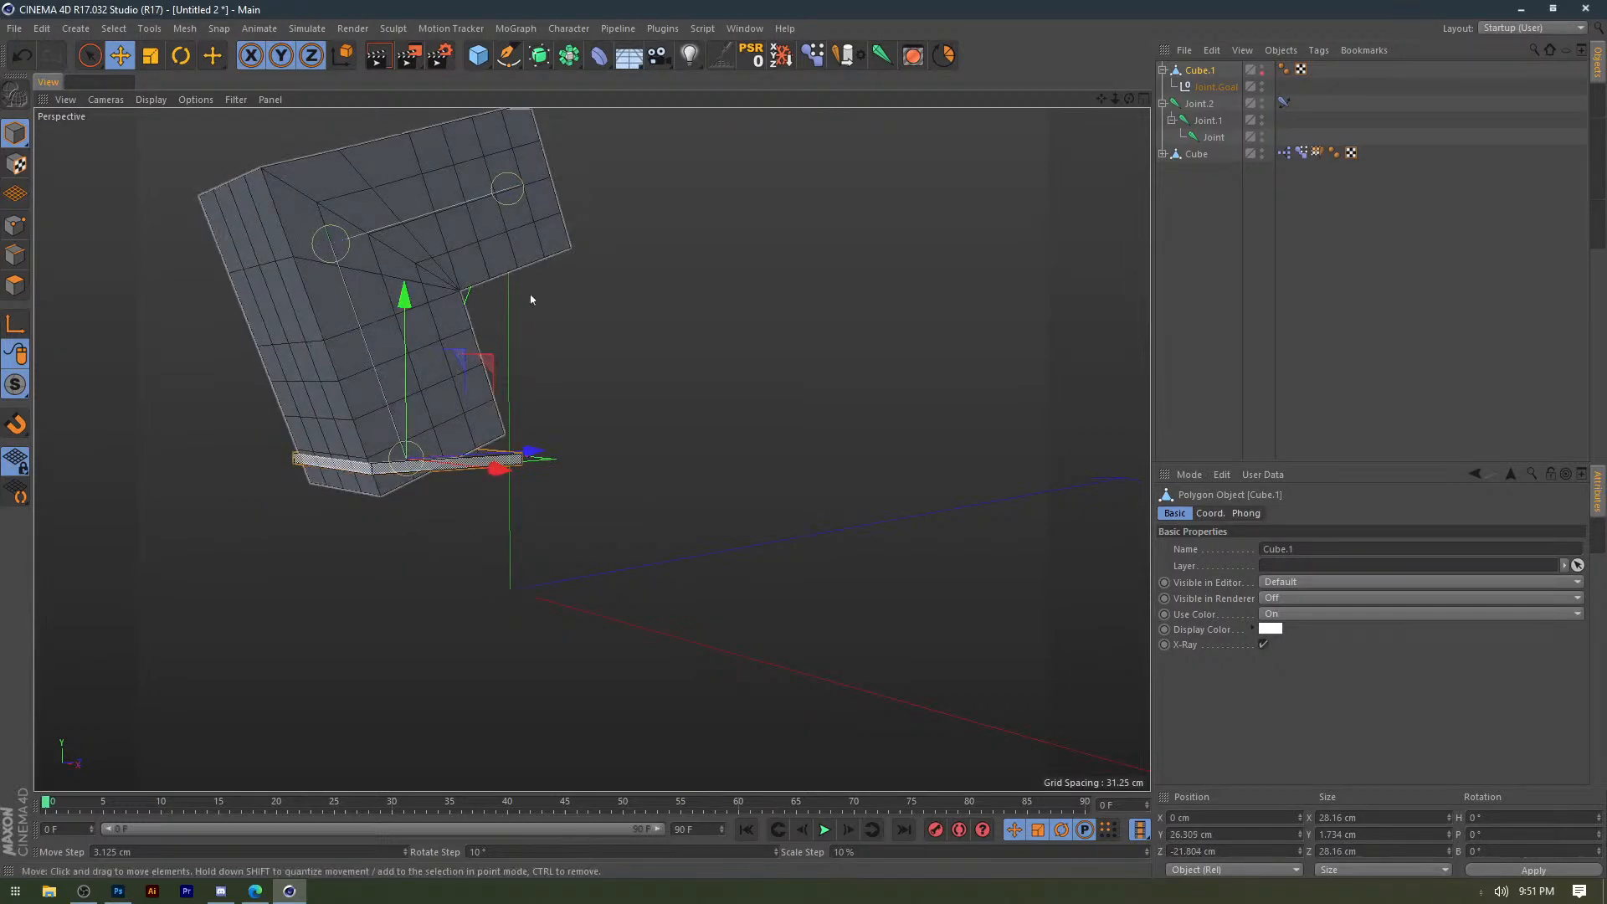
{"action": "key", "text": "ctrl+z"}
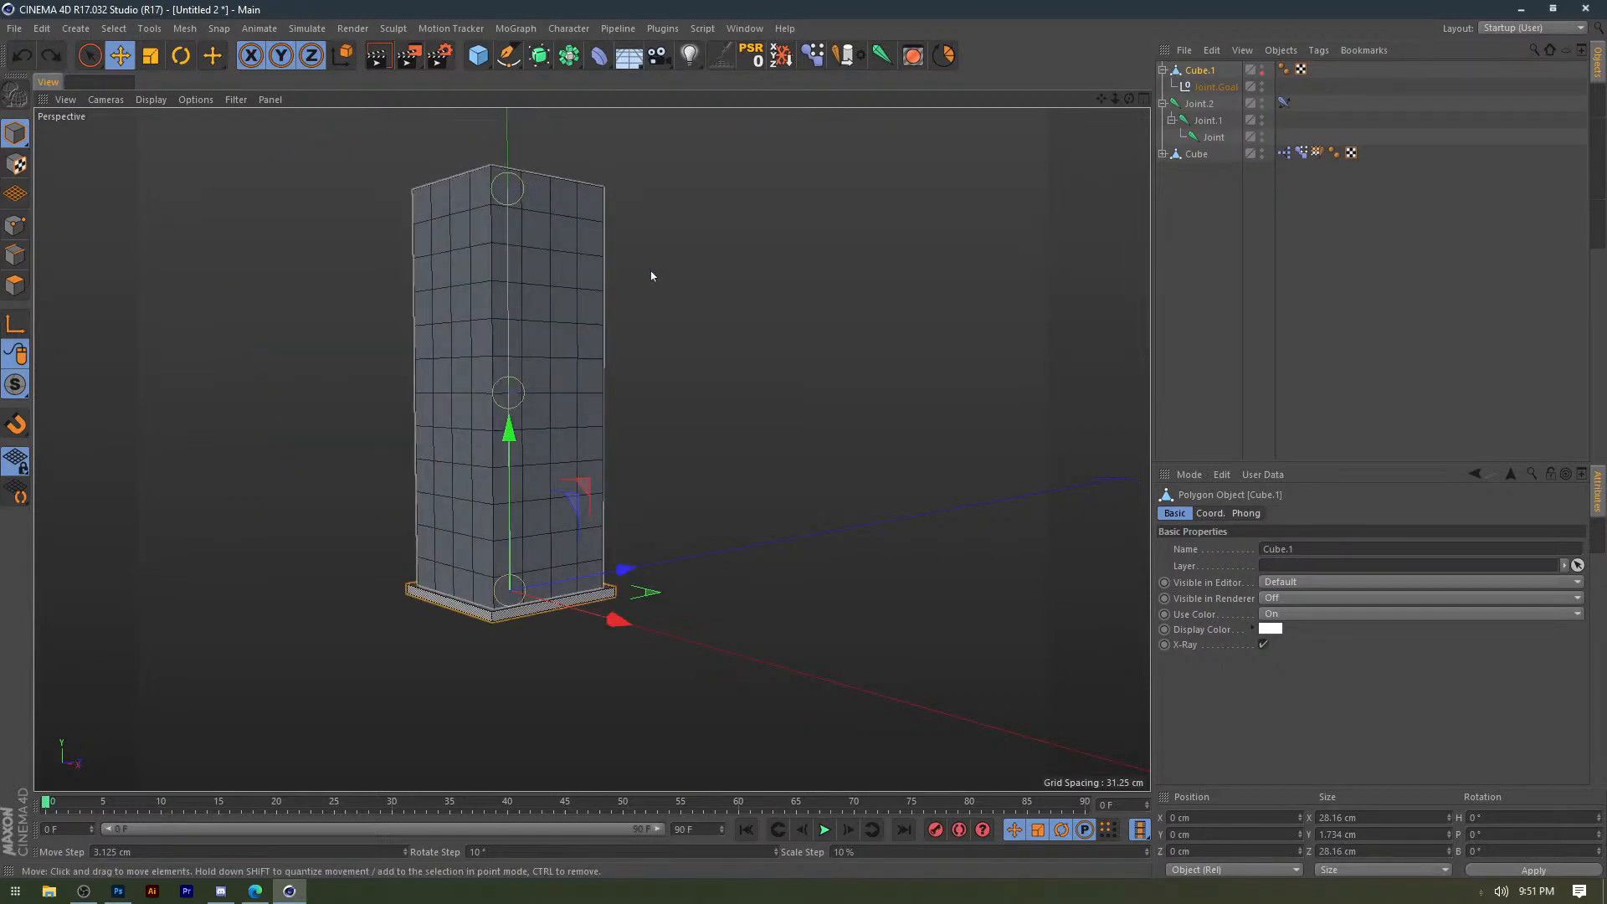
Move the base plate about 43 cm along negative Z to test how the column follows, and undo the move.
{"action": "left_click_drag", "start_coordinate": [652, 276], "coordinate": [357, 497], "text": "alt"}
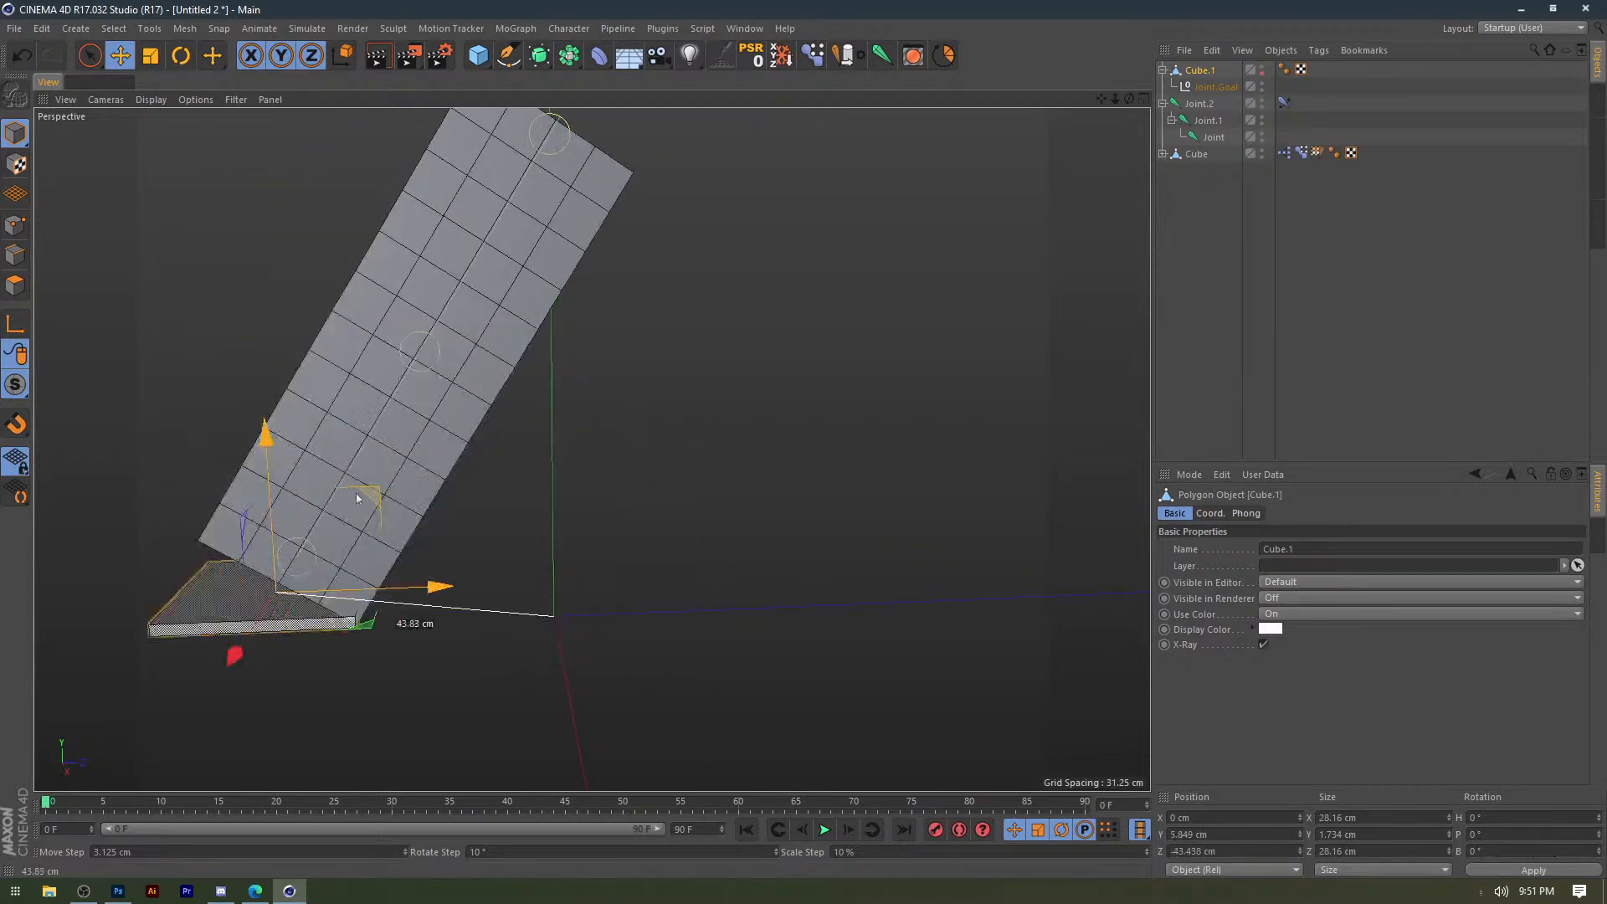
{"action": "left_click_drag", "start_coordinate": [251, 362], "coordinate": [434, 351], "text": "alt"}
{"action": "key", "text": "ctrl+z"}
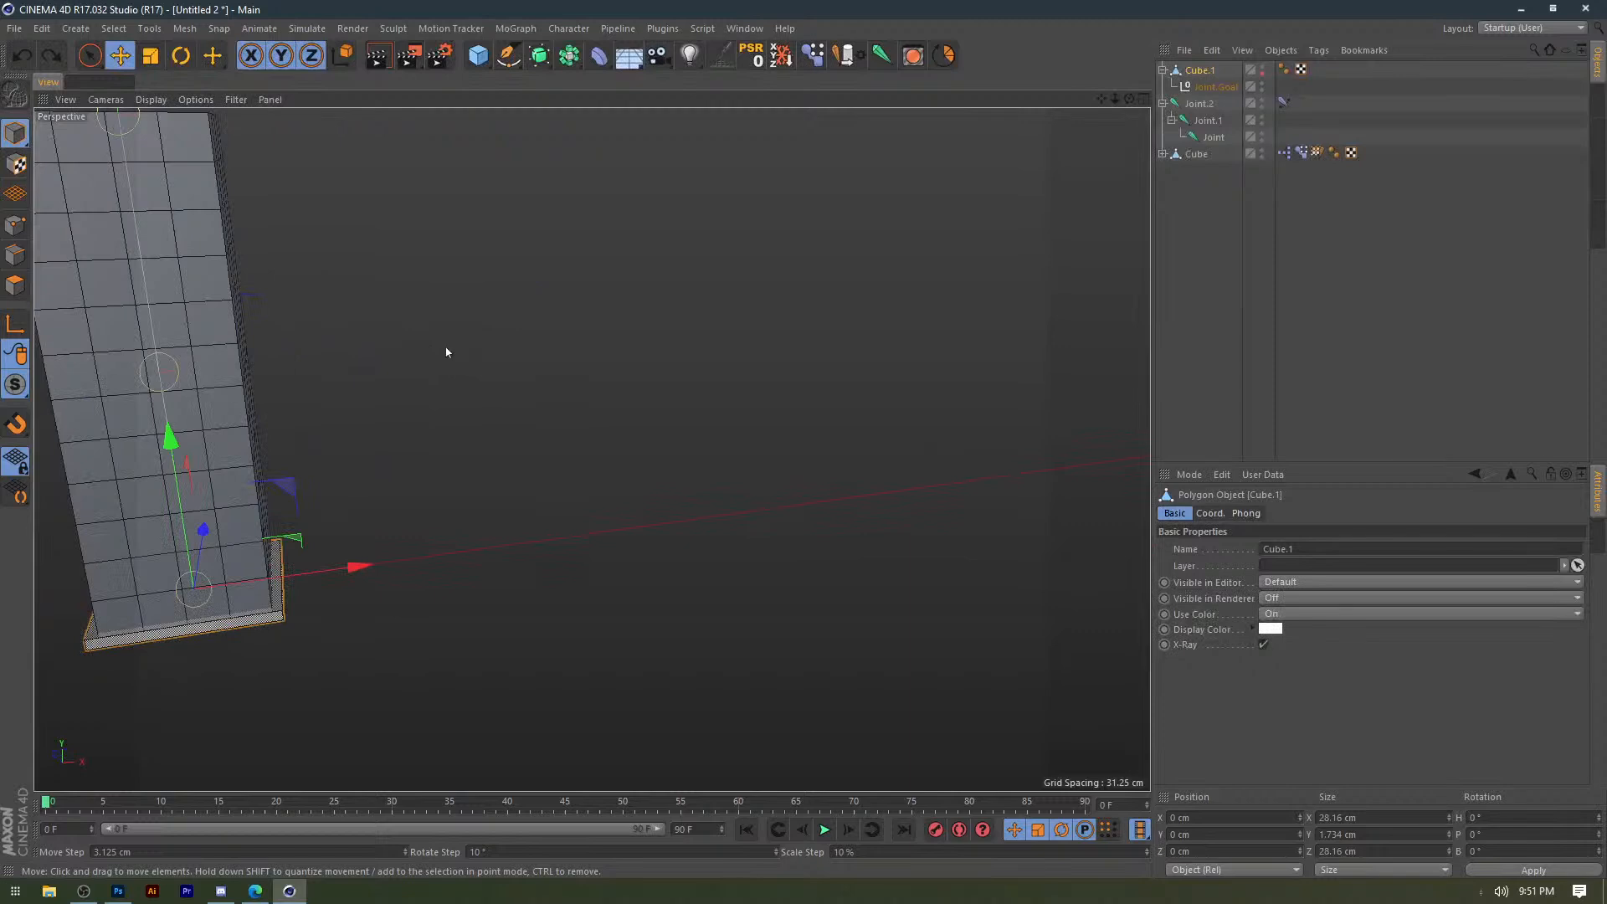
{"action": "left_click", "coordinate": [327, 364]}
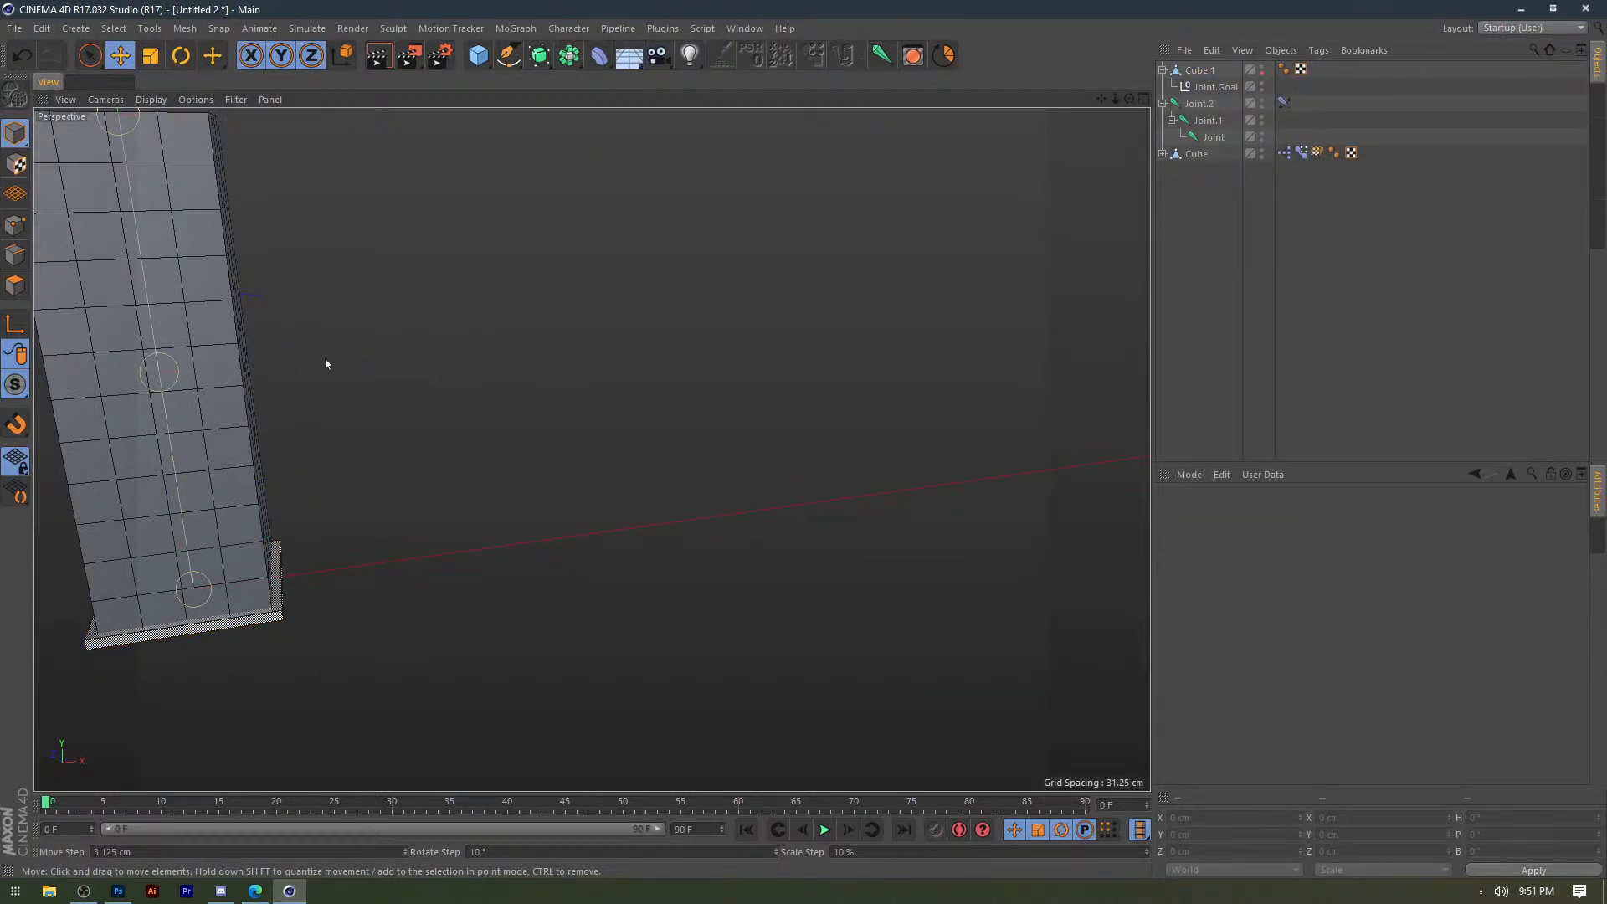
{"action": "left_click_drag", "start_coordinate": [327, 363], "coordinate": [402, 356], "text": "alt"}
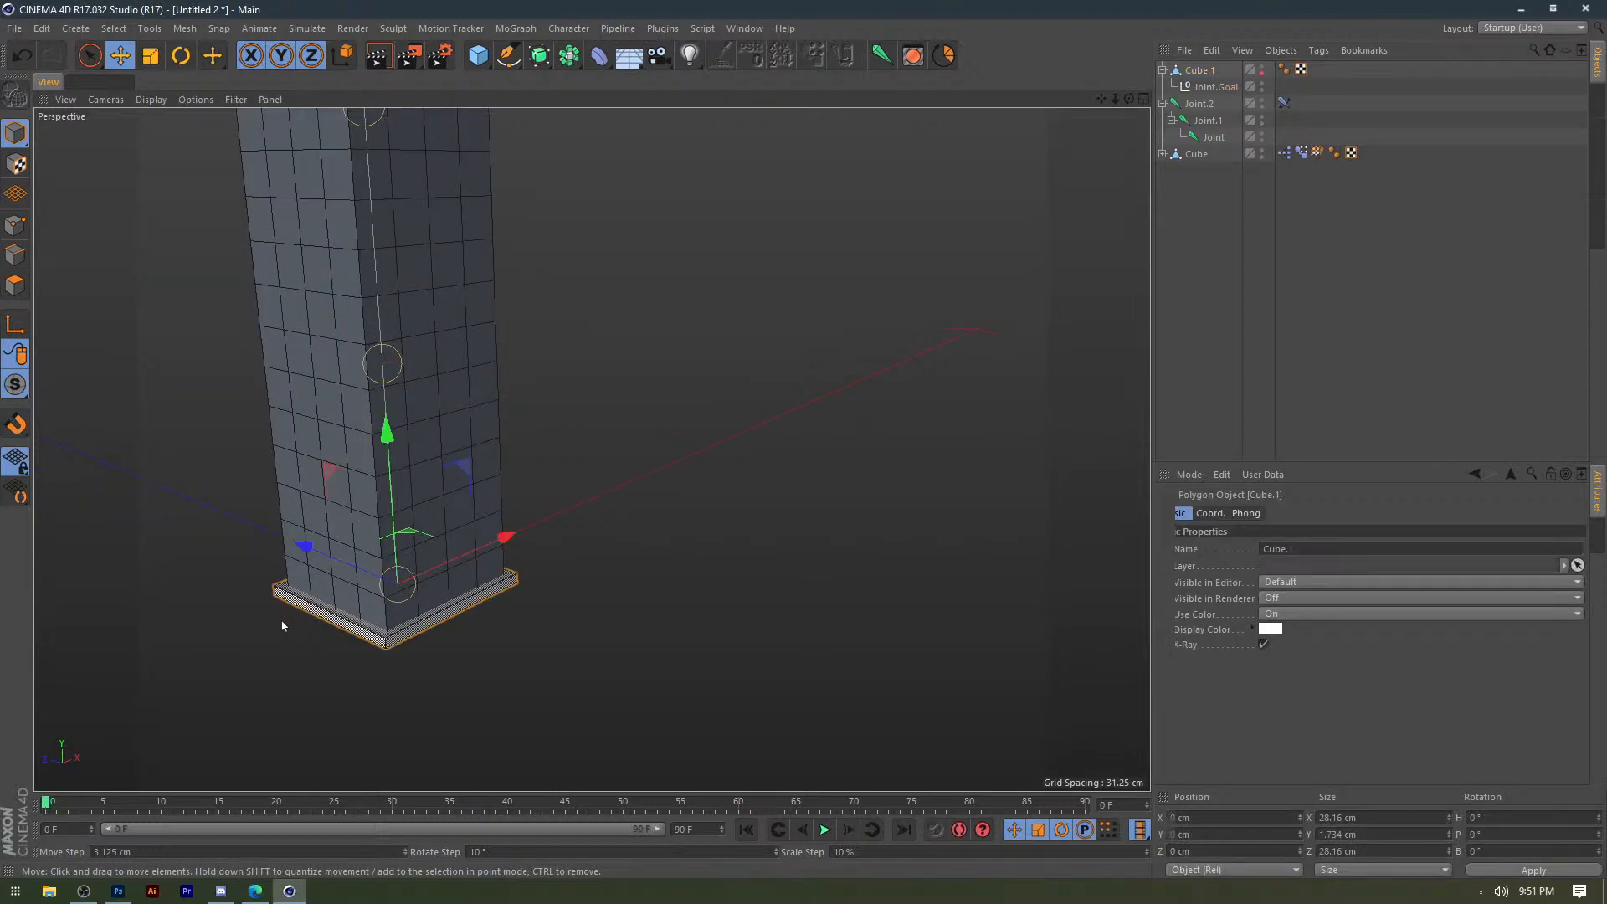
{"action": "left_click", "coordinate": [283, 623]}
{"action": "left_click_drag", "start_coordinate": [283, 623], "coordinate": [313, 589], "text": "alt"}
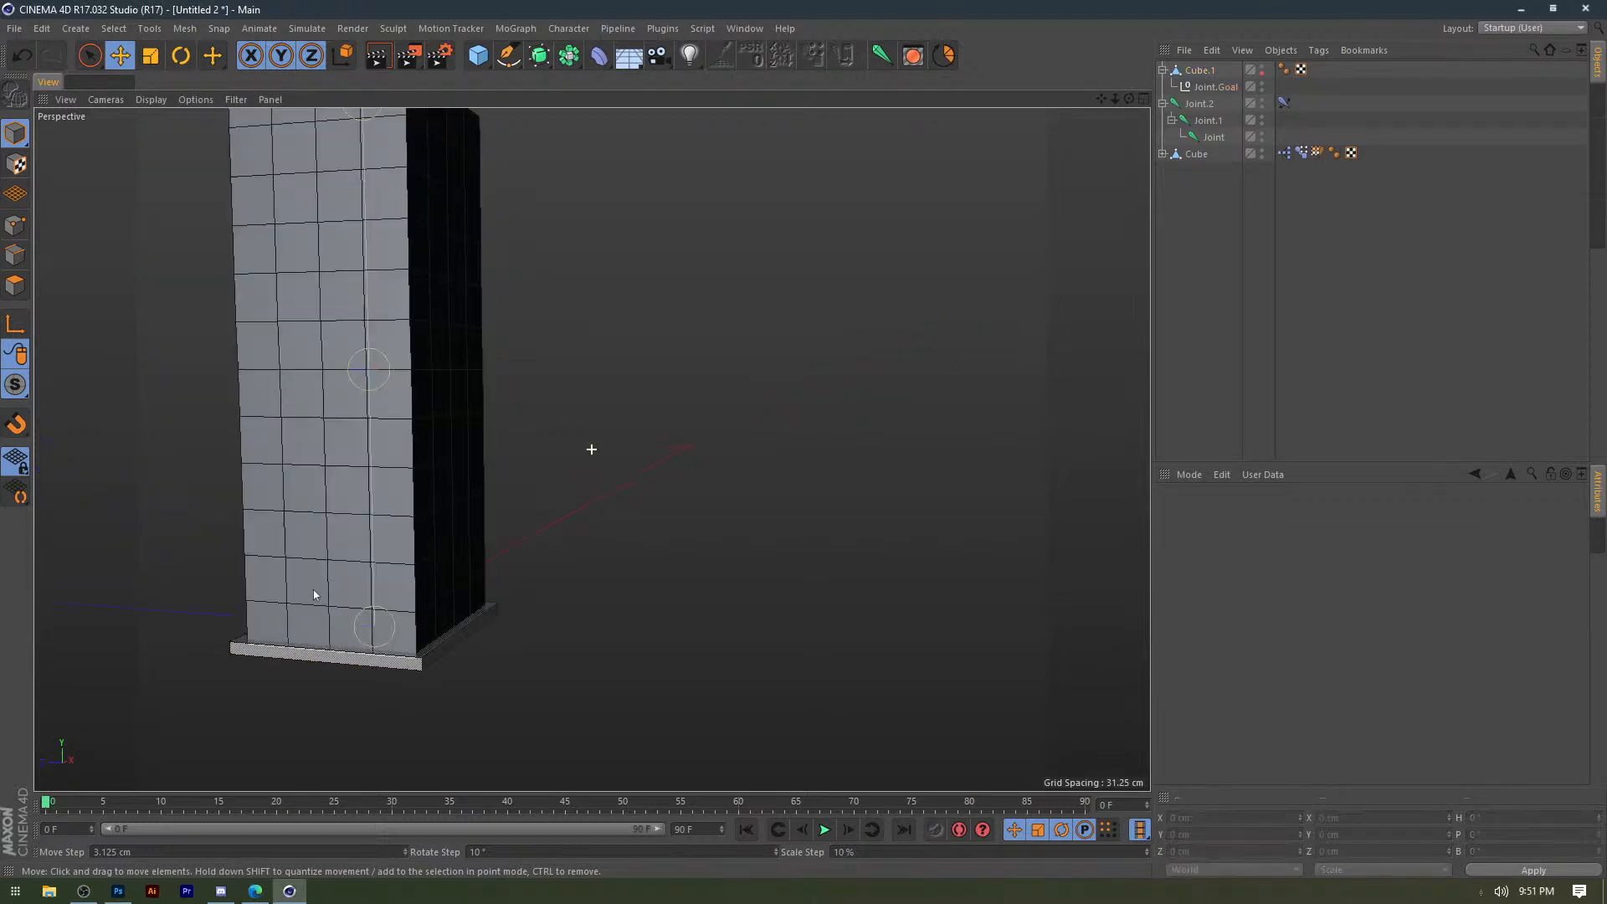
{"action": "left_click", "coordinate": [243, 634]}
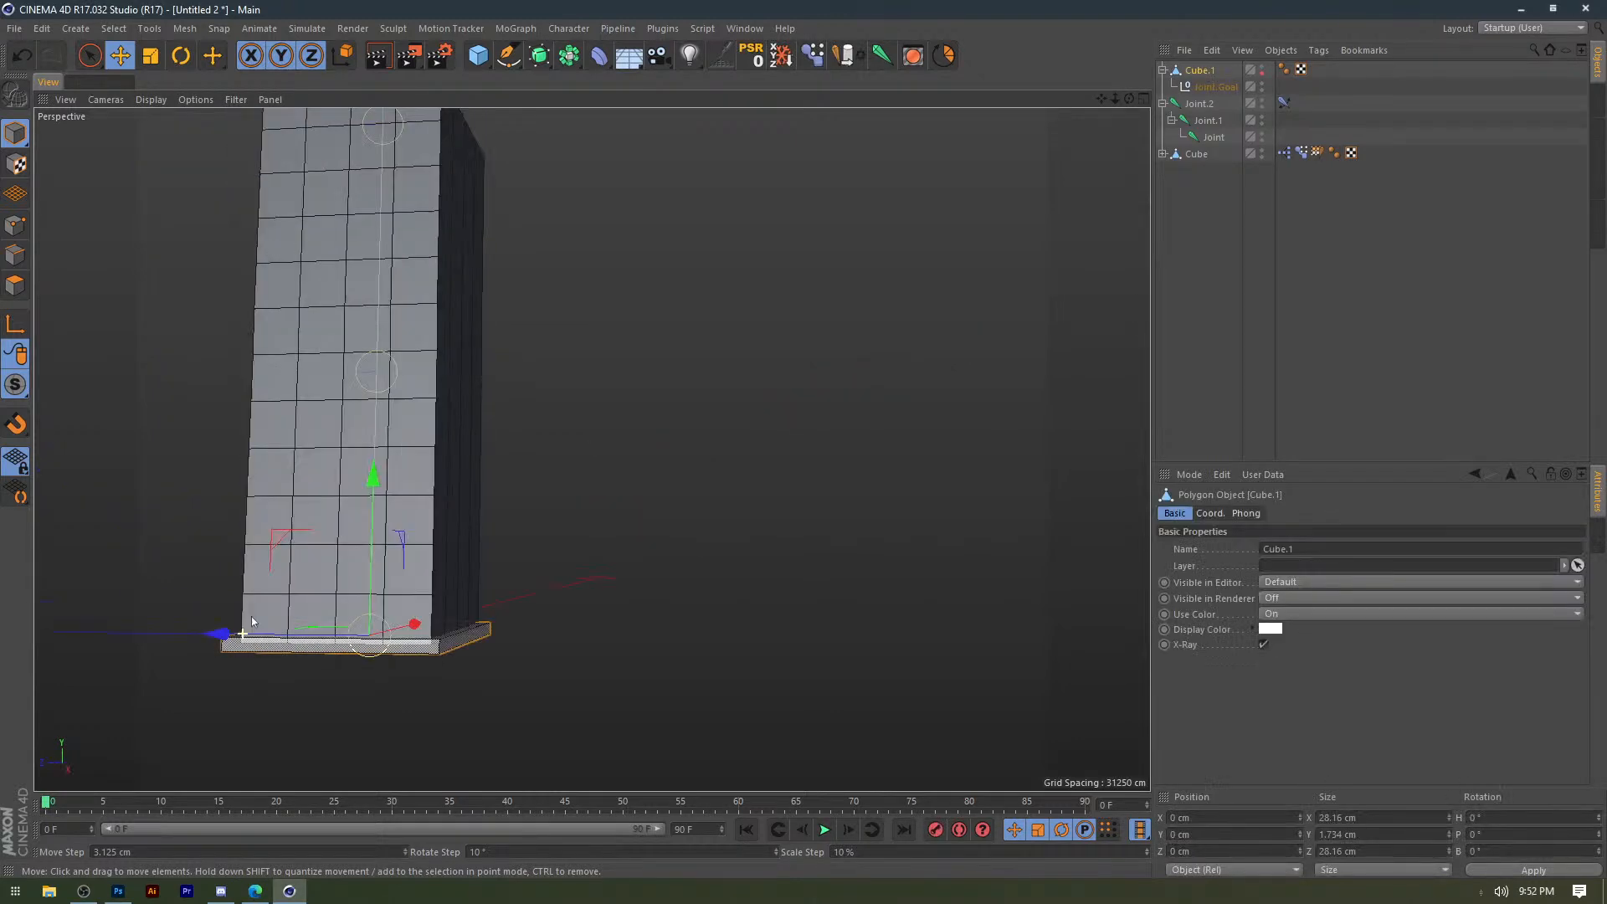
{"action": "left_click_drag", "start_coordinate": [254, 622], "coordinate": [283, 596], "text": "alt"}
{"action": "left_click", "coordinate": [669, 478]}
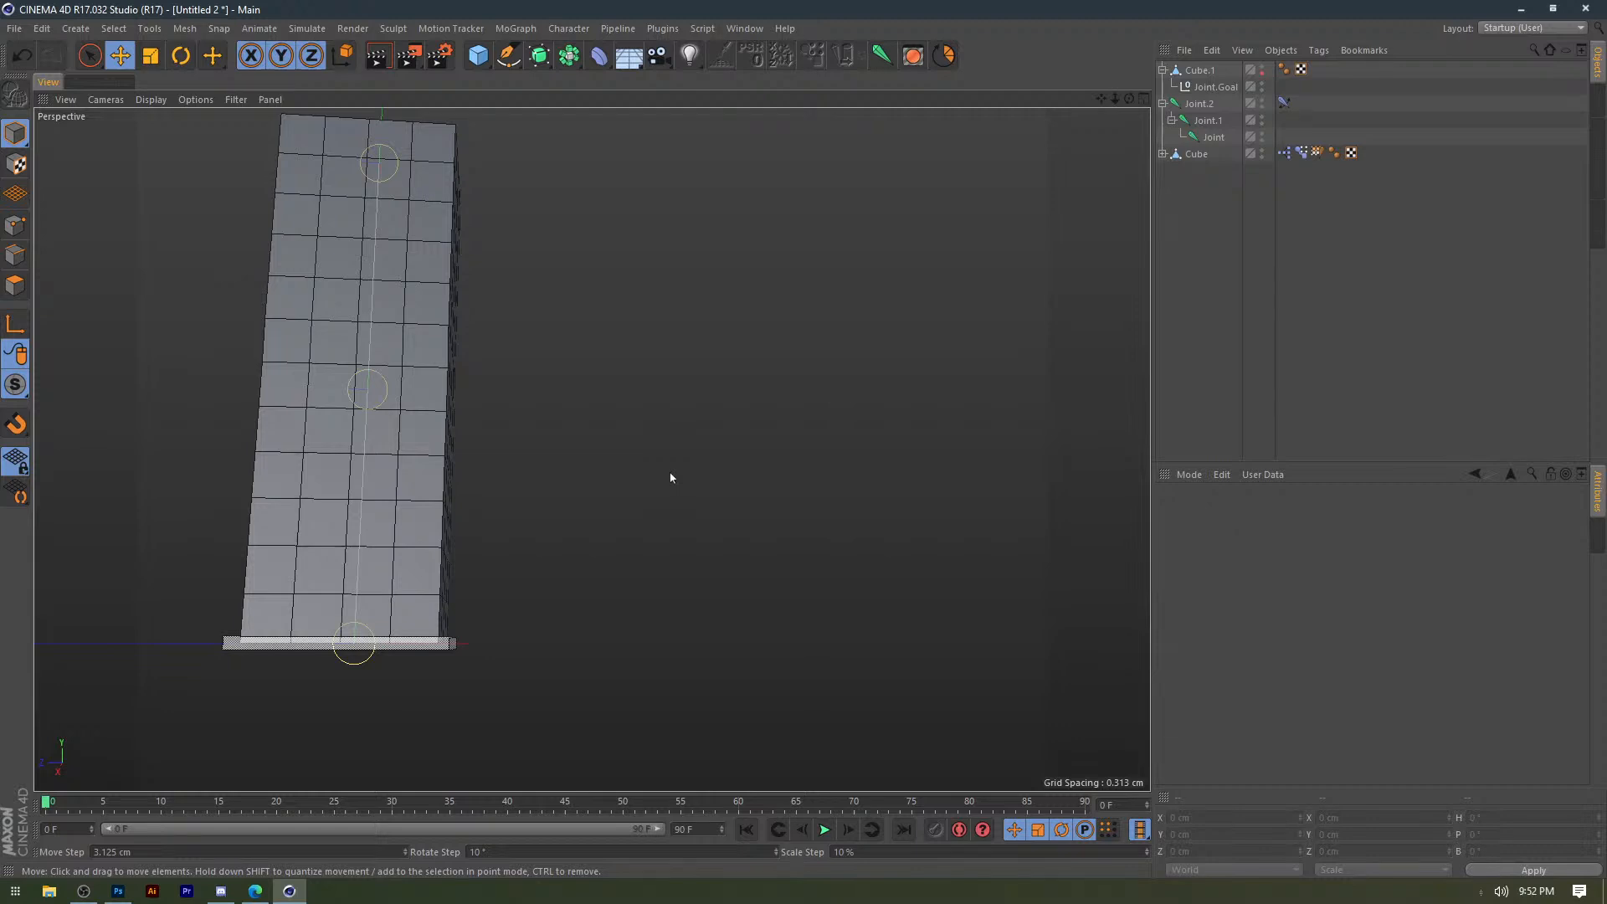
{"action": "left_click_drag", "start_coordinate": [588, 589], "coordinate": [553, 604], "text": "alt"}
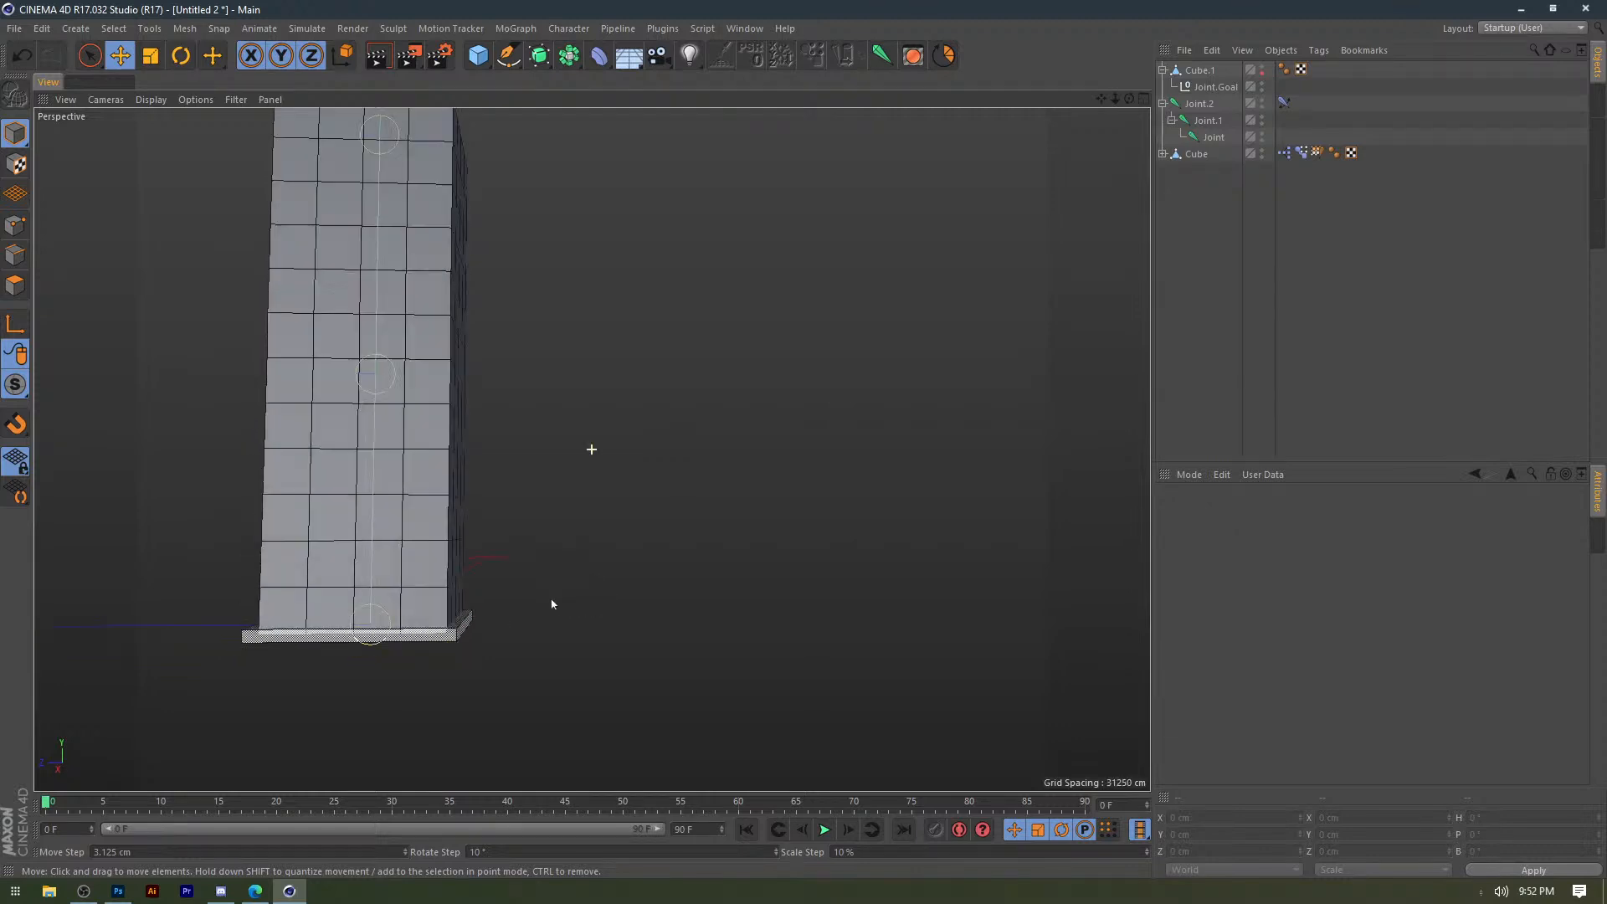
Try lifting the base plate from the side view to bend the joint chain, and undo the move.
{"action": "left_click", "coordinate": [394, 635]}
{"action": "left_click_drag", "start_coordinate": [287, 513], "coordinate": [438, 334]}
{"action": "key", "text": "ctrl+z"}
{"action": "left_click", "coordinate": [752, 337]}
{"action": "left_click_drag", "start_coordinate": [566, 367], "coordinate": [320, 370], "text": "alt"}
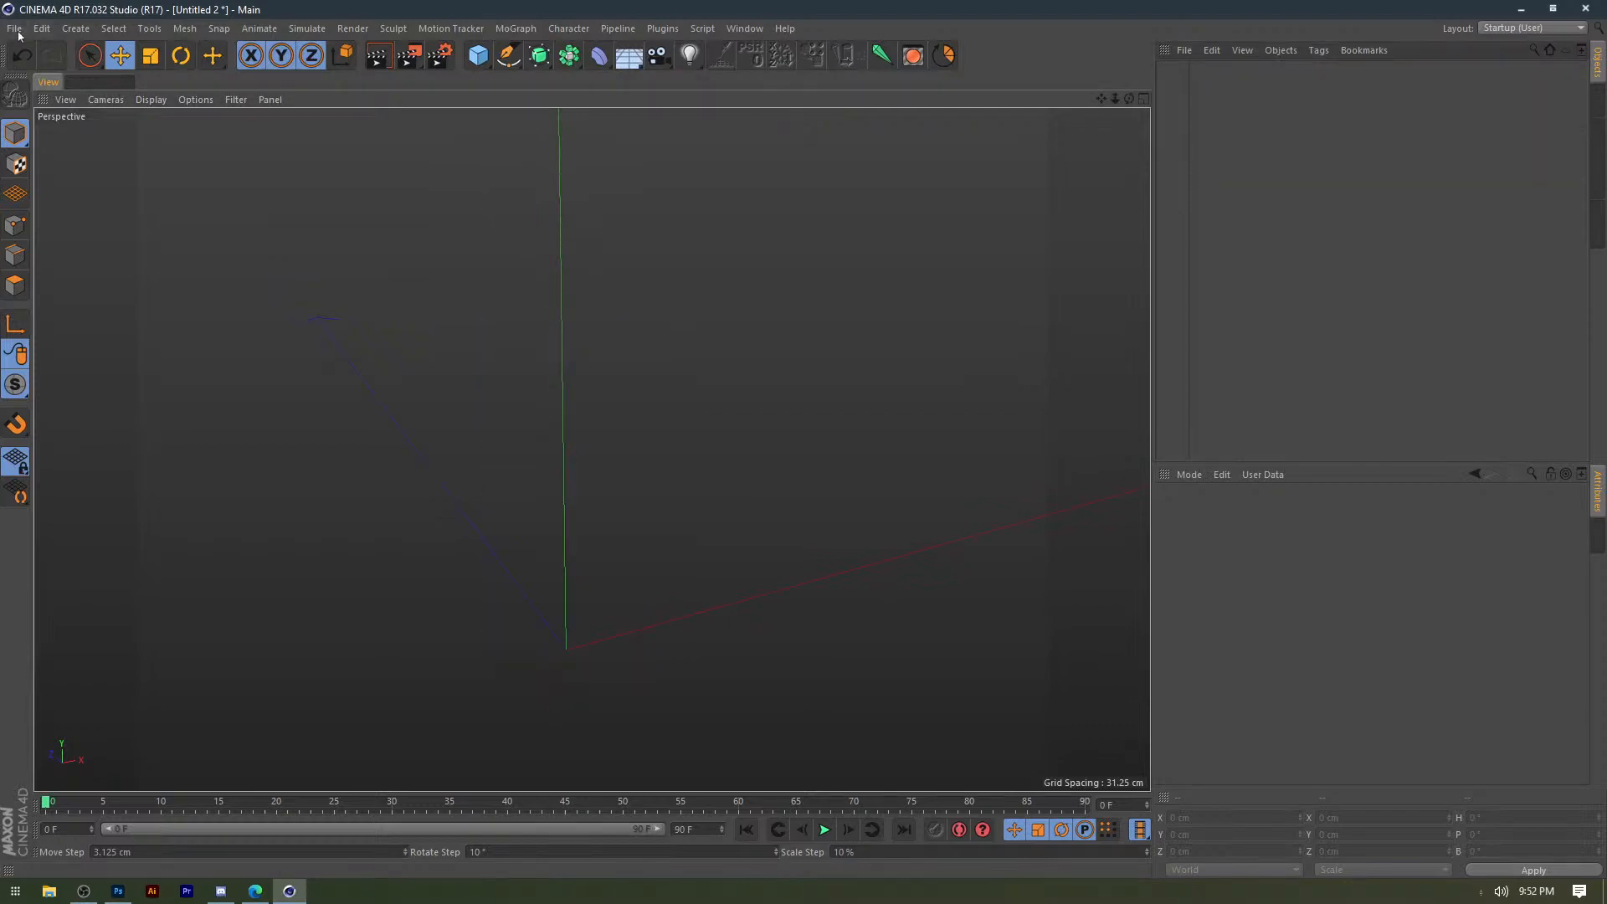
{"action": "left_click", "coordinate": [15, 30]}
{"action": "left_click", "coordinate": [36, 70]}
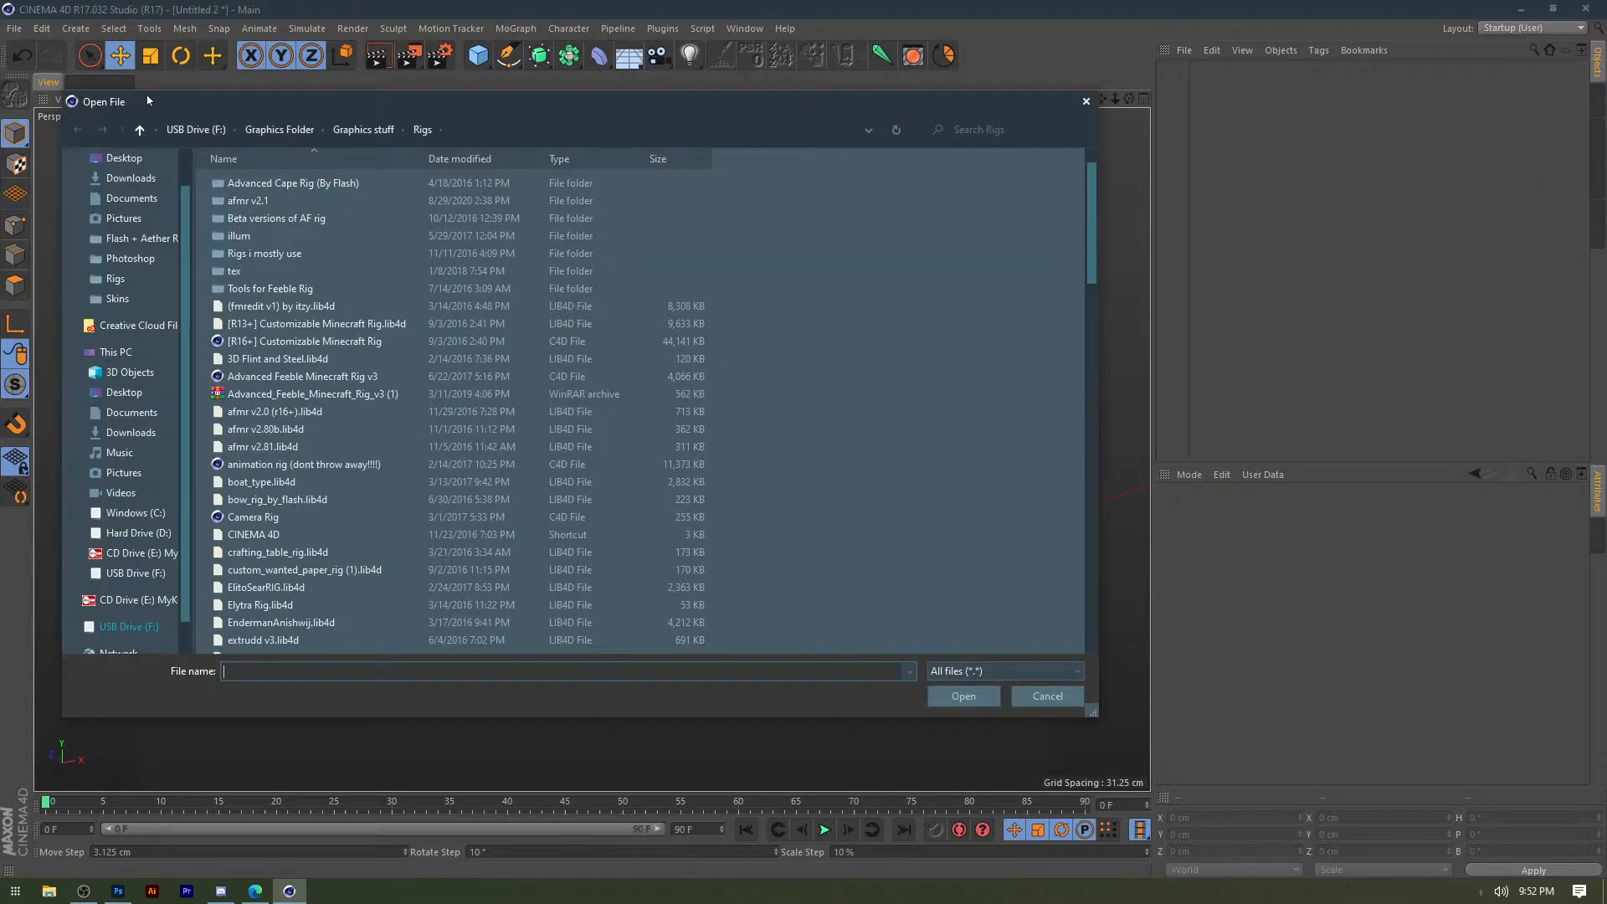
{"action": "left_click_drag", "start_coordinate": [148, 101], "coordinate": [182, 97]}
{"action": "scroll", "coordinate": [383, 400], "scroll_direction": "down", "scroll_amount": 9}
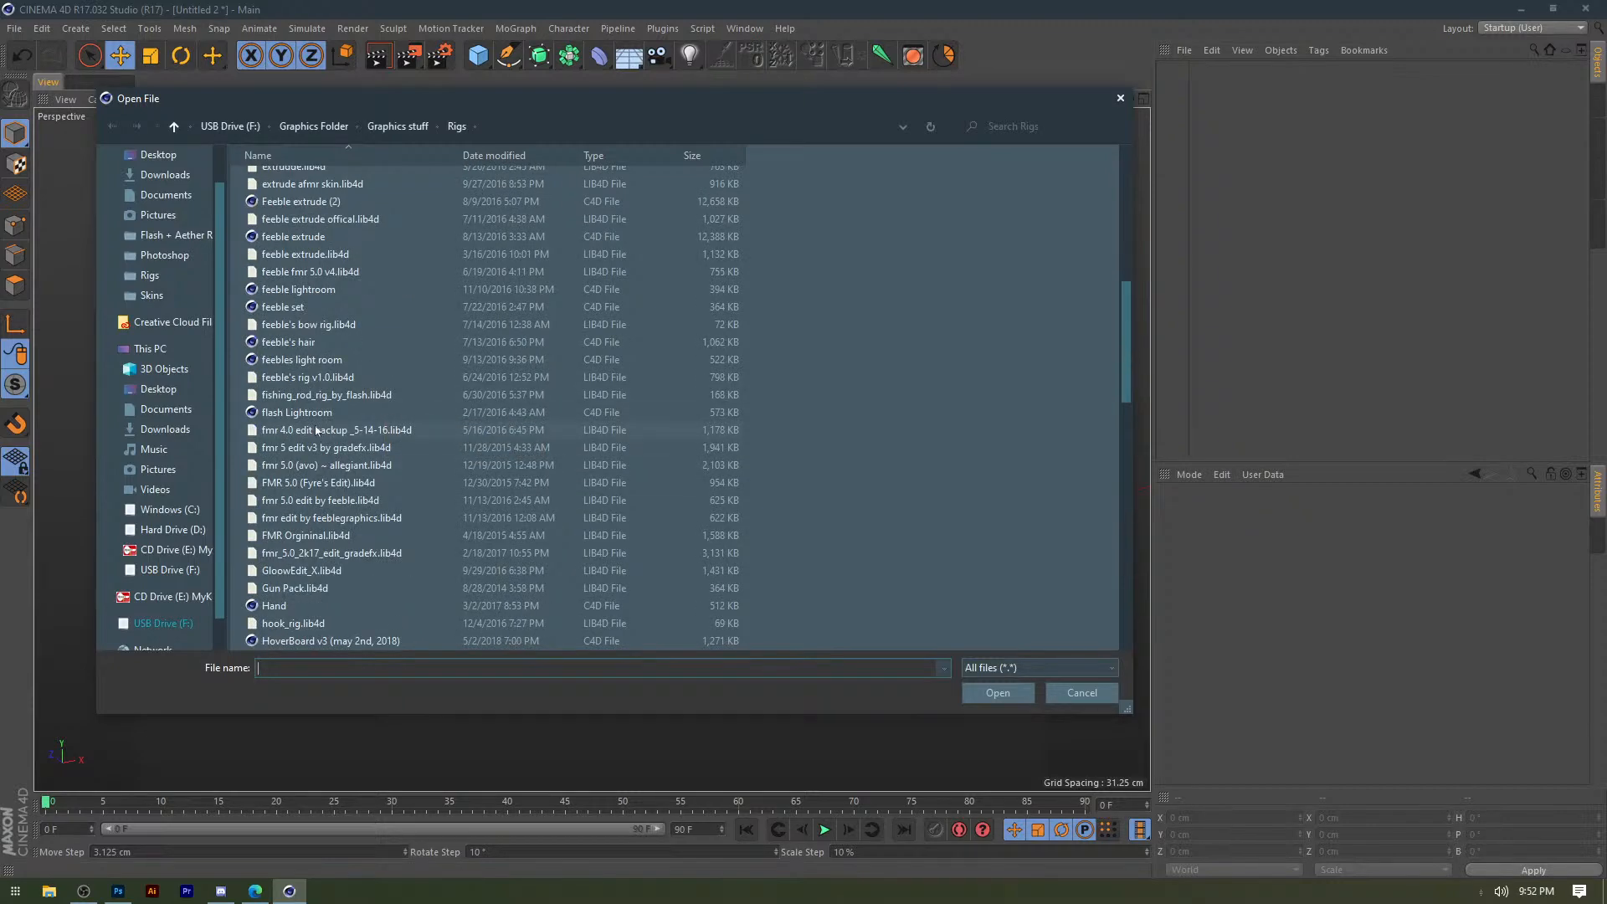
{"action": "key", "text": "Escape"}
Load the iRichard Rig (v5) preset into the empty scene and frame its head and face controls.
{"action": "key", "text": "shift+F8"}
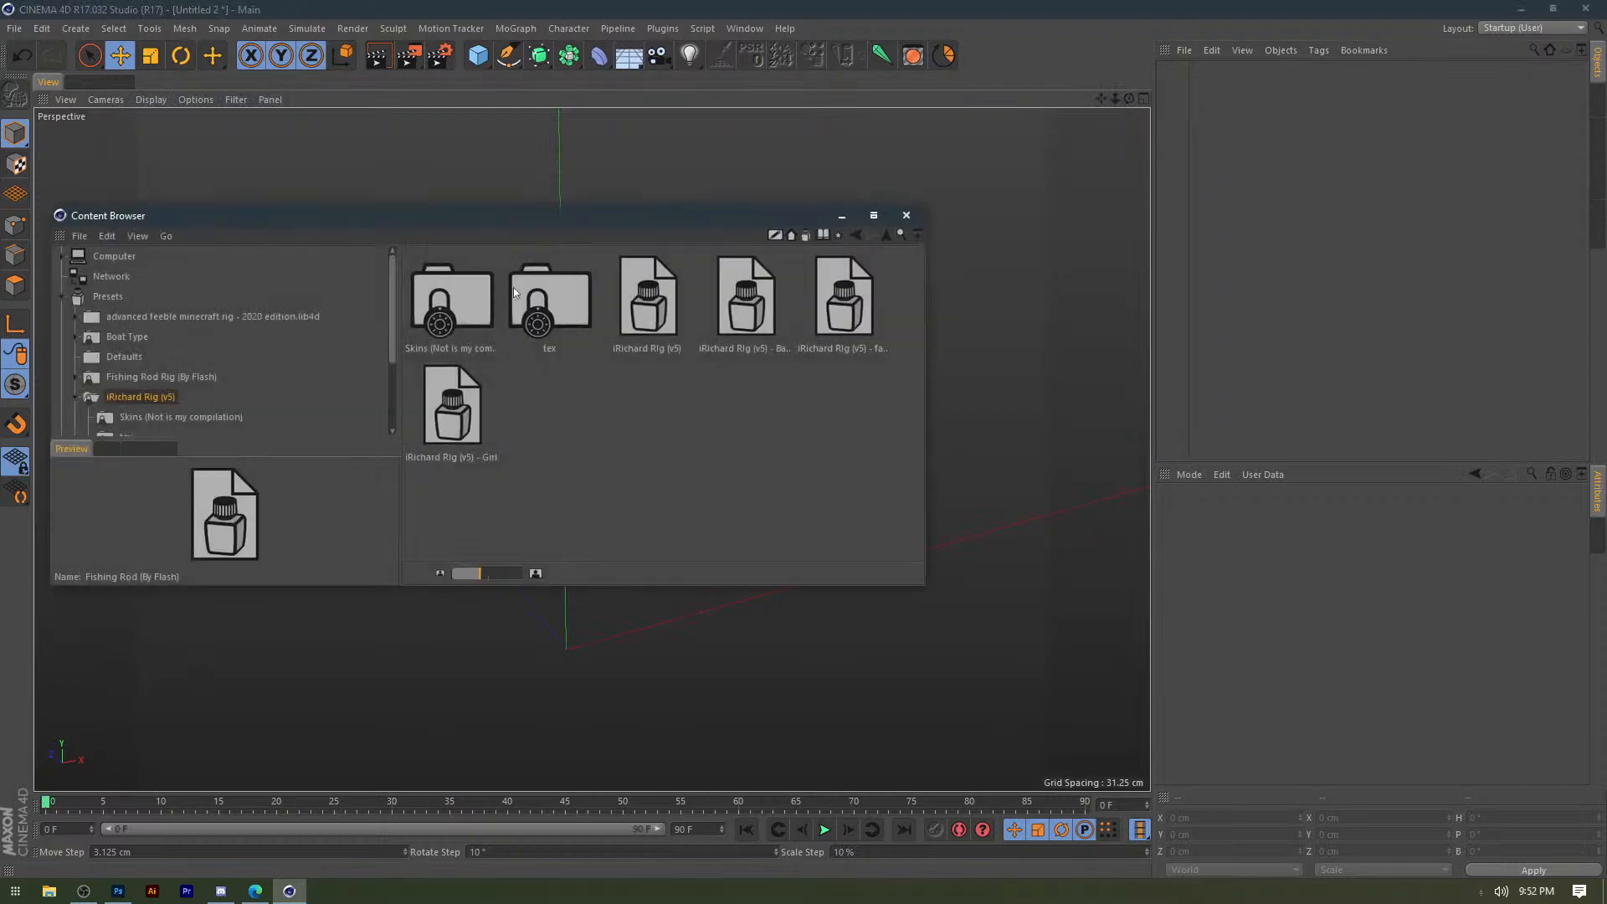
{"action": "double_click", "coordinate": [671, 290]}
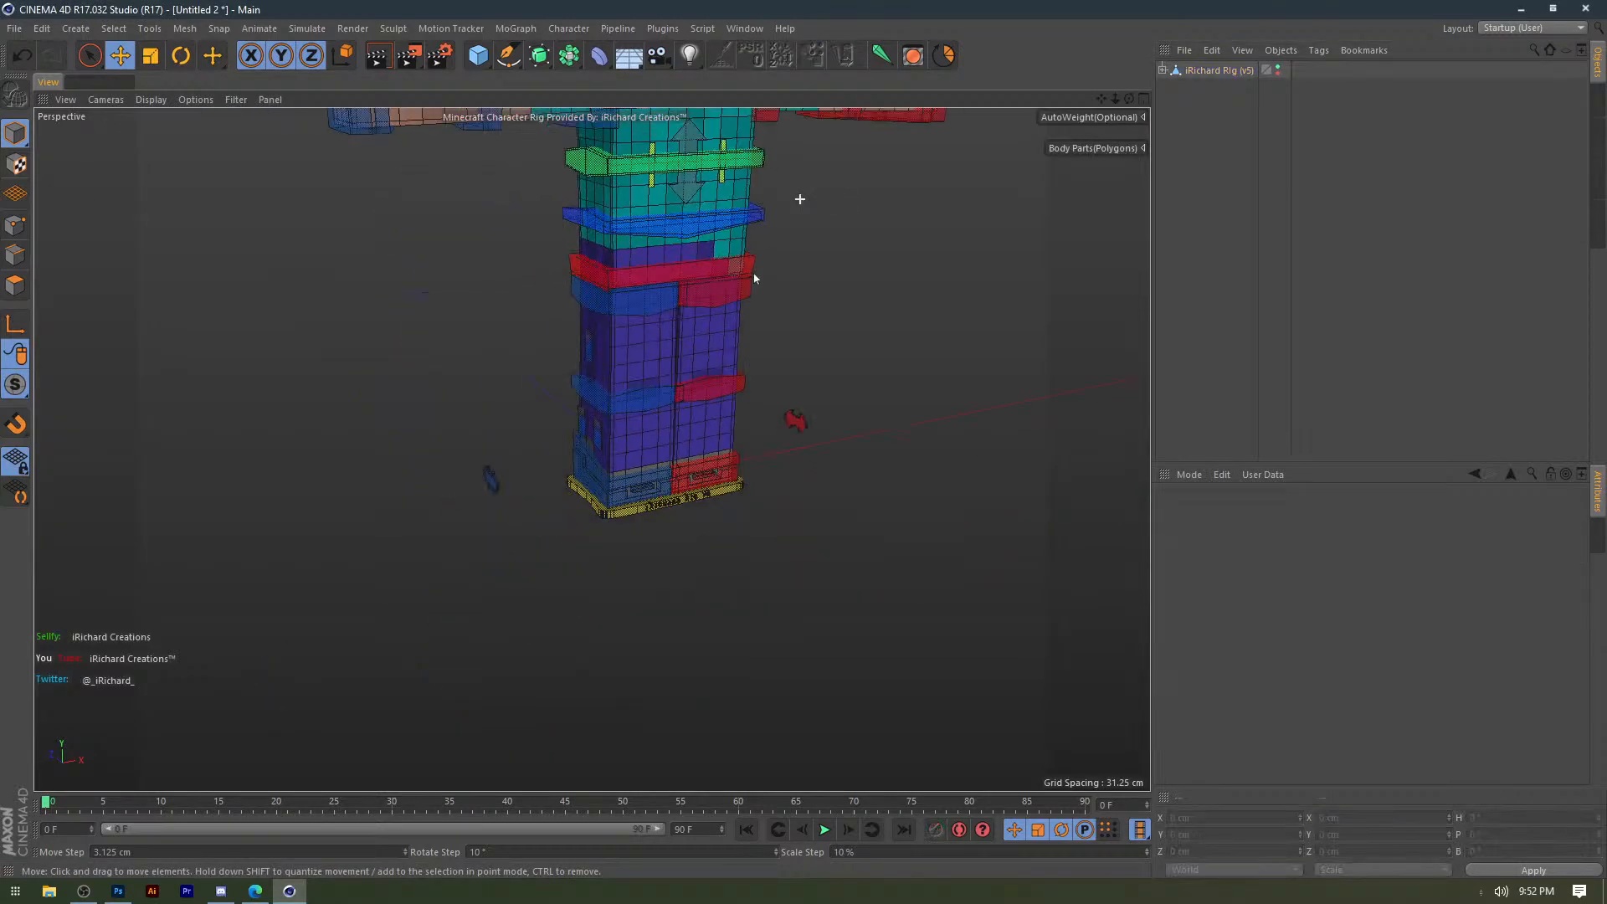
{"action": "left_click_drag", "start_coordinate": [754, 277], "coordinate": [562, 377], "text": "alt"}
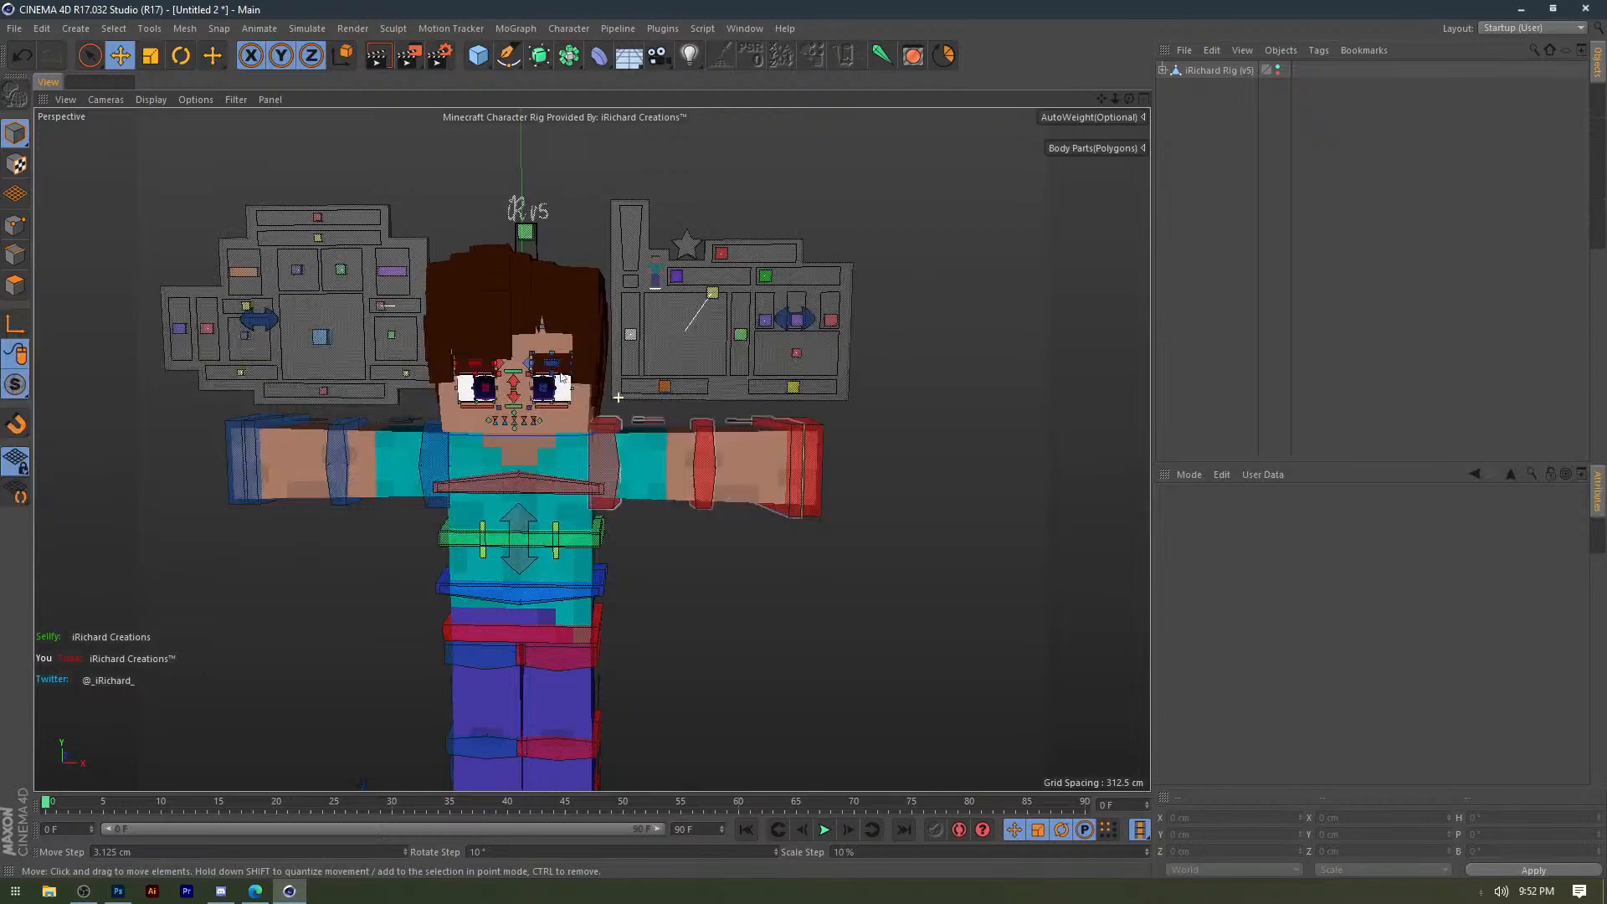
{"action": "scroll", "coordinate": [561, 377], "scroll_direction": "up", "scroll_amount": 5}
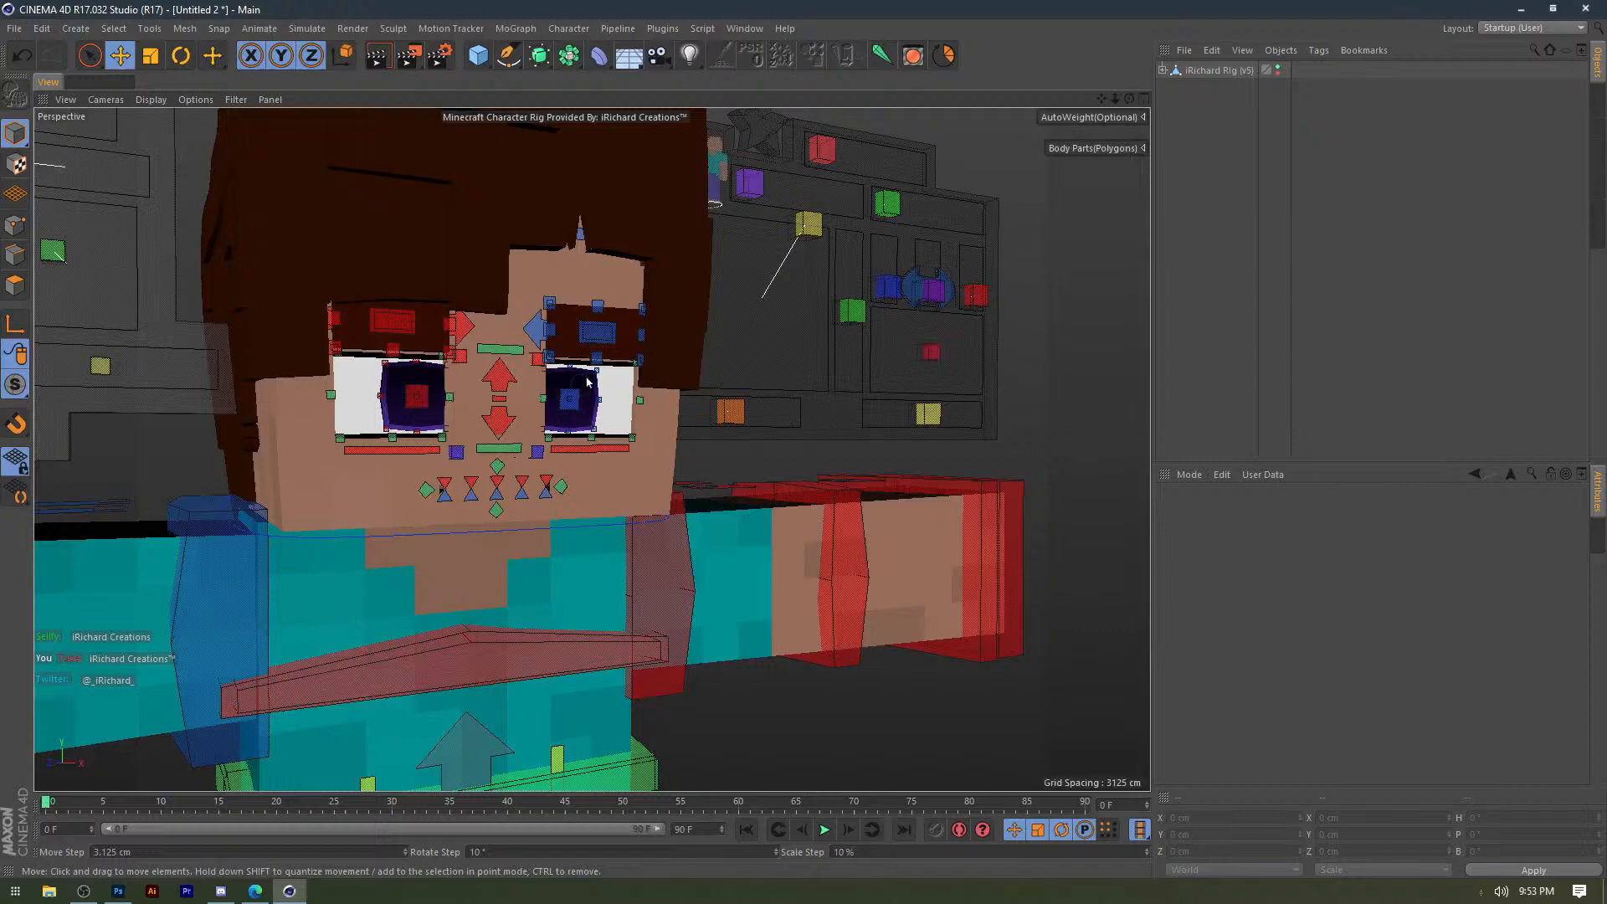
Try the yellow controller on the rig's side panel and pull the blue elbow controller down about 33 cm, undoing the moves.
{"action": "left_click", "coordinate": [810, 224]}
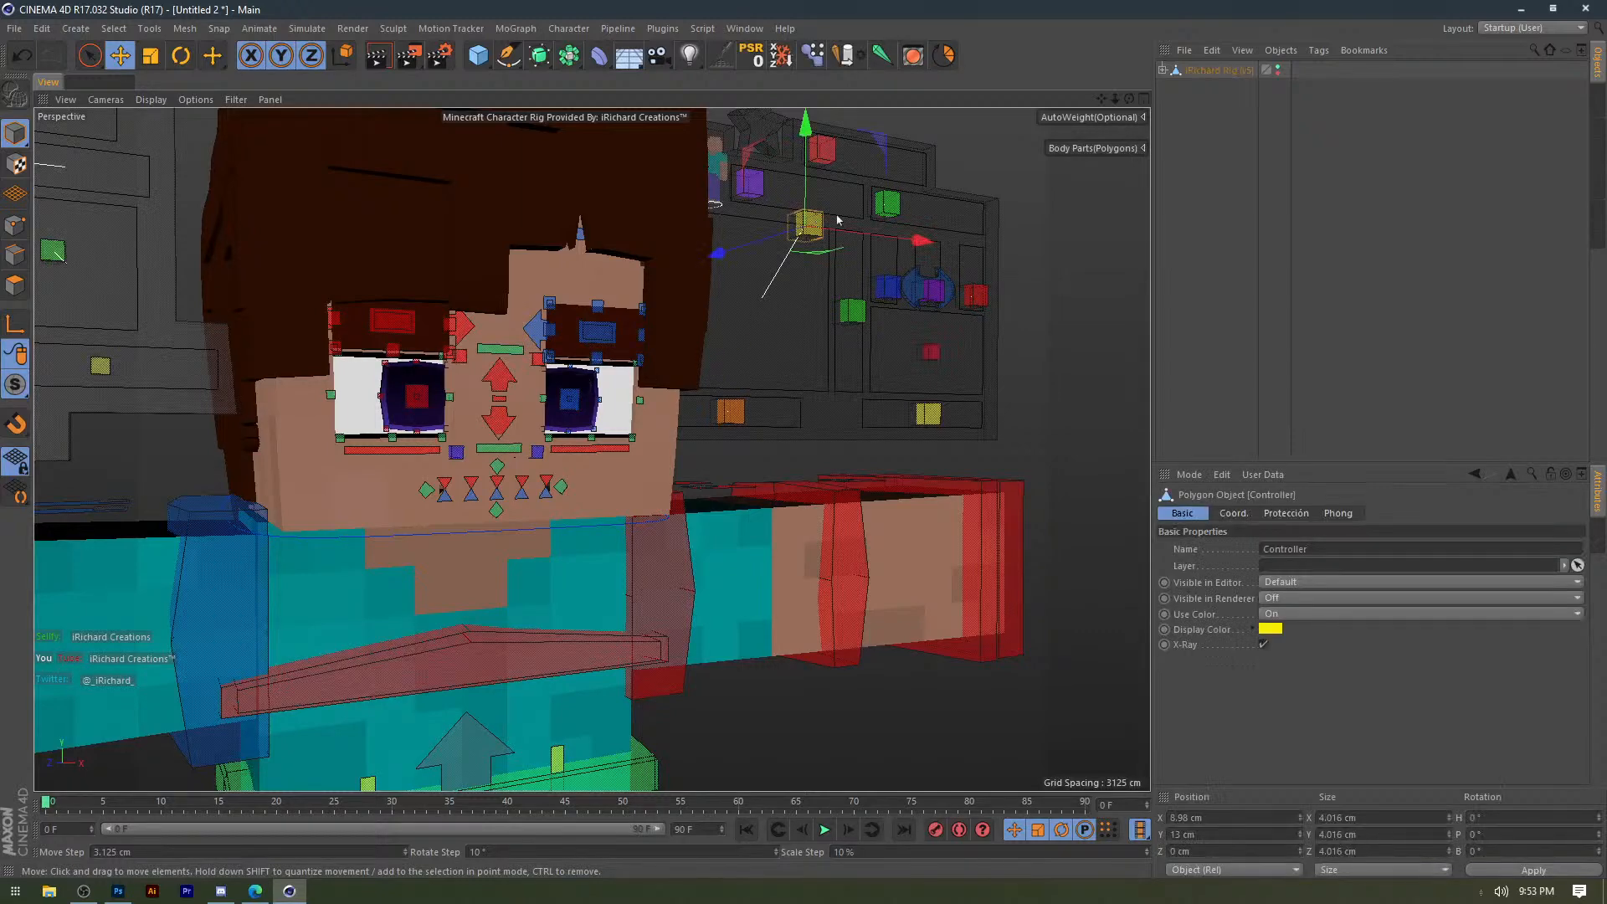
{"action": "left_click_drag", "start_coordinate": [837, 219], "coordinate": [765, 290]}
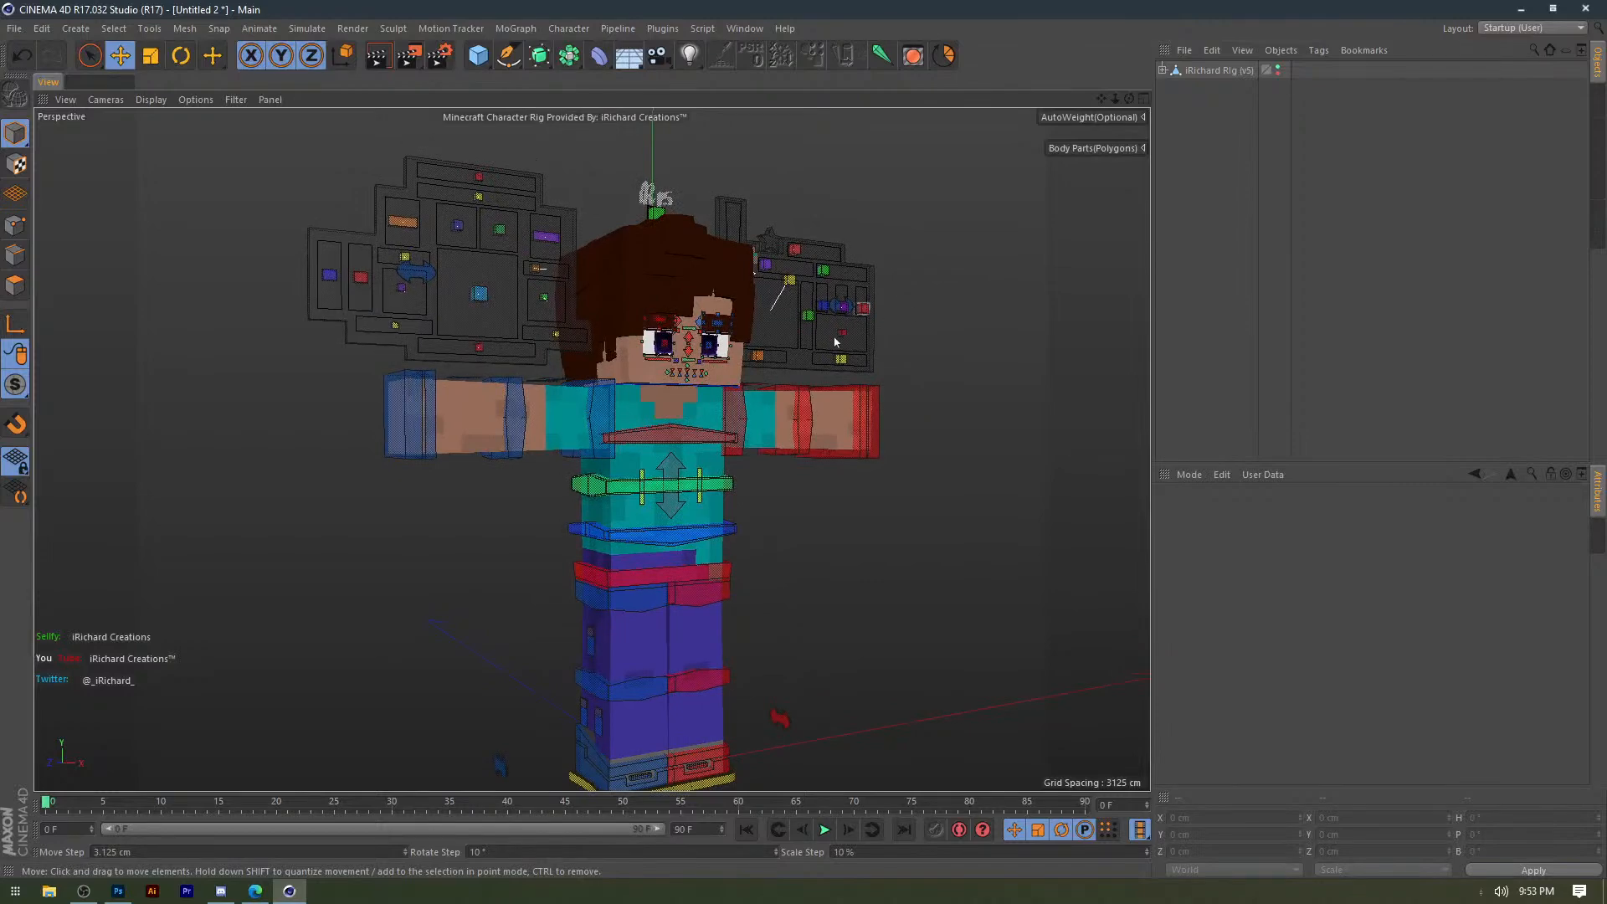
{"action": "left_click_drag", "start_coordinate": [826, 338], "coordinate": [807, 406], "text": "alt"}
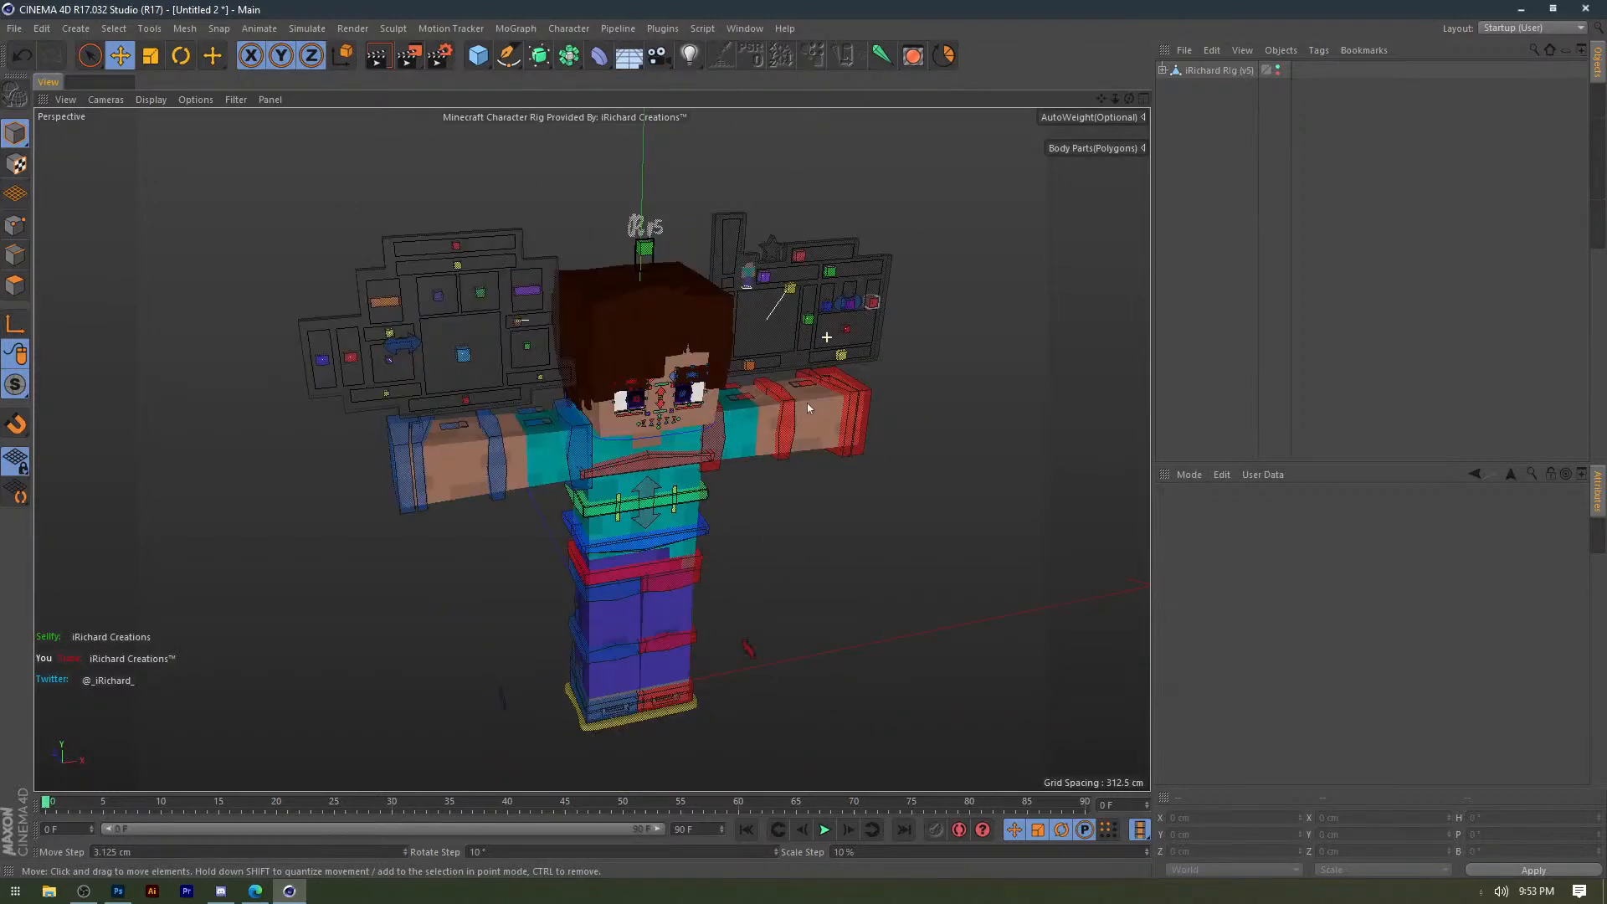
{"action": "left_click_drag", "start_coordinate": [497, 448], "coordinate": [491, 516]}
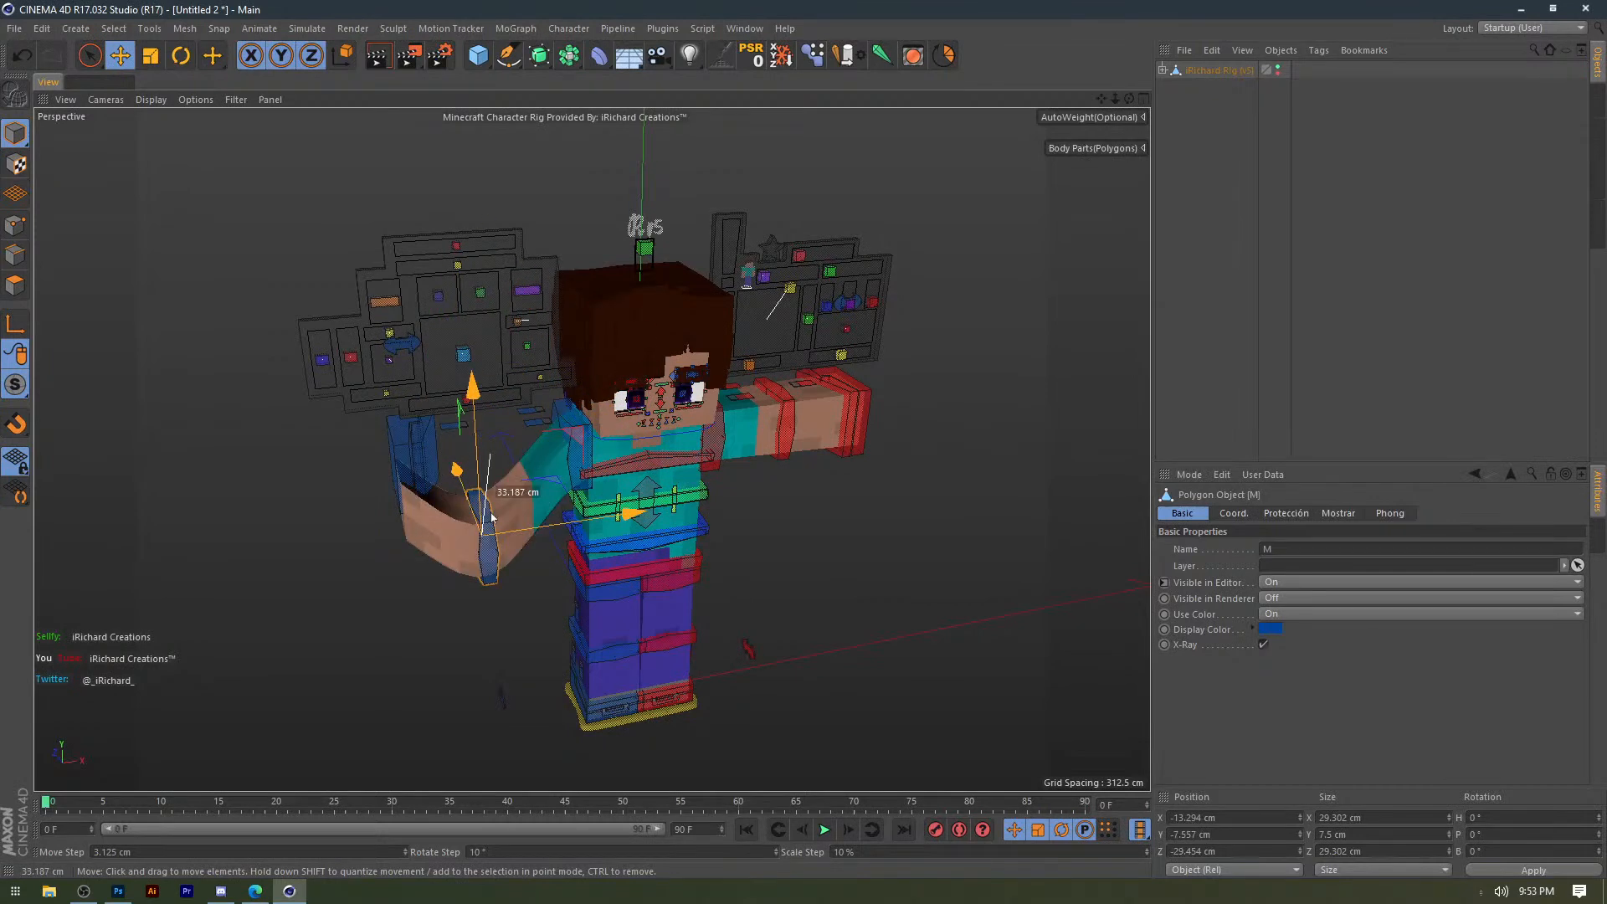
{"action": "key", "text": "ctrl+z"}
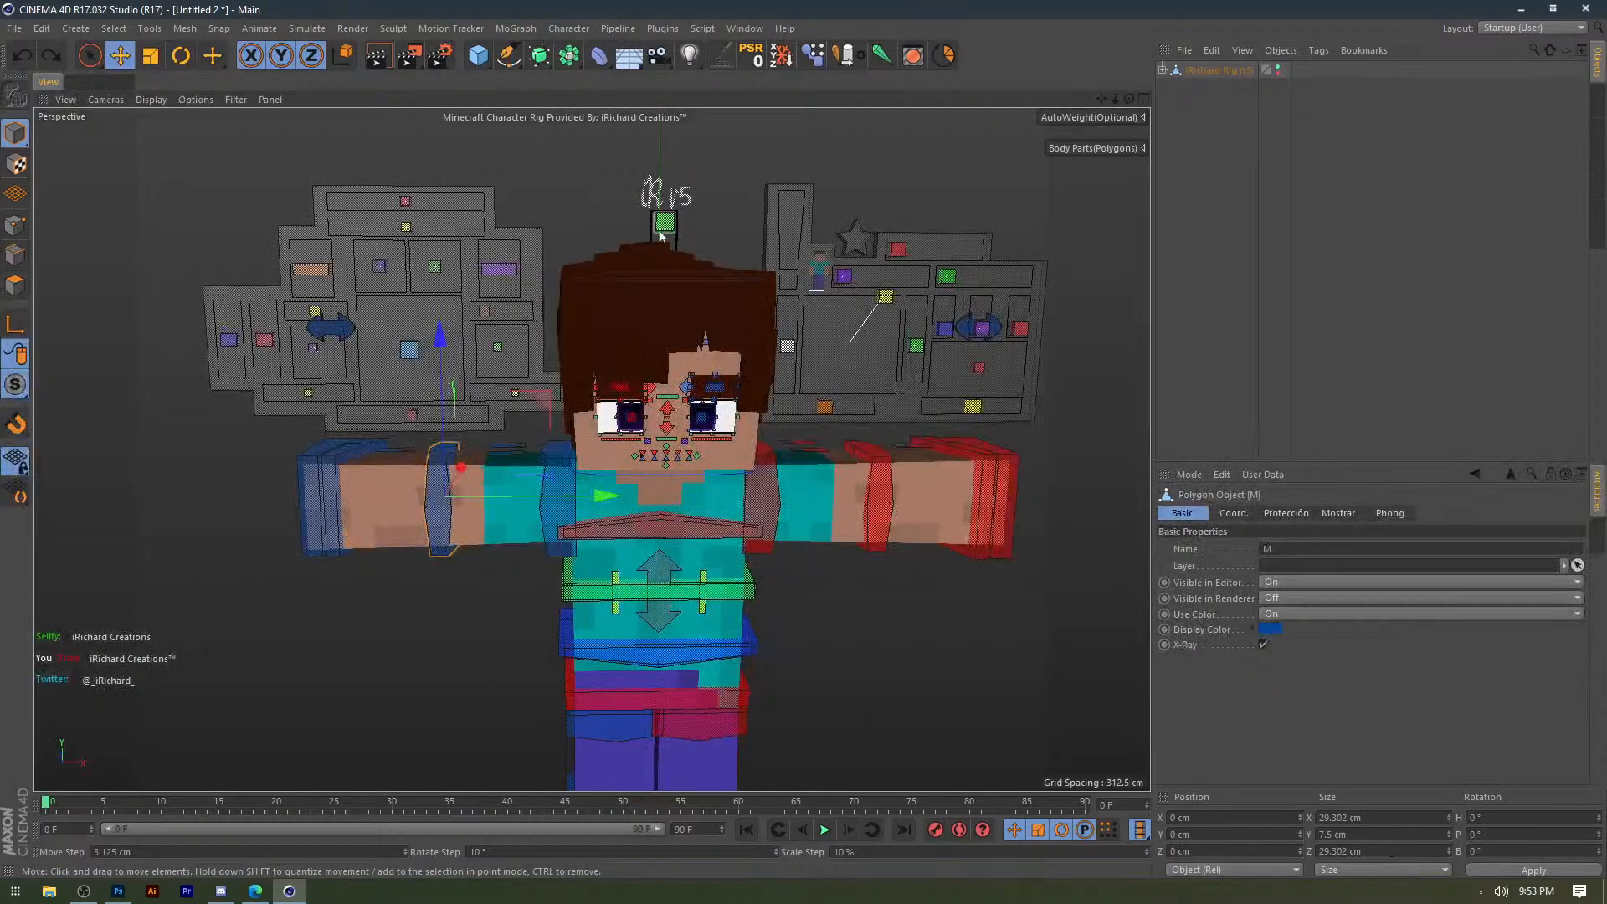
Test the controllers on the panel beside the head by lowering the purple one to about Y -5.8 cm, and undo the changes.
{"action": "left_click", "coordinate": [663, 227]}
{"action": "left_click", "coordinate": [589, 177]}
{"action": "left_click", "coordinate": [434, 267]}
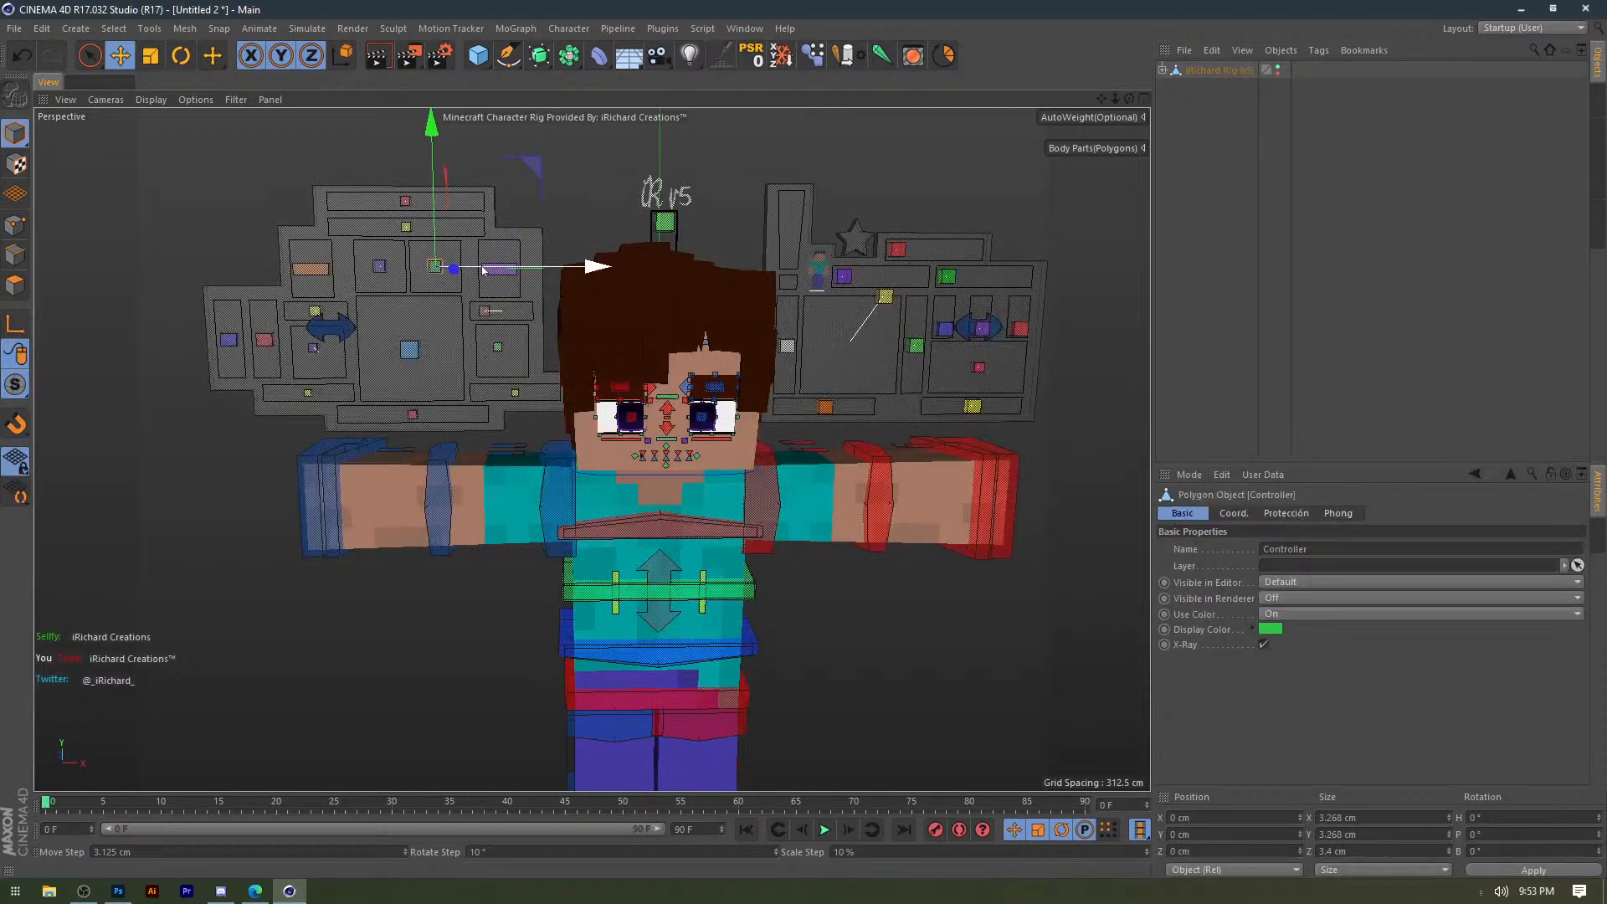
{"action": "left_click", "coordinate": [496, 271]}
{"action": "left_click_drag", "start_coordinate": [501, 228], "coordinate": [505, 262]}
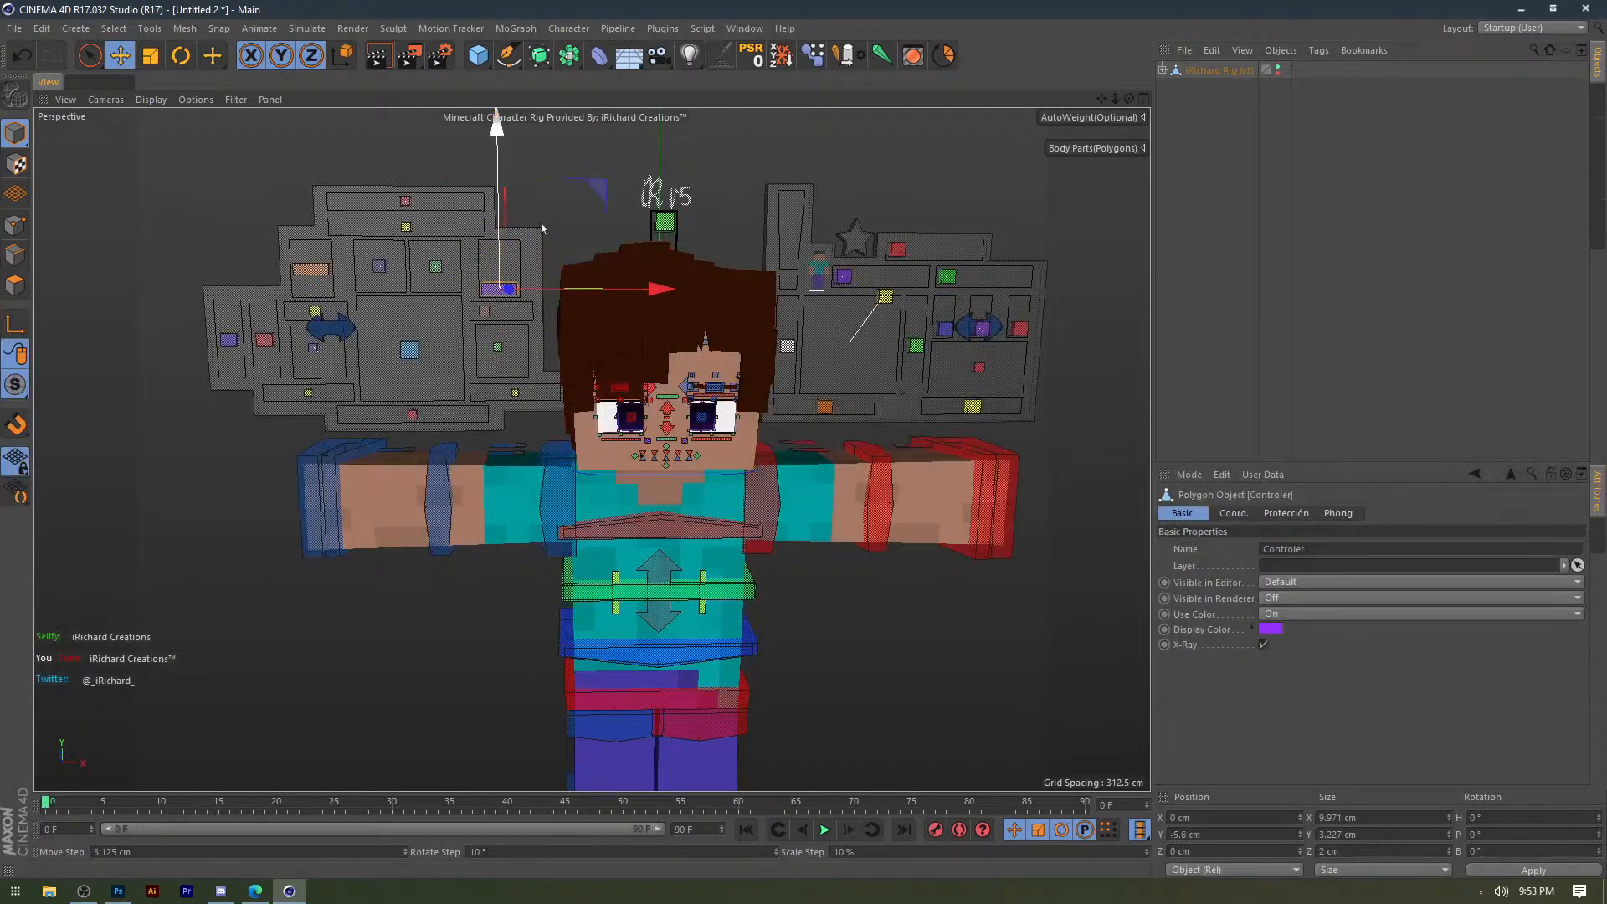
{"action": "key", "text": "ctrl+z"}
{"action": "key", "text": "ctrl+z"}
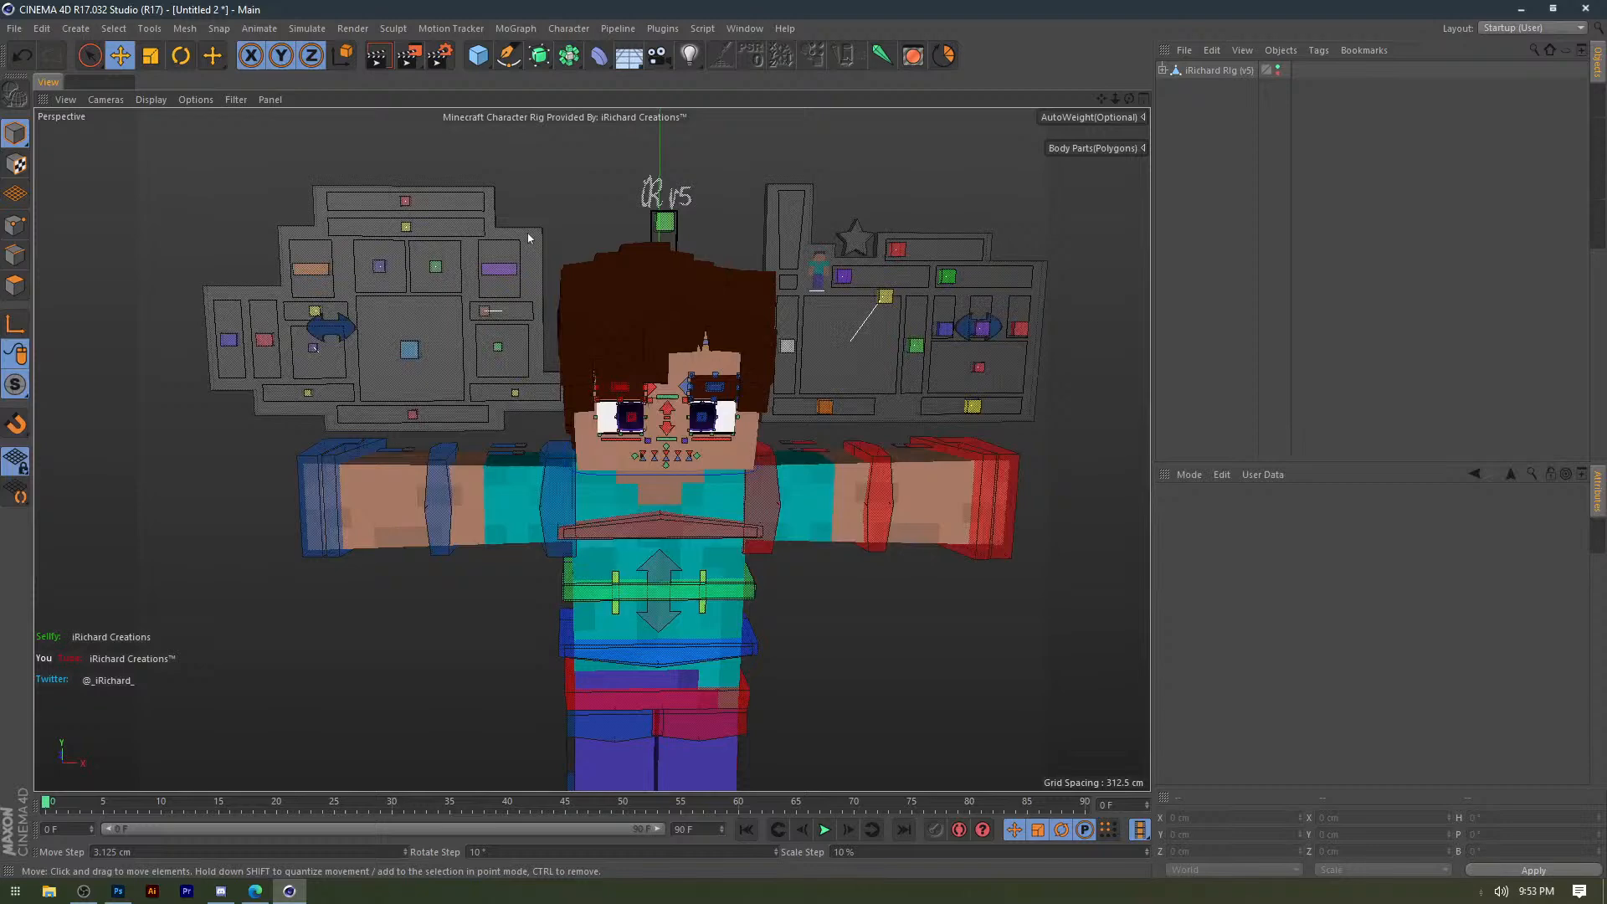
Try moving the eyebrow controllers directly on the character's face, and undo the move.
{"action": "scroll", "coordinate": [581, 408], "scroll_direction": "up", "scroll_amount": 6}
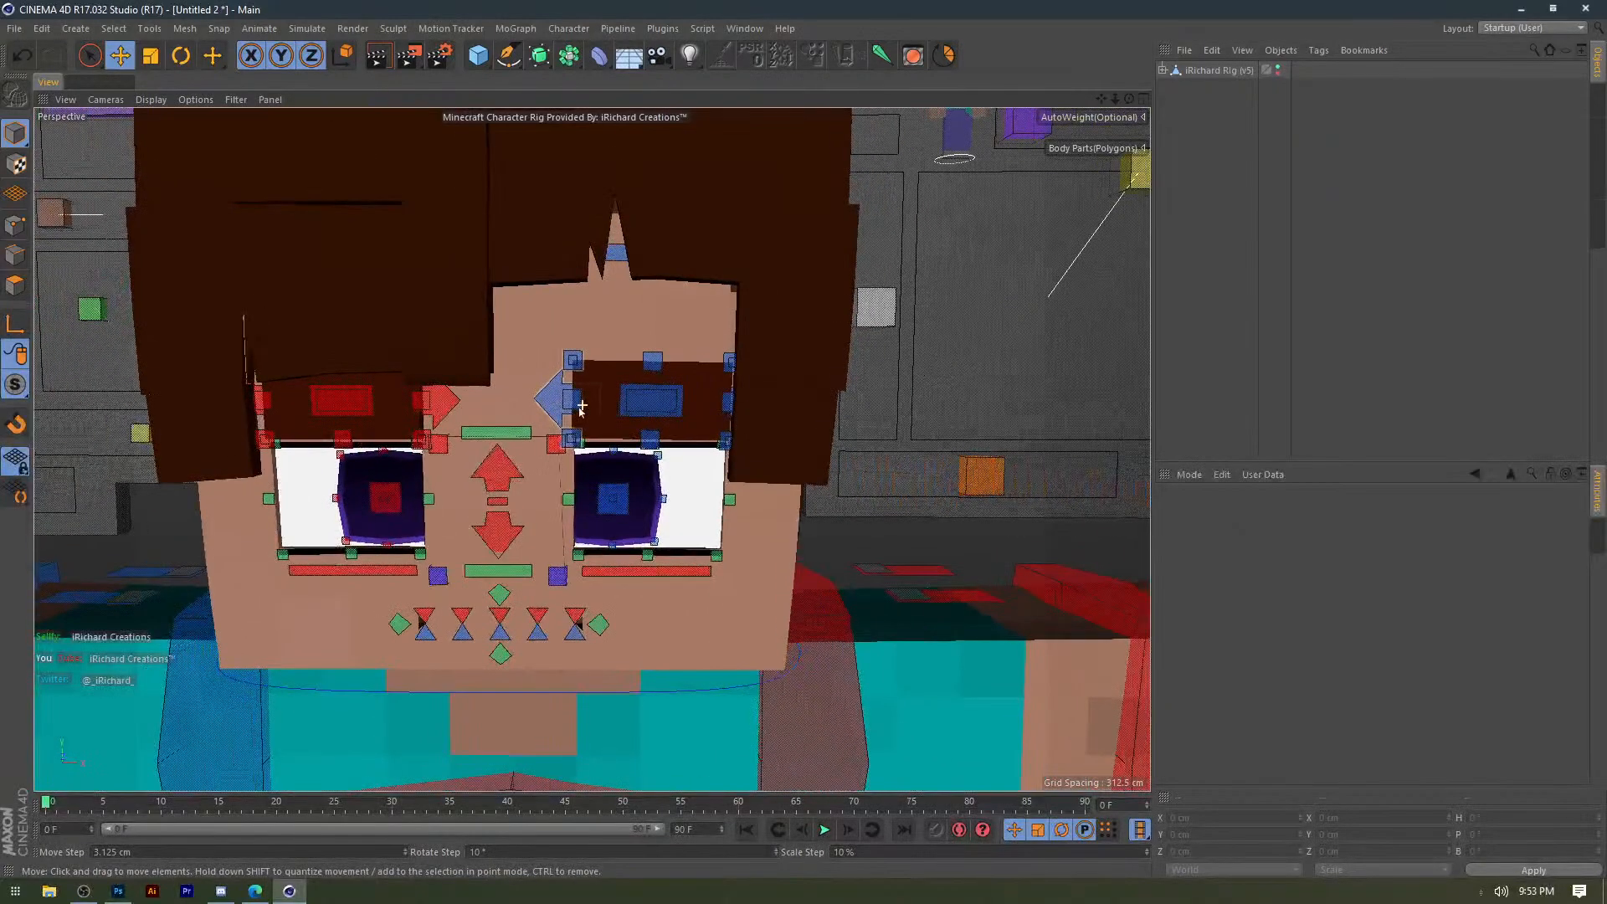
{"action": "scroll", "coordinate": [581, 407], "scroll_direction": "up", "scroll_amount": 3}
{"action": "mouse_move", "coordinate": [545, 406]}
{"action": "left_mouse_down"}
{"action": "mouse_move", "coordinate": [421, 409]}
{"action": "mouse_move", "coordinate": [553, 435]}
{"action": "mouse_move", "coordinate": [444, 421]}
{"action": "mouse_move", "coordinate": [536, 421]}
{"action": "left_mouse_up"}
{"action": "left_click_drag", "start_coordinate": [337, 405], "coordinate": [284, 545]}
{"action": "key", "text": "ctrl+z"}
{"action": "scroll", "coordinate": [546, 396], "scroll_direction": "down", "scroll_amount": 4}
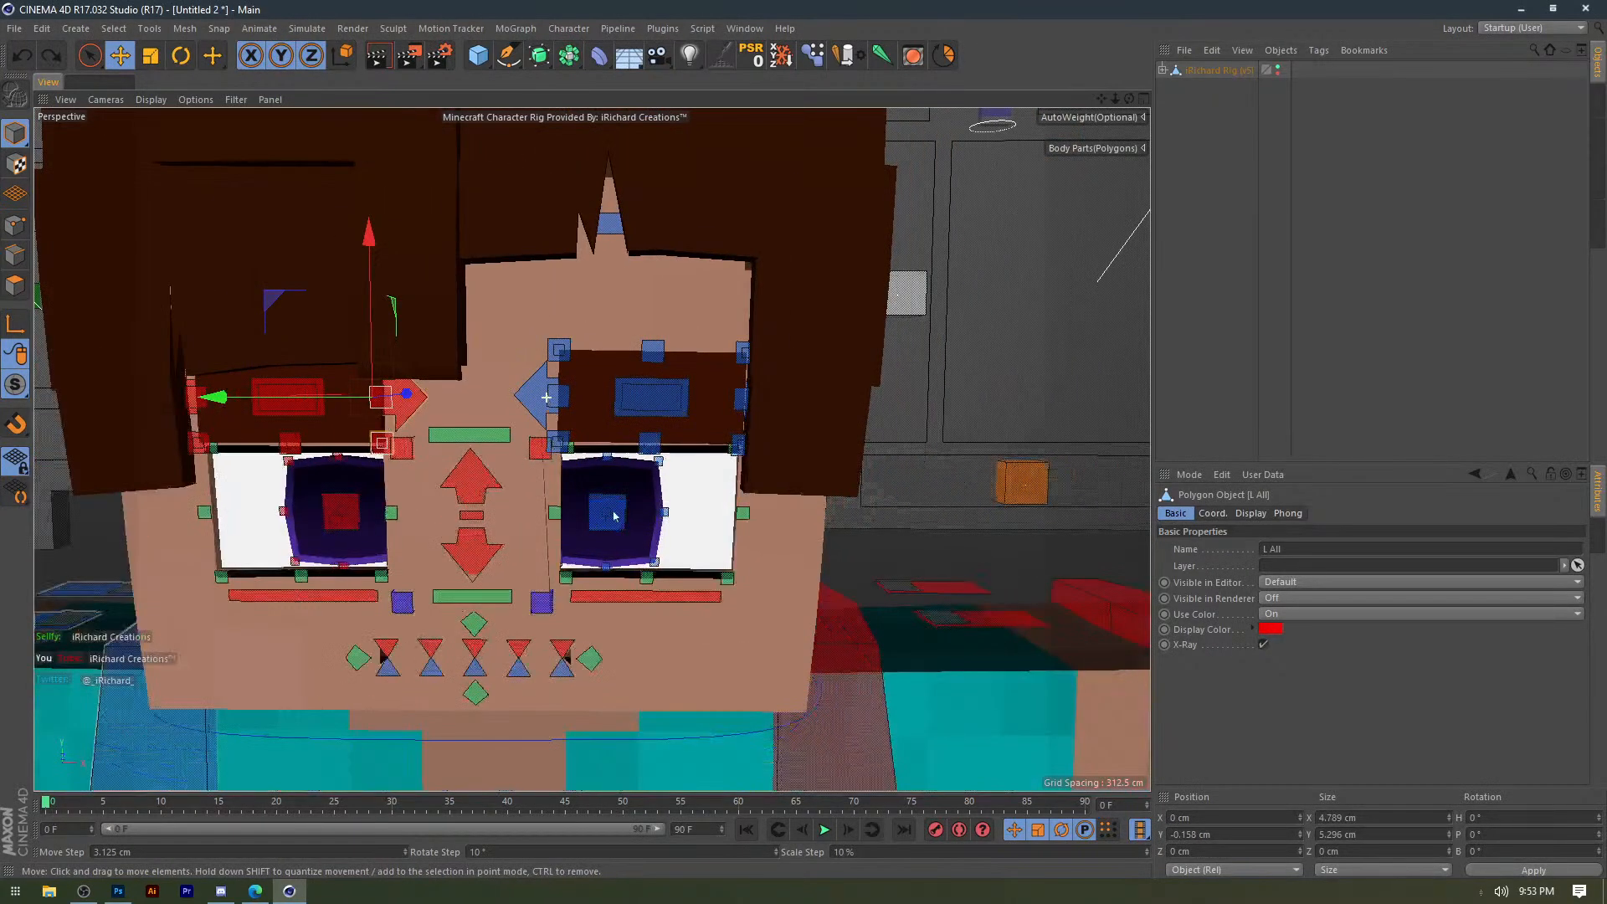
{"action": "left_click_drag", "start_coordinate": [614, 516], "coordinate": [562, 556], "text": "alt"}
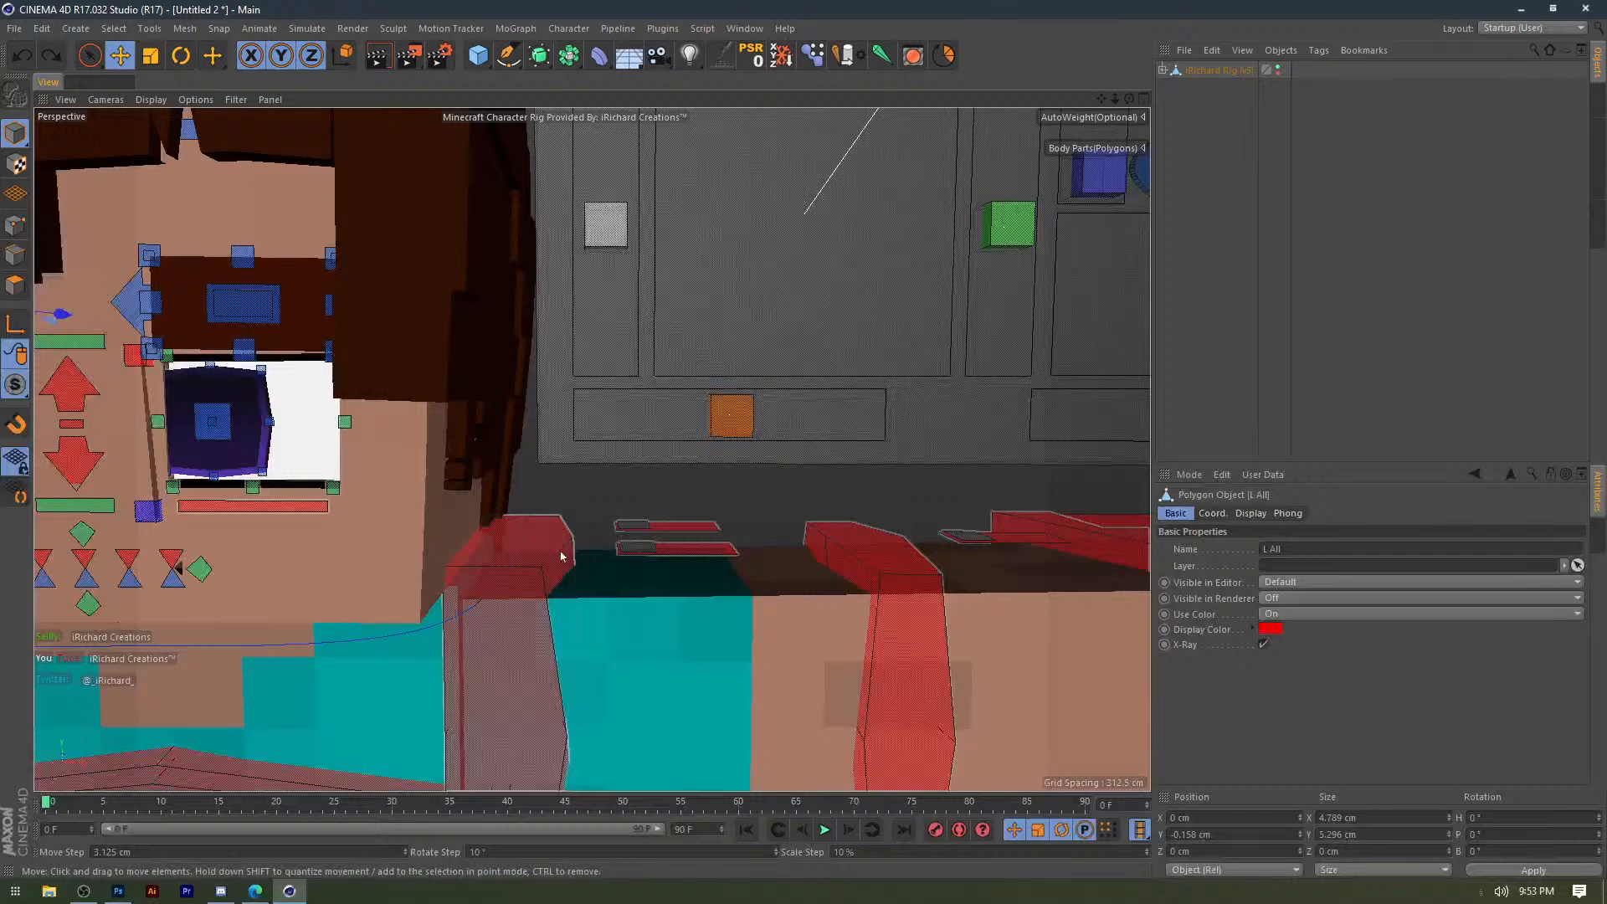
{"action": "scroll", "coordinate": [562, 556], "scroll_direction": "down", "scroll_amount": 5}
Delete the iRichard rig and load the Advanced Feeble Minecraft Rig - 2020 Edition preset in its place.
{"action": "left_click", "coordinate": [1220, 71]}
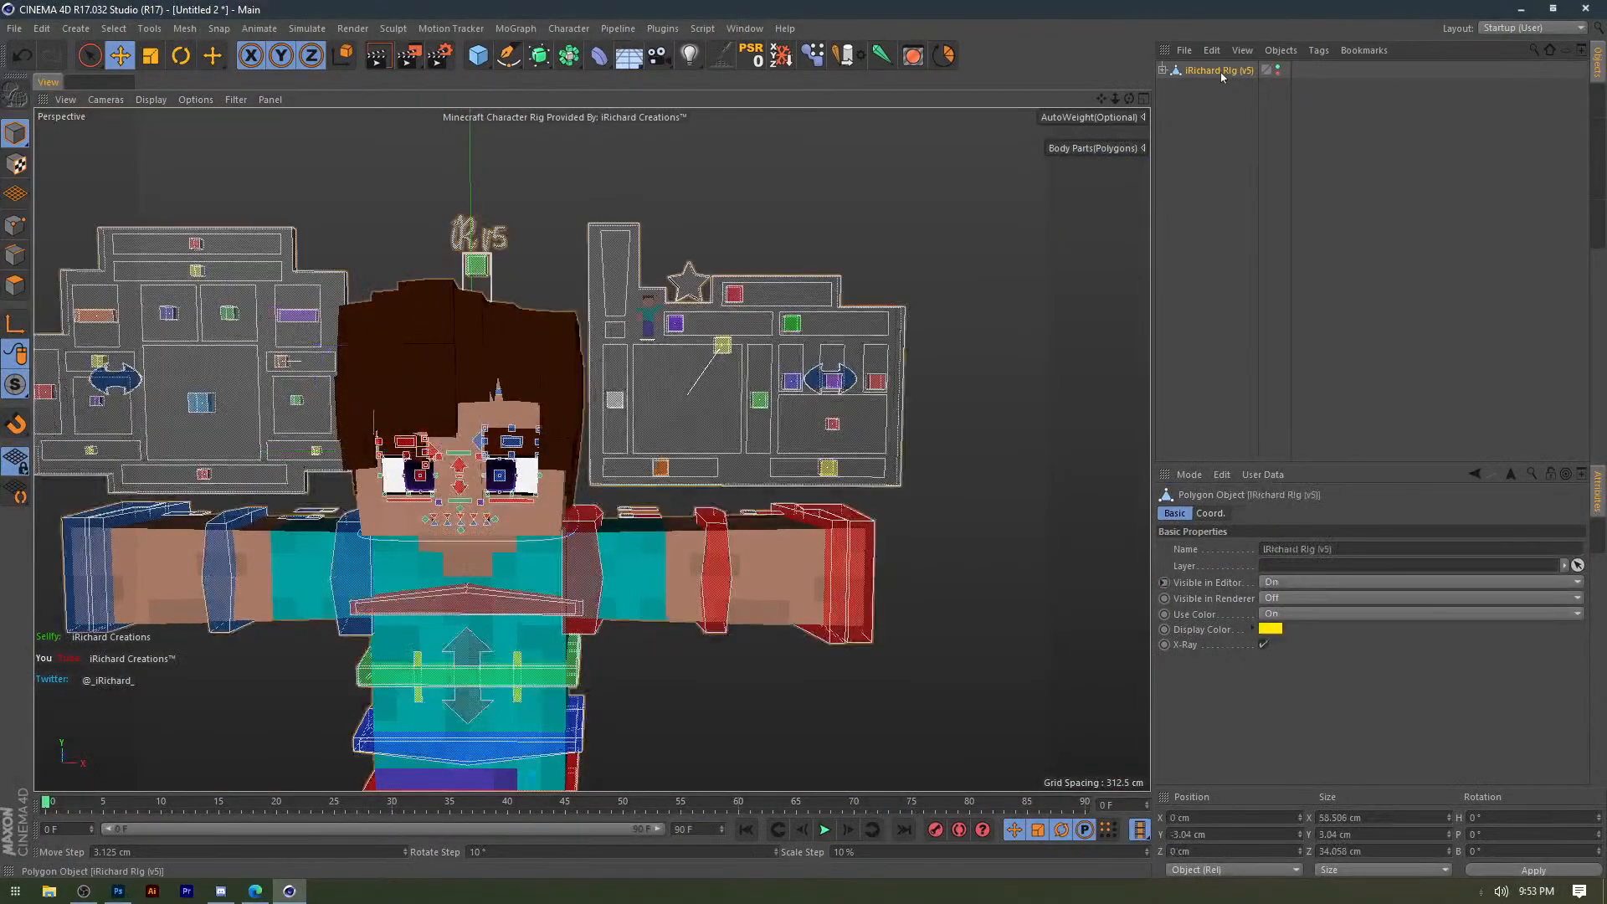
{"action": "key", "text": "Delete"}
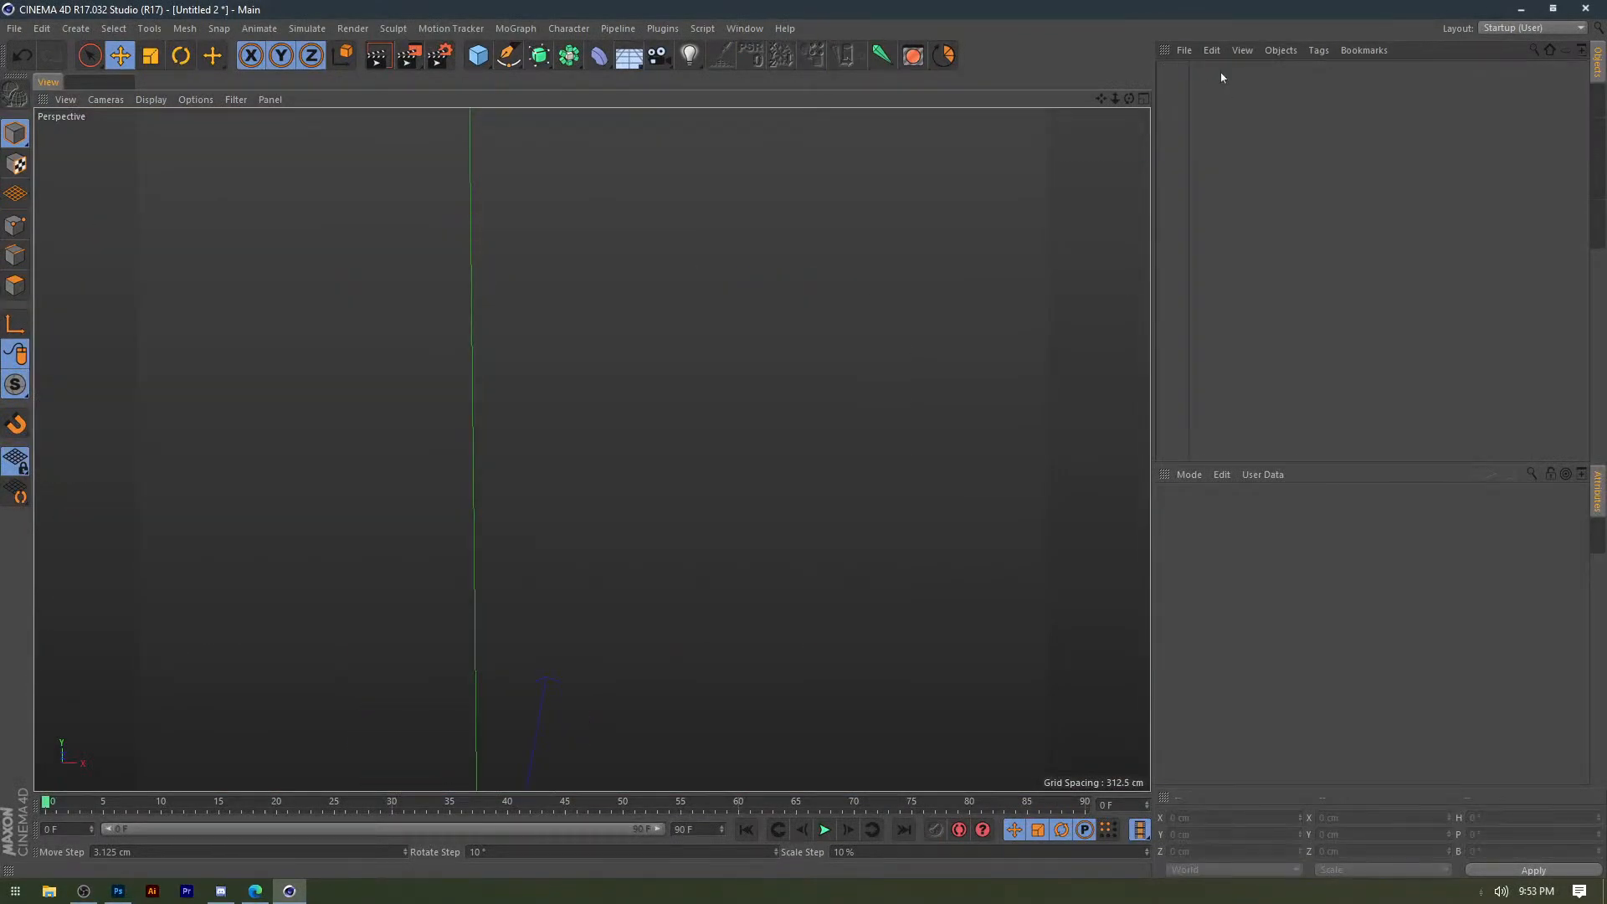
{"action": "left_click", "coordinate": [1597, 159]}
{"action": "double_click", "coordinate": [1267, 85]}
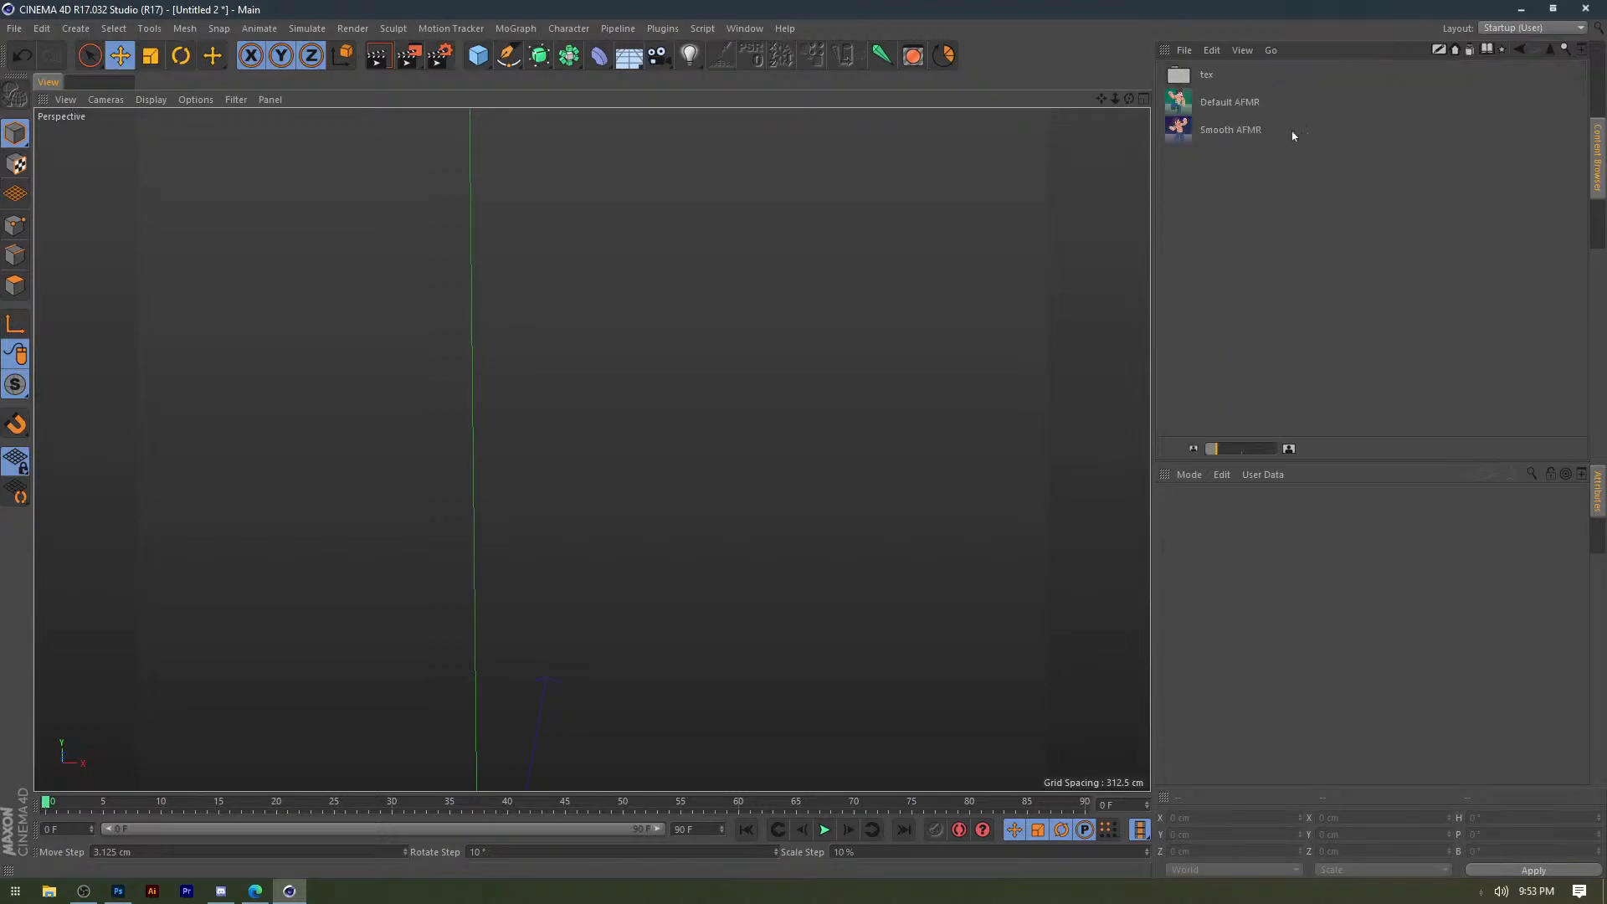
{"action": "double_click", "coordinate": [1239, 113]}
Switch to the open project Untitled 1.c4d.
{"action": "key", "text": "v"}
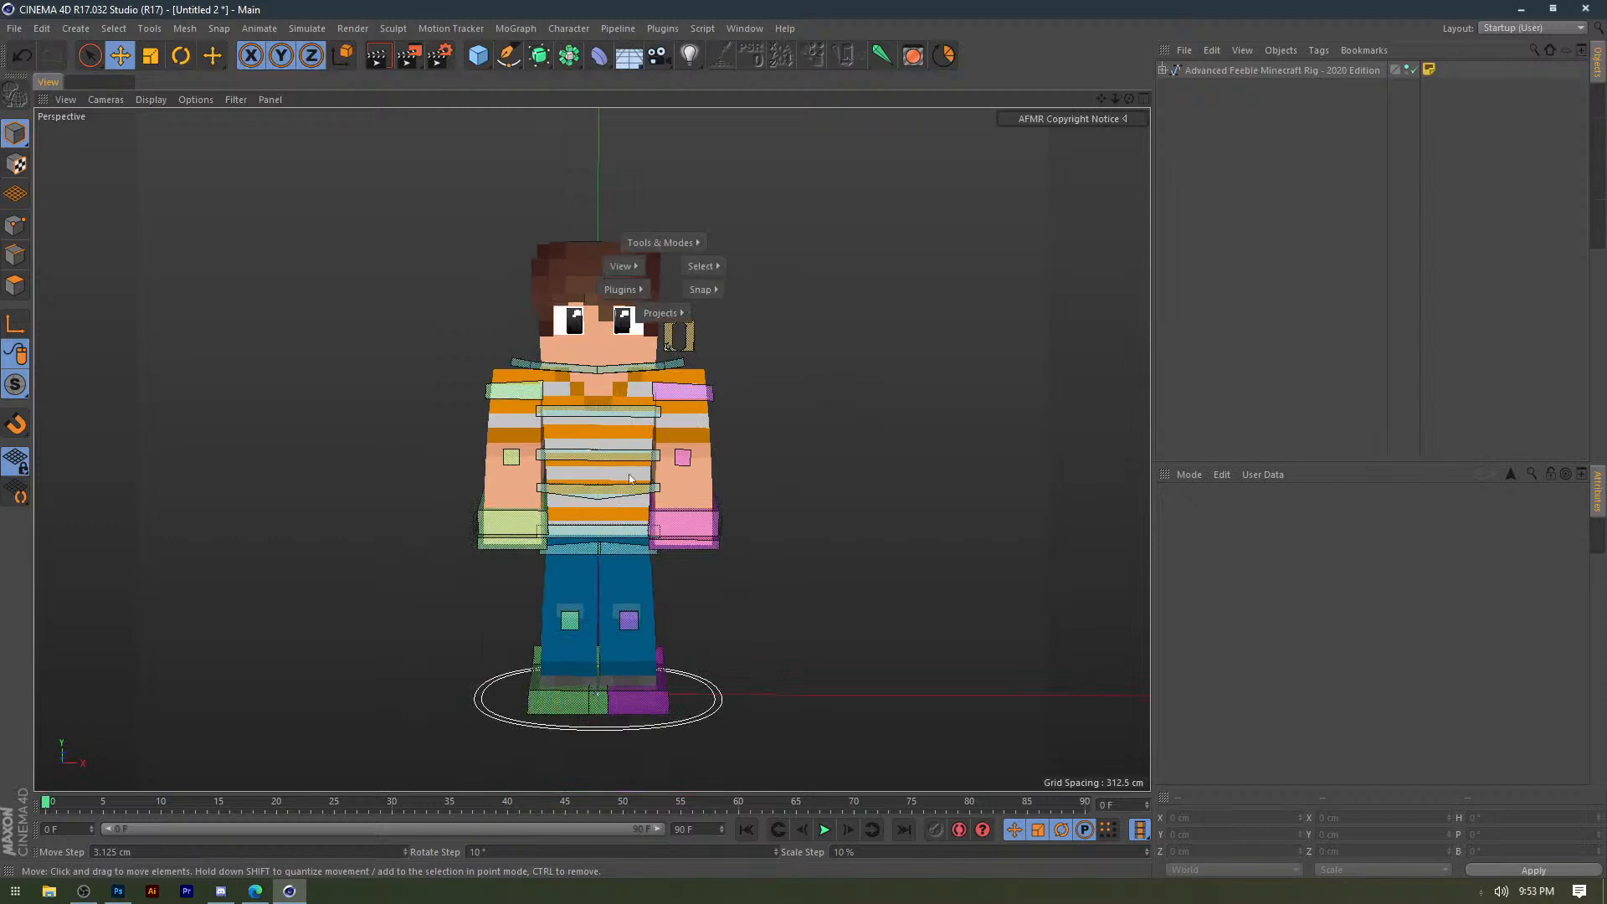
{"action": "mouse_move", "coordinate": [654, 314]}
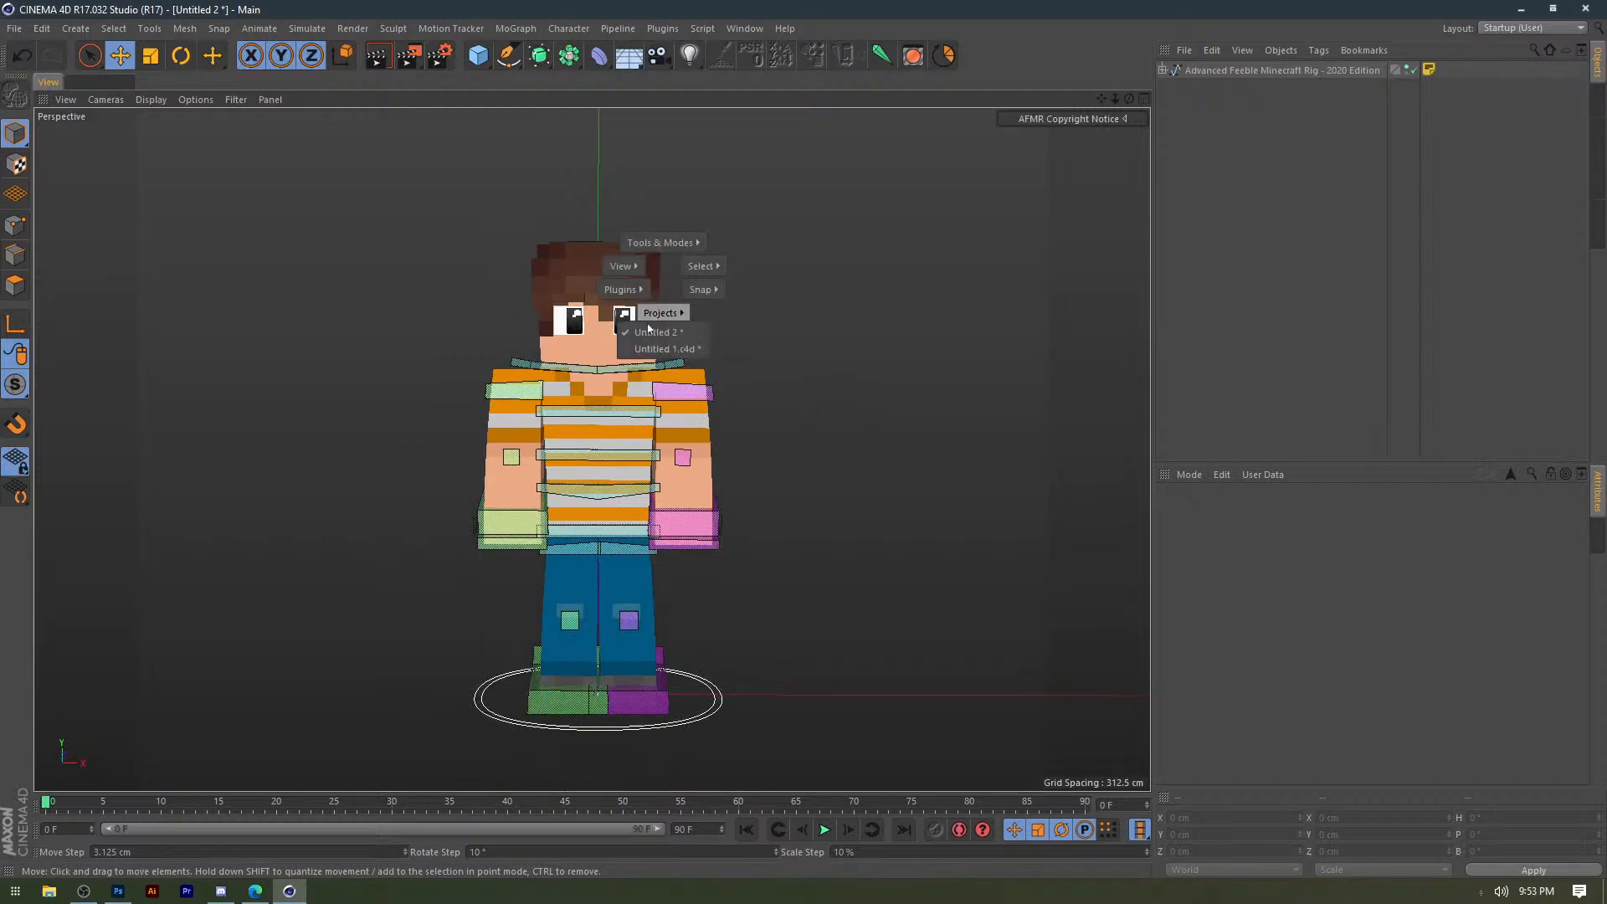
{"action": "left_click", "coordinate": [666, 349]}
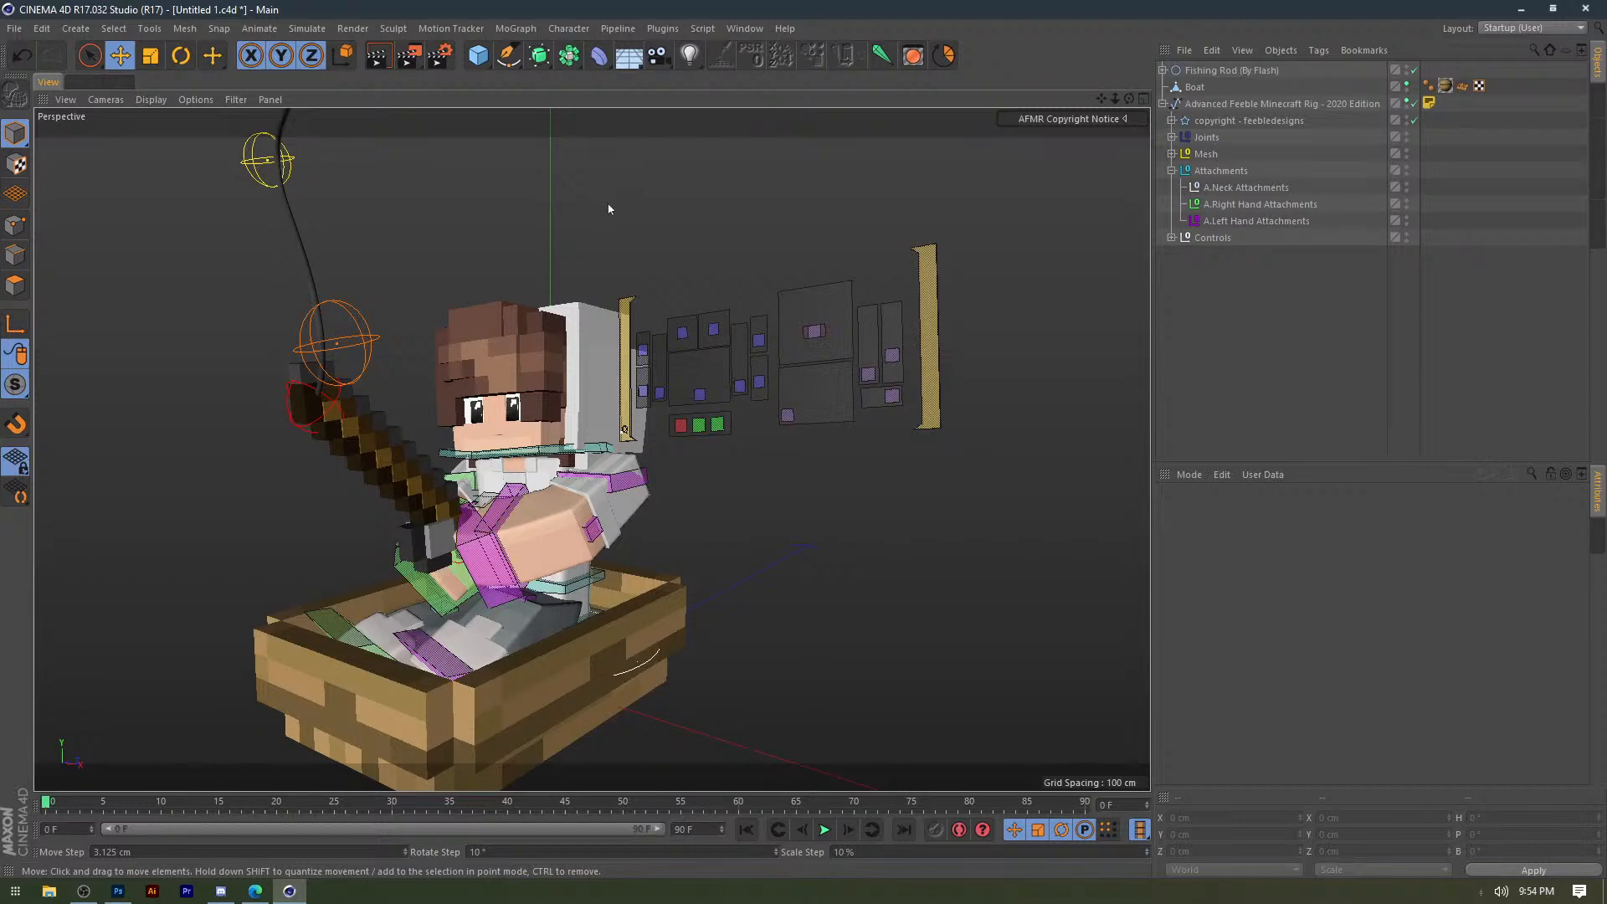
Examine the posed character in the boat, the fishing rod's line and its controller nulls, including controlMid, from several angles.
{"action": "left_click_drag", "start_coordinate": [610, 210], "coordinate": [816, 325], "text": "alt"}
{"action": "right_click_drag", "start_coordinate": [477, 404], "coordinate": [553, 406], "text": "alt"}
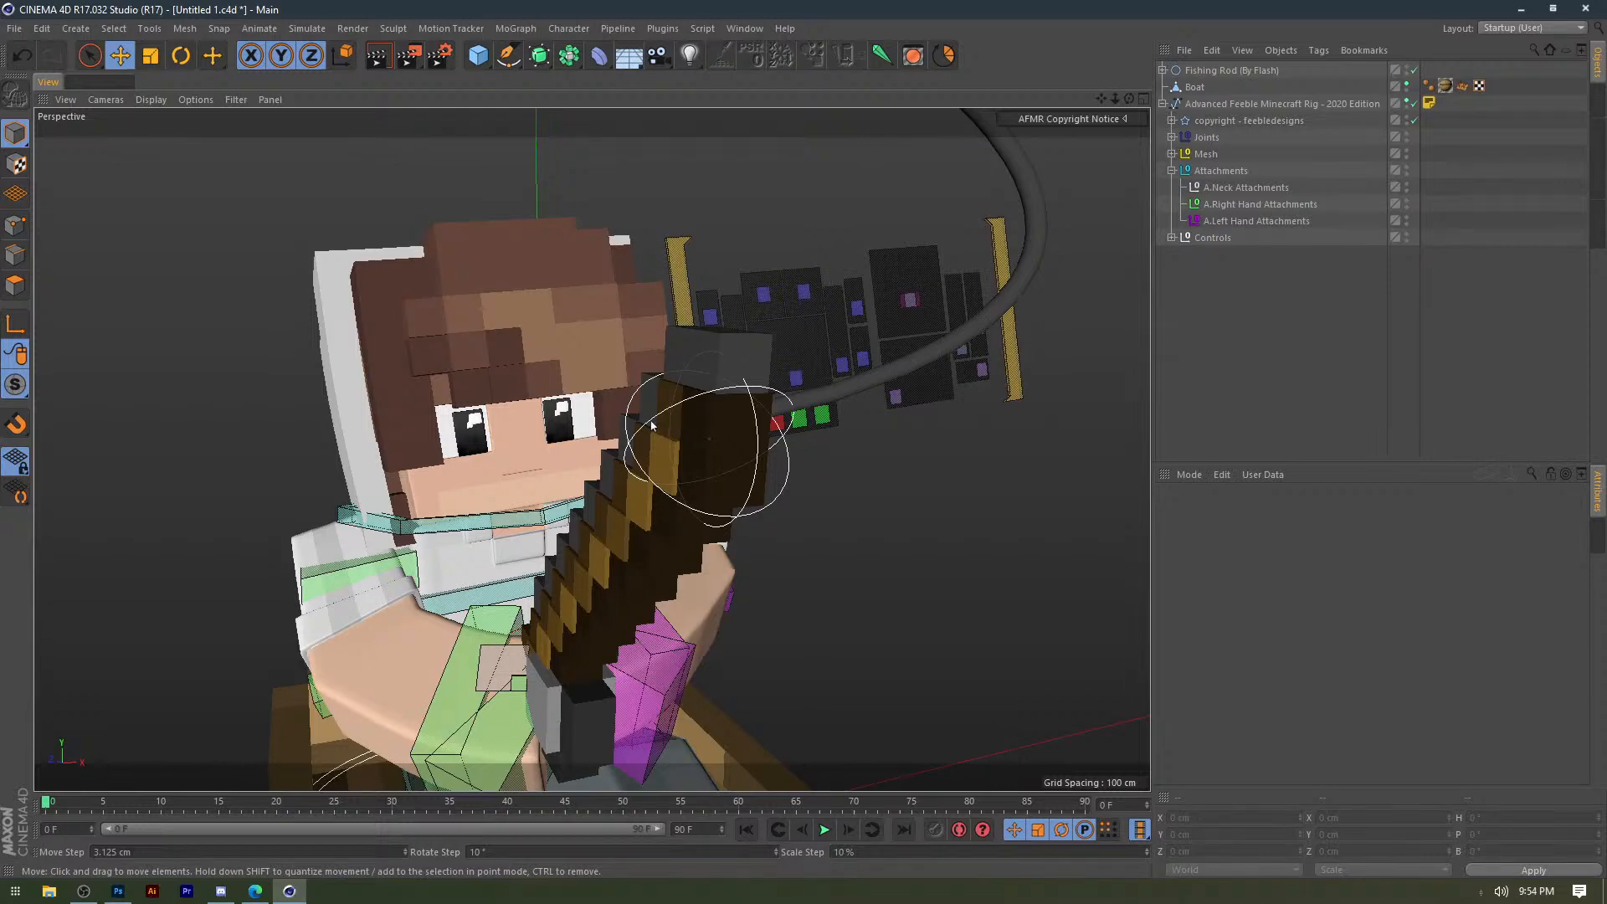
{"action": "right_click_drag", "start_coordinate": [652, 424], "coordinate": [434, 429], "text": "alt"}
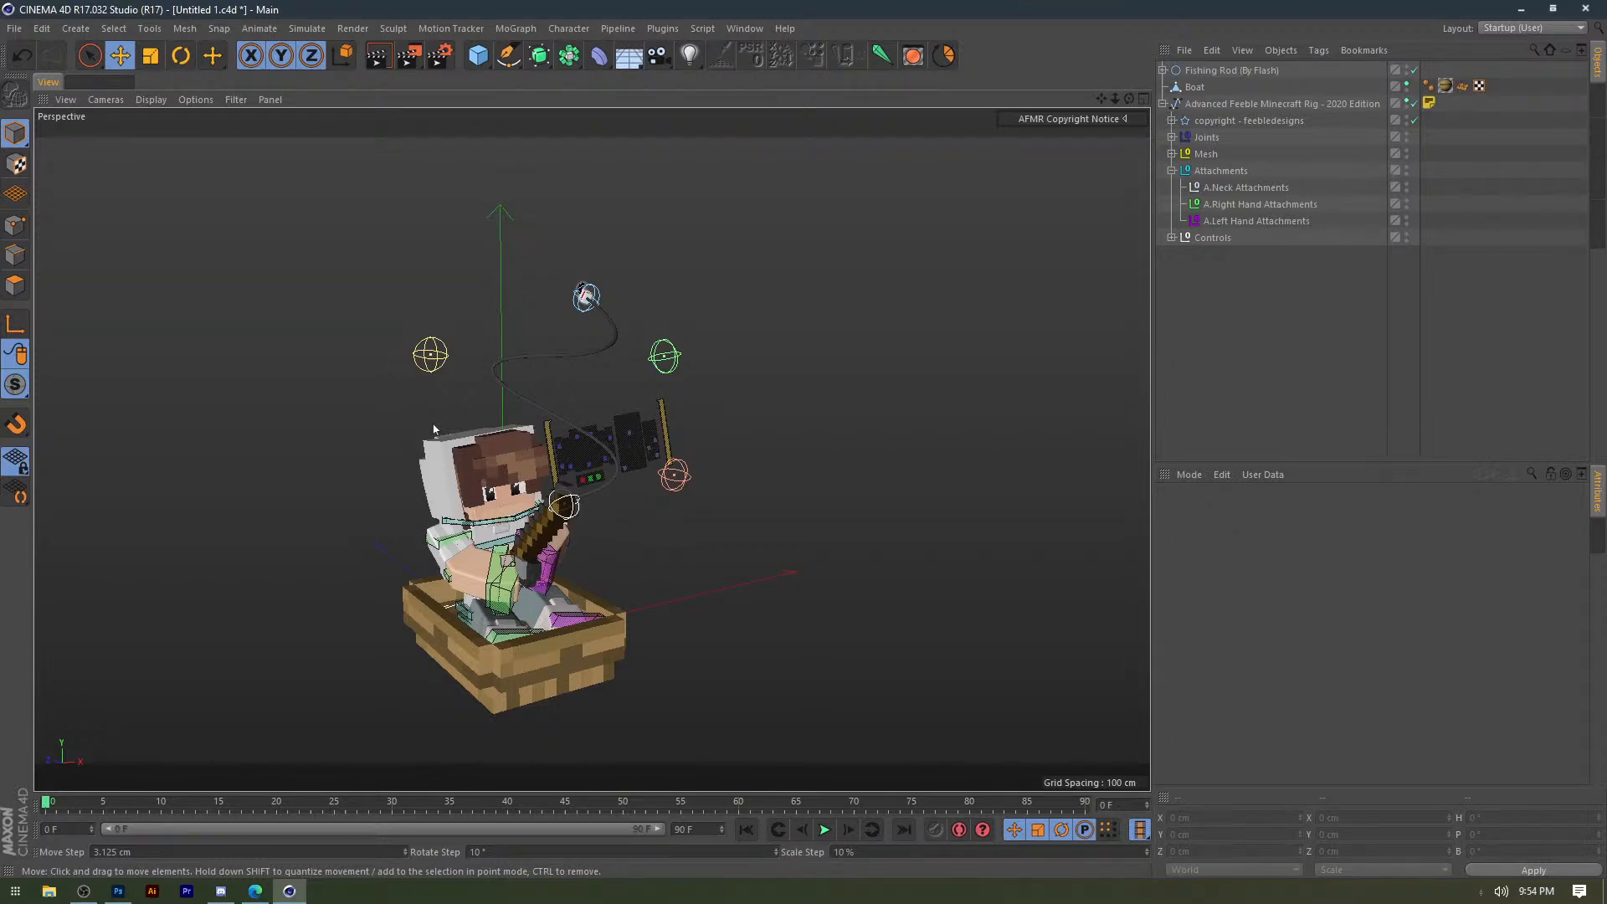
{"action": "scroll", "coordinate": [434, 430], "scroll_direction": "up", "scroll_amount": 5}
{"action": "left_click", "coordinate": [411, 283]}
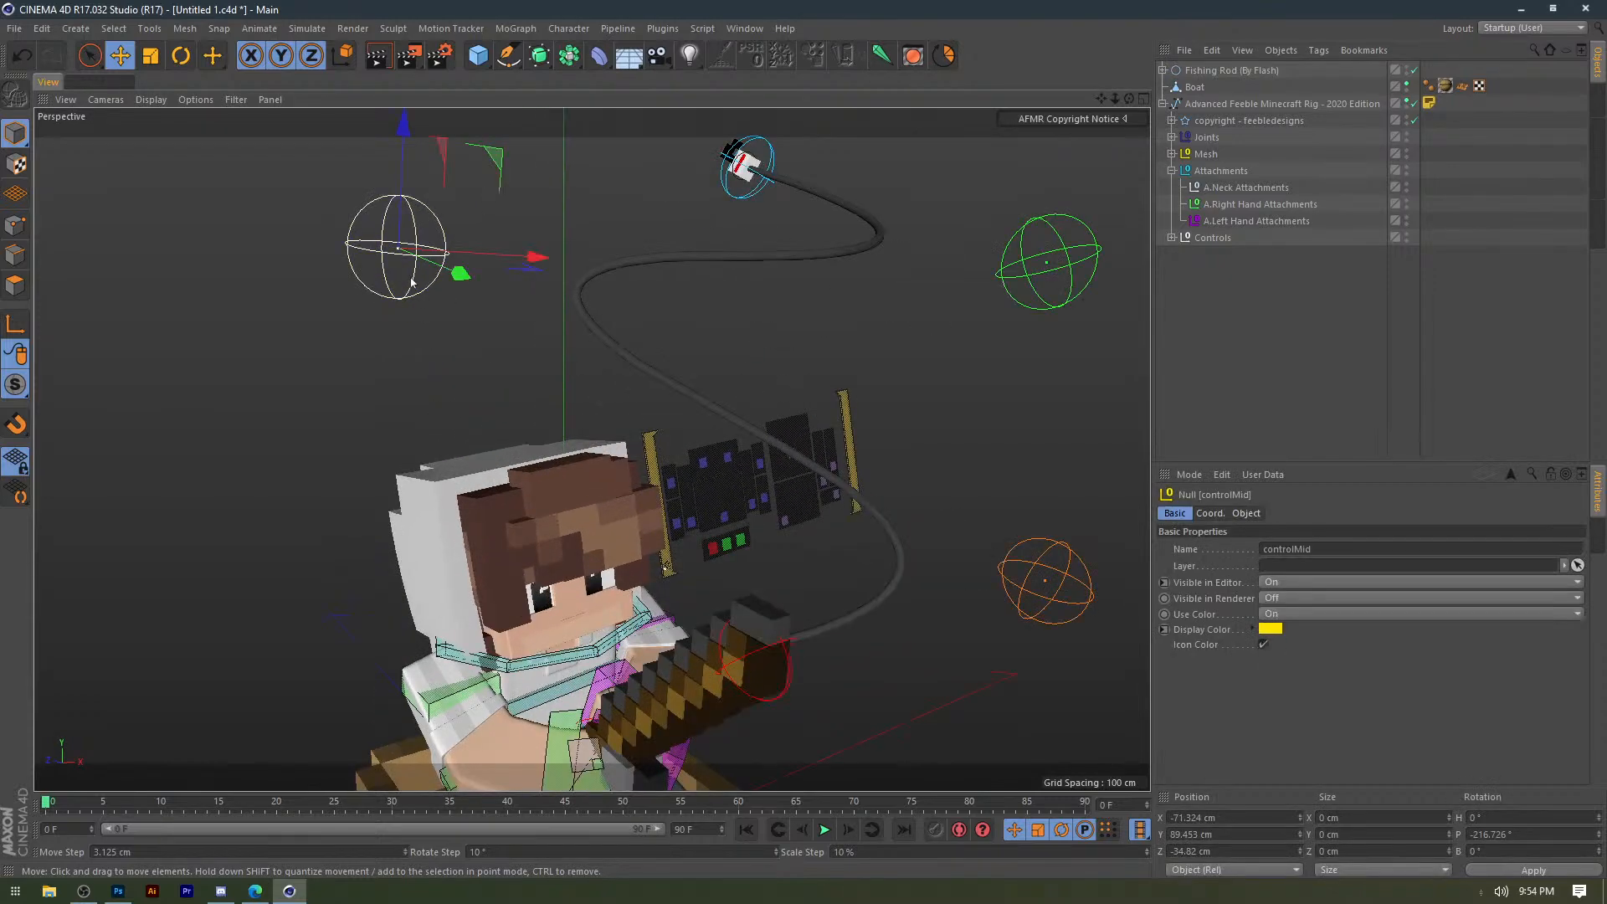
{"action": "left_click", "coordinate": [426, 358]}
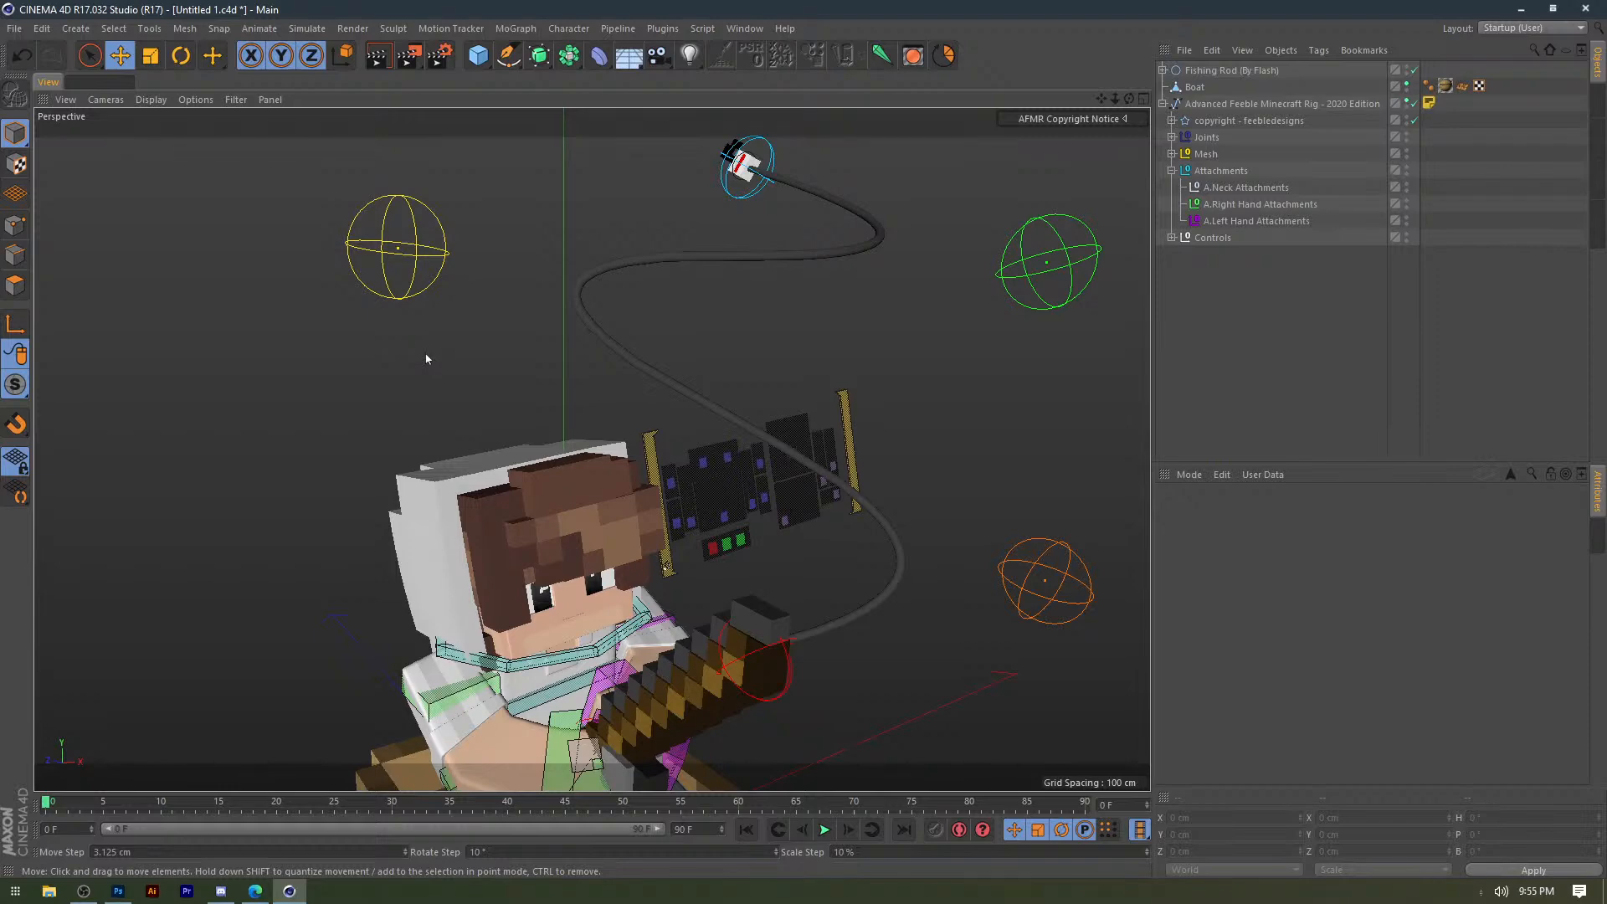
{"action": "left_click_drag", "start_coordinate": [425, 359], "coordinate": [435, 289], "text": "alt"}
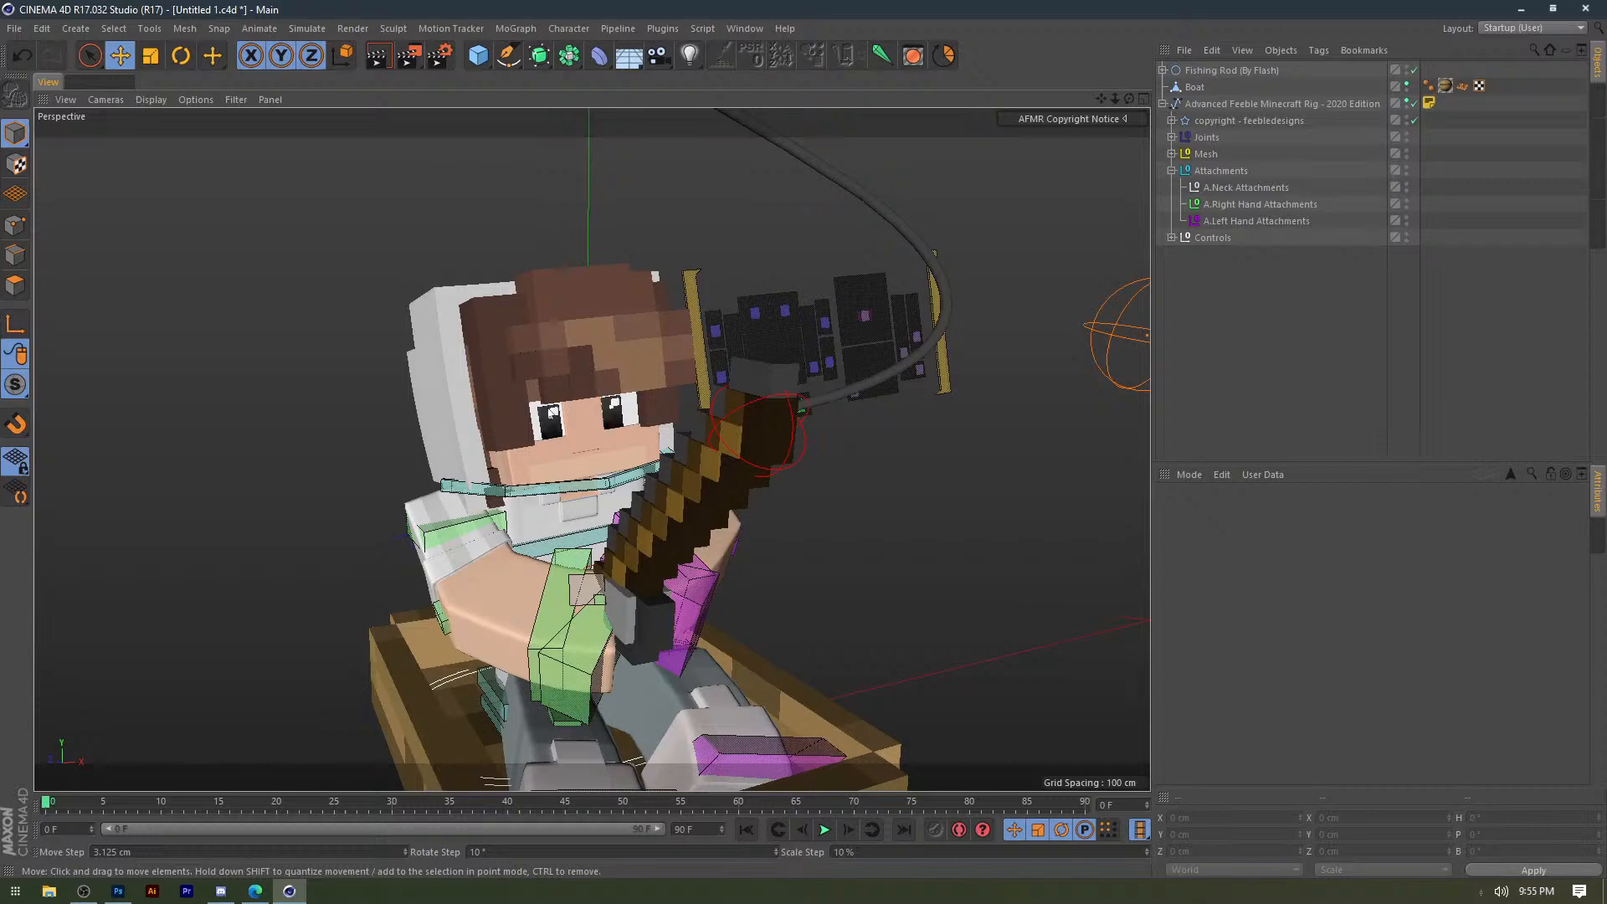
{"action": "scroll", "coordinate": [450, 402], "scroll_direction": "down", "scroll_amount": 5}
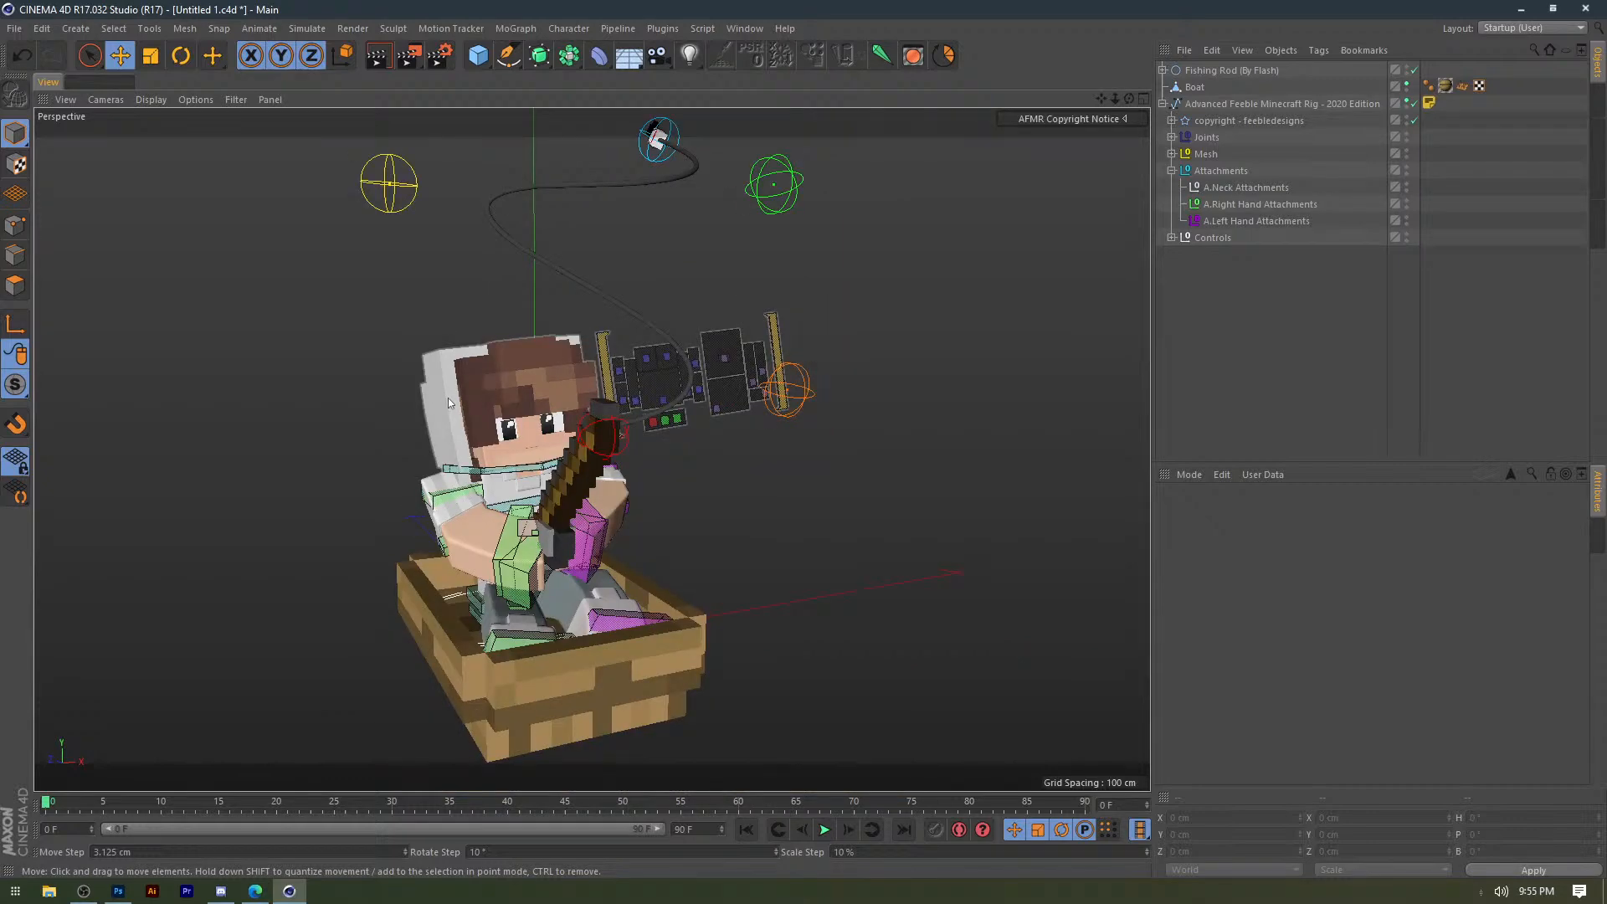
{"action": "scroll", "coordinate": [545, 428], "scroll_direction": "up", "scroll_amount": 5}
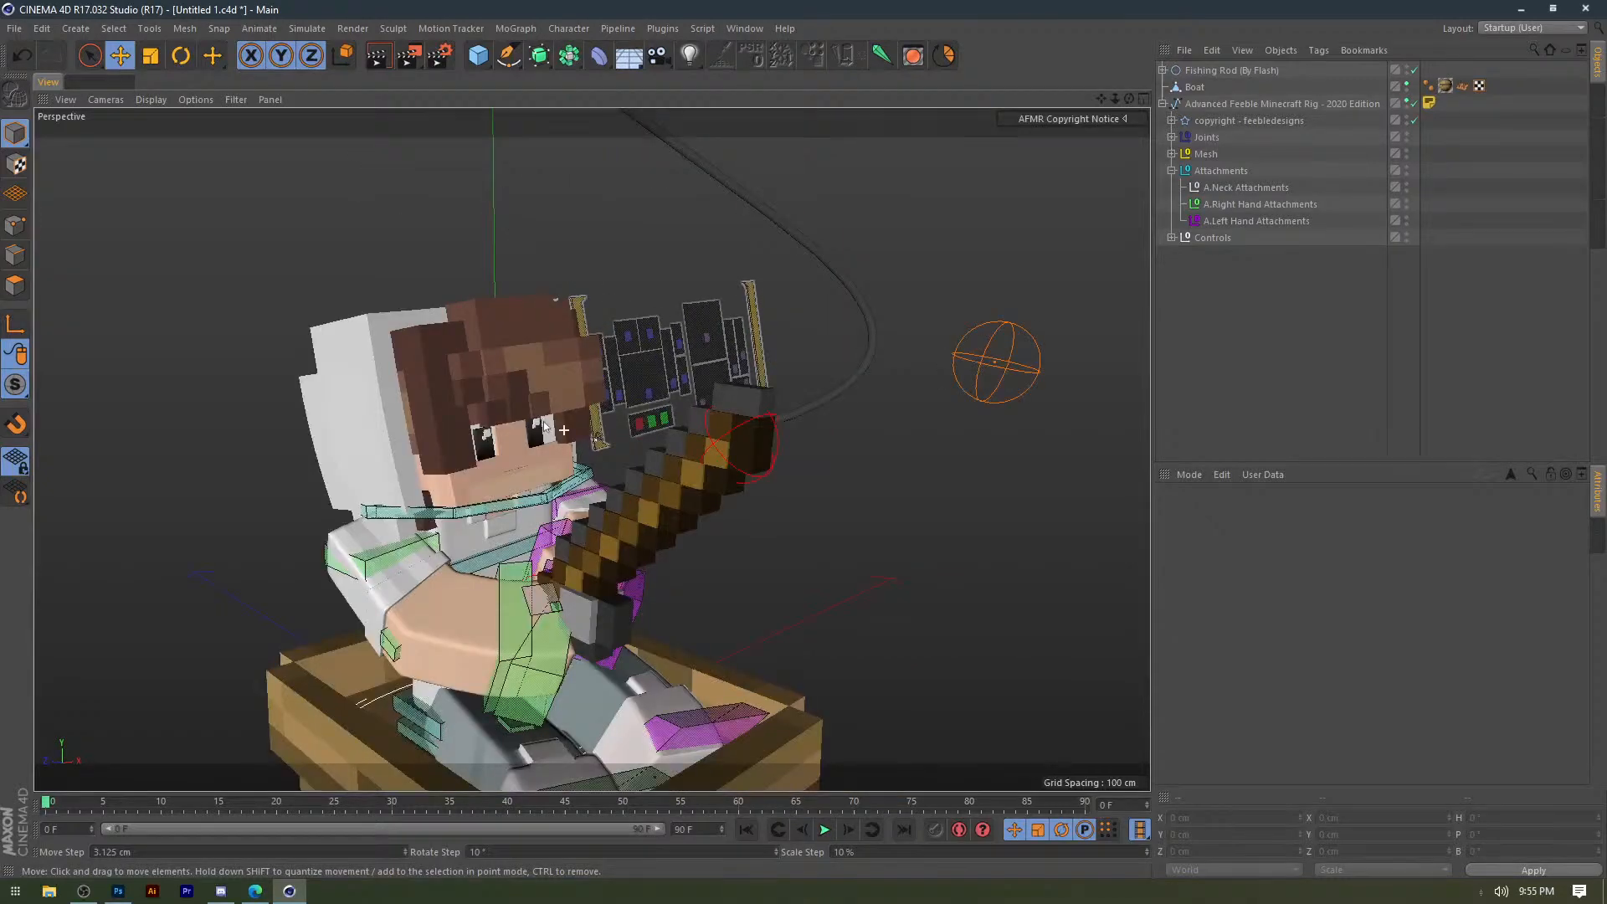
{"action": "left_click_drag", "start_coordinate": [545, 428], "coordinate": [658, 470], "text": "alt"}
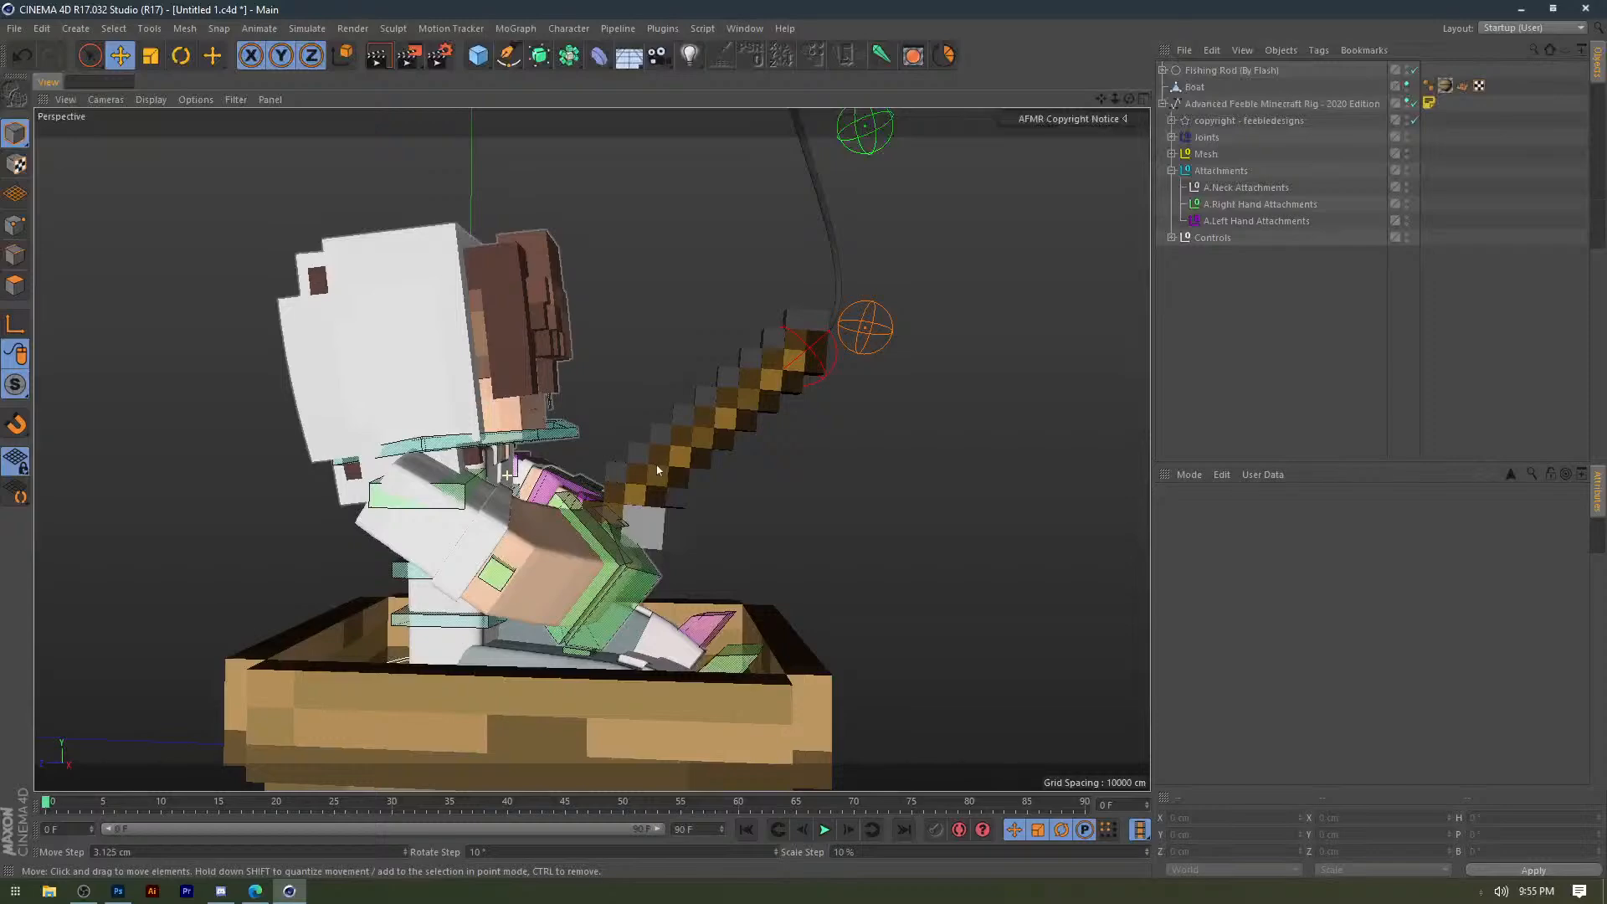
{"action": "scroll", "coordinate": [657, 464], "scroll_direction": "down", "scroll_amount": 2}
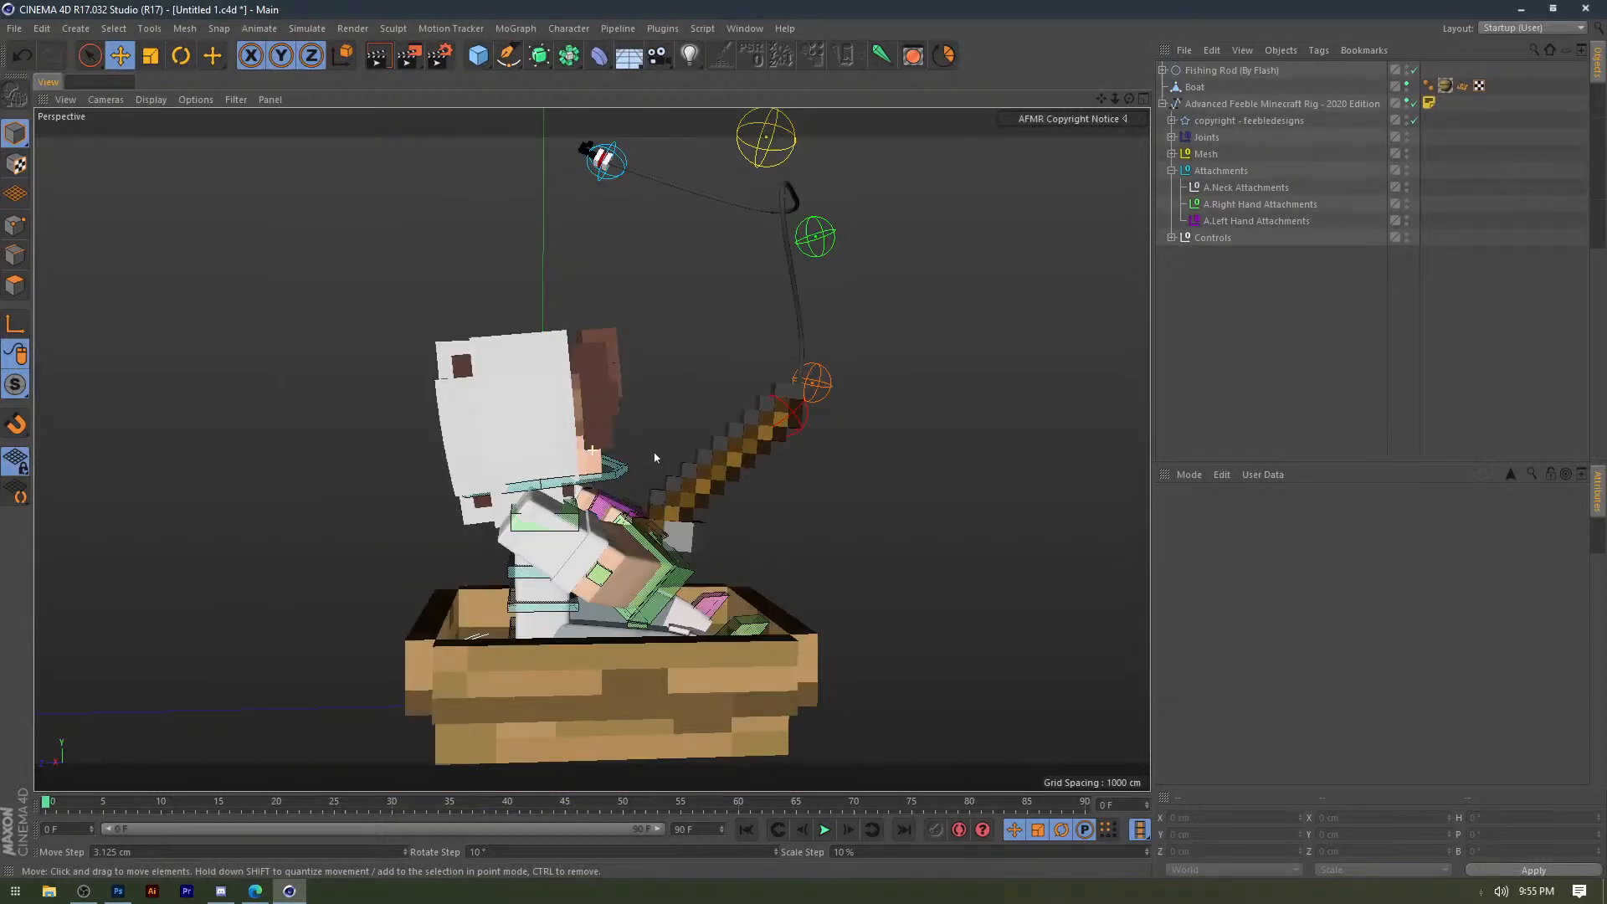
Move the fishing line's controlEnd null about 79 cm, above and beside the character's head, and start rotating it.
{"action": "left_click_drag", "start_coordinate": [712, 243], "coordinate": [234, 482], "text": "alt"}
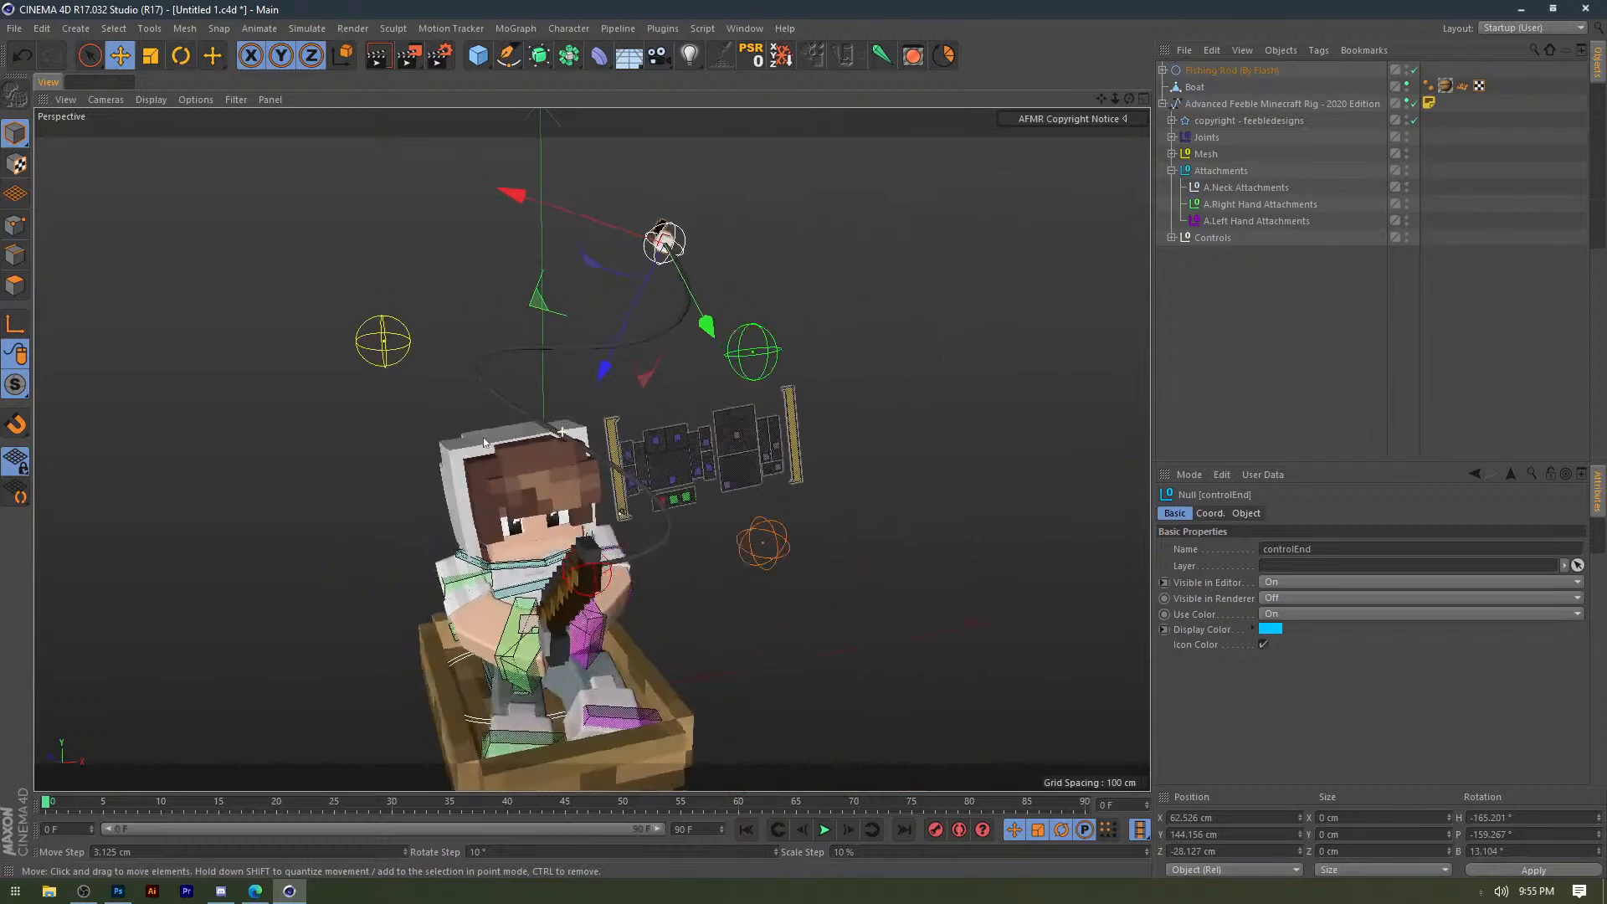
{"action": "left_click_drag", "start_coordinate": [690, 401], "coordinate": [481, 405], "text": "alt"}
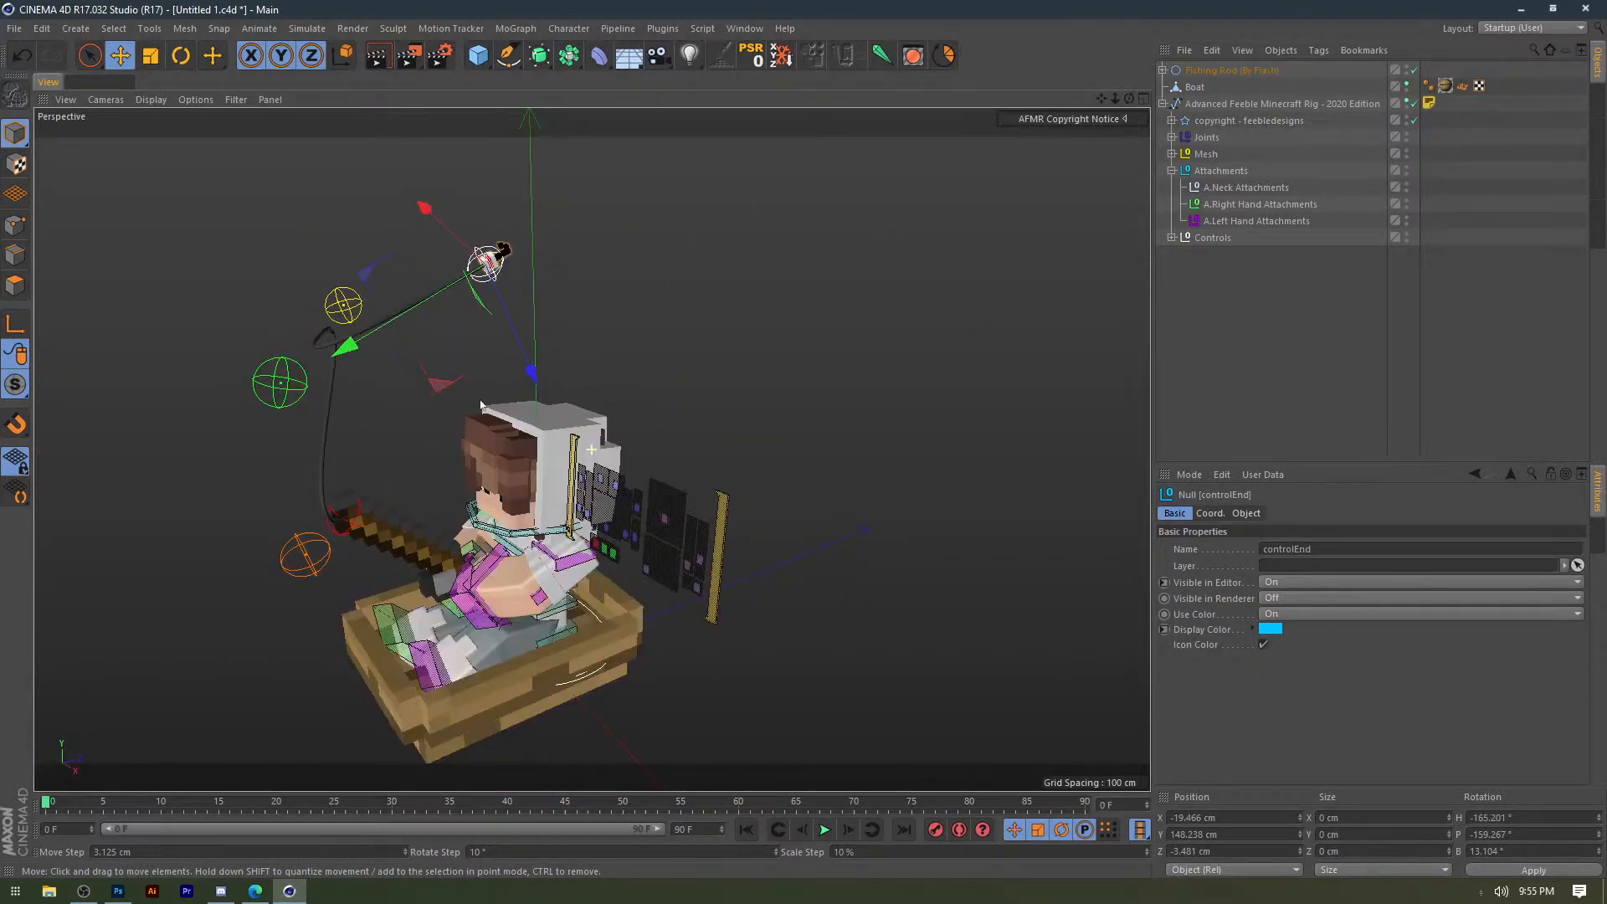
{"action": "left_click_drag", "start_coordinate": [641, 274], "coordinate": [621, 323]}
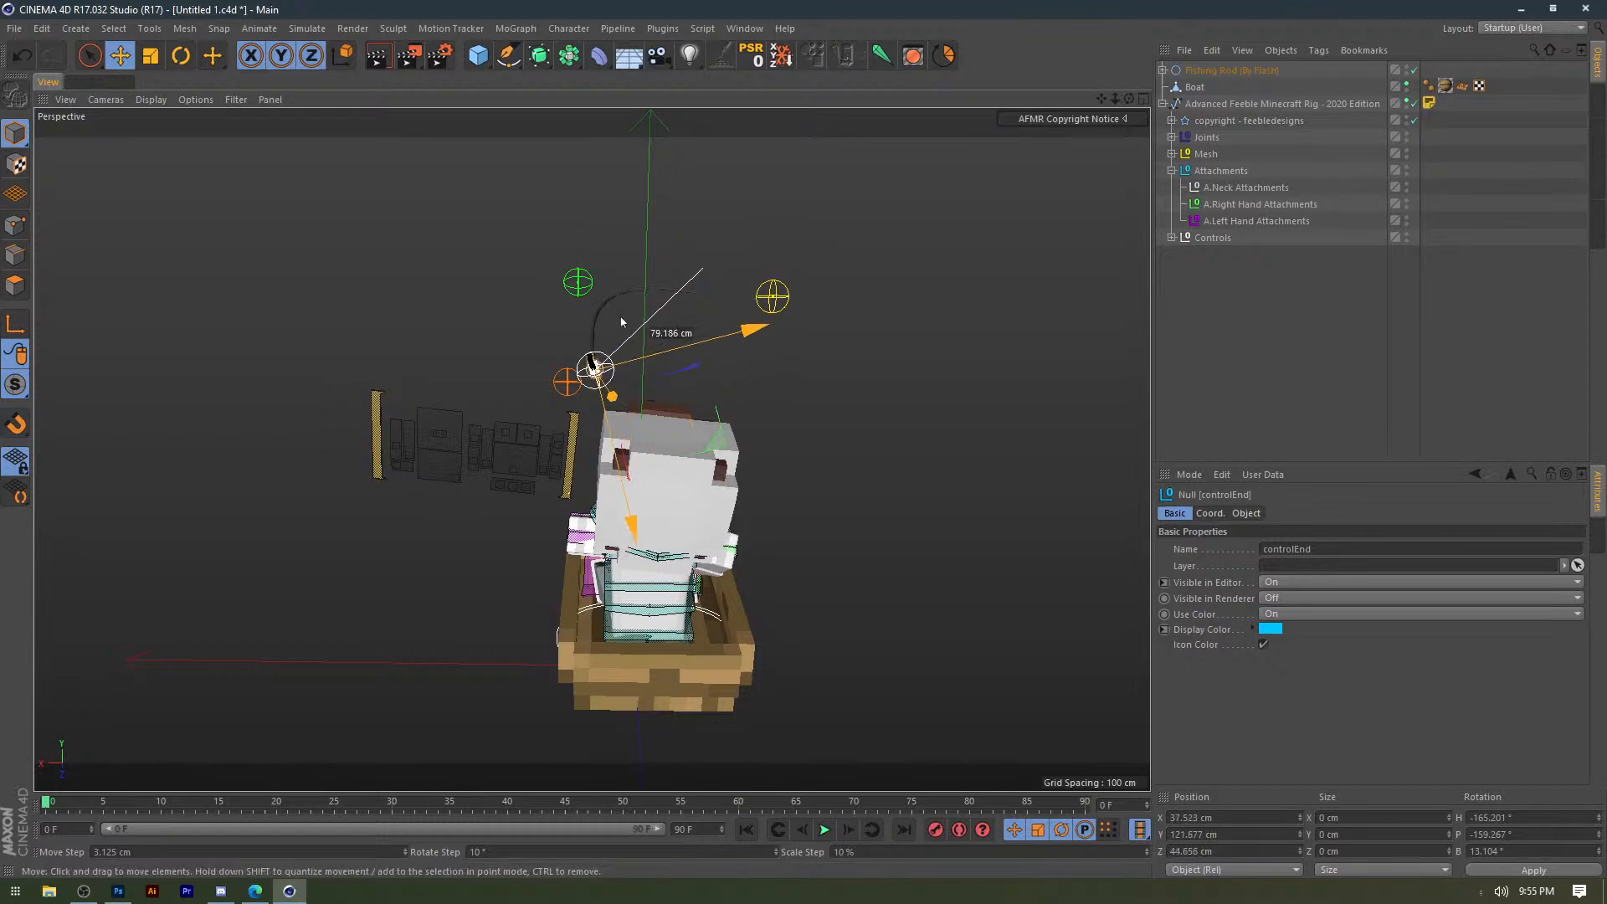
{"action": "key", "text": "r"}
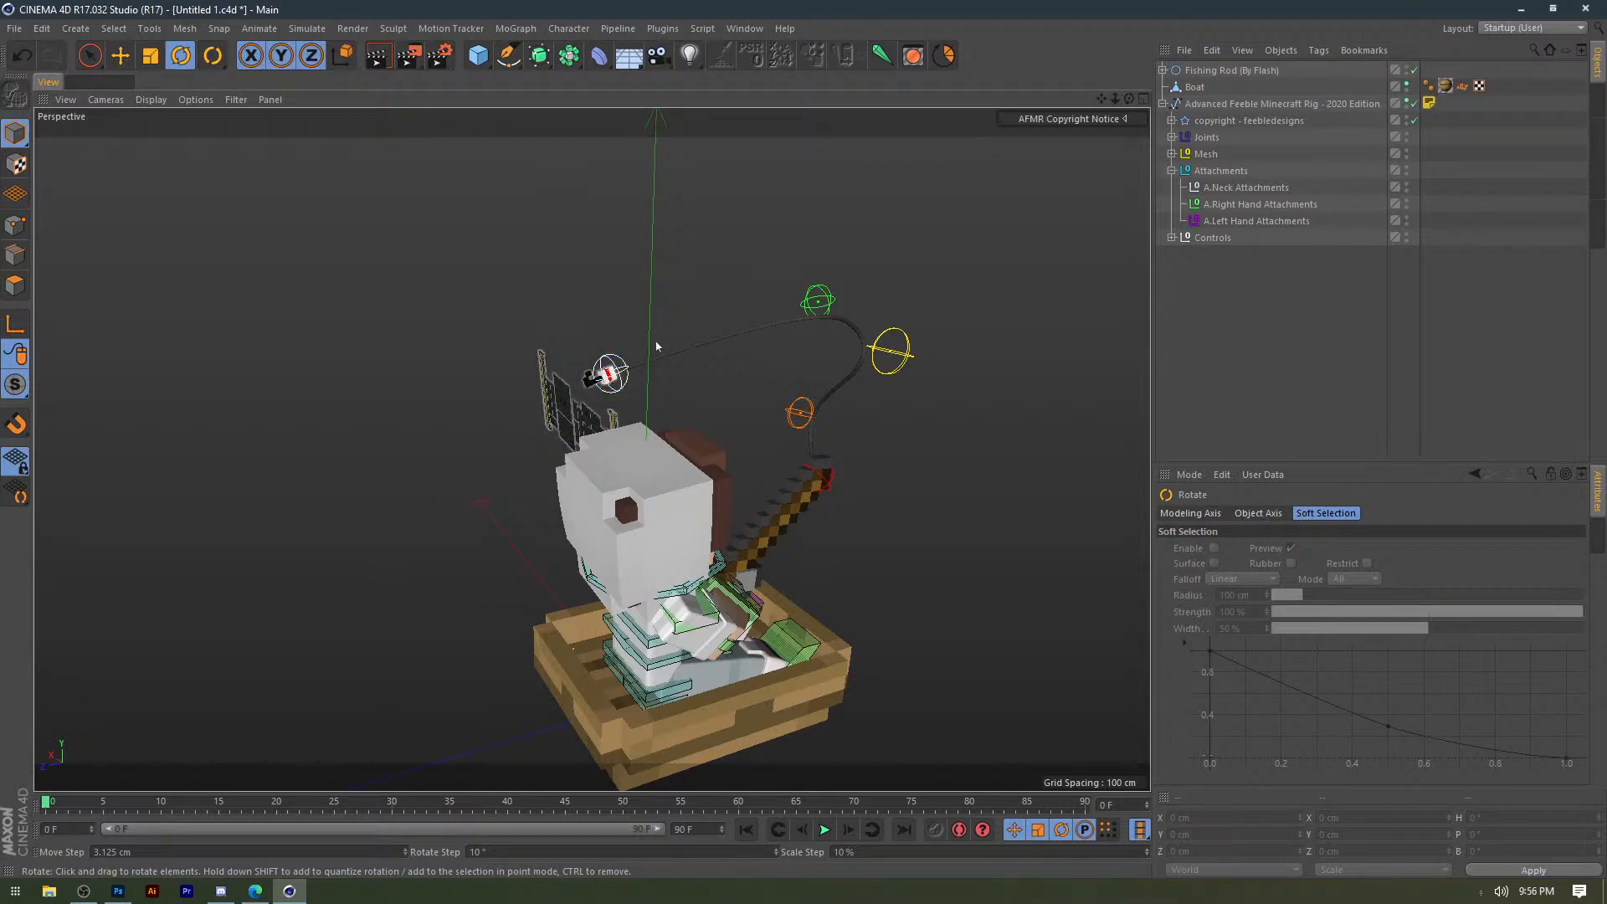
Raise the green controlBottom null above the character to bend the fishing line upward.
{"action": "left_click_drag", "start_coordinate": [656, 346], "coordinate": [380, 347], "text": "alt"}
{"action": "key", "text": "e"}
{"action": "left_click", "coordinate": [711, 340]}
{"action": "left_click_drag", "start_coordinate": [737, 335], "coordinate": [738, 266]}
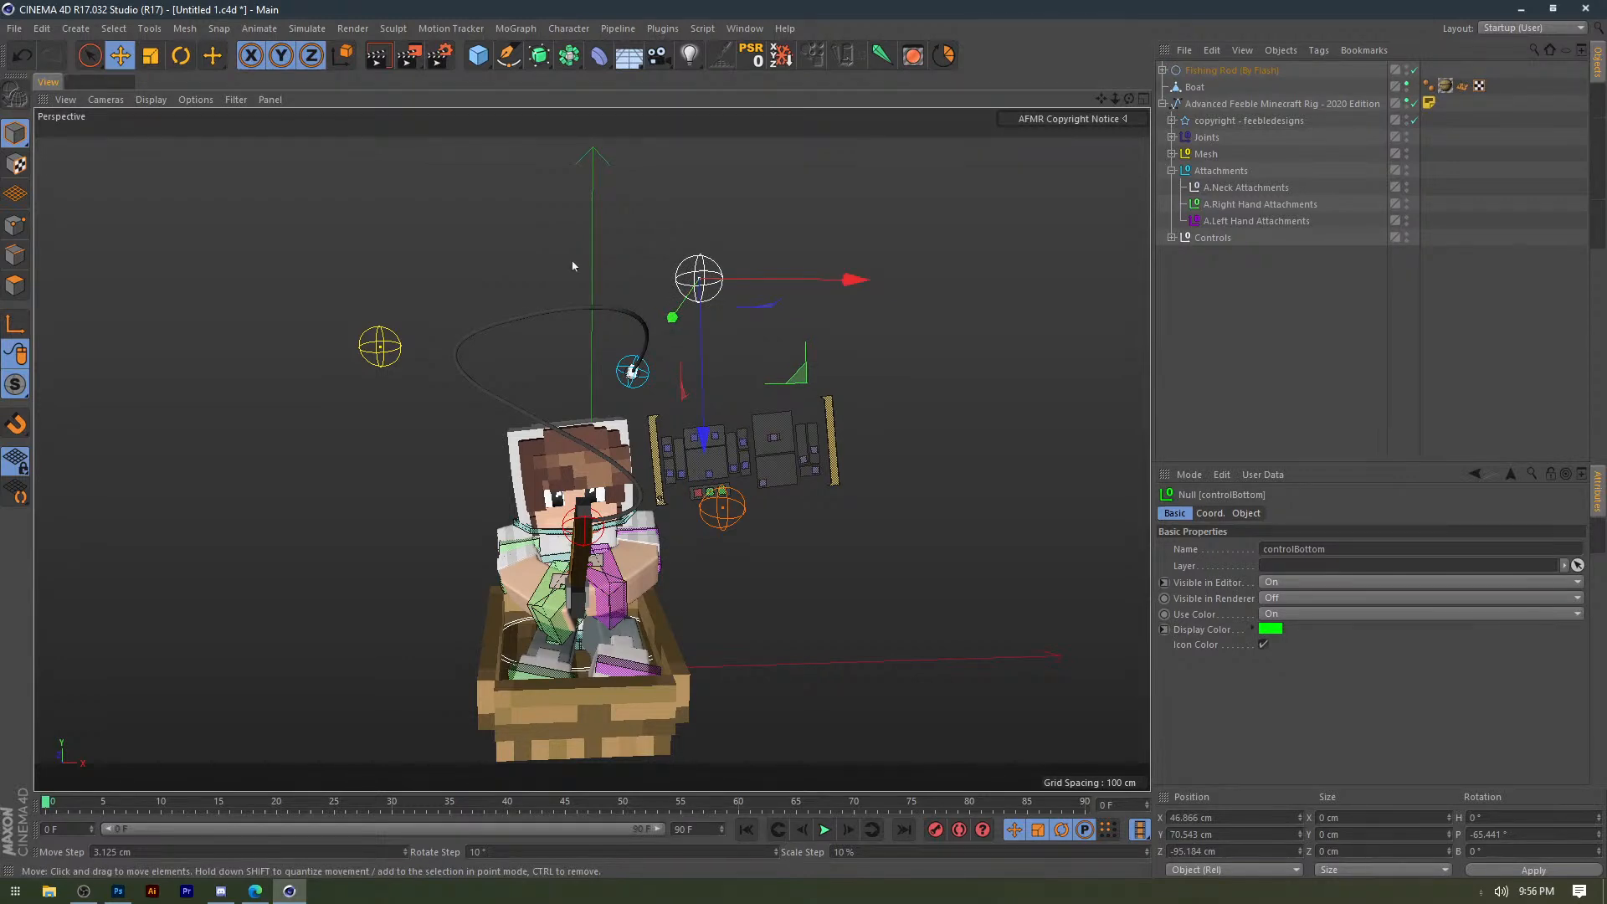
{"action": "left_click", "coordinate": [573, 265]}
{"action": "left_click_drag", "start_coordinate": [573, 266], "coordinate": [525, 285], "text": "alt"}
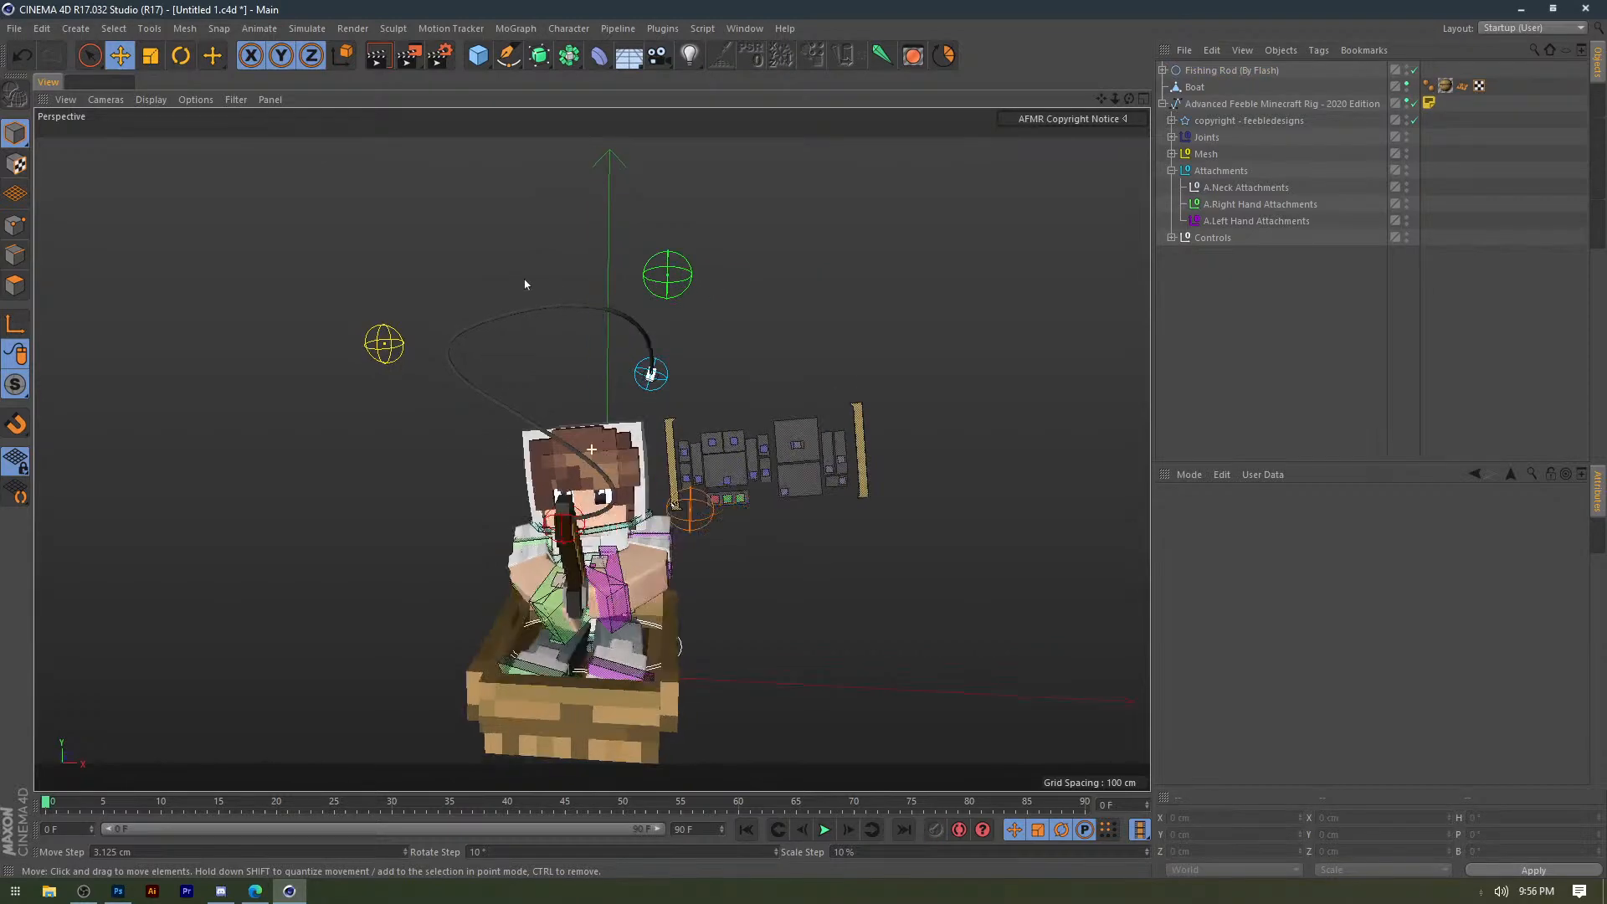
Move the orange controlTop null up and away from the rod tip, starting with about 40 cm, to curve the line.
{"action": "left_click_drag", "start_coordinate": [590, 448], "coordinate": [544, 421]}
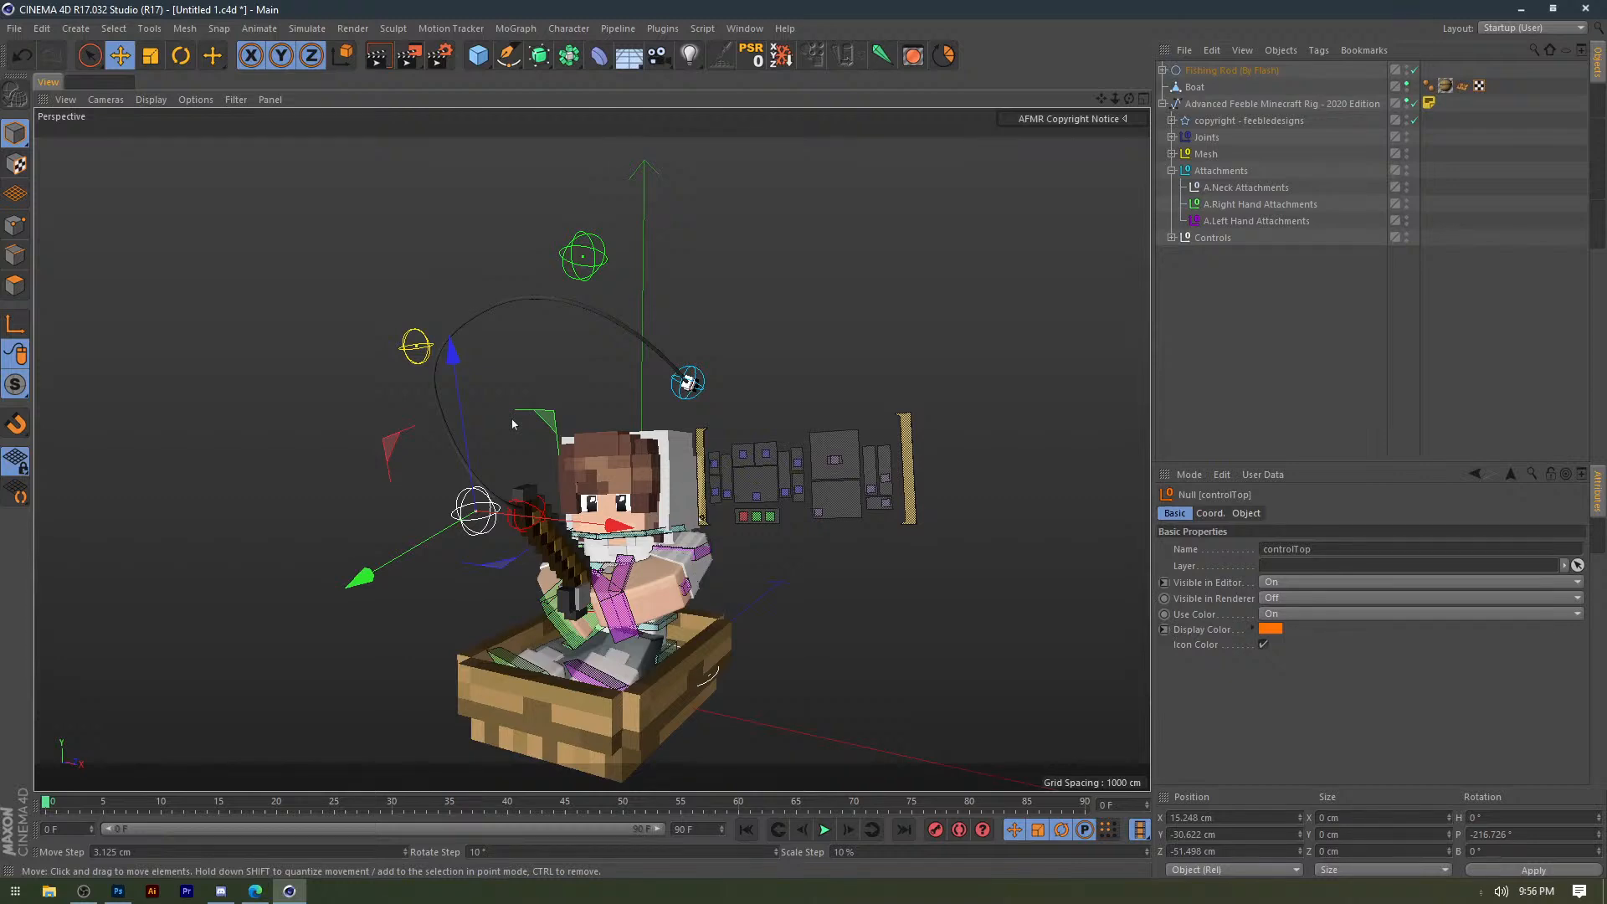
{"action": "left_click_drag", "start_coordinate": [513, 423], "coordinate": [527, 382]}
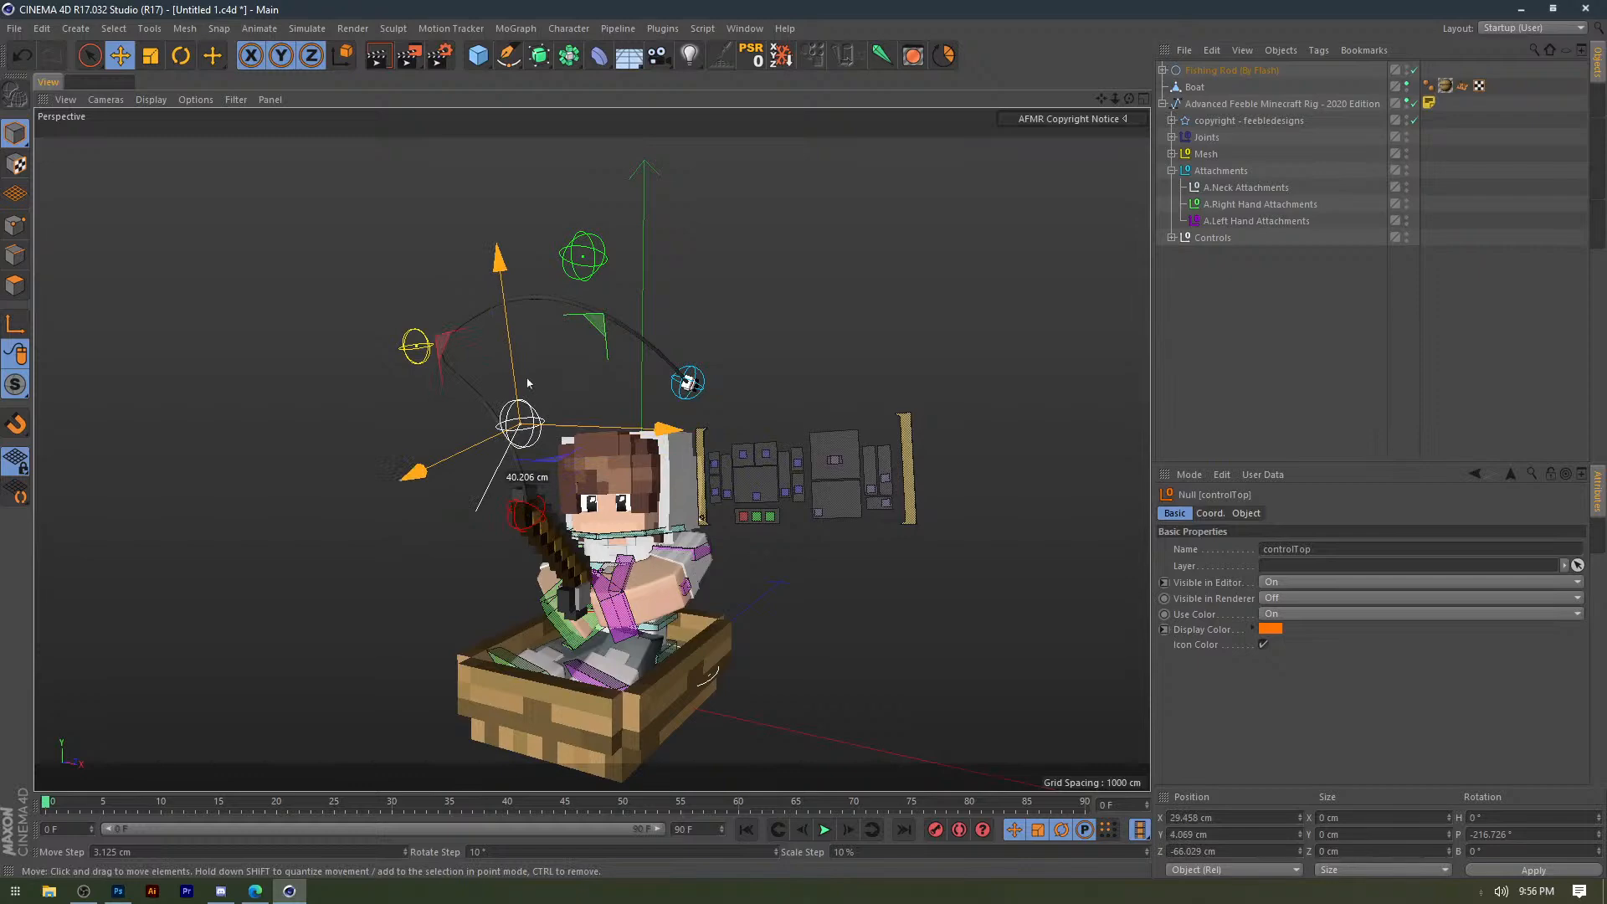
{"action": "left_click_drag", "start_coordinate": [333, 382], "coordinate": [480, 391]}
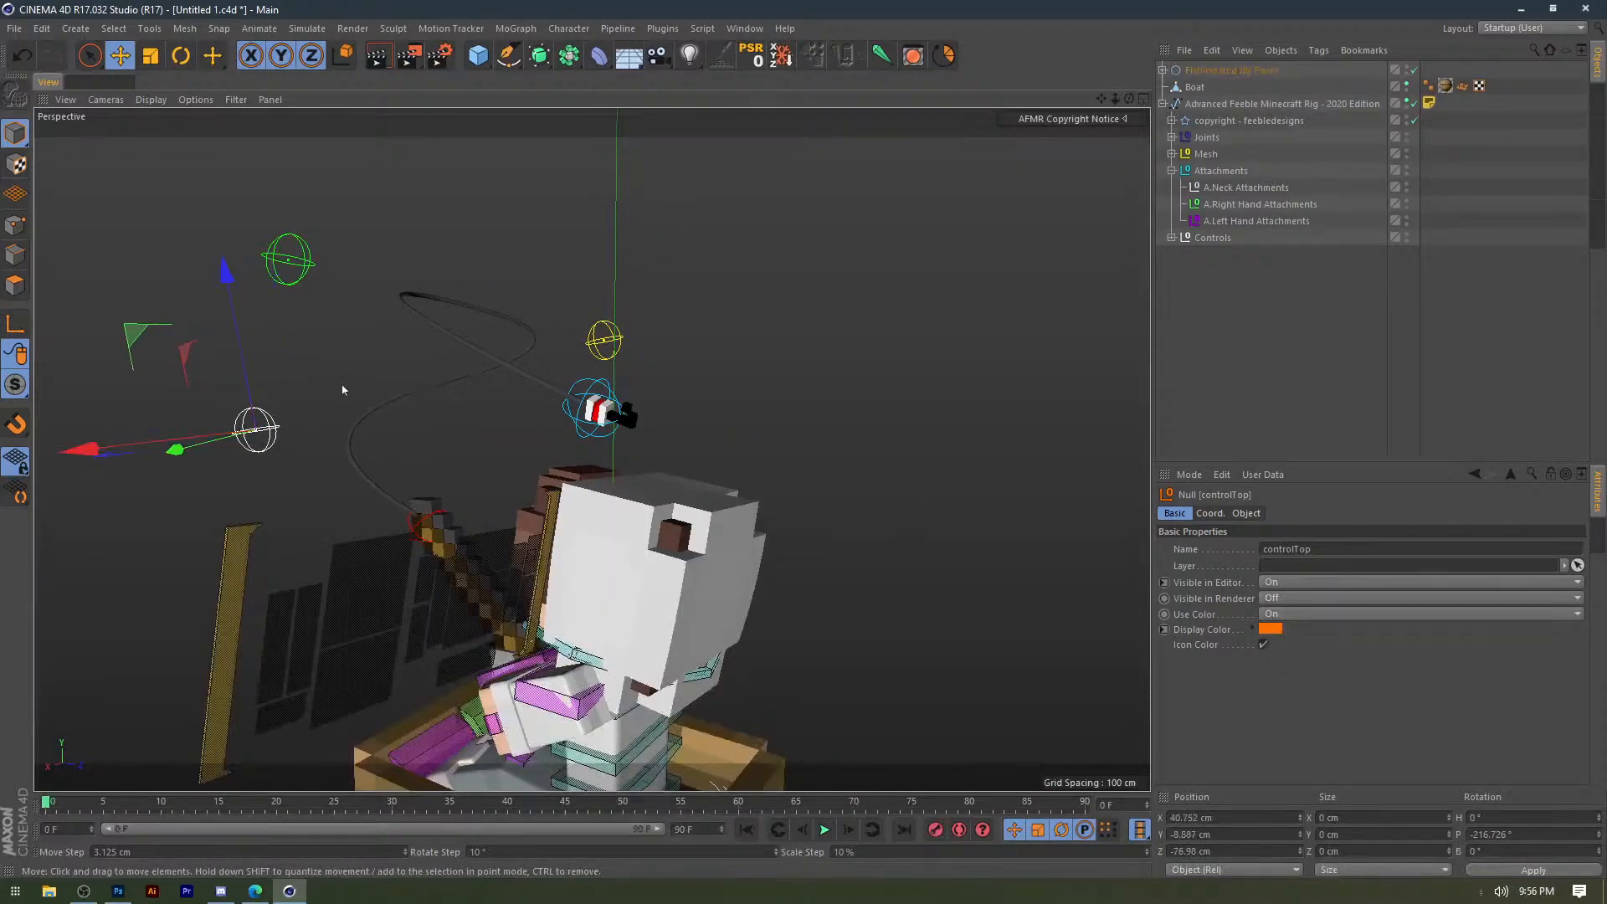
{"action": "left_click", "coordinate": [344, 391]}
{"action": "left_click", "coordinate": [290, 396]}
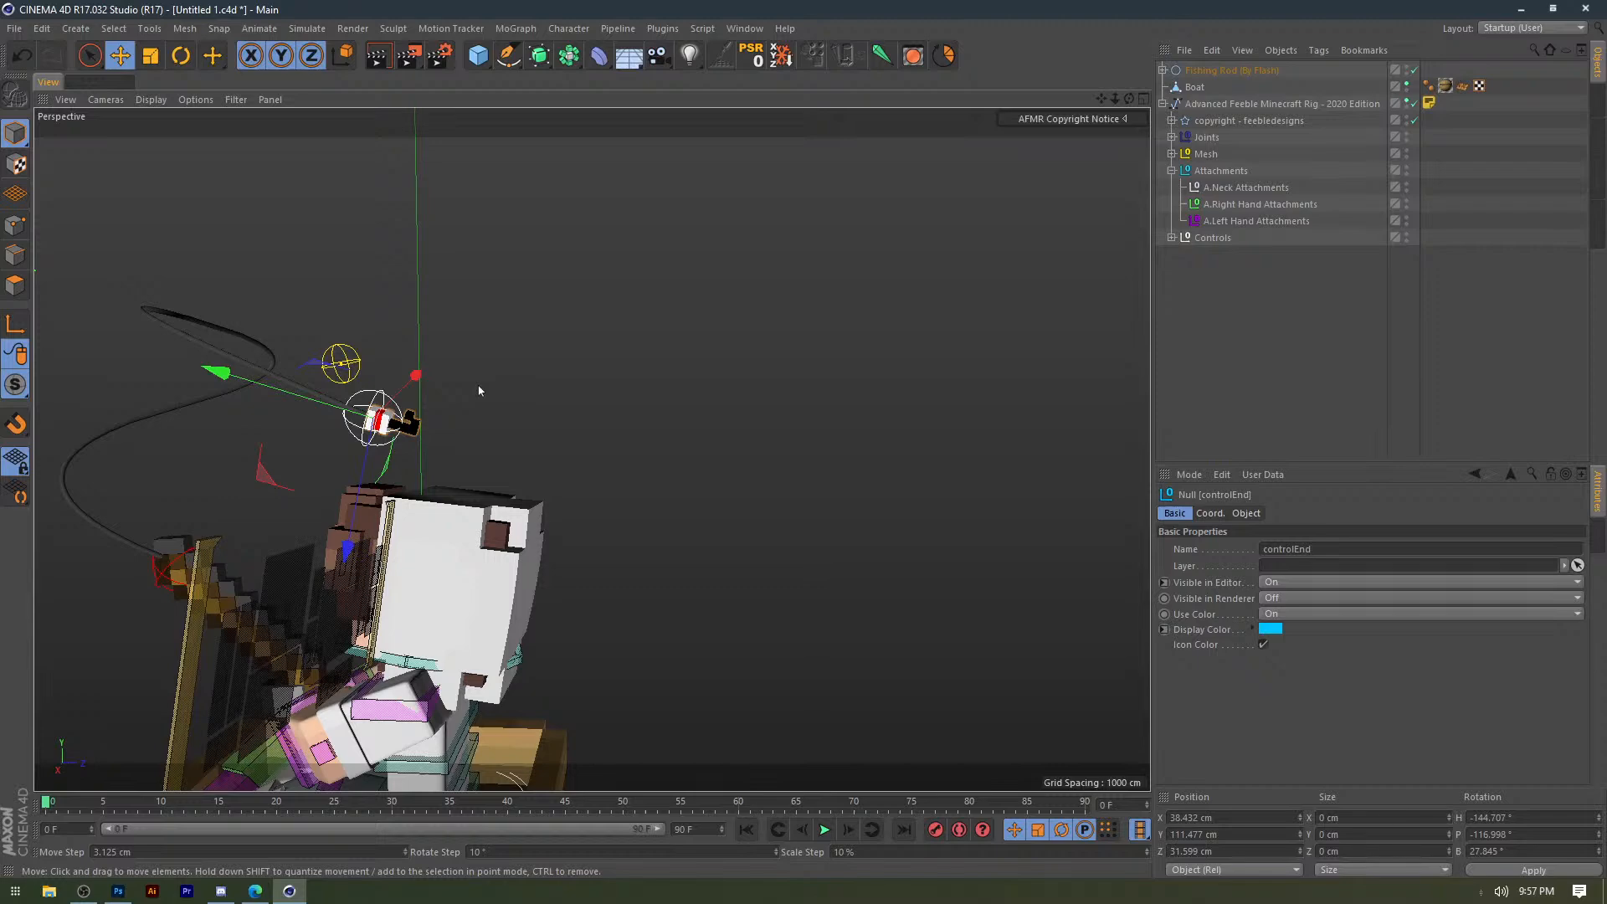
Select all scene objects, clear the selection, and examine the curved fishing line and its controllers up close and from the front.
{"action": "left_click_drag", "start_coordinate": [1339, 351], "coordinate": [1197, 72]}
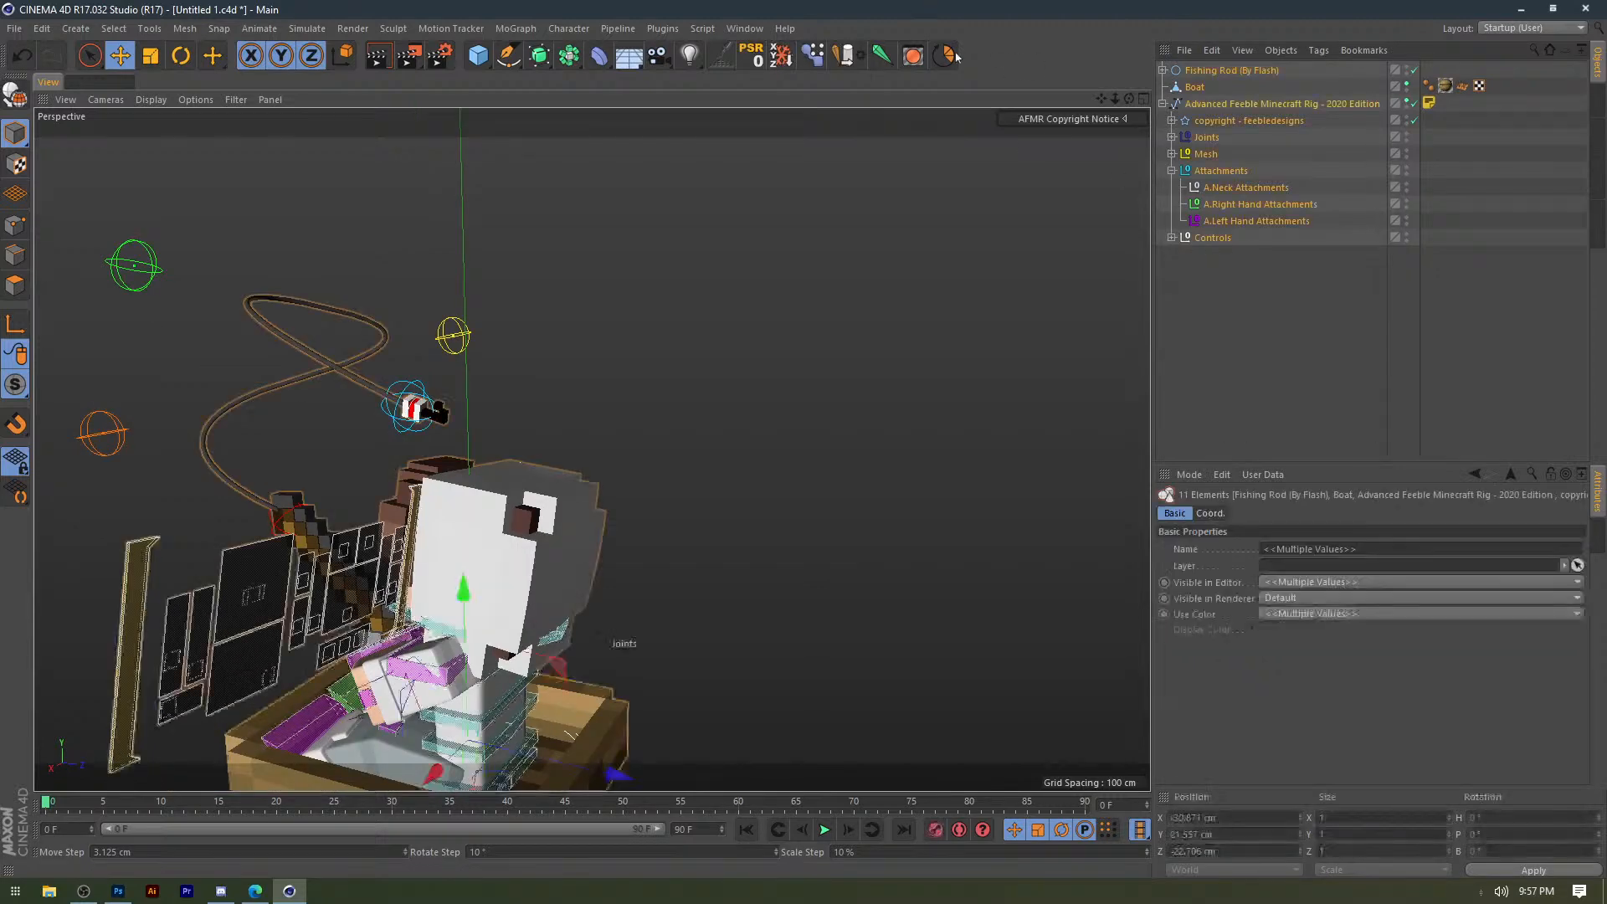
{"action": "left_click", "coordinate": [1220, 352]}
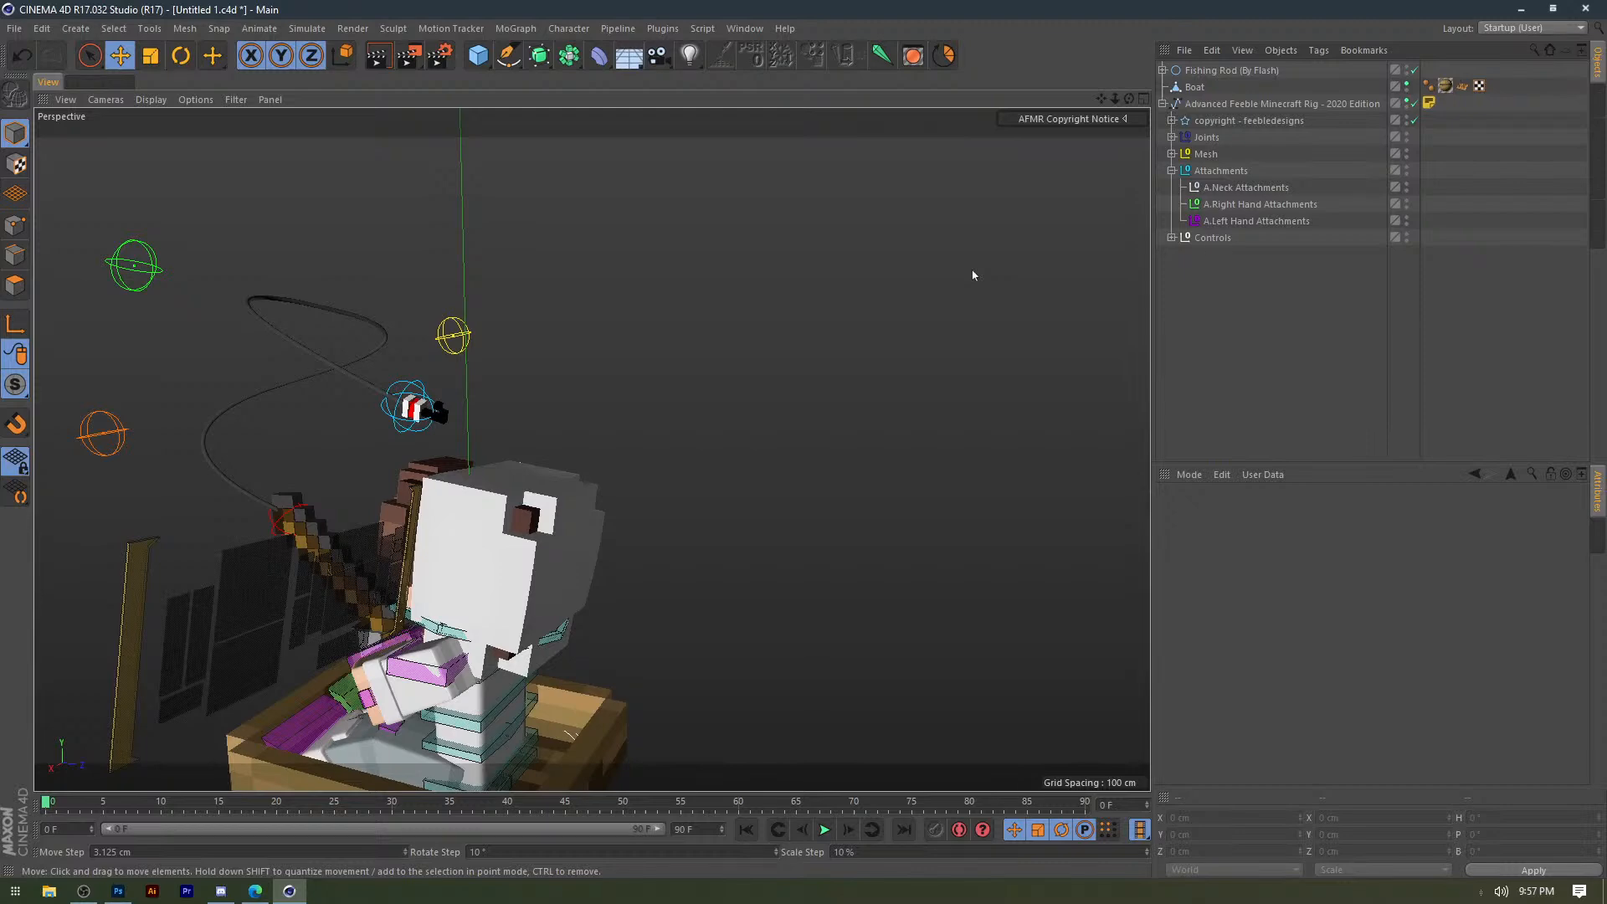
{"action": "left_click_drag", "start_coordinate": [973, 275], "coordinate": [725, 365], "text": "alt"}
{"action": "right_click_drag", "start_coordinate": [697, 377], "coordinate": [636, 425], "text": "alt"}
{"action": "middle_click_drag", "start_coordinate": [649, 424], "coordinate": [714, 401], "text": "alt"}
{"action": "left_click_drag", "start_coordinate": [714, 402], "coordinate": [674, 400], "text": "alt"}
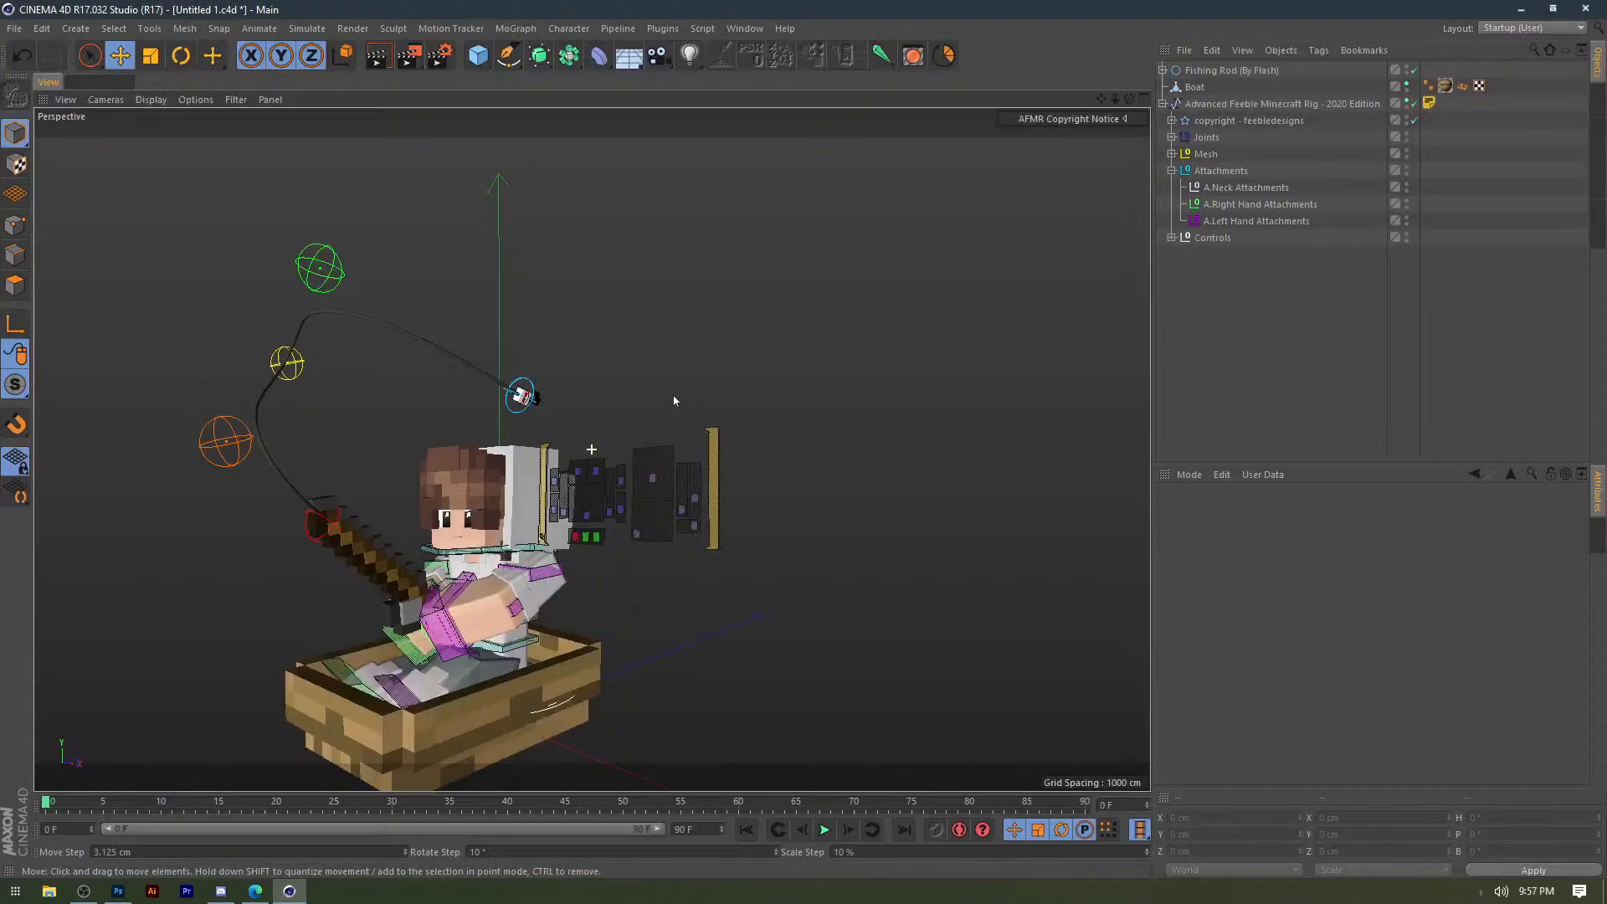
{"action": "middle_click_drag", "start_coordinate": [674, 400], "coordinate": [724, 377], "text": "alt"}
{"action": "scroll", "coordinate": [581, 330], "scroll_direction": "up", "scroll_amount": 5}
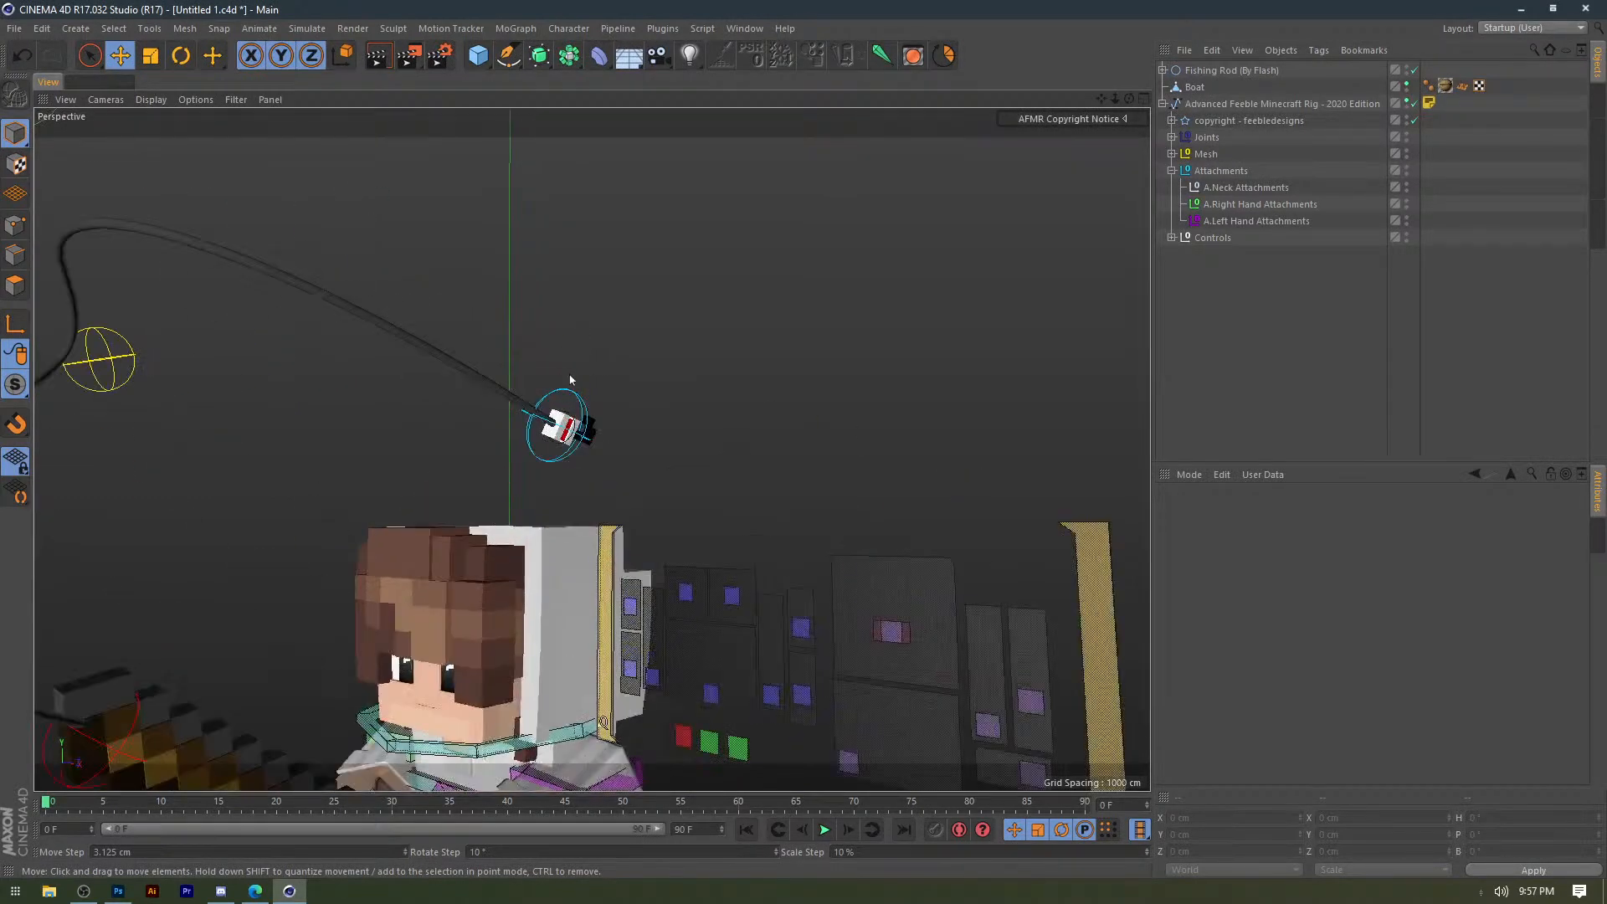
{"action": "scroll", "coordinate": [571, 373], "scroll_direction": "down", "scroll_amount": 2}
{"action": "scroll", "coordinate": [571, 373], "scroll_direction": "down", "scroll_amount": 1}
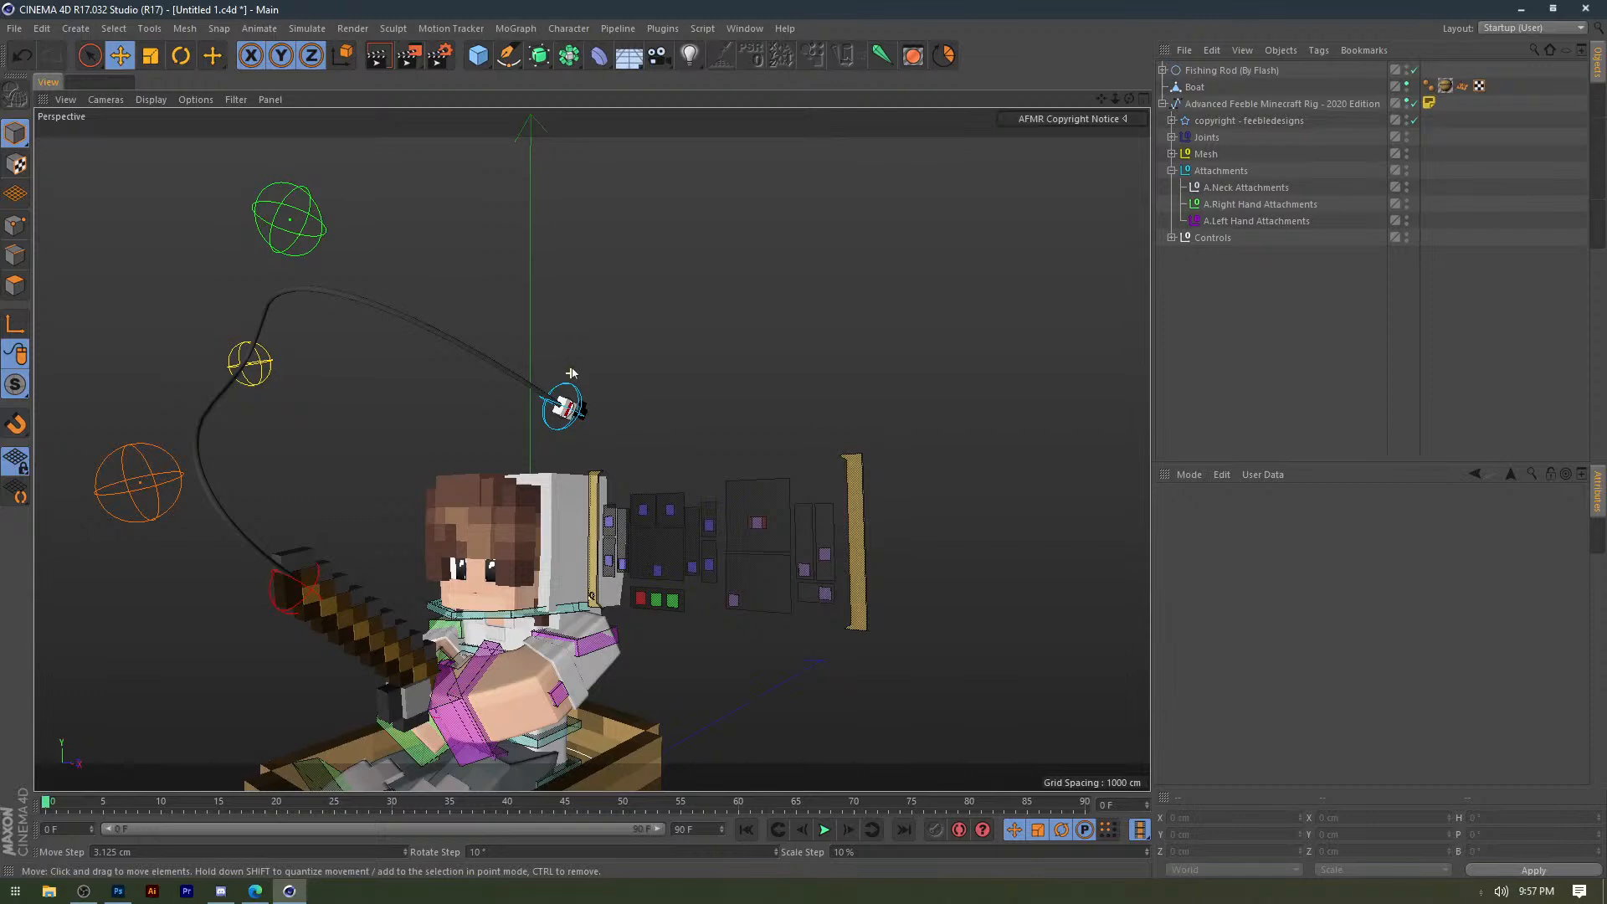
{"action": "scroll", "coordinate": [571, 373], "scroll_direction": "down", "scroll_amount": 3}
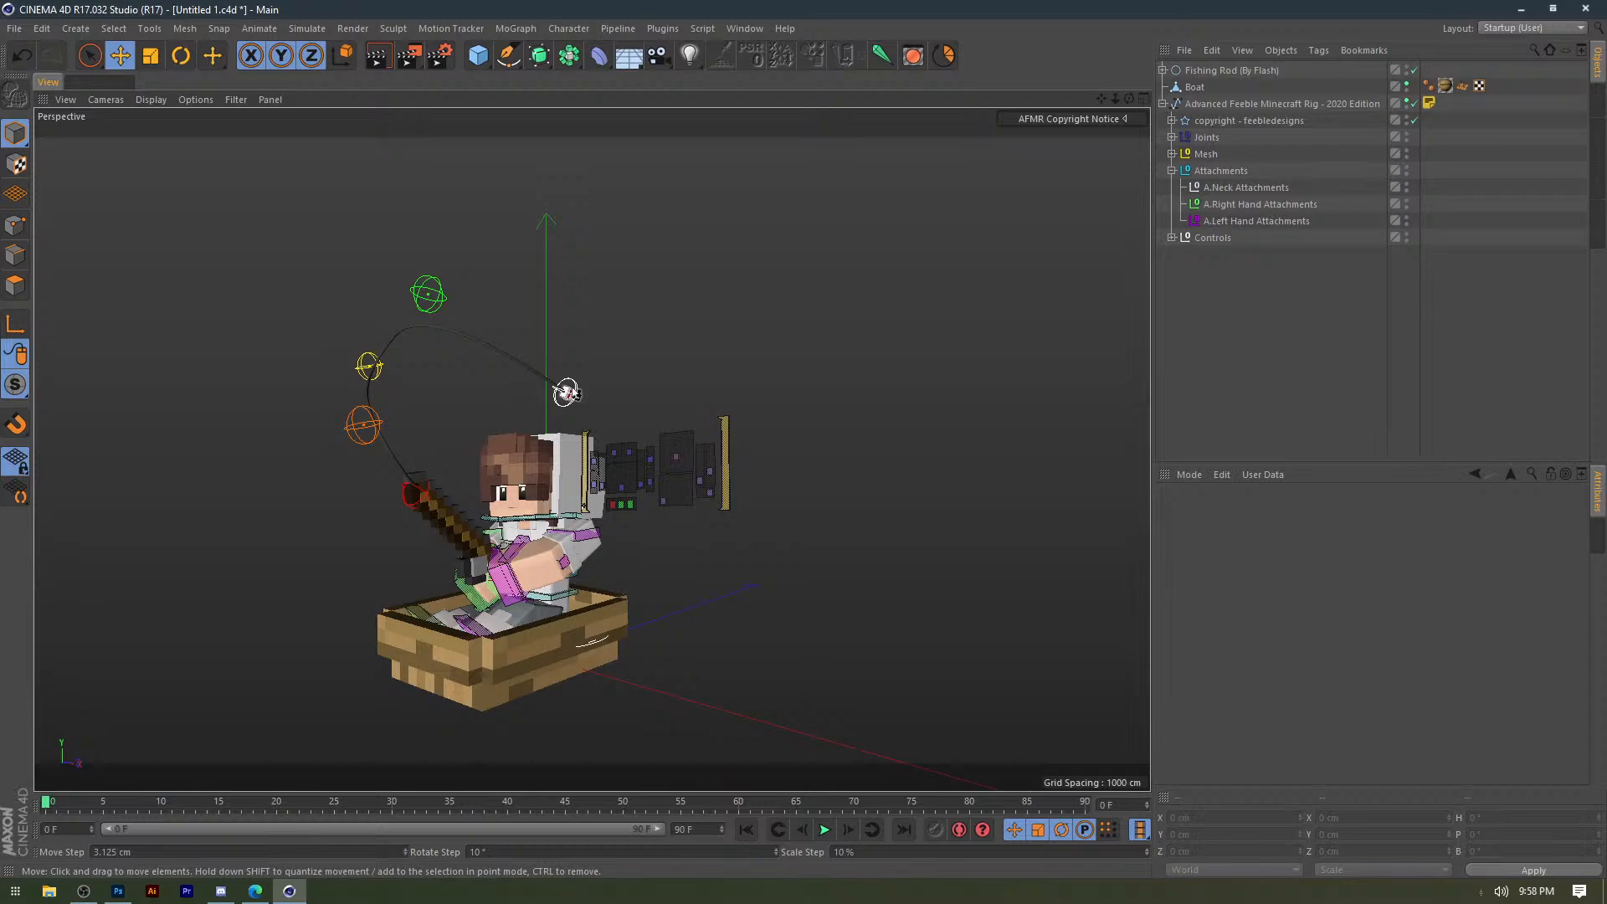
Lower the yellow controlMid null about 97 cm beside the character to pull the line's middle down.
{"action": "scroll", "coordinate": [574, 393], "scroll_direction": "up", "scroll_amount": 3}
{"action": "left_click_drag", "start_coordinate": [574, 393], "coordinate": [360, 285], "text": "alt"}
{"action": "left_click", "coordinate": [167, 257]}
{"action": "left_click_drag", "start_coordinate": [228, 224], "coordinate": [233, 505]}
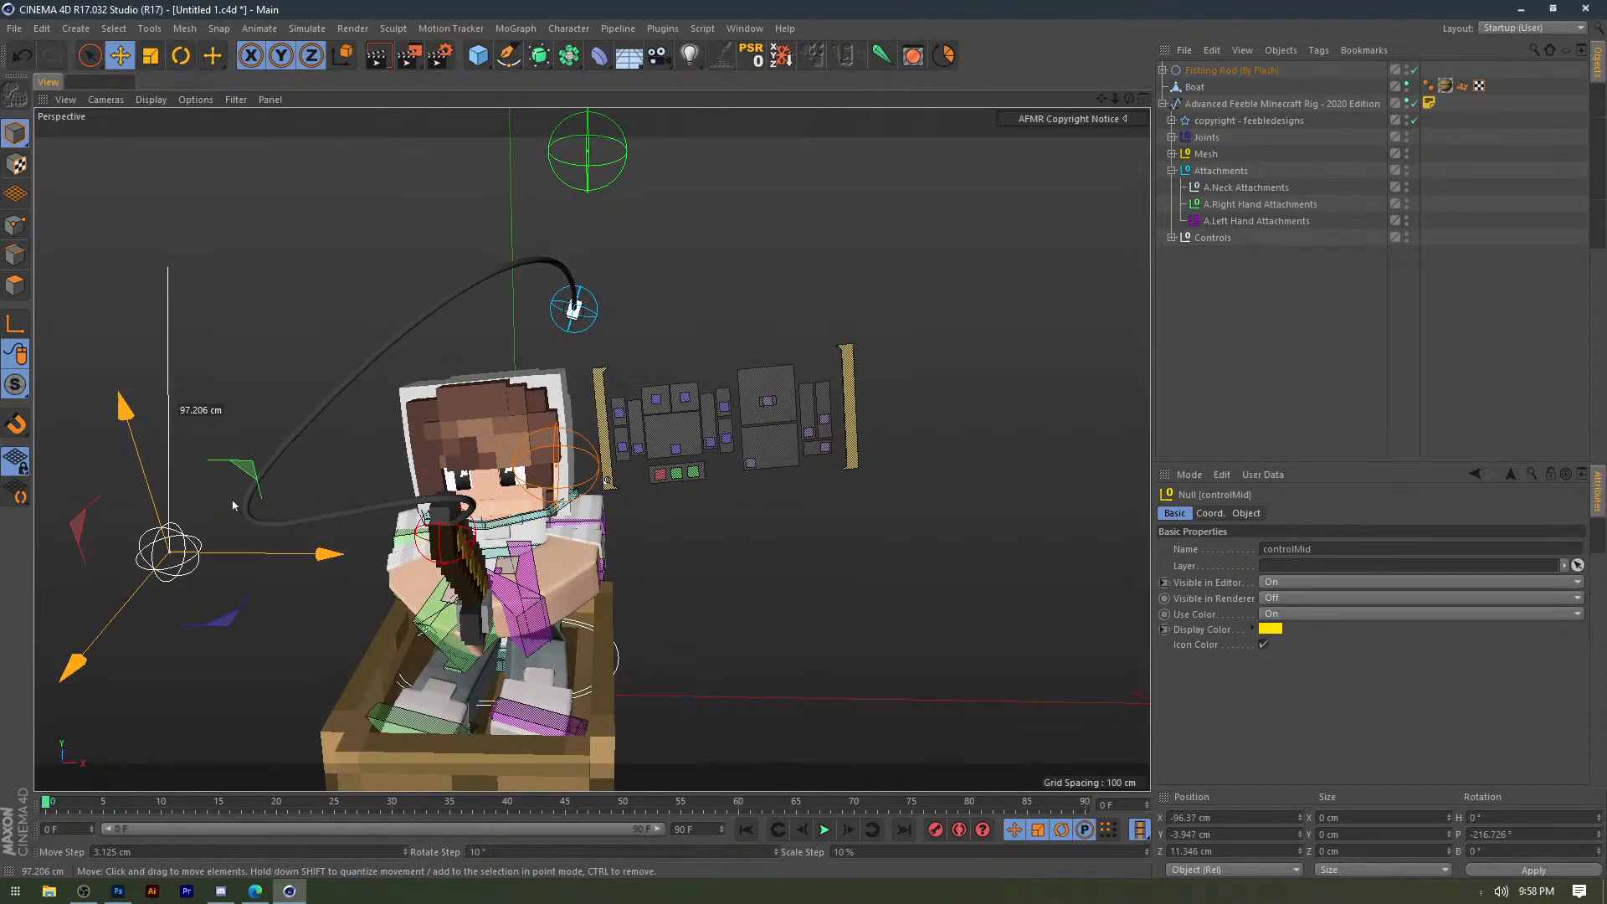
Reposition the green controlBottom null above the character to reshape the line's section near the hook.
{"action": "left_click_drag", "start_coordinate": [352, 410], "coordinate": [503, 385], "text": "alt"}
{"action": "scroll", "coordinate": [503, 385], "scroll_direction": "down", "scroll_amount": 2}
{"action": "left_click", "coordinate": [710, 216]}
{"action": "left_click_drag", "start_coordinate": [697, 242], "coordinate": [511, 281], "text": "alt"}
{"action": "left_click_drag", "start_coordinate": [602, 268], "coordinate": [505, 336]}
Move the orange controlTop null up in front of the rod, near the green controller, to reshape the line's start.
{"action": "left_click_drag", "start_coordinate": [505, 336], "coordinate": [171, 352], "text": "alt"}
{"action": "left_click", "coordinate": [504, 408]}
{"action": "left_click_drag", "start_coordinate": [627, 388], "coordinate": [462, 369]}
{"action": "left_click_drag", "start_coordinate": [462, 370], "coordinate": [543, 342], "text": "alt"}
{"action": "left_click_drag", "start_coordinate": [542, 343], "coordinate": [617, 312]}
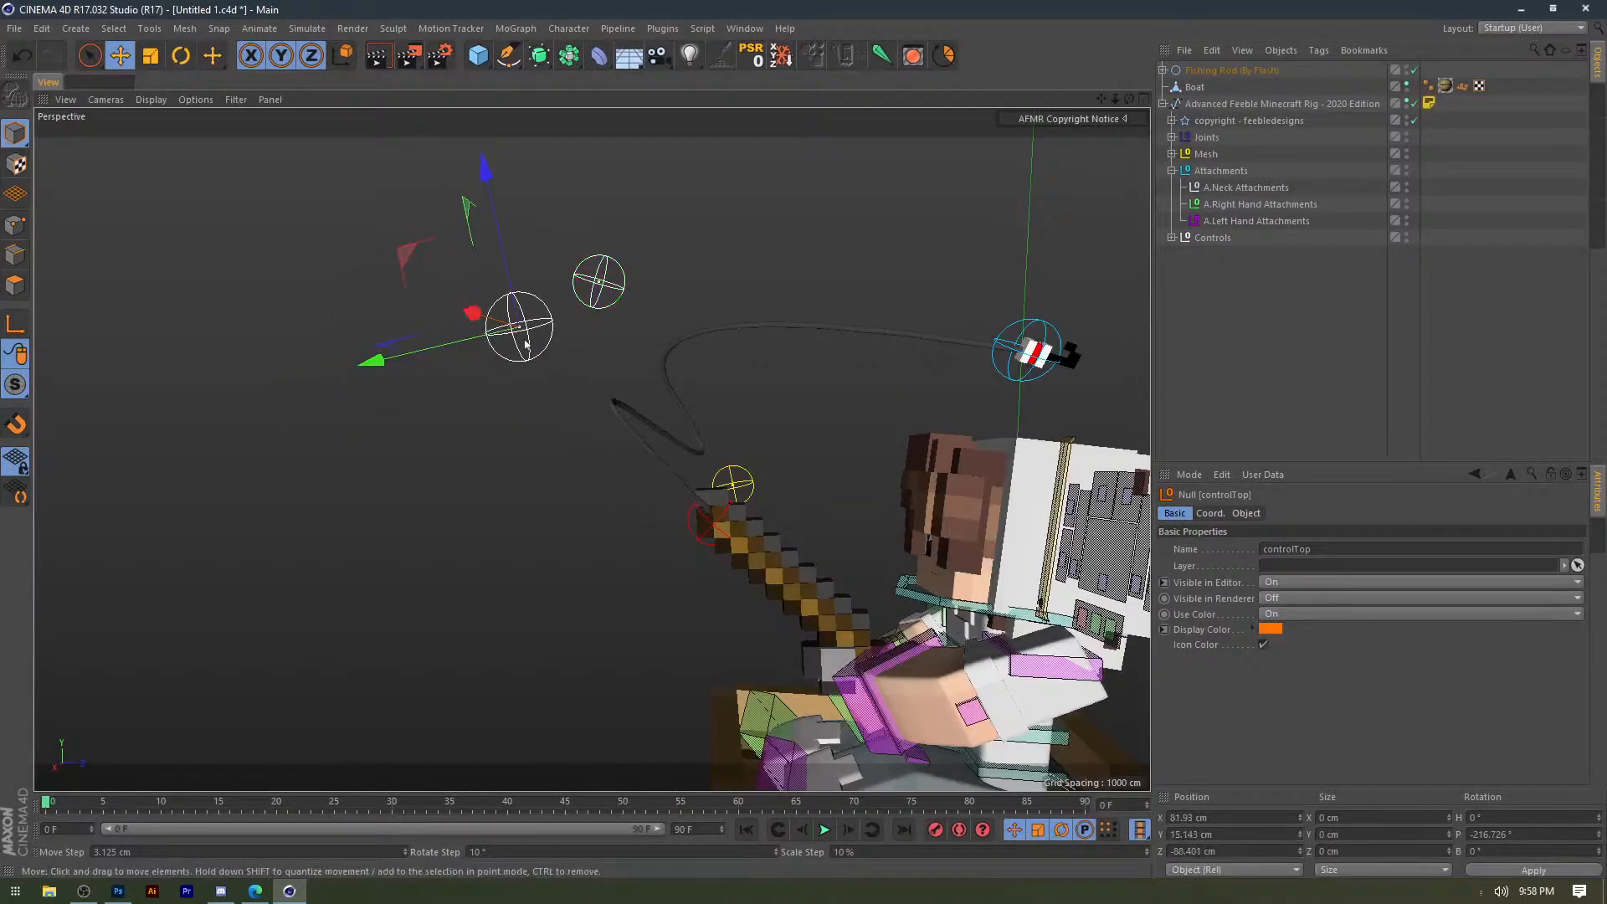
Shift the controlMid null slightly outward and move controlTop about 124 cm down beside the boat to widen the line's arc.
{"action": "left_click_drag", "start_coordinate": [525, 344], "coordinate": [330, 360], "text": "alt"}
{"action": "left_click", "coordinate": [230, 506]}
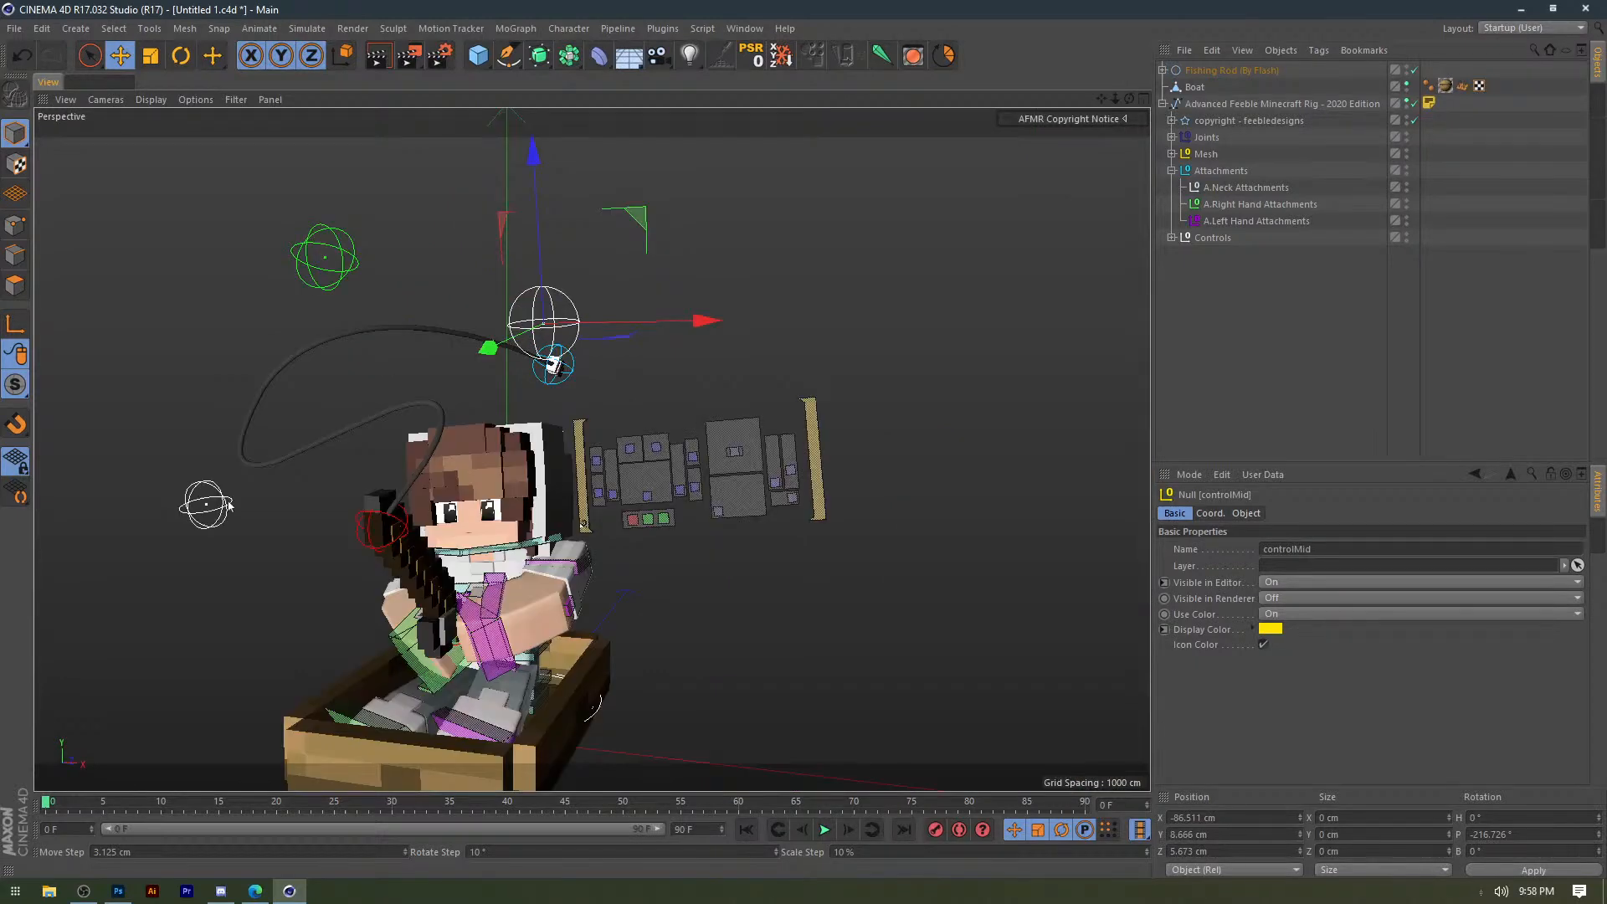
{"action": "left_click_drag", "start_coordinate": [230, 505], "coordinate": [183, 488]}
{"action": "left_click_drag", "start_coordinate": [554, 295], "coordinate": [274, 636]}
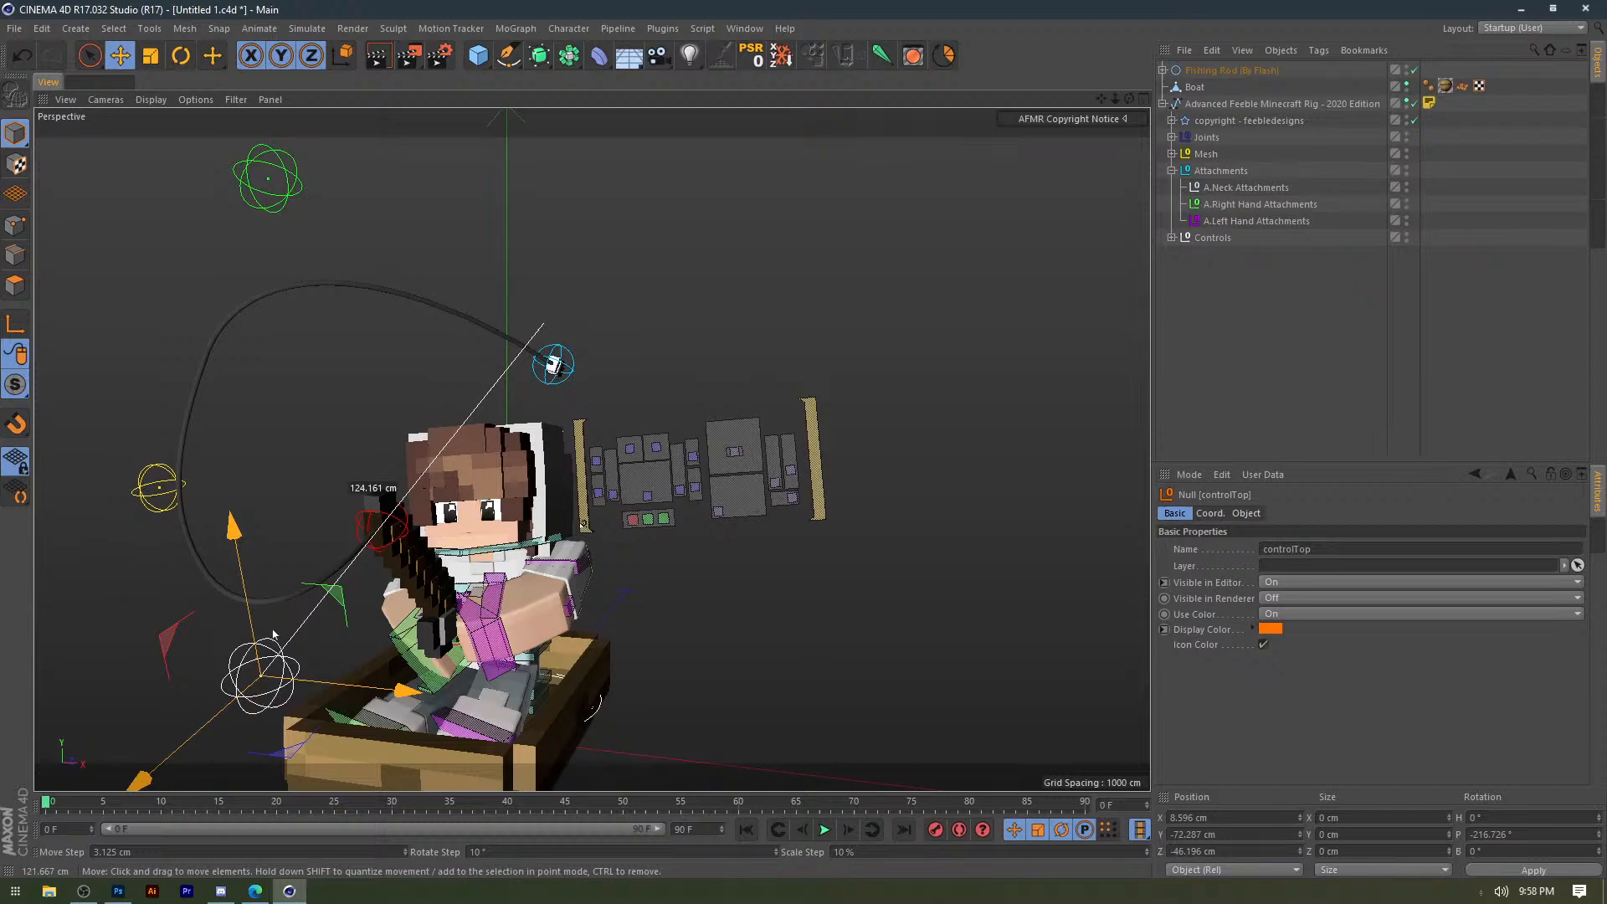
Raise the controlTop null above the rod tip and reposition the other line controllers so the line arcs over the character.
{"action": "left_click_drag", "start_coordinate": [376, 395], "coordinate": [293, 375], "text": "alt"}
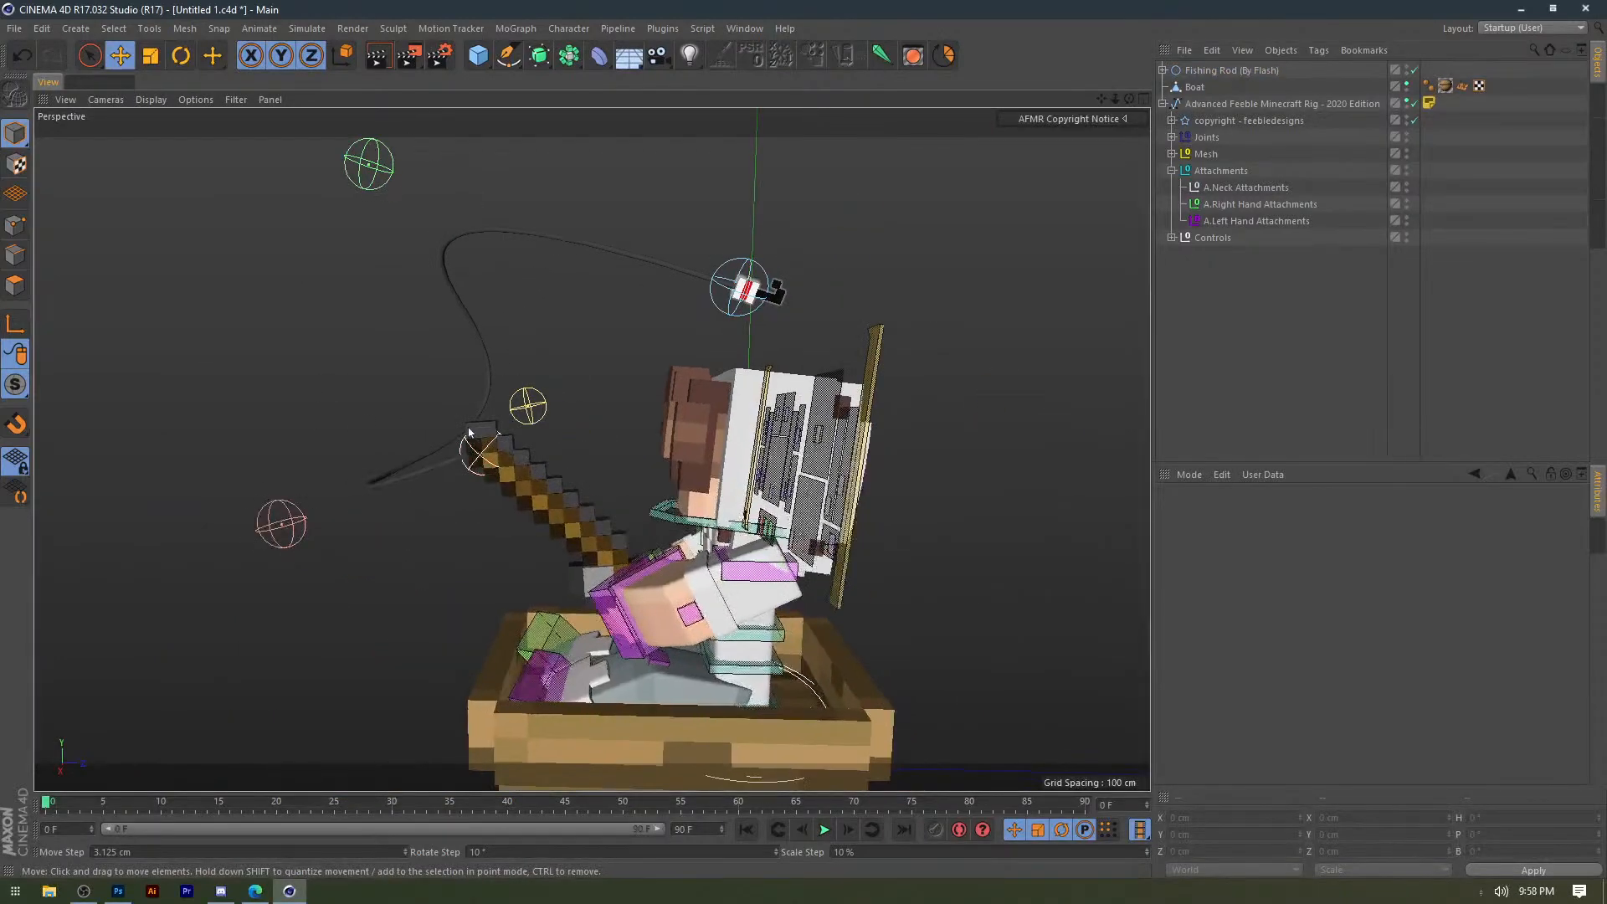
{"action": "left_click_drag", "start_coordinate": [423, 433], "coordinate": [340, 402], "text": "alt"}
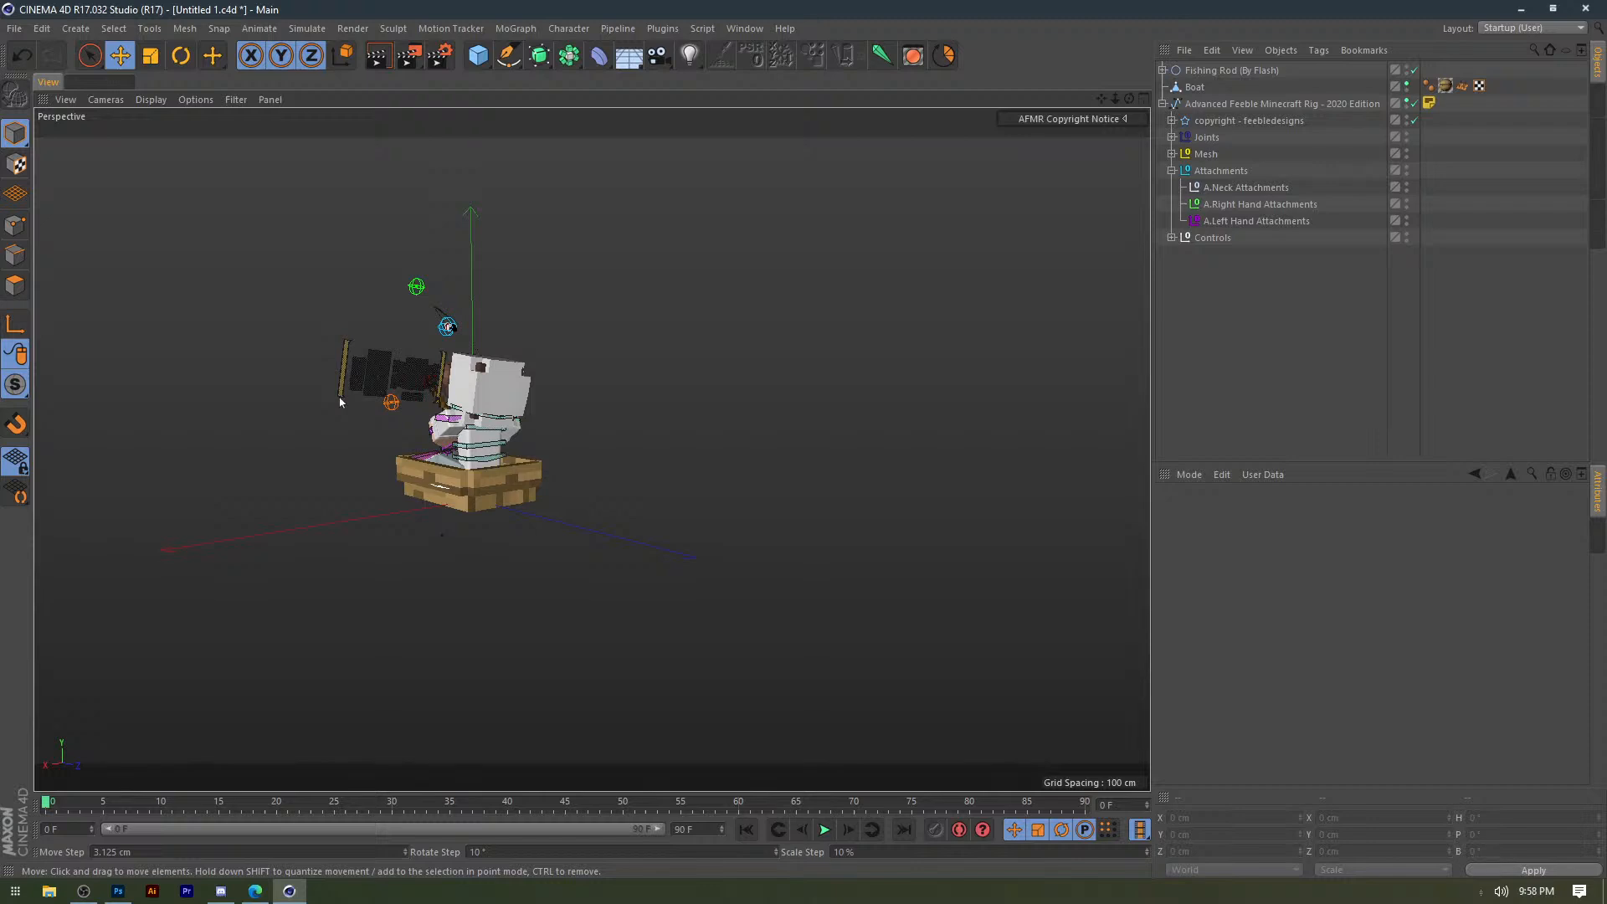
{"action": "left_click_drag", "start_coordinate": [355, 316], "coordinate": [661, 320], "text": "alt"}
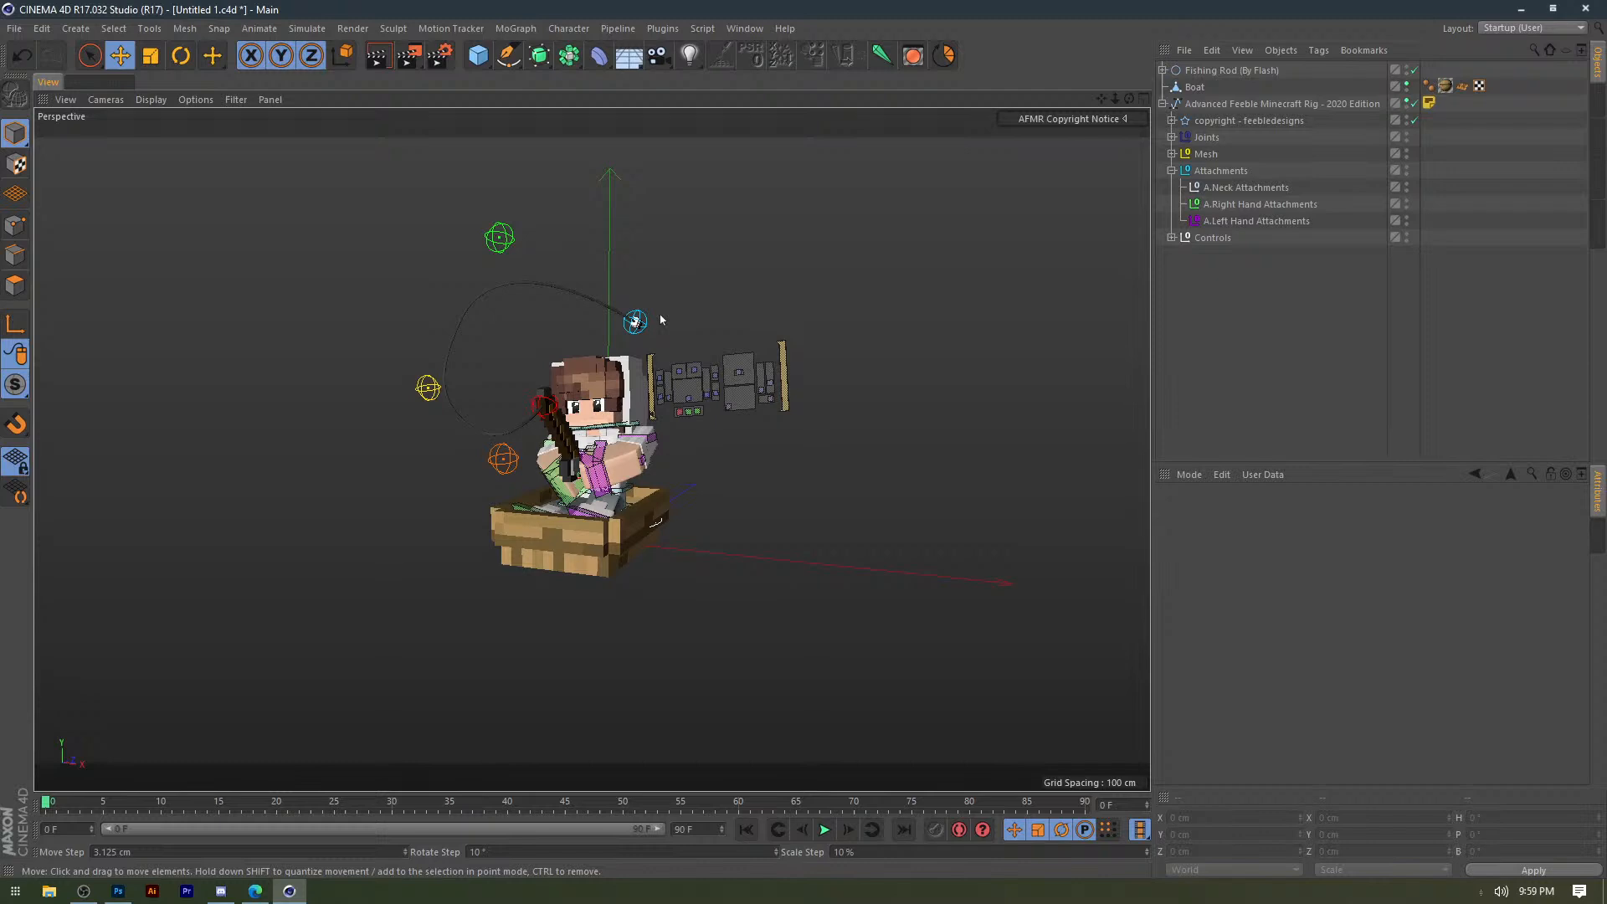
{"action": "scroll", "coordinate": [660, 320], "scroll_direction": "up", "scroll_amount": 5}
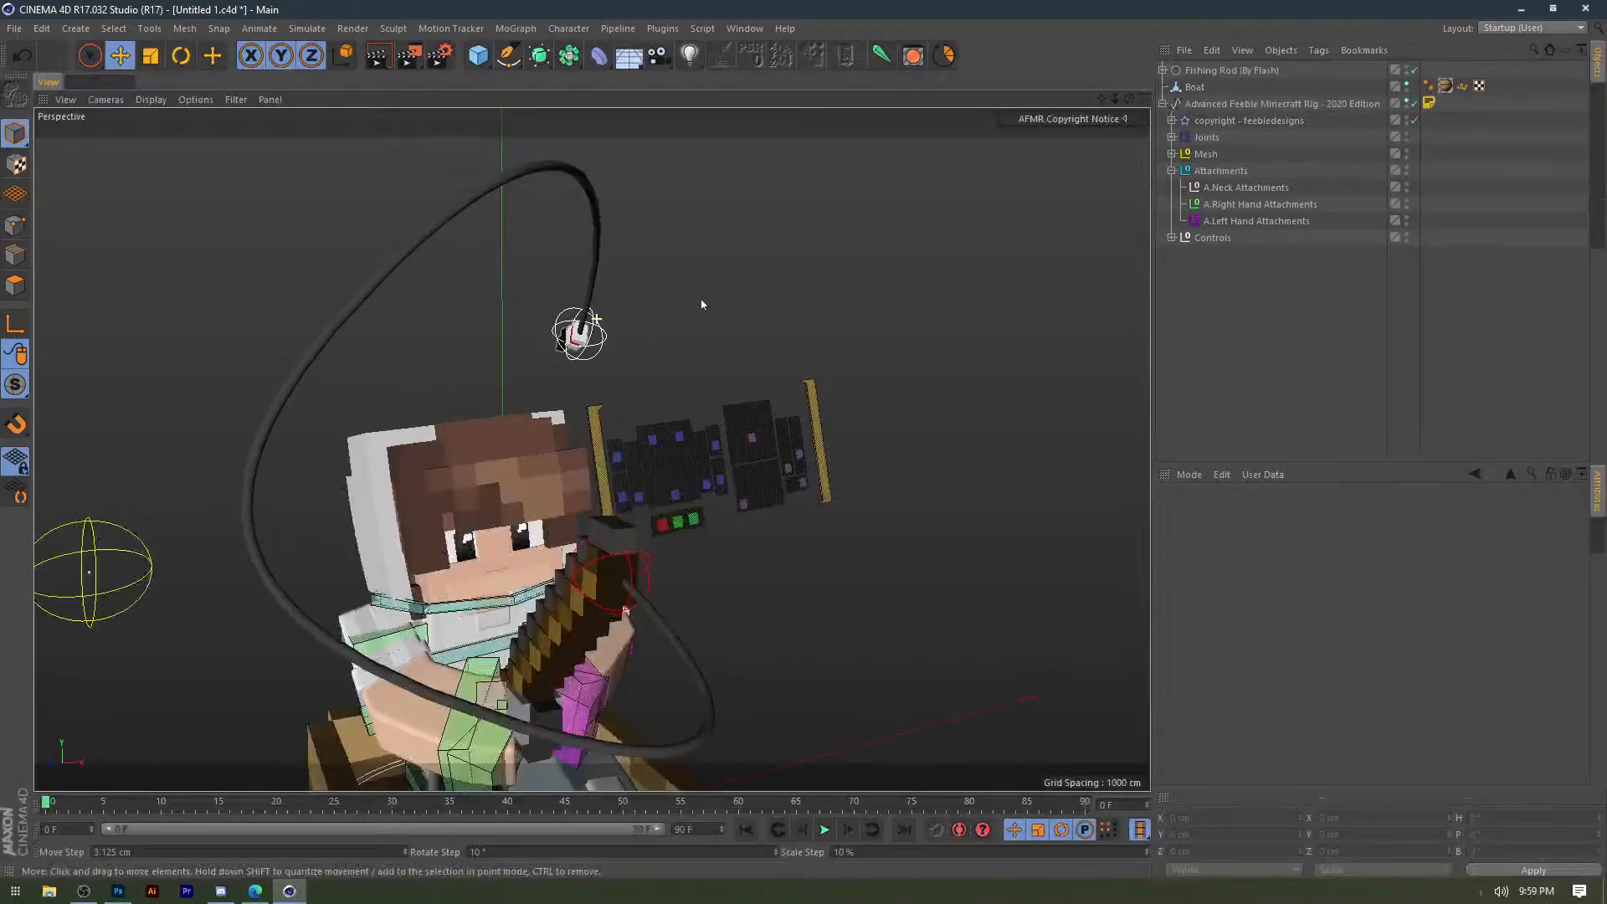
{"action": "left_click_drag", "start_coordinate": [732, 390], "coordinate": [280, 286]}
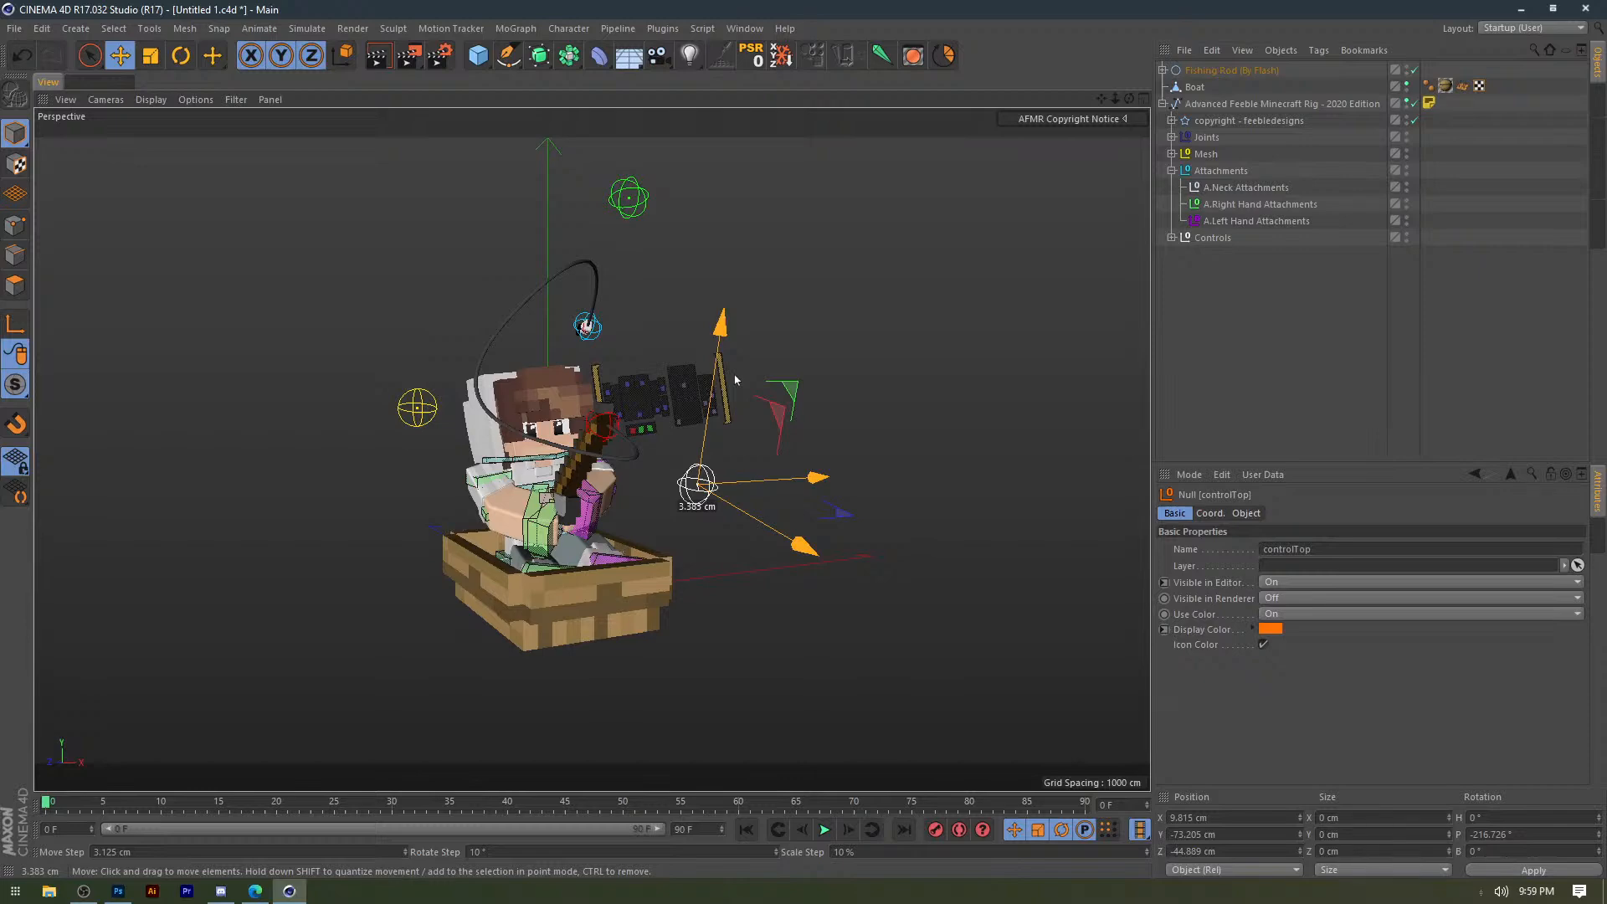
{"action": "left_click", "coordinate": [467, 339]}
{"action": "left_click_drag", "start_coordinate": [831, 327], "coordinate": [628, 287]}
{"action": "left_click", "coordinate": [846, 337]}
{"action": "left_click", "coordinate": [751, 249]}
{"action": "left_click_drag", "start_coordinate": [769, 219], "coordinate": [624, 181]}
{"action": "left_click_drag", "start_coordinate": [520, 191], "coordinate": [519, 191]}
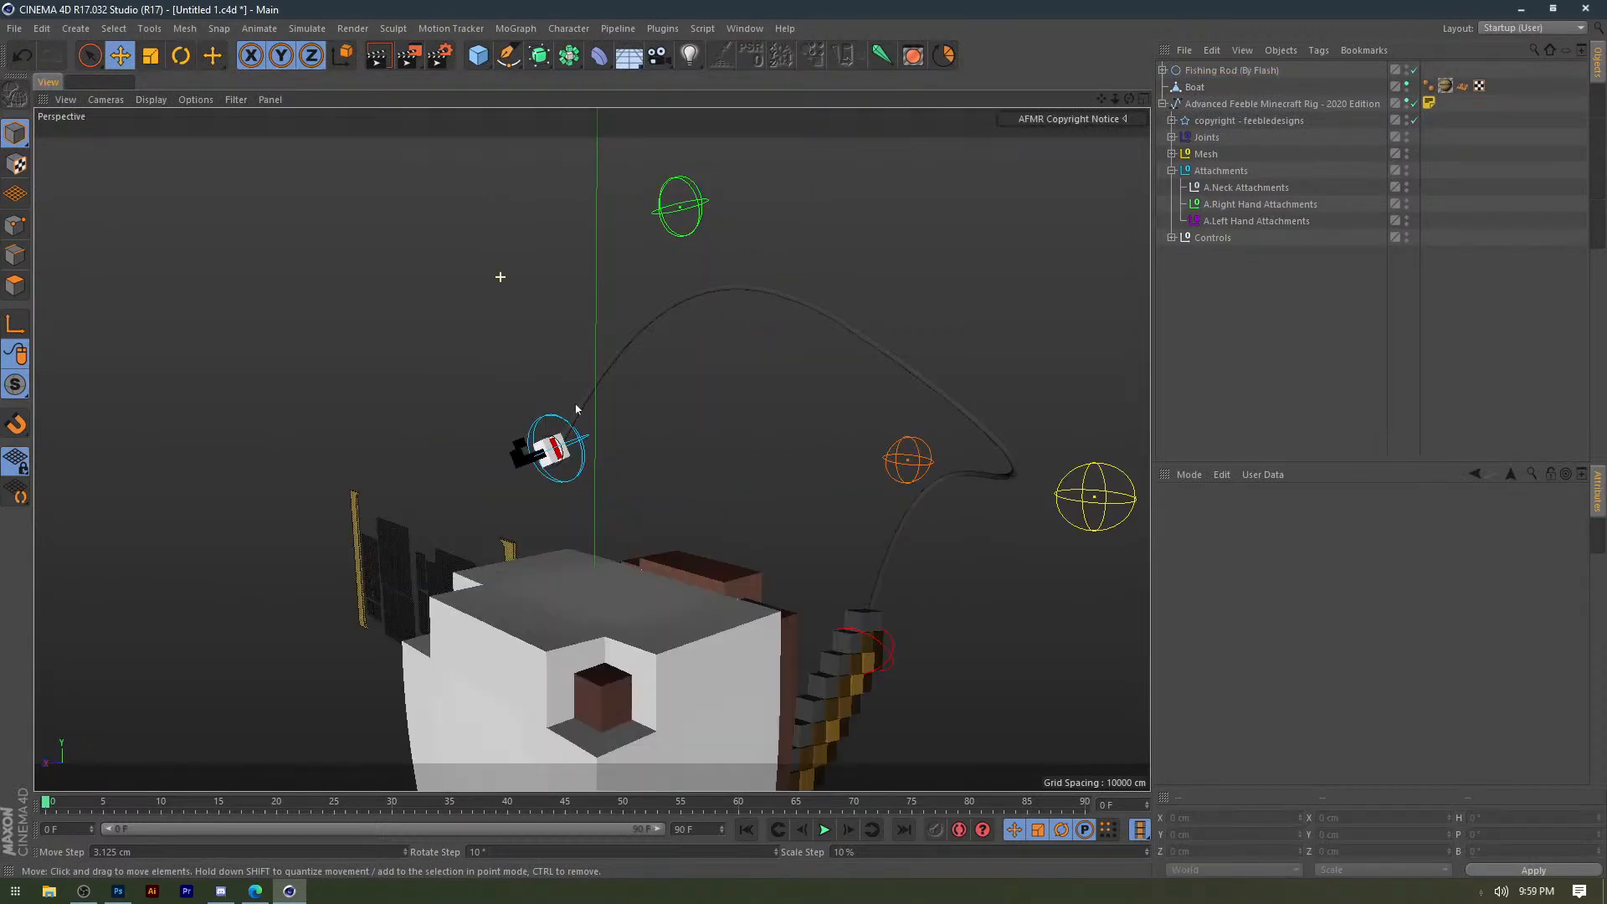
Rotate the controlEnd null to tilt the bobber at the end of the line.
{"action": "left_click", "coordinate": [574, 425]}
{"action": "key", "text": "r"}
{"action": "left_click_drag", "start_coordinate": [471, 429], "coordinate": [471, 441]}
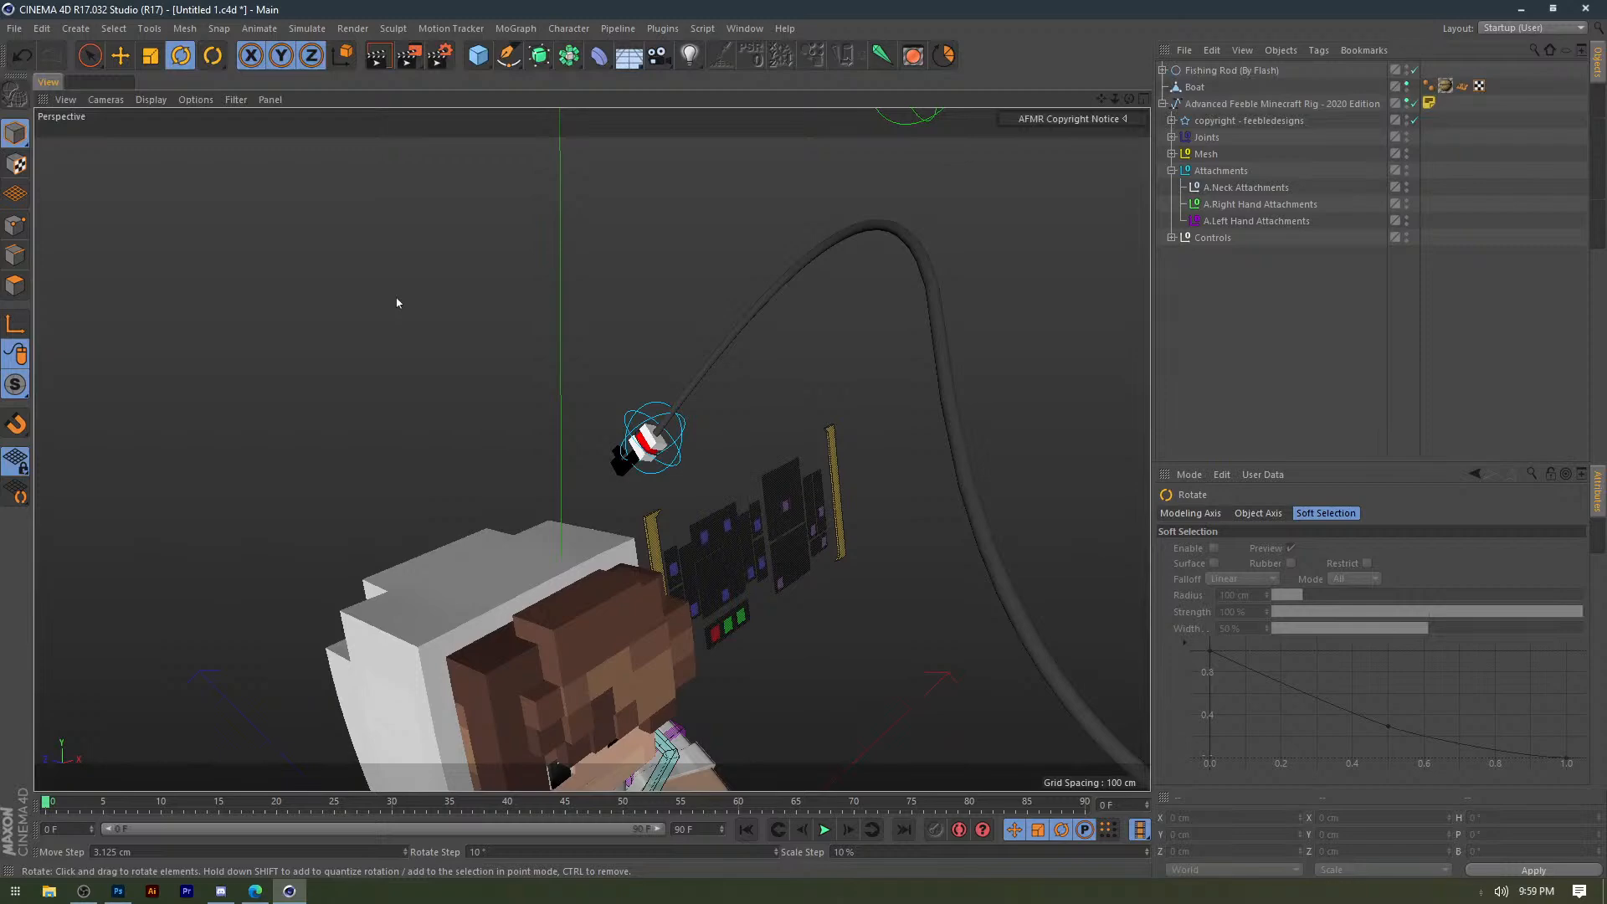
Examine the character's hands, arm controllers and grip on the fishing rod up close.
{"action": "scroll", "coordinate": [520, 419], "scroll_direction": "down", "scroll_amount": 5}
{"action": "middle_click_drag", "start_coordinate": [520, 419], "coordinate": [444, 336], "text": "alt"}
{"action": "left_click_drag", "start_coordinate": [444, 336], "coordinate": [431, 293], "text": "alt"}
{"action": "scroll", "coordinate": [482, 665], "scroll_direction": "up", "scroll_amount": 5}
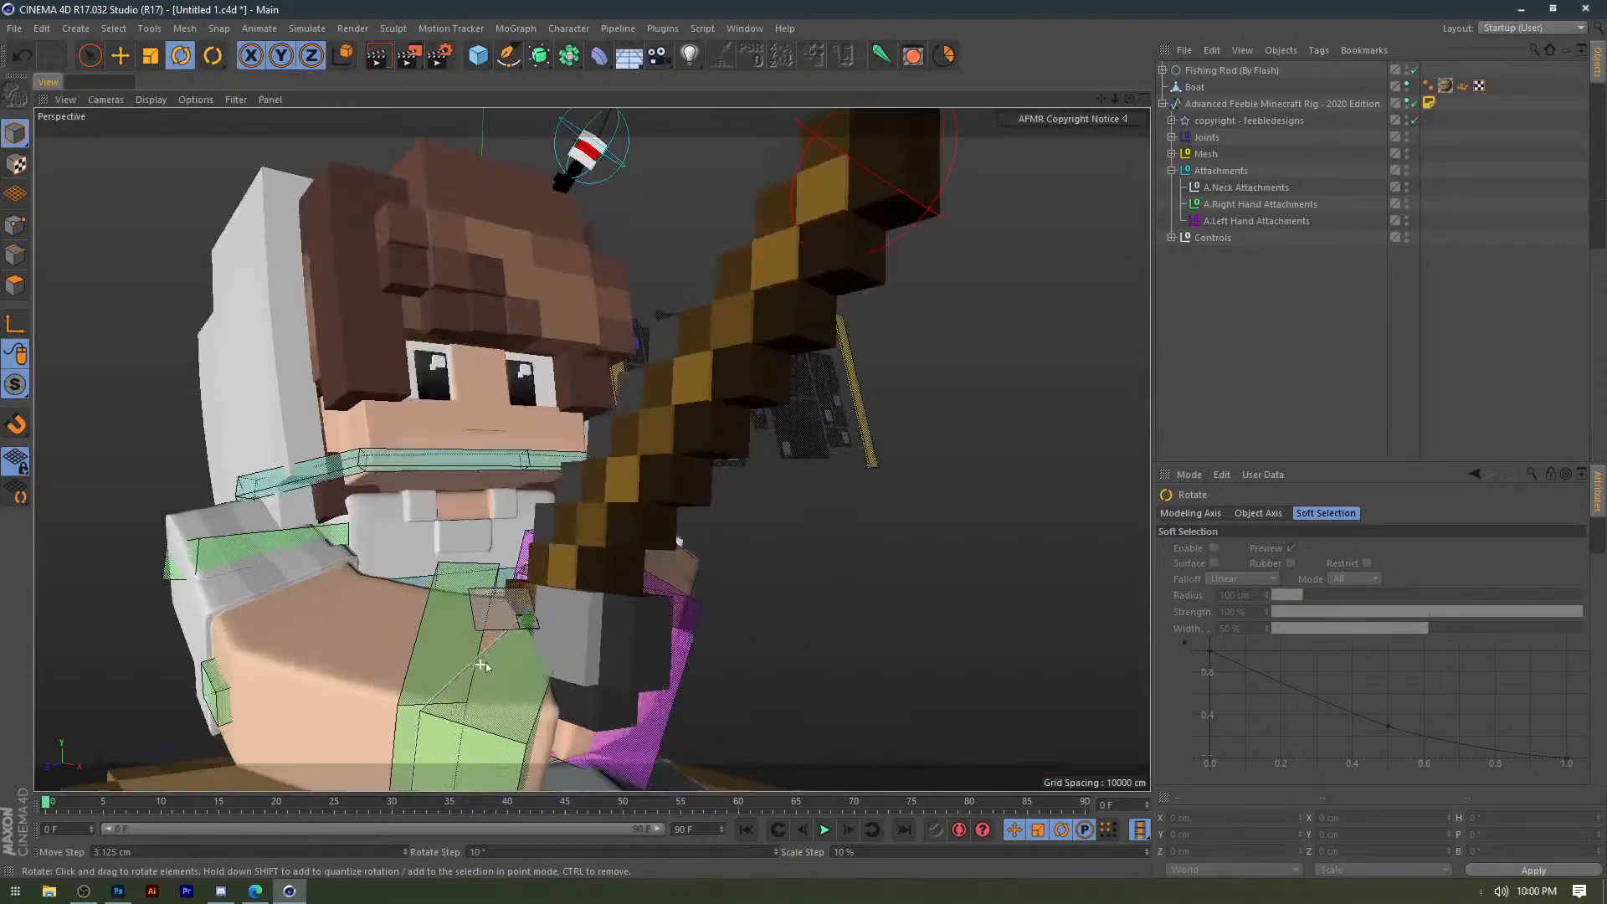
{"action": "scroll", "coordinate": [485, 662], "scroll_direction": "up", "scroll_amount": 1}
{"action": "middle_click_drag", "start_coordinate": [486, 662], "coordinate": [433, 576], "text": "alt"}
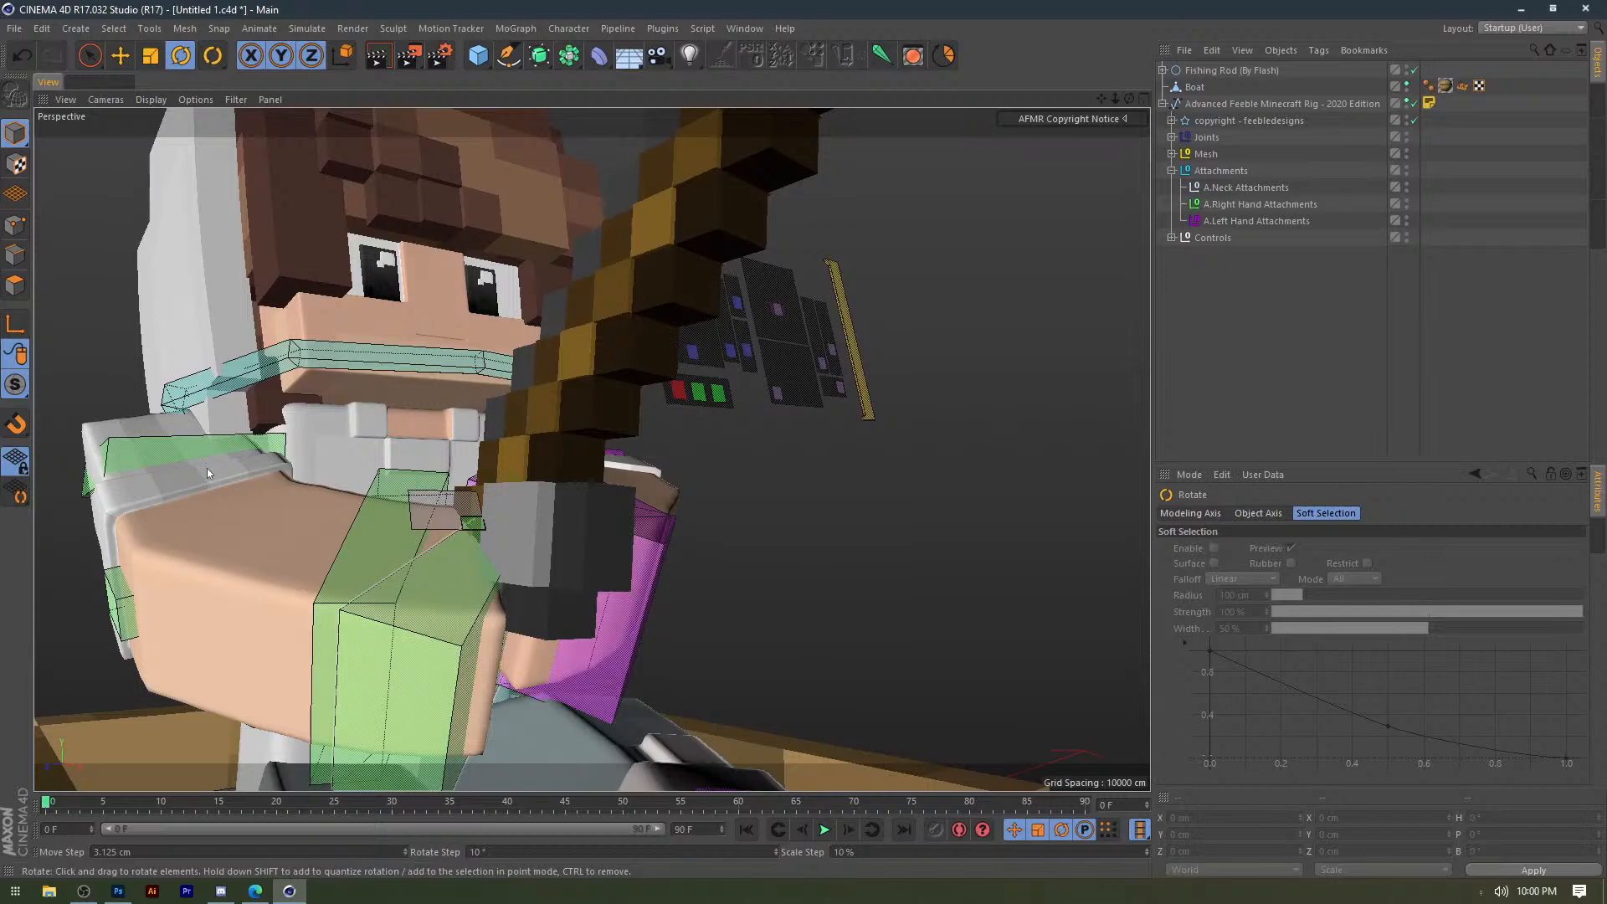
Switch to the Edge browser, open the rig store at sellfy.com/anishwij, and look over its Cinema 4D rig products.
{"action": "left_click_drag", "start_coordinate": [720, 0], "coordinate": [720, 1]}
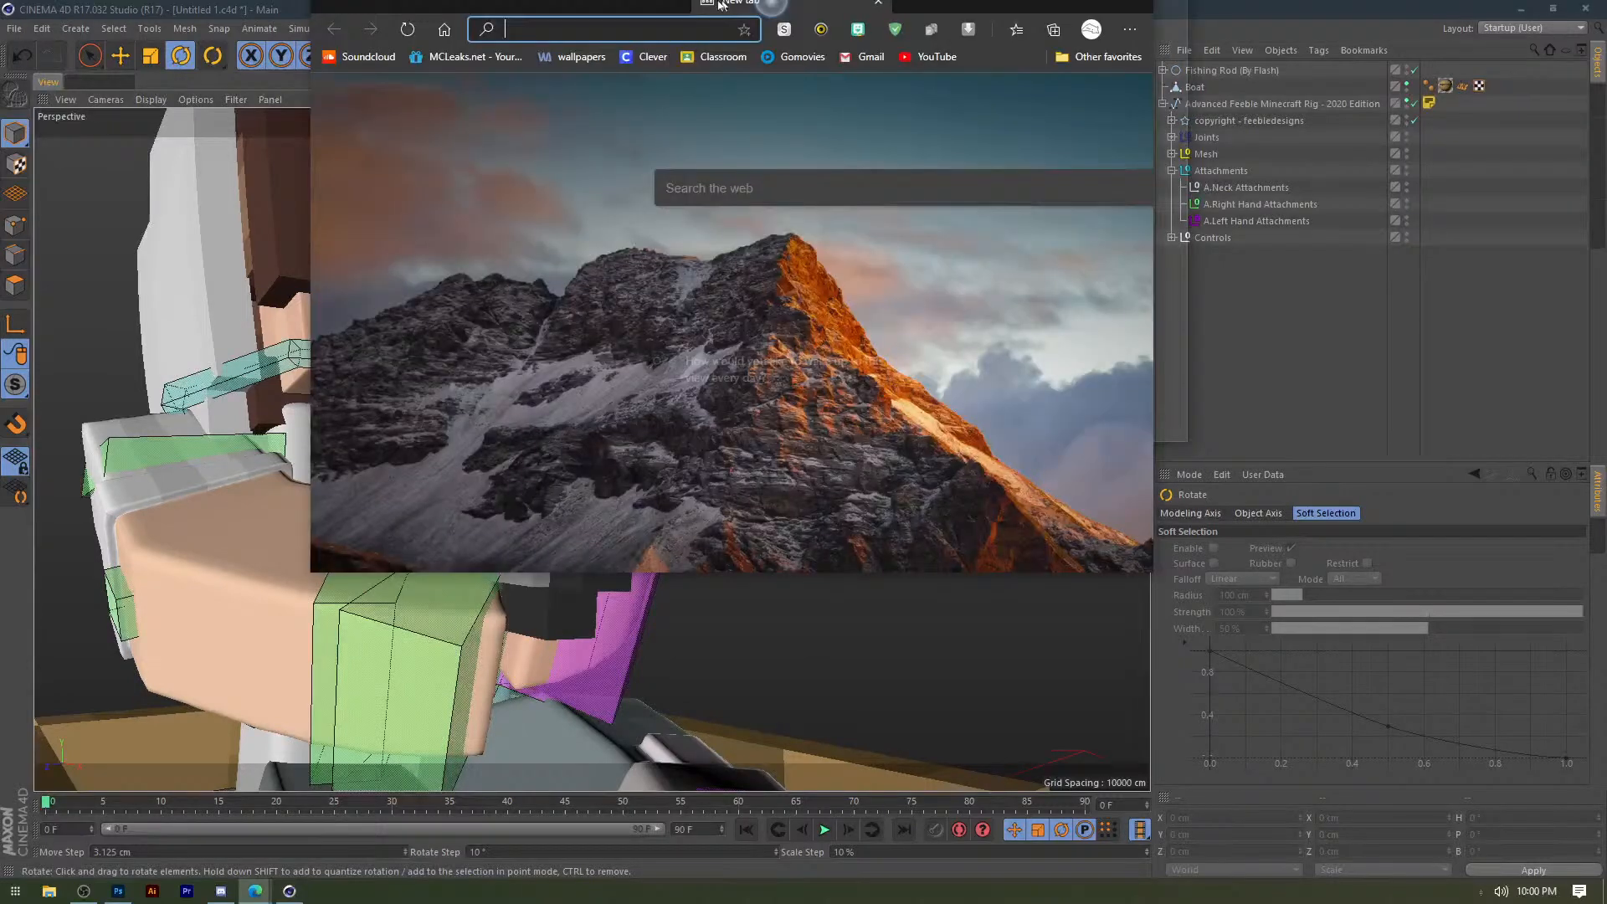
{"action": "type", "text": "sellgy"}
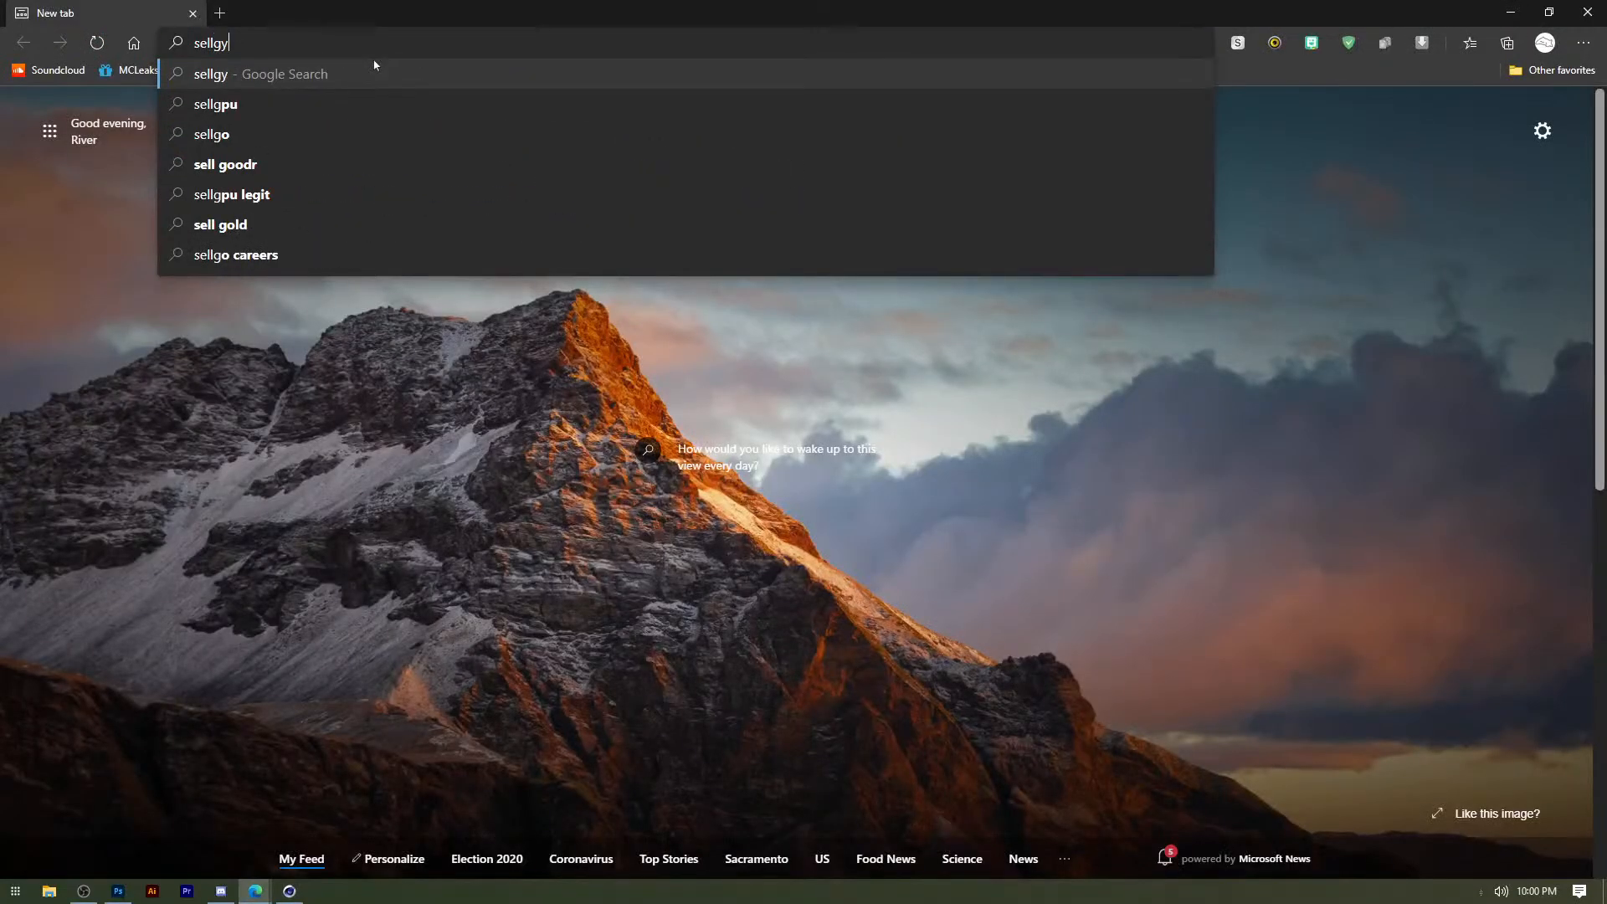
{"action": "key", "text": "BackSpace"}
{"action": "key", "text": "BackSpace"}
{"action": "type", "text": "fy.com"}
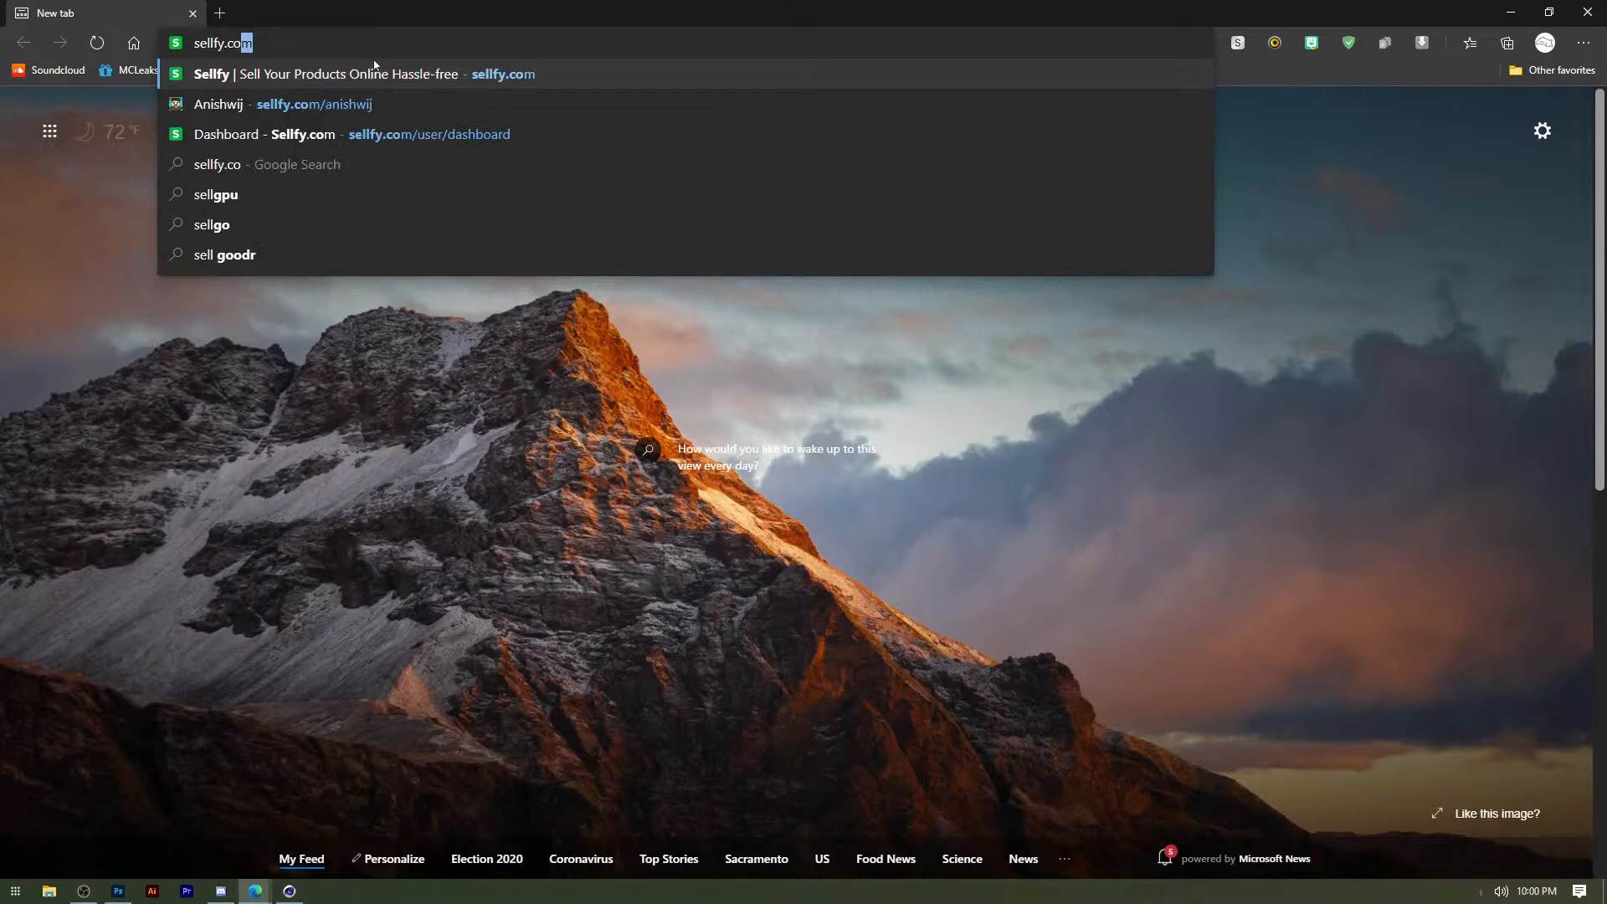
{"action": "left_click", "coordinate": [270, 101]}
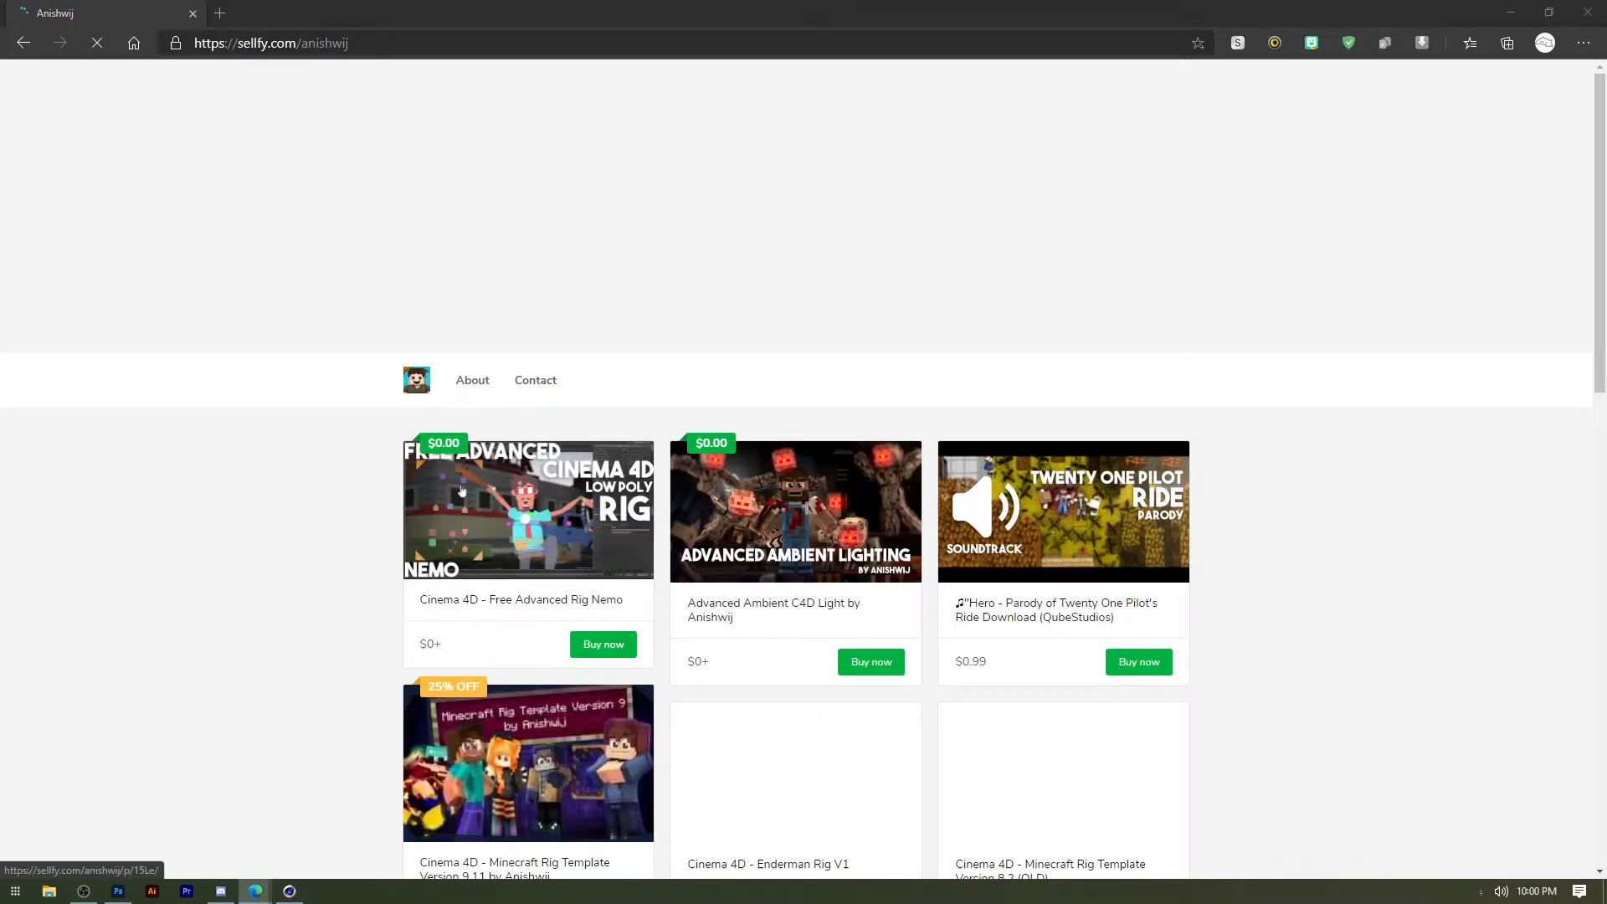
{"action": "scroll", "coordinate": [238, 422], "scroll_direction": "down", "scroll_amount": 4}
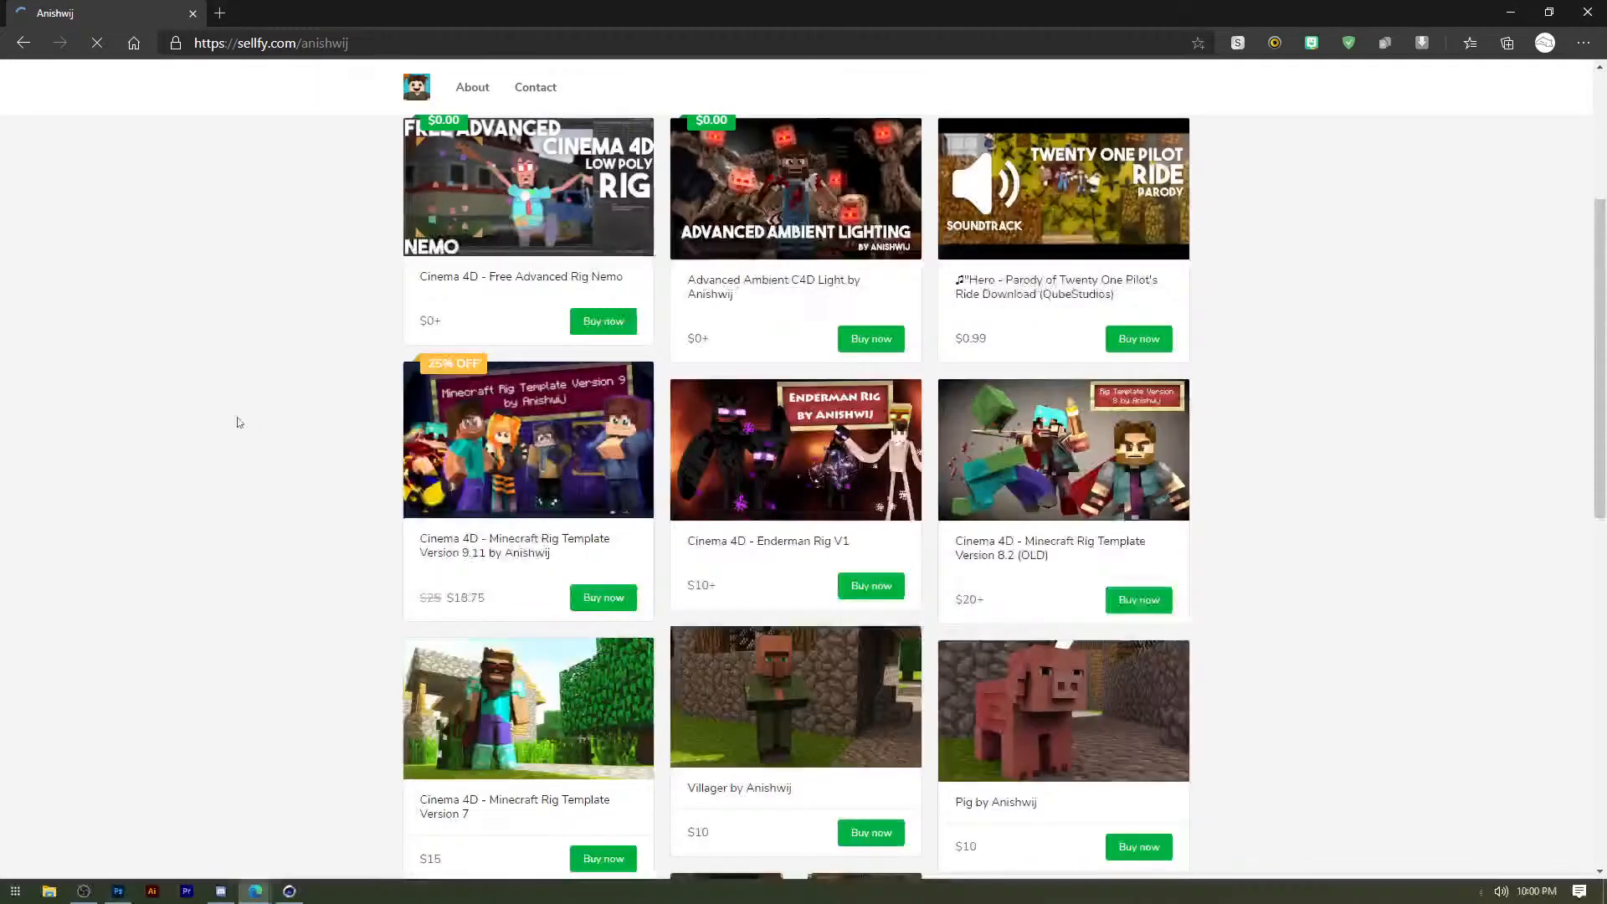
{"action": "scroll", "coordinate": [294, 317], "scroll_direction": "up", "scroll_amount": 4}
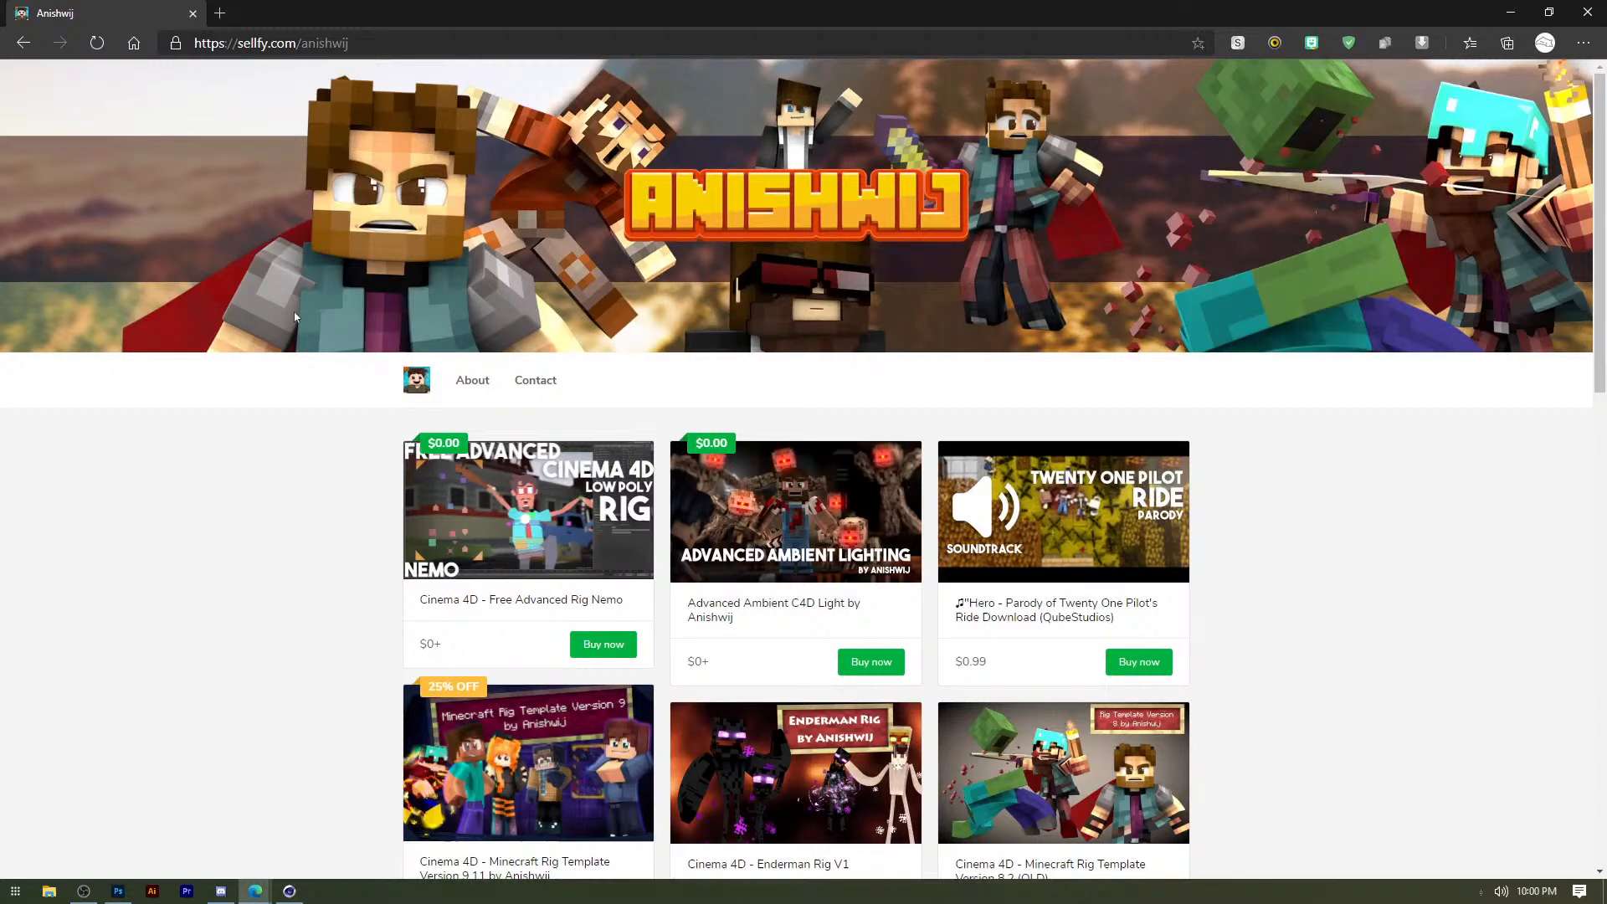
Look over the rig store's Cinema 4D products and close the browser to return to Cinema 4D.
{"action": "scroll", "coordinate": [254, 452], "scroll_direction": "down", "scroll_amount": 4}
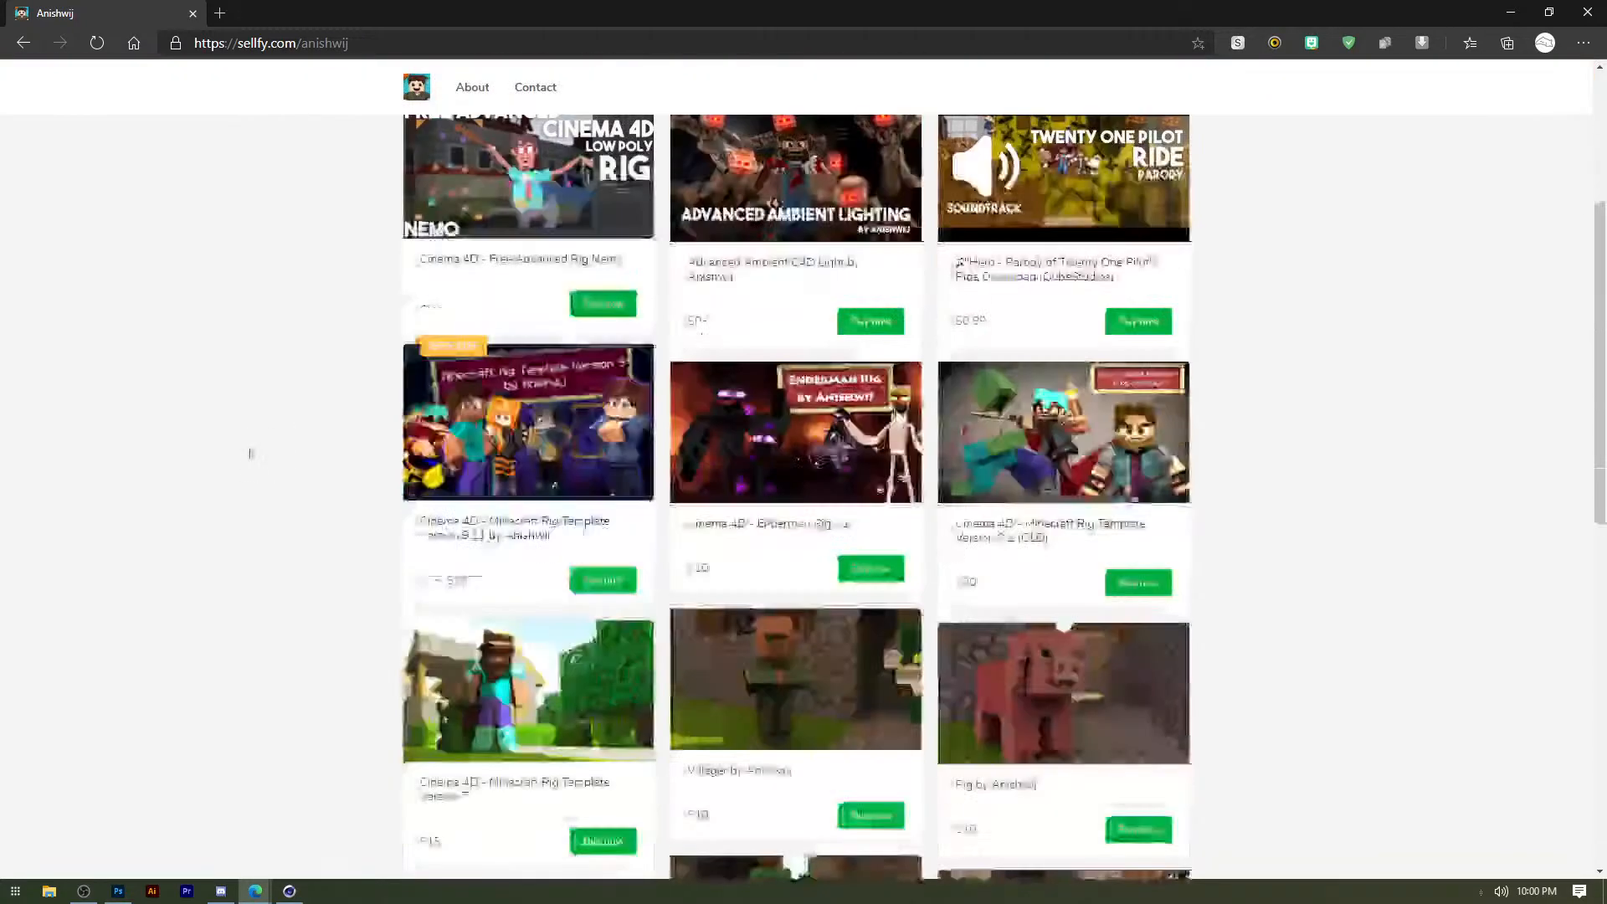
{"action": "scroll", "coordinate": [251, 453], "scroll_direction": "up", "scroll_amount": 4}
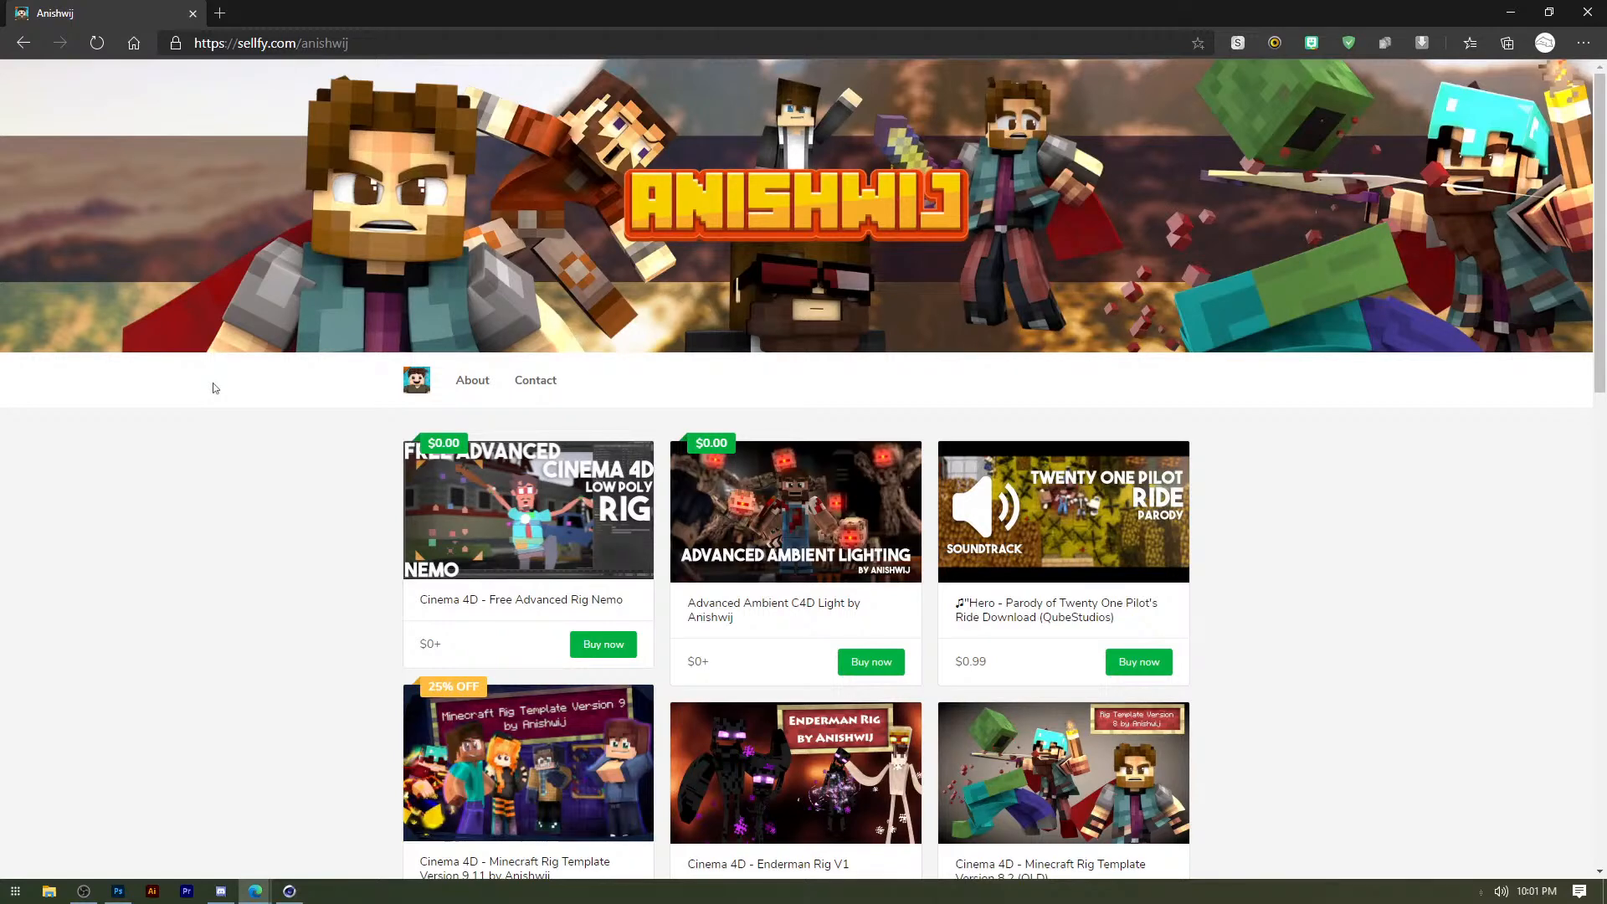
{"action": "scroll", "coordinate": [196, 435], "scroll_direction": "down", "scroll_amount": 2}
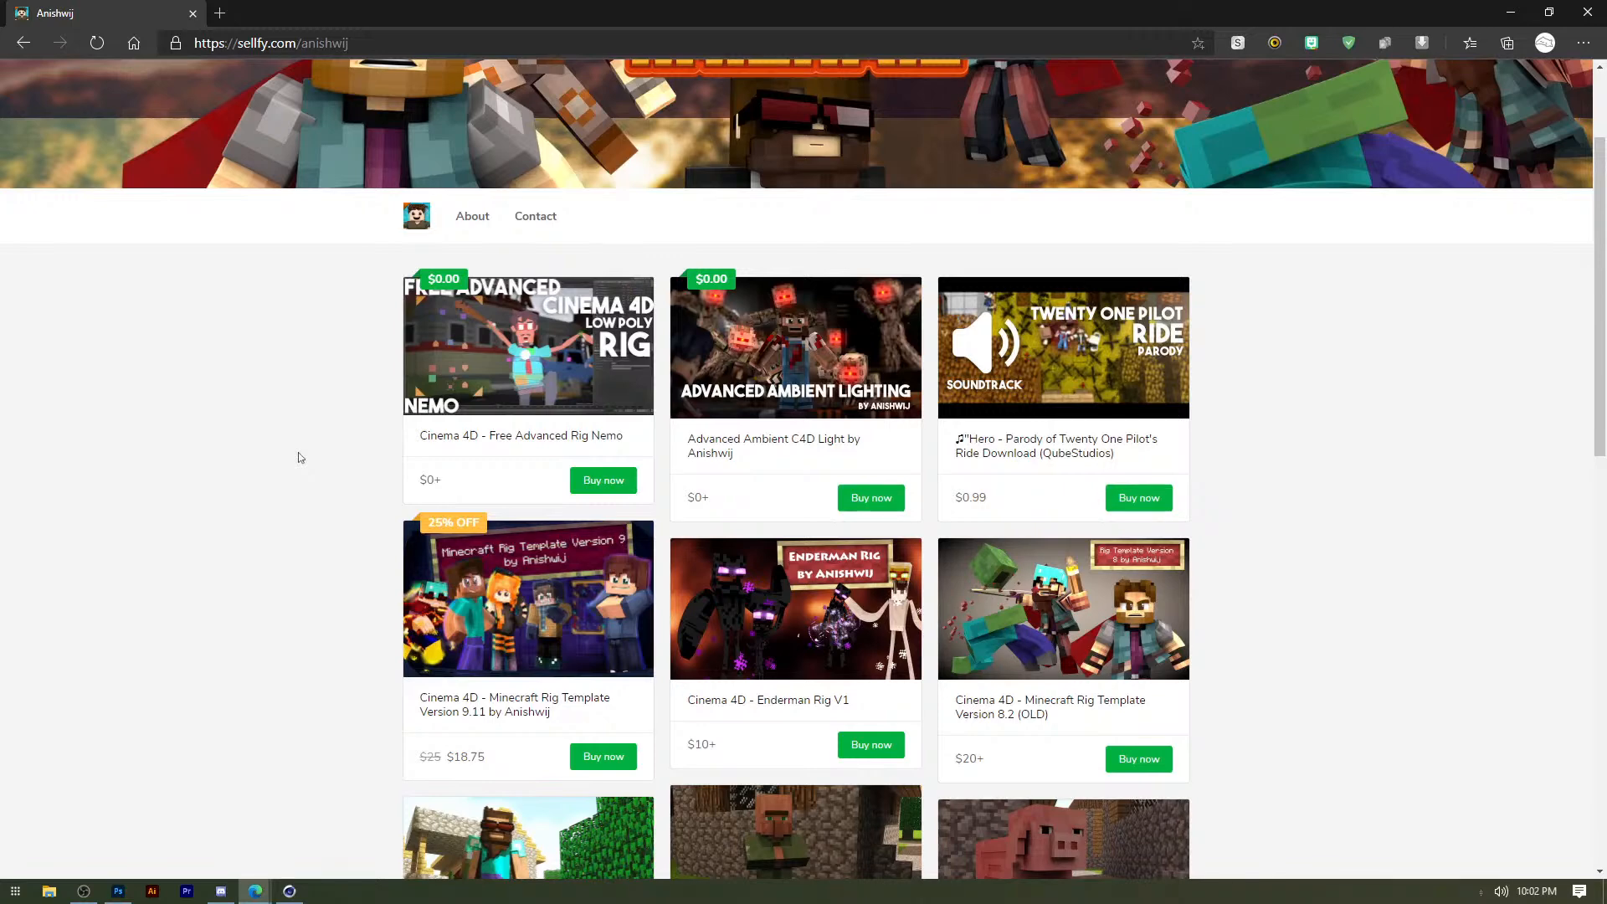
{"action": "scroll", "coordinate": [298, 452], "scroll_direction": "up", "scroll_amount": 2}
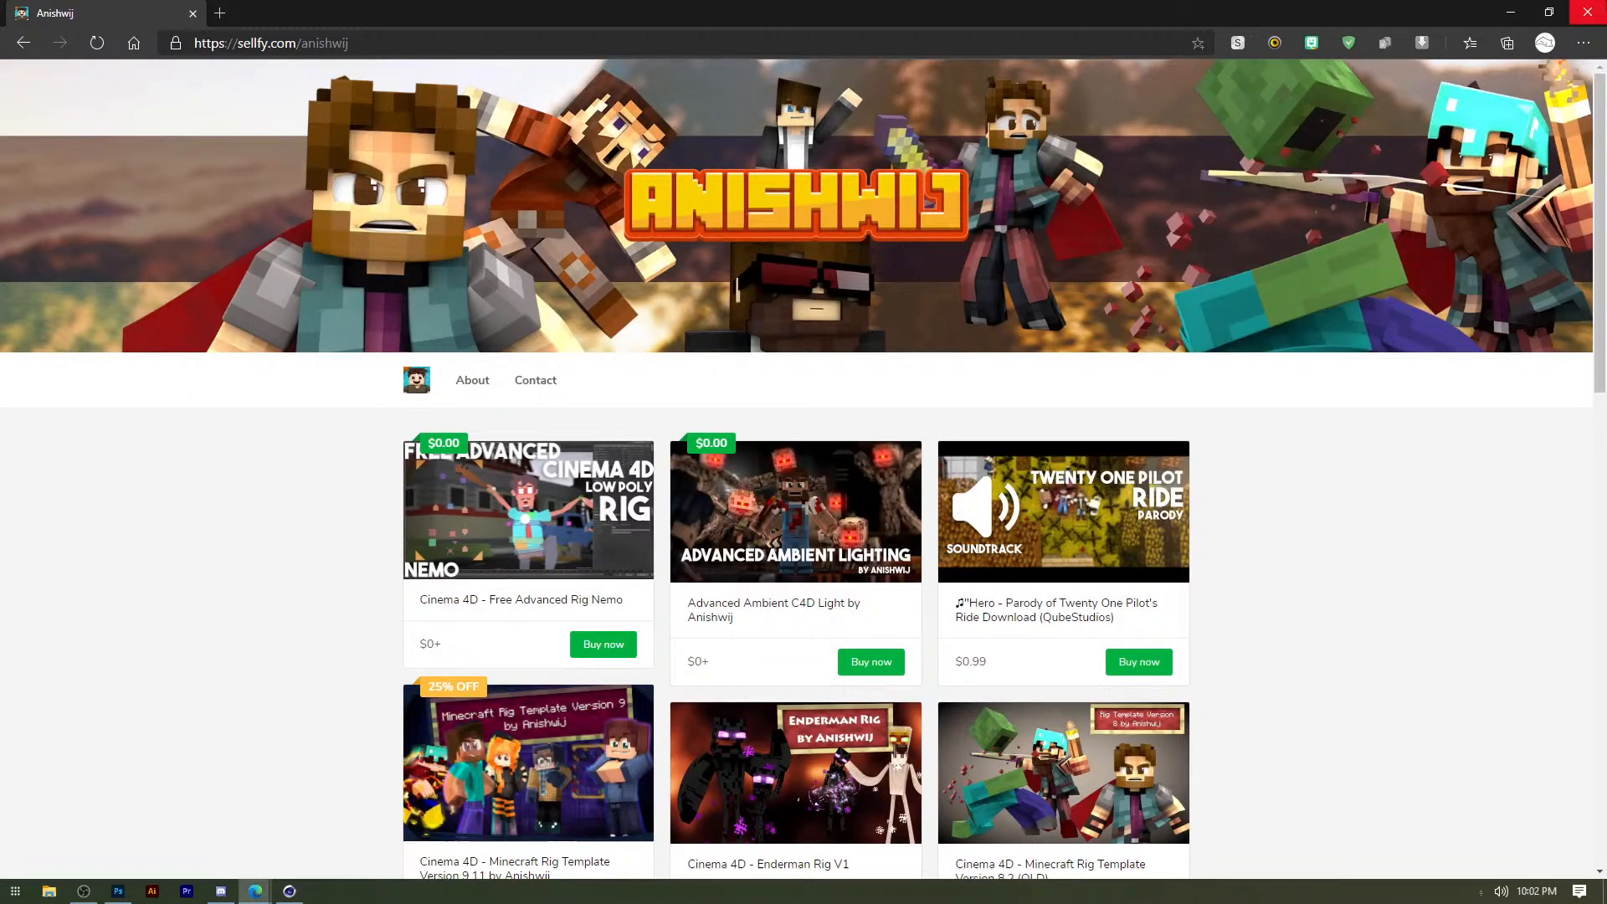
{"action": "left_click", "coordinate": [1588, 12]}
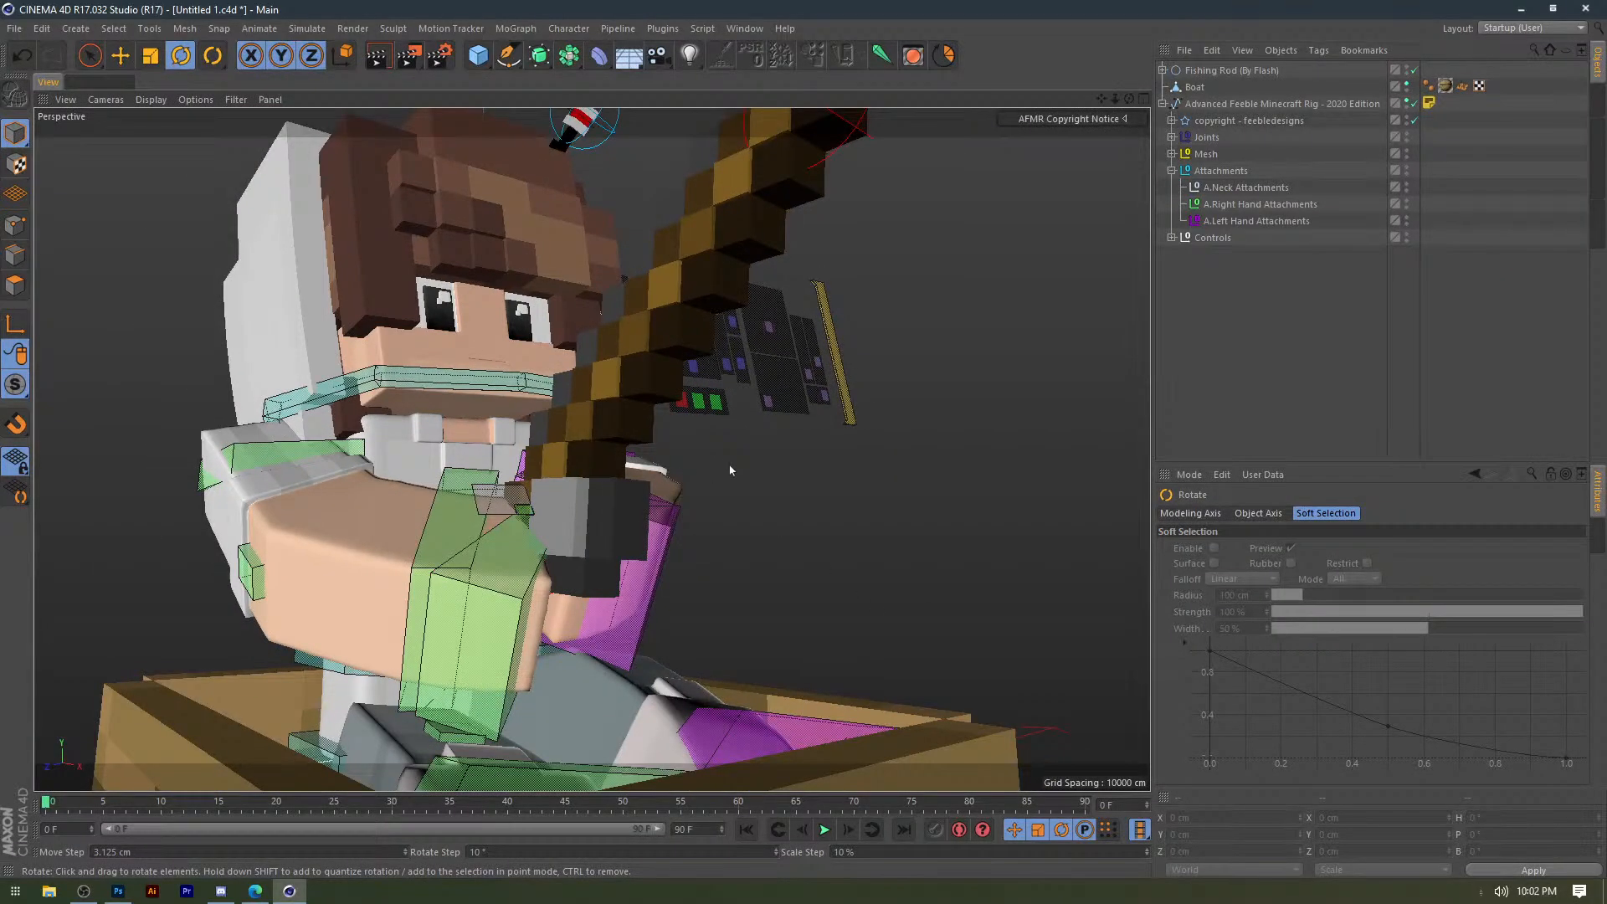
Move the fishing line's controlMid null down toward the bobber above the character's head.
{"action": "scroll", "coordinate": [729, 465], "scroll_direction": "up", "scroll_amount": 6}
{"action": "left_click_drag", "start_coordinate": [670, 477], "coordinate": [582, 532], "text": "alt"}
{"action": "left_click", "coordinate": [532, 529]}
{"action": "key", "text": "e"}
{"action": "left_click", "coordinate": [1035, 471]}
{"action": "scroll", "coordinate": [898, 460], "scroll_direction": "down", "scroll_amount": 6}
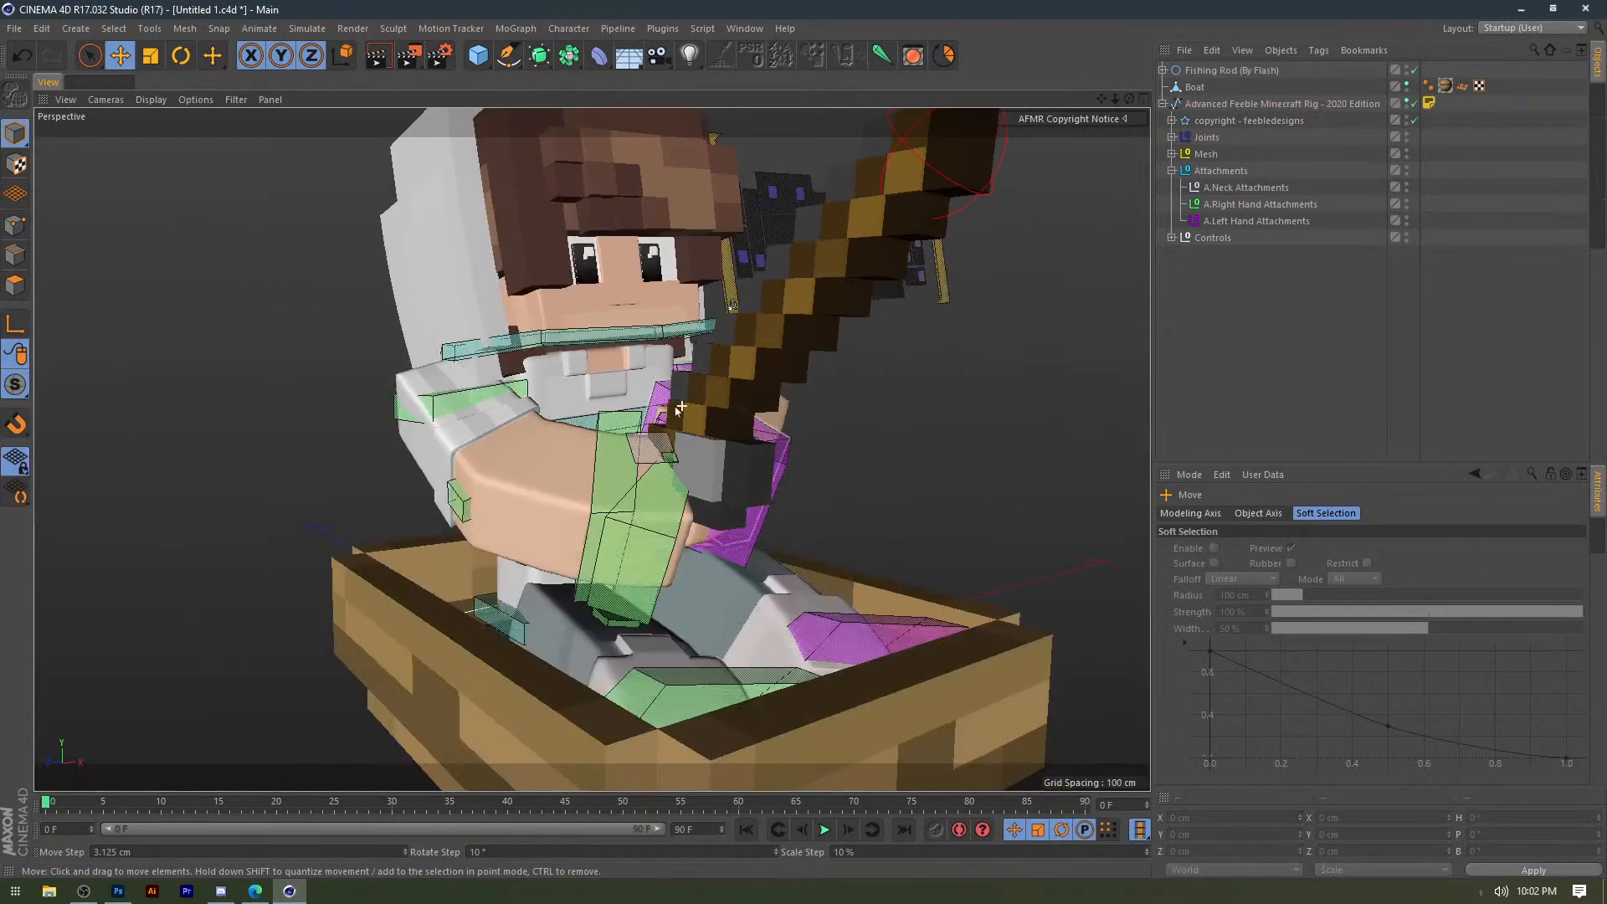
{"action": "left_click_drag", "start_coordinate": [679, 409], "coordinate": [535, 393], "text": "alt"}
{"action": "scroll", "coordinate": [453, 437], "scroll_direction": "up", "scroll_amount": 3}
{"action": "scroll", "coordinate": [453, 437], "scroll_direction": "down", "scroll_amount": 6}
{"action": "left_click", "coordinate": [748, 244]}
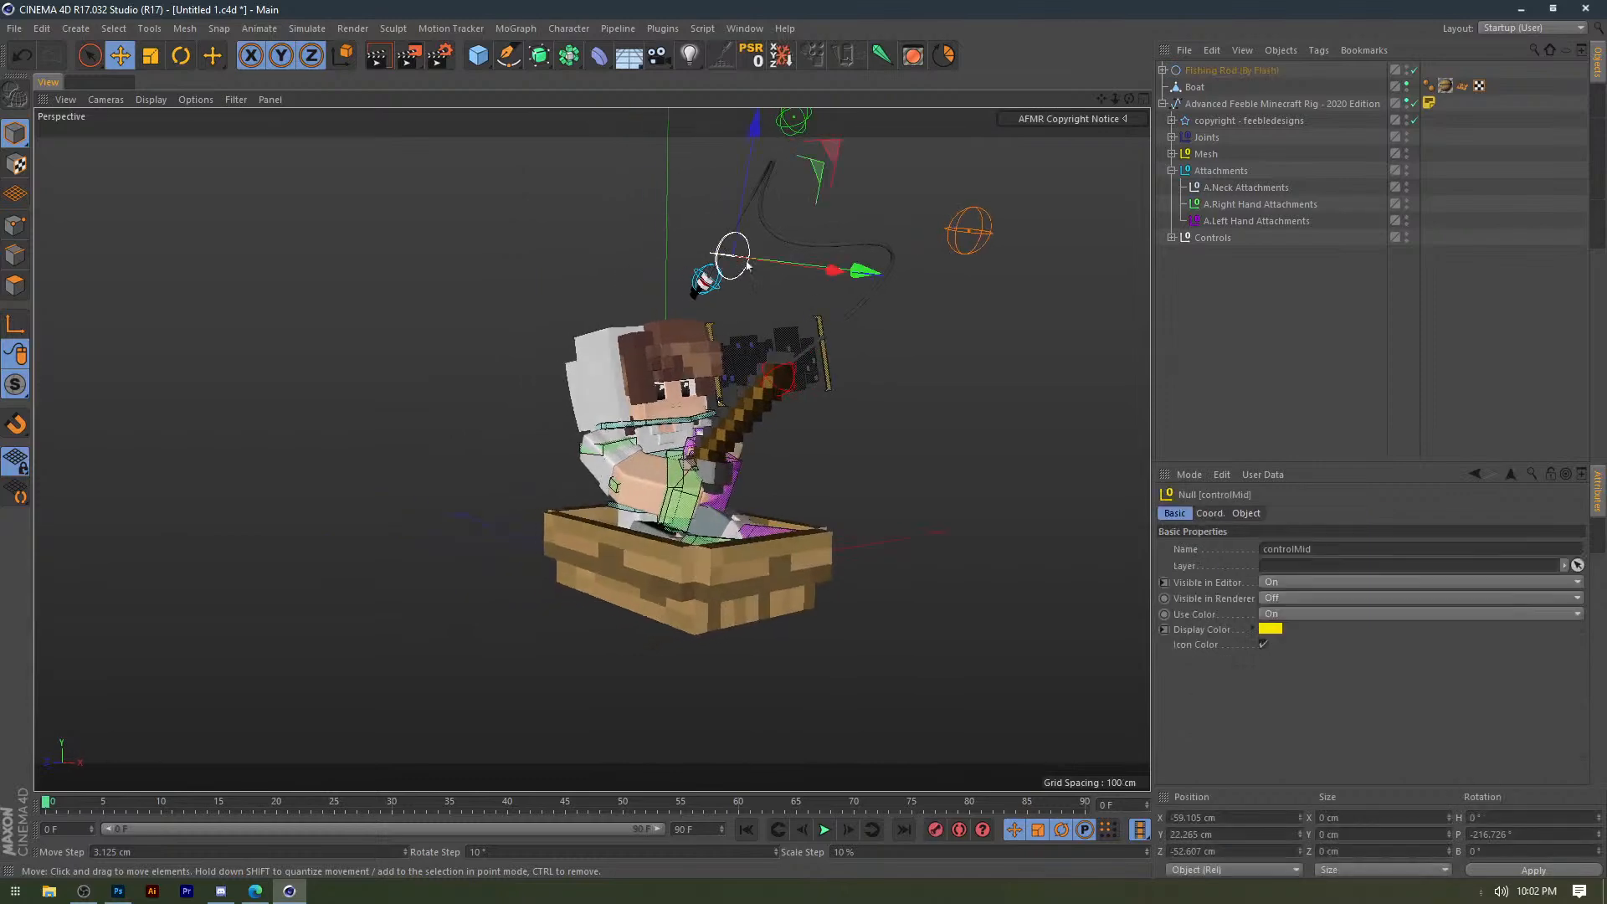
{"action": "left_click_drag", "start_coordinate": [756, 237], "coordinate": [728, 262]}
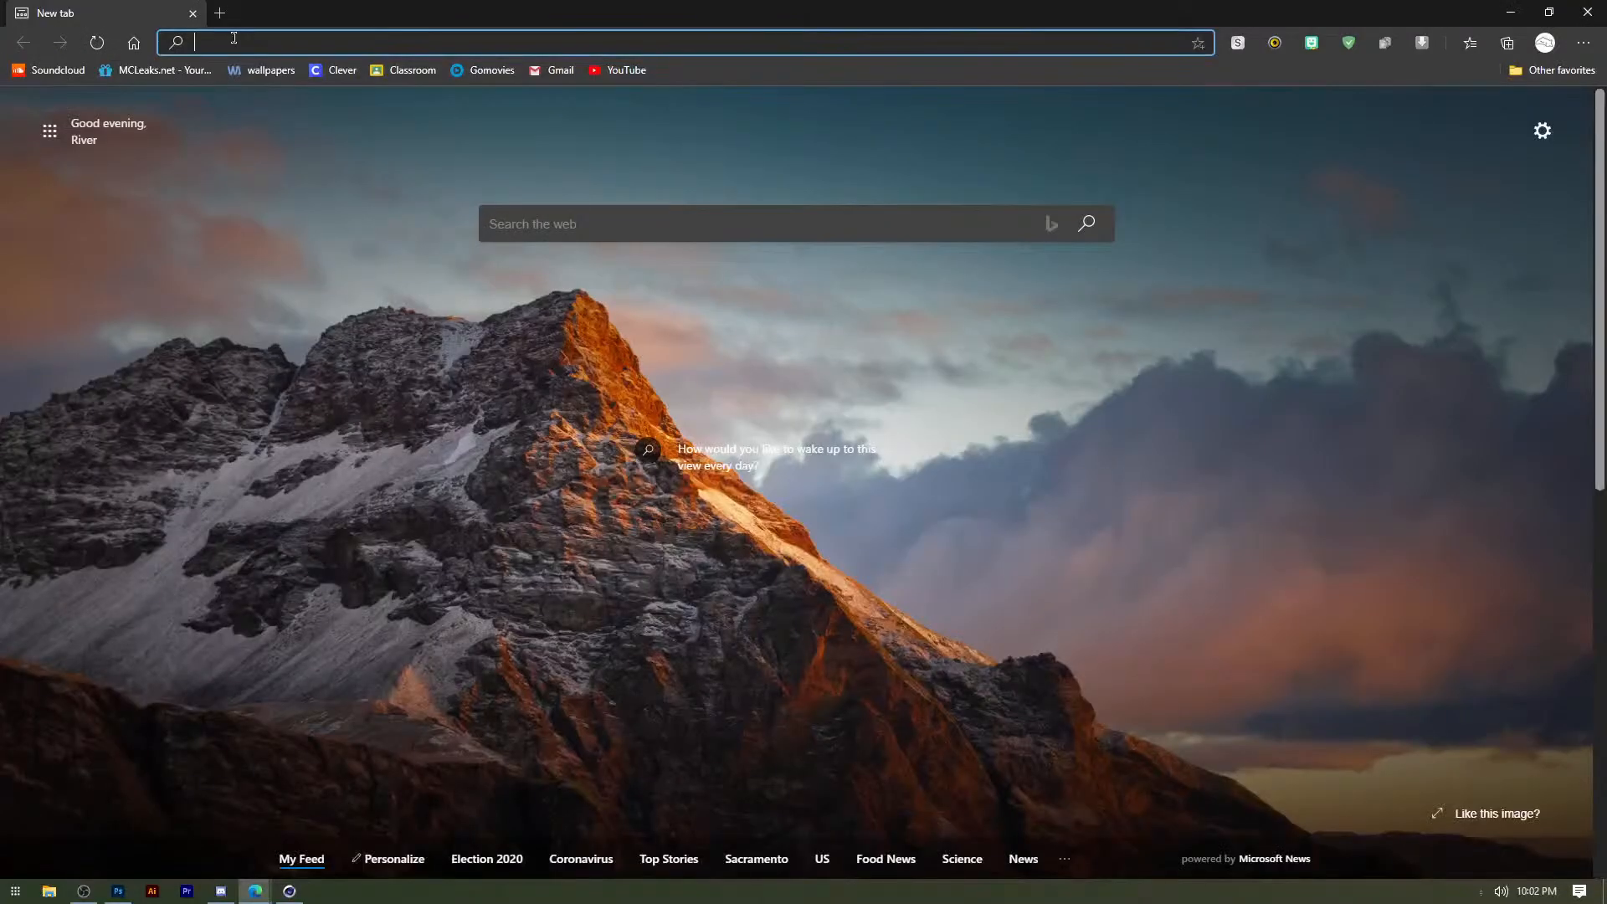
Search the web for mineways in Edge and open the Mineways - Real-Time Rendering site.
{"action": "left_click", "coordinate": [235, 42]}
{"action": "type", "text": "minew"}
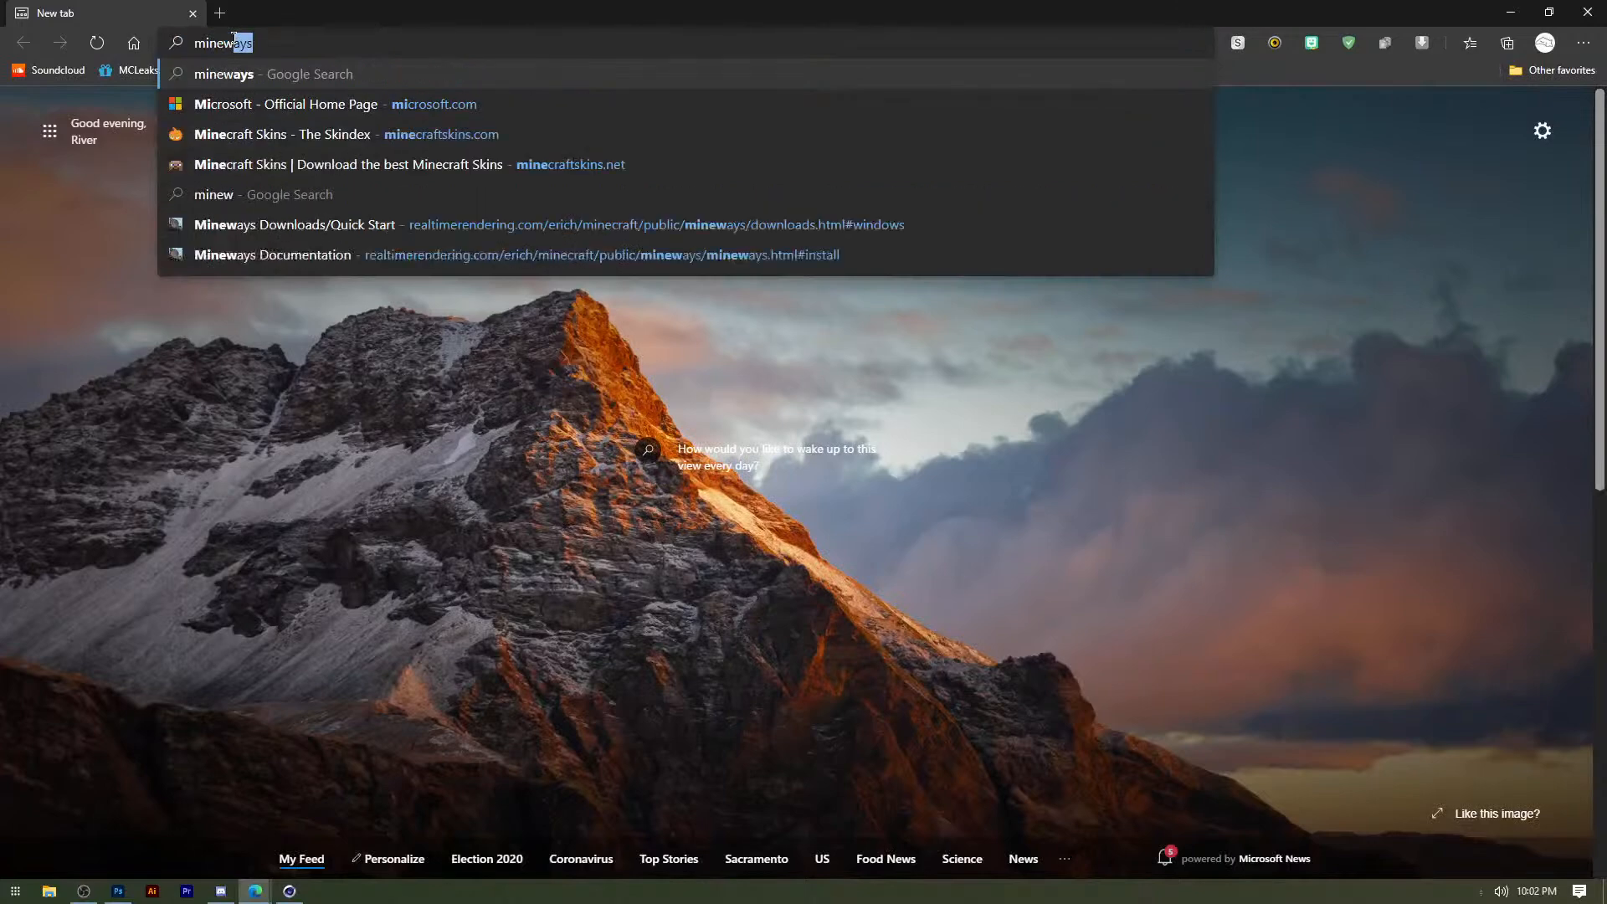
{"action": "type", "text": "ay"}
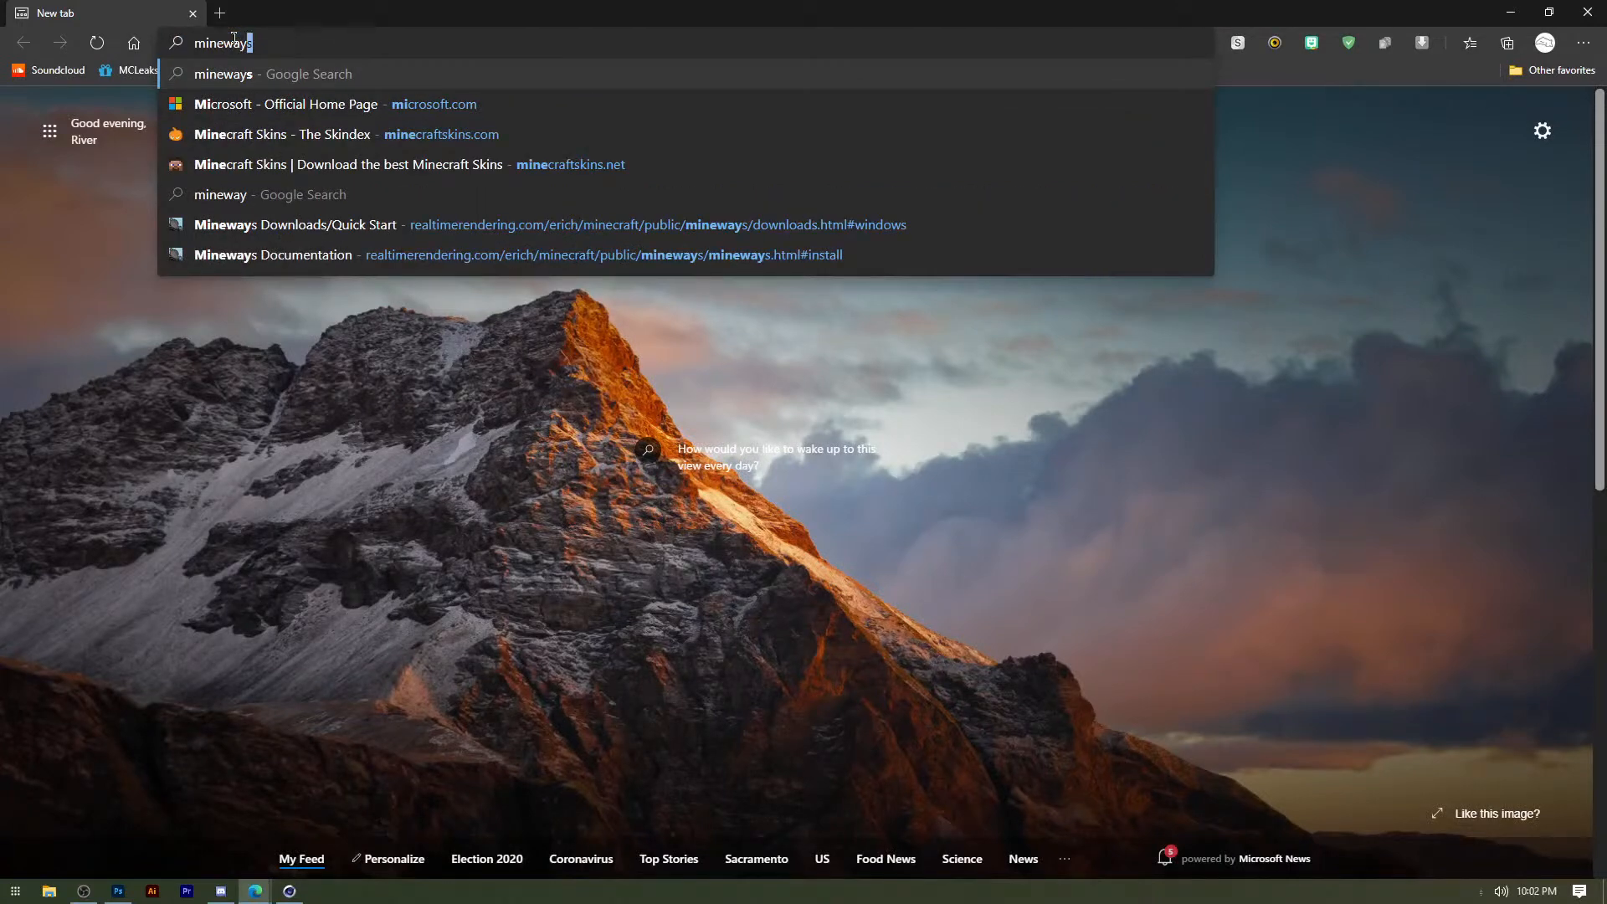
{"action": "key", "text": "Return"}
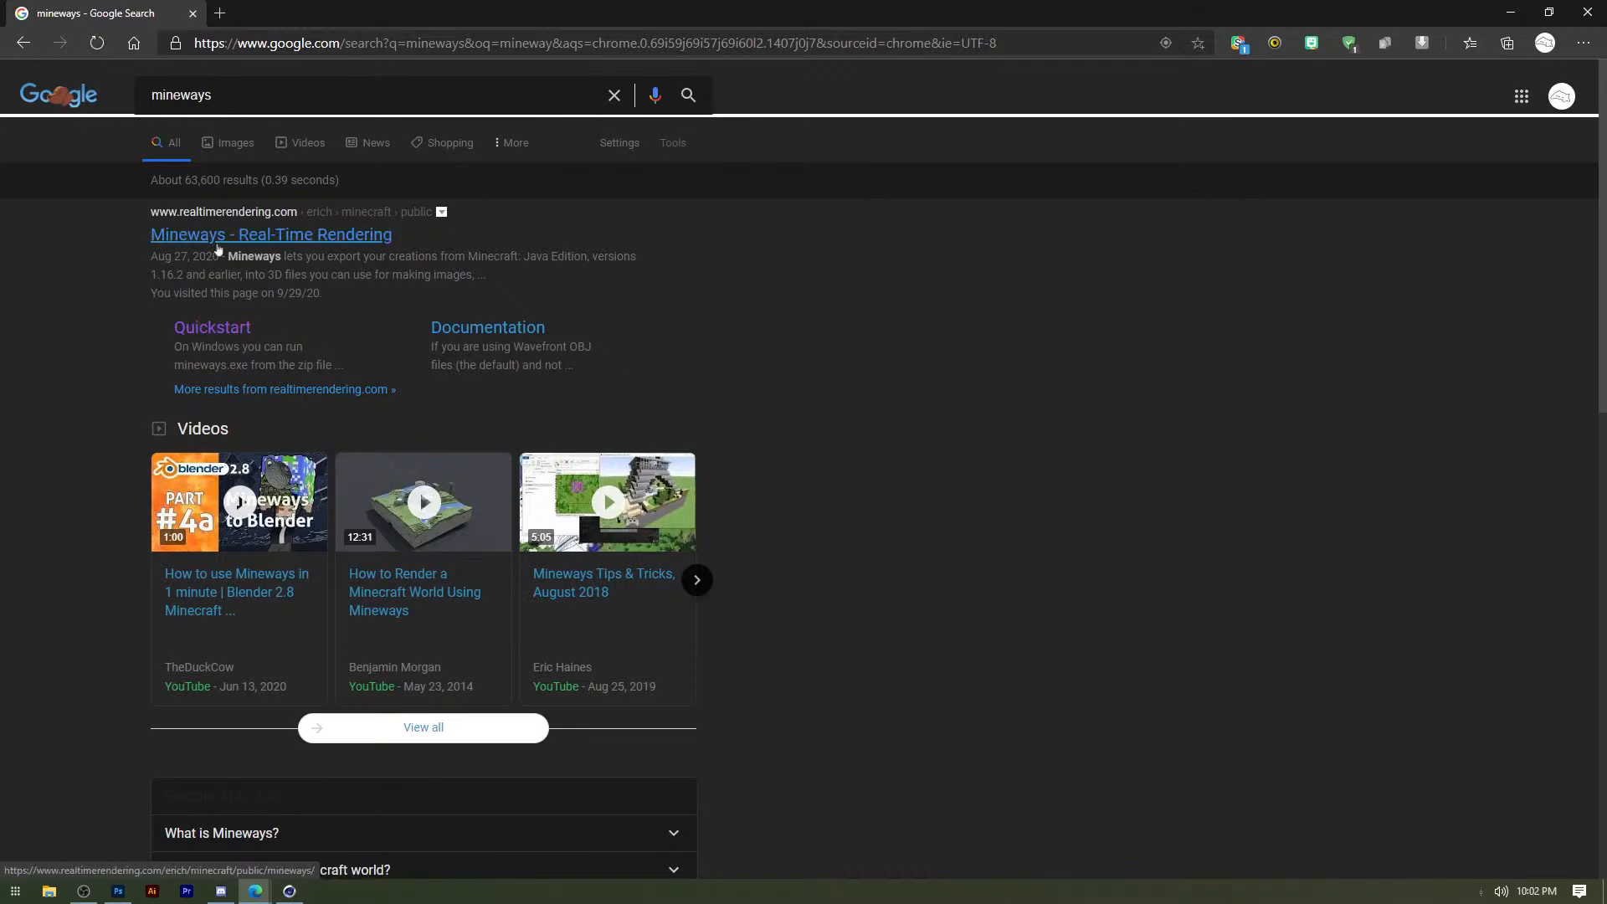
{"action": "left_click", "coordinate": [218, 247]}
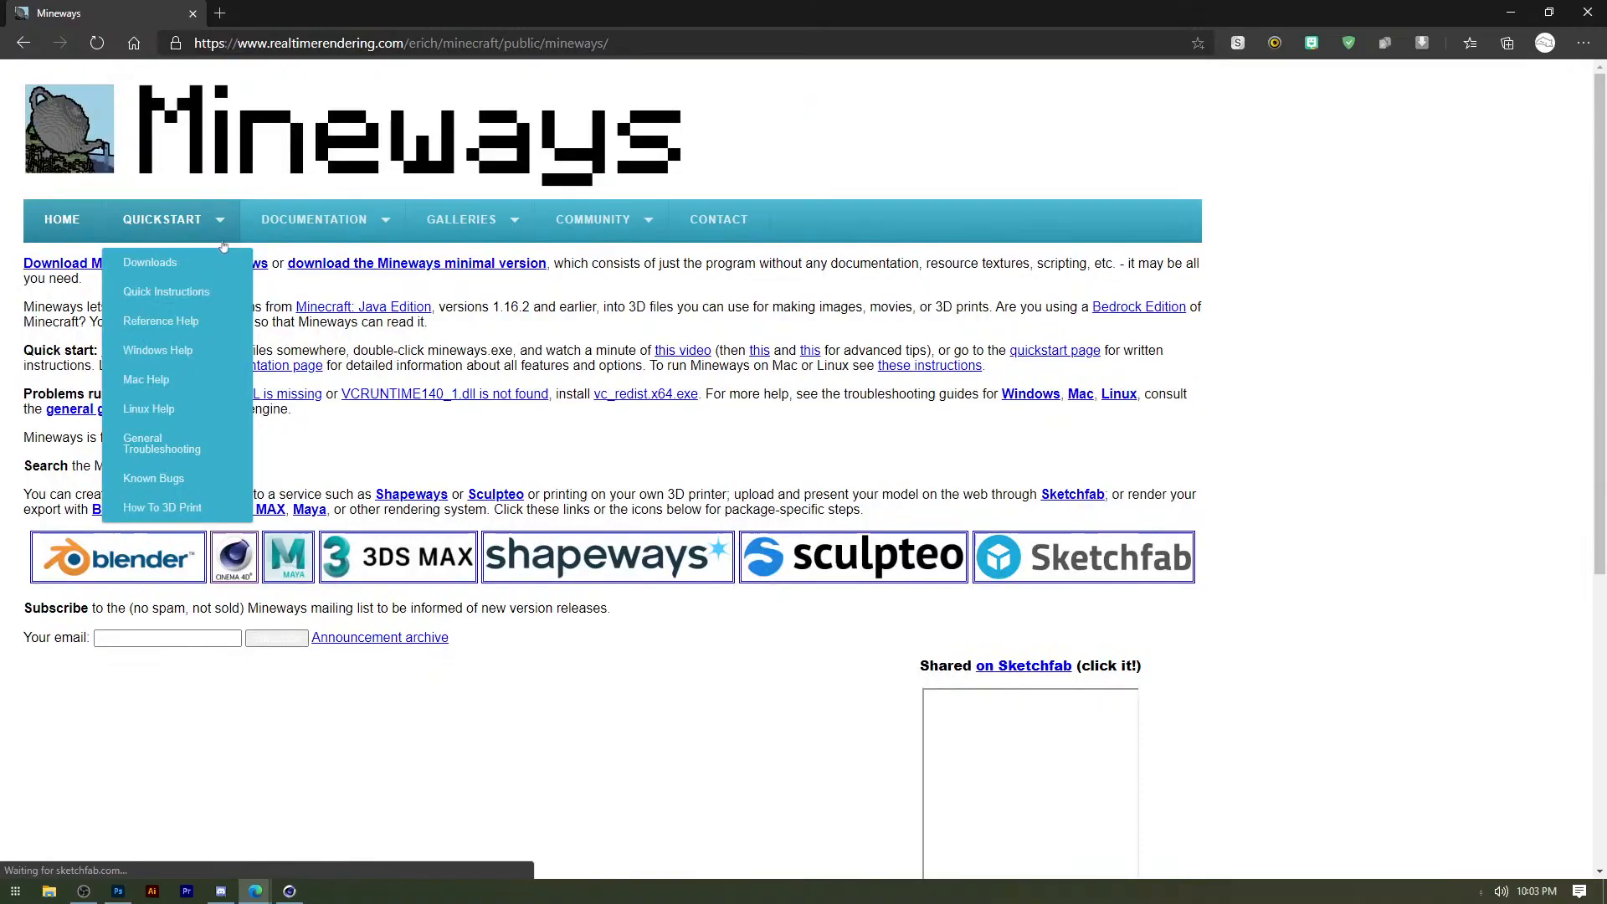
Minimize the browser and Cinema 4D, then open File Explorer on the desktop and view Hard Drive (D:).
{"action": "left_click", "coordinate": [1522, 10]}
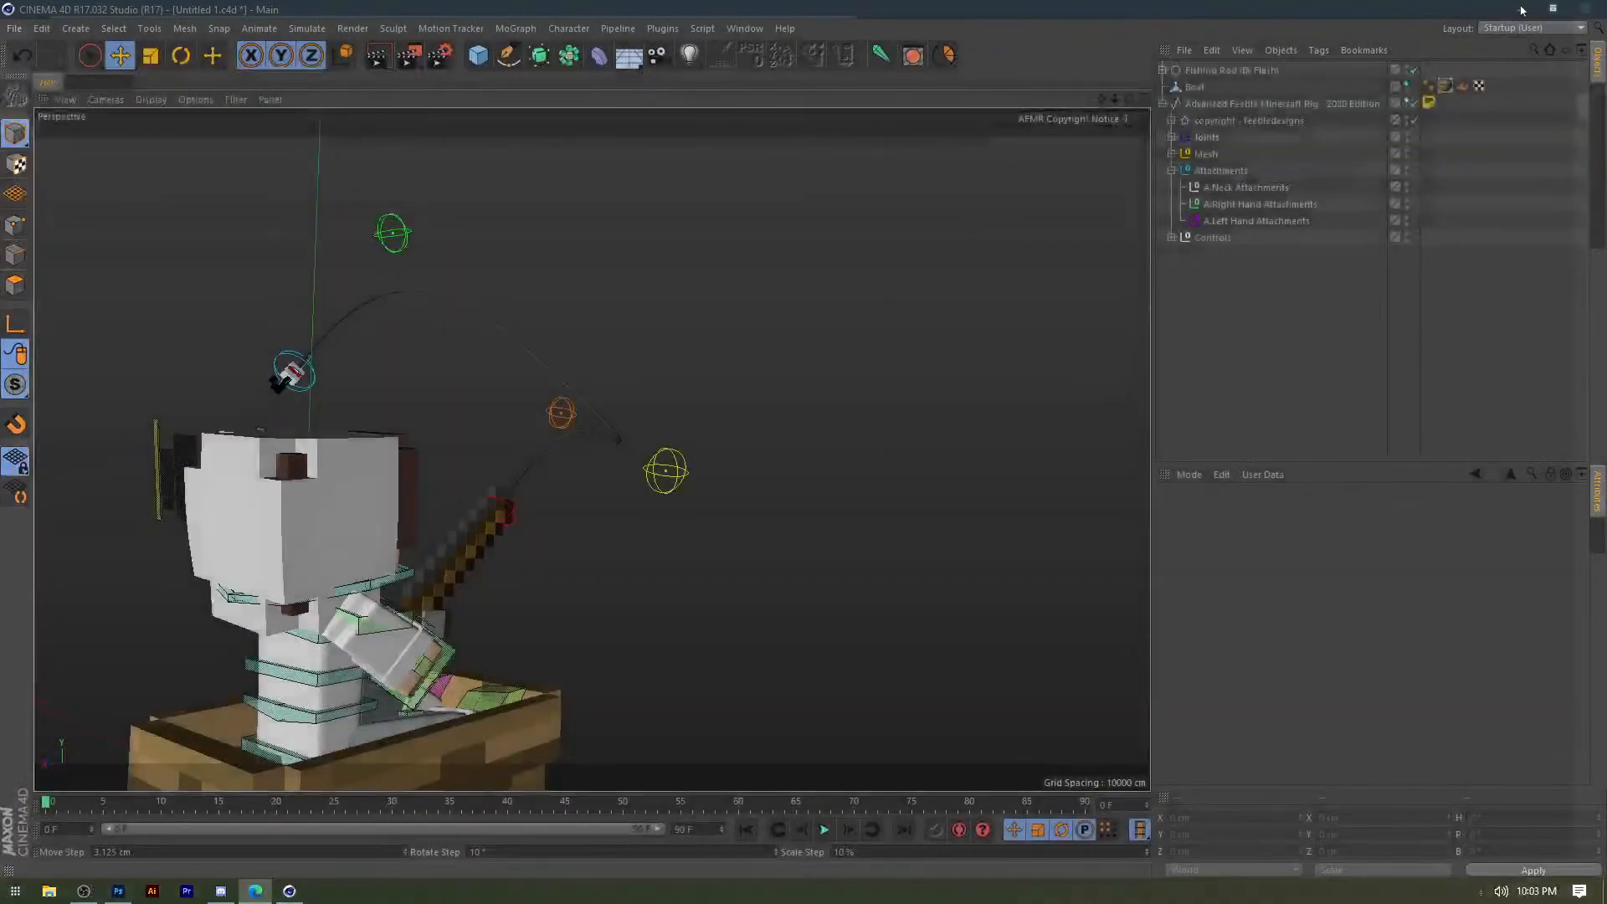
{"action": "left_click", "coordinate": [1522, 10]}
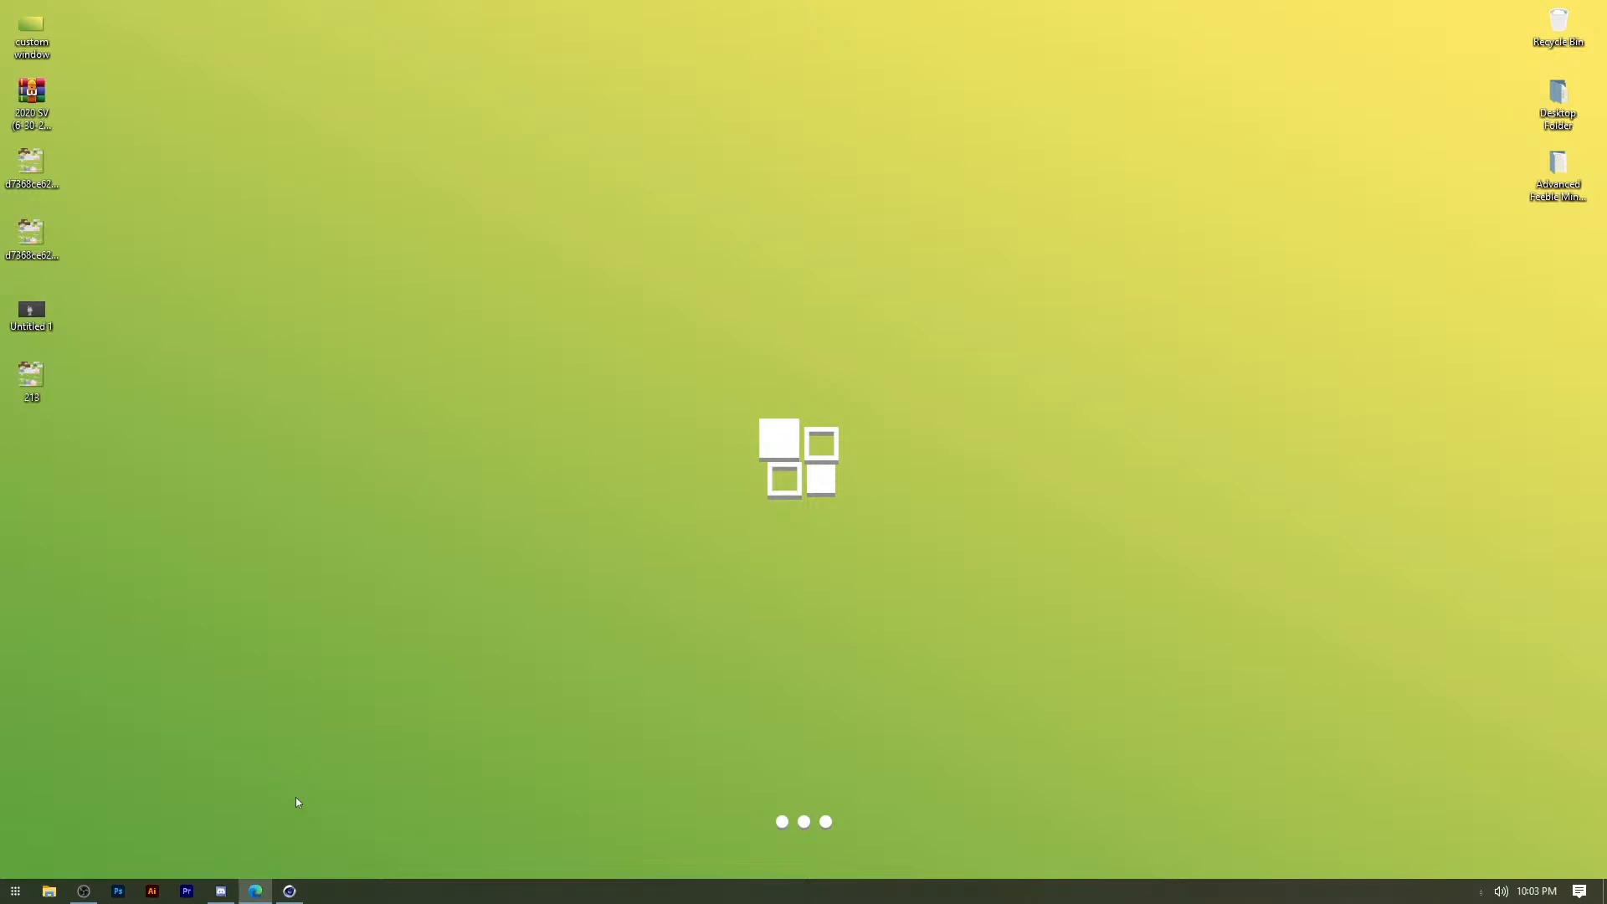
{"action": "key", "text": "super+e"}
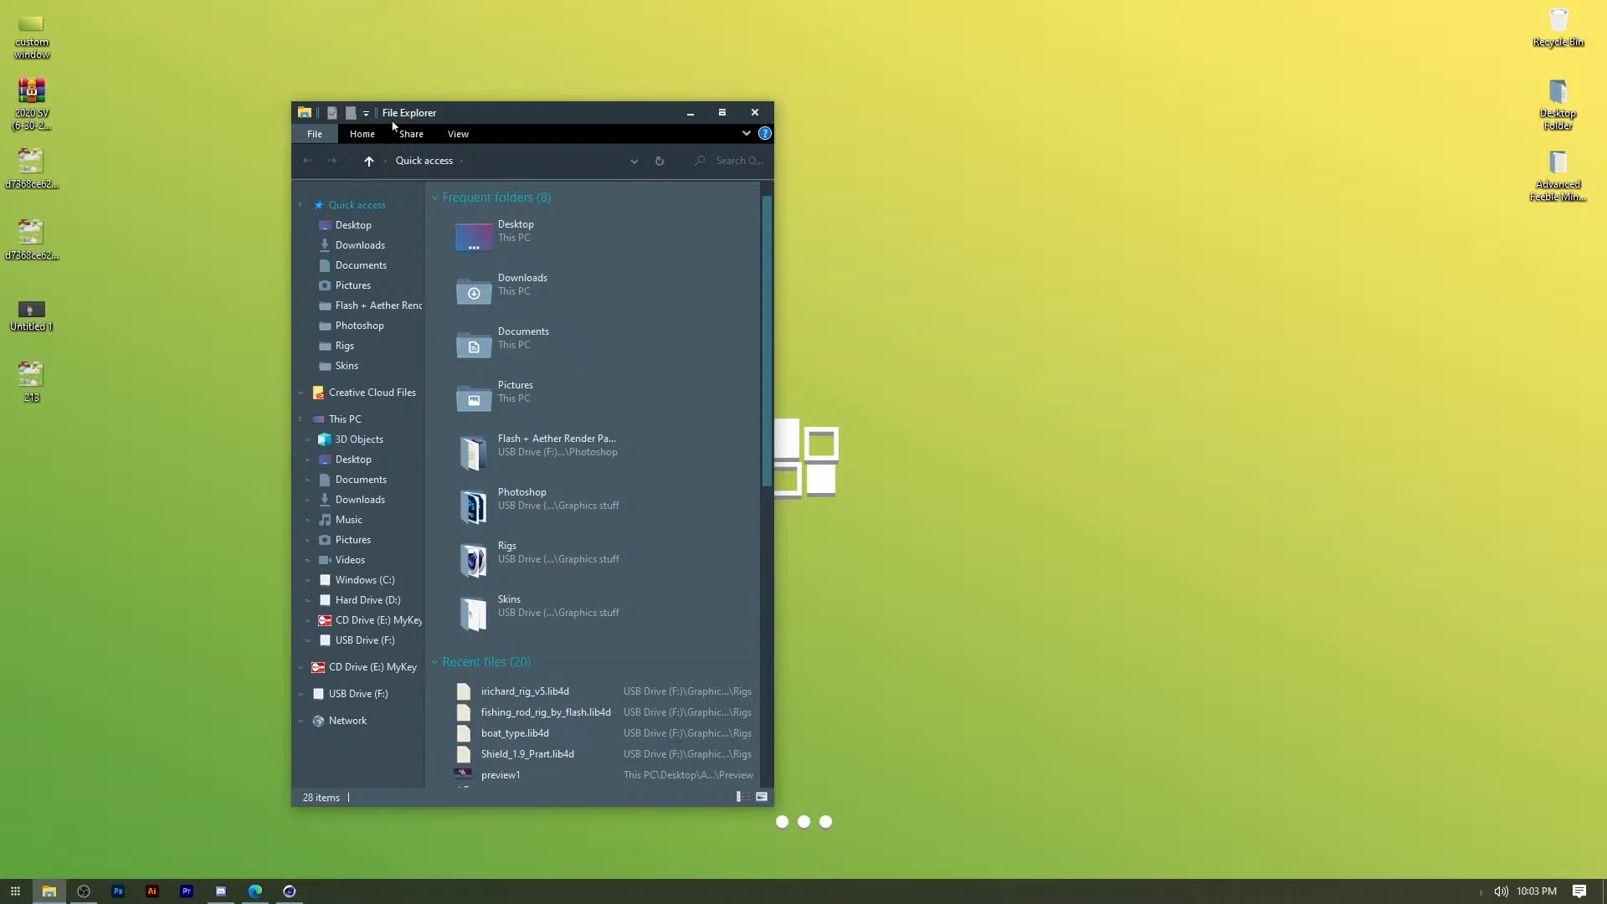
{"action": "left_click_drag", "start_coordinate": [393, 125], "coordinate": [474, 111]}
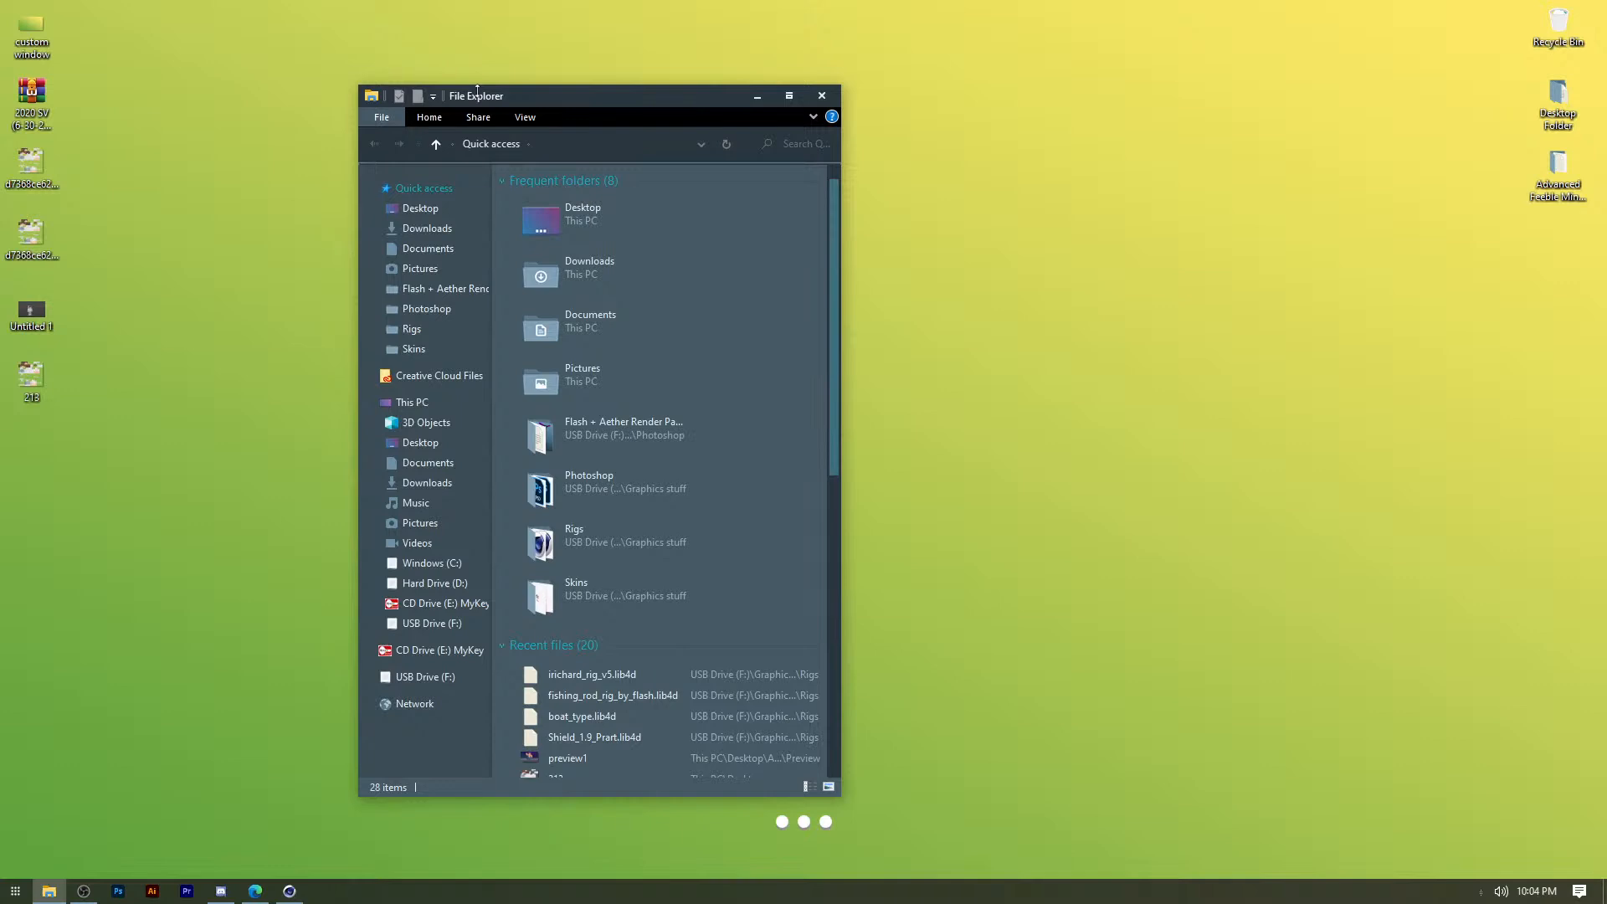
{"action": "left_click", "coordinate": [434, 583]}
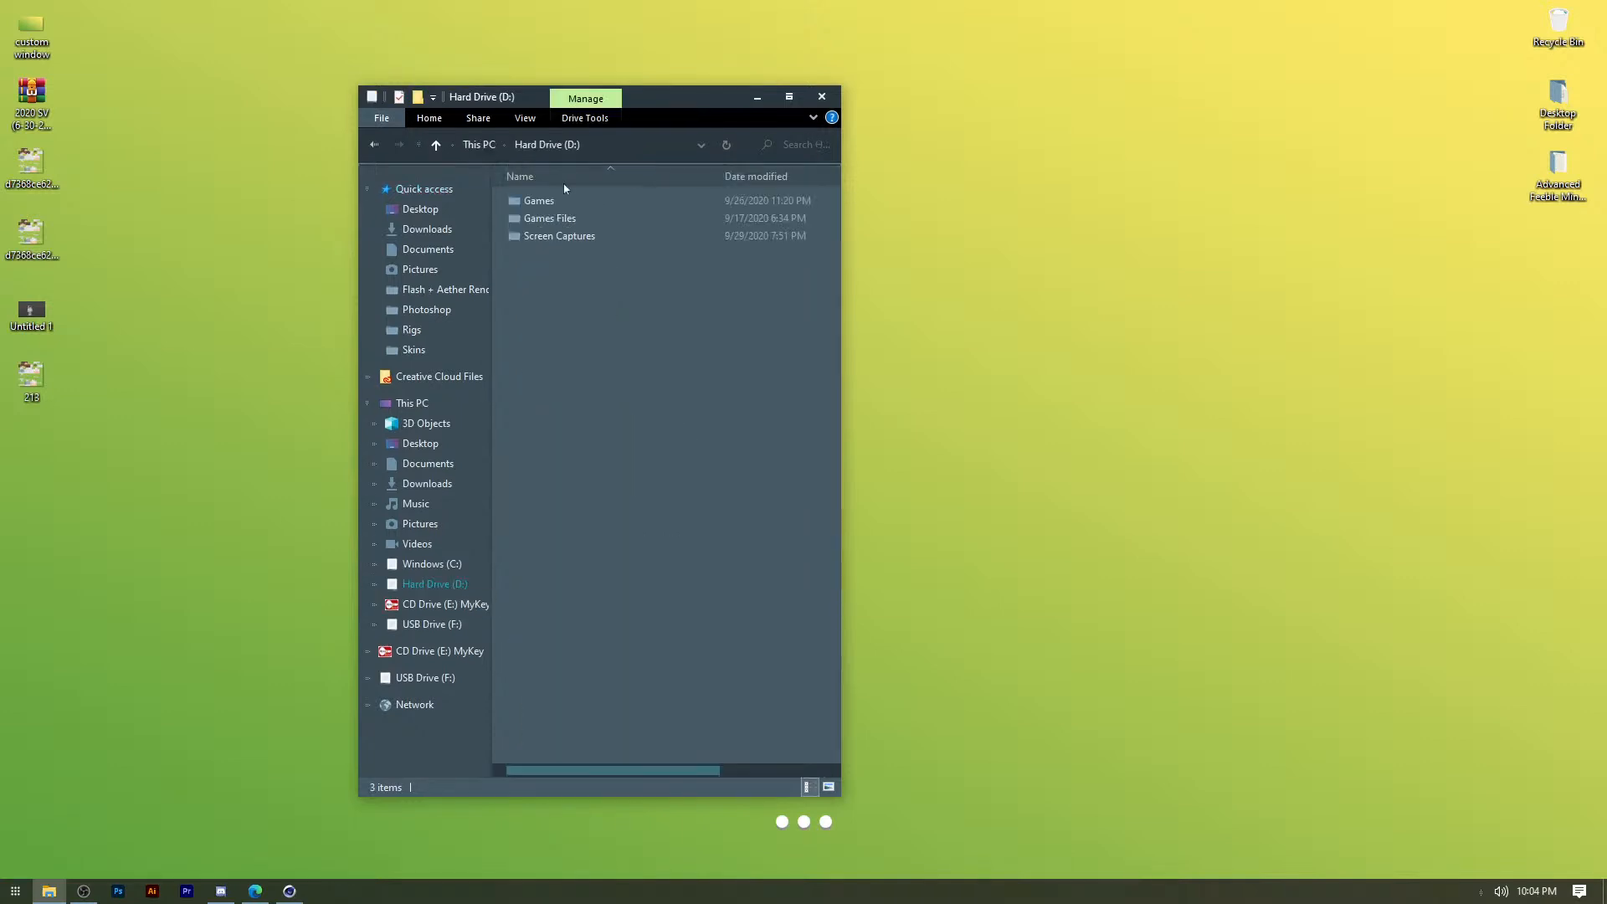
{"action": "left_click", "coordinate": [510, 115]}
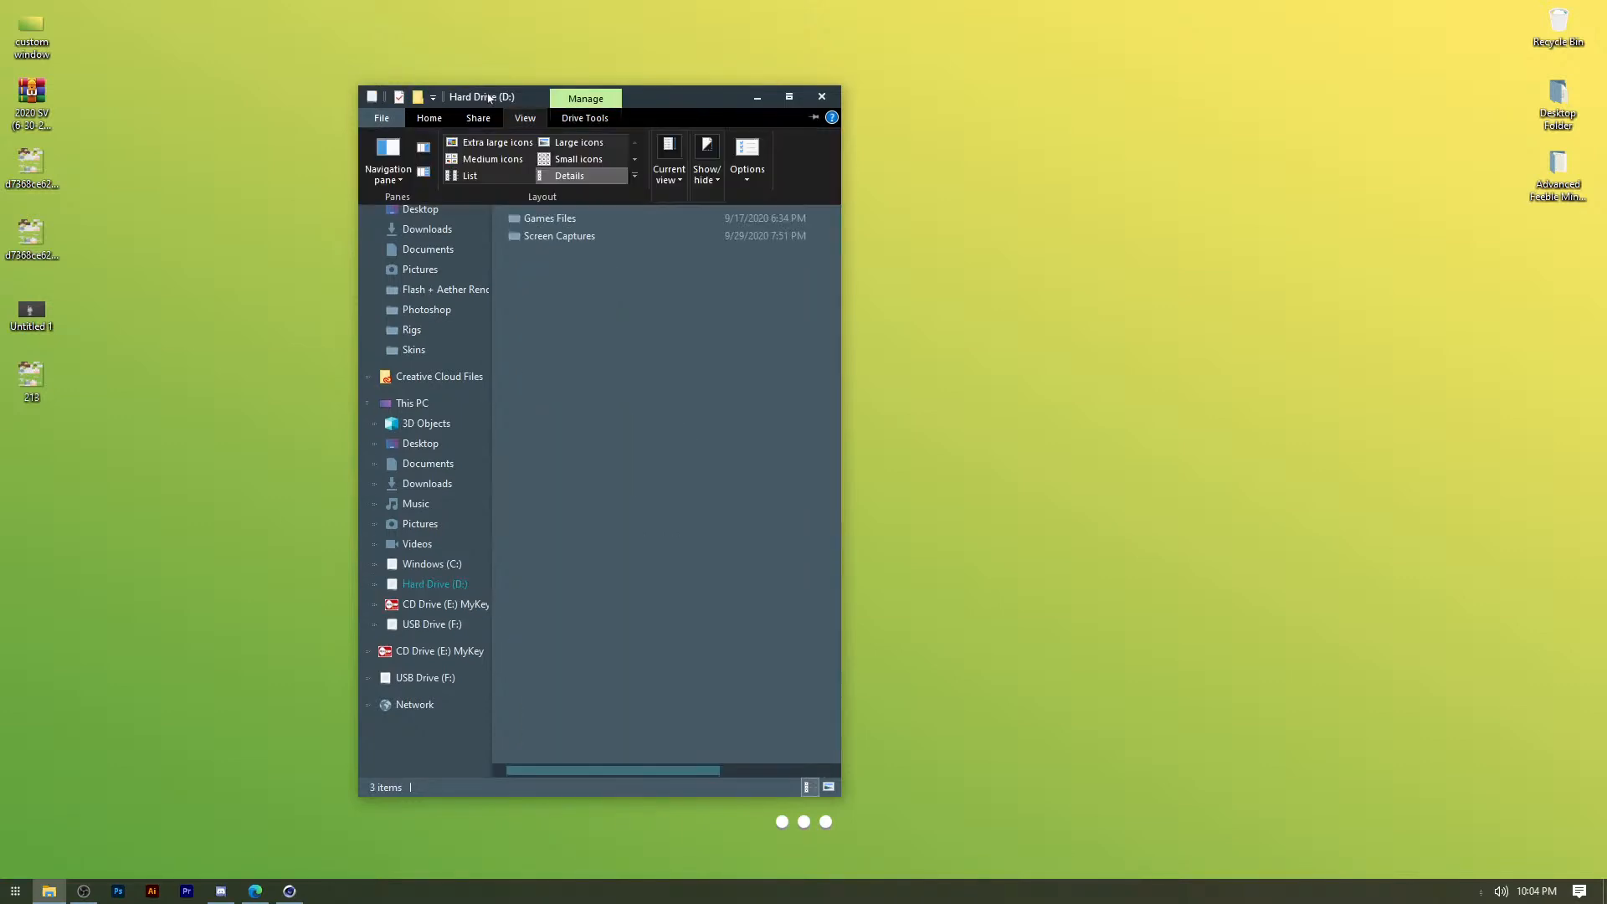
{"action": "left_click", "coordinate": [489, 235]}
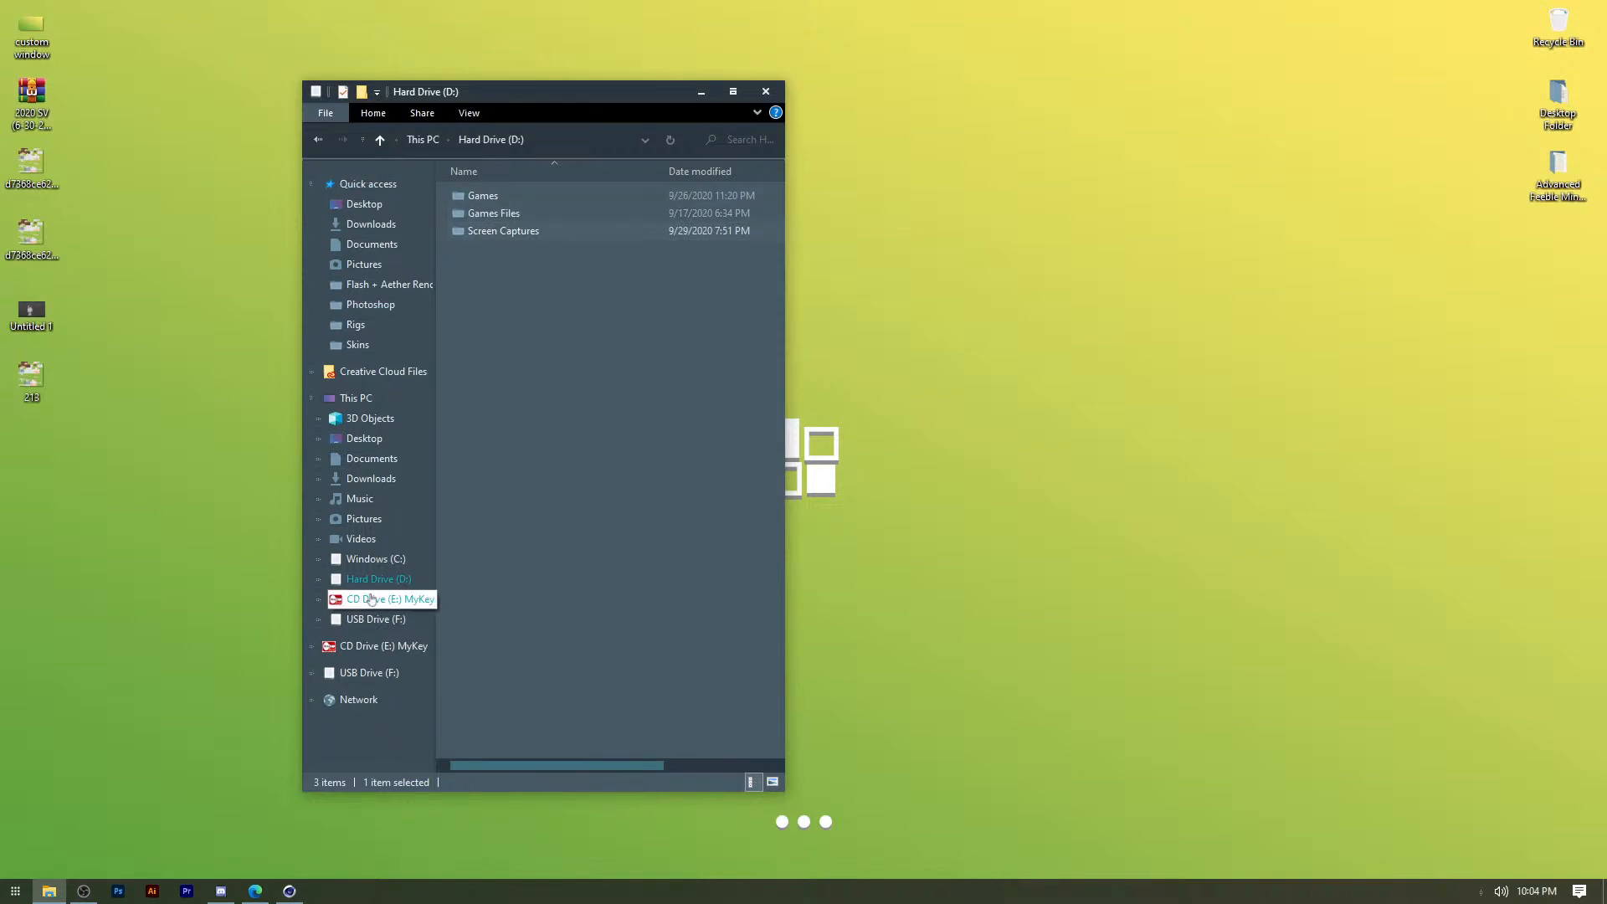
Browse USB Drive (F:) through Graphics Folder, Graphics stuff and Rigs to the "Rigs i mostly use" folder.
{"action": "left_click", "coordinate": [375, 620]}
{"action": "double_click", "coordinate": [502, 213]}
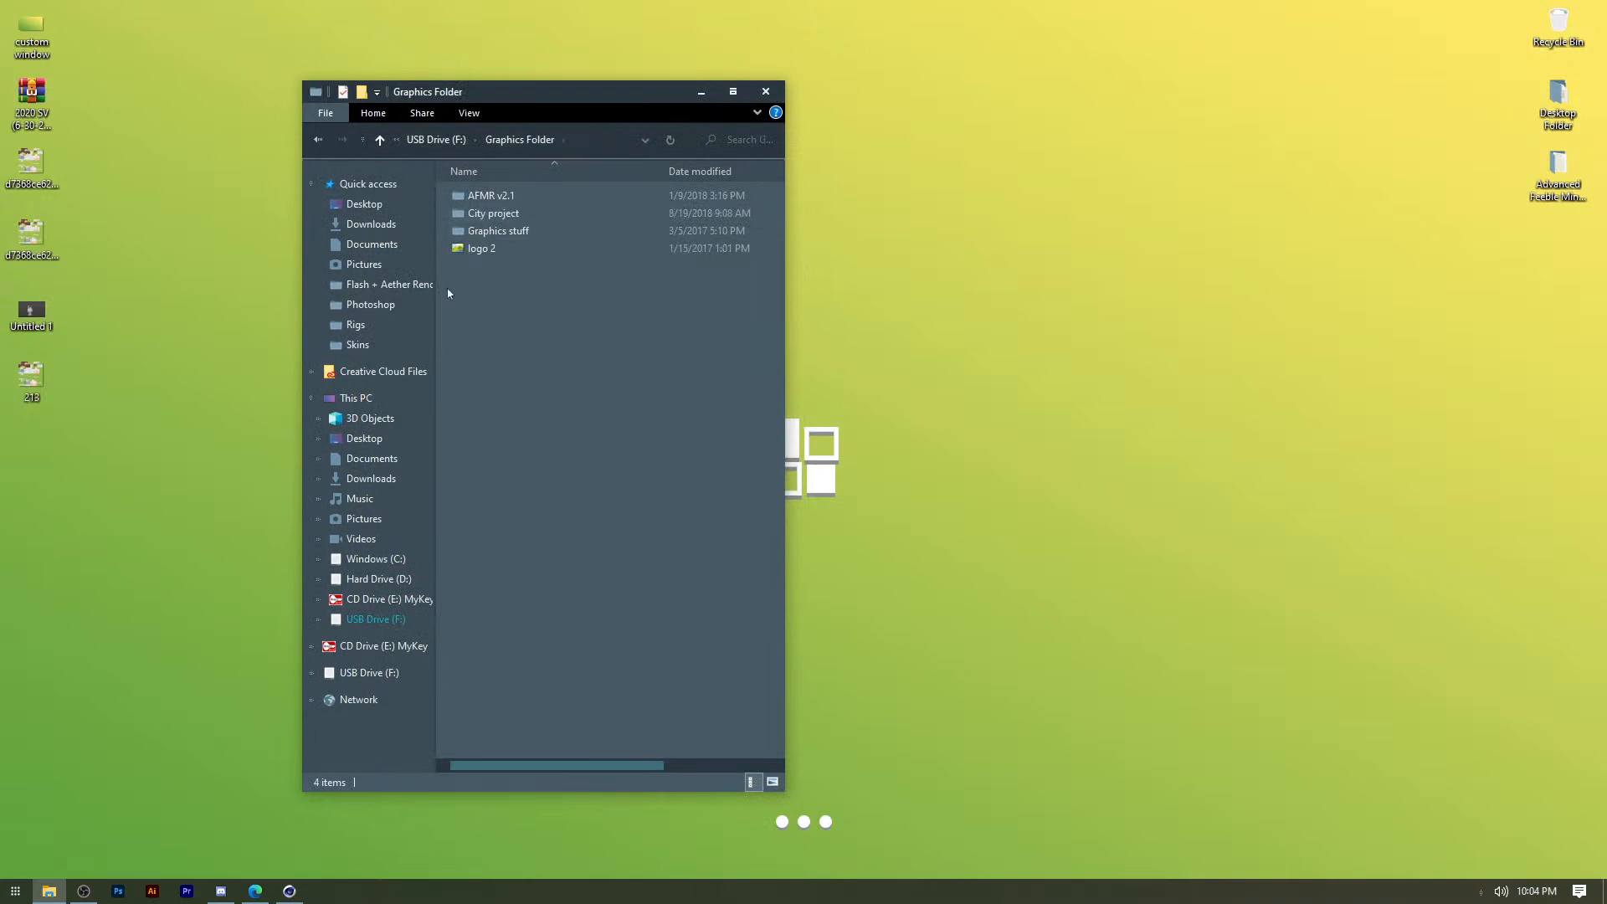
{"action": "double_click", "coordinate": [494, 232]}
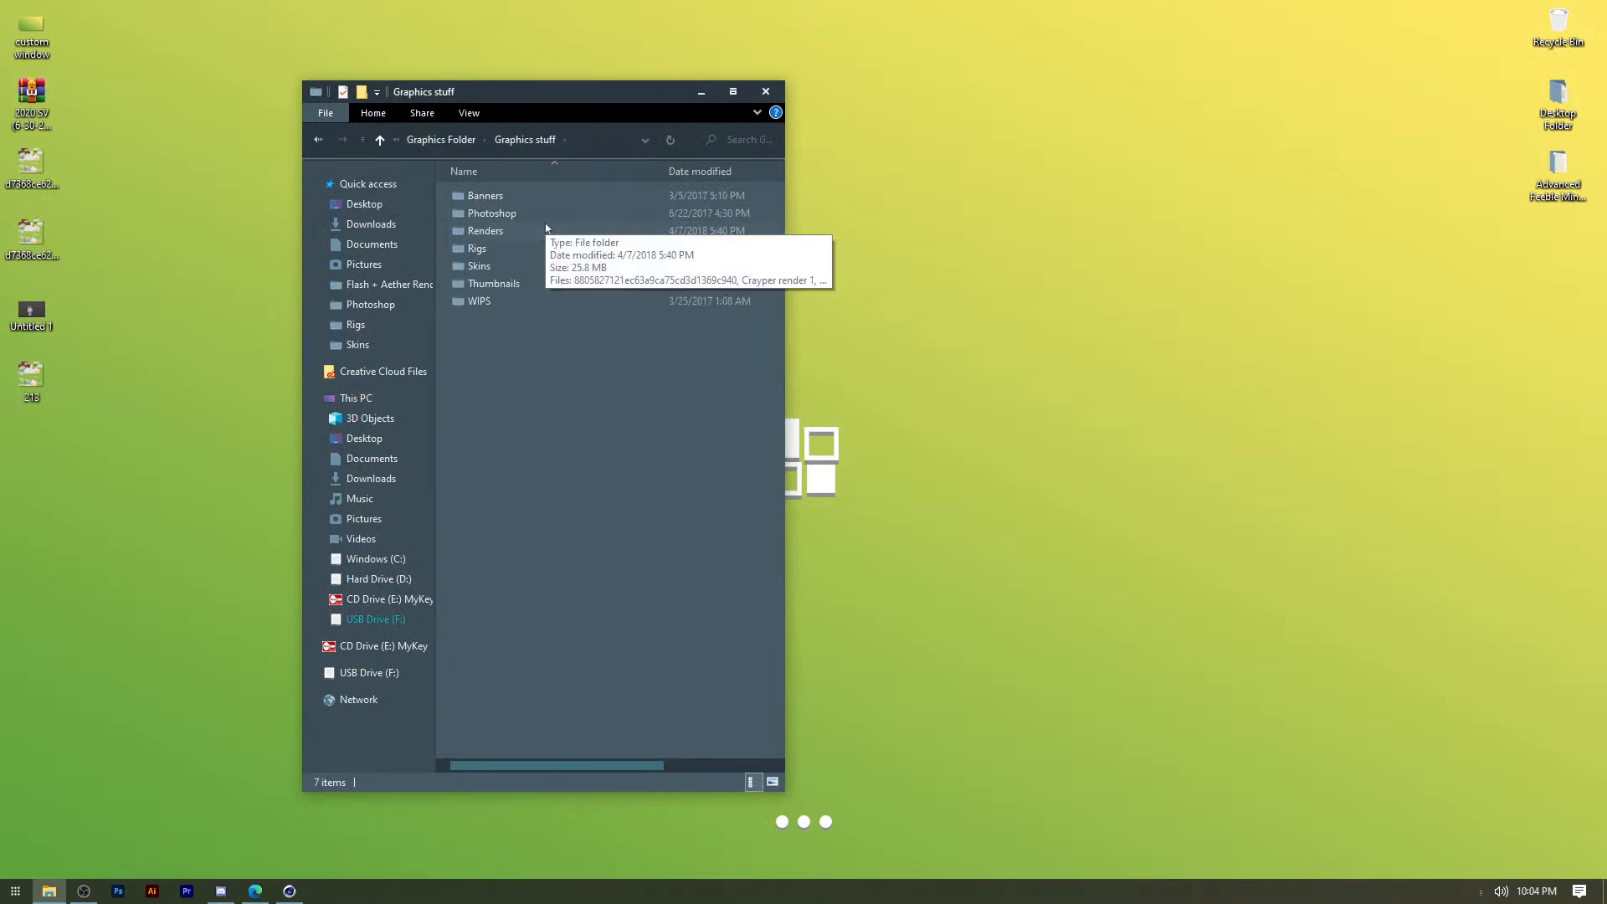
{"action": "double_click", "coordinate": [544, 248]}
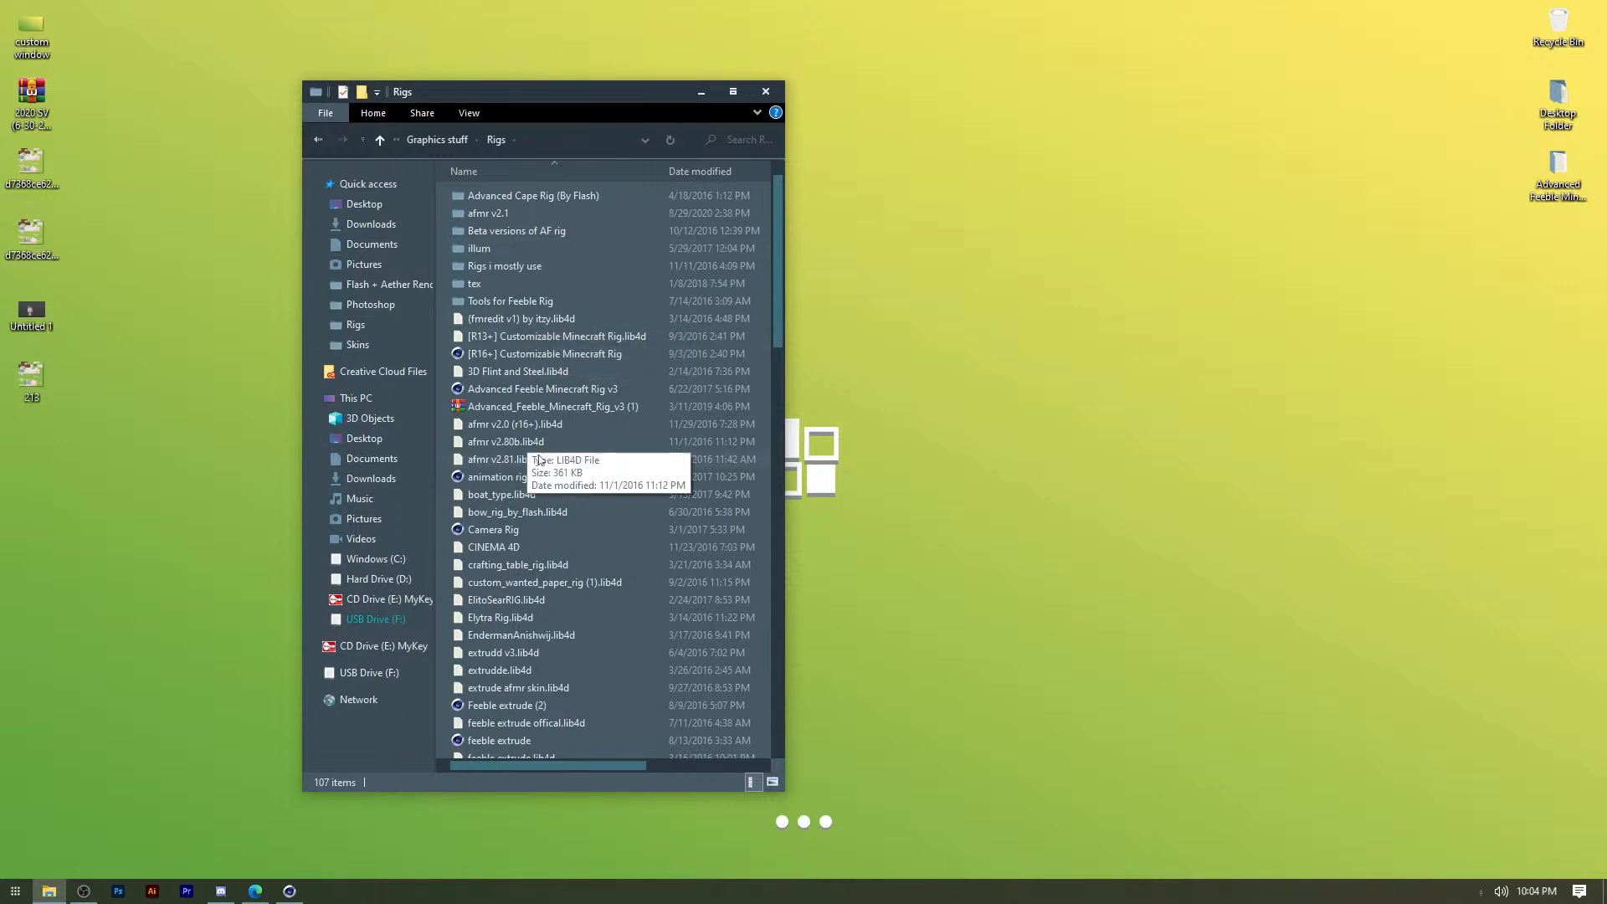
{"action": "double_click", "coordinate": [490, 266]}
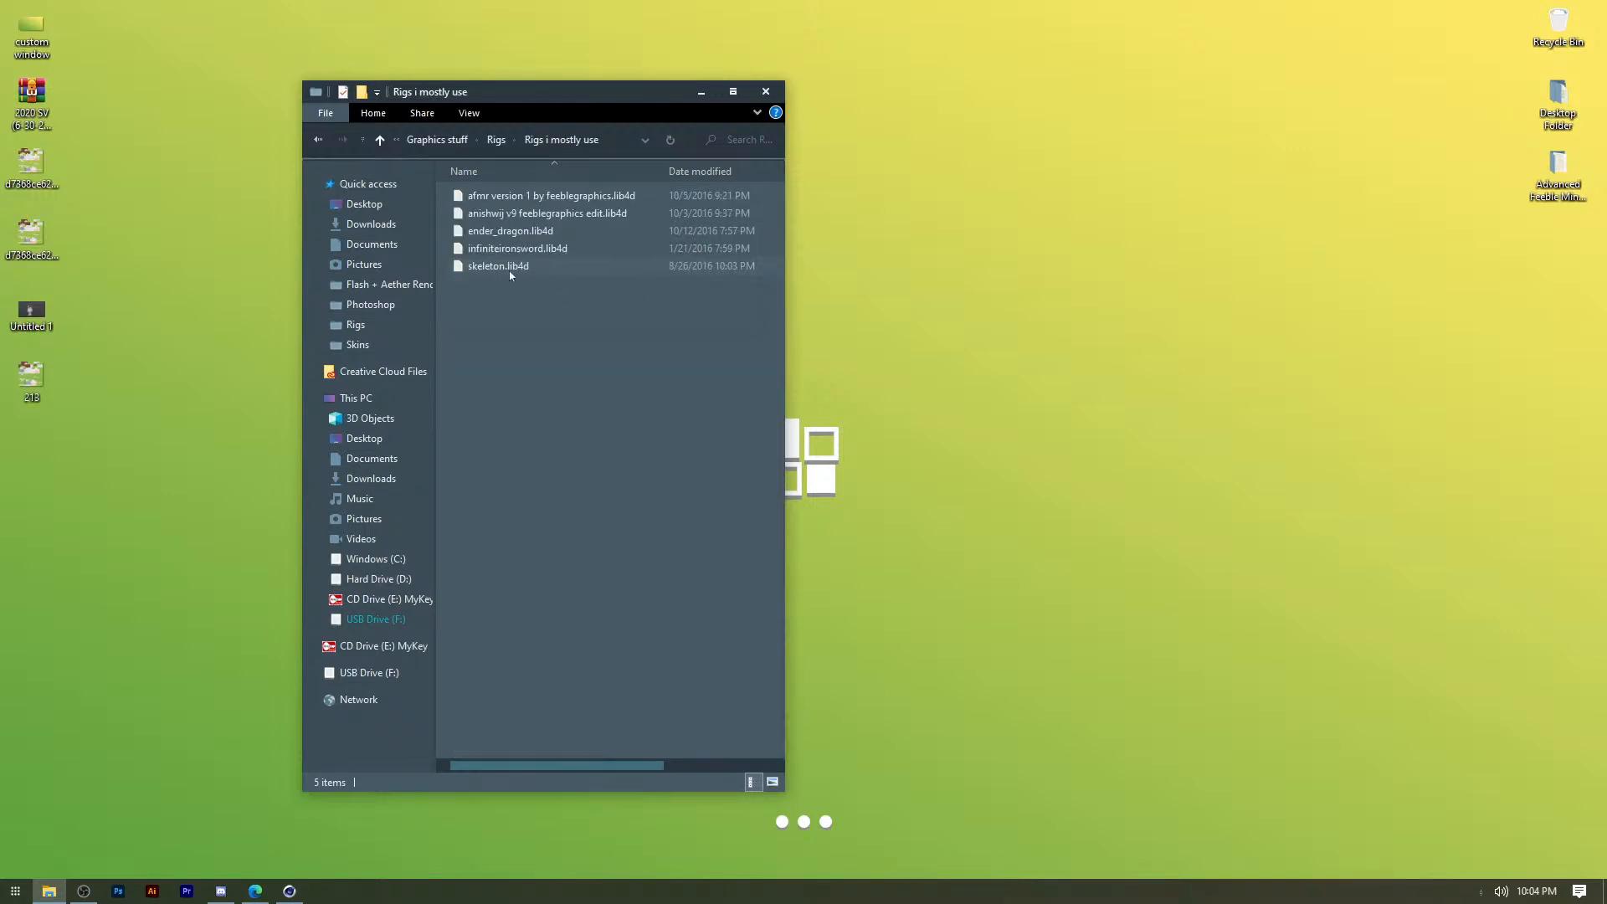
Return to the Rigs folder and look through its whole collection of rig files.
{"action": "key", "text": "alt+Left"}
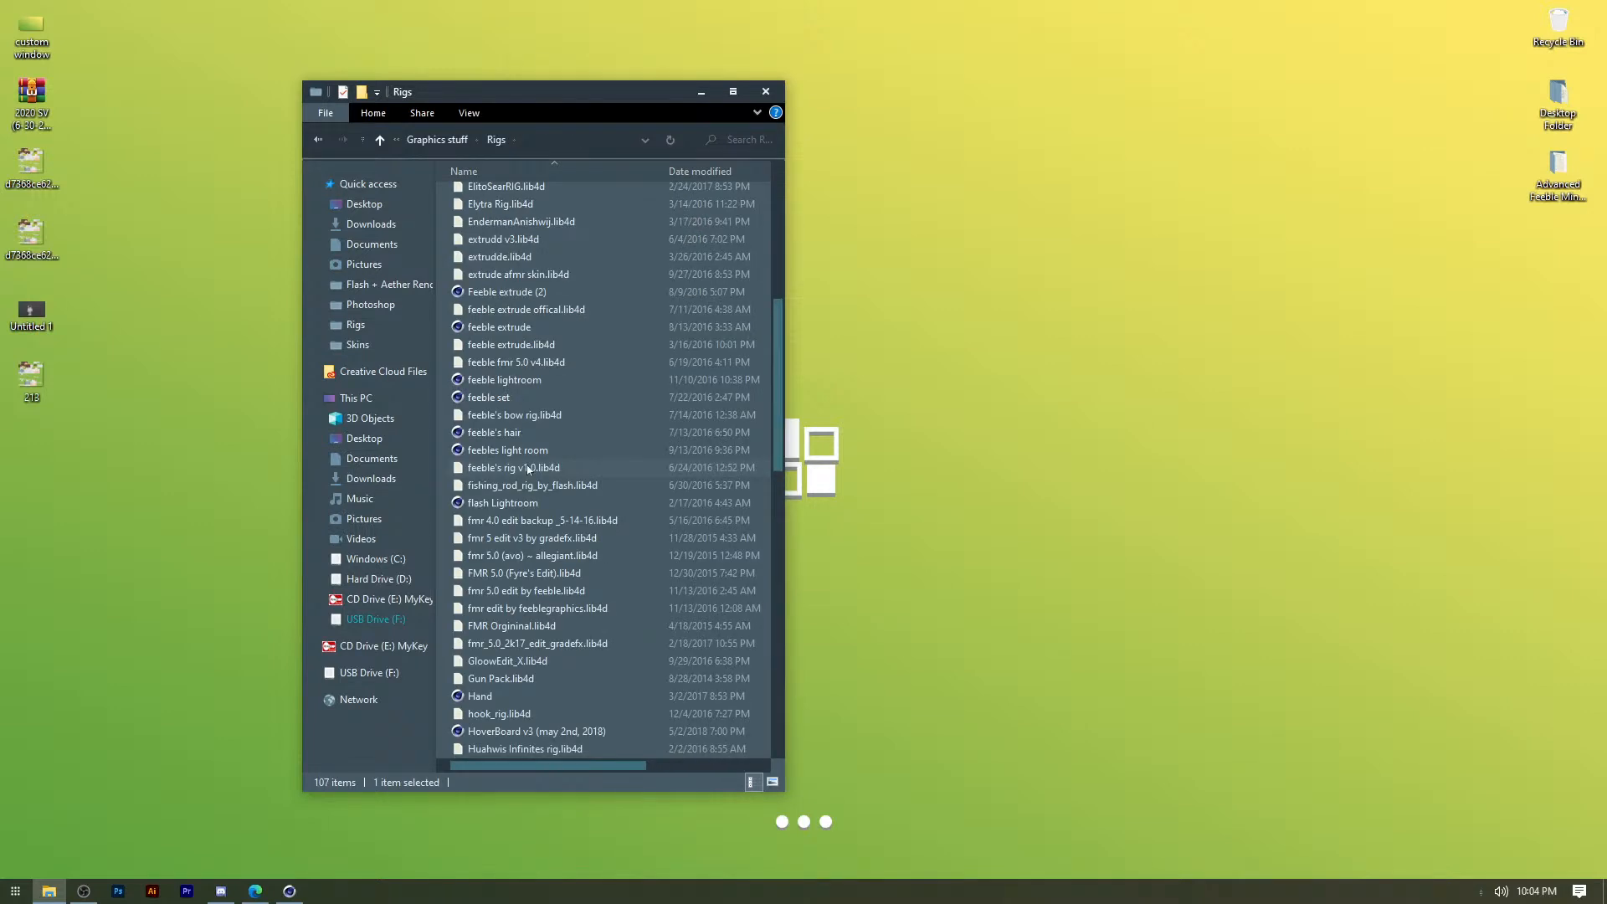
{"action": "scroll", "coordinate": [528, 469], "scroll_direction": "down", "scroll_amount": 13}
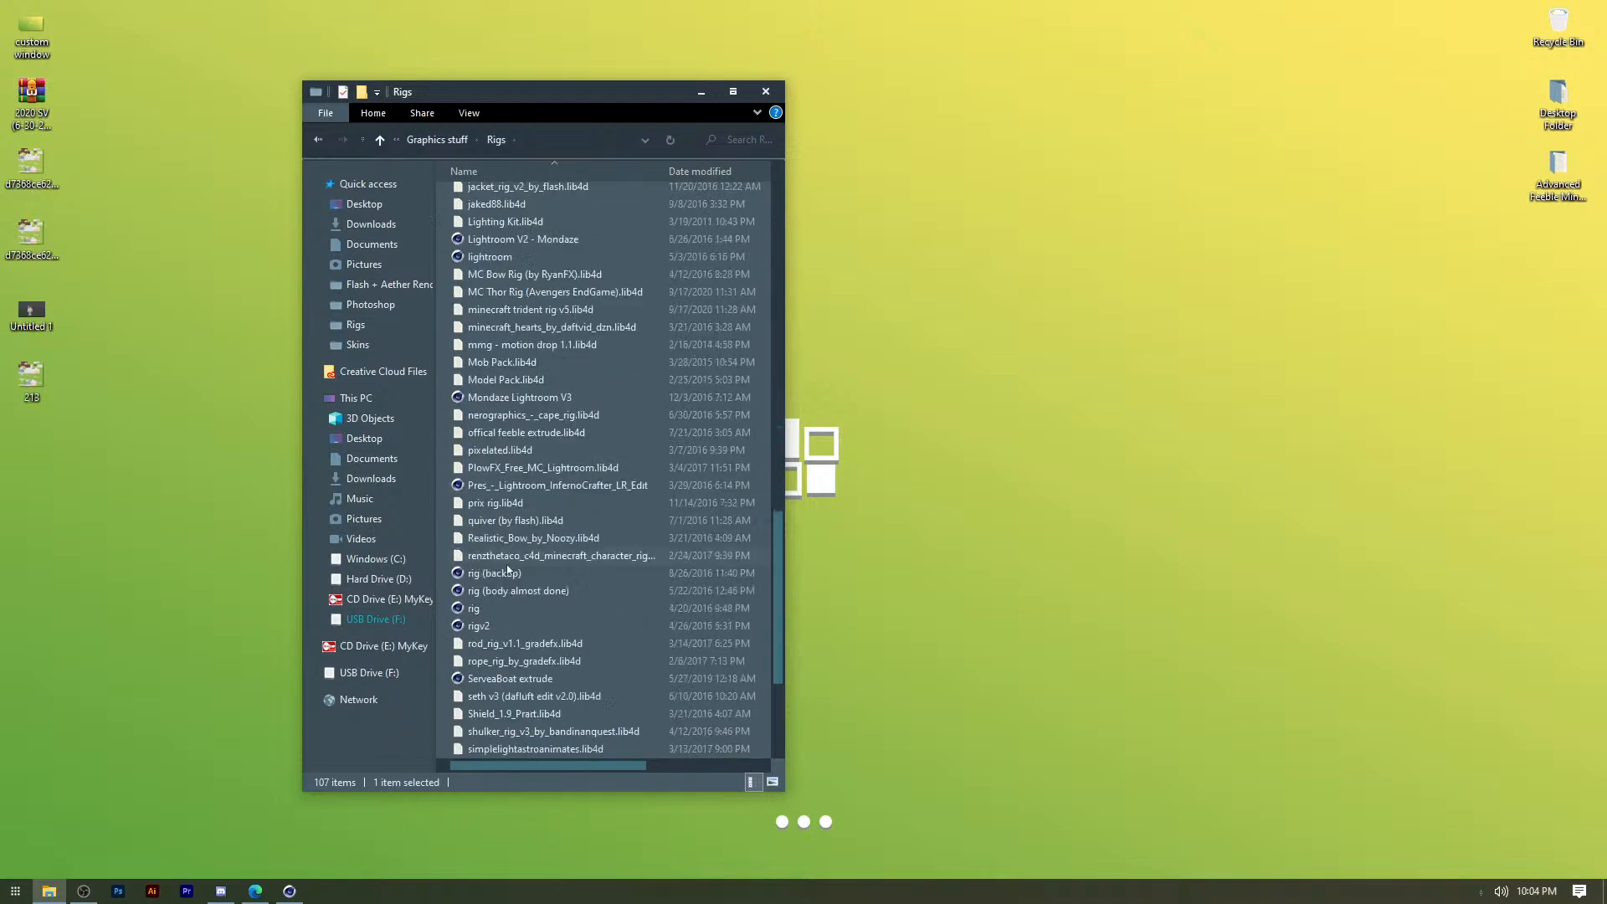
{"action": "scroll", "coordinate": [515, 582], "scroll_direction": "down", "scroll_amount": 2}
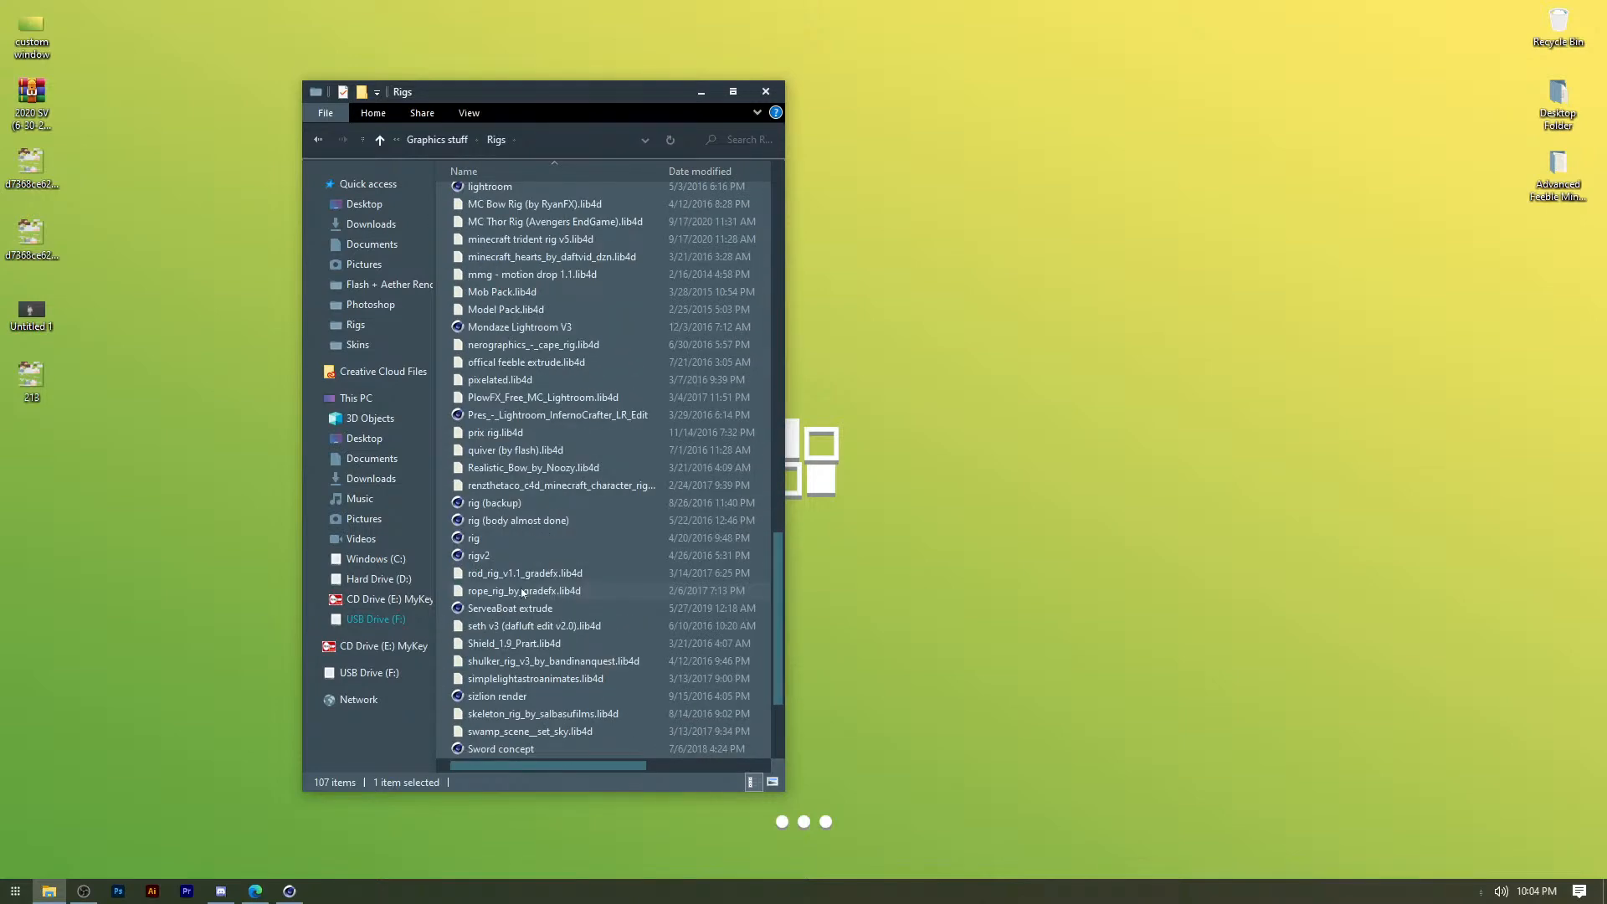
{"action": "scroll", "coordinate": [528, 658], "scroll_direction": "down", "scroll_amount": 2}
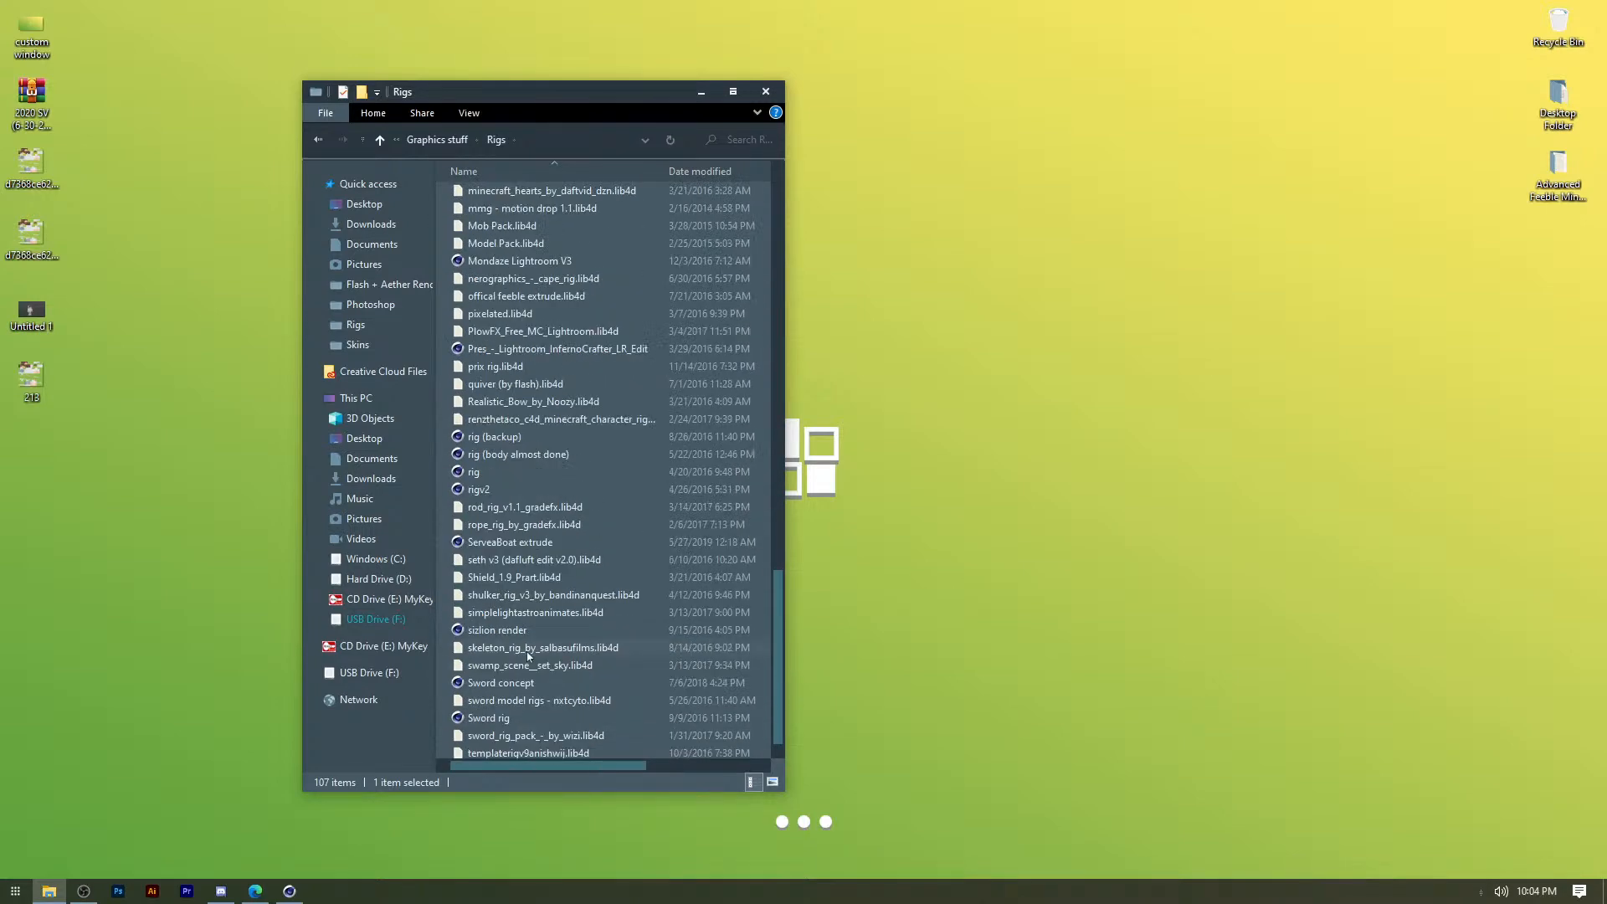
{"action": "scroll", "coordinate": [528, 657], "scroll_direction": "up", "scroll_amount": 11}
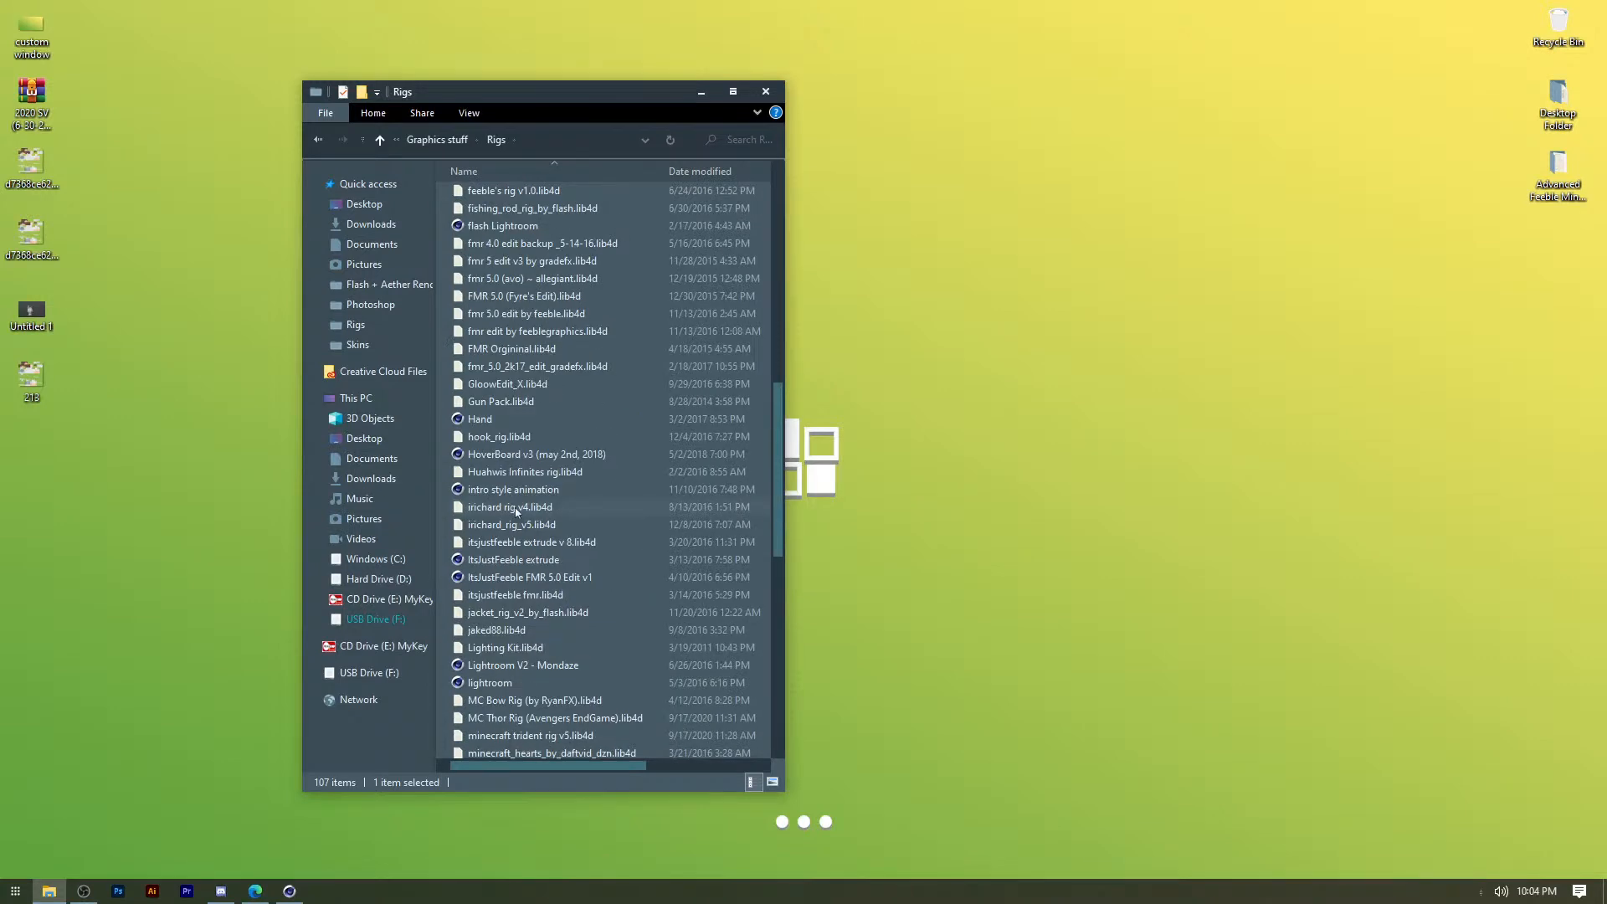
{"action": "scroll", "coordinate": [517, 512], "scroll_direction": "up", "scroll_amount": 11}
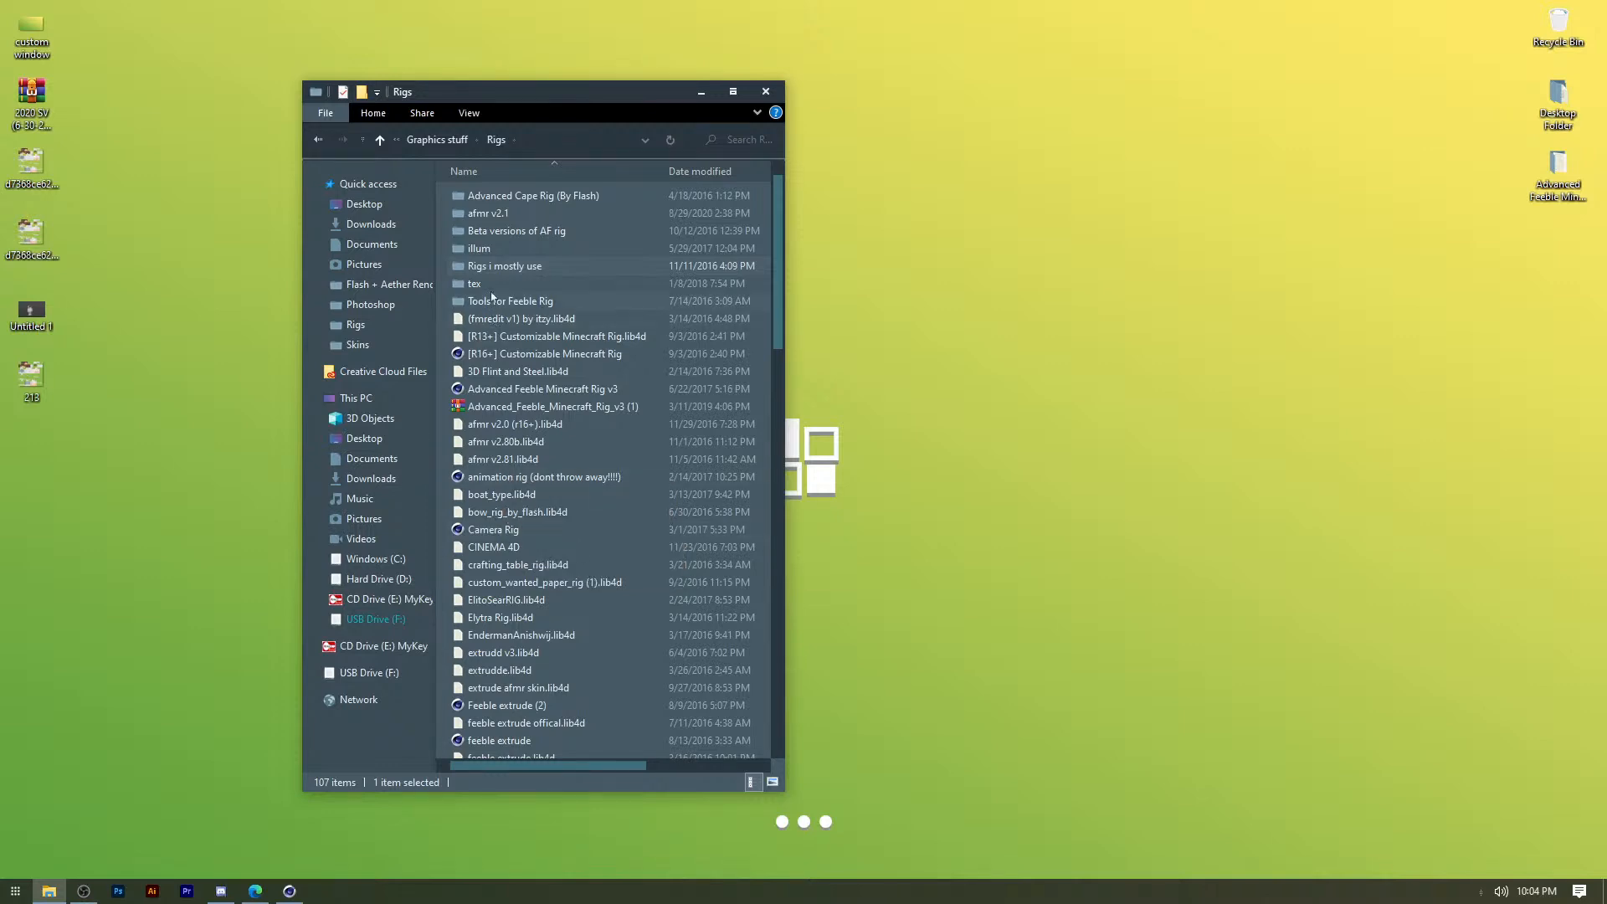
Check the WIPS folder inside Graphics stuff and go back up to the root of USB Drive (F:).
{"action": "left_click", "coordinate": [381, 139]}
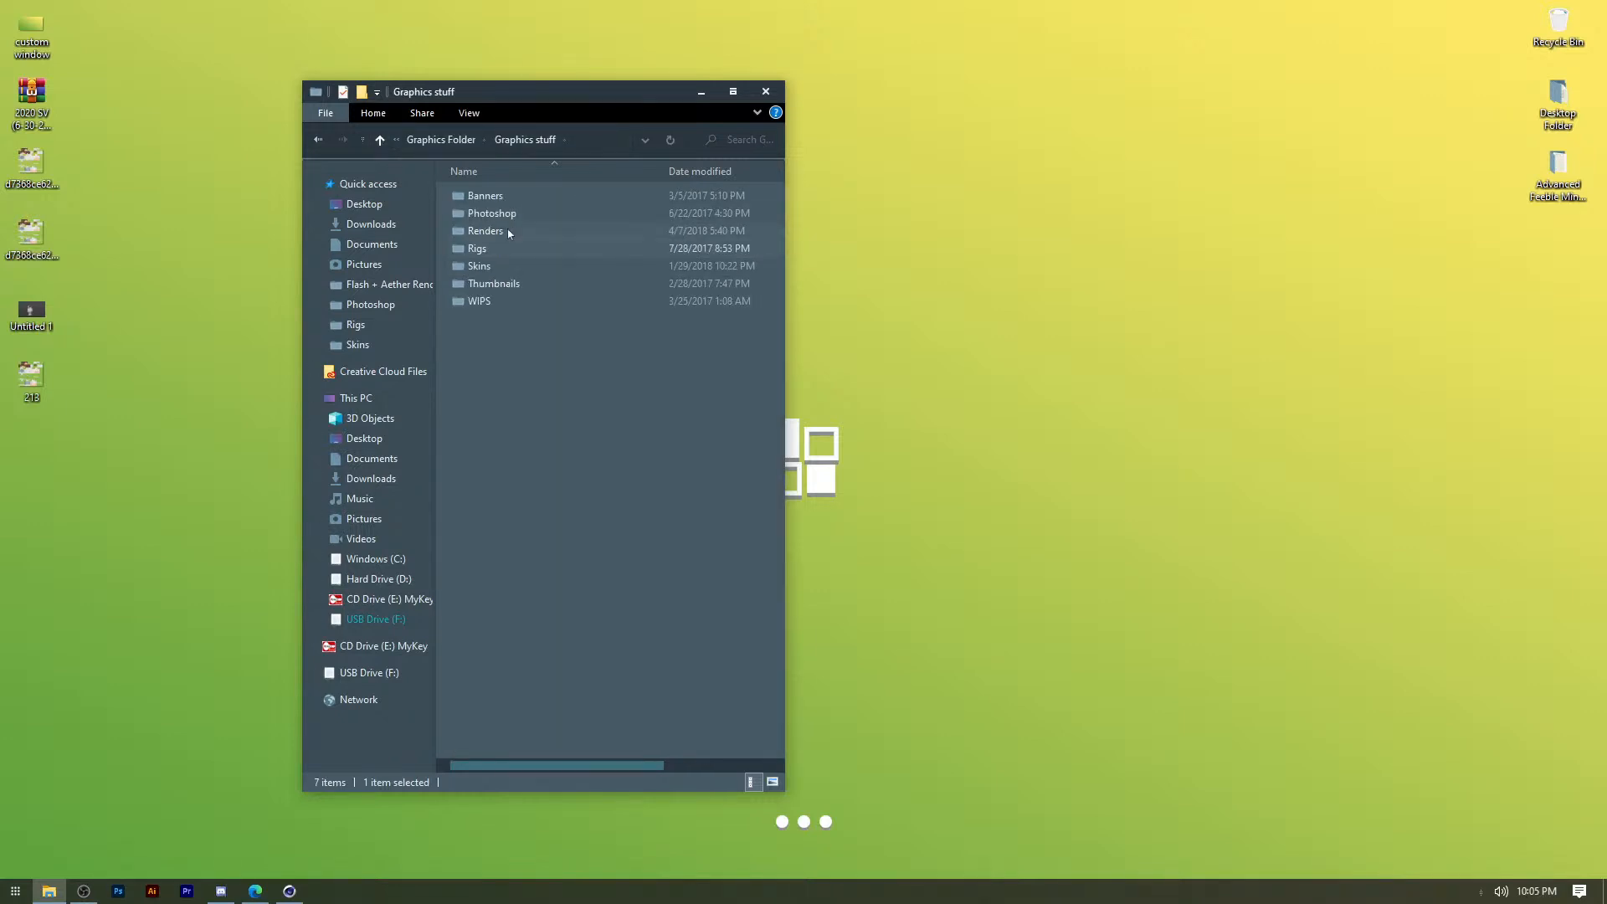
{"action": "double_click", "coordinate": [478, 300]}
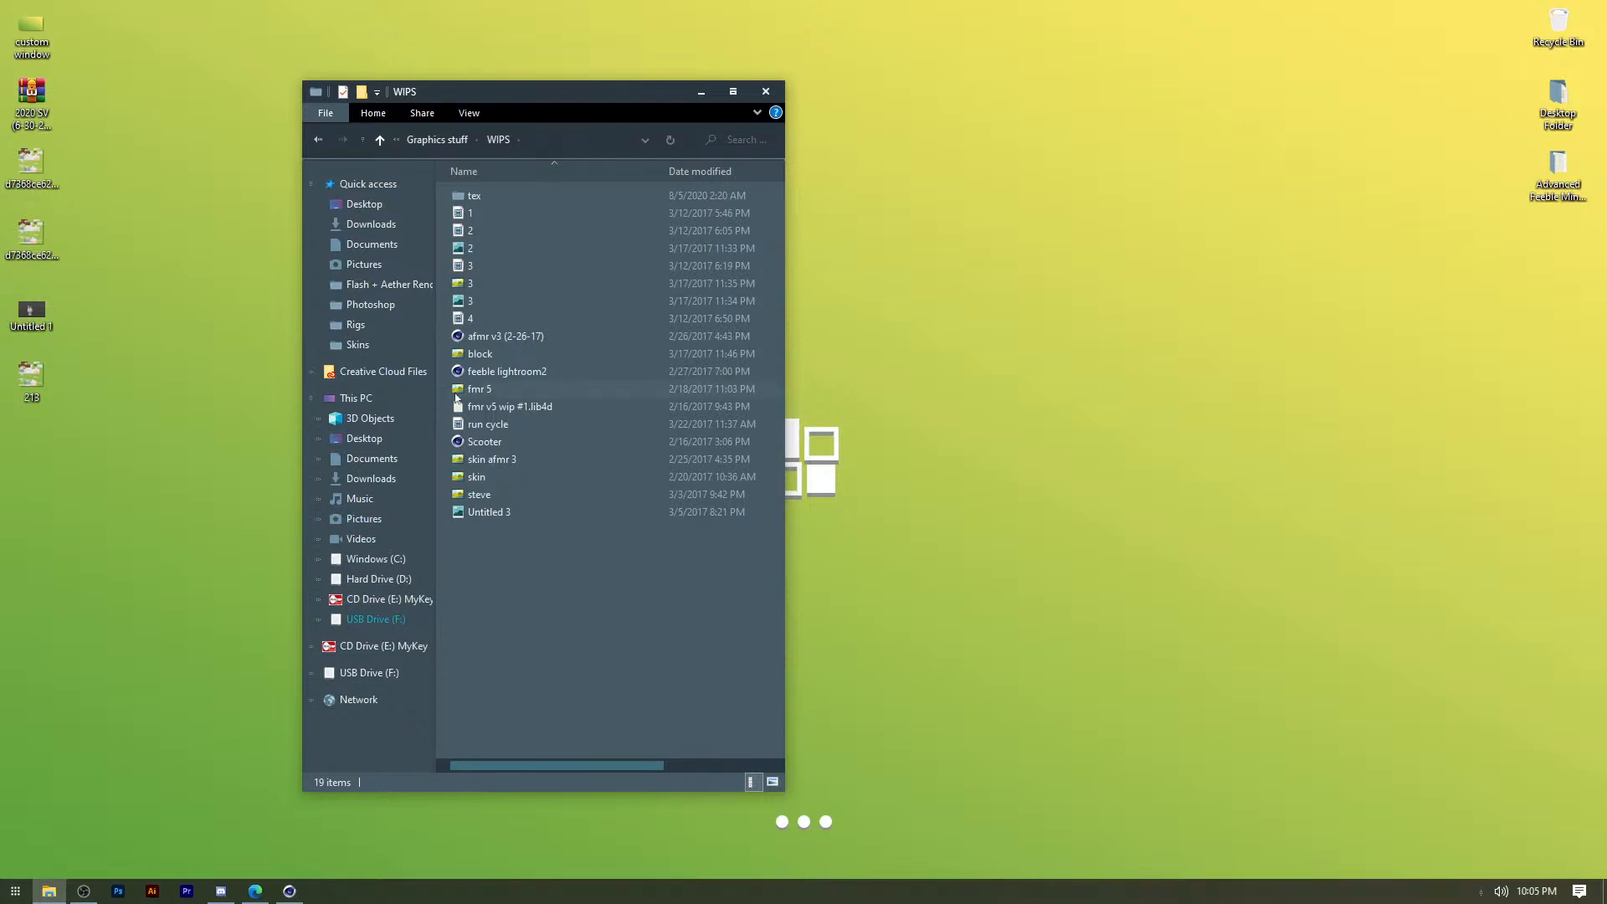
{"action": "left_click", "coordinate": [380, 140]}
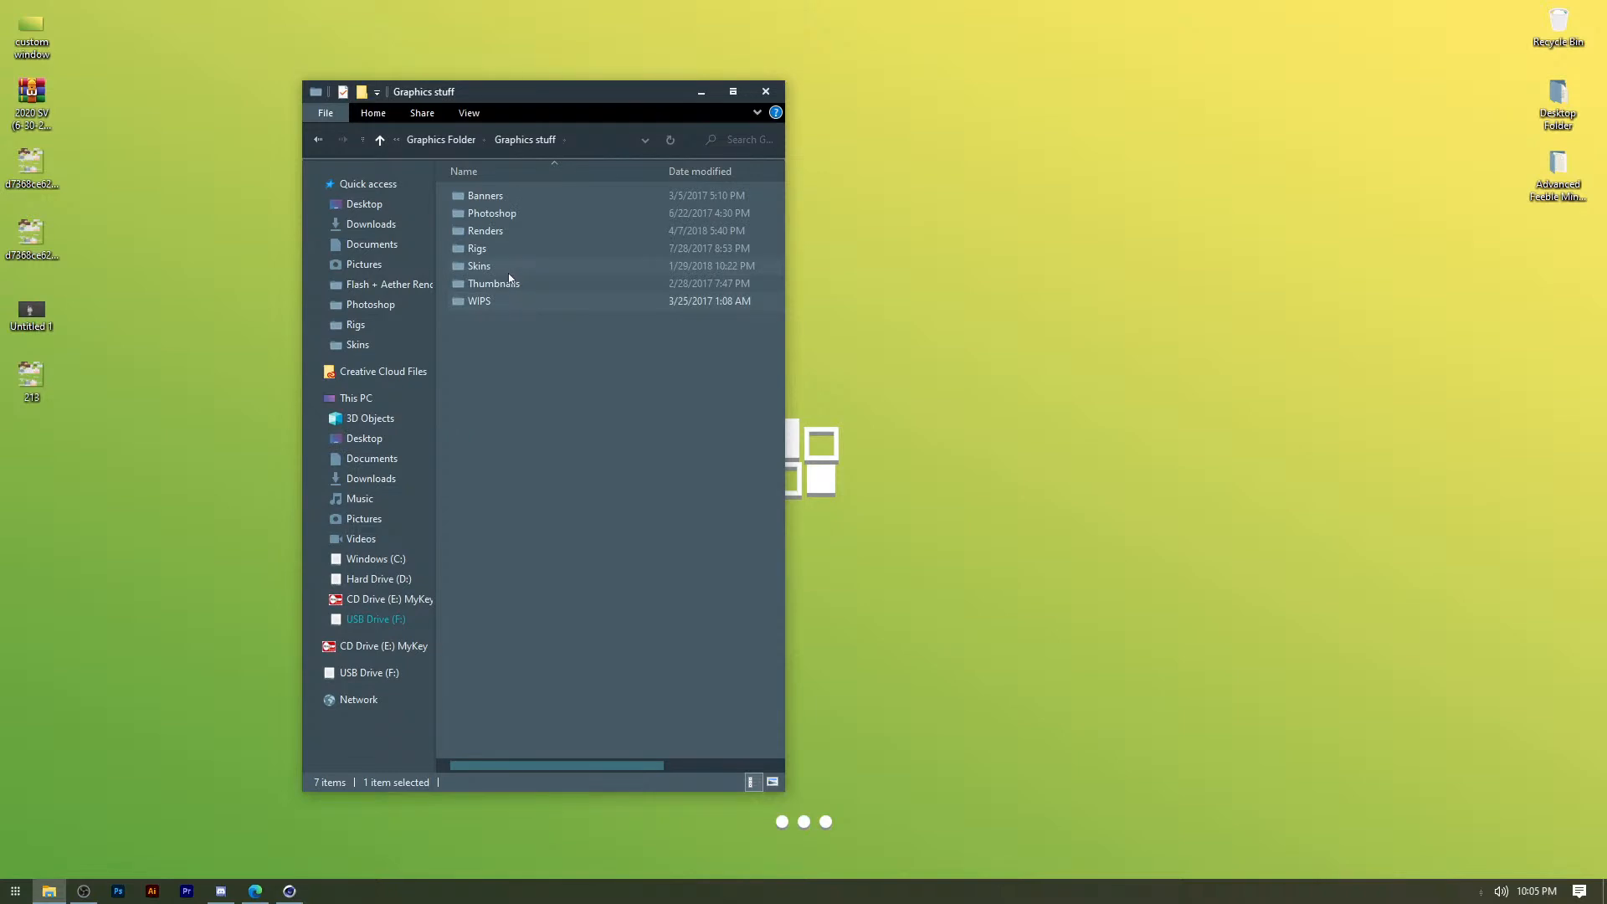
{"action": "left_click", "coordinate": [380, 140]}
{"action": "left_click", "coordinate": [380, 140]}
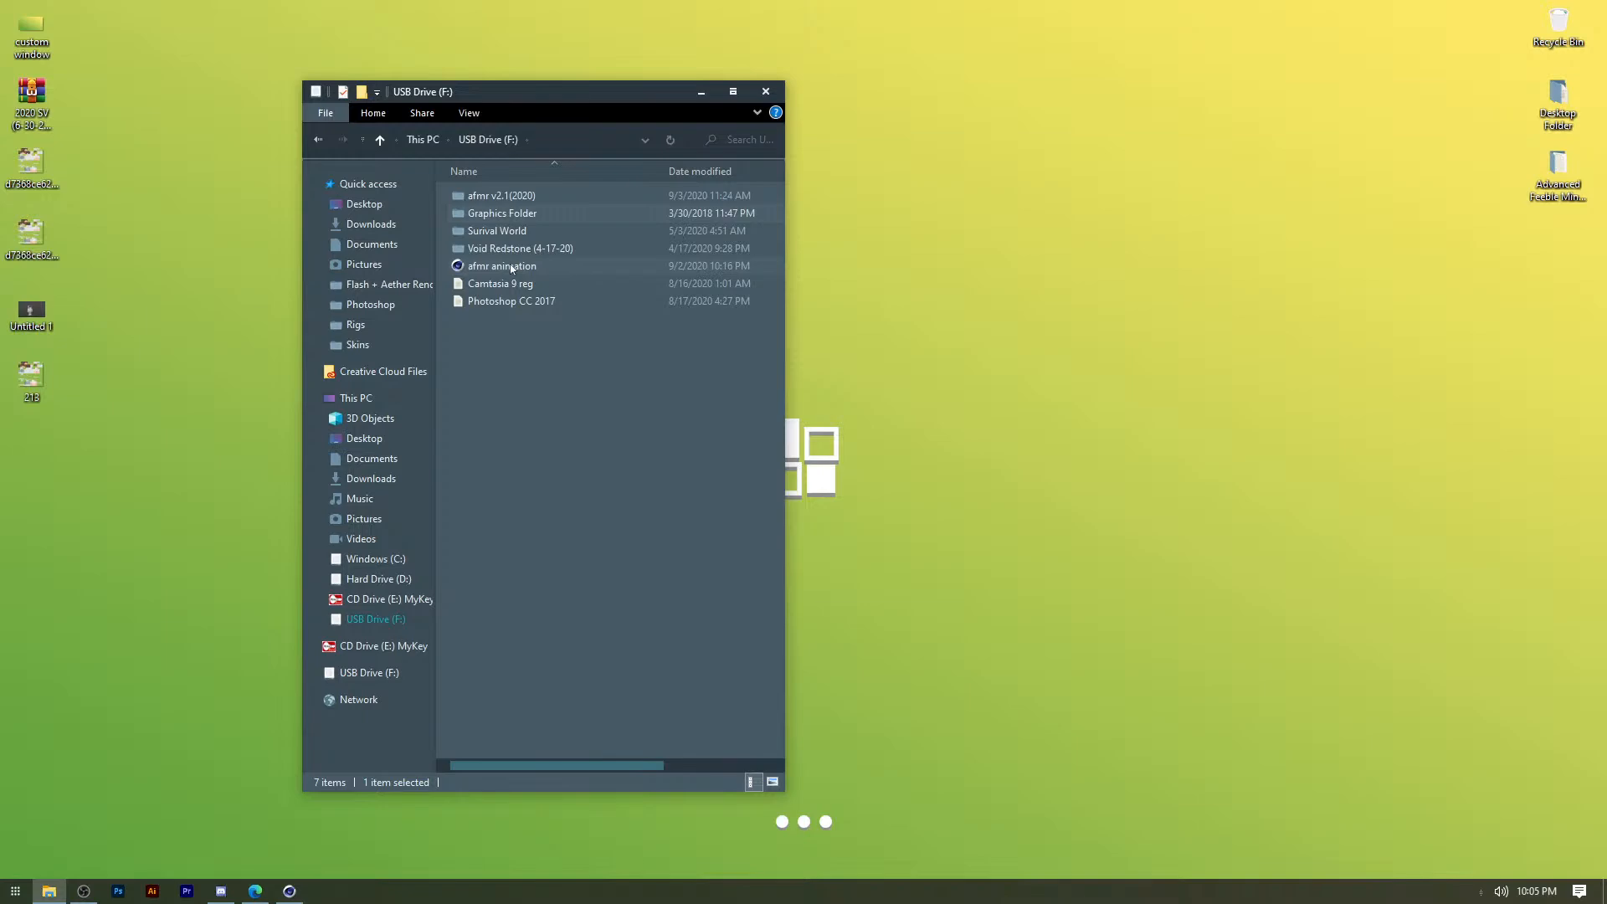
Select the afmr animation file on the USB drive, switch to Cinema 4D and create a new empty project.
{"action": "left_click_drag", "start_coordinate": [511, 269], "coordinate": [550, 270]}
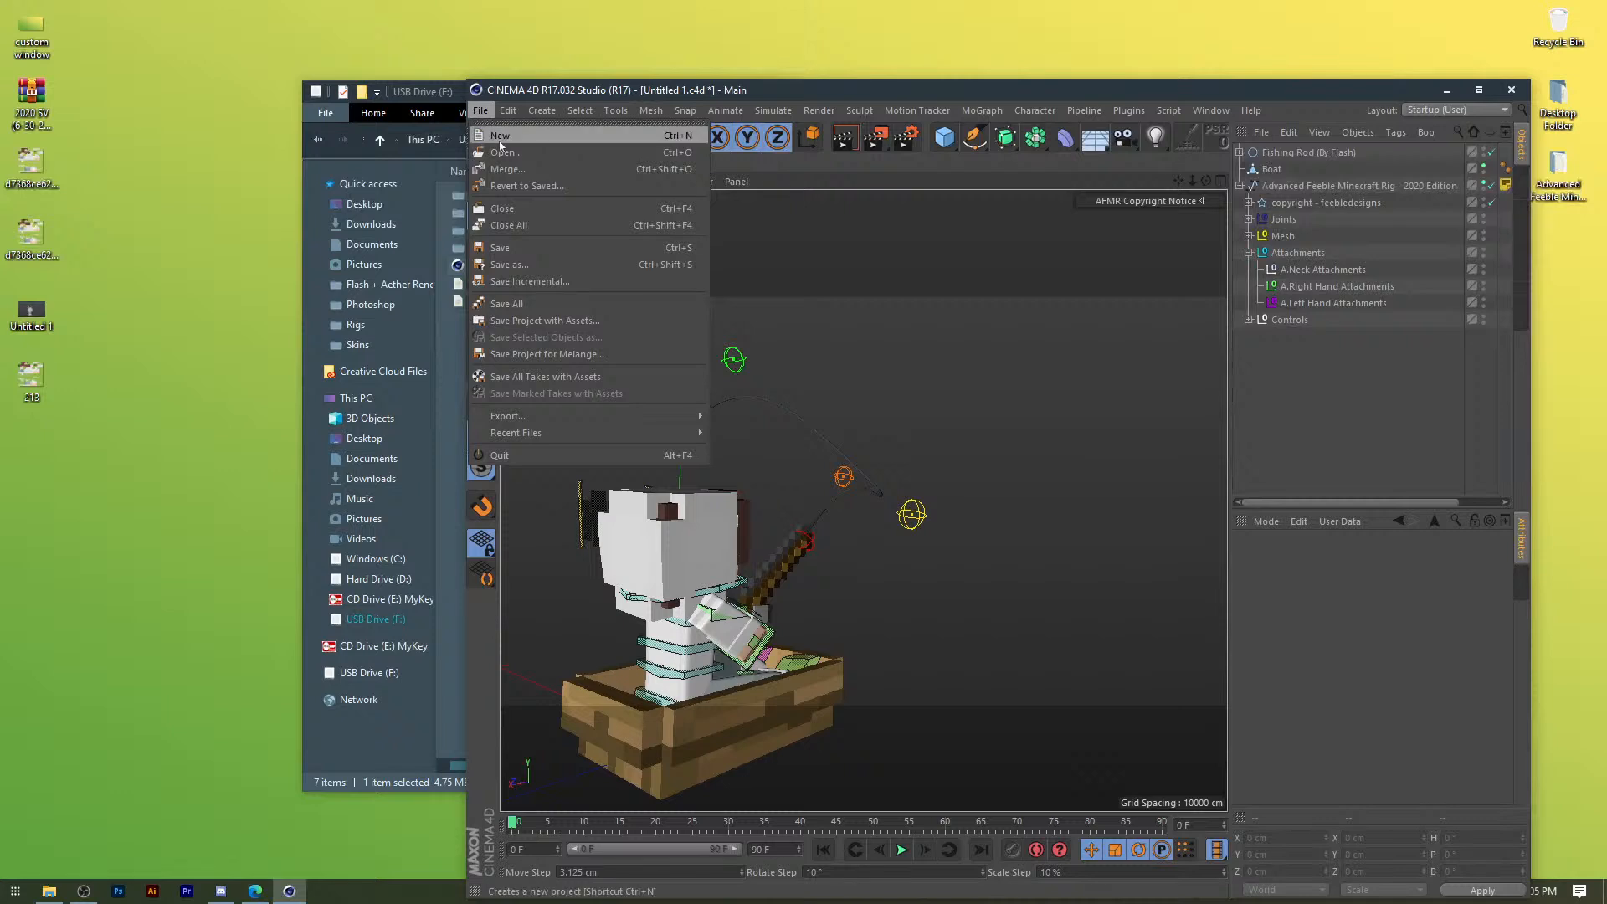
{"action": "left_click", "coordinate": [495, 144]}
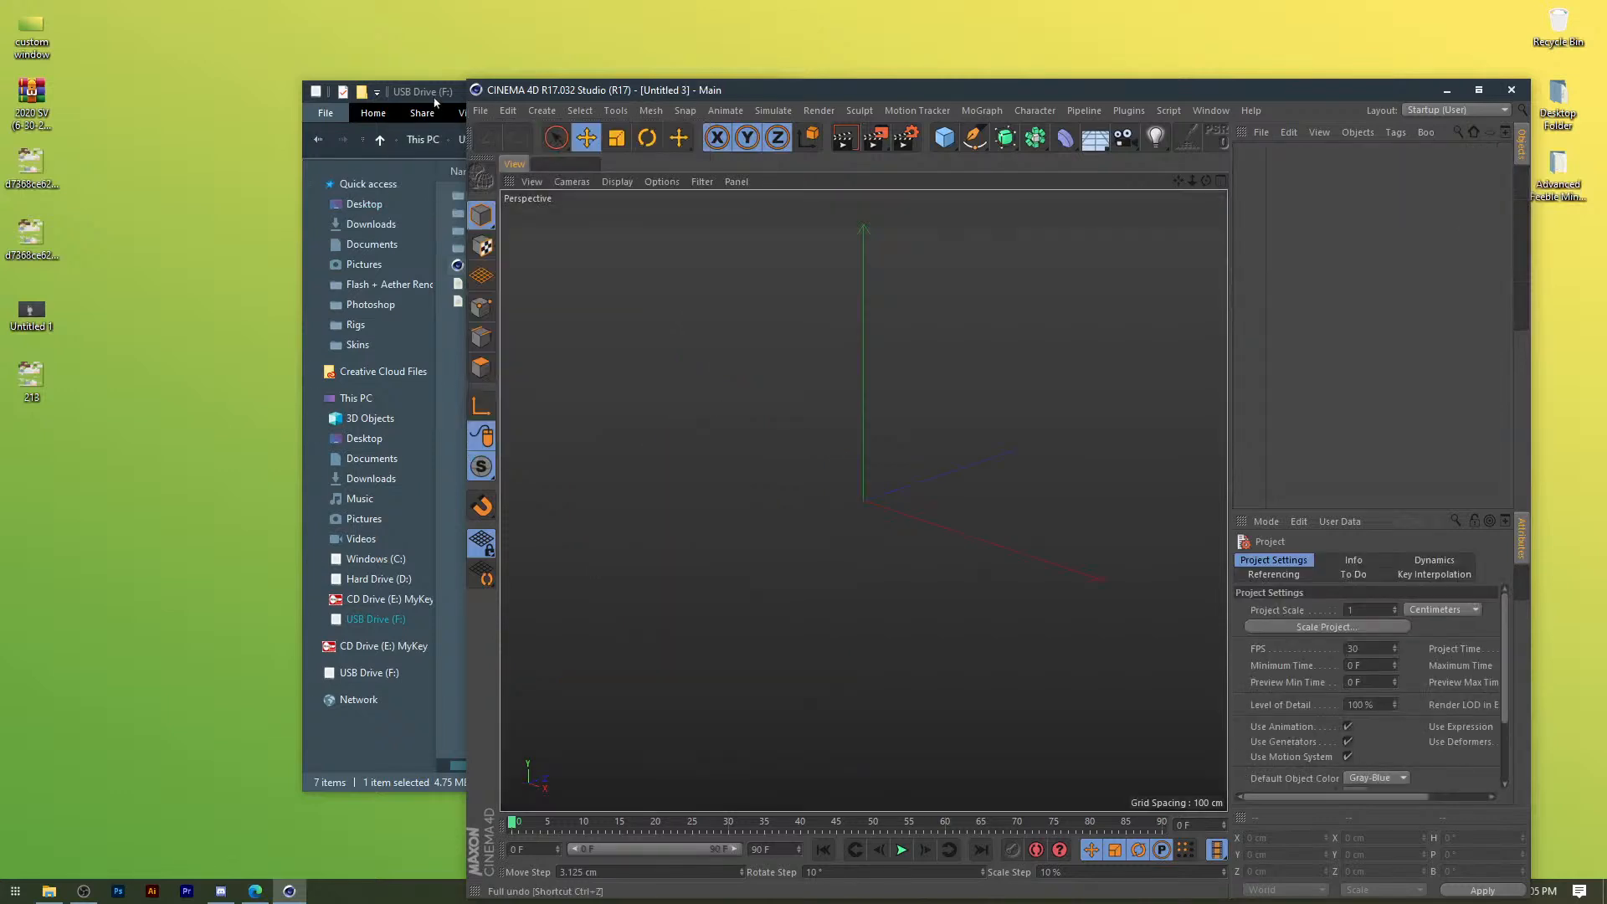
Load the afmr animation file into Cinema 4D, close the USB drive folder window and maximize Cinema 4D.
{"action": "left_click_drag", "start_coordinate": [434, 102], "coordinate": [249, 104]}
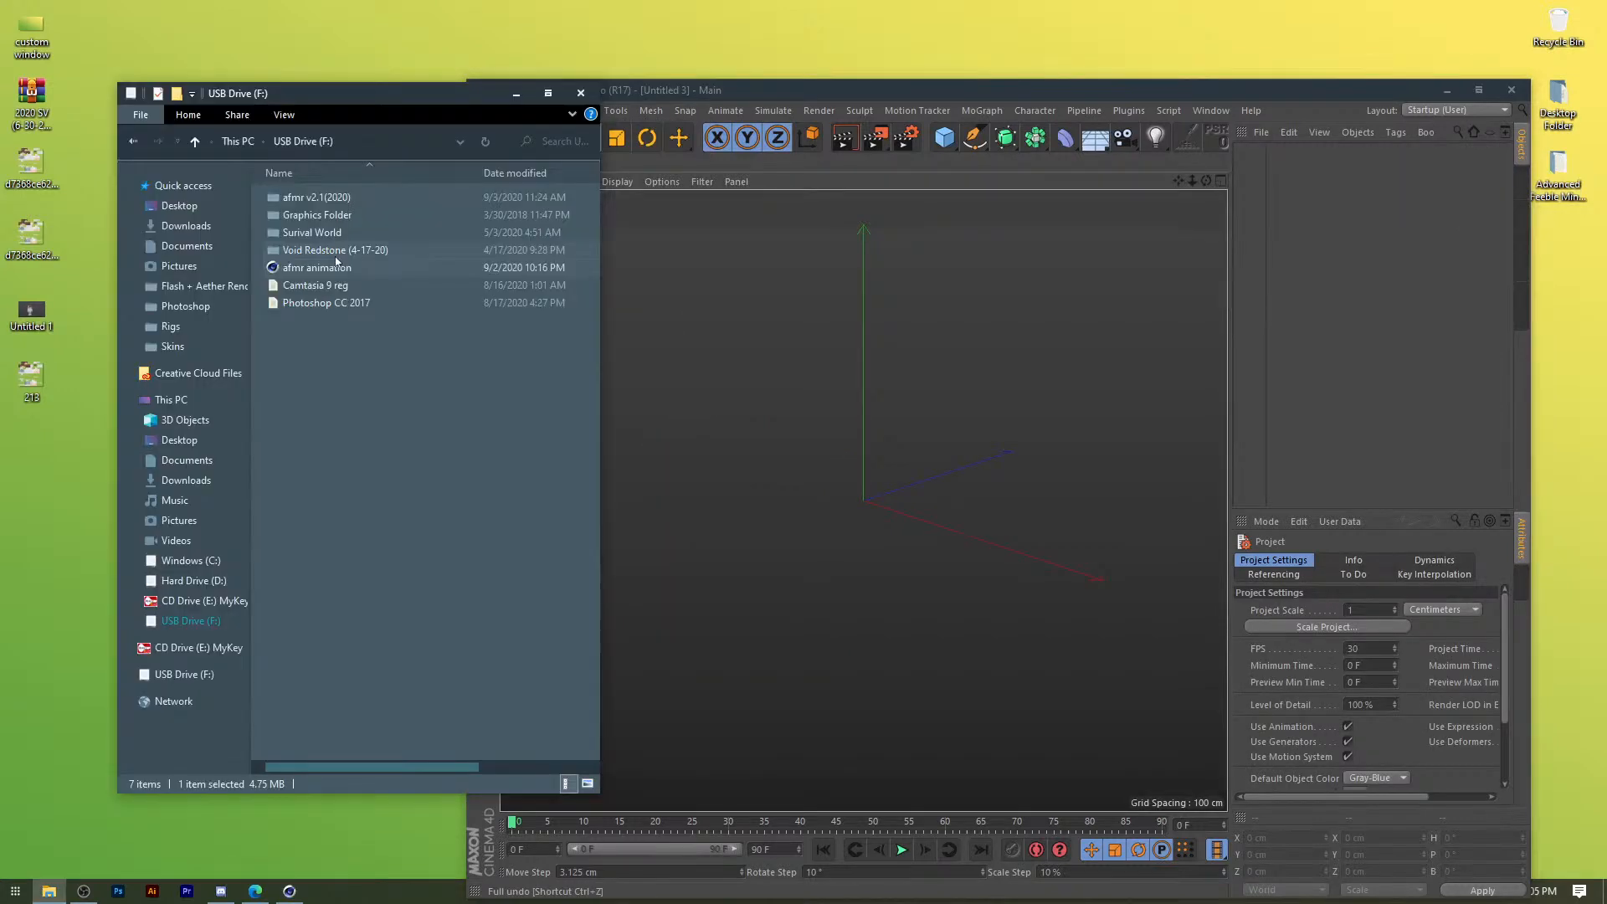
{"action": "left_click", "coordinate": [581, 93]}
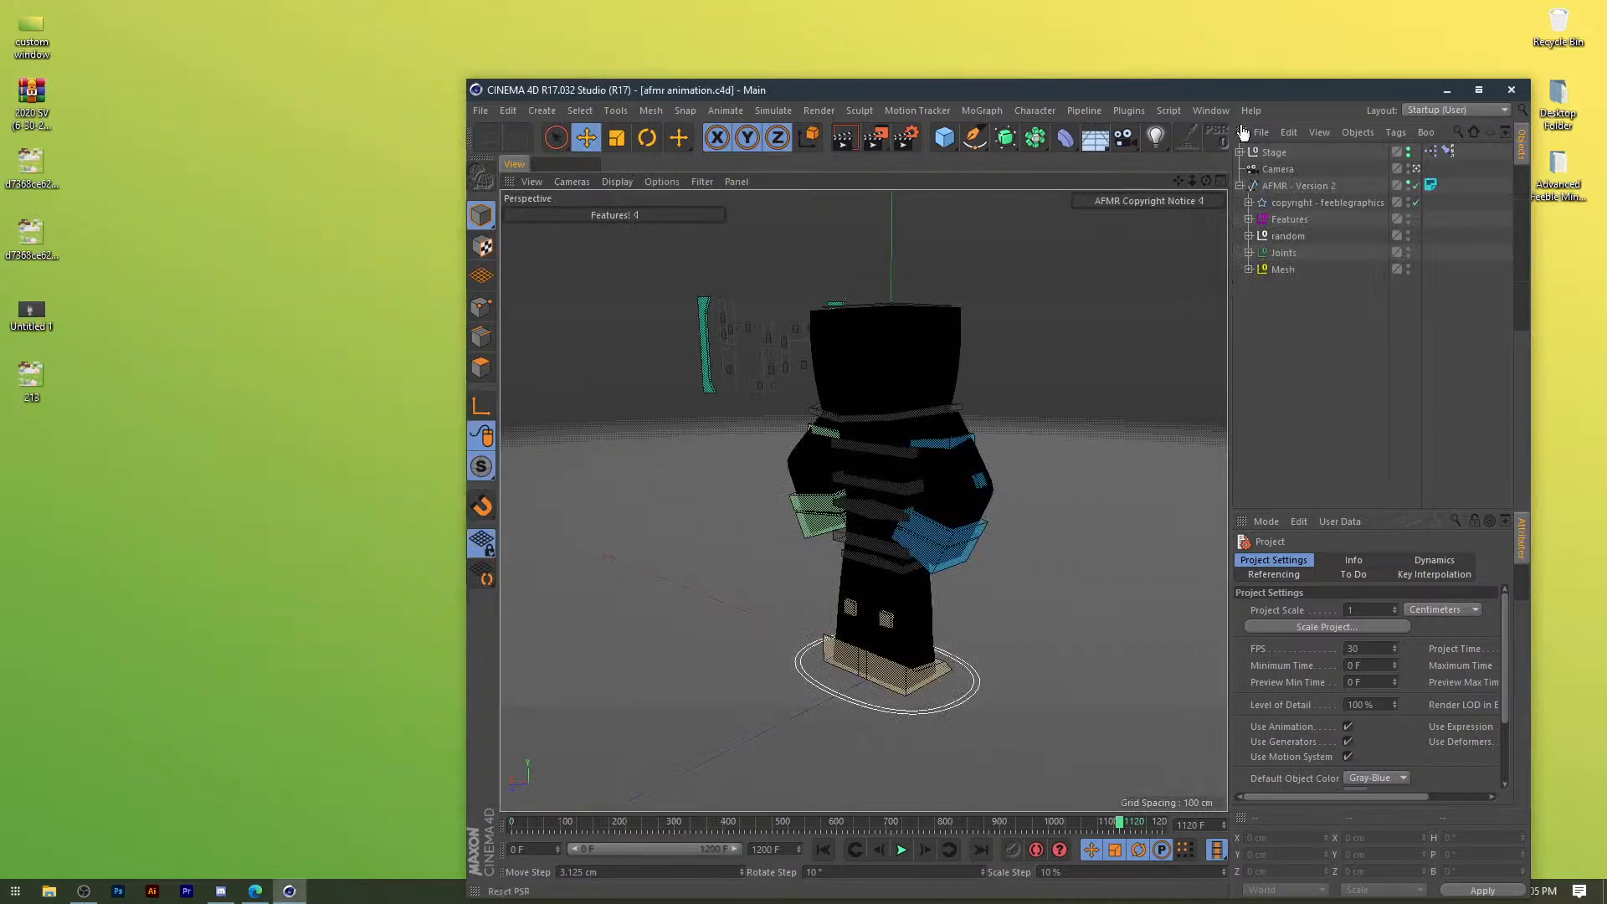
{"action": "left_click", "coordinate": [1494, 90]}
Apply the 213.png skin from the desktop to the head, body, arms and legs of the AFMR - Version 2 rig.
{"action": "left_click", "coordinate": [1222, 103]}
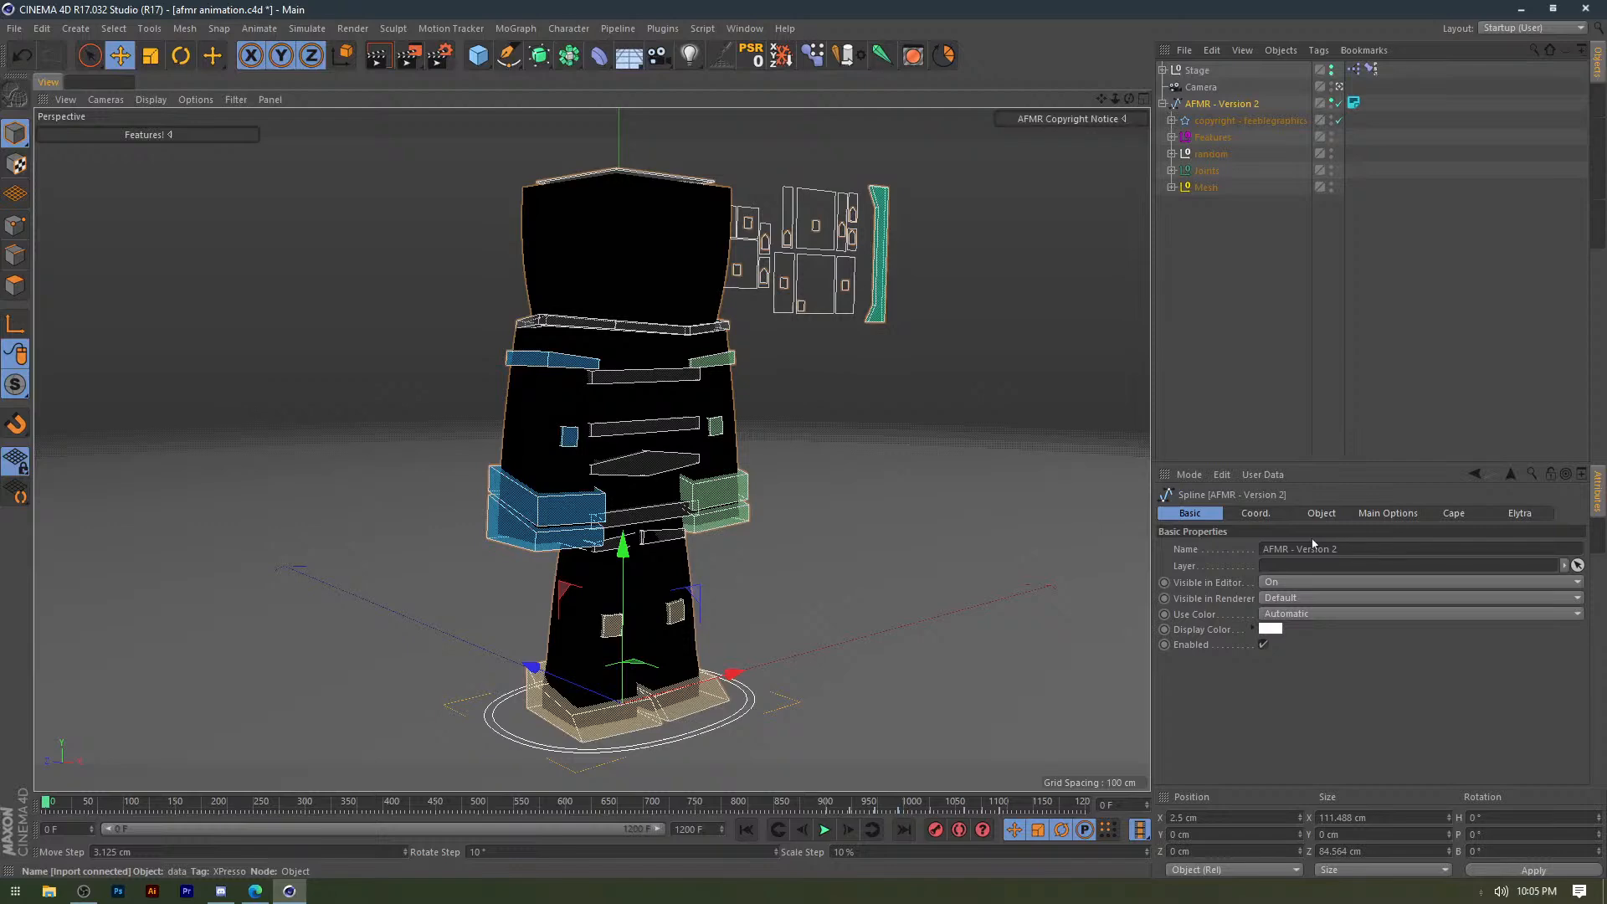
{"action": "left_click", "coordinate": [1388, 513]}
{"action": "left_click", "coordinate": [1553, 764]}
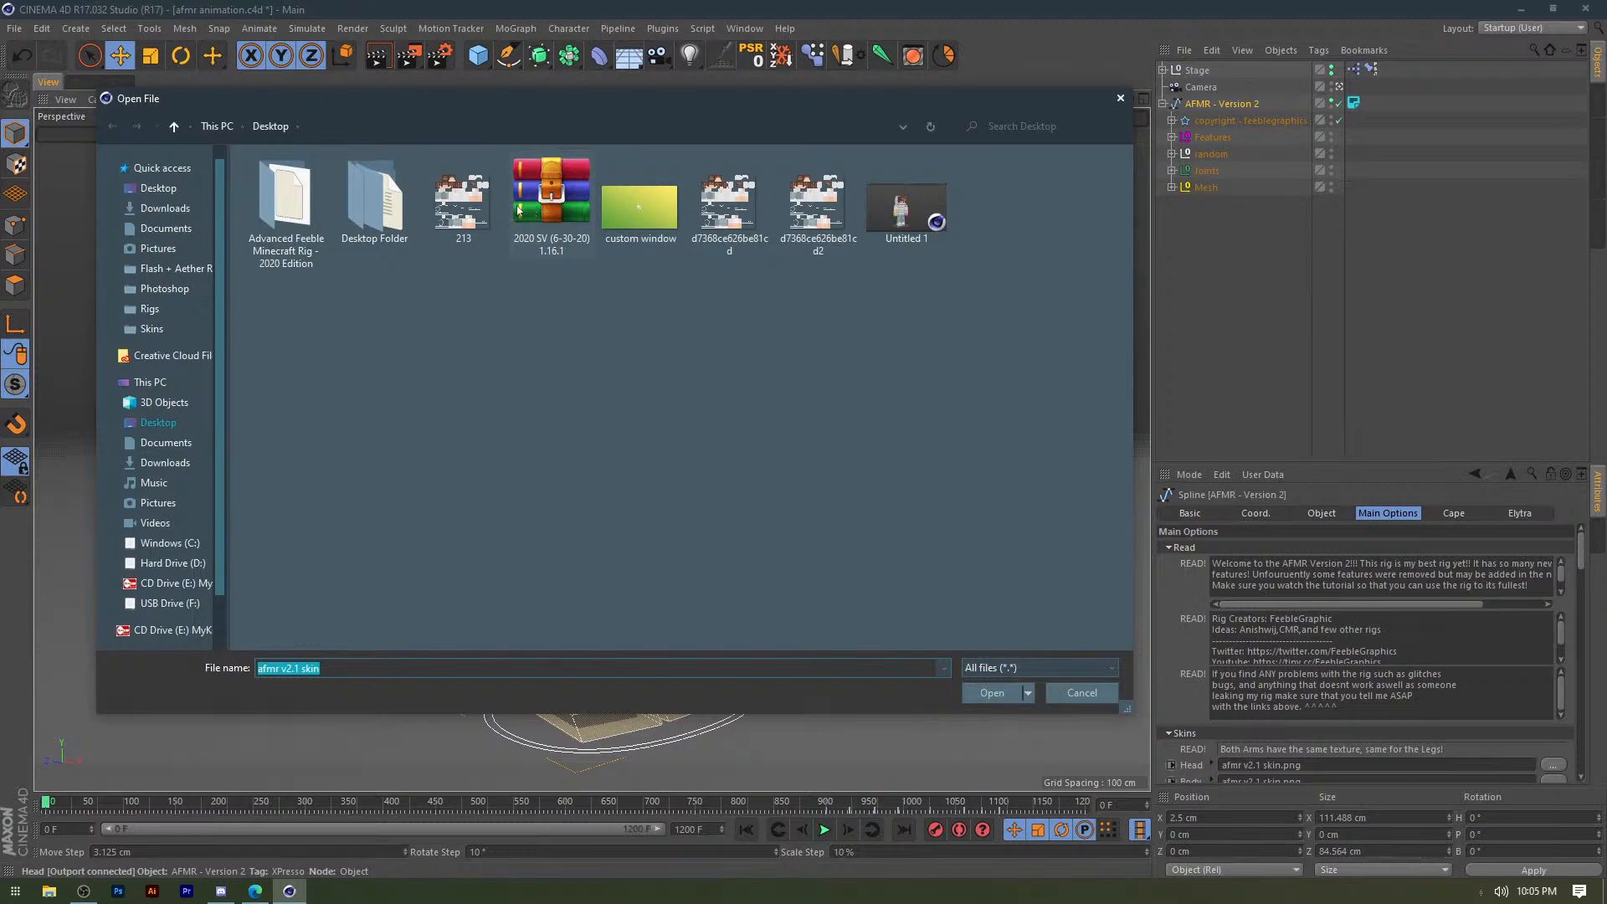
{"action": "double_click", "coordinate": [463, 201]}
{"action": "scroll", "coordinate": [1247, 763], "scroll_direction": "down", "scroll_amount": 2}
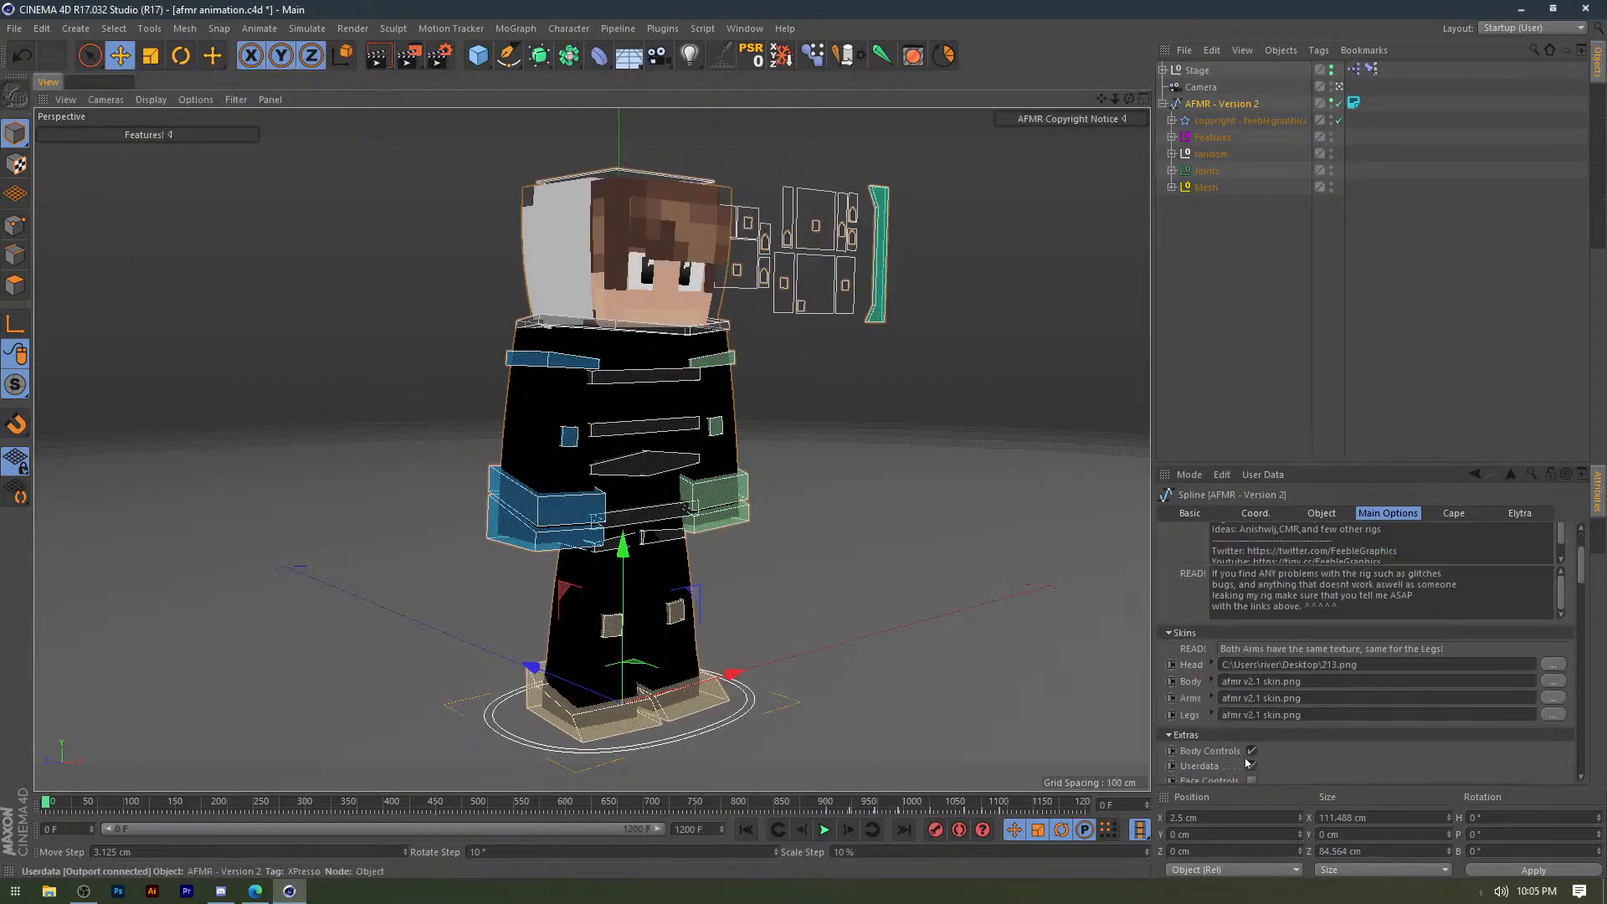
{"action": "left_click", "coordinate": [1382, 666]}
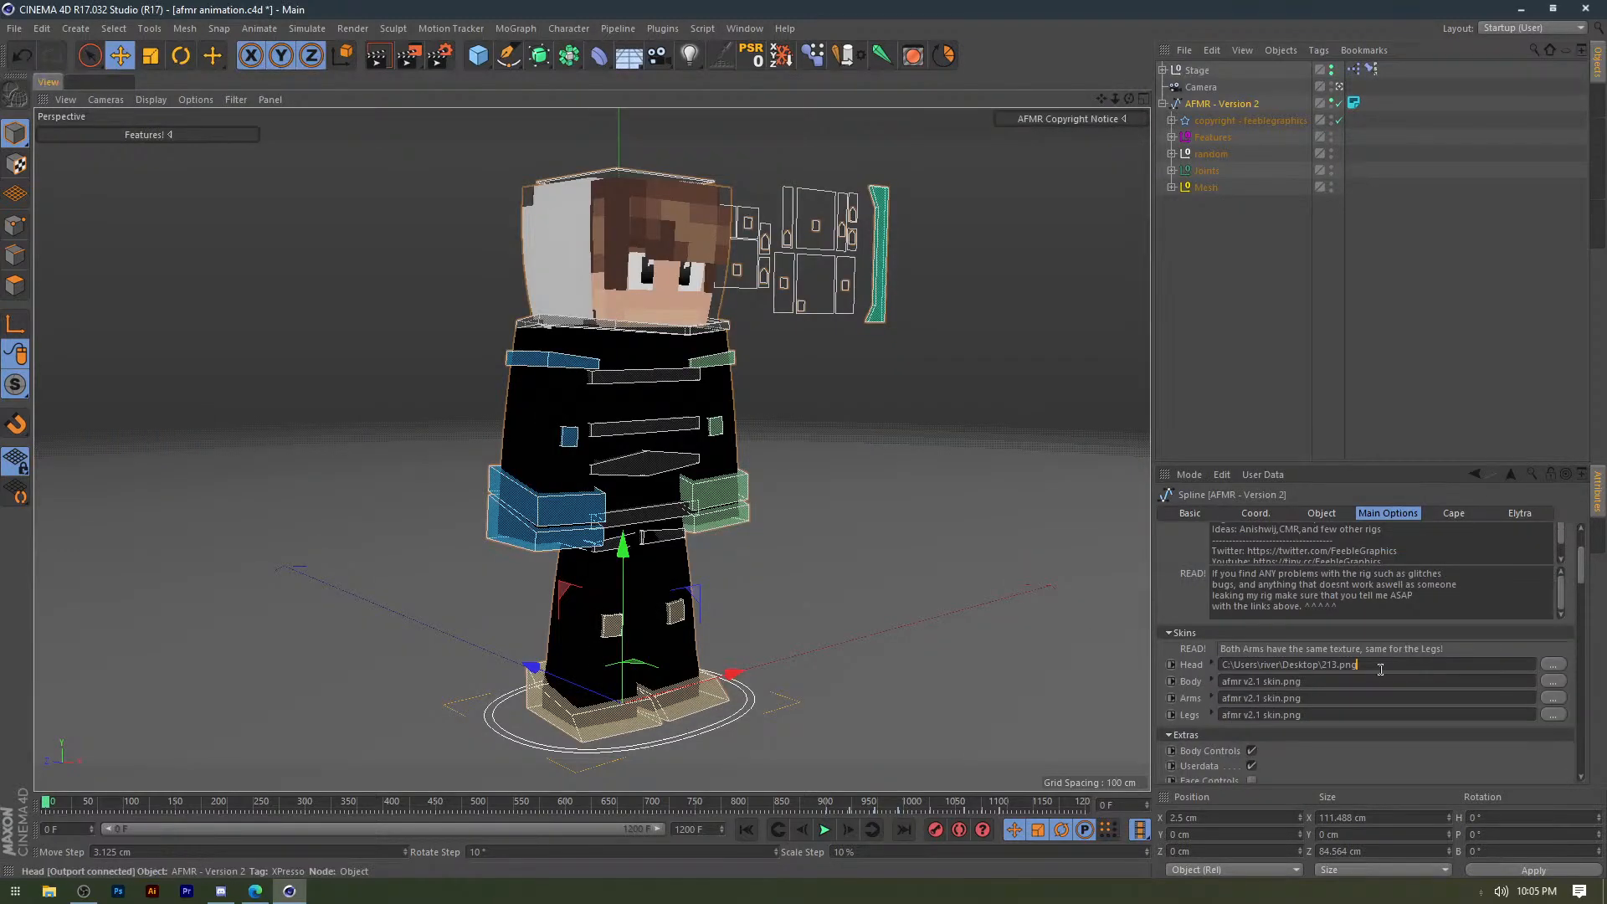
{"action": "key", "text": "Tab"}
{"action": "left_click", "coordinate": [1014, 349]}
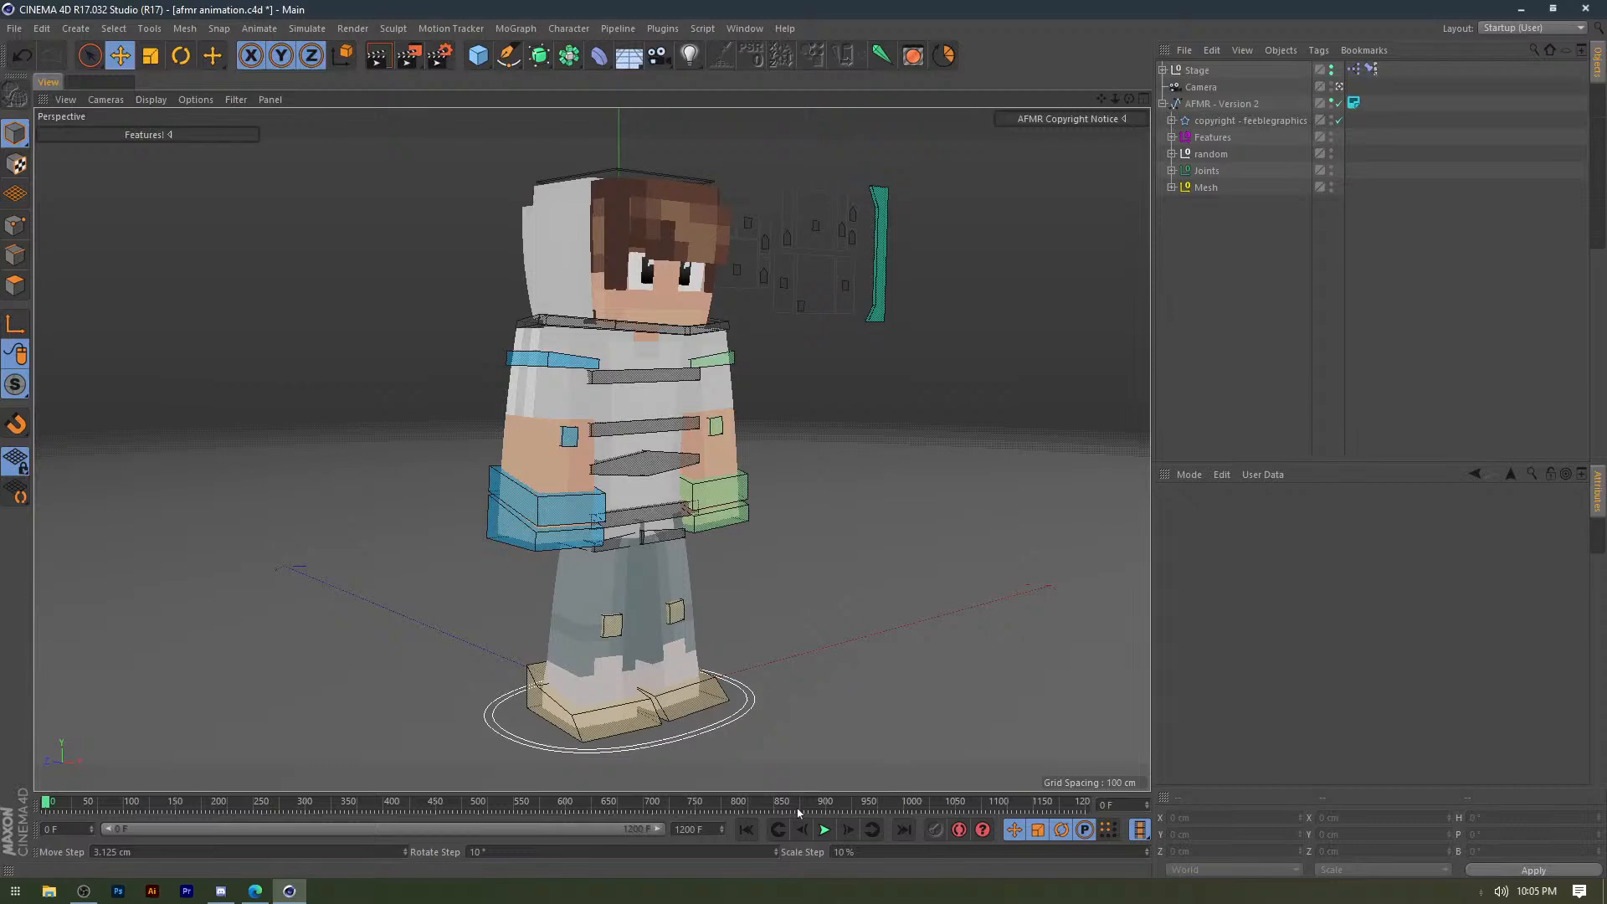
Play the rig's animation and switch to the Untitled 1.c4d project with the boat and fishing rod scene.
{"action": "key", "text": "F8"}
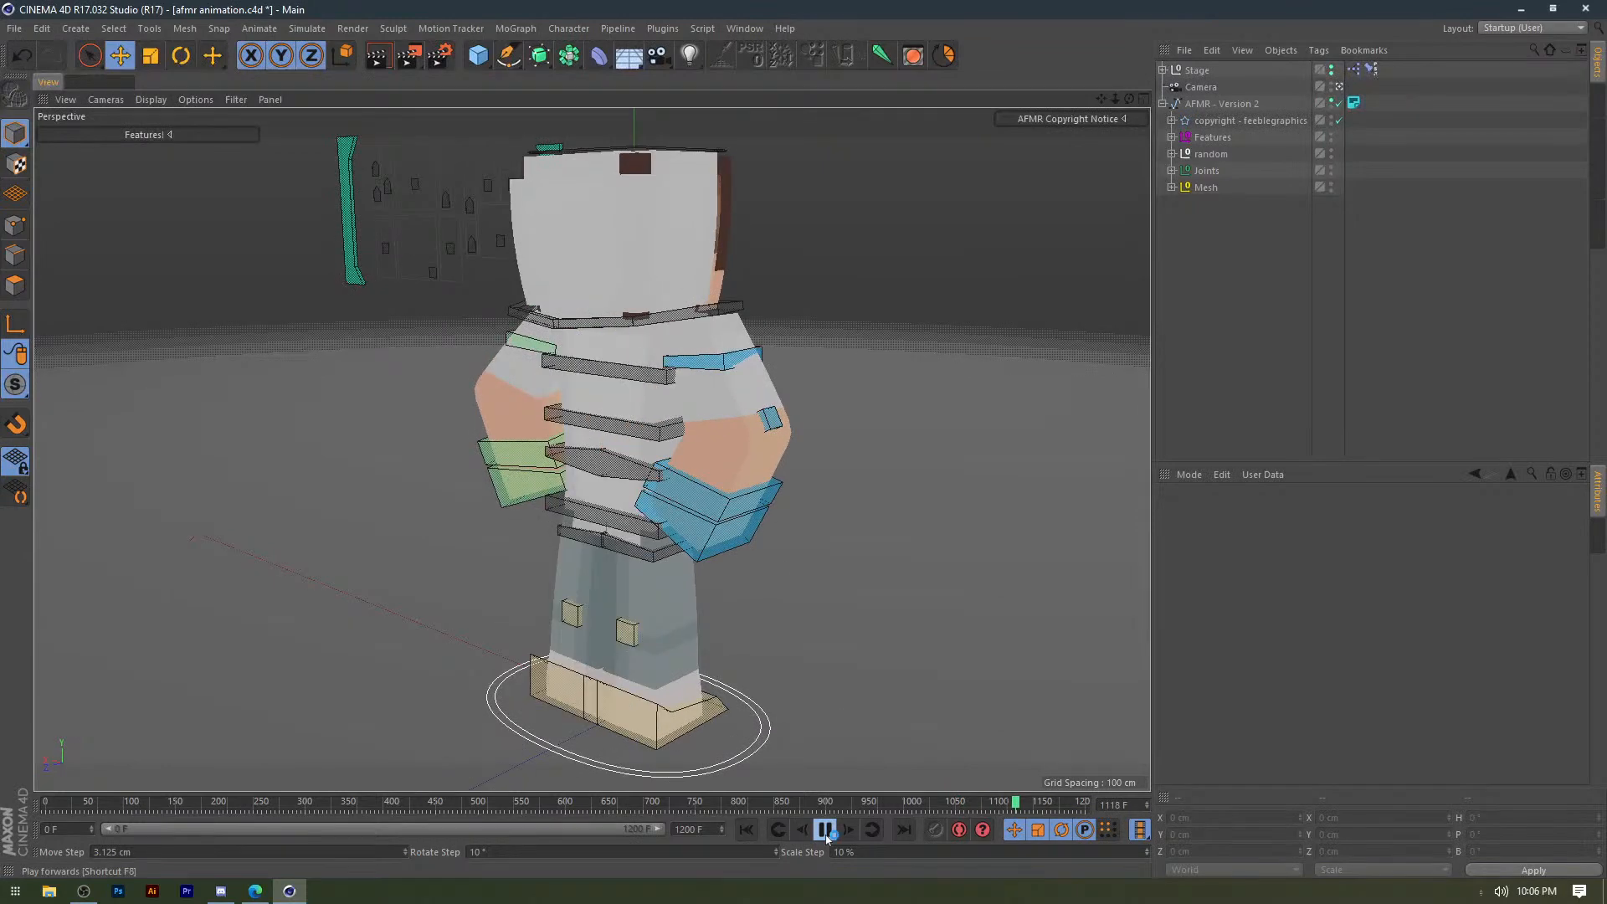
{"action": "key", "text": "v"}
{"action": "mouse_move", "coordinate": [839, 434]}
{"action": "left_click", "coordinate": [826, 472]}
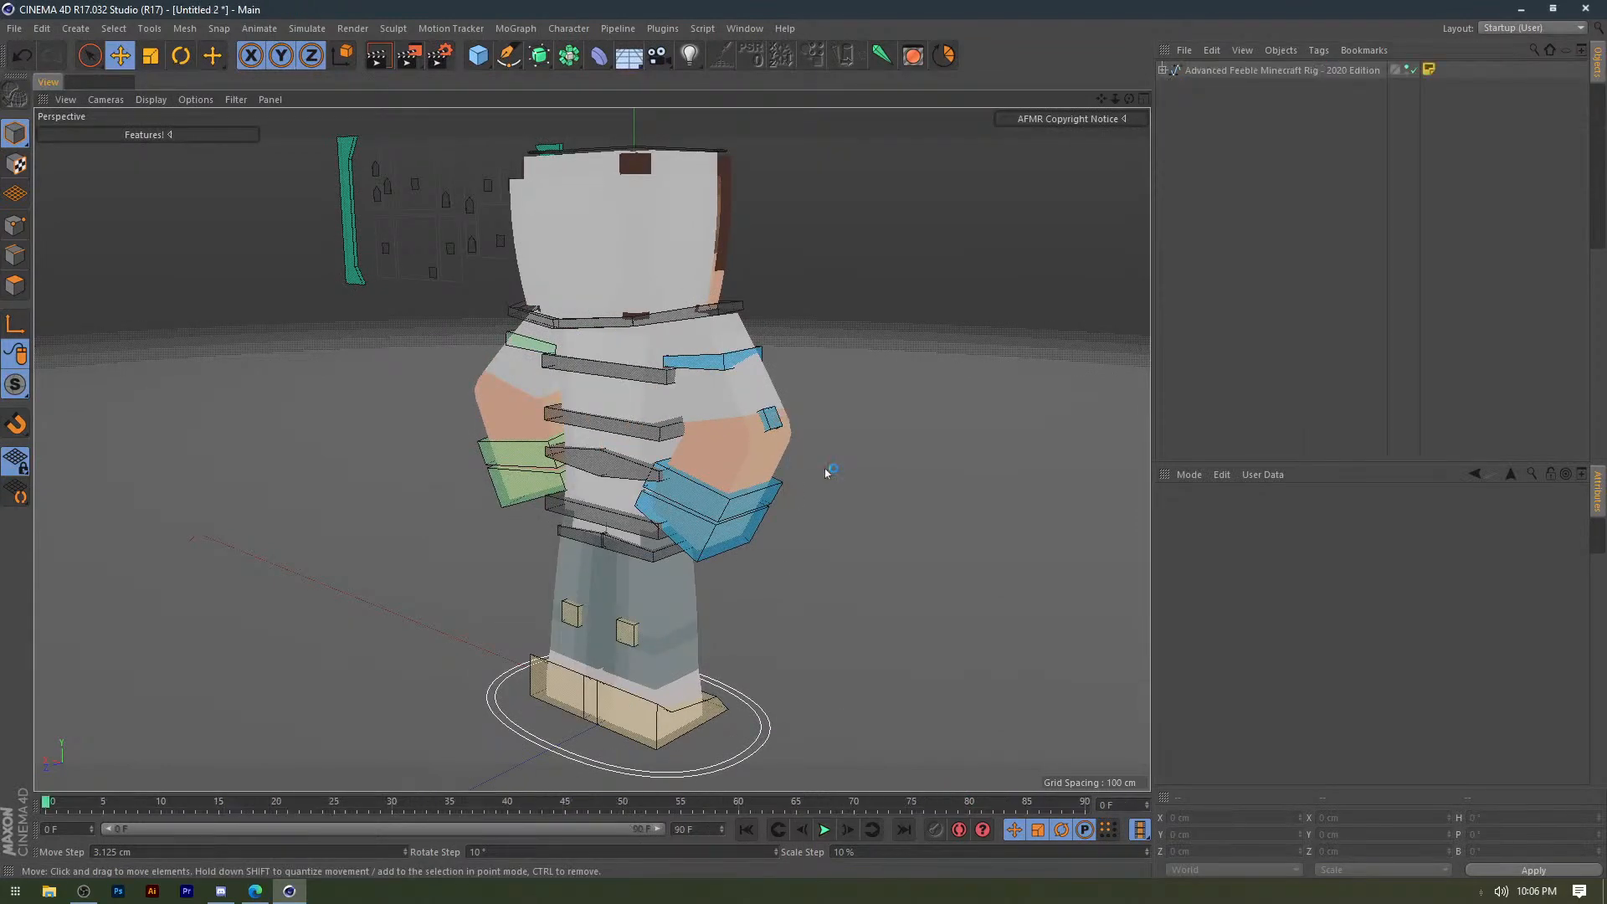
{"action": "key", "text": "v"}
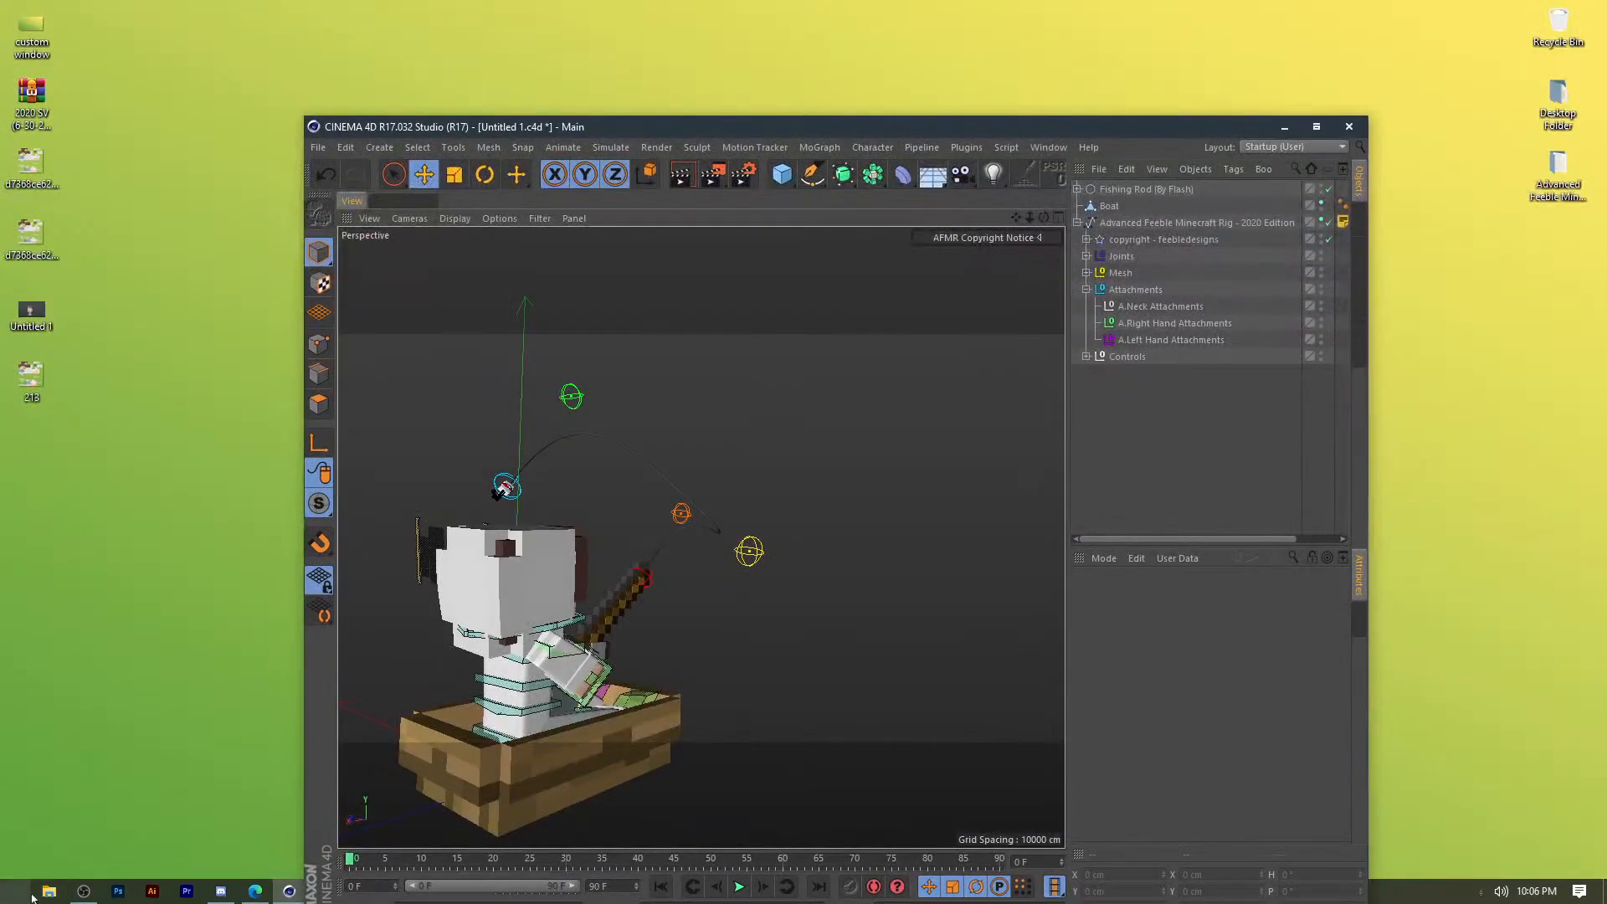
{"action": "left_click", "coordinate": [49, 891]}
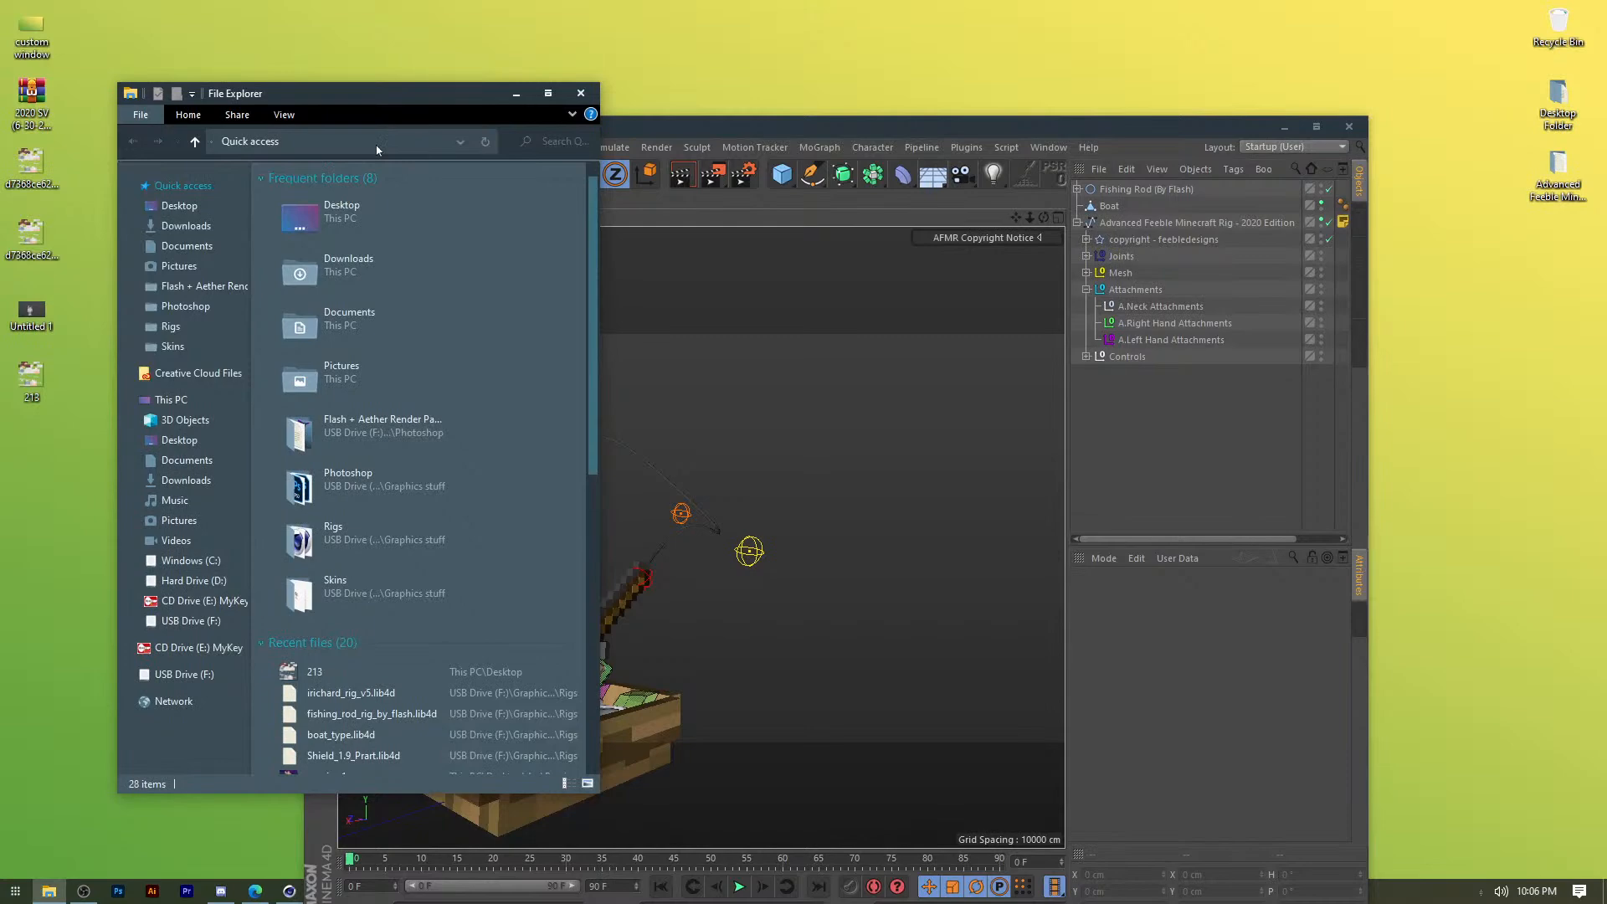
{"action": "left_click_drag", "start_coordinate": [381, 95], "coordinate": [800, 51]}
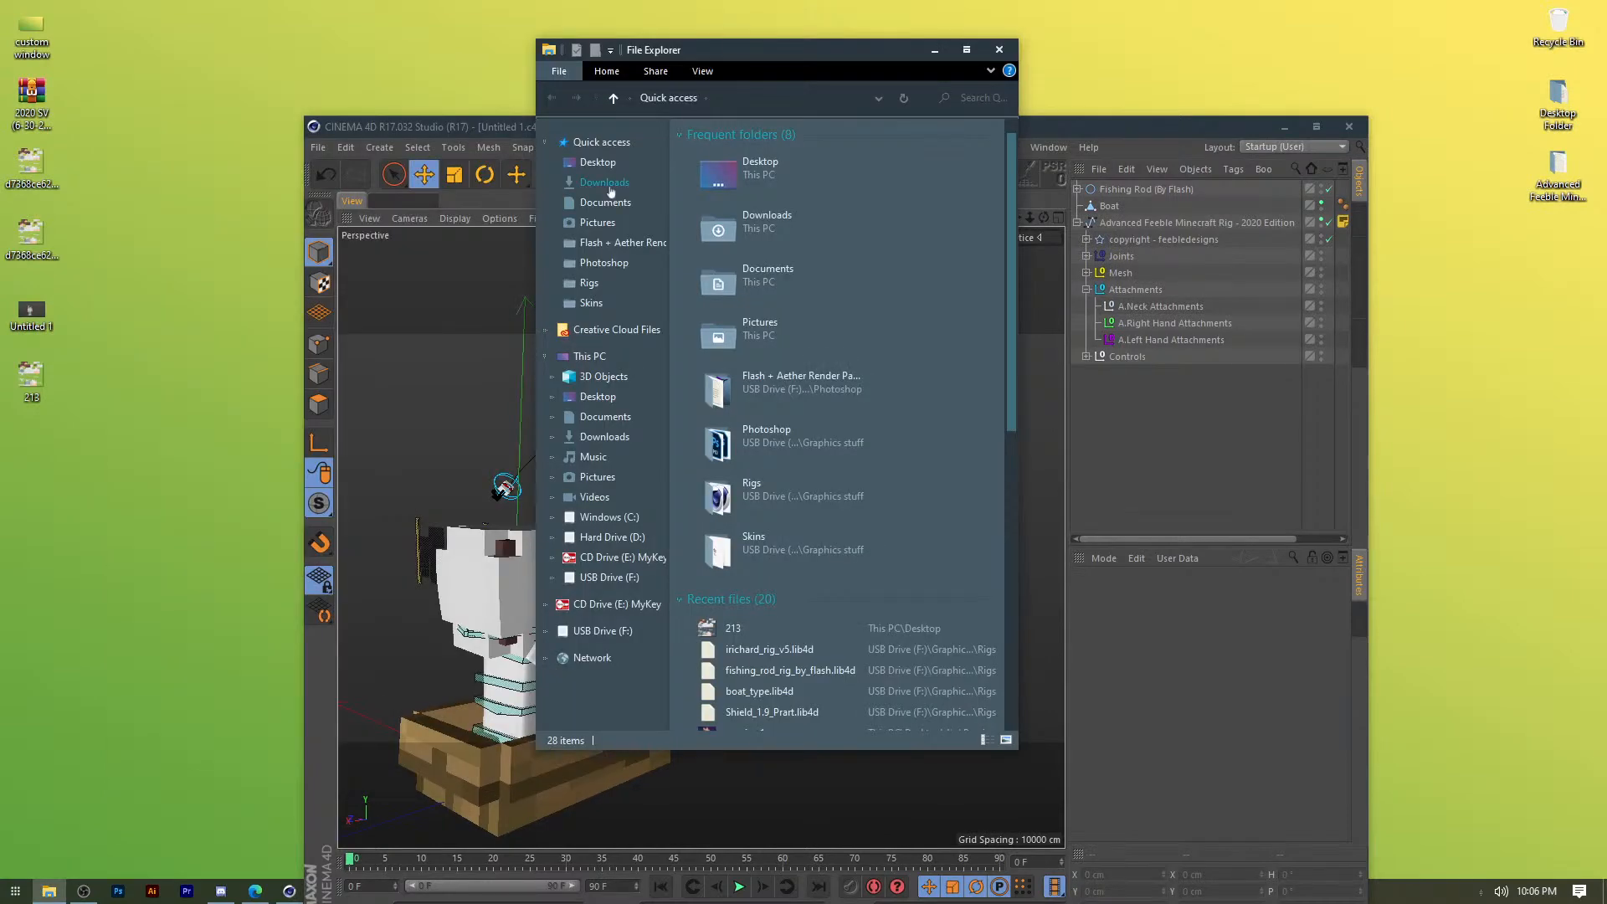
{"action": "left_click", "coordinate": [999, 50]}
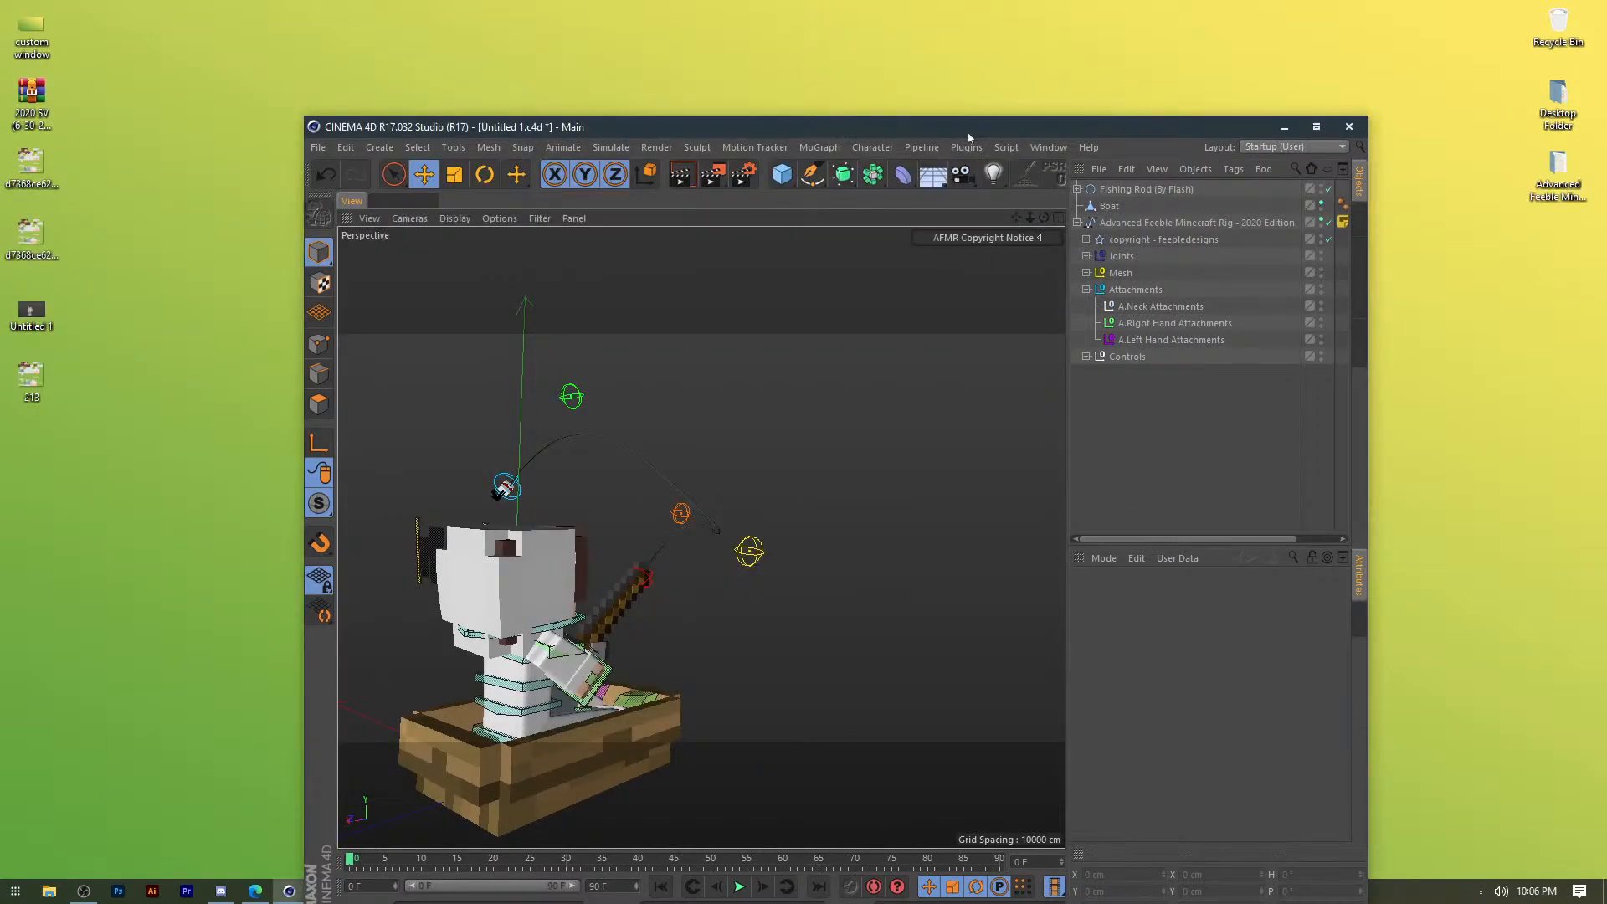
Maximize the Cinema 4D window and examine the character in the boat from the front.
{"action": "left_click_drag", "start_coordinate": [969, 134], "coordinate": [942, 4]}
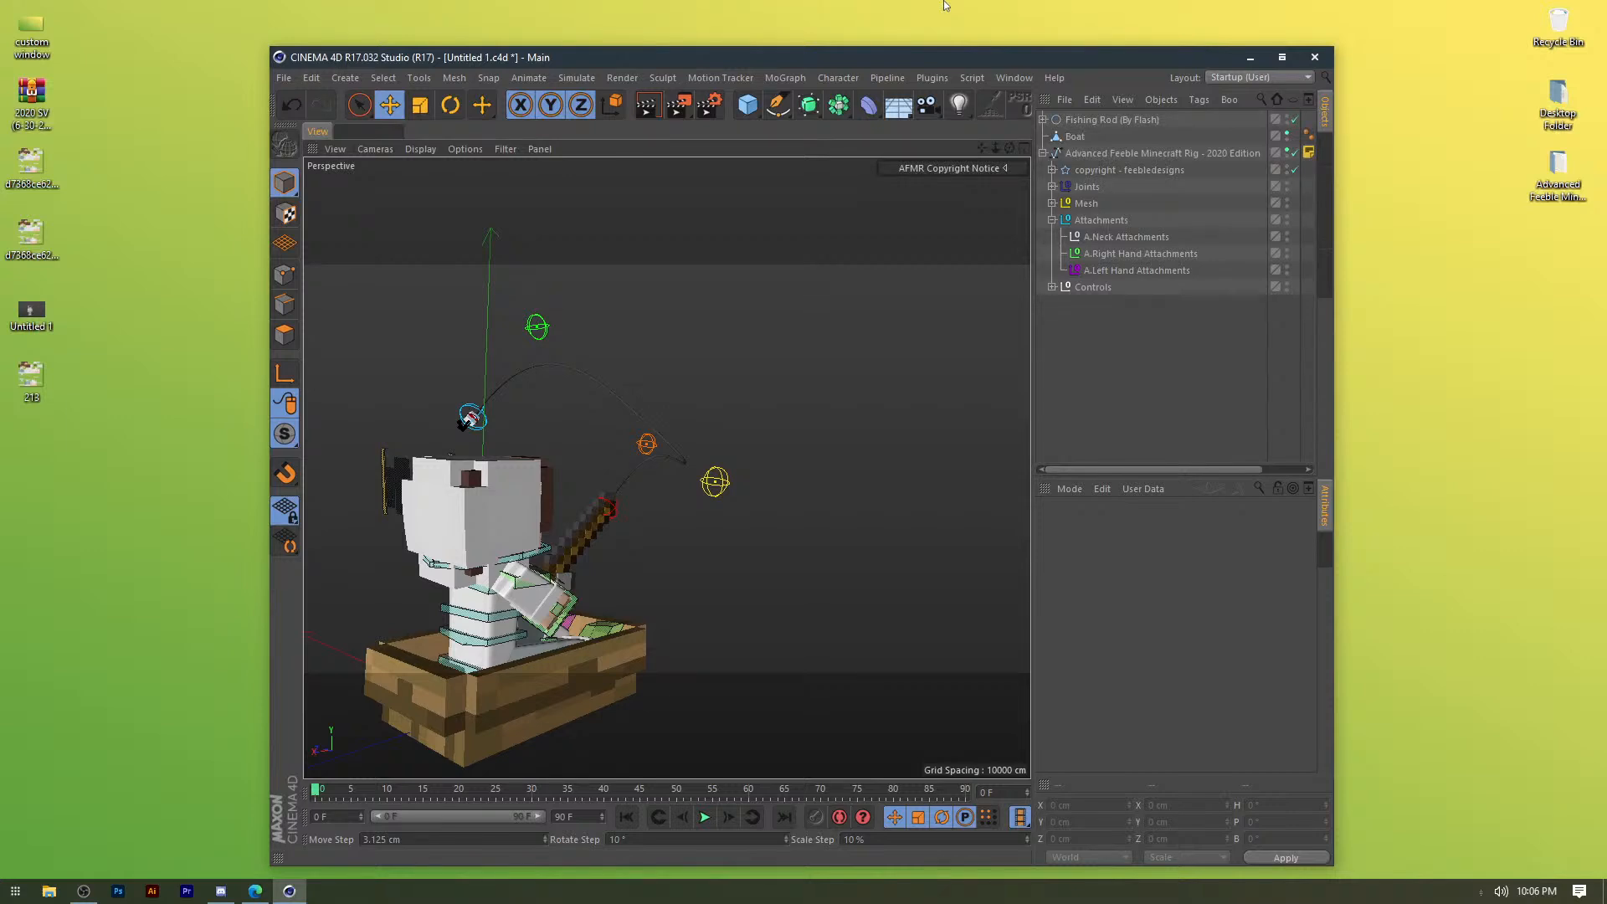
{"action": "mouse_move", "coordinate": [259, 892]}
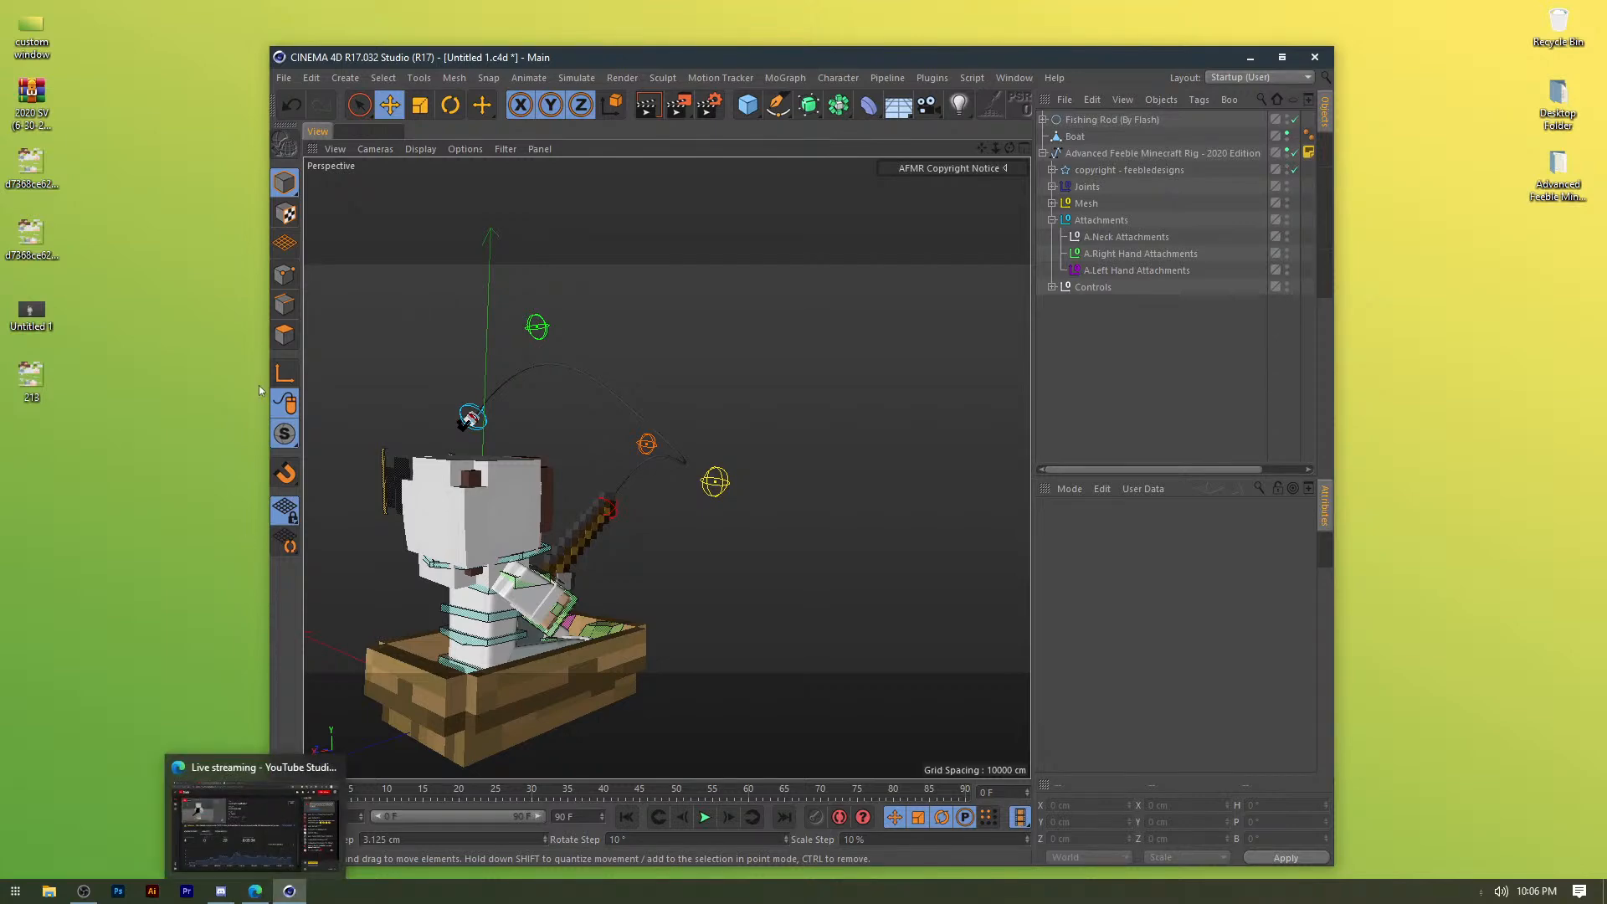
{"action": "left_click", "coordinate": [1282, 57]}
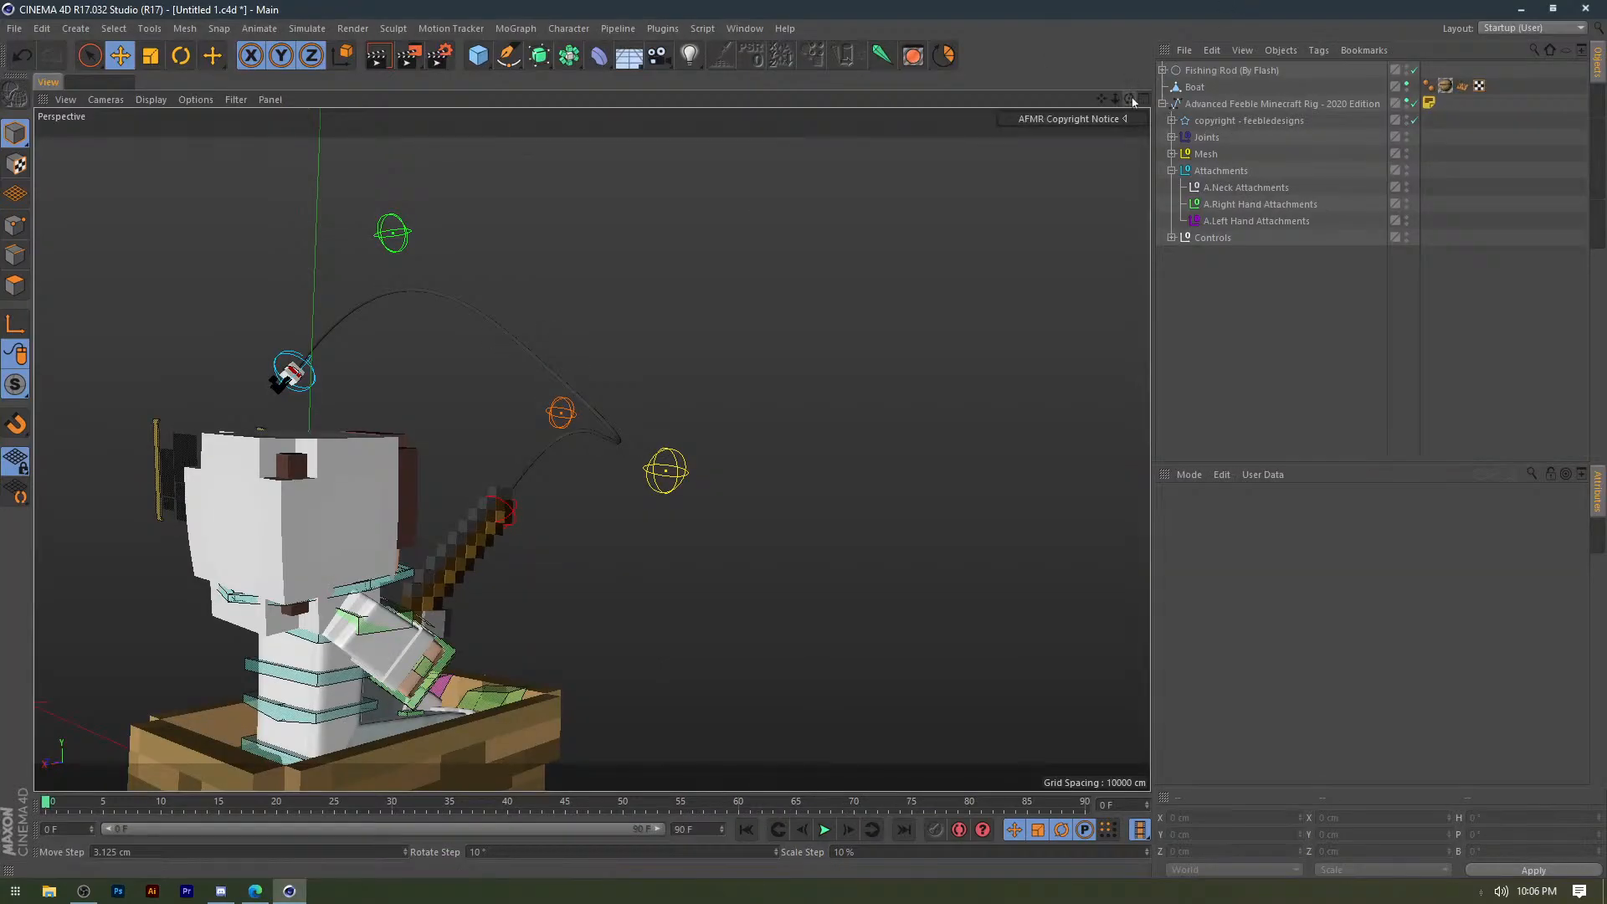
{"action": "left_click_drag", "start_coordinate": [1131, 99], "coordinate": [962, 105]}
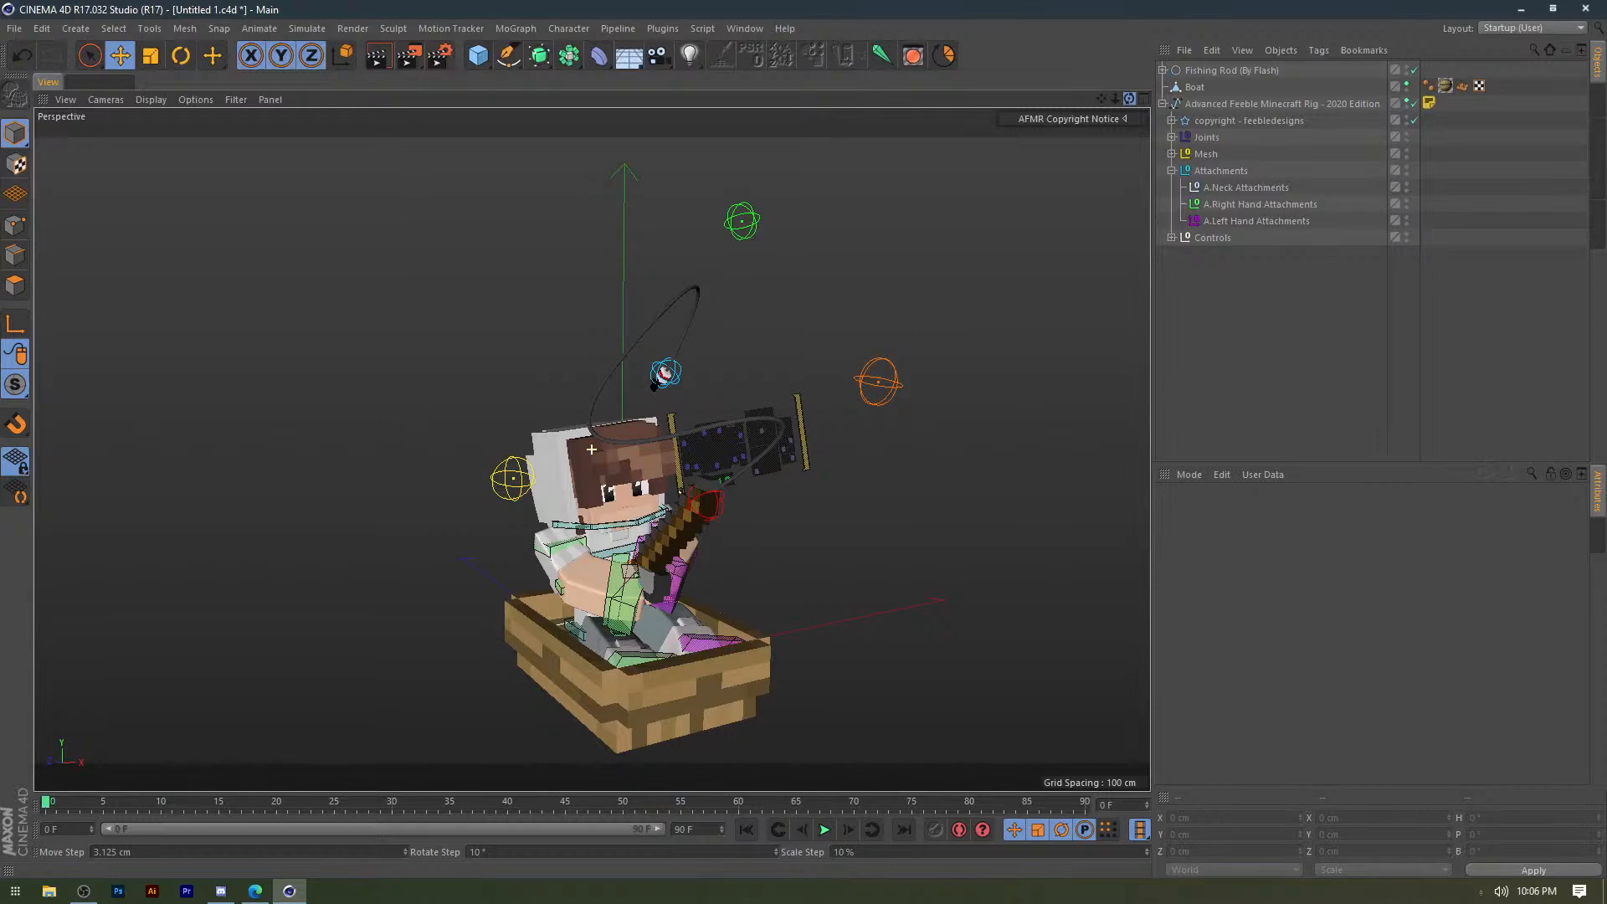
{"action": "left_click_drag", "start_coordinate": [1130, 99], "coordinate": [1133, 105]}
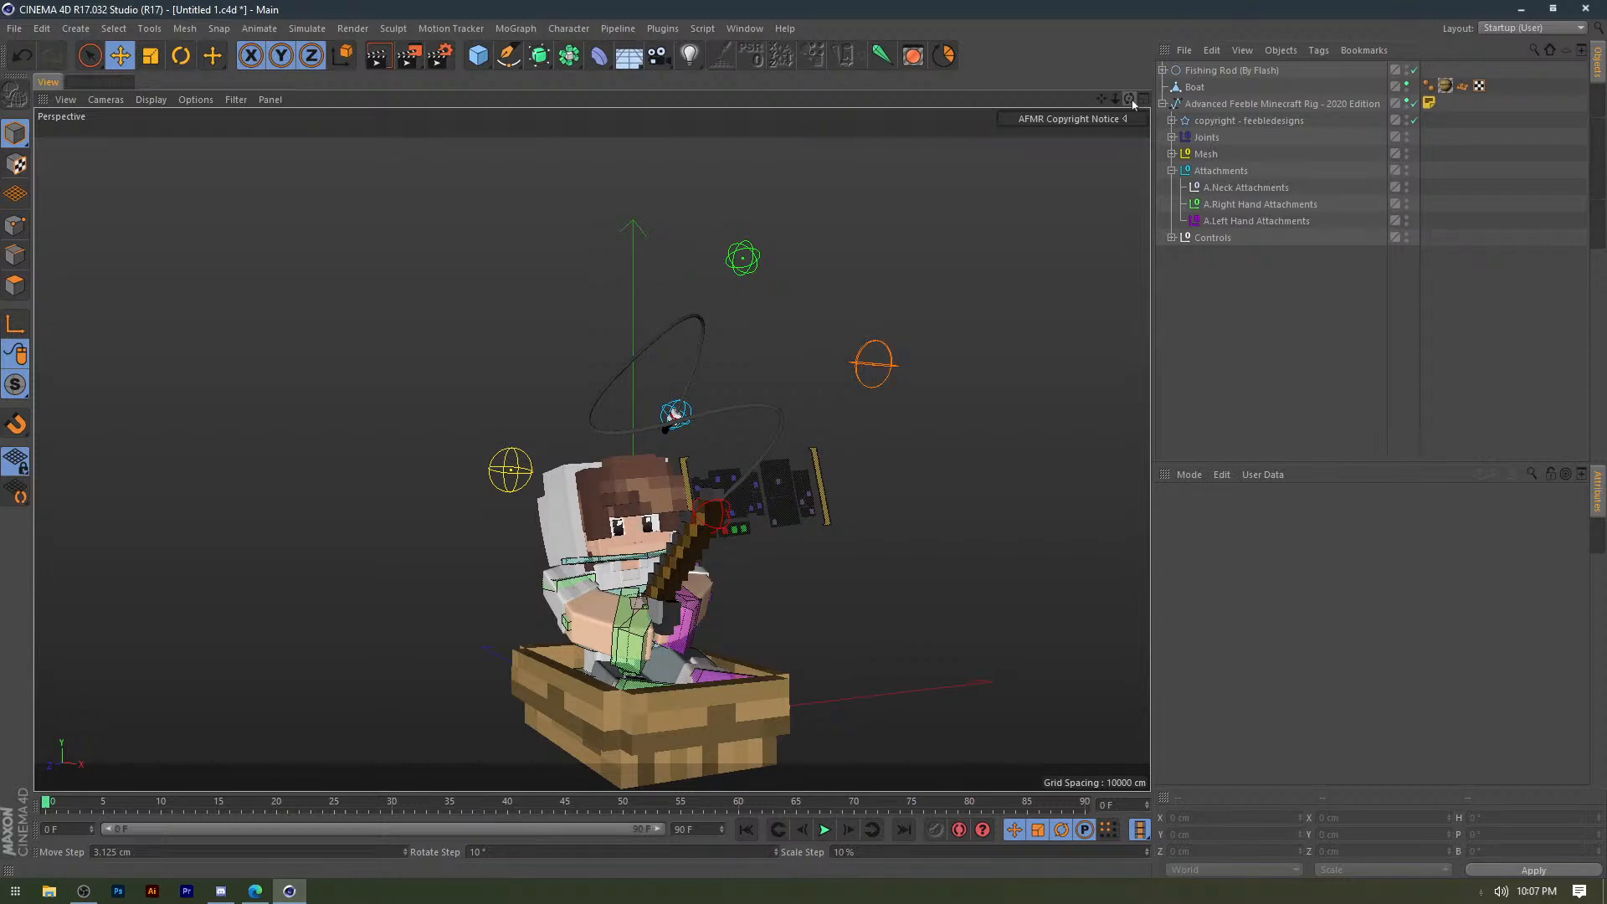
{"action": "left_click_drag", "start_coordinate": [1133, 104], "coordinate": [836, 227]}
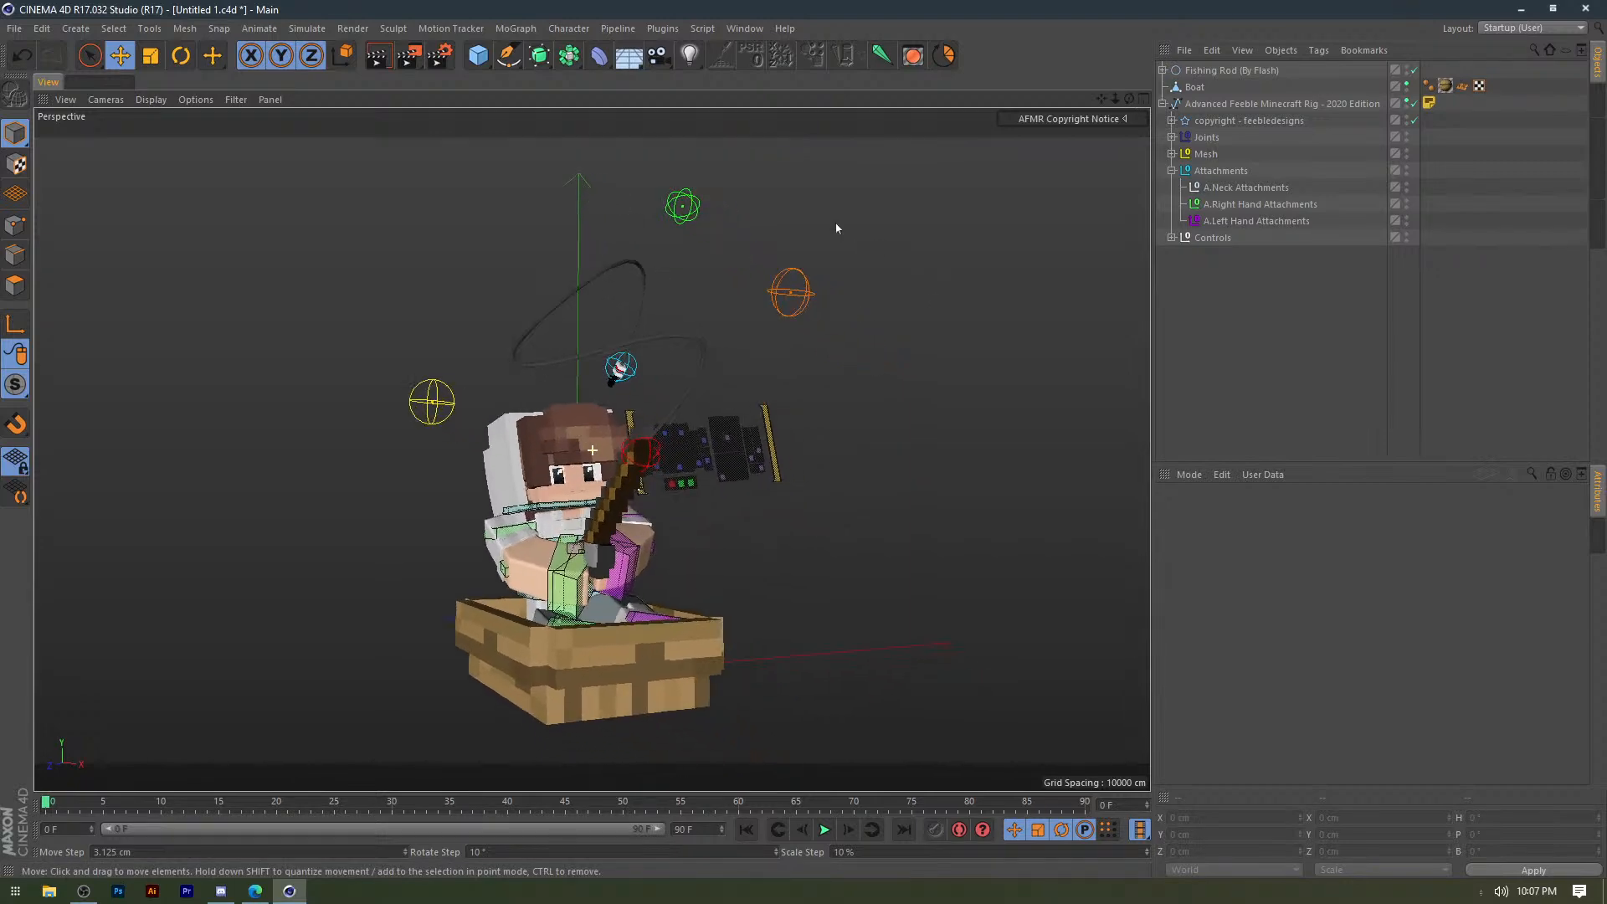
Switch to the web browser, search for mineways, open its website and download Mineways 7.19 for Windows.
{"action": "left_click", "coordinate": [1515, 10]}
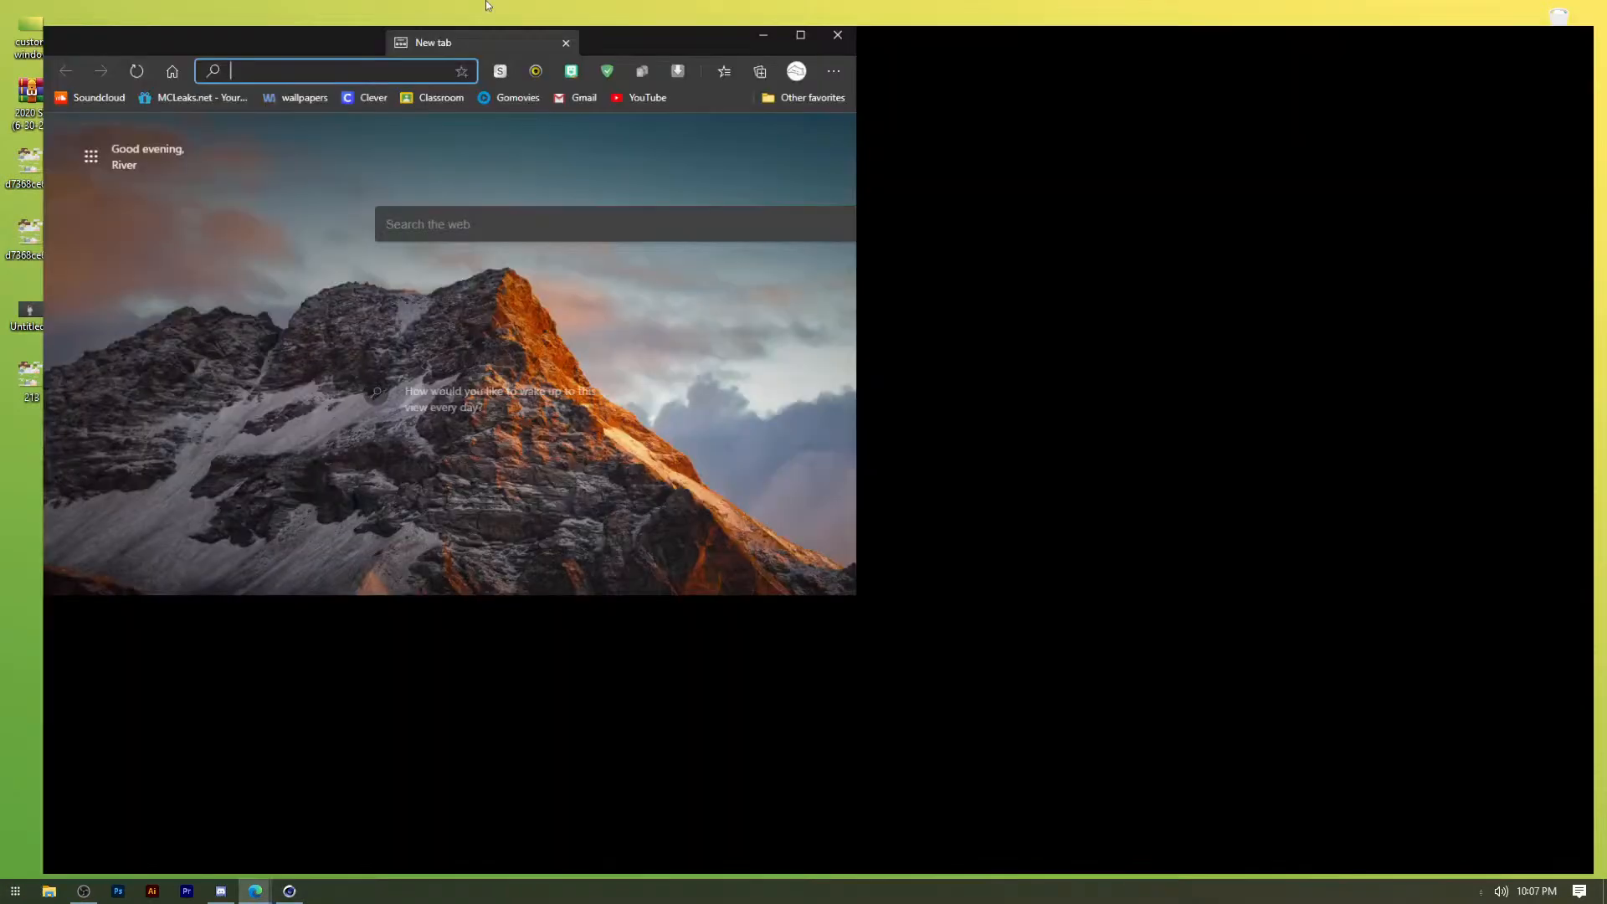
{"action": "type", "text": "mineways"}
{"action": "key", "text": "Return"}
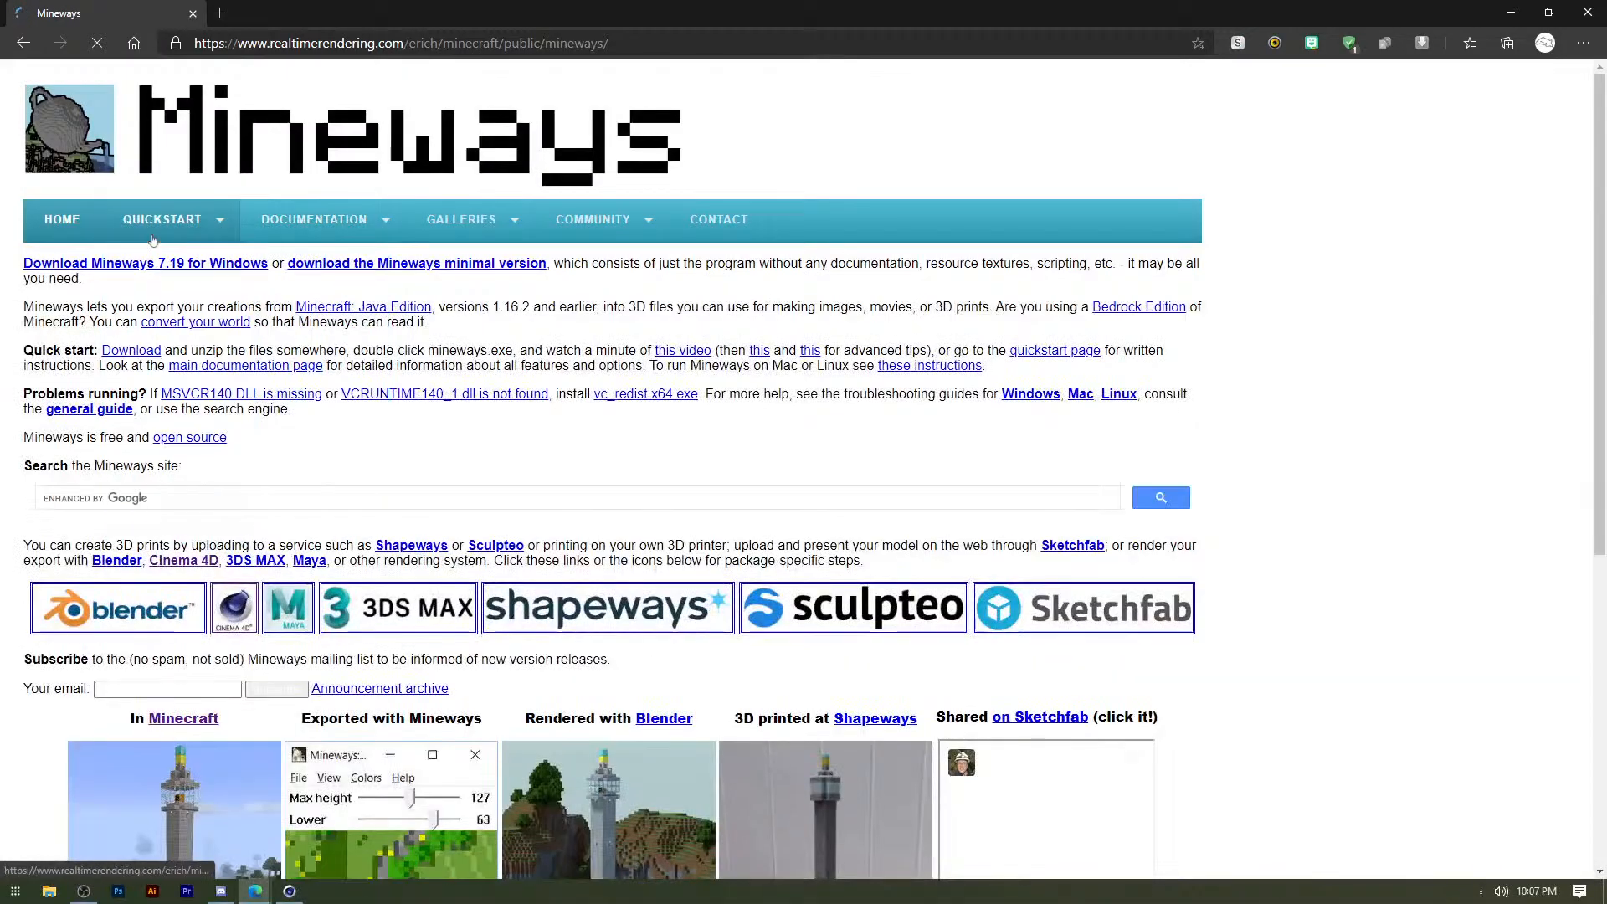
{"action": "mouse_move", "coordinate": [155, 239]}
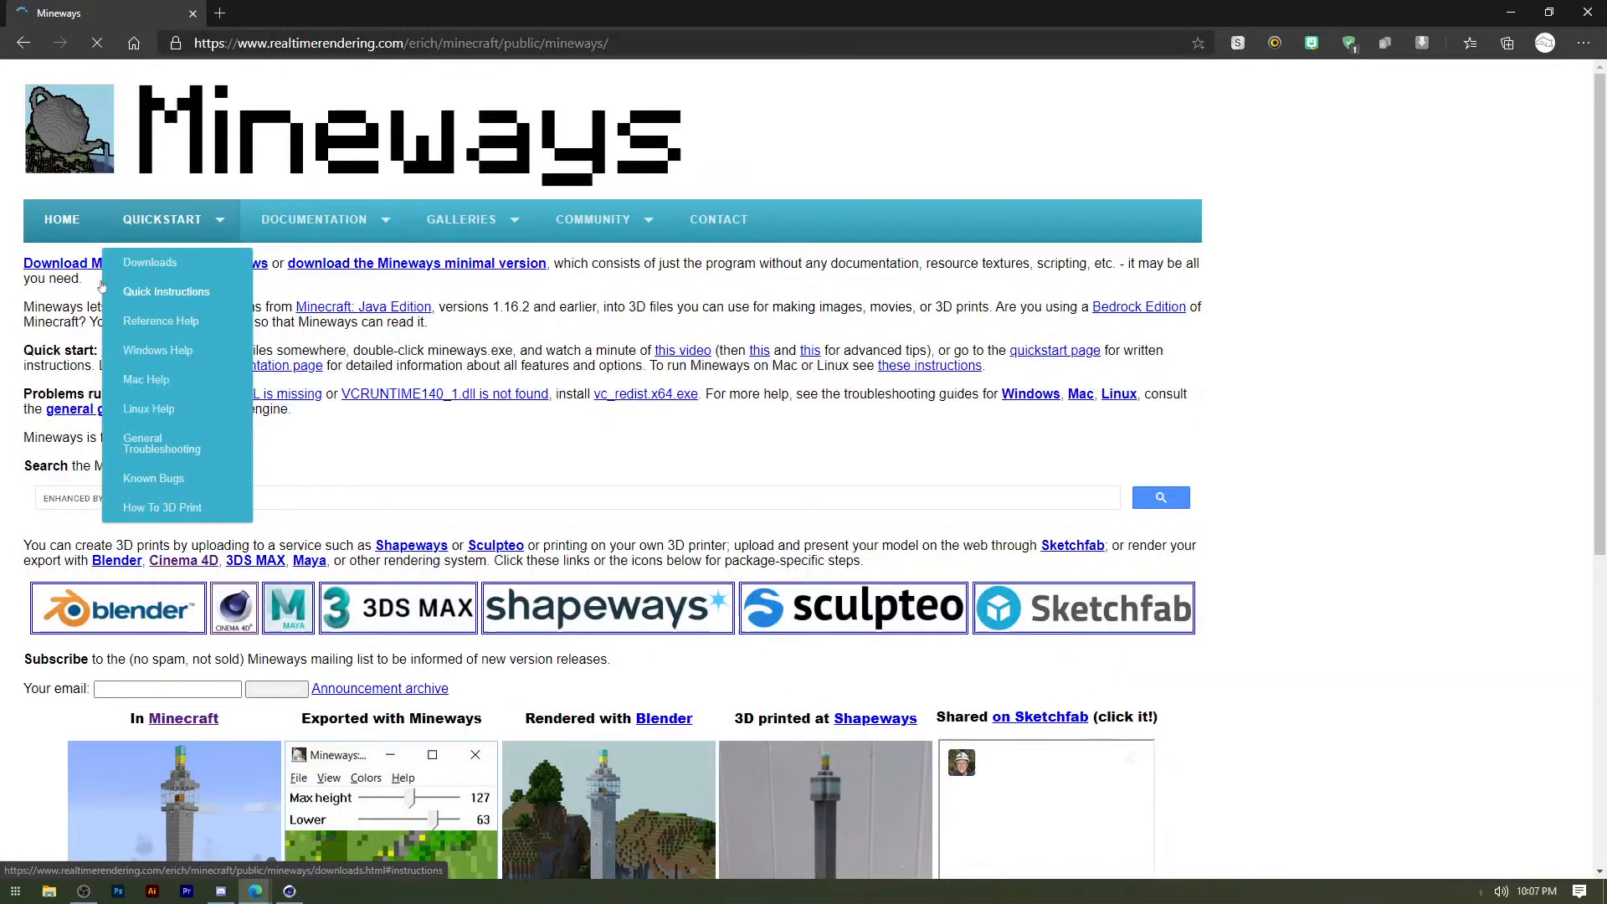
{"action": "left_click", "coordinate": [168, 293]}
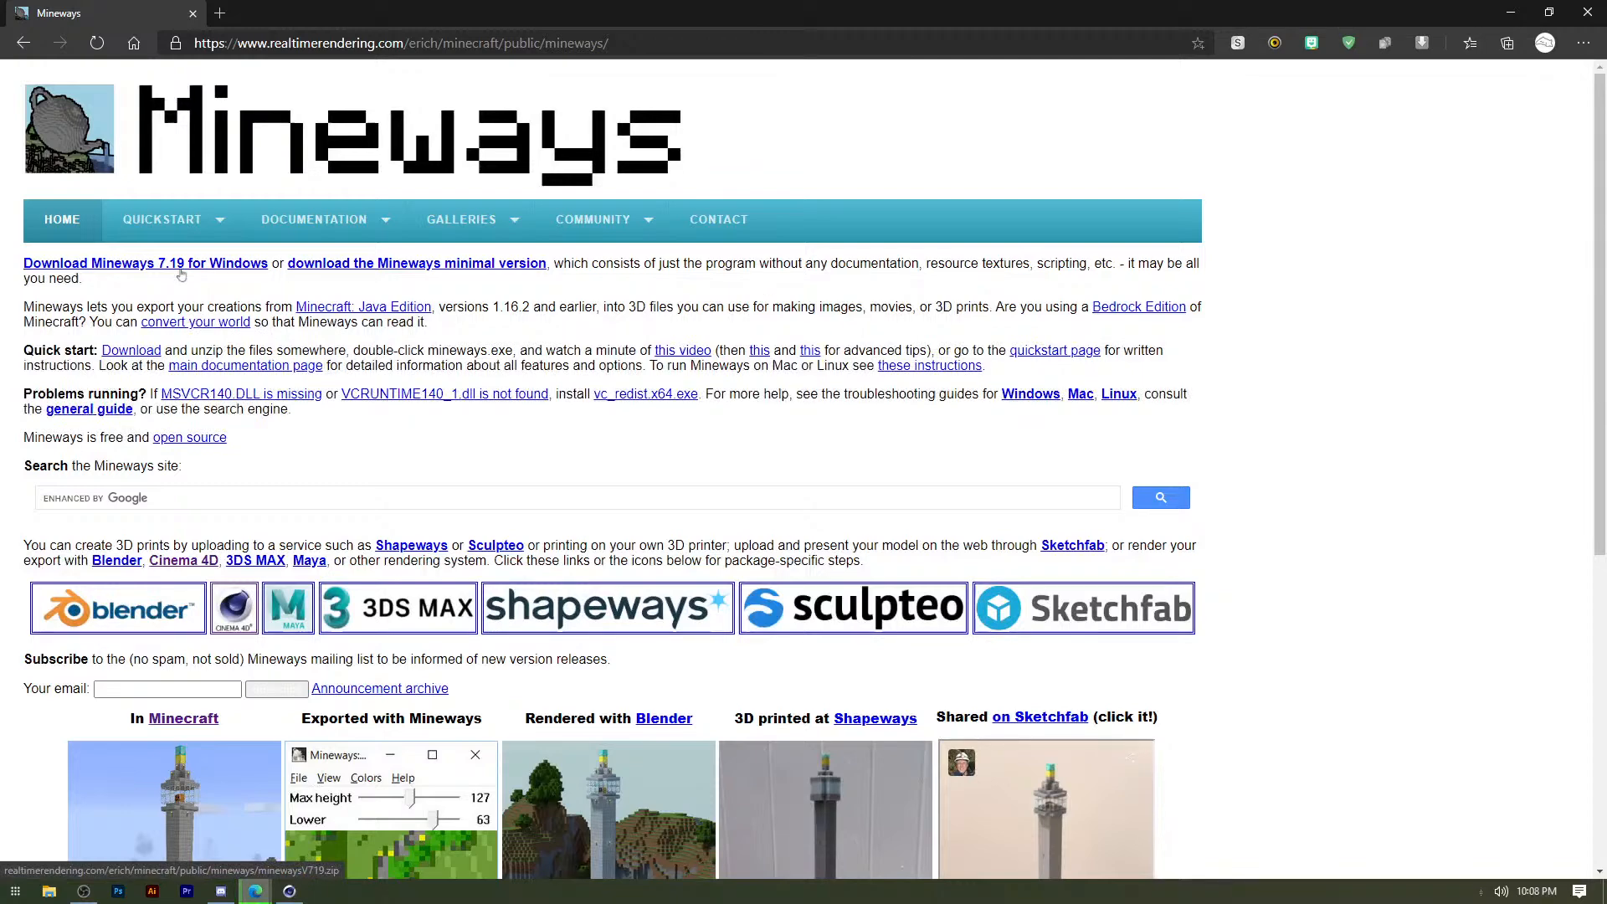
{"action": "left_click", "coordinate": [180, 271]}
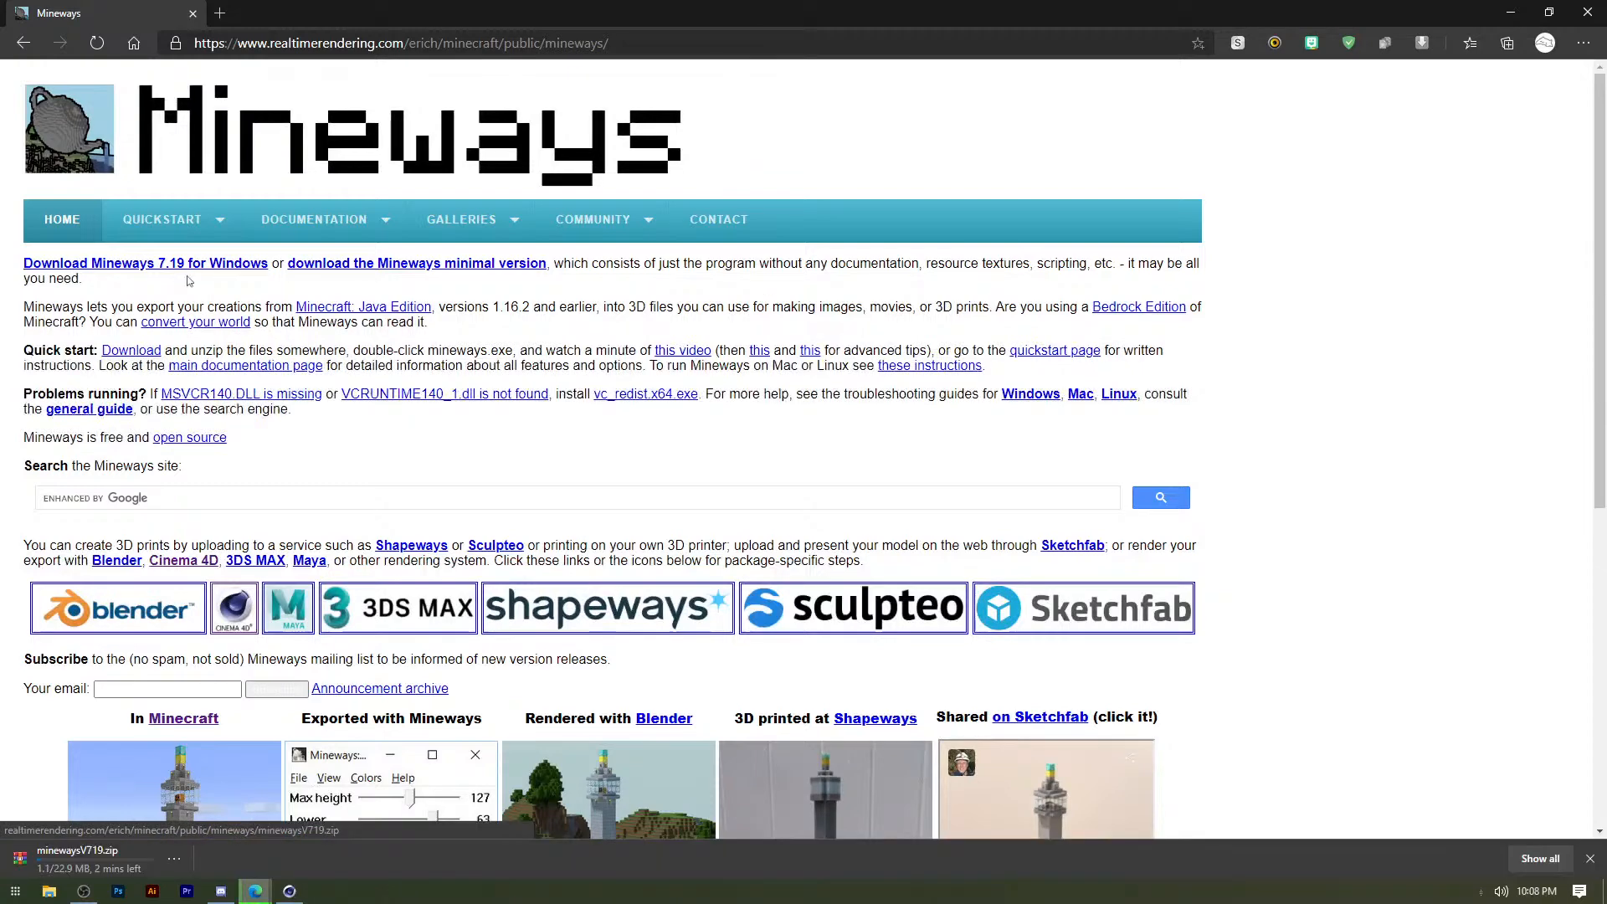
Return to Cinema 4D and examine the fishing line's end control and the character from other angles.
{"action": "left_click", "coordinate": [1512, 10]}
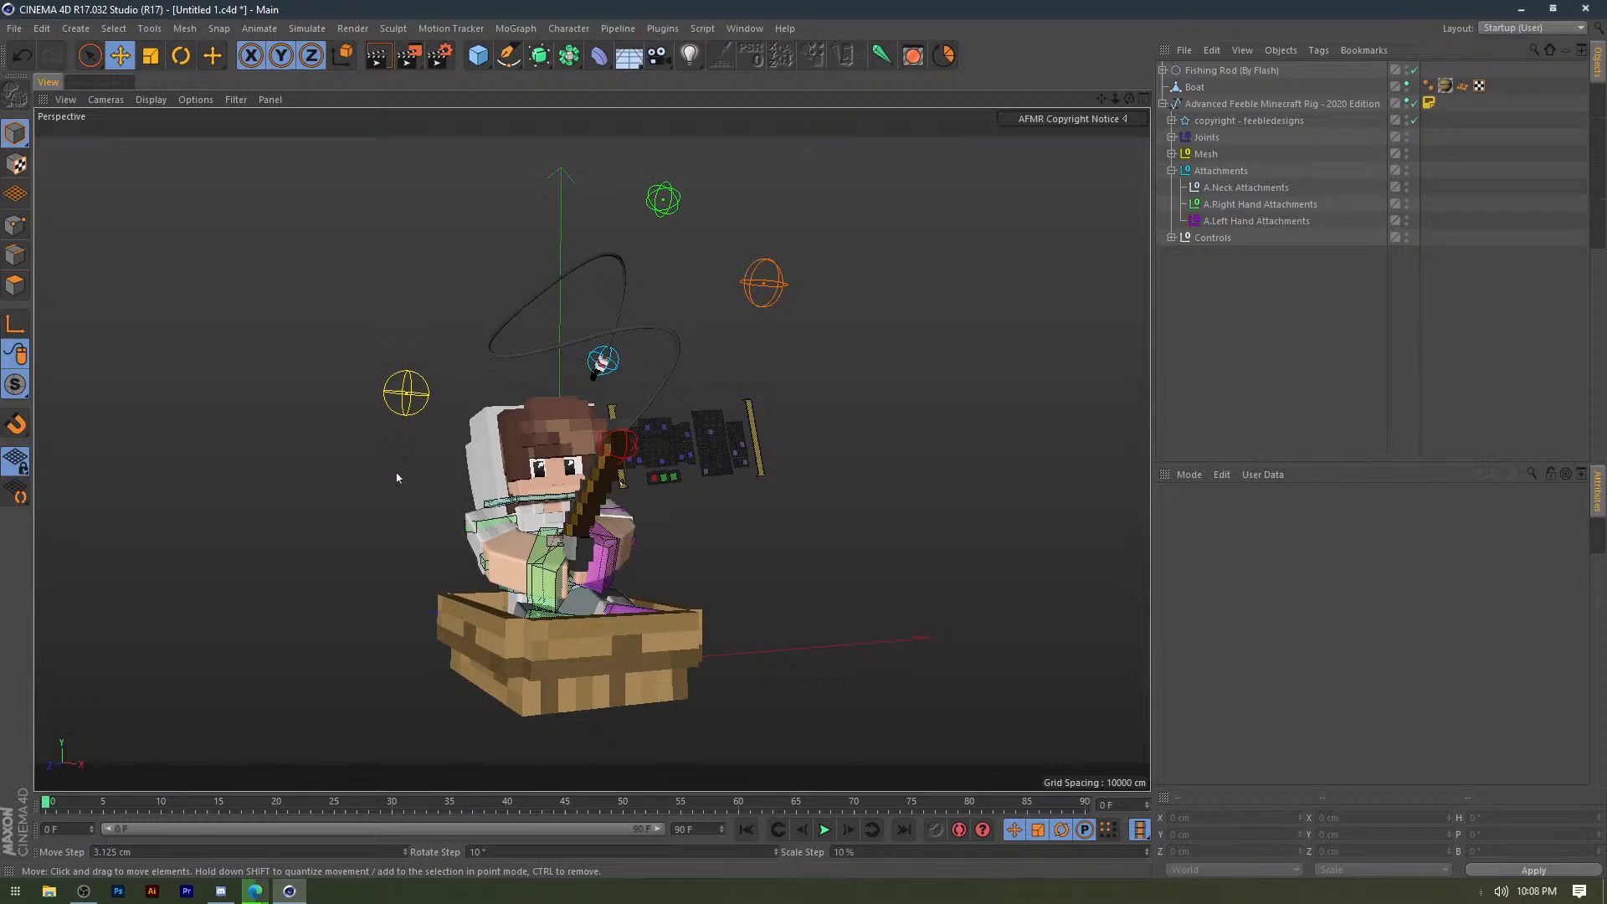
{"action": "left_click_drag", "start_coordinate": [397, 477], "coordinate": [530, 312], "text": "alt"}
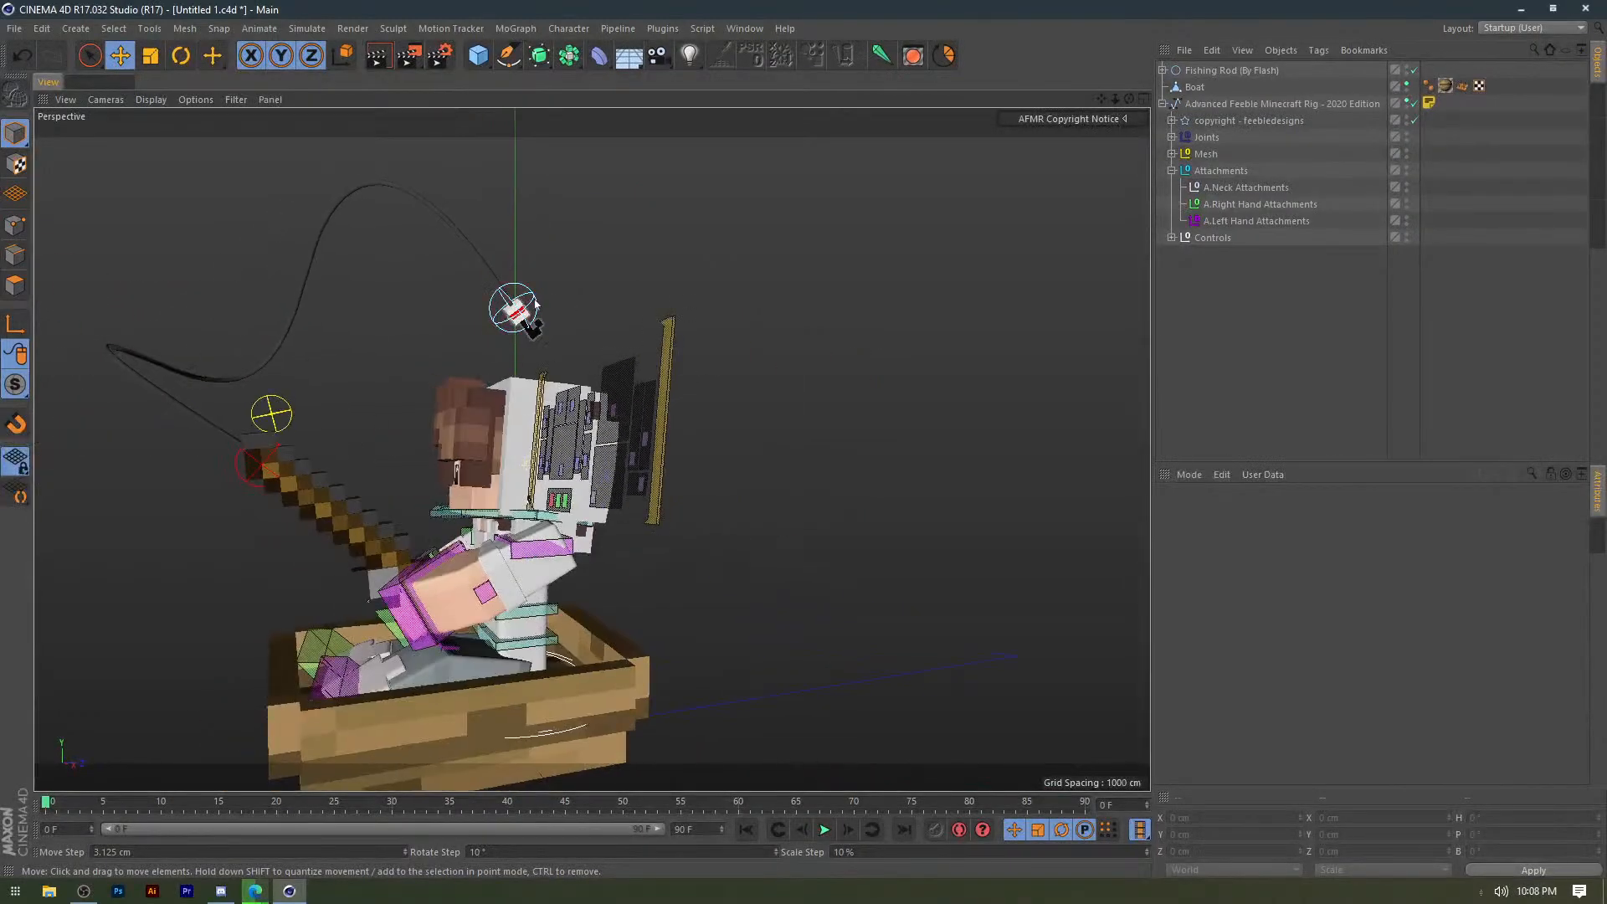
{"action": "left_click", "coordinate": [534, 307]}
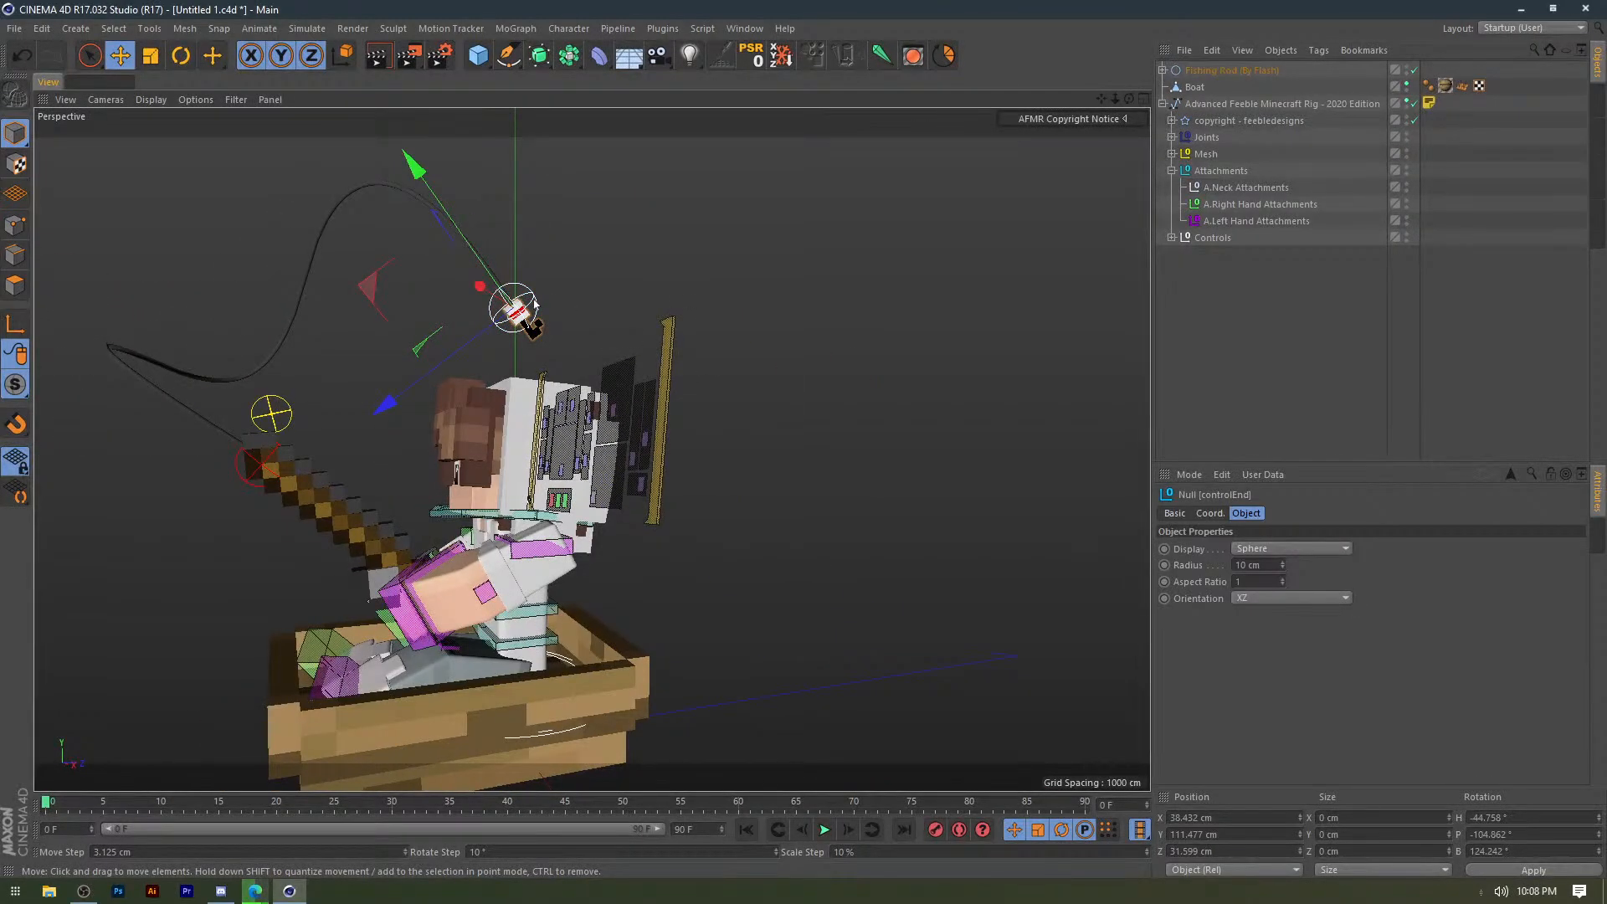
{"action": "key", "text": "r"}
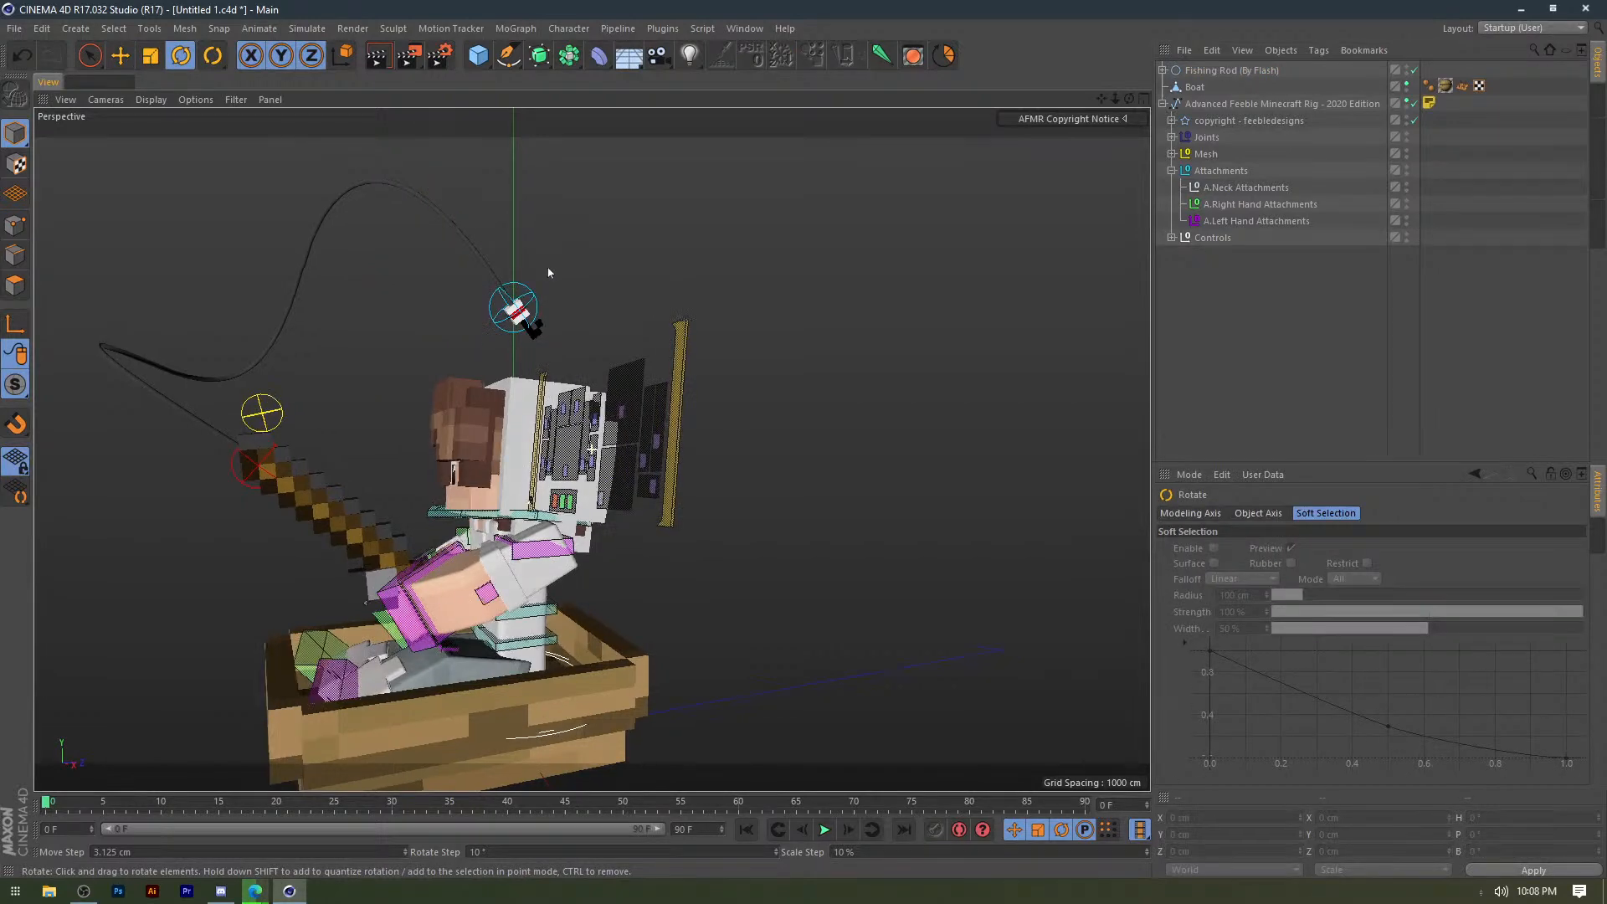
{"action": "left_click_drag", "start_coordinate": [548, 273], "coordinate": [691, 277], "text": "alt"}
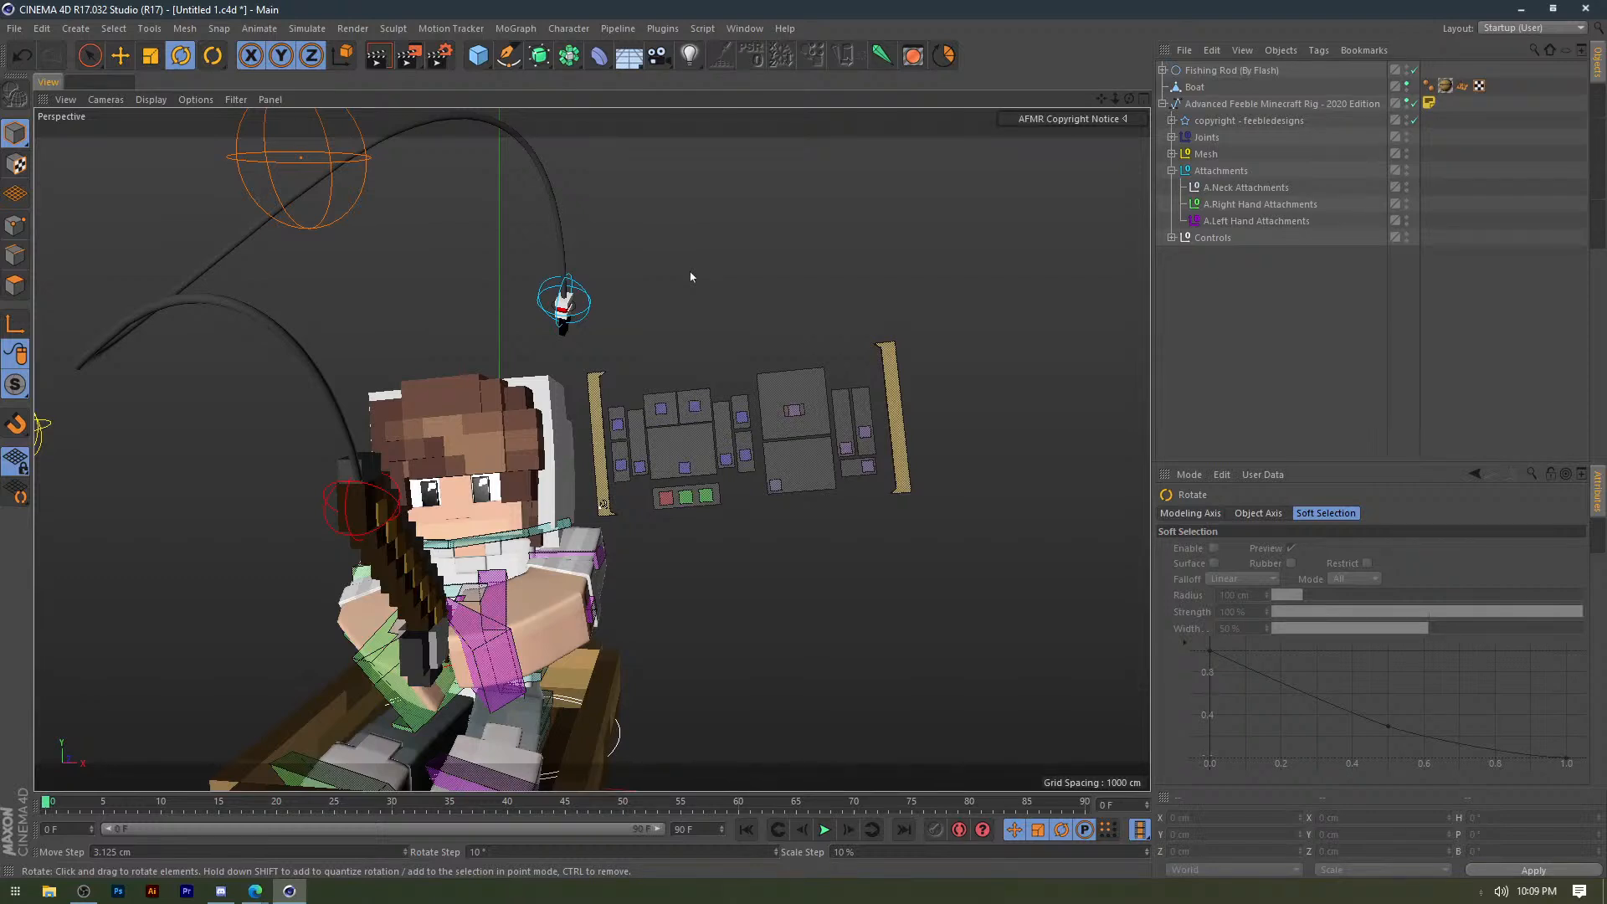
Go back to the browser, open the downloaded minewaysV719.zip, extract its mineways folder to the desktop and close the archive.
{"action": "mouse_move", "coordinate": [256, 891]}
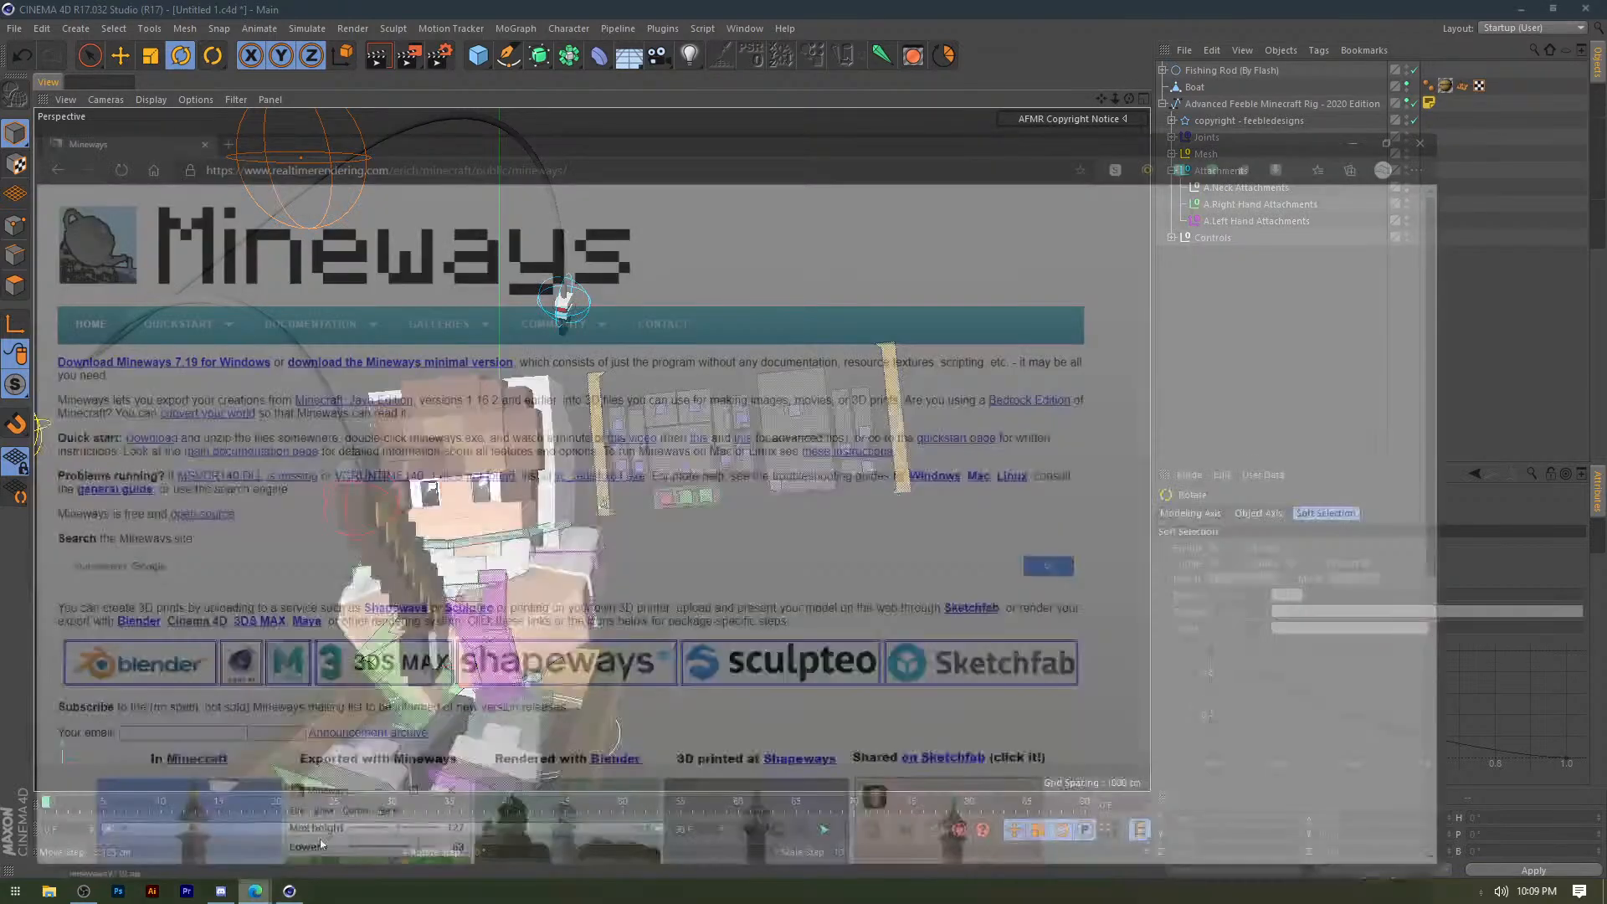
{"action": "left_click", "coordinate": [320, 839]}
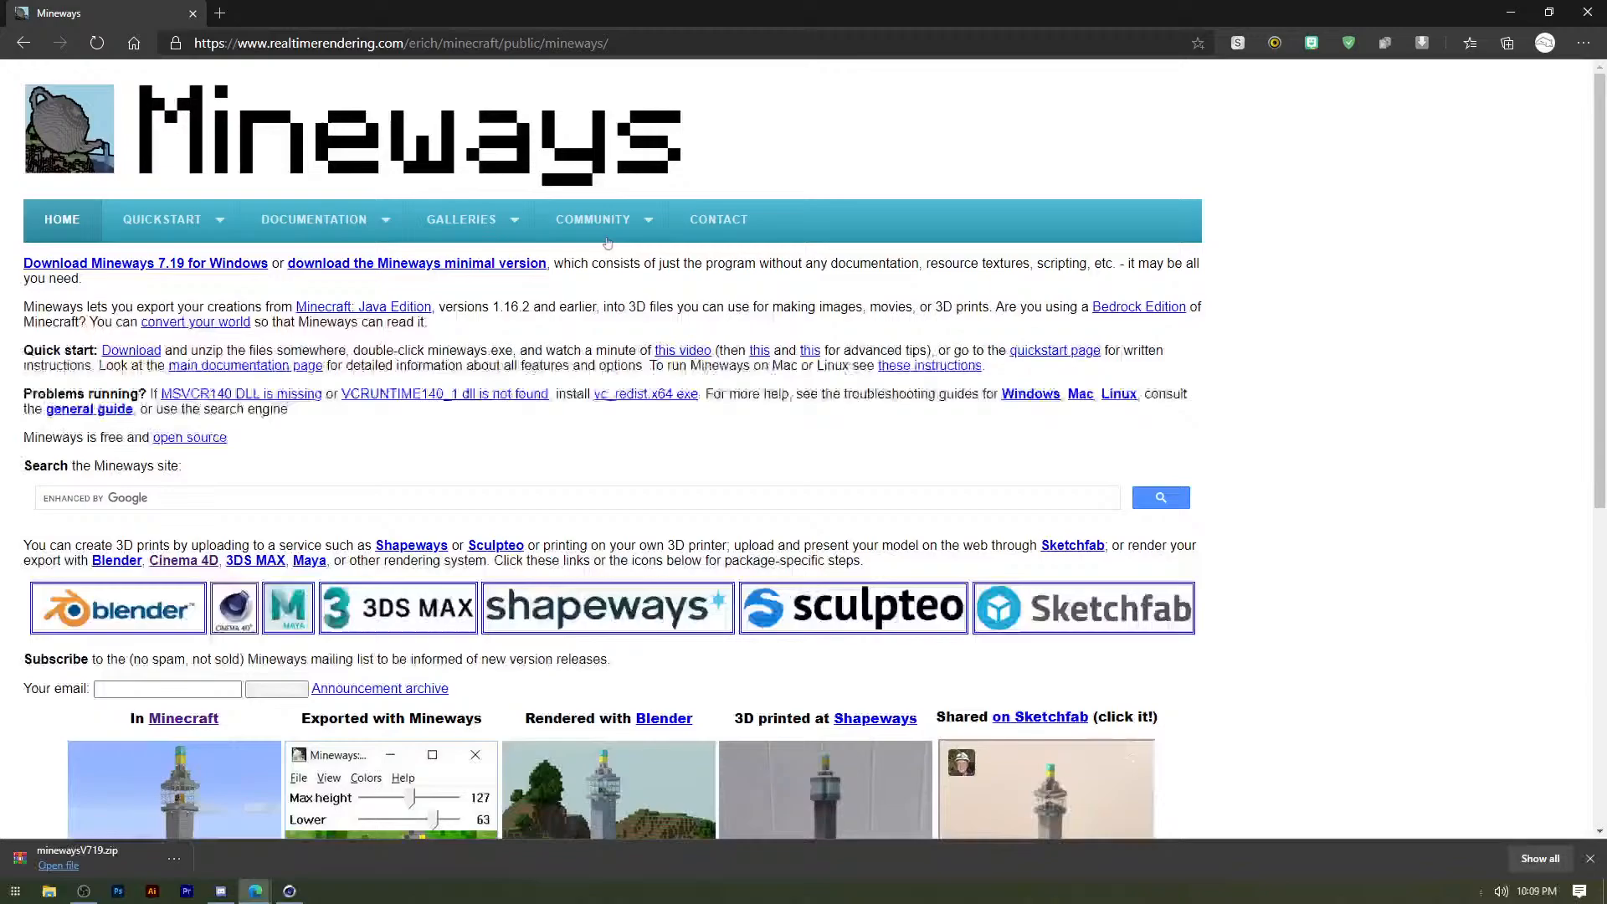
{"action": "left_click", "coordinate": [1548, 12]}
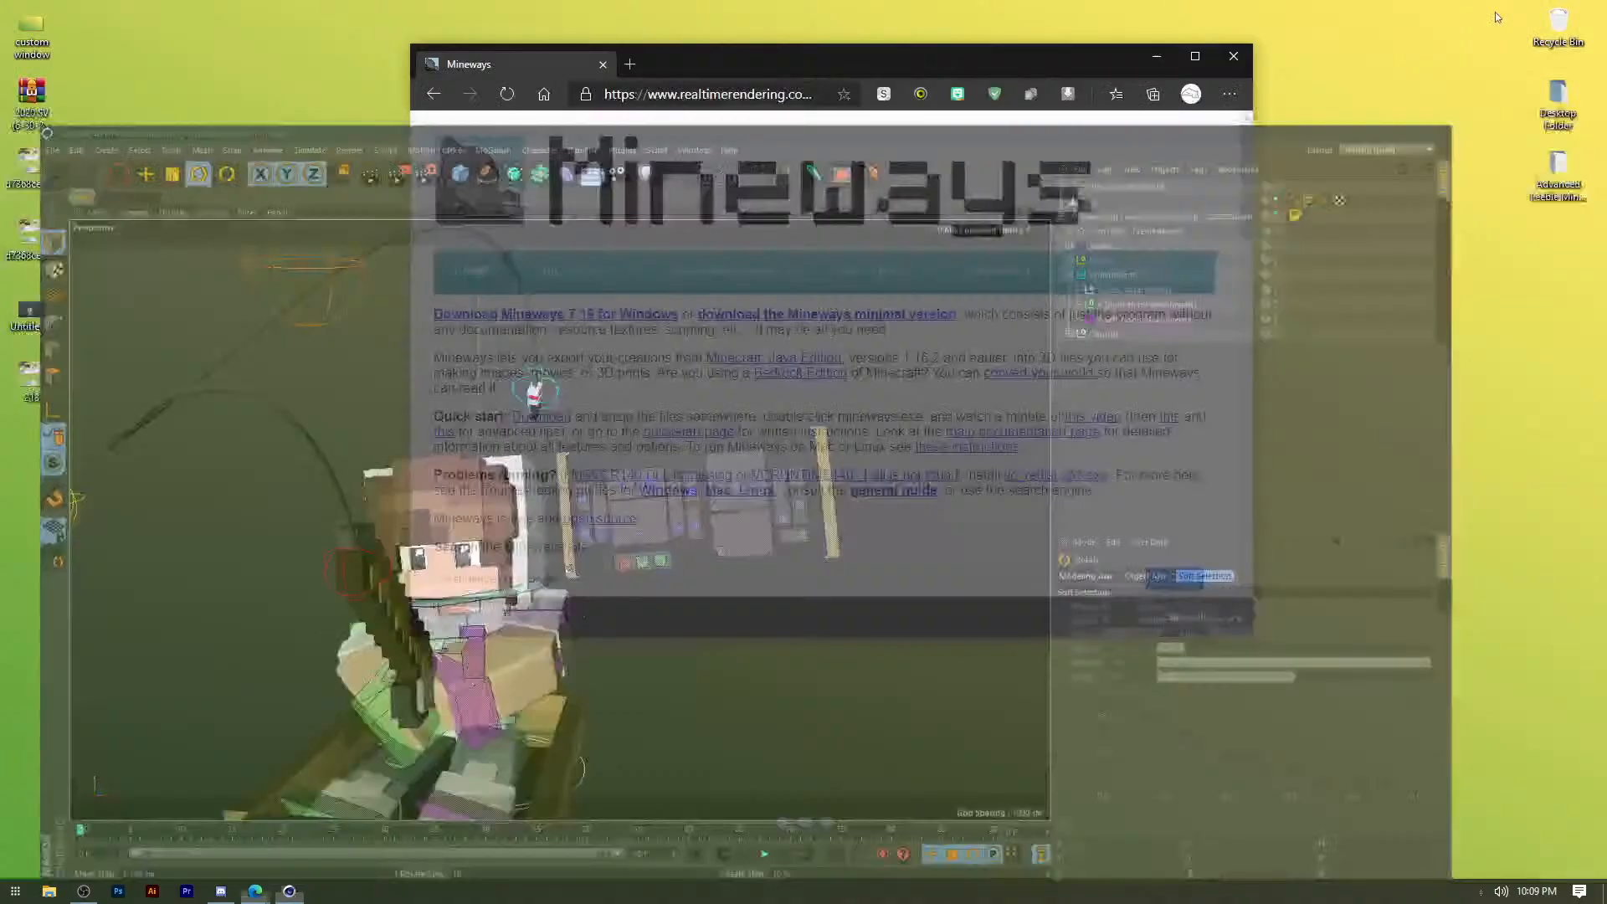
{"action": "left_click", "coordinate": [503, 612]}
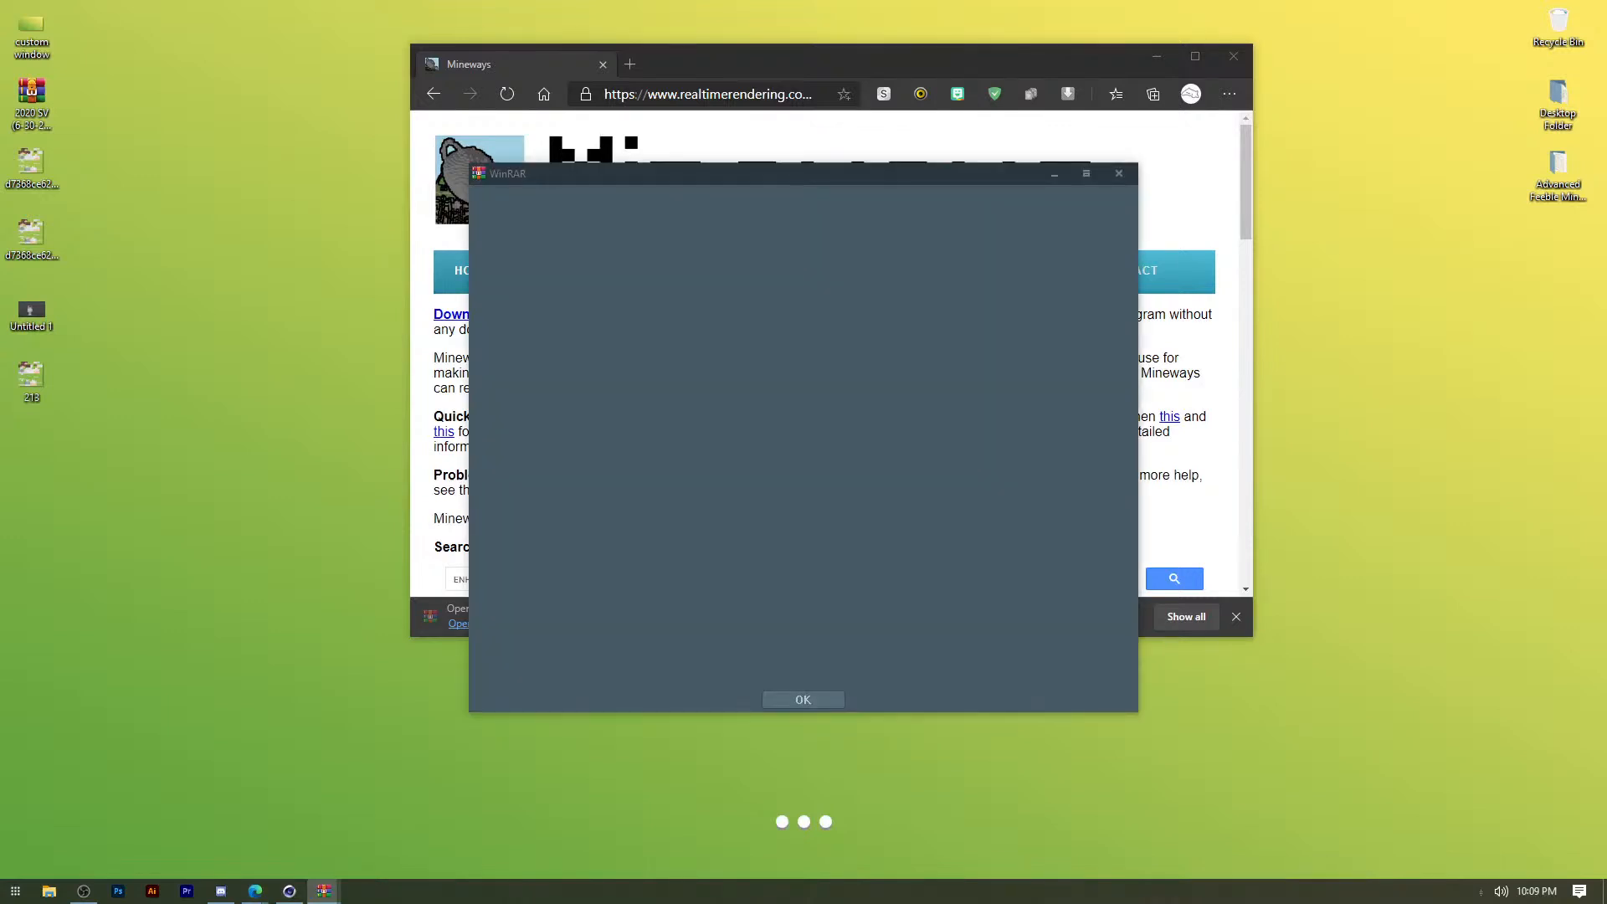
{"action": "left_click_drag", "start_coordinate": [122, 342], "coordinate": [111, 76]}
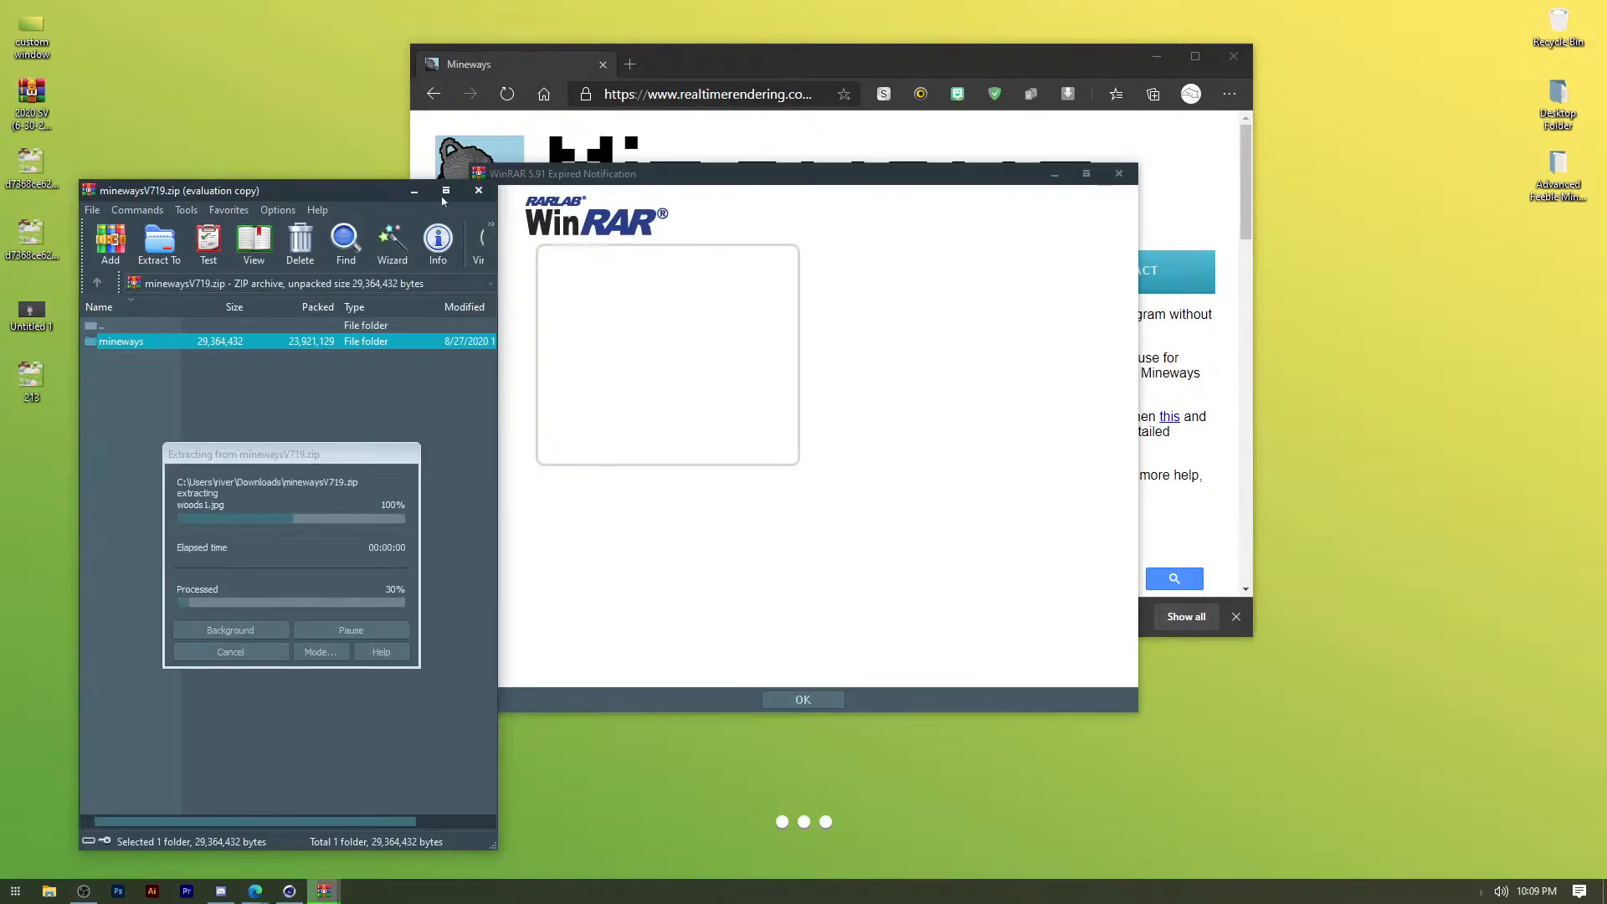
{"action": "left_click", "coordinate": [478, 191]}
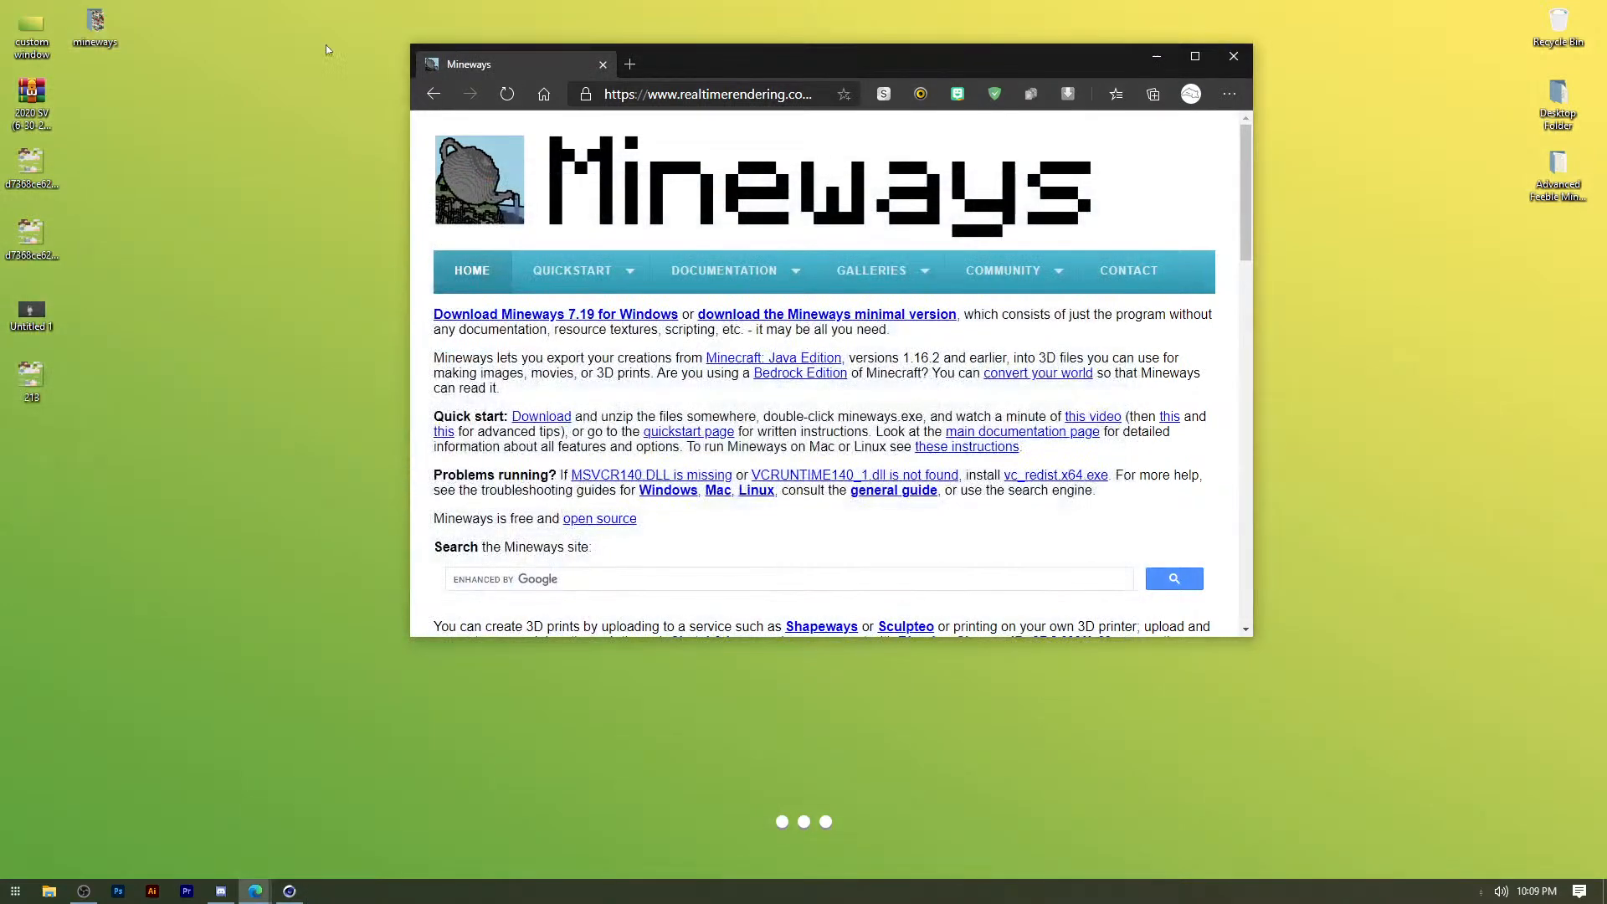
Open the mineways folder on the desktop, launch Mineways from it and close the folder window.
{"action": "left_click", "coordinate": [120, 38]}
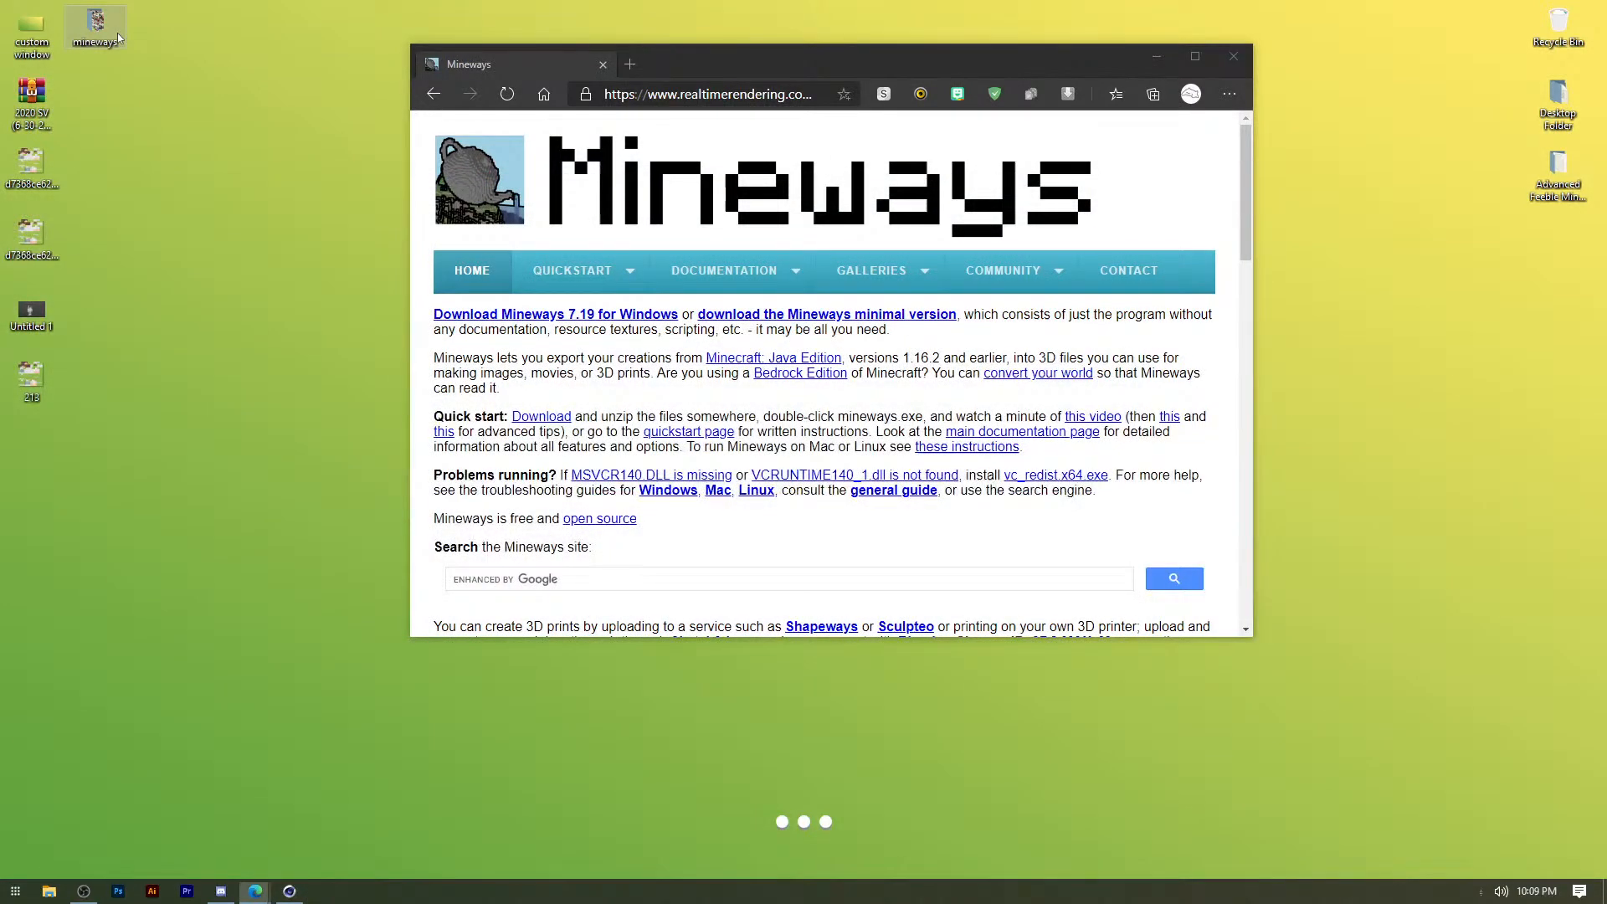
{"action": "double_click", "coordinate": [118, 38]}
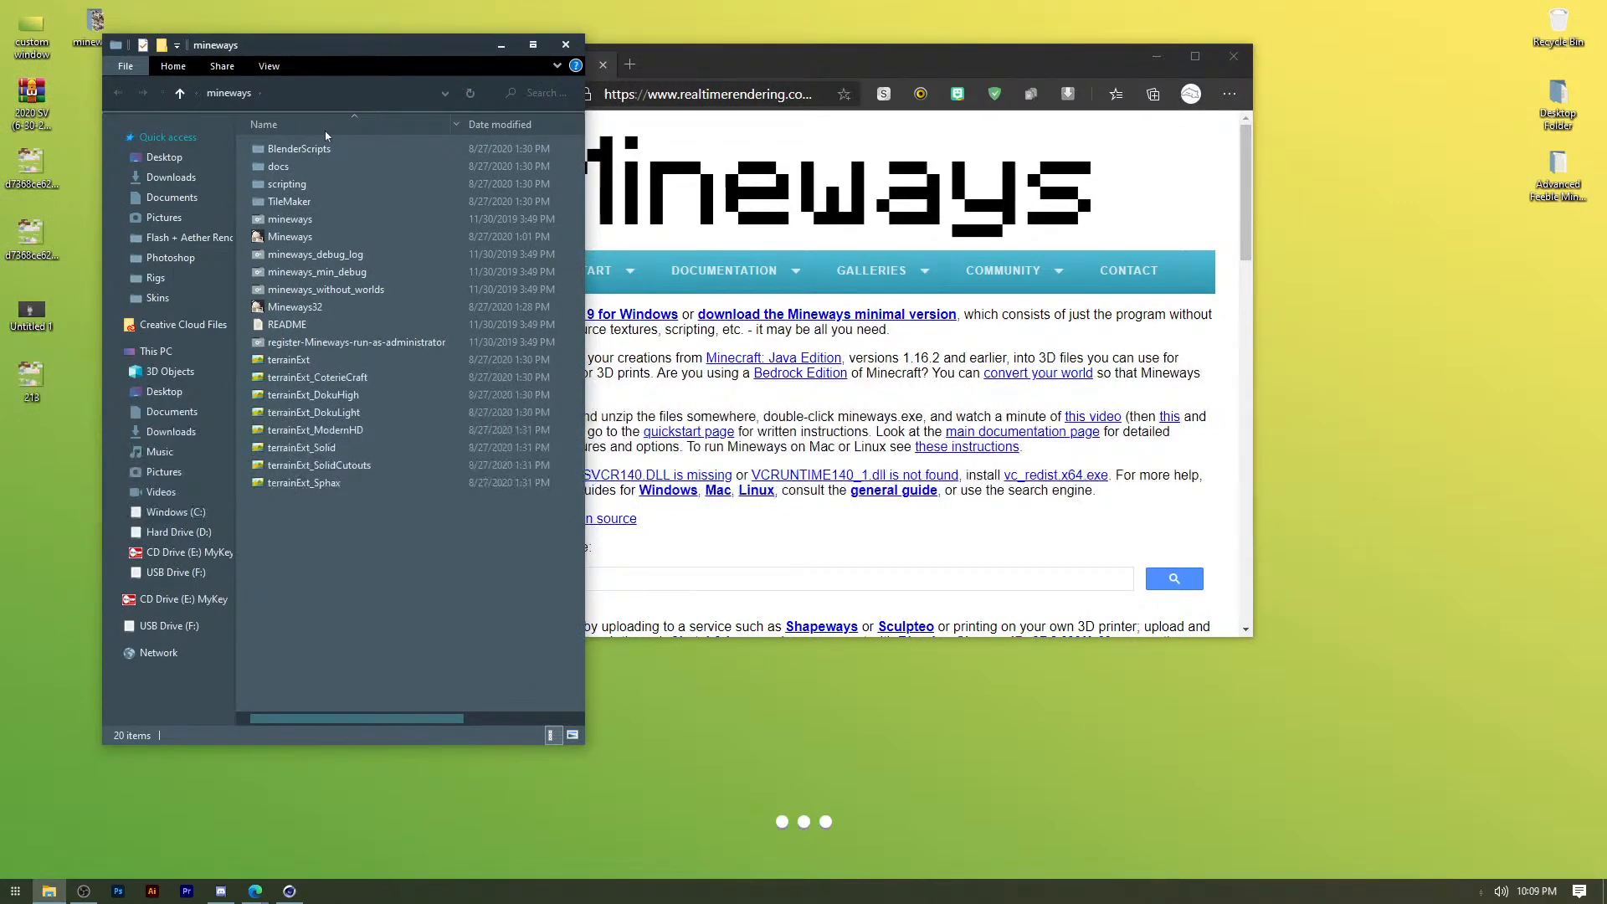
{"action": "double_click", "coordinate": [329, 238]}
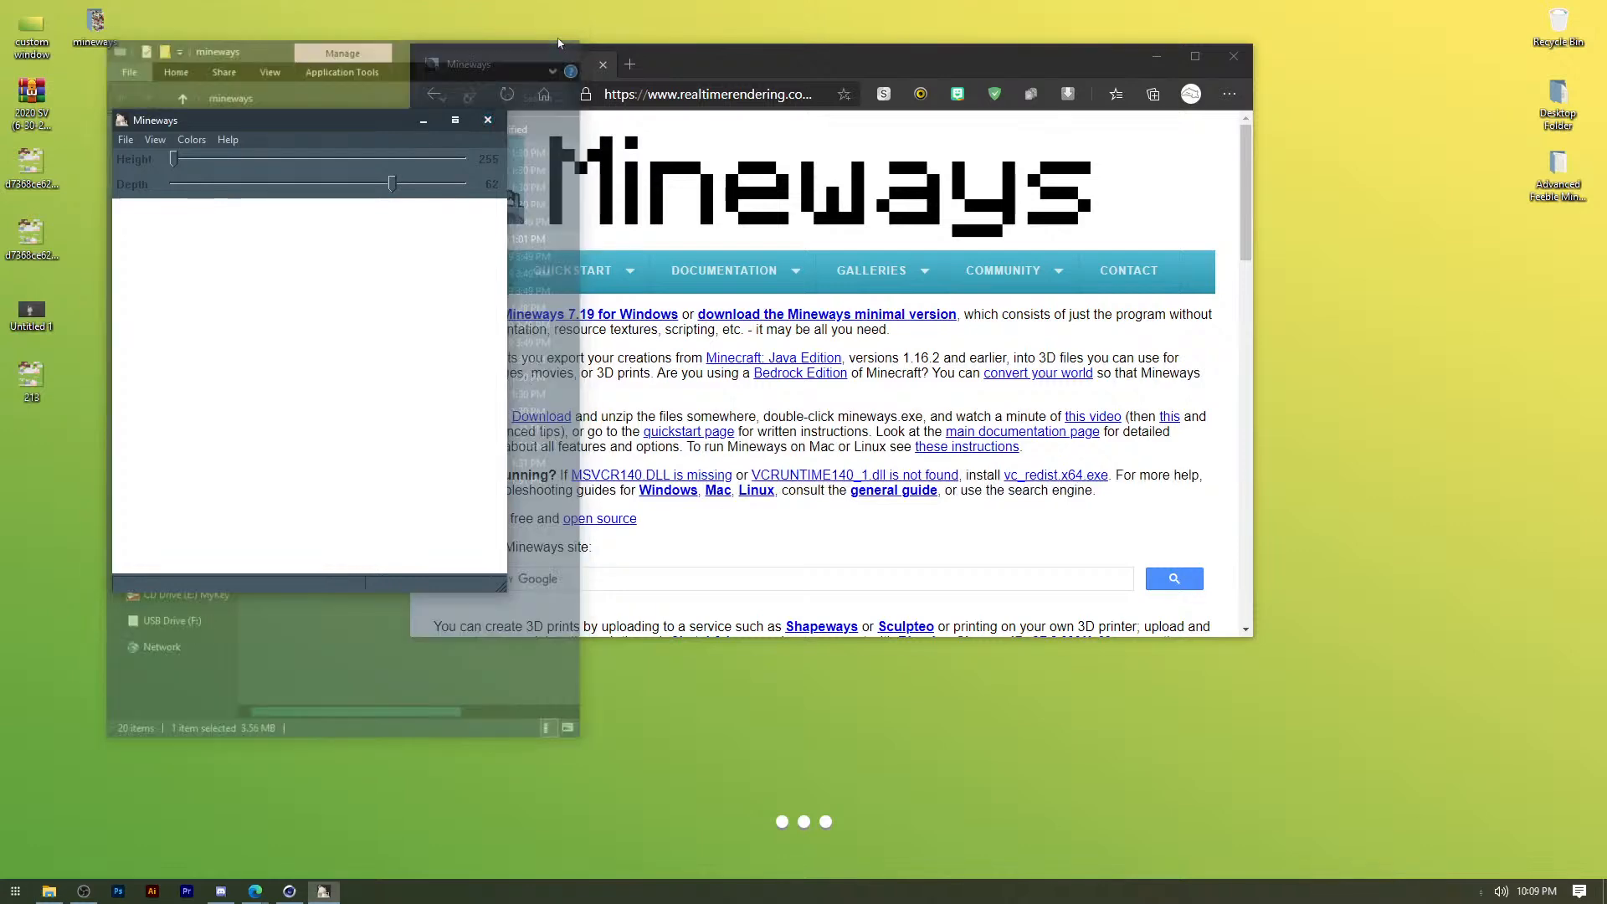
{"action": "left_click", "coordinate": [559, 42]}
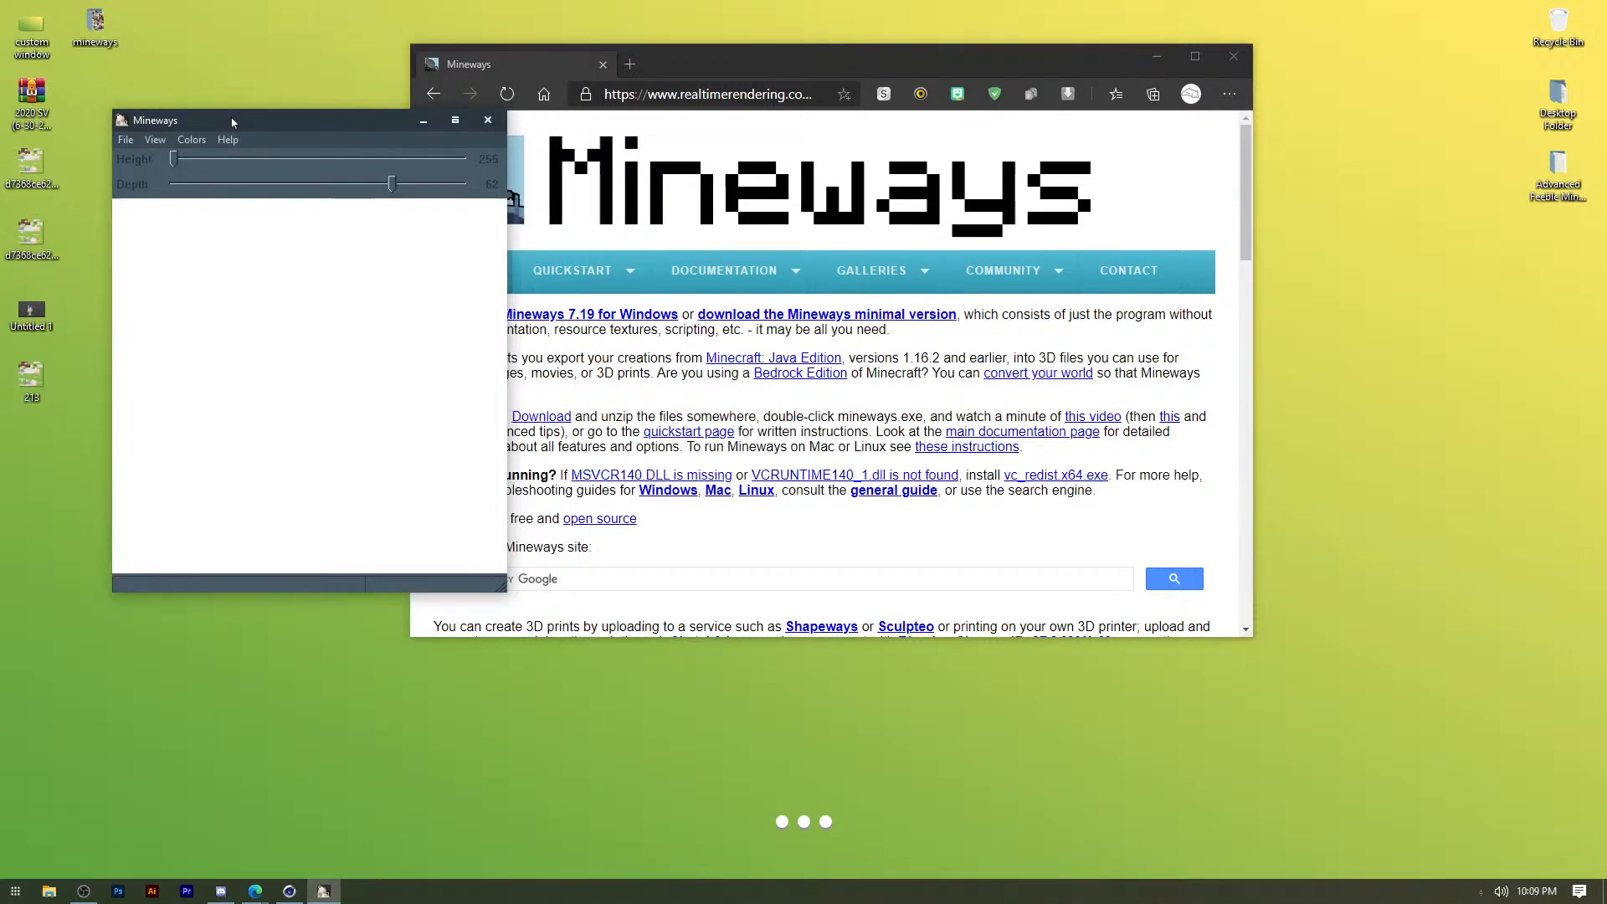
Open the World_2020 / 2020 SV (6-30-20) 1.16.1 world and maximize the Mineways window.
{"action": "left_click_drag", "start_coordinate": [232, 122], "coordinate": [356, 118]}
{"action": "left_click", "coordinate": [250, 135]}
{"action": "mouse_move", "coordinate": [335, 155]}
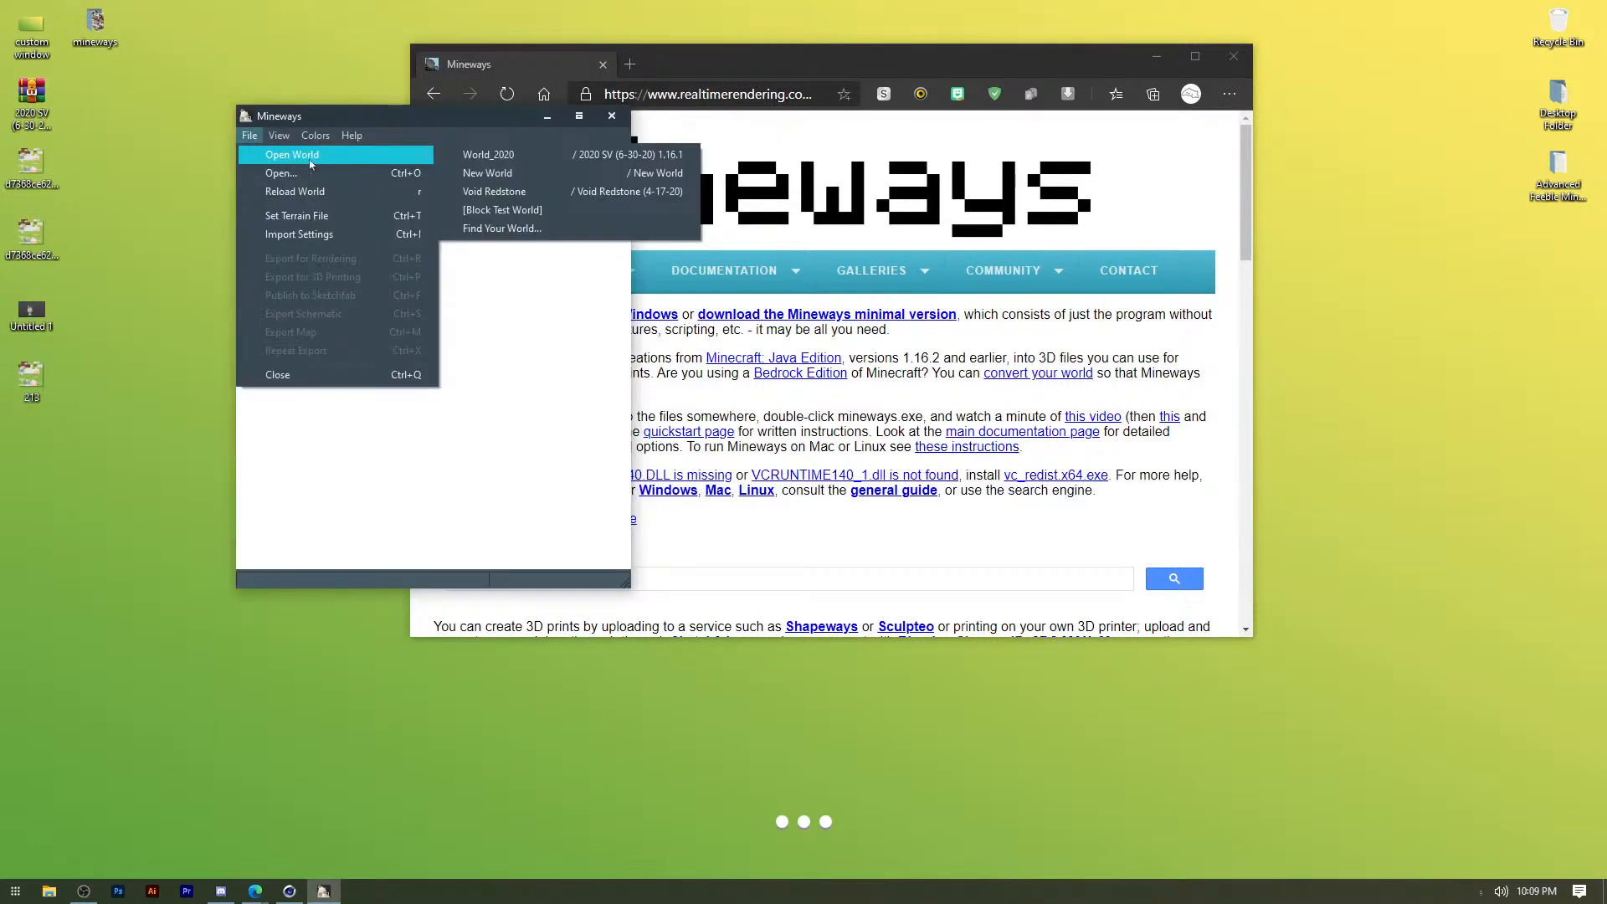
{"action": "left_click", "coordinate": [560, 157]}
{"action": "left_click", "coordinate": [579, 116]}
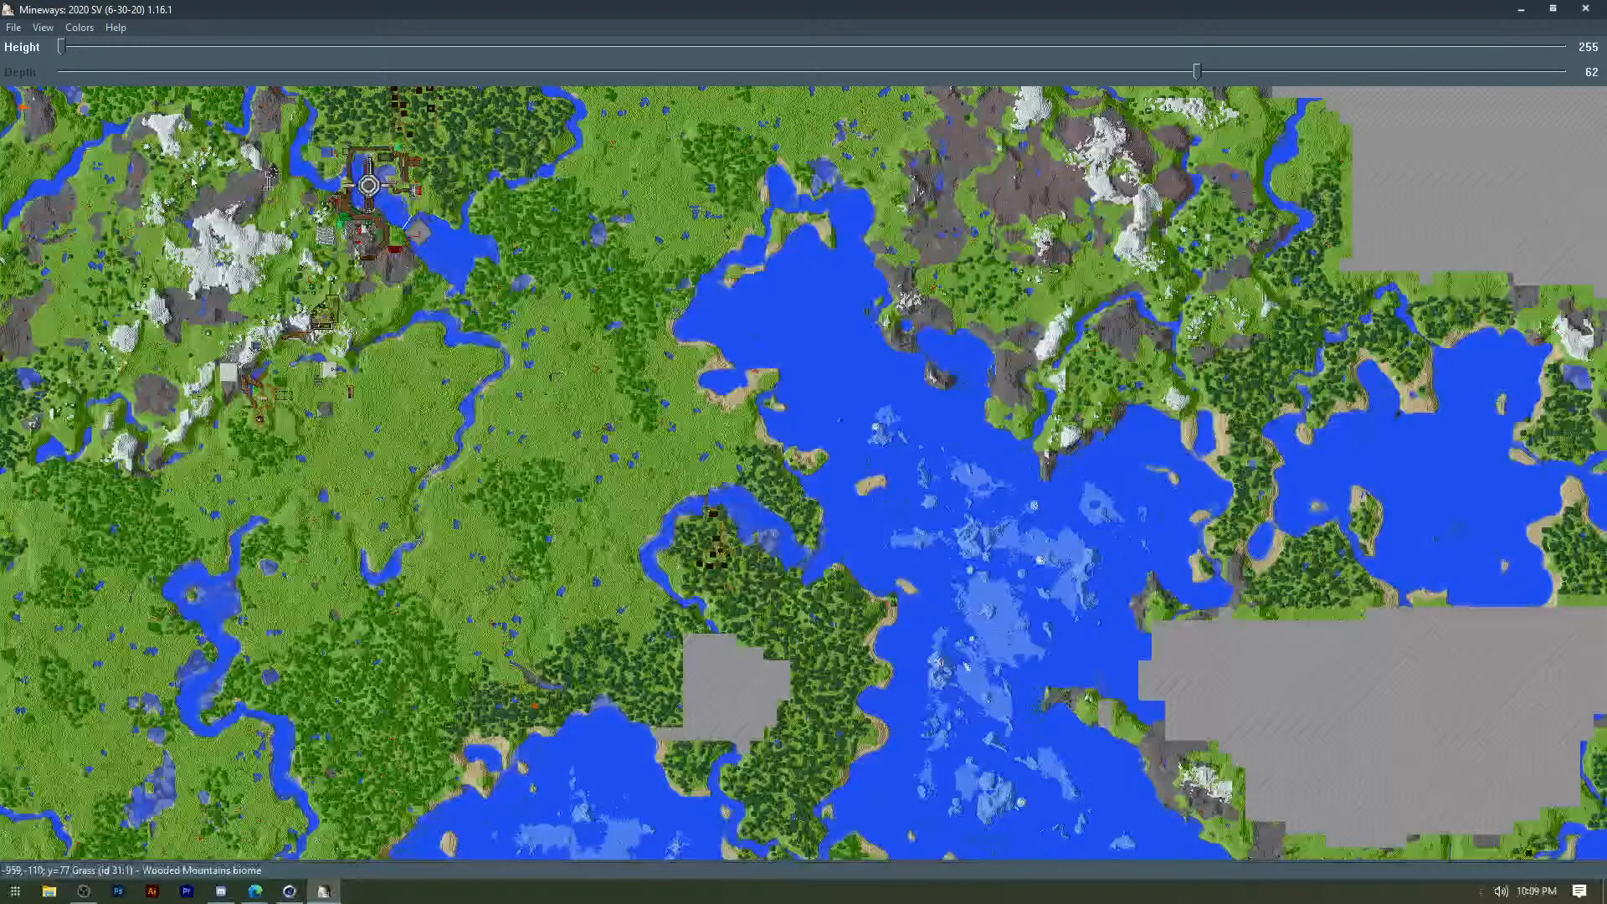
Select the map area around the octagonal build and its surrounding settlement, accepting the suggested depth of 14.
{"action": "left_click_drag", "start_coordinate": [304, 204], "coordinate": [348, 265]}
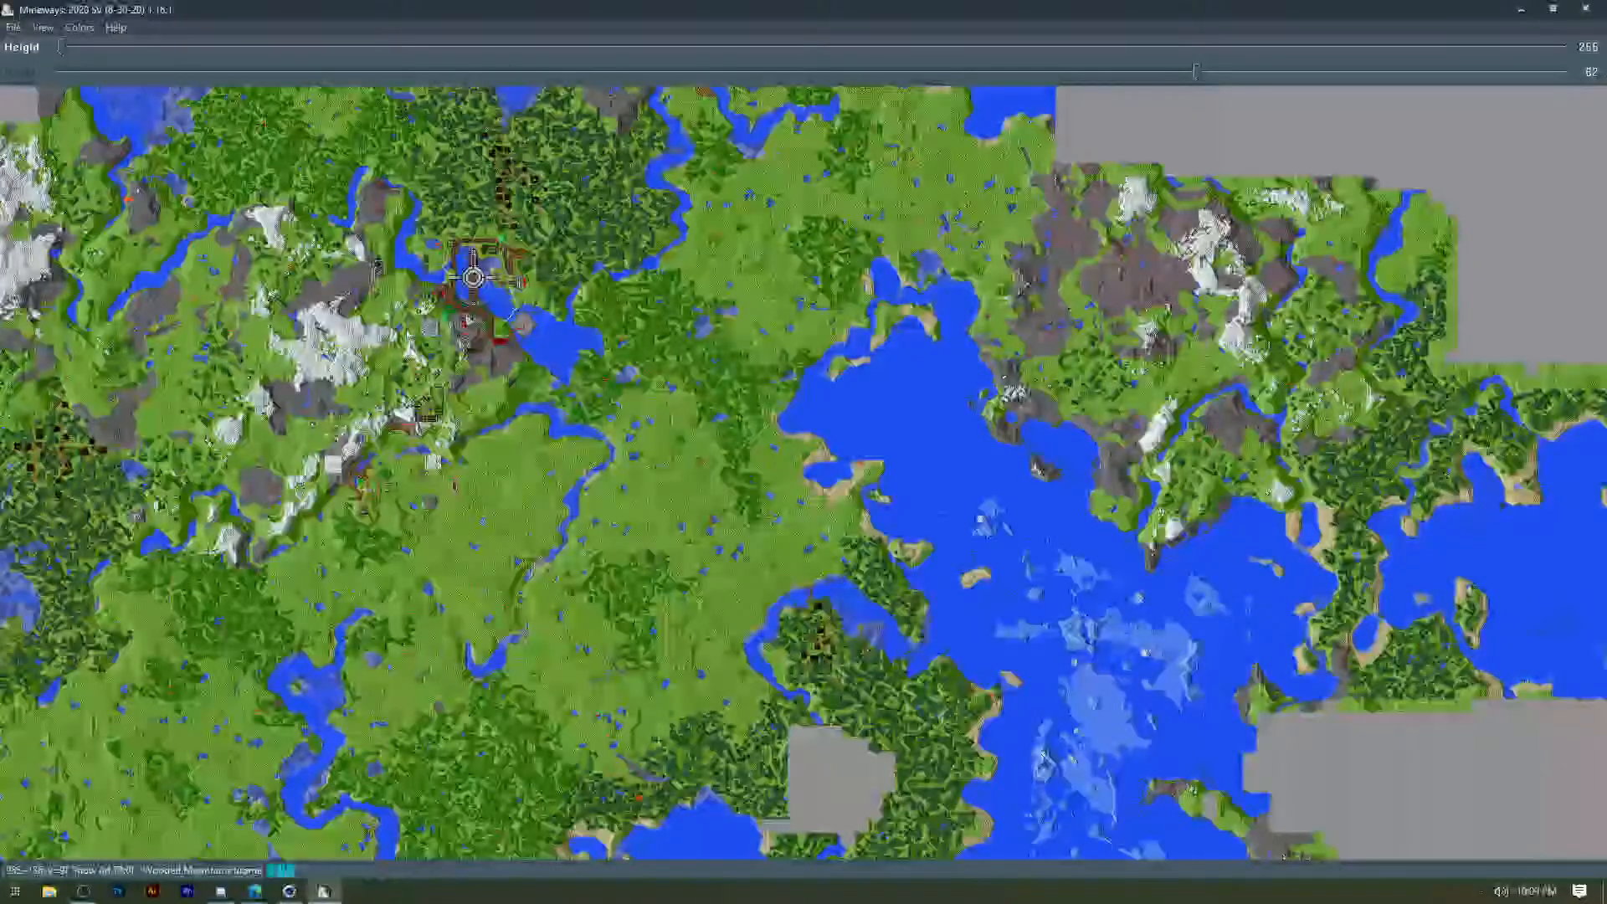
{"action": "scroll", "coordinate": [303, 183], "scroll_direction": "up", "scroll_amount": 3}
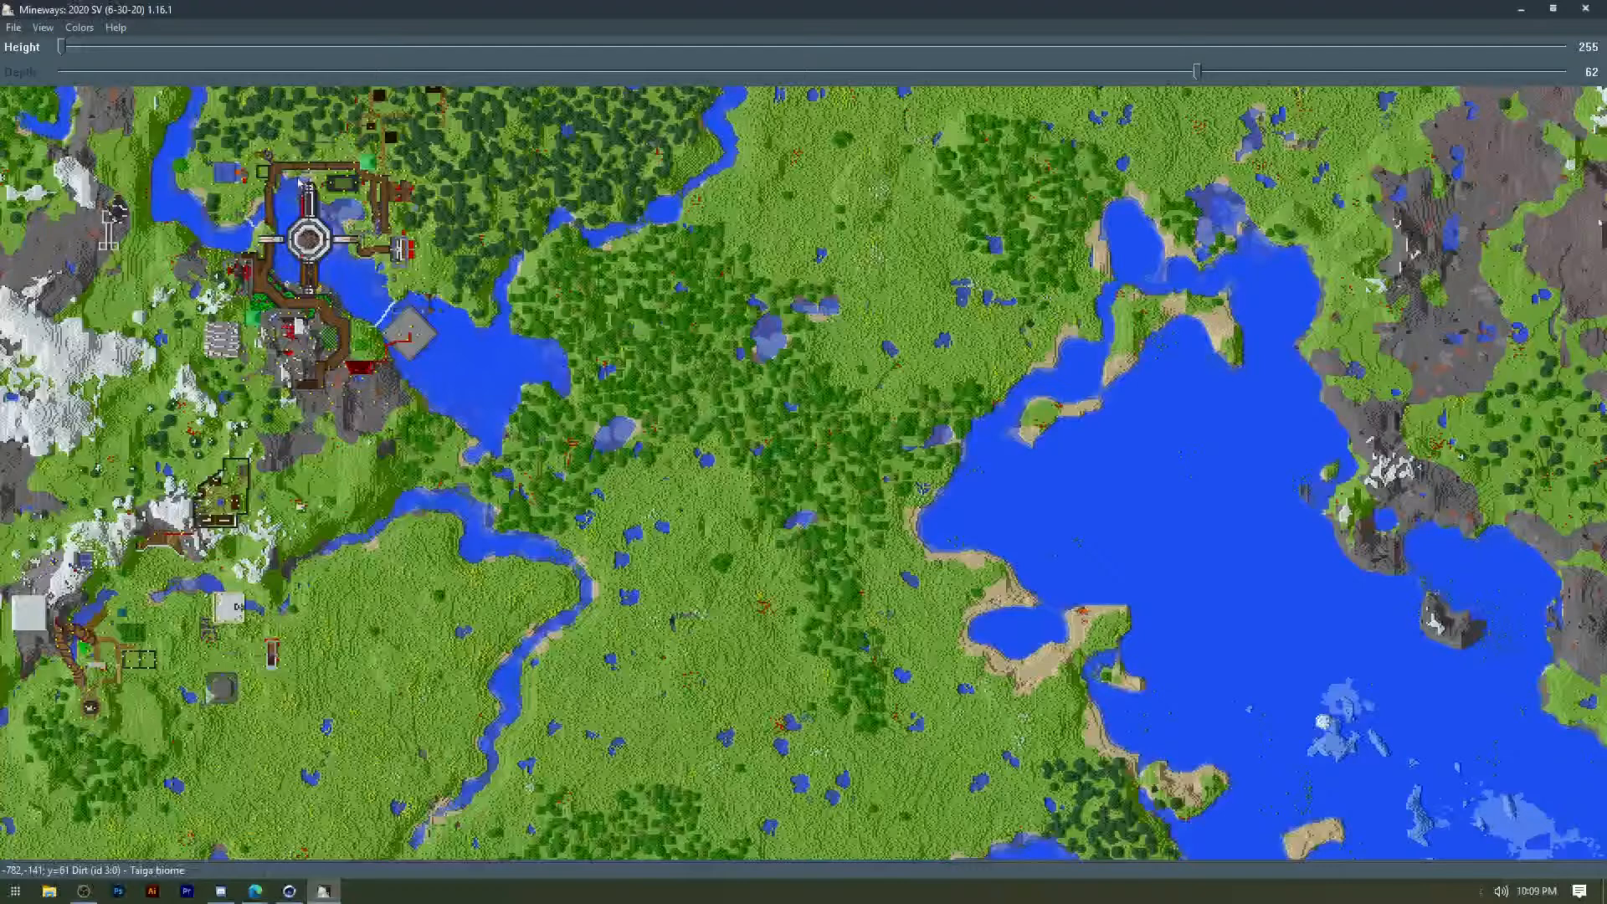
{"action": "left_click_drag", "start_coordinate": [301, 182], "coordinate": [561, 281]}
{"action": "right_click_drag", "start_coordinate": [752, 165], "coordinate": [387, 564]}
{"action": "left_click_drag", "start_coordinate": [401, 561], "coordinate": [395, 563]}
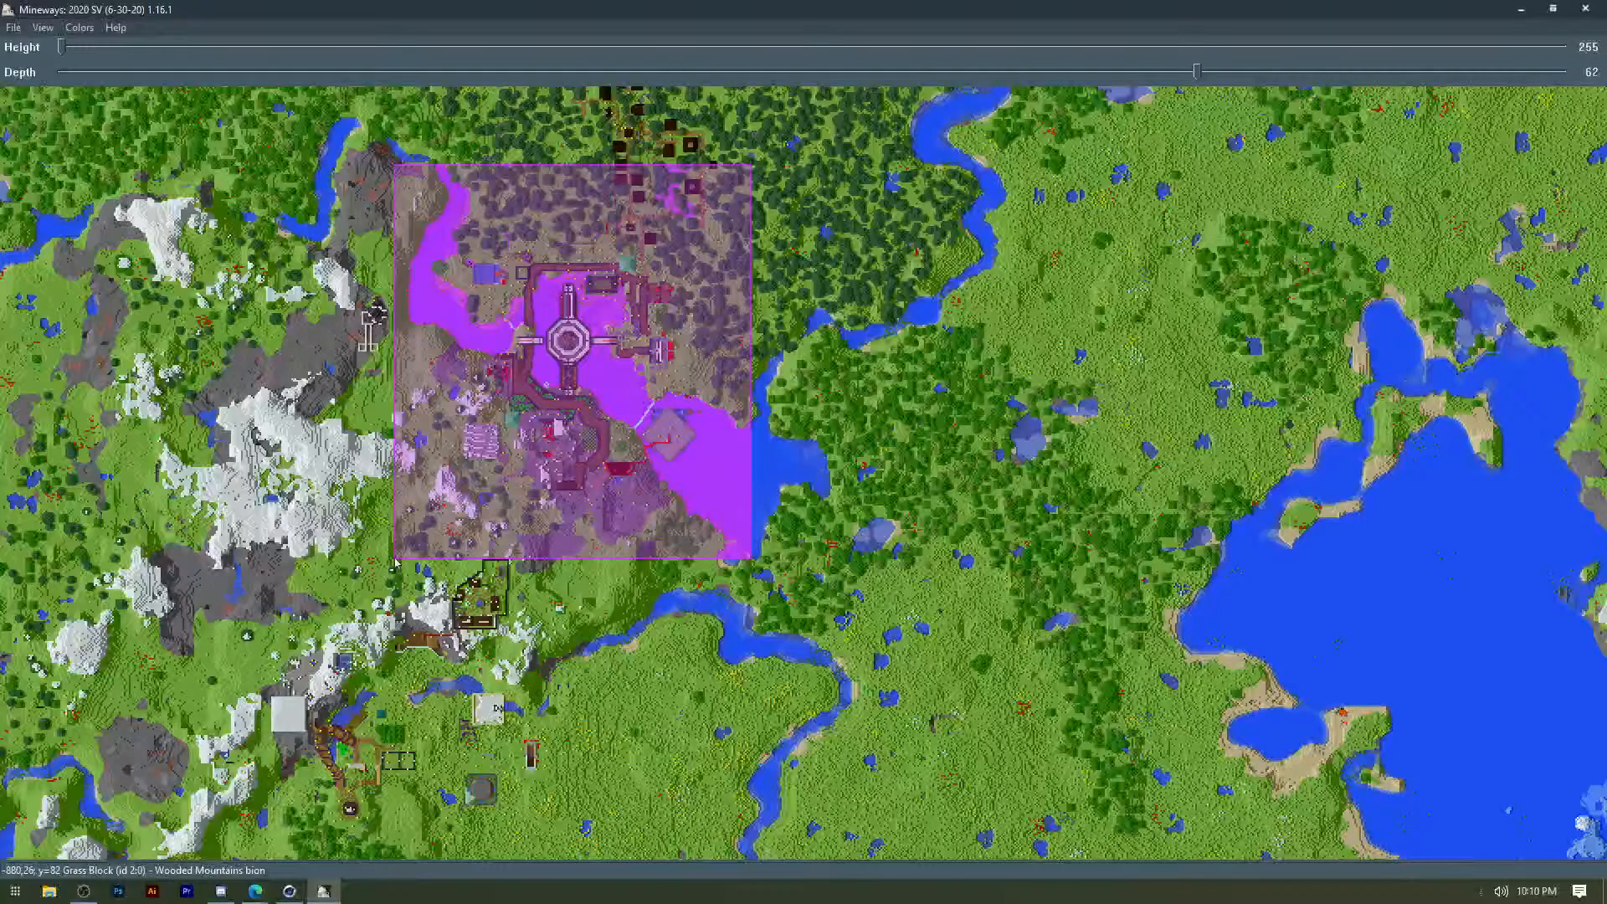
{"action": "left_click_drag", "start_coordinate": [396, 564], "coordinate": [399, 562]}
{"action": "key", "text": "Return"}
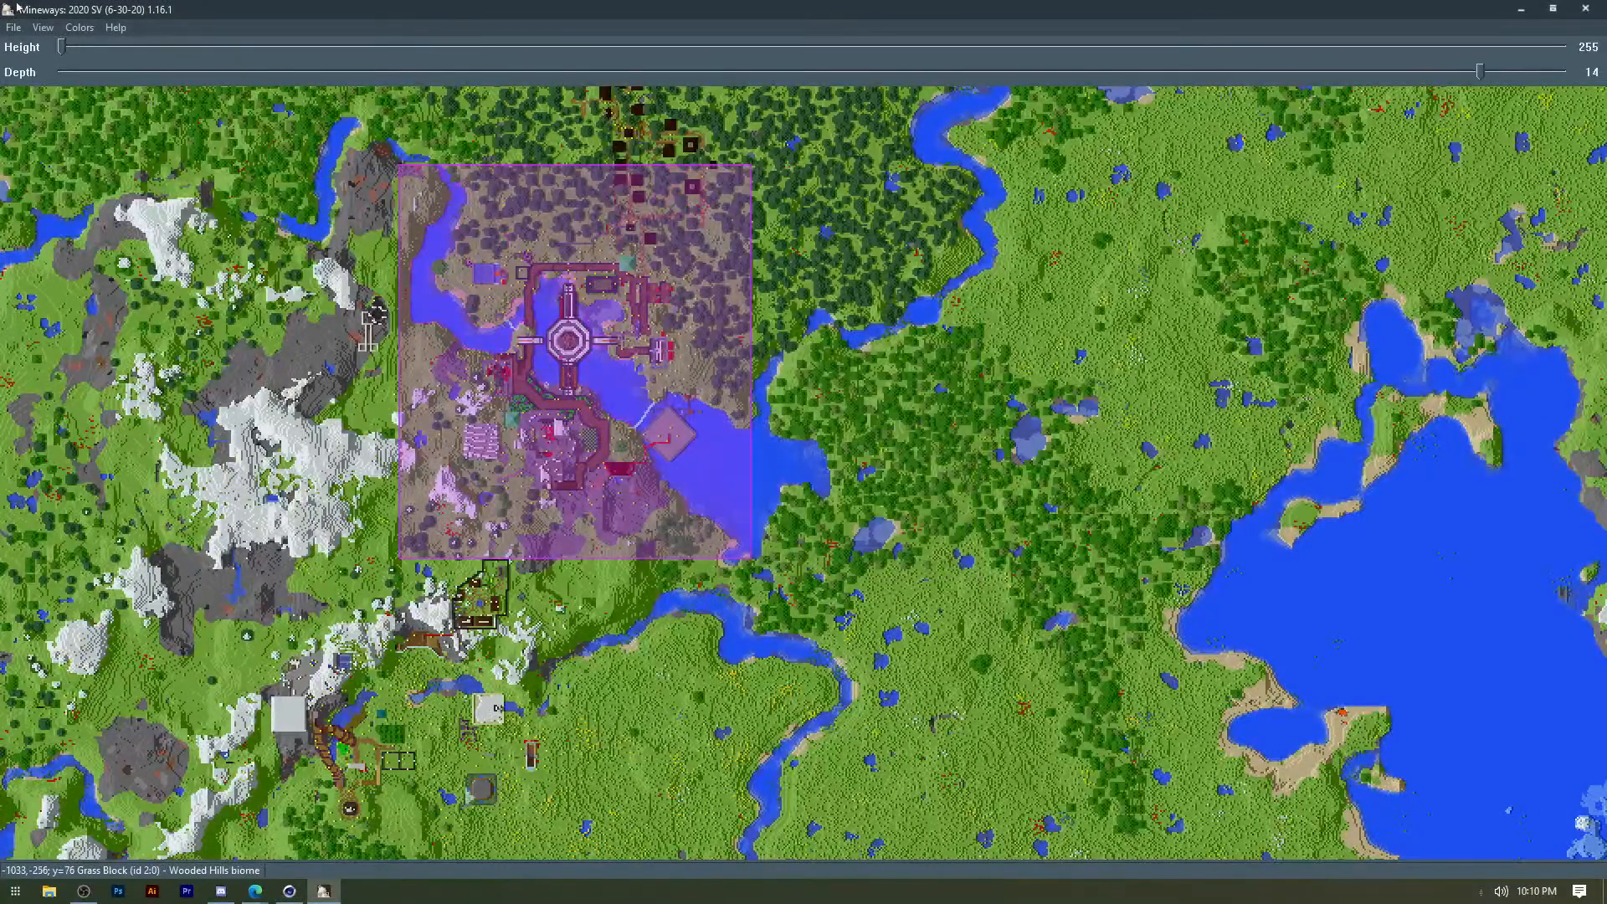
{"action": "left_click", "coordinate": [12, 28]}
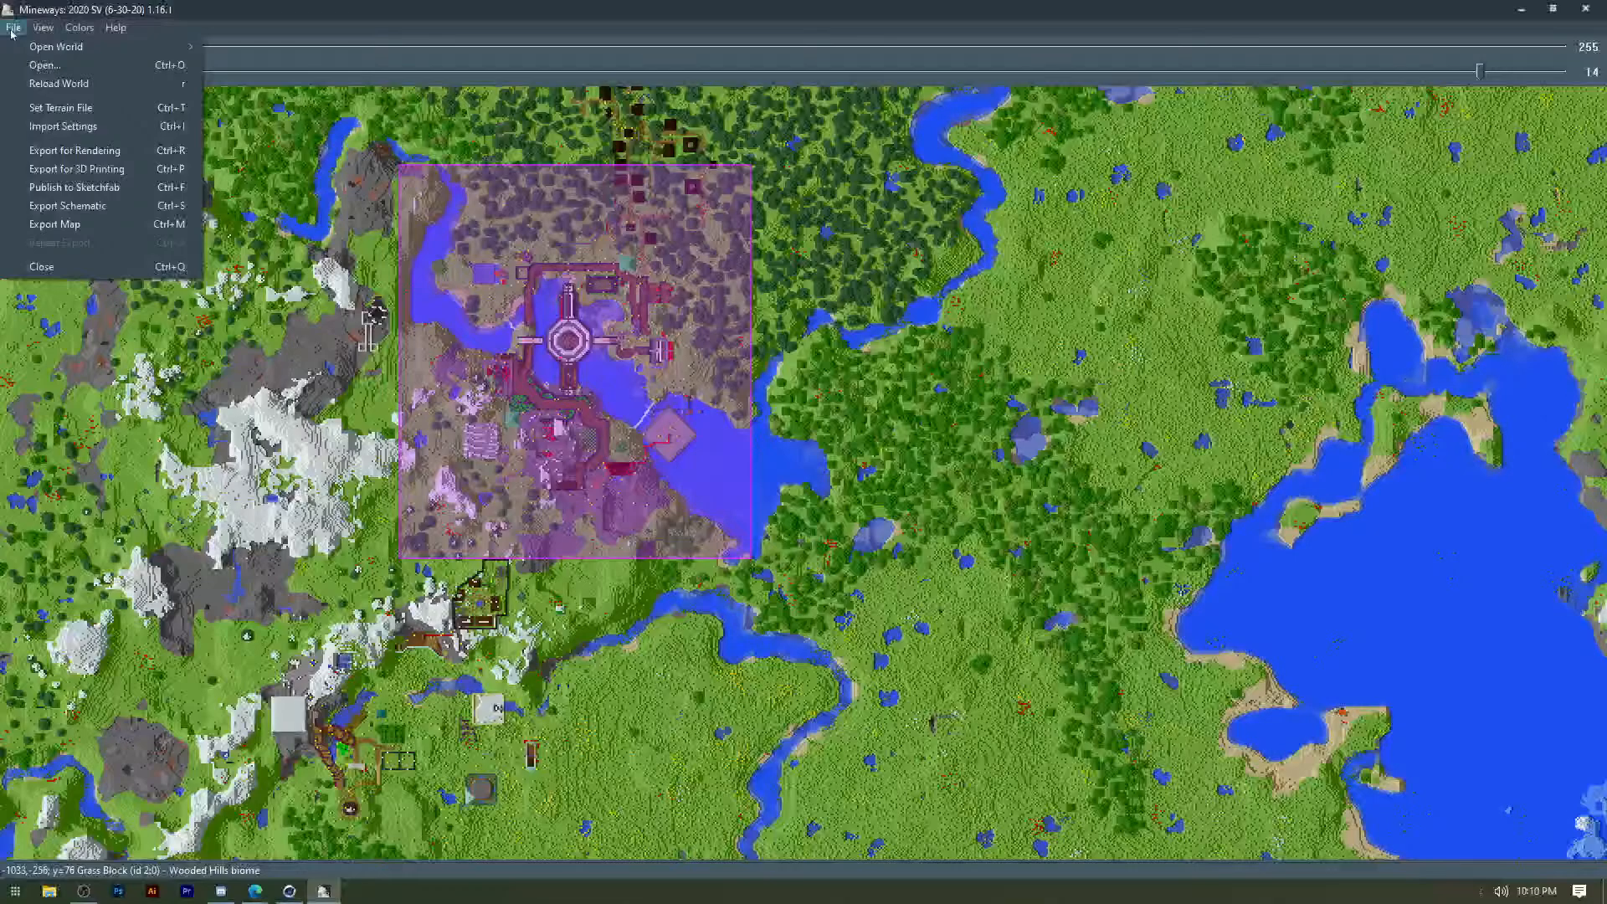
{"action": "left_click", "coordinate": [68, 149]}
{"action": "key", "text": "Escape"}
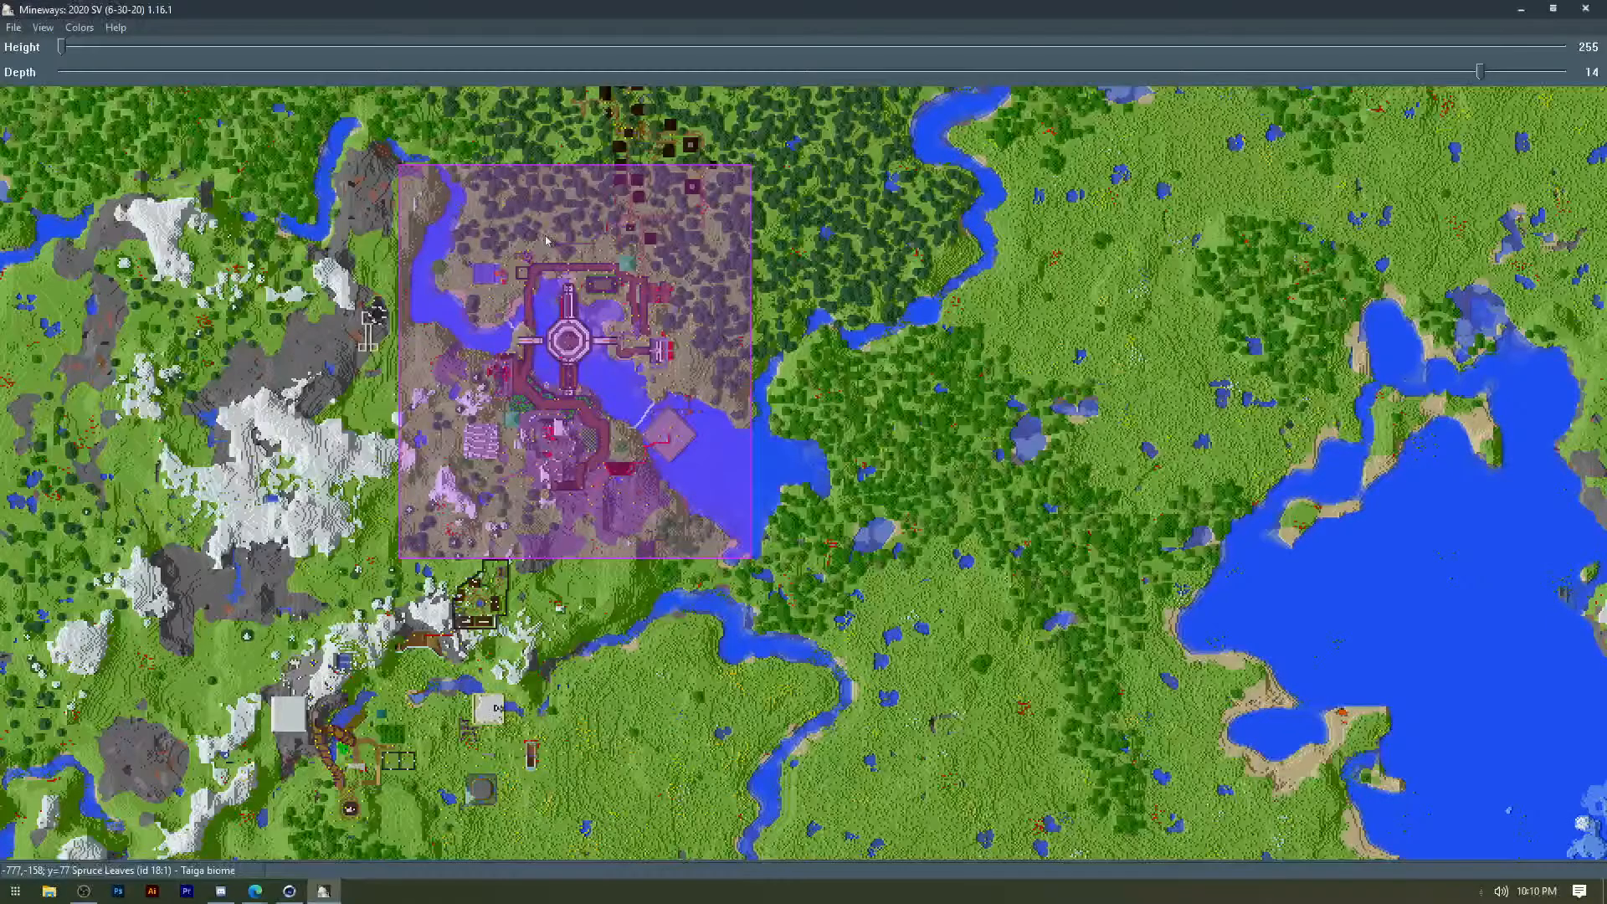
{"action": "left_click", "coordinate": [14, 27]}
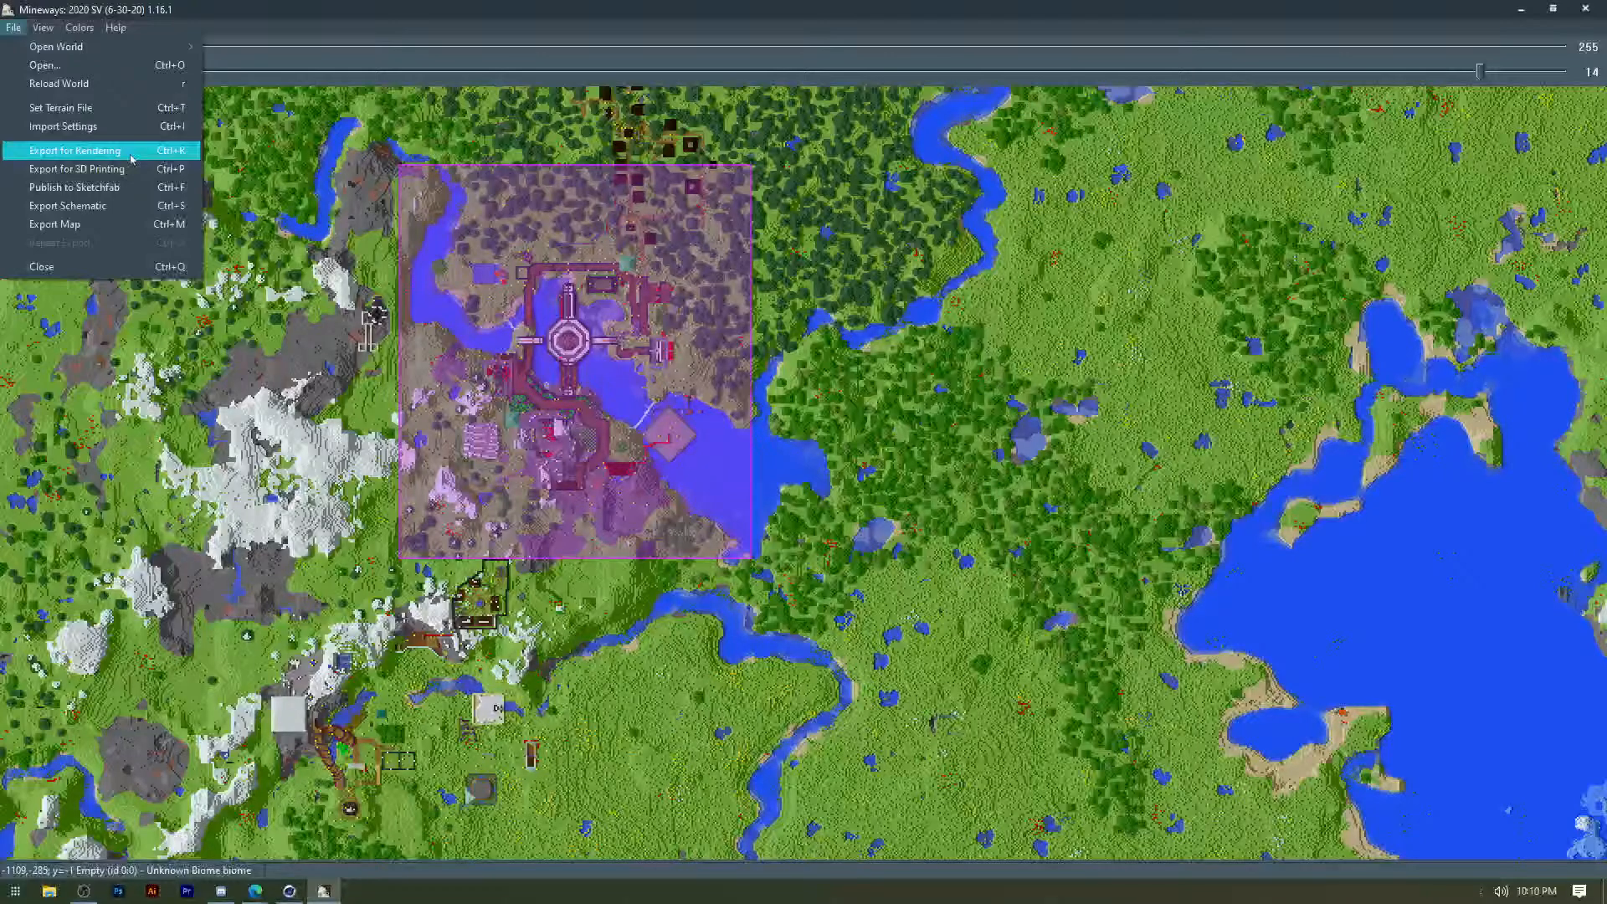
Select the coastal area with the forest edge and bay east of the settlement, accepting the suggested depth of 31.
{"action": "scroll", "coordinate": [1471, 519], "scroll_direction": "down", "scroll_amount": 1}
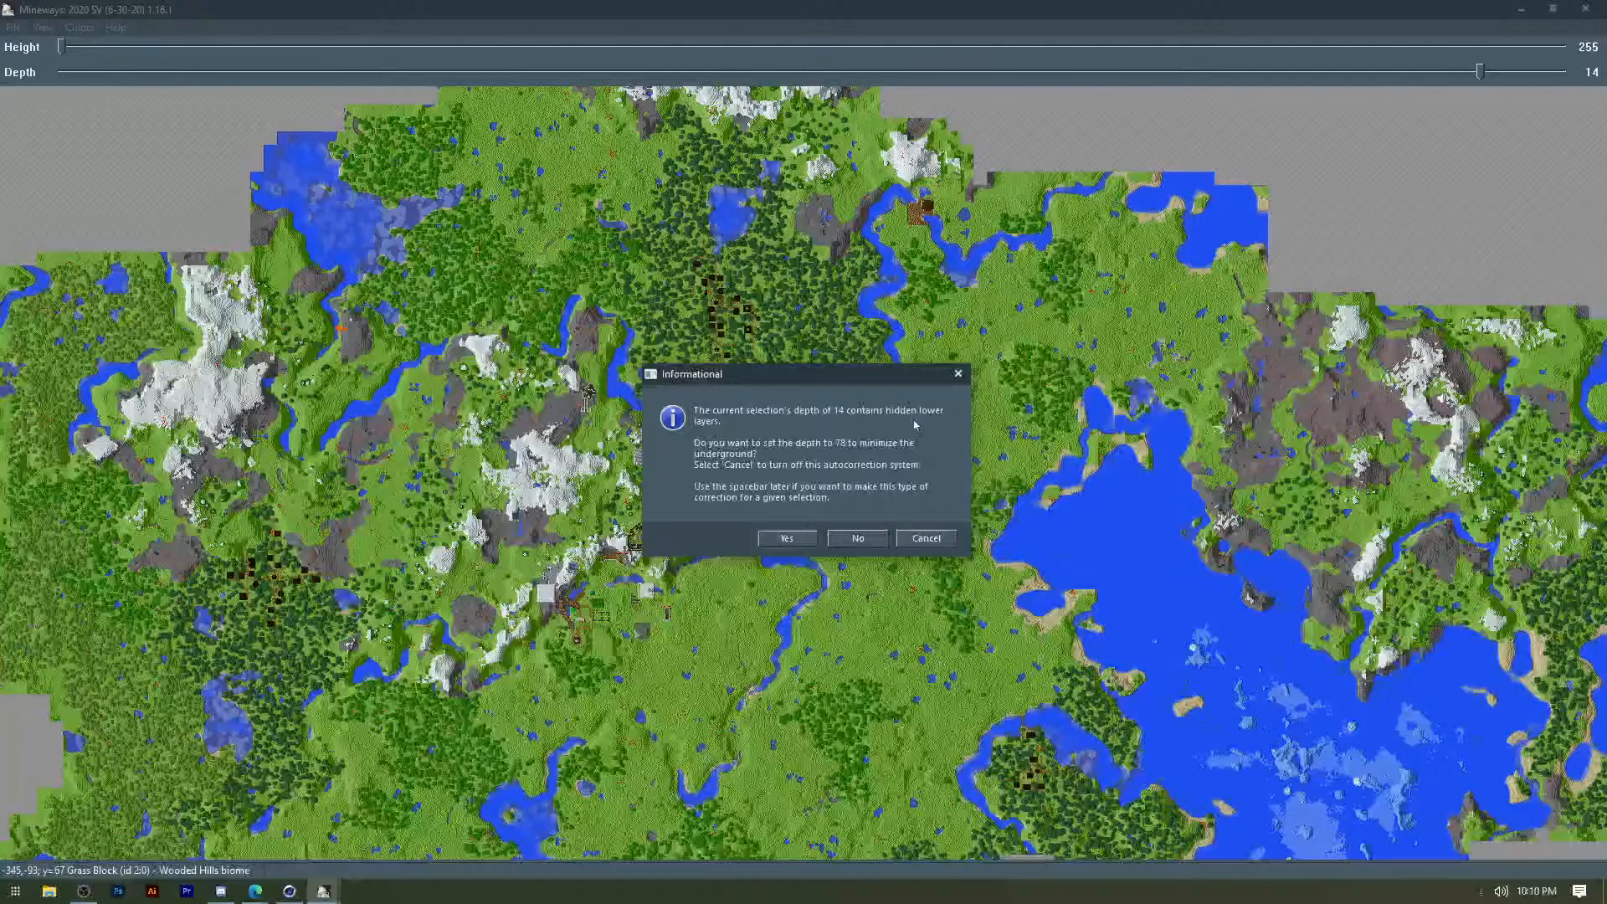
{"action": "left_click_drag", "start_coordinate": [916, 426], "coordinate": [710, 325]}
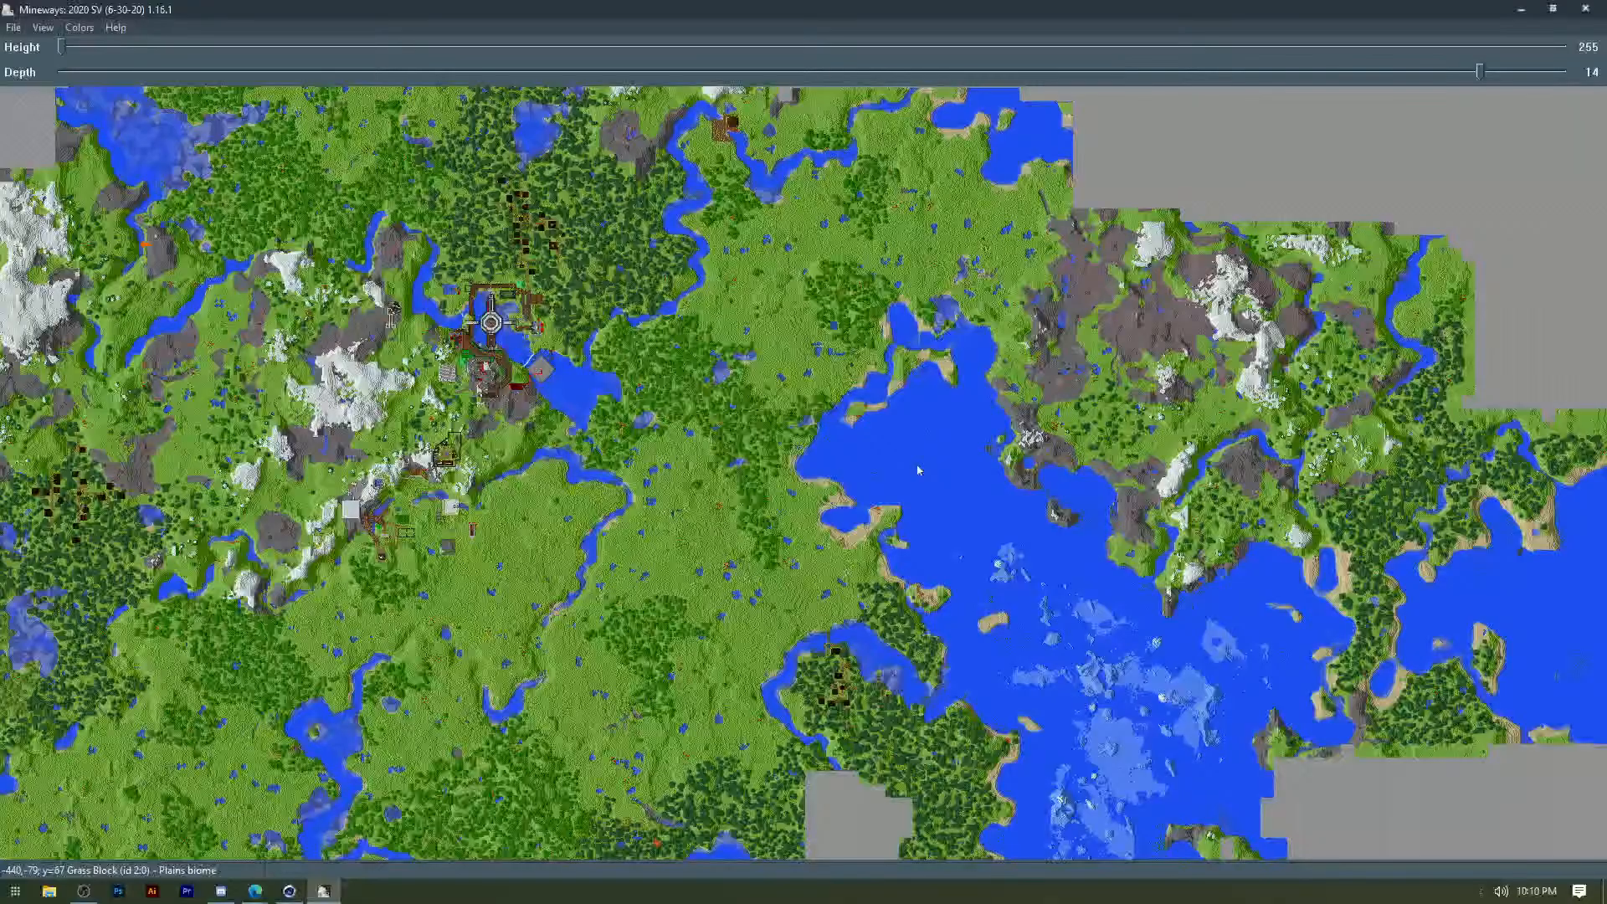
{"action": "right_click_drag", "start_coordinate": [771, 343], "coordinate": [966, 500]}
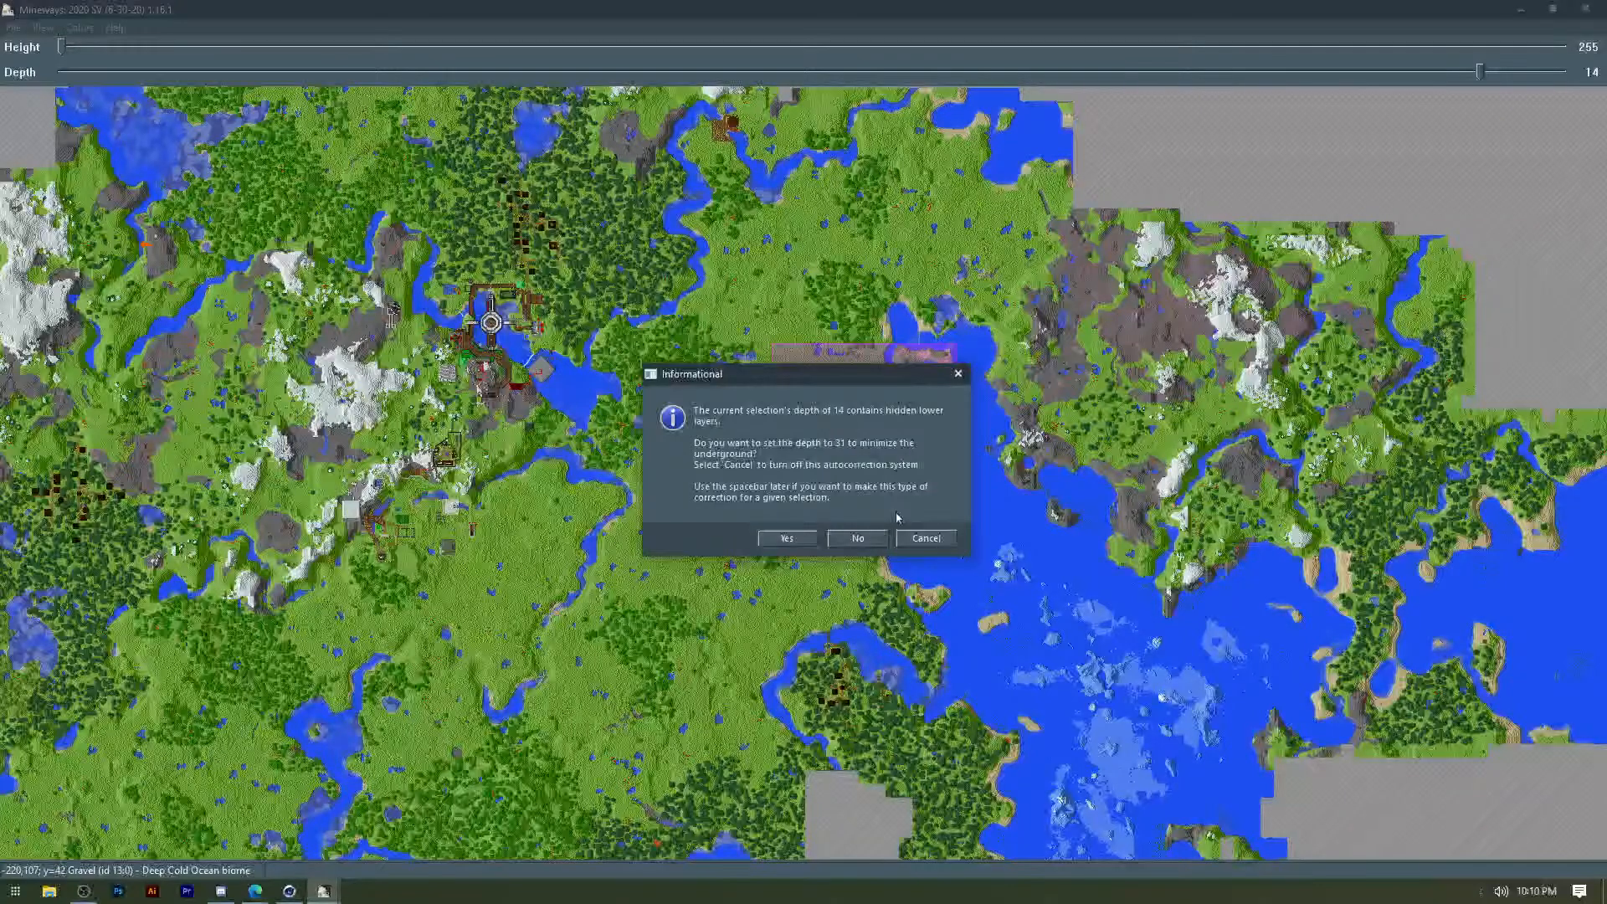
{"action": "key", "text": "Return"}
Export the selected area for rendering as a Wavefront OBJ with a placeholder name in the mineways folder, keeping the default export options.
{"action": "left_click", "coordinate": [13, 26]}
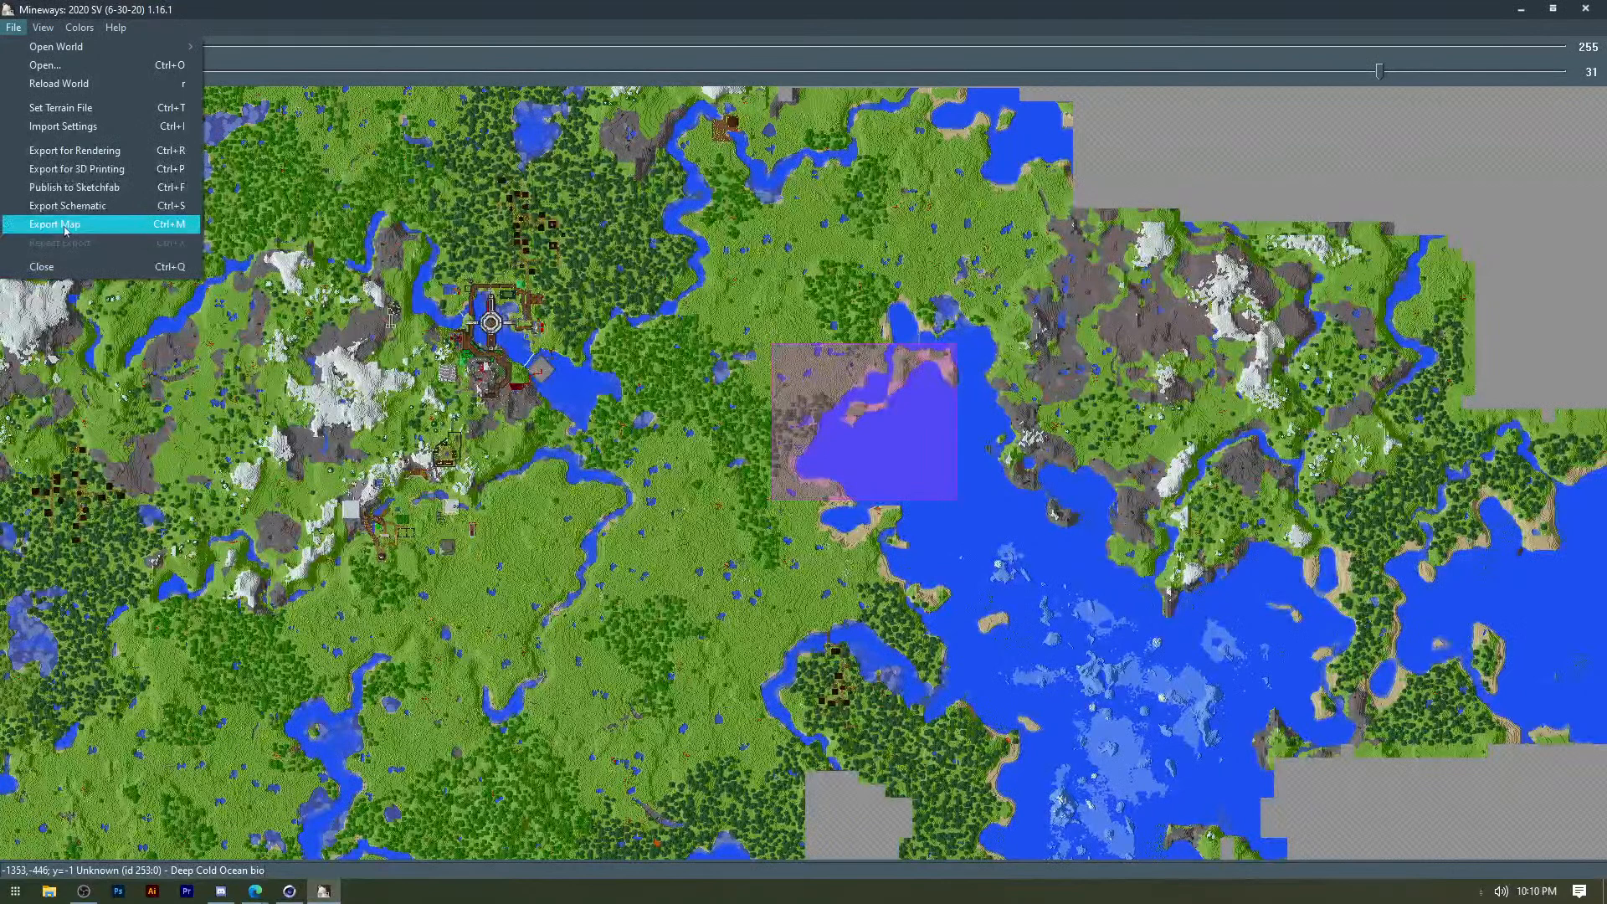
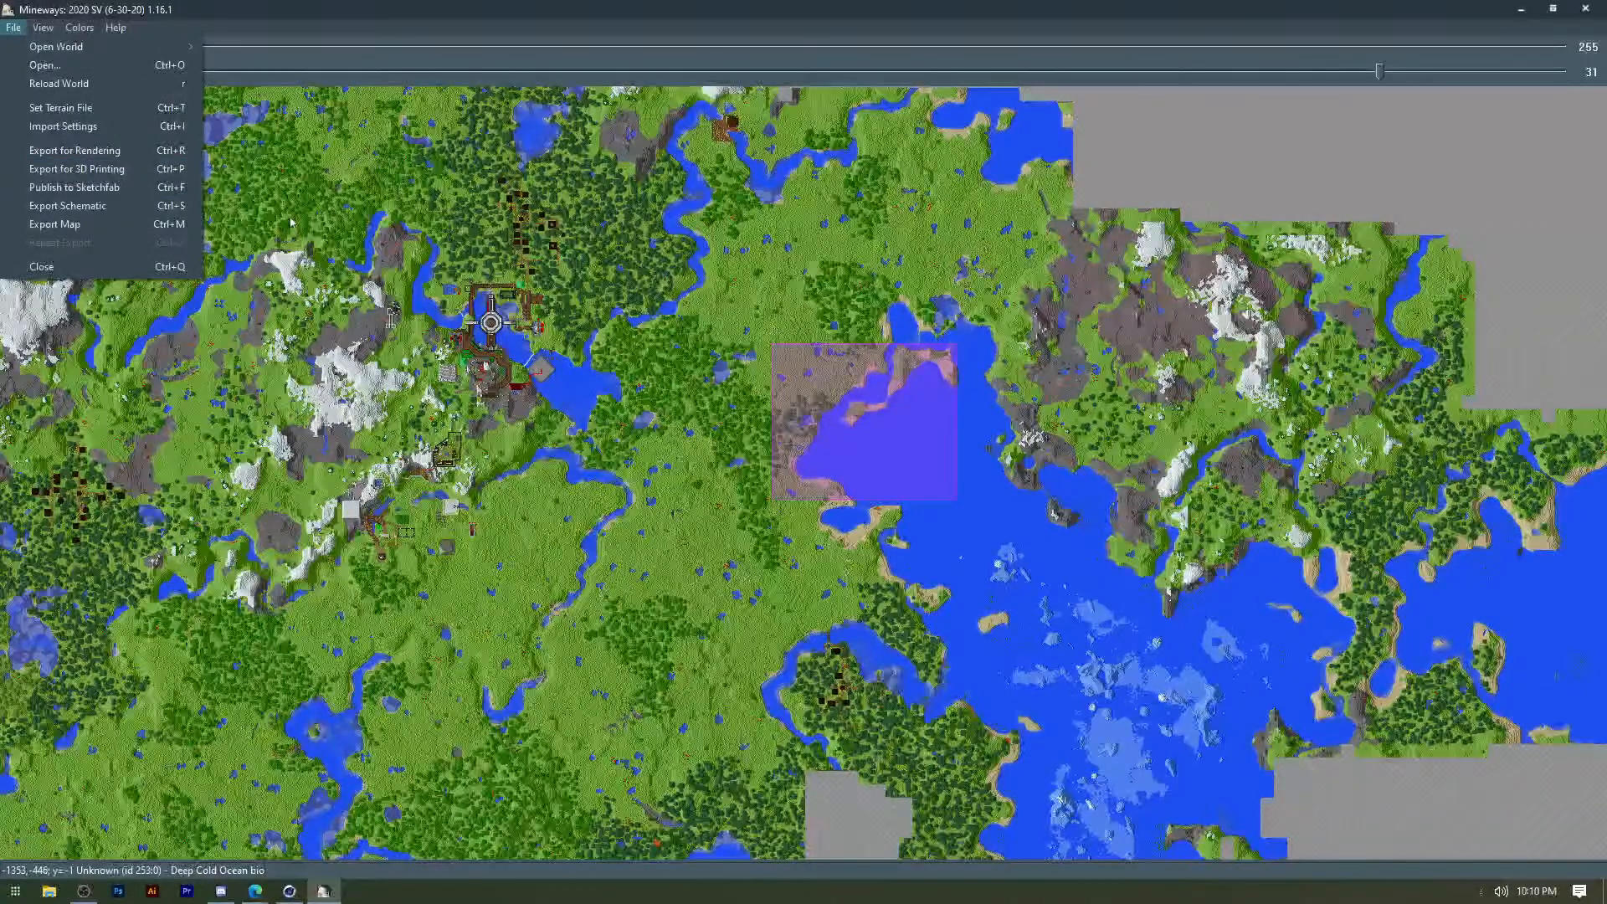
{"action": "left_click", "coordinate": [124, 149]}
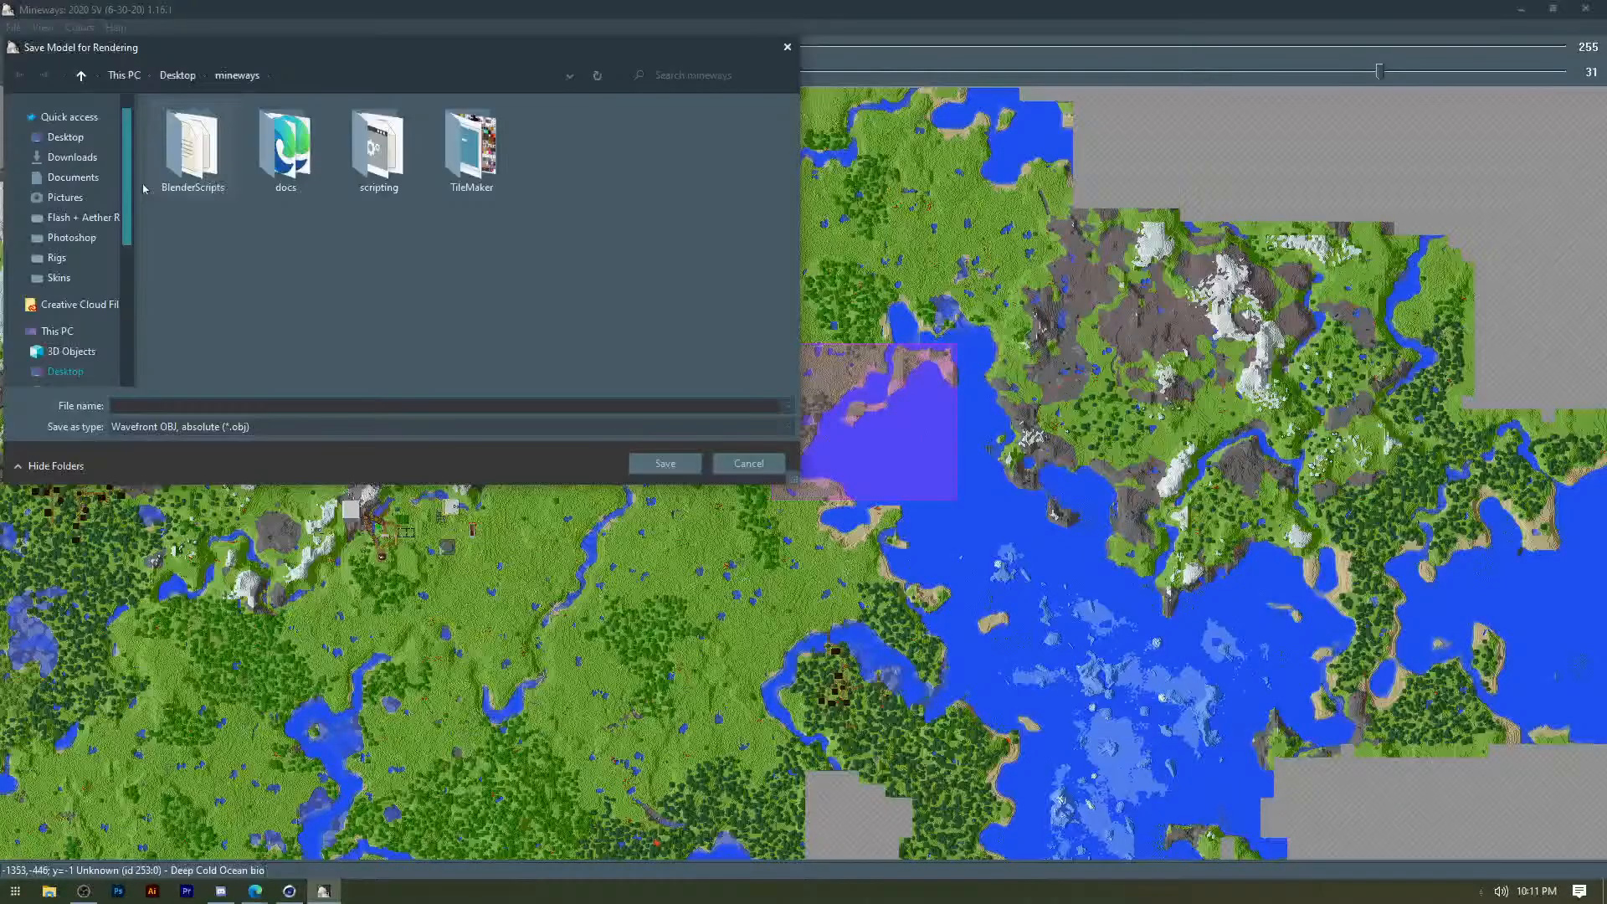
{"action": "type", "text": "ijijijij"}
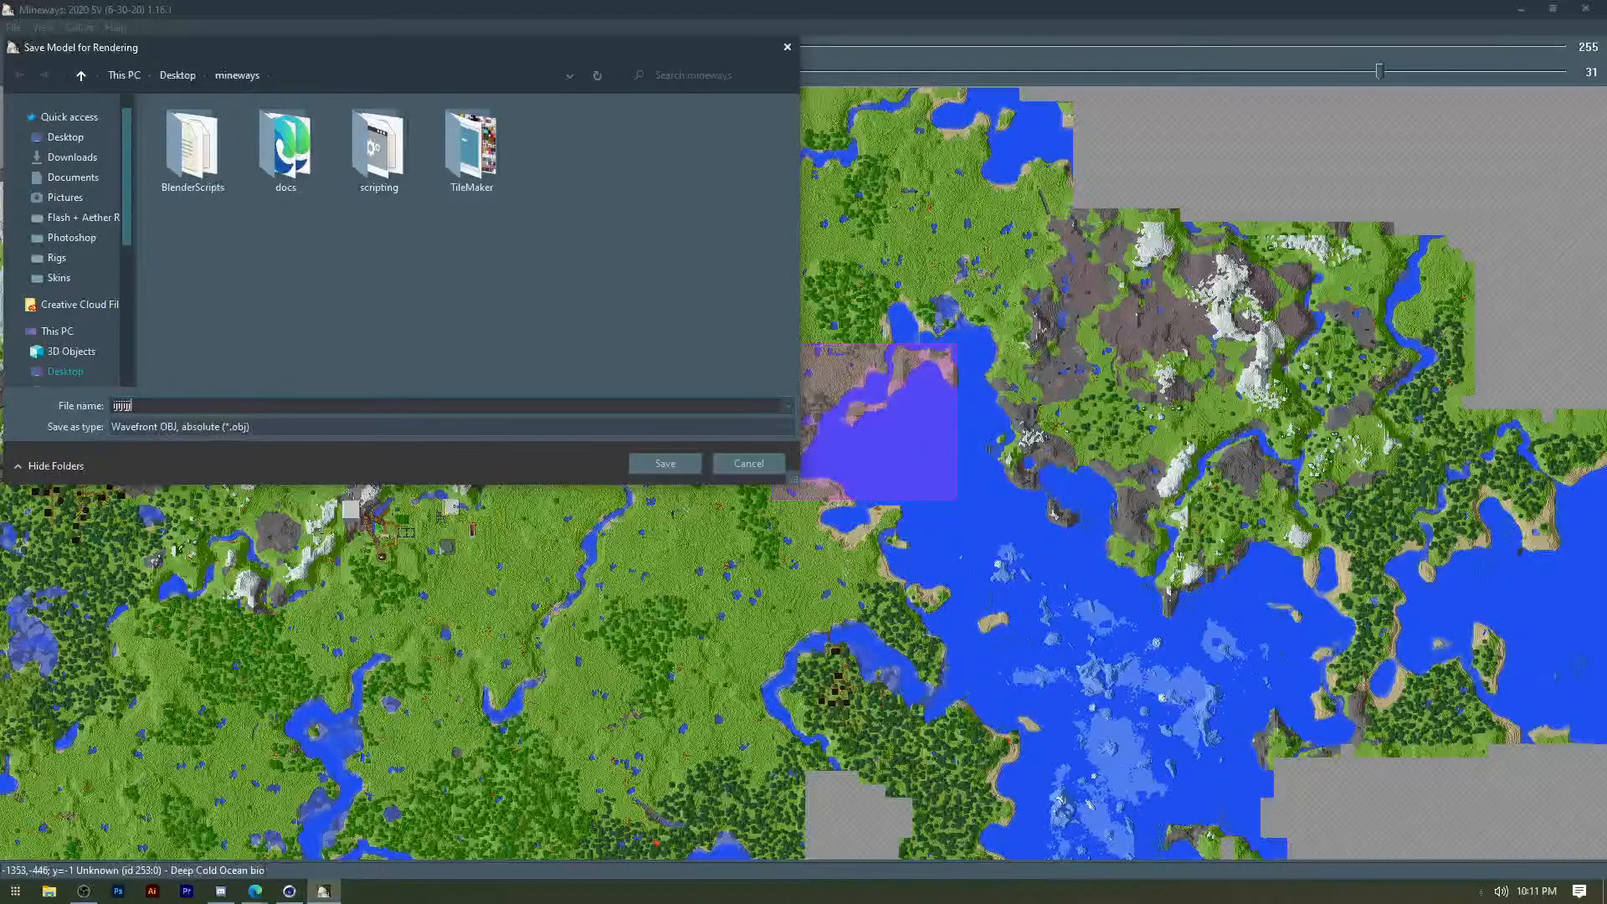
{"action": "key", "text": "Return"}
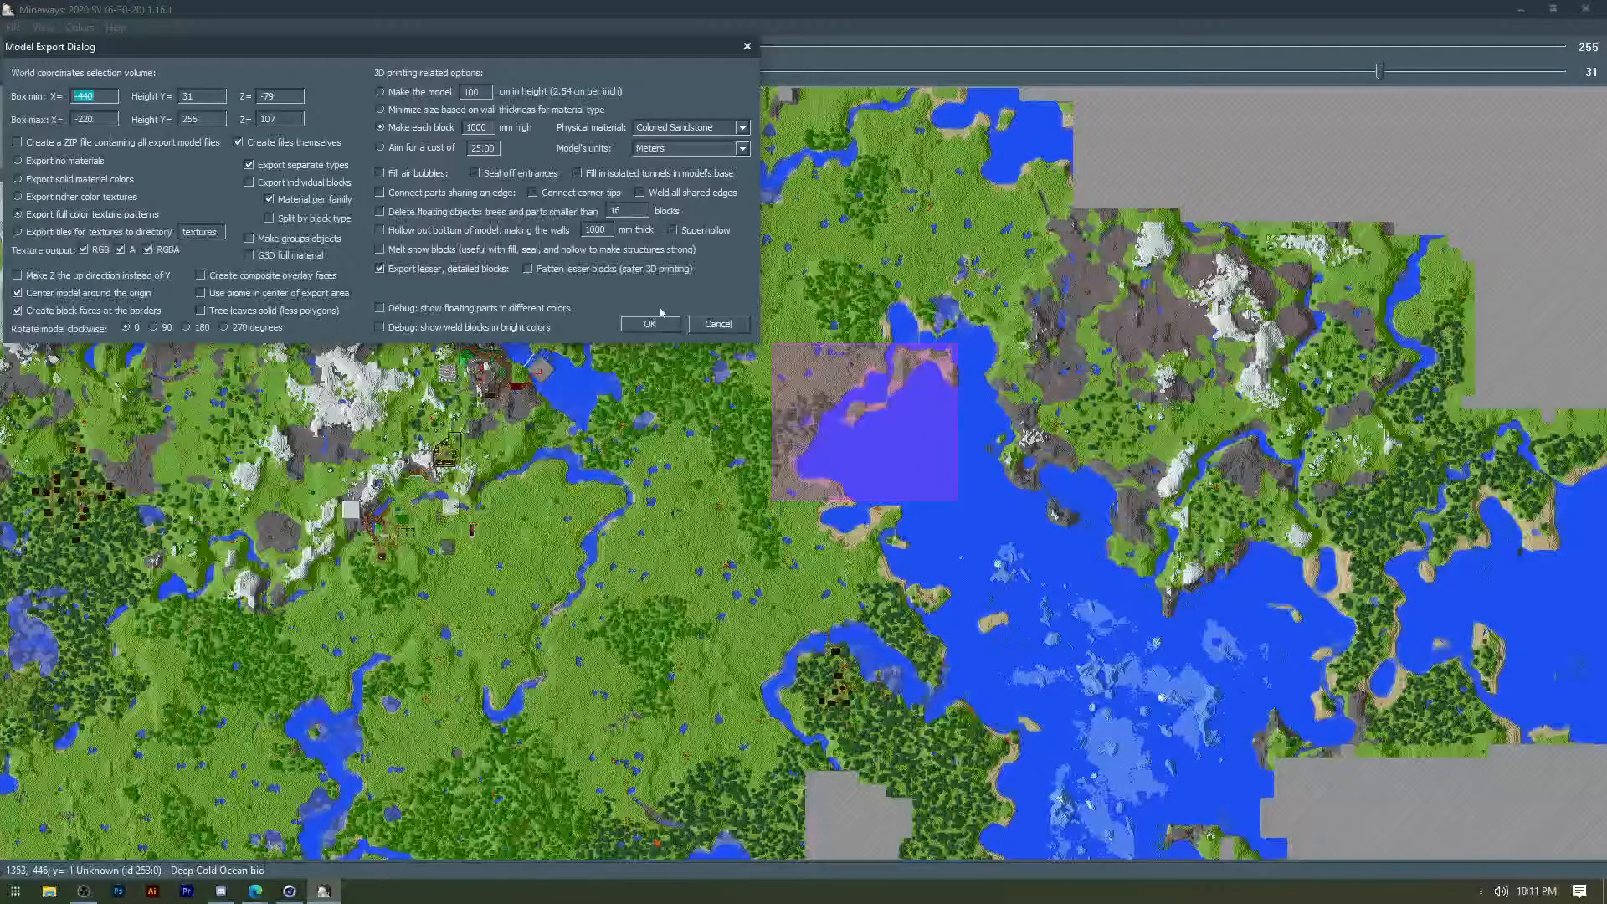
{"action": "left_click", "coordinate": [648, 325]}
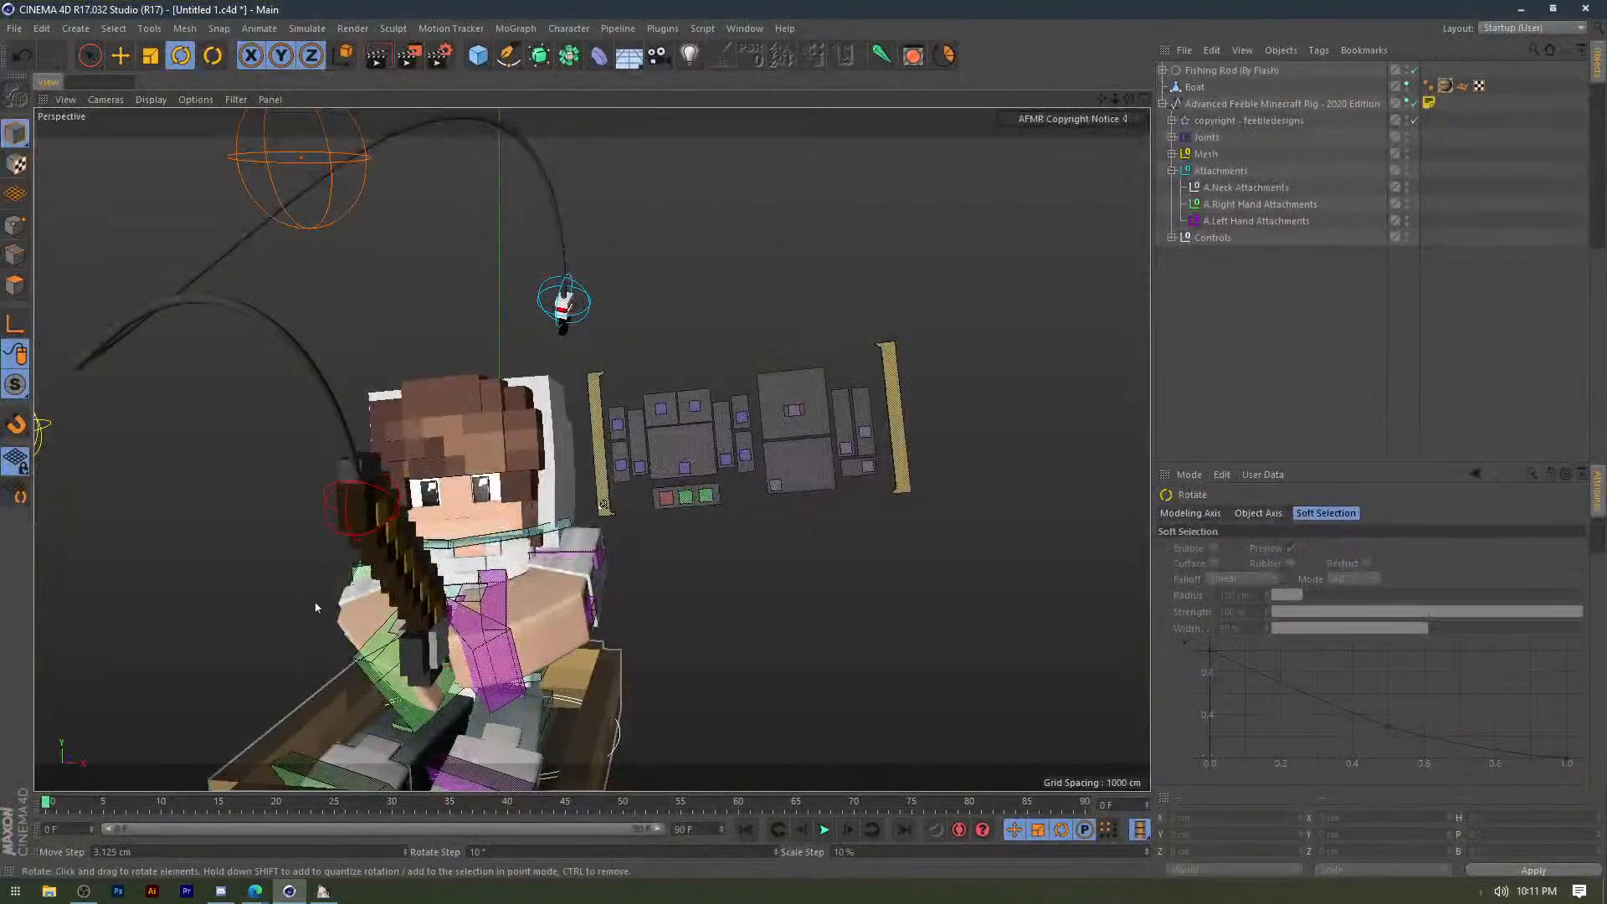
{"action": "scroll", "coordinate": [246, 533], "scroll_direction": "down", "scroll_amount": 4}
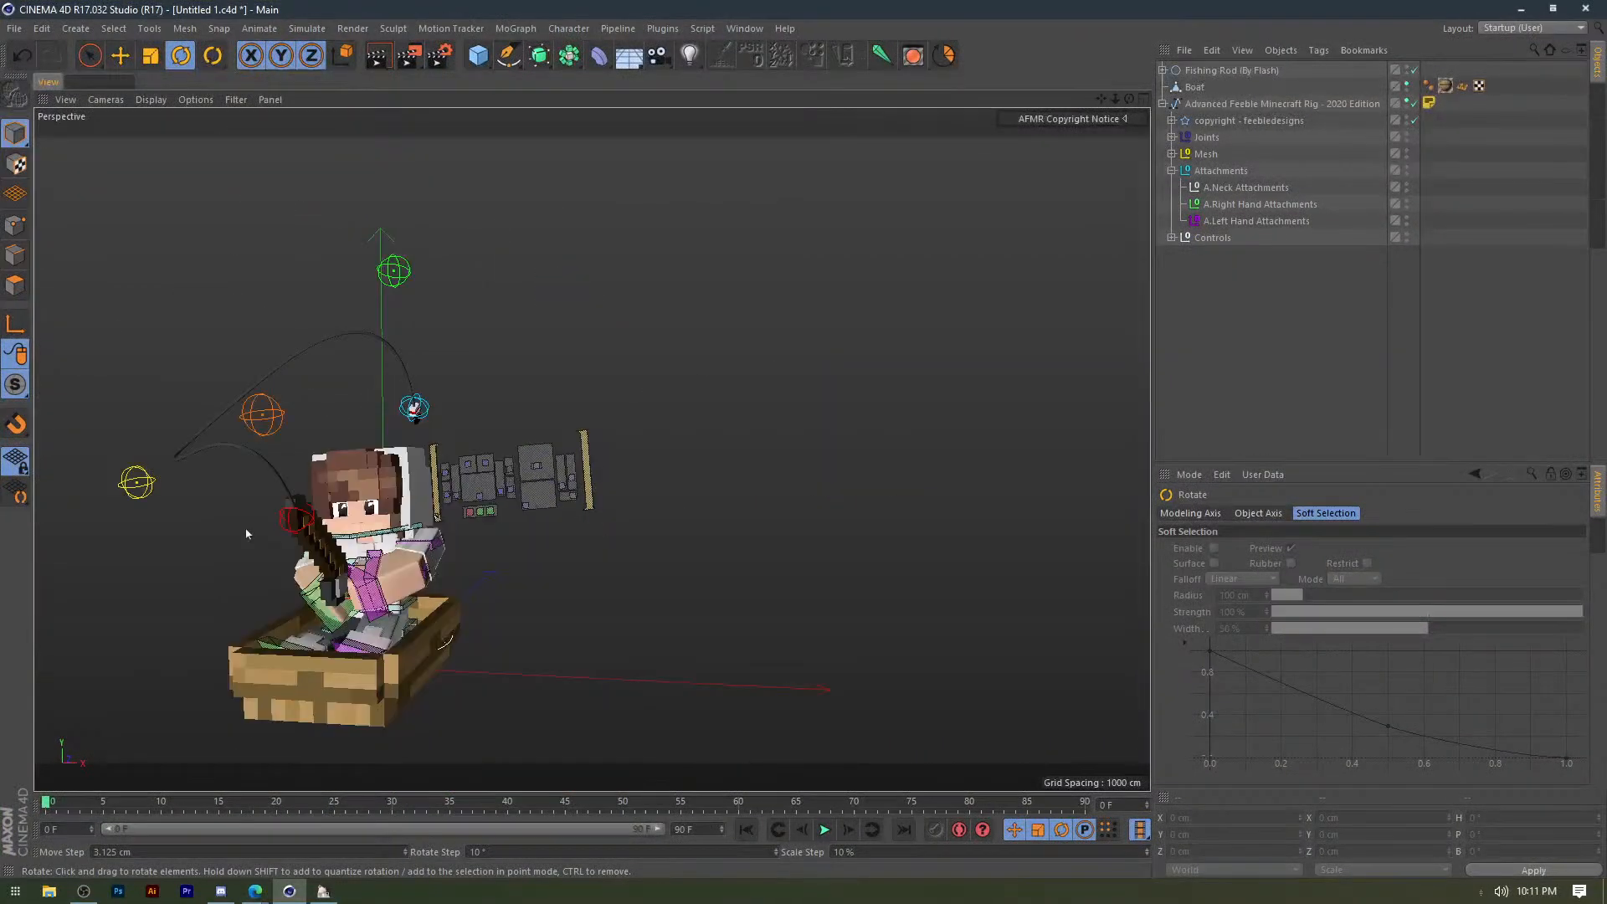
{"action": "middle_click_drag", "start_coordinate": [246, 533], "coordinate": [381, 511], "text": "alt"}
{"action": "left_click_drag", "start_coordinate": [382, 512], "coordinate": [289, 546], "text": "alt"}
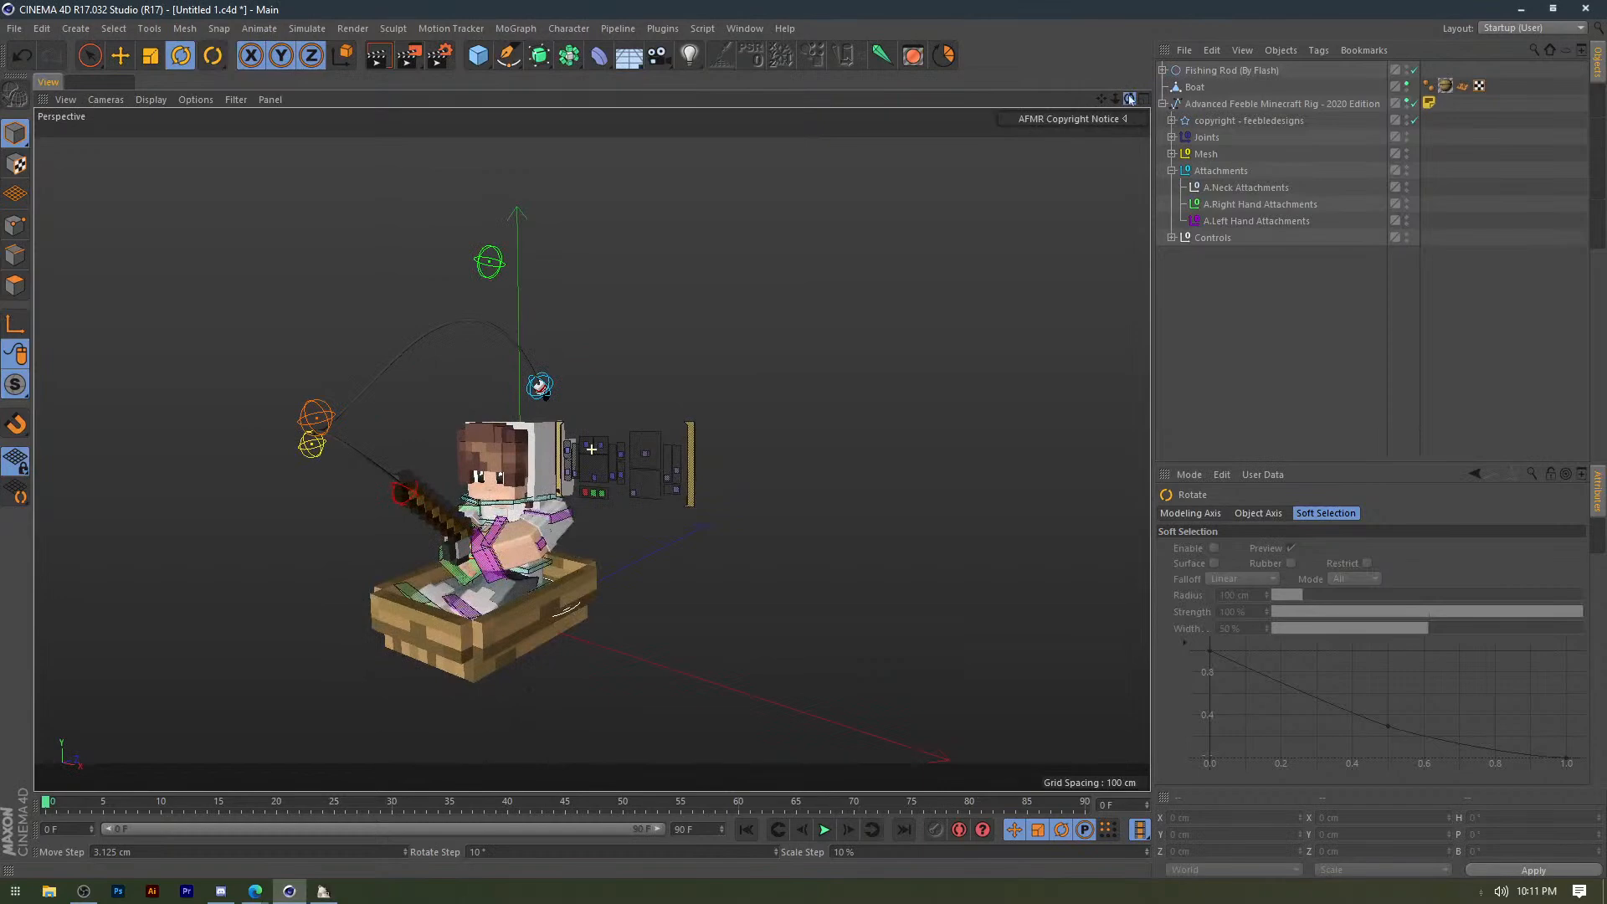
{"action": "left_click", "coordinate": [8, 30]}
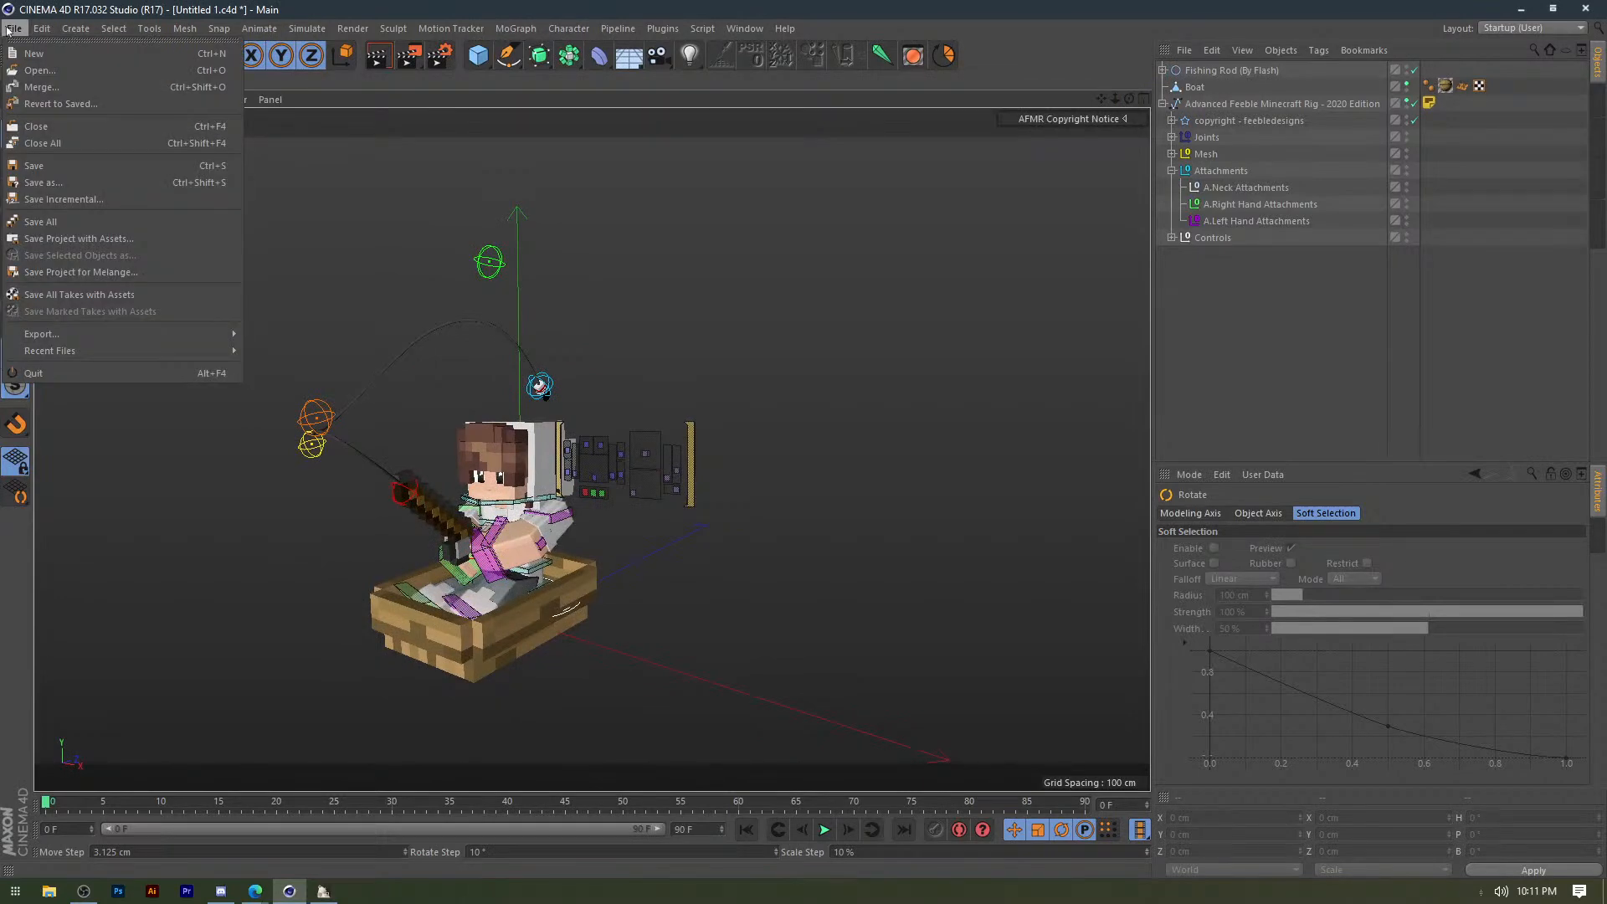
{"action": "left_click", "coordinate": [39, 71]}
{"action": "left_click", "coordinate": [158, 154]}
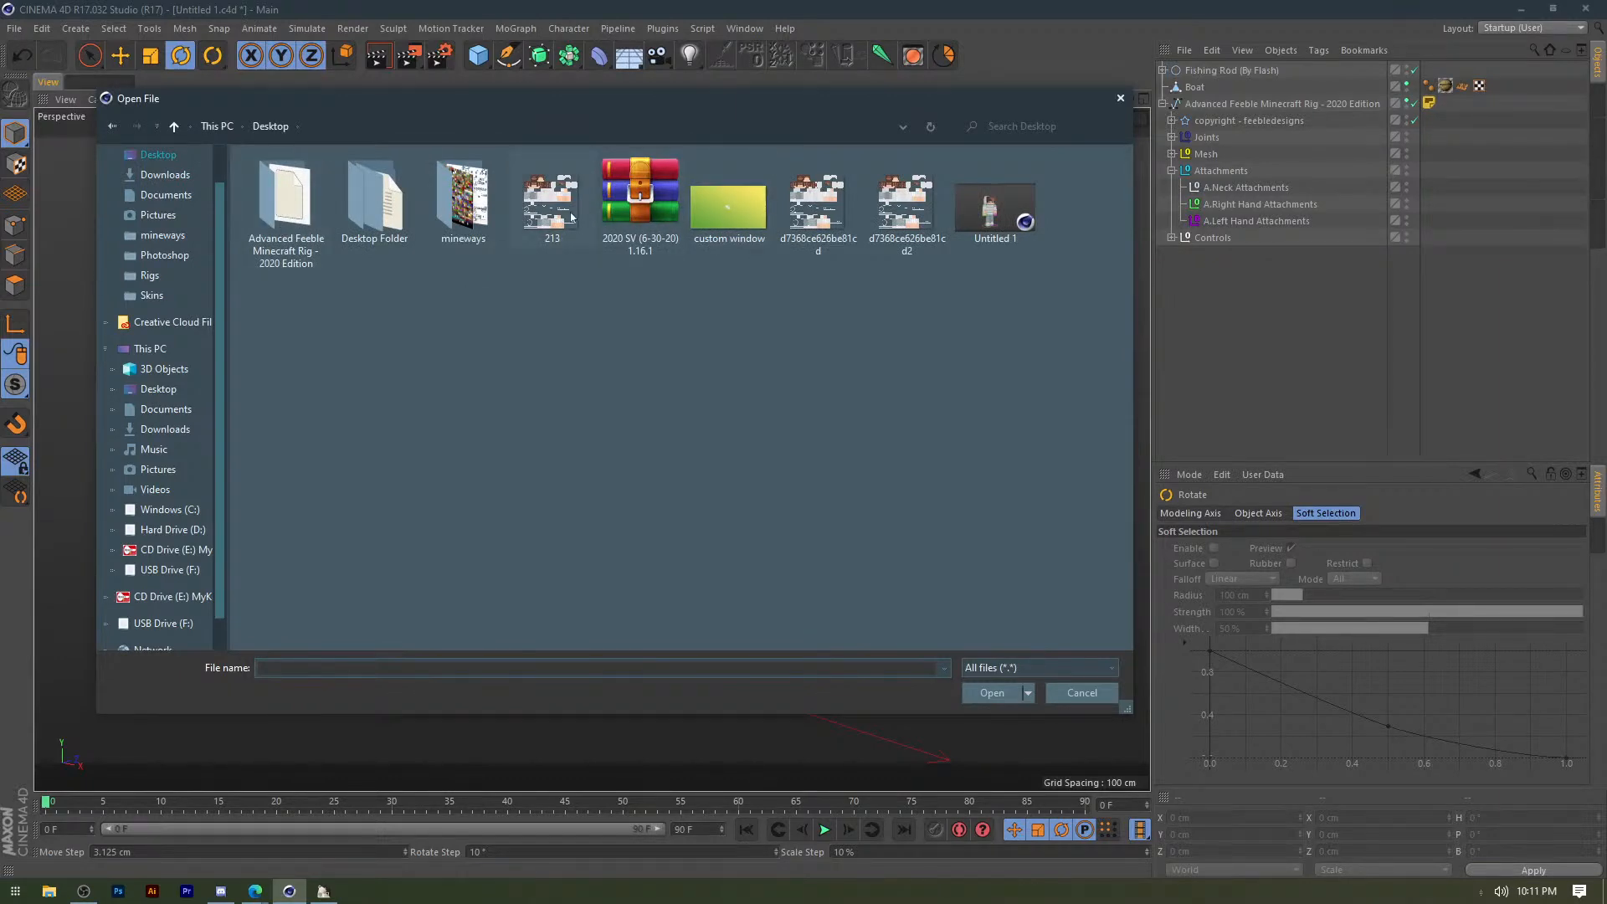
{"action": "left_click", "coordinate": [1121, 104]}
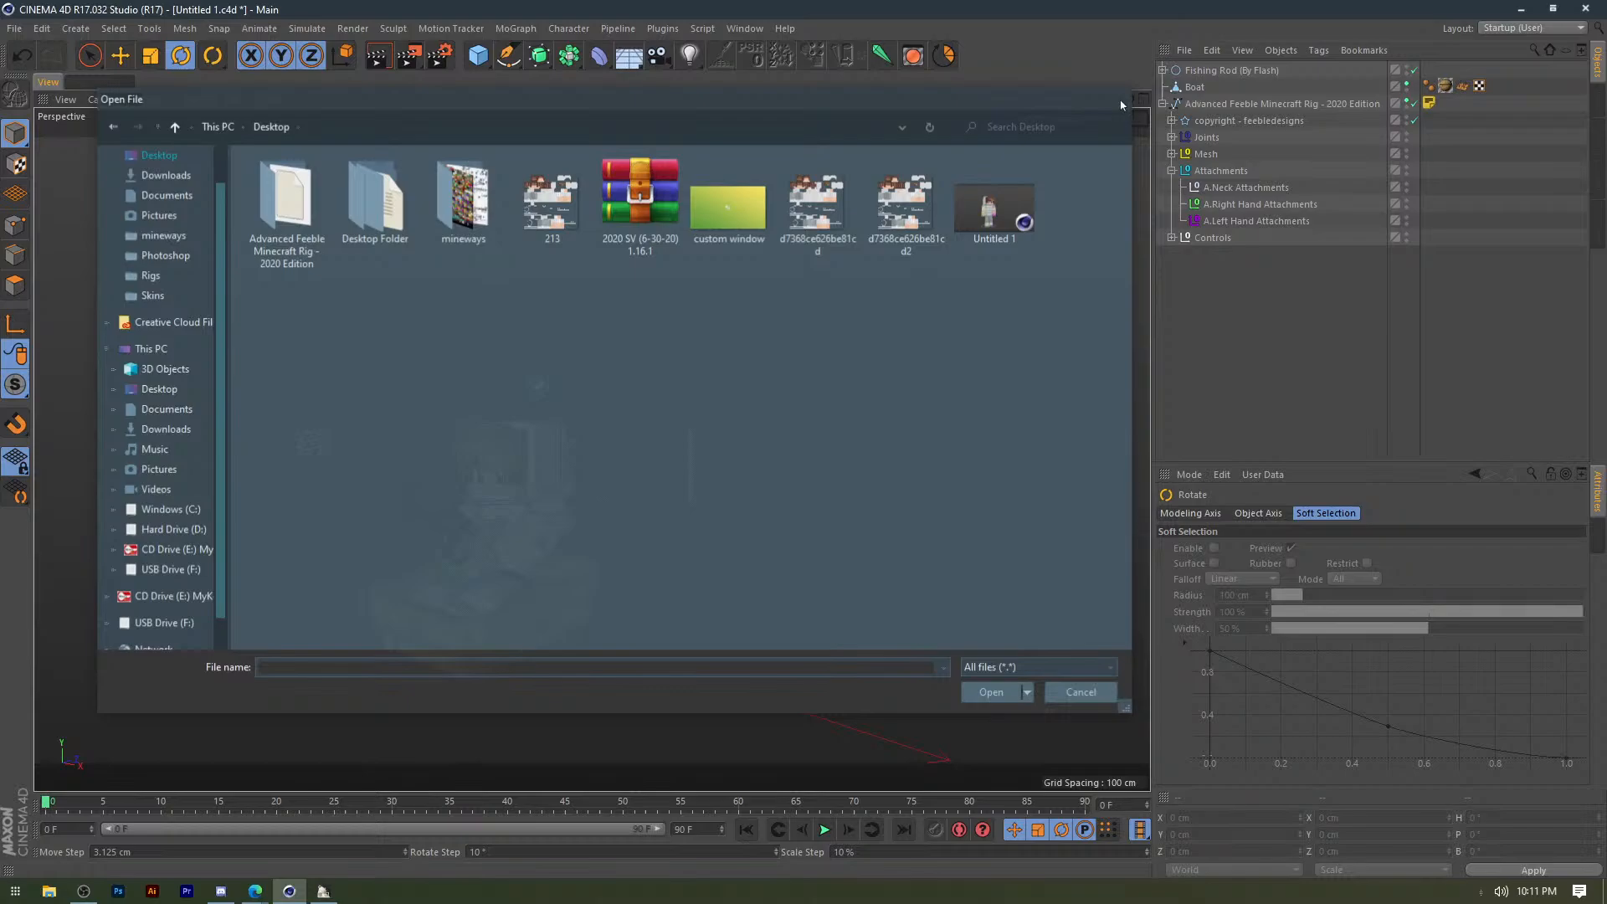
Return to Mineways and export the same selection for rendering to the Desktop as a Wavefront OBJ named world, keeping the default options.
{"action": "left_click", "coordinate": [324, 891]}
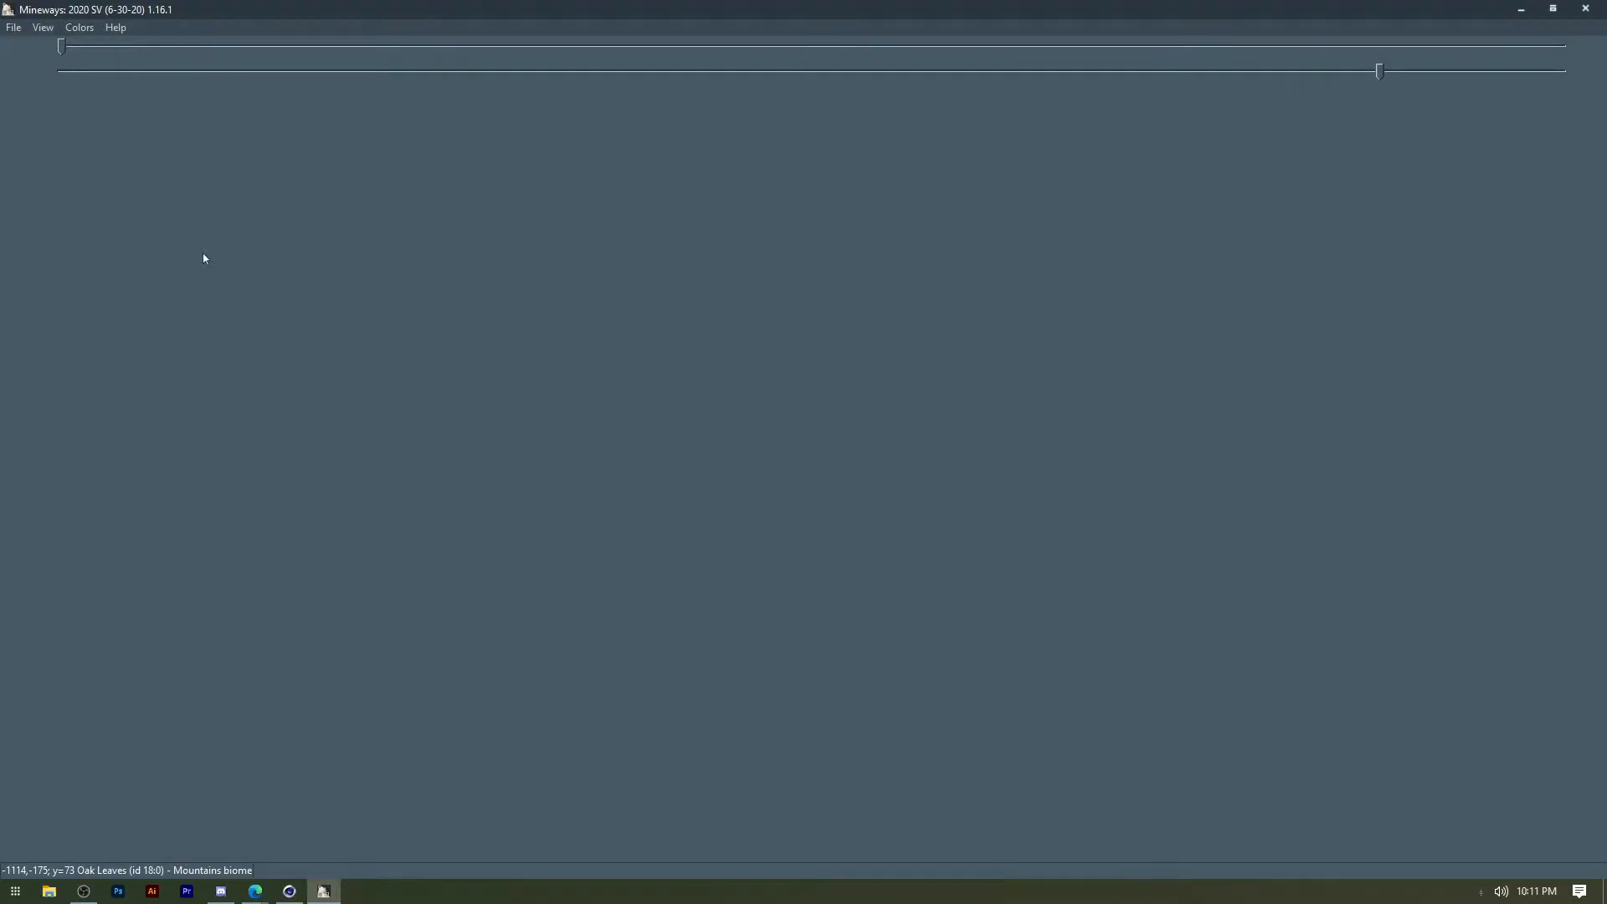
{"action": "left_click", "coordinate": [14, 27]}
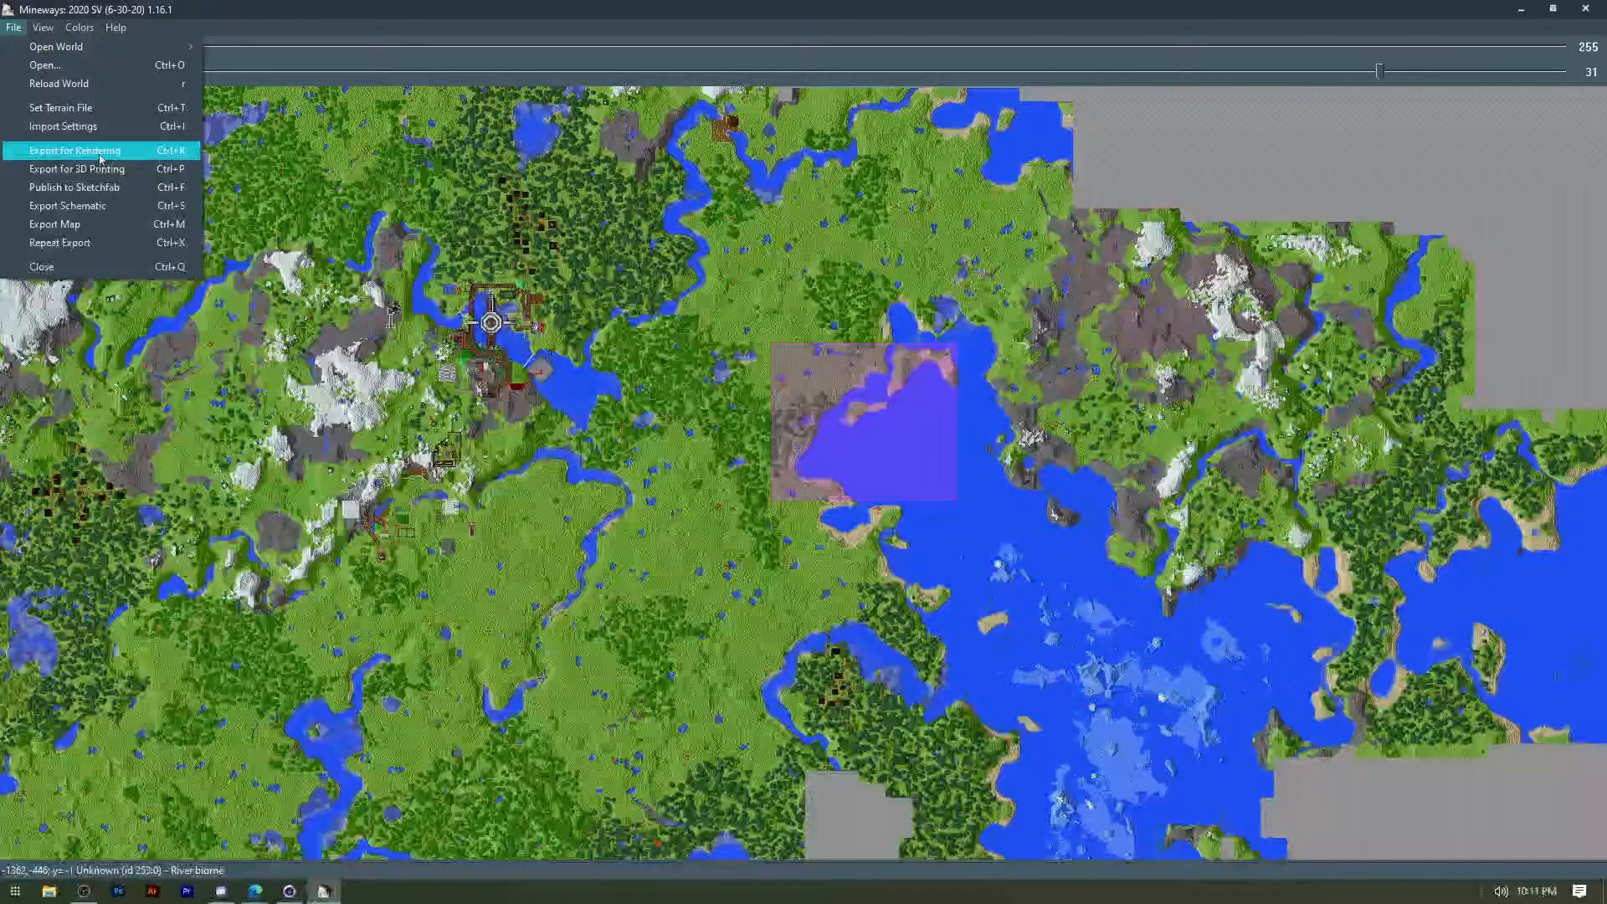
{"action": "left_click", "coordinate": [100, 151]}
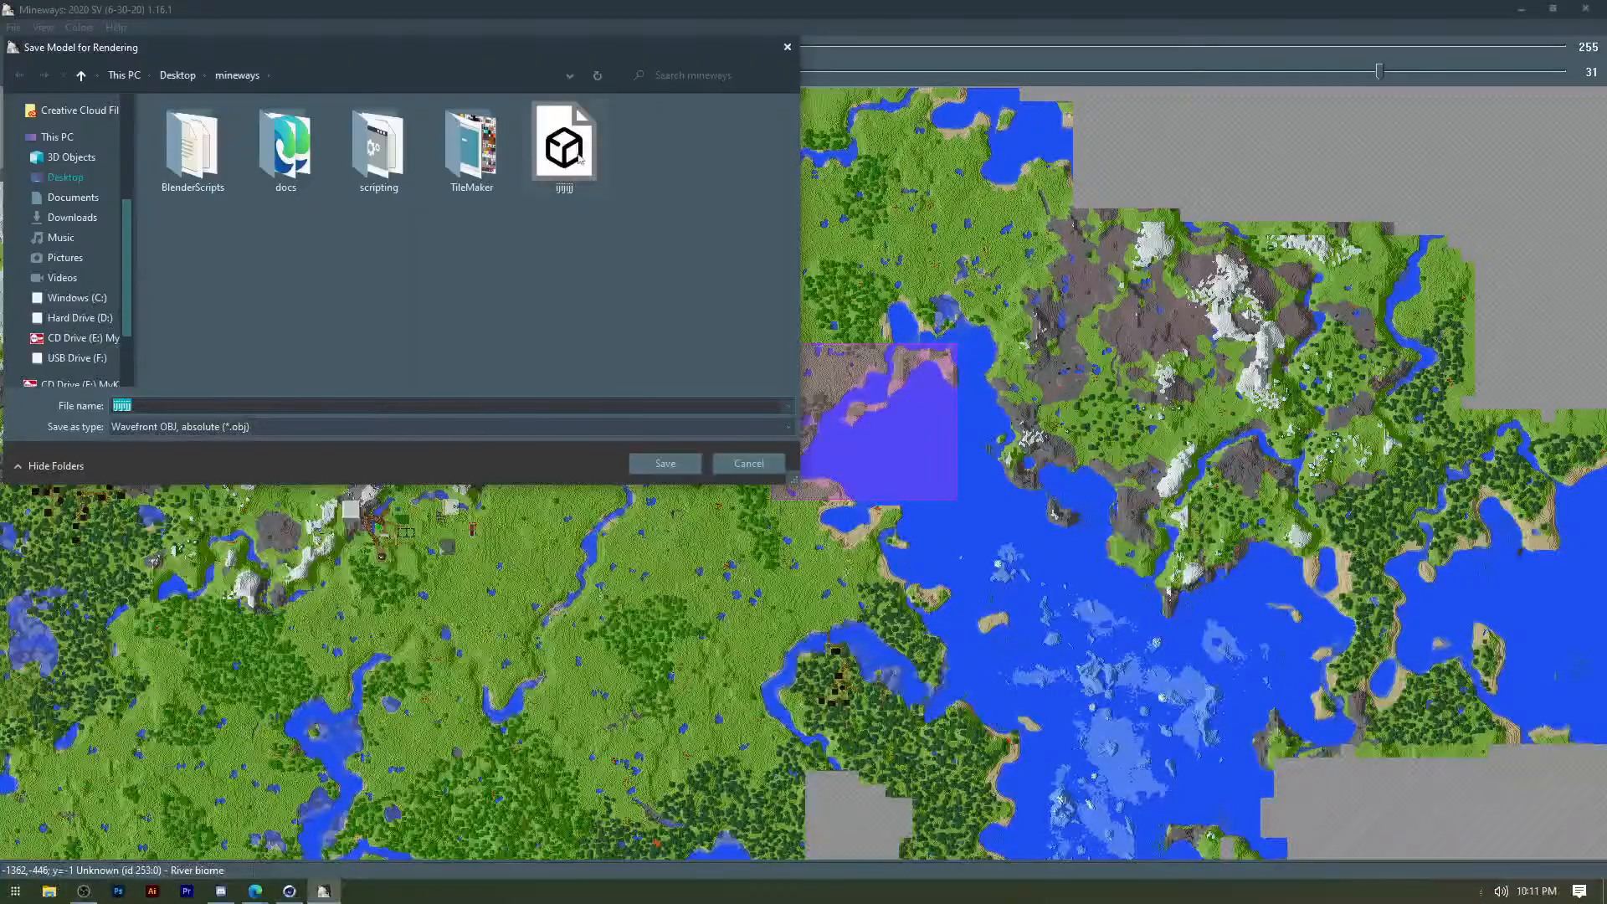
{"action": "left_click", "coordinate": [65, 177]}
{"action": "left_click", "coordinate": [159, 403]}
{"action": "key", "text": "BackSpace"}
{"action": "key", "text": "BackSpace"}
{"action": "key", "text": "BackSpace"}
{"action": "key", "text": "BackSpace"}
{"action": "key", "text": "BackSpace"}
{"action": "key", "text": "BackSpace"}
{"action": "key", "text": "BackSpace"}
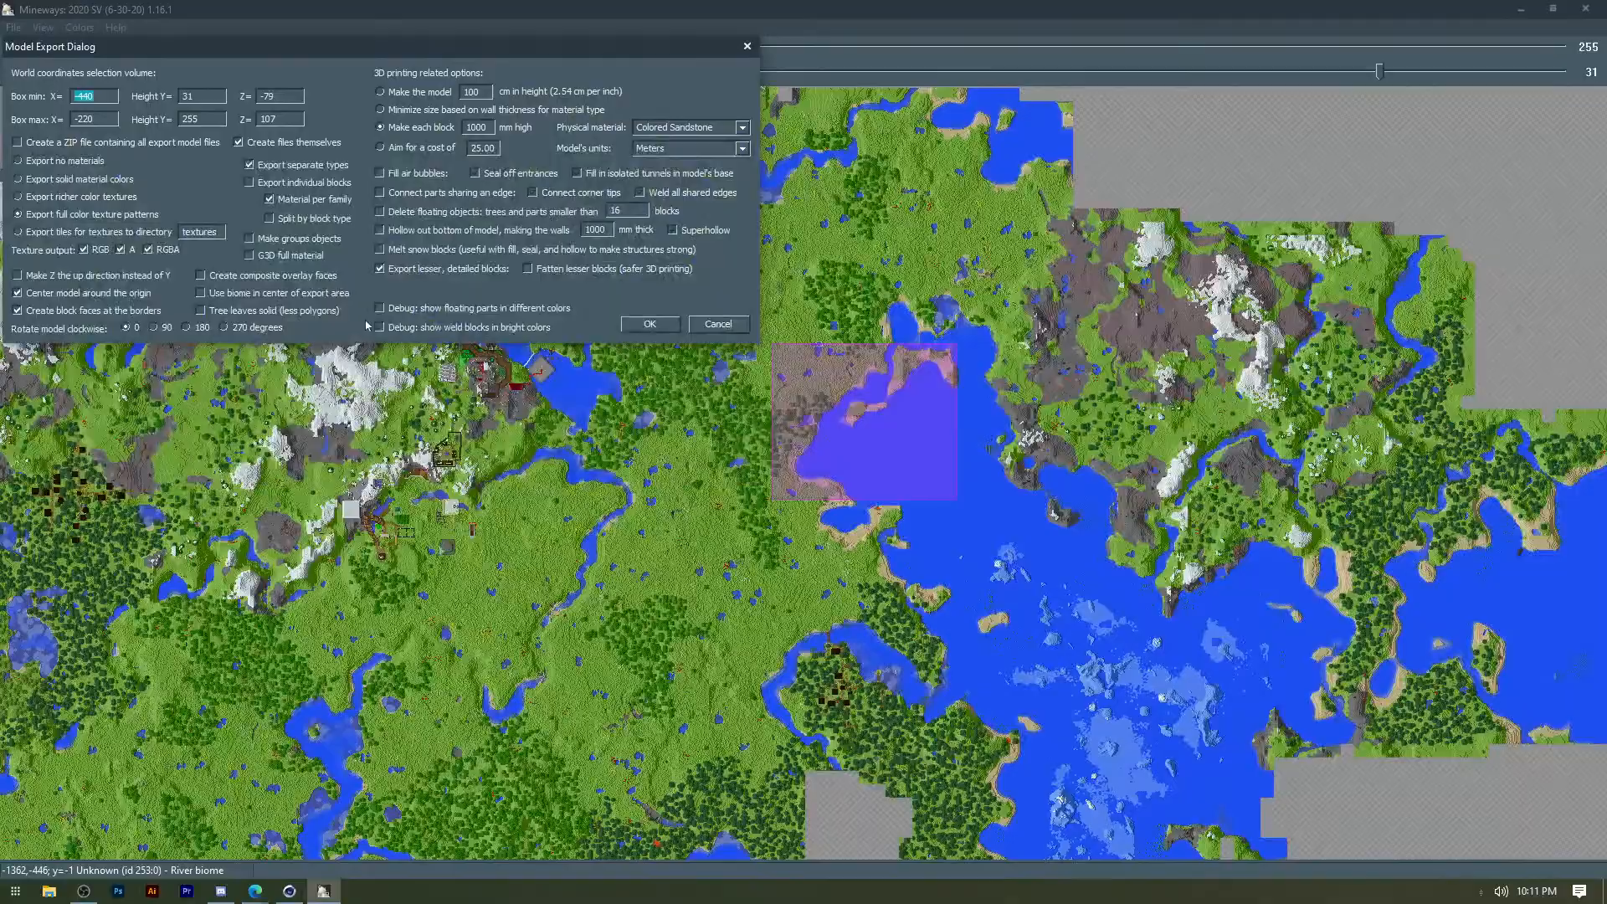
{"action": "key", "text": "Return"}
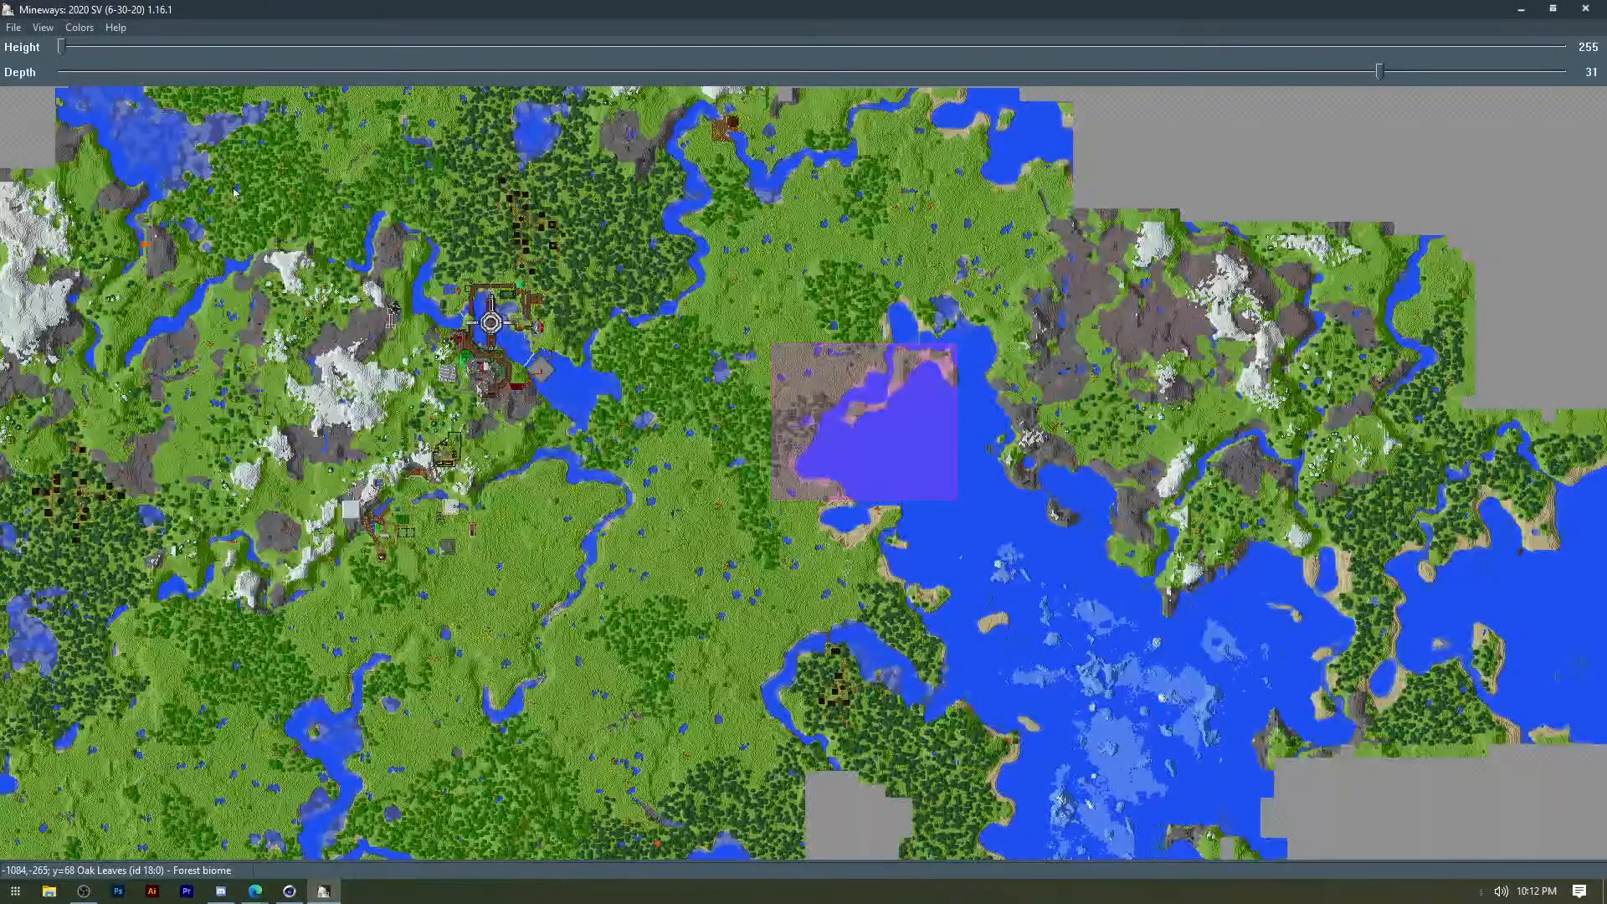
Switch to Cinema 4D and open the exported world.obj from the Desktop with the default OBJ import options.
{"action": "key", "text": "alt+Tab"}
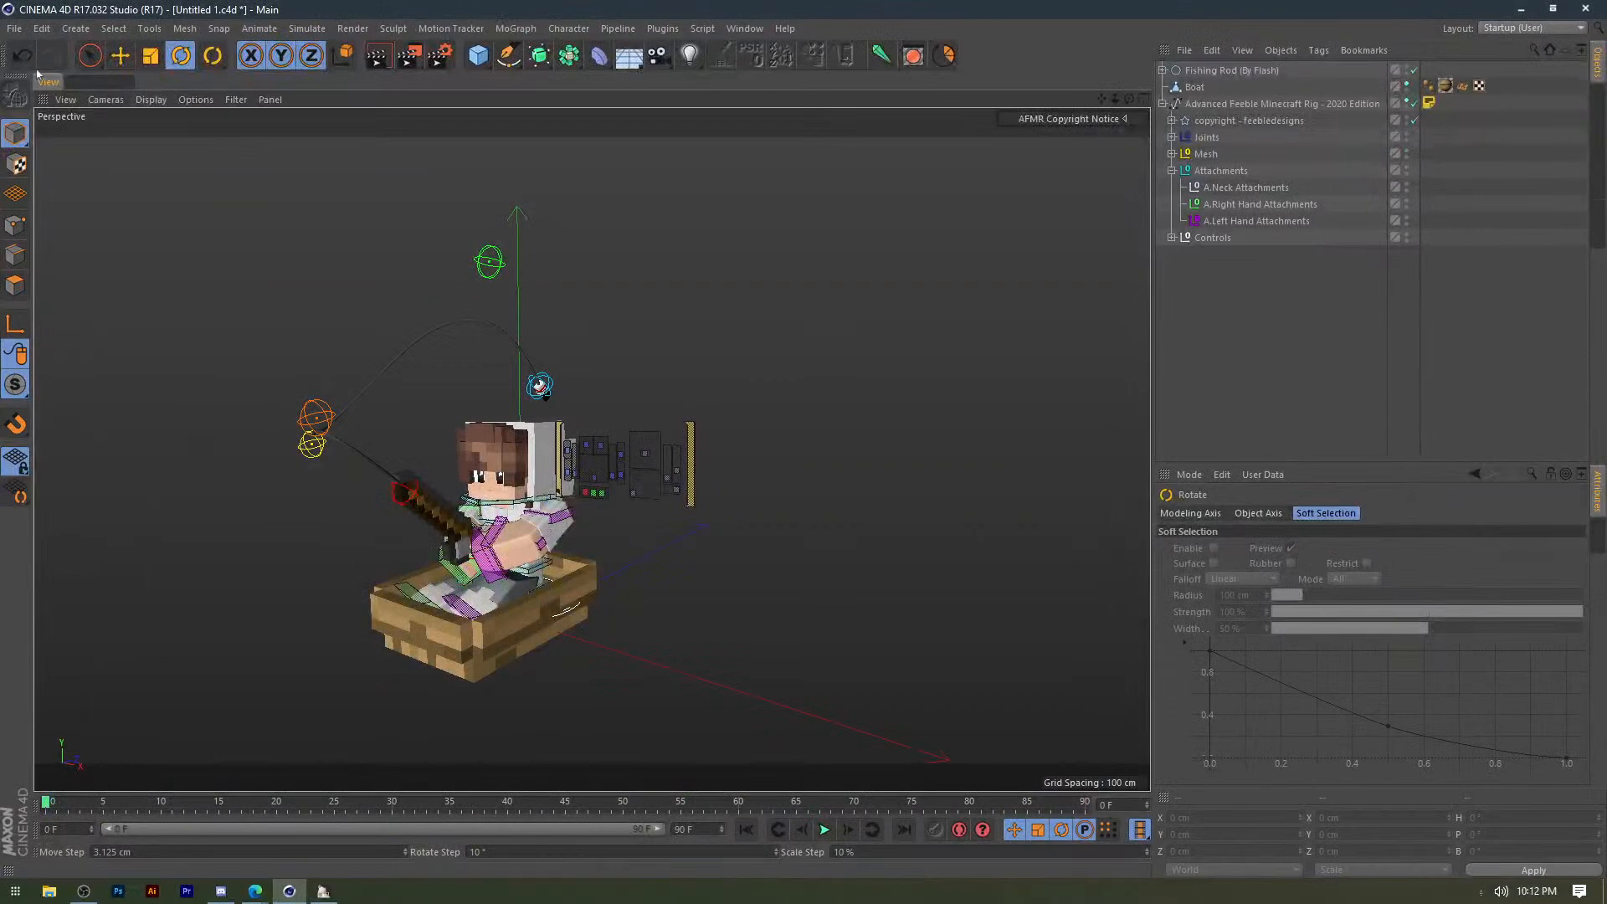
{"action": "left_click", "coordinate": [14, 29]}
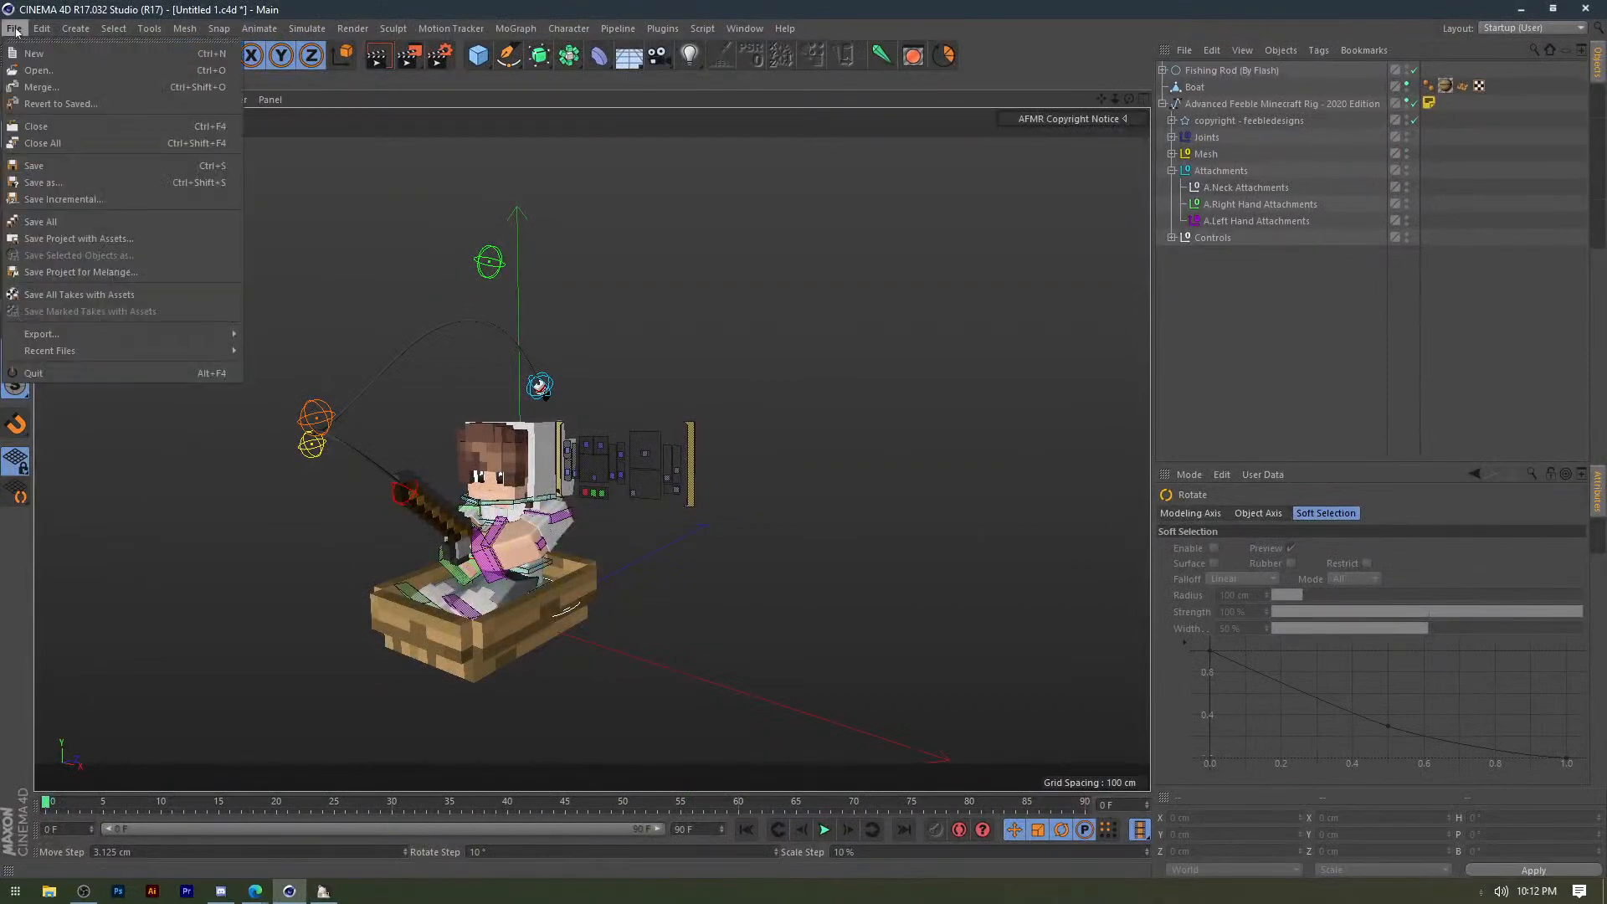
{"action": "left_click", "coordinate": [52, 70]}
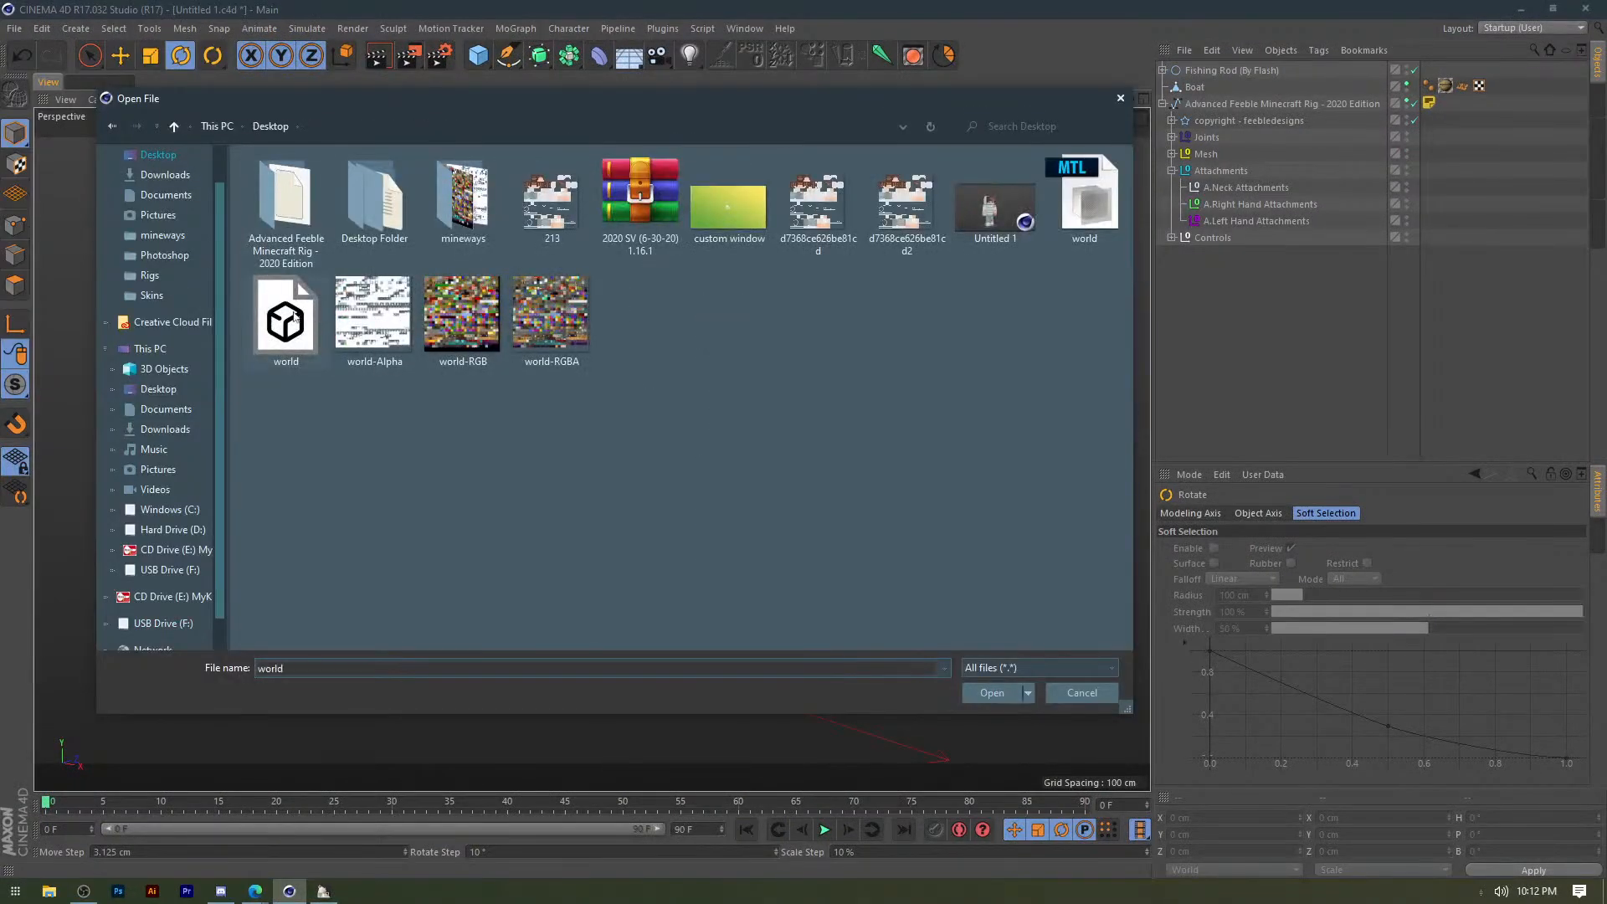
{"action": "double_click", "coordinate": [294, 317]}
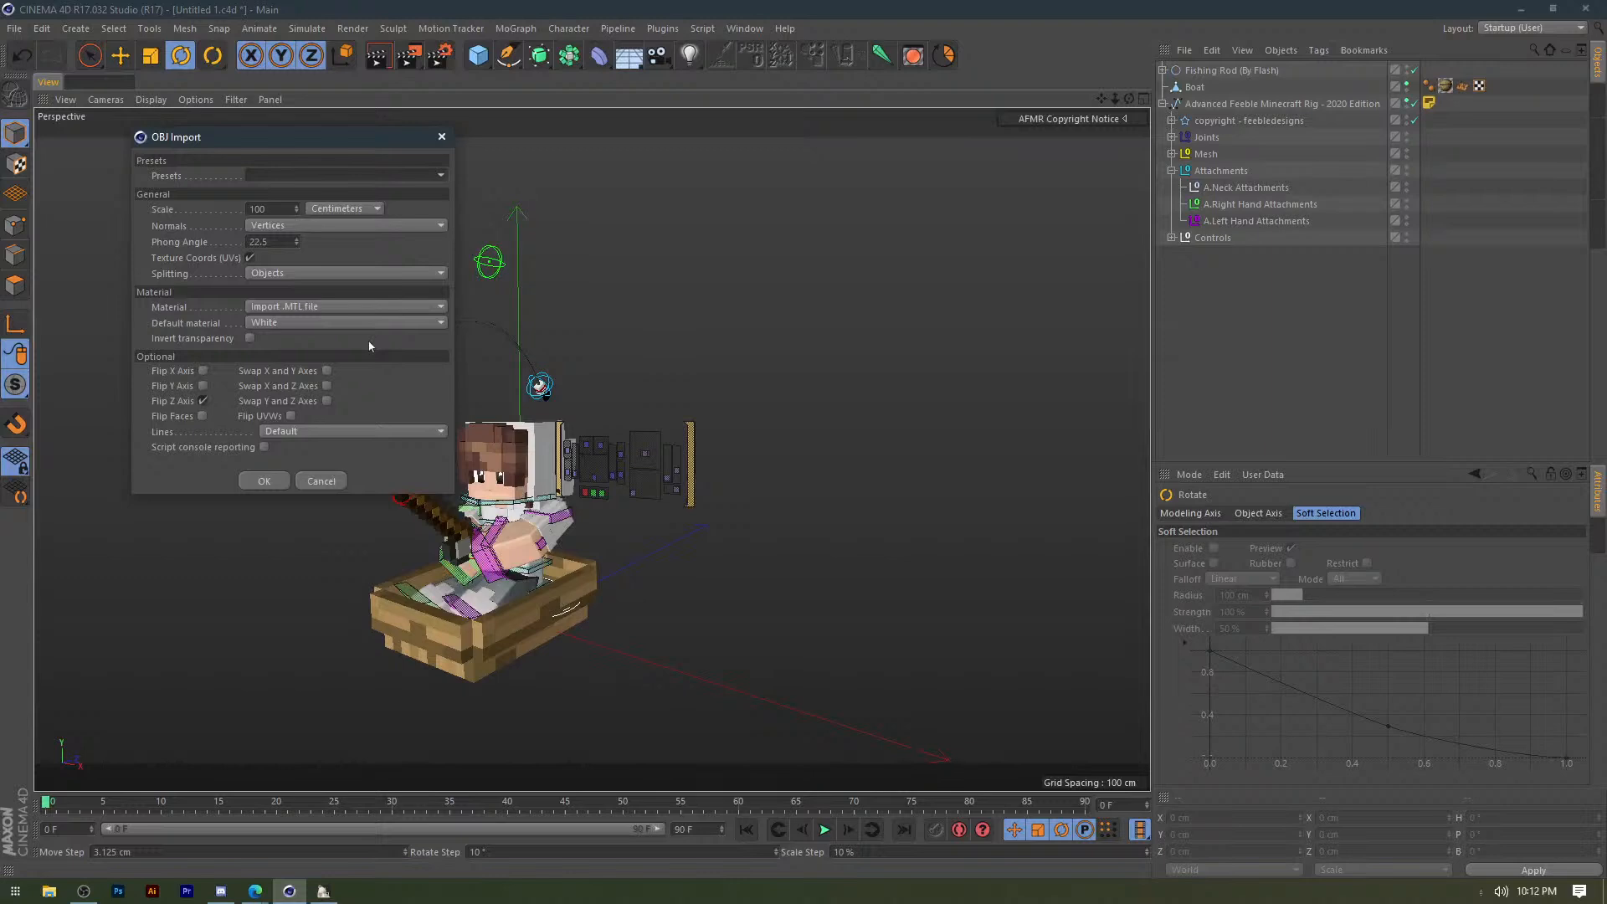
{"action": "key", "text": "Return"}
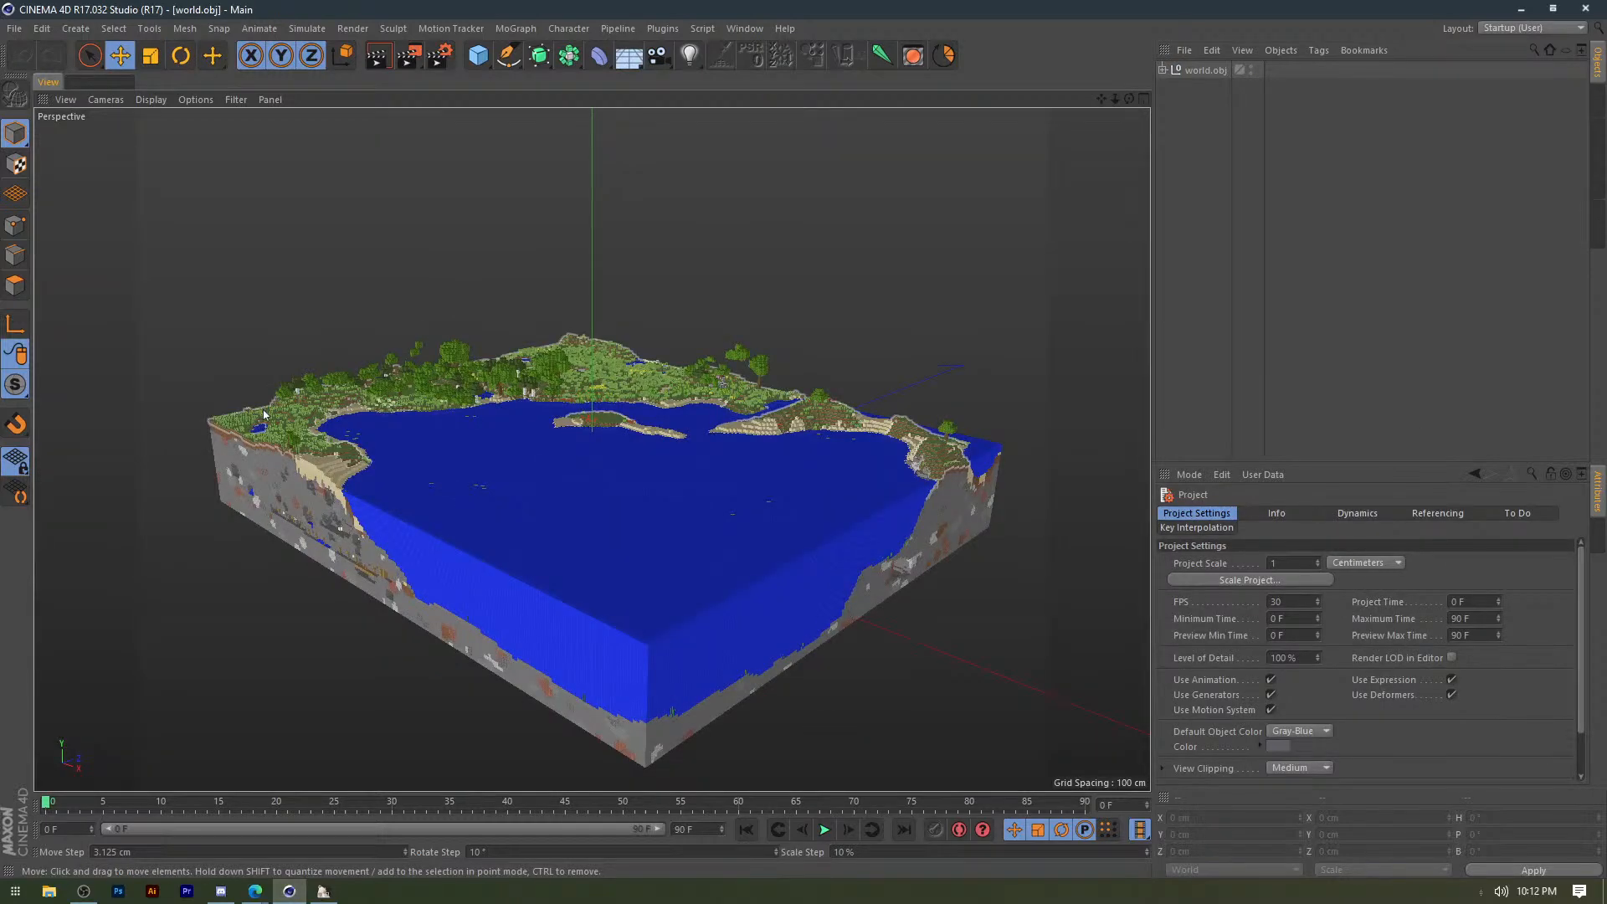
Delete the imported world object and open world.obj again under the same name with the default import options.
{"action": "left_click", "coordinate": [1203, 71]}
{"action": "key", "text": "Delete"}
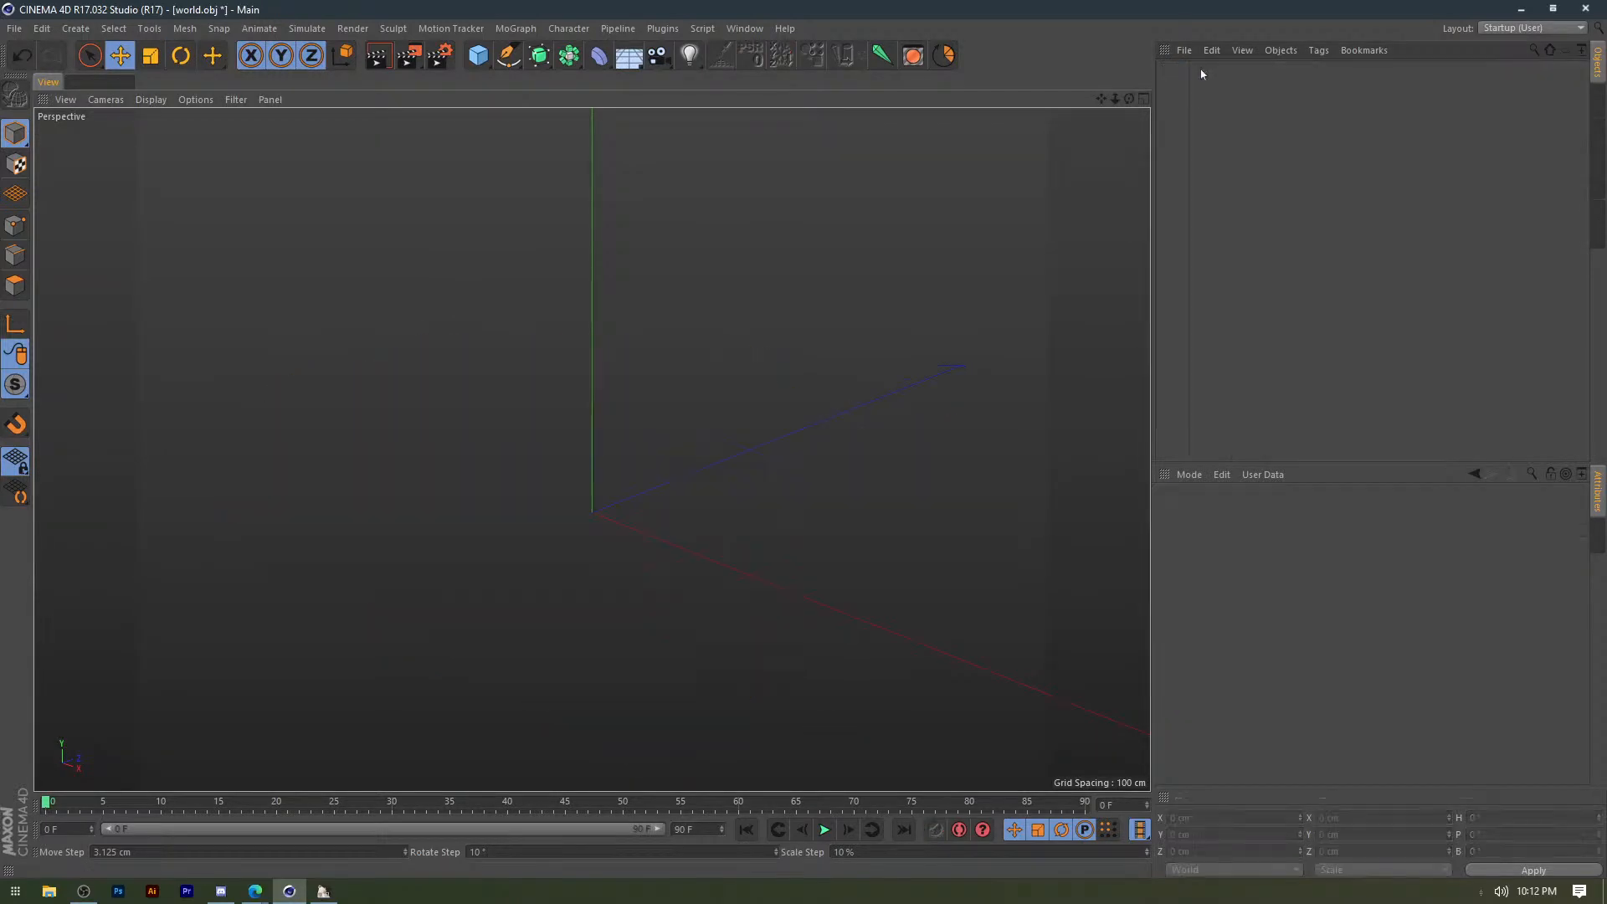
{"action": "left_click", "coordinate": [16, 29]}
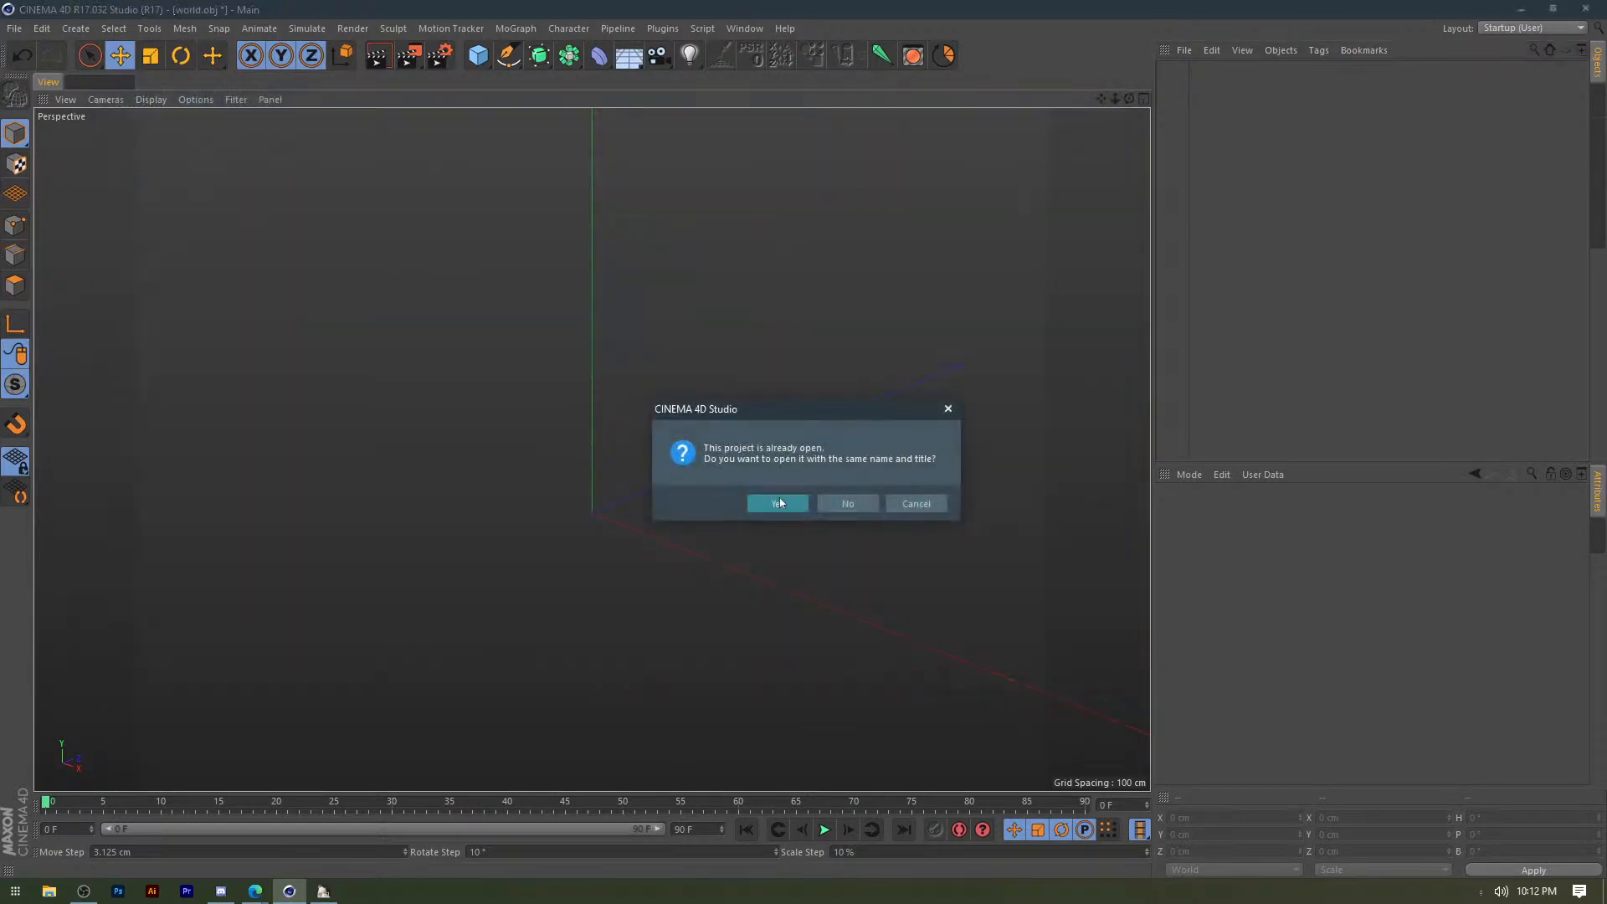
{"action": "left_click", "coordinate": [778, 503]}
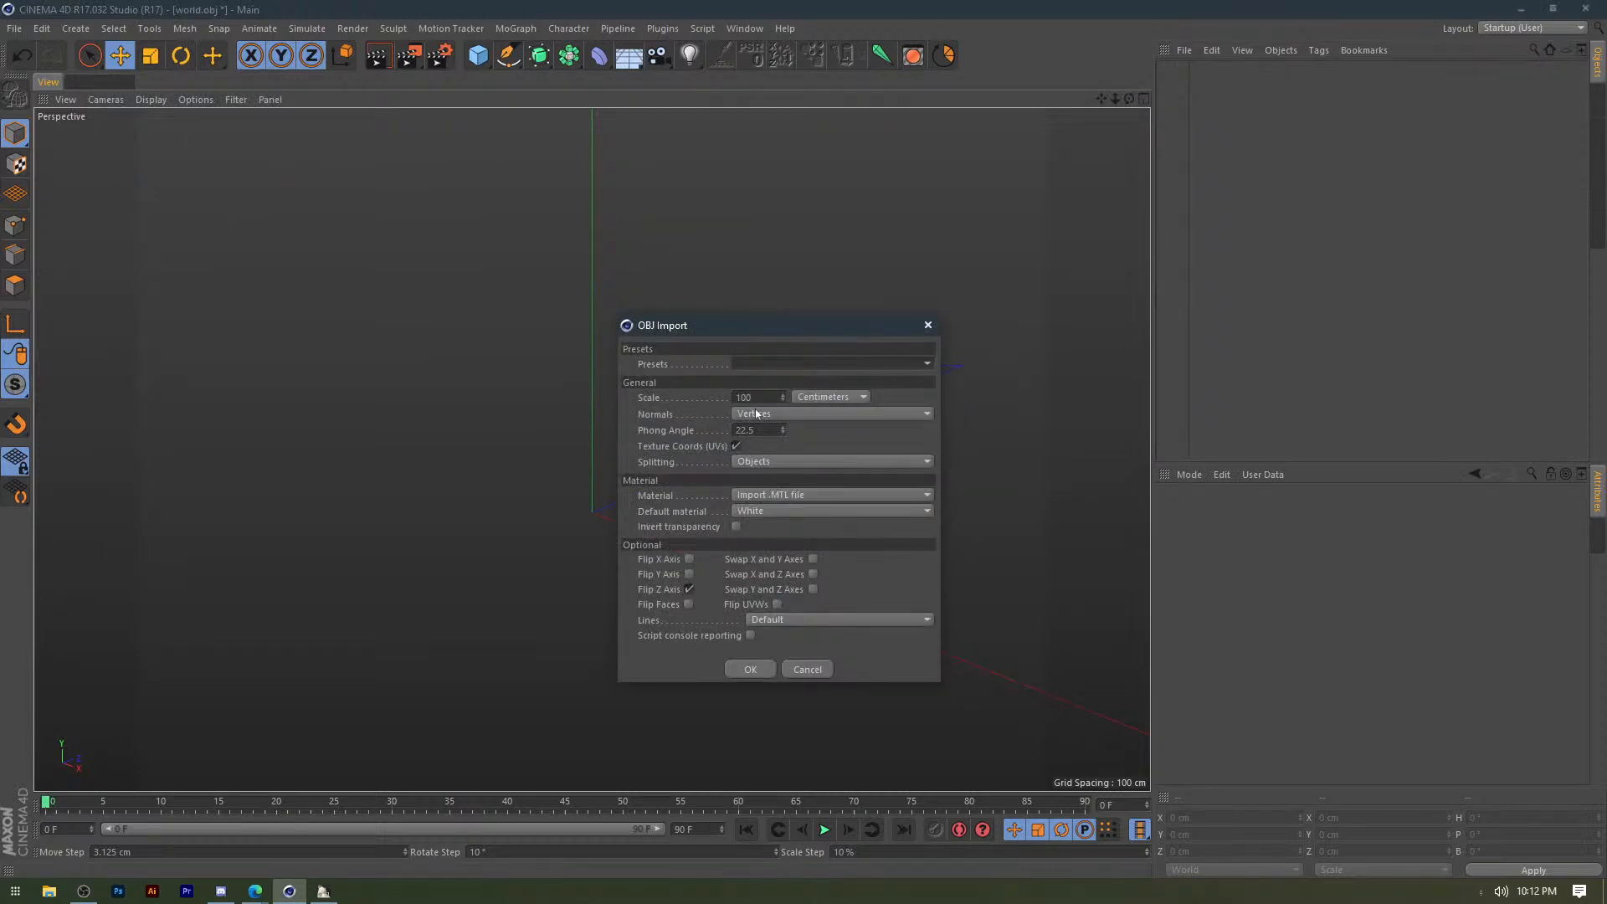
{"action": "left_click", "coordinate": [750, 669]}
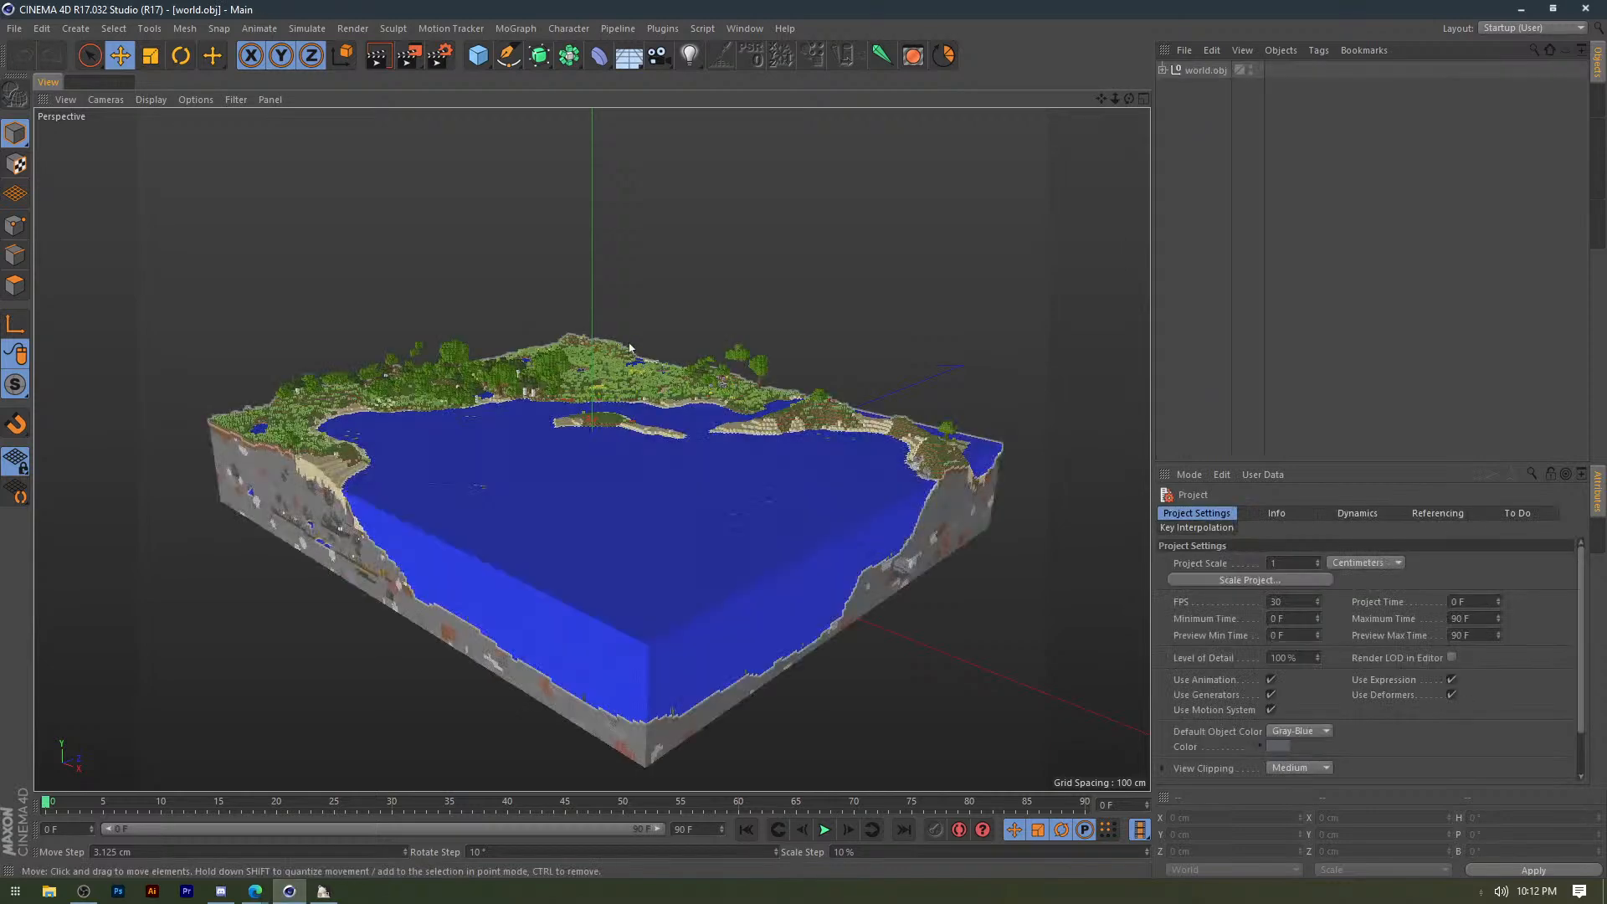
Switch from the imported world to the Untitled 1.c4d project containing the posed boat scene.
{"action": "right_click_drag", "start_coordinate": [626, 354], "coordinate": [826, 272], "text": "alt"}
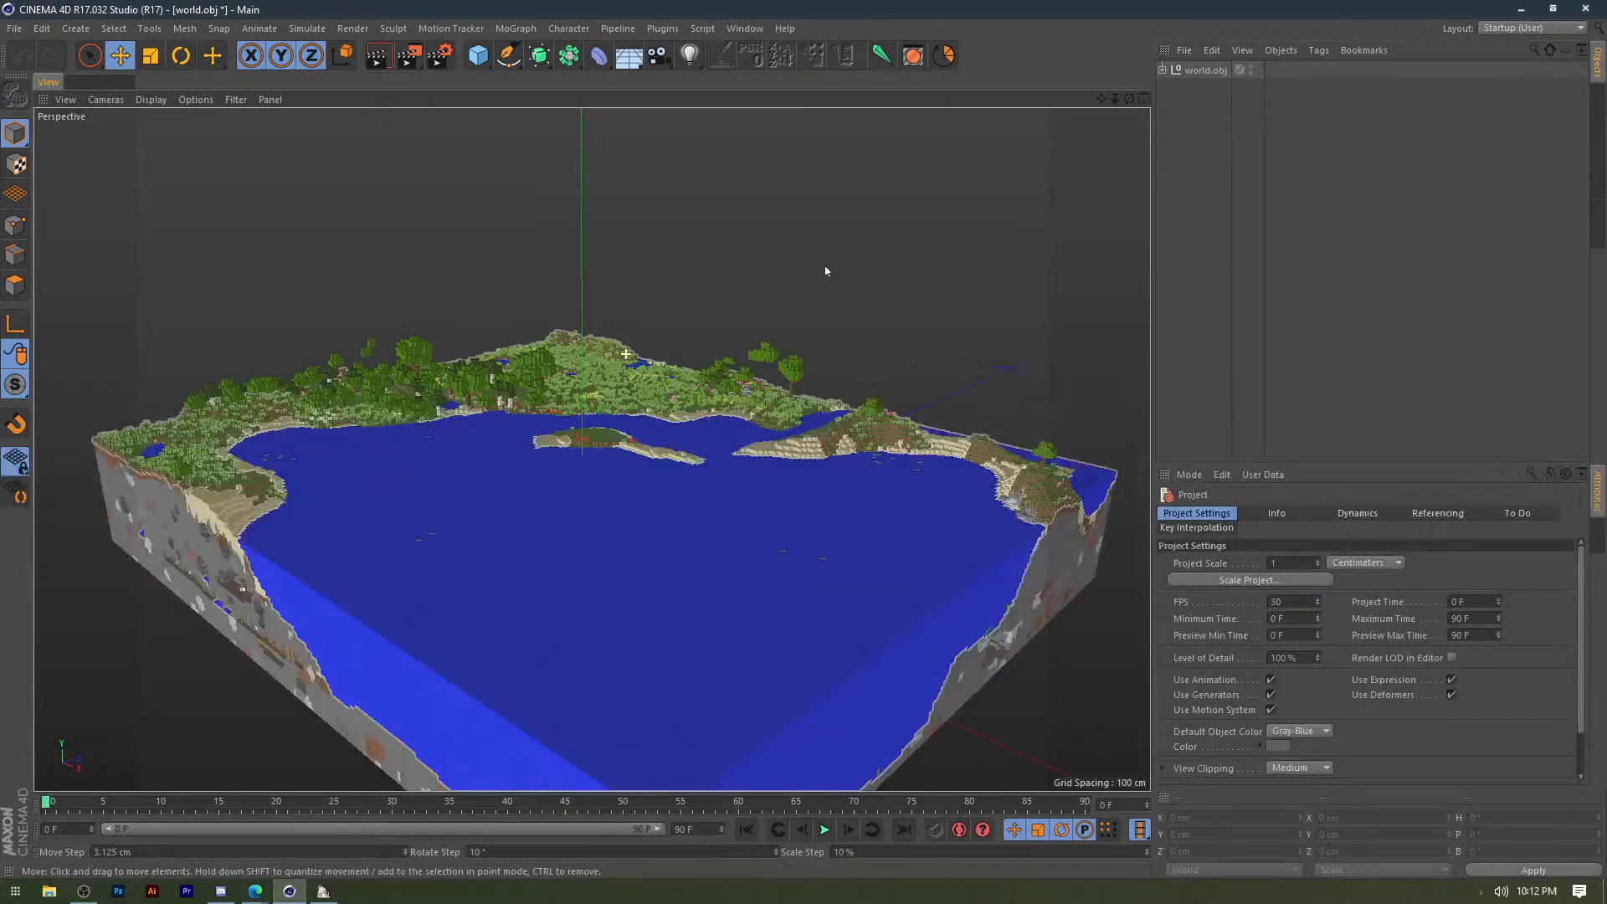
{"action": "left_click_drag", "start_coordinate": [825, 271], "coordinate": [789, 216], "text": "alt"}
{"action": "key", "text": "v"}
{"action": "mouse_move", "coordinate": [789, 246]}
{"action": "left_click", "coordinate": [767, 300]}
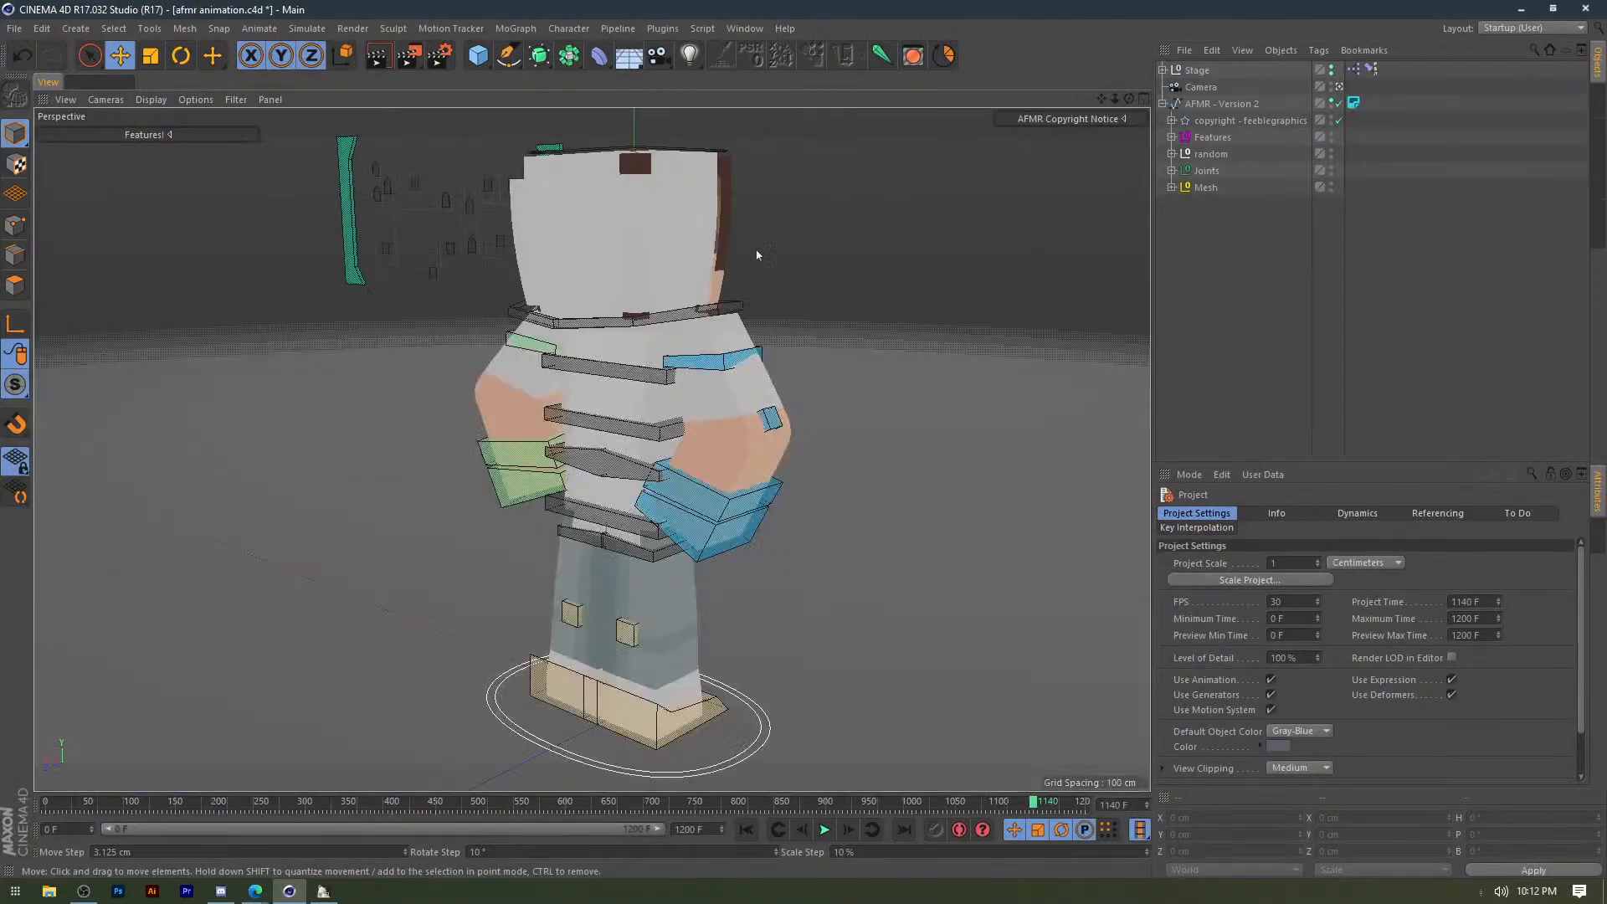
{"action": "key", "text": "v"}
{"action": "mouse_move", "coordinate": [755, 287]}
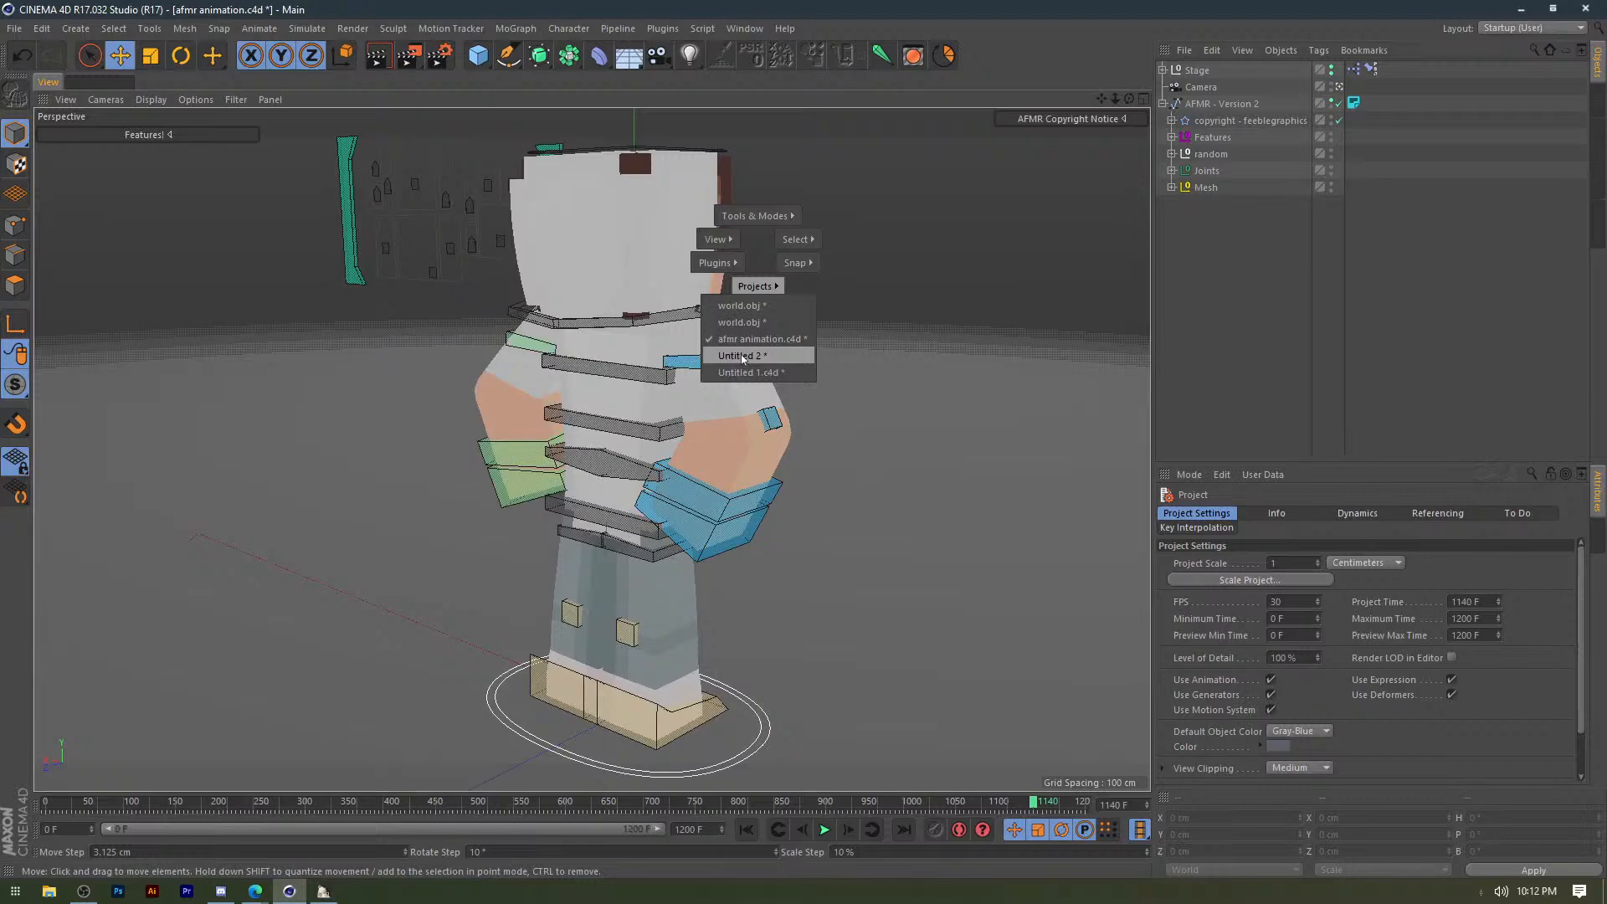
{"action": "left_click", "coordinate": [749, 373]}
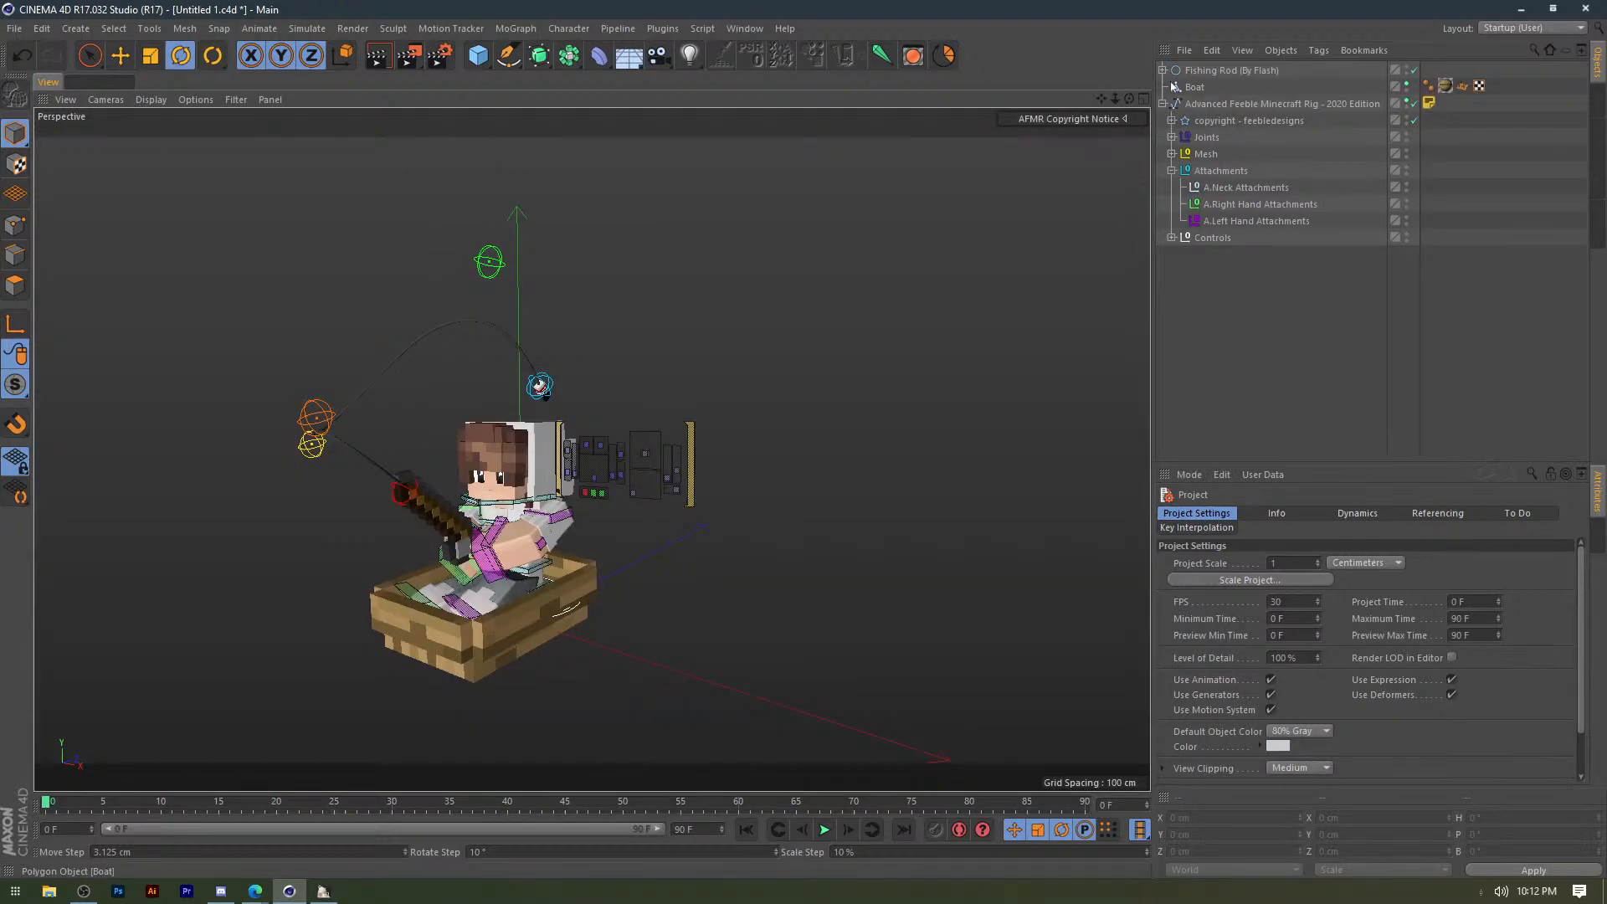
Copy the fishing rod, boat and character rig together and paste them into the world.obj project.
{"action": "left_click", "coordinate": [1162, 104]}
{"action": "left_click", "coordinate": [1197, 71]}
{"action": "left_click", "coordinate": [1192, 104], "text": "shift"}
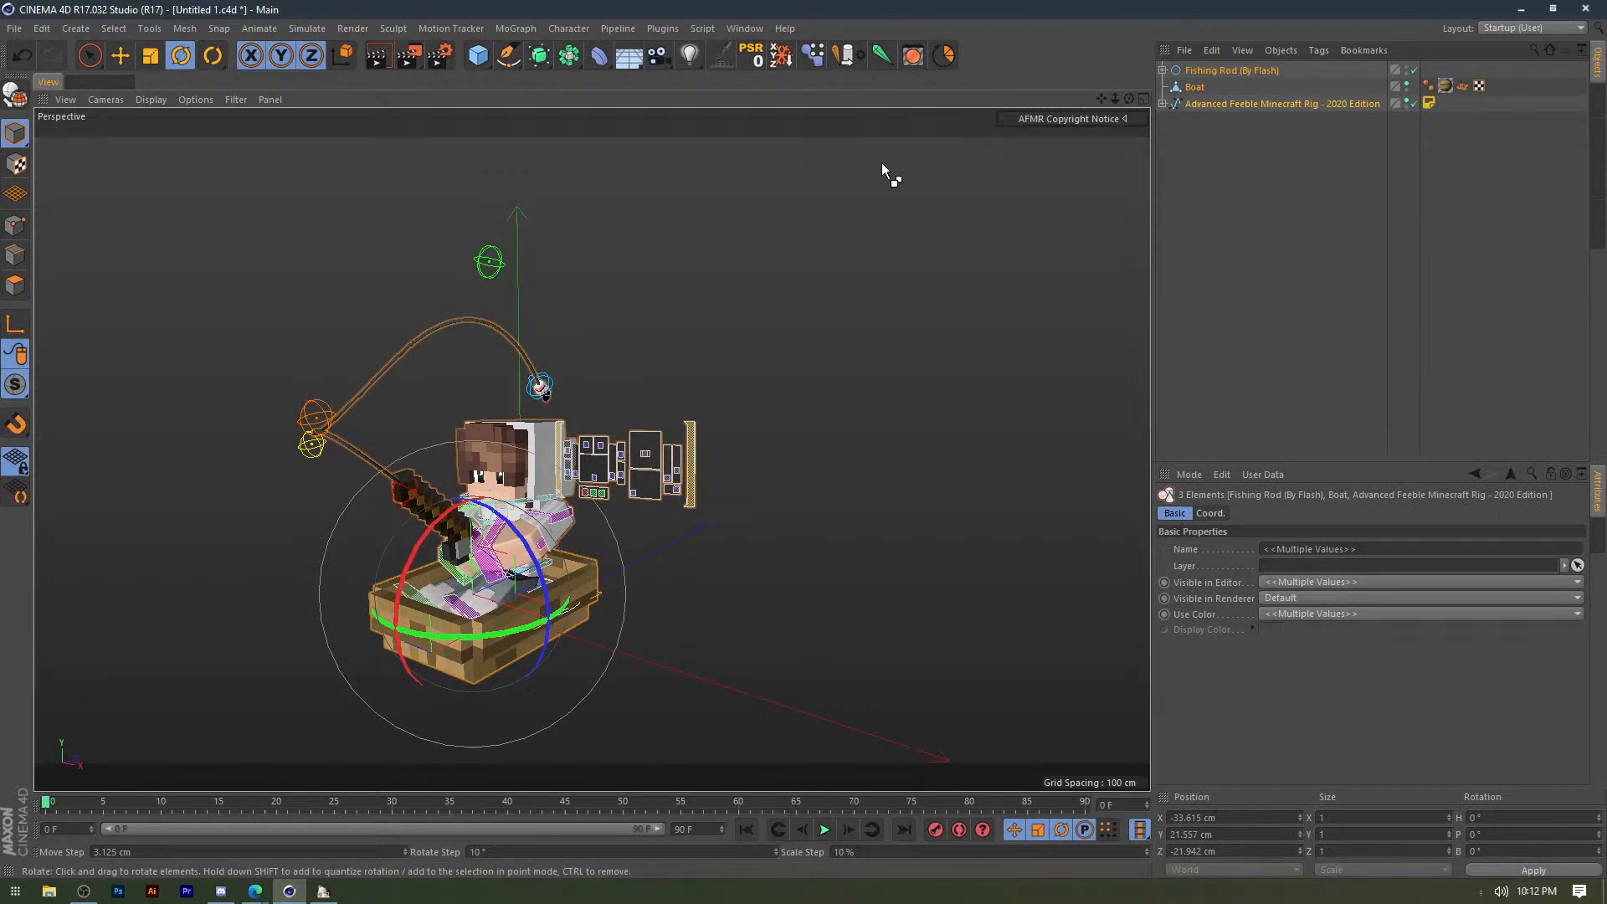
{"action": "key", "text": "v"}
{"action": "mouse_move", "coordinate": [725, 280]}
{"action": "left_click", "coordinate": [692, 302]}
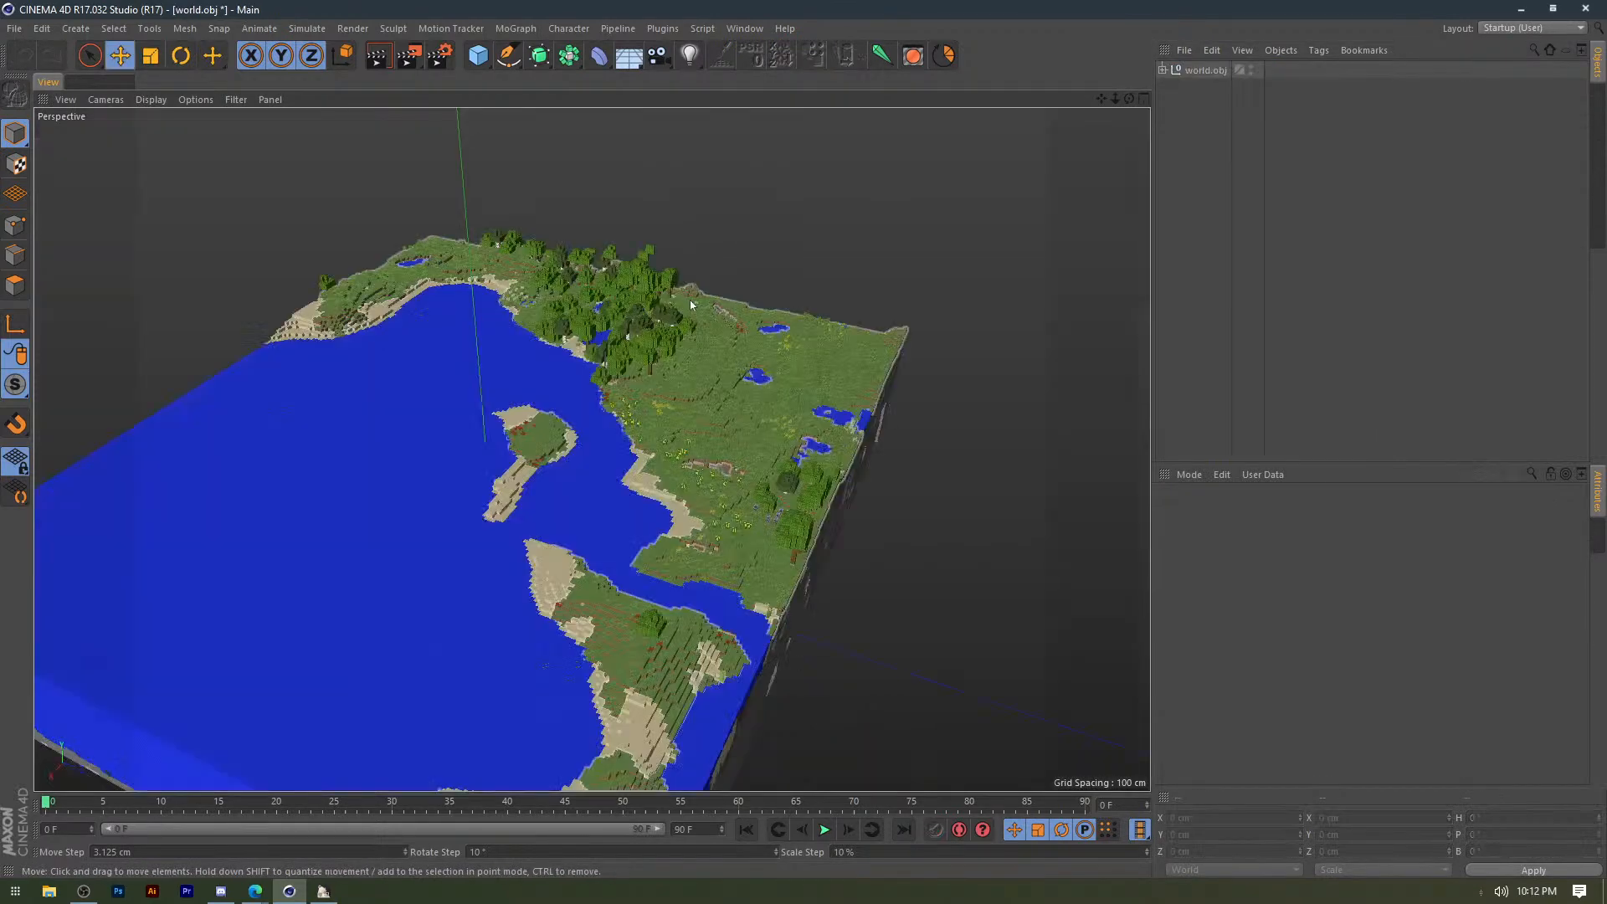
{"action": "key", "text": "ctrl+v"}
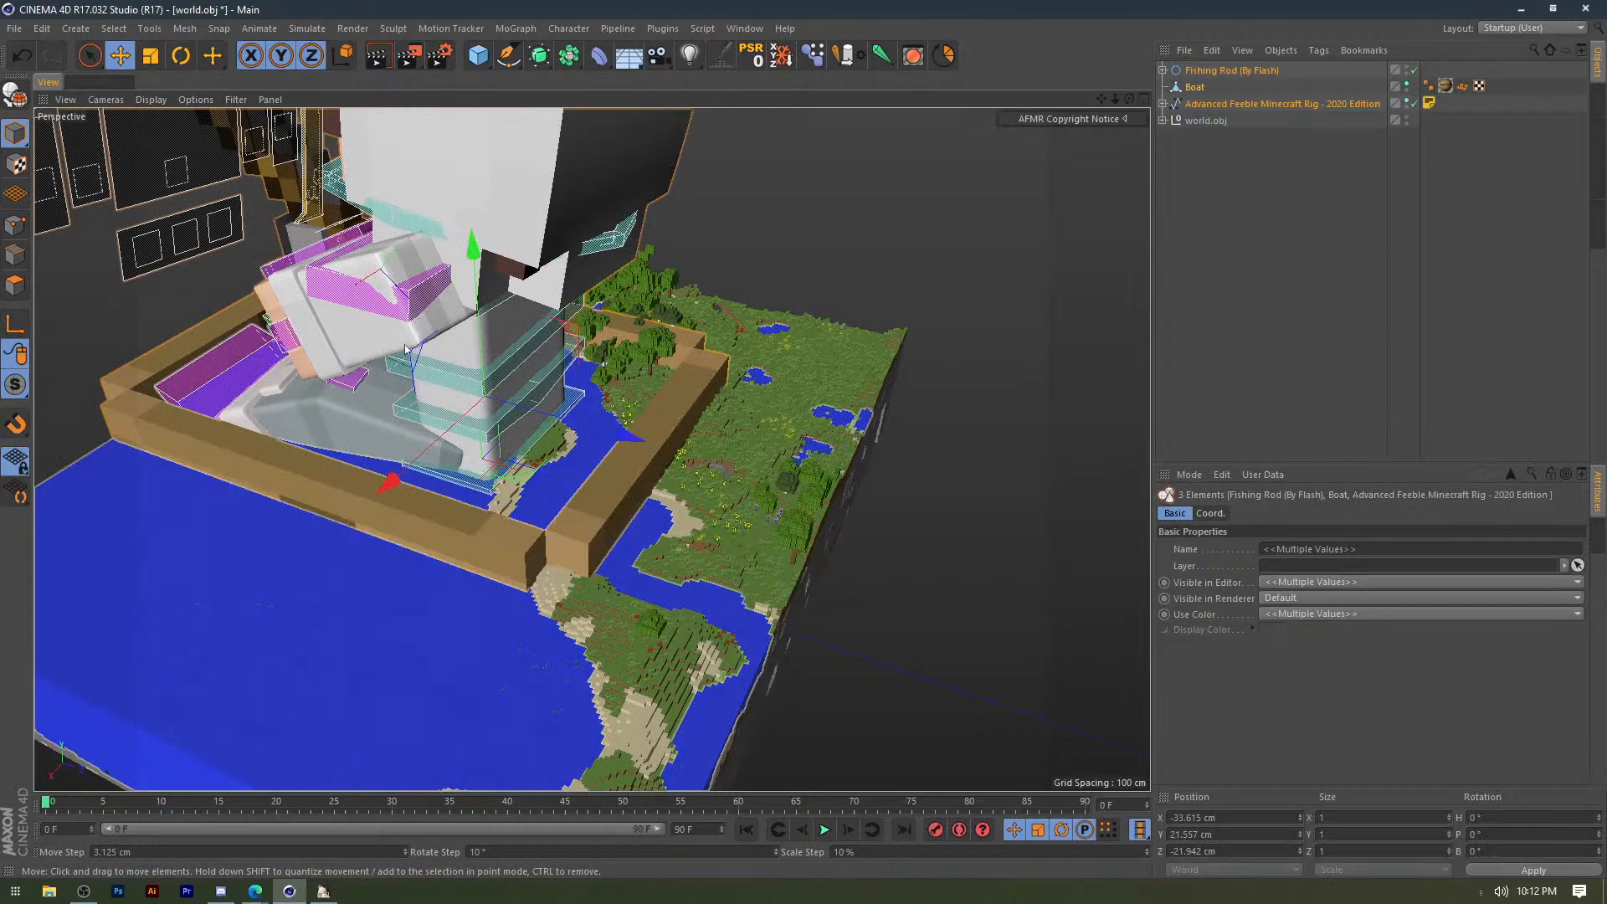
Scale the whole world.obj object up uniformly so the terrain suits the size of the boat and character.
{"action": "left_click", "coordinate": [405, 349]}
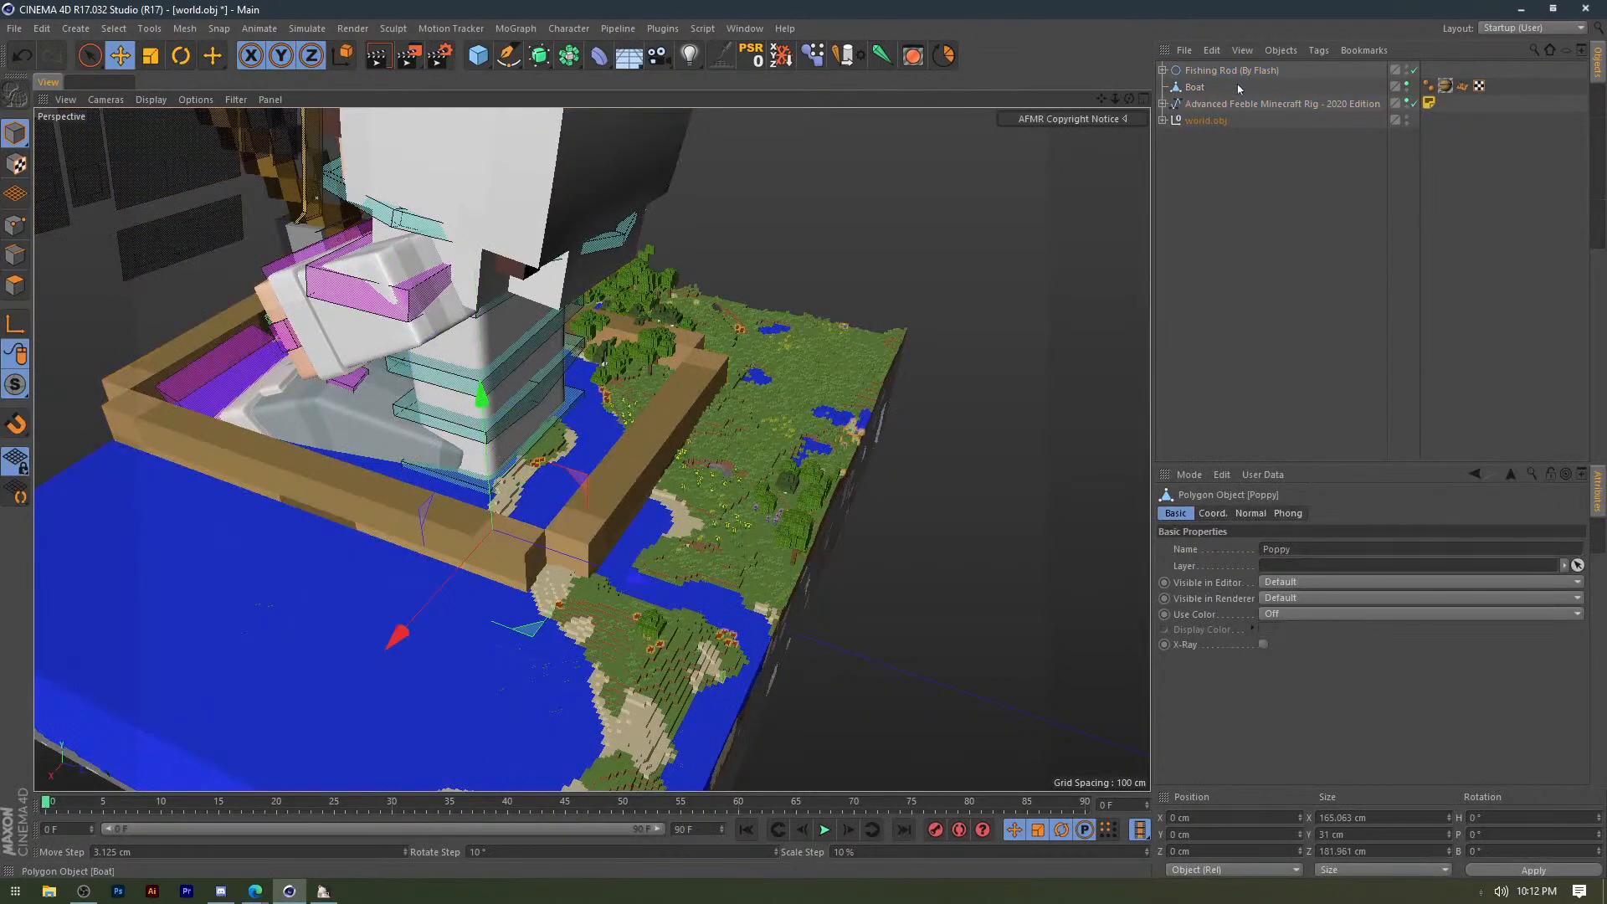
{"action": "left_click", "coordinate": [1211, 121]}
{"action": "scroll", "coordinate": [272, 331], "scroll_direction": "down", "scroll_amount": 6}
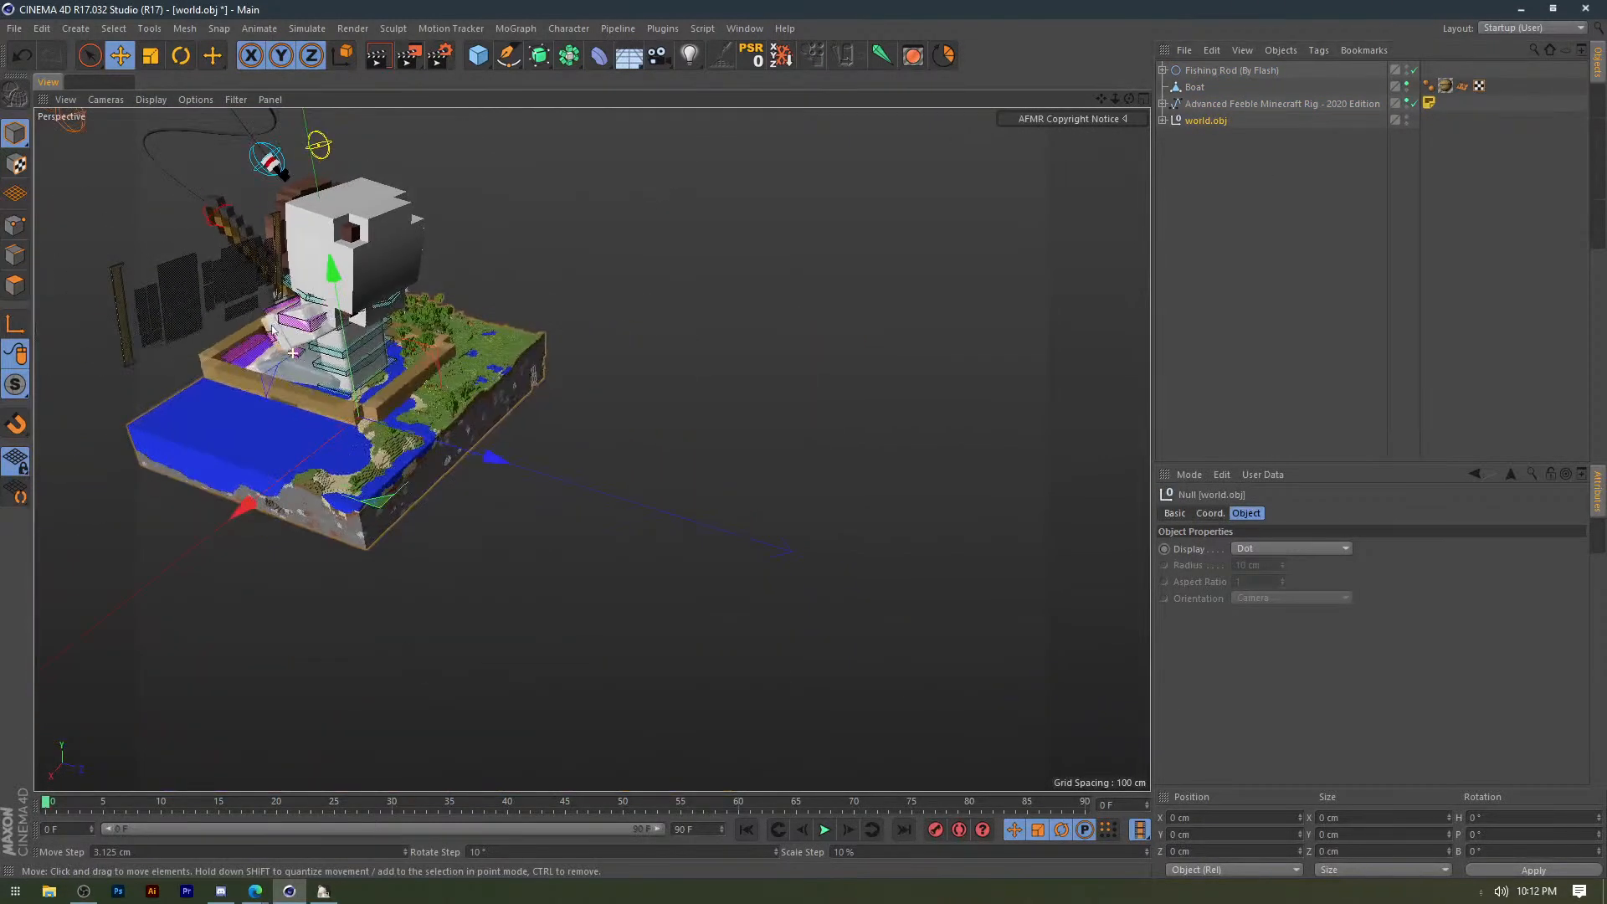
{"action": "scroll", "coordinate": [272, 330], "scroll_direction": "down", "scroll_amount": 4}
{"action": "middle_click_drag", "start_coordinate": [272, 330], "coordinate": [569, 345], "text": "alt"}
{"action": "key", "text": "t"}
{"action": "left_click_drag", "start_coordinate": [721, 363], "coordinate": [1113, 361]}
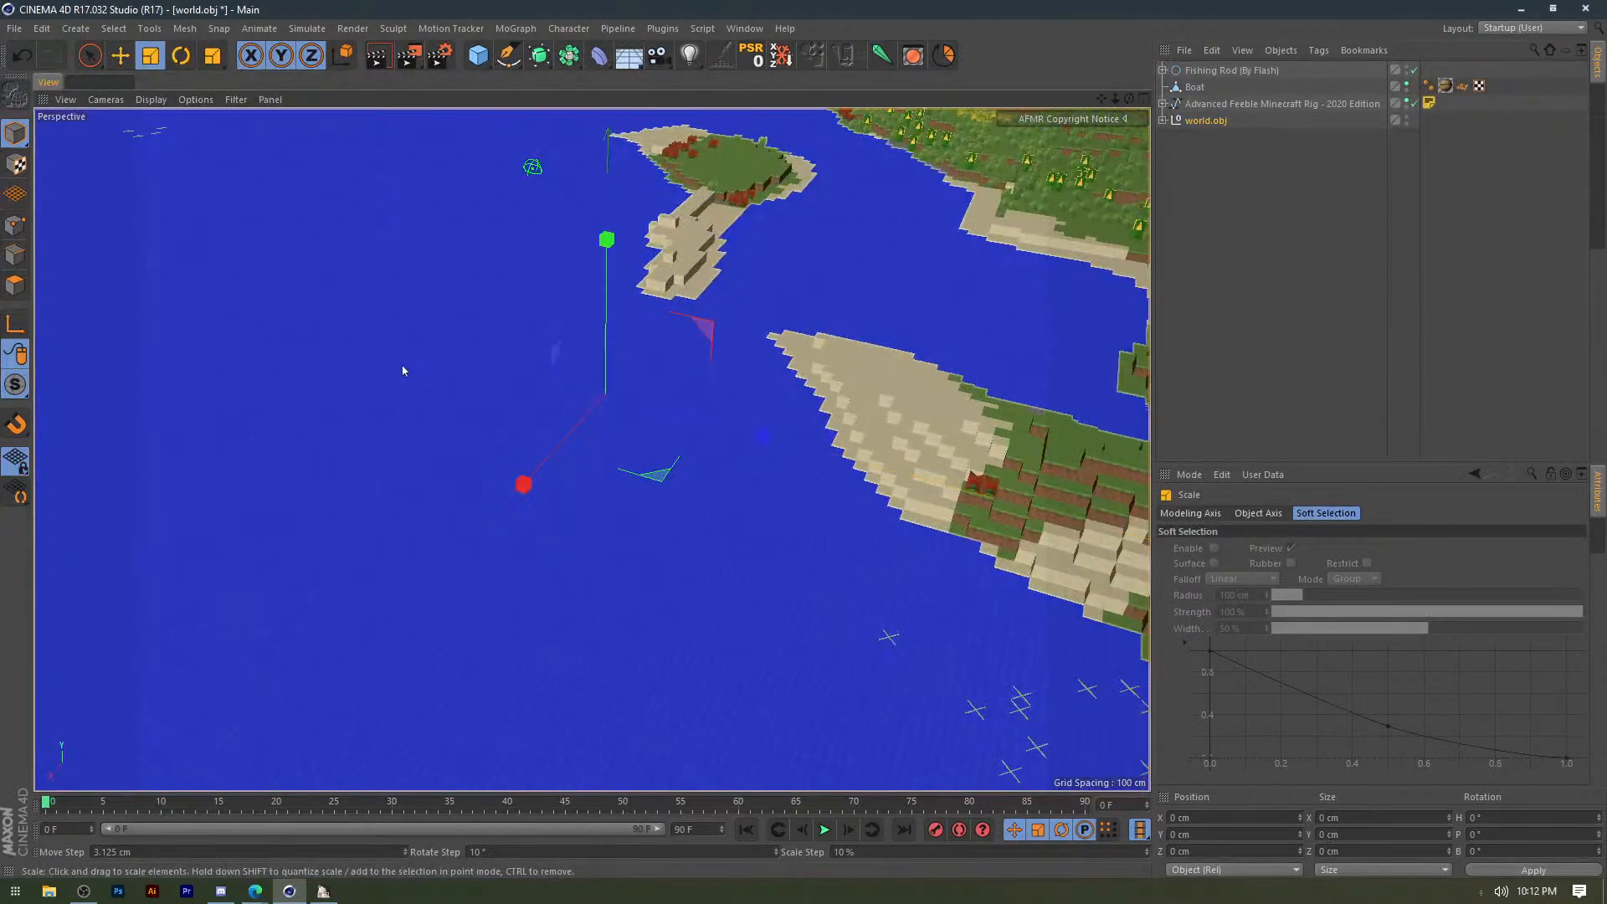
{"action": "left_click_drag", "start_coordinate": [402, 371], "coordinate": [590, 310]}
Raise the fishing rod, boat and character rig together to a height of about Y 307 cm.
{"action": "key", "text": "e"}
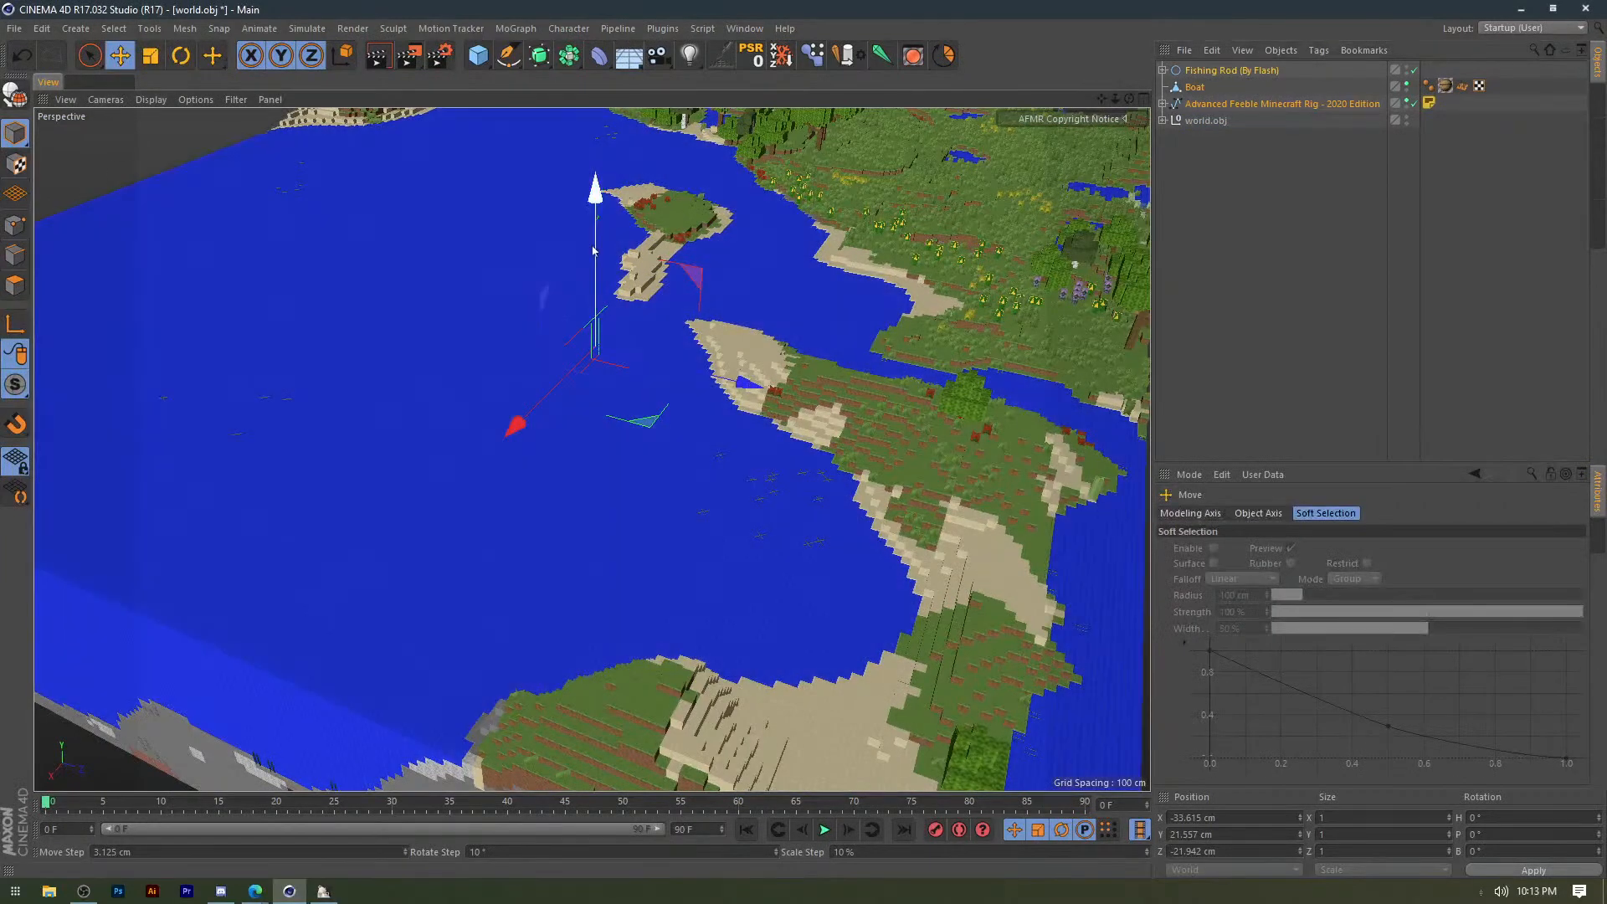
{"action": "left_click_drag", "start_coordinate": [592, 250], "coordinate": [594, 67]}
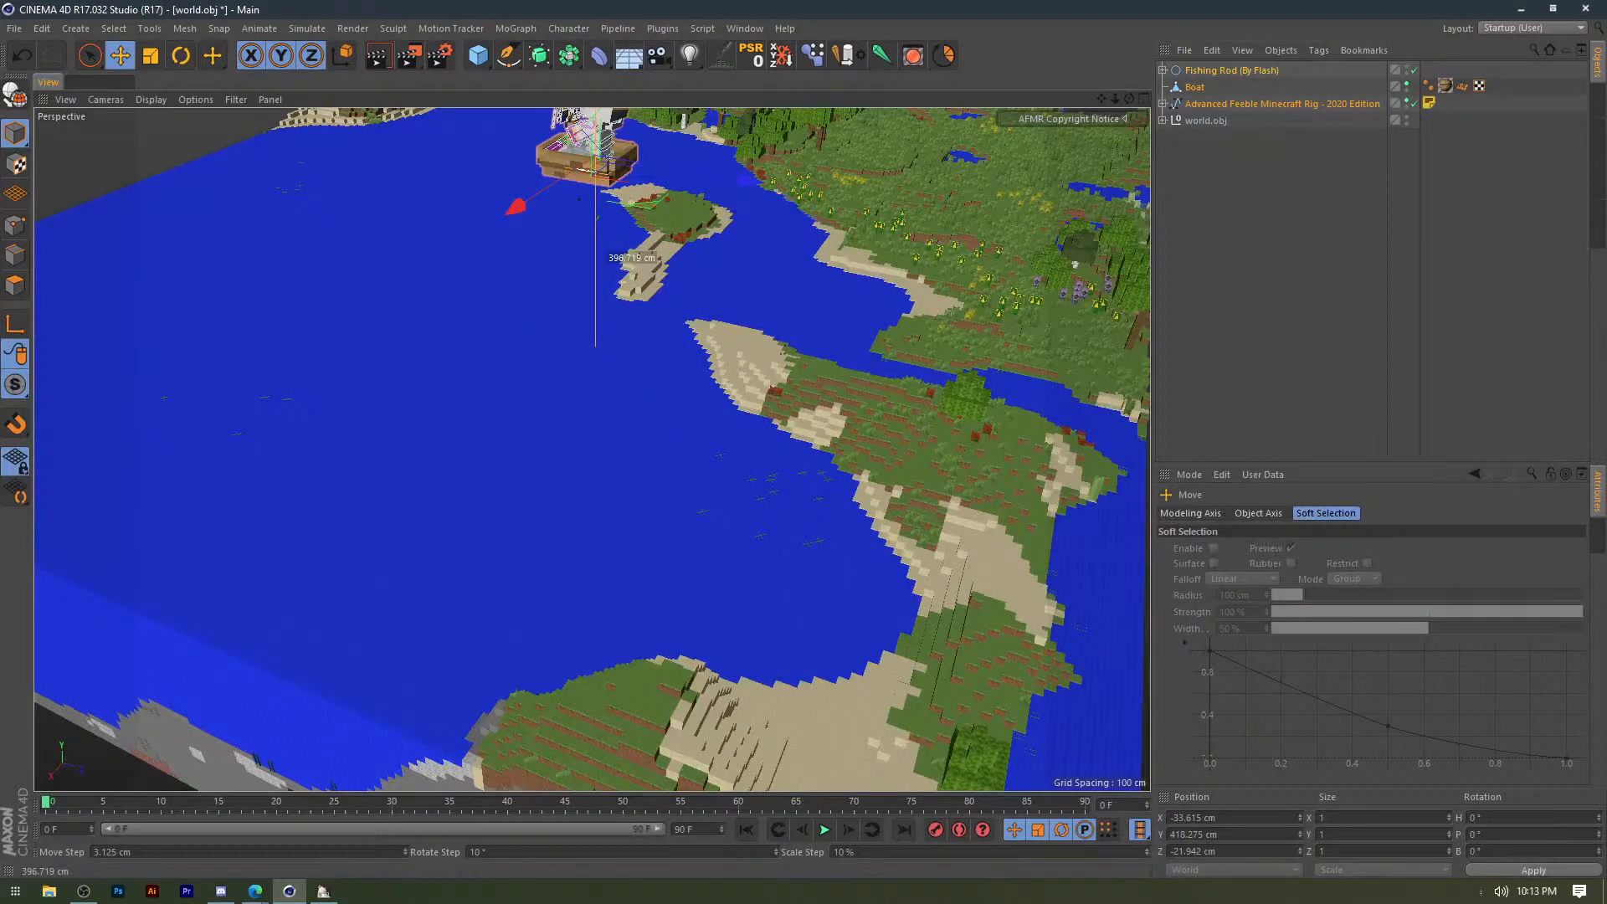
{"action": "scroll", "coordinate": [592, 351], "scroll_direction": "down", "scroll_amount": 8}
{"action": "left_click_drag", "start_coordinate": [592, 351], "coordinate": [703, 327], "text": "alt"}
Enlarge the world.obj object uniformly once more relative to the boat and character.
{"action": "left_click", "coordinate": [1196, 122]}
{"action": "key", "text": "t"}
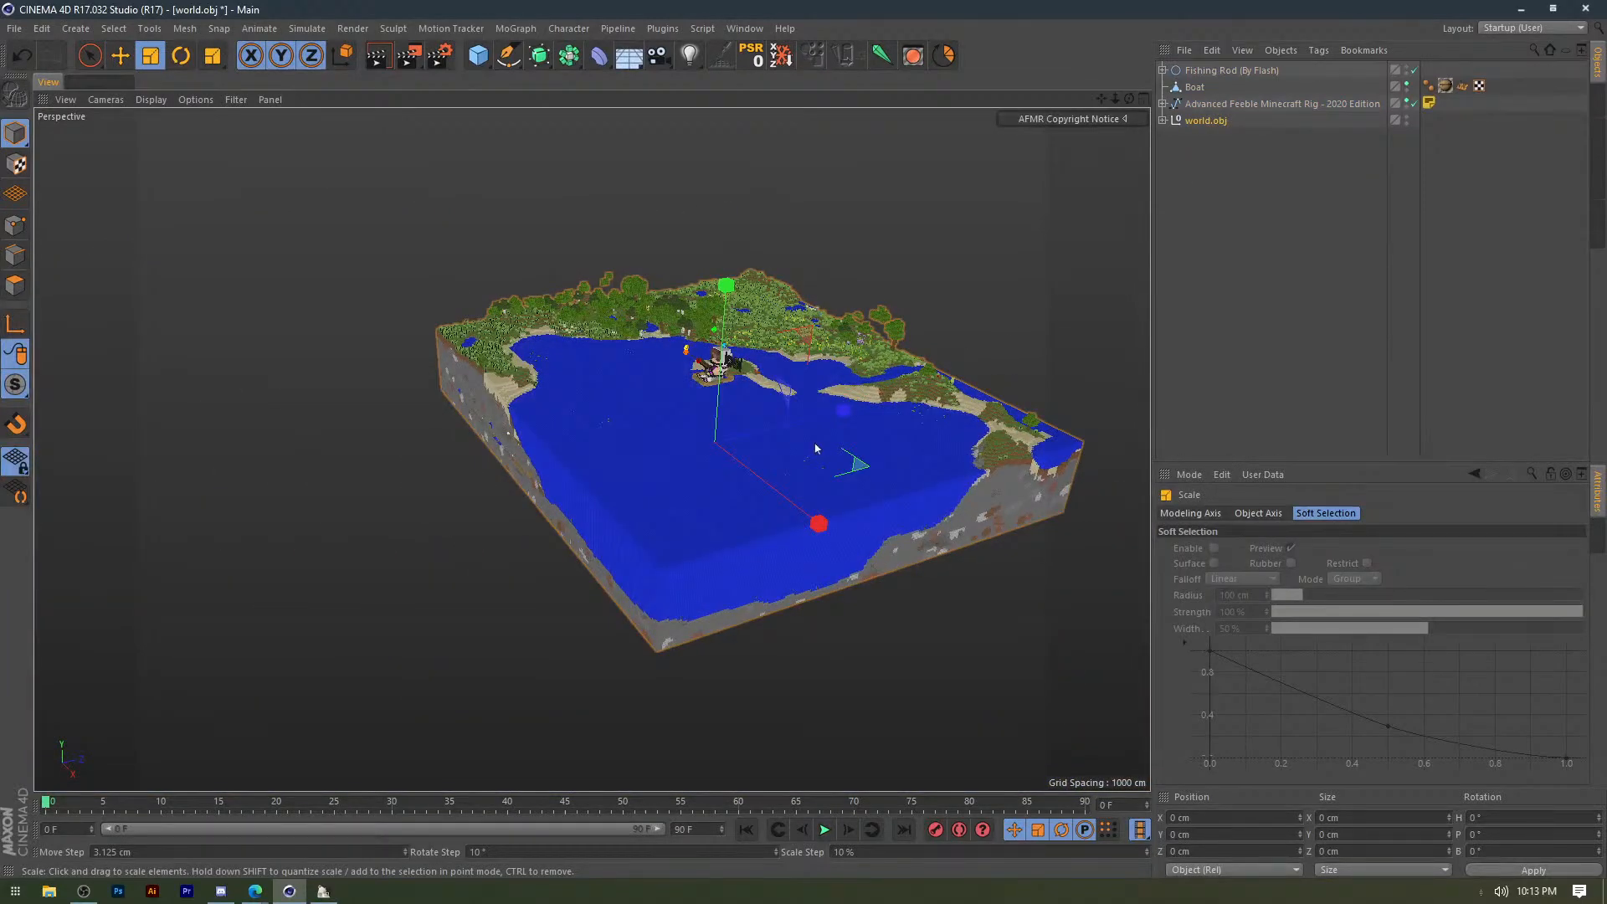
{"action": "left_click_drag", "start_coordinate": [816, 449], "coordinate": [1159, 178]}
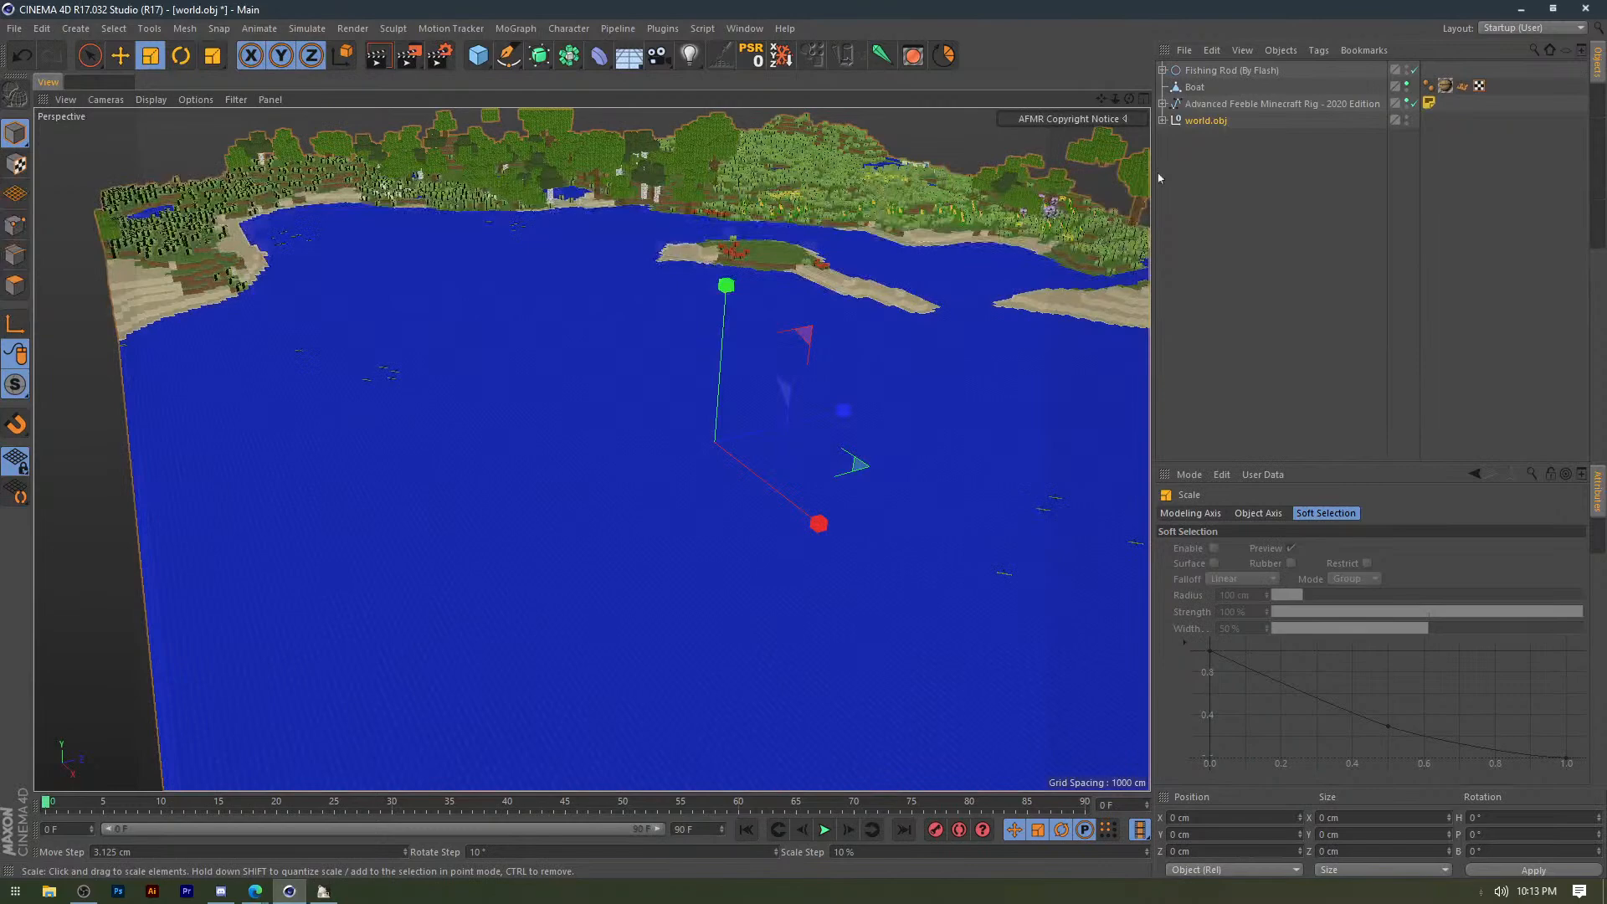
Select the fishing rod, boat and rig together and raise them above the water to about Y 804 cm.
{"action": "left_click", "coordinate": [1239, 104]}
{"action": "left_click", "coordinate": [1231, 71], "text": "shift"}
{"action": "key", "text": "e"}
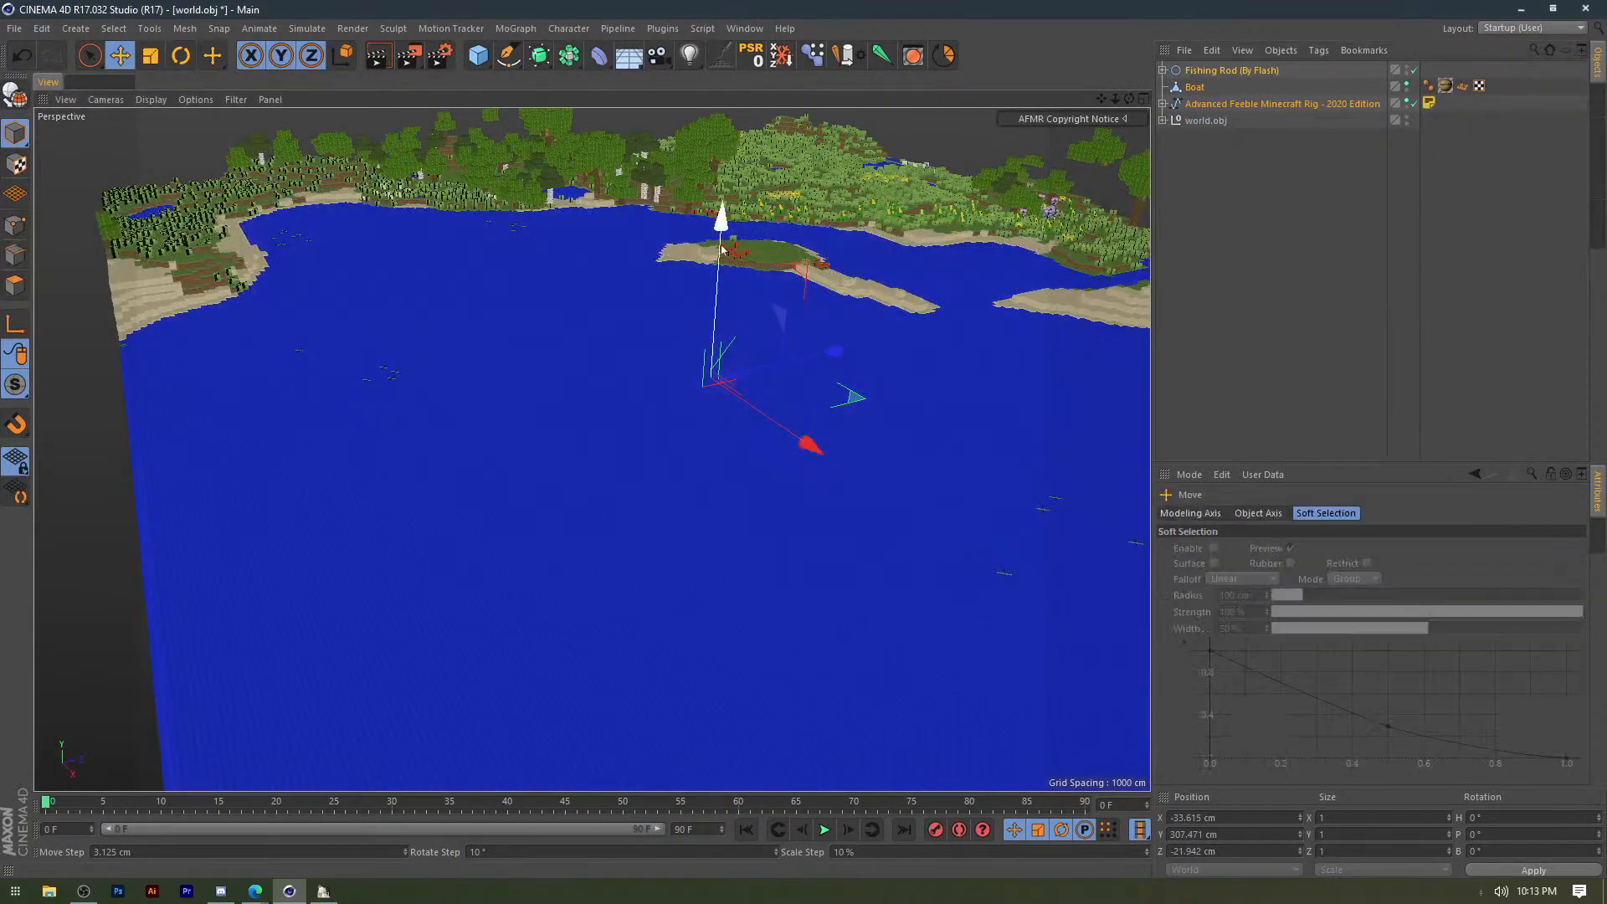
{"action": "left_click_drag", "start_coordinate": [721, 248], "coordinate": [728, 113]}
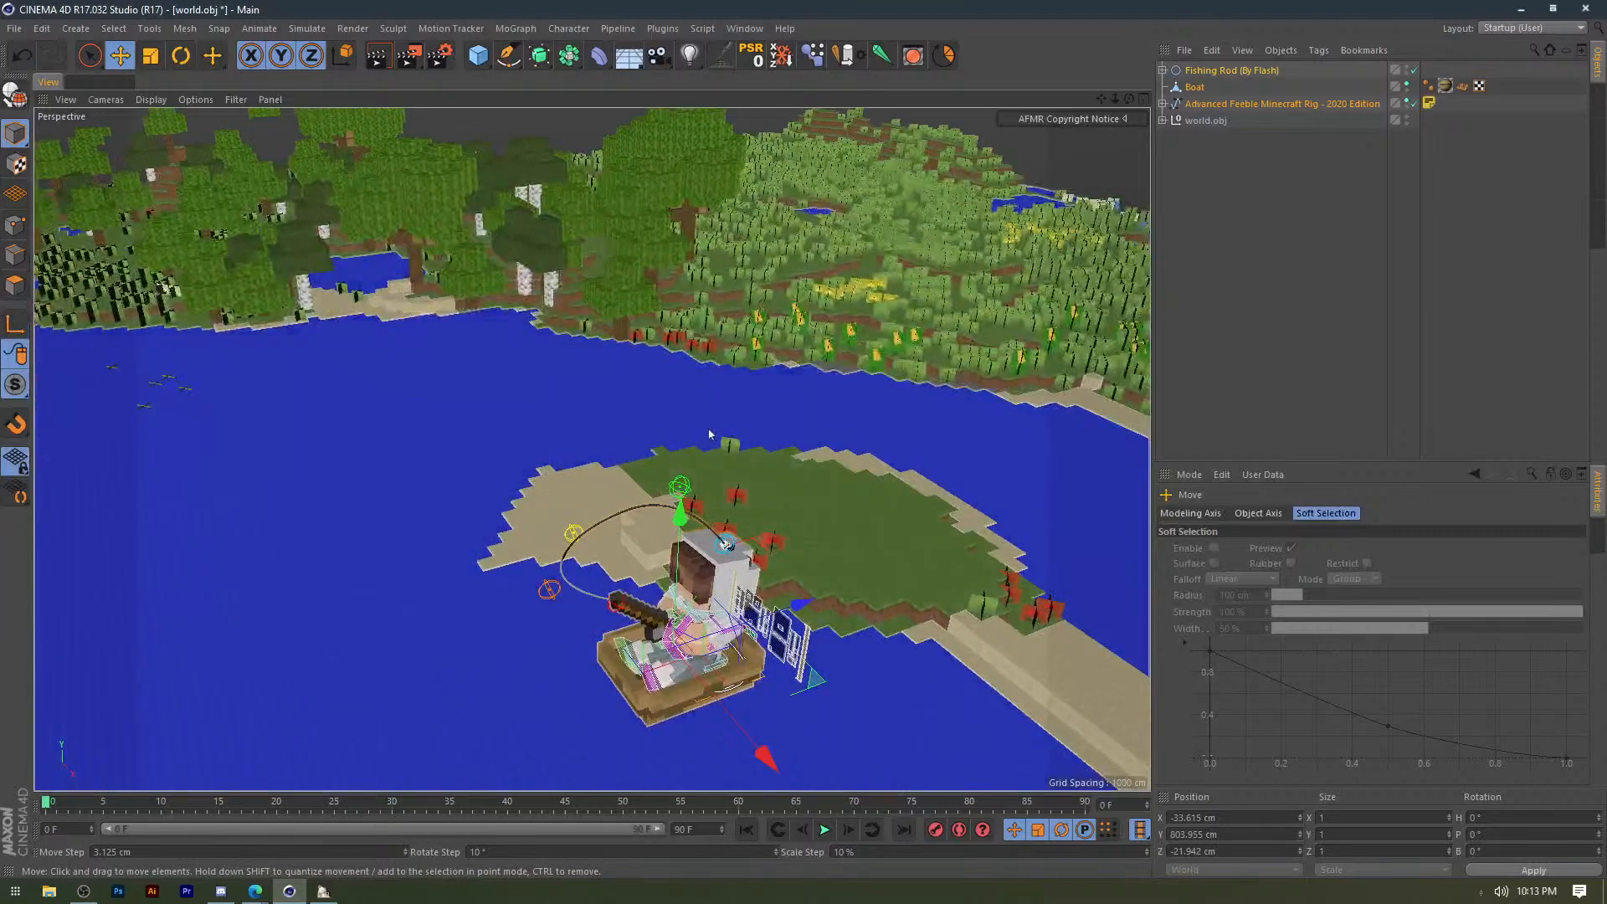
Lower the boat group onto the water at about Y 766 cm, turn it to a heading of about 322°, and deselect it.
{"action": "scroll", "coordinate": [655, 366], "scroll_direction": "up", "scroll_amount": 3}
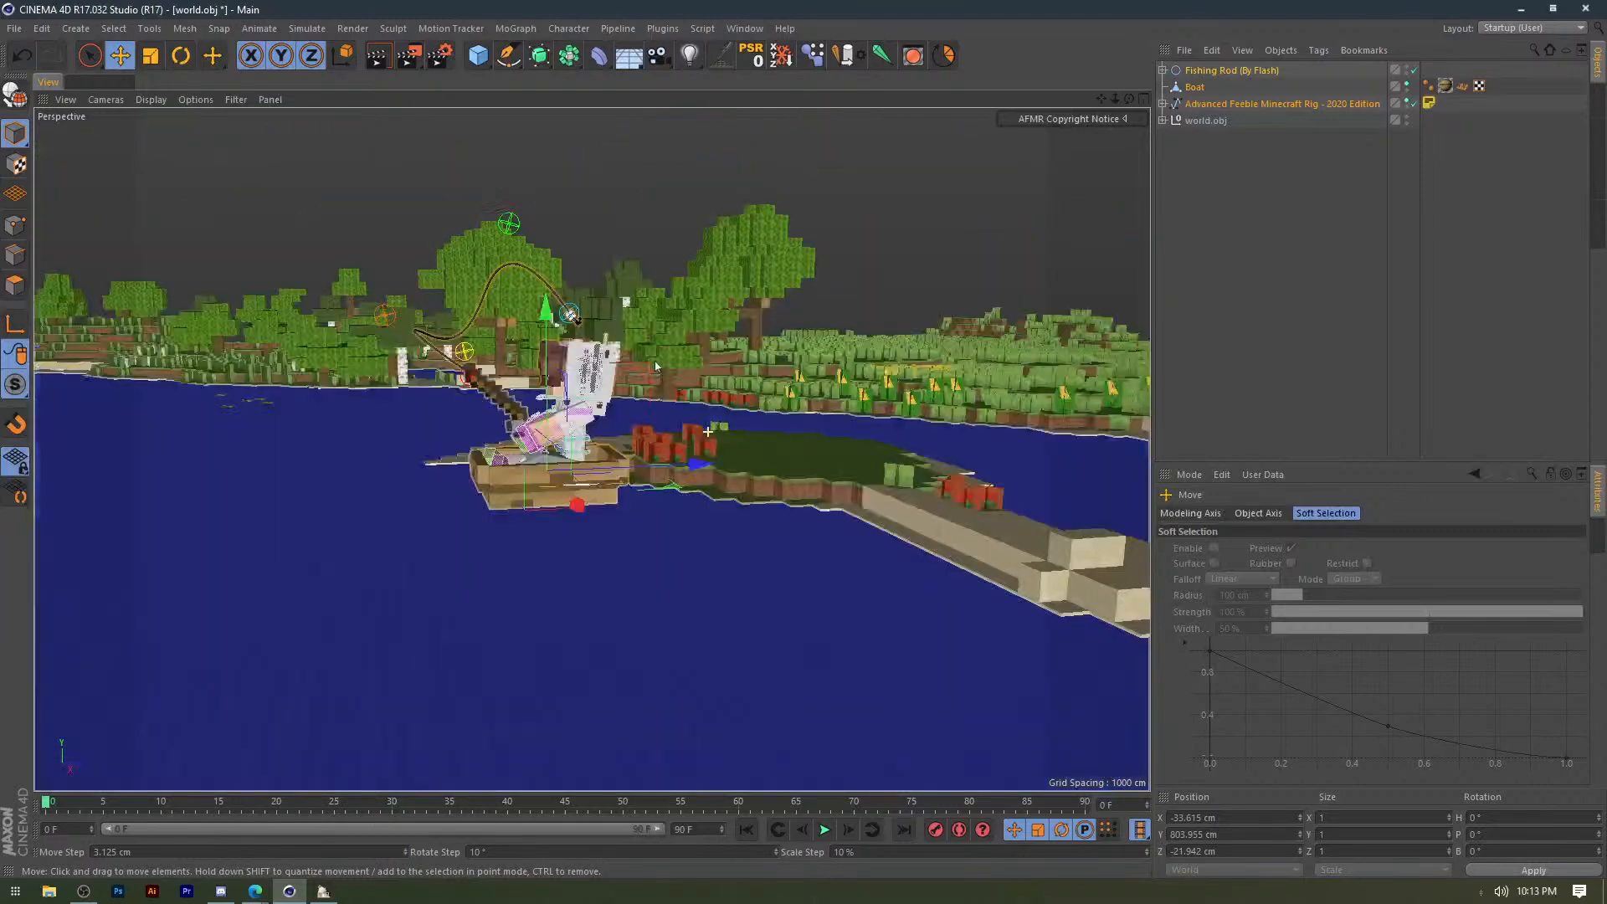
{"action": "left_click_drag", "start_coordinate": [655, 366], "coordinate": [567, 396], "text": "alt"}
{"action": "key", "text": "r"}
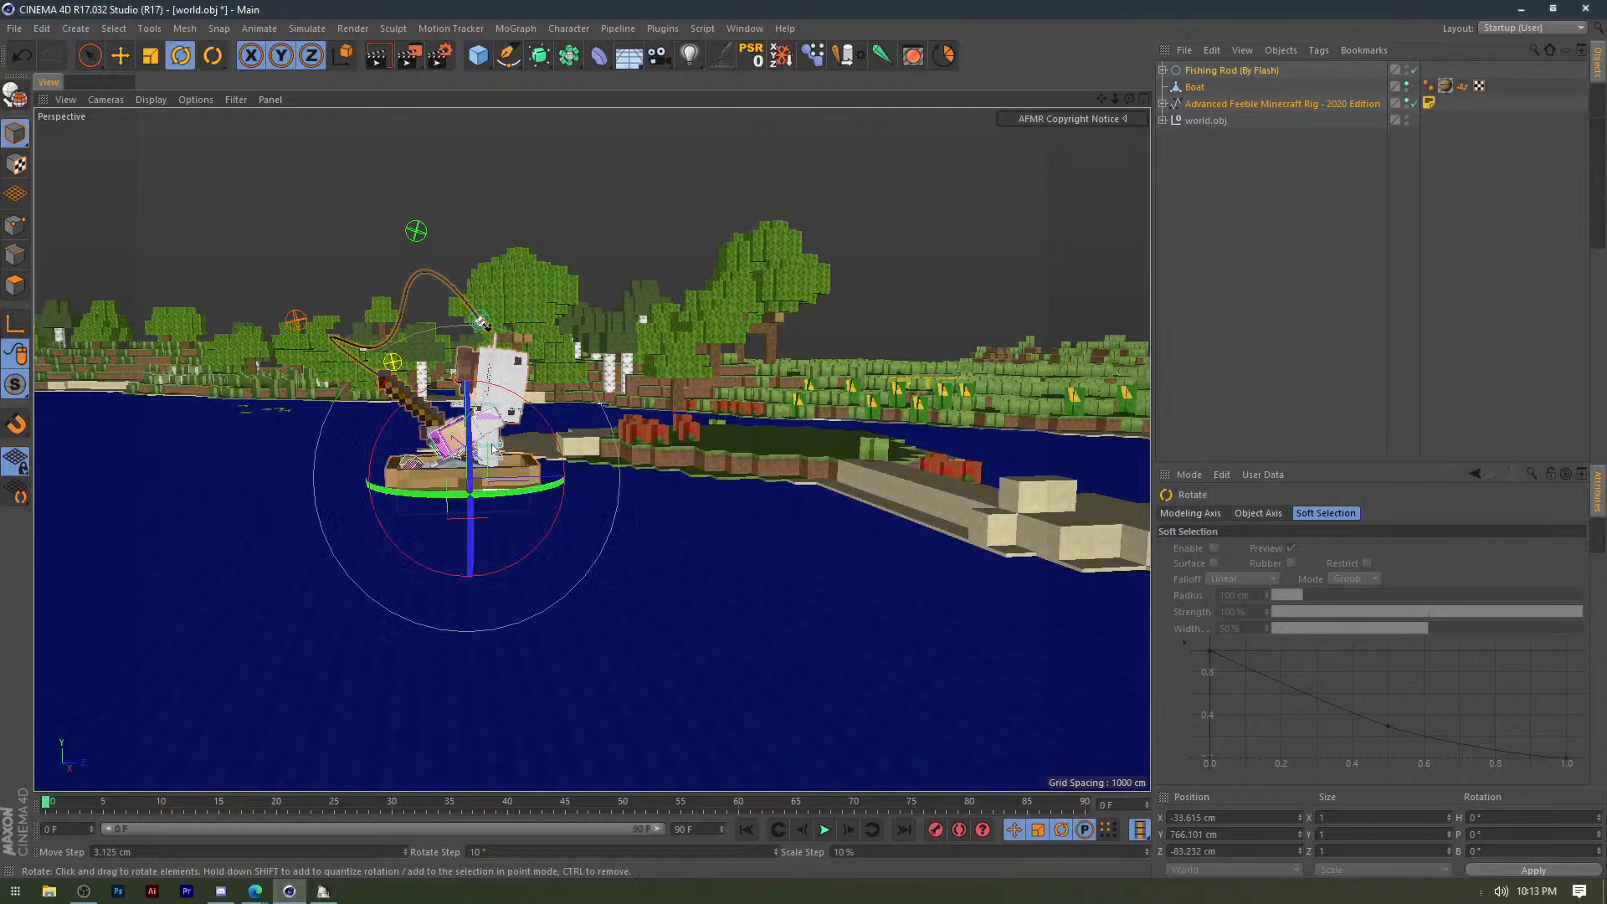
{"action": "mouse_move", "coordinate": [495, 494]}
{"action": "left_mouse_down"}
{"action": "mouse_move", "coordinate": [436, 491]}
{"action": "mouse_move", "coordinate": [492, 486]}
{"action": "mouse_move", "coordinate": [478, 490]}
{"action": "left_mouse_up"}
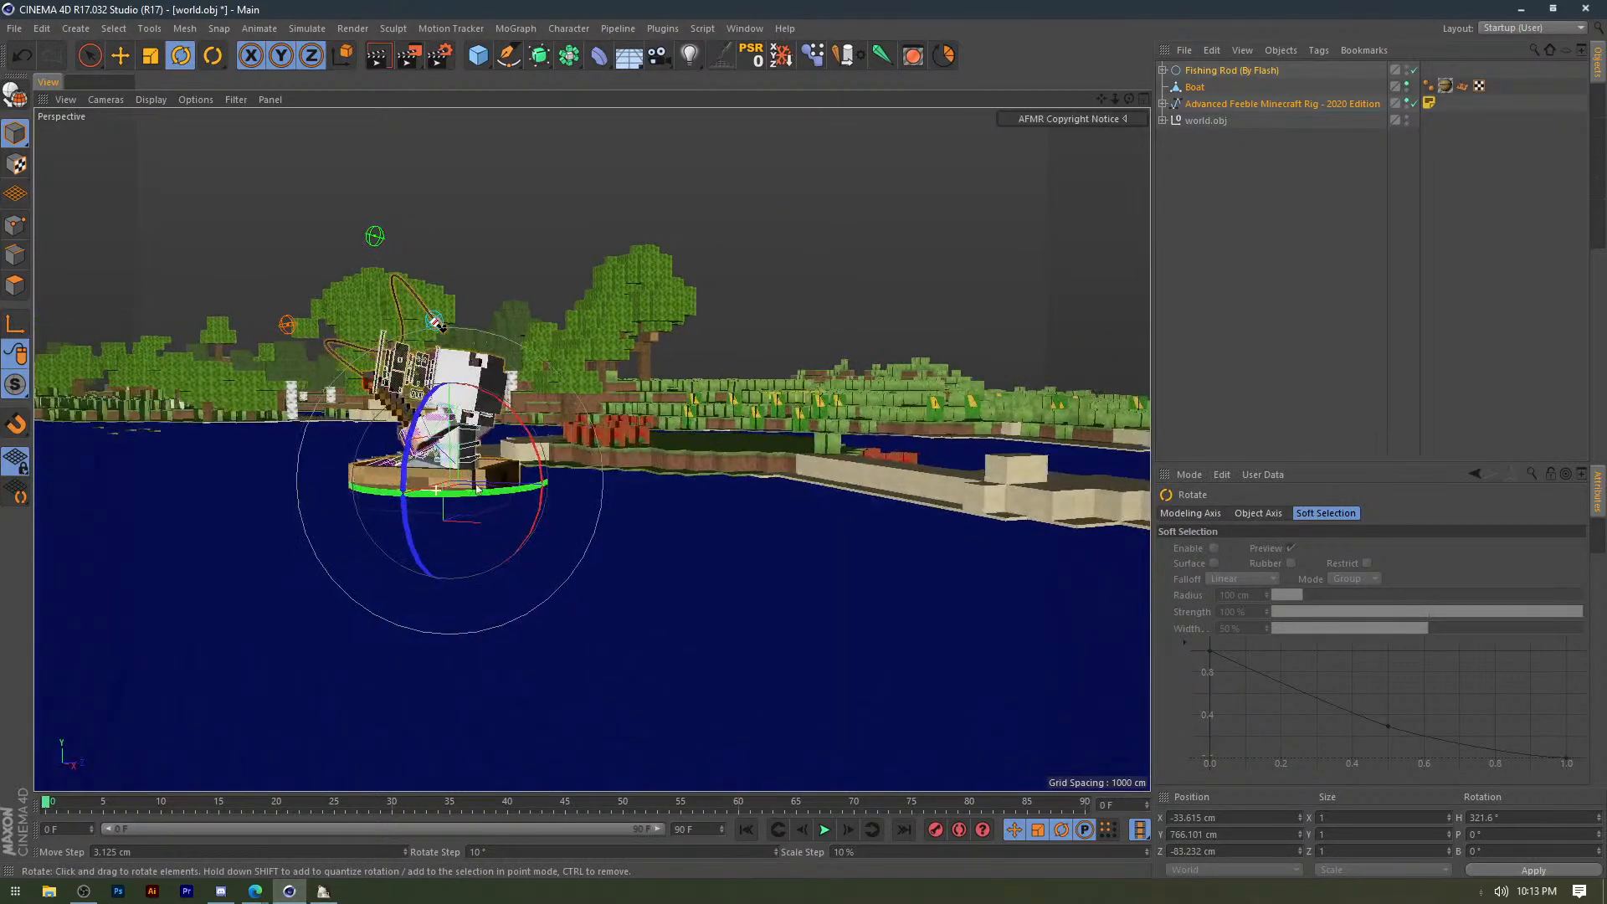
{"action": "left_click", "coordinate": [618, 348]}
Open the Material Manager and remove the scene's duplicate materials.
{"action": "left_click_drag", "start_coordinate": [618, 349], "coordinate": [391, 423], "text": "alt"}
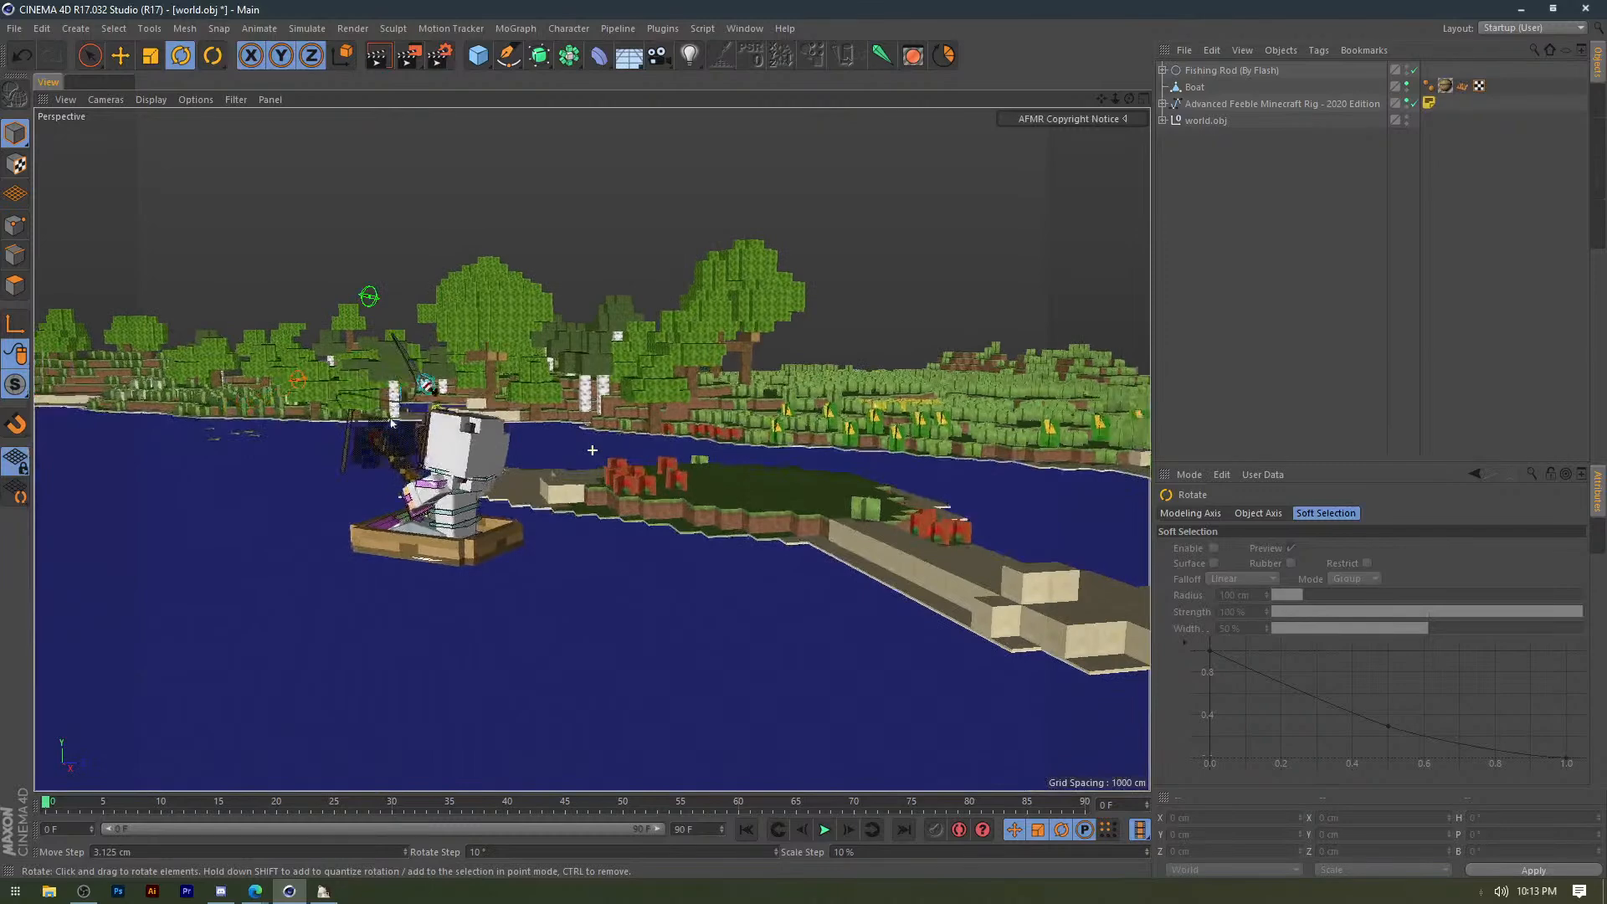
{"action": "right_click_drag", "start_coordinate": [392, 423], "coordinate": [512, 403], "text": "alt"}
{"action": "middle_click_drag", "start_coordinate": [513, 404], "coordinate": [674, 442], "text": "alt"}
{"action": "left_click_drag", "start_coordinate": [674, 443], "coordinate": [517, 390], "text": "alt"}
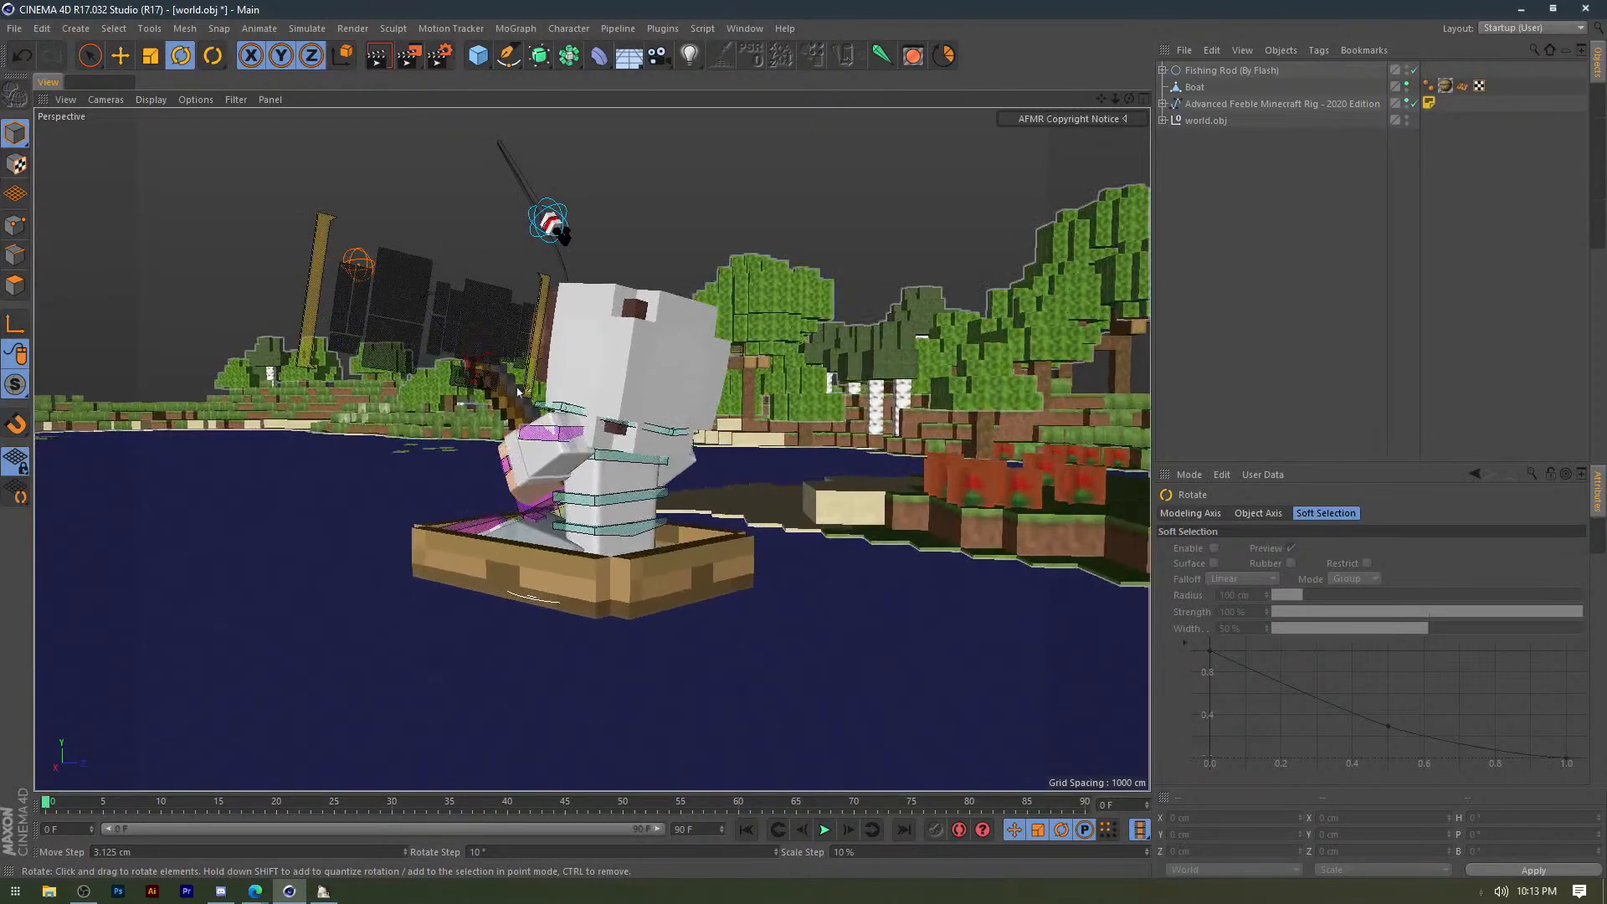
{"action": "middle_click_drag", "start_coordinate": [518, 392], "coordinate": [549, 390], "text": "alt"}
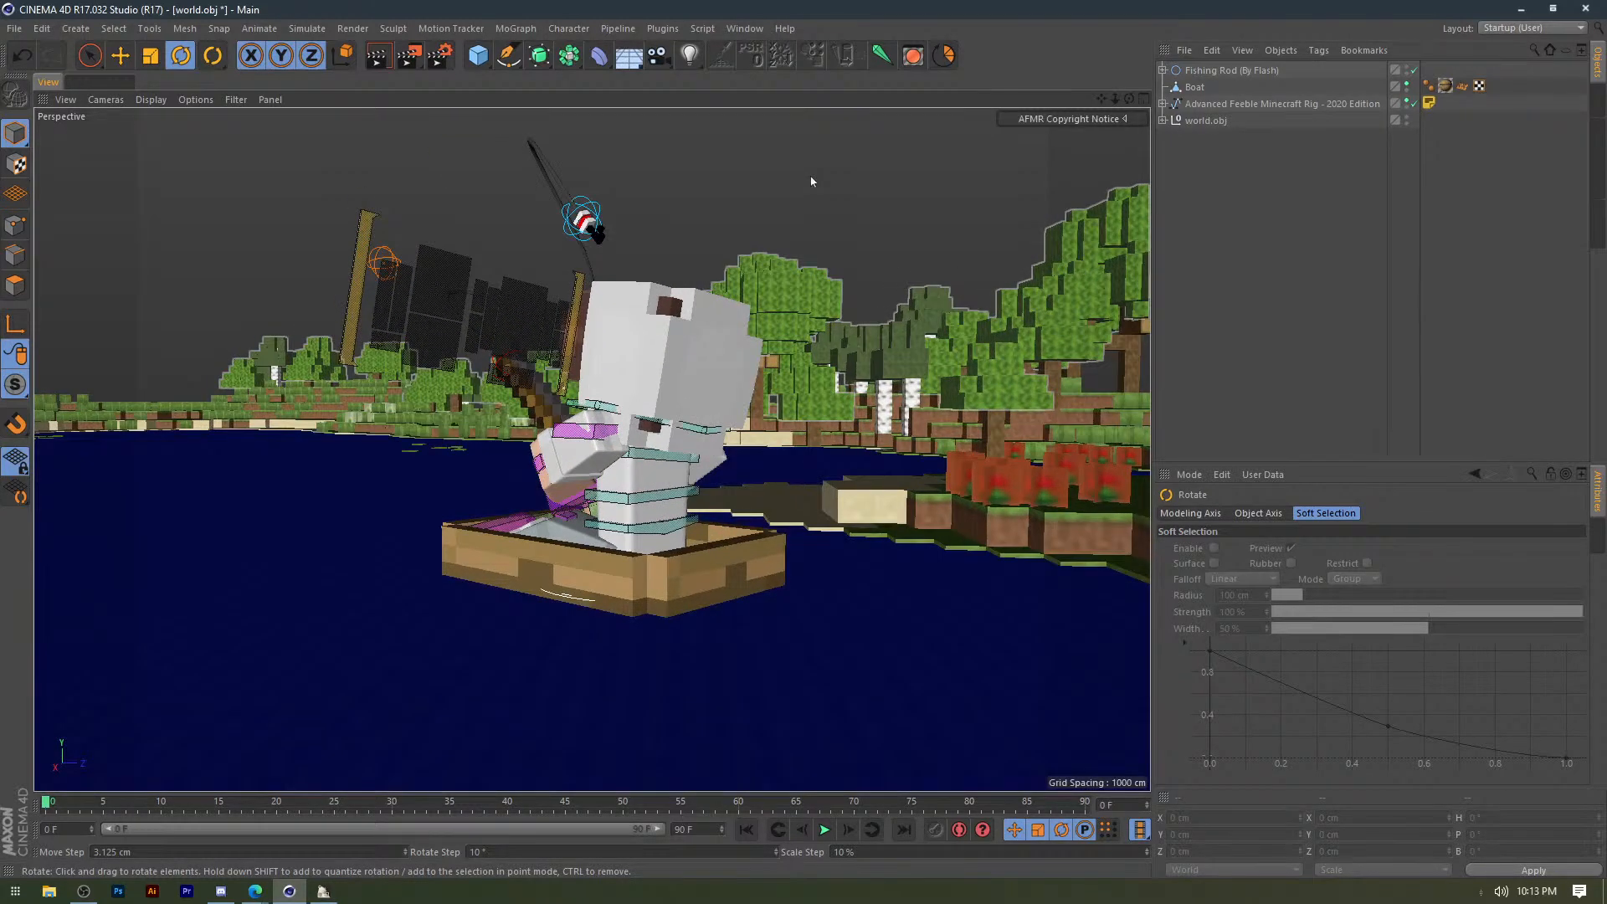
{"action": "key", "text": "shift+F2"}
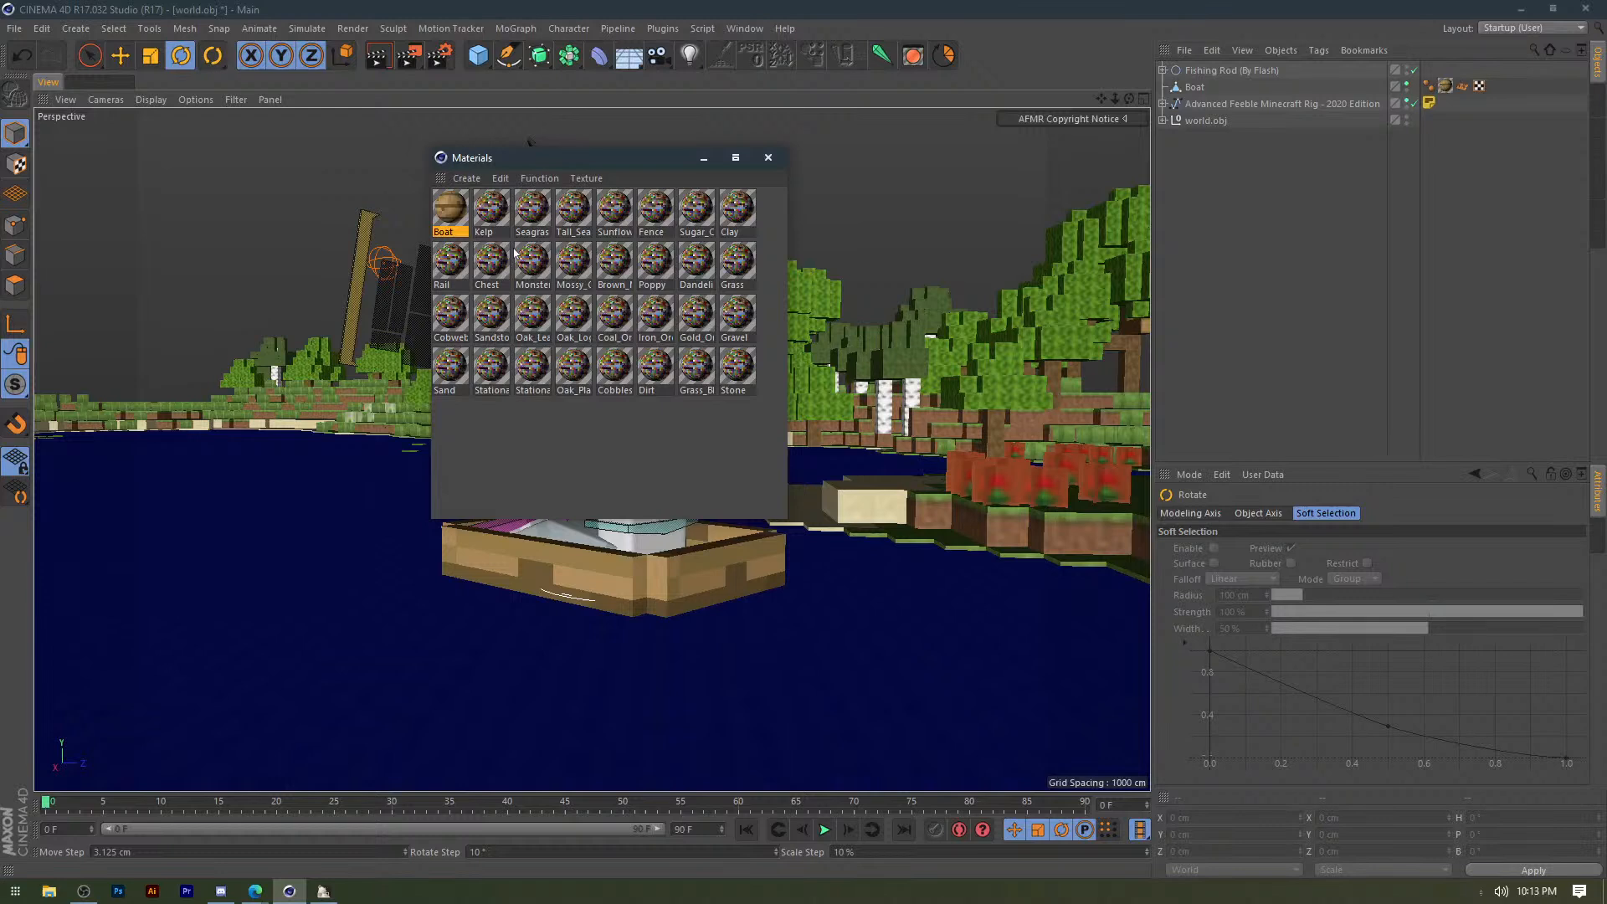
{"action": "right_click", "coordinate": [614, 366]}
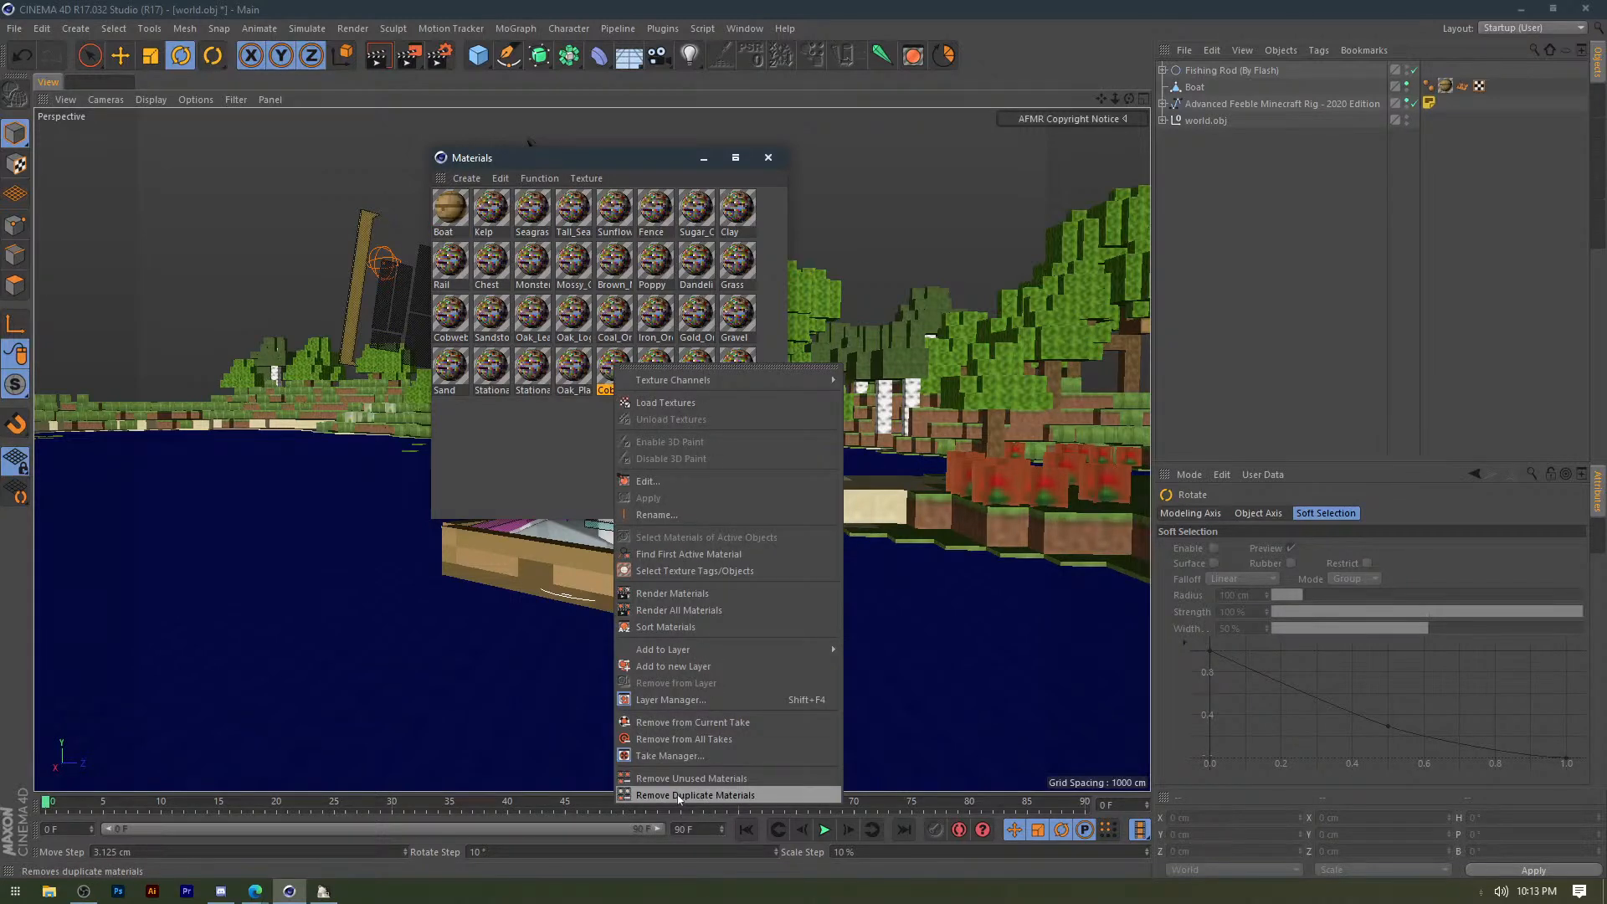
{"action": "left_click", "coordinate": [679, 798]}
Set the Kelp material's color texture sampling to None.
{"action": "double_click", "coordinate": [491, 209]}
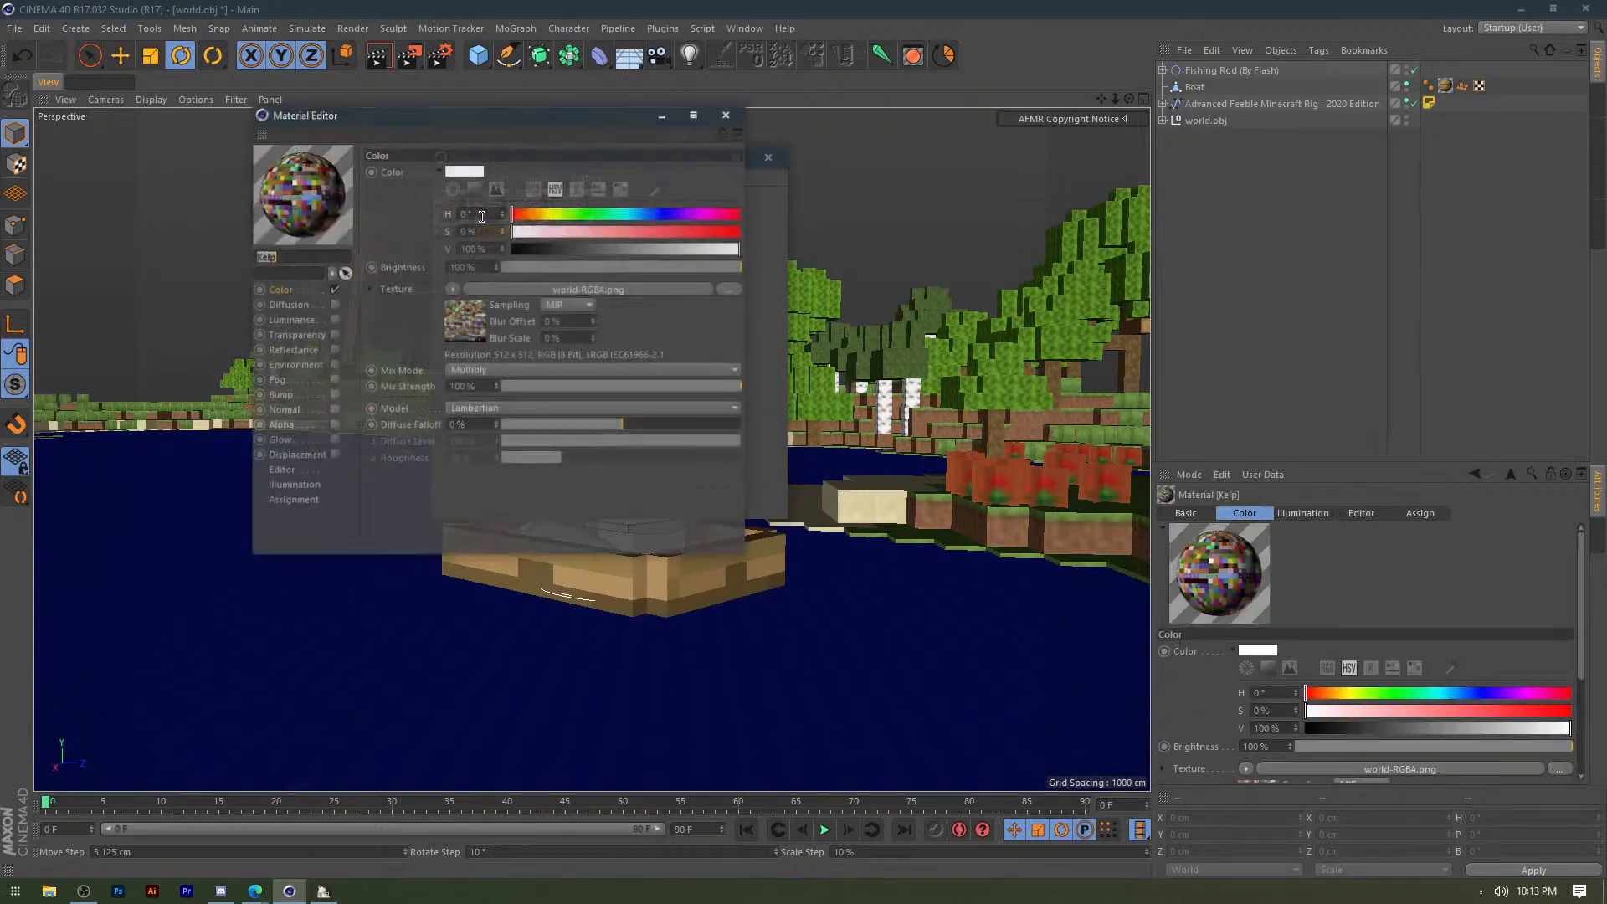
{"action": "left_click", "coordinate": [562, 305]}
{"action": "left_click", "coordinate": [557, 322]}
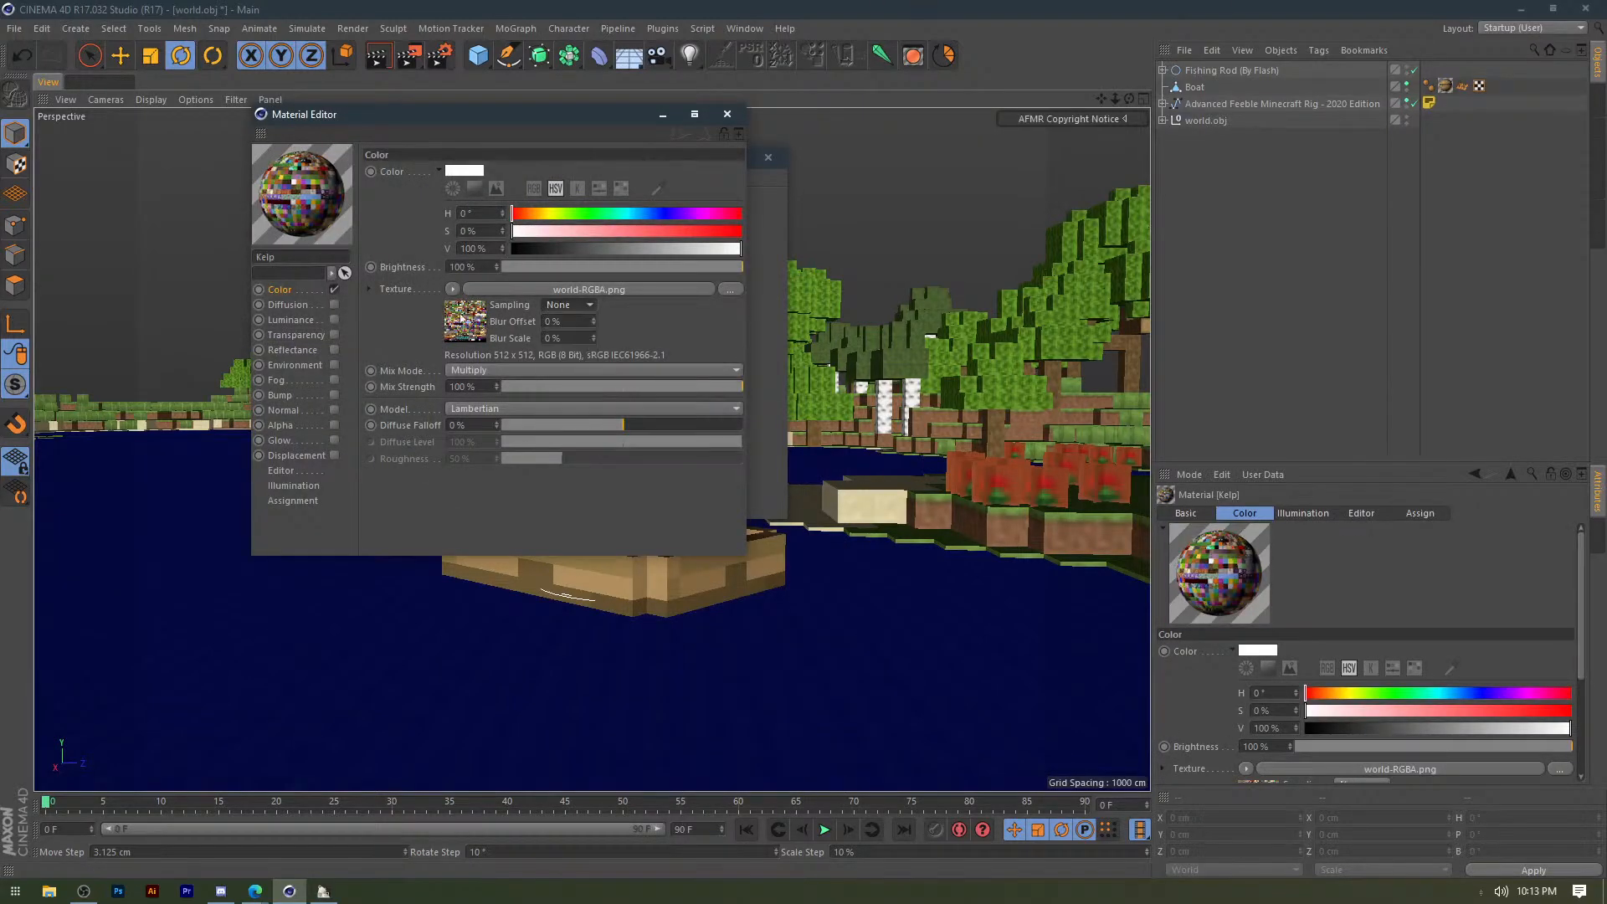
Enable the Kelp material's alpha channel with the world-RGBA.png texture.
{"action": "left_click", "coordinate": [334, 426]}
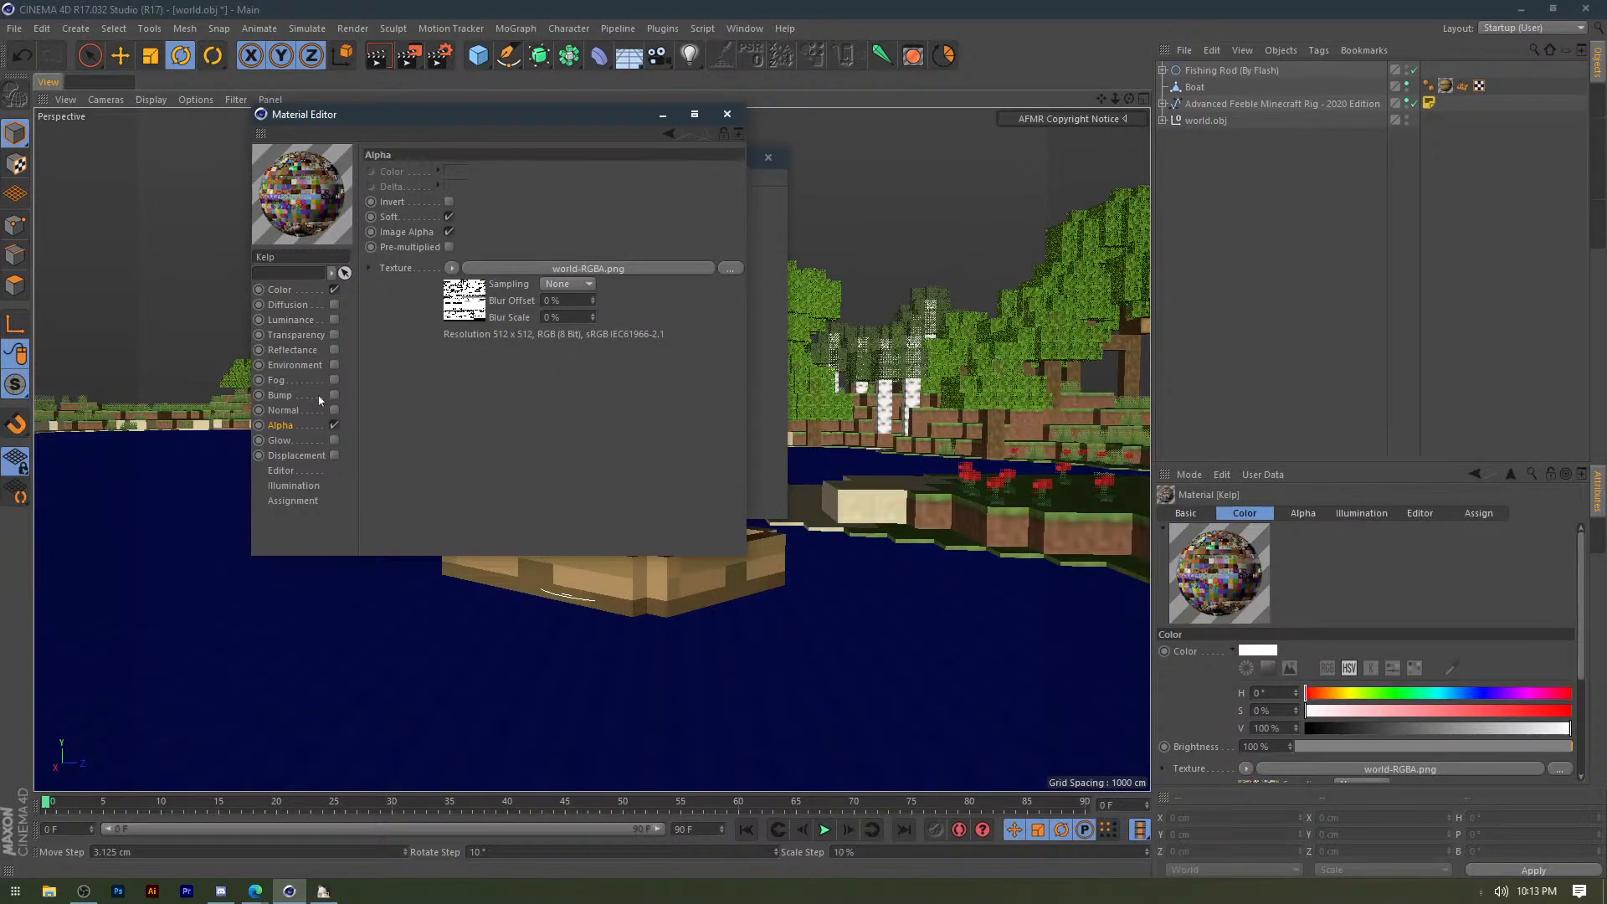
{"action": "left_click", "coordinate": [728, 113]}
Try enabling the Fence material's alpha channel with its world-RGB.png color texture.
{"action": "left_click", "coordinate": [530, 209]}
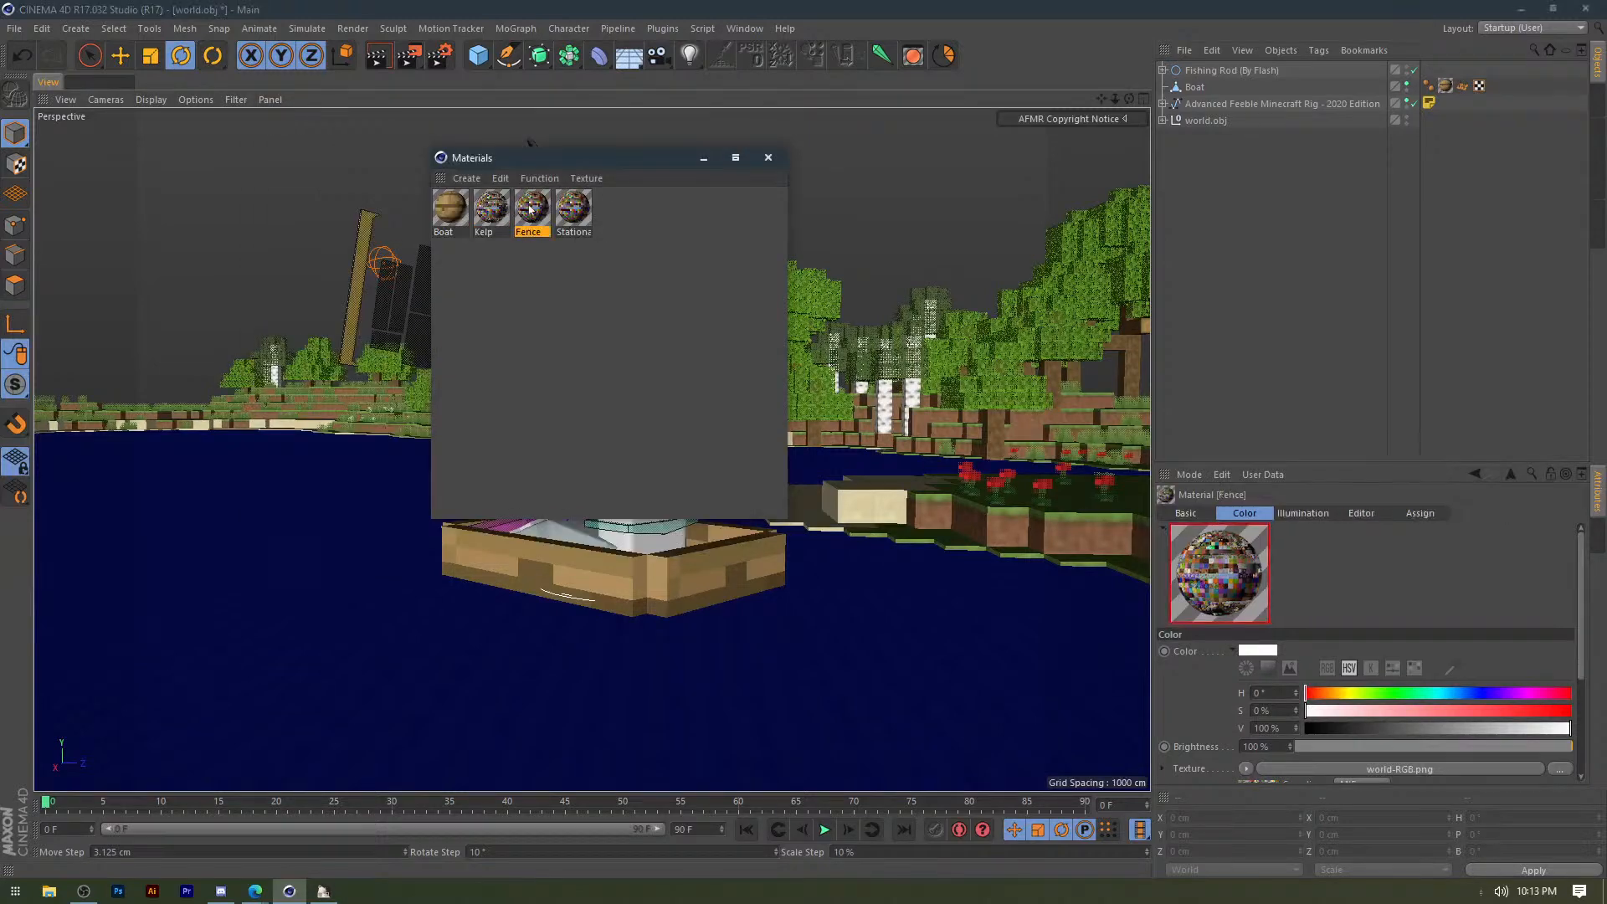
{"action": "double_click", "coordinate": [530, 210]}
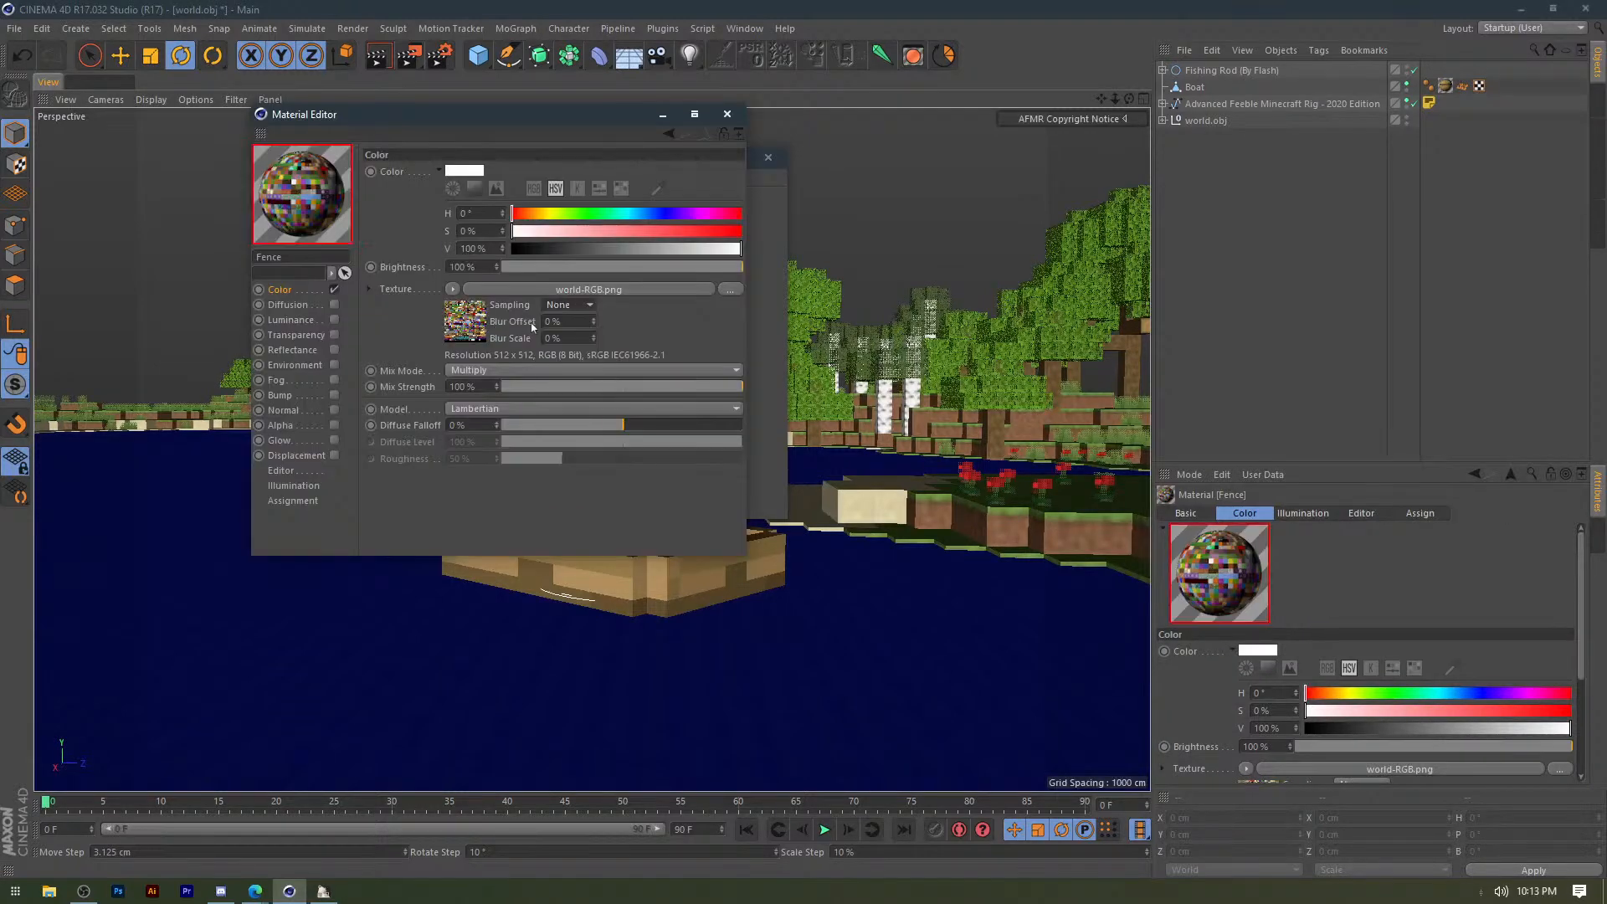
{"action": "left_click_drag", "start_coordinate": [460, 323], "coordinate": [281, 425]}
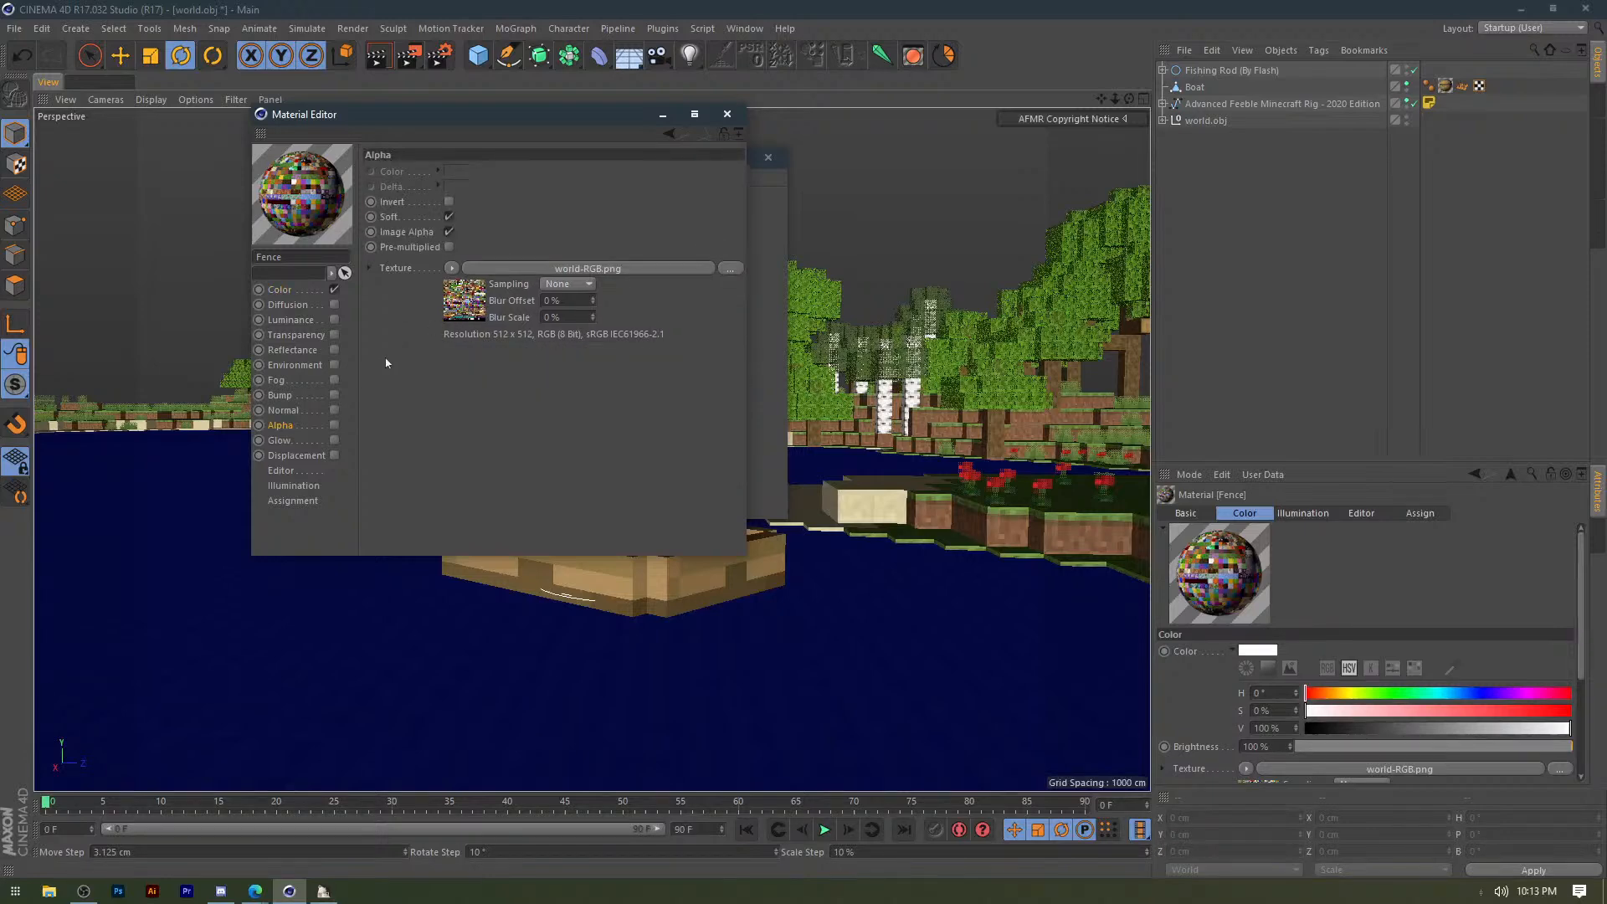
{"action": "left_click", "coordinate": [281, 290]}
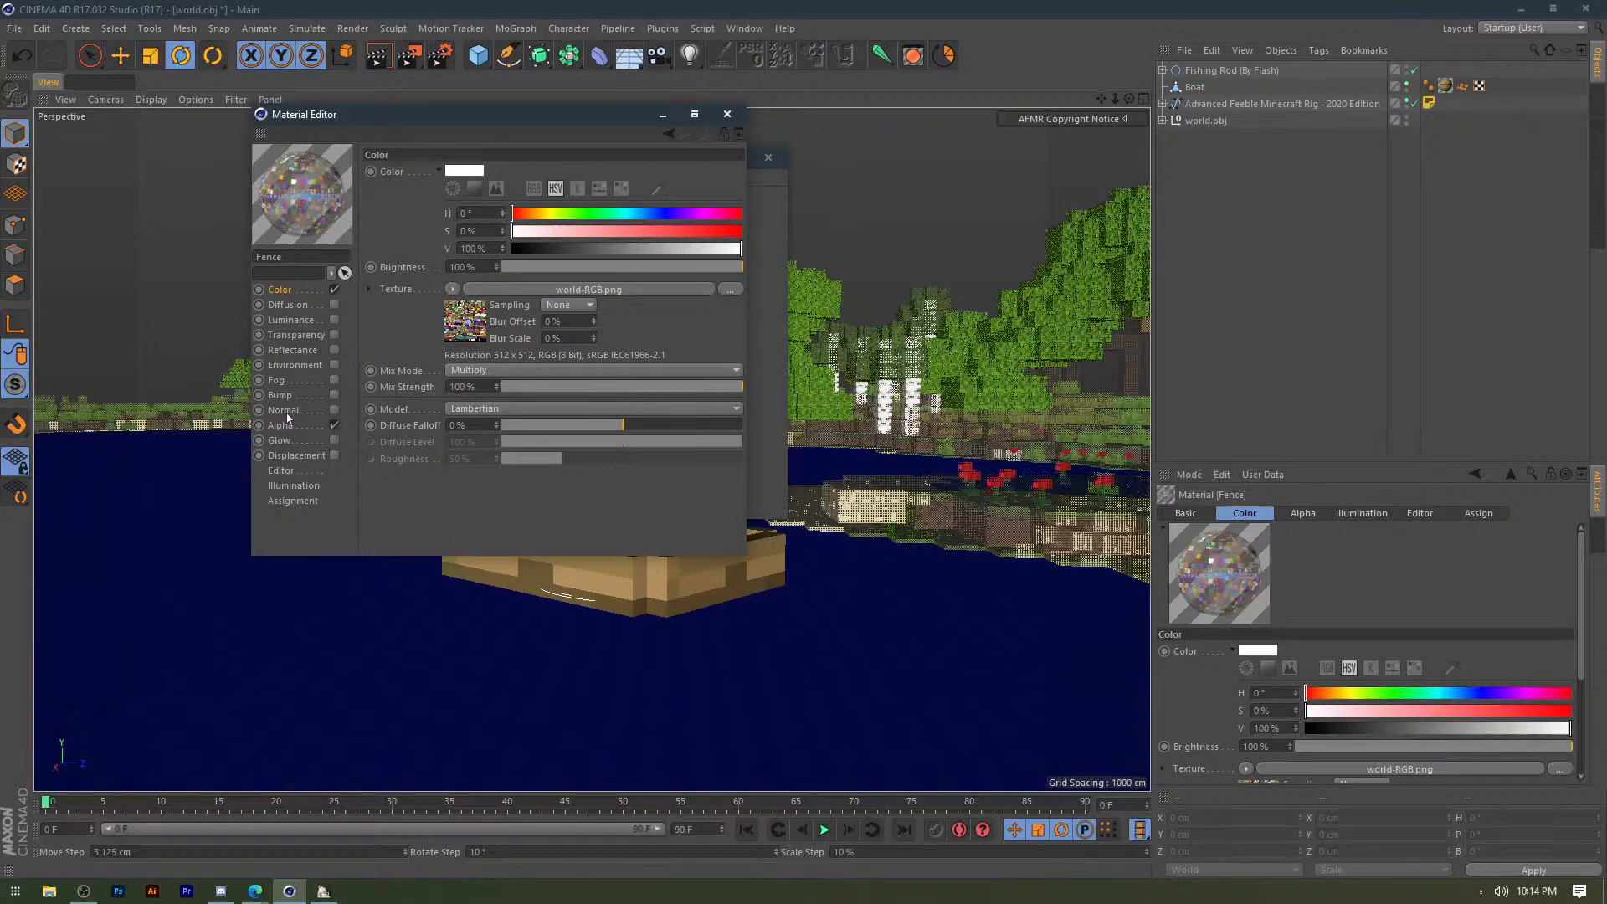
{"action": "left_click", "coordinate": [334, 425]}
{"action": "left_click", "coordinate": [293, 293]}
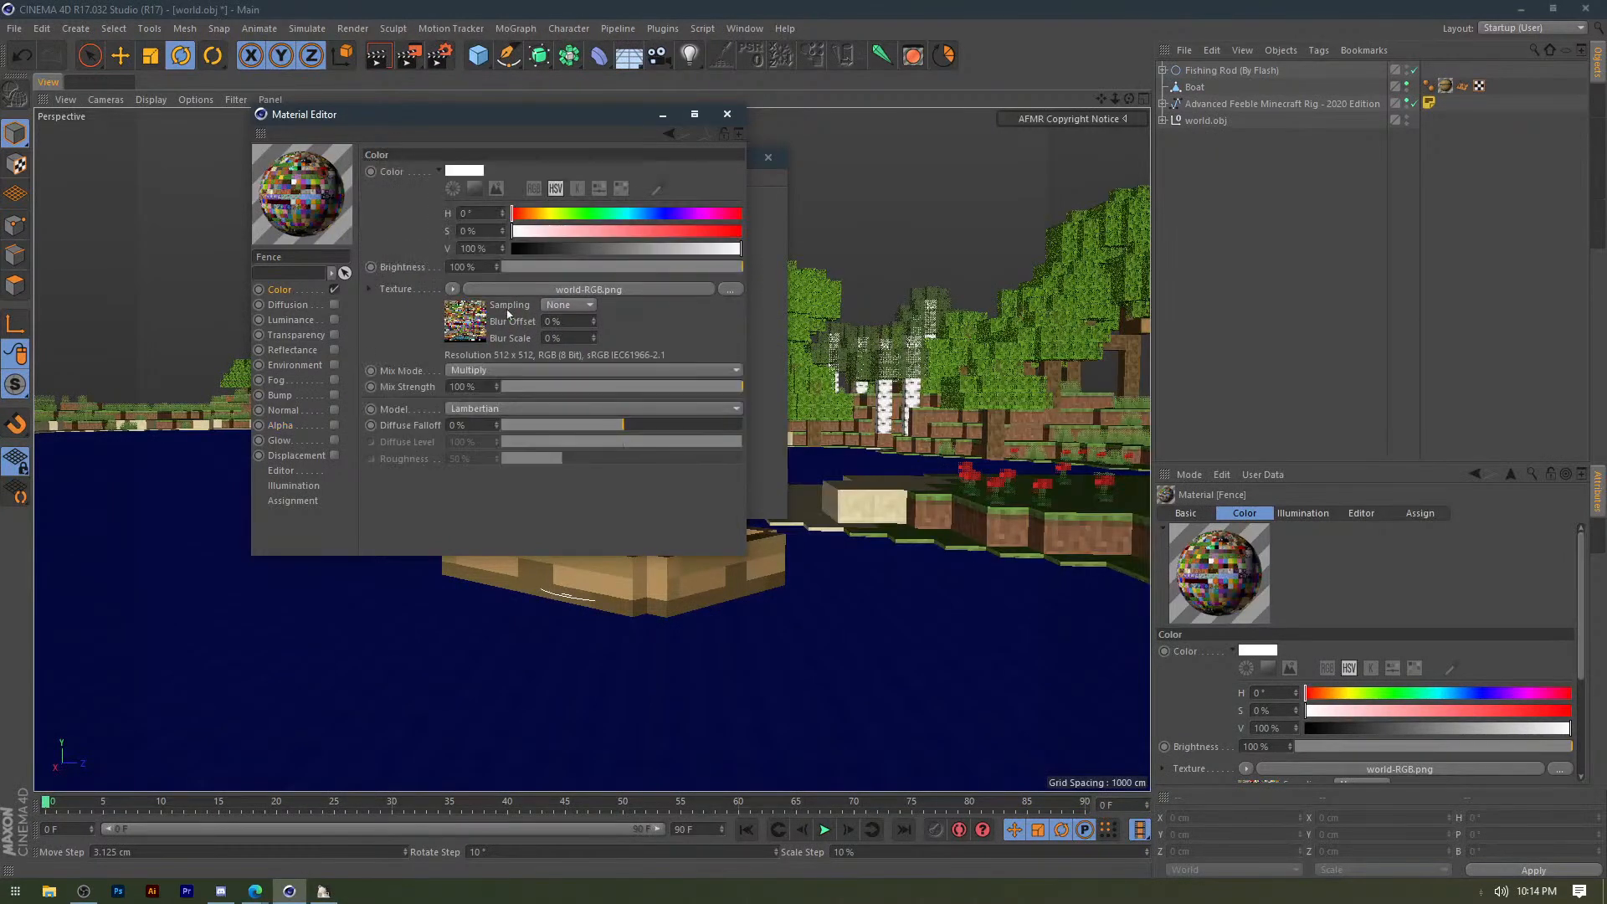
{"action": "left_click", "coordinate": [727, 113]}
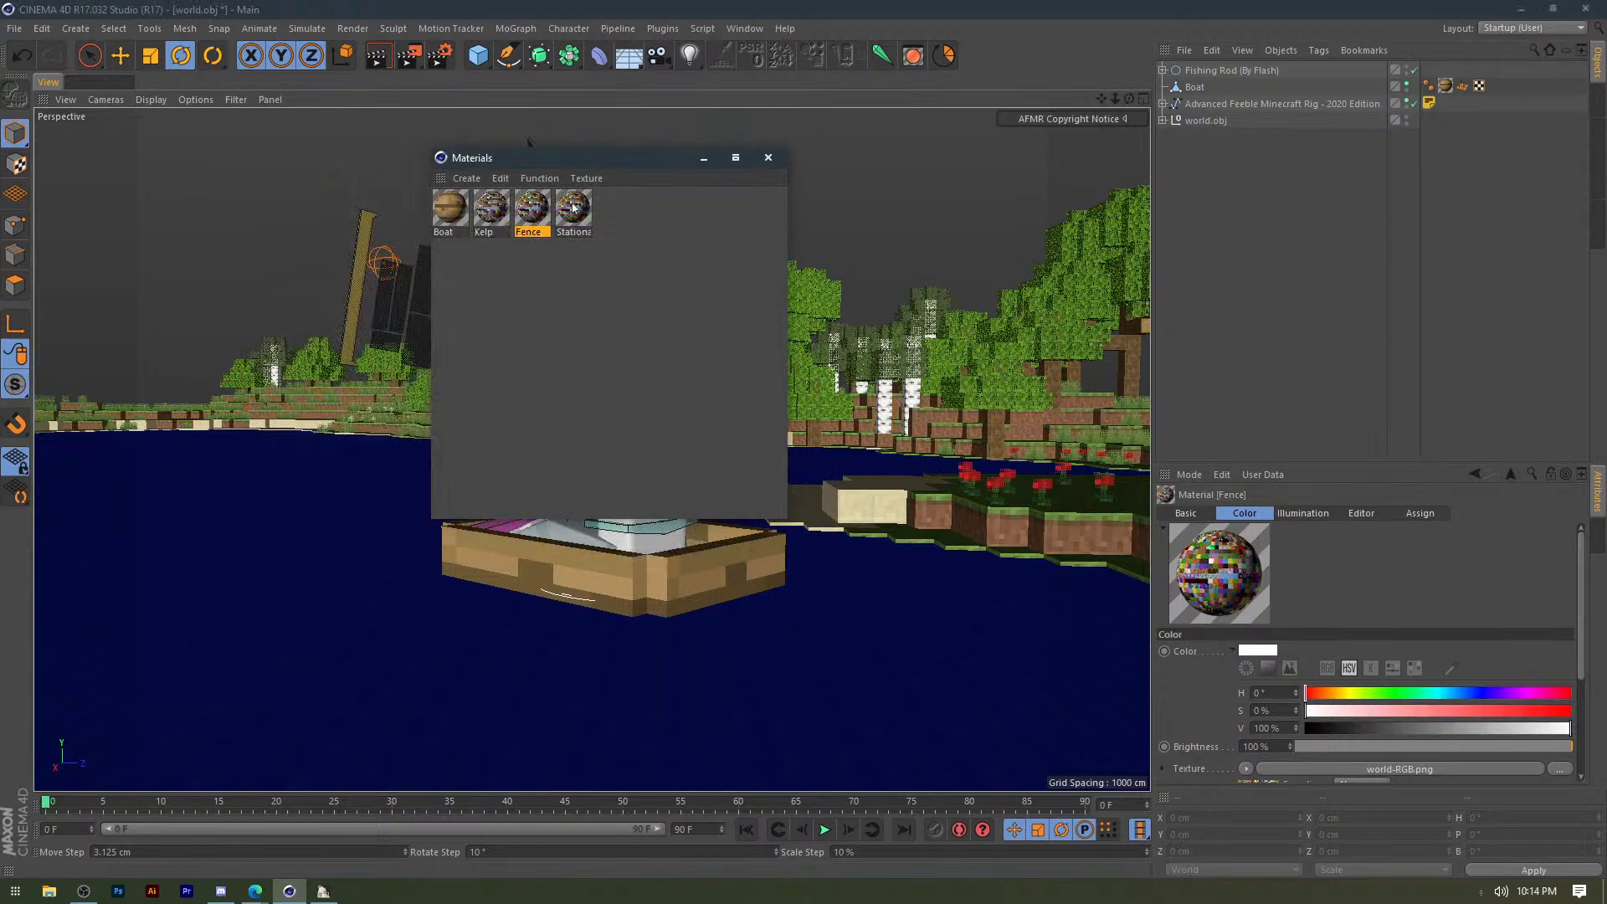
Set the Stationary_Water material's color sampling to None, reuse its world-RGBA.png texture for alpha, and enable the alpha channel.
{"action": "double_click", "coordinate": [573, 207]}
{"action": "left_click", "coordinate": [569, 305]}
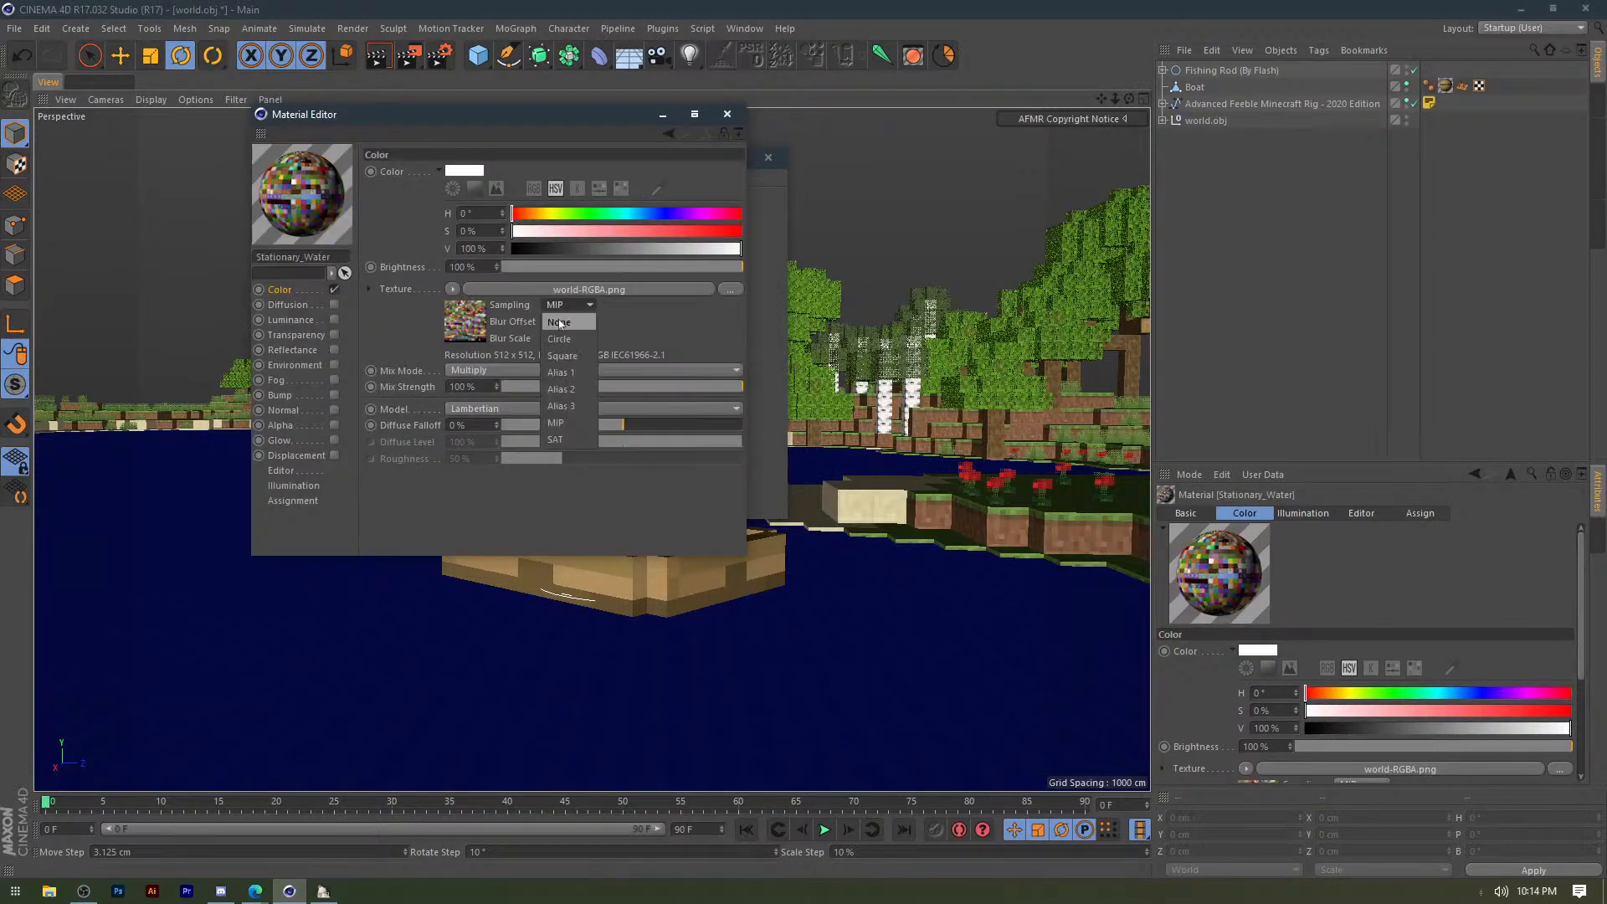
{"action": "left_click", "coordinate": [560, 323]}
{"action": "left_click", "coordinate": [285, 410]}
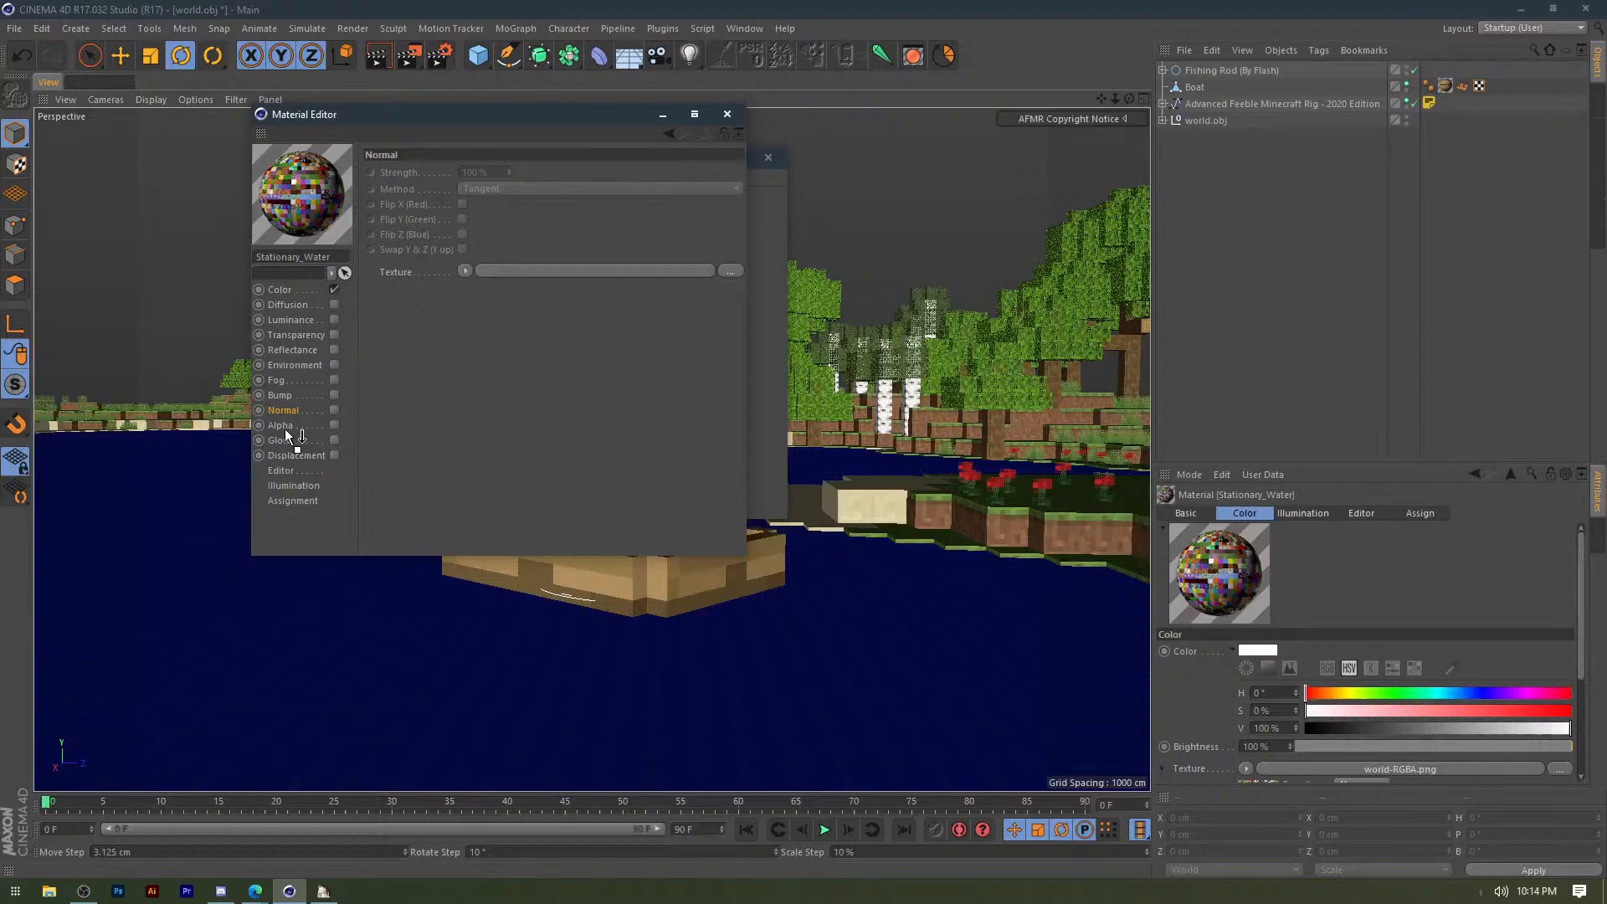
{"action": "left_click", "coordinate": [285, 427]}
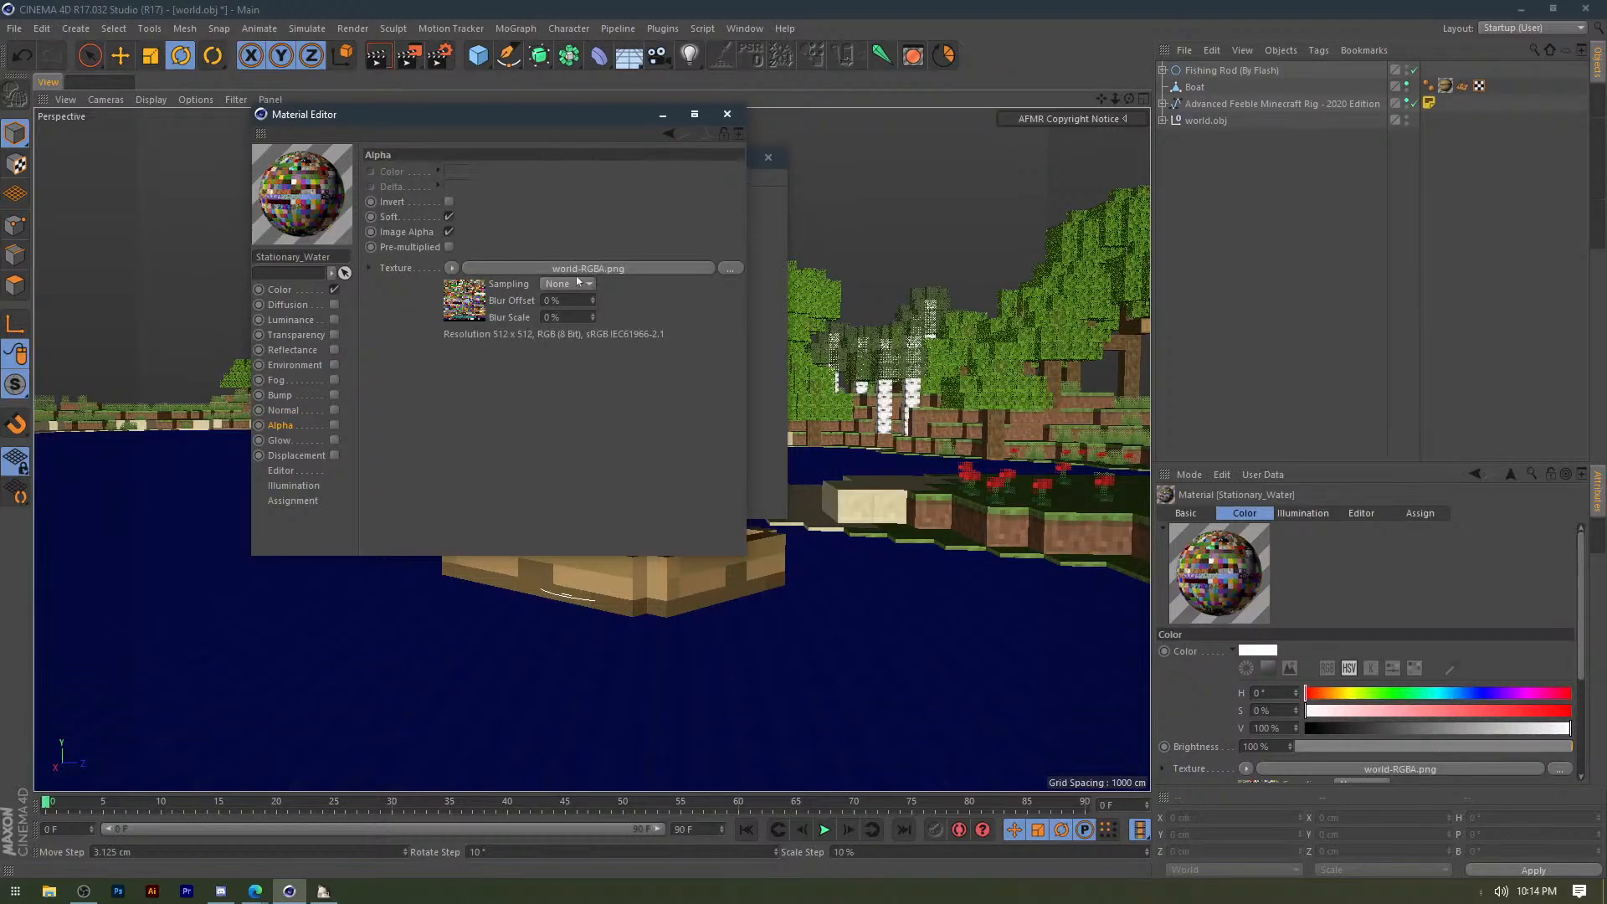
{"action": "left_click", "coordinate": [335, 425]}
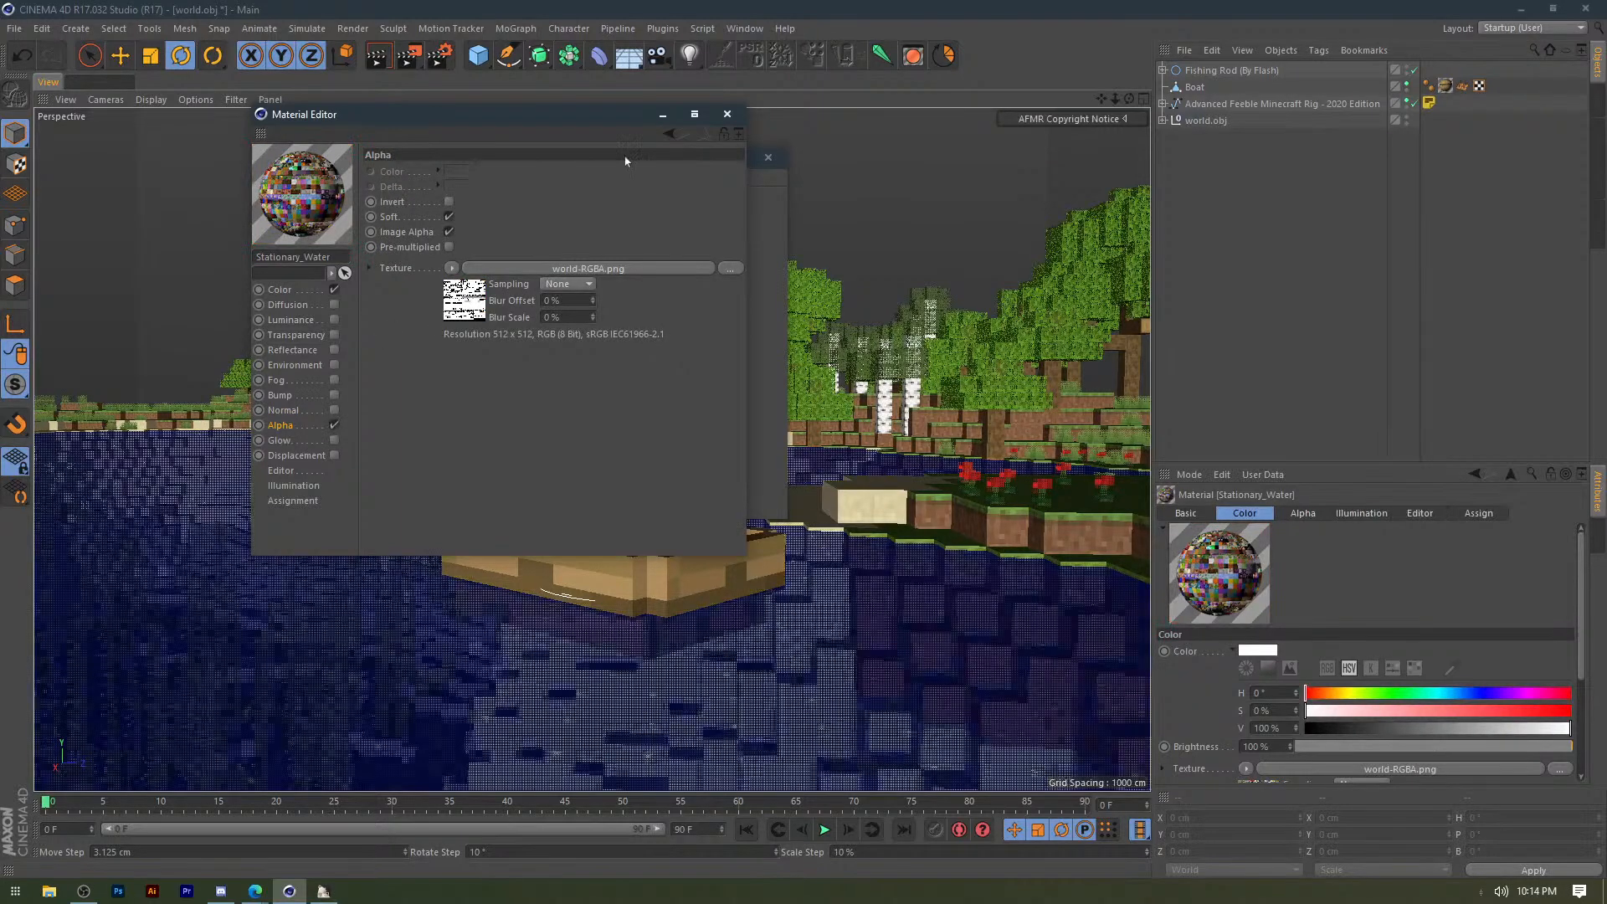
{"action": "left_click", "coordinate": [727, 115]}
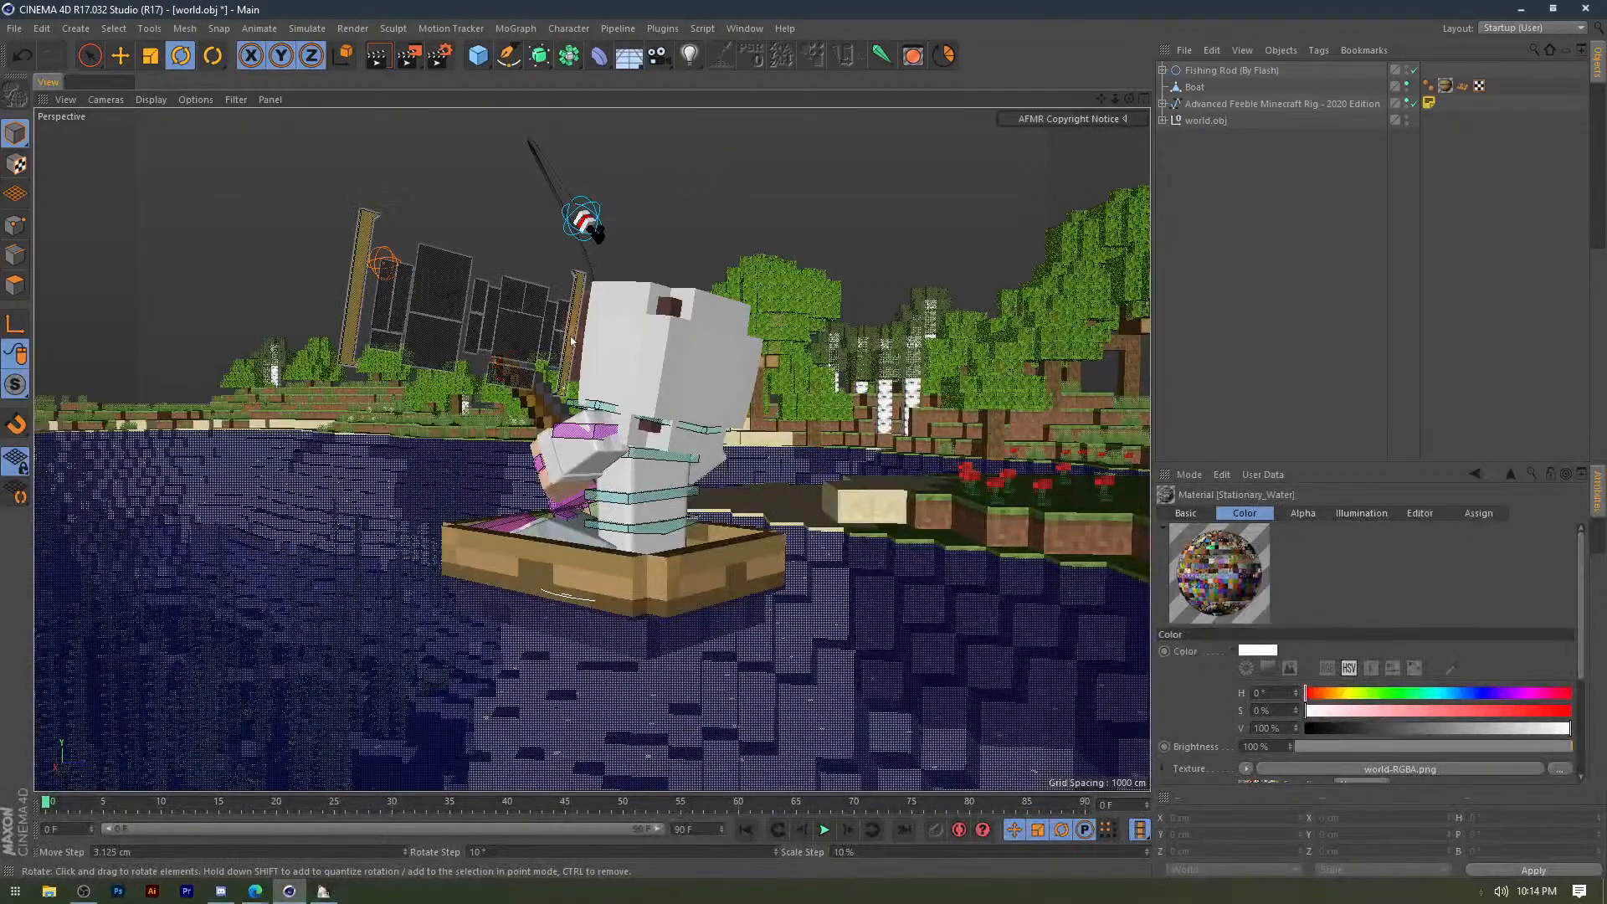
Add a Physical Sky to the scene and open its time and location settings.
{"action": "left_click_drag", "start_coordinate": [572, 342], "coordinate": [624, 452], "text": "alt"}
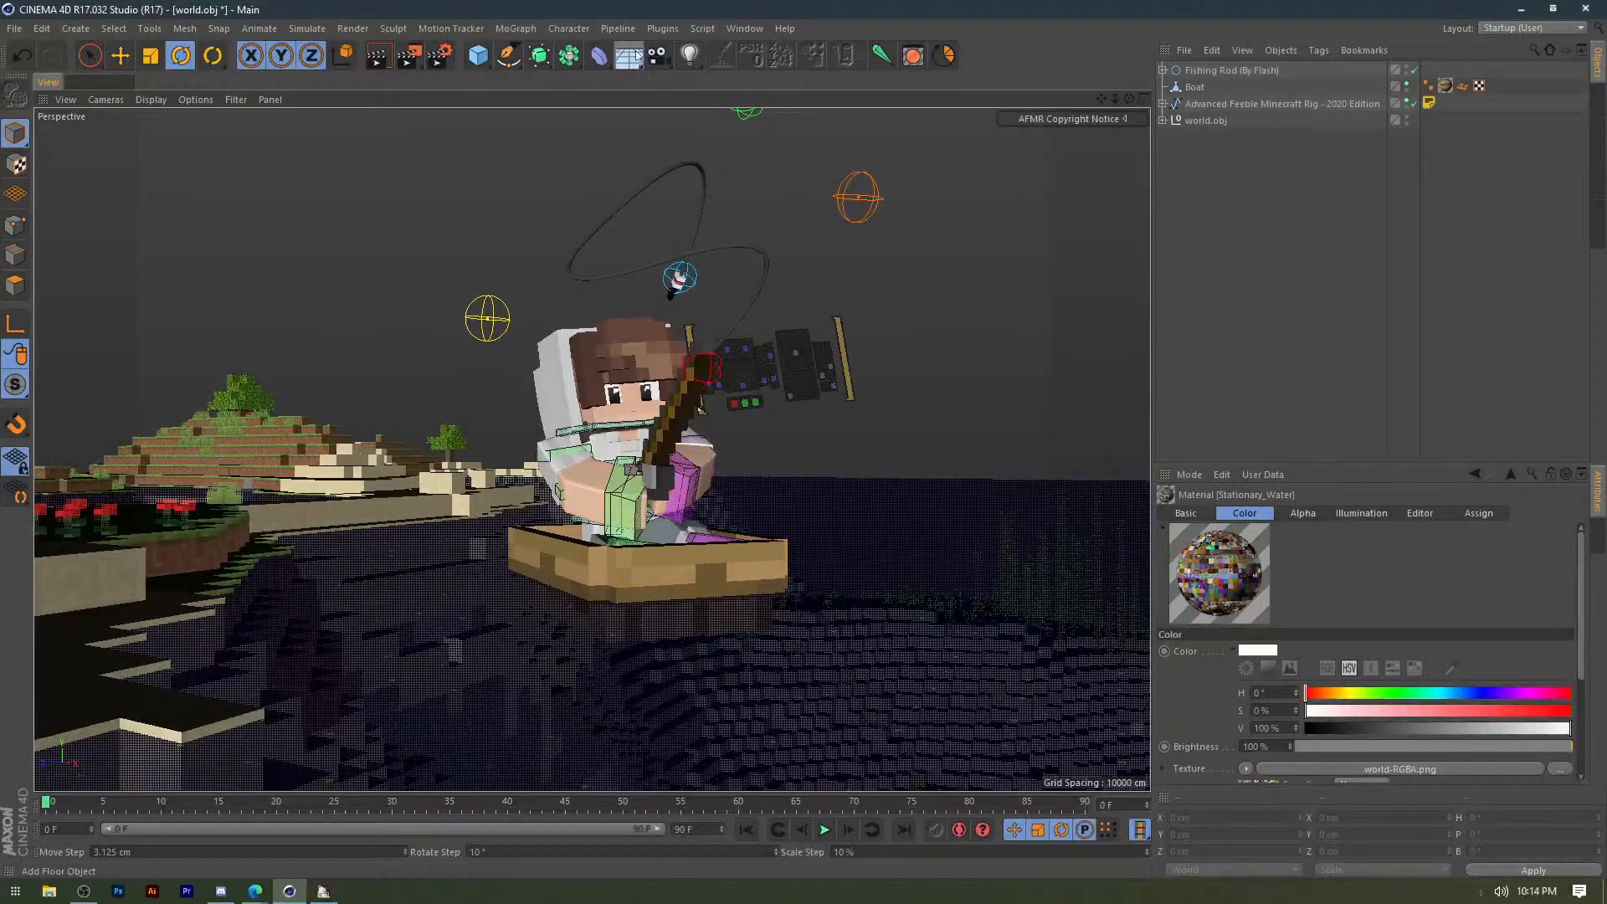
{"action": "left_click_drag", "start_coordinate": [636, 56], "coordinate": [712, 138]}
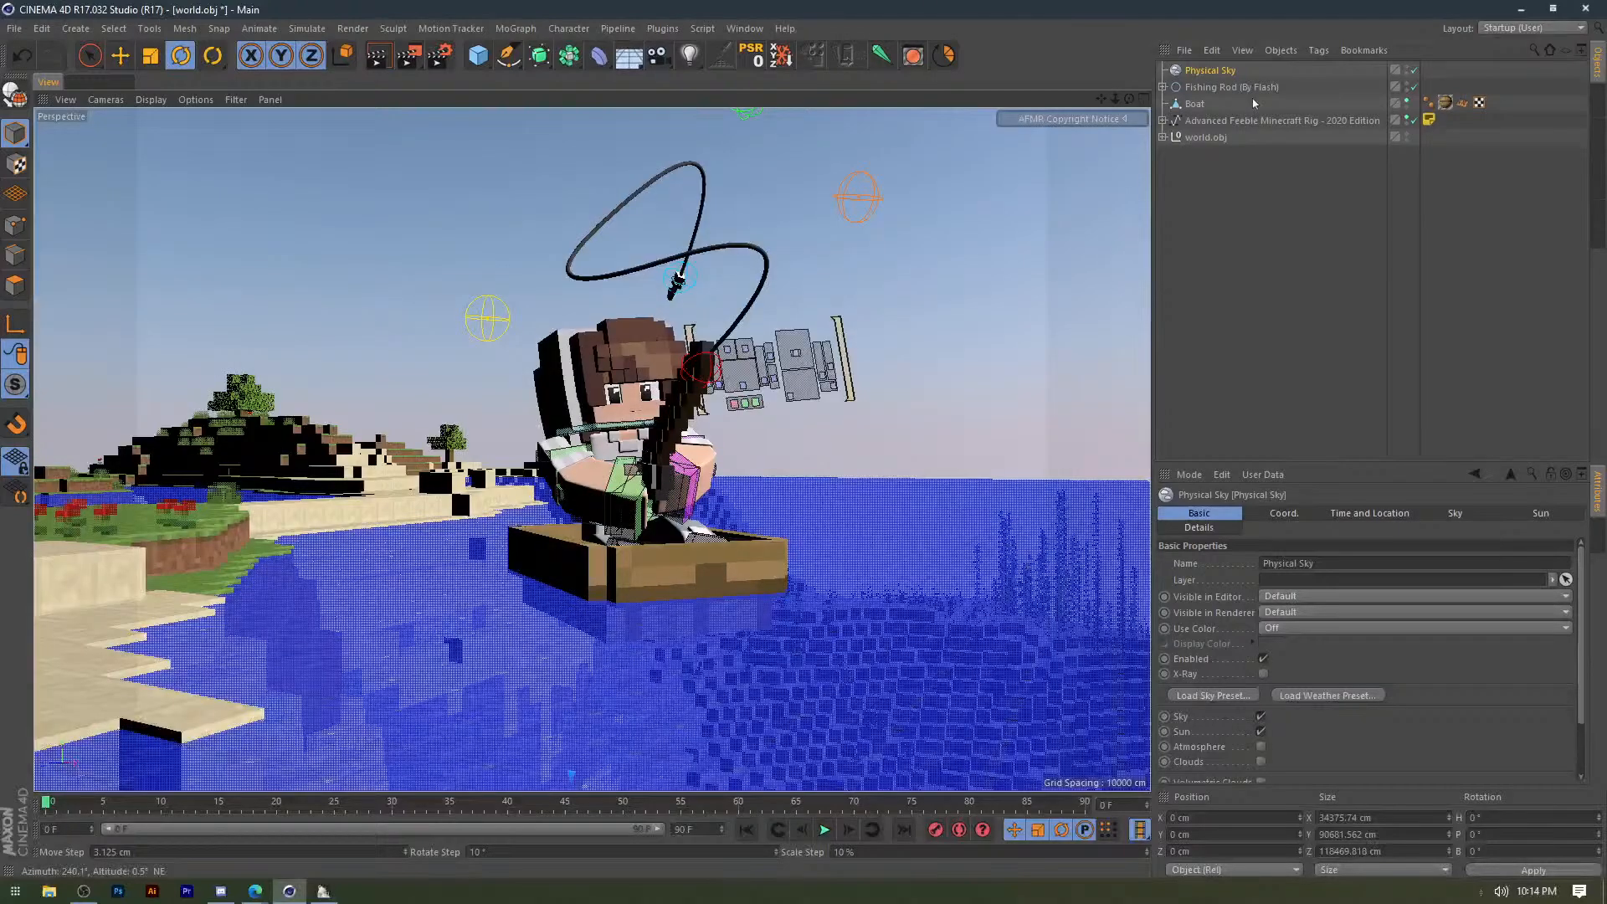
{"action": "left_click", "coordinate": [1369, 513]}
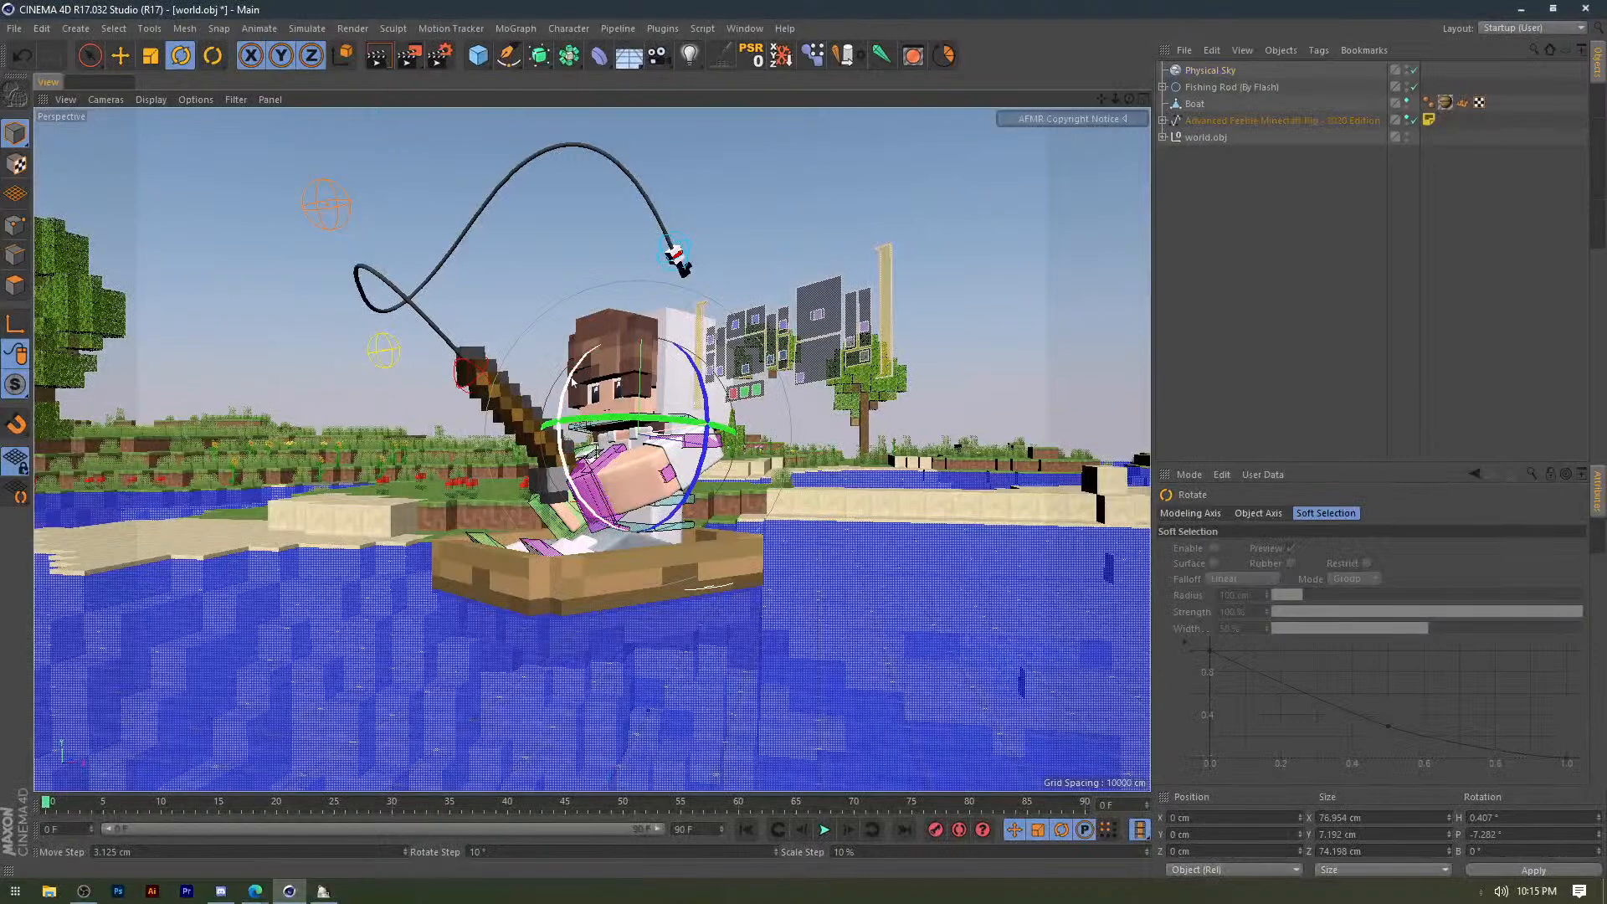
Tilt the character's head slightly and nudge the mouth control in the rig's face panel.
{"action": "left_click_drag", "start_coordinate": [562, 392], "coordinate": [552, 405]}
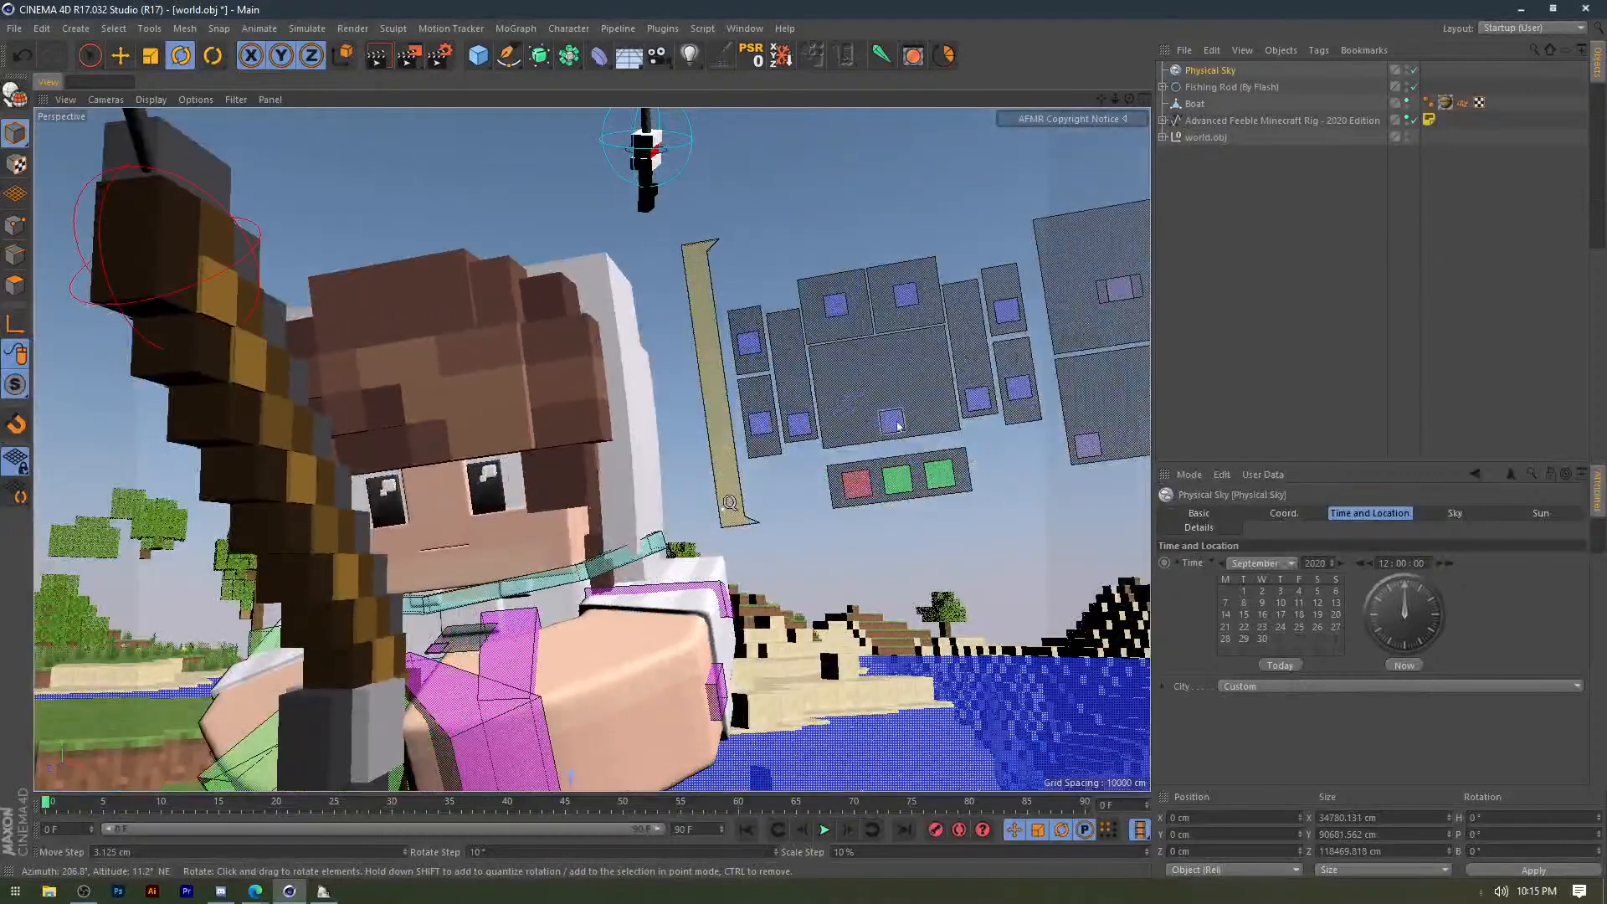
{"action": "left_click", "coordinate": [898, 426]}
{"action": "key", "text": "e"}
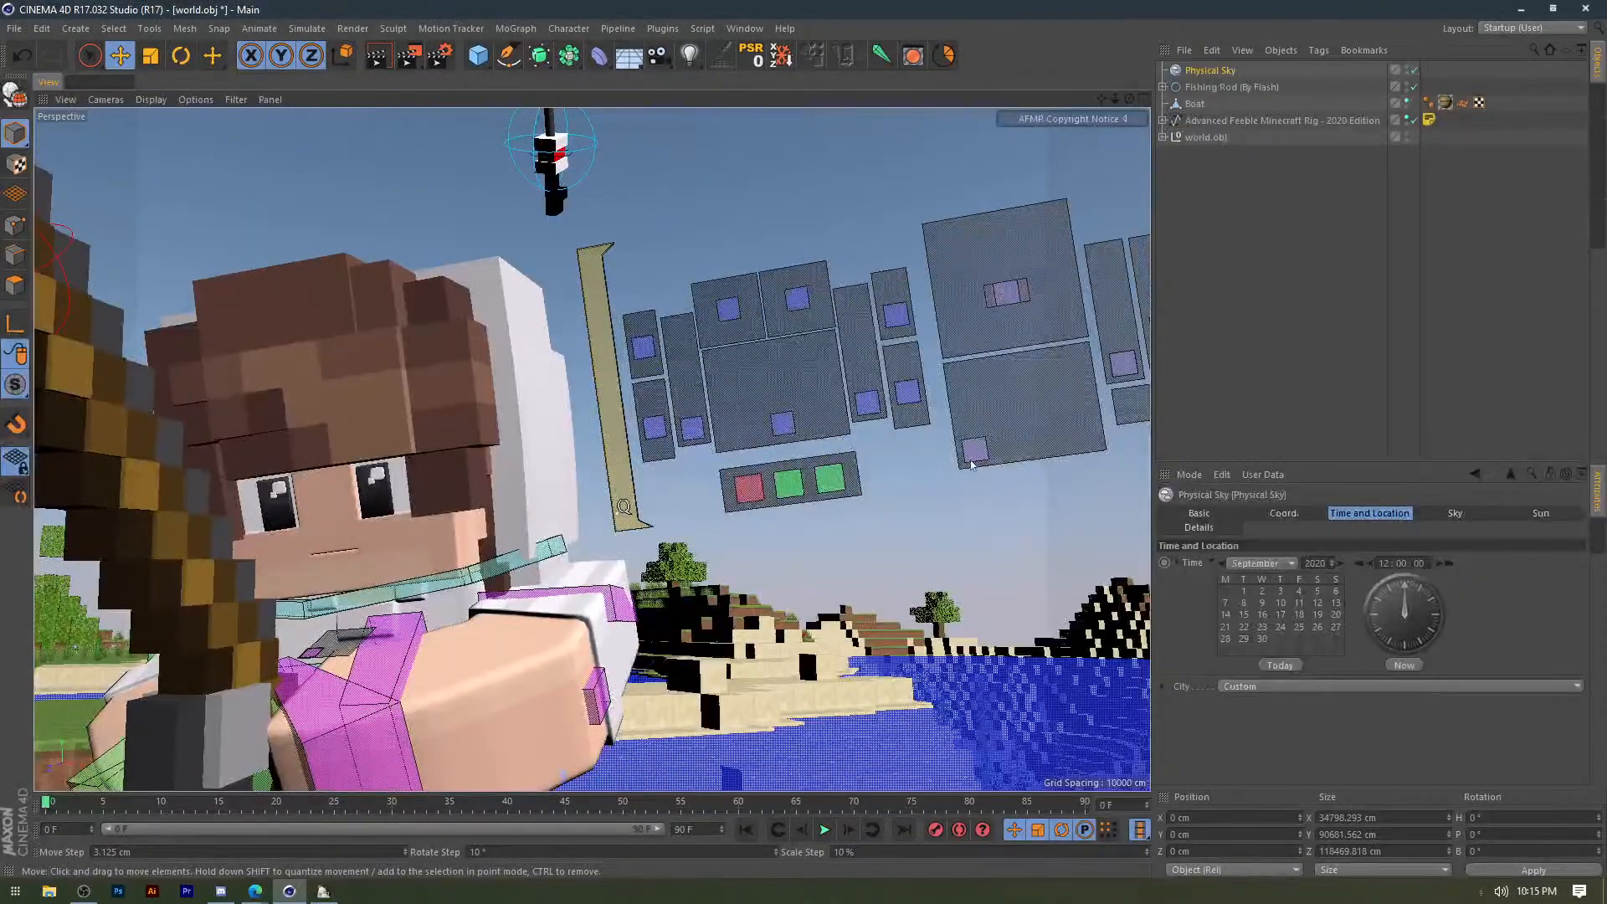
{"action": "left_click", "coordinate": [974, 448]}
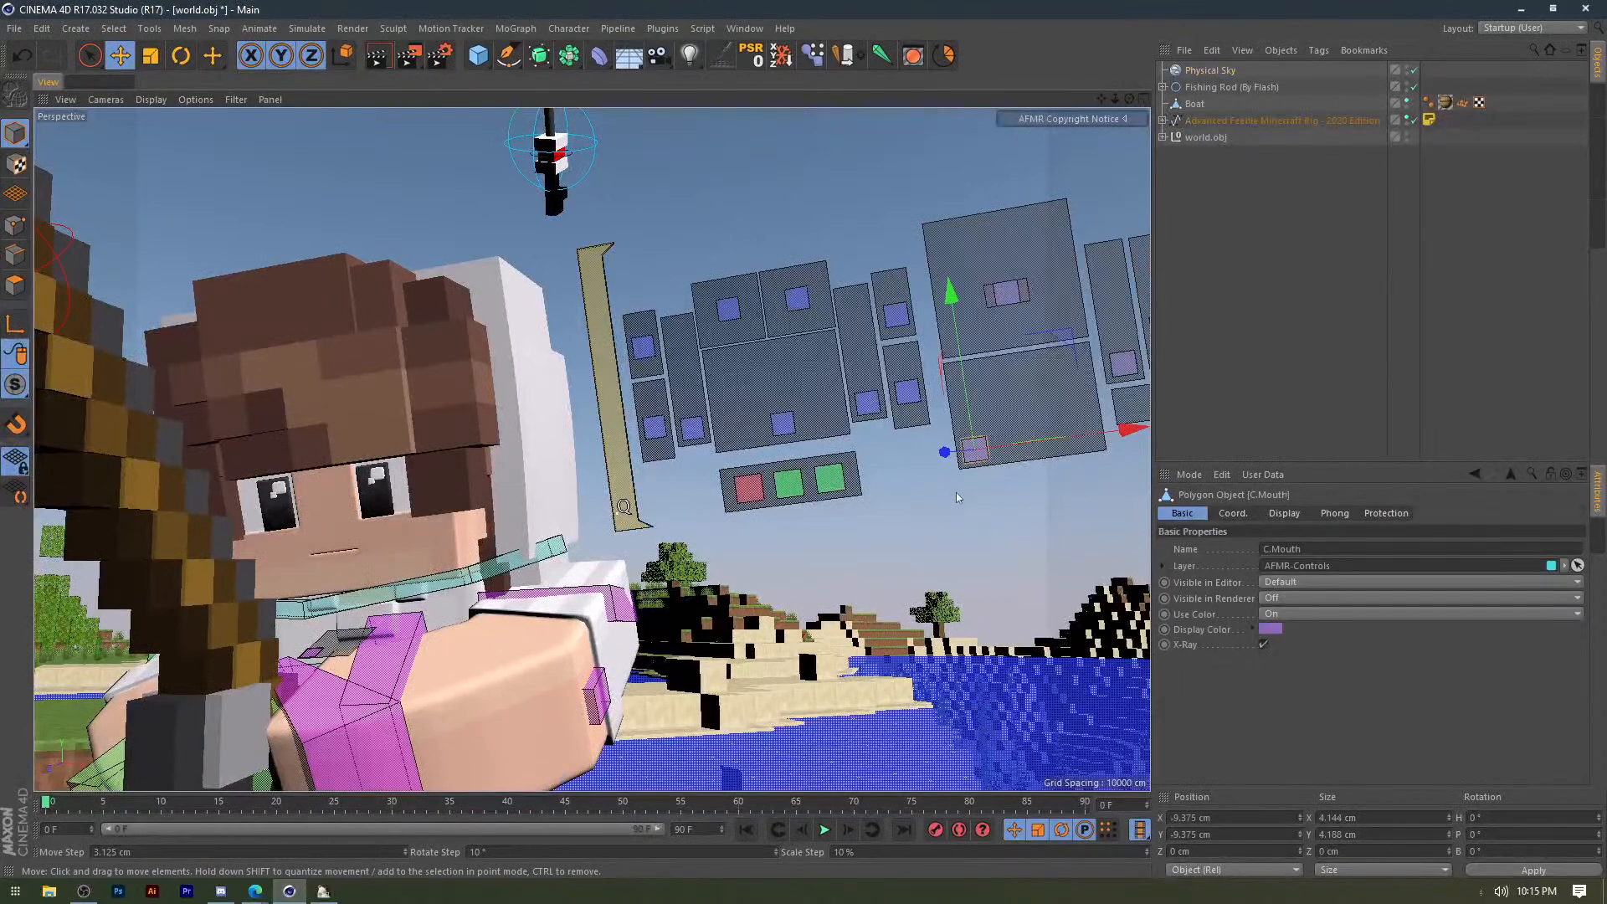
{"action": "left_click_drag", "start_coordinate": [965, 479], "coordinate": [959, 488]}
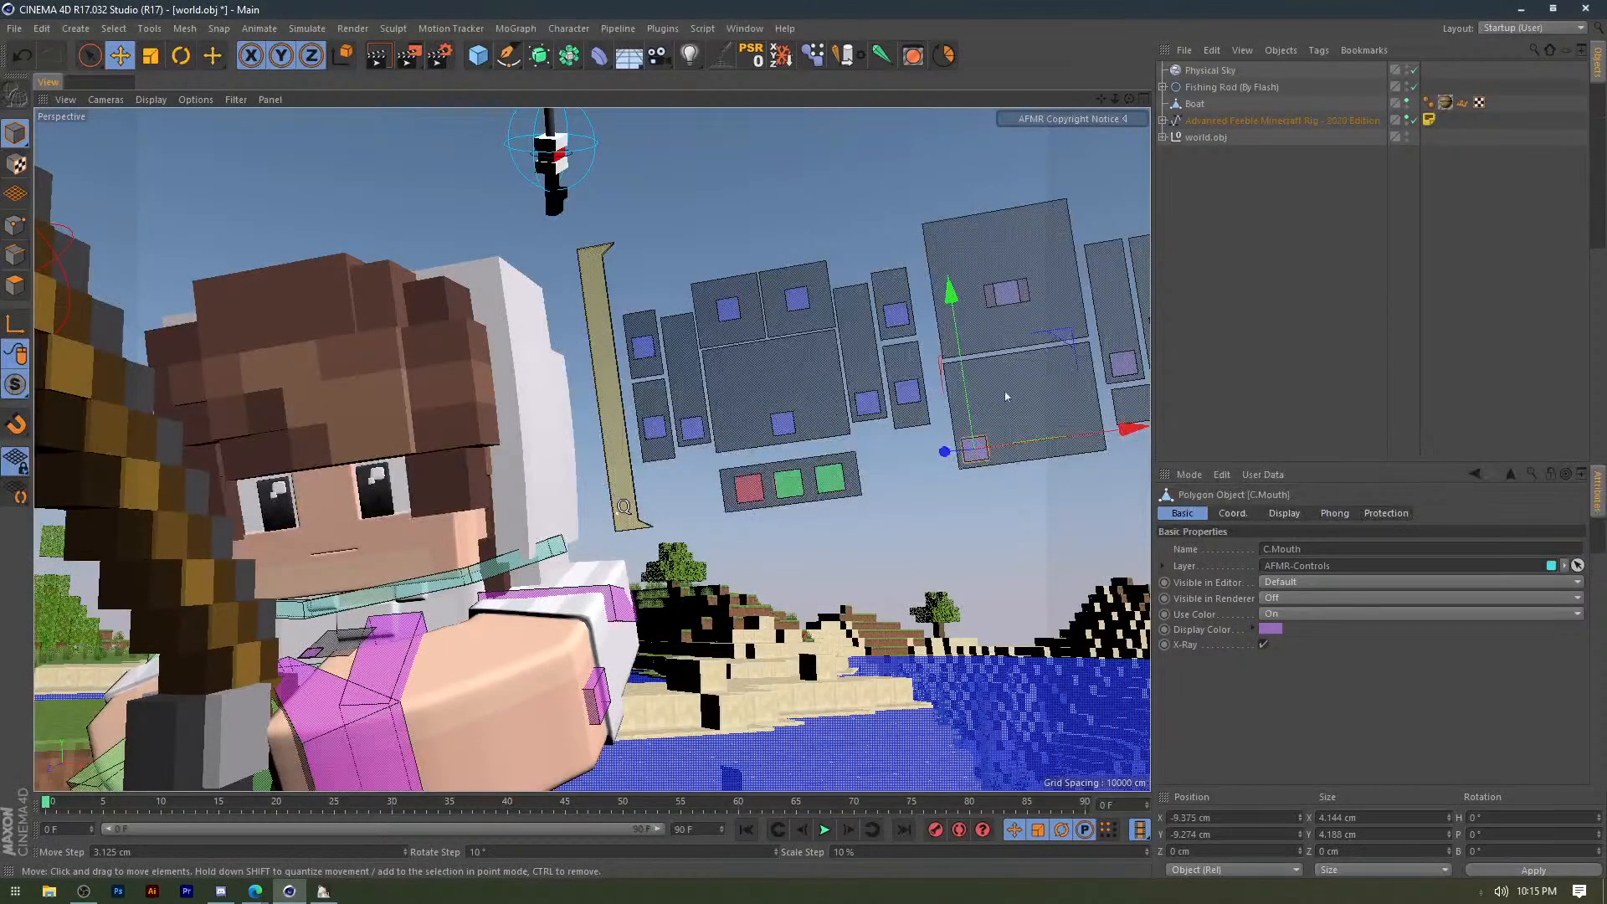
Move the right emotion control to about X -2.5 cm, Y 2.4 cm, and raise the left emotion control to shape a slight smile.
{"action": "left_click", "coordinate": [998, 300]}
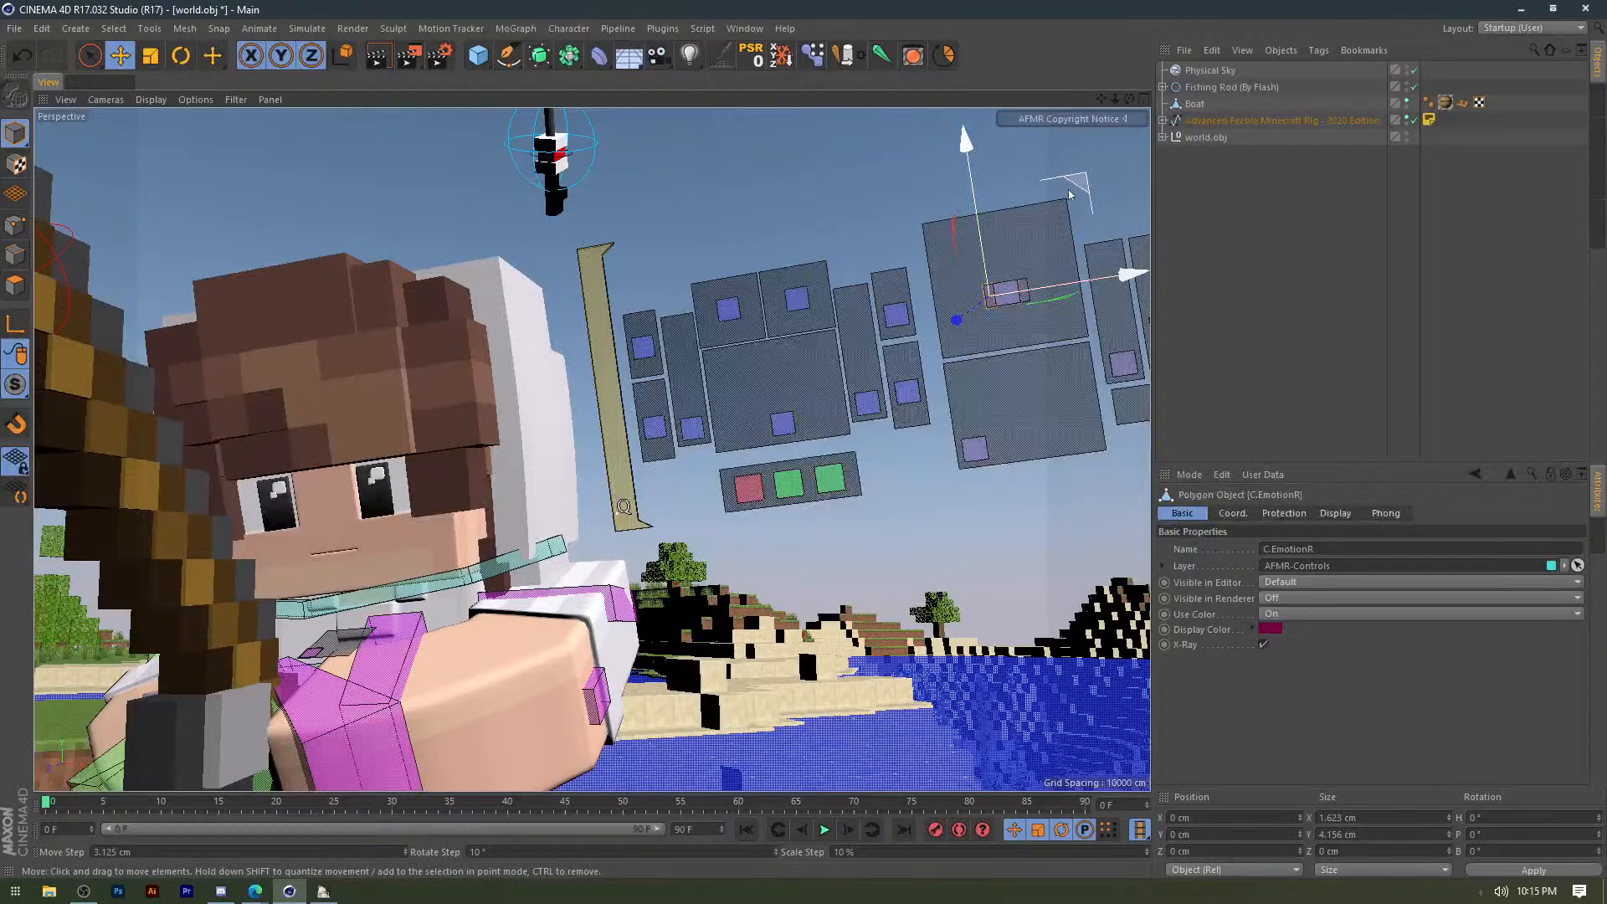
{"action": "left_click_drag", "start_coordinate": [1069, 195], "coordinate": [932, 344]}
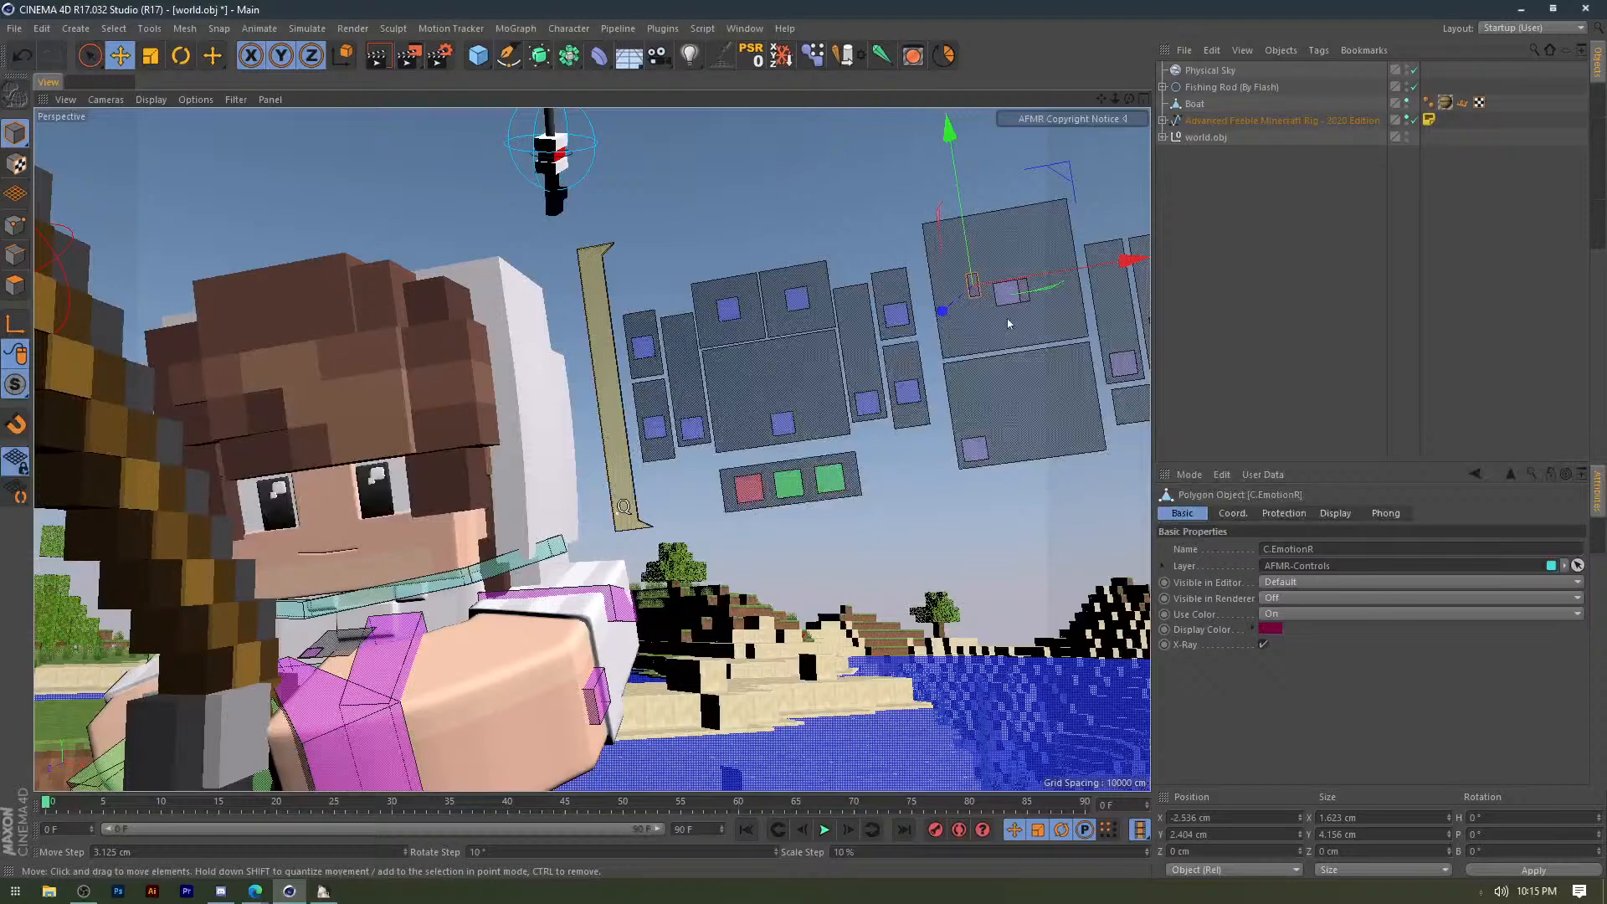
{"action": "left_click", "coordinate": [1025, 293]}
{"action": "left_click_drag", "start_coordinate": [1106, 181], "coordinate": [1110, 172]}
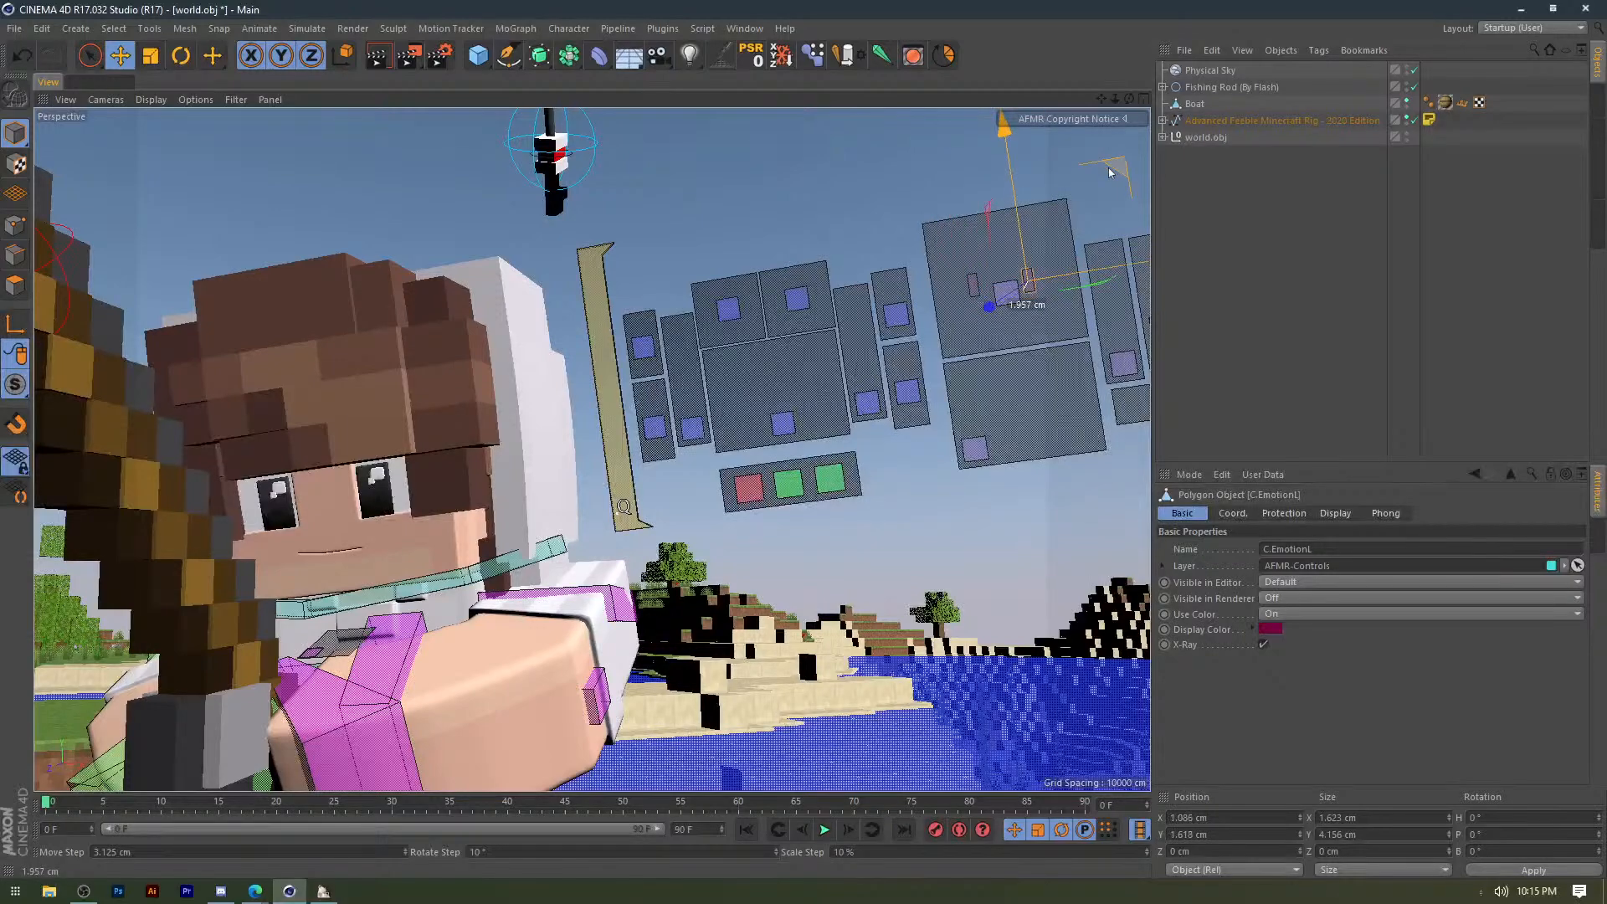
{"action": "left_click", "coordinate": [719, 241]}
{"action": "left_click_drag", "start_coordinate": [716, 243], "coordinate": [687, 267], "text": "alt"}
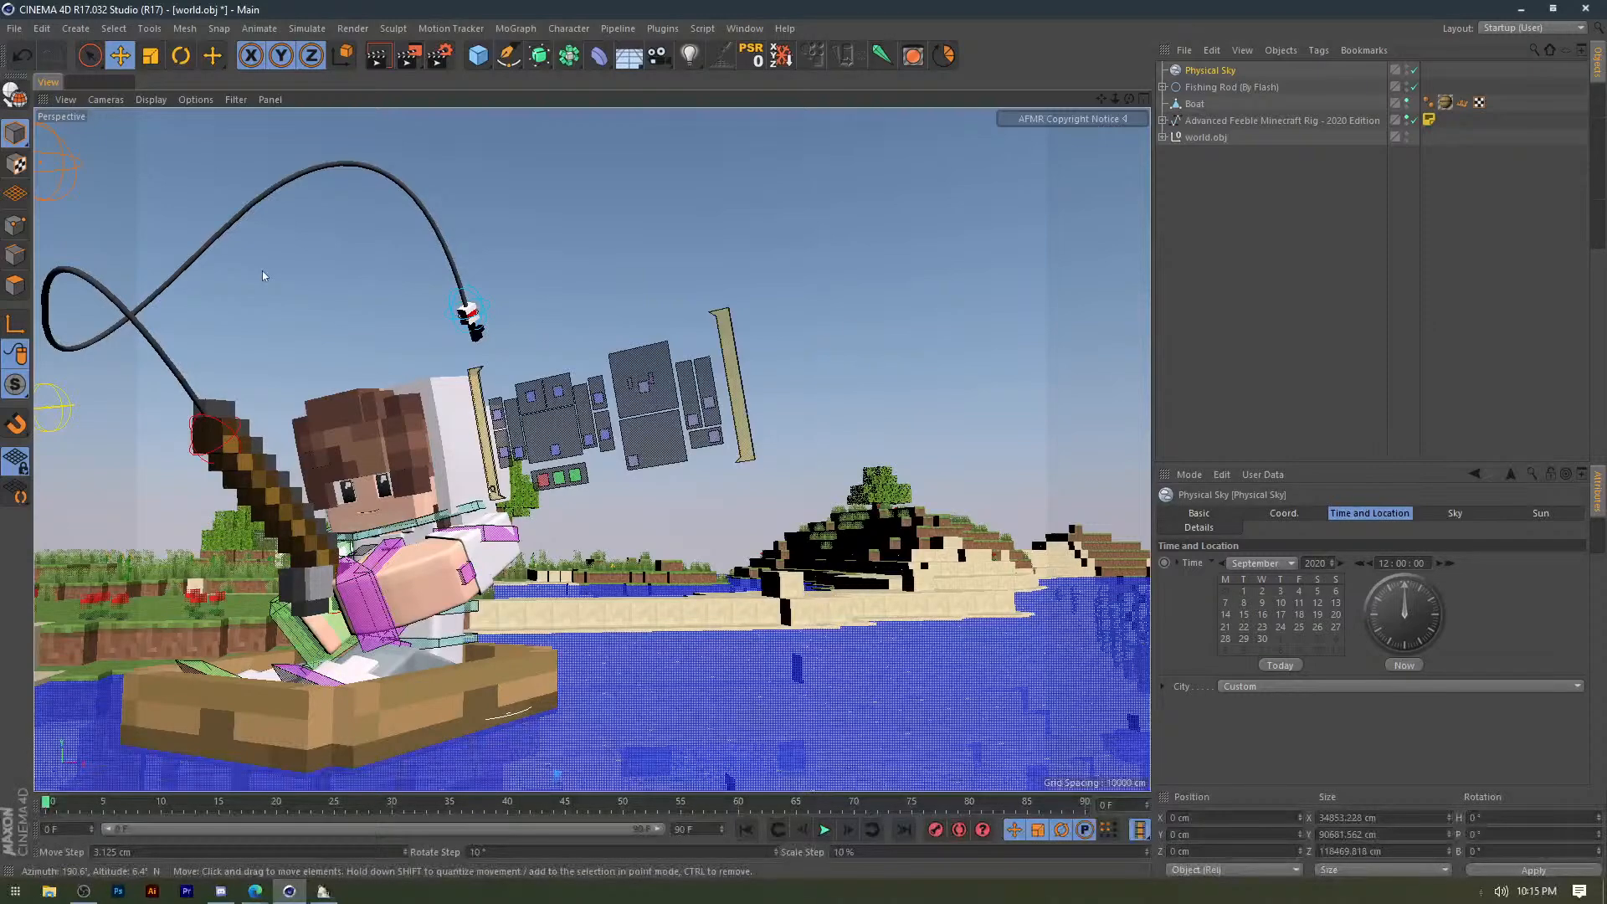
Review the Physical Sky's basic settings and preview-render the boat scene in the viewport.
{"action": "left_click_drag", "start_coordinate": [263, 269], "coordinate": [521, 402], "text": "alt"}
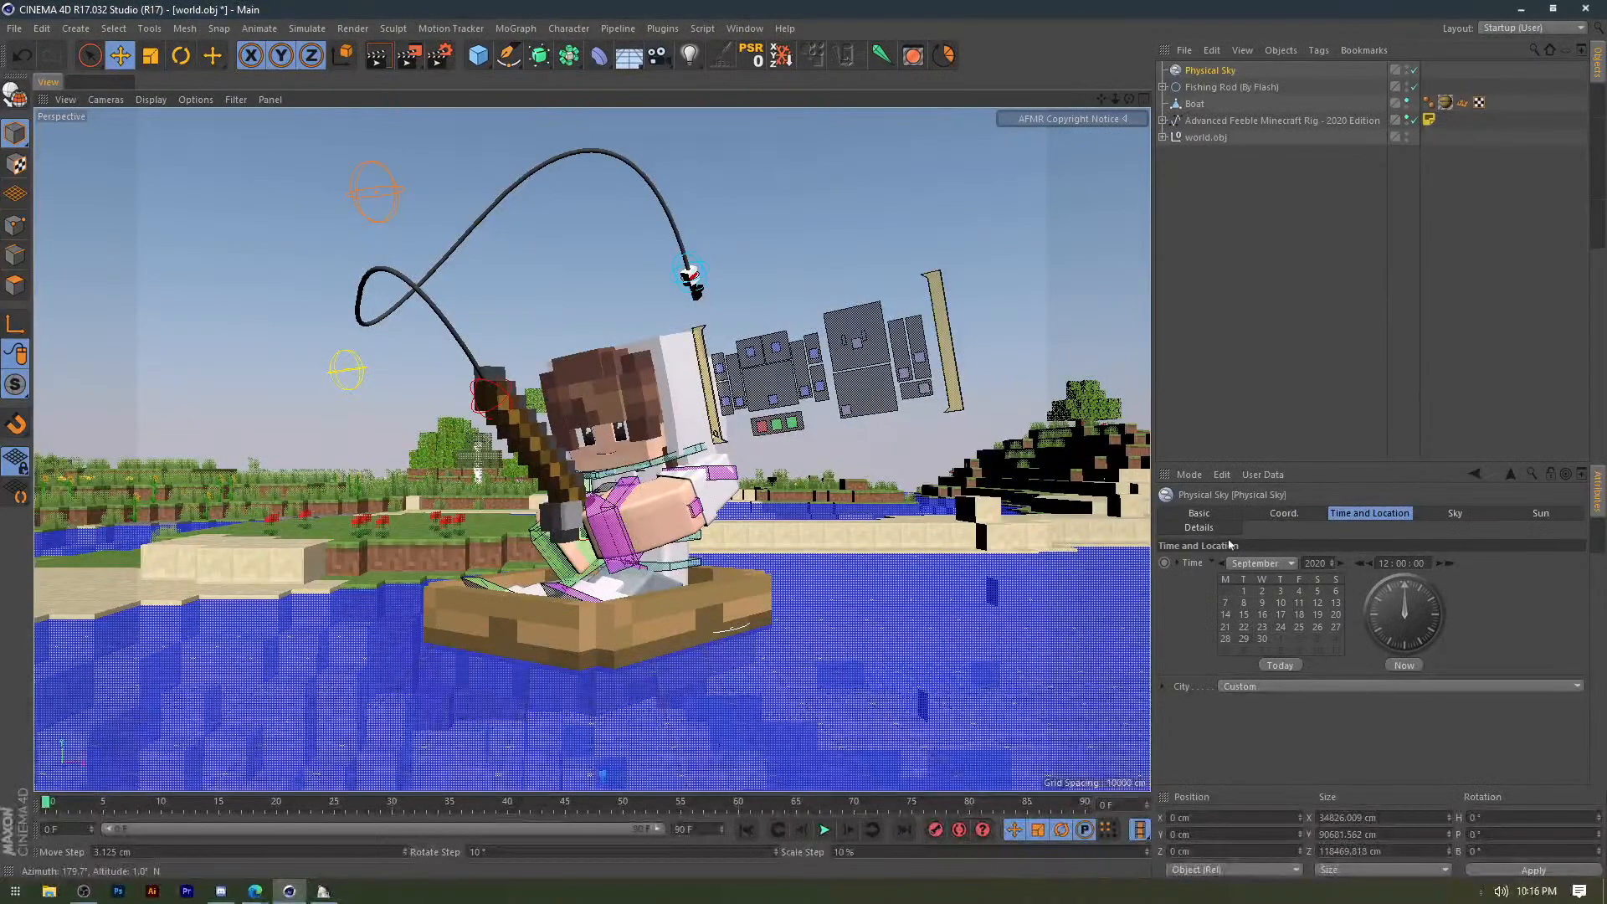
{"action": "left_click", "coordinate": [1218, 529]}
{"action": "left_click", "coordinate": [1282, 514]}
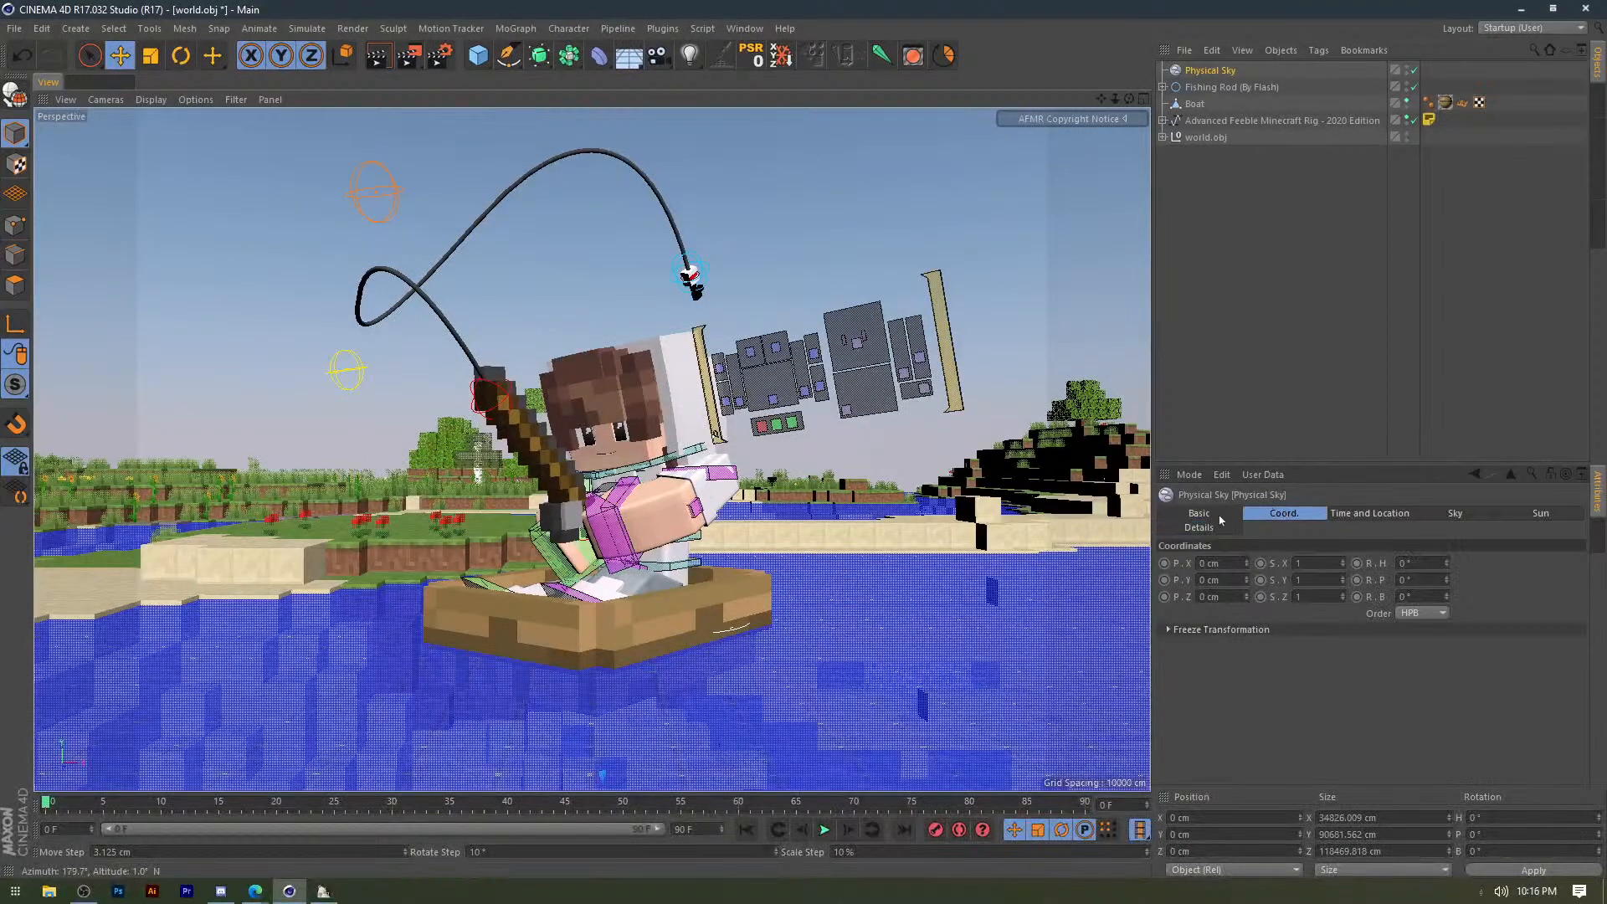
{"action": "left_click", "coordinate": [1205, 513]}
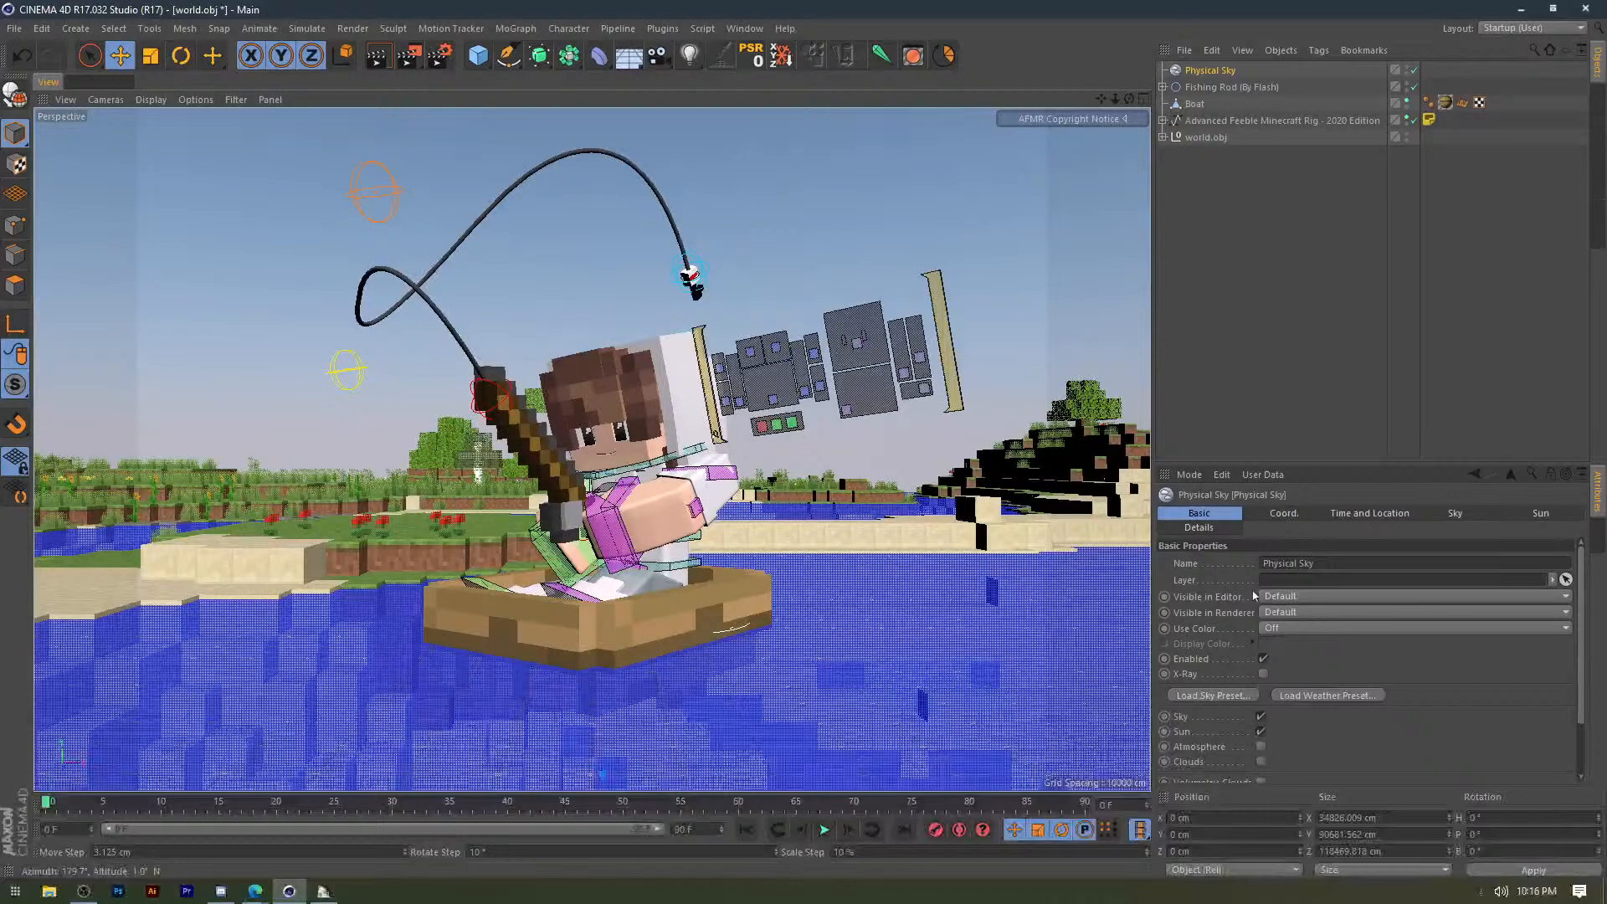
{"action": "scroll", "coordinate": [1203, 632], "scroll_direction": "down", "scroll_amount": 4}
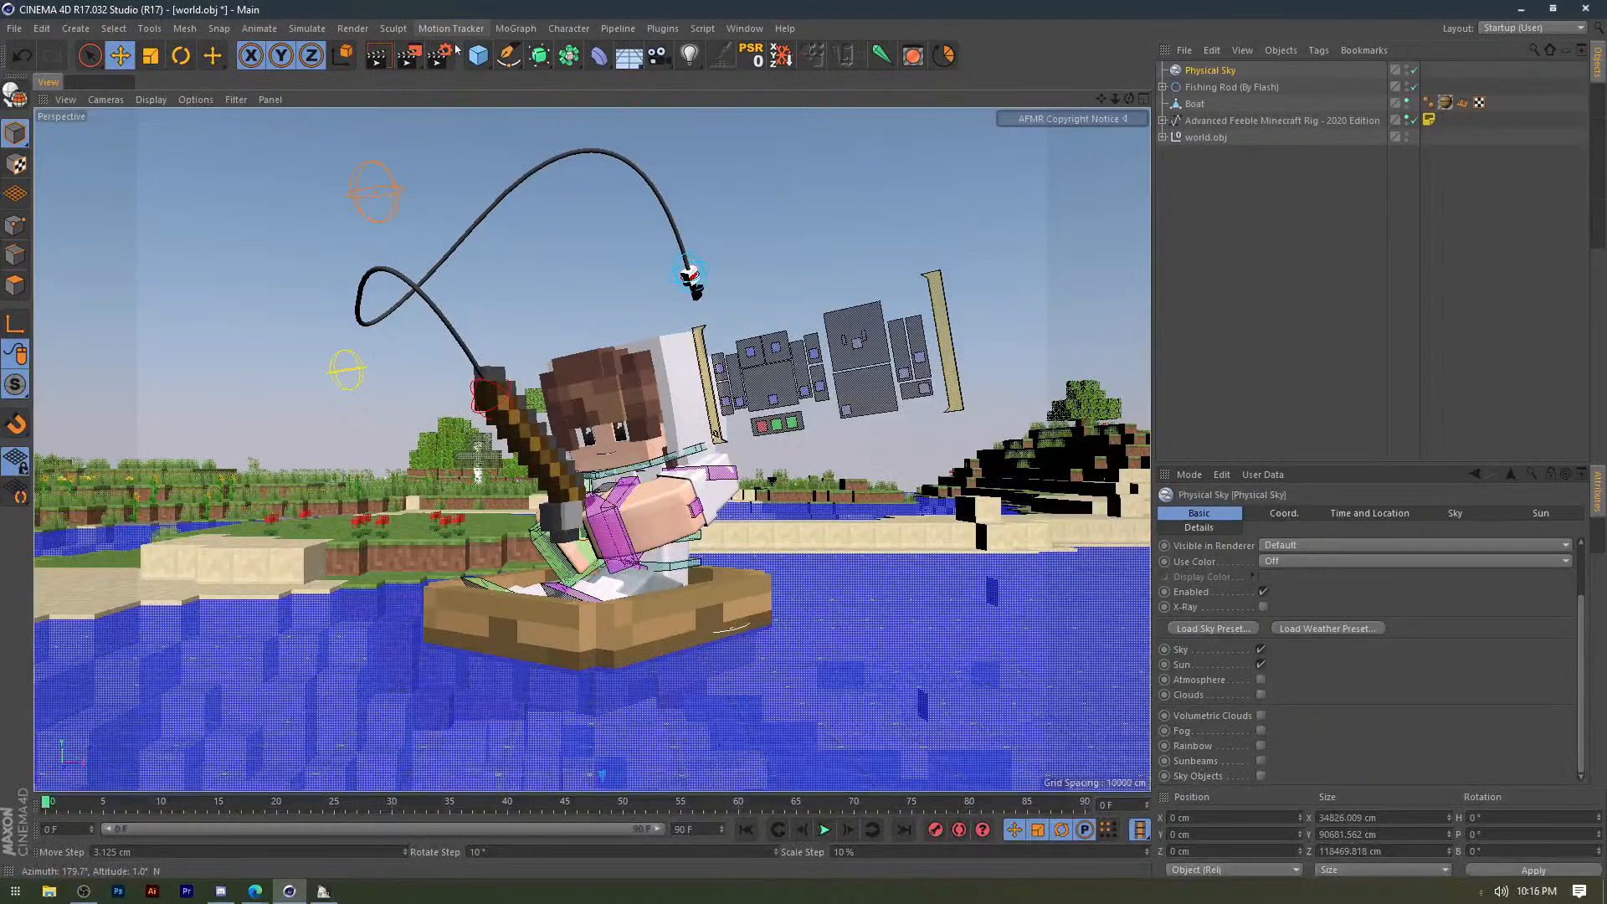
{"action": "key", "text": "ctrl+r"}
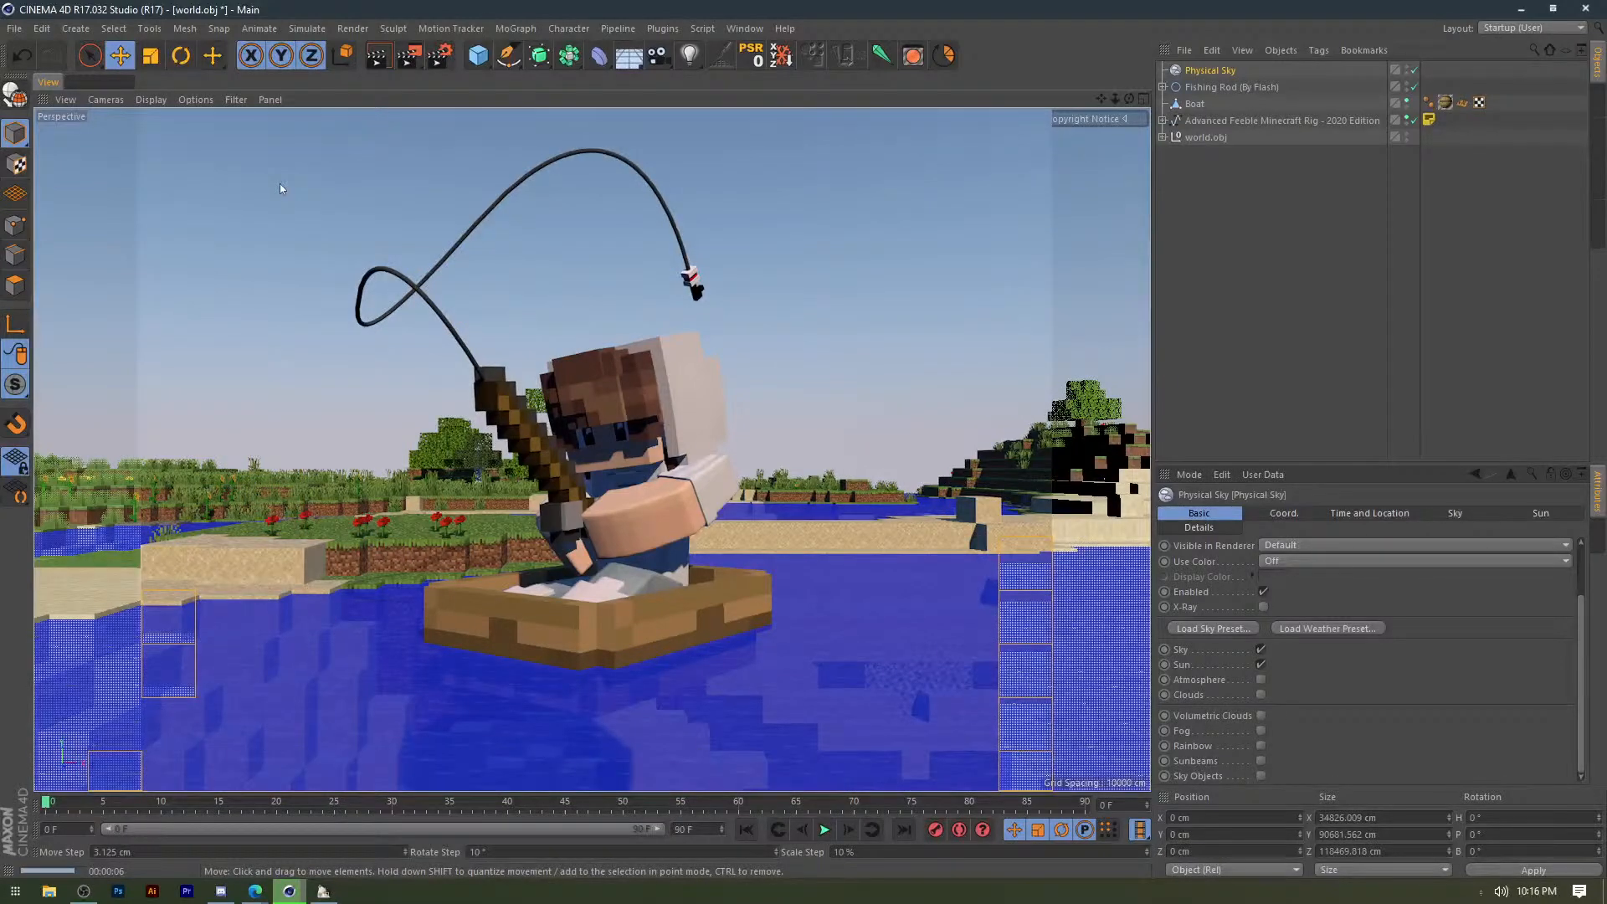
{"action": "left_click", "coordinate": [219, 254]}
Scale up the world.obj model around the boat scene.
{"action": "left_click_drag", "start_coordinate": [218, 254], "coordinate": [223, 301], "text": "alt"}
{"action": "scroll", "coordinate": [223, 301], "scroll_direction": "down", "scroll_amount": 12}
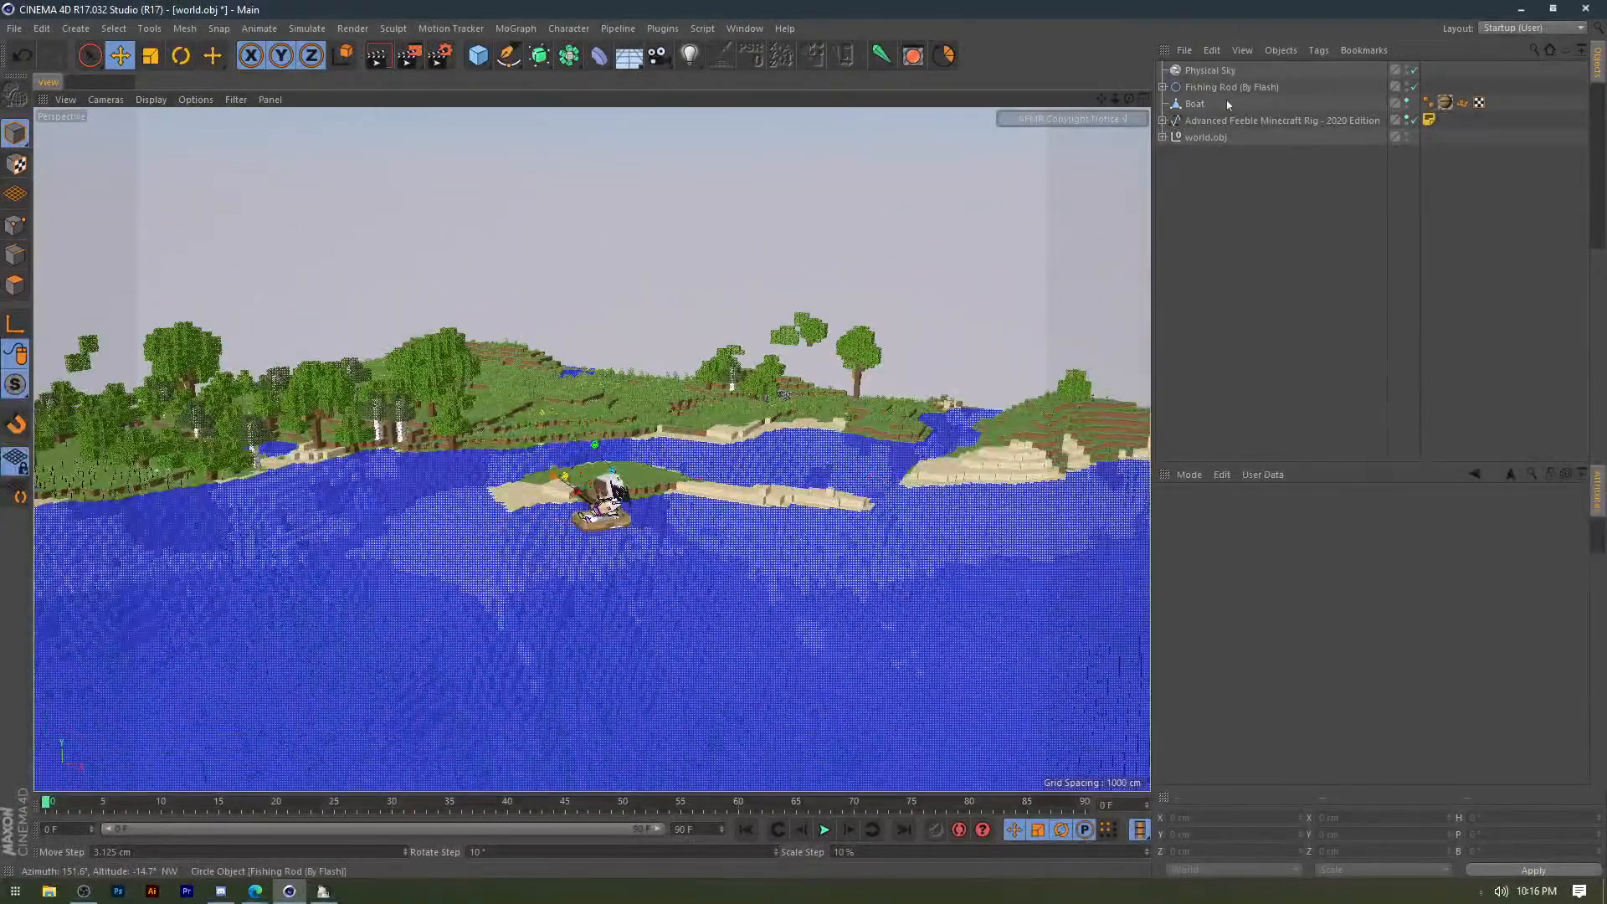
{"action": "left_click", "coordinate": [1197, 137]}
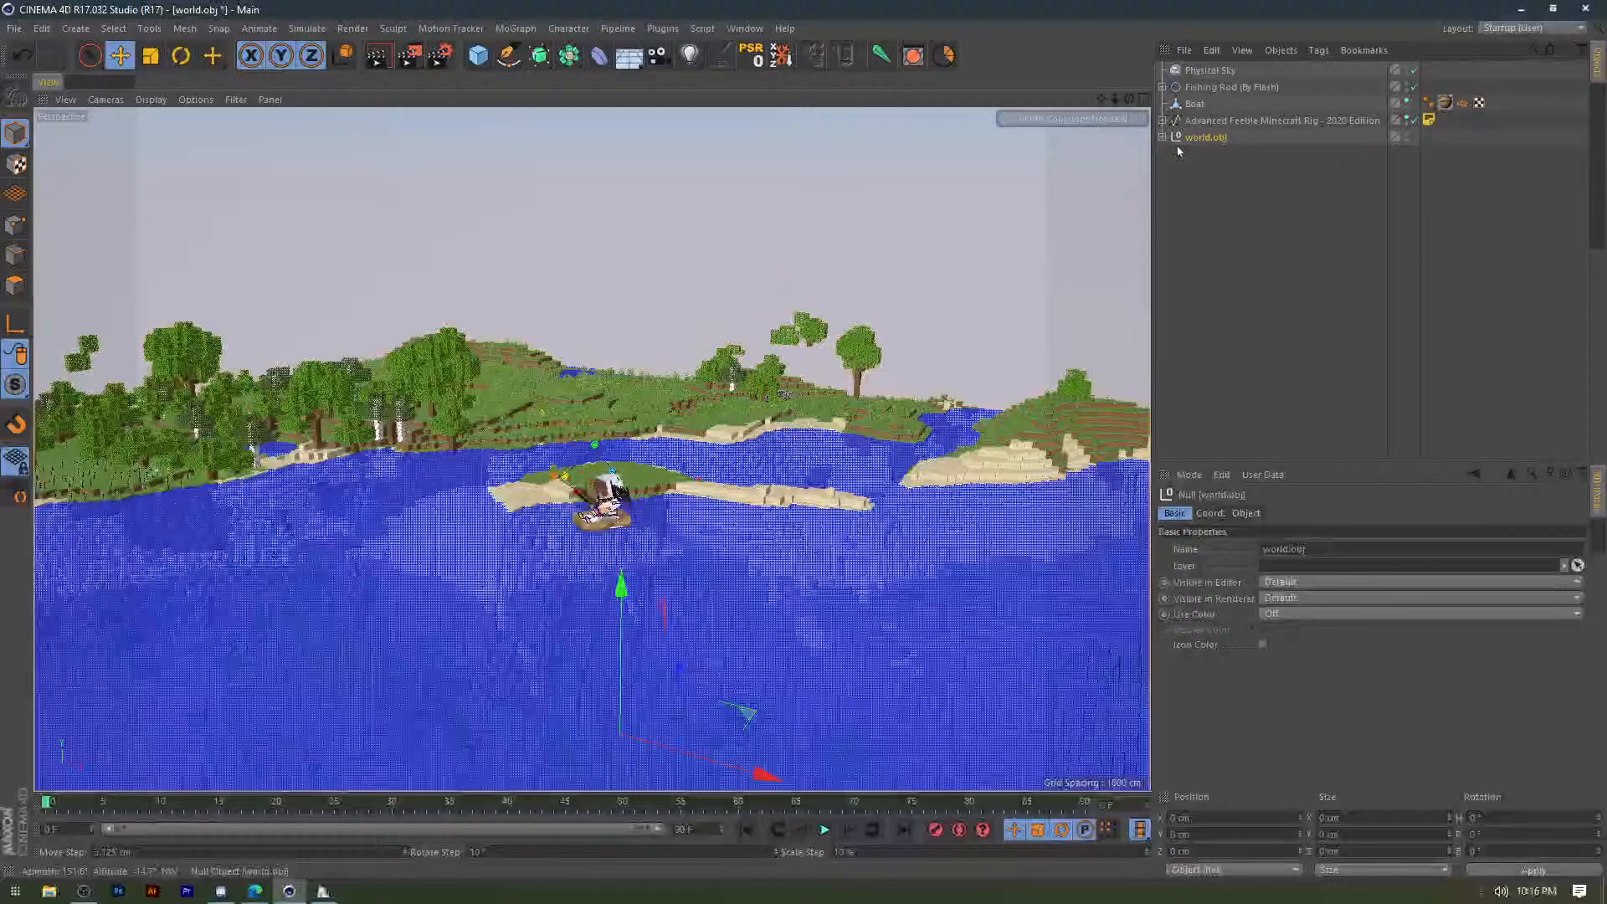
{"action": "key", "text": "t"}
{"action": "left_click_drag", "start_coordinate": [805, 522], "coordinate": [873, 513]}
{"action": "left_click_drag", "start_coordinate": [906, 507], "coordinate": [909, 501]}
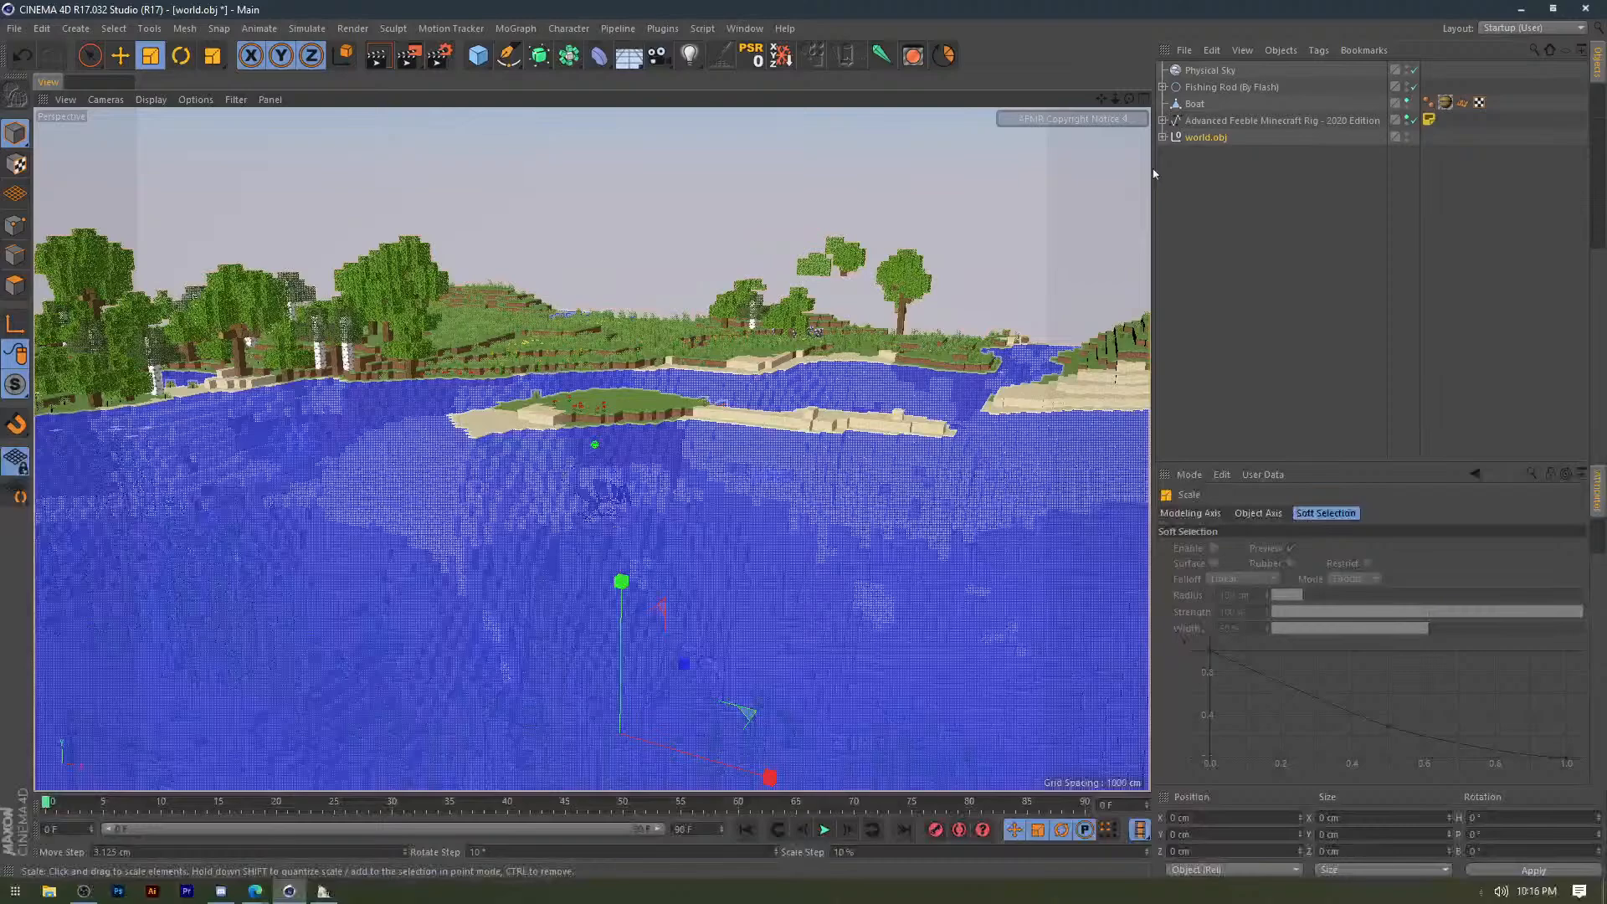
Select the fishing rod, boat and rig together and raise them onto the enlarged world's water at about Y 1000 cm.
{"action": "scroll", "coordinate": [536, 491], "scroll_direction": "up", "scroll_amount": 5}
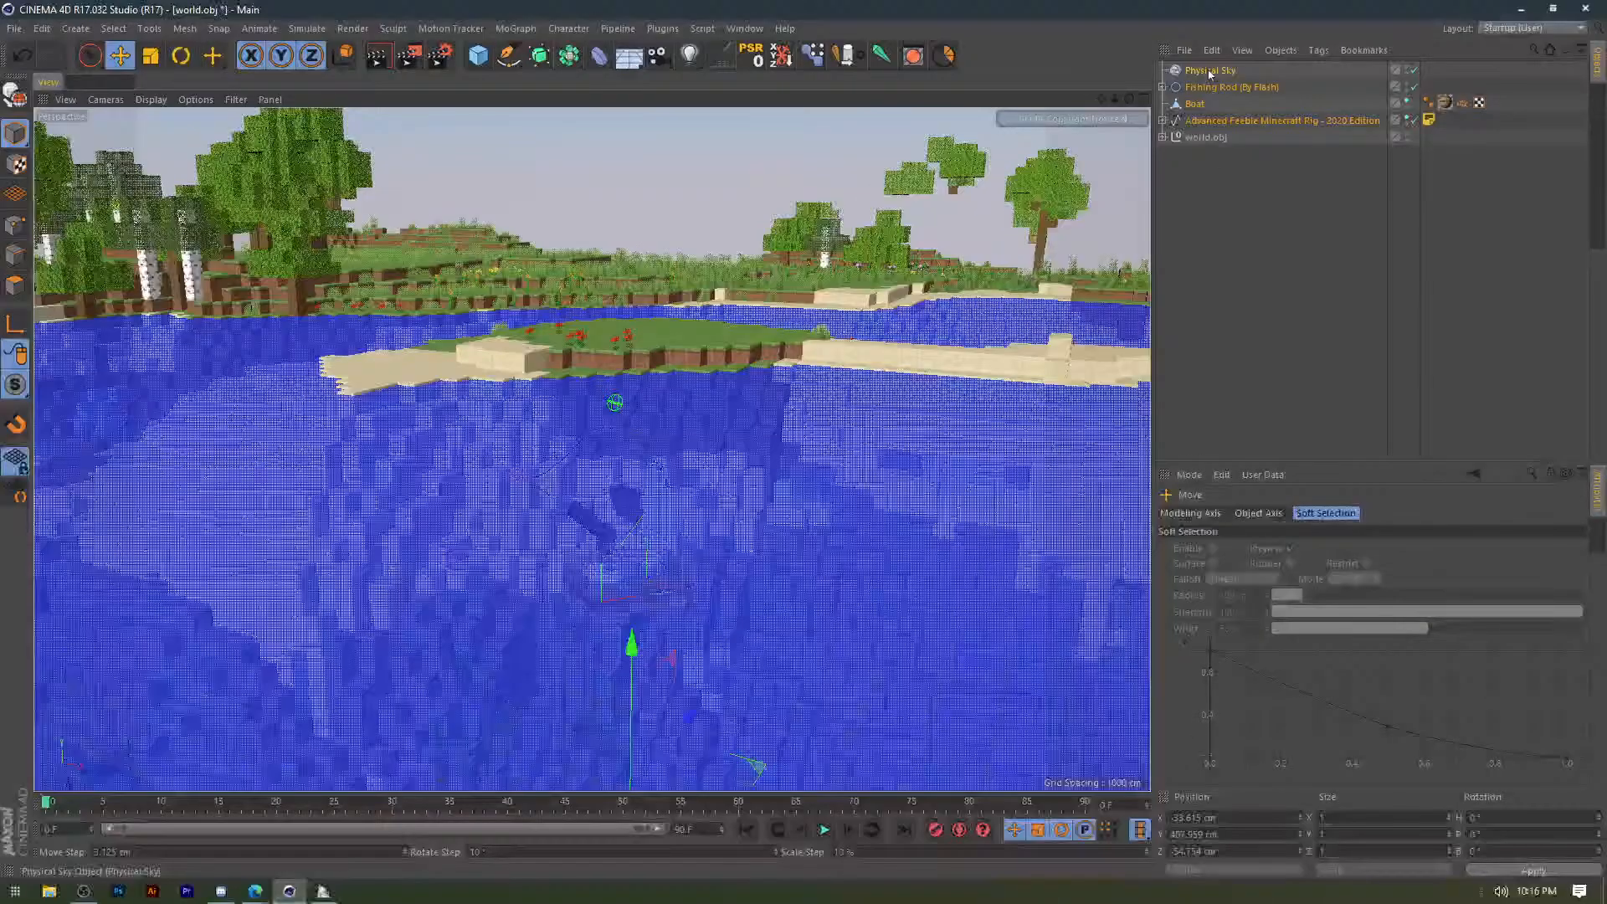
{"action": "left_click_drag", "start_coordinate": [633, 643], "coordinate": [646, 248]}
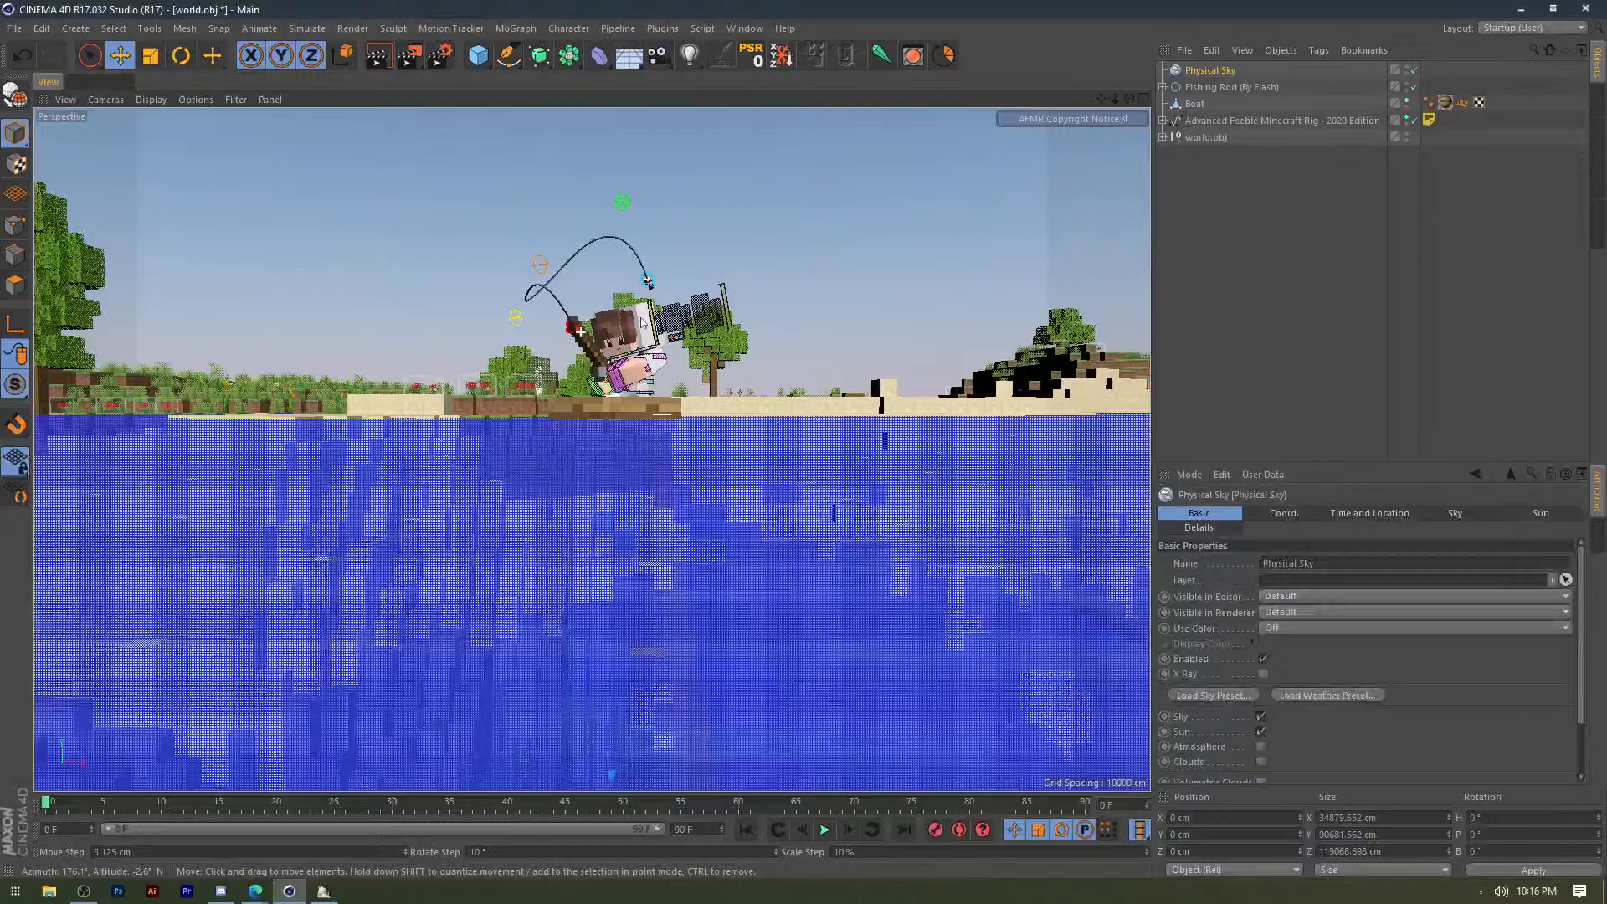
{"action": "scroll", "coordinate": [643, 323], "scroll_direction": "up", "scroll_amount": 2}
{"action": "left_click_drag", "start_coordinate": [643, 323], "coordinate": [645, 363], "text": "alt"}
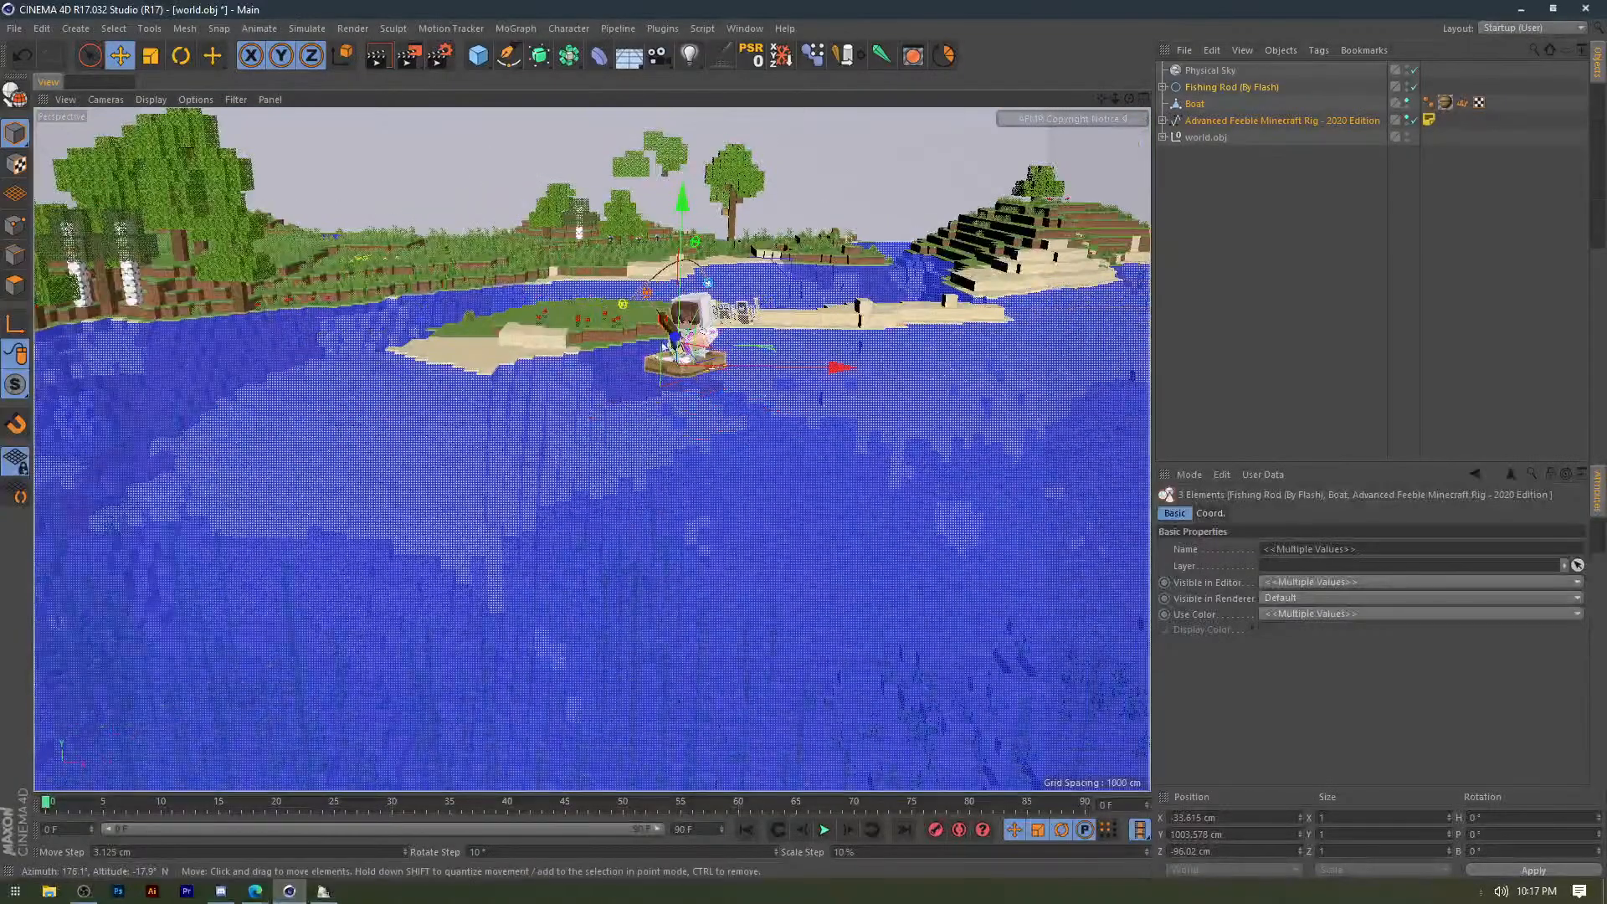
{"action": "left_click_drag", "start_coordinate": [638, 369], "coordinate": [751, 286], "text": "alt"}
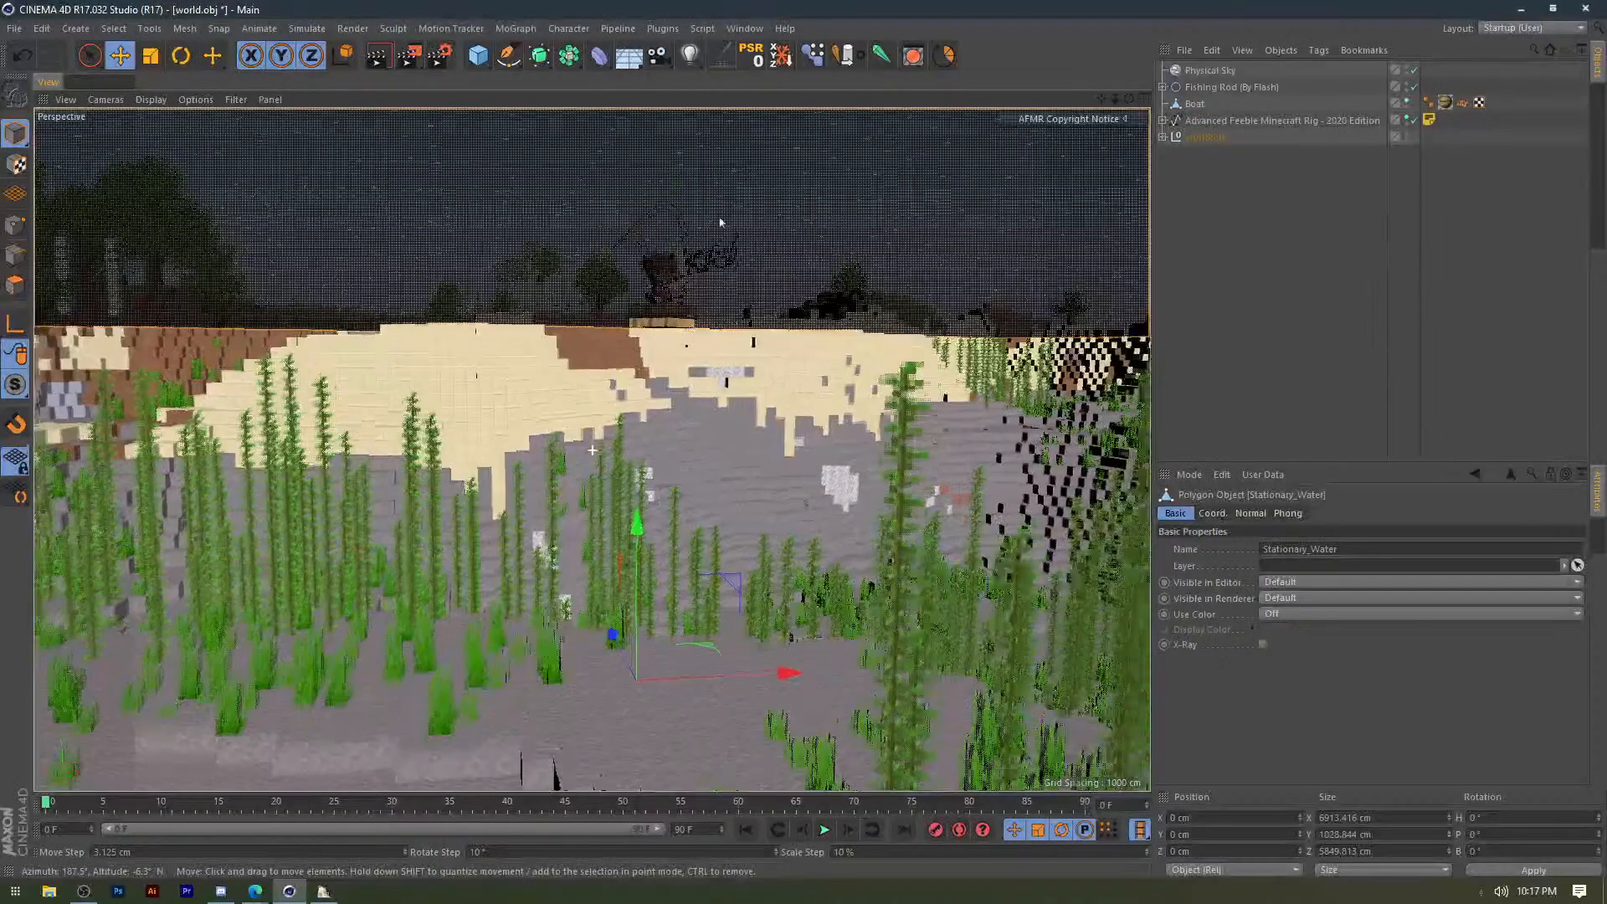
Disable the Physical Sky and move the fishing rod's orange top control to reshape the curve of the line.
{"action": "middle_click_drag", "start_coordinate": [721, 223], "coordinate": [590, 535], "text": "alt"}
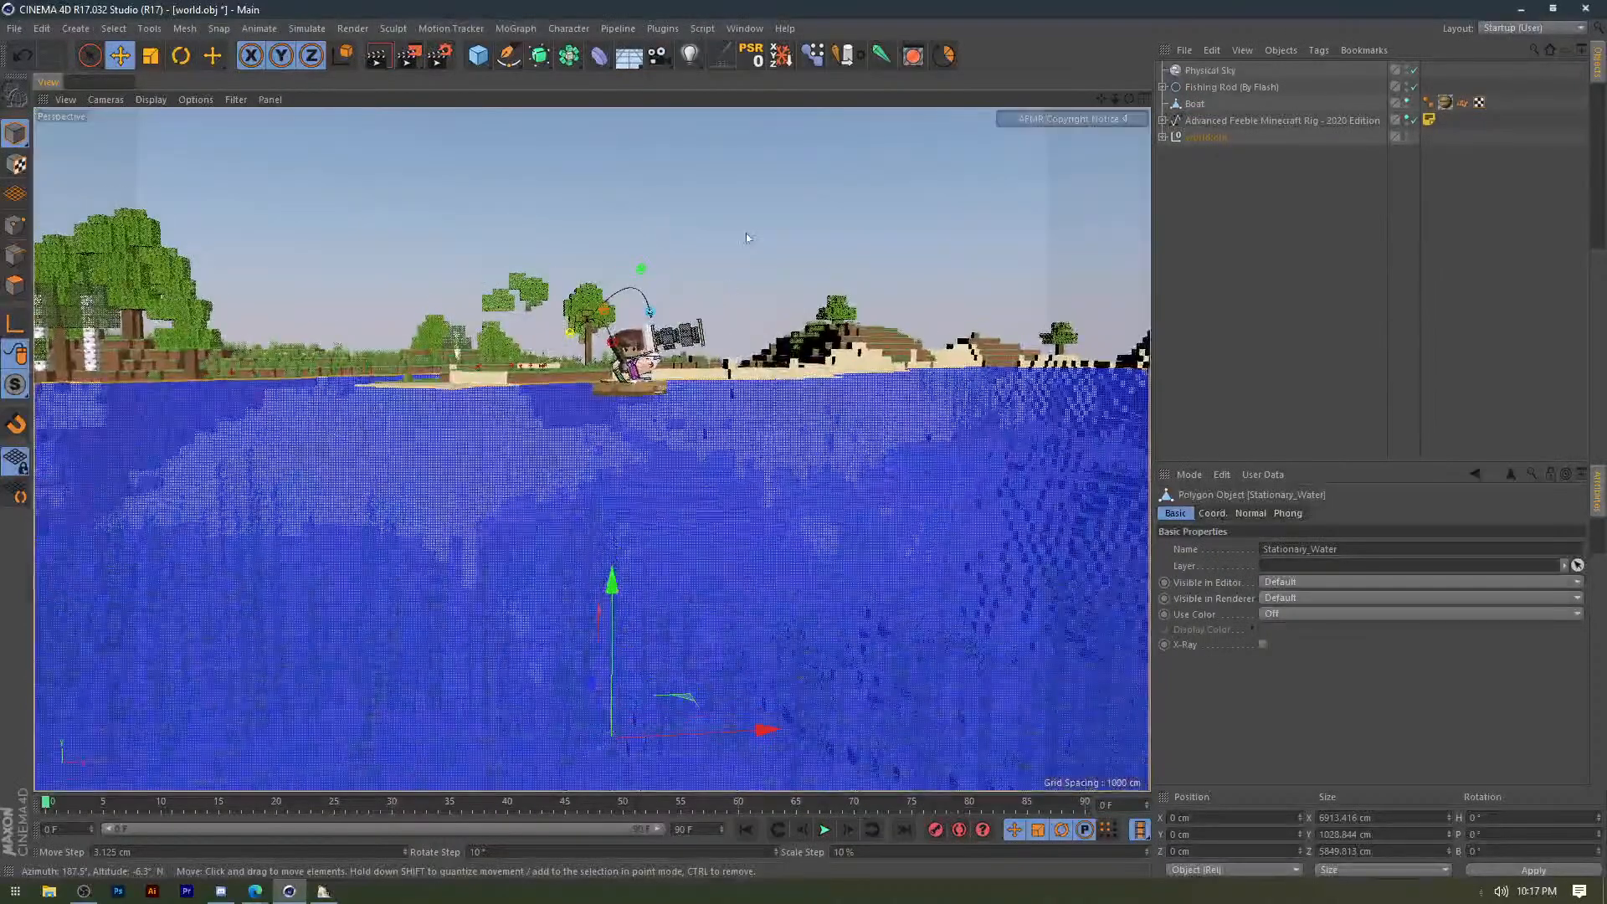
{"action": "left_click", "coordinate": [651, 315]}
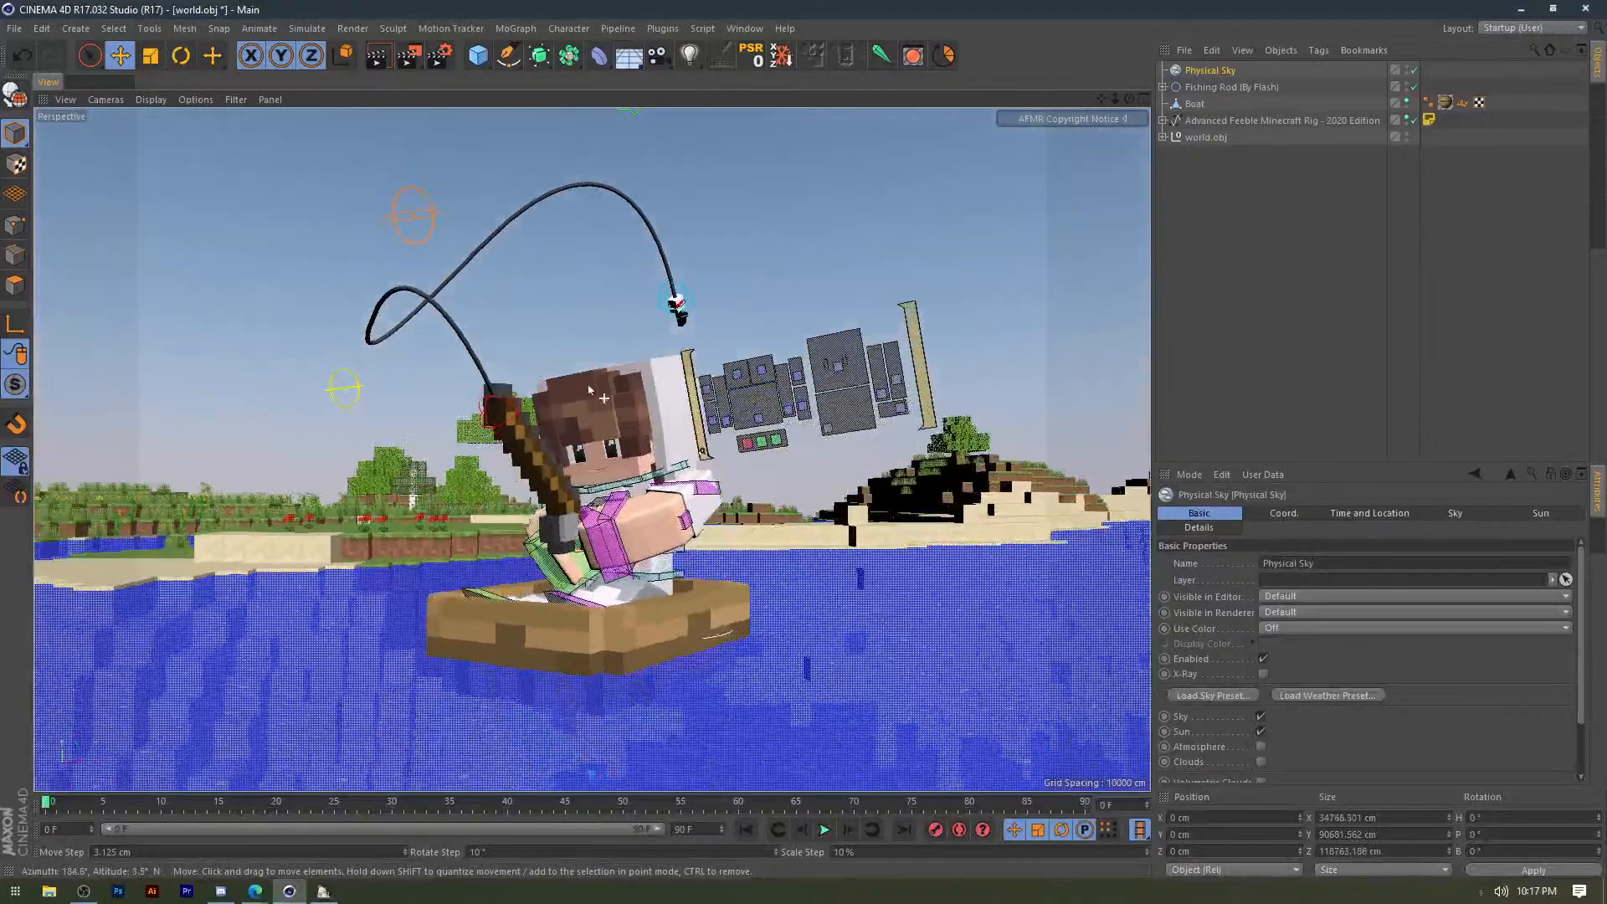
{"action": "left_click_drag", "start_coordinate": [588, 389], "coordinate": [583, 402], "text": "alt"}
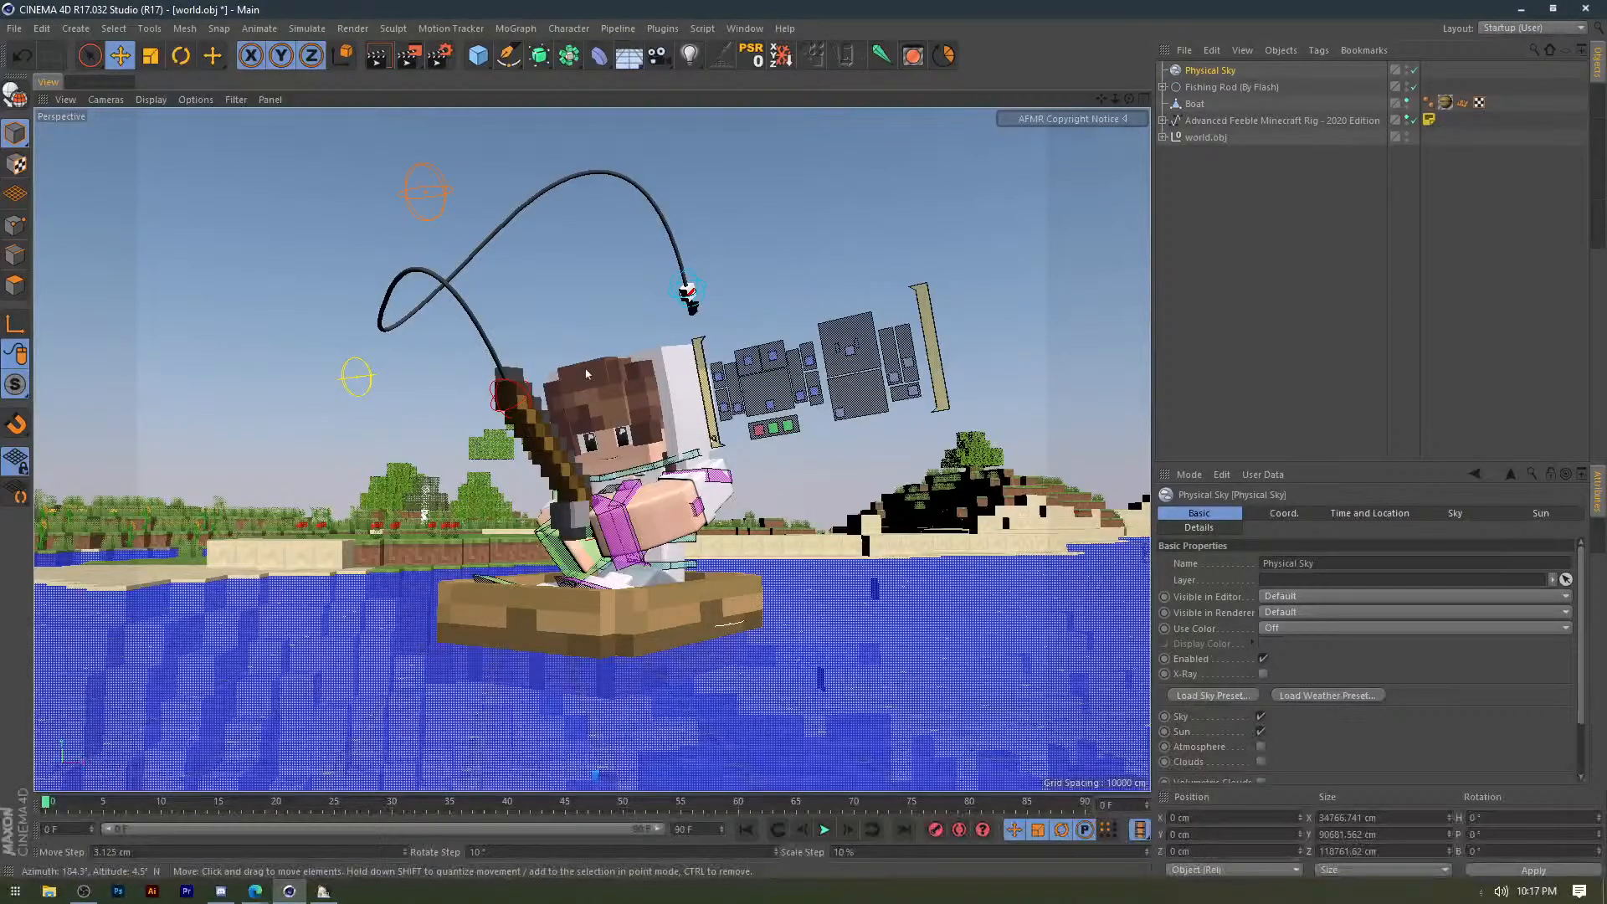
{"action": "left_click_drag", "start_coordinate": [582, 294], "coordinate": [375, 197], "text": "alt"}
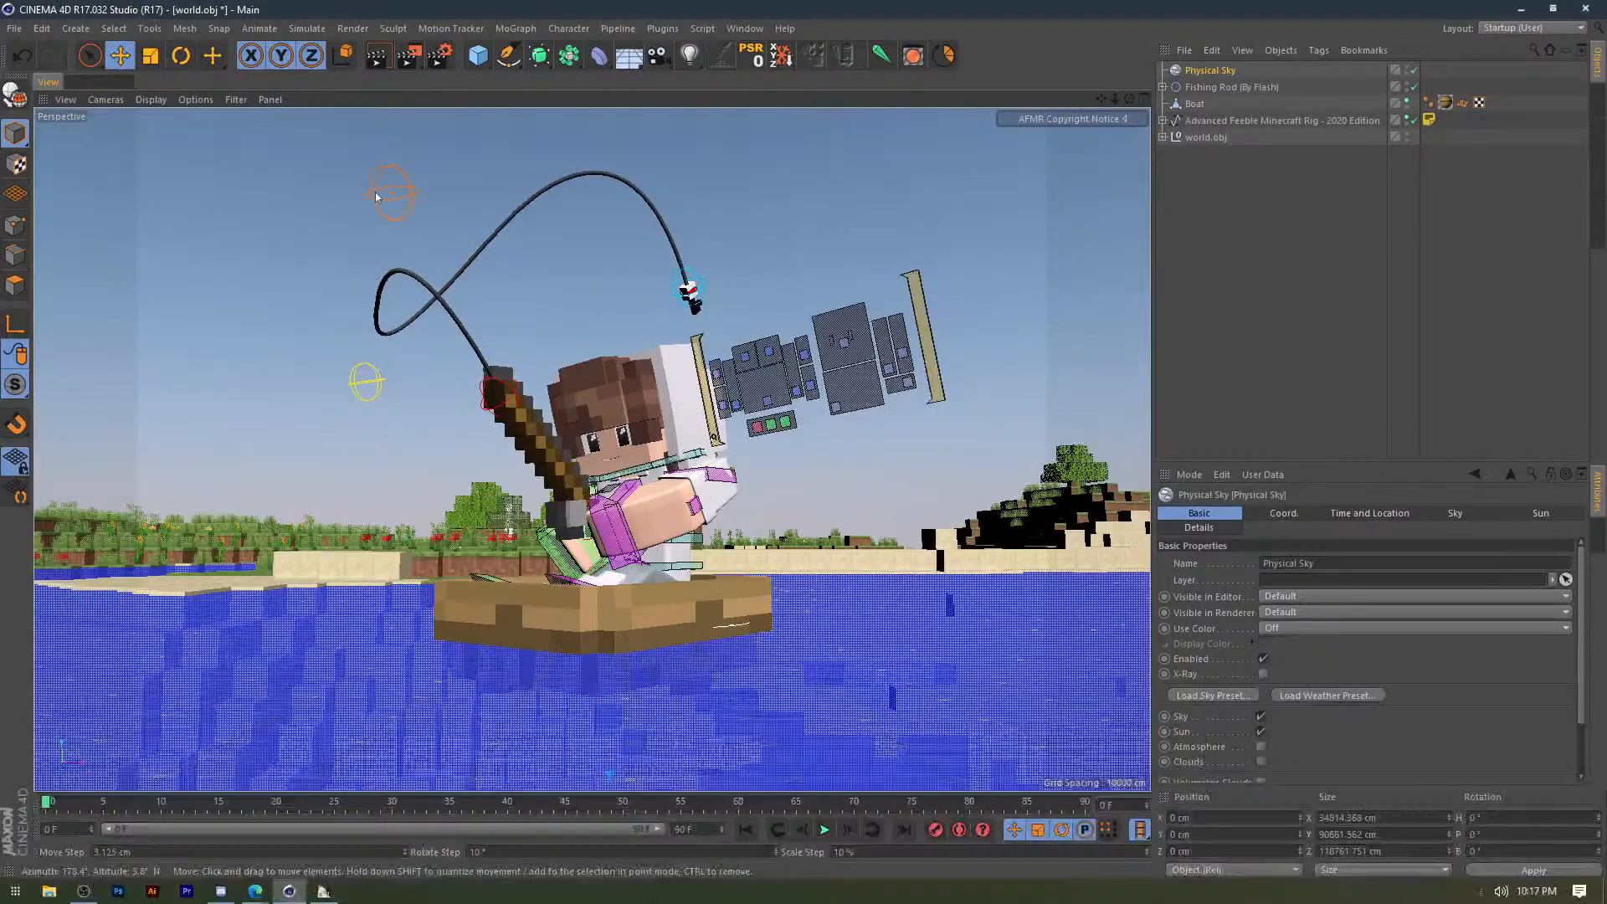
{"action": "left_click", "coordinate": [1331, 159]}
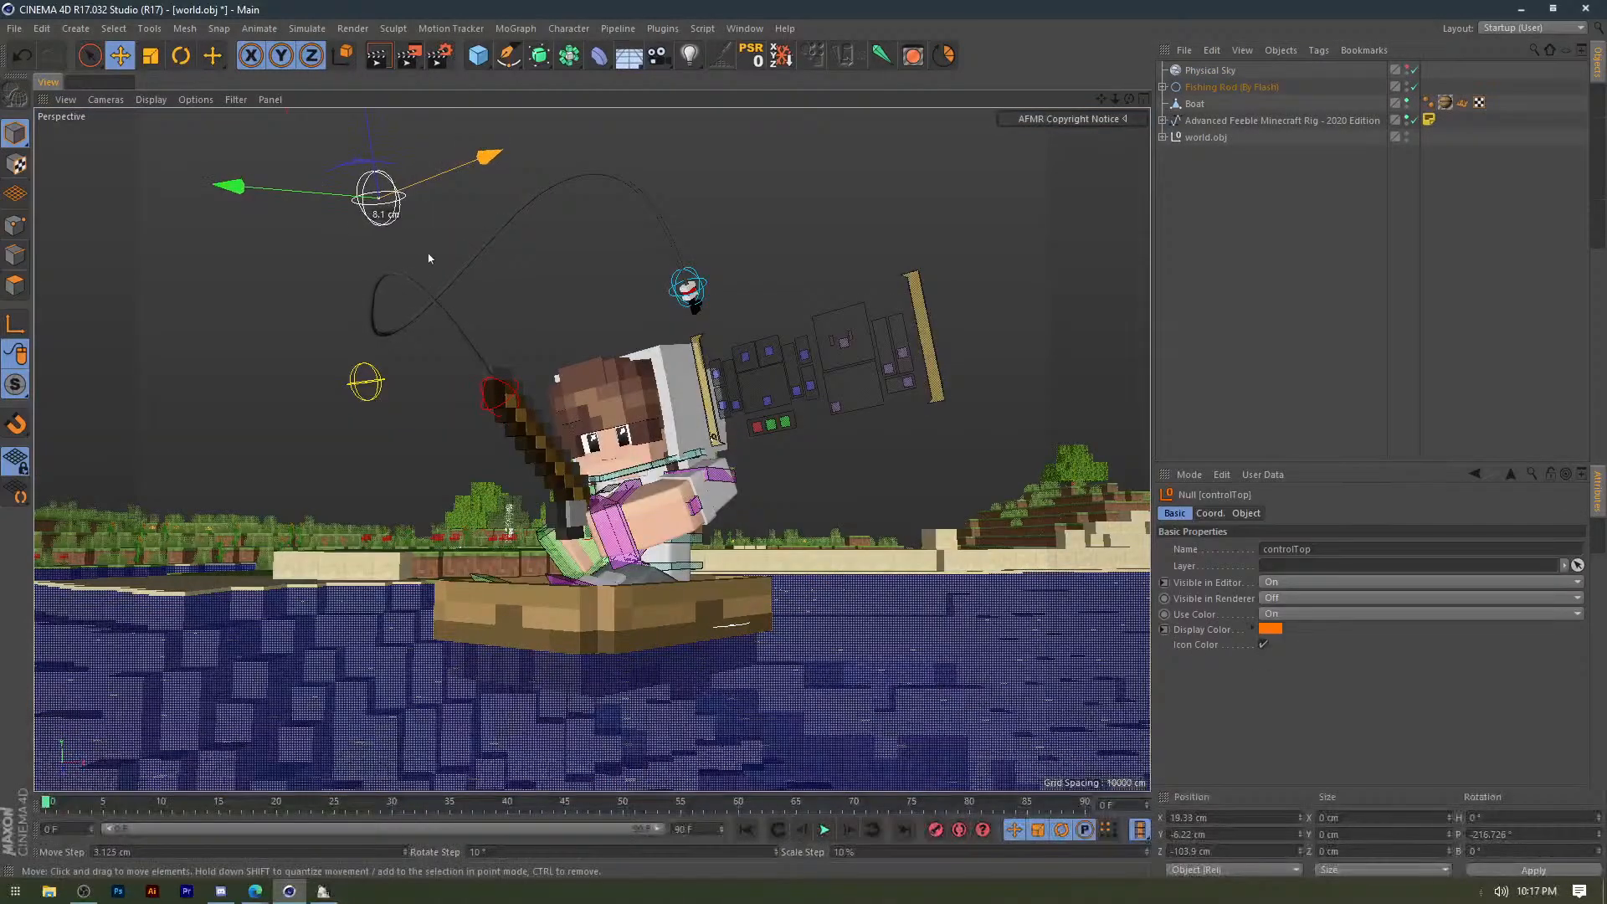
{"action": "left_click_drag", "start_coordinate": [561, 301], "coordinate": [199, 342]}
{"action": "left_click", "coordinate": [689, 289]}
{"action": "left_click", "coordinate": [782, 227]}
{"action": "middle_click_drag", "start_coordinate": [760, 268], "coordinate": [777, 299], "text": "alt"}
{"action": "scroll", "coordinate": [777, 299], "scroll_direction": "up", "scroll_amount": 1}
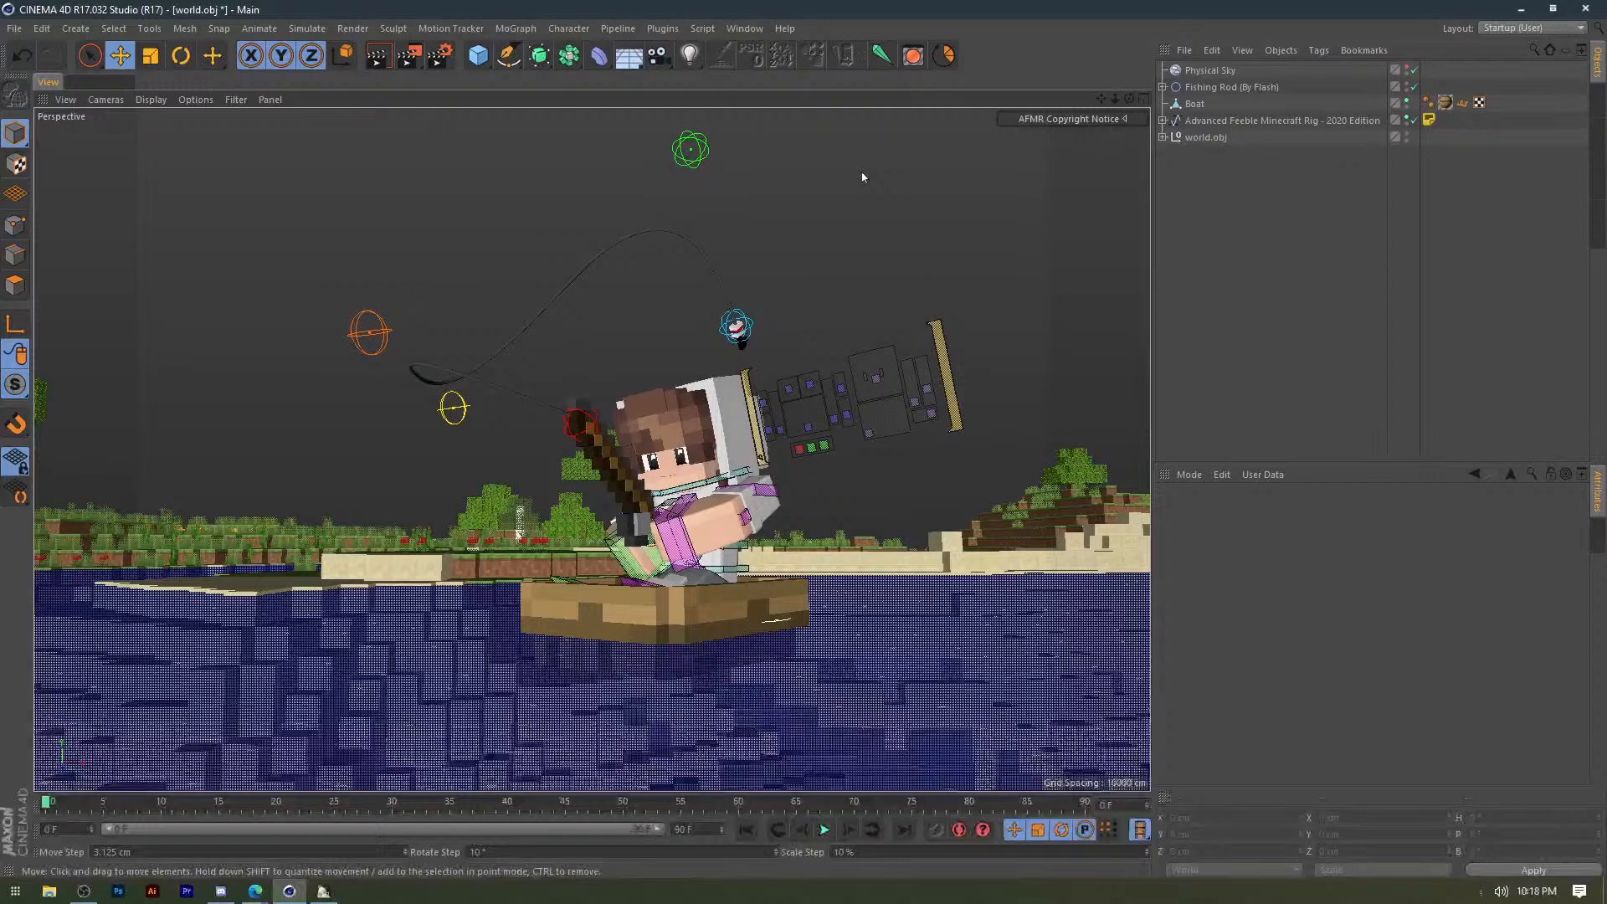
Move the fishing rod's green bottom control to adjust the line's curve, and rotate the bobber control at its end.
{"action": "left_click", "coordinate": [691, 149]}
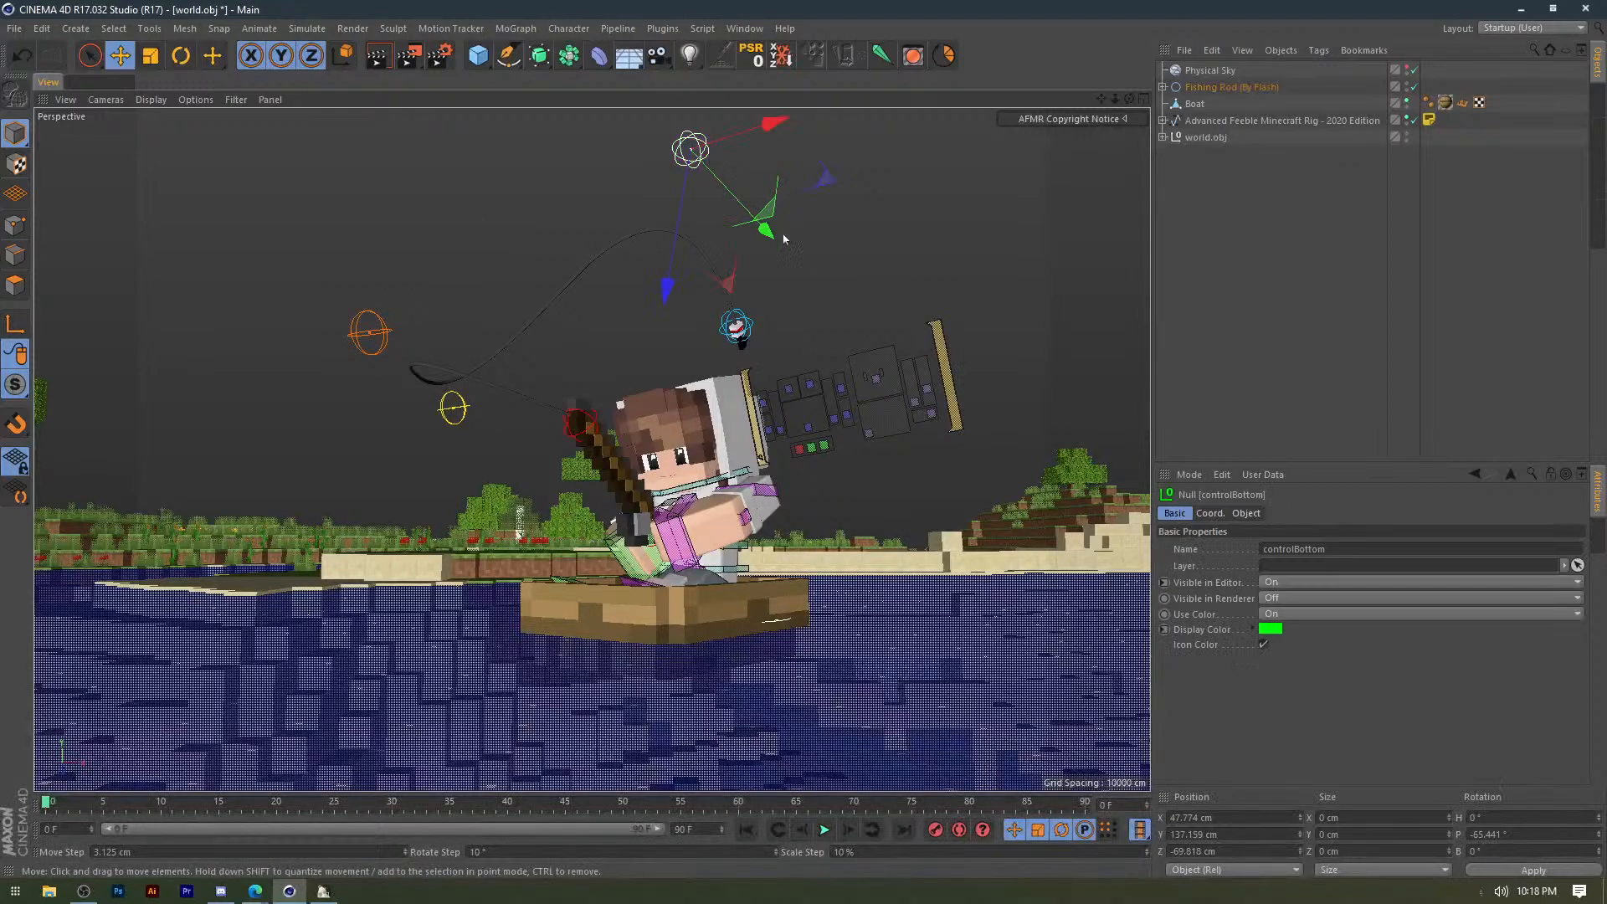
{"action": "left_click_drag", "start_coordinate": [818, 281], "coordinate": [586, 285]}
{"action": "left_click", "coordinate": [771, 268]}
{"action": "left_click", "coordinate": [596, 291]}
{"action": "key", "text": "r"}
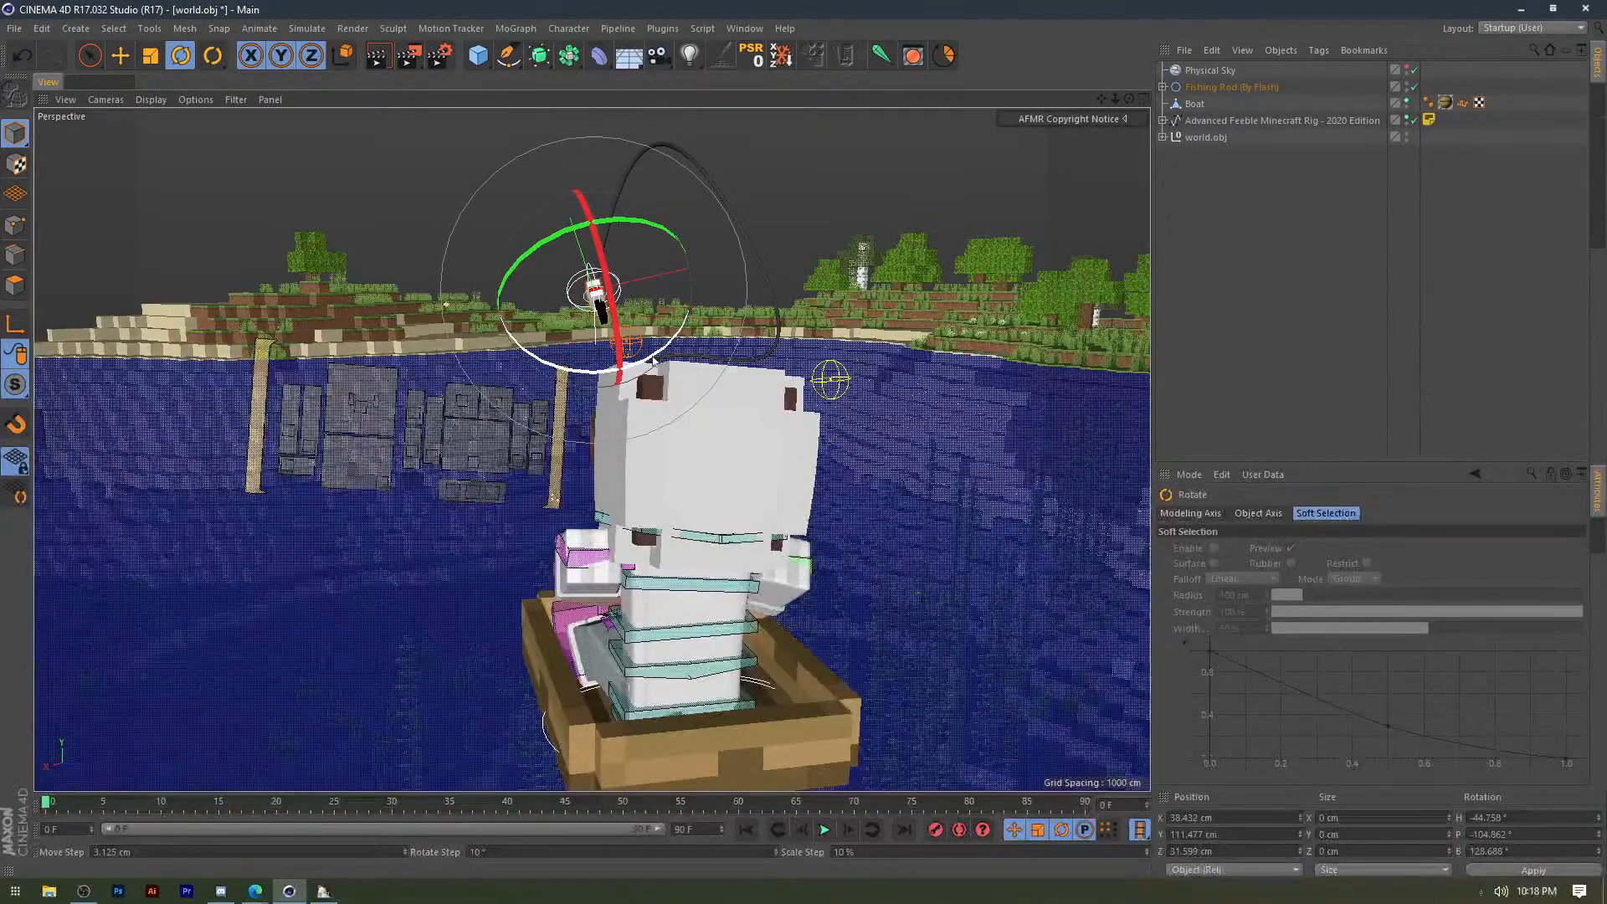
{"action": "left_click_drag", "start_coordinate": [654, 360], "coordinate": [578, 349], "text": "alt"}
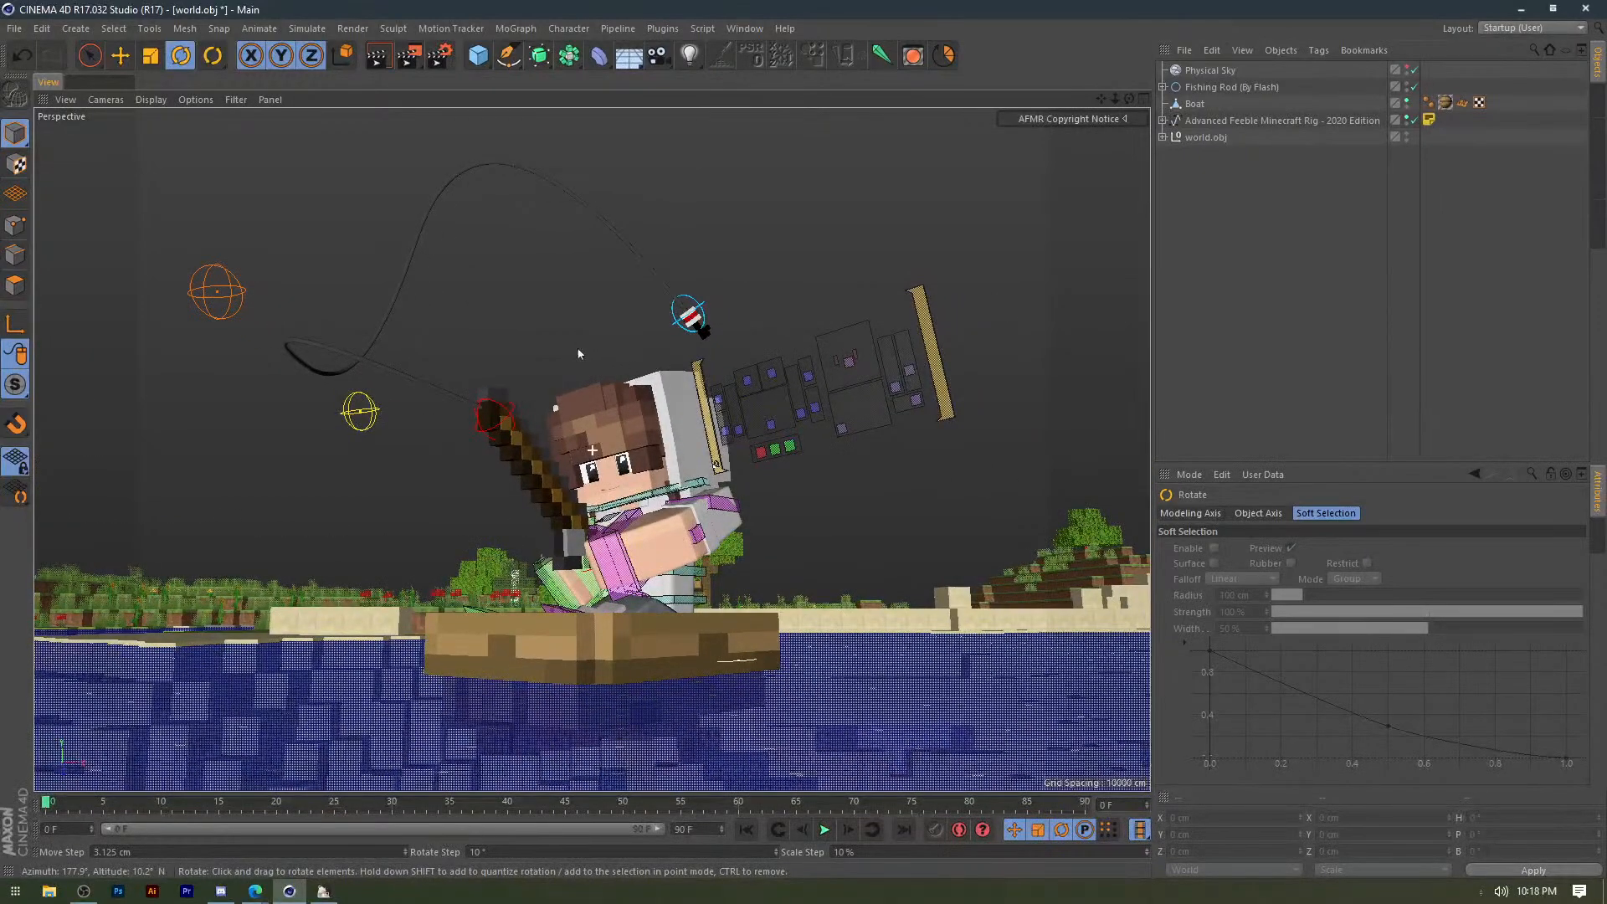
{"action": "mouse_move", "coordinate": [596, 390]}
{"action": "middle_mouse_down", "text": "alt"}
{"action": "mouse_move", "coordinate": [551, 367]}
{"action": "mouse_move", "coordinate": [584, 374]}
{"action": "middle_mouse_up", "text": "alt"}
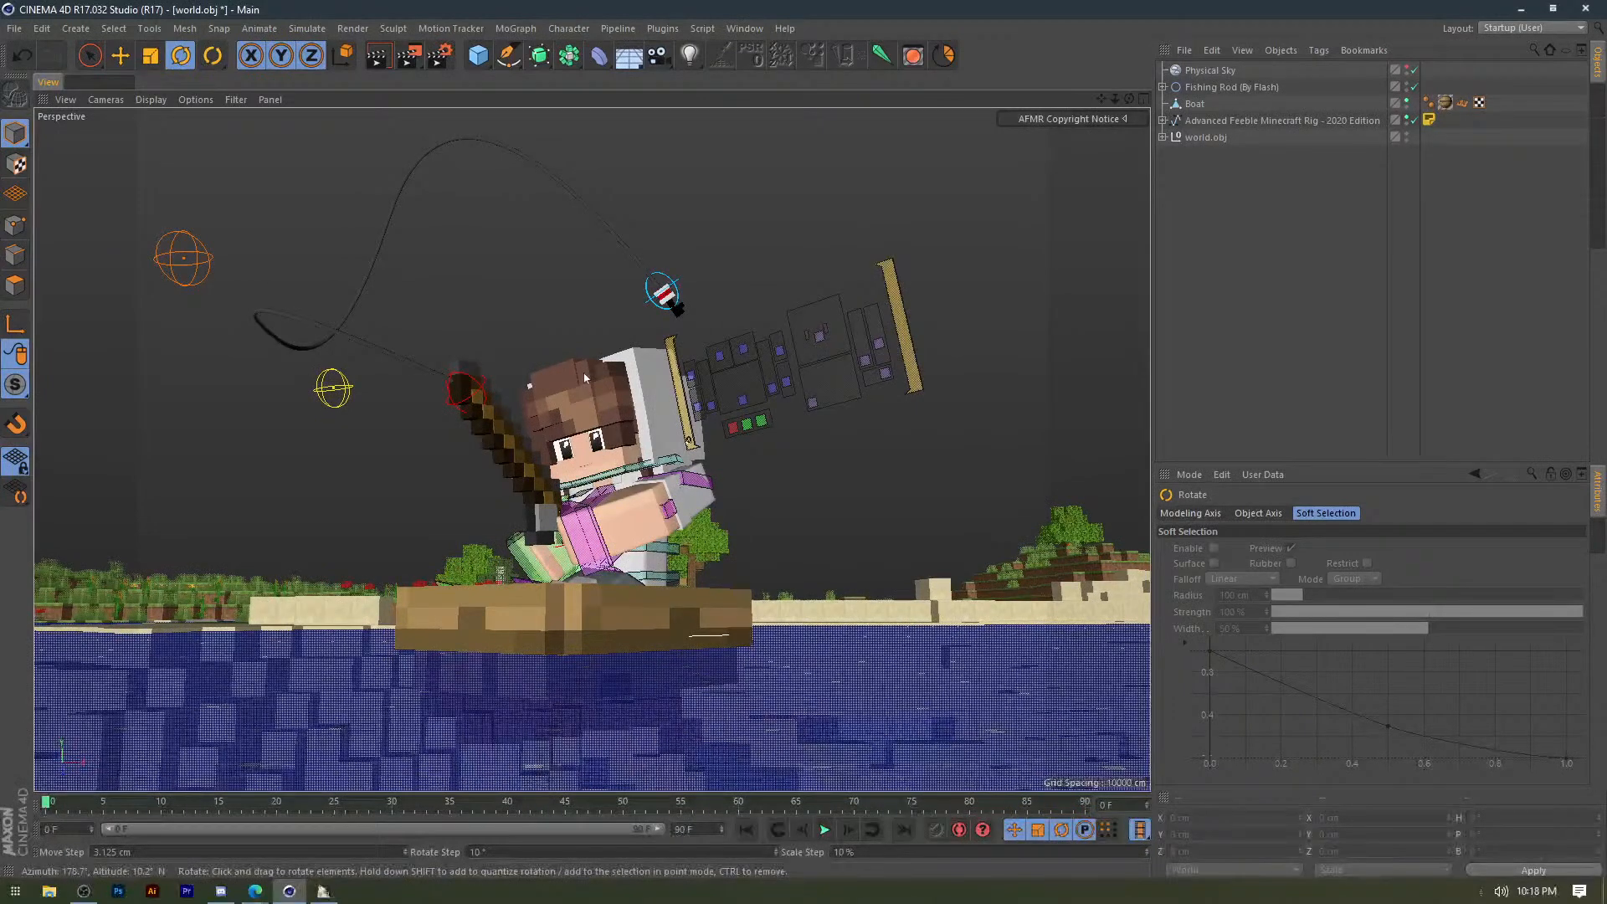
{"action": "left_click_drag", "start_coordinate": [585, 377], "coordinate": [592, 374], "text": "alt"}
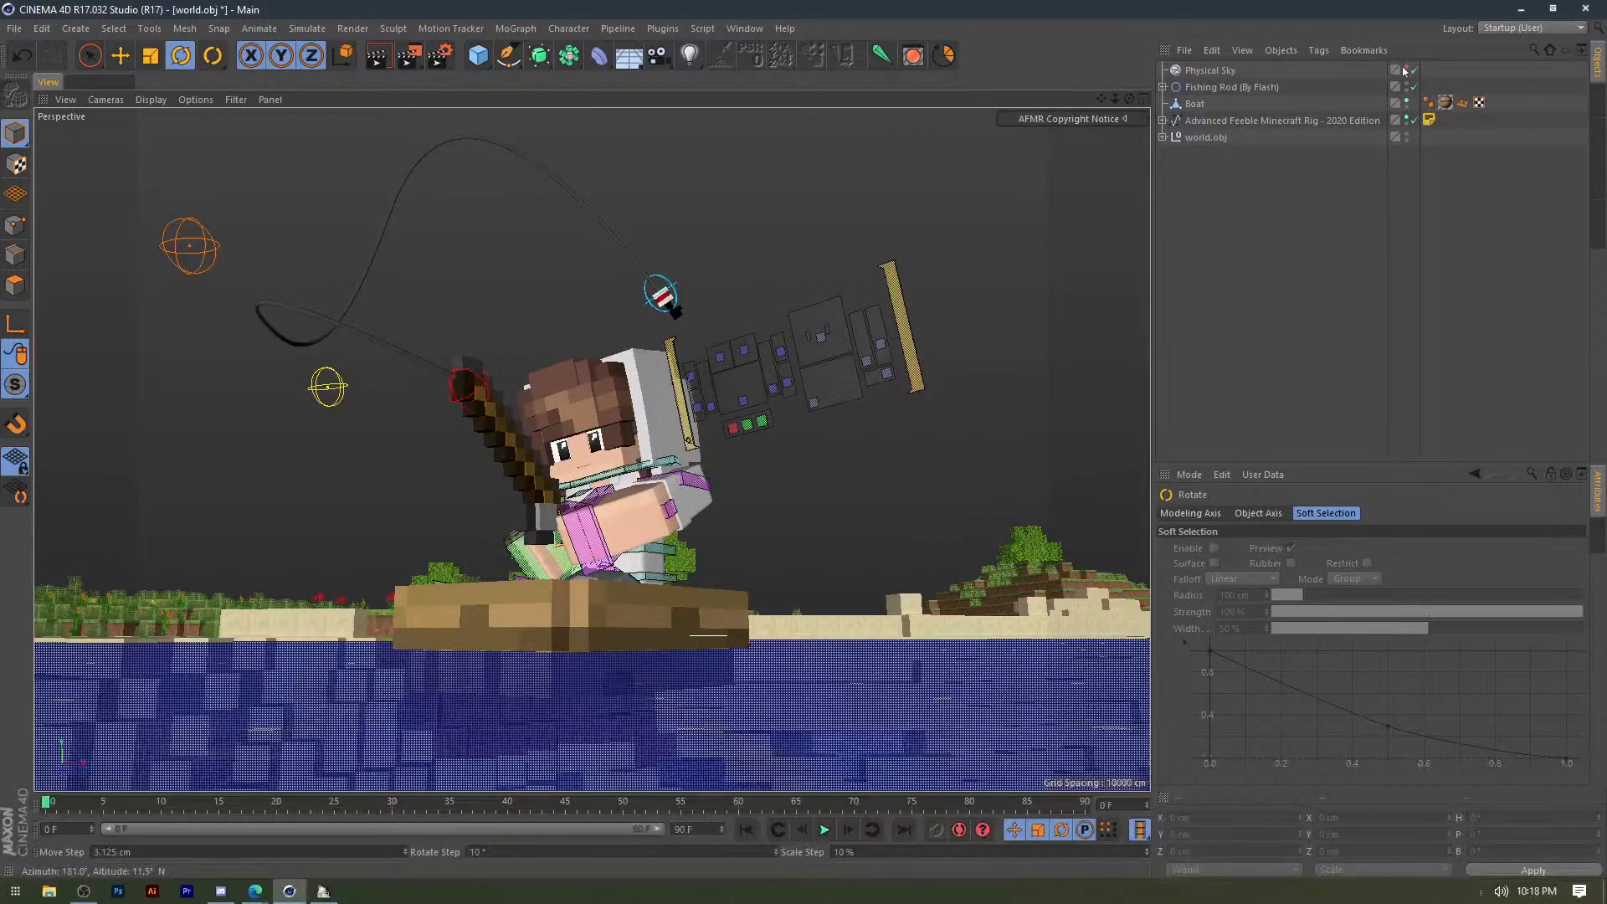
Re-enable the Physical Sky and test-render the boat scene in the Picture Viewer.
{"action": "left_click", "coordinate": [1406, 70]}
{"action": "left_click", "coordinate": [409, 55]}
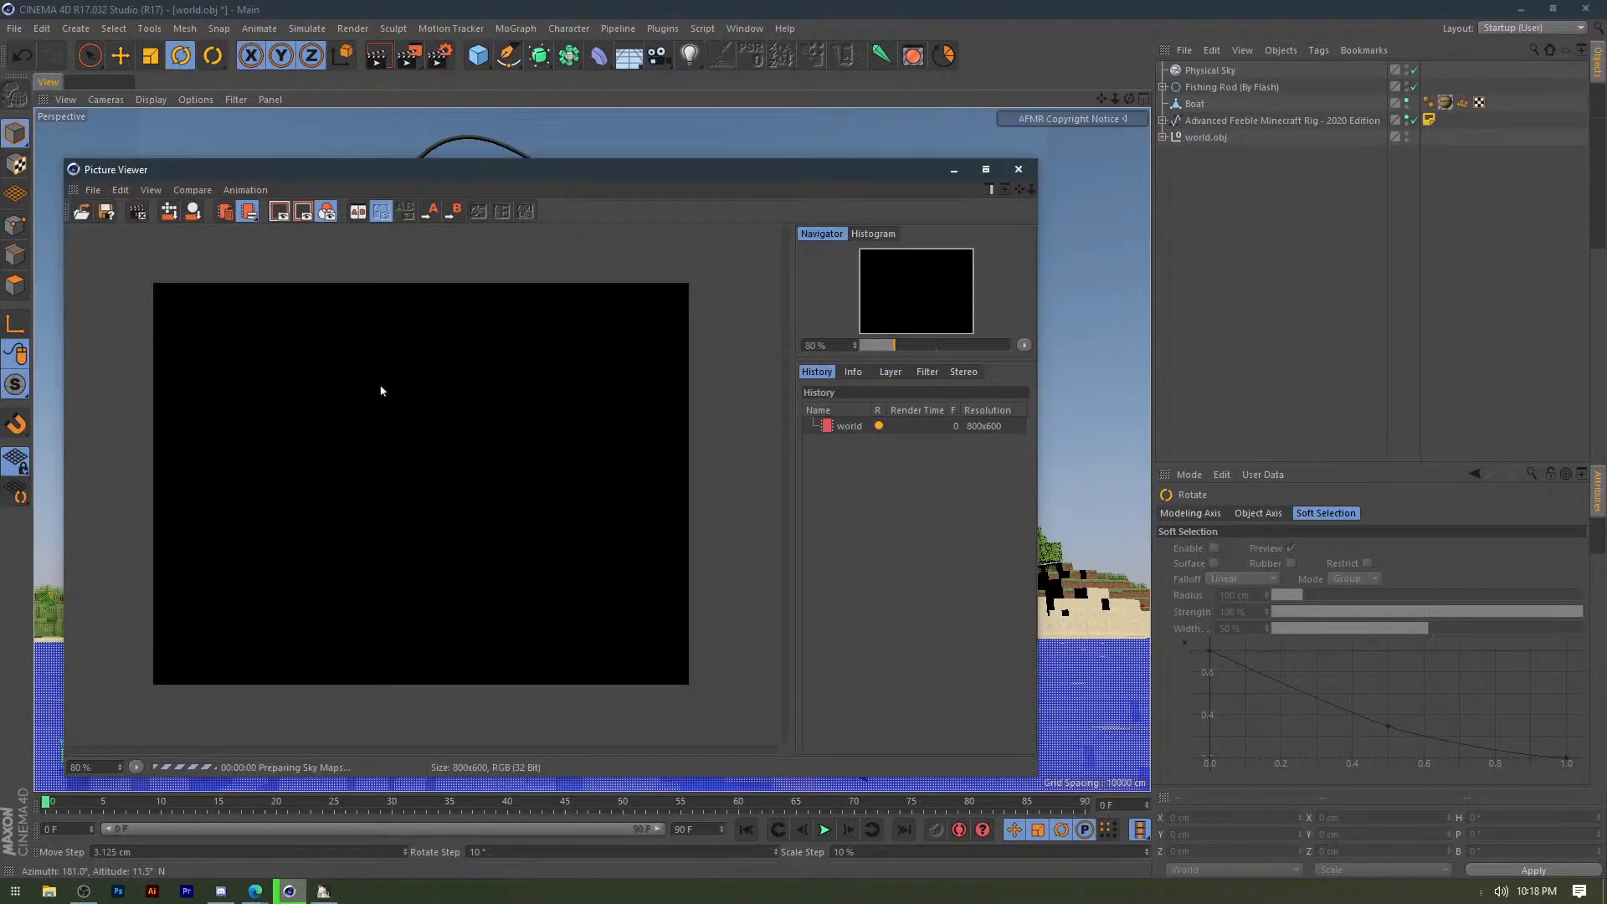
{"action": "left_click", "coordinate": [985, 169]}
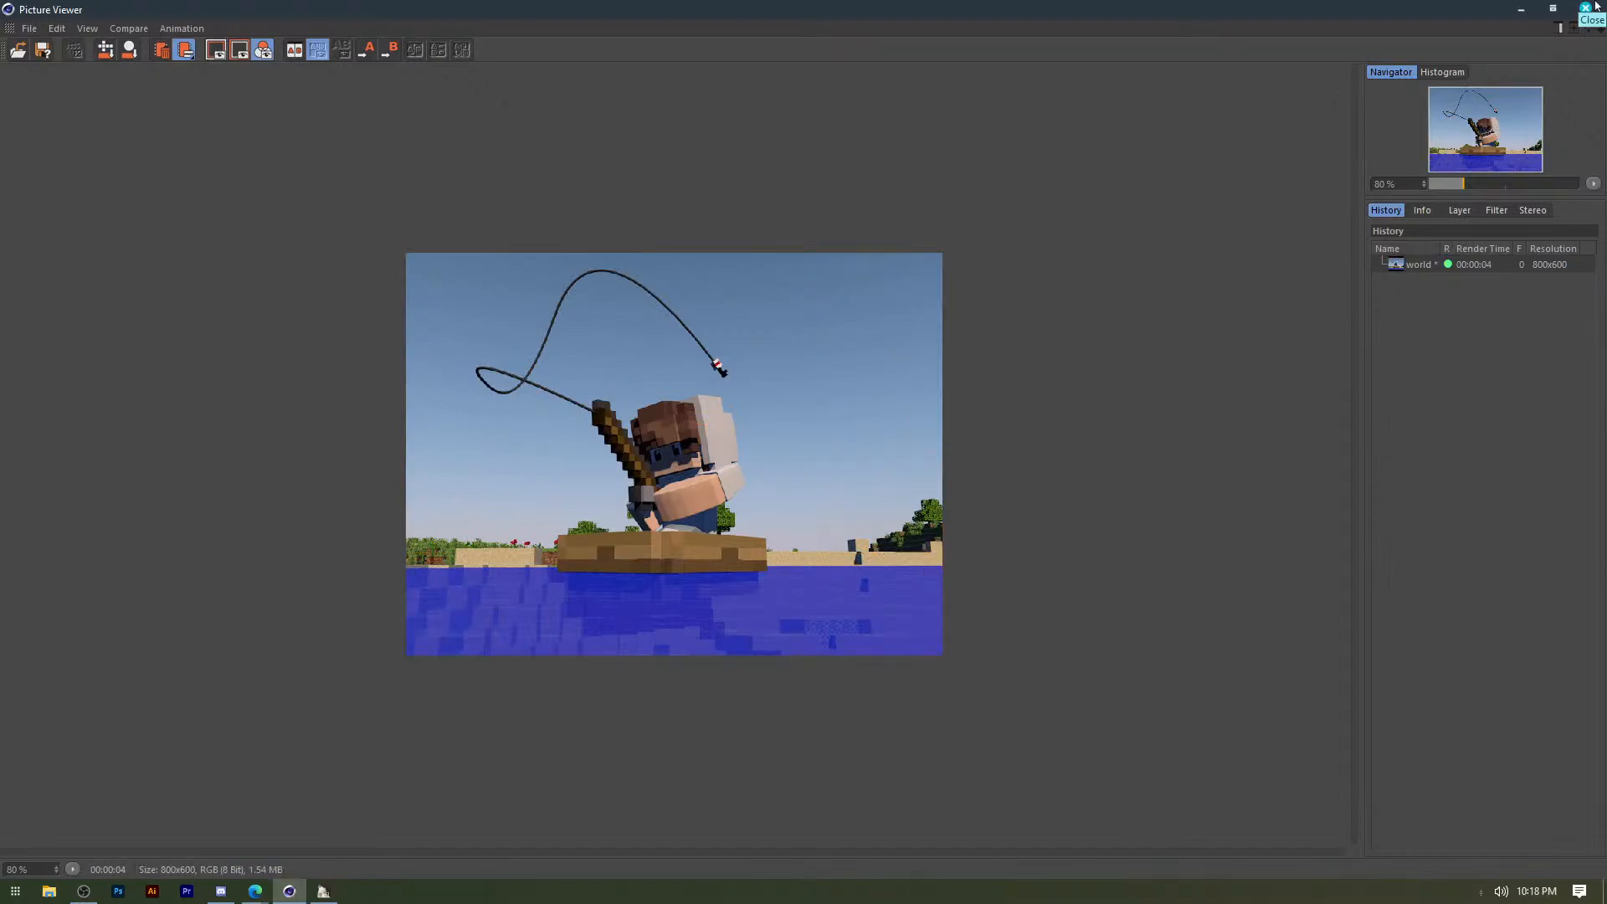
{"action": "left_click", "coordinate": [1589, 8]}
Set the render output size to 1920 x 1080 pixels.
{"action": "double_click", "coordinate": [340, 85]}
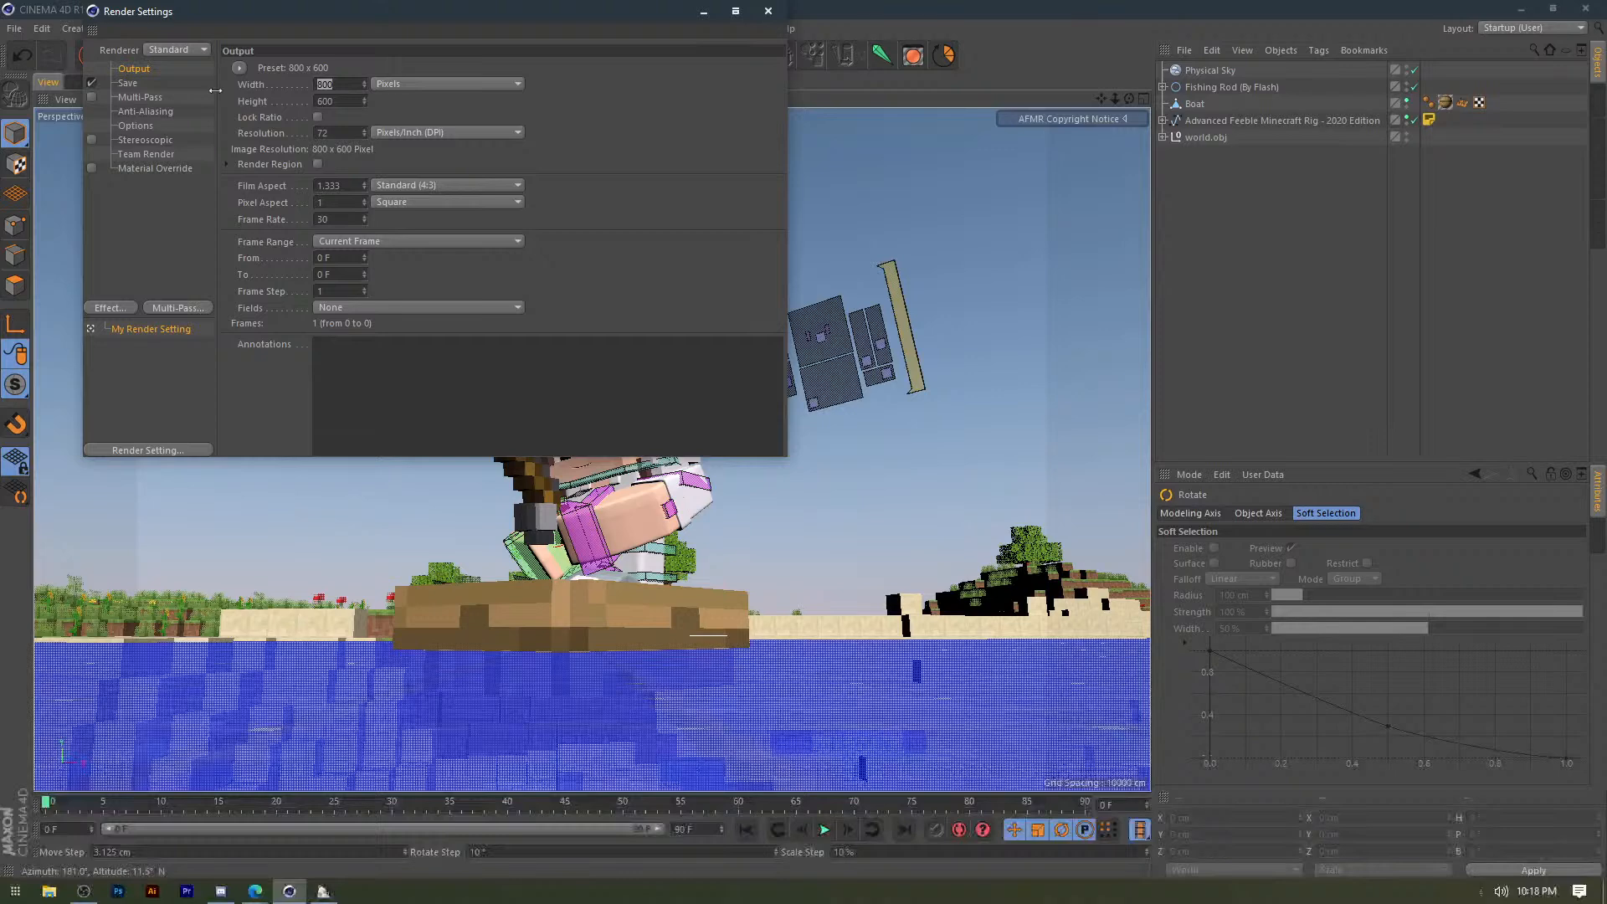
{"action": "type", "text": "1920"}
{"action": "key", "text": "Tab"}
{"action": "type", "text": "1080"}
{"action": "key", "text": "Return"}
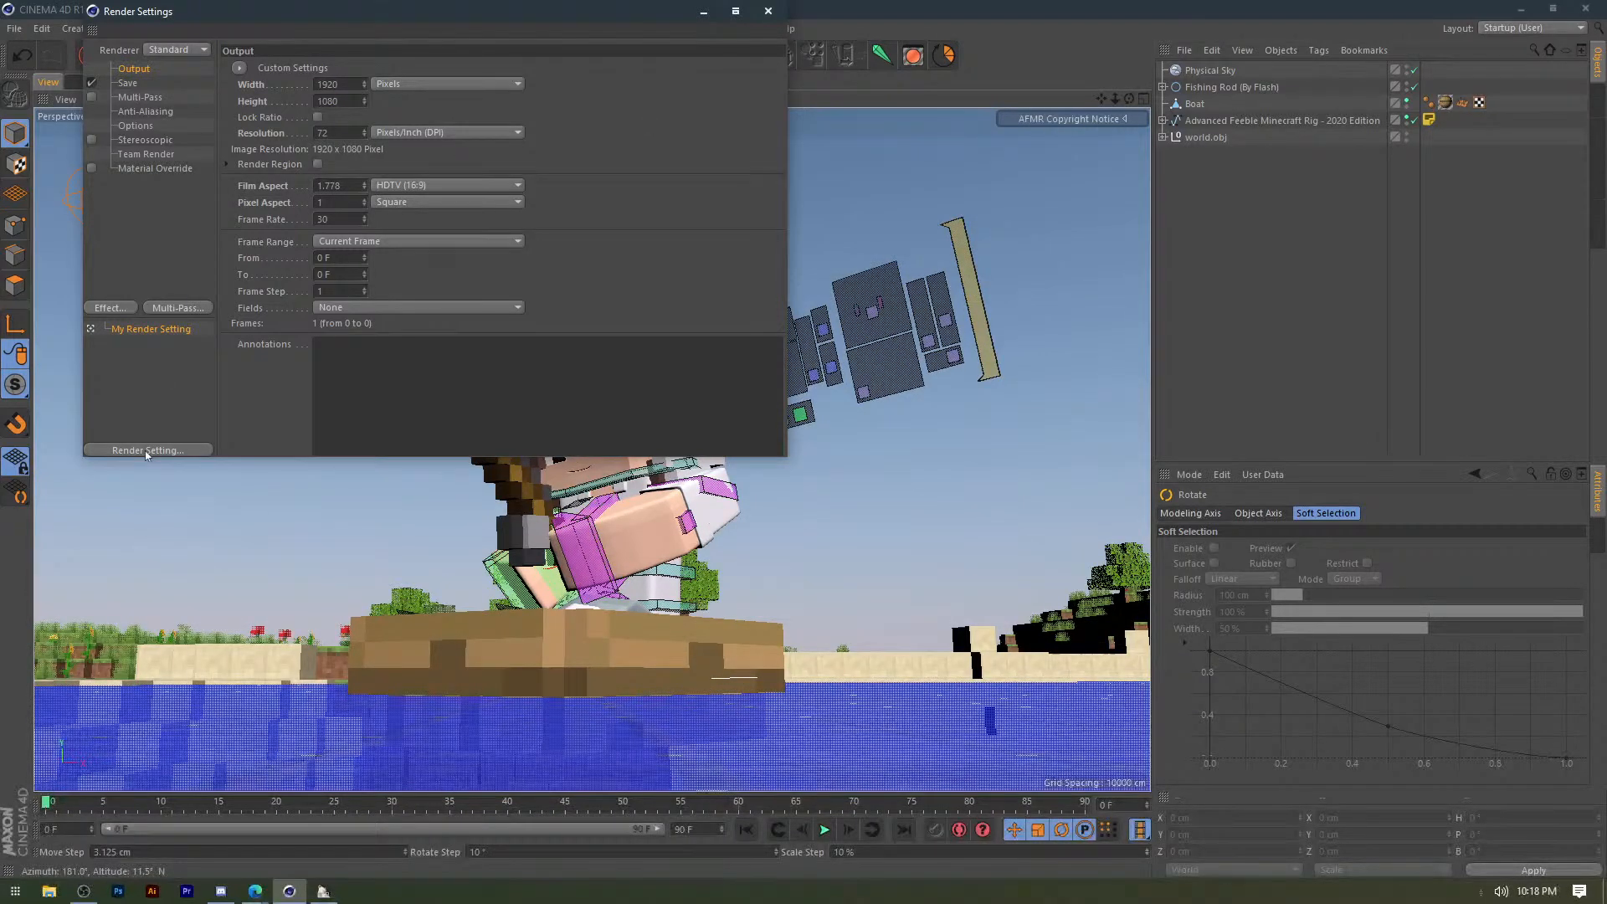
Add the Ambient Occlusion and Global Illumination effects to the render settings.
{"action": "left_click", "coordinate": [110, 308]}
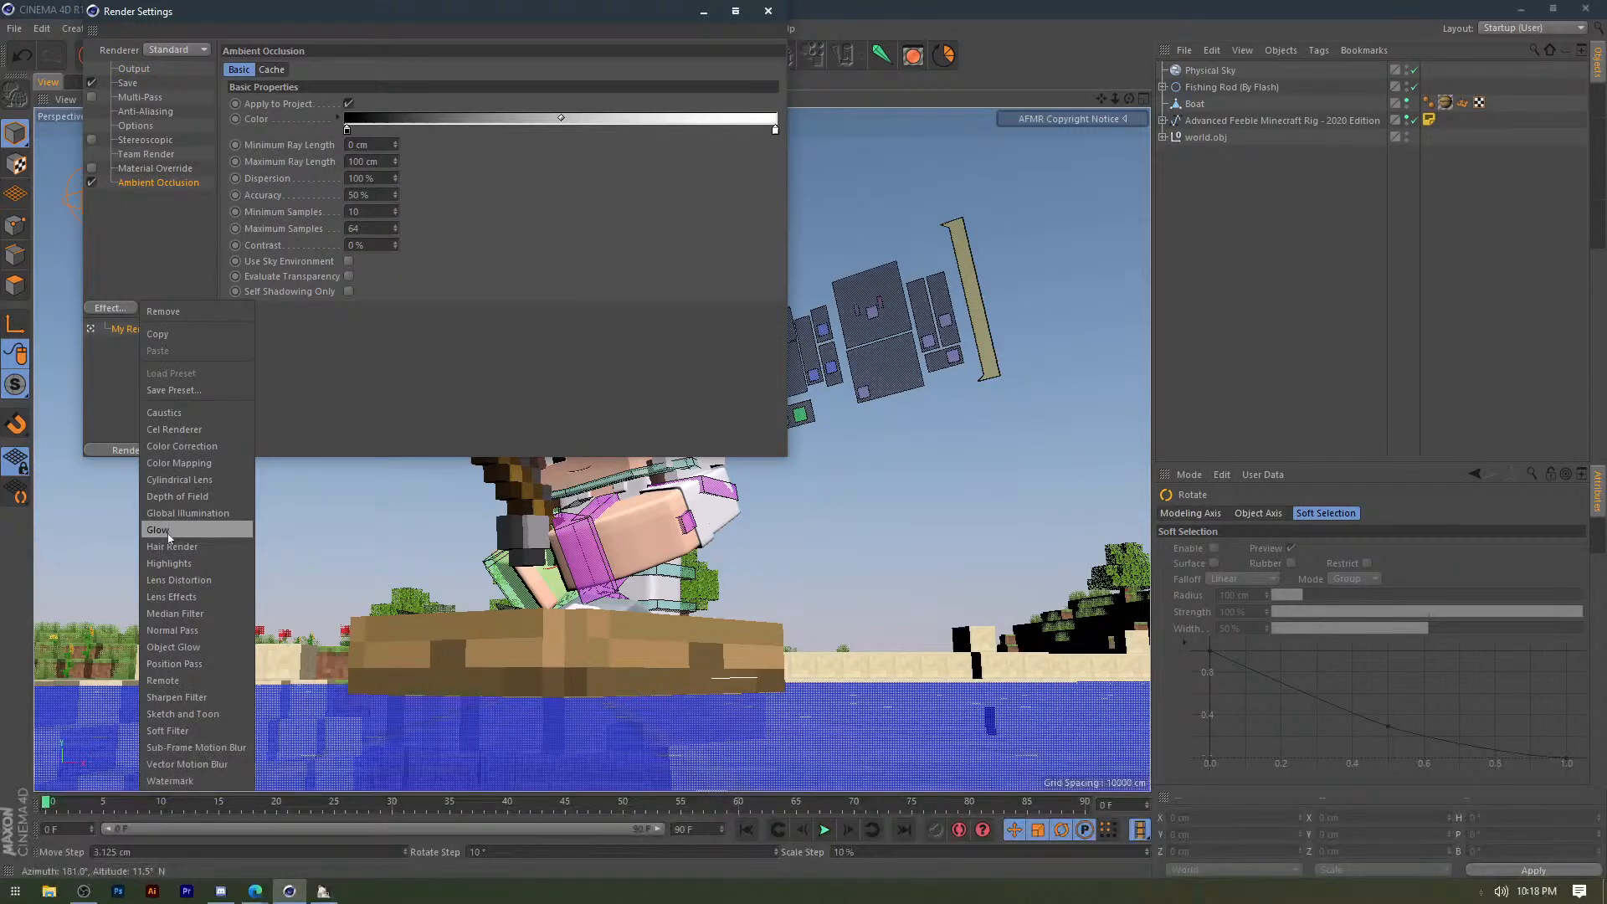
{"action": "left_click", "coordinate": [182, 514]}
{"action": "left_click_drag", "start_coordinate": [214, 17], "coordinate": [362, 441]}
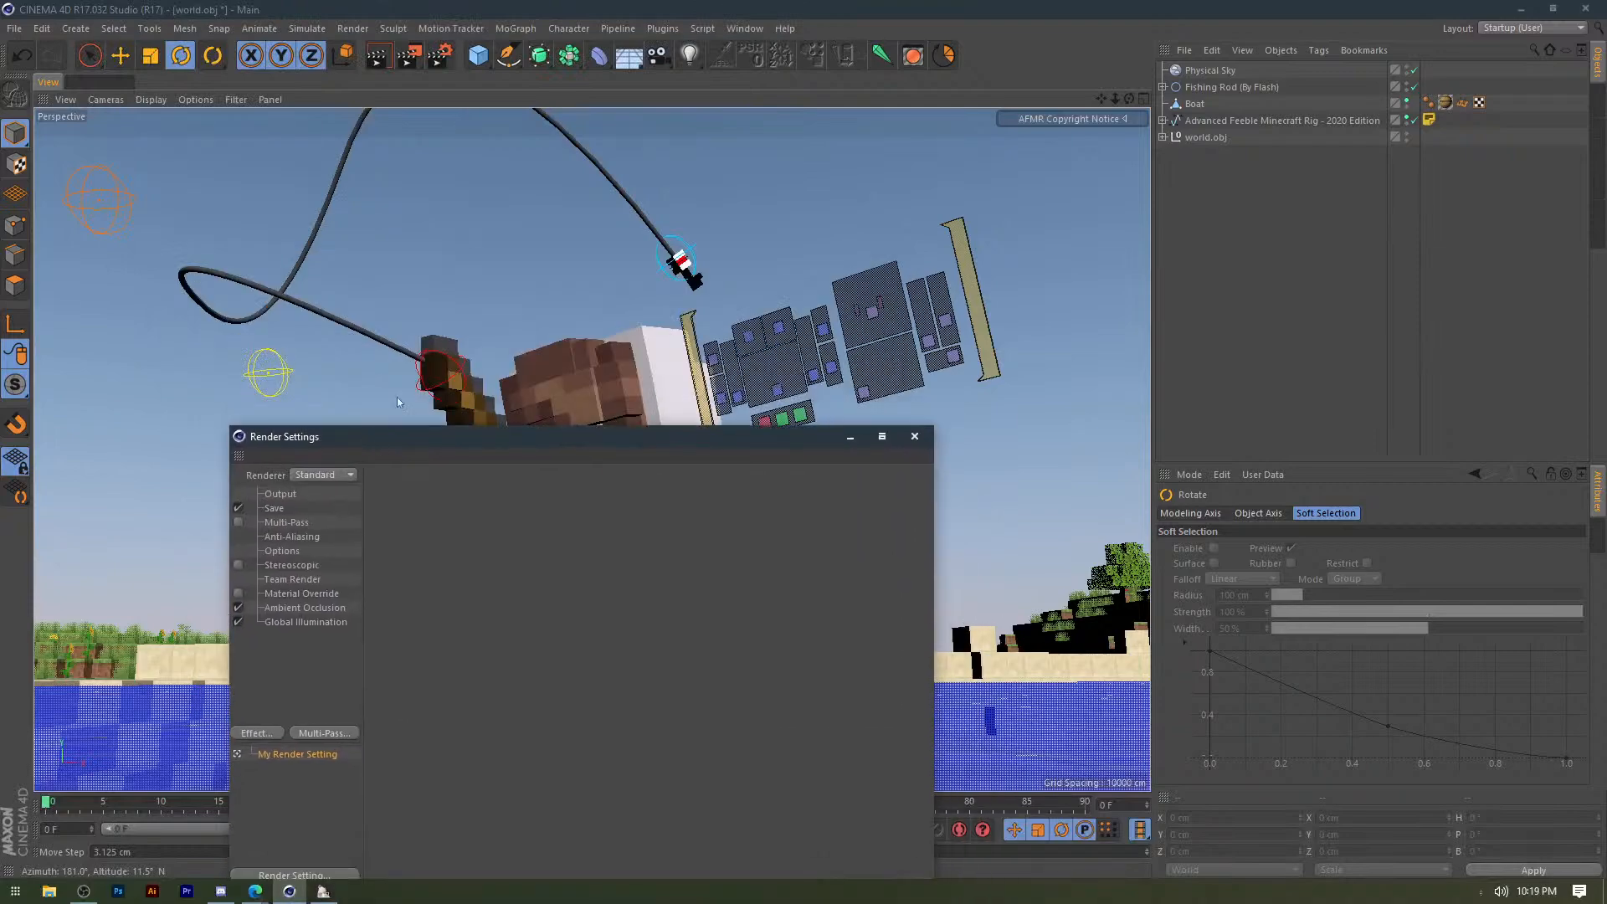
{"action": "key", "text": "ctrl+r"}
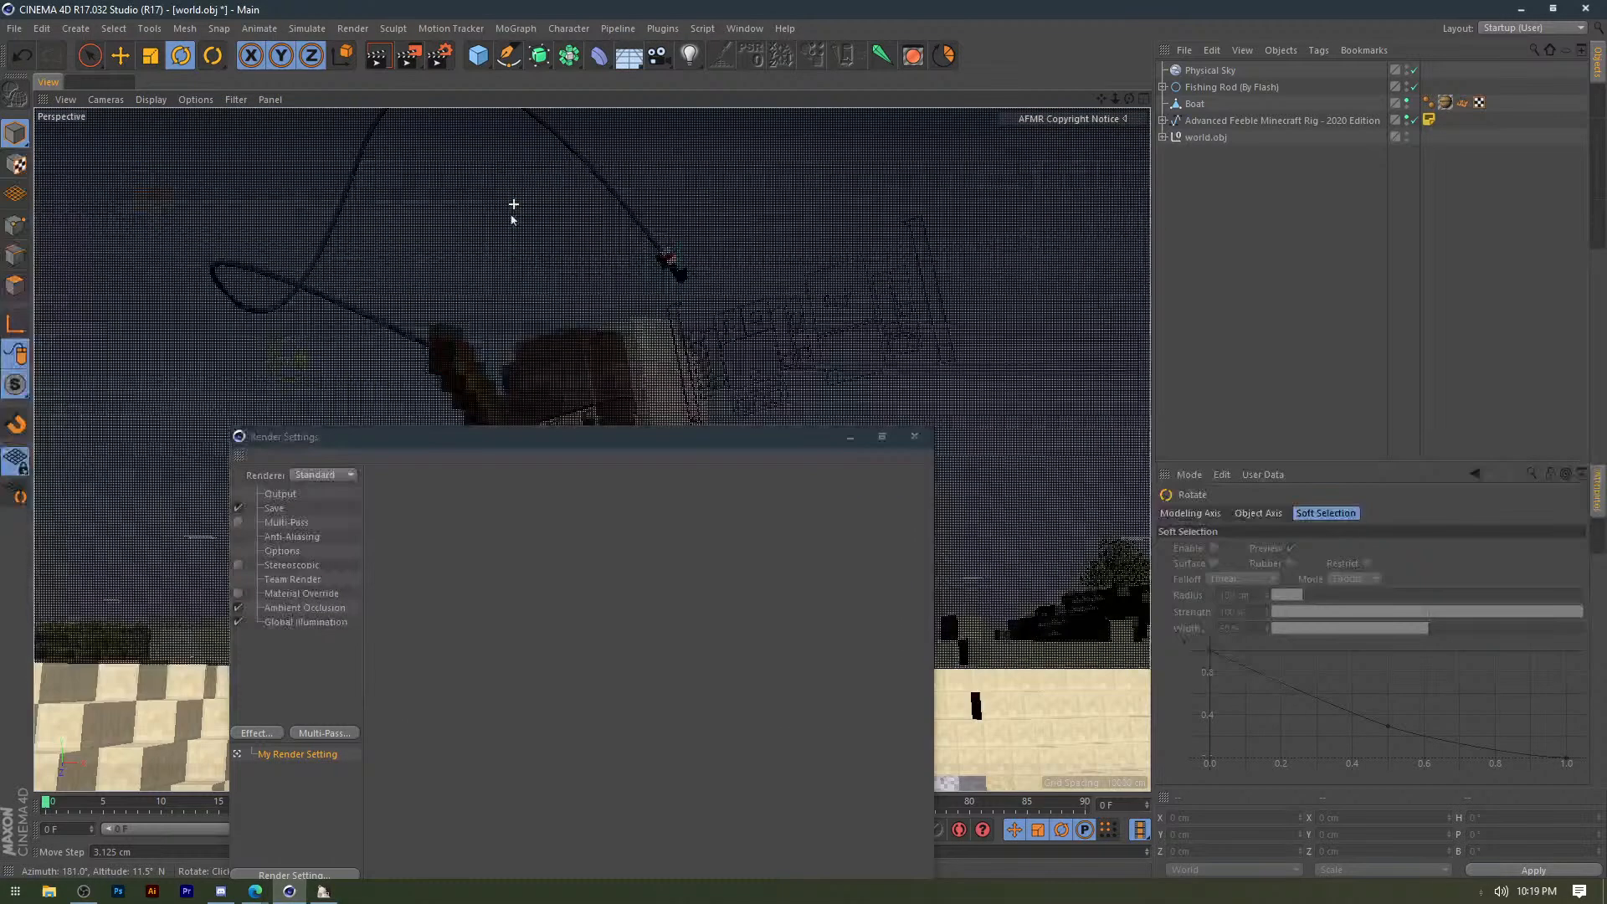
{"action": "left_click", "coordinate": [514, 207]}
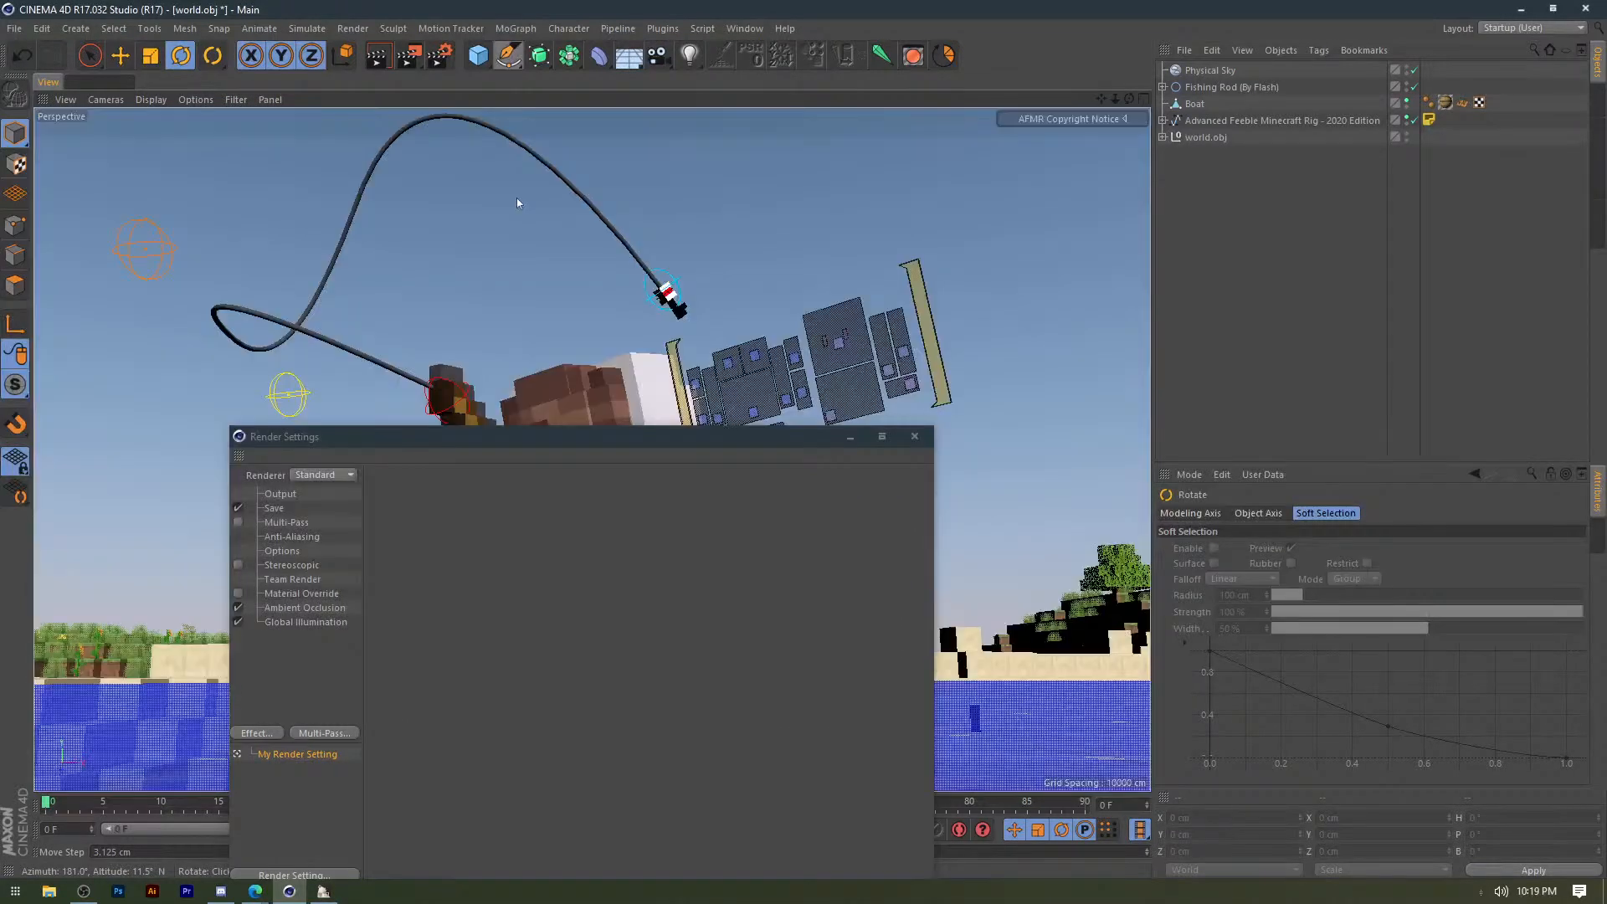
{"action": "middle_click_drag", "start_coordinate": [516, 199], "coordinate": [542, 538], "text": "alt"}
{"action": "left_click", "coordinate": [543, 539]}
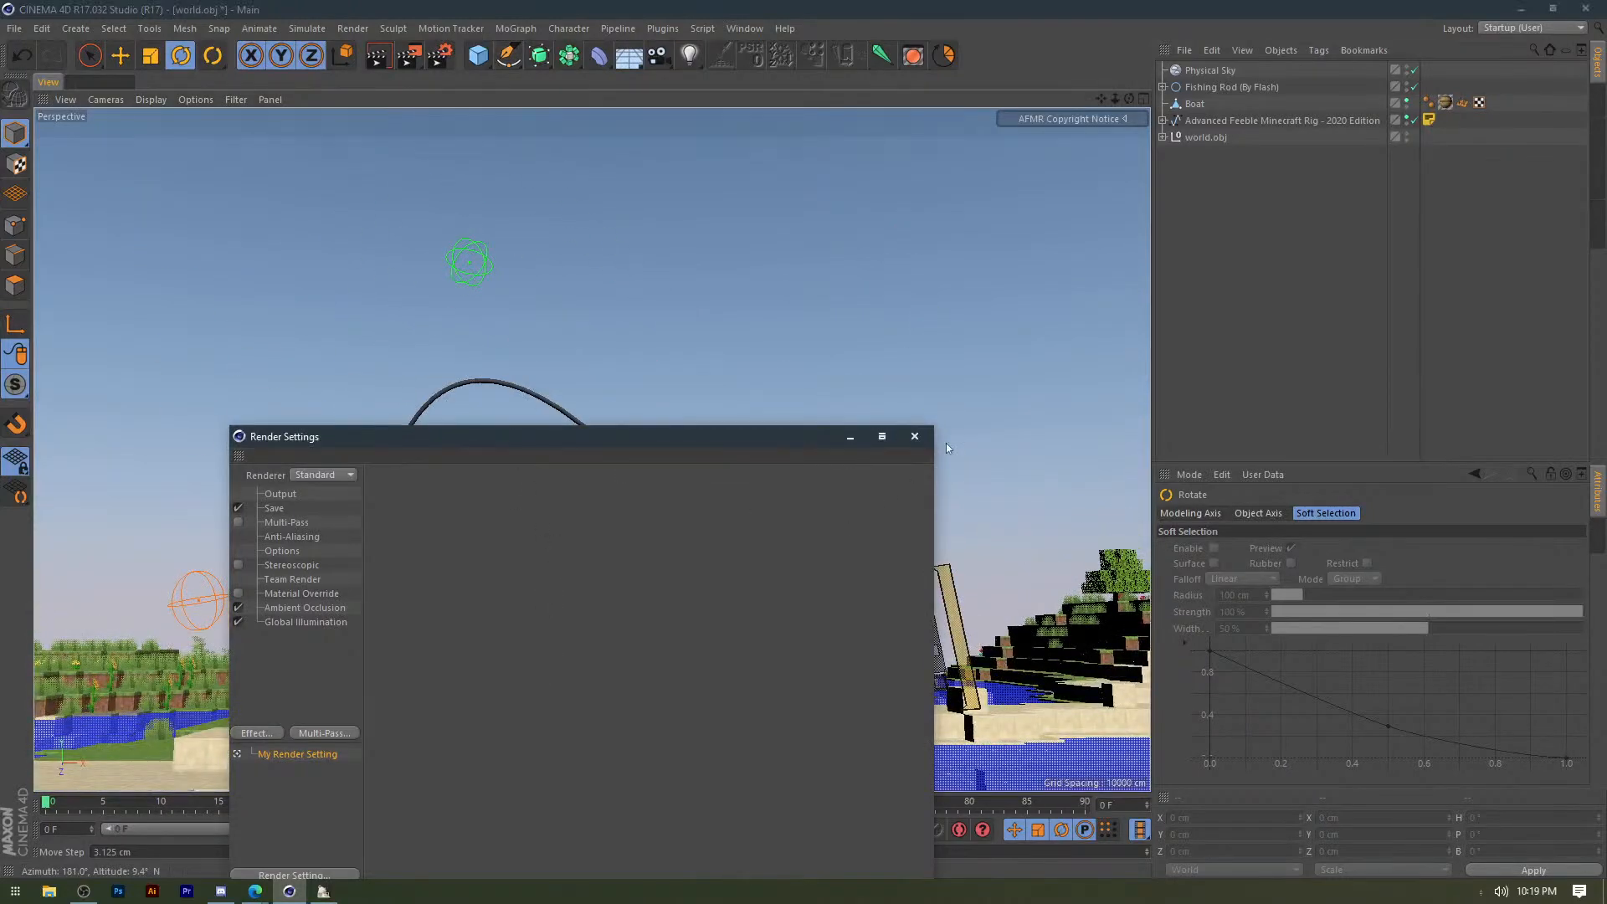
{"action": "left_click", "coordinate": [915, 436]}
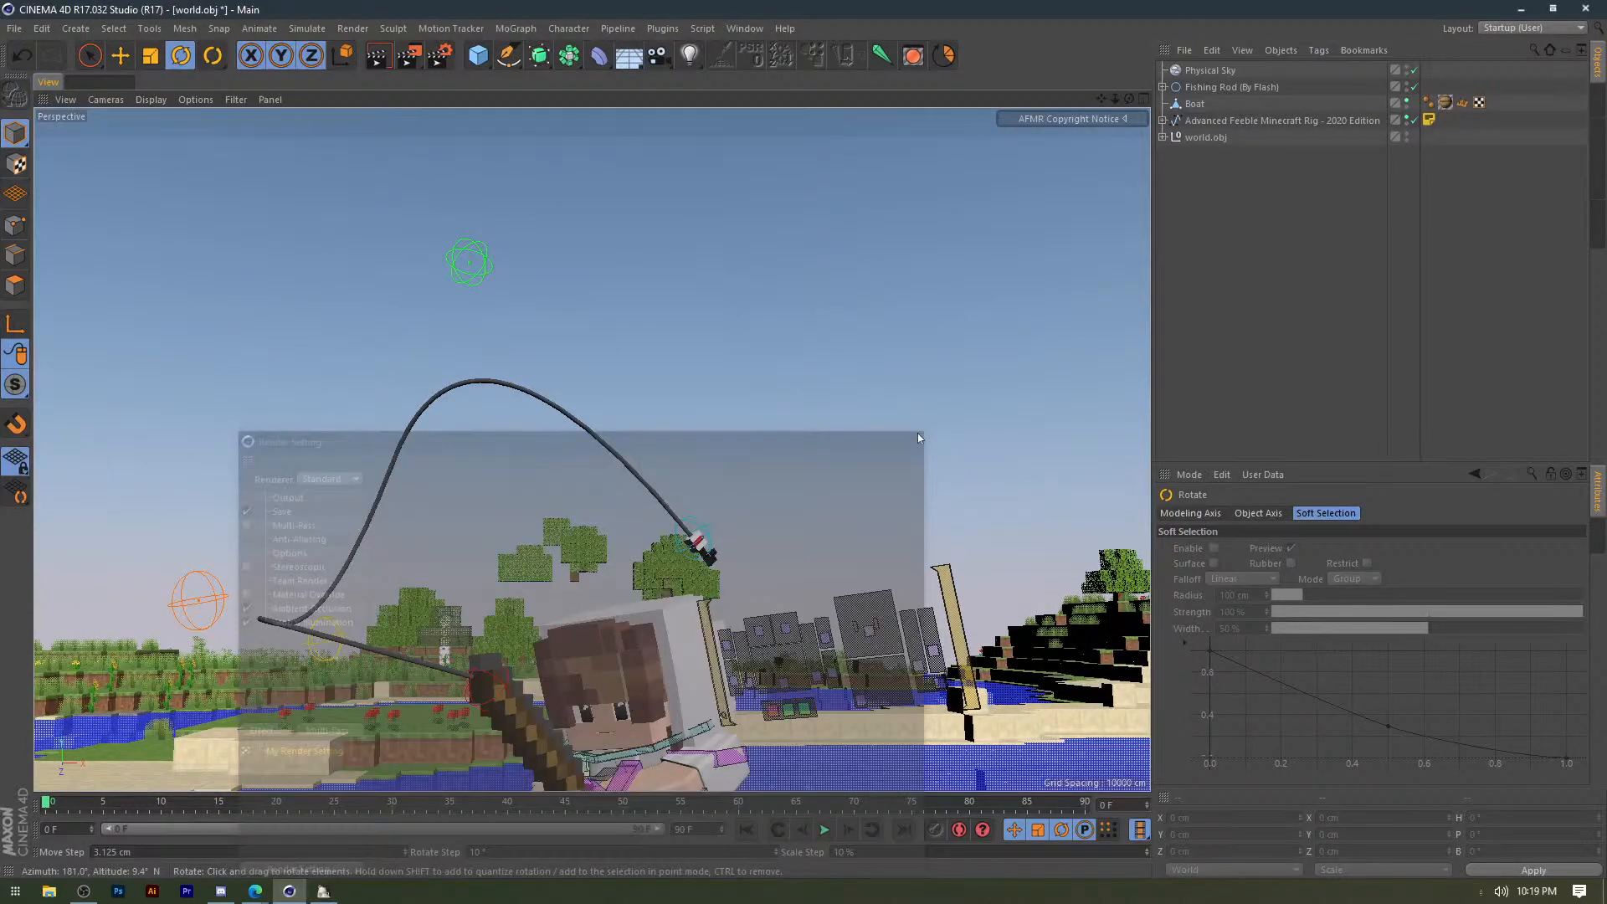
Frame the character in the boat from a low side angle, render the image in the Picture Viewer and inspect it.
{"action": "middle_click_drag", "start_coordinate": [757, 436], "coordinate": [747, 273], "text": "alt"}
{"action": "left_click_drag", "start_coordinate": [746, 273], "coordinate": [741, 266], "text": "alt"}
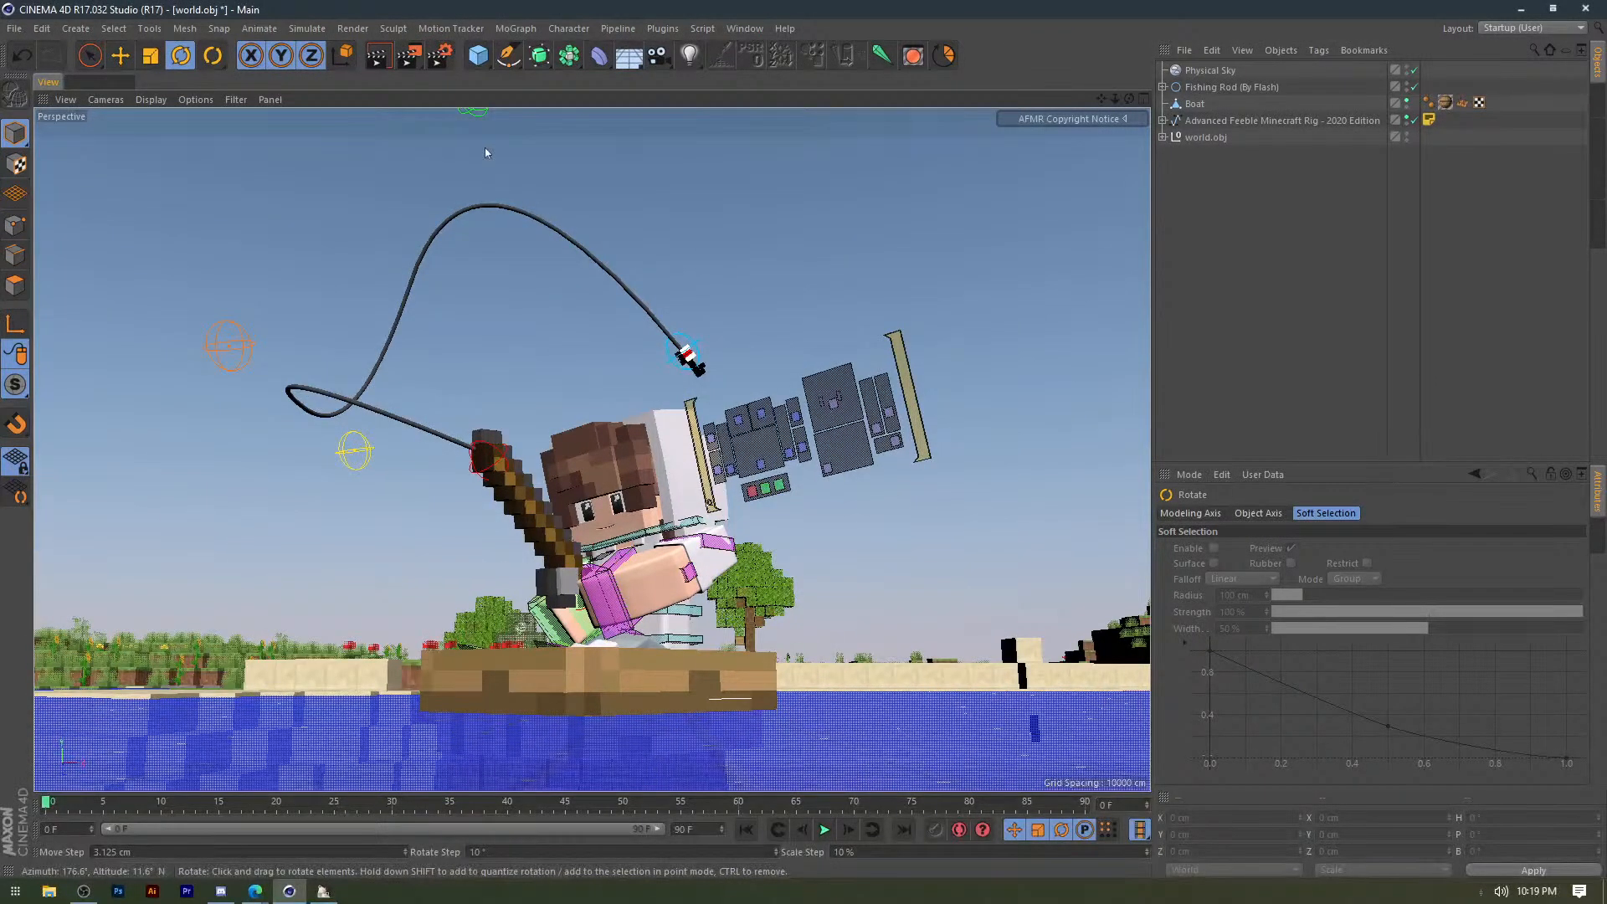
{"action": "left_click", "coordinate": [408, 56]}
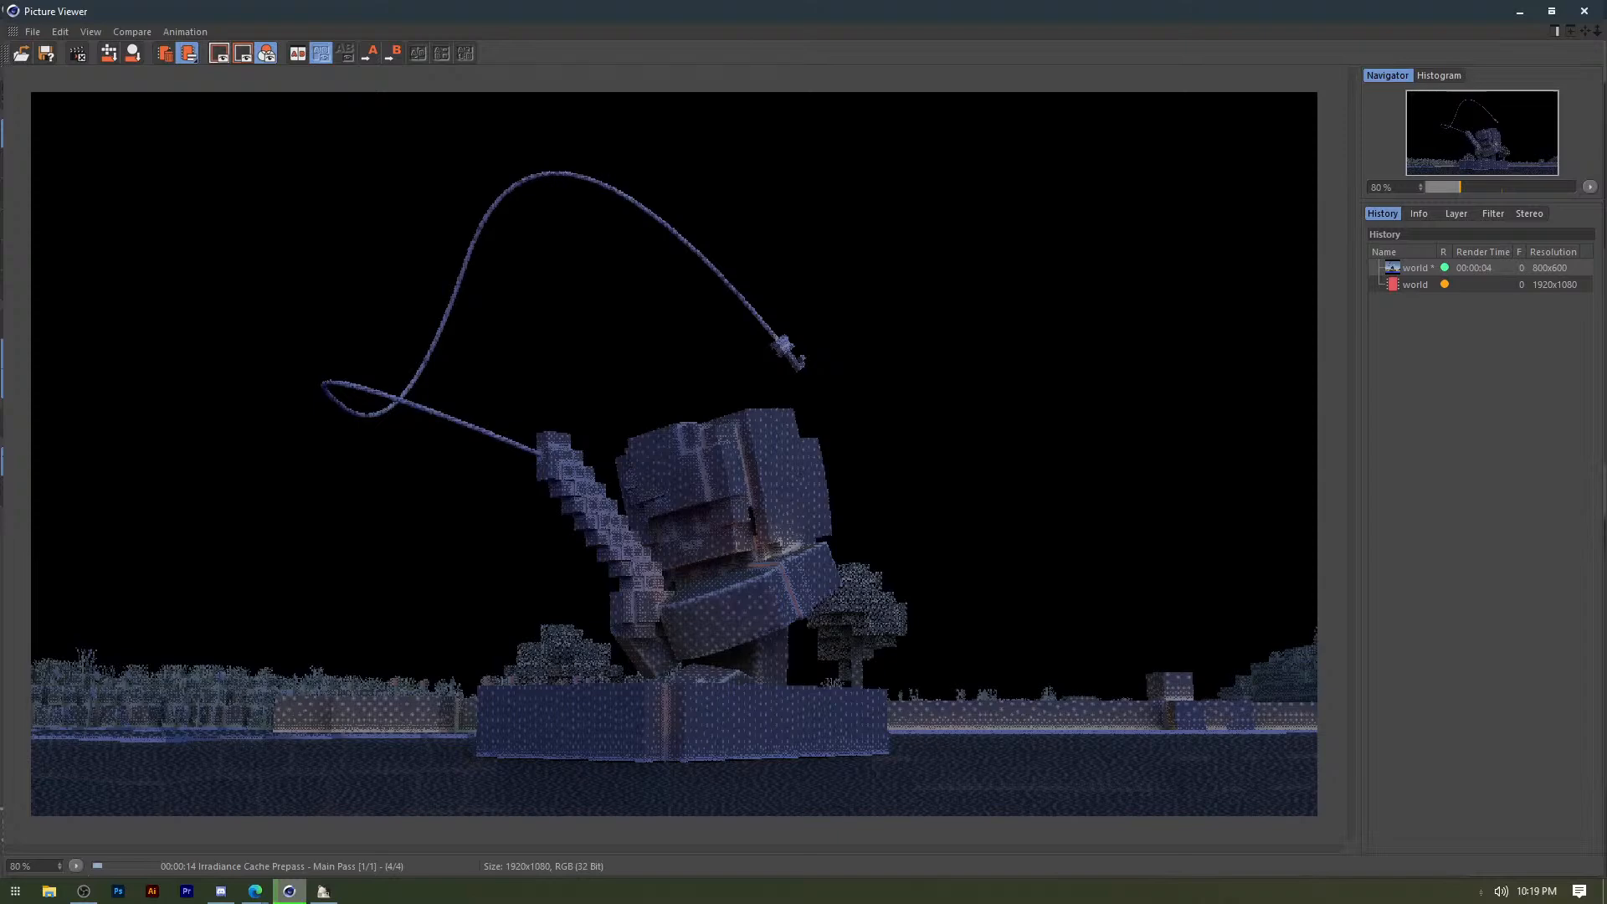
{"action": "scroll", "coordinate": [834, 427], "scroll_direction": "down", "scroll_amount": 1}
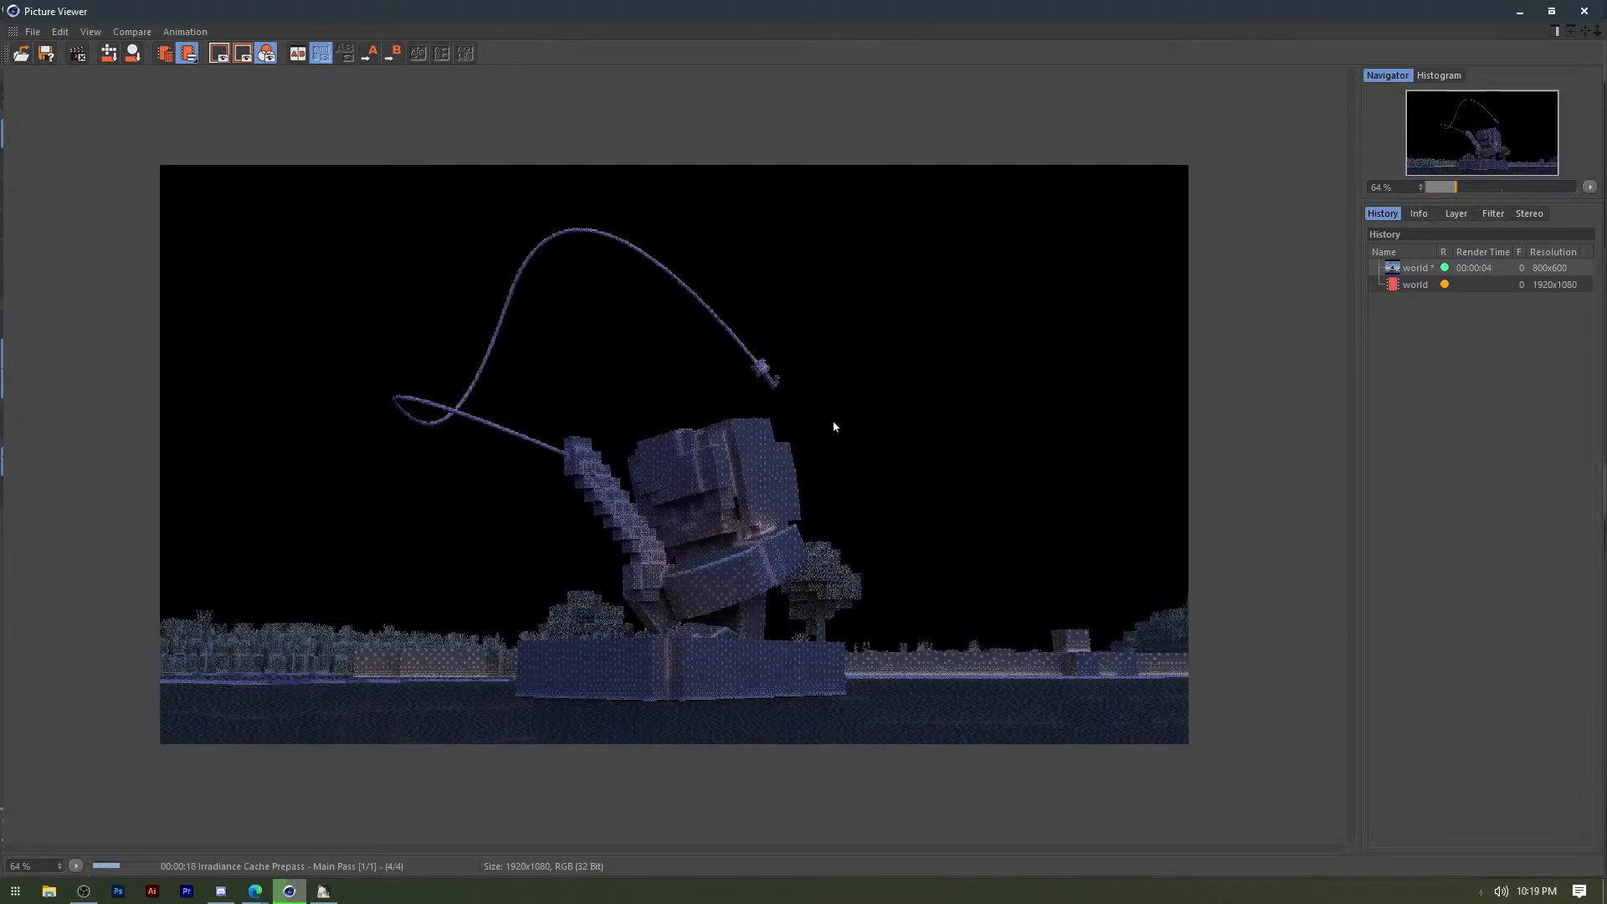
{"action": "scroll", "coordinate": [834, 427], "scroll_direction": "up", "scroll_amount": 1}
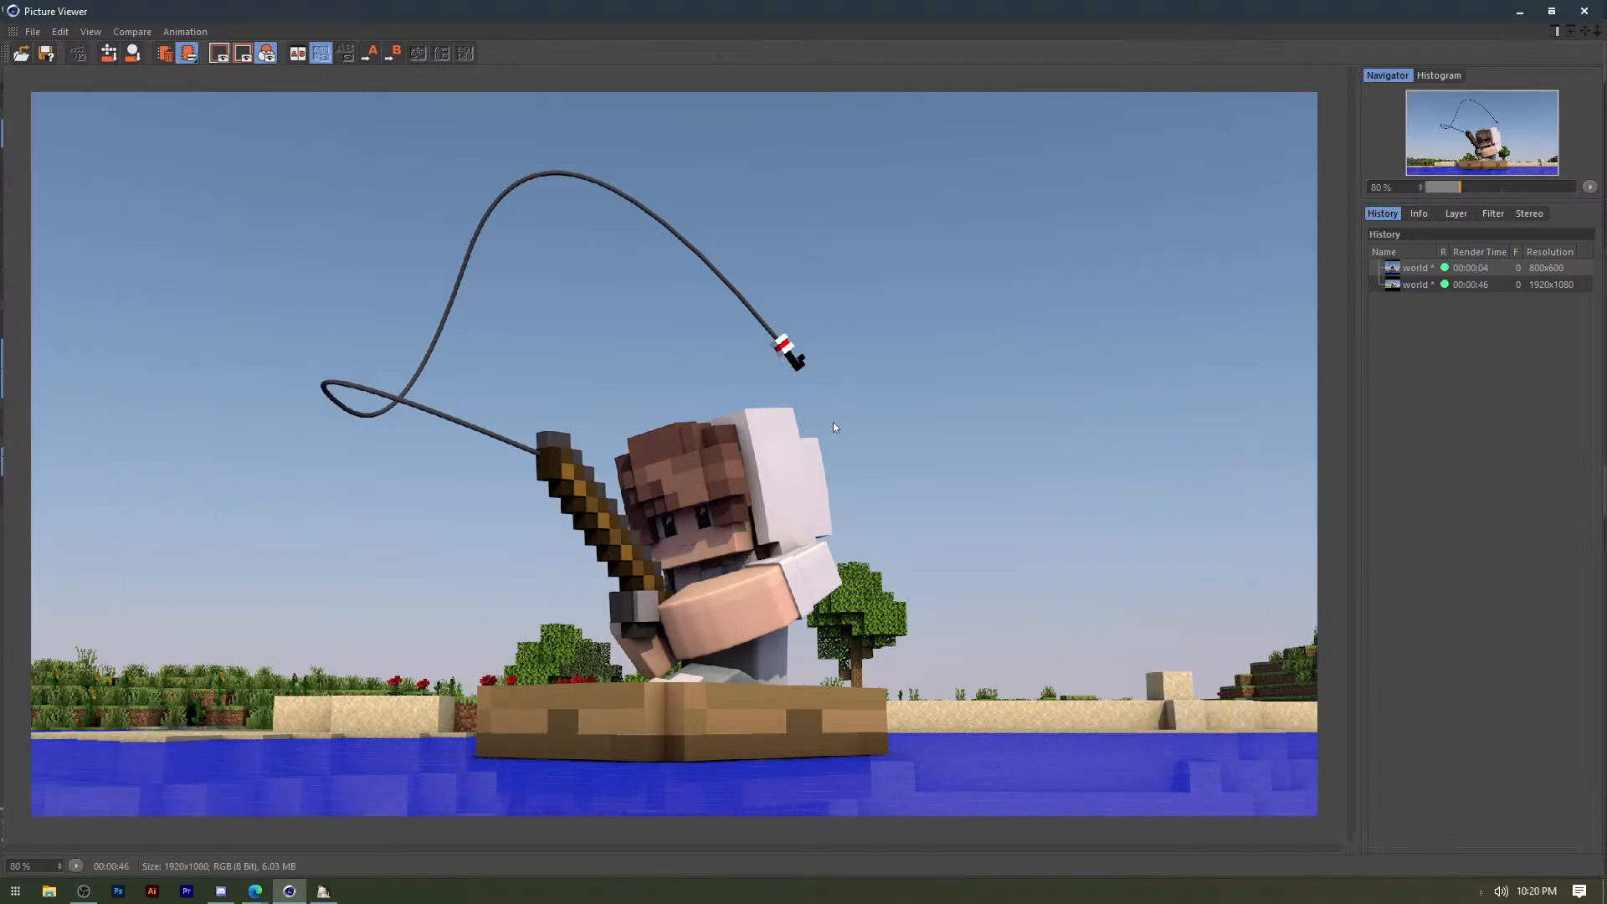
{"action": "left_click", "coordinate": [1585, 11]}
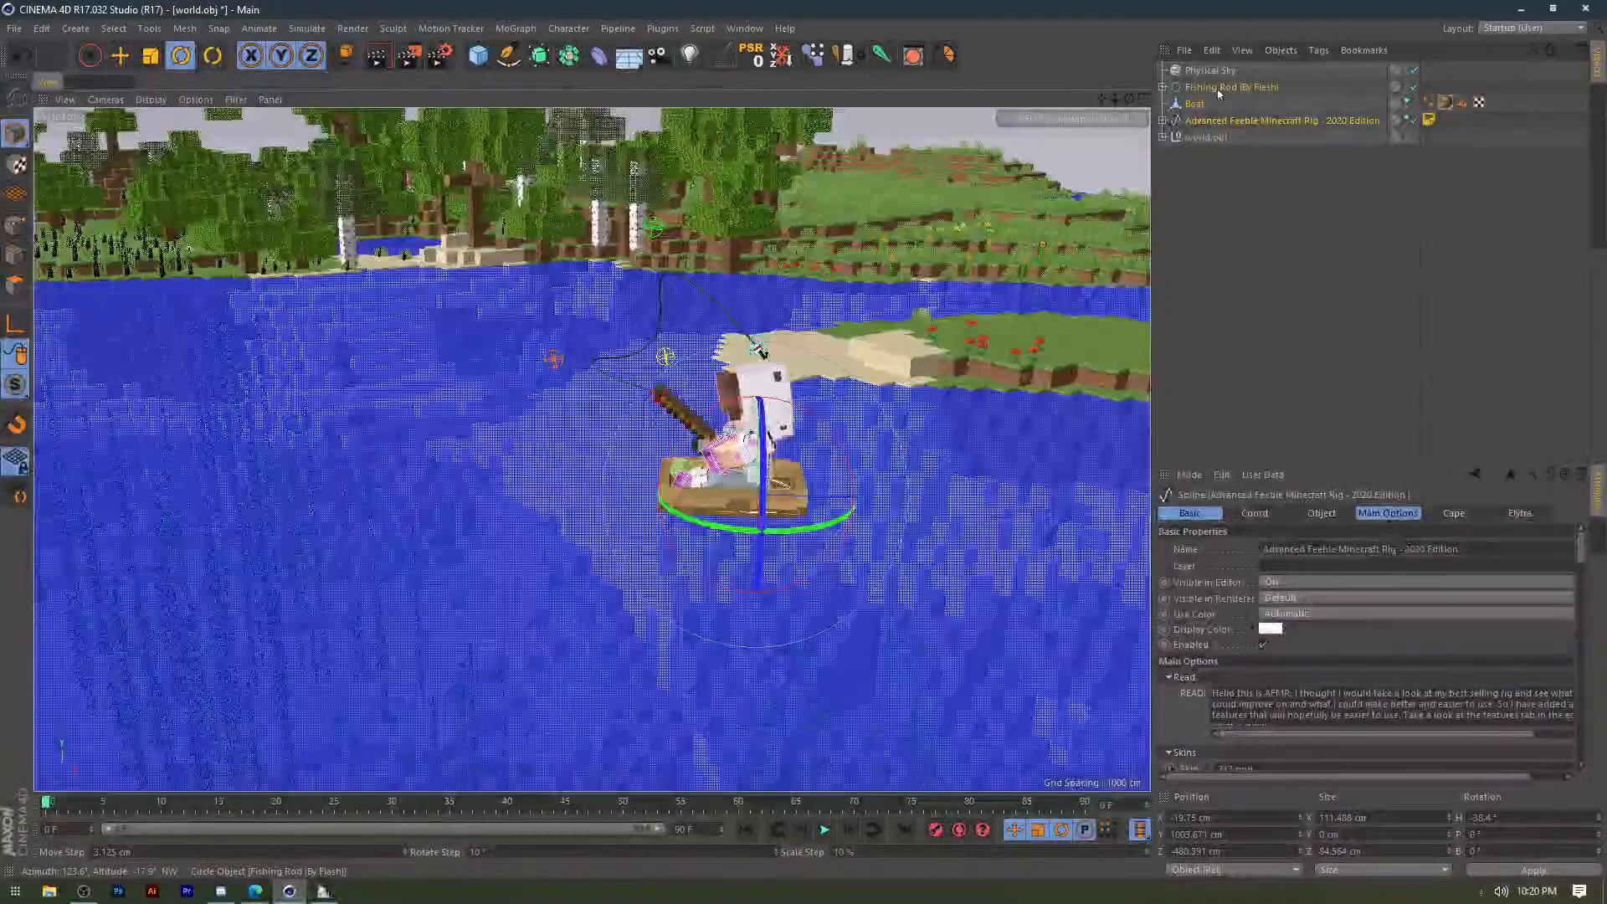
Move the fishing rod, boat and rig together across the water surface.
{"action": "key", "text": "e"}
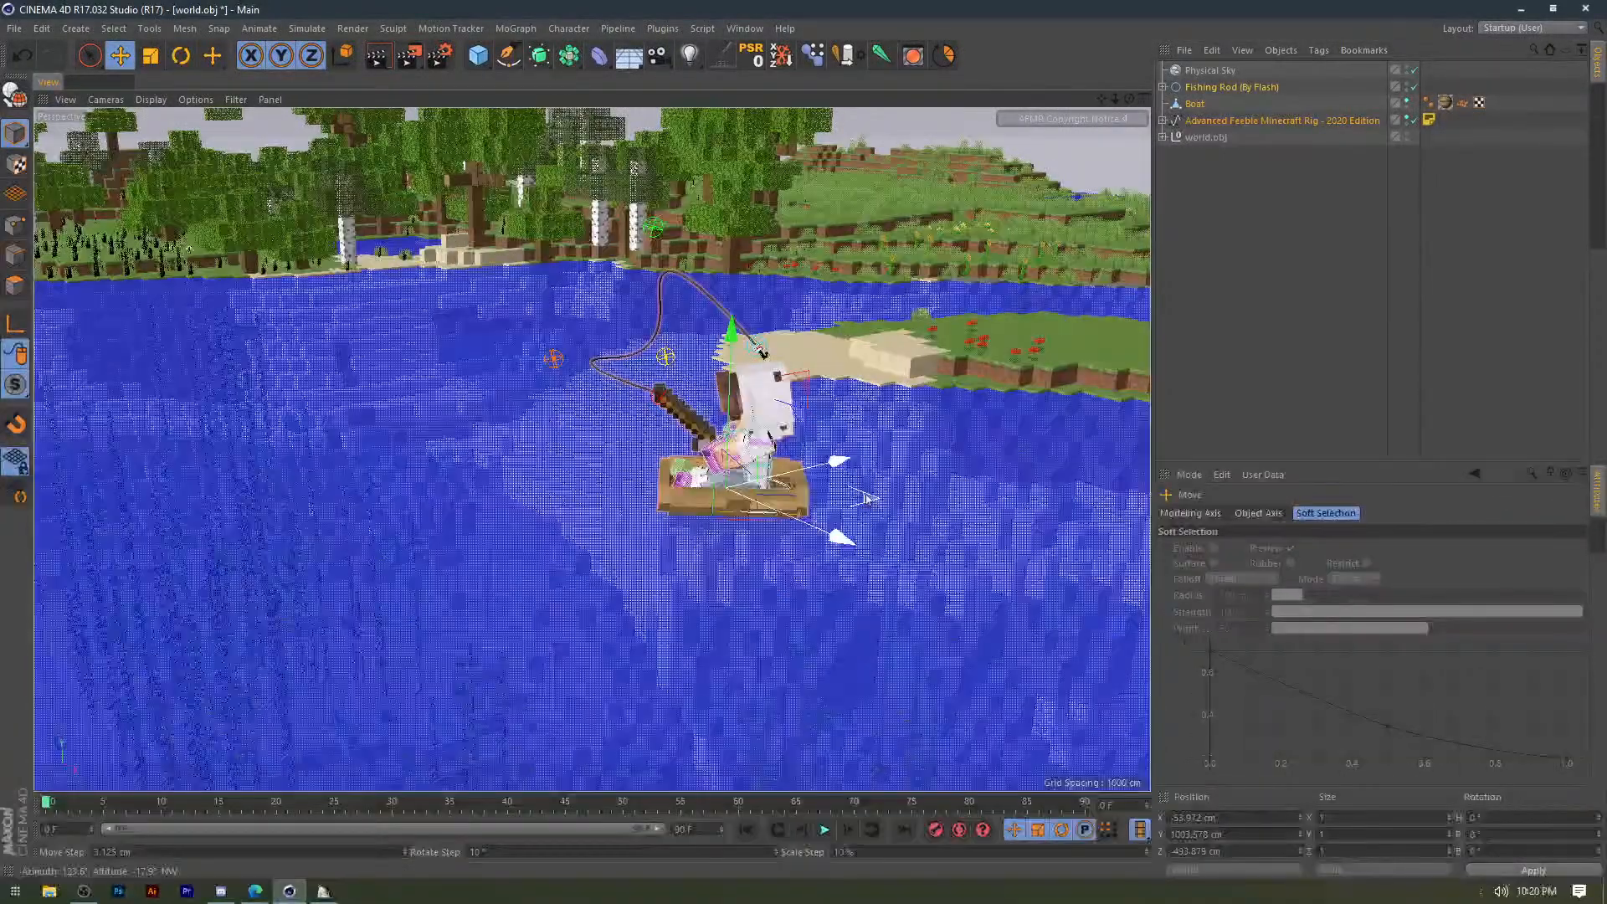
{"action": "left_click_drag", "start_coordinate": [866, 499], "coordinate": [449, 552]}
{"action": "left_click_drag", "start_coordinate": [571, 361], "coordinate": [716, 292], "text": "alt"}
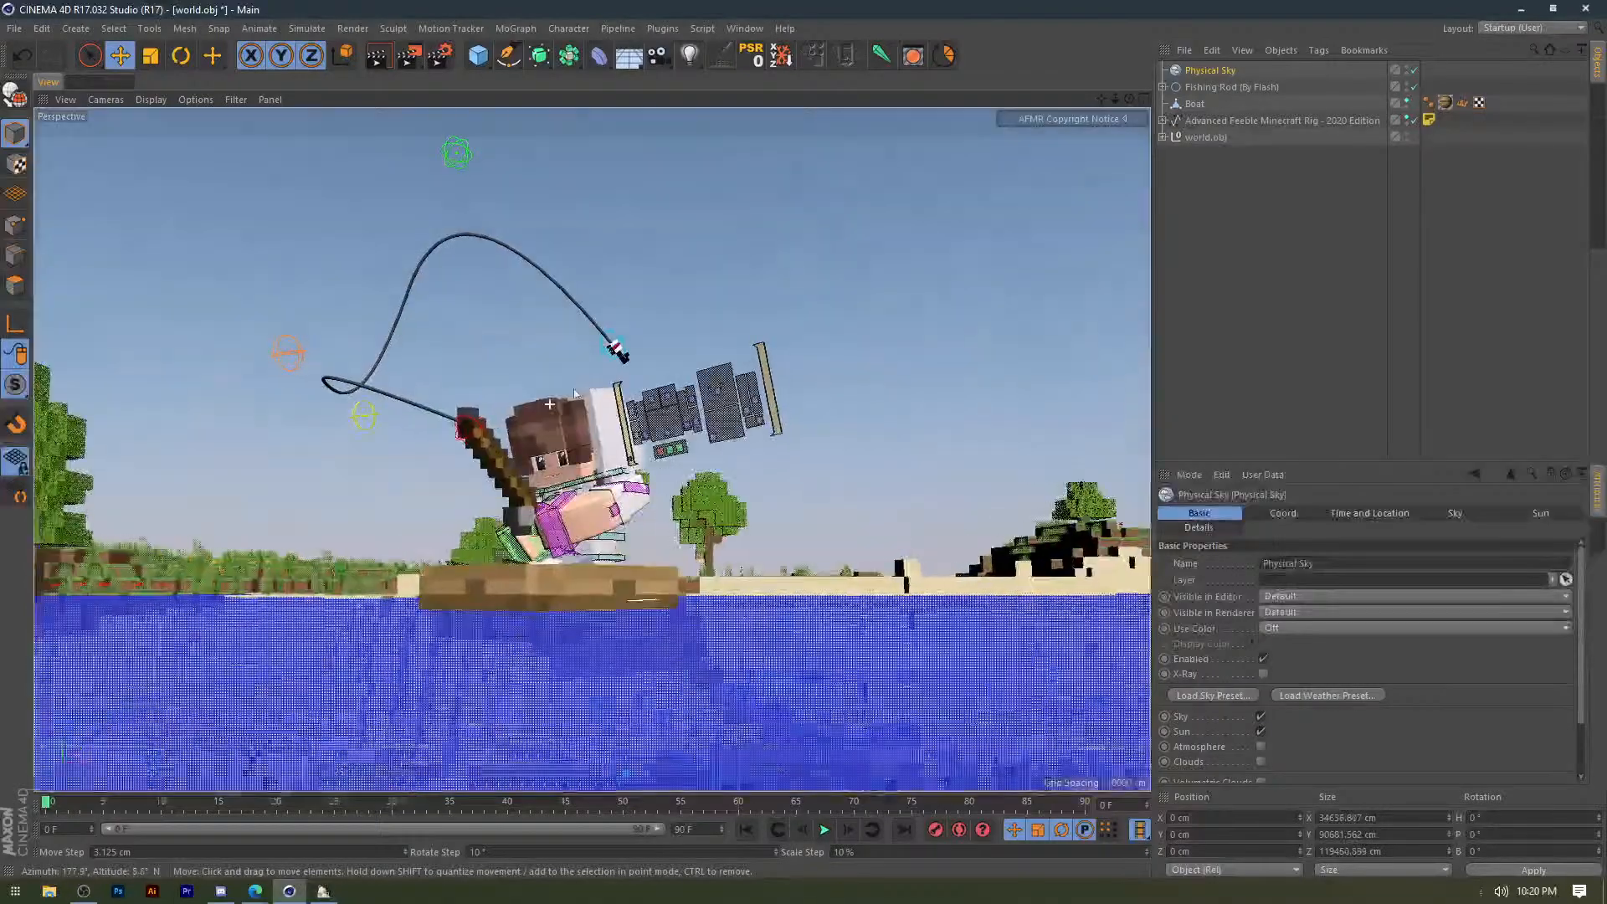
Enable Clouds in the Physical Sky's basic properties.
{"action": "scroll", "coordinate": [523, 367], "scroll_direction": "up", "scroll_amount": 3}
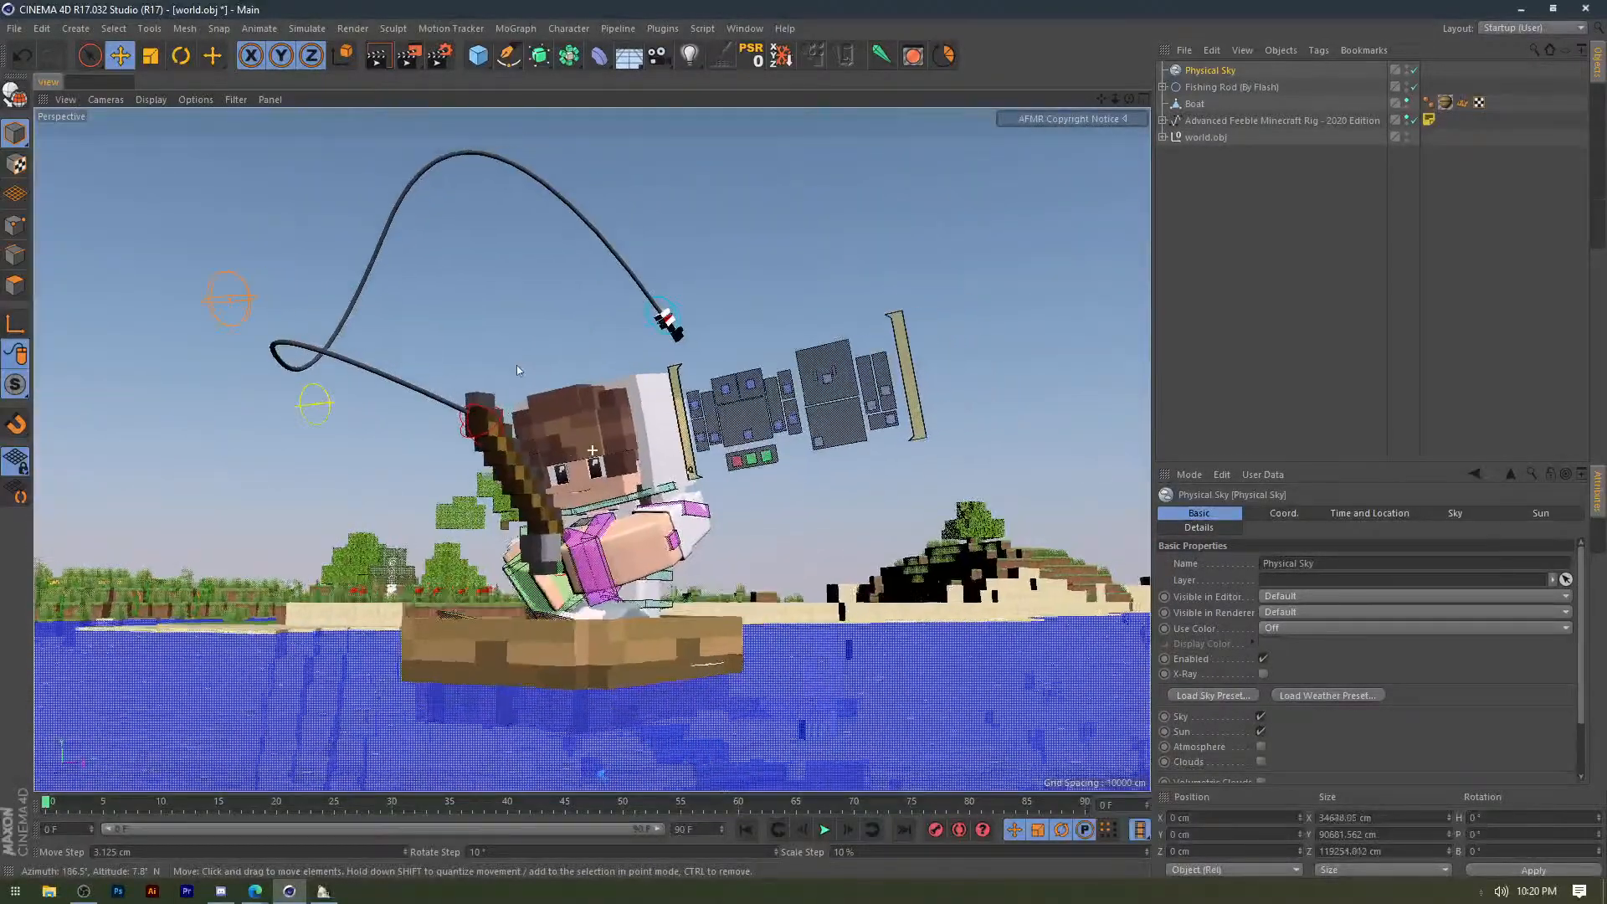
{"action": "middle_click_drag", "start_coordinate": [516, 365], "coordinate": [506, 362], "text": "alt"}
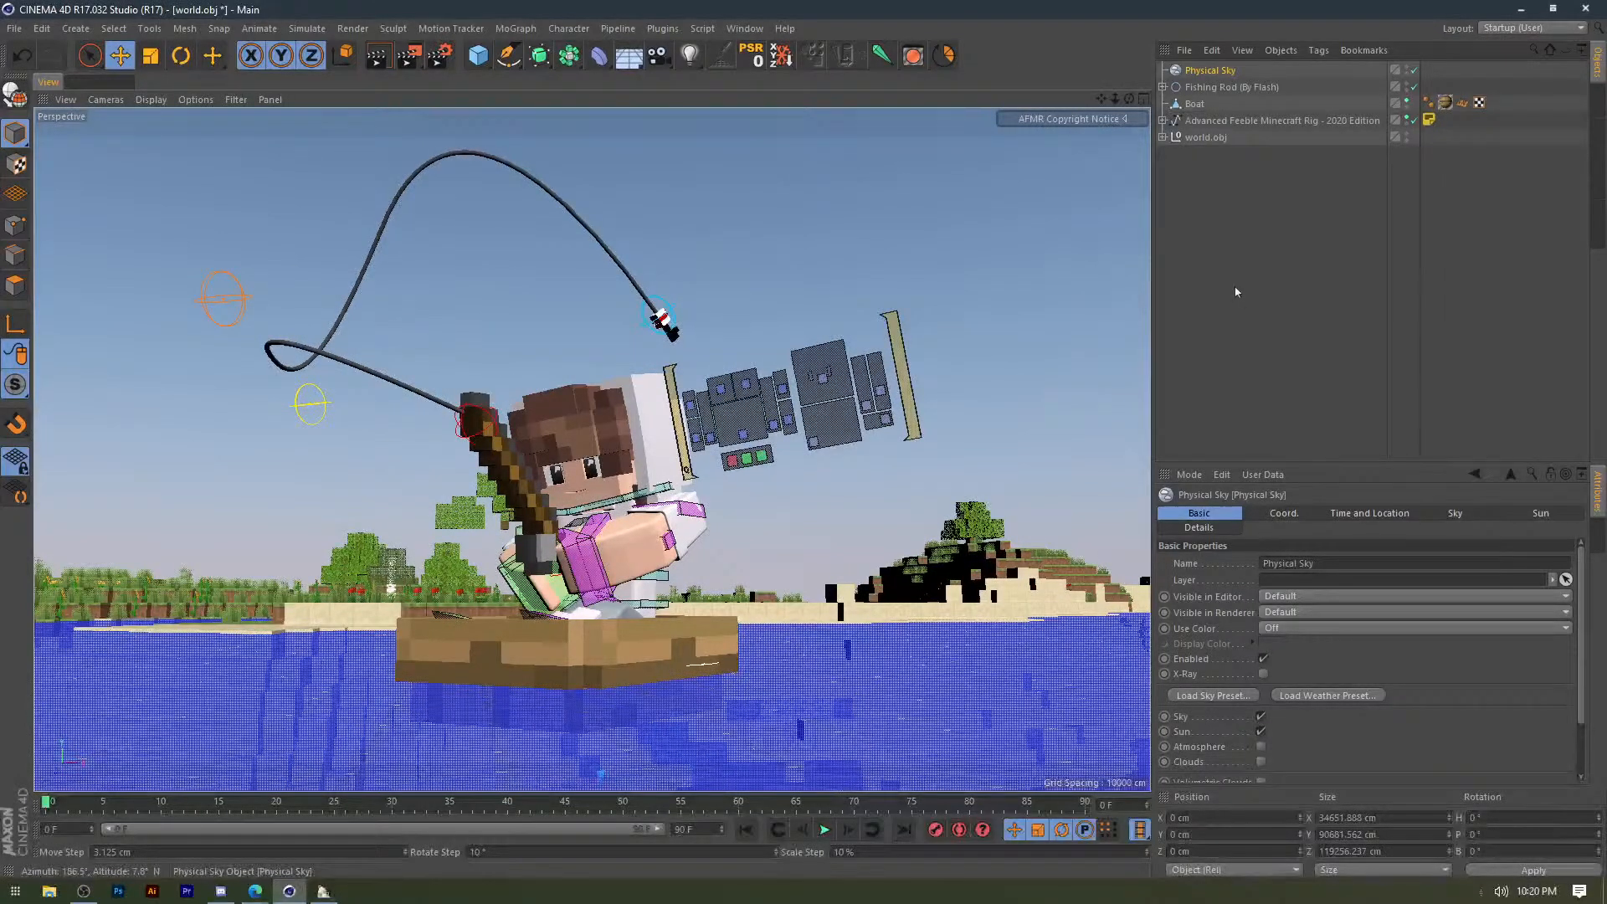
{"action": "scroll", "coordinate": [1222, 687], "scroll_direction": "down", "scroll_amount": 3}
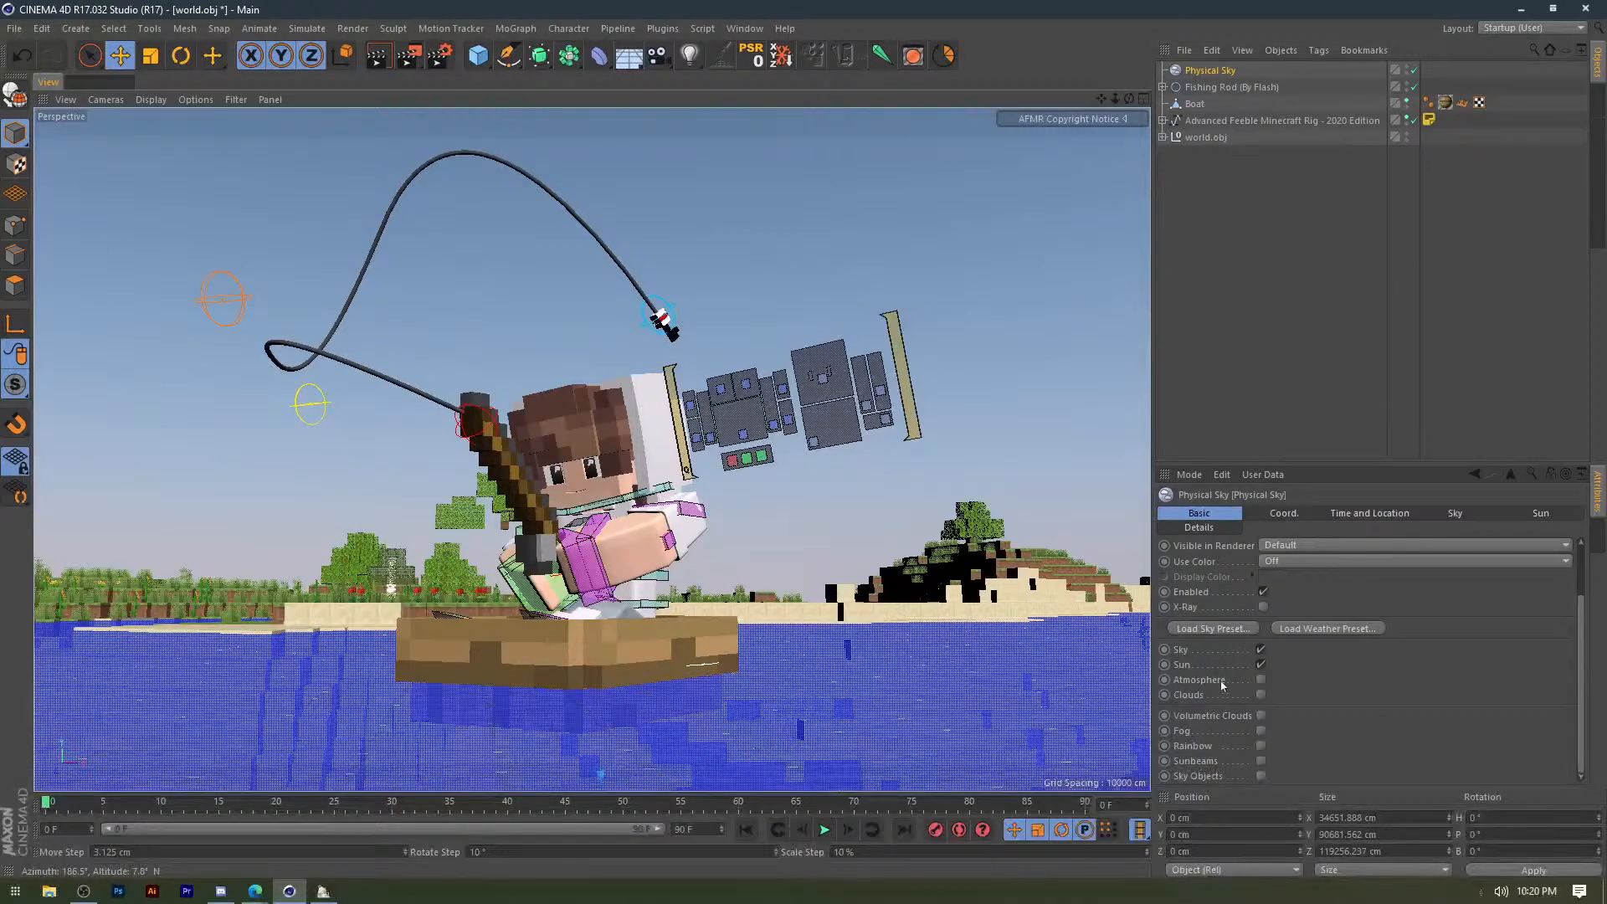
{"action": "left_click", "coordinate": [1261, 696]}
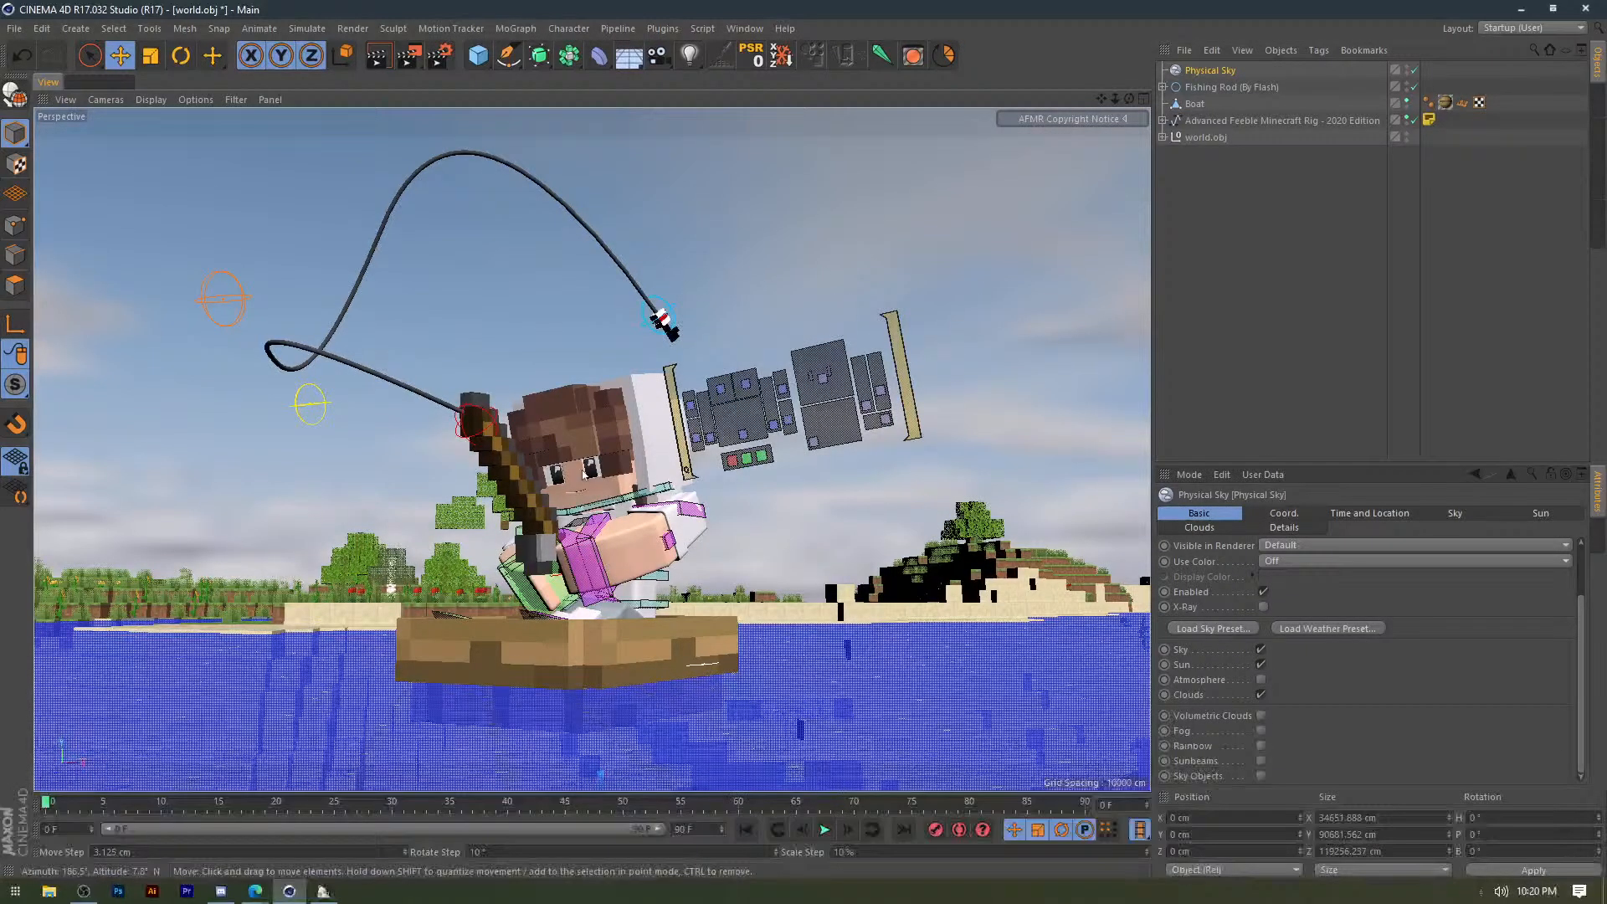
{"action": "left_click_drag", "start_coordinate": [584, 475], "coordinate": [449, 470], "text": "alt"}
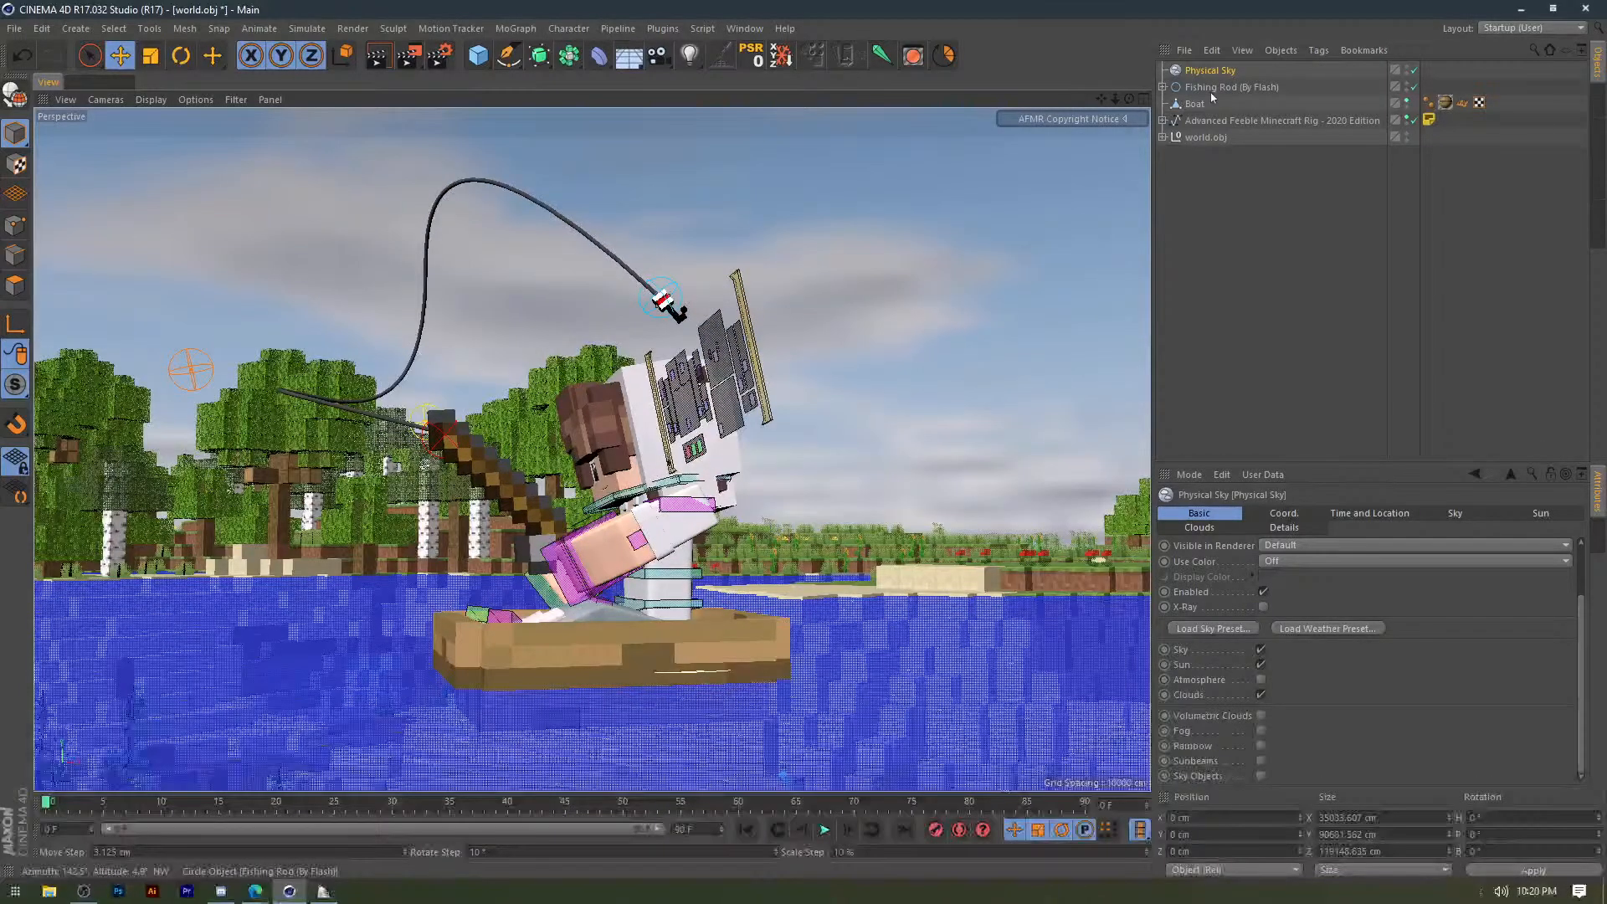
Turn the fishing rod, boat and rig together toward the camera and shift them on the water.
{"action": "key", "text": "shift+r"}
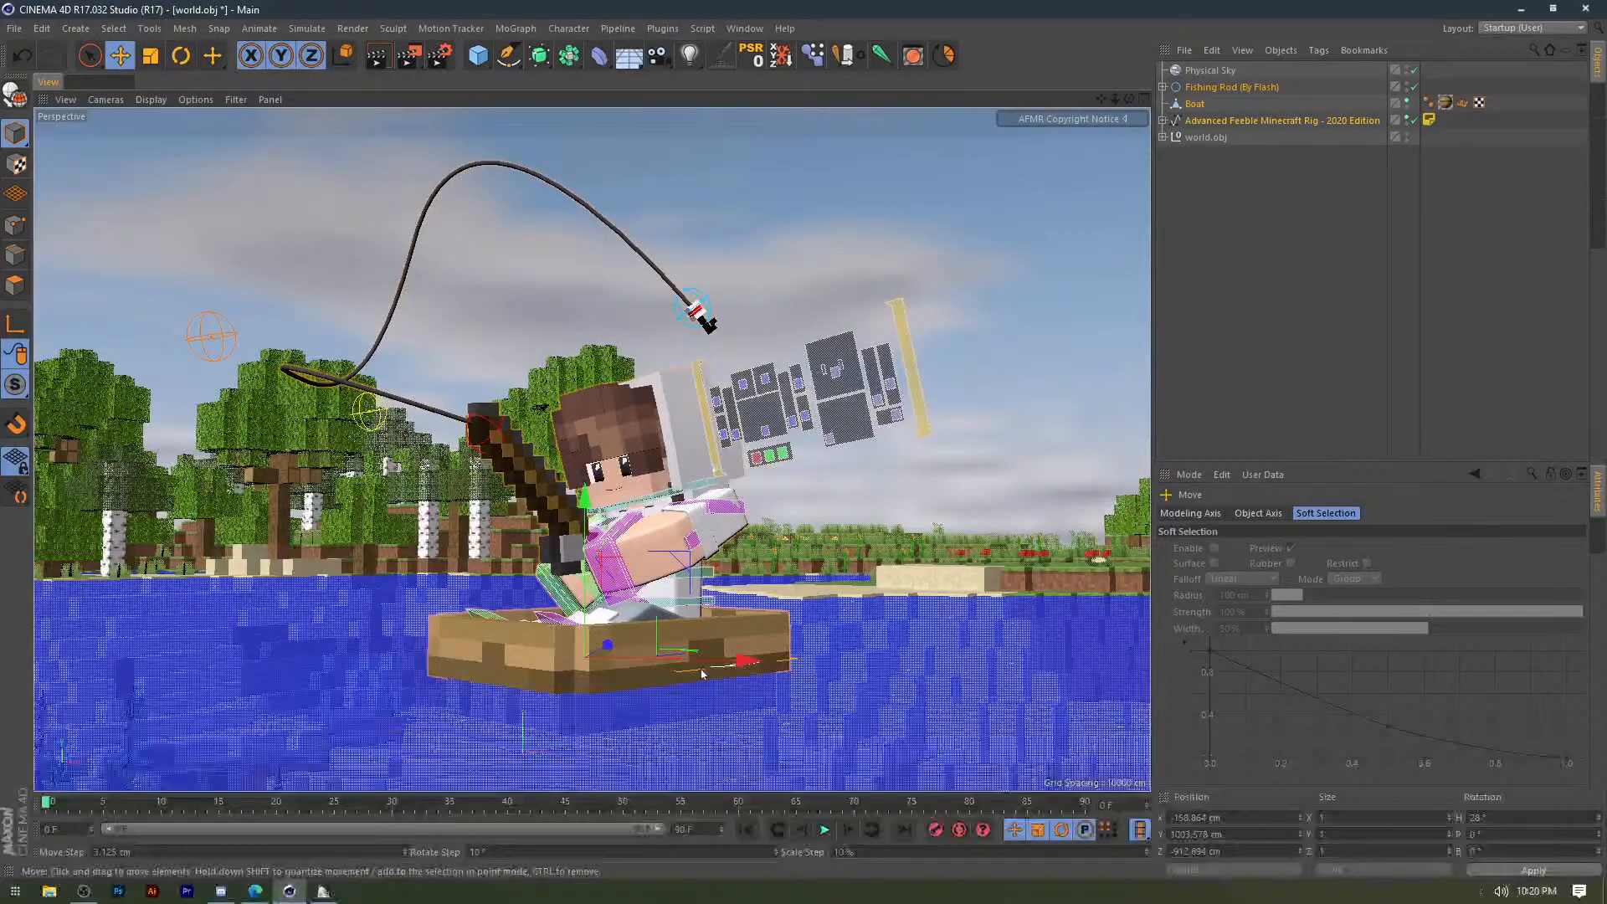
{"action": "left_click_drag", "start_coordinate": [703, 674], "coordinate": [645, 703], "text": "alt"}
{"action": "left_click_drag", "start_coordinate": [751, 624], "coordinate": [659, 507]}
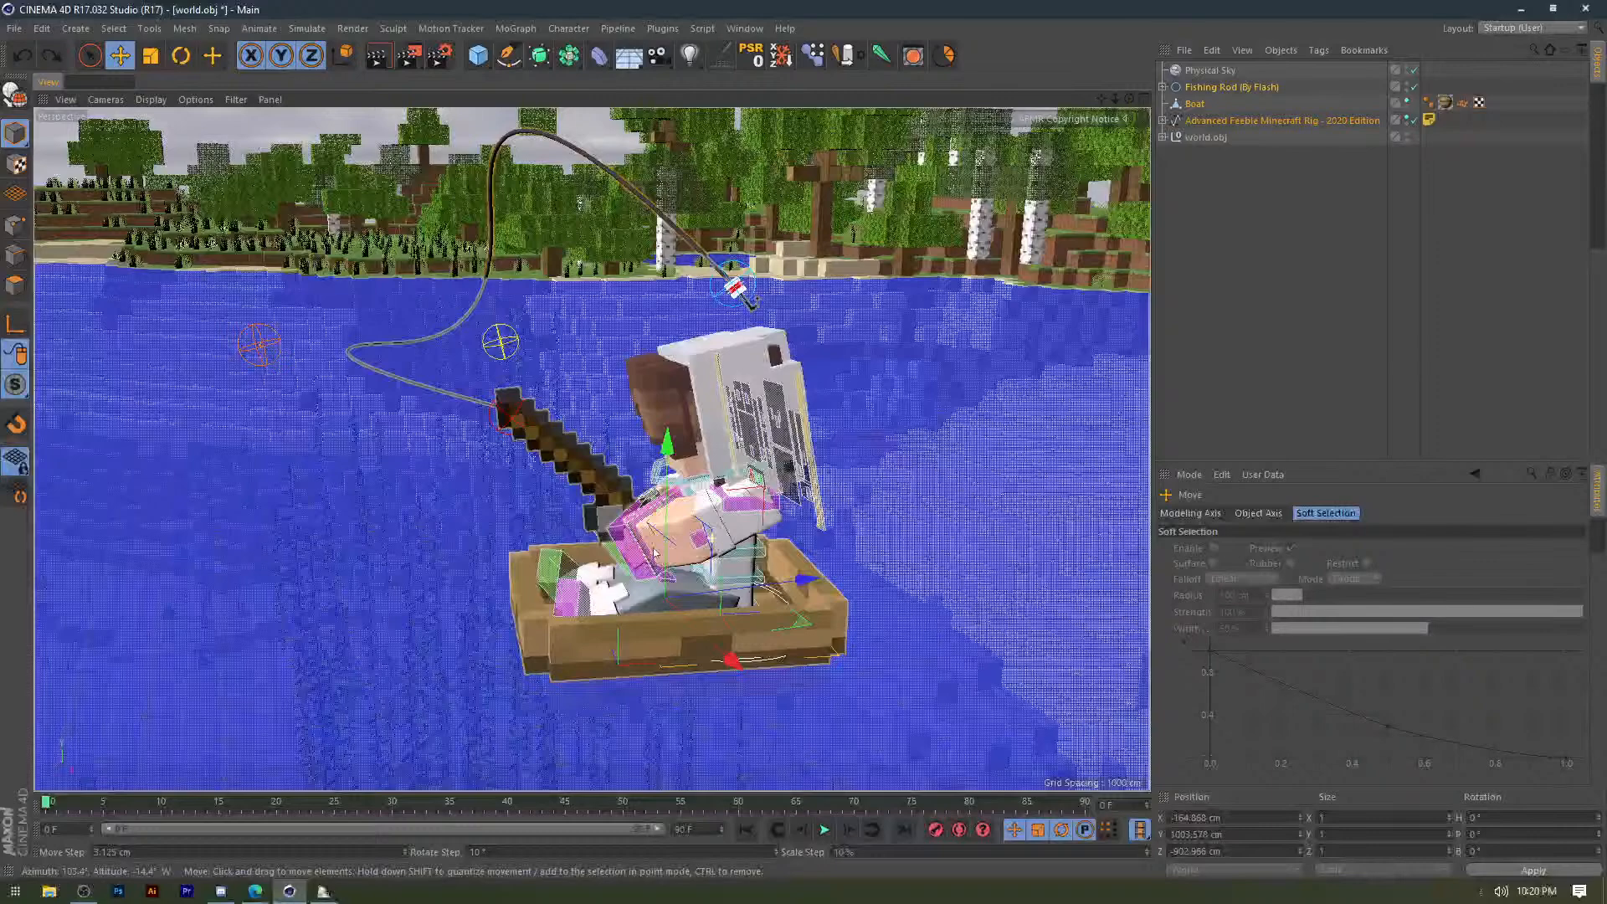
Shift the fishing rod, boat and rig together across the water, framed from the side against the trees and sky.
{"action": "left_click_drag", "start_coordinate": [653, 551], "coordinate": [693, 354]}
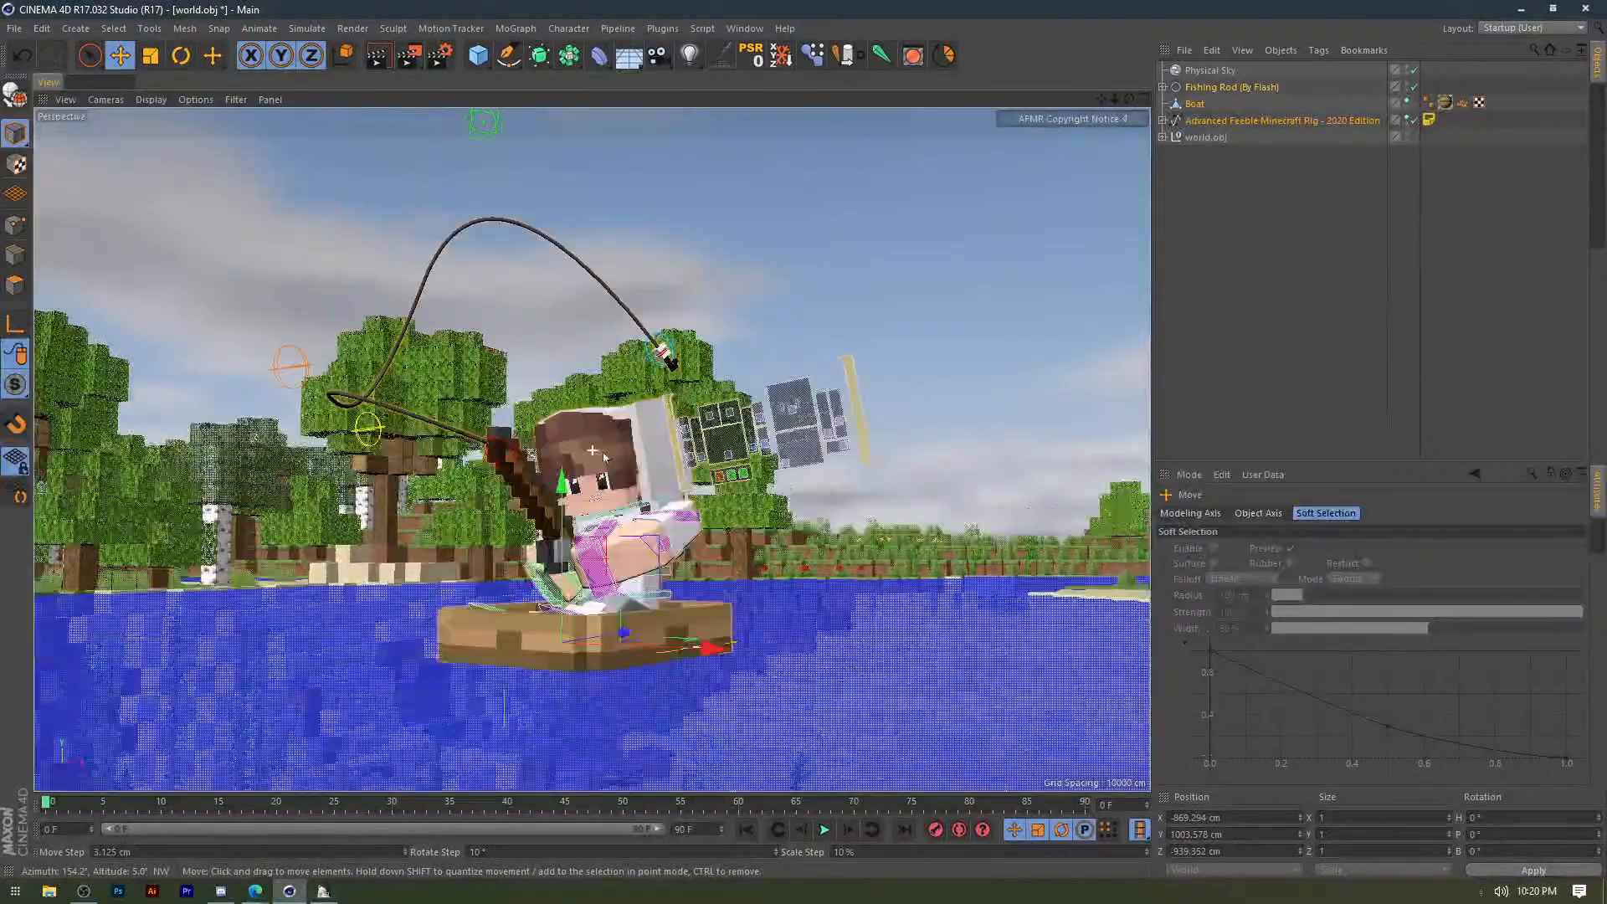
{"action": "middle_click_drag", "start_coordinate": [604, 457], "coordinate": [635, 419], "text": "alt"}
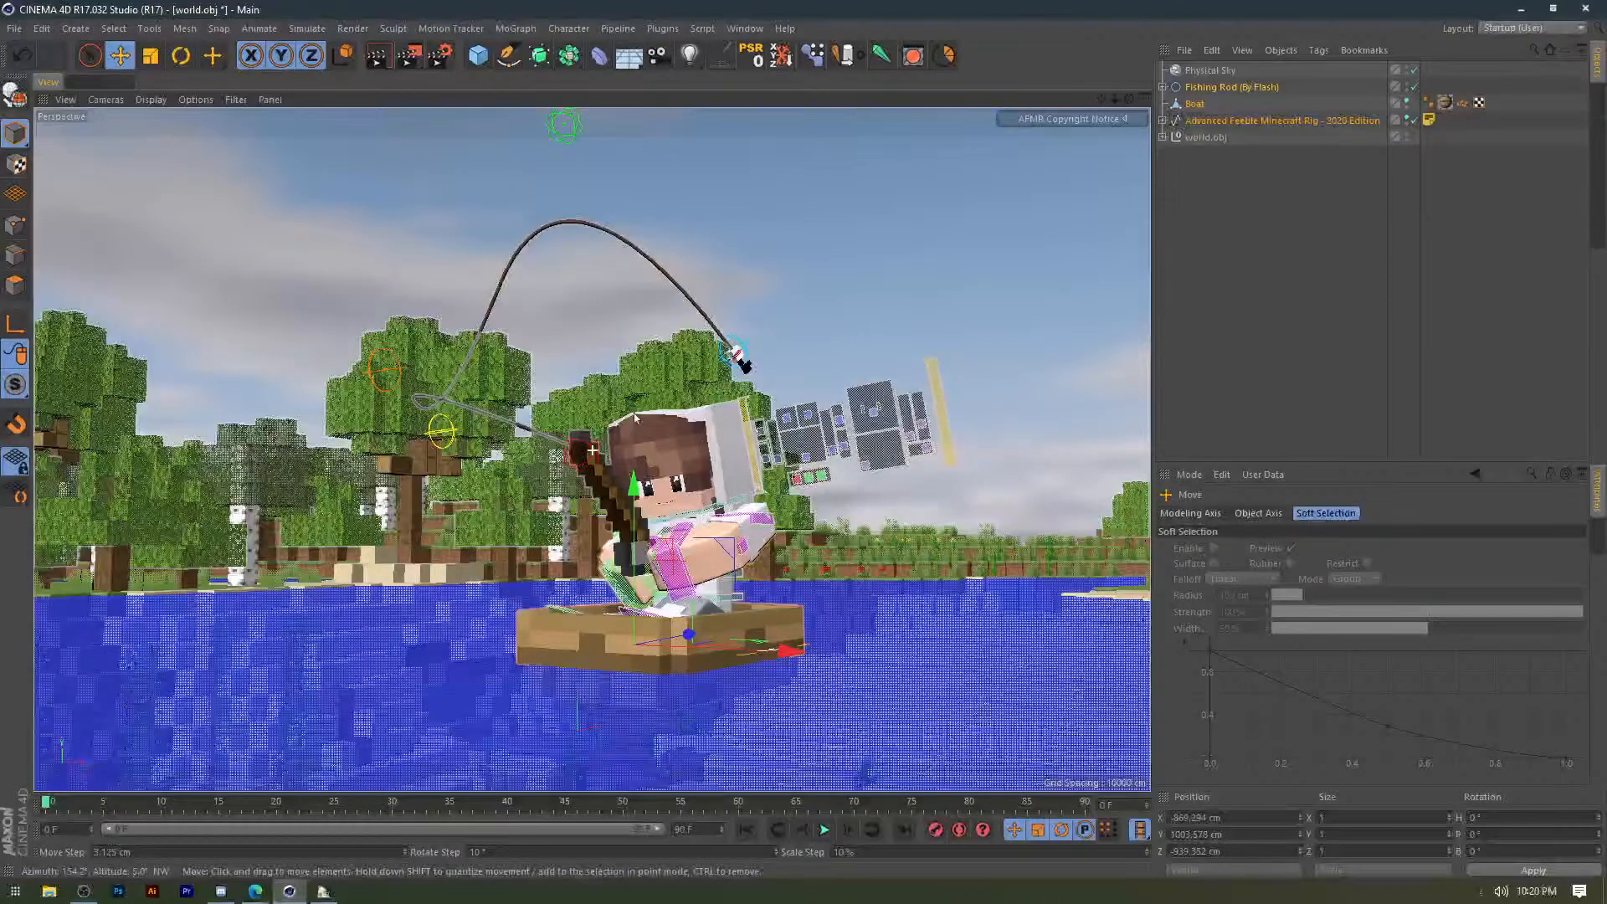
{"action": "middle_click_drag", "start_coordinate": [577, 293], "coordinate": [529, 327], "text": "alt"}
Lower the fishing rod's green control about 40 cm, hiding the Physical Sky in the viewport only while doing so.
{"action": "left_click", "coordinate": [537, 265]}
{"action": "middle_click_drag", "start_coordinate": [538, 265], "coordinate": [456, 159], "text": "alt"}
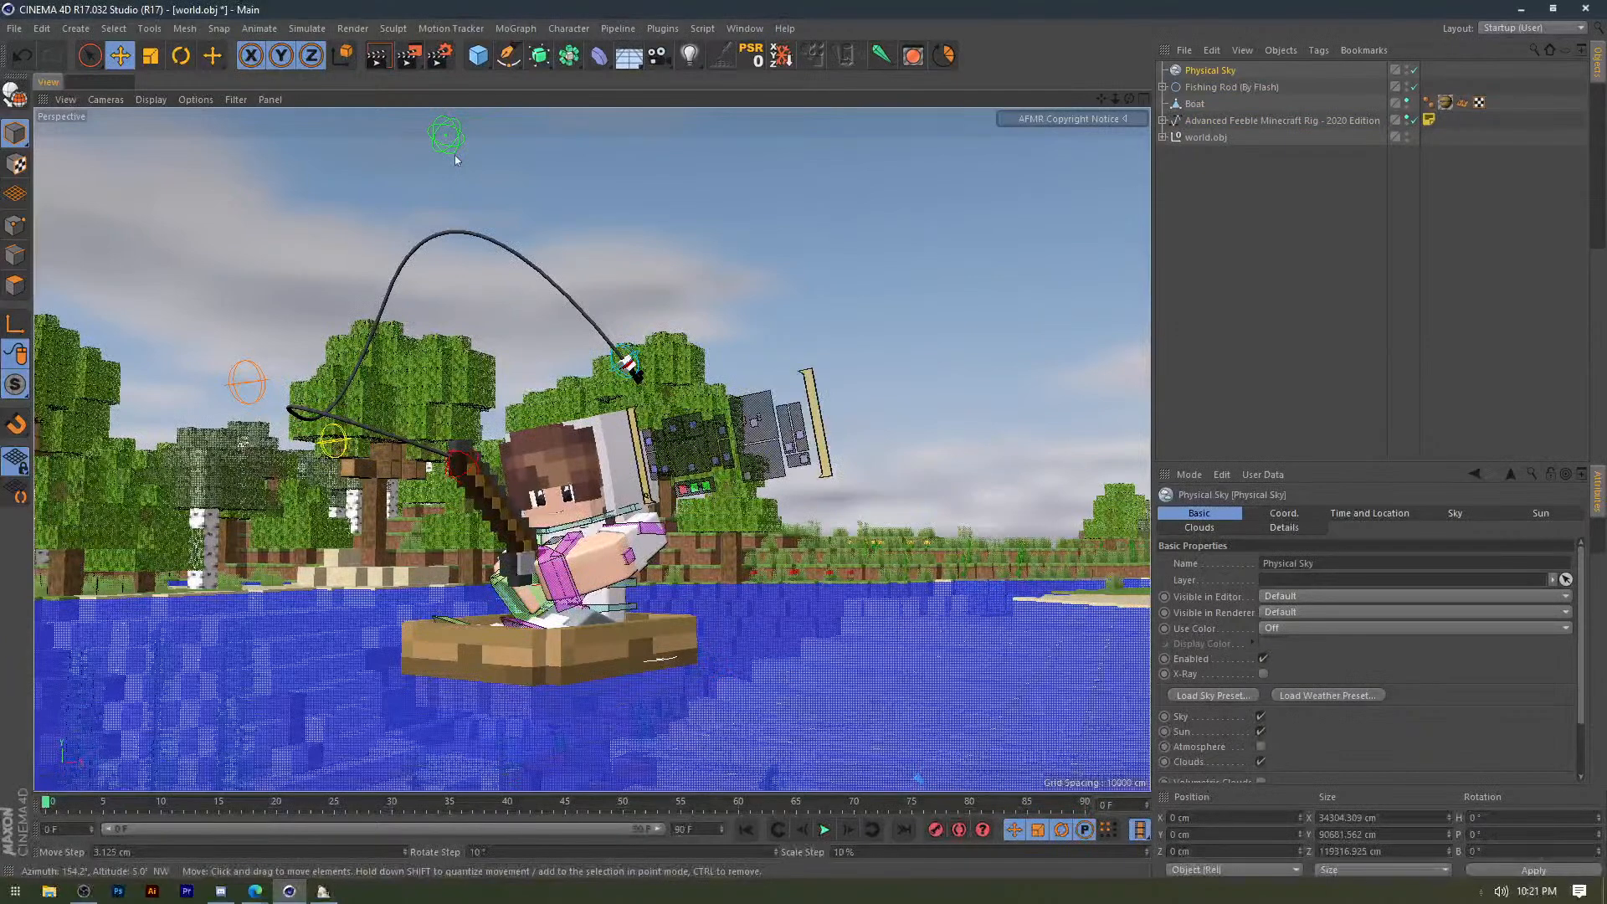
{"action": "double_click", "coordinate": [1407, 68]}
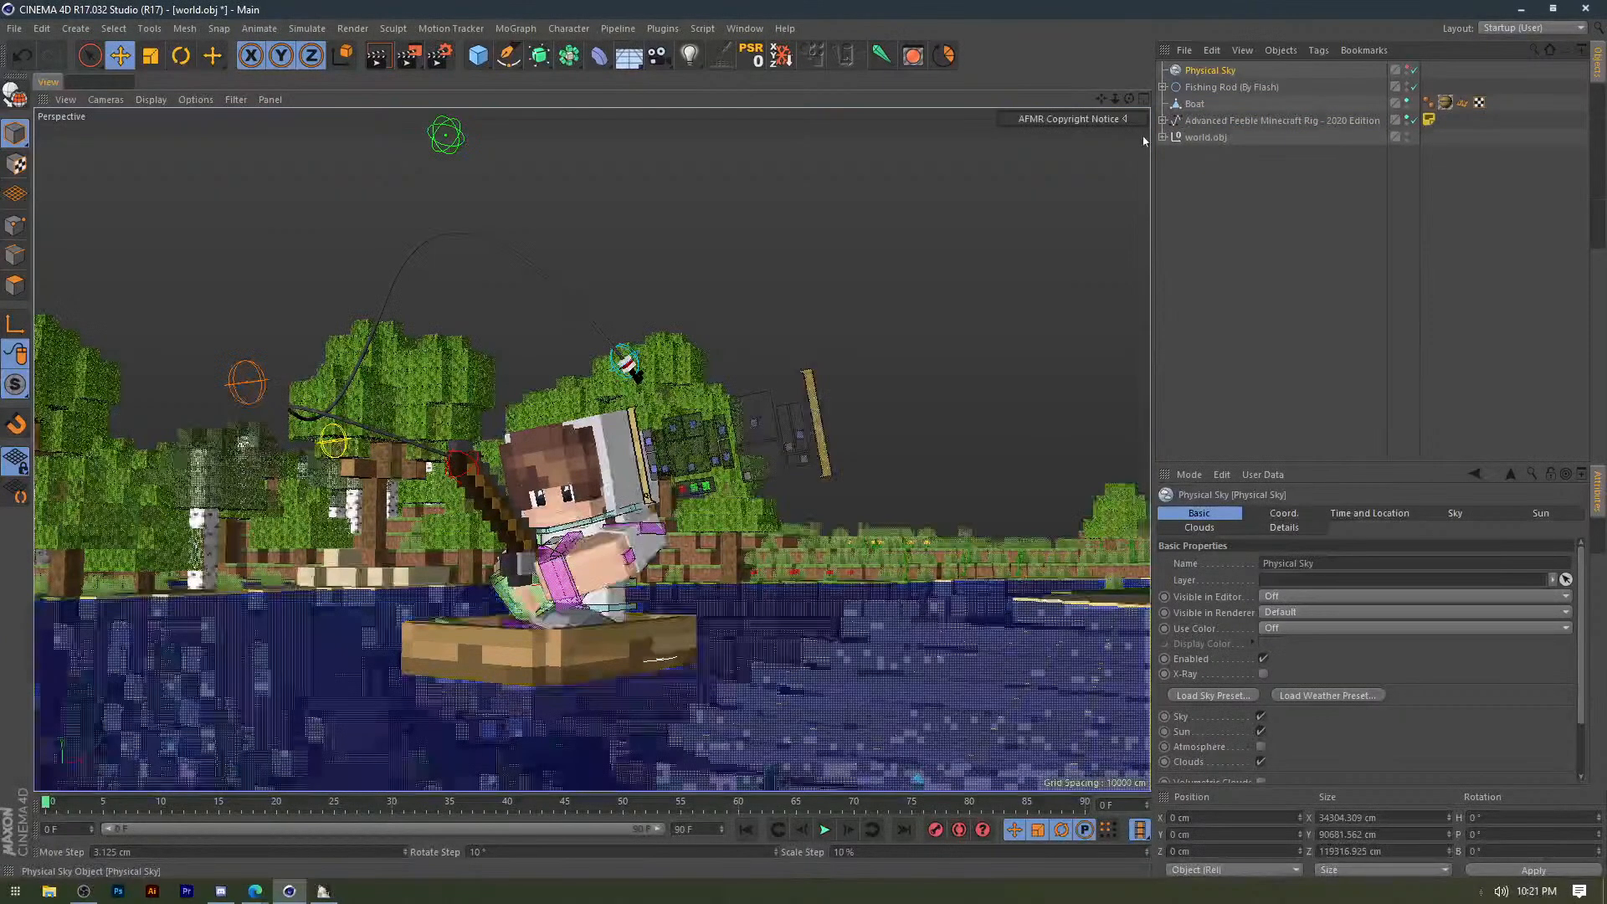
{"action": "left_click_drag", "start_coordinate": [438, 145], "coordinate": [392, 250]}
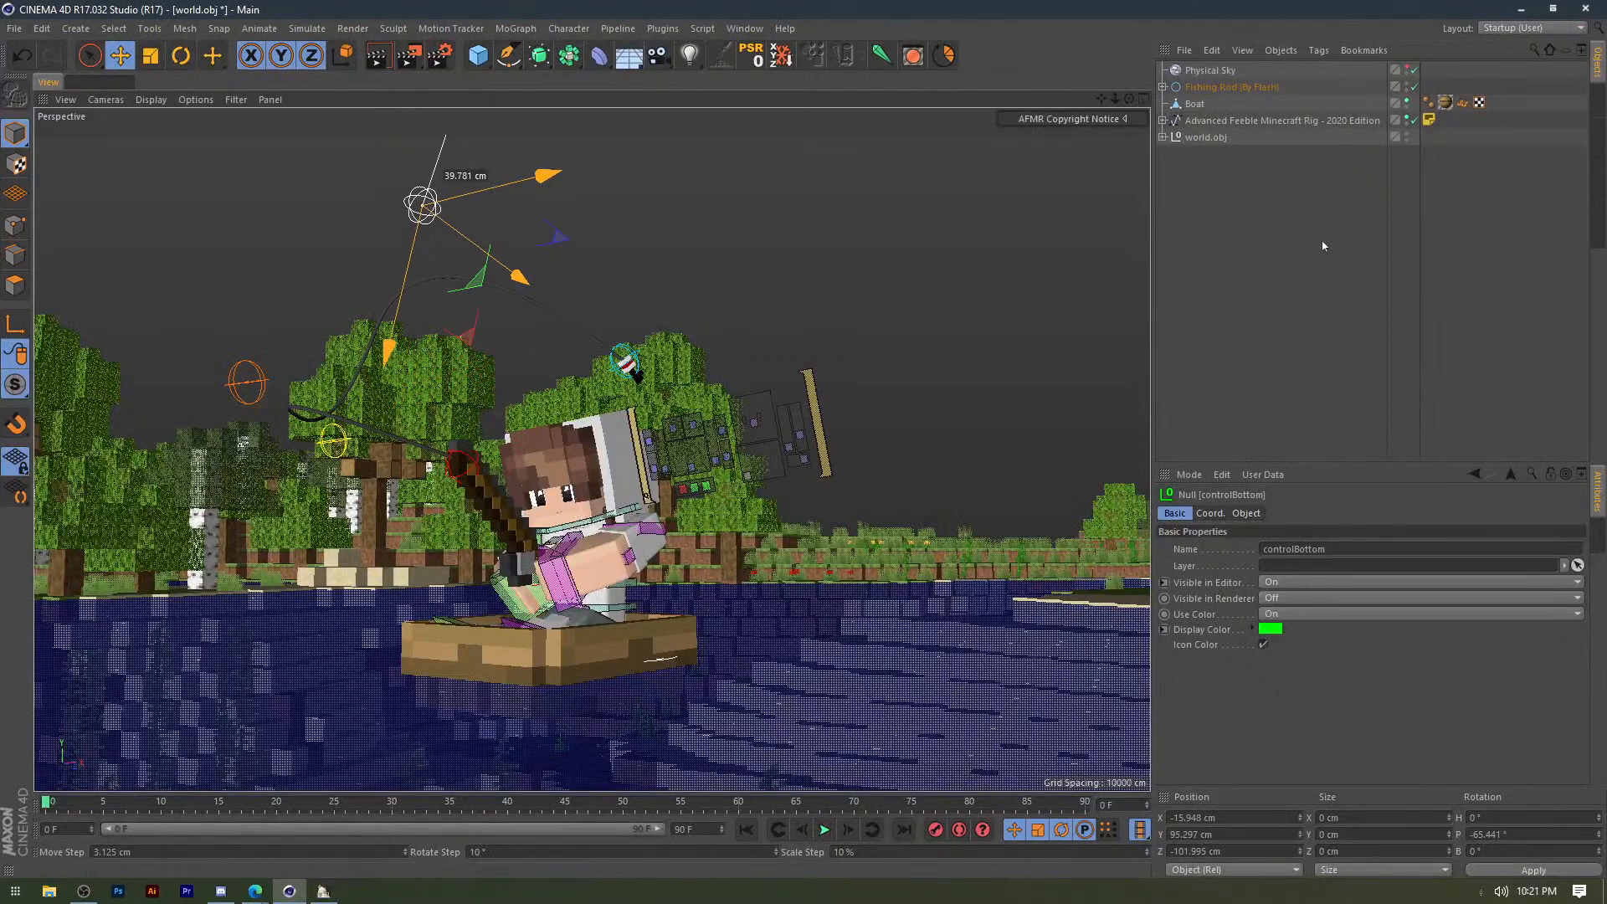
{"action": "left_click", "coordinate": [1396, 71]}
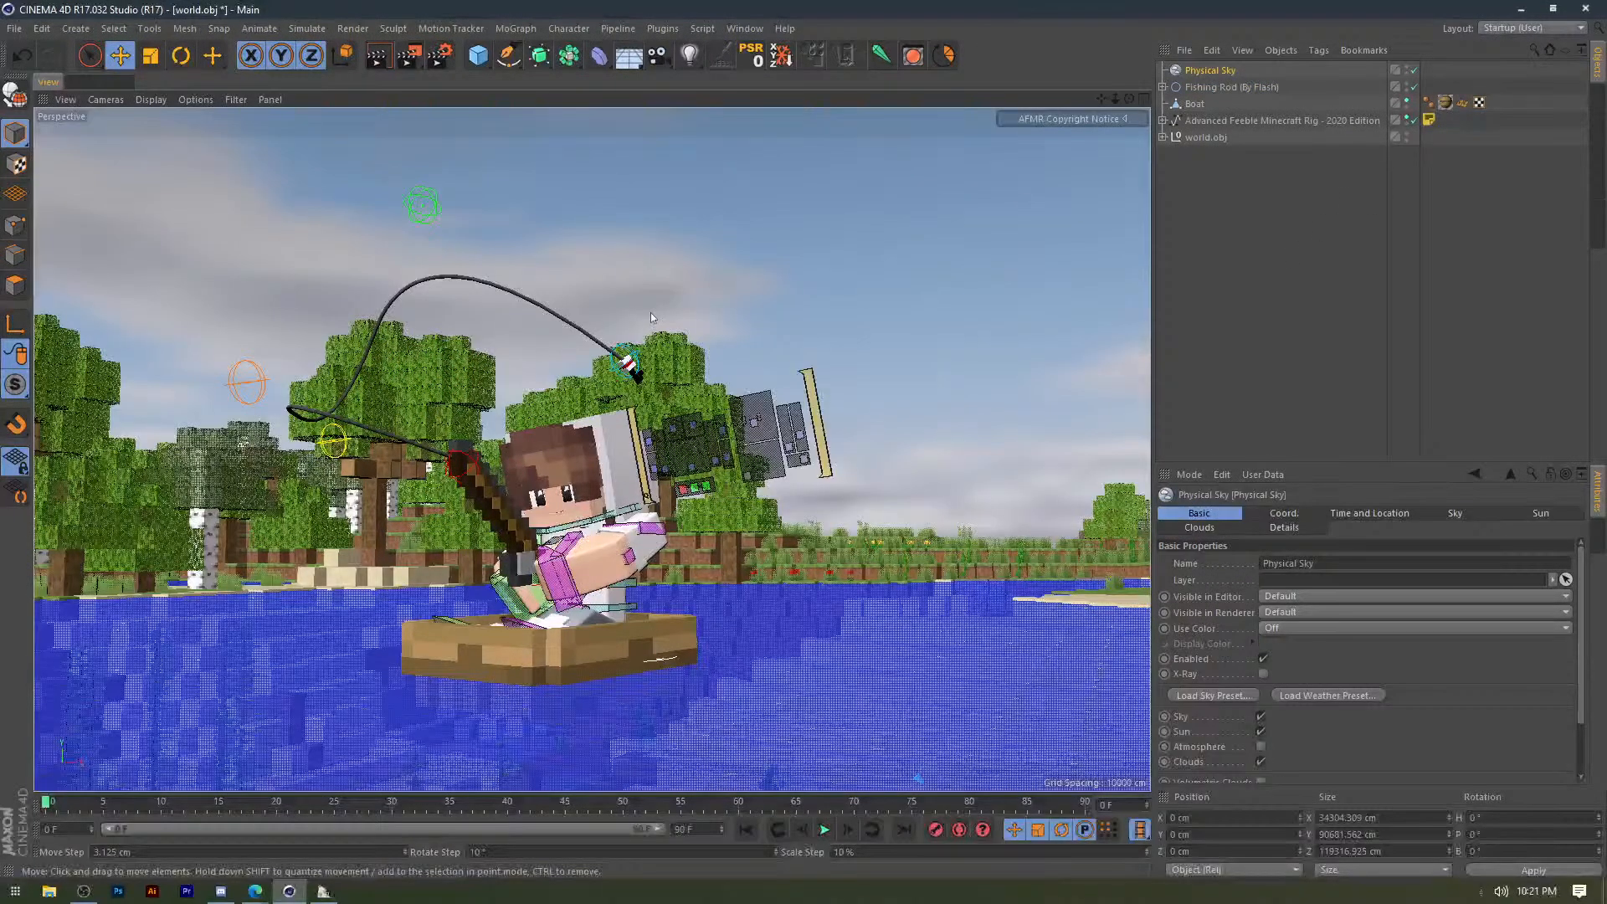
Try rendering the reframed boat scene in the Picture Viewer, and stop the render during its prepass.
{"action": "left_click_drag", "start_coordinate": [651, 313], "coordinate": [690, 315], "text": "alt"}
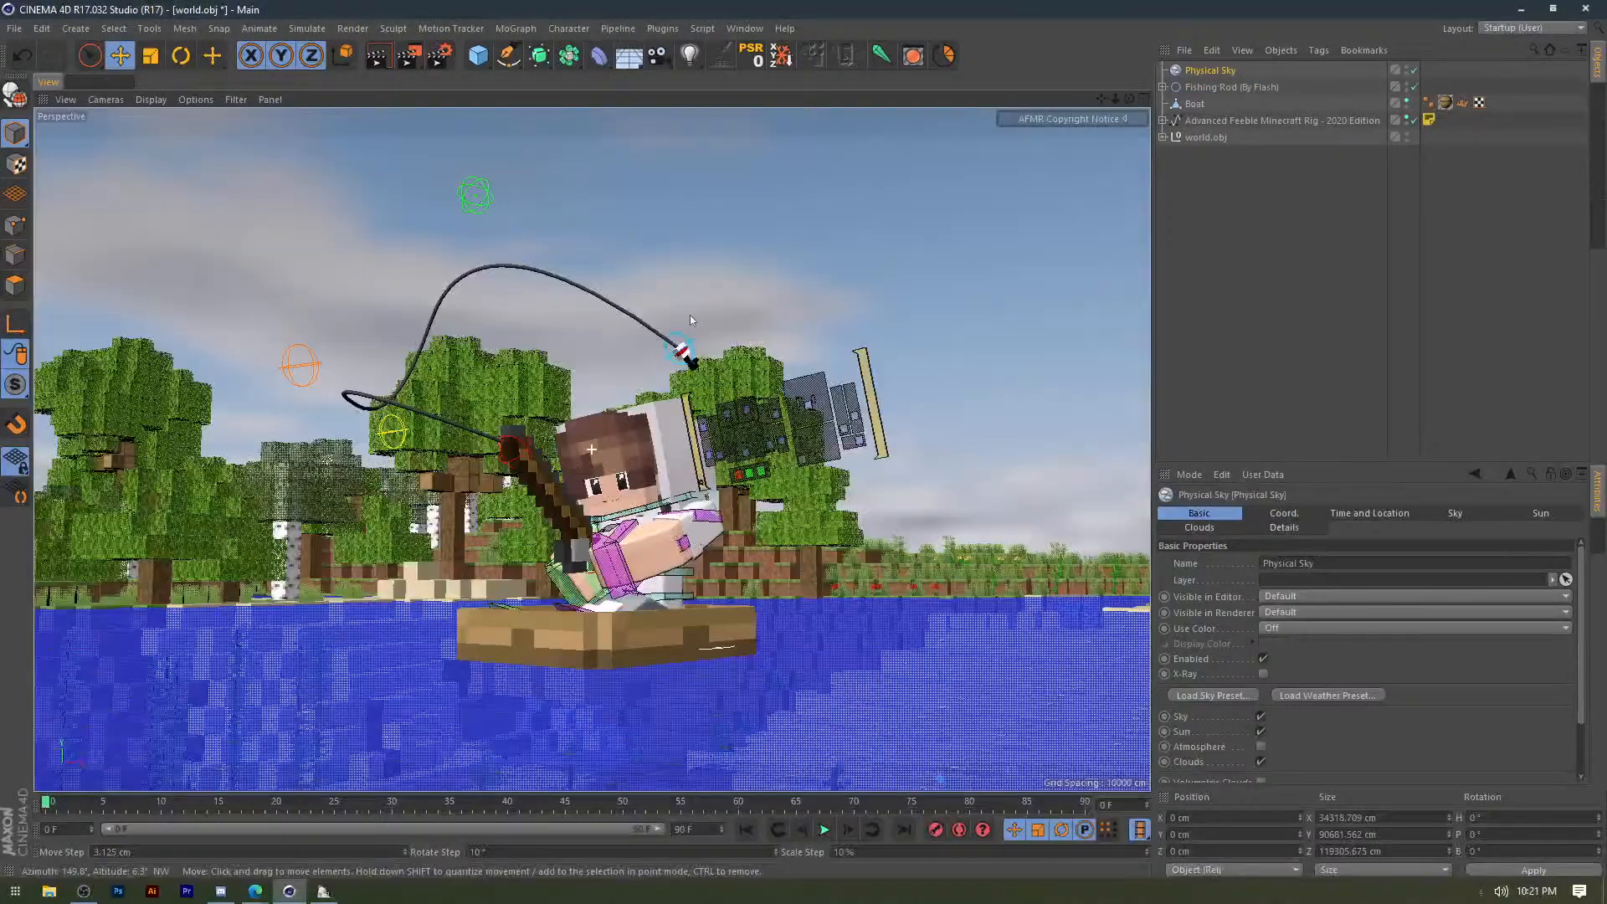
{"action": "left_click", "coordinate": [409, 55]}
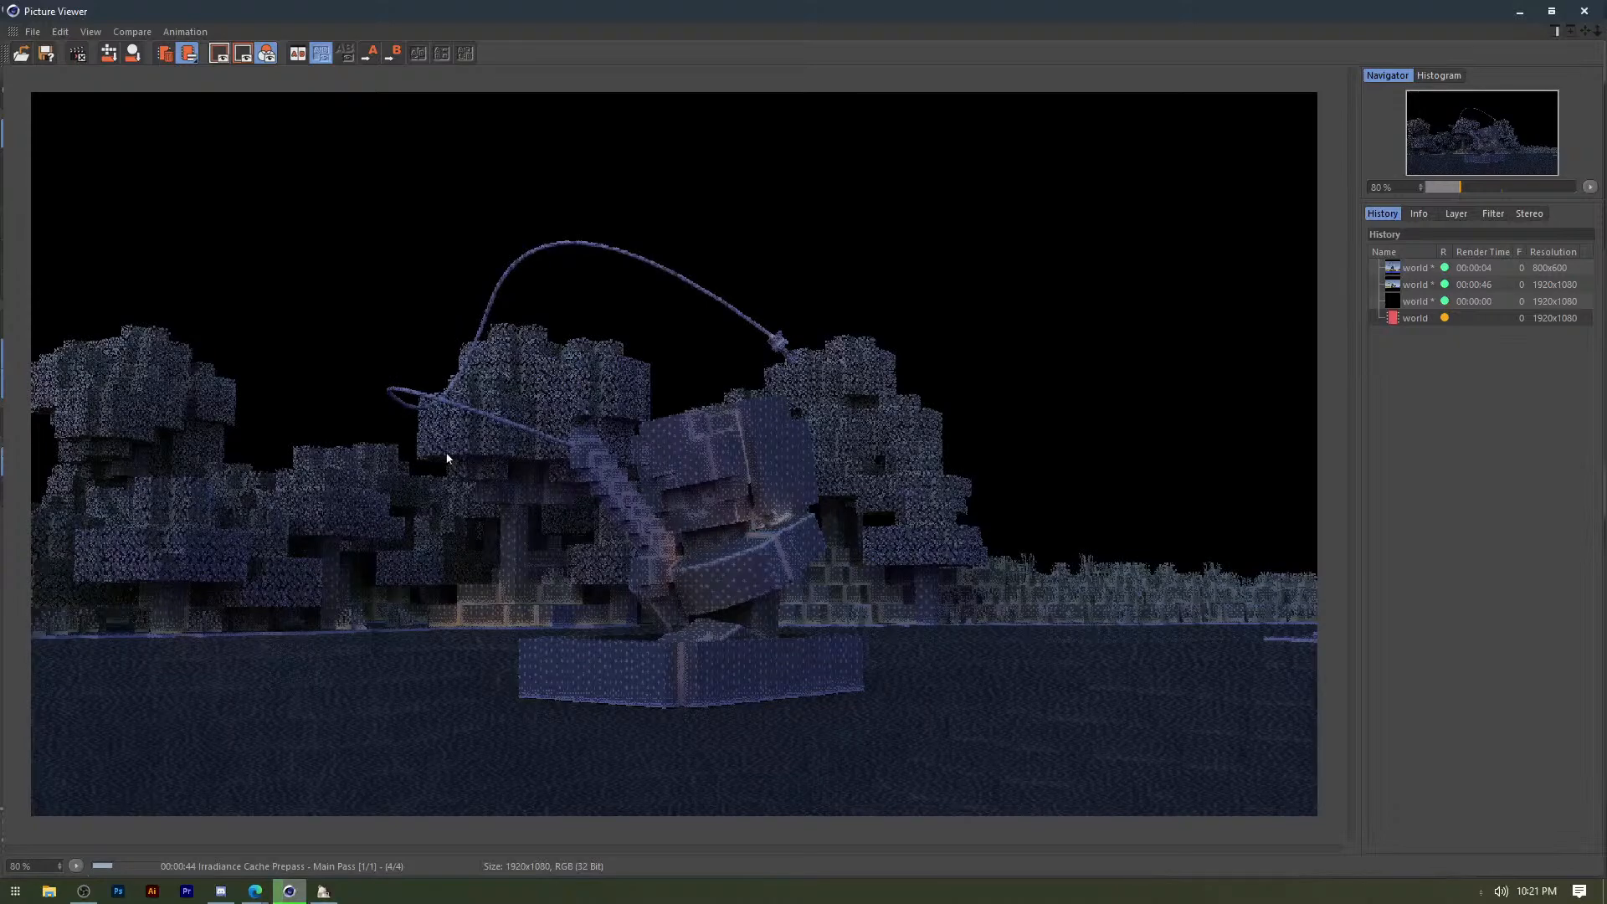
{"action": "left_click", "coordinate": [800, 510]}
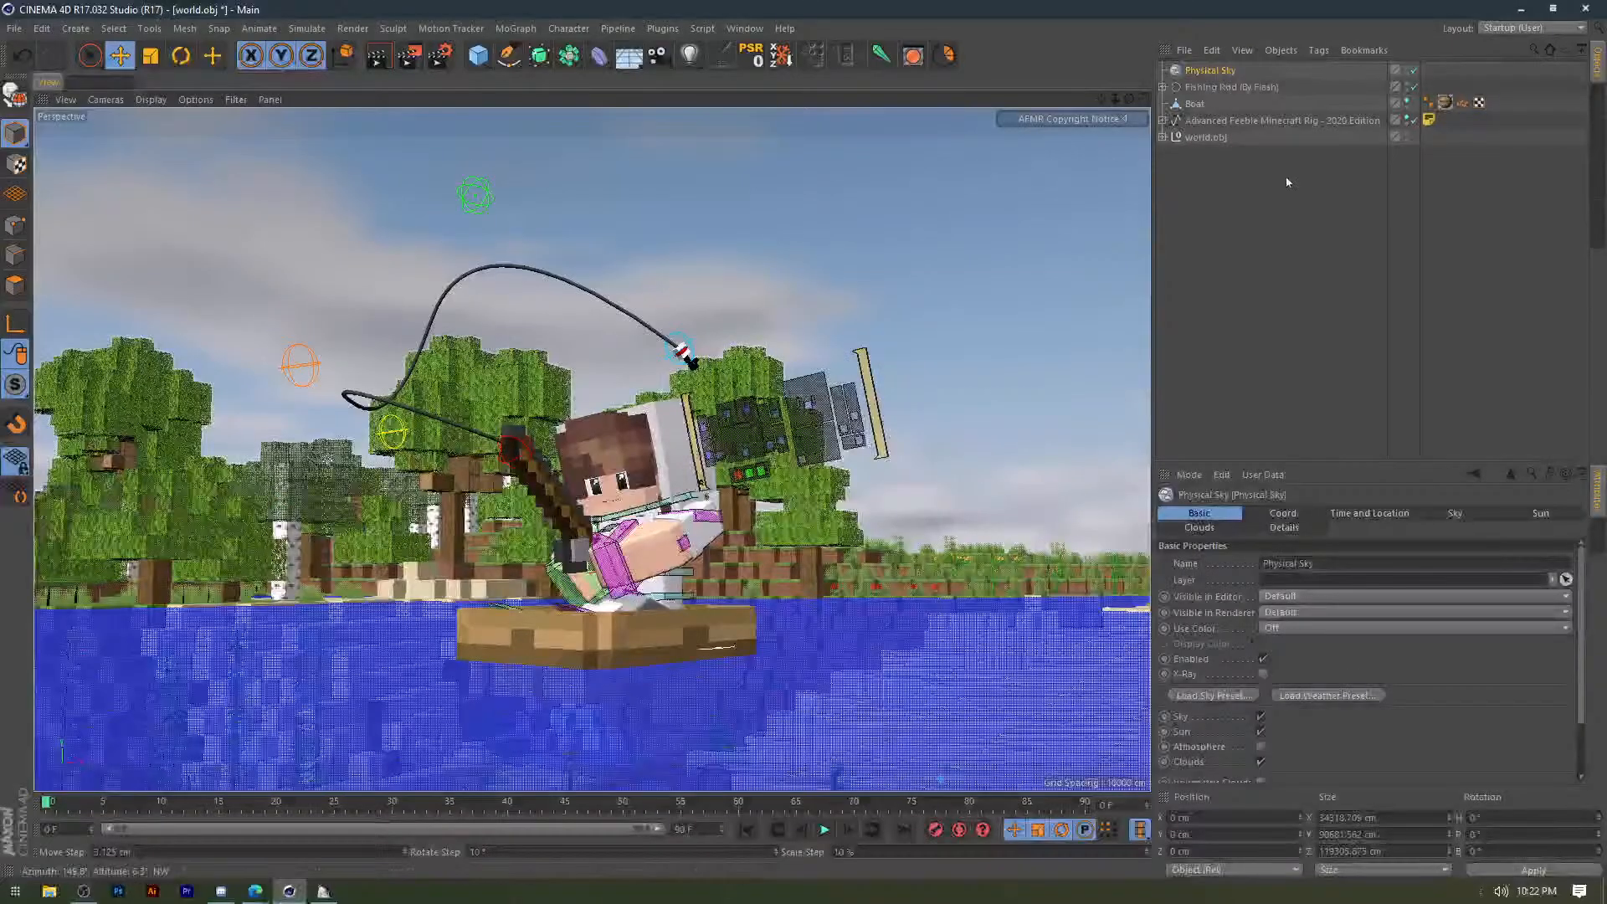
Remove the Ambient Occlusion effect from the render settings.
{"action": "left_click", "coordinate": [1287, 180]}
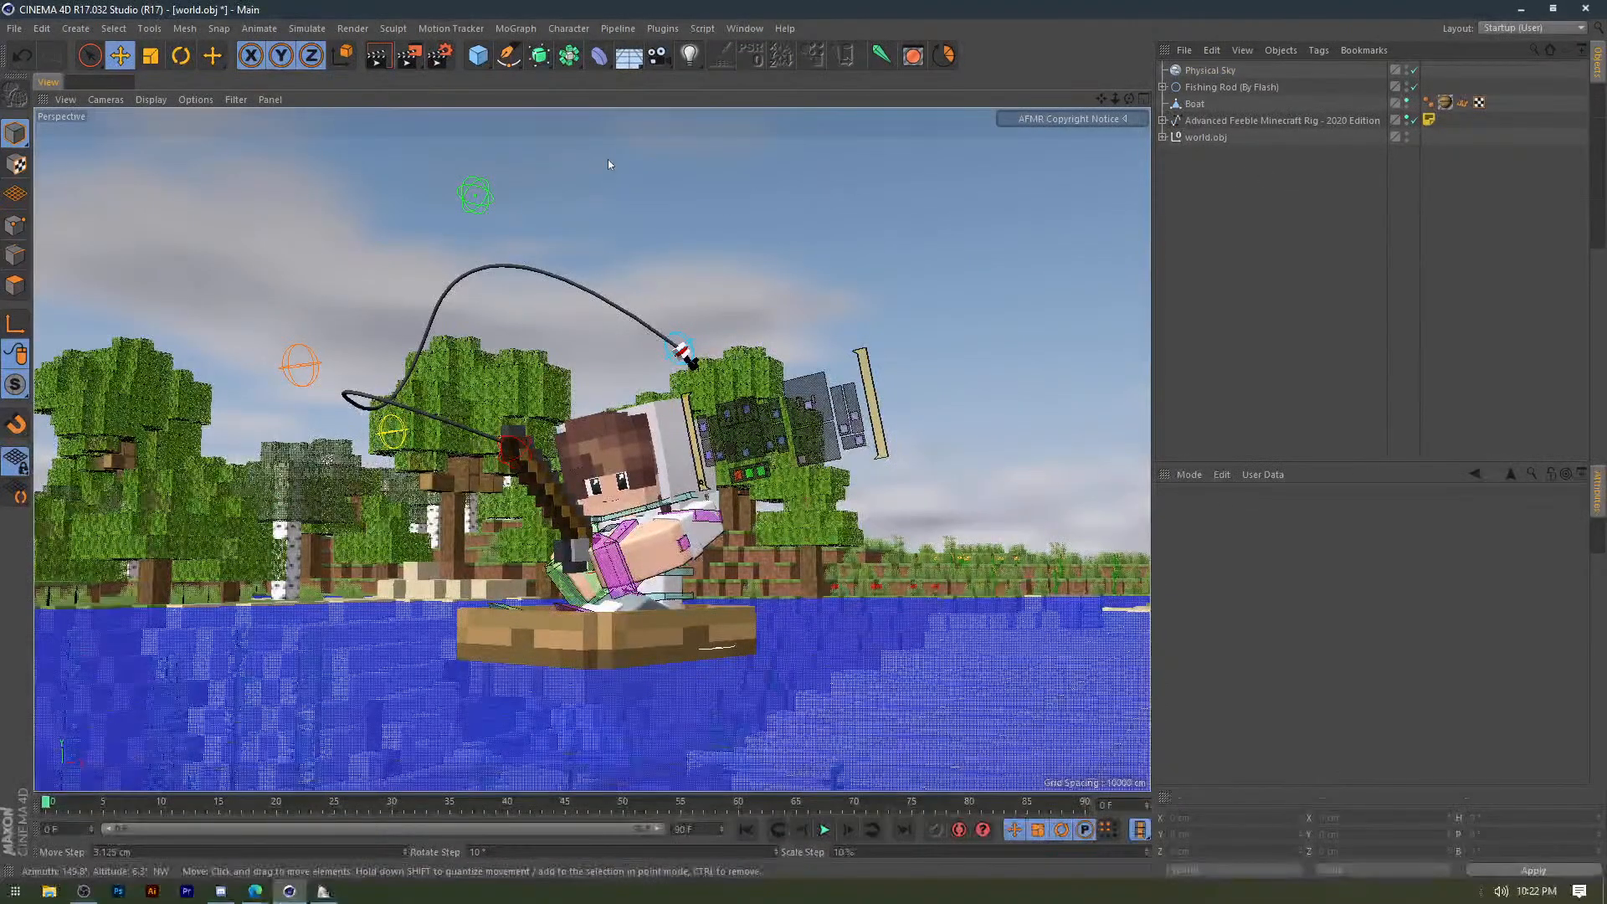
{"action": "key", "text": "ctrl+b"}
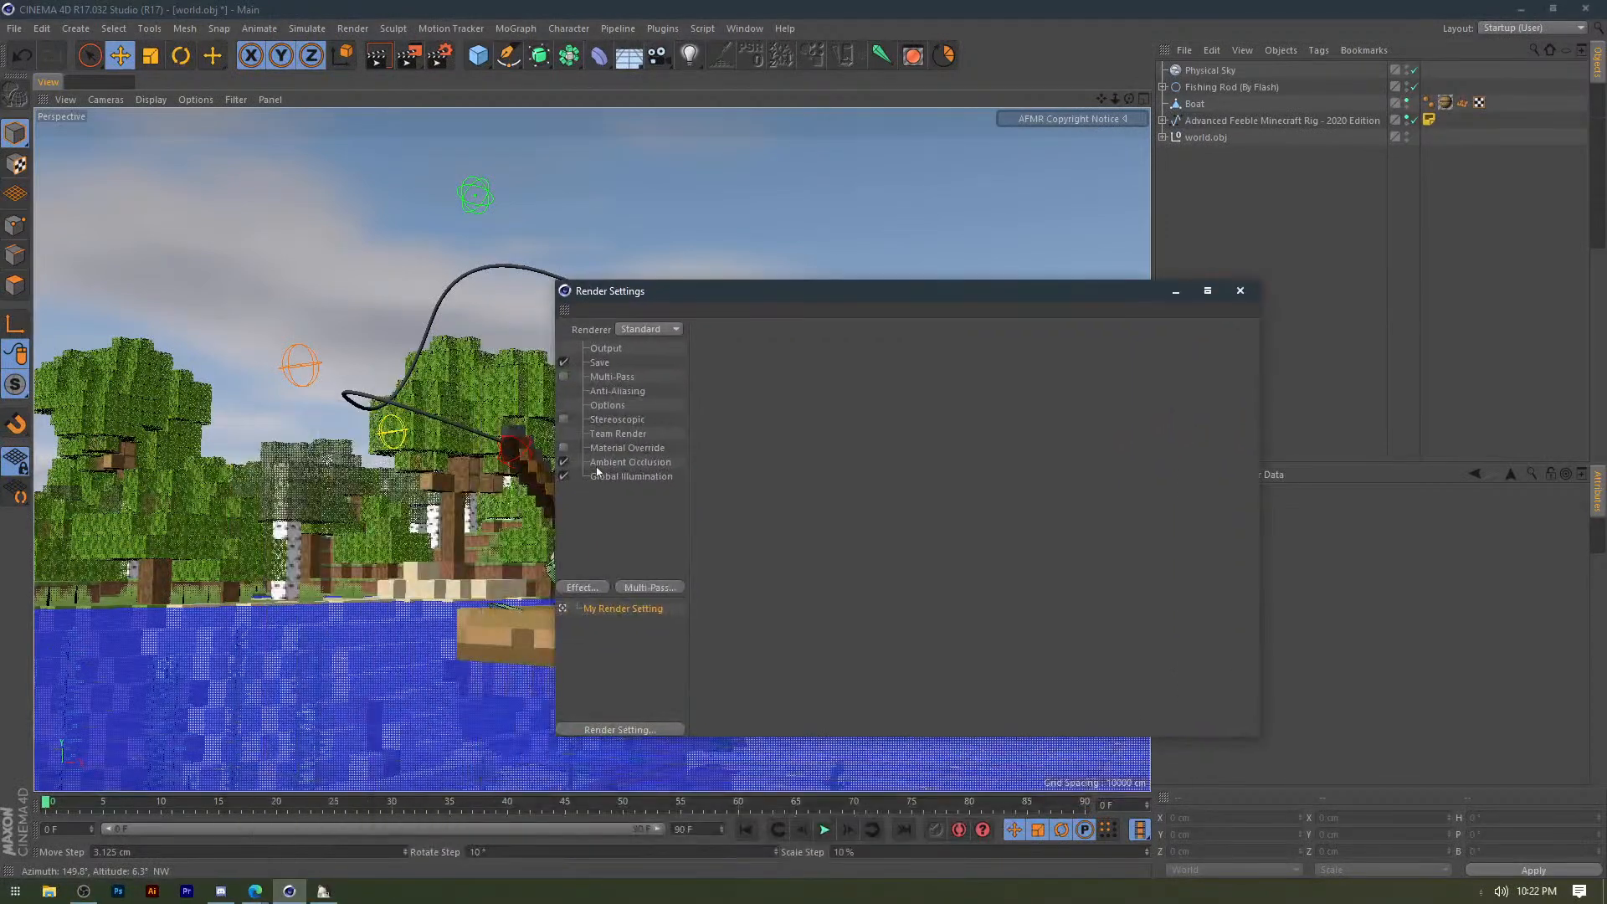
{"action": "left_click", "coordinate": [598, 465]}
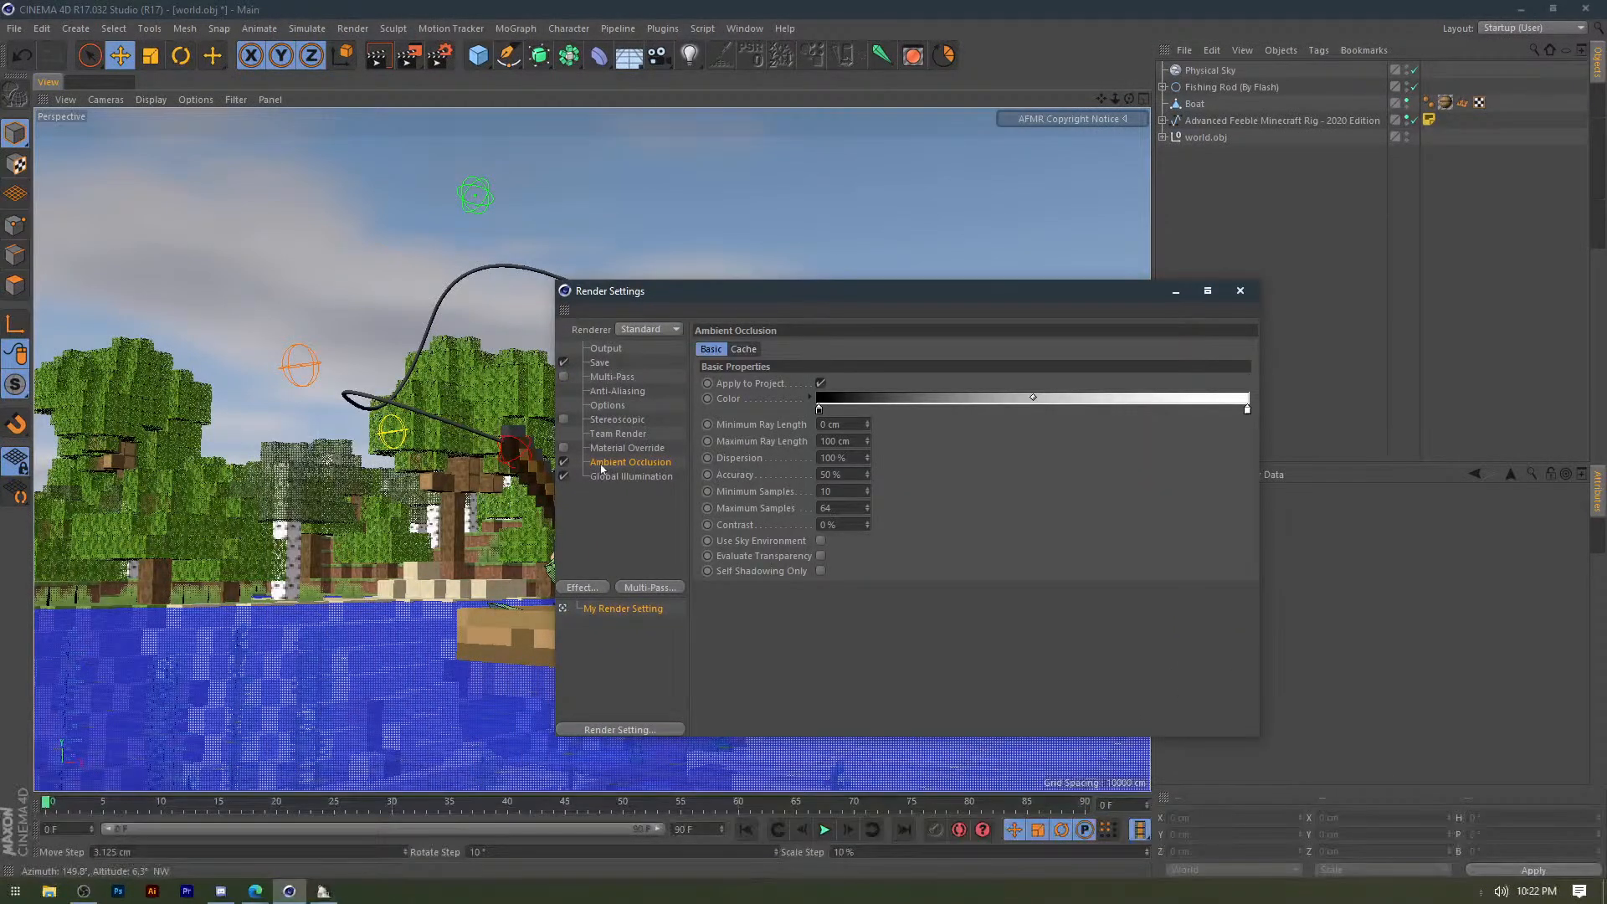
{"action": "left_click", "coordinate": [1240, 292]}
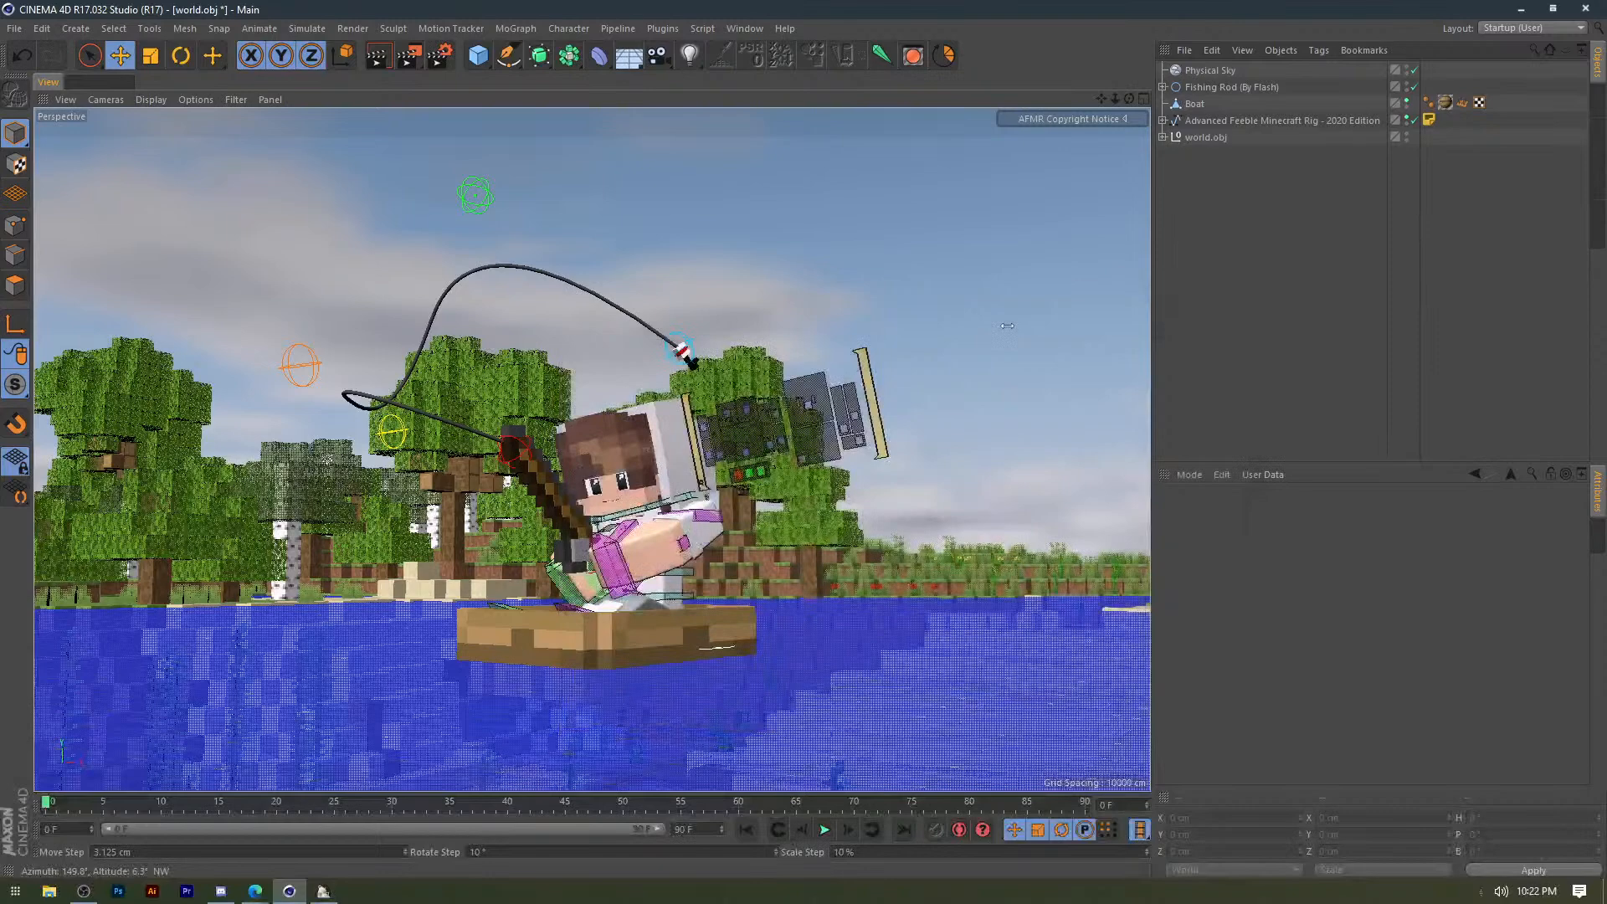
Try the Picture Viewer render without Ambient Occlusion, and cancel it during the irradiance cache prepass.
{"action": "key", "text": "shift+r"}
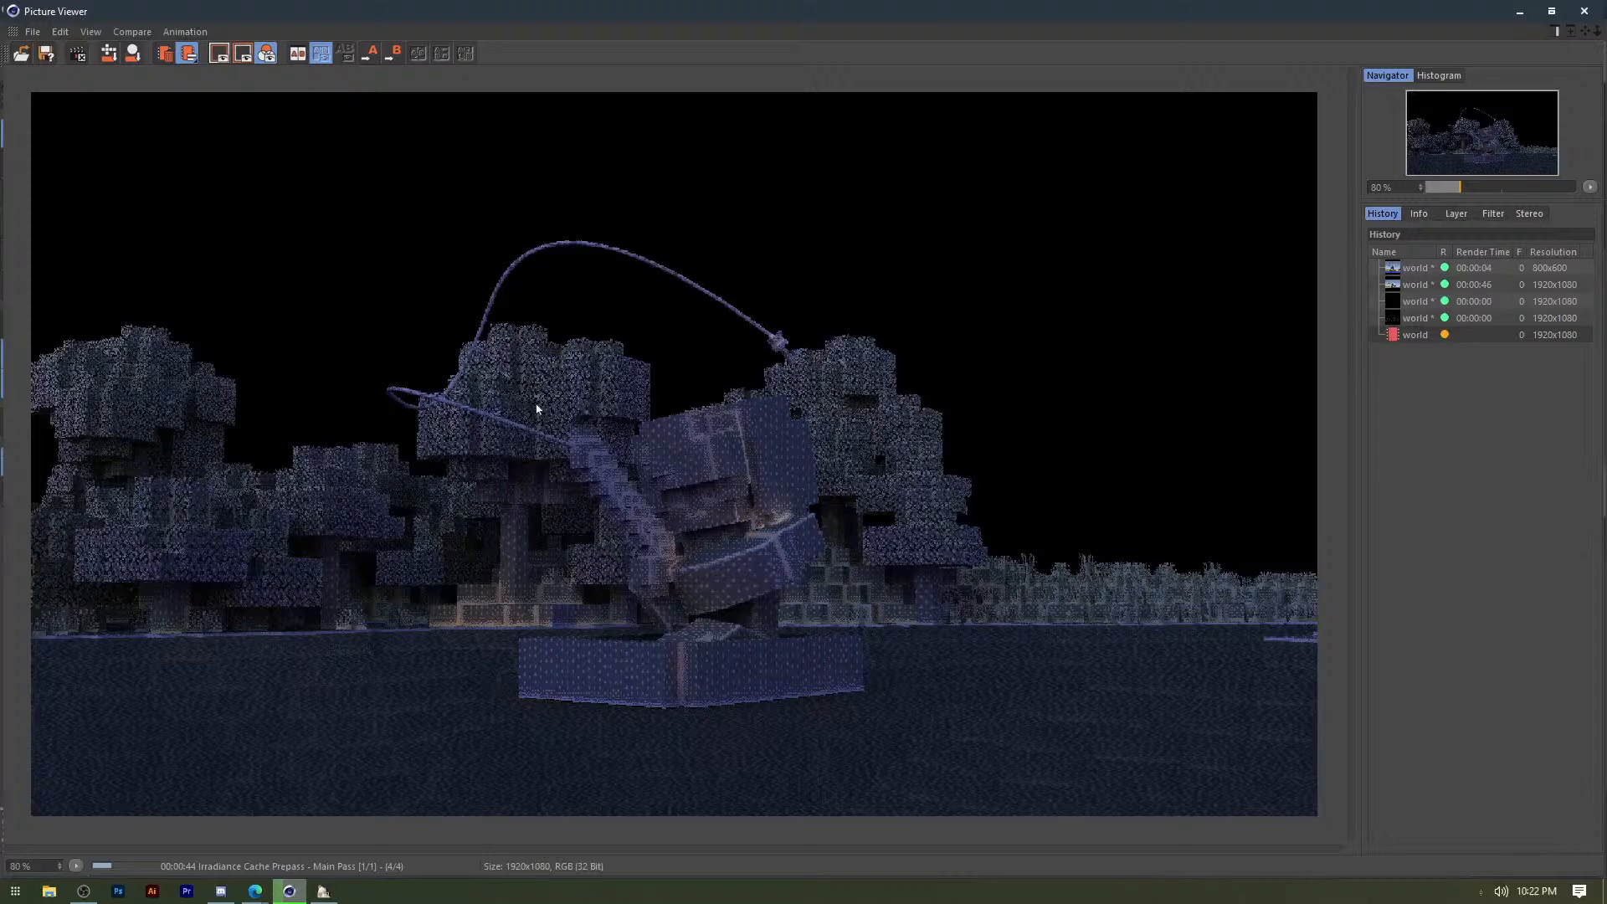
{"action": "left_click", "coordinate": [1584, 11]}
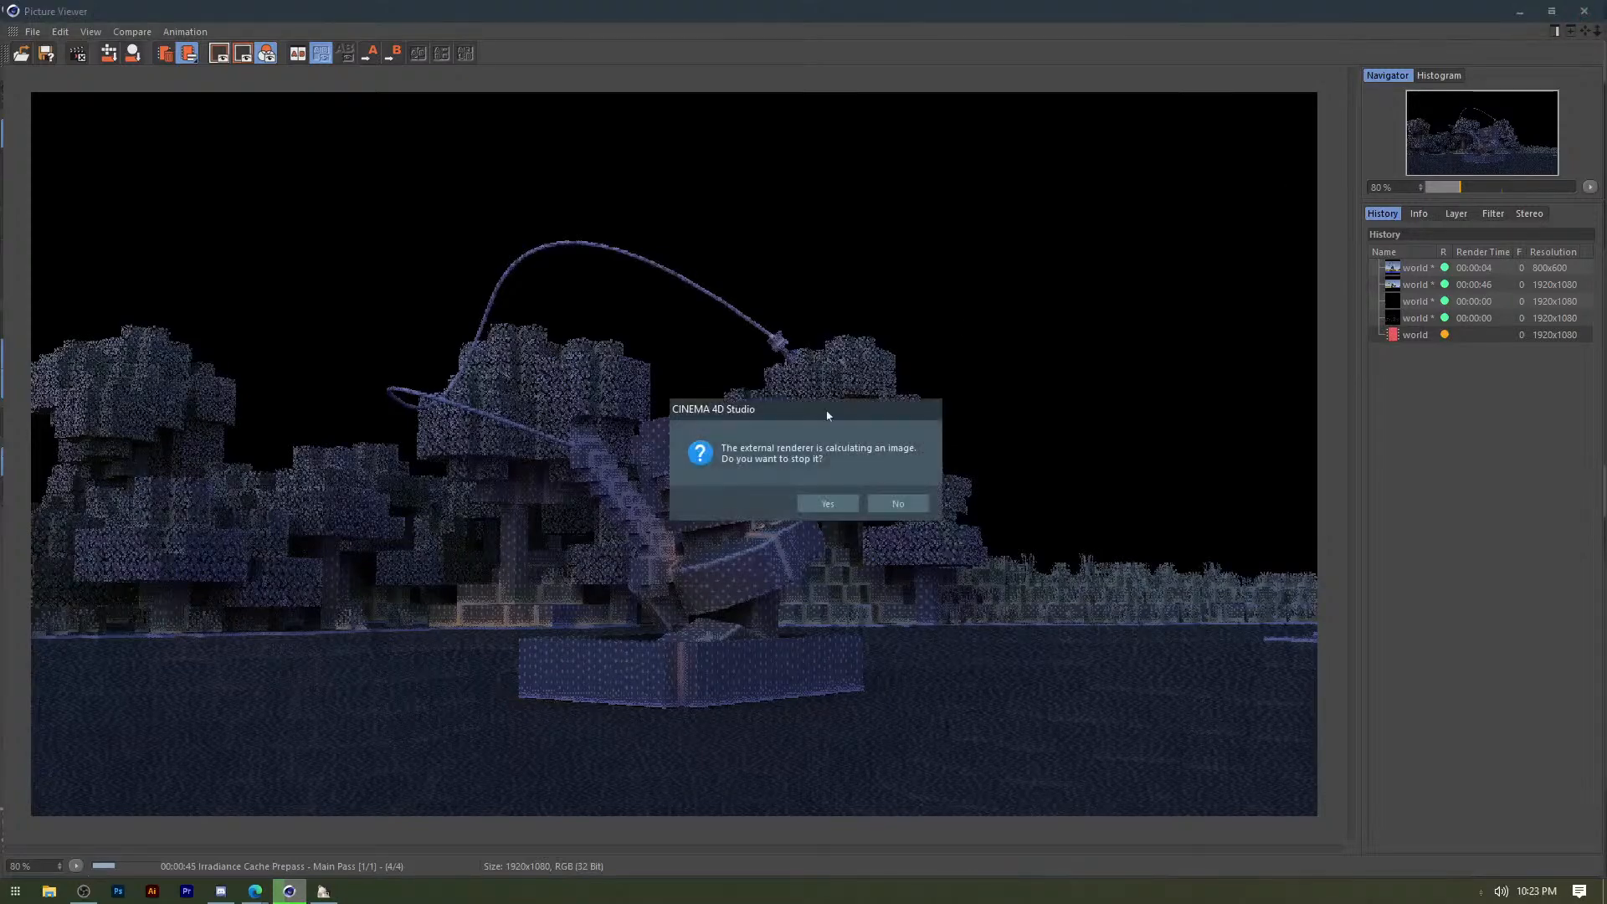
{"action": "left_click", "coordinate": [829, 509]}
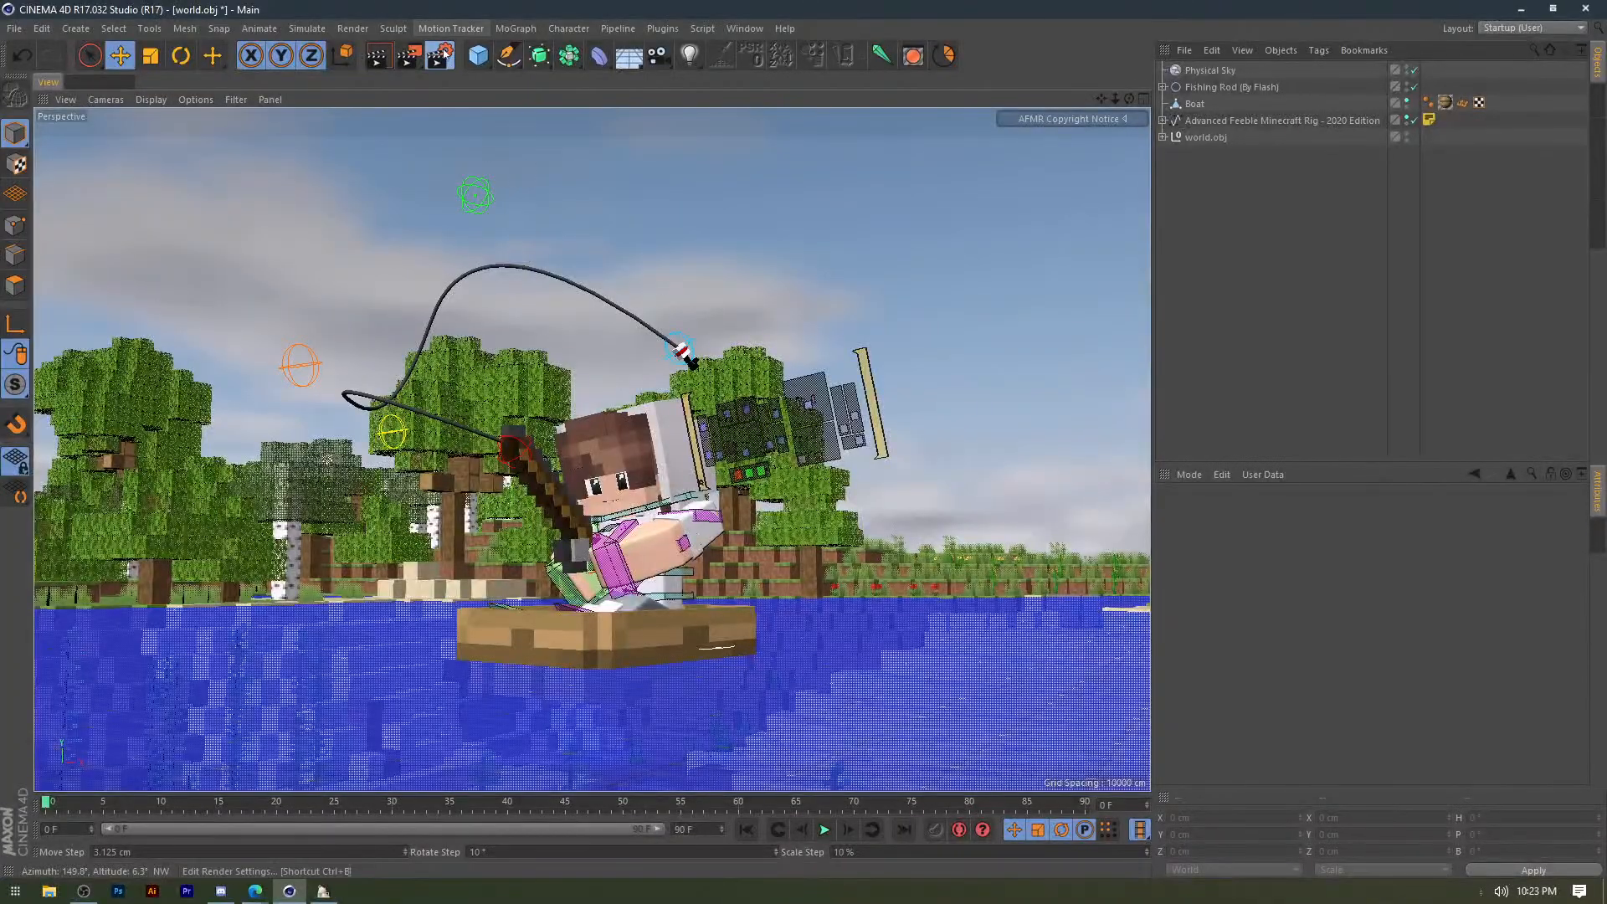
Disable Global Illumination in the render settings and add the Ambient Occlusion effect.
{"action": "left_click", "coordinate": [440, 55]}
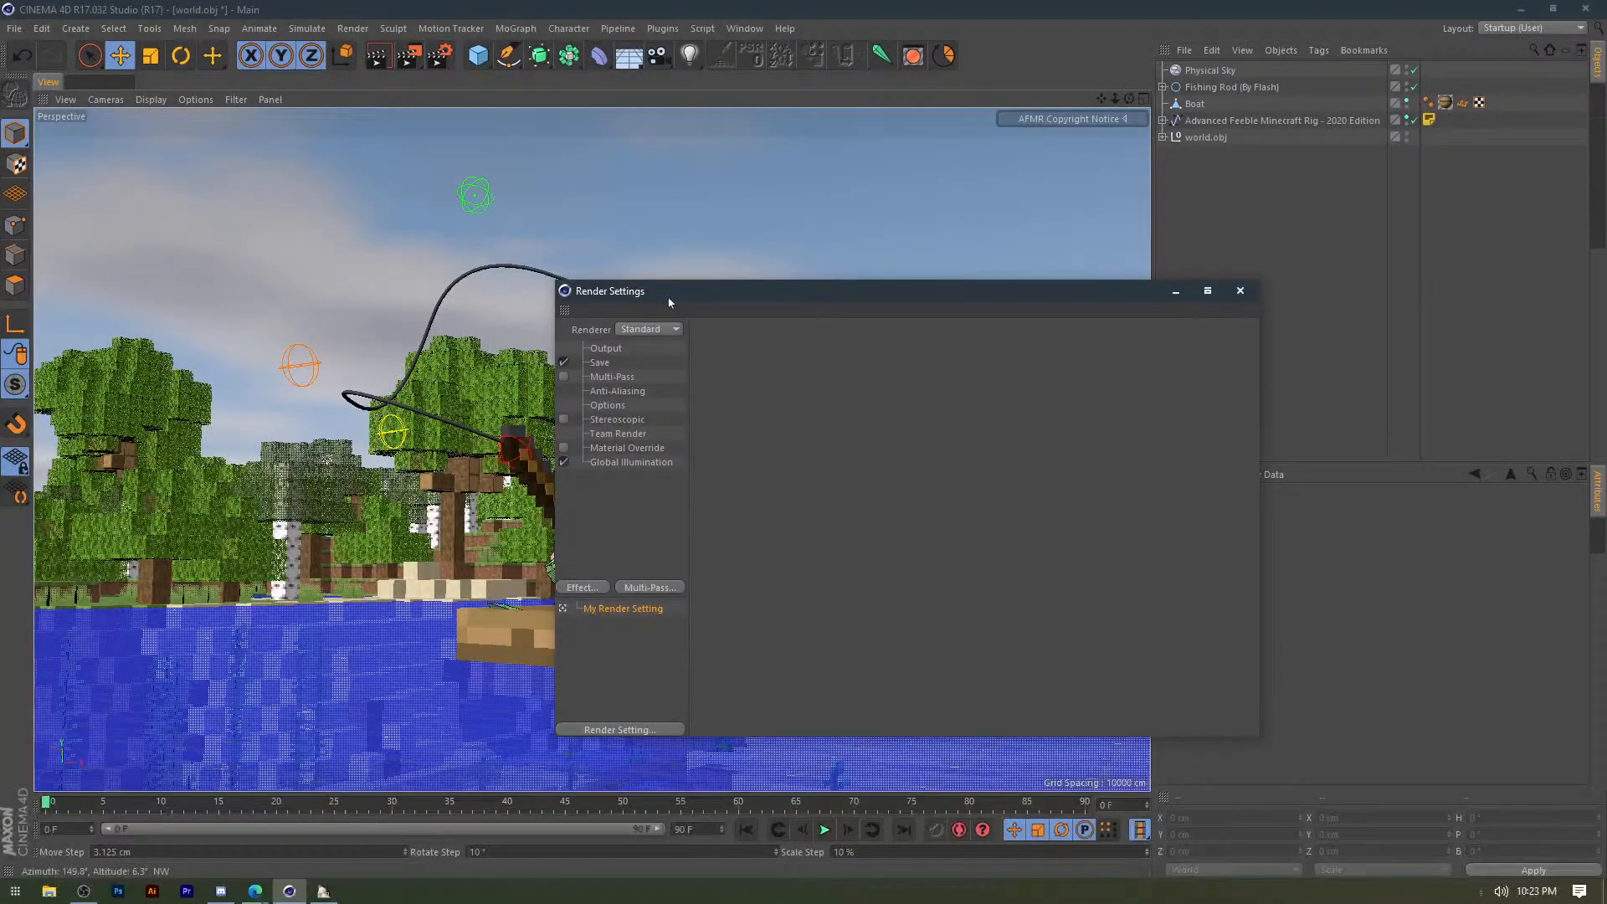
{"action": "mouse_move", "coordinate": [668, 303]}
{"action": "left_mouse_down"}
{"action": "mouse_move", "coordinate": [462, 226]}
{"action": "mouse_move", "coordinate": [954, 135]}
{"action": "left_mouse_up"}
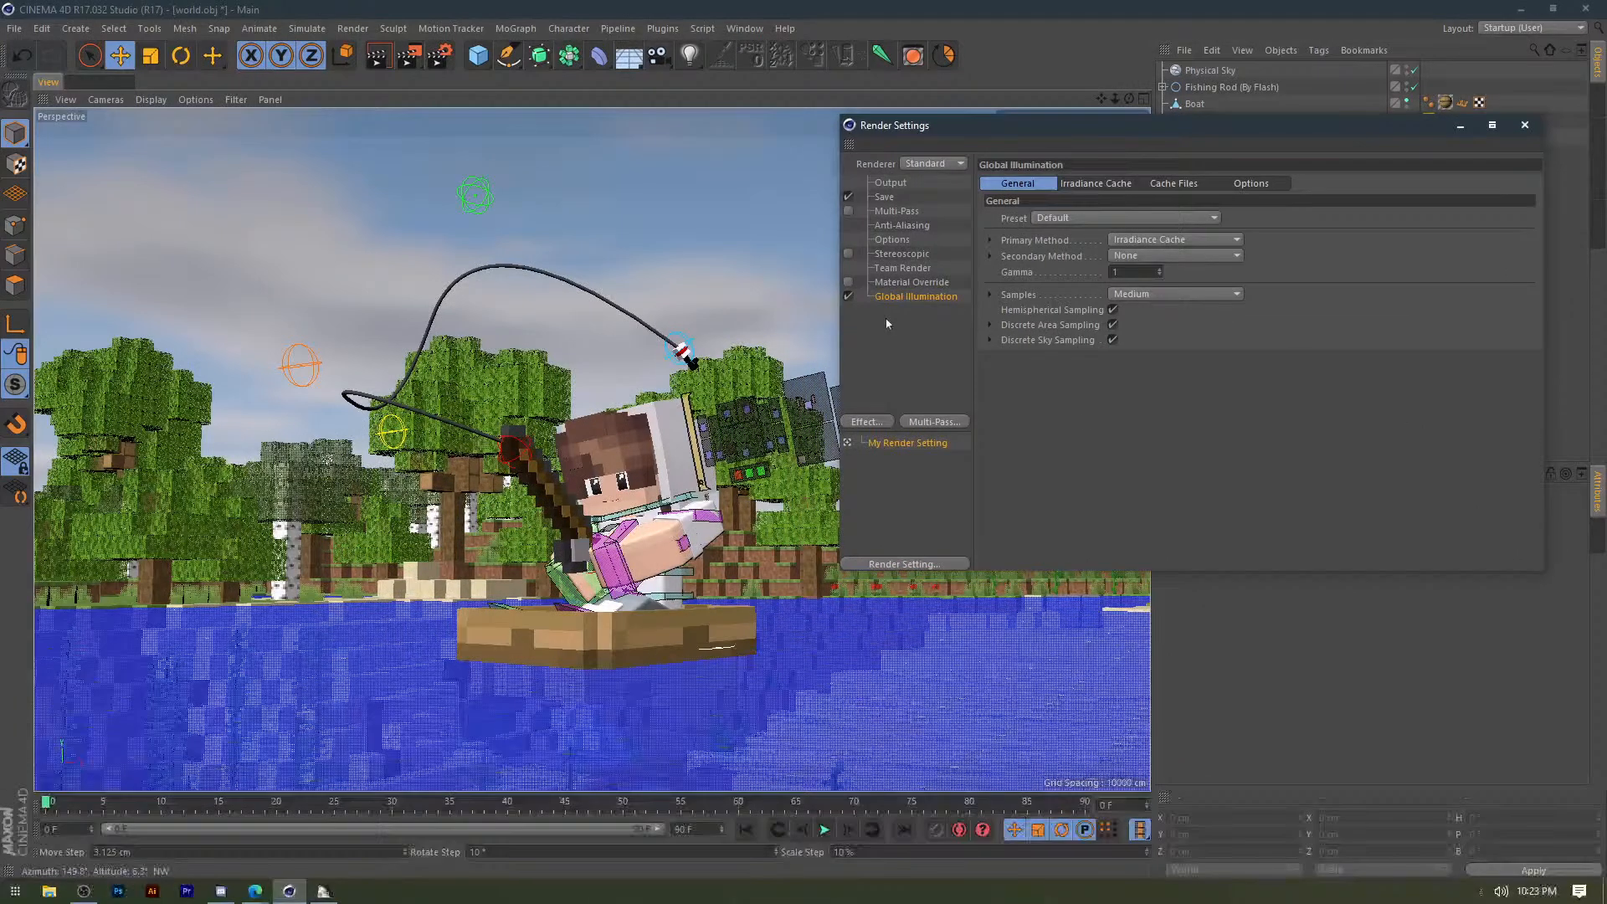
{"action": "key", "text": "Delete"}
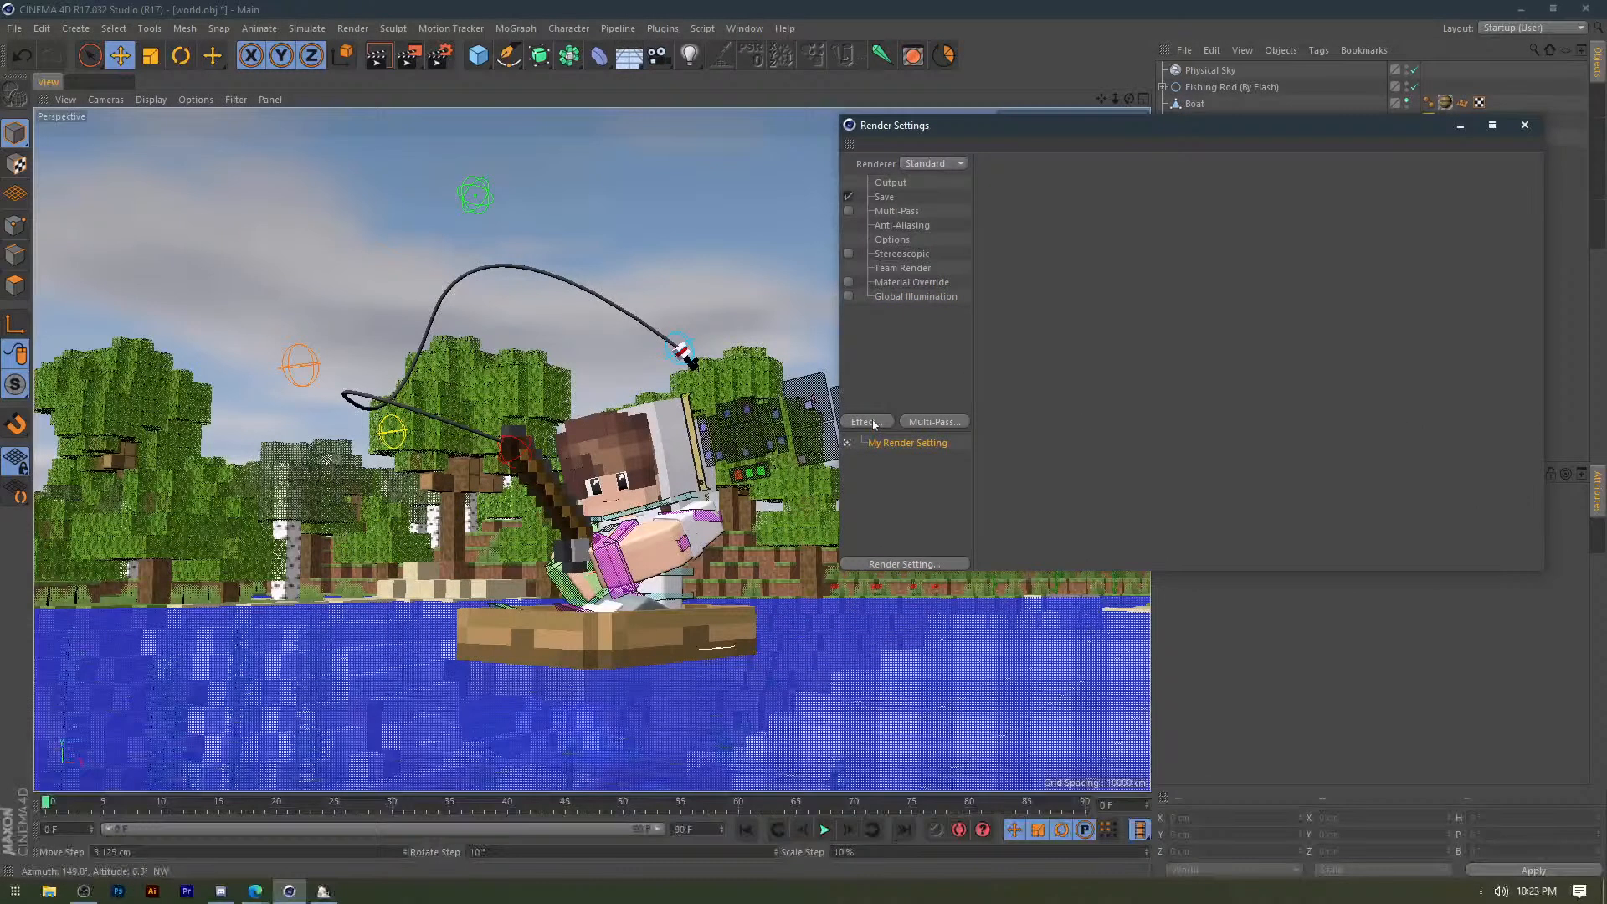
{"action": "left_click", "coordinate": [872, 422]}
{"action": "left_click", "coordinate": [900, 434]}
{"action": "left_click", "coordinate": [897, 322]}
{"action": "left_click_drag", "start_coordinate": [1212, 137], "coordinate": [1091, 131]}
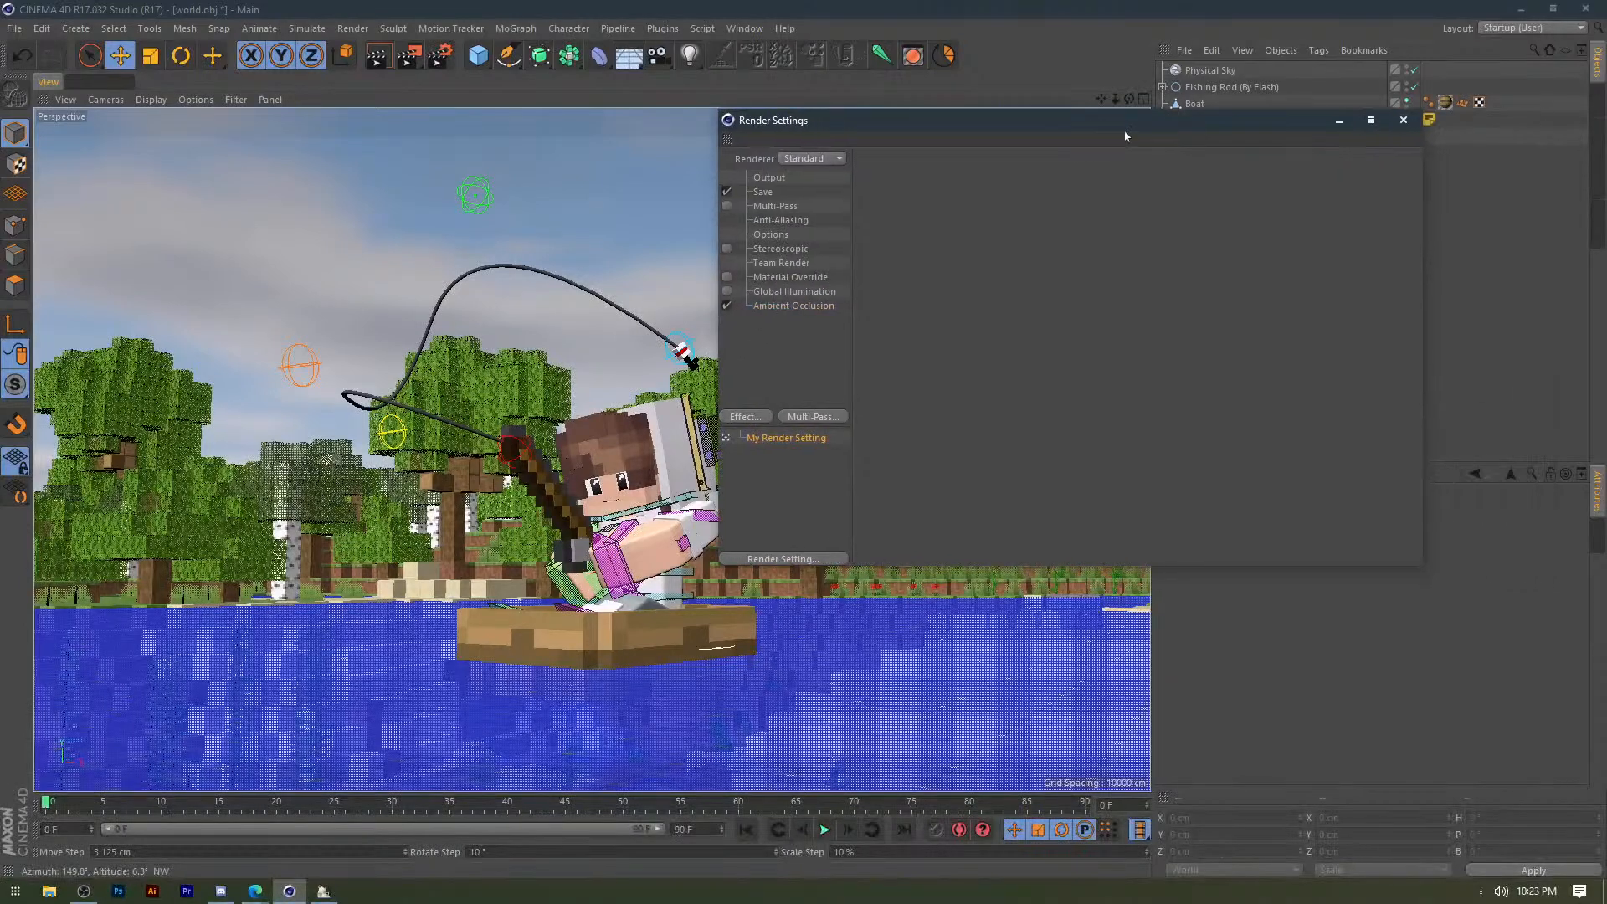
{"action": "left_click", "coordinate": [1404, 120]}
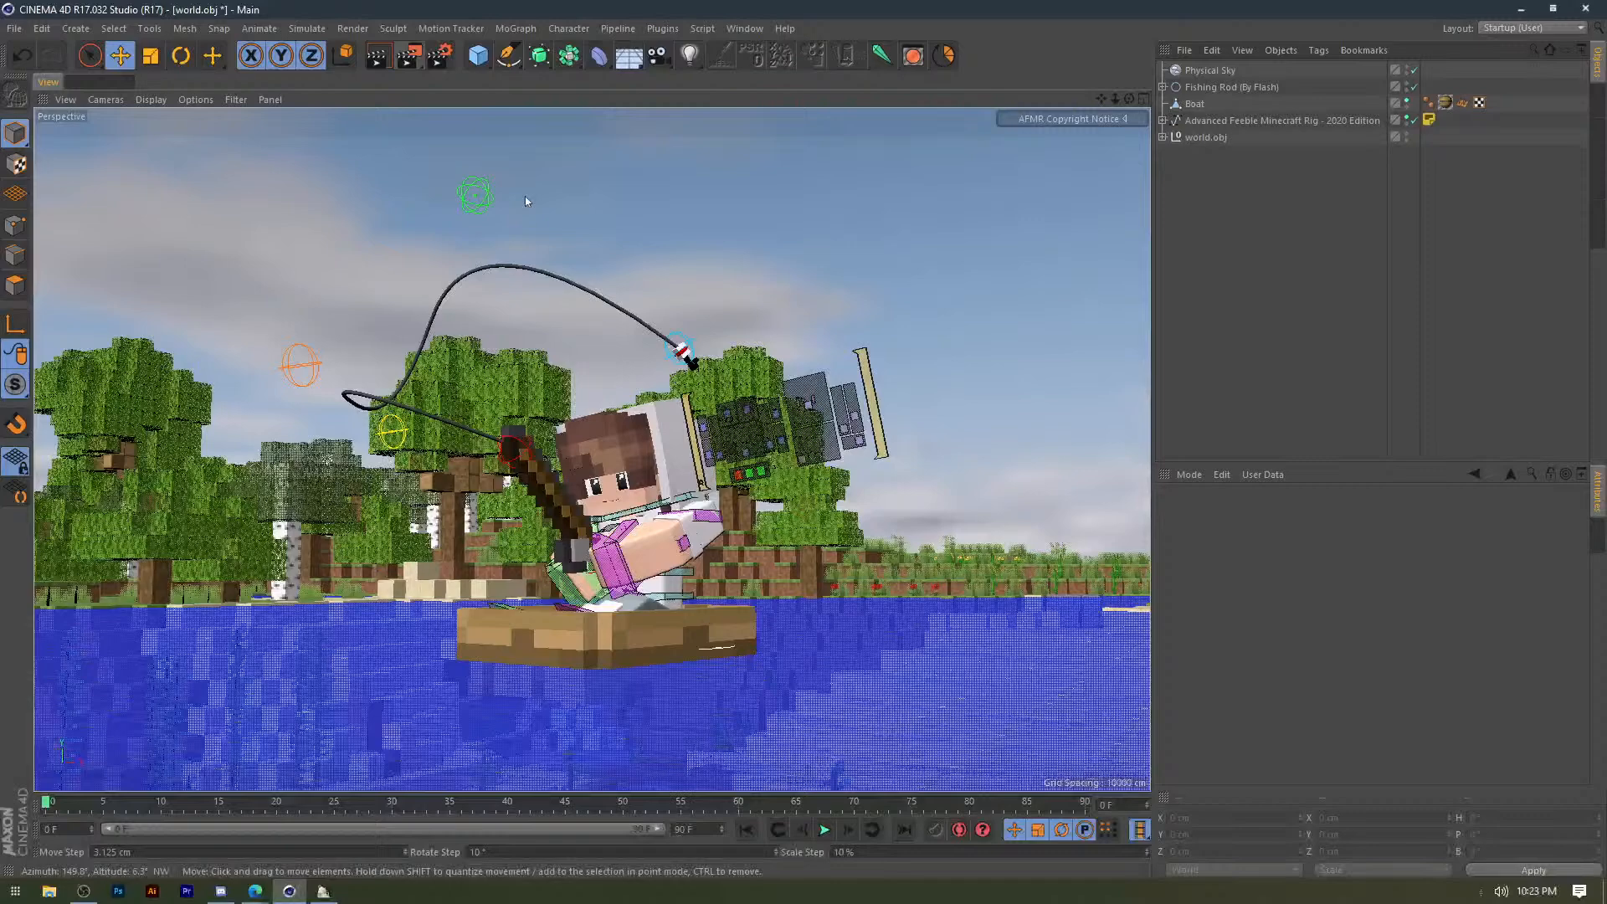
Add a camera from the low side view and frame the character in the boat with a roll of about 5°.
{"action": "middle_click_drag", "start_coordinate": [526, 201], "coordinate": [581, 201], "text": "alt"}
{"action": "left_click_drag", "start_coordinate": [638, 310], "coordinate": [656, 318], "text": "alt"}
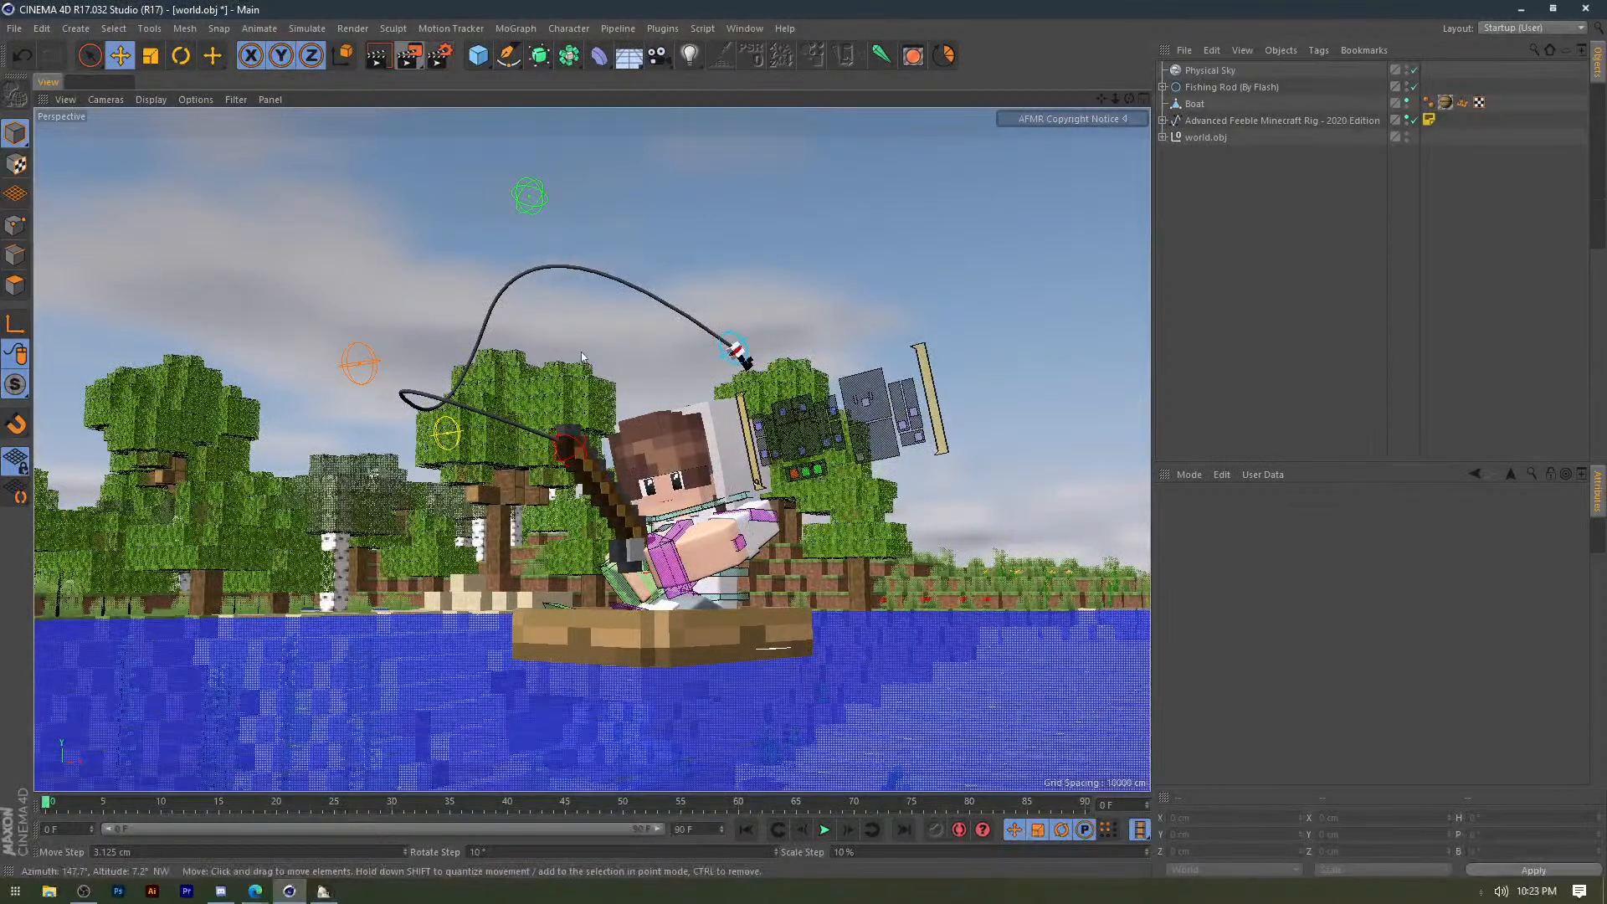
{"action": "left_click", "coordinate": [658, 55]}
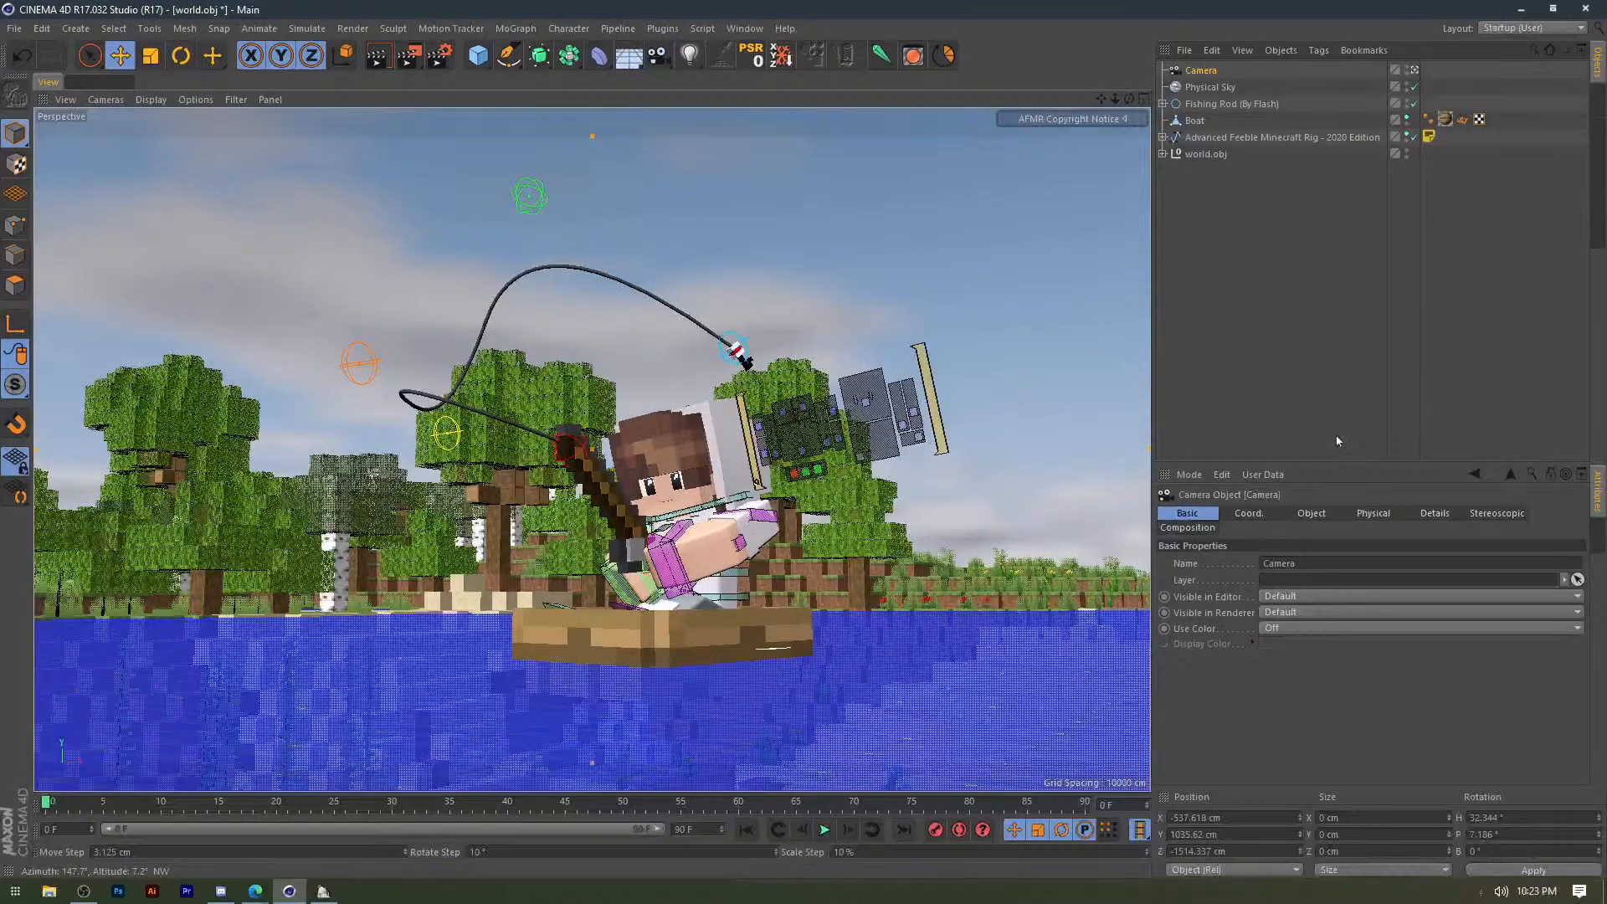
{"action": "right_click_drag", "start_coordinate": [717, 423], "coordinate": [688, 421]}
{"action": "middle_click_drag", "start_coordinate": [687, 420], "coordinate": [658, 432], "text": "alt"}
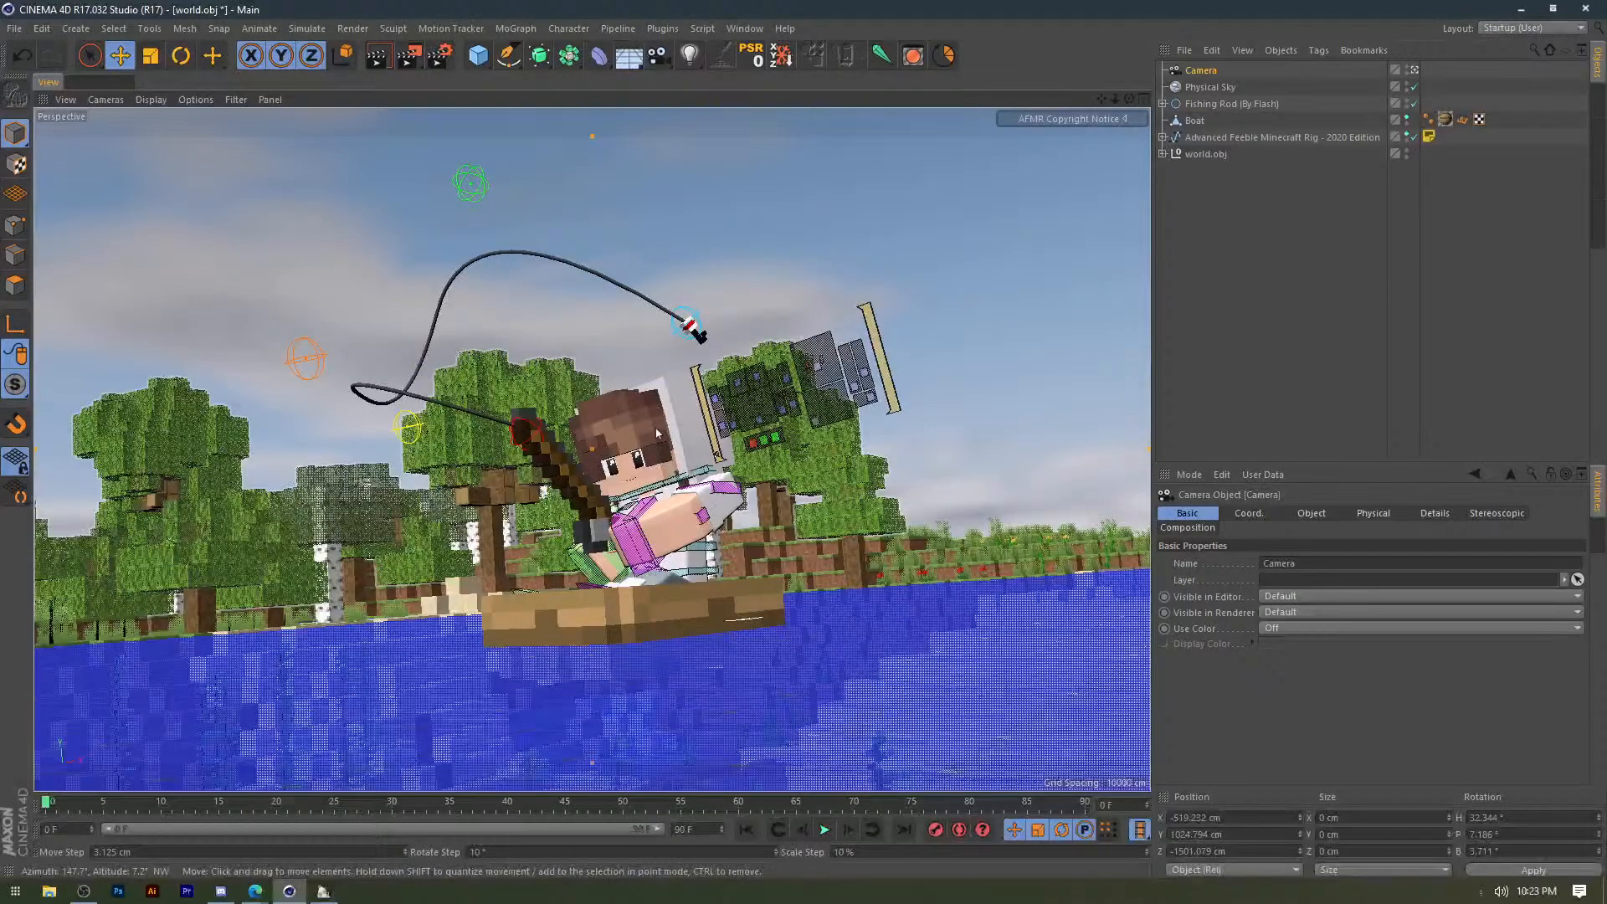
{"action": "left_click_drag", "start_coordinate": [657, 432], "coordinate": [667, 432], "text": "alt"}
{"action": "right_click_drag", "start_coordinate": [667, 431], "coordinate": [666, 430]}
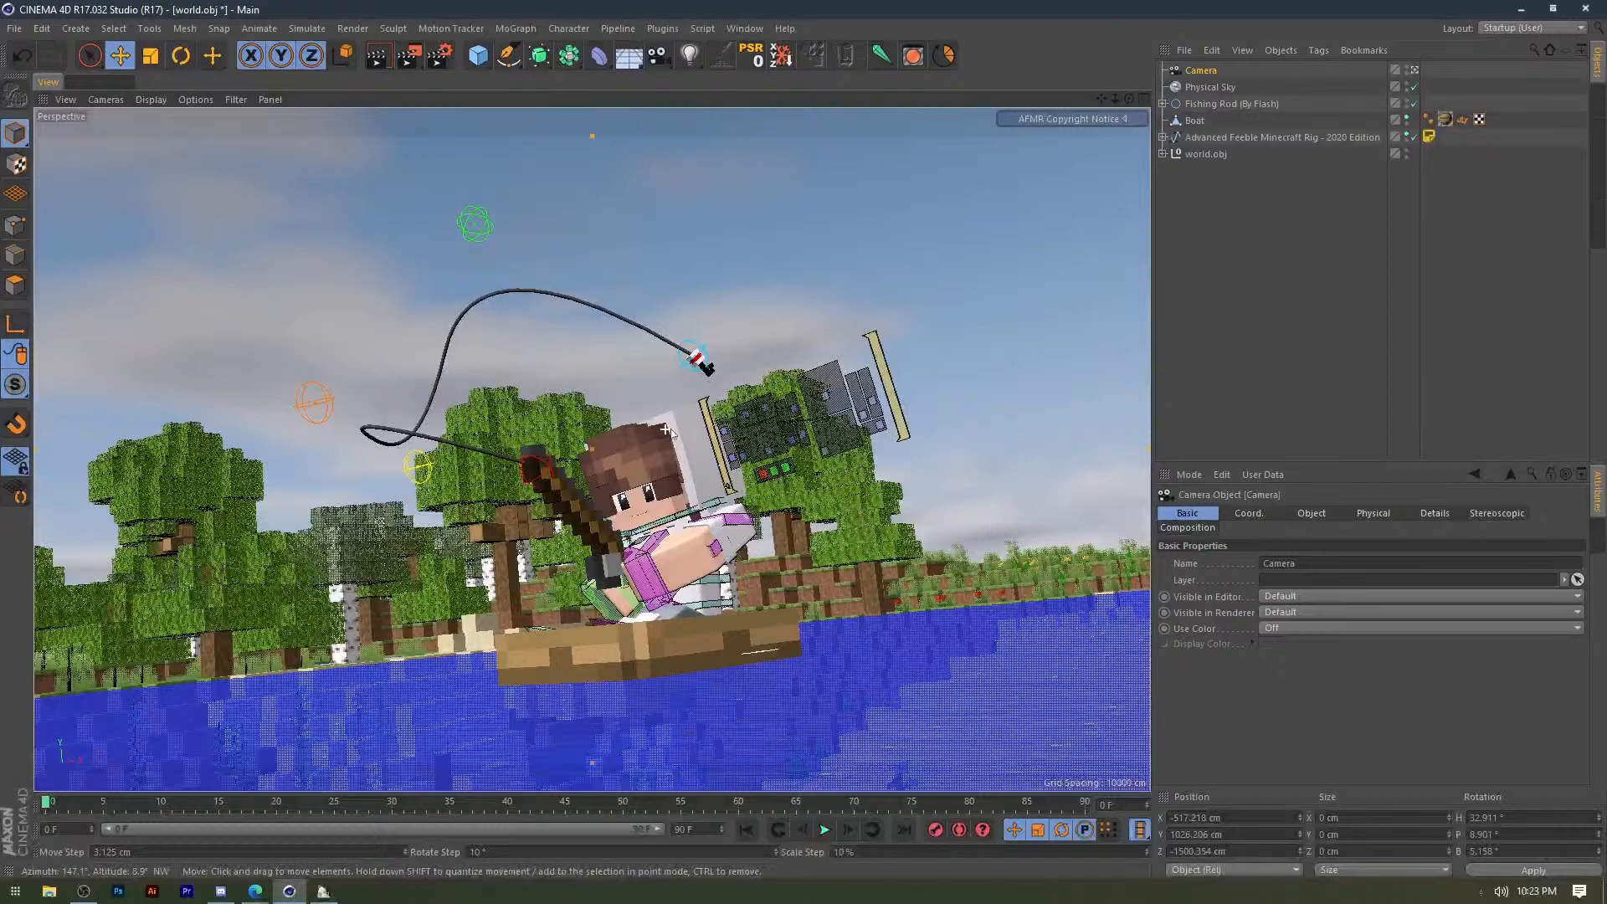
{"action": "left_click_drag", "start_coordinate": [667, 430], "coordinate": [660, 425], "text": "alt"}
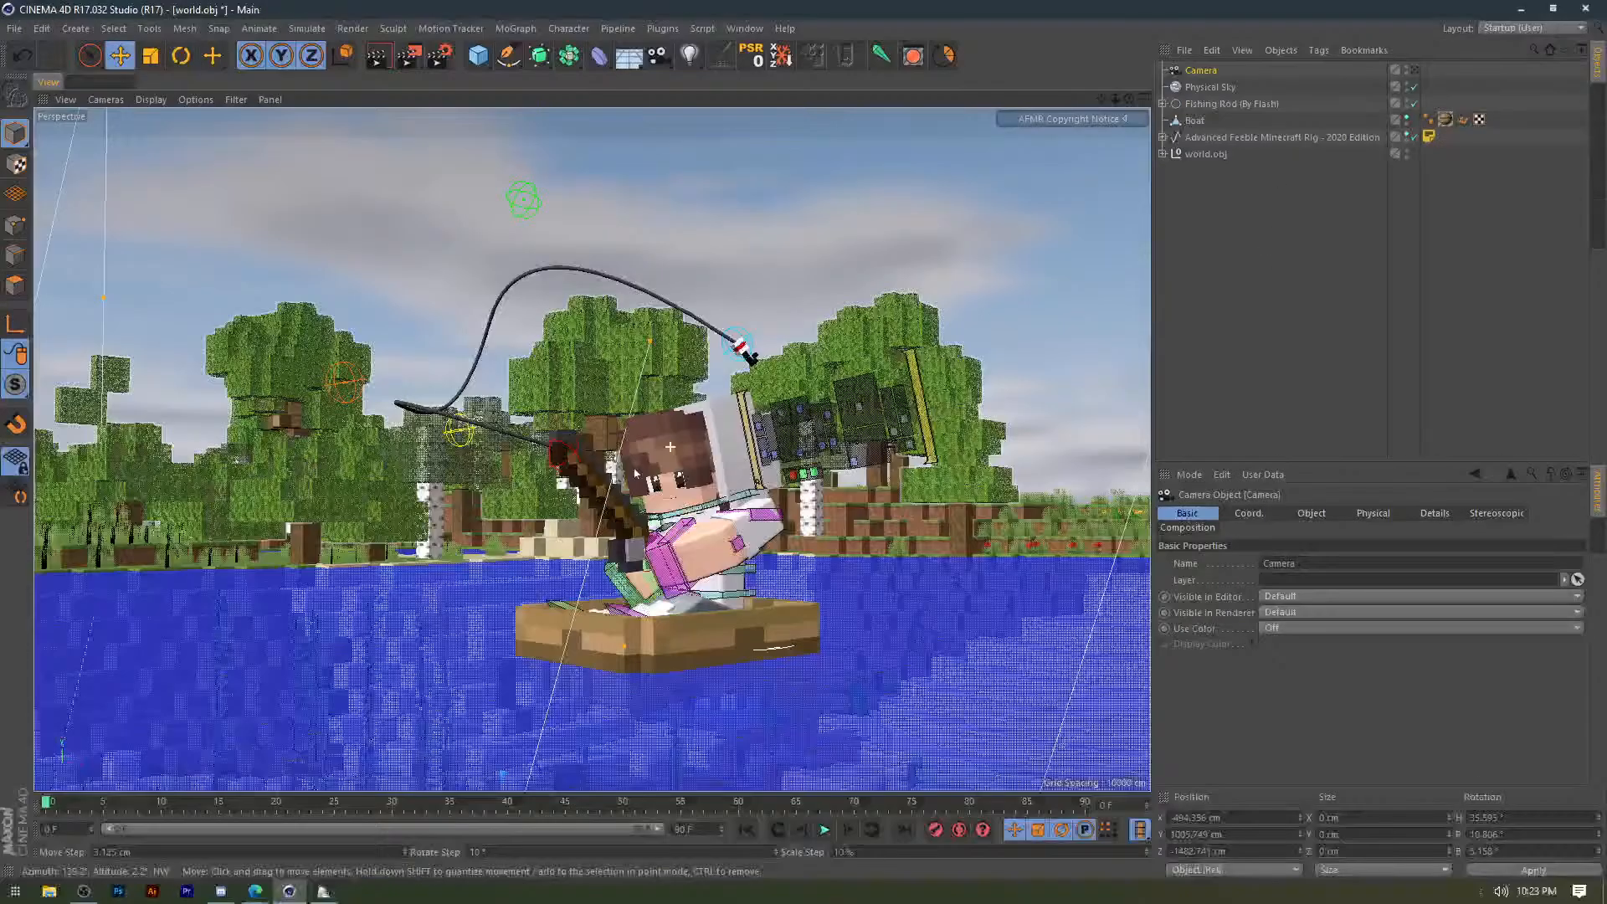
Reposition and rotate the rig's leg controls so the legs rest inside the boat.
{"action": "scroll", "coordinate": [636, 473], "scroll_direction": "up", "scroll_amount": 5}
{"action": "left_click_drag", "start_coordinate": [522, 570], "coordinate": [782, 611], "text": "alt"}
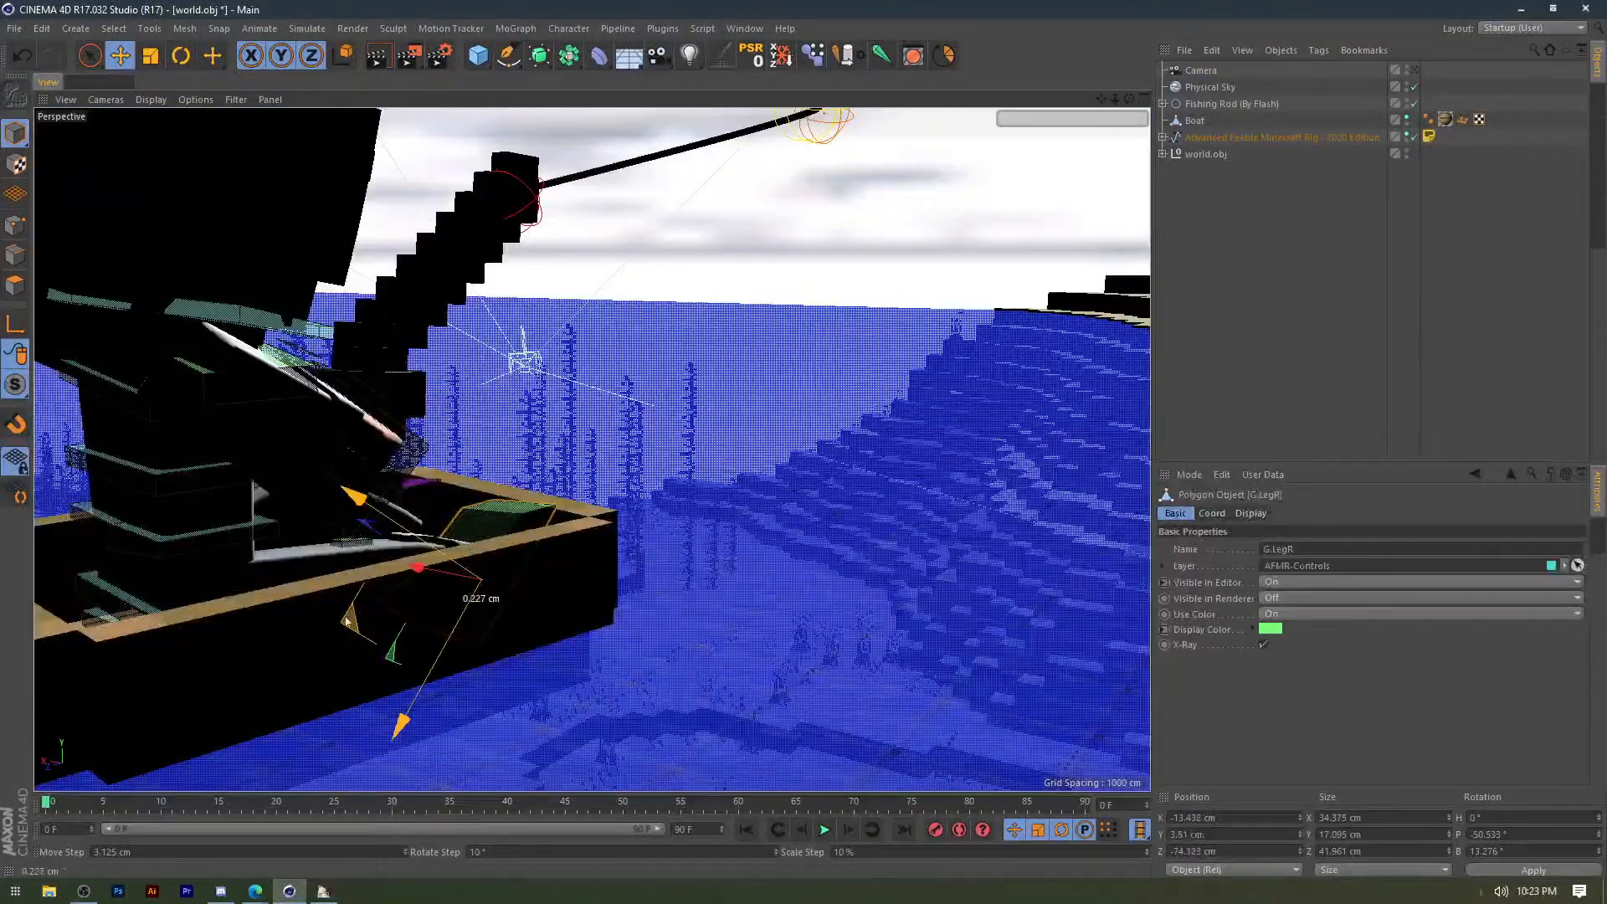
{"action": "left_click_drag", "start_coordinate": [431, 563], "coordinate": [581, 615]}
{"action": "key", "text": "r"}
{"action": "key", "text": "e"}
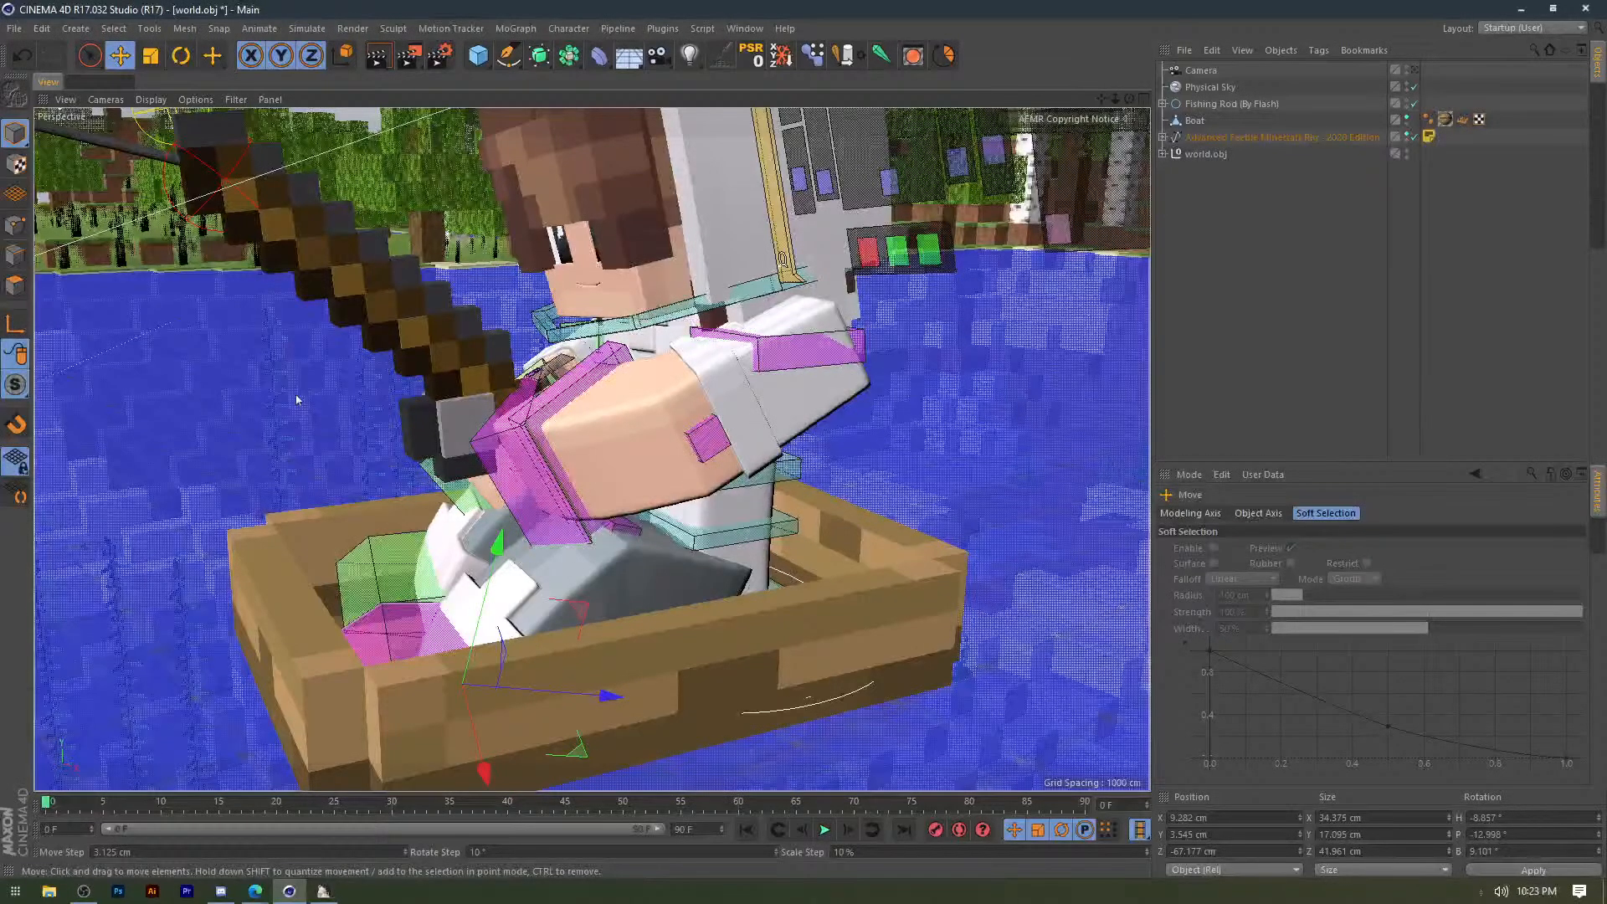
Adjust the rig's purple arm control slightly so the hand sits against the fishing rod's handle.
{"action": "left_click_drag", "start_coordinate": [296, 400], "coordinate": [368, 377], "text": "alt"}
{"action": "scroll", "coordinate": [595, 418], "scroll_direction": "up", "scroll_amount": 3}
{"action": "left_click", "coordinate": [552, 470]}
{"action": "left_click_drag", "start_coordinate": [571, 479], "coordinate": [803, 377], "text": "alt"}
{"action": "key", "text": "r"}
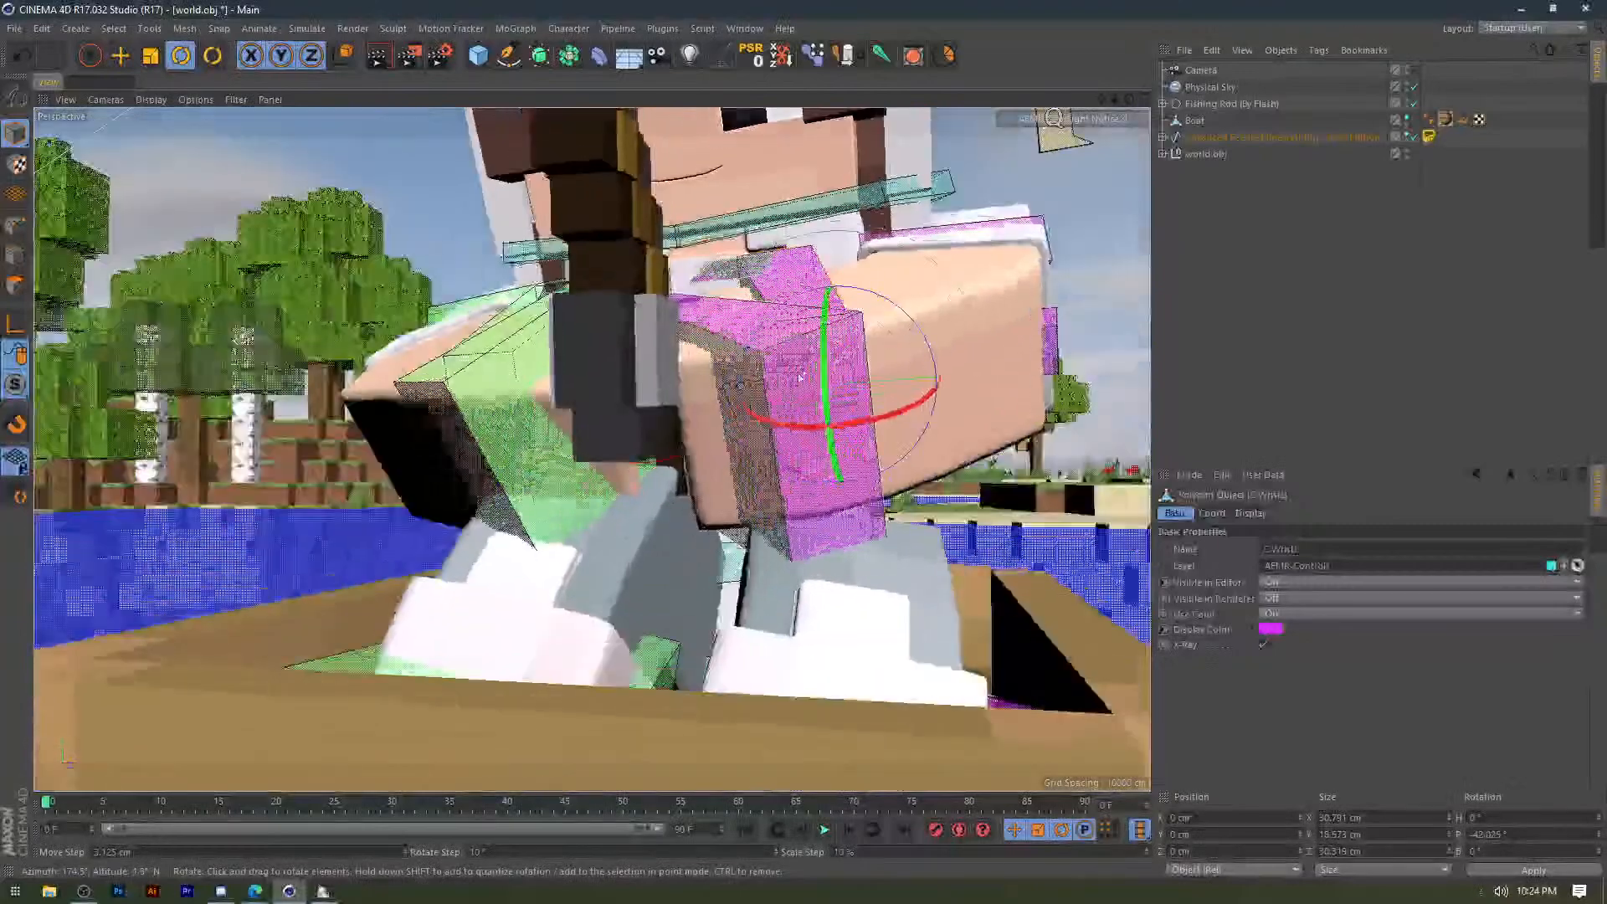
{"action": "key", "text": "e"}
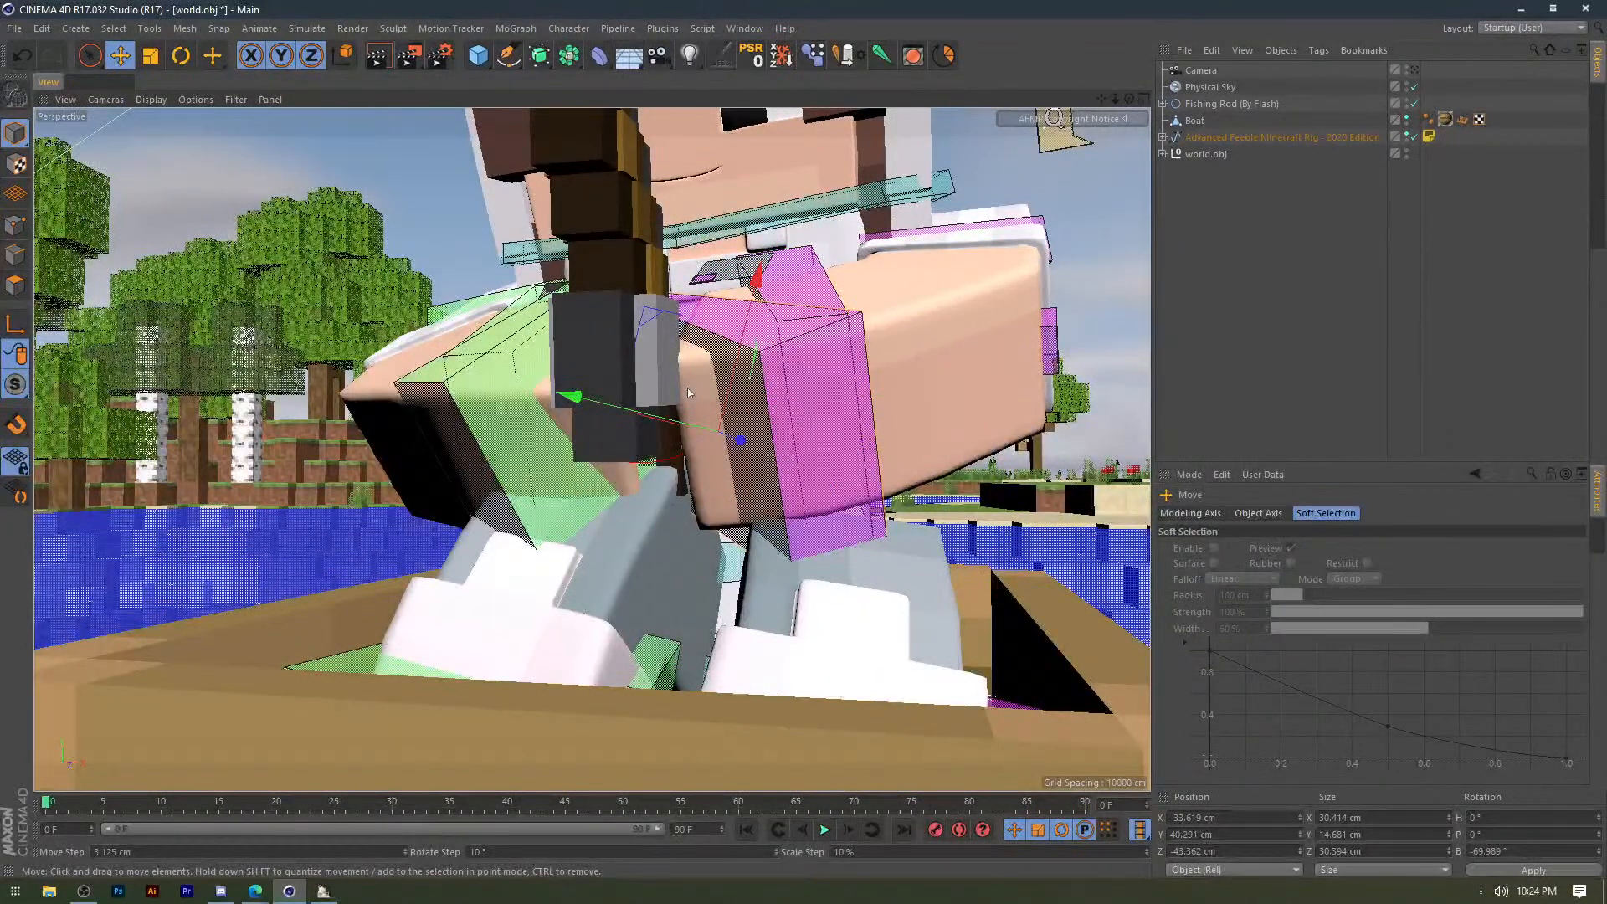
{"action": "left_click_drag", "start_coordinate": [687, 389], "coordinate": [848, 339]}
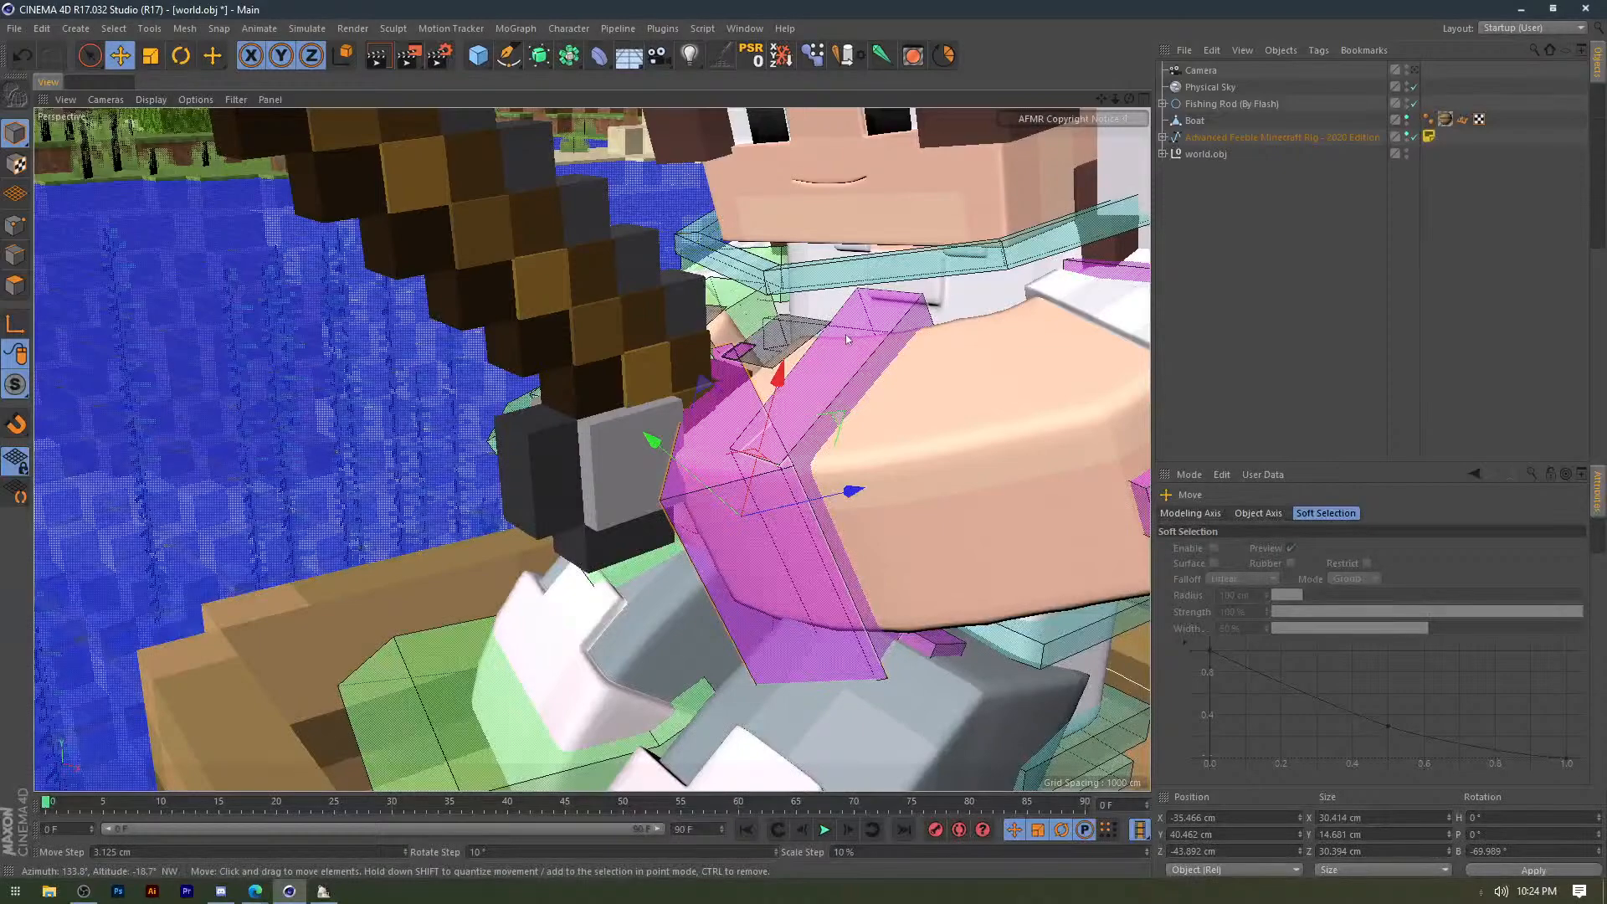
{"action": "scroll", "coordinate": [630, 371], "scroll_direction": "down", "scroll_amount": 5}
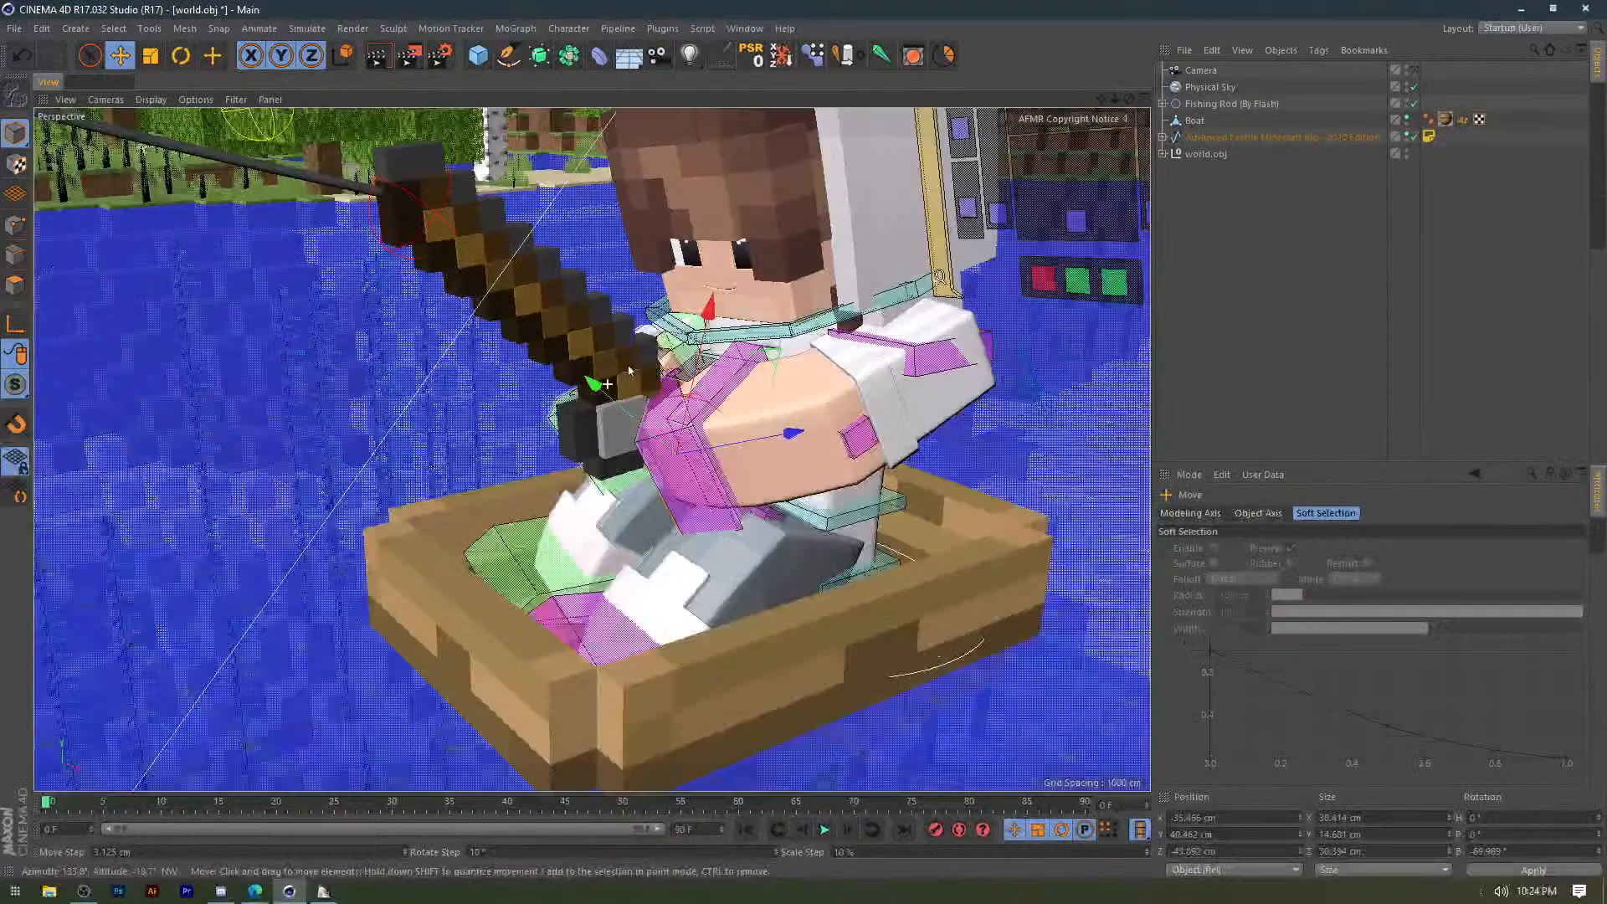
{"action": "left_click_drag", "start_coordinate": [630, 371], "coordinate": [603, 325], "text": "alt"}
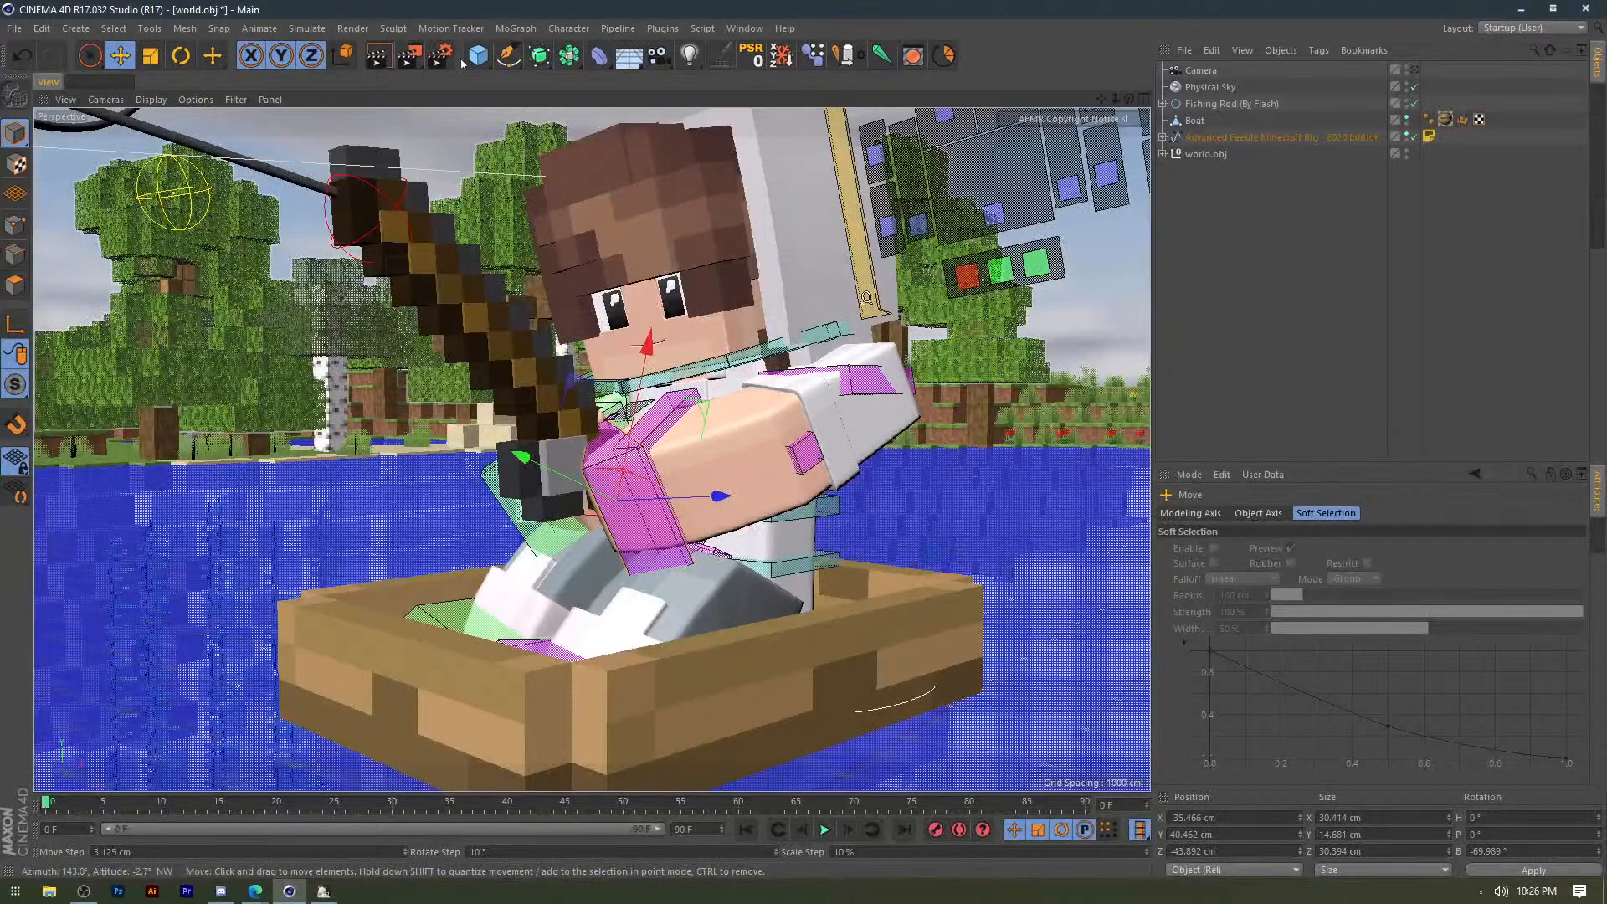
{"action": "scroll", "coordinate": [478, 178], "scroll_direction": "down", "scroll_amount": 10}
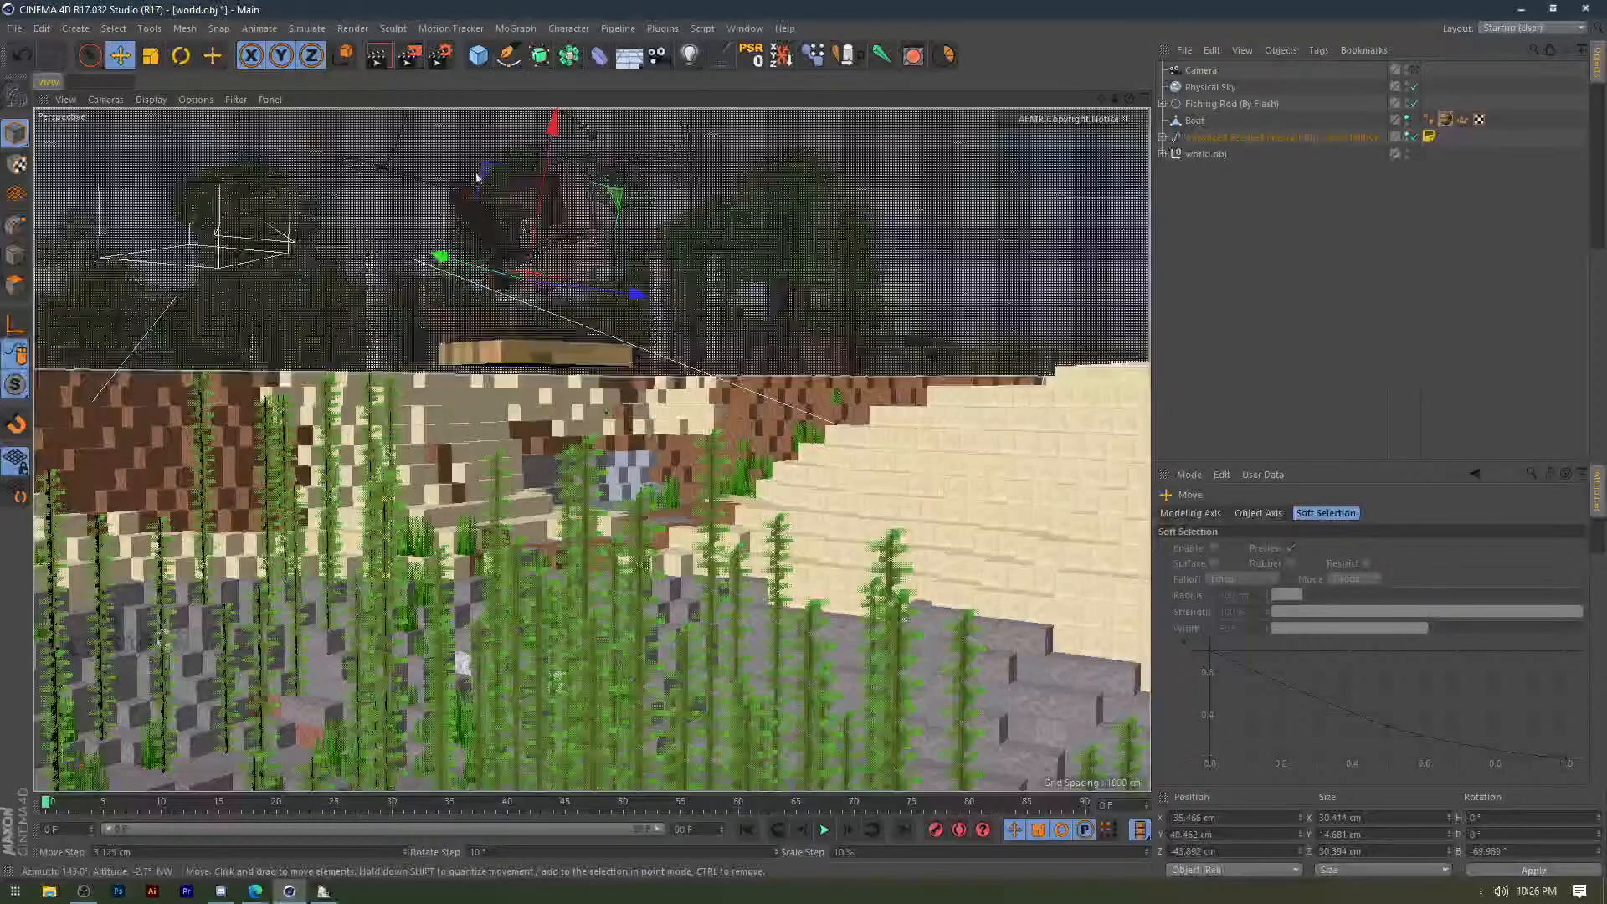
{"action": "scroll", "coordinate": [469, 174], "scroll_direction": "up", "scroll_amount": 2}
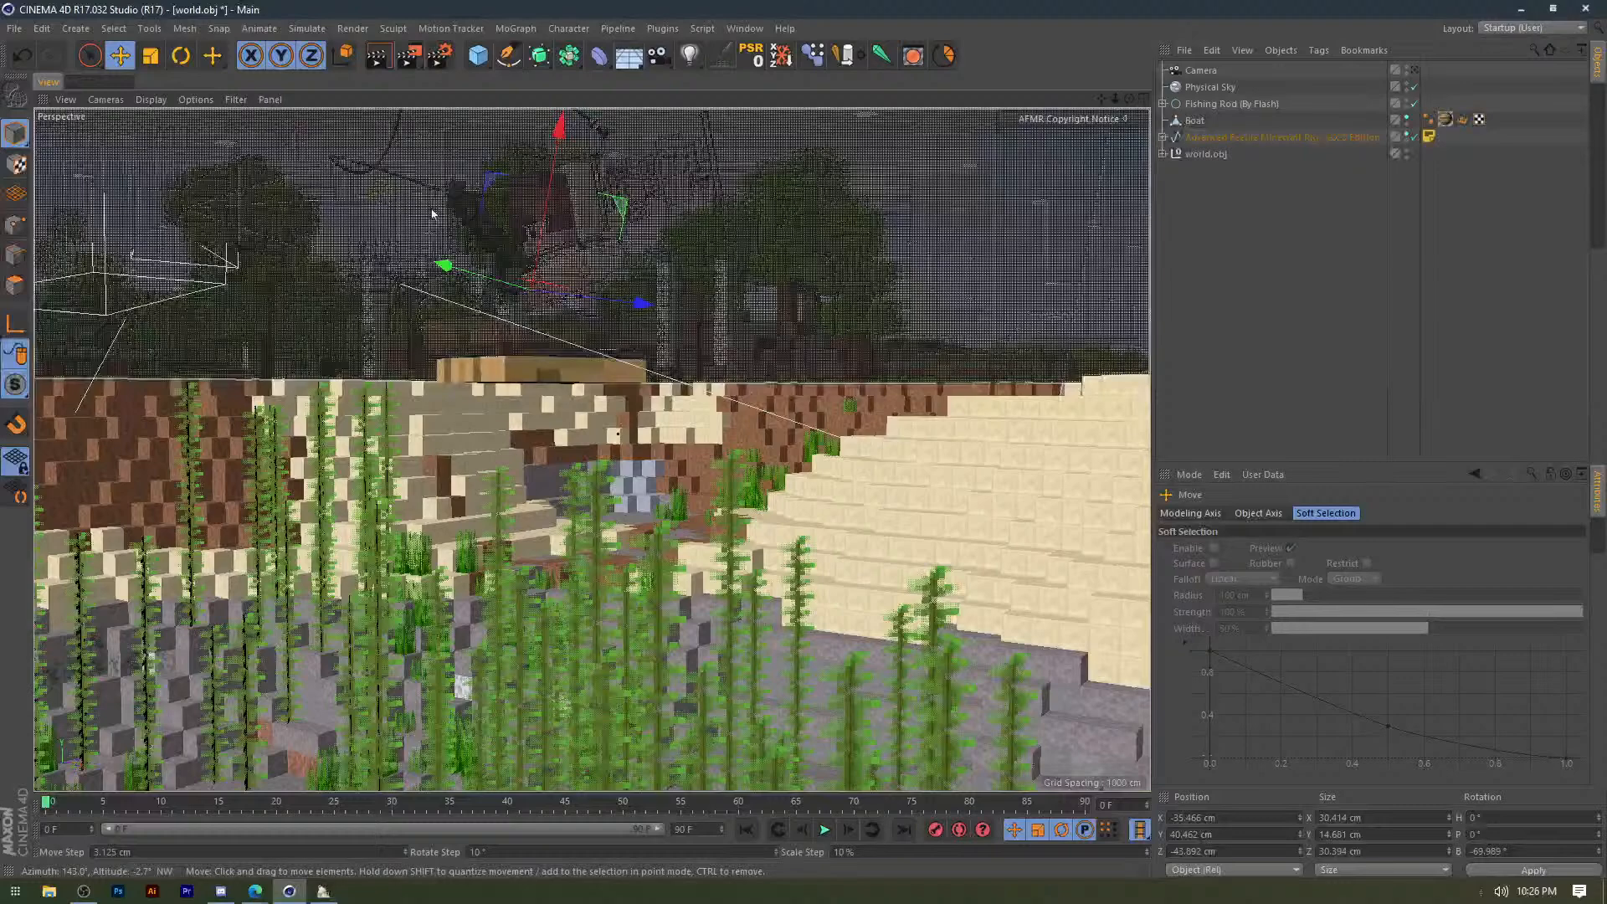
Disable the Physical Sky so the scene around the boat shows without its lighting in the viewport.
{"action": "middle_click_drag", "start_coordinate": [432, 214], "coordinate": [750, 300], "text": "alt"}
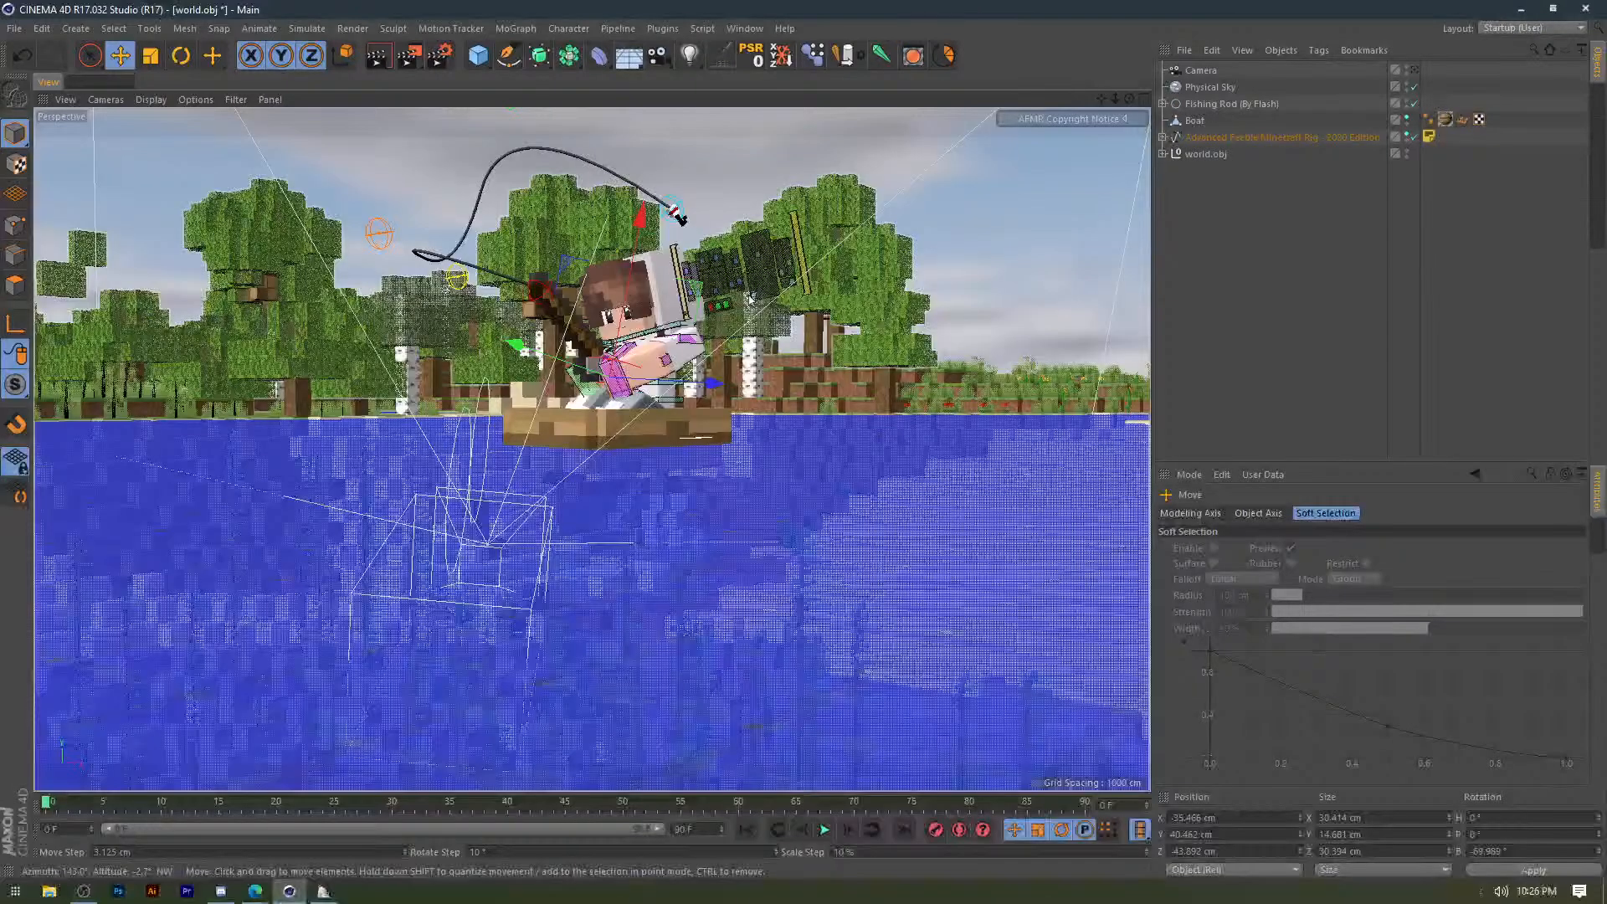
{"action": "left_click_drag", "start_coordinate": [750, 298], "coordinate": [466, 397], "text": "alt"}
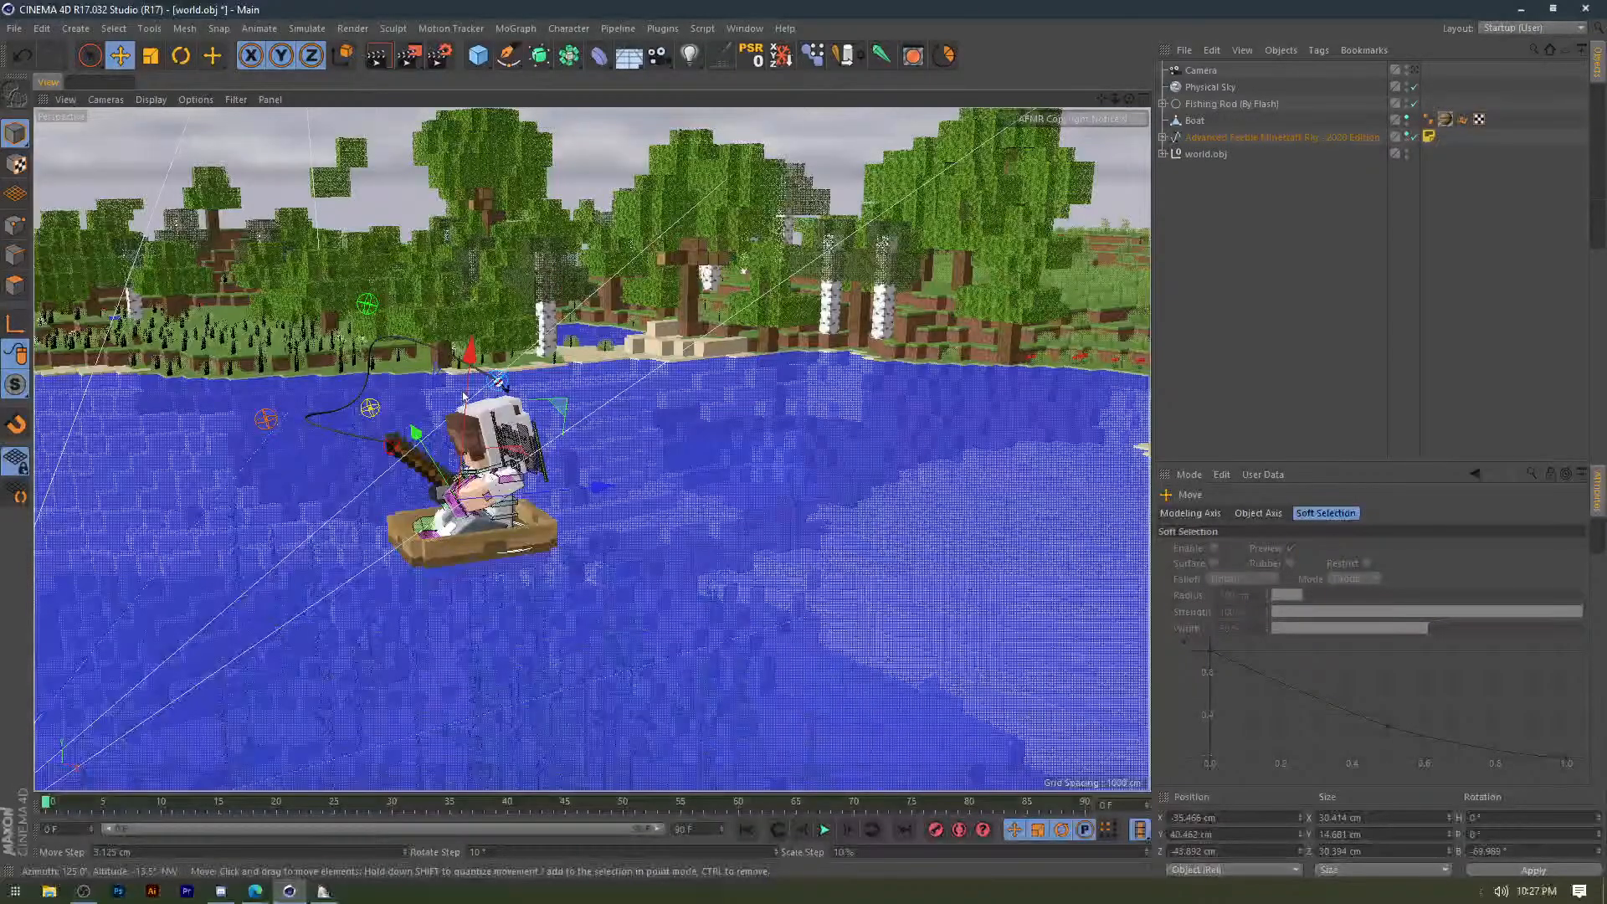
{"action": "scroll", "coordinate": [465, 397], "scroll_direction": "up", "scroll_amount": 5}
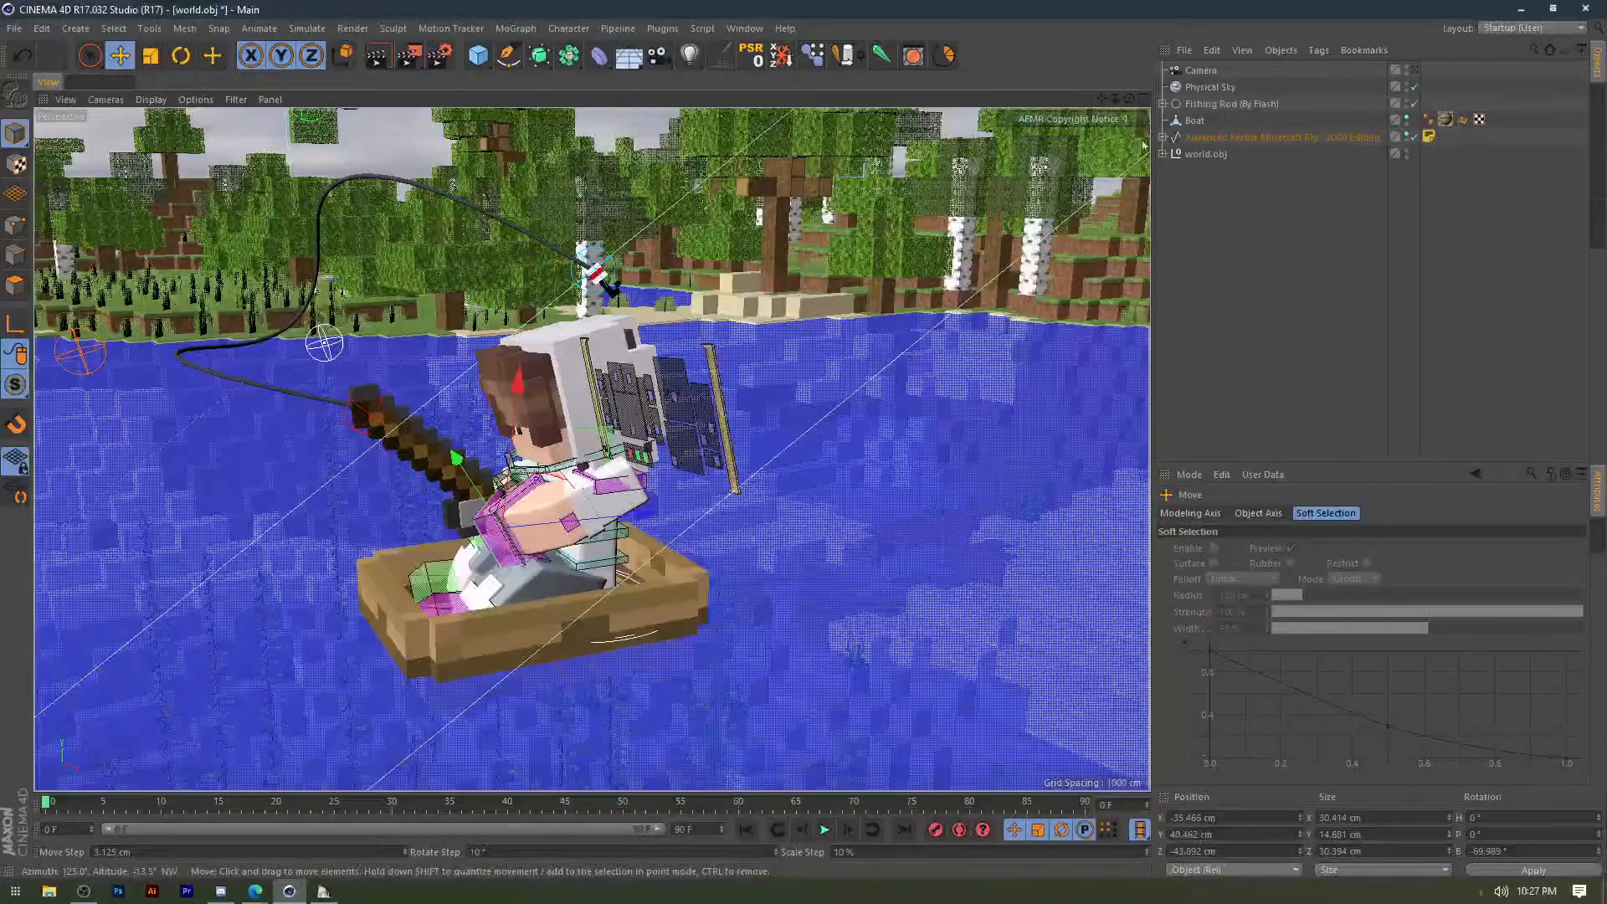
{"action": "left_click", "coordinate": [1415, 86]}
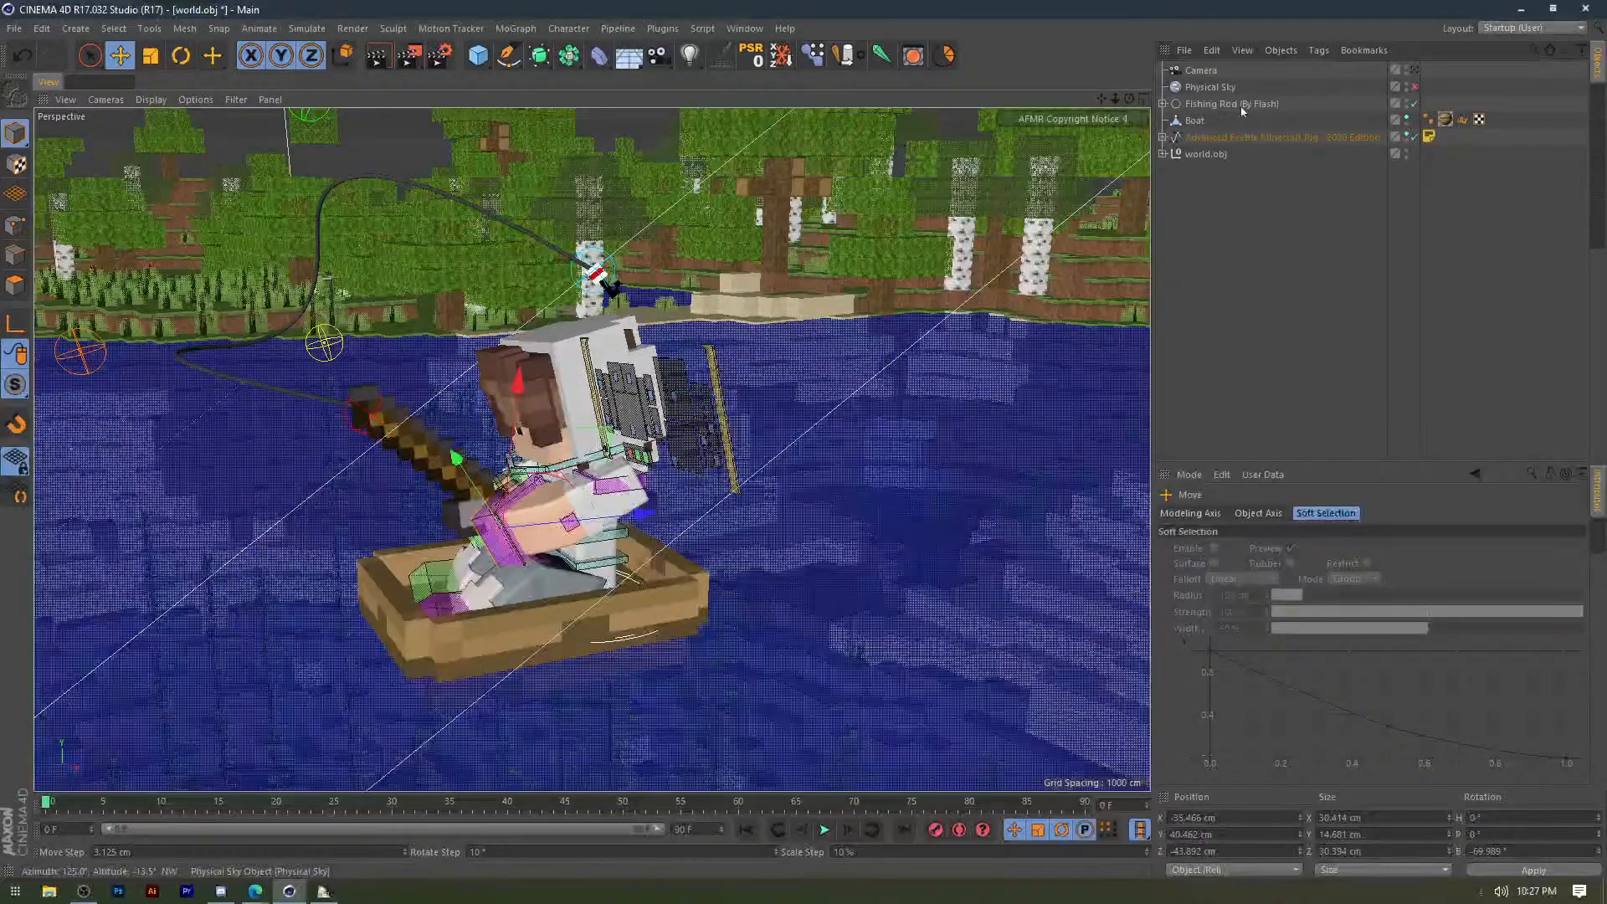
Move the fishing rod's yellow middle line control to reshape the line beyond the rod's tip.
{"action": "left_click_drag", "start_coordinate": [611, 339], "coordinate": [531, 316], "text": "alt"}
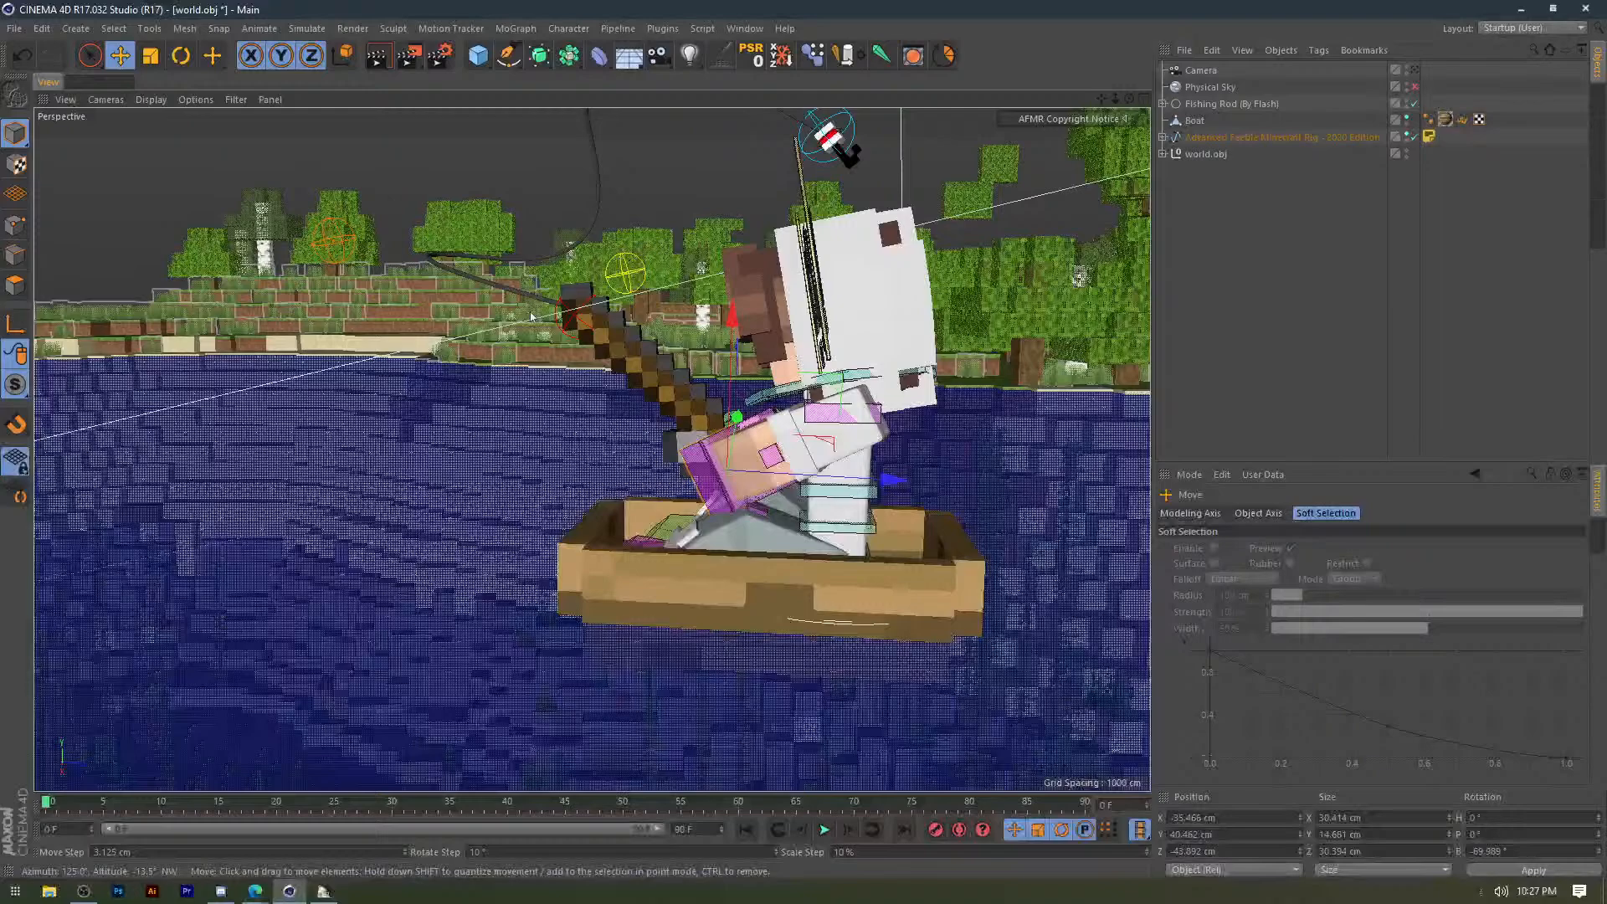
{"action": "left_click_drag", "start_coordinate": [532, 318], "coordinate": [477, 336], "text": "alt"}
{"action": "left_click", "coordinate": [548, 253]}
{"action": "left_click_drag", "start_coordinate": [609, 292], "coordinate": [398, 365]}
{"action": "left_click_drag", "start_coordinate": [276, 312], "coordinate": [347, 258]}
{"action": "left_click_drag", "start_coordinate": [104, 296], "coordinate": [222, 300], "text": "alt"}
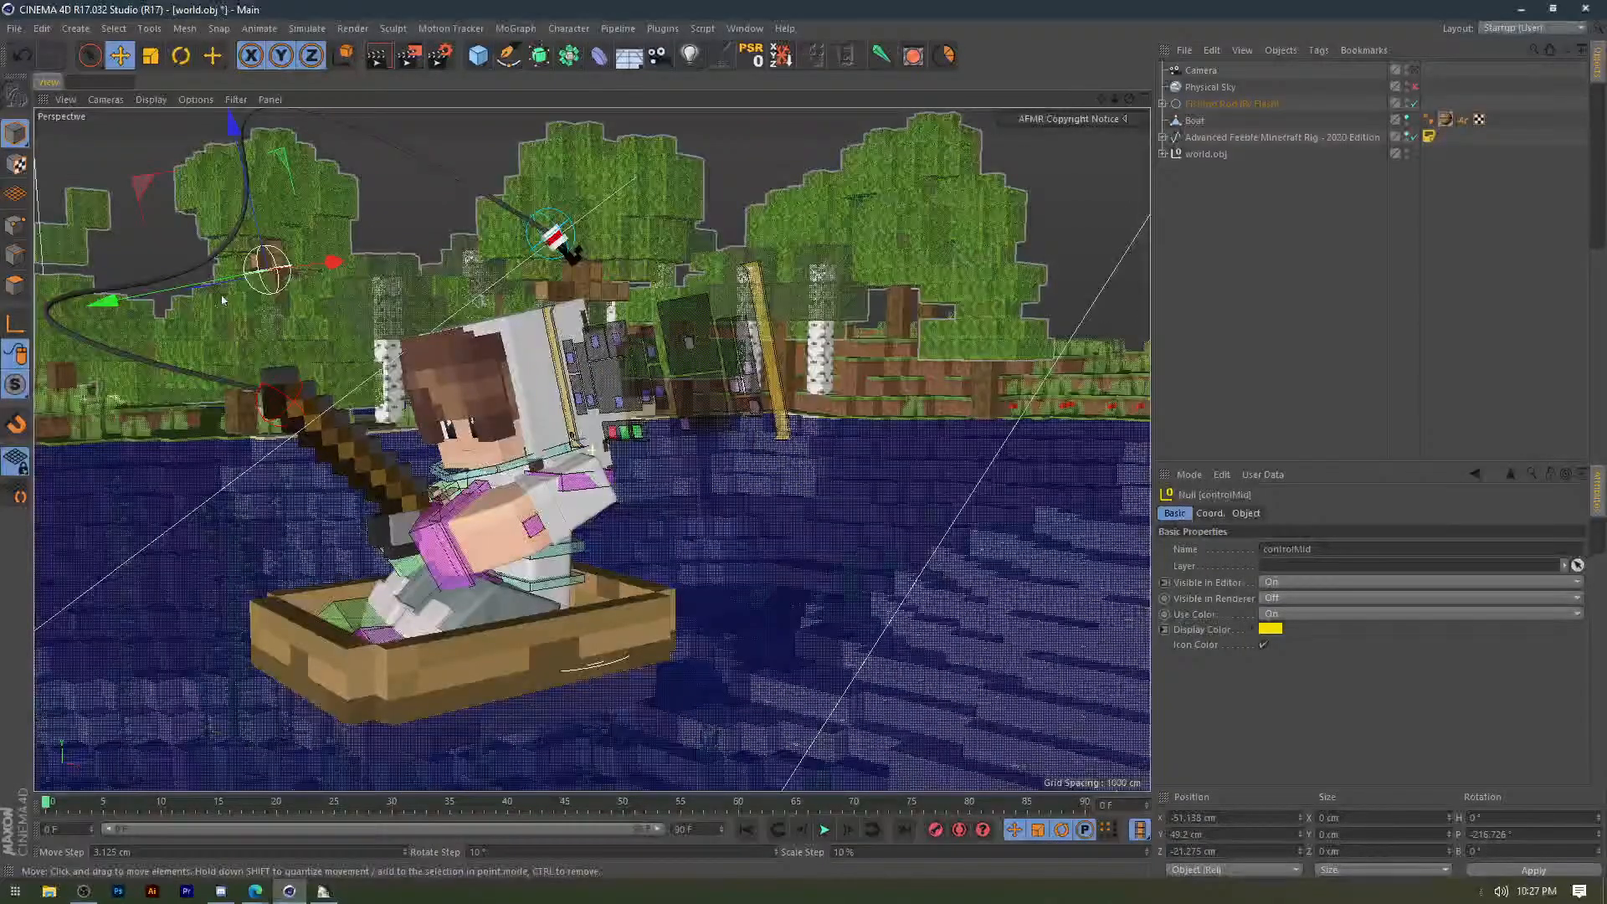
{"action": "middle_click_drag", "start_coordinate": [223, 300], "coordinate": [482, 250], "text": "alt"}
Reposition the fishing line's controls, including the green bottom one, to reshape the loop leading to the hook.
{"action": "left_click", "coordinate": [222, 244]}
{"action": "left_click_drag", "start_coordinate": [260, 249], "coordinate": [325, 211]}
{"action": "left_click", "coordinate": [465, 188]}
{"action": "middle_click_drag", "start_coordinate": [469, 184], "coordinate": [473, 231], "text": "alt"}
{"action": "left_click", "coordinate": [325, 190]}
{"action": "left_click_drag", "start_coordinate": [418, 184], "coordinate": [530, 212]}
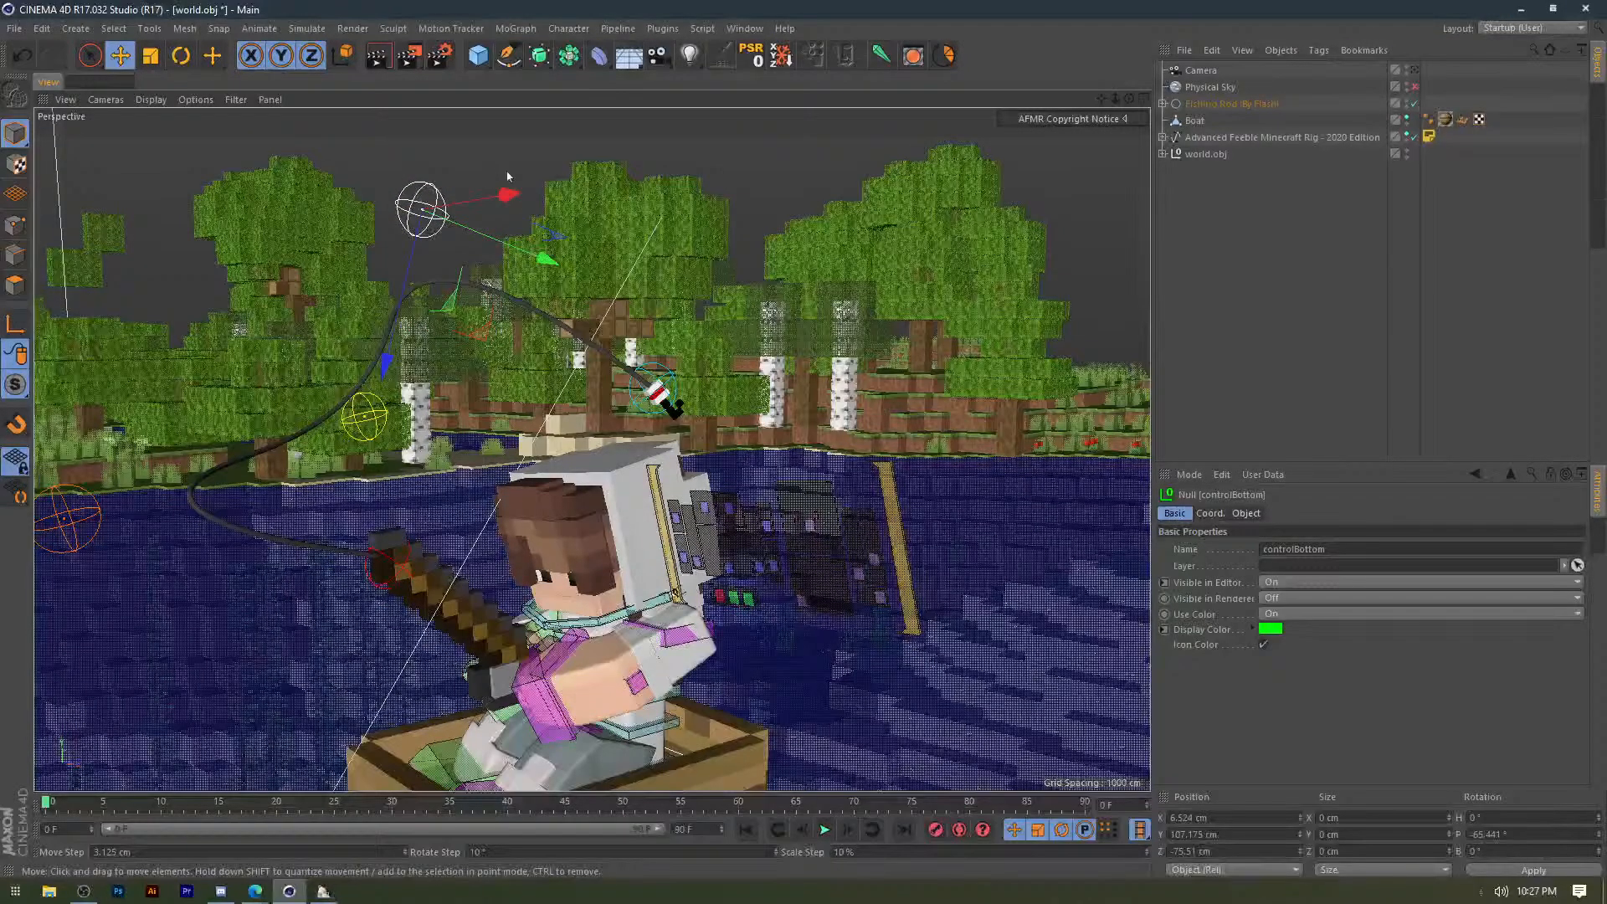
View the scene through the Camera object and turn on the Physical Sky.
{"action": "left_click", "coordinate": [1415, 71]}
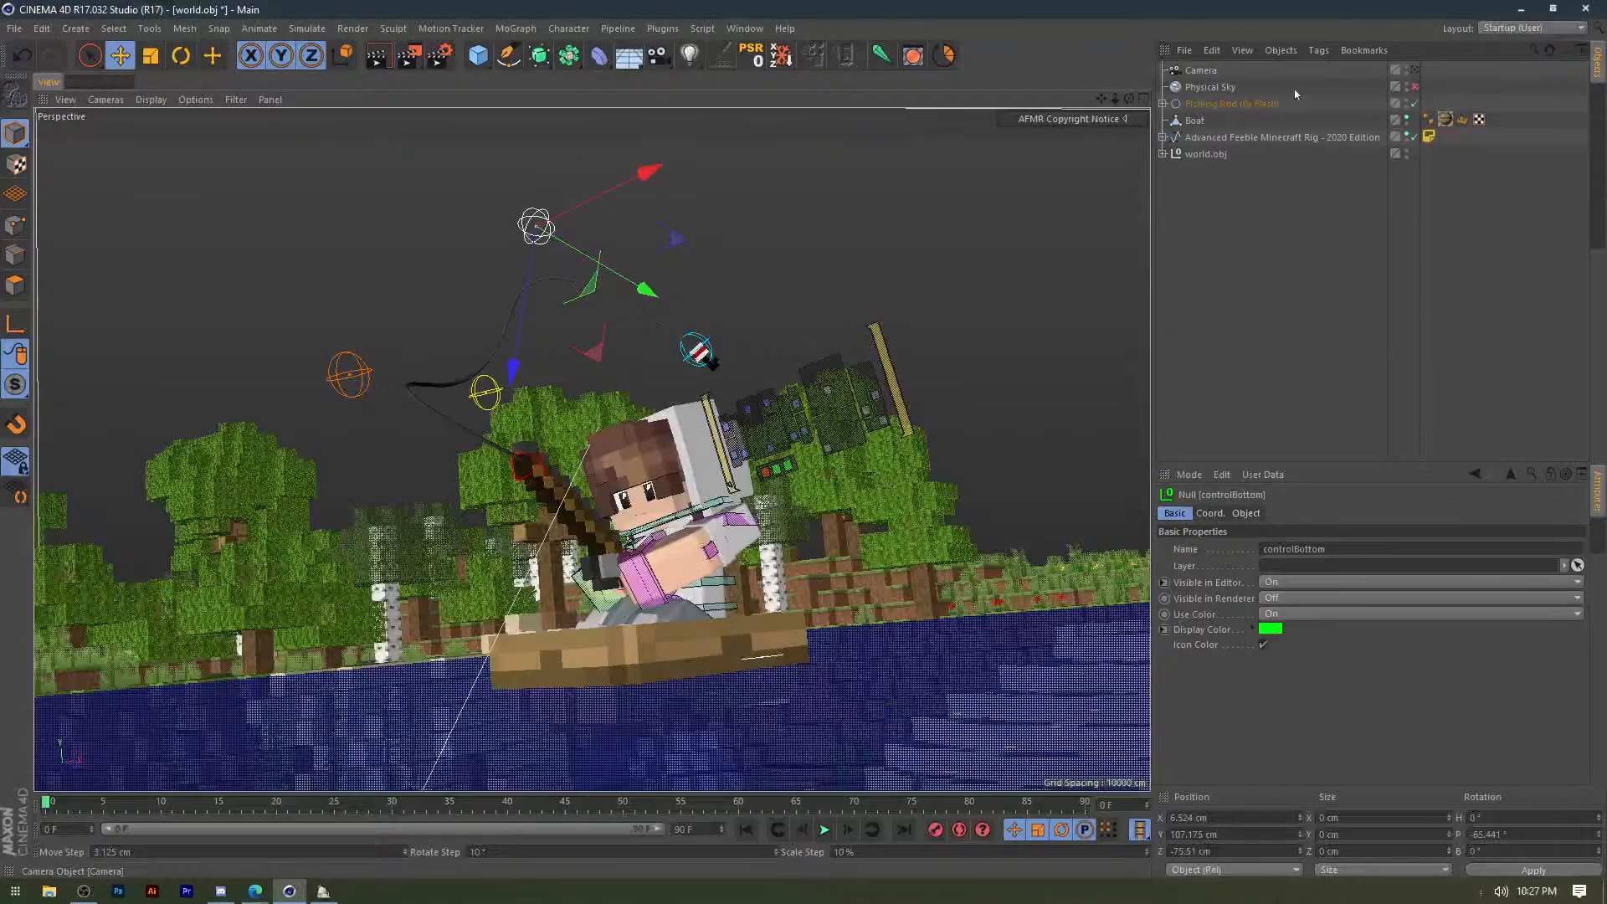
{"action": "left_click", "coordinate": [813, 320]}
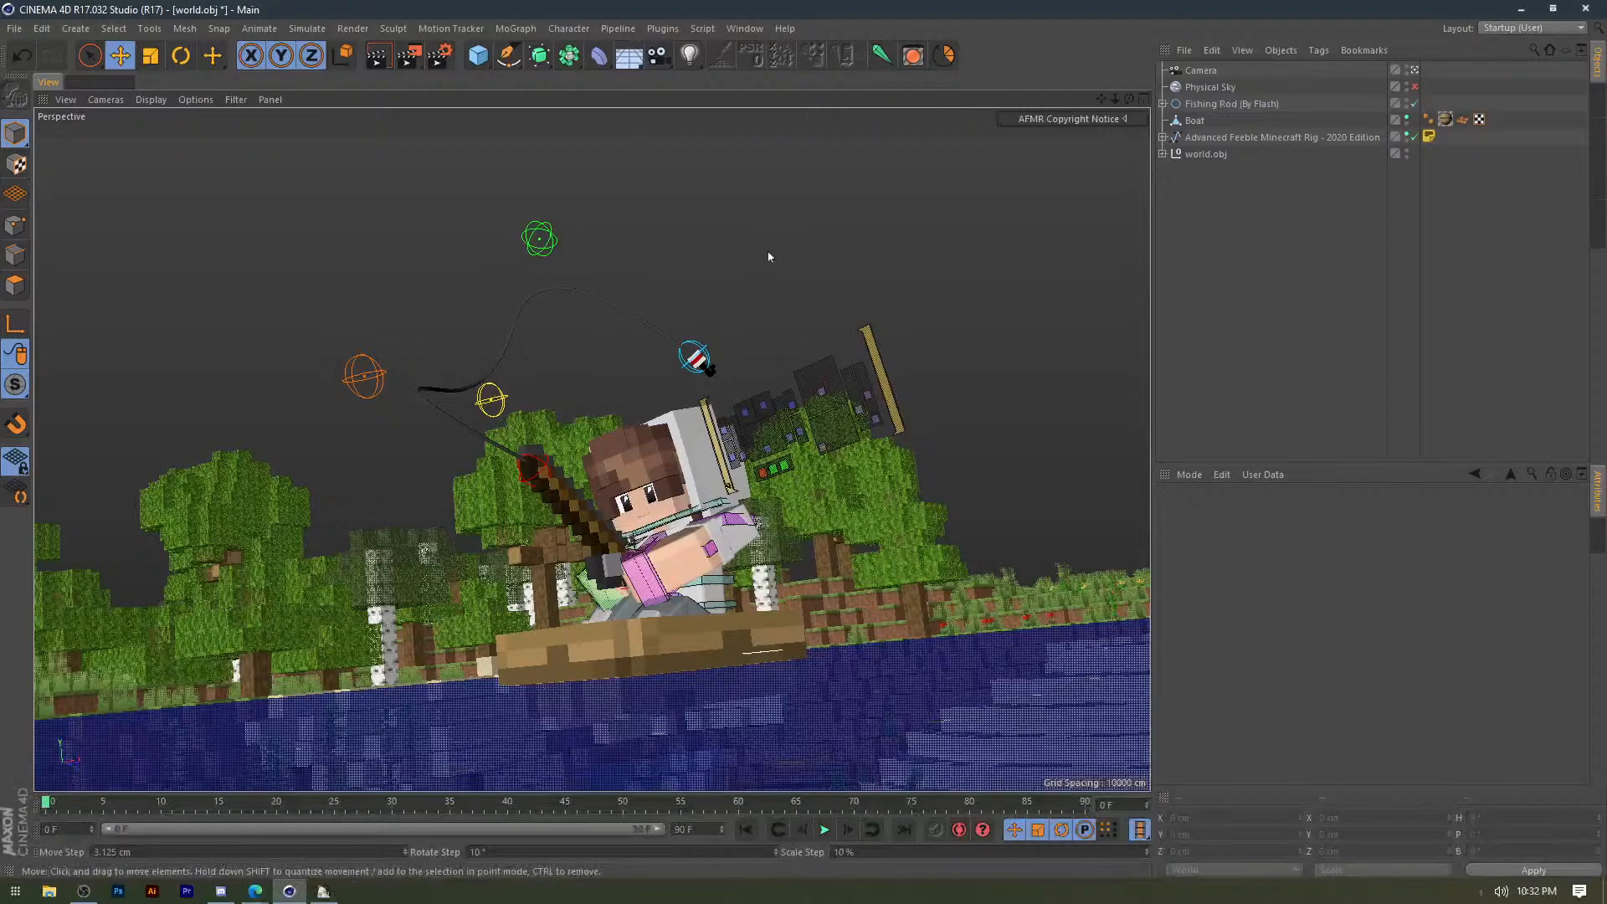
{"action": "left_click", "coordinate": [1415, 87]}
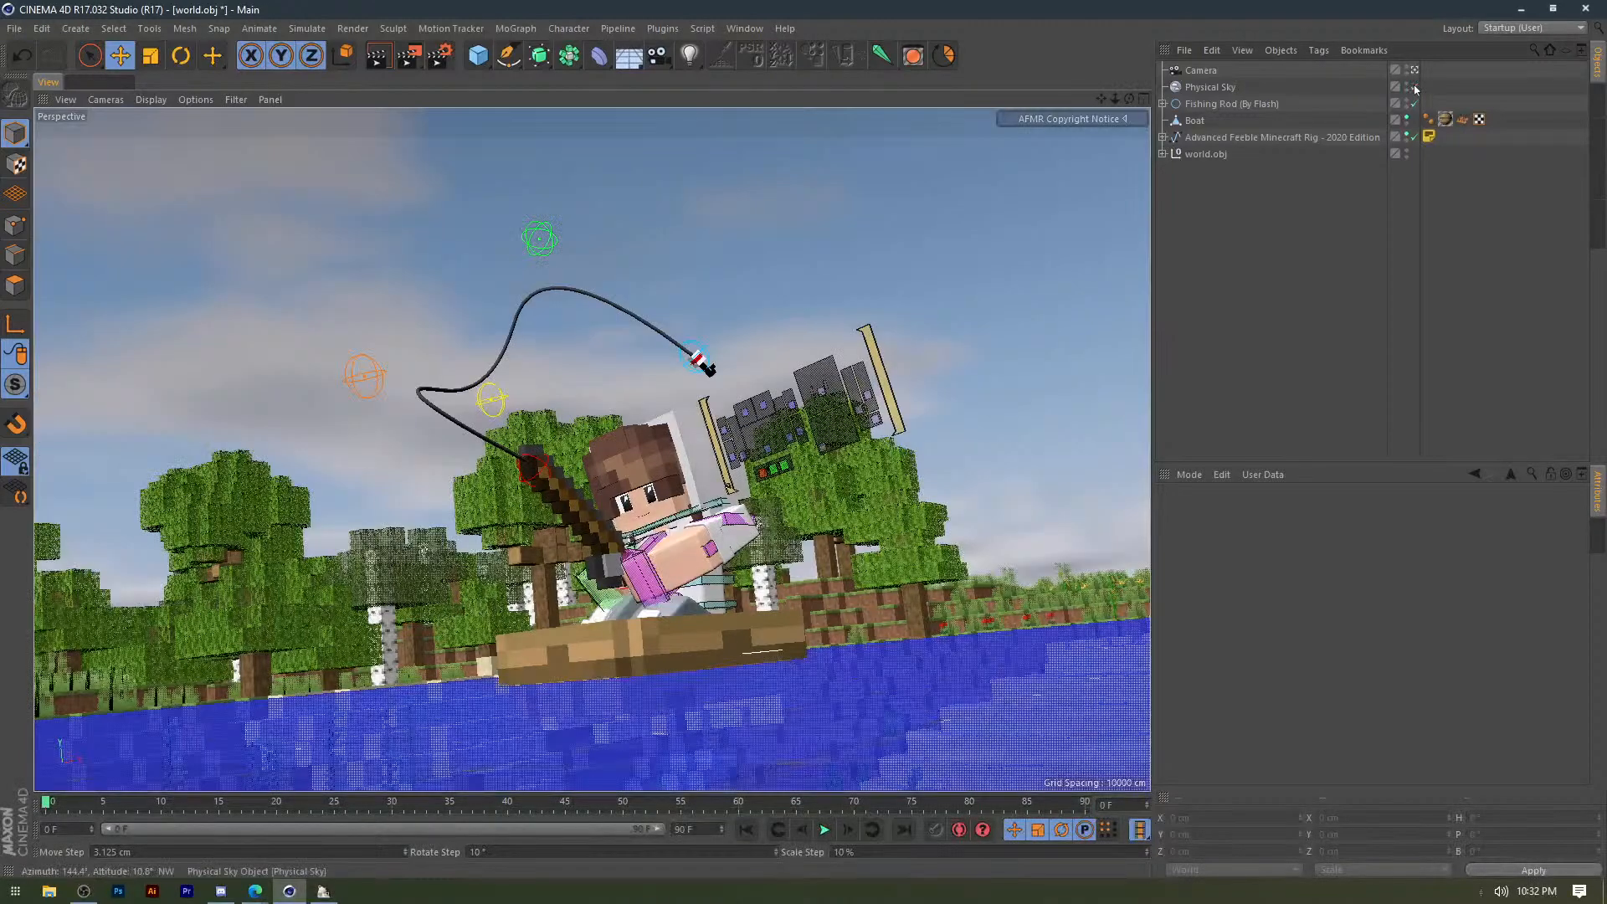
Turn off Ambient Occlusion in the render settings and render the boat scene to the Picture Viewer.
{"action": "left_click", "coordinate": [441, 56]}
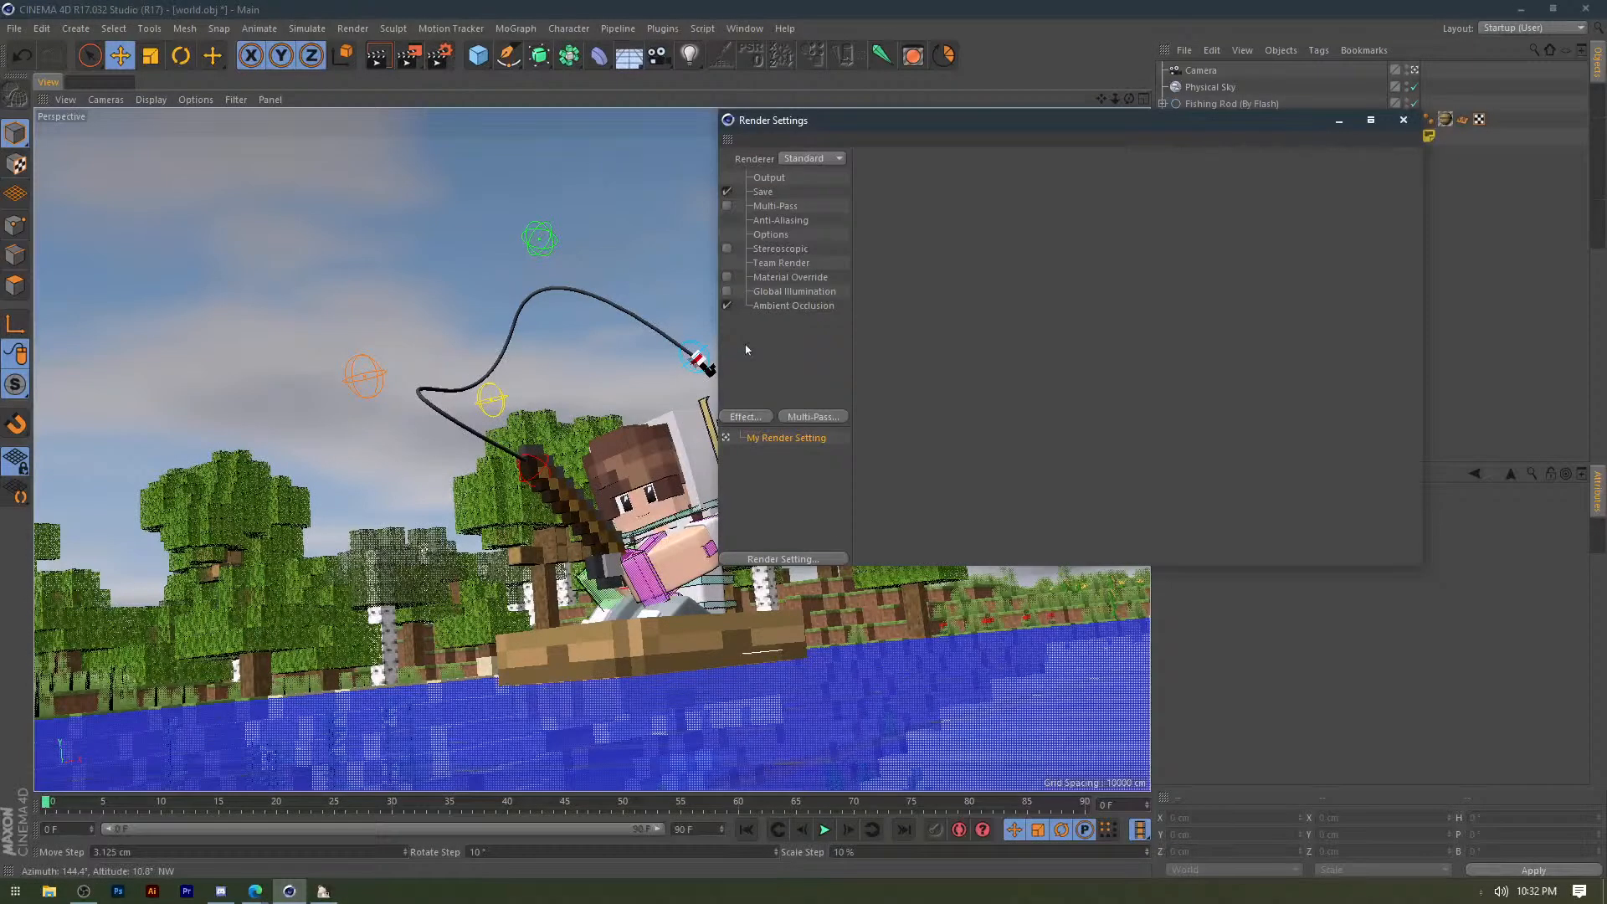
{"action": "left_click", "coordinate": [726, 305]}
{"action": "left_click", "coordinate": [1403, 120]}
{"action": "left_click", "coordinate": [409, 56]}
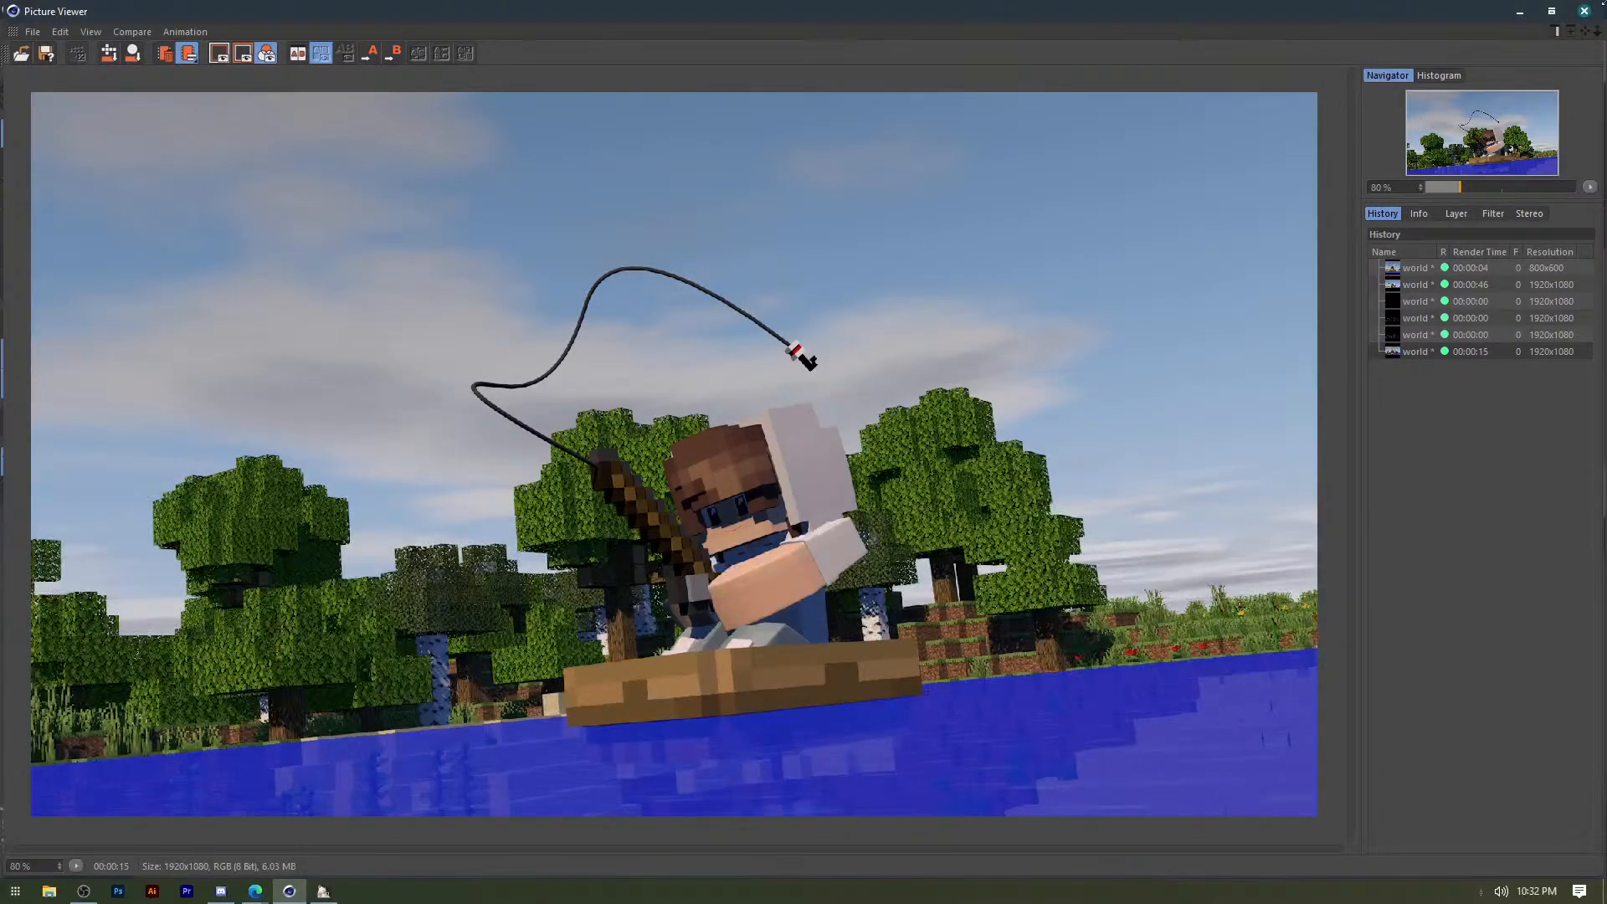
{"action": "left_click", "coordinate": [1585, 11]}
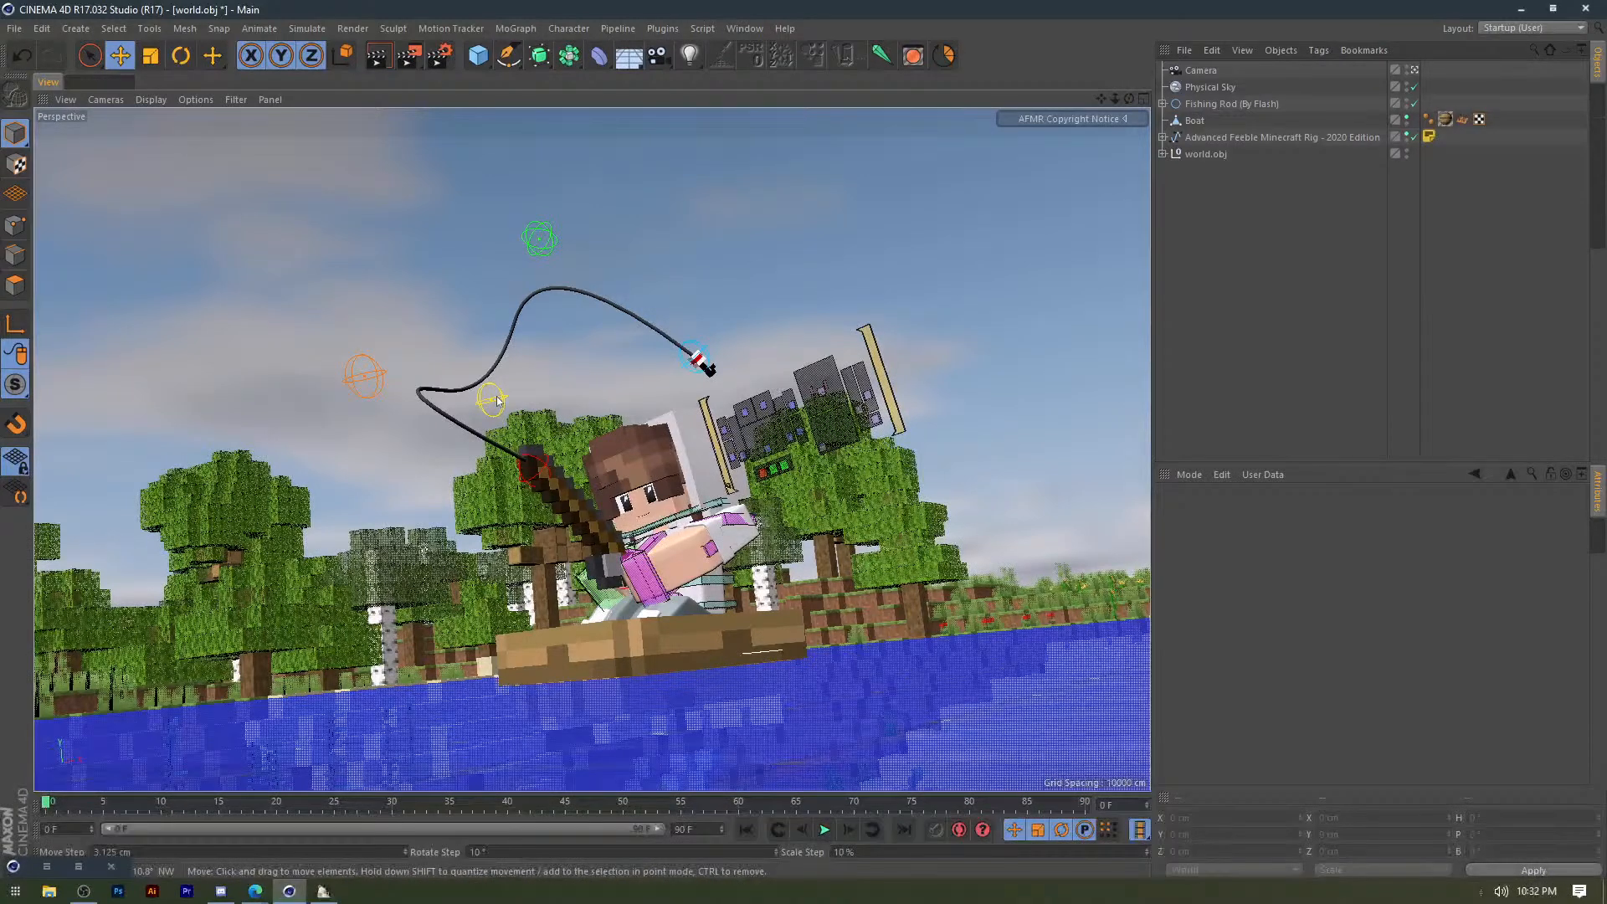
Leave the camera view of the boat scene and create a new empty project.
{"action": "left_click", "coordinate": [1415, 71]}
{"action": "left_click_drag", "start_coordinate": [620, 377], "coordinate": [317, 466], "text": "alt"}
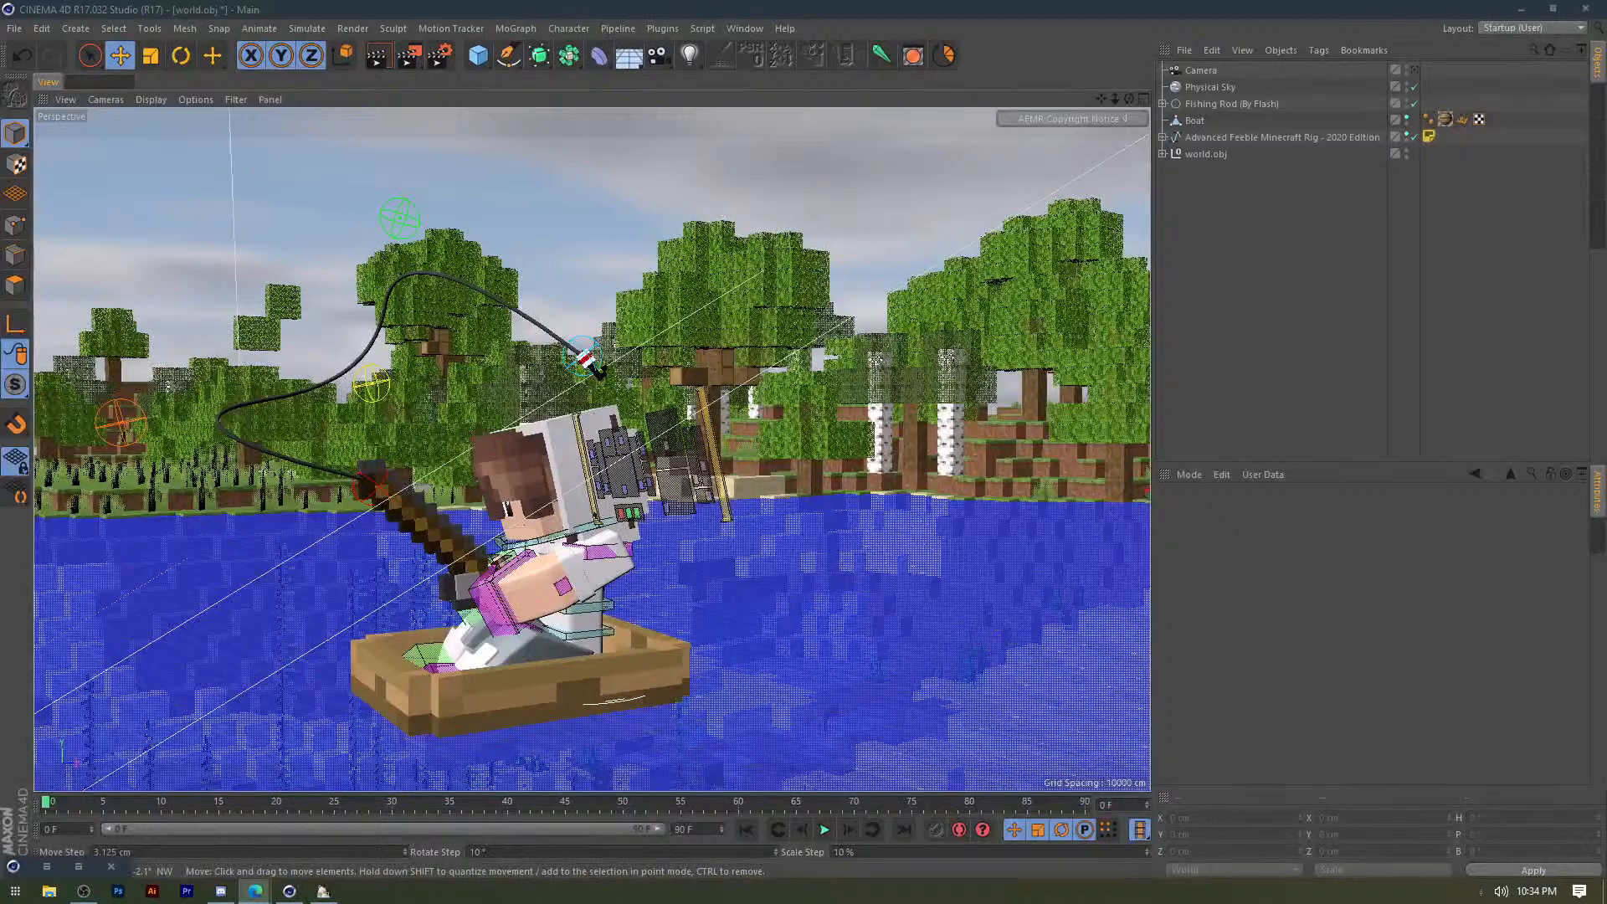
{"action": "left_click_drag", "start_coordinate": [416, 473], "coordinate": [452, 467], "text": "alt"}
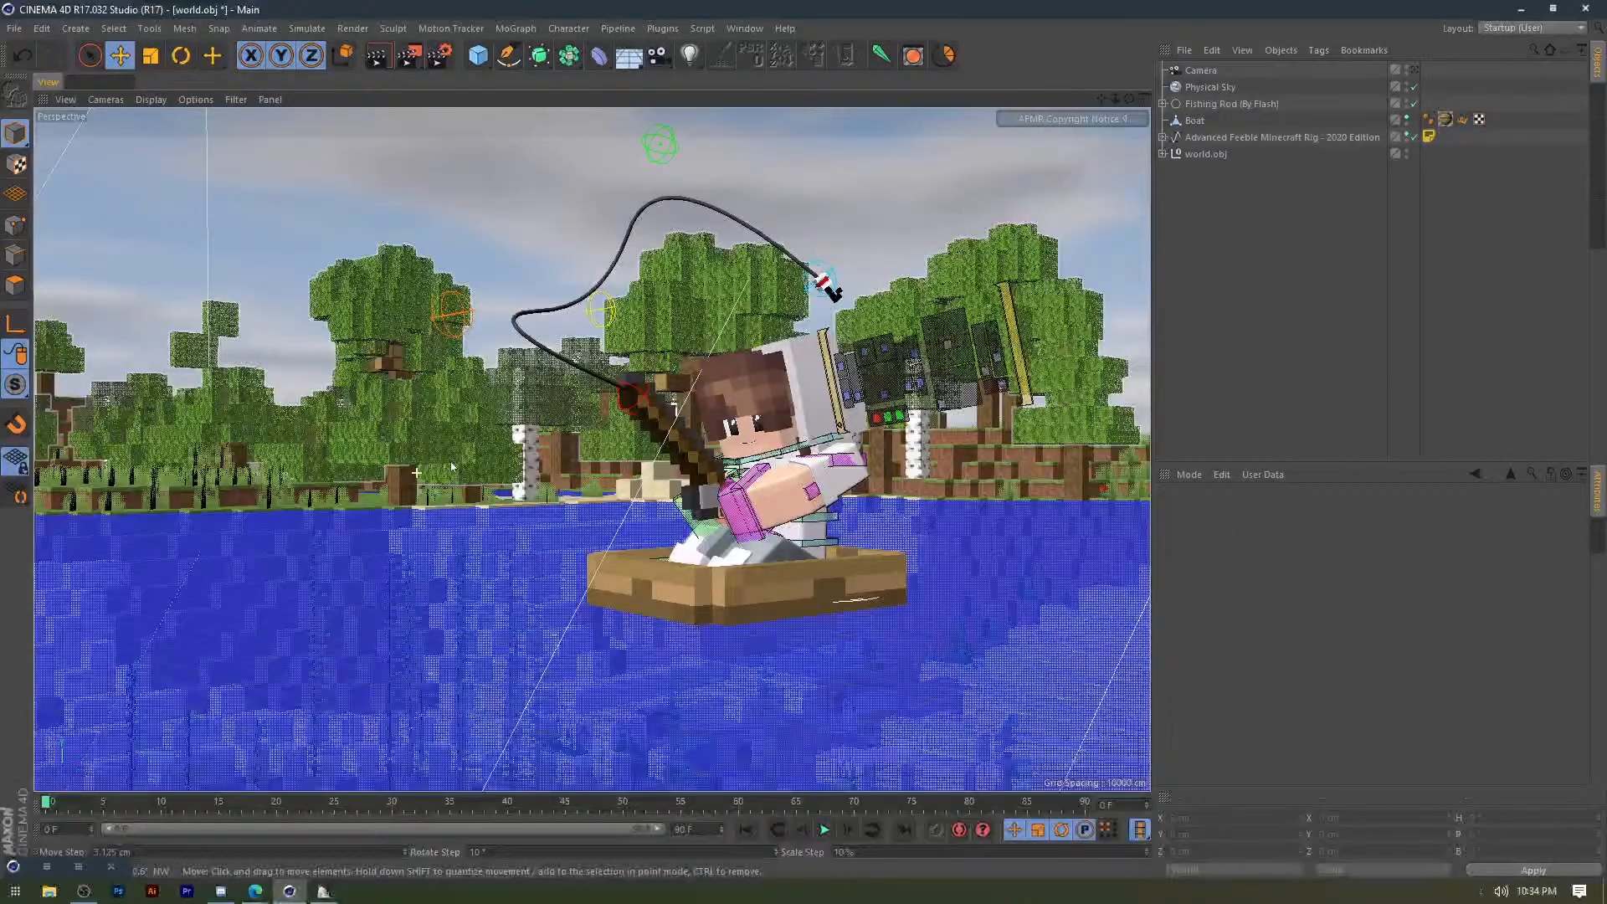
{"action": "middle_click_drag", "start_coordinate": [452, 468], "coordinate": [283, 523], "text": "alt"}
{"action": "left_click", "coordinate": [14, 28]}
{"action": "left_click", "coordinate": [48, 63]}
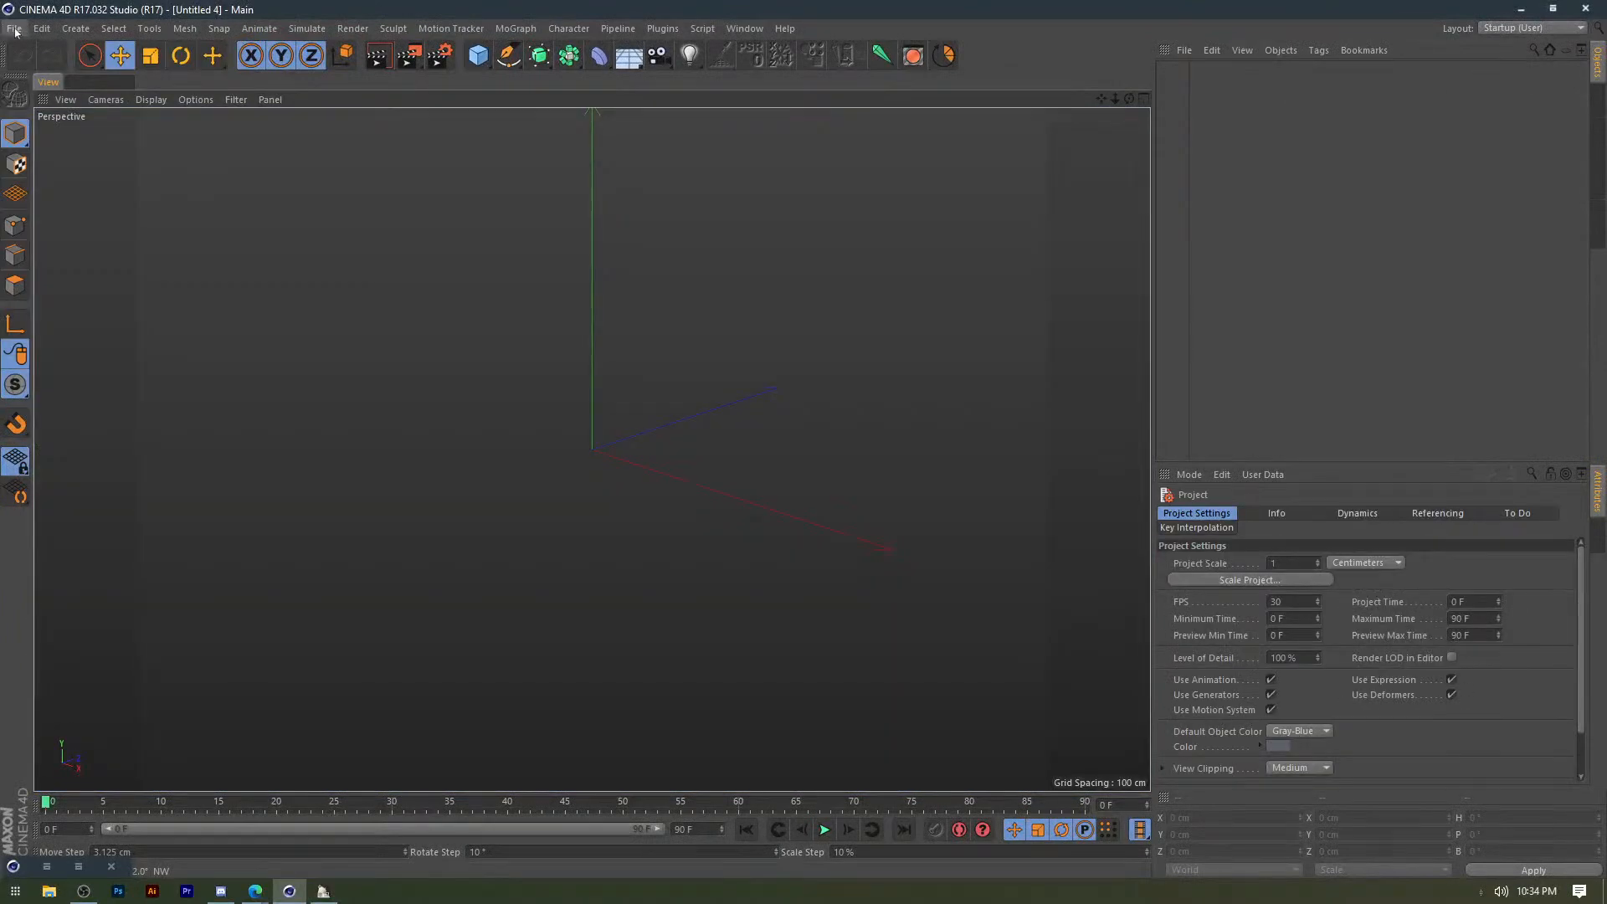
{"action": "left_click", "coordinate": [15, 31]}
{"action": "left_click", "coordinate": [42, 63]}
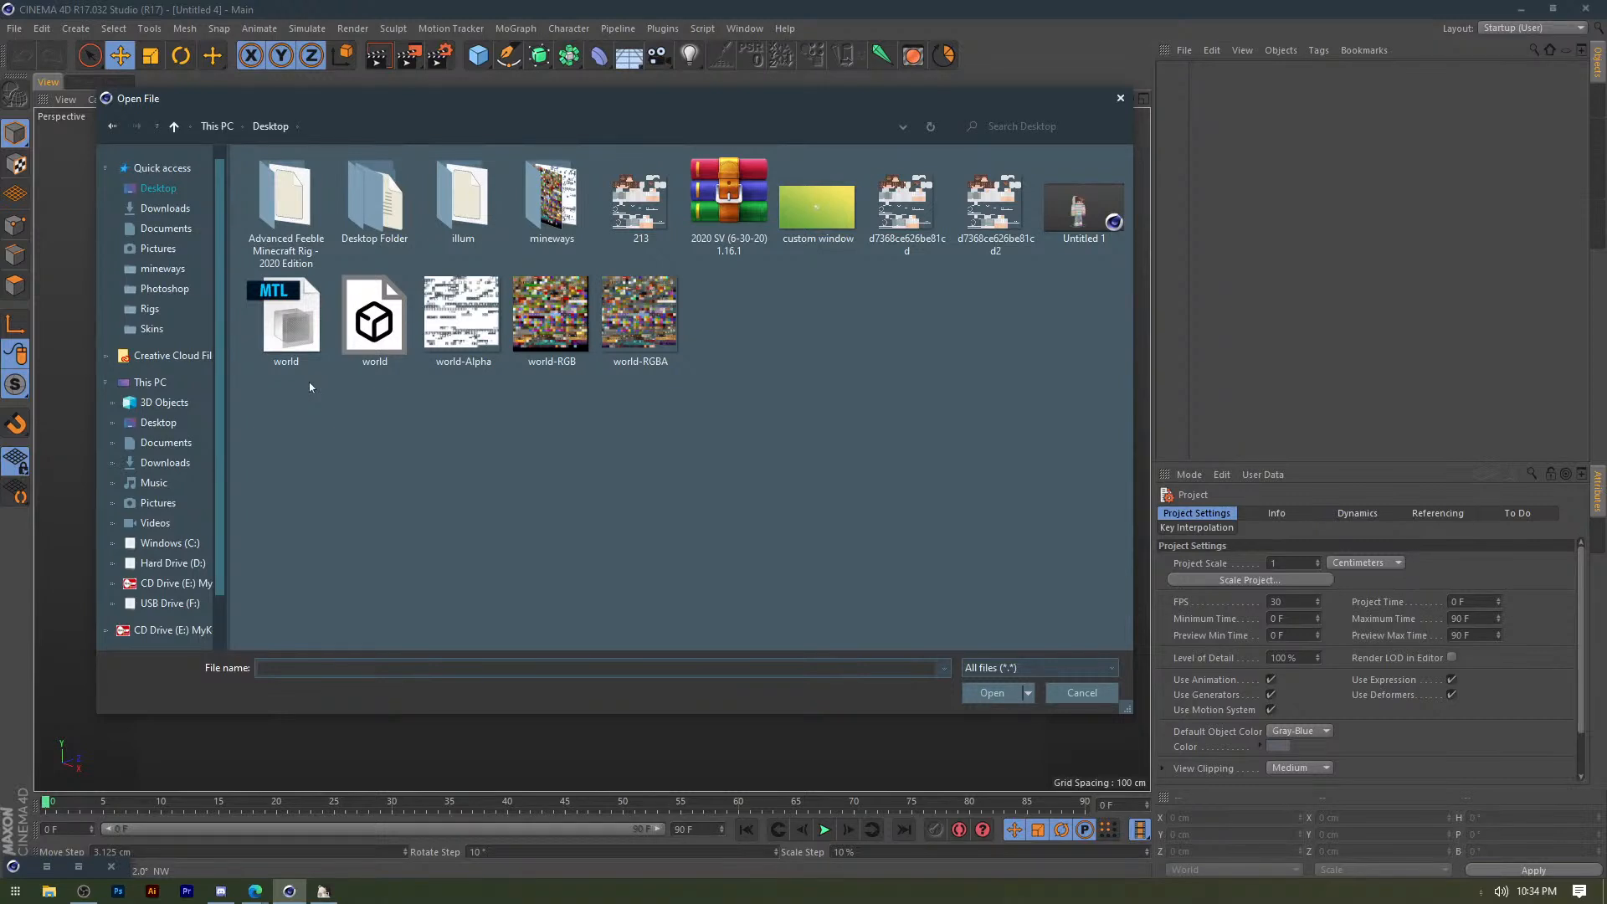
{"action": "left_click", "coordinate": [157, 502]}
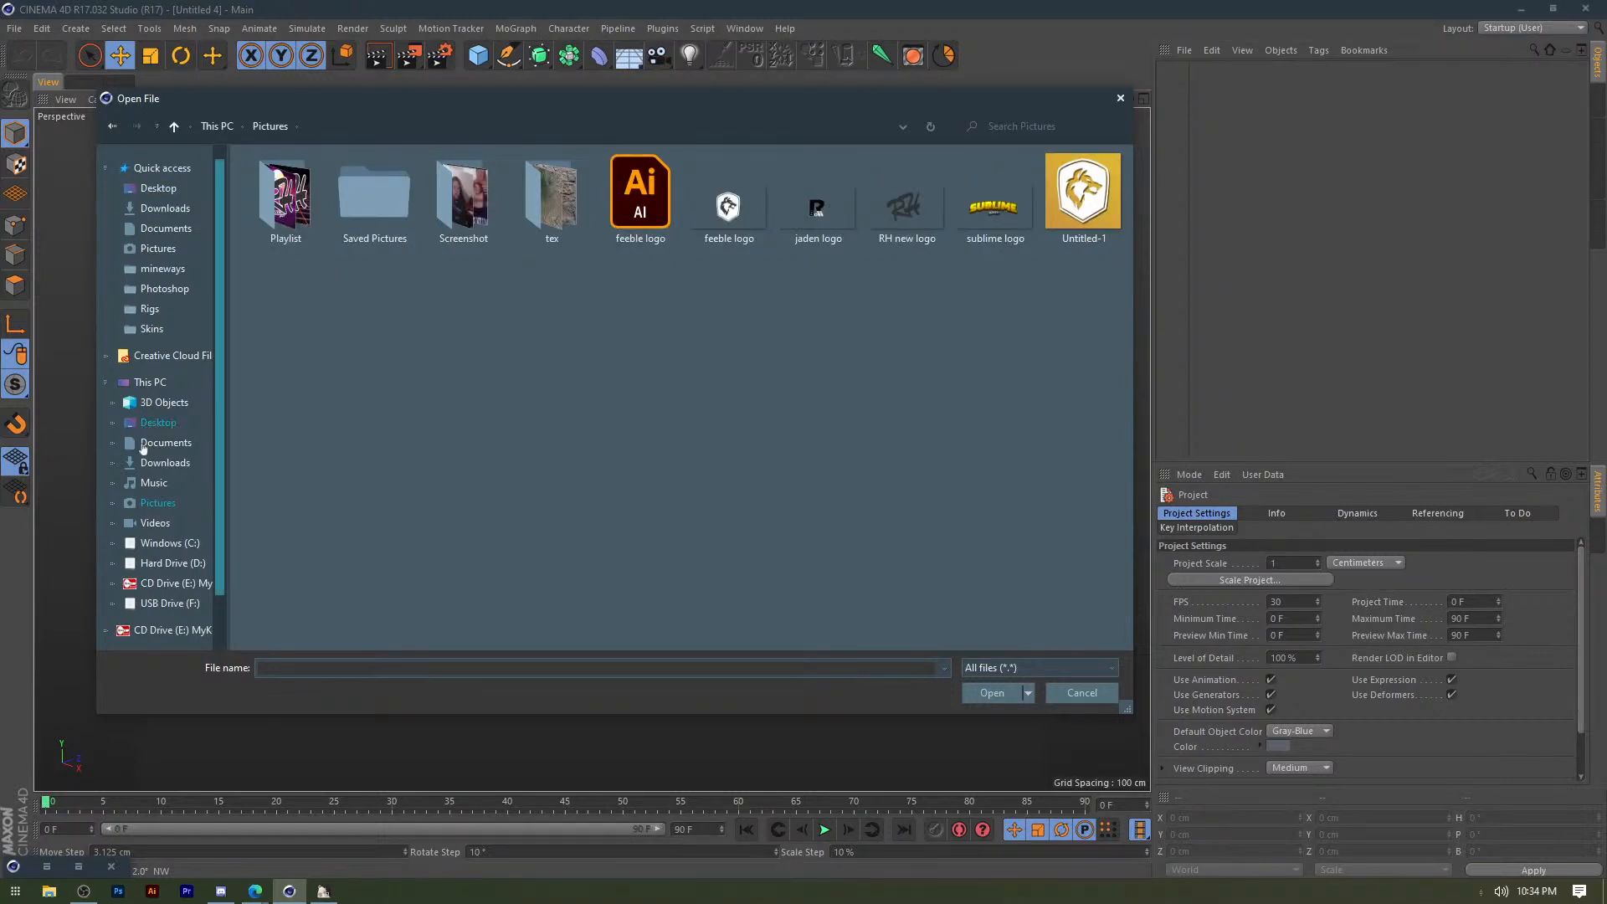
{"action": "left_click", "coordinate": [162, 603]}
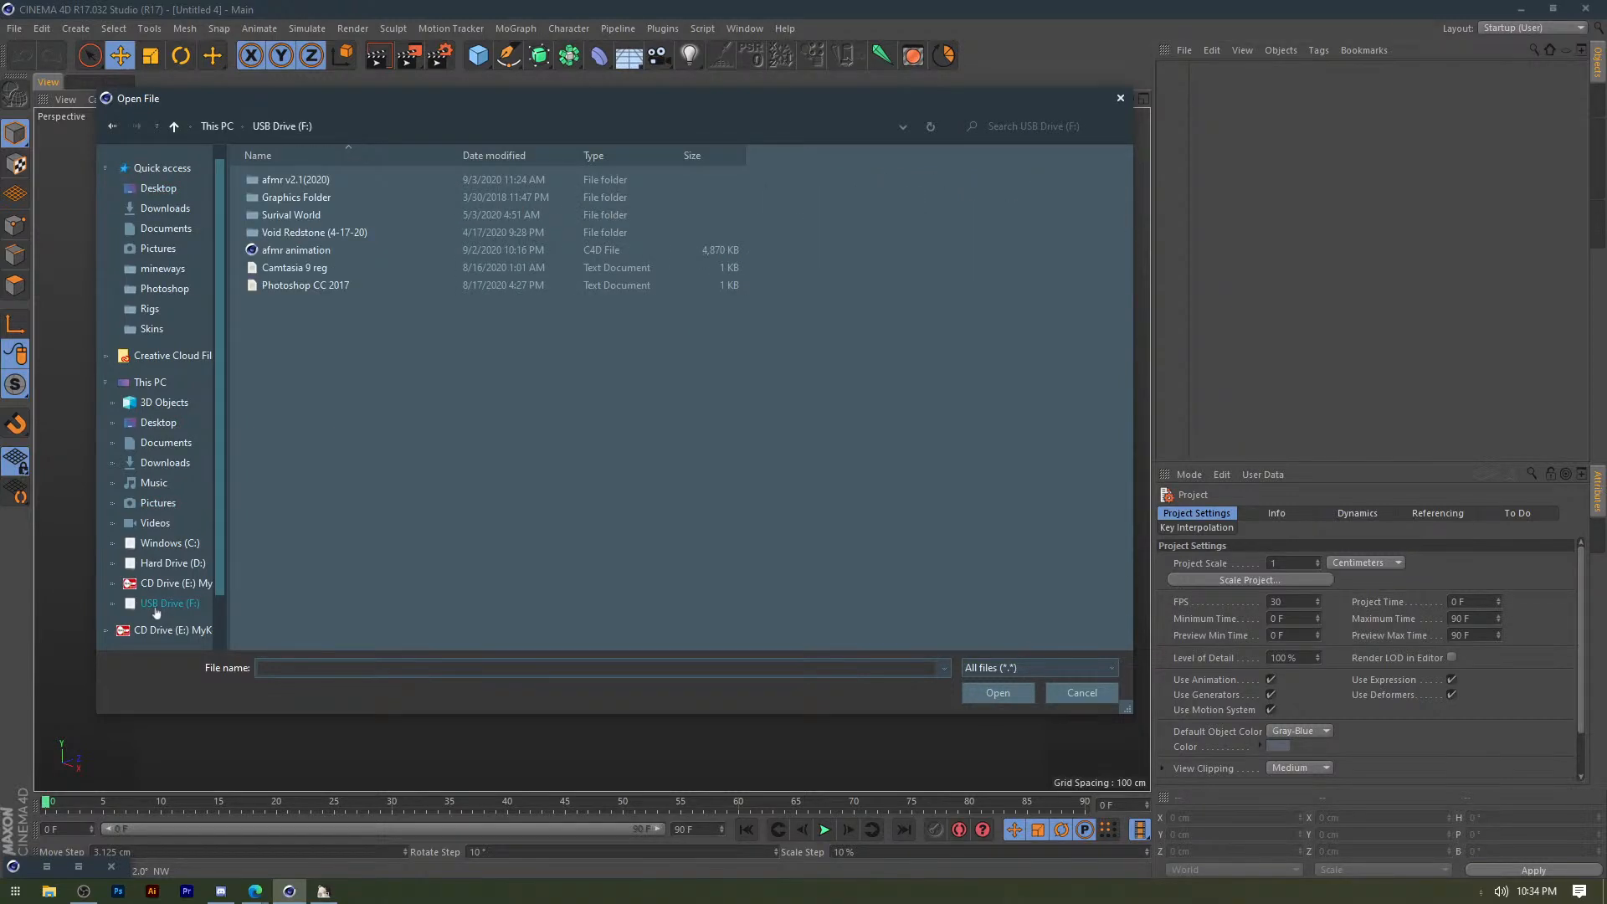
{"action": "double_click", "coordinate": [298, 197]}
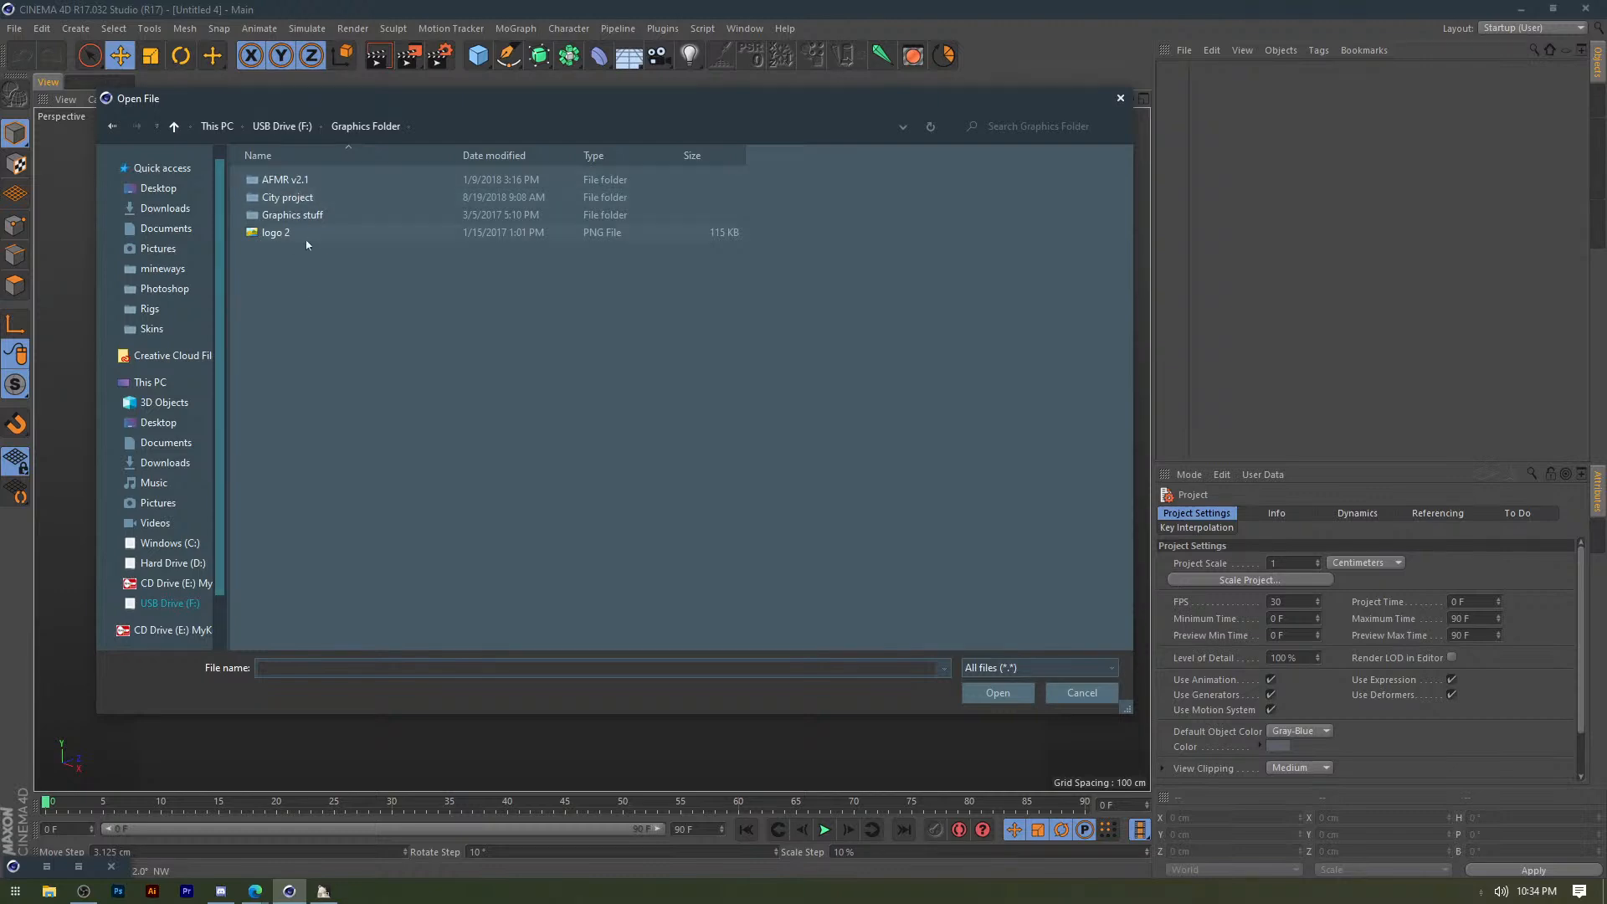
{"action": "left_click", "coordinate": [1120, 98]}
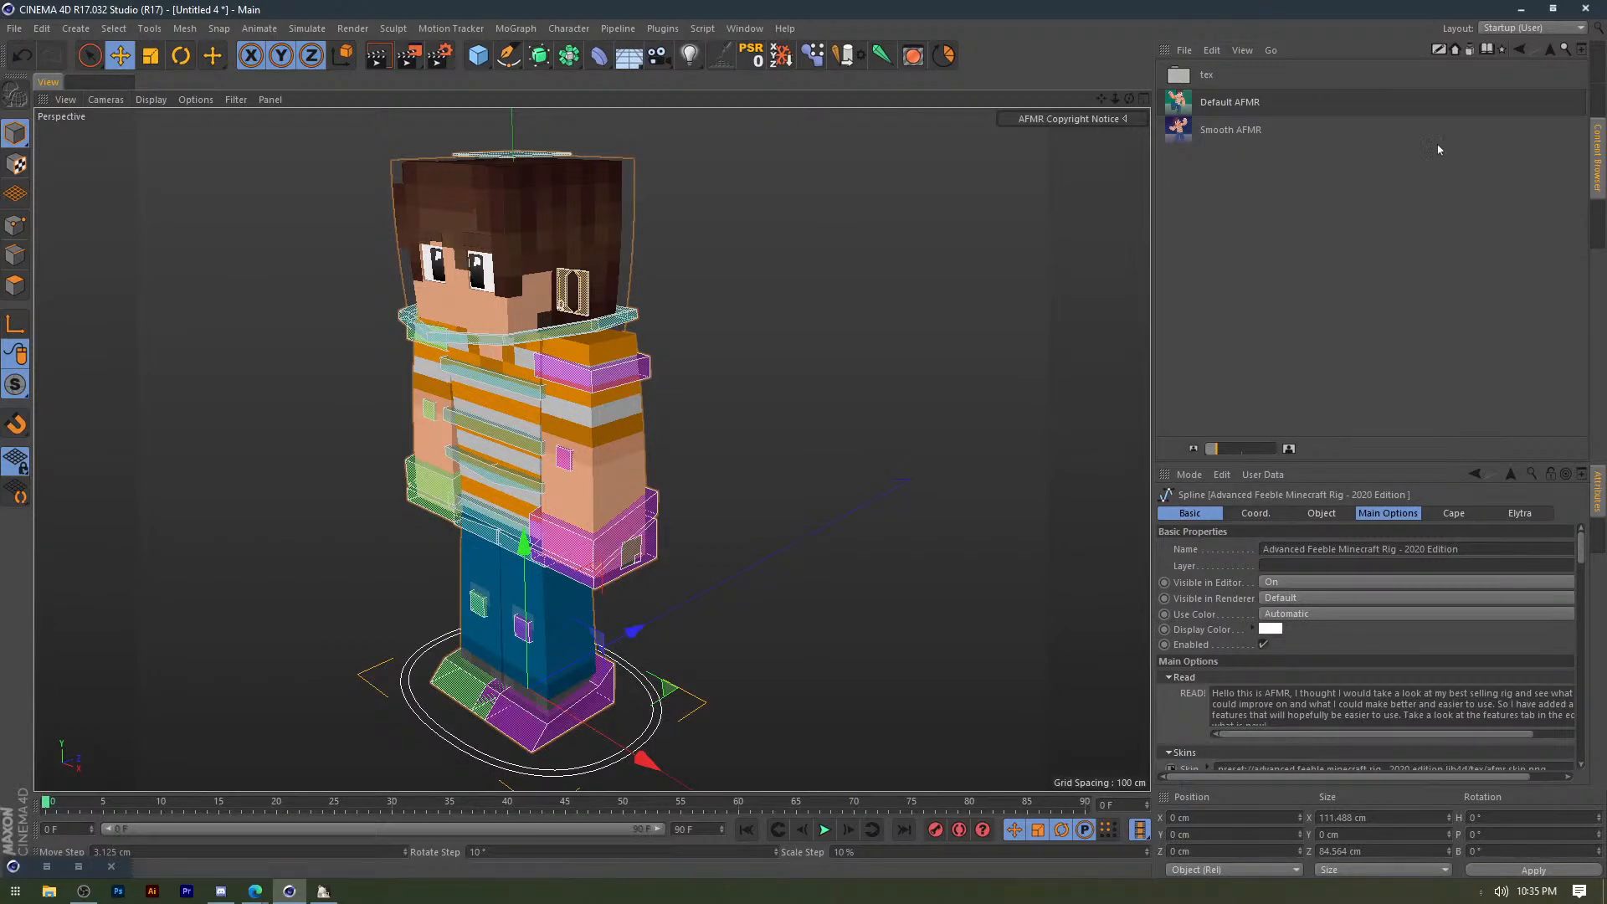
Select the Advanced Feeble Minecraft Rig - 2020 Edition object and bring up its Skins settings.
{"action": "left_click", "coordinate": [1603, 52]}
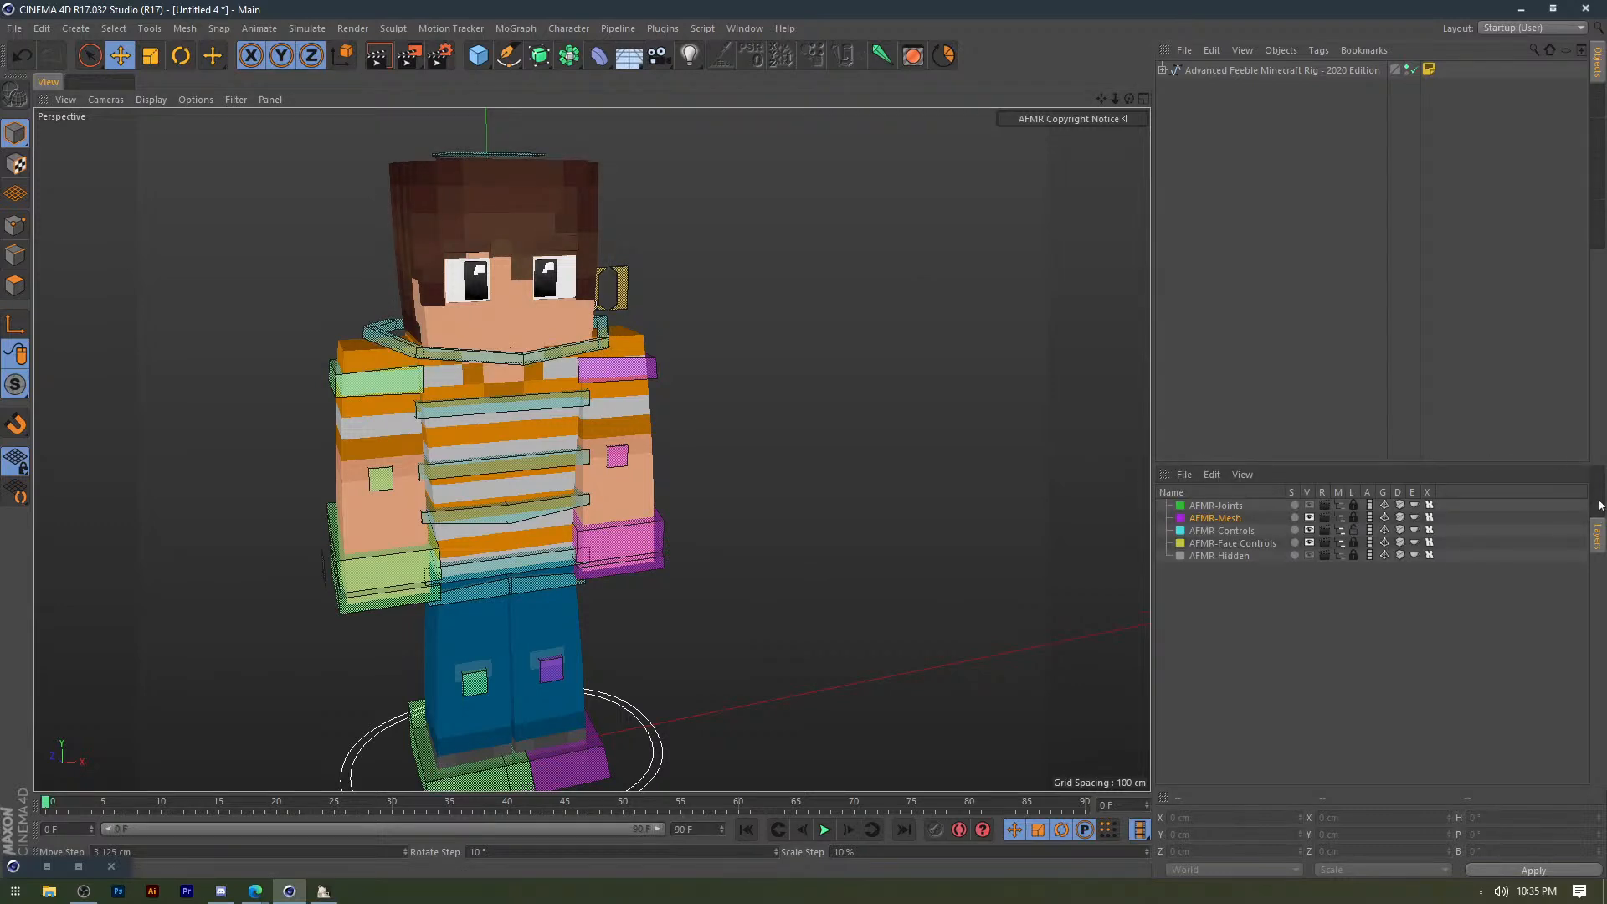
{"action": "left_click", "coordinate": [1601, 505]}
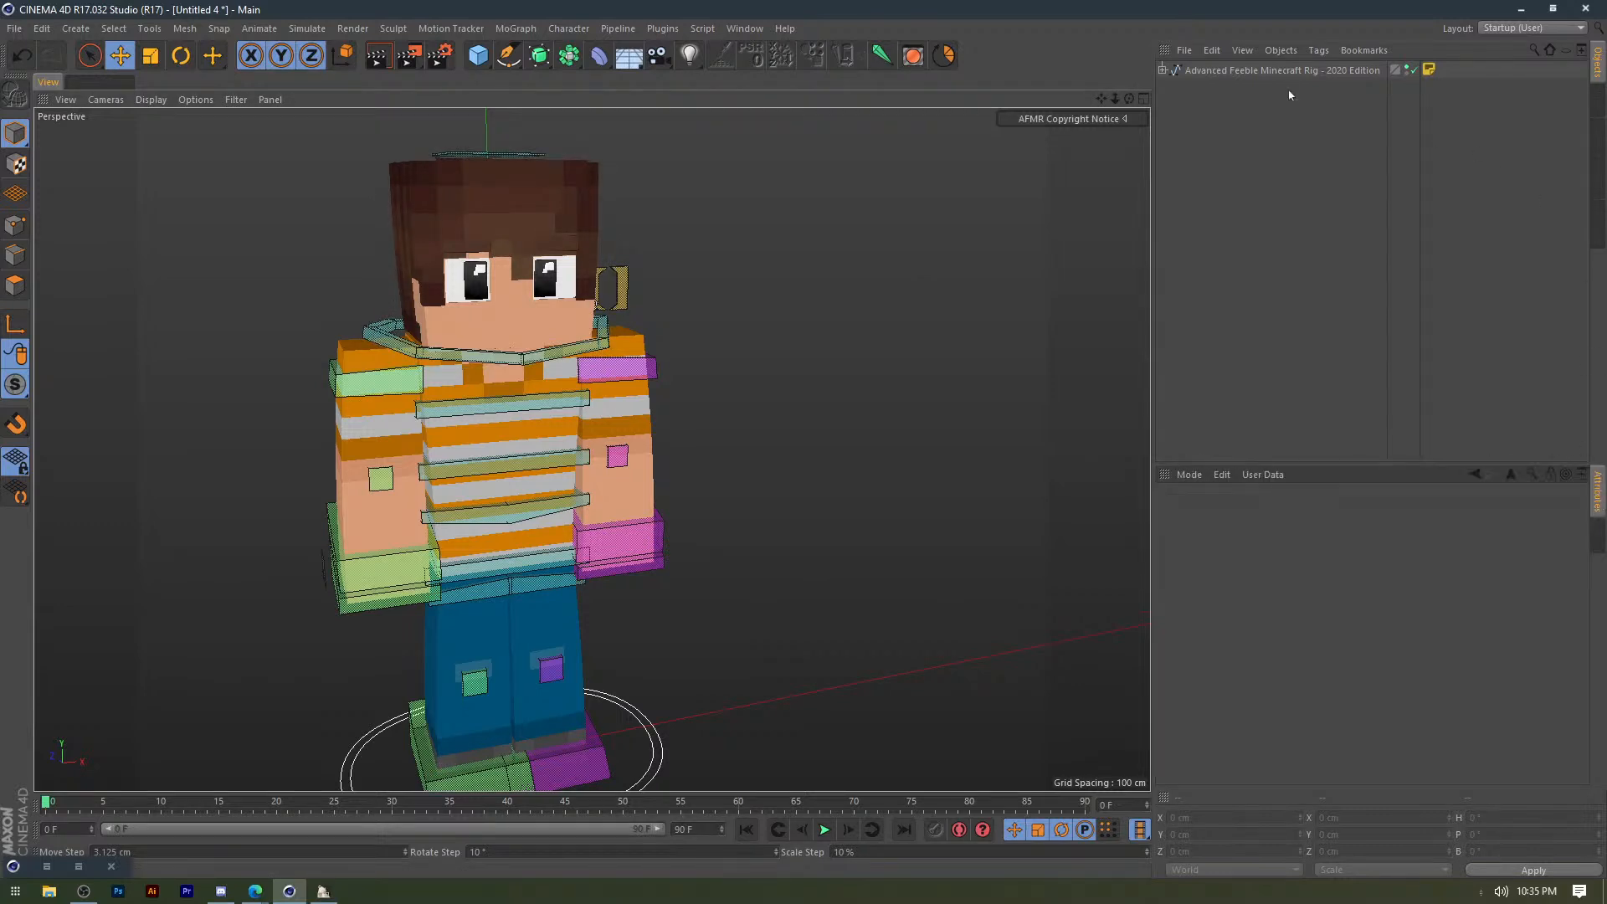
{"action": "left_click", "coordinate": [1281, 71]}
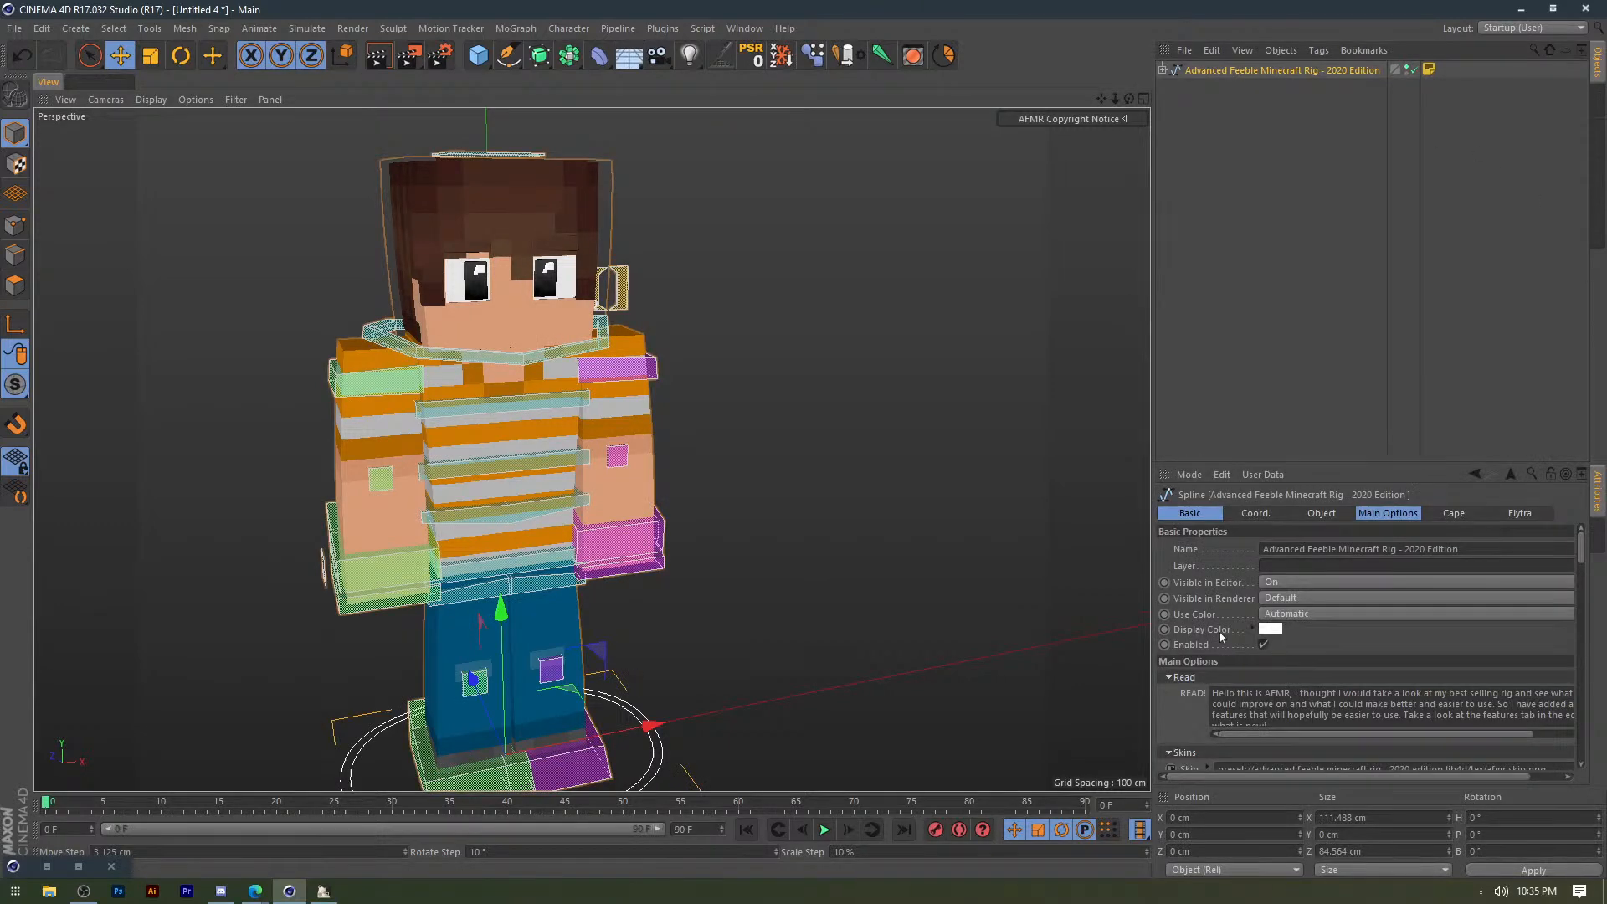
{"action": "scroll", "coordinate": [1221, 638], "scroll_direction": "down", "scroll_amount": 2}
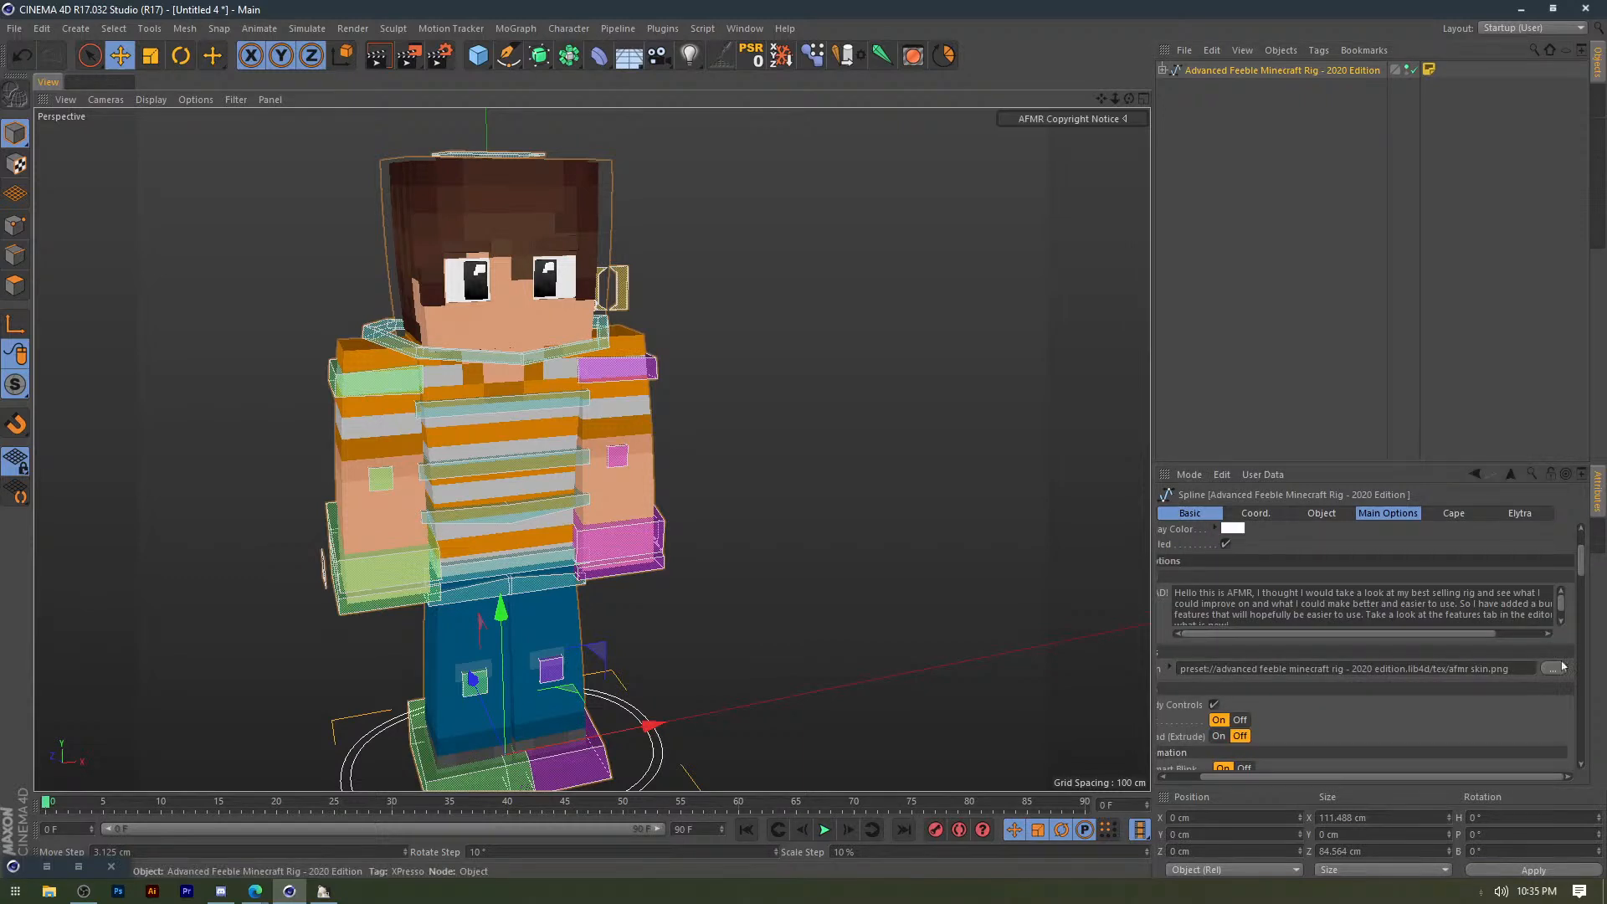
Browse for the rig's skin image in the Graphics Folder > Graphics stuff > Skins folder on USB Drive (F:).
{"action": "left_click", "coordinate": [1553, 668]}
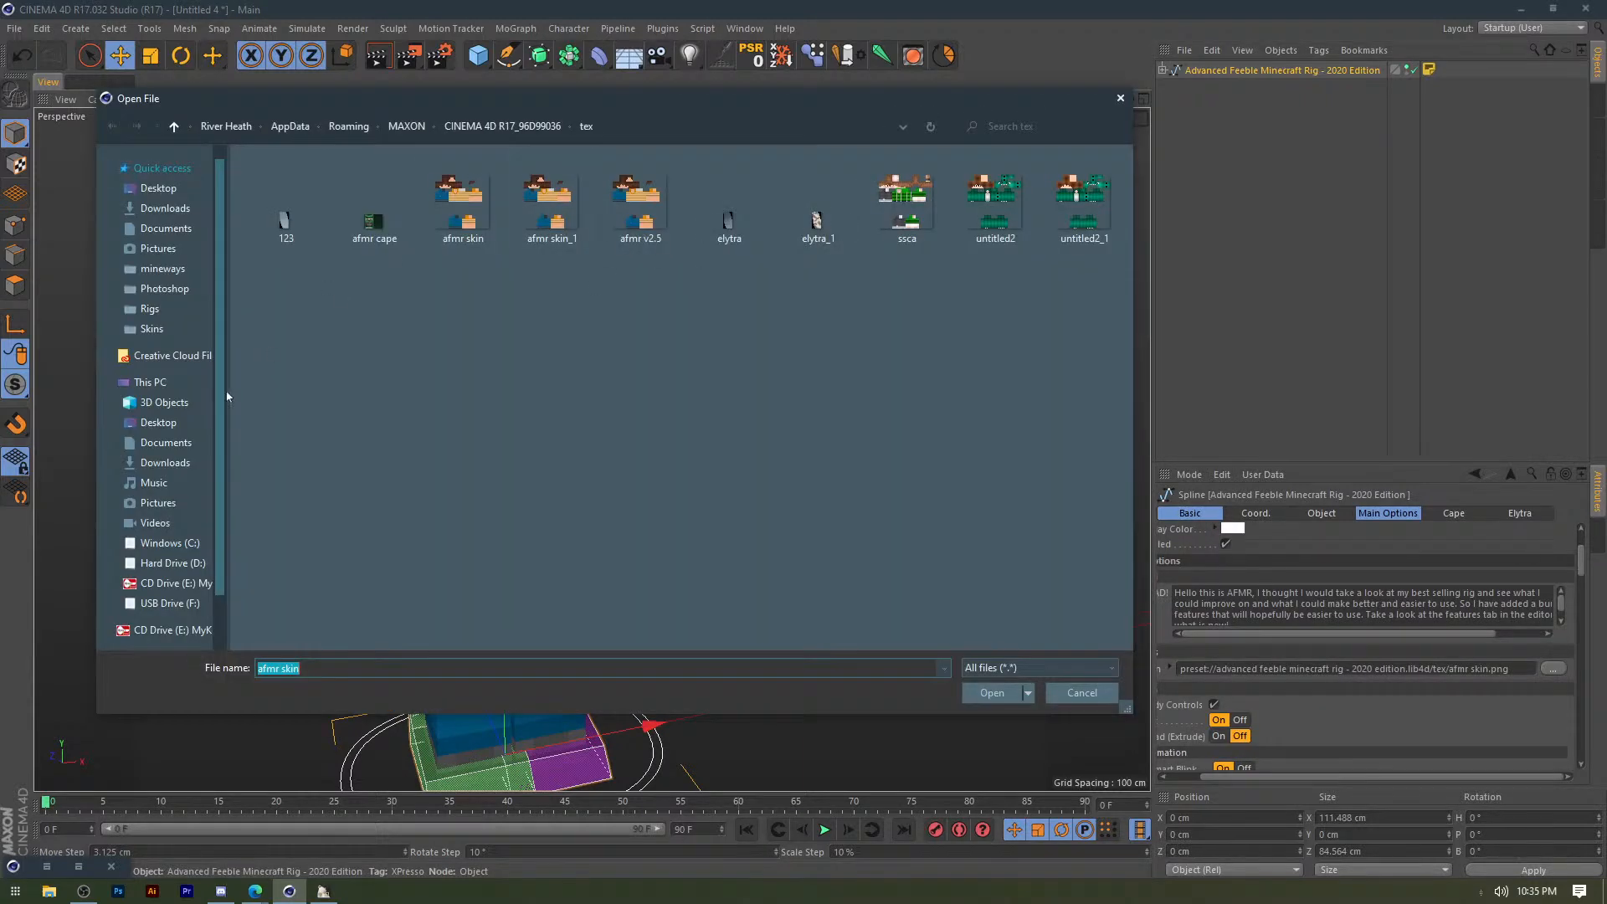
{"action": "left_click", "coordinate": [159, 609]}
{"action": "double_click", "coordinate": [331, 201]}
{"action": "double_click", "coordinate": [315, 216]}
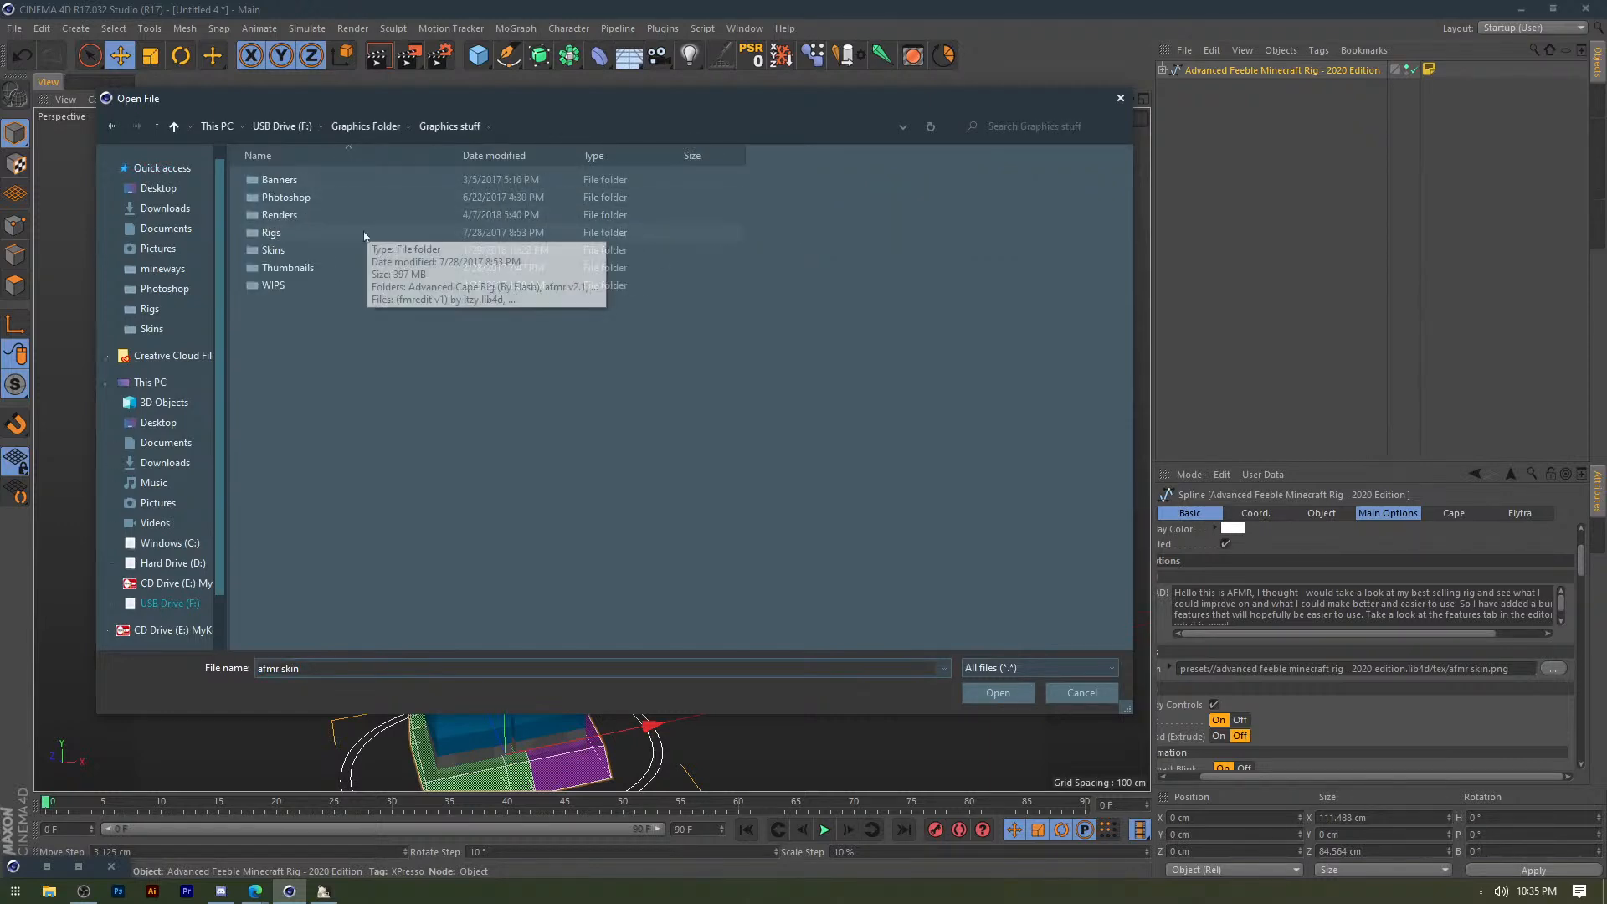
{"action": "double_click", "coordinate": [307, 235]}
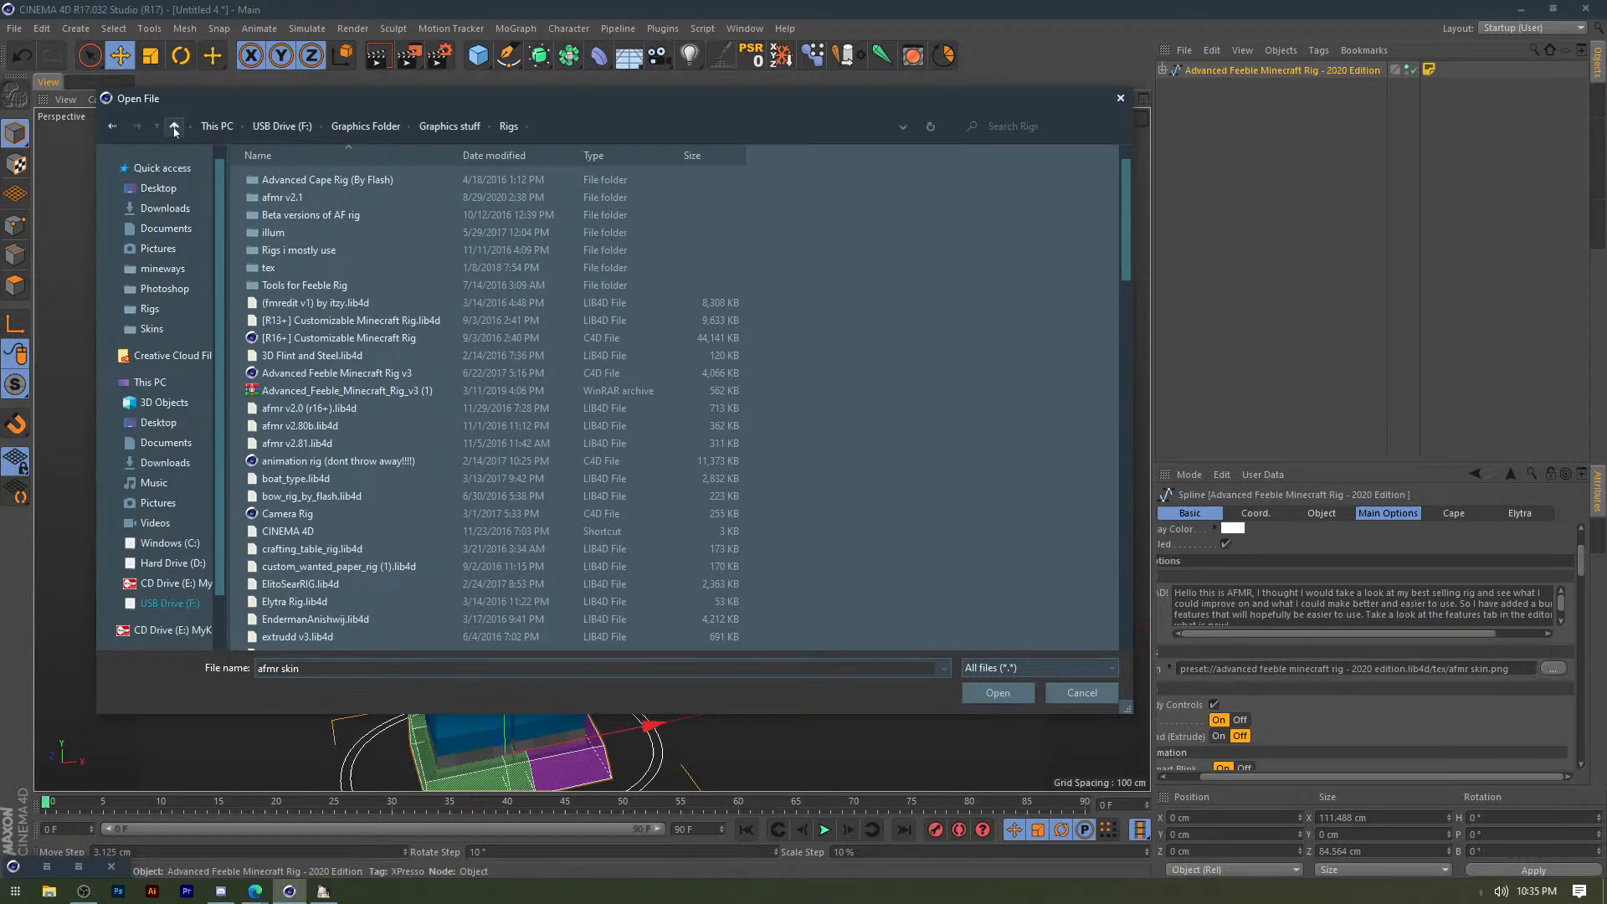
{"action": "left_click", "coordinate": [174, 131]}
{"action": "double_click", "coordinate": [292, 266]}
Load sssss.png as the rig's skin and copy the image to the project location.
{"action": "scroll", "coordinate": [304, 285], "scroll_direction": "down", "scroll_amount": 4}
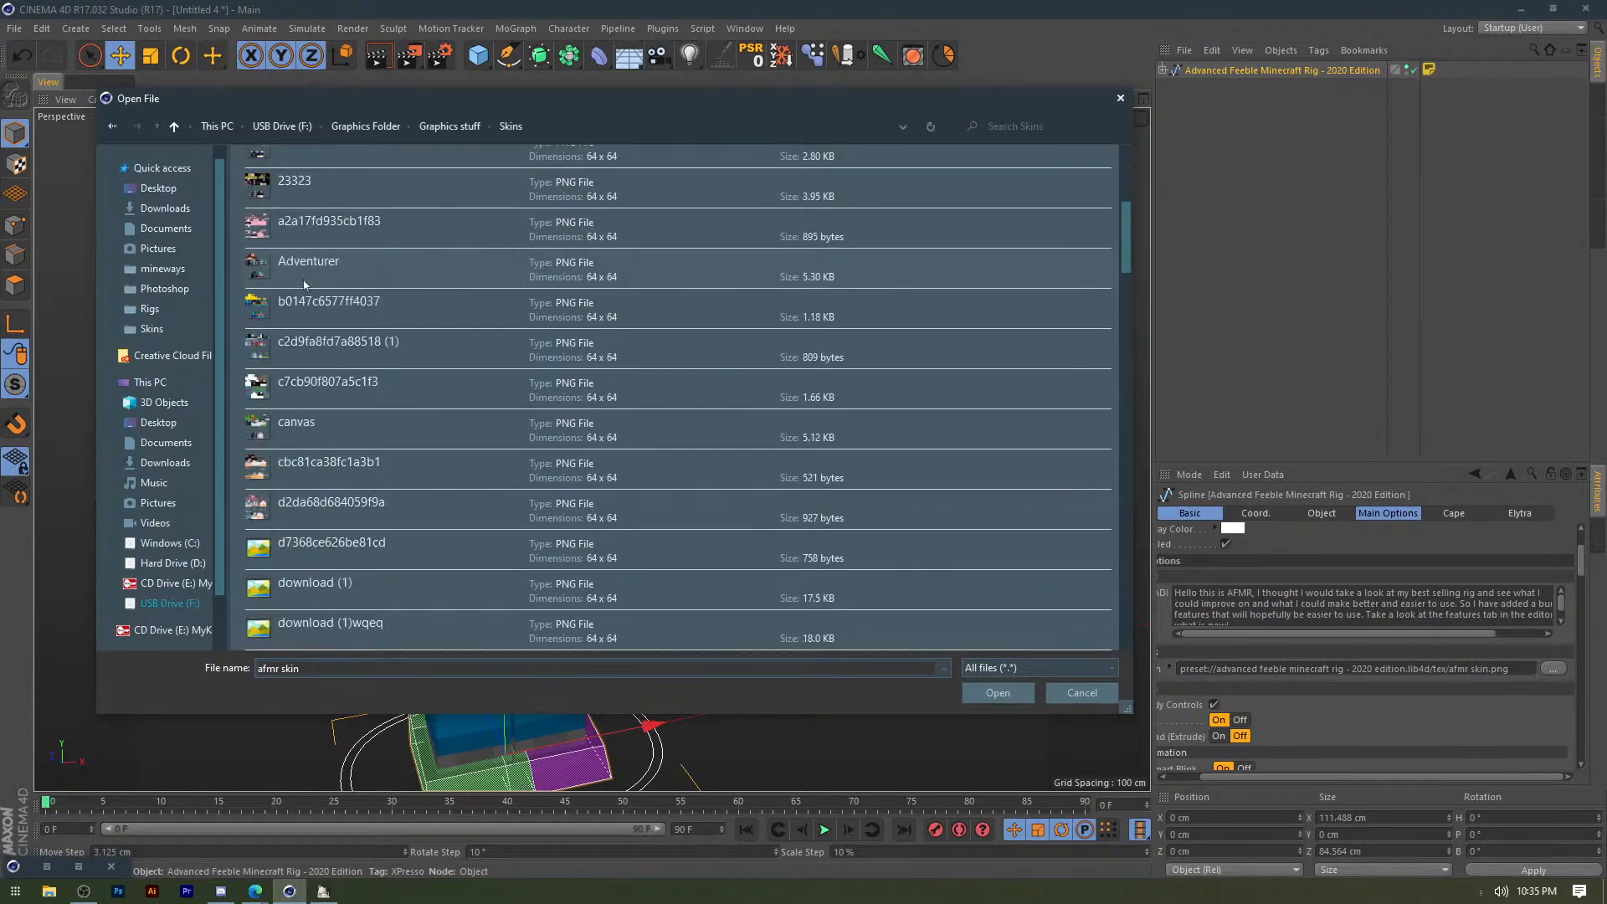
{"action": "scroll", "coordinate": [385, 343], "scroll_direction": "down", "scroll_amount": 10}
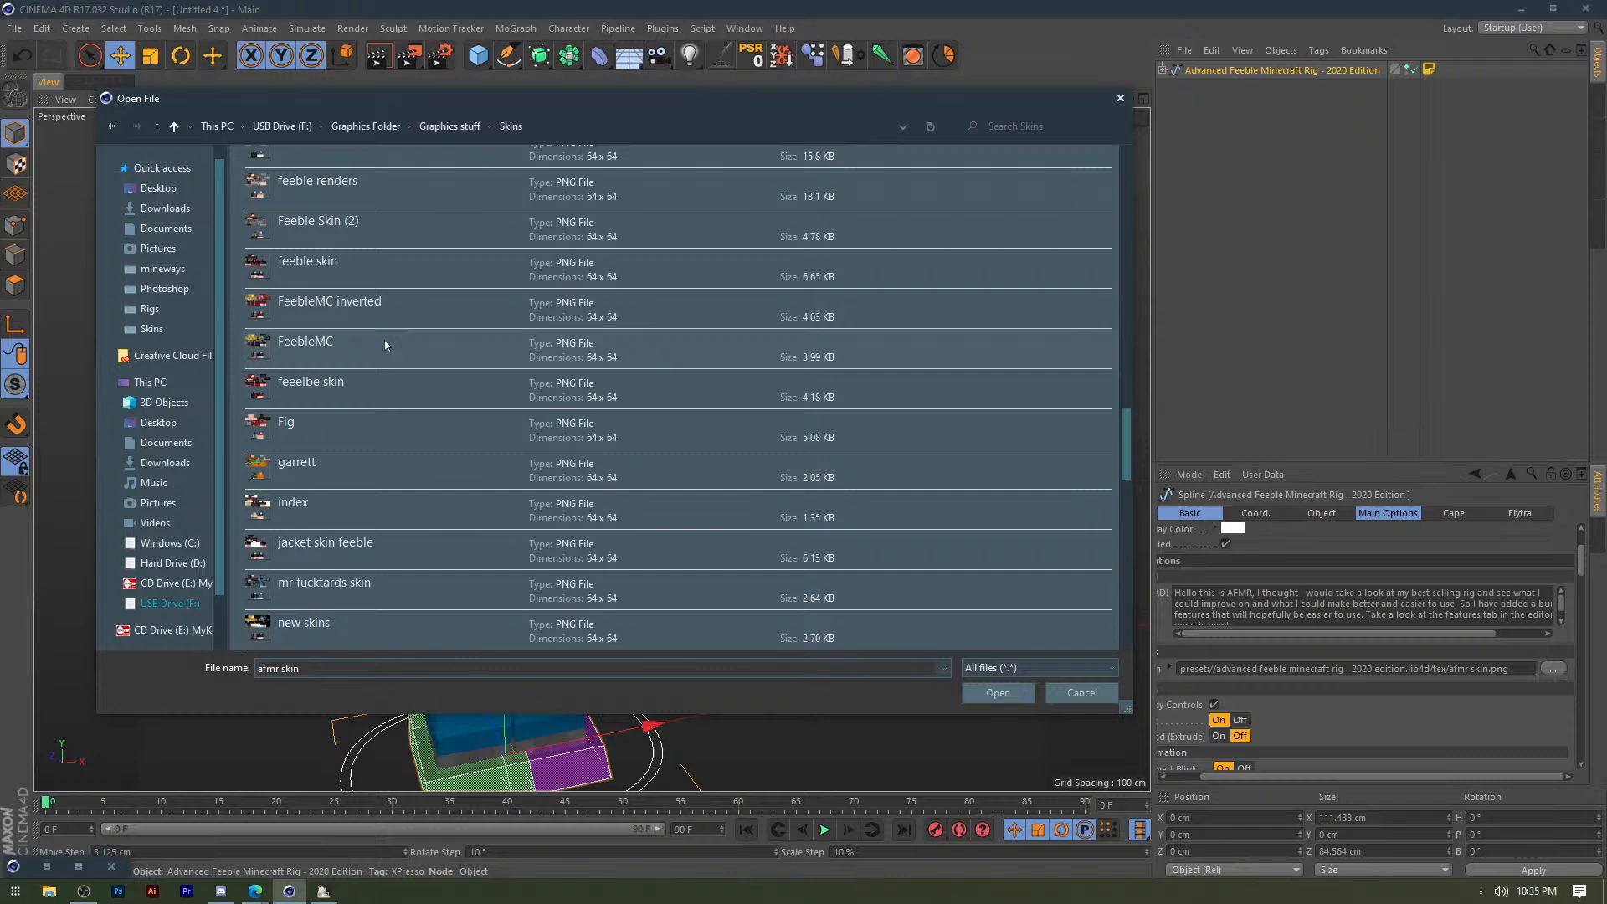
{"action": "scroll", "coordinate": [313, 313], "scroll_direction": "down", "scroll_amount": 5}
{"action": "scroll", "coordinate": [313, 313], "scroll_direction": "down", "scroll_amount": 1}
{"action": "scroll", "coordinate": [313, 313], "scroll_direction": "up", "scroll_amount": 1}
{"action": "left_click", "coordinate": [316, 319]}
{"action": "double_click", "coordinate": [317, 319]}
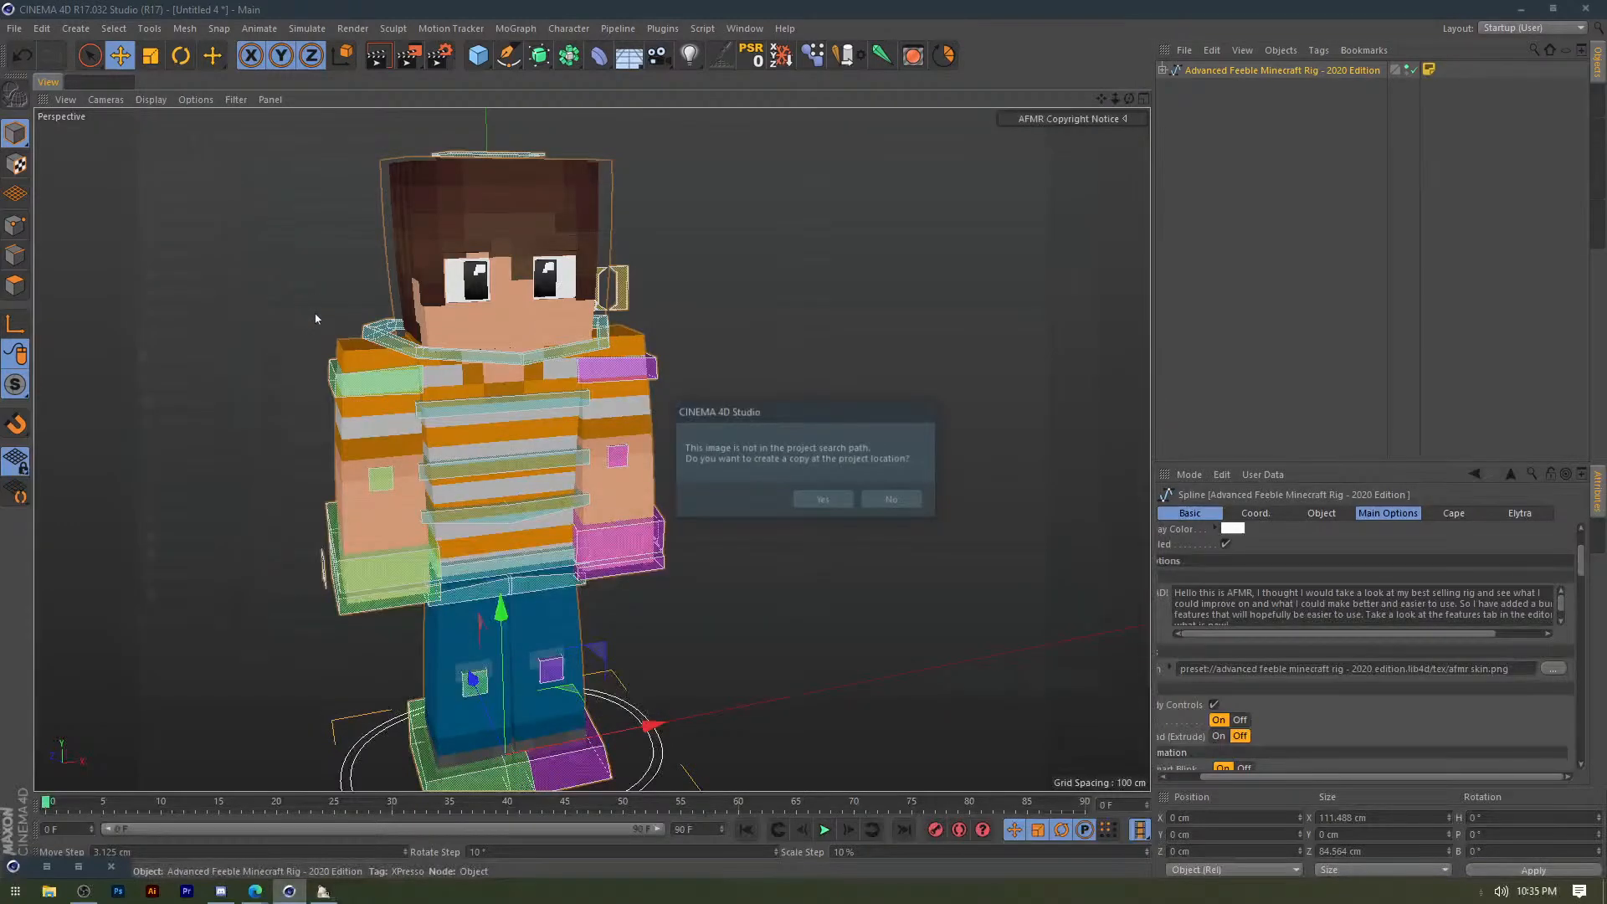
{"action": "key", "text": "Return"}
{"action": "scroll", "coordinate": [507, 238], "scroll_direction": "up", "scroll_amount": 5}
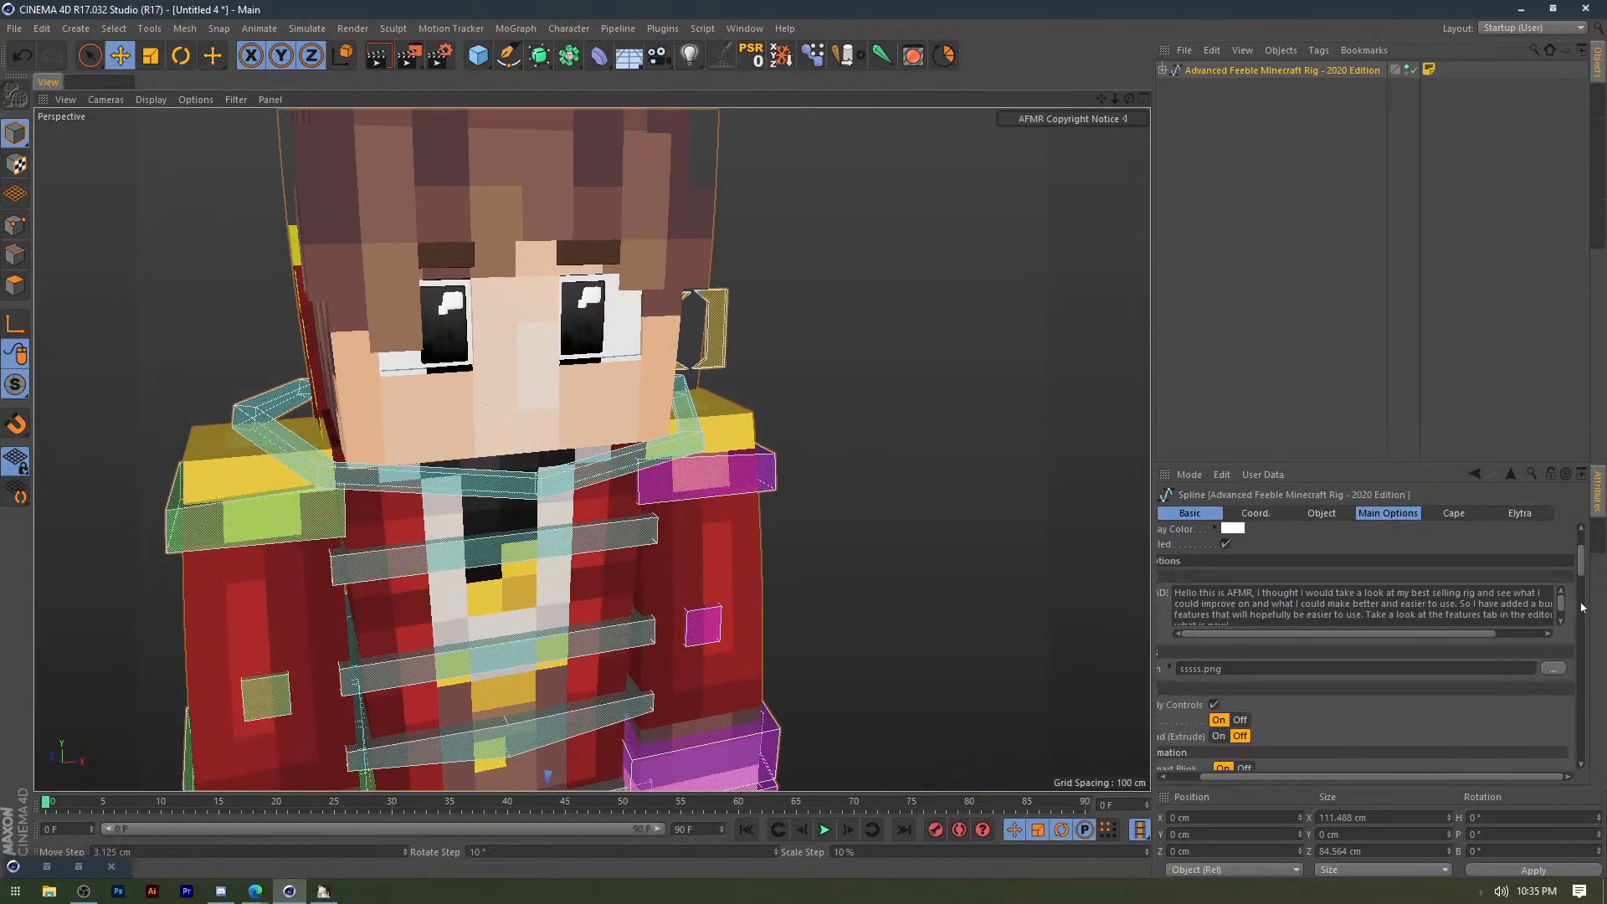
Start replacing the rig's skin image and return to the Graphics stuff > Skins folder on USB Drive (F:).
{"action": "left_click", "coordinate": [1554, 668]}
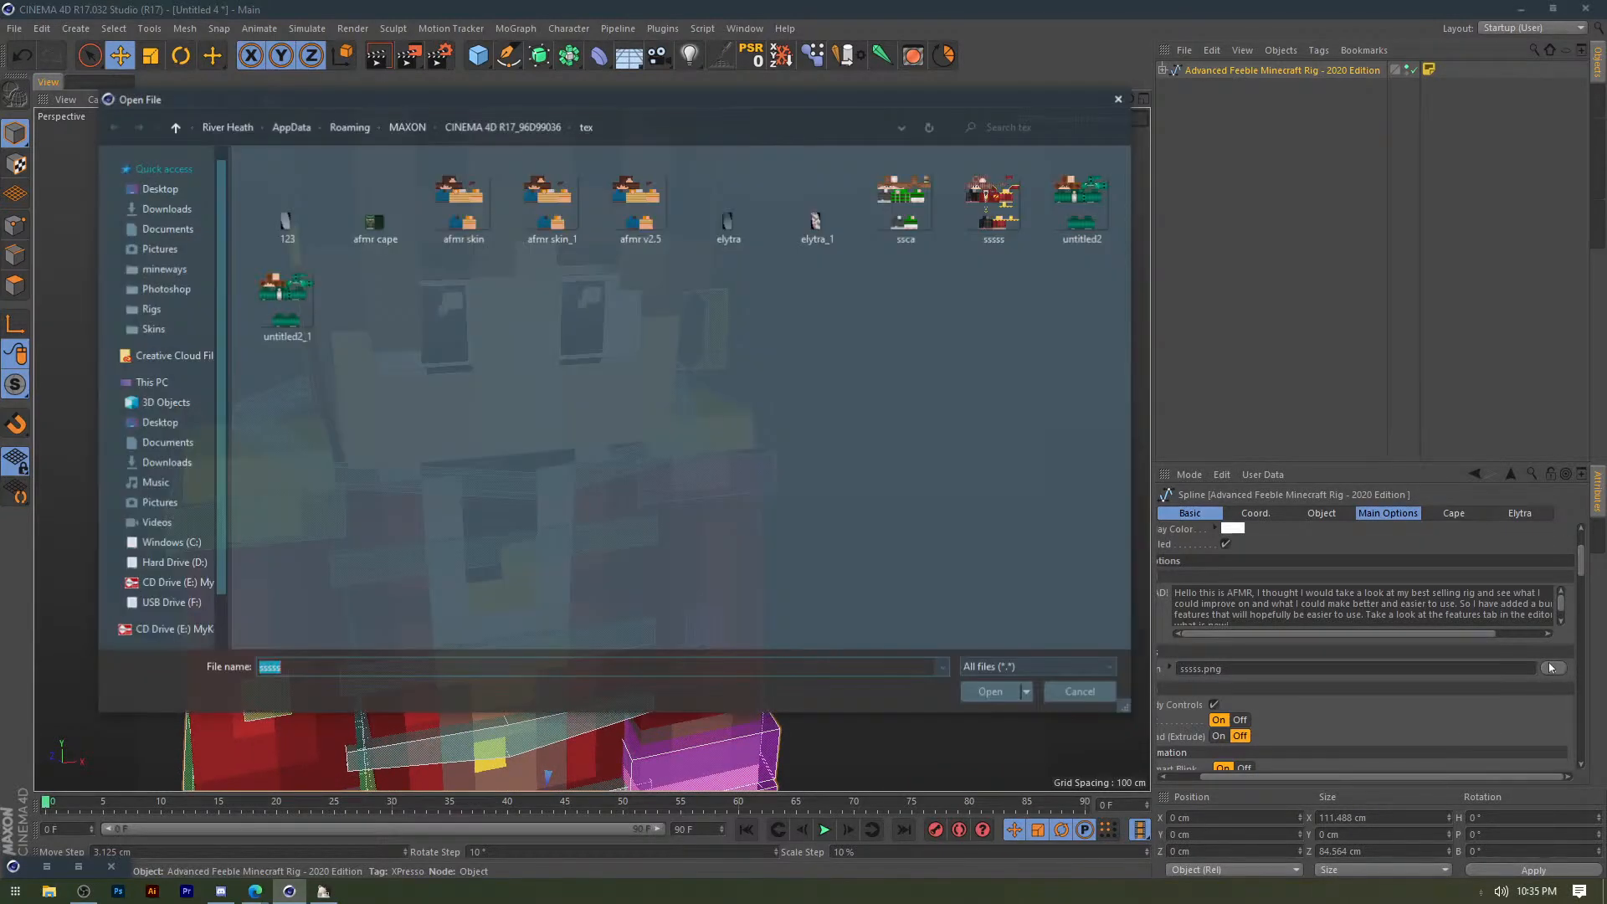
{"action": "left_click", "coordinate": [167, 602]}
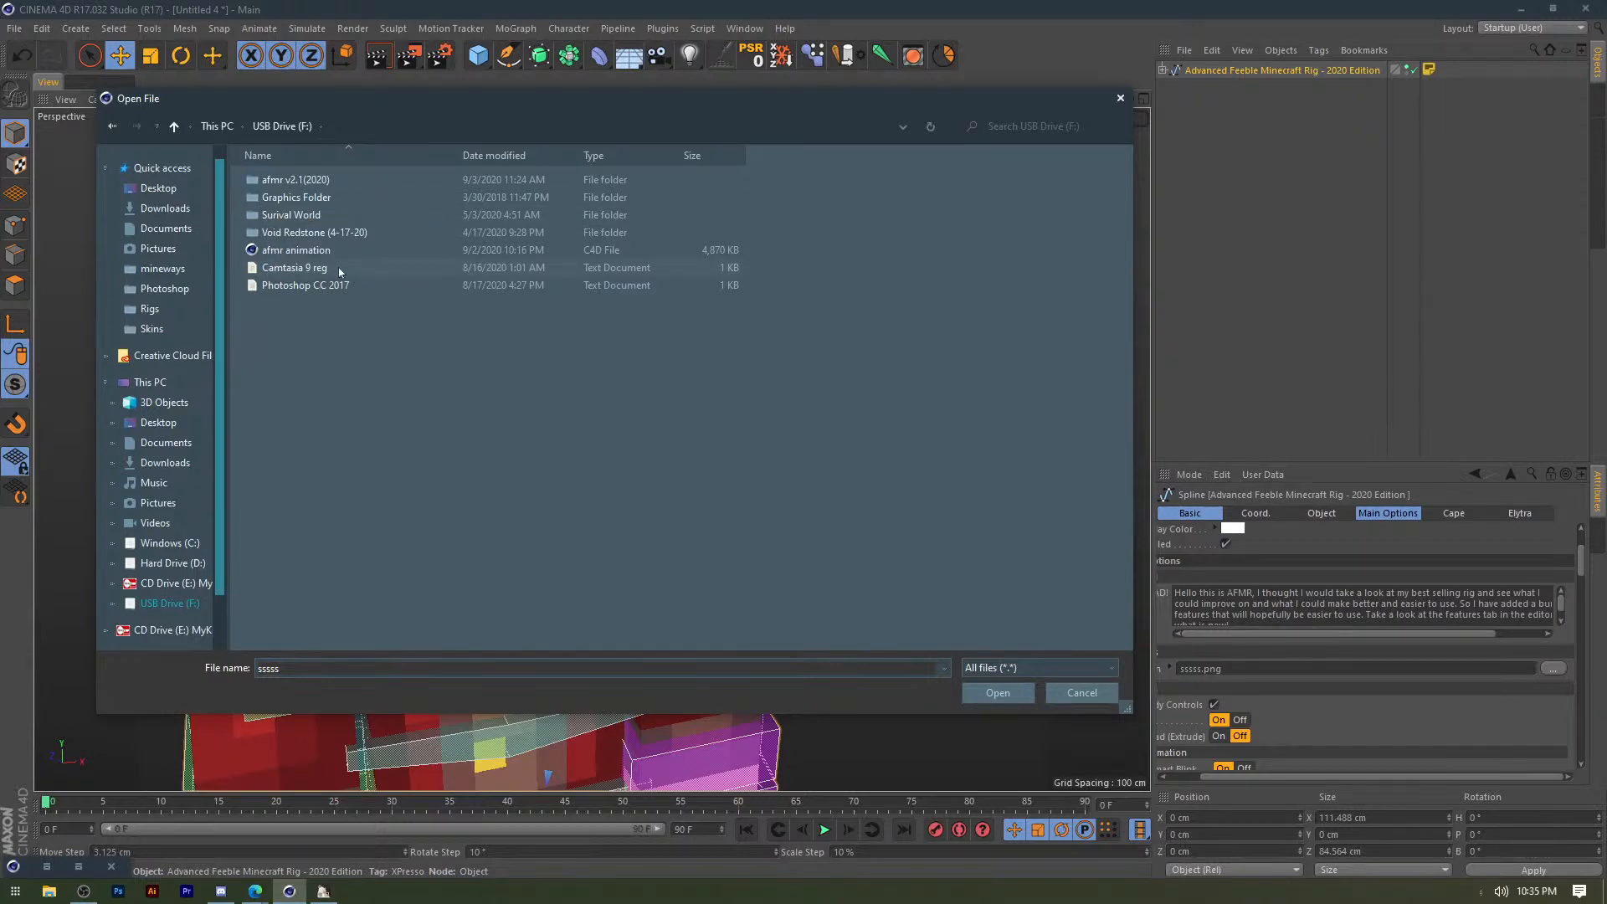
{"action": "double_click", "coordinate": [297, 197]}
{"action": "double_click", "coordinate": [282, 216]}
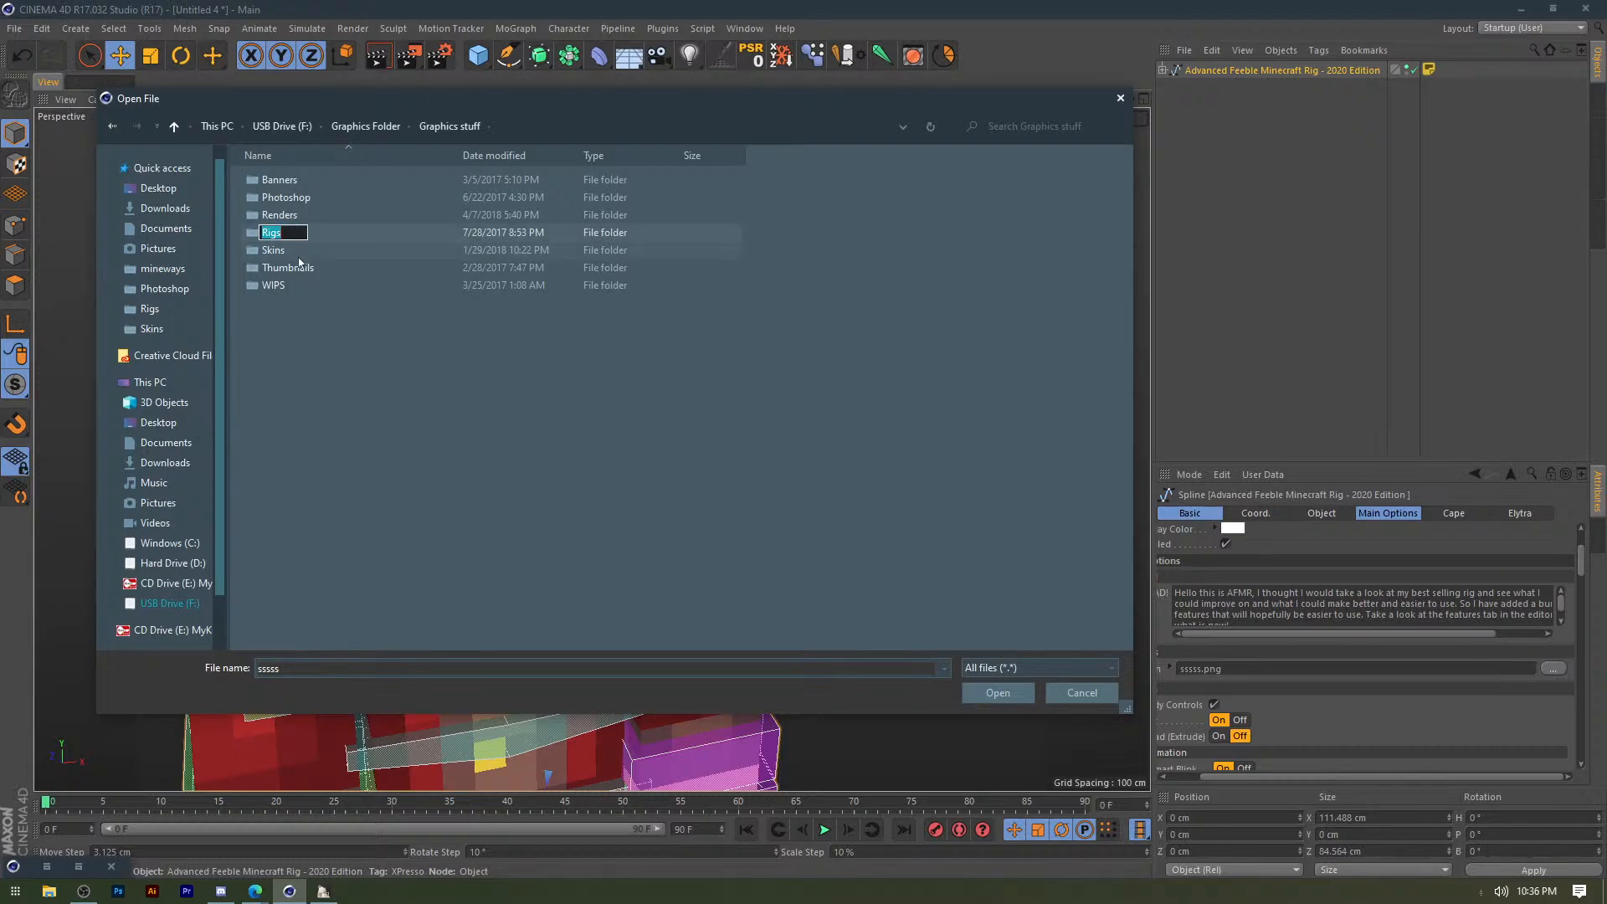
{"action": "double_click", "coordinate": [327, 232]}
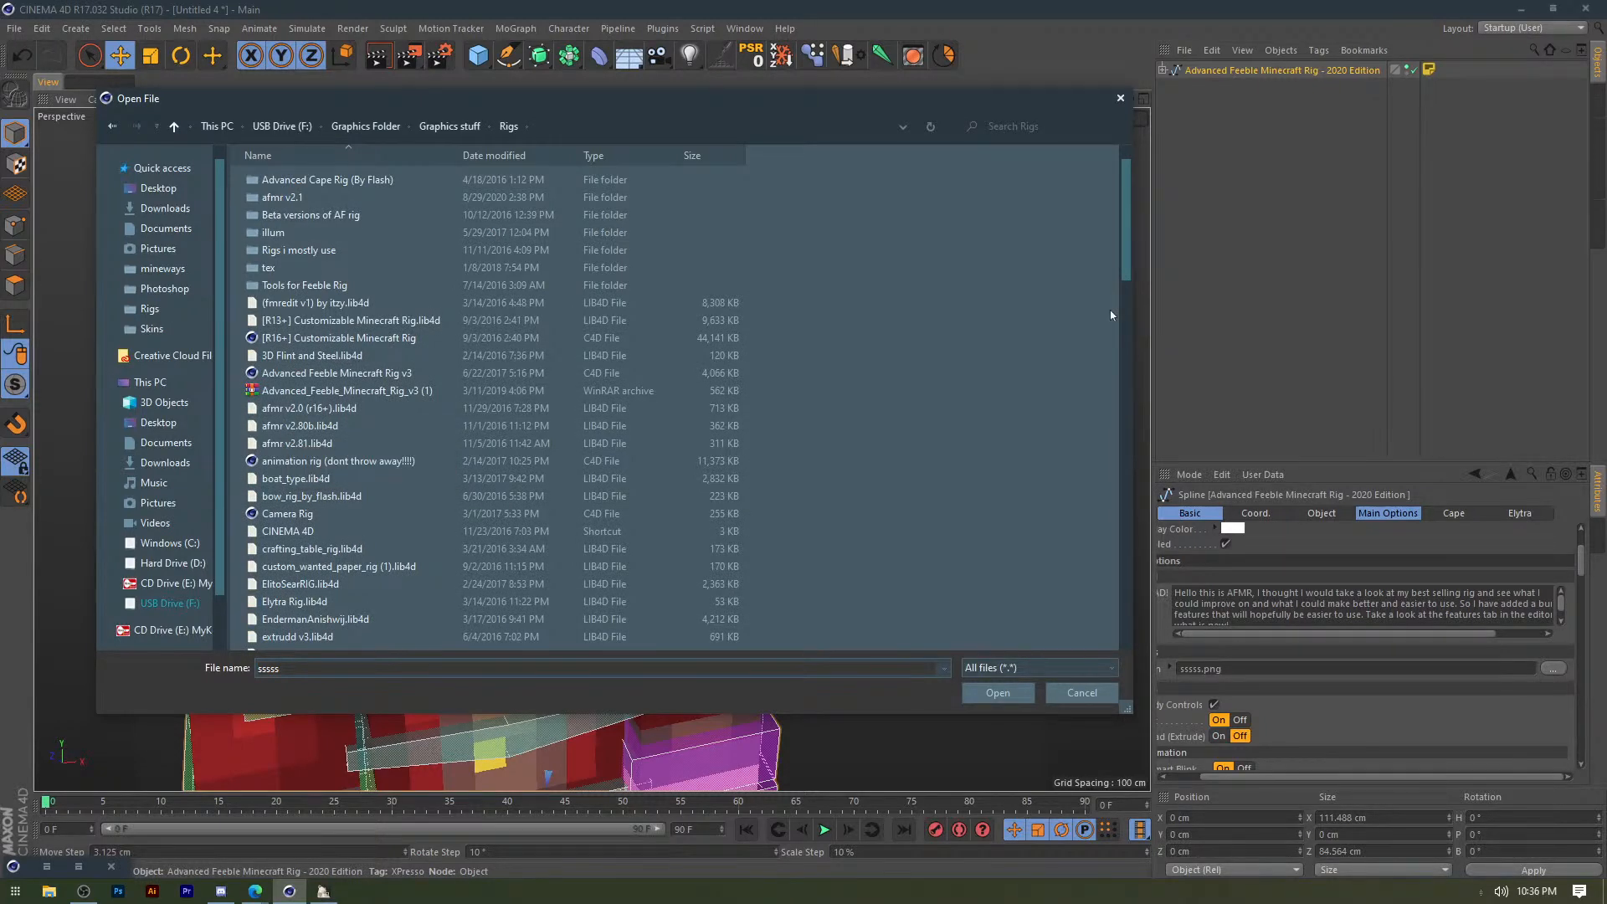
{"action": "scroll", "coordinate": [573, 310], "scroll_direction": "down", "scroll_amount": 2}
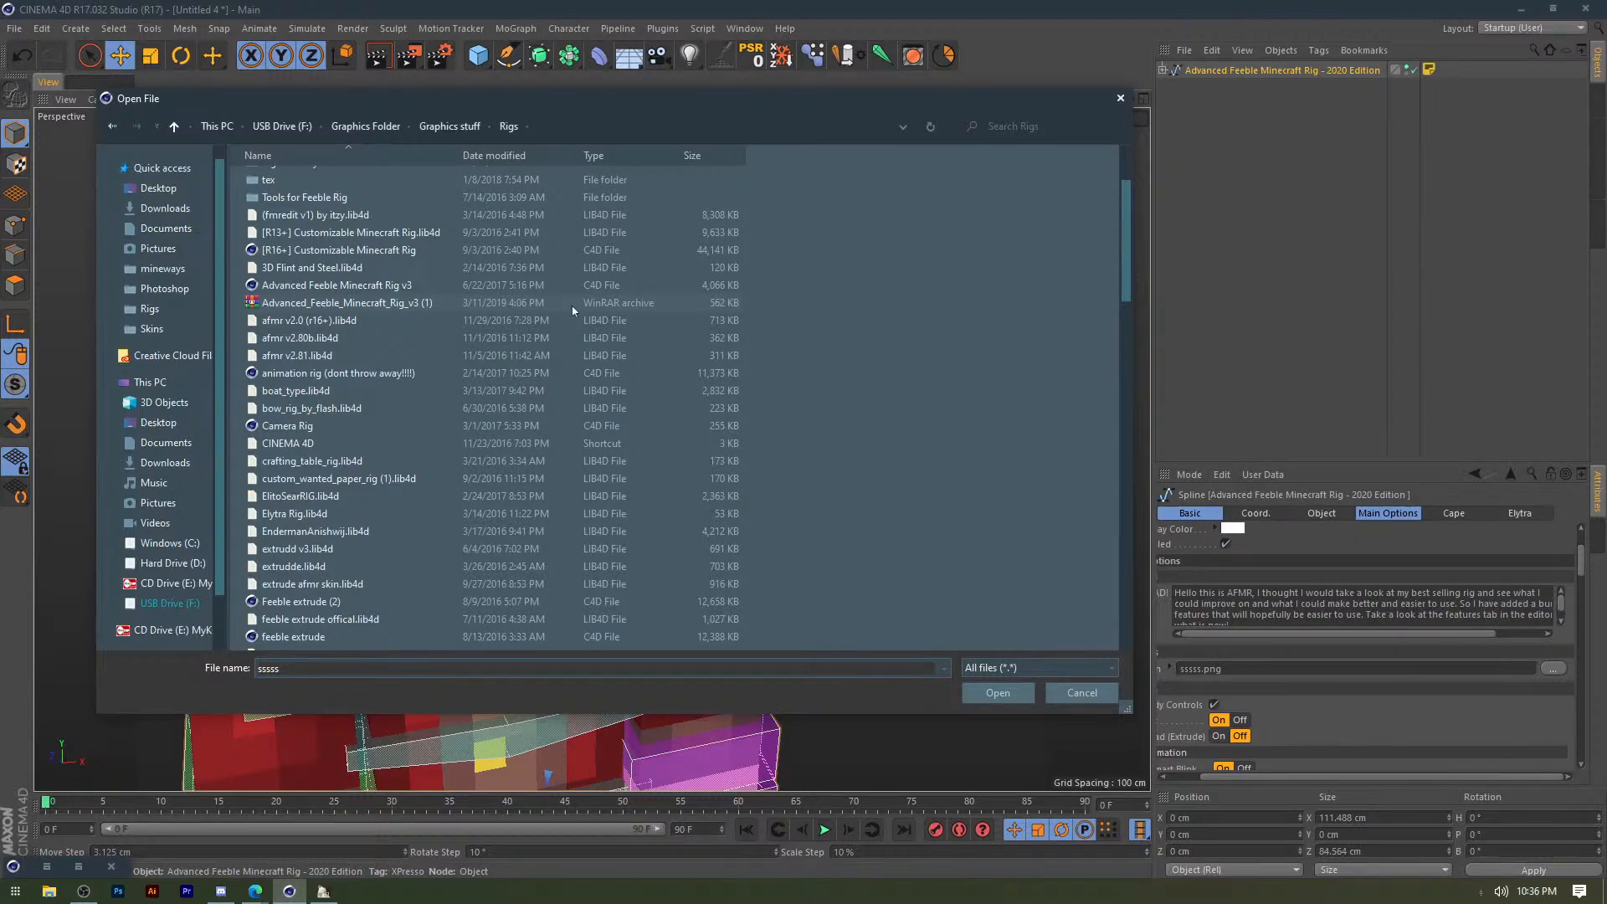
{"action": "left_click", "coordinate": [174, 127]}
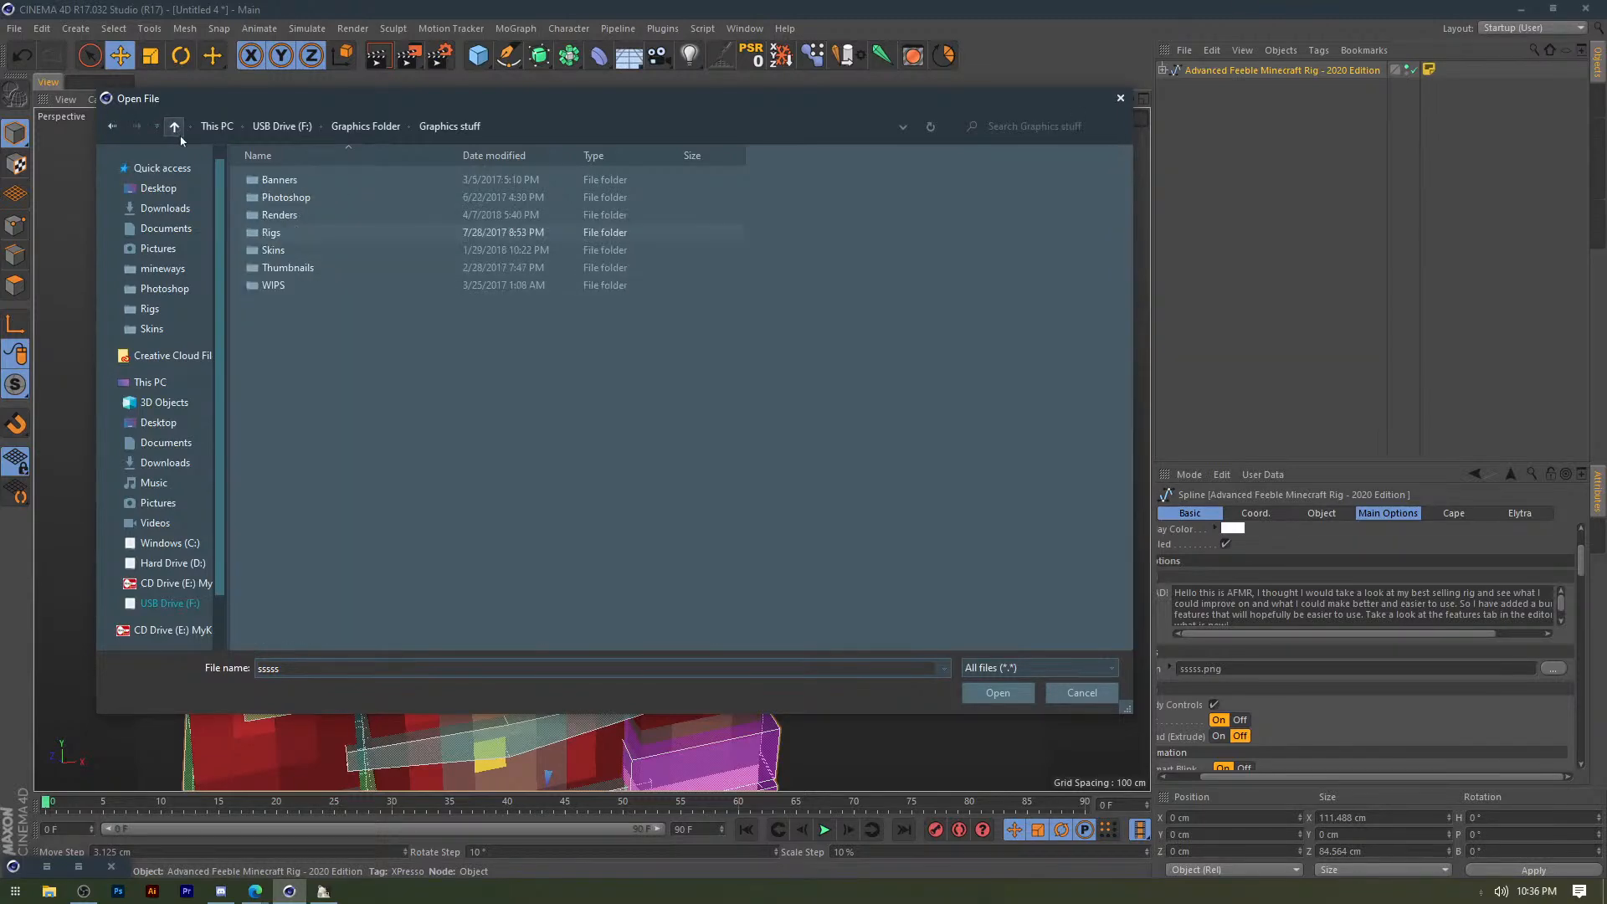
{"action": "double_click", "coordinate": [273, 250]}
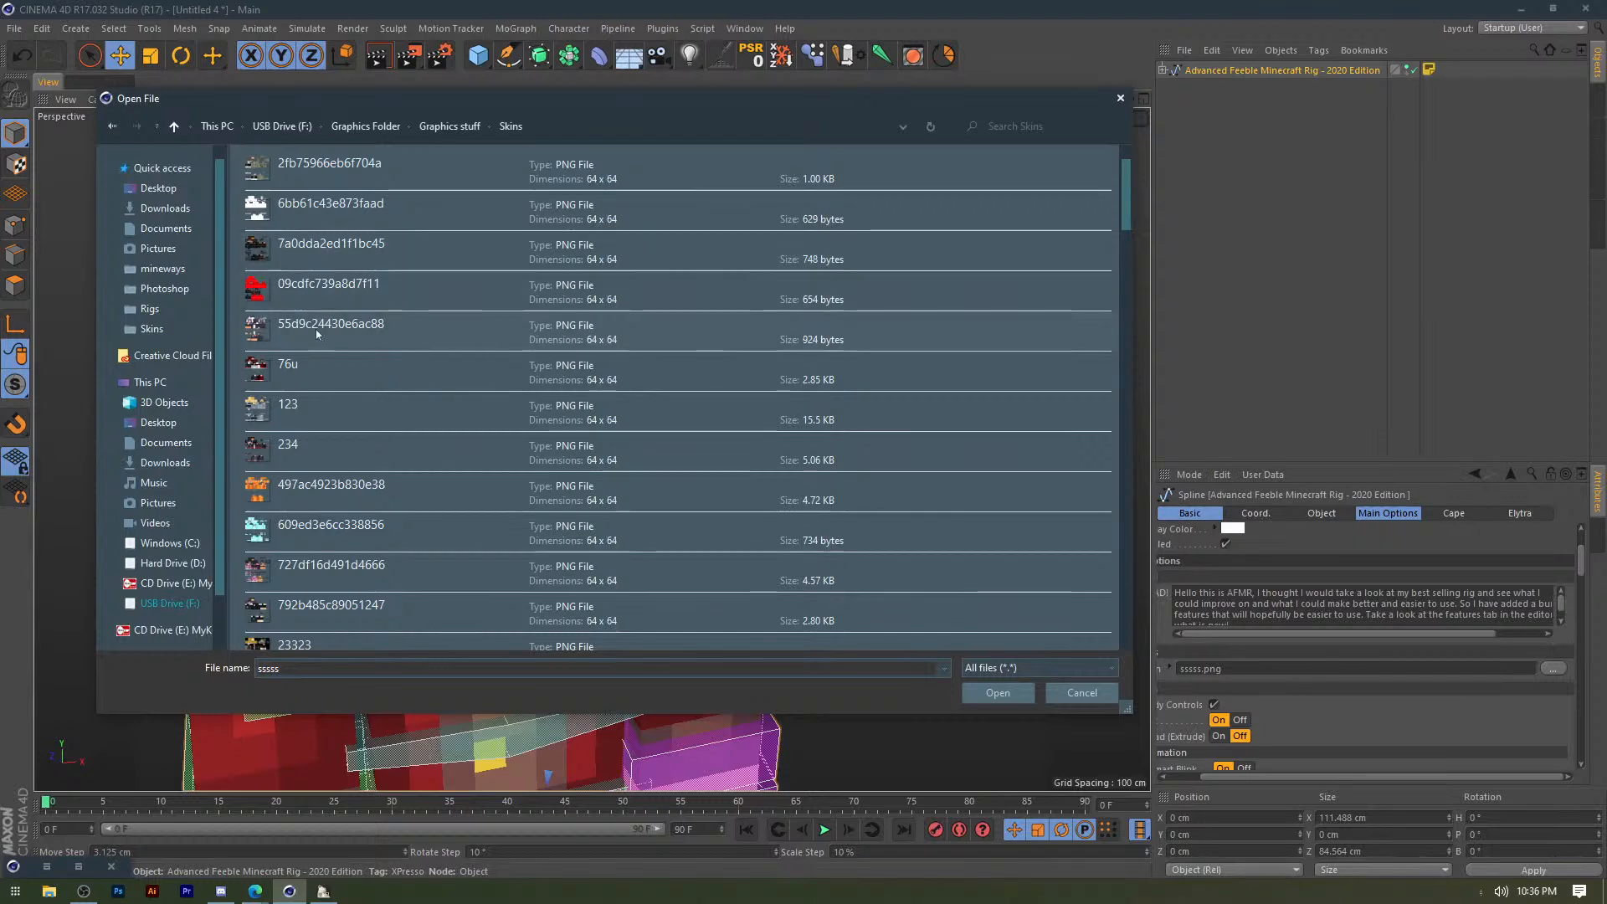
Look through the PNG images in the Skins folder for a replacement skin for the rig.
{"action": "scroll", "coordinate": [316, 333], "scroll_direction": "down", "scroll_amount": 15}
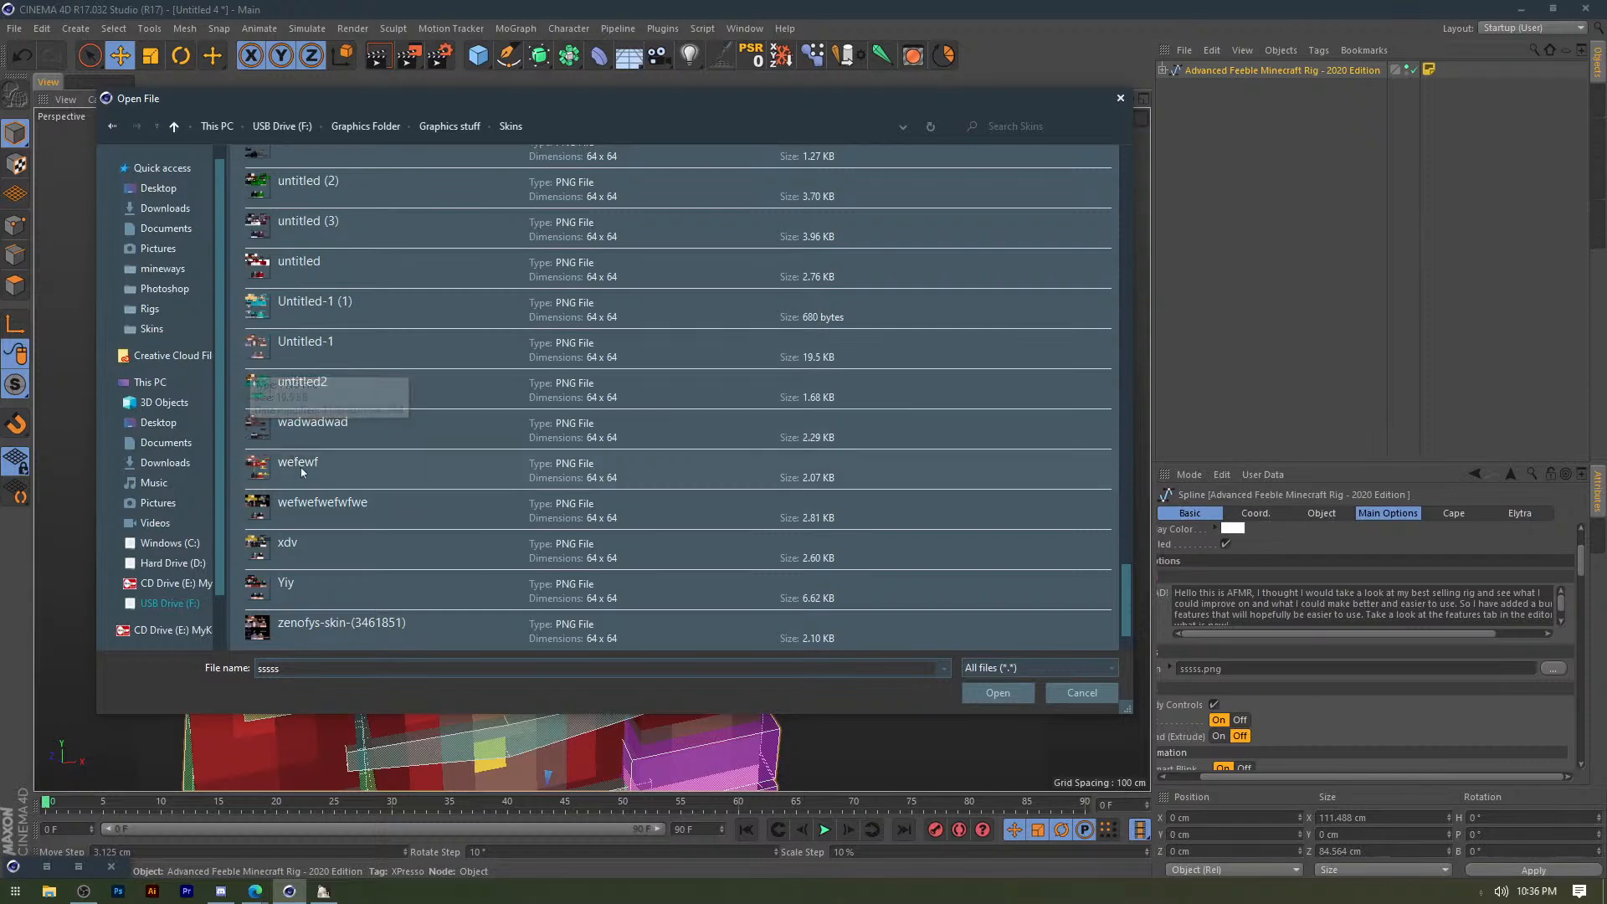
{"action": "scroll", "coordinate": [285, 460], "scroll_direction": "up", "scroll_amount": 5}
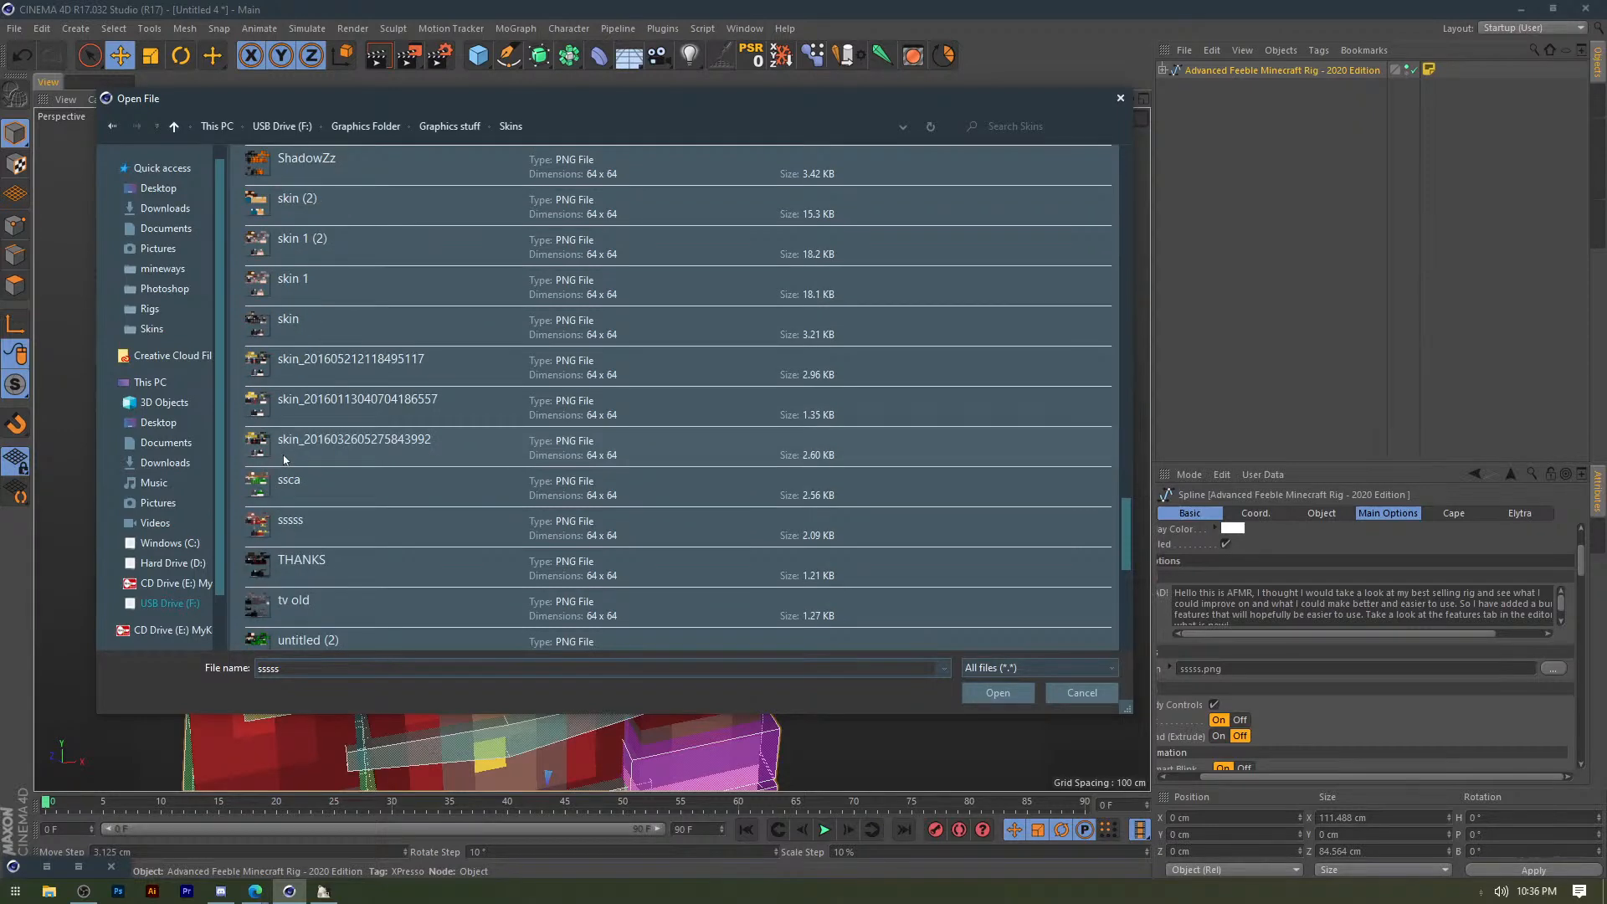
{"action": "scroll", "coordinate": [293, 444], "scroll_direction": "up", "scroll_amount": 6}
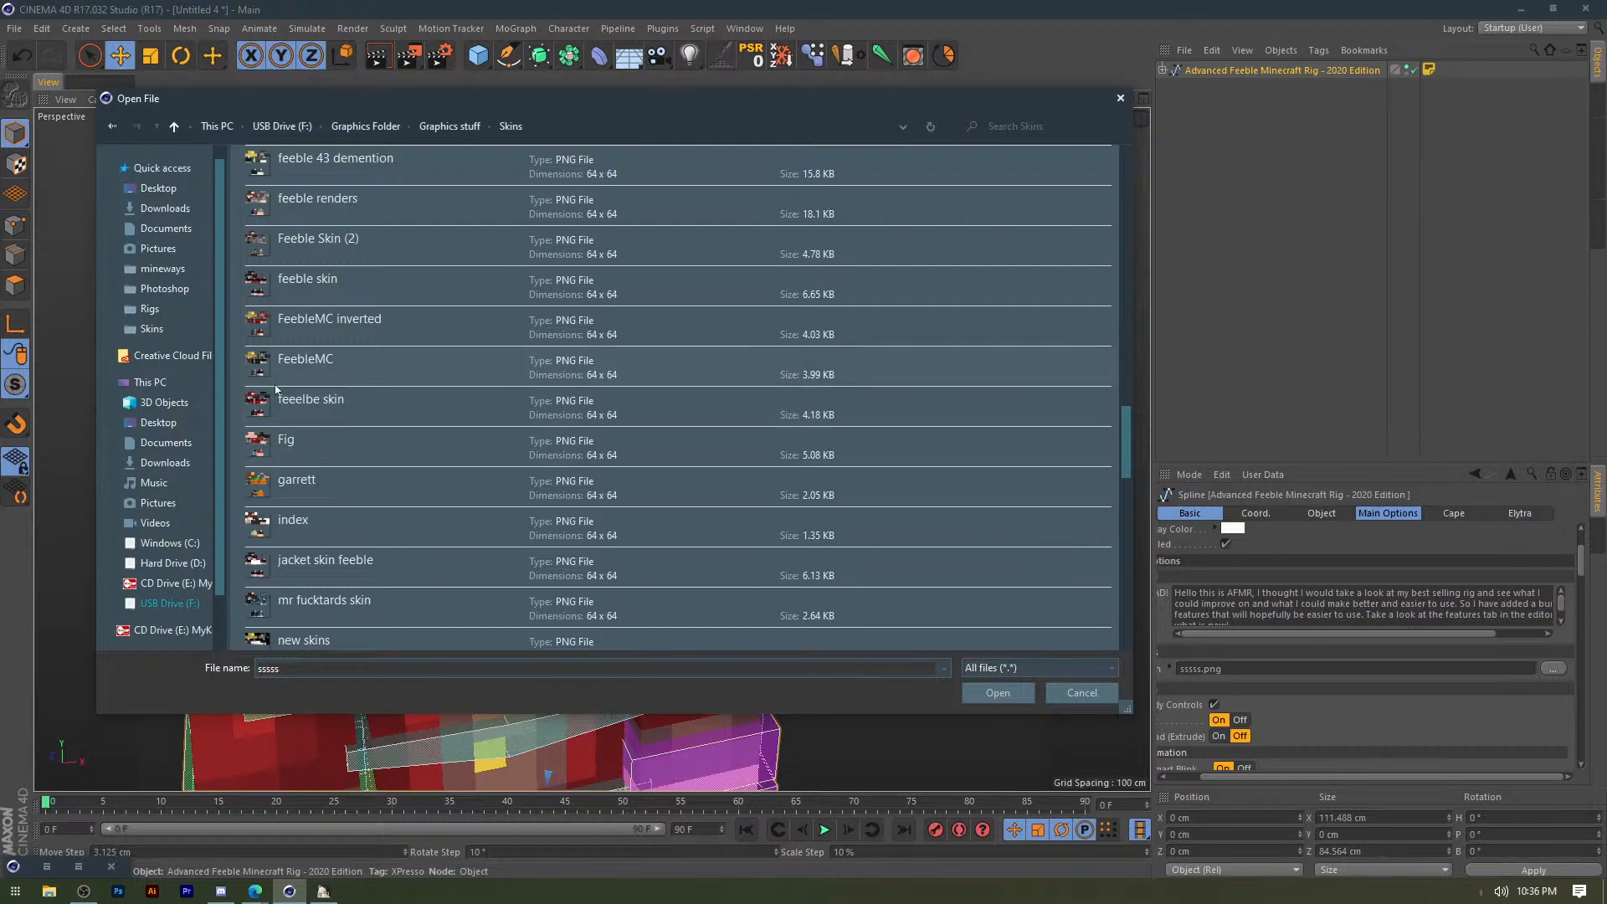
{"action": "scroll", "coordinate": [267, 419], "scroll_direction": "up", "scroll_amount": 4}
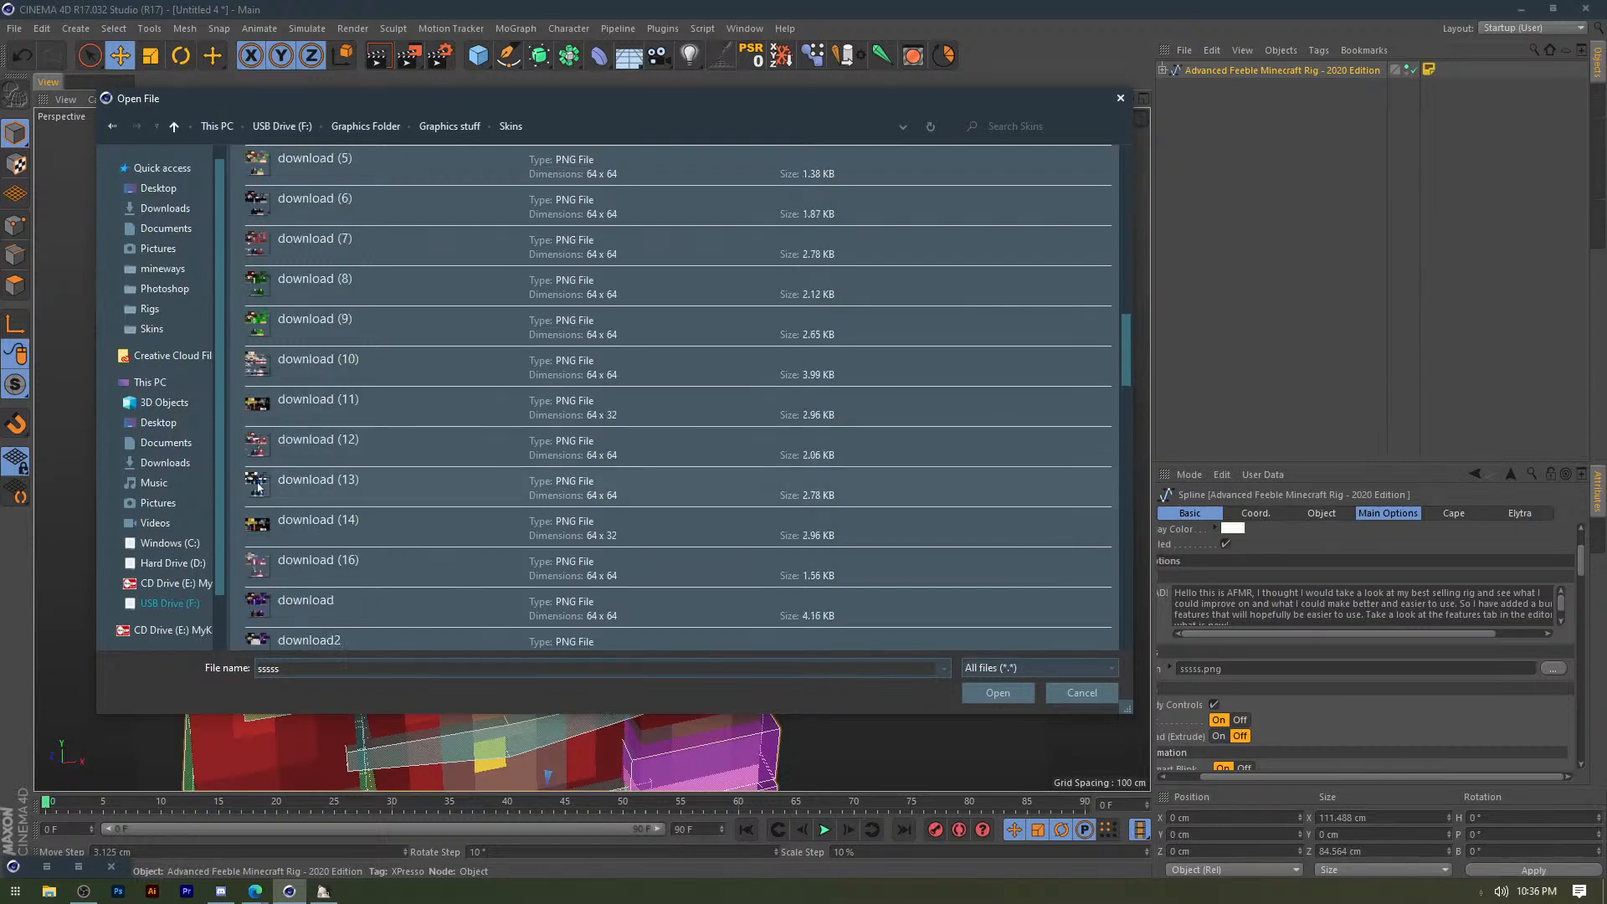
{"action": "scroll", "coordinate": [268, 519], "scroll_direction": "up", "scroll_amount": 2}
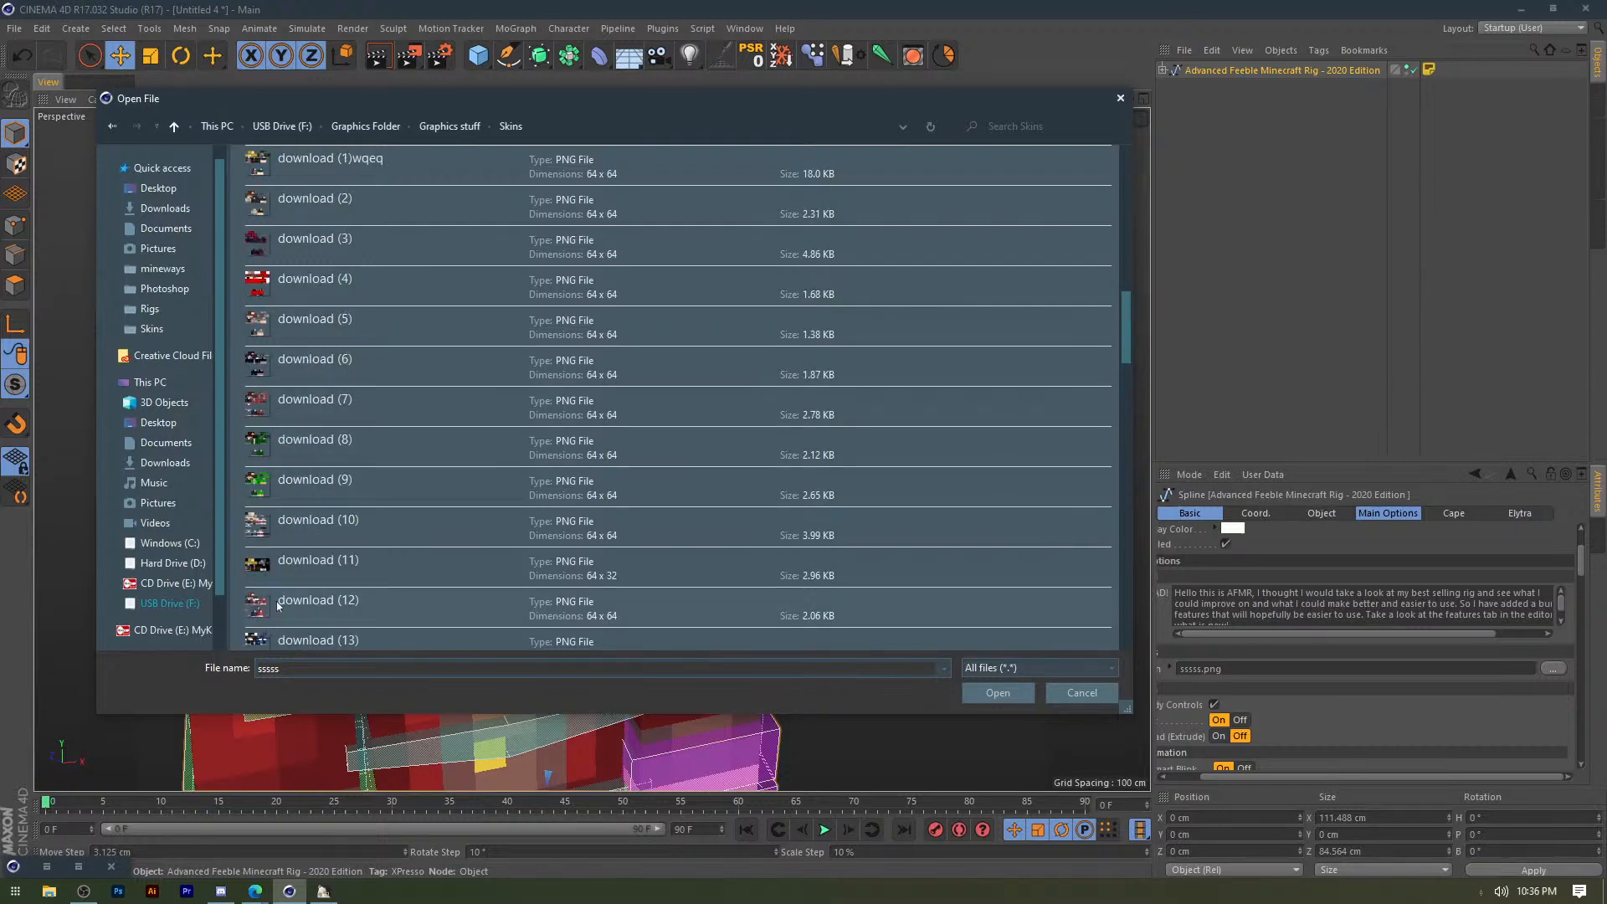
{"action": "scroll", "coordinate": [268, 569], "scroll_direction": "up", "scroll_amount": 3}
{"action": "scroll", "coordinate": [288, 484], "scroll_direction": "up", "scroll_amount": 3}
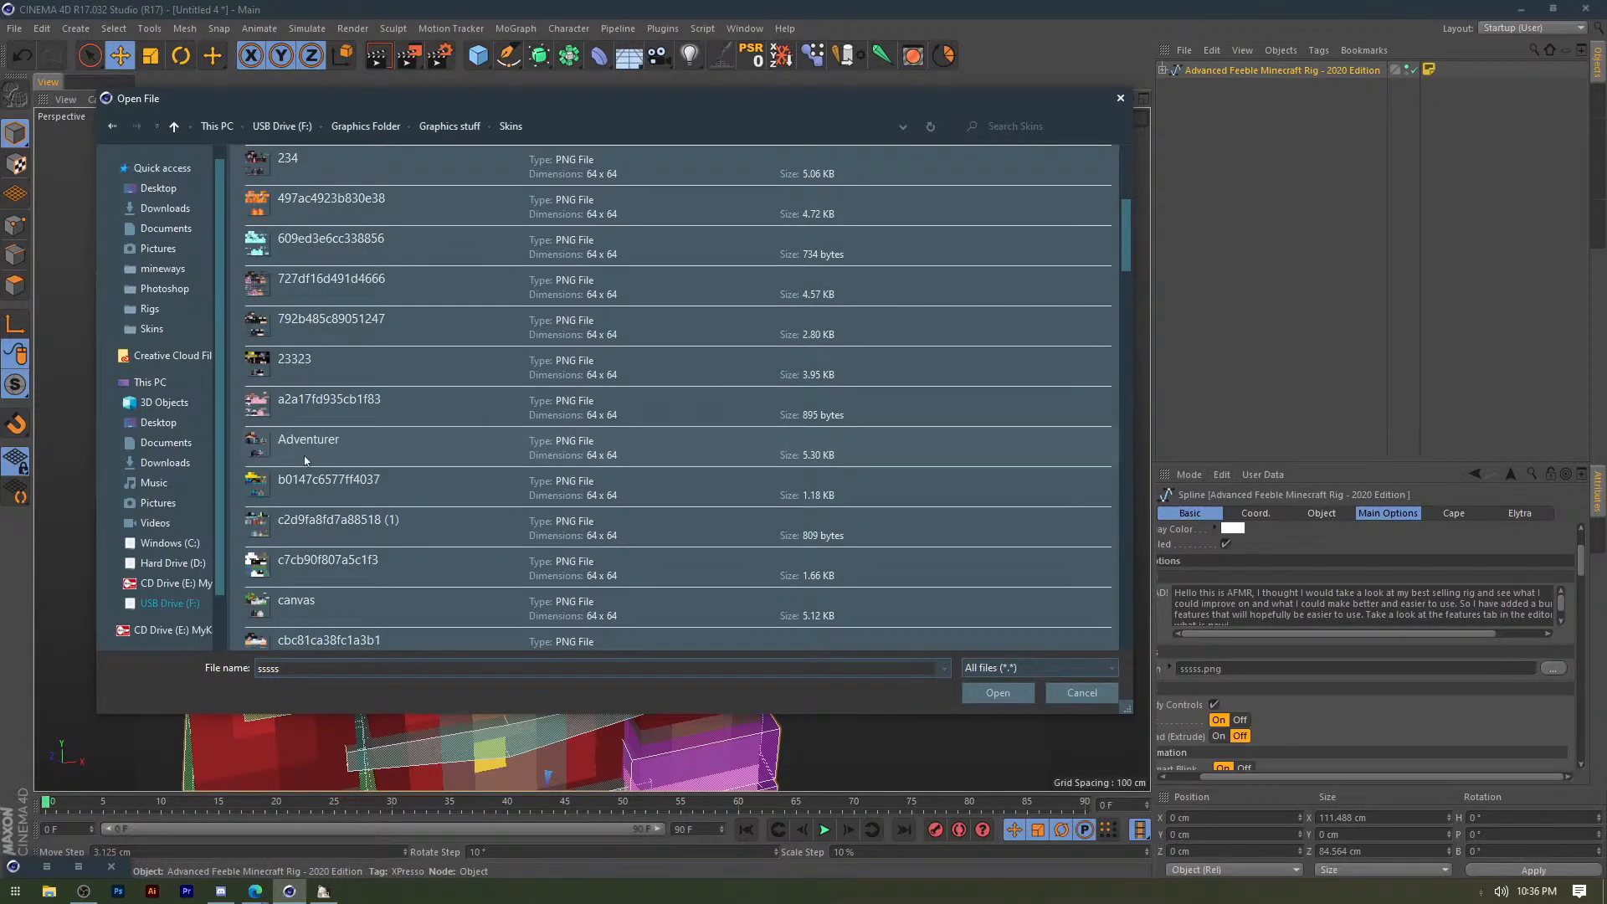
{"action": "scroll", "coordinate": [304, 459], "scroll_direction": "up", "scroll_amount": 2}
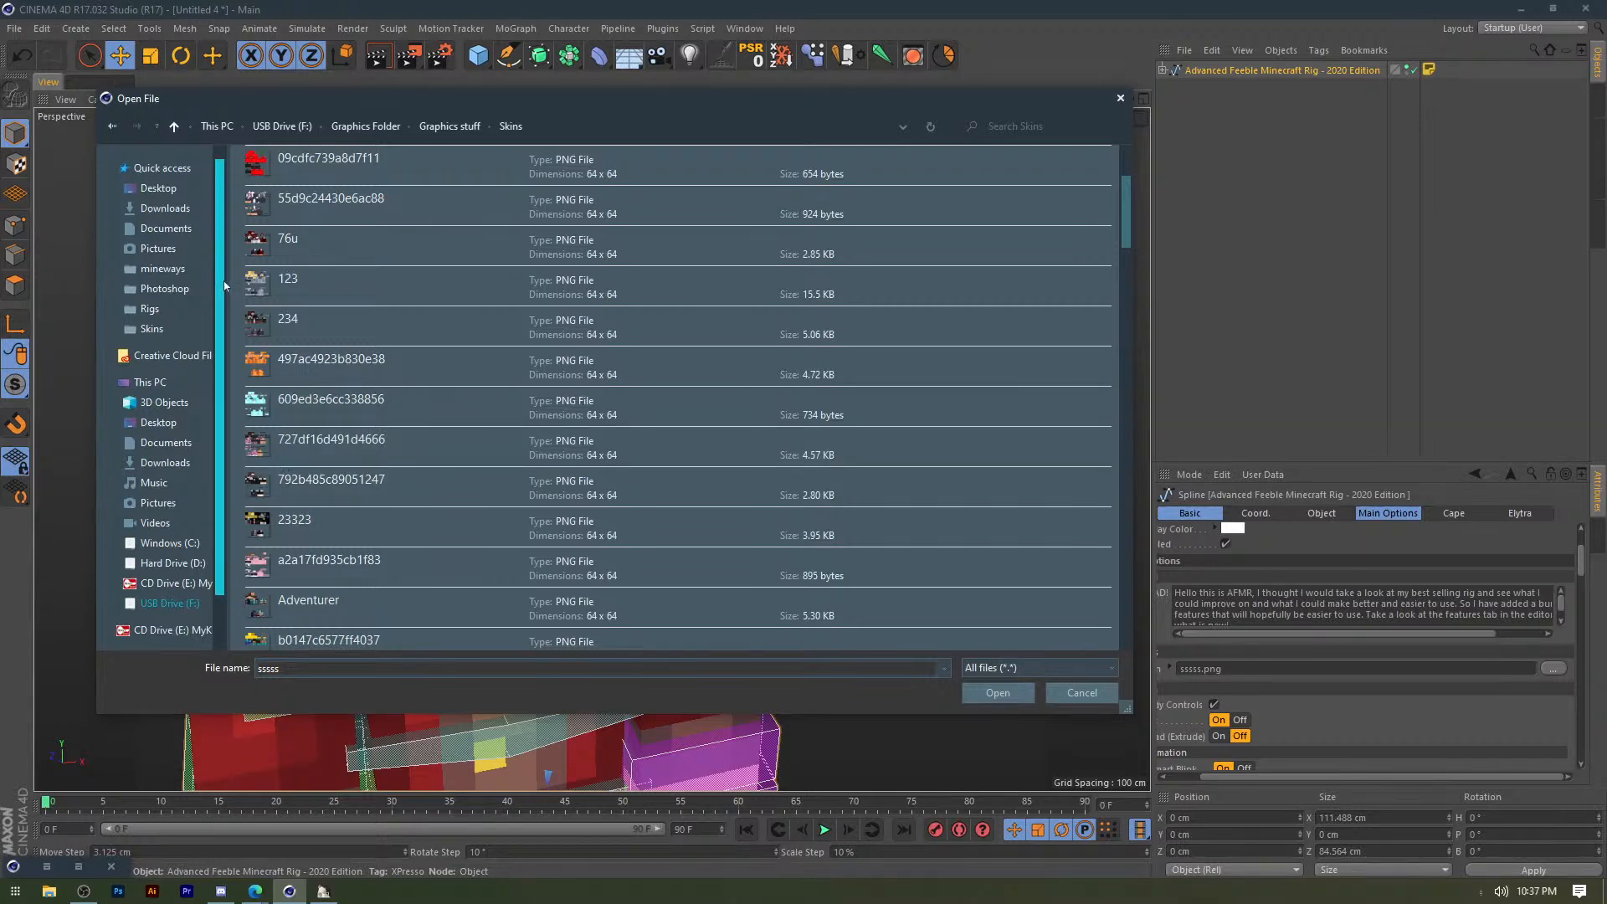
{"action": "scroll", "coordinate": [253, 288], "scroll_direction": "up", "scroll_amount": 1}
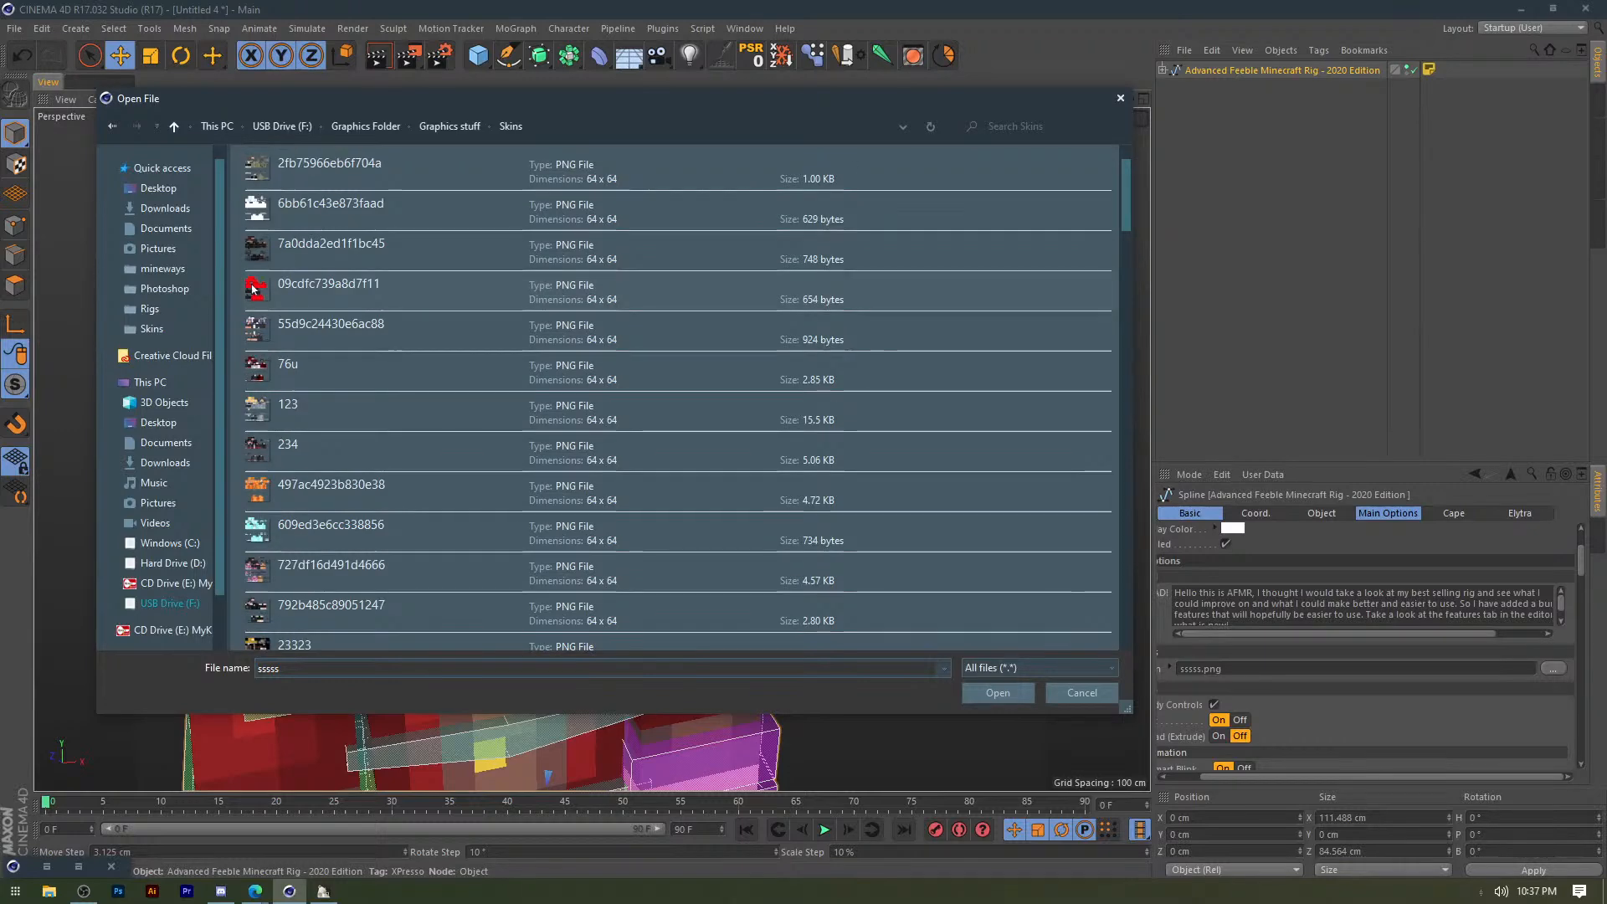
{"action": "scroll", "coordinate": [260, 310], "scroll_direction": "down", "scroll_amount": 3}
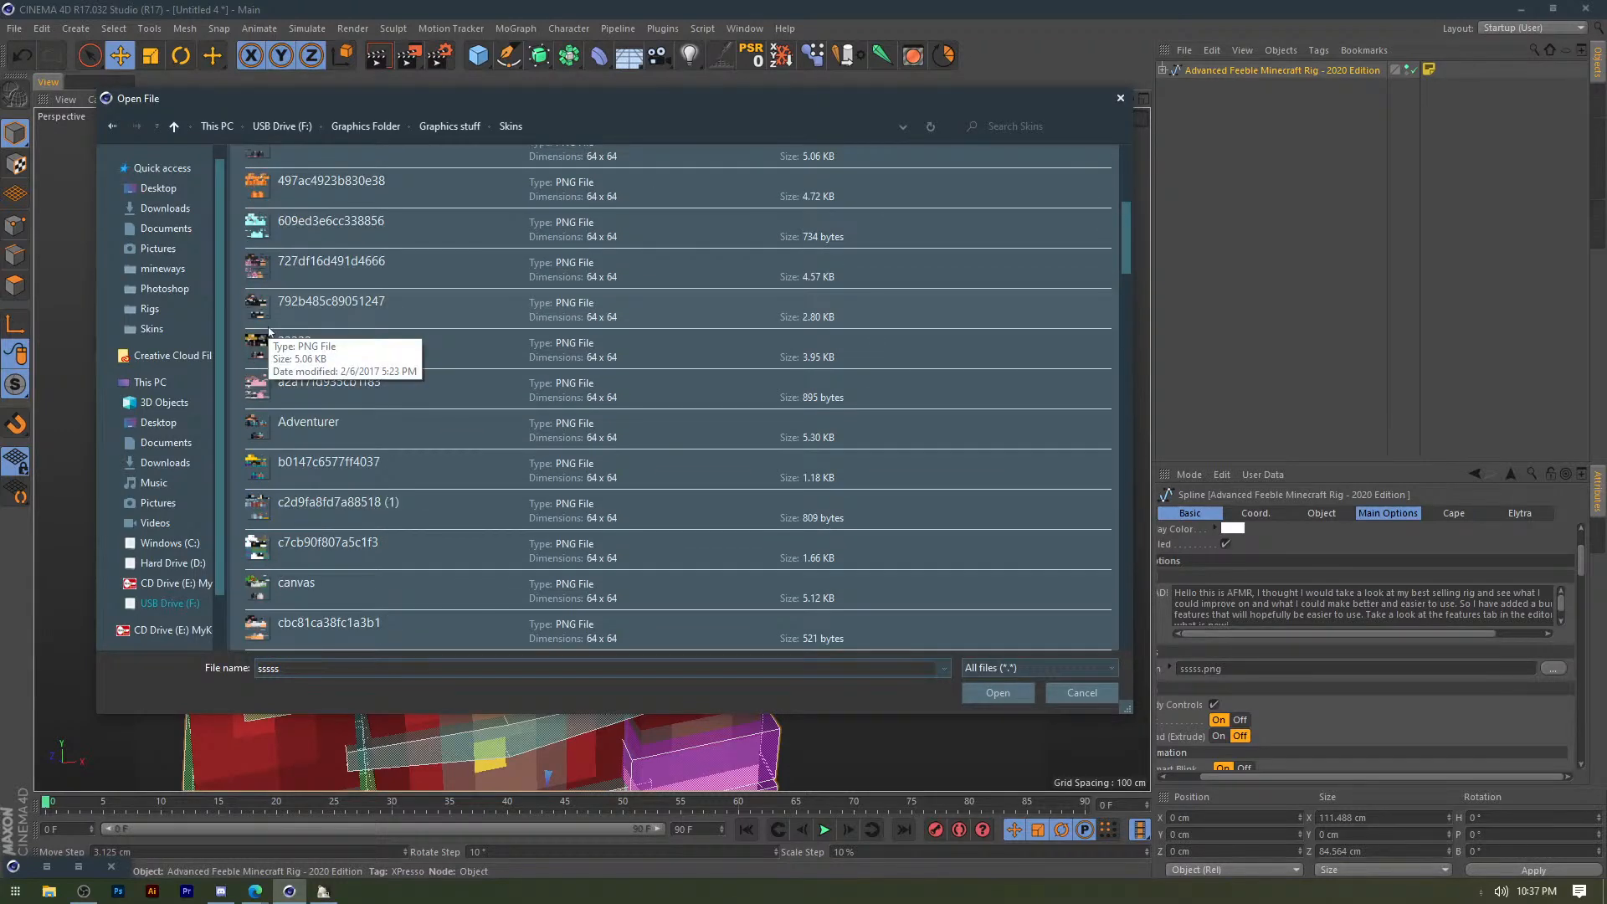
{"action": "scroll", "coordinate": [269, 332], "scroll_direction": "down", "scroll_amount": 6}
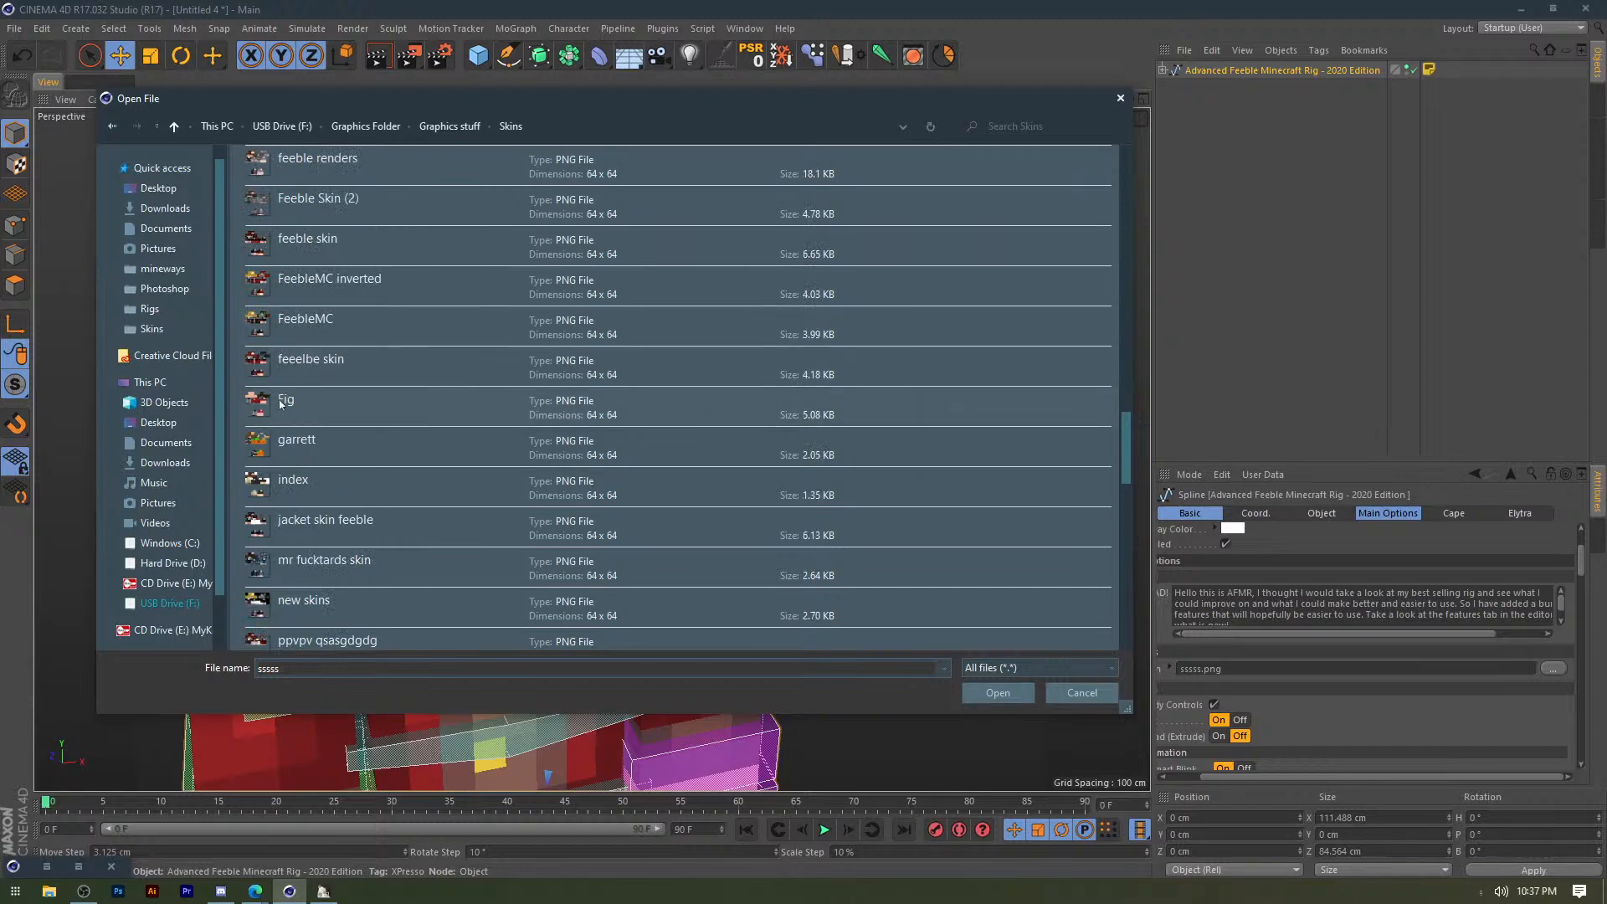
{"action": "scroll", "coordinate": [304, 435], "scroll_direction": "down", "scroll_amount": 3}
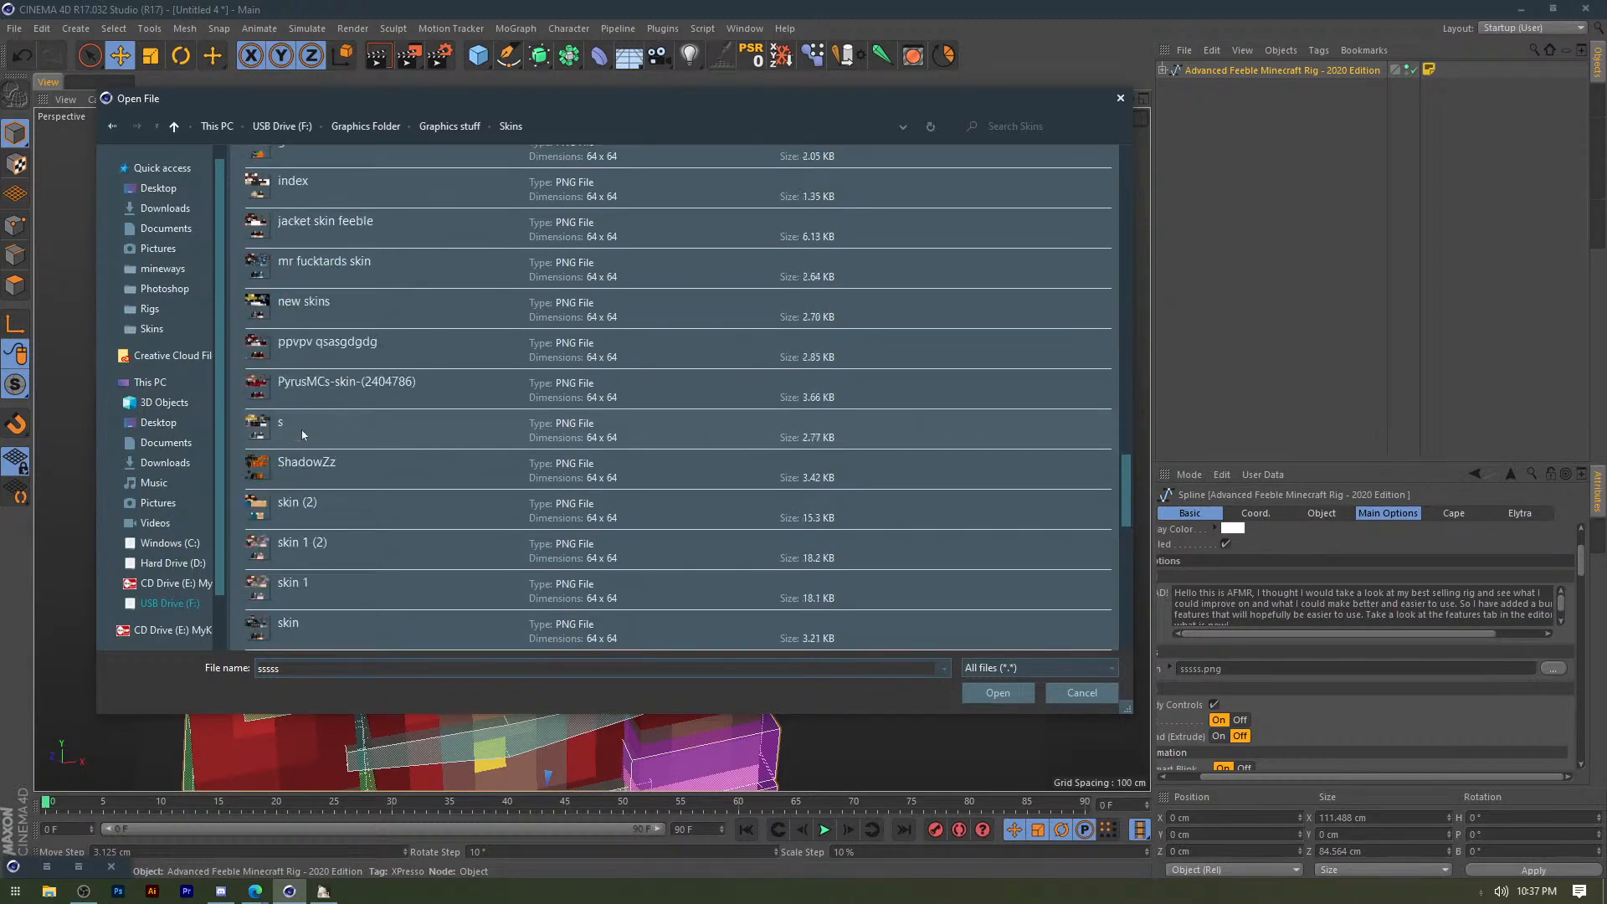
{"action": "scroll", "coordinate": [303, 435], "scroll_direction": "down", "scroll_amount": 5}
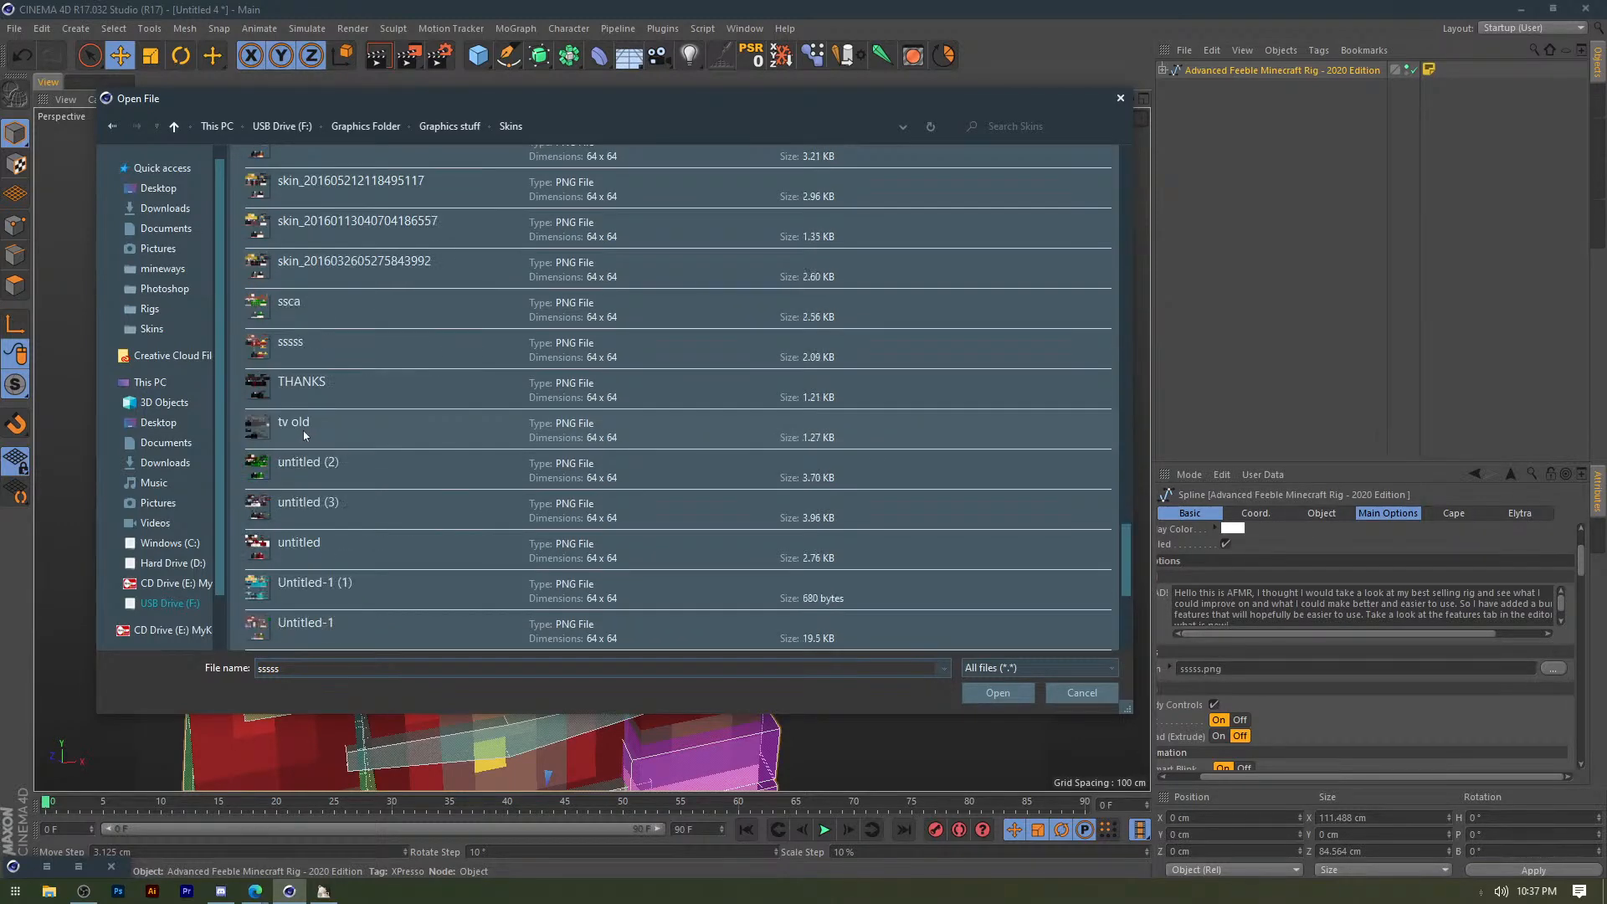
{"action": "scroll", "coordinate": [305, 435], "scroll_direction": "down", "scroll_amount": 3}
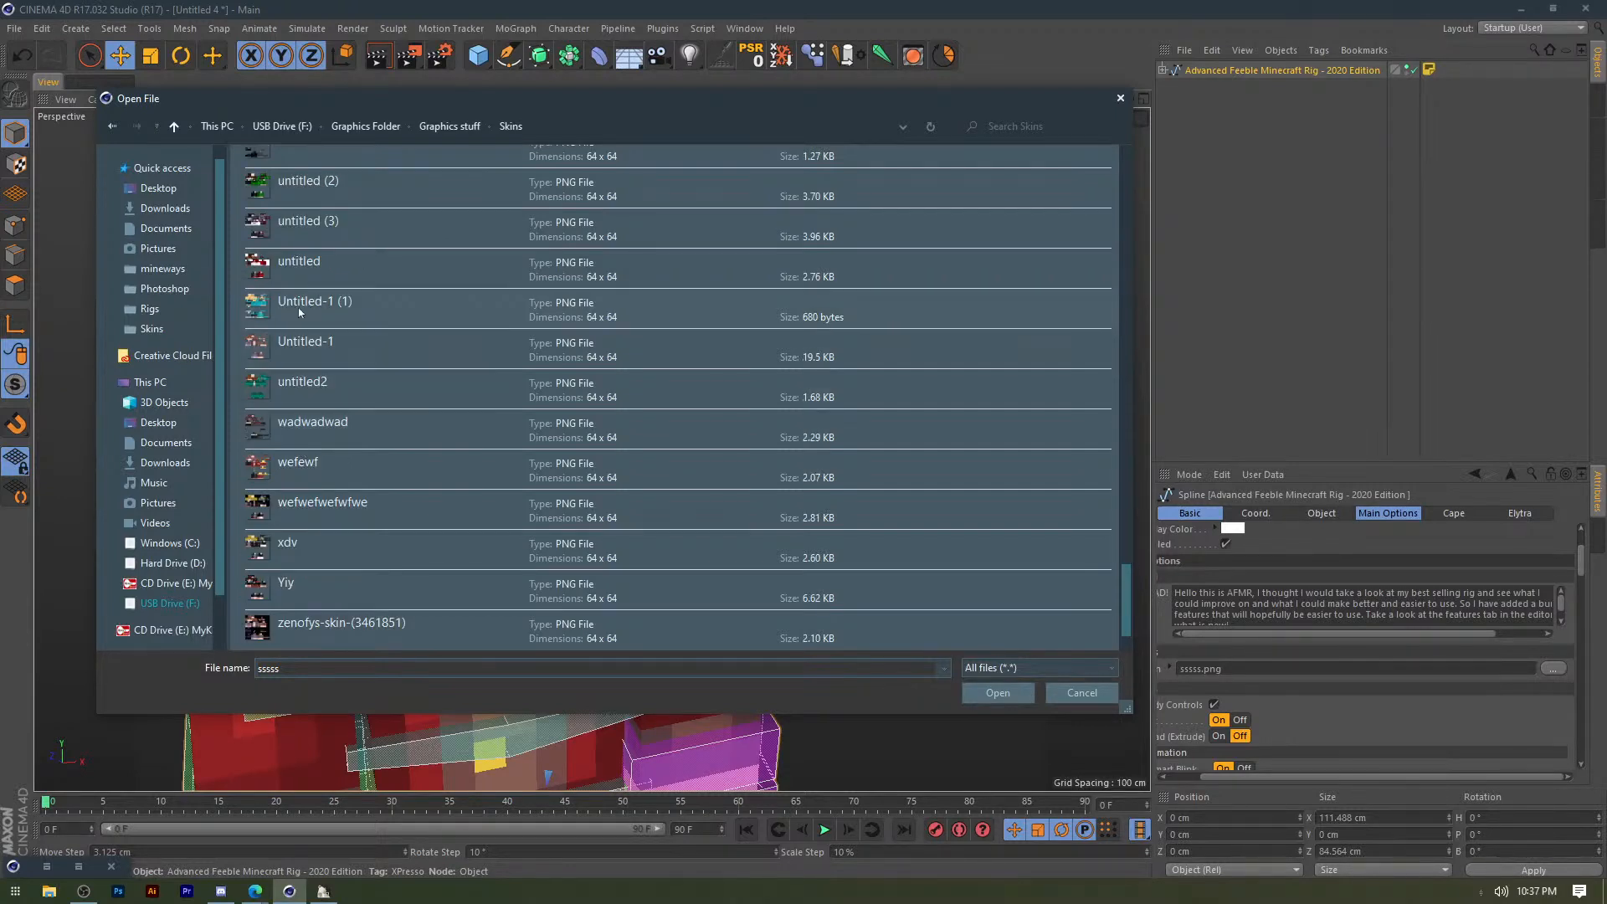
{"action": "scroll", "coordinate": [297, 417], "scroll_direction": "up", "scroll_amount": 3}
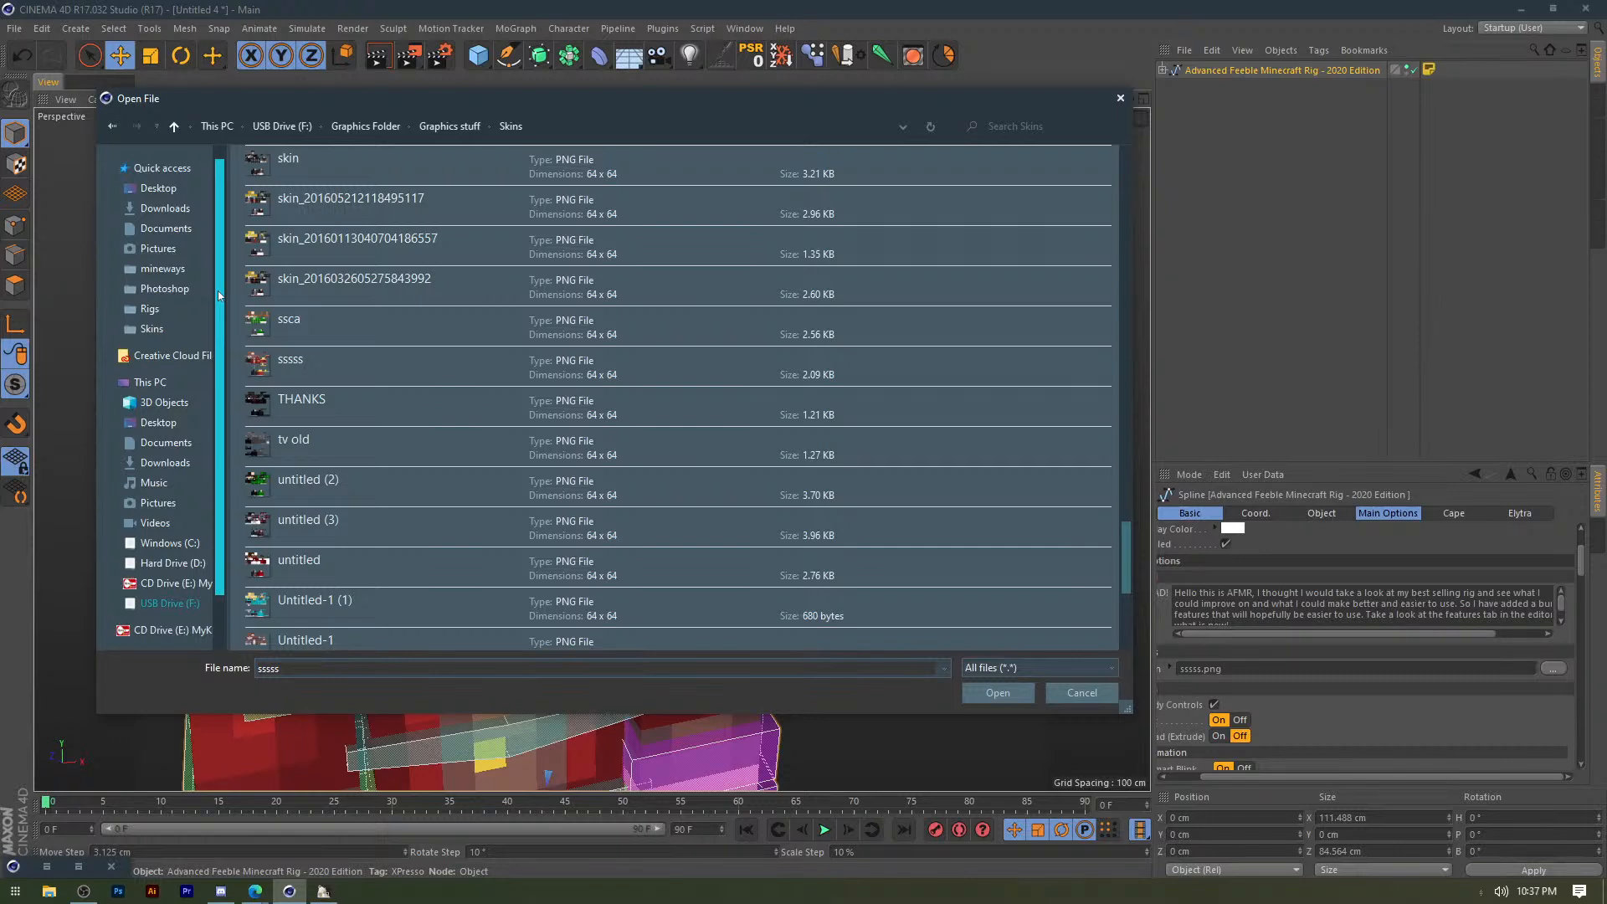
Check candidate skin images in the Skins folder, including new skins, Adventurer and 6bb61c43e873faad.
{"action": "left_click", "coordinate": [337, 238]}
{"action": "scroll", "coordinate": [338, 236], "scroll_direction": "up", "scroll_amount": 4}
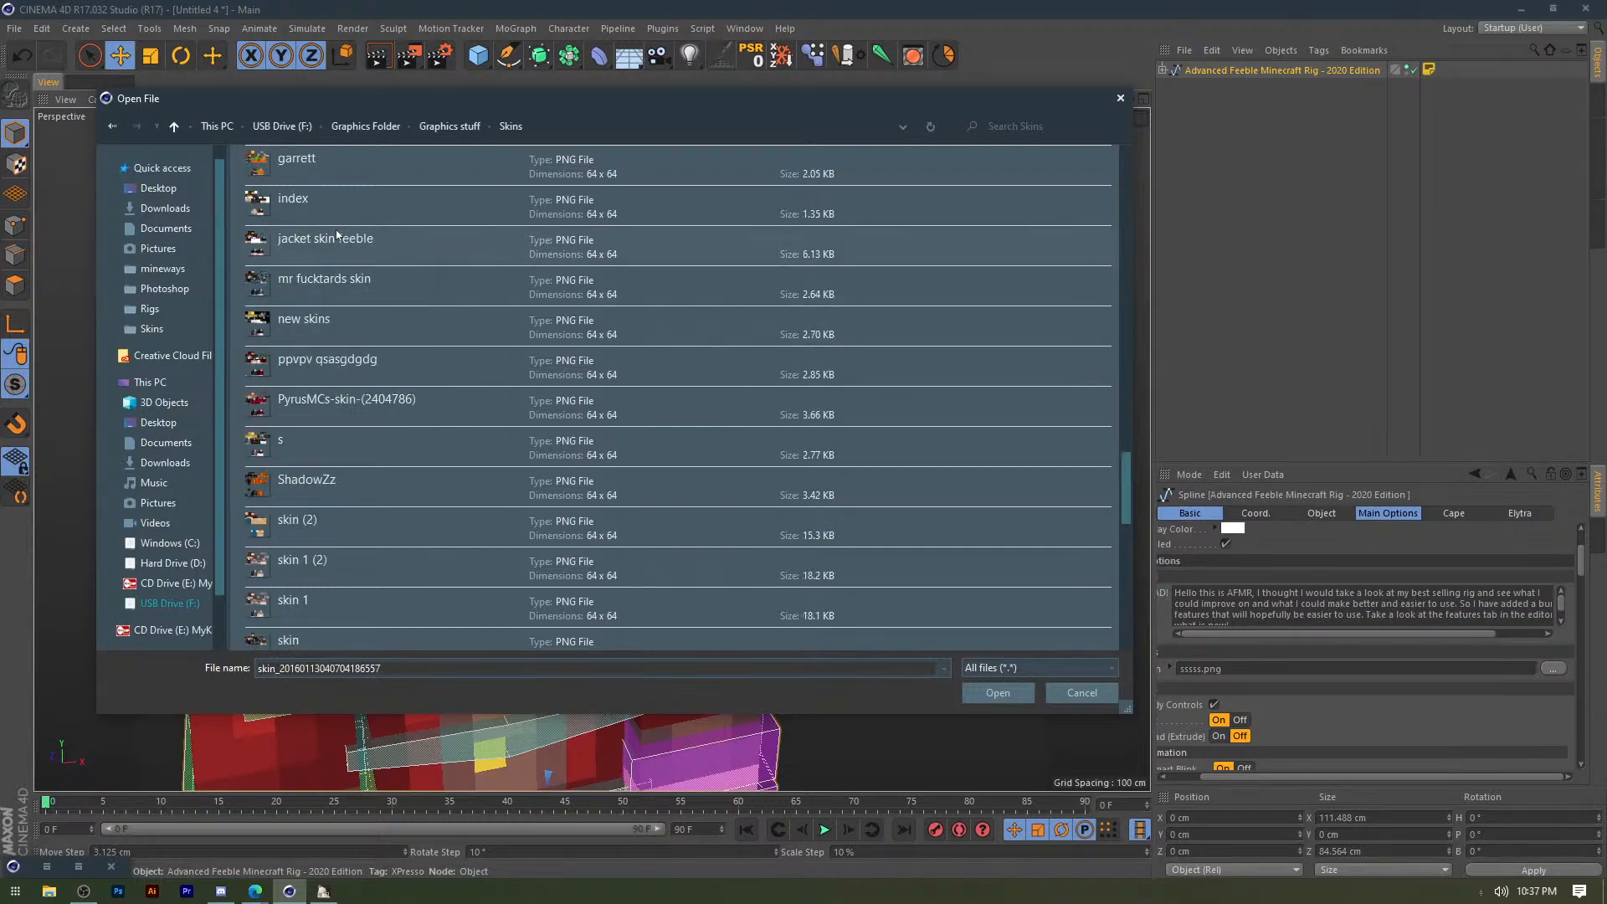
{"action": "left_click", "coordinate": [314, 316]}
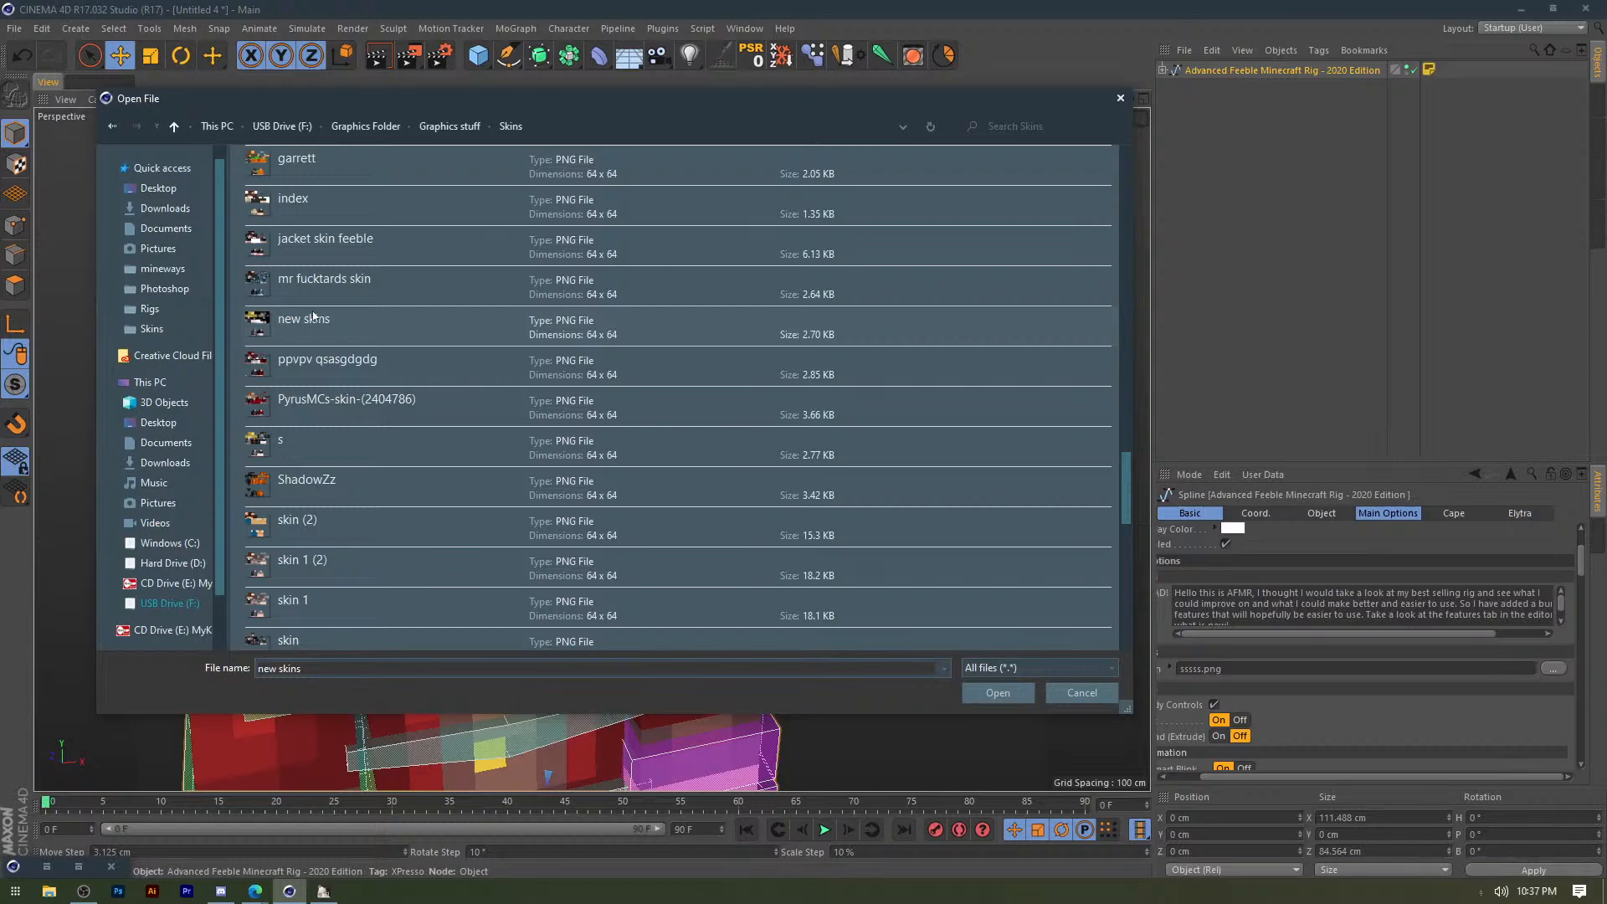
{"action": "mouse_move", "coordinate": [1024, 113]}
{"action": "left_mouse_down"}
{"action": "mouse_move", "coordinate": [1138, 85]}
{"action": "mouse_move", "coordinate": [1301, 76]}
{"action": "mouse_move", "coordinate": [1046, 119]}
{"action": "left_mouse_up"}
{"action": "scroll", "coordinate": [286, 286], "scroll_direction": "down", "scroll_amount": 2}
{"action": "scroll", "coordinate": [286, 286], "scroll_direction": "up", "scroll_amount": 4}
{"action": "scroll", "coordinate": [286, 287], "scroll_direction": "up", "scroll_amount": 4}
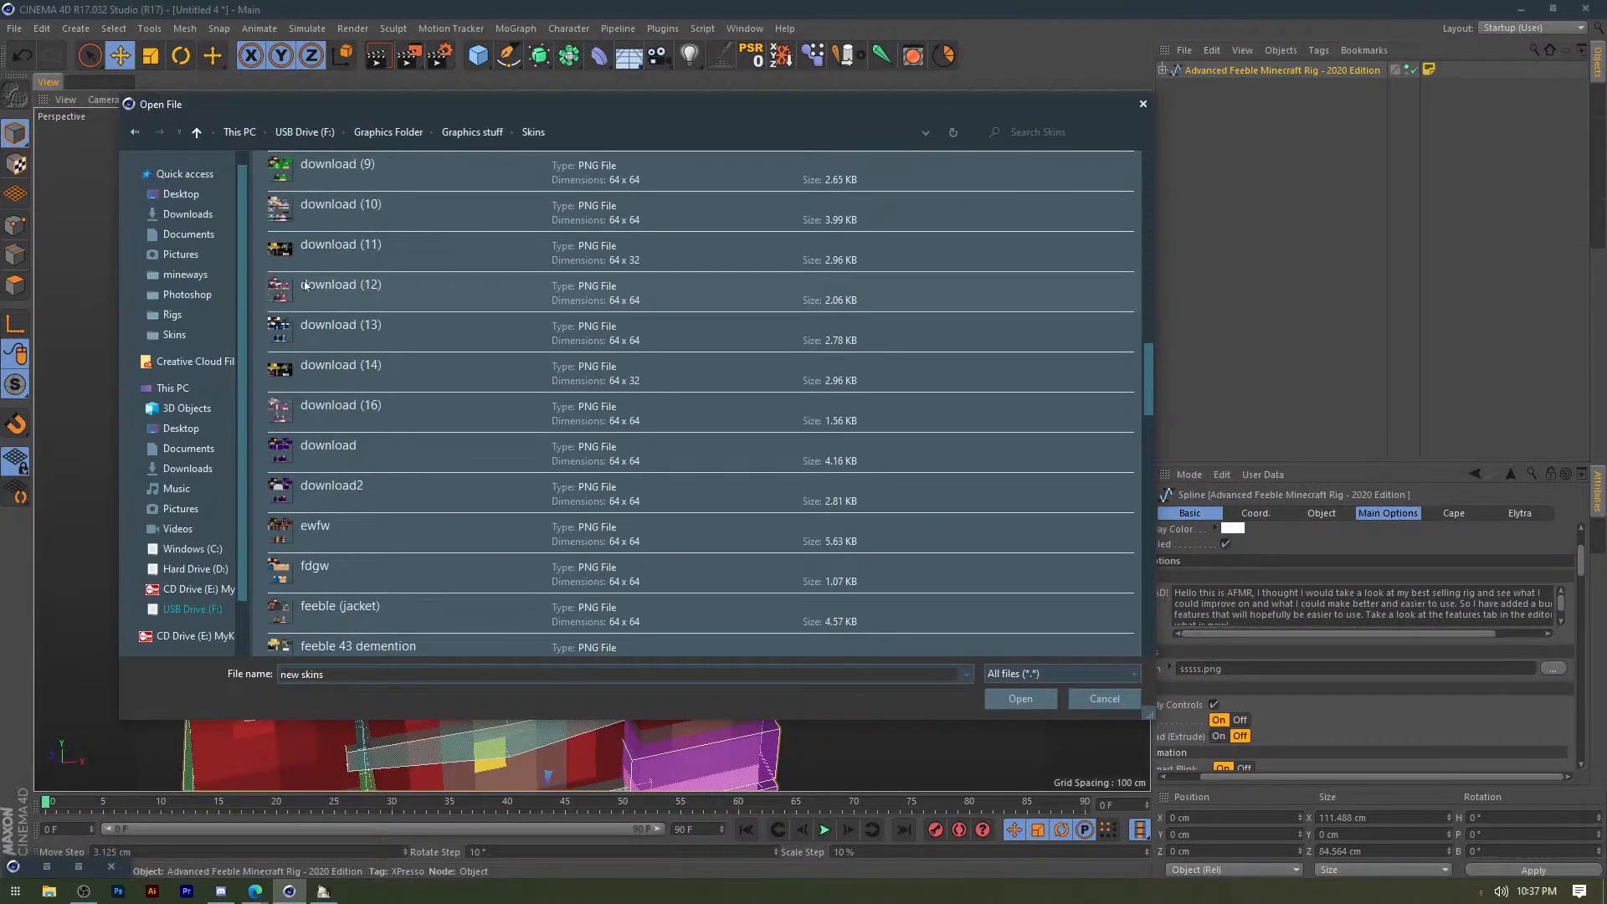
{"action": "scroll", "coordinate": [305, 286], "scroll_direction": "up", "scroll_amount": 7}
{"action": "left_click", "coordinate": [322, 436]}
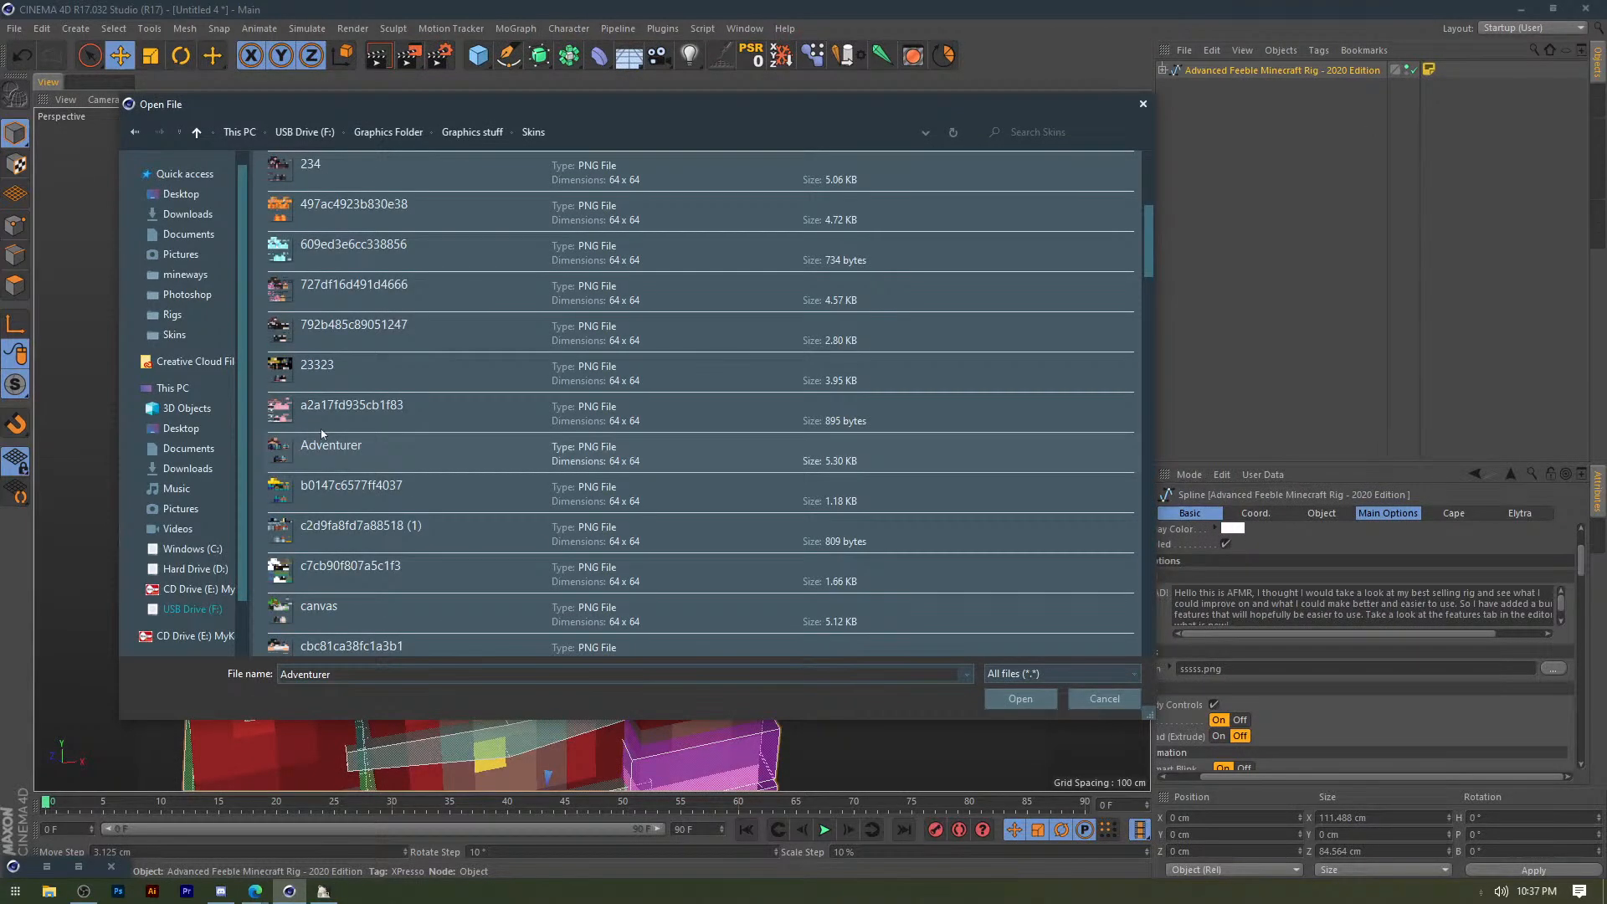
{"action": "scroll", "coordinate": [321, 435], "scroll_direction": "up", "scroll_amount": 7}
{"action": "left_click", "coordinate": [322, 293]}
{"action": "left_click", "coordinate": [326, 214]}
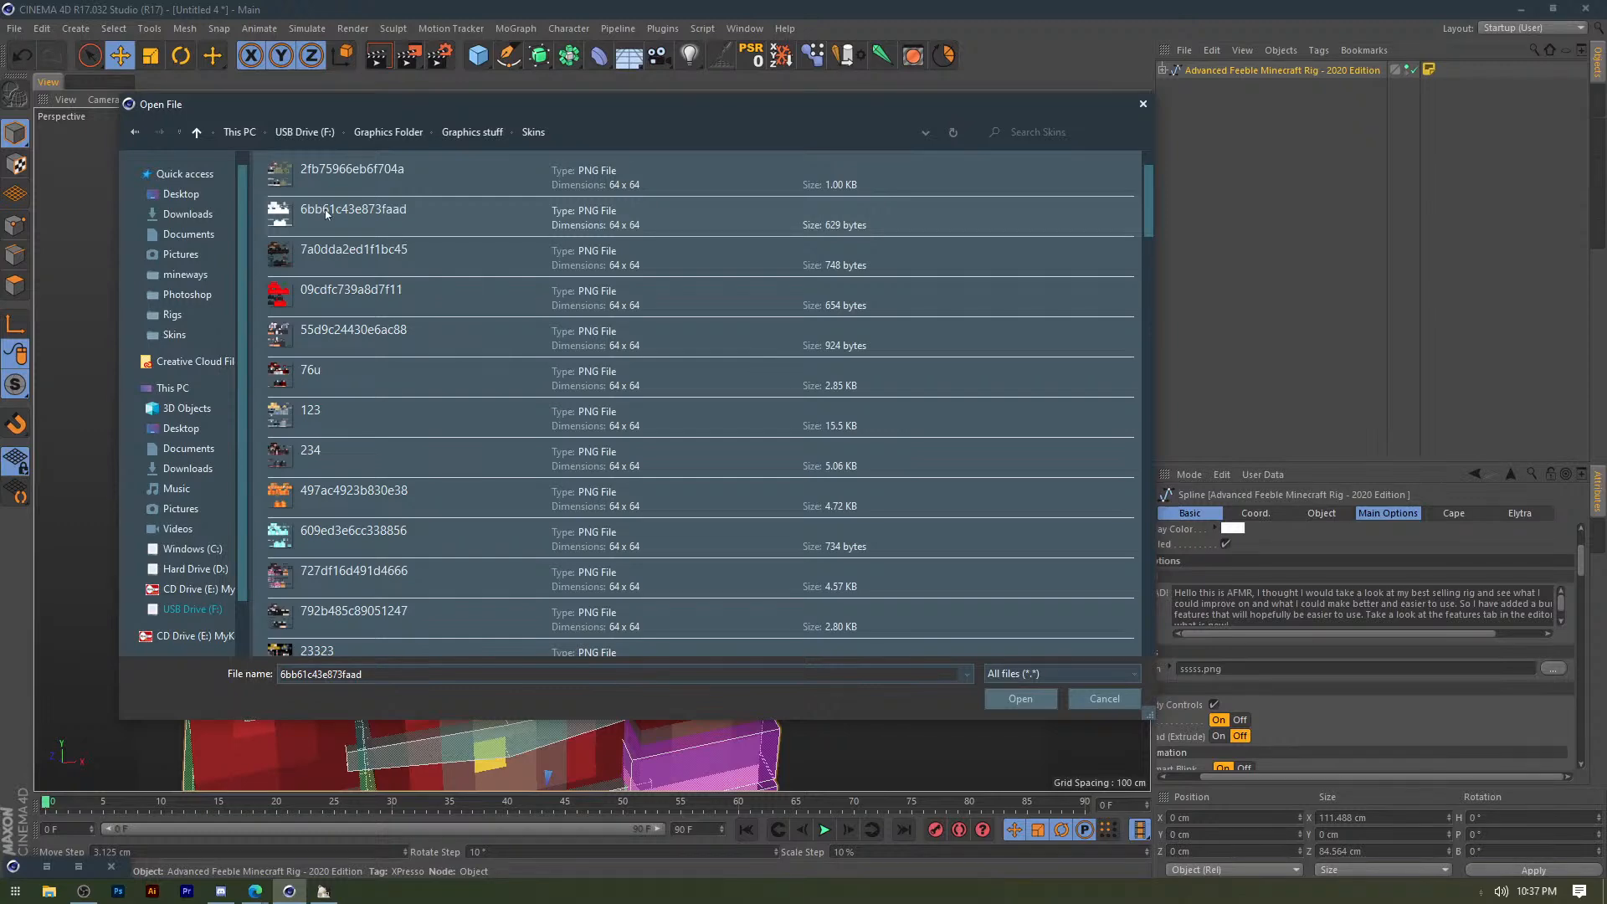
Consider the xdv skin near the end of the Skins folder, but load sssss as the rig's skin again.
{"action": "scroll", "coordinate": [318, 335], "scroll_direction": "down", "scroll_amount": 15}
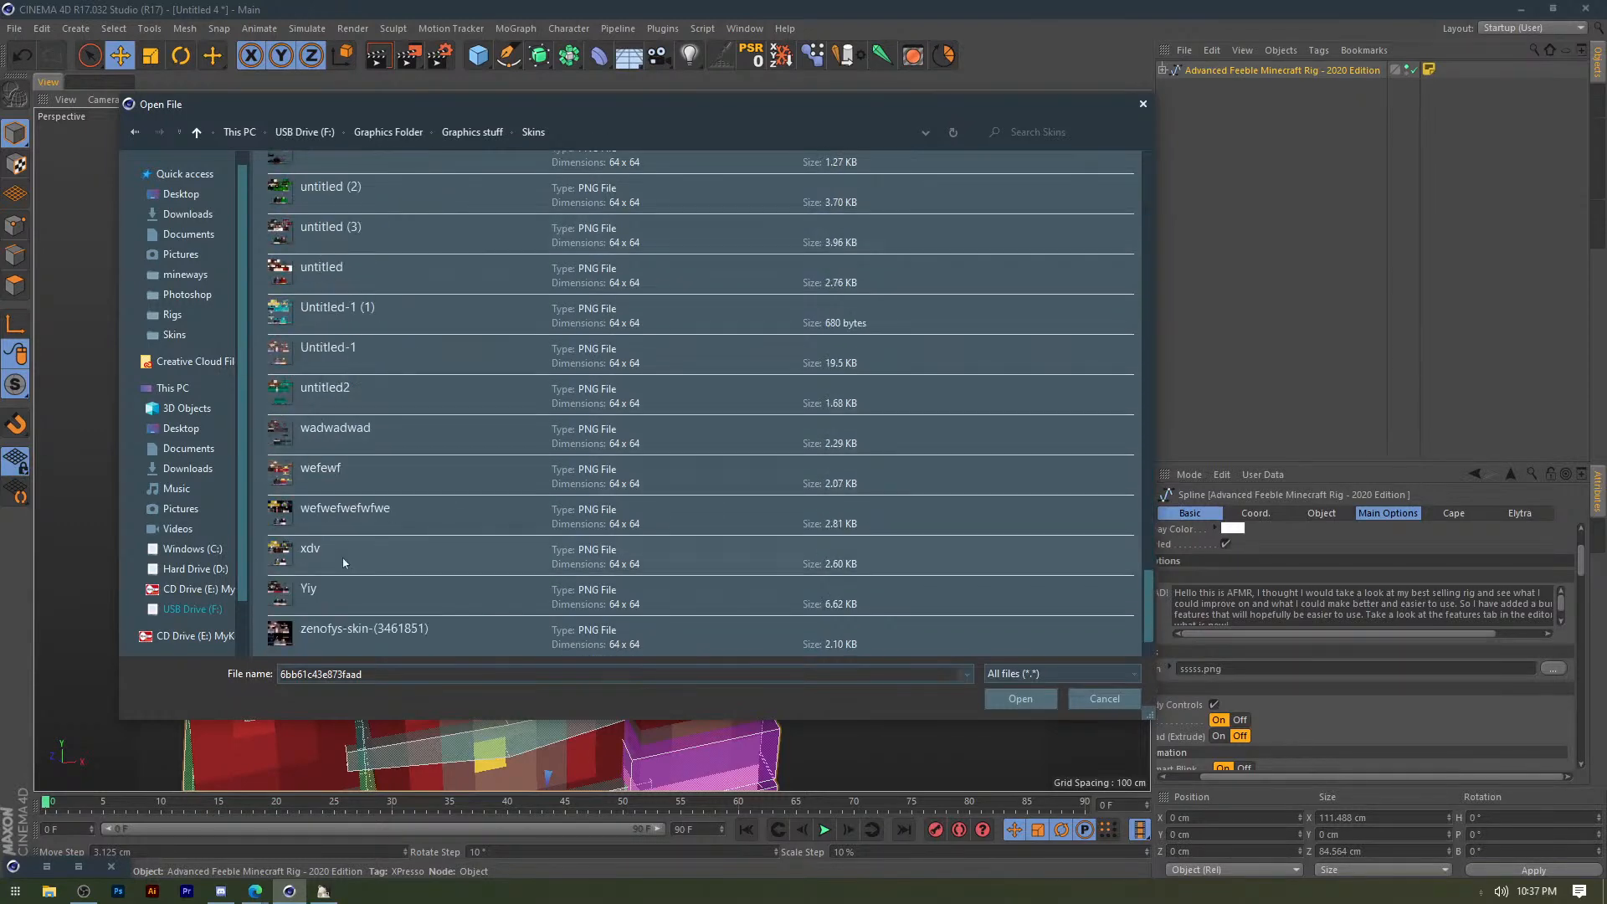
{"action": "left_click", "coordinate": [313, 442]}
{"action": "left_click", "coordinate": [309, 551]}
{"action": "scroll", "coordinate": [402, 494], "scroll_direction": "up", "scroll_amount": 3}
{"action": "scroll", "coordinate": [340, 467], "scroll_direction": "up", "scroll_amount": 2}
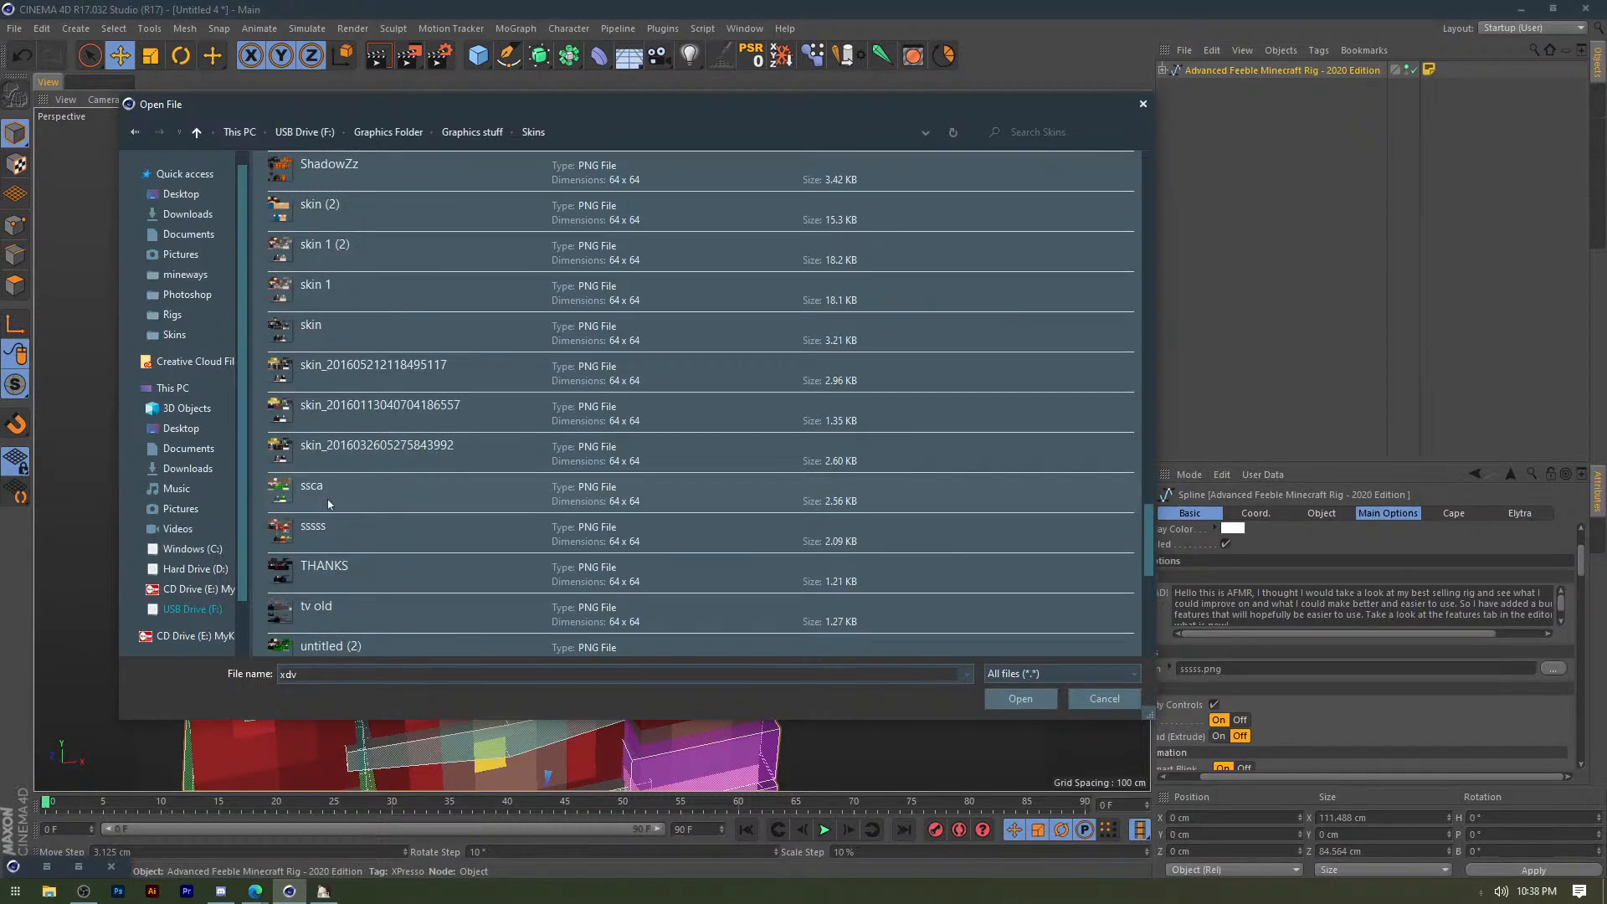
{"action": "double_click", "coordinate": [355, 529]}
Replace the rig's skin with the afmr skin image from the tex folder and deselect the rig.
{"action": "left_click", "coordinate": [1554, 669]}
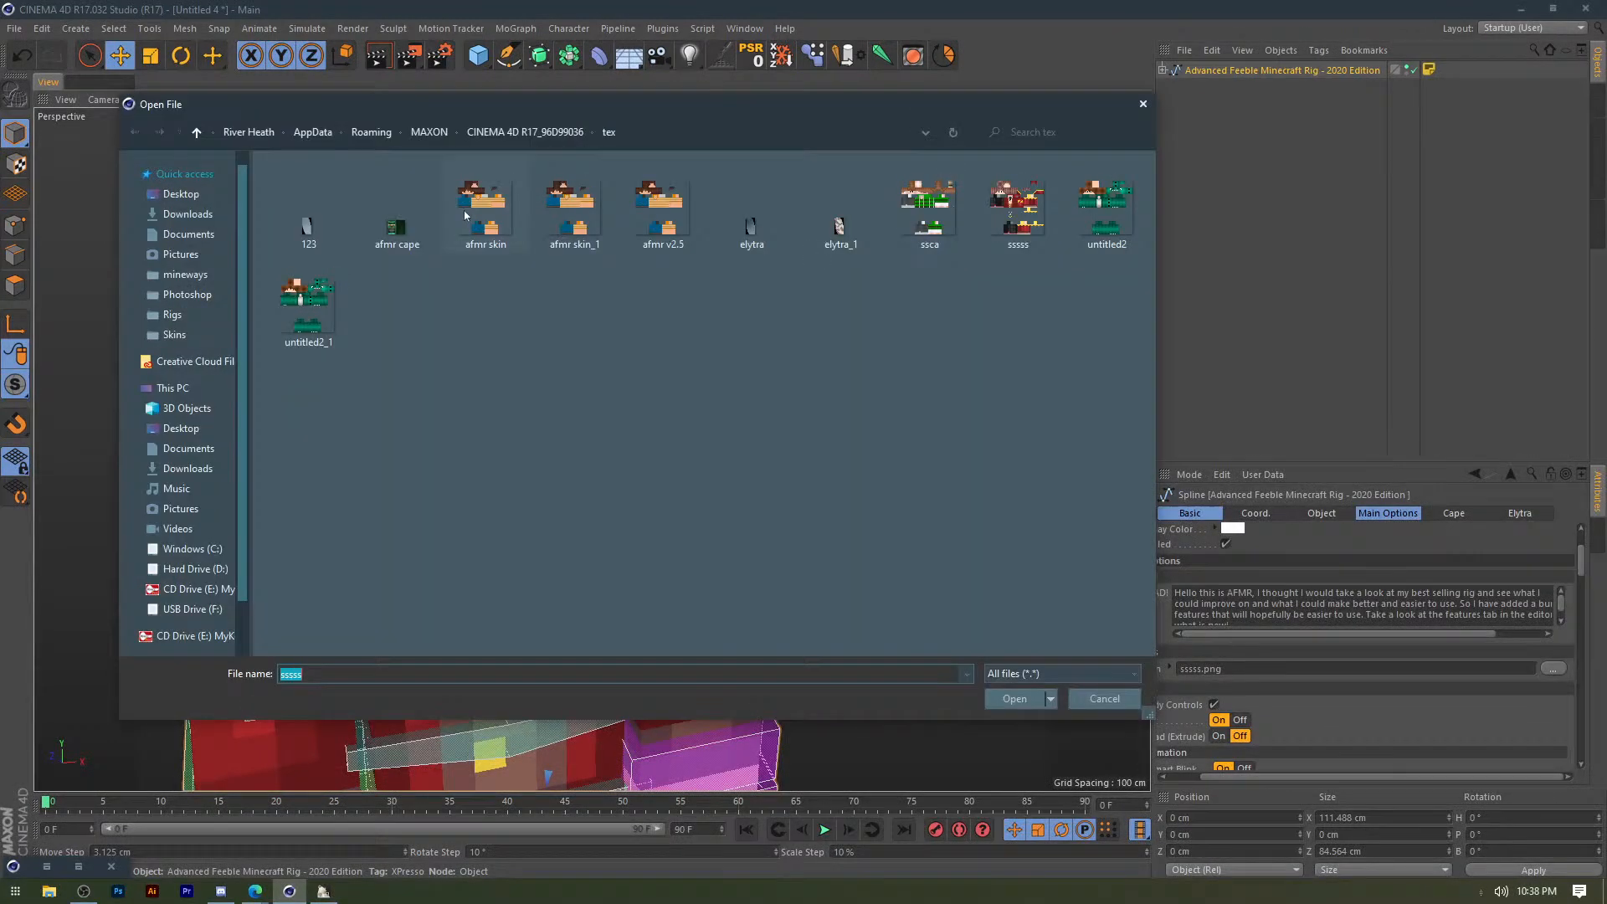
{"action": "double_click", "coordinate": [466, 215]}
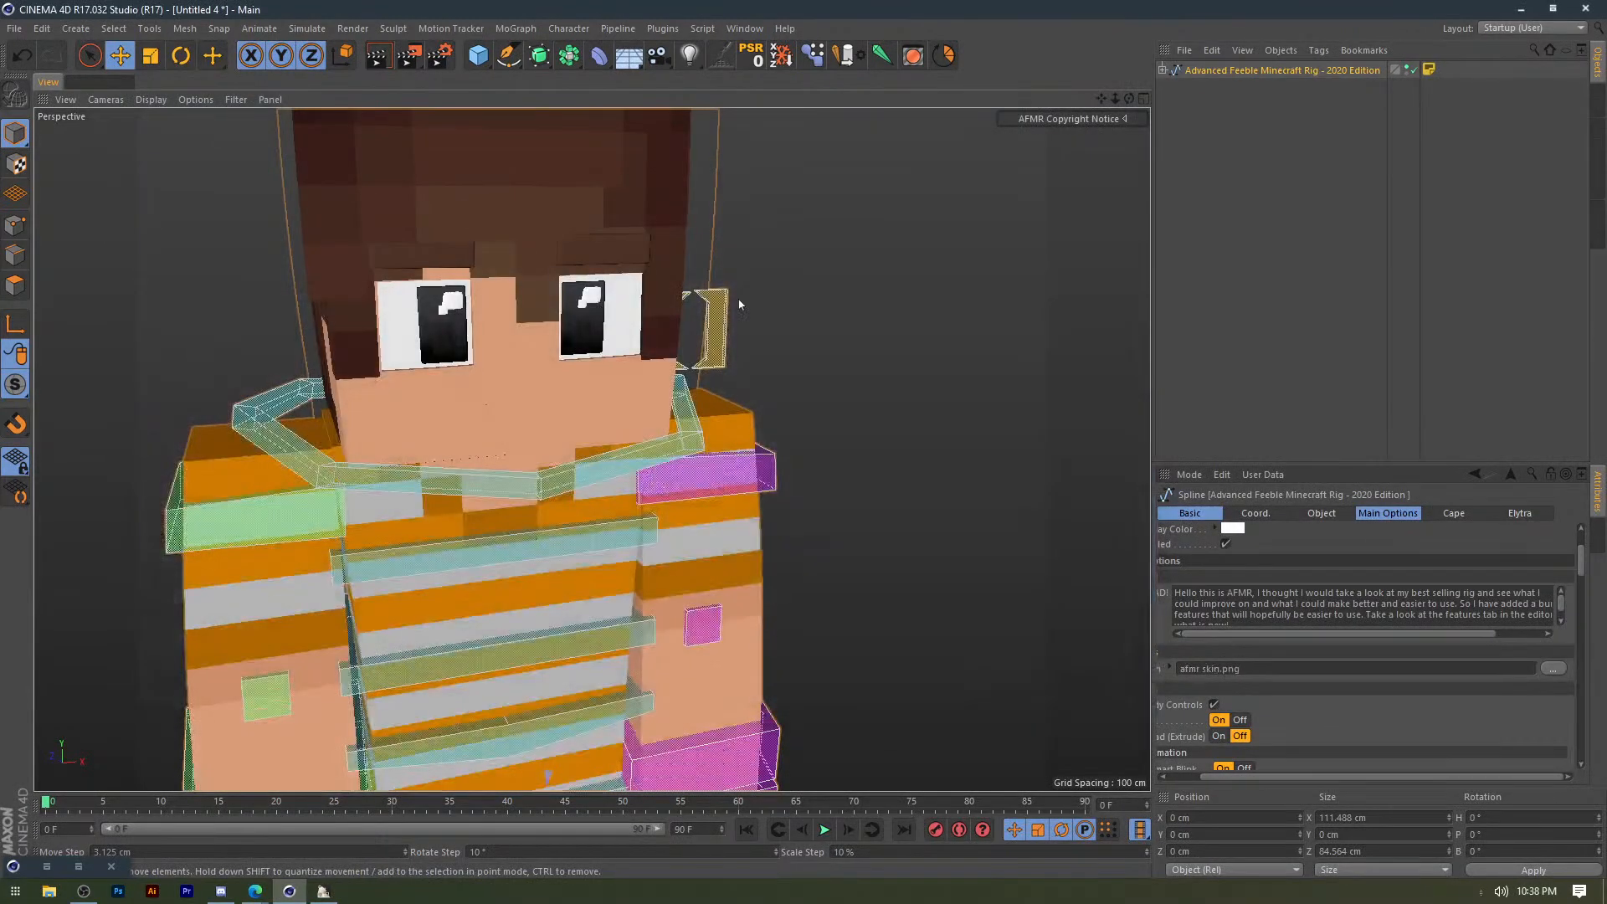
{"action": "left_click", "coordinate": [783, 324]}
Inspect the reskinned character from head to feet, from the front and at an angle.
{"action": "scroll", "coordinate": [786, 327], "scroll_direction": "down", "scroll_amount": 5}
{"action": "middle_click_drag", "start_coordinate": [786, 327], "coordinate": [678, 287], "text": "alt"}
{"action": "left_click_drag", "start_coordinate": [678, 287], "coordinate": [636, 275], "text": "alt"}
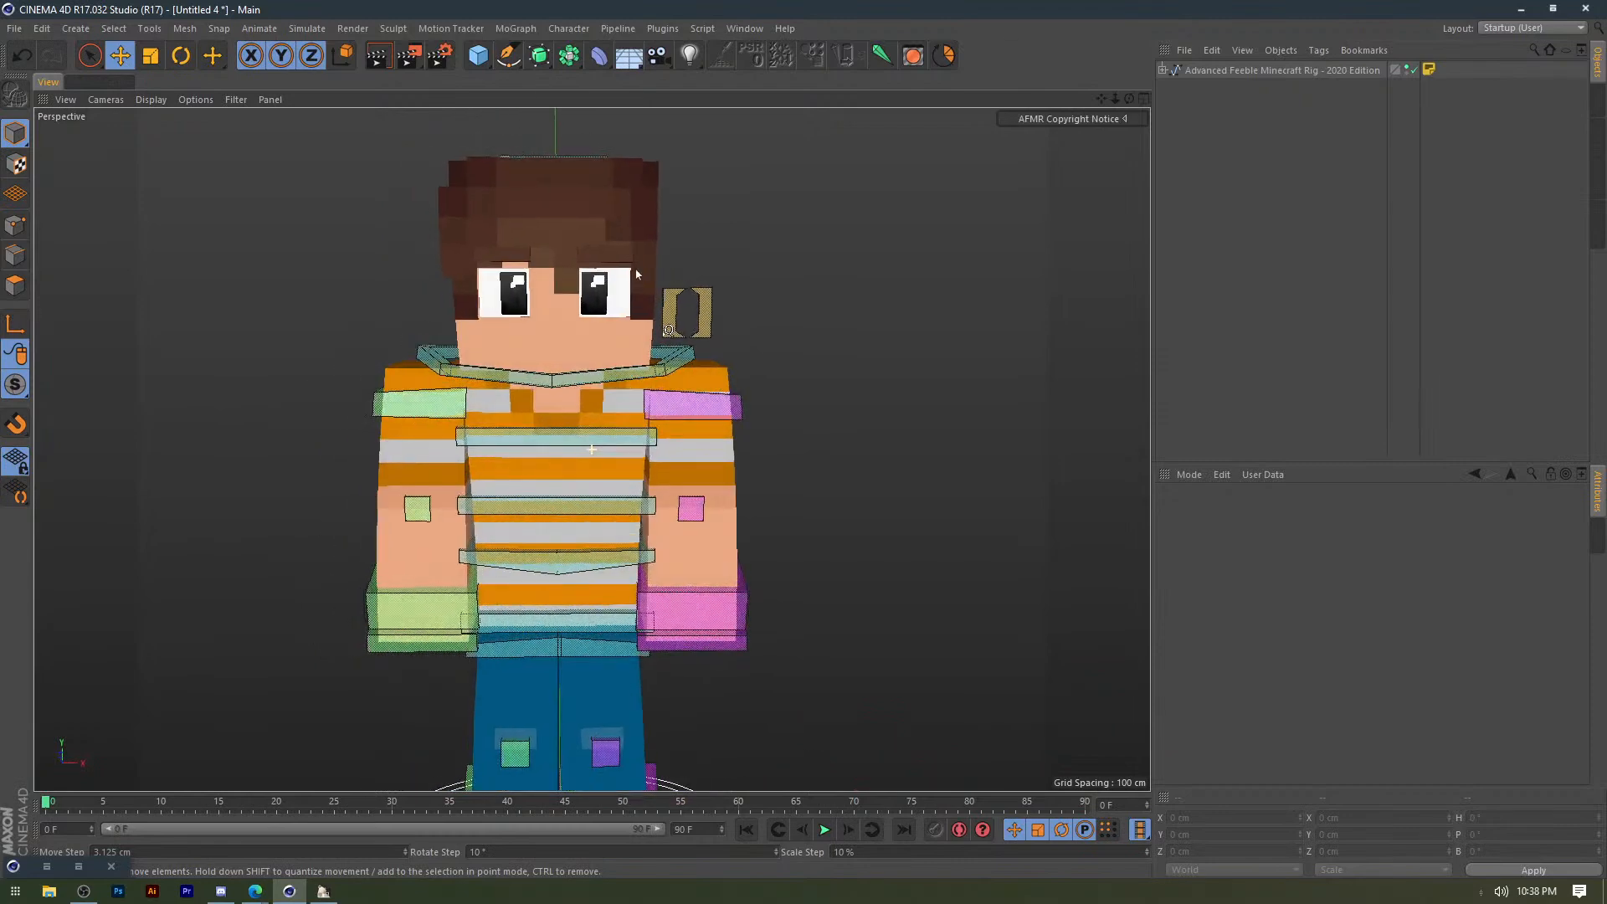
{"action": "middle_click_drag", "start_coordinate": [775, 347], "coordinate": [702, 344], "text": "alt"}
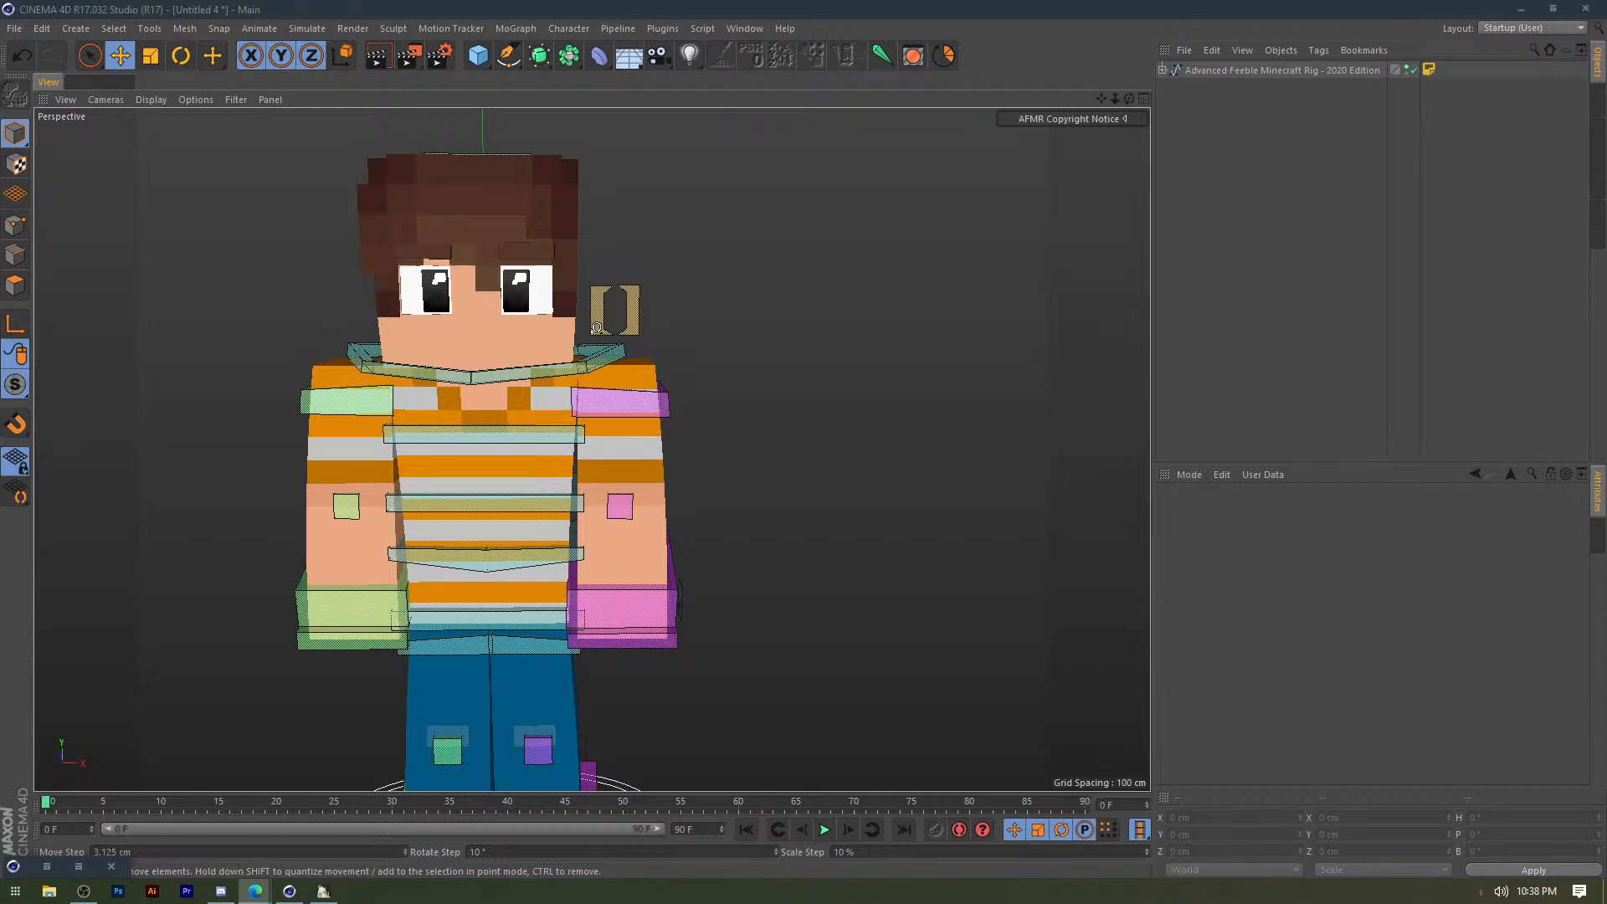
{"action": "left_click", "coordinate": [340, 281]}
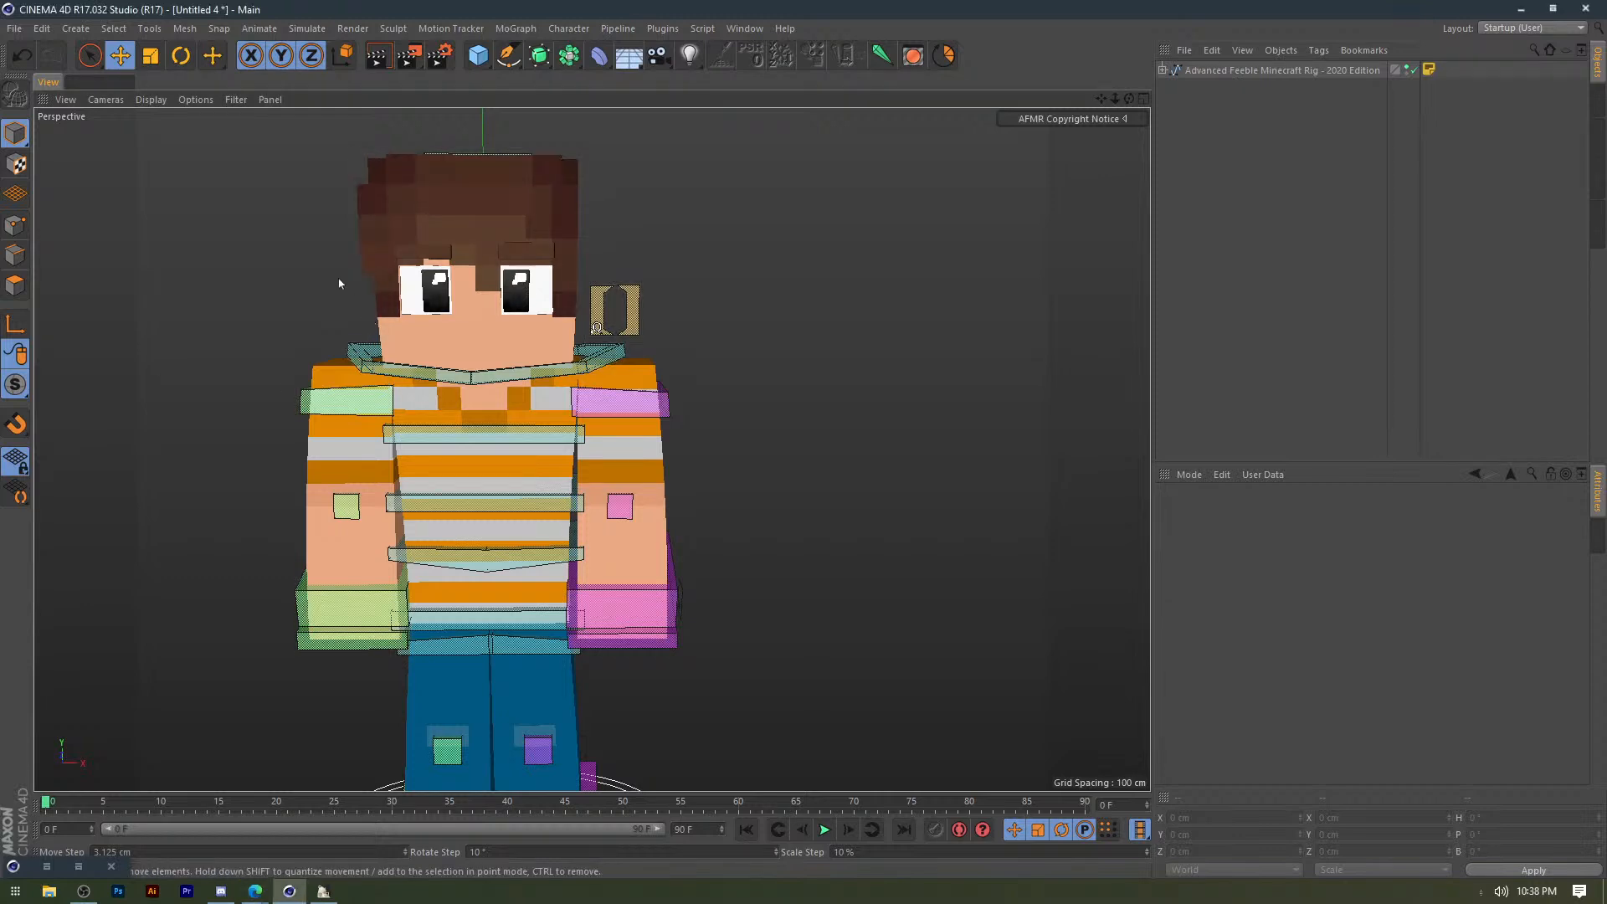
{"action": "scroll", "coordinate": [339, 283], "scroll_direction": "down", "scroll_amount": 4}
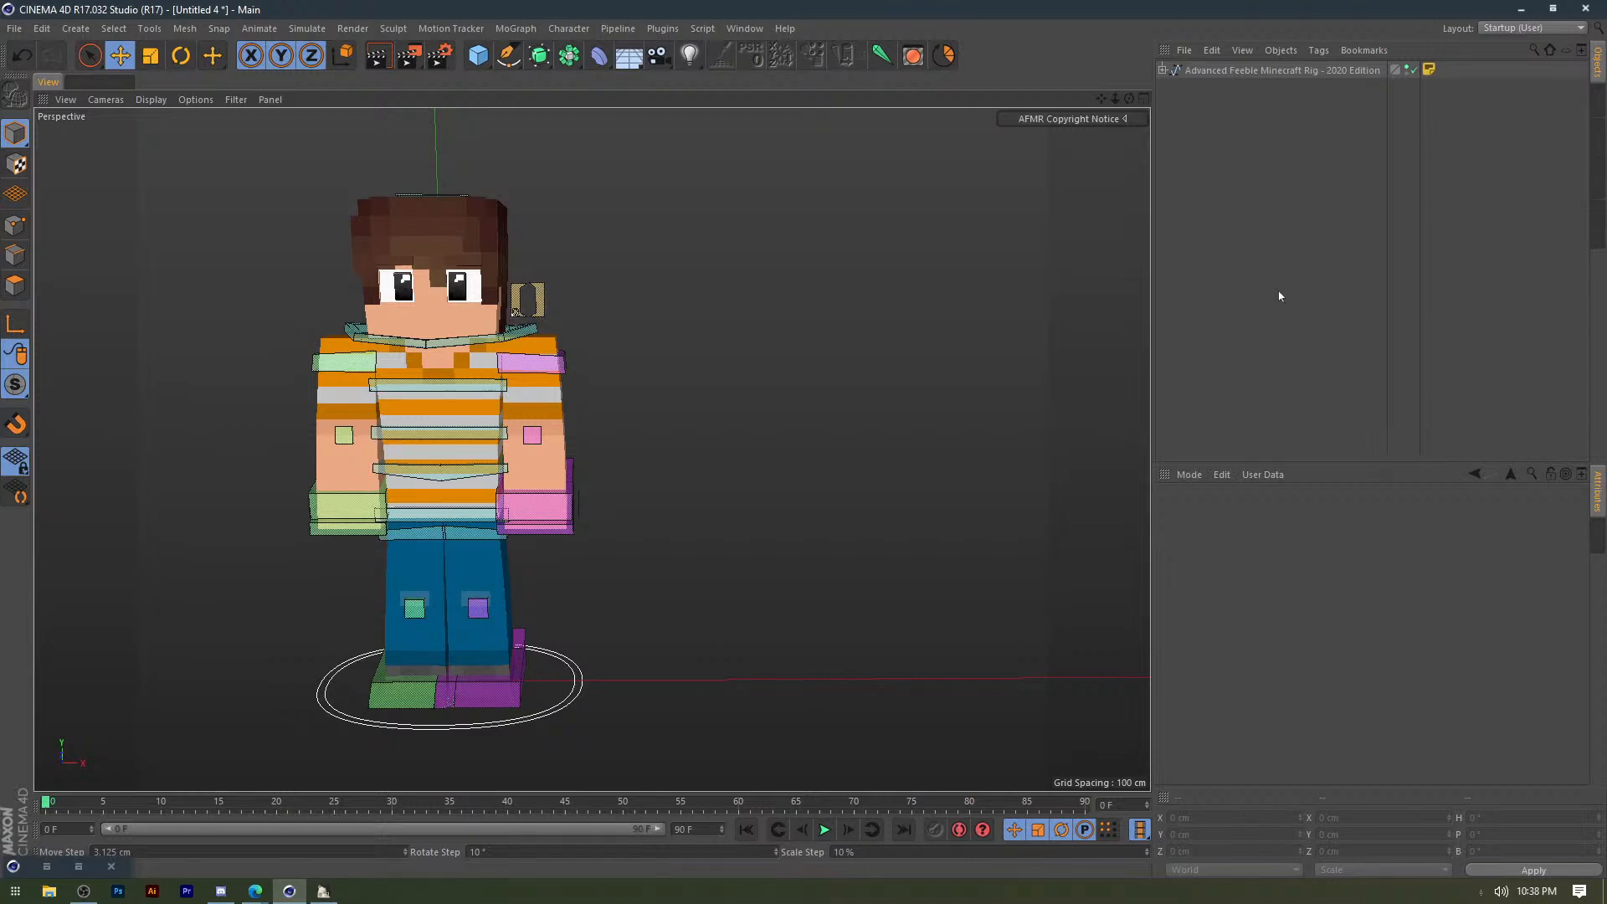
{"action": "left_click_drag", "start_coordinate": [644, 332], "coordinate": [722, 345], "text": "alt"}
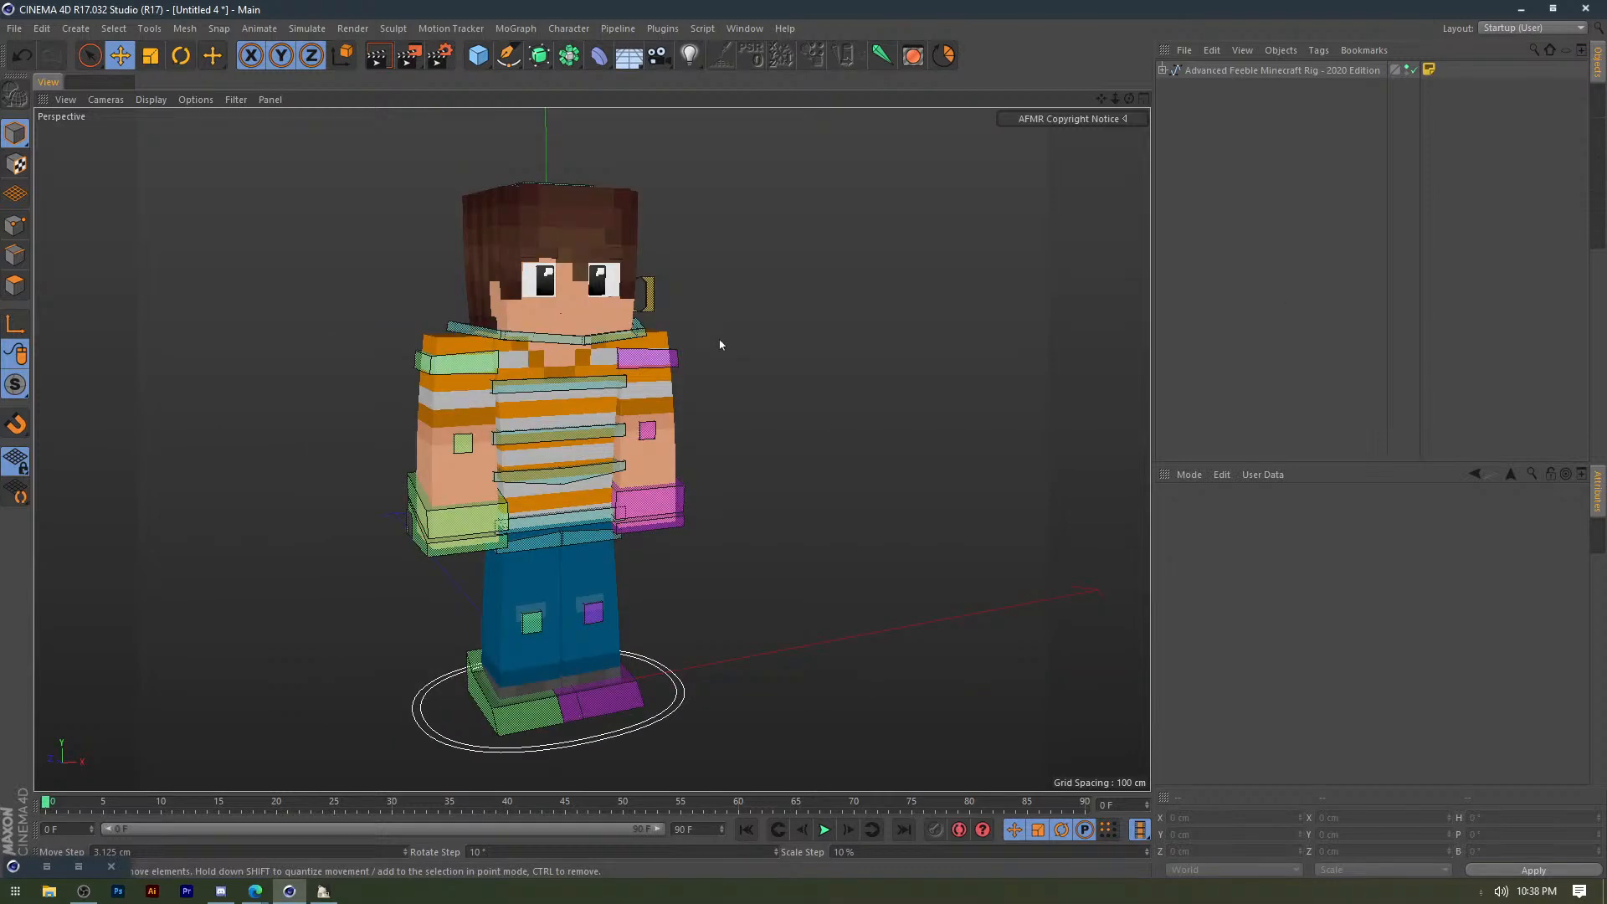
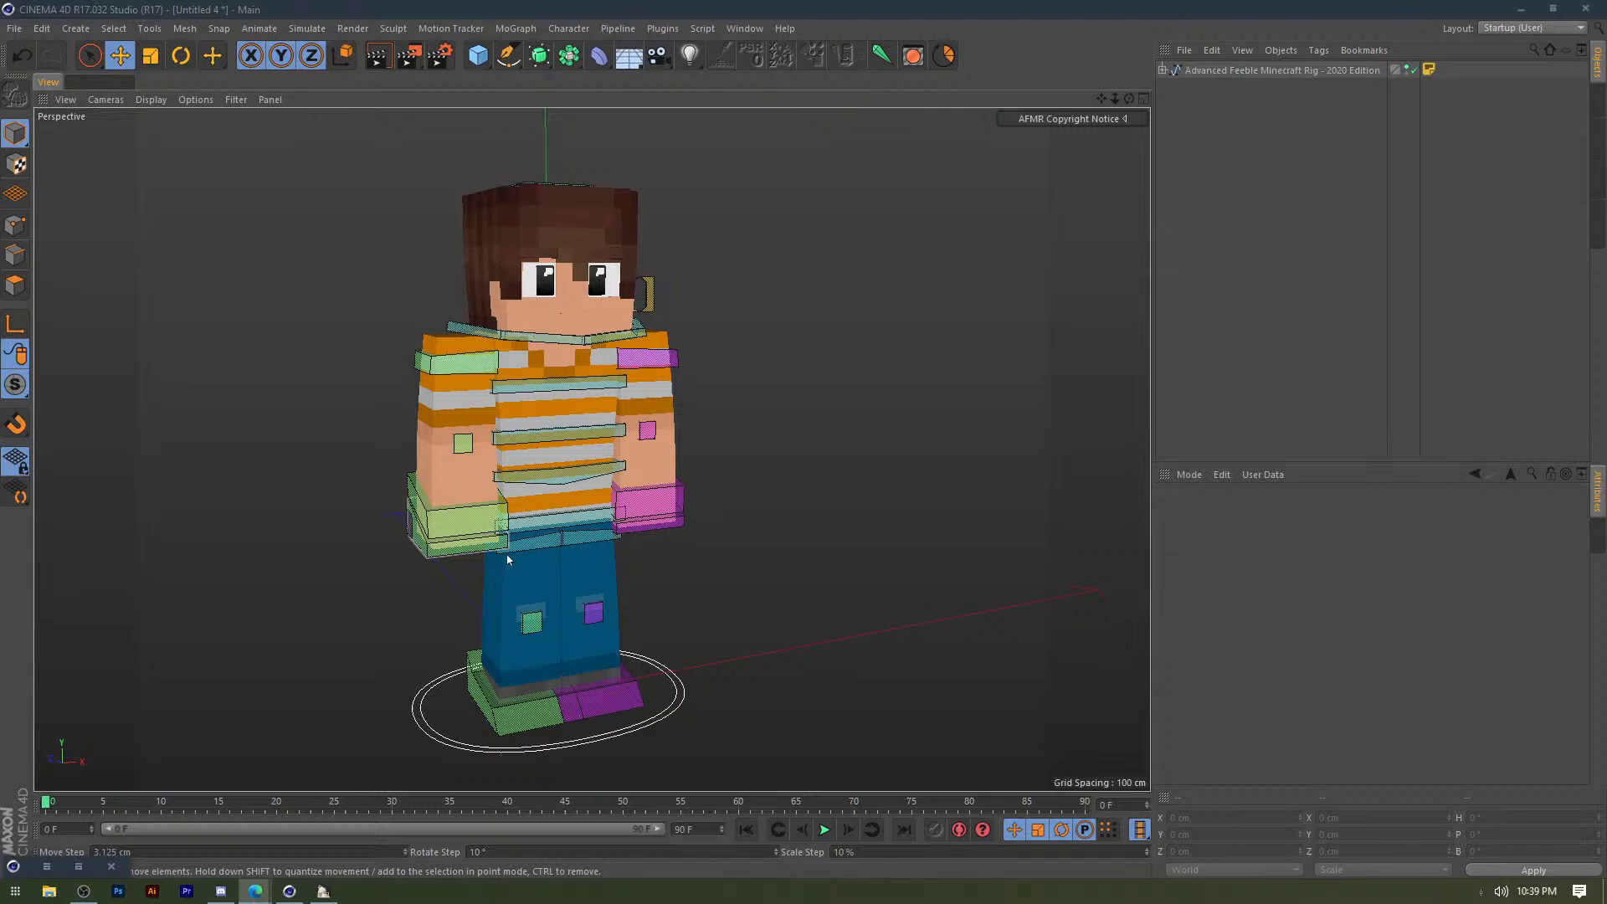
Minimize the Cinema 4D R17 window and close the Mineways browser window on the desktop.
{"action": "left_click", "coordinate": [1515, 7]}
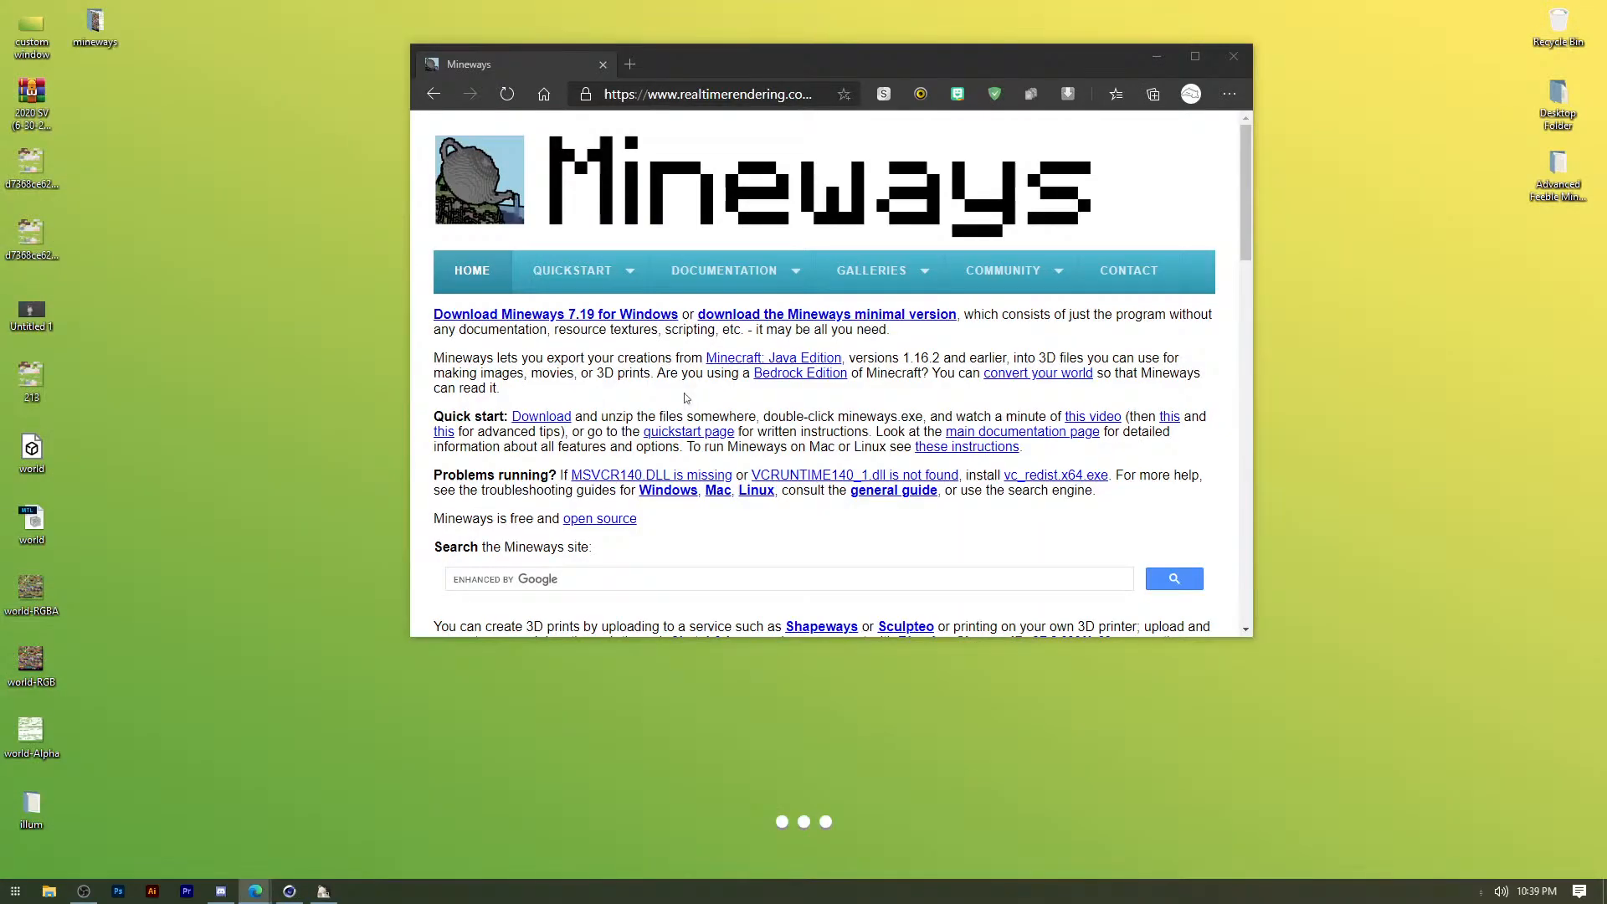
{"action": "key", "text": "super"}
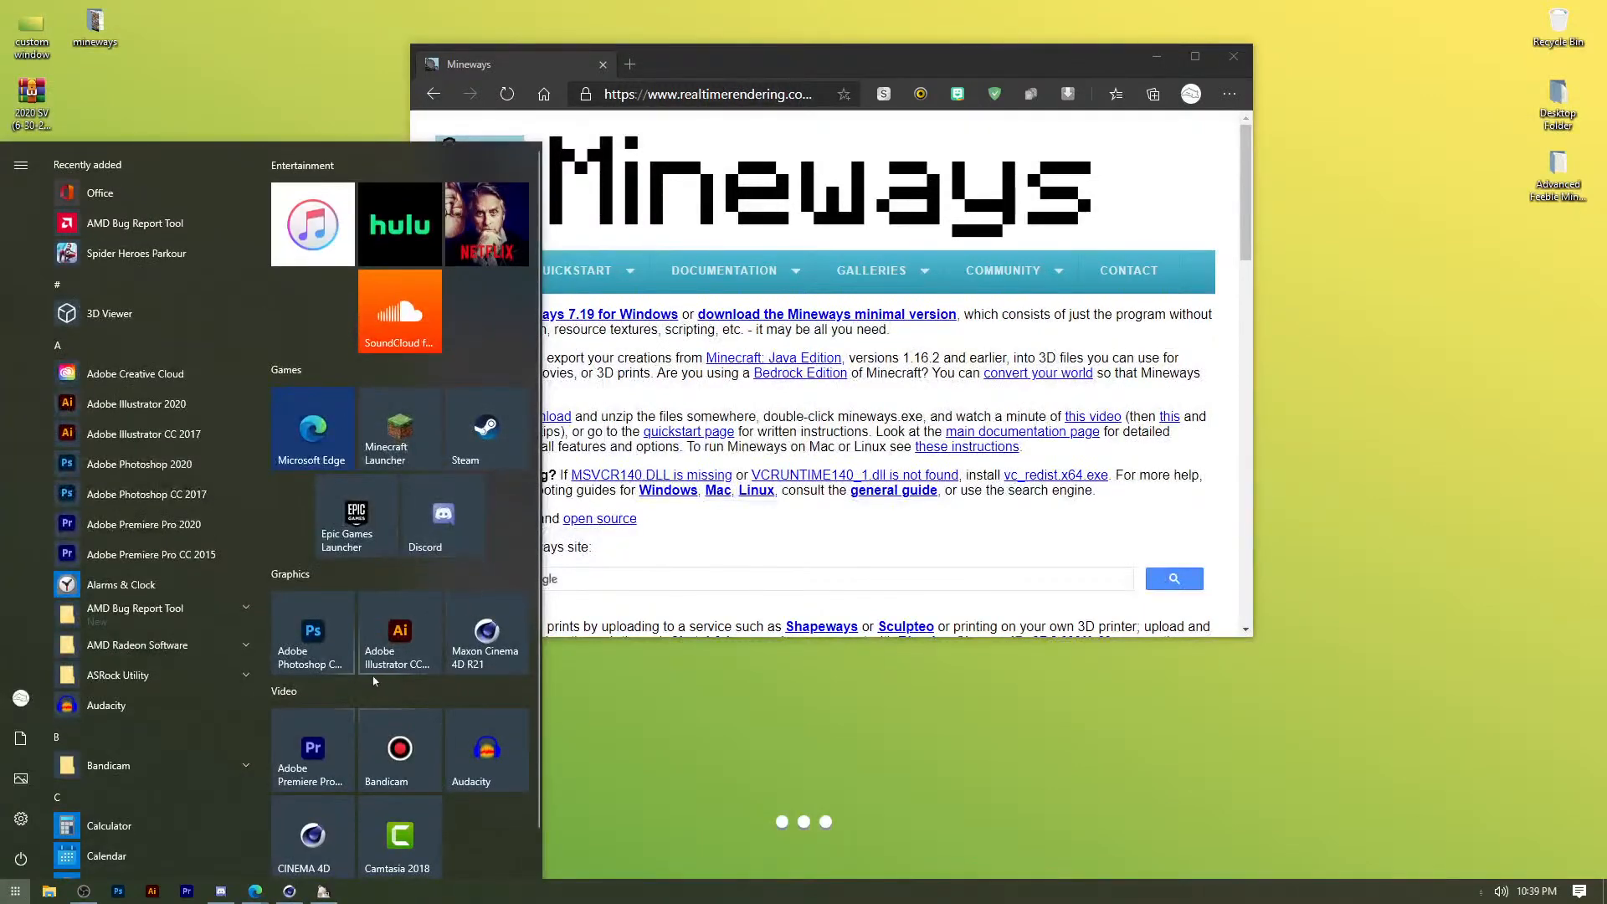
{"action": "key", "text": "super"}
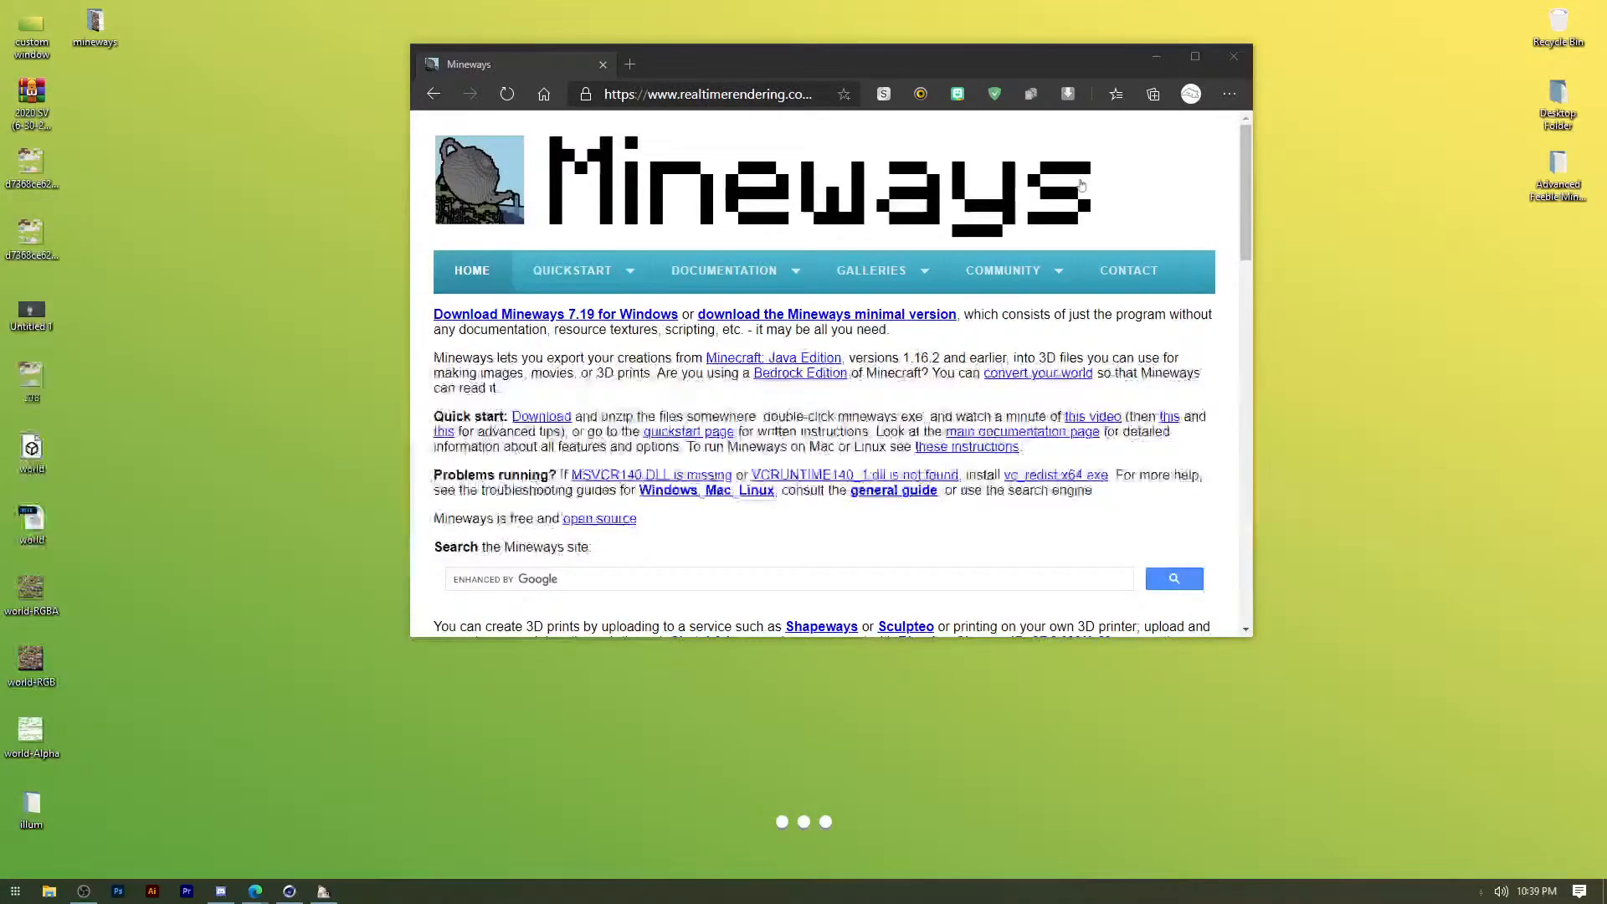
{"action": "left_click", "coordinate": [1234, 57]}
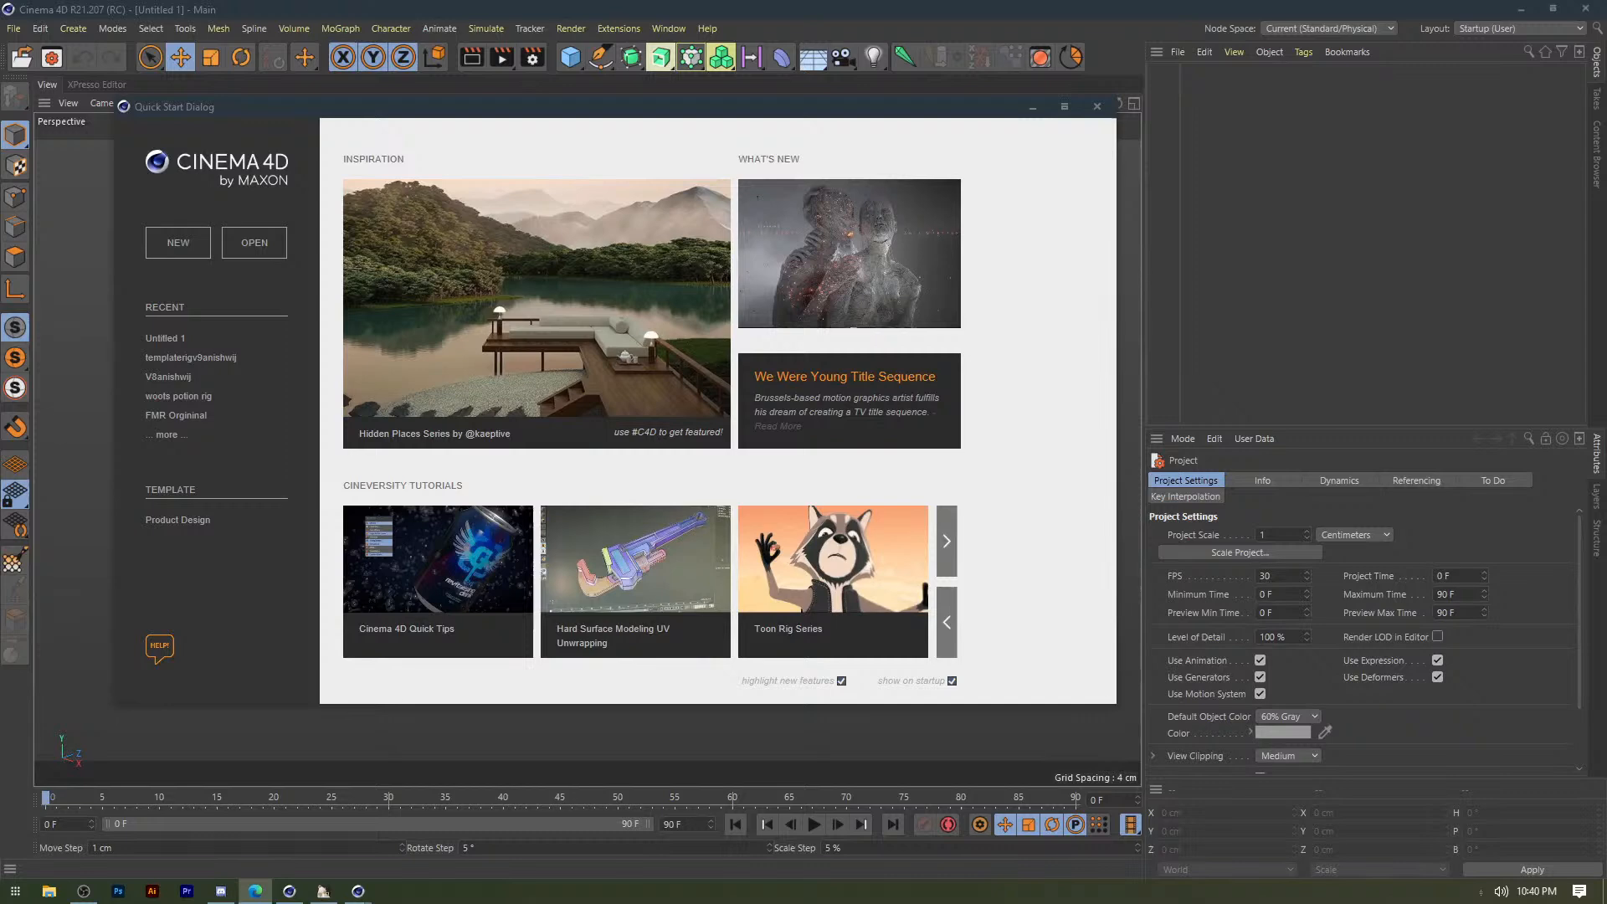
Dismiss the Quick Start dialog and load the Advanced Feeble Minecraft Rig - 2020 Edition from its preset library.
{"action": "left_click", "coordinate": [1097, 107]}
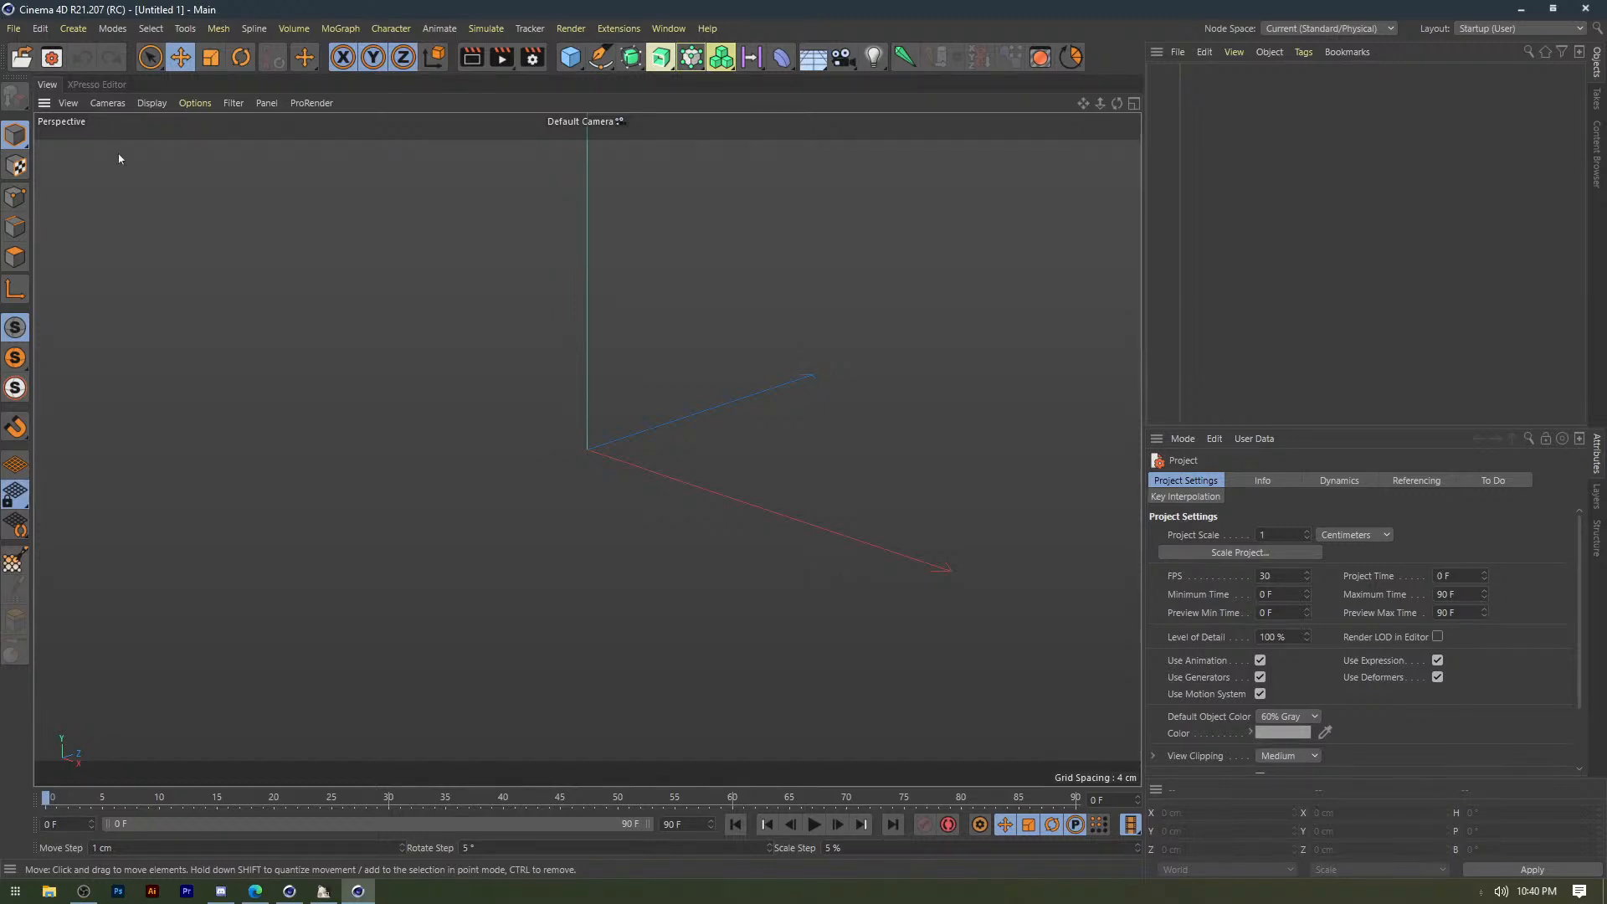
{"action": "left_click", "coordinate": [25, 59]}
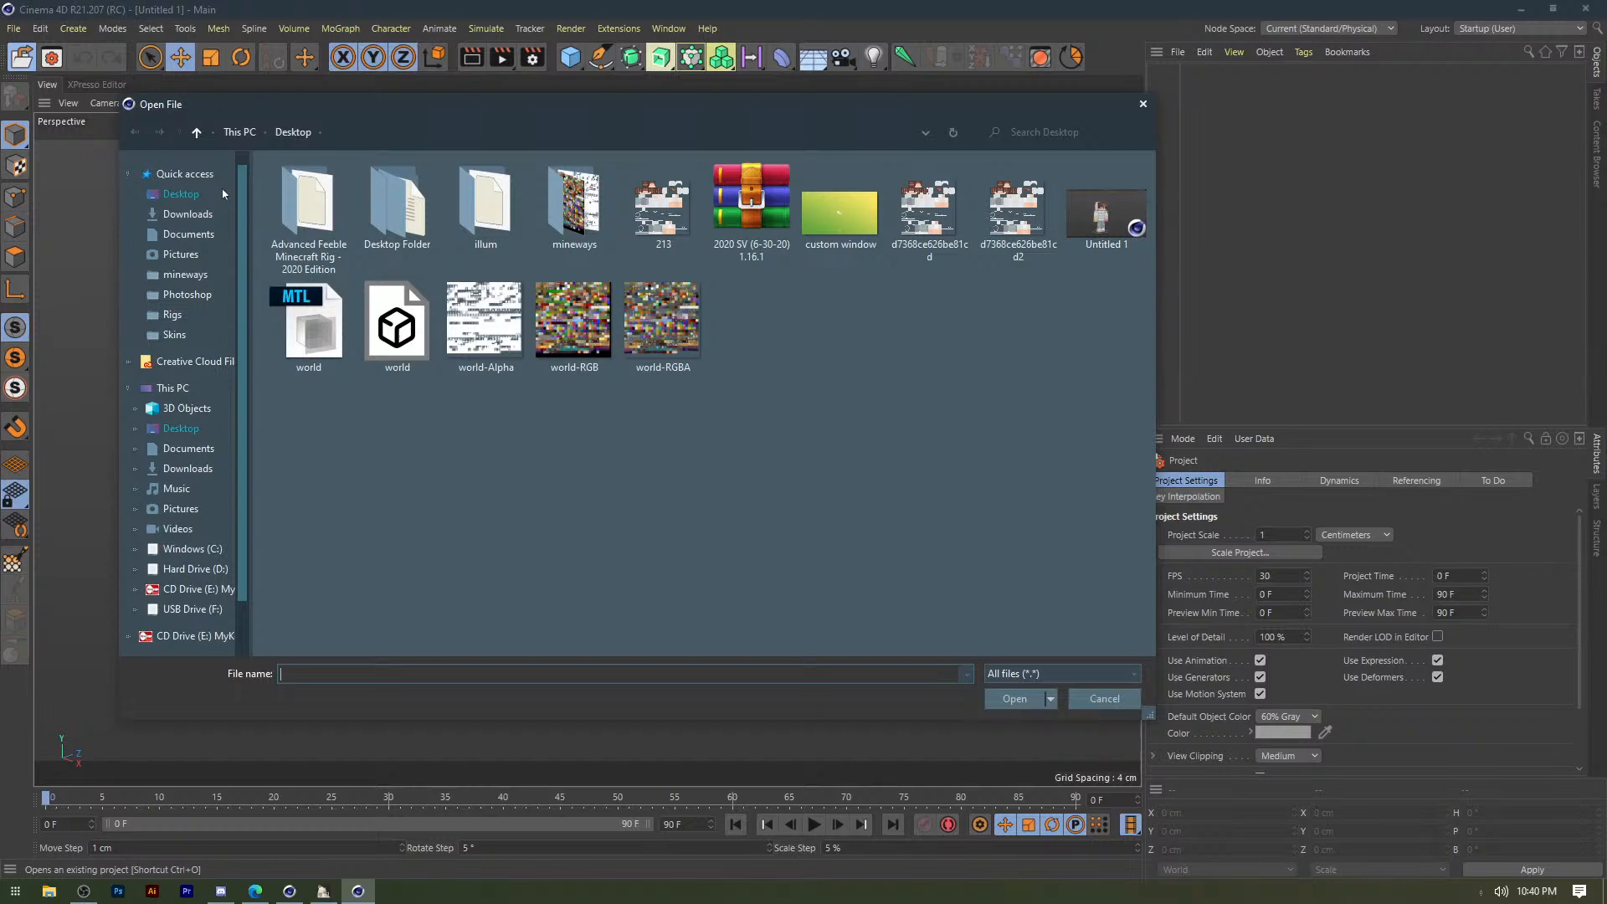
{"action": "double_click", "coordinate": [291, 241]}
{"action": "double_click", "coordinate": [376, 219]}
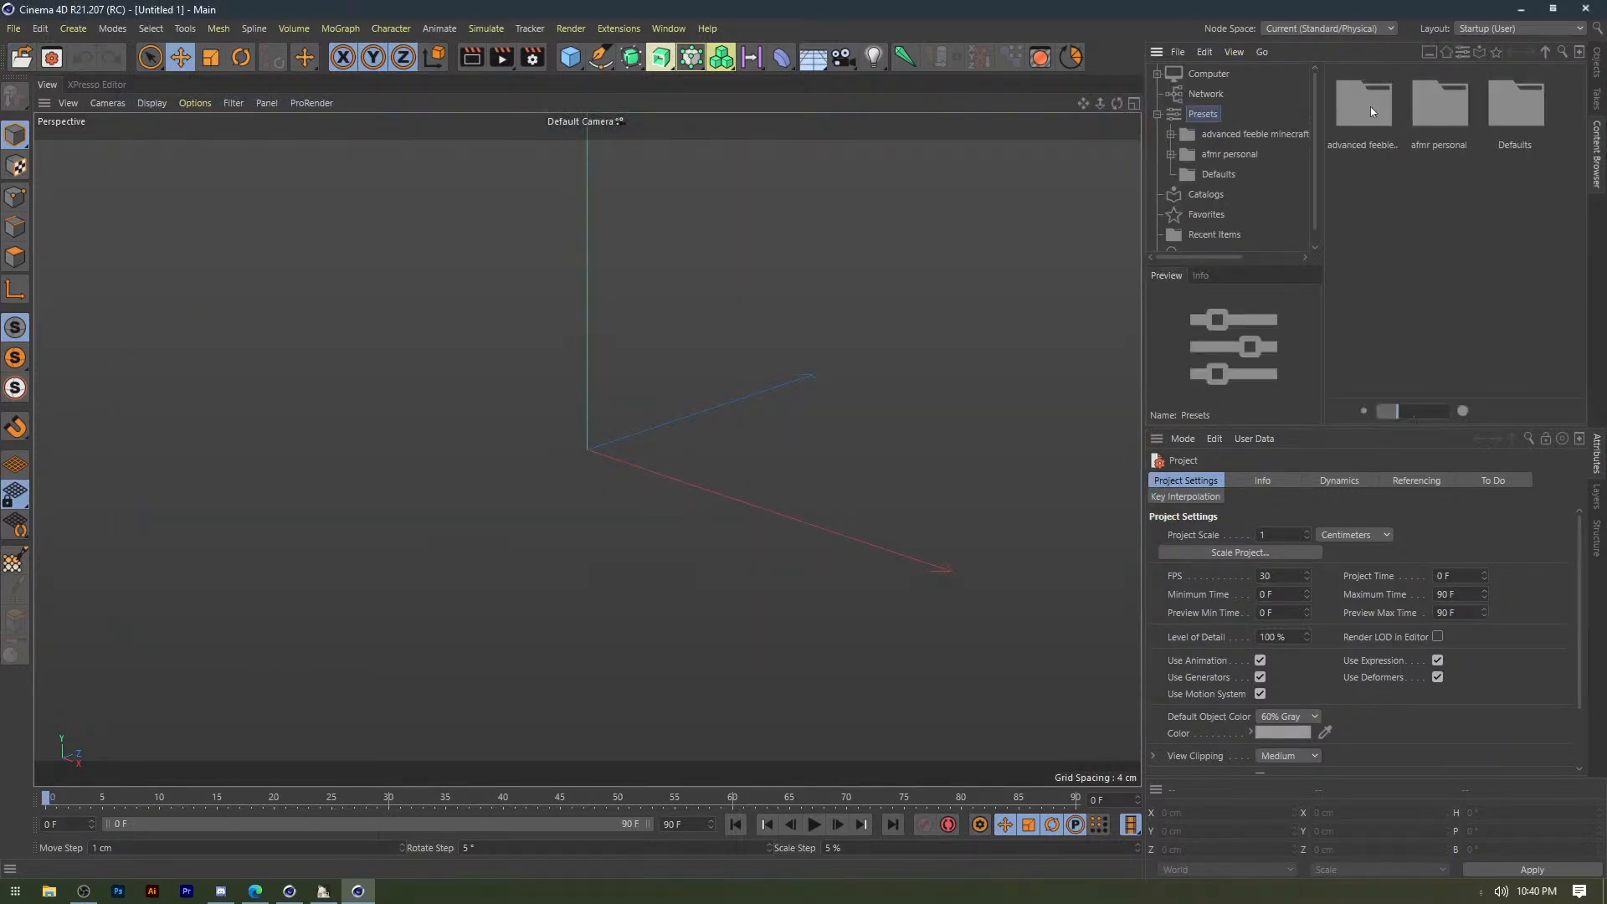
{"action": "double_click", "coordinate": [1370, 107]}
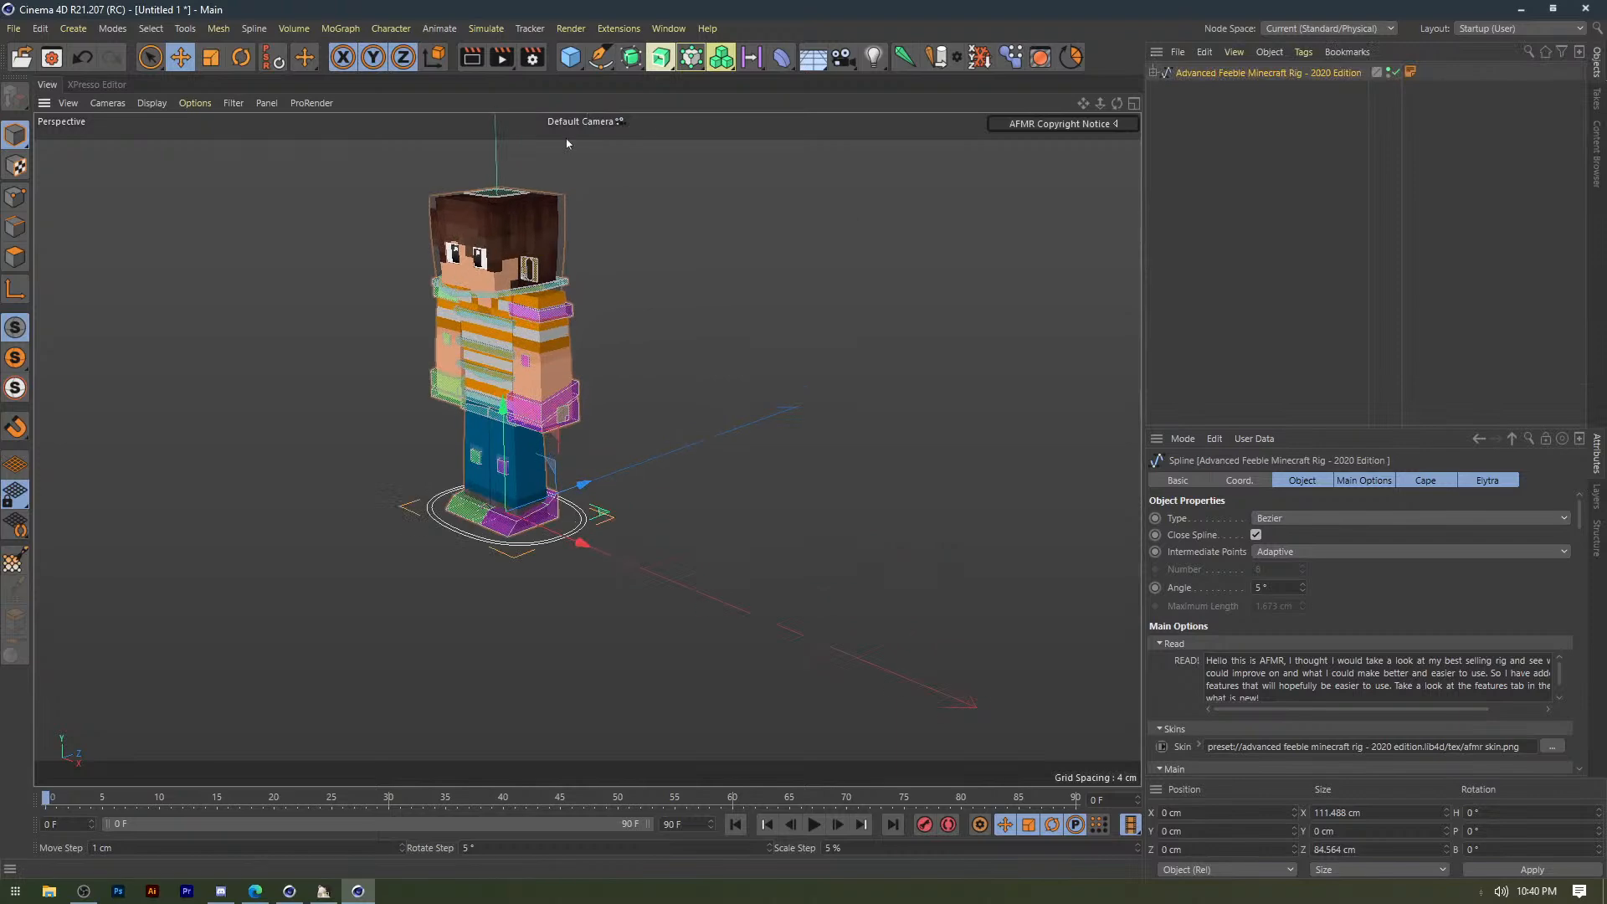
Deselect the rig and expand the facial control panel beside its head, with the character viewed from the front.
{"action": "left_click", "coordinate": [567, 144]}
{"action": "scroll", "coordinate": [494, 335], "scroll_direction": "up", "scroll_amount": 6}
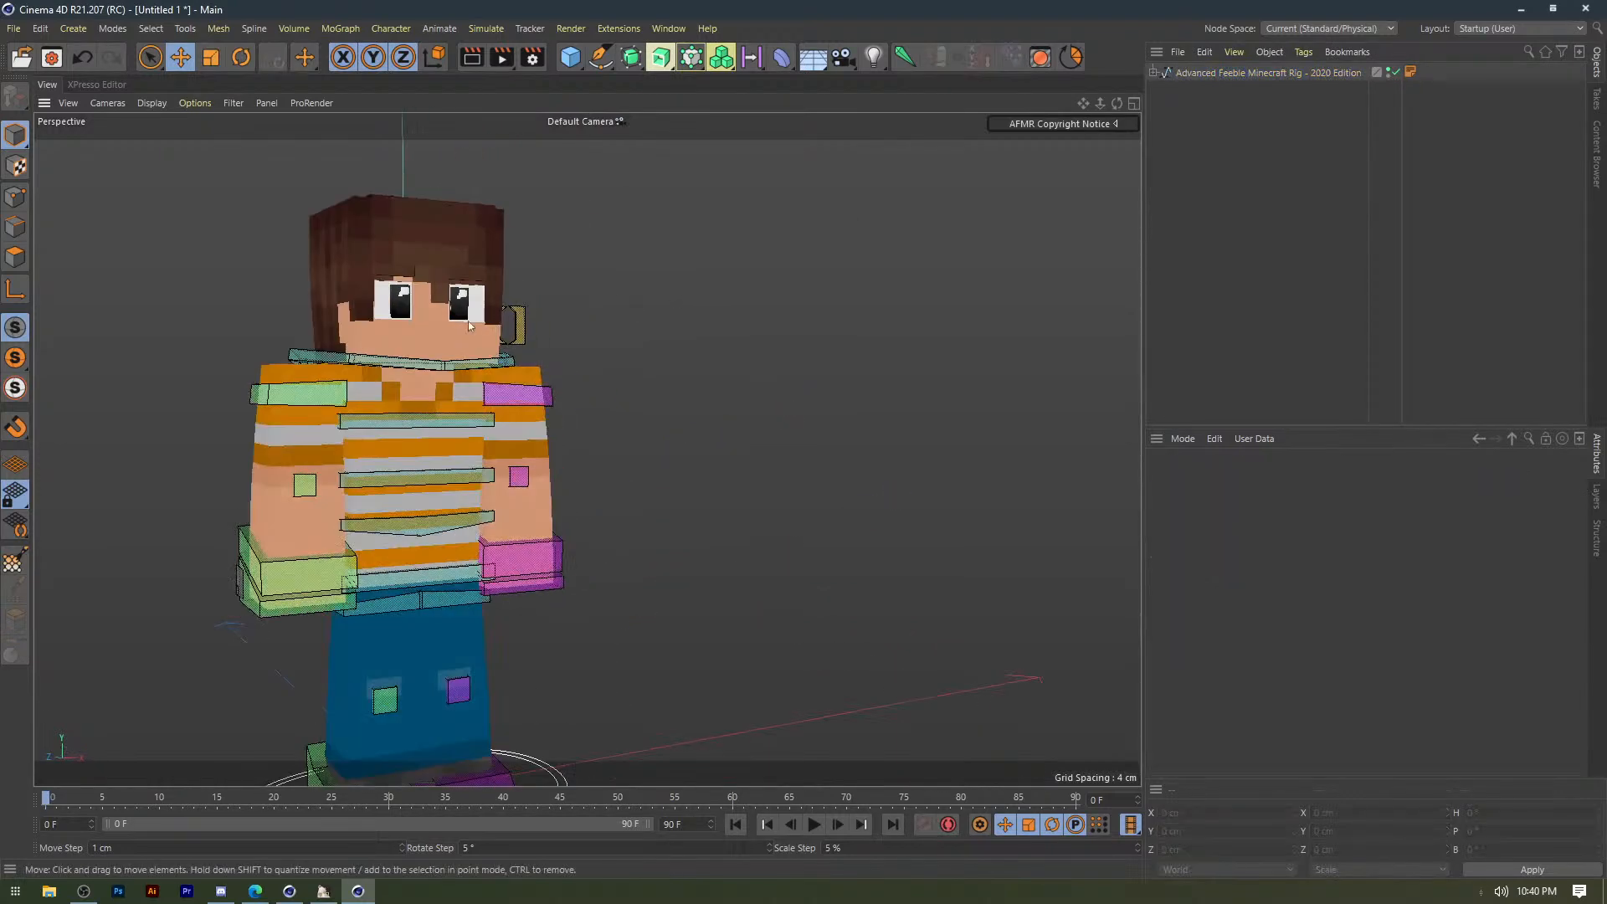
{"action": "scroll", "coordinate": [508, 332], "scroll_direction": "up", "scroll_amount": 3}
{"action": "left_click_drag", "start_coordinate": [528, 326], "coordinate": [672, 334]}
{"action": "left_click", "coordinate": [606, 387]}
{"action": "left_click_drag", "start_coordinate": [606, 388], "coordinate": [494, 374], "text": "alt"}
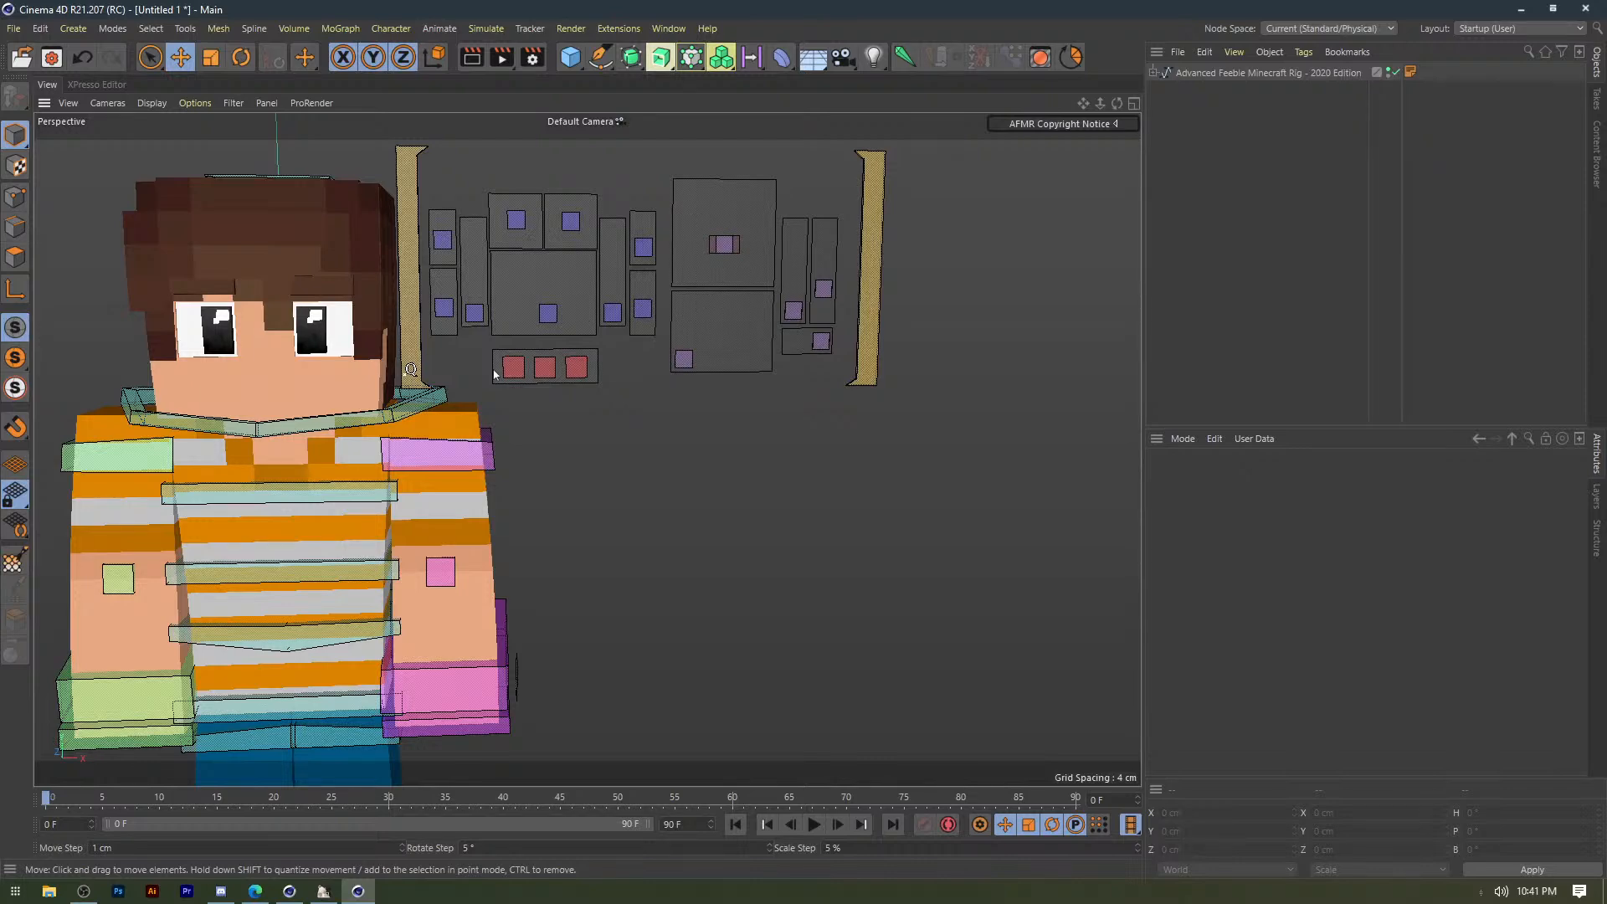
{"action": "middle_click_drag", "start_coordinate": [494, 374], "coordinate": [525, 389], "text": "alt"}
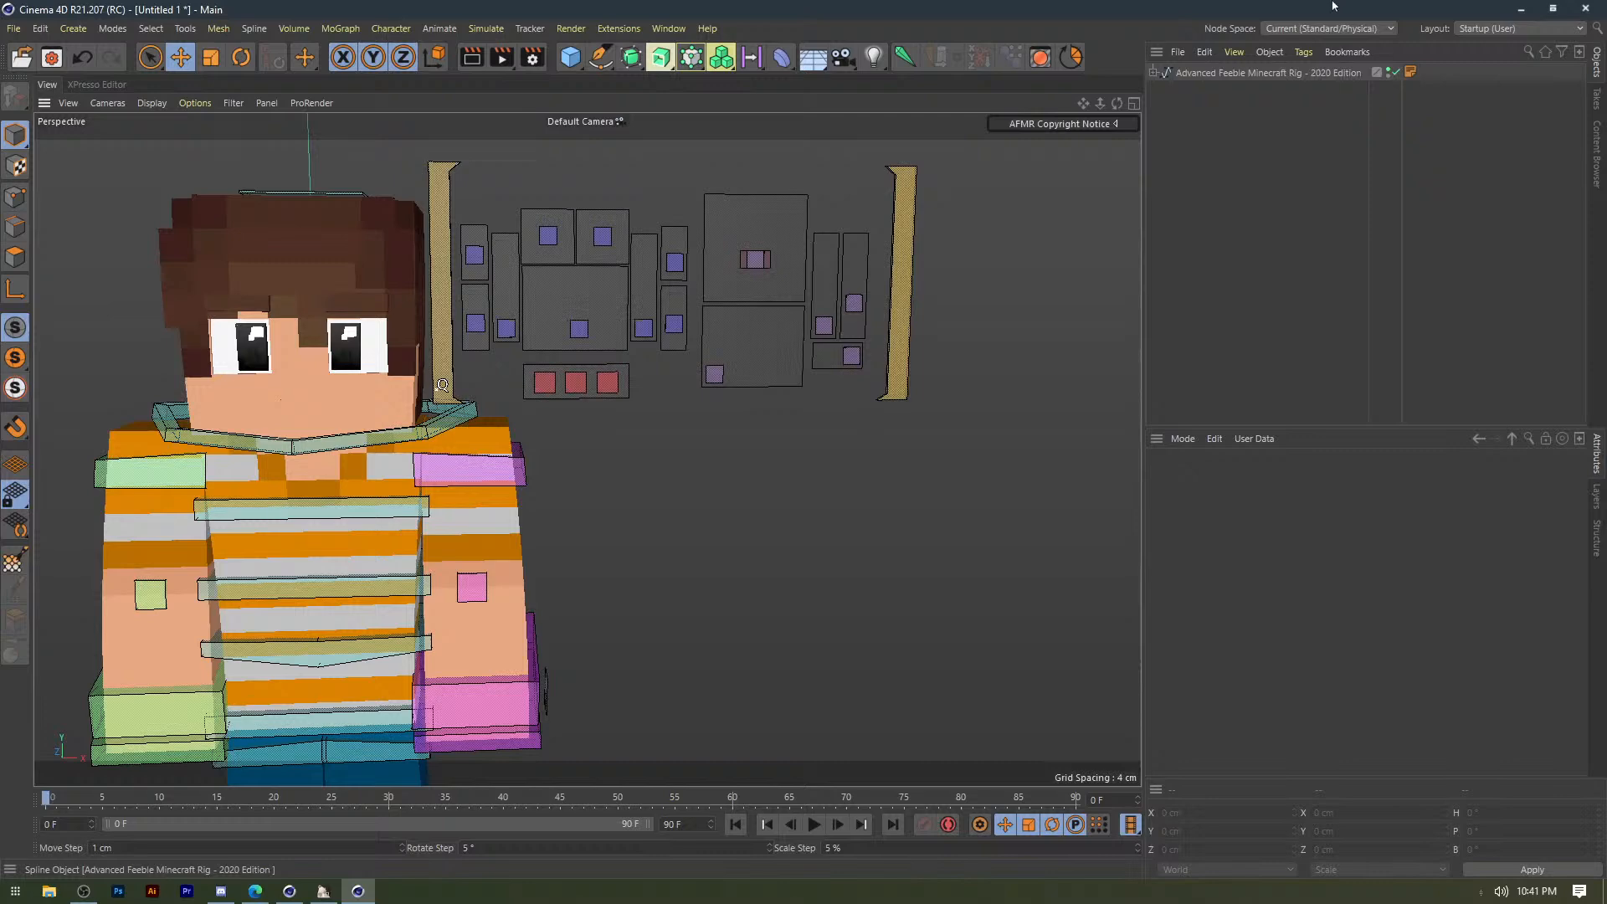
{"action": "key", "text": "h"}
Create a new project and add a cube primitive.
{"action": "left_click", "coordinate": [12, 28]}
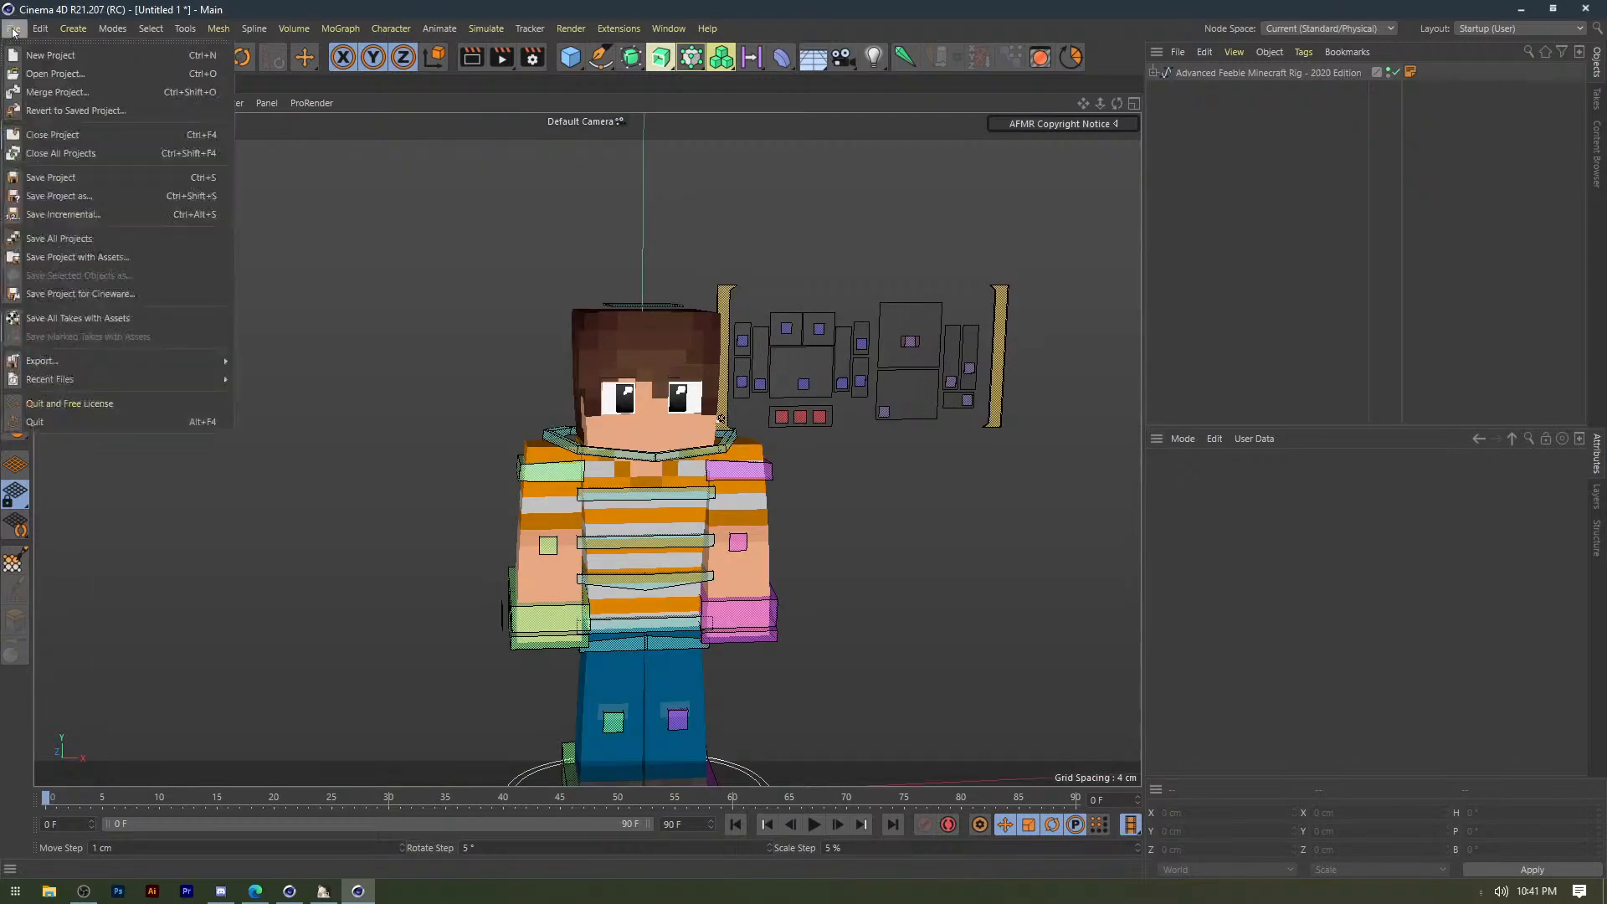
{"action": "left_click", "coordinate": [51, 55]}
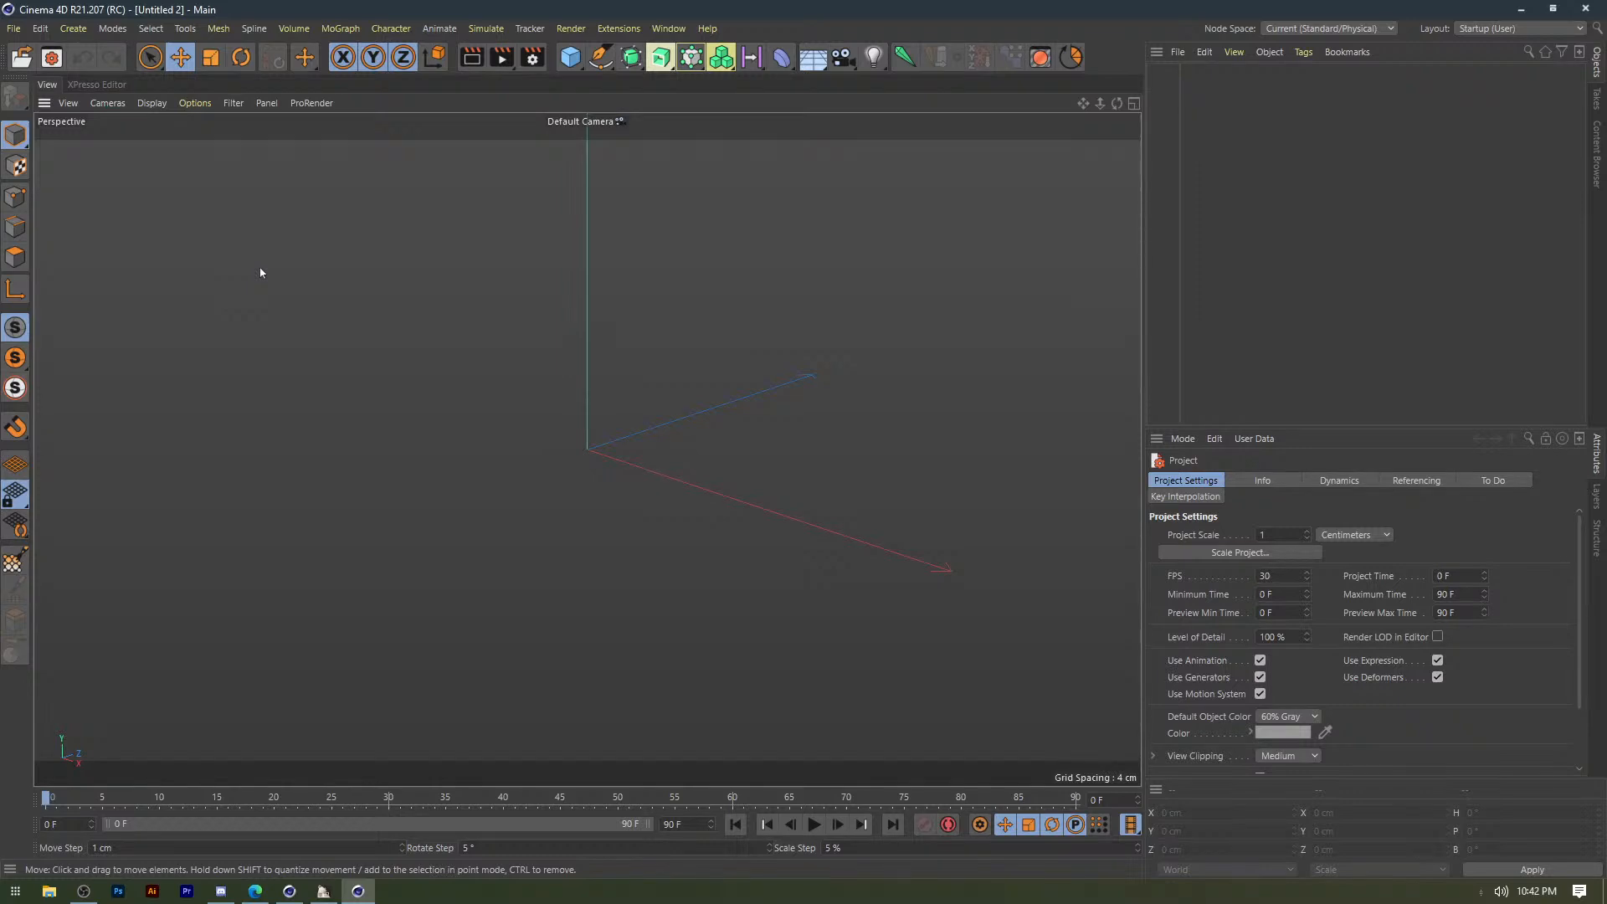
{"action": "left_click_drag", "start_coordinate": [261, 272], "coordinate": [554, 400], "text": "alt"}
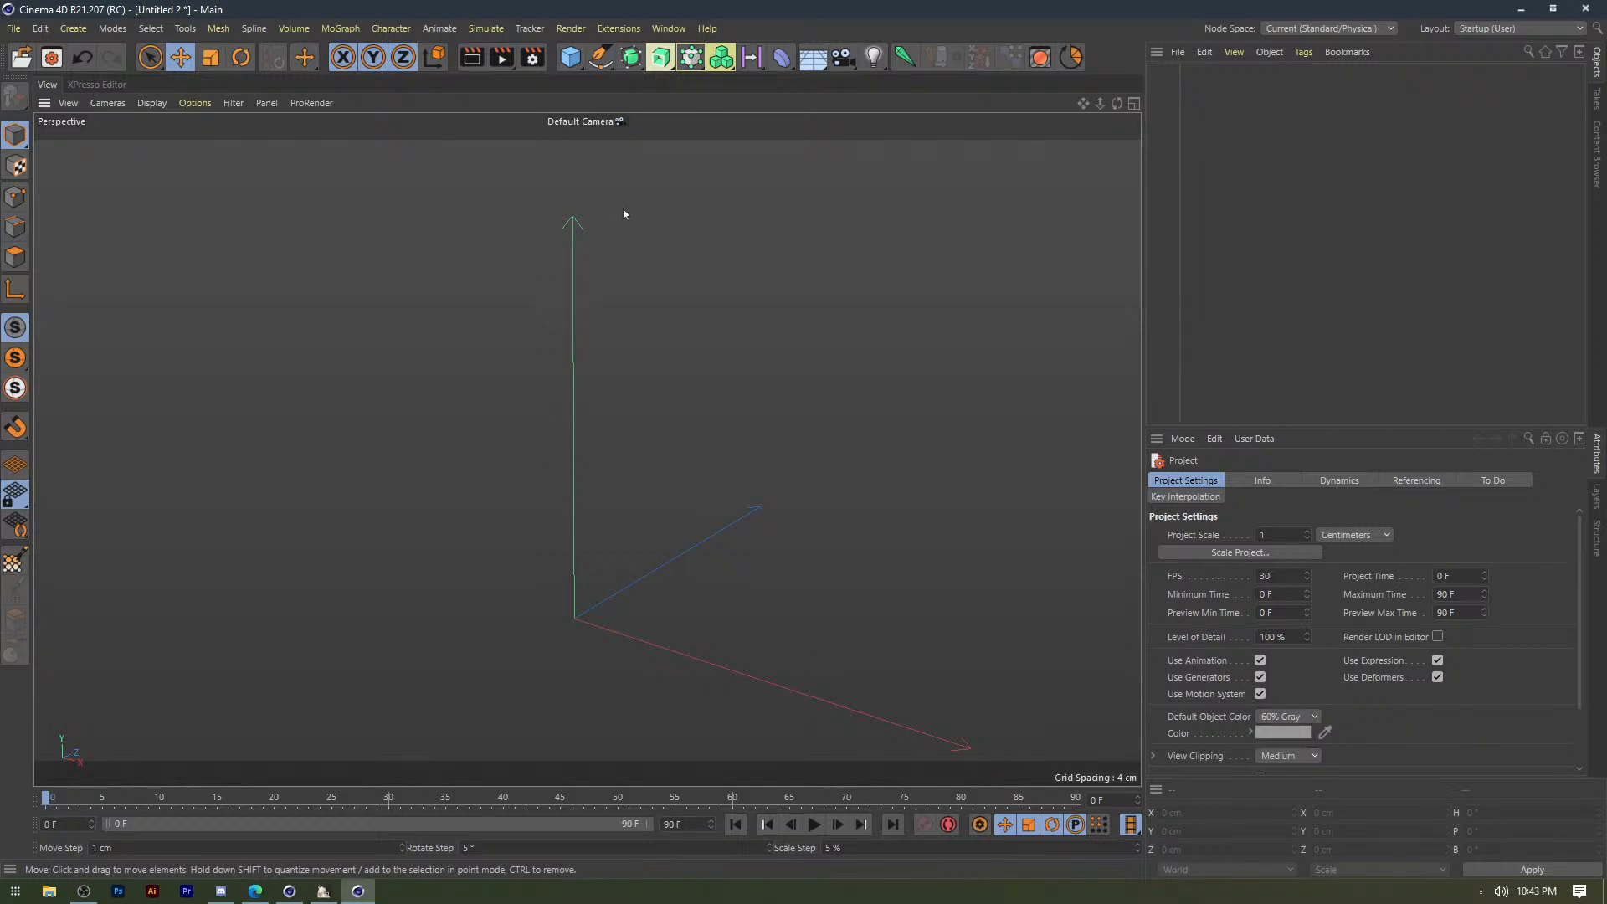
{"action": "left_click", "coordinate": [570, 57]}
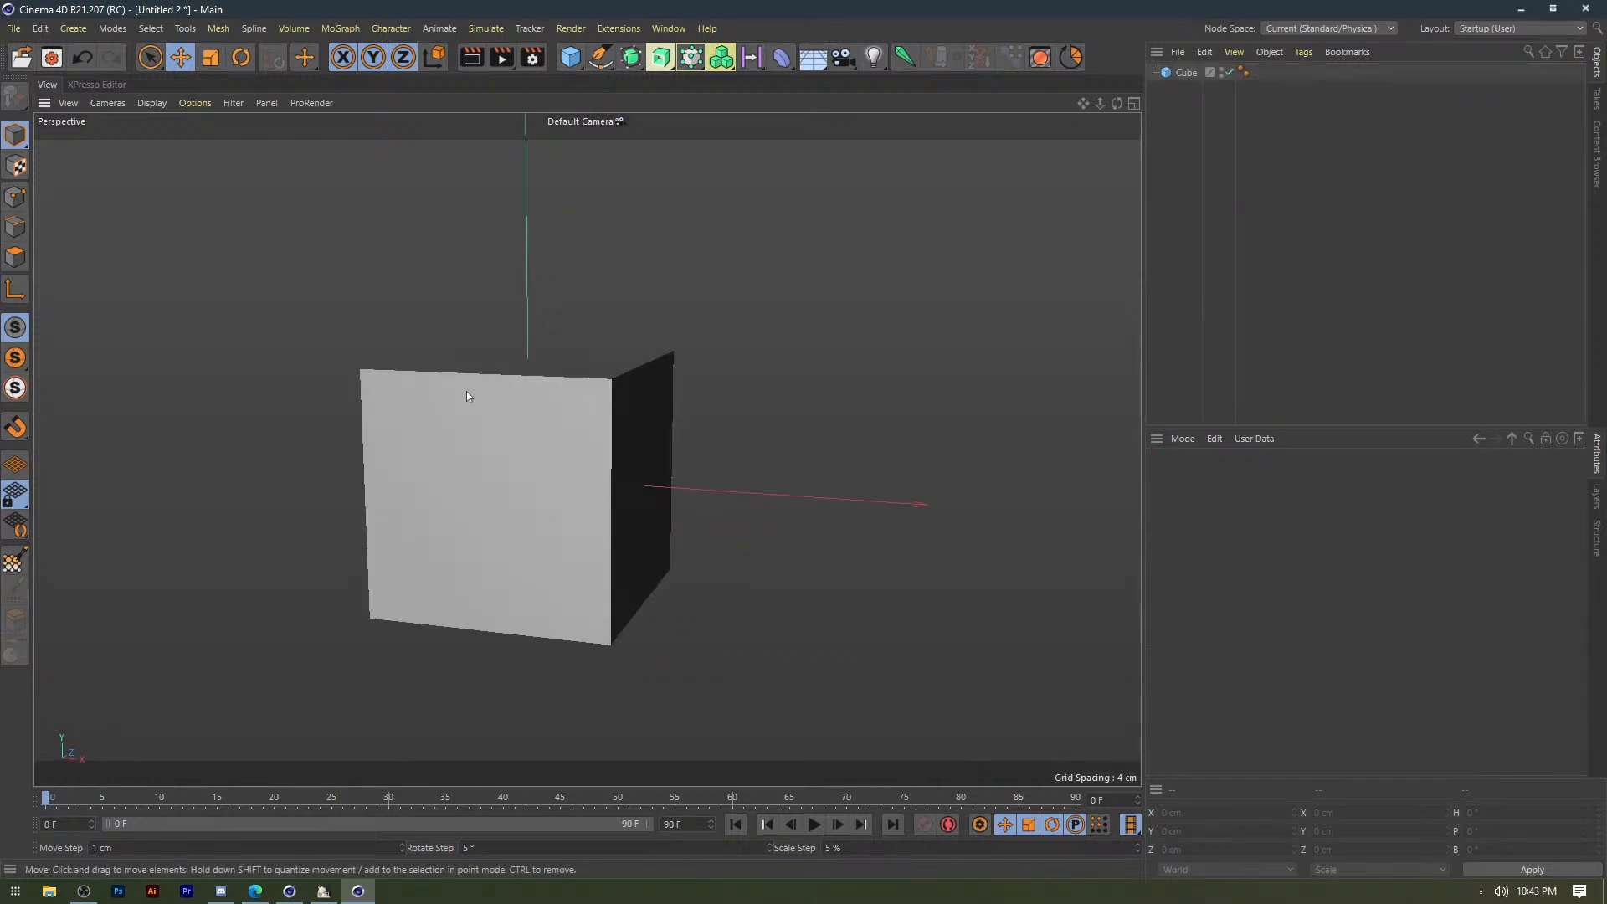
Set the cube's size to 25 cm in X, 75 cm in Y and 25 cm in Z.
{"action": "left_click", "coordinate": [467, 396]}
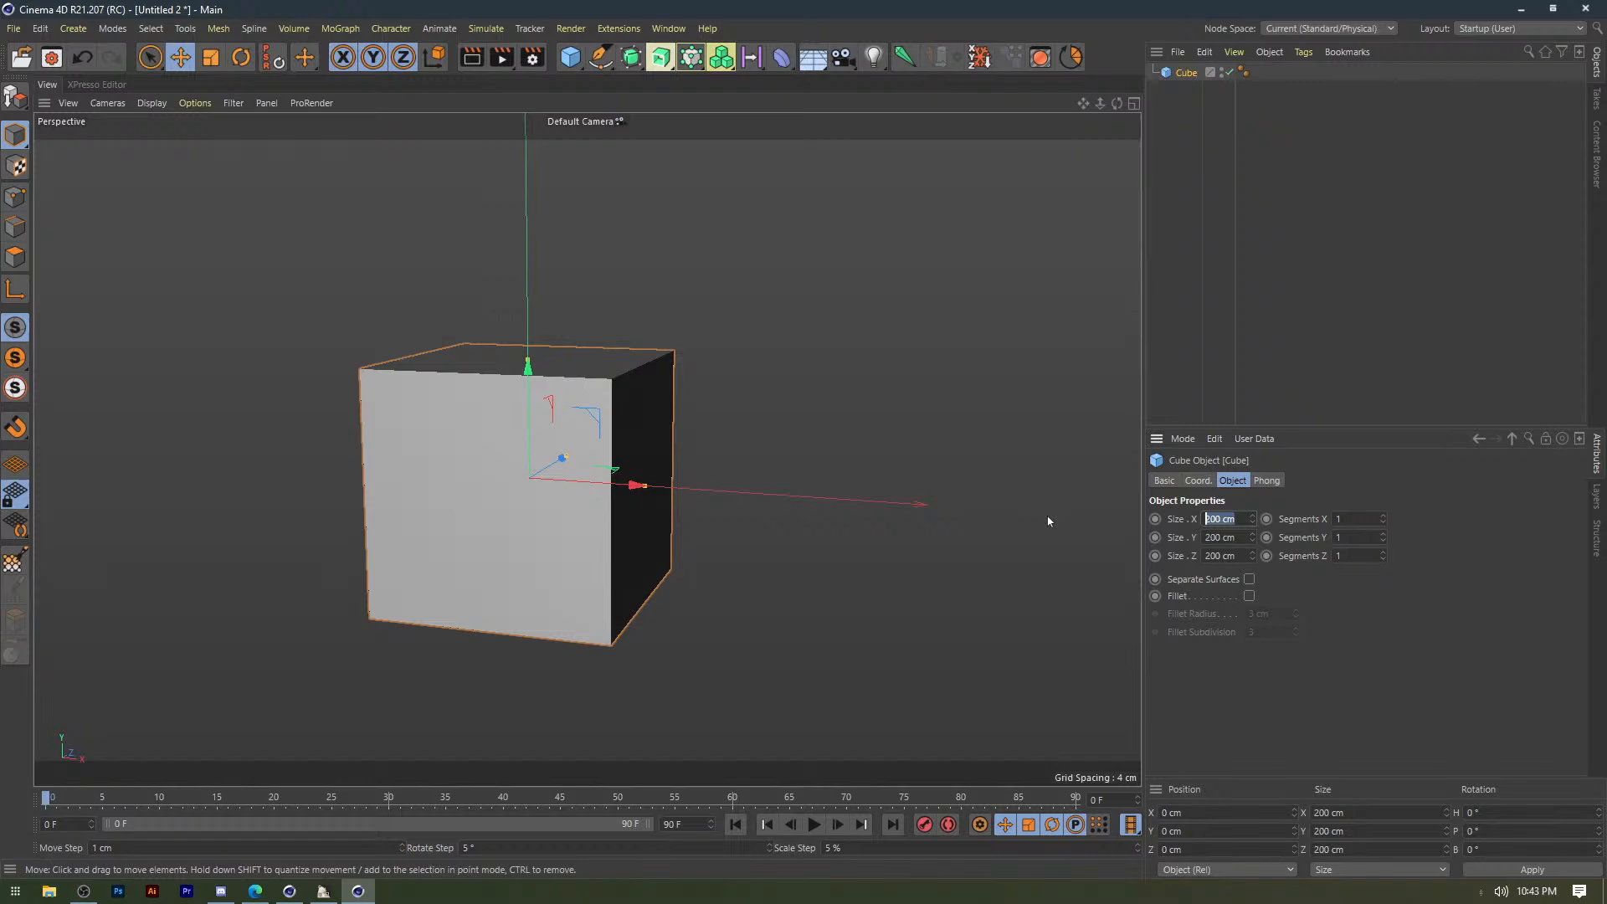
{"action": "type", "text": "25"}
{"action": "key", "text": "Tab"}
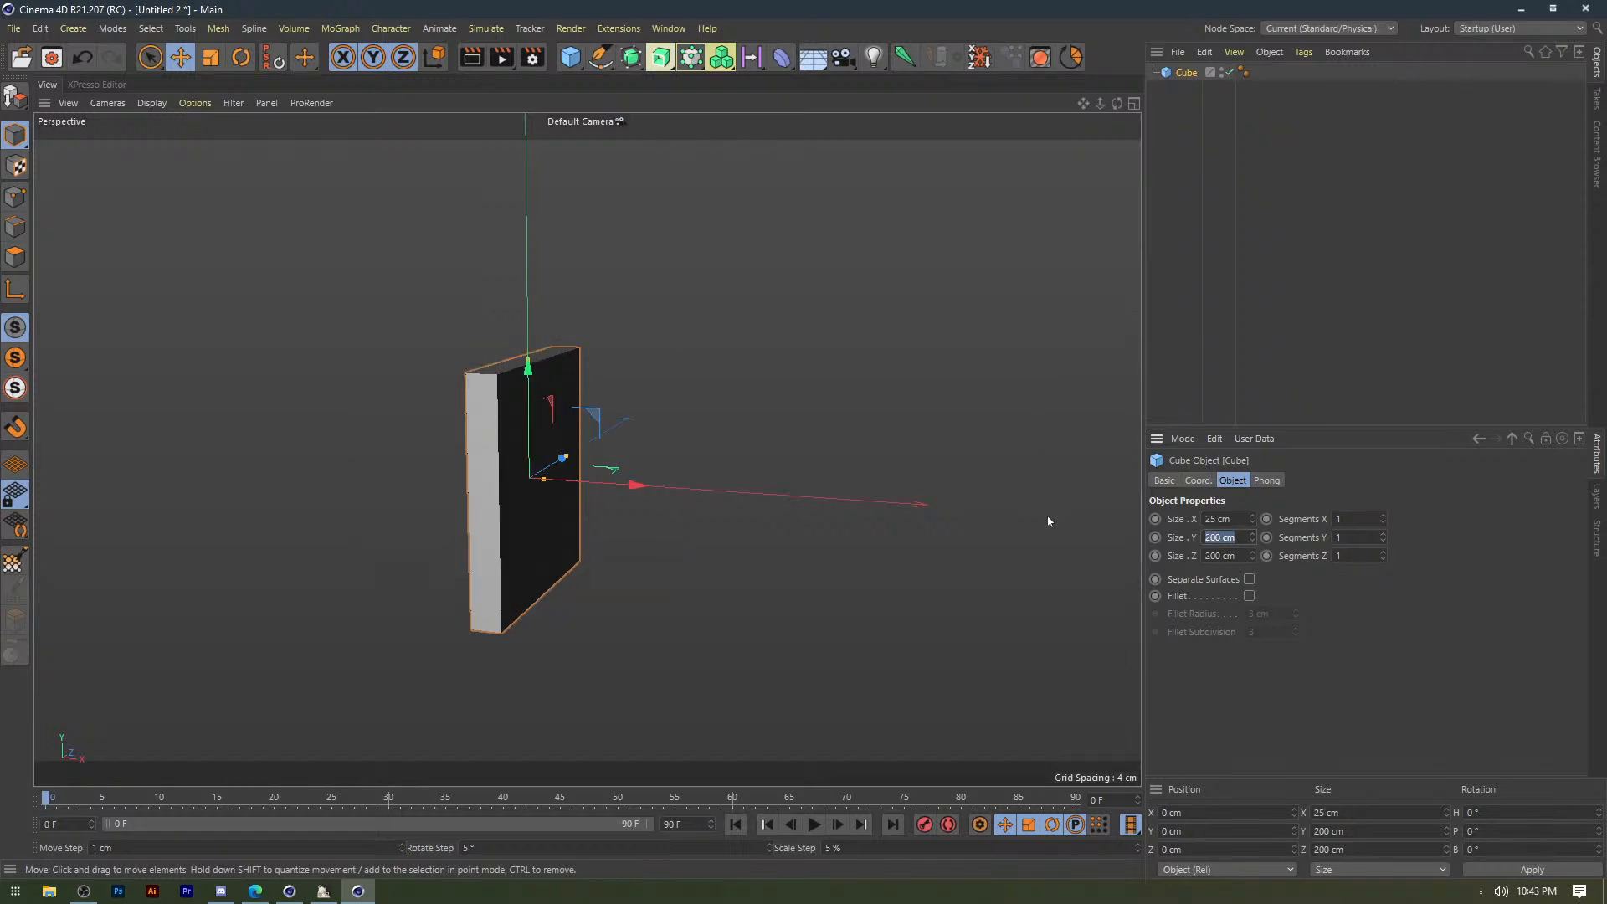
{"action": "type", "text": "75"}
{"action": "key", "text": "Tab"}
{"action": "type", "text": "25"}
Subdivide the cube into 4 segments in X, 12 in Y and 4 in Z.
{"action": "key", "text": "Tab"}
{"action": "type", "text": "4"}
{"action": "left_click", "coordinate": [1345, 537]}
{"action": "type", "text": "12"}
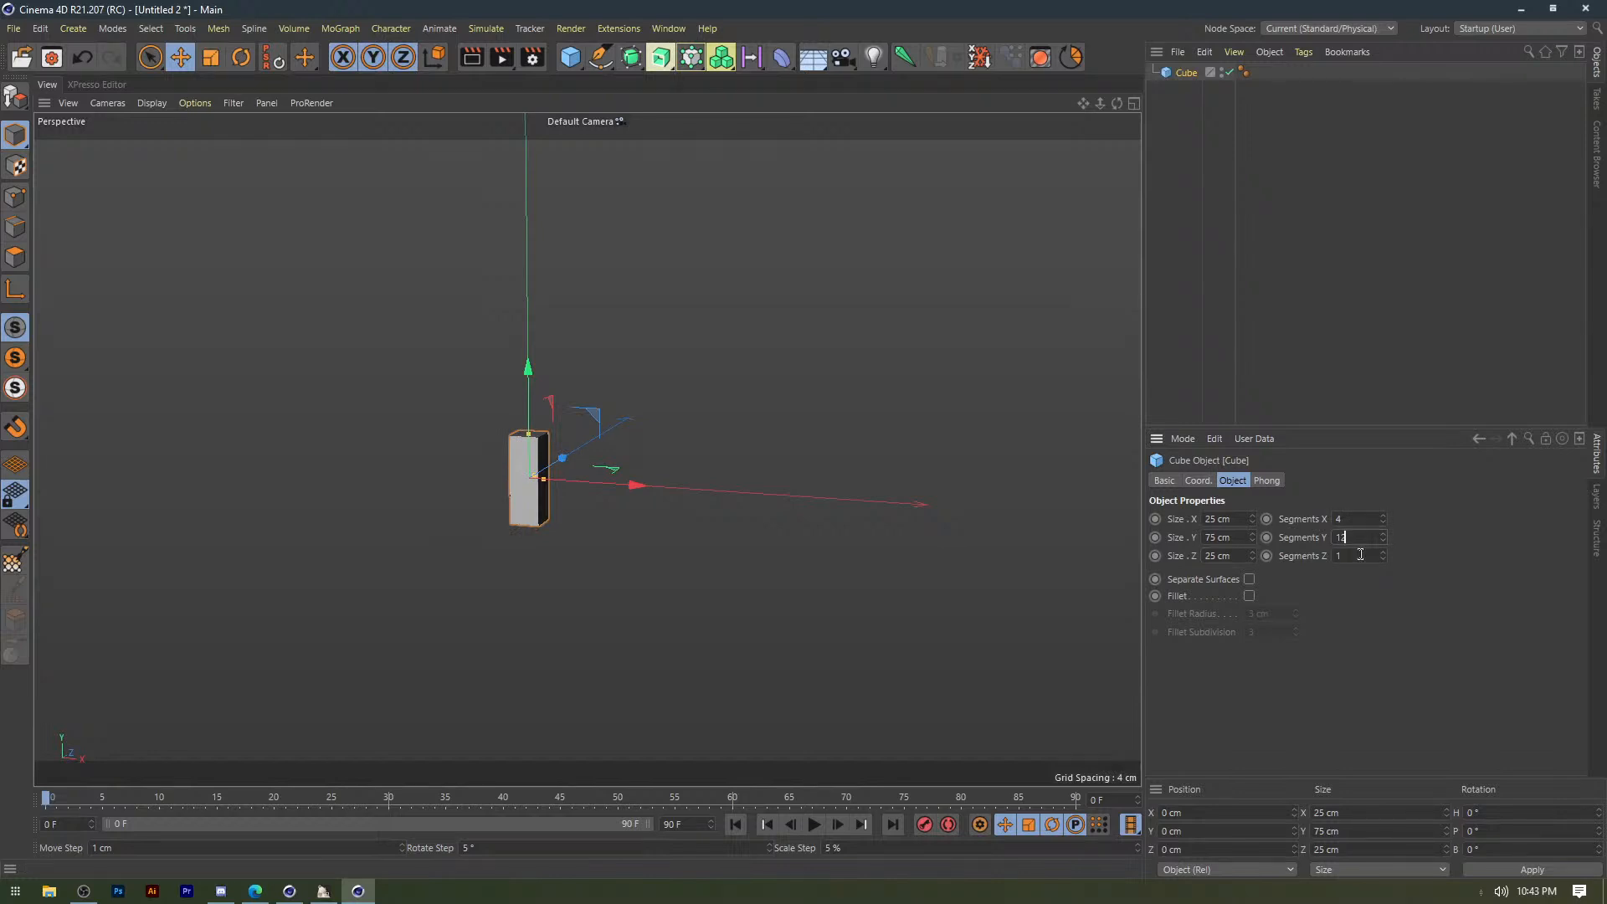
{"action": "double_click", "coordinate": [1360, 555]}
{"action": "type", "text": "4"}
Enable quantizing and set the move step to 3.125 cm.
{"action": "scroll", "coordinate": [743, 362], "scroll_direction": "up", "scroll_amount": 4}
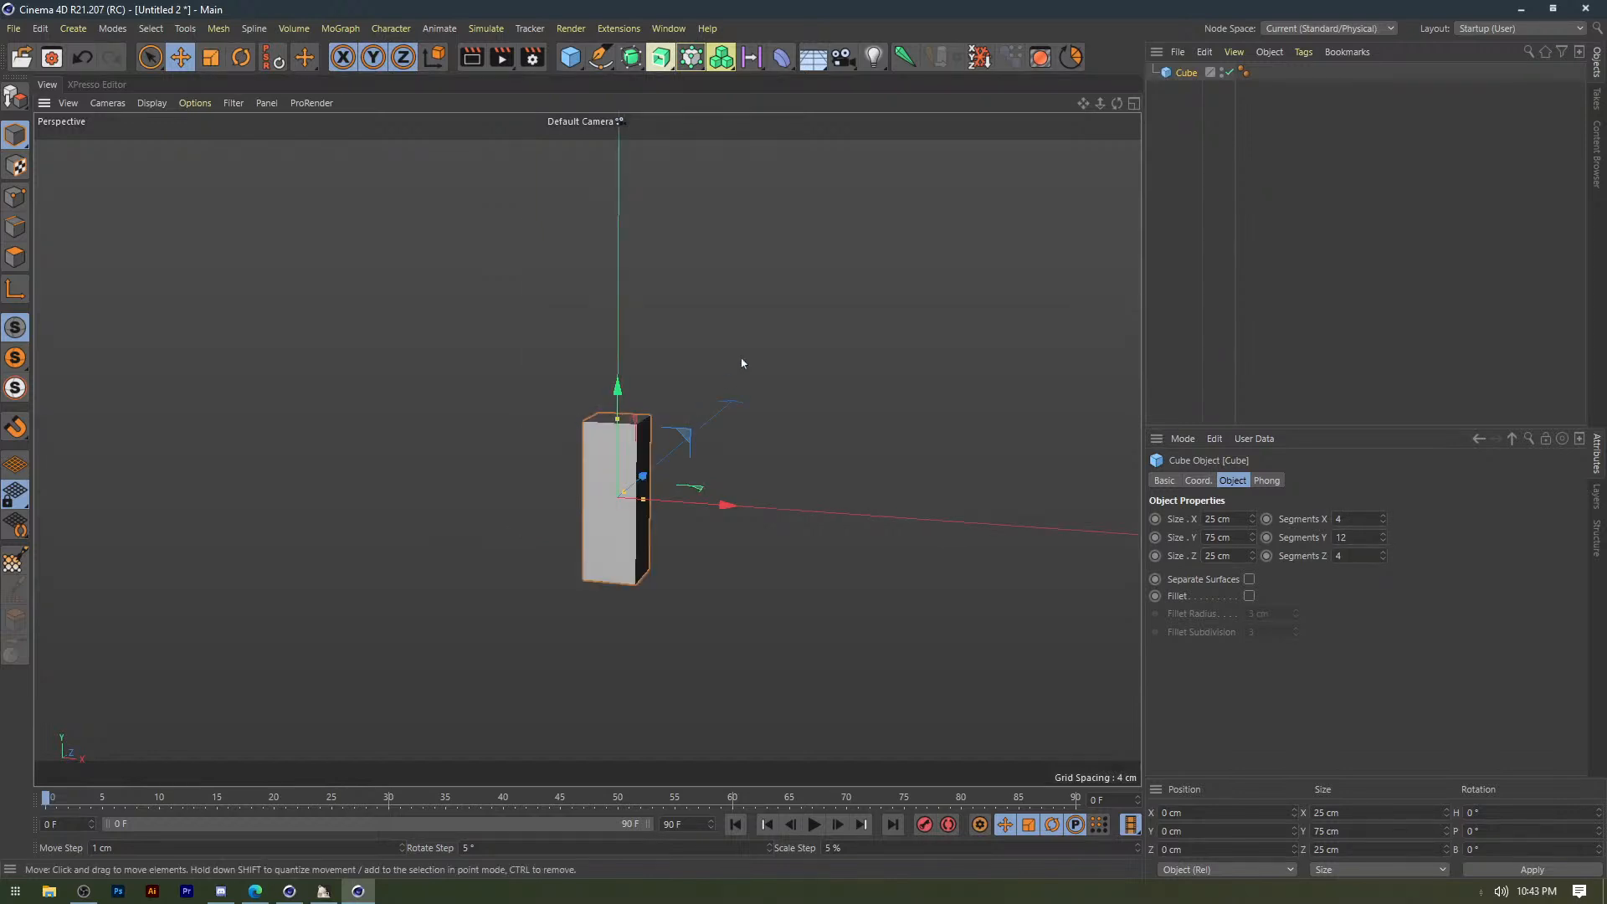
{"action": "middle_click_drag", "start_coordinate": [743, 363], "coordinate": [732, 330], "text": "alt"}
{"action": "left_click", "coordinate": [1071, 58]}
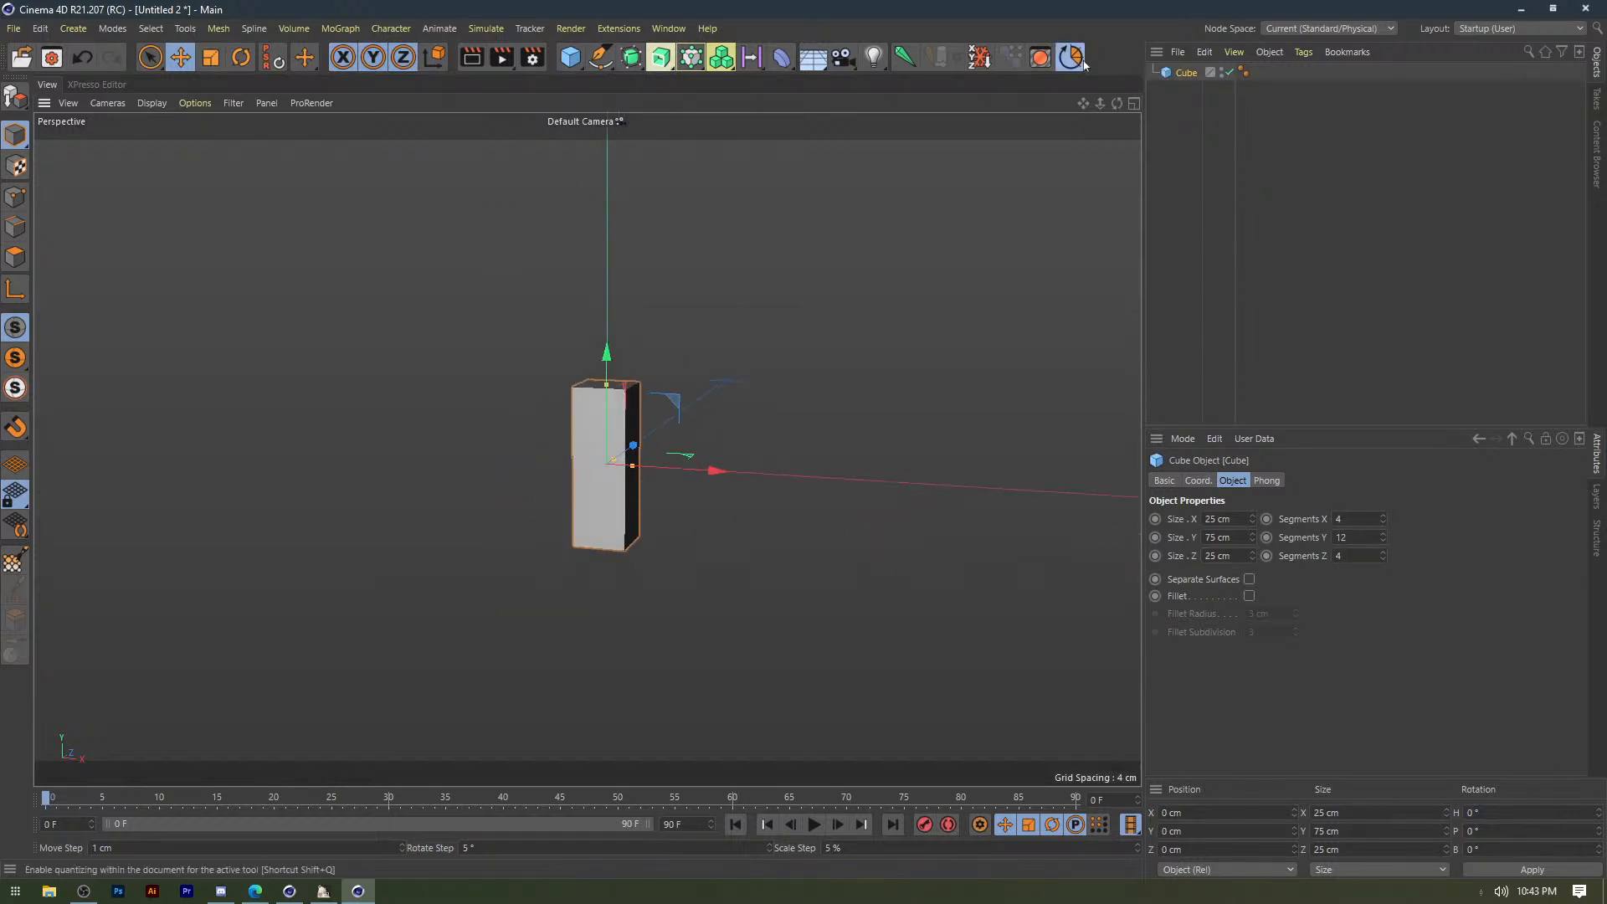
{"action": "double_click", "coordinate": [112, 847]}
{"action": "type", "text": "3.125"}
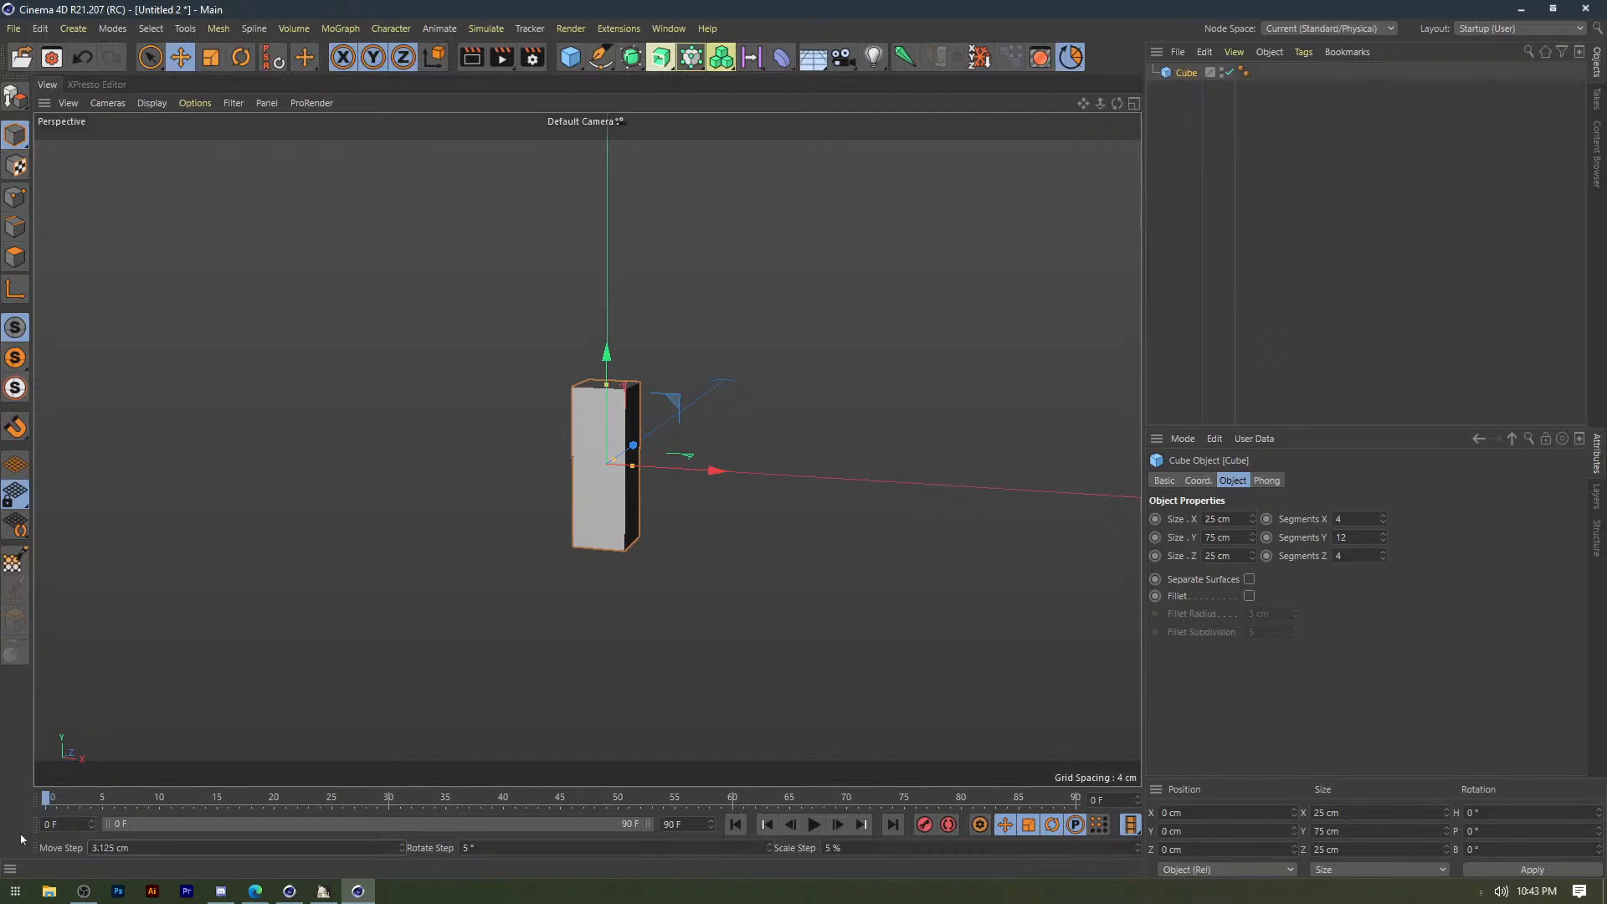
Raise the cube in the front view to Y 37.5 cm so its base rests at the origin.
{"action": "key", "text": "F4"}
{"action": "scroll", "coordinate": [673, 318], "scroll_direction": "up", "scroll_amount": 5}
{"action": "middle_click_drag", "start_coordinate": [413, 520], "coordinate": [476, 427], "text": "alt"}
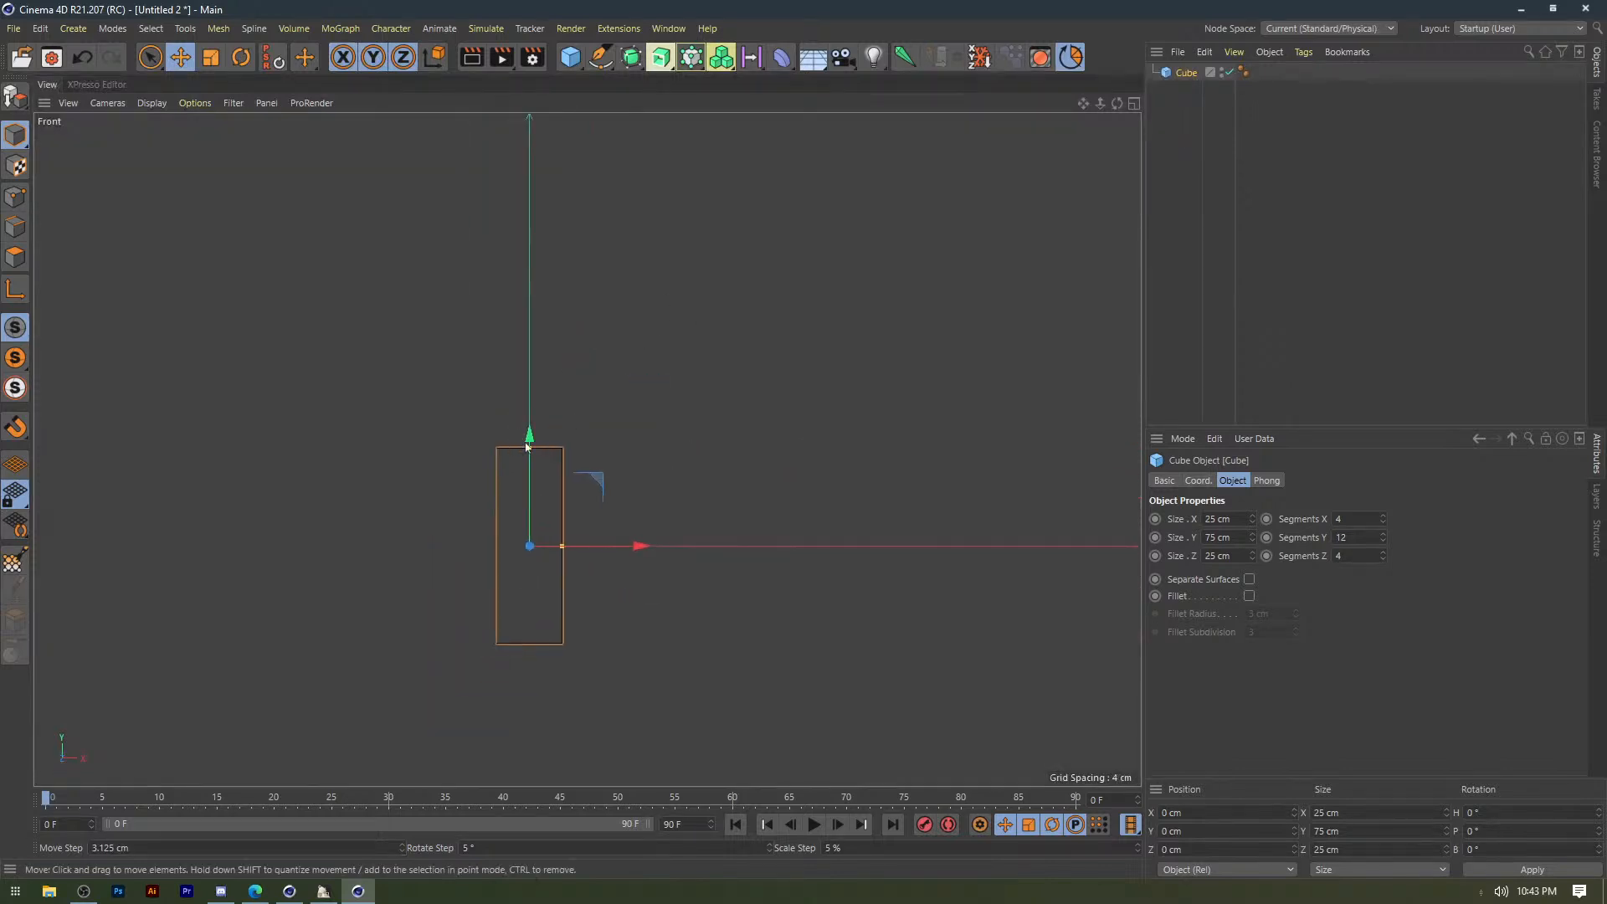
{"action": "left_click_drag", "start_coordinate": [534, 433], "coordinate": [540, 341]}
{"action": "key", "text": "F1"}
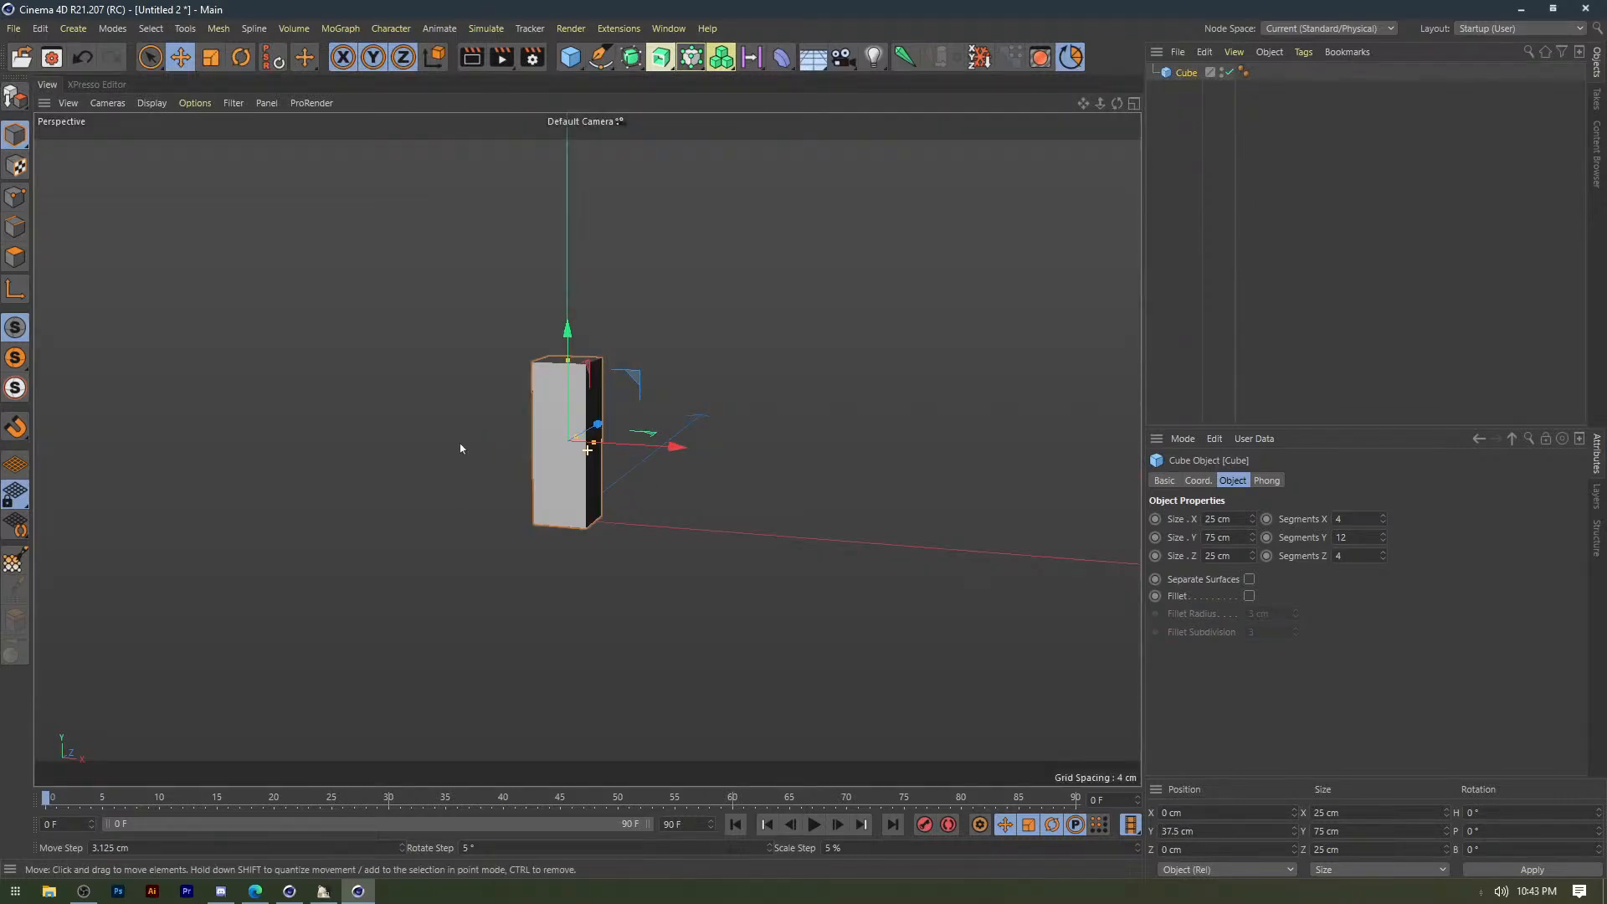
Make the cube editable and display the shaded mesh with its polygon lines, leaving the cube deselected.
{"action": "left_click_drag", "start_coordinate": [460, 449], "coordinate": [406, 444], "text": "alt"}
{"action": "scroll", "coordinate": [416, 323], "scroll_direction": "up", "scroll_amount": 3}
{"action": "key", "text": "c"}
{"action": "scroll", "coordinate": [324, 357], "scroll_direction": "up", "scroll_amount": 1}
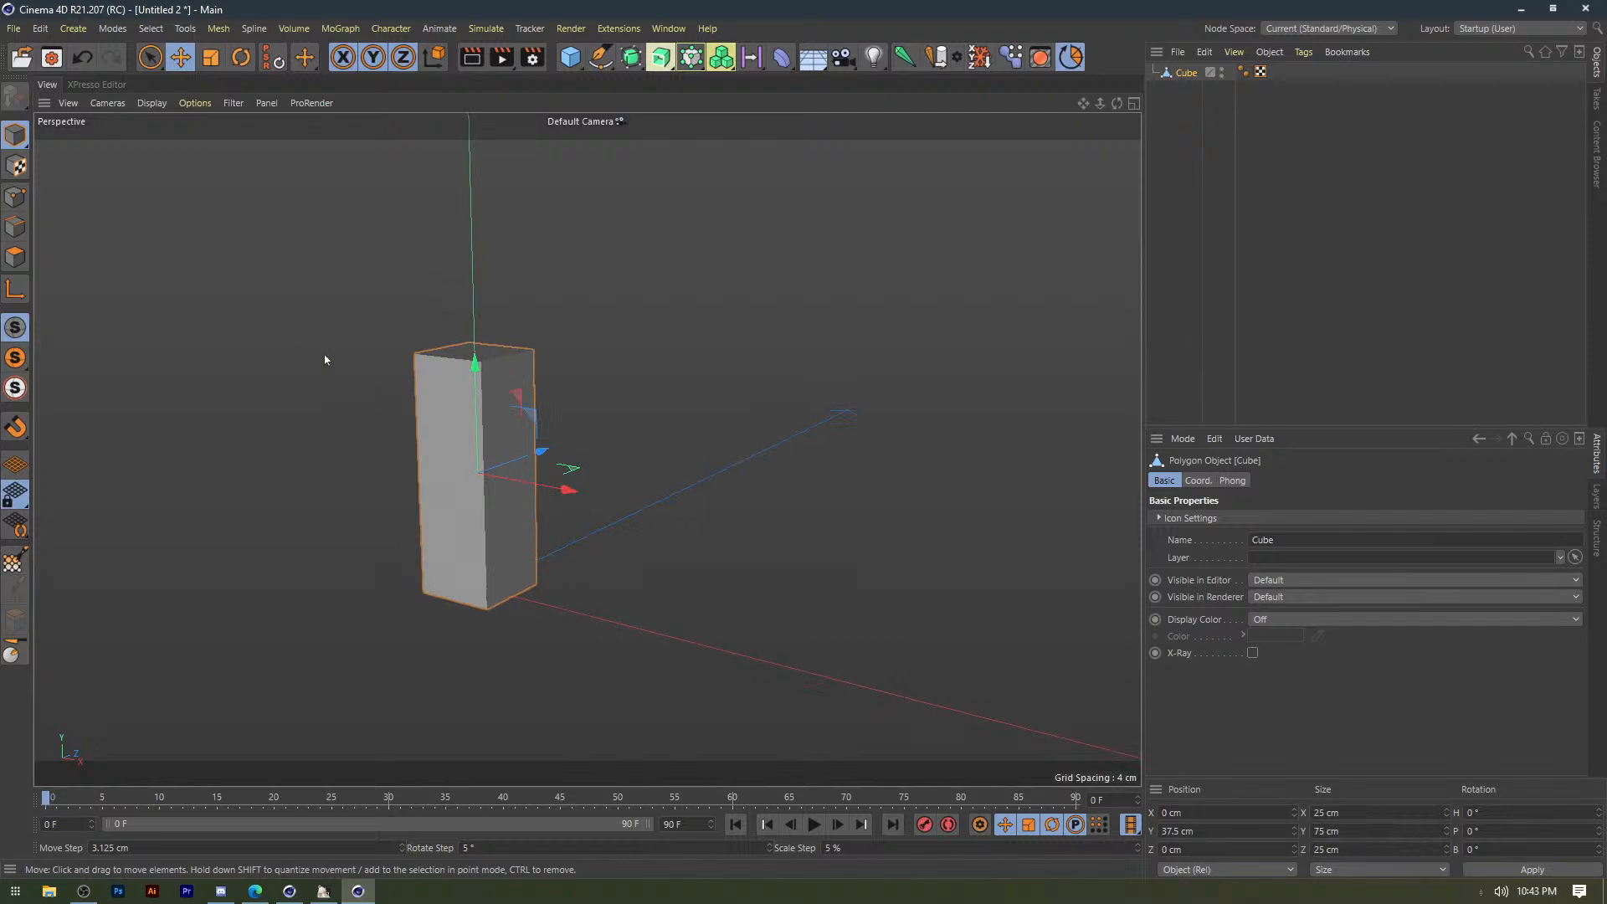
{"action": "key", "text": "n"}
{"action": "key", "text": "b"}
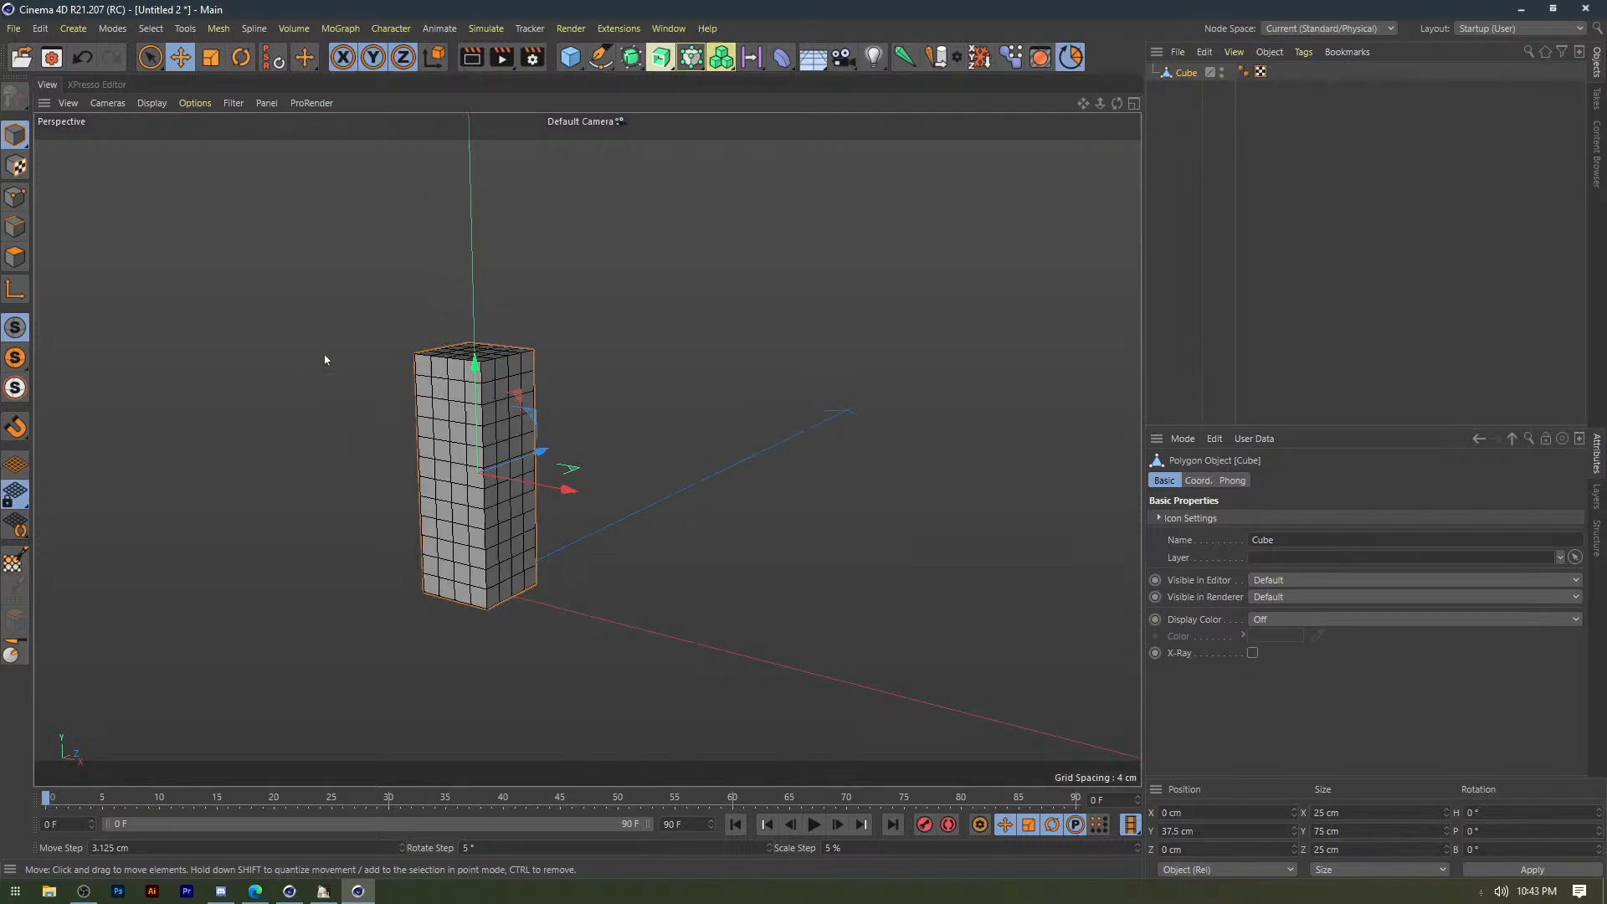
{"action": "left_click", "coordinate": [327, 360]}
{"action": "scroll", "coordinate": [419, 330], "scroll_direction": "up", "scroll_amount": 3}
{"action": "left_click_drag", "start_coordinate": [420, 331], "coordinate": [470, 322], "text": "alt"}
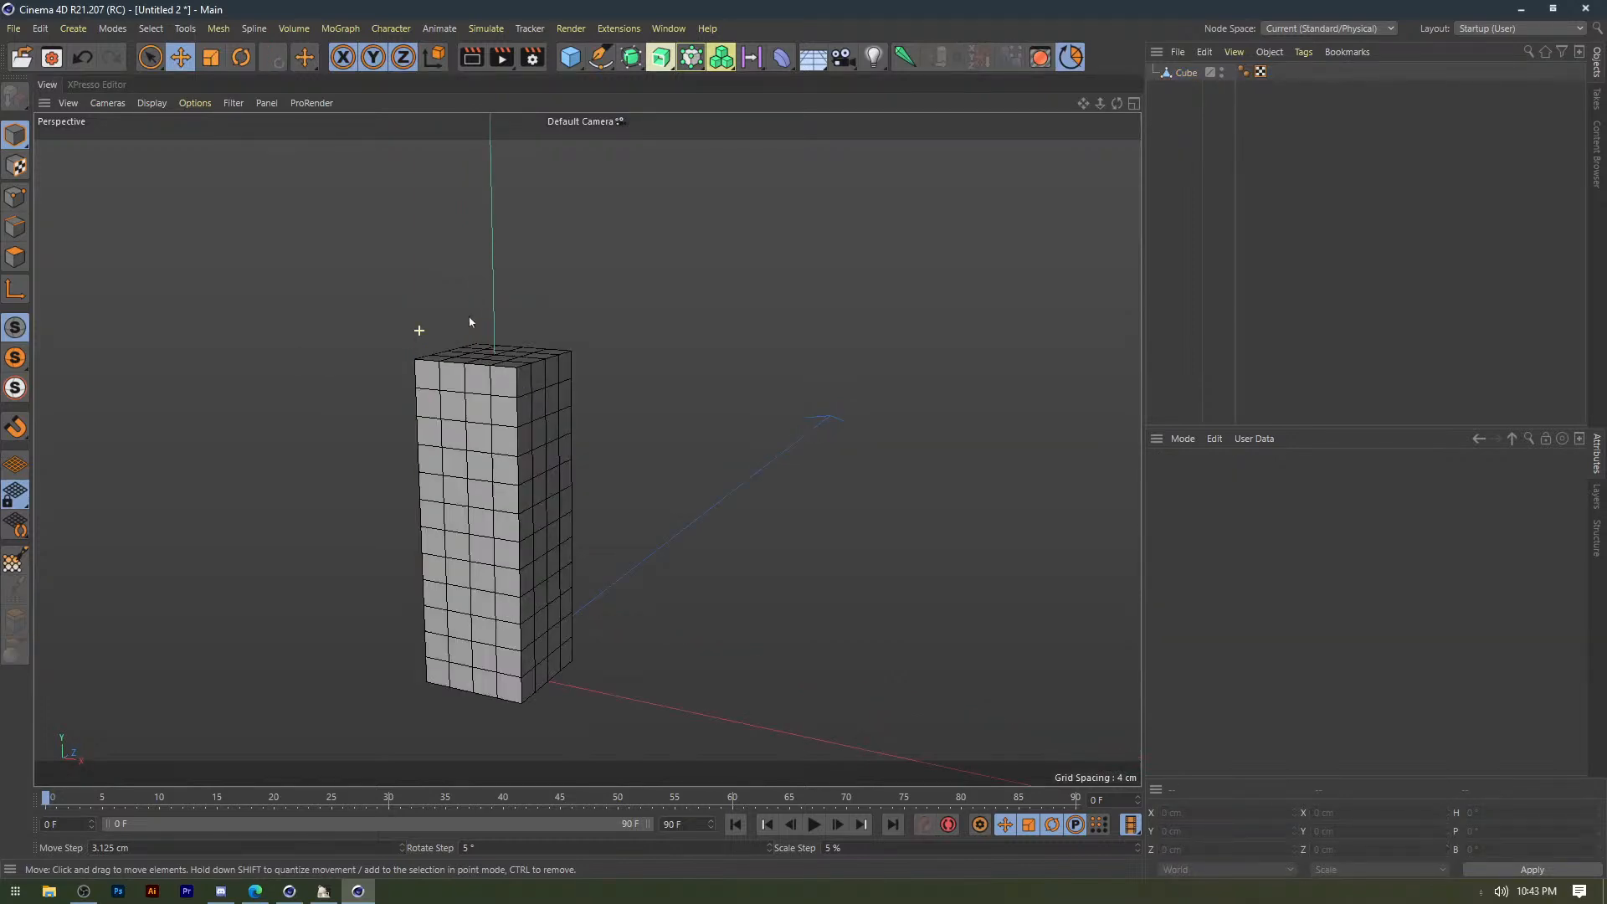
{"action": "right_click_drag", "start_coordinate": [471, 323], "coordinate": [489, 320], "text": "alt"}
Add a joint at the cube's base and duplicate it twice upward along Y, with the topmost copy at 62.5 cm.
{"action": "left_click", "coordinate": [1185, 74]}
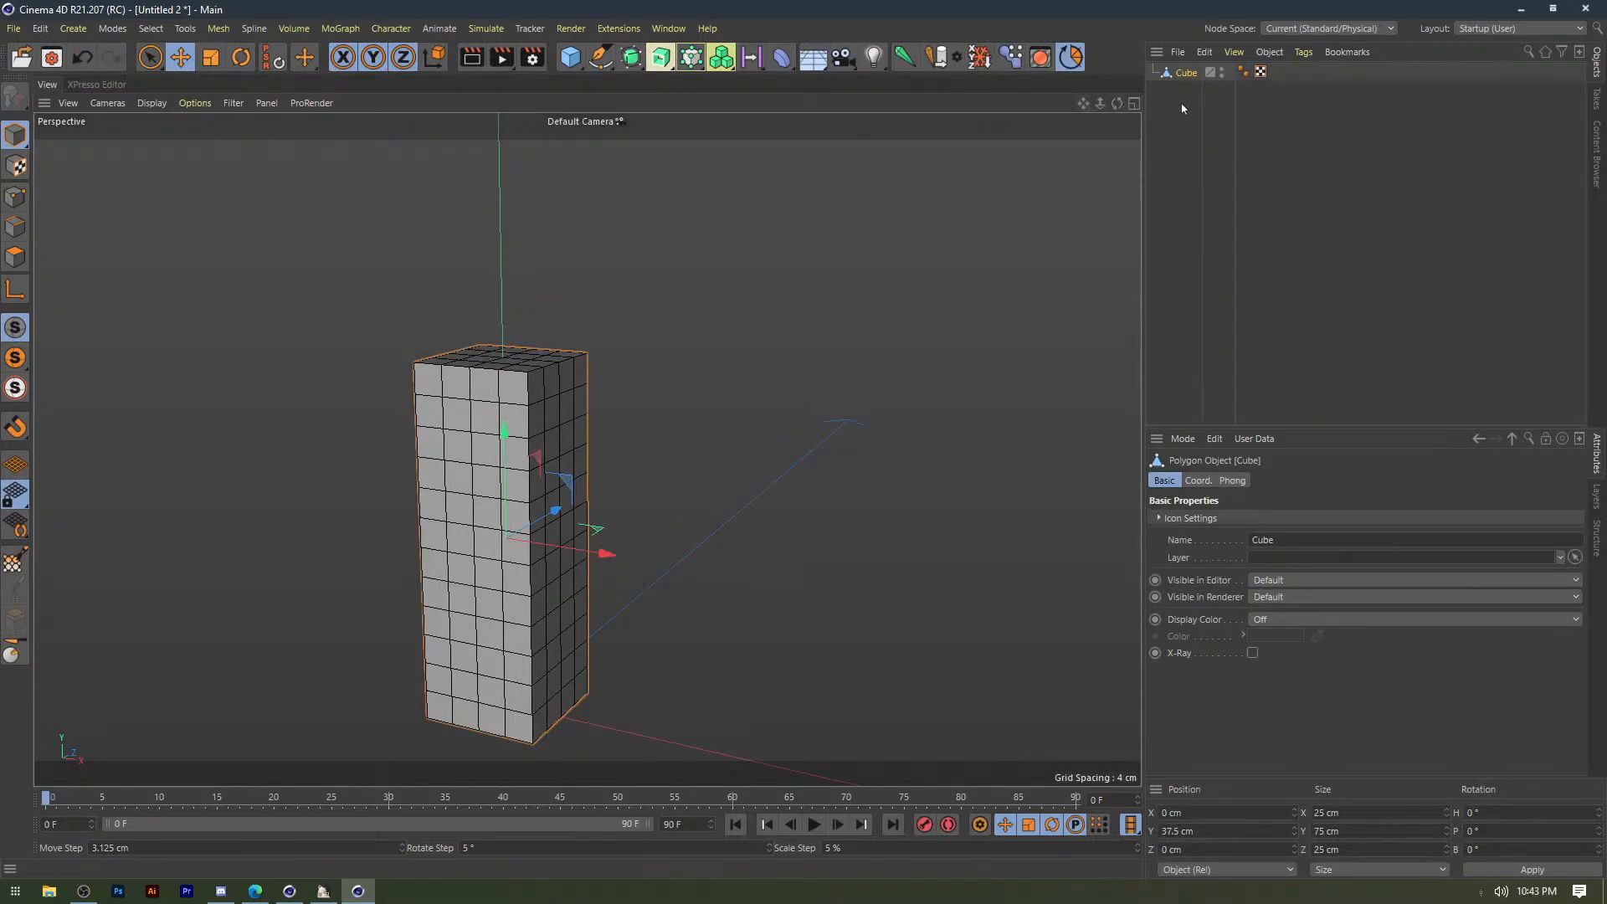
{"action": "left_click", "coordinate": [906, 58]}
{"action": "left_click_drag", "start_coordinate": [677, 281], "coordinate": [425, 441], "text": "alt"}
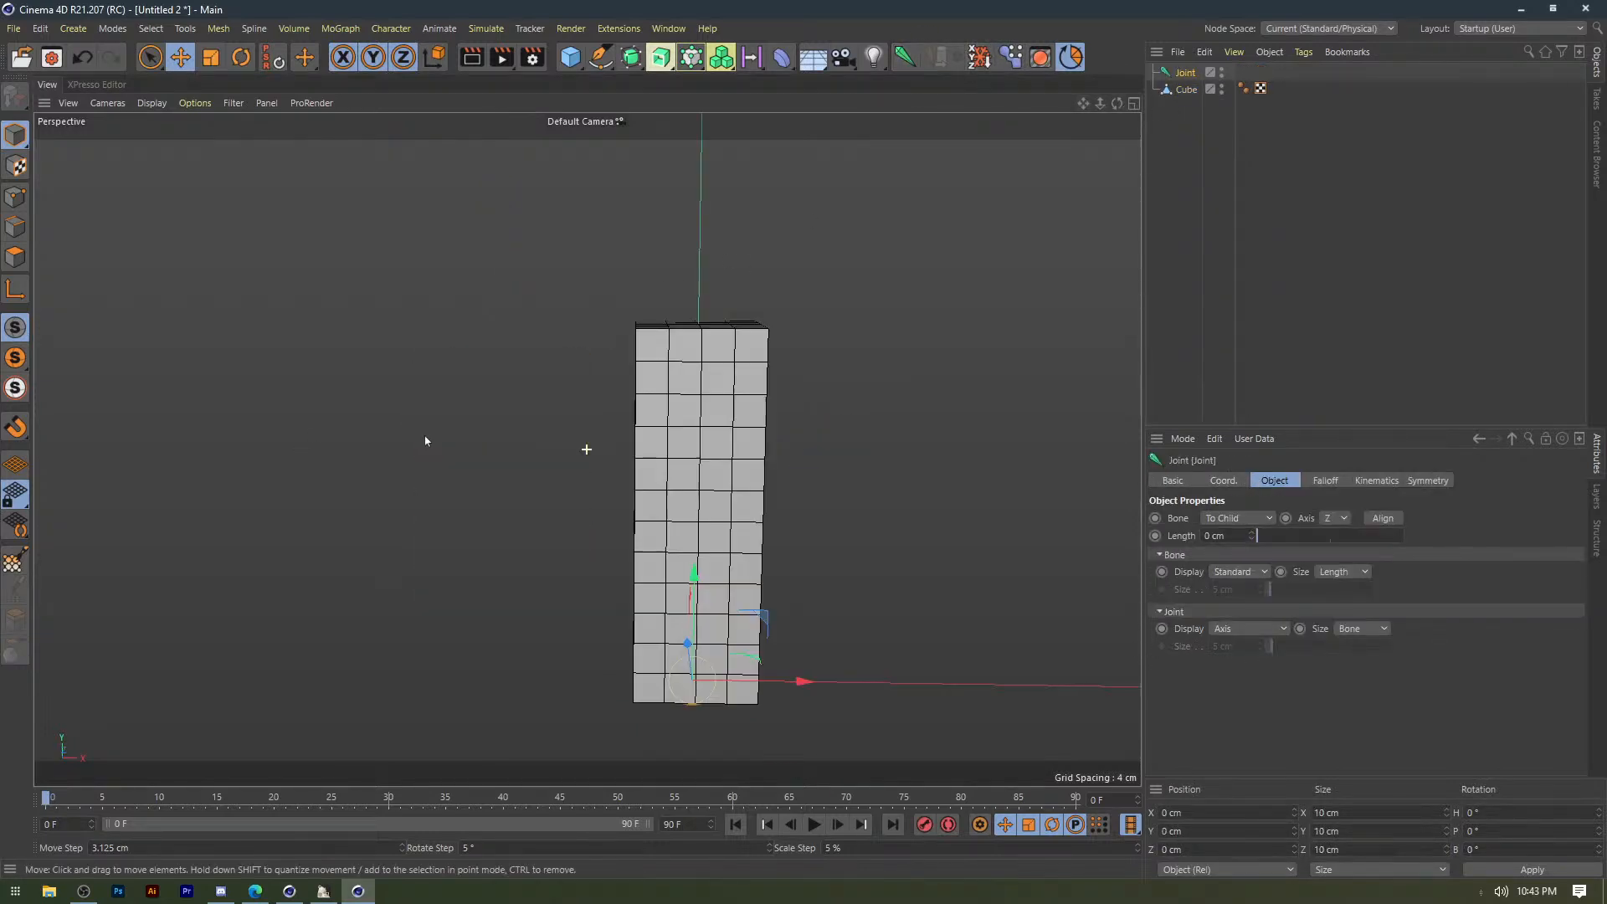
{"action": "left_click_drag", "start_coordinate": [535, 438], "coordinate": [535, 306], "text": "ctrl"}
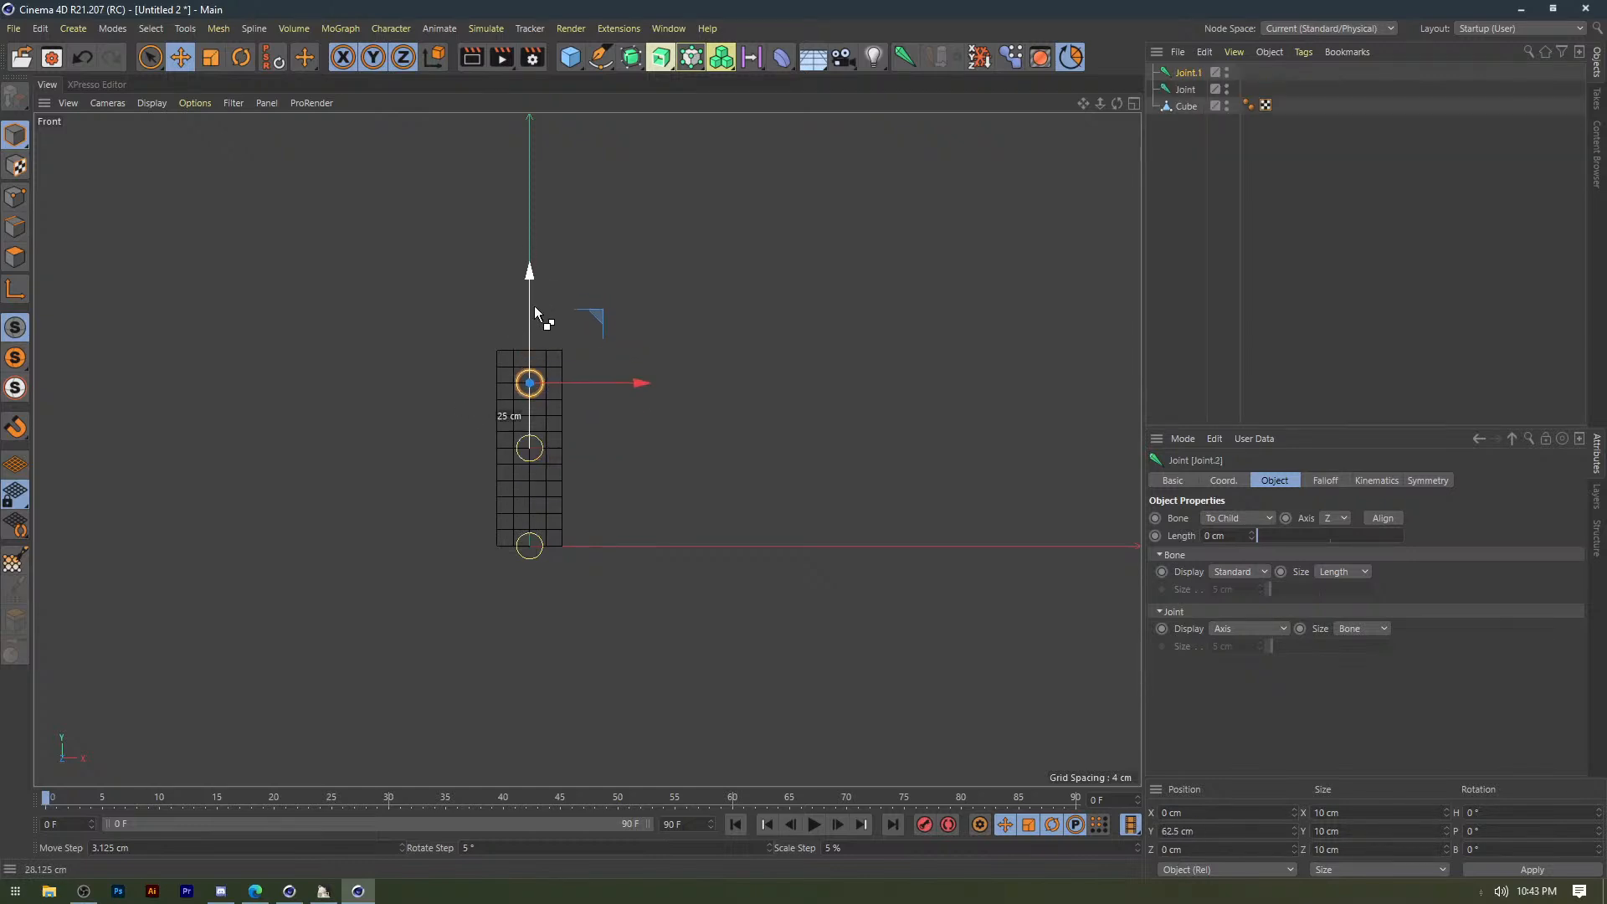
{"action": "middle_click", "coordinate": [572, 328]}
{"action": "middle_click", "coordinate": [318, 277]}
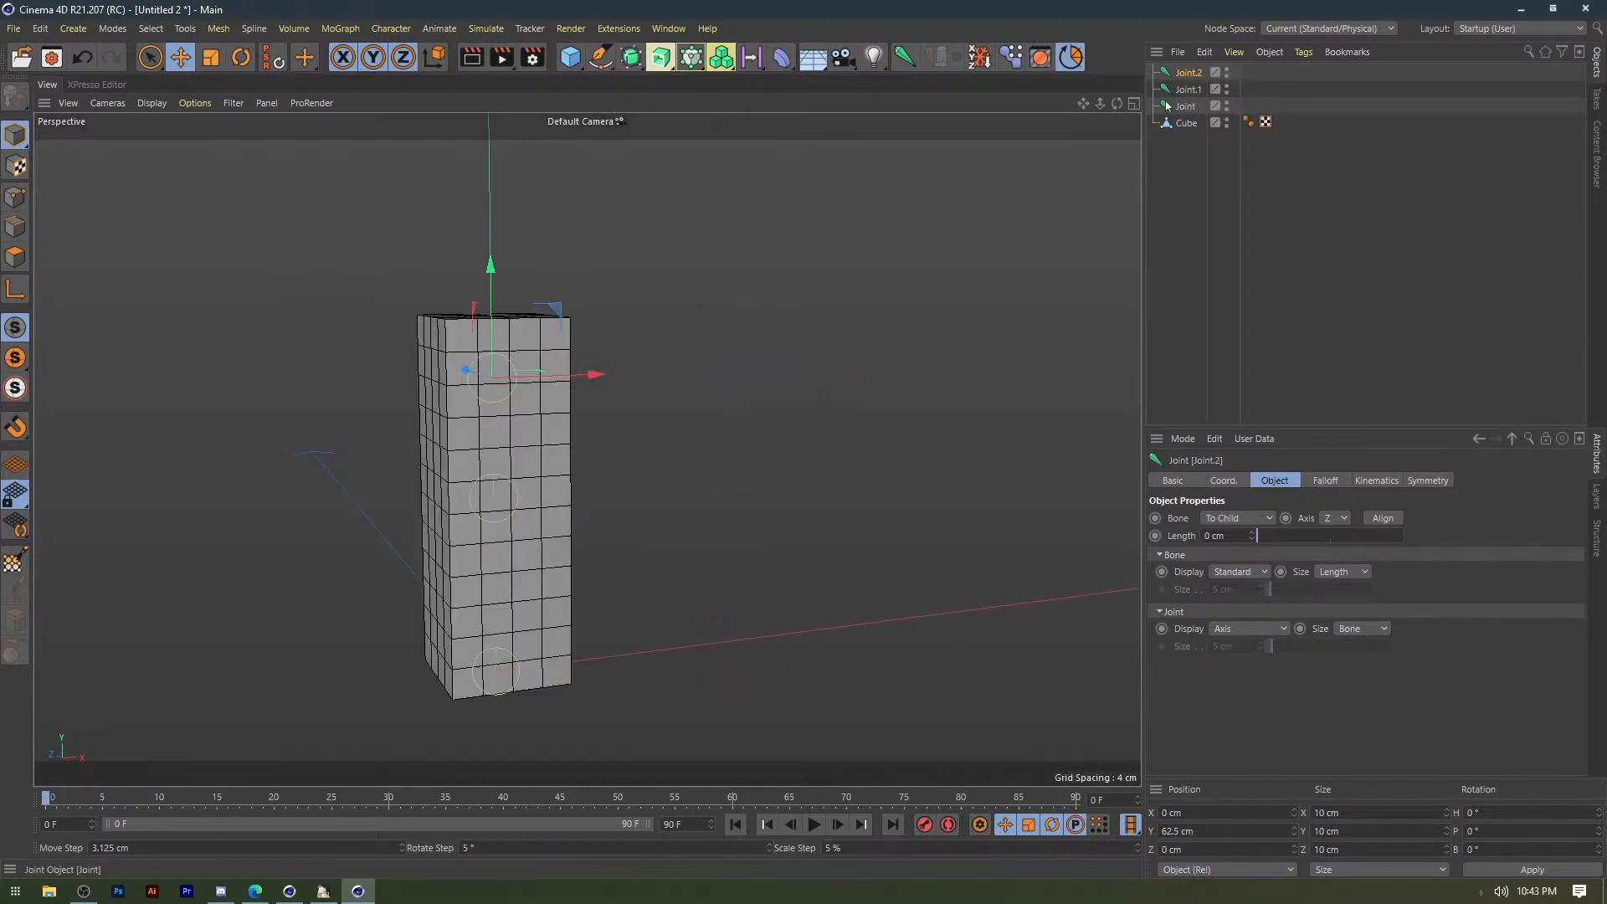
Nest Joint under Joint.1 under Joint.2 as a chain, and check the bone display options with all three selected.
{"action": "mouse_move", "coordinate": [1189, 90]}
{"action": "left_mouse_down"}
{"action": "mouse_move", "coordinate": [1193, 75]}
{"action": "mouse_move", "coordinate": [1205, 93]}
{"action": "left_mouse_up"}
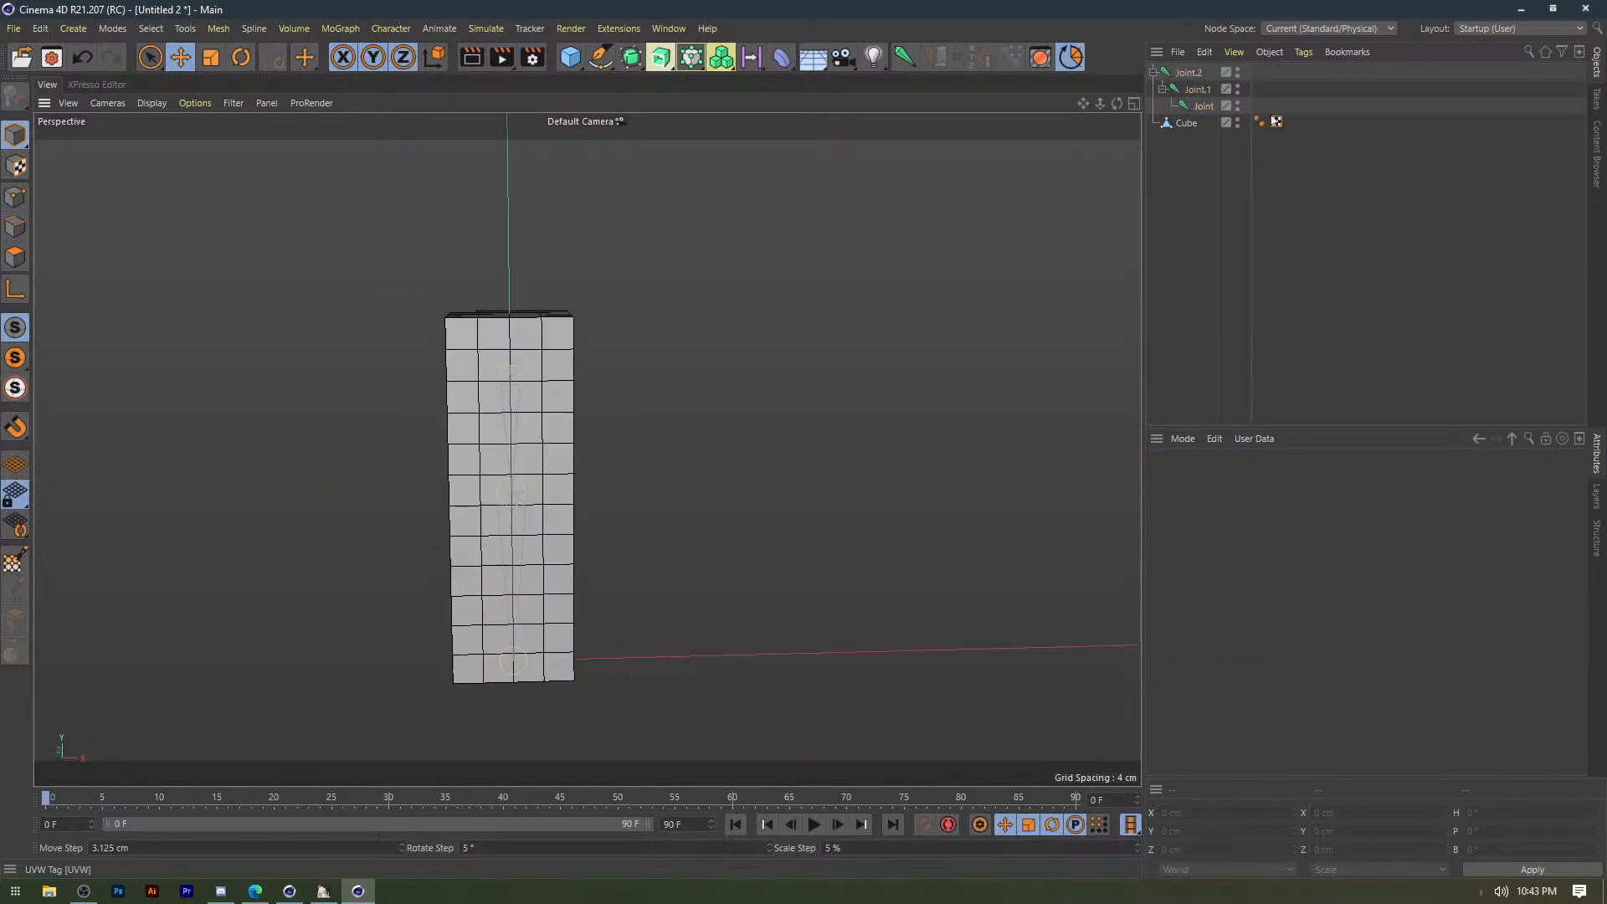
{"action": "left_click_drag", "start_coordinate": [1274, 115], "coordinate": [1175, 73]}
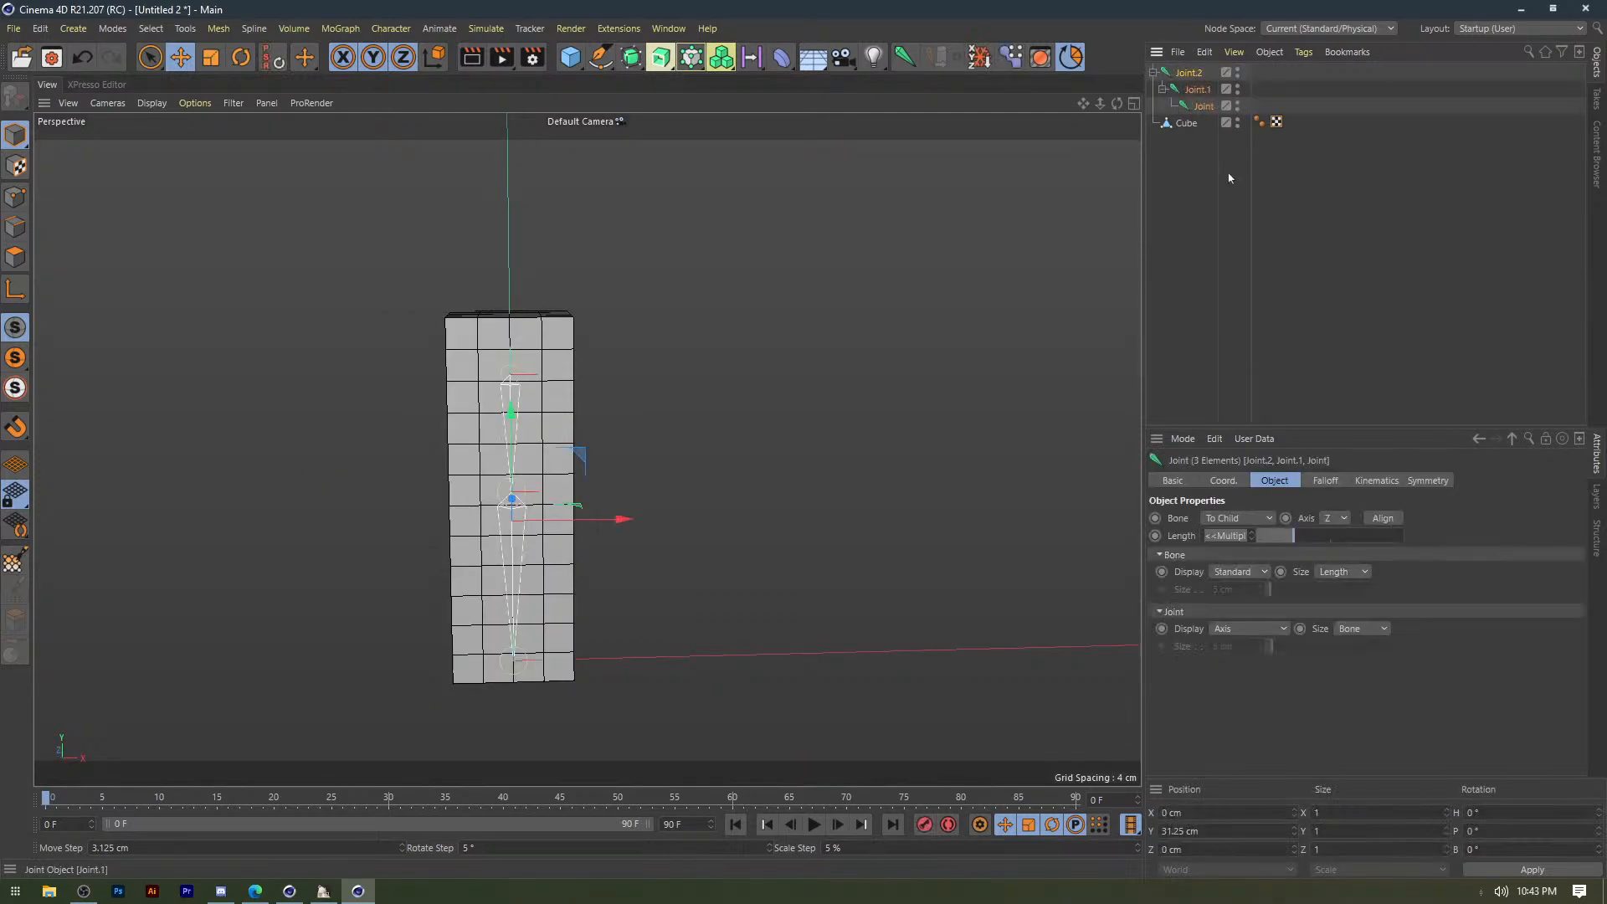
{"action": "left_click", "coordinate": [1226, 572]}
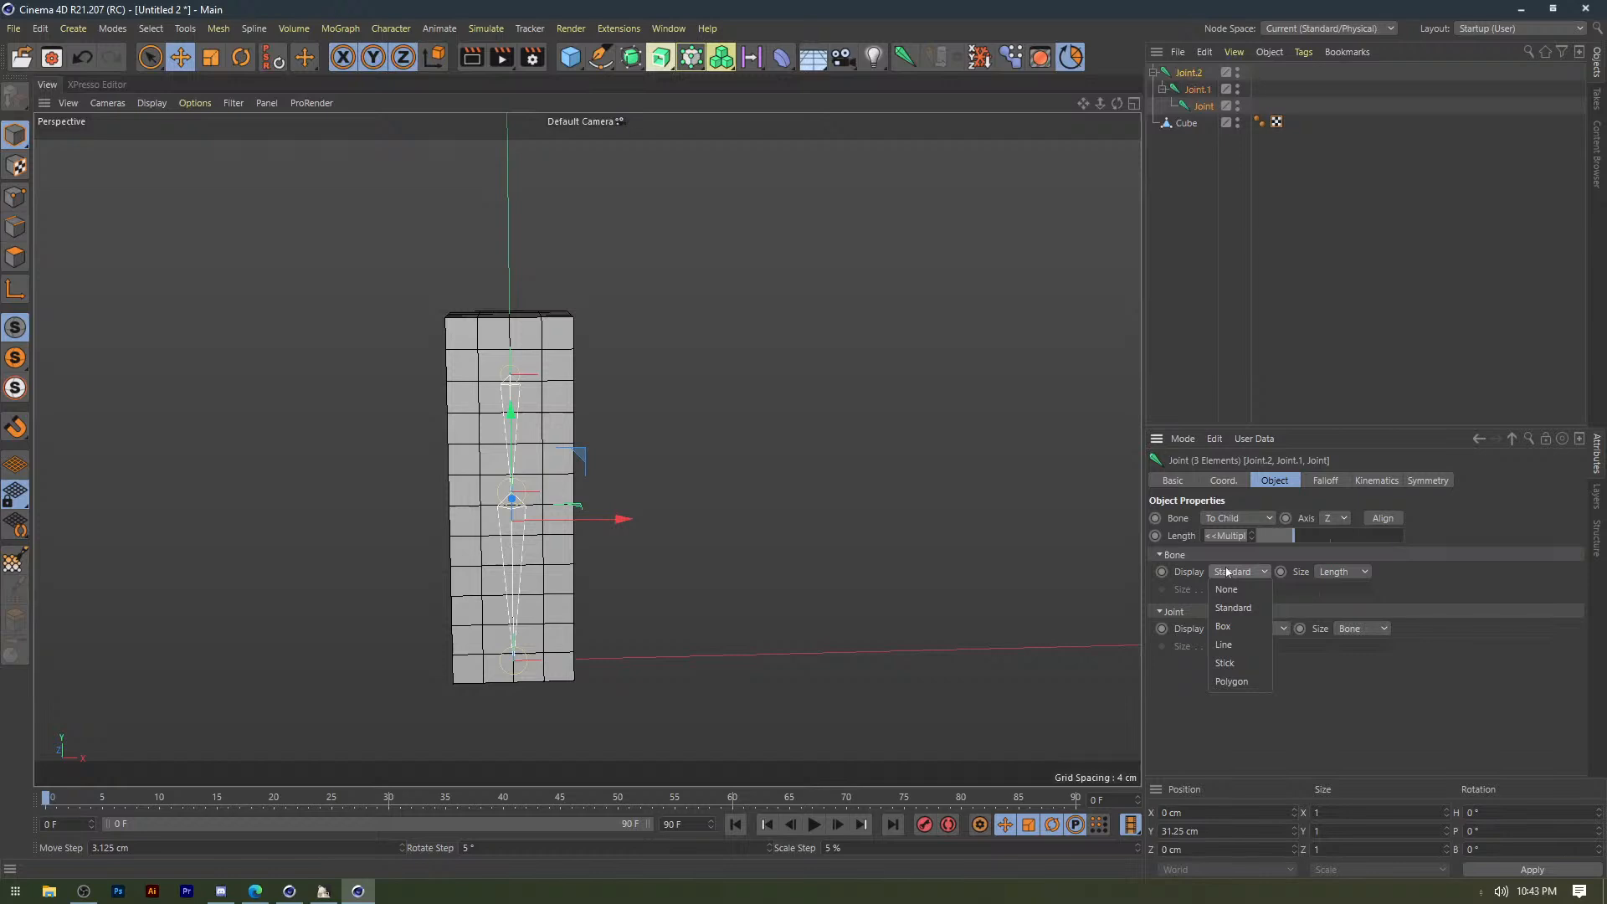
{"action": "left_click", "coordinate": [623, 361]}
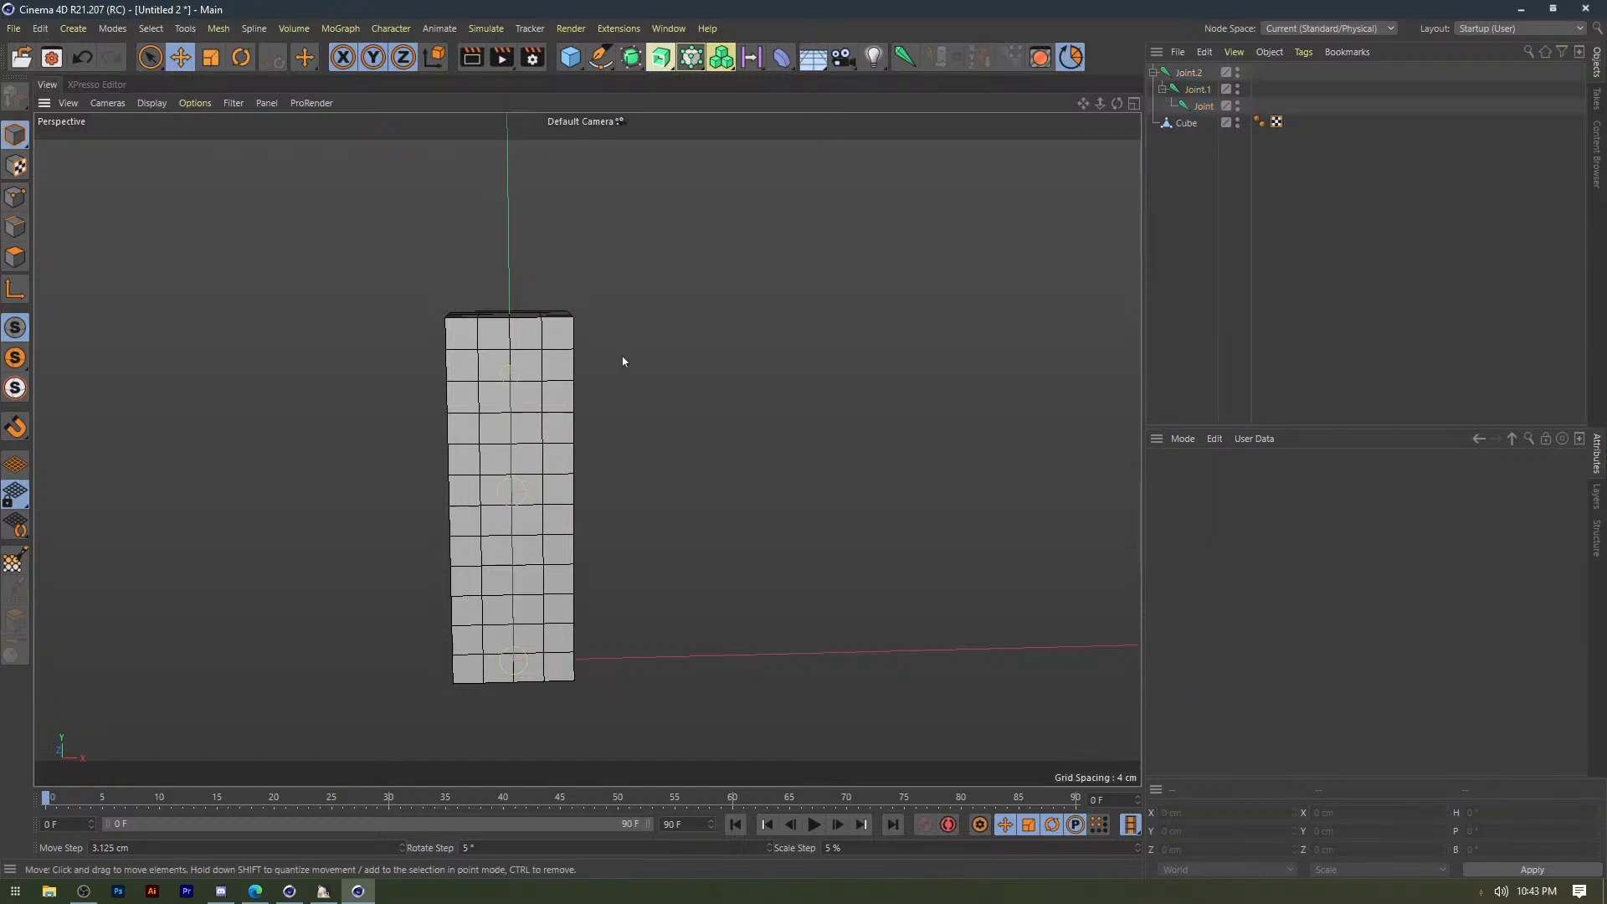
Bind the cube to the three joints and show its joint weights with the Weight Tool.
{"action": "left_click_drag", "start_coordinate": [623, 361], "coordinate": [648, 359], "text": "alt"}
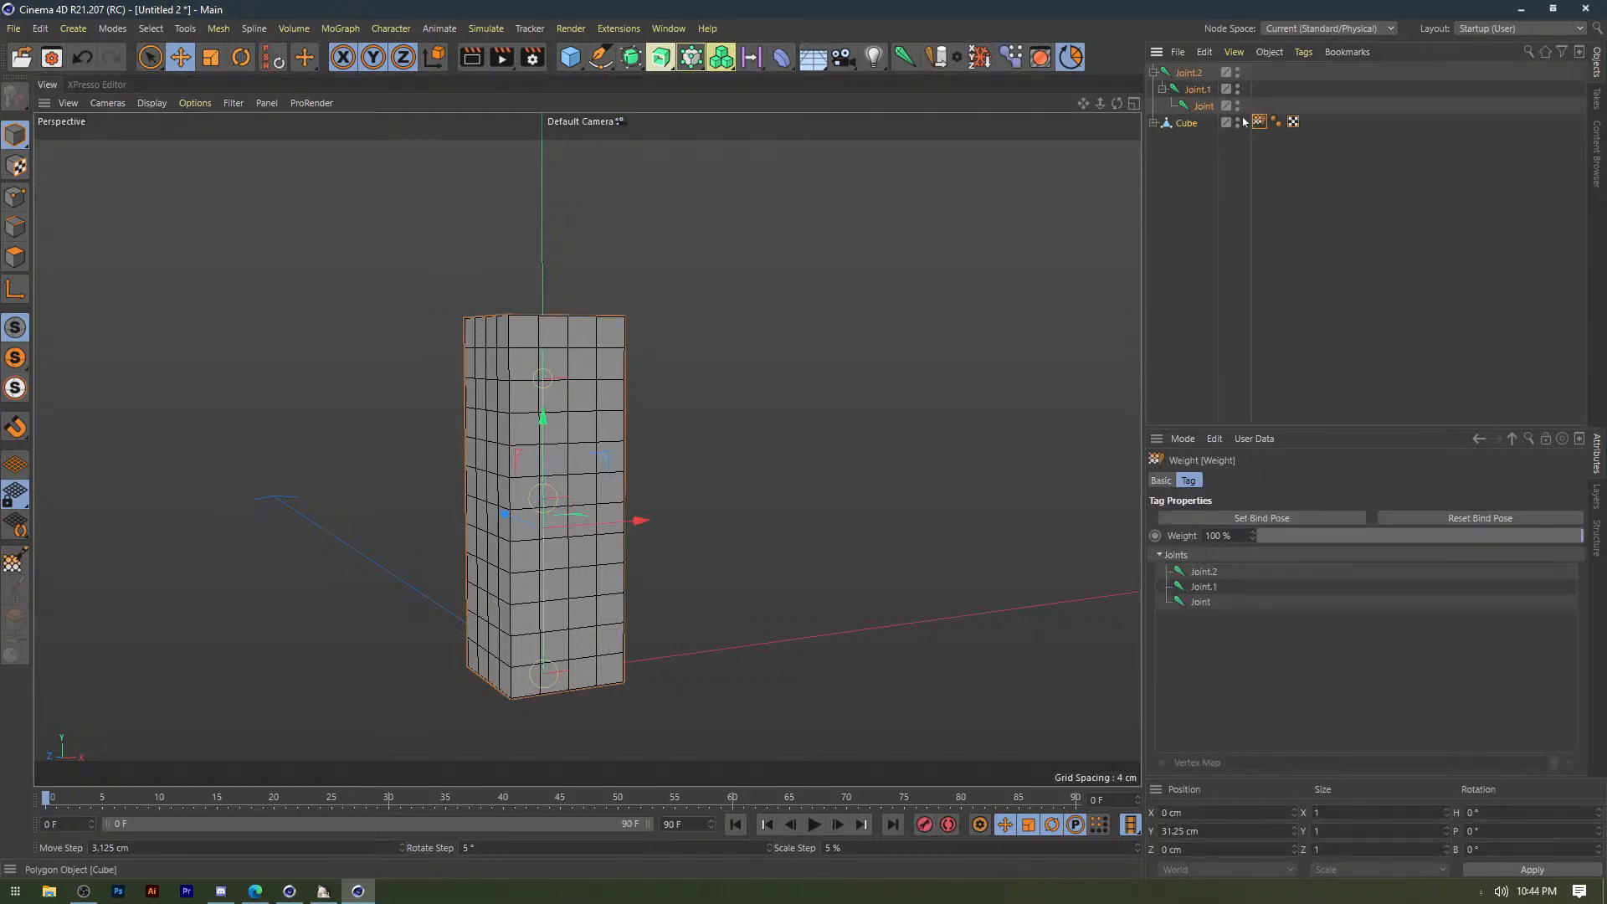
{"action": "left_click", "coordinate": [1262, 112]}
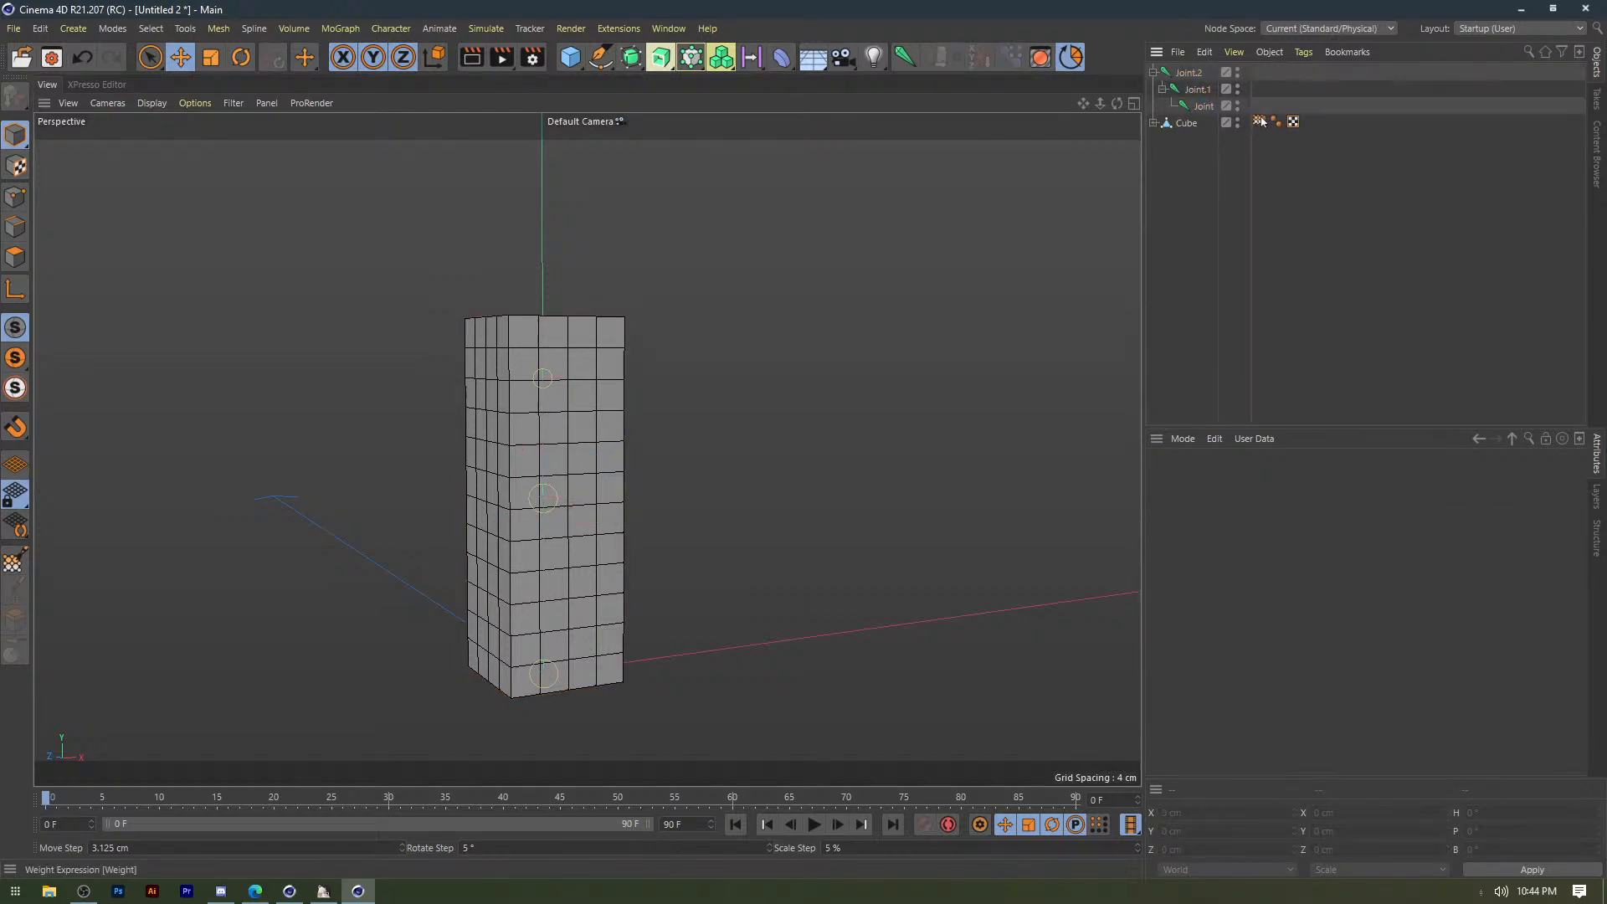
{"action": "double_click", "coordinate": [1261, 121]}
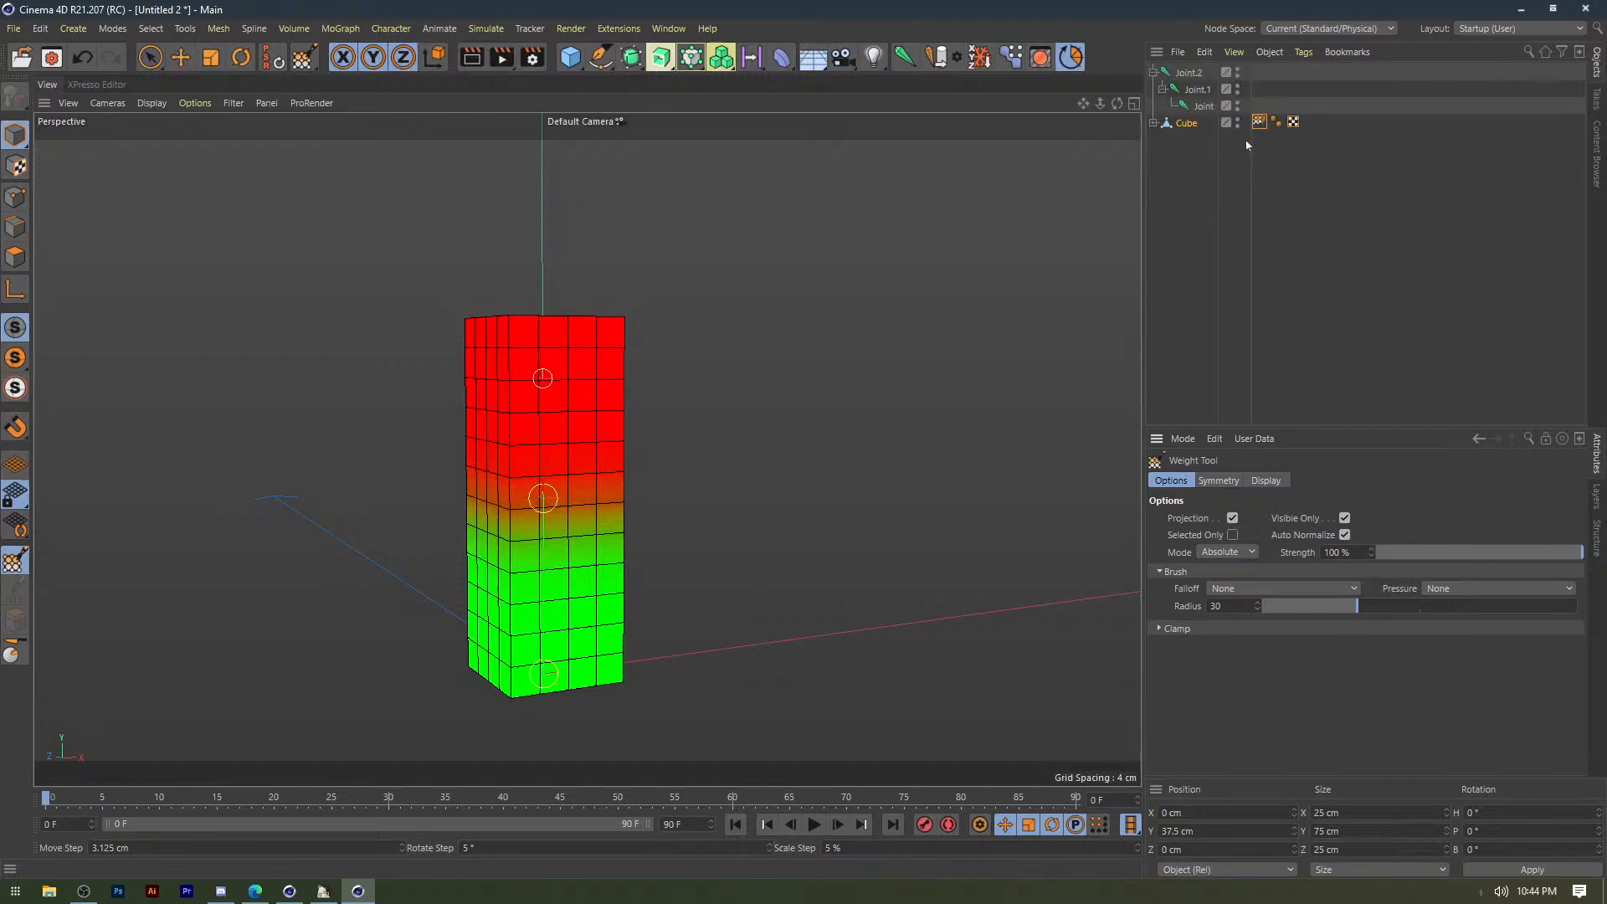
Remove the cube's existing binding, bind it only to Joint.1 and Joint.2, and show the joint weights with the Weight Tool.
{"action": "key", "text": "Delete"}
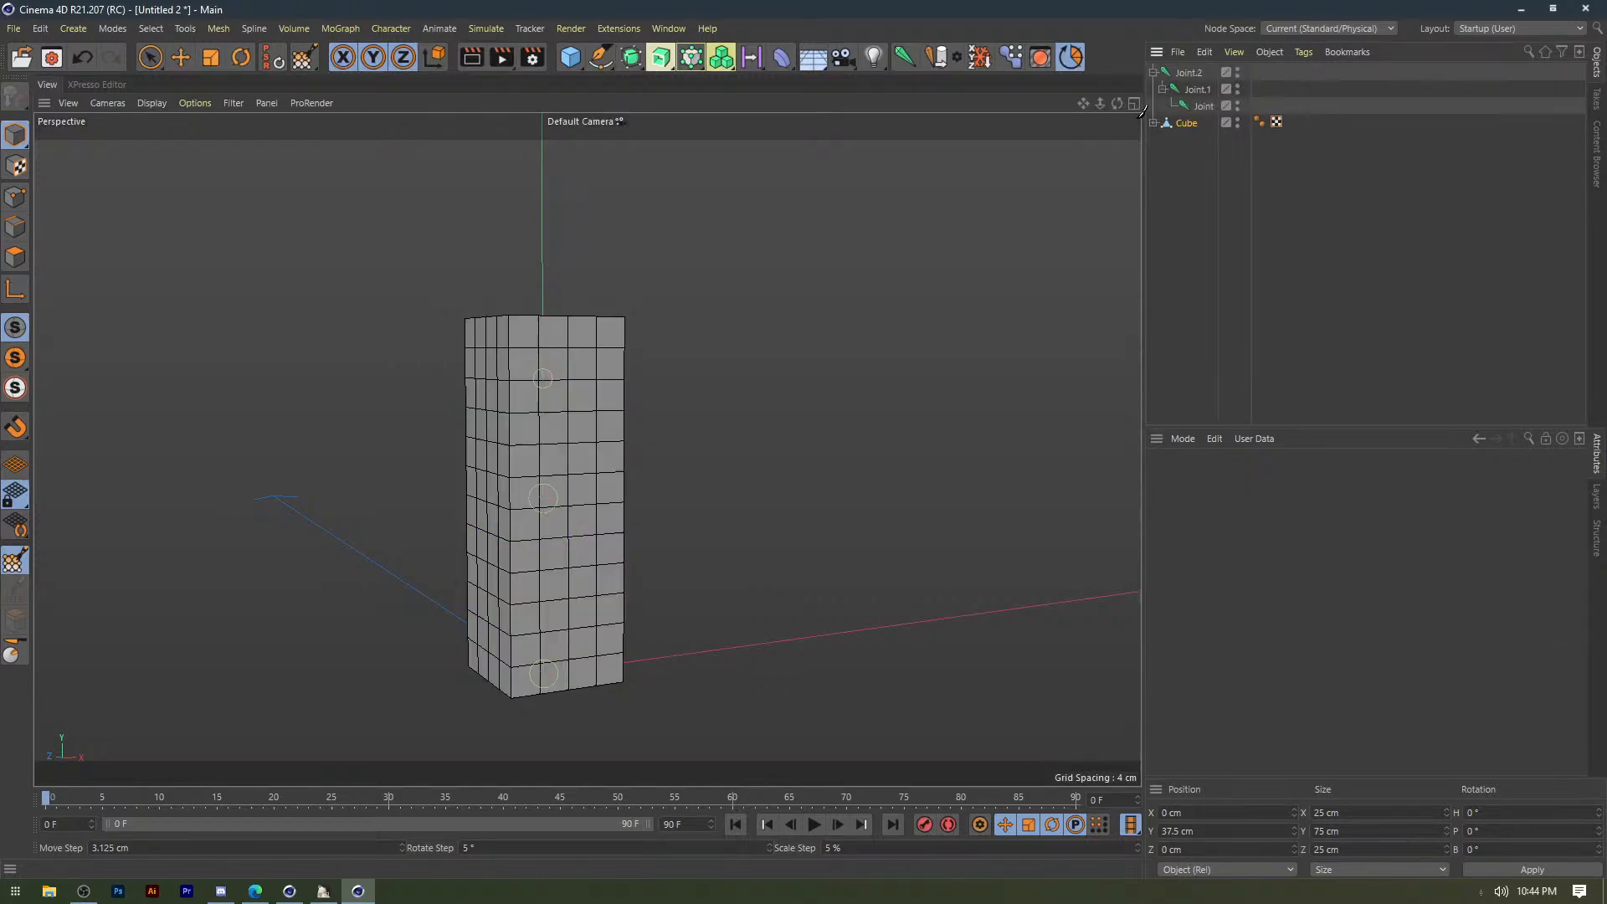
{"action": "left_click", "coordinate": [1189, 124]}
{"action": "left_click", "coordinate": [1193, 73], "text": "ctrl"}
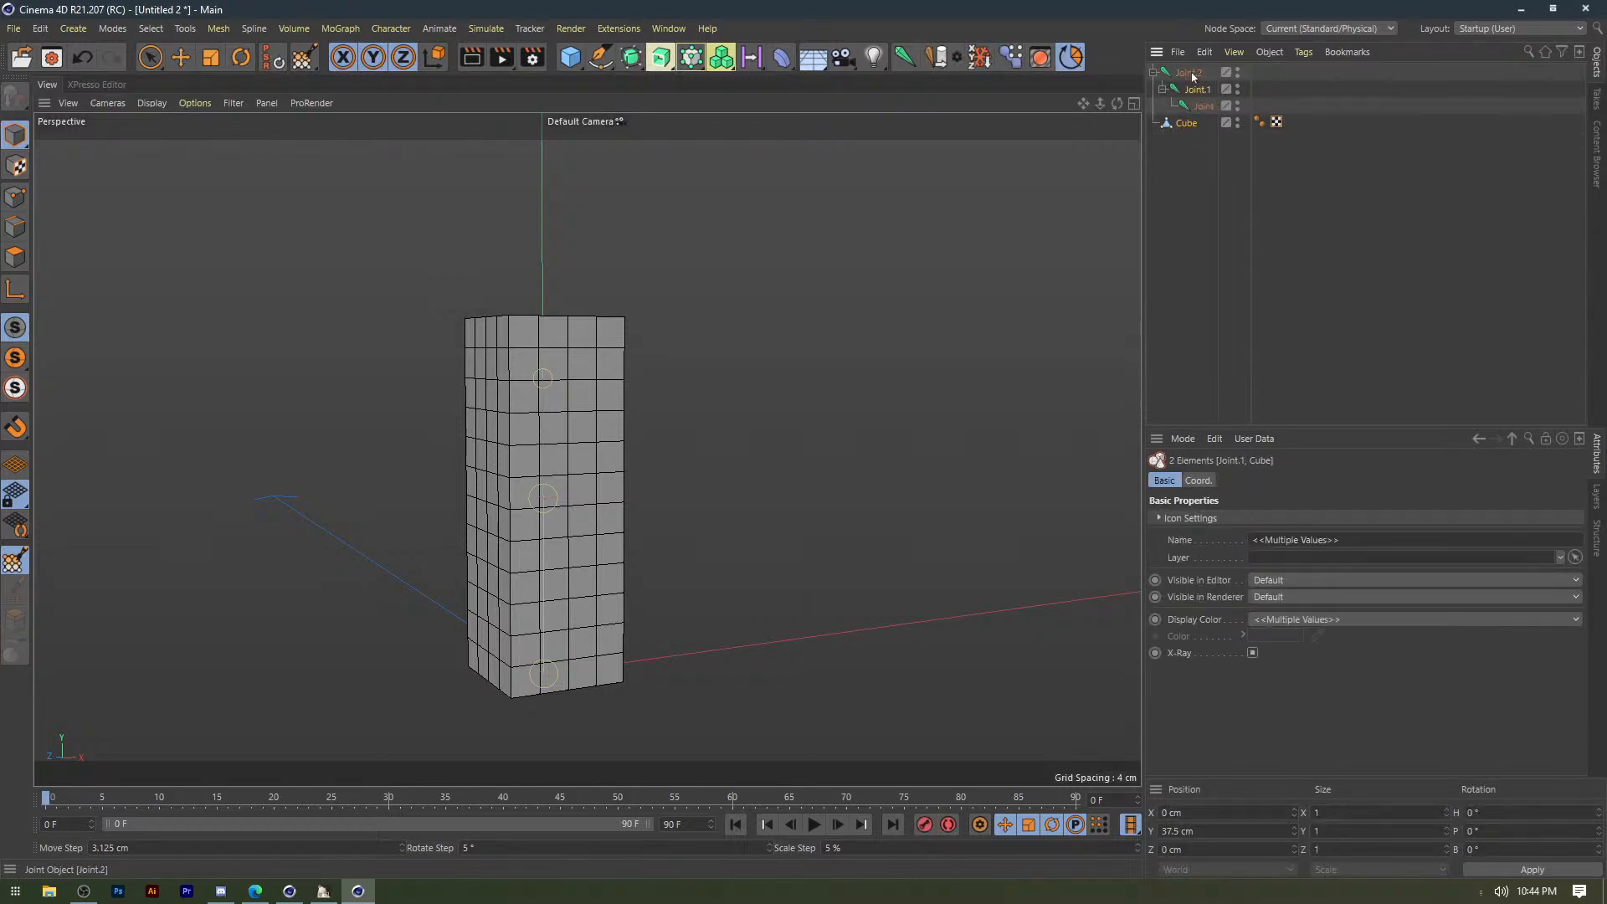
{"action": "left_click", "coordinate": [1193, 75], "text": "ctrl"}
{"action": "left_click", "coordinate": [937, 57]}
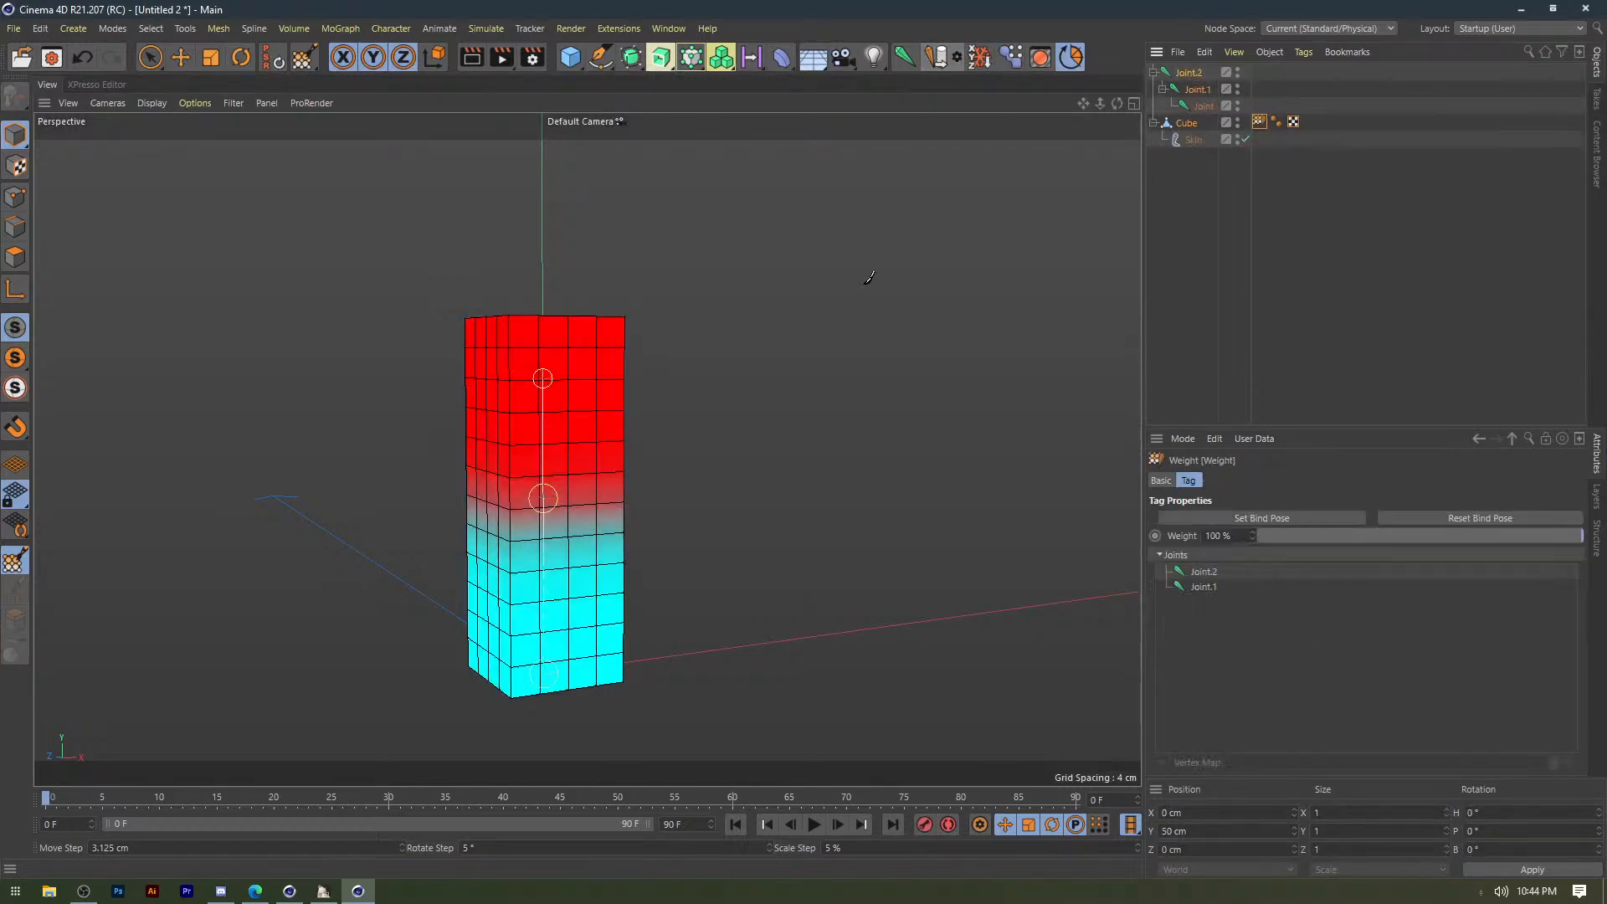
{"action": "double_click", "coordinate": [1258, 122]}
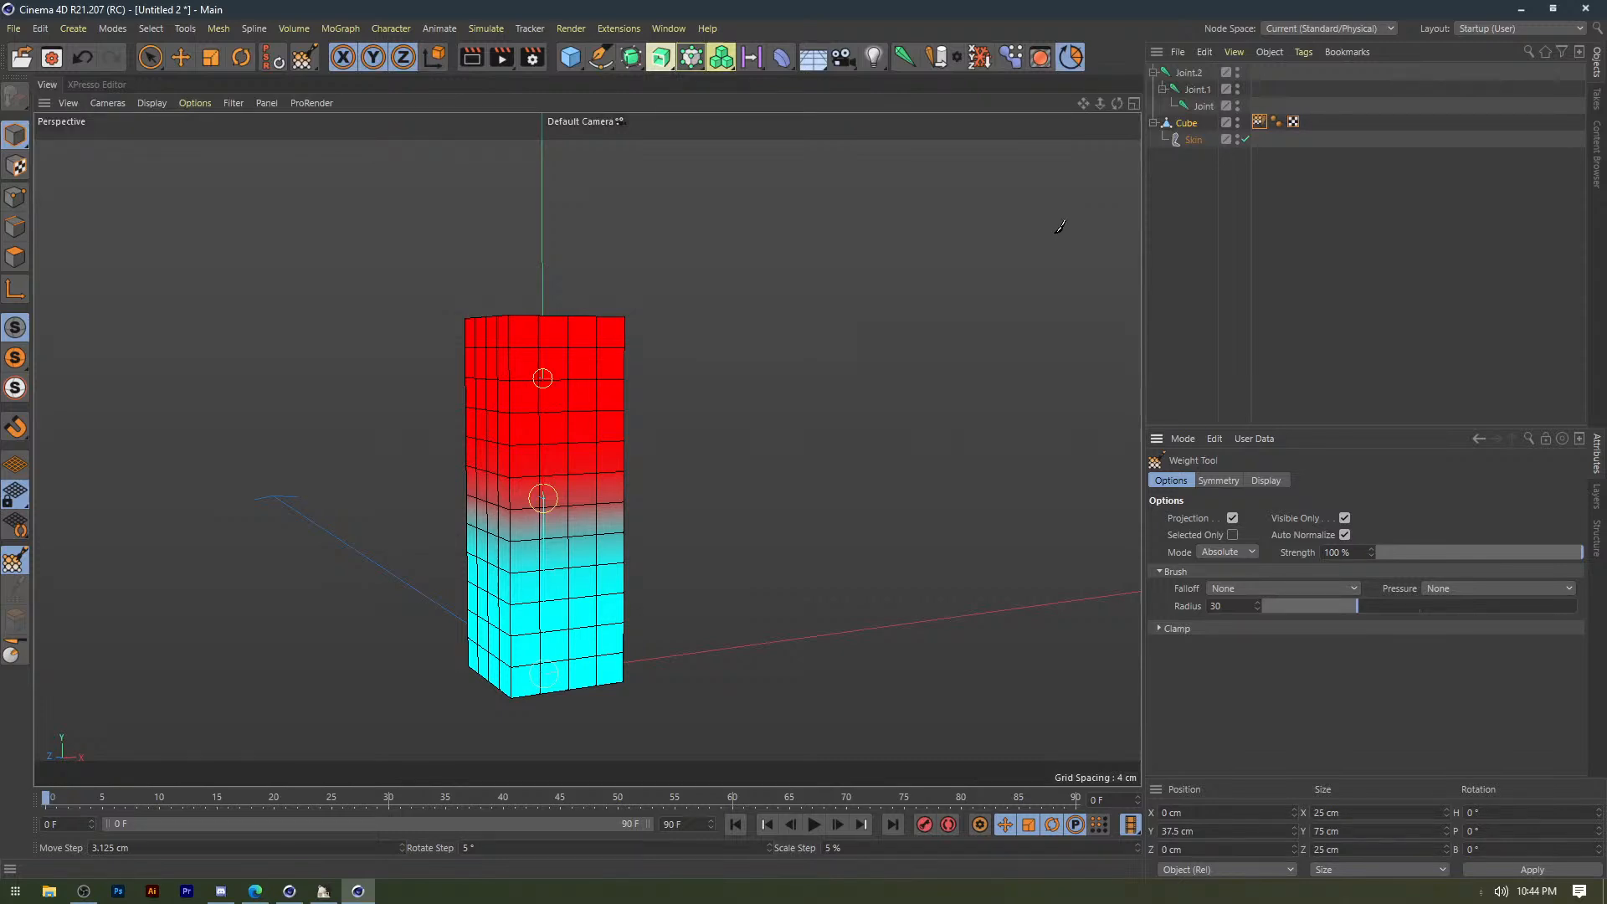
Select all polygons of the cube and display its joint weights with the Weight Tool.
{"action": "key", "text": "e"}
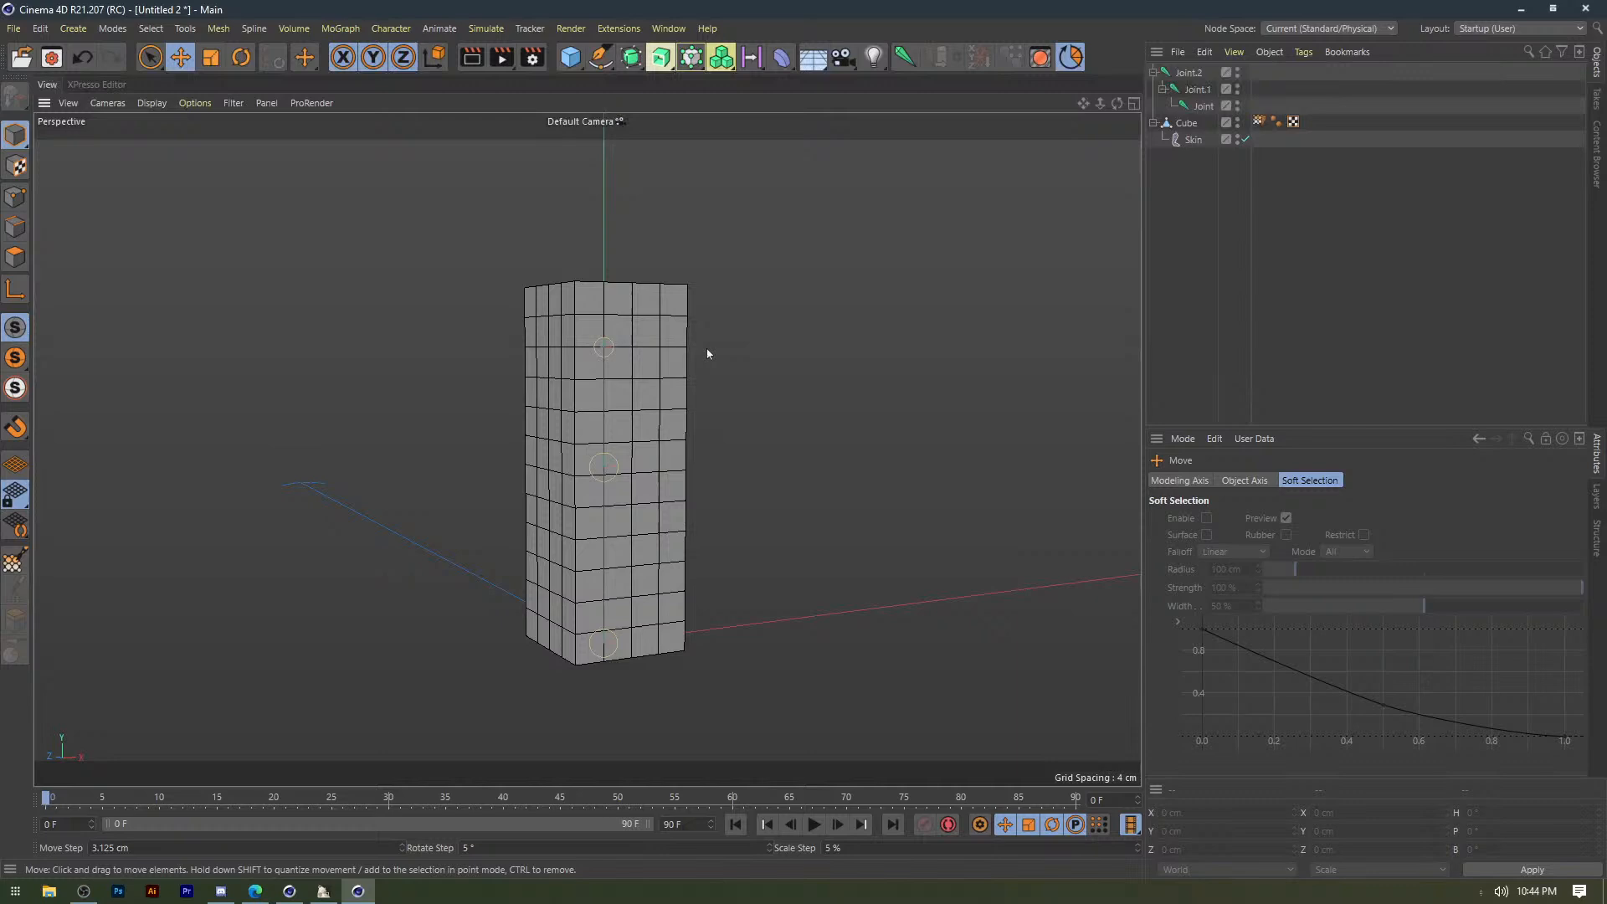
{"action": "left_click", "coordinate": [628, 366]}
{"action": "left_click_drag", "start_coordinate": [544, 377], "coordinate": [364, 404], "text": "alt"}
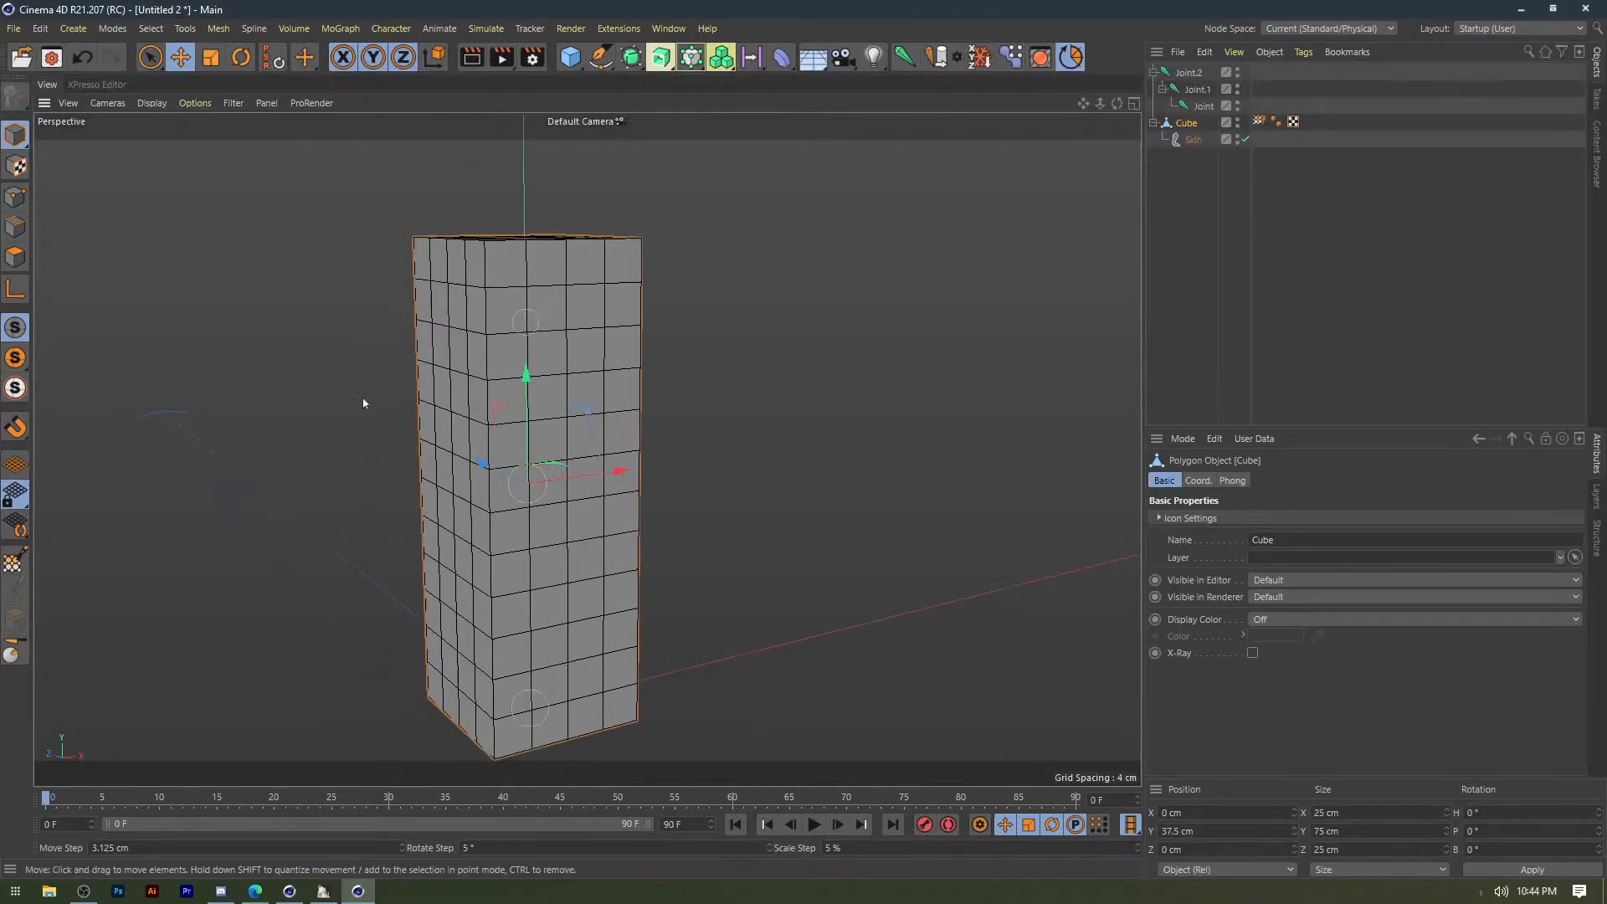
{"action": "left_click", "coordinate": [19, 263]}
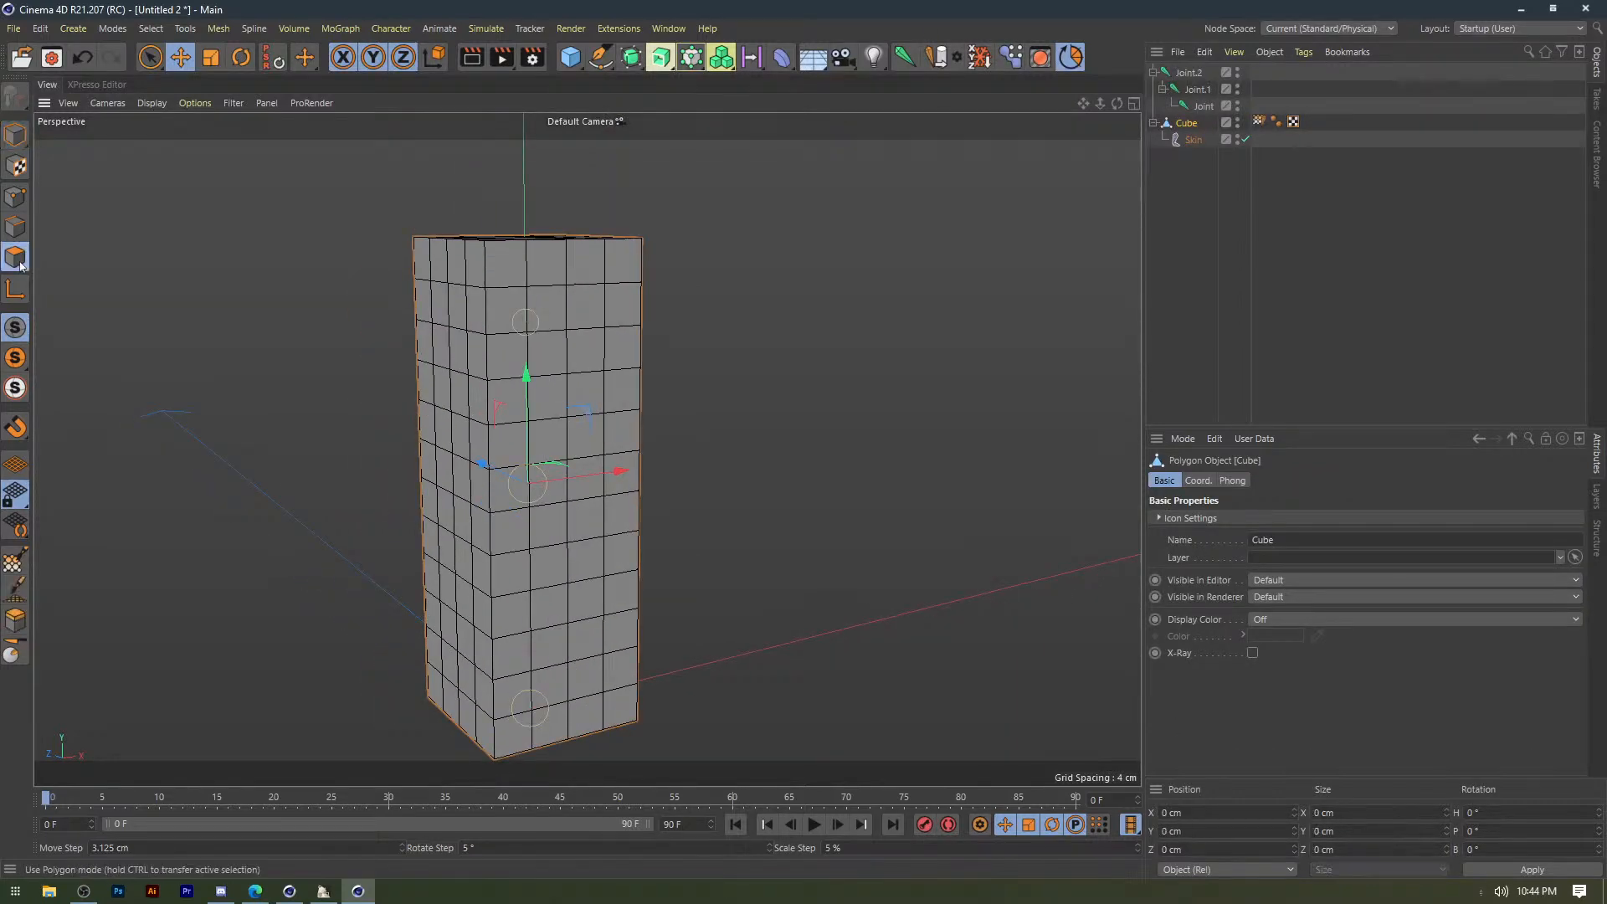
{"action": "key", "text": "ctrl+a"}
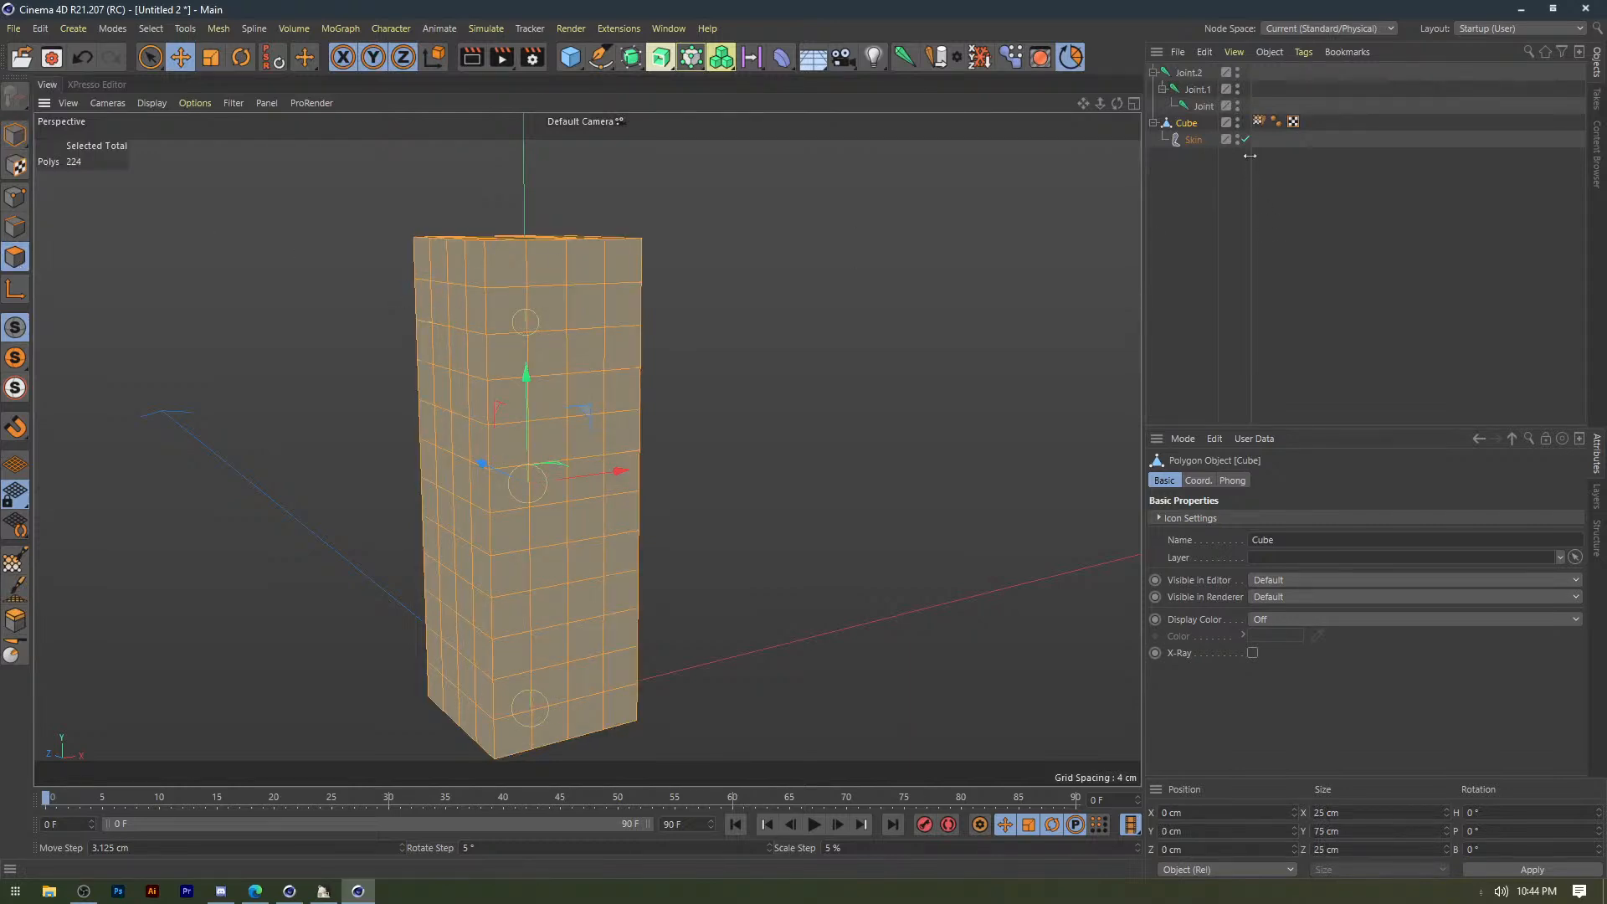
{"action": "left_click", "coordinate": [14, 561]}
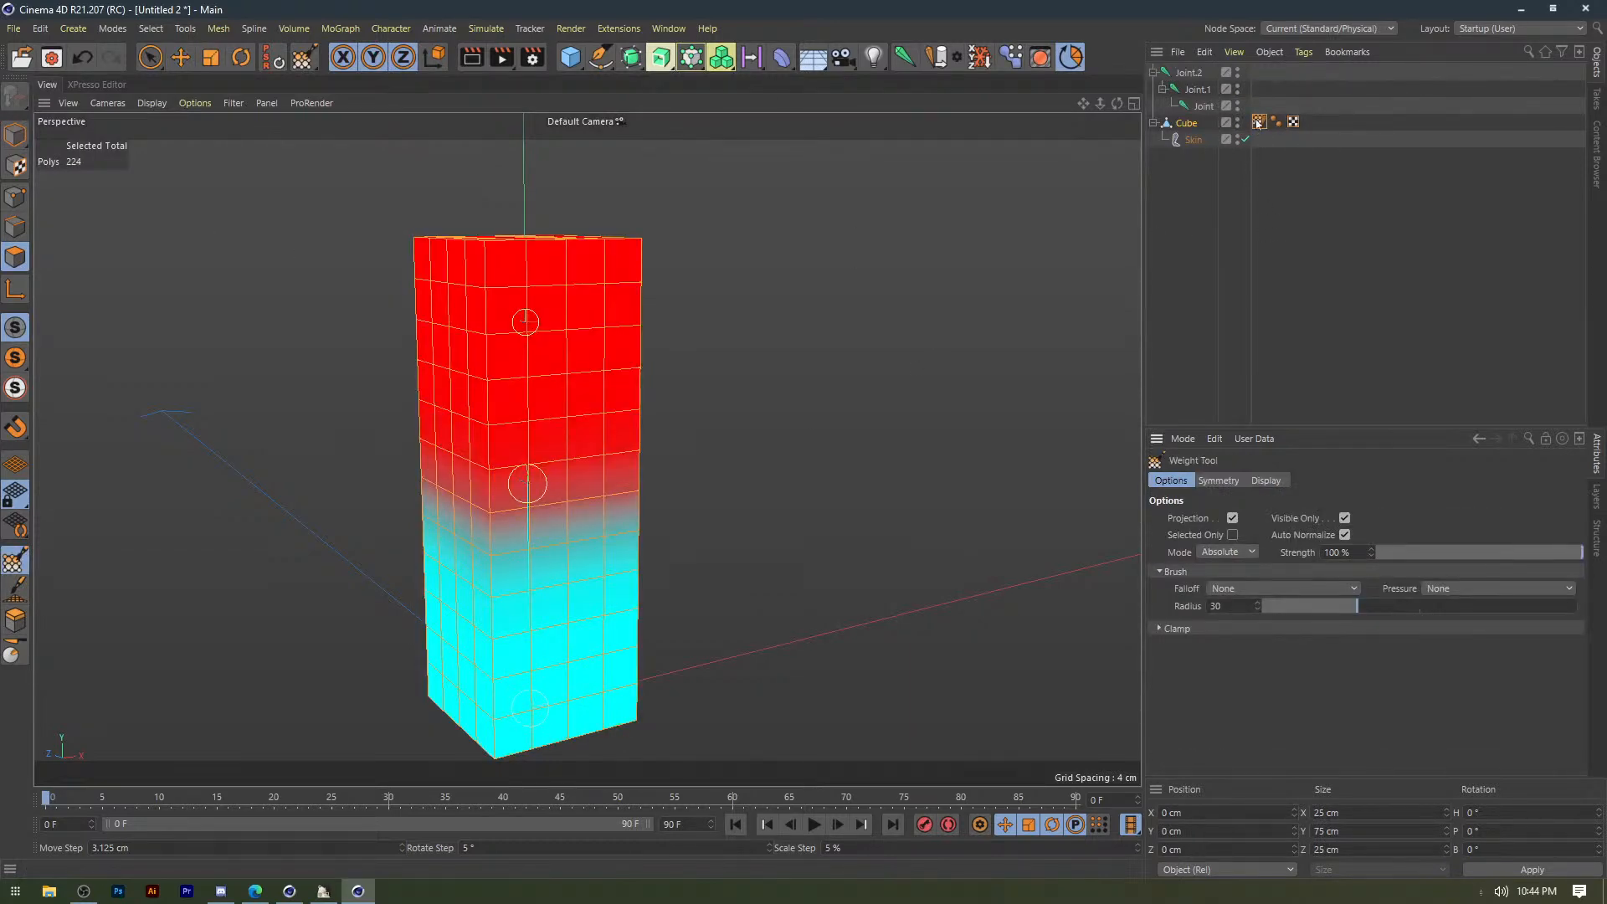
Paint Joint.1 weight onto a patch of the cube just above the middle joint and erase some of the weight around it.
{"action": "left_click", "coordinate": [1197, 90]}
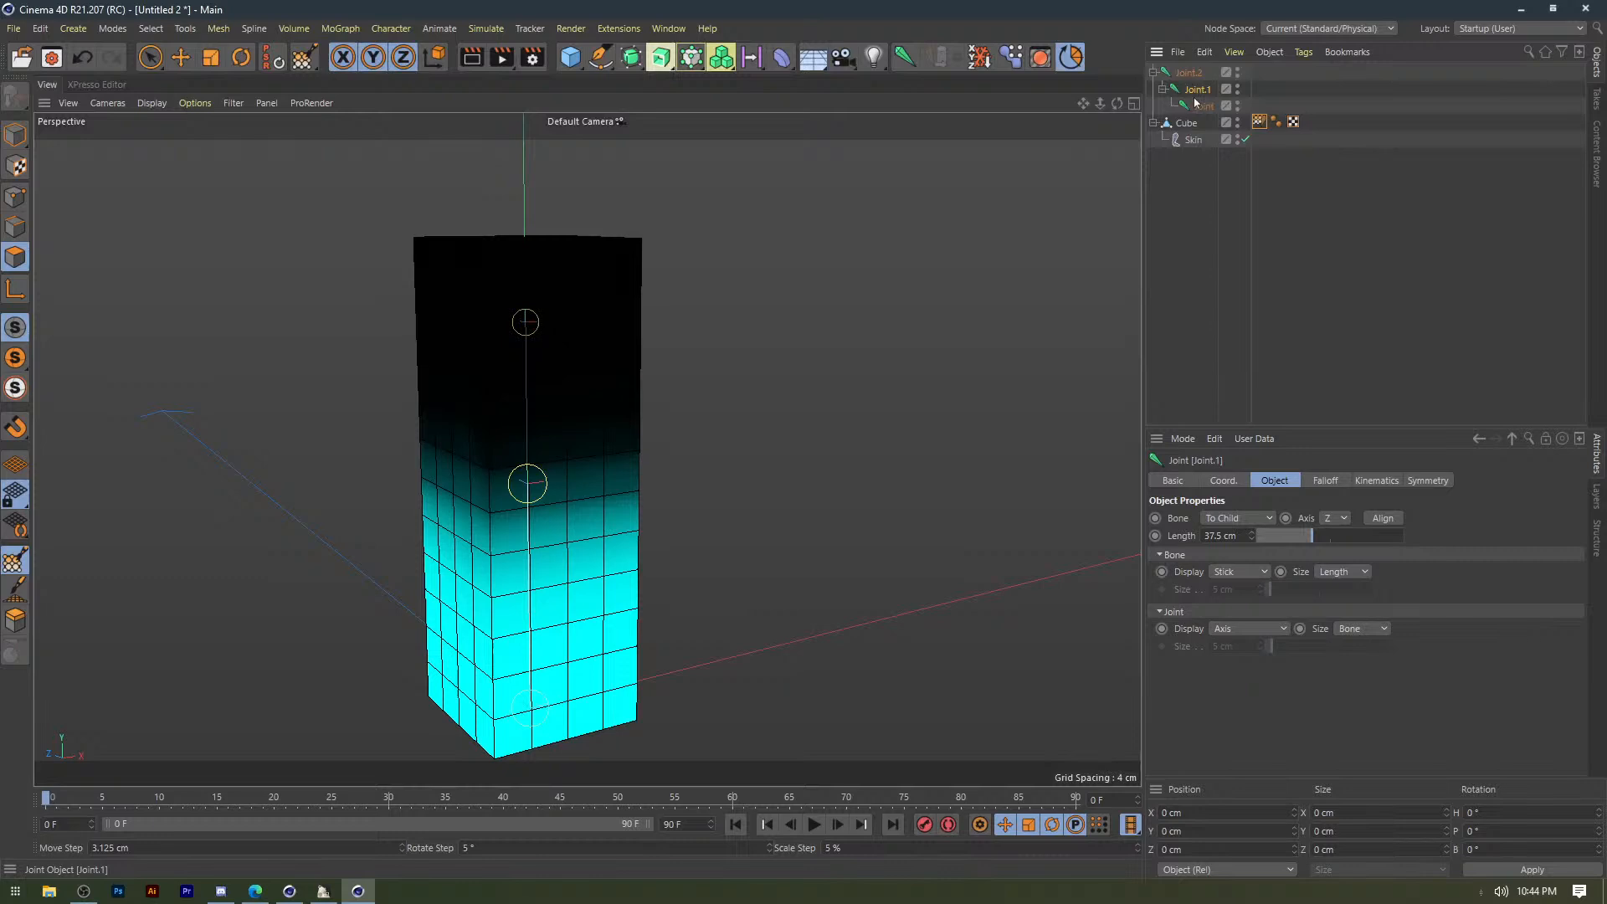
{"action": "left_click_drag", "start_coordinate": [636, 435], "coordinate": [561, 442], "text": "alt"}
{"action": "left_click", "coordinate": [470, 447]}
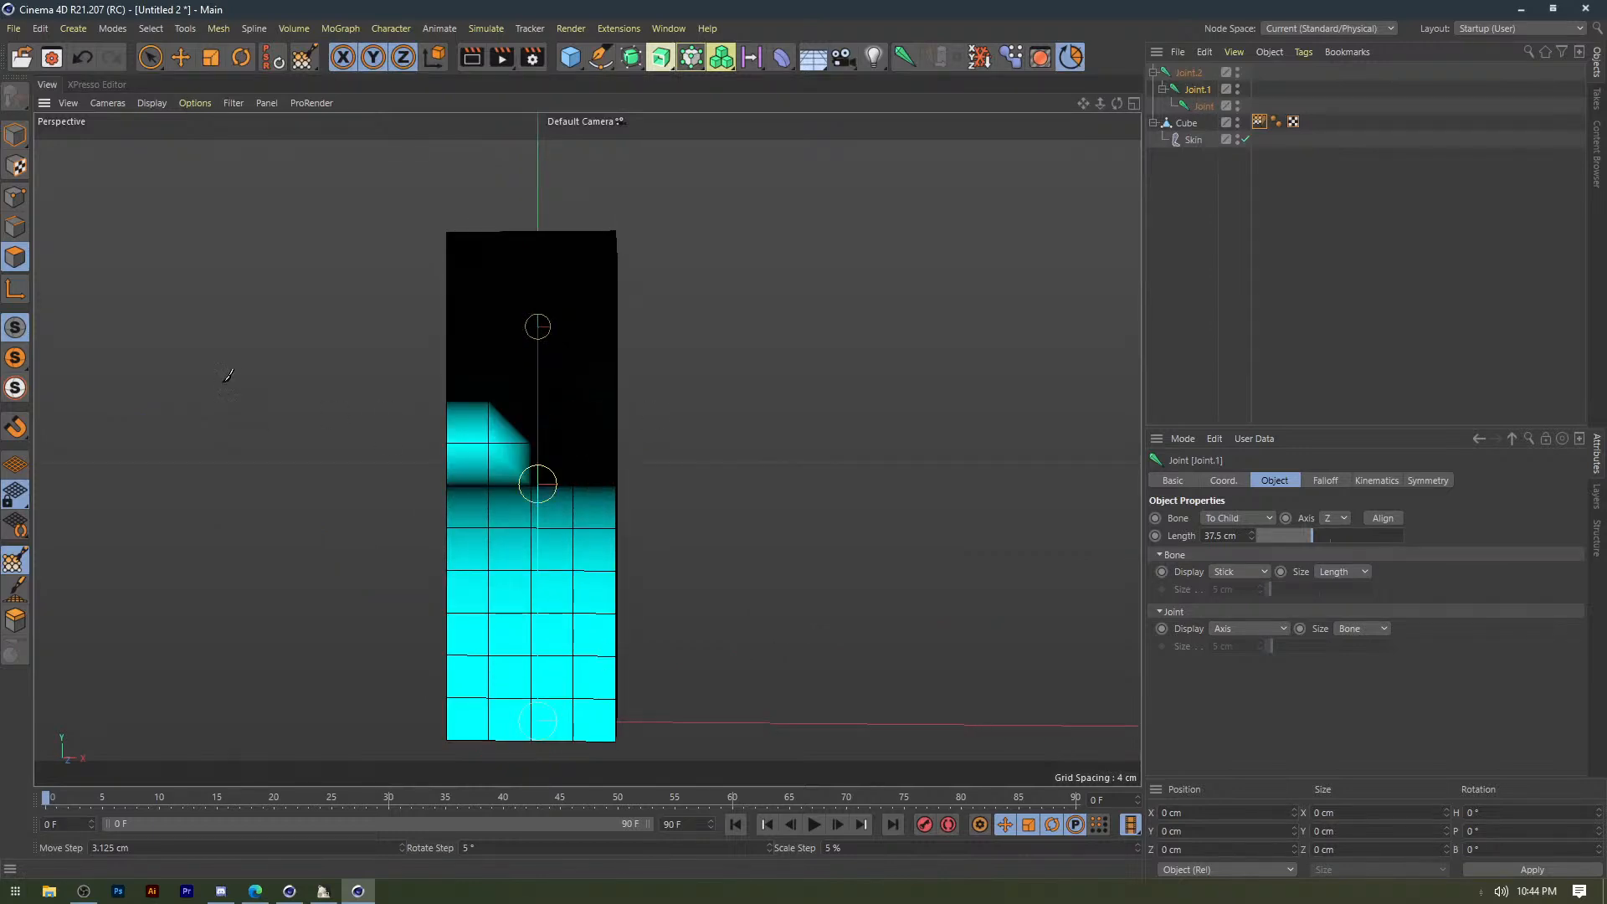
{"action": "left_click_drag", "start_coordinate": [232, 377], "coordinate": [393, 391], "text": "alt"}
{"action": "left_click_drag", "start_coordinate": [420, 453], "coordinate": [534, 480], "text": "ctrl"}
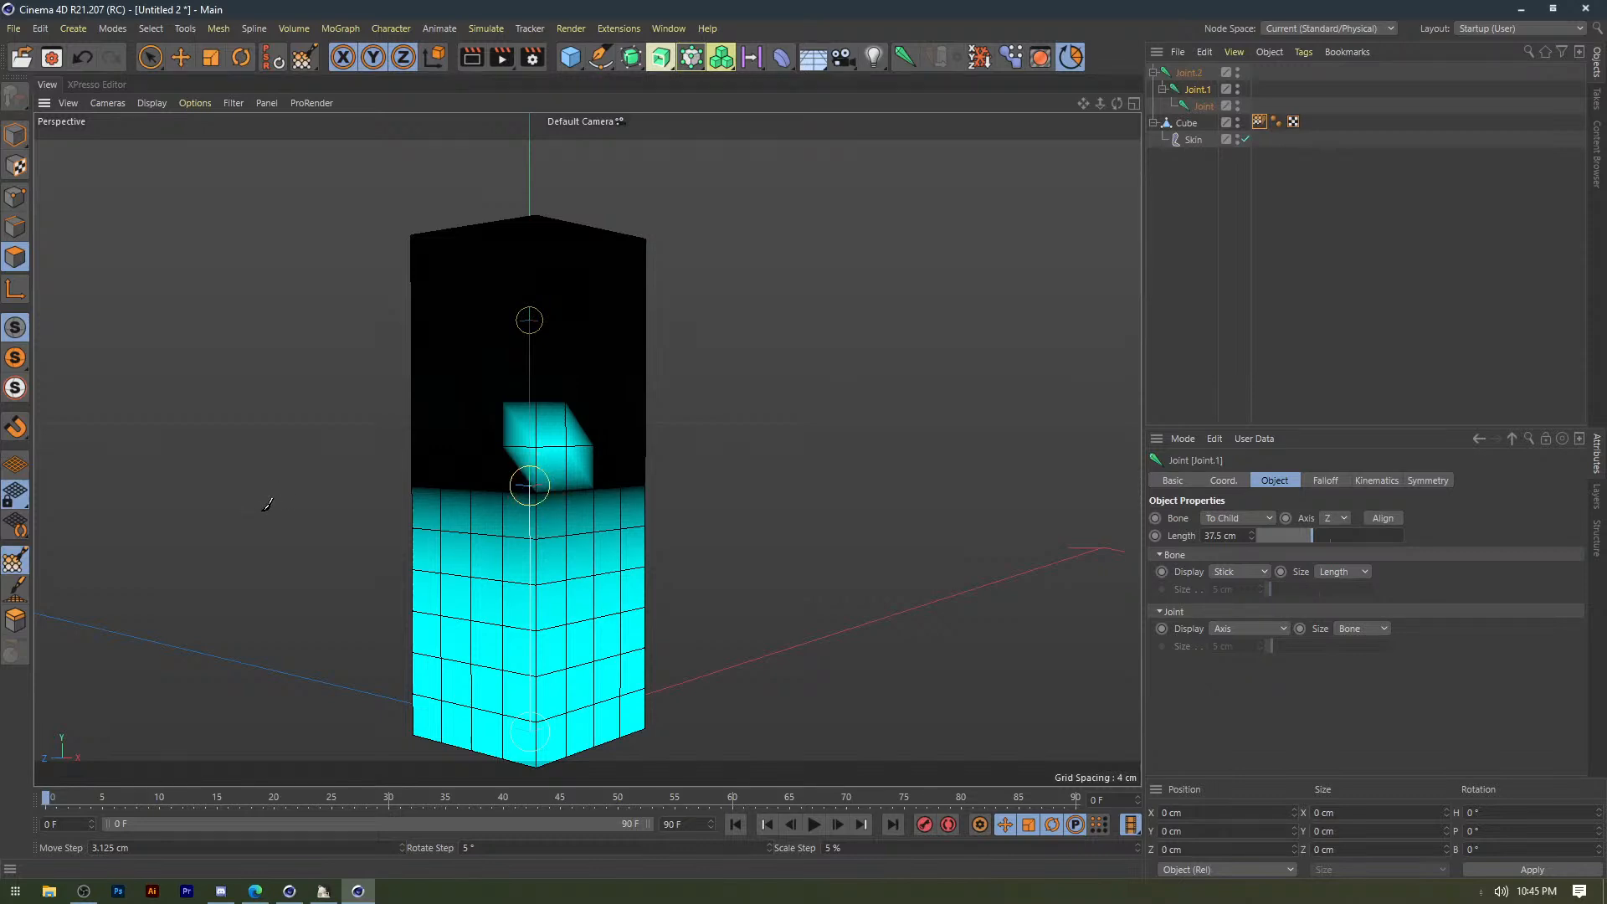
Delete the cube and all the joints from the scene.
{"action": "scroll", "coordinate": [471, 437], "scroll_direction": "down", "scroll_amount": 3}
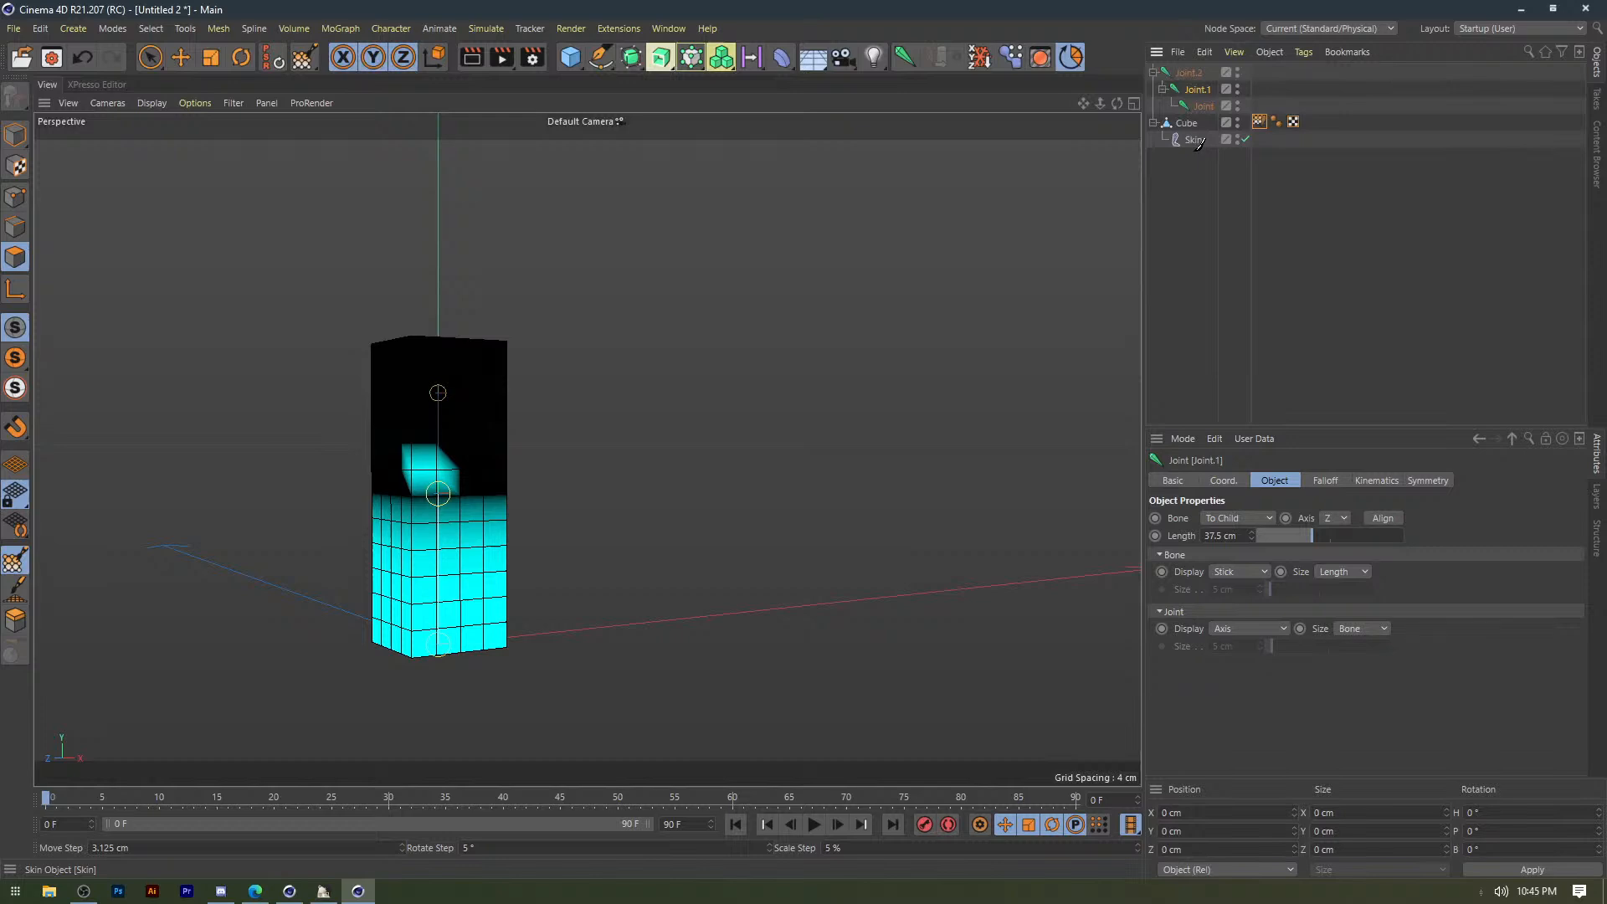
{"action": "key", "text": "ctrl+a"}
{"action": "key", "text": "Delete"}
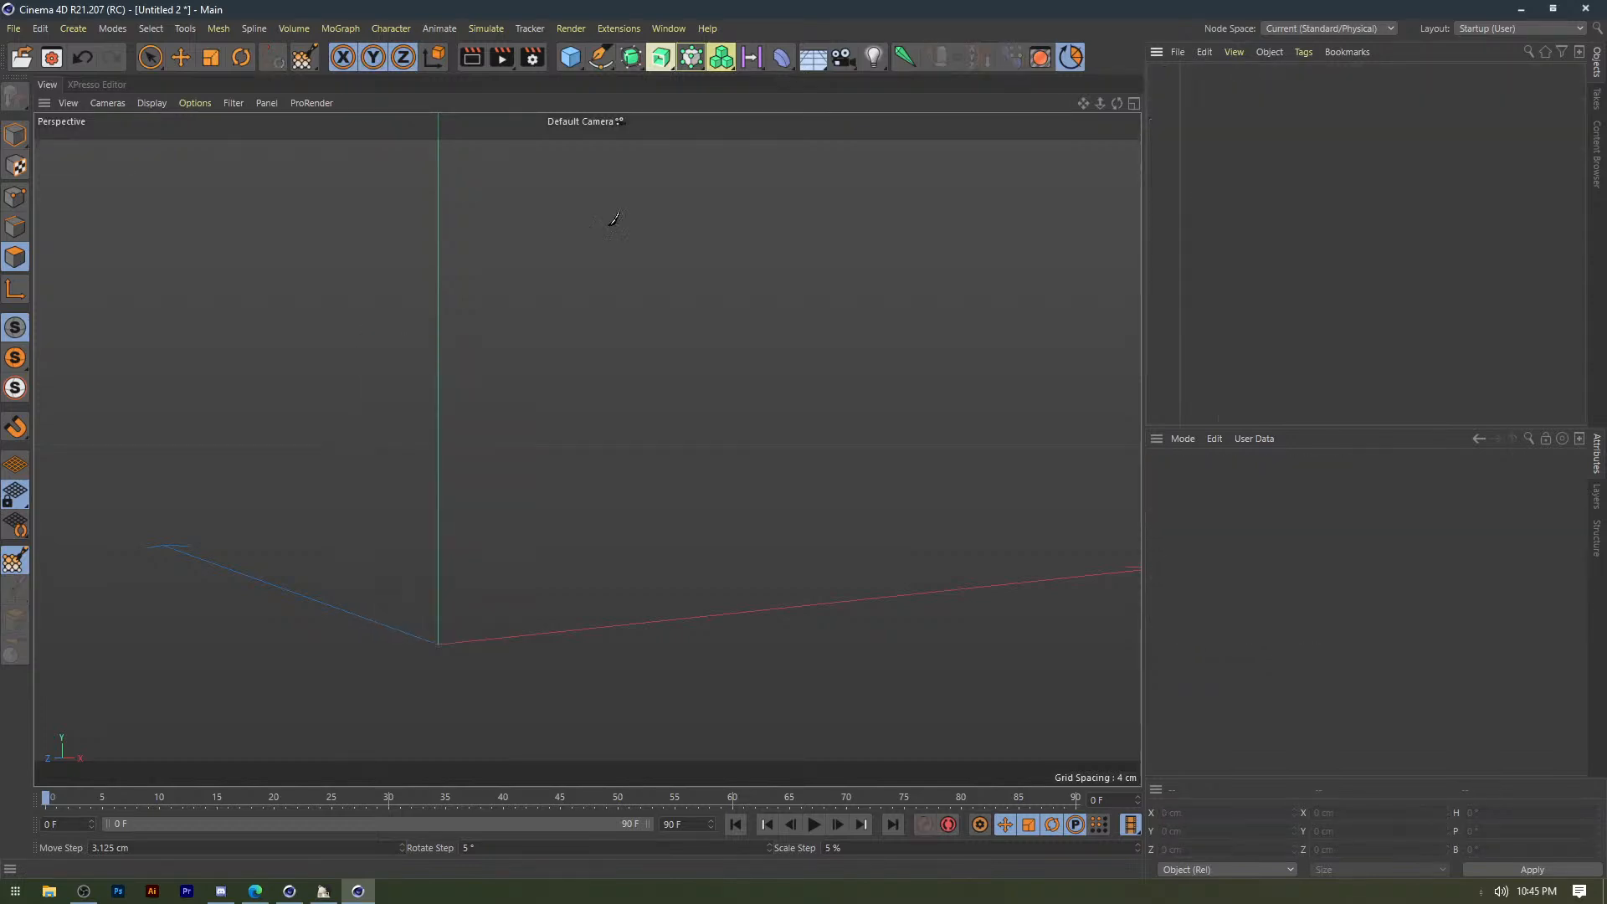
Add an FFD deformer measuring about 60 x 123 x 60 cm and raise it to about 34 cm in Y.
{"action": "left_click_drag", "start_coordinate": [784, 49], "coordinate": [1185, 109]}
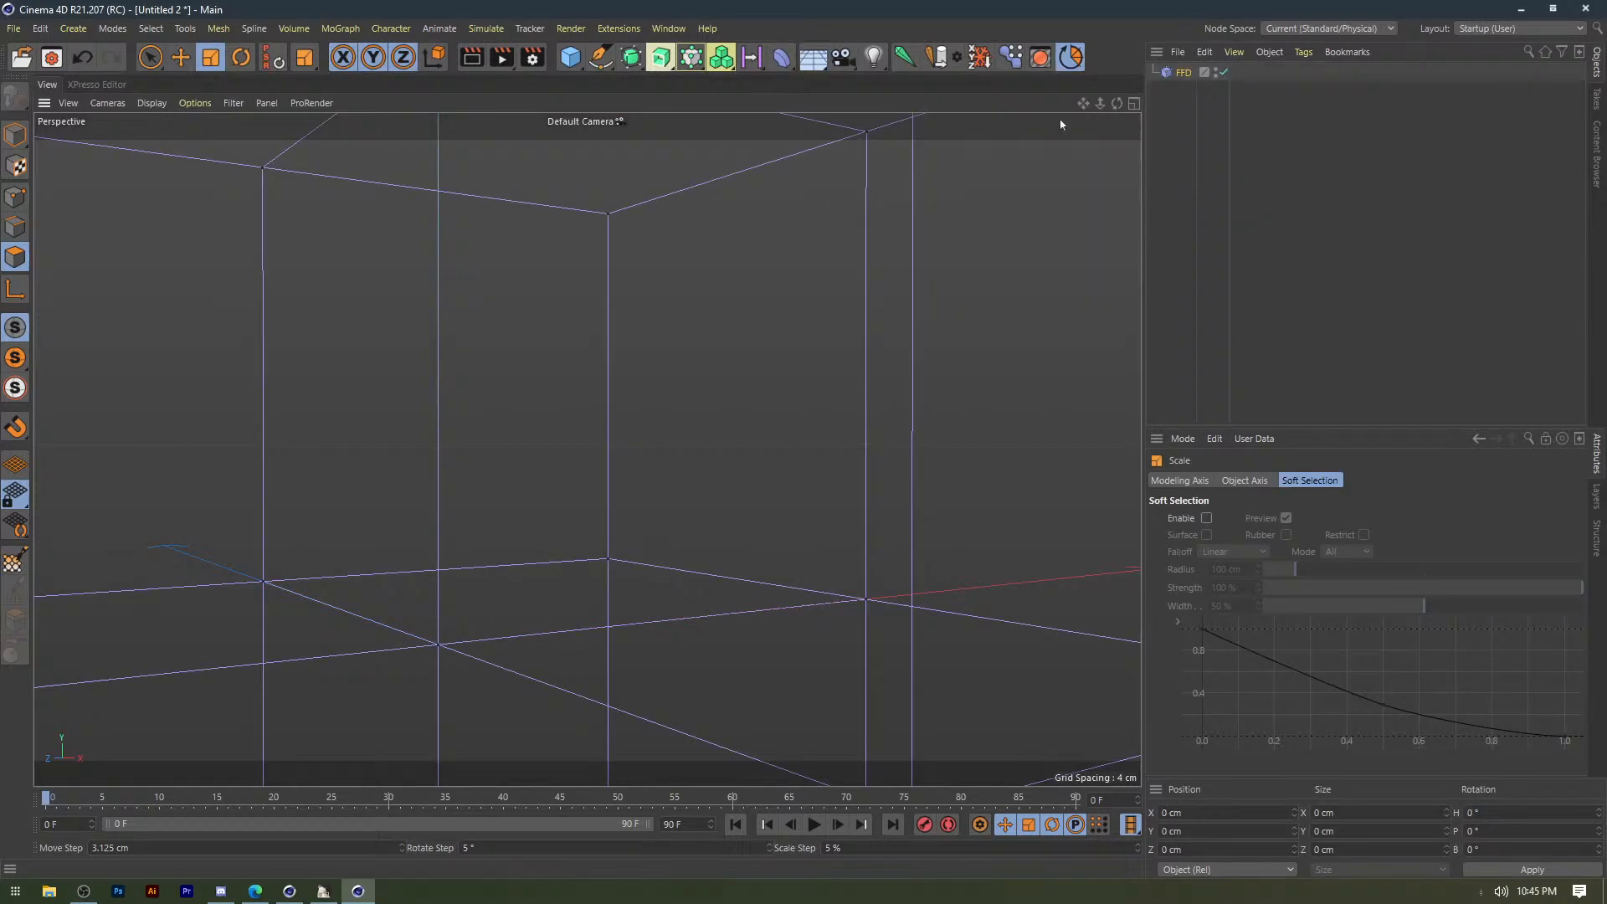
{"action": "key", "text": "r"}
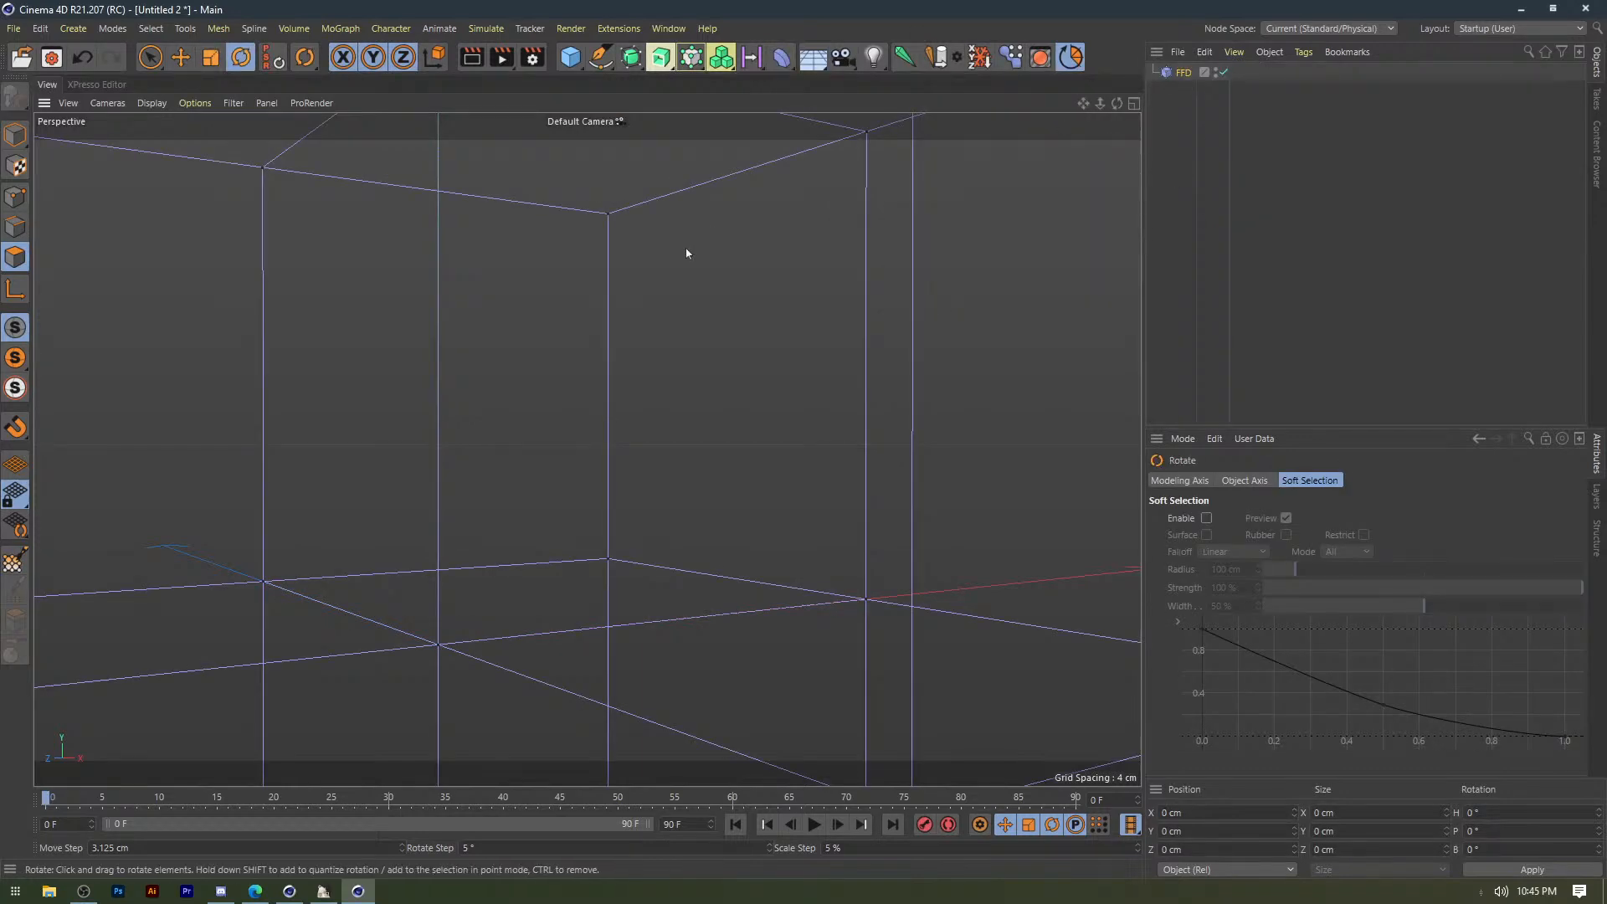
{"action": "key", "text": "t"}
{"action": "left_click_drag", "start_coordinate": [743, 289], "coordinate": [223, 512]}
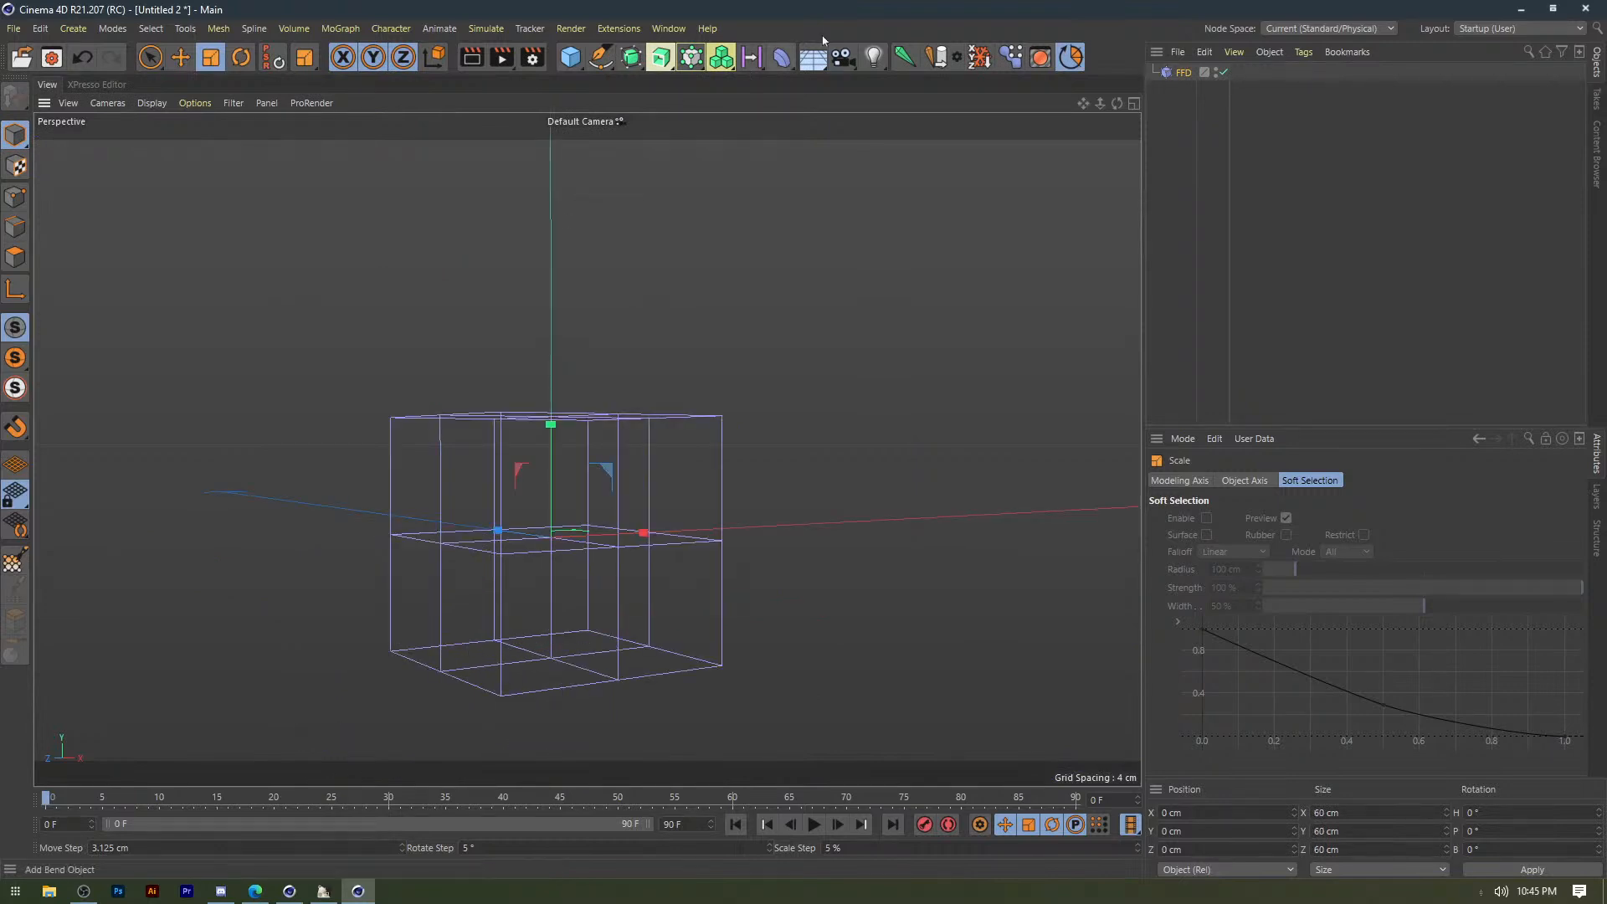
{"action": "left_click_drag", "start_coordinate": [551, 424], "coordinate": [553, 391]}
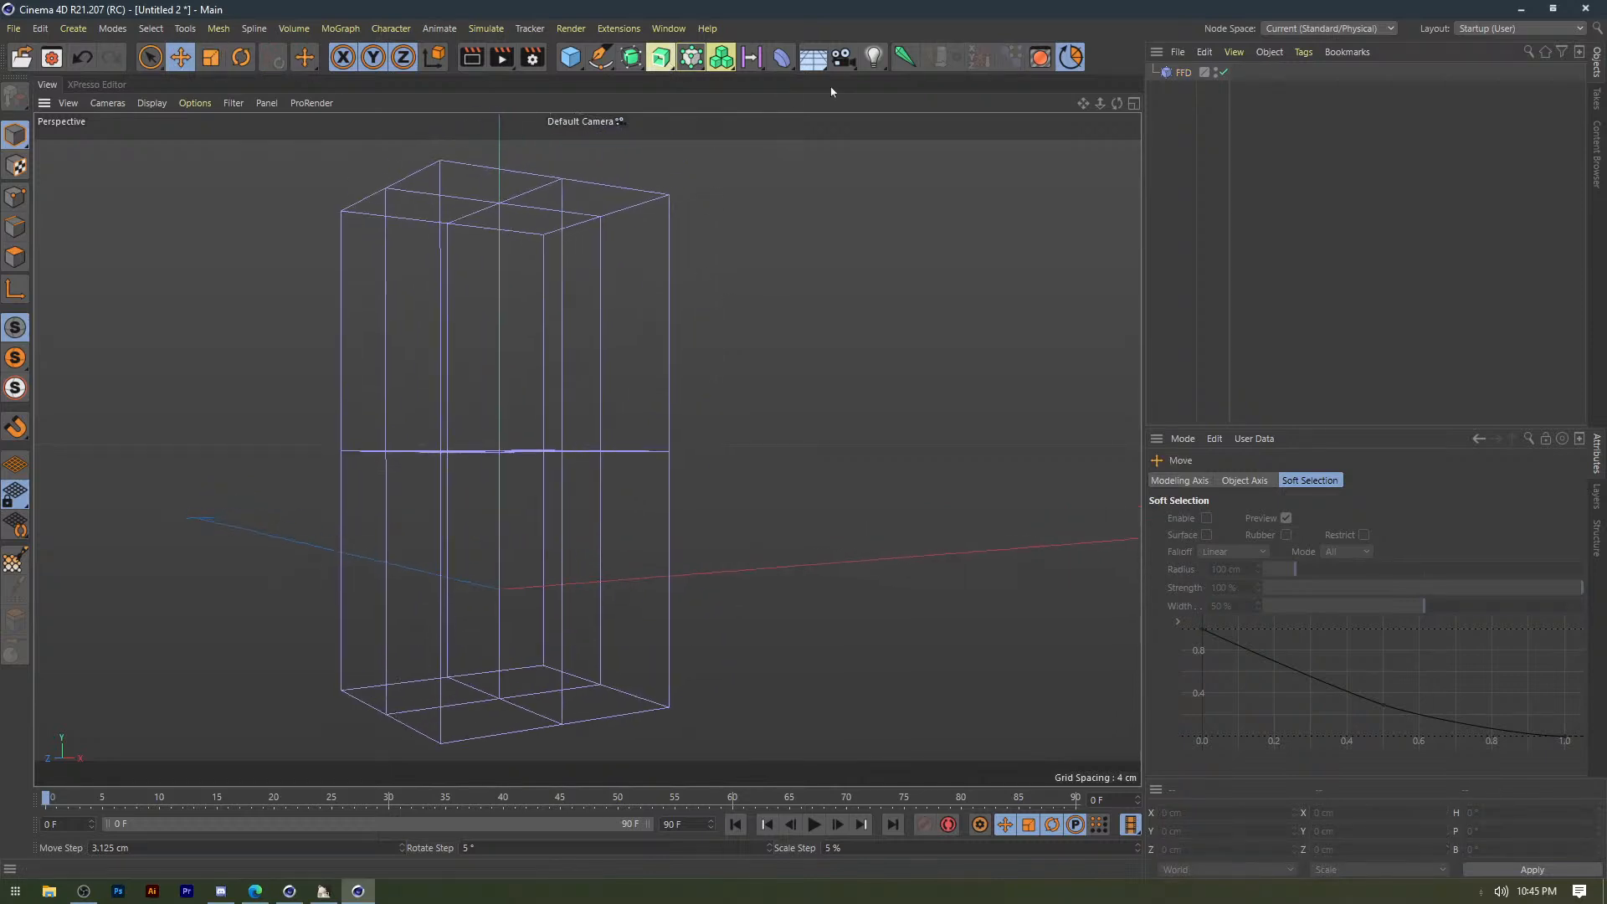
Add a joint at the origin and duplicate it along Y, with one copy near the FFD's upper face and one at its middle ring.
{"action": "left_click", "coordinate": [899, 60]}
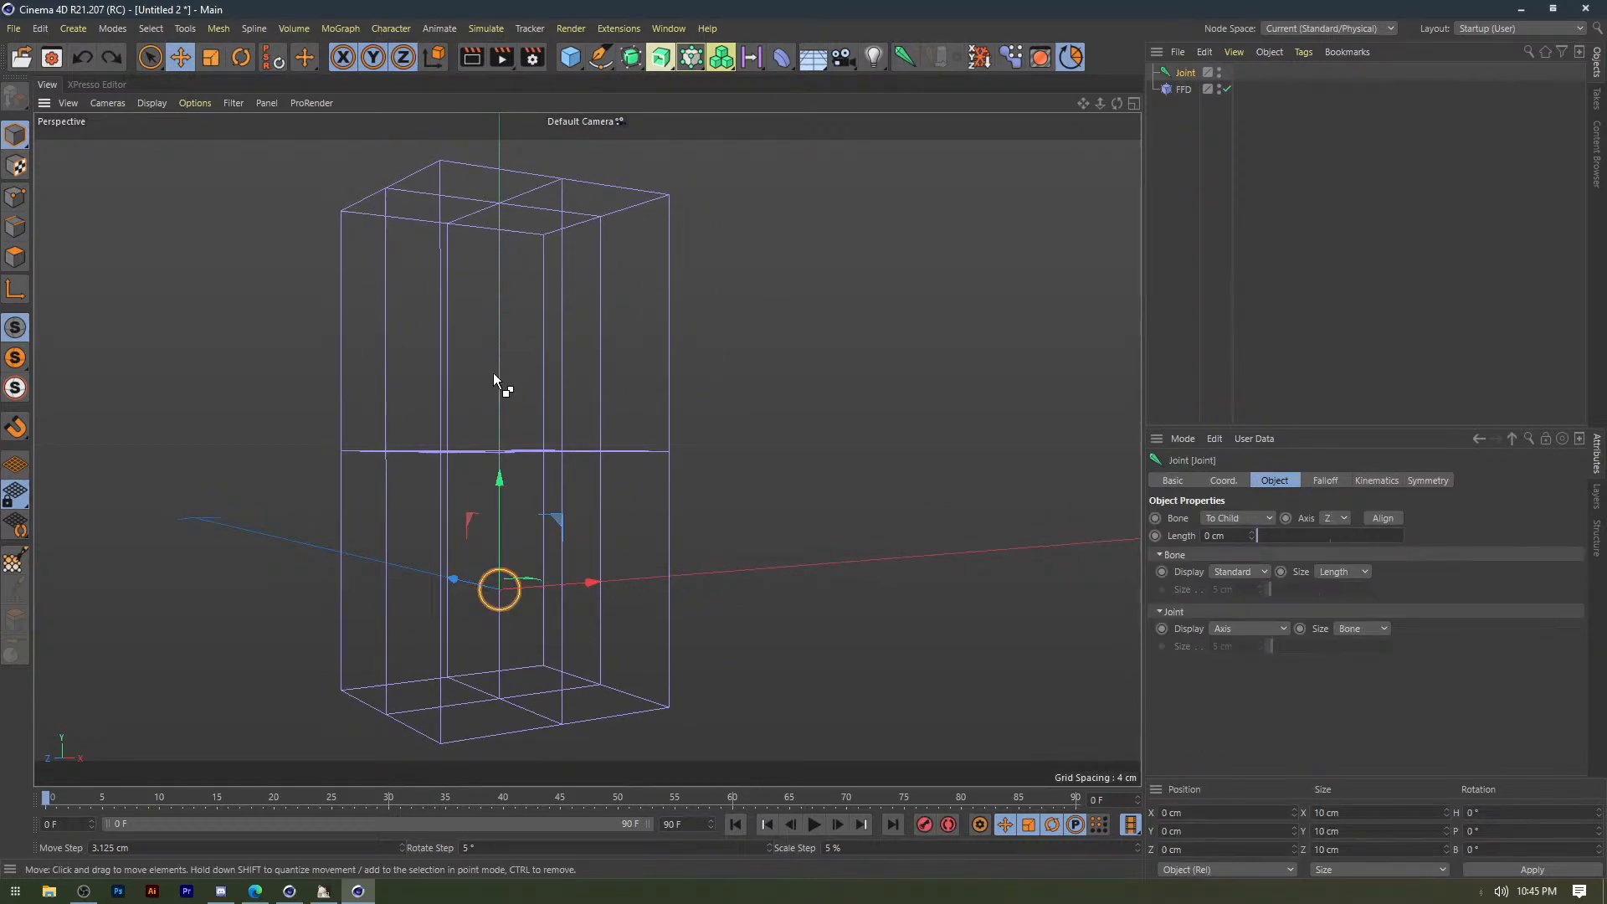
{"action": "left_click_drag", "start_coordinate": [494, 373], "coordinate": [506, 138], "text": "ctrl"}
{"action": "middle_click_drag", "start_coordinate": [513, 286], "coordinate": [510, 296], "text": "alt"}
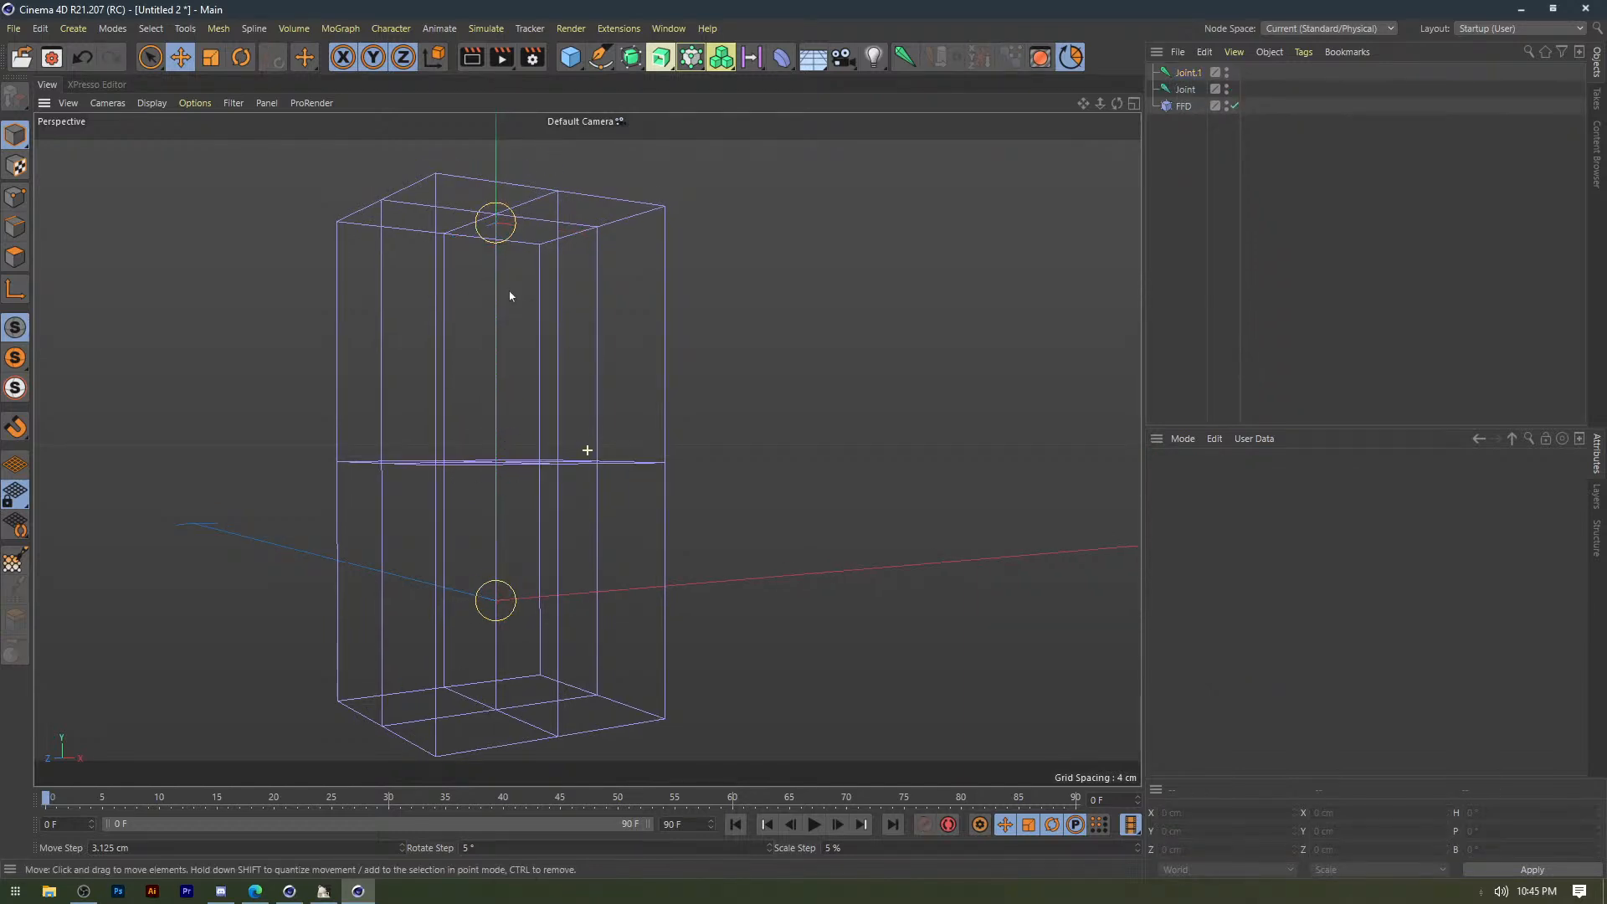
{"action": "left_click_drag", "start_coordinate": [510, 296], "coordinate": [465, 311], "text": "alt"}
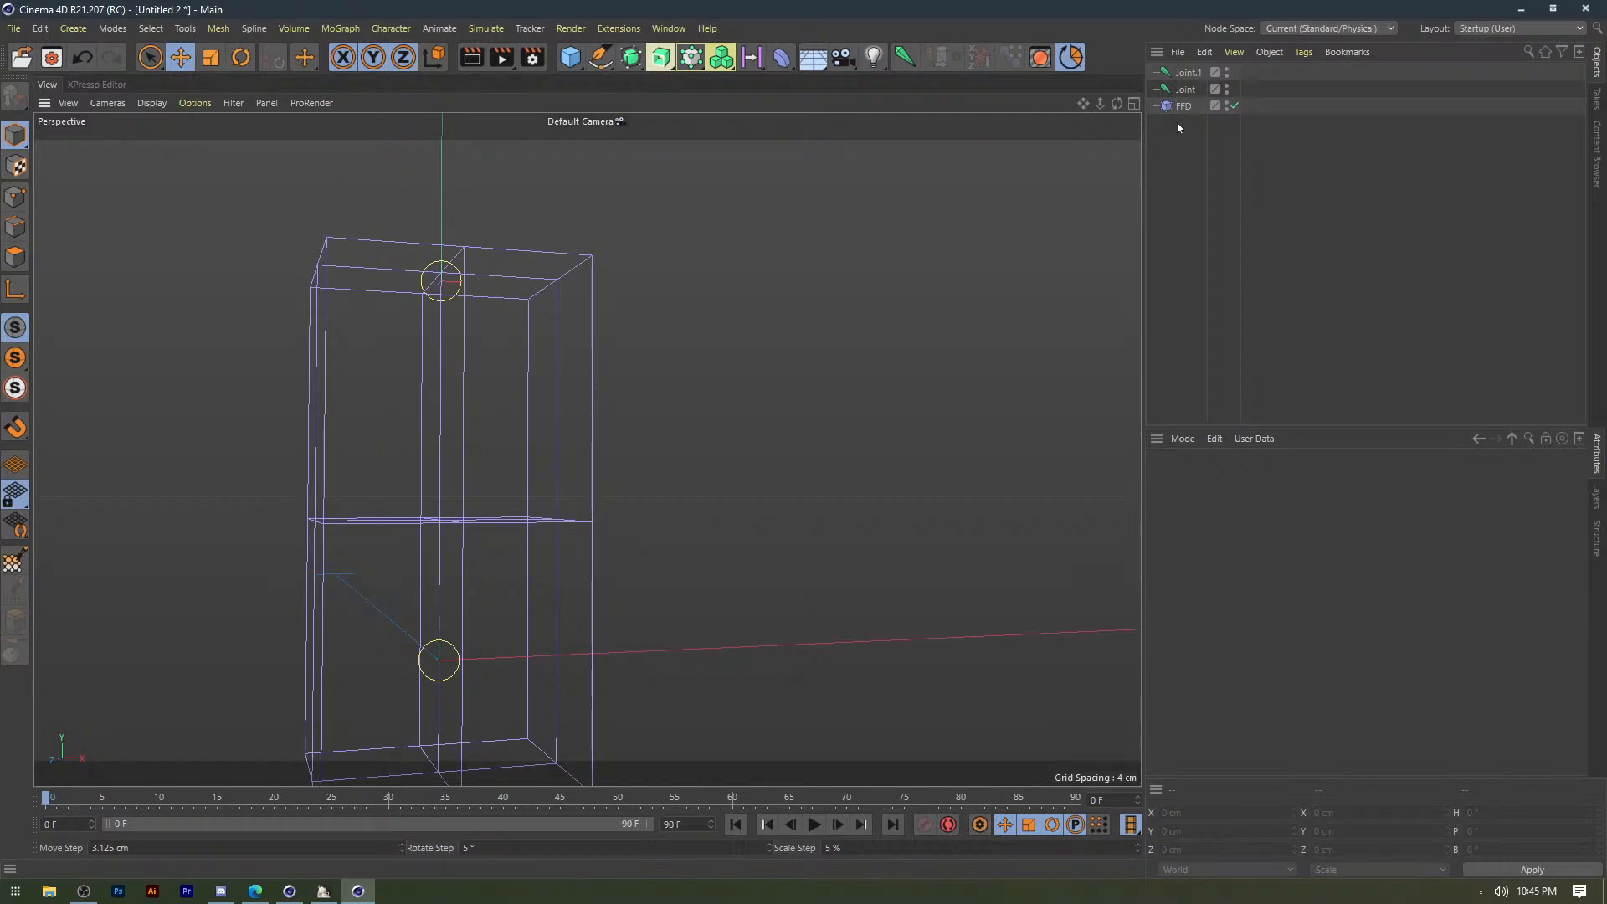
{"action": "left_click", "coordinate": [1193, 72]}
{"action": "left_click_drag", "start_coordinate": [451, 184], "coordinate": [444, 439], "text": "ctrl"}
{"action": "left_click", "coordinate": [1209, 206]}
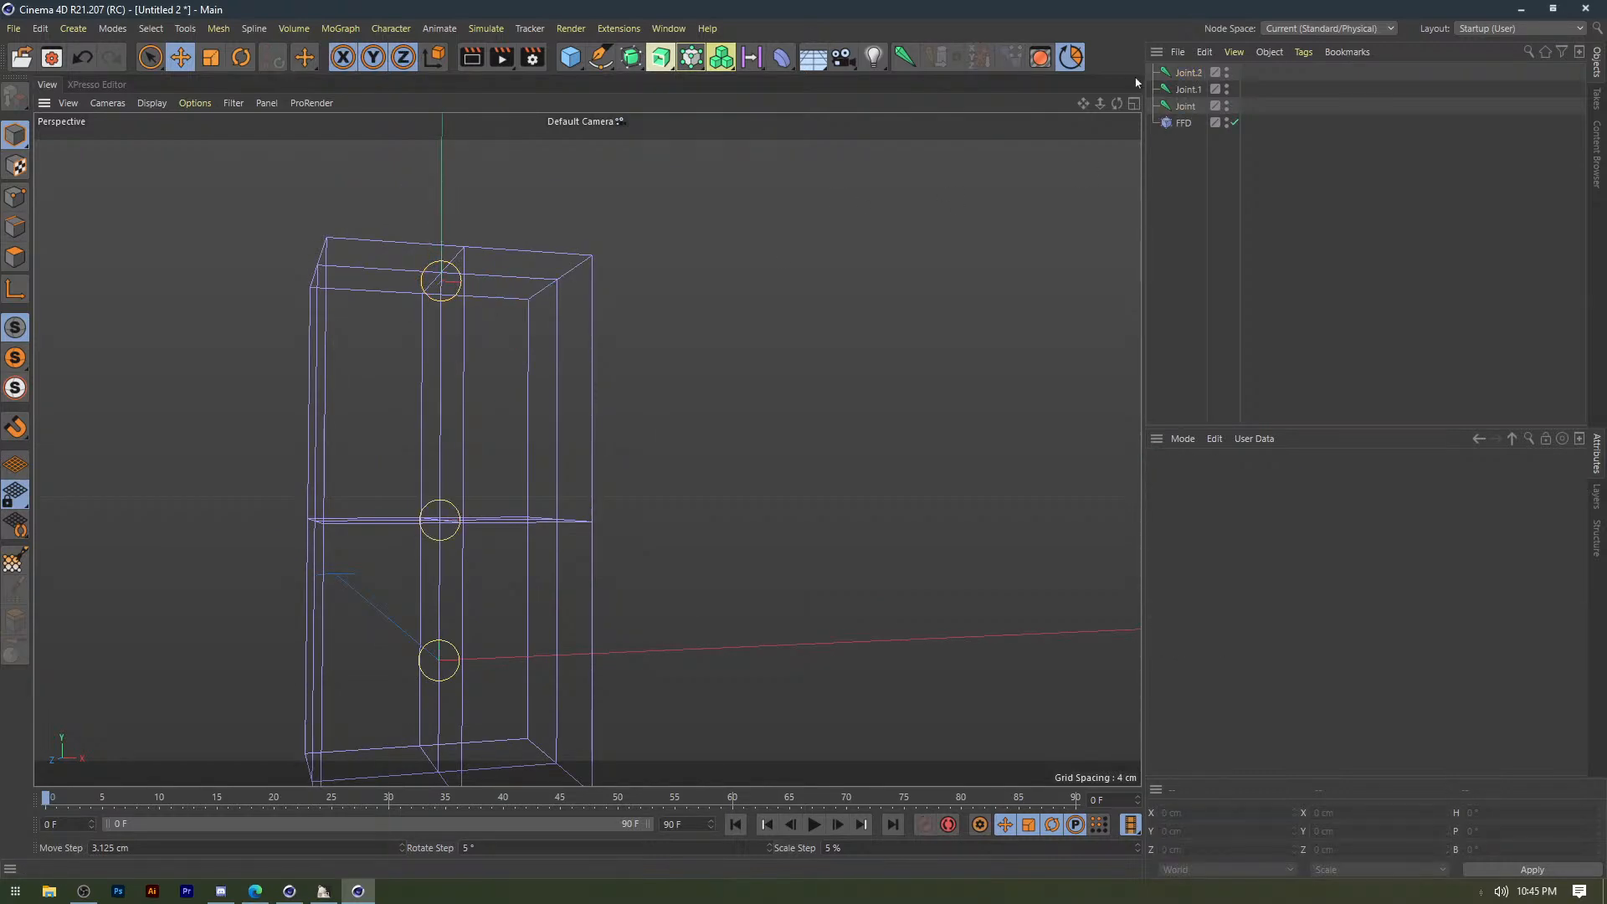
{"action": "left_click", "coordinate": [1171, 104]}
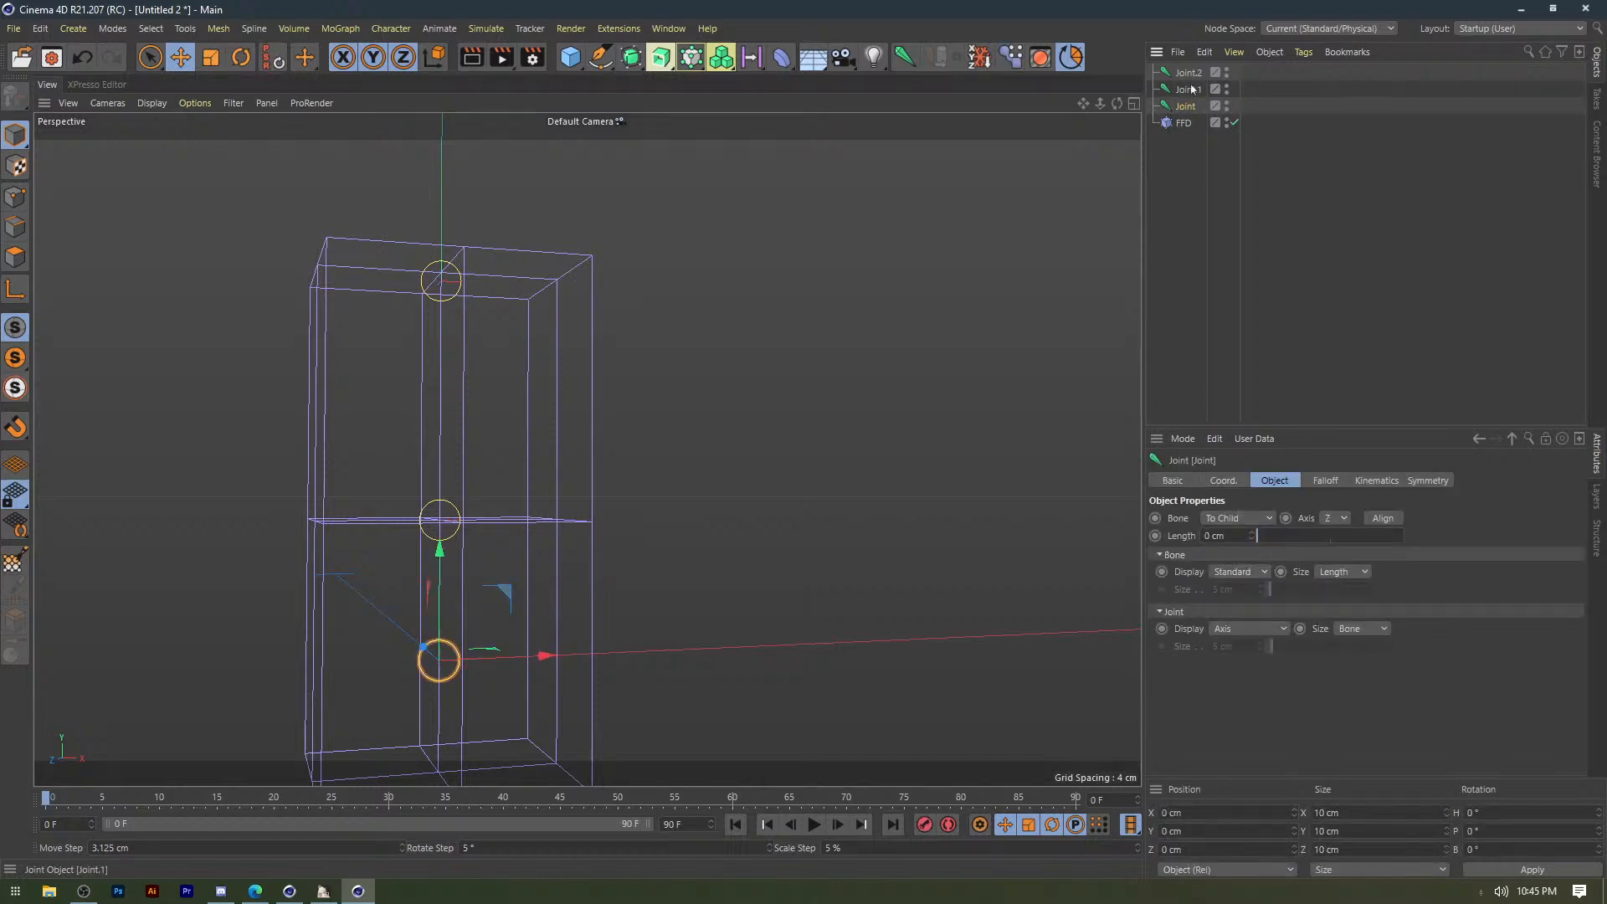
{"action": "left_click_drag", "start_coordinate": [1193, 89], "coordinate": [1188, 77]}
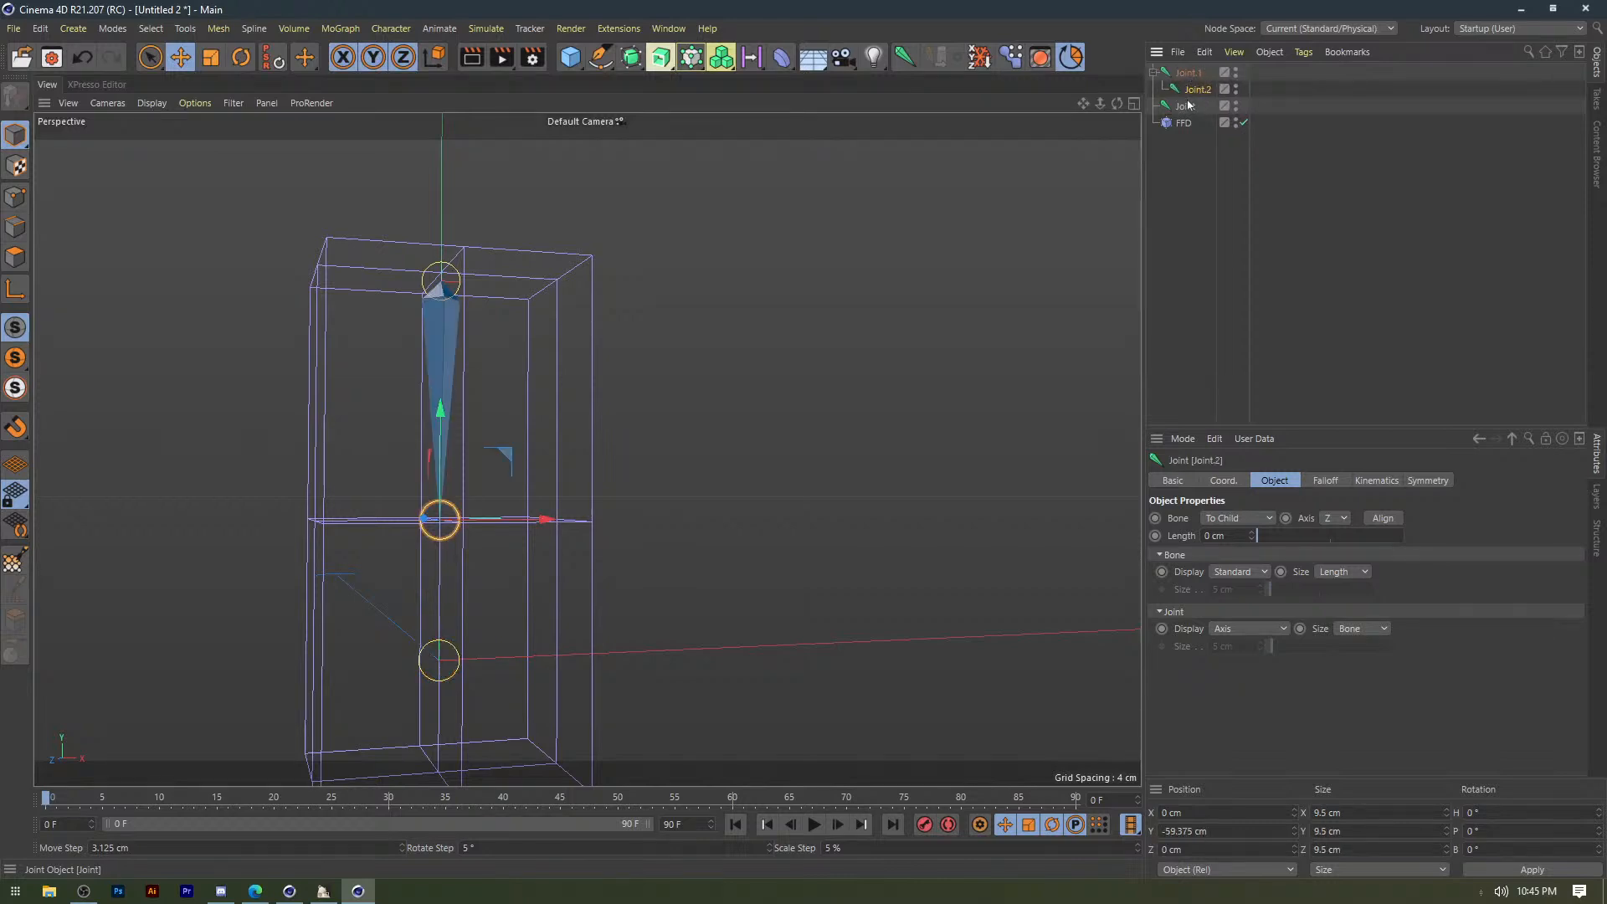
{"action": "key", "text": "ctrl+z"}
Nest Joint.1 under Joint.2 under Joint, forming a bone chain that runs up from the lowest joint.
{"action": "mouse_move", "coordinate": [1190, 91]}
{"action": "left_mouse_down"}
{"action": "mouse_move", "coordinate": [1206, 119]}
{"action": "mouse_move", "coordinate": [1193, 109]}
{"action": "left_mouse_up"}
{"action": "left_click", "coordinate": [696, 316]}
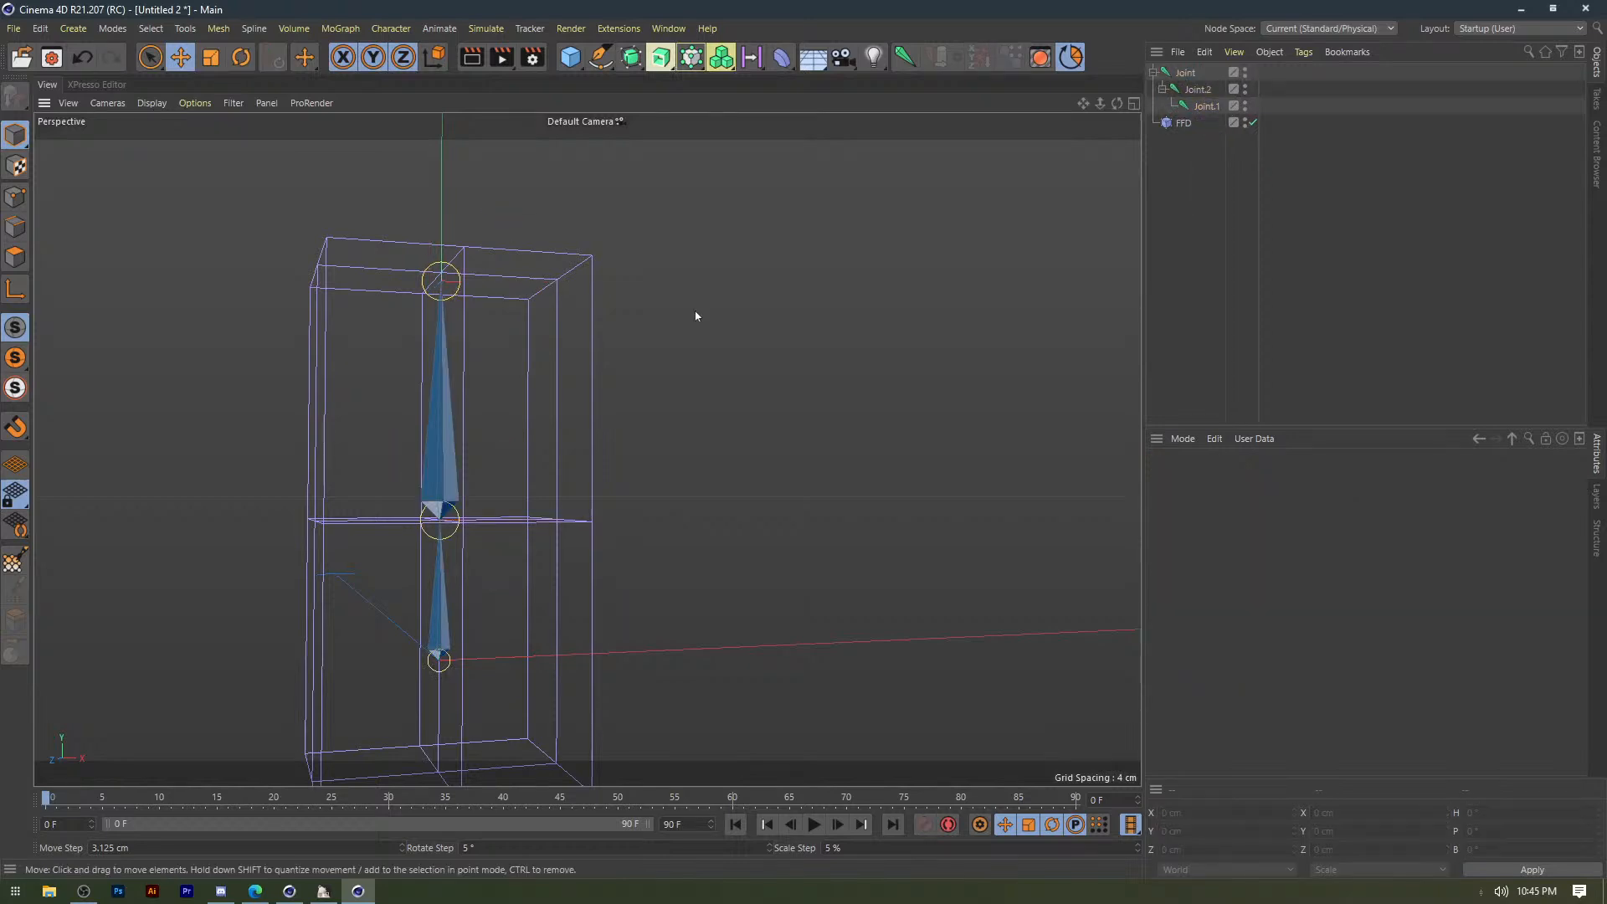
{"action": "key", "text": "h"}
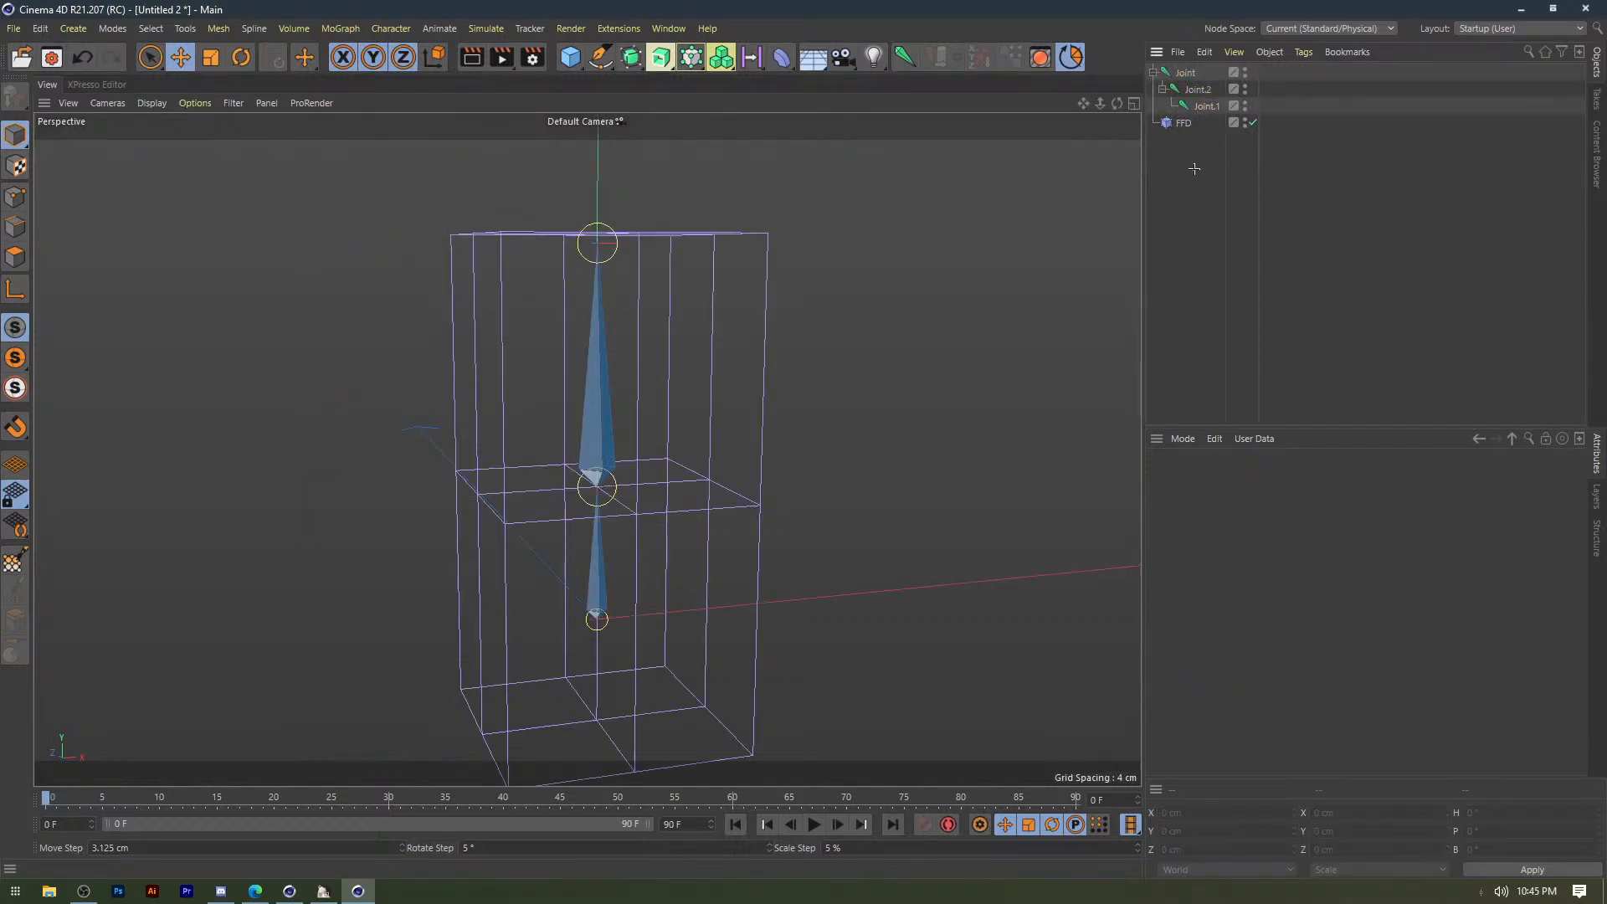
Bind the FFD deformer to the three joints and display its joint weights with the Weight Tool.
{"action": "key", "text": "ctrl+a"}
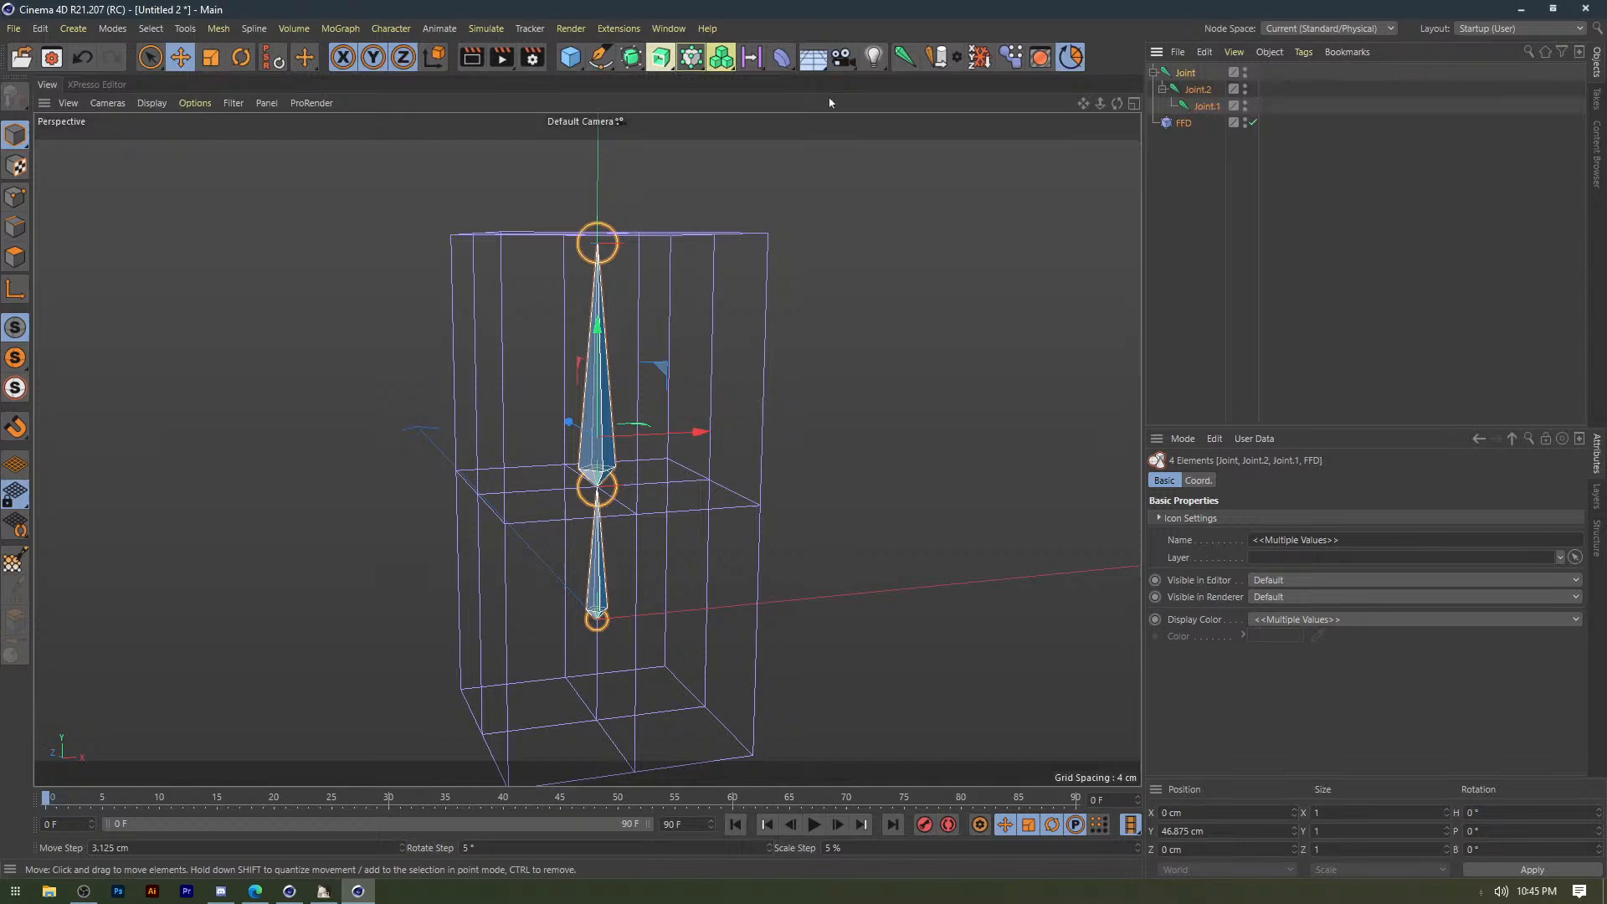
{"action": "left_click", "coordinate": [937, 58]}
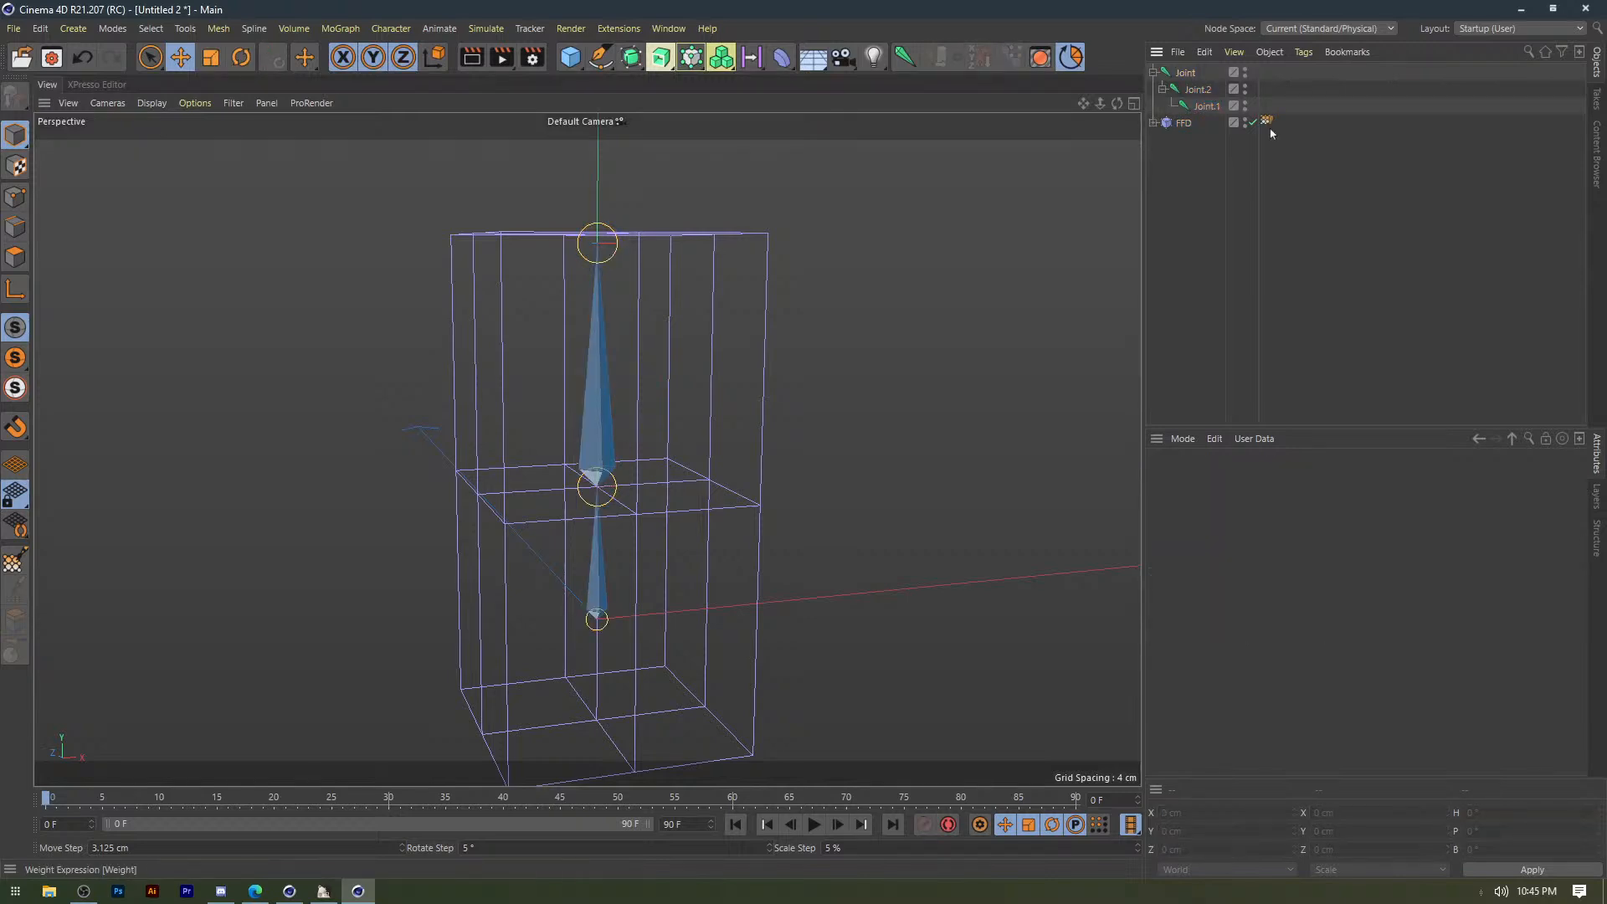
{"action": "double_click", "coordinate": [1267, 122]}
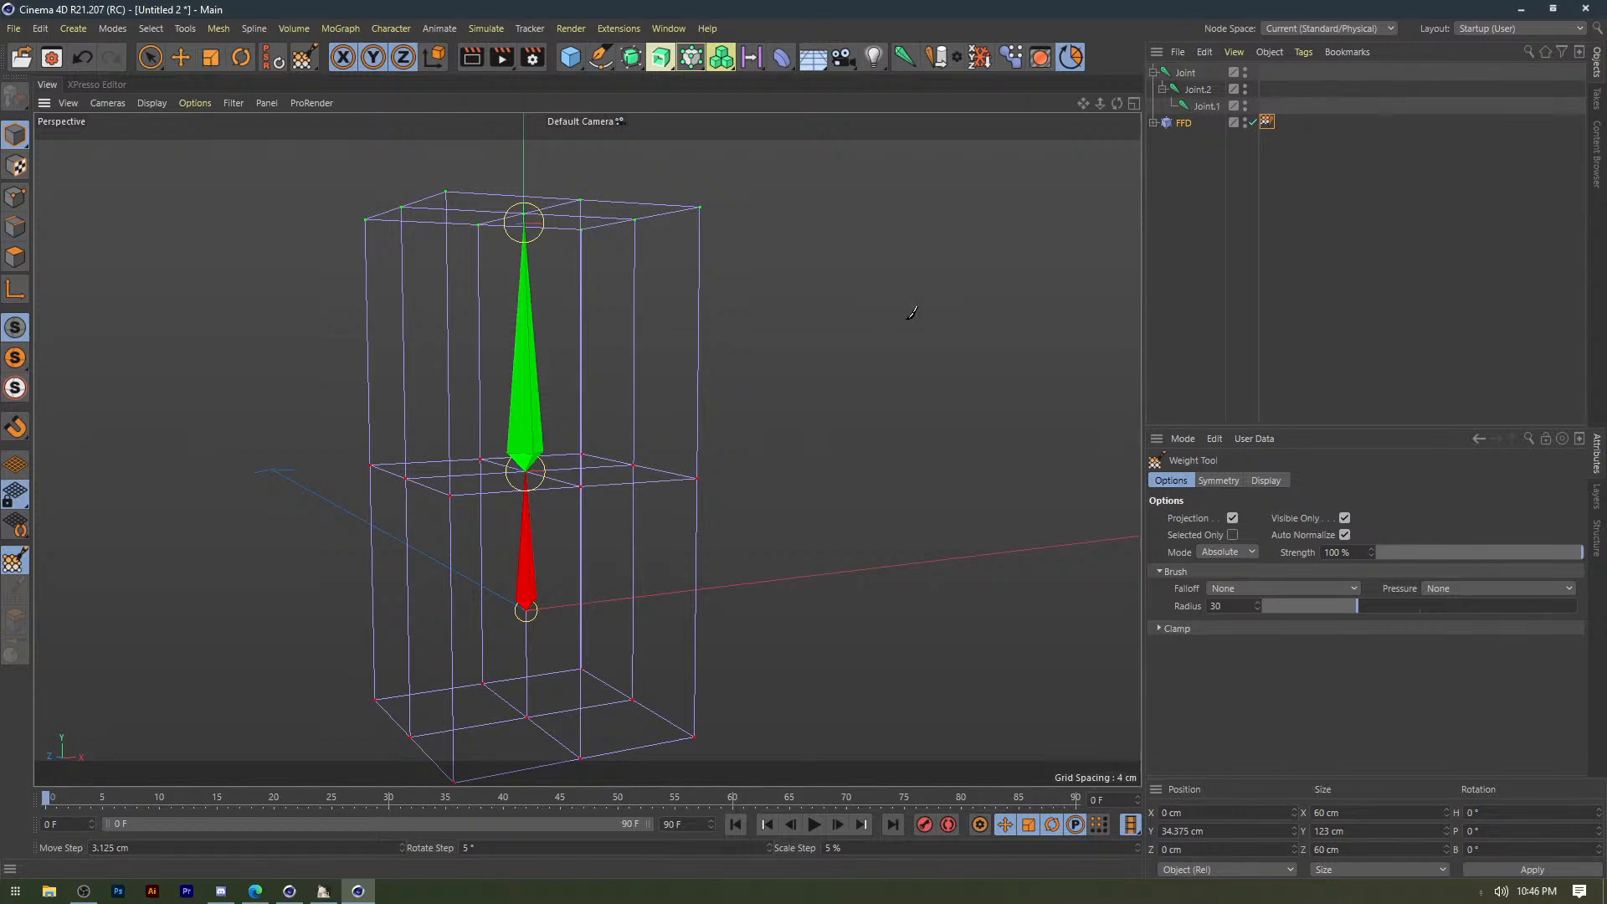
Enlarge the Weight Tool brush to radius 64 and check the joint weights on the FFD's middle points.
{"action": "middle_click_drag", "start_coordinate": [908, 319], "coordinate": [937, 319]}
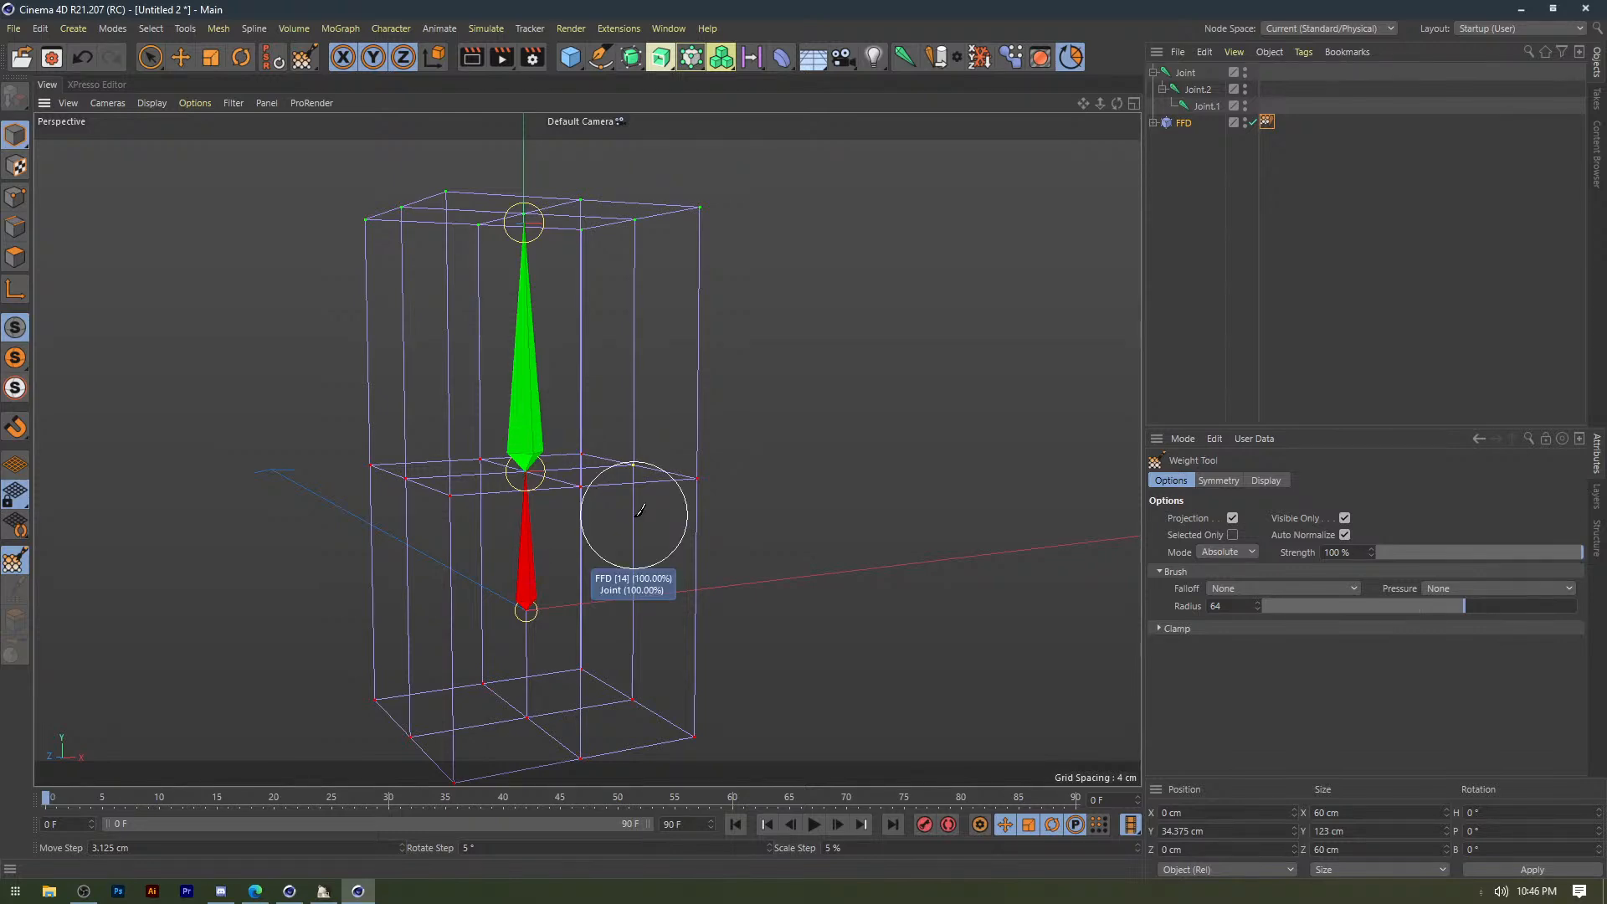
{"action": "left_click_drag", "start_coordinate": [634, 515], "coordinate": [710, 491], "text": "alt"}
{"action": "middle_click_drag", "start_coordinate": [617, 500], "coordinate": [663, 465], "text": "alt"}
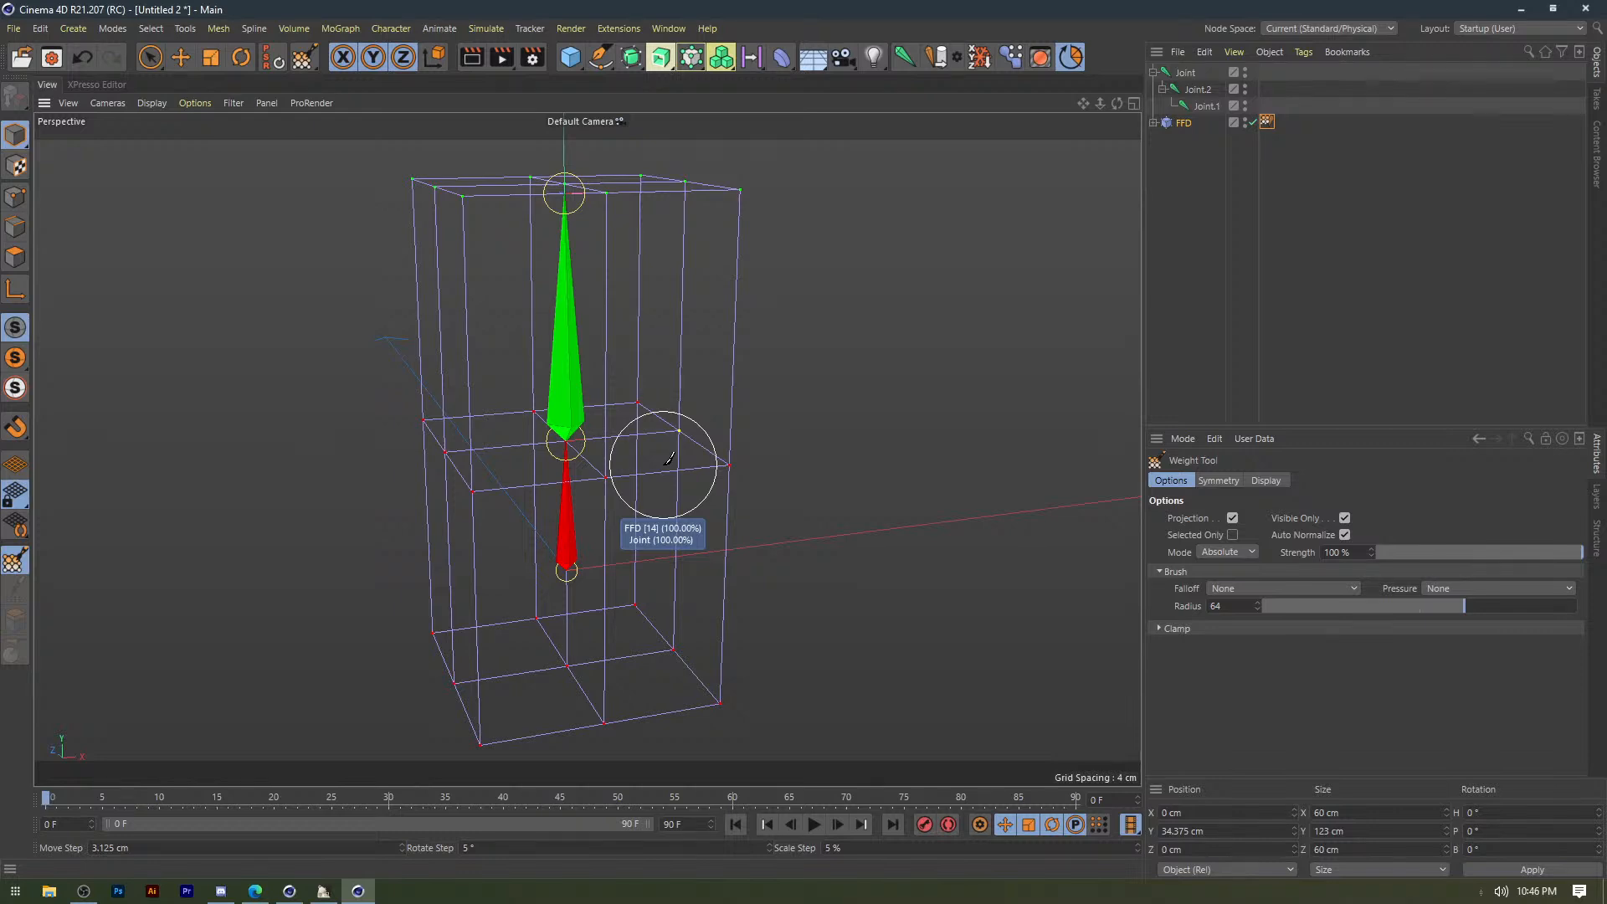
{"action": "mouse_move", "coordinate": [499, 442]}
{"action": "left_mouse_down", "text": "alt"}
{"action": "mouse_move", "coordinate": [518, 404]}
{"action": "mouse_move", "coordinate": [396, 471]}
{"action": "left_mouse_up", "text": "alt"}
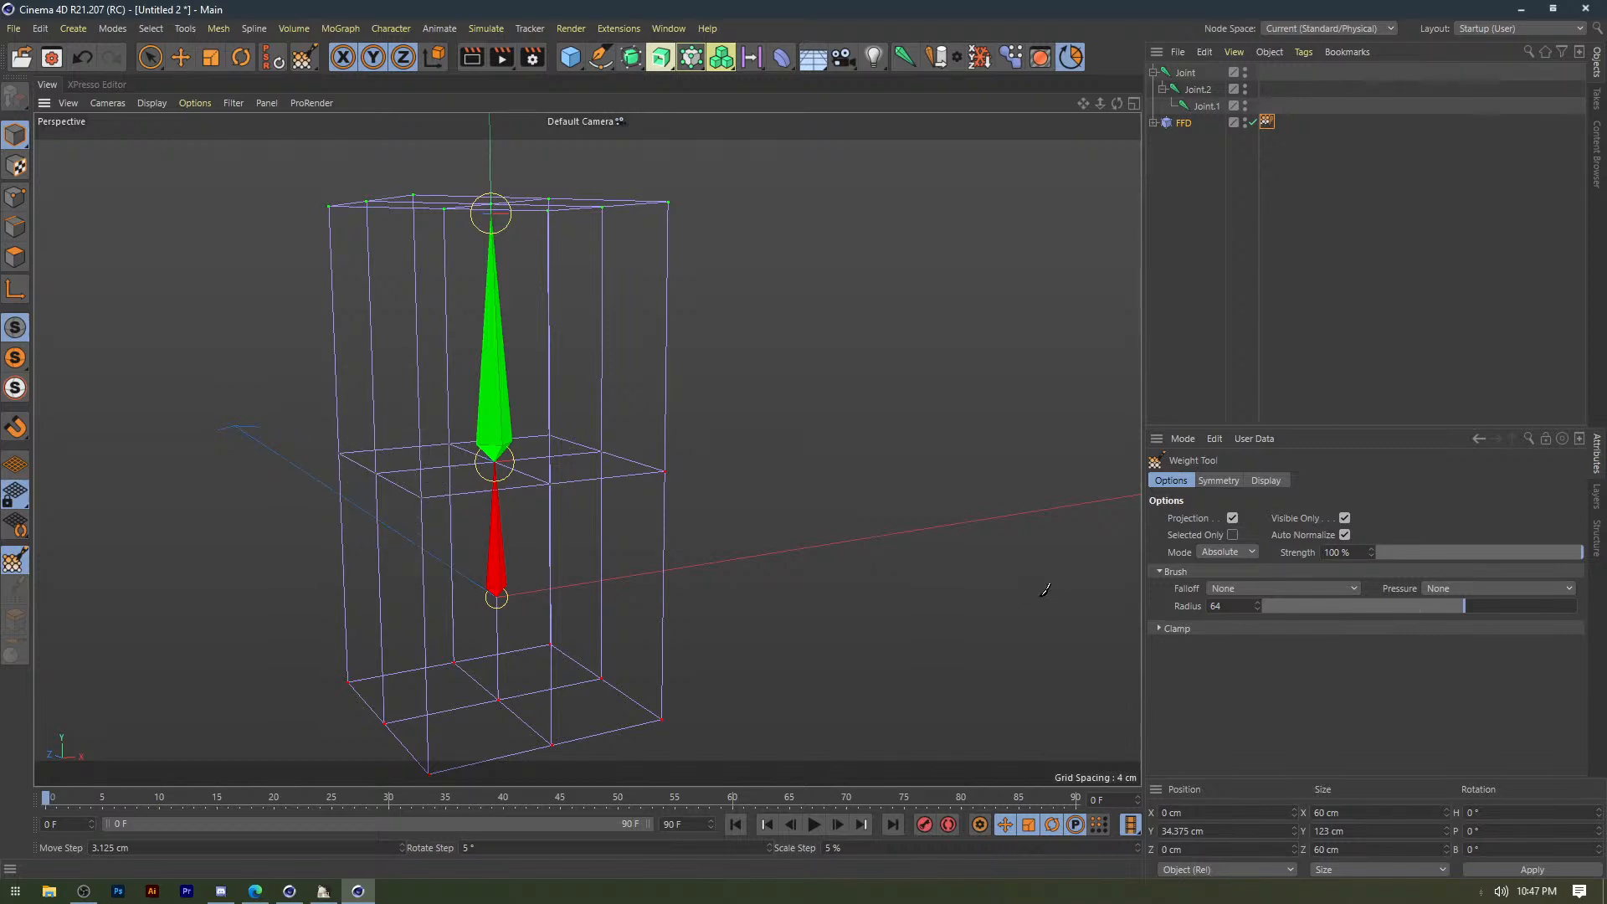
Check Joint.2's weights on the FFD cage and open the Weight Manager from its weight tag.
{"action": "left_click", "coordinate": [494, 434]}
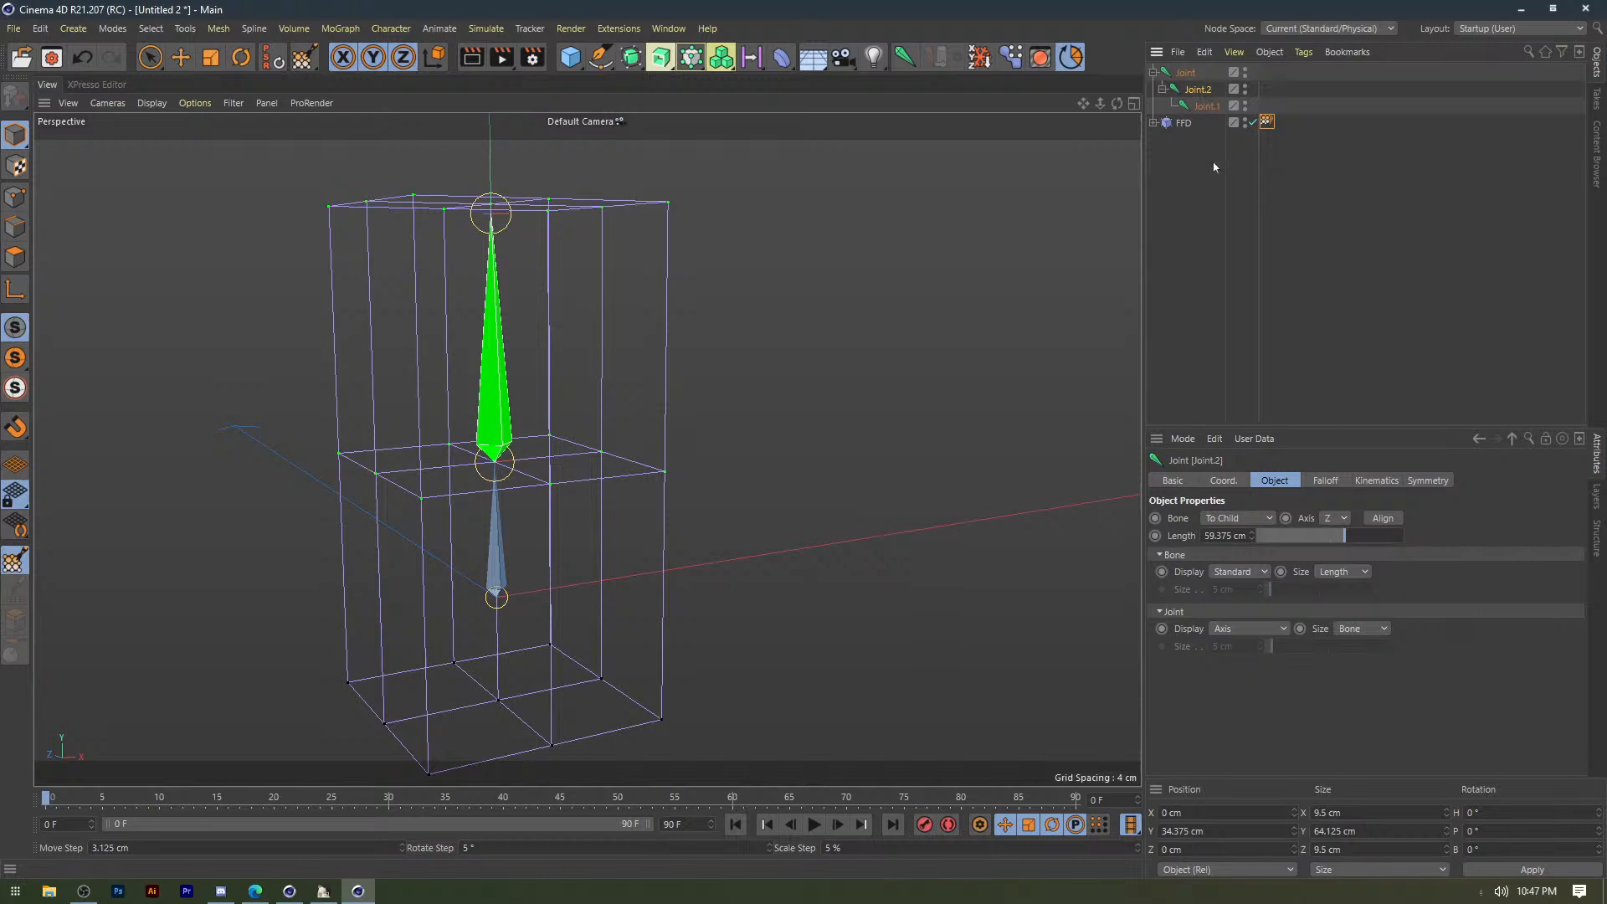
{"action": "double_click", "coordinate": [1266, 121]}
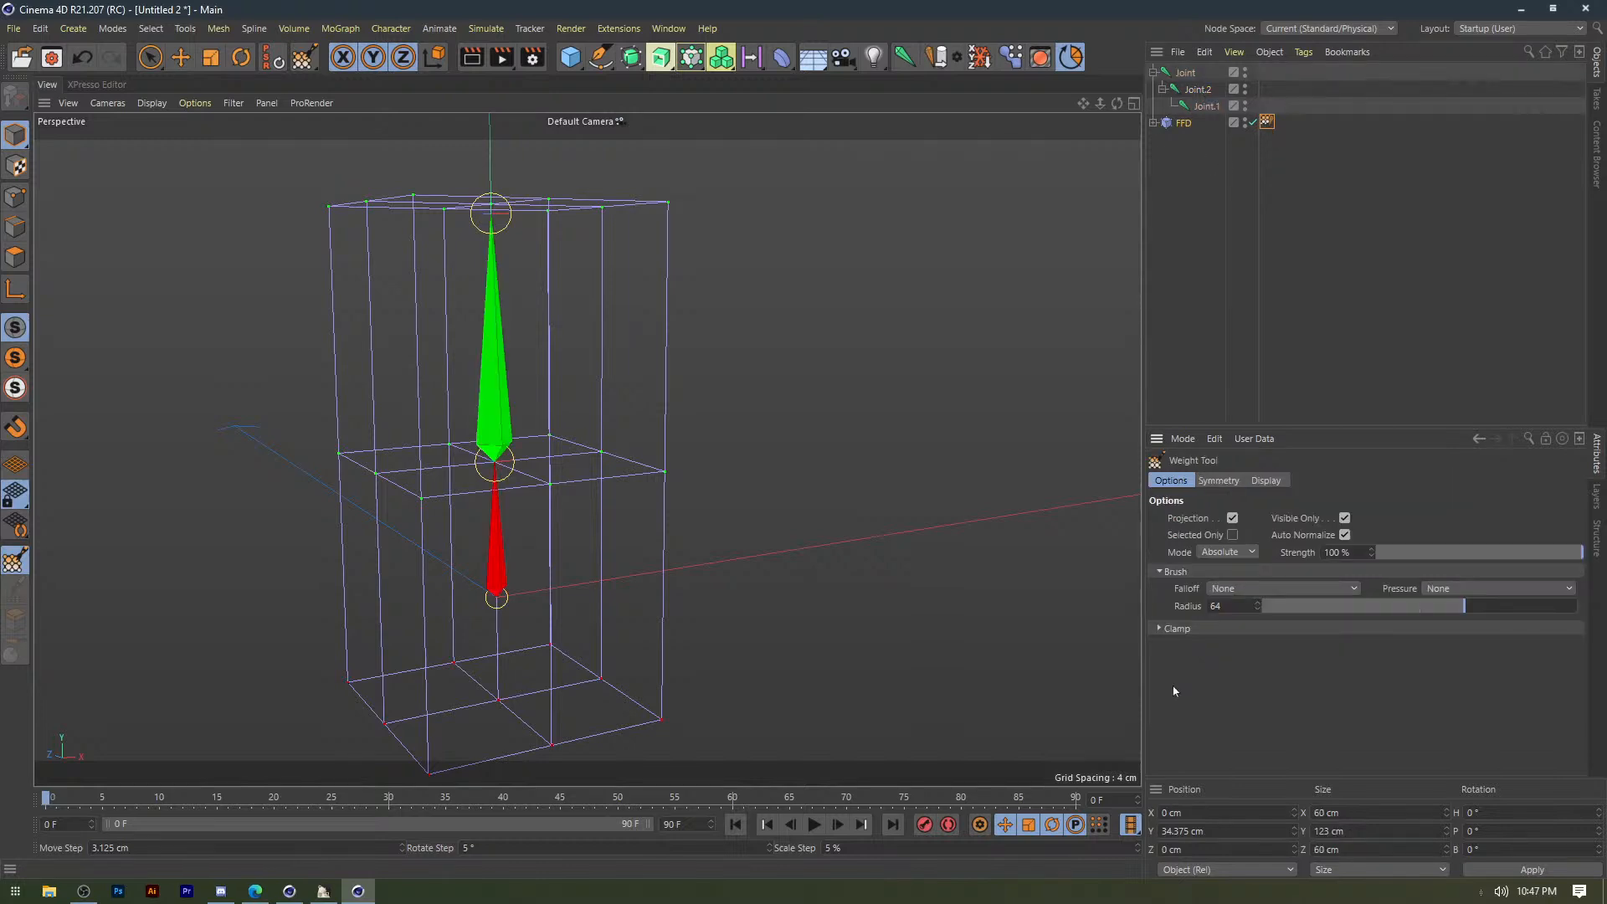
{"action": "double_click", "coordinate": [1266, 122]}
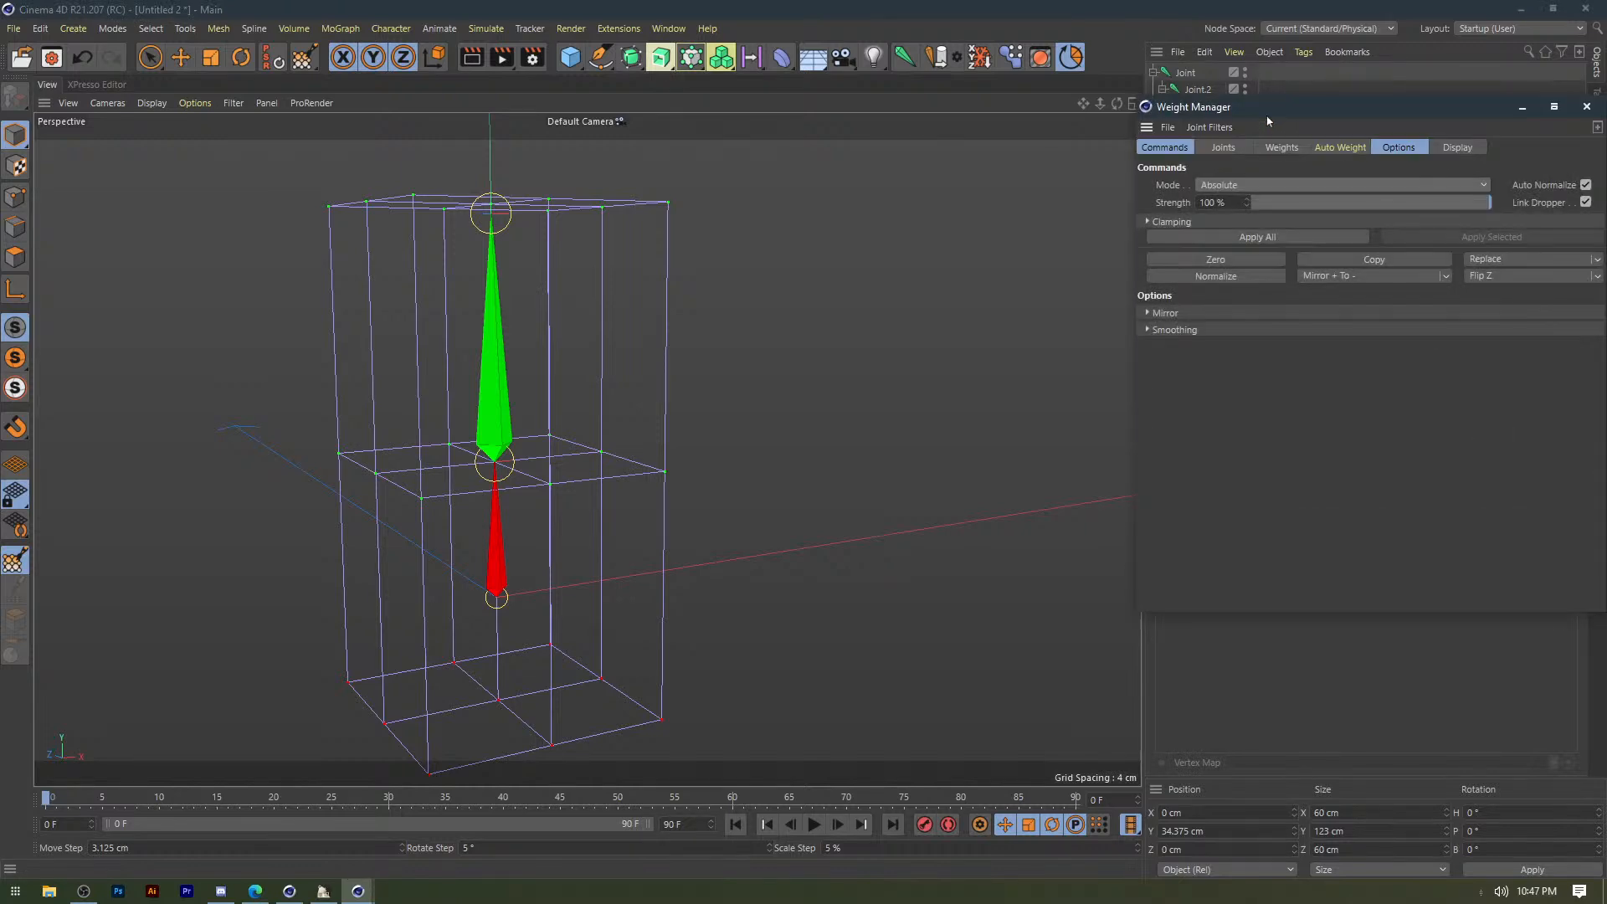
Check Joint.1's weights on the FFD cage from the Weight Manager's joint list and close the Weight Manager.
{"action": "left_click_drag", "start_coordinate": [1268, 121], "coordinate": [724, 104]}
{"action": "left_click", "coordinate": [681, 129]}
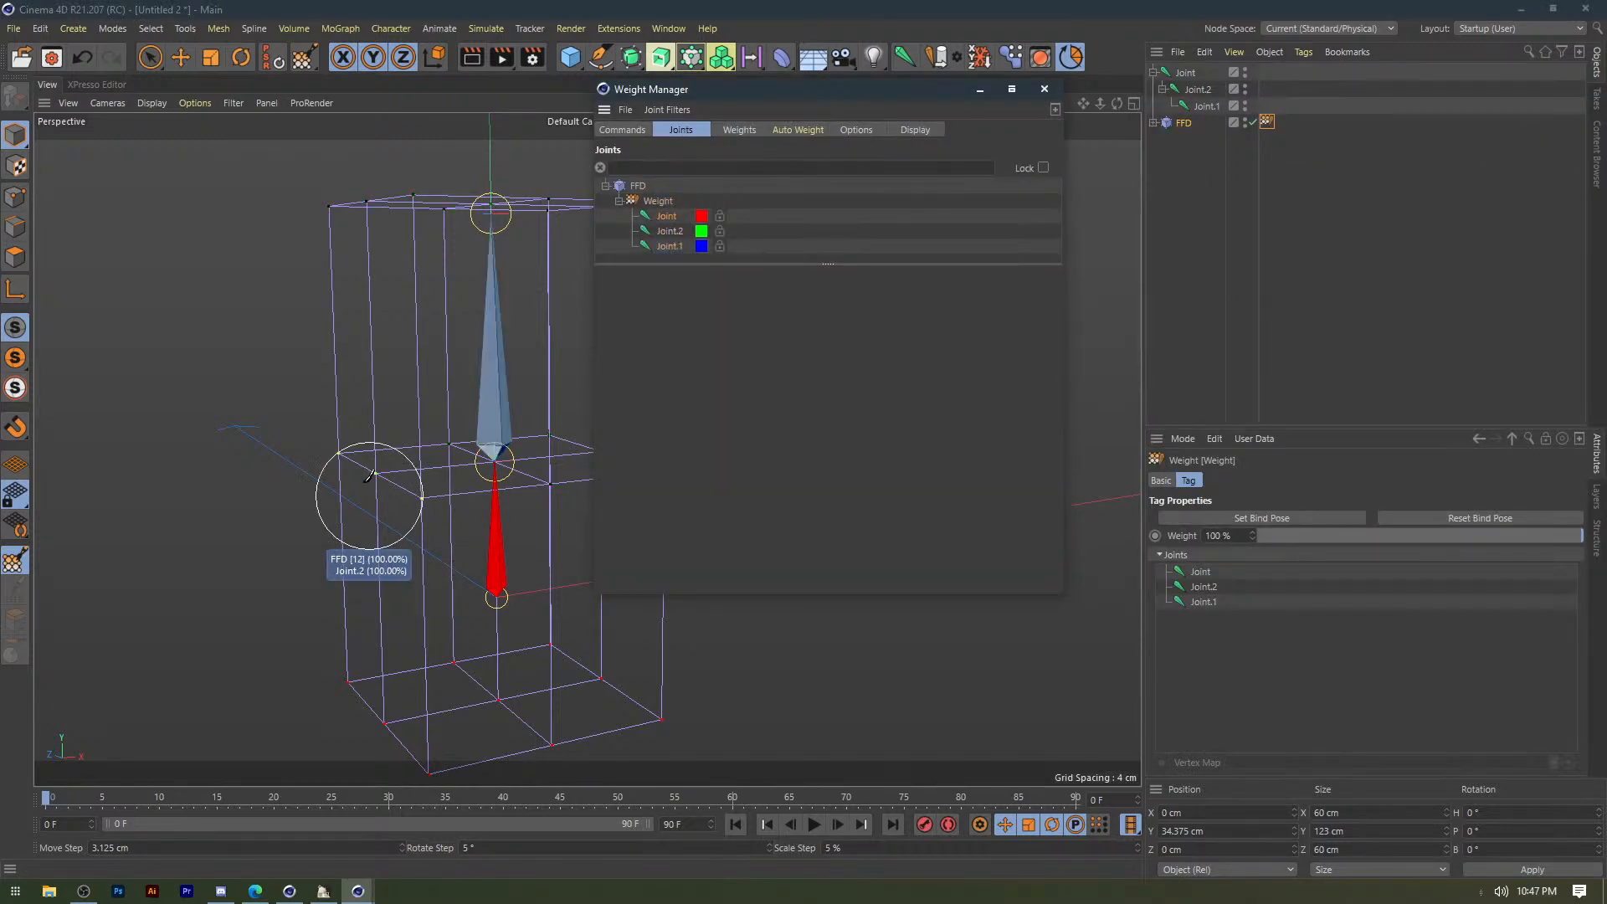
{"action": "left_click", "coordinate": [669, 244]}
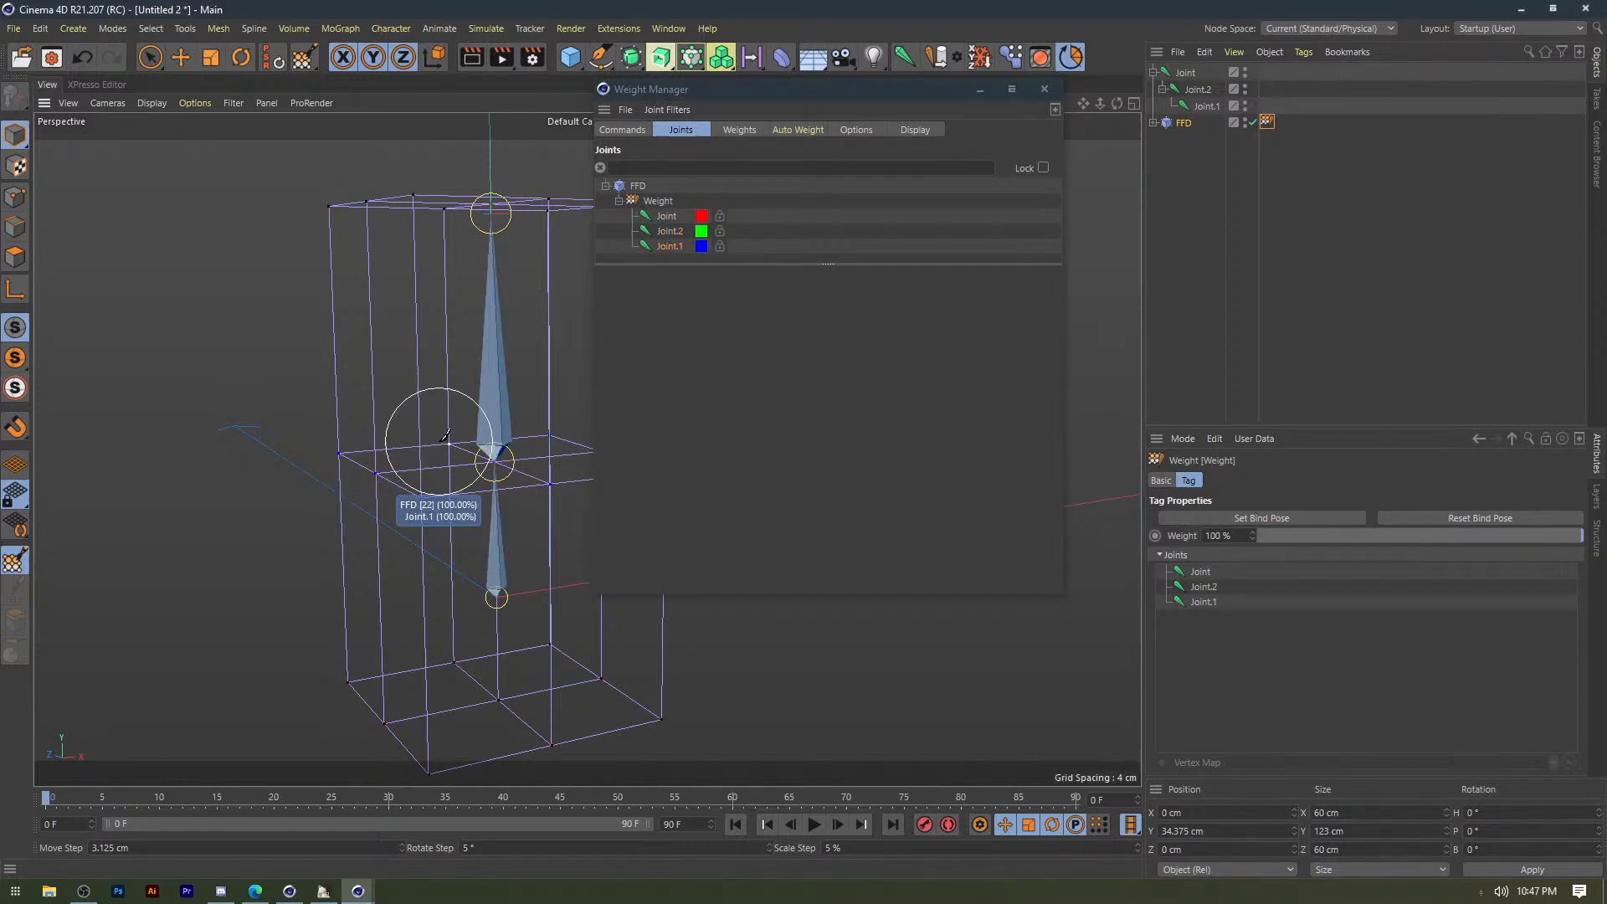
{"action": "left_click", "coordinate": [1044, 89]}
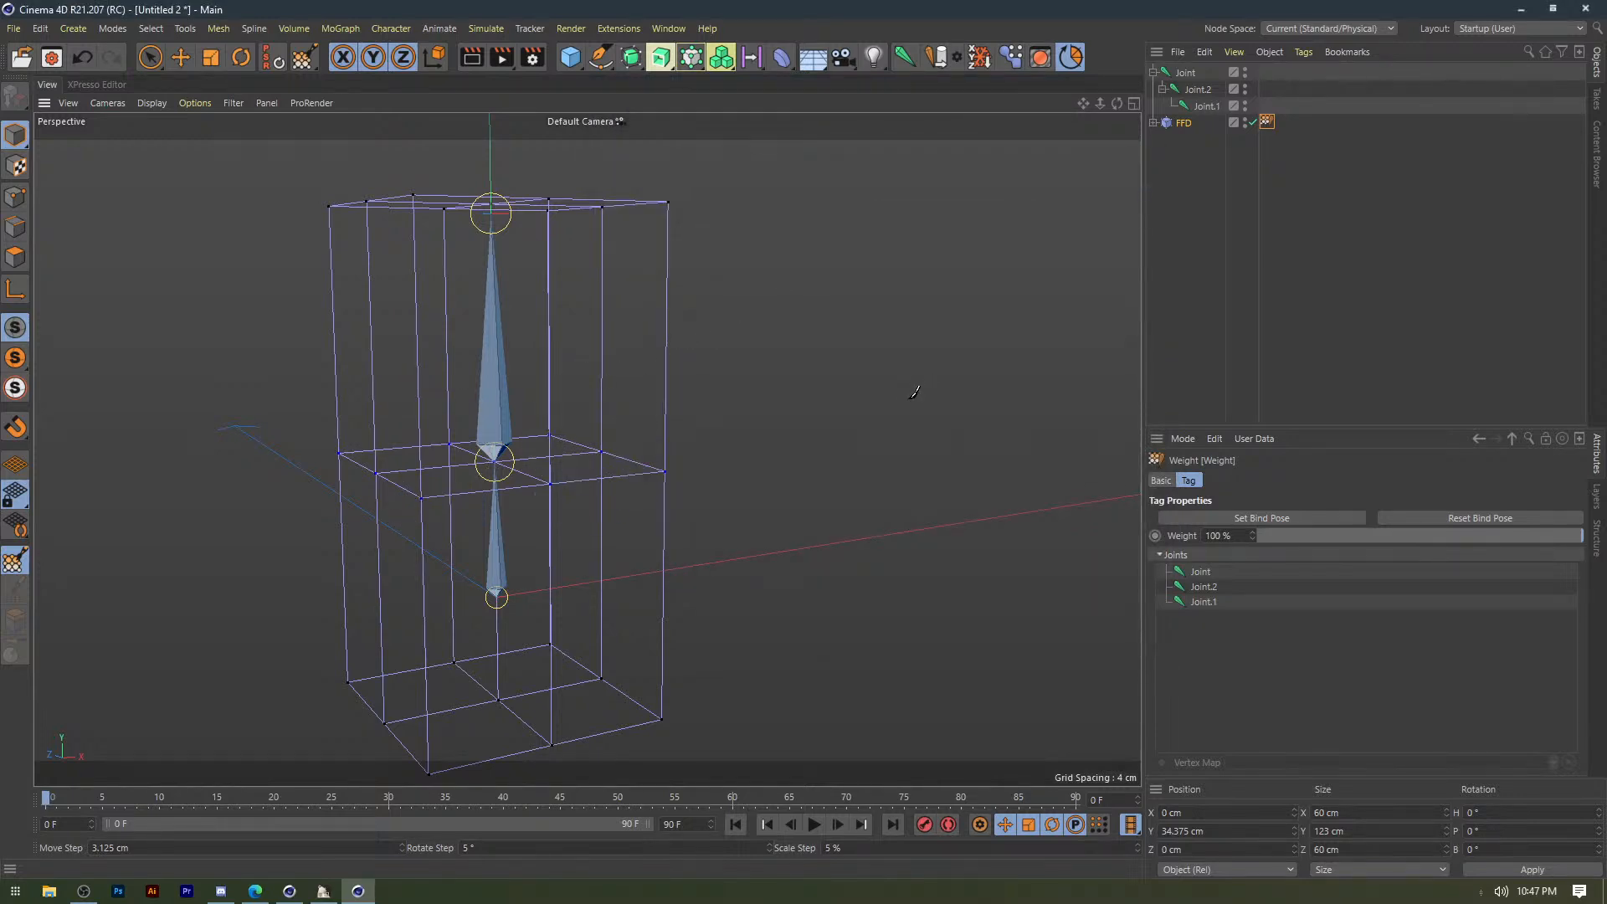
Try rotating Joint.2 about its bank axis to test the FFD bend, undo the rotation and clear the selection.
{"action": "middle_click_drag", "start_coordinate": [914, 393], "coordinate": [1000, 415], "text": "alt"}
{"action": "key", "text": "e"}
{"action": "left_click", "coordinate": [1196, 92]}
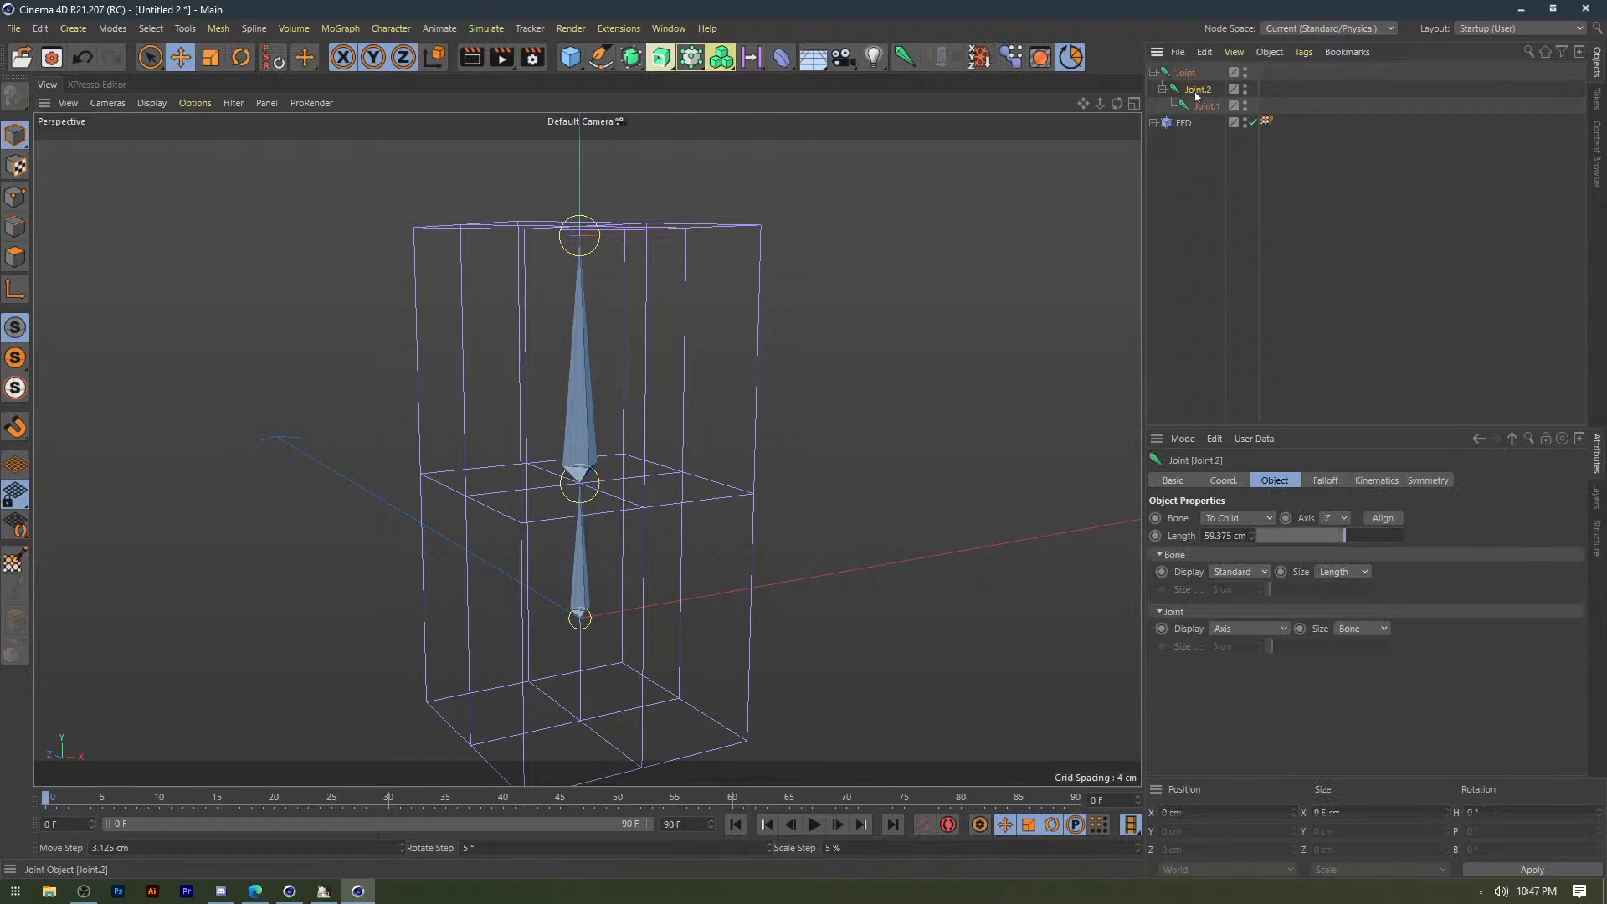
{"action": "left_click", "coordinate": [815, 330]}
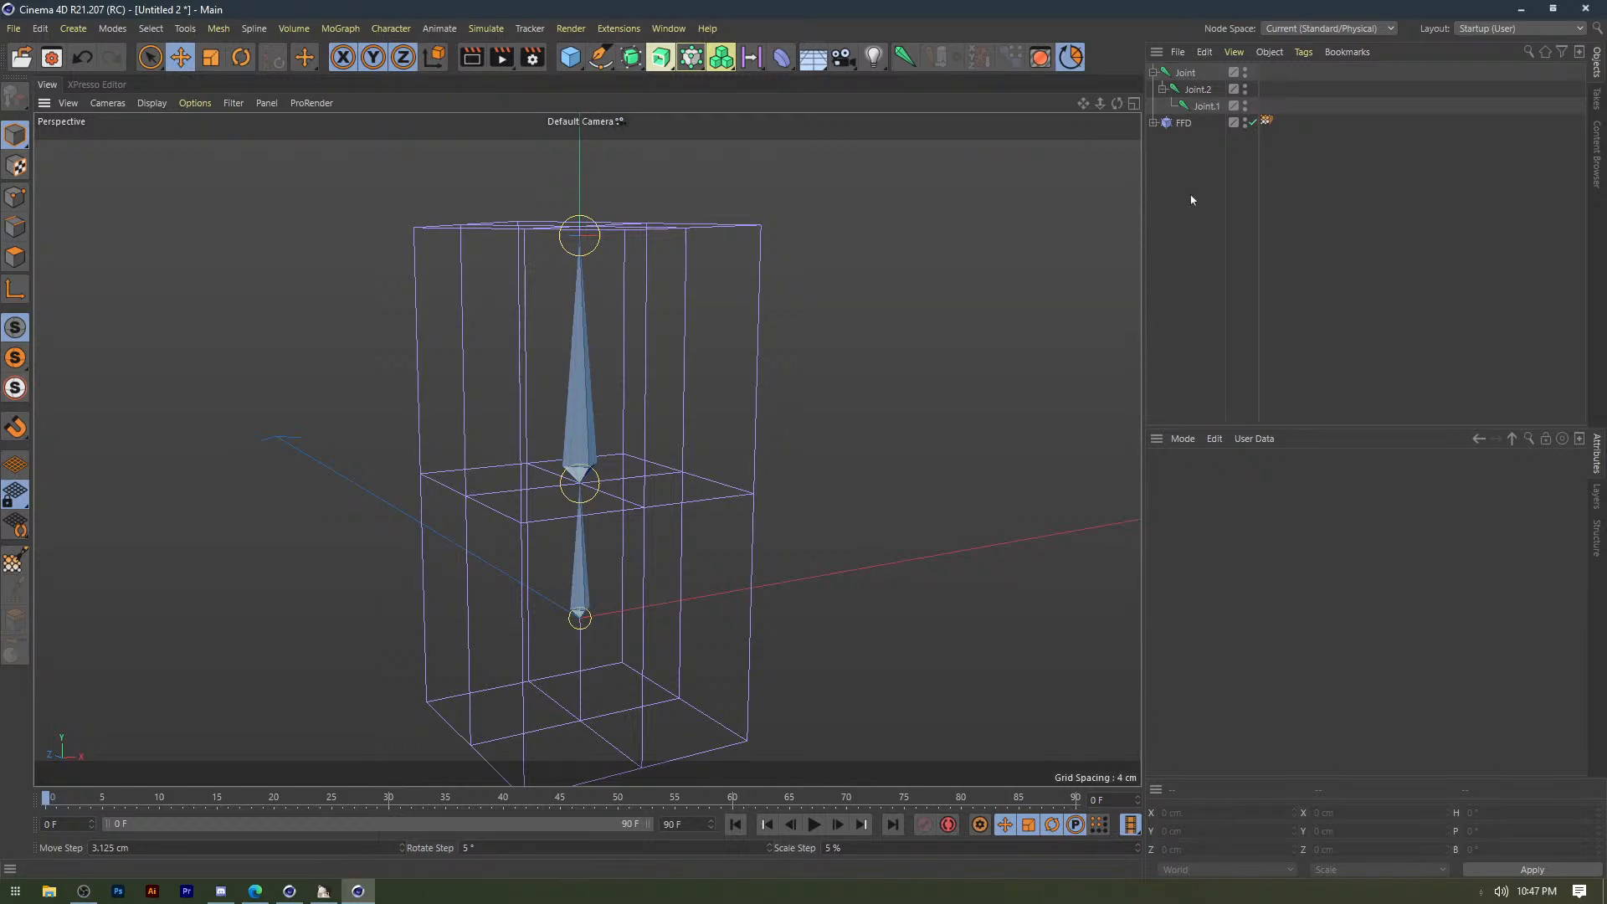
{"action": "left_click", "coordinate": [1198, 89]}
{"action": "key", "text": "r"}
{"action": "left_click_drag", "start_coordinate": [541, 434], "coordinate": [552, 430]}
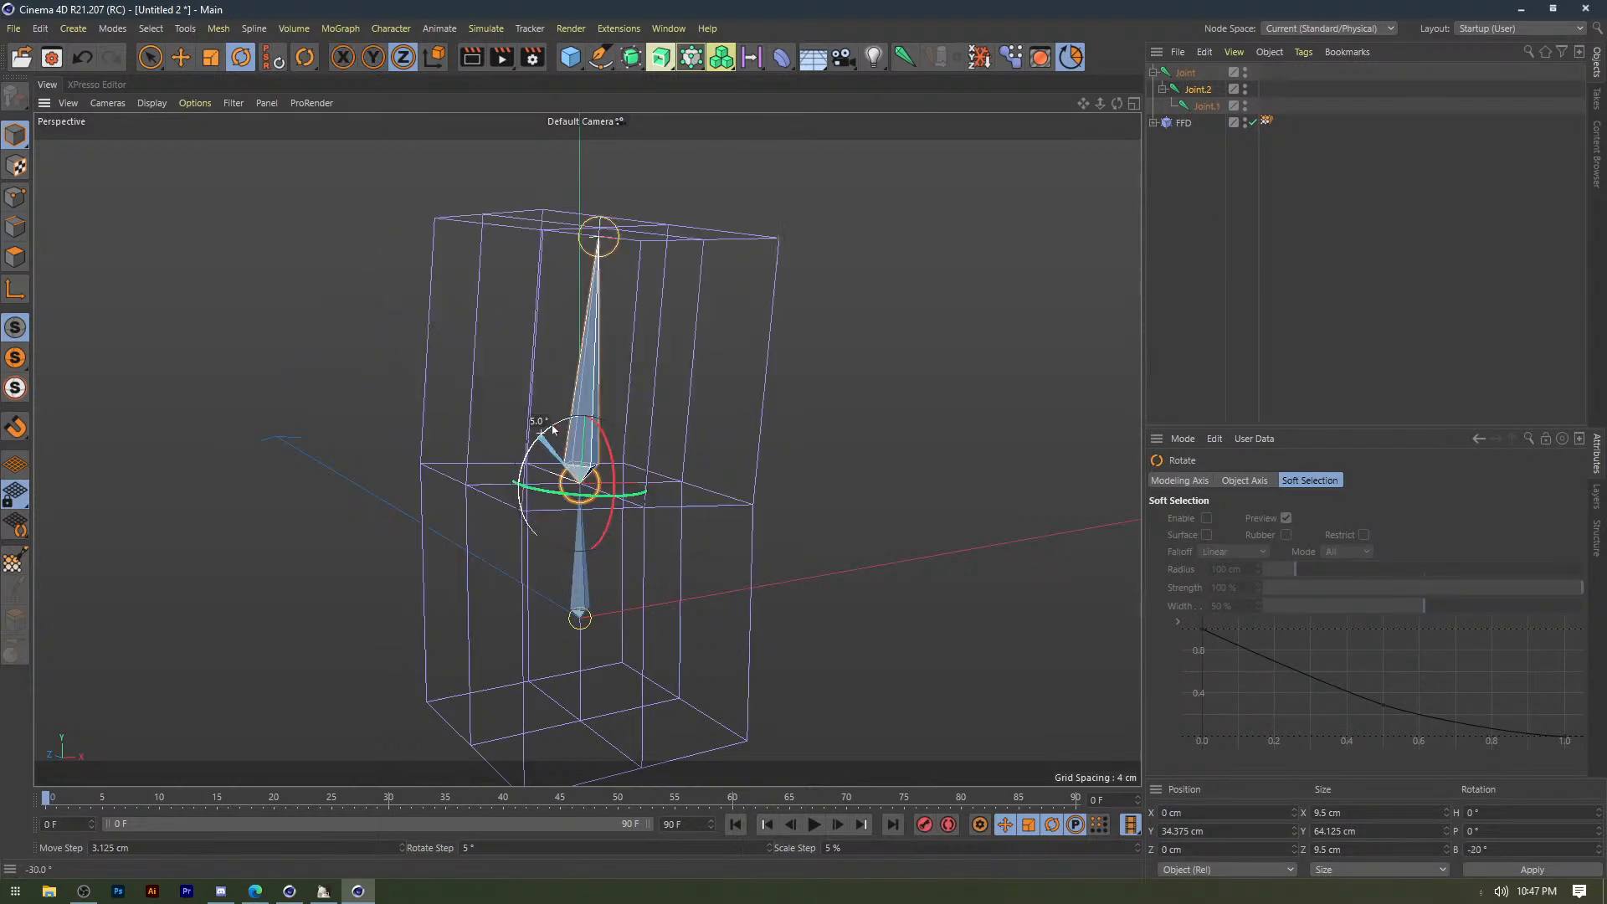
{"action": "key", "text": "ctrl+z"}
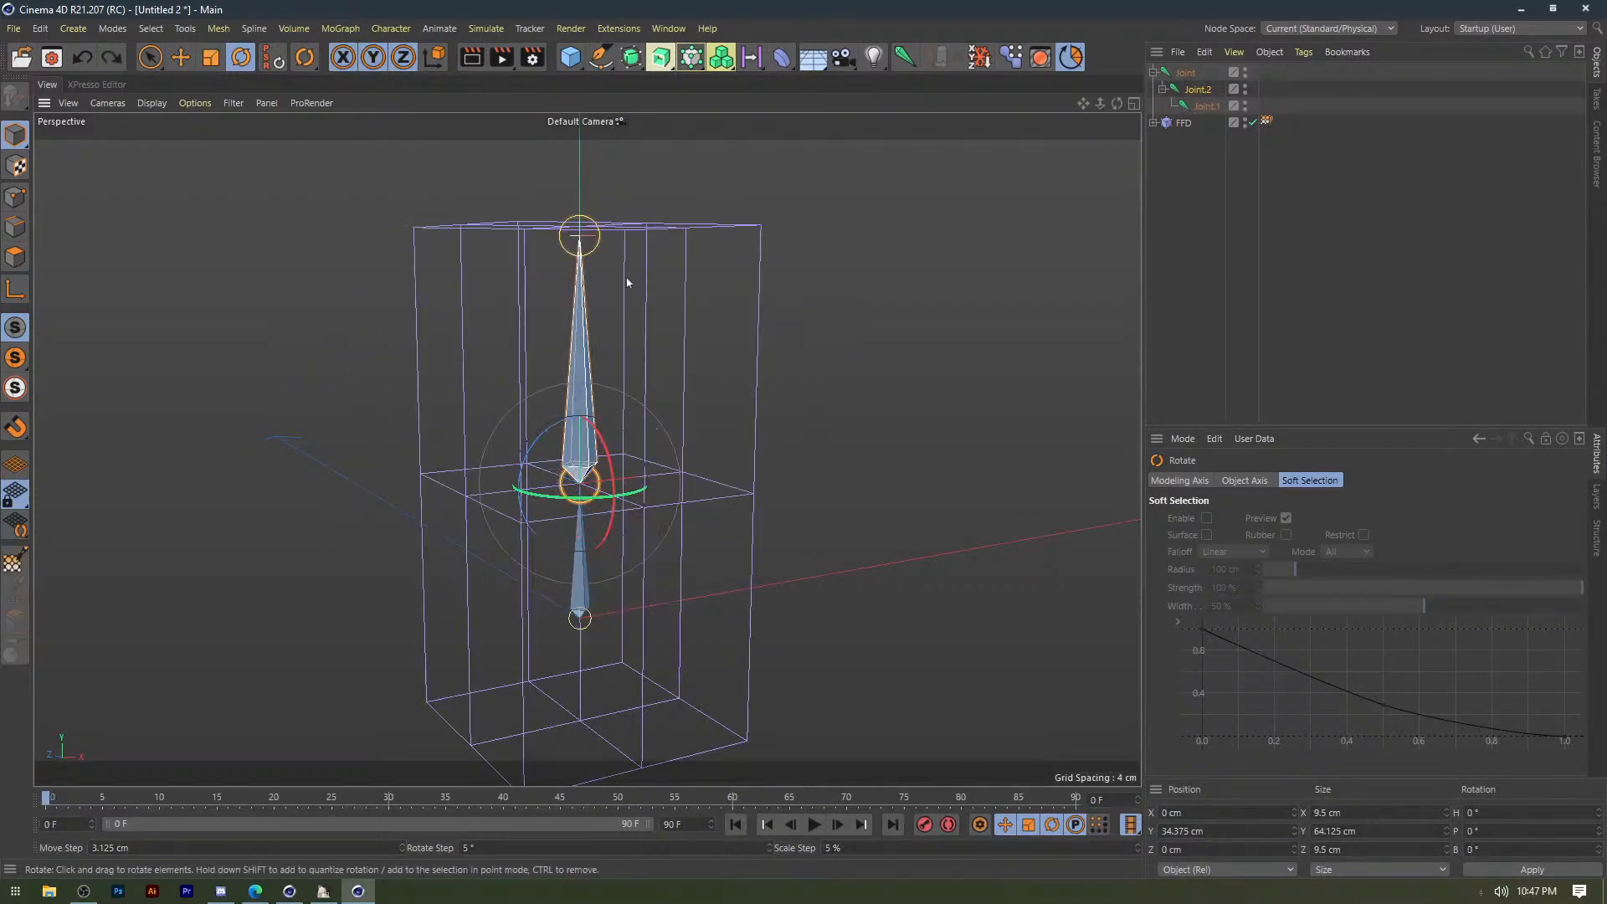
{"action": "left_click", "coordinate": [794, 294]}
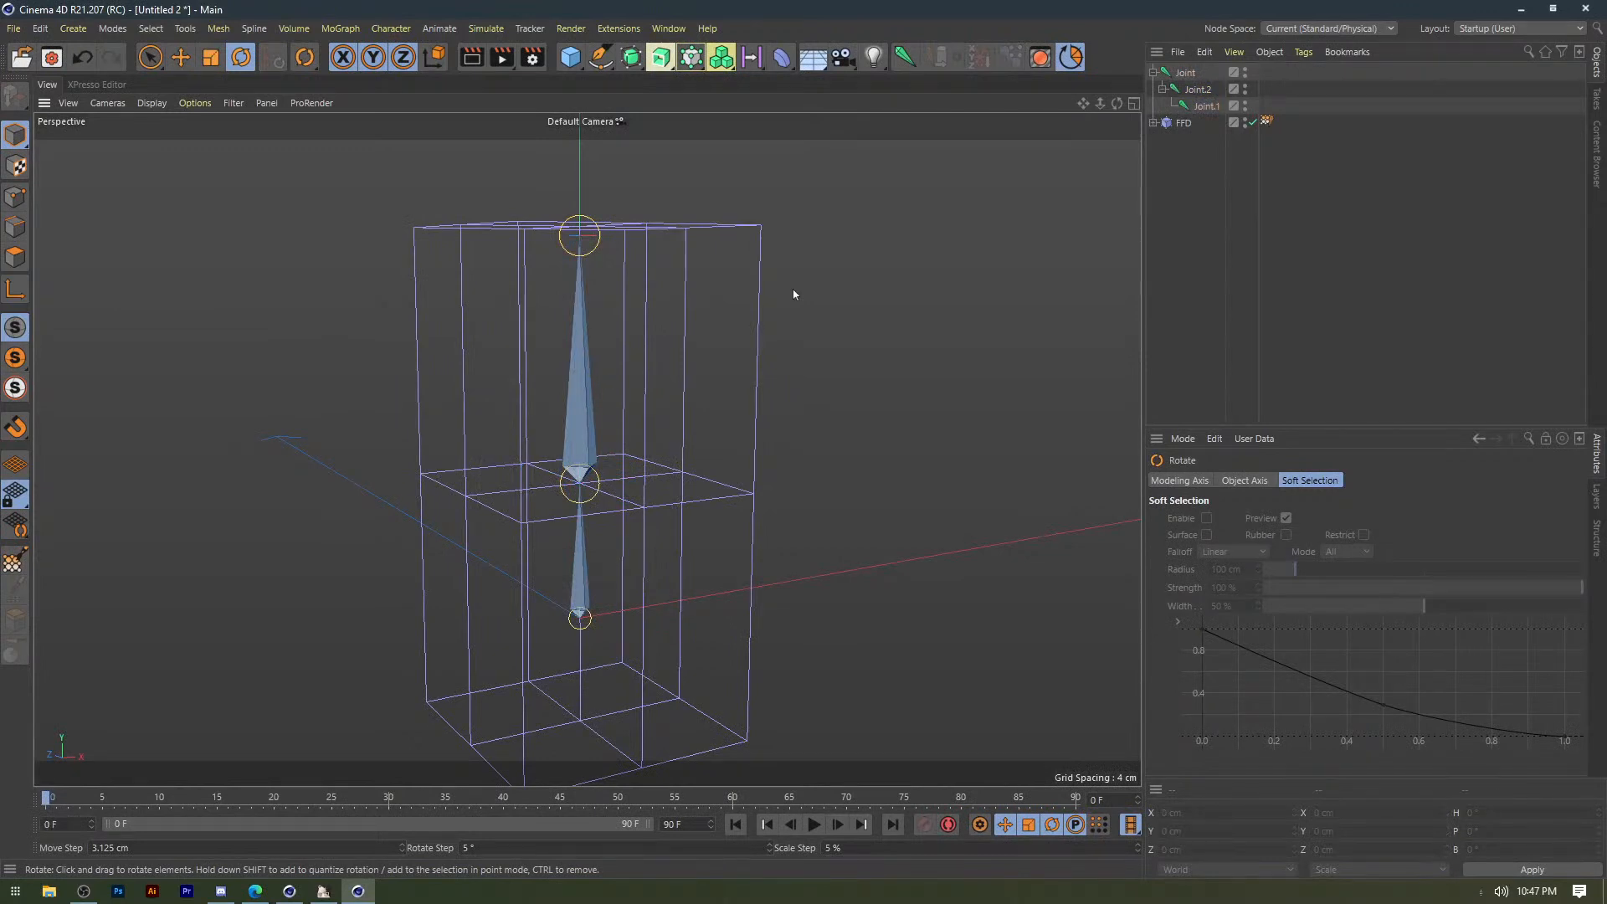
Delete the joint chain and the FFD deformer to empty the demo scene.
{"action": "key", "text": "ctrl+a"}
{"action": "key", "text": "Delete"}
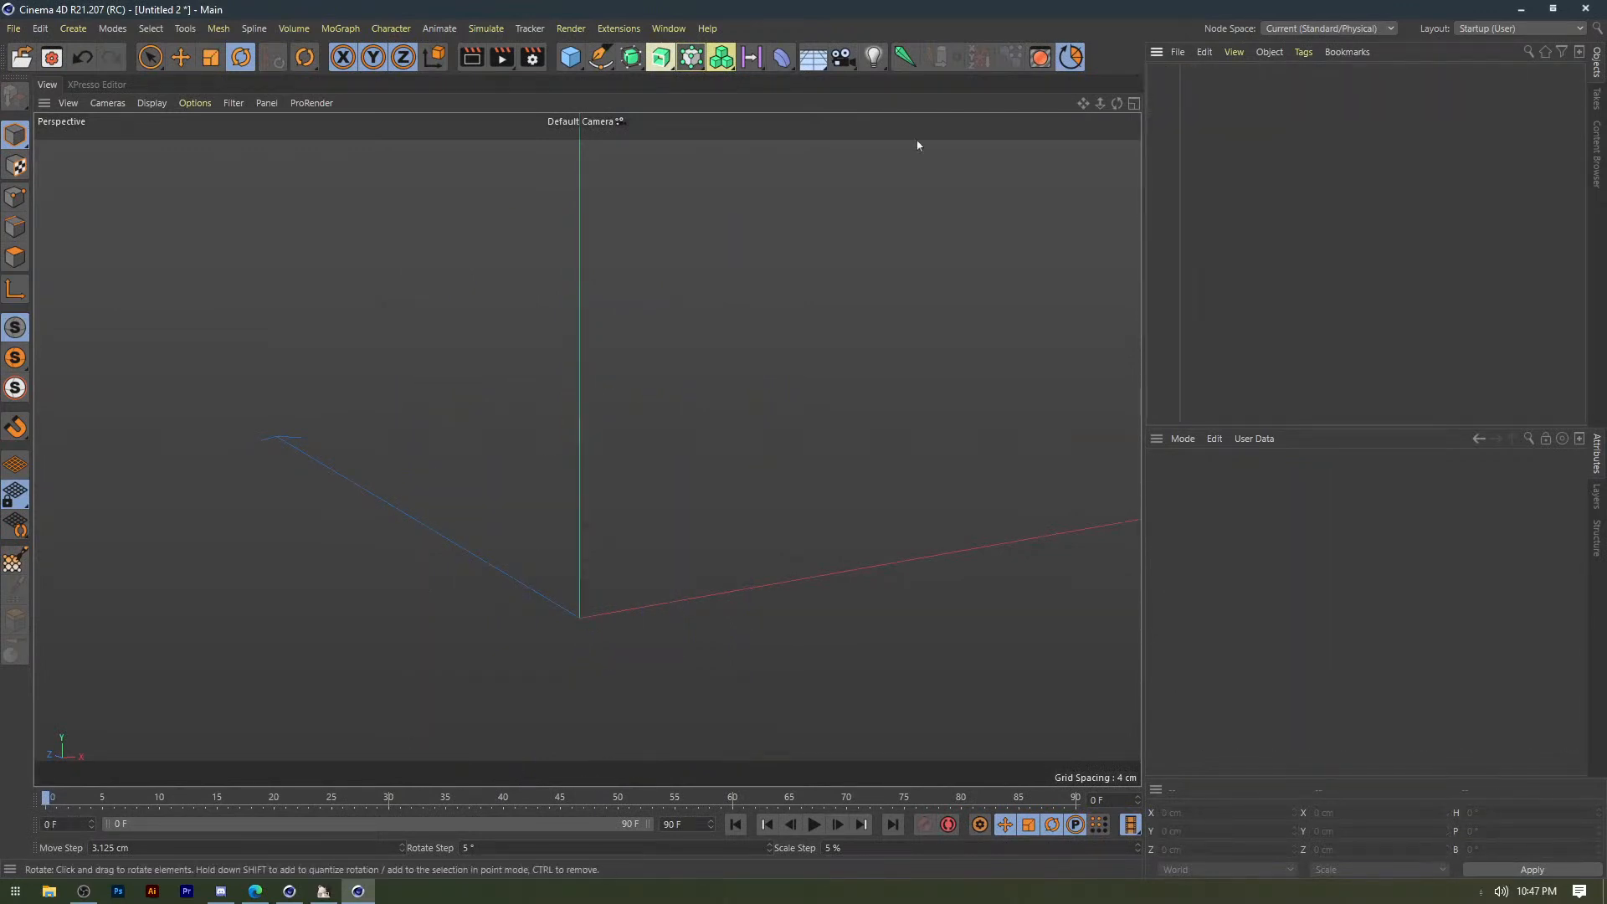
{"action": "scroll", "coordinate": [653, 292], "scroll_direction": "up", "scroll_amount": 2}
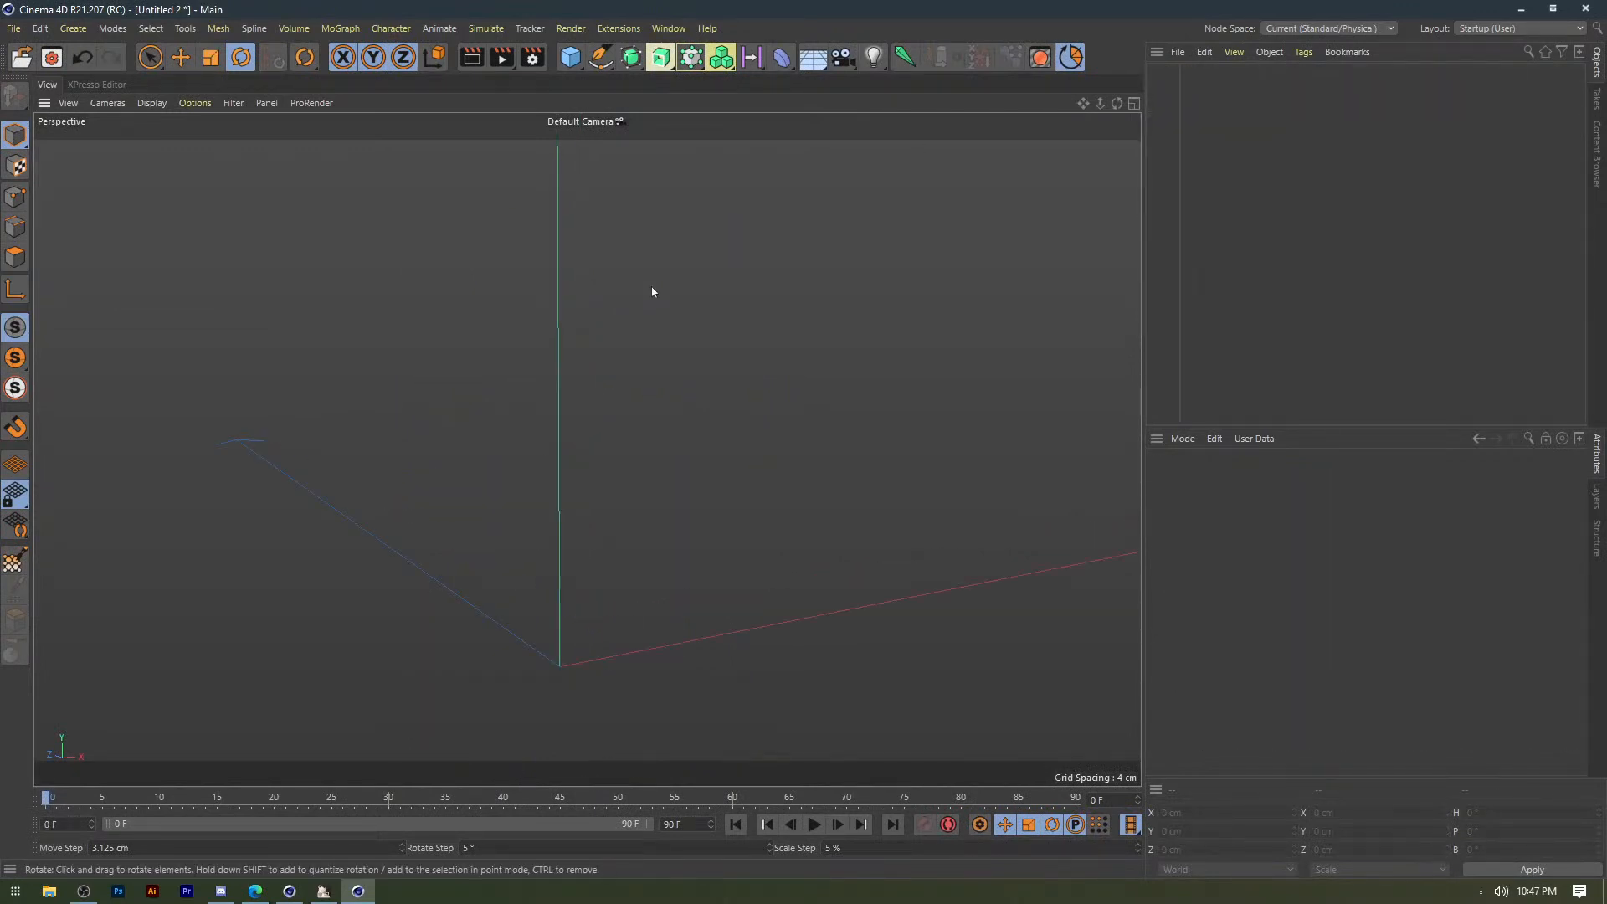
{"action": "scroll", "coordinate": [653, 293], "scroll_direction": "down", "scroll_amount": 1}
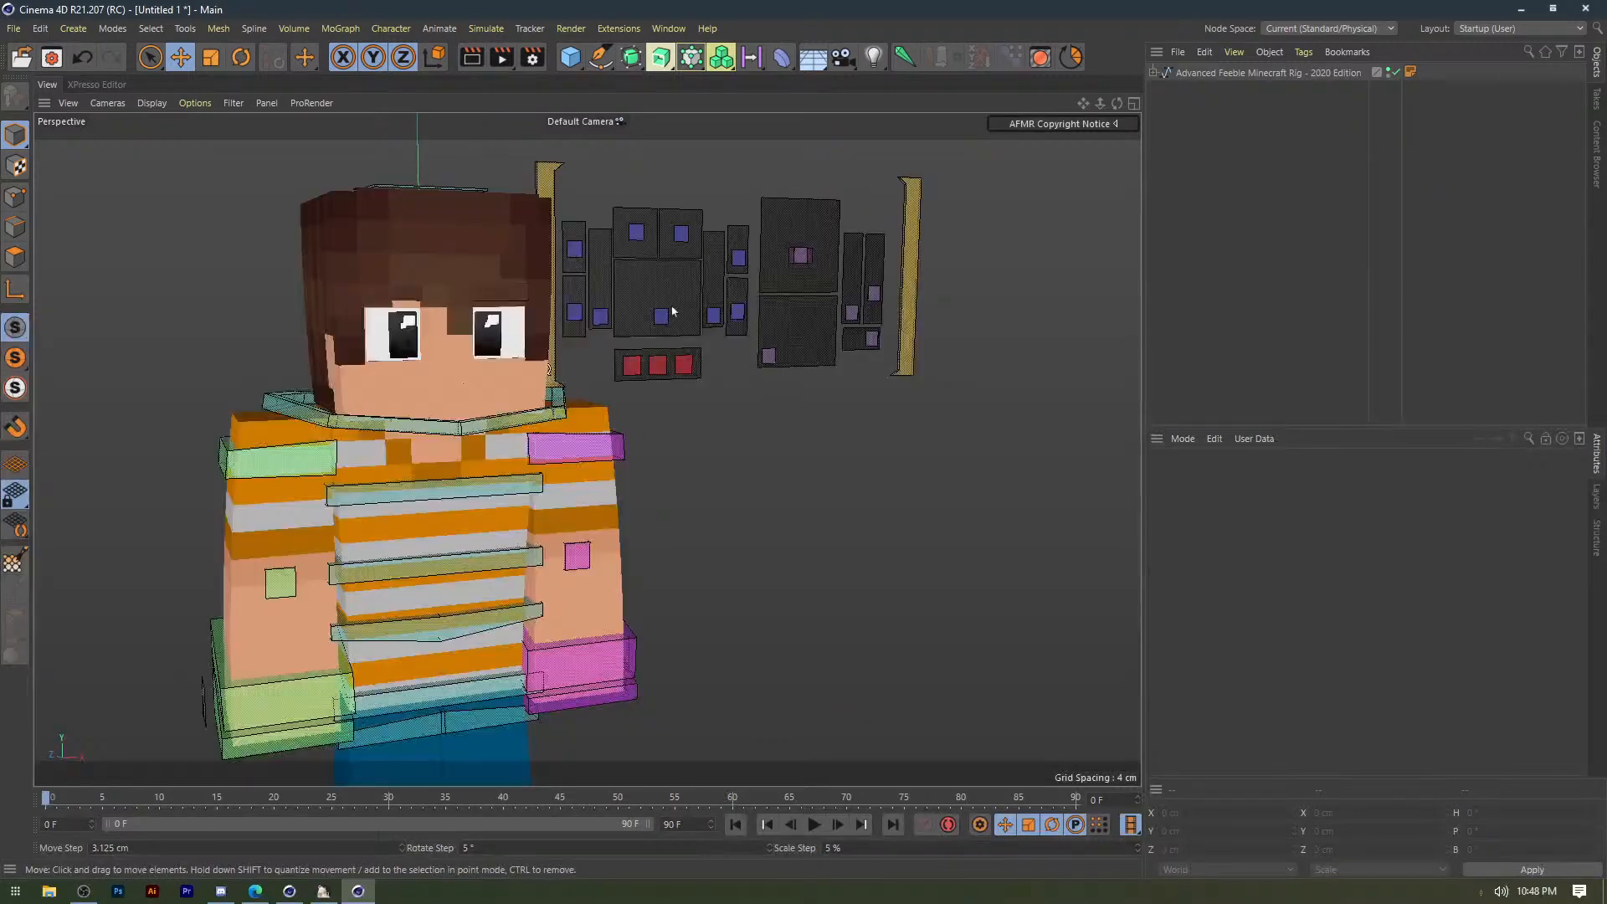
Turn on the C.Subdivision Head toggle in the Minecraft rig's facial controls and clear the selection.
{"action": "left_click", "coordinate": [663, 316]}
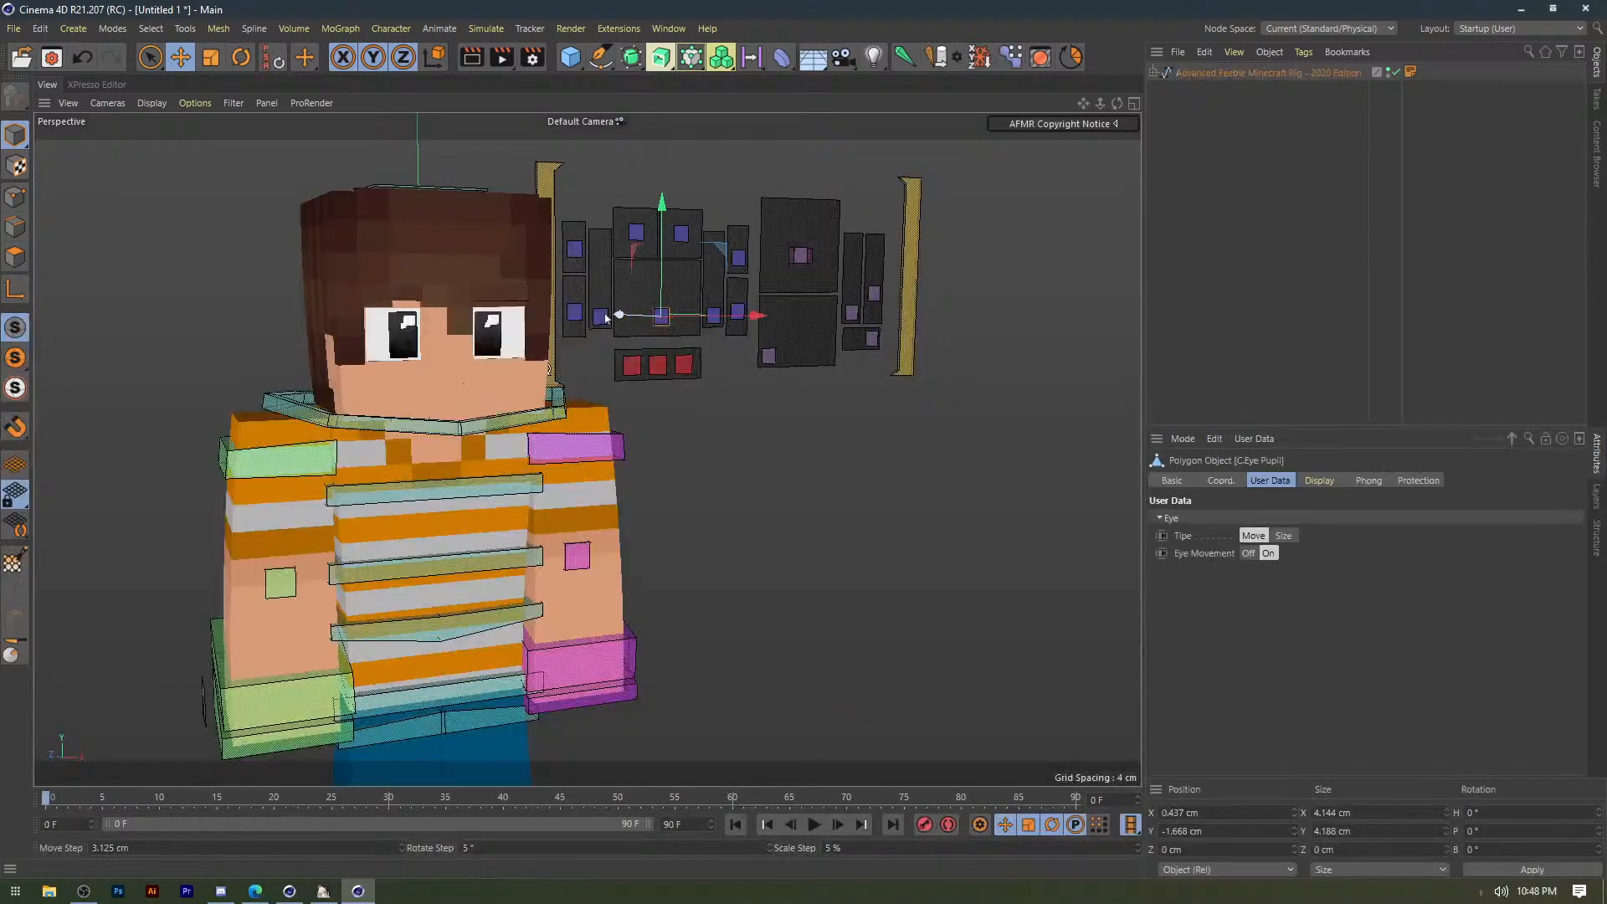
{"action": "scroll", "coordinate": [536, 309], "scroll_direction": "up", "scroll_amount": 2}
{"action": "scroll", "coordinate": [535, 310], "scroll_direction": "up", "scroll_amount": 2}
{"action": "left_click", "coordinate": [767, 387]}
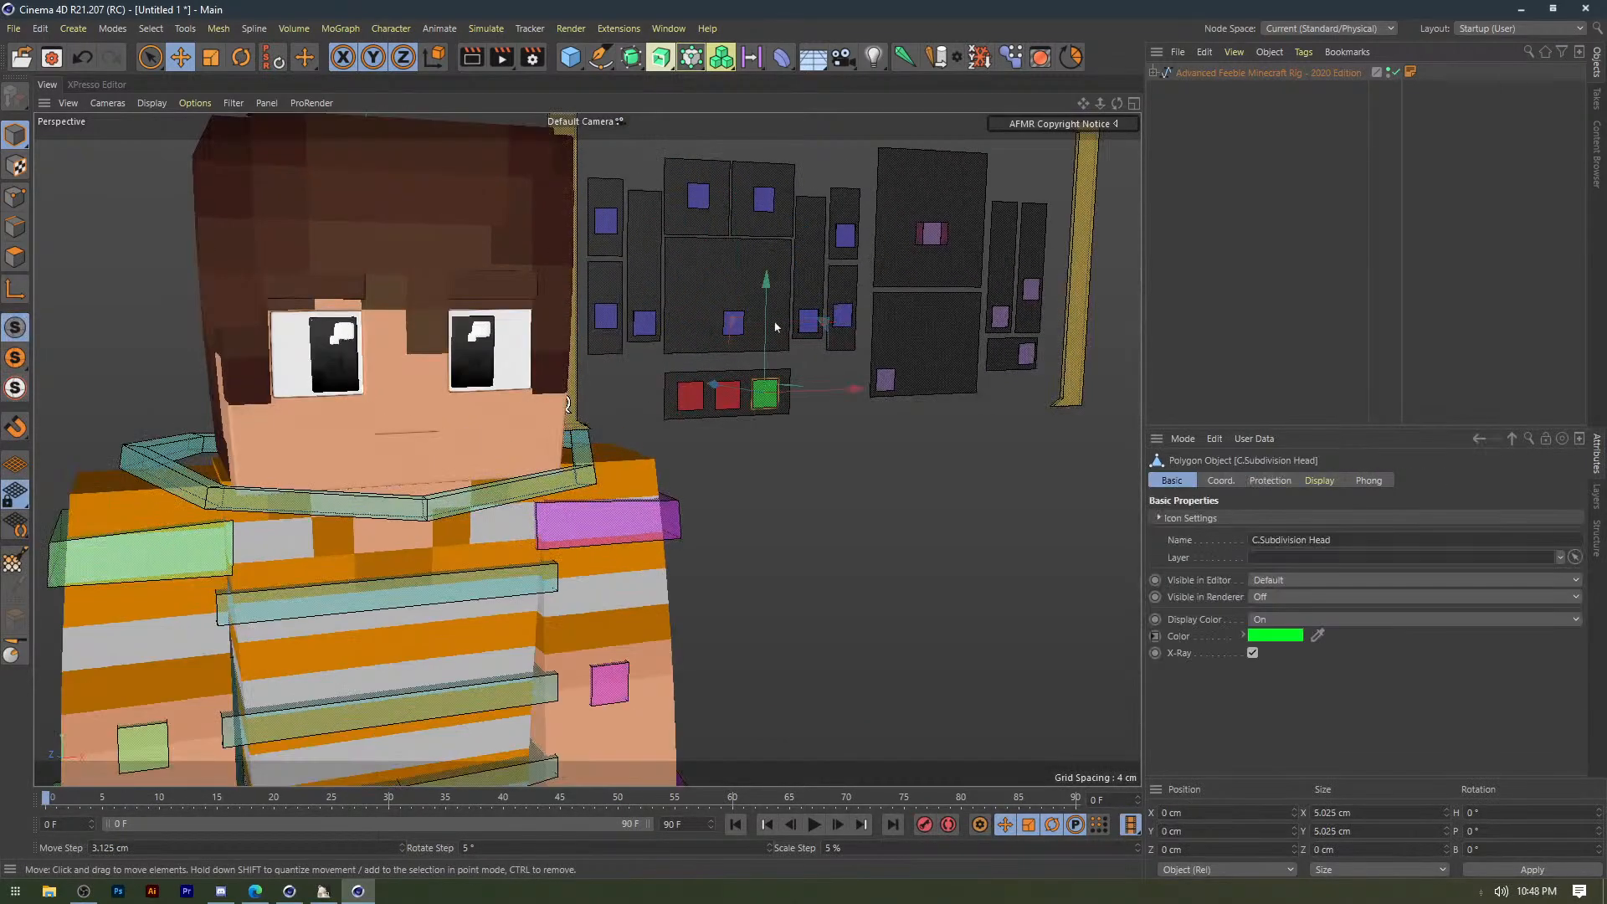
{"action": "left_click", "coordinate": [850, 468]}
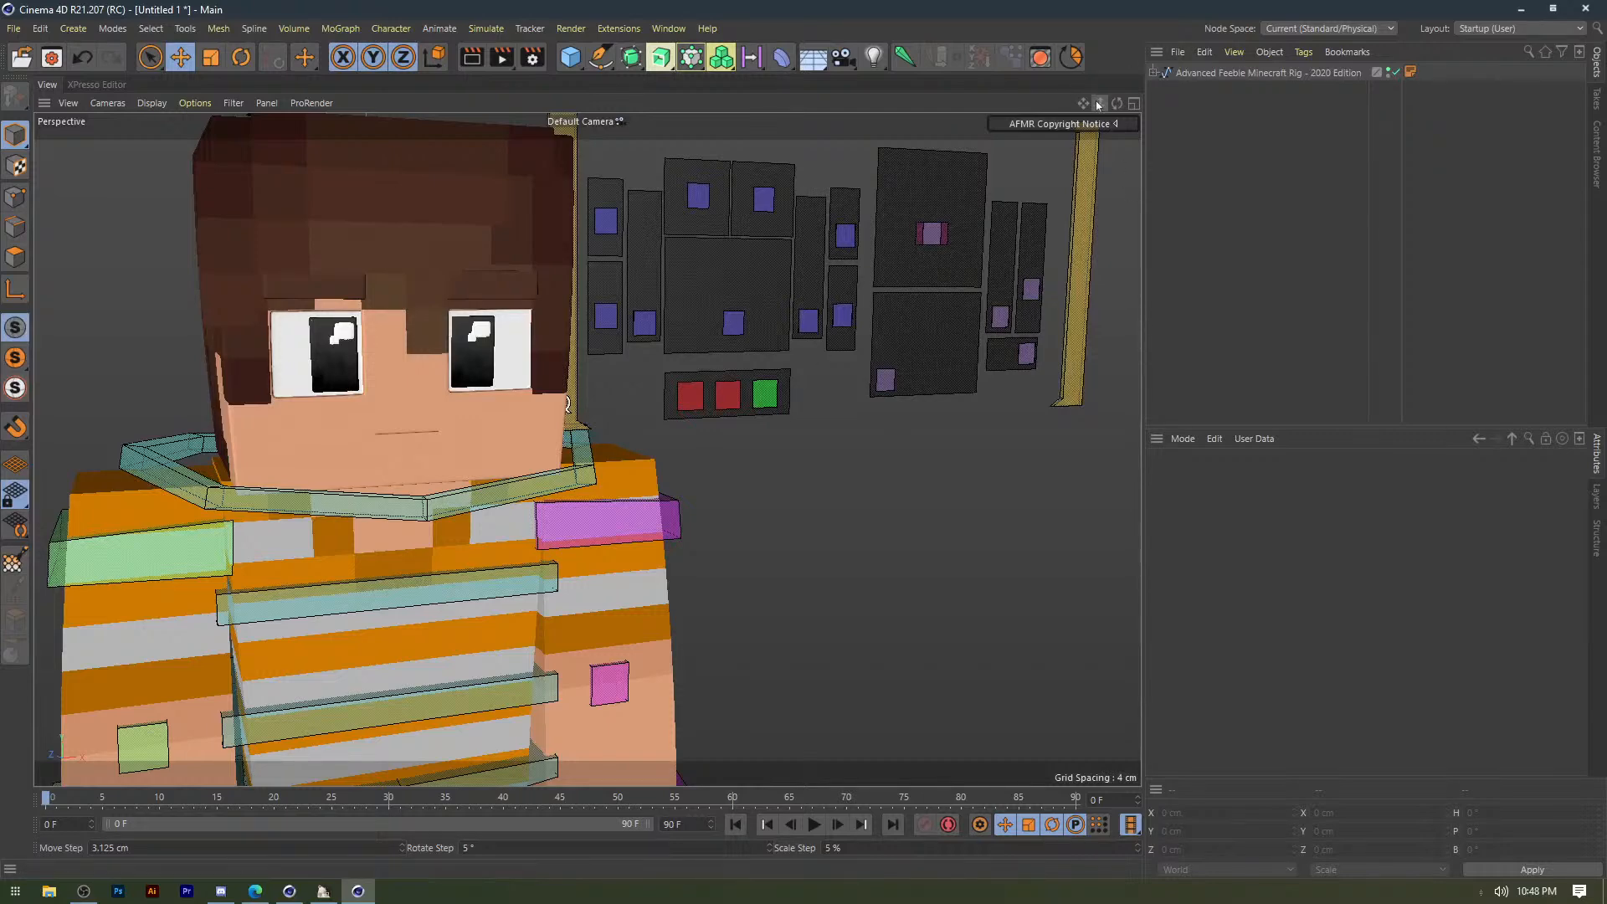
Examine the rig's head and facial control panels, including the eye pupil control, from several angles.
{"action": "left_click_drag", "start_coordinate": [1090, 109], "coordinate": [1117, 109]}
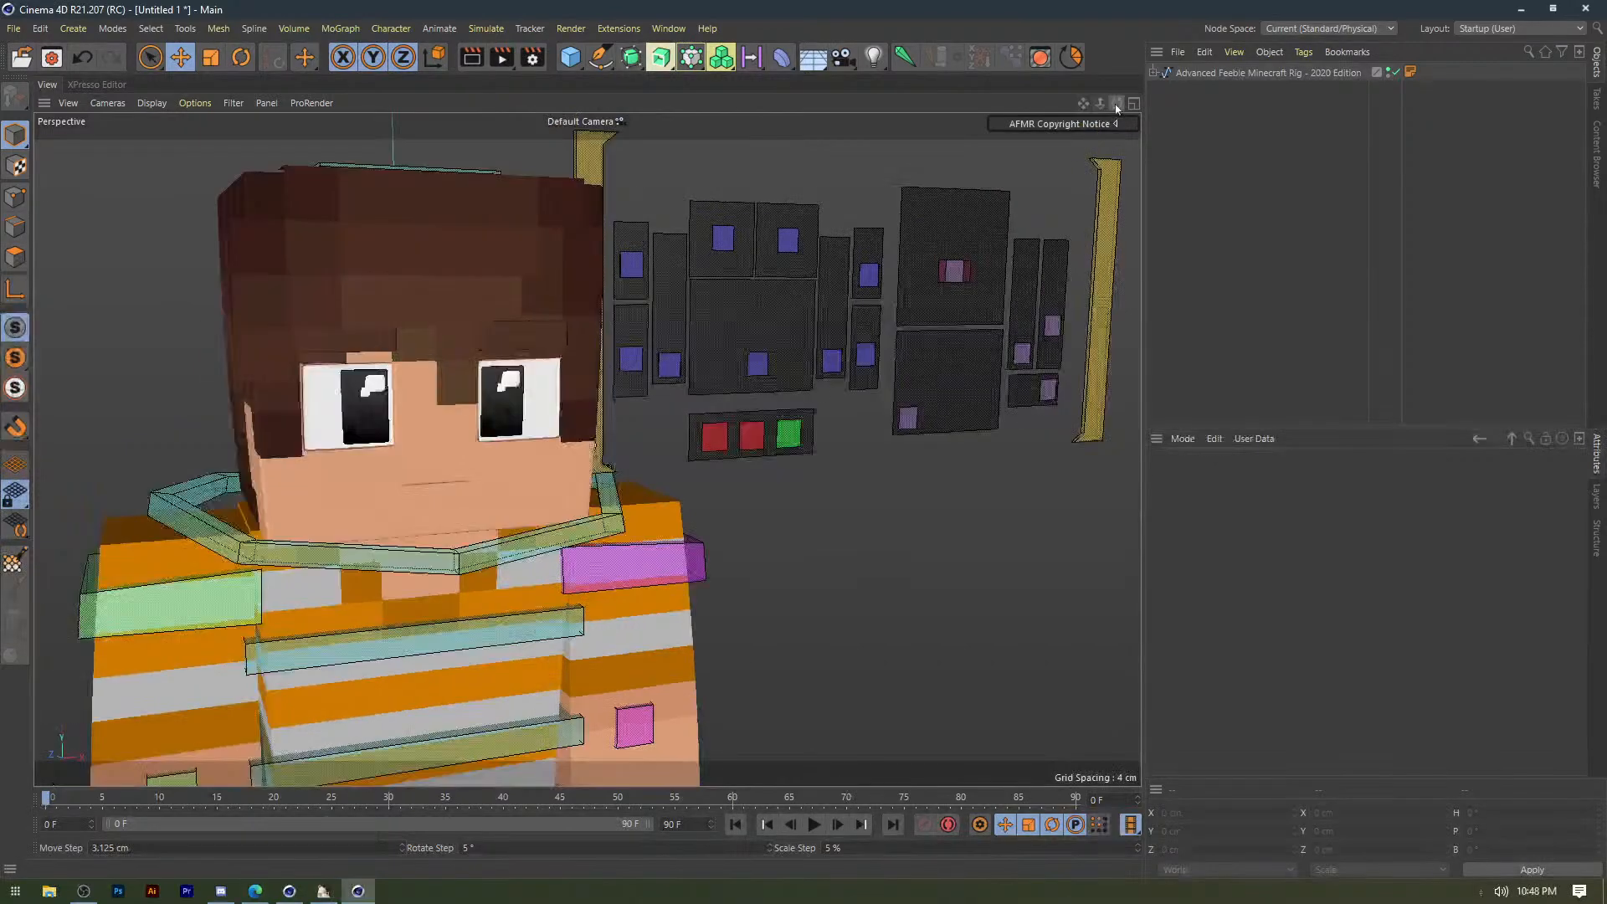
{"action": "left_click", "coordinate": [791, 367]}
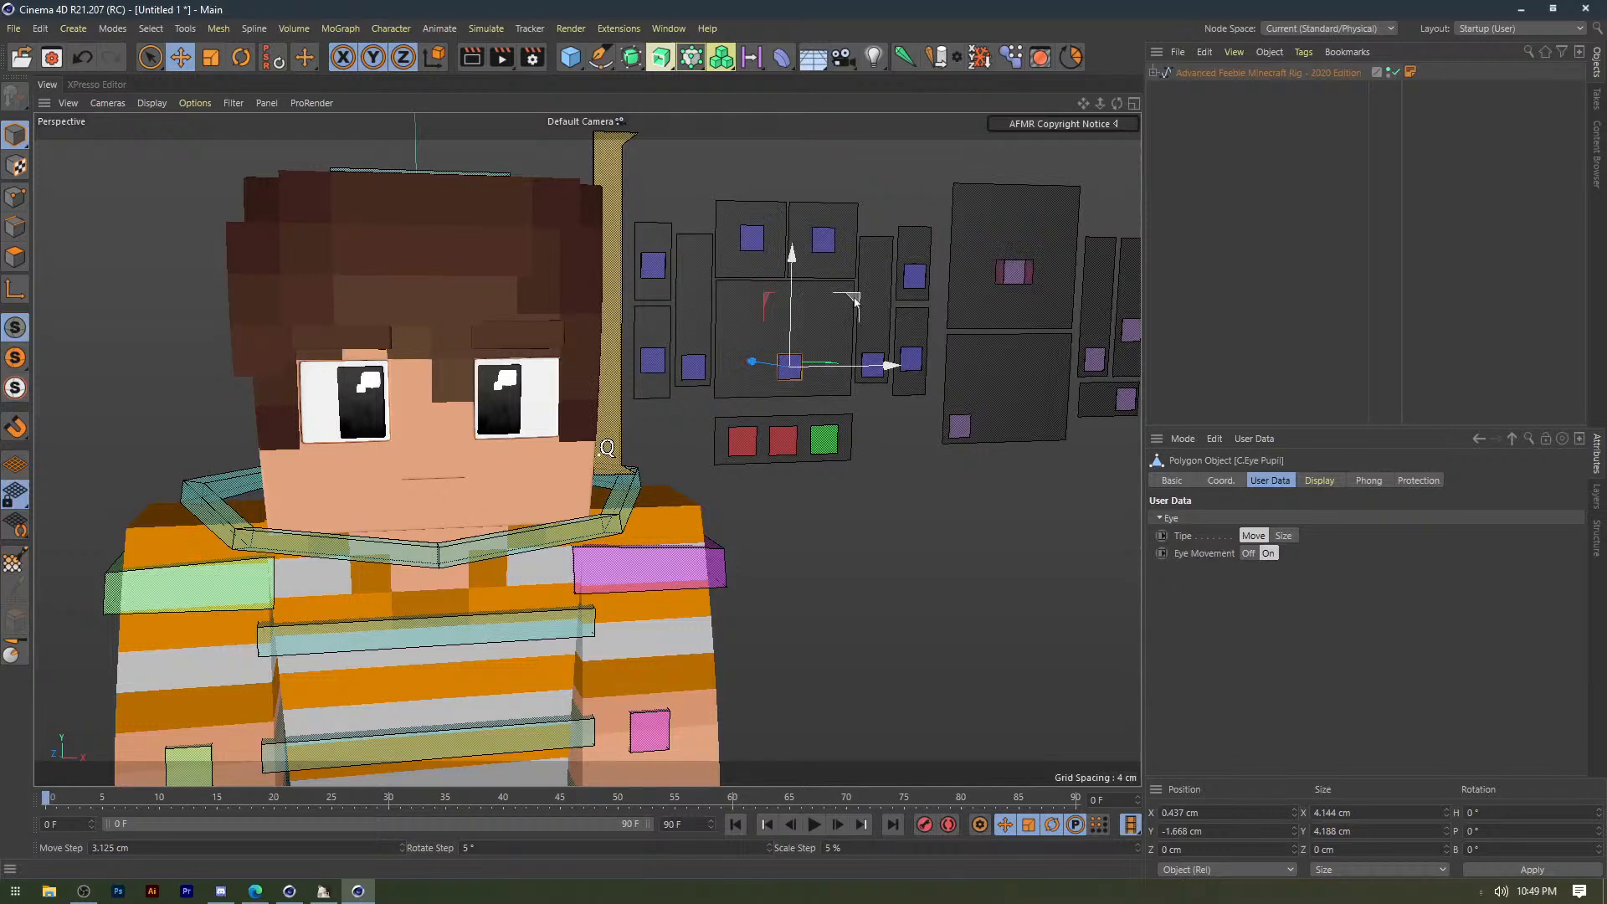
{"action": "middle_click_drag", "start_coordinate": [639, 408], "coordinate": [657, 354], "text": "alt"}
{"action": "left_click_drag", "start_coordinate": [656, 355], "coordinate": [698, 366], "text": "alt"}
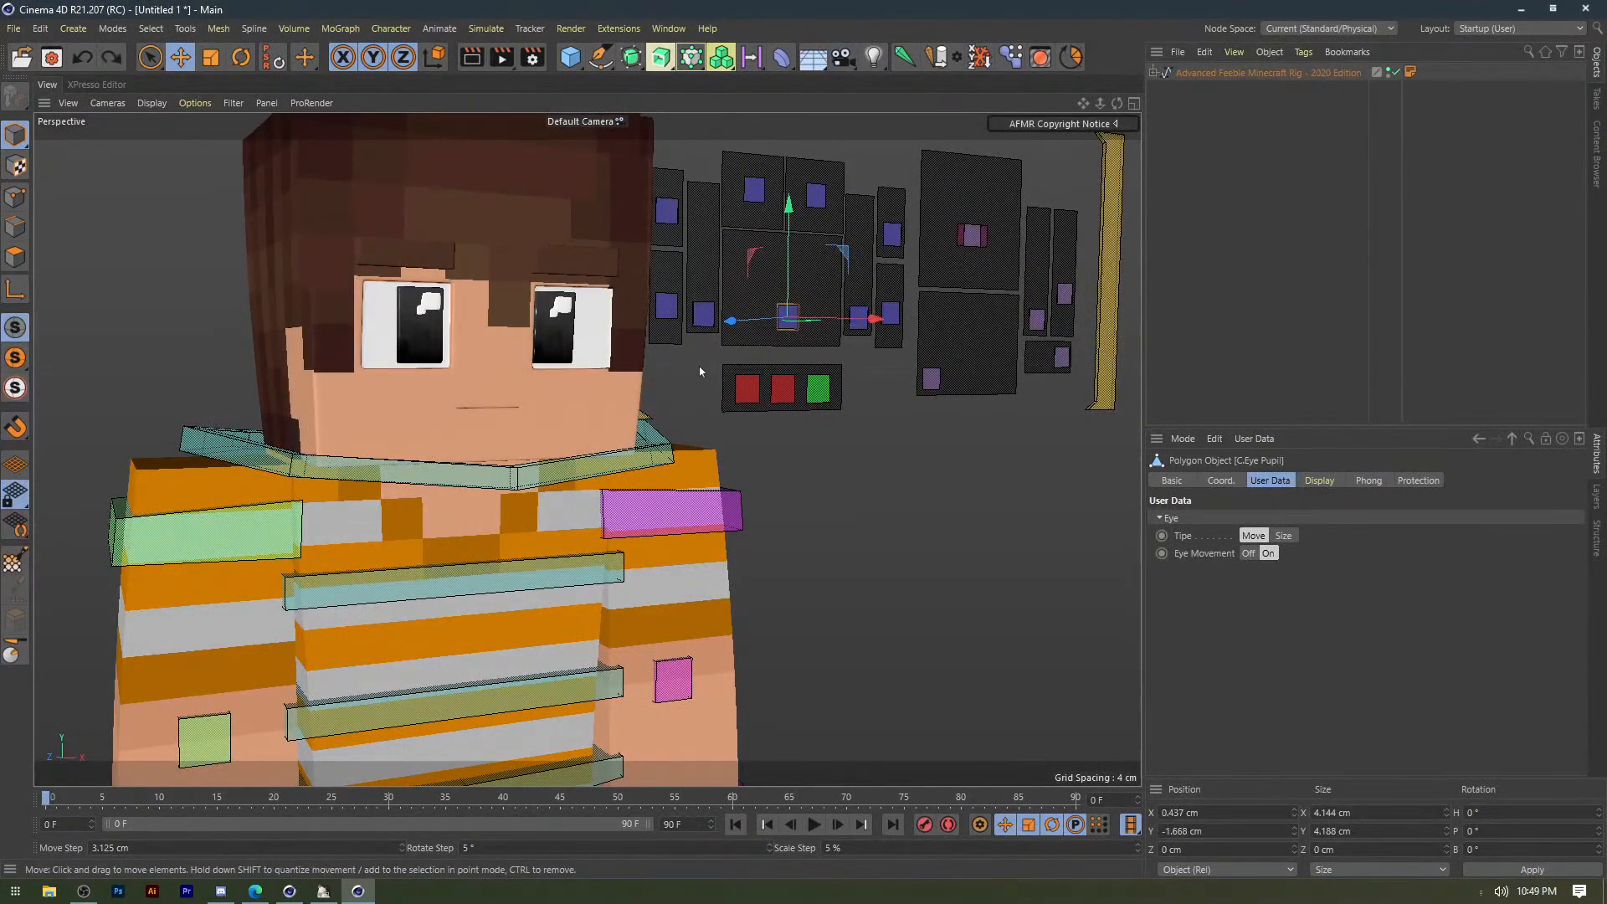
{"action": "left_click", "coordinate": [698, 366]}
{"action": "middle_click_drag", "start_coordinate": [699, 366], "coordinate": [693, 402], "text": "alt"}
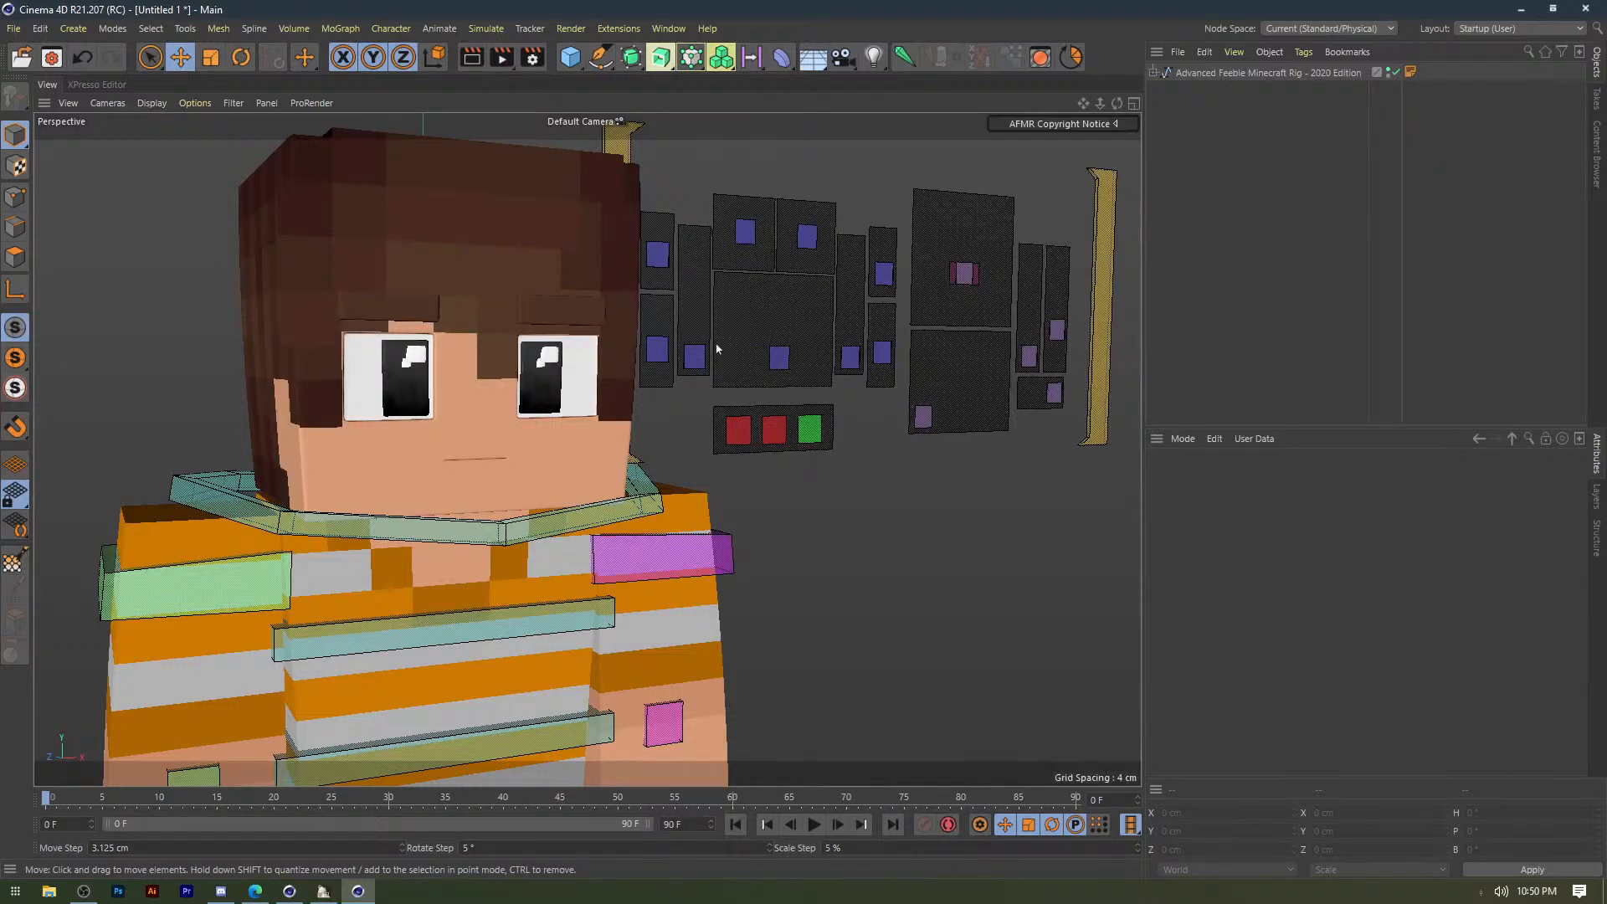
{"action": "middle_click_drag", "start_coordinate": [718, 348], "coordinate": [642, 350], "text": "alt"}
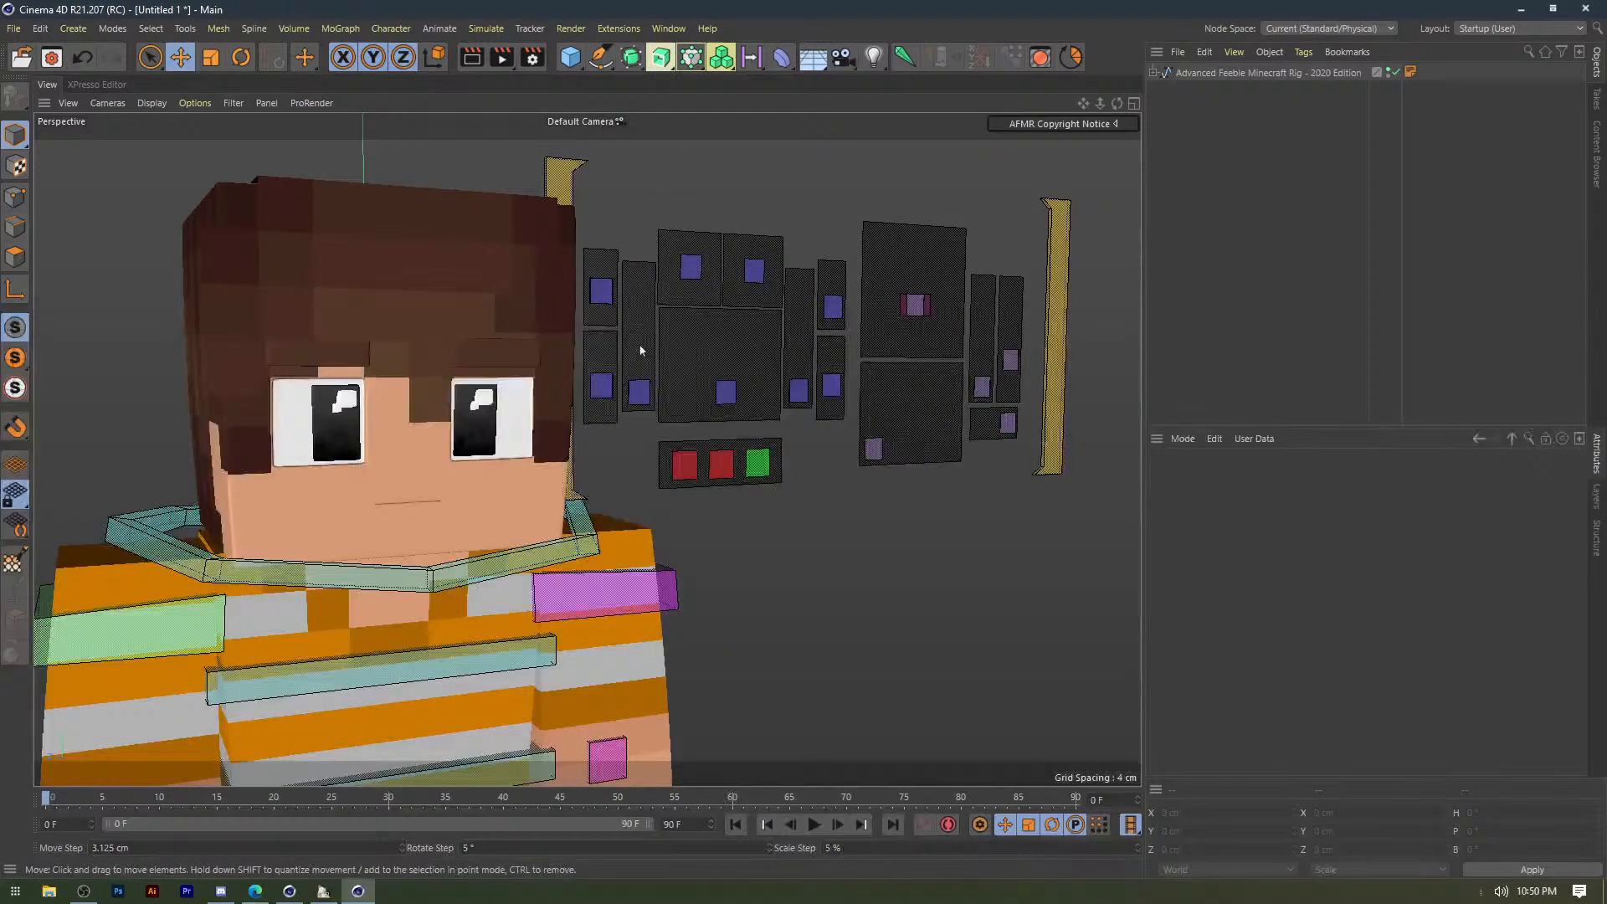
{"action": "left_click_drag", "start_coordinate": [641, 350], "coordinate": [718, 394], "text": "alt"}
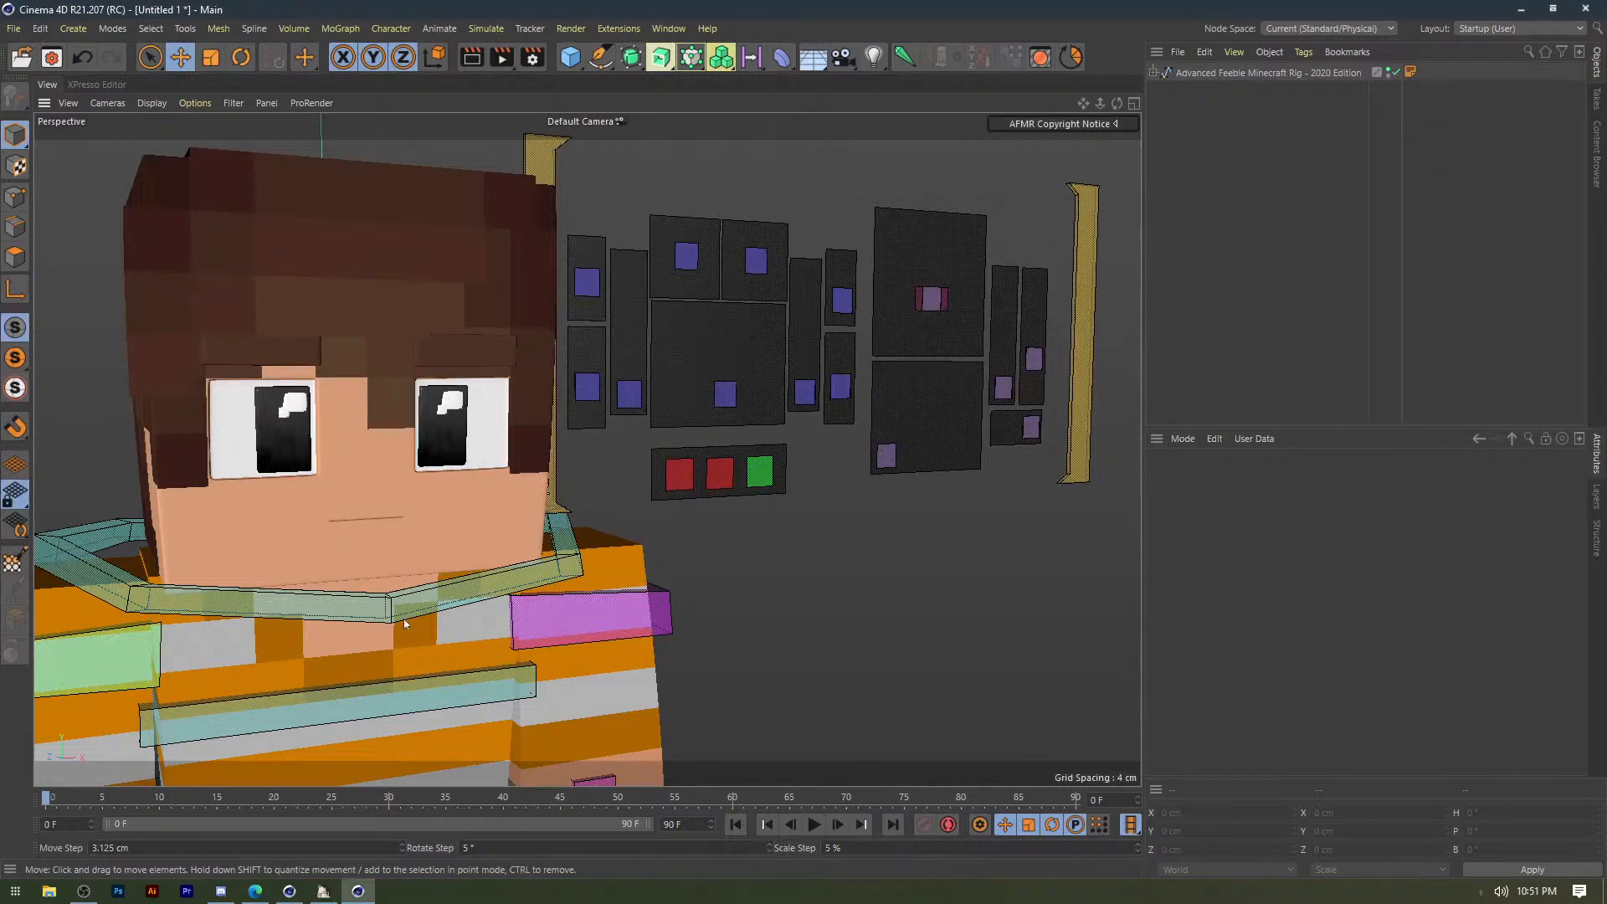
{"action": "middle_click_drag", "start_coordinate": [403, 620], "coordinate": [775, 541], "text": "alt"}
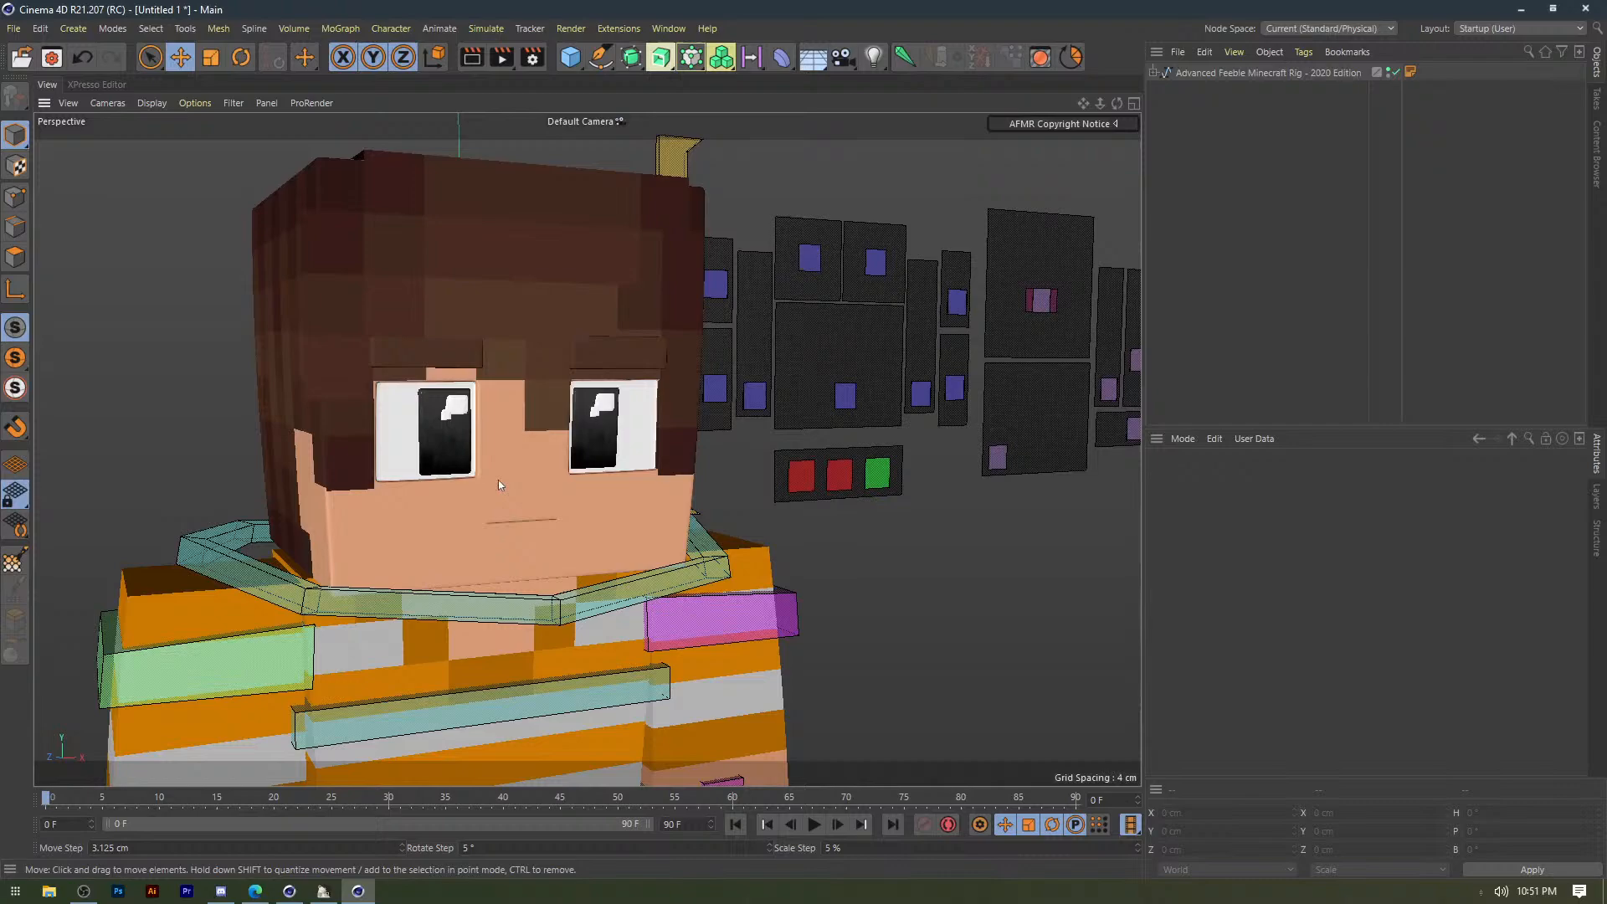
Switch to the browser and look through the home page of the FeebleDesigns YouTube channel.
{"action": "key", "text": "alt+Tab"}
{"action": "left_click", "coordinate": [617, 72]}
{"action": "left_click_drag", "start_coordinate": [843, 17], "coordinate": [2, 226]}
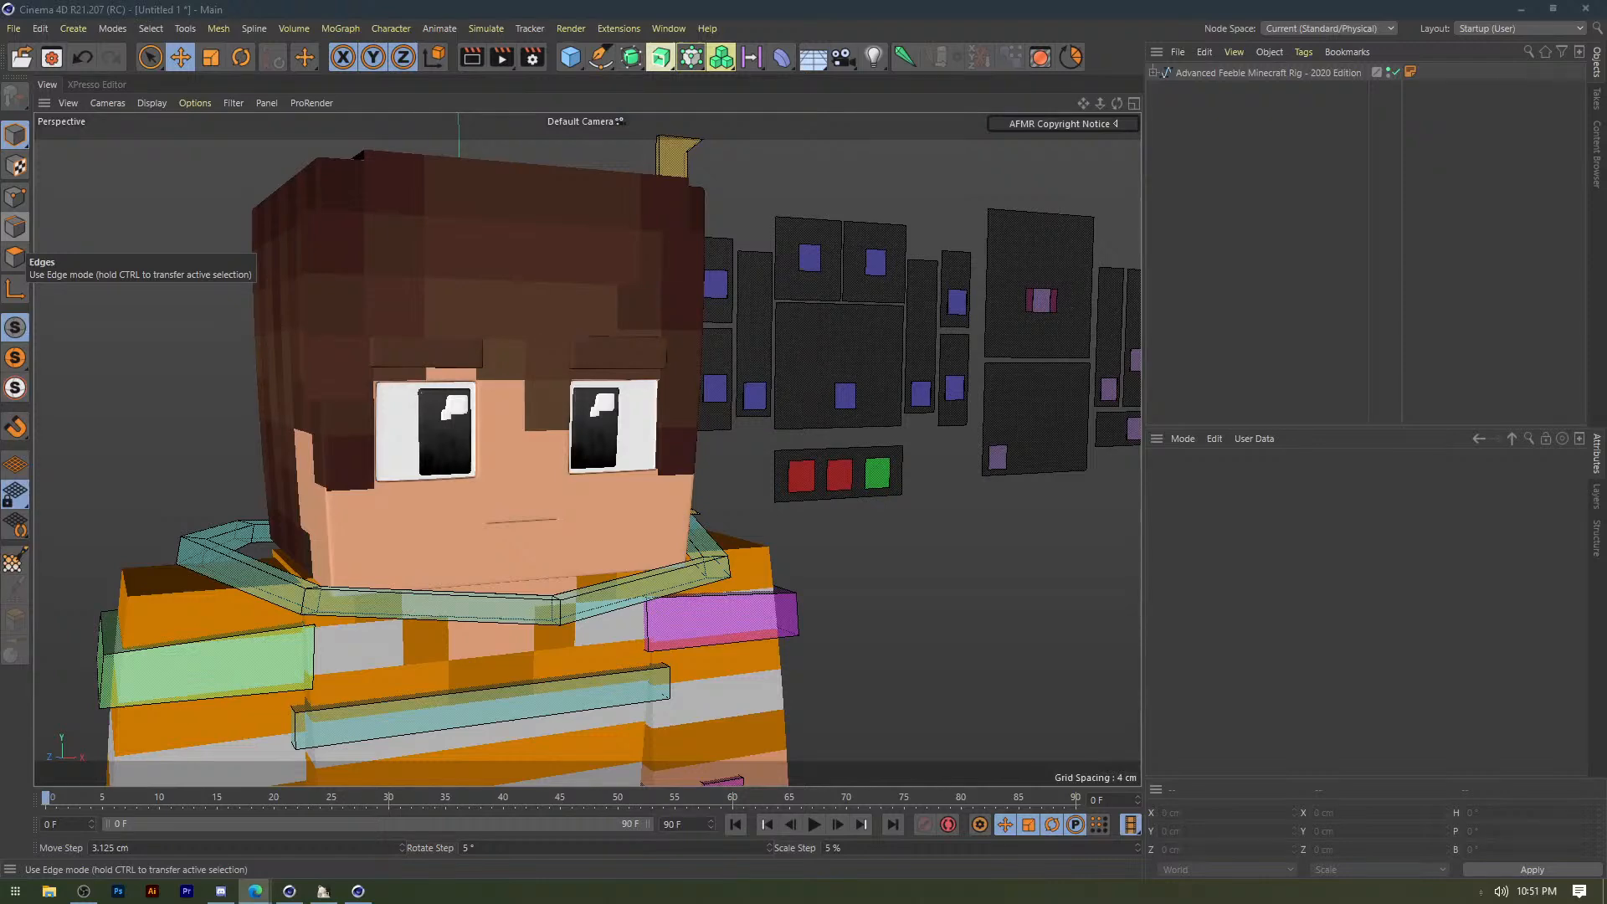
{"action": "left_click_drag", "start_coordinate": [0, 352], "coordinate": [774, 1]}
{"action": "scroll", "coordinate": [344, 560], "scroll_direction": "down", "scroll_amount": 4}
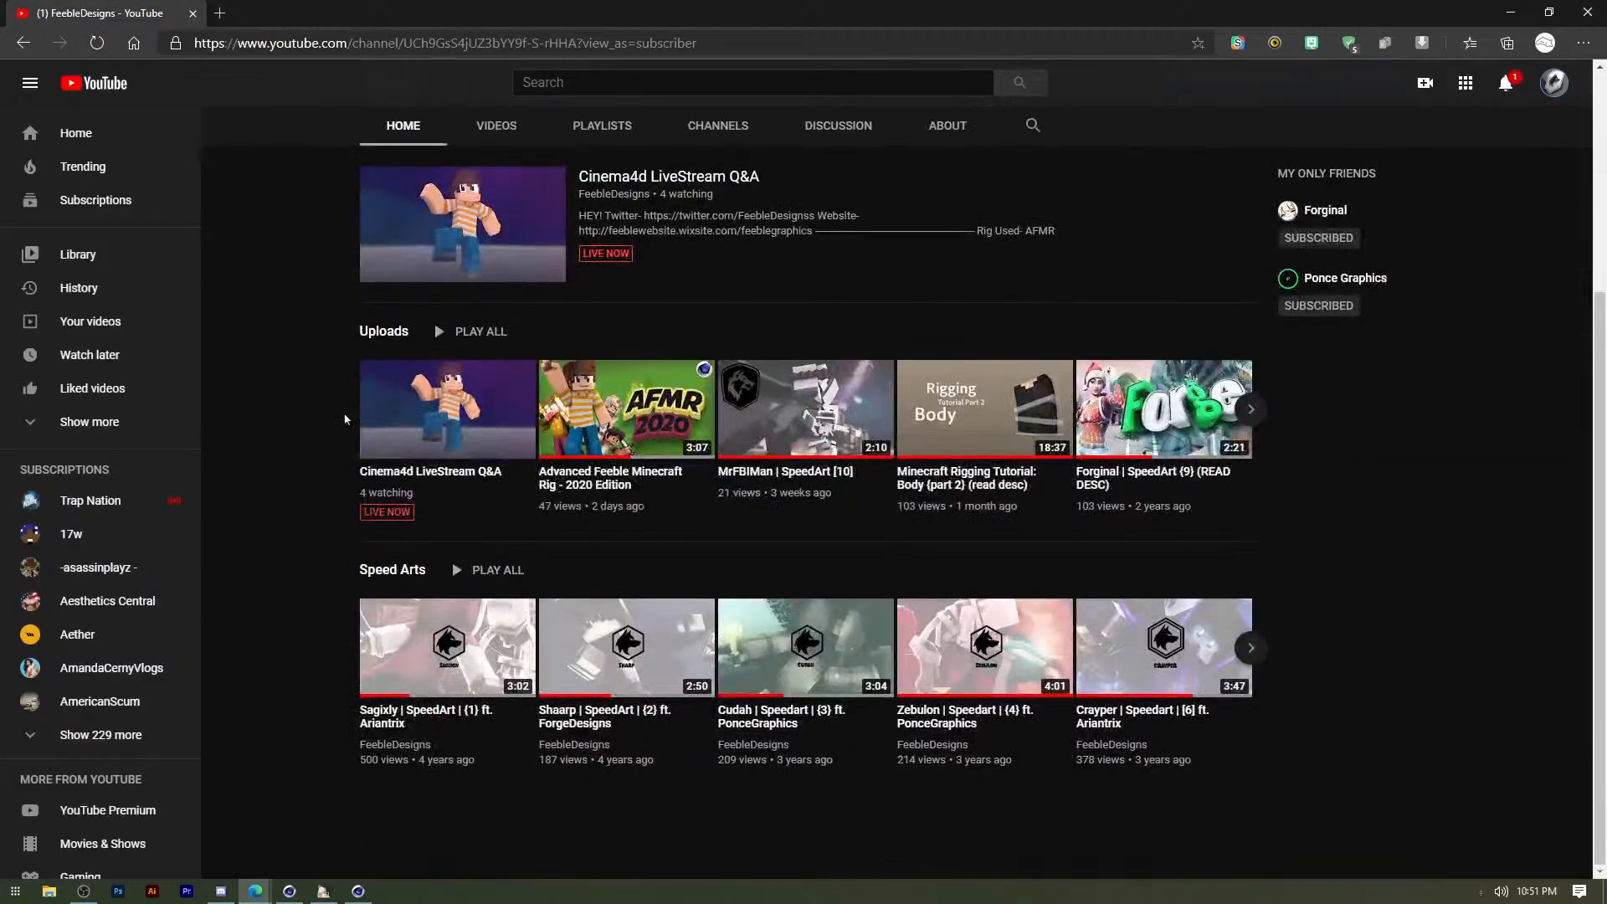
{"action": "scroll", "coordinate": [344, 418], "scroll_direction": "up", "scroll_amount": 4}
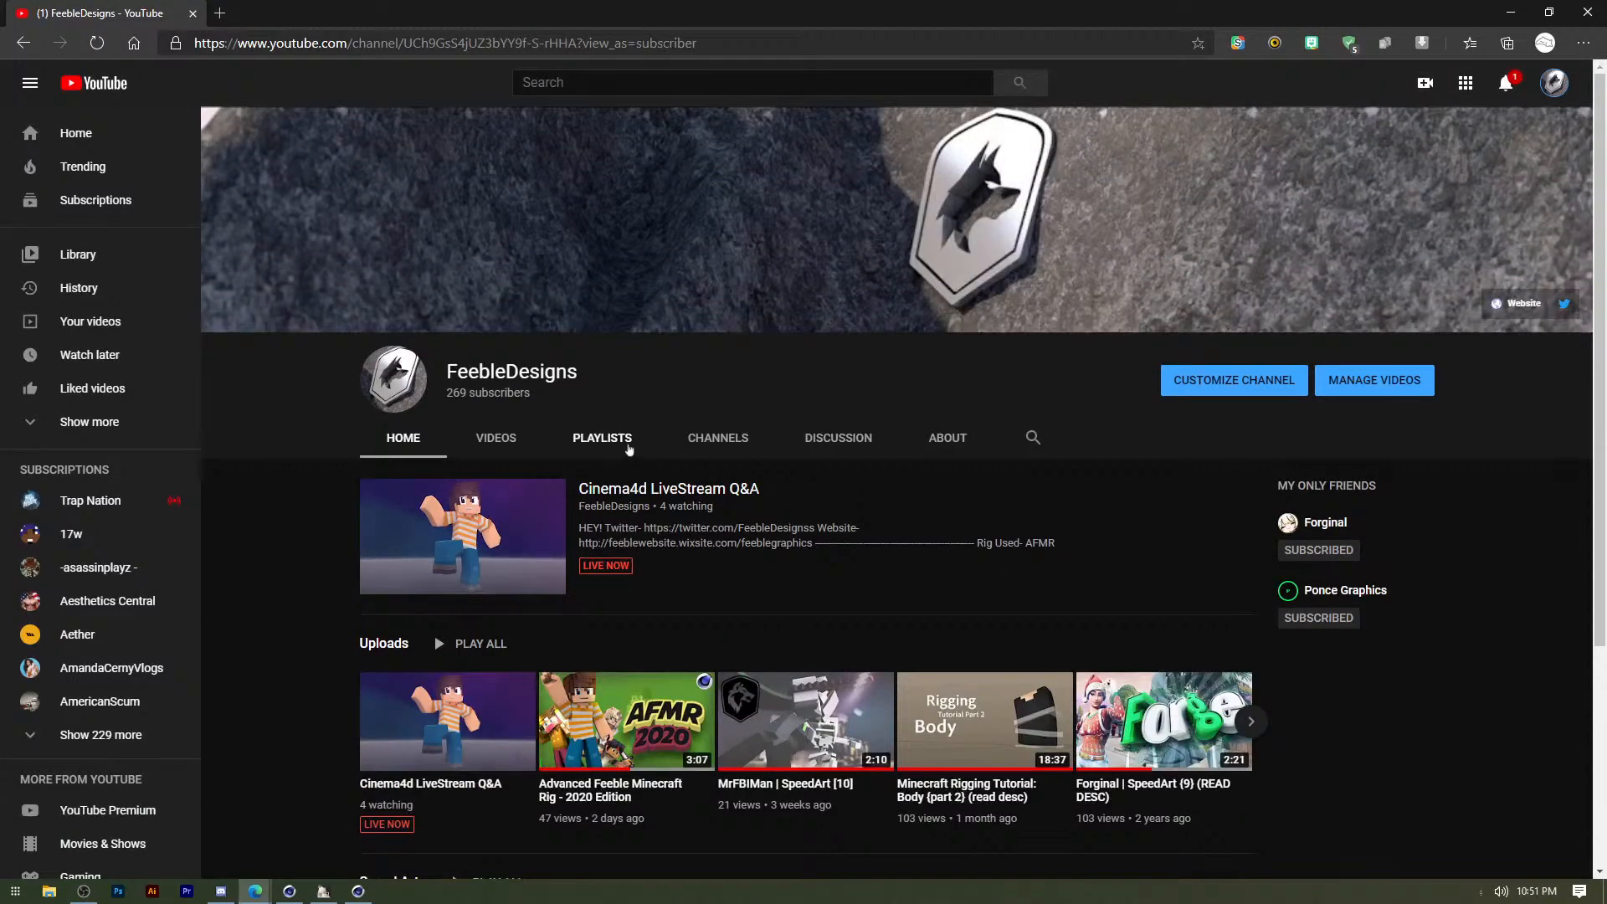
Show the FeebleDesigns channel's created playlists and open the YouTube notifications.
{"action": "left_click", "coordinate": [604, 439]}
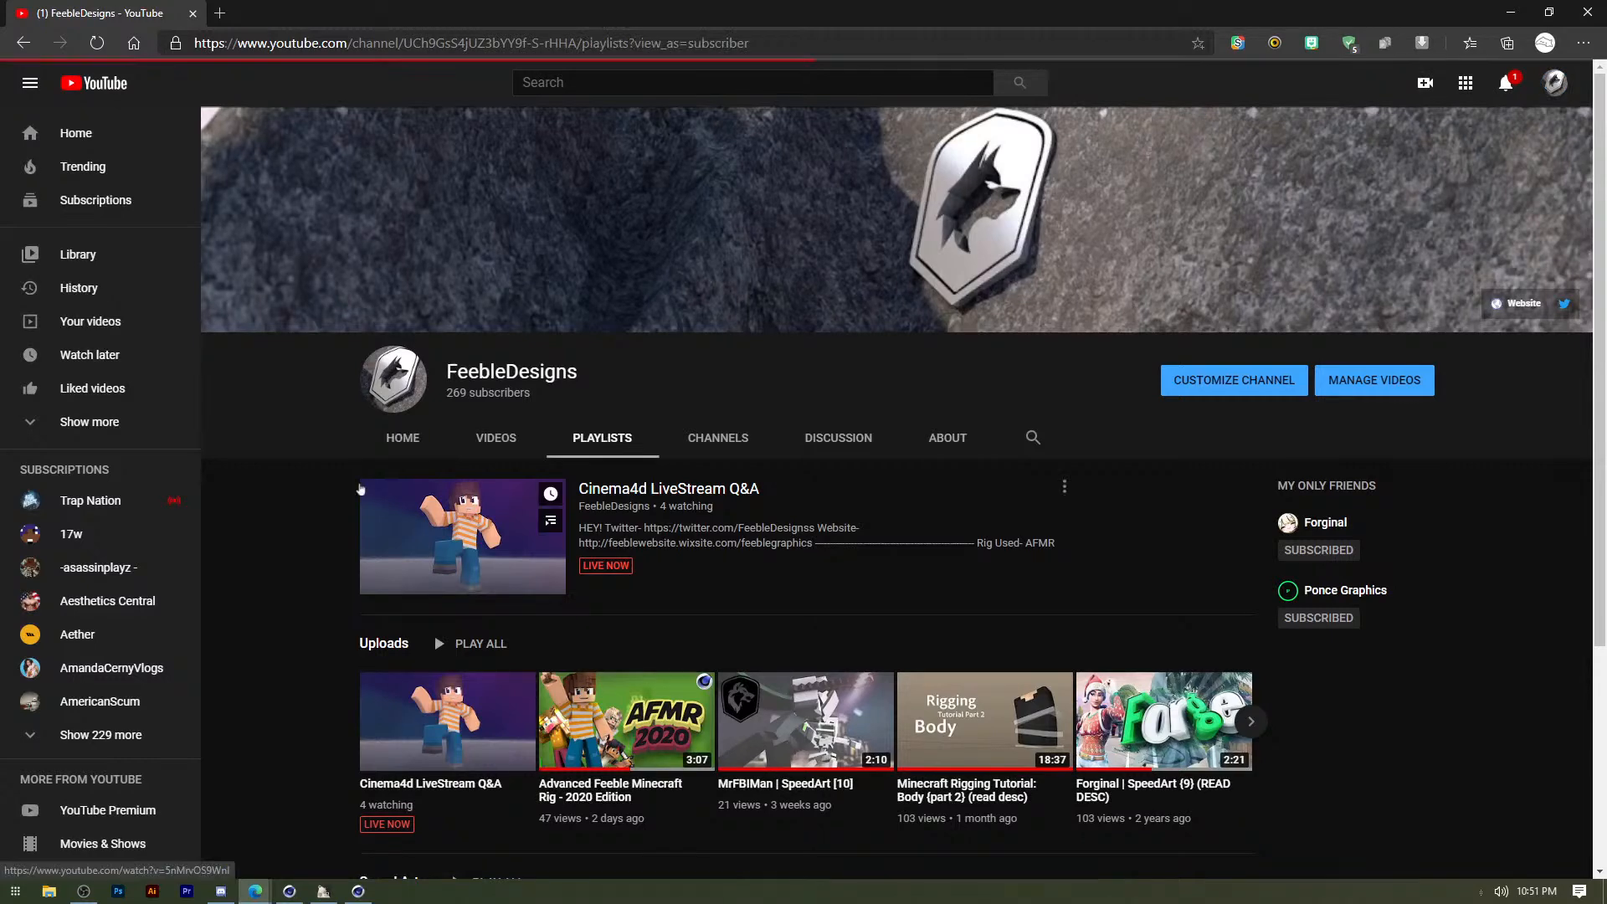
{"action": "scroll", "coordinate": [722, 448], "scroll_direction": "down", "scroll_amount": 2}
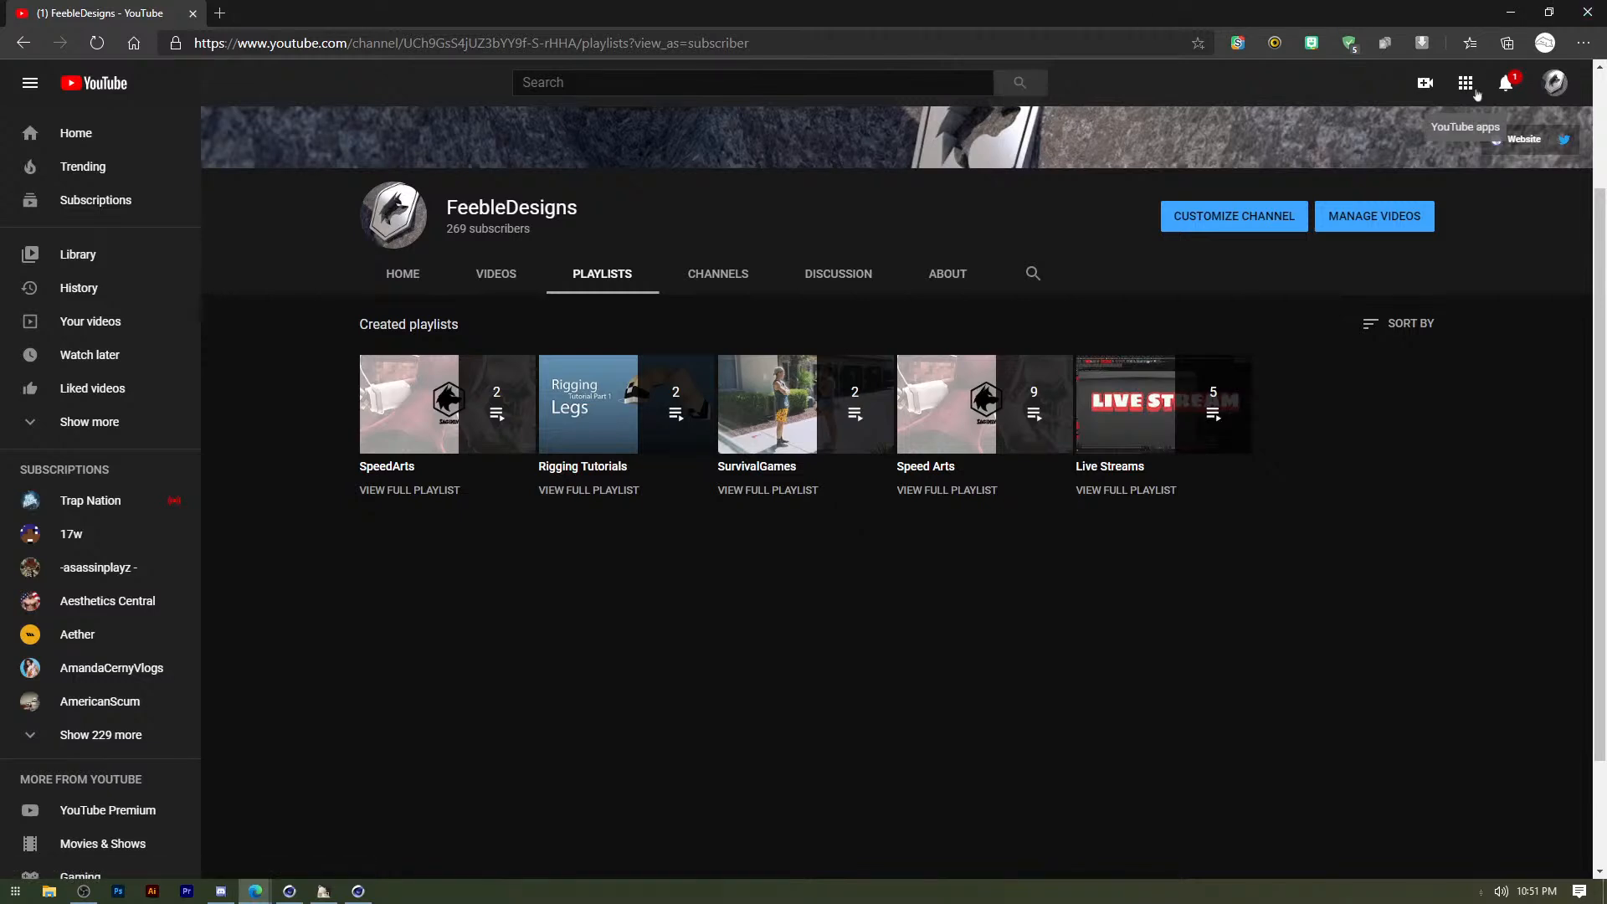
{"action": "left_click", "coordinate": [1509, 84]}
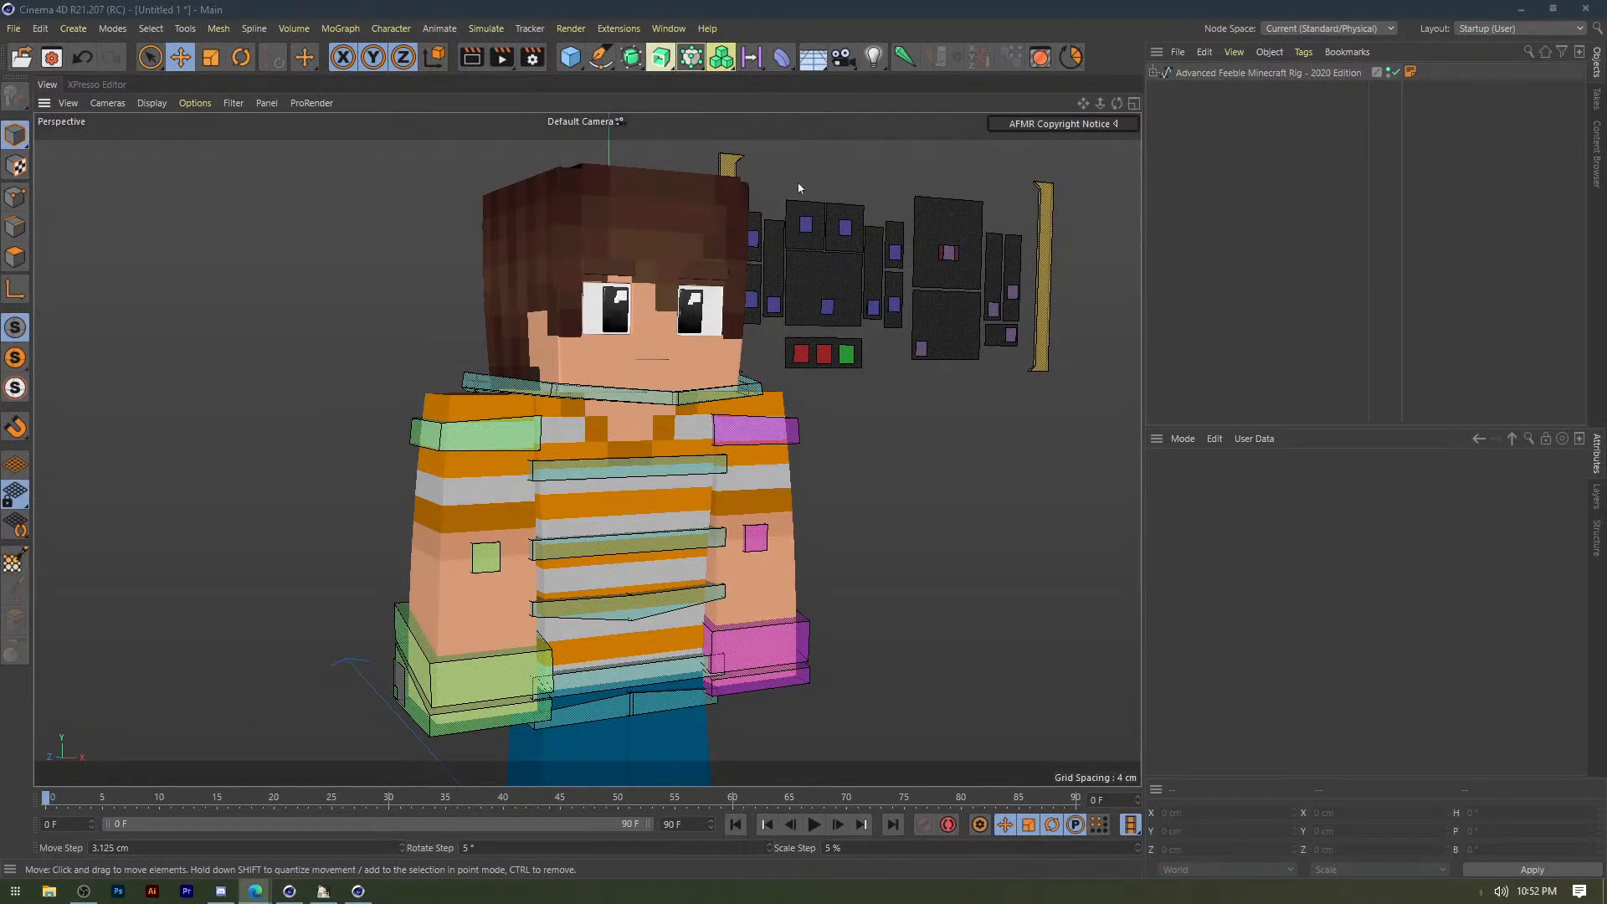
In Cinema 4D, try moving the C.Eye Pupil control to shift the rig's pupils and undo the move.
{"action": "scroll", "coordinate": [689, 467], "scroll_direction": "up", "scroll_amount": 3}
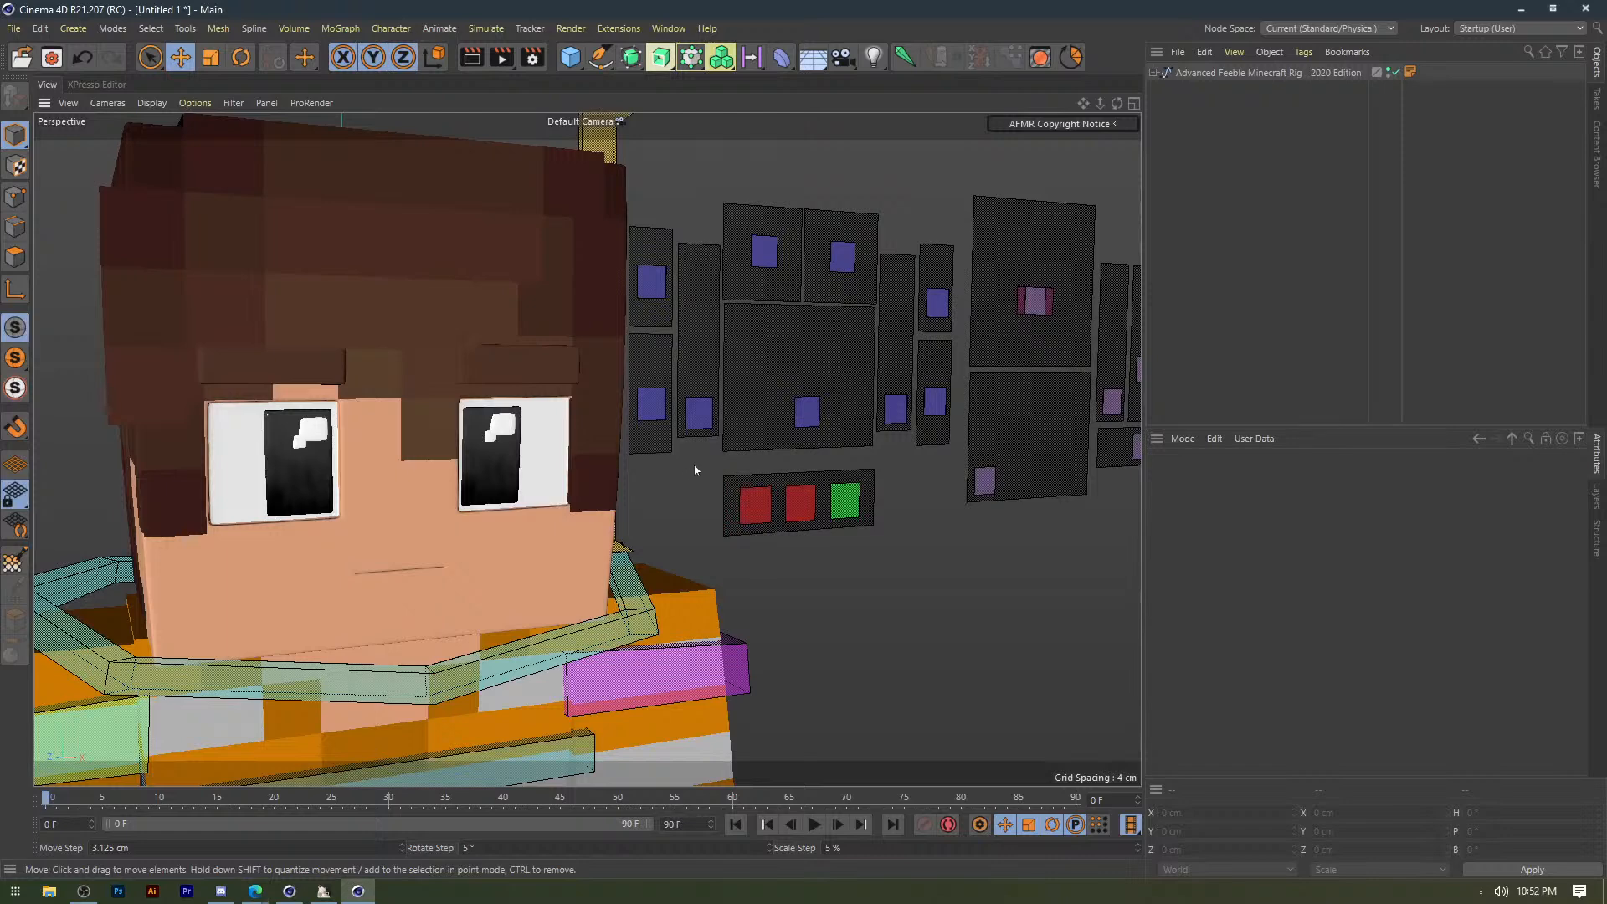
{"action": "scroll", "coordinate": [653, 497], "scroll_direction": "up", "scroll_amount": 1}
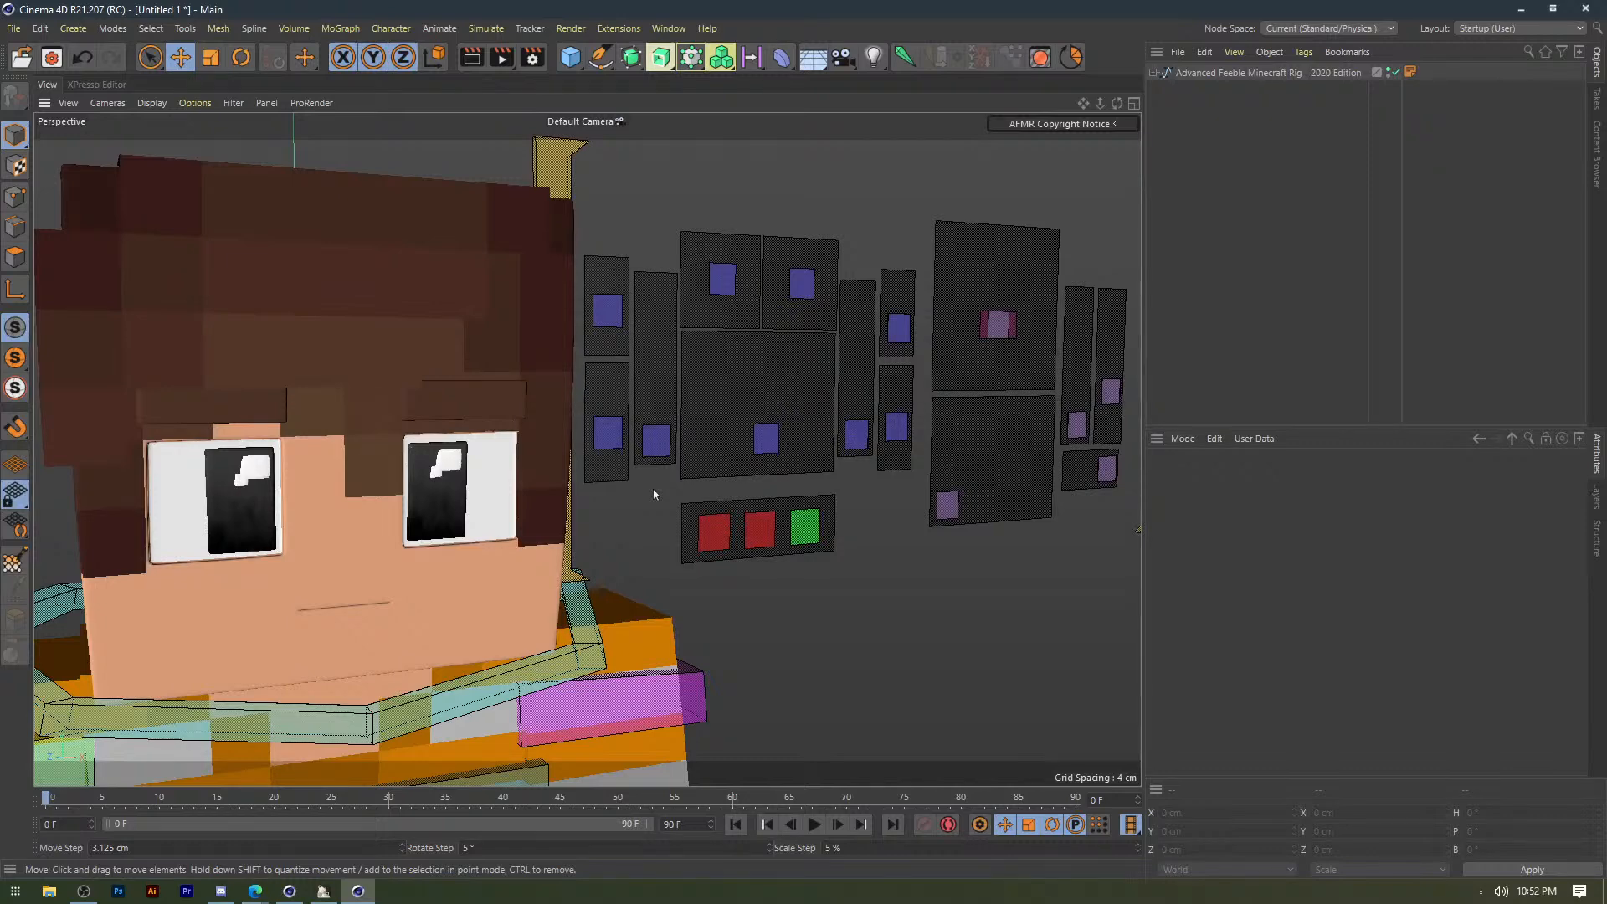
{"action": "left_click_drag", "start_coordinate": [706, 438], "coordinate": [643, 452], "text": "alt"}
{"action": "middle_click_drag", "start_coordinate": [647, 455], "coordinate": [700, 463], "text": "alt"}
{"action": "left_click", "coordinate": [821, 449]}
{"action": "left_click_drag", "start_coordinate": [927, 448], "coordinate": [829, 459]}
{"action": "key", "text": "ctrl+z"}
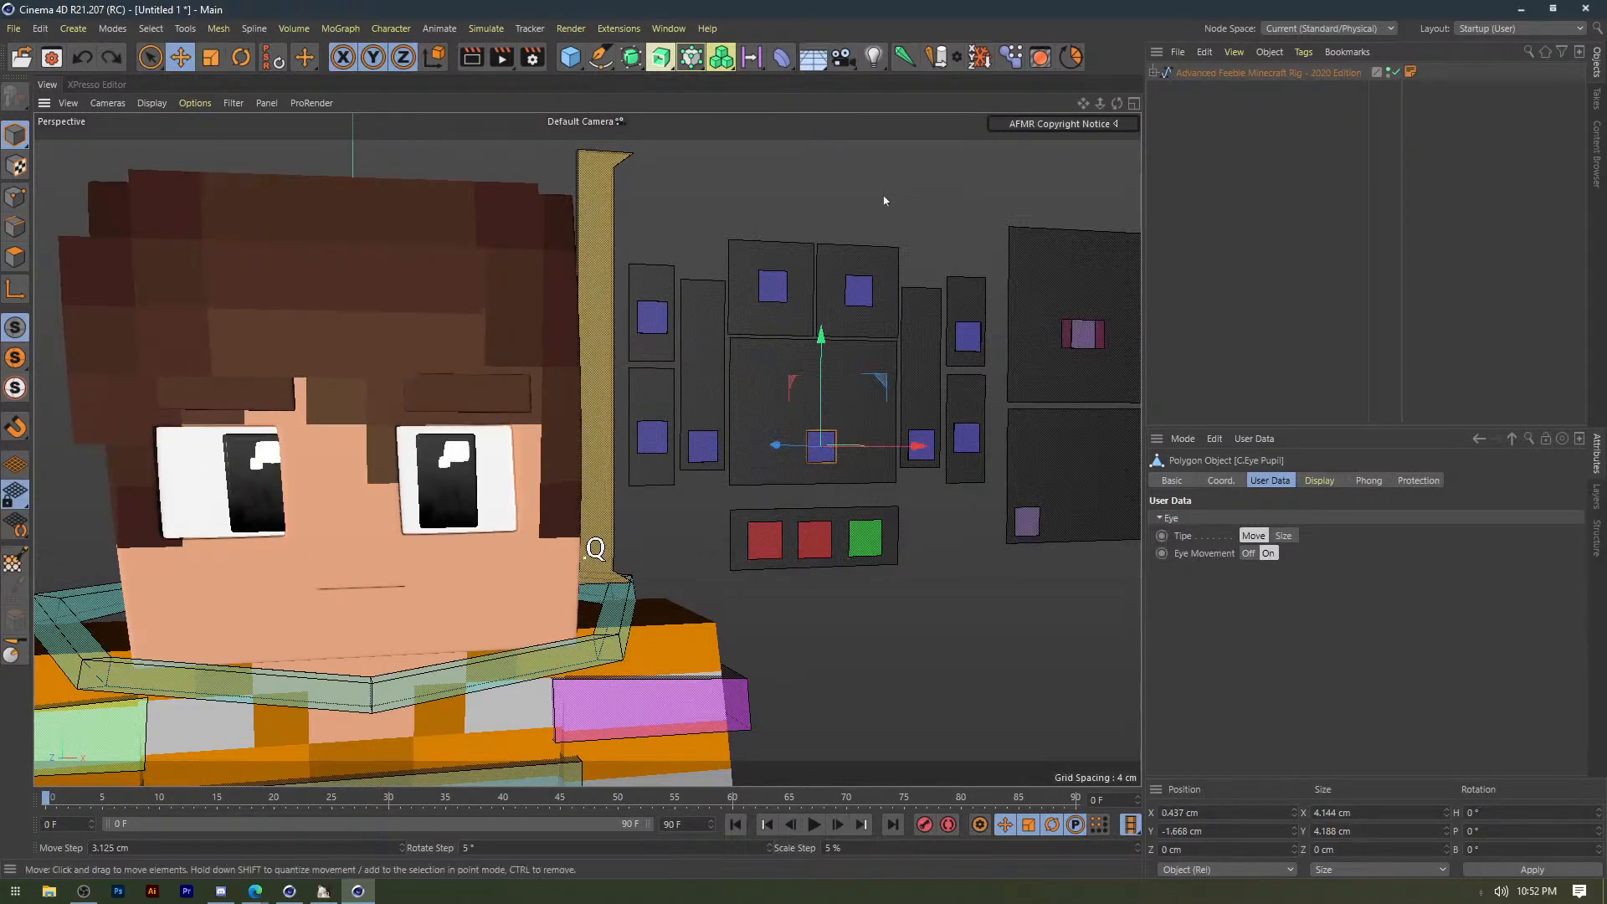
{"action": "left_click", "coordinate": [899, 207]}
{"action": "middle_click_drag", "start_coordinate": [913, 230], "coordinate": [871, 241], "text": "alt"}
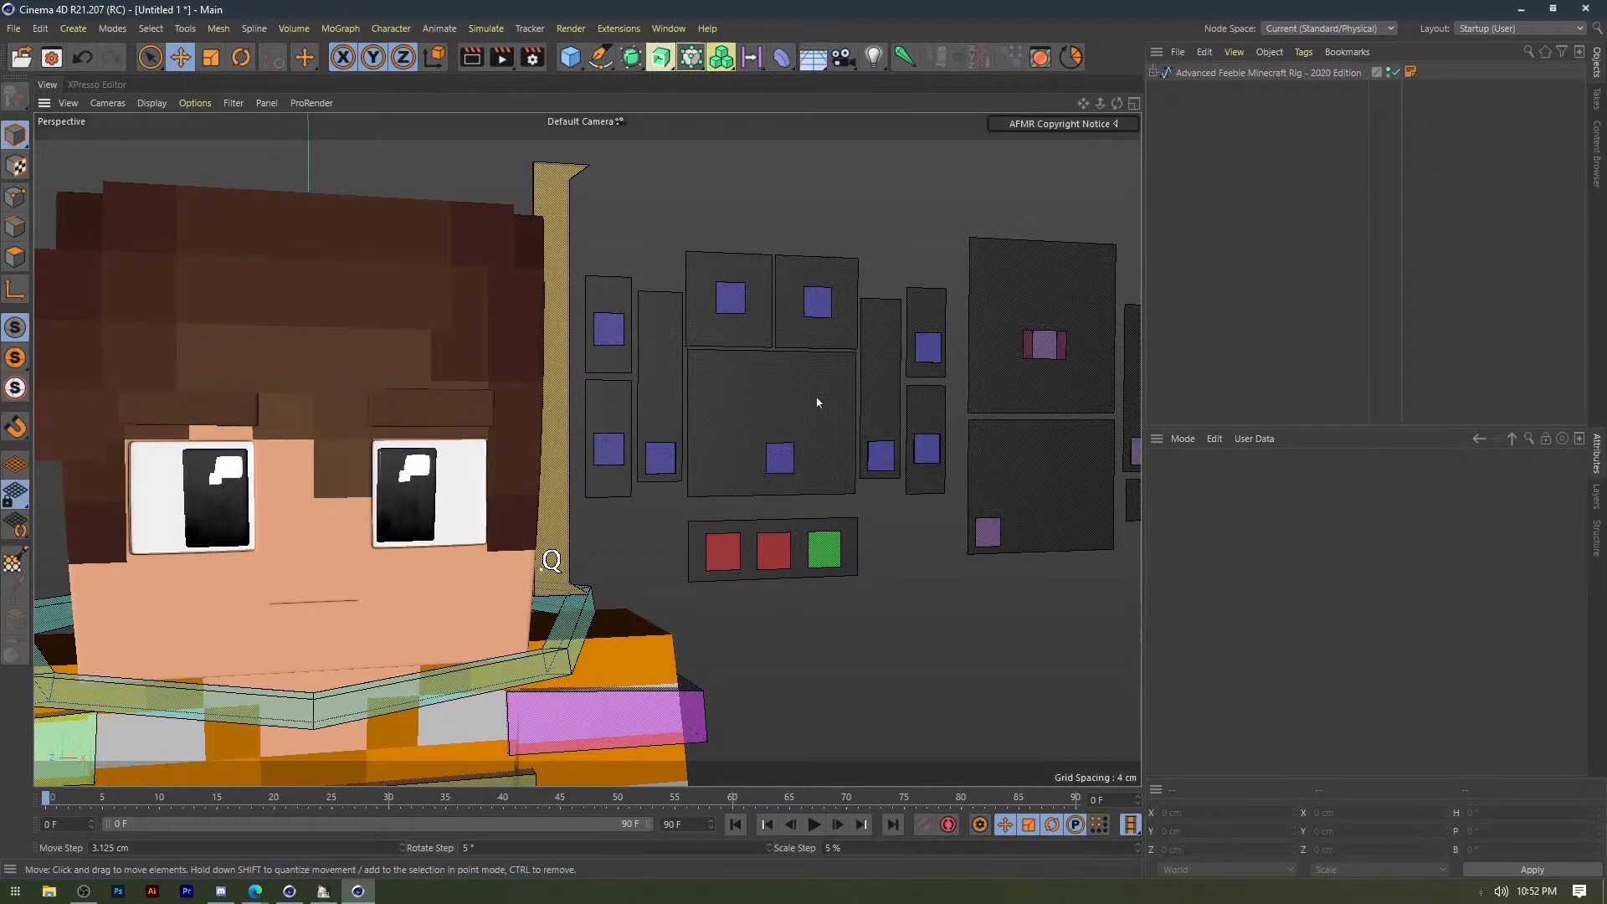
Select both C.Blink controls, try moving them up and down together to test the blink, and clear the selection.
{"action": "left_click", "coordinate": [835, 446]}
{"action": "left_click", "coordinate": [612, 447], "text": "shift"}
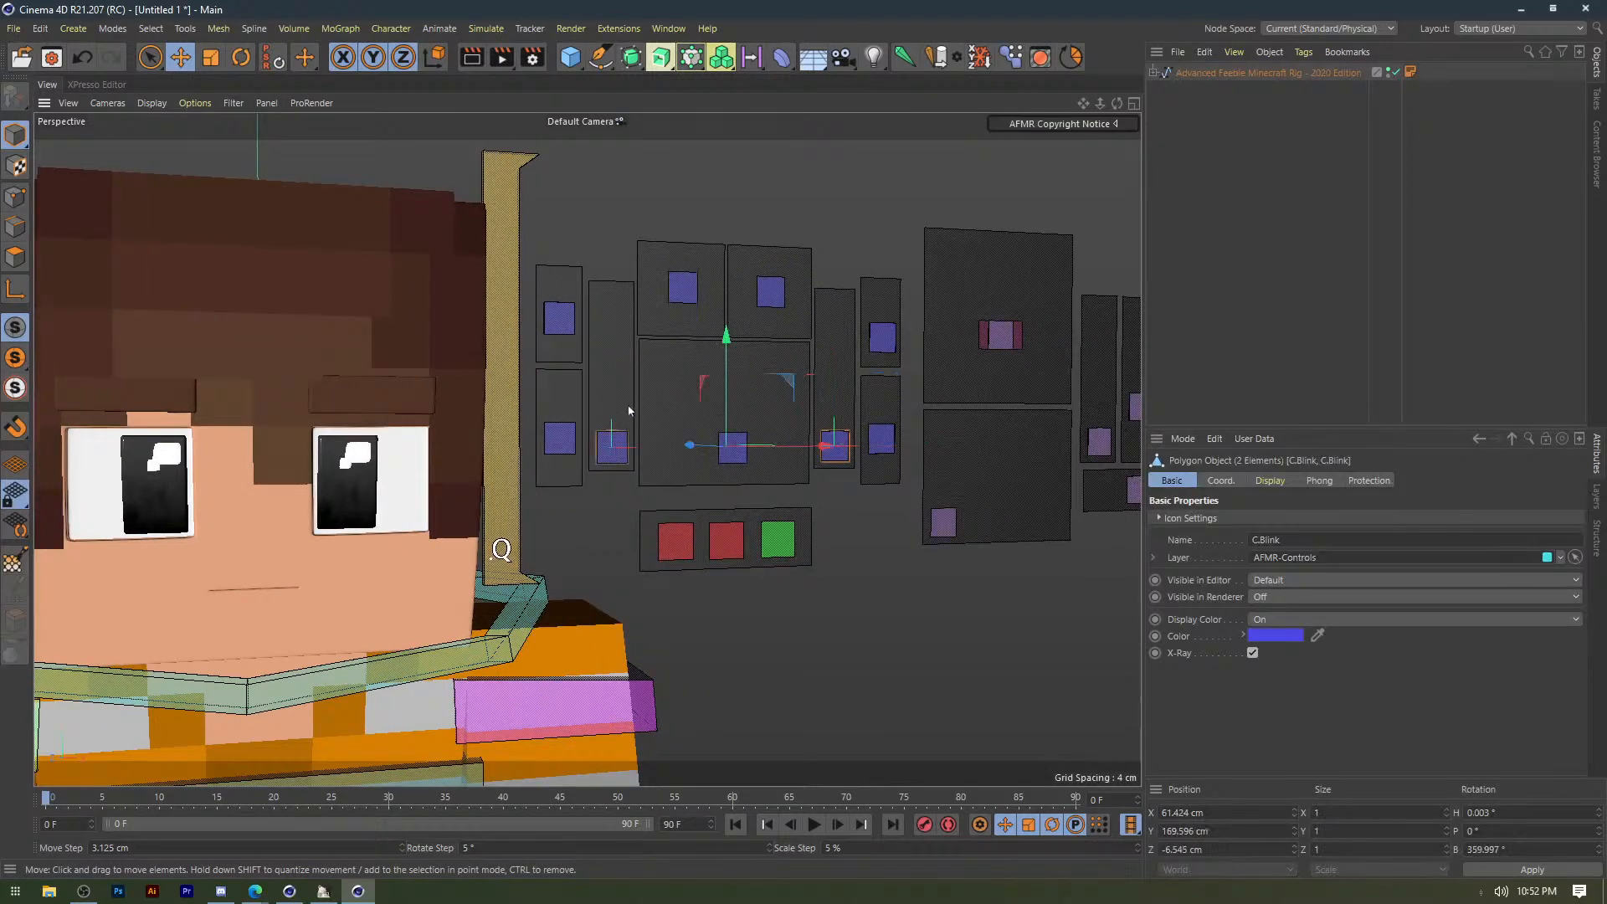
{"action": "left_click_drag", "start_coordinate": [631, 410], "coordinate": [703, 262]}
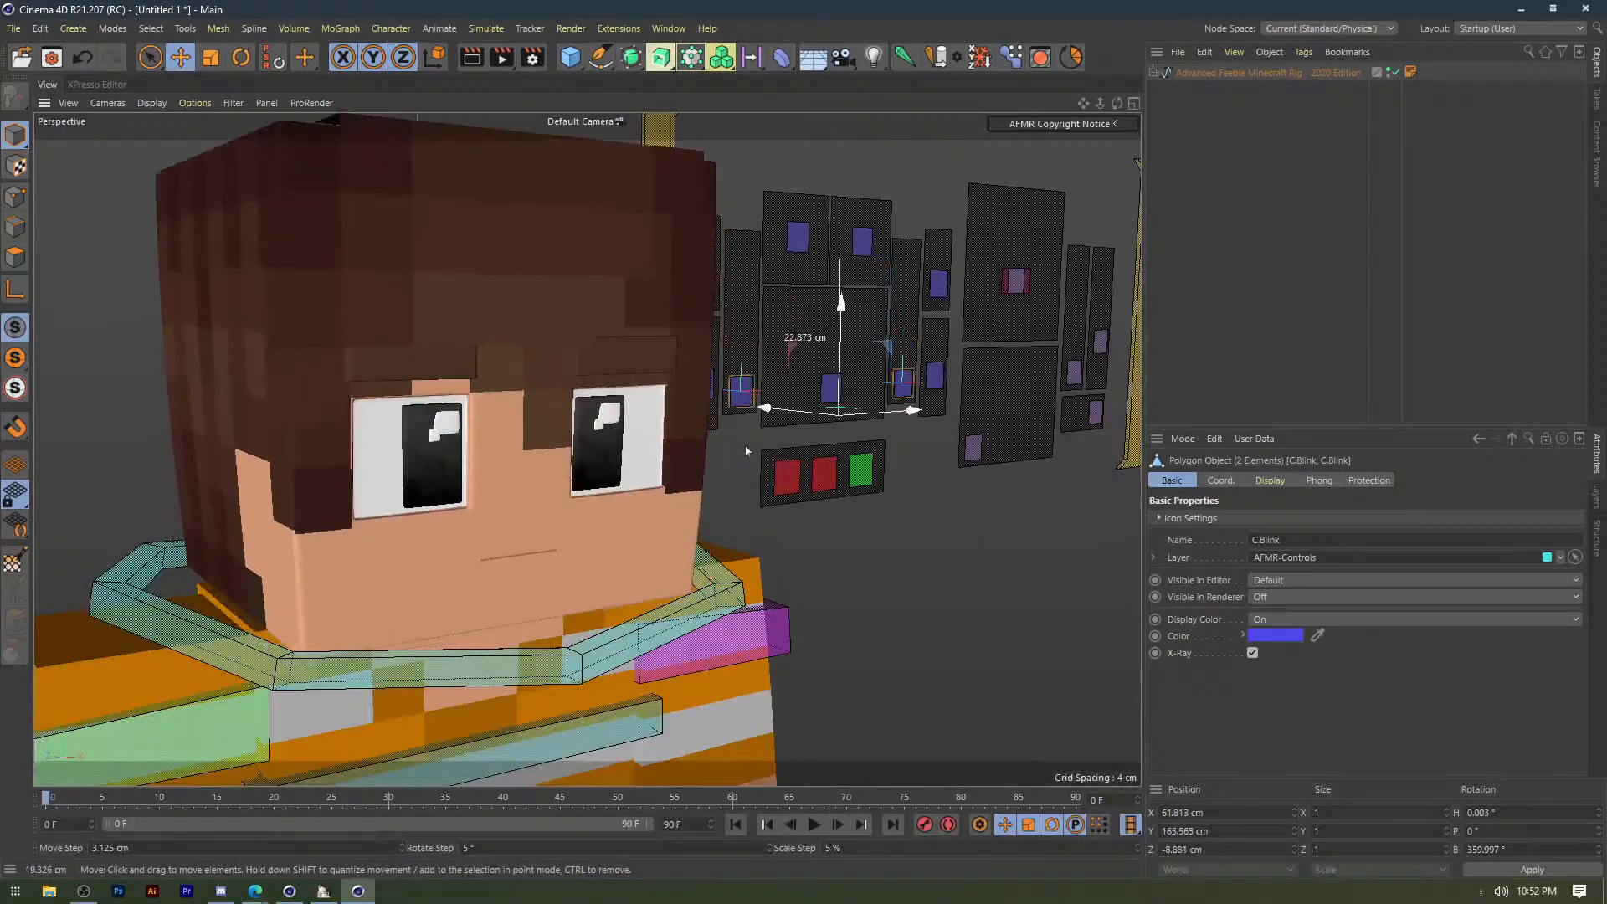
{"action": "left_click_drag", "start_coordinate": [775, 368], "coordinate": [746, 506]}
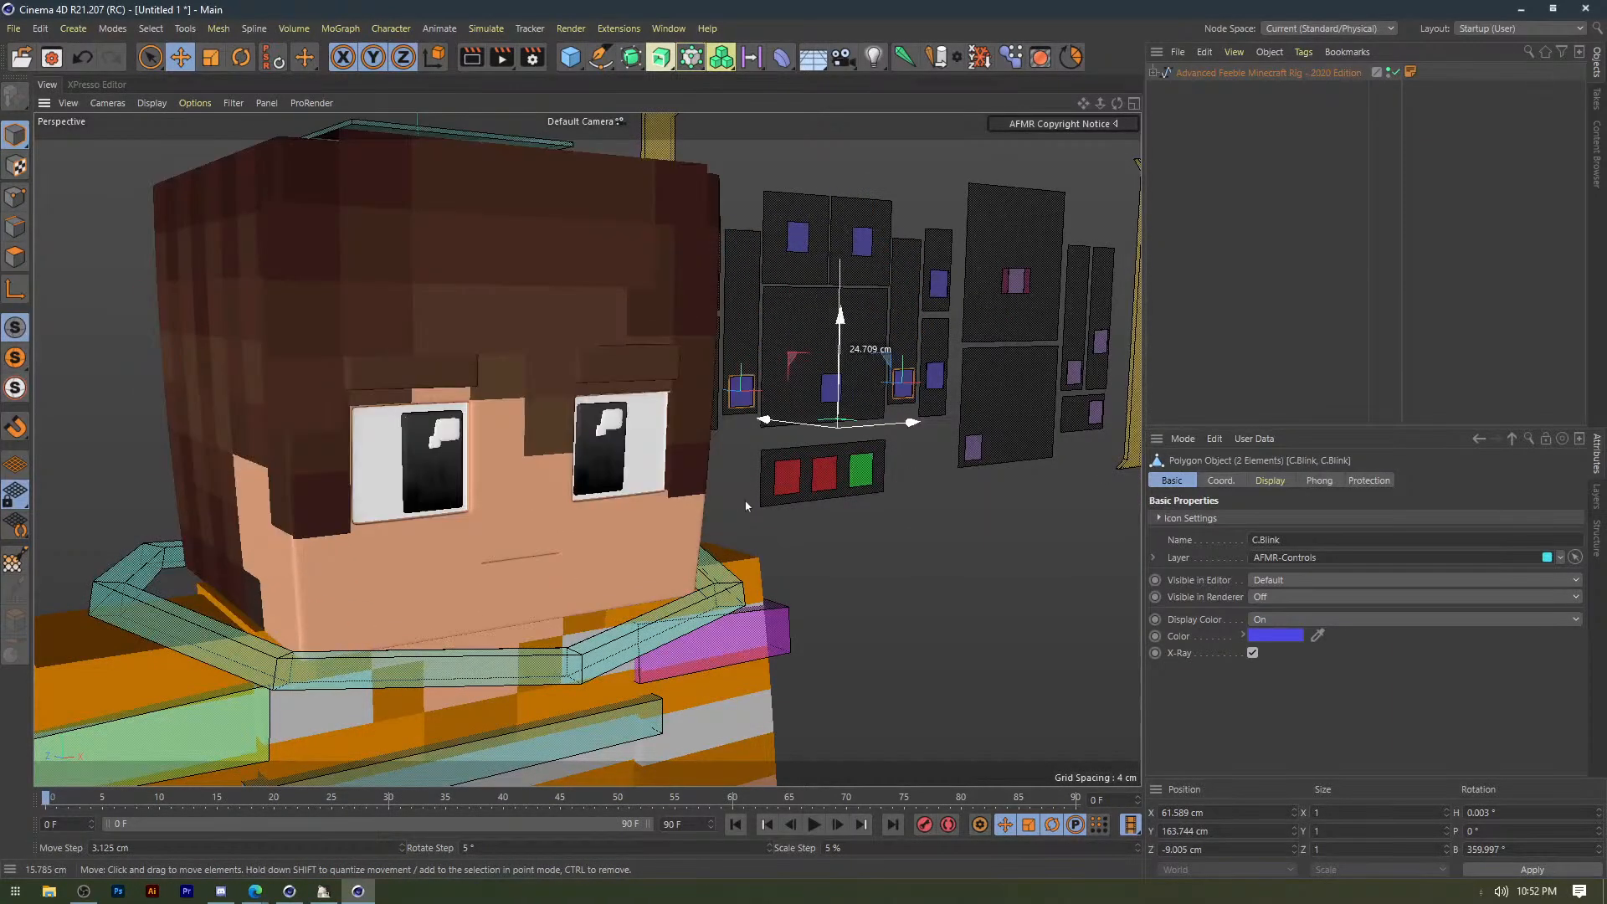
{"action": "left_click", "coordinate": [857, 203]}
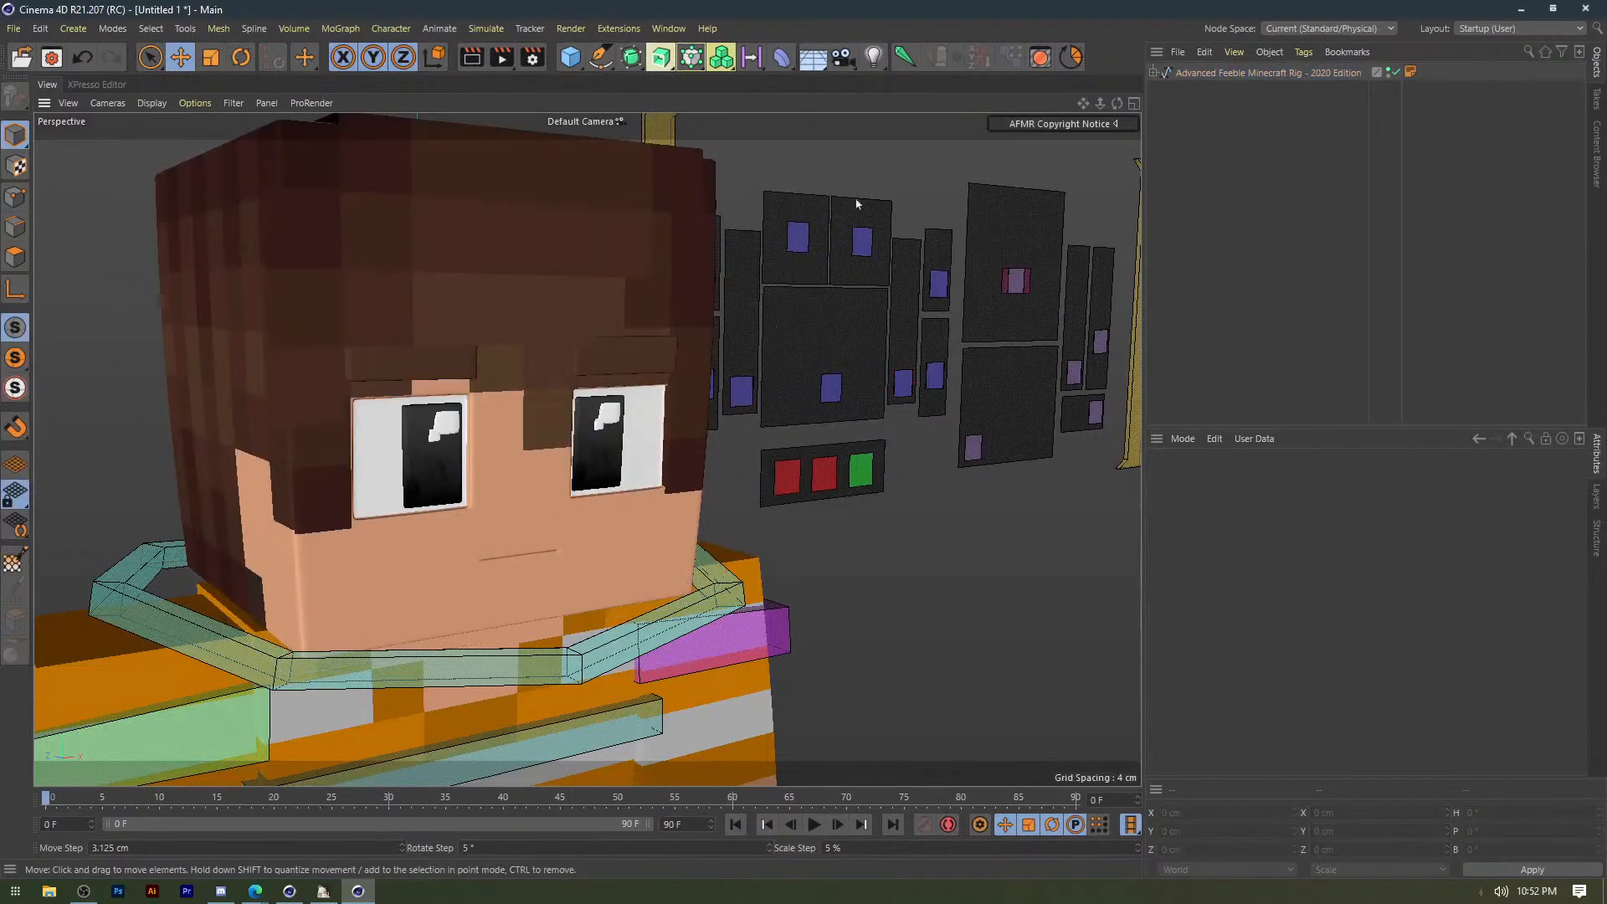
Select the 2020 Edition rig and look through its Animation, Vibrate Dynamics and Customization options.
{"action": "left_click_drag", "start_coordinate": [881, 213], "coordinate": [751, 265], "text": "alt"}
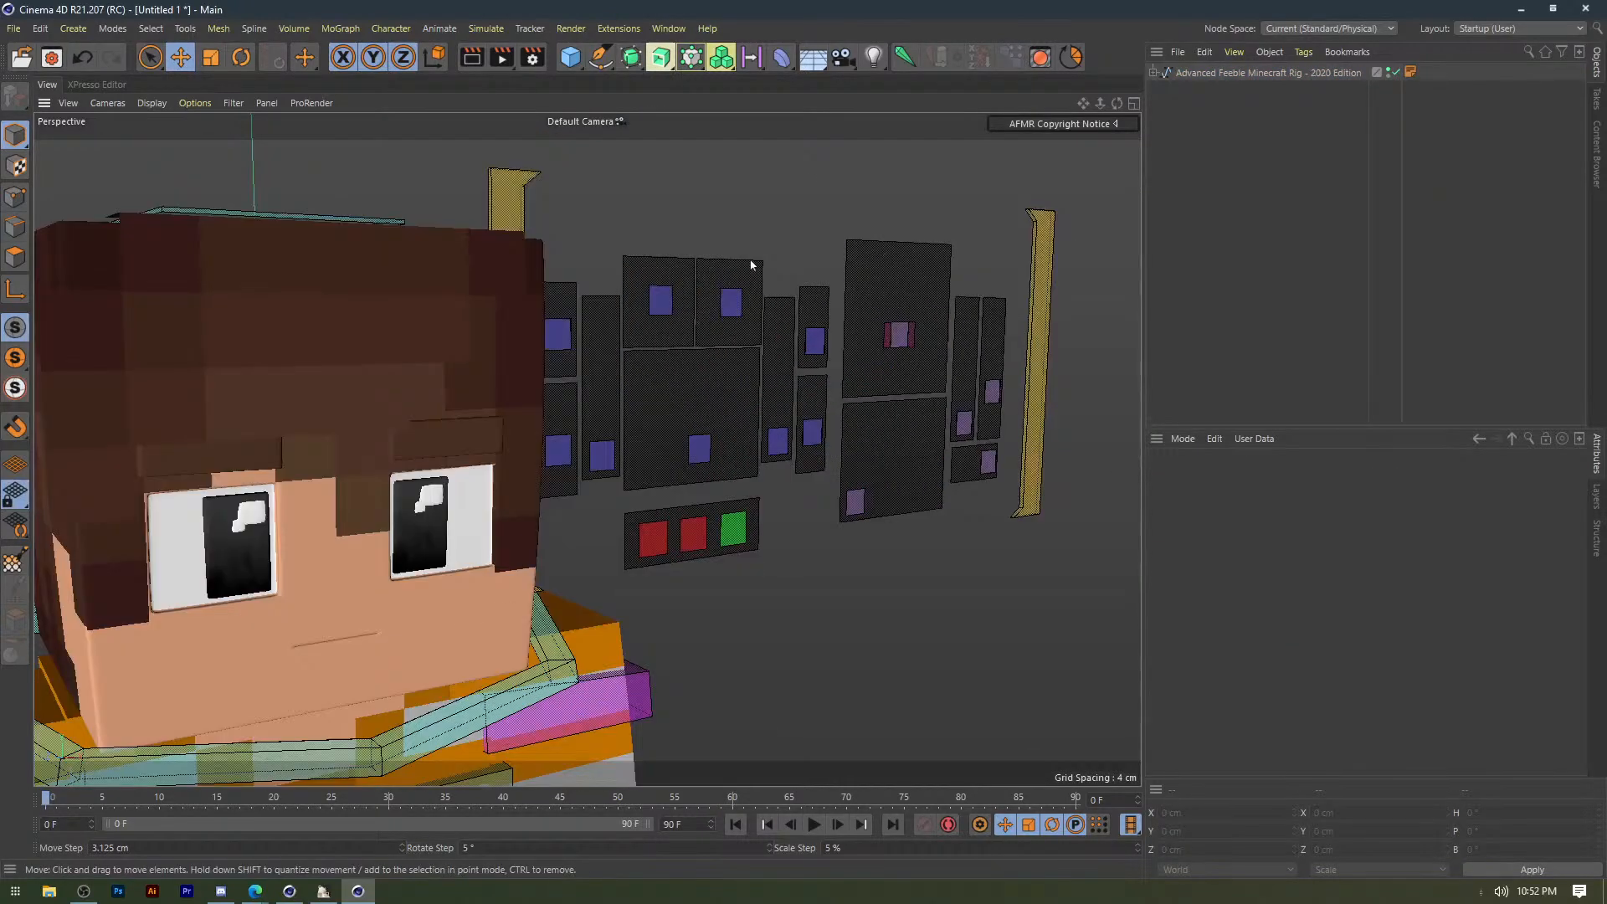
{"action": "left_click", "coordinate": [751, 265]}
{"action": "scroll", "coordinate": [1206, 601], "scroll_direction": "down", "scroll_amount": 5}
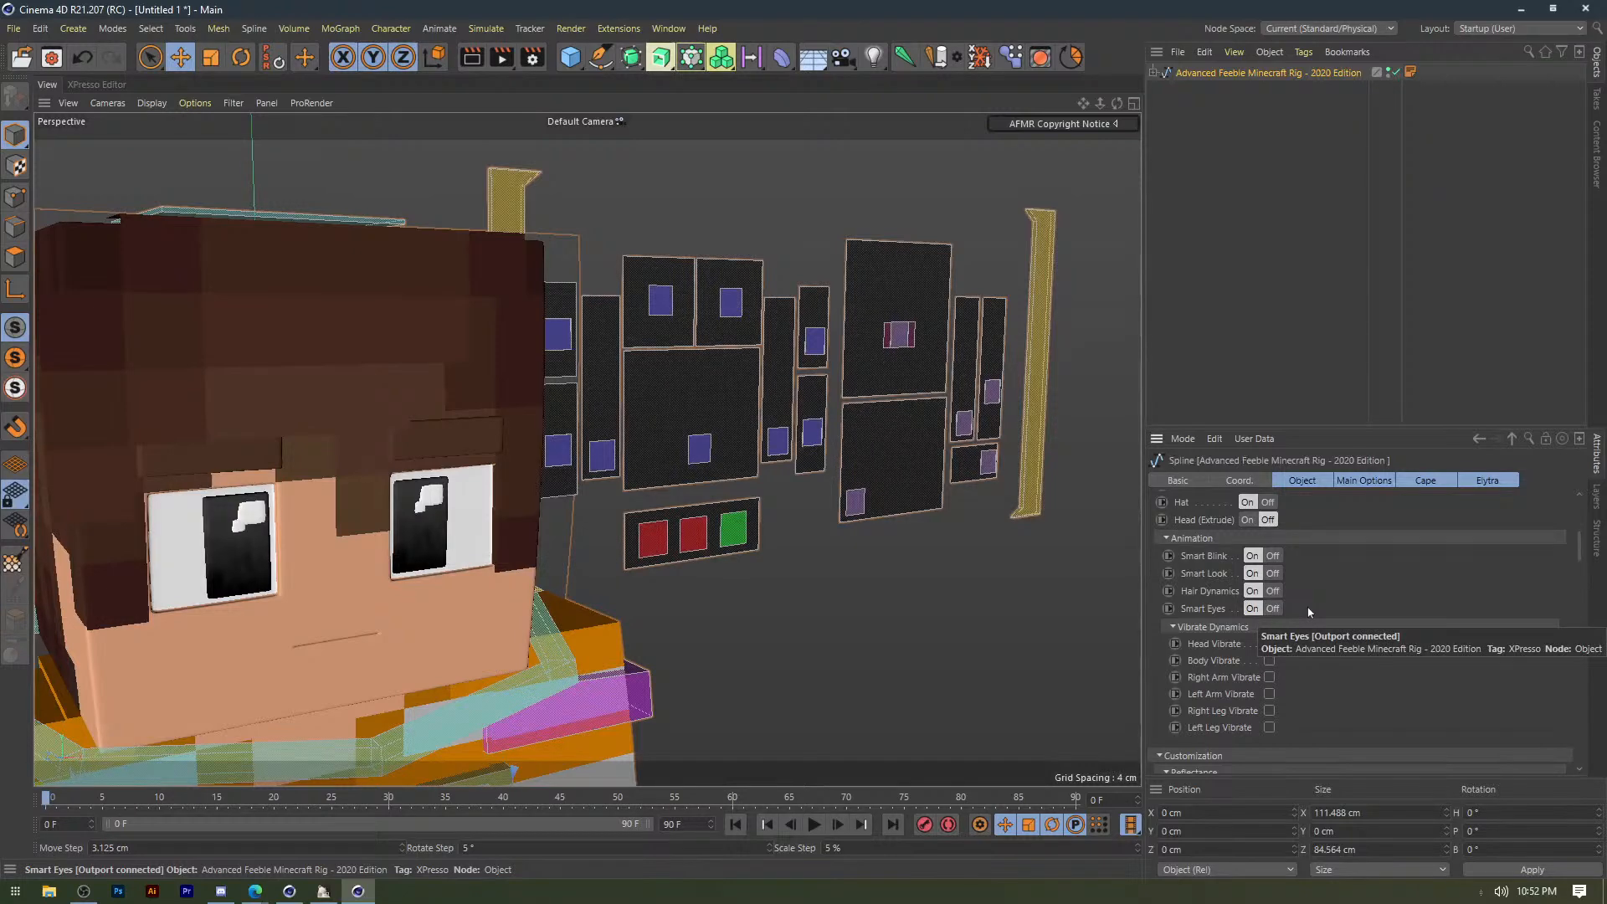
{"action": "scroll", "coordinate": [1314, 670], "scroll_direction": "down", "scroll_amount": 3}
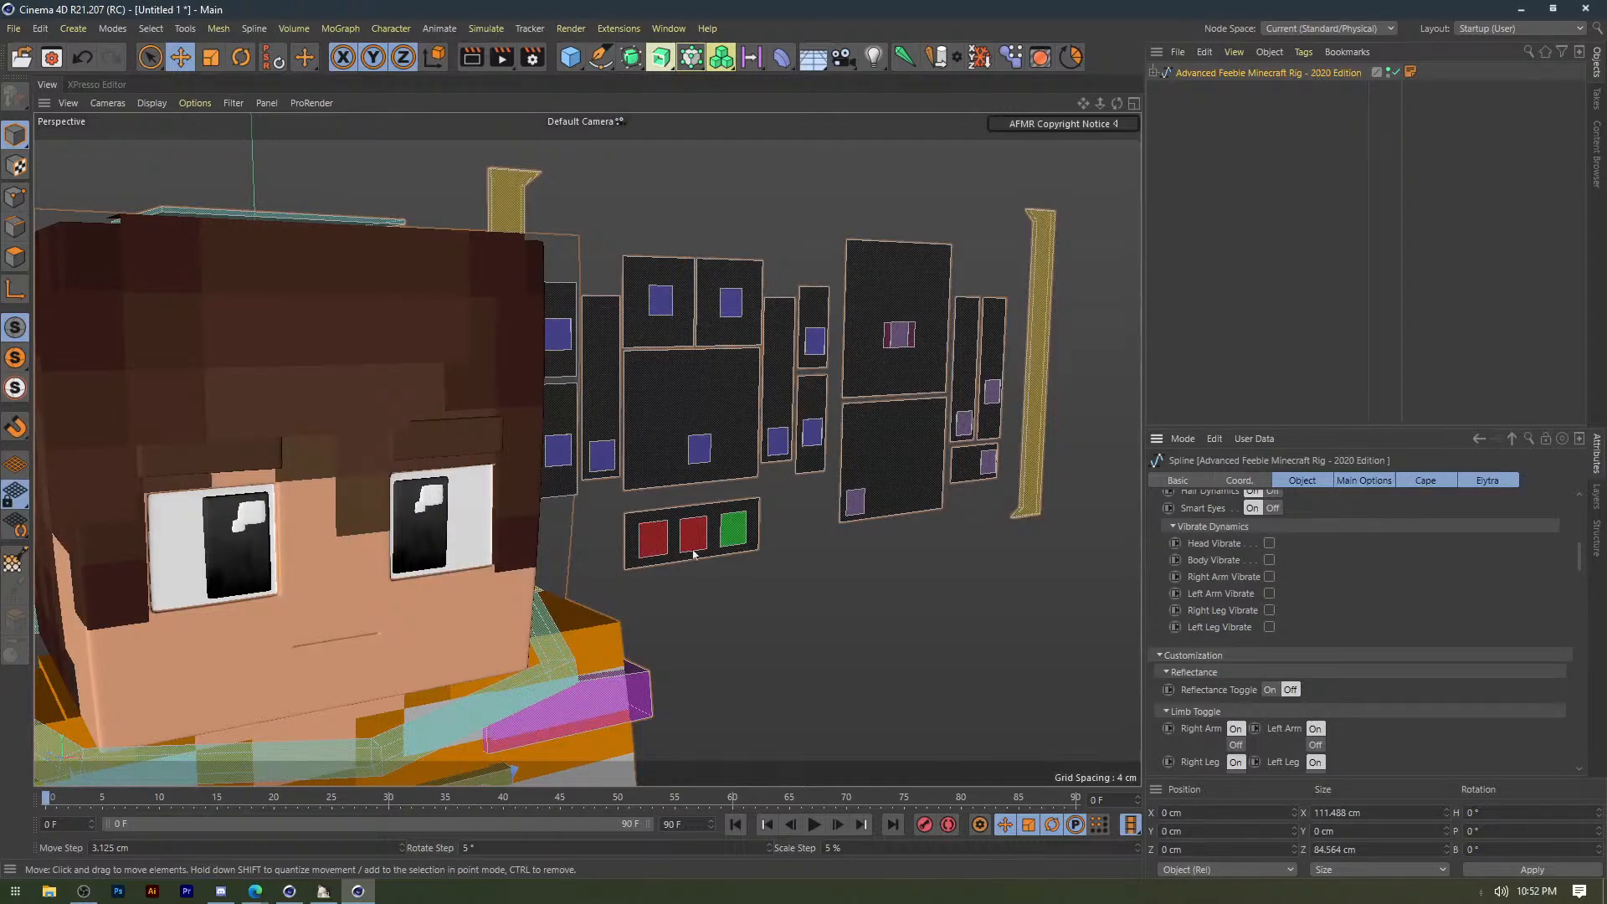
{"action": "scroll", "coordinate": [1223, 697], "scroll_direction": "down", "scroll_amount": 3}
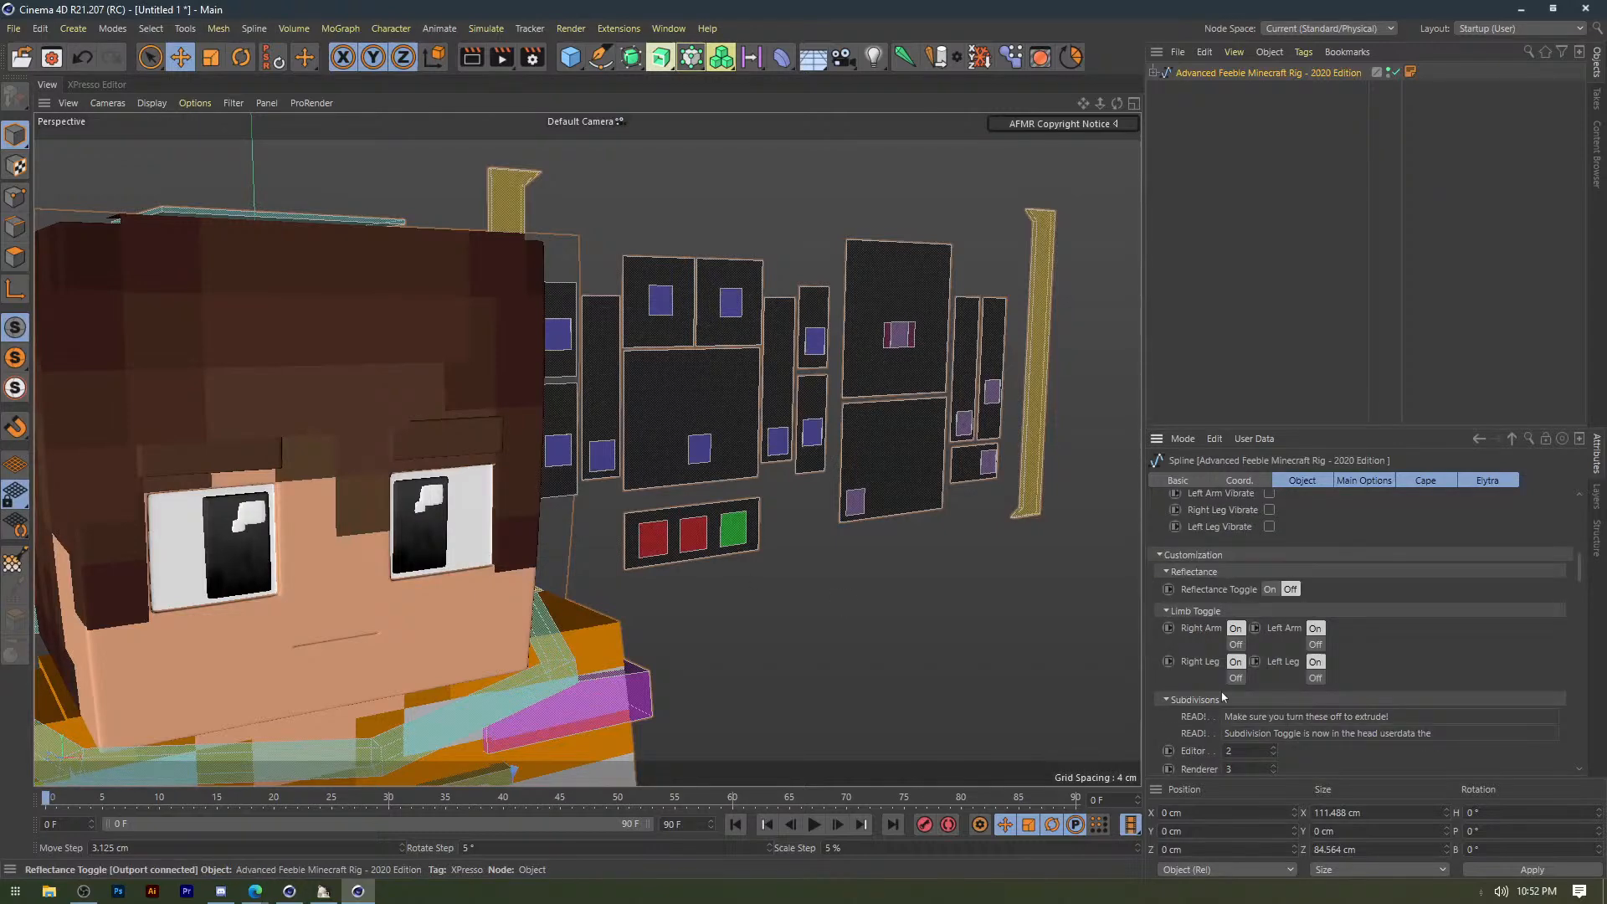
{"action": "scroll", "coordinate": [753, 582], "scroll_direction": "down", "scroll_amount": 5}
Try switching the rig's right arm off and back on in the Limb Toggle options.
{"action": "middle_click_drag", "start_coordinate": [754, 581], "coordinate": [770, 442], "text": "alt"}
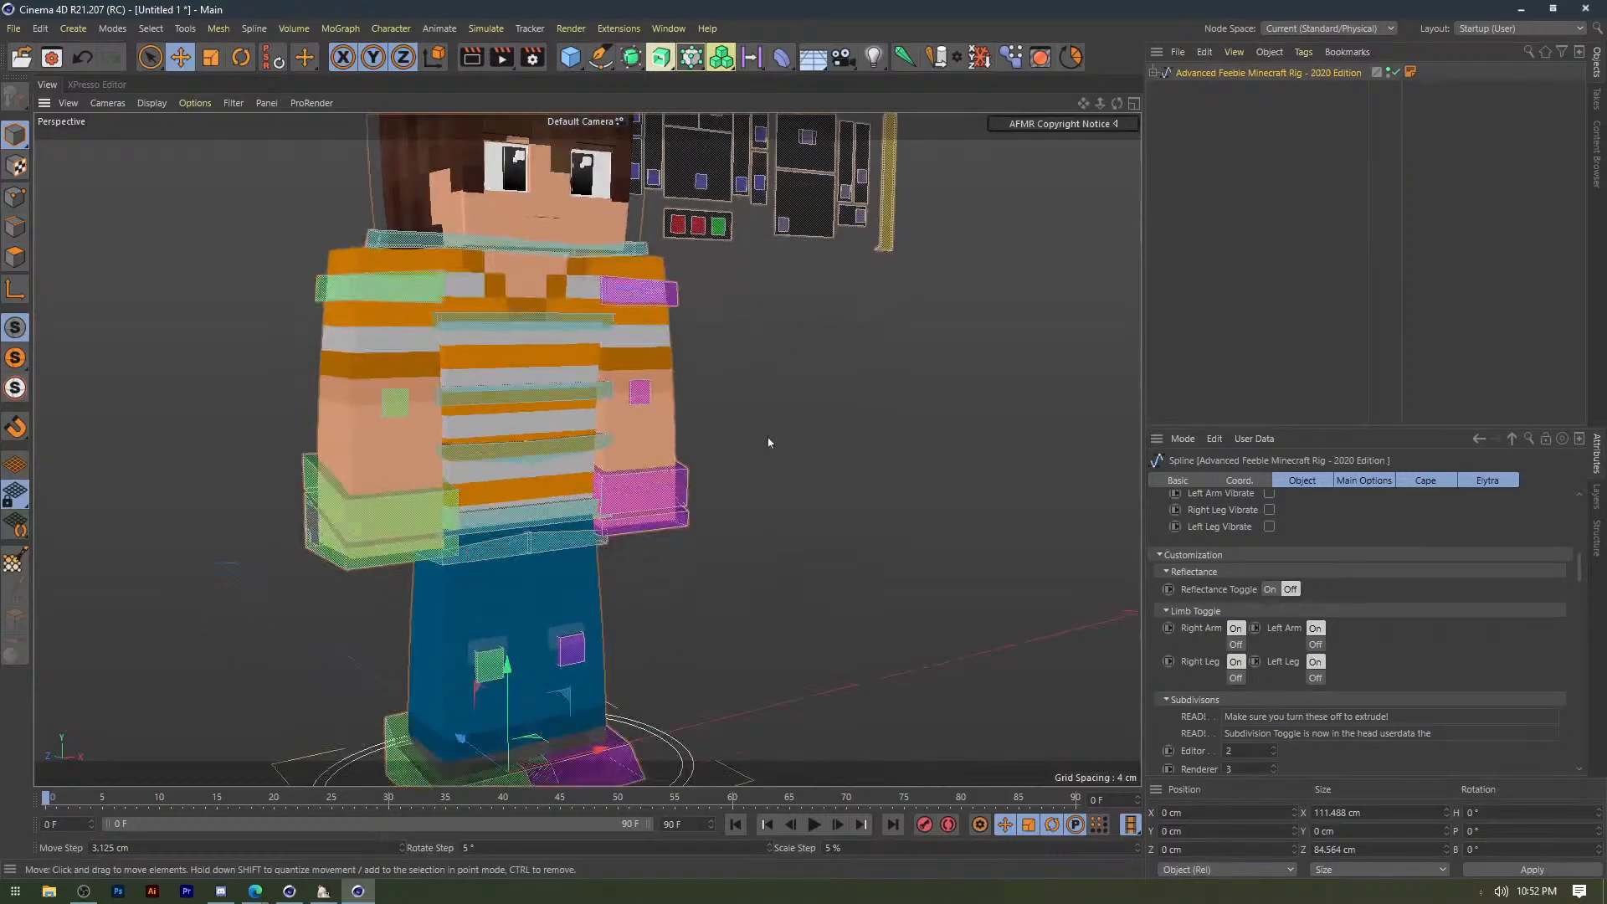
{"action": "left_click", "coordinate": [1235, 643]}
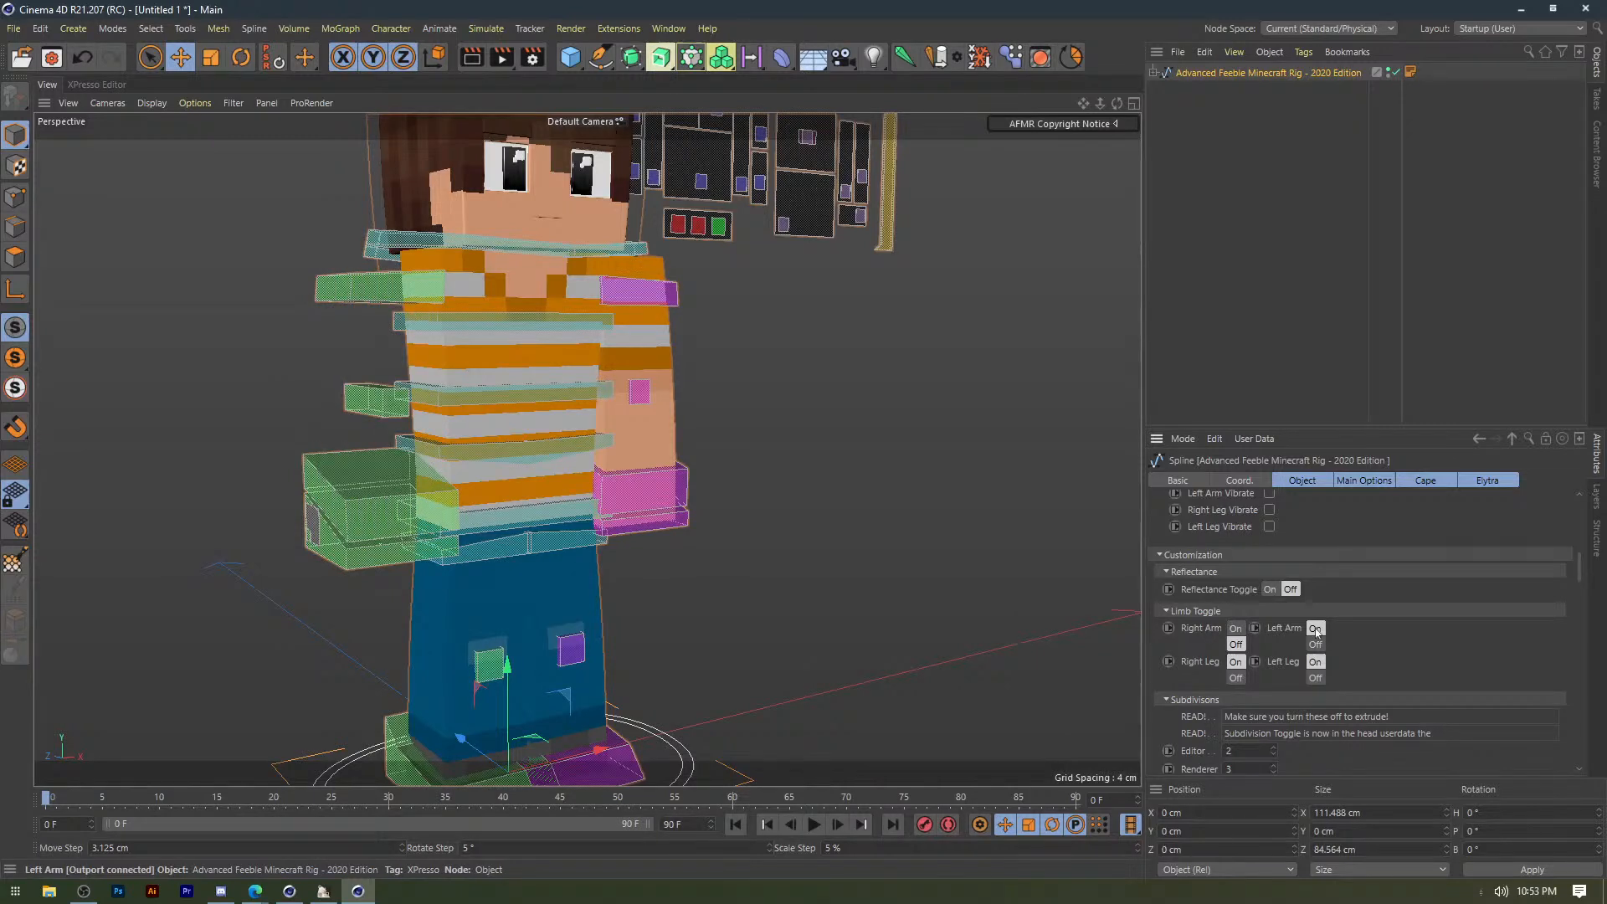
{"action": "left_click", "coordinate": [1316, 630]}
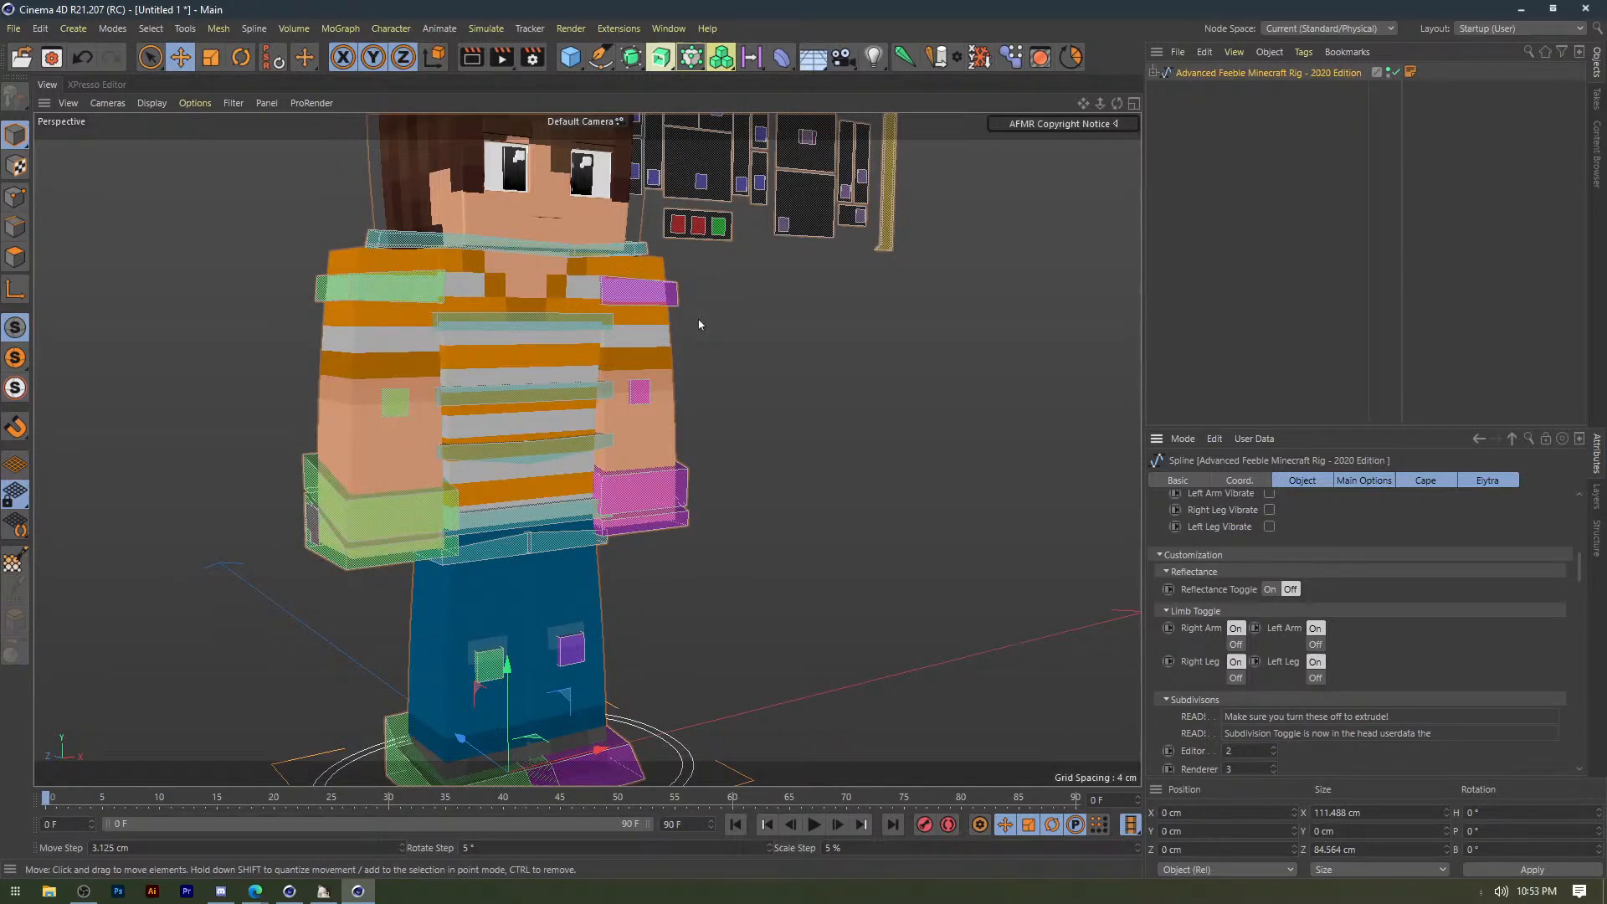
{"action": "left_click", "coordinate": [1237, 644]}
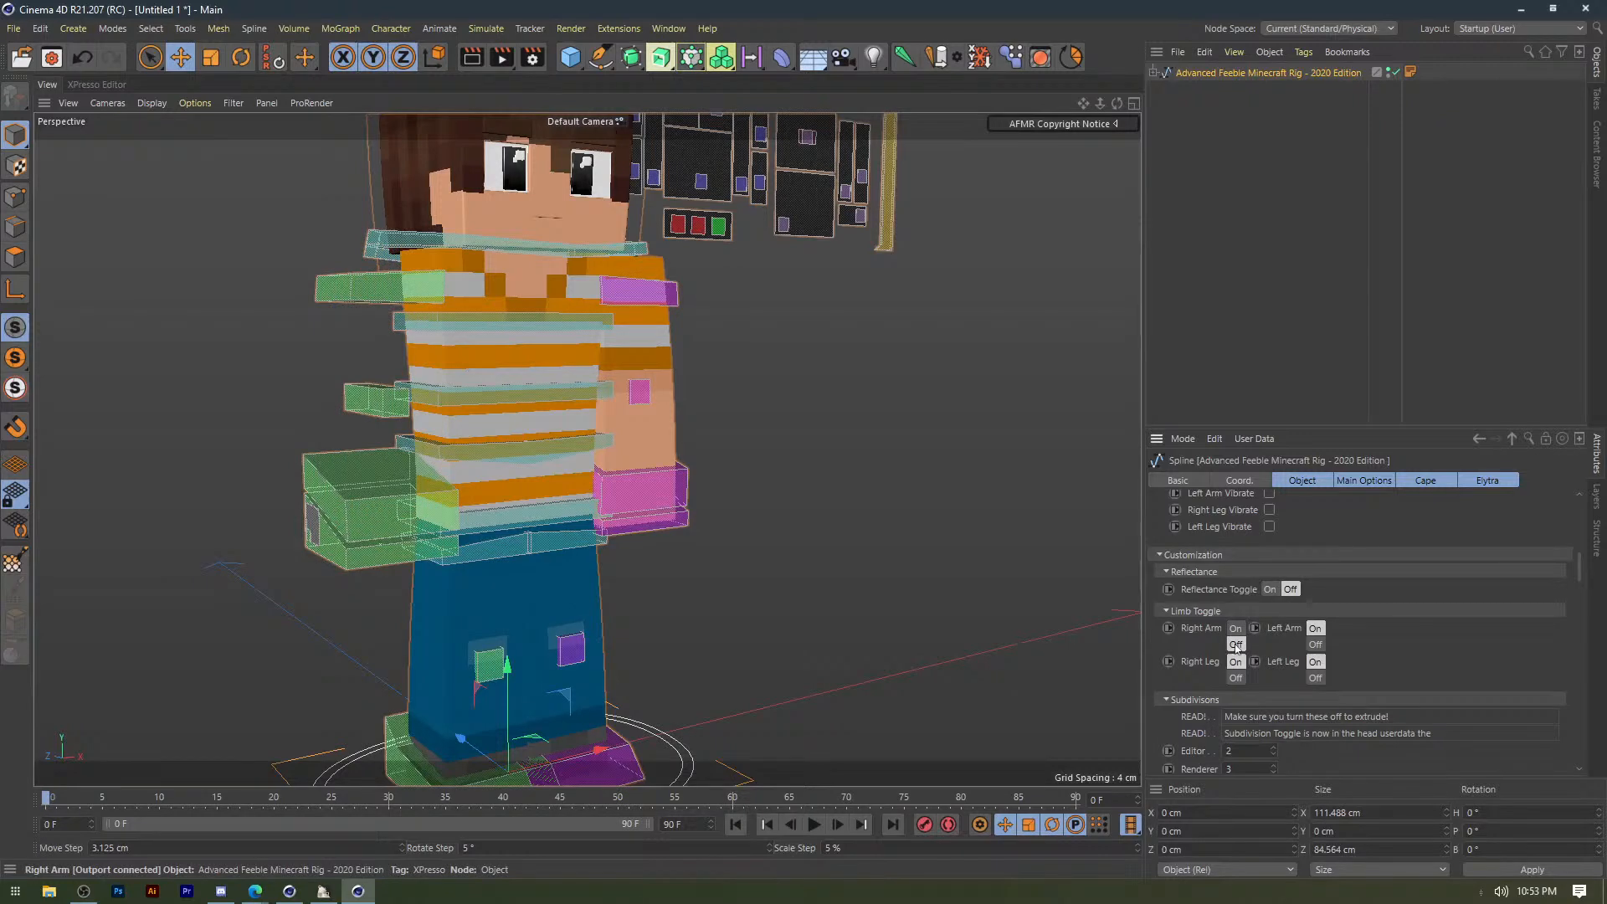
{"action": "left_click", "coordinate": [1235, 629]}
Look over the rig's Face (On-Off) options, clear the selection, and examine the body and face controls from the front.
{"action": "scroll", "coordinate": [1189, 646], "scroll_direction": "down", "scroll_amount": 3}
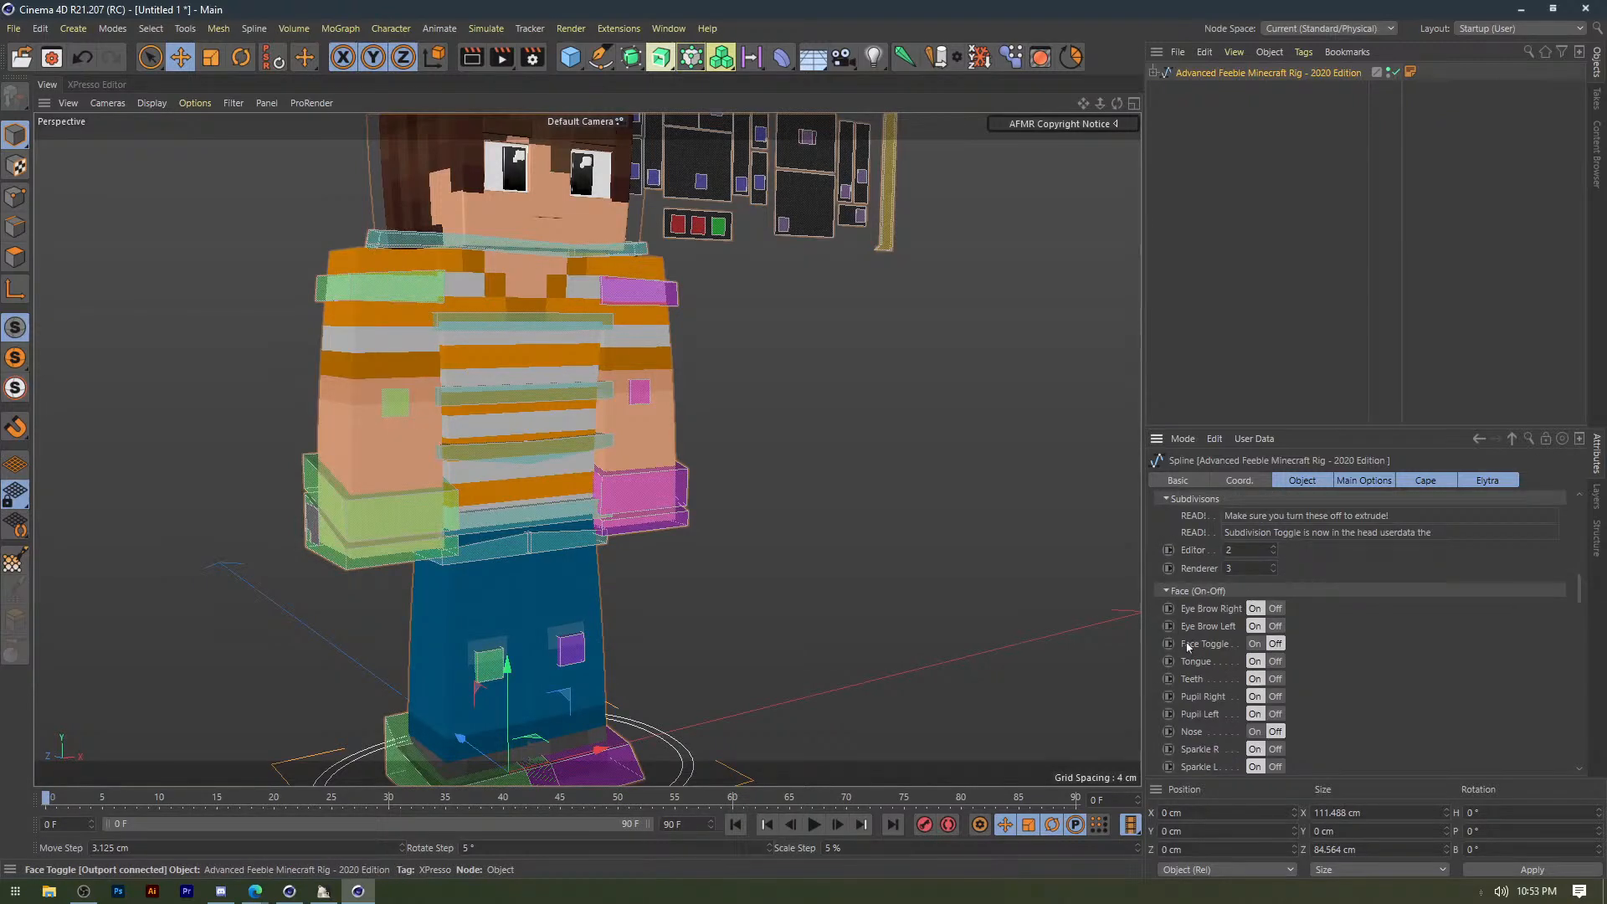
{"action": "scroll", "coordinate": [1251, 680], "scroll_direction": "up", "scroll_amount": 4}
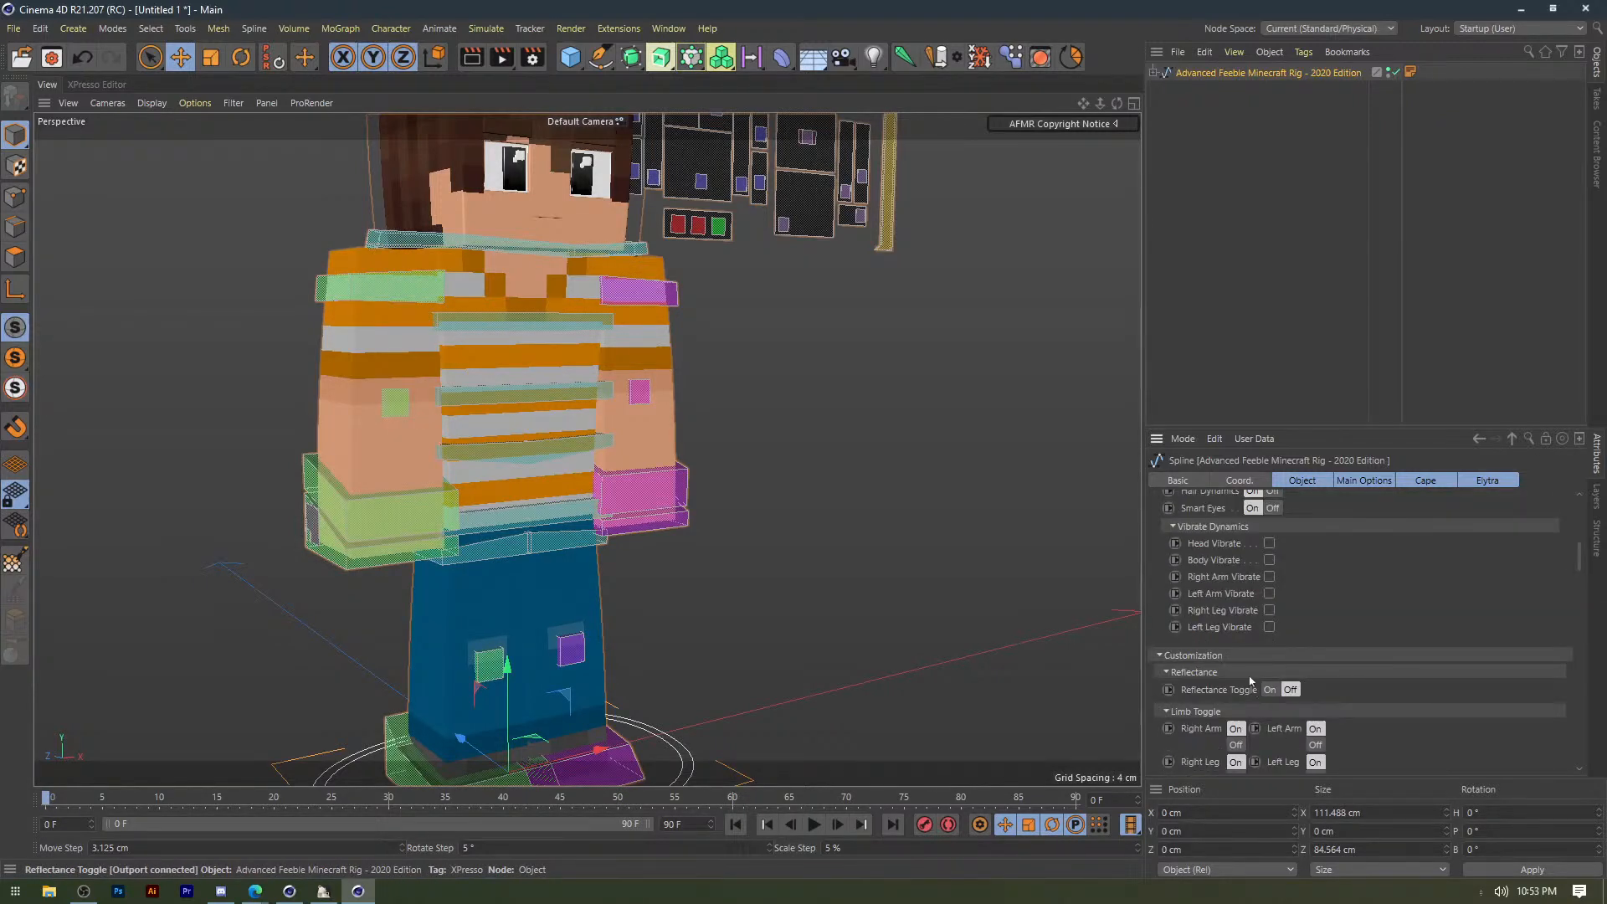
{"action": "scroll", "coordinate": [1250, 680], "scroll_direction": "up", "scroll_amount": 7}
{"action": "left_click", "coordinate": [795, 418]}
{"action": "middle_click_drag", "start_coordinate": [638, 355], "coordinate": [773, 442], "text": "alt"}
{"action": "scroll", "coordinate": [815, 410], "scroll_direction": "down", "scroll_amount": 1}
{"action": "scroll", "coordinate": [814, 410], "scroll_direction": "down", "scroll_amount": 1}
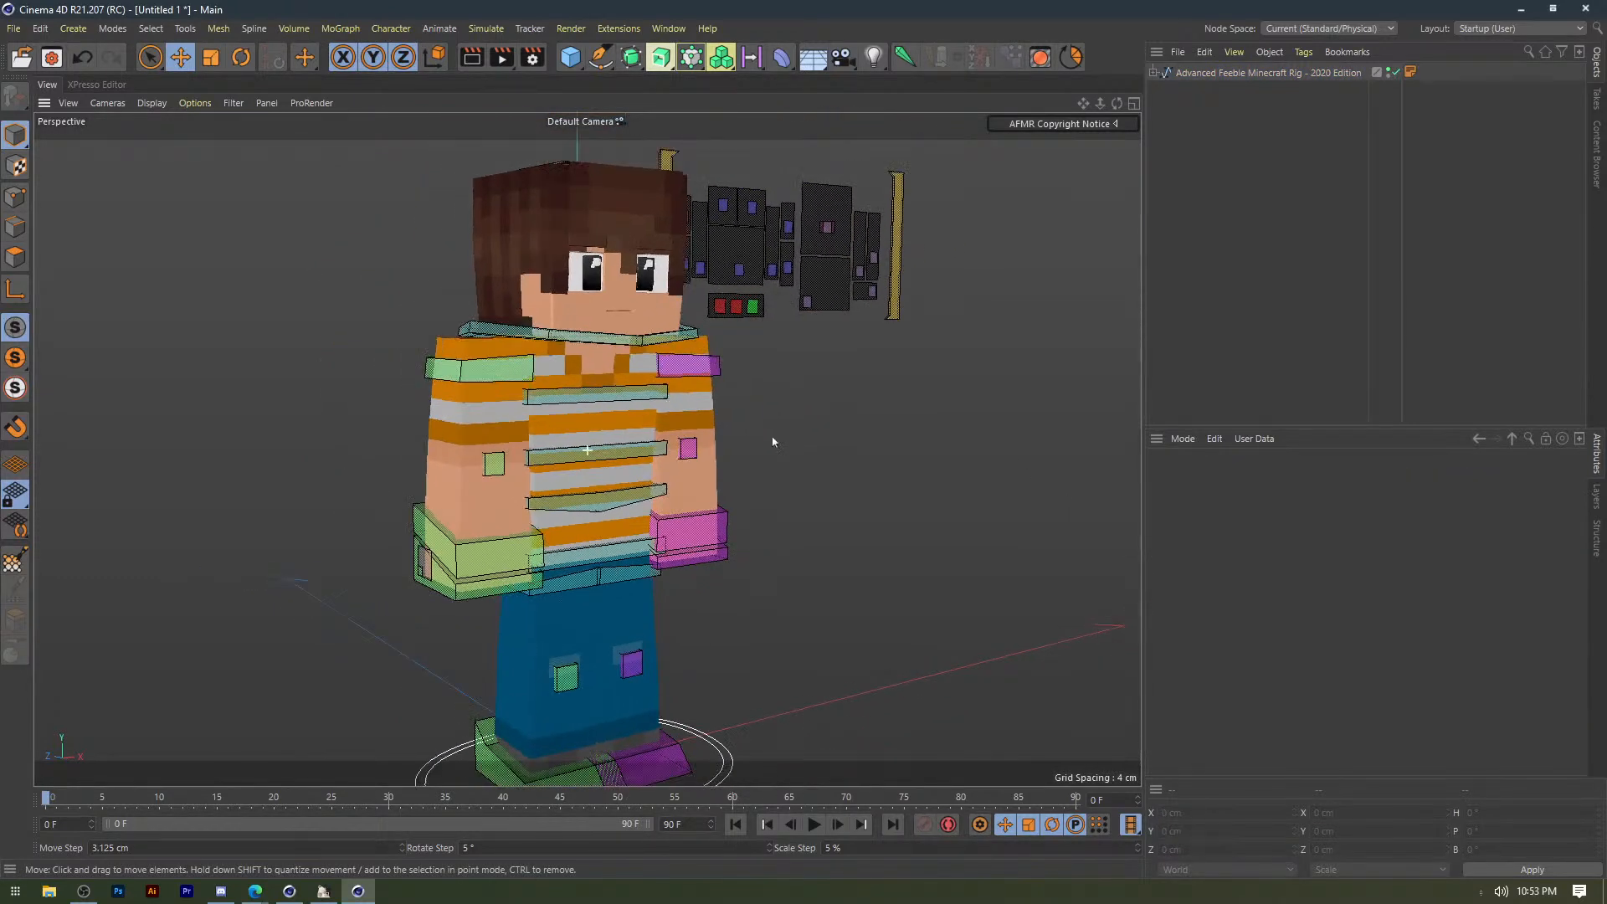
{"action": "left_click_drag", "start_coordinate": [773, 442], "coordinate": [667, 394], "text": "alt"}
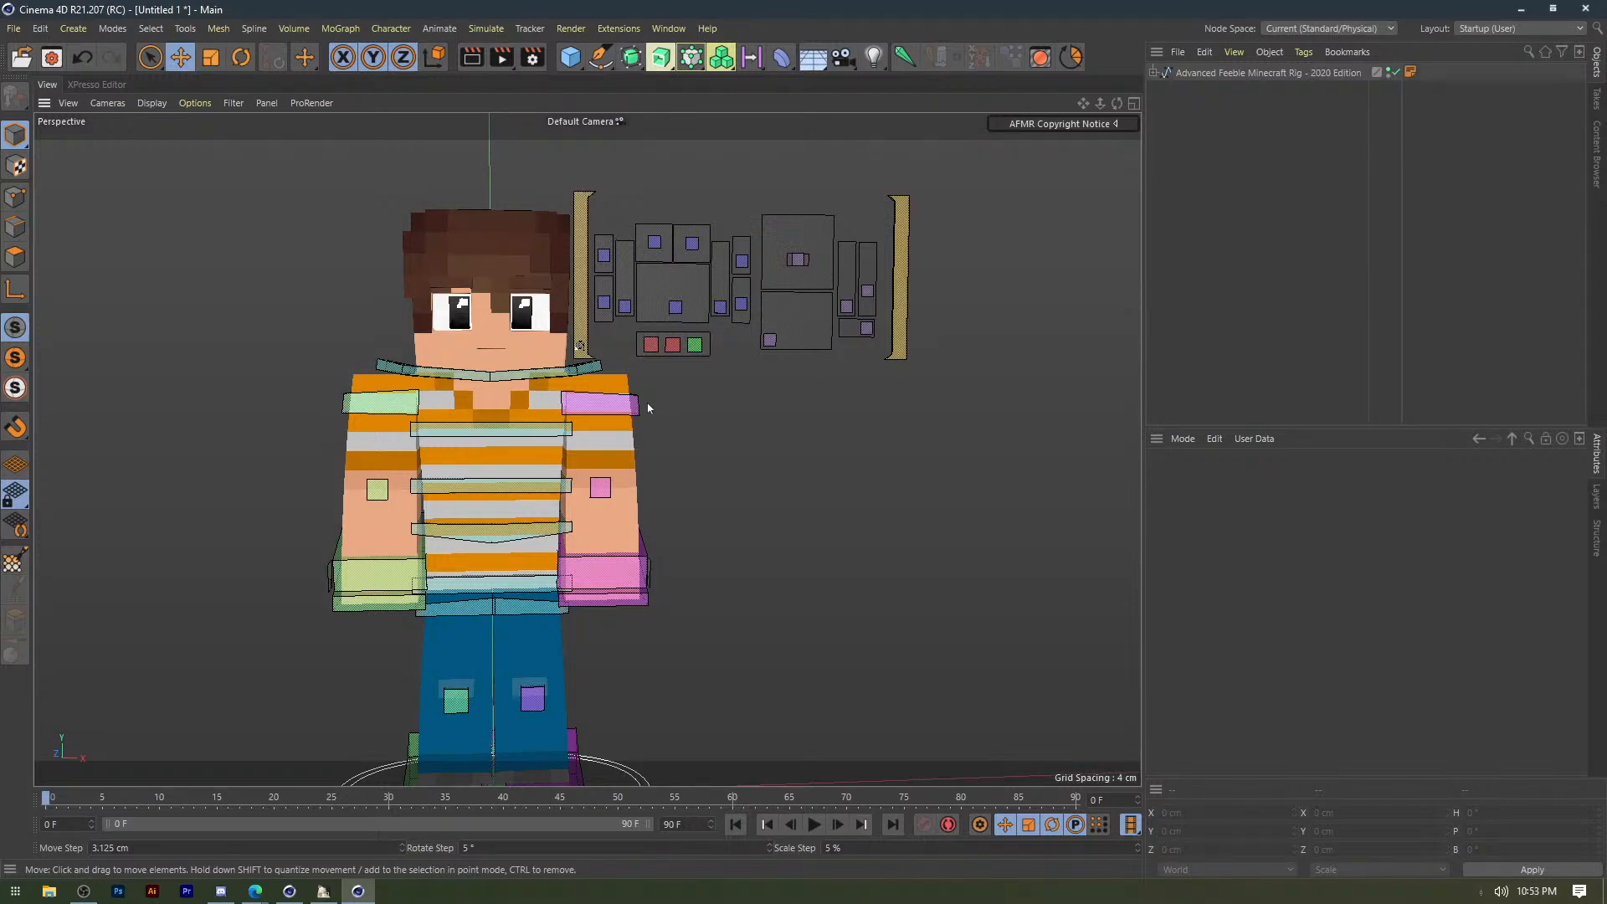
{"action": "scroll", "coordinate": [619, 343], "scroll_direction": "up", "scroll_amount": 2}
{"action": "scroll", "coordinate": [568, 266], "scroll_direction": "up", "scroll_amount": 2}
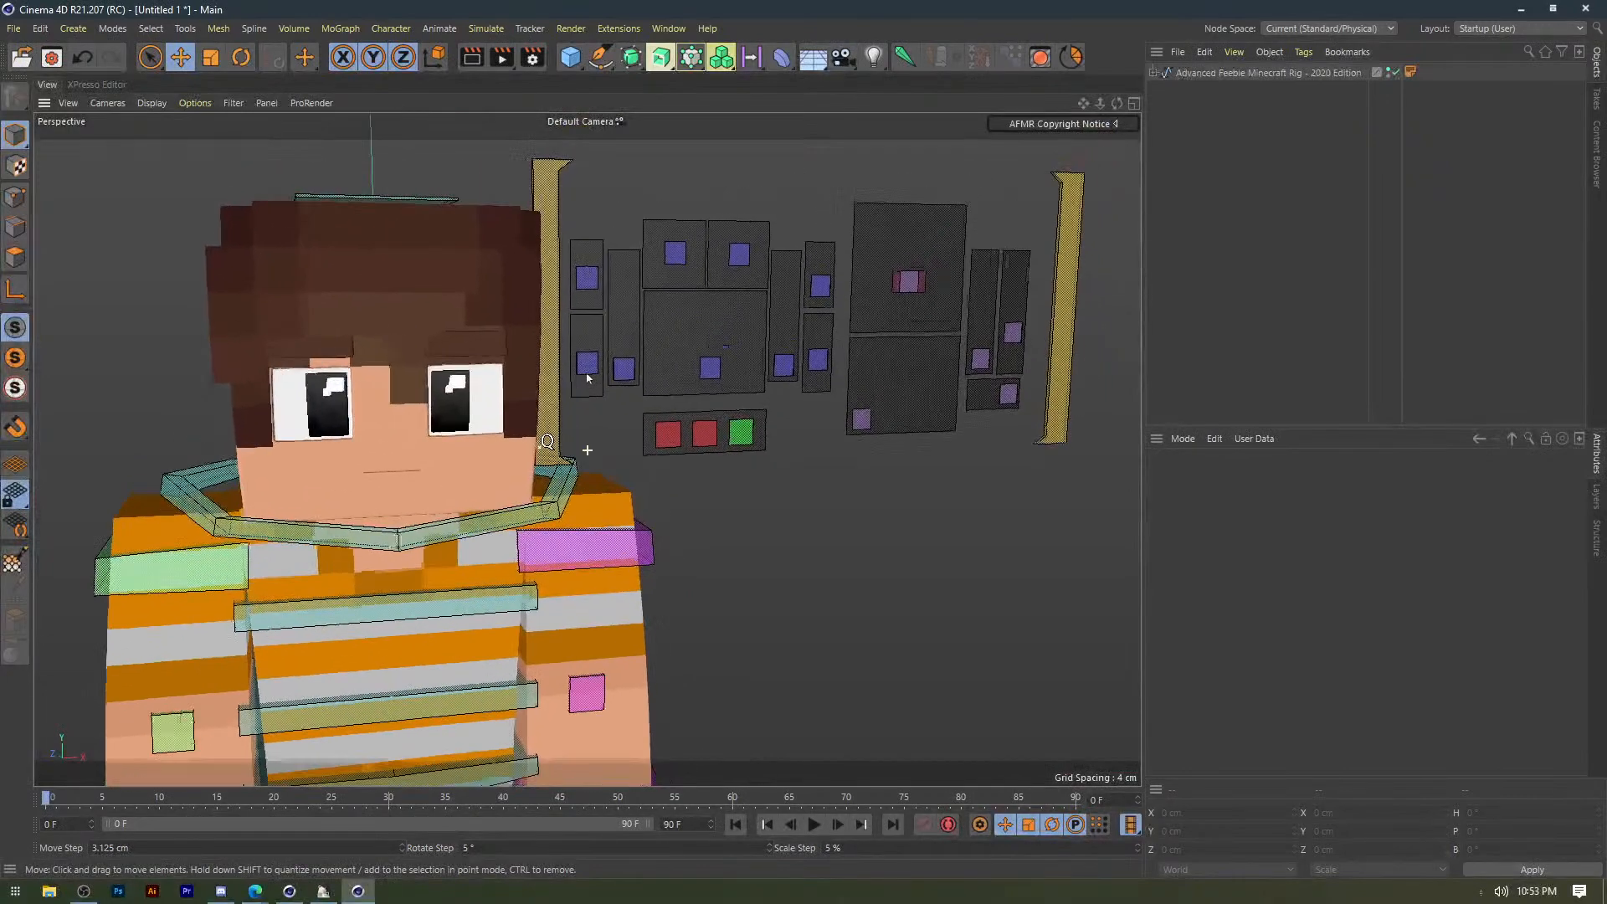
{"action": "scroll", "coordinate": [584, 383], "scroll_direction": "up", "scroll_amount": 2}
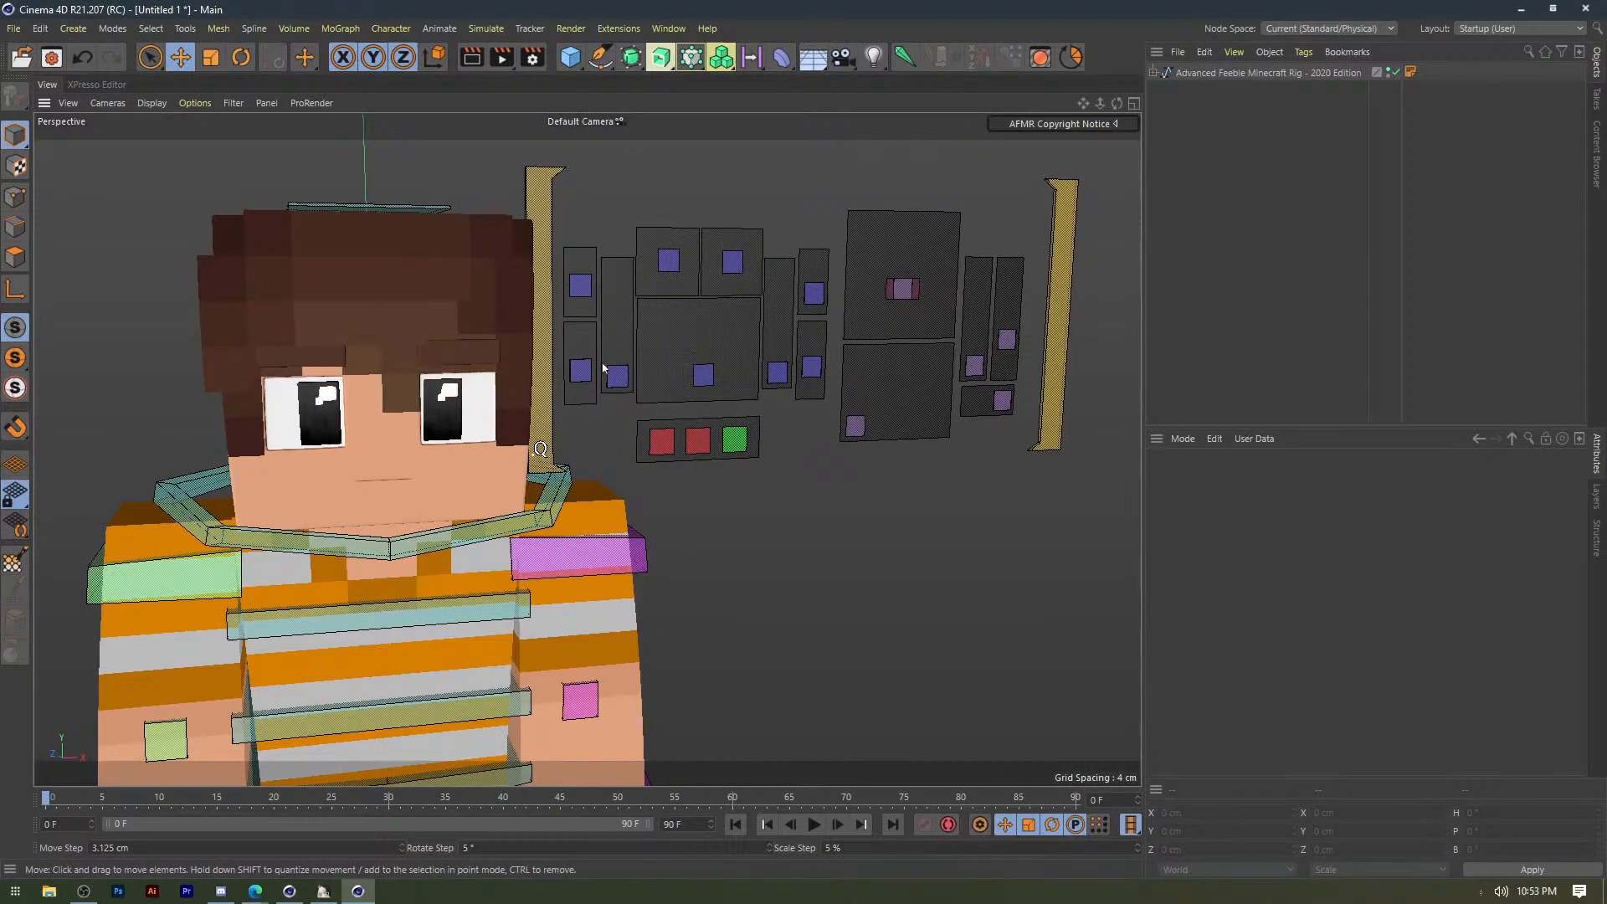
{"action": "left_click", "coordinate": [14, 29]}
{"action": "left_click", "coordinate": [37, 79]}
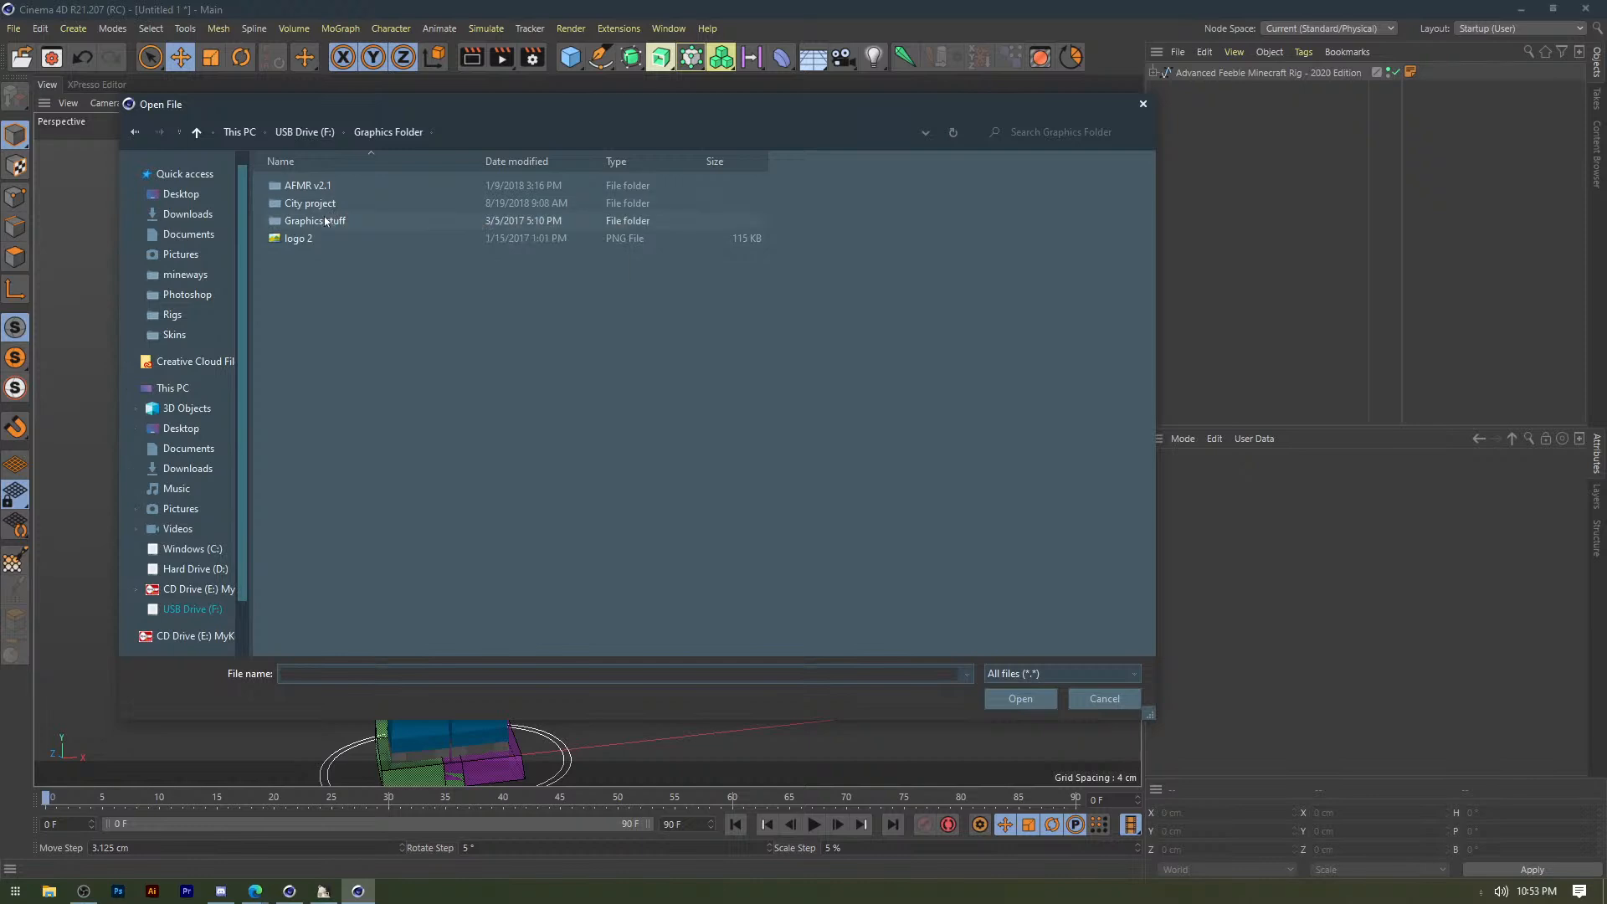
{"action": "double_click", "coordinate": [327, 221]}
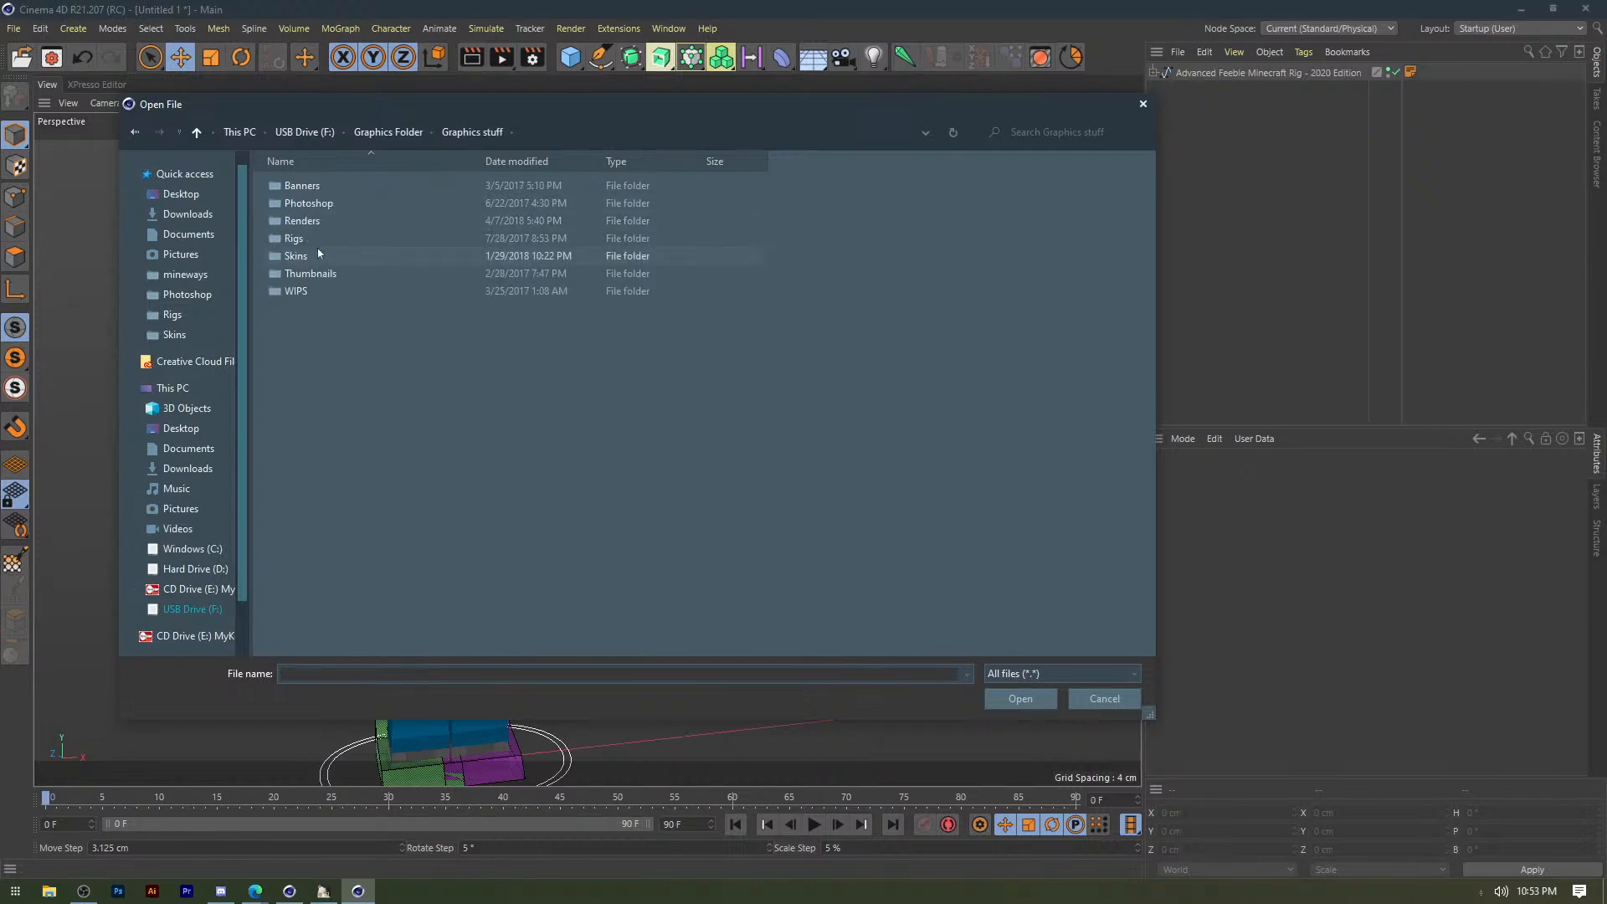
{"action": "double_click", "coordinate": [316, 238]}
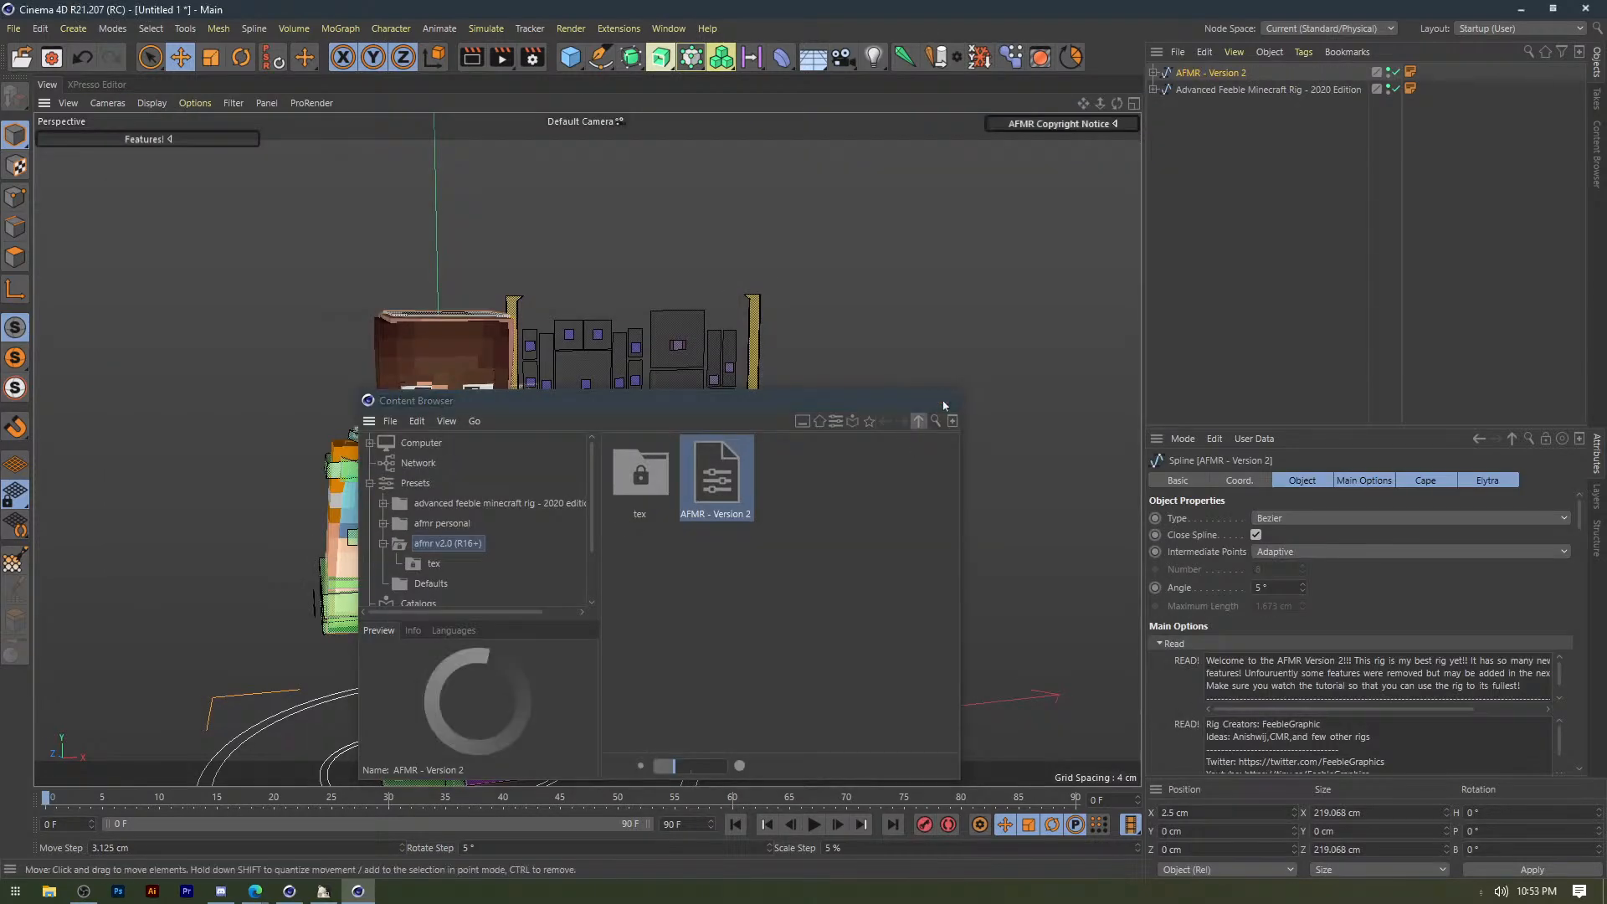
Load the AFMR - Version 2 preset from afmr v2.0 (R16+) and place it beside the 2020 Edition rig at about X -172 cm.
{"action": "left_click", "coordinate": [944, 403]}
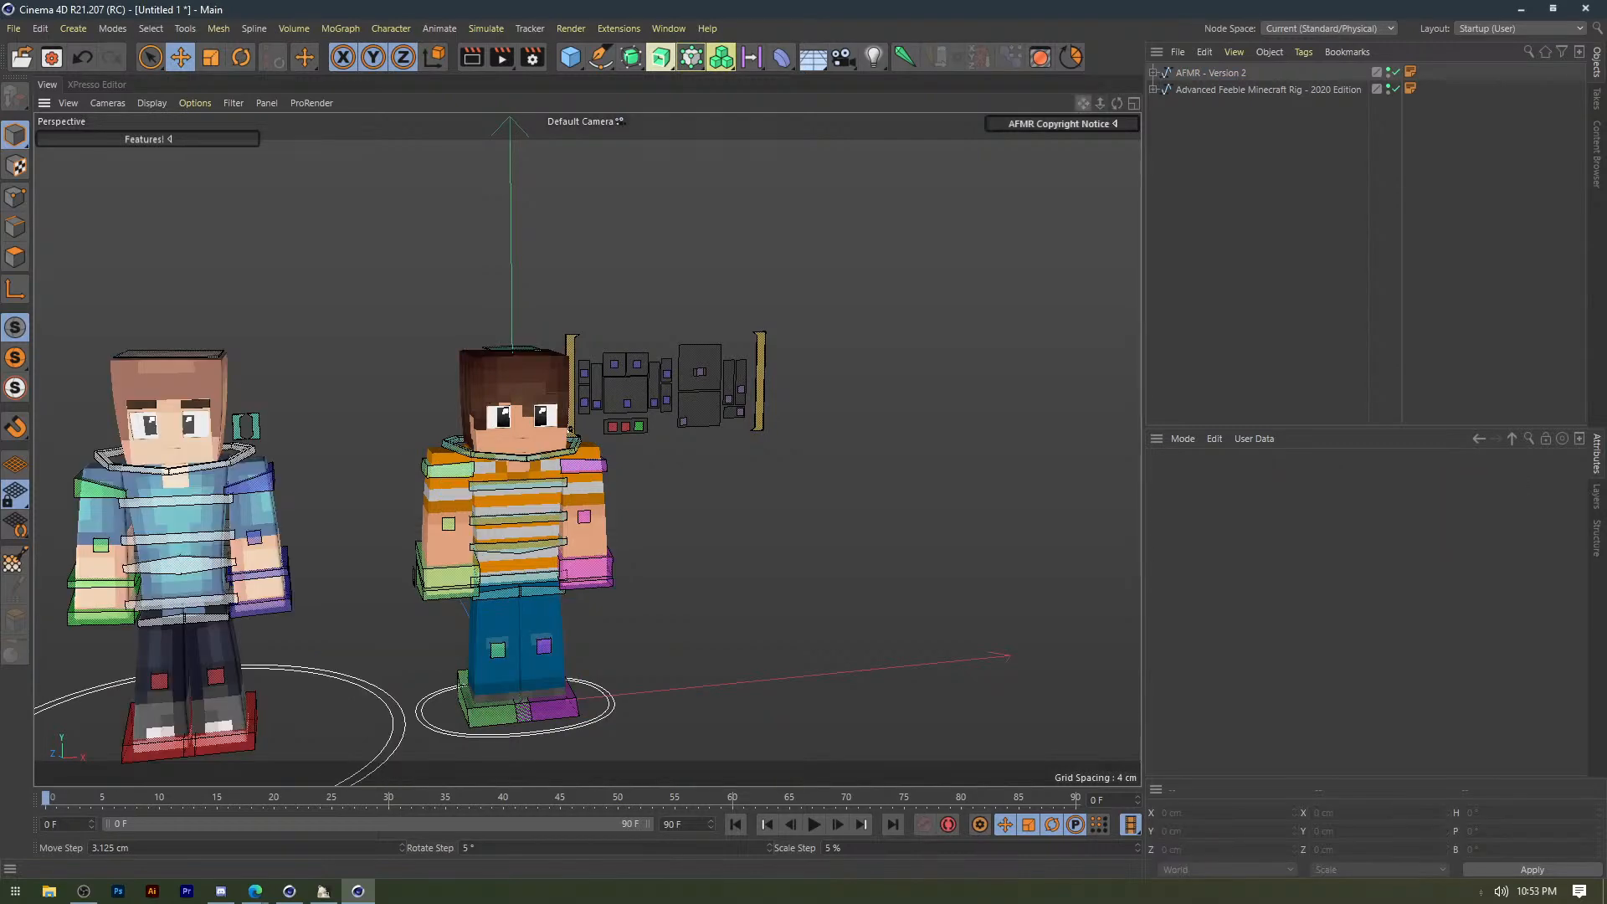
{"action": "left_click_drag", "start_coordinate": [1080, 105], "coordinate": [1273, 57]}
{"action": "scroll", "coordinate": [609, 283], "scroll_direction": "up", "scroll_amount": 1}
{"action": "scroll", "coordinate": [608, 283], "scroll_direction": "up", "scroll_amount": 1}
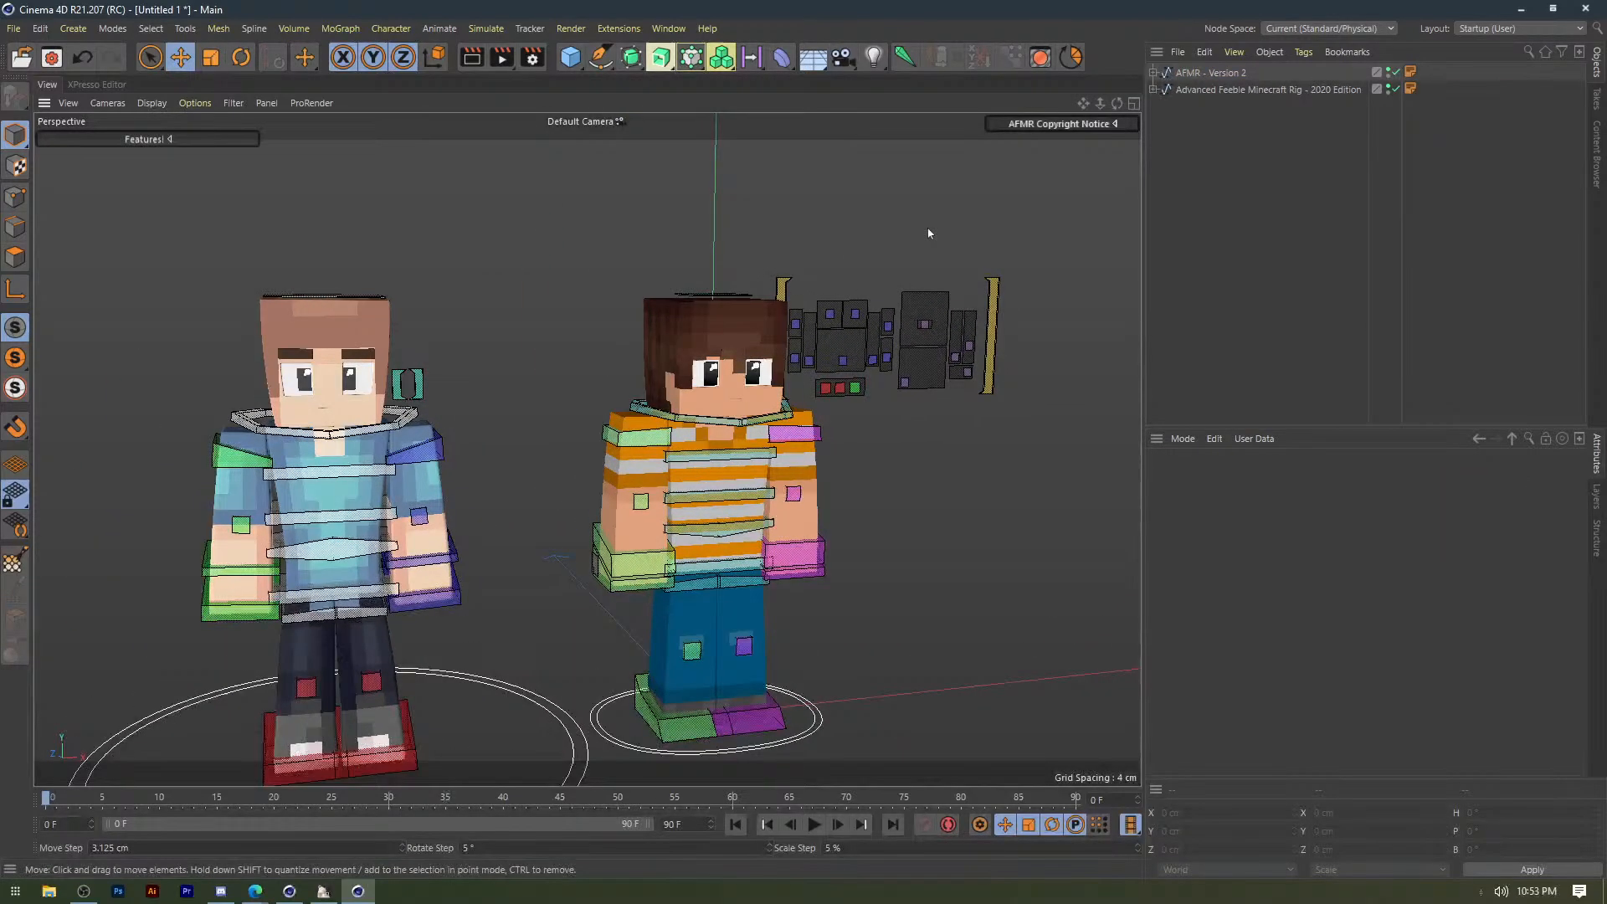
{"action": "left_click_drag", "start_coordinate": [1119, 106], "coordinate": [1174, 94]}
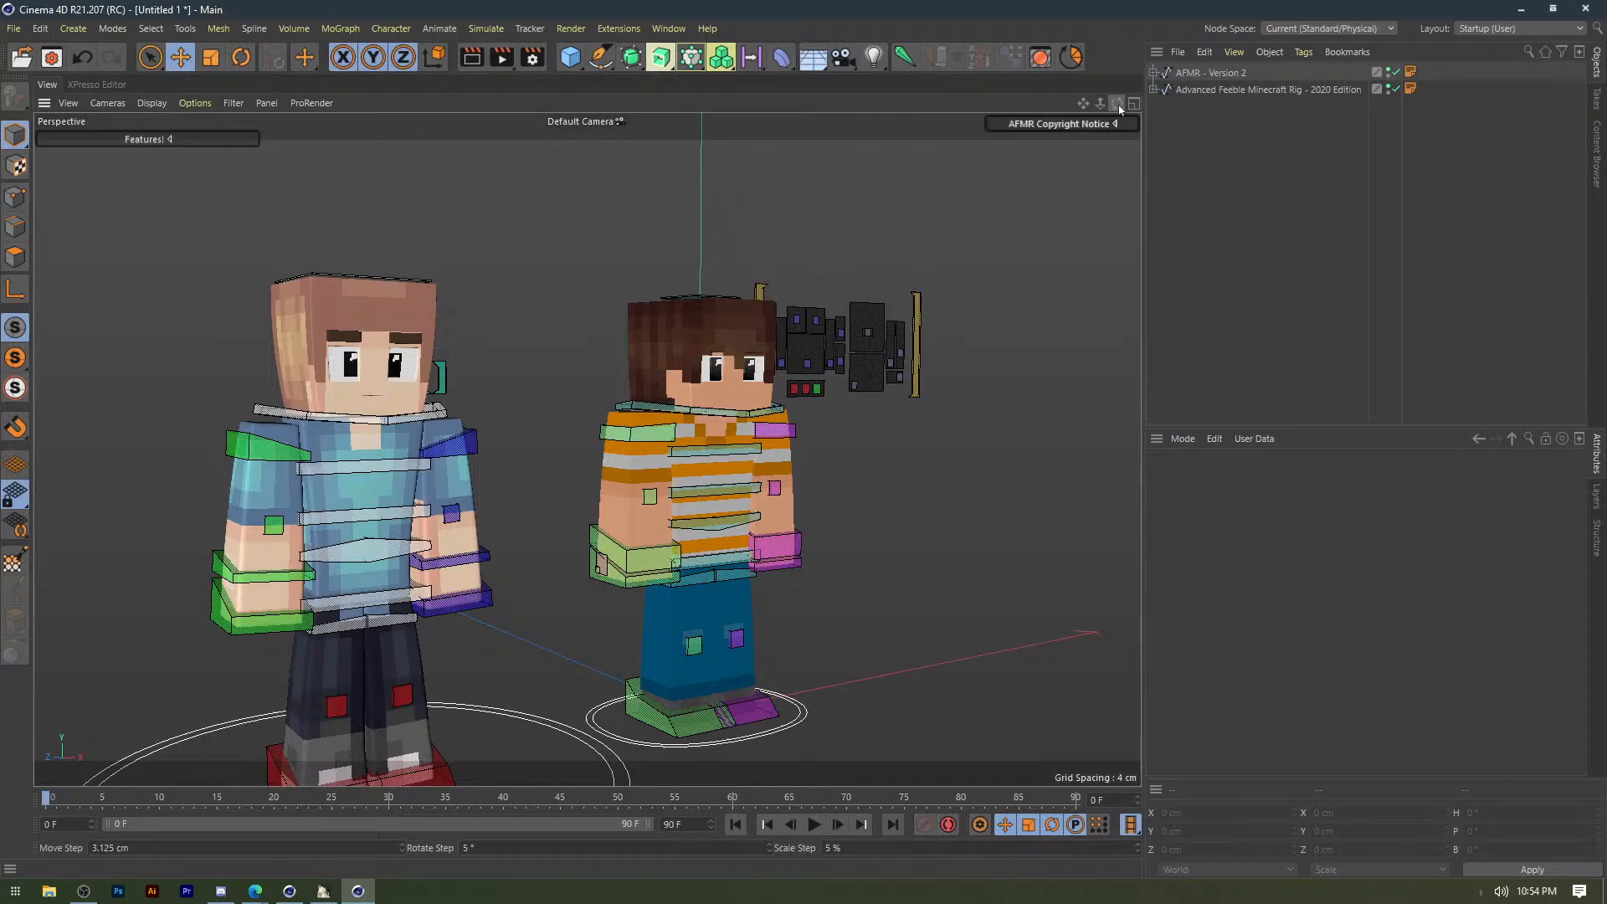
{"action": "scroll", "coordinate": [493, 334], "scroll_direction": "up", "scroll_amount": 4}
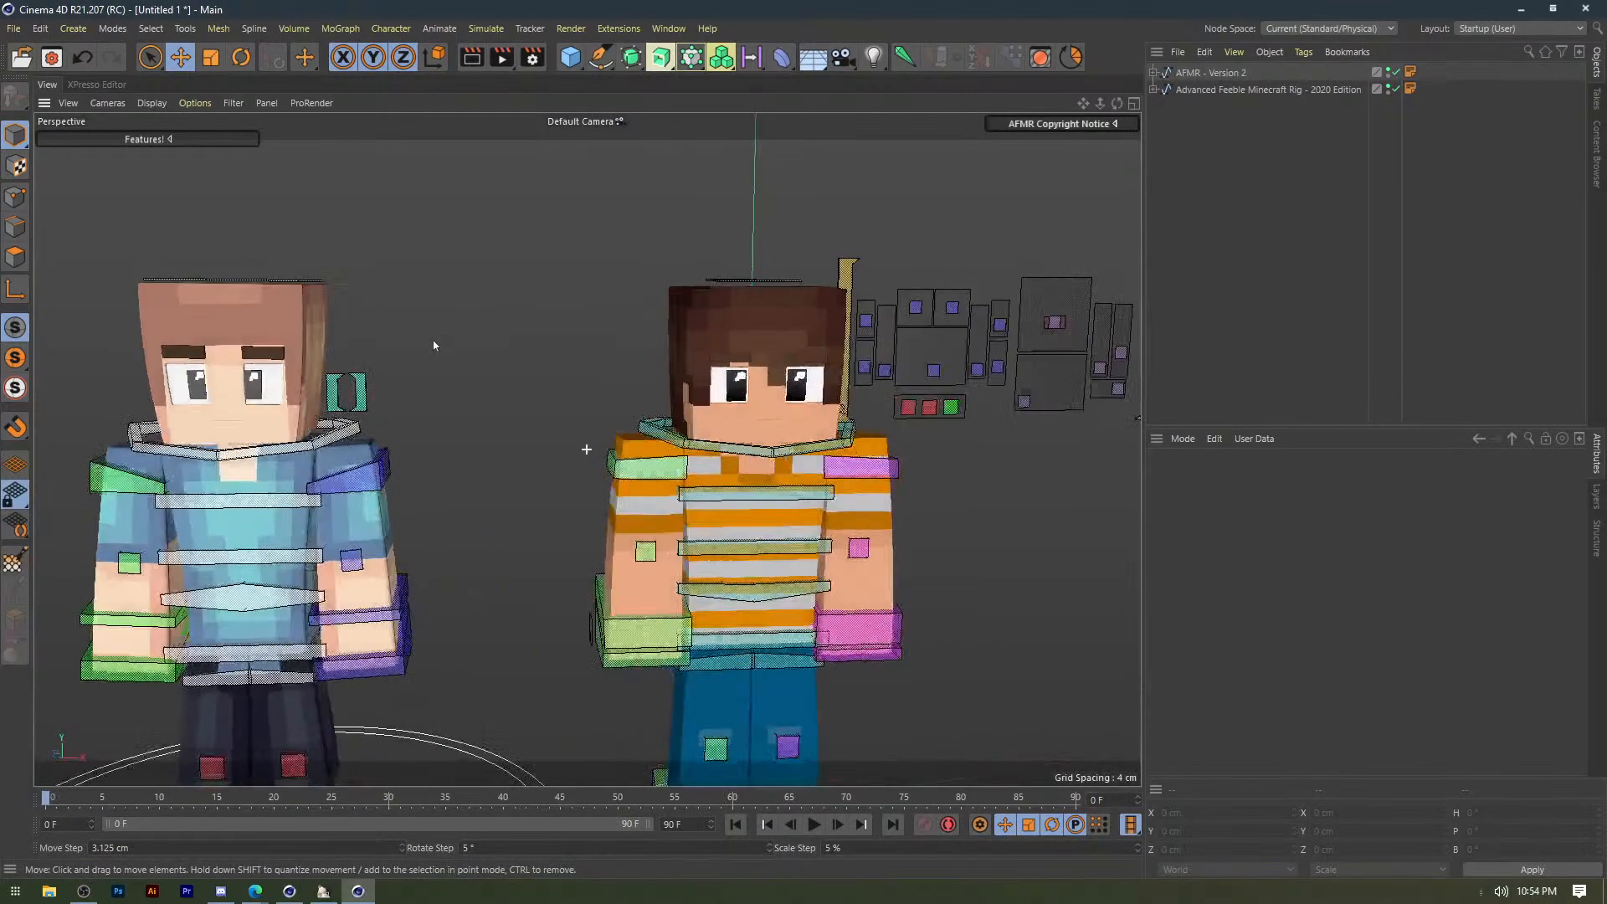
{"action": "scroll", "coordinate": [452, 368], "scroll_direction": "up", "scroll_amount": 5}
Examine the AFMR - Version 2 rig's C.Userdata Parrent control and skin settings, and try its Userdata option.
{"action": "left_click", "coordinate": [474, 396]}
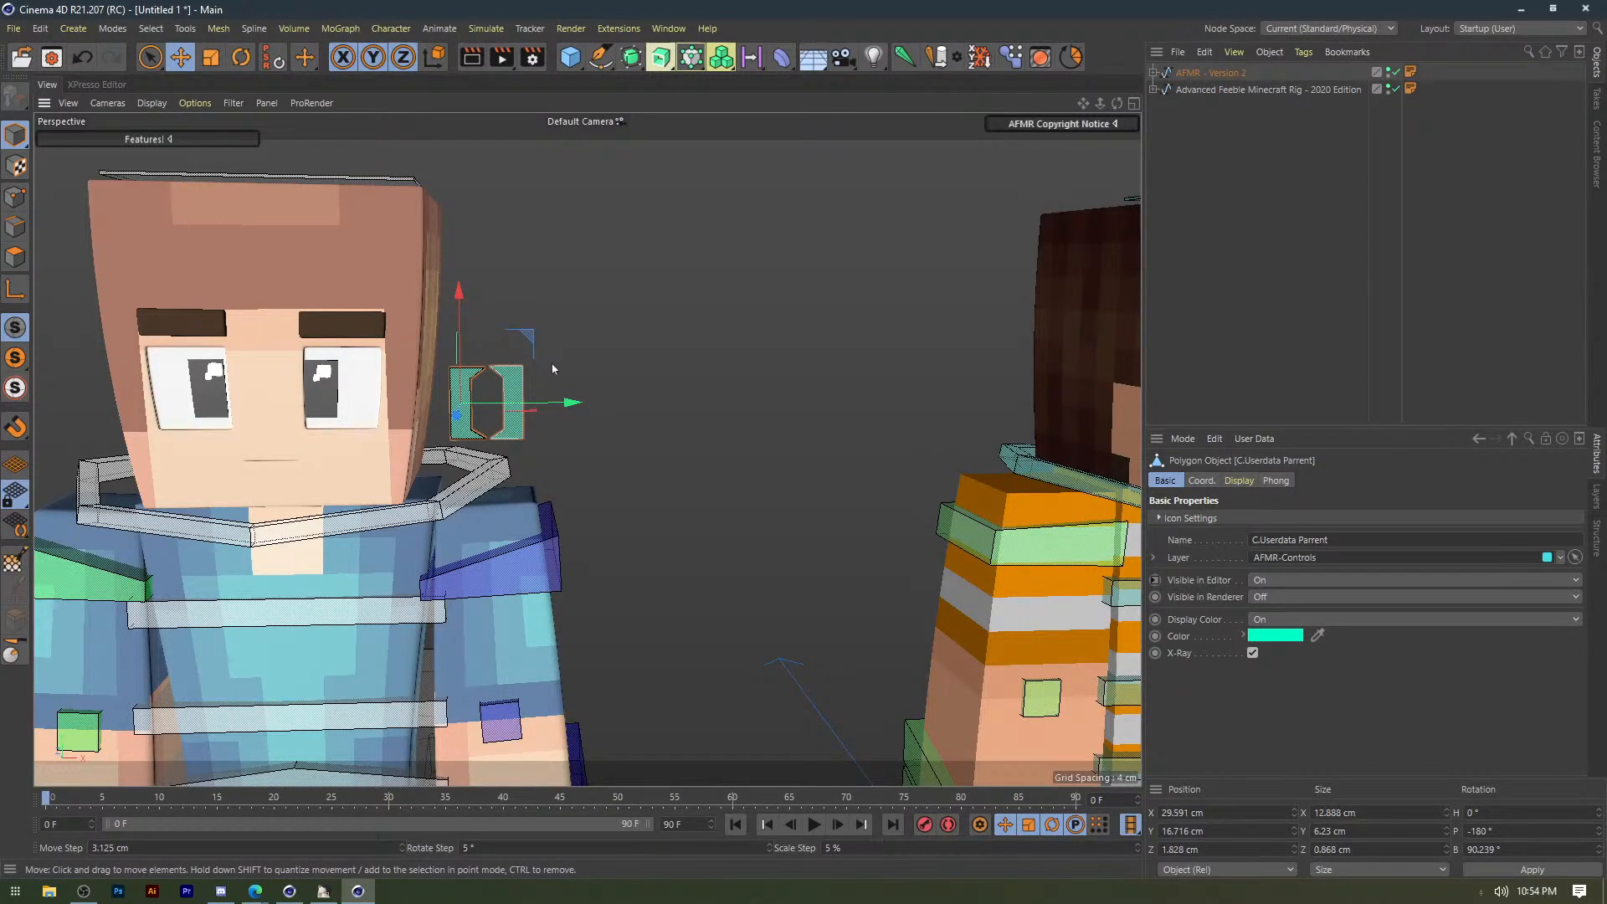
{"action": "scroll", "coordinate": [552, 368], "scroll_direction": "down", "scroll_amount": 3}
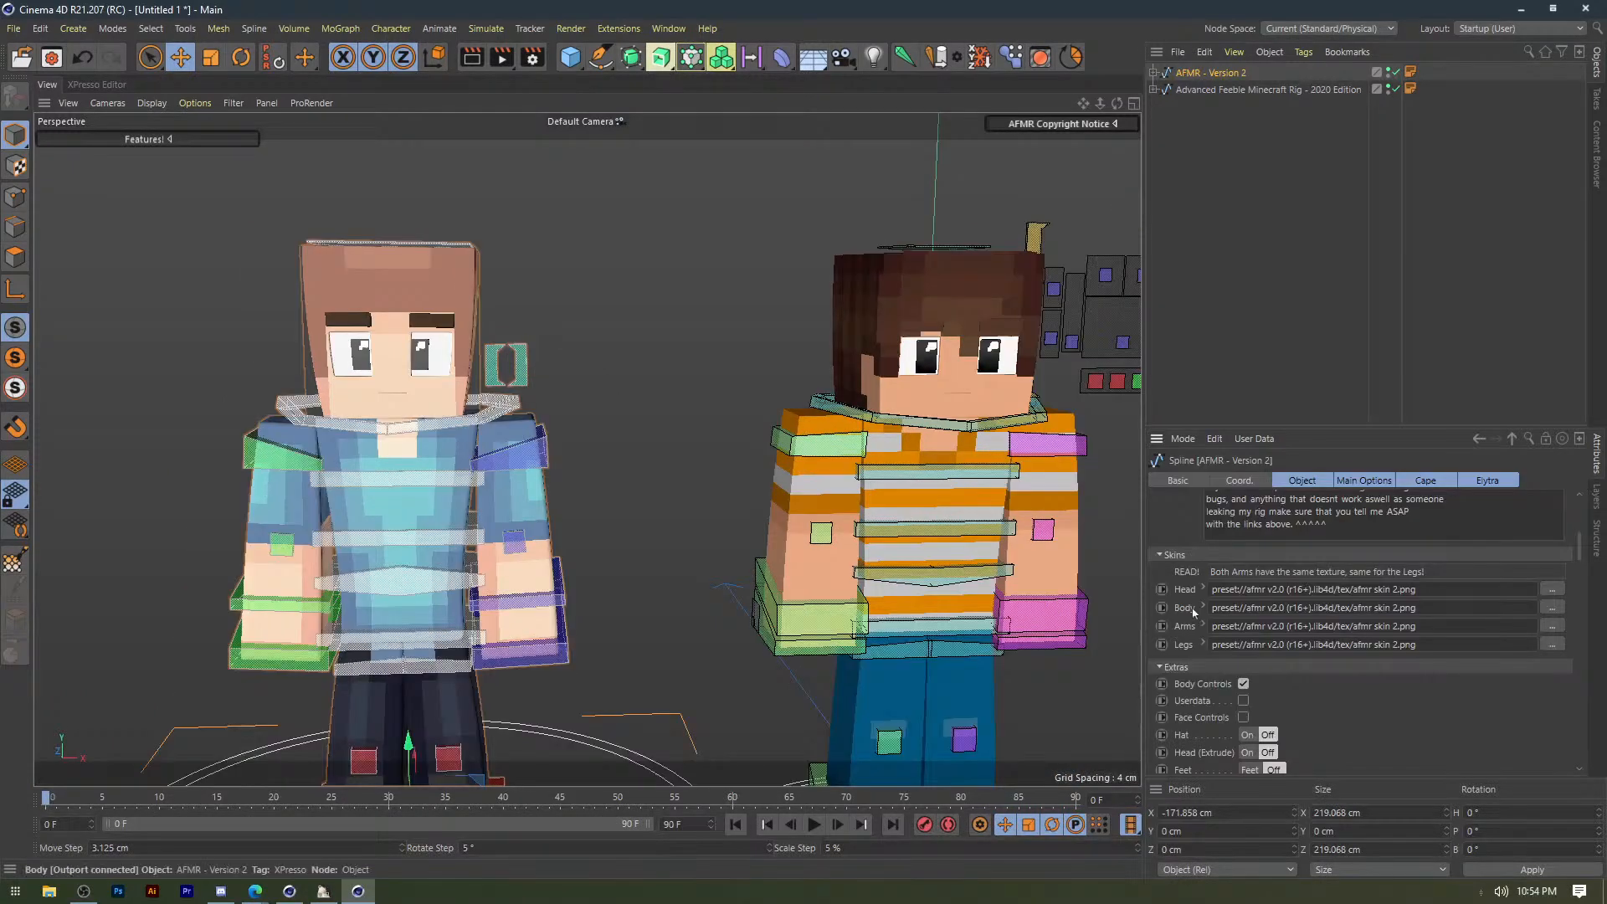
{"action": "scroll", "coordinate": [1199, 610], "scroll_direction": "down", "scroll_amount": 3}
{"action": "left_click", "coordinate": [1244, 601]}
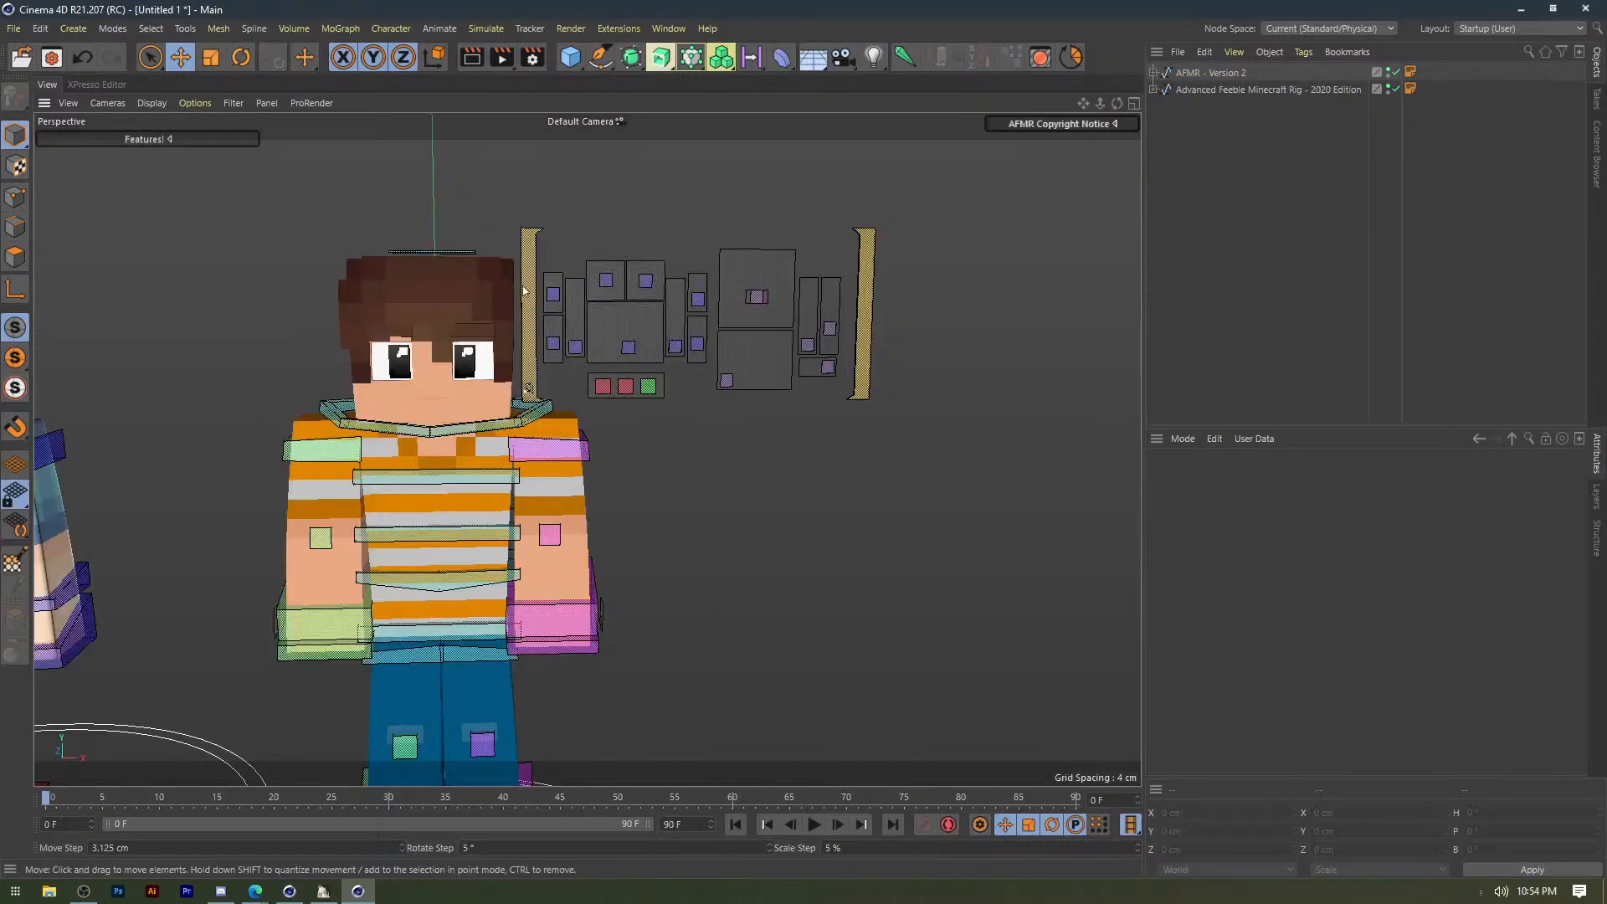
Select the 2020 Edition rig's C.Userdata control and repeatedly collapse and expand the face control panel to test it.
{"action": "left_click", "coordinate": [528, 293]}
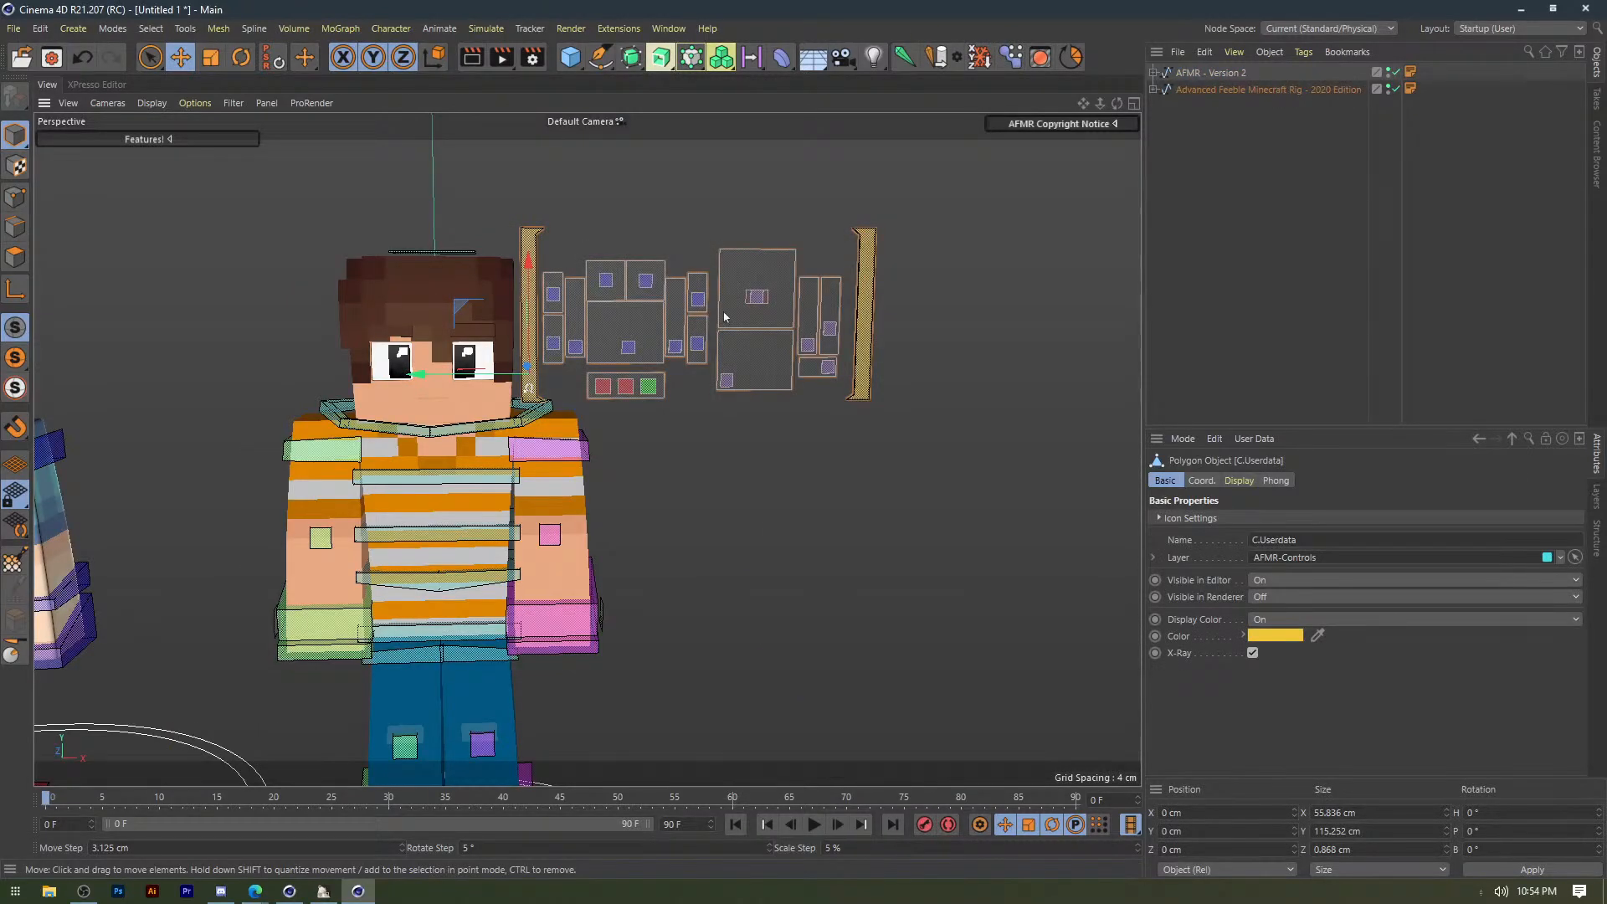
{"action": "key", "text": "q"}
{"action": "key", "text": "q"}
{"action": "key", "text": "q"}
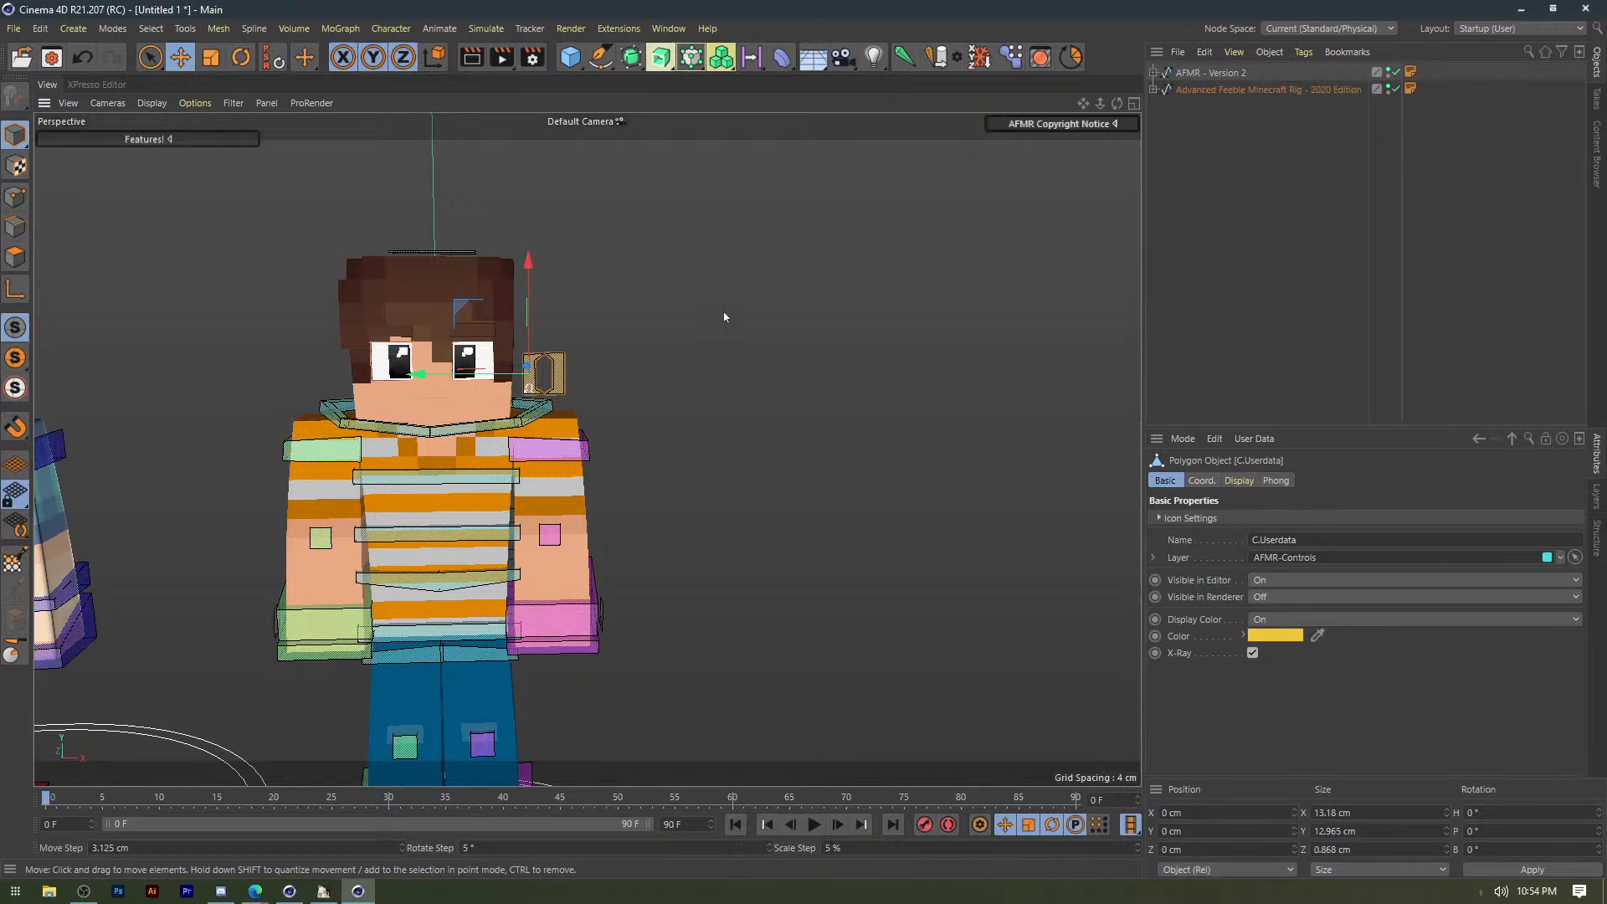
{"action": "key", "text": "q"}
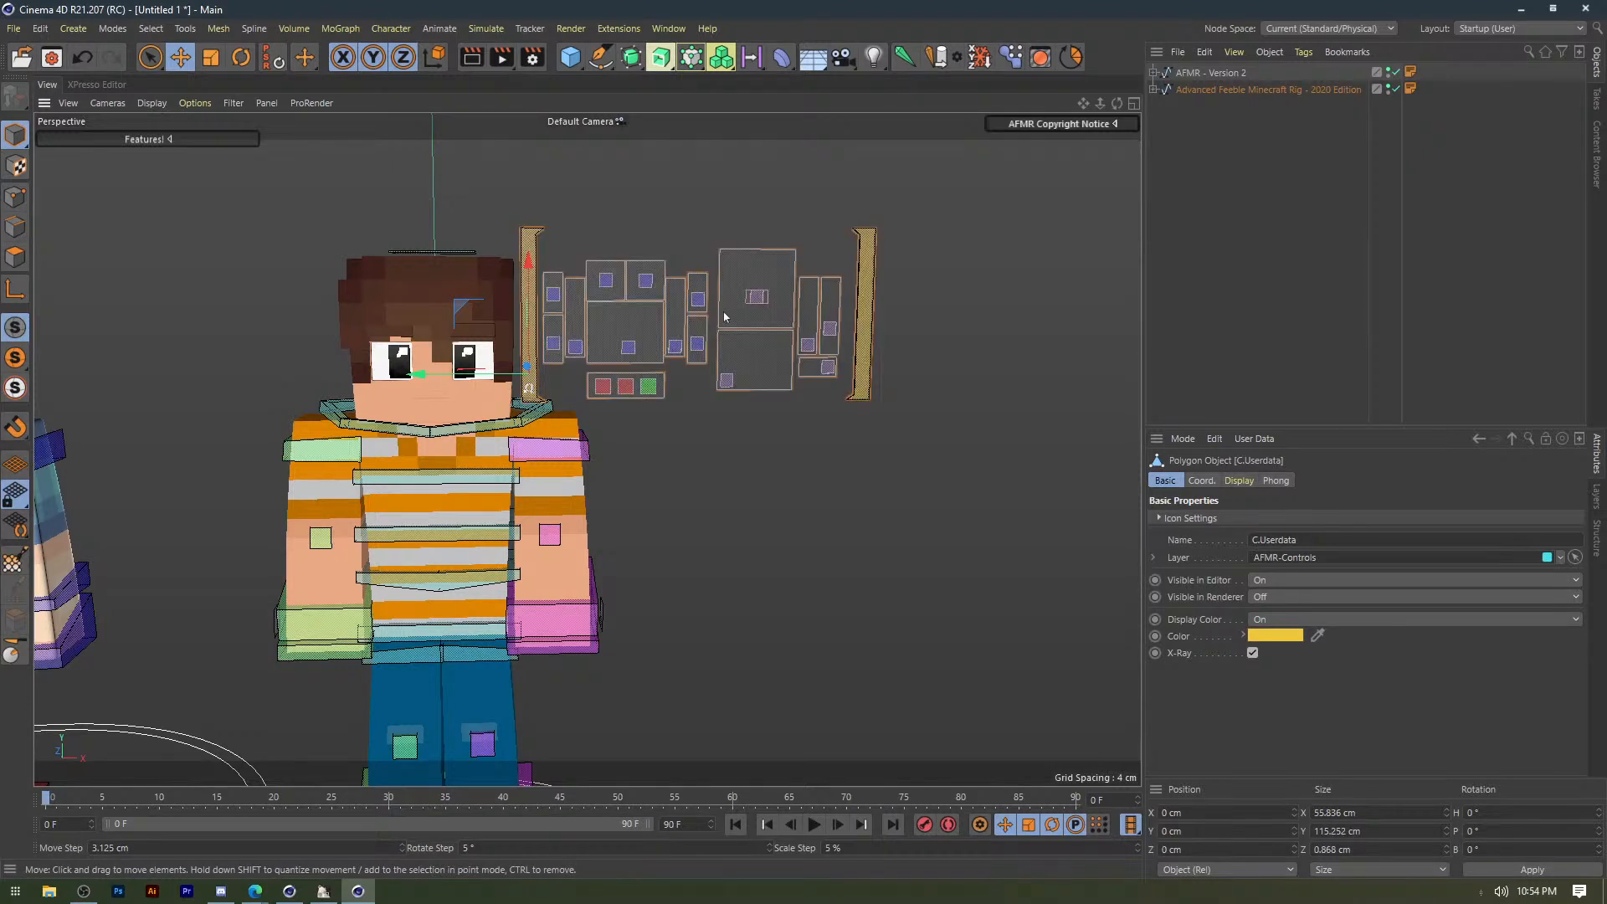
{"action": "key", "text": "q"}
{"action": "key", "text": "q"}
Frame both rigs for comparison, briefly select AFMR - Version 2, and clear the selection.
{"action": "key", "text": "h"}
{"action": "left_click", "coordinate": [644, 655]}
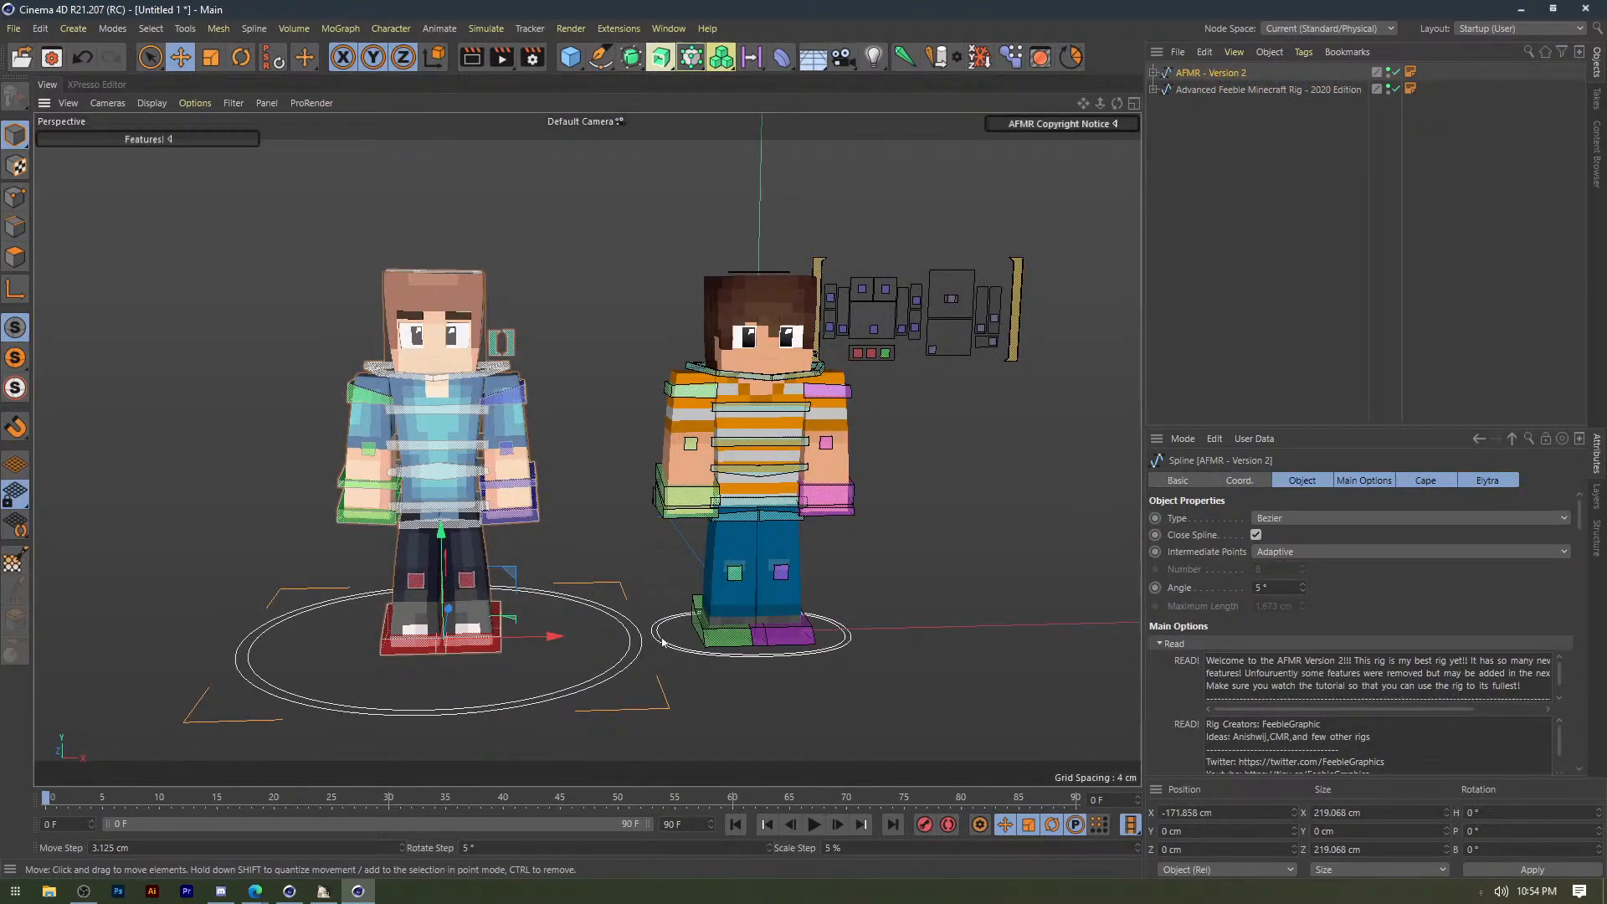
{"action": "left_click", "coordinate": [657, 353]}
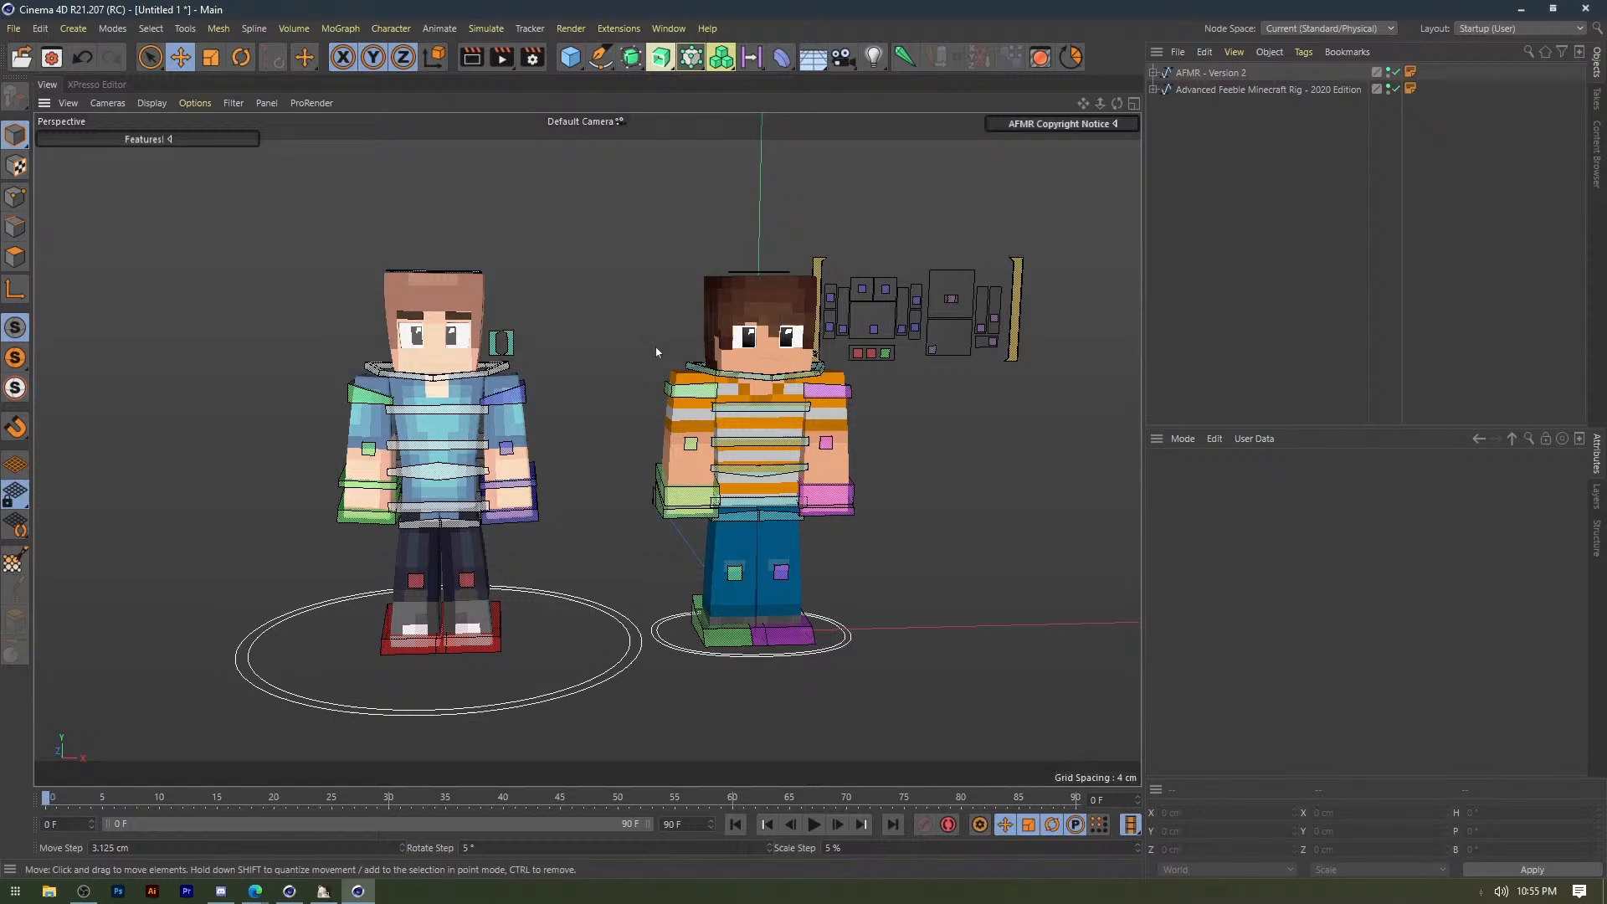
Select the C.EmotionR control on the 2020 Edition rig's face panel and view it beside the face.
{"action": "scroll", "coordinate": [929, 355], "scroll_direction": "up", "scroll_amount": 5}
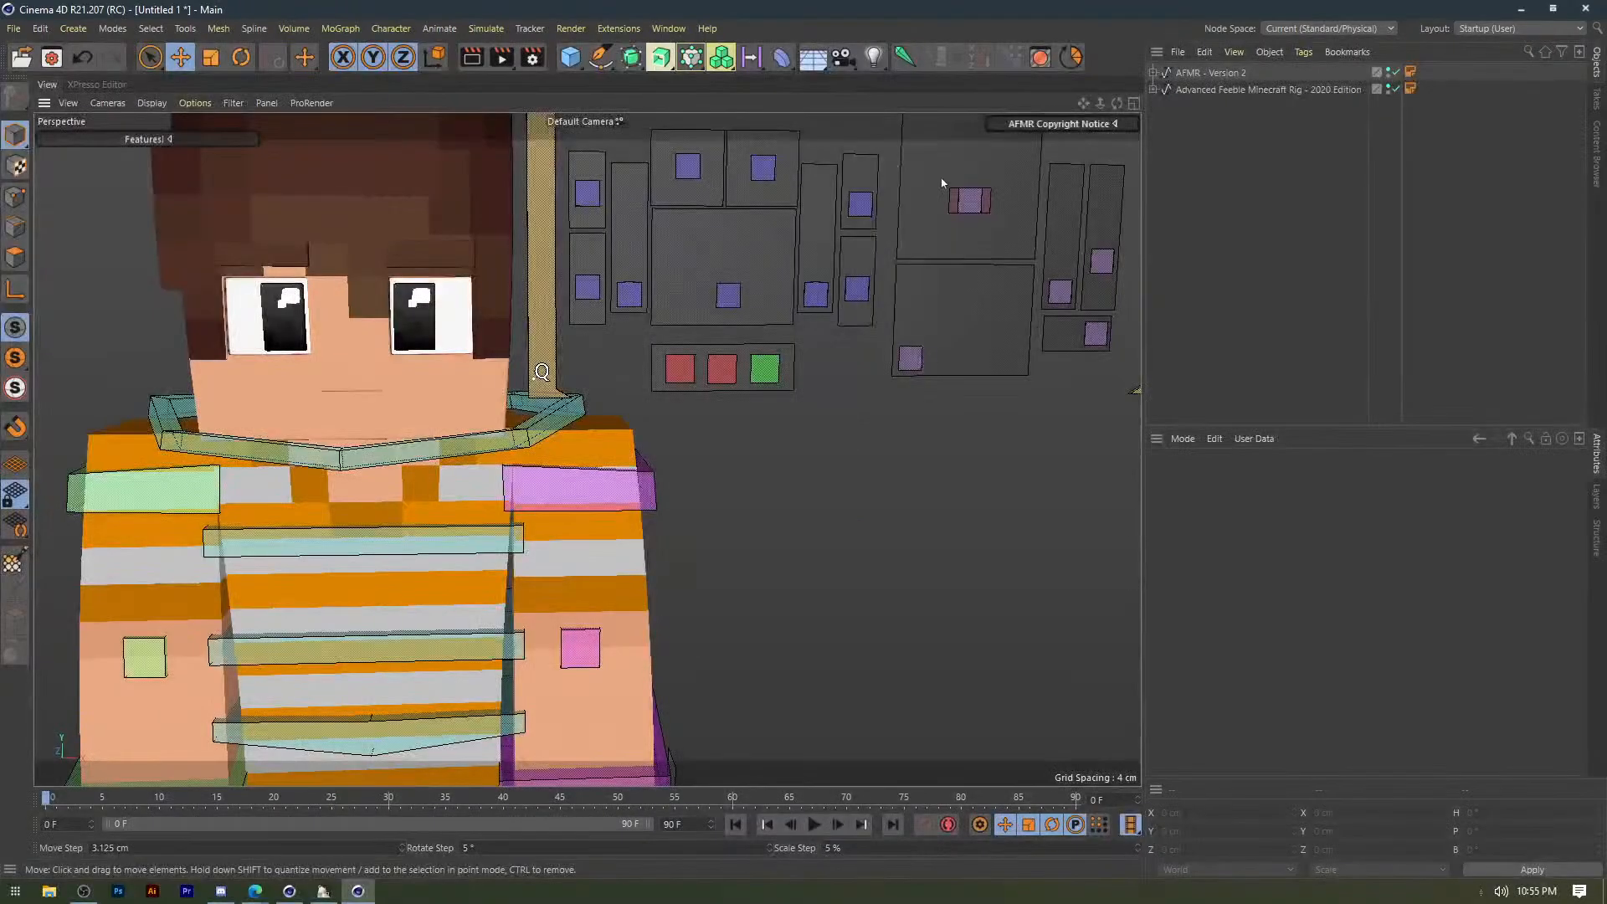
{"action": "left_click", "coordinate": [963, 199]}
{"action": "left_click_drag", "start_coordinate": [931, 262], "coordinate": [924, 222]}
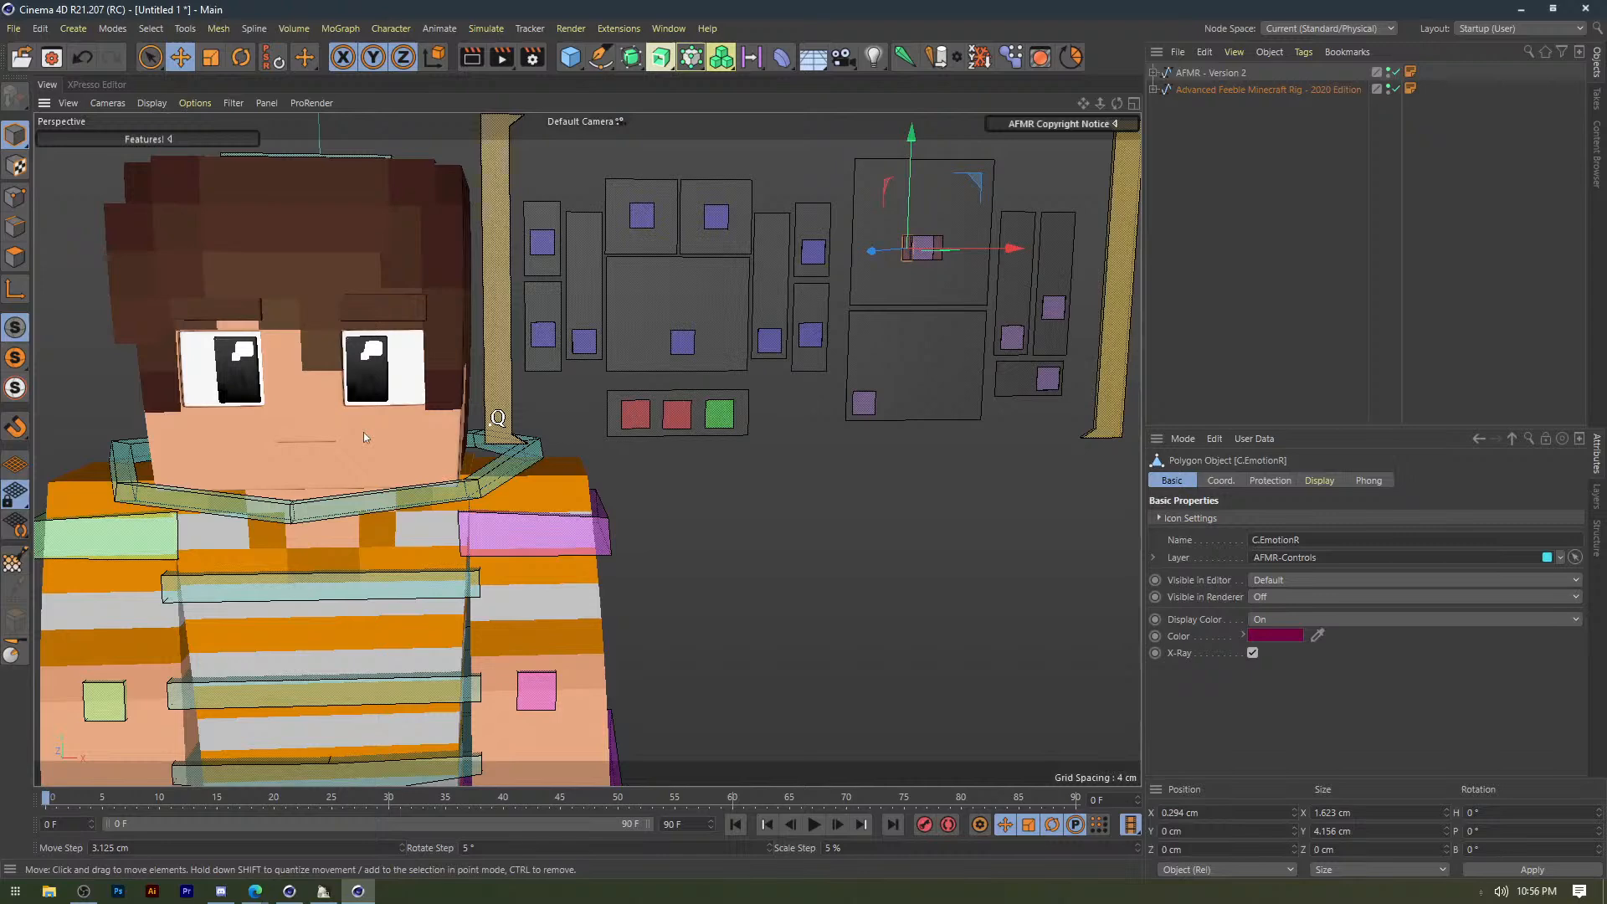
Delete the AFMR - Version 2 rig and its duplicate AFMR-Joints, AFMR-Mesh, AFMR-Controls and AFMR-Hidden layers.
{"action": "scroll", "coordinate": [363, 434], "scroll_direction": "down", "scroll_amount": 5}
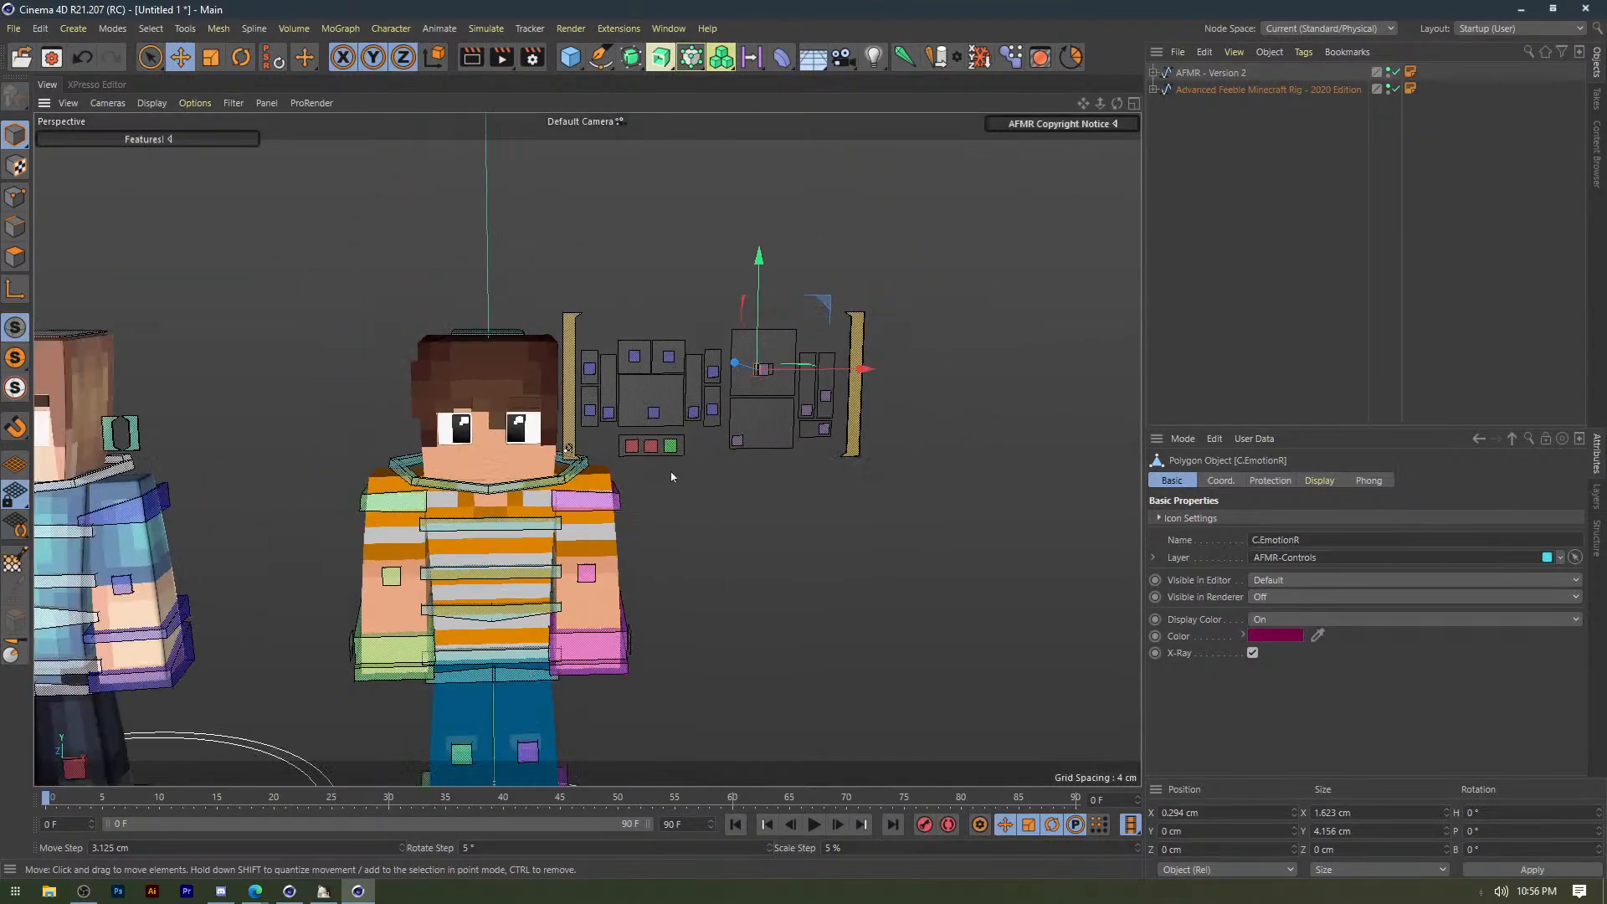
{"action": "scroll", "coordinate": [672, 478], "scroll_direction": "down", "scroll_amount": 2}
{"action": "left_click", "coordinate": [1179, 75]}
{"action": "key", "text": "Delete"}
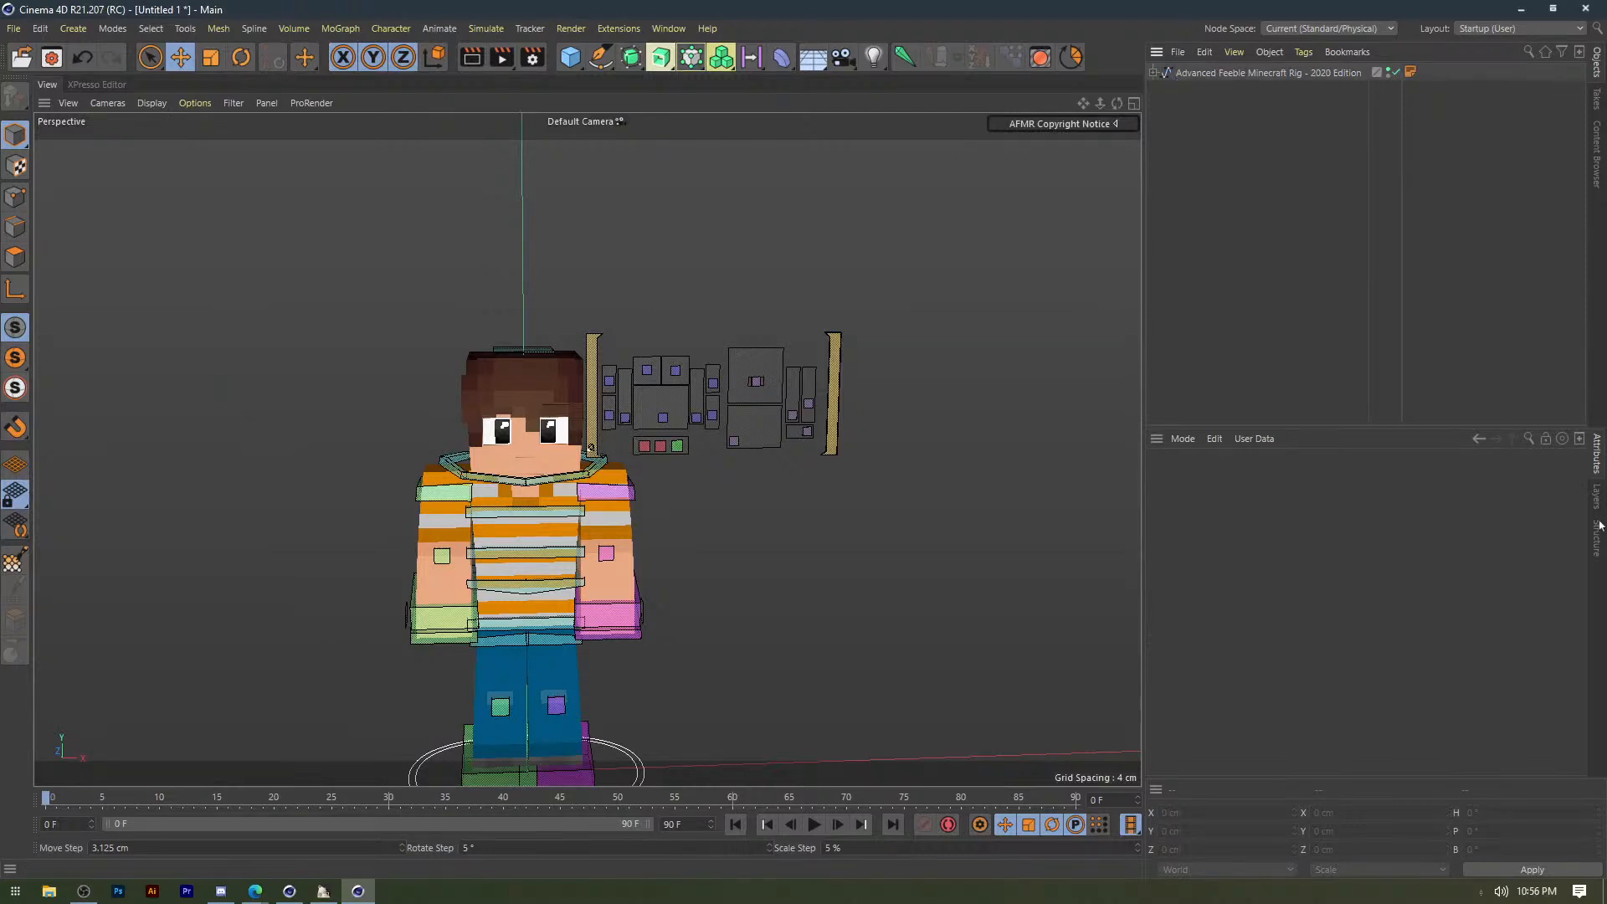
{"action": "left_click", "coordinate": [1598, 502]}
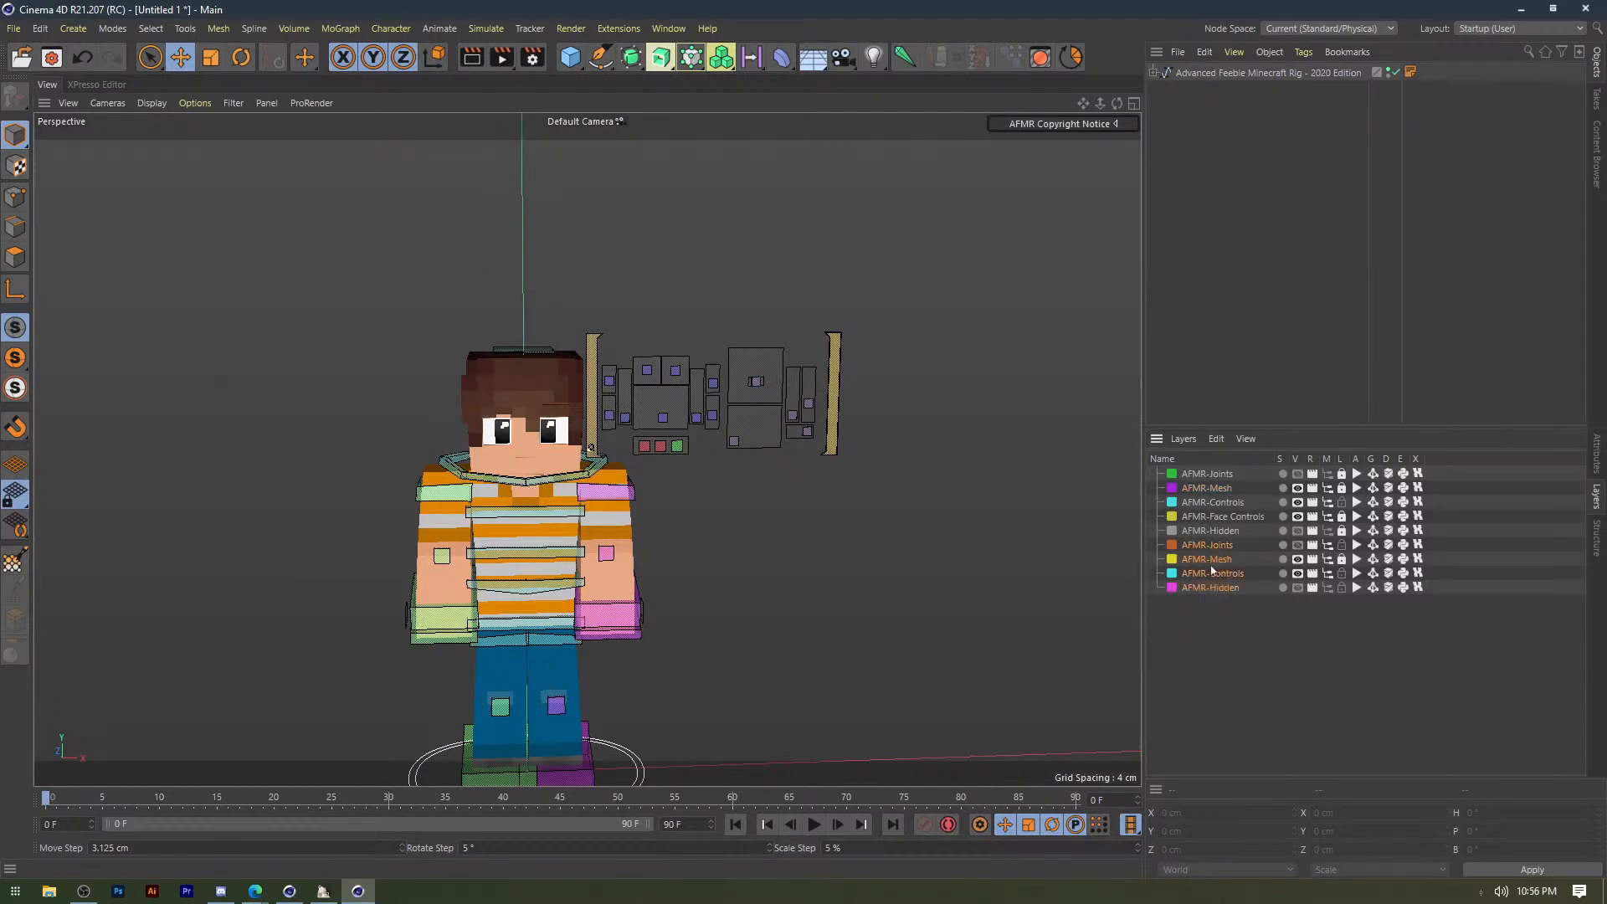
{"action": "key", "text": "Delete"}
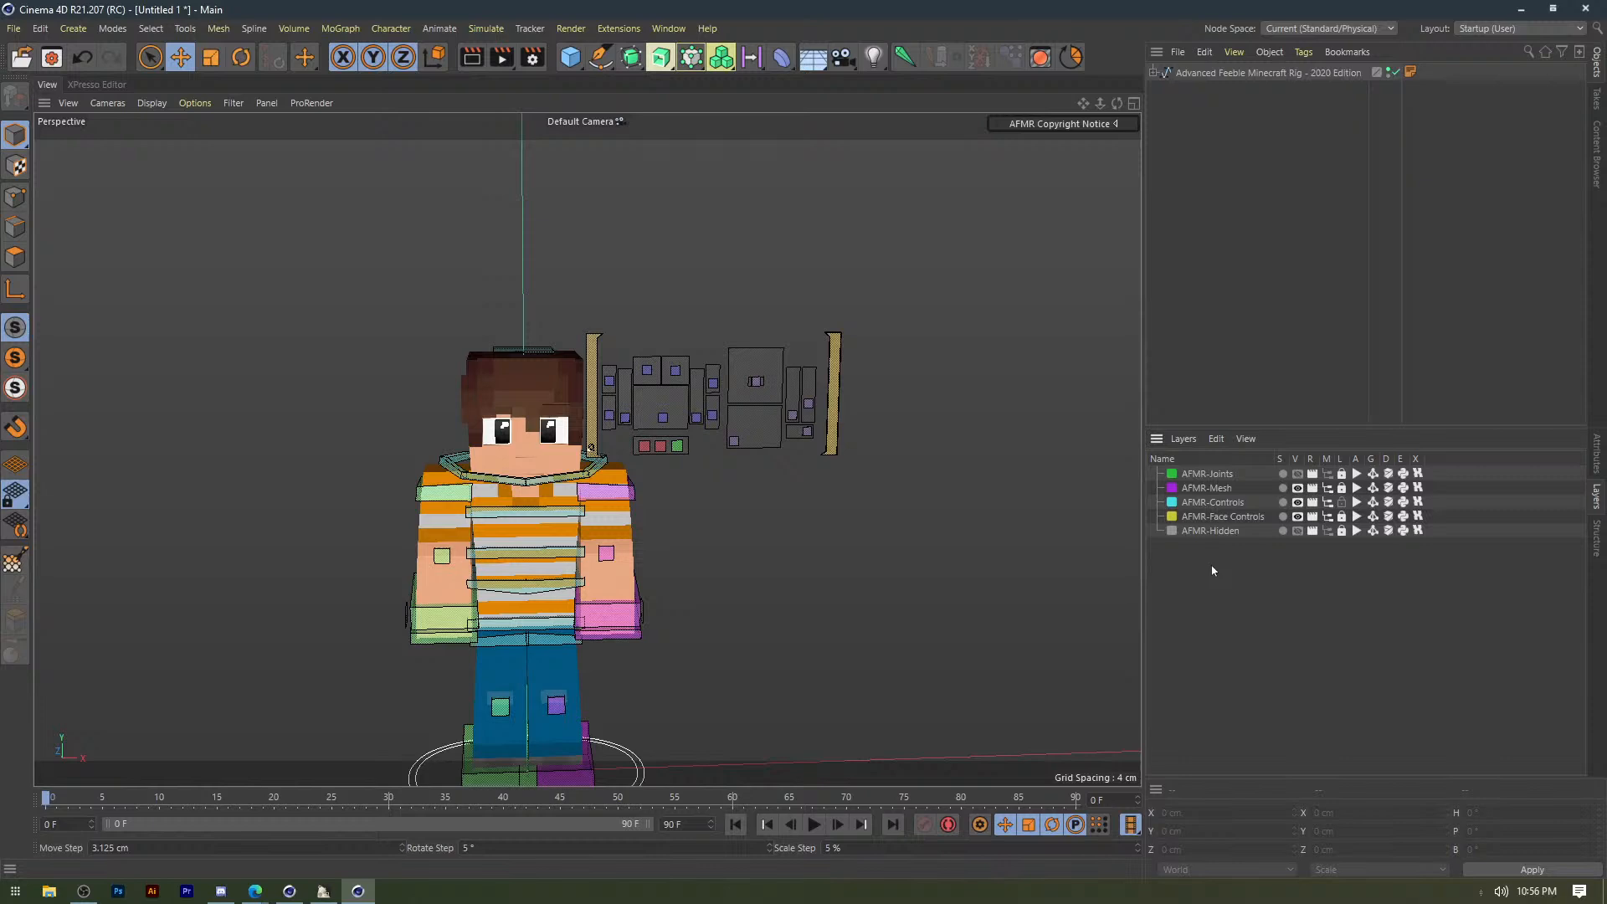
Delete all the materials listed in the Material Manager, including the leftover Sparkle, Arms and Eyebrow materials.
{"action": "key", "text": "shift+F2"}
{"action": "left_click_drag", "start_coordinate": [1239, 250], "coordinate": [1072, 82]}
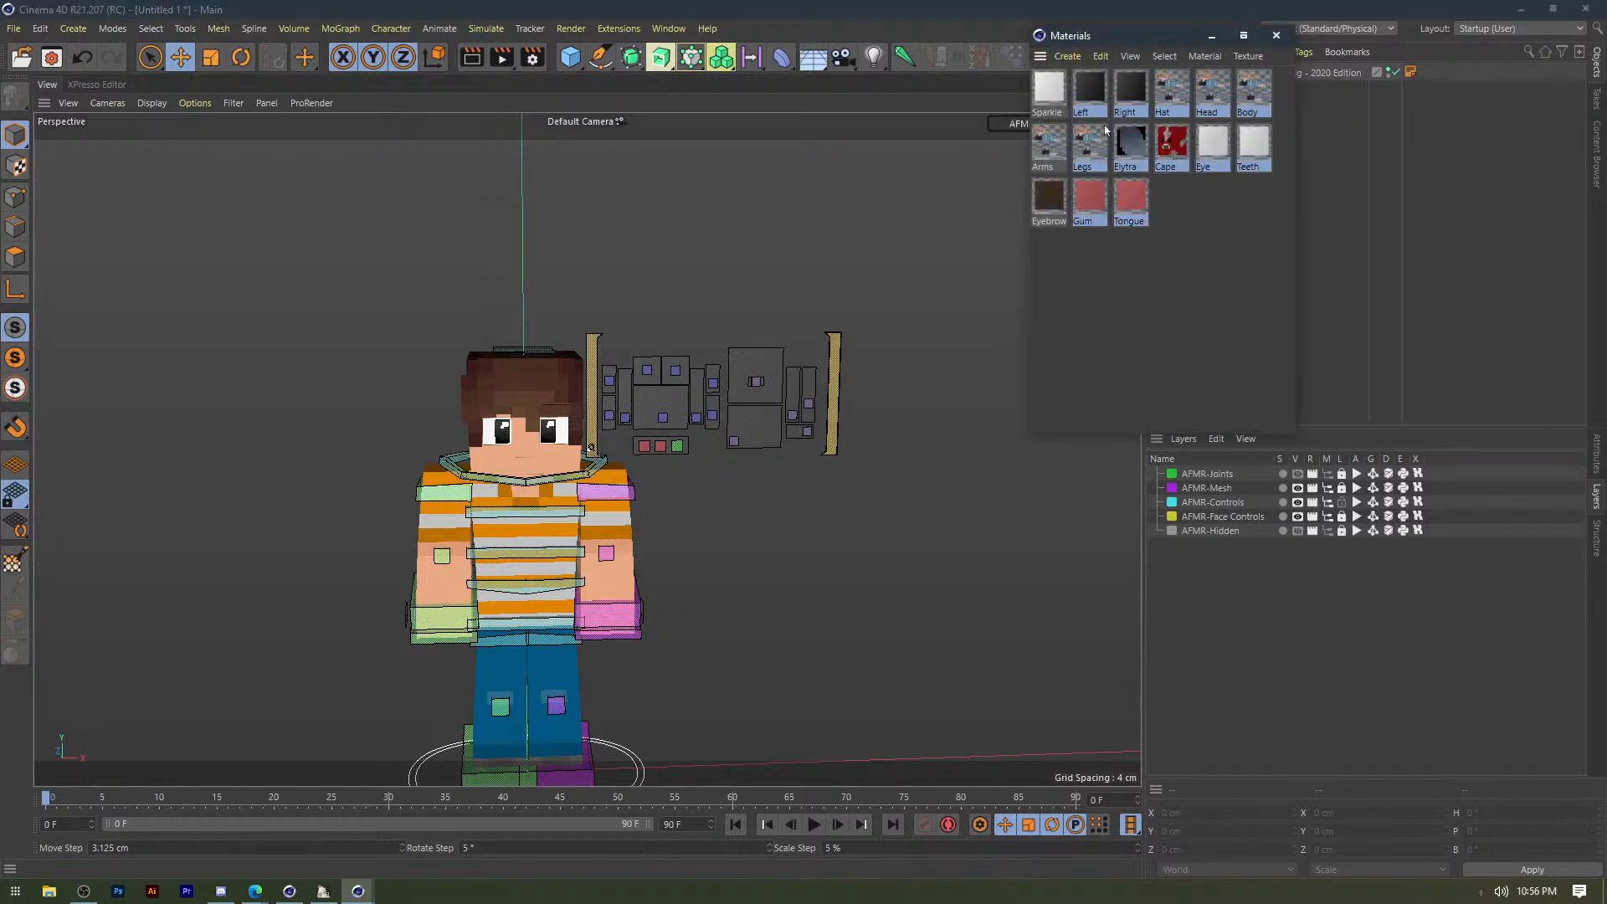
{"action": "key", "text": "Delete"}
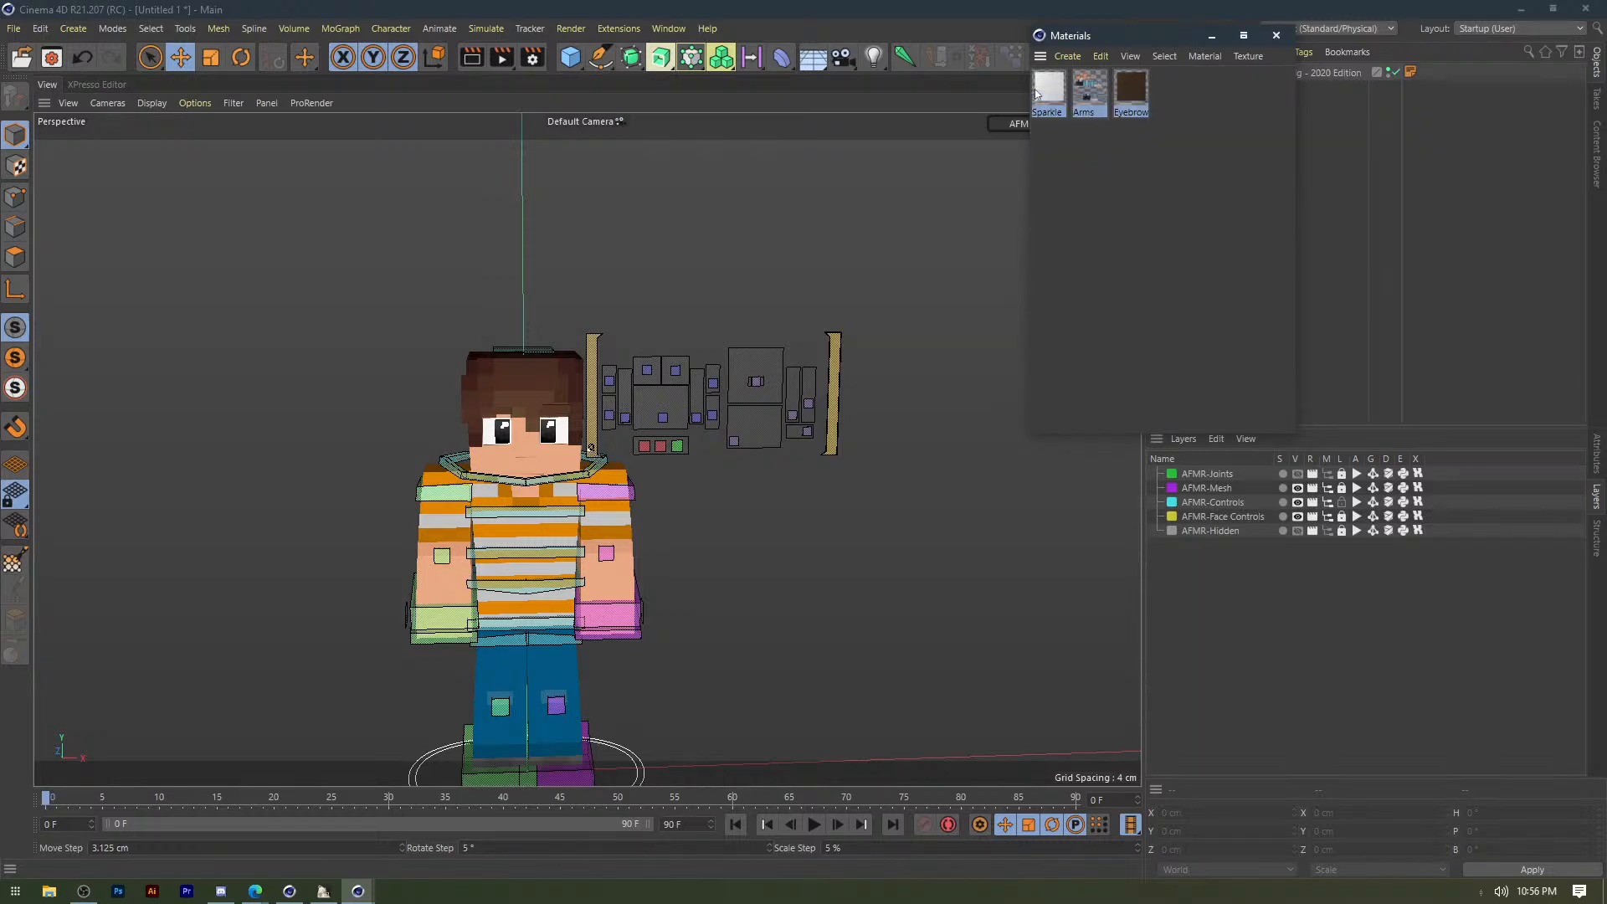
{"action": "key", "text": "Delete"}
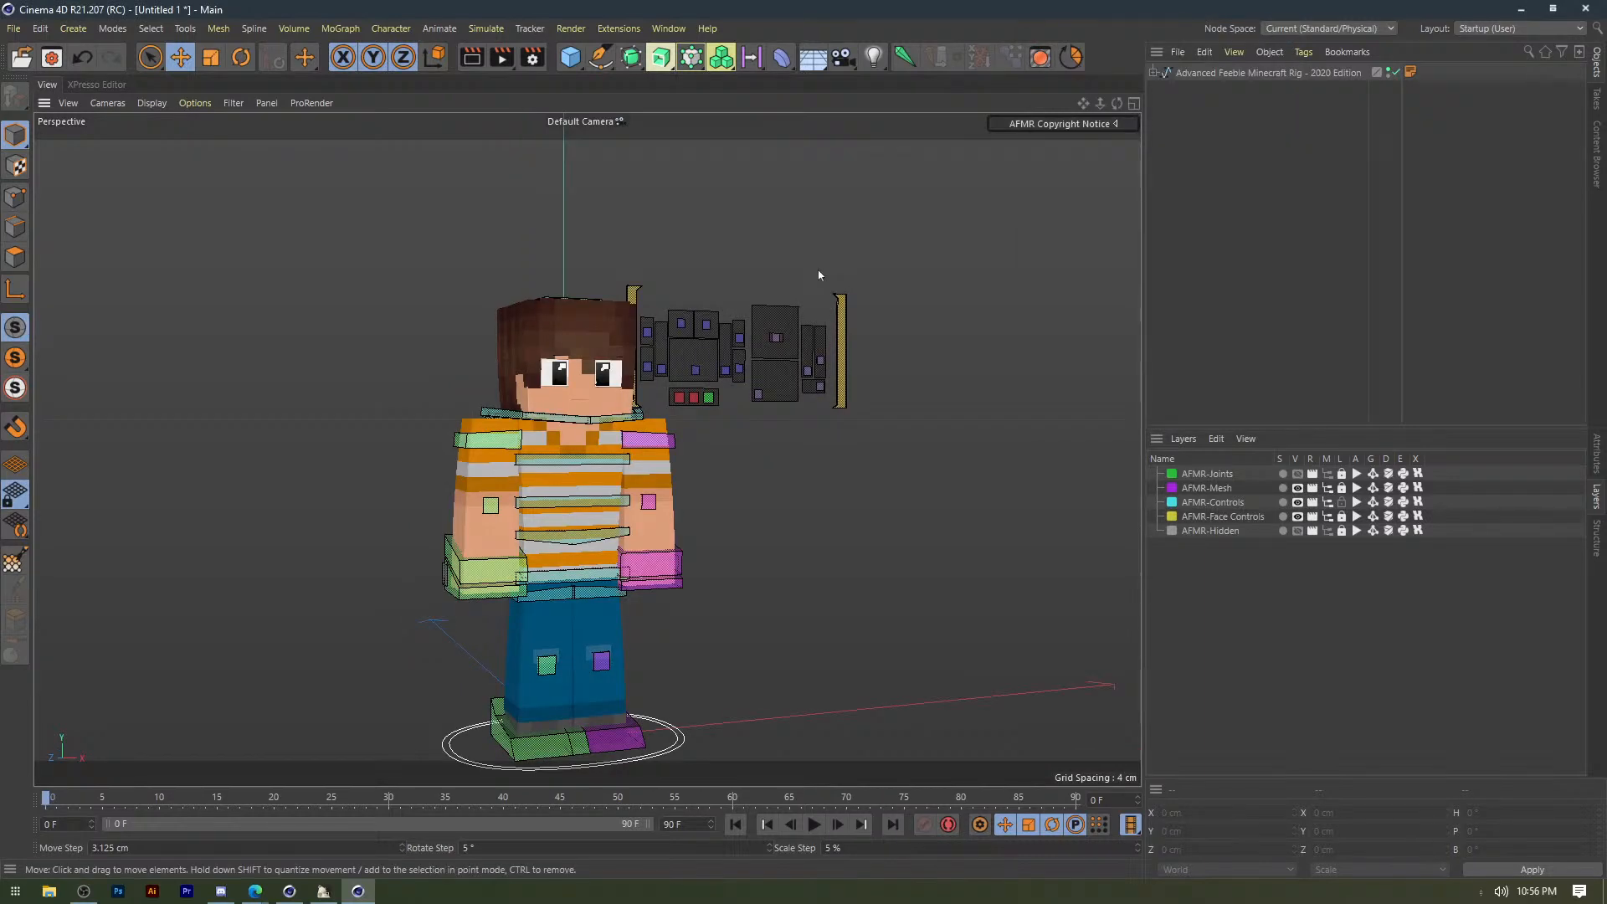
Show the object attributes instead of the layers and frame the rig's head and face control panel.
{"action": "scroll", "coordinate": [733, 360], "scroll_direction": "up", "scroll_amount": 2}
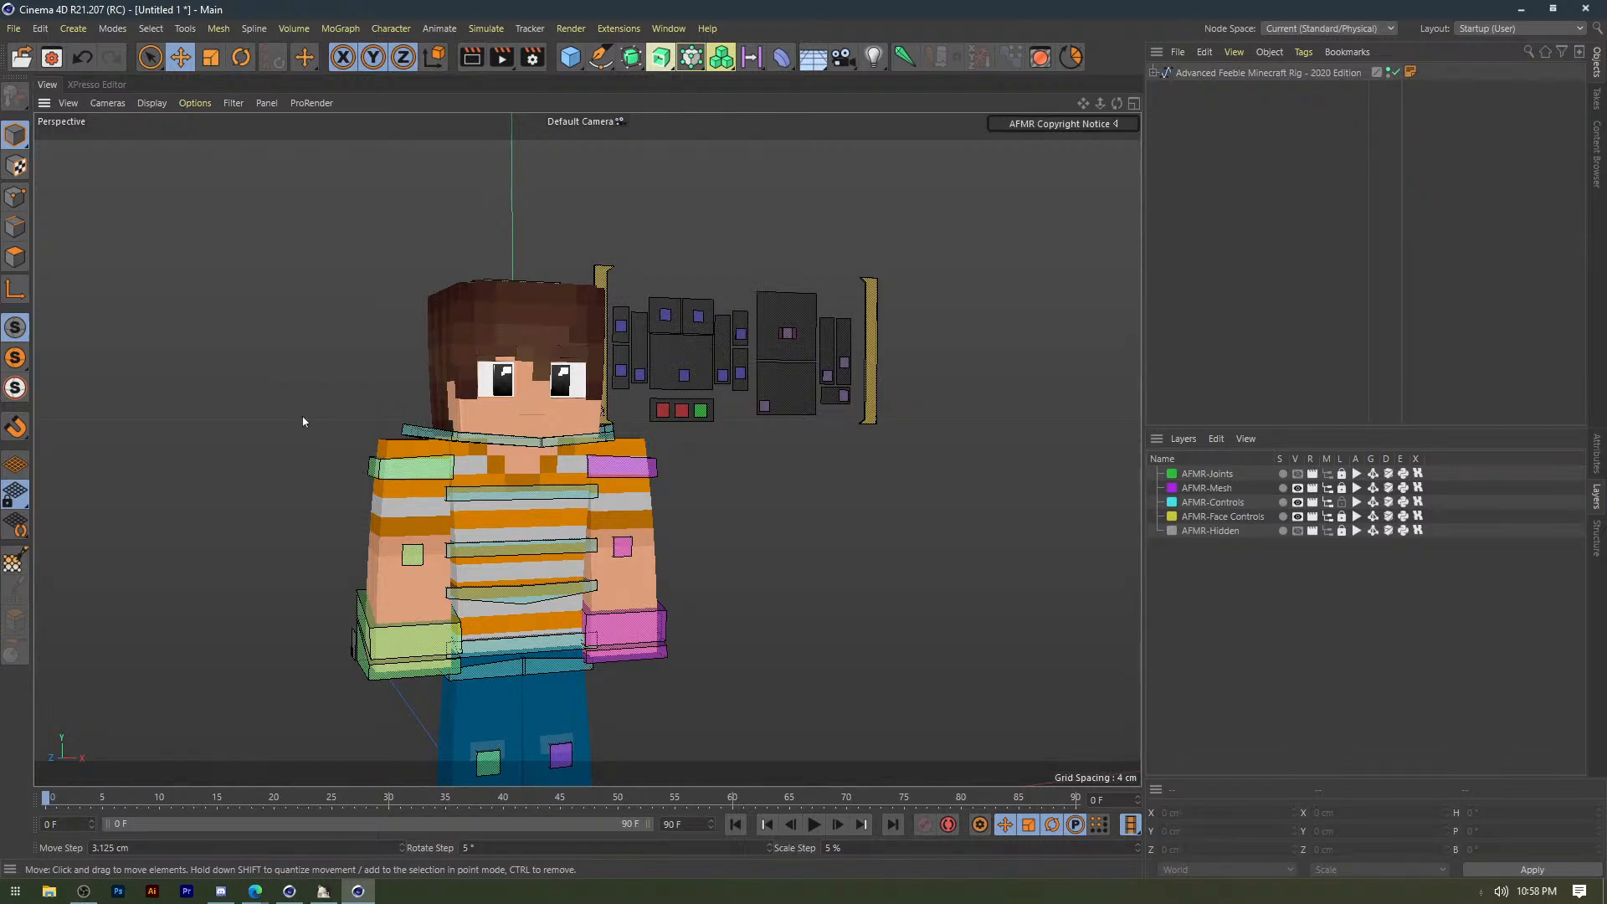
{"action": "middle_click_drag", "start_coordinate": [334, 402], "coordinate": [298, 409]}
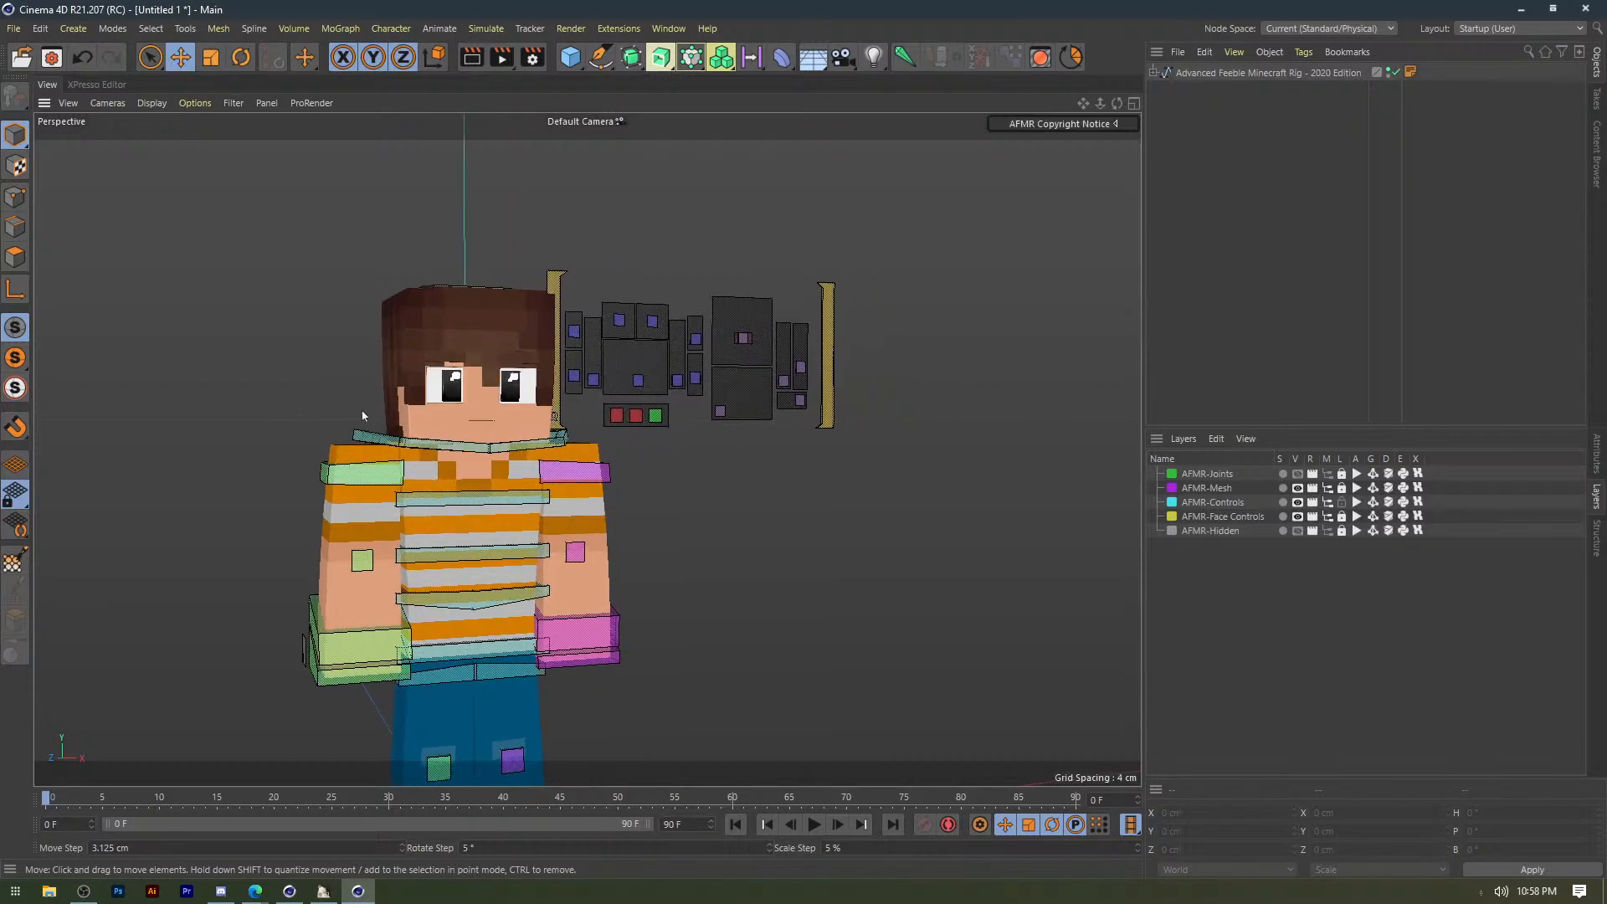
{"action": "left_click", "coordinate": [1596, 453]}
{"action": "middle_click_drag", "start_coordinate": [709, 485], "coordinate": [791, 461], "text": "alt"}
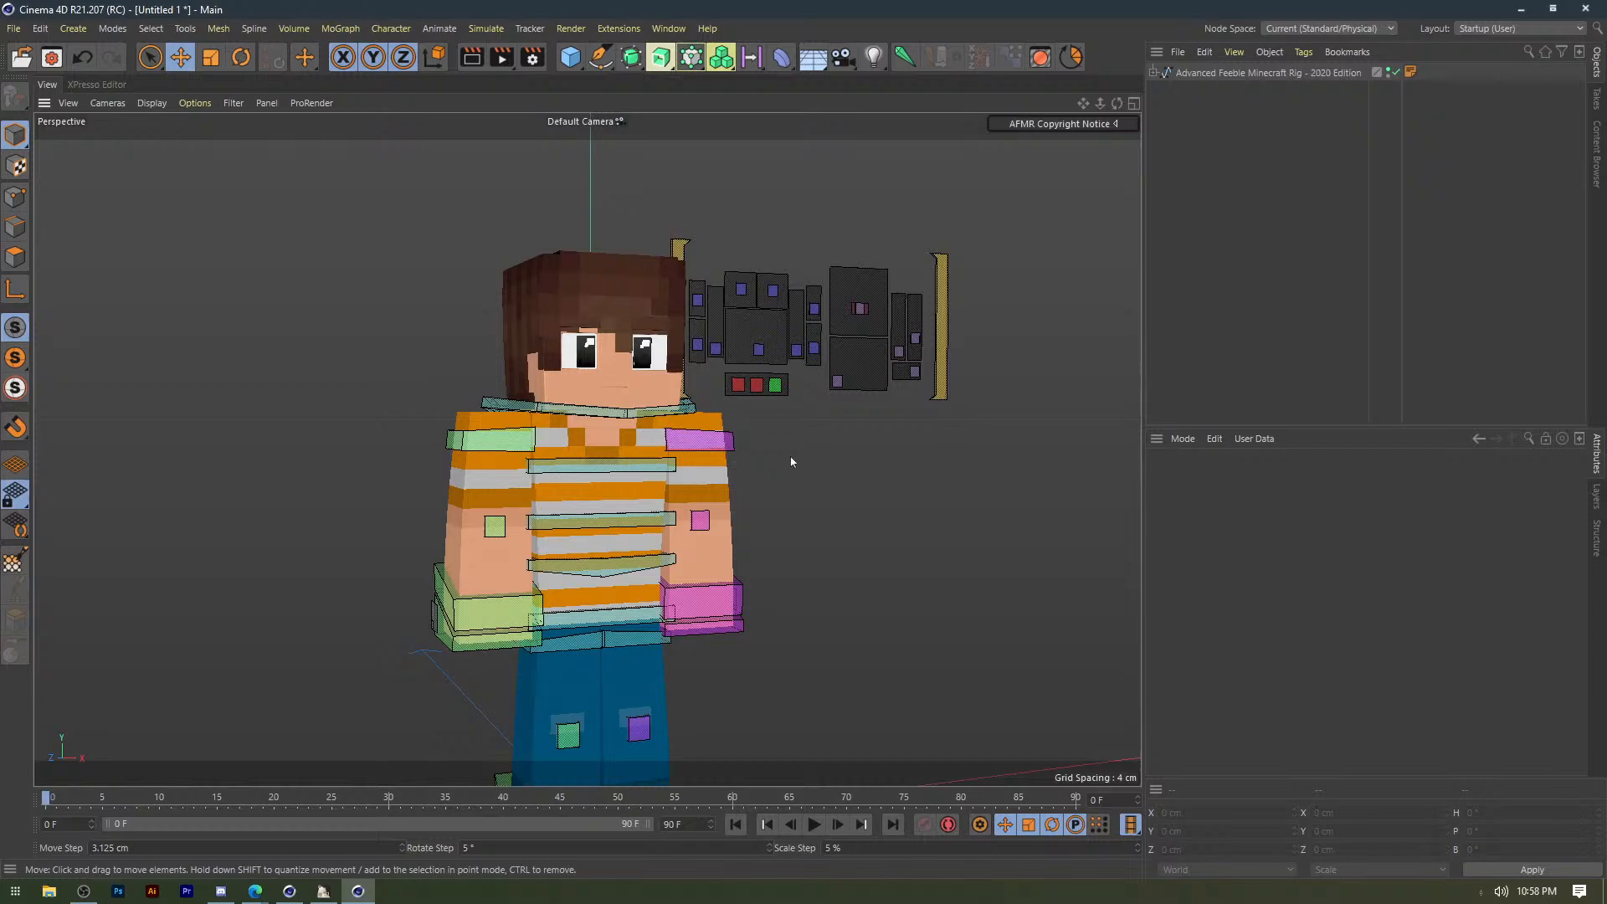
{"action": "scroll", "coordinate": [791, 461], "scroll_direction": "up", "scroll_amount": 5}
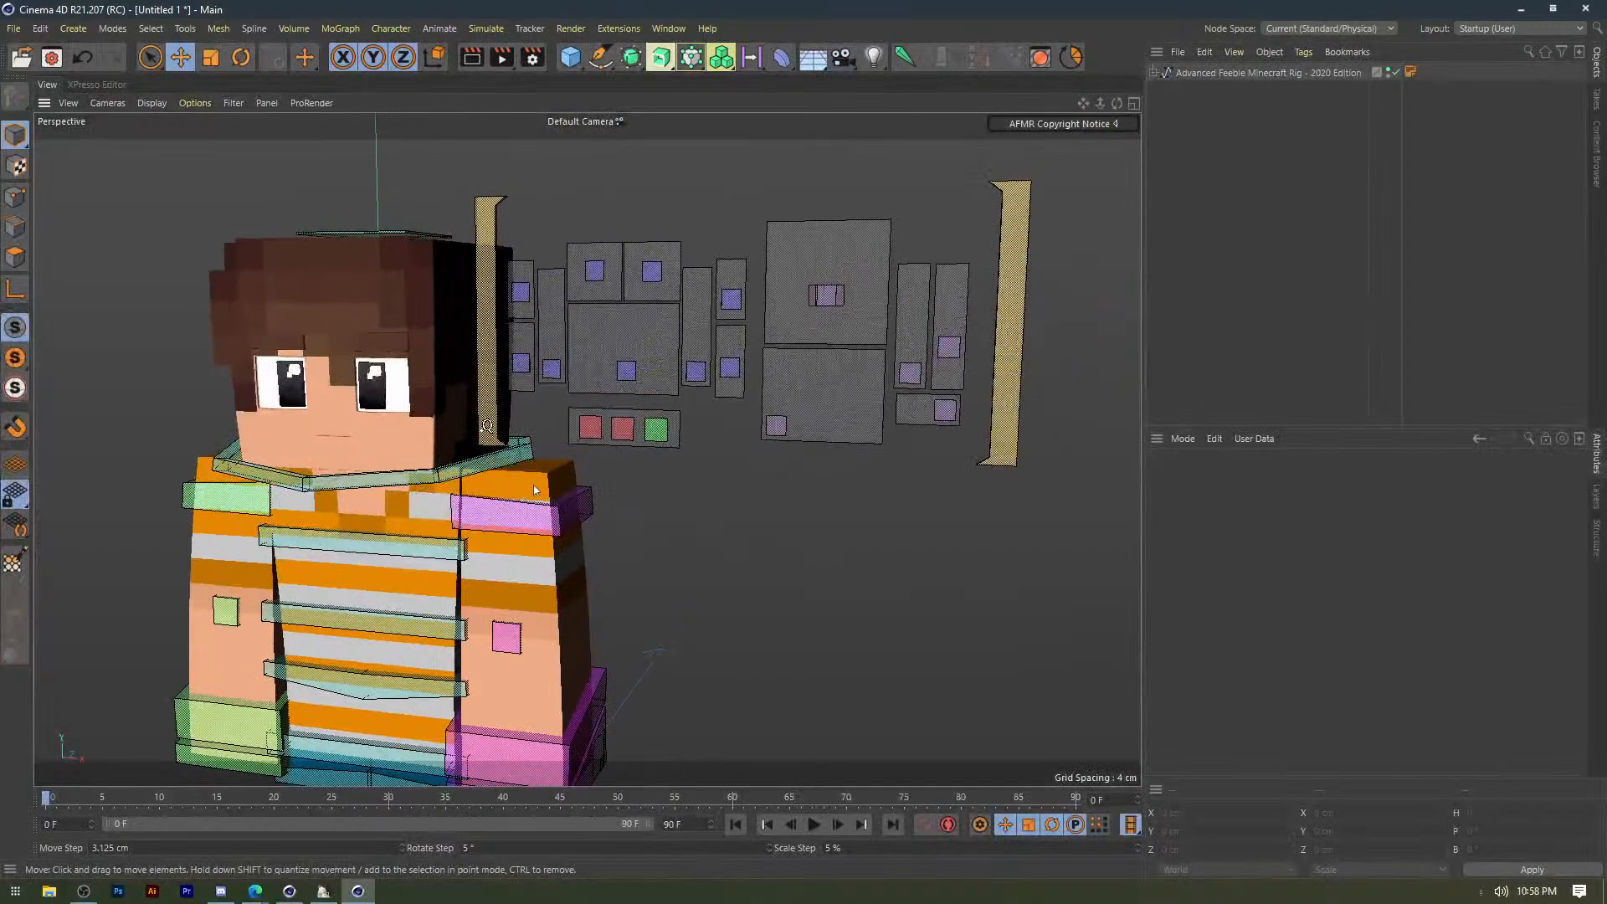
Browse the rig files in the Rigs folder on USB Drive (F:) without opening any of them.
{"action": "left_click", "coordinate": [18, 58]}
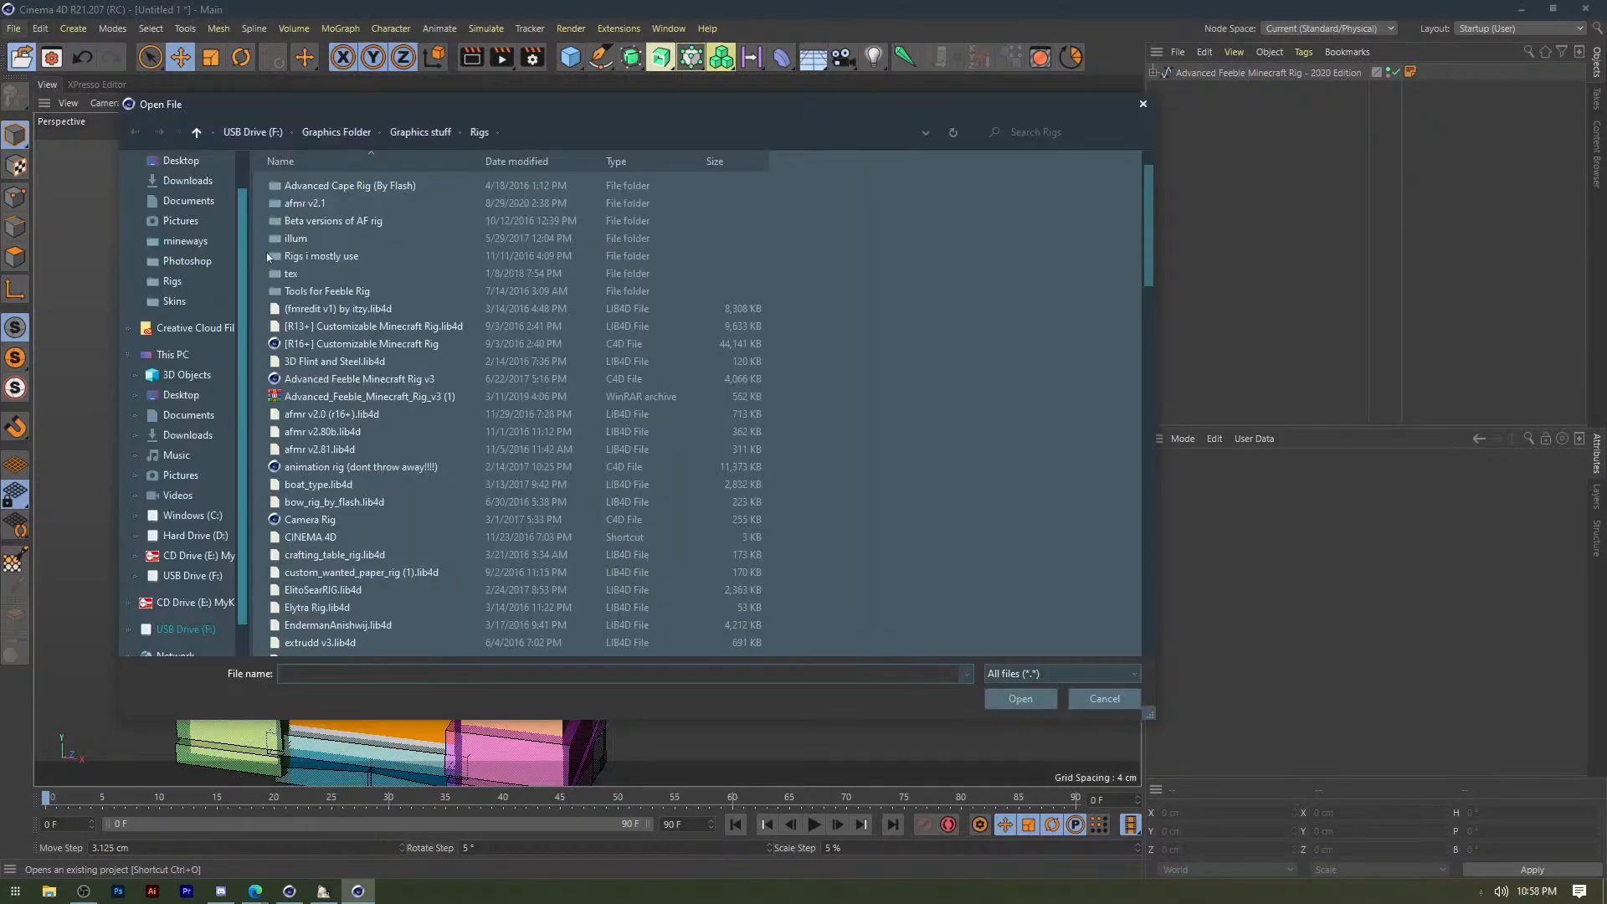
{"action": "scroll", "coordinate": [401, 395], "scroll_direction": "down", "scroll_amount": 1}
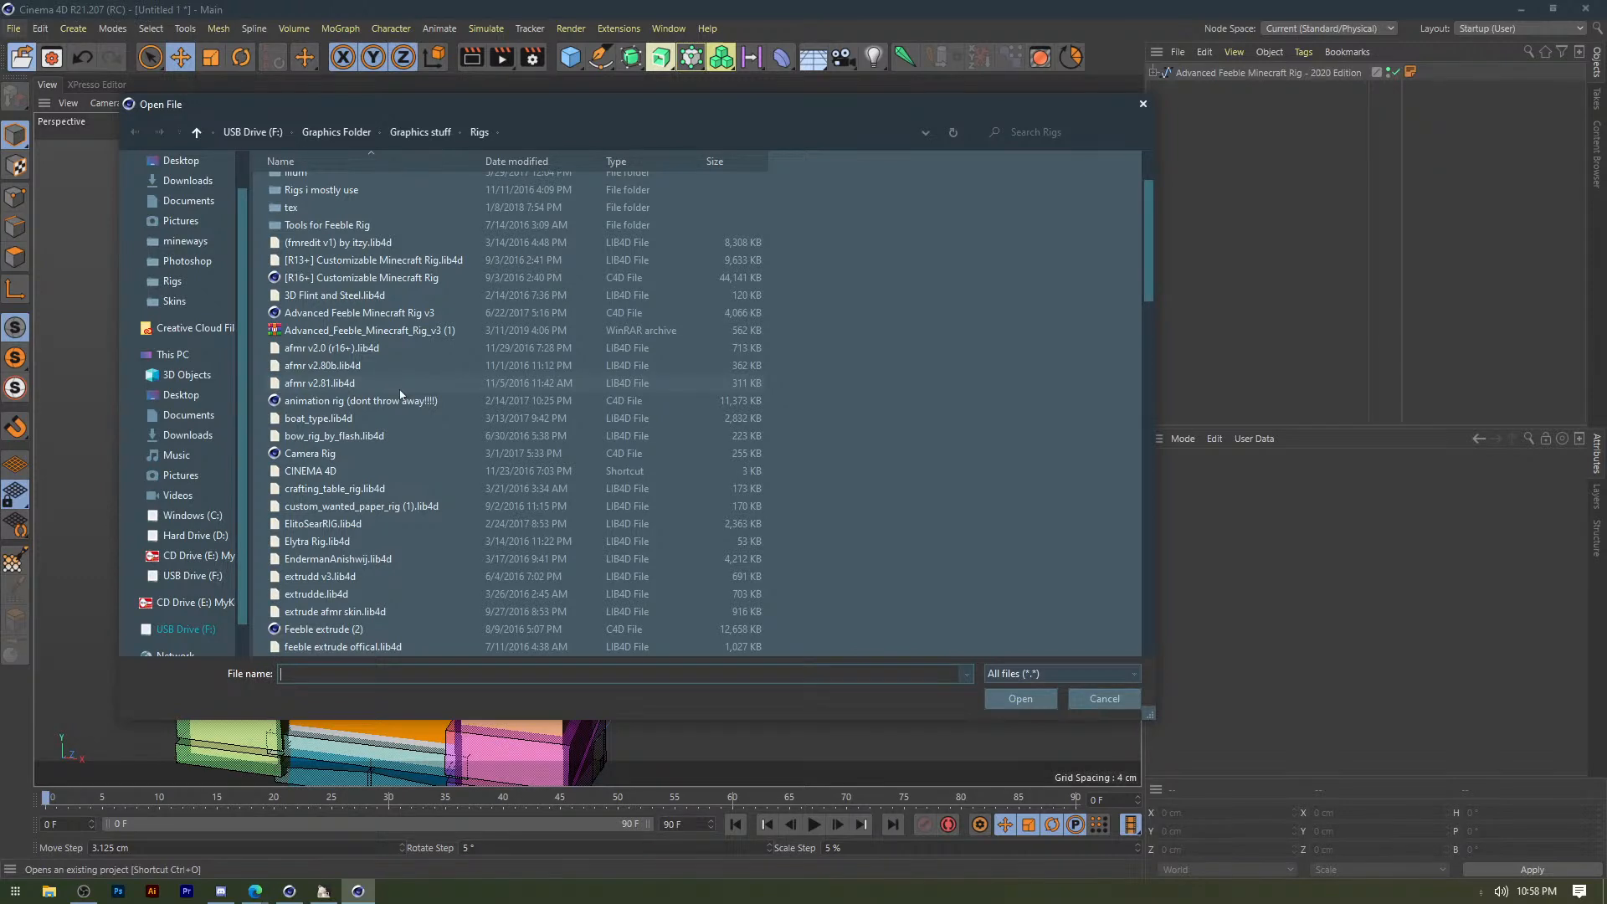
{"action": "scroll", "coordinate": [400, 395], "scroll_direction": "down", "scroll_amount": 6}
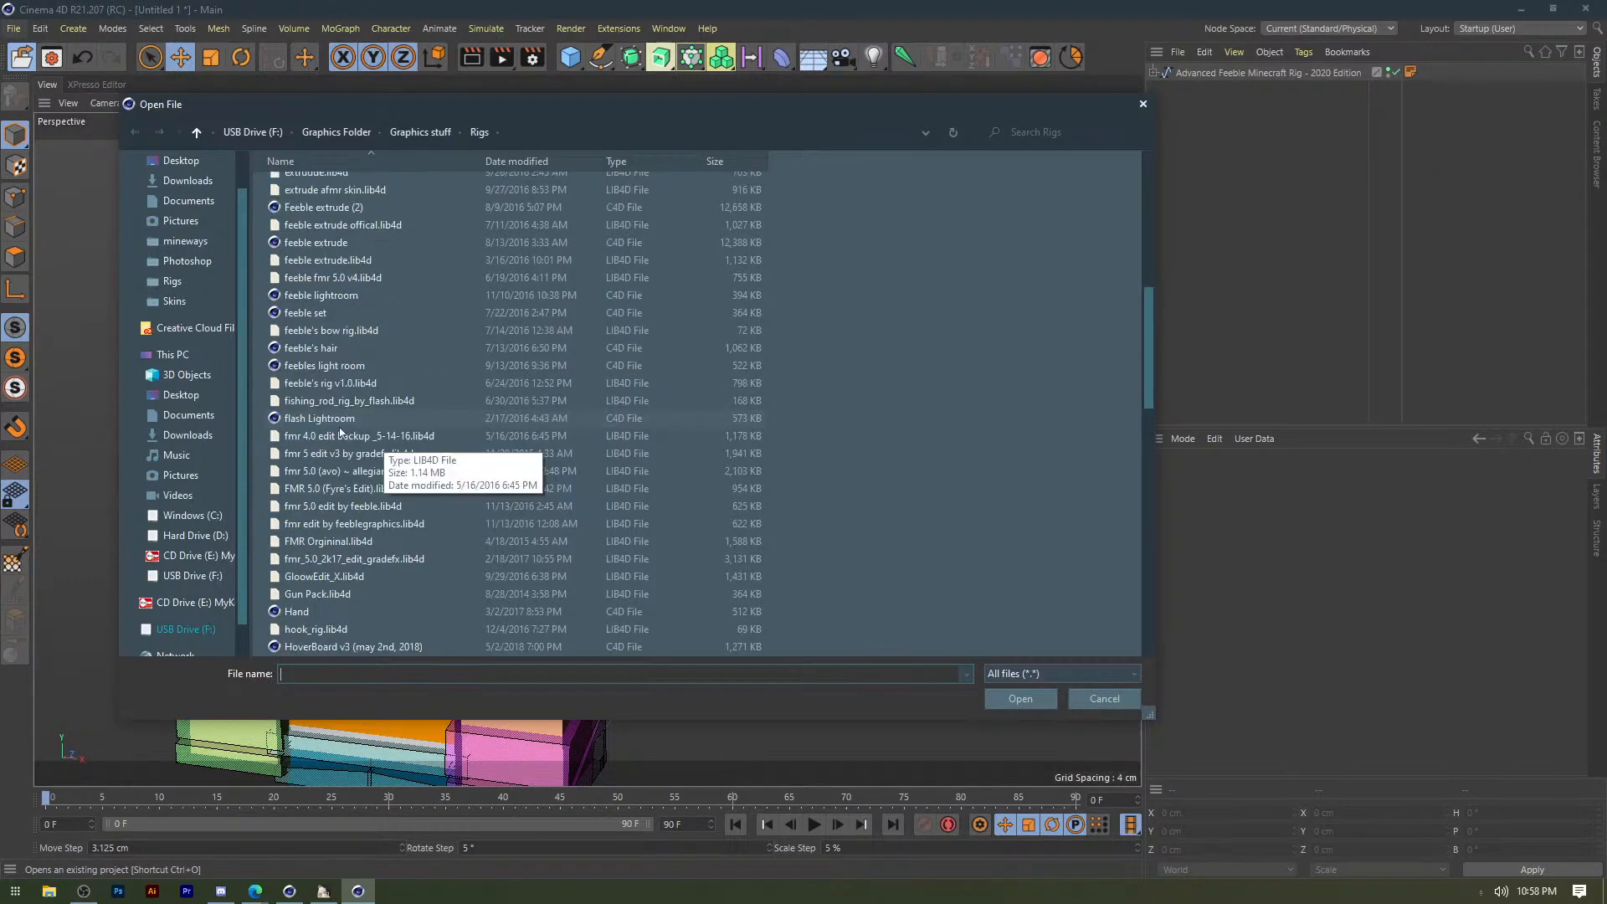
{"action": "scroll", "coordinate": [340, 433], "scroll_direction": "down", "scroll_amount": 10}
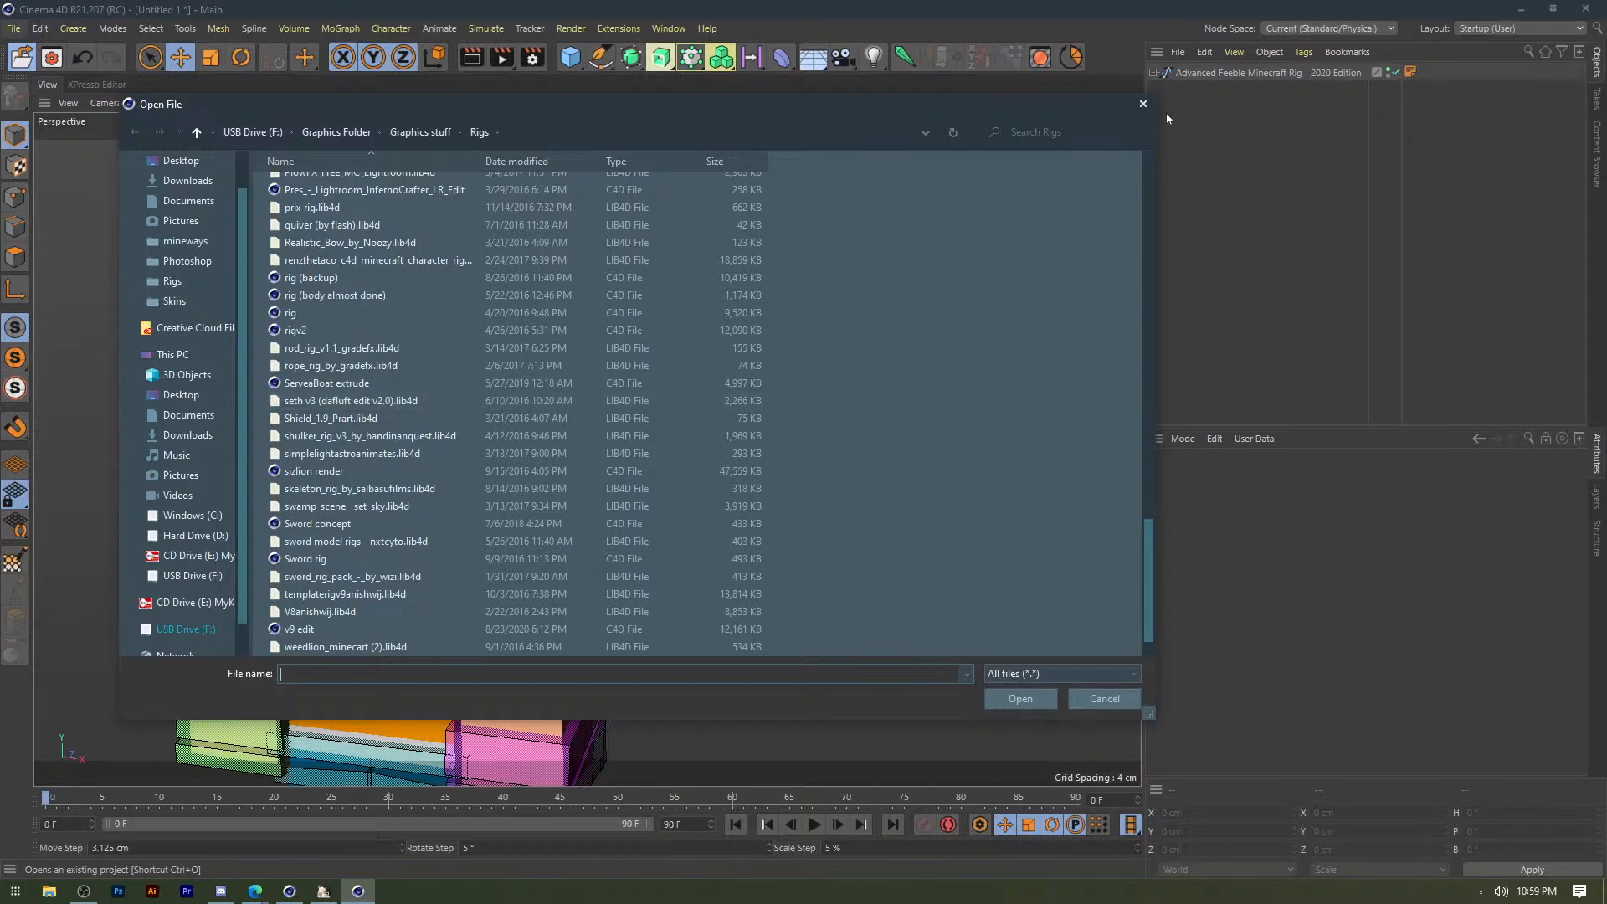
{"action": "left_click", "coordinate": [1146, 106]}
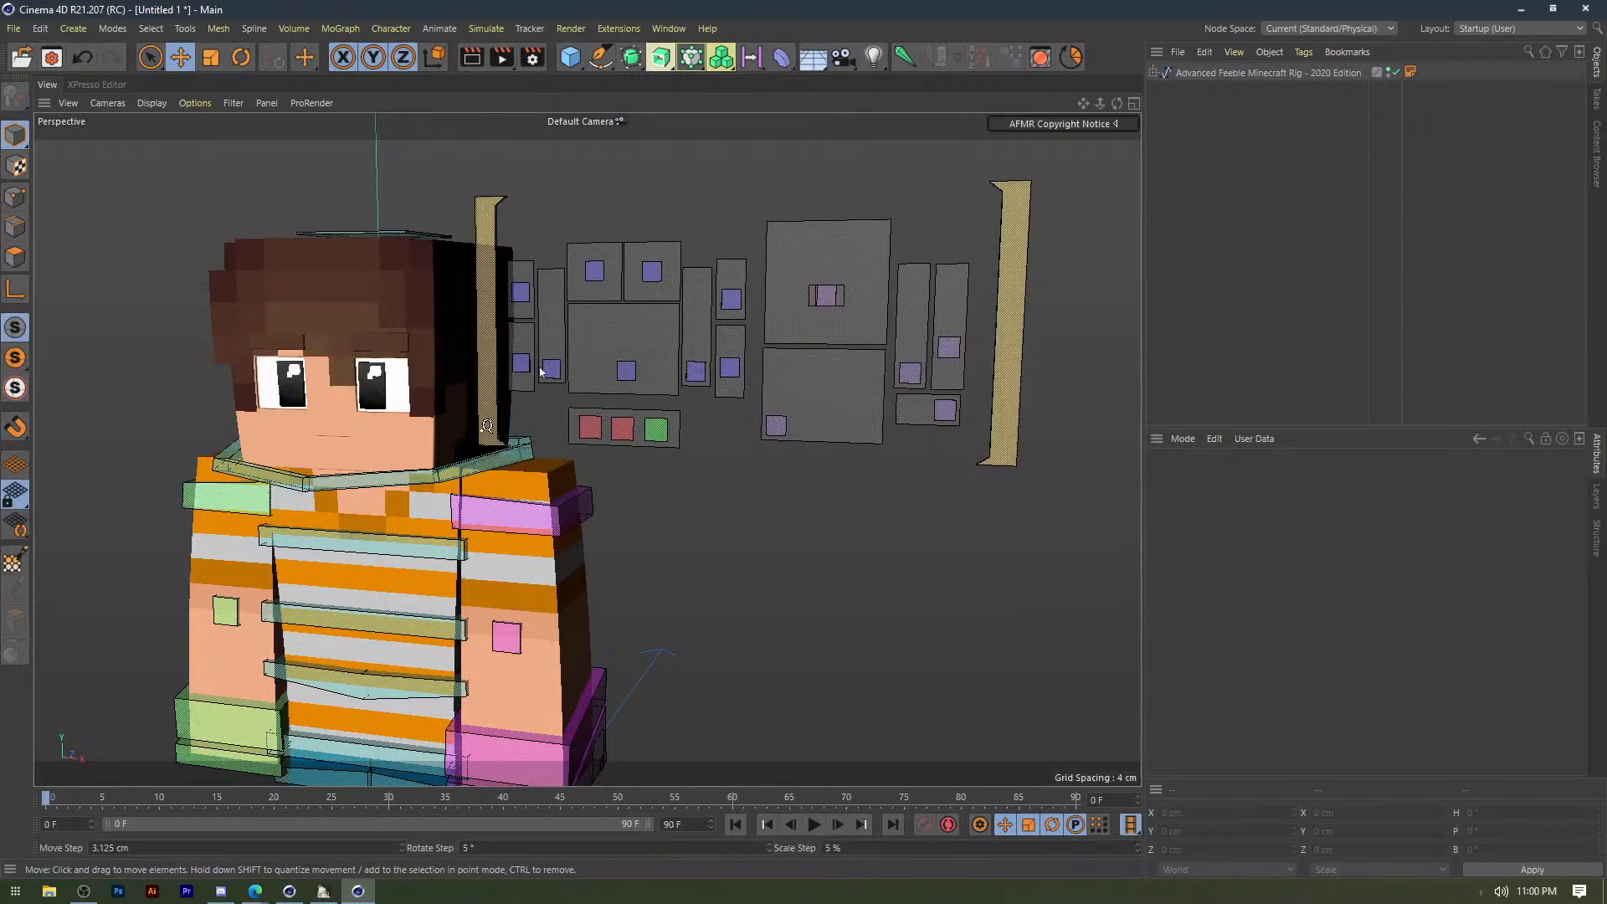
Switch on the first toggle below the face panel to show the on-face eye, brow and mouth controls, and inspect them.
{"action": "left_click", "coordinate": [600, 426]}
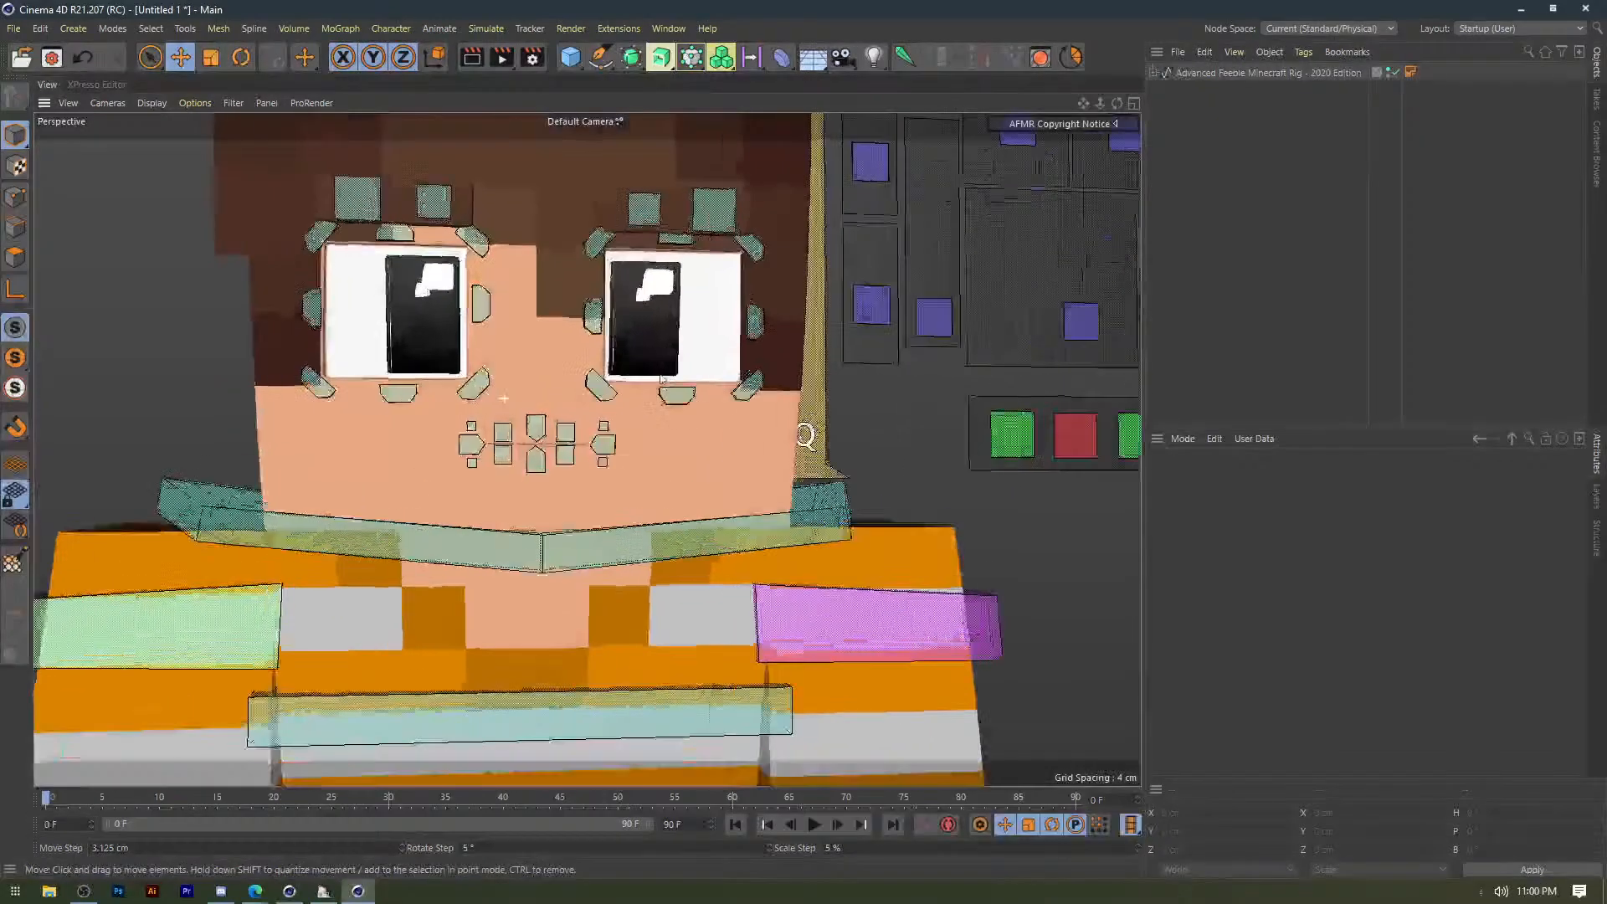
{"action": "scroll", "coordinate": [502, 418], "scroll_direction": "up", "scroll_amount": 4}
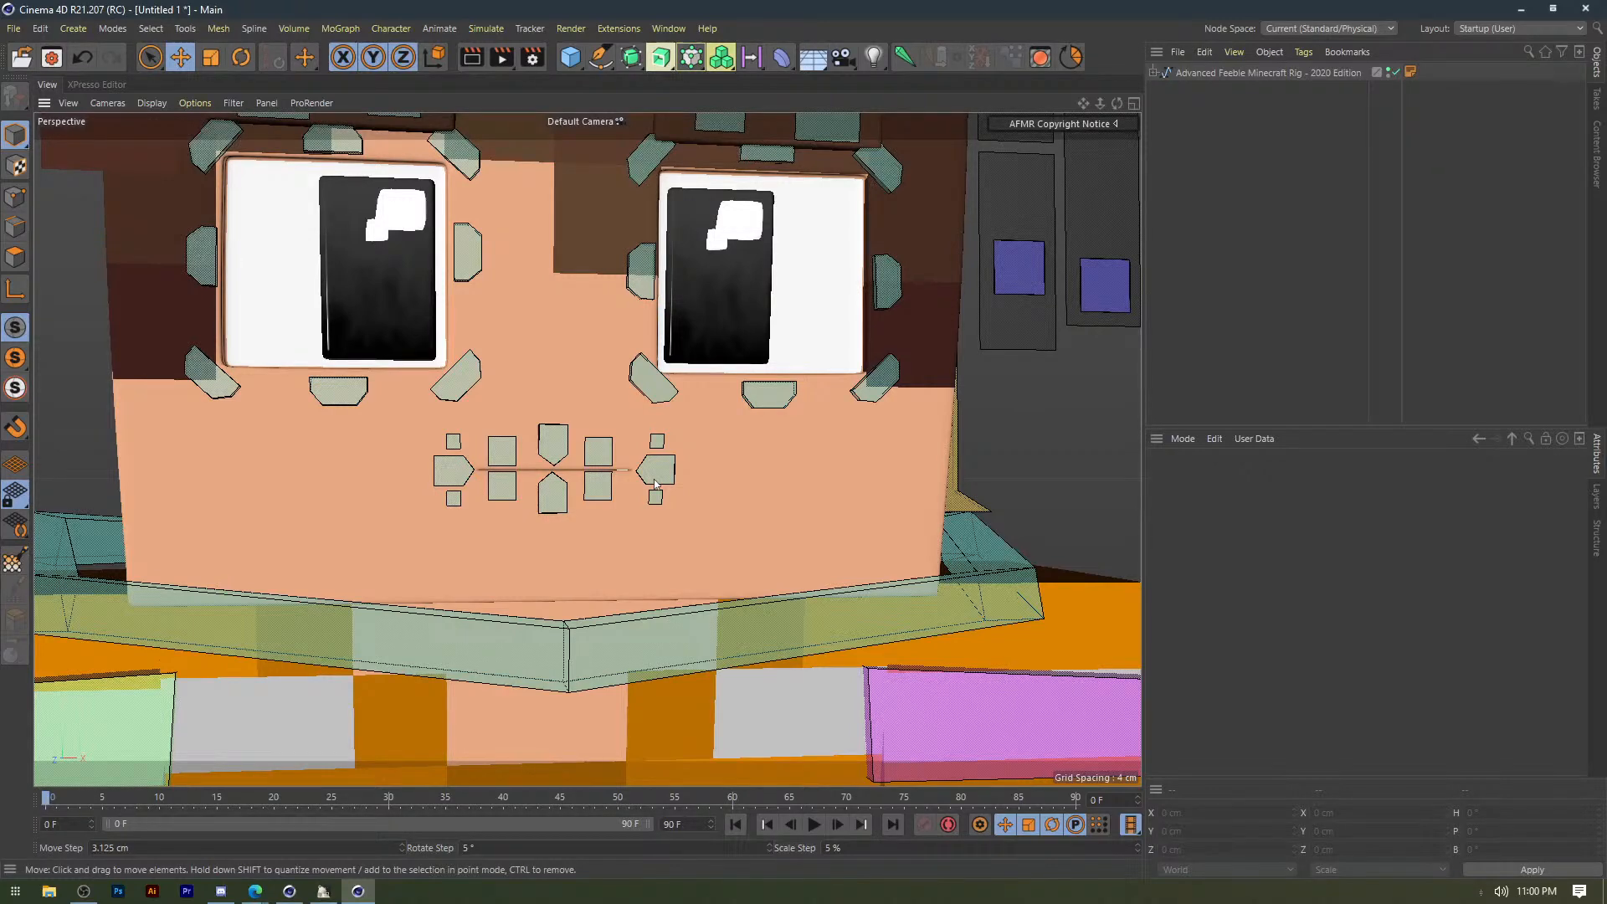
{"action": "scroll", "coordinate": [656, 484], "scroll_direction": "down", "scroll_amount": 5}
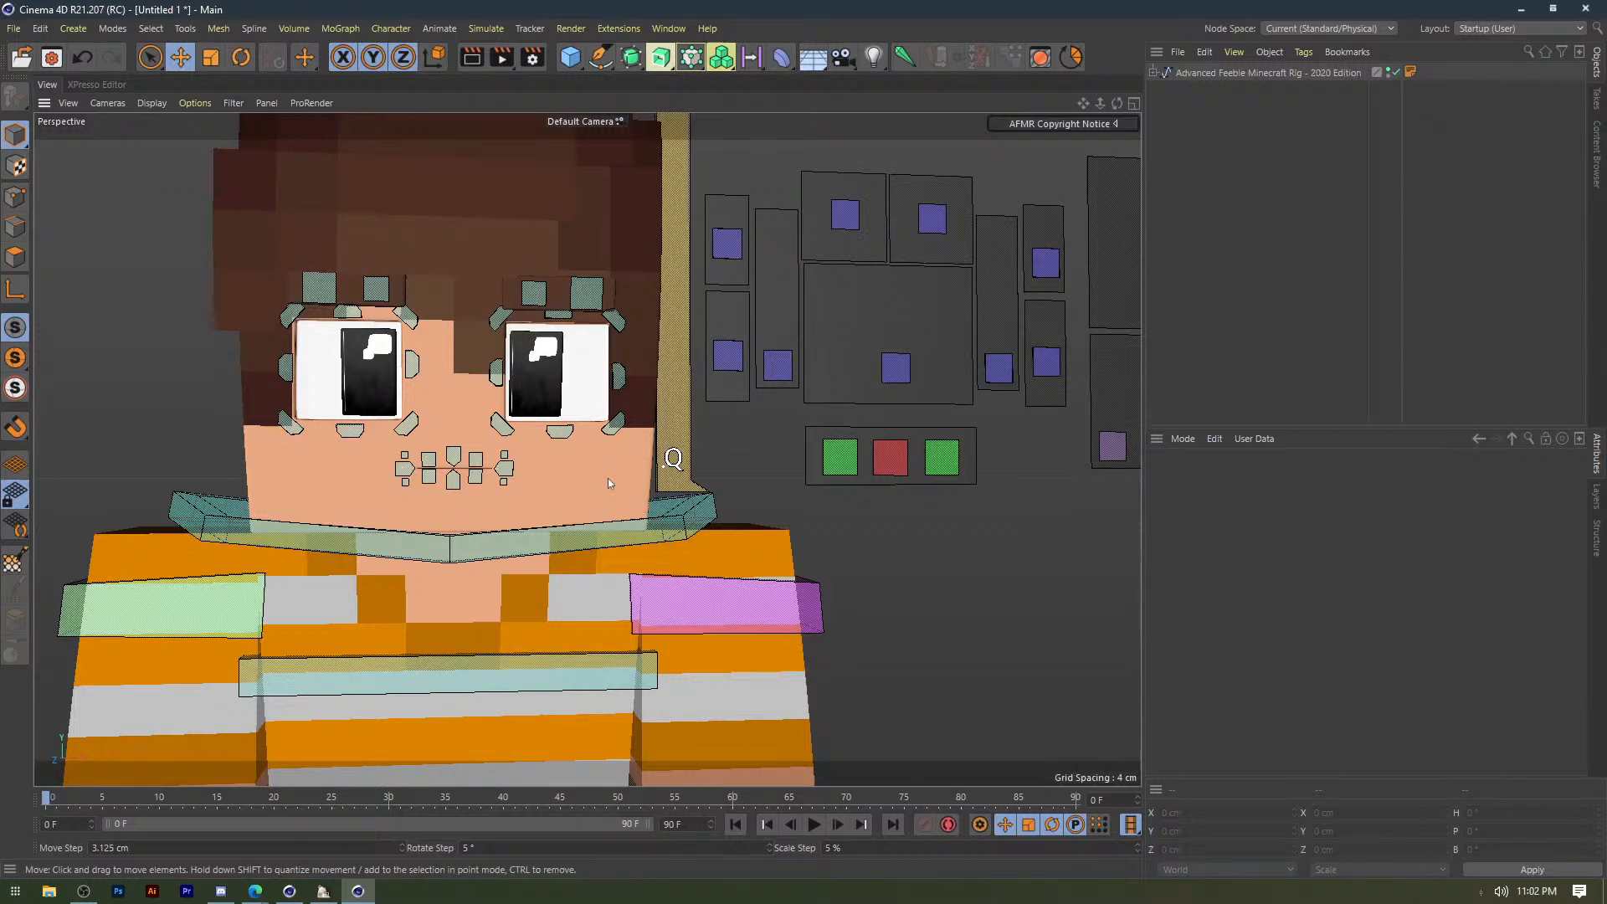
{"action": "scroll", "coordinate": [607, 479], "scroll_direction": "down", "scroll_amount": 8}
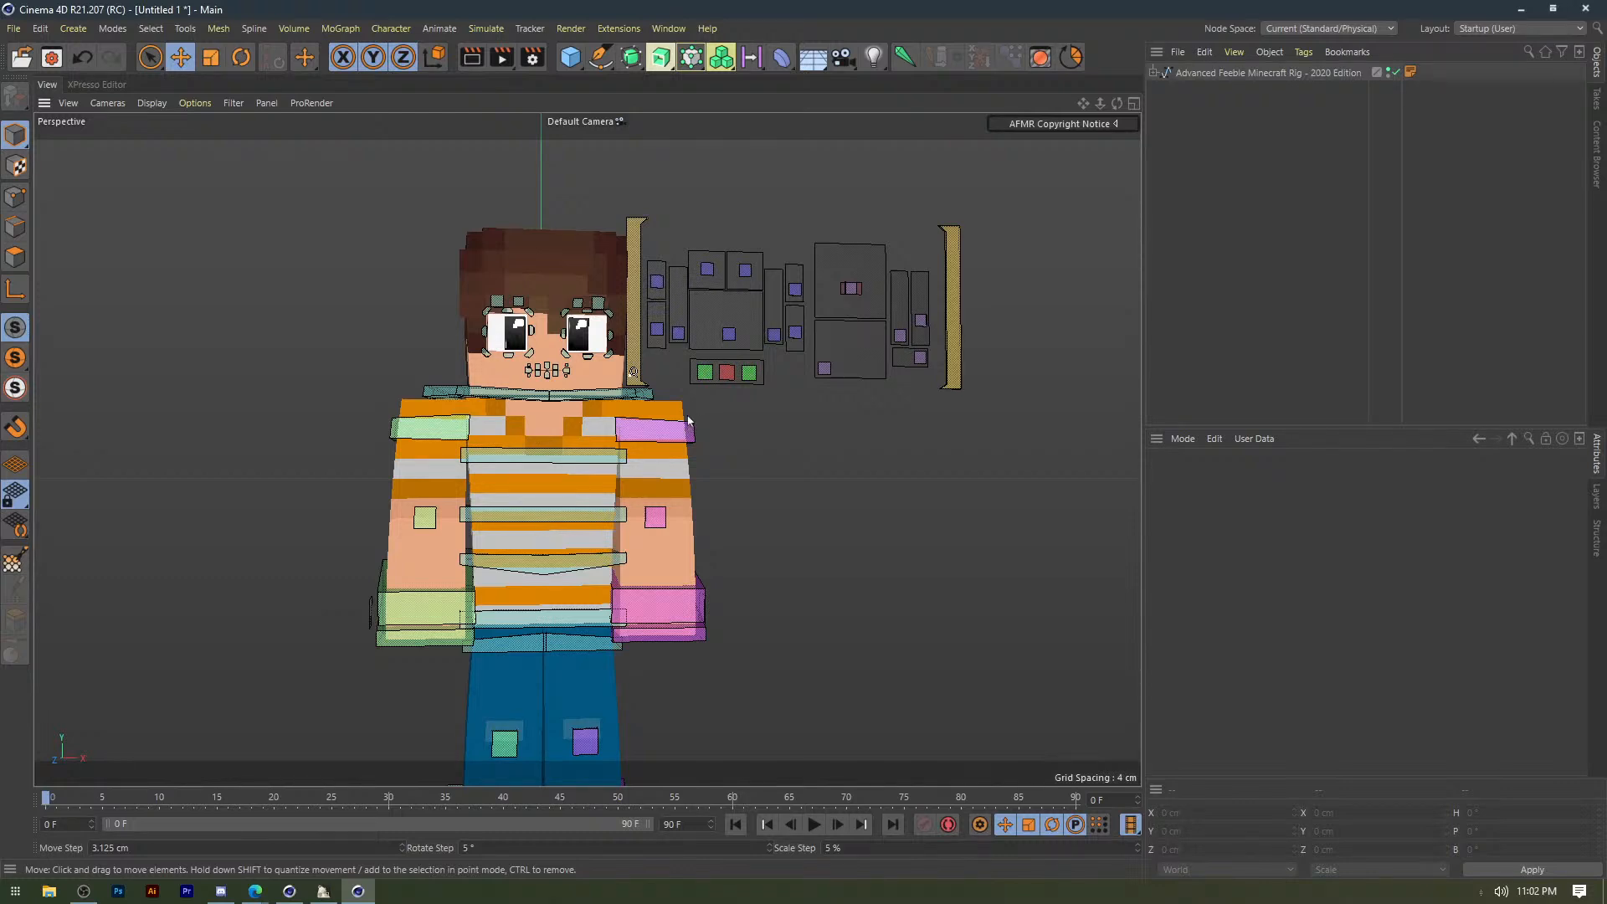
{"action": "scroll", "coordinate": [655, 403], "scroll_direction": "up", "scroll_amount": 2}
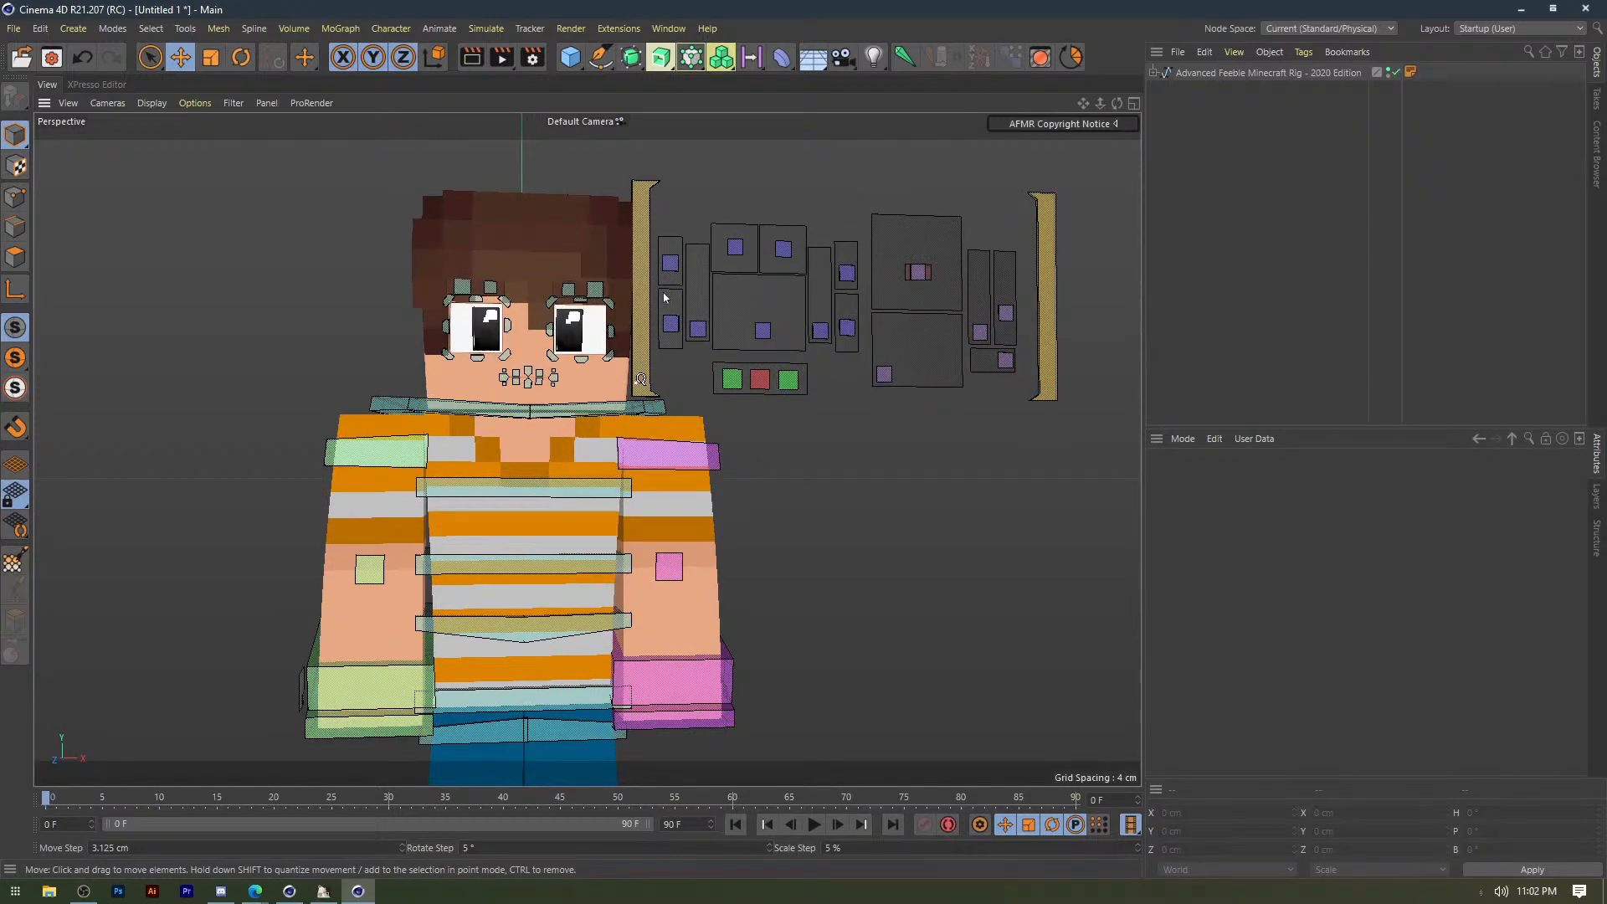
{"action": "left_click_drag", "start_coordinate": [666, 298], "coordinate": [835, 314], "text": "alt"}
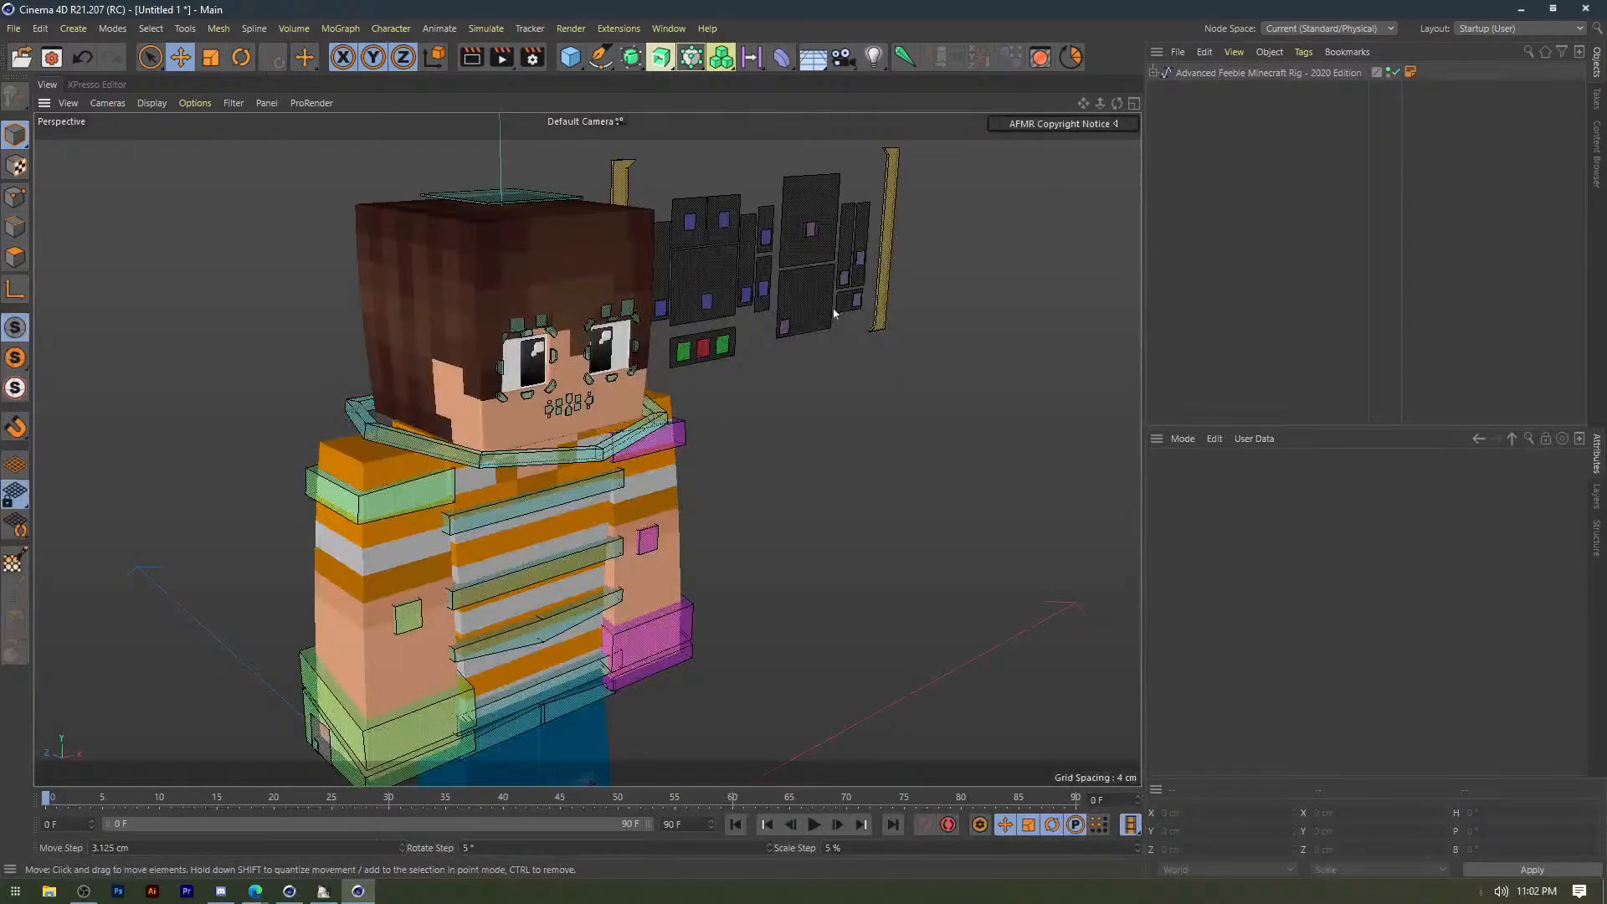
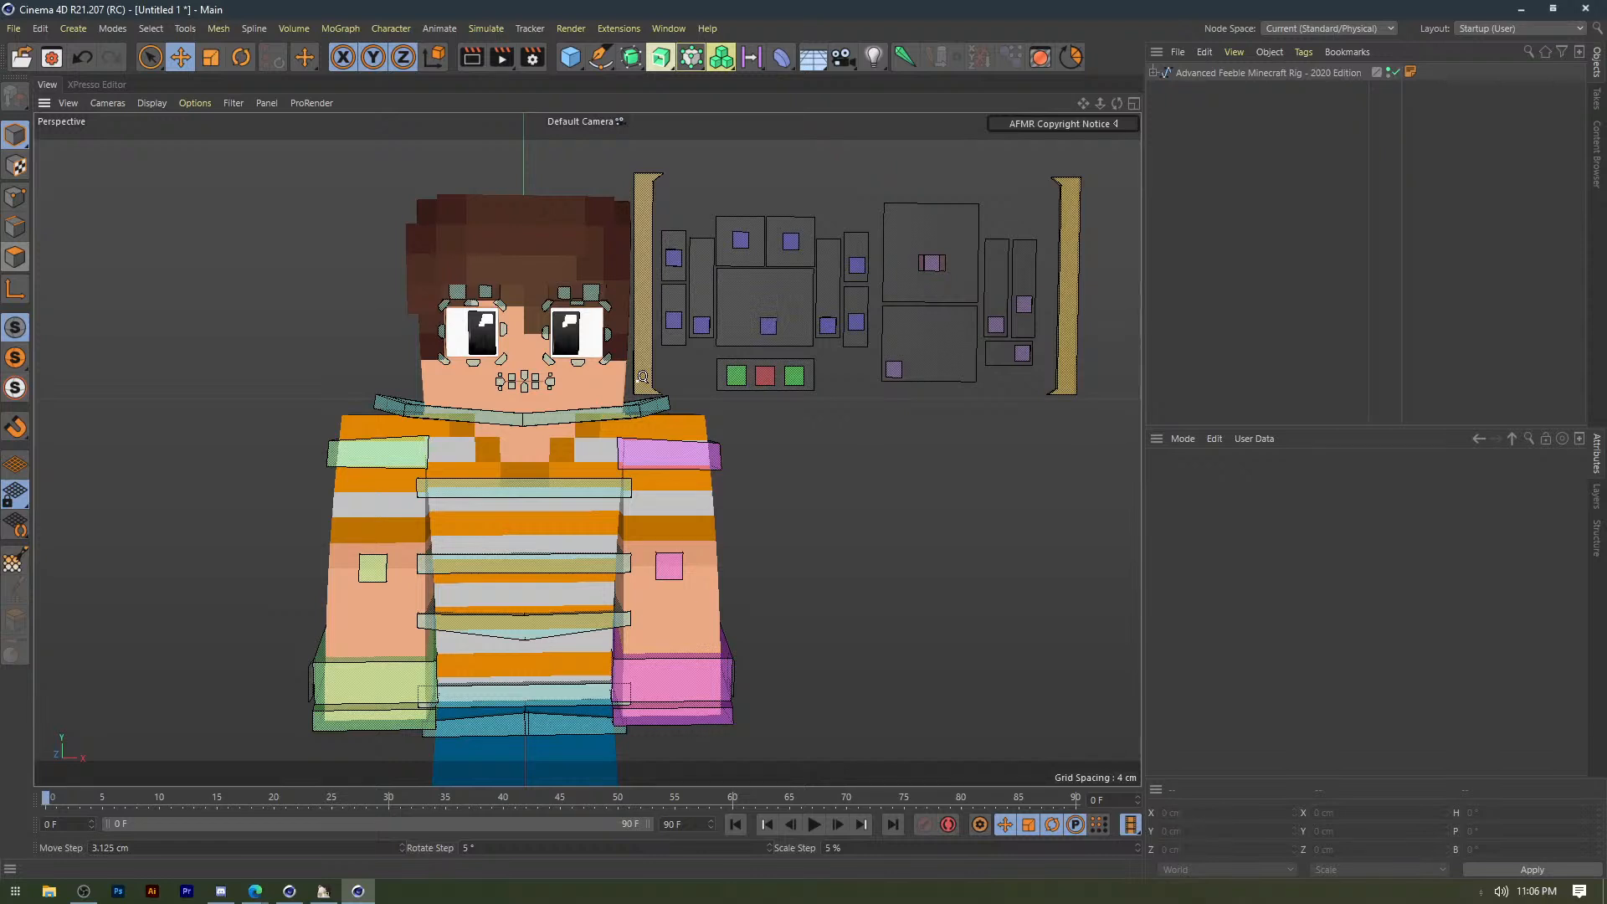
{"action": "key", "text": "alt+Tab"}
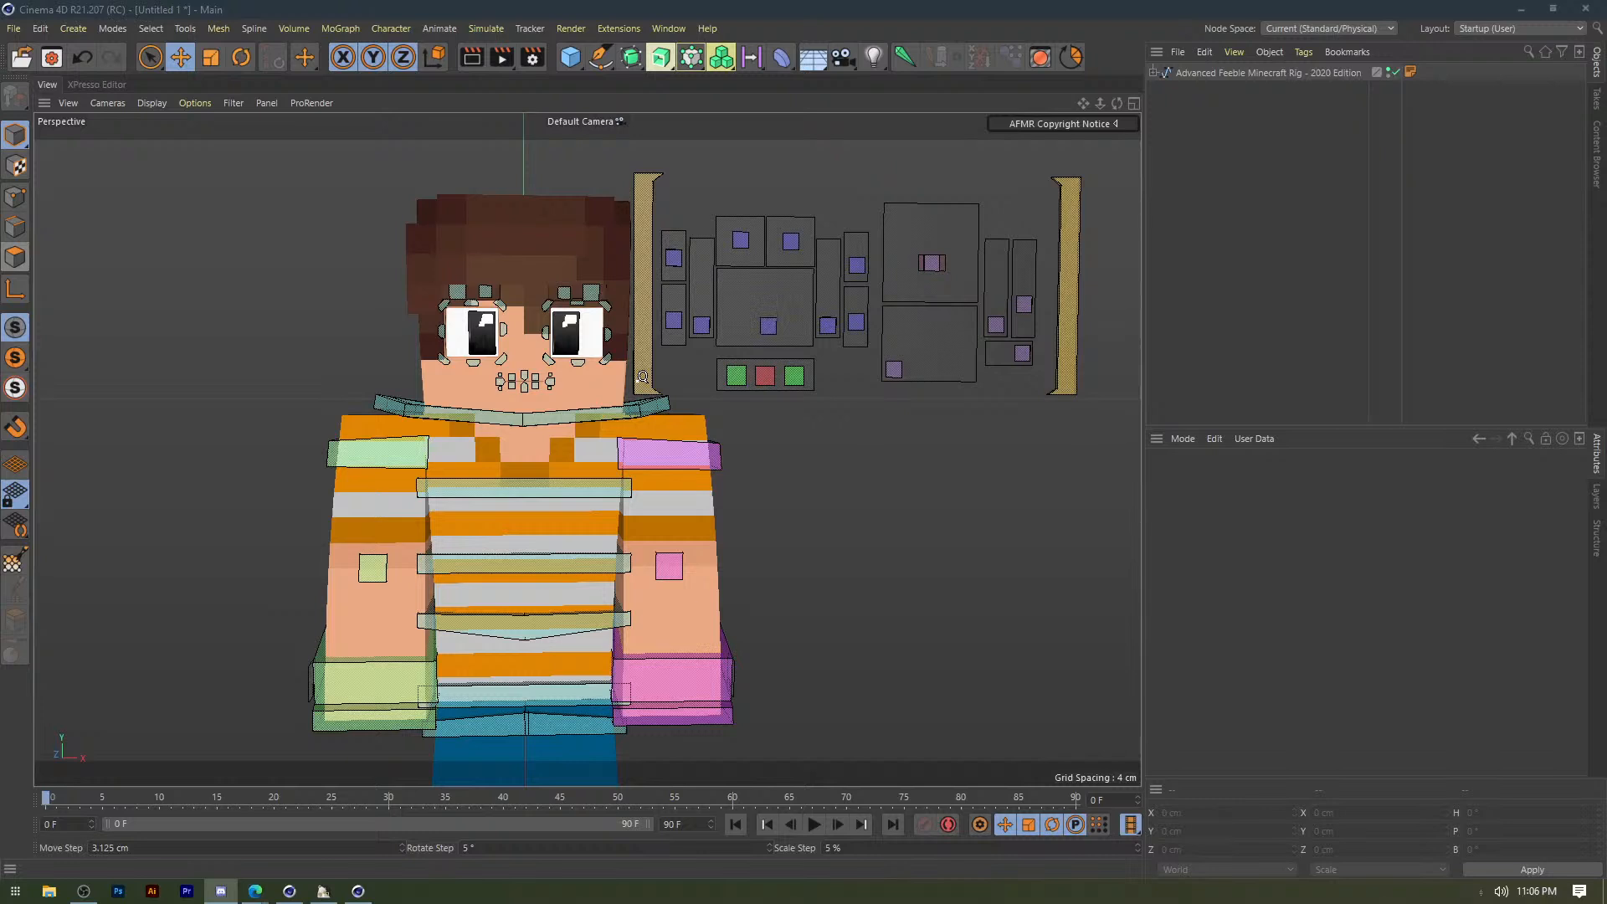
{"action": "key", "text": "alt+Tab"}
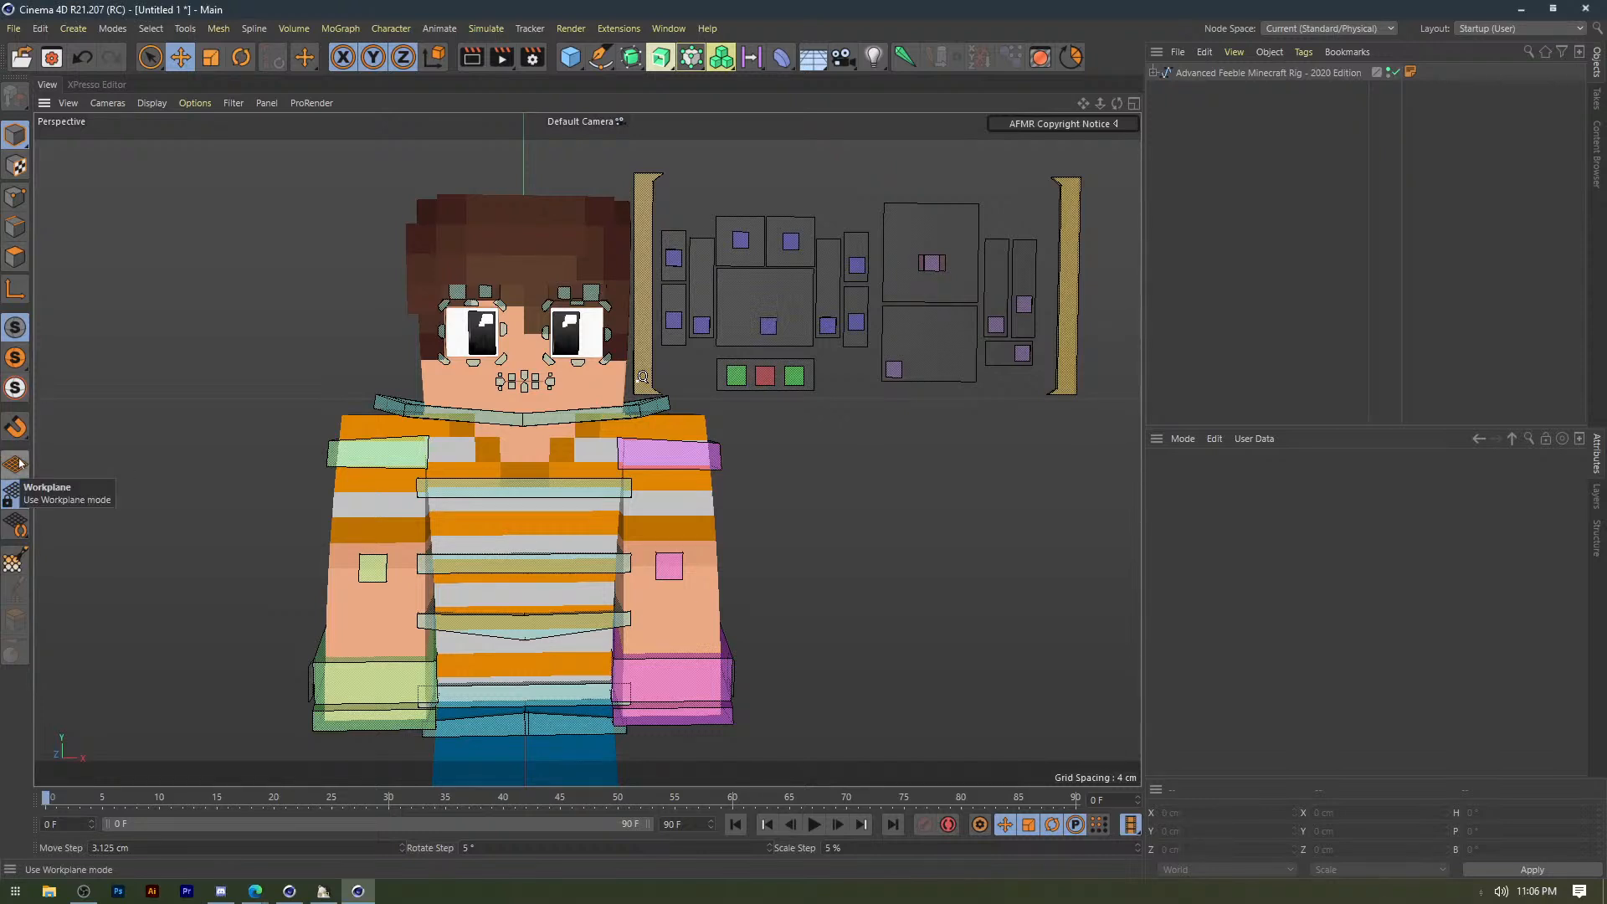
Select the C.Blink control on the face panel, try moving it vertically, and clear the selection.
{"action": "scroll", "coordinate": [748, 371], "scroll_direction": "up", "scroll_amount": 3}
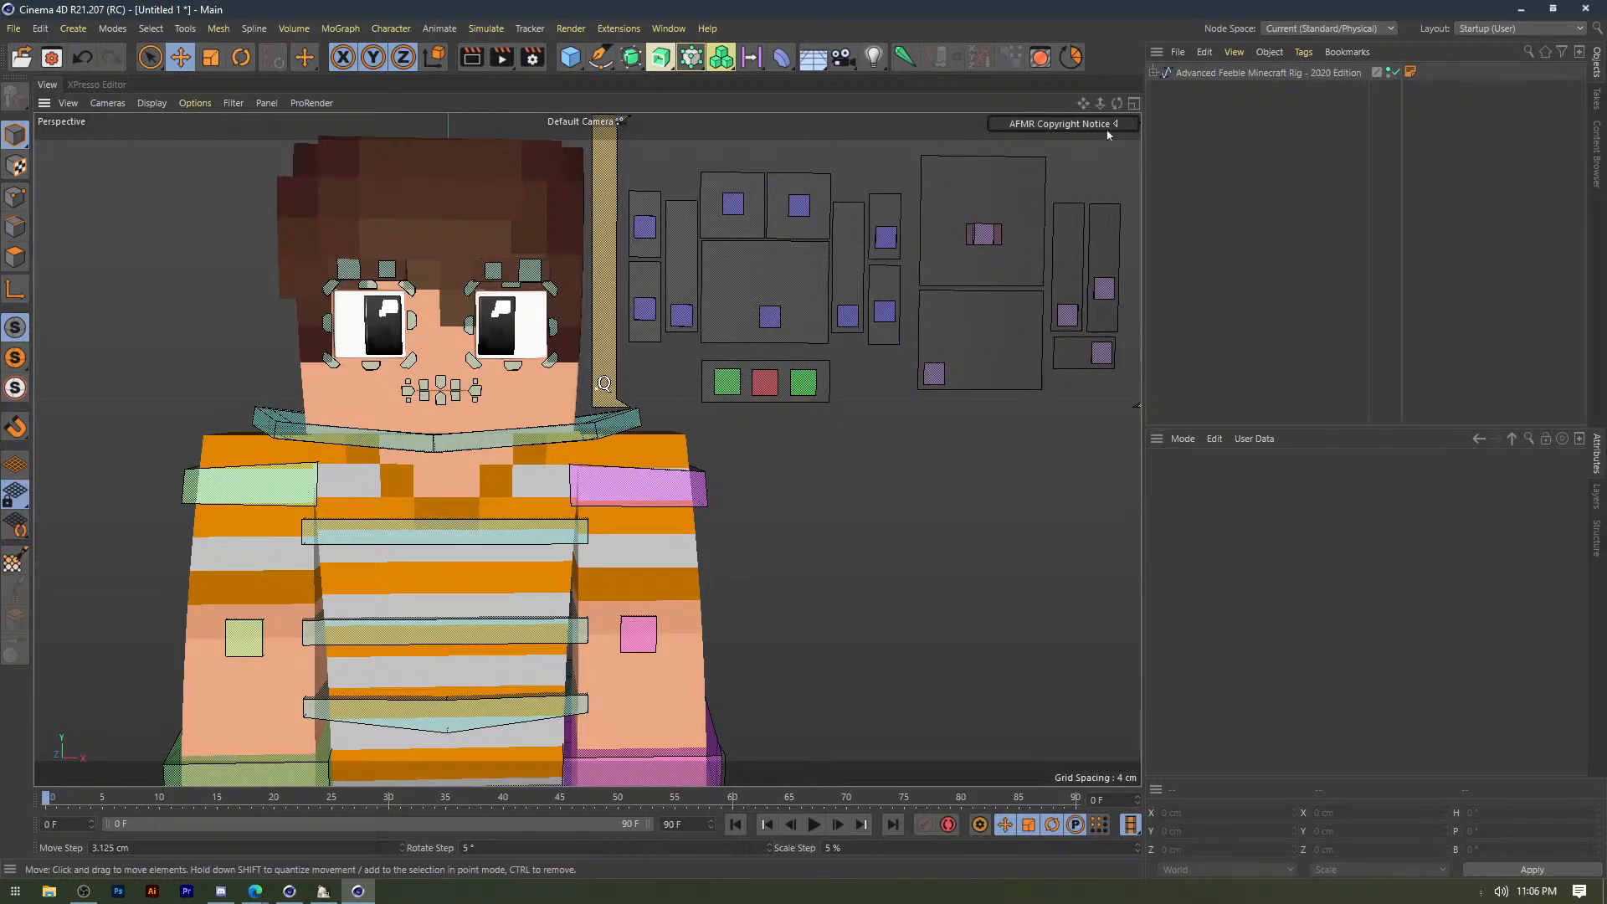
{"action": "middle_click_drag", "start_coordinate": [693, 349], "coordinate": [589, 399], "text": "alt"}
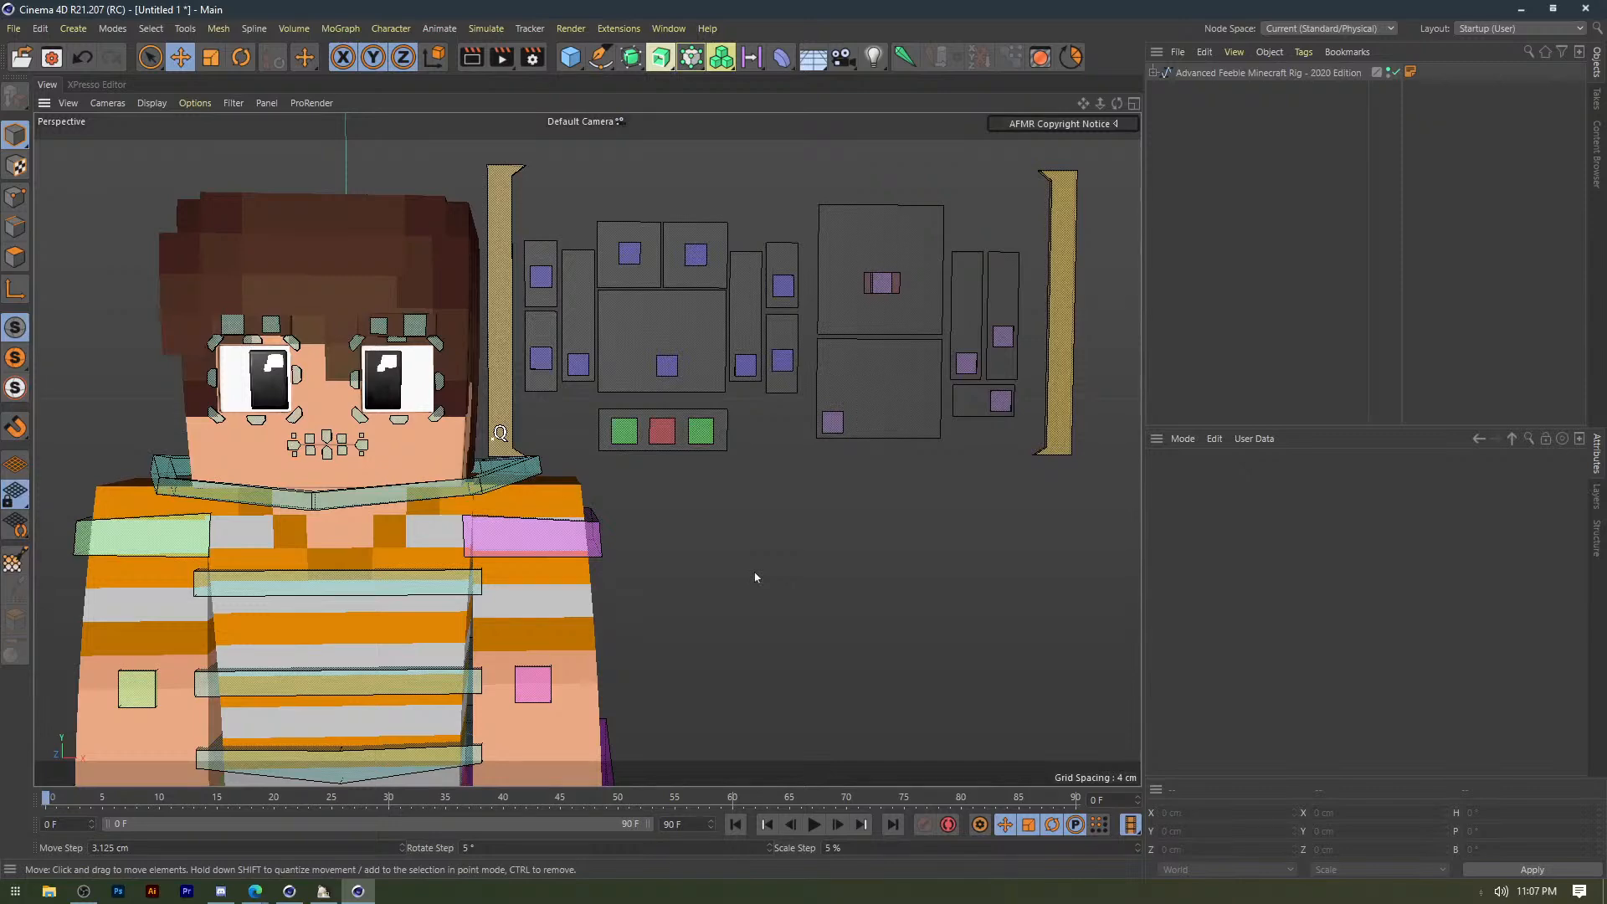
{"action": "middle_click_drag", "start_coordinate": [743, 539], "coordinate": [544, 502], "text": "alt"}
{"action": "scroll", "coordinate": [656, 520], "scroll_direction": "up", "scroll_amount": 3}
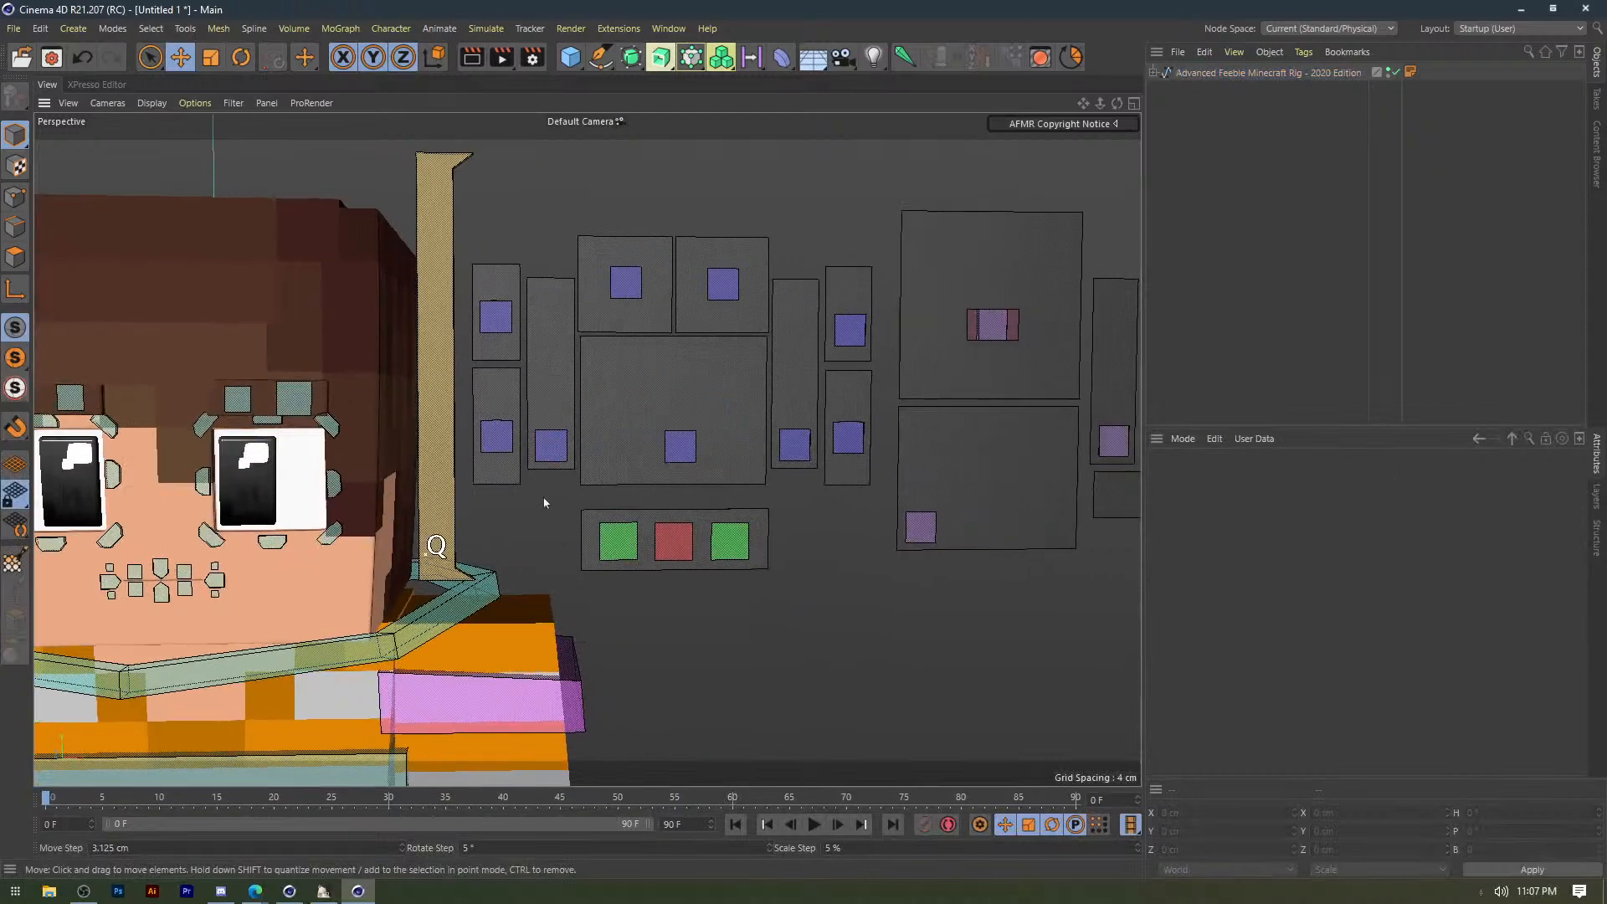
{"action": "left_click", "coordinate": [550, 446]}
{"action": "left_click_drag", "start_coordinate": [551, 350], "coordinate": [505, 553]}
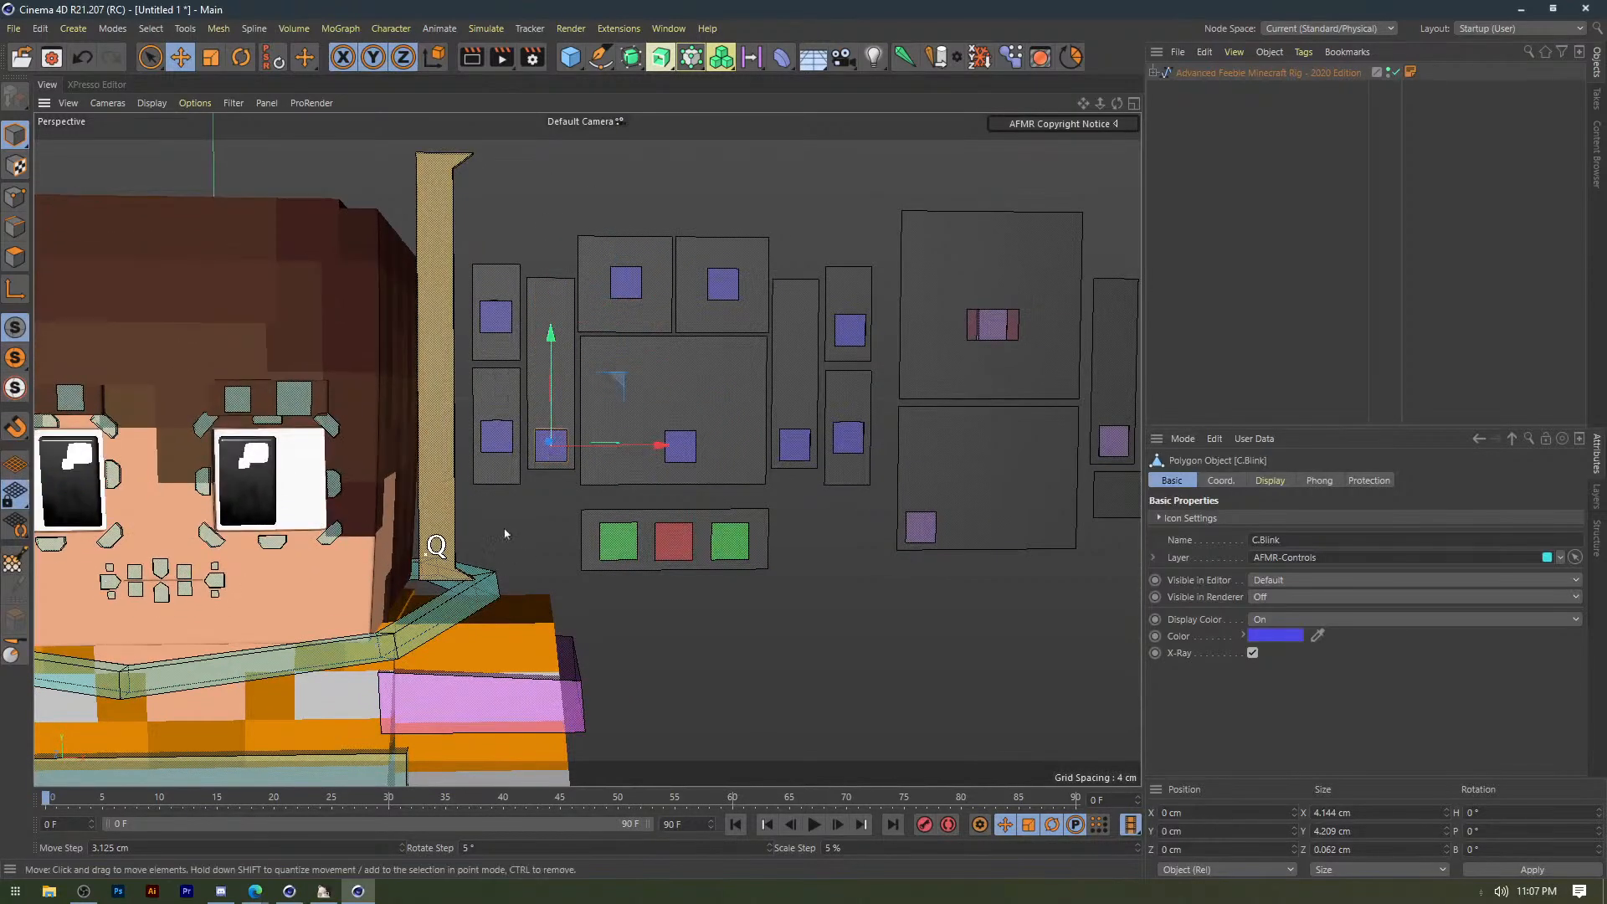
{"action": "left_click", "coordinate": [505, 211]}
{"action": "middle_click_drag", "start_coordinate": [593, 267], "coordinate": [796, 252], "text": "alt"}
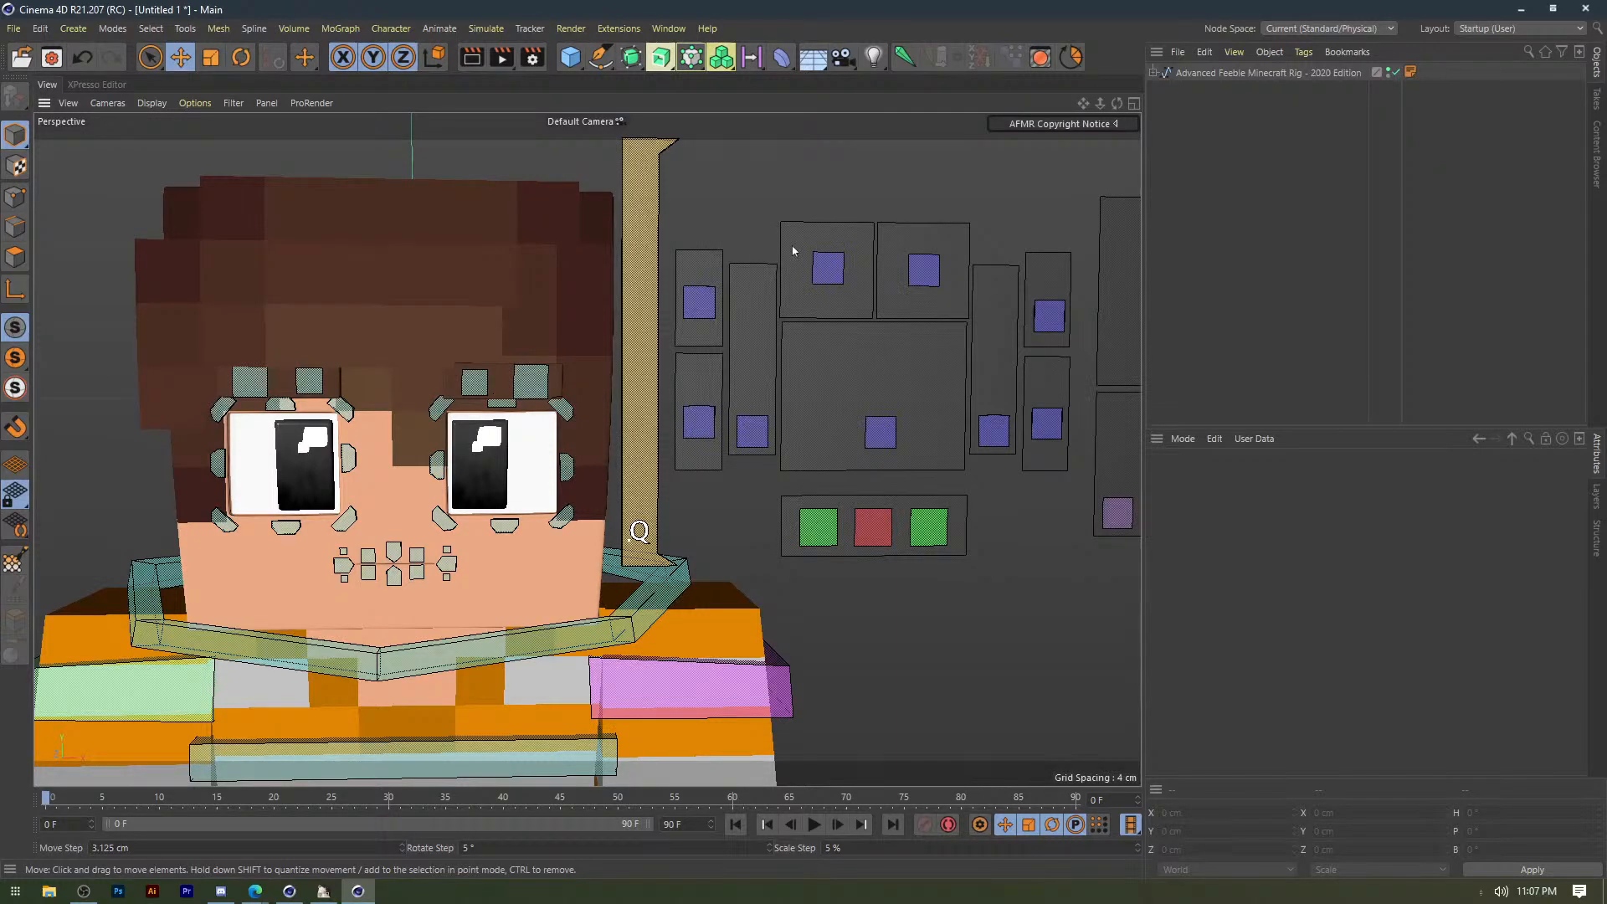
{"action": "scroll", "coordinate": [687, 191], "scroll_direction": "down", "scroll_amount": 4}
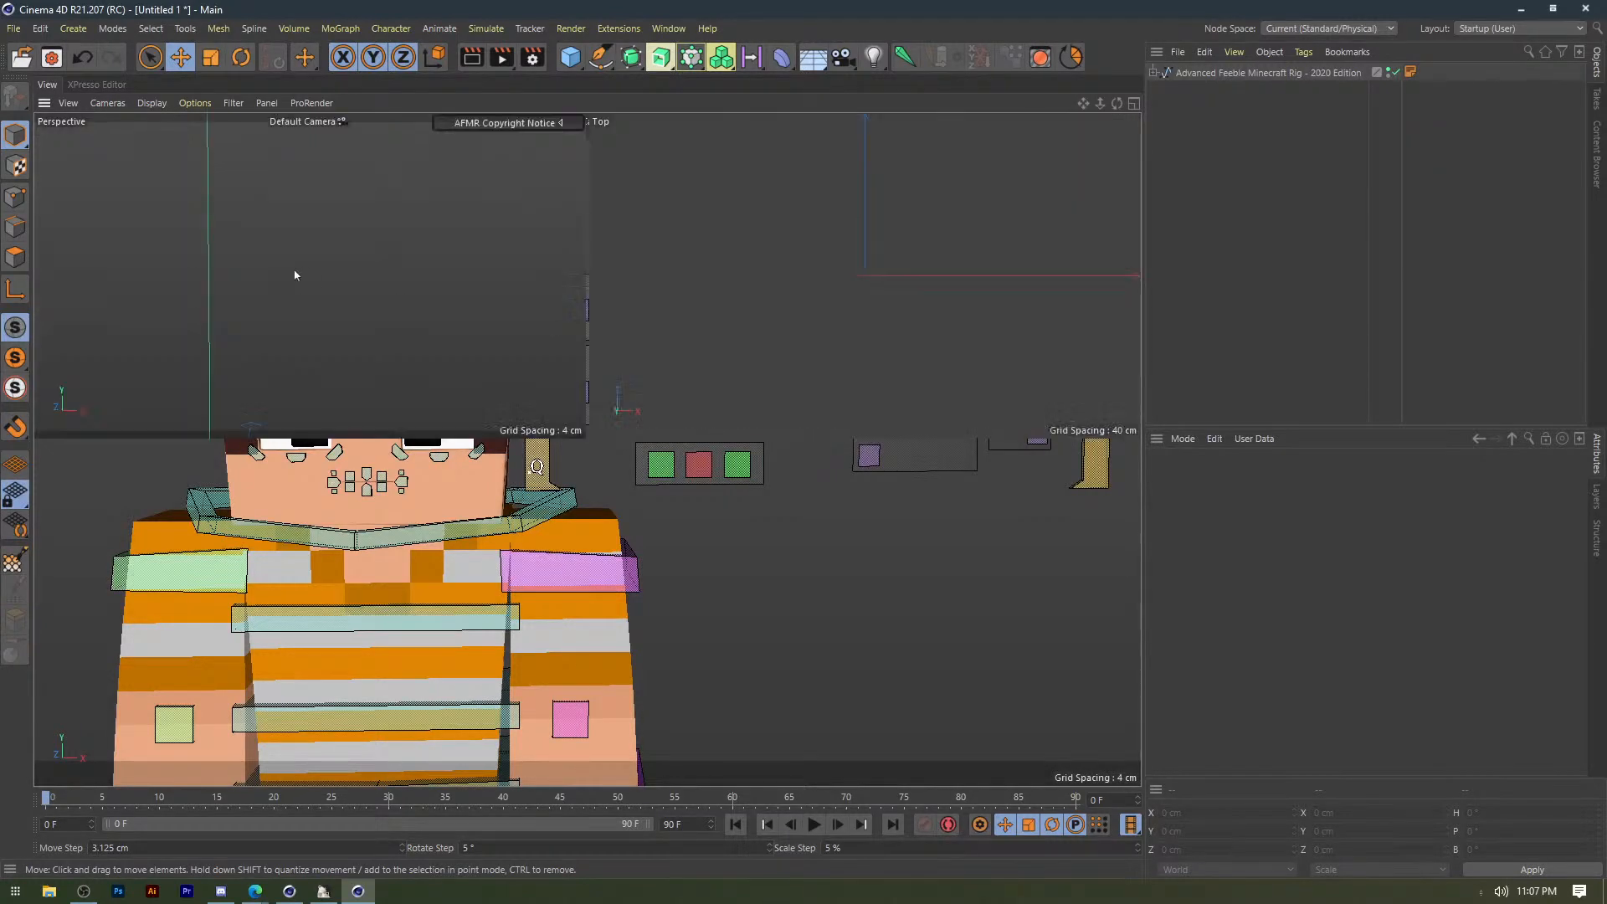
{"action": "scroll", "coordinate": [611, 342], "scroll_direction": "down", "scroll_amount": 3}
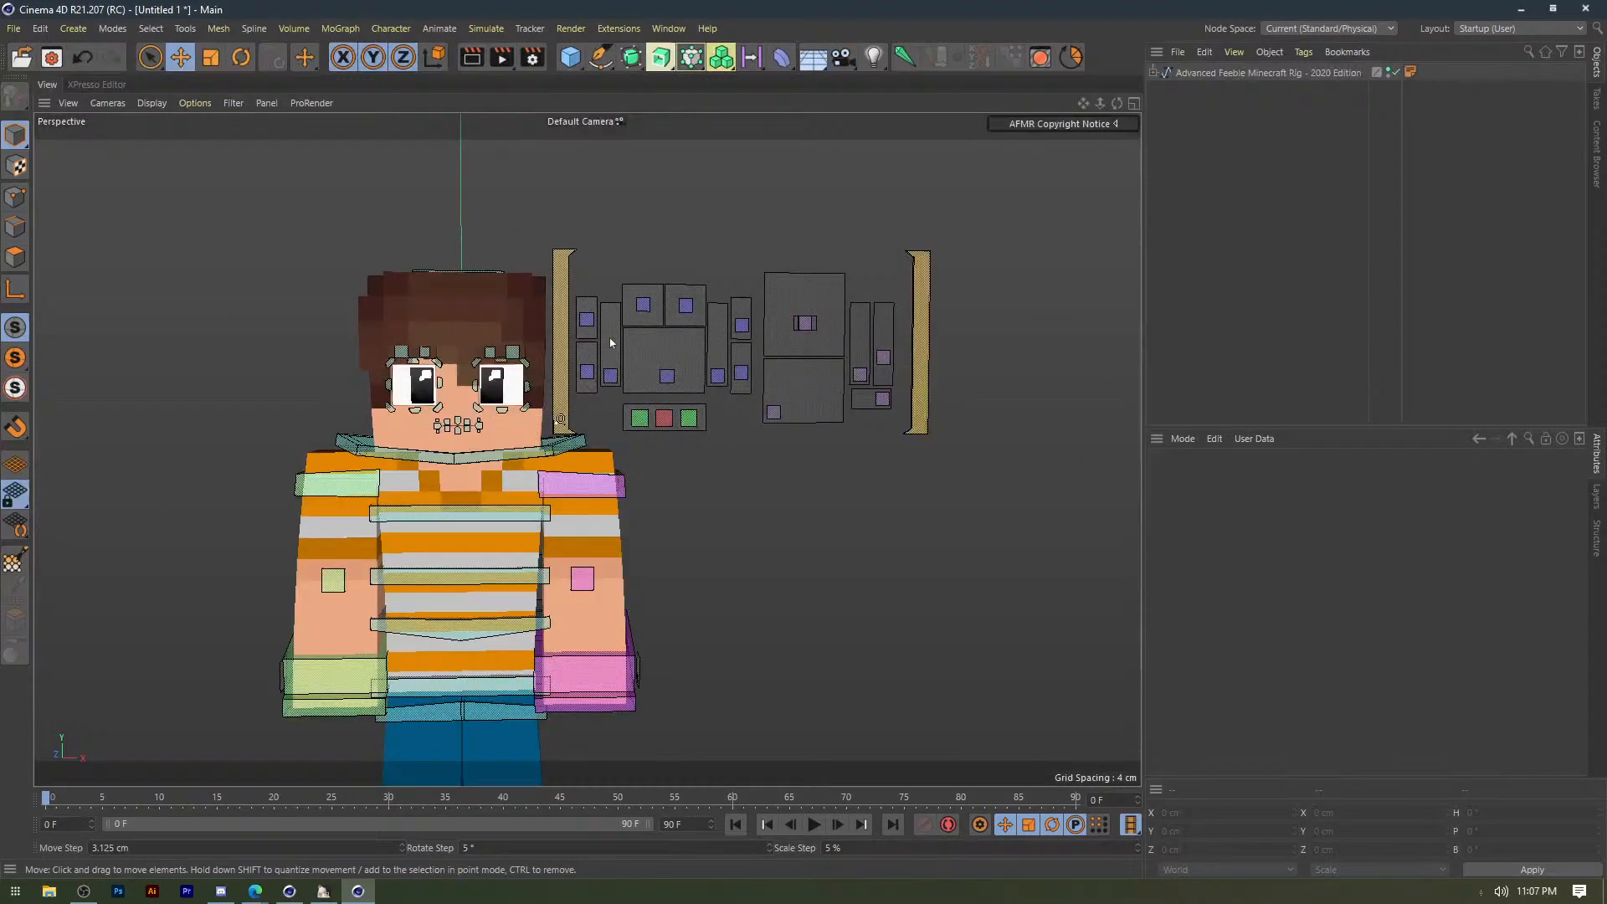
{"action": "scroll", "coordinate": [611, 342], "scroll_direction": "down", "scroll_amount": 3}
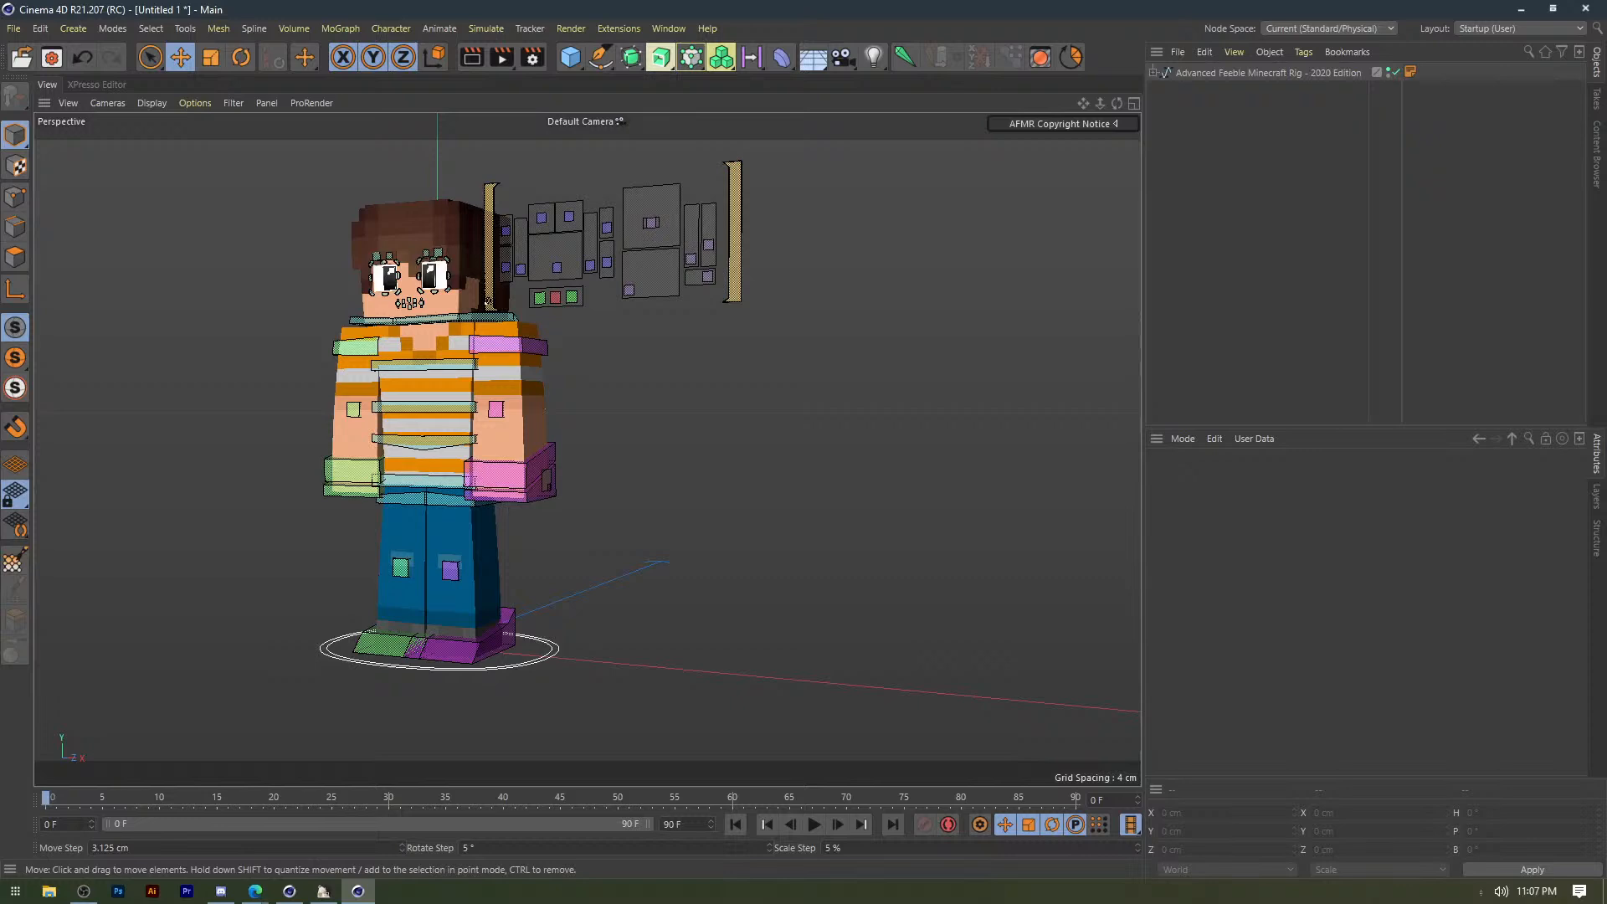
{"action": "key", "text": "alt+Tab"}
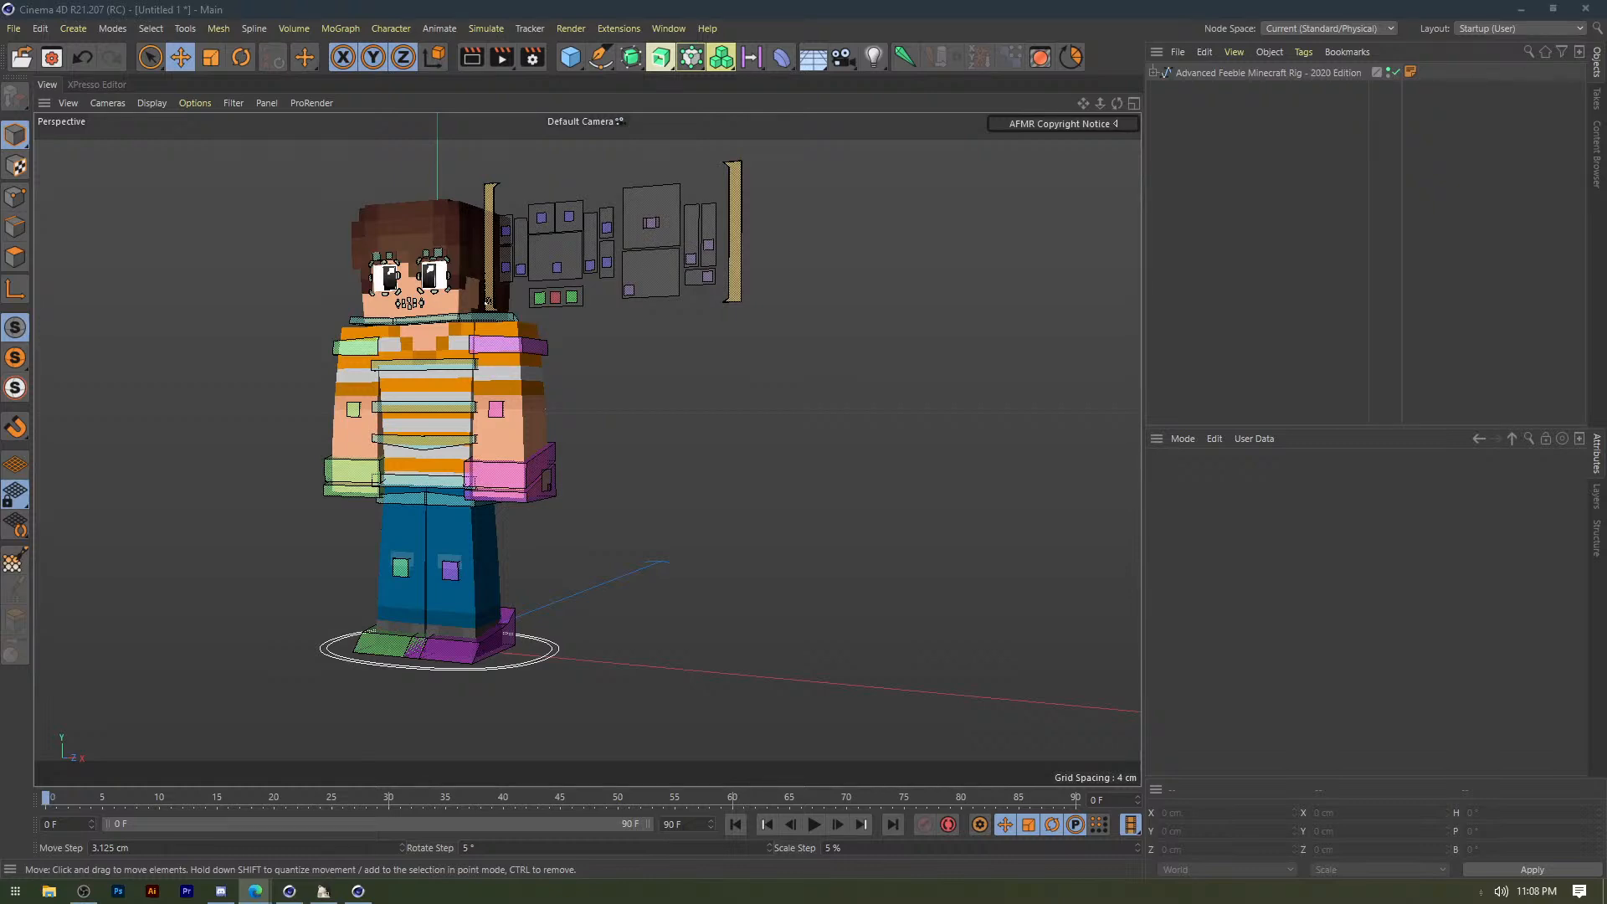
{"action": "key", "text": "alt+Tab"}
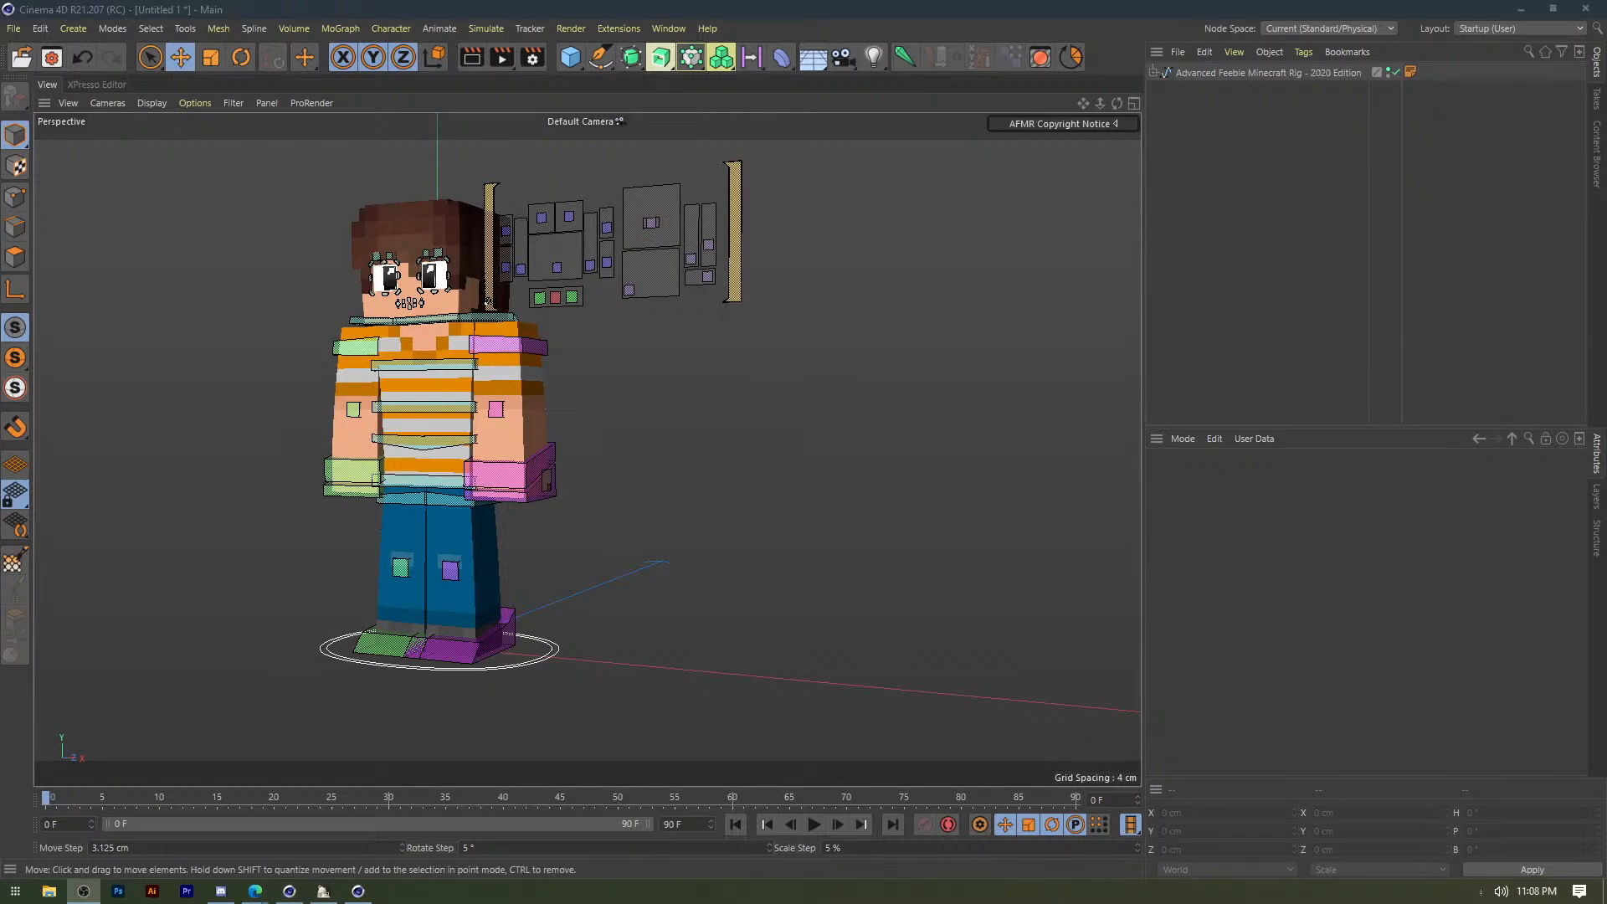
{"action": "key", "text": "alt+Tab"}
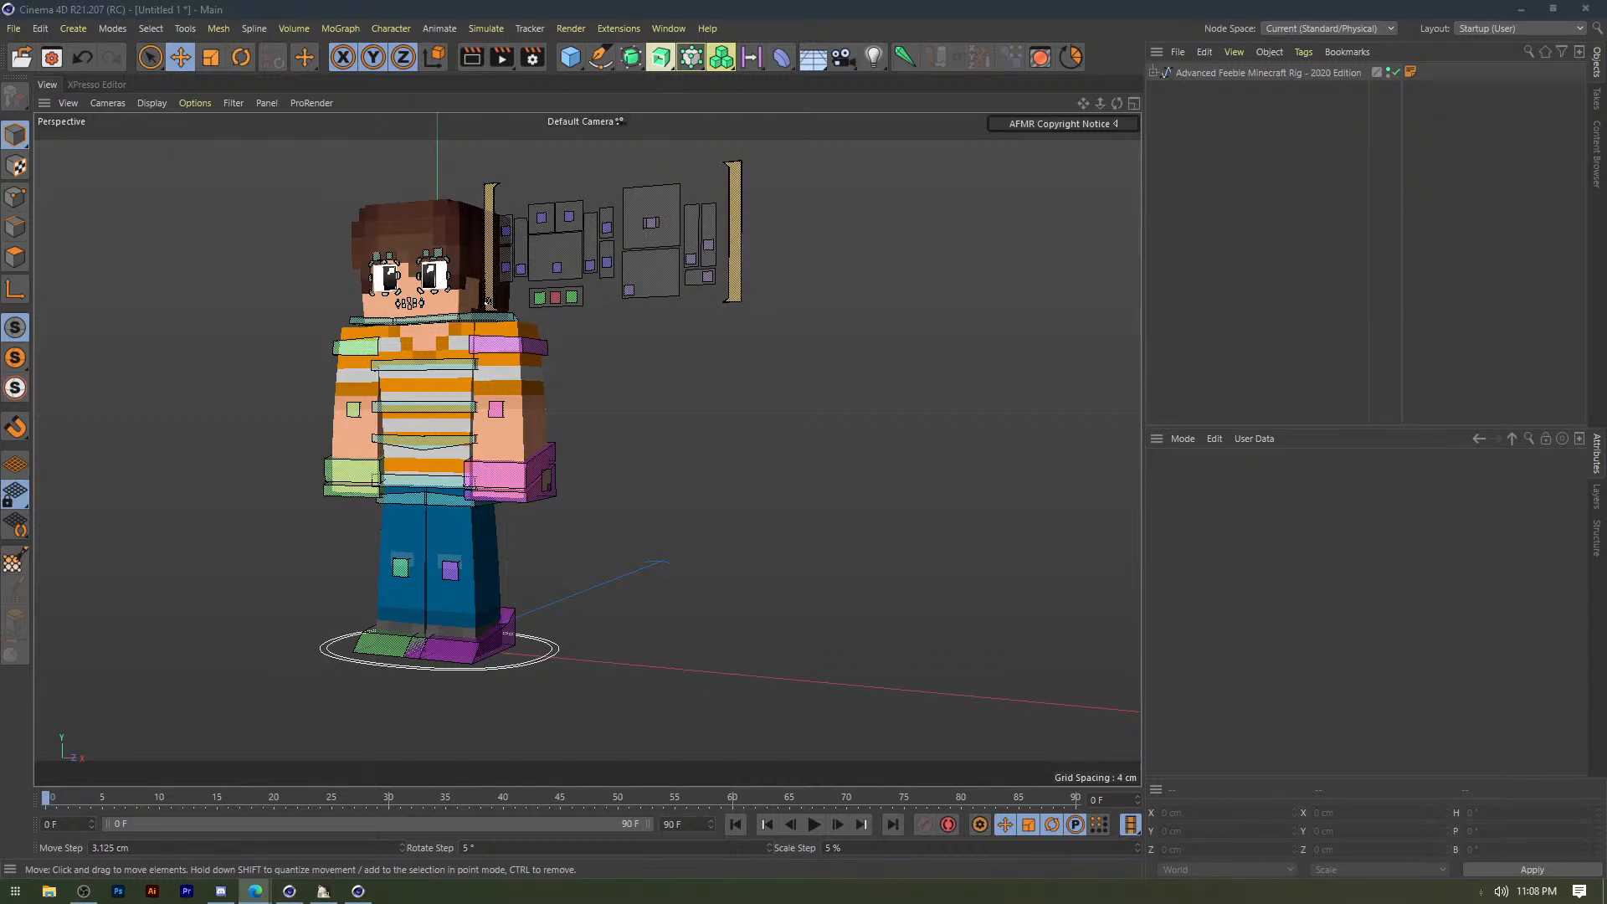
Switch to File Explorer and open the Banners folder inside Graphics stuff on USB Drive (F:).
{"action": "left_click", "coordinate": [15, 892]}
{"action": "left_click", "coordinate": [50, 891]}
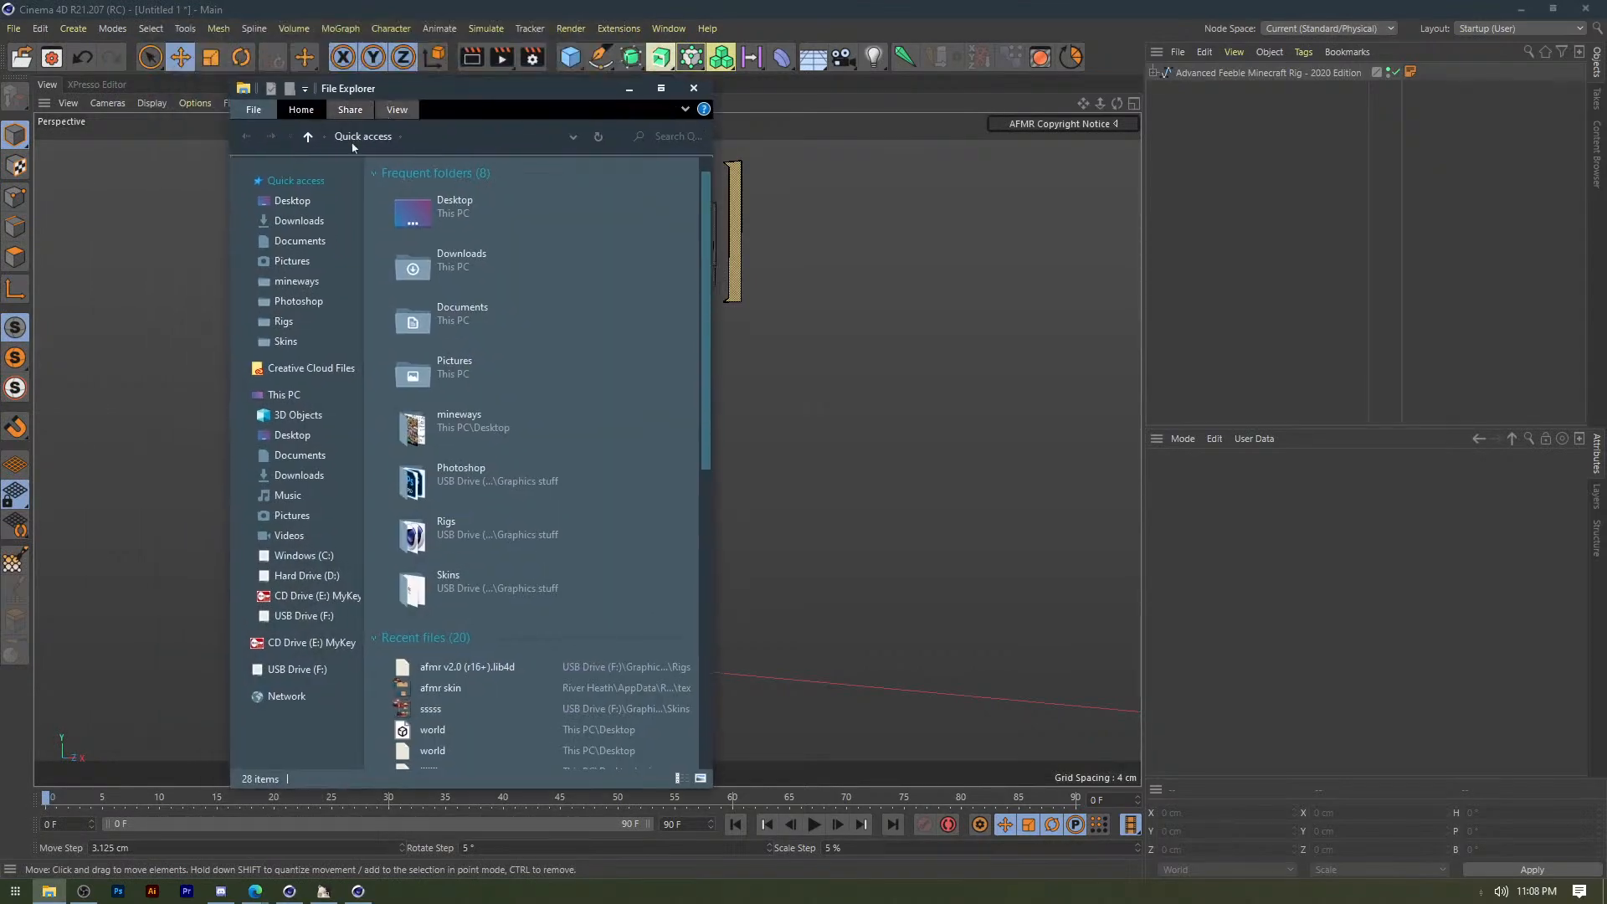
{"action": "left_click", "coordinate": [291, 515]}
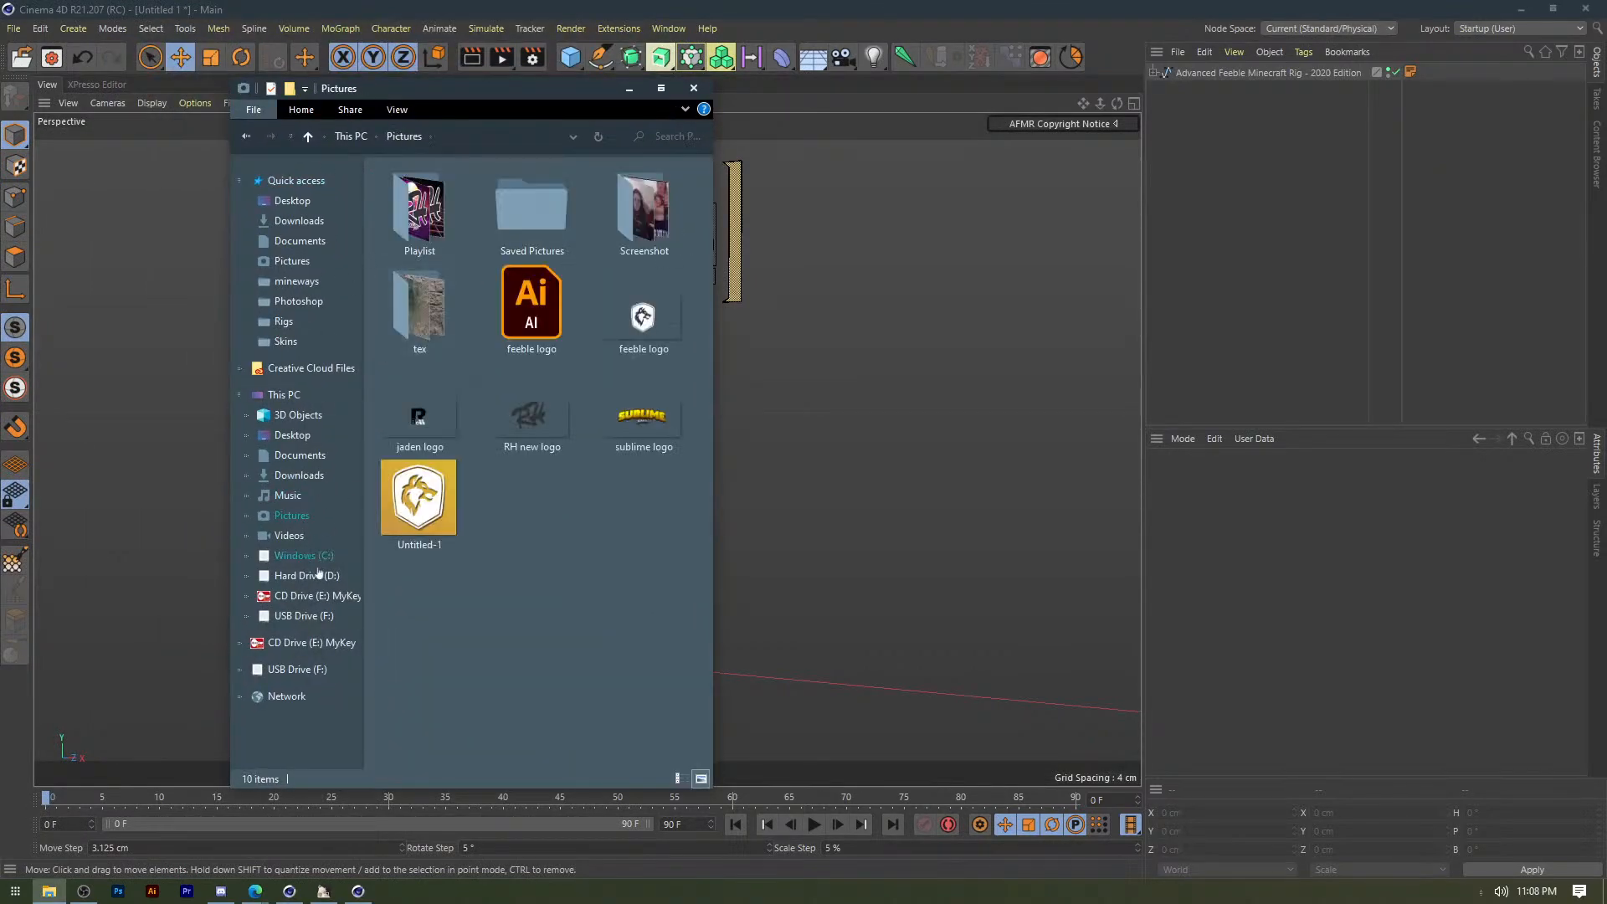
{"action": "left_click", "coordinate": [289, 616]}
{"action": "double_click", "coordinate": [416, 227]}
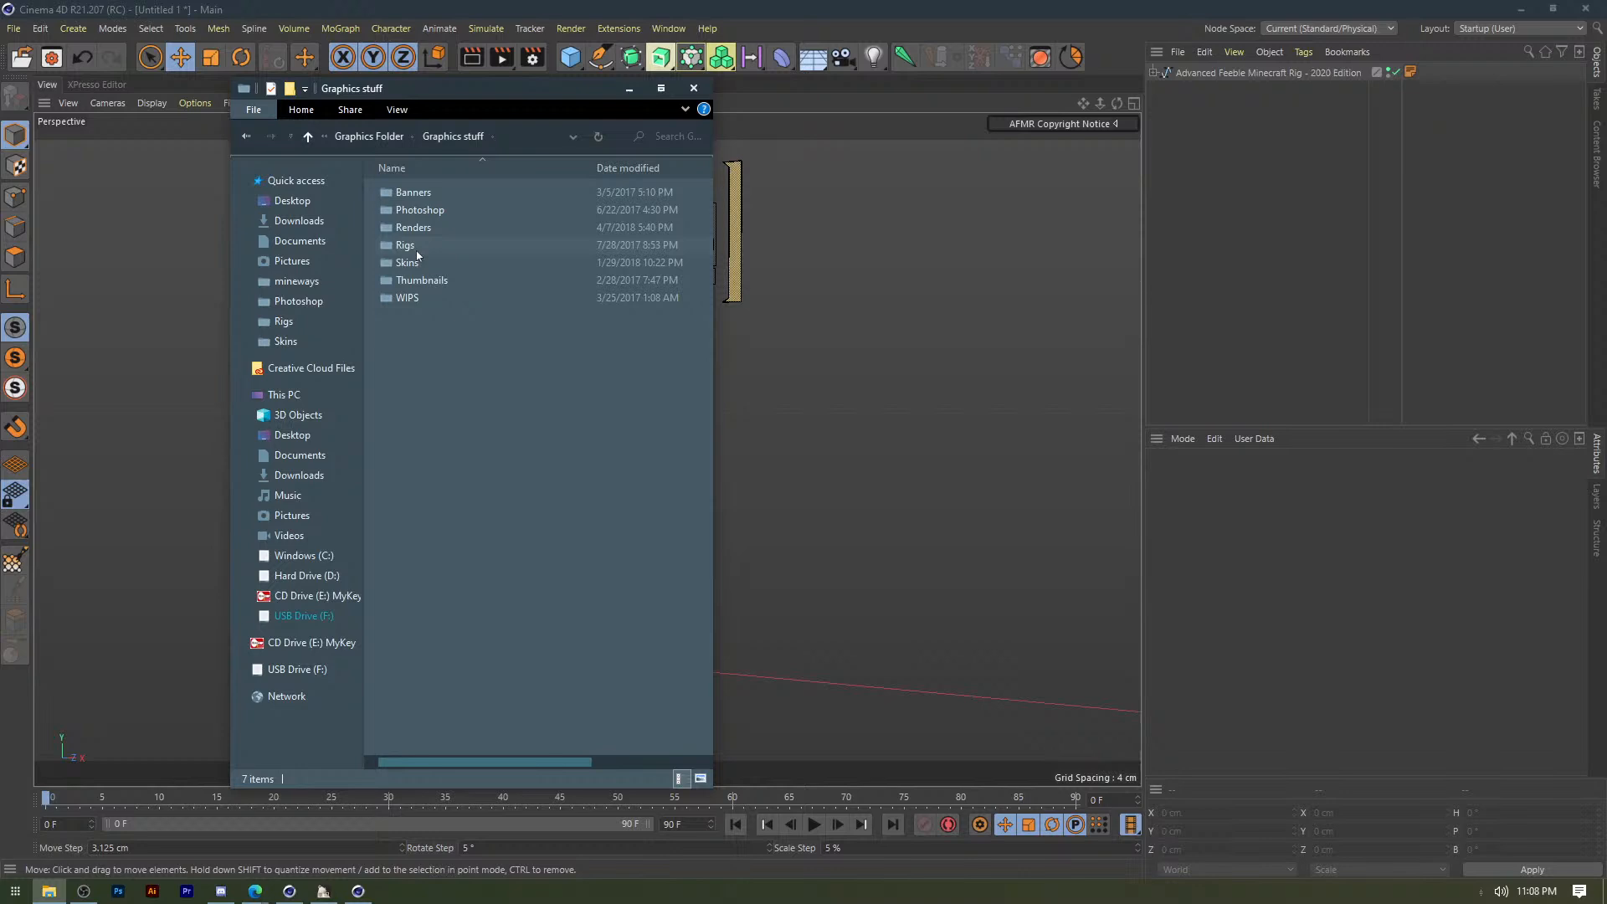
{"action": "double_click", "coordinate": [419, 193]}
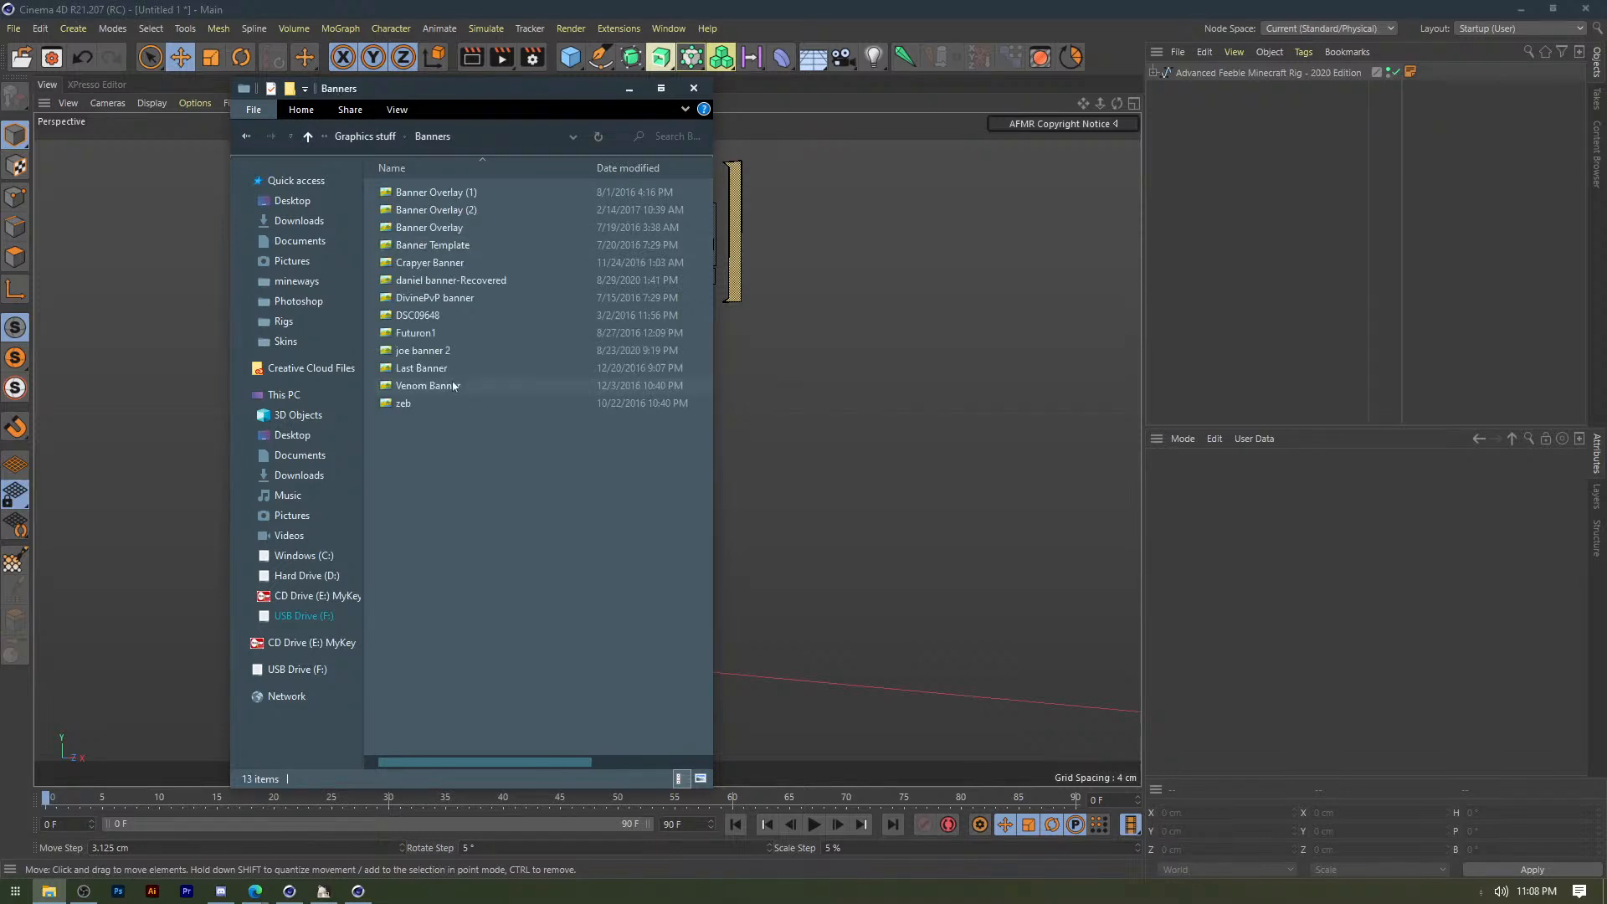
View the two banner images dated August 2020 in the Banners folder, enlarging the earlier one, and close each.
{"action": "left_click", "coordinate": [498, 350]}
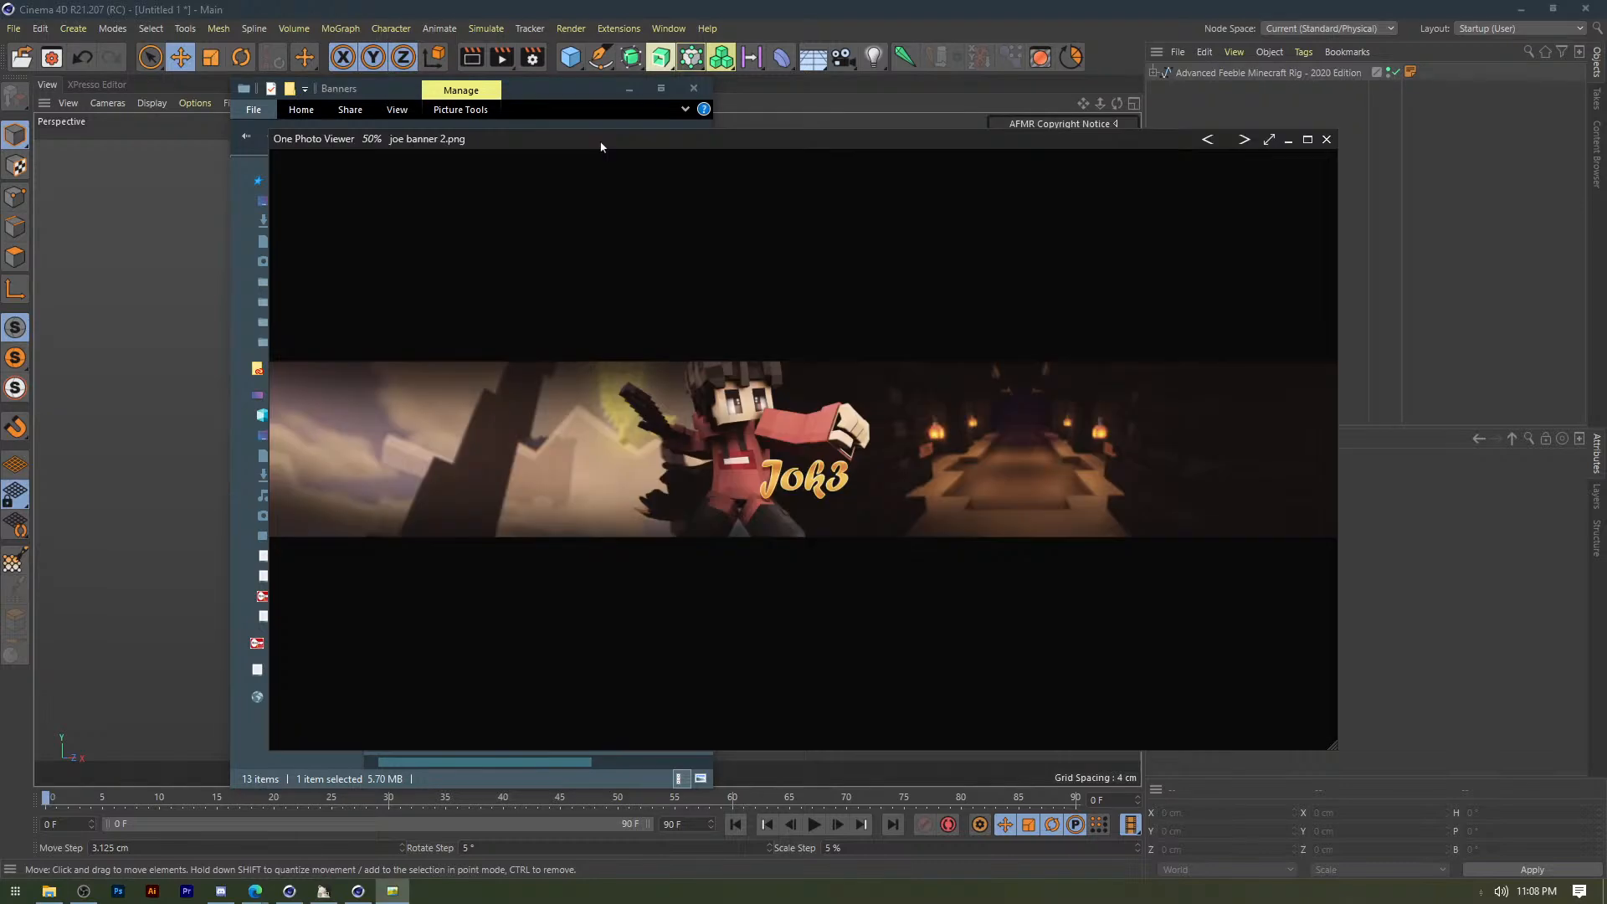
{"action": "double_click", "coordinate": [601, 147]}
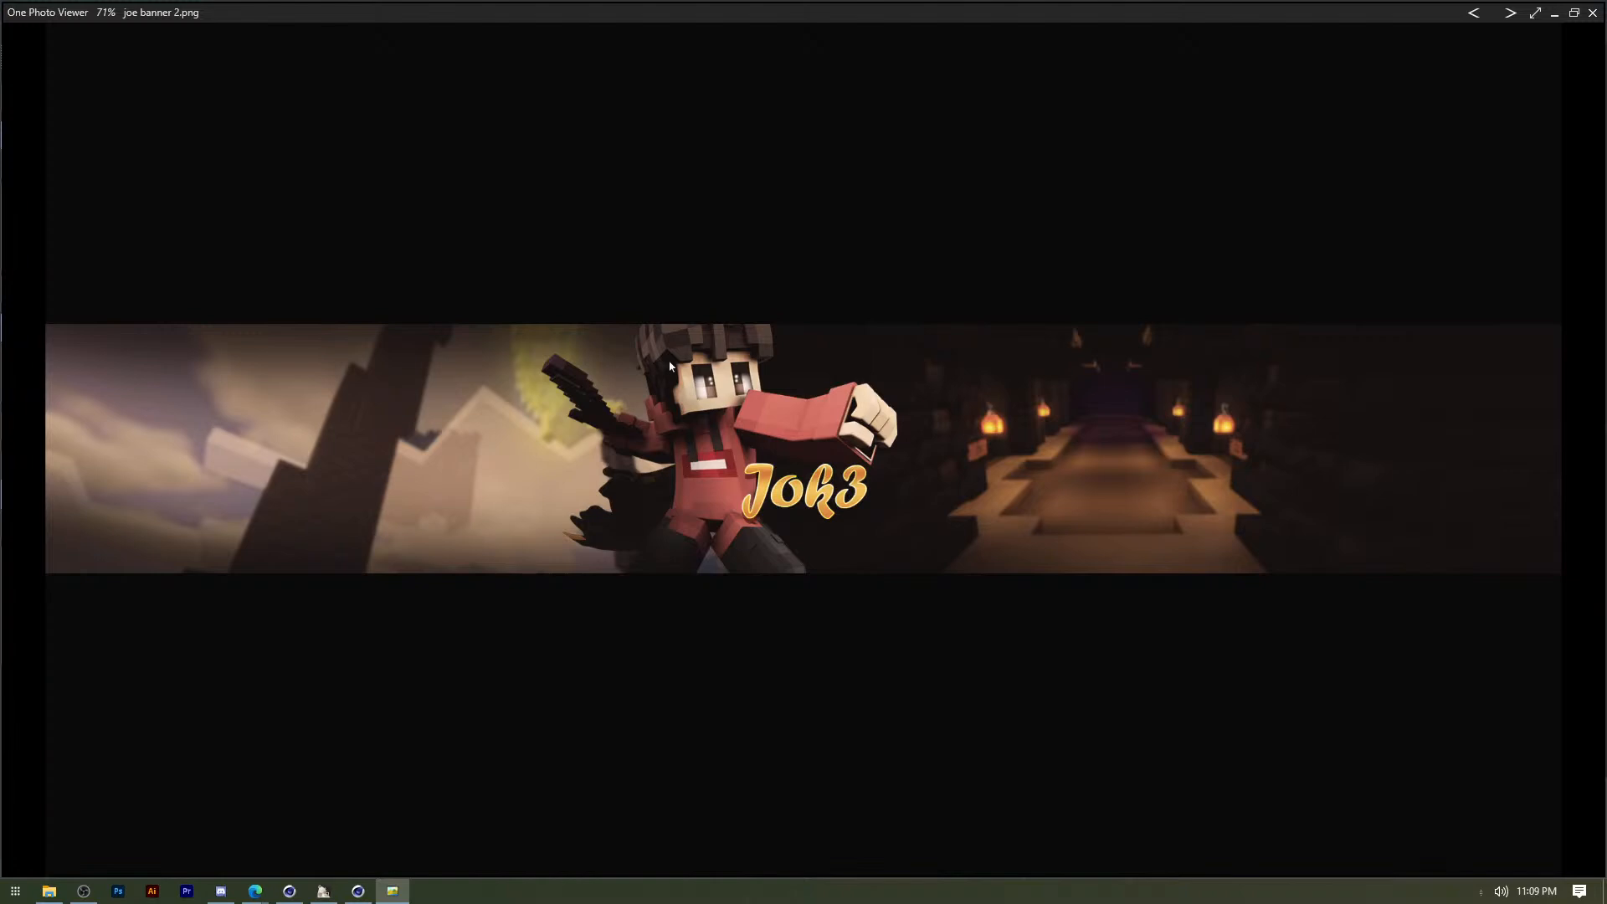
{"action": "left_click", "coordinate": [1592, 13]}
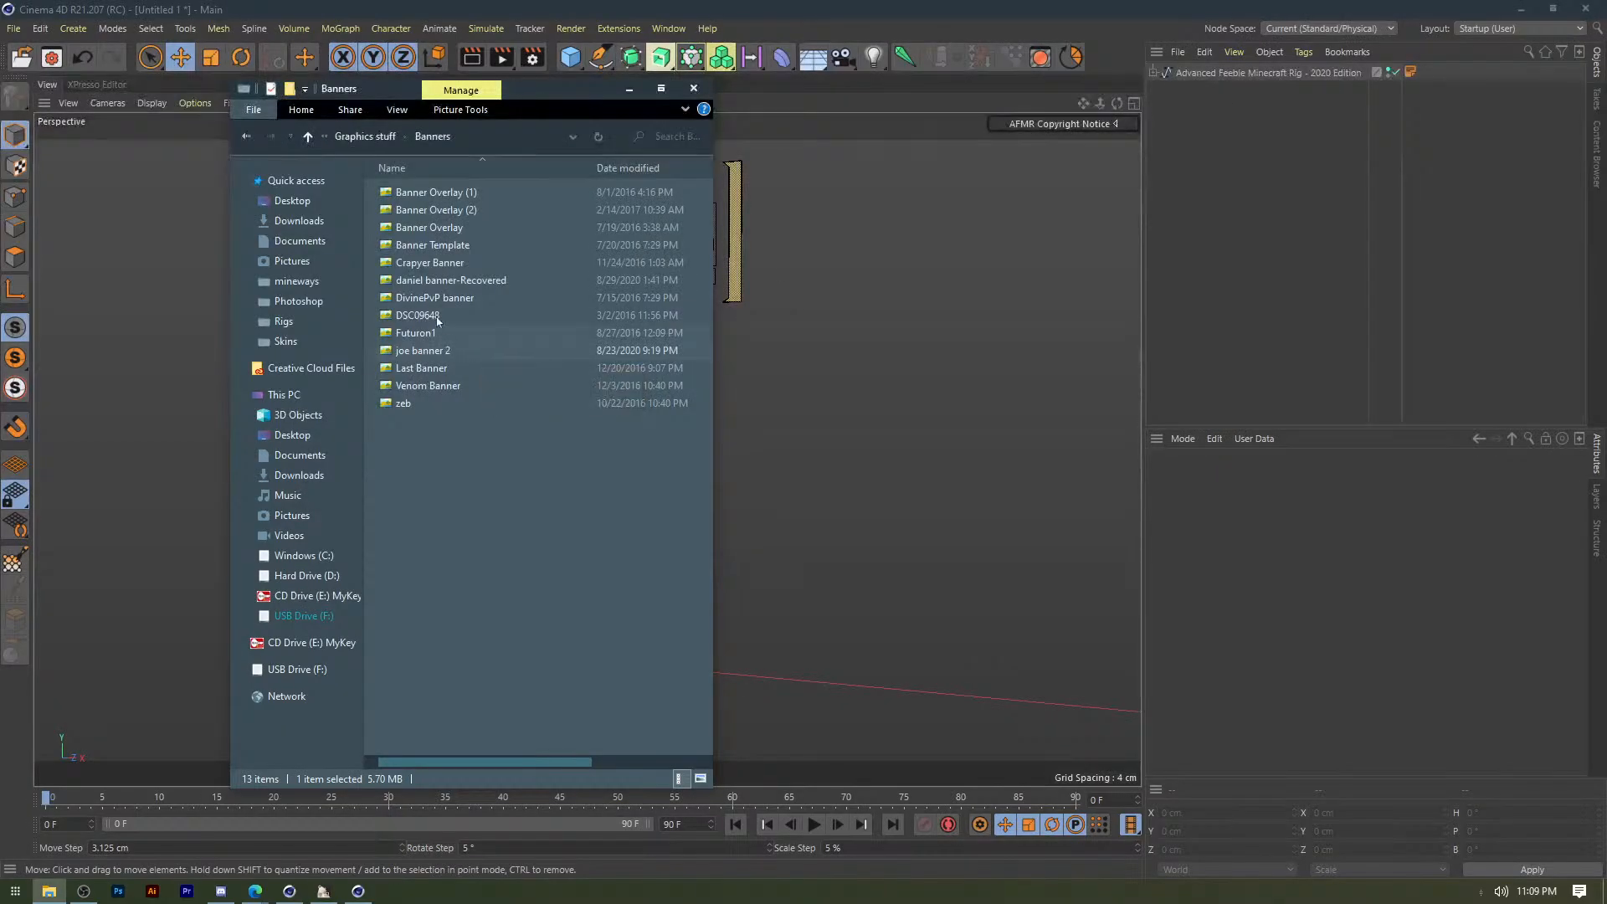
{"action": "double_click", "coordinate": [443, 280]}
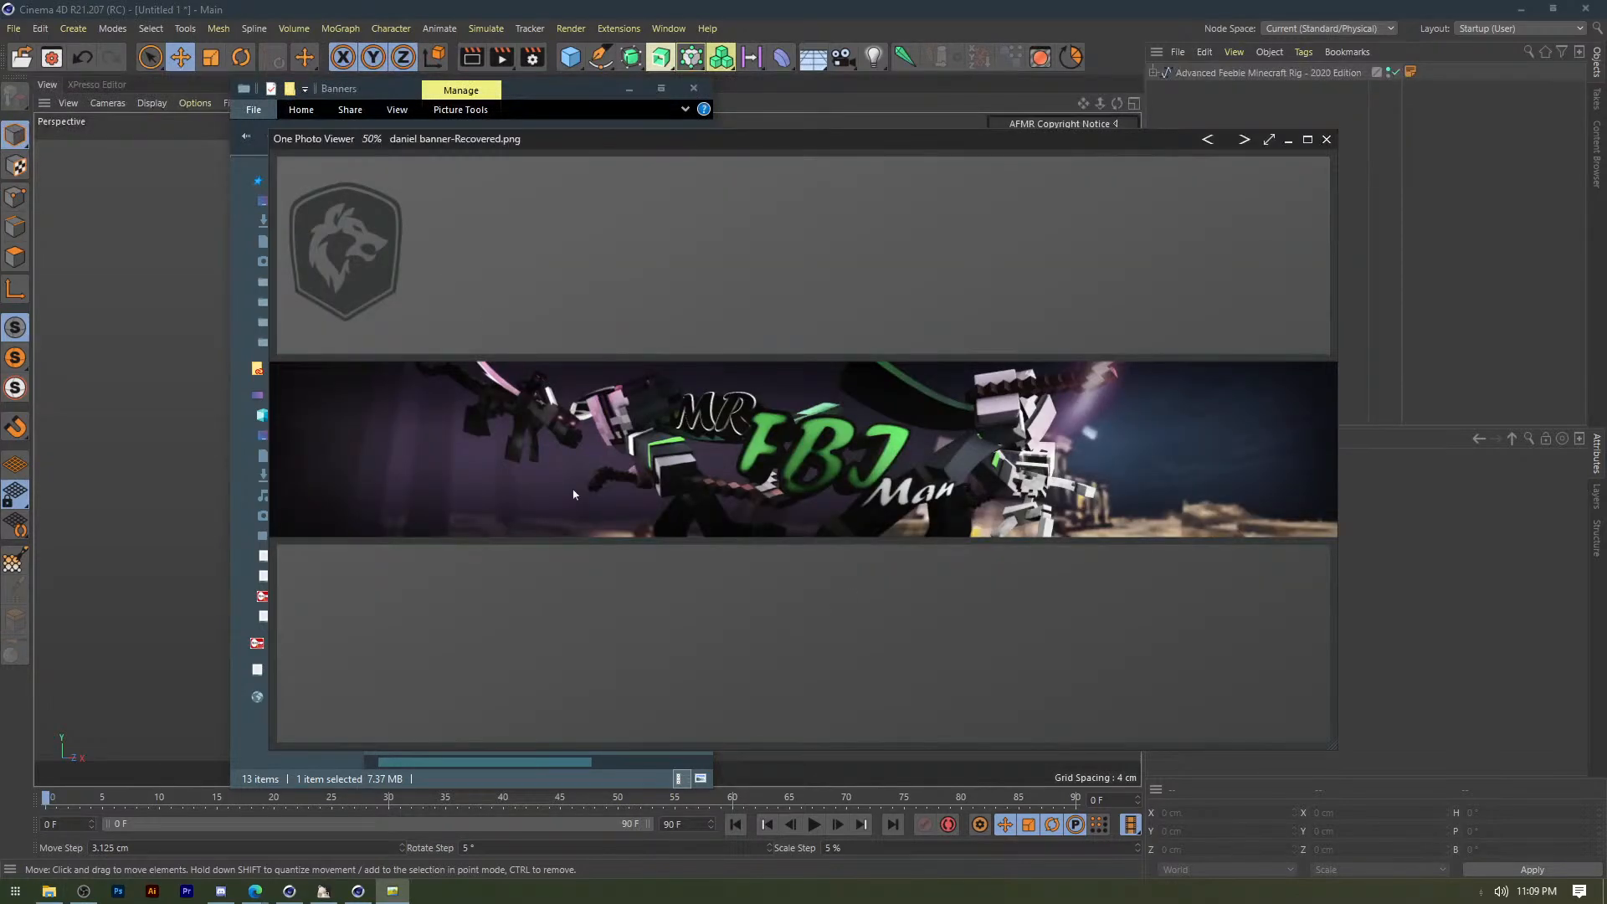
{"action": "left_click", "coordinate": [1326, 139]}
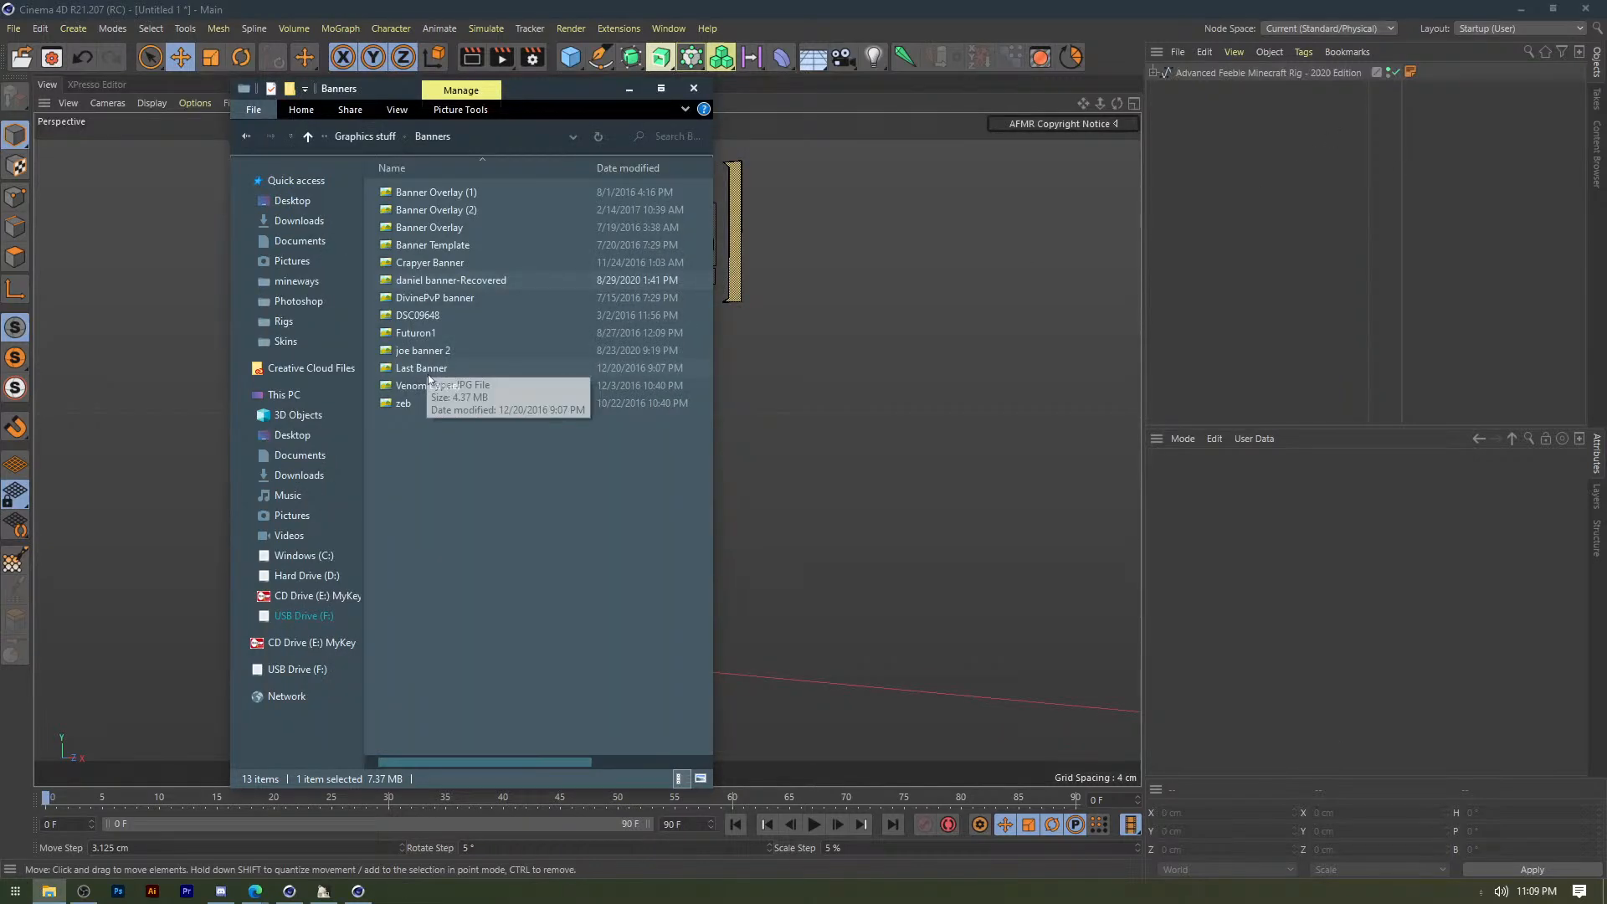
View the DSC09648 image from the Banners folder, moving the file window aside, and close the image.
{"action": "left_click", "coordinate": [428, 316]}
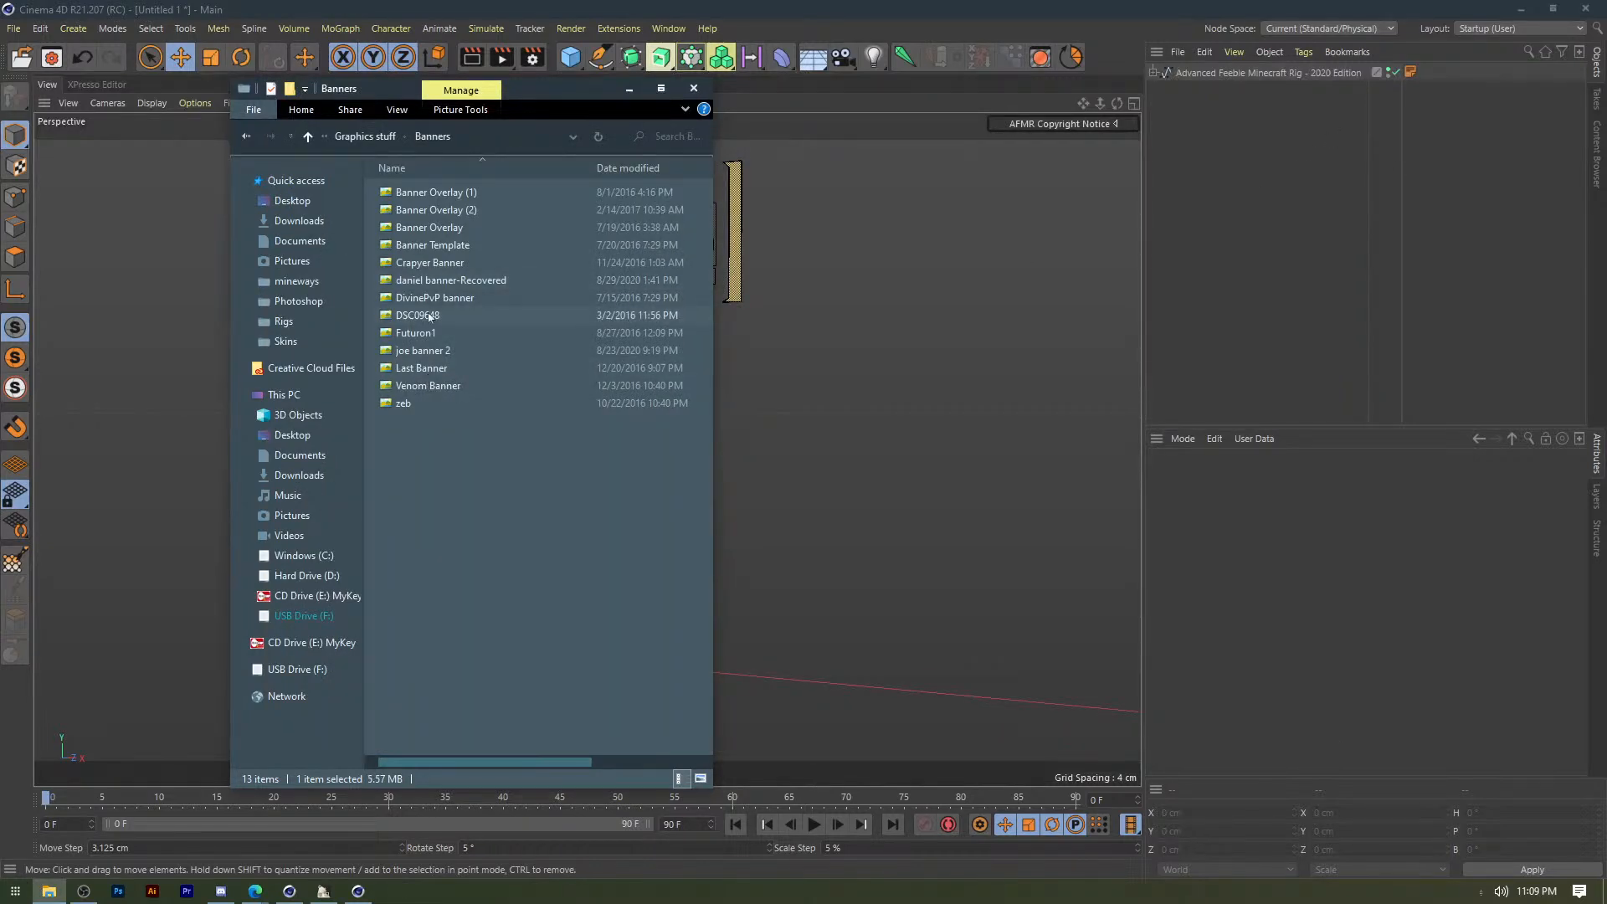
{"action": "double_click", "coordinate": [428, 315]}
{"action": "left_click_drag", "start_coordinate": [544, 93], "coordinate": [823, 91]}
{"action": "left_click", "coordinate": [1326, 140]}
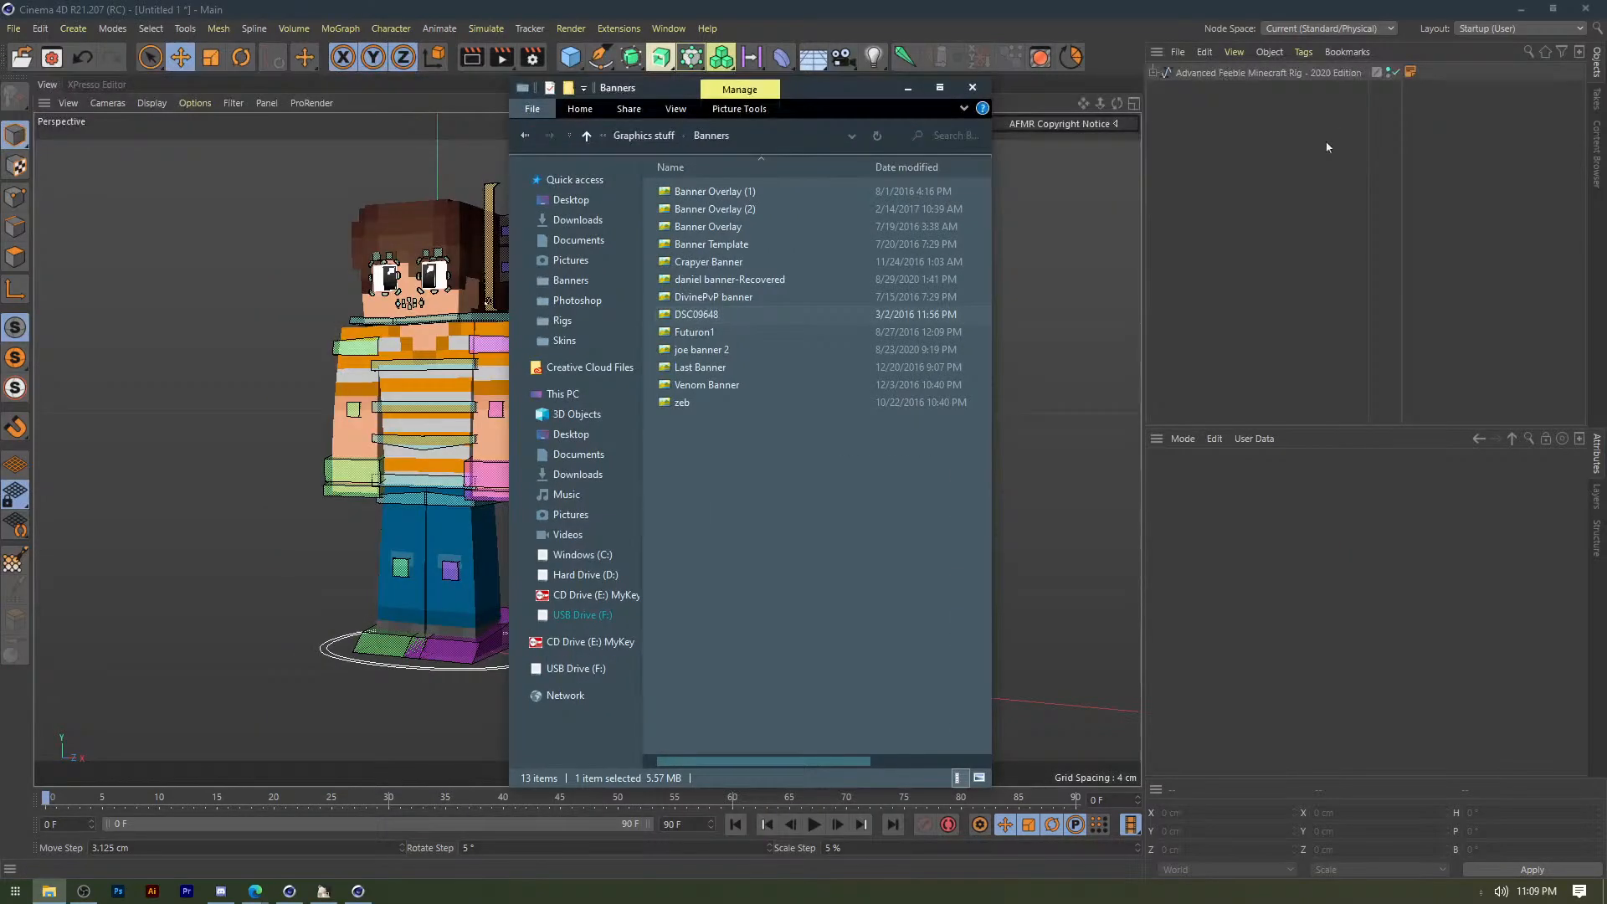
Open the Banner Overlay image and move the Banners folder window clear of it.
{"action": "double_click", "coordinate": [751, 229]}
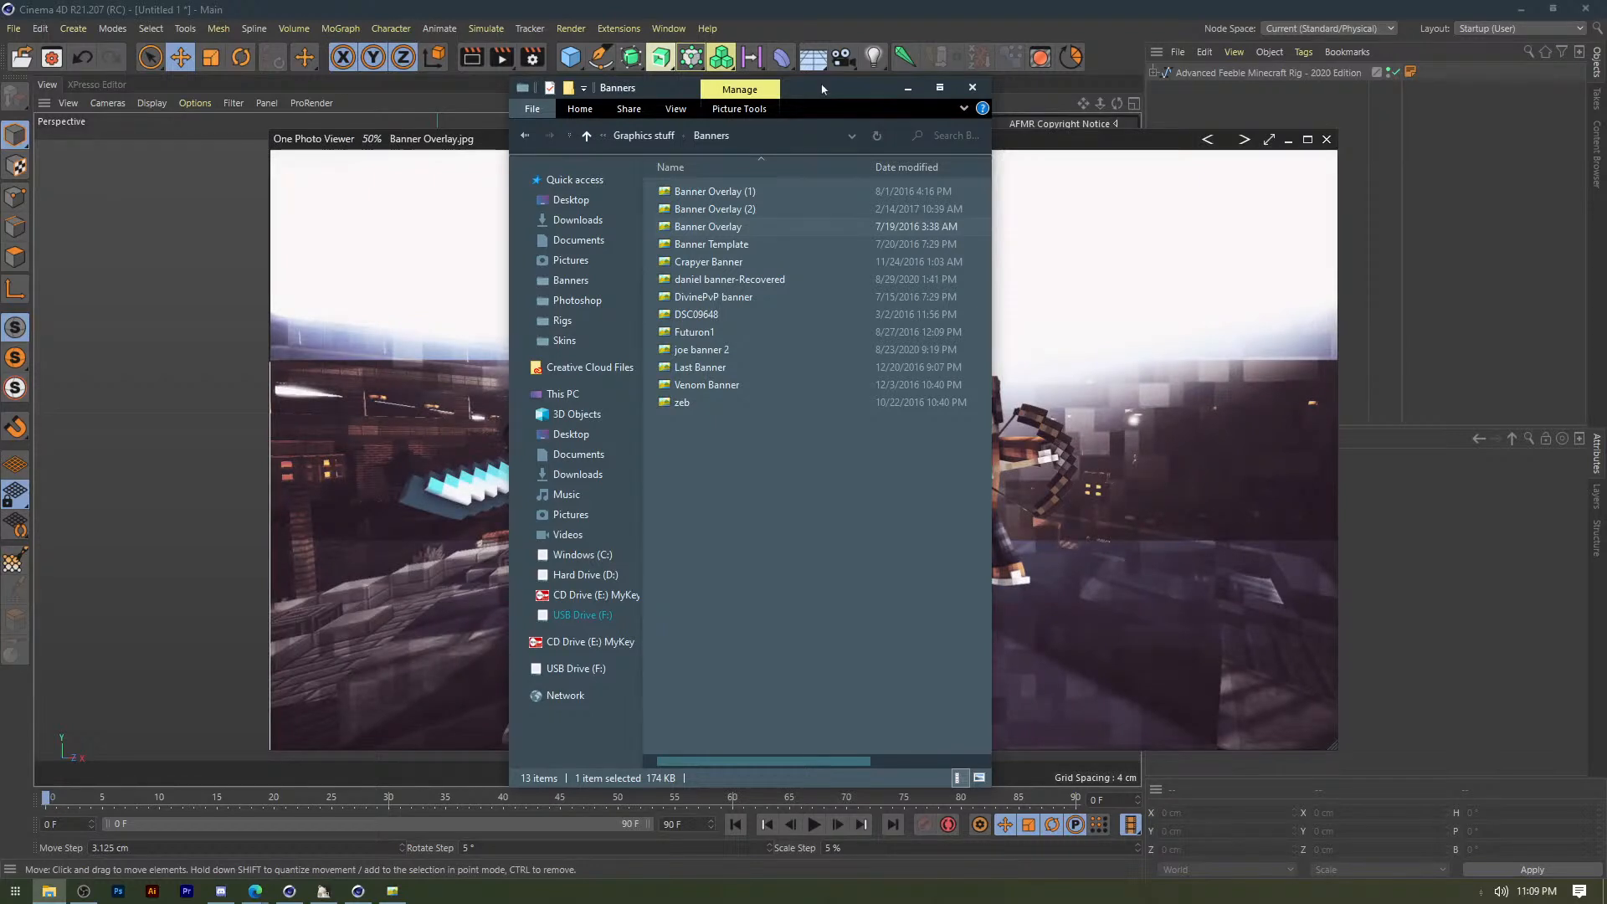
{"action": "left_click_drag", "start_coordinate": [823, 88], "coordinate": [437, 269]}
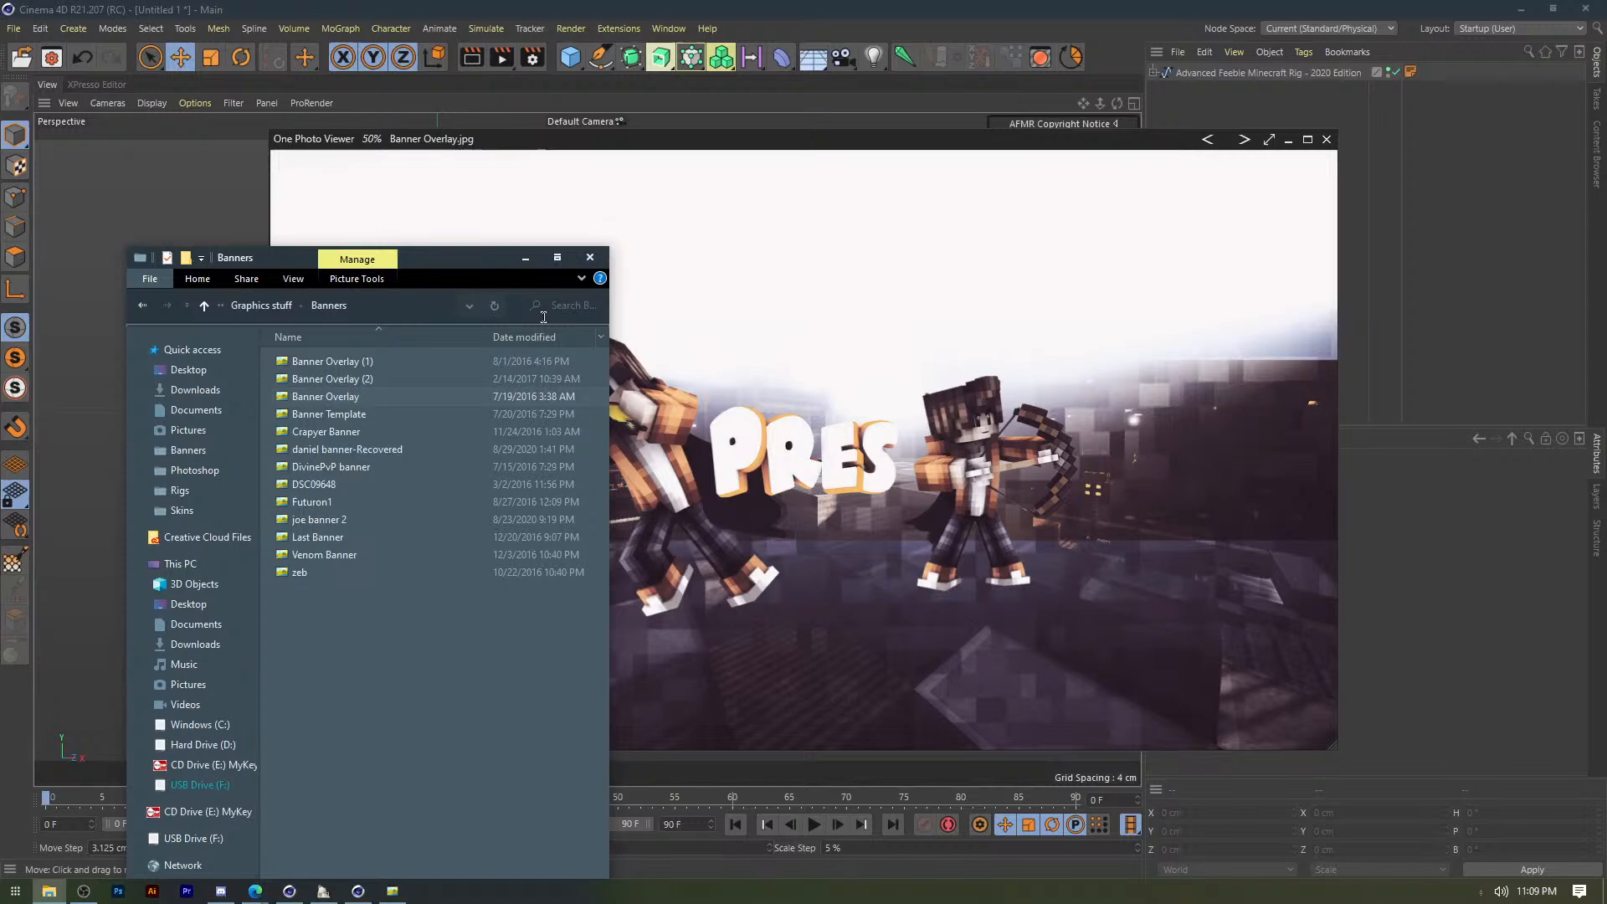
{"action": "left_click_drag", "start_coordinate": [472, 267], "coordinate": [384, 509]}
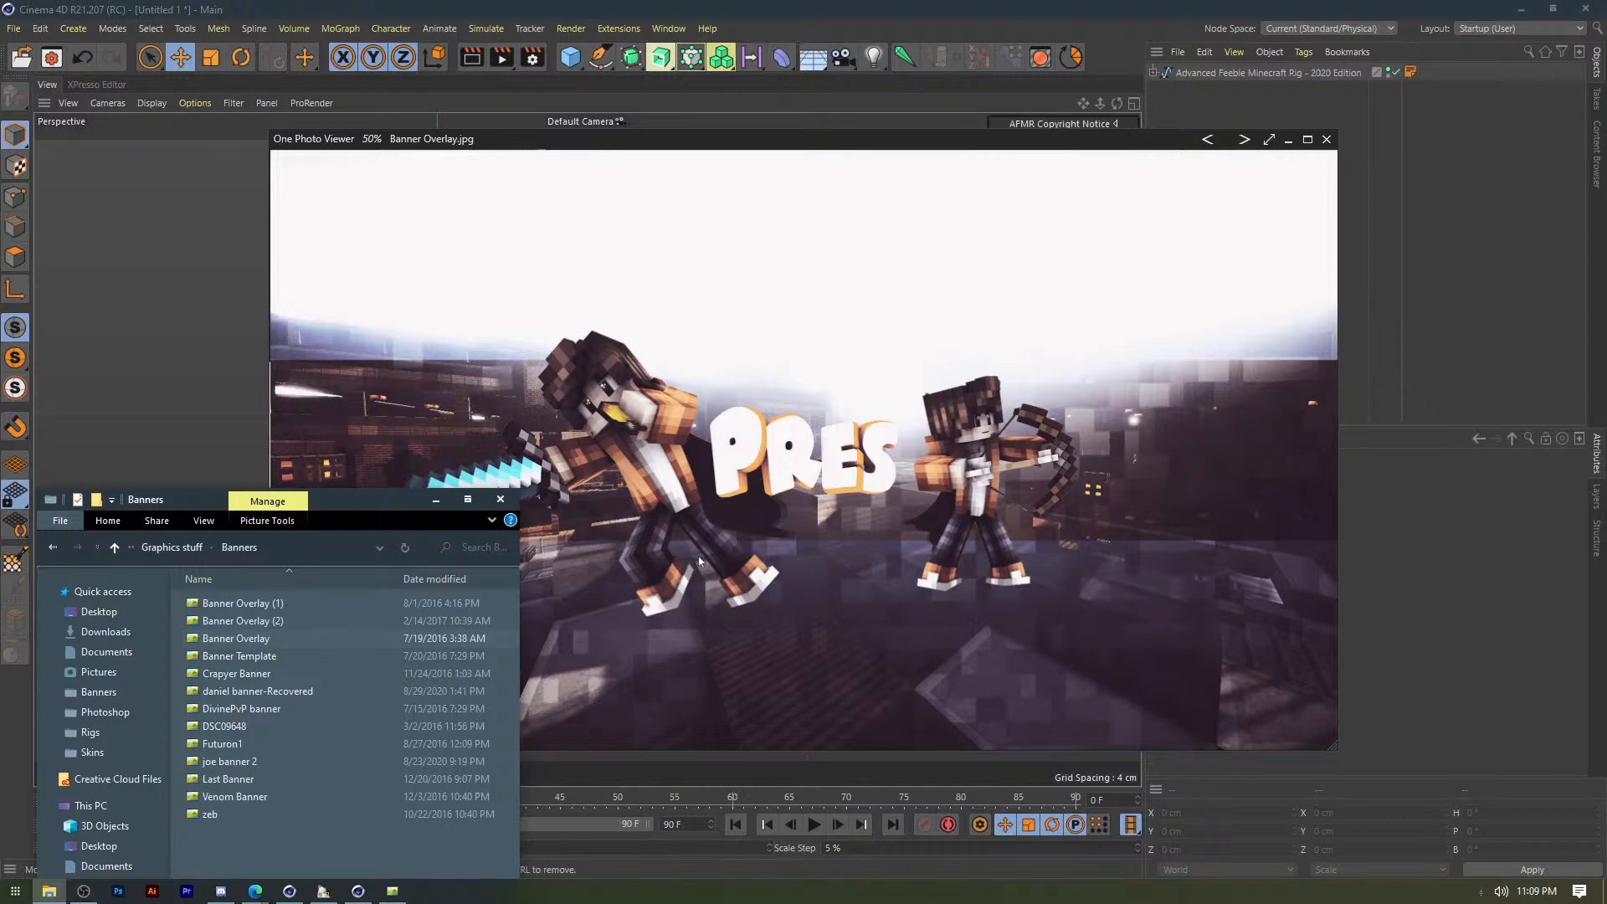
View the Banner Overlay (1) and Banner Overlay (2) images, and close all open banner images.
{"action": "left_click", "coordinate": [319, 604]}
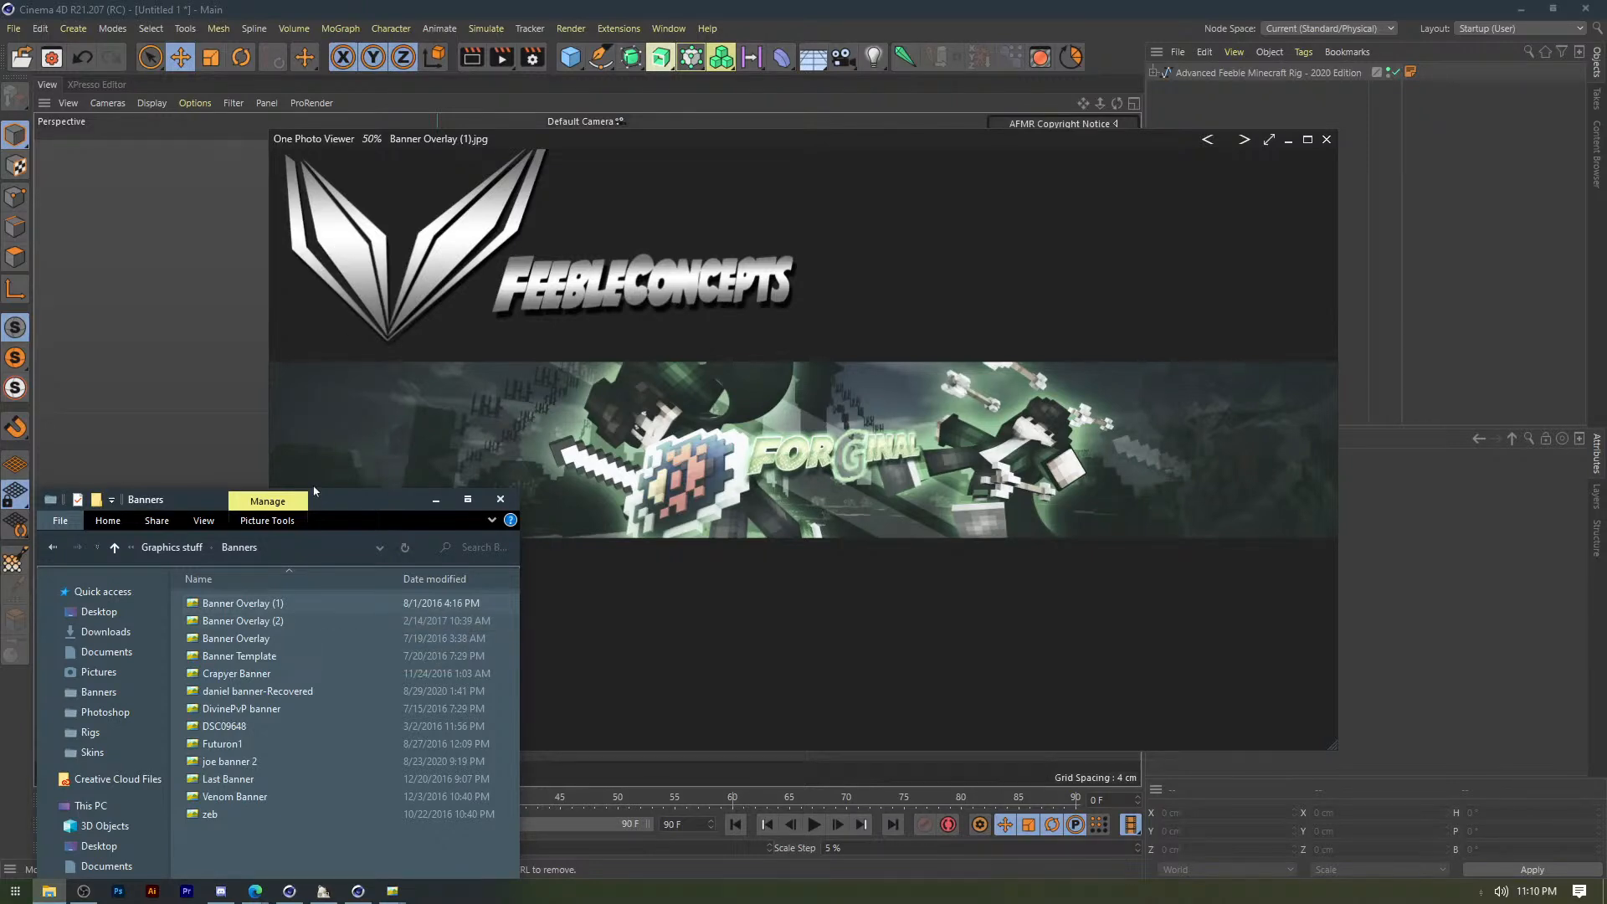
{"action": "double_click", "coordinate": [258, 621]}
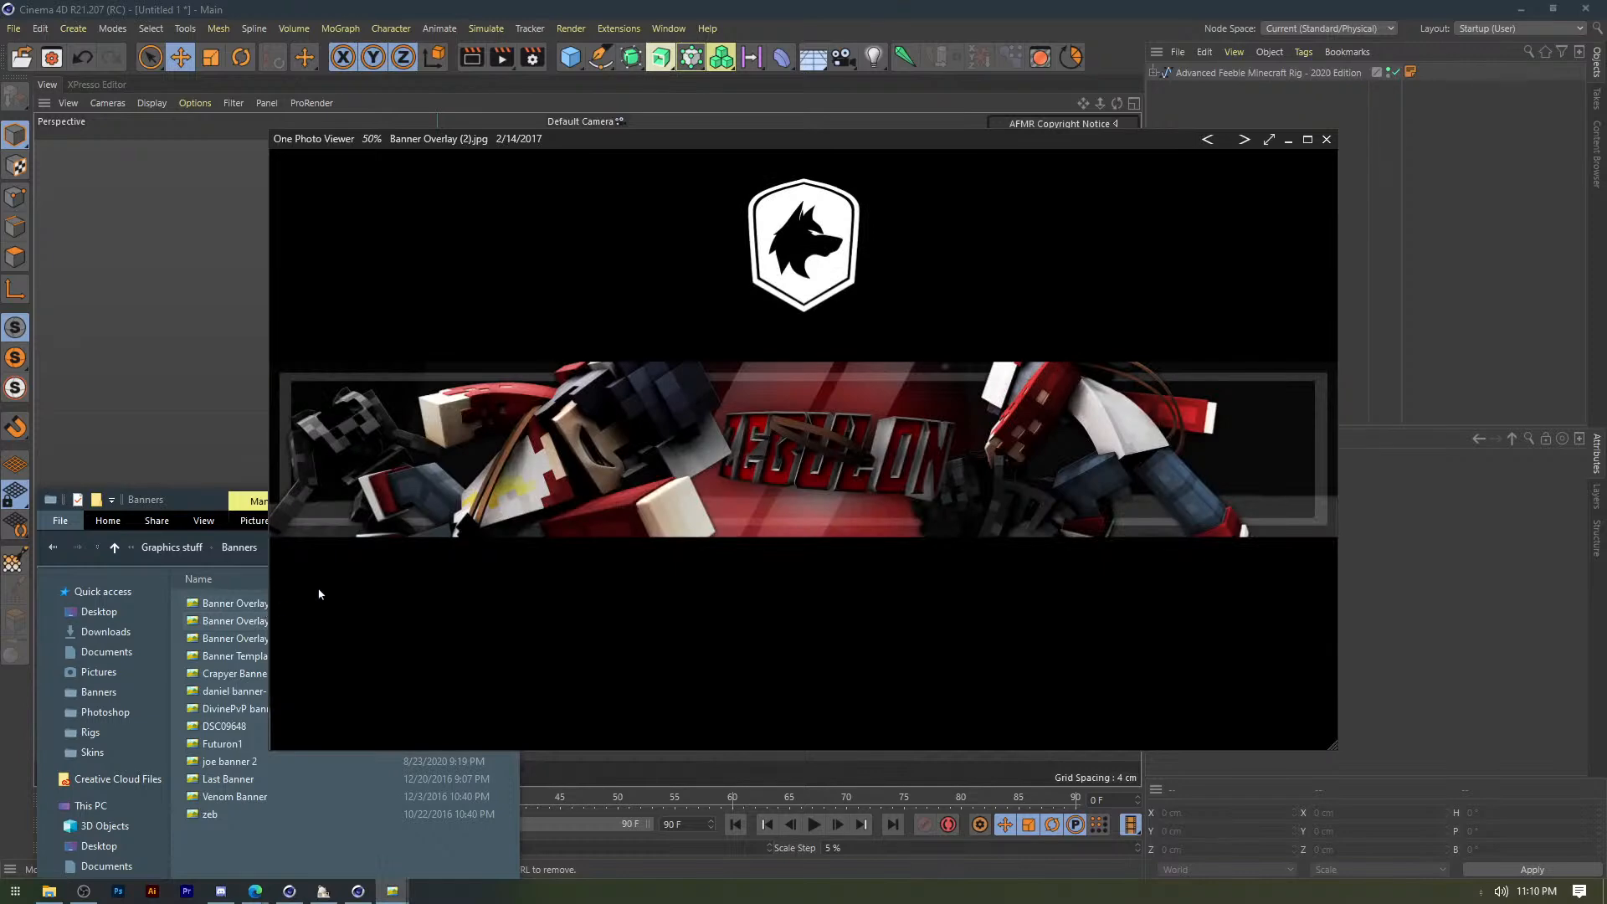
{"action": "left_click", "coordinate": [1328, 139]}
{"action": "left_click", "coordinate": [1328, 139]}
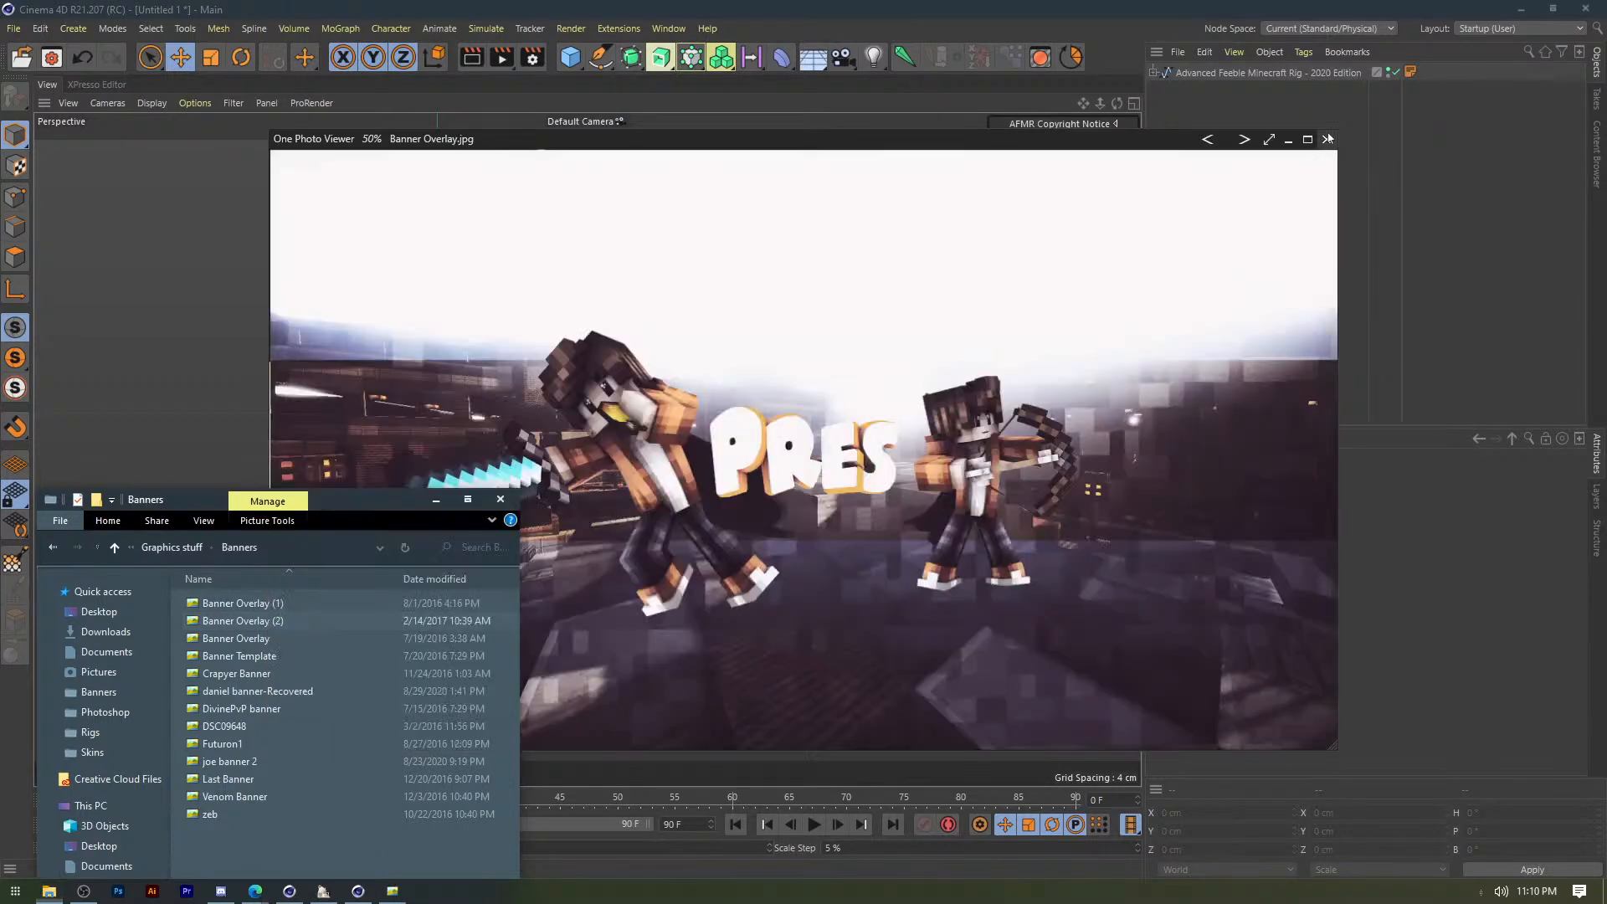
{"action": "left_click", "coordinate": [1327, 139]}
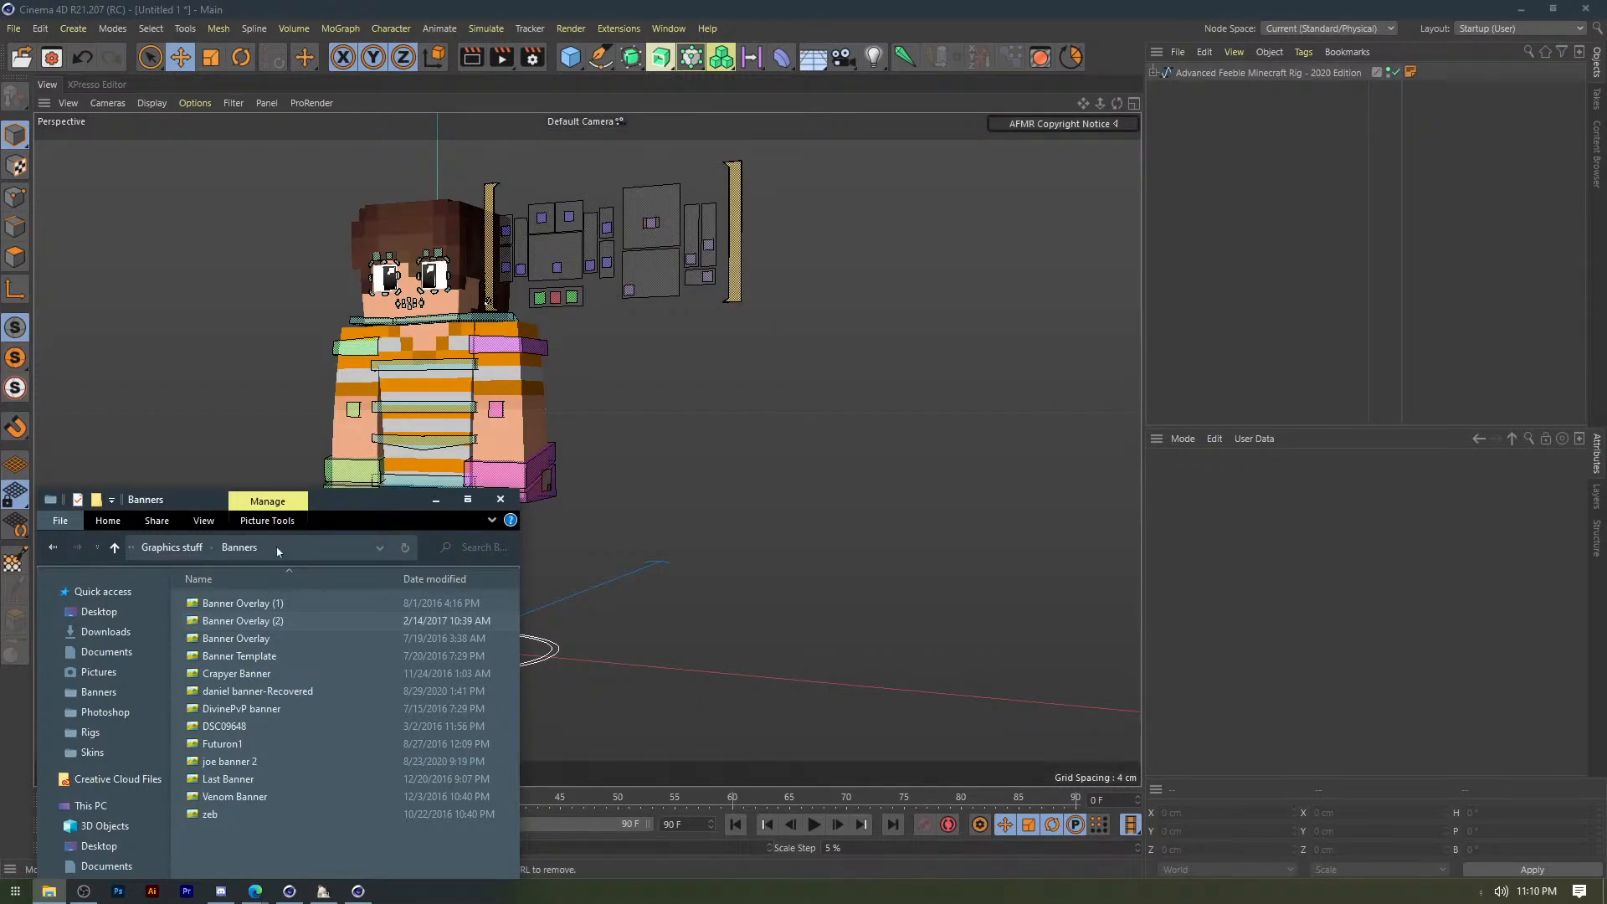
View more of the older banners, including Banner Overlay (1), Venom Banner, Last Banner and Futuron1, and close them.
{"action": "left_click_drag", "start_coordinate": [339, 492], "coordinate": [803, 322]}
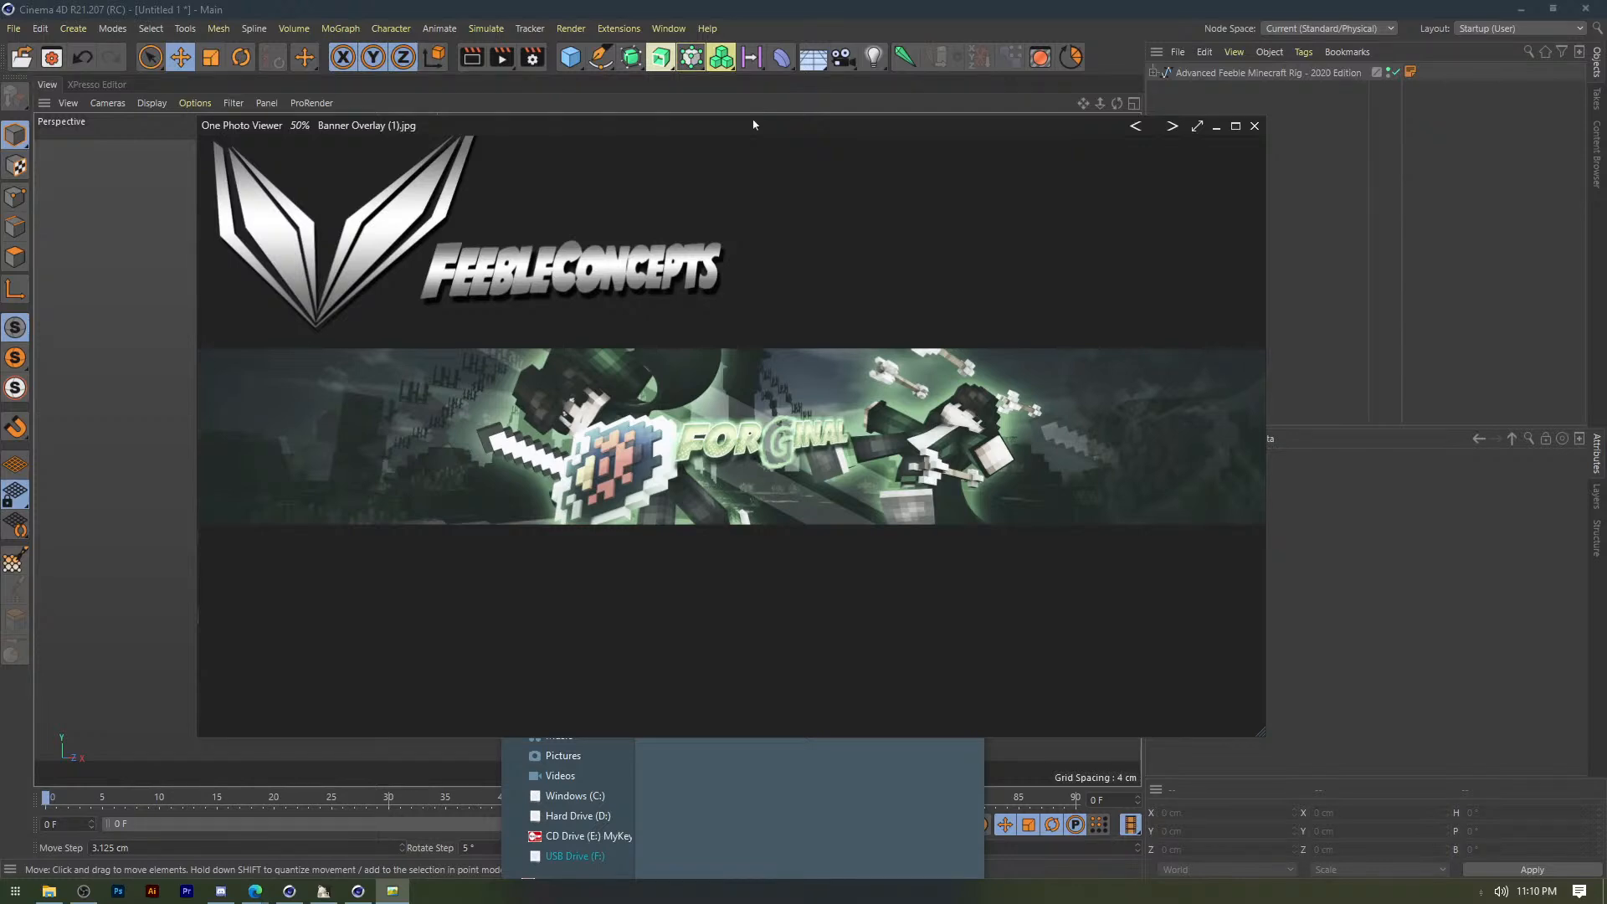
{"action": "key", "text": "Escape"}
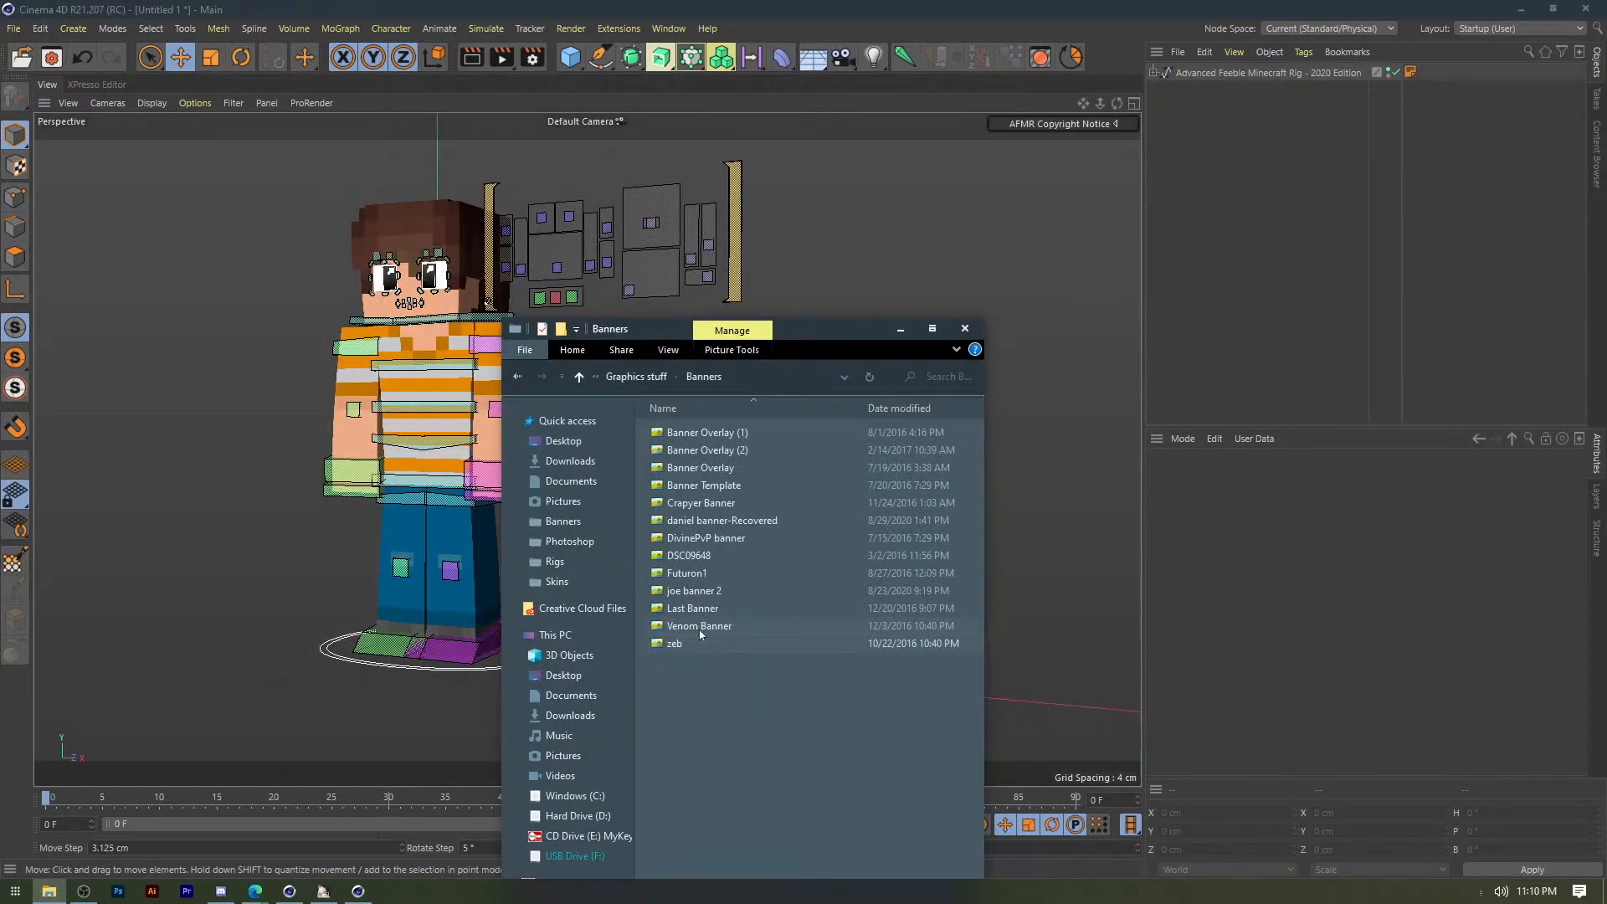
{"action": "double_click", "coordinate": [700, 627]}
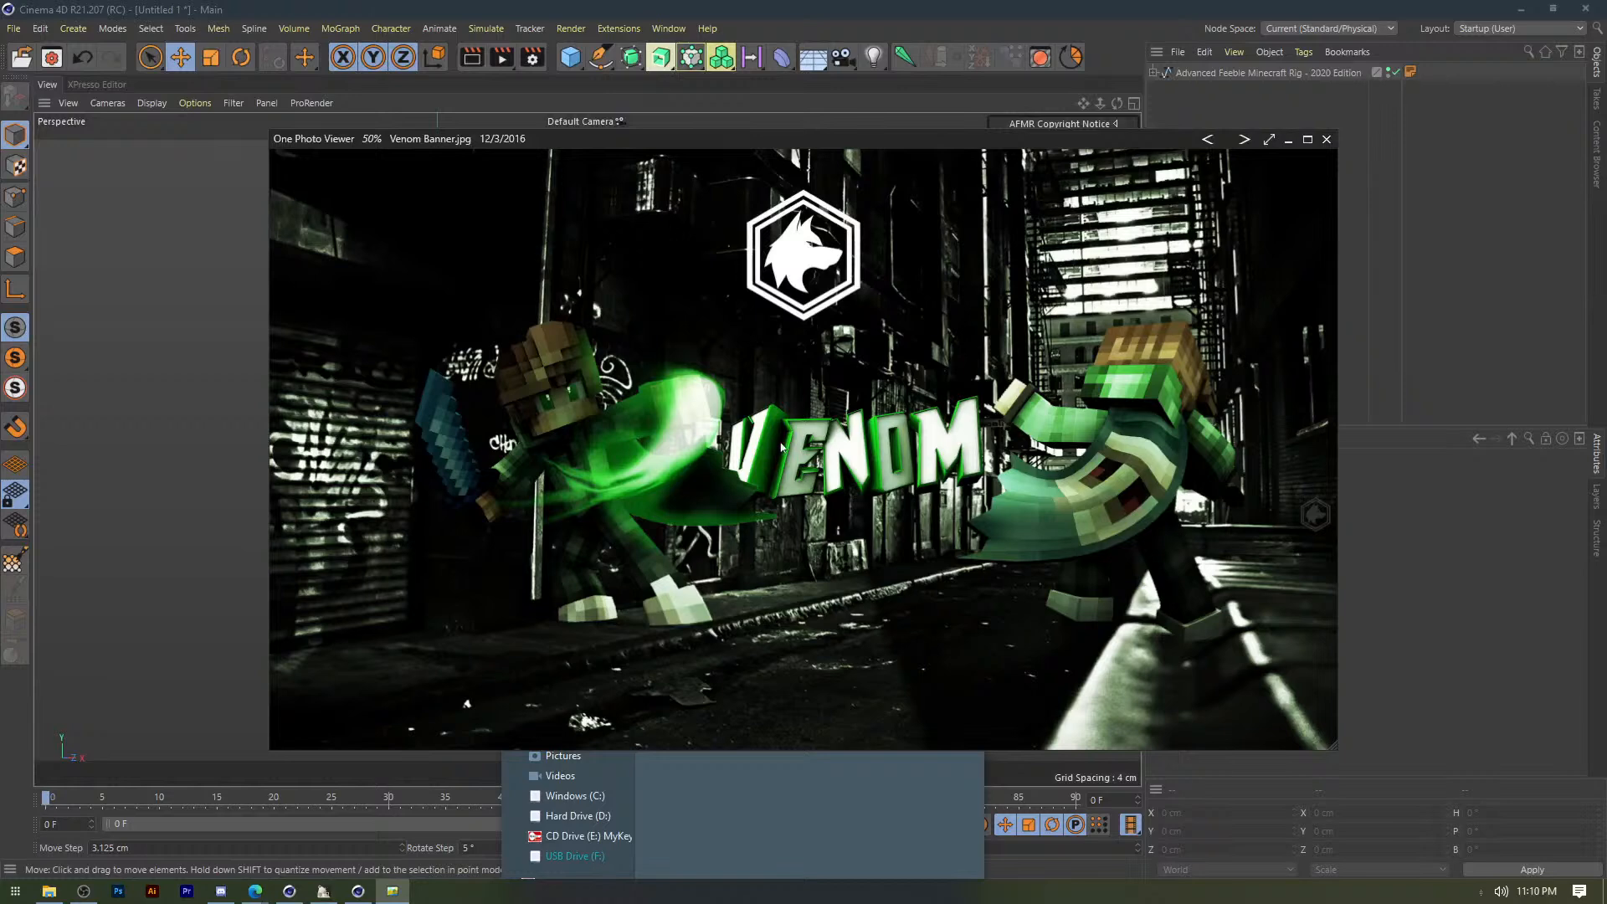
{"action": "left_click", "coordinate": [1207, 140]}
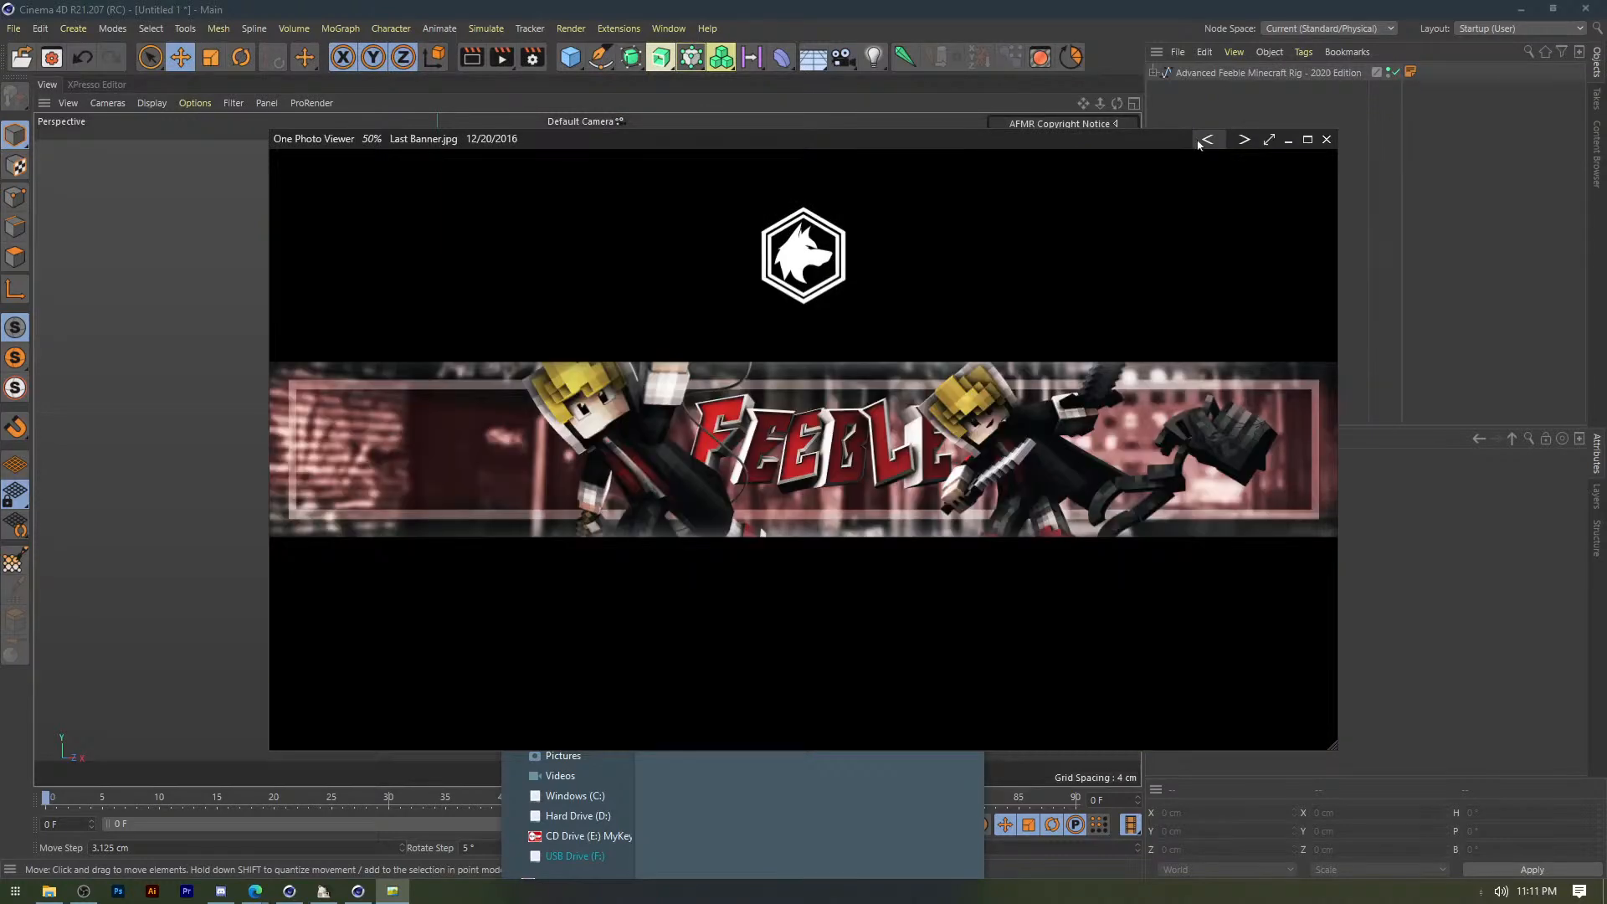
{"action": "left_click_drag", "start_coordinate": [1172, 144], "coordinate": [1163, 265]}
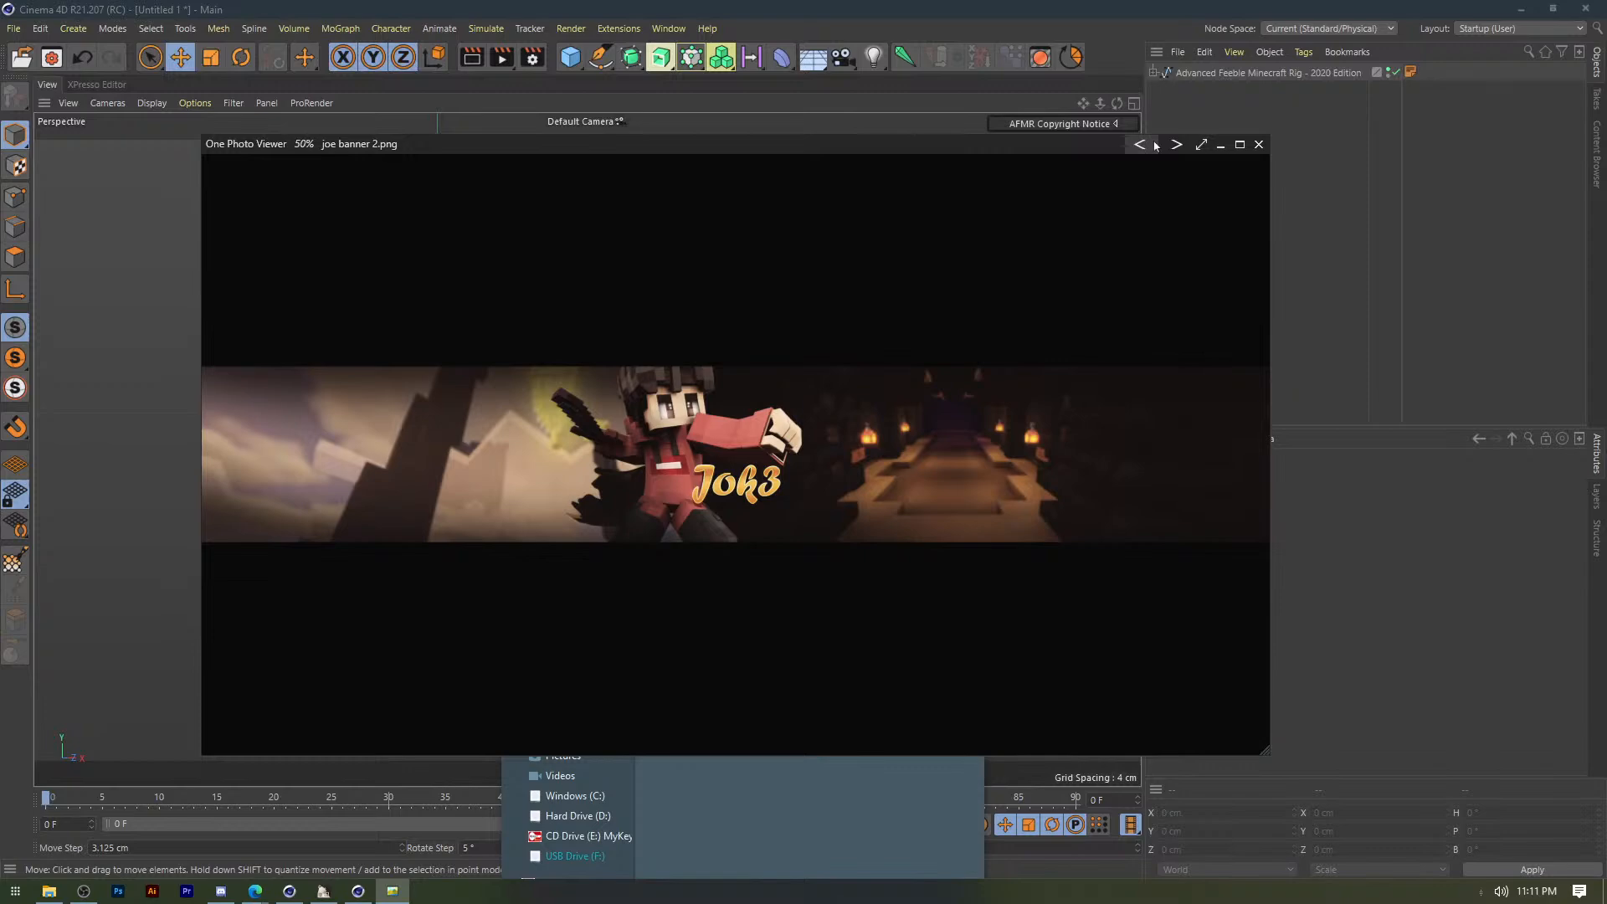
{"action": "left_click", "coordinate": [1258, 144]}
{"action": "double_click", "coordinate": [684, 574]}
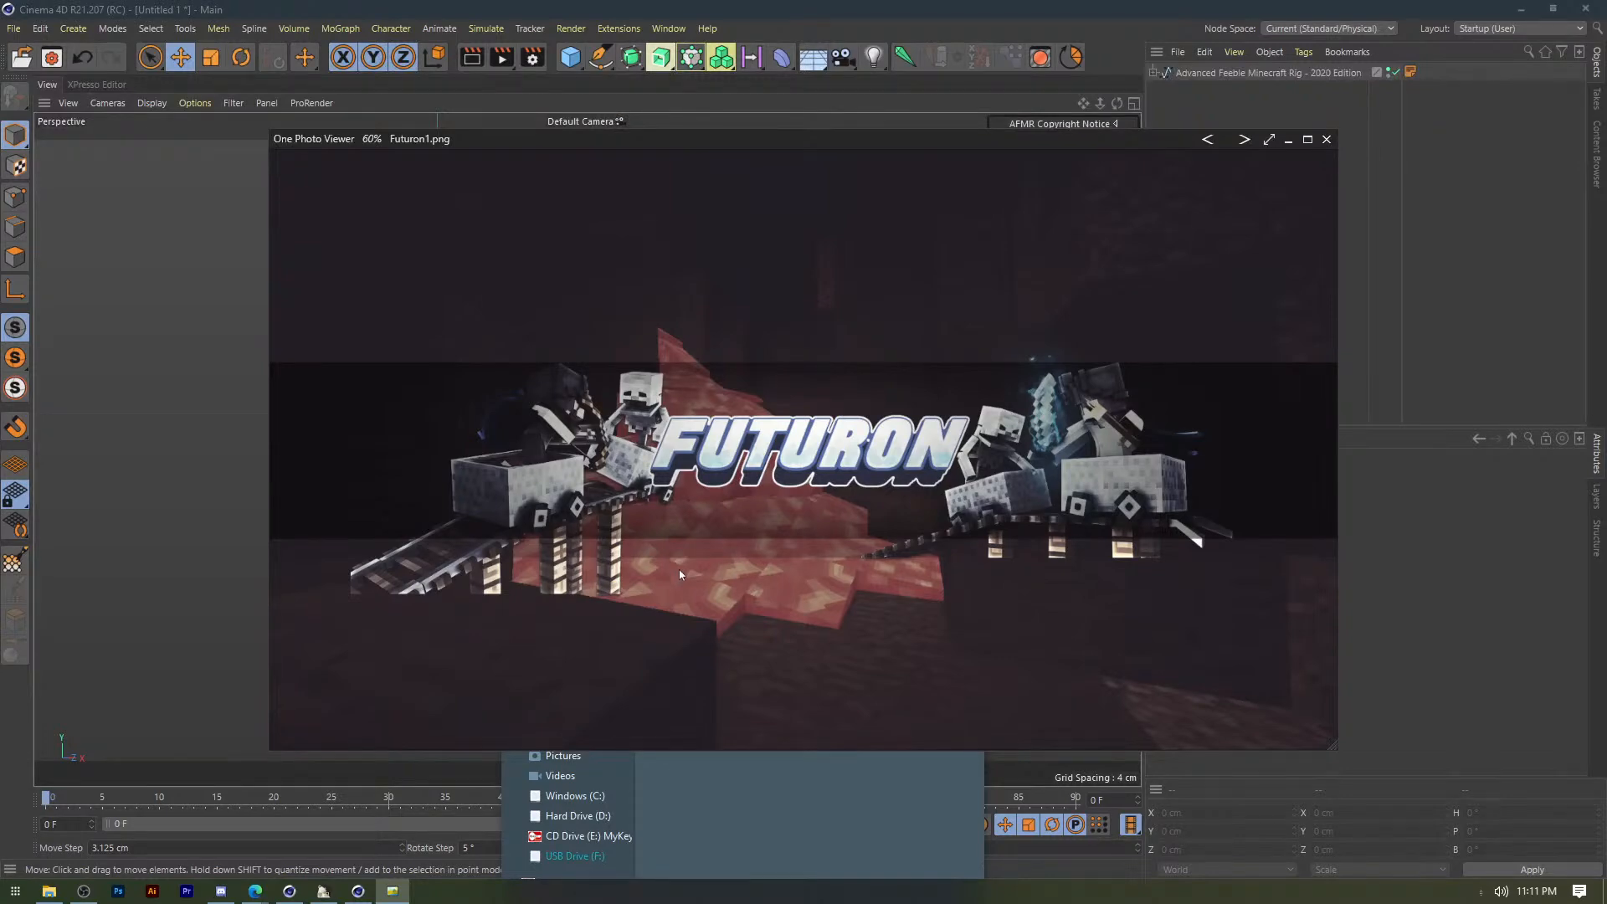
{"action": "key", "text": "Escape"}
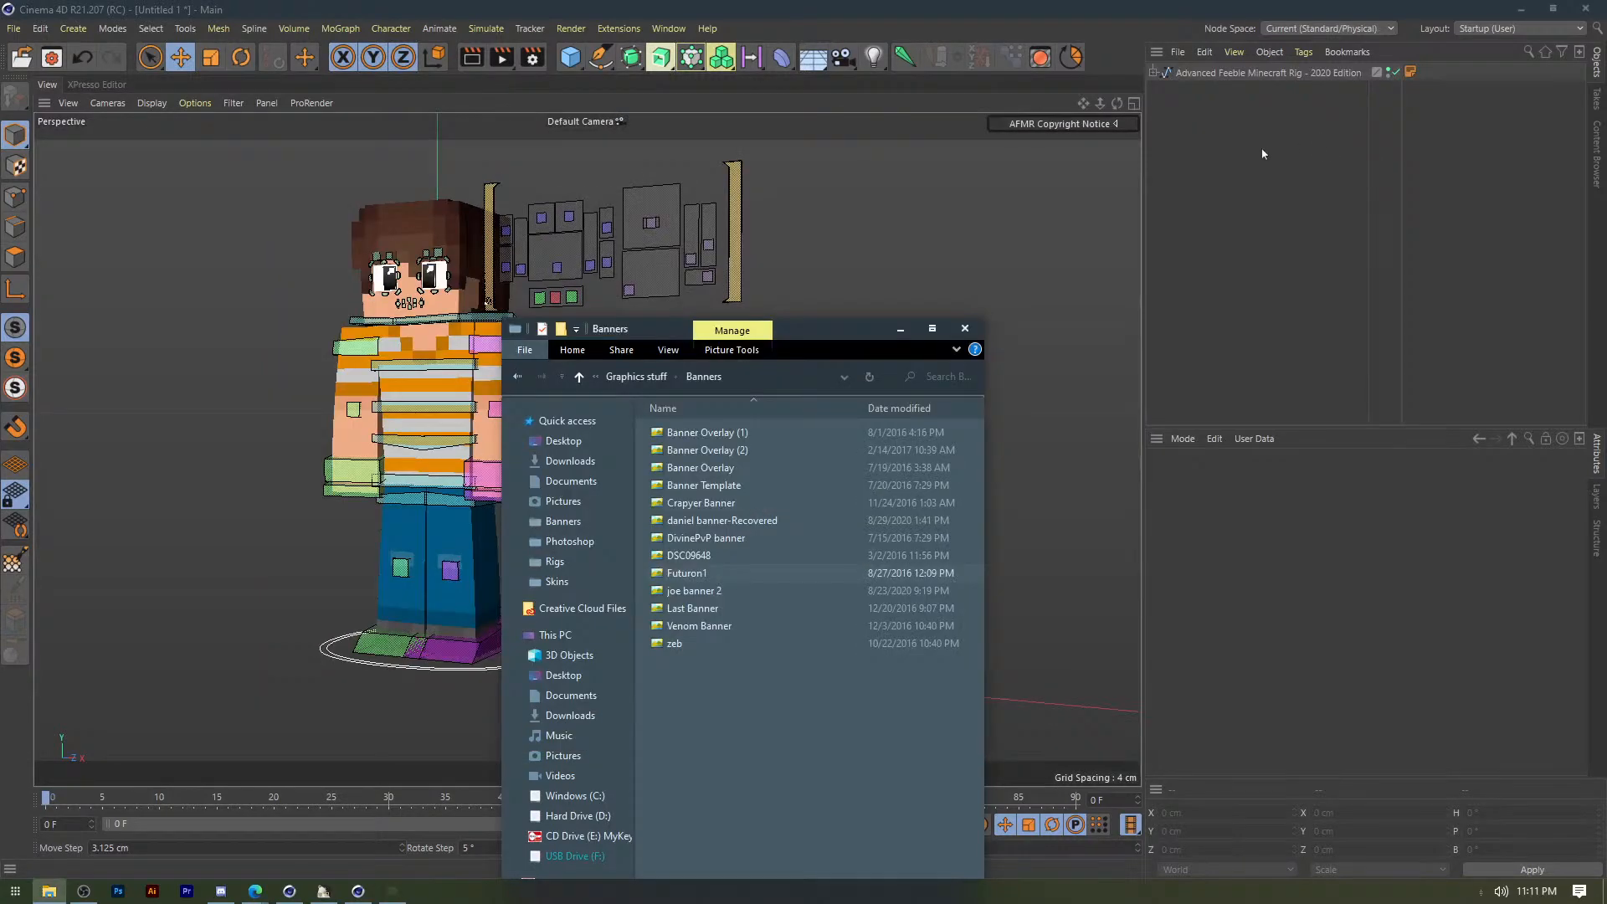
Go back to Graphics stuff, open the Renders folder and look through its list of images.
{"action": "left_click", "coordinate": [580, 378]}
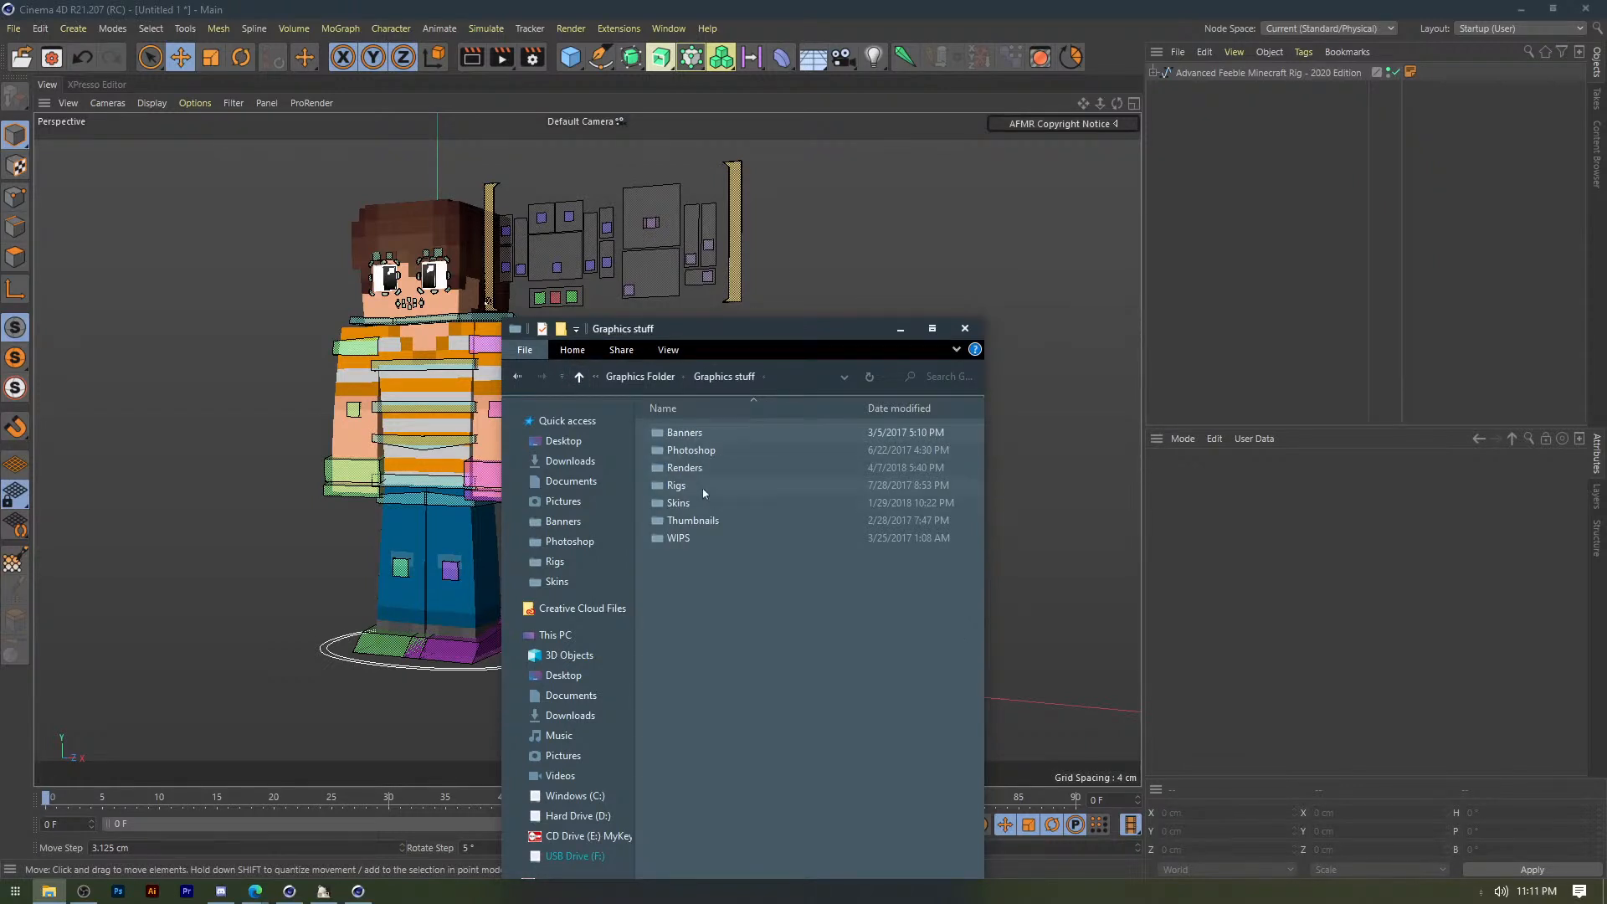
{"action": "double_click", "coordinate": [684, 467]}
{"action": "left_click_drag", "start_coordinate": [691, 329], "coordinate": [582, 150]}
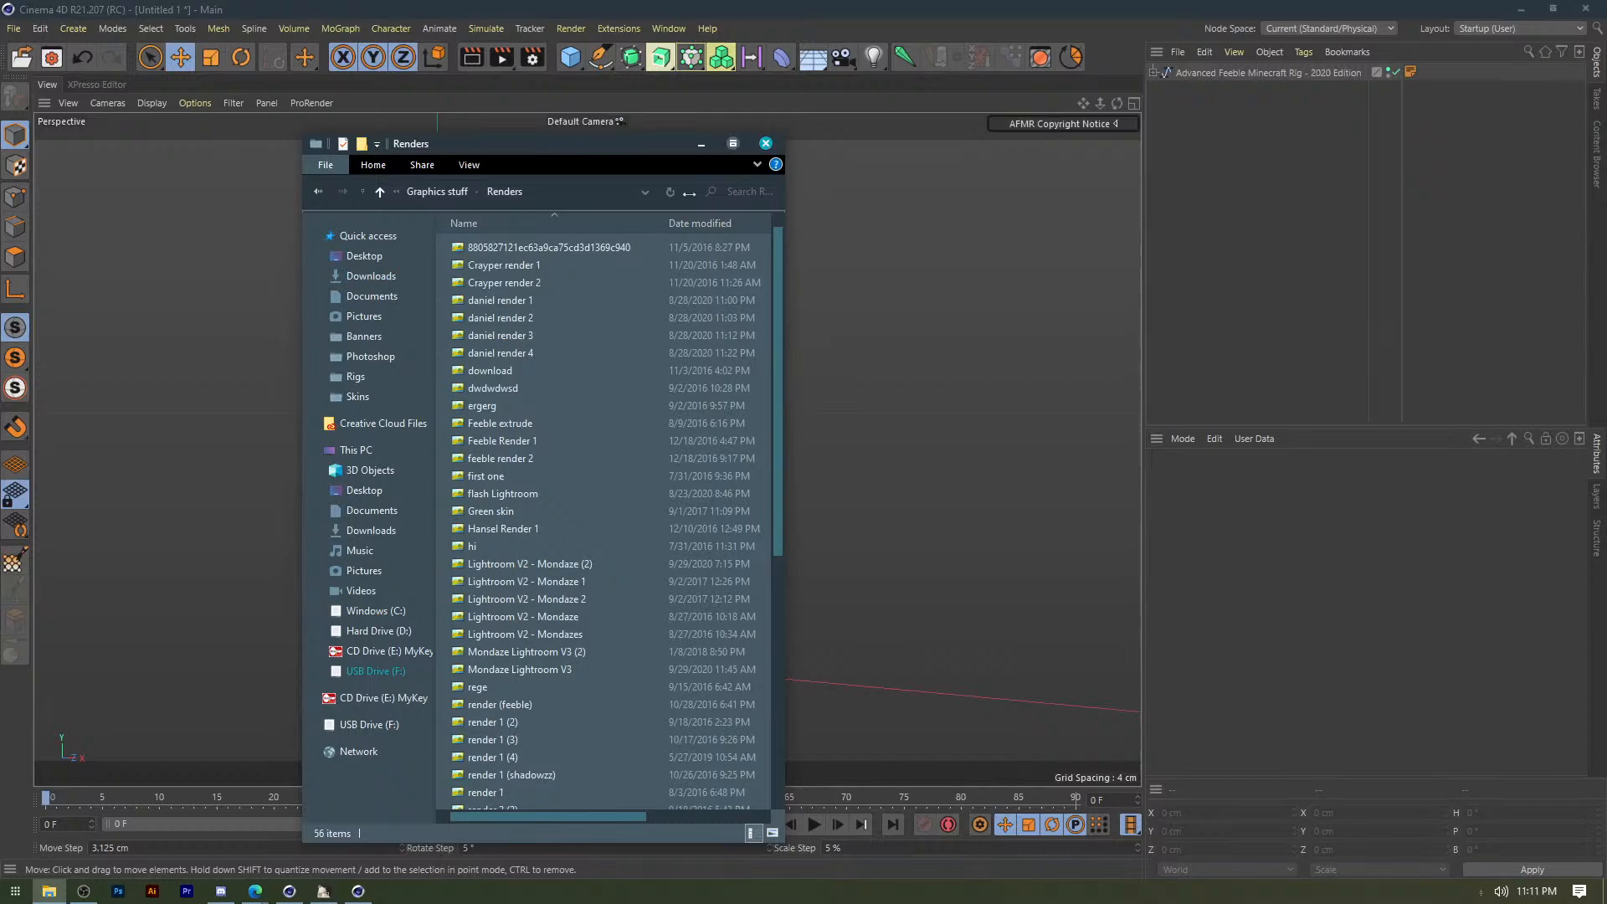
{"action": "scroll", "coordinate": [549, 369], "scroll_direction": "down", "scroll_amount": 2}
{"action": "scroll", "coordinate": [550, 369], "scroll_direction": "down", "scroll_amount": 5}
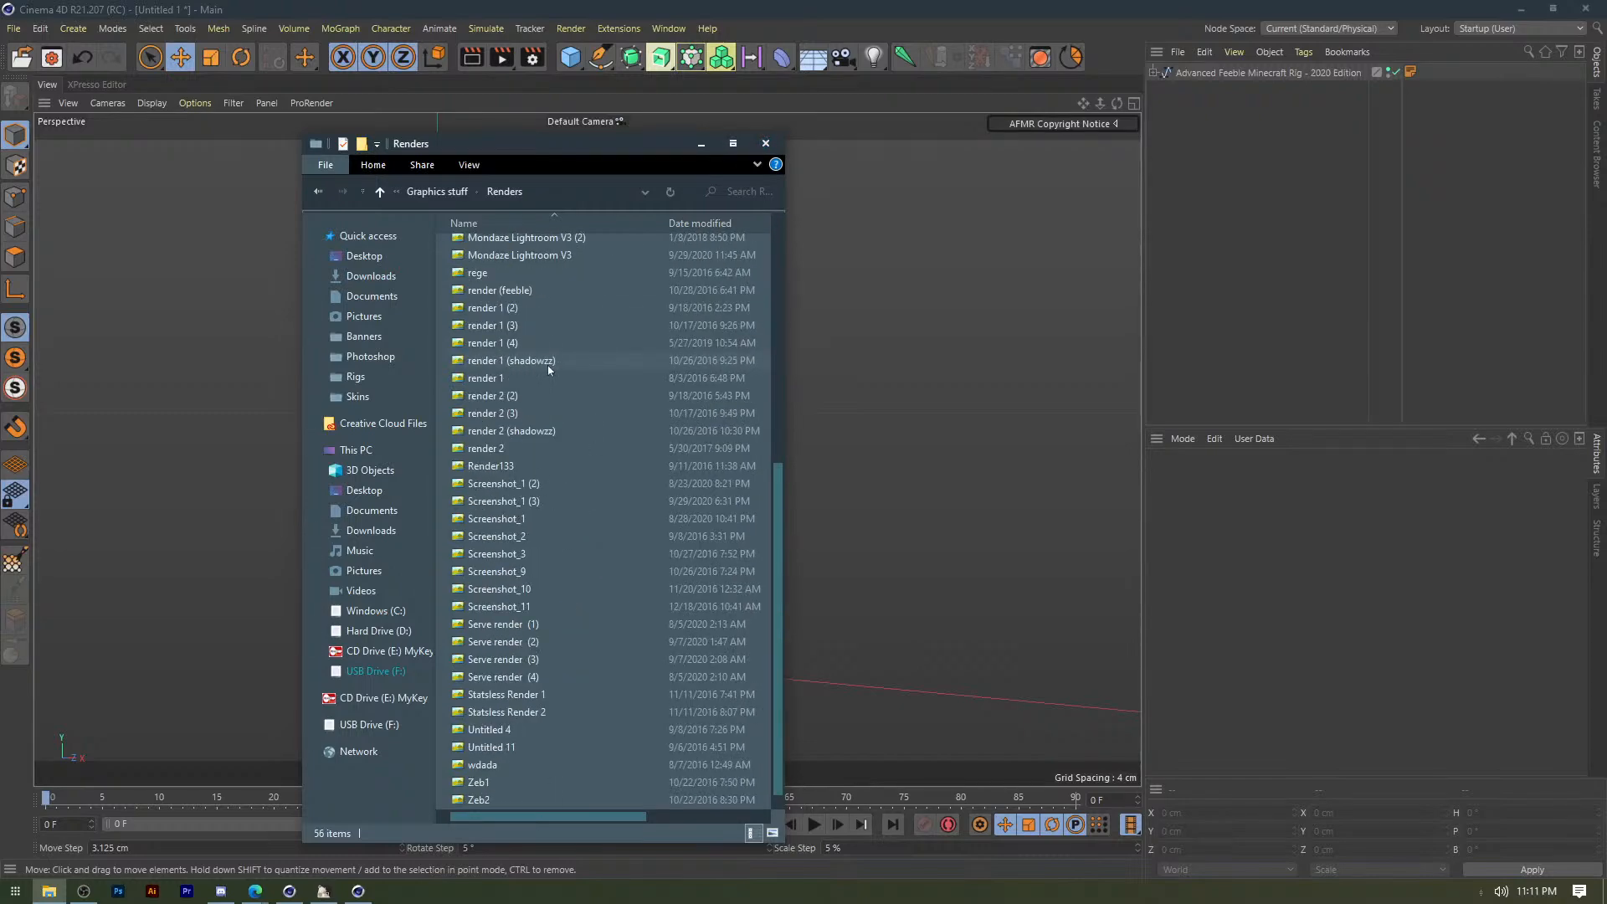
View the older renders one after another, from Screenshot_11 through the Serve and Statsless renders to Untitled 4.
{"action": "double_click", "coordinate": [499, 606]}
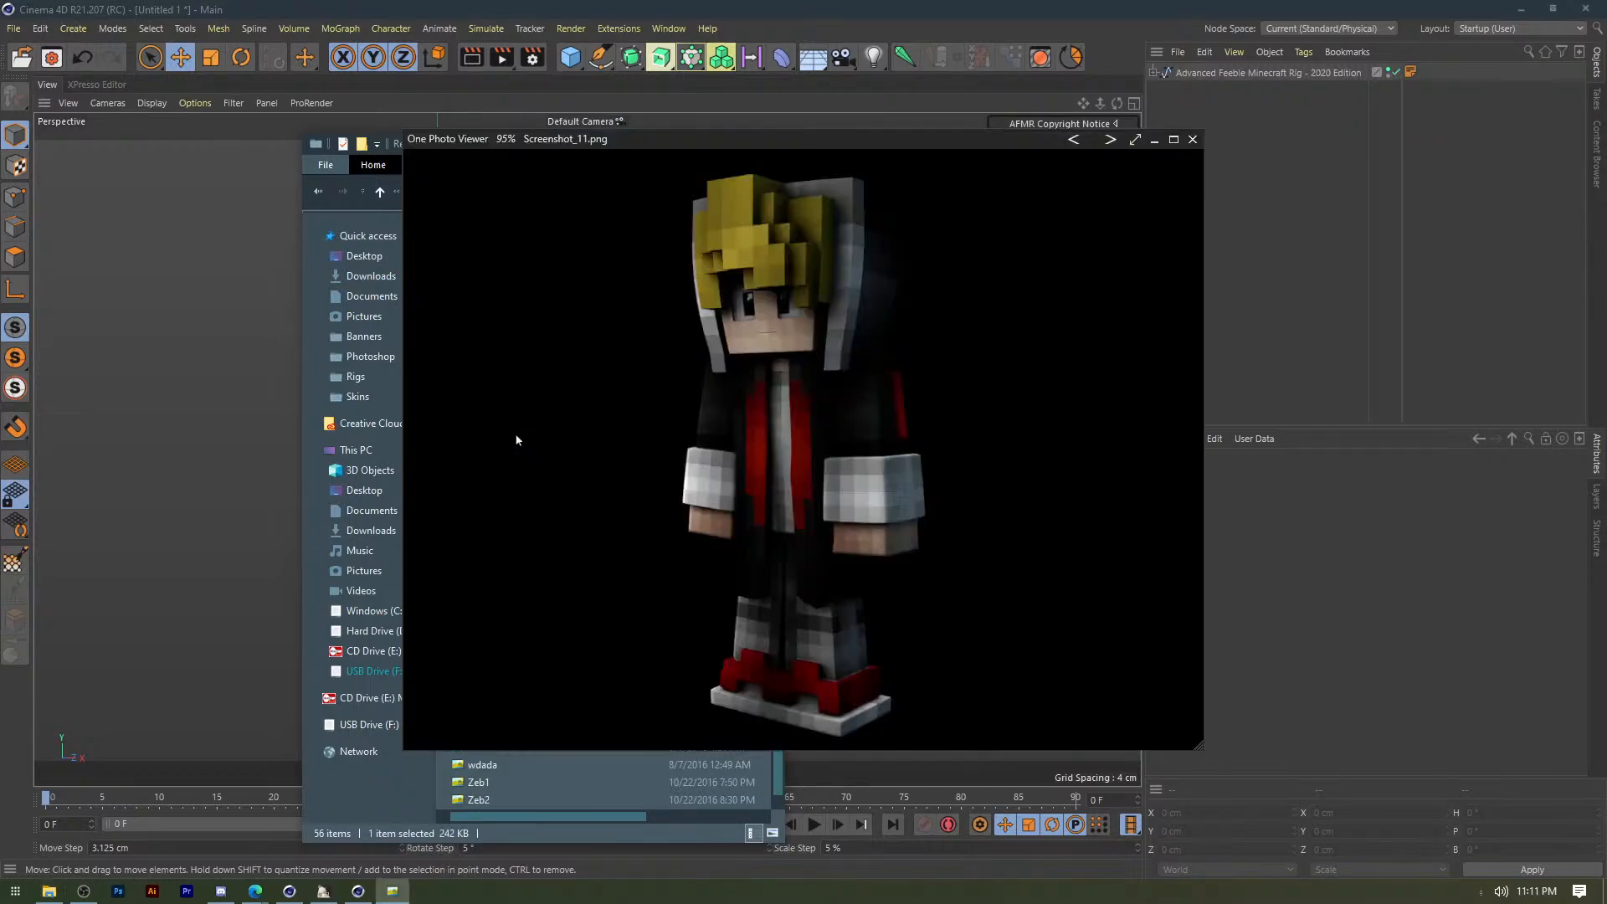
{"action": "key", "text": "Right"}
{"action": "left_click_drag", "start_coordinate": [1009, 153], "coordinate": [777, 114]}
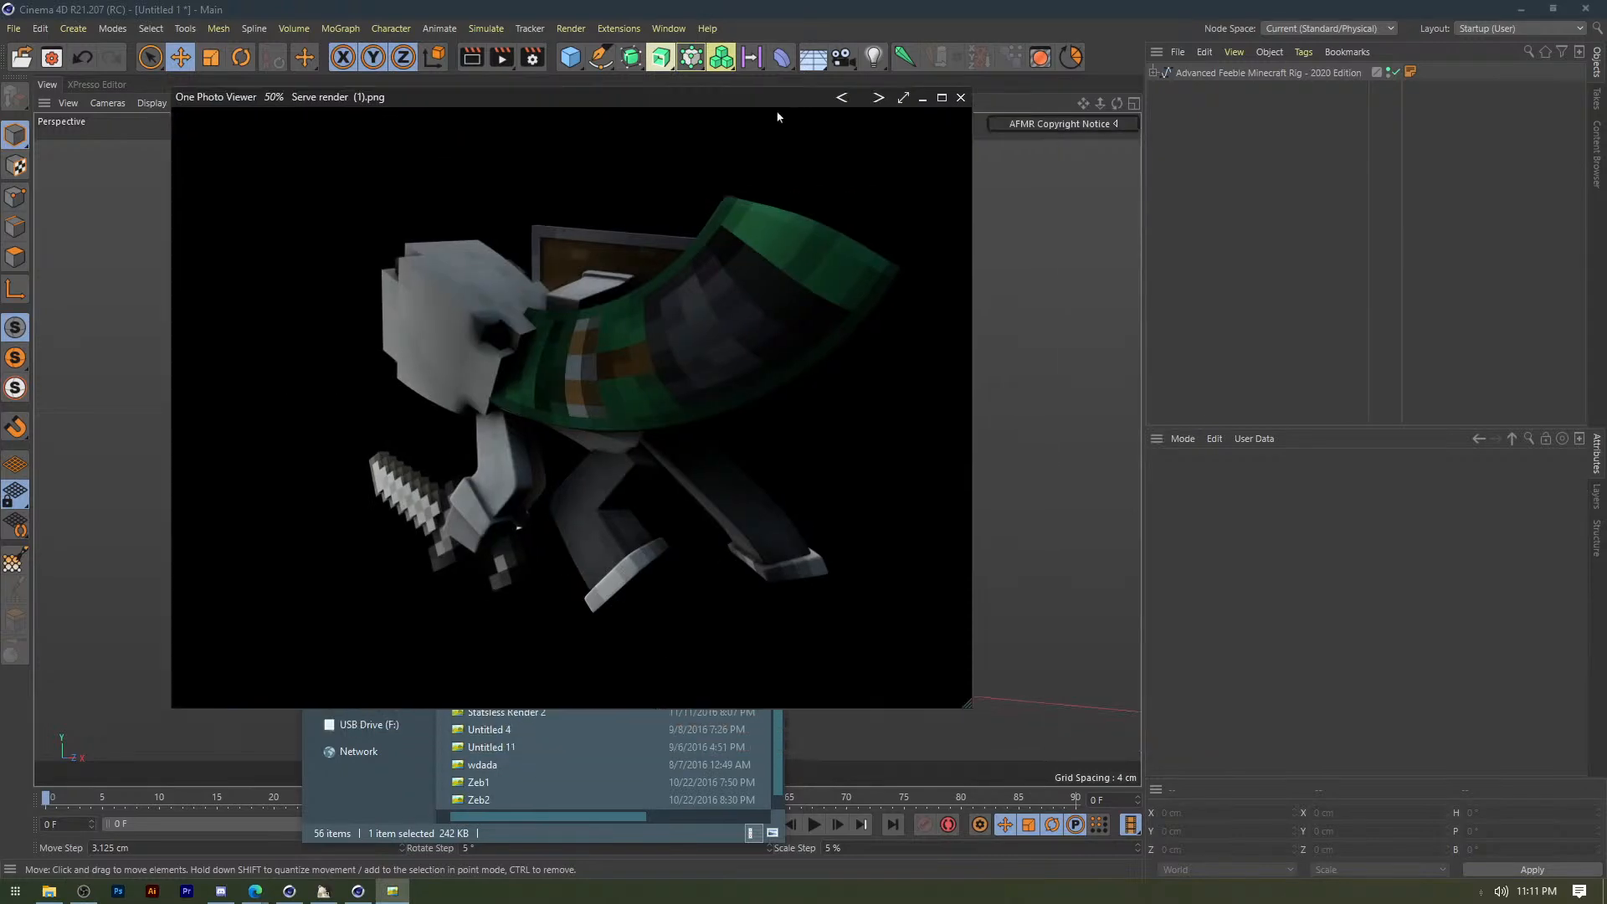
{"action": "left_click", "coordinate": [878, 99]}
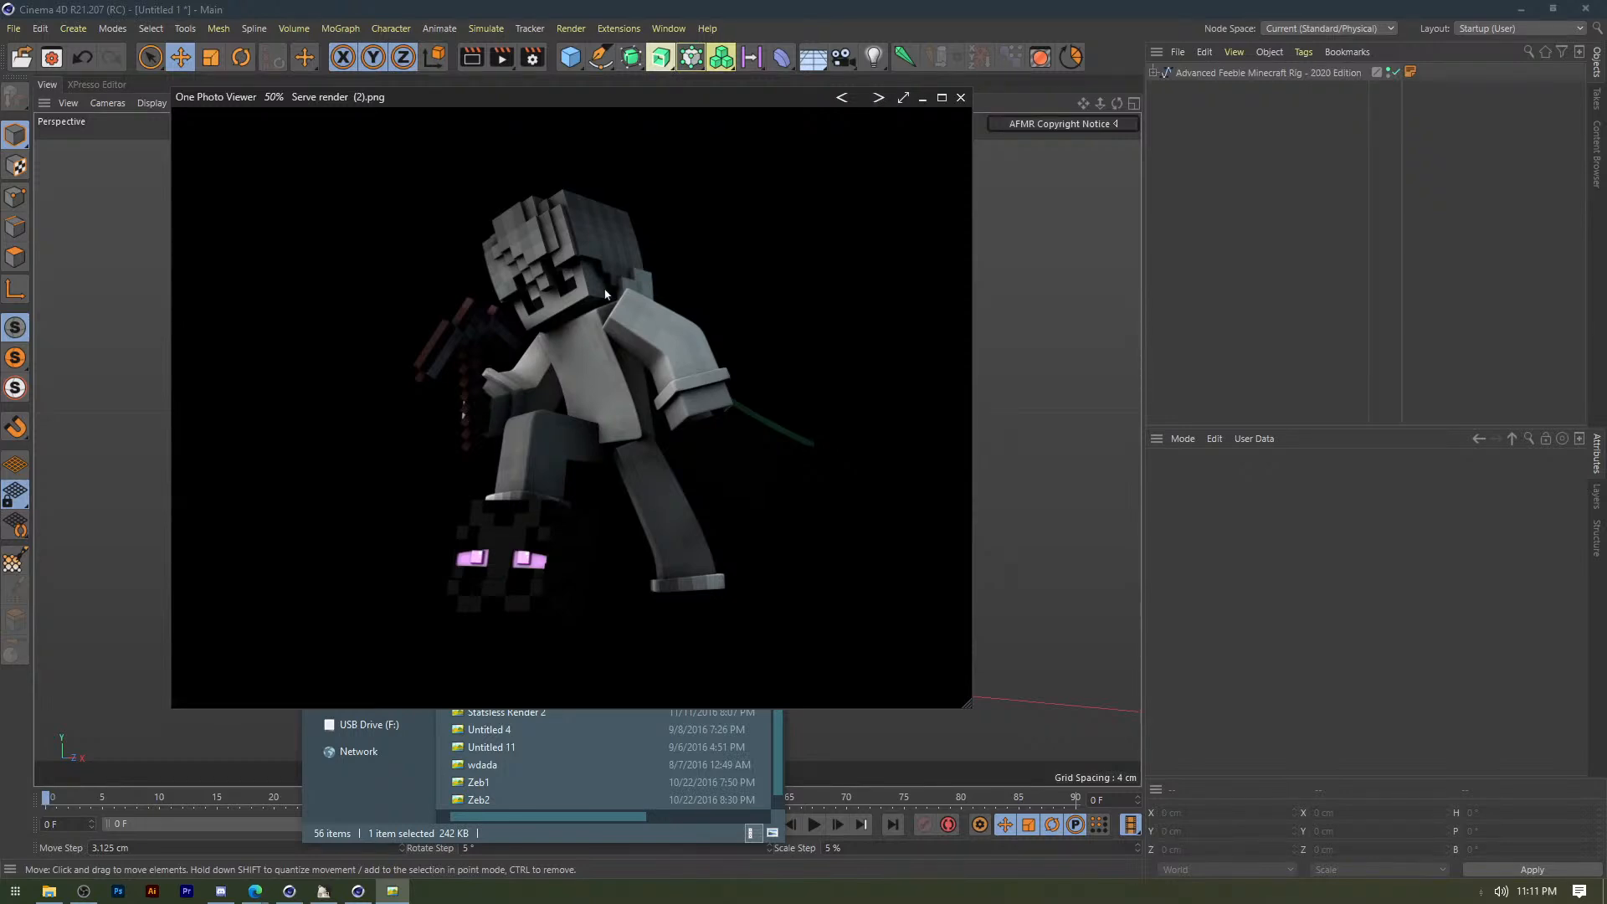
{"action": "left_click", "coordinate": [880, 99]}
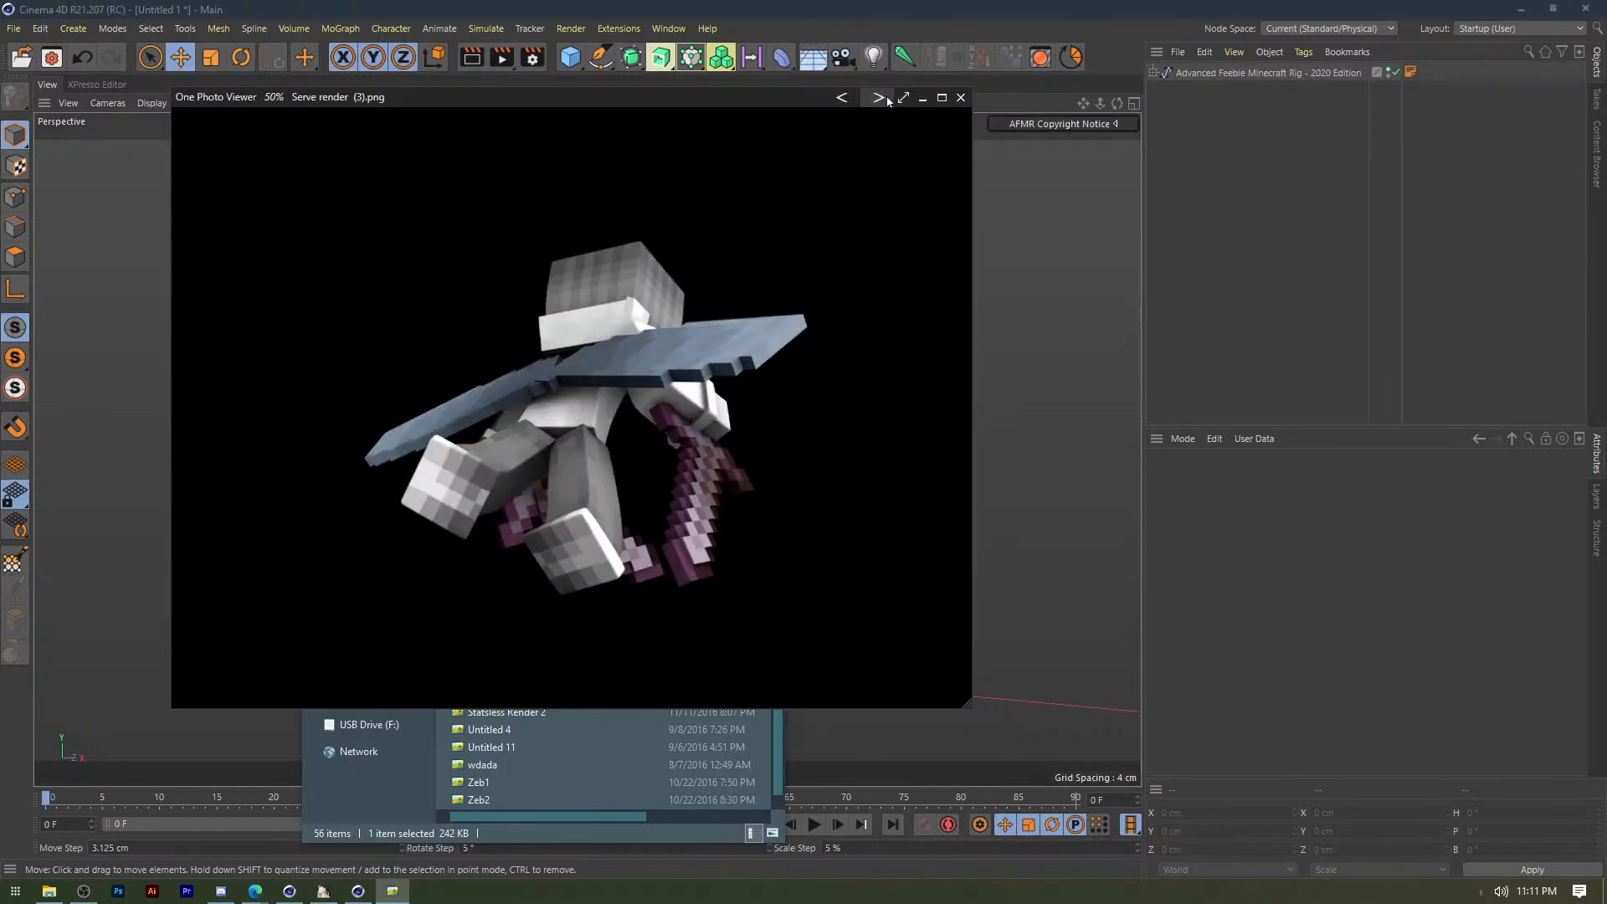
{"action": "left_click", "coordinate": [880, 99]}
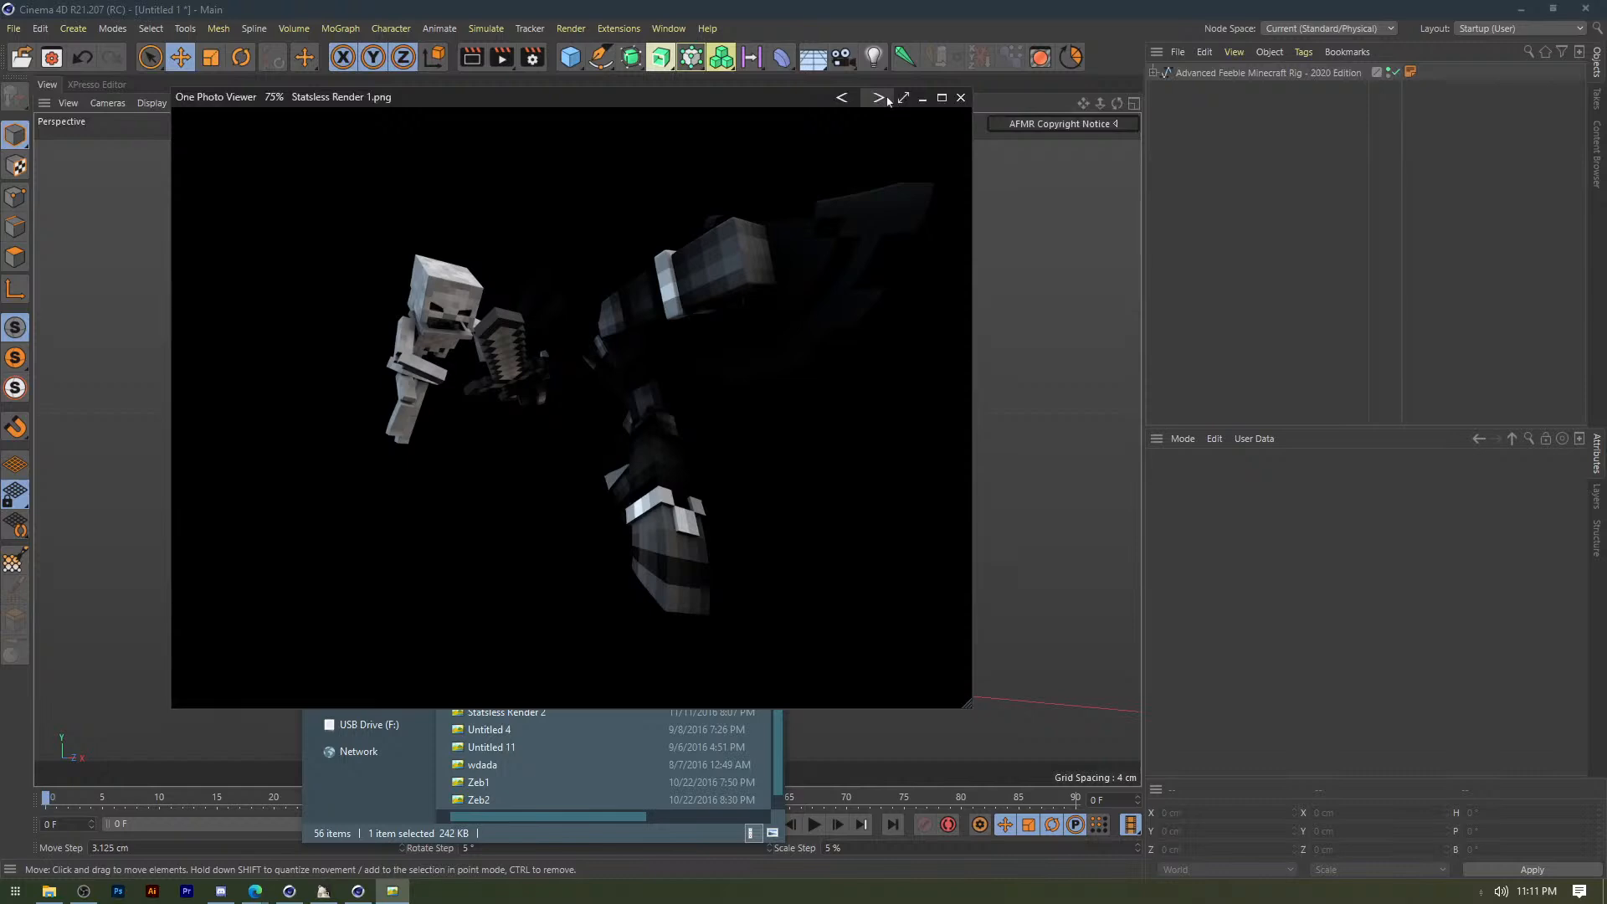
{"action": "left_click", "coordinate": [880, 99]}
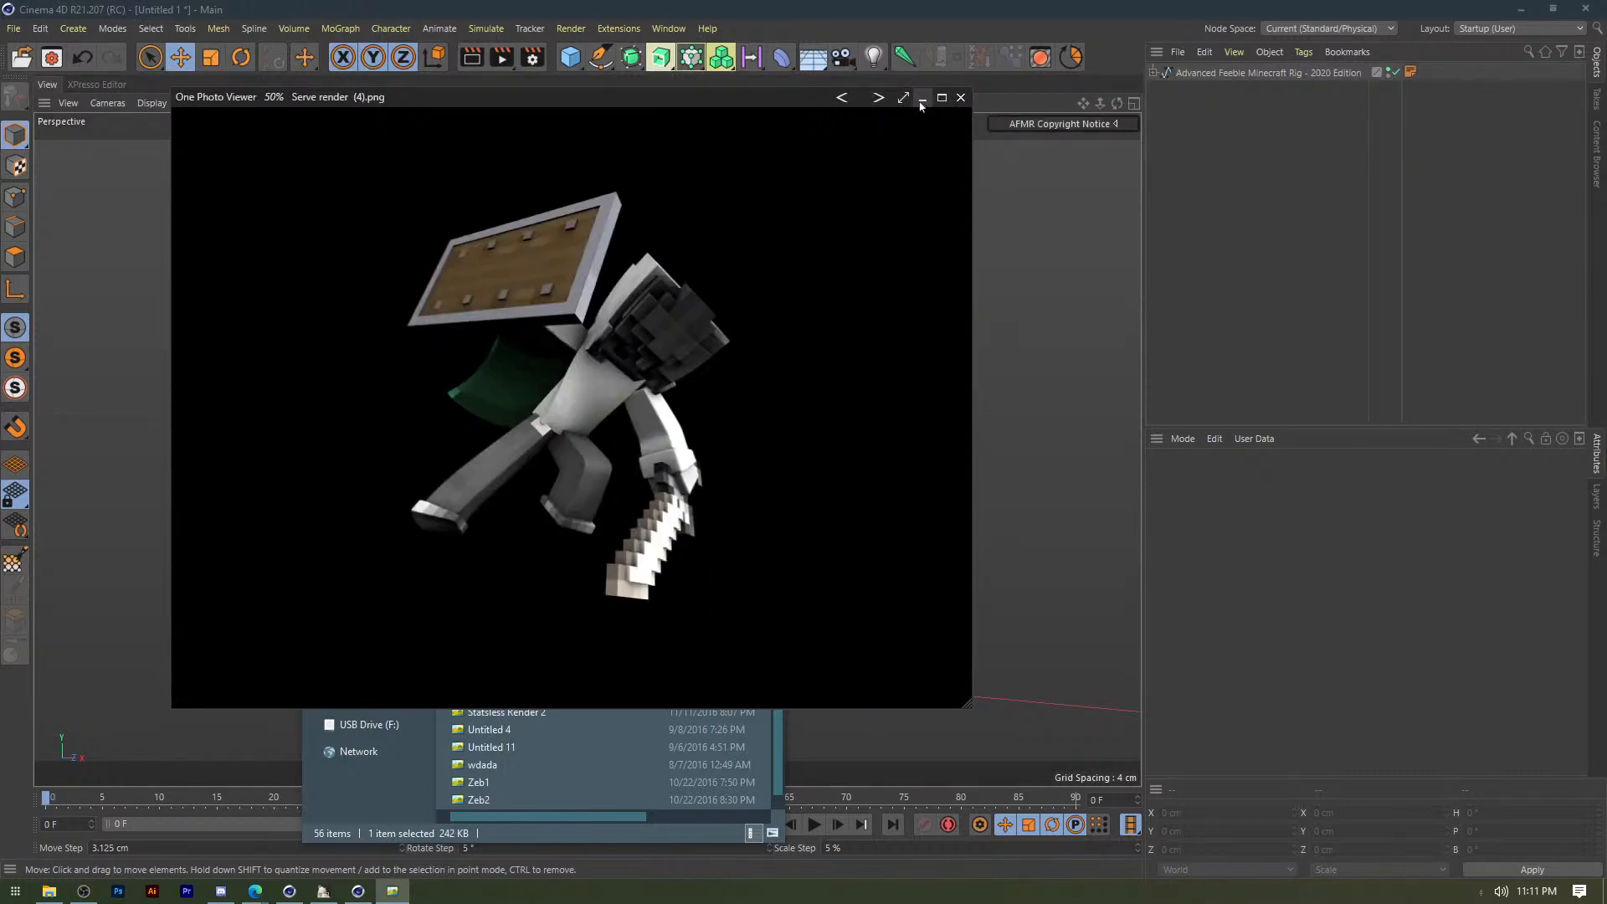
{"action": "left_click", "coordinate": [883, 101]}
{"action": "left_click", "coordinate": [884, 103]}
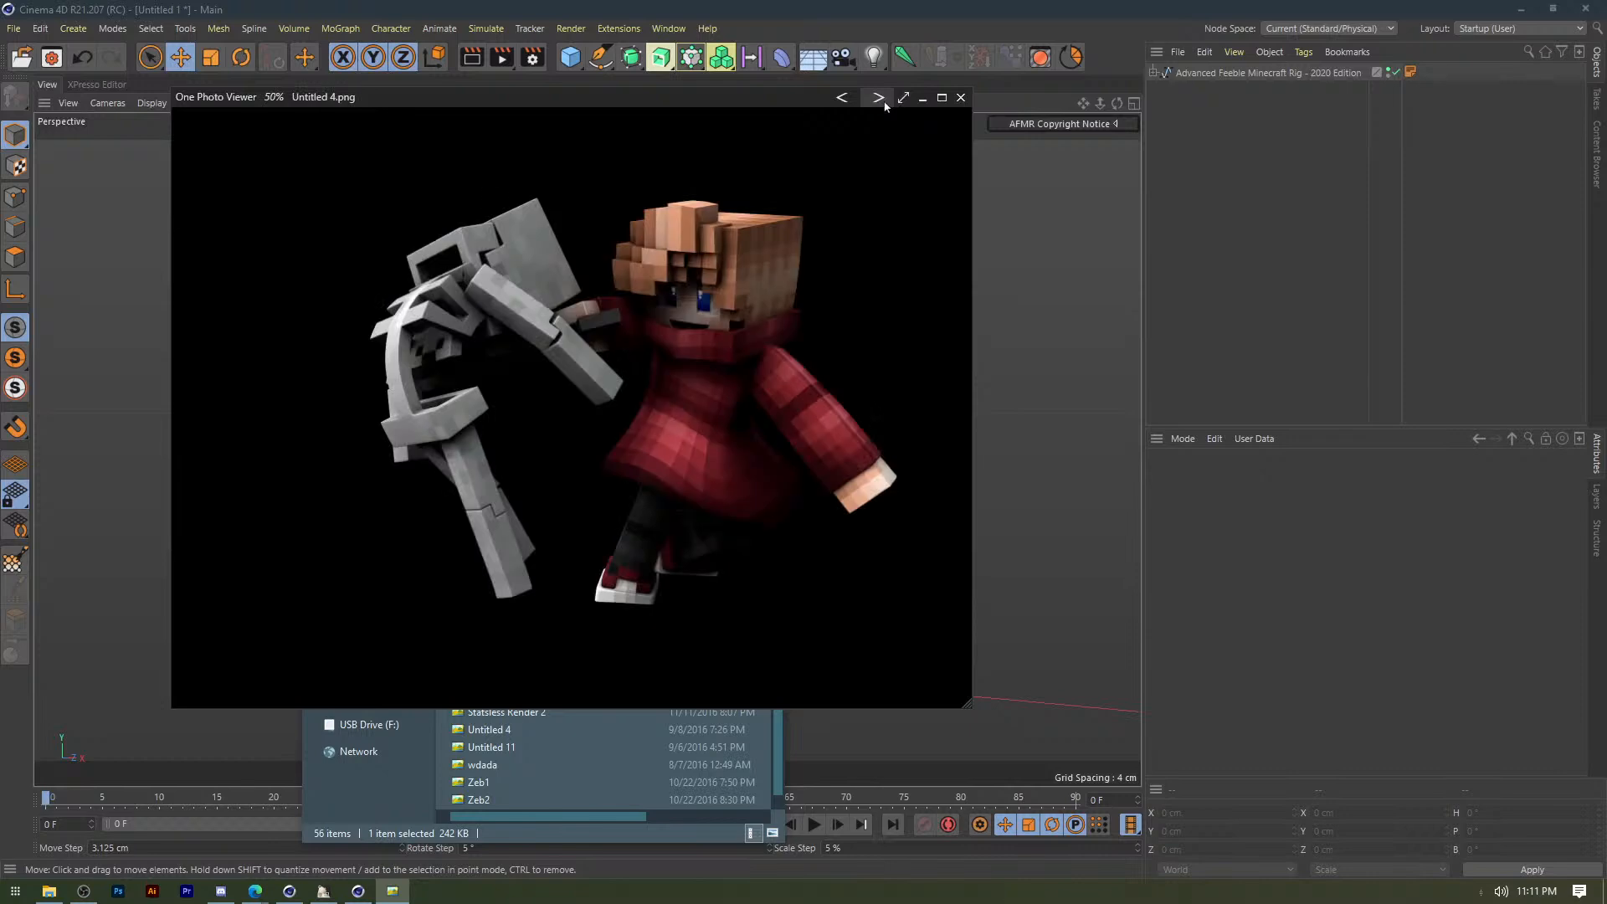
View more of the older renders, including Crayper render 1 and the AFMR Version 1 image.
{"action": "left_click", "coordinate": [884, 104]}
{"action": "left_click", "coordinate": [885, 104]}
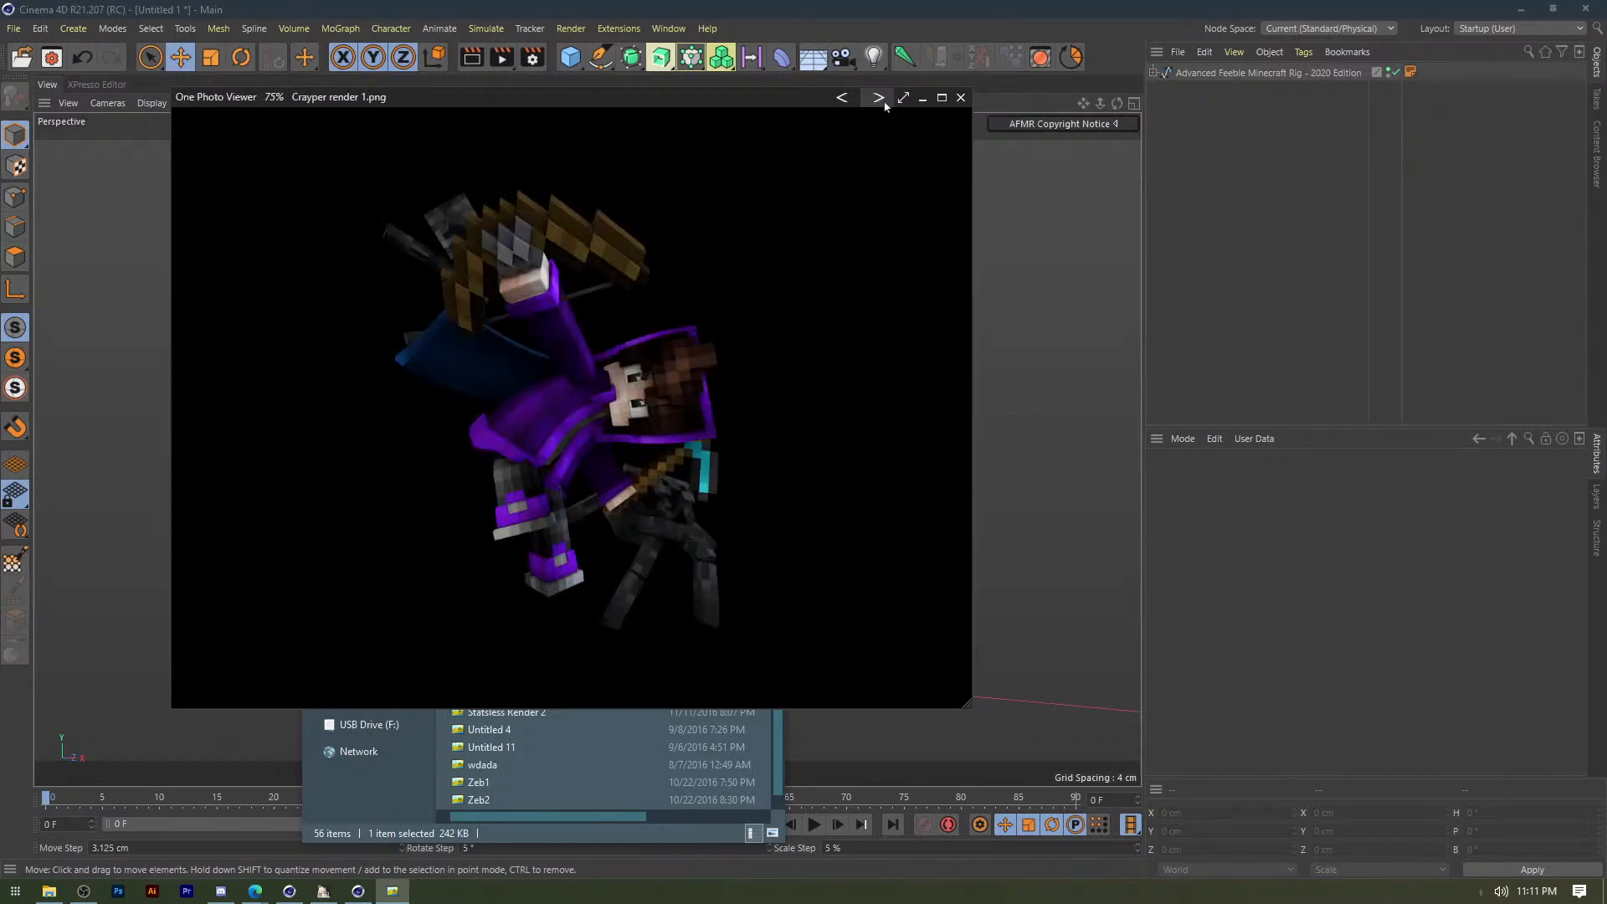
{"action": "left_click", "coordinate": [854, 105]}
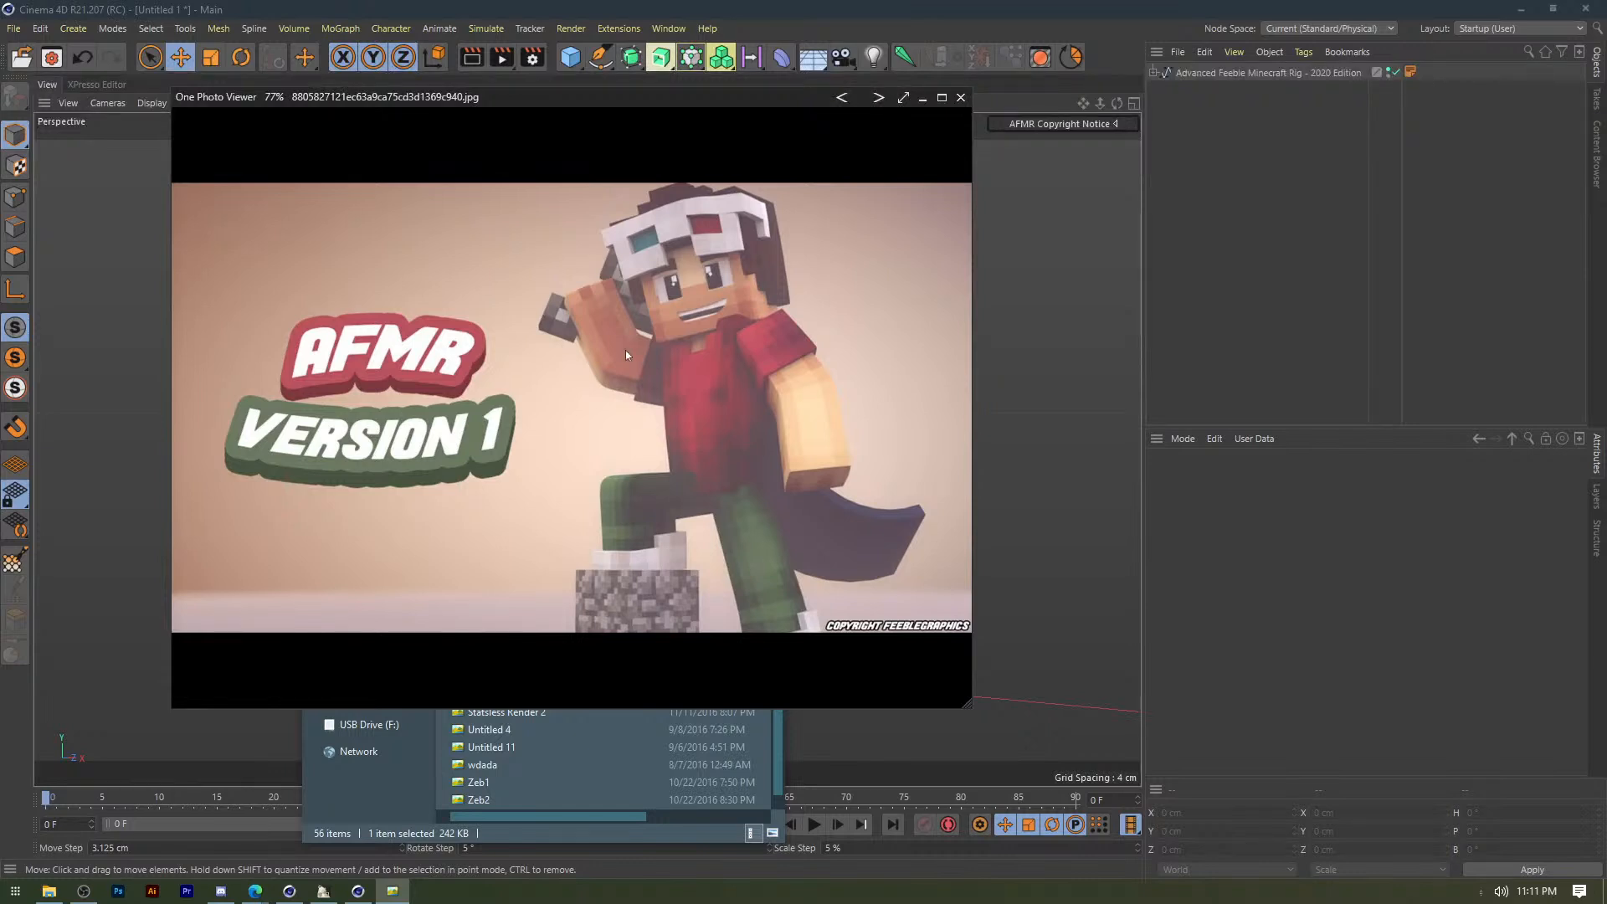
{"action": "left_click", "coordinate": [877, 98]}
{"action": "left_click", "coordinate": [876, 98]}
{"action": "left_click", "coordinate": [874, 99]}
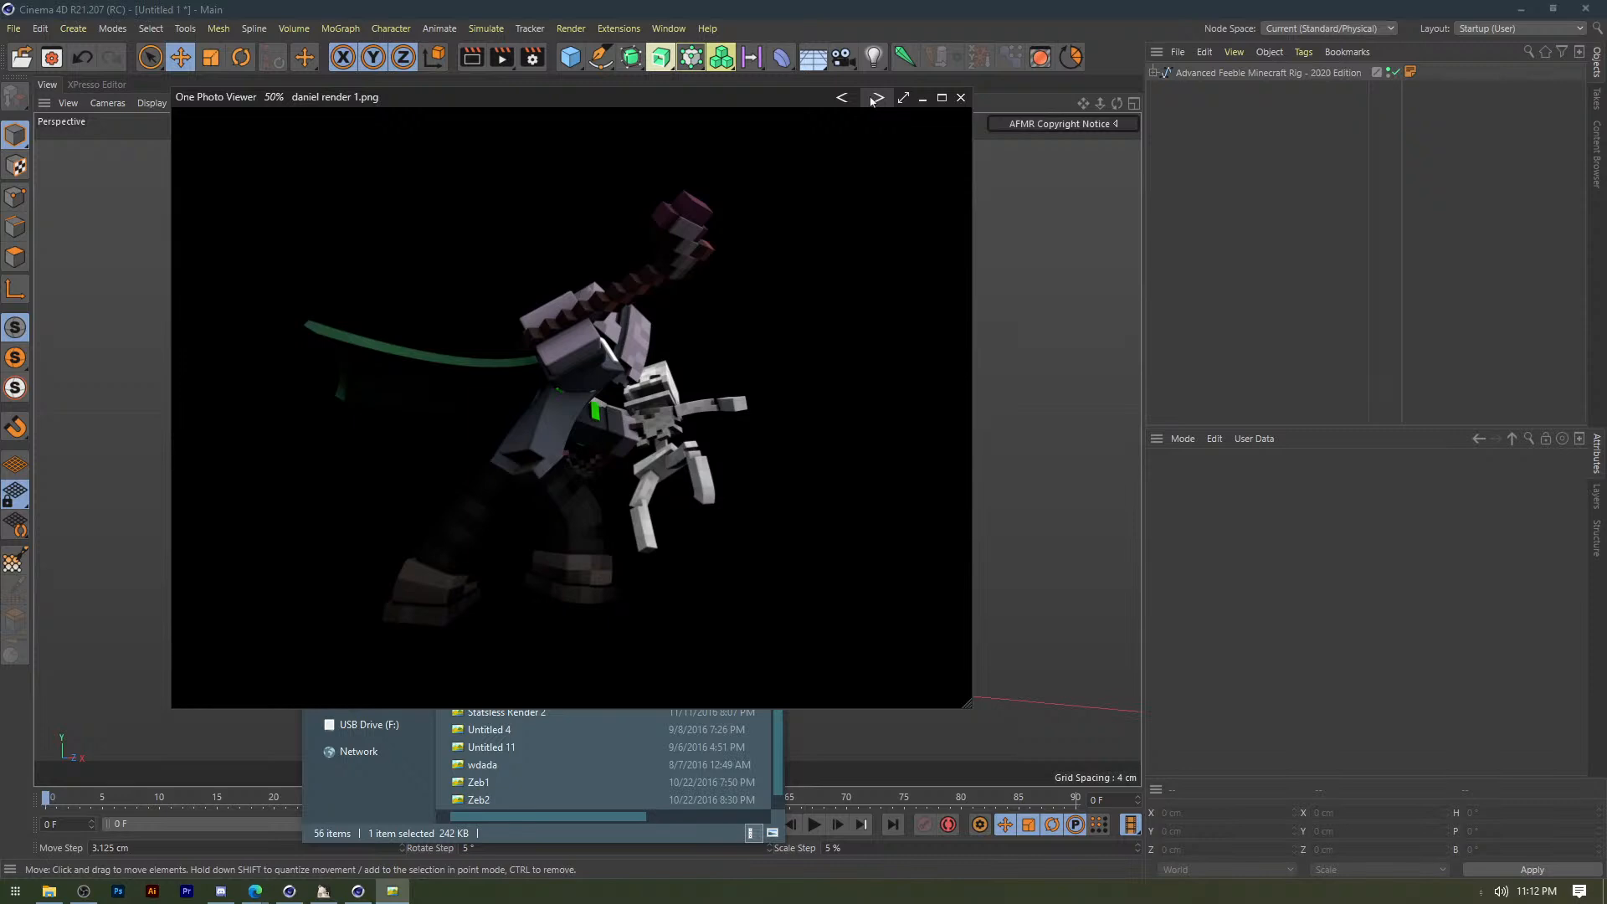
{"action": "left_click", "coordinate": [873, 101]}
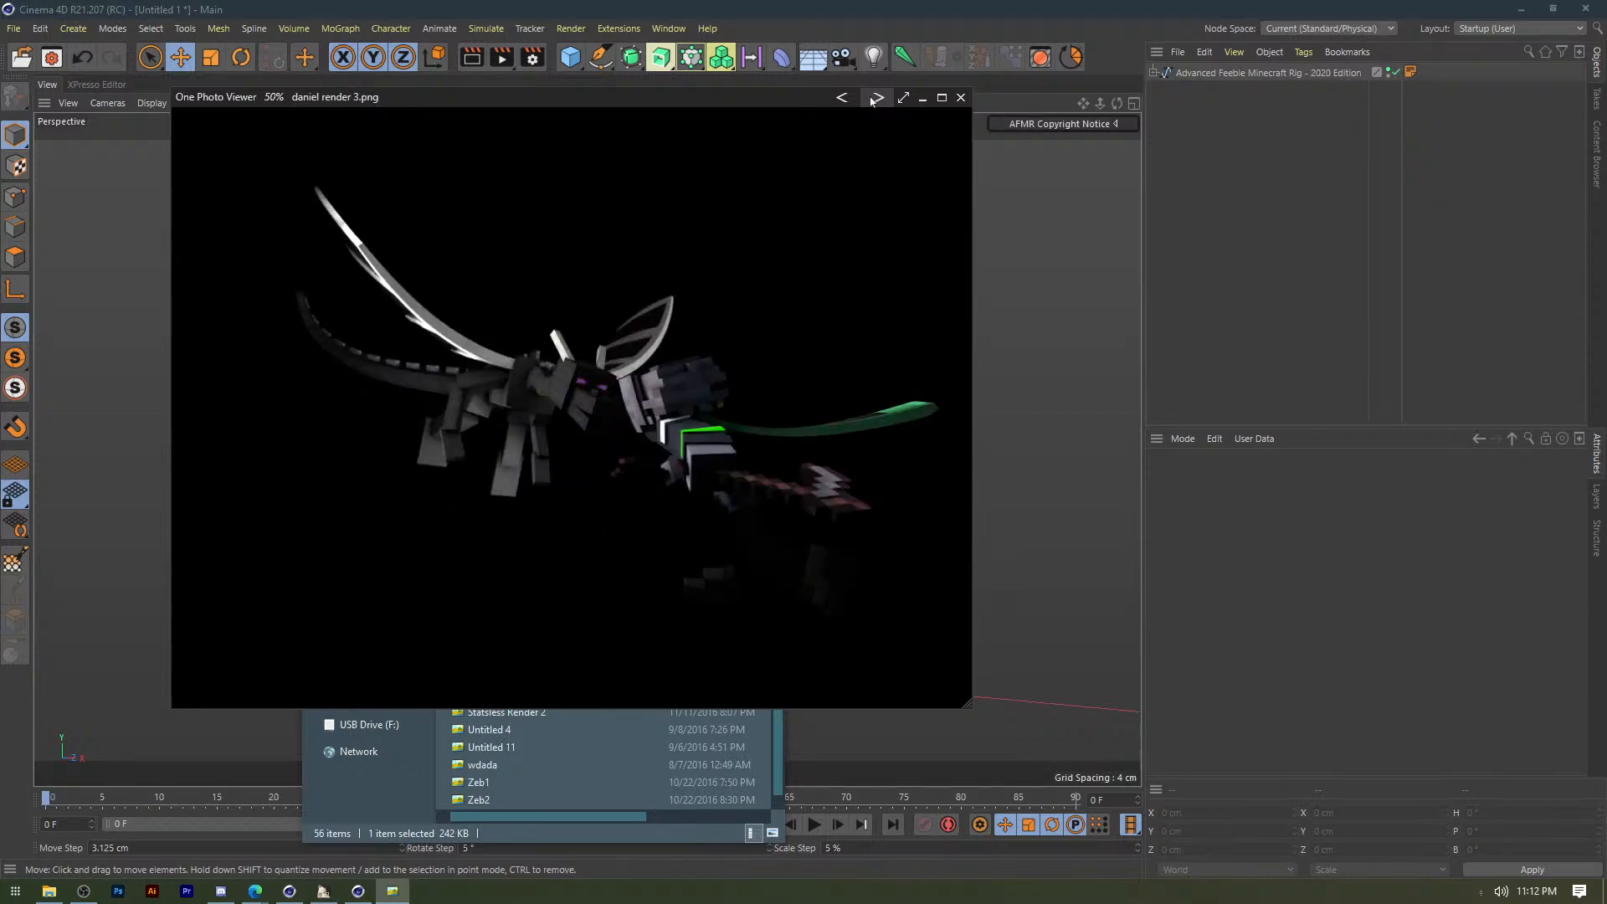
View the Feeble Render 1, feeble render 2 and first one images, and close the photo viewer.
{"action": "left_click", "coordinate": [873, 100]}
{"action": "left_click", "coordinate": [873, 101]}
{"action": "left_click", "coordinate": [873, 101]}
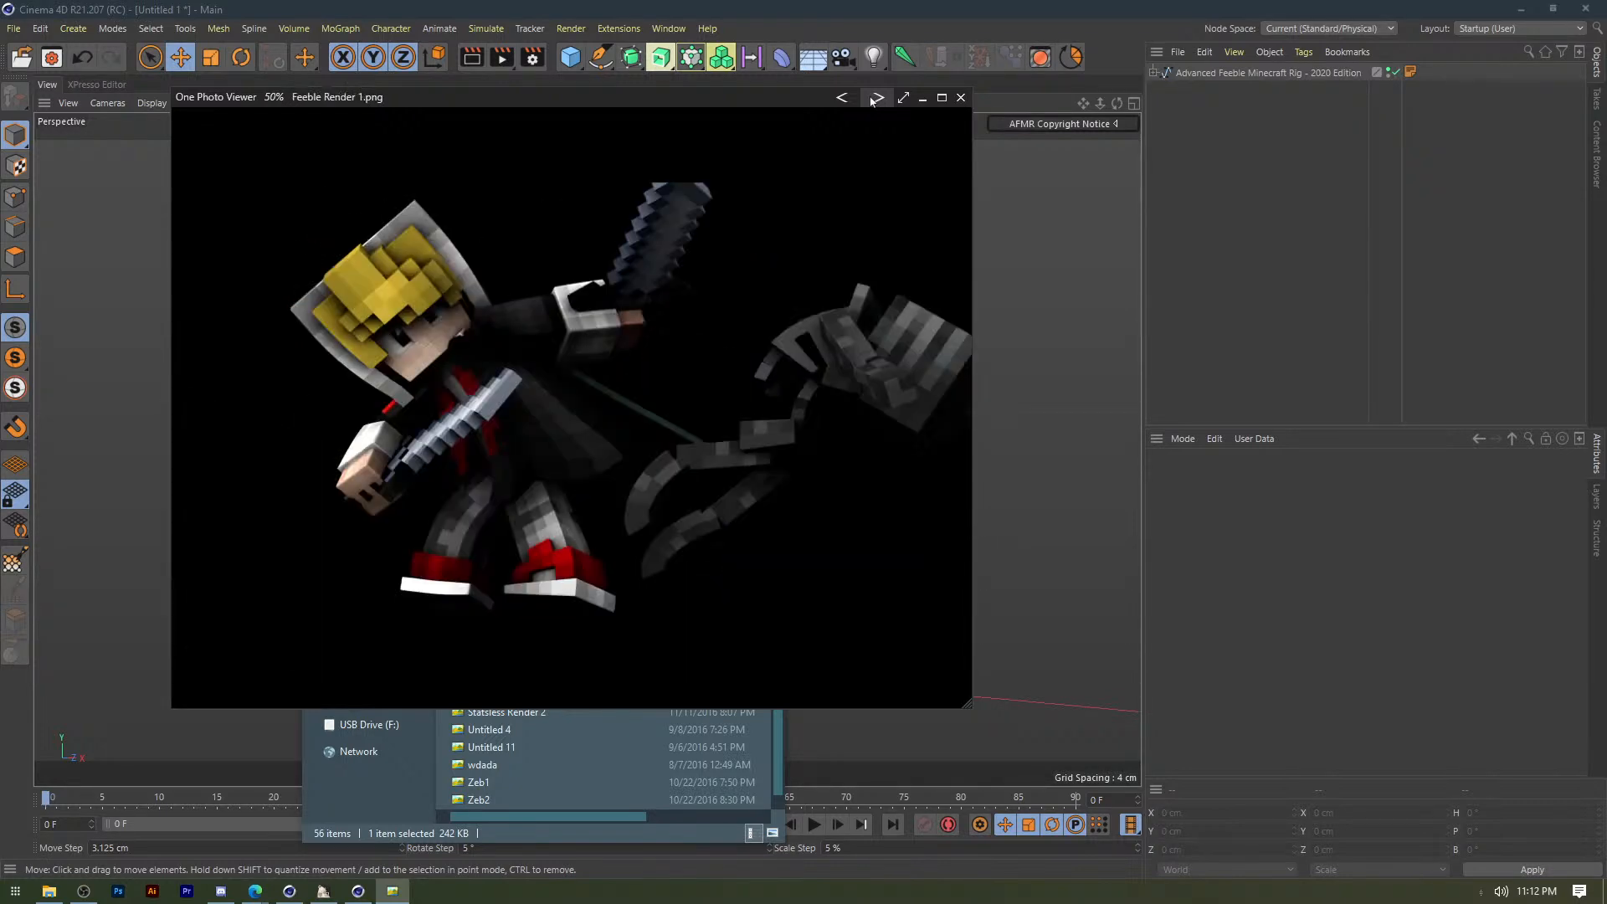
{"action": "left_click", "coordinate": [873, 101]}
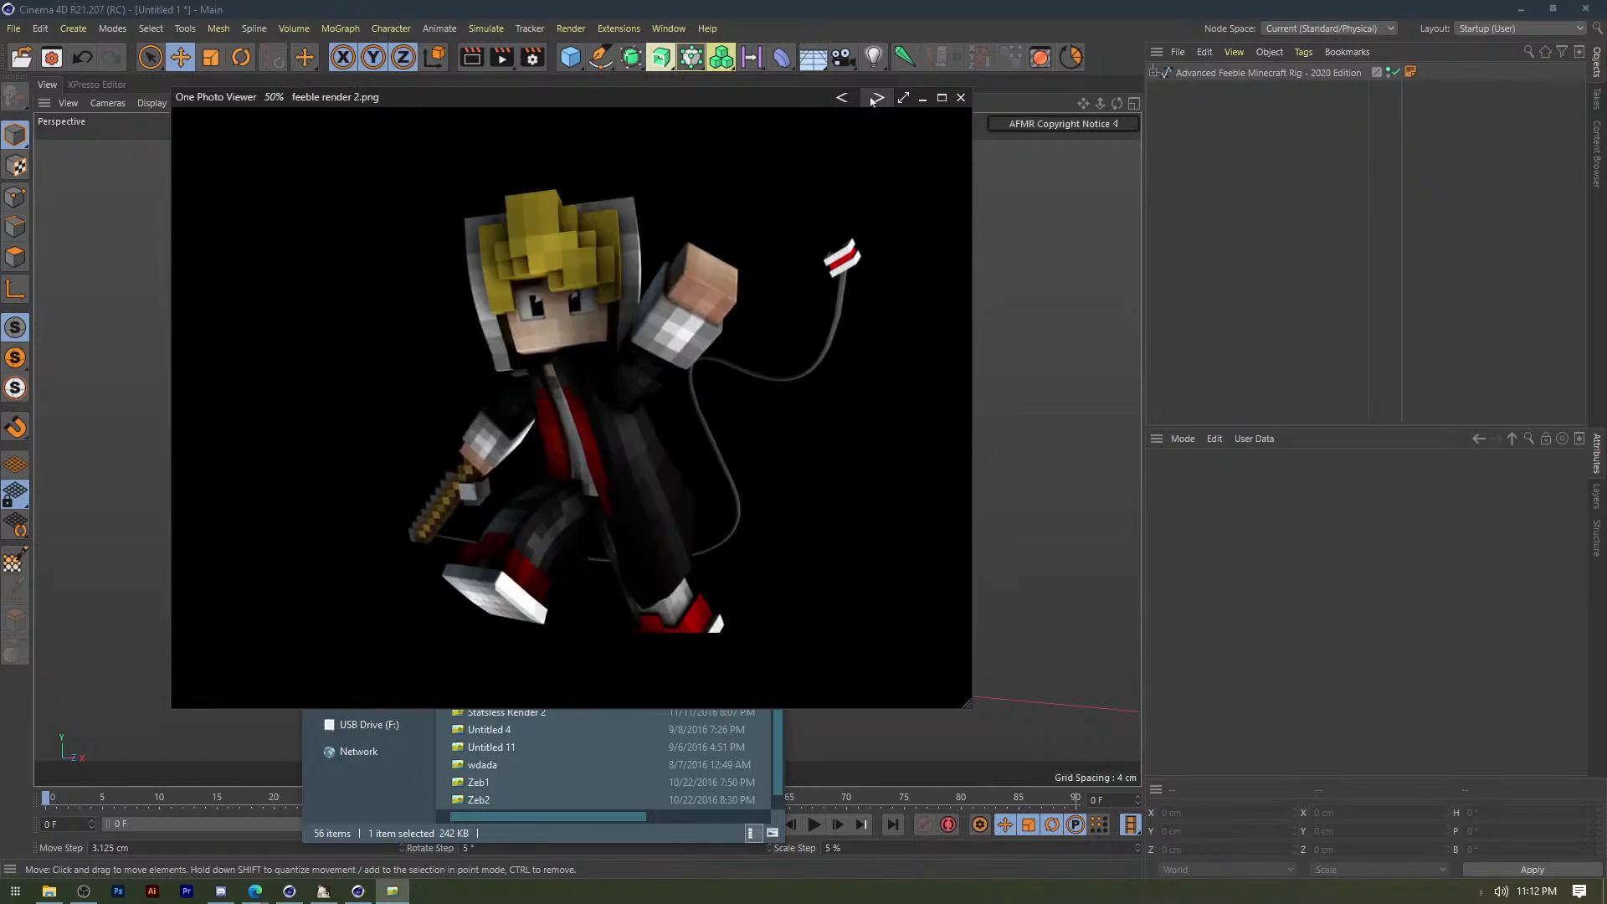
{"action": "left_click", "coordinate": [873, 101]}
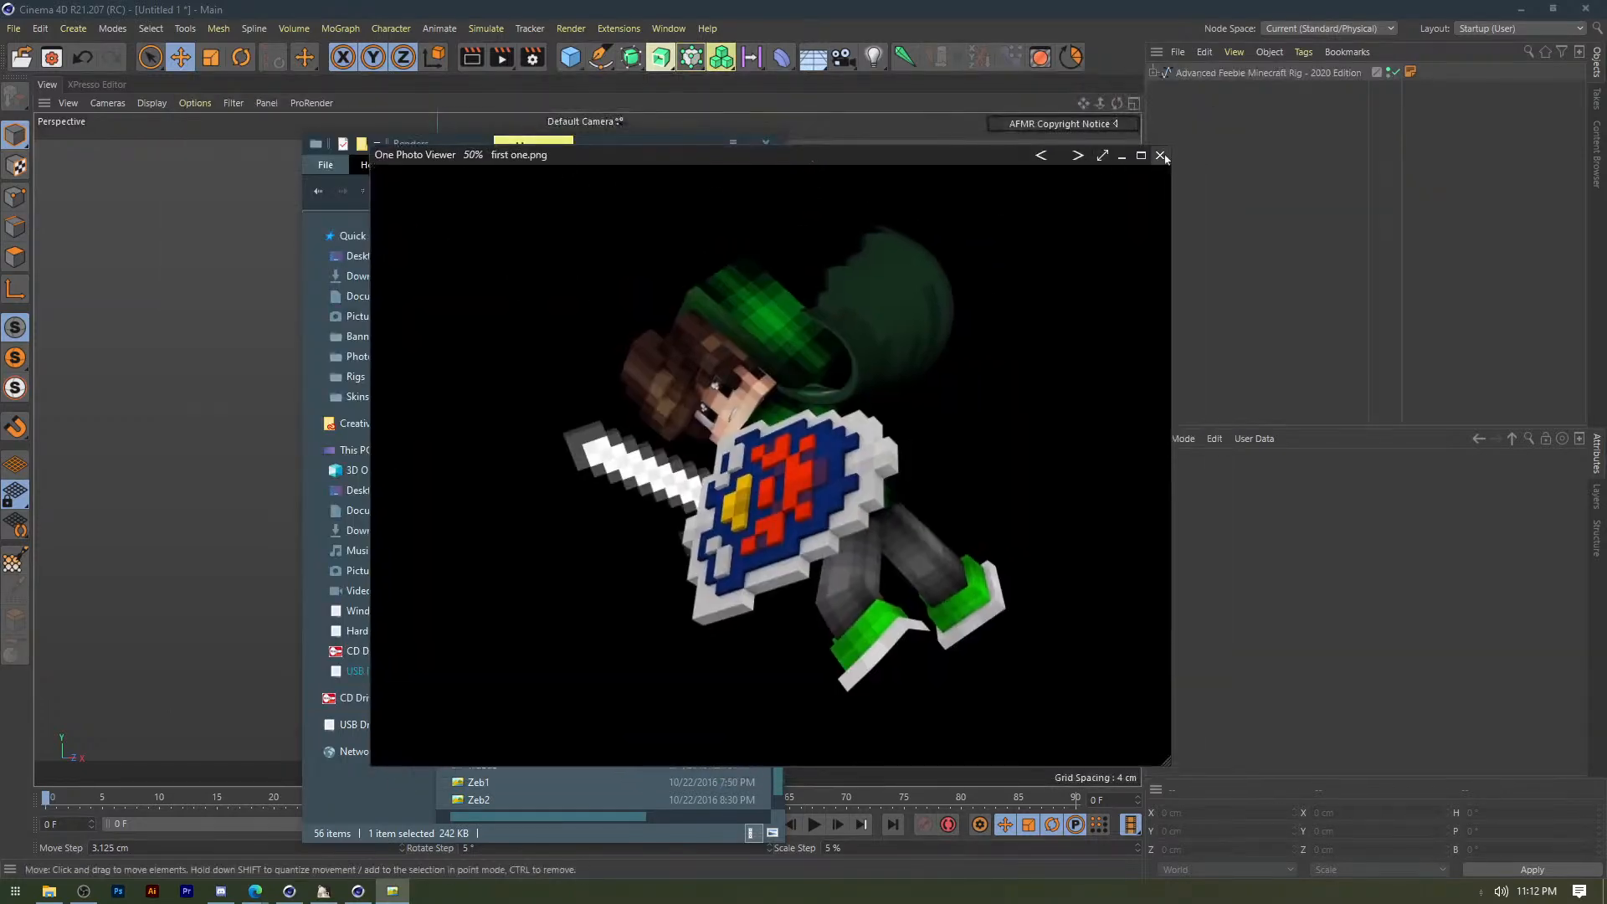
{"action": "left_click_drag", "start_coordinate": [1172, 155], "coordinate": [1162, 155]}
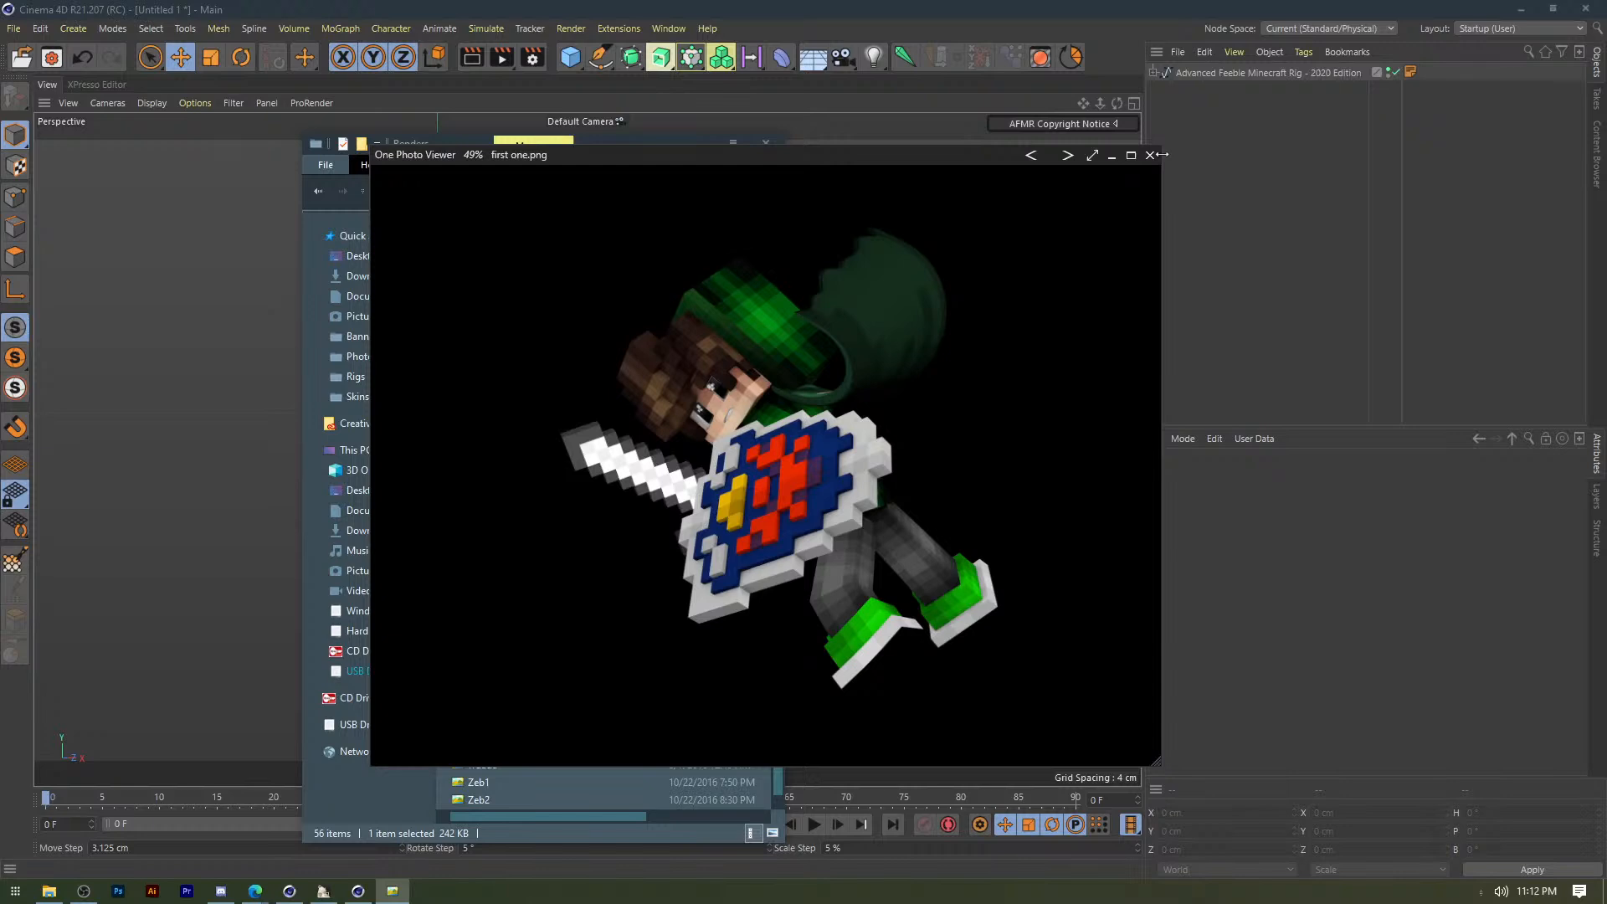
{"action": "left_click", "coordinate": [1151, 155]}
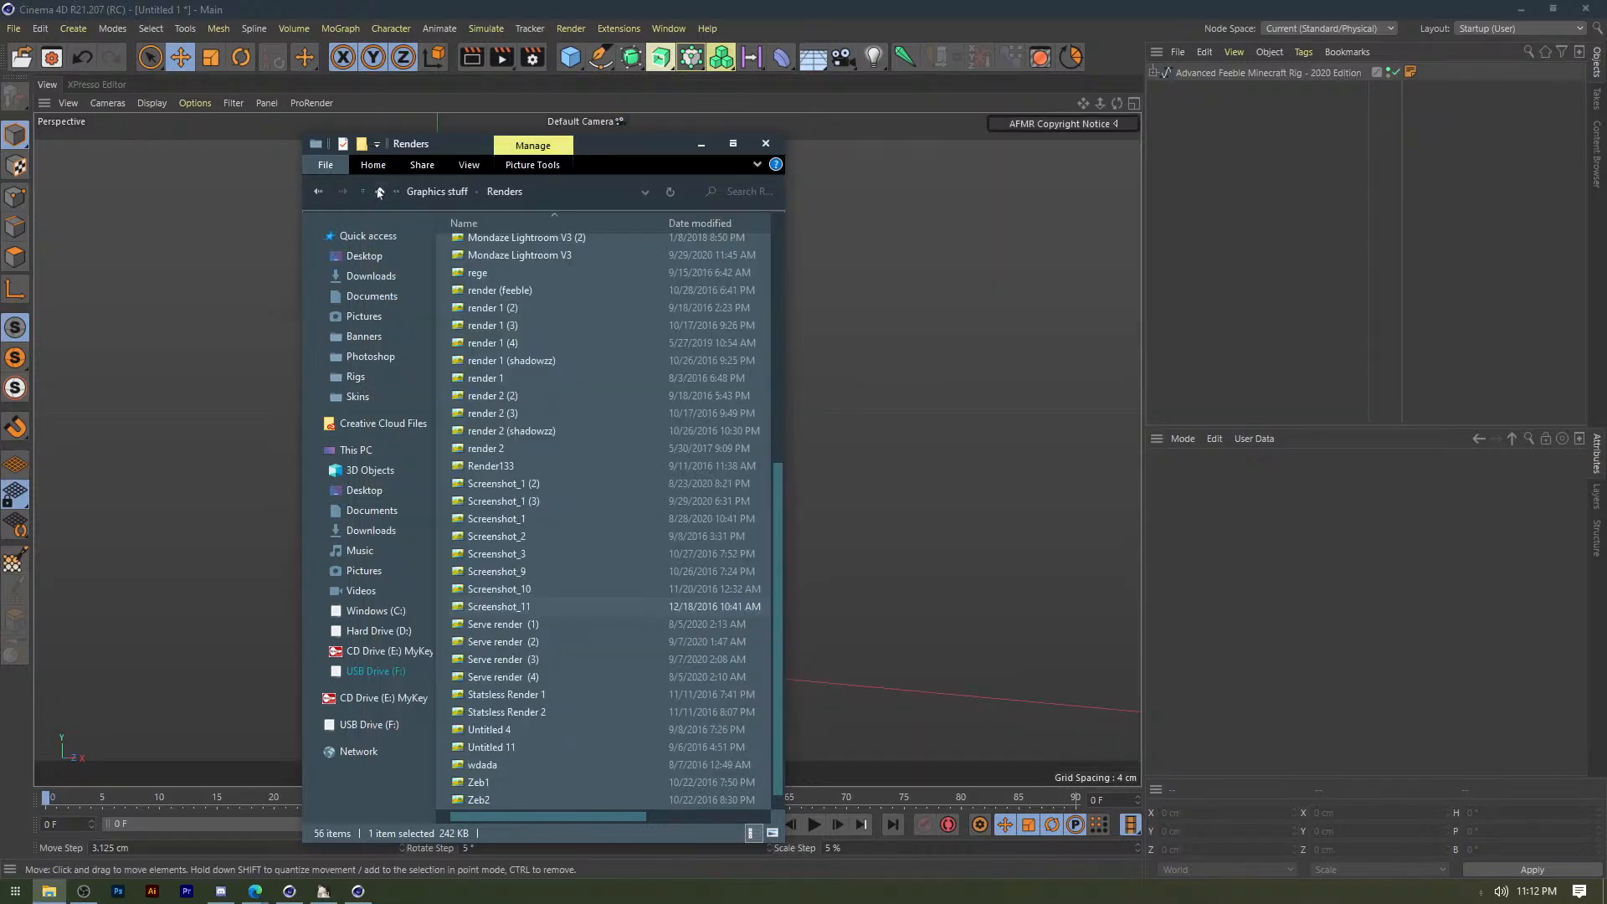
Go back to the Graphics stuff folder, move its window aside and return to the rig in Cinema 4D.
{"action": "left_click", "coordinate": [379, 192]}
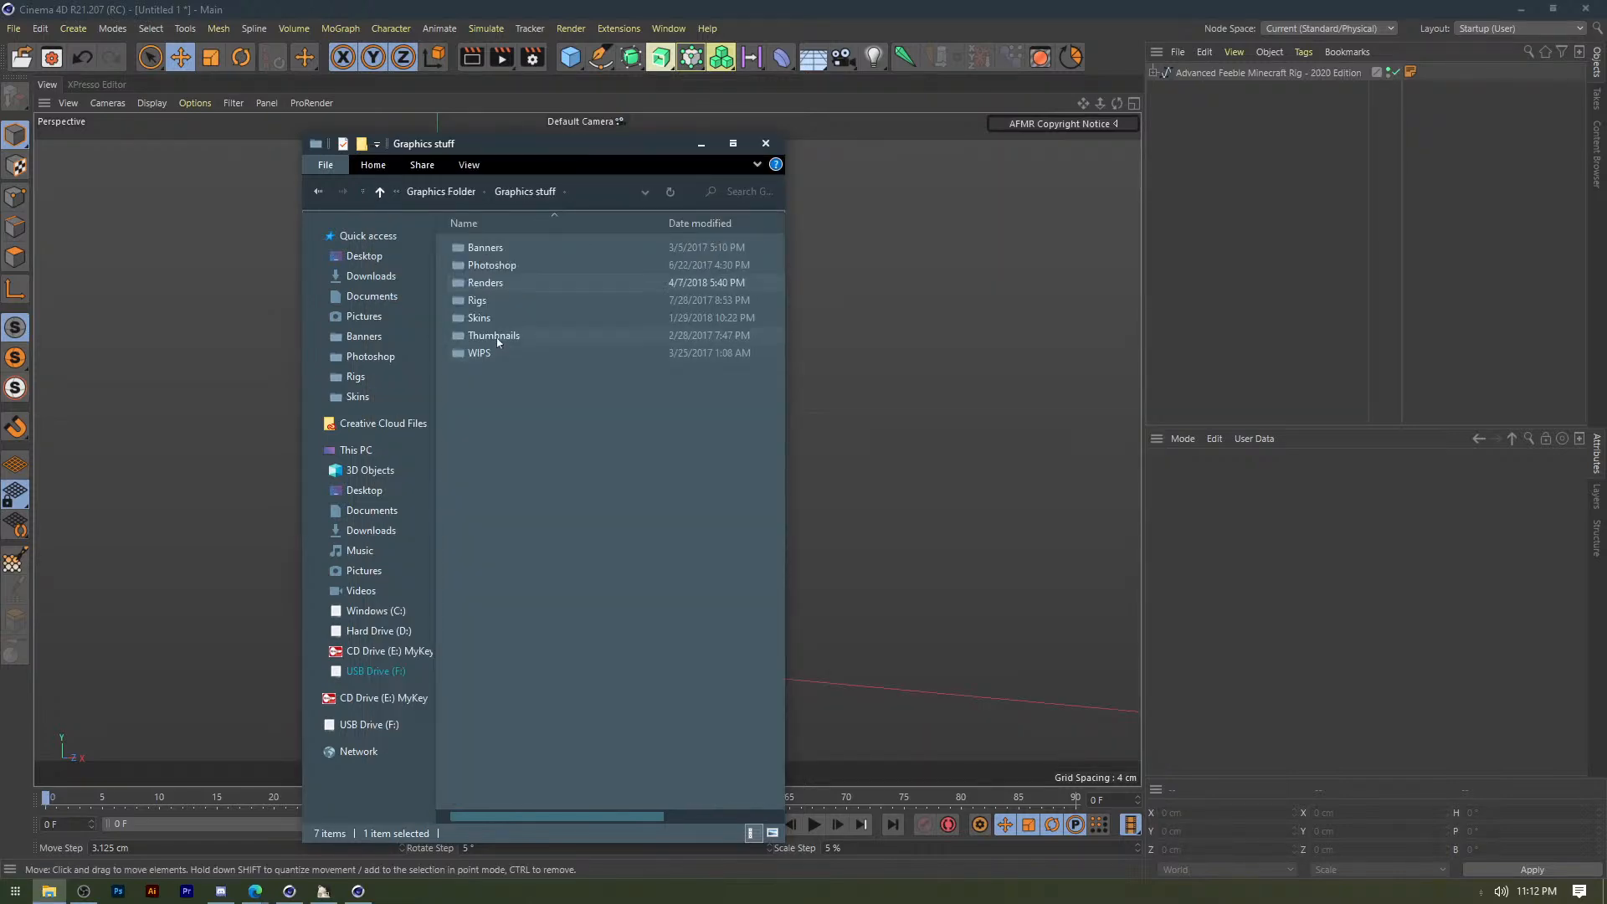
{"action": "left_click_drag", "start_coordinate": [544, 144], "coordinate": [390, 159]}
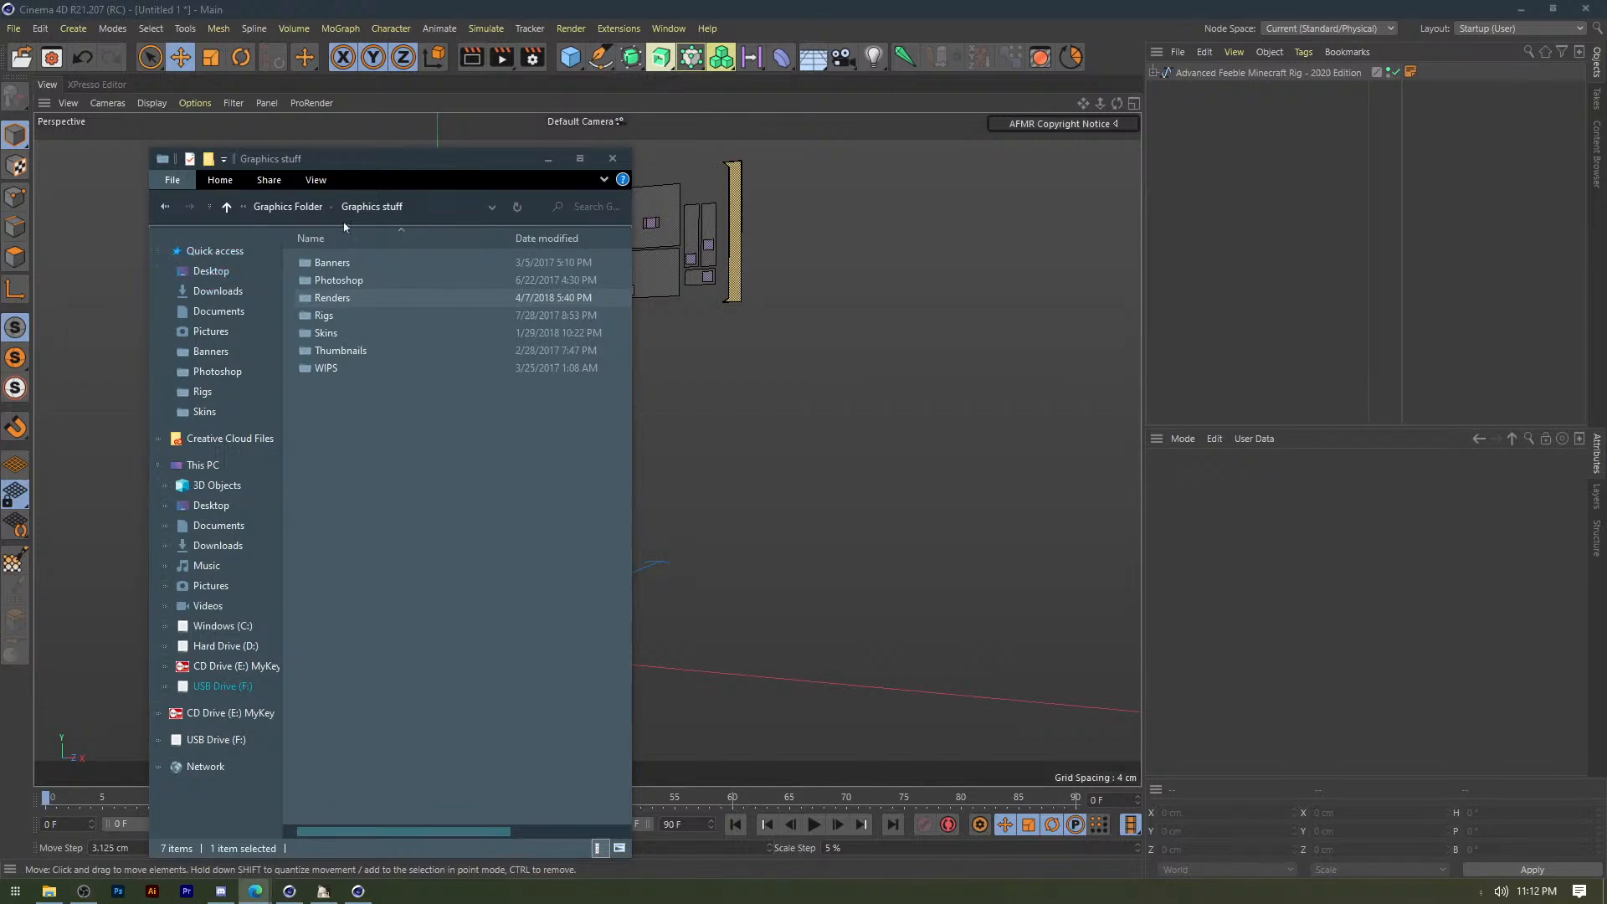
{"action": "left_click_drag", "start_coordinate": [320, 154], "coordinate": [306, 167]}
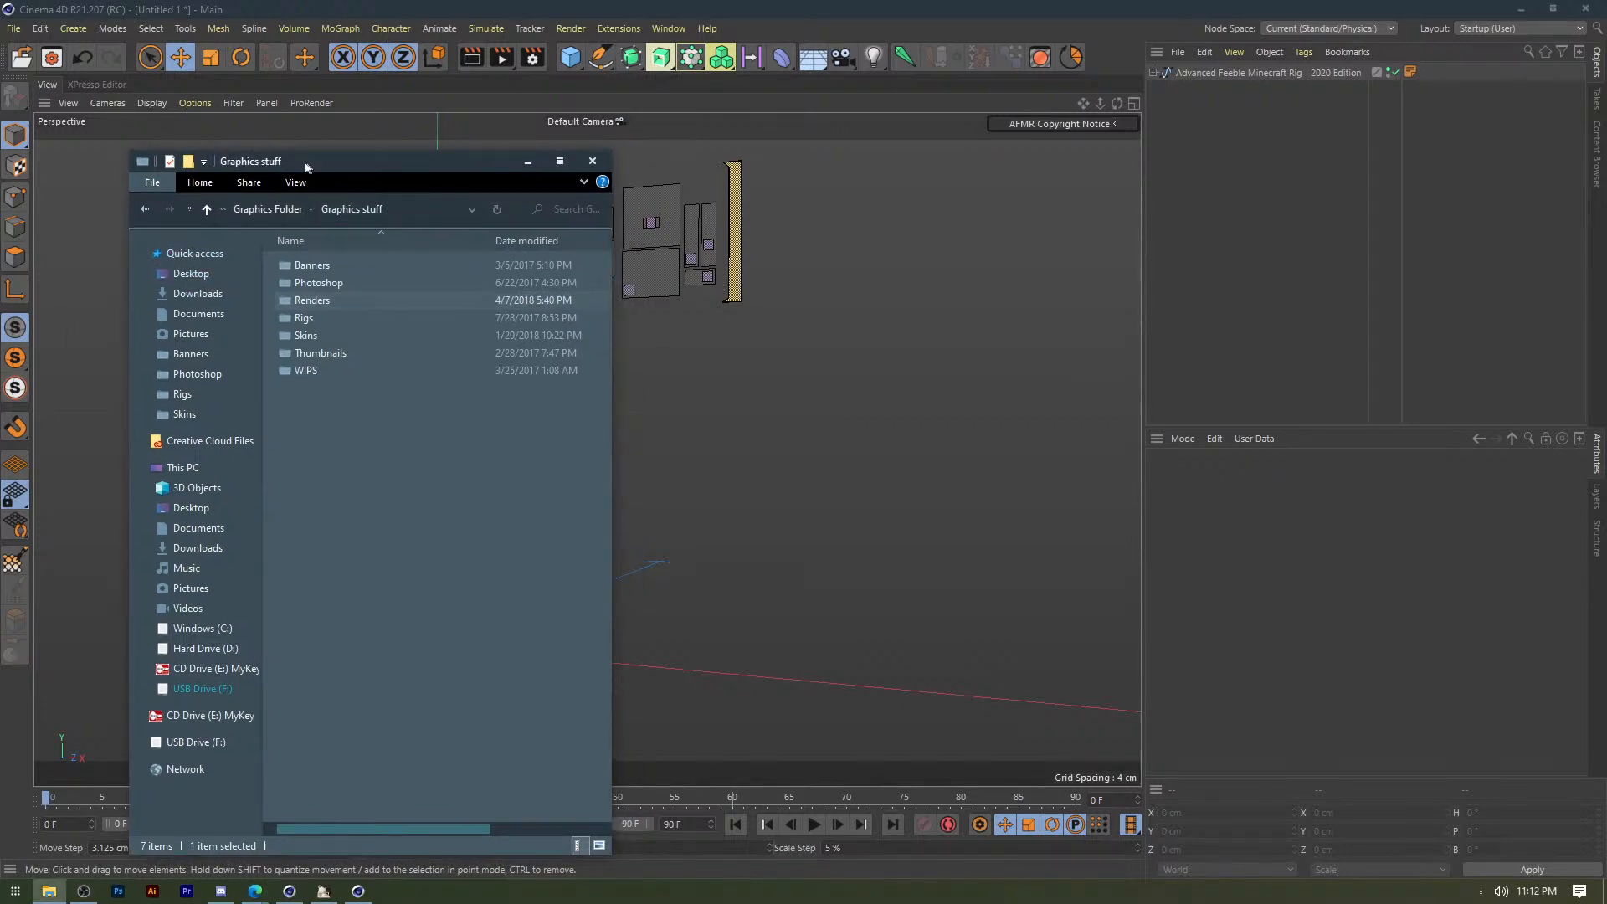
{"action": "left_click", "coordinate": [619, 404]}
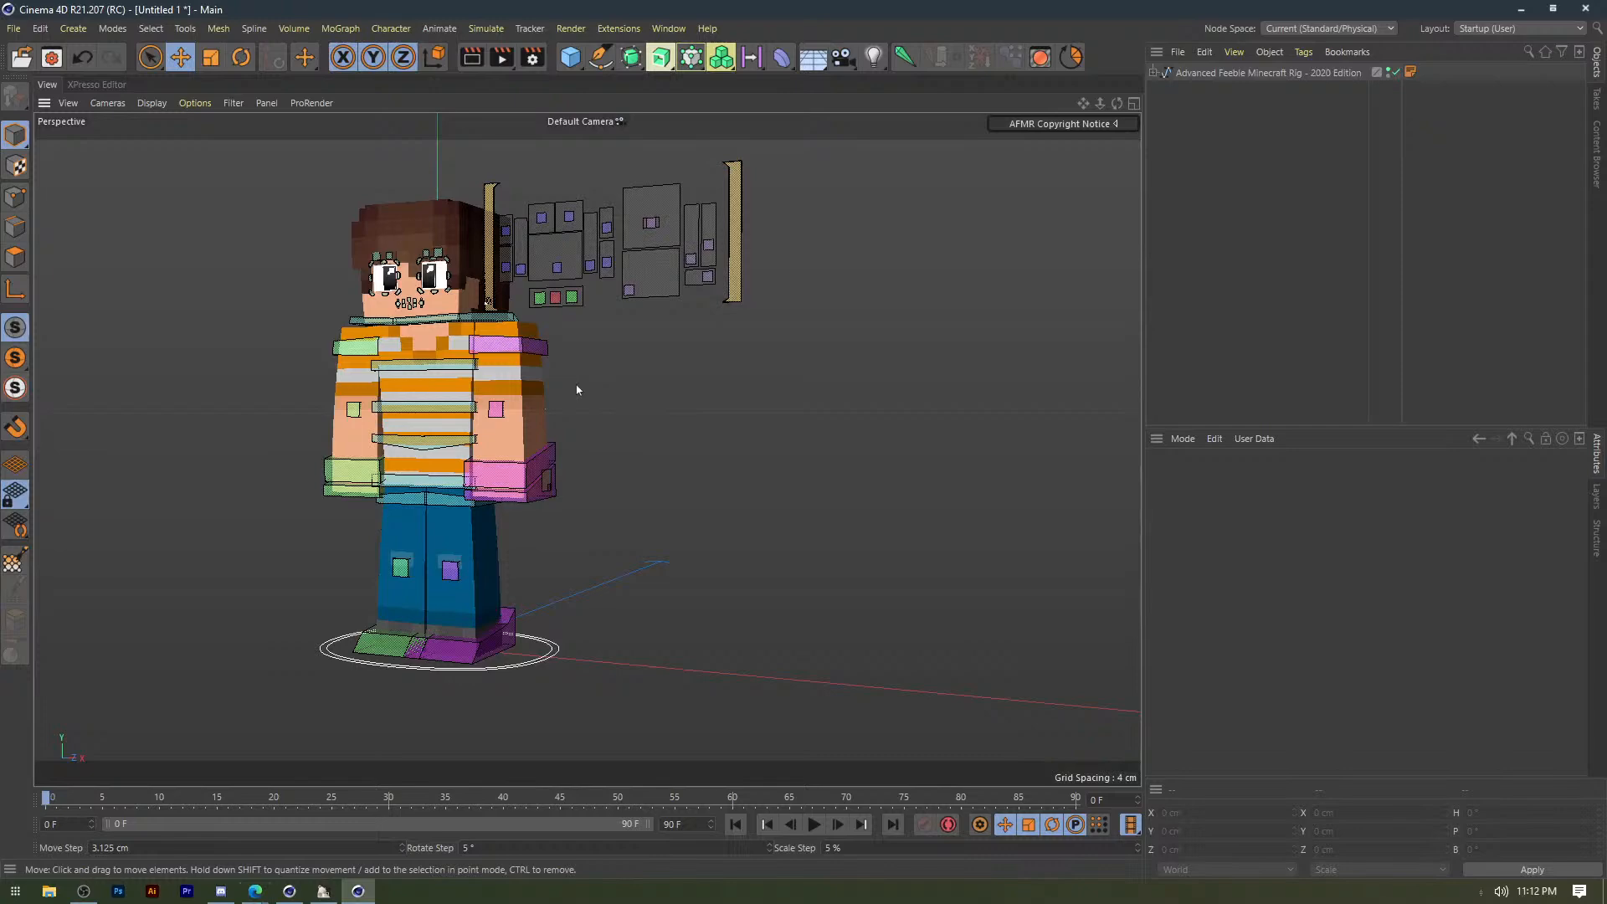
Try out the eye pupil and mouth controls on the face panel, undo the mouth movement and deselect.
{"action": "left_click_drag", "start_coordinate": [515, 397], "coordinate": [558, 406], "text": "alt"}
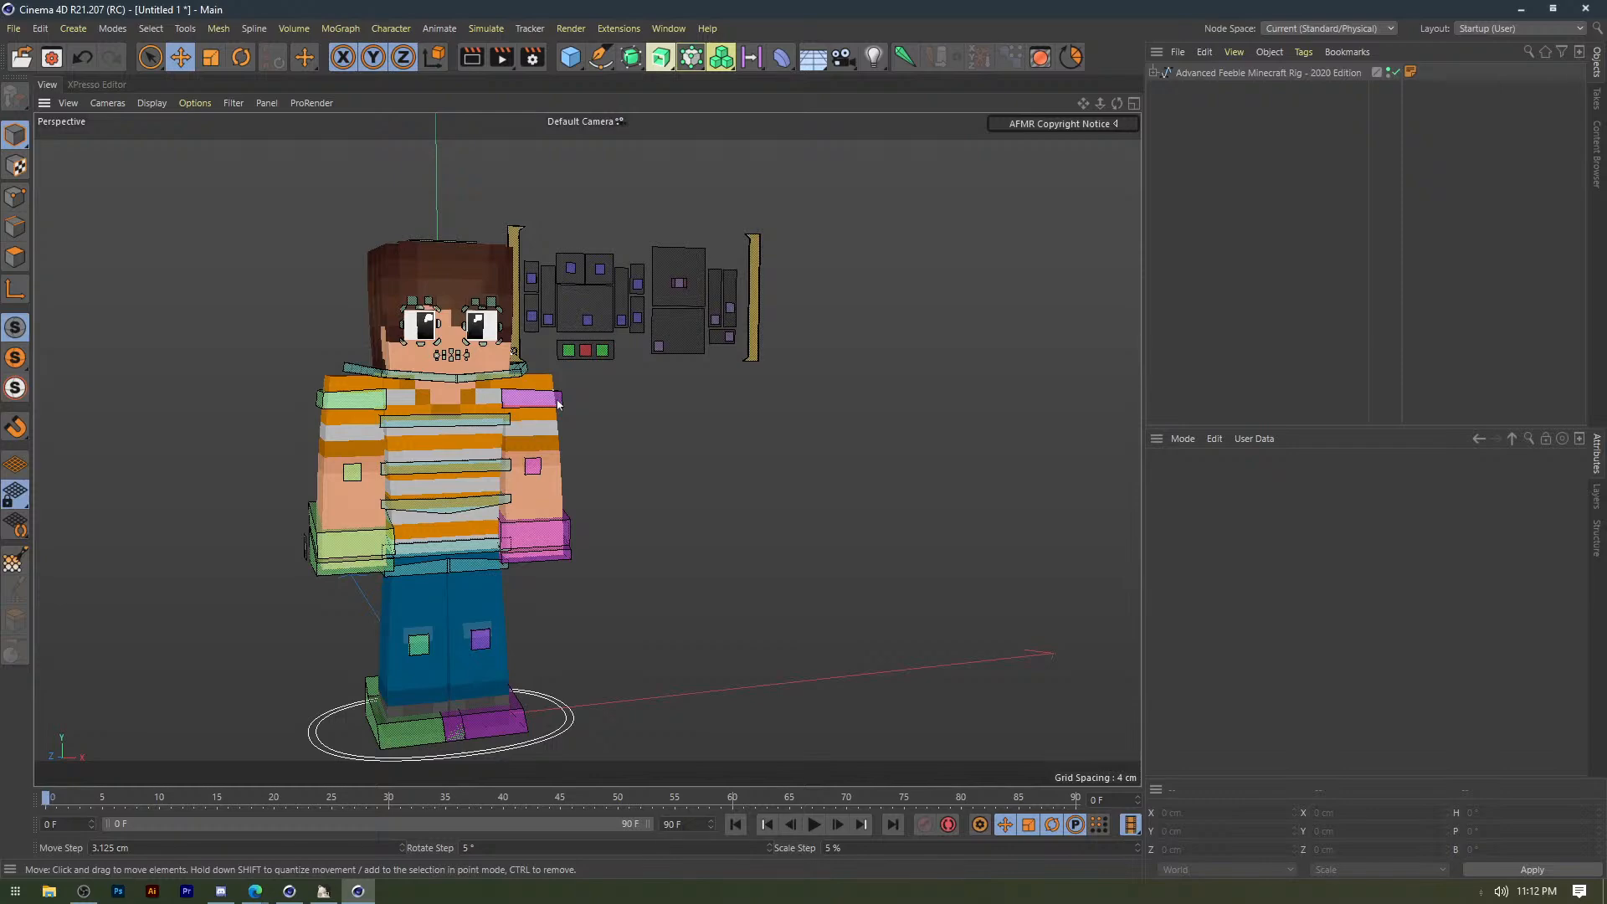
{"action": "scroll", "coordinate": [558, 404], "scroll_direction": "up", "scroll_amount": 5}
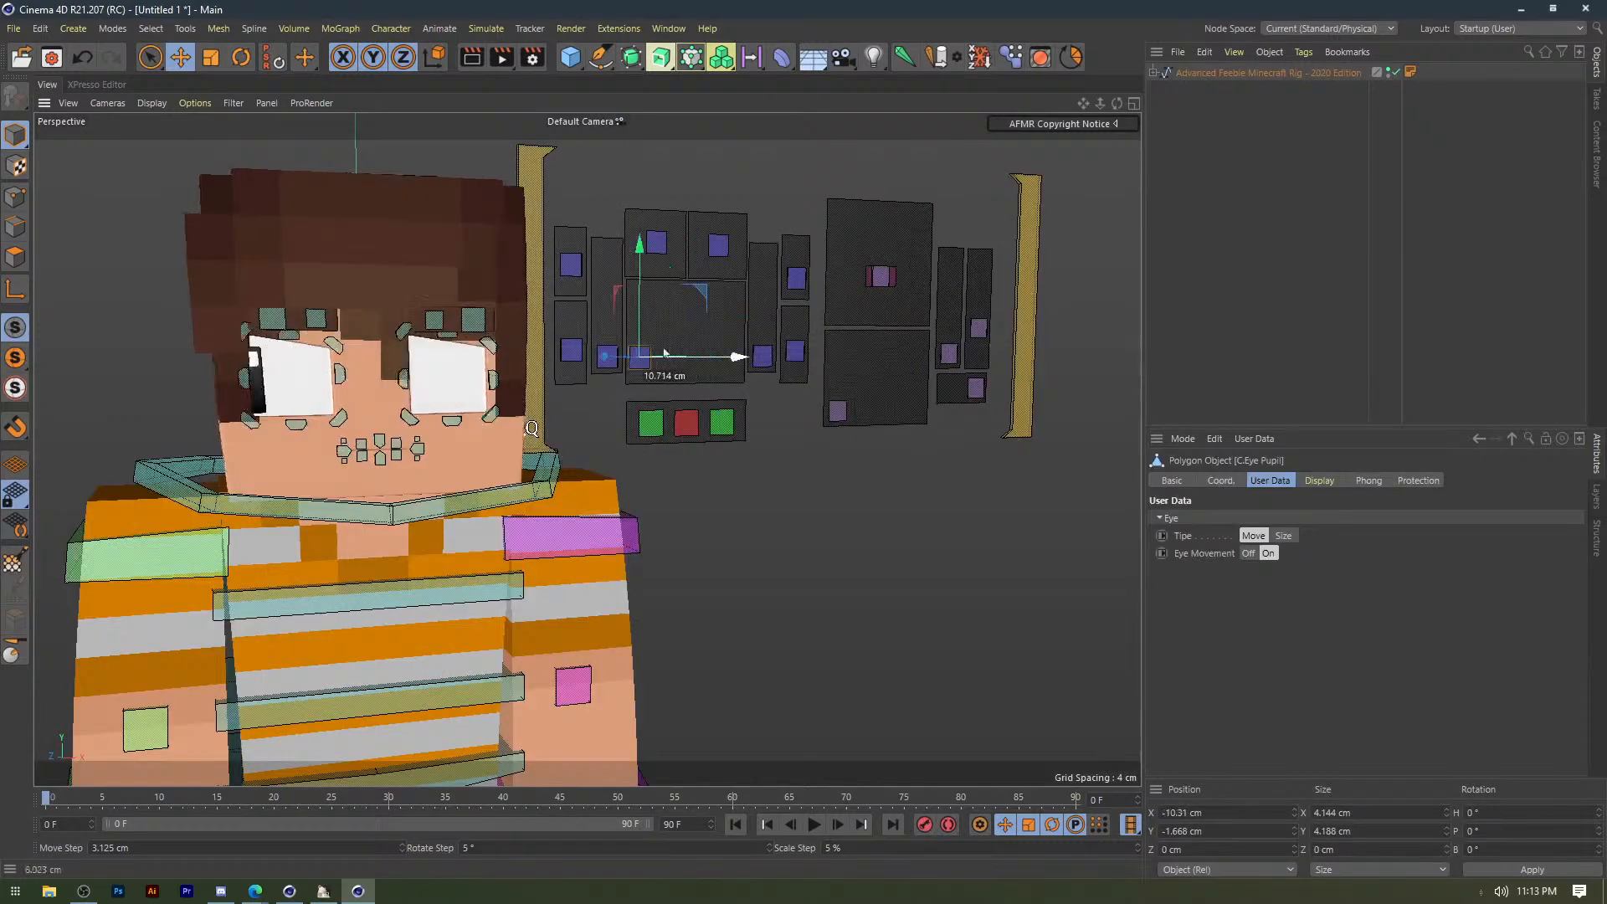
{"action": "left_click_drag", "start_coordinate": [667, 352], "coordinate": [703, 348]}
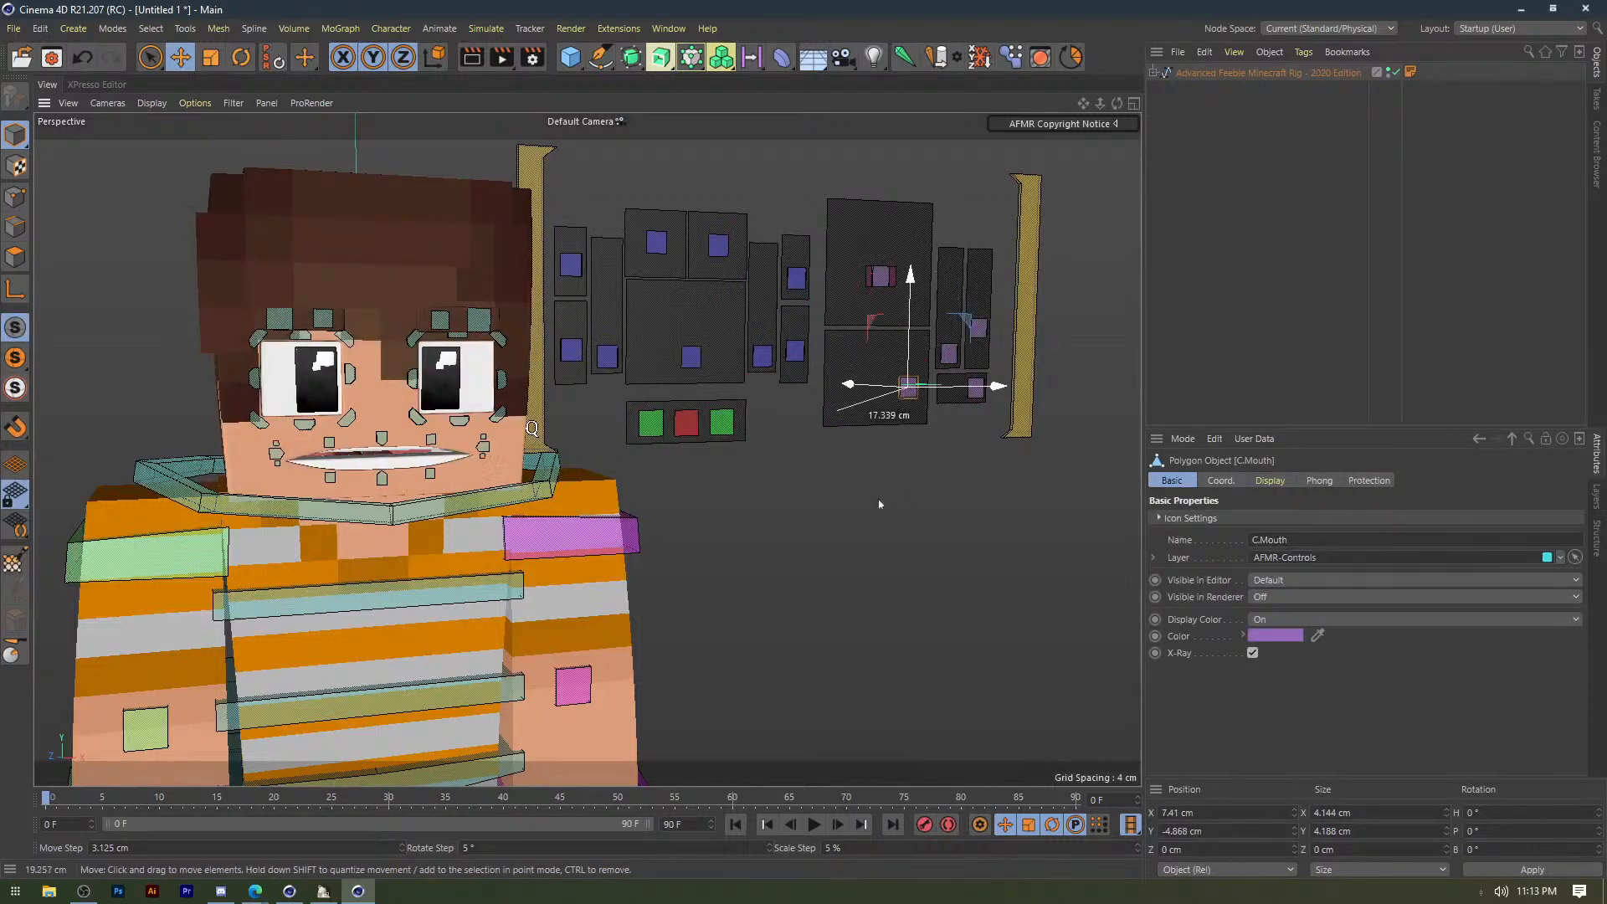
{"action": "left_click_drag", "start_coordinate": [881, 504], "coordinate": [833, 479]}
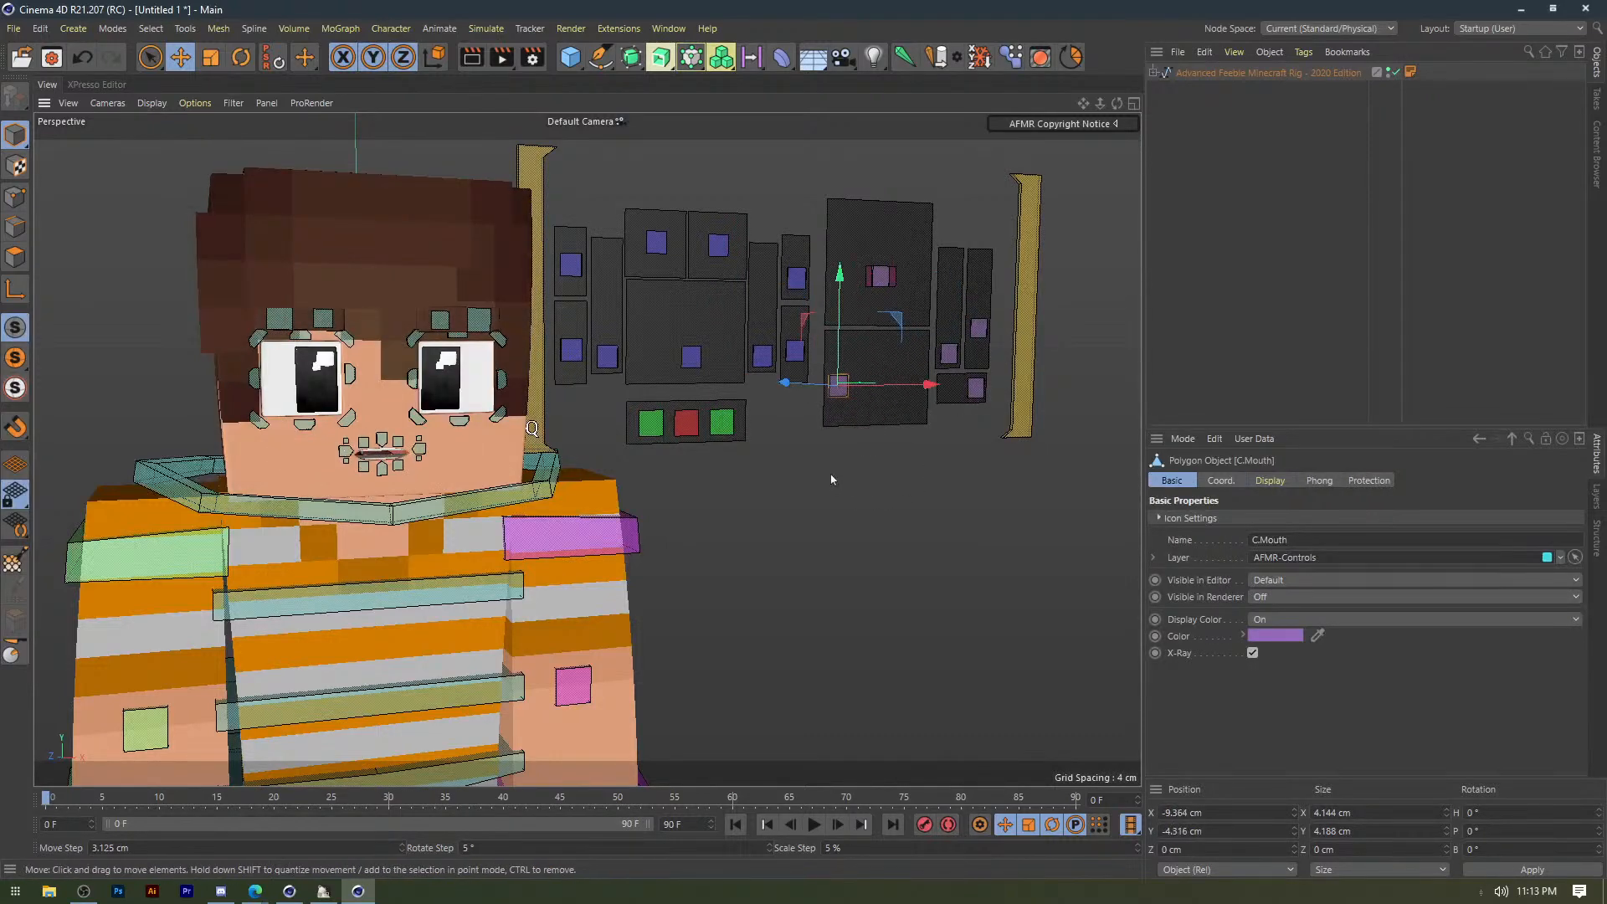
{"action": "key", "text": "ctrl+z"}
{"action": "left_click", "coordinate": [876, 463]}
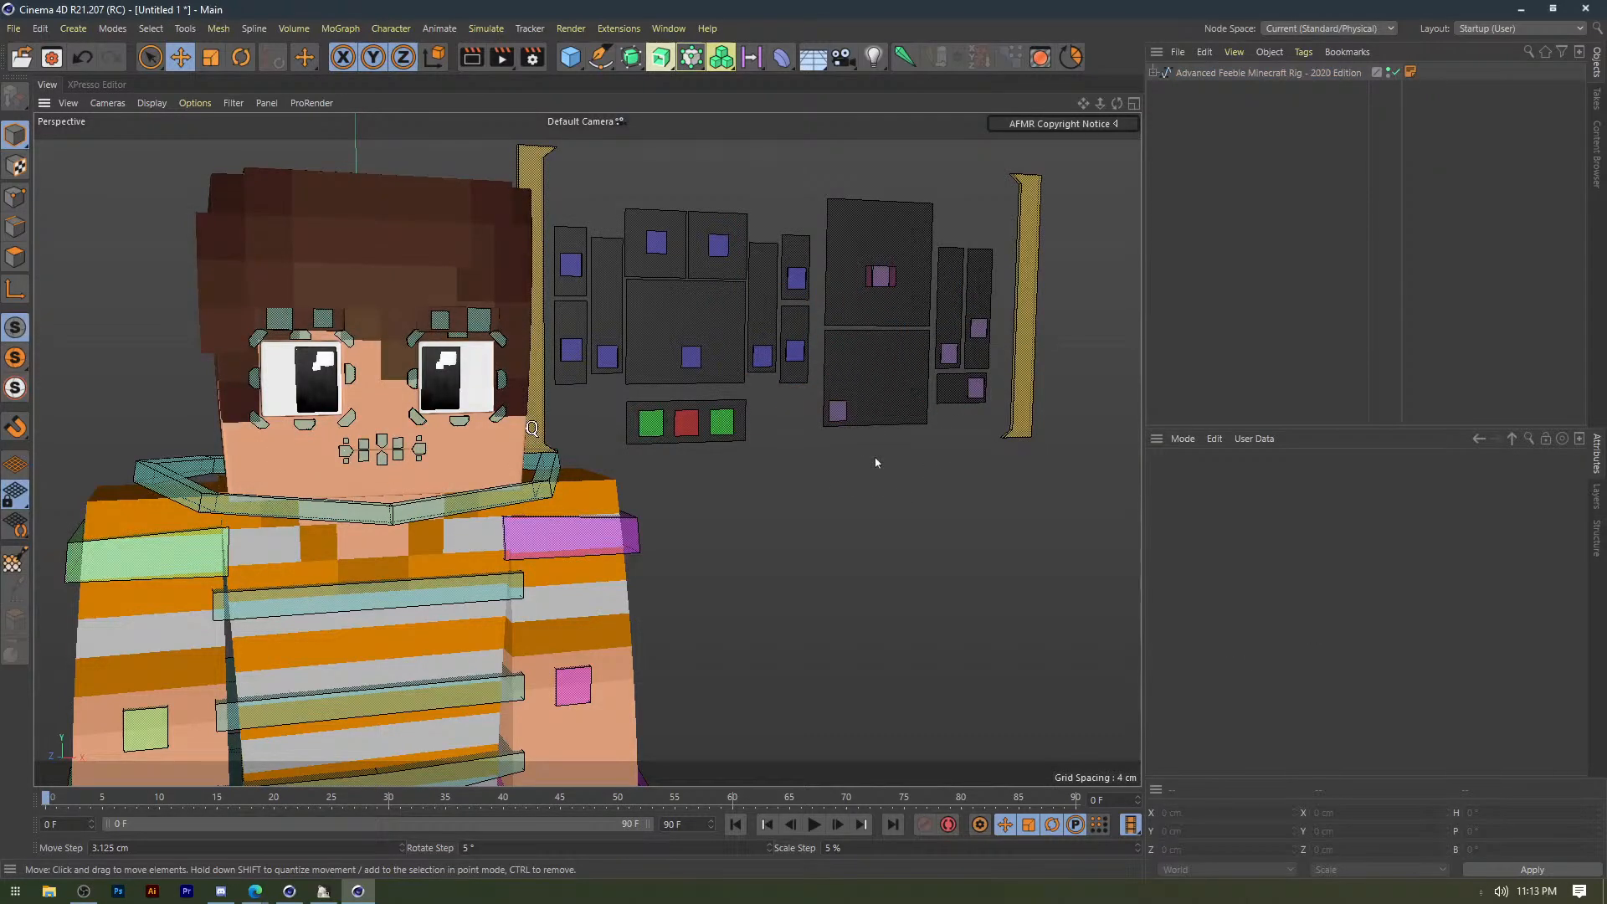
With the mouth opened, raise the C.TeethTop control to about 9.4 cm in Y and zero its coordinates at that position.
{"action": "left_click", "coordinate": [968, 324]}
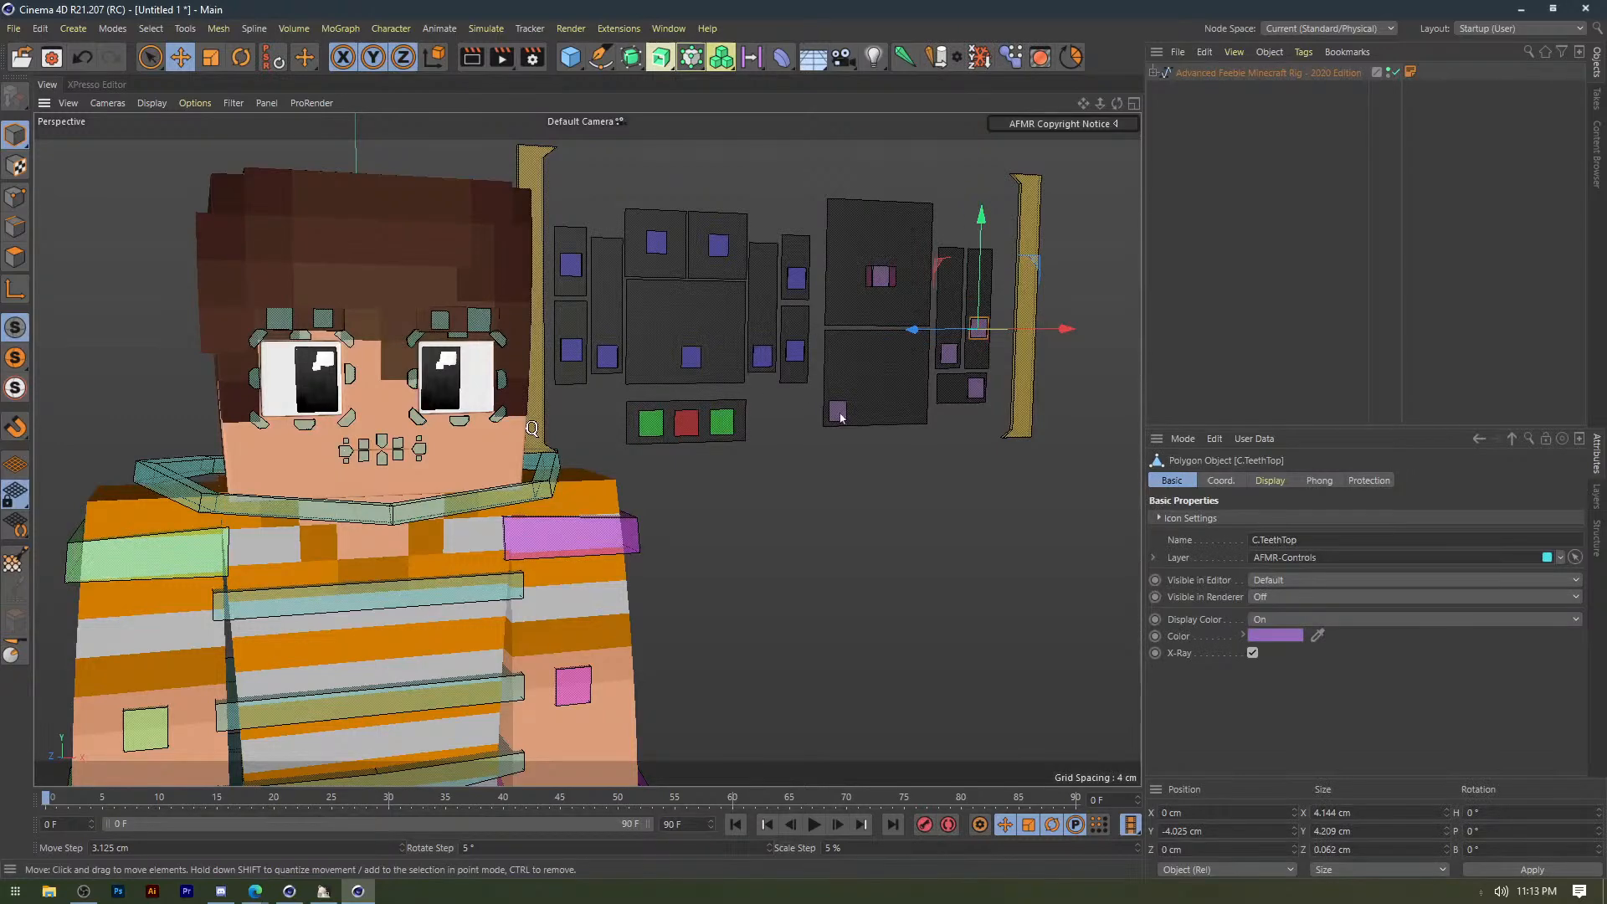
{"action": "left_click_drag", "start_coordinate": [981, 293], "coordinate": [978, 350]}
{"action": "key", "text": "ctrl+z"}
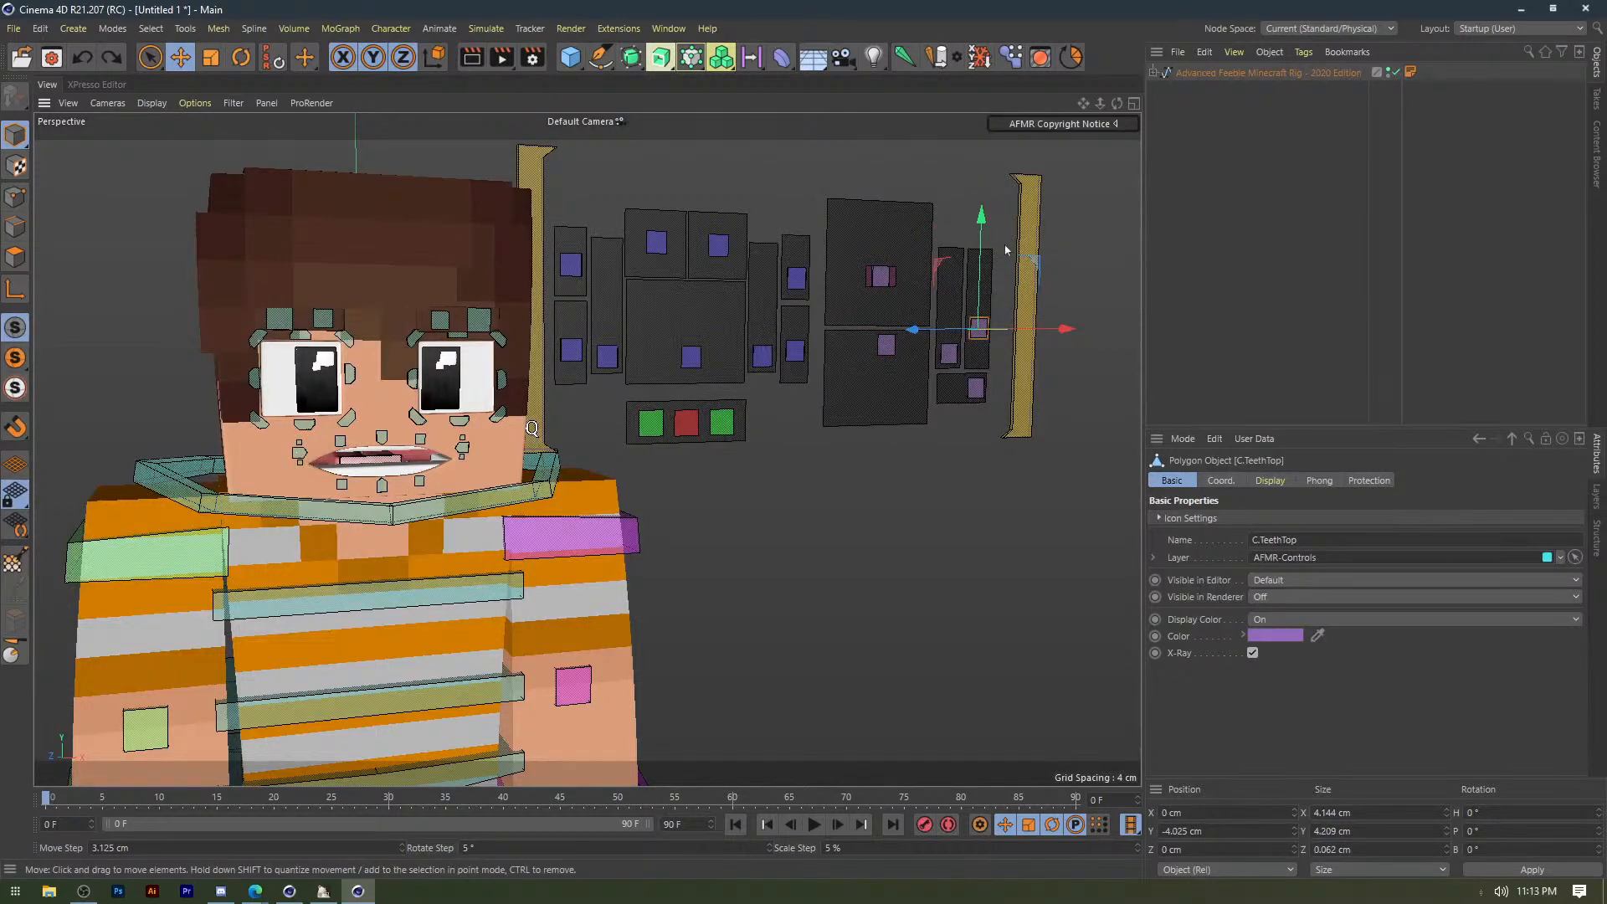
{"action": "left_click_drag", "start_coordinate": [981, 225], "coordinate": [984, 162]}
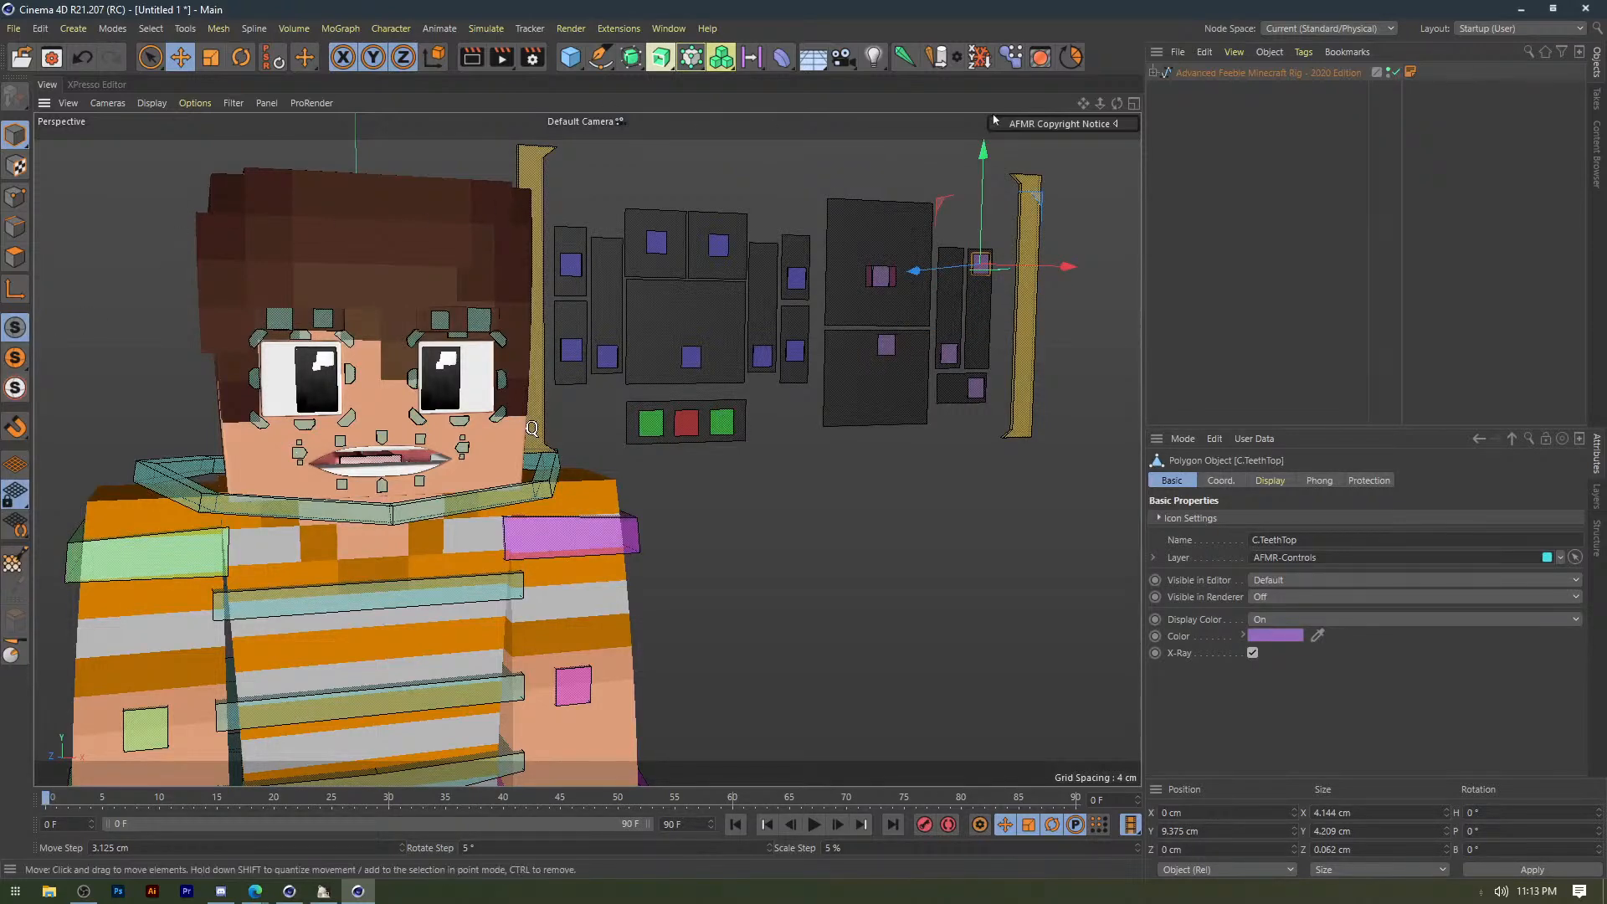
{"action": "left_click", "coordinate": [980, 58]}
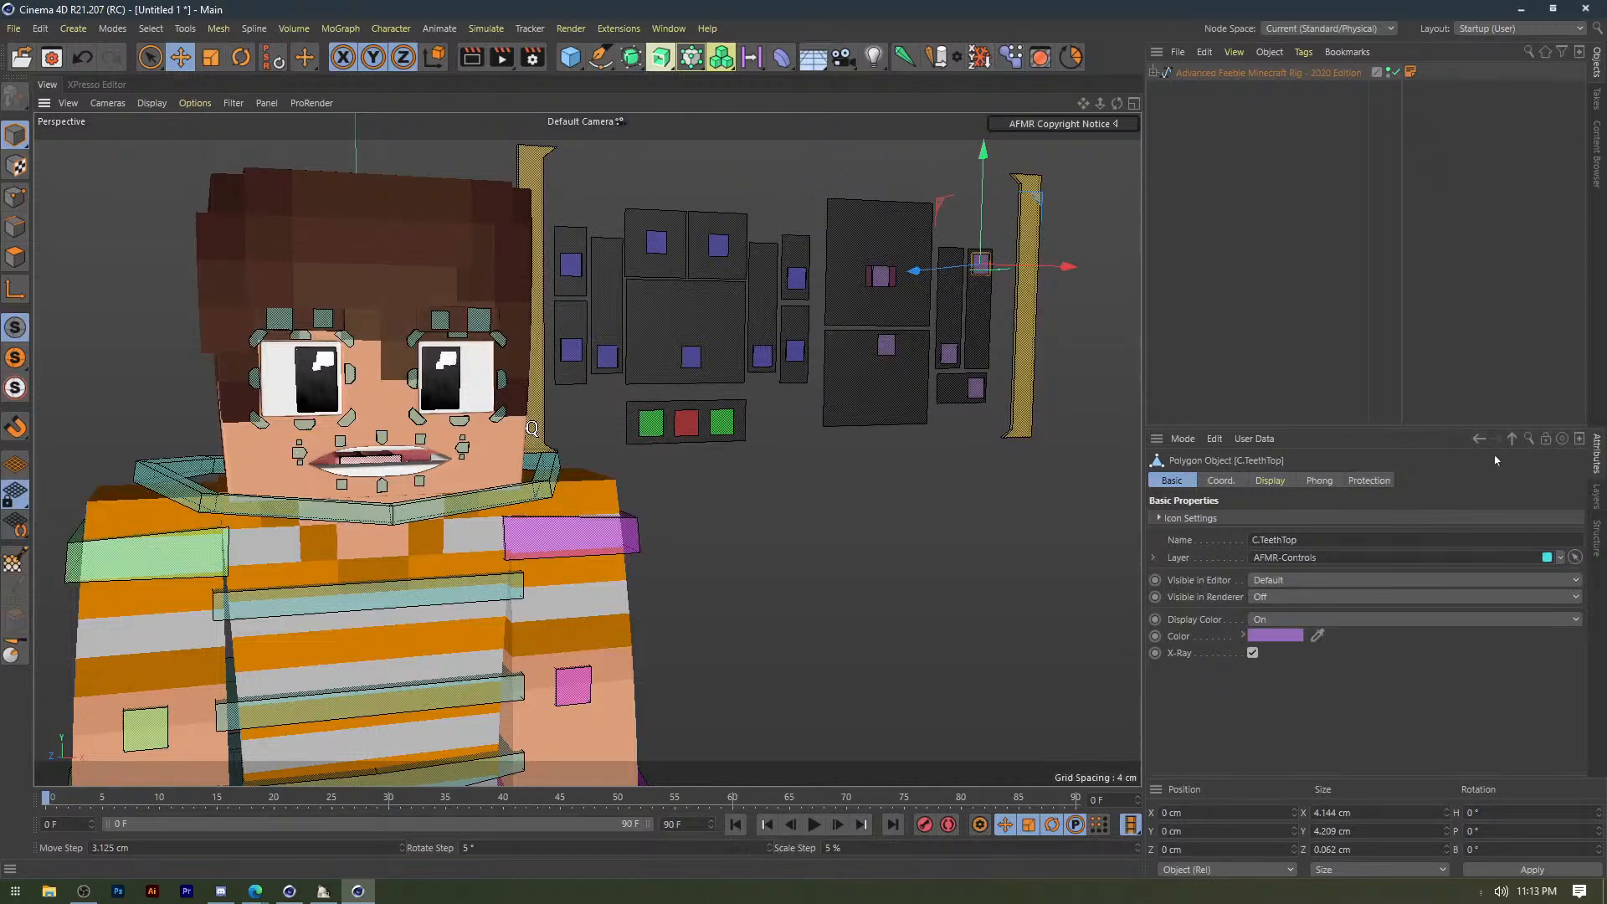
Unlock the rig's AFMR layers and make the AFMR-Hidden layer's contents visible in the object manager.
{"action": "left_click", "coordinate": [1596, 497]}
{"action": "left_click", "coordinate": [1342, 474]}
{"action": "left_click", "coordinate": [1342, 517]}
{"action": "left_click", "coordinate": [1342, 531]}
{"action": "left_click", "coordinate": [1328, 531]}
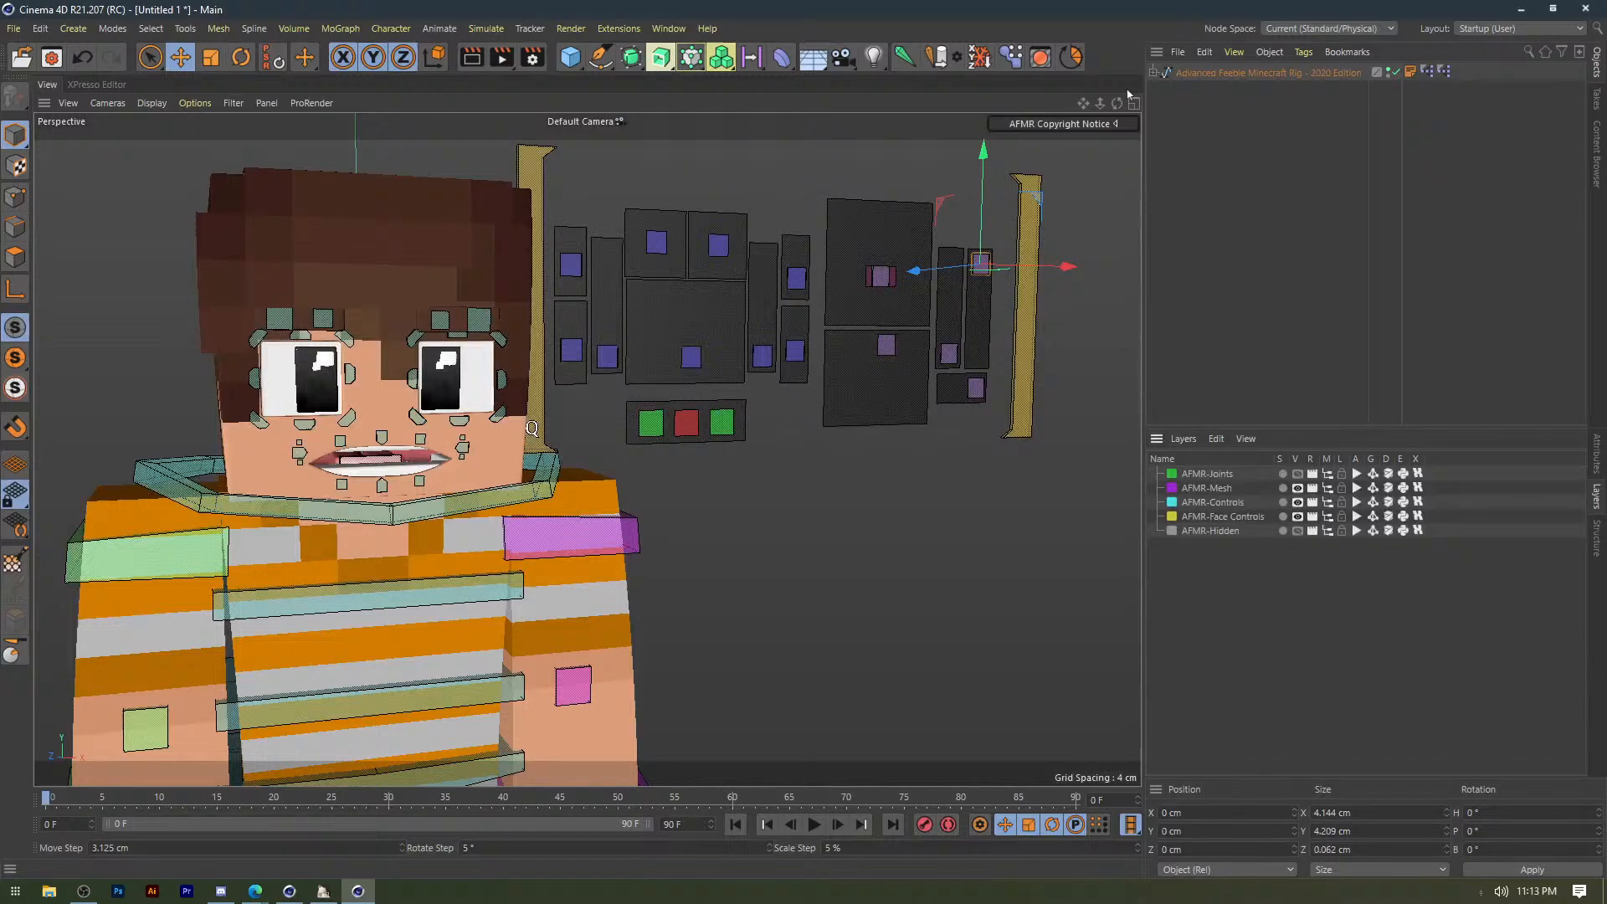
Expand the rig's joint hierarchy from C.Main through the neck and Controls down to the contents of C.Userdata.
{"action": "left_click", "coordinate": [1154, 73]}
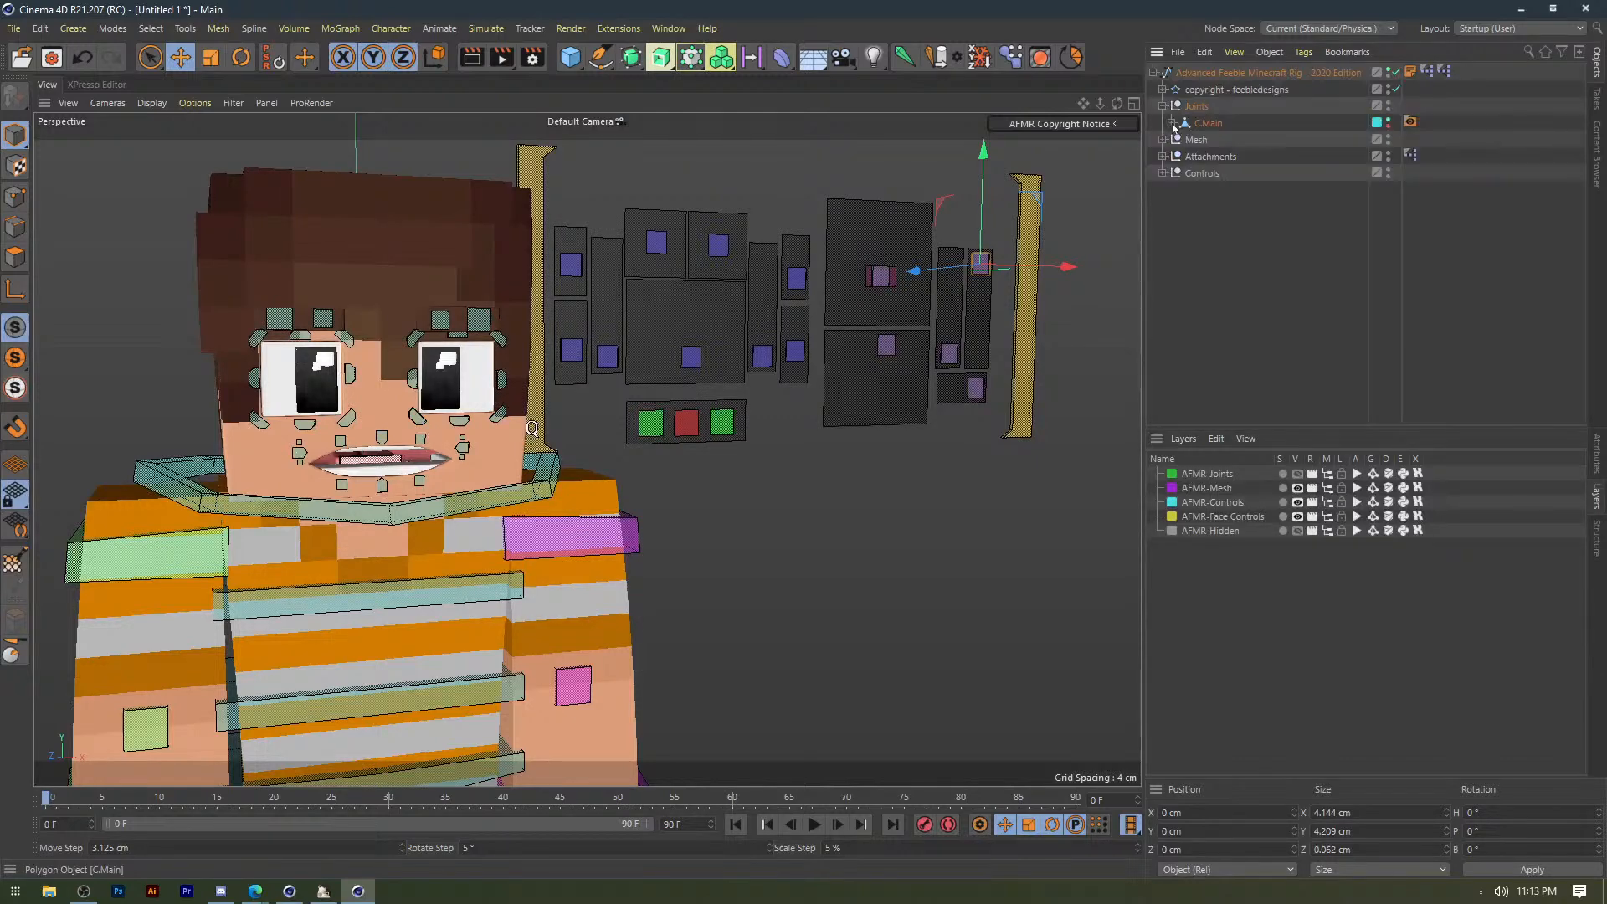
{"action": "left_click", "coordinate": [1172, 123]}
{"action": "left_click", "coordinate": [1190, 157]}
{"action": "left_click", "coordinate": [1210, 207]}
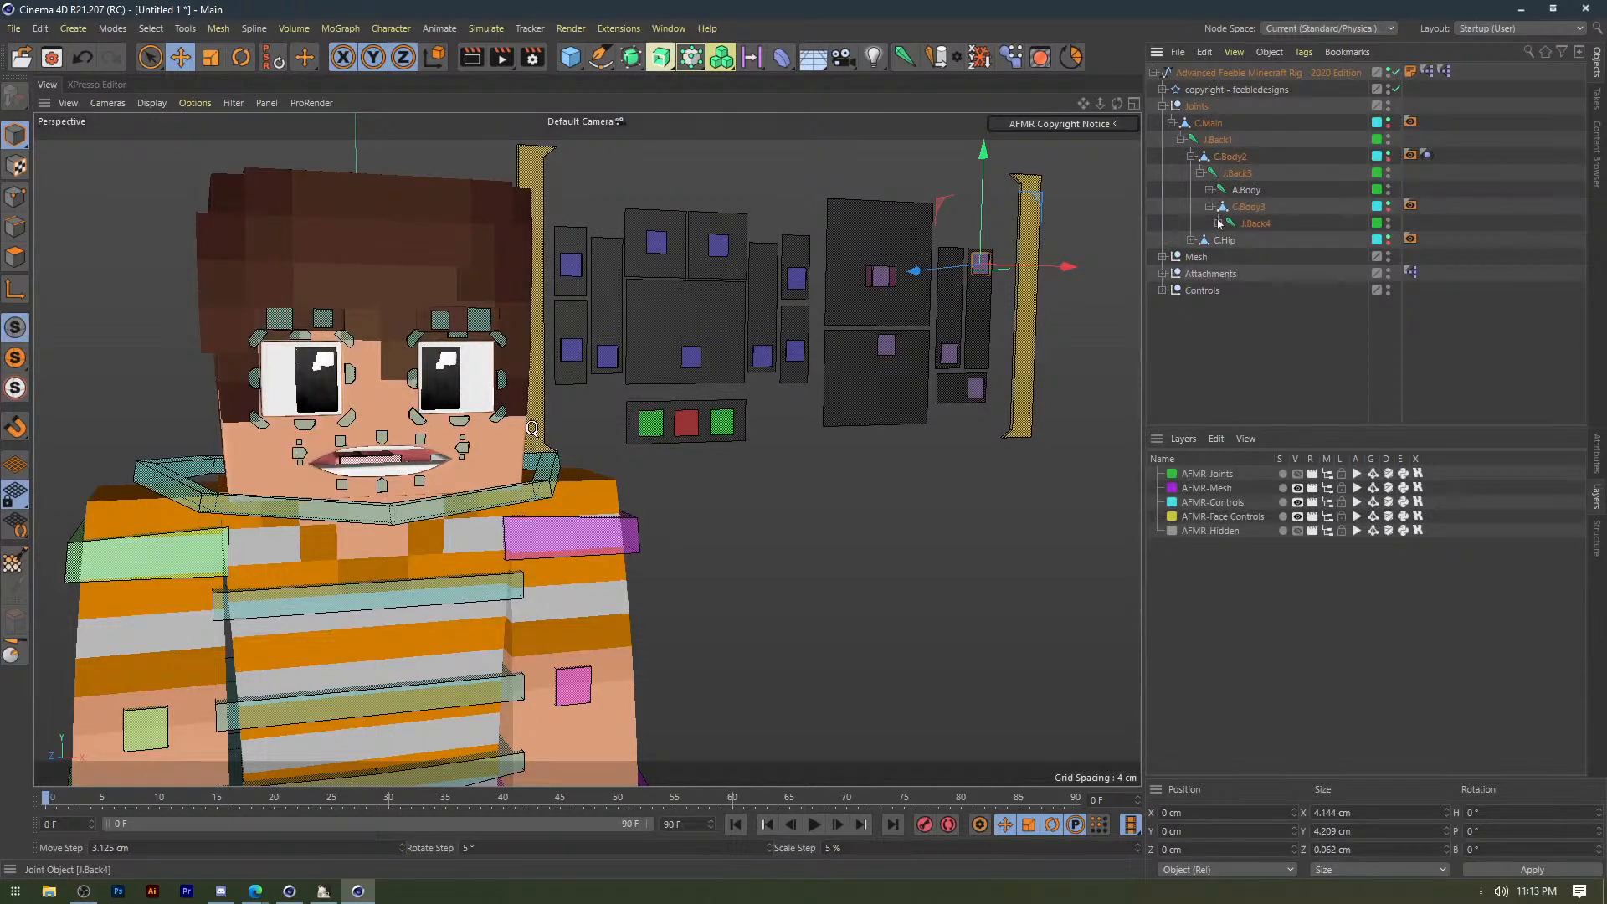
{"action": "left_click", "coordinate": [1219, 222]}
{"action": "left_click", "coordinate": [1256, 358]}
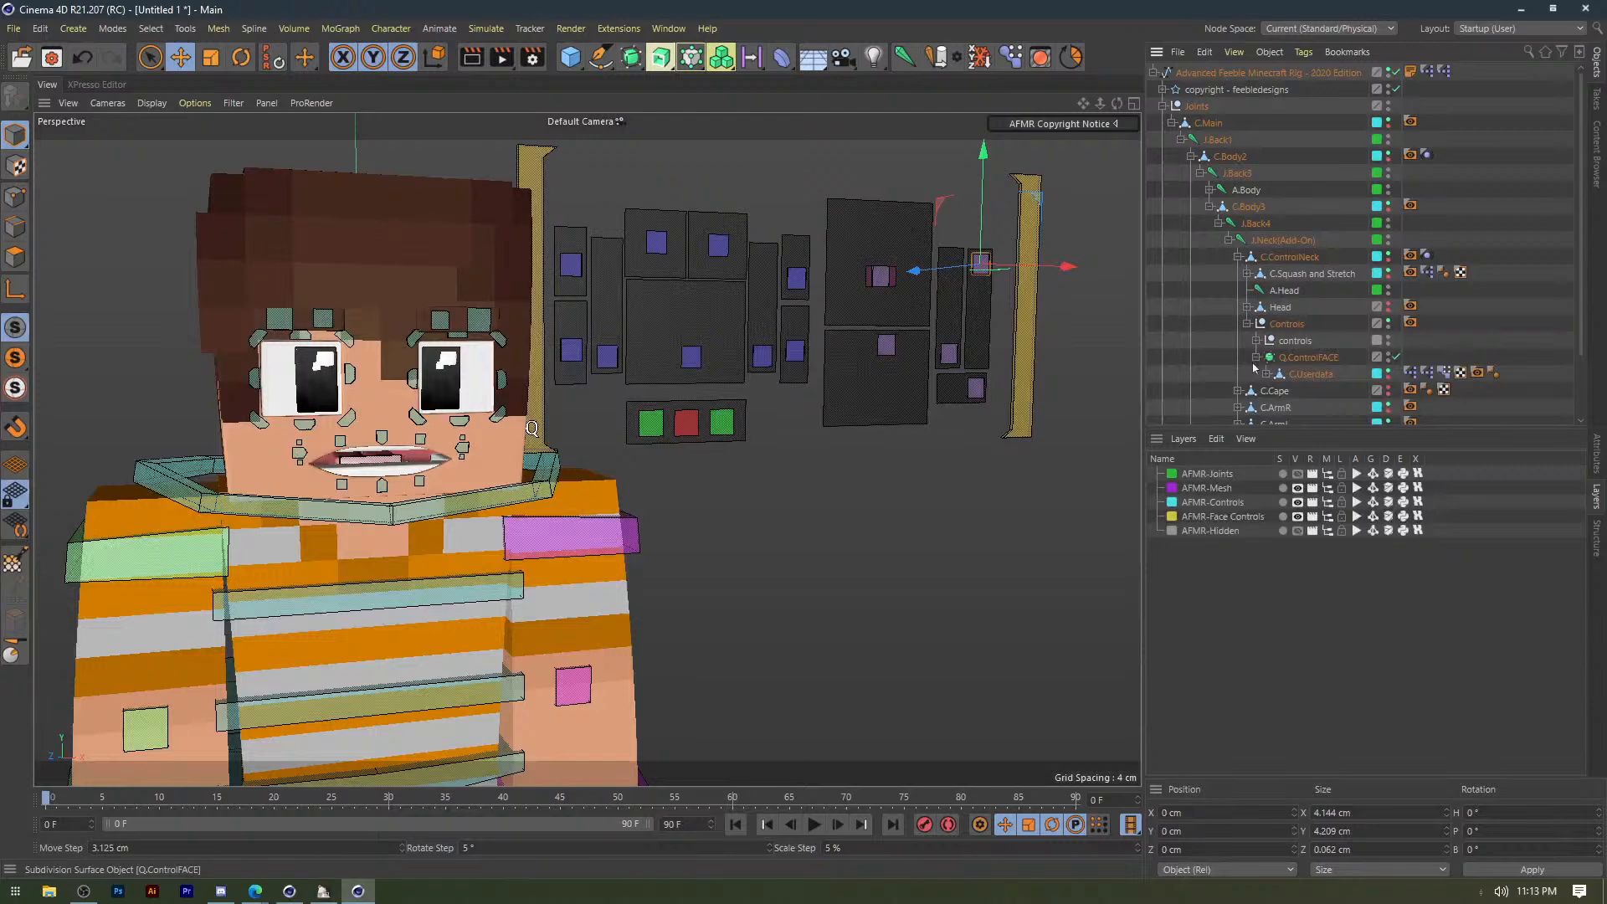
{"action": "left_click", "coordinate": [1266, 374]}
Expand the userdata group, Mouth Controls and Teeth top to reach the C.TeethTop object.
{"action": "scroll", "coordinate": [1281, 318], "scroll_direction": "down", "scroll_amount": 3}
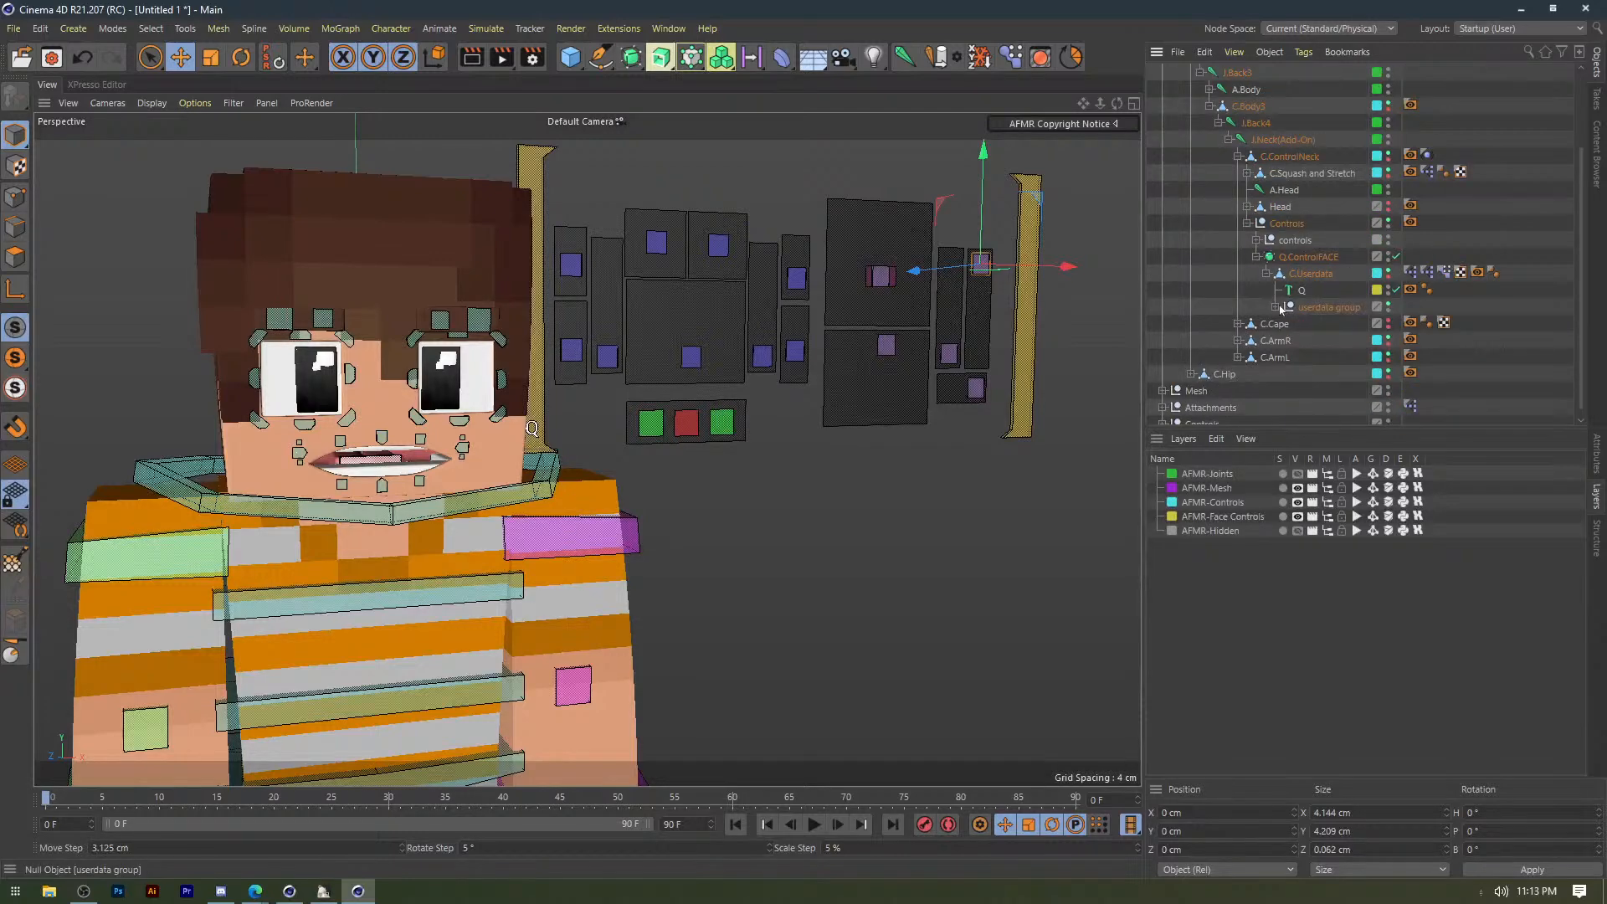
{"action": "left_click", "coordinate": [1276, 307]}
{"action": "scroll", "coordinate": [1280, 310], "scroll_direction": "down", "scroll_amount": 3}
{"action": "left_click", "coordinate": [1285, 266]}
{"action": "left_click", "coordinate": [1293, 350]}
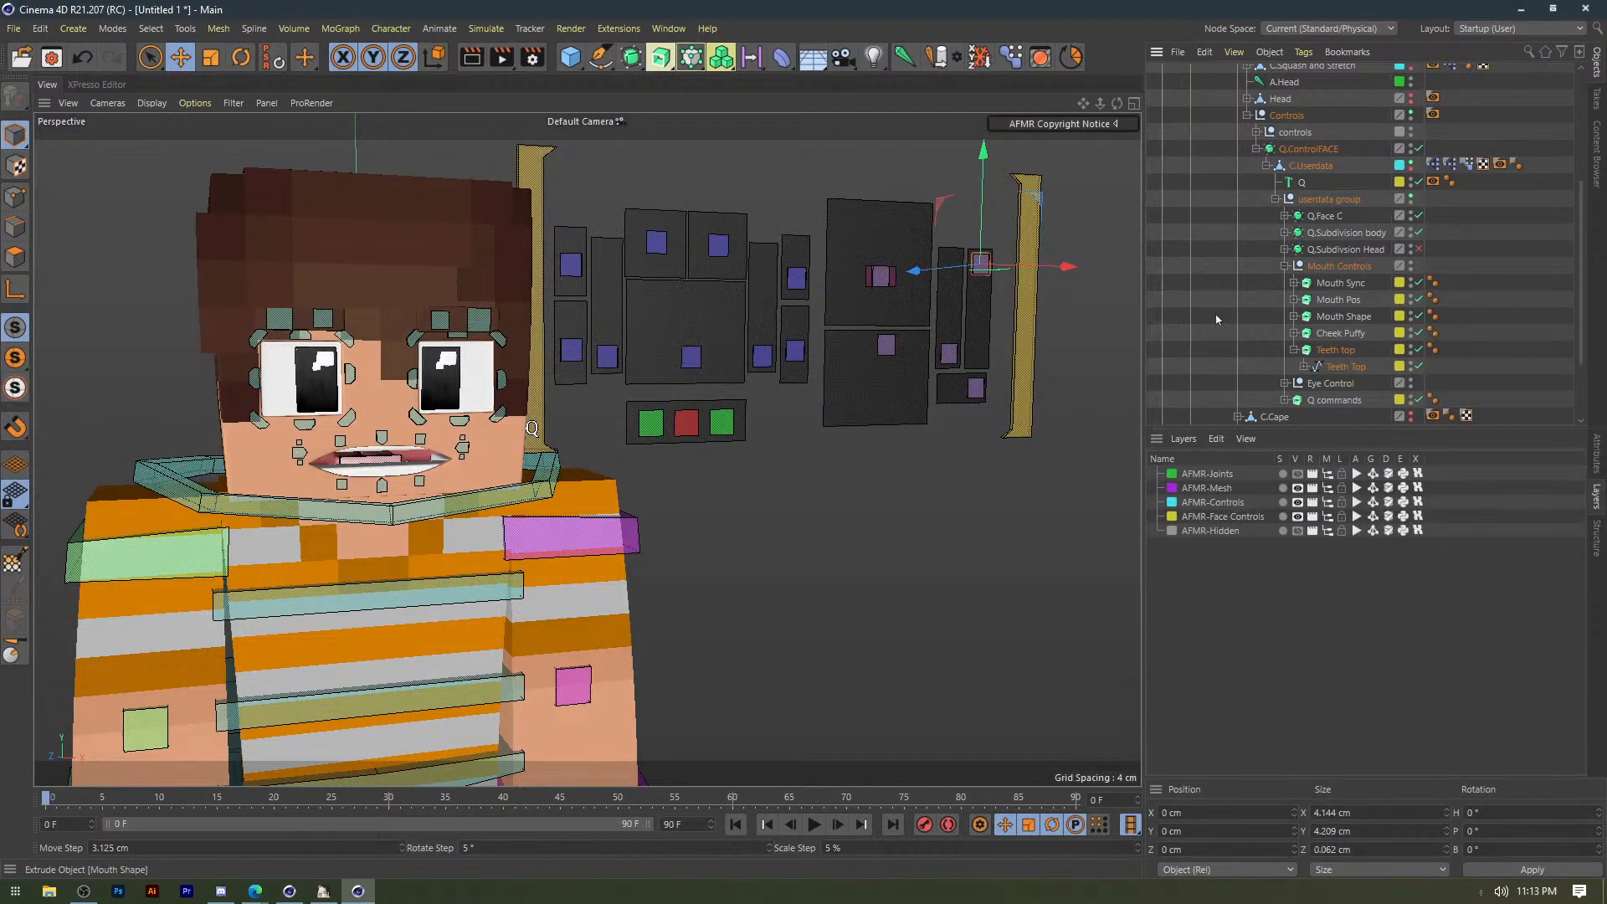
{"action": "left_click", "coordinate": [1303, 366]}
{"action": "scroll", "coordinate": [1423, 293], "scroll_direction": "down", "scroll_amount": 3}
Delete the Range Mapper and Pose Morph nodes from C.TeethTop's XPresso setup and return to the 3D view.
{"action": "double_click", "coordinate": [1485, 282]}
{"action": "left_click_drag", "start_coordinate": [857, 304], "coordinate": [584, 531]}
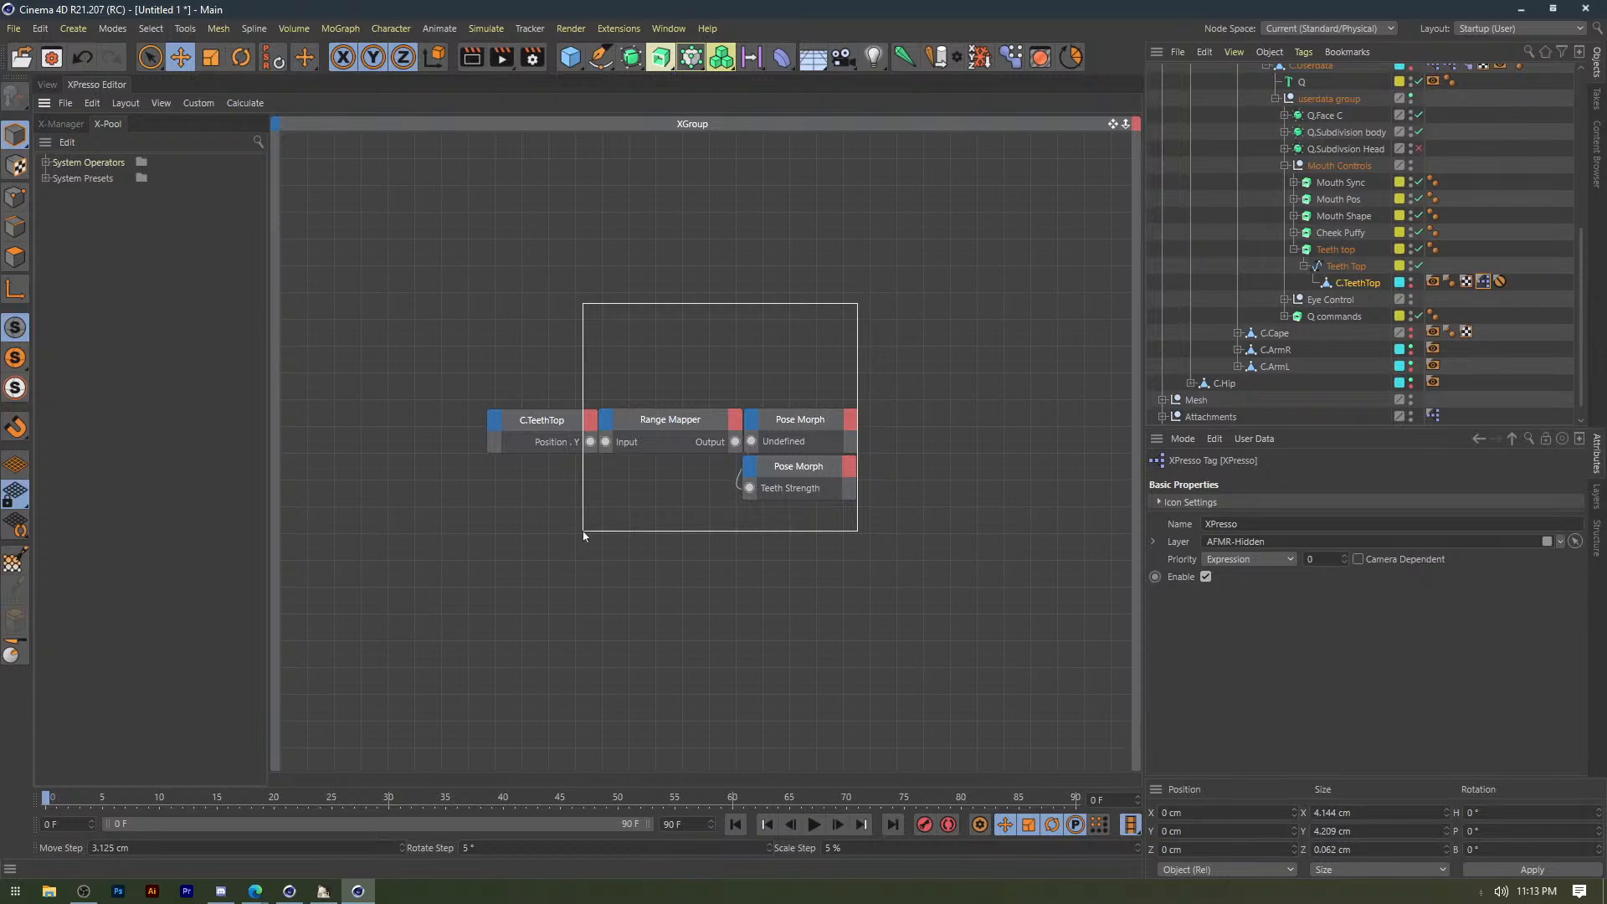
{"action": "left_click_drag", "start_coordinate": [584, 532], "coordinate": [584, 531]}
{"action": "key", "text": "Delete"}
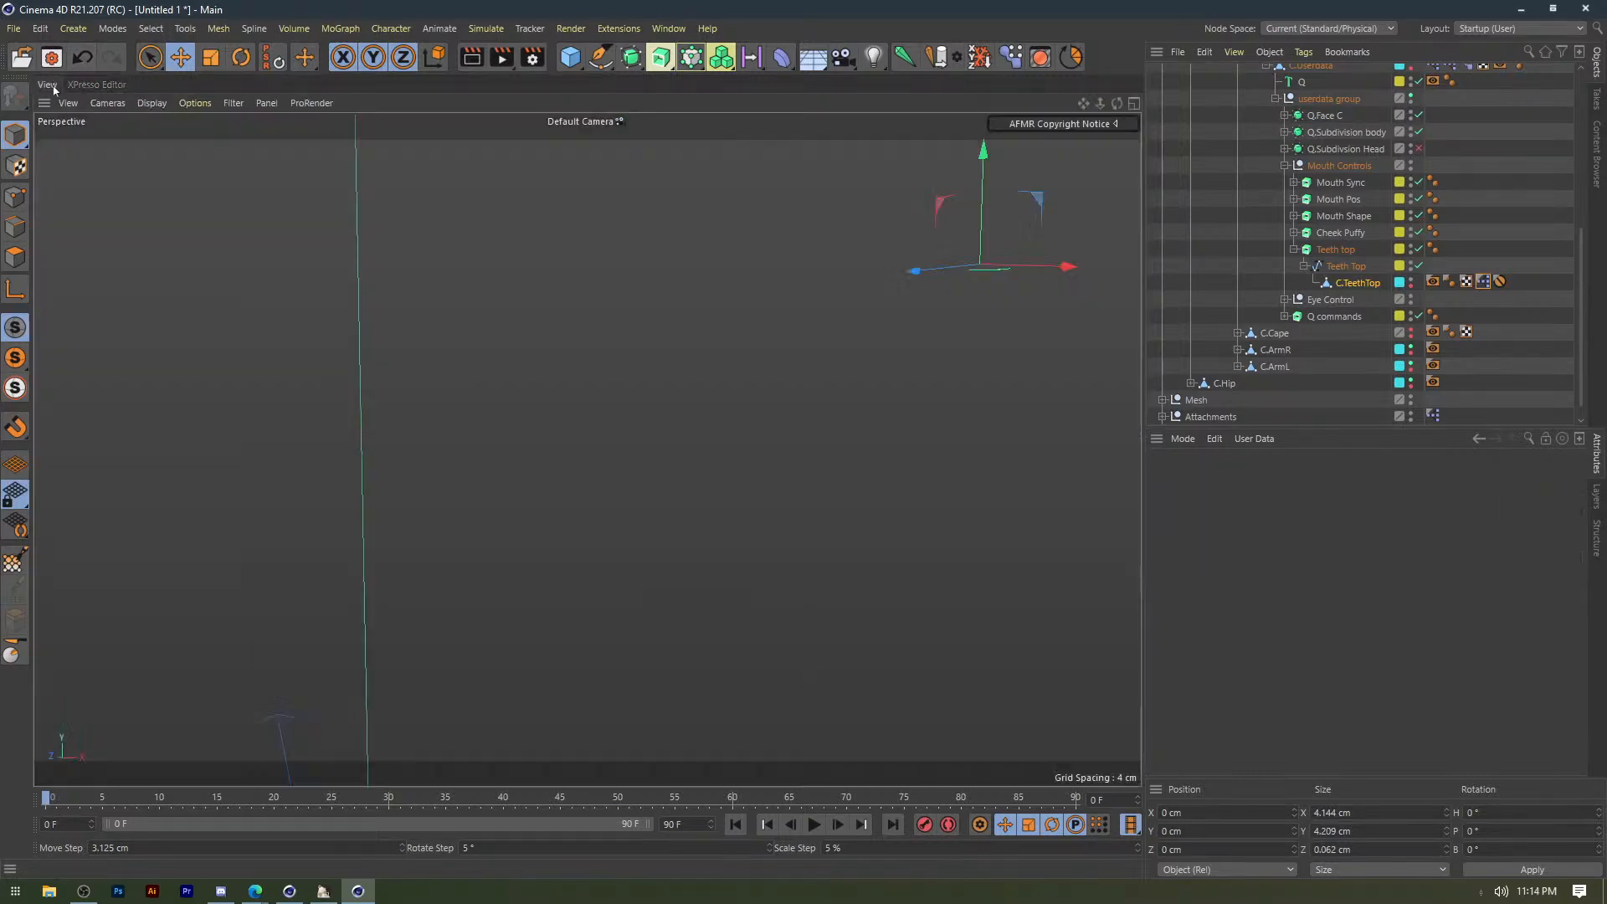
{"action": "left_click", "coordinate": [47, 84]}
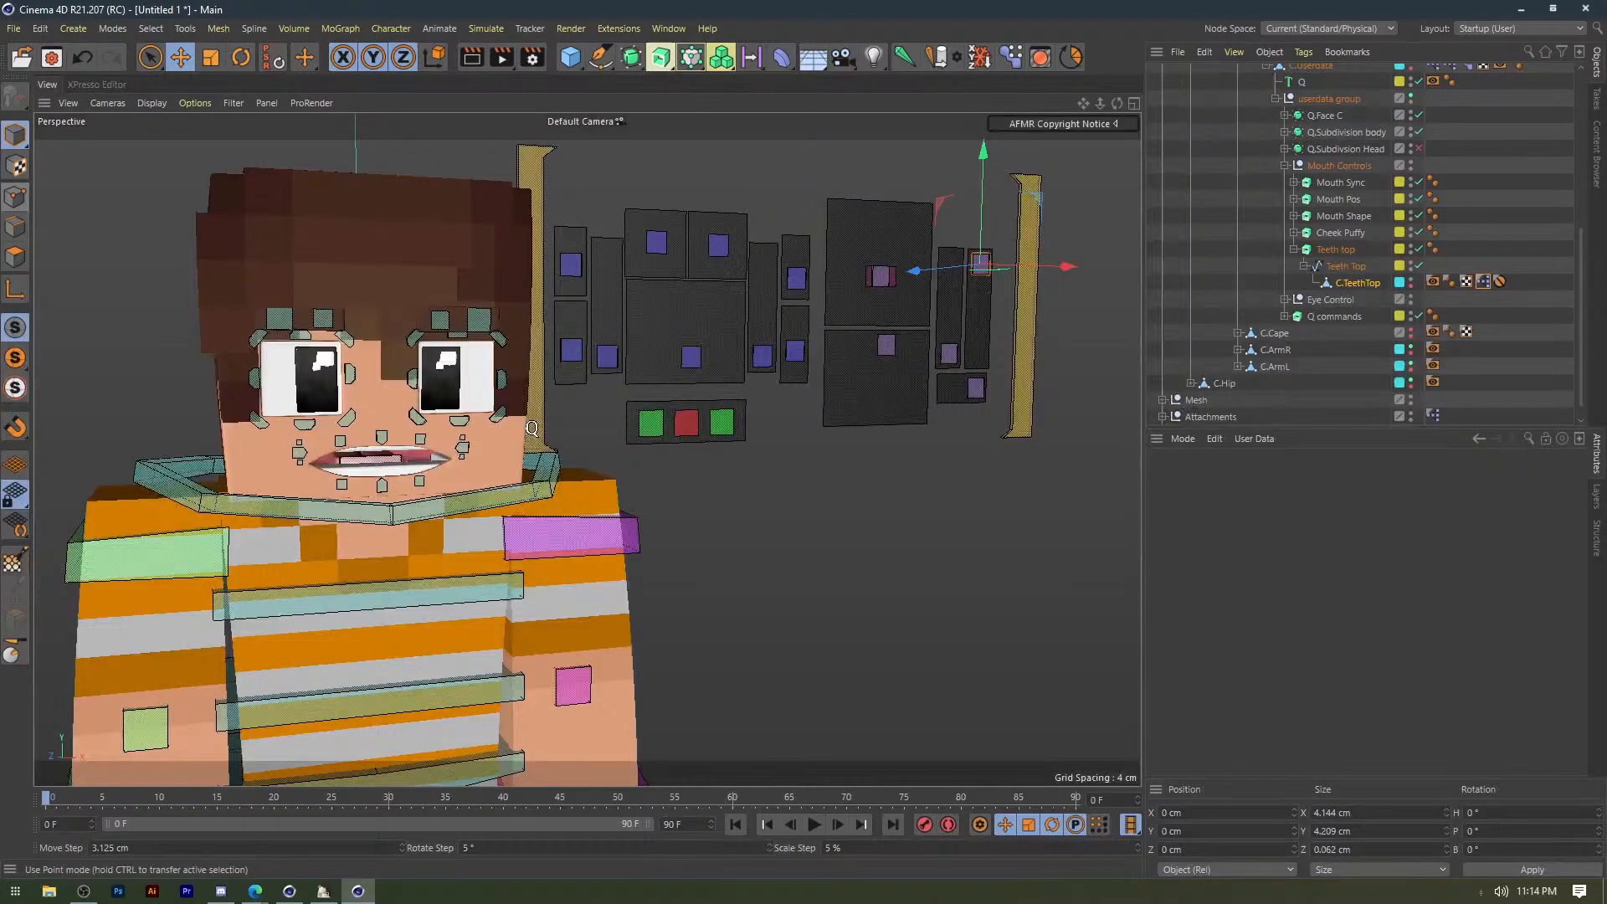
Select the top Teeth subdivision surface in the 3D view and examine it around the mouth.
{"action": "left_click", "coordinate": [439, 394]}
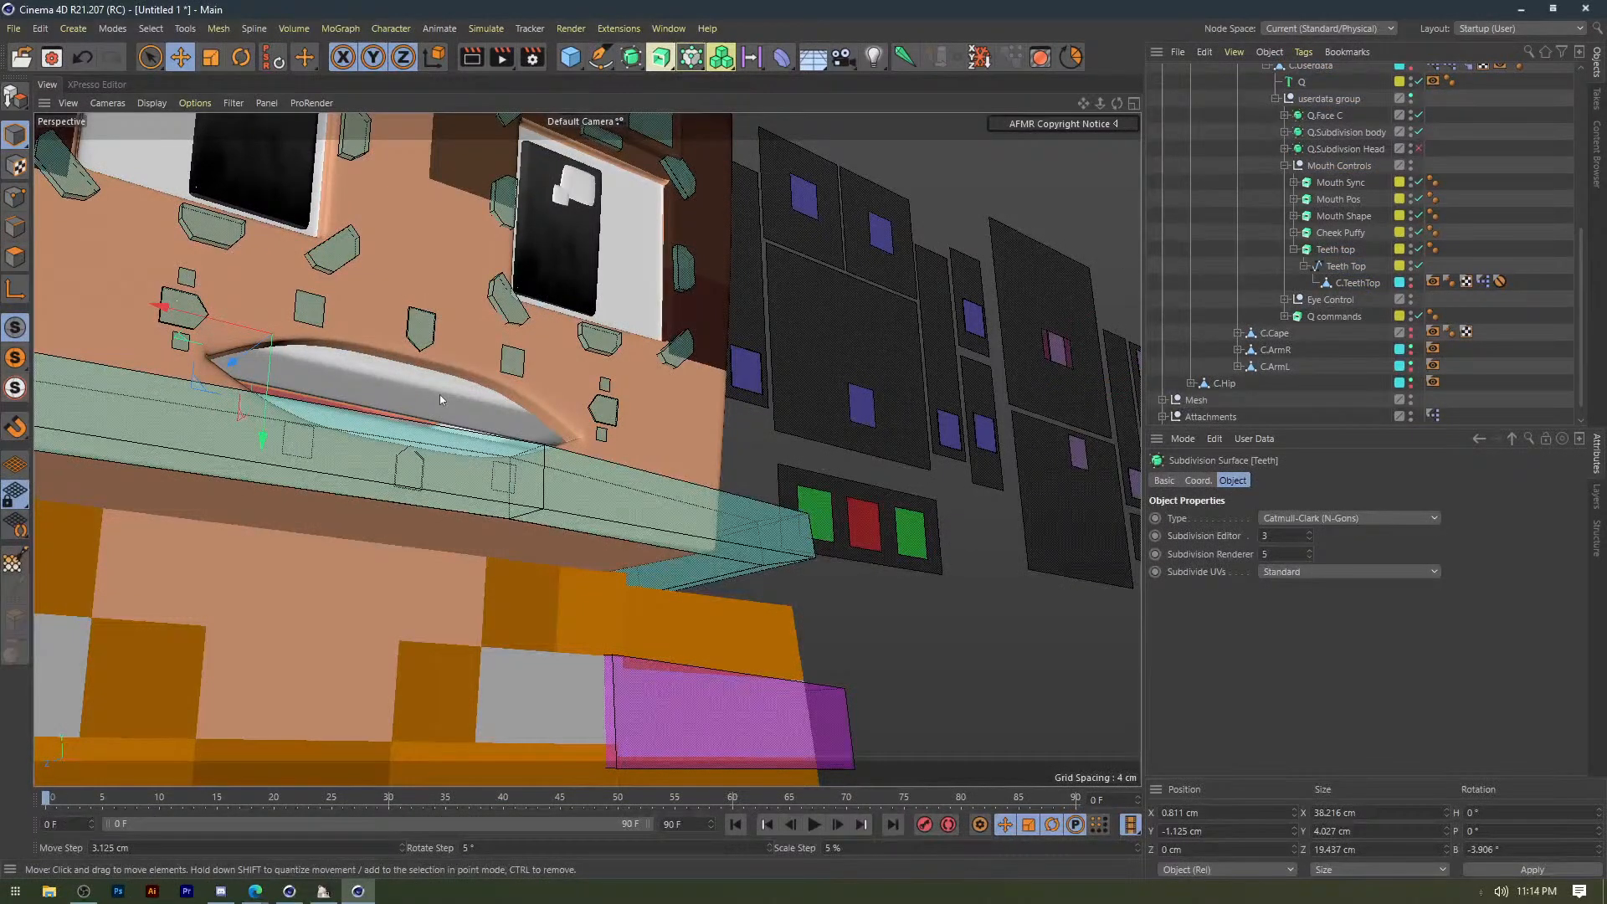
{"action": "left_click", "coordinate": [15, 290]}
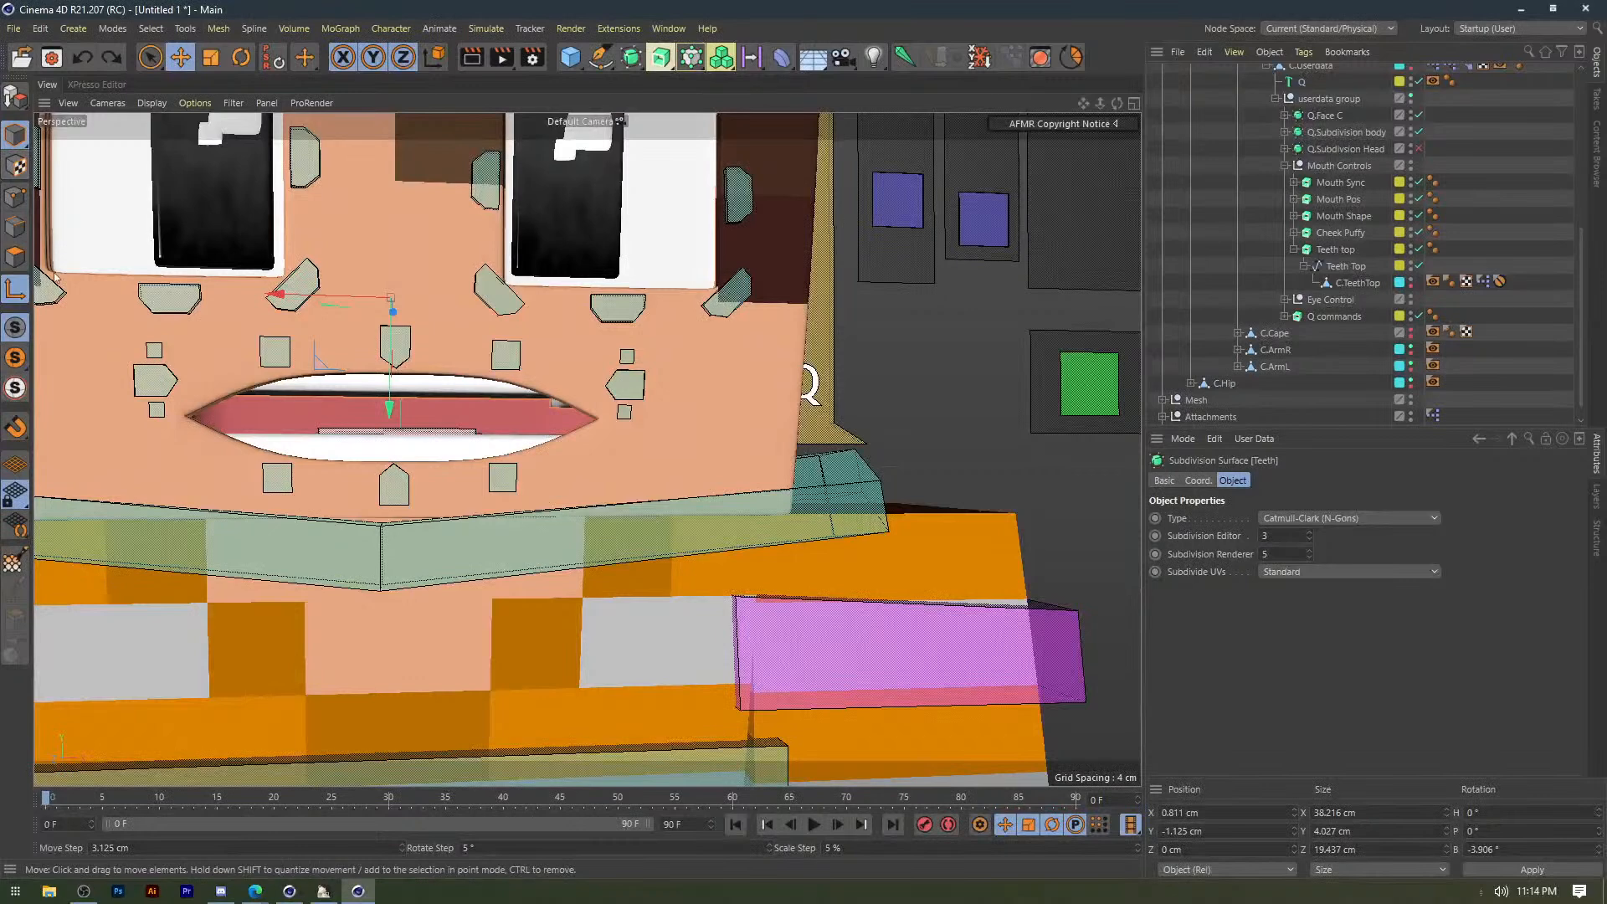
{"action": "scroll", "coordinate": [349, 352], "scroll_direction": "down", "scroll_amount": 2}
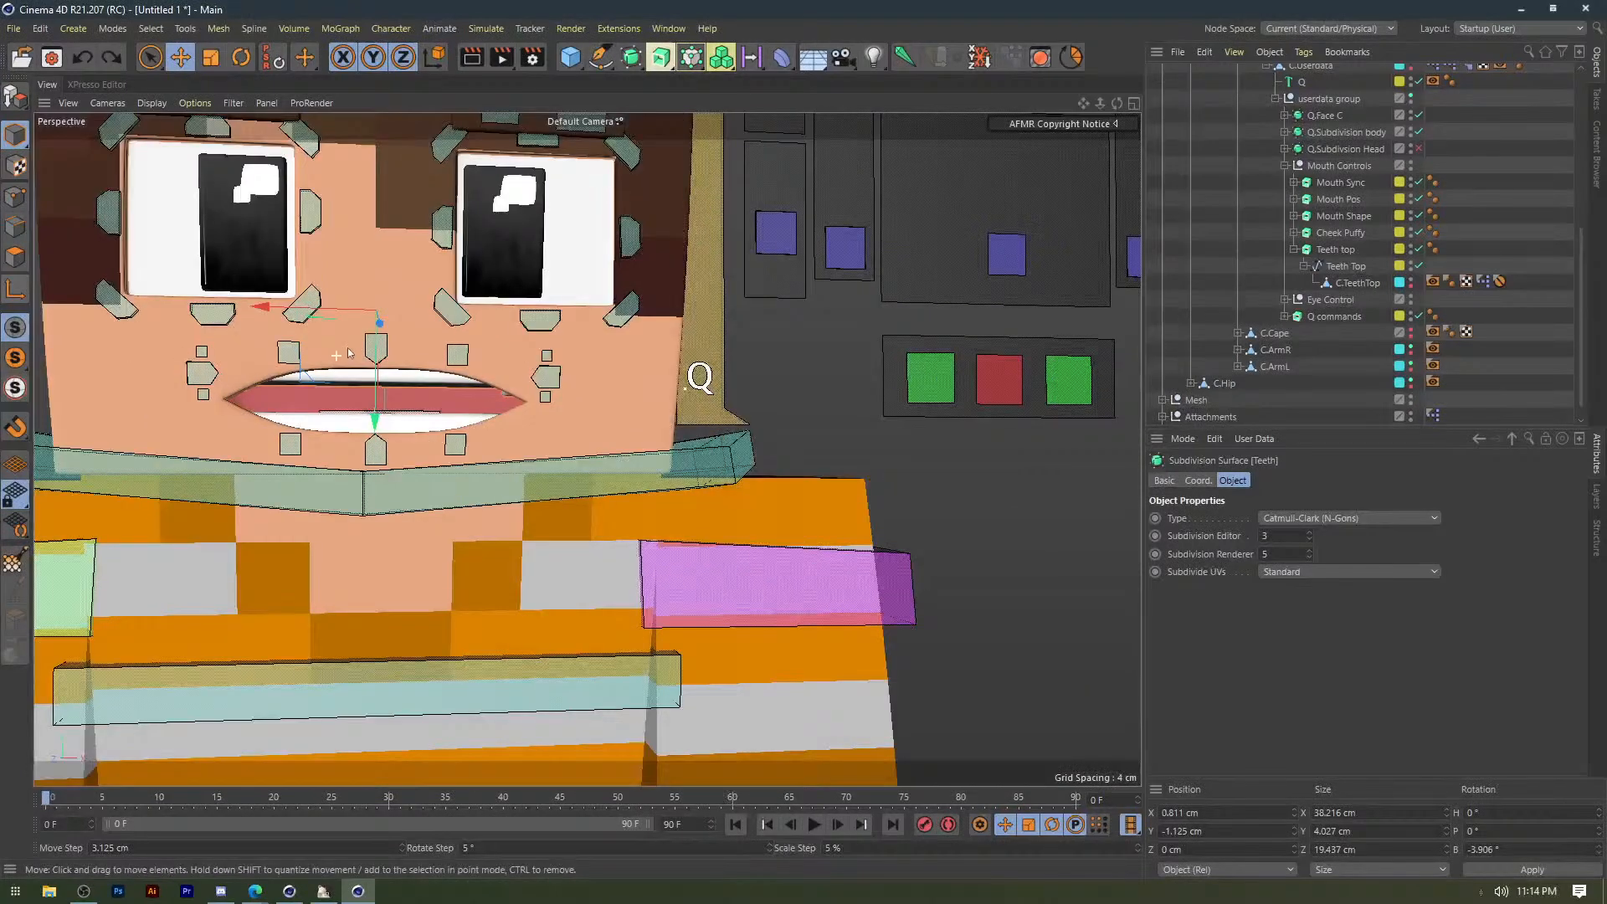
{"action": "left_click_drag", "start_coordinate": [349, 352], "coordinate": [238, 348], "text": "alt"}
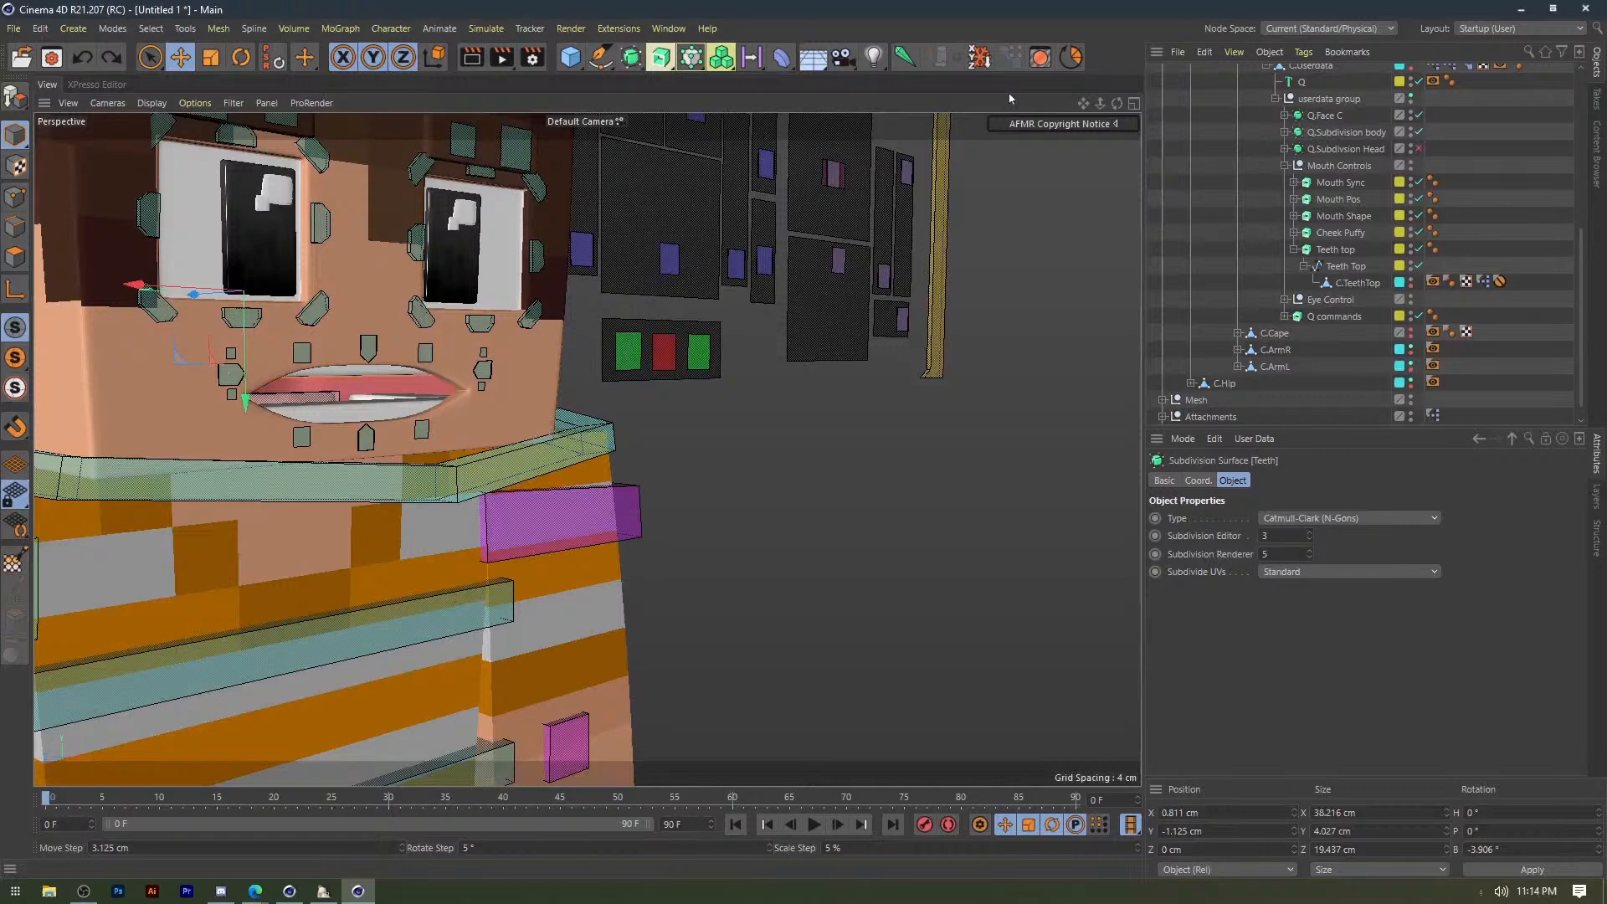
Expand Head, Face Controls, Head Feature, Inner Mouth and the nested Top Teeth groups down to the Teeth polygon object.
{"action": "scroll", "coordinate": [1245, 284], "scroll_direction": "up", "scroll_amount": 5}
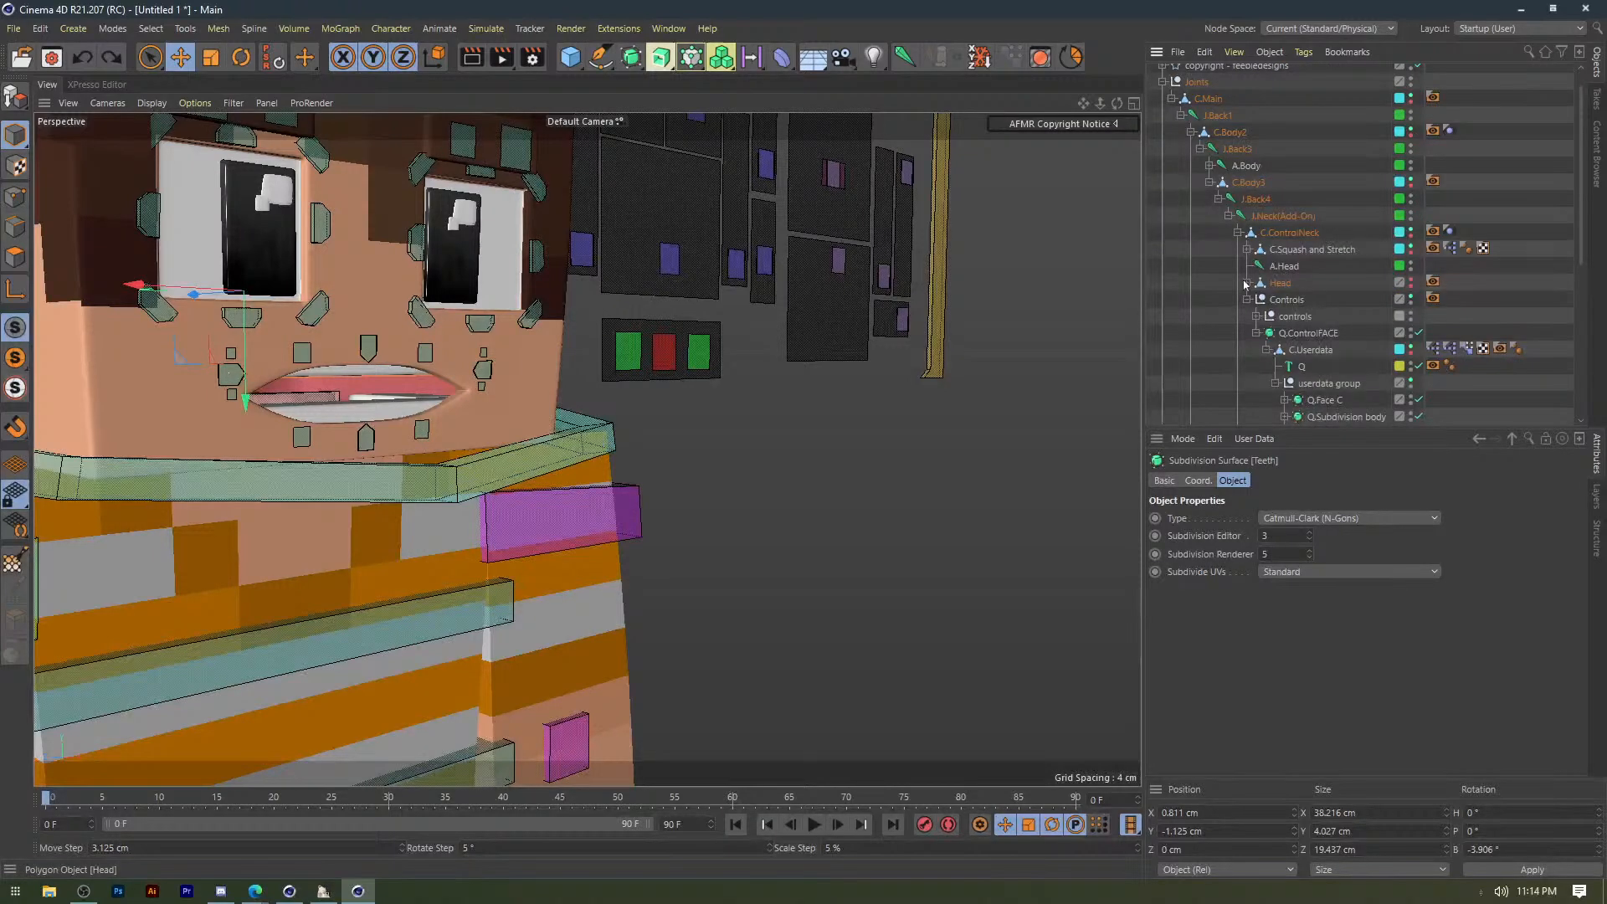
{"action": "left_click", "coordinate": [1244, 283]}
{"action": "scroll", "coordinate": [1266, 251], "scroll_direction": "down", "scroll_amount": 4}
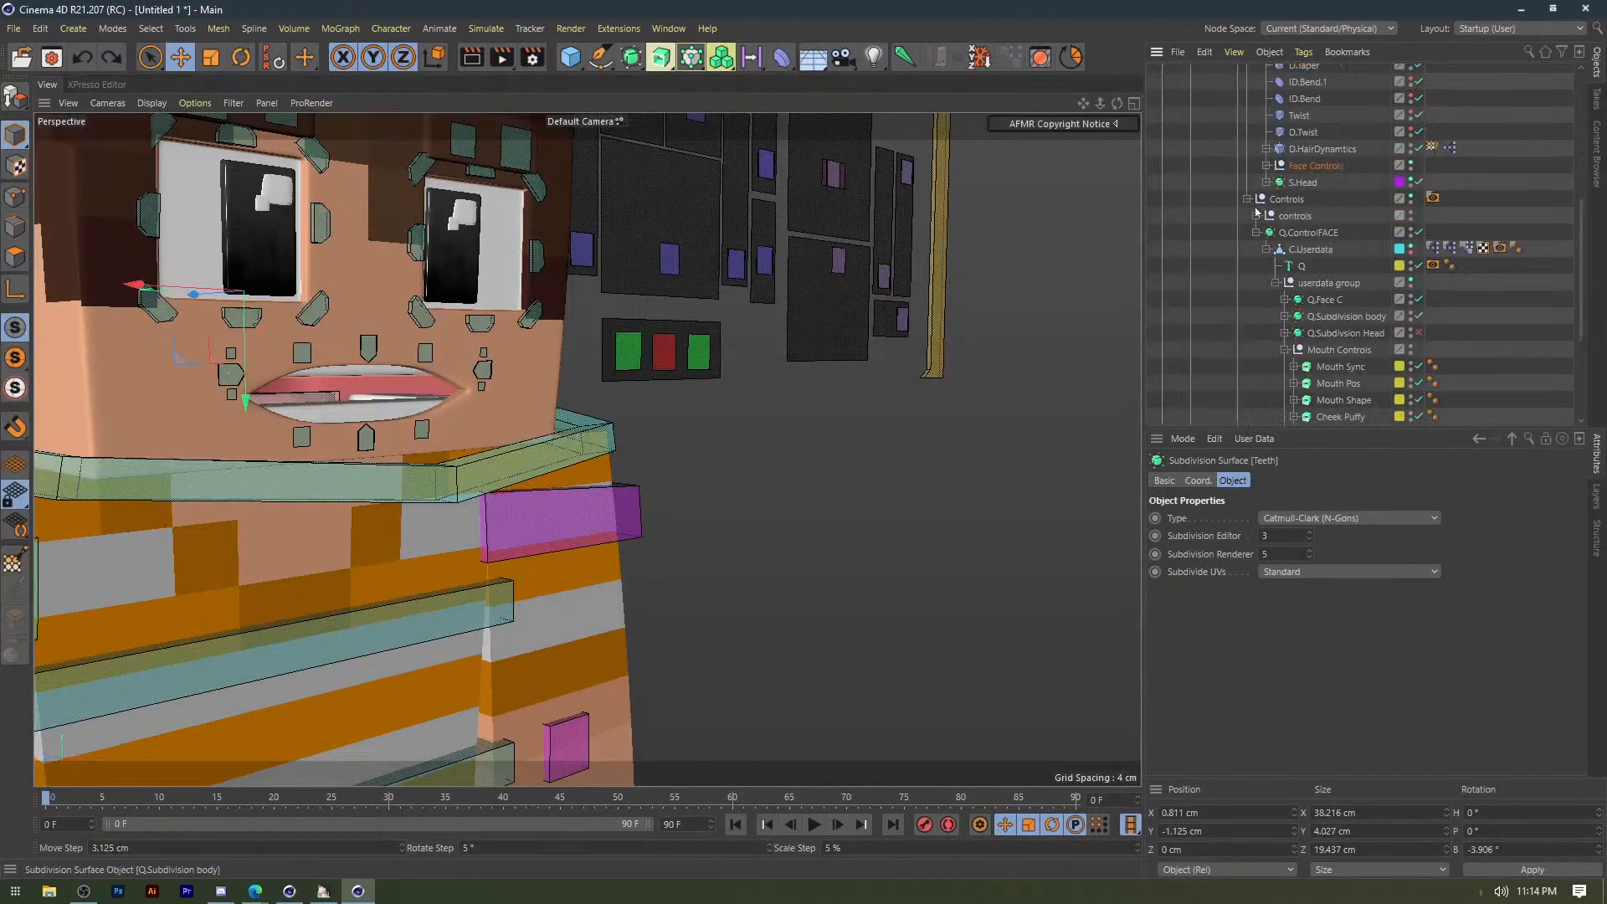
{"action": "left_click", "coordinate": [1266, 165]}
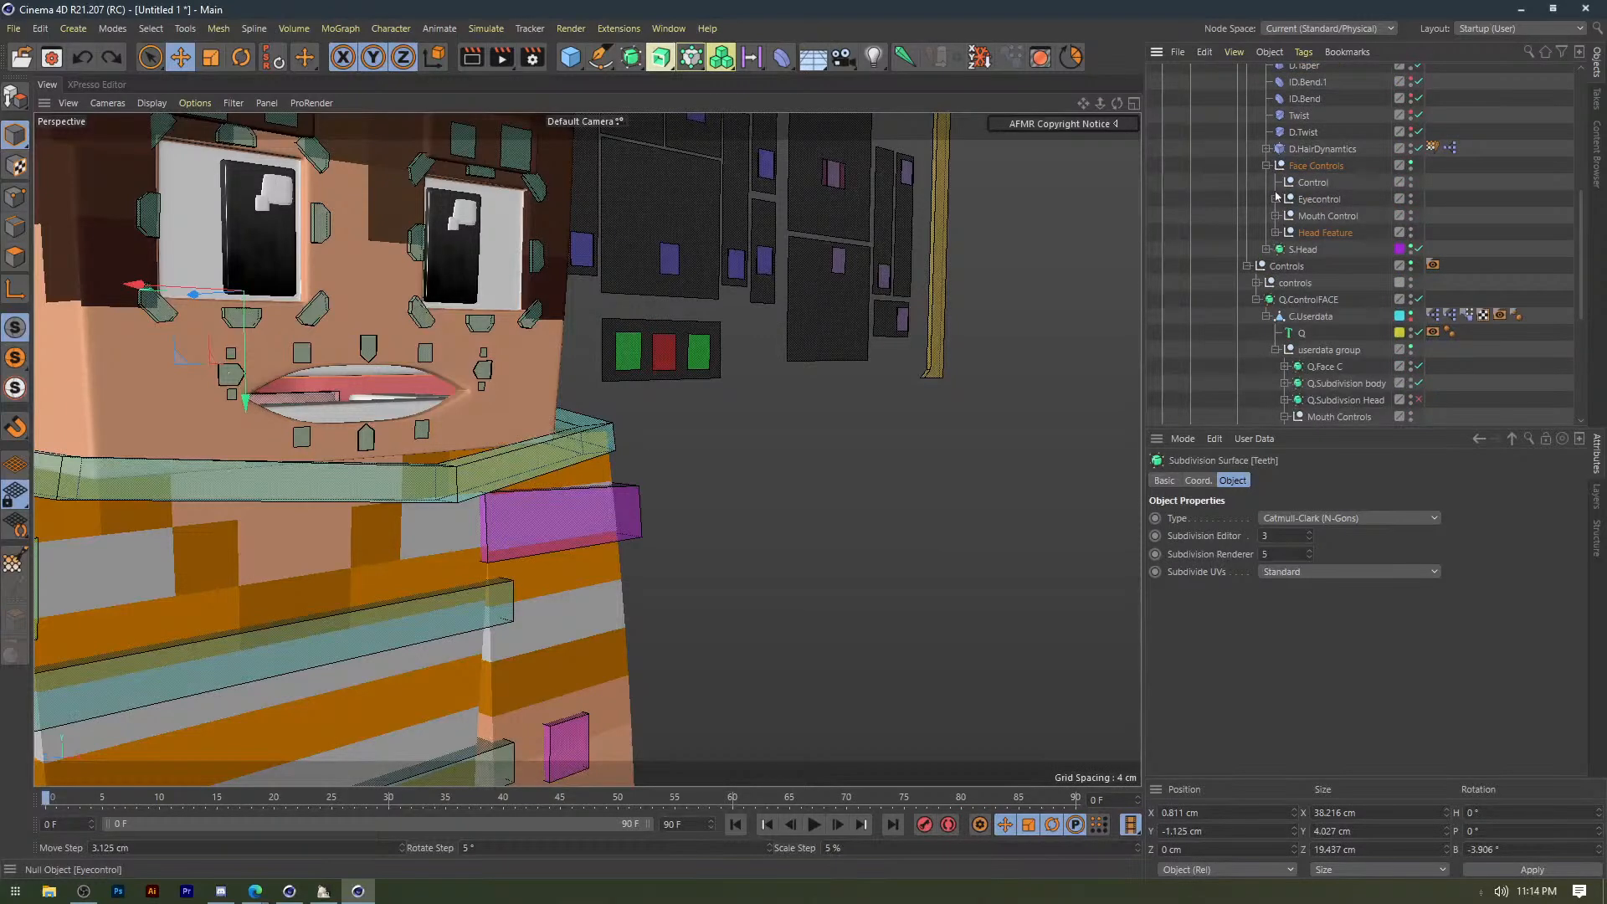
{"action": "left_click", "coordinate": [1275, 232]}
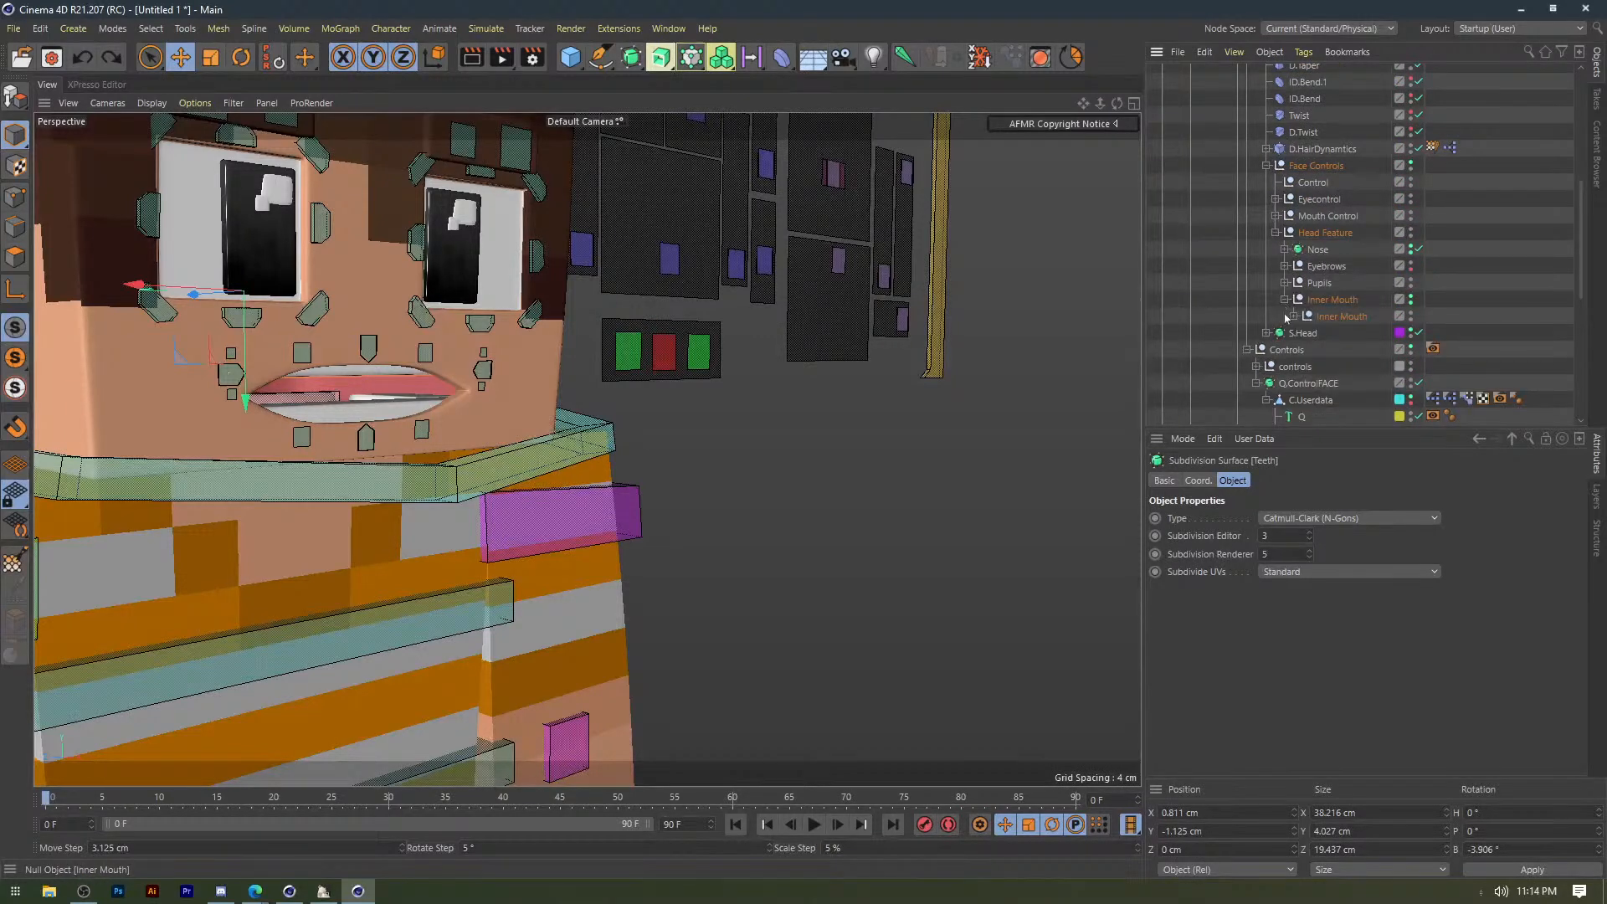
{"action": "left_click", "coordinate": [1293, 316]}
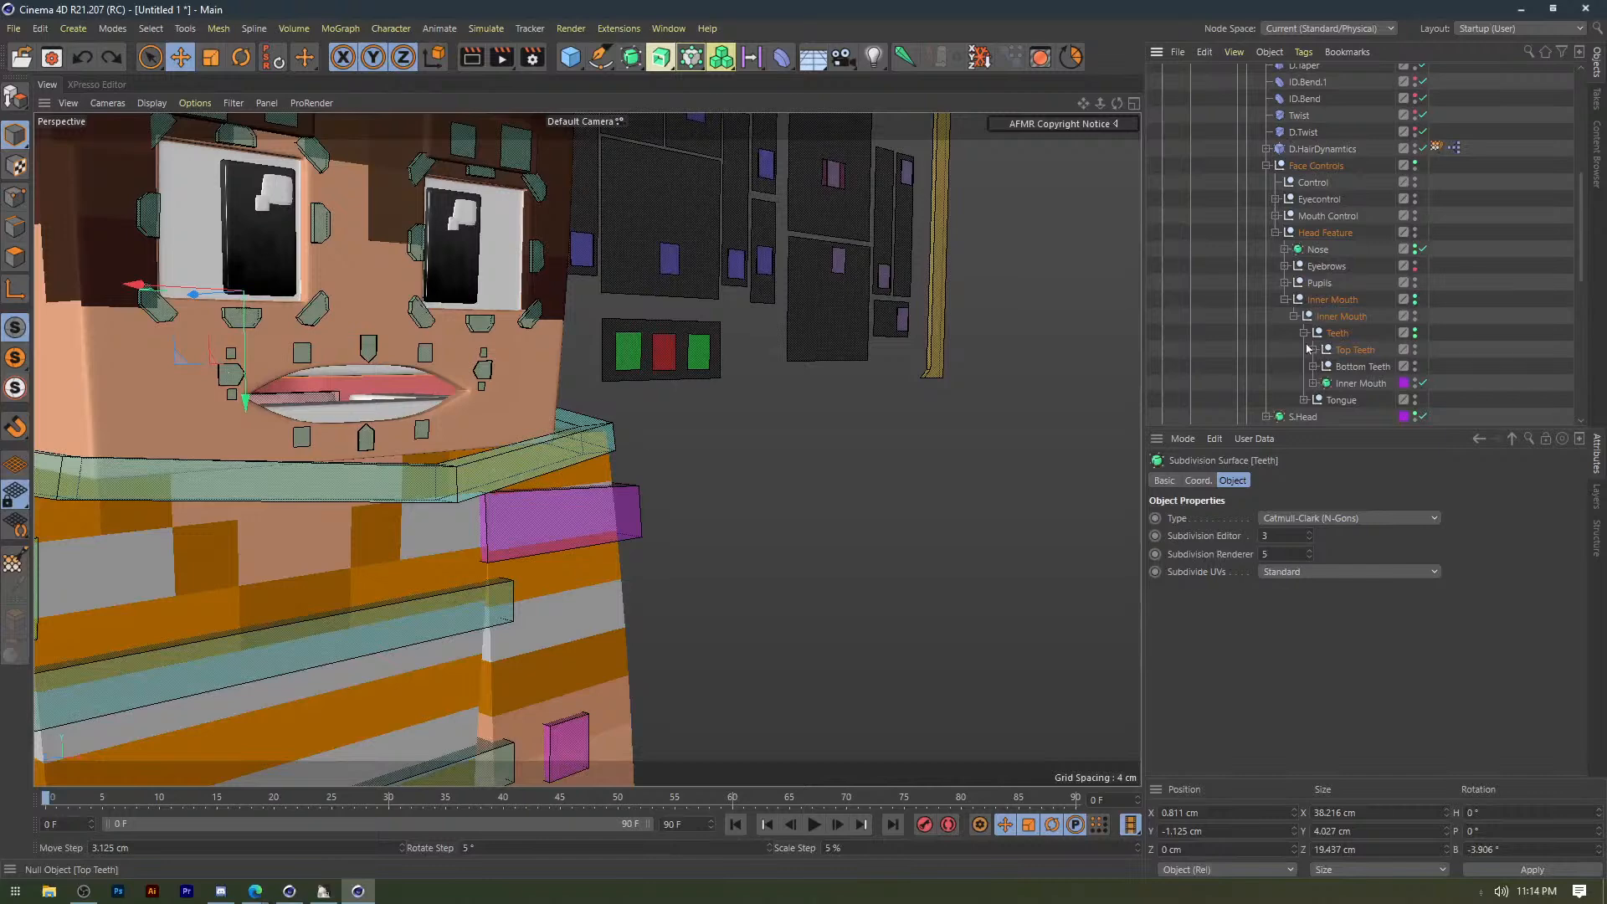
{"action": "left_click", "coordinate": [1314, 350]}
{"action": "scroll", "coordinate": [1315, 349], "scroll_direction": "down", "scroll_amount": 2}
{"action": "left_click", "coordinate": [1332, 283]}
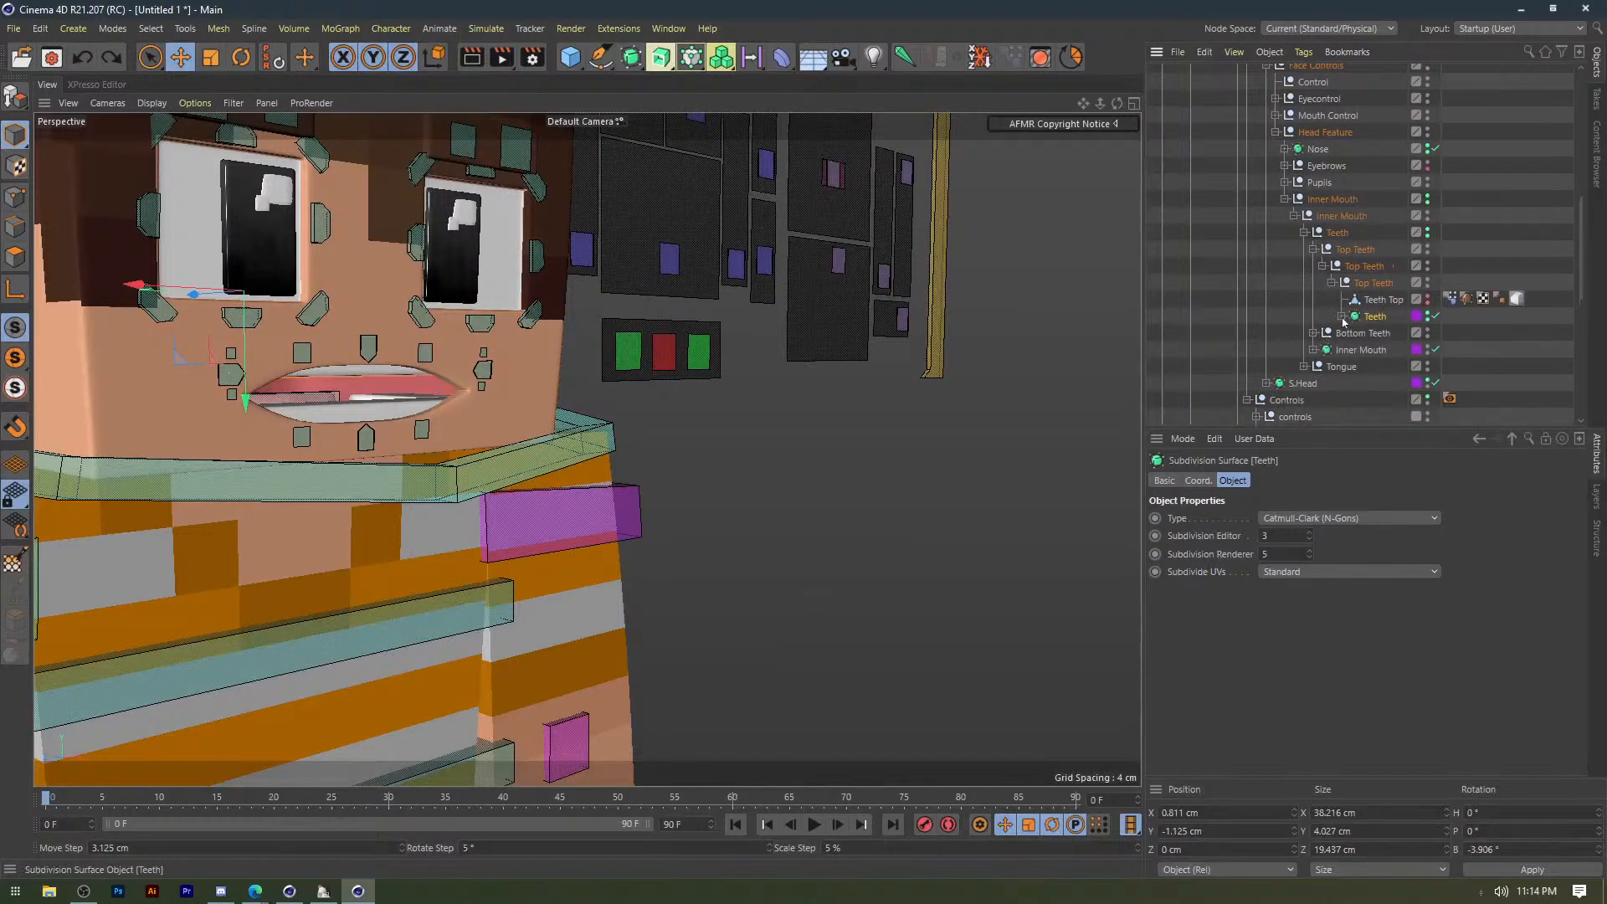
{"action": "left_click", "coordinate": [1341, 316]}
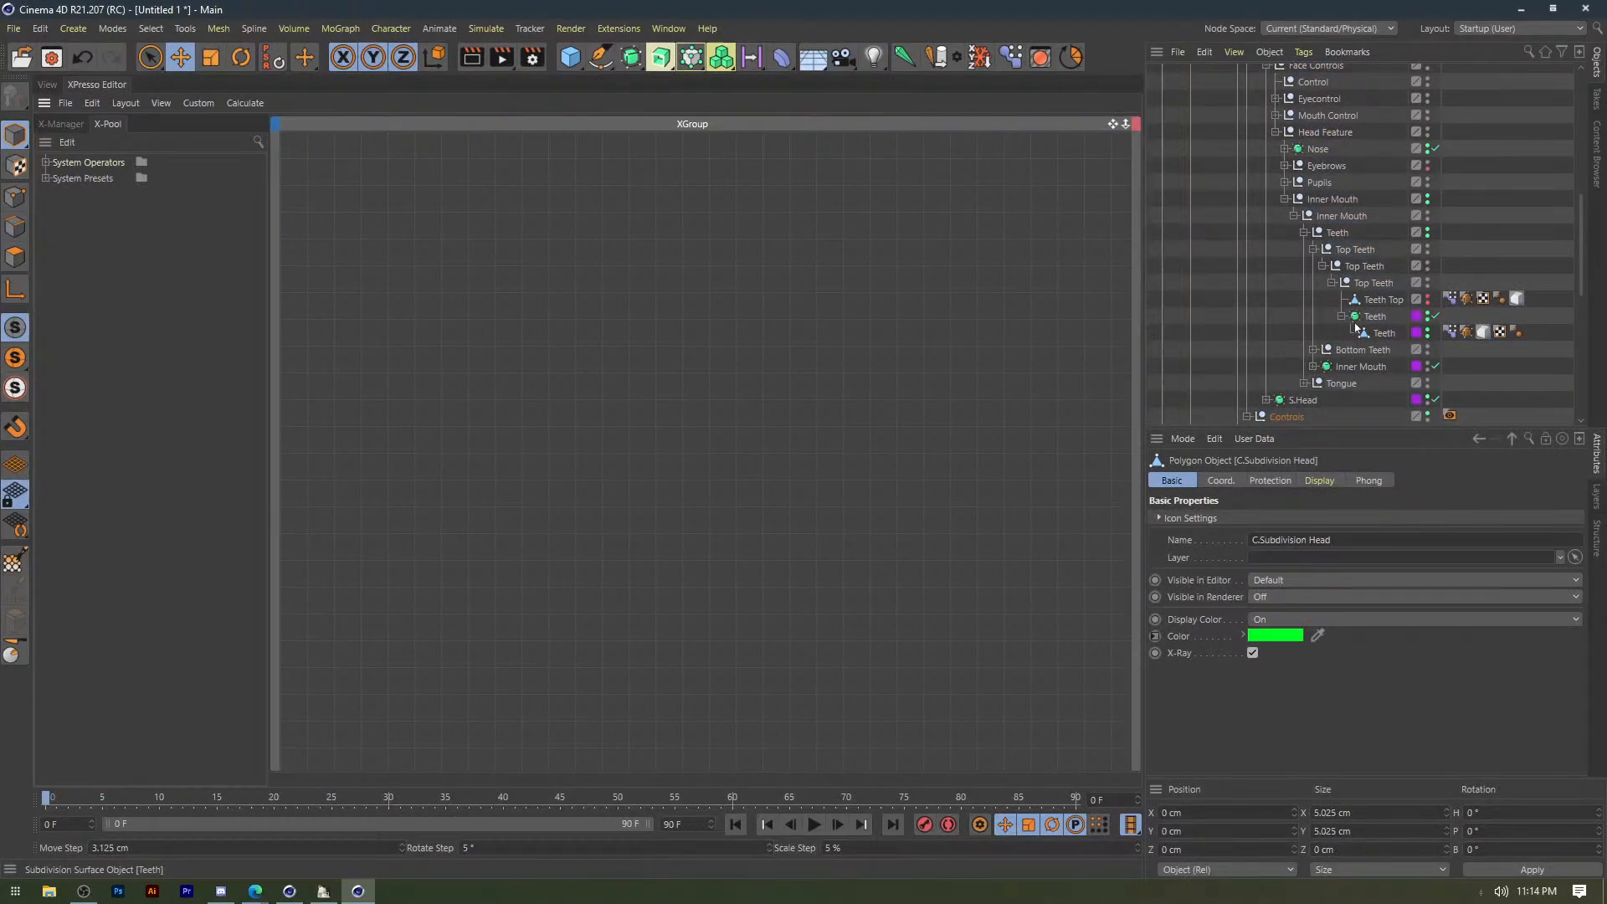
{"action": "left_click_drag", "start_coordinate": [1357, 328], "coordinate": [516, 259]}
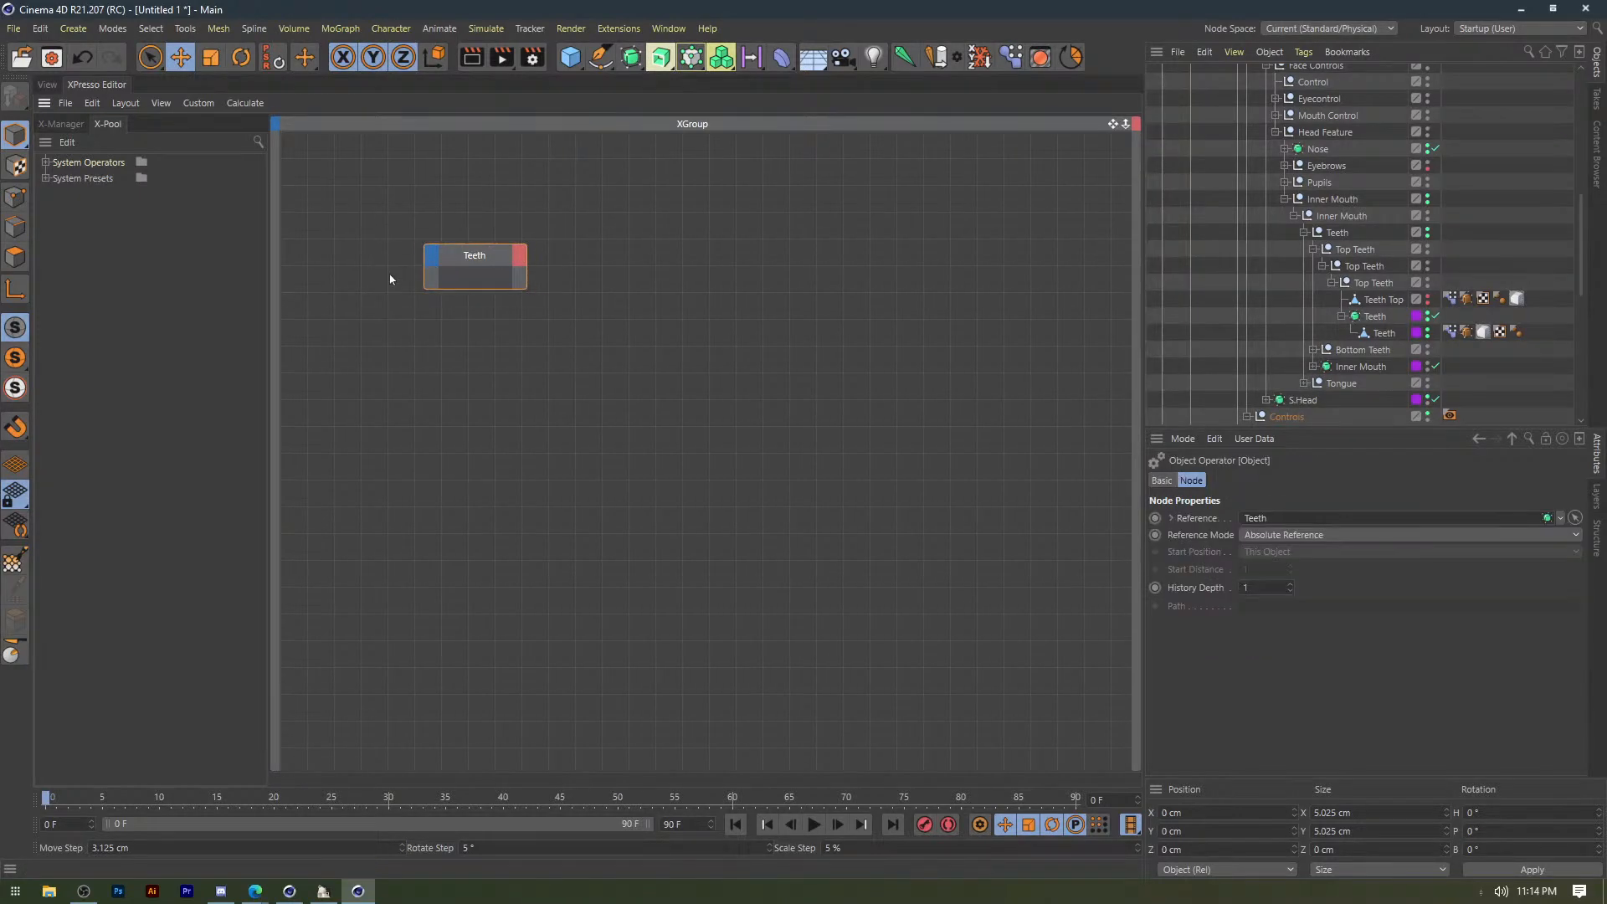
{"action": "key", "text": "Delete"}
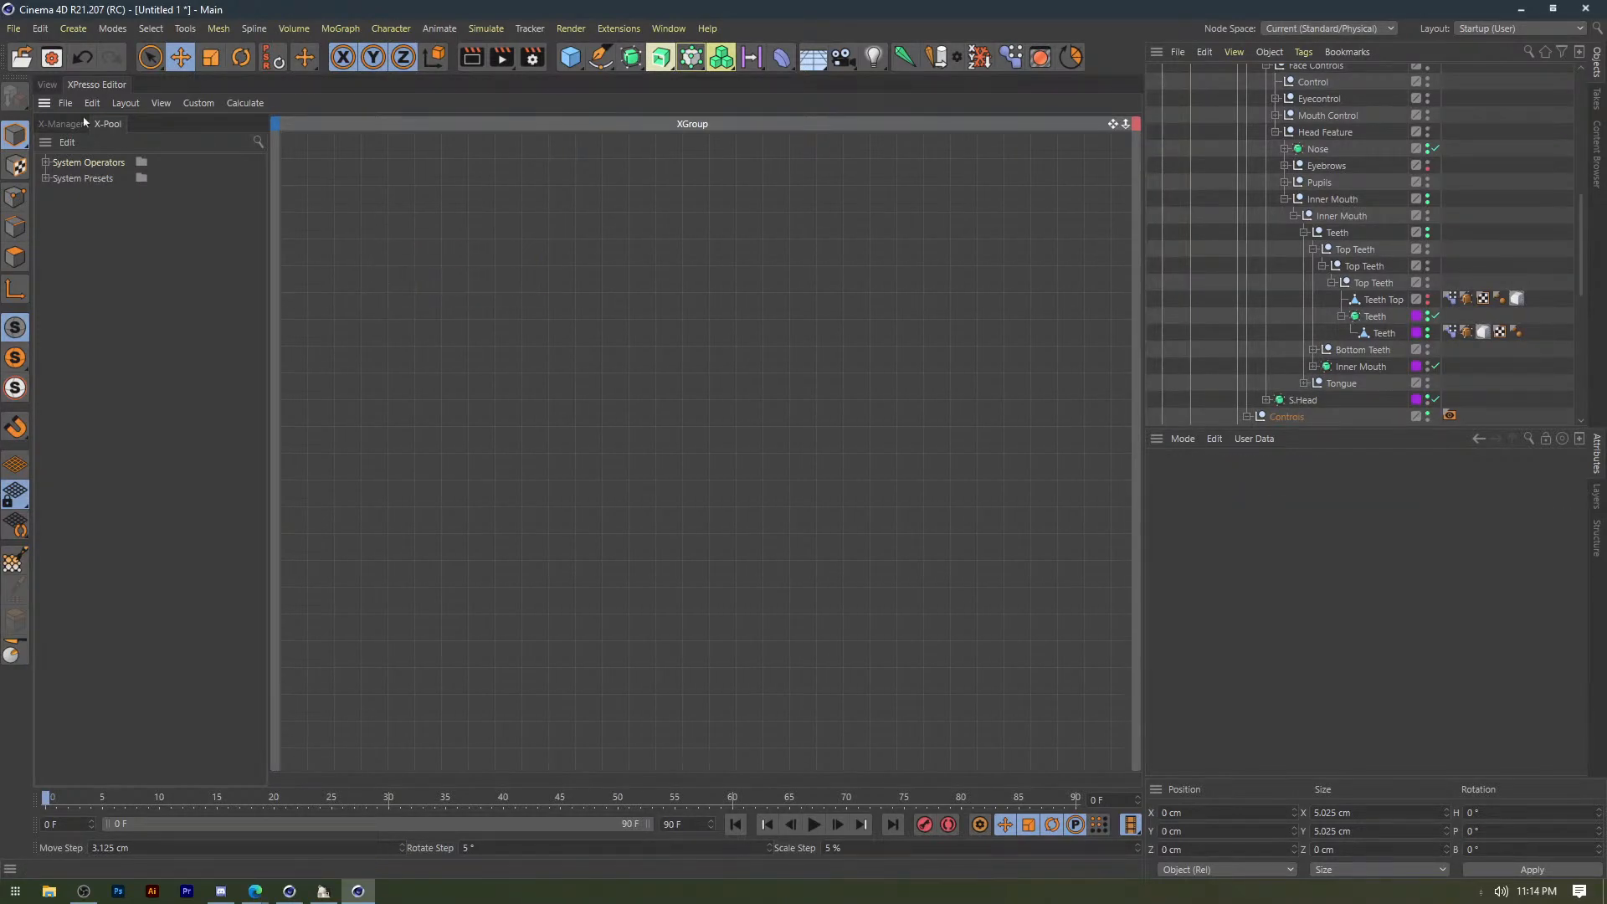
{"action": "left_click", "coordinate": [46, 84]}
Open C.TeethTop's XPresso setup and add the top Teeth subdivision surface as a node.
{"action": "scroll", "coordinate": [1423, 251], "scroll_direction": "down", "scroll_amount": 10}
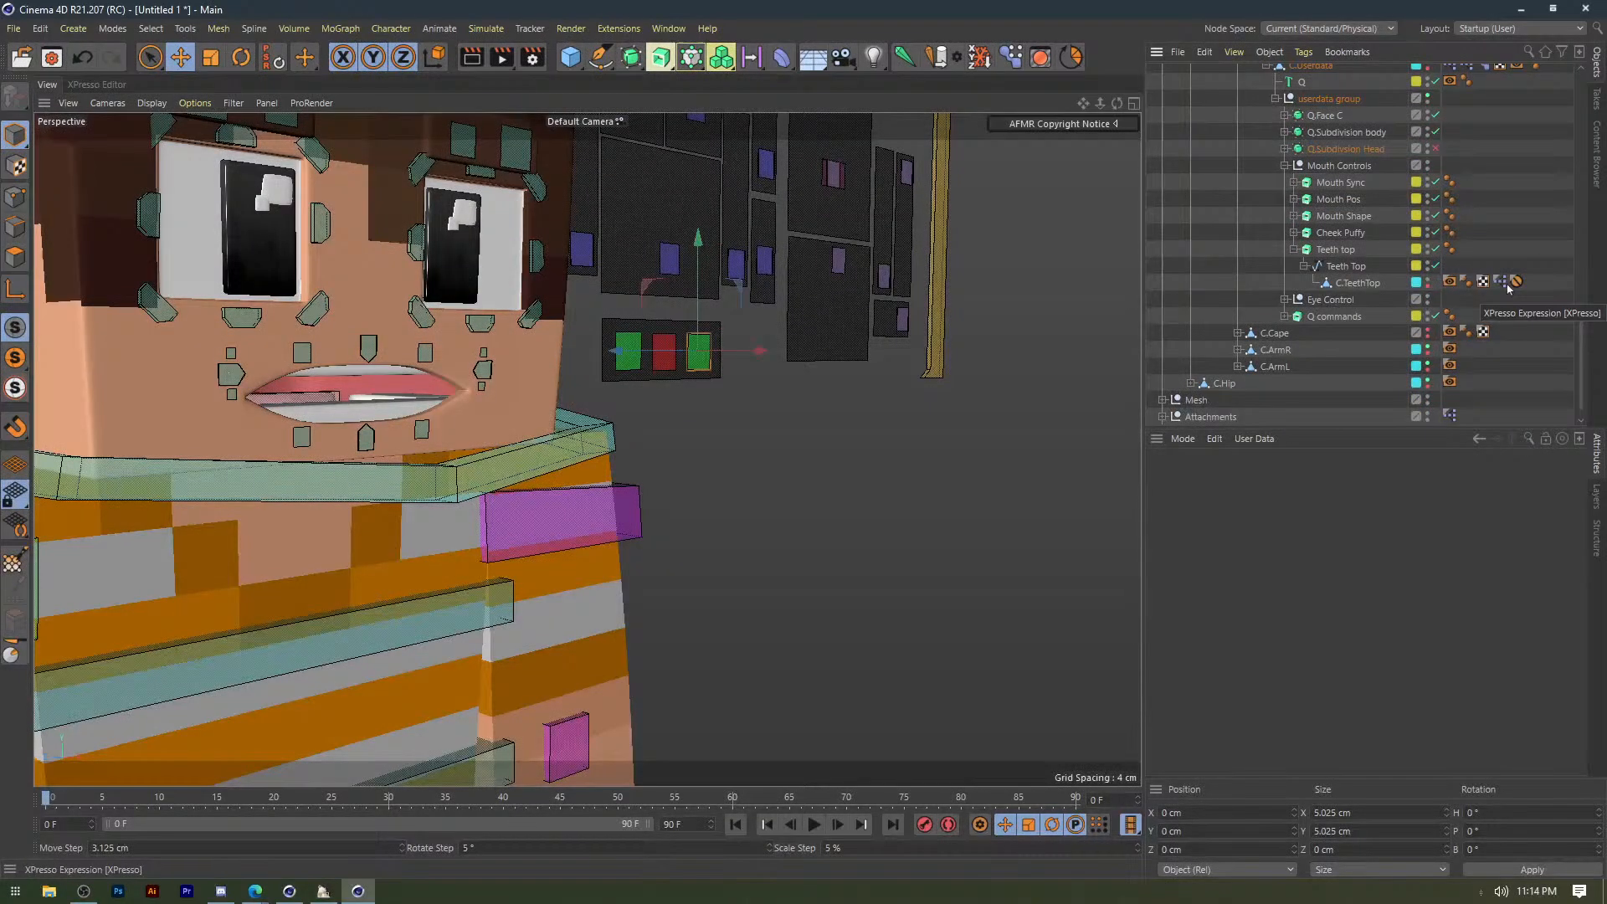
{"action": "double_click", "coordinate": [1509, 287]}
{"action": "scroll", "coordinate": [1403, 240], "scroll_direction": "up", "scroll_amount": 4}
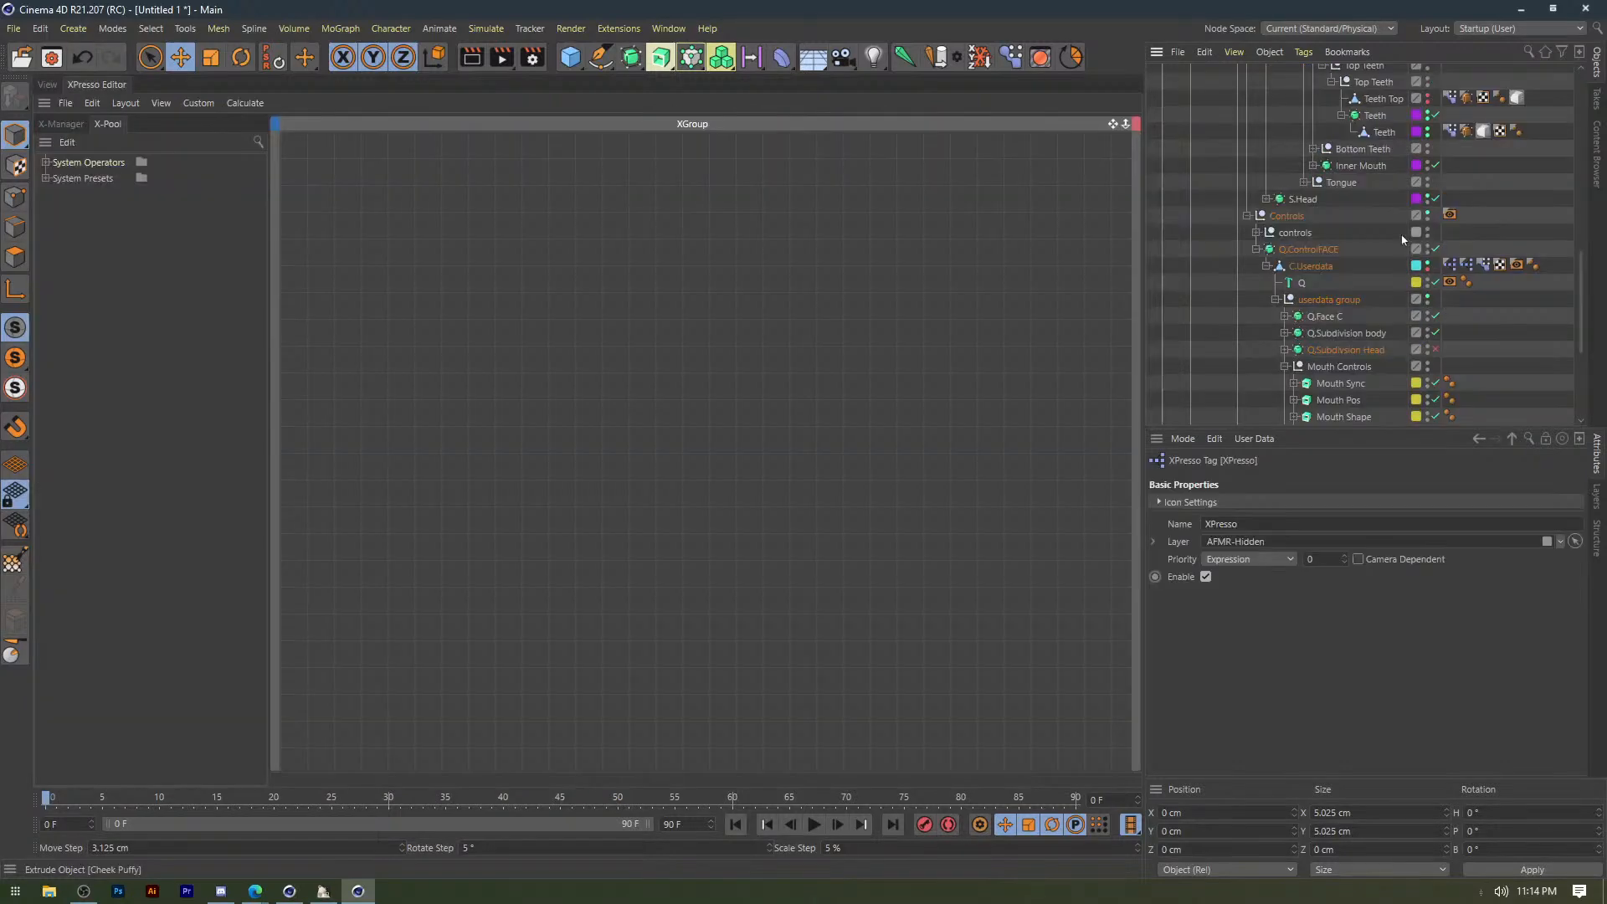
{"action": "scroll", "coordinate": [1403, 240], "scroll_direction": "up", "scroll_amount": 2}
{"action": "left_click_drag", "start_coordinate": [1376, 217], "coordinate": [682, 282]}
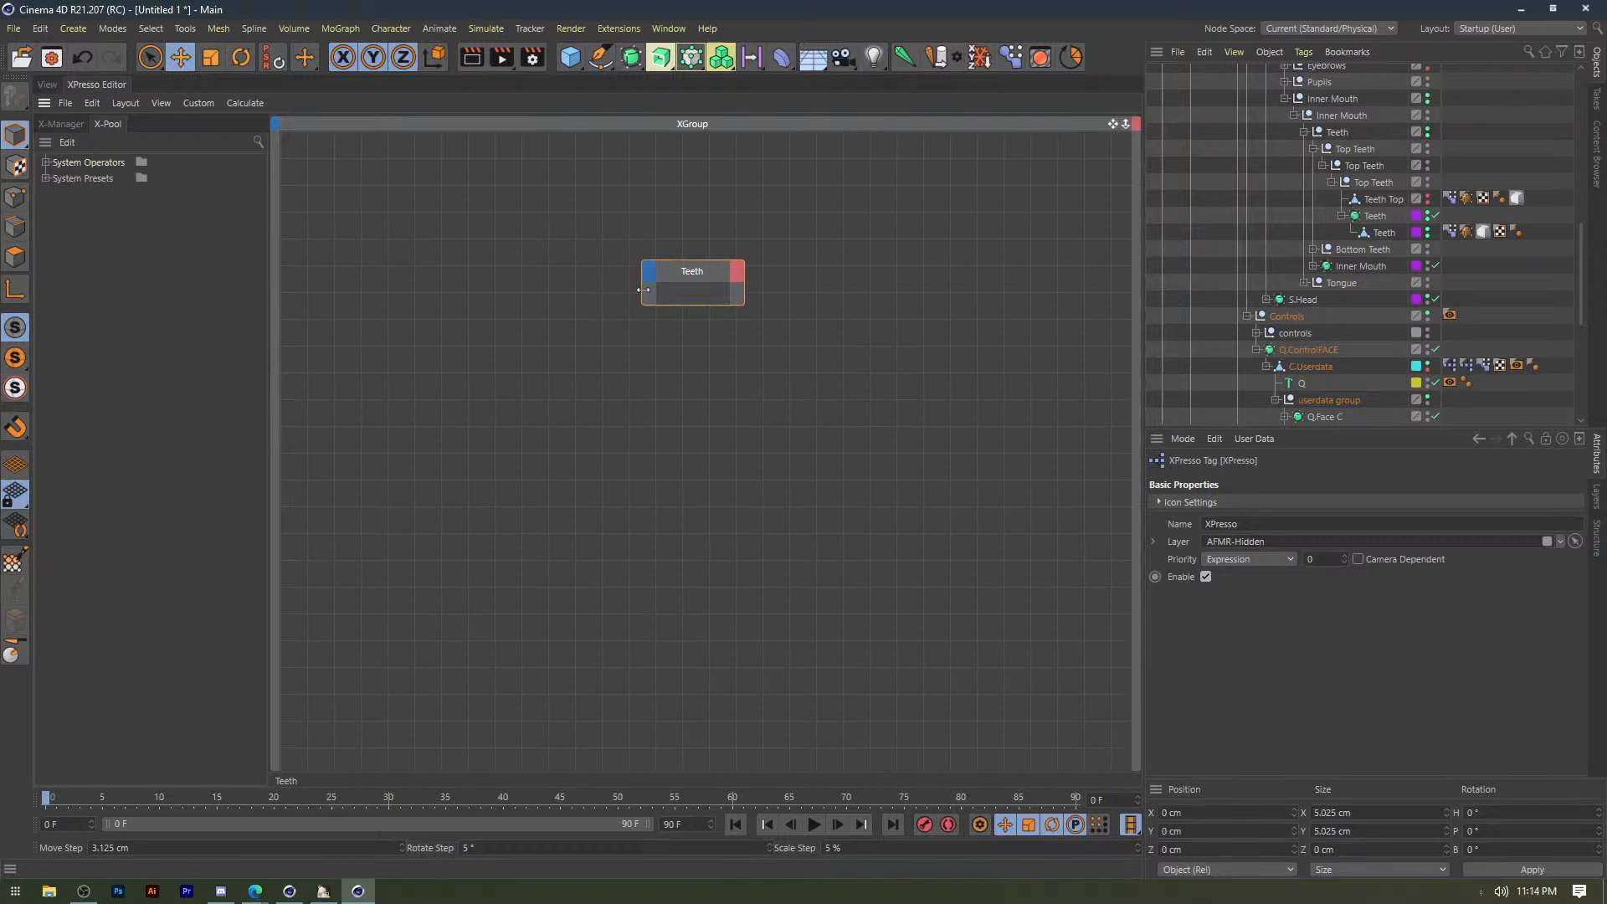
Add a Frozen Position . Y input port to the Teeth node and move the node aside to make room.
{"action": "double_click", "coordinate": [642, 290]}
{"action": "left_click", "coordinate": [601, 272]}
{"action": "mouse_move", "coordinate": [610, 308]}
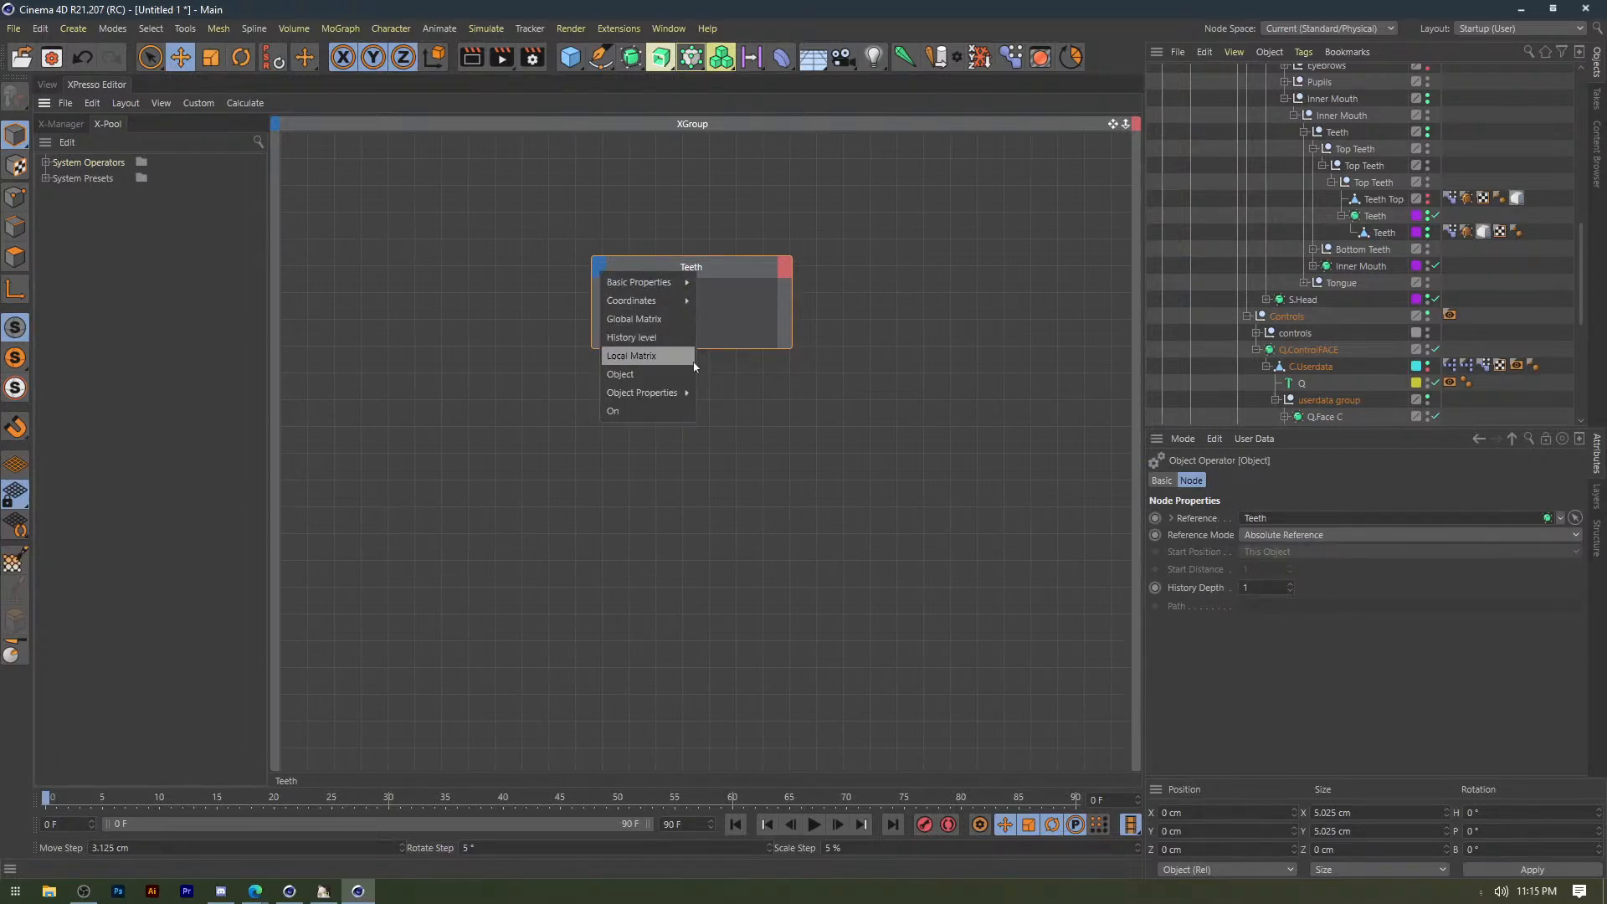
{"action": "mouse_move", "coordinate": [647, 290]}
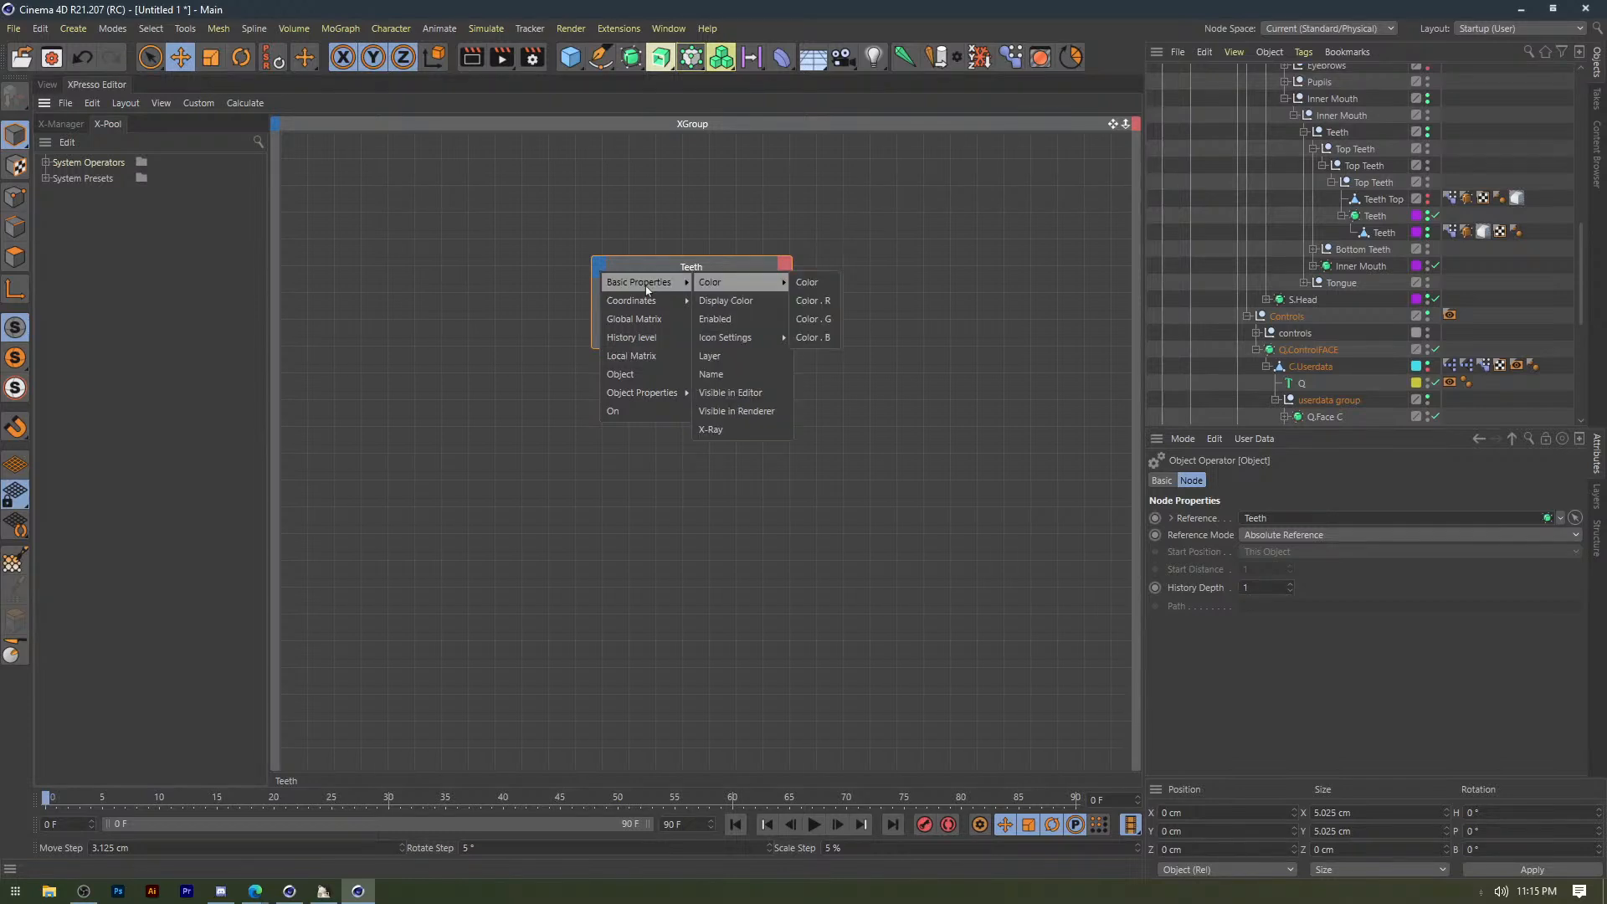
{"action": "left_click", "coordinate": [905, 337]}
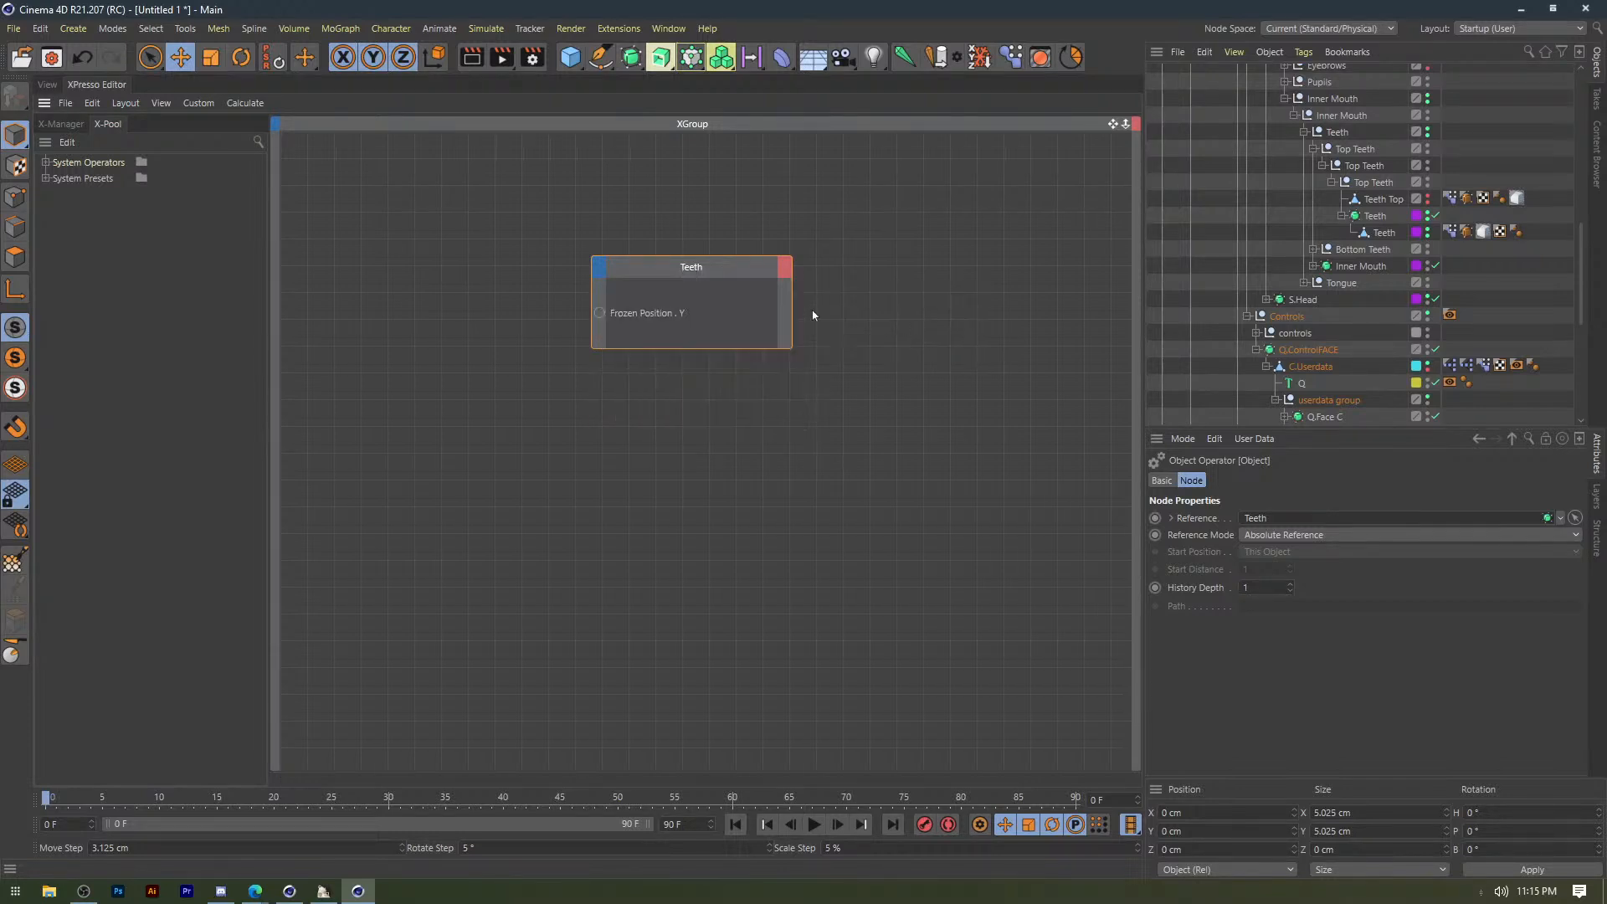
{"action": "left_click_drag", "start_coordinate": [672, 274], "coordinate": [855, 289]}
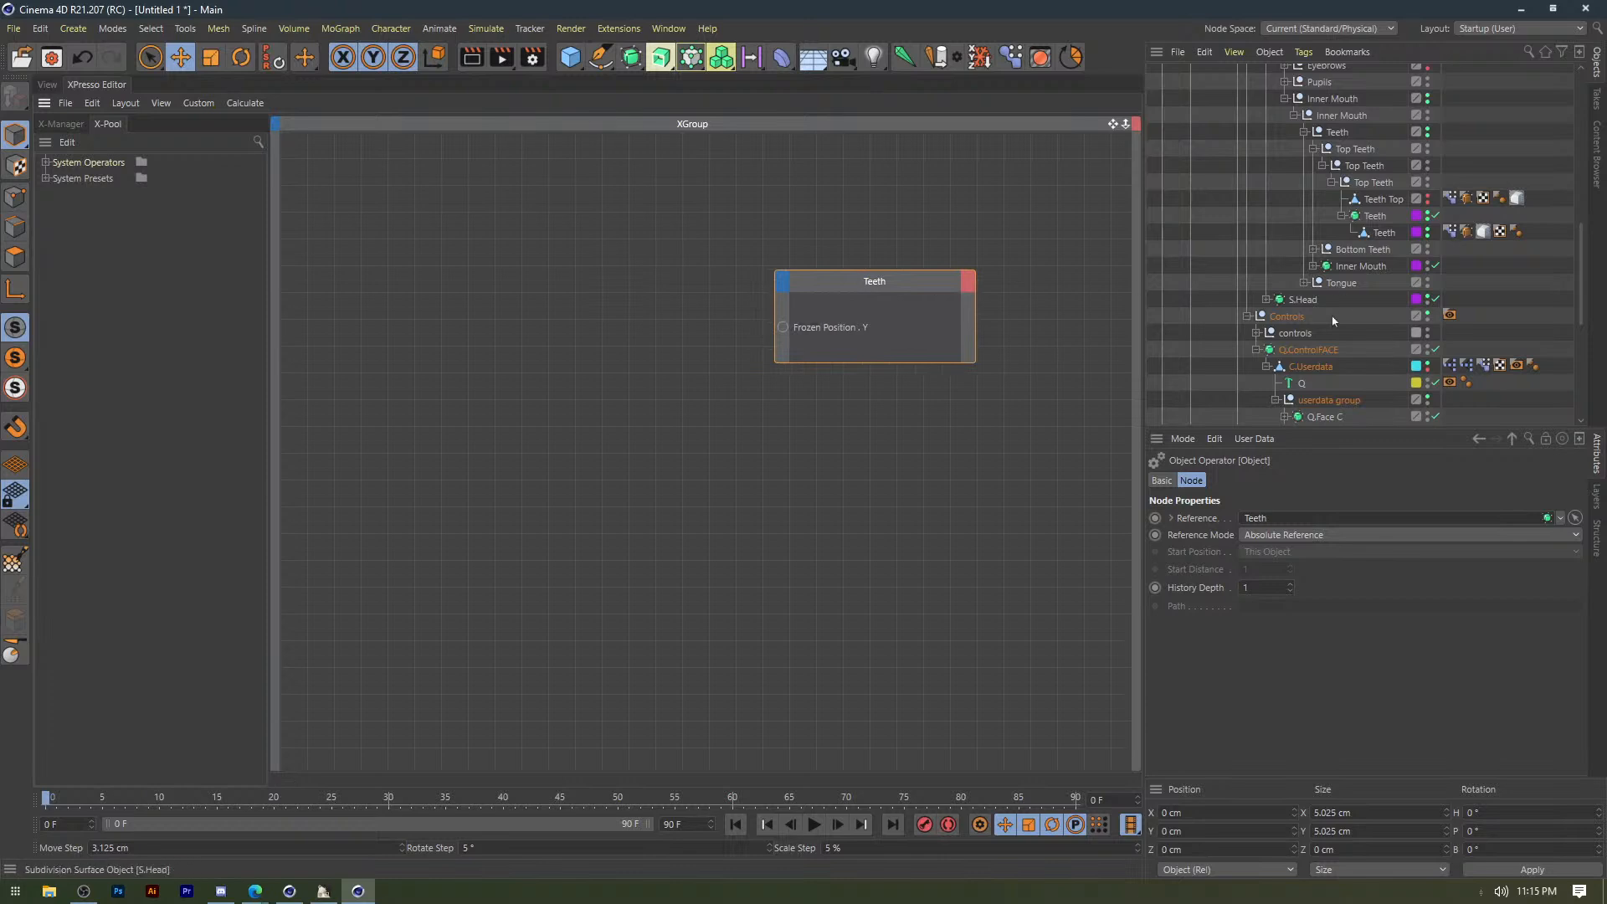
Add C.TeethTop as a node beside the Teeth node and give it a Position . Y output port.
{"action": "scroll", "coordinate": [1330, 351], "scroll_direction": "down", "scroll_amount": 2}
{"action": "scroll", "coordinate": [1331, 353], "scroll_direction": "down", "scroll_amount": 4}
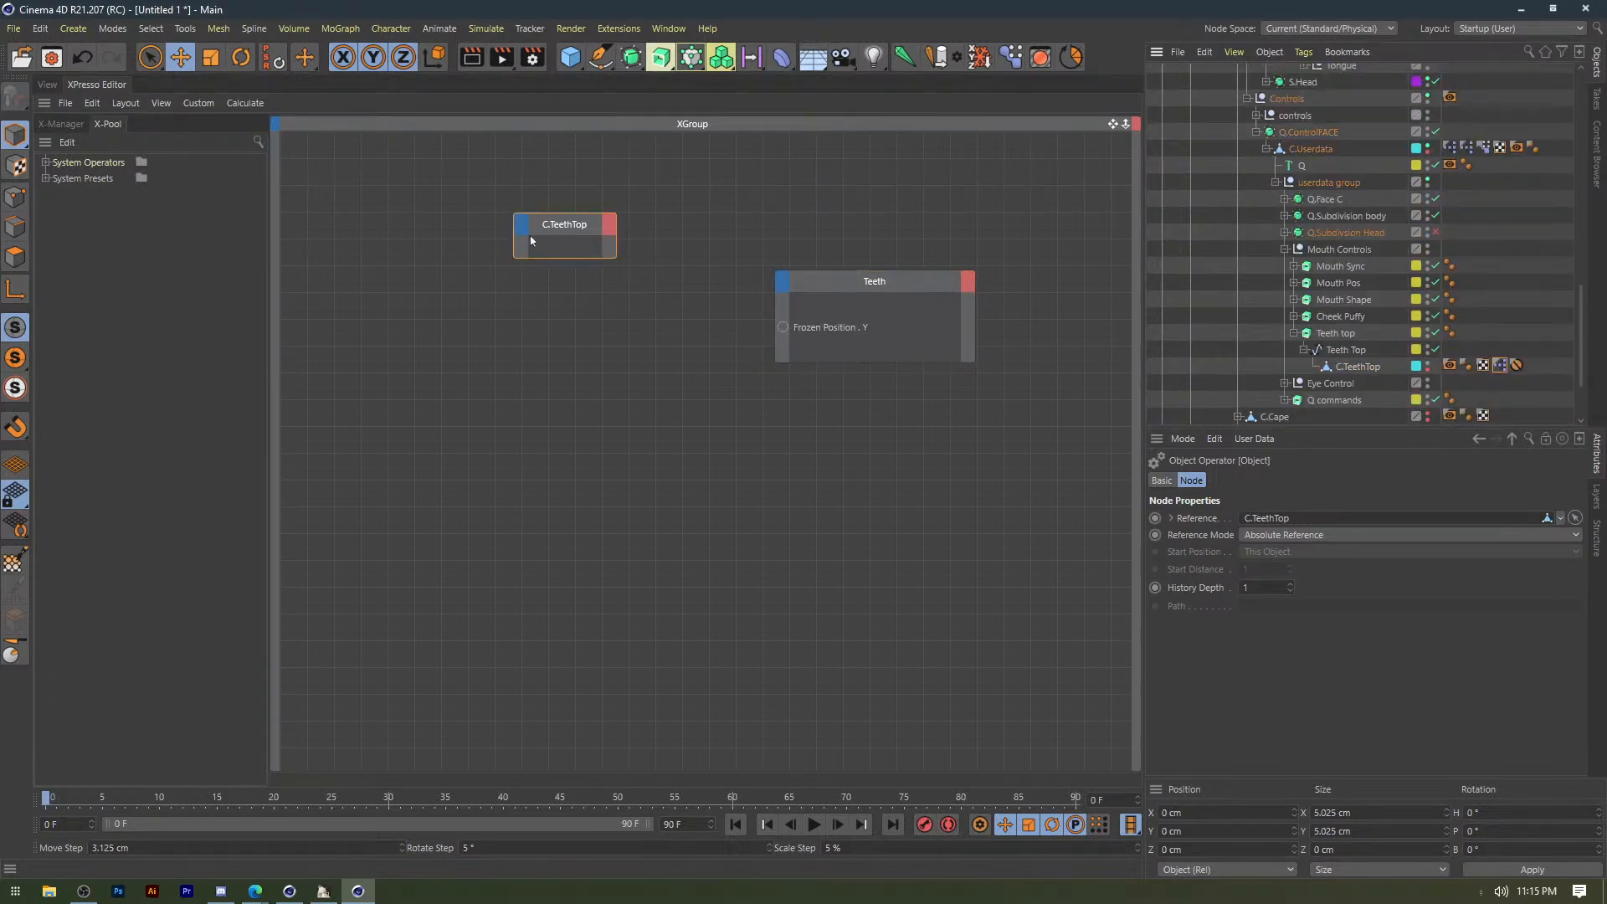
{"action": "left_click_drag", "start_coordinate": [562, 226], "coordinate": [465, 257]}
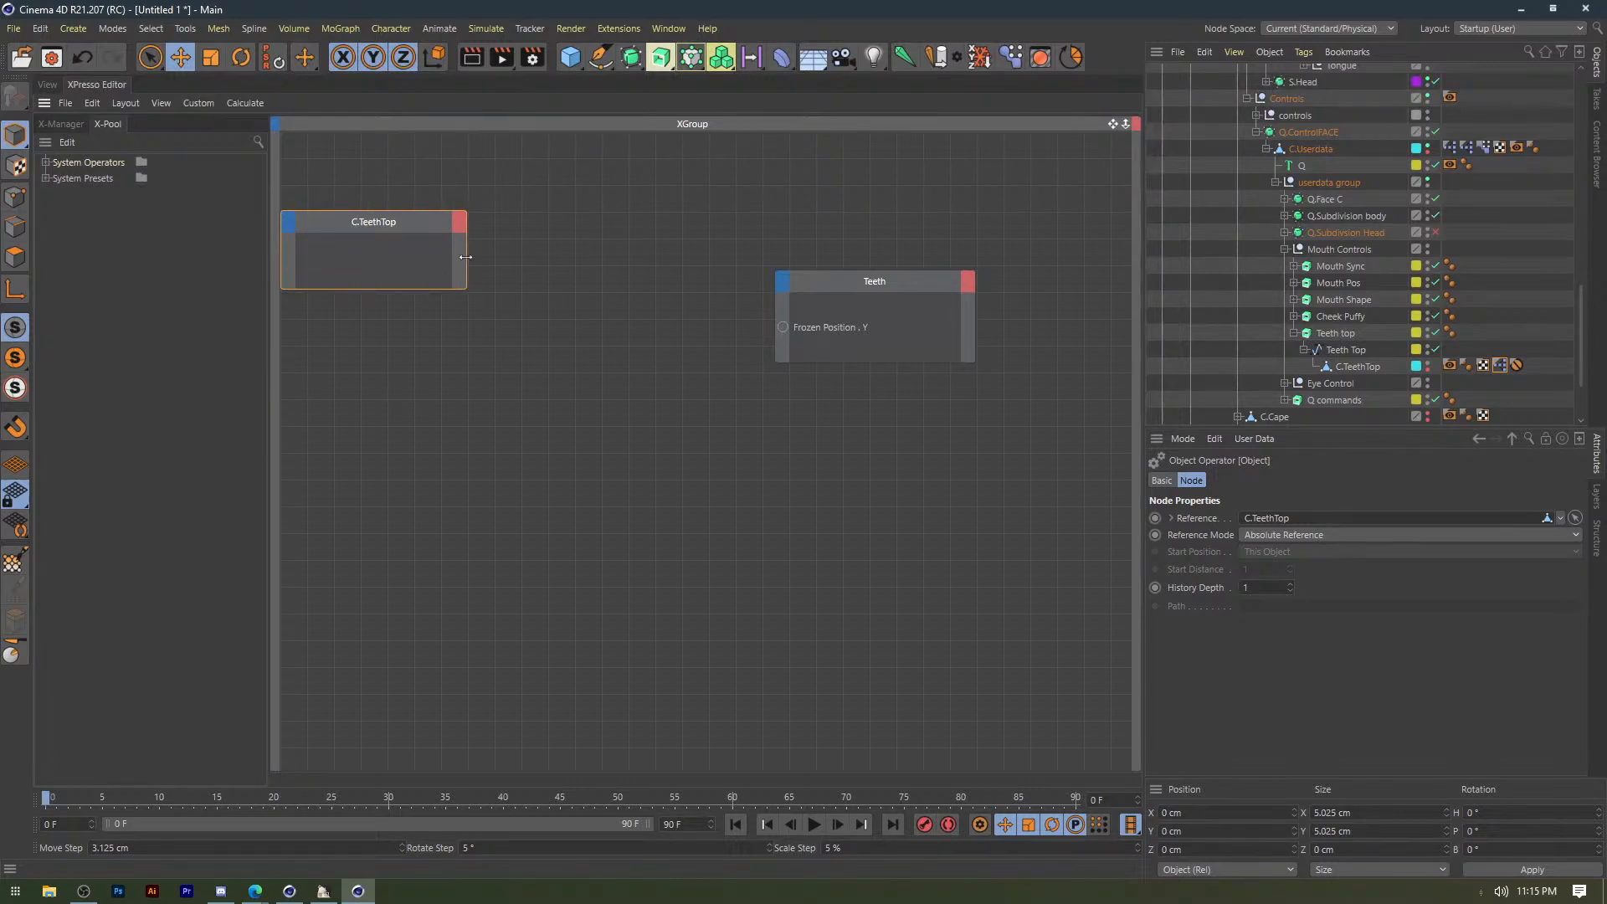
{"action": "left_click", "coordinate": [458, 222]}
{"action": "mouse_move", "coordinate": [512, 251]}
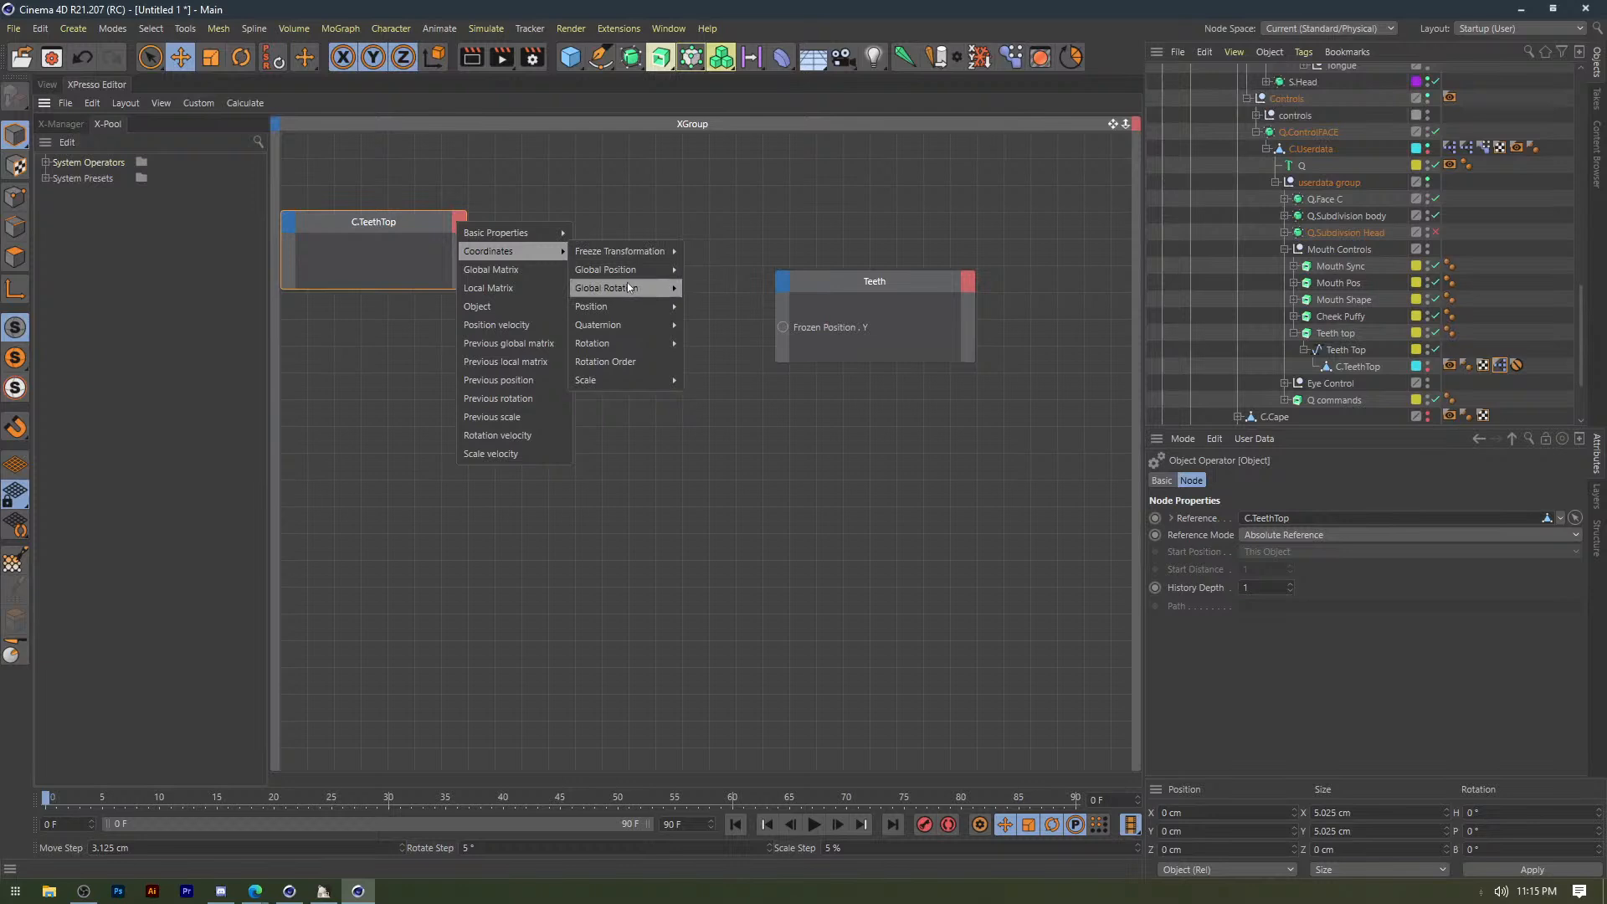
{"action": "mouse_move", "coordinate": [630, 306]}
{"action": "left_click", "coordinate": [712, 343]}
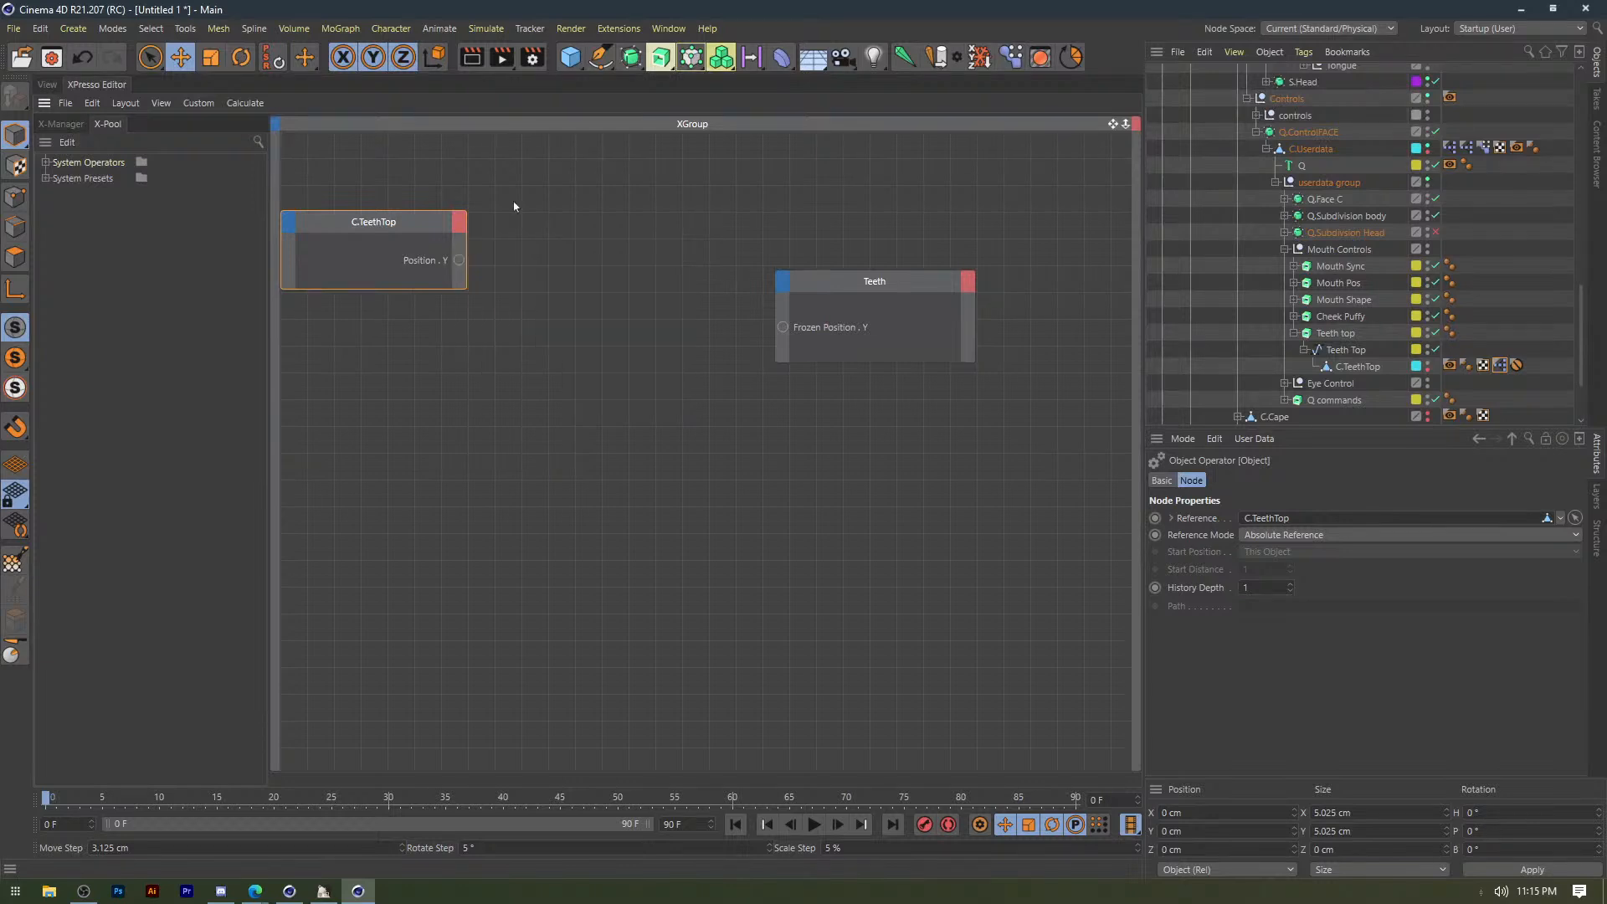
Add a Range Mapper node and set its input and output ranges to Degree.
{"action": "right_click", "coordinate": [534, 224]}
{"action": "mouse_move", "coordinate": [578, 231]}
{"action": "mouse_move", "coordinate": [670, 230]}
{"action": "mouse_move", "coordinate": [747, 286]}
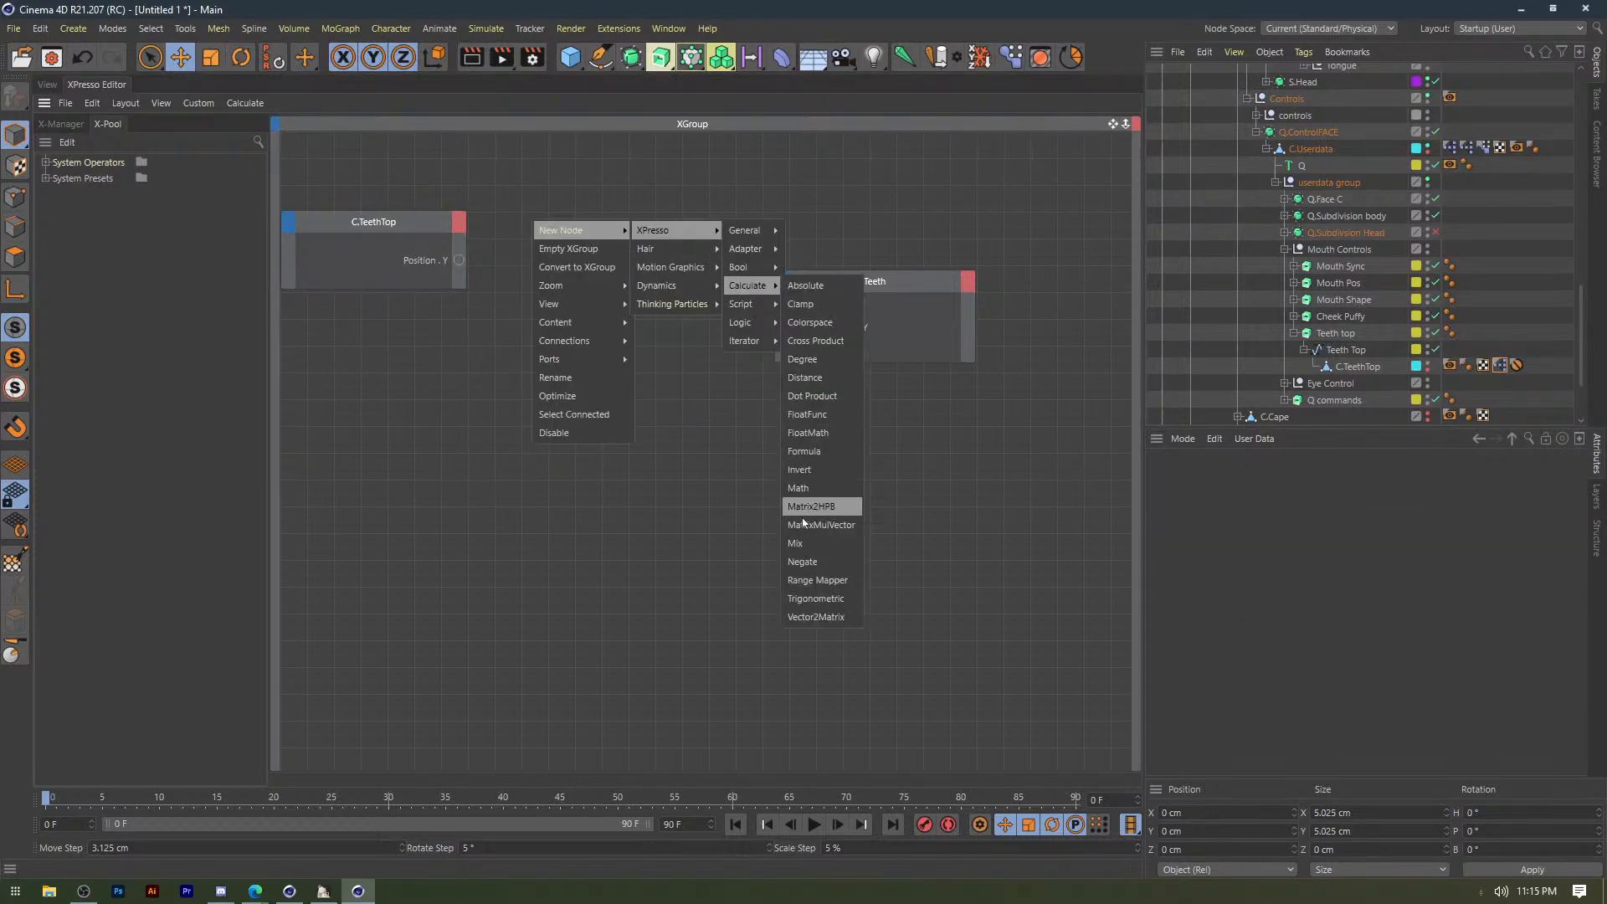
{"action": "left_click", "coordinate": [809, 581]}
{"action": "left_click", "coordinate": [1293, 536]}
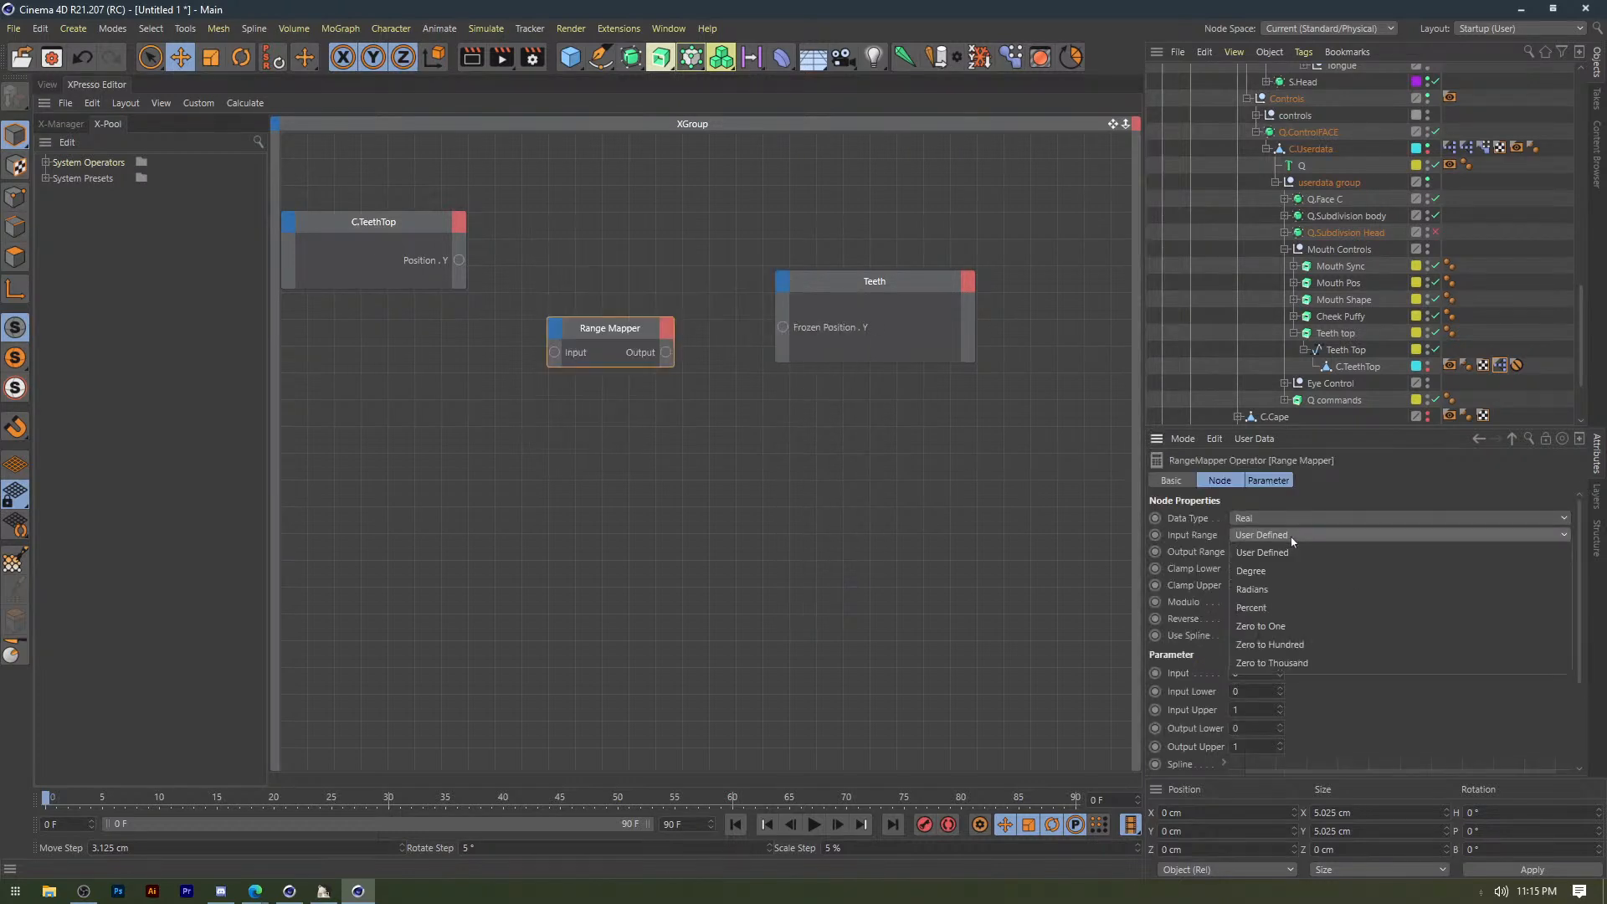
{"action": "left_click", "coordinate": [1260, 575]}
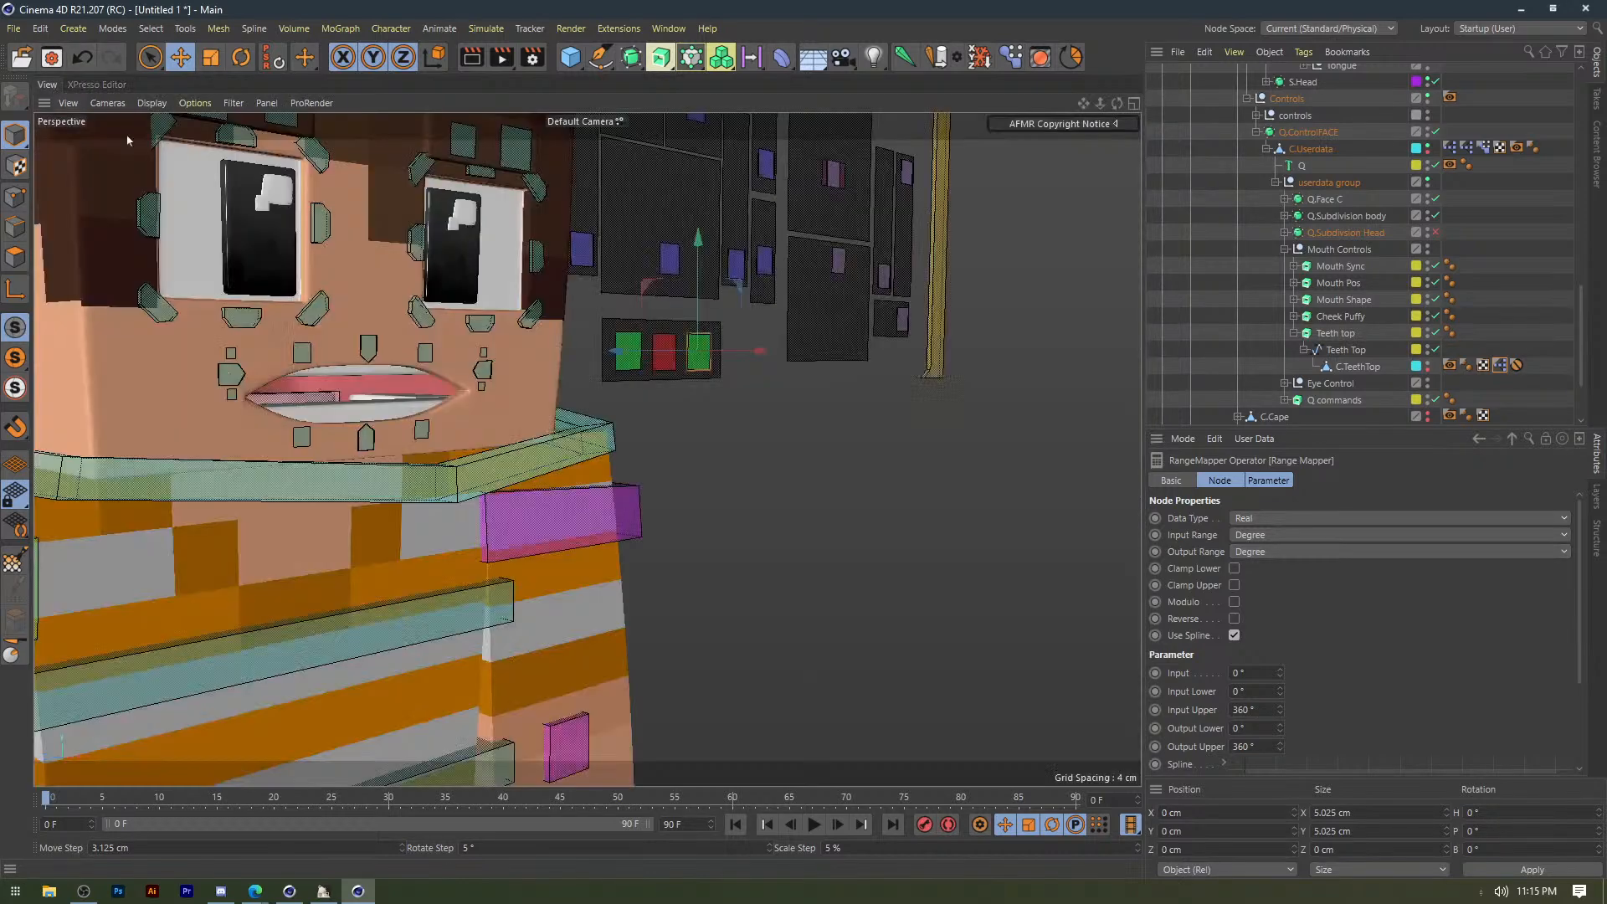
Test the C.TeethTop slider's travel in the 3D view and reset its position to zero.
{"action": "left_click", "coordinate": [47, 84]}
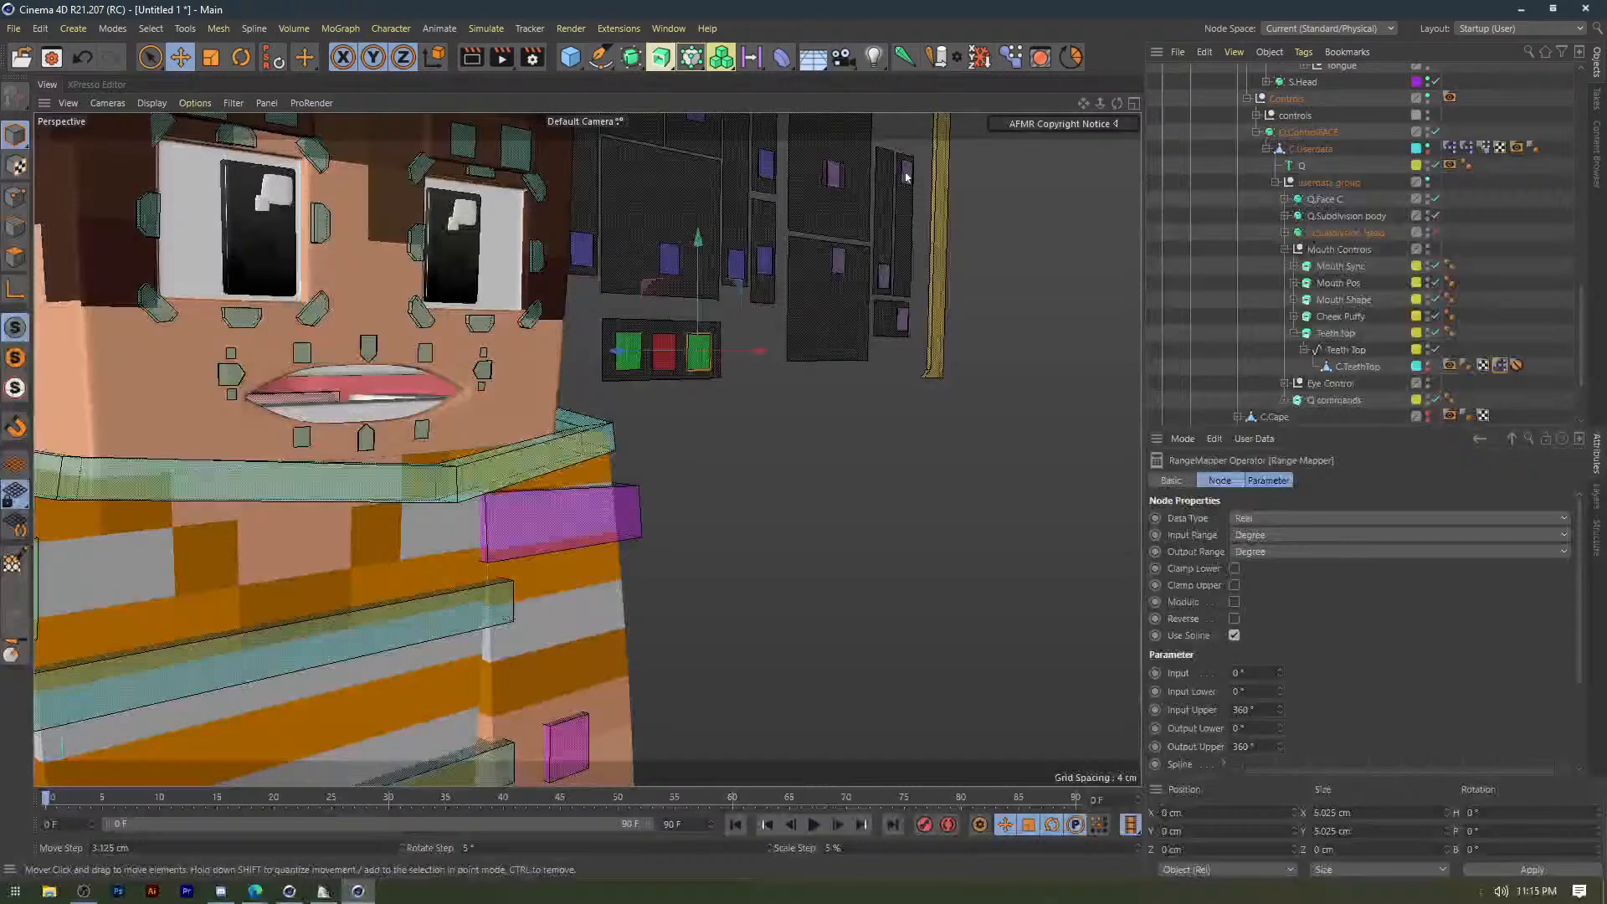
{"action": "left_click_drag", "start_coordinate": [905, 177], "coordinate": [699, 432]}
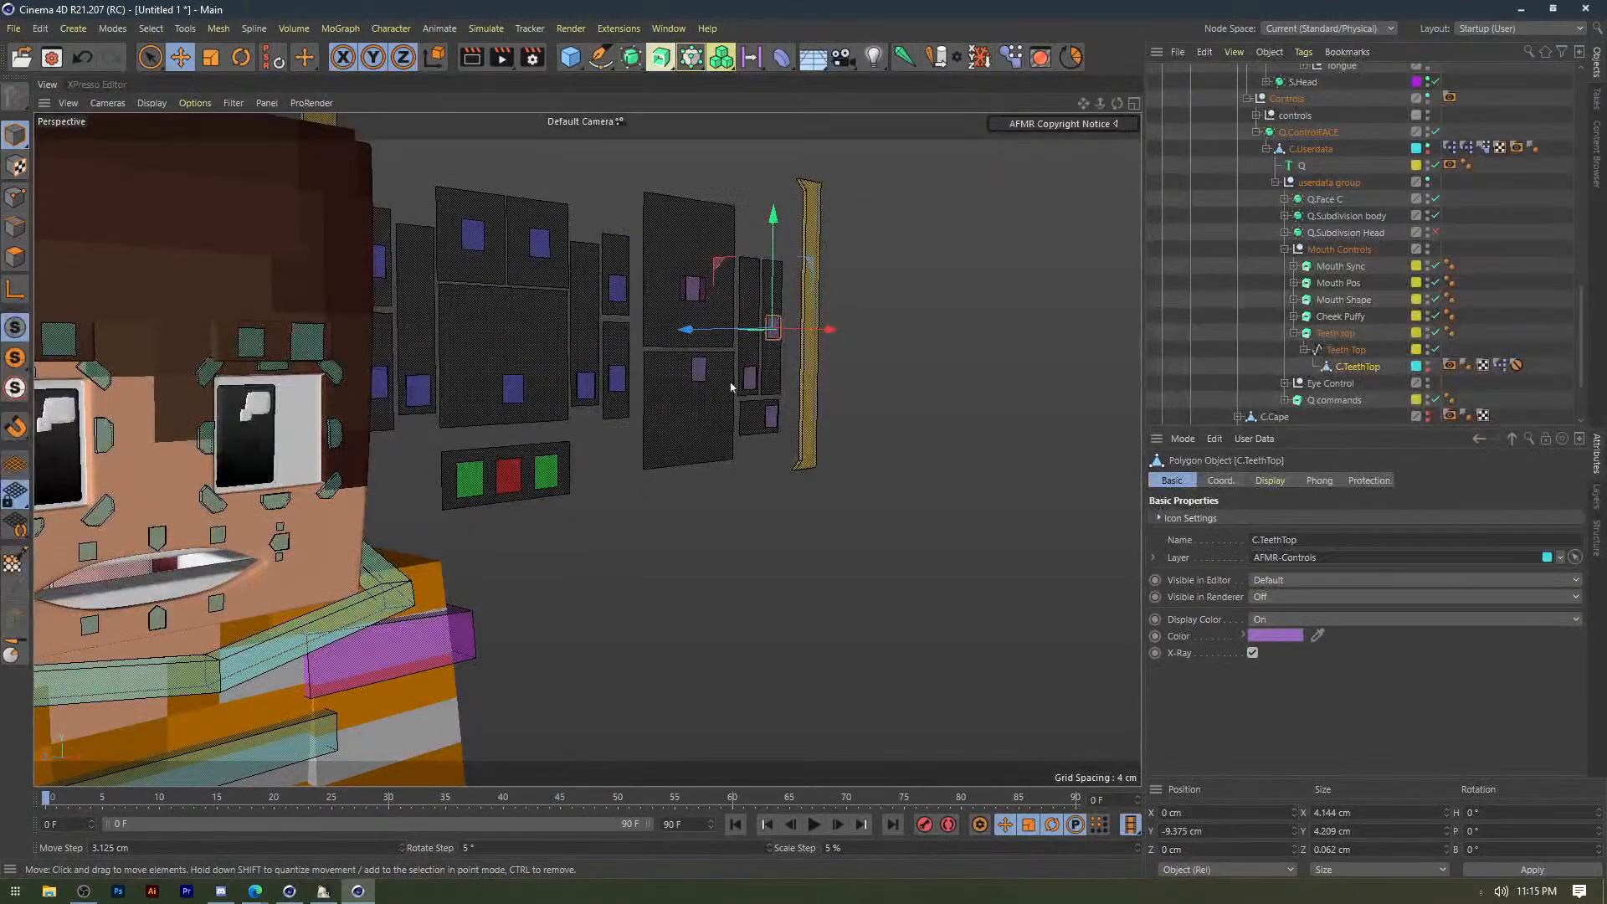
{"action": "left_click_drag", "start_coordinate": [775, 274], "coordinate": [711, 295]}
{"action": "scroll", "coordinate": [774, 226], "scroll_direction": "up", "scroll_amount": 3}
{"action": "left_click", "coordinate": [274, 59]}
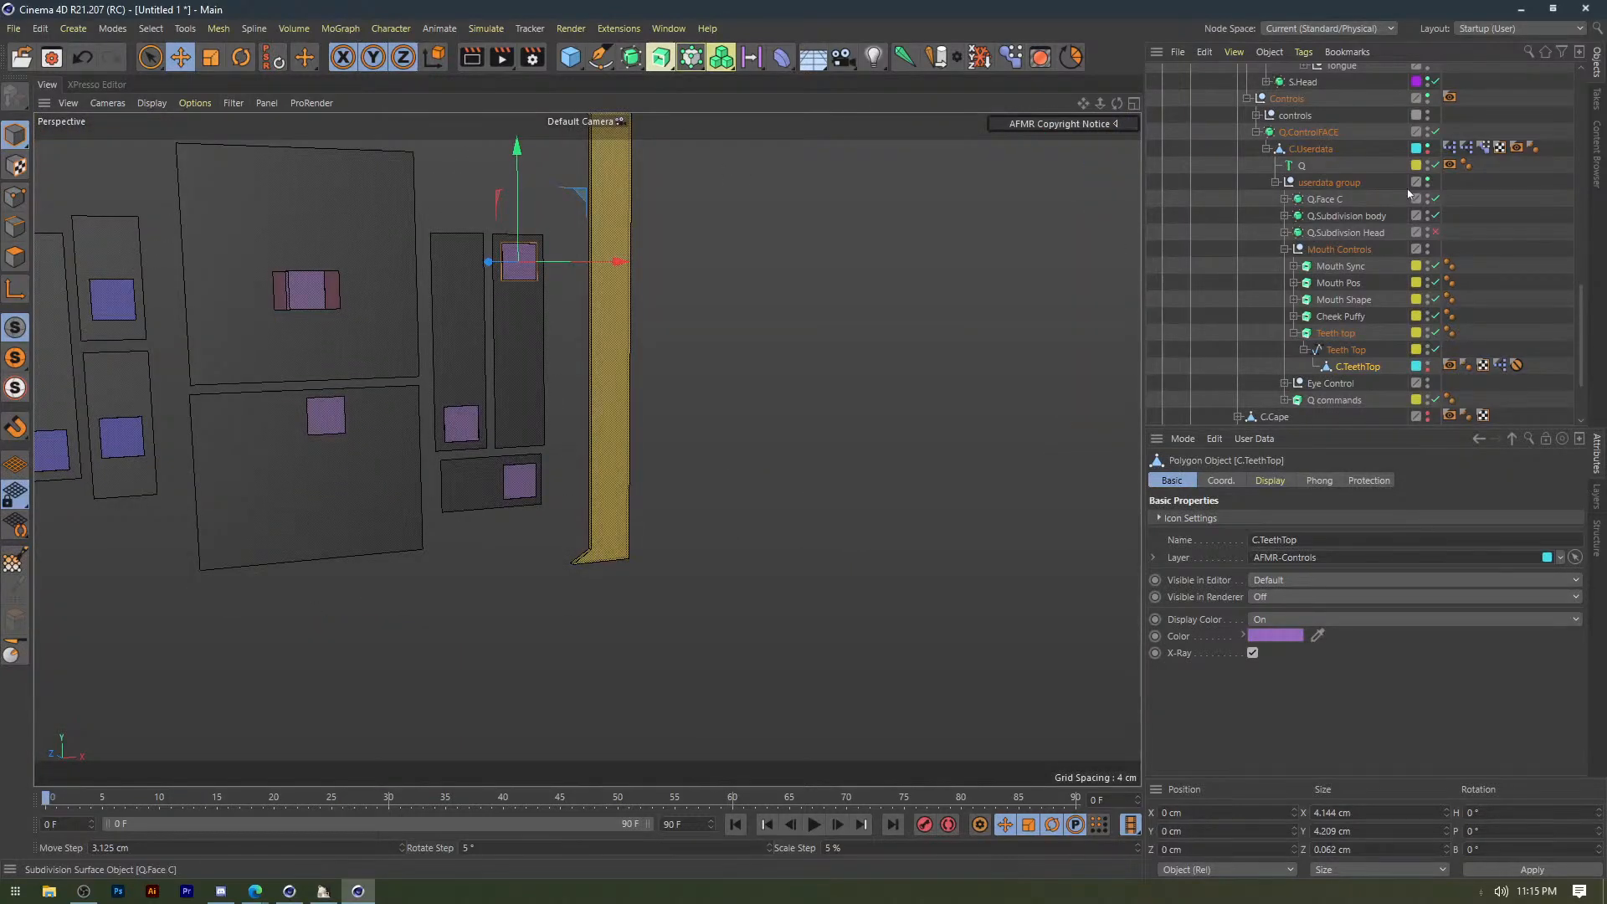
Set the maximum Y position limit in C.TeethTop's Protection tag to 0 cm.
{"action": "left_click", "coordinate": [1517, 365]}
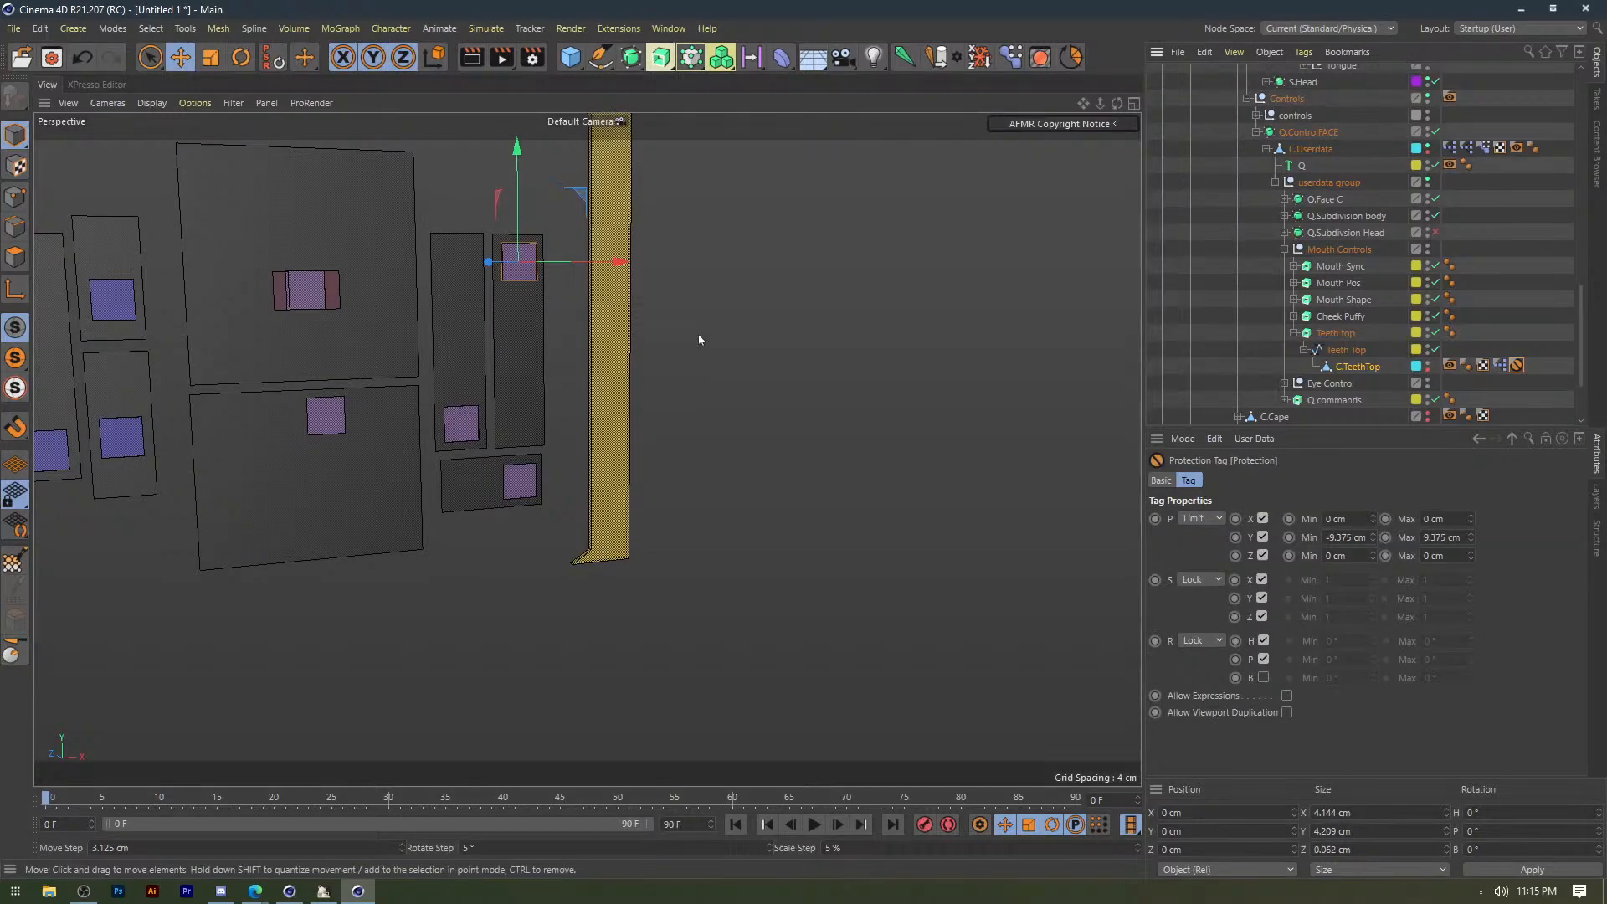
{"action": "left_click_drag", "start_coordinate": [700, 339], "coordinate": [1266, 546], "text": "alt"}
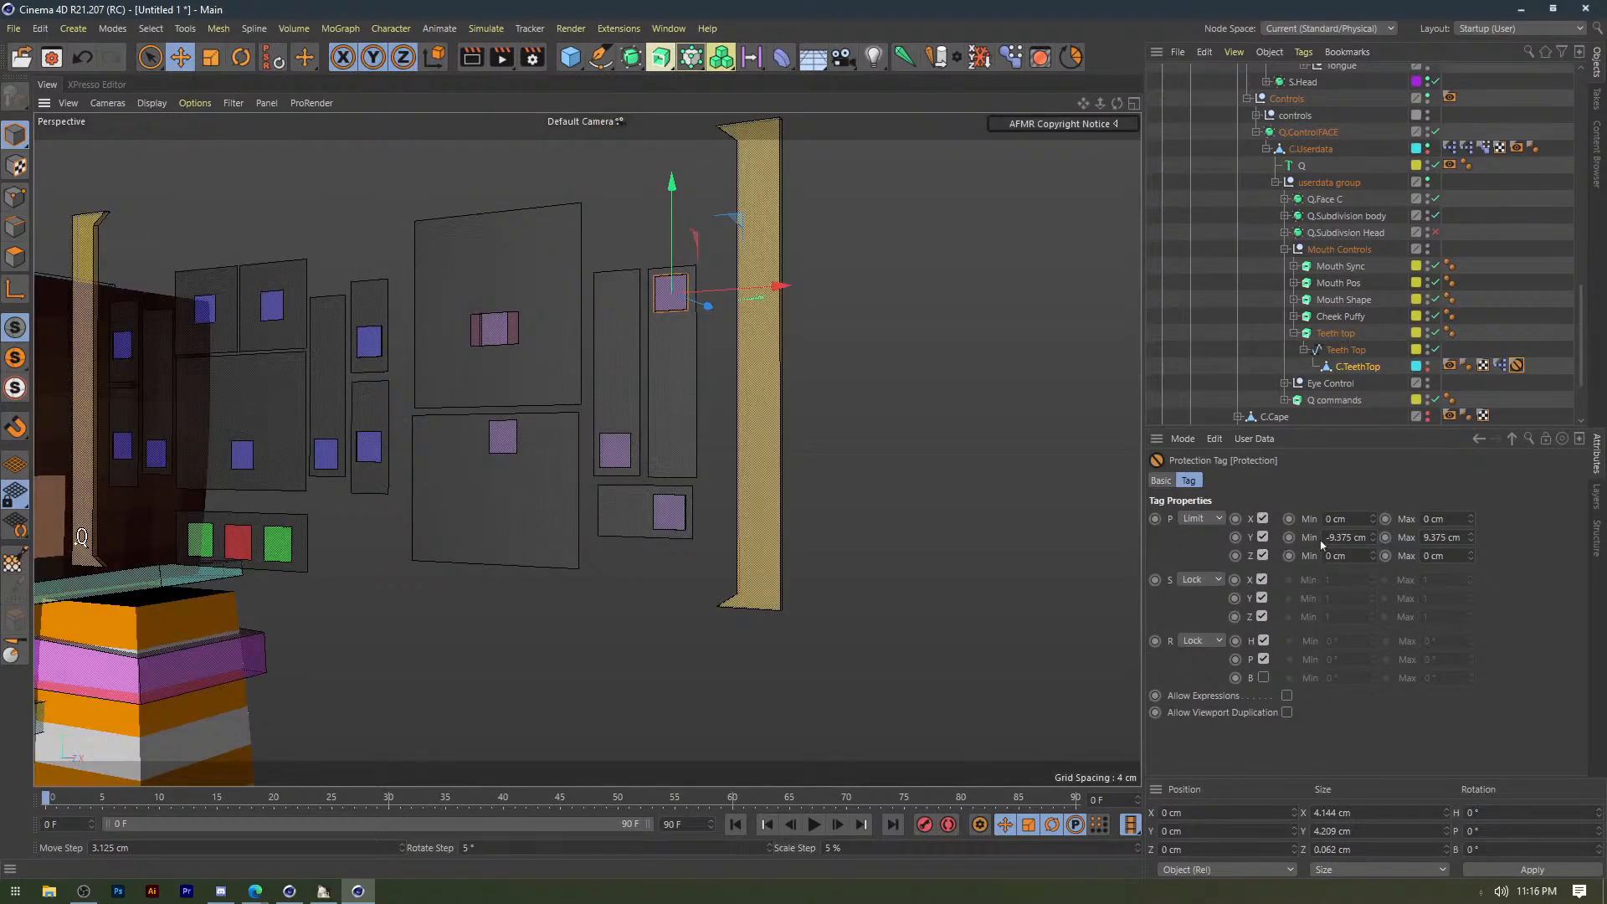
{"action": "left_click", "coordinate": [1424, 540]}
{"action": "type", "text": "0"}
{"action": "key", "text": "shift+Tab"}
Test the C.TeethTop slider in the 3D view, undo the test and reopen its Protection tag.
{"action": "left_click", "coordinate": [663, 318]}
{"action": "left_click", "coordinate": [663, 293]}
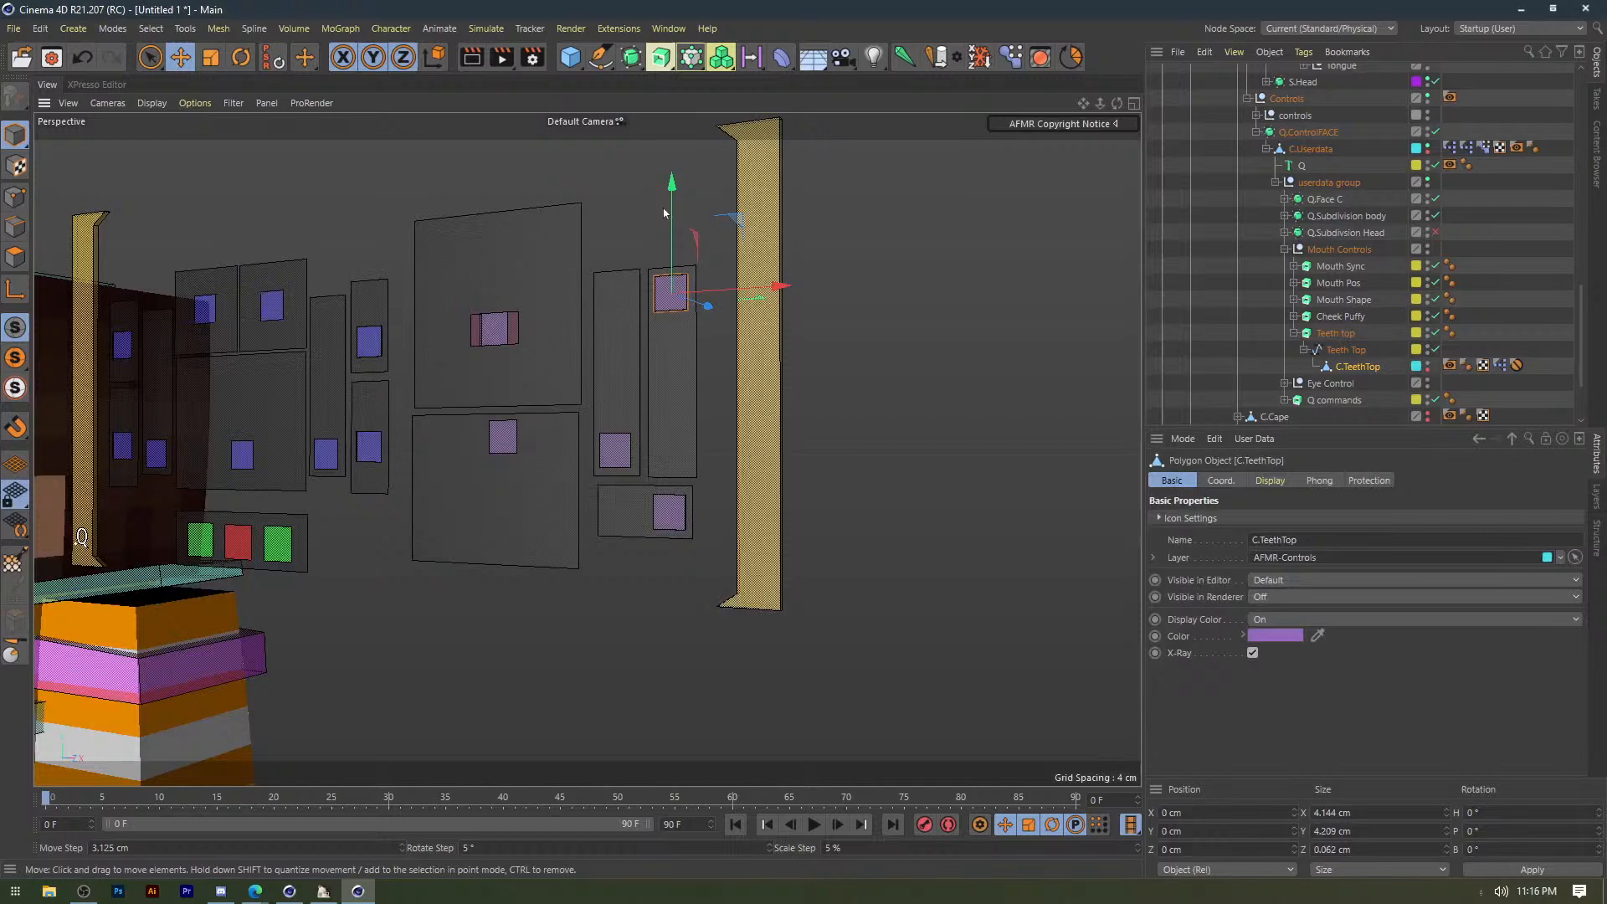
{"action": "key", "text": "ctrl+z"}
{"action": "key", "text": "ctrl+z"}
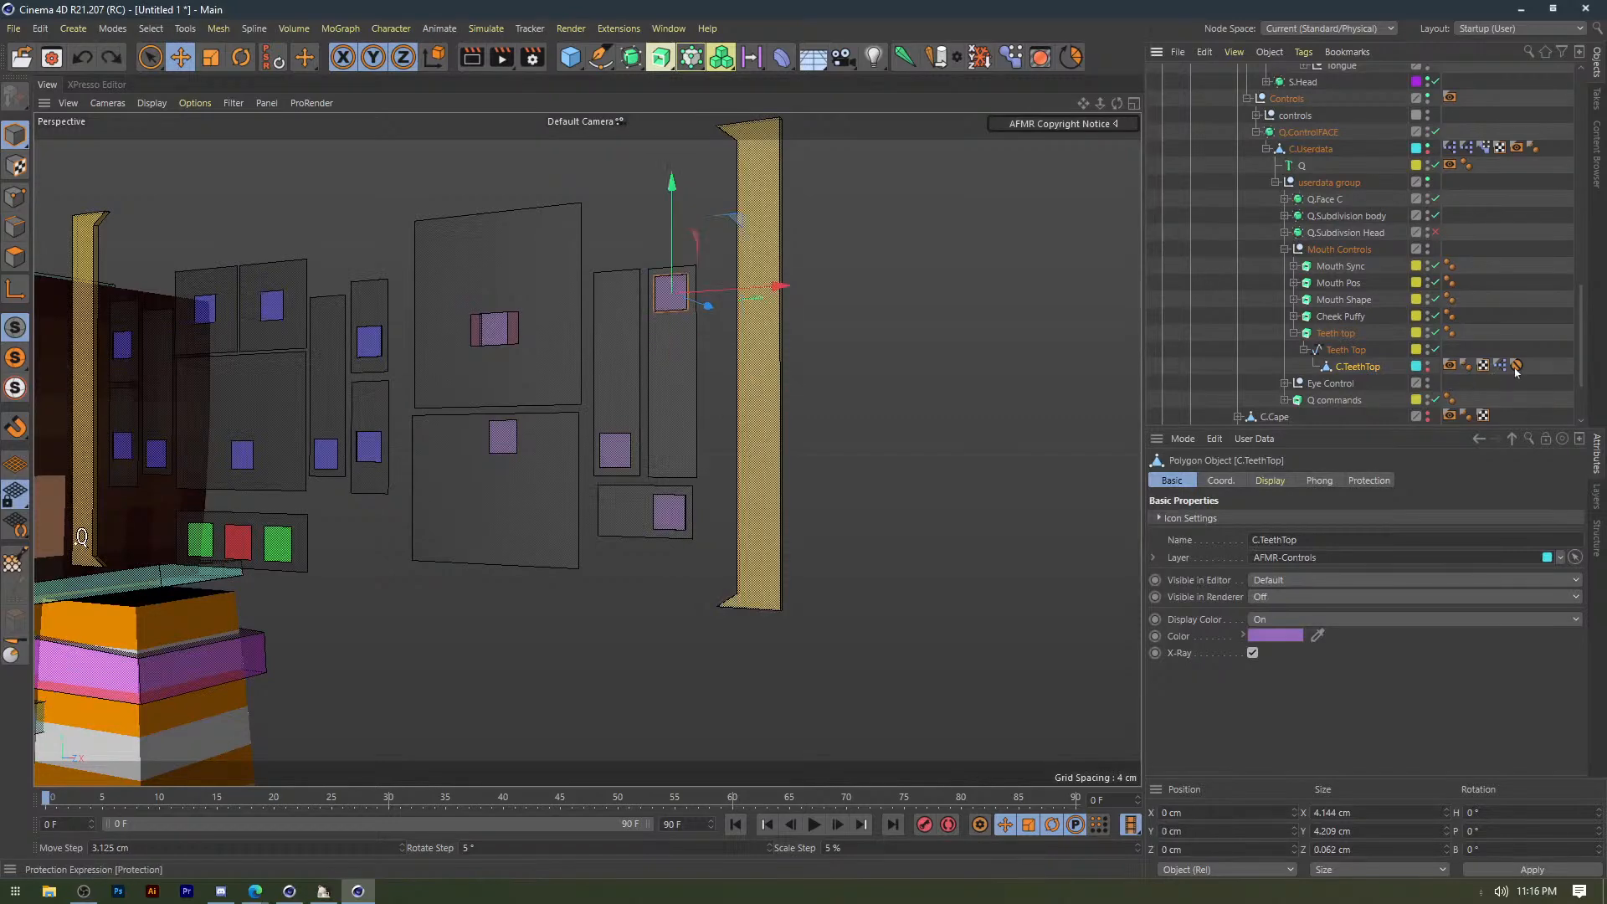
{"action": "left_click", "coordinate": [1517, 366]}
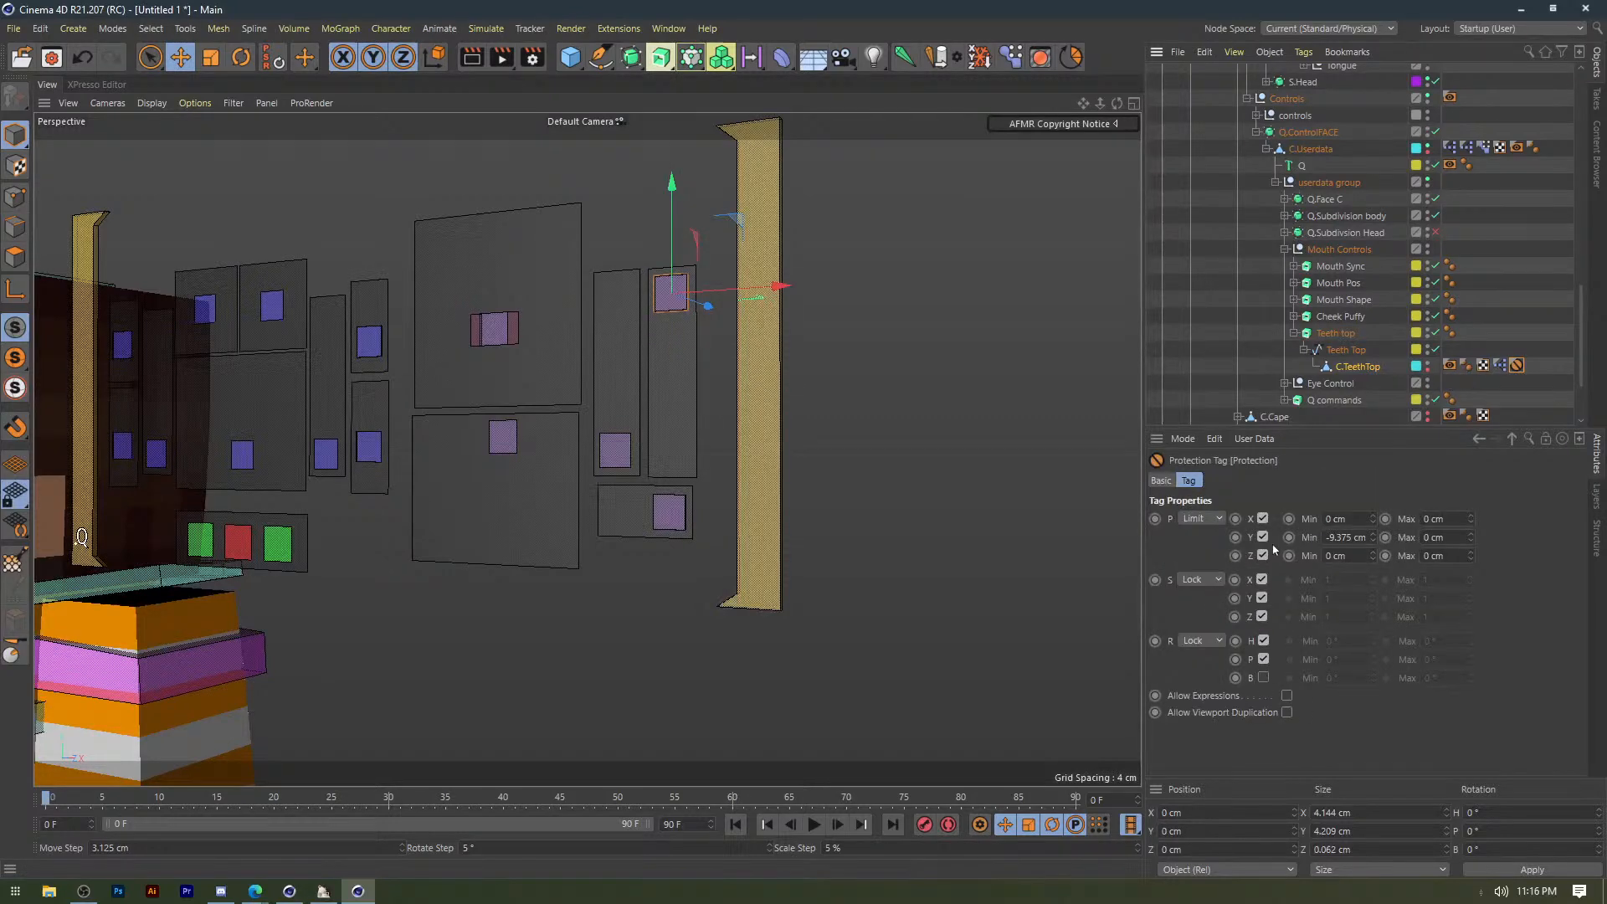
Disable C.TeethTop's Y position limit, move the slider down about 19 cm in its frame to gauge its travel, and undo the move.
{"action": "left_click", "coordinate": [1263, 537]}
{"action": "left_click_drag", "start_coordinate": [671, 210], "coordinate": [662, 371]}
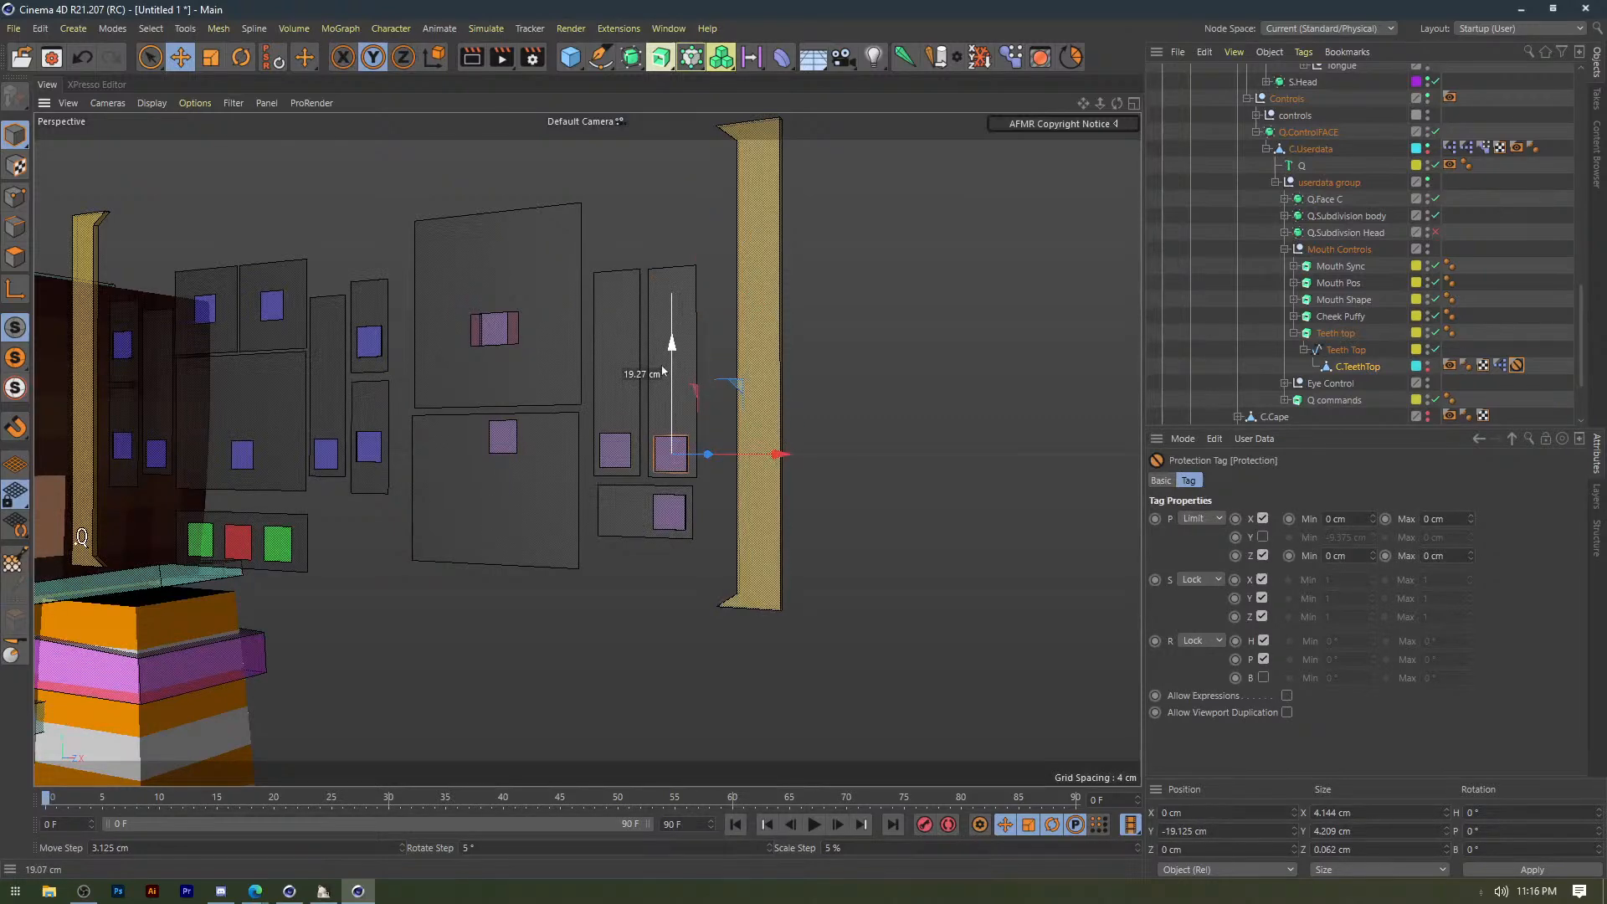
{"action": "left_click_drag", "start_coordinate": [662, 371], "coordinate": [662, 367]}
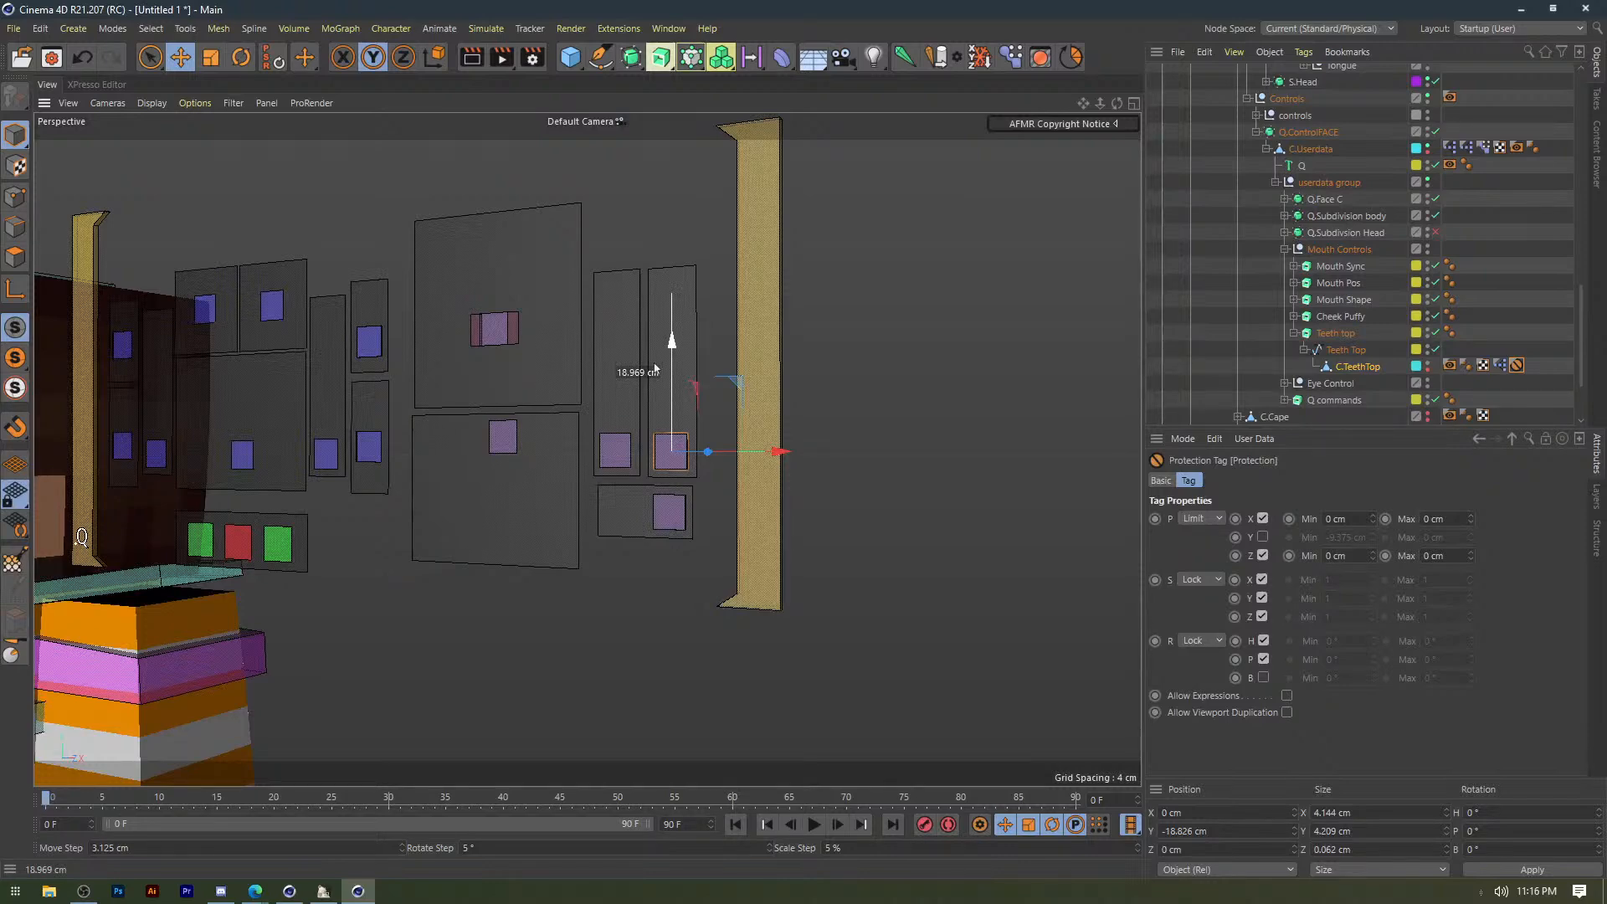
{"action": "key", "text": "ctrl+z"}
Re-enable the Y position limit in C.TeethTop's Protection tag, set its minimum to -19 cm and try the slider.
{"action": "left_click", "coordinate": [1263, 537]}
{"action": "left_click", "coordinate": [1346, 537]}
{"action": "key", "text": "ctrl+a"}
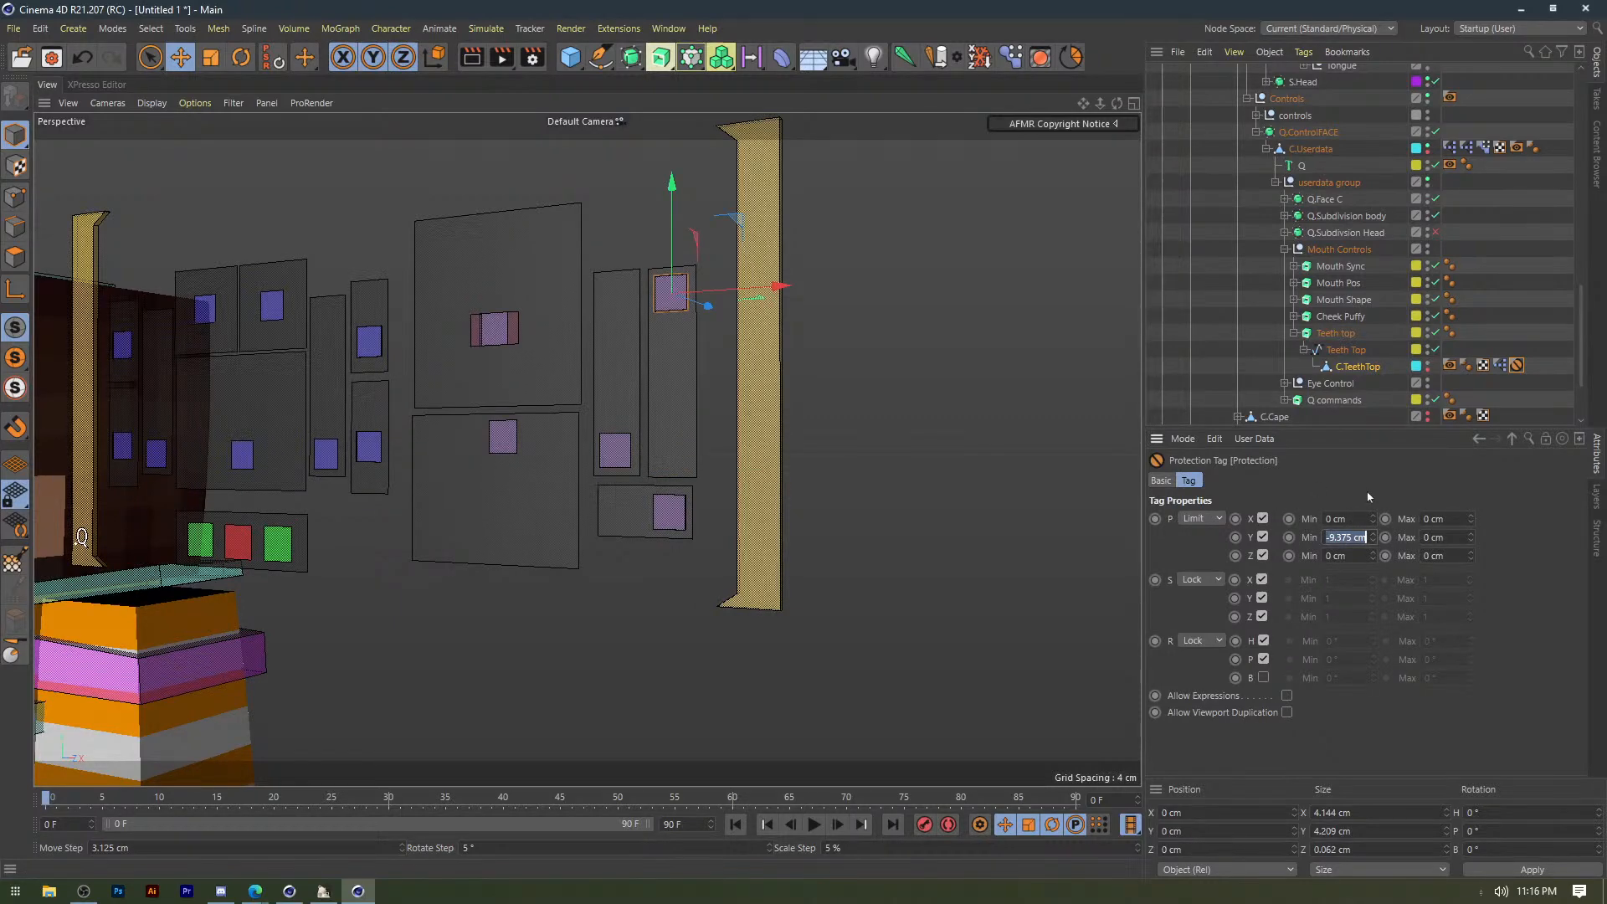
{"action": "type", "text": "-19"}
{"action": "key", "text": "Return"}
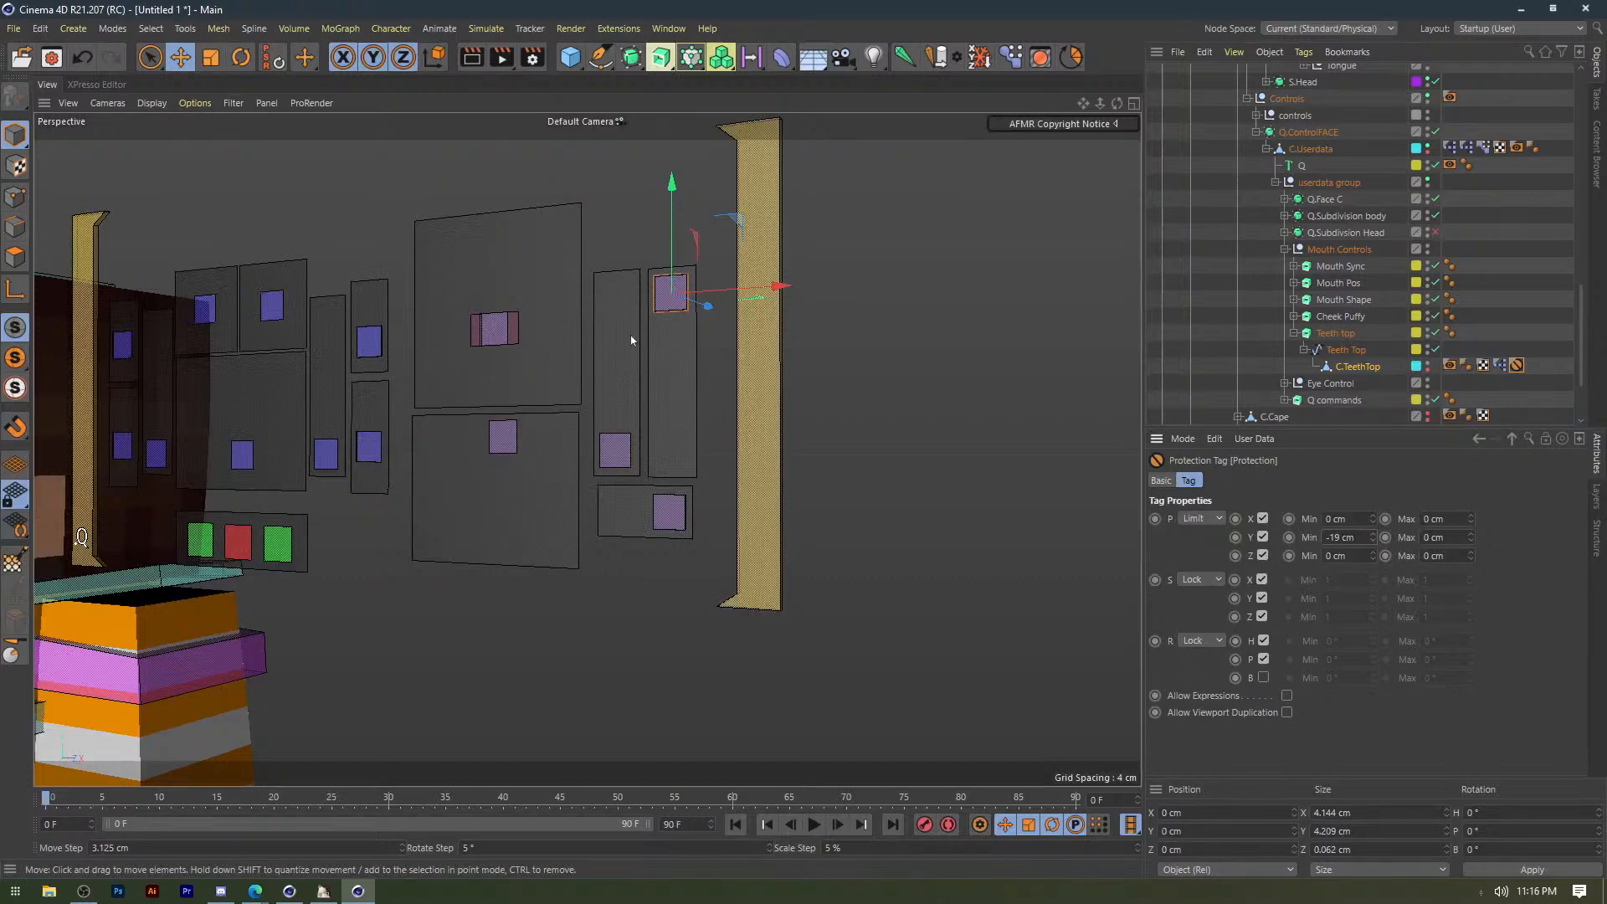
{"action": "left_click_drag", "start_coordinate": [666, 239], "coordinate": [656, 201]}
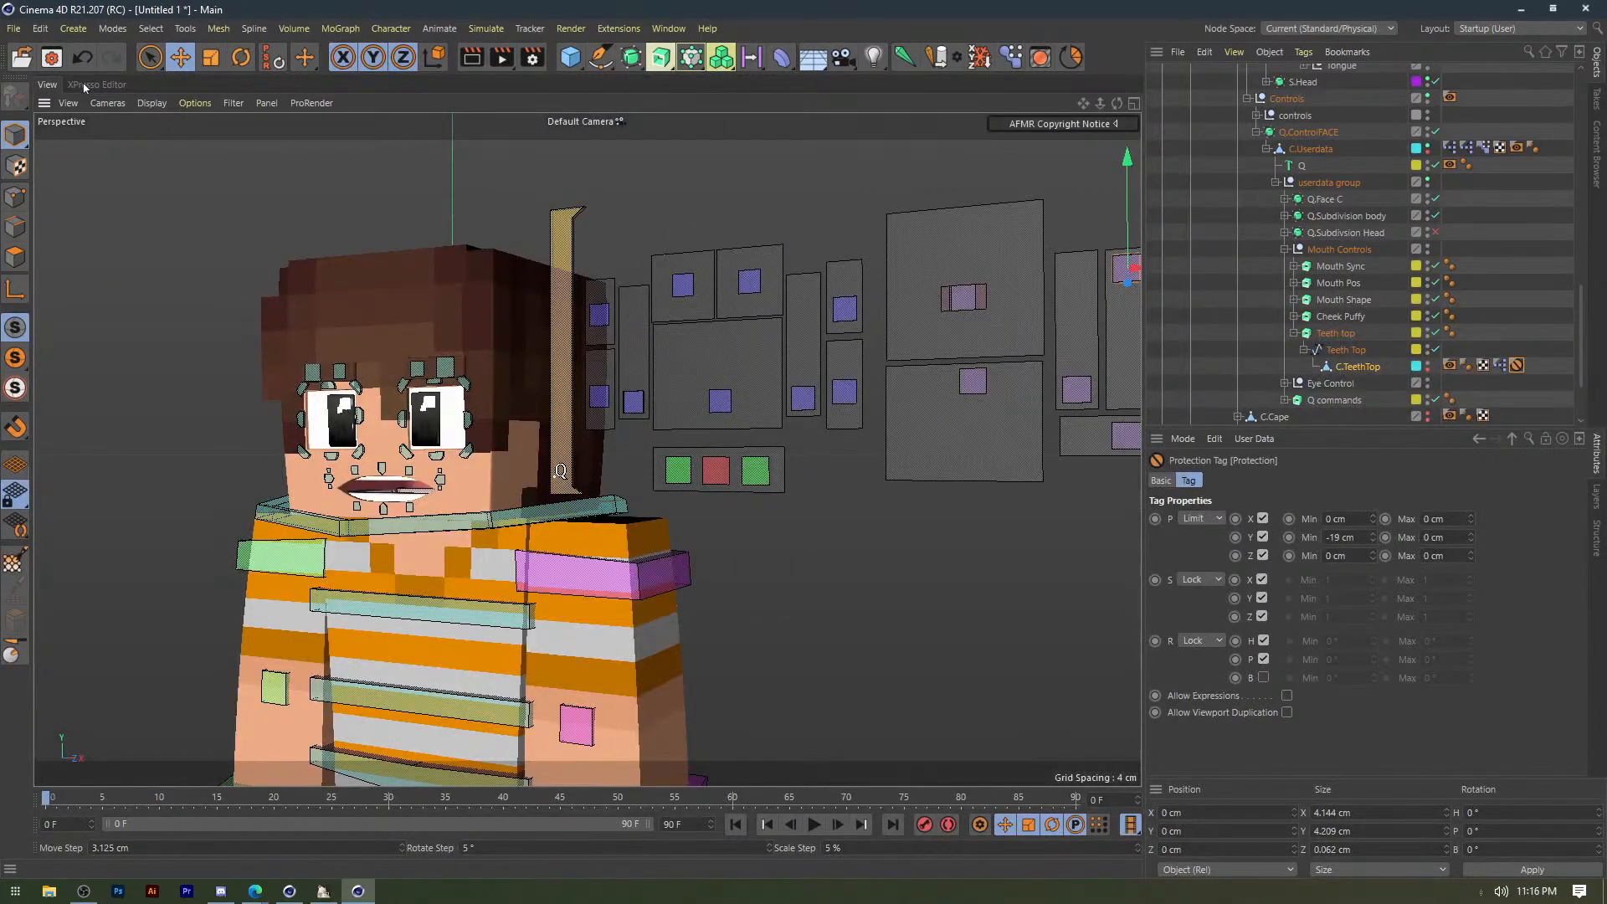
Set the Range Mapper's Input Upper to 1° and Output Upper to 0.1° in the XPresso Editor.
{"action": "left_click", "coordinate": [85, 85]}
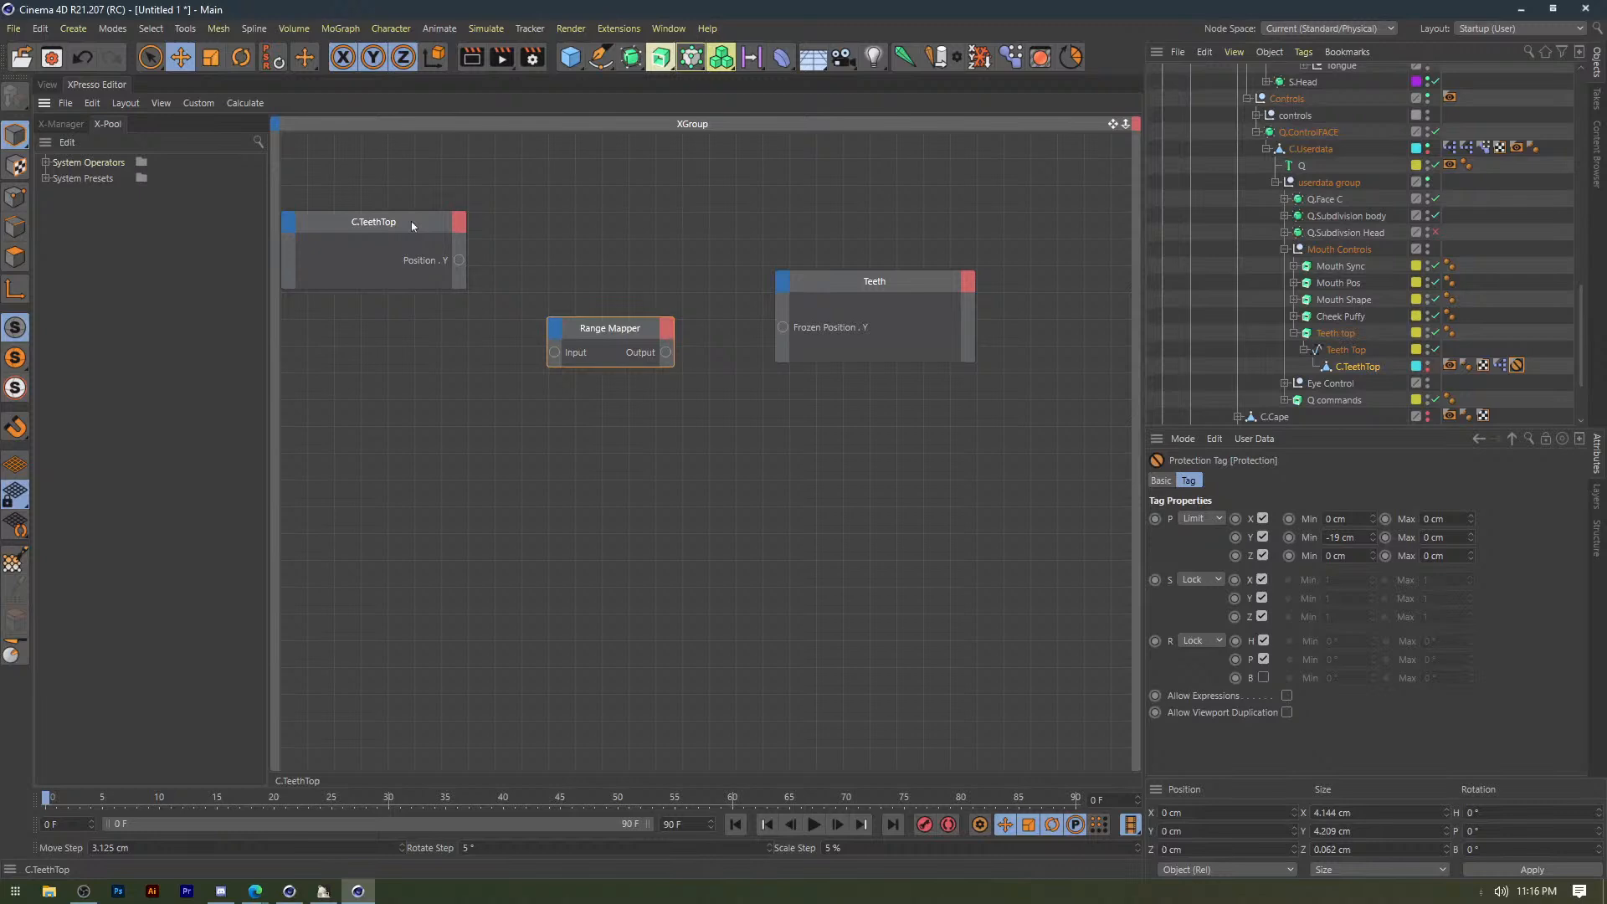
{"action": "left_click_drag", "start_coordinate": [411, 222], "coordinate": [403, 230]}
{"action": "left_click_drag", "start_coordinate": [1265, 711], "coordinate": [1196, 717]}
{"action": "type", "text": "1"}
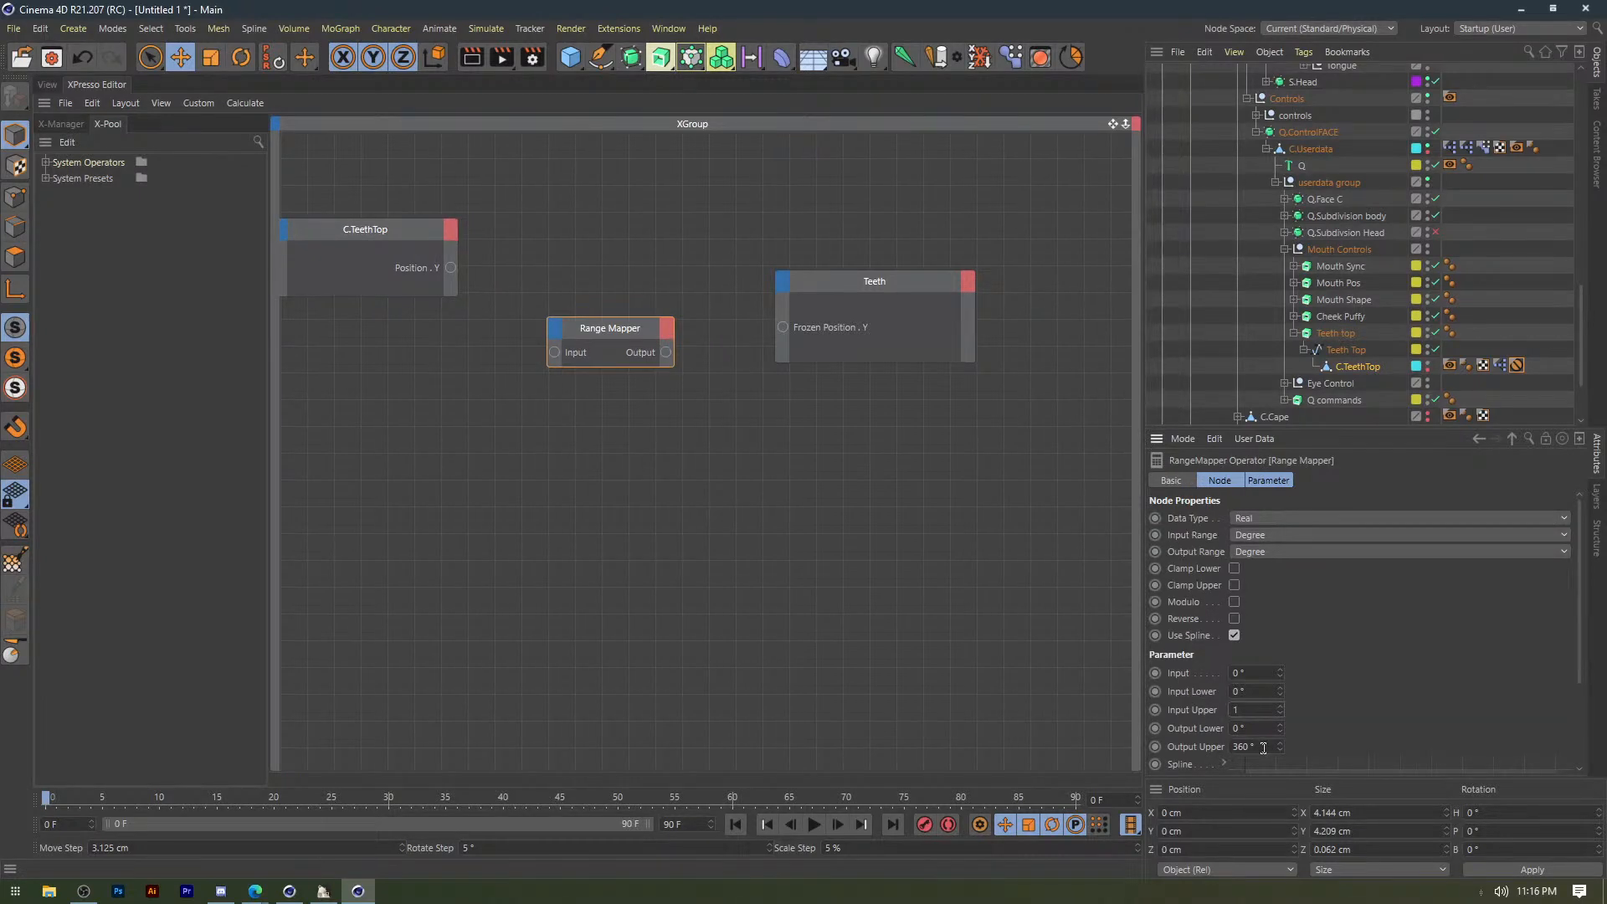
{"action": "left_click_drag", "start_coordinate": [1264, 747], "coordinate": [1193, 736]}
{"action": "type", "text": "0.01"}
{"action": "key", "text": "BackSpace"}
{"action": "key", "text": "BackSpace"}
{"action": "type", "text": "1"}
Connect C.TeethTop's Position Y through the Range Mapper to the Teeth node's Frozen Position Y, then test the slider and undo the test.
{"action": "left_click_drag", "start_coordinate": [450, 267], "coordinate": [554, 351]}
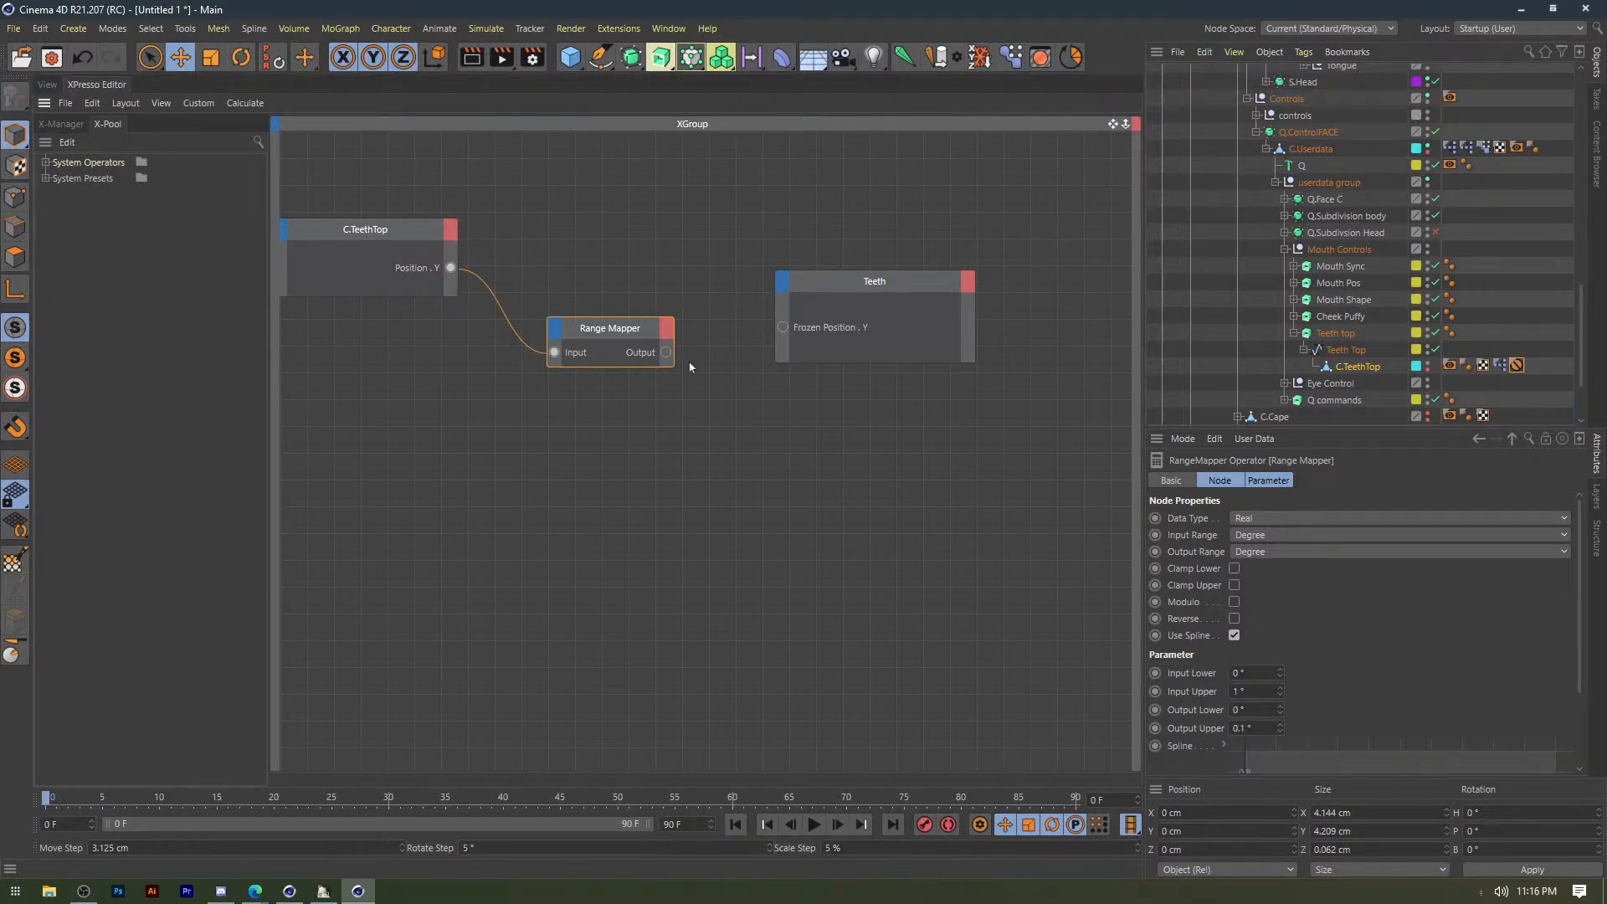
{"action": "left_click_drag", "start_coordinate": [665, 351], "coordinate": [783, 326]}
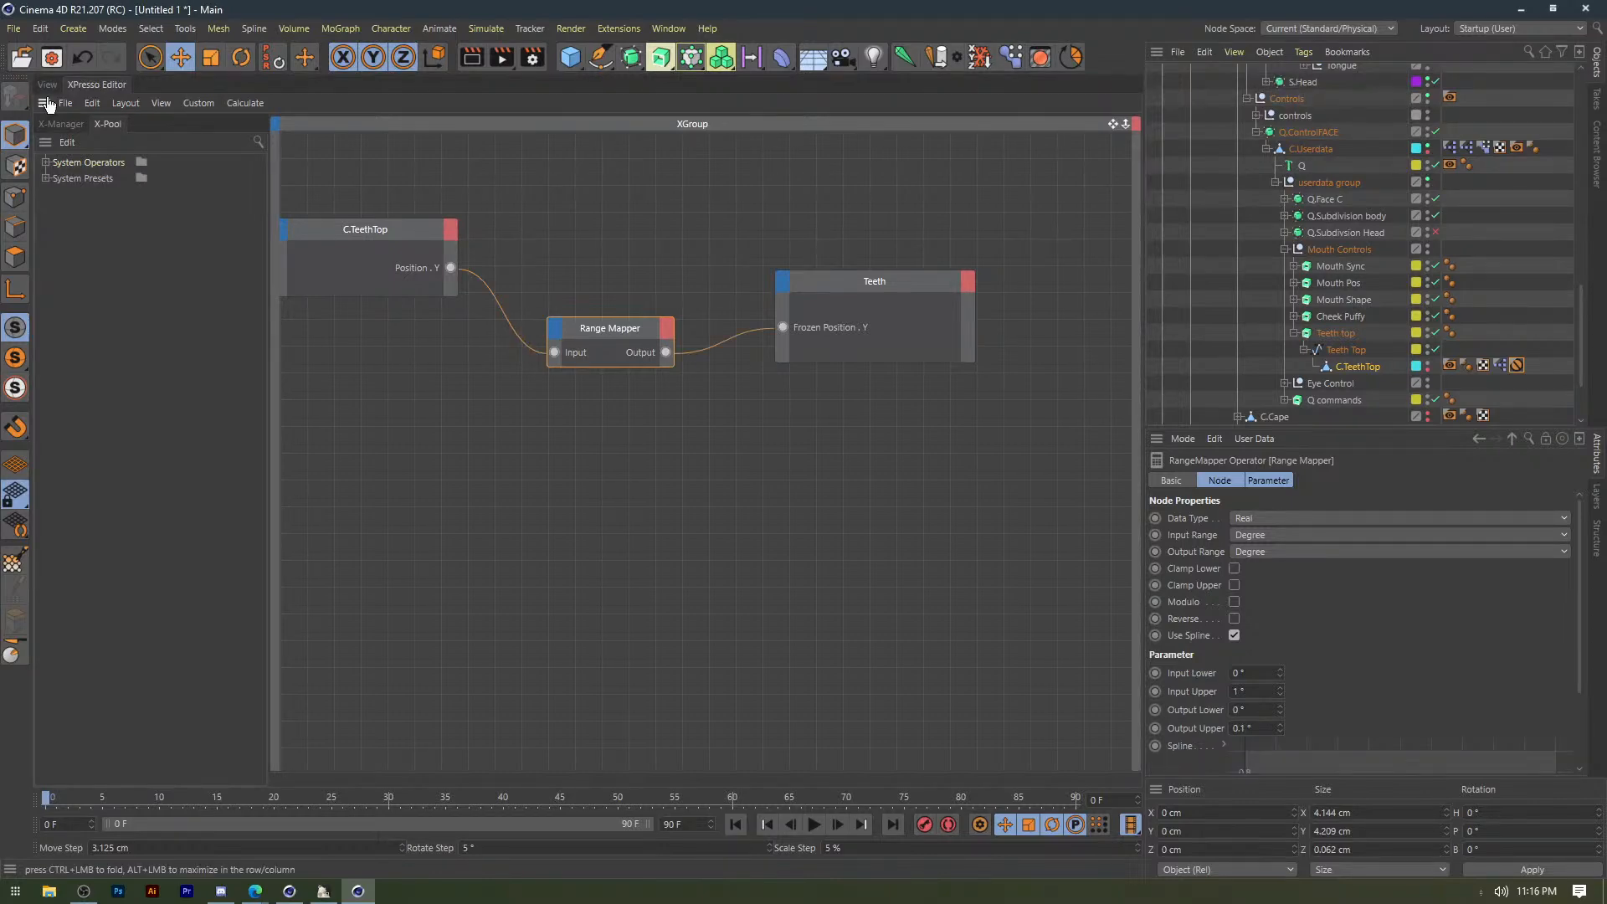
{"action": "left_click", "coordinate": [47, 84]}
{"action": "left_click_drag", "start_coordinate": [808, 279], "coordinate": [808, 315]}
{"action": "key", "text": "ctrl+z"}
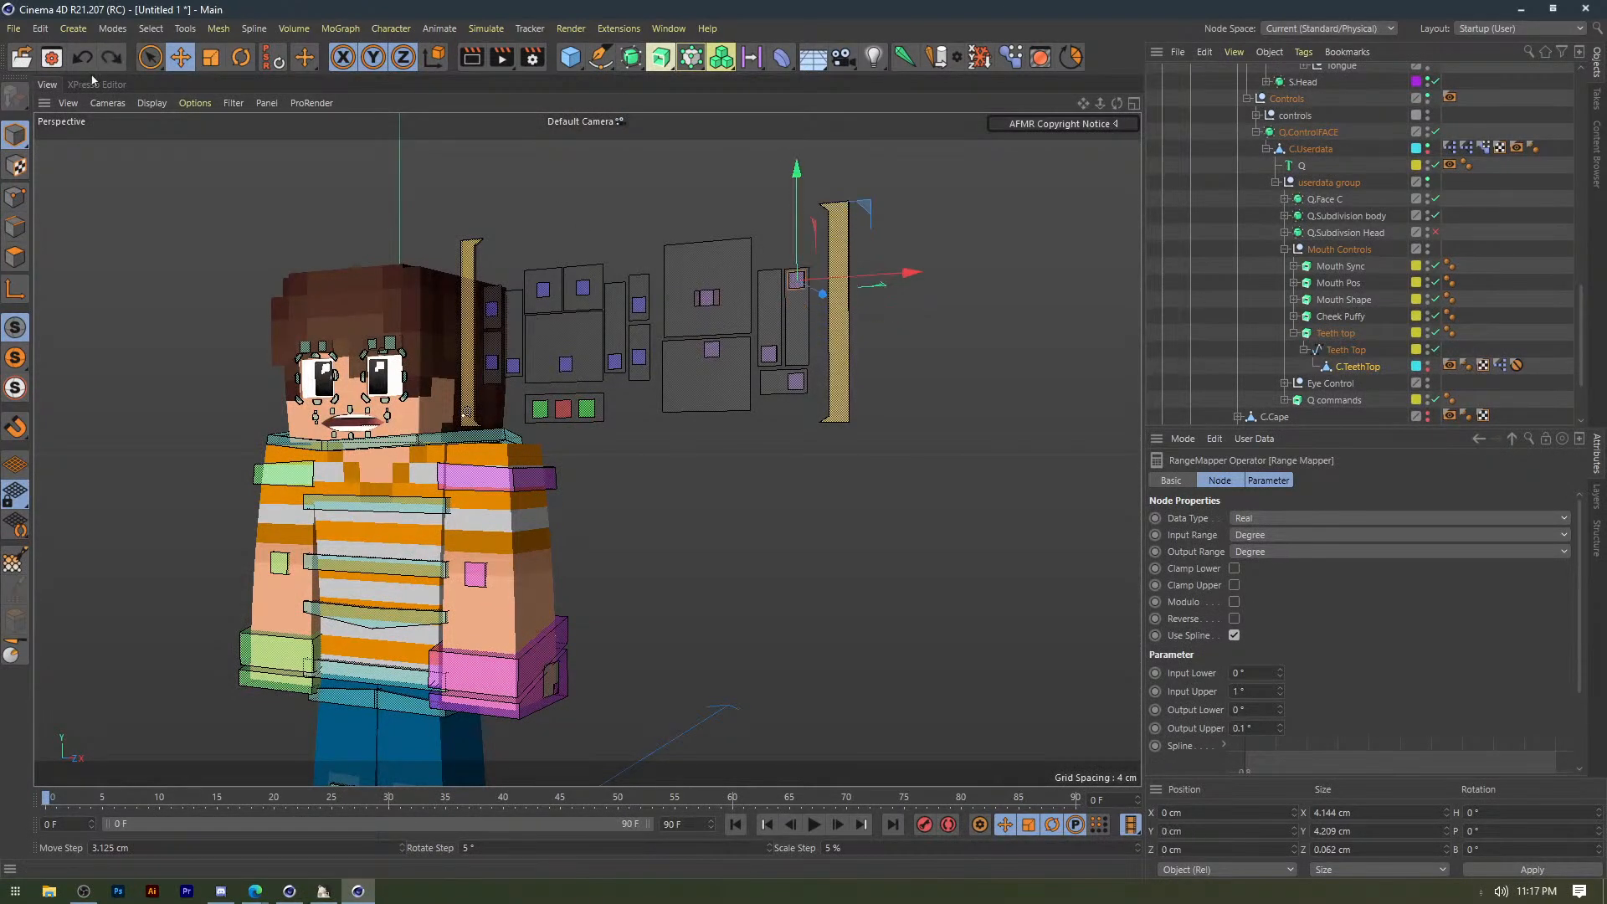
Change the Range Mapper's Output Upper to -0.1° and test the C.TeethTop slider down to -19 cm in the 3D view.
{"action": "left_click", "coordinate": [94, 83]}
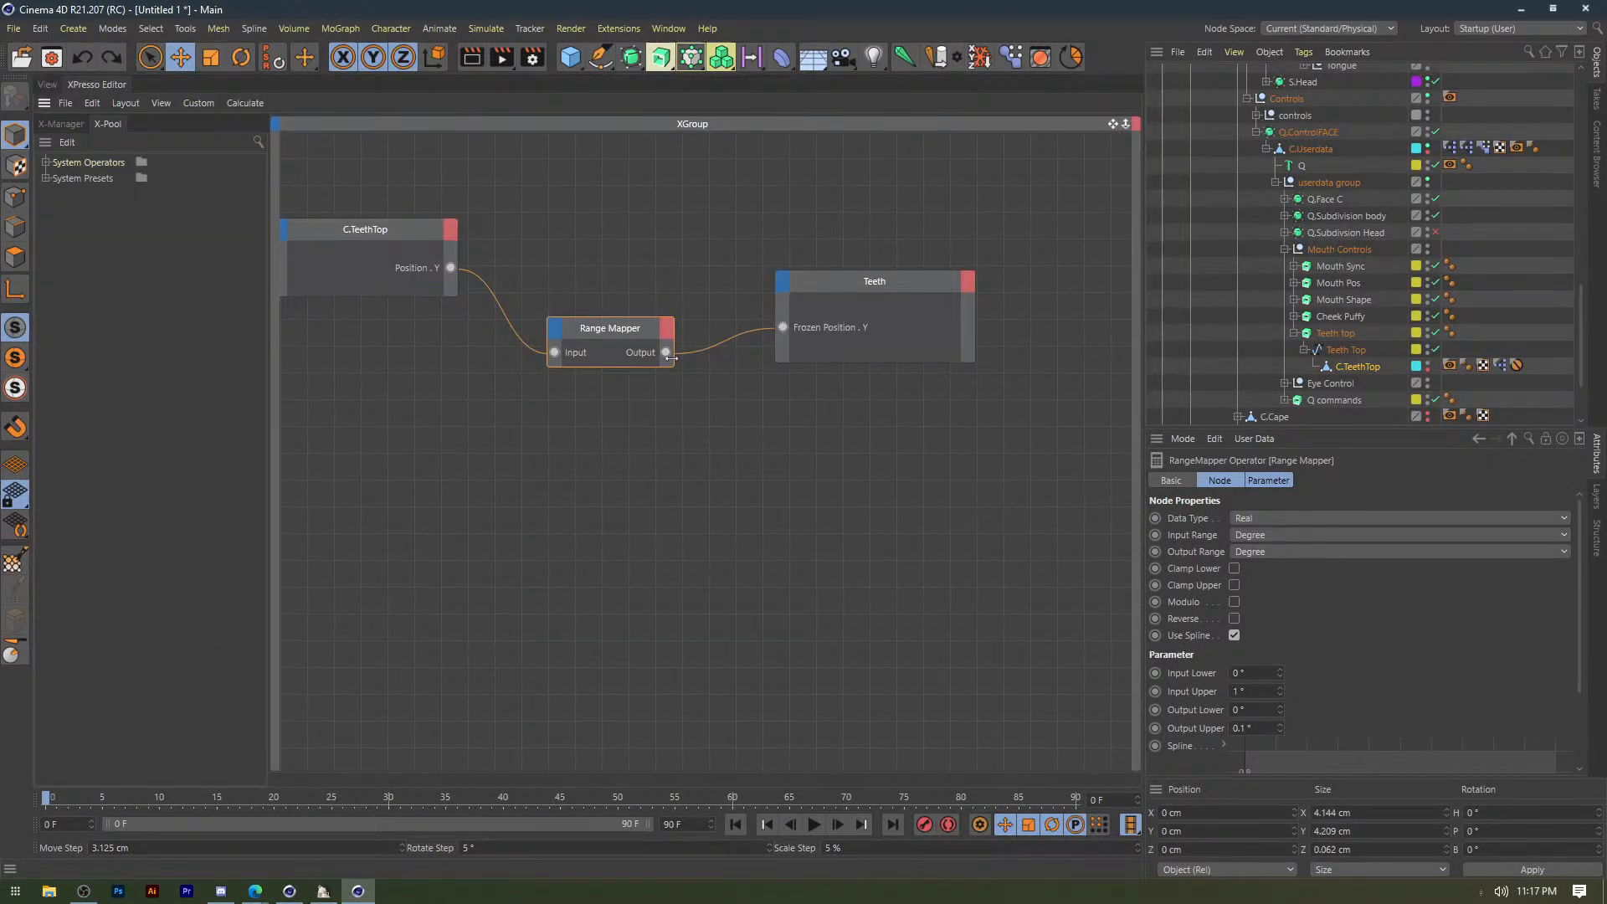
{"action": "left_click", "coordinate": [1234, 729]}
{"action": "type", "text": "-"}
{"action": "left_click", "coordinate": [48, 85]}
{"action": "left_click_drag", "start_coordinate": [801, 181], "coordinate": [803, 263]}
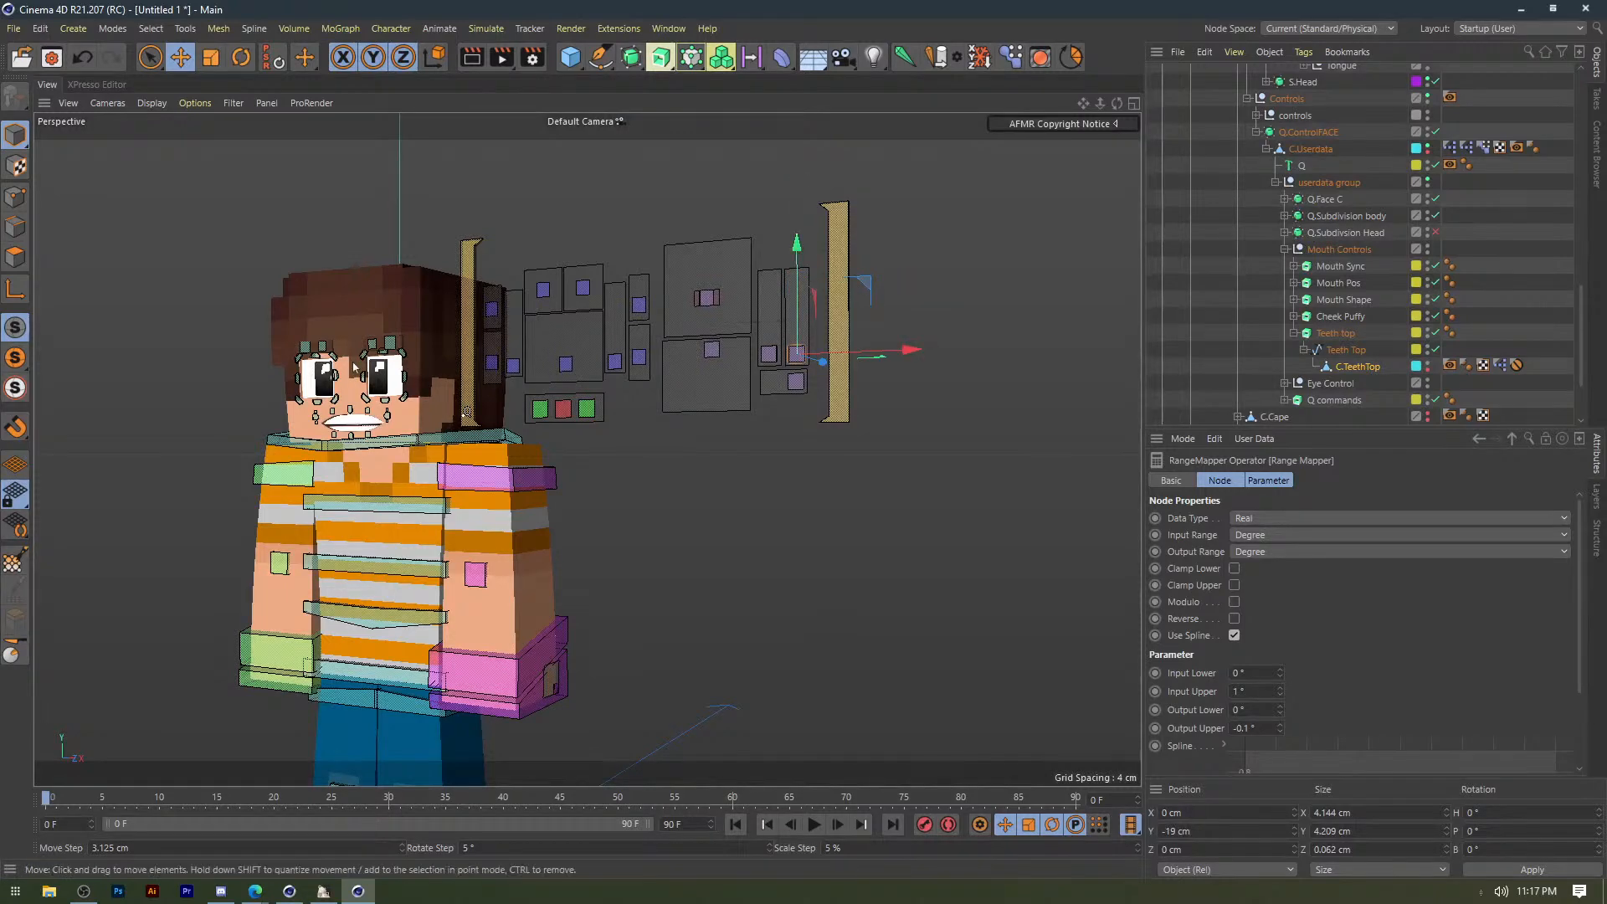
Set the Output Upper of the Range Mapper linking C.TeethTop to the Teeth to -0.15°.
{"action": "scroll", "coordinate": [355, 366], "scroll_direction": "up", "scroll_amount": 6}
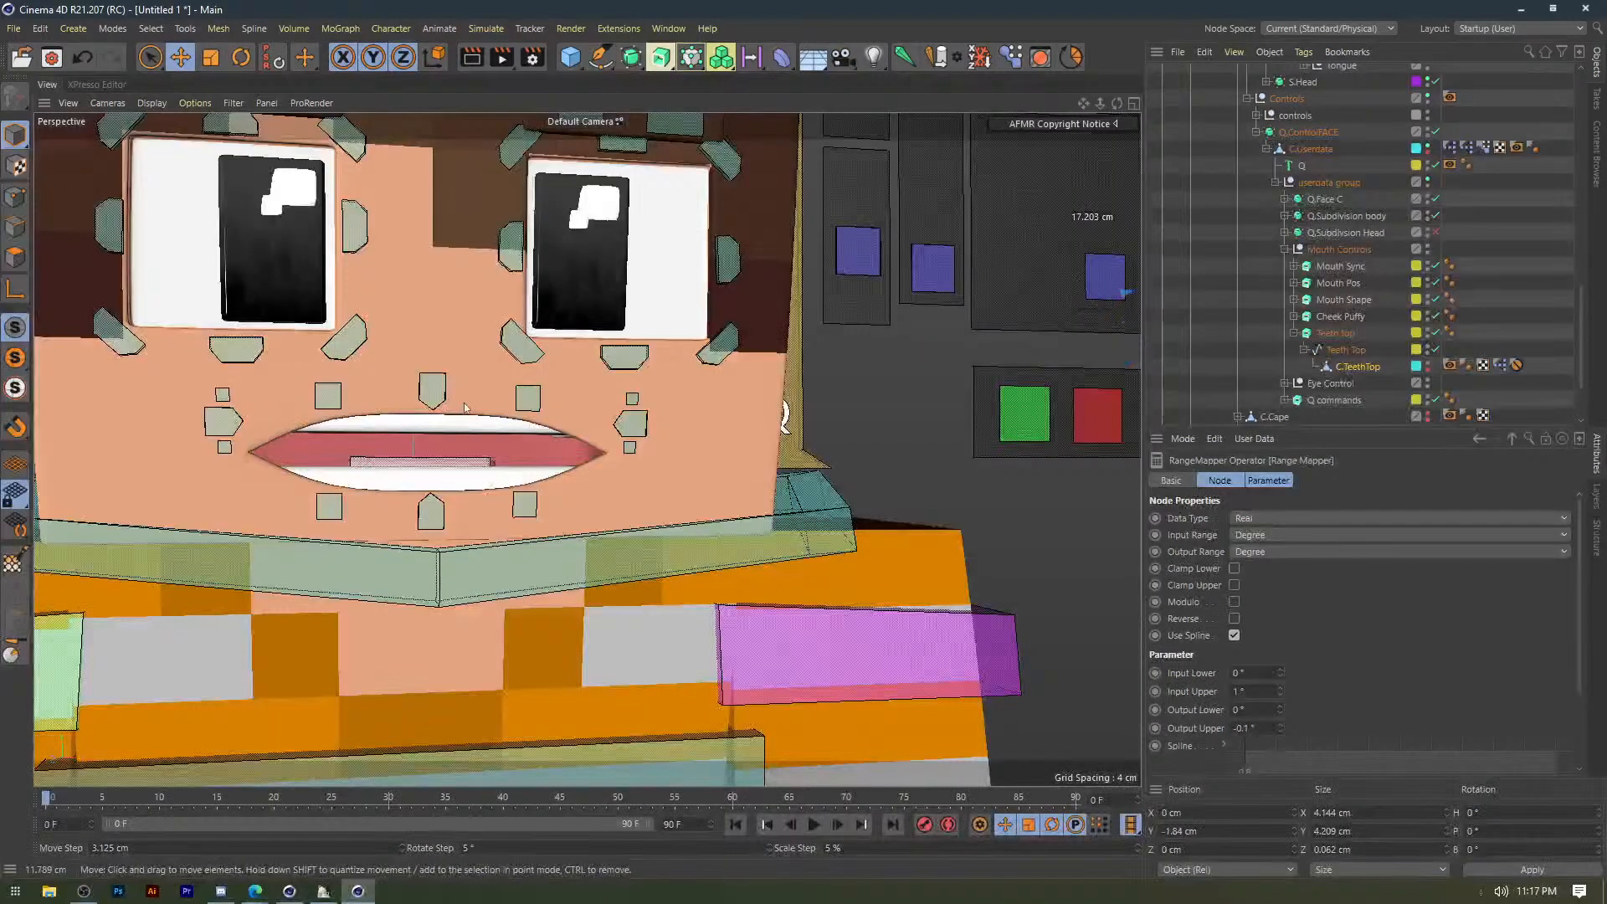
{"action": "left_click_drag", "start_coordinate": [465, 408], "coordinate": [469, 251]}
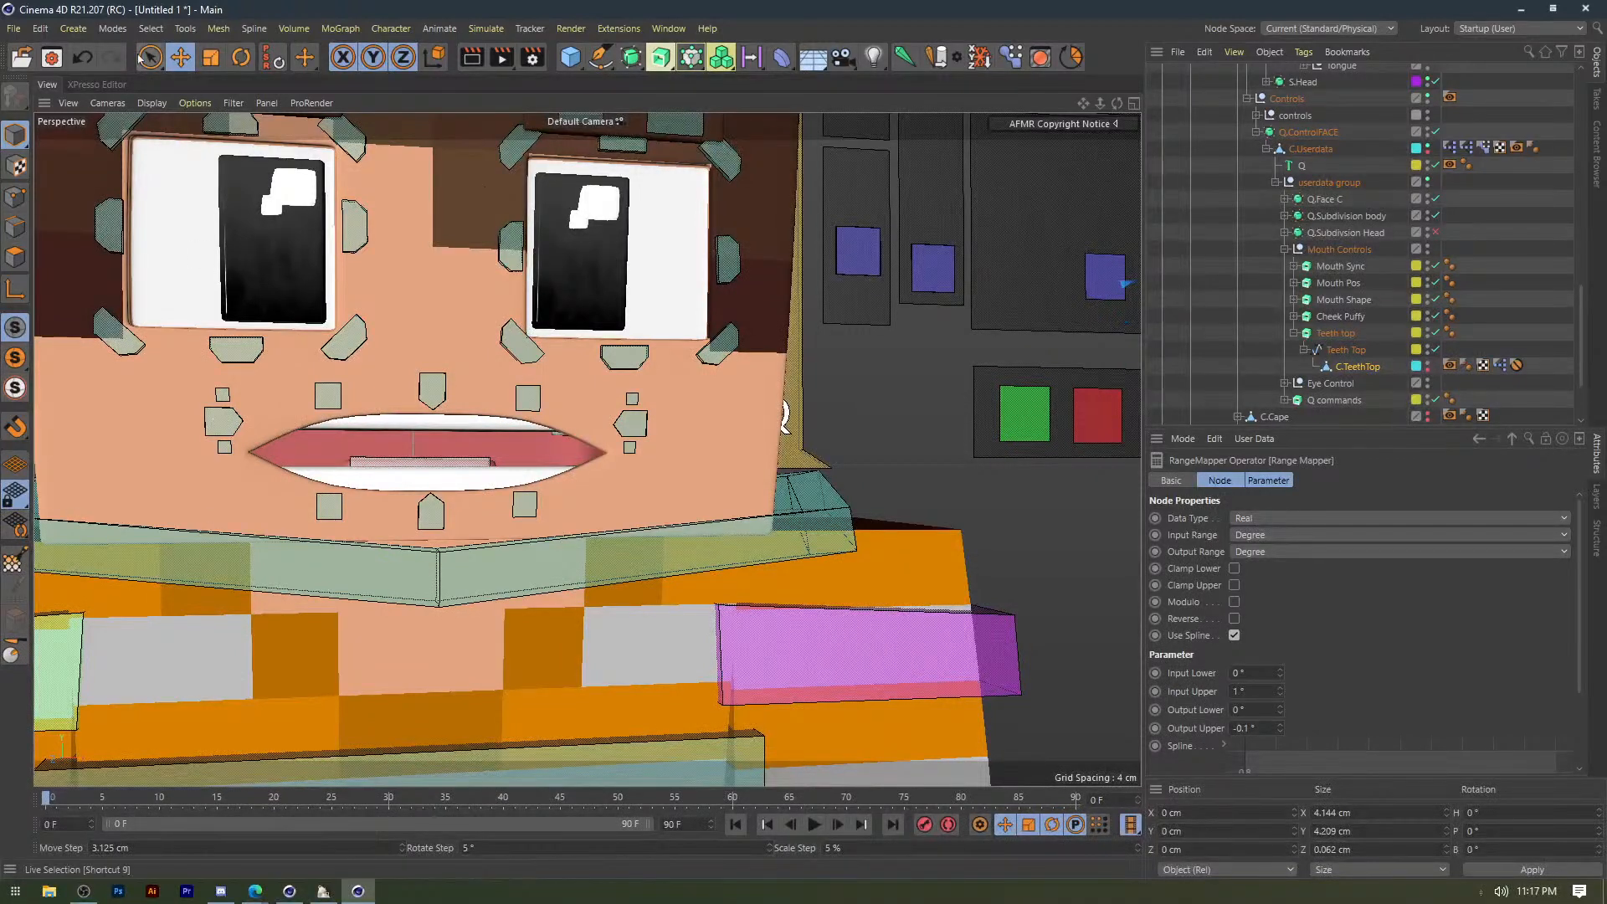
{"action": "left_click", "coordinate": [97, 86]}
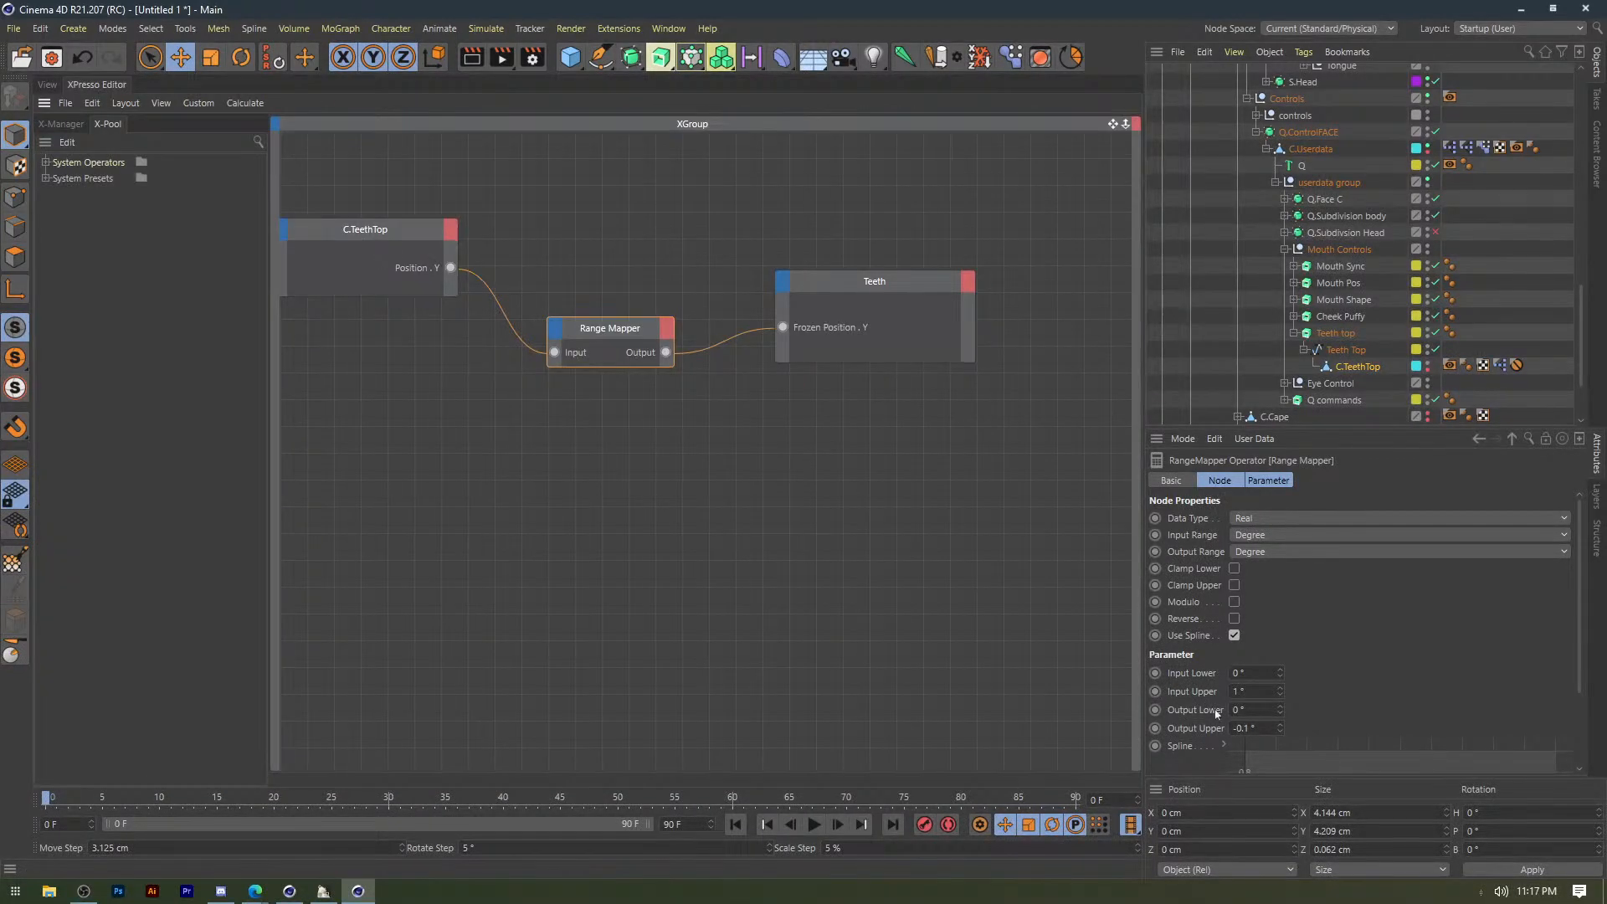
{"action": "left_click", "coordinate": [1252, 728]}
{"action": "left_click", "coordinate": [48, 84]}
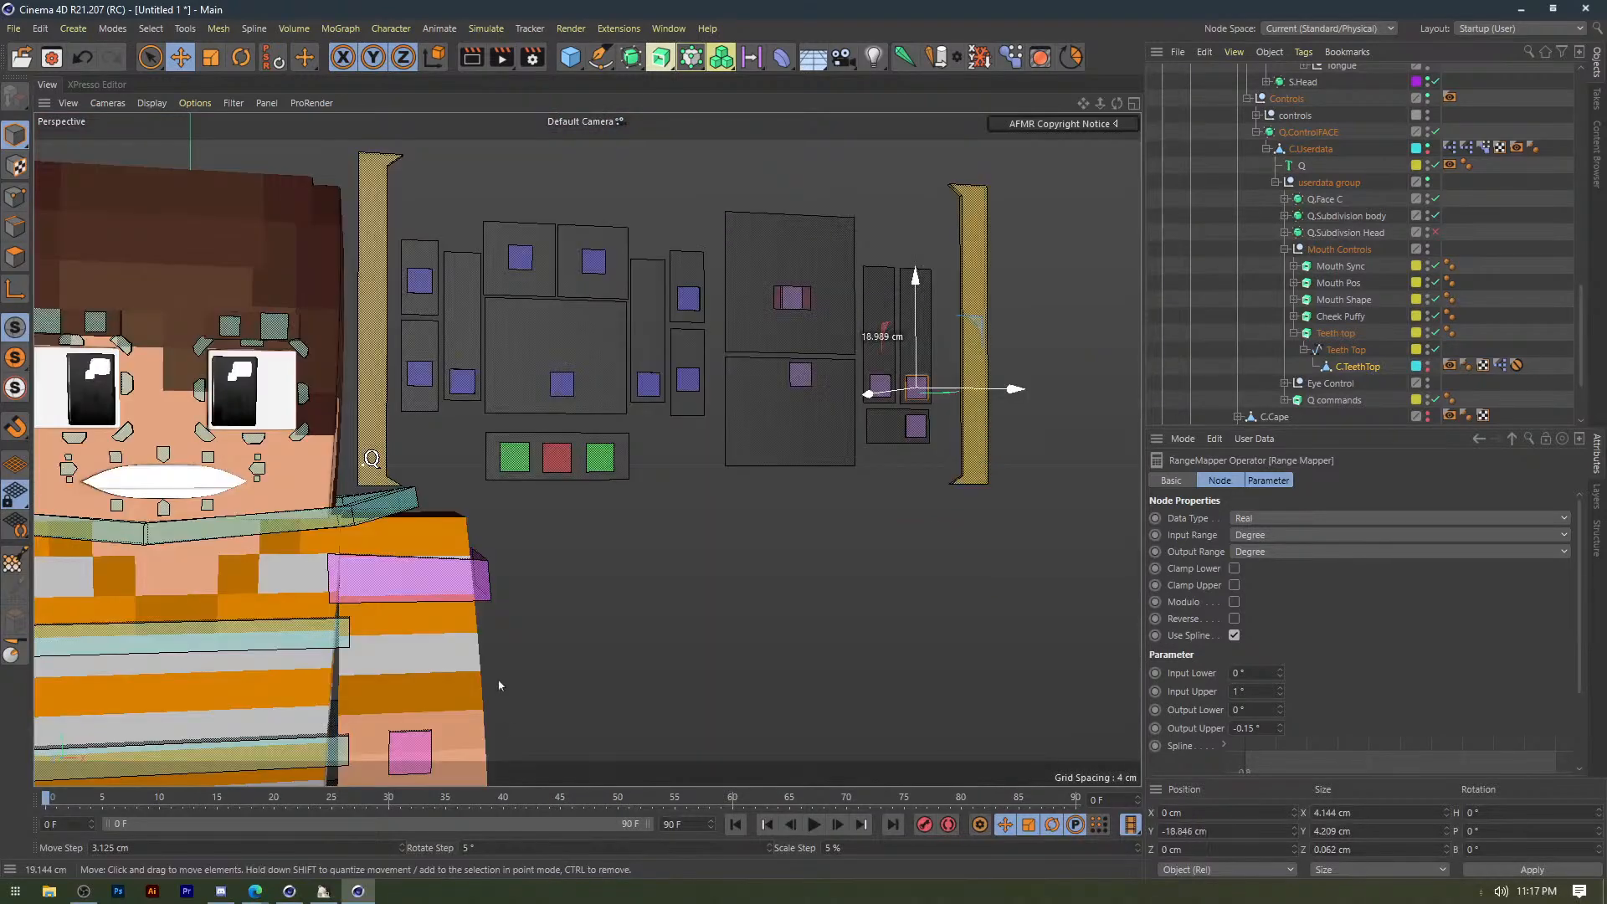
Test the mouth rig by moving the C.TeethTop and C.Mouth controls through their ranges on the face control board.
{"action": "mouse_move", "coordinate": [499, 682]}
{"action": "left_mouse_down"}
{"action": "mouse_move", "coordinate": [500, 712]}
{"action": "mouse_move", "coordinate": [510, 658]}
{"action": "mouse_move", "coordinate": [497, 770]}
{"action": "mouse_move", "coordinate": [507, 693]}
{"action": "left_mouse_up"}
{"action": "left_click_drag", "start_coordinate": [801, 375], "coordinate": [840, 373]}
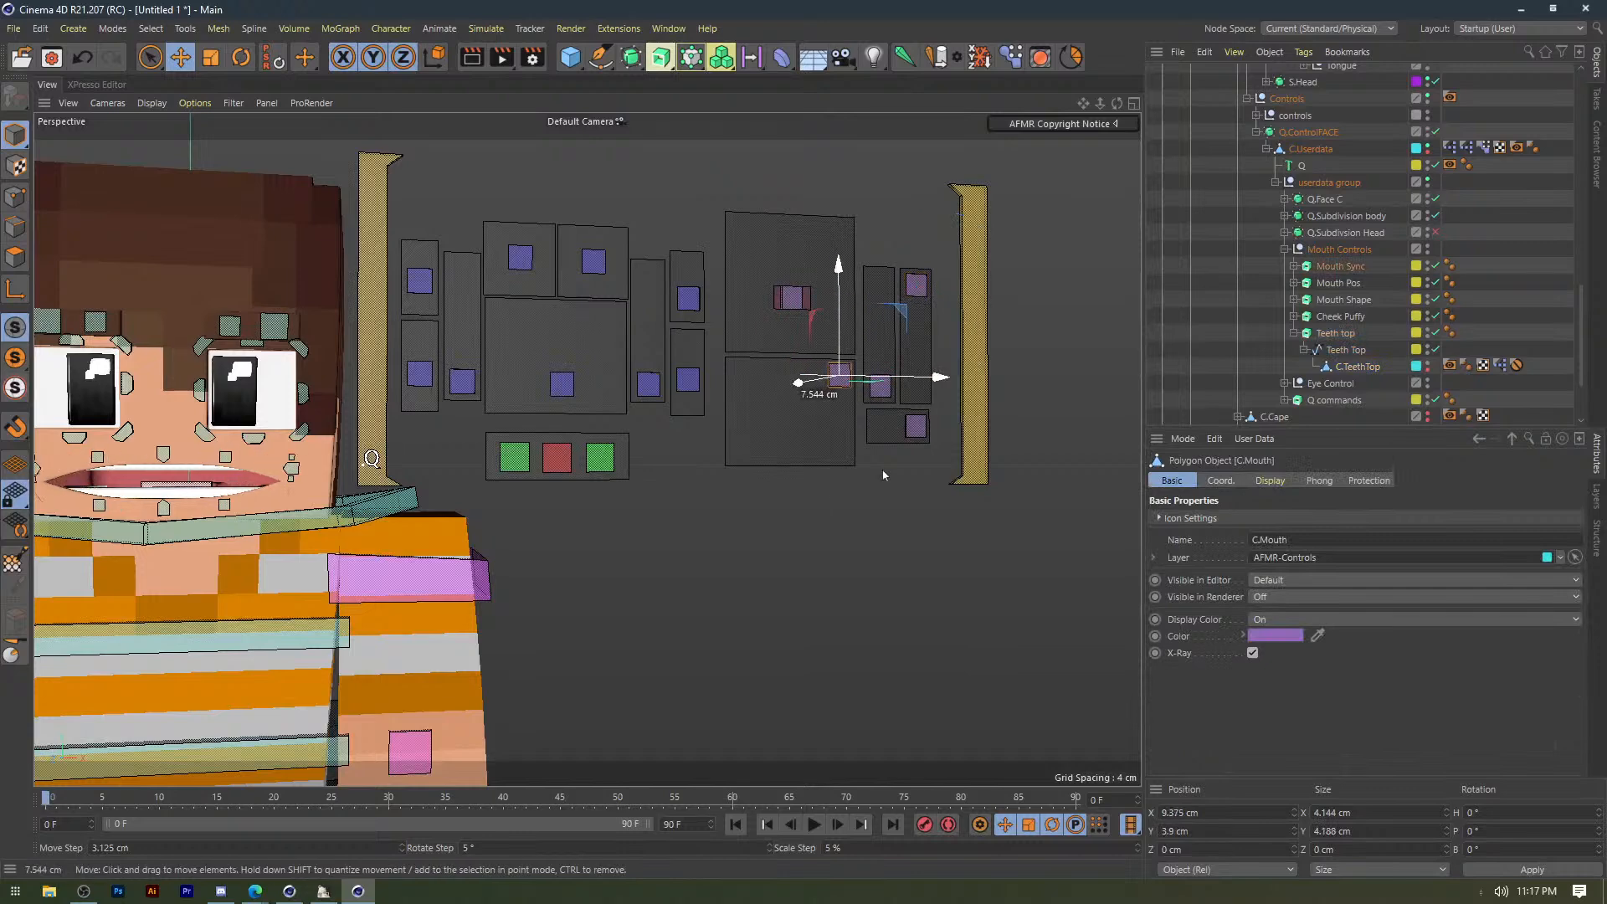
{"action": "key", "text": "ctrl+z"}
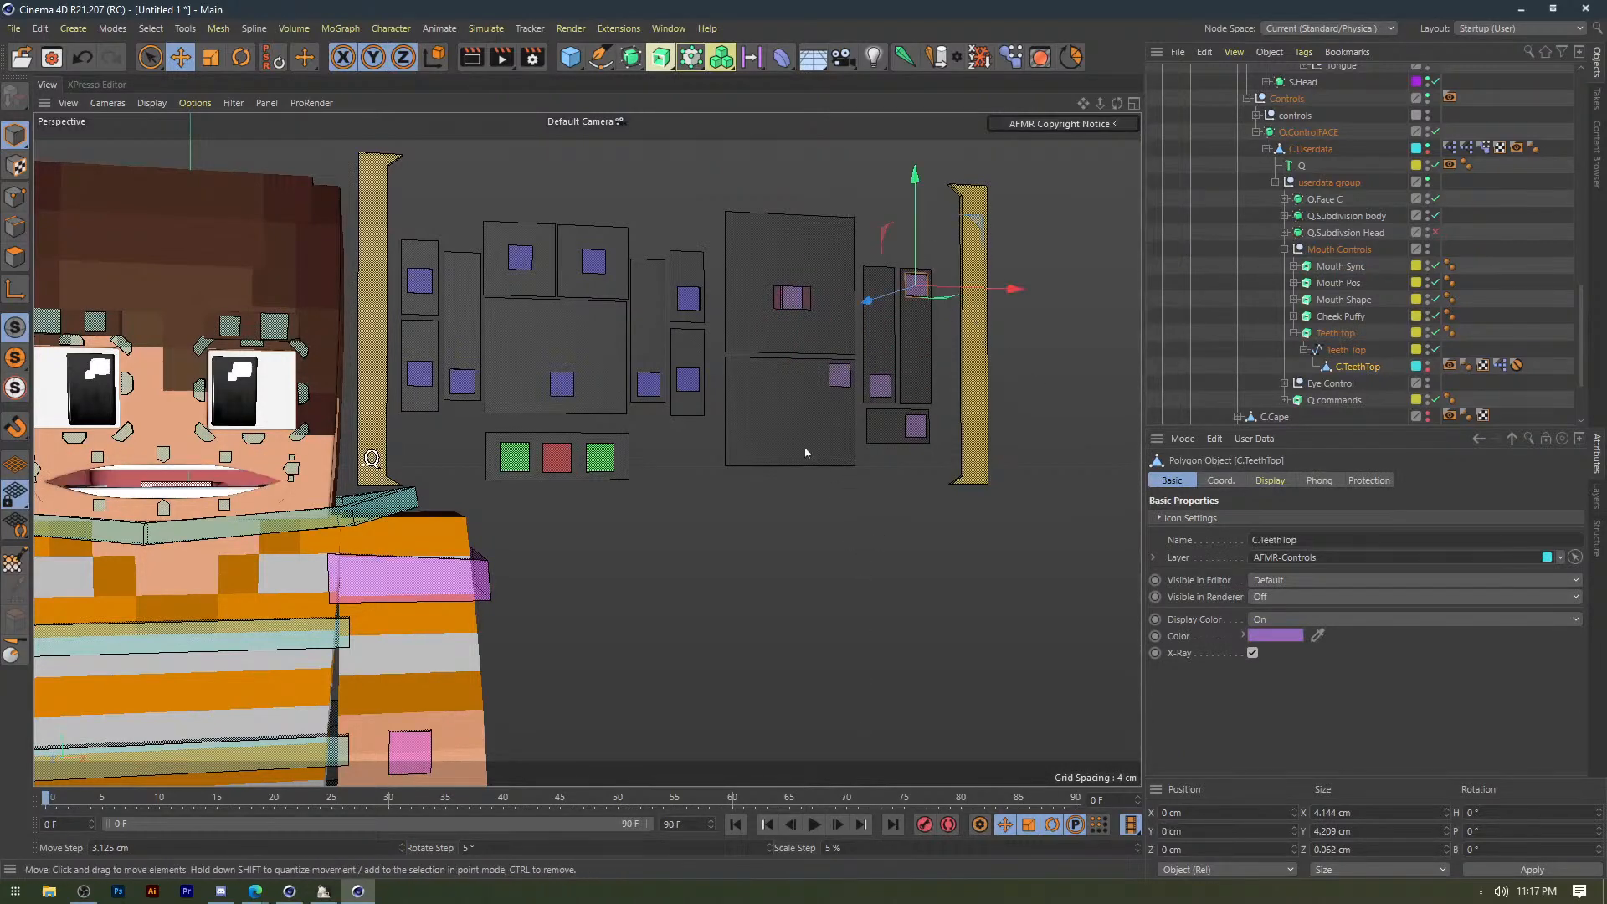
{"action": "left_click", "coordinate": [844, 380]}
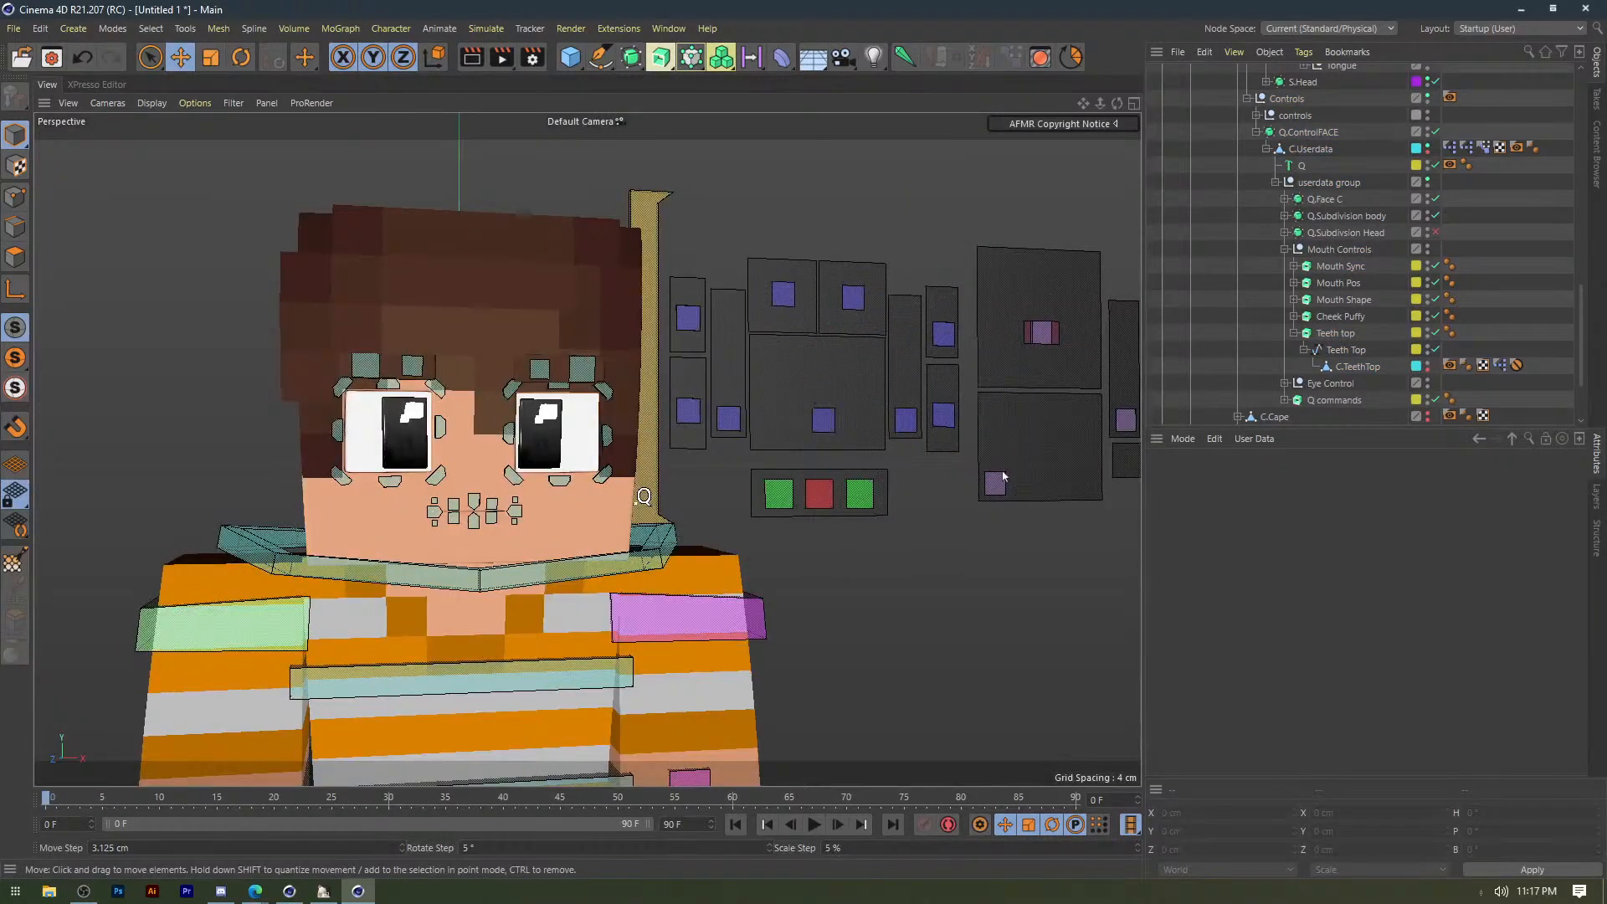
{"action": "left_click_drag", "start_coordinate": [1003, 476], "coordinate": [1029, 473]}
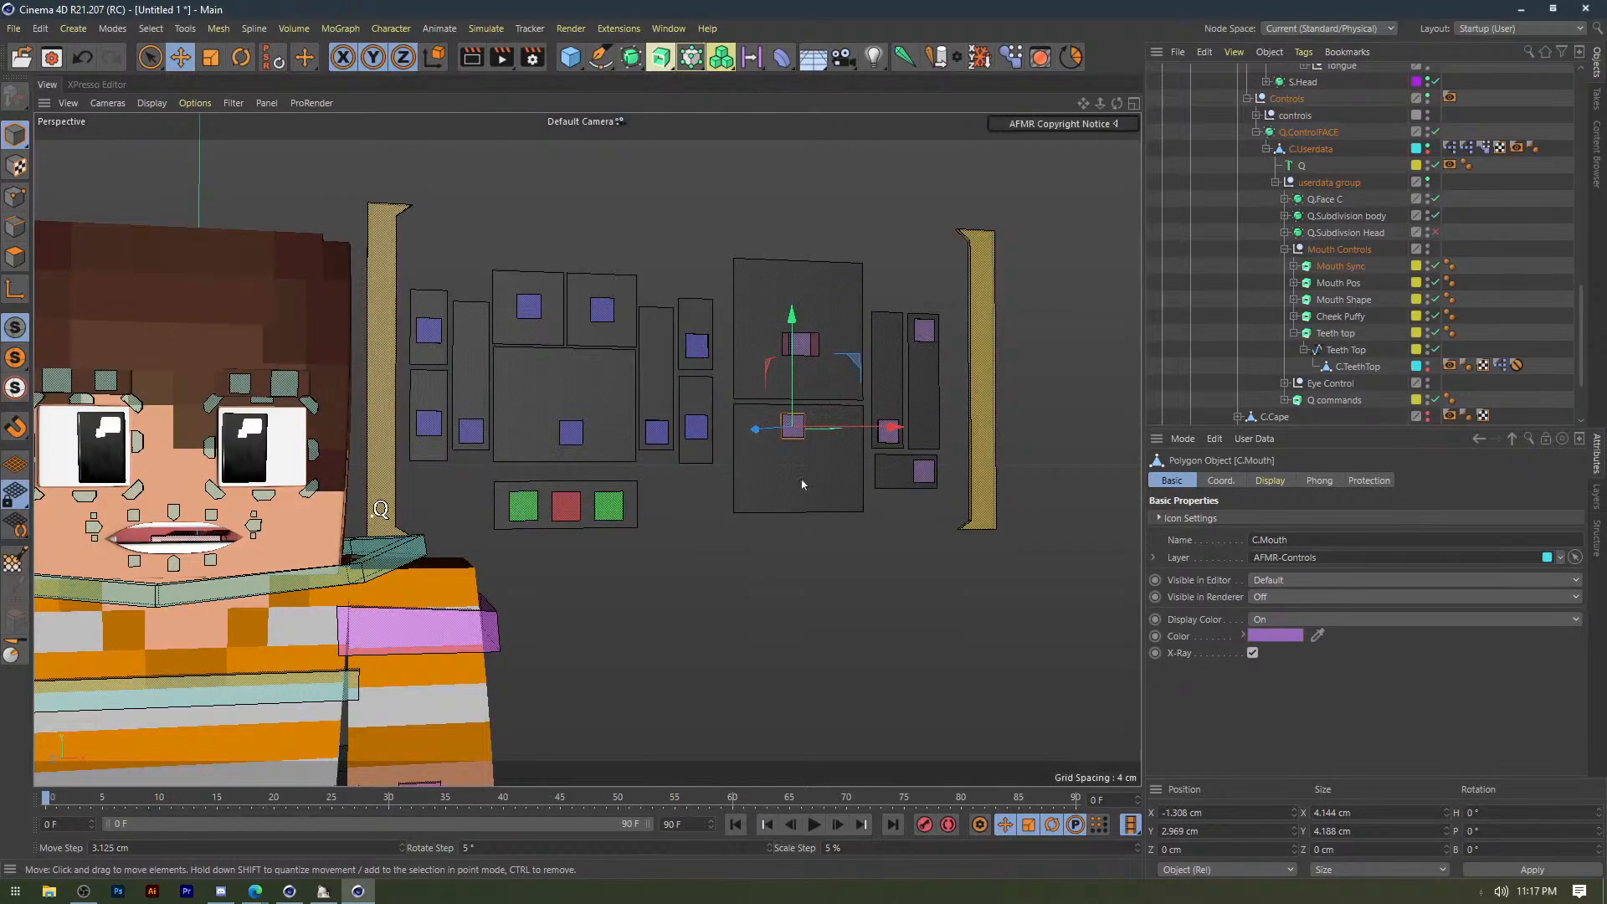
{"action": "left_click", "coordinate": [923, 329]}
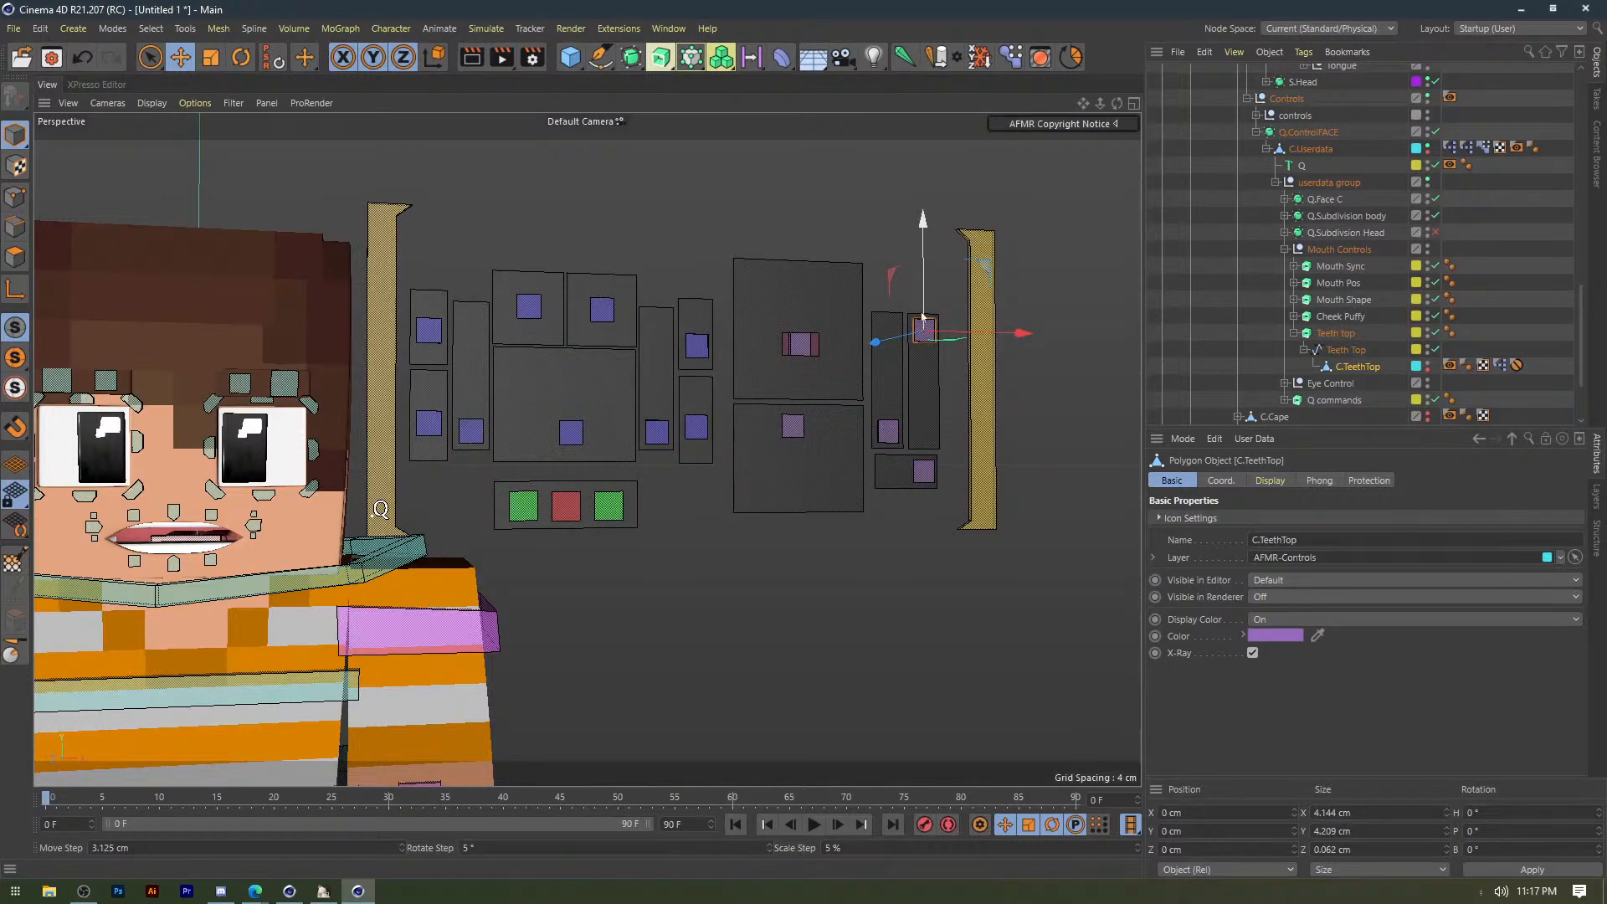
{"action": "mouse_move", "coordinate": [925, 307]}
{"action": "left_mouse_down"}
{"action": "mouse_move", "coordinate": [925, 325]}
{"action": "mouse_move", "coordinate": [925, 308]}
{"action": "left_mouse_up"}
Try moving the Teeth subdivision surface inside the open mouth and undo the move.
{"action": "left_click", "coordinate": [650, 735]}
{"action": "middle_click_drag", "start_coordinate": [262, 652], "coordinate": [301, 640], "text": "alt"}
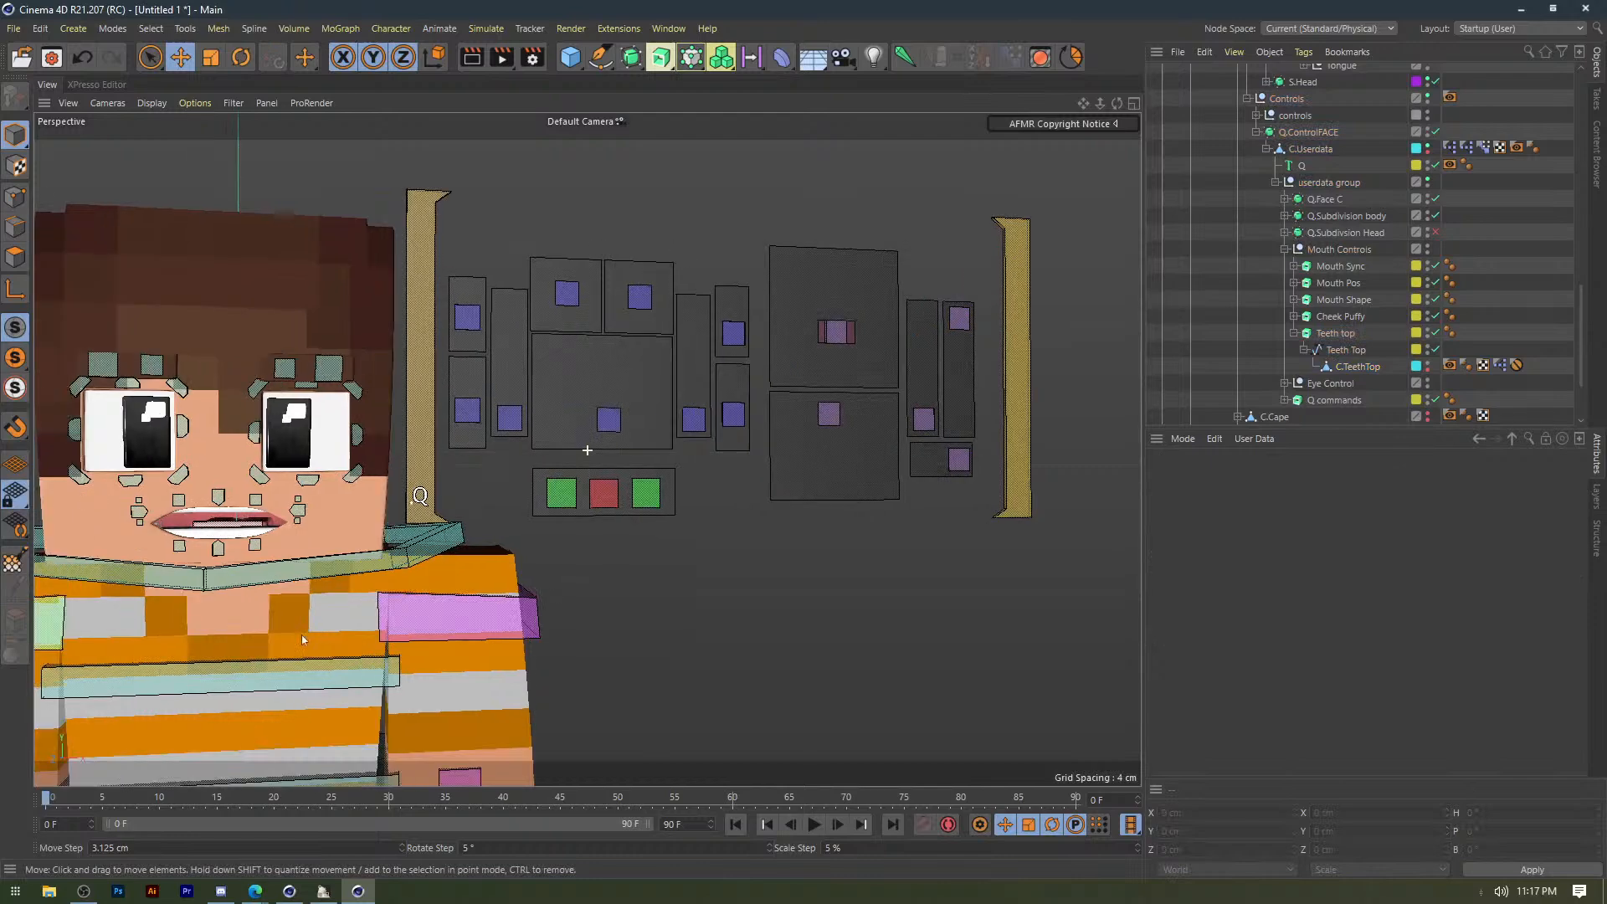
{"action": "scroll", "coordinate": [301, 638], "scroll_direction": "up", "scroll_amount": 5}
{"action": "left_click", "coordinate": [762, 459]}
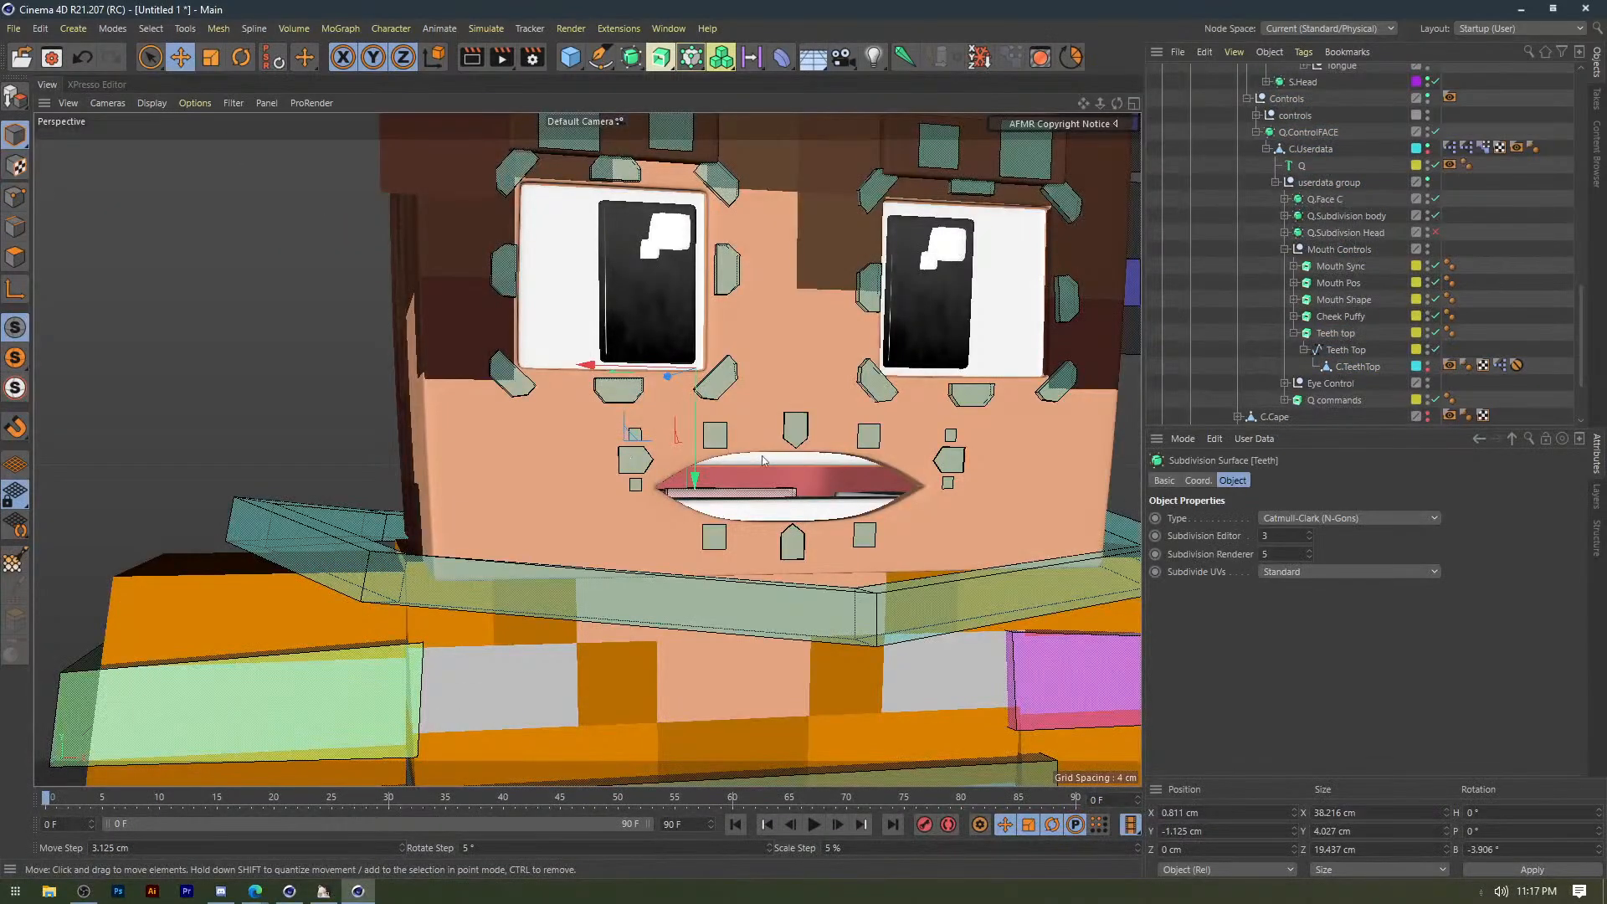
{"action": "left_click_drag", "start_coordinate": [694, 436], "coordinate": [684, 420]}
{"action": "key", "text": "ctrl+z"}
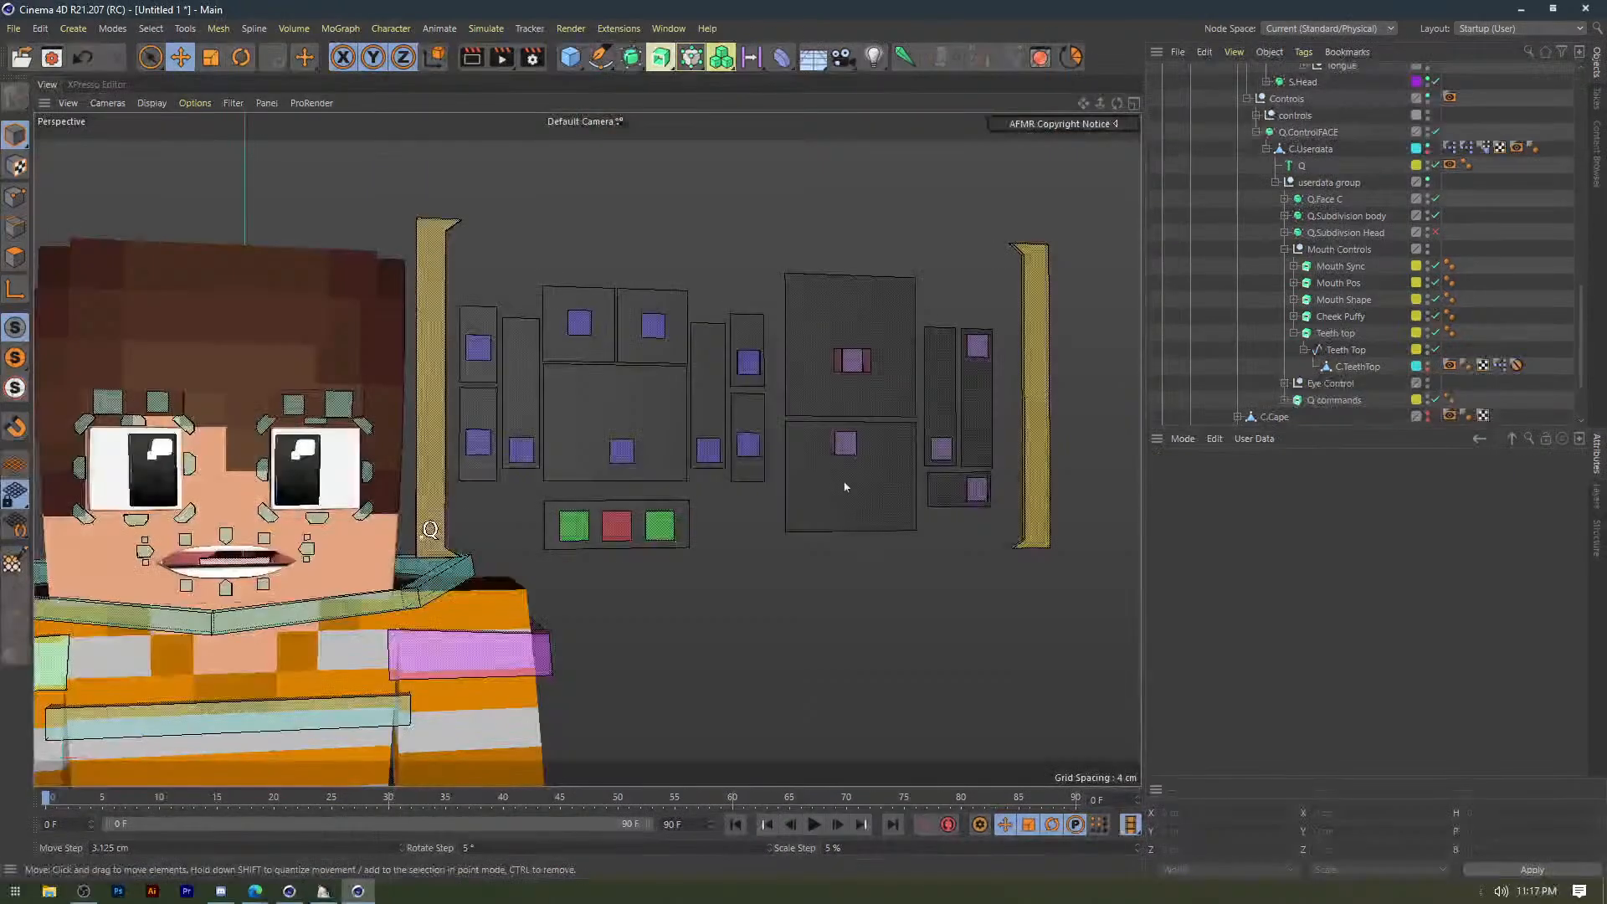
Move the C.Mouth control to X -9.375 cm, Y -9.375 cm and try out the C.Blink control.
{"action": "left_click", "coordinate": [849, 443]}
{"action": "left_click_drag", "start_coordinate": [876, 430], "coordinate": [738, 579]}
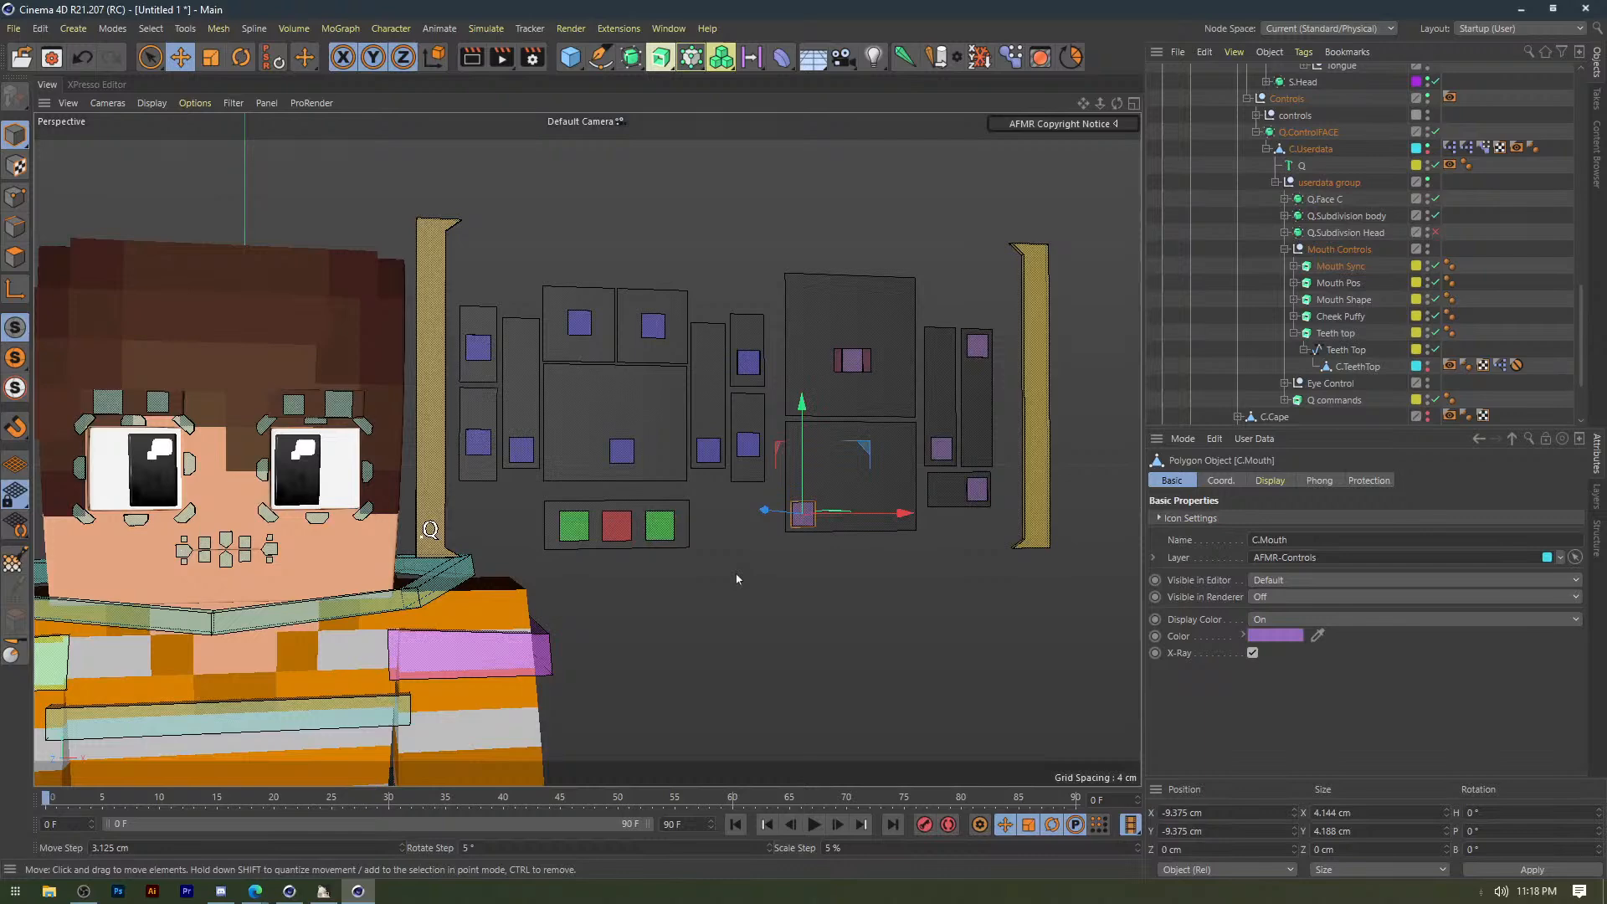
{"action": "left_click_drag", "start_coordinate": [811, 545], "coordinate": [909, 473]}
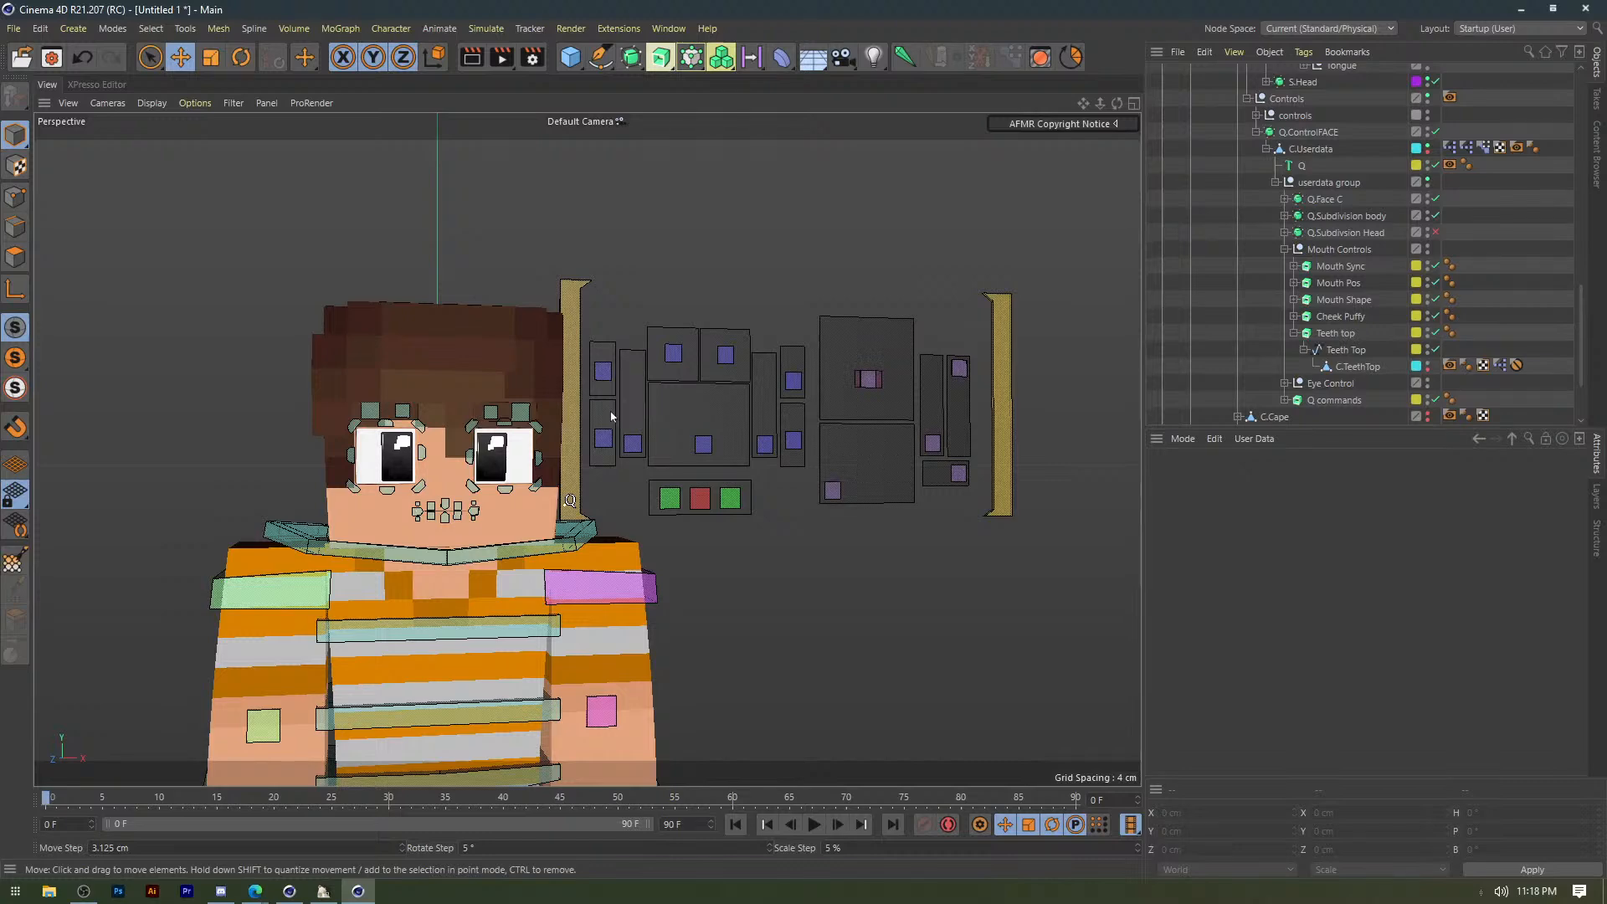
{"action": "left_click", "coordinate": [635, 391]}
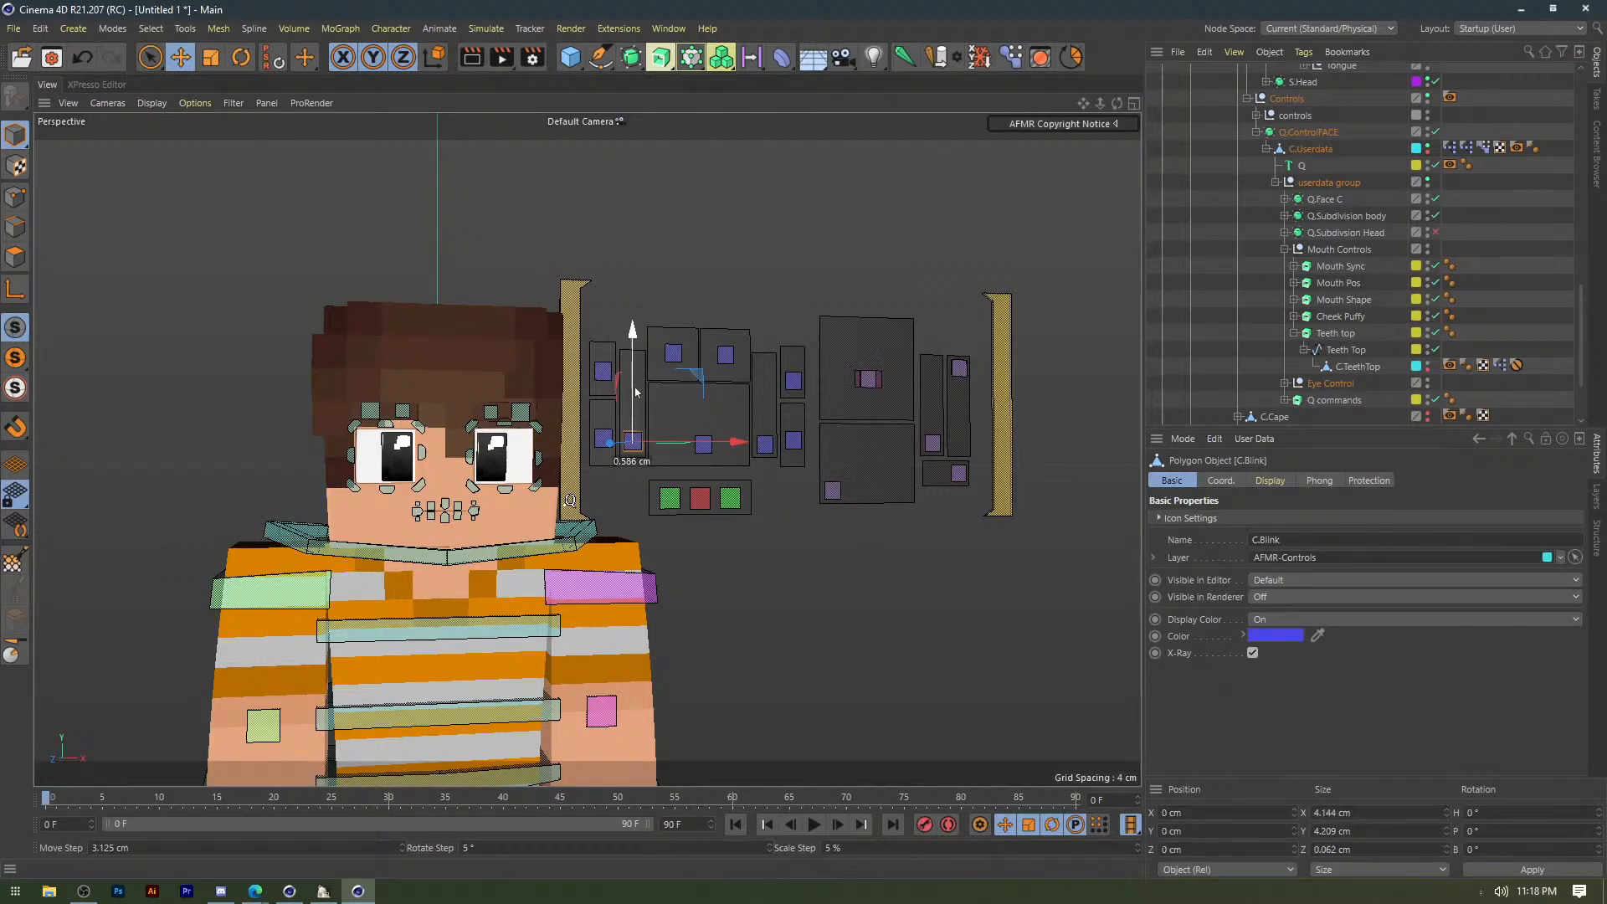
{"action": "left_click_drag", "start_coordinate": [636, 392], "coordinate": [637, 397]}
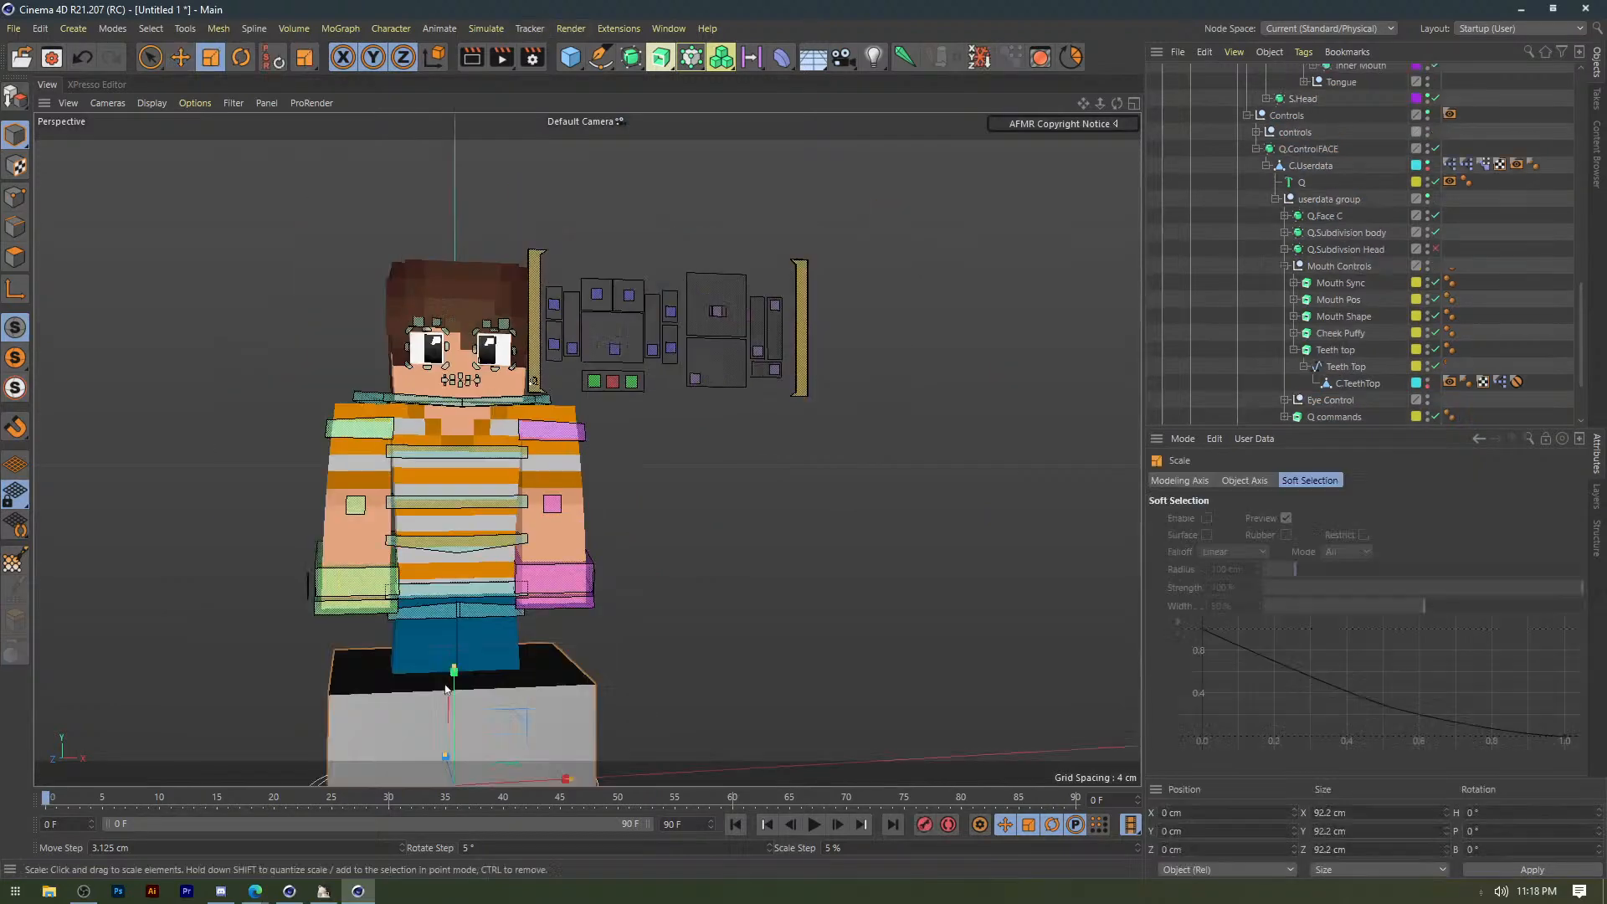
Flatten the new cube to about 56.2 × 4.4 × 26.6 cm and raise it to about Y 94.3 cm.
{"action": "middle_click_drag", "start_coordinate": [621, 677], "coordinate": [650, 394], "text": "alt"}
{"action": "left_click_drag", "start_coordinate": [649, 395], "coordinate": [377, 454]}
{"action": "key", "text": "e"}
{"action": "left_click_drag", "start_coordinate": [378, 454], "coordinate": [379, 174], "text": "alt"}
{"action": "middle_click_drag", "start_coordinate": [386, 228], "coordinate": [362, 572], "text": "alt"}
{"action": "scroll", "coordinate": [368, 421], "scroll_direction": "up", "scroll_amount": 3}
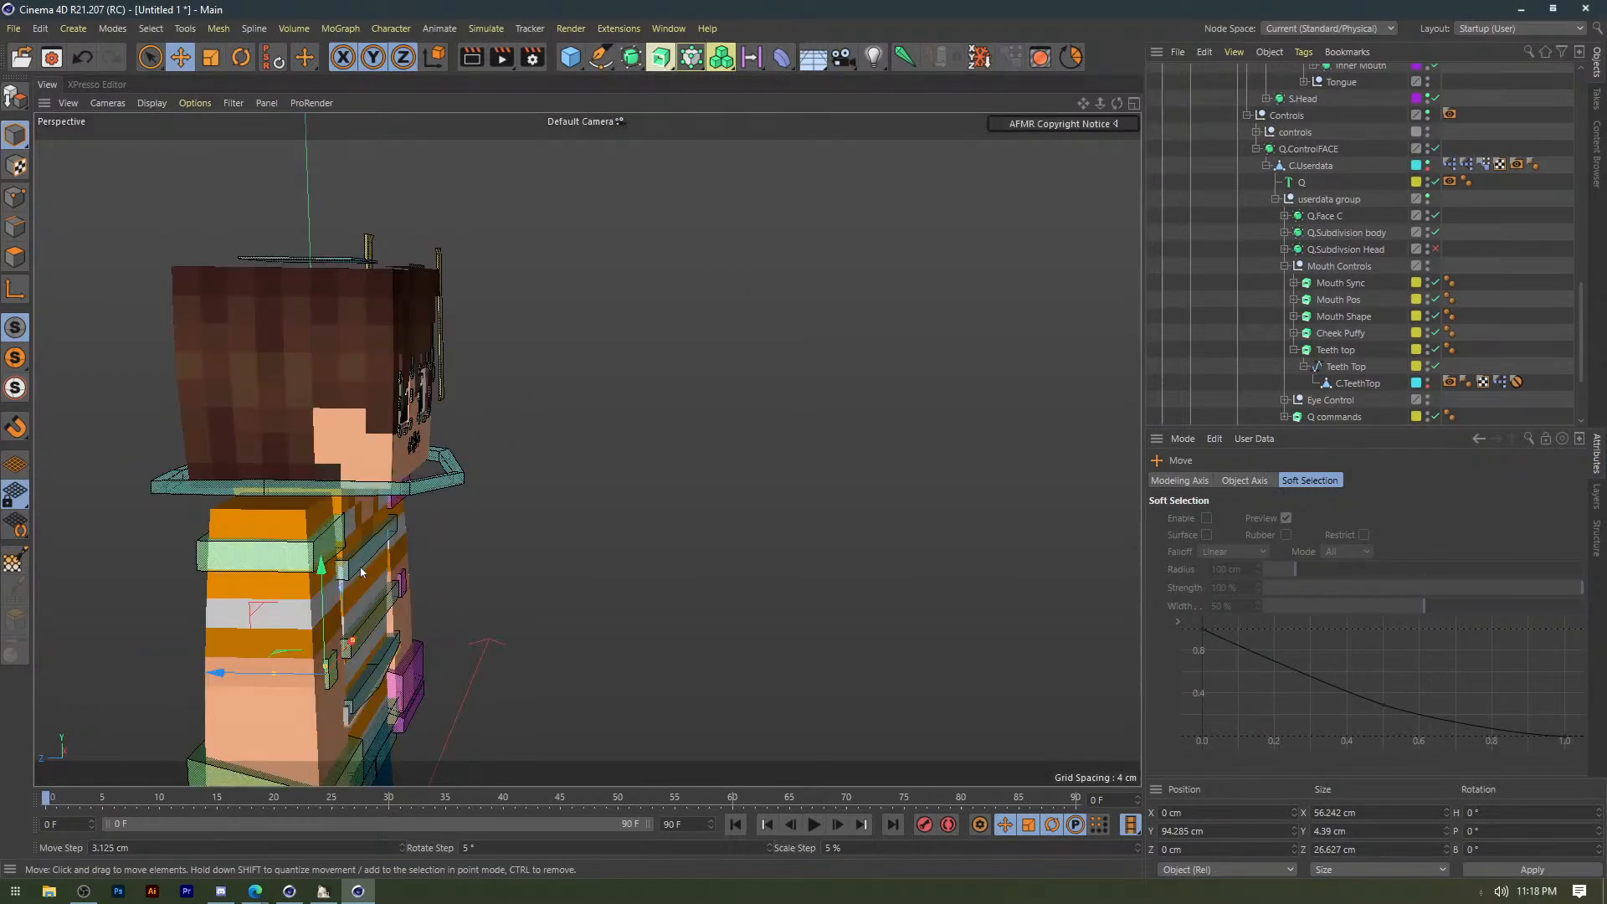
Move the flattened cube to the mouth at about Y 155.9 cm, Z -23.7 cm and shrink it to about 24.2 × 1.9 × 3.3 cm.
{"action": "scroll", "coordinate": [361, 572], "scroll_direction": "up", "scroll_amount": 3}
{"action": "left_click_drag", "start_coordinate": [253, 648], "coordinate": [357, 326]}
{"action": "key", "text": "t"}
{"action": "scroll", "coordinate": [376, 266], "scroll_direction": "up", "scroll_amount": 6}
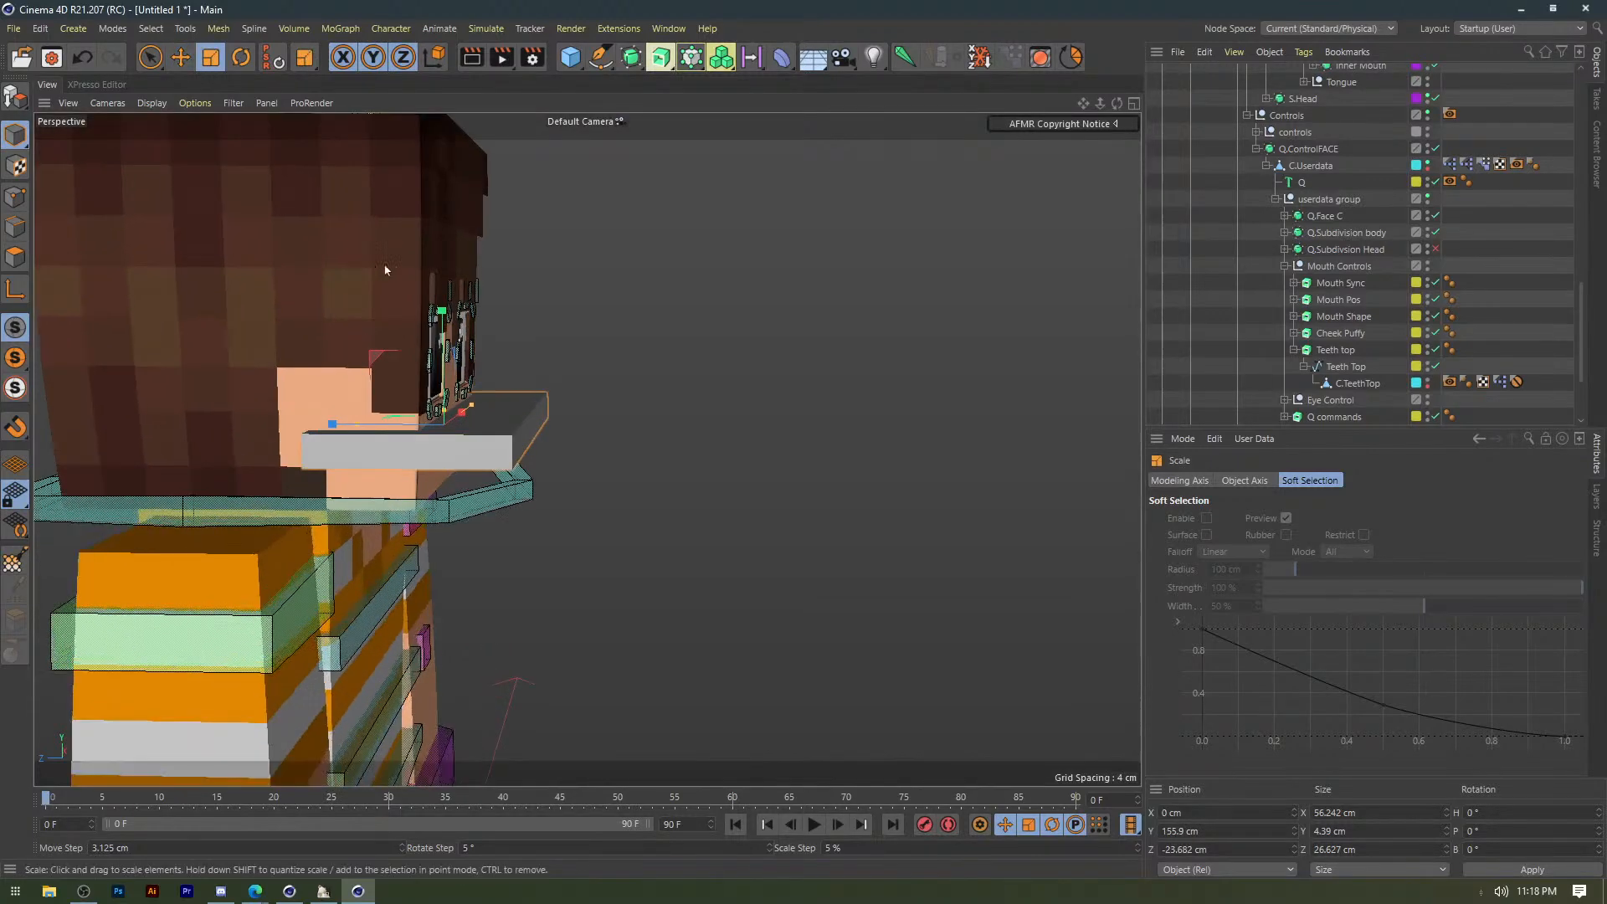
{"action": "scroll", "coordinate": [377, 410], "scroll_direction": "up", "scroll_amount": 1}
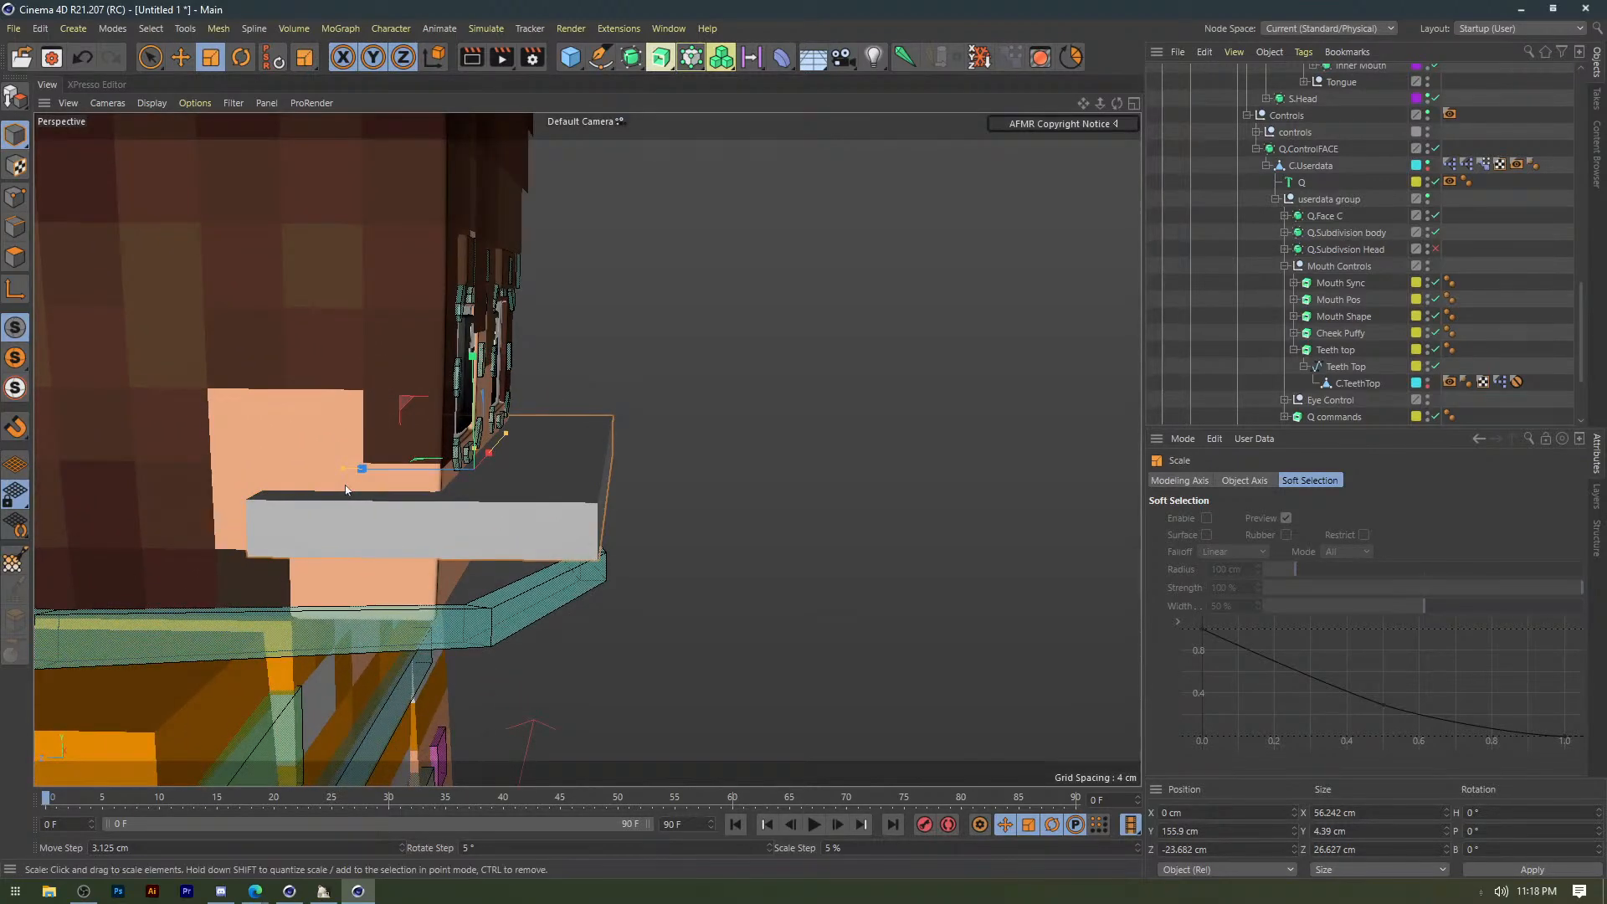
{"action": "key", "text": "ctrl+z"}
{"action": "key", "text": "ctrl+z"}
Open the character's mouth by moving the C.Mouth control to X 9.375 cm, Y 3.9 cm.
{"action": "left_click_drag", "start_coordinate": [346, 490], "coordinate": [485, 491], "text": "alt"}
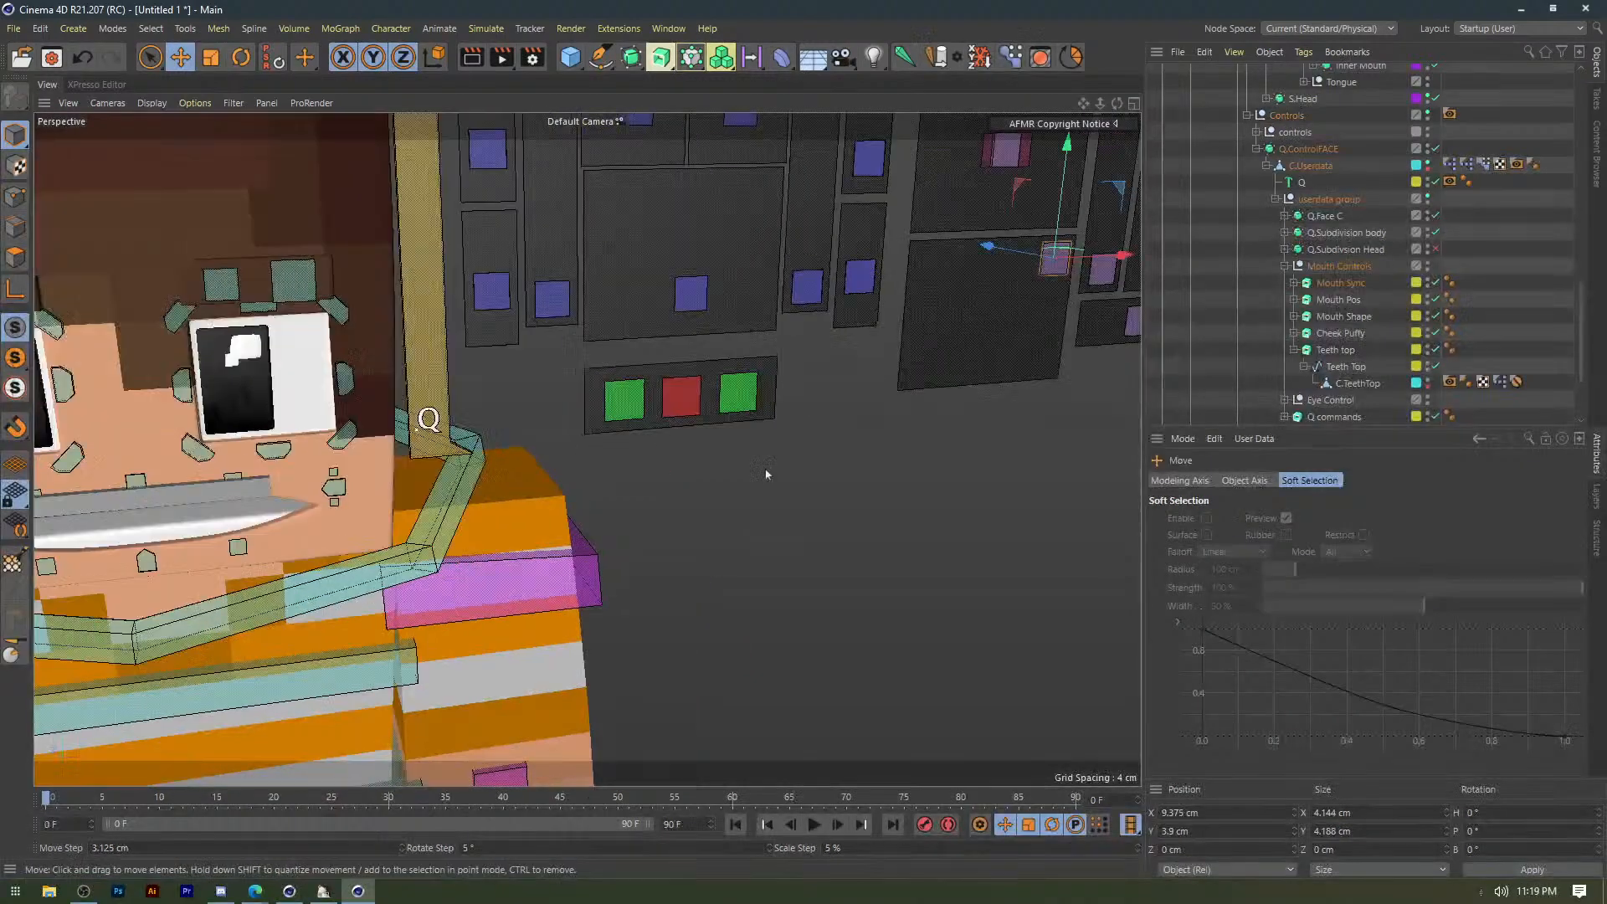
{"action": "left_click", "coordinate": [764, 471]}
{"action": "middle_click_drag", "start_coordinate": [765, 472], "coordinate": [1072, 371], "text": "alt"}
{"action": "scroll", "coordinate": [610, 378], "scroll_direction": "up", "scroll_amount": 5}
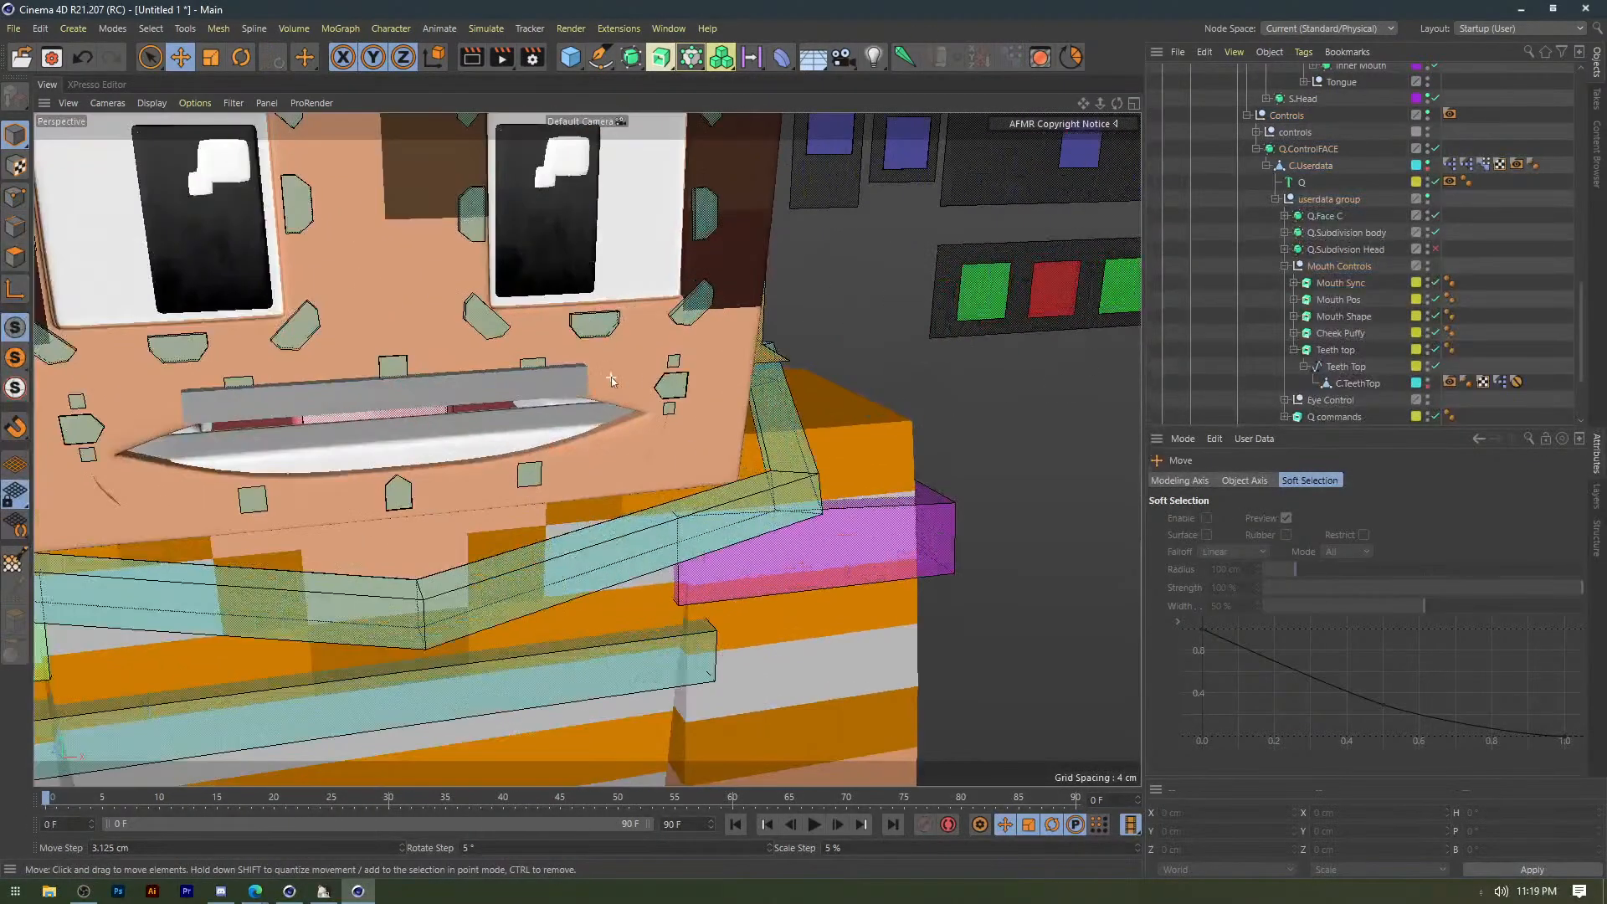
Place the cube on the lower teeth at about Y 151.9 cm, Z -21.1 cm and shorten its X size to about 4.26 cm.
{"action": "left_click_drag", "start_coordinate": [499, 392], "coordinate": [285, 363], "text": "alt"}
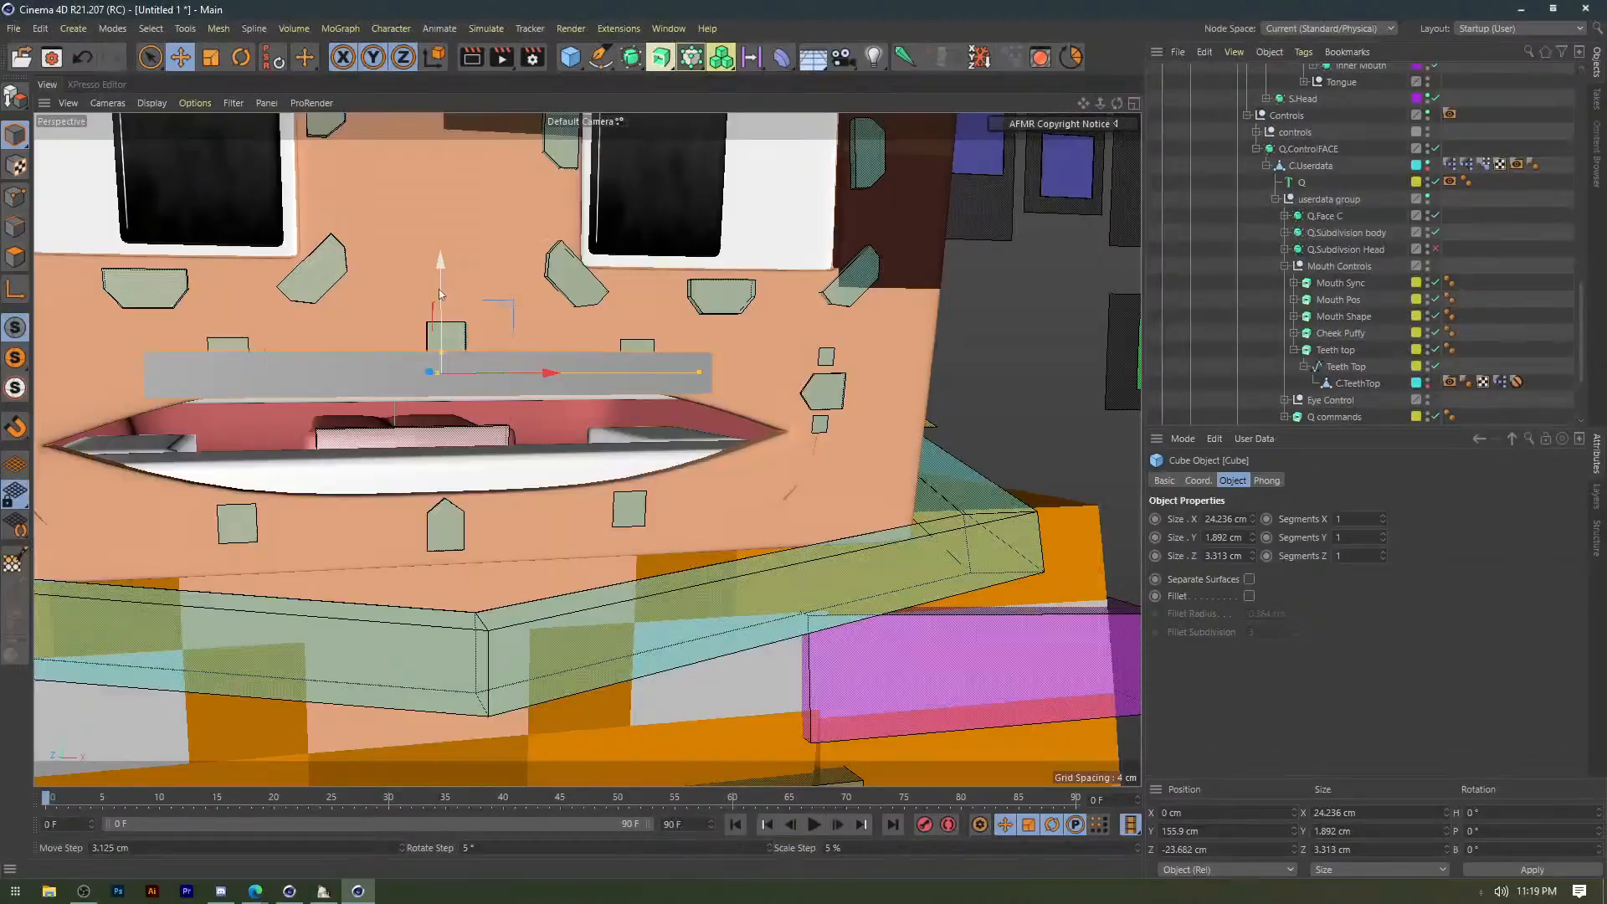
{"action": "left_click_drag", "start_coordinate": [309, 301], "coordinate": [386, 413]}
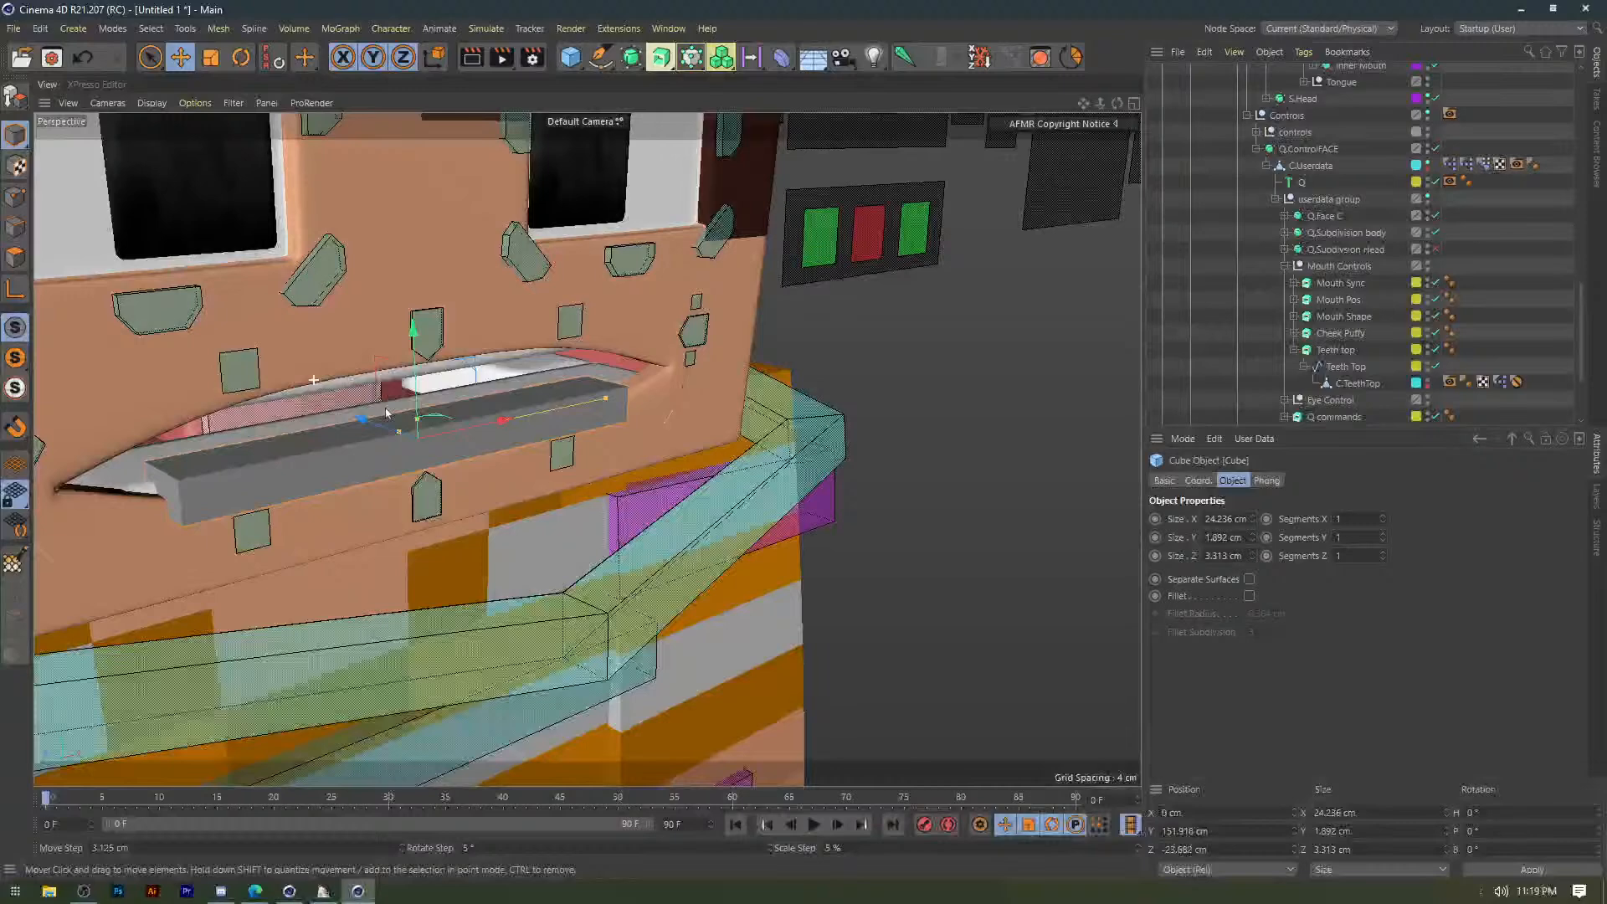
{"action": "left_click_drag", "start_coordinate": [322, 431], "coordinate": [279, 426]}
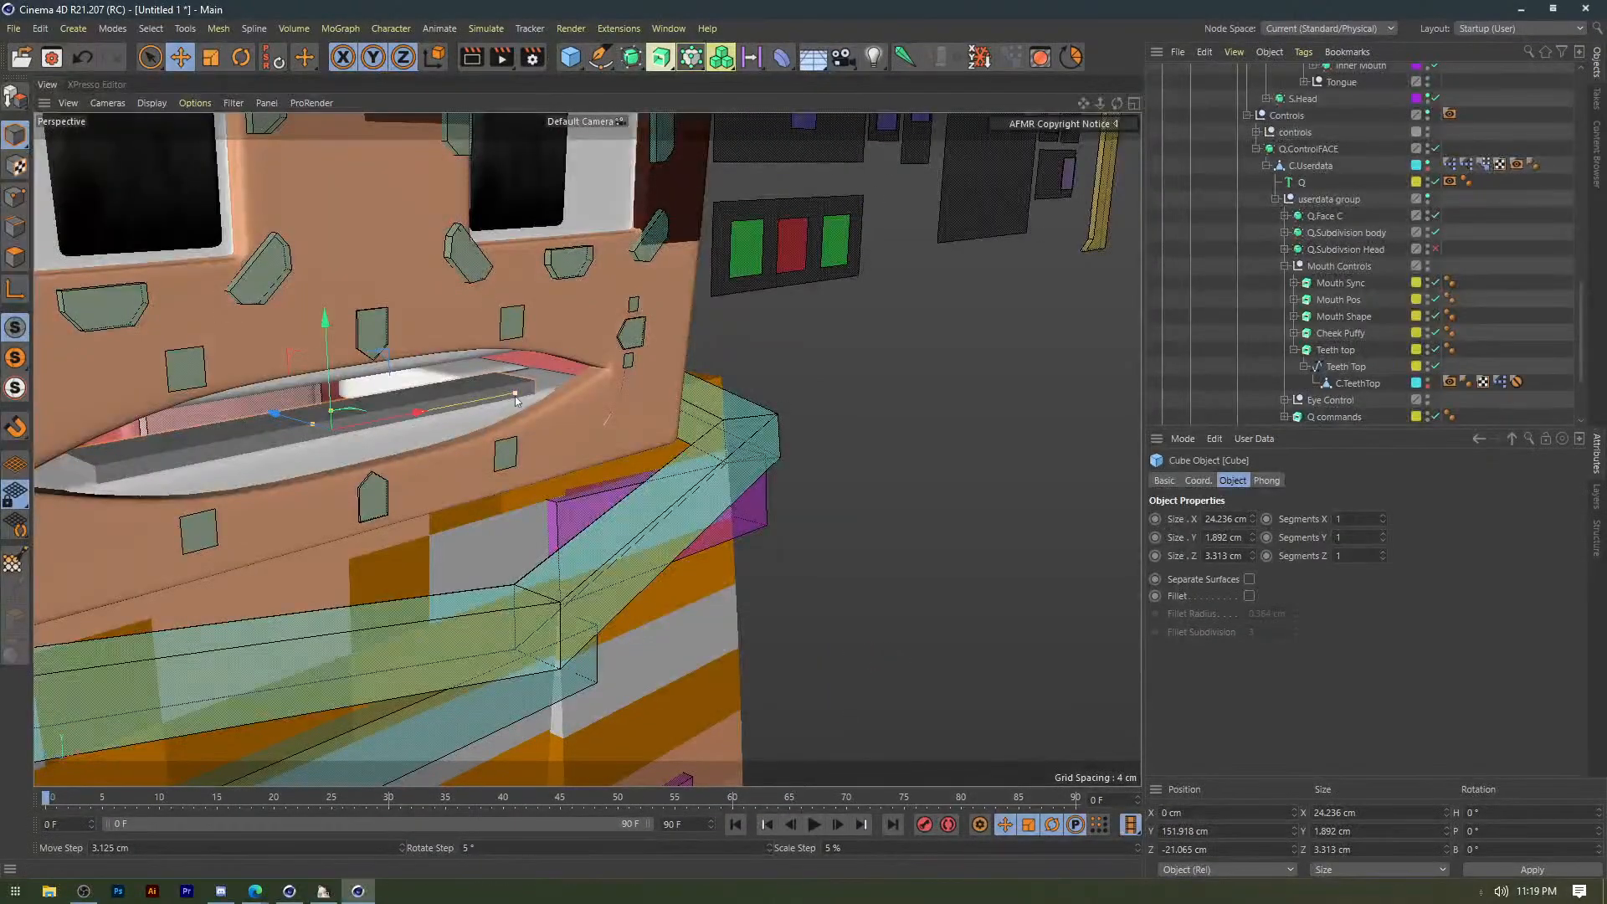
{"action": "left_click_drag", "start_coordinate": [515, 395], "coordinate": [371, 433]}
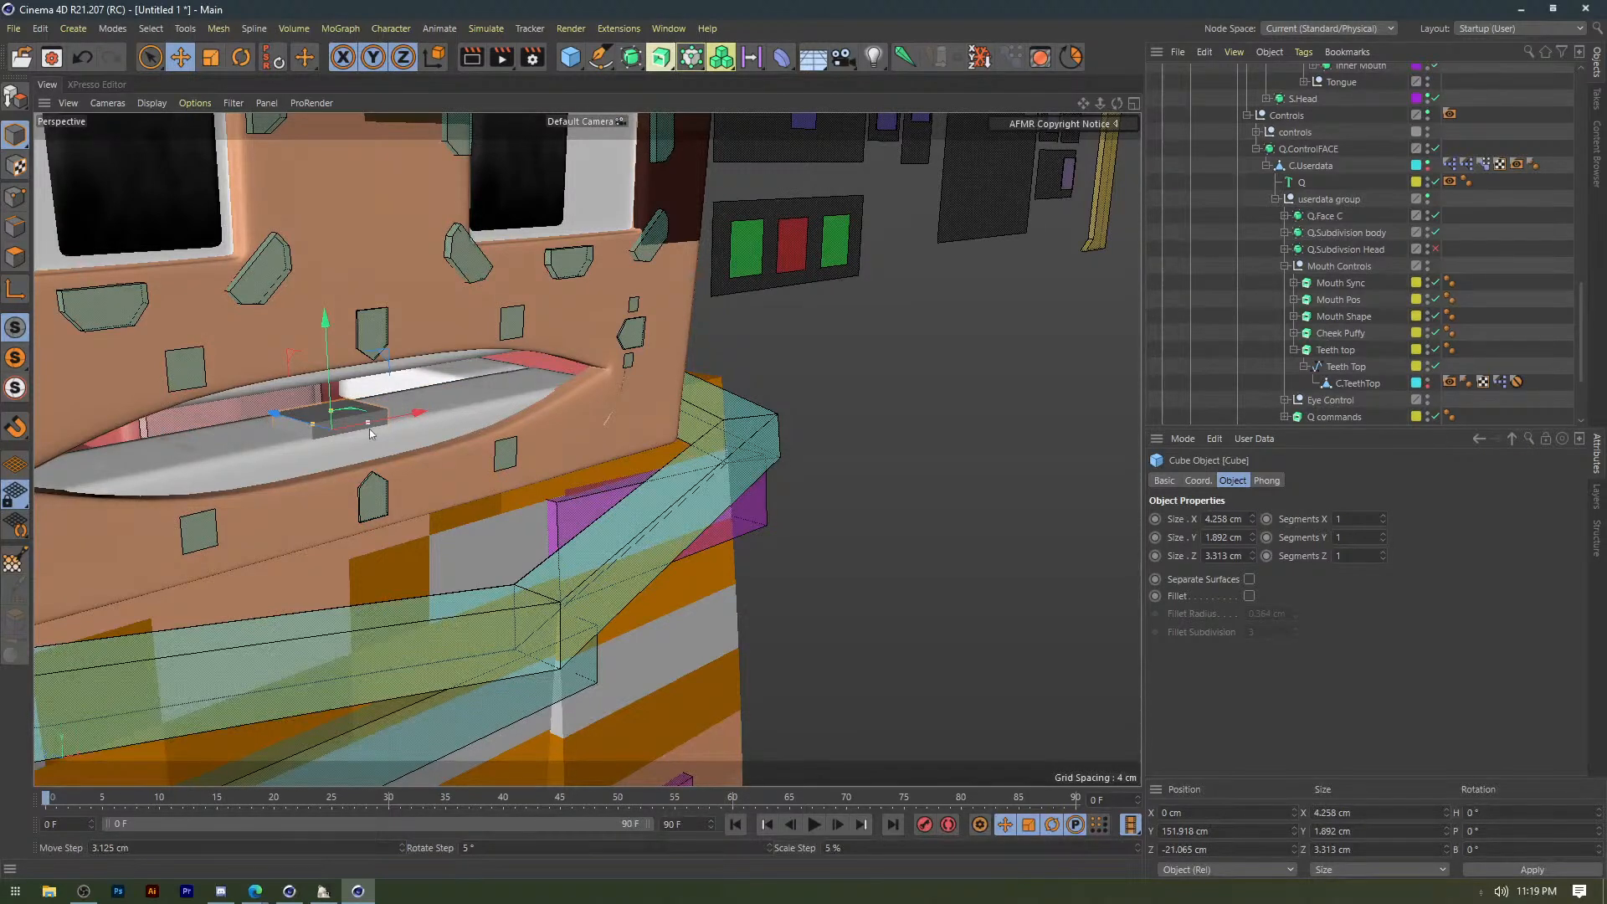
Fine-tune the small cube's placement on the lower teeth to about Y 151.84 cm, Z -20.5 cm.
{"action": "left_click_drag", "start_coordinate": [370, 433], "coordinate": [301, 411], "text": "alt"}
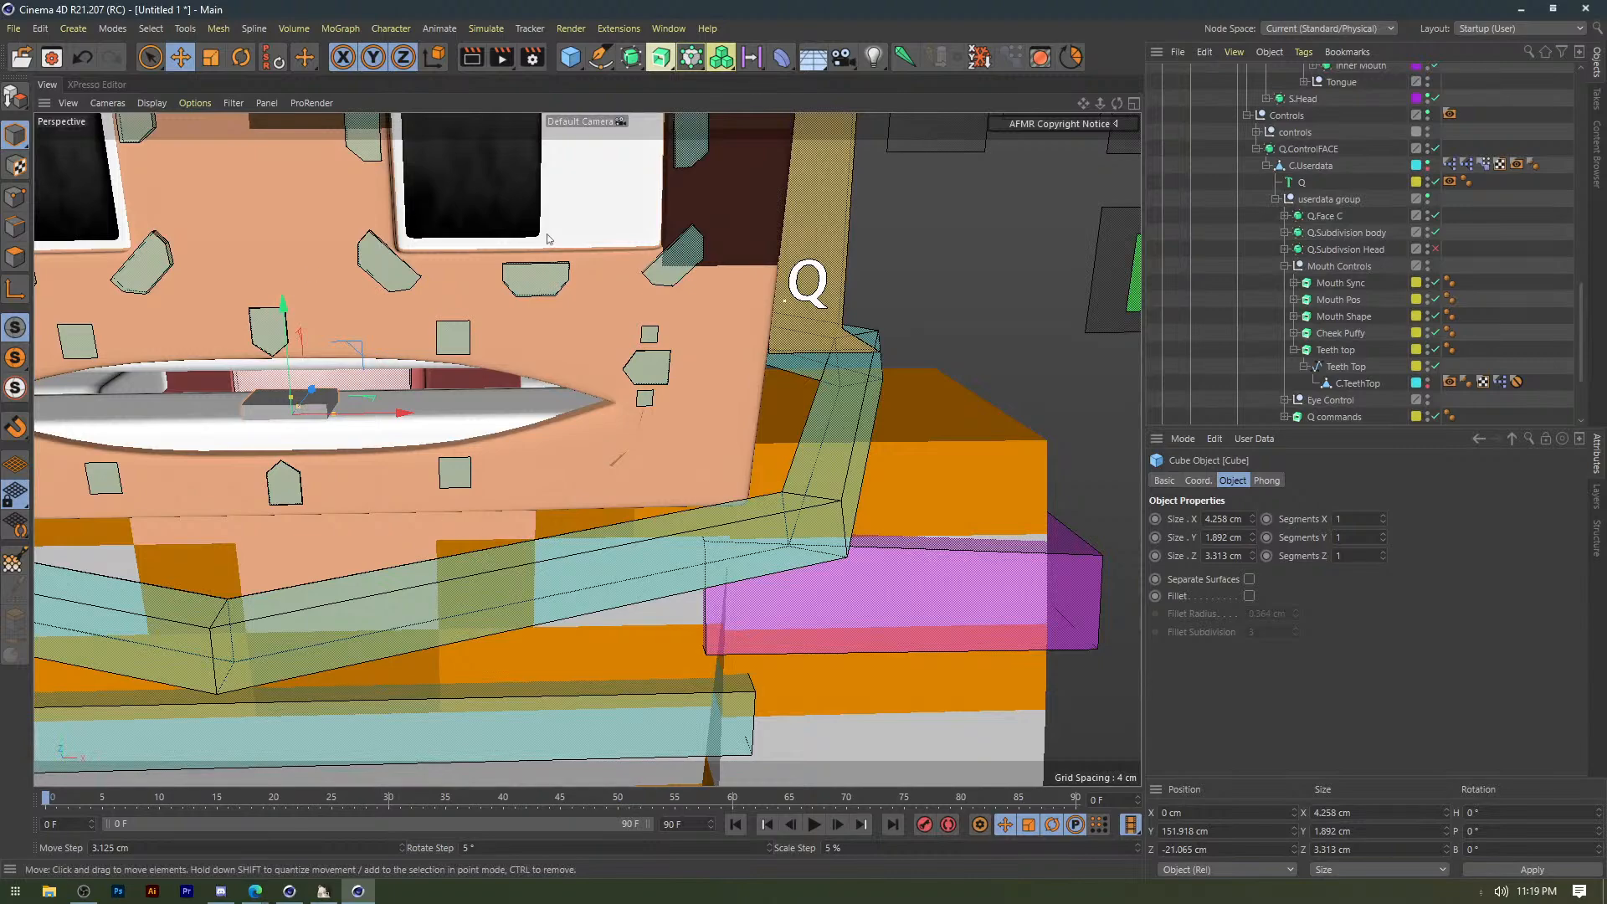
{"action": "middle_click_drag", "start_coordinate": [460, 384], "coordinate": [585, 447], "text": "alt"}
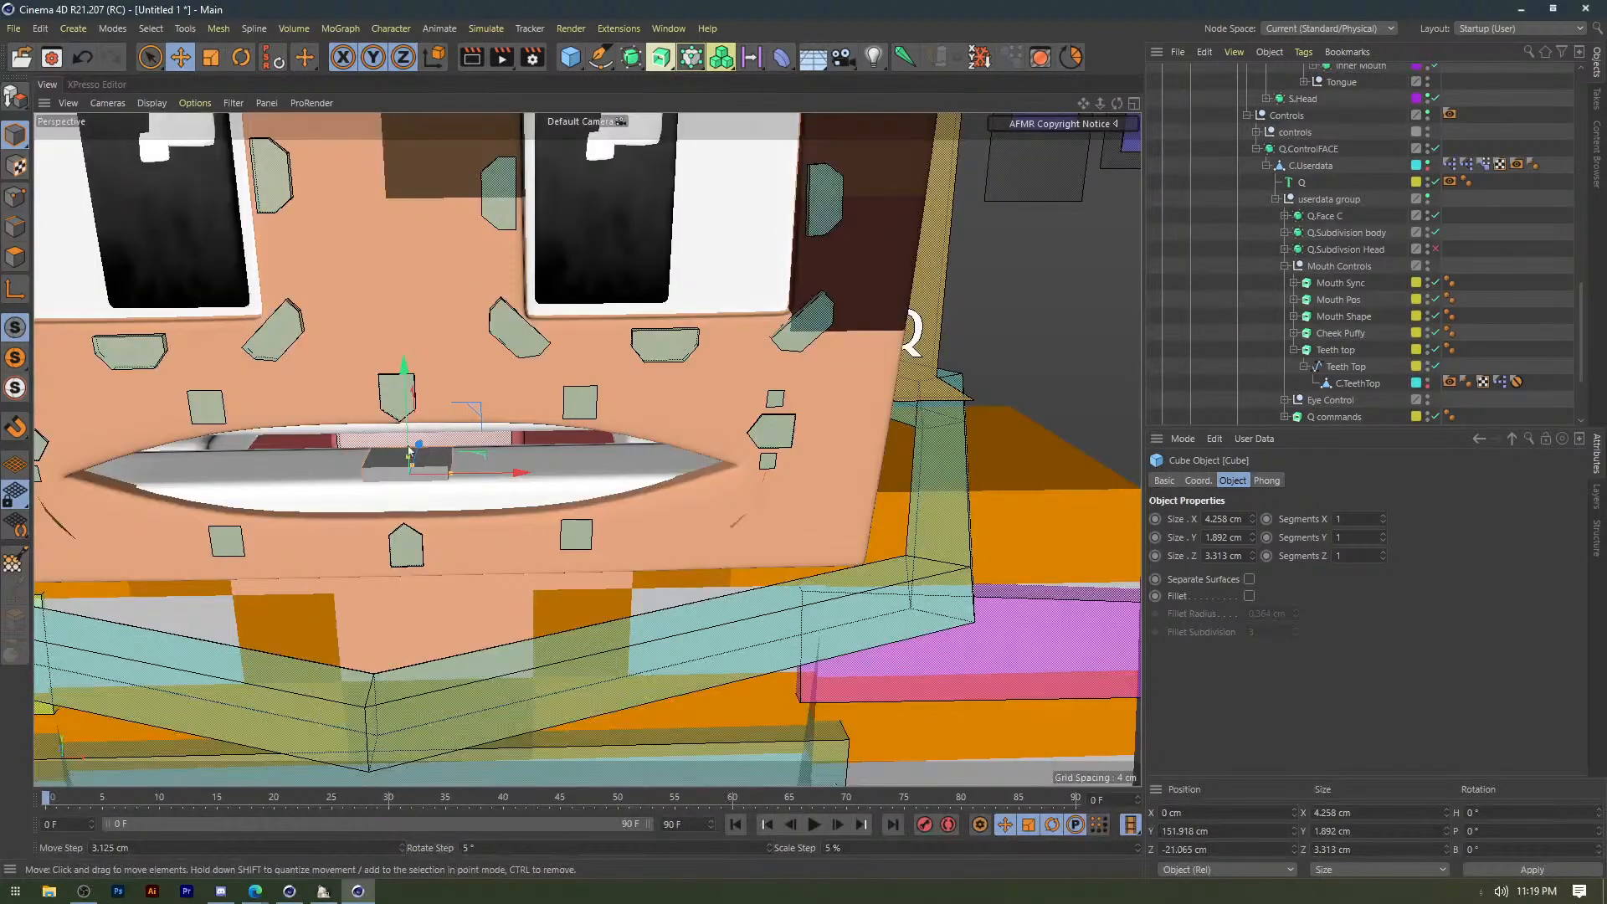
{"action": "left_click_drag", "start_coordinate": [410, 450], "coordinate": [556, 508], "text": "alt"}
{"action": "left_click_drag", "start_coordinate": [709, 498], "coordinate": [729, 494]}
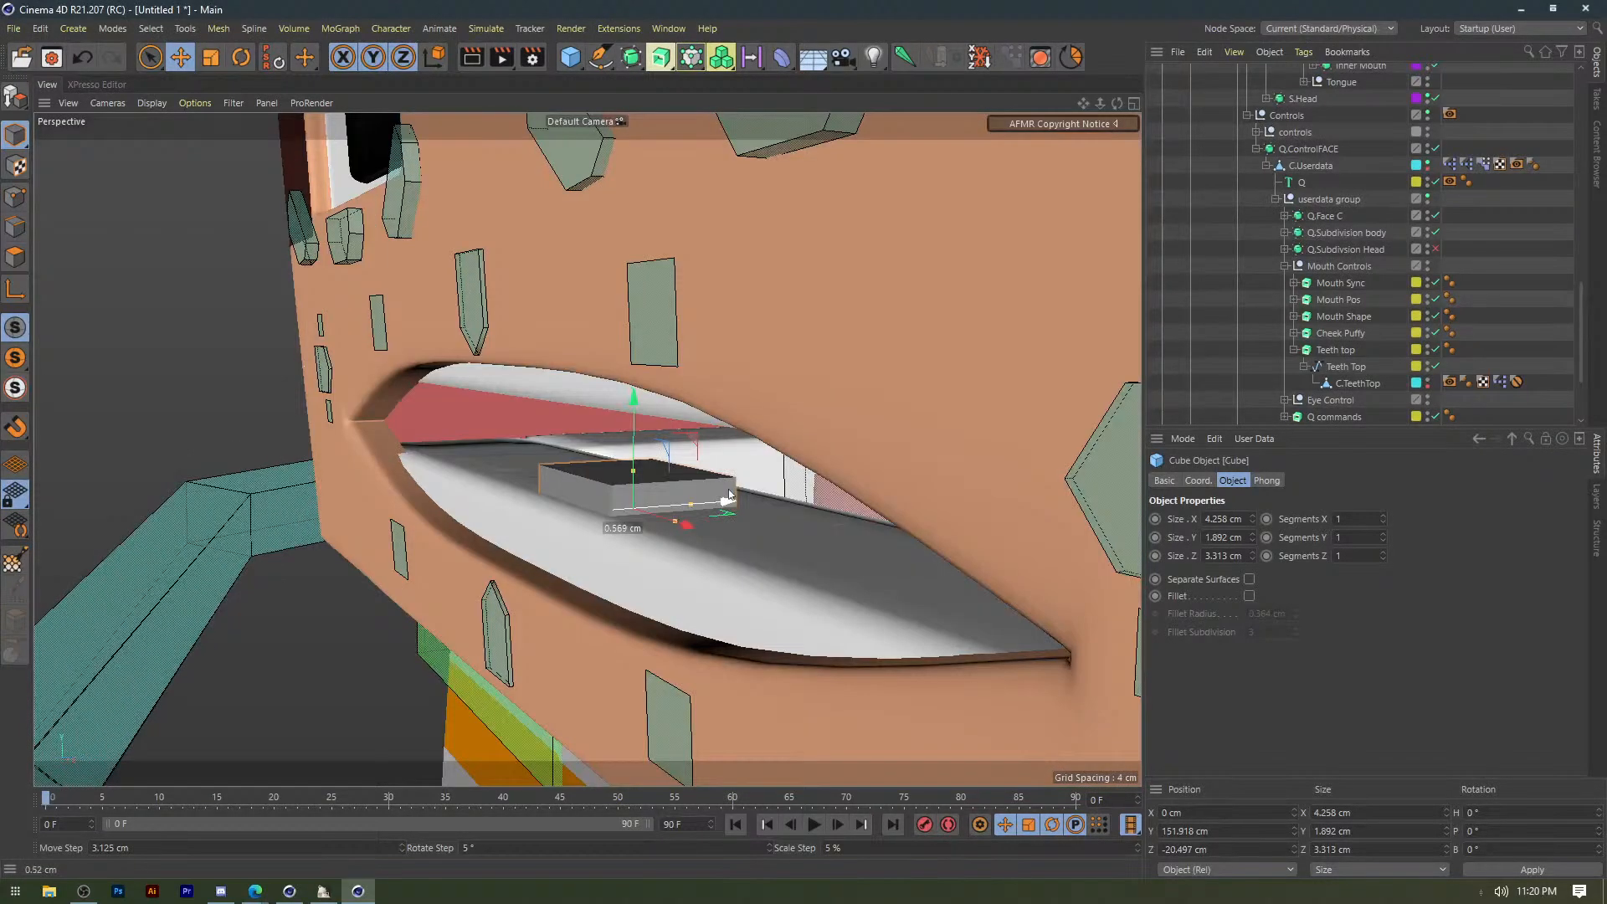
{"action": "left_click", "coordinate": [476, 489]}
{"action": "left_click_drag", "start_coordinate": [475, 489], "coordinate": [636, 488], "text": "alt"}
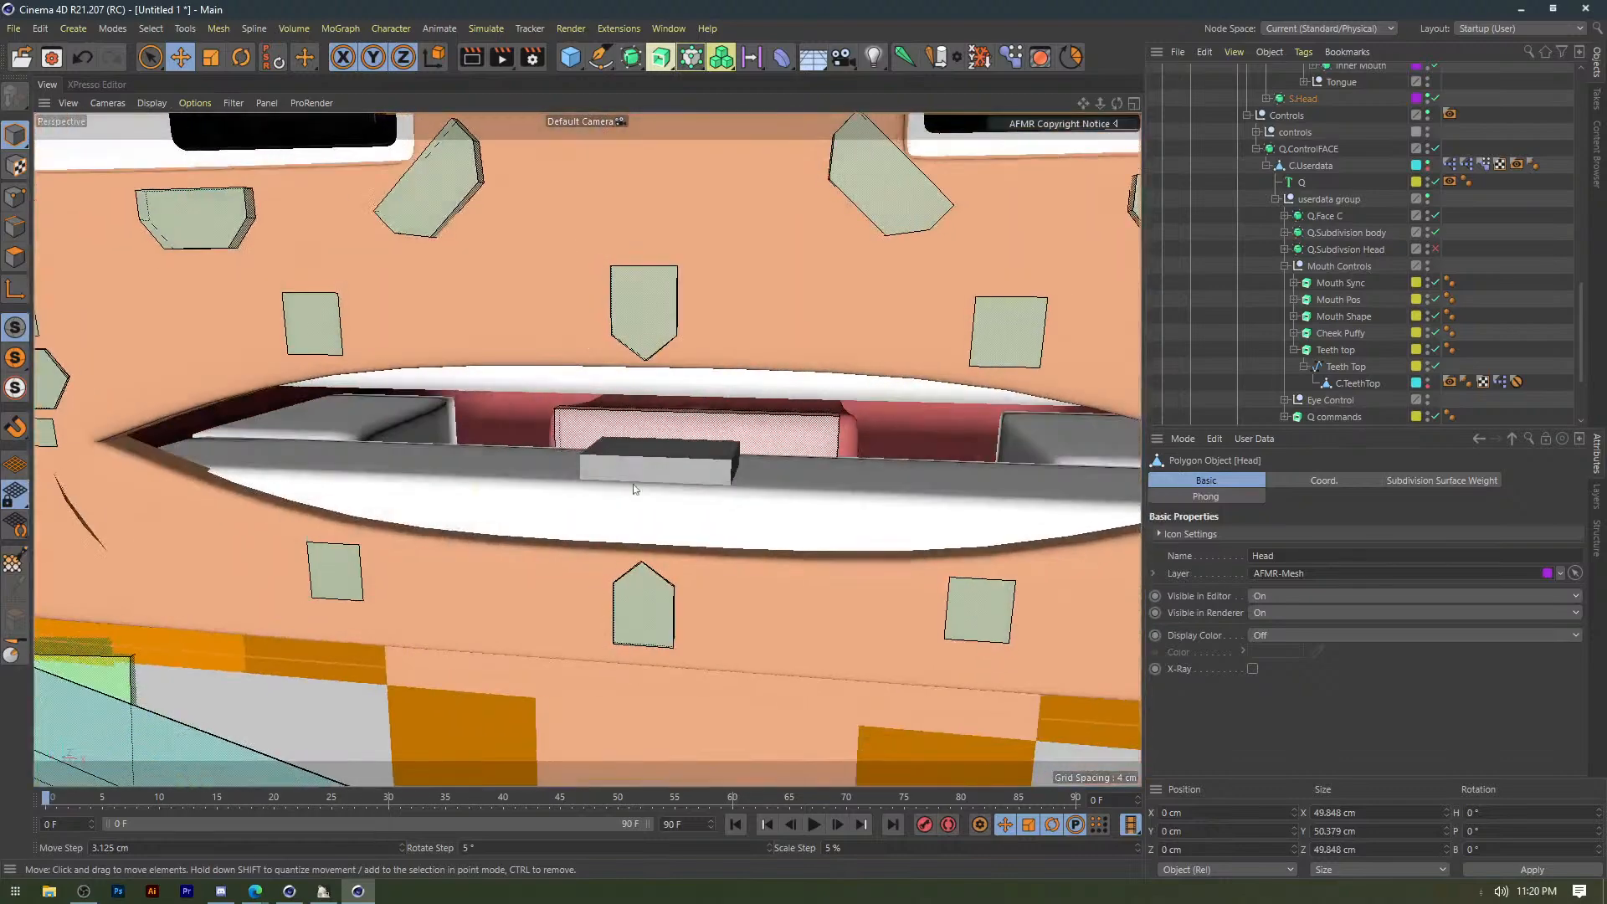
{"action": "middle_click_drag", "start_coordinate": [636, 488], "coordinate": [605, 540], "text": "alt"}
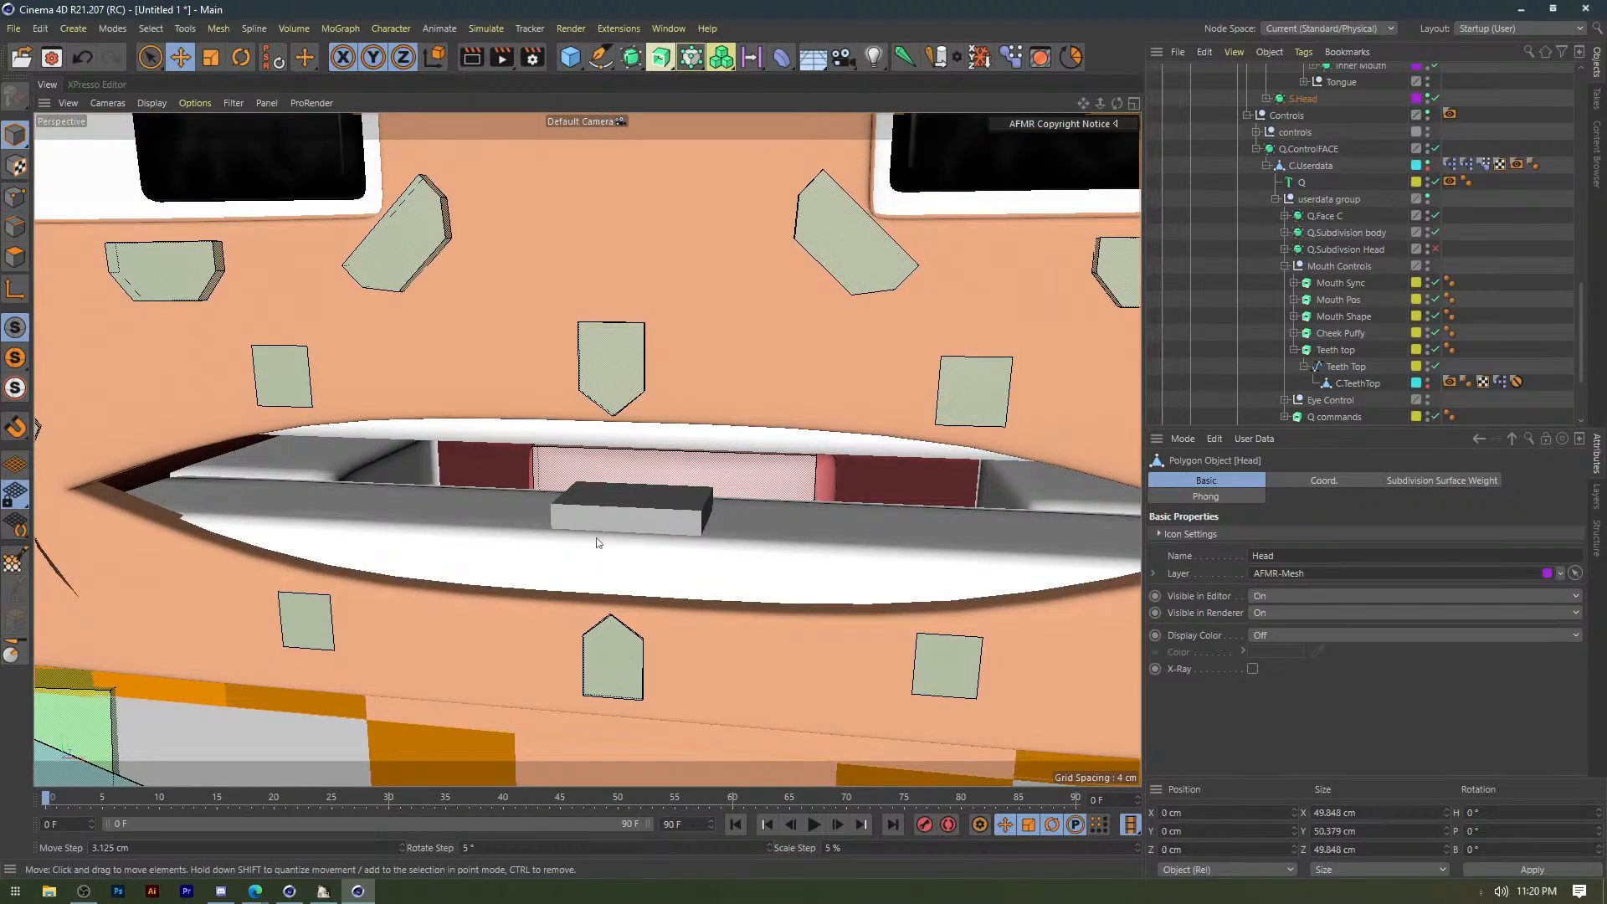
{"action": "left_click_drag", "start_coordinate": [596, 538], "coordinate": [600, 460], "text": "alt"}
{"action": "left_click", "coordinate": [580, 495]}
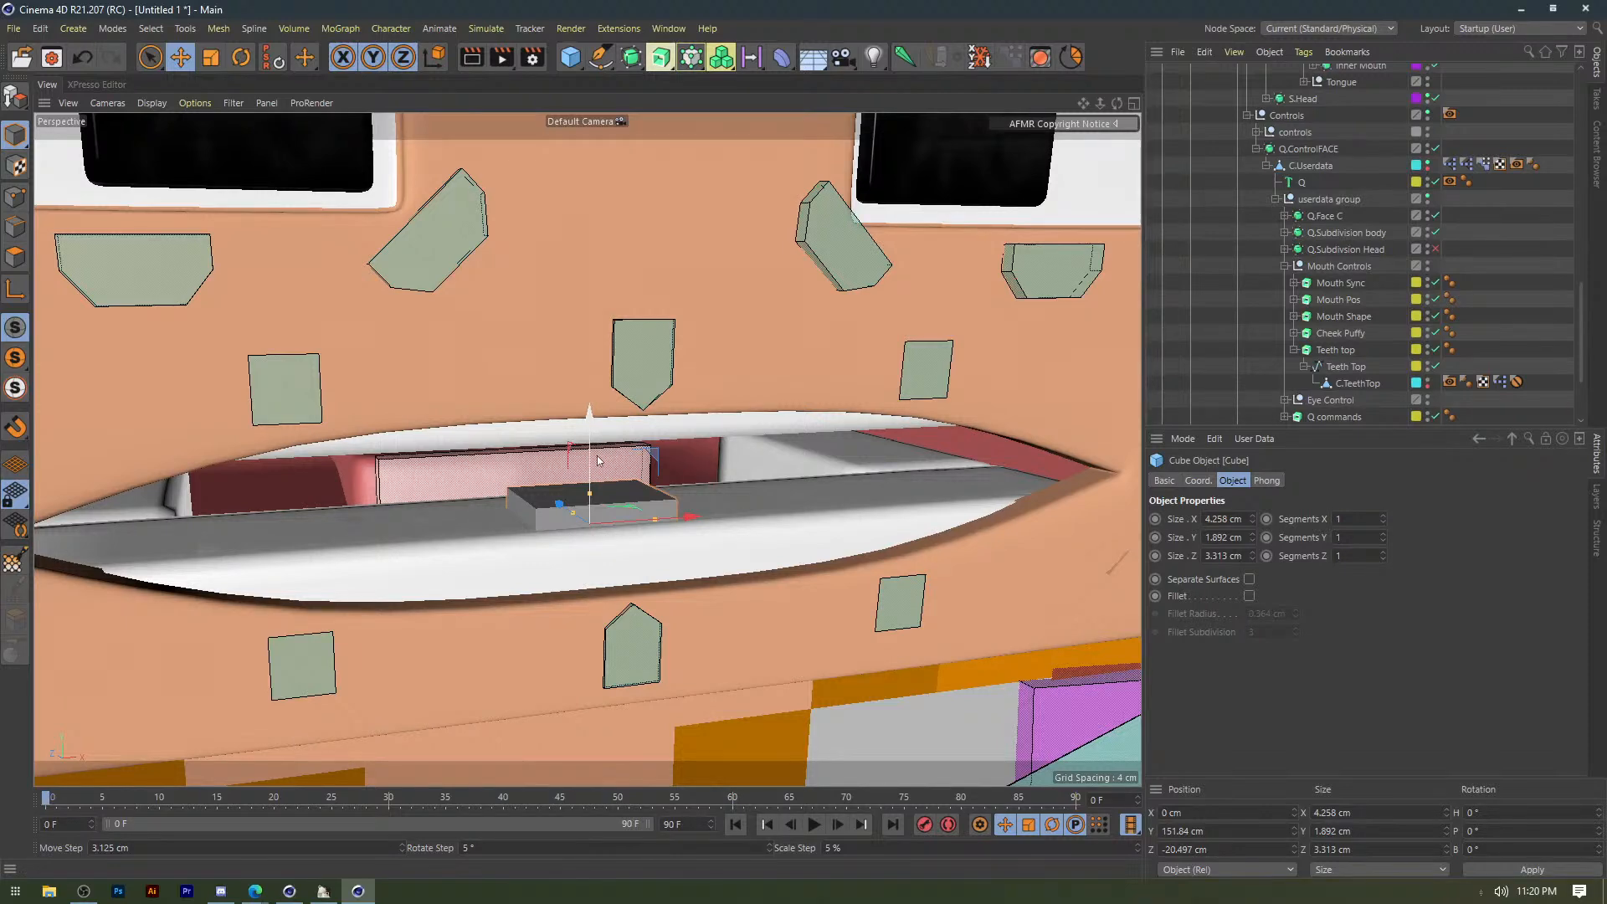
Duplicate the tooth cube upward and seat the copy under the upper teeth at about Y 155.25 cm.
{"action": "scroll", "coordinate": [599, 459], "scroll_direction": "up", "scroll_amount": 10}
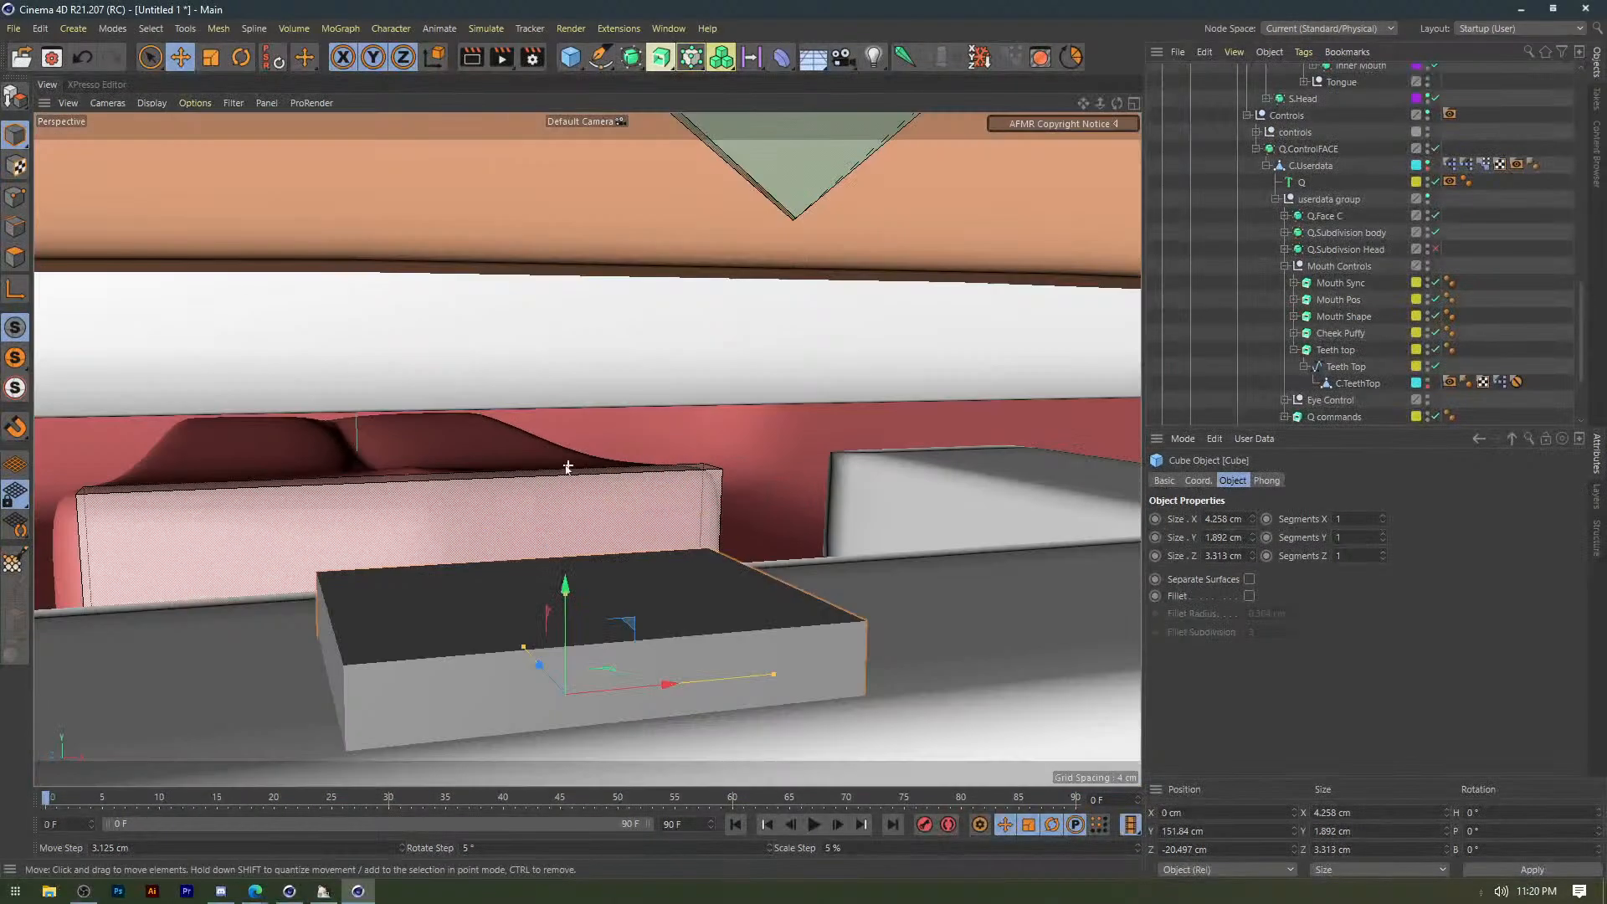
{"action": "scroll", "coordinate": [567, 467], "scroll_direction": "down", "scroll_amount": 3}
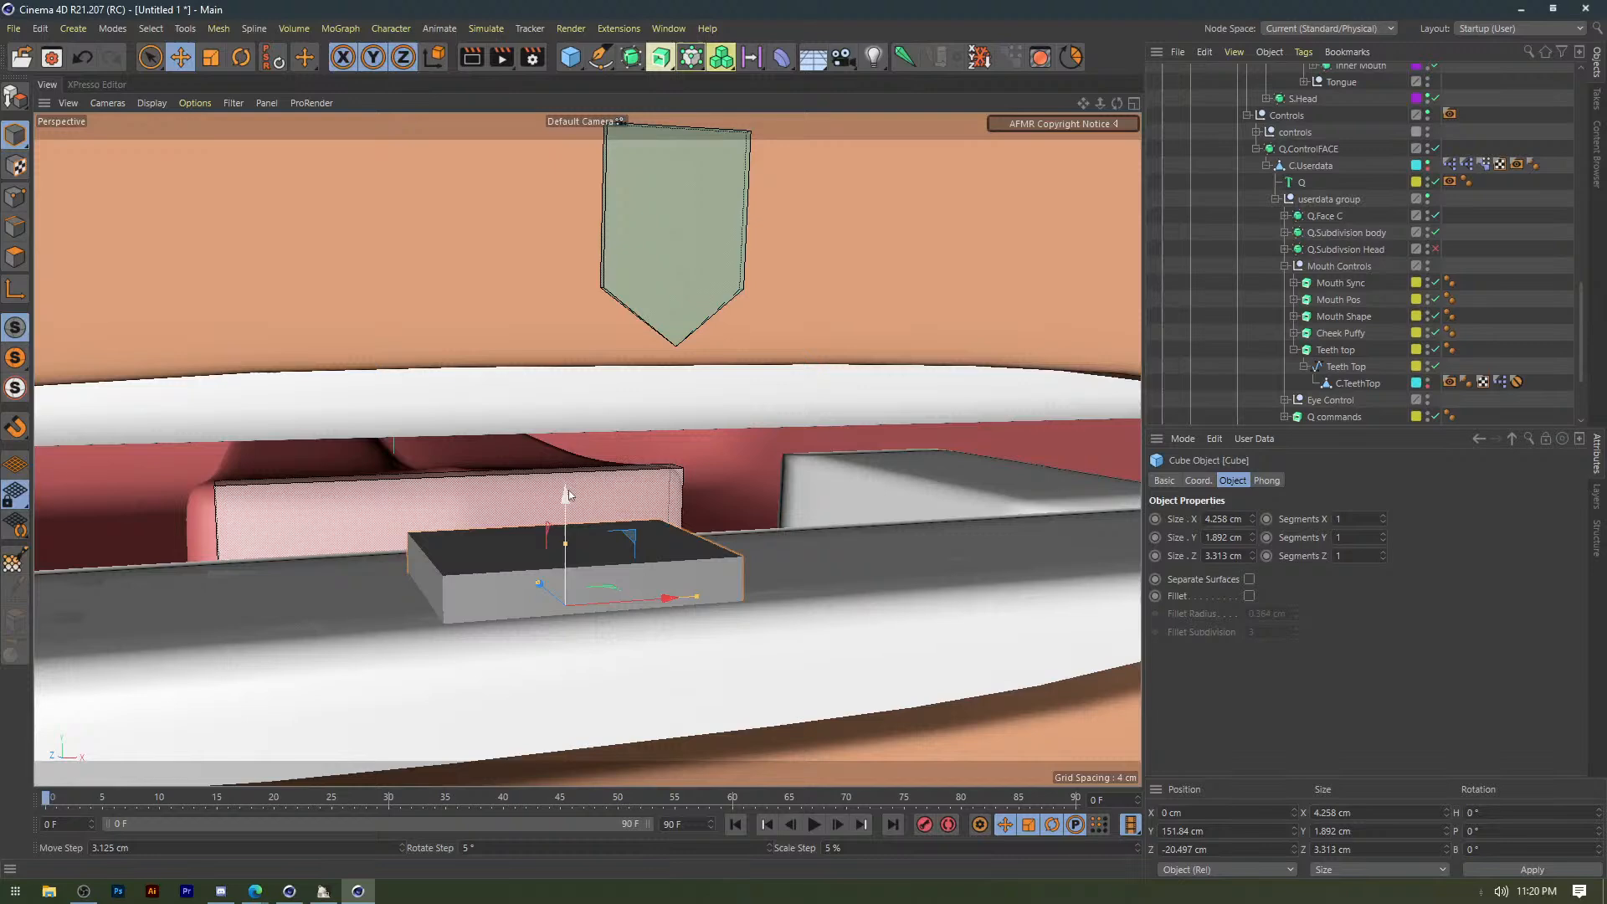
{"action": "left_click_drag", "start_coordinate": [569, 490], "coordinate": [585, 259], "text": "ctrl"}
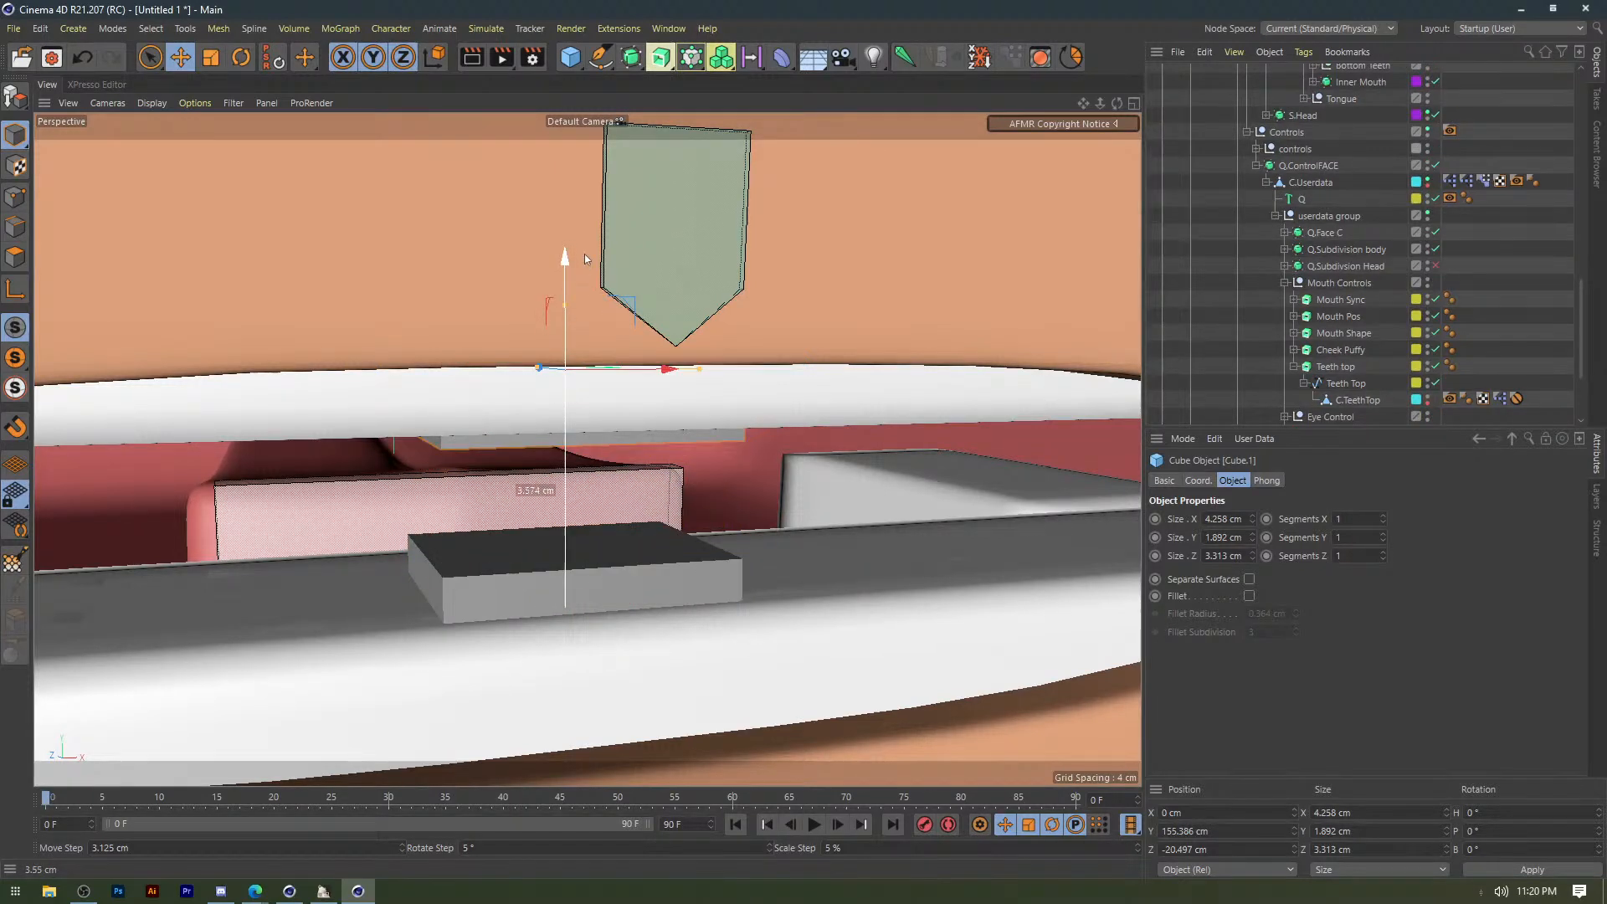
{"action": "left_click_drag", "start_coordinate": [566, 501], "coordinate": [556, 484], "text": "alt"}
{"action": "left_click_drag", "start_coordinate": [518, 263], "coordinate": [516, 276]}
{"action": "scroll", "coordinate": [509, 335], "scroll_direction": "down", "scroll_amount": 3}
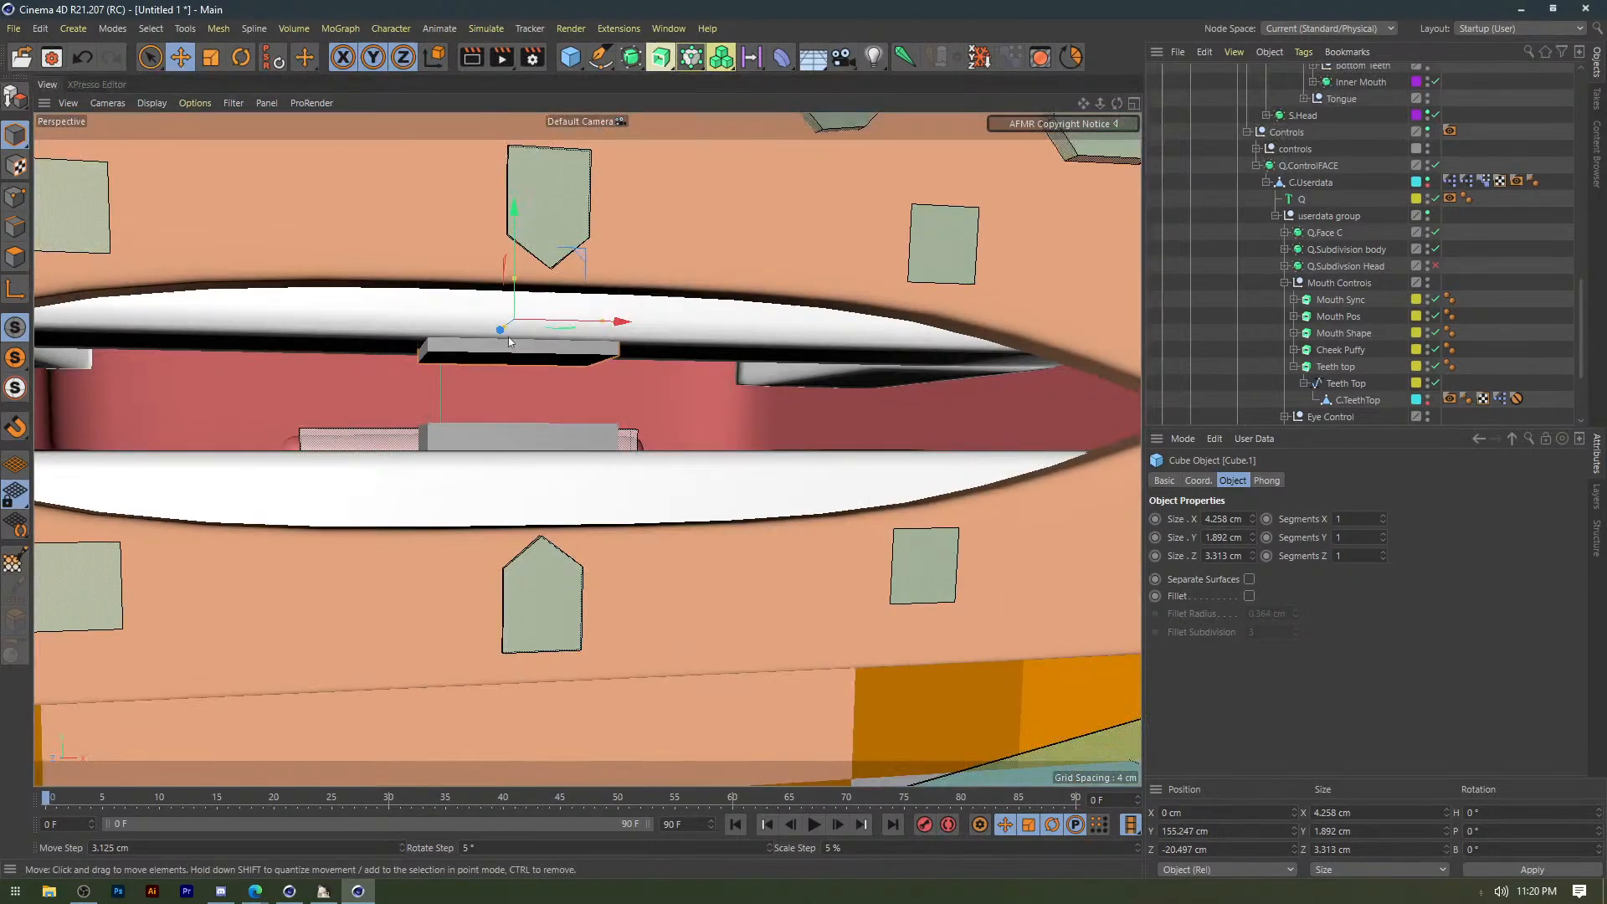
Turn on a white display color and X-Ray for both the lower and upper tooth cubes.
{"action": "scroll", "coordinate": [509, 341], "scroll_direction": "down", "scroll_amount": 4}
{"action": "left_click_drag", "start_coordinate": [509, 342], "coordinate": [852, 449], "text": "alt"}
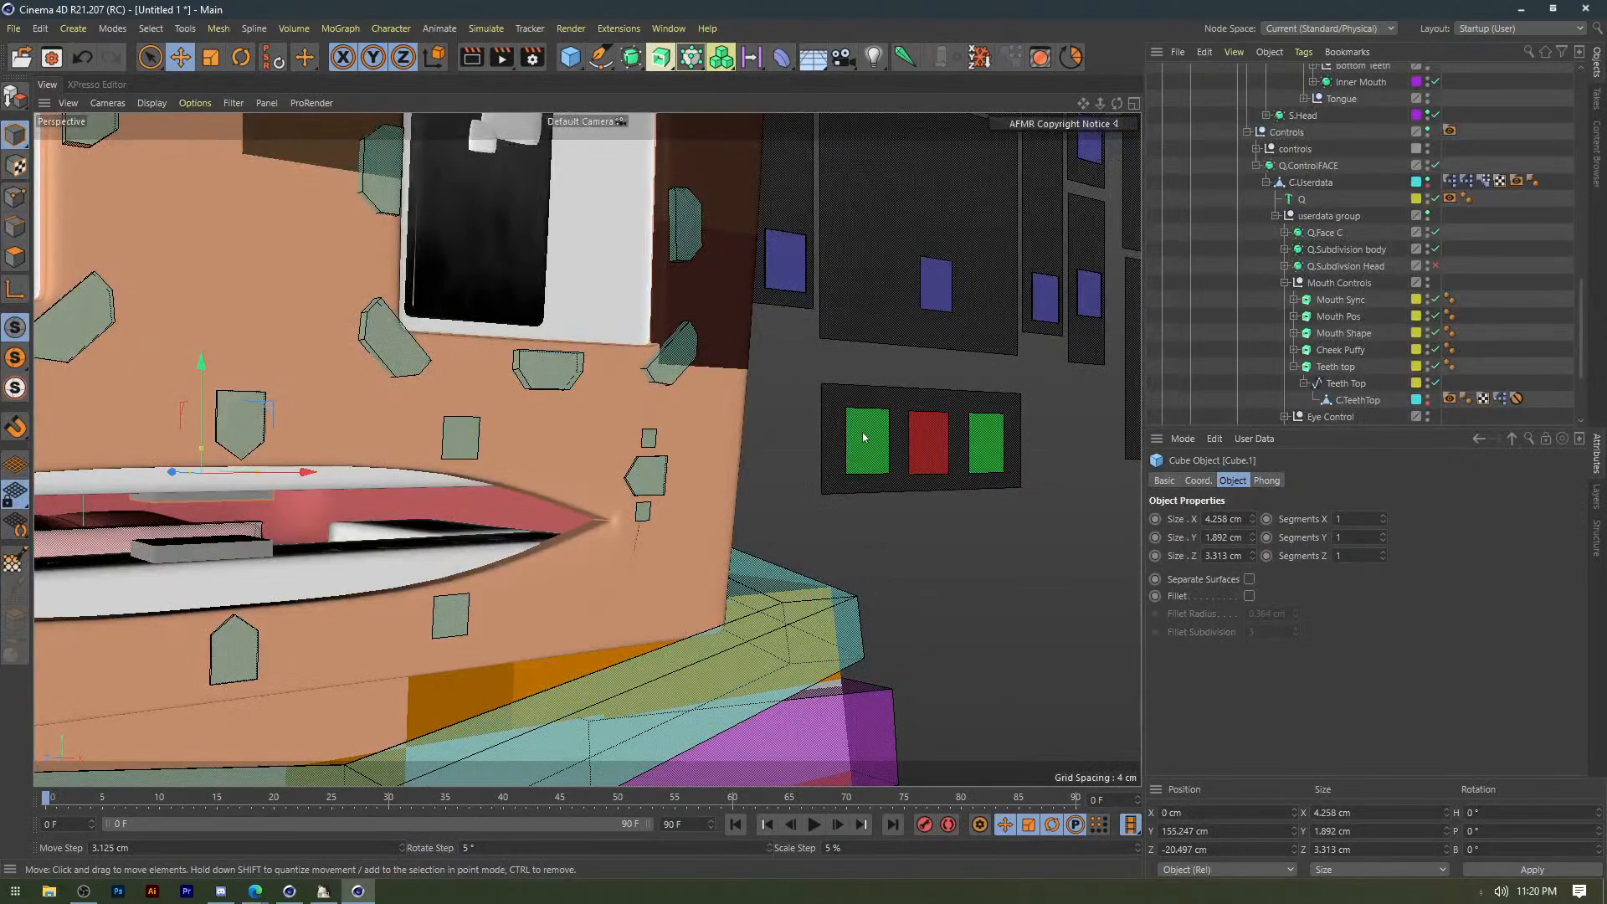
{"action": "left_click", "coordinate": [862, 432]}
{"action": "scroll", "coordinate": [180, 544], "scroll_direction": "up", "scroll_amount": 5}
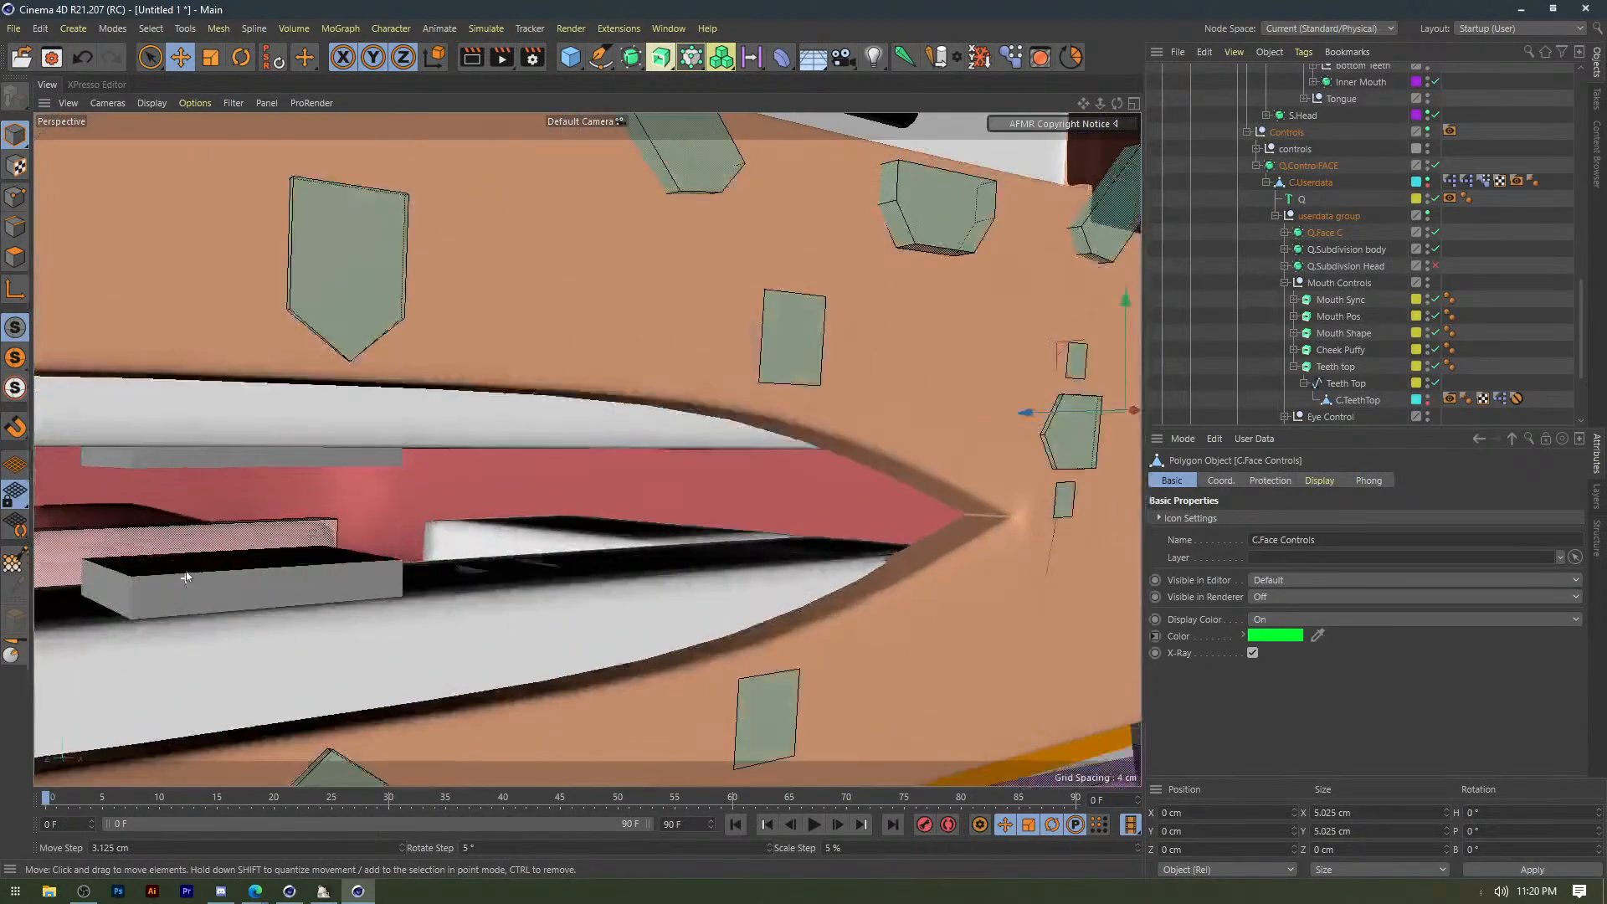
{"action": "left_click", "coordinate": [279, 576]}
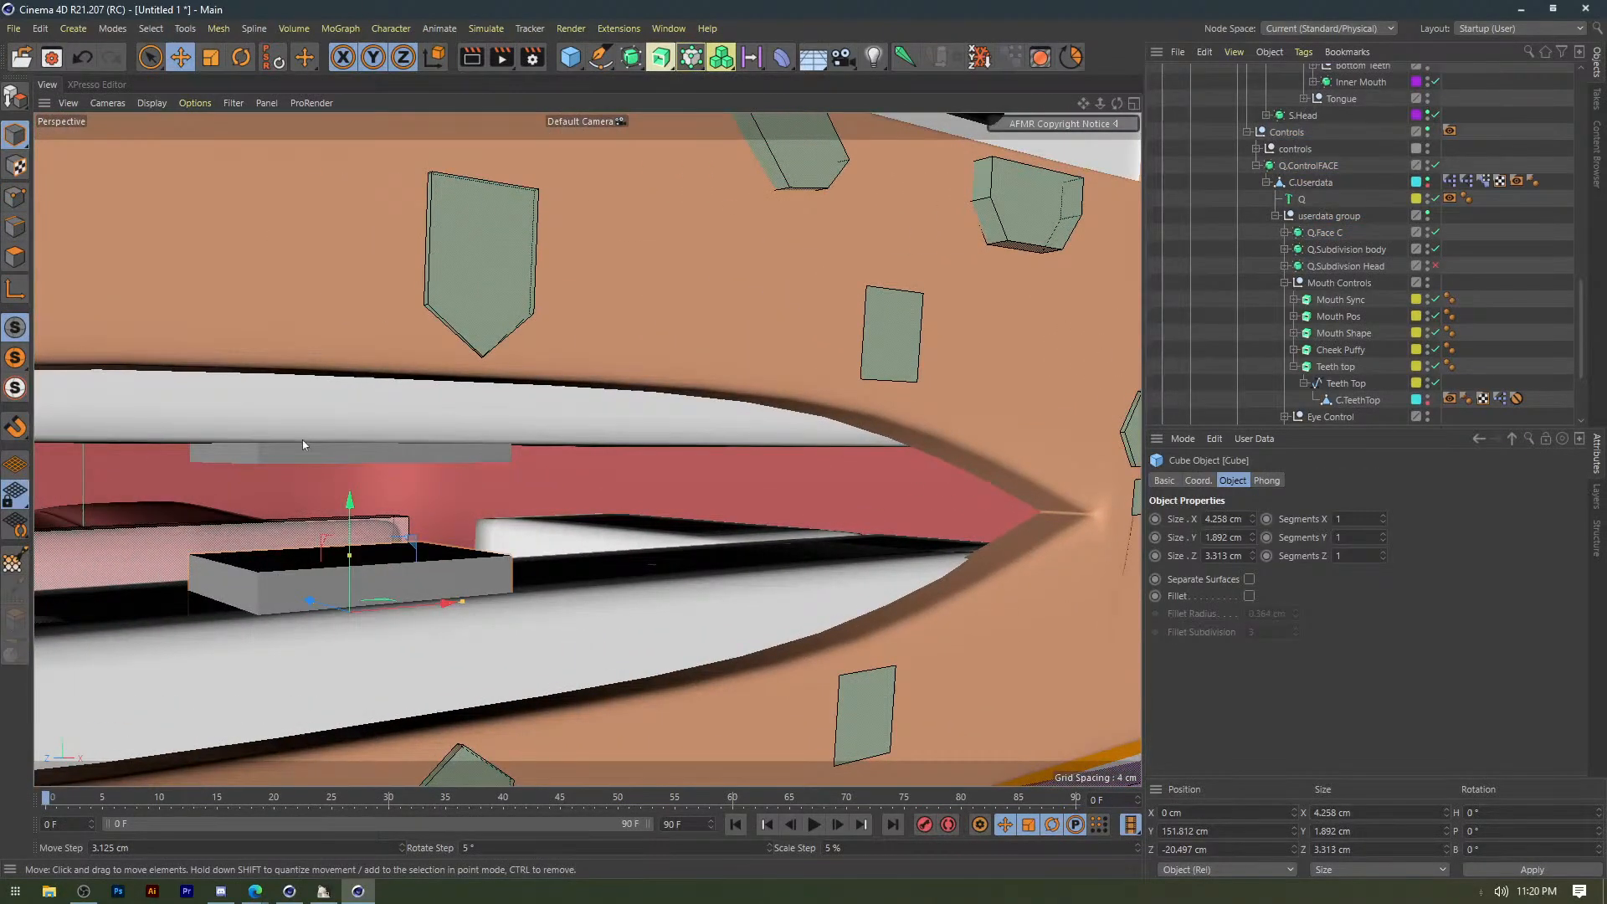
{"action": "left_click", "coordinate": [303, 439], "text": "shift"}
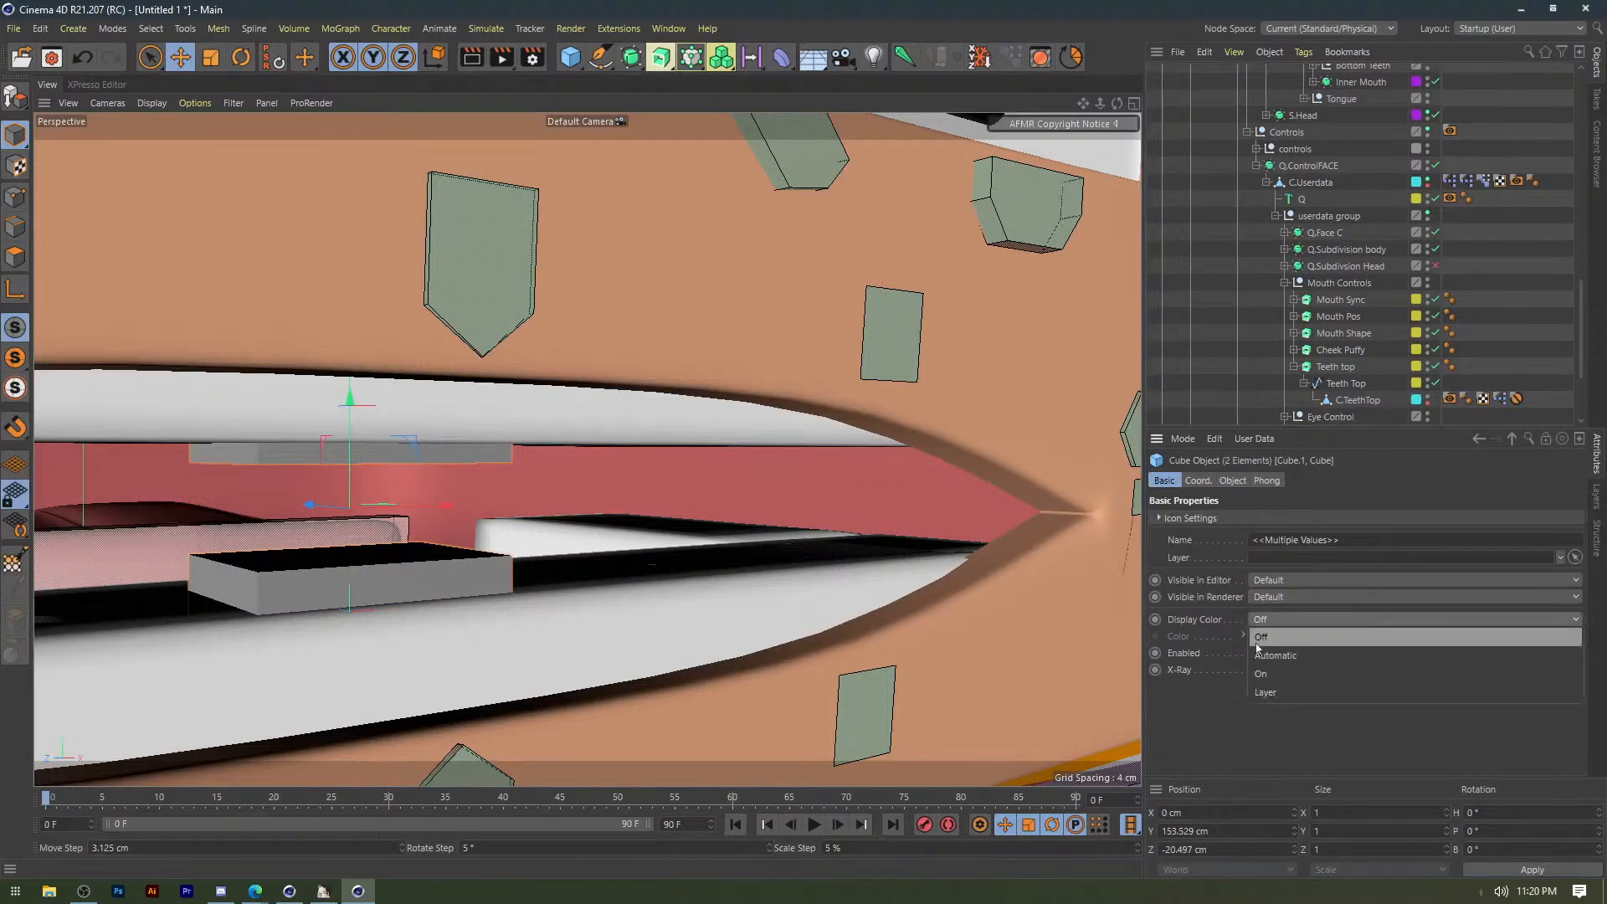
{"action": "scroll", "coordinate": [242, 516], "scroll_direction": "down", "scroll_amount": 4}
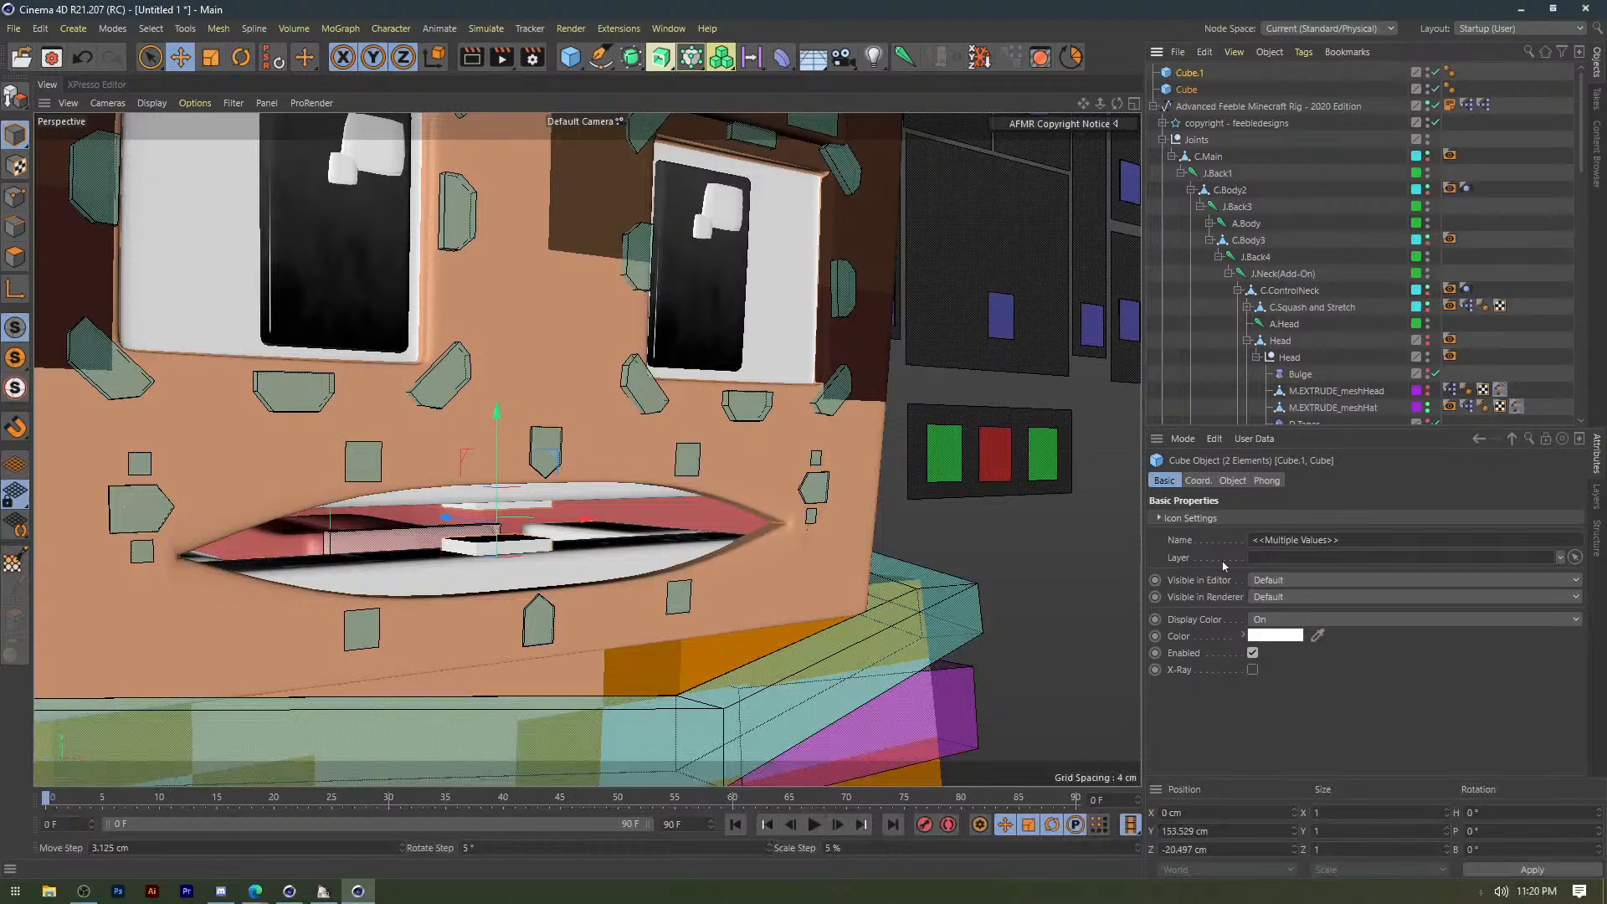
{"action": "left_click", "coordinate": [1253, 670]}
Rename the lower tooth cube C.TeethB and the upper tooth cube C.TeethT.
{"action": "double_click", "coordinate": [1190, 89]}
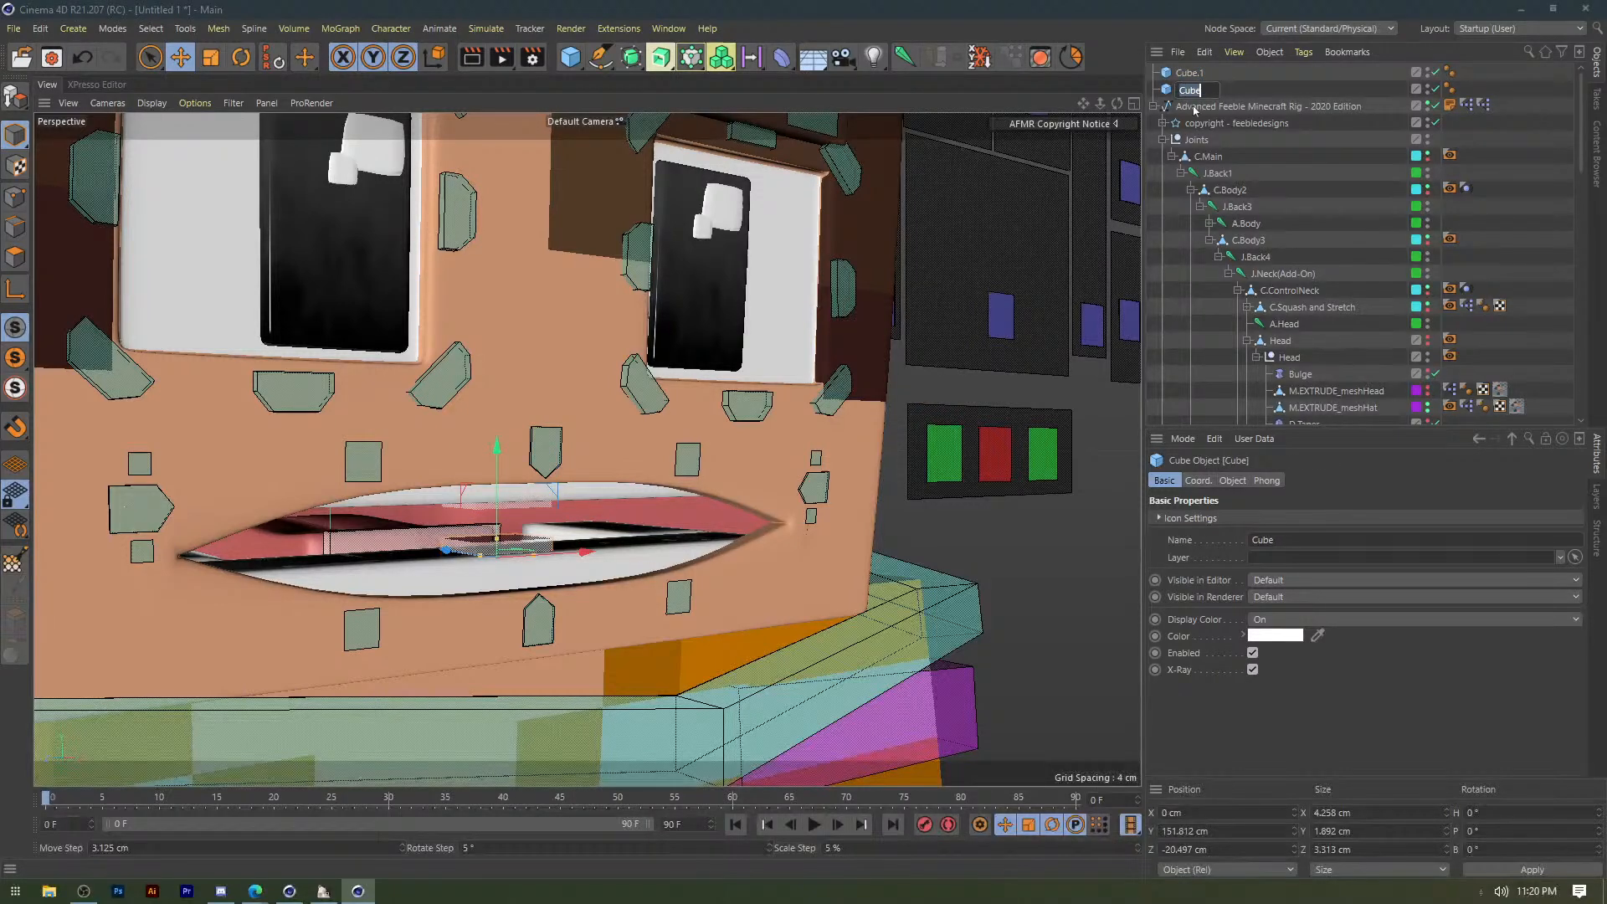
{"action": "type", "text": "C.T"}
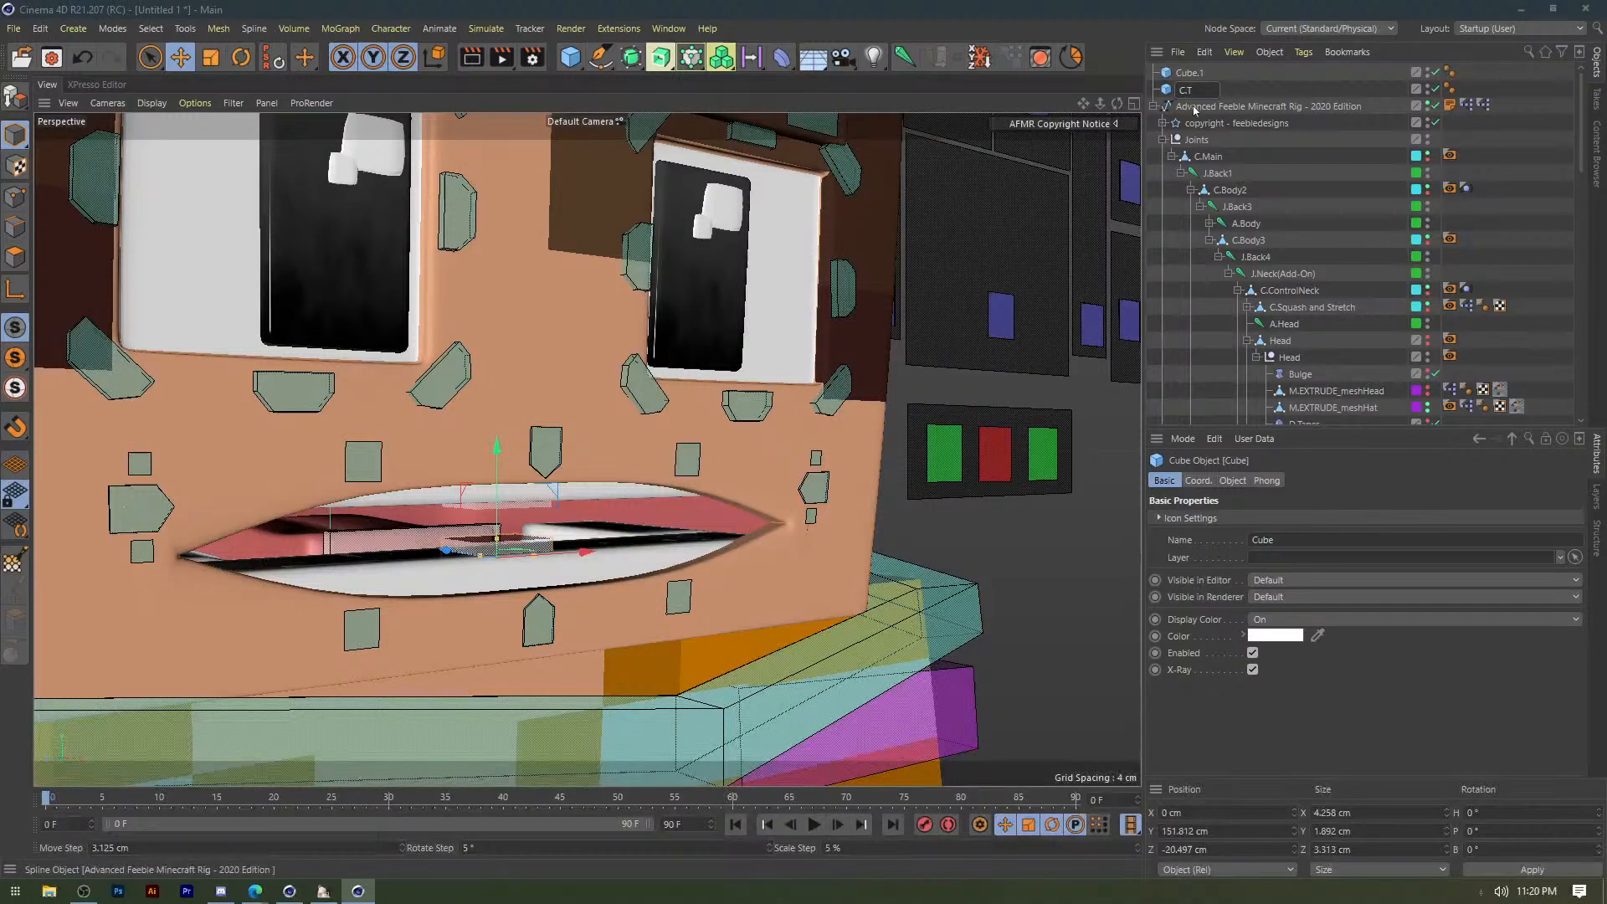
{"action": "type", "text": "eethB"}
{"action": "key", "text": "Return"}
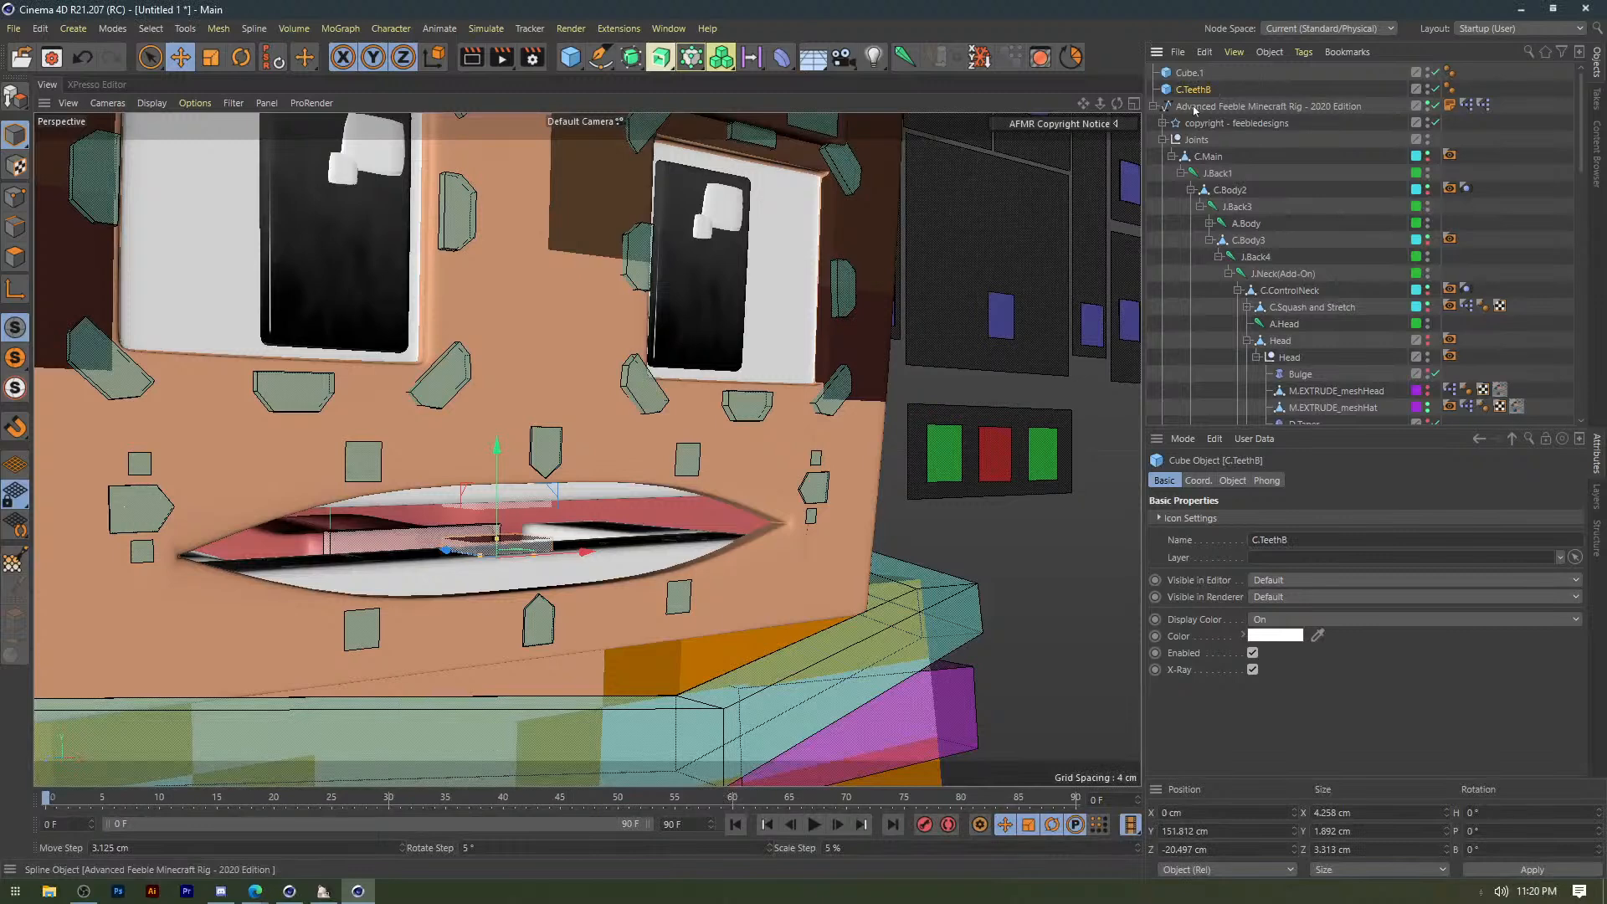
{"action": "key", "text": "Up"}
{"action": "key", "text": "Return"}
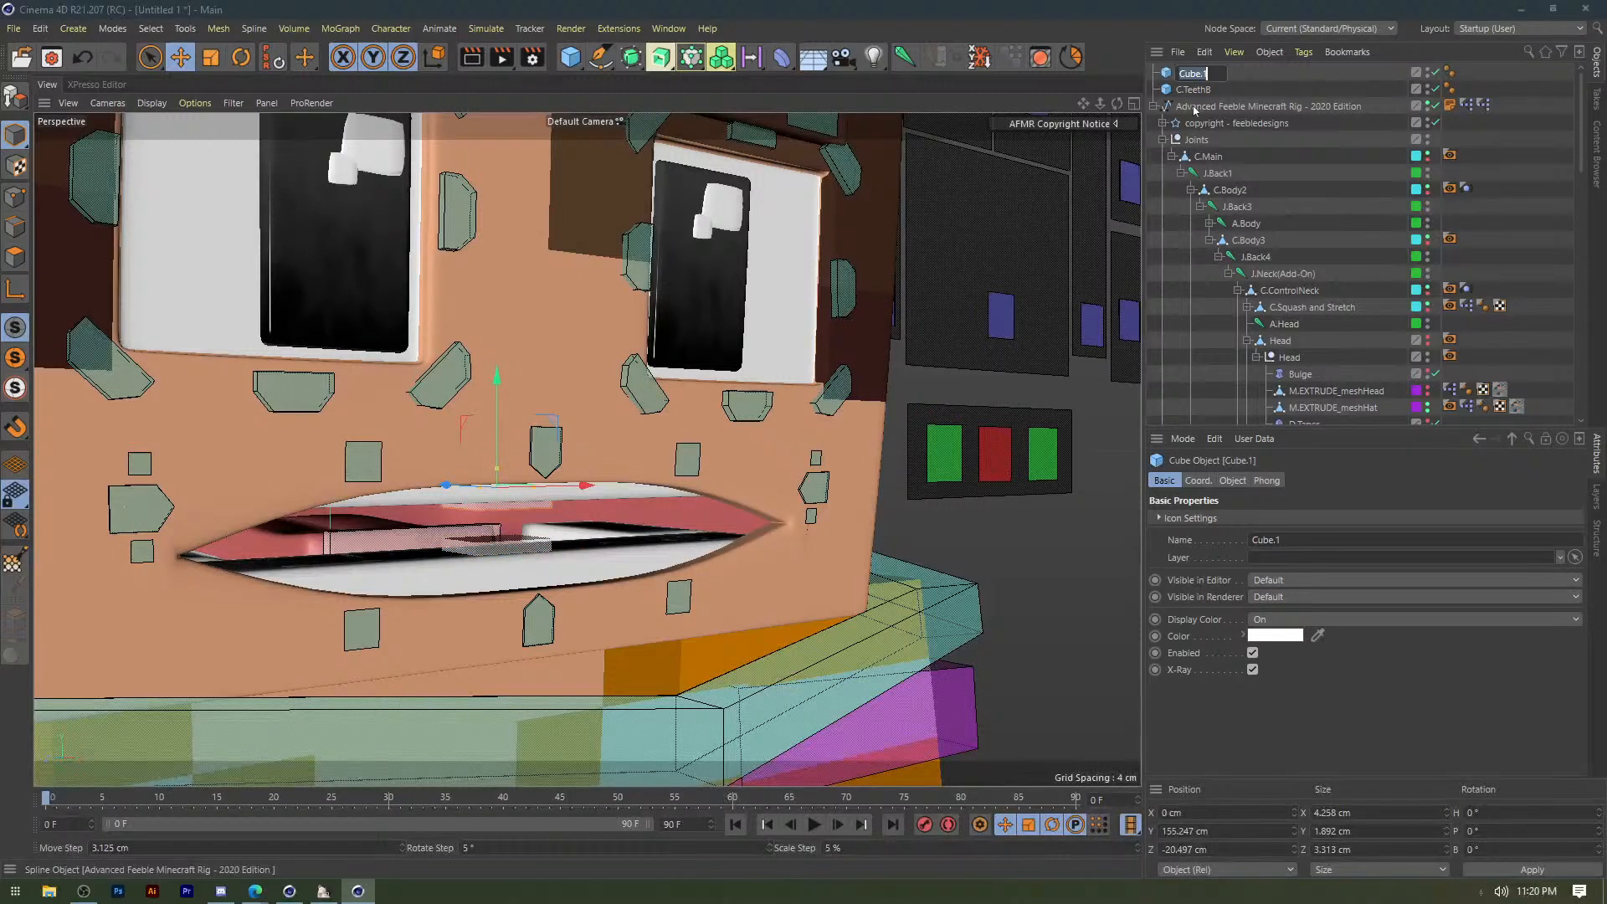
{"action": "type", "text": "C.TeethT"}
{"action": "key", "text": "Return"}
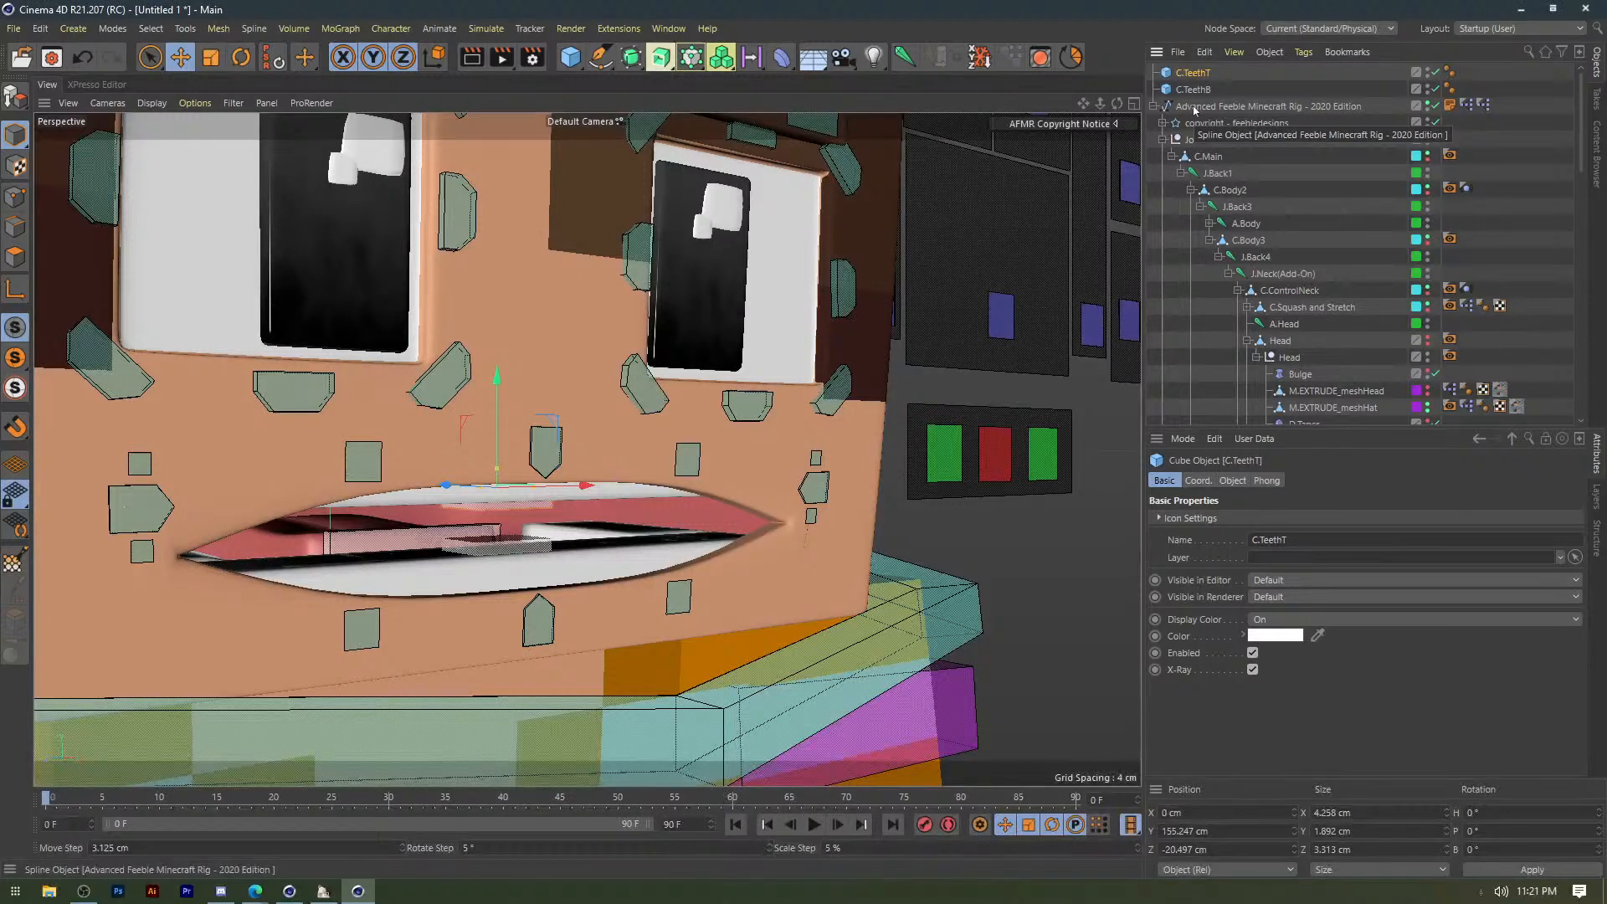
Give both teeth controls a Display tag with its shading mode enabled as Gouraud Shading (Lines).
{"action": "right_click", "coordinate": [1195, 74]}
{"action": "mouse_move", "coordinate": [1258, 236]}
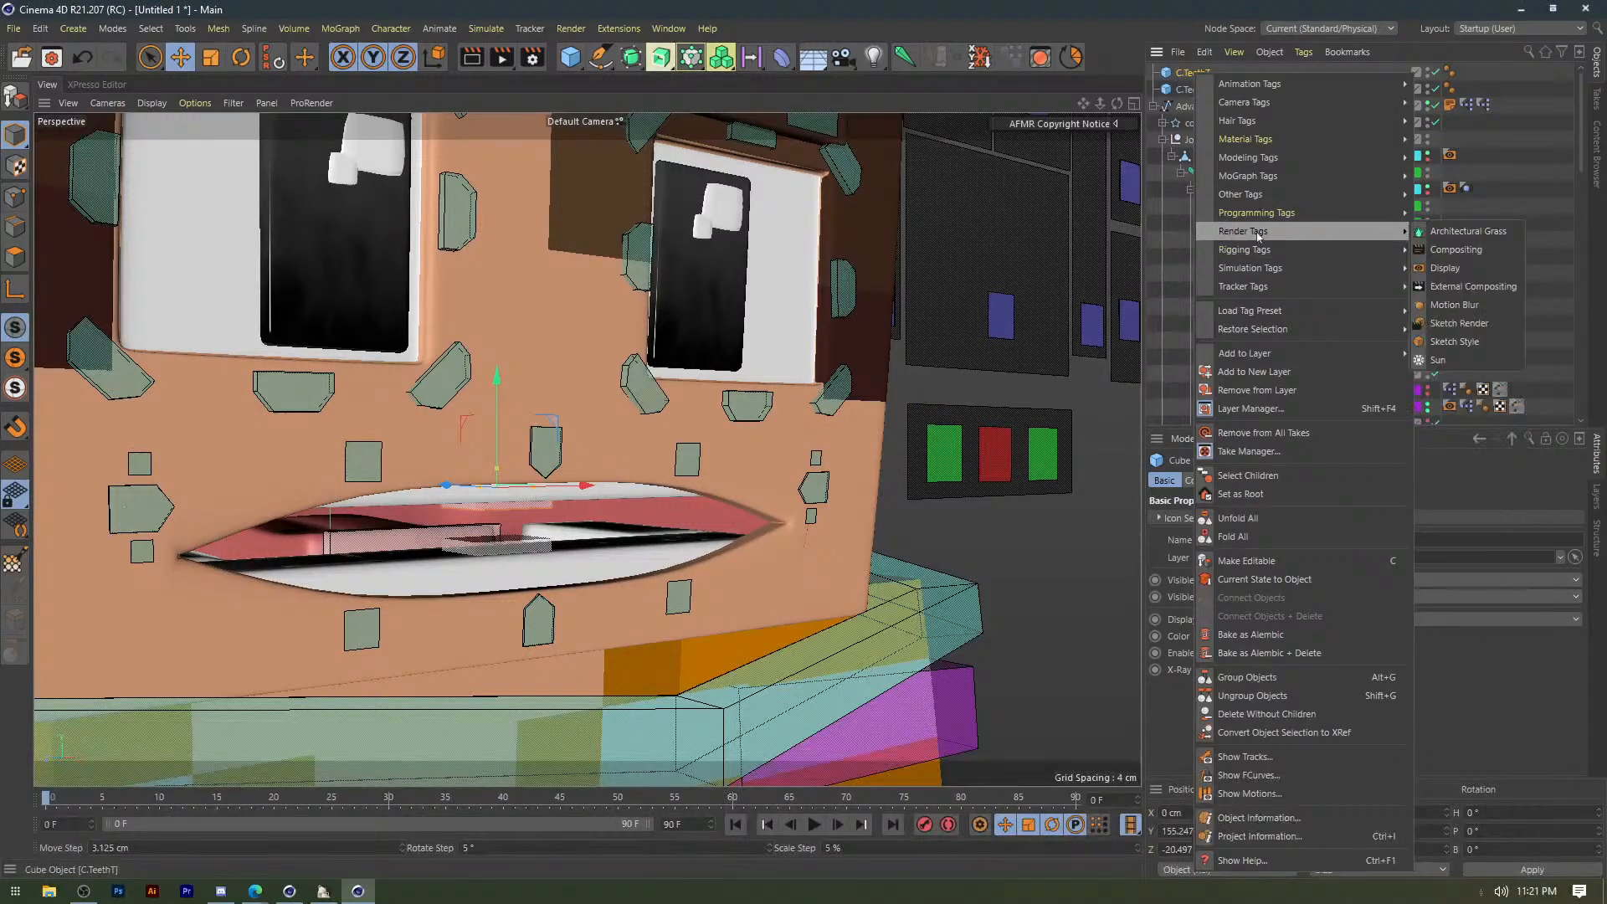
{"action": "left_click", "coordinate": [1445, 268]}
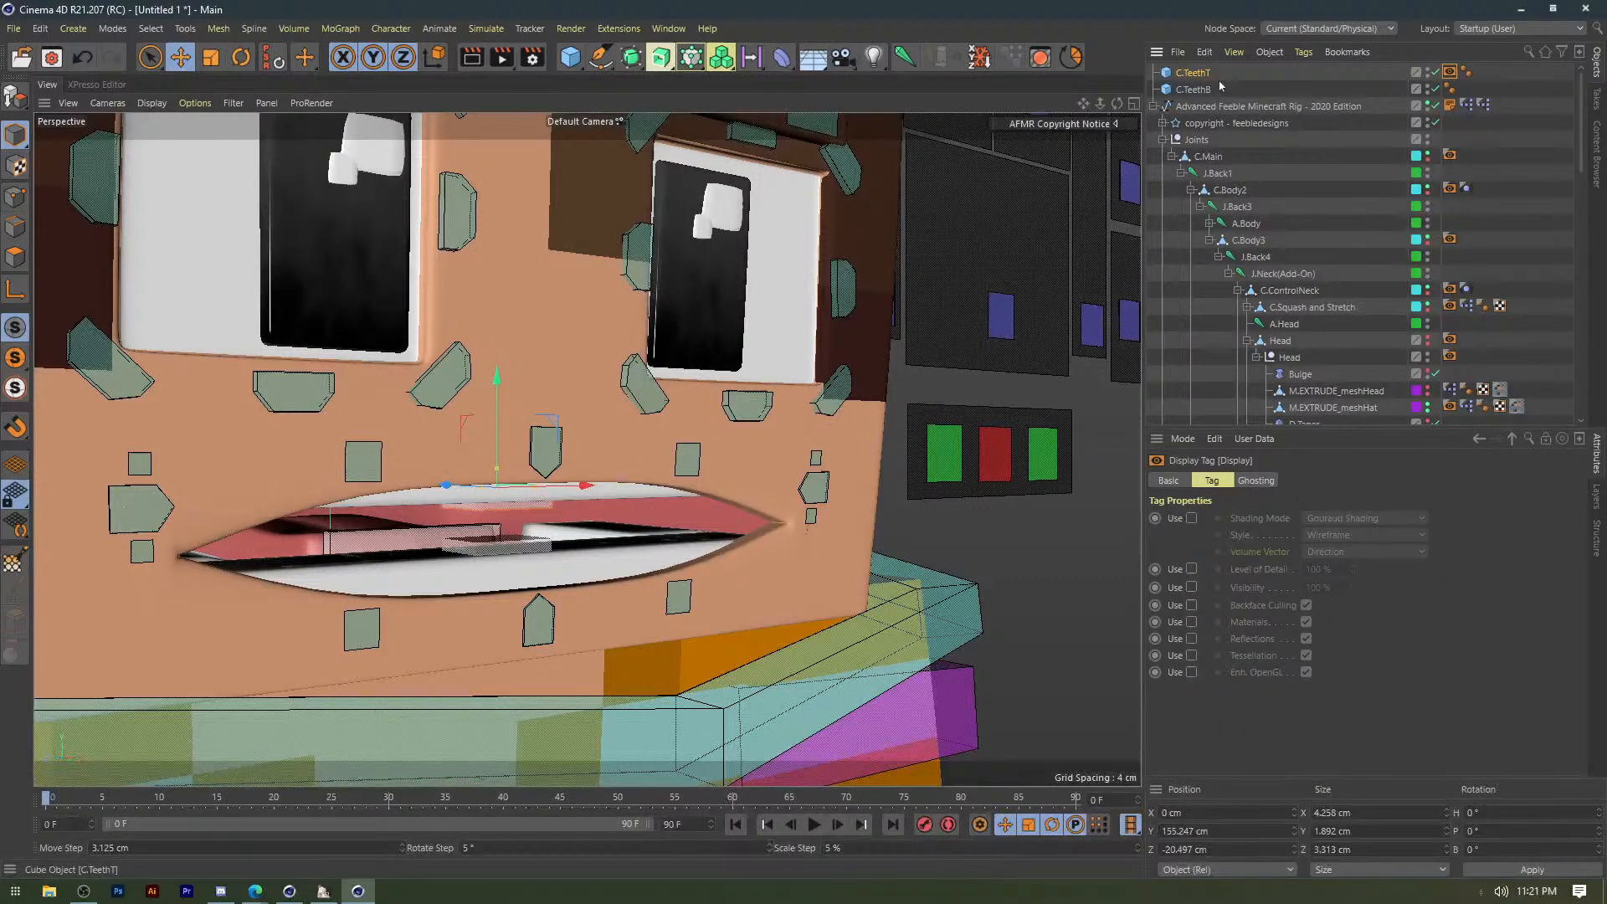
{"action": "left_click", "coordinate": [1192, 518]}
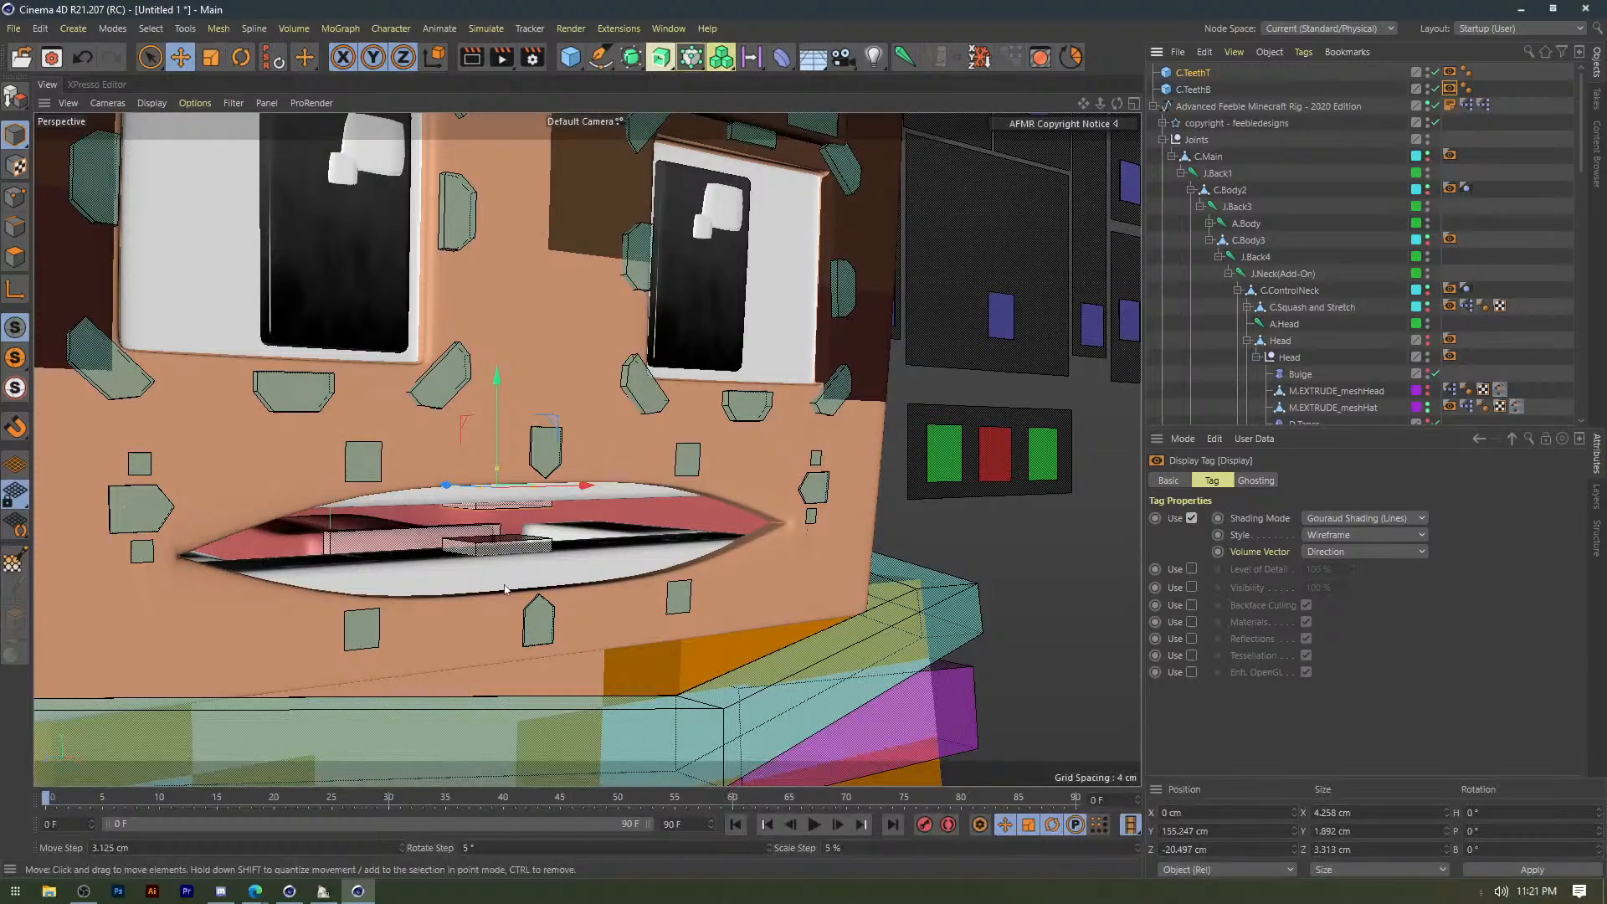
Lower C.TeethT to about Y 155.1 cm and make both C.TeethT and C.TeethB editable.
{"action": "left_click_drag", "start_coordinate": [504, 589], "coordinate": [423, 500], "text": "alt"}
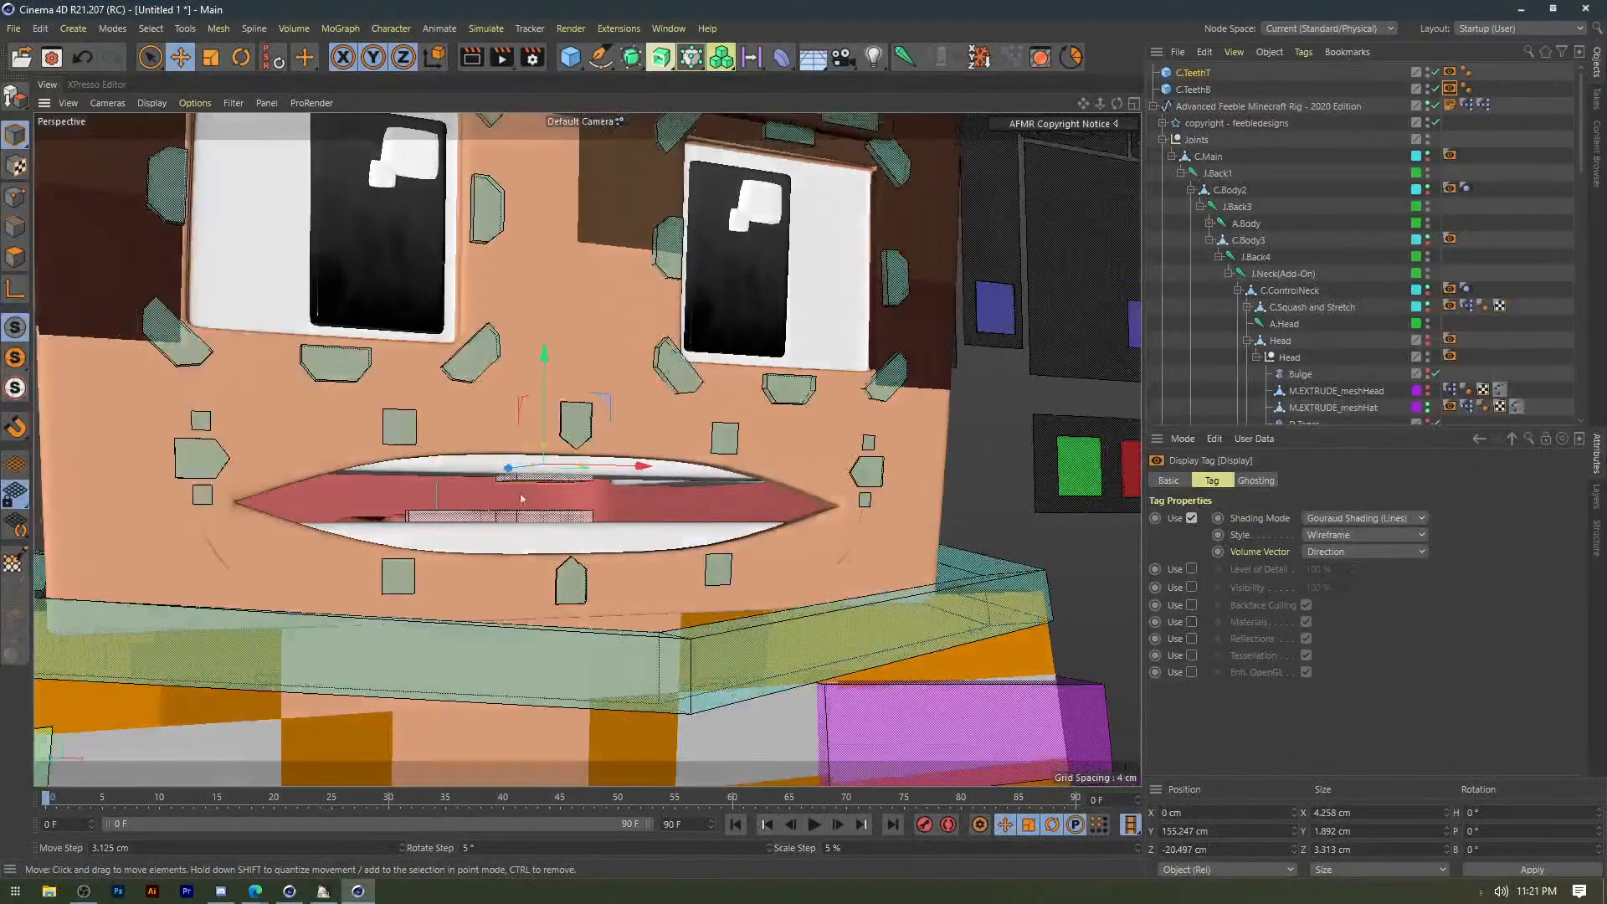
{"action": "scroll", "coordinate": [523, 459], "scroll_direction": "up", "scroll_amount": 4}
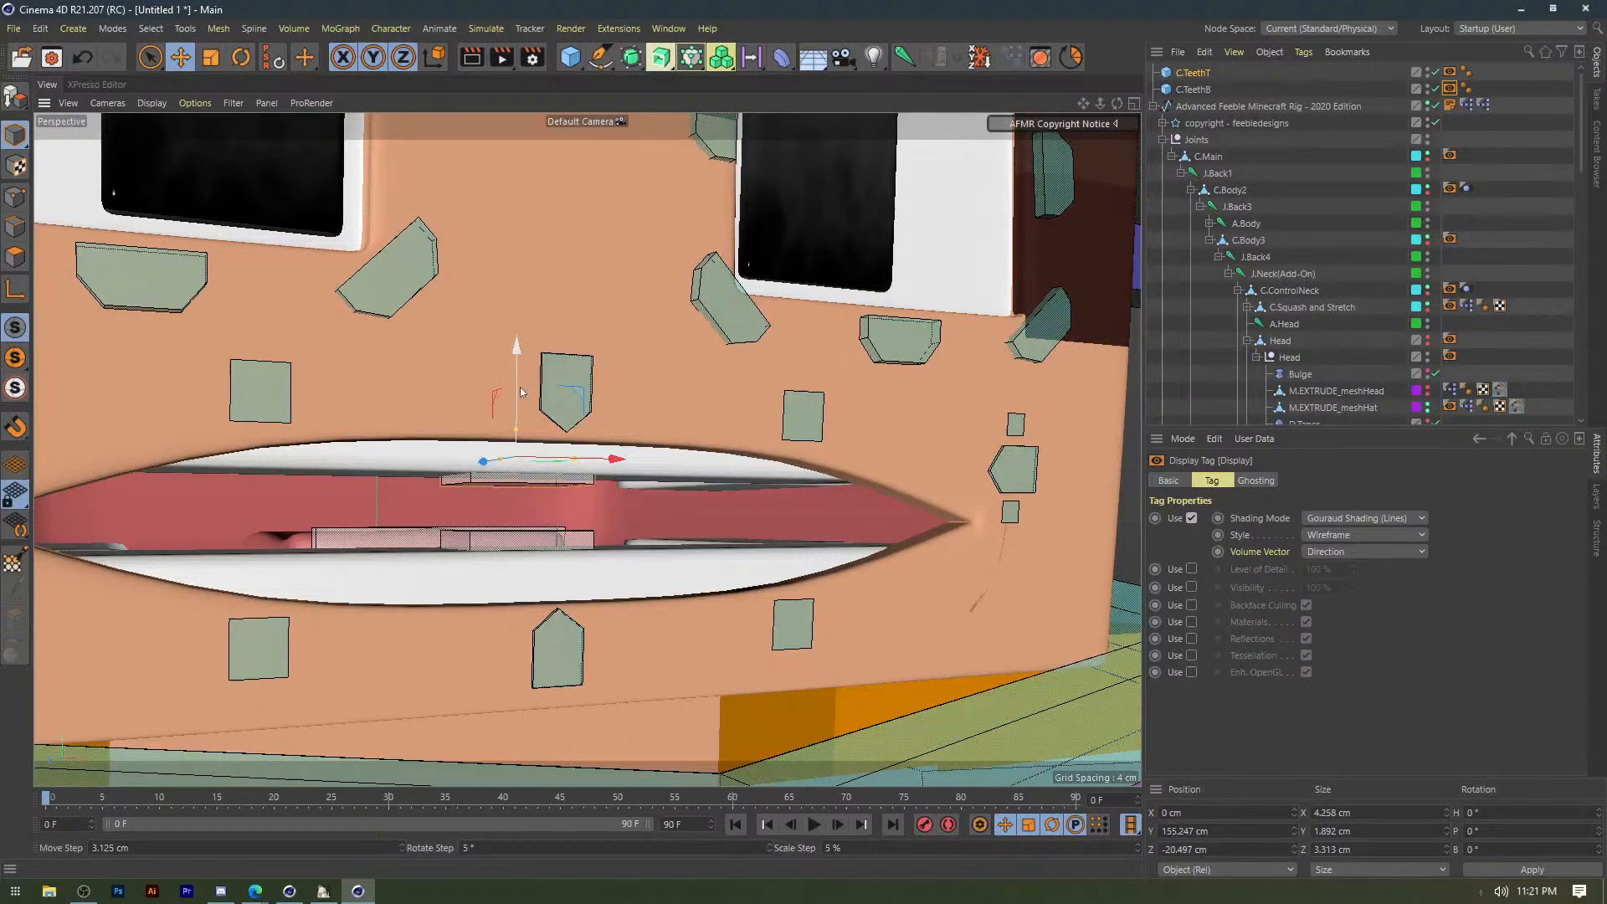
{"action": "left_click_drag", "start_coordinate": [521, 391], "coordinate": [520, 396]}
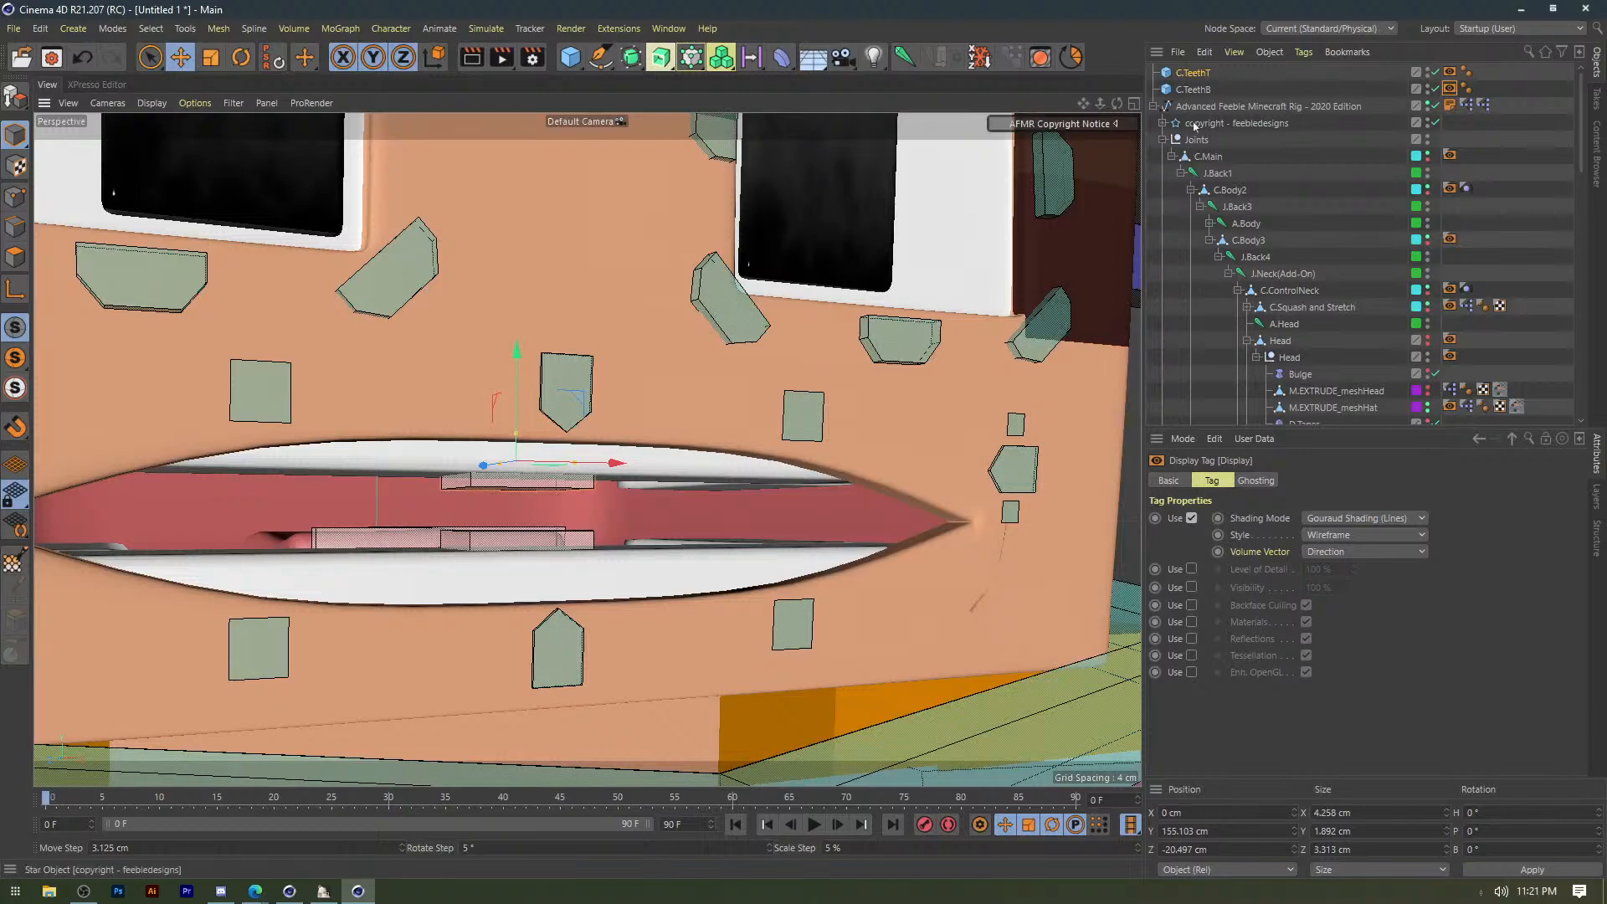
{"action": "key", "text": "c"}
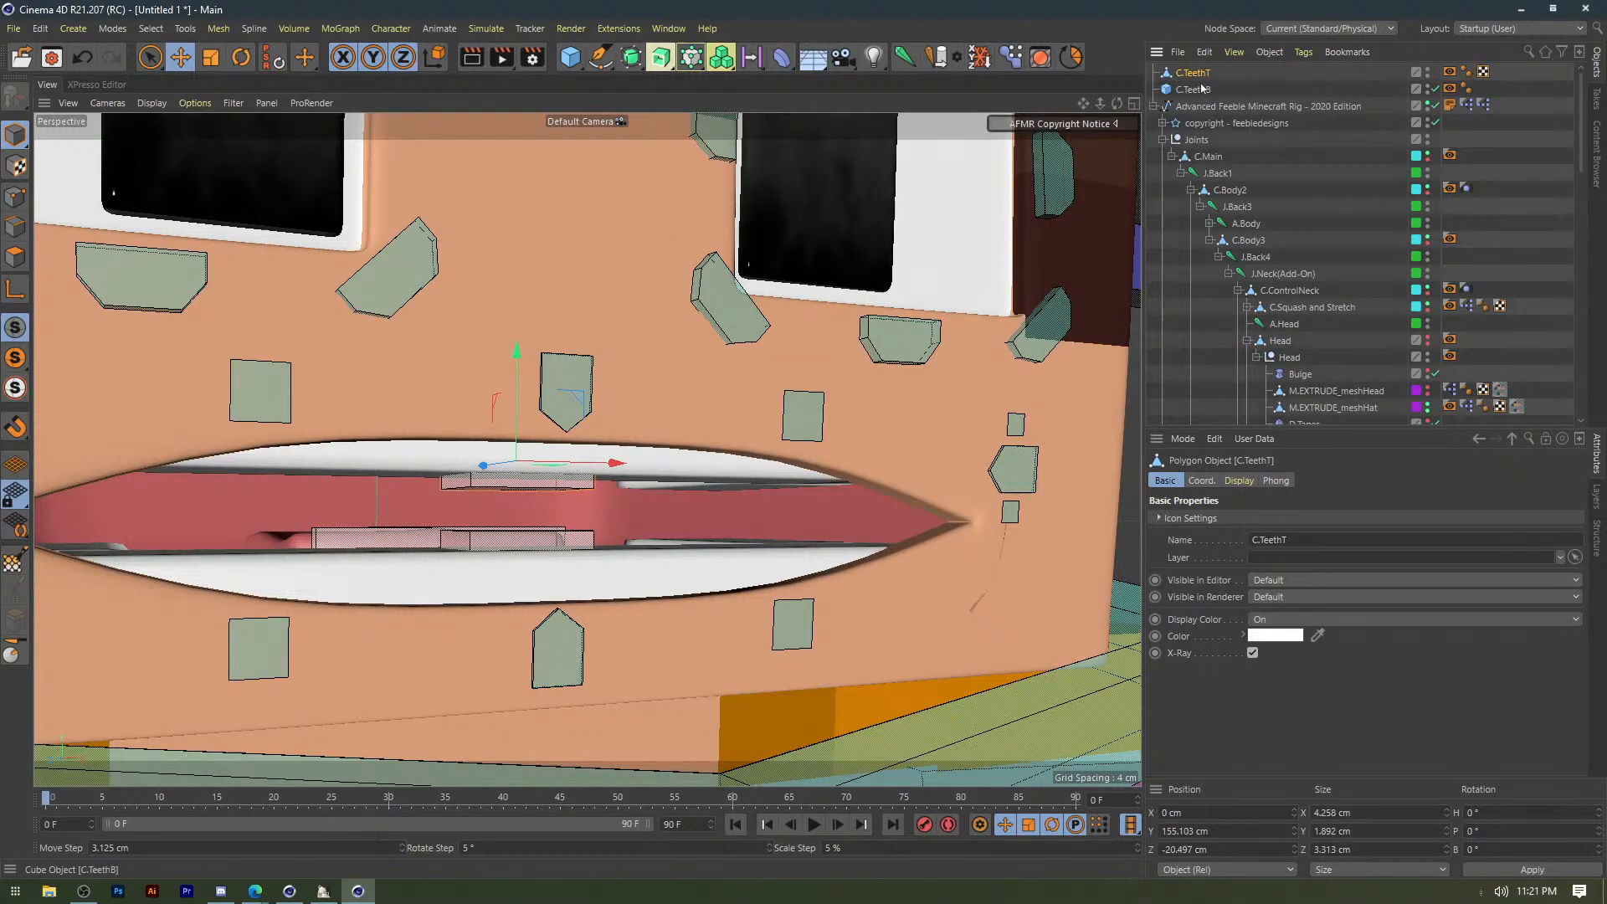
{"action": "left_click", "coordinate": [1201, 88]}
{"action": "key", "text": "c"}
{"action": "scroll", "coordinate": [544, 356], "scroll_direction": "down", "scroll_amount": 6}
{"action": "middle_click_drag", "start_coordinate": [520, 310], "coordinate": [456, 443], "text": "alt"}
{"action": "left_click_drag", "start_coordinate": [456, 443], "coordinate": [536, 458], "text": "alt"}
{"action": "scroll", "coordinate": [448, 471], "scroll_direction": "up", "scroll_amount": 3}
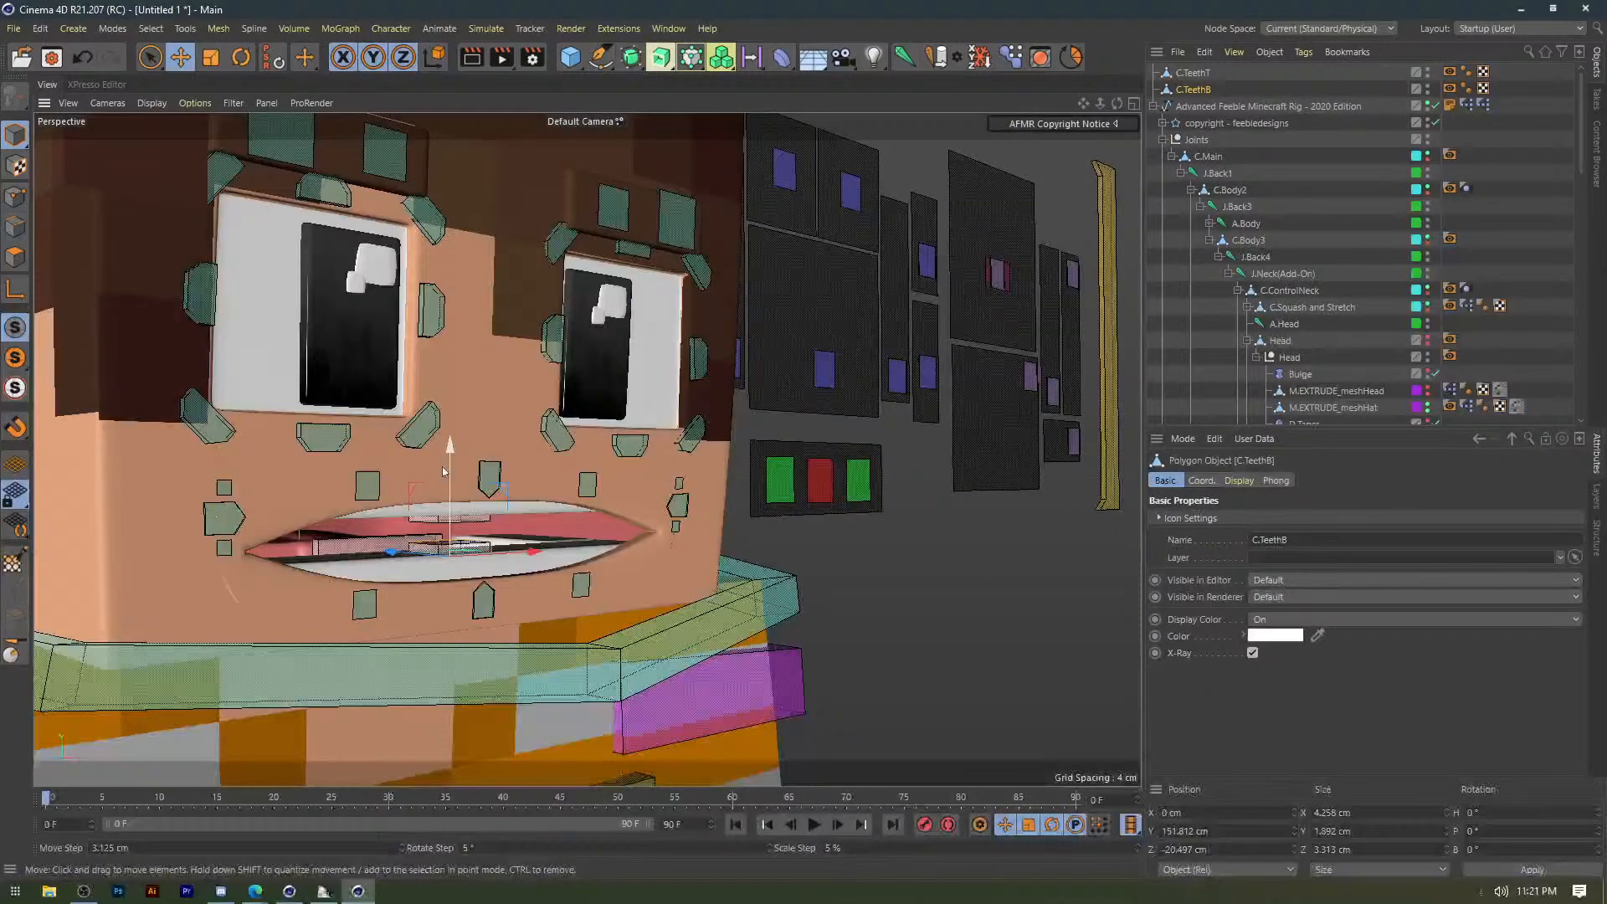
{"action": "scroll", "coordinate": [444, 512], "scroll_direction": "up", "scroll_amount": 2}
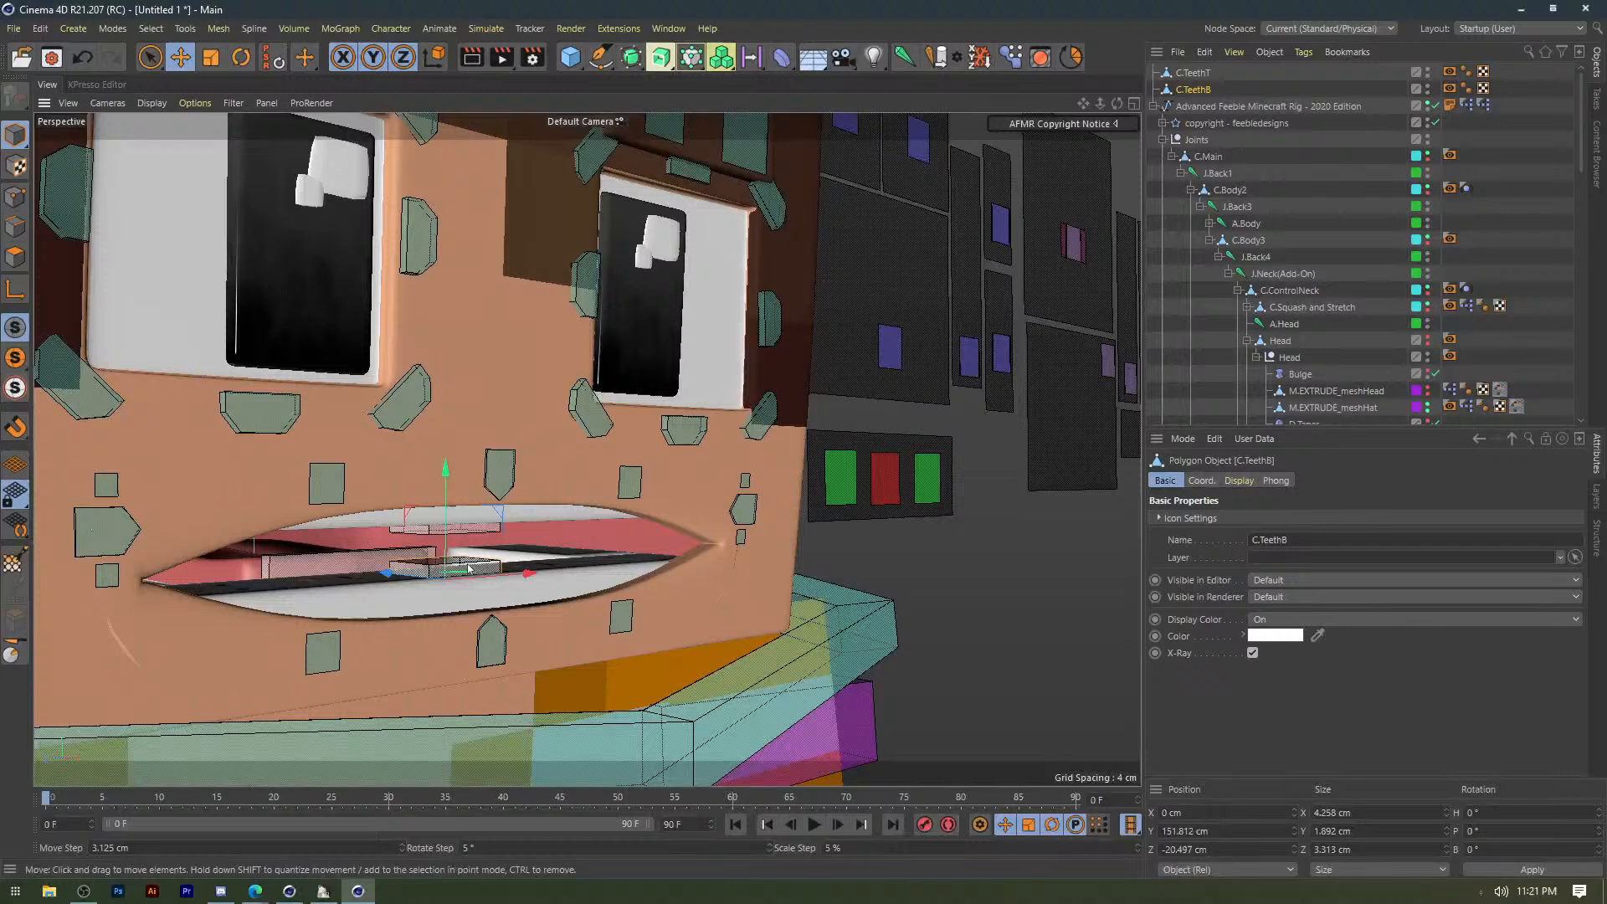
{"action": "scroll", "coordinate": [468, 569], "scroll_direction": "up", "scroll_amount": 2}
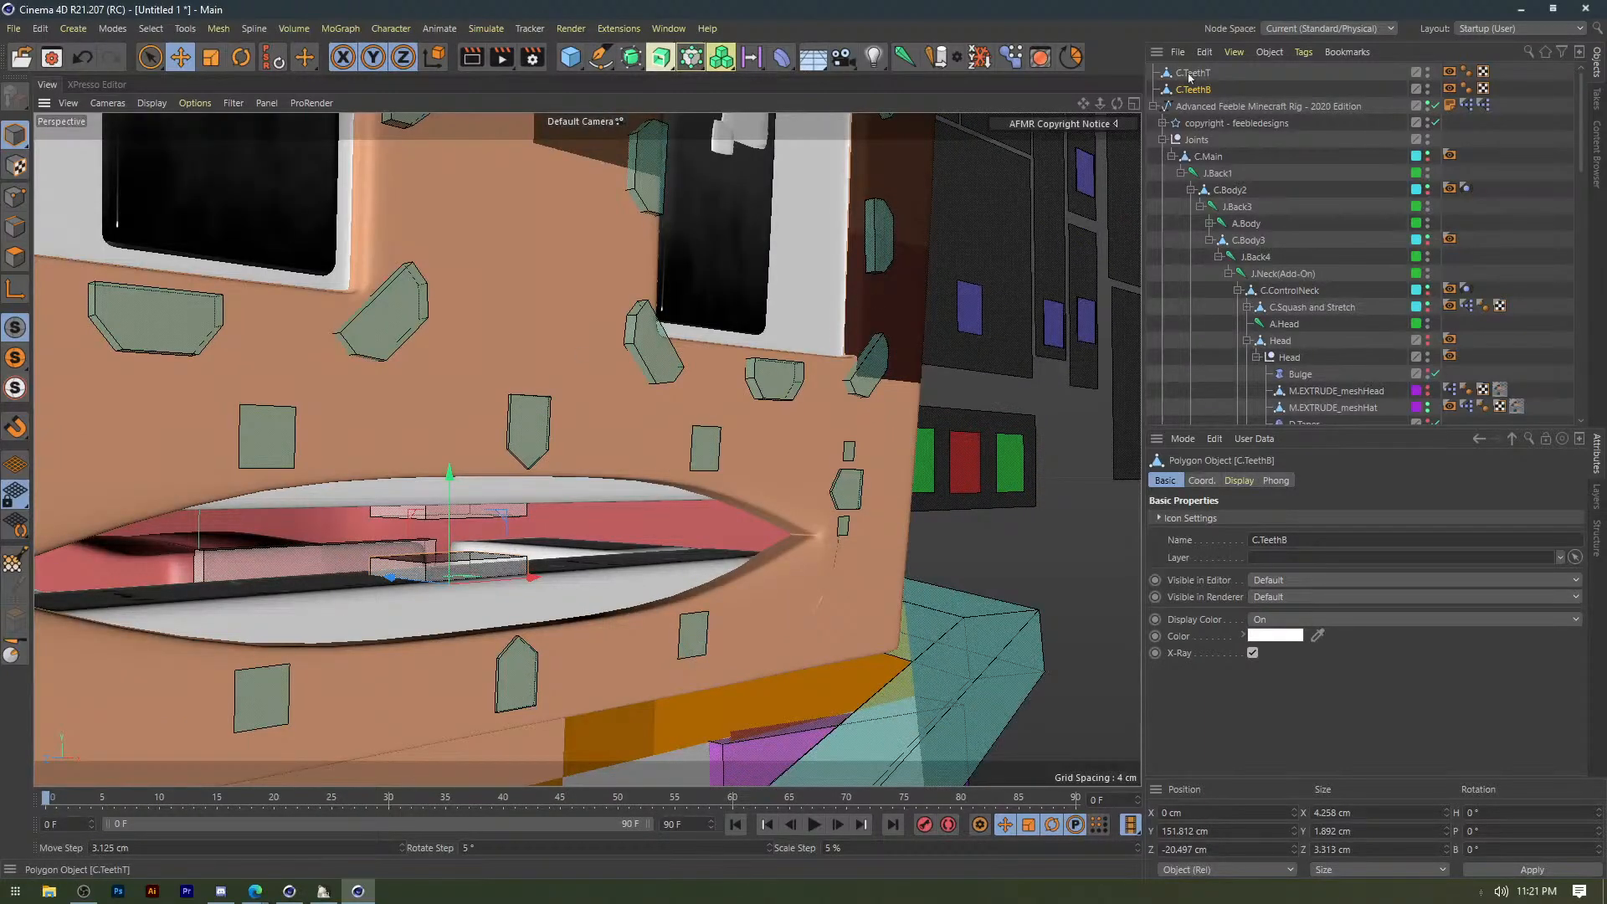
Examine the object hierarchy's inner mouth teeth and Mouth Controls groups for a suitable parent for the teeth controls.
{"action": "left_click", "coordinate": [1271, 80]}
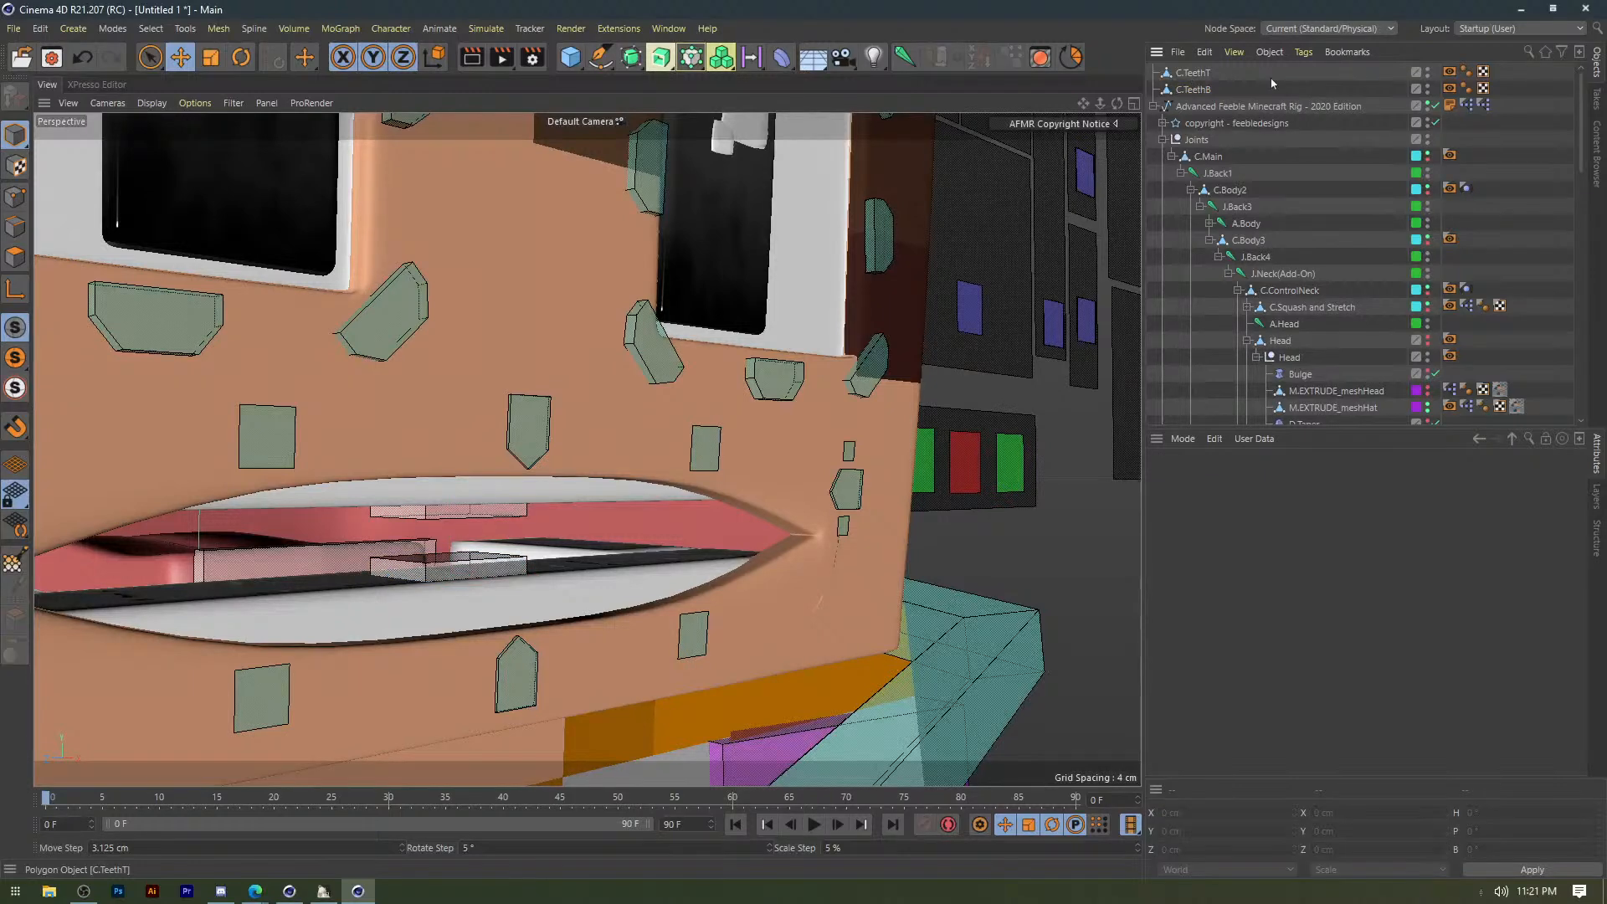
{"action": "scroll", "coordinate": [1235, 228], "scroll_direction": "down", "scroll_amount": 10}
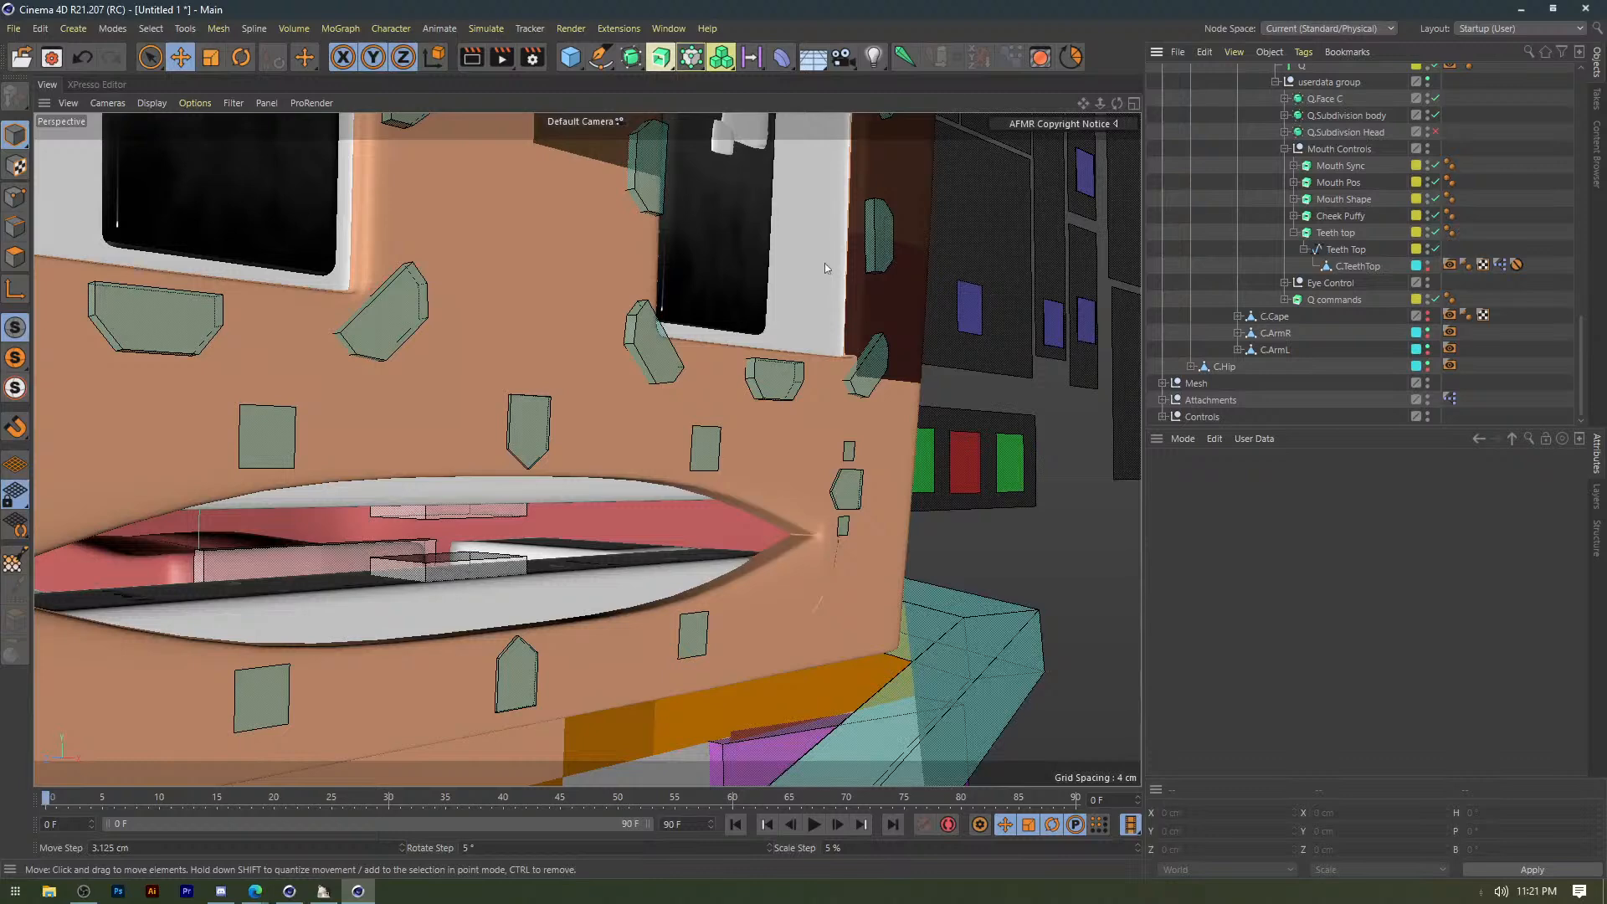
{"action": "left_click", "coordinate": [448, 578]}
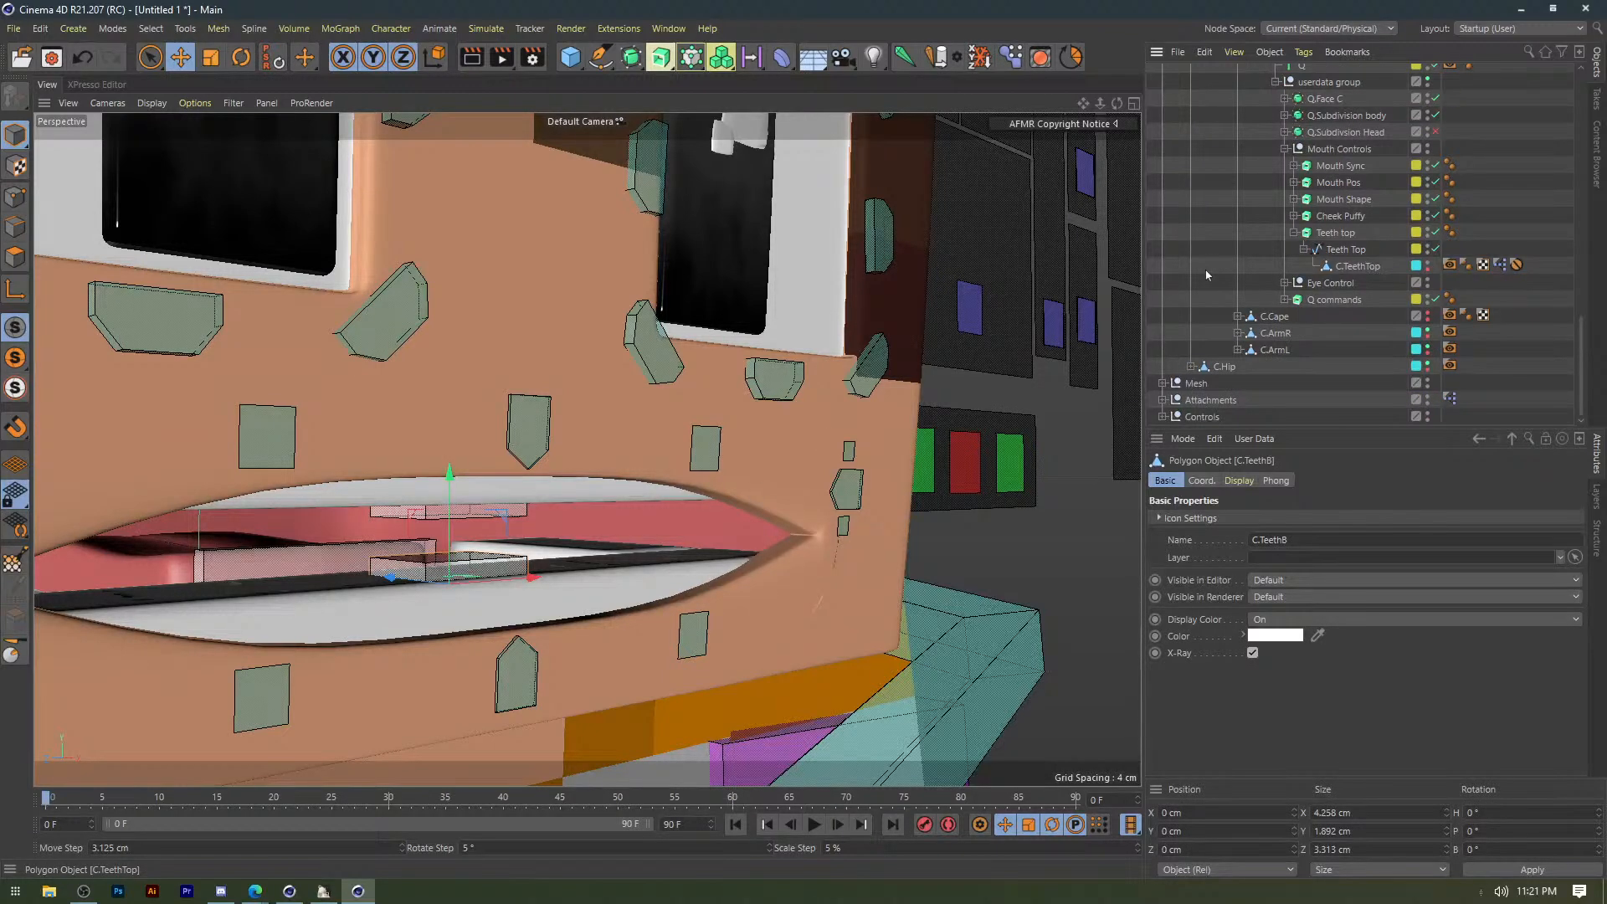
{"action": "left_click", "coordinate": [1293, 232]}
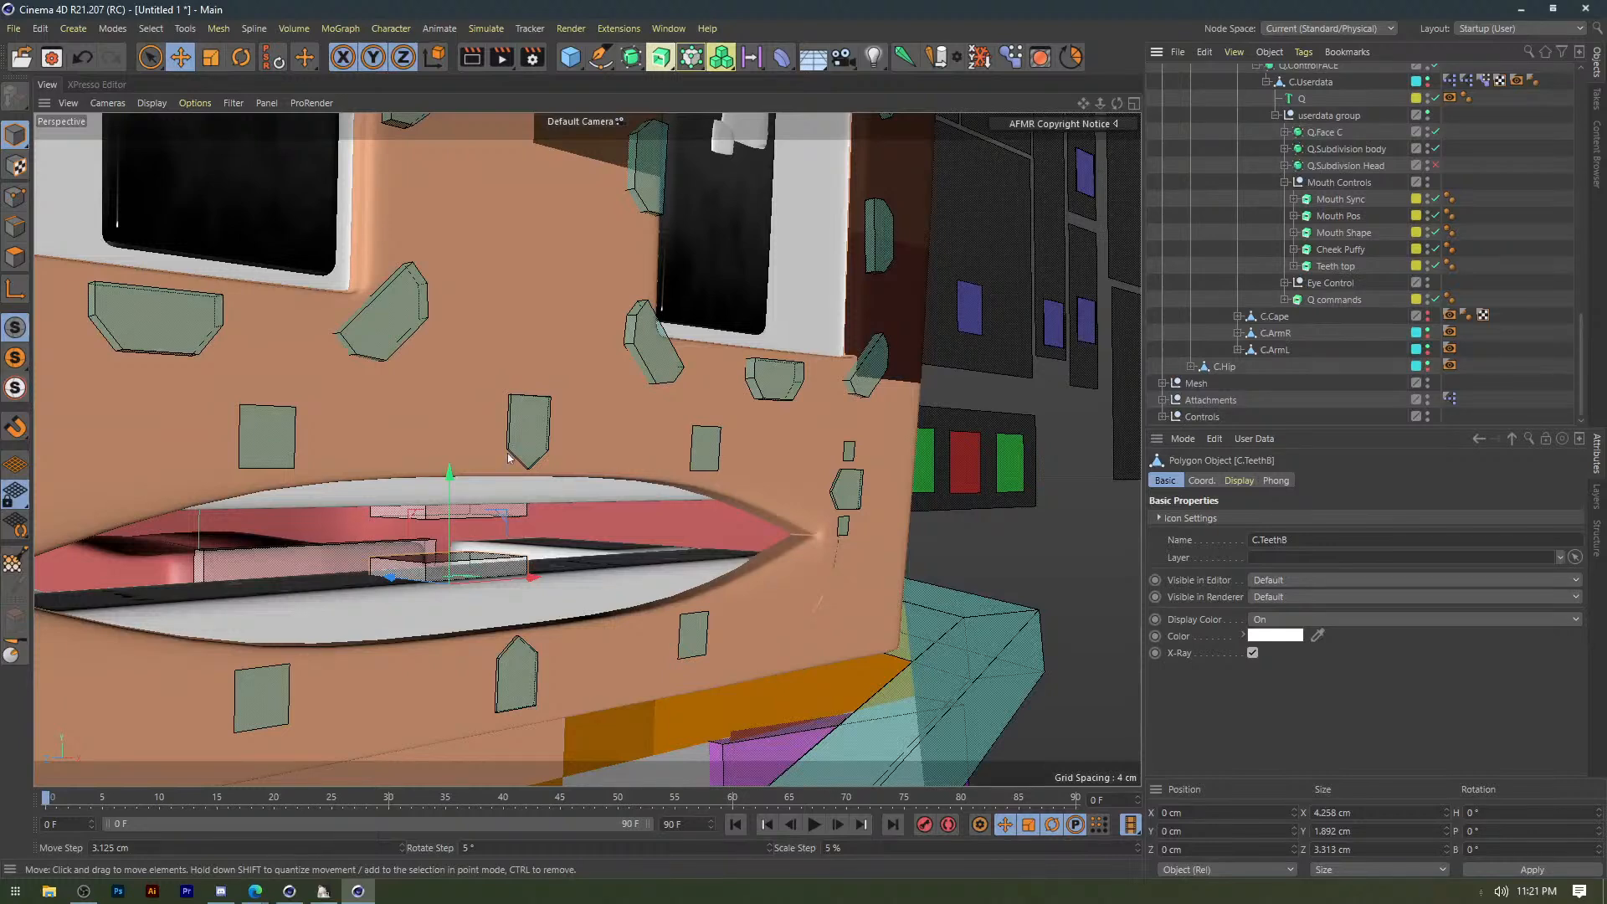
{"action": "left_click", "coordinate": [363, 603]}
{"action": "scroll", "coordinate": [1310, 198], "scroll_direction": "up", "scroll_amount": 6}
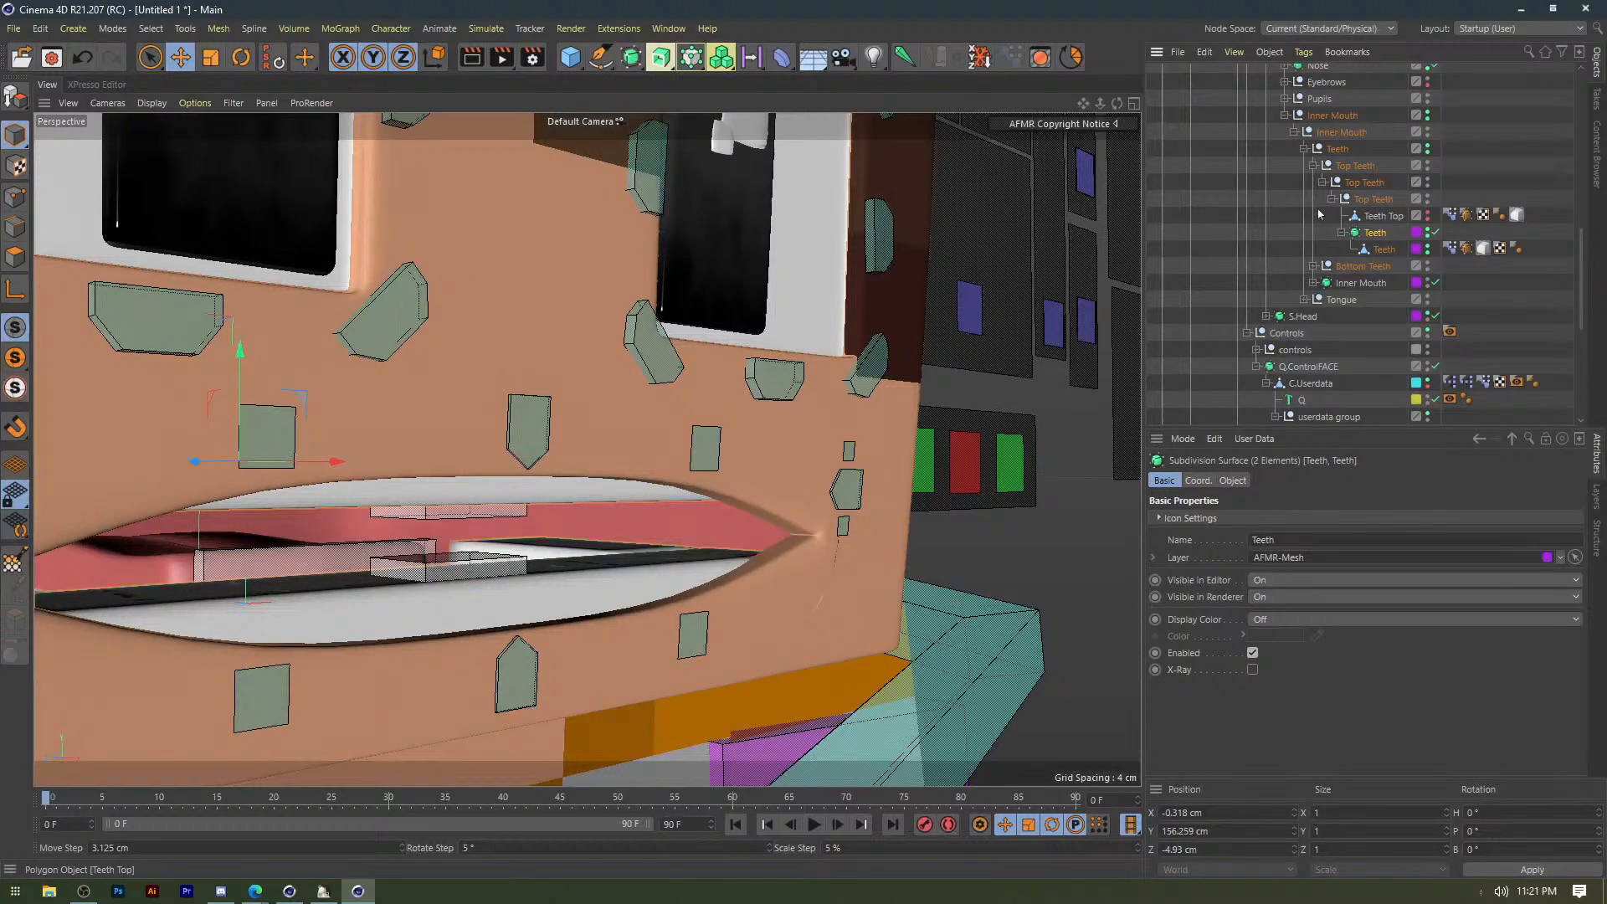
{"action": "left_click", "coordinate": [1318, 215]}
{"action": "scroll", "coordinate": [1266, 233], "scroll_direction": "up", "scroll_amount": 6}
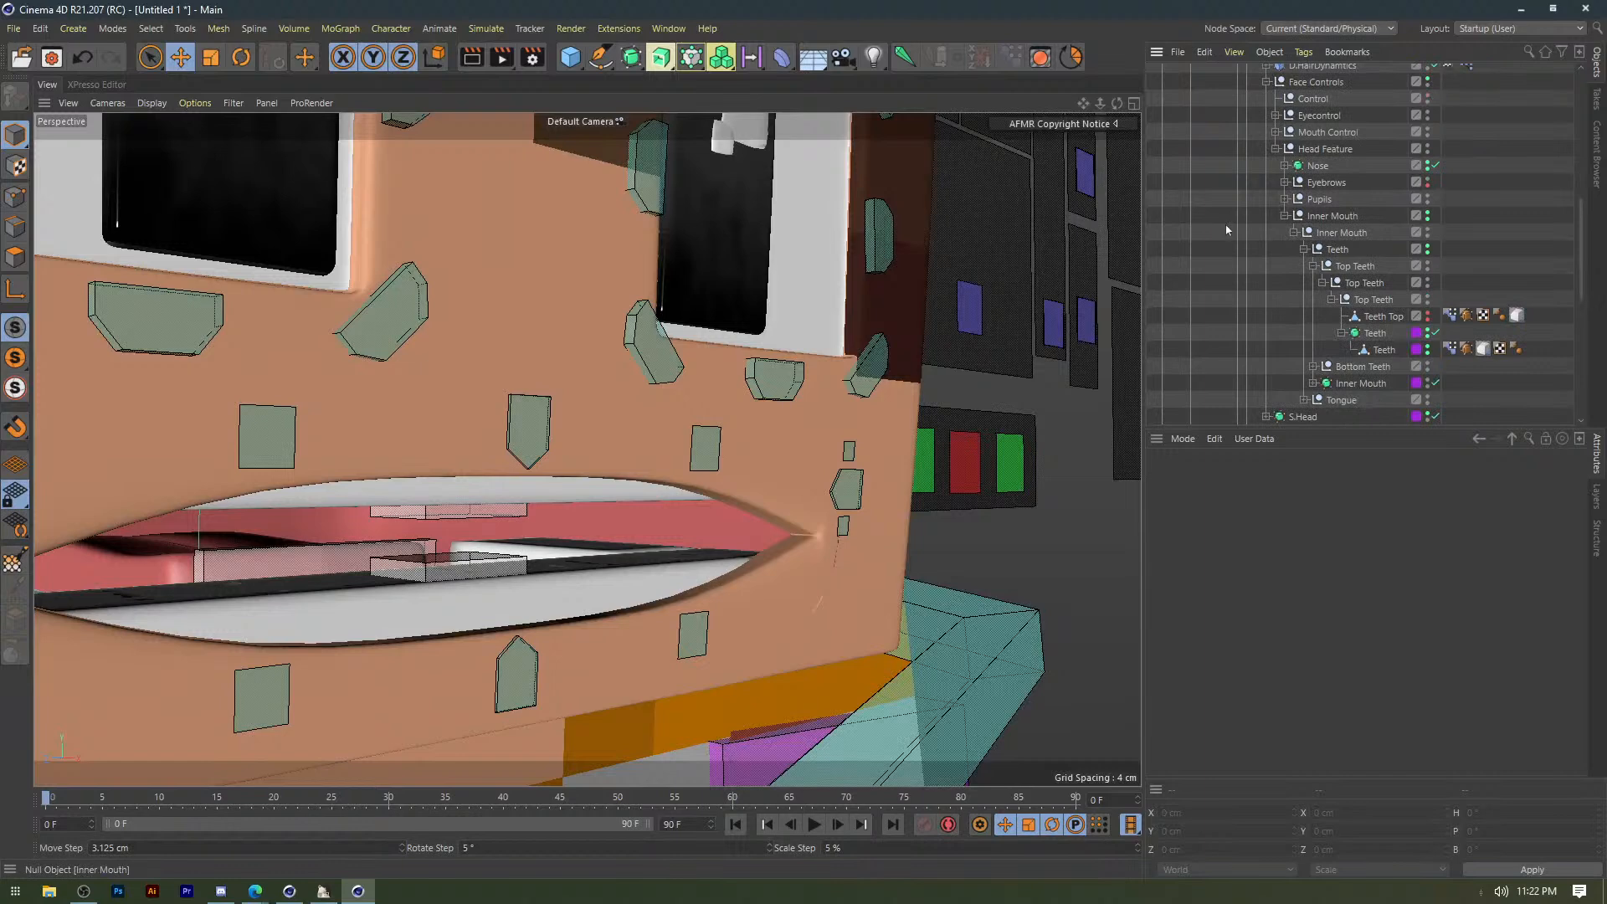
{"action": "scroll", "coordinate": [1227, 230], "scroll_direction": "up", "scroll_amount": 10}
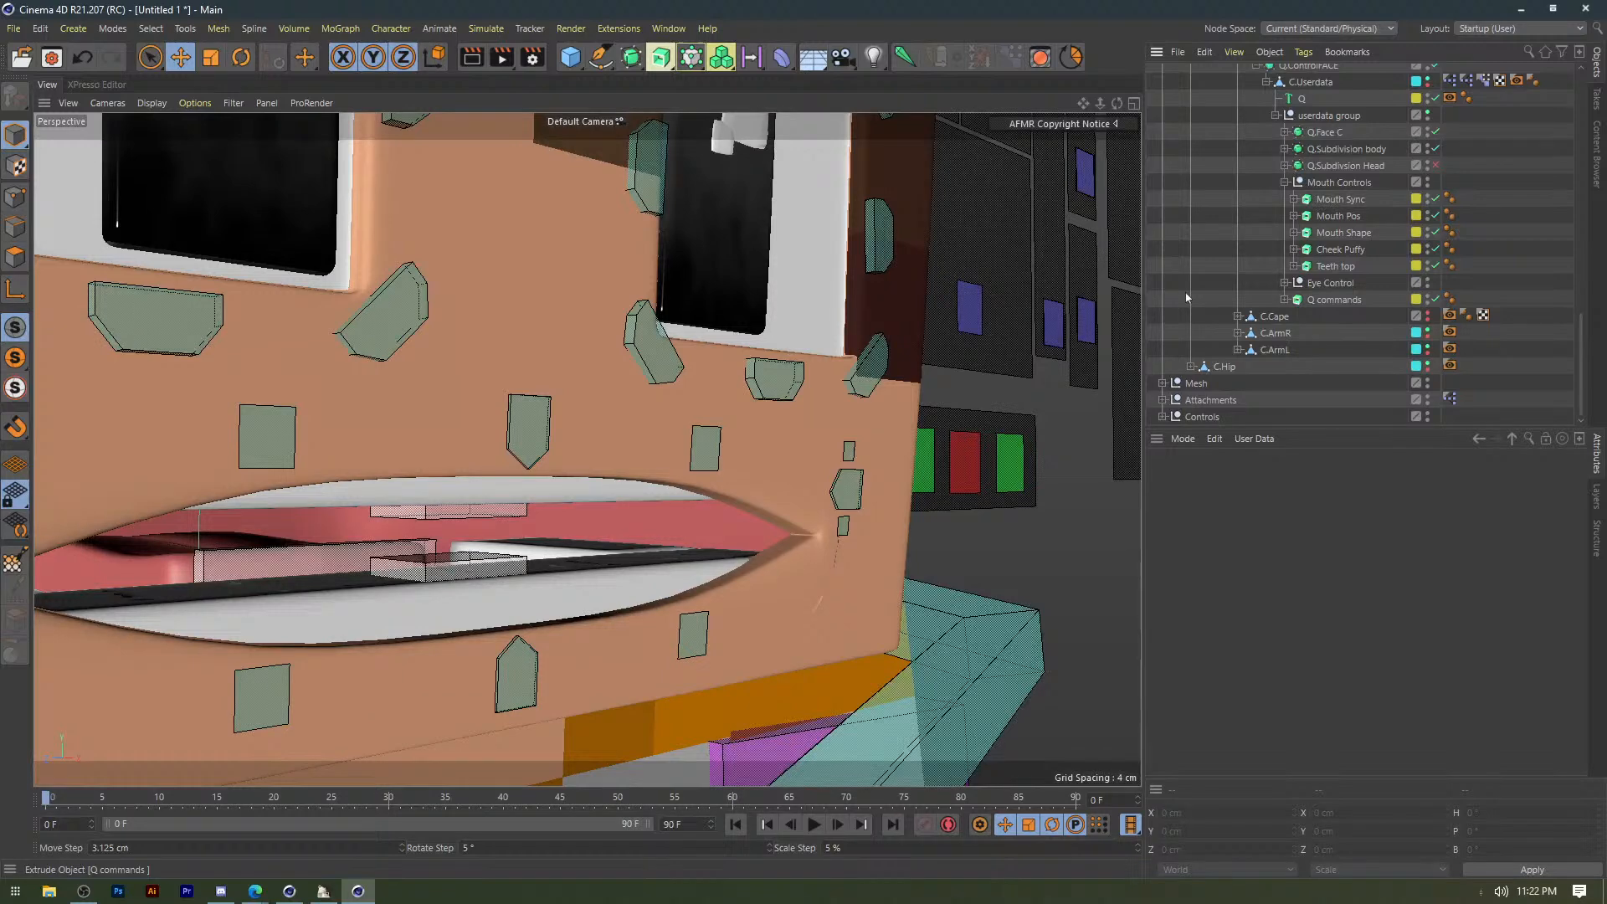
{"action": "left_click", "coordinate": [1339, 182]}
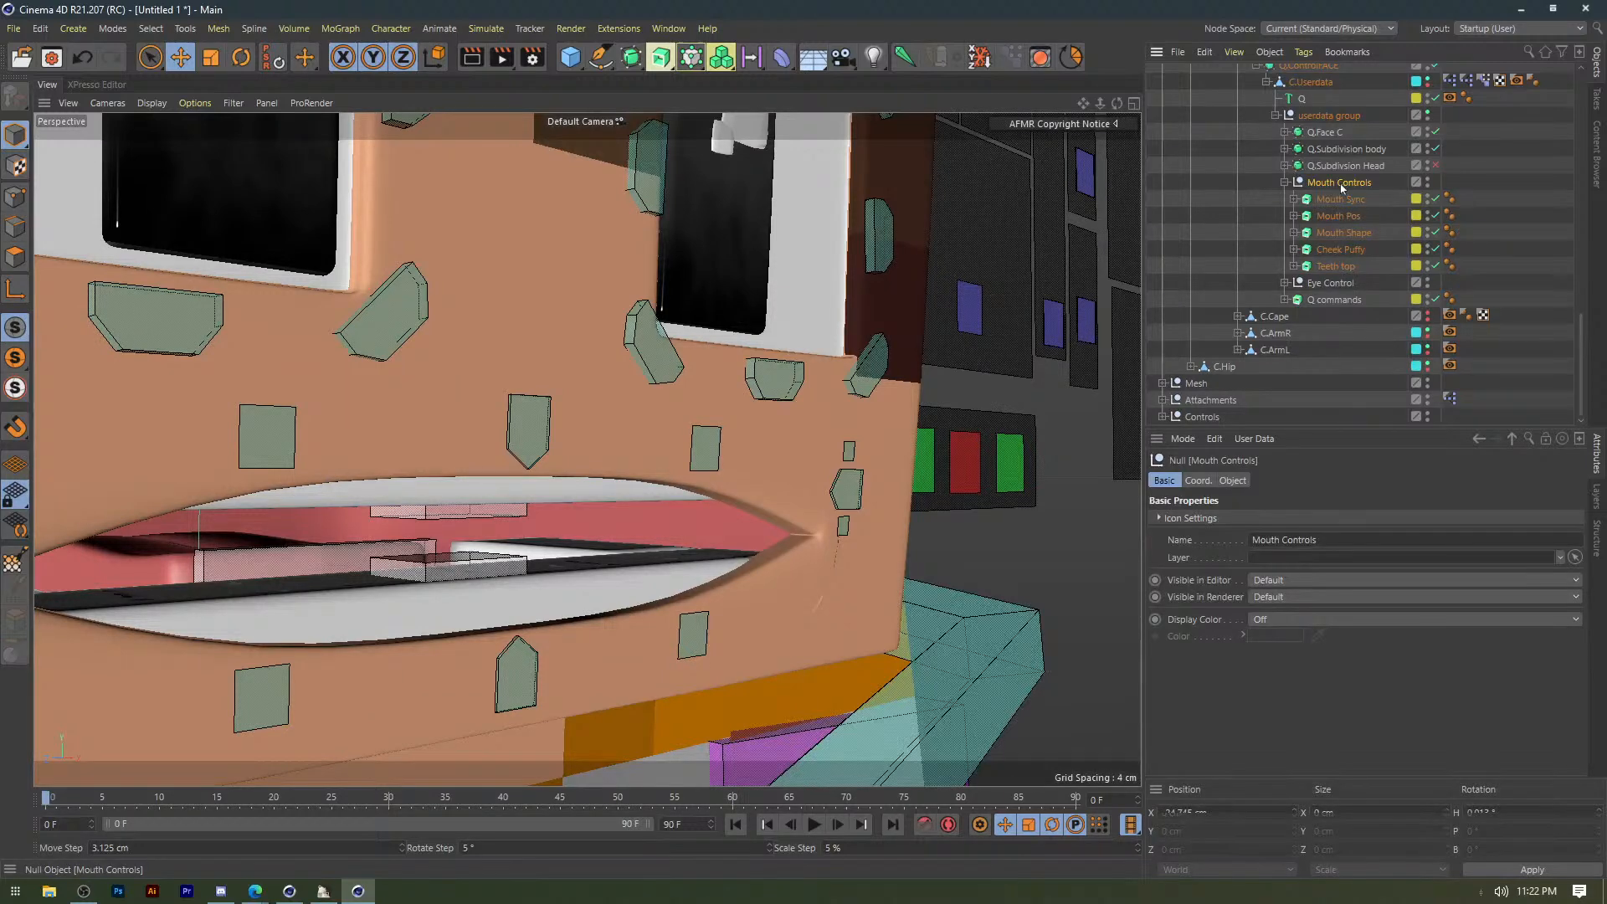
{"action": "scroll", "coordinate": [1341, 188], "scroll_direction": "up", "scroll_amount": 5}
{"action": "scroll", "coordinate": [850, 355], "scroll_direction": "down", "scroll_amount": 8}
{"action": "scroll", "coordinate": [1240, 170], "scroll_direction": "up", "scroll_amount": 10}
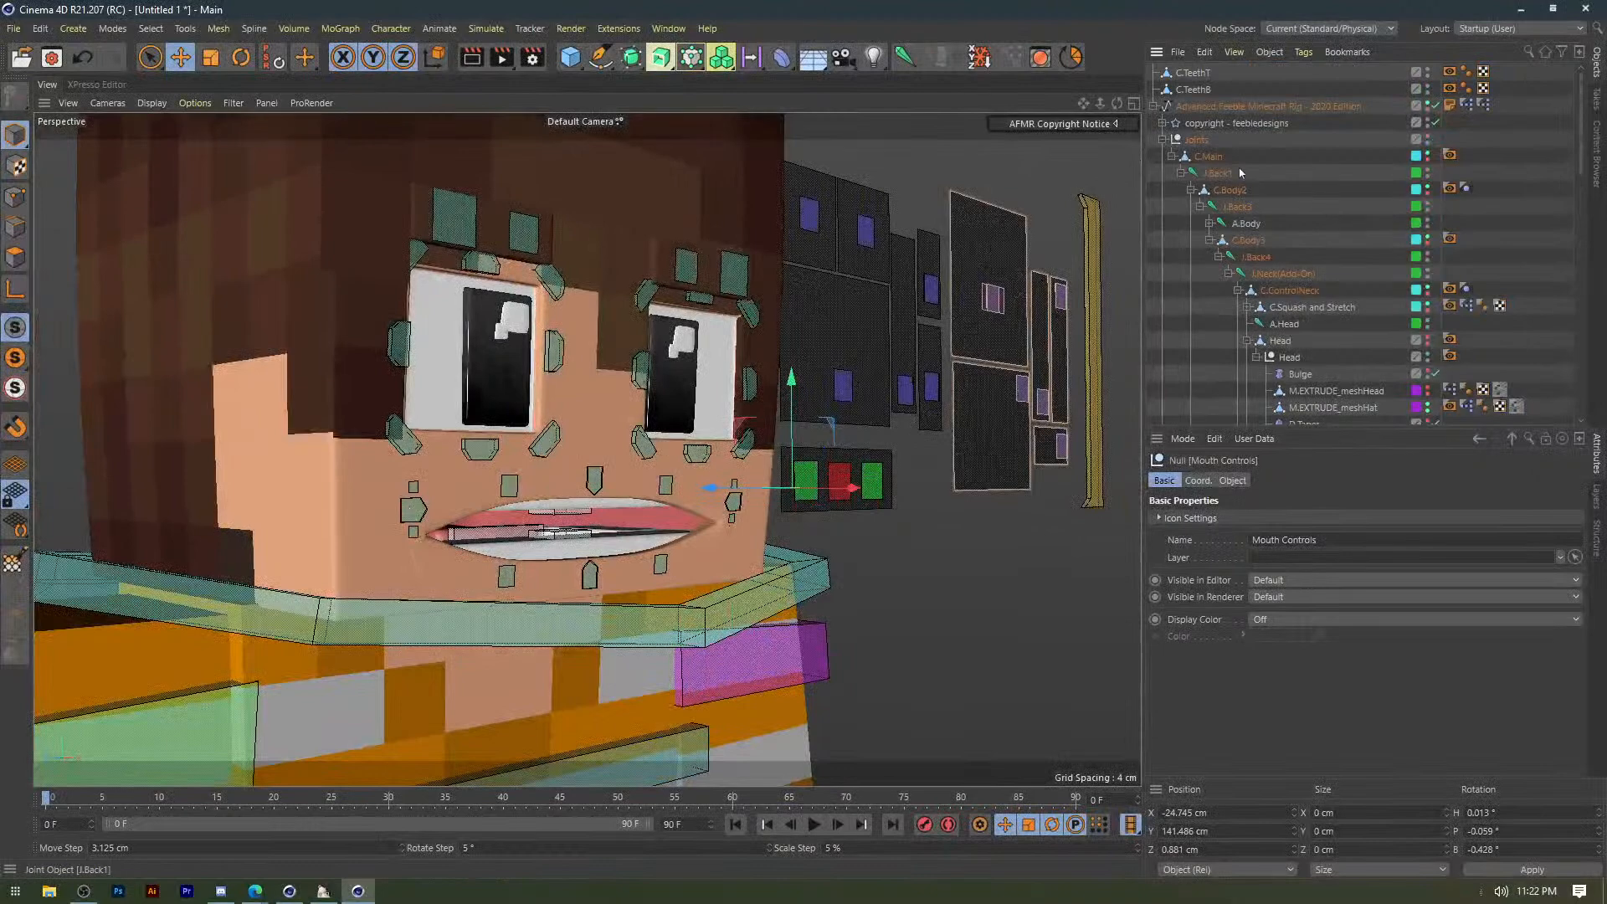
Move C.TeethT and C.TeethB into the Mouth Controls group under the userdata group.
{"action": "left_click", "coordinate": [1187, 90]}
{"action": "left_click", "coordinate": [1193, 74], "text": "shift"}
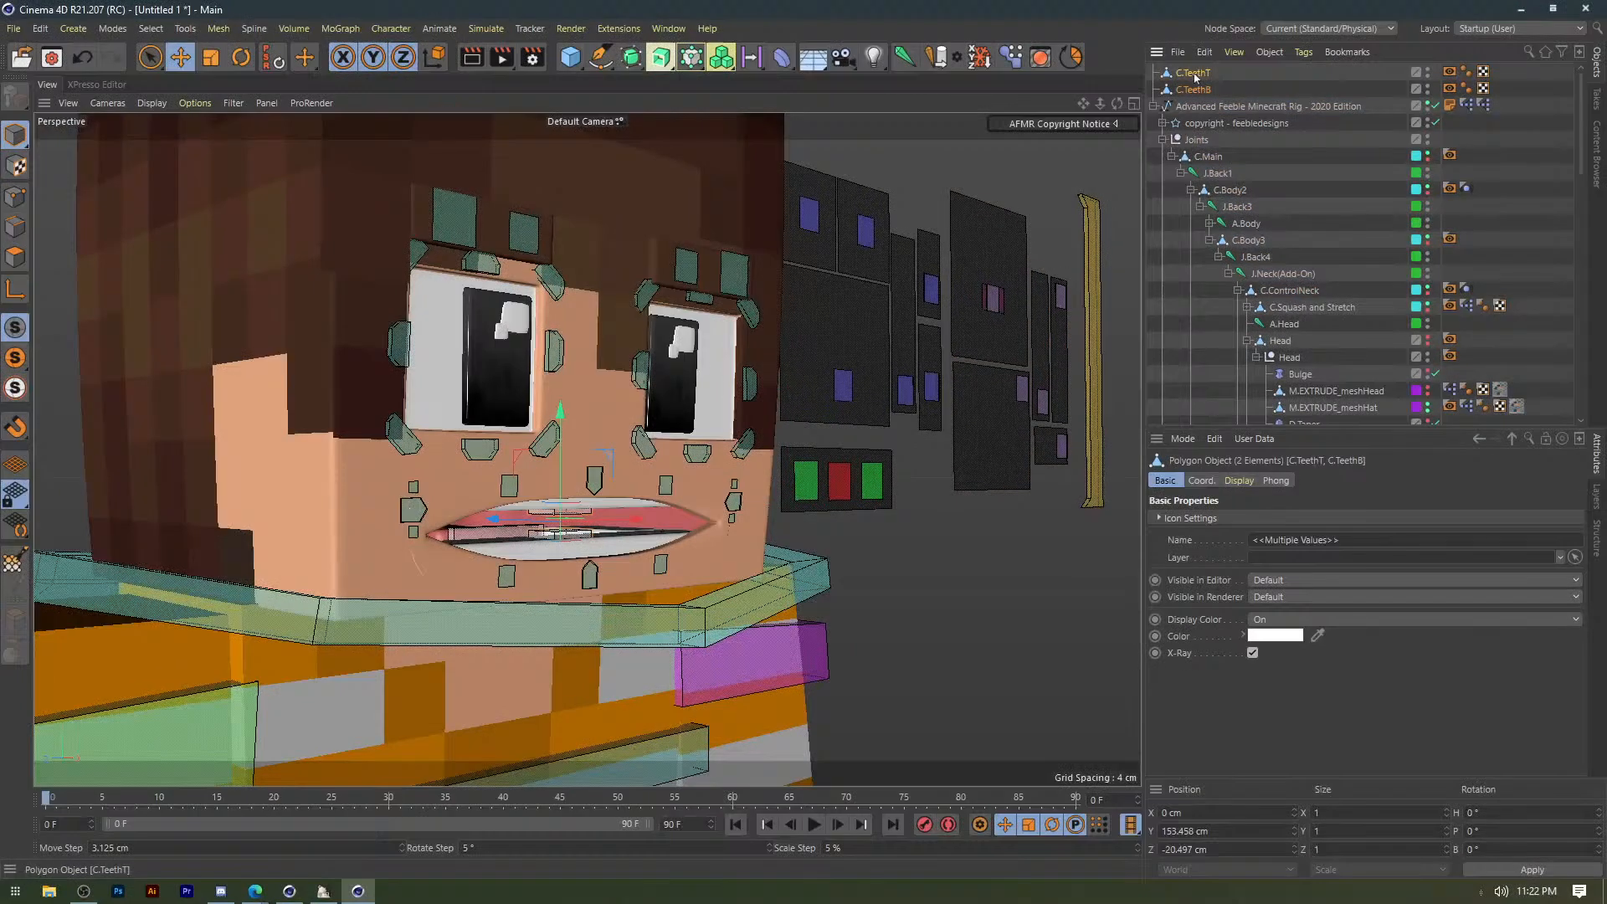
{"action": "scroll", "coordinate": [1347, 251], "scroll_direction": "down", "scroll_amount": 10}
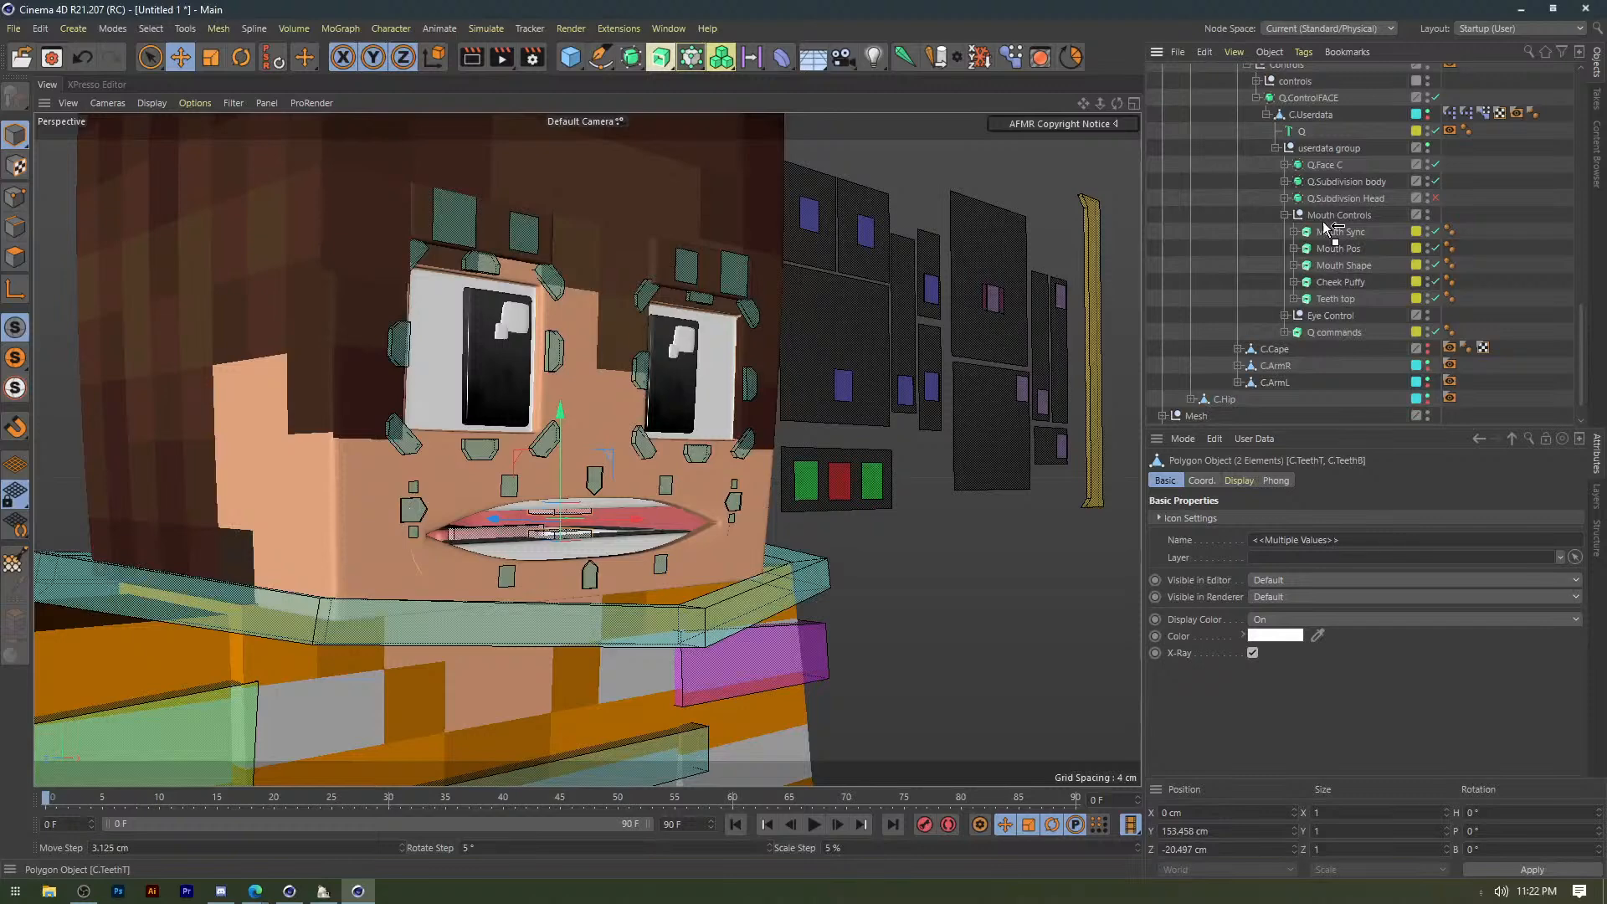
{"action": "left_click_drag", "start_coordinate": [1327, 227], "coordinate": [1307, 215]}
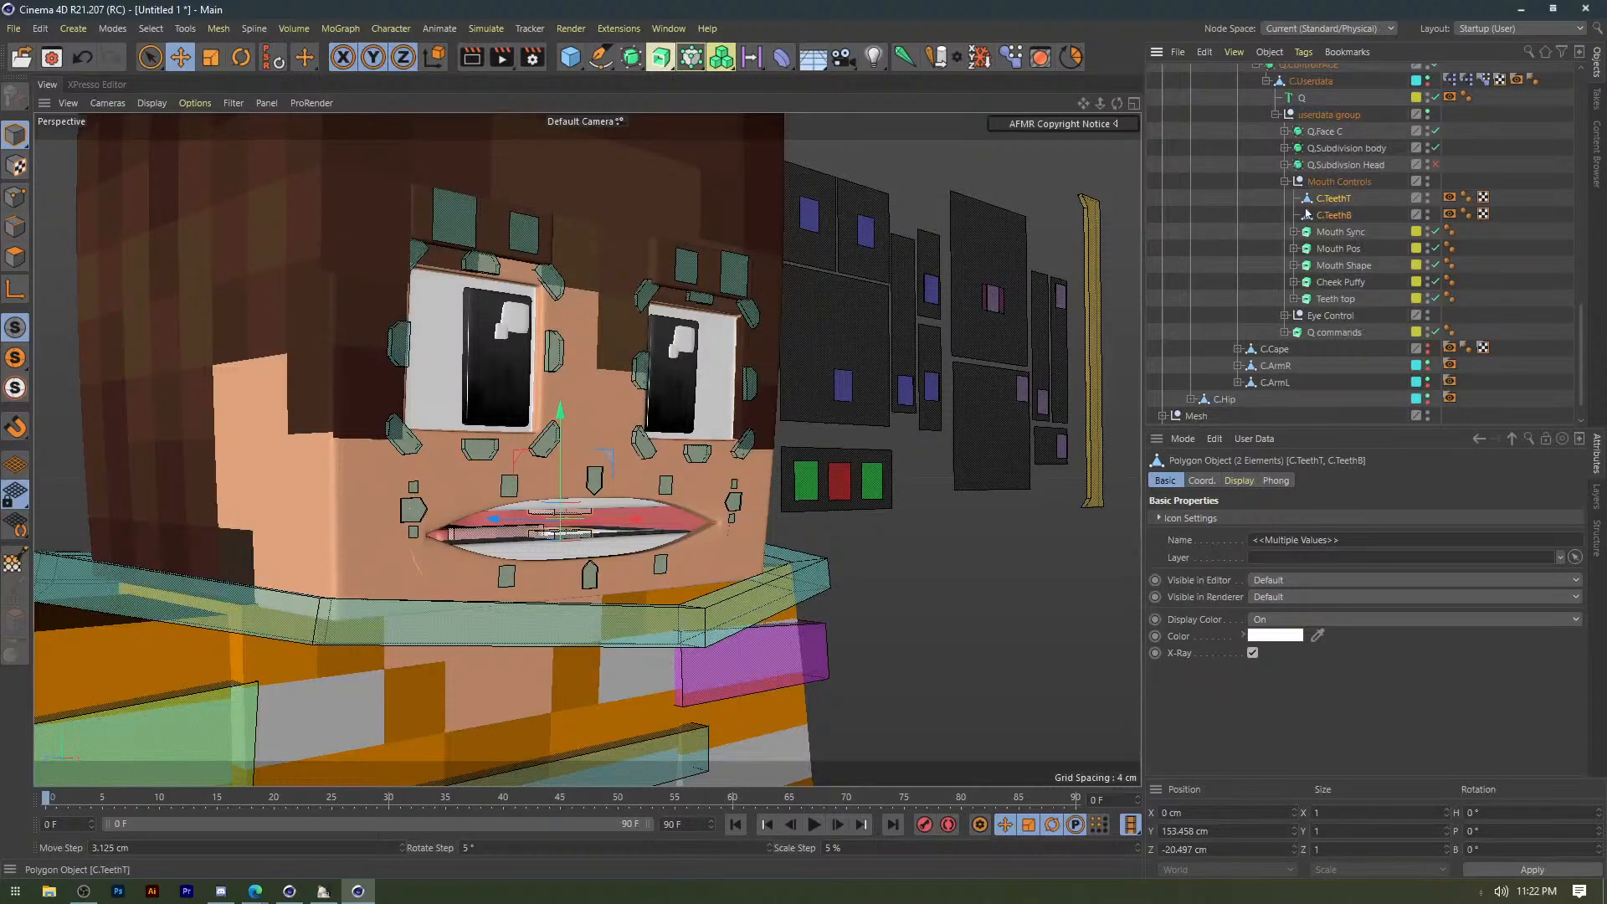
Try tilting the head with the neck control to test whether the parented teeth controls follow.
{"action": "left_click", "coordinate": [1371, 210]}
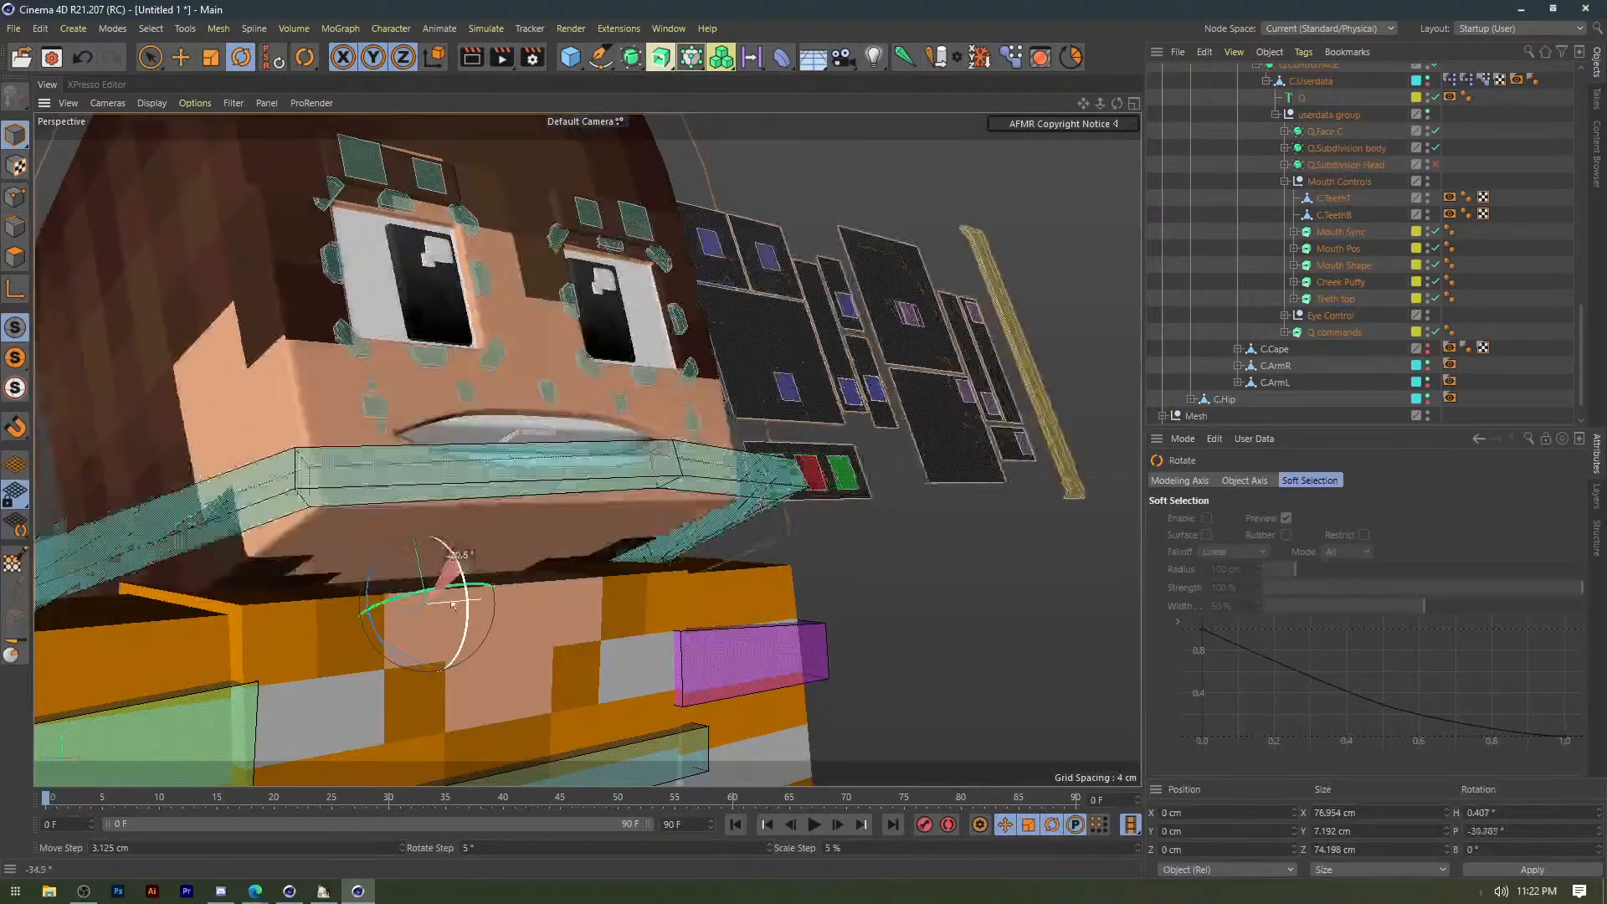
{"action": "left_click_drag", "start_coordinate": [460, 559], "coordinate": [447, 538]}
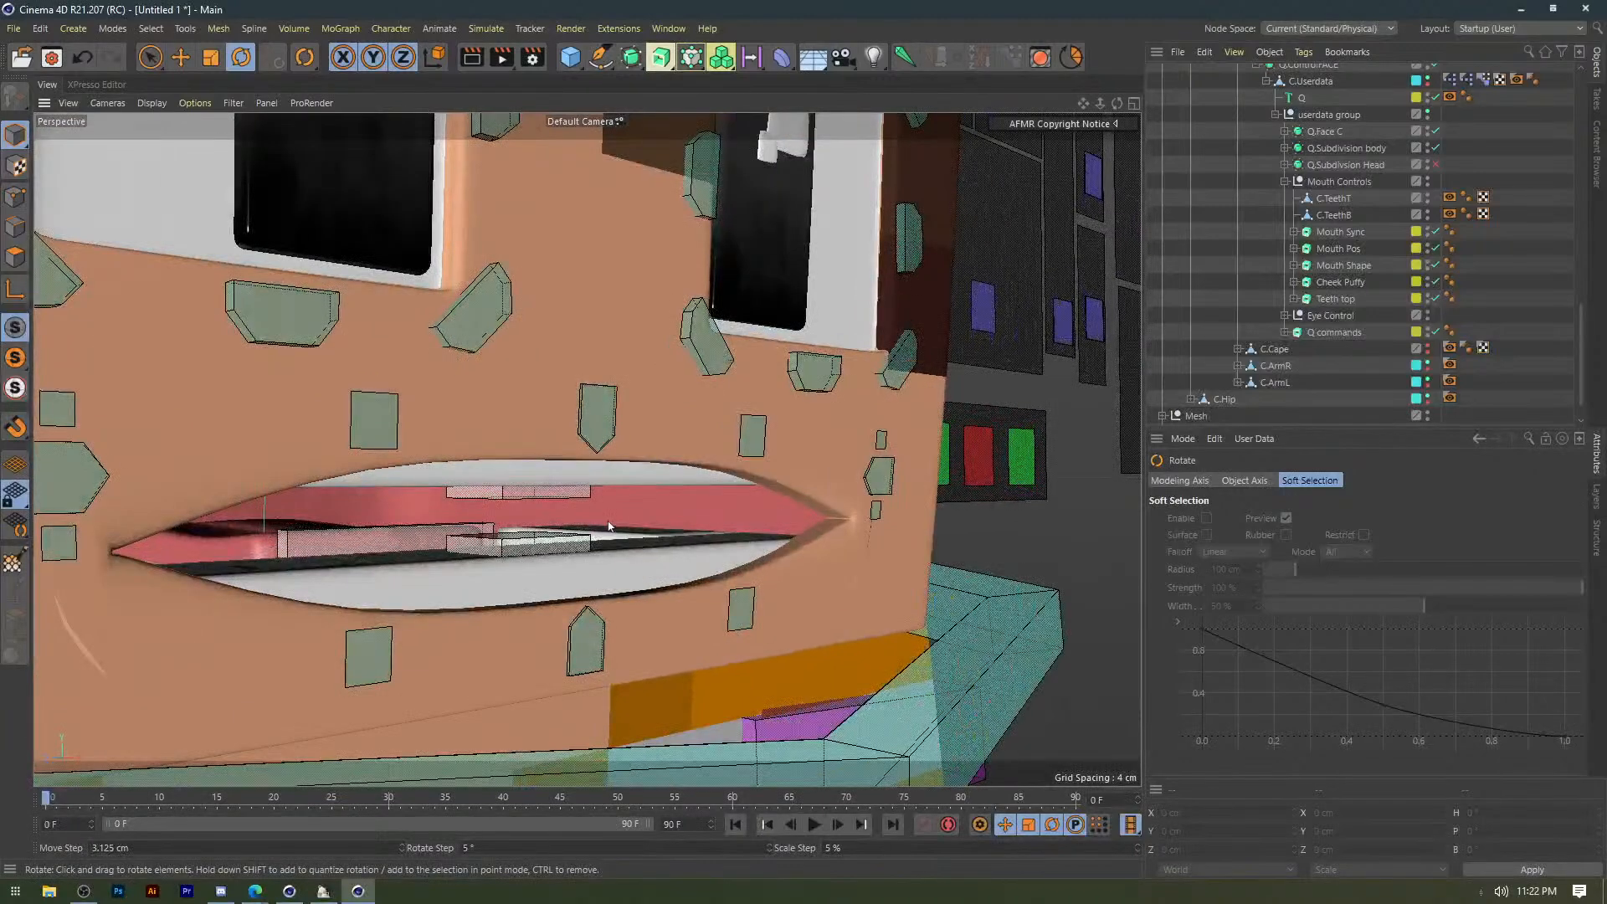
{"action": "left_click_drag", "start_coordinate": [609, 527], "coordinate": [557, 543], "text": "alt"}
{"action": "left_click", "coordinate": [557, 542]}
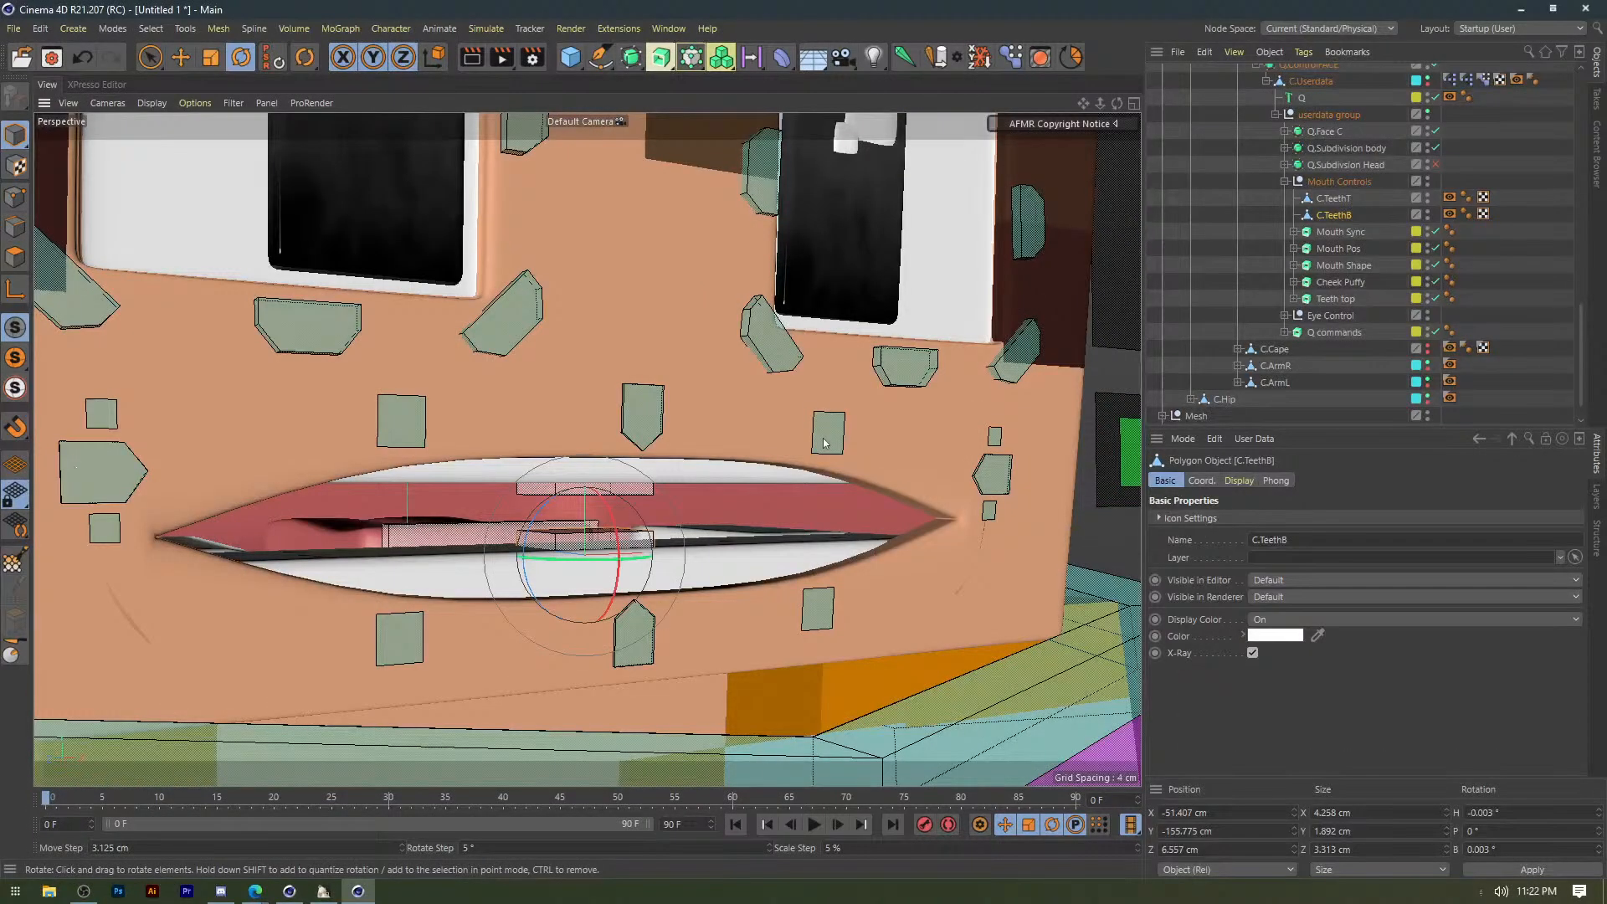
{"action": "key", "text": "e"}
{"action": "right_click", "coordinate": [1348, 219]}
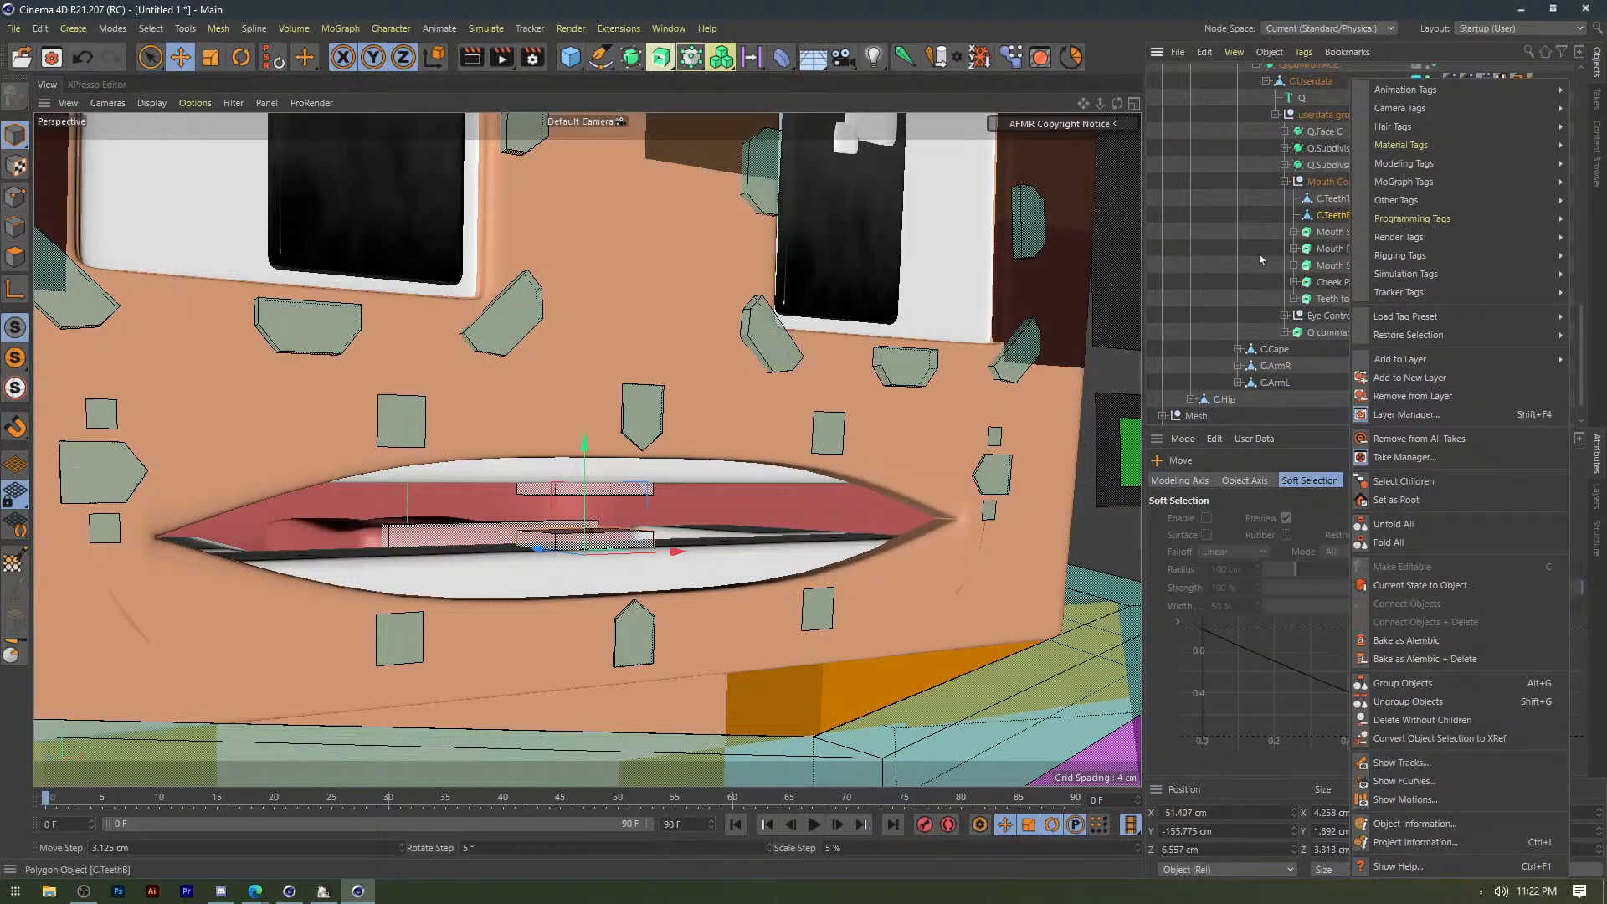
{"action": "left_click", "coordinate": [1333, 198]}
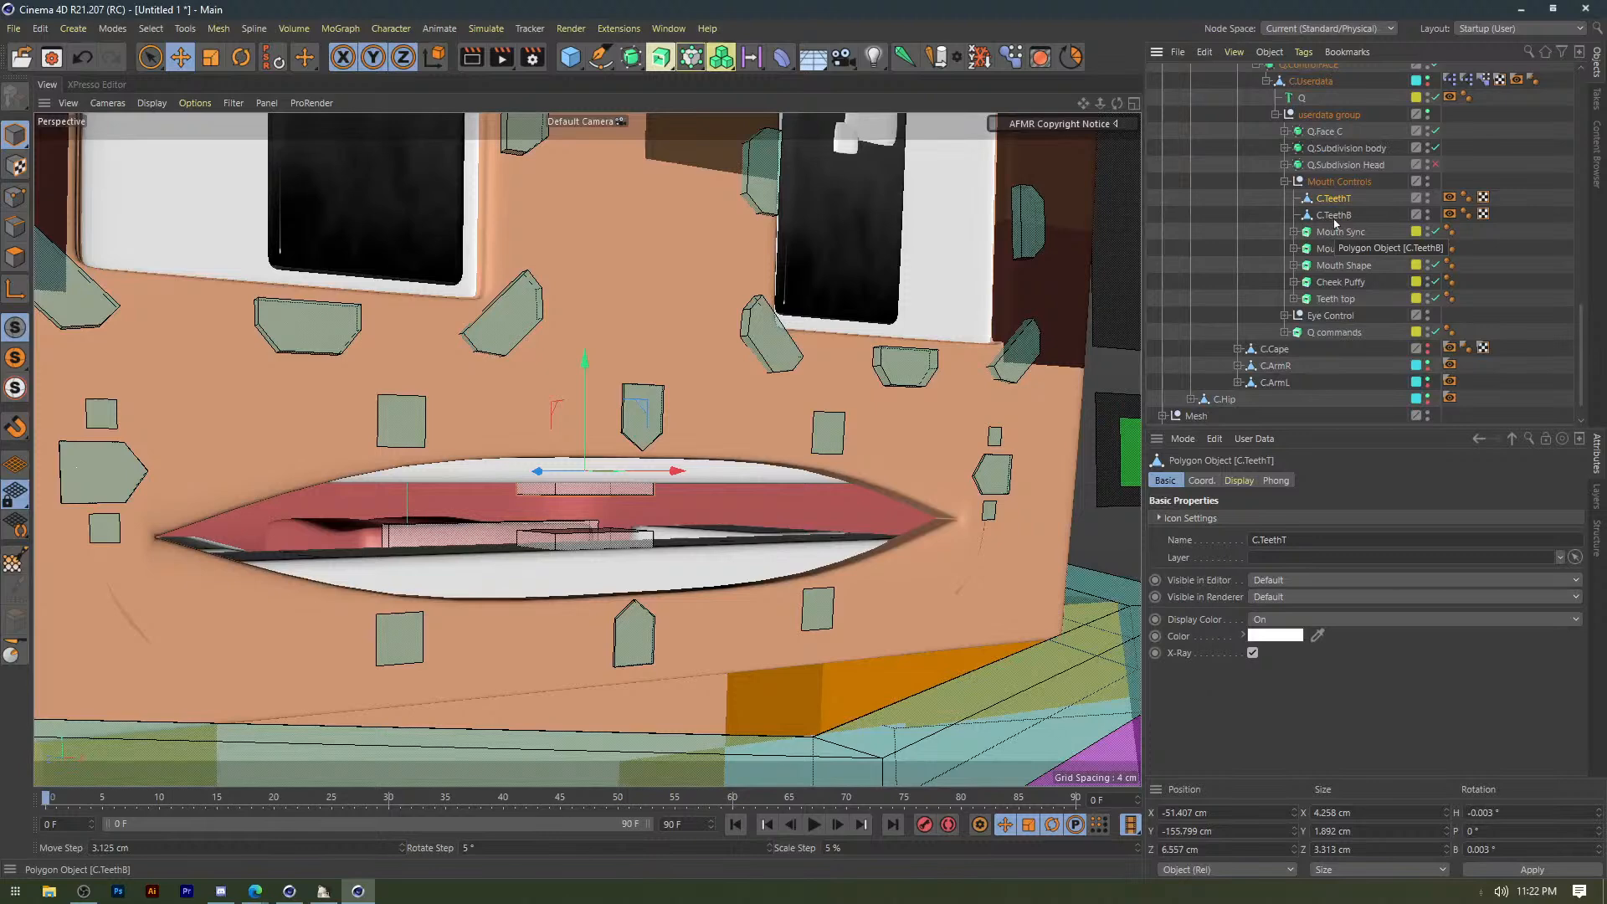
{"action": "left_click", "coordinate": [1335, 198], "text": "ctrl"}
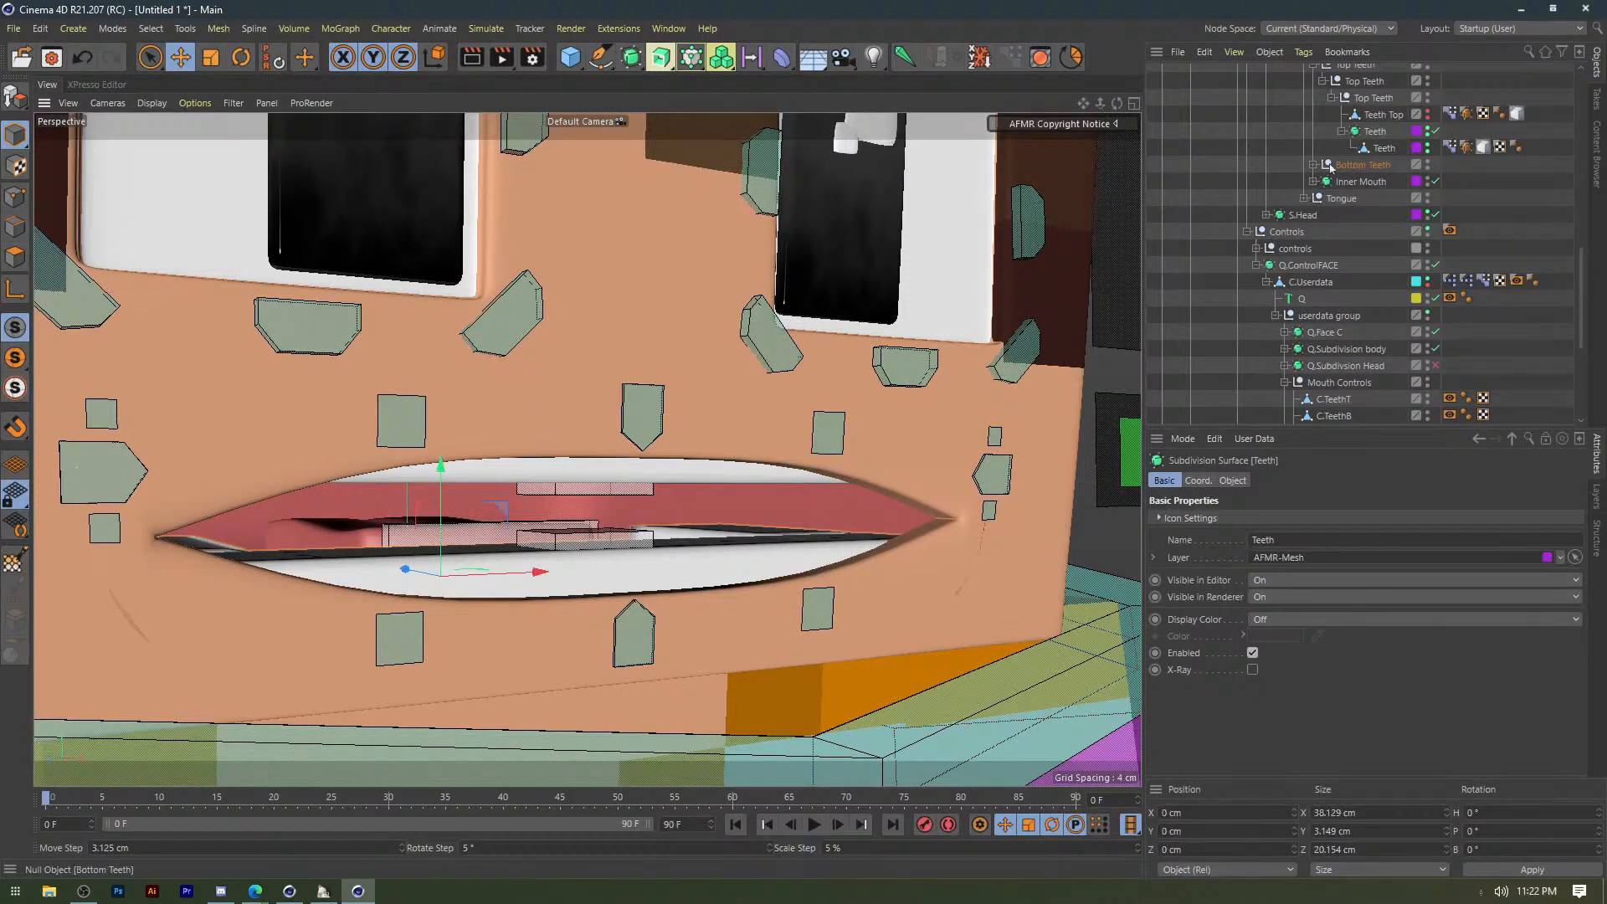
Add an XPresso tag to the Teeth mesh in the nested Bottom Teeth groups and place that mesh as a node in its graph.
{"action": "left_click", "coordinate": [1313, 165]}
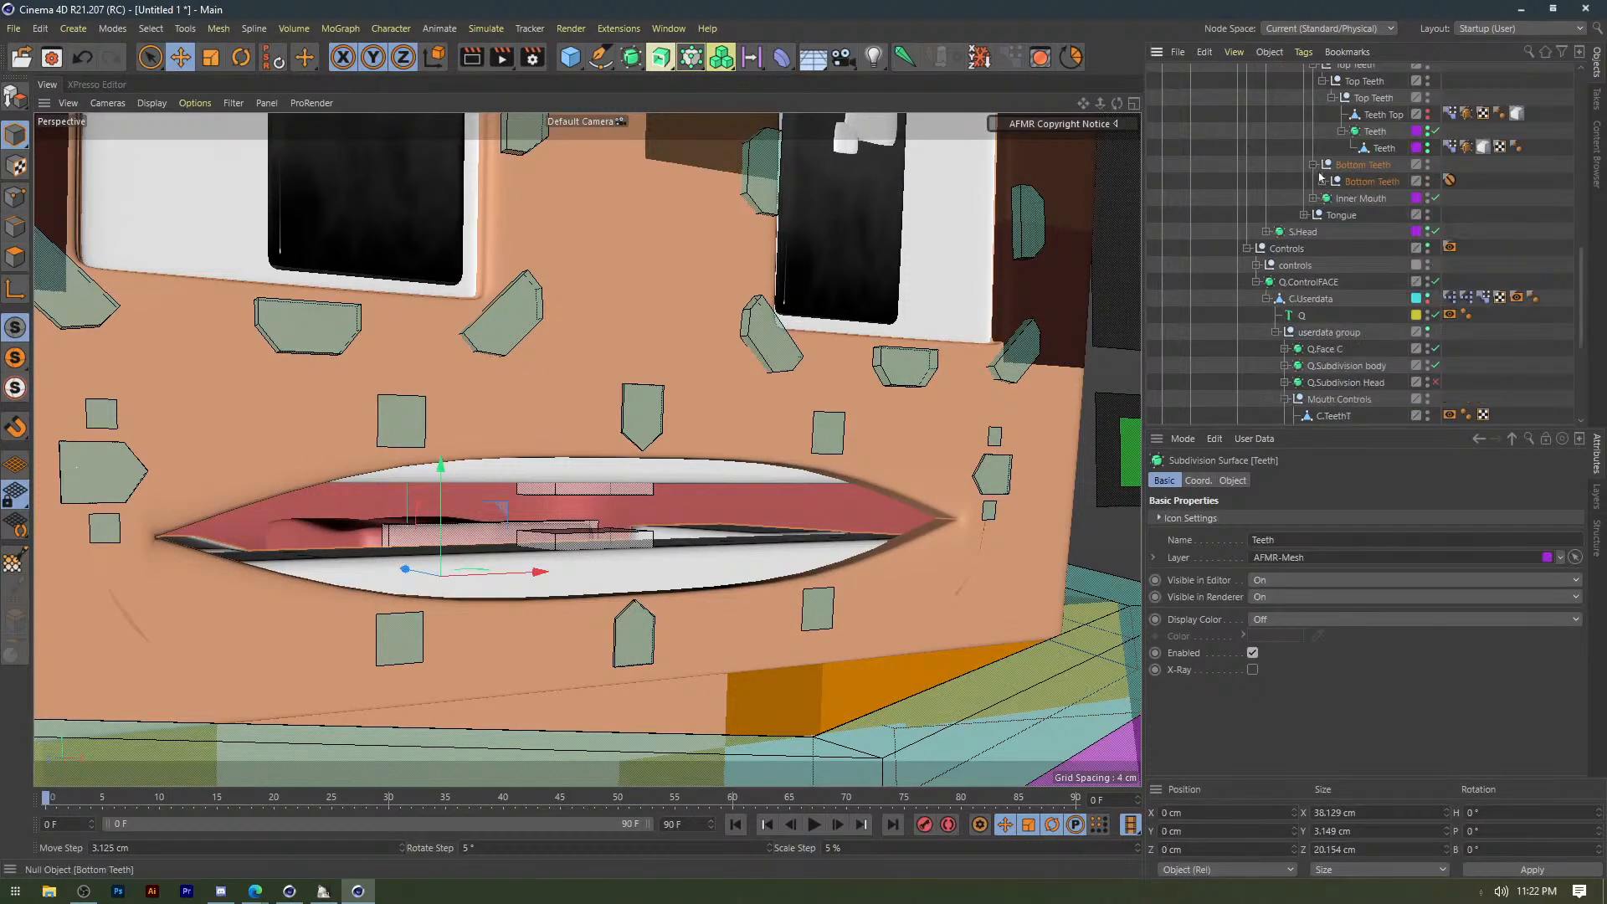
{"action": "left_click", "coordinate": [1322, 180]}
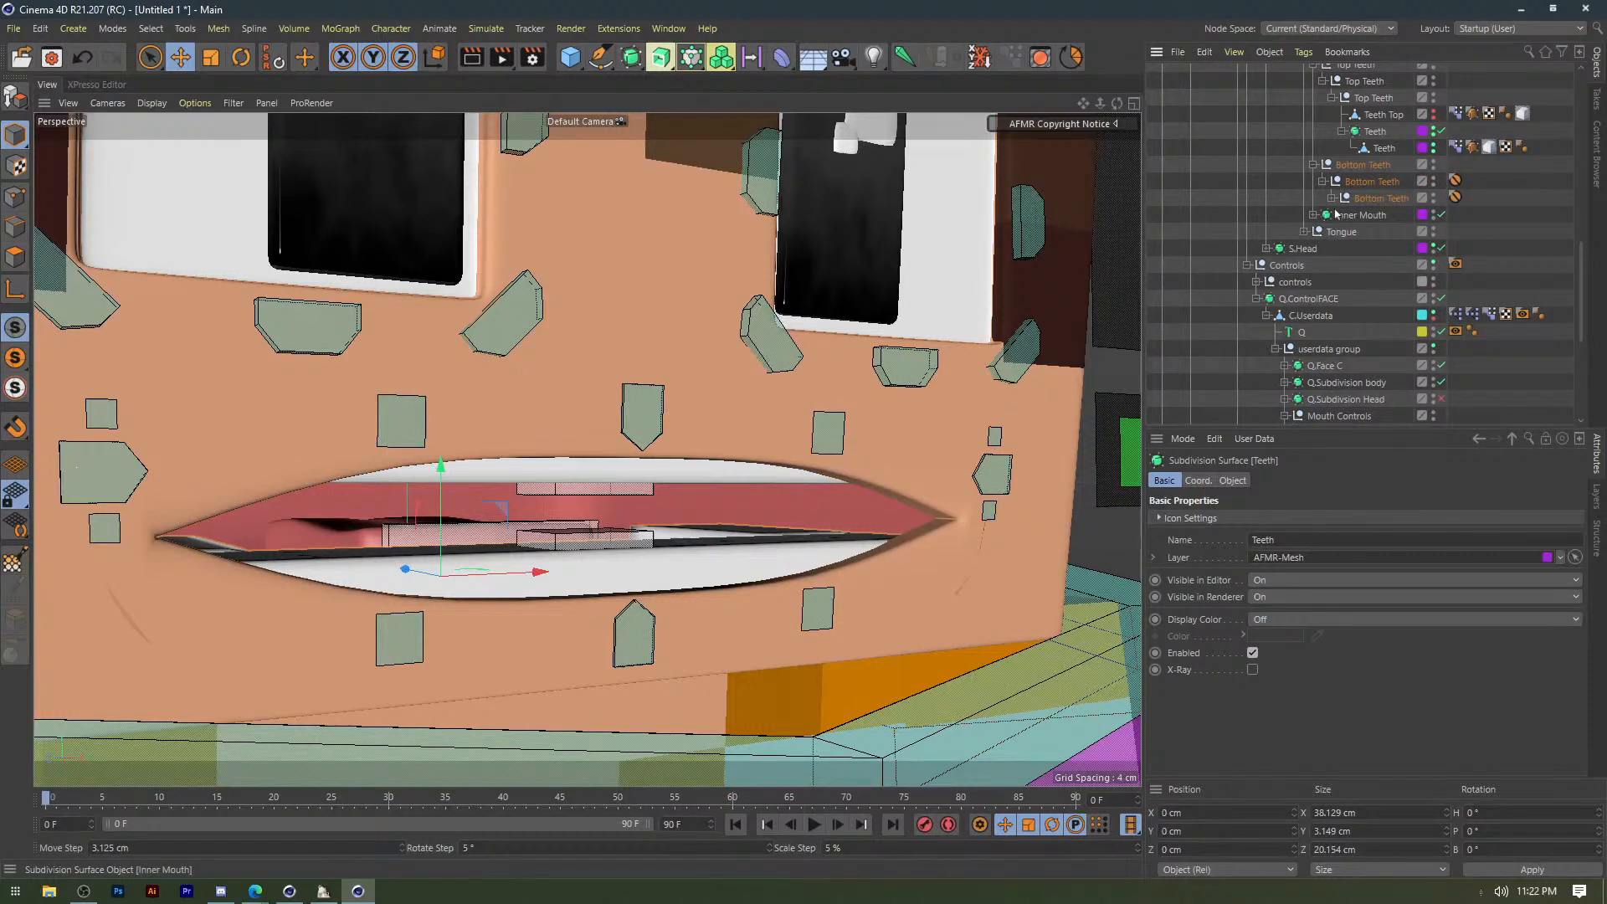
{"action": "left_click", "coordinate": [1332, 198]}
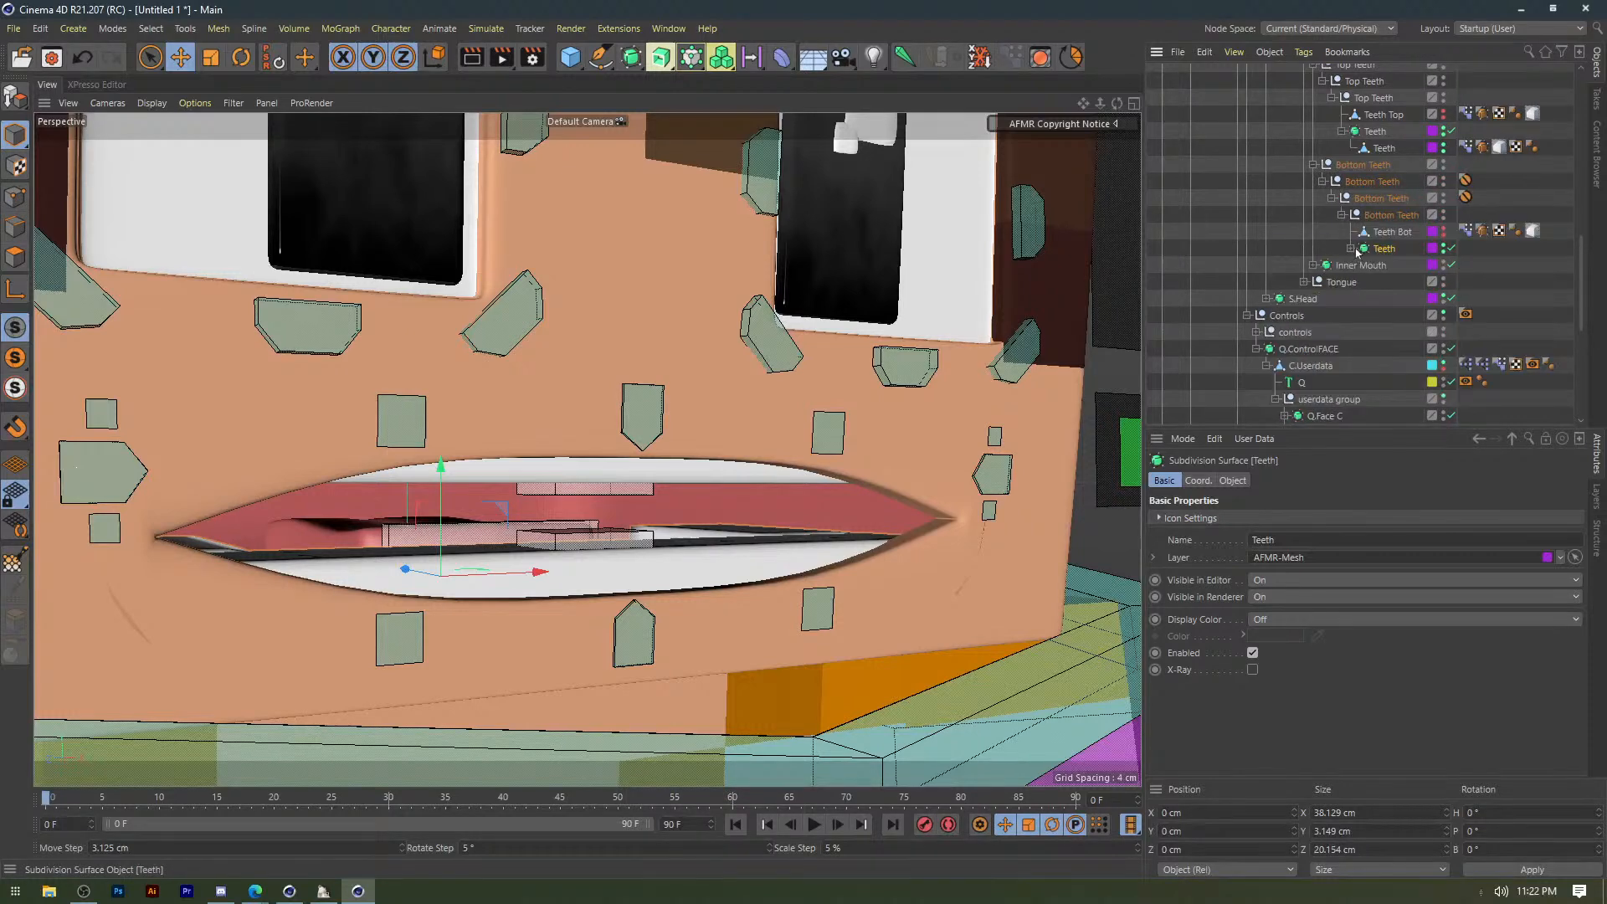
{"action": "left_click", "coordinate": [1351, 248]}
{"action": "right_click", "coordinate": [1383, 264]}
{"action": "mouse_move", "coordinate": [1256, 90]}
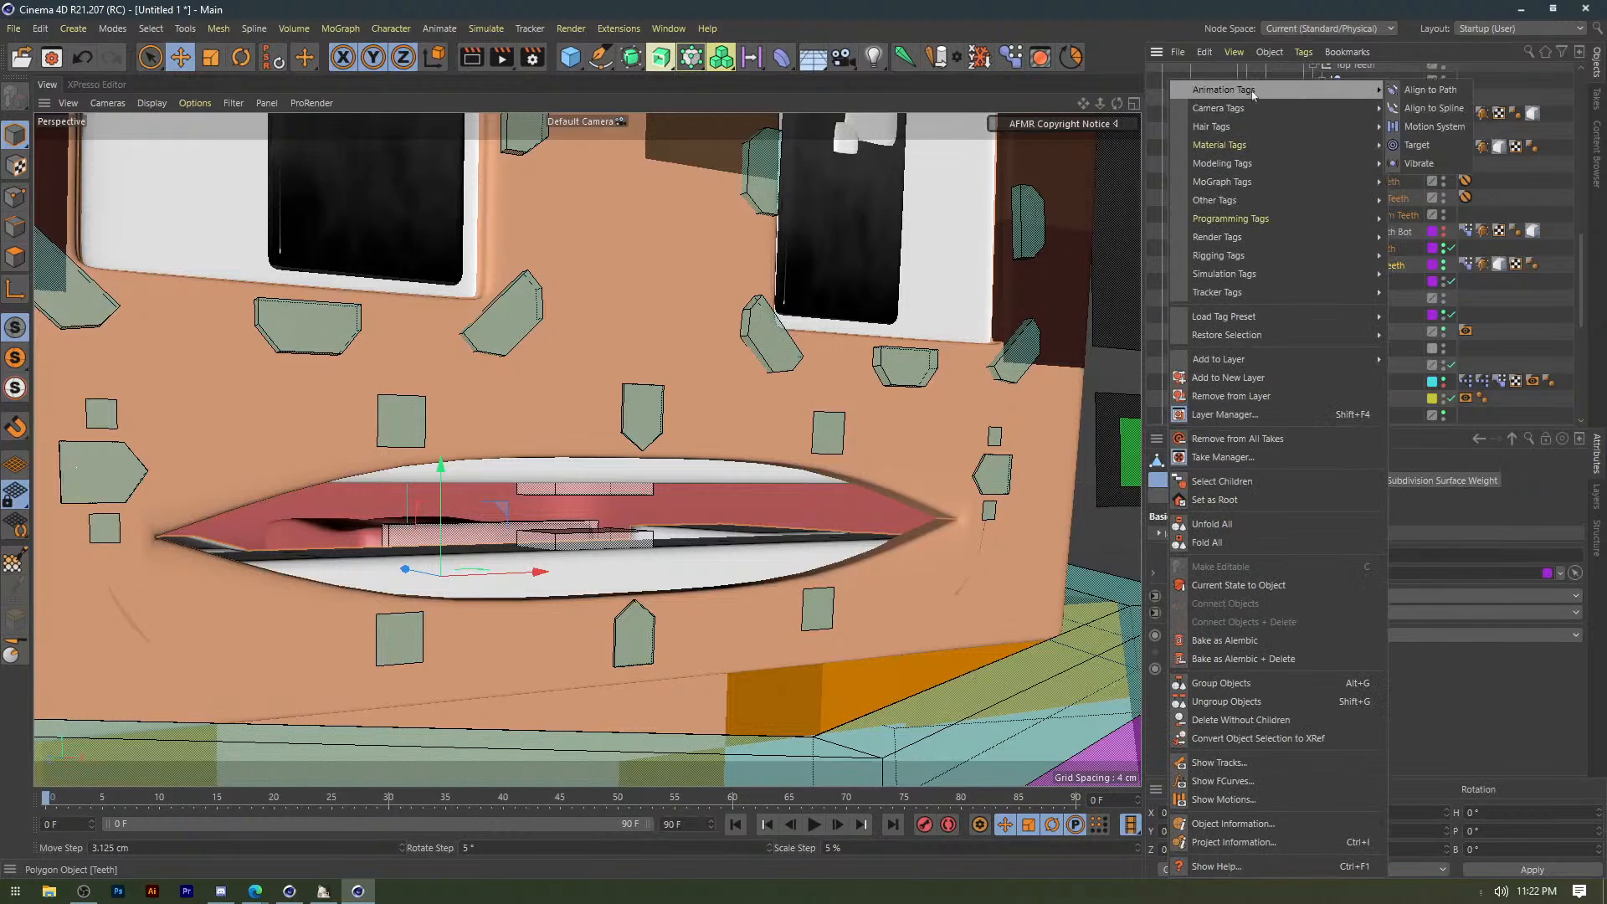
{"action": "mouse_move", "coordinate": [1296, 144]}
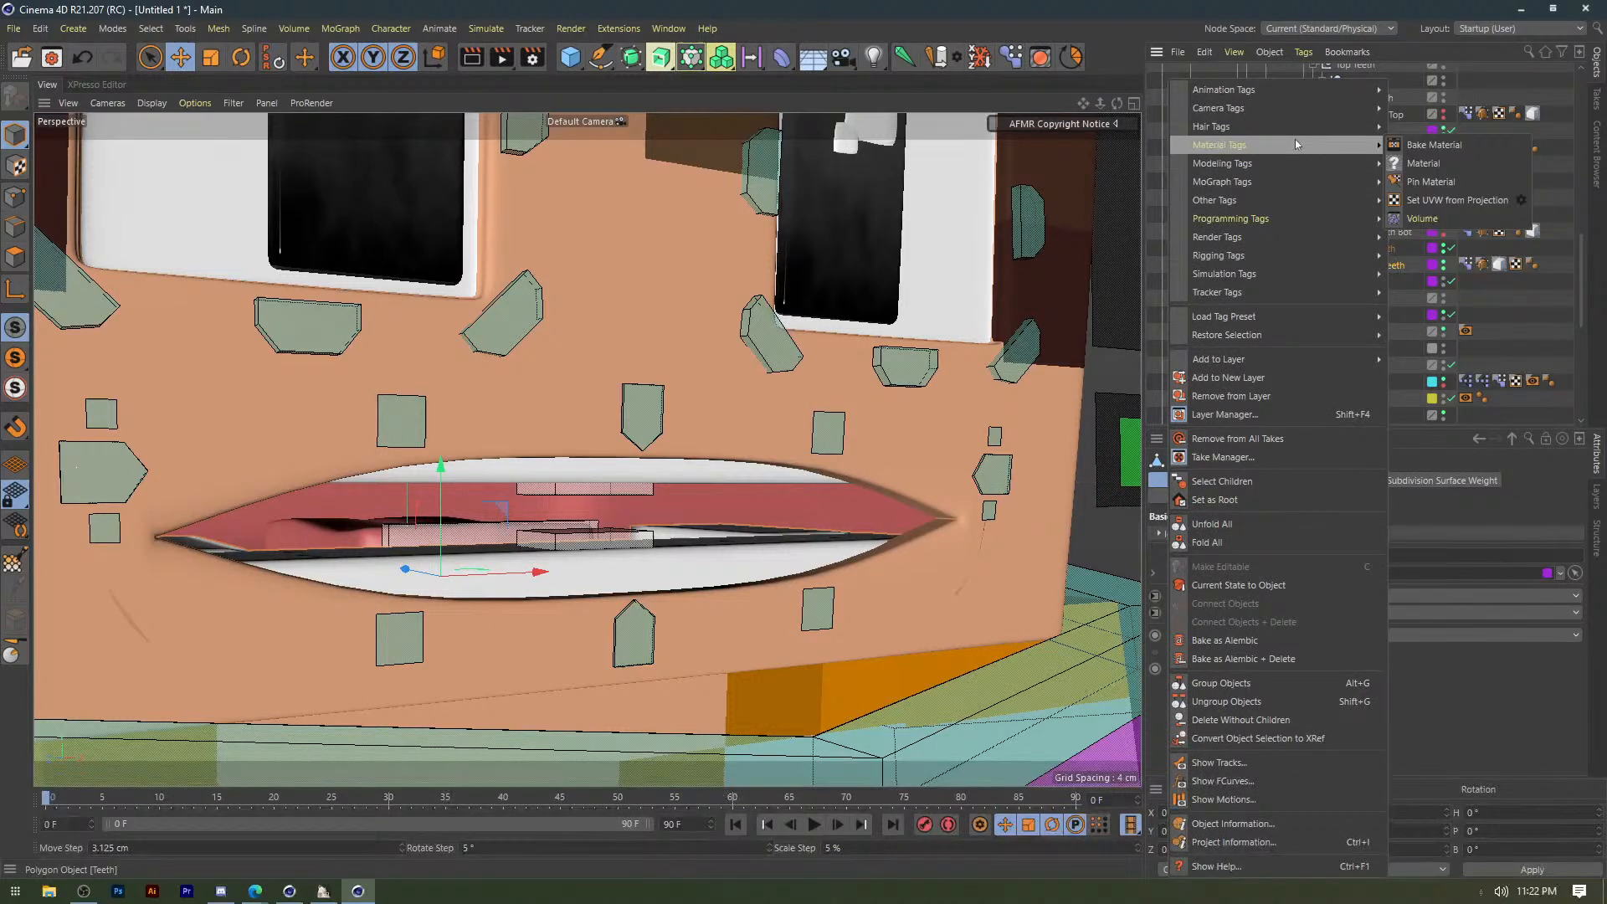
{"action": "mouse_move", "coordinate": [1339, 255]}
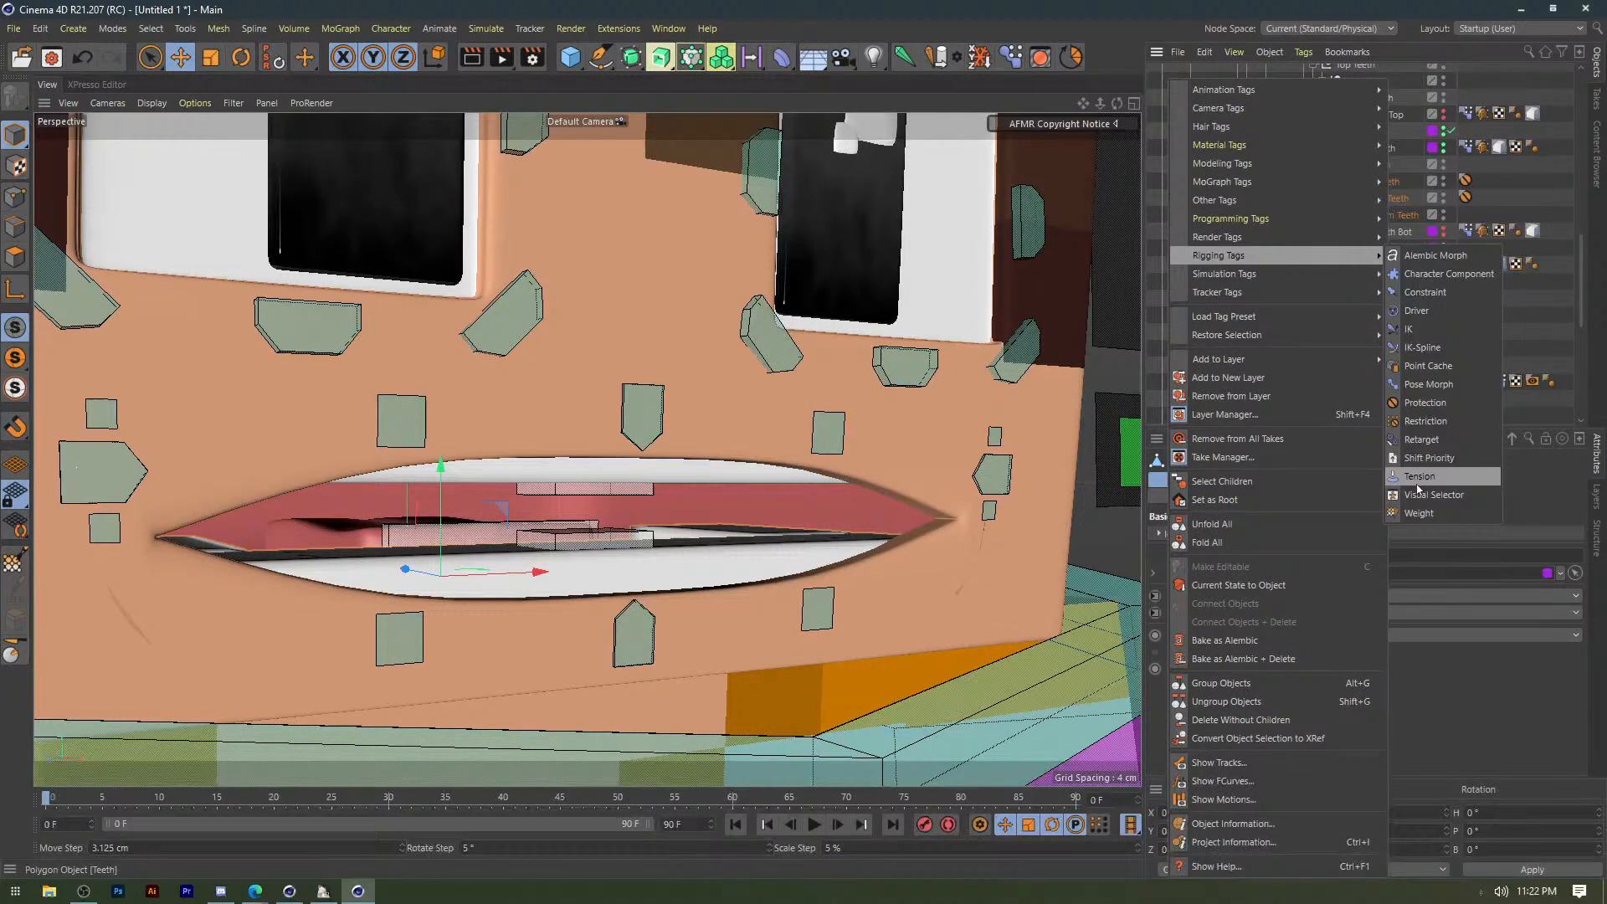
{"action": "mouse_move", "coordinate": [1255, 274]}
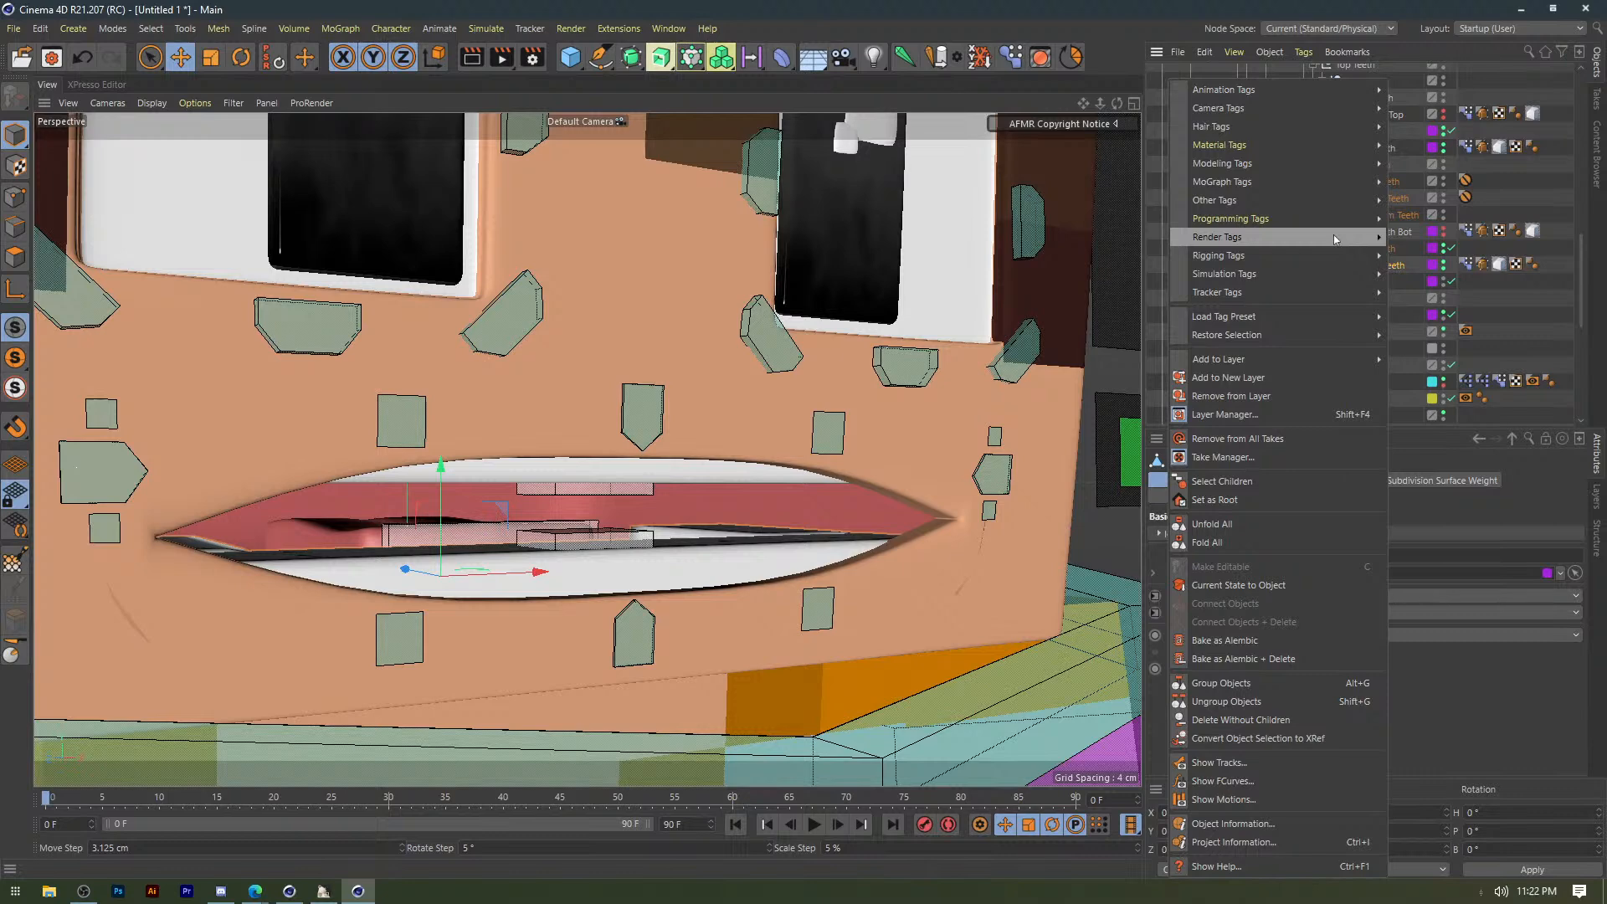
{"action": "mouse_move", "coordinate": [1337, 219]}
{"action": "left_click", "coordinate": [1423, 237]}
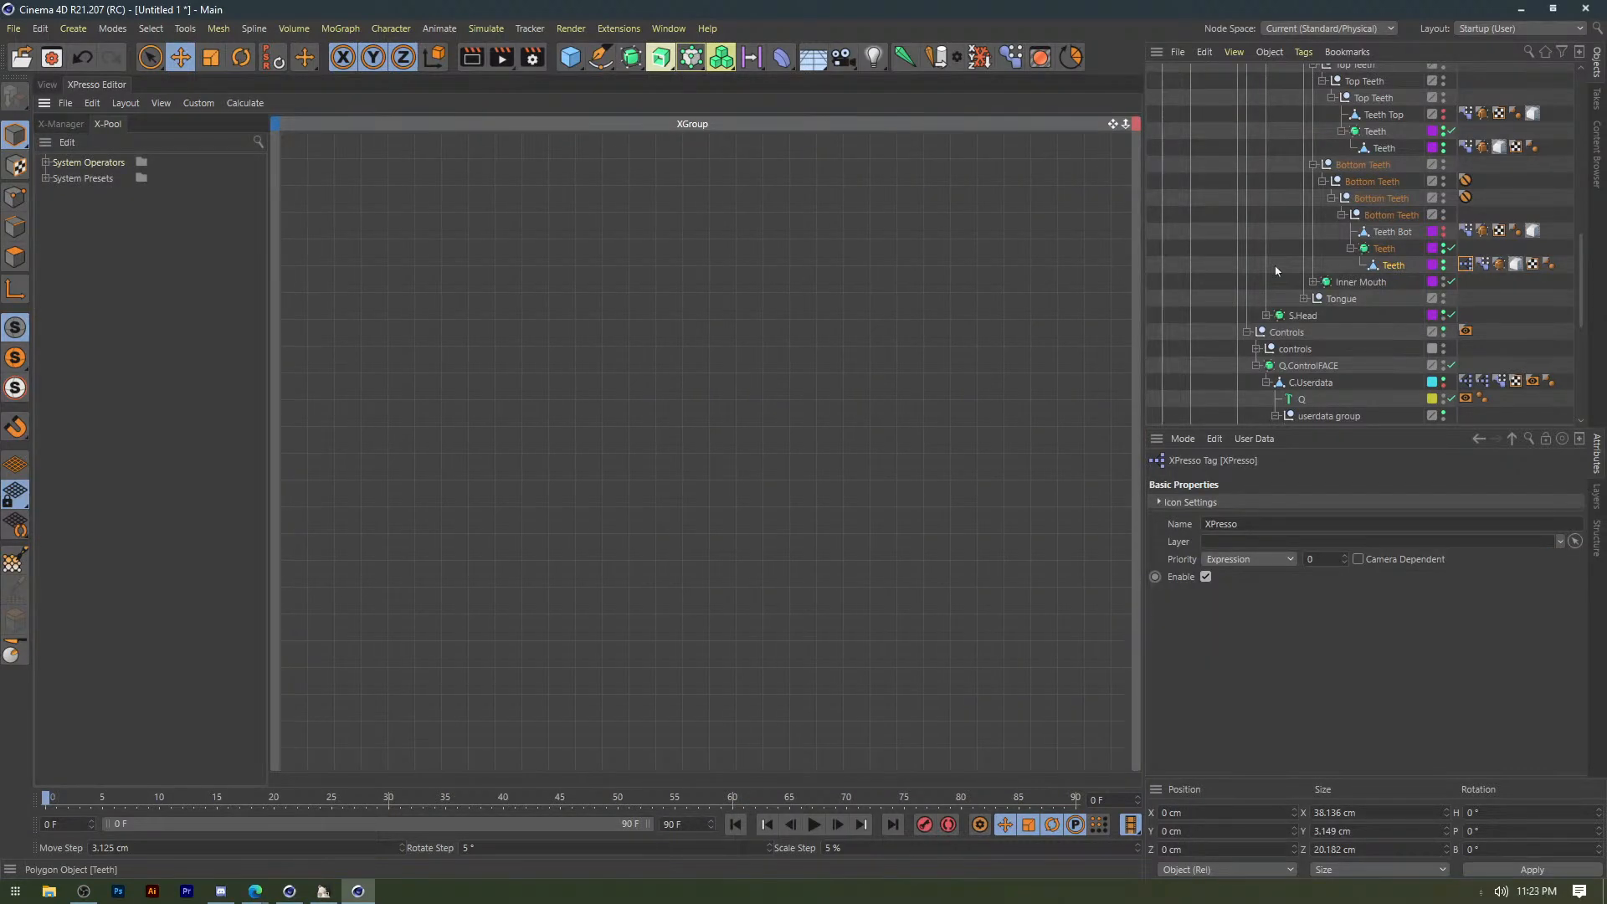
{"action": "left_click_drag", "start_coordinate": [1275, 270], "coordinate": [460, 355]}
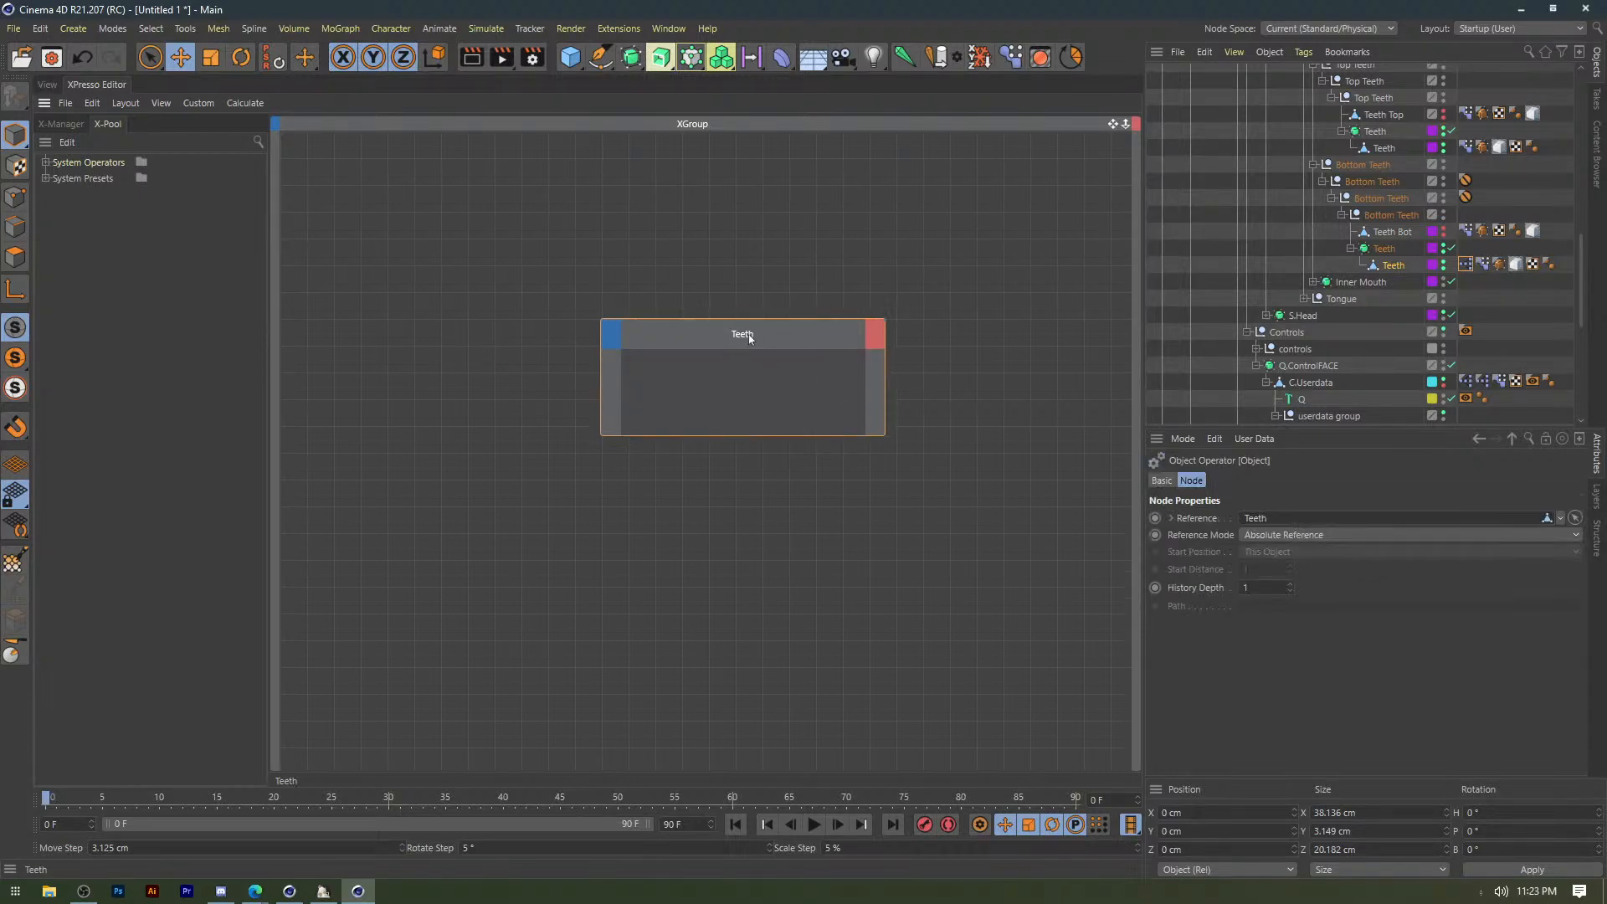
{"action": "left_click_drag", "start_coordinate": [730, 323], "coordinate": [858, 341]}
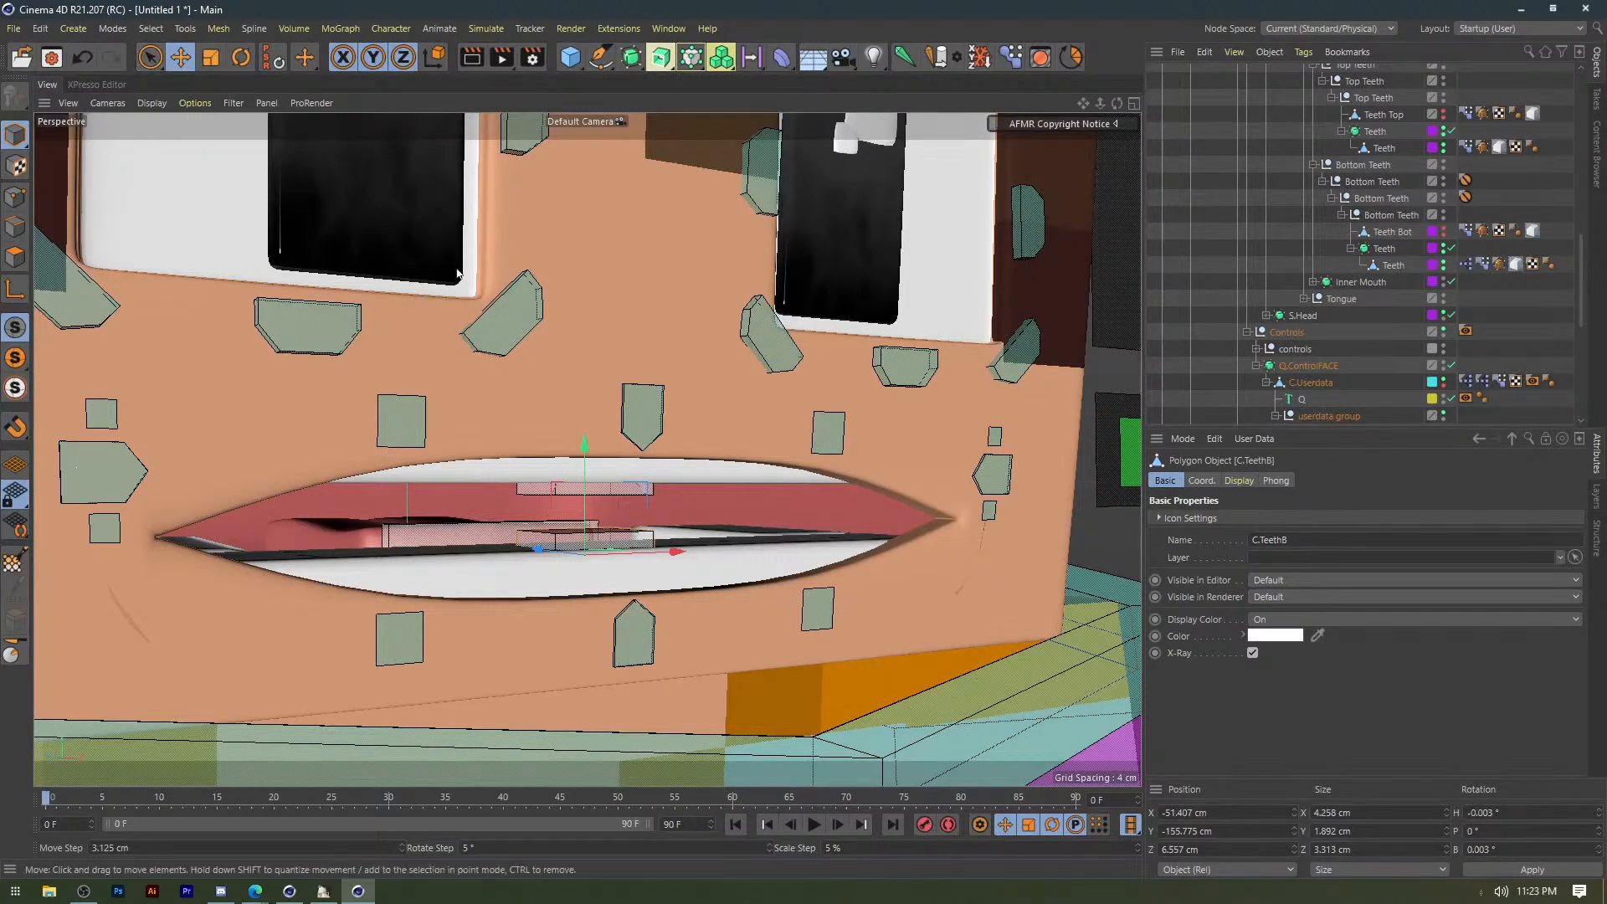
Move C.TeethB out of Mouth Controls into the innermost Bottom Teeth group, directly below Teeth Bot.
{"action": "scroll", "coordinate": [1333, 392], "scroll_direction": "down", "scroll_amount": 3}
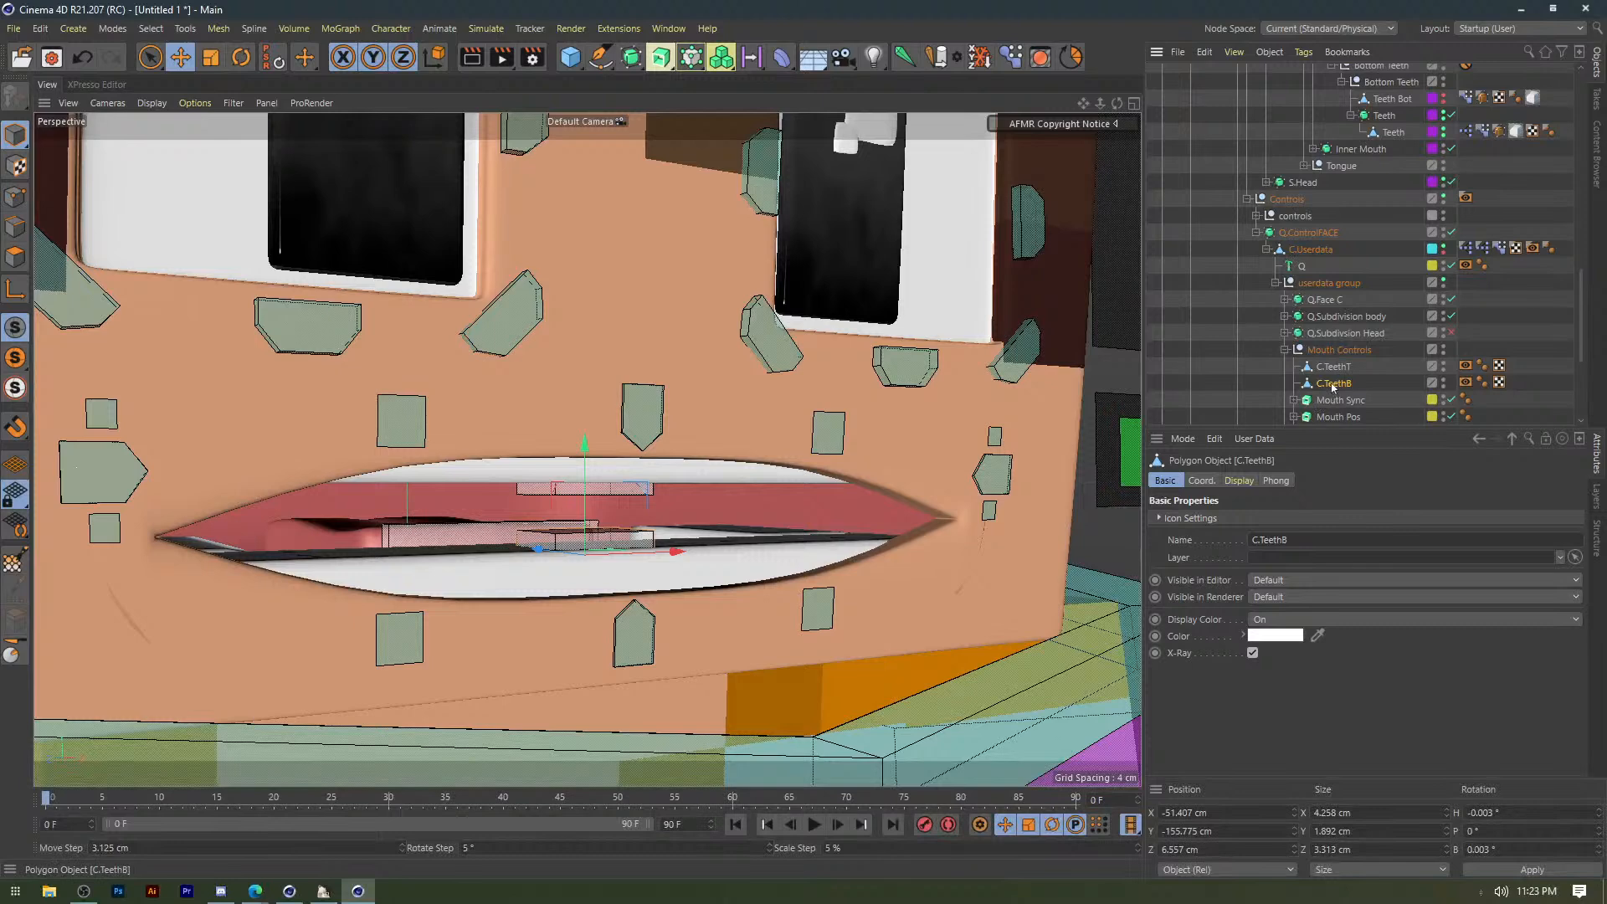
{"action": "left_click_drag", "start_coordinate": [1333, 387], "coordinate": [1394, 106]}
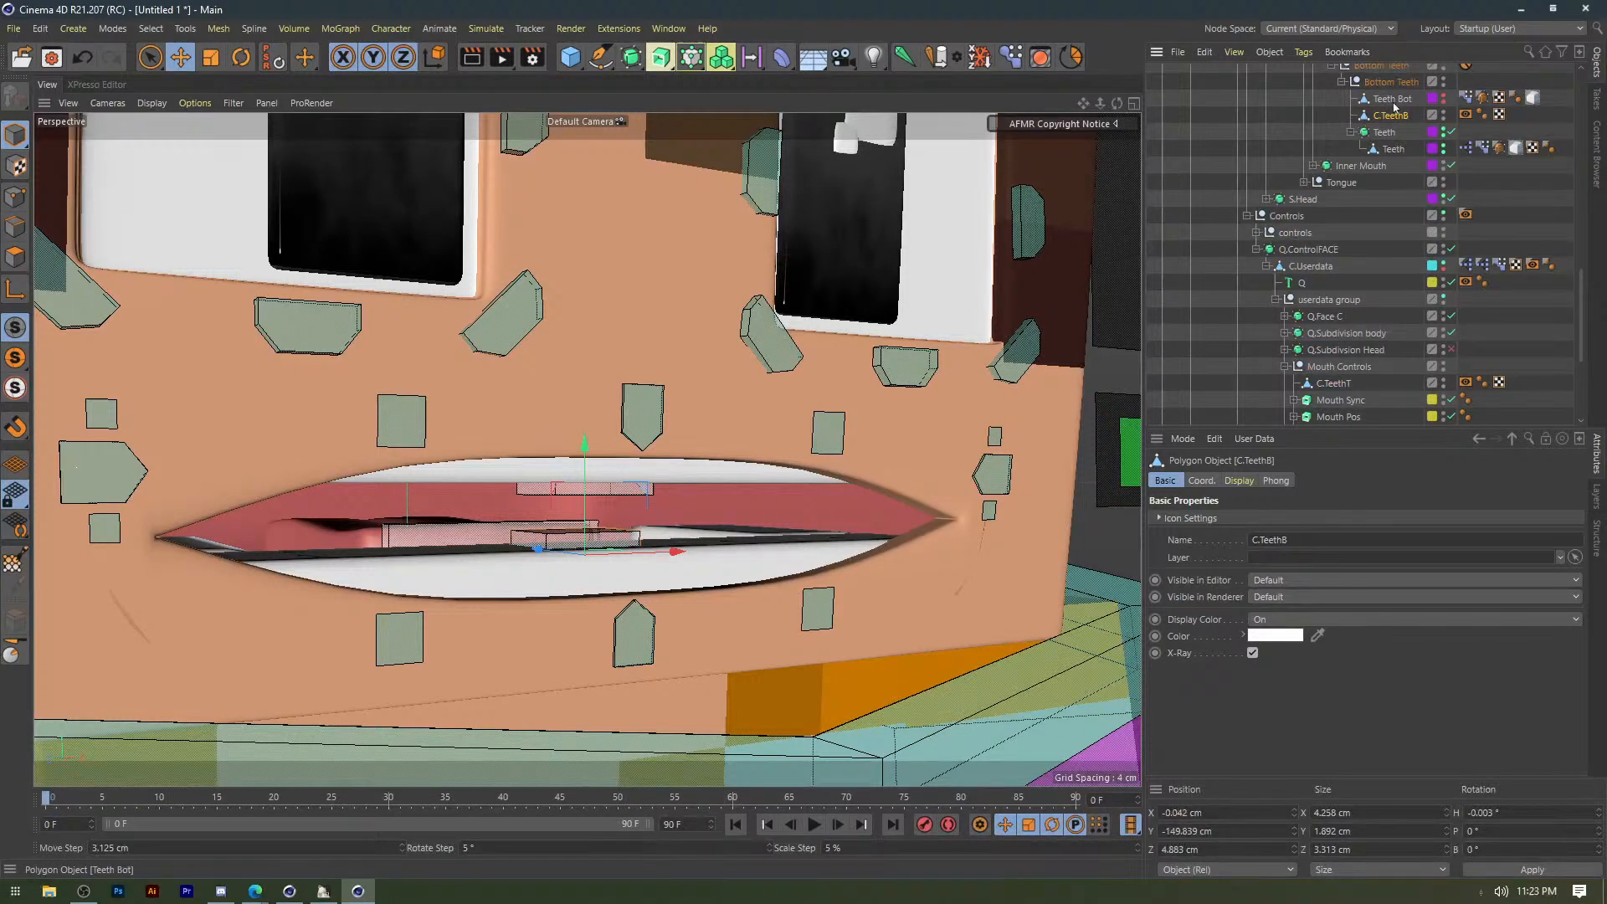
{"action": "left_click", "coordinate": [1392, 99]}
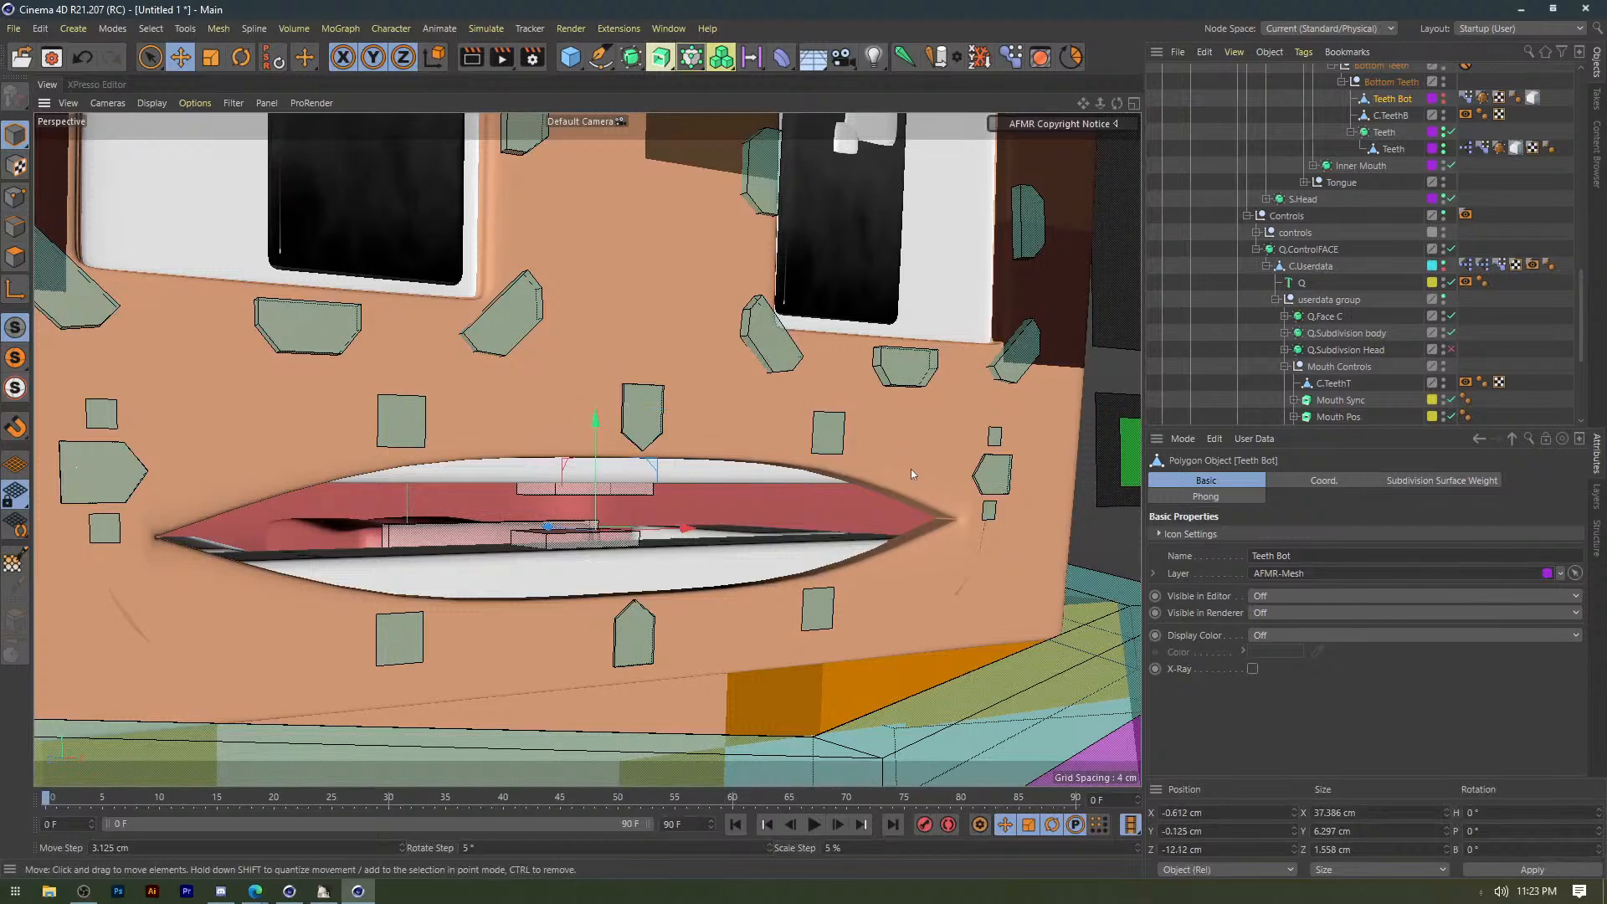
{"action": "key", "text": "ctrl+z"}
Parent the bottom Teeth subdivision surface under C.TeethB and test-move the control, undoing the test move.
{"action": "left_click", "coordinate": [1390, 115]}
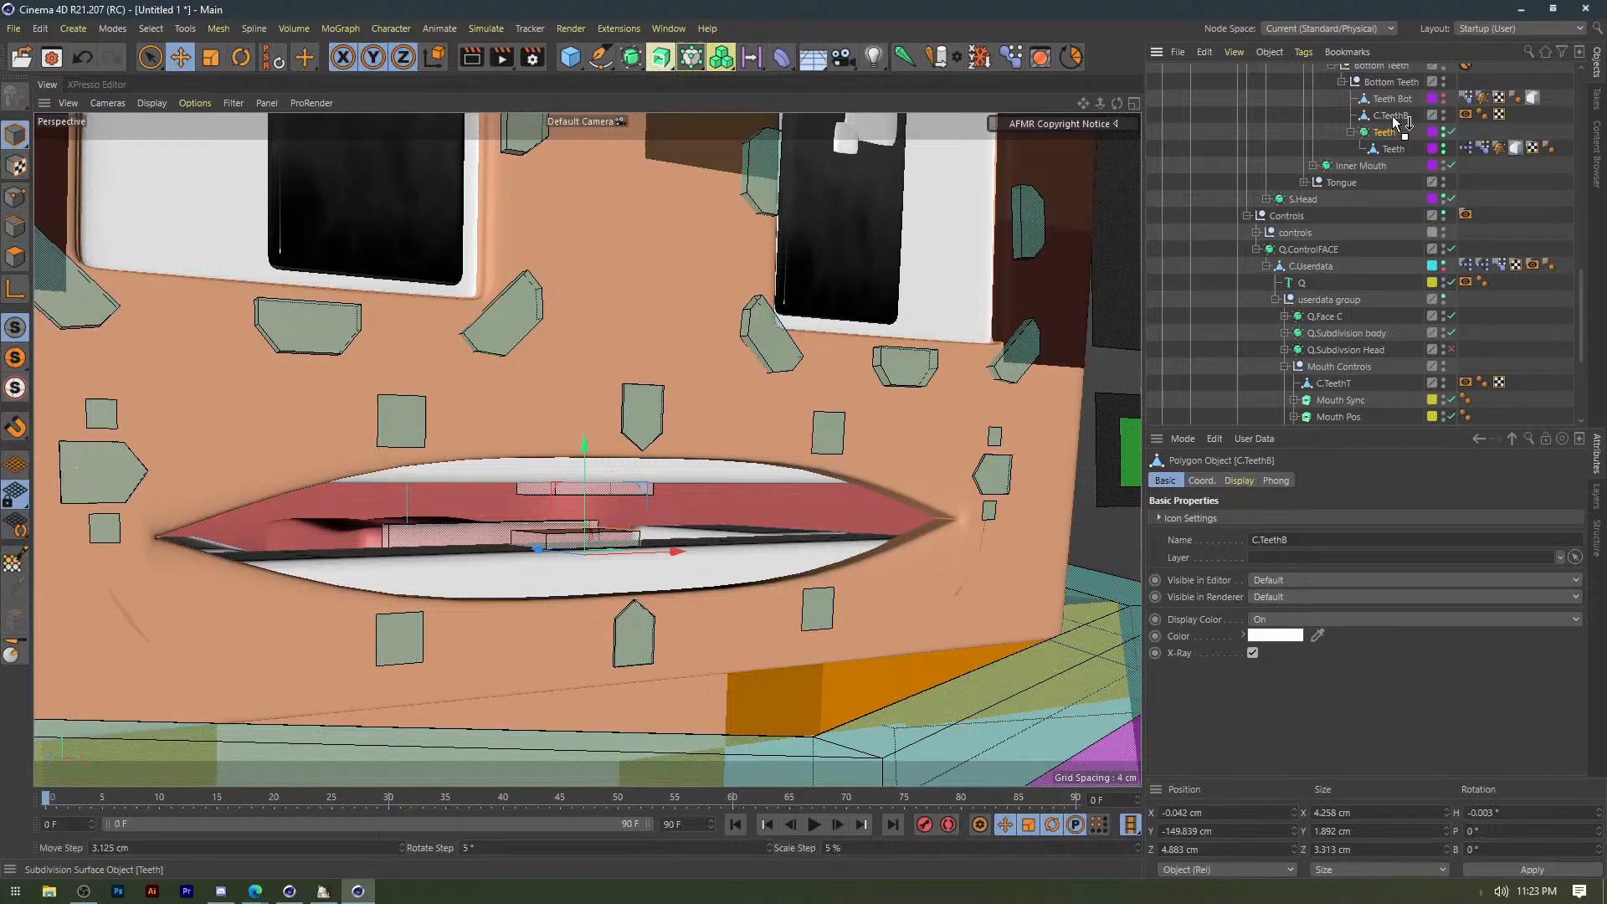
{"action": "left_click_drag", "start_coordinate": [1392, 116], "coordinate": [1393, 115]}
{"action": "left_click_drag", "start_coordinate": [586, 502], "coordinate": [621, 467]}
{"action": "key", "text": "ctrl+z"}
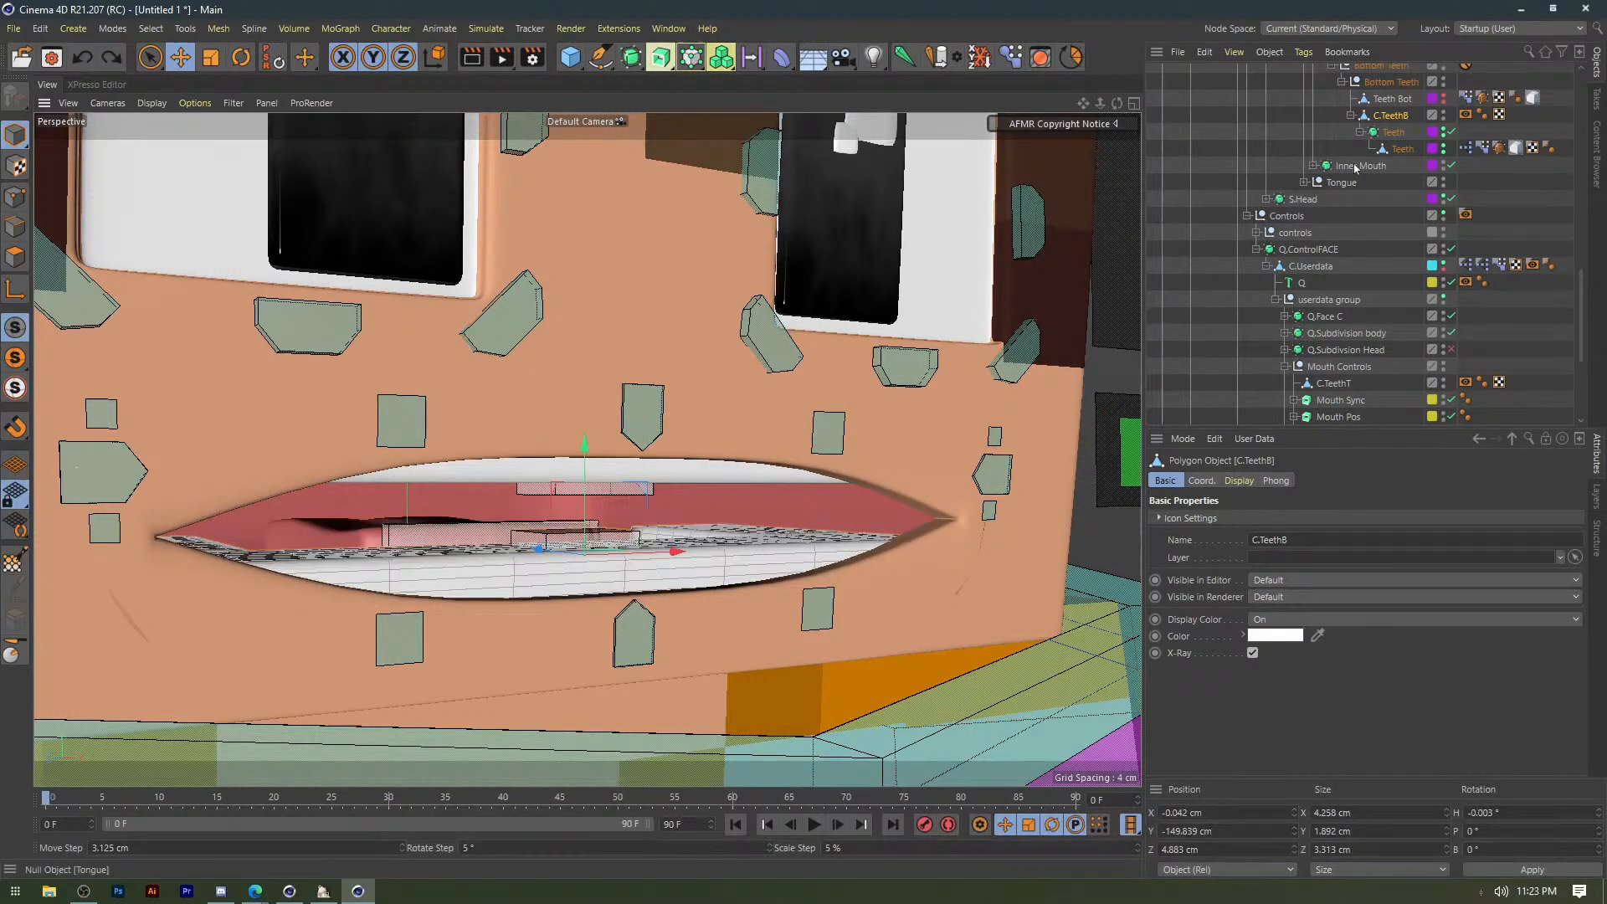
Copy C.TeethB's Display tag to the bottom Teeth subdivision surface and set the copy's shading mode to Gouraud Shading.
{"action": "left_click", "coordinate": [1466, 114]}
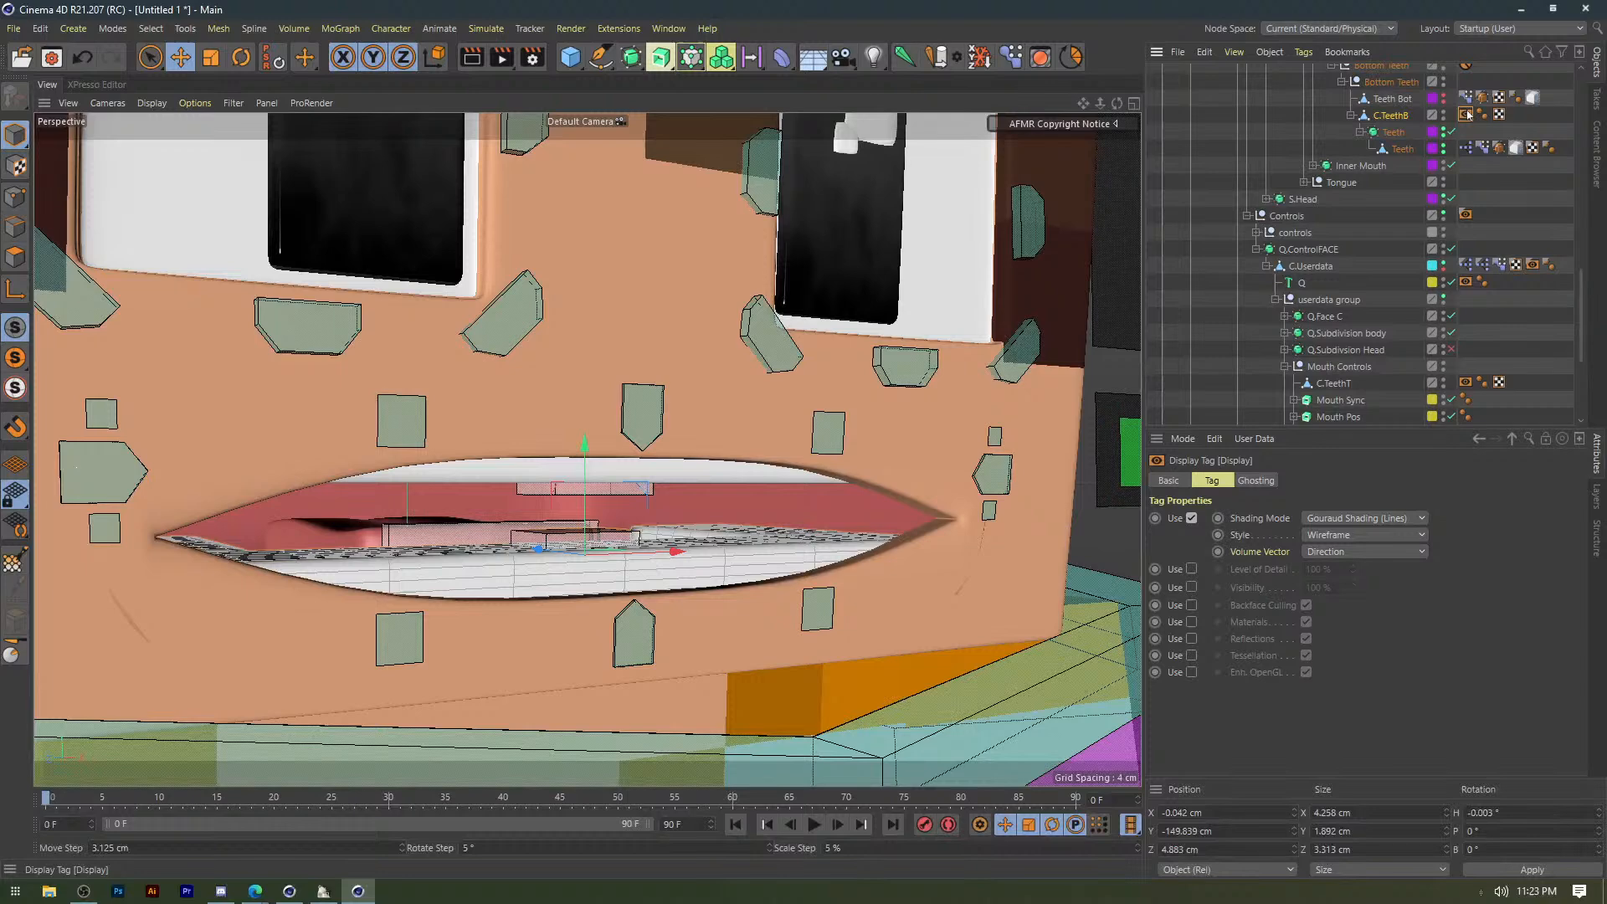
{"action": "left_click_drag", "start_coordinate": [1466, 114], "coordinate": [1467, 131], "text": "ctrl"}
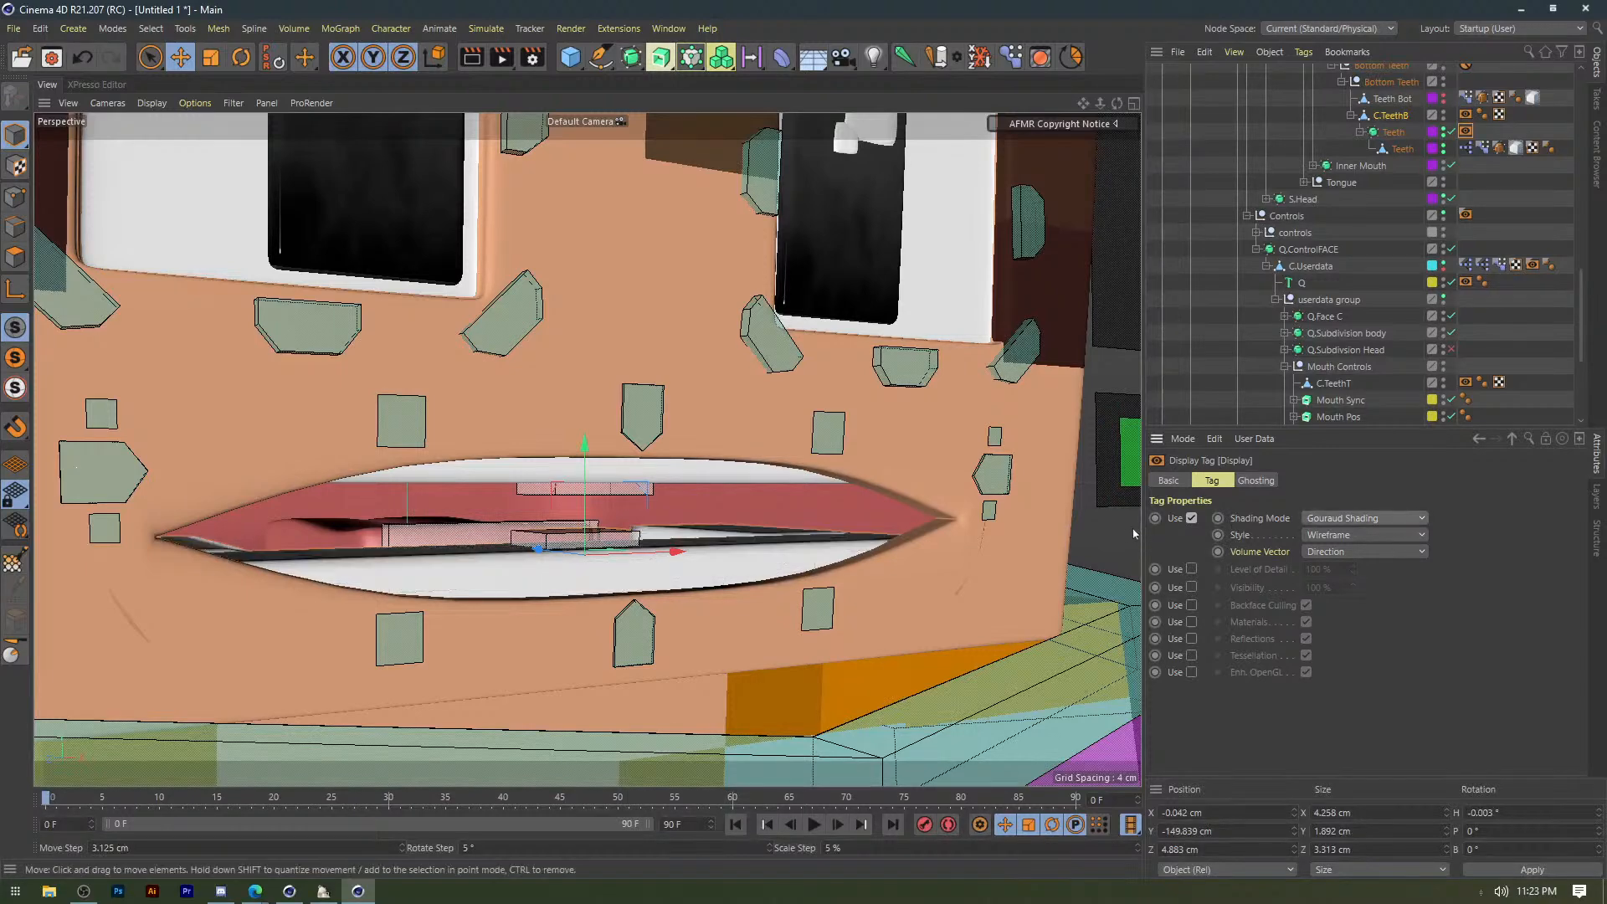
{"action": "left_click", "coordinate": [1105, 548]}
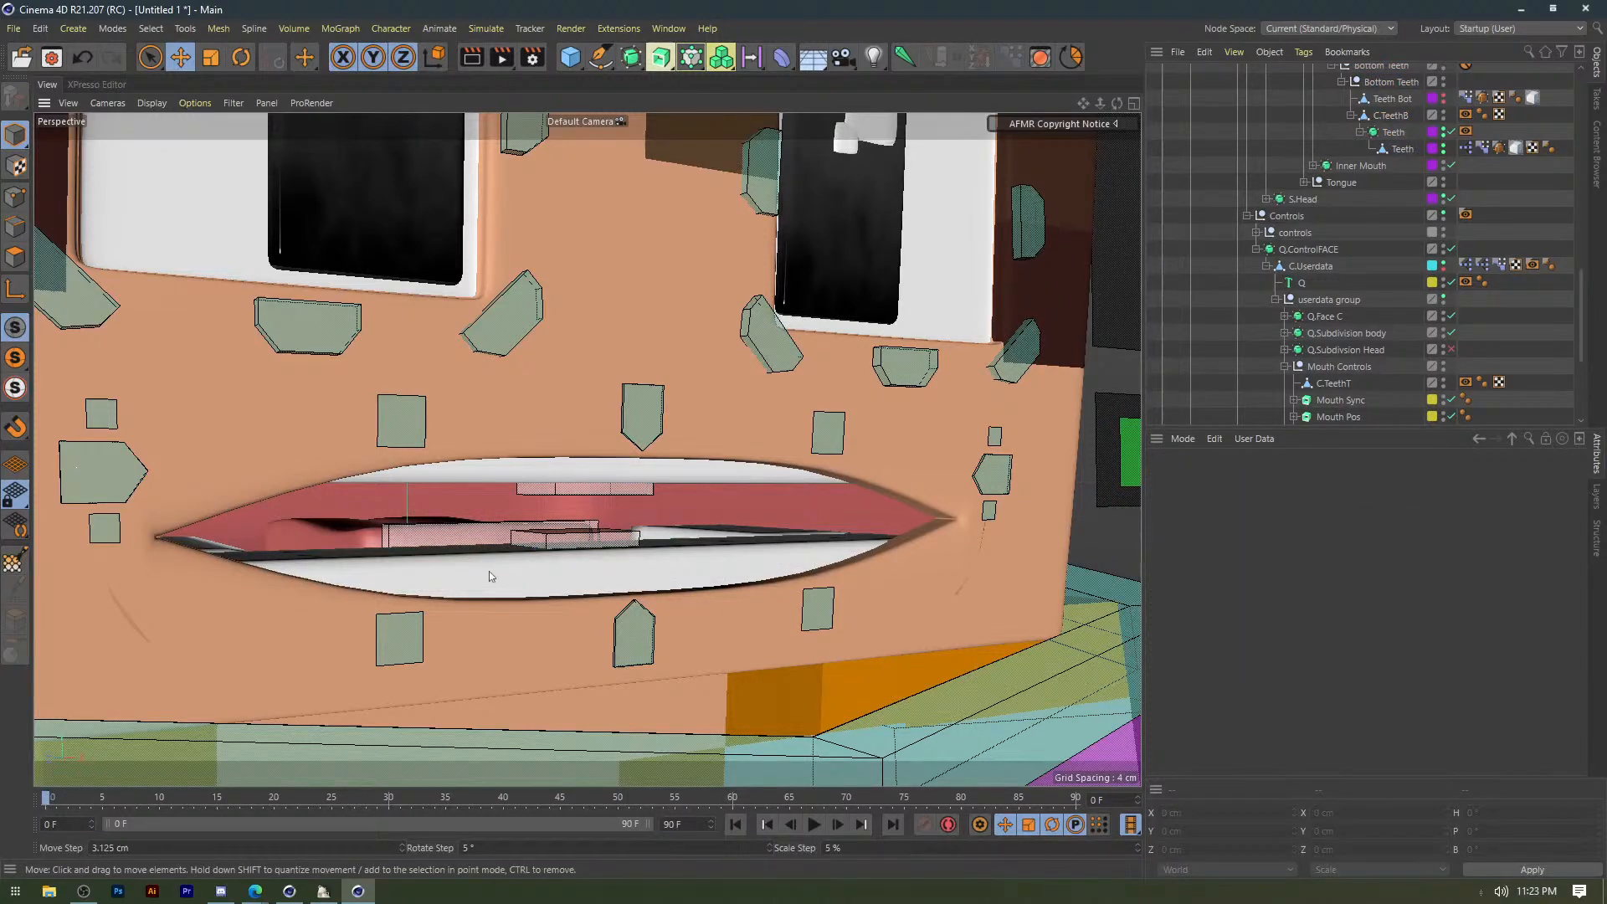
Examine the teeth controls inside the mouth from below and the Teeth objects nested under C.TeethB.
{"action": "left_click", "coordinate": [584, 513]}
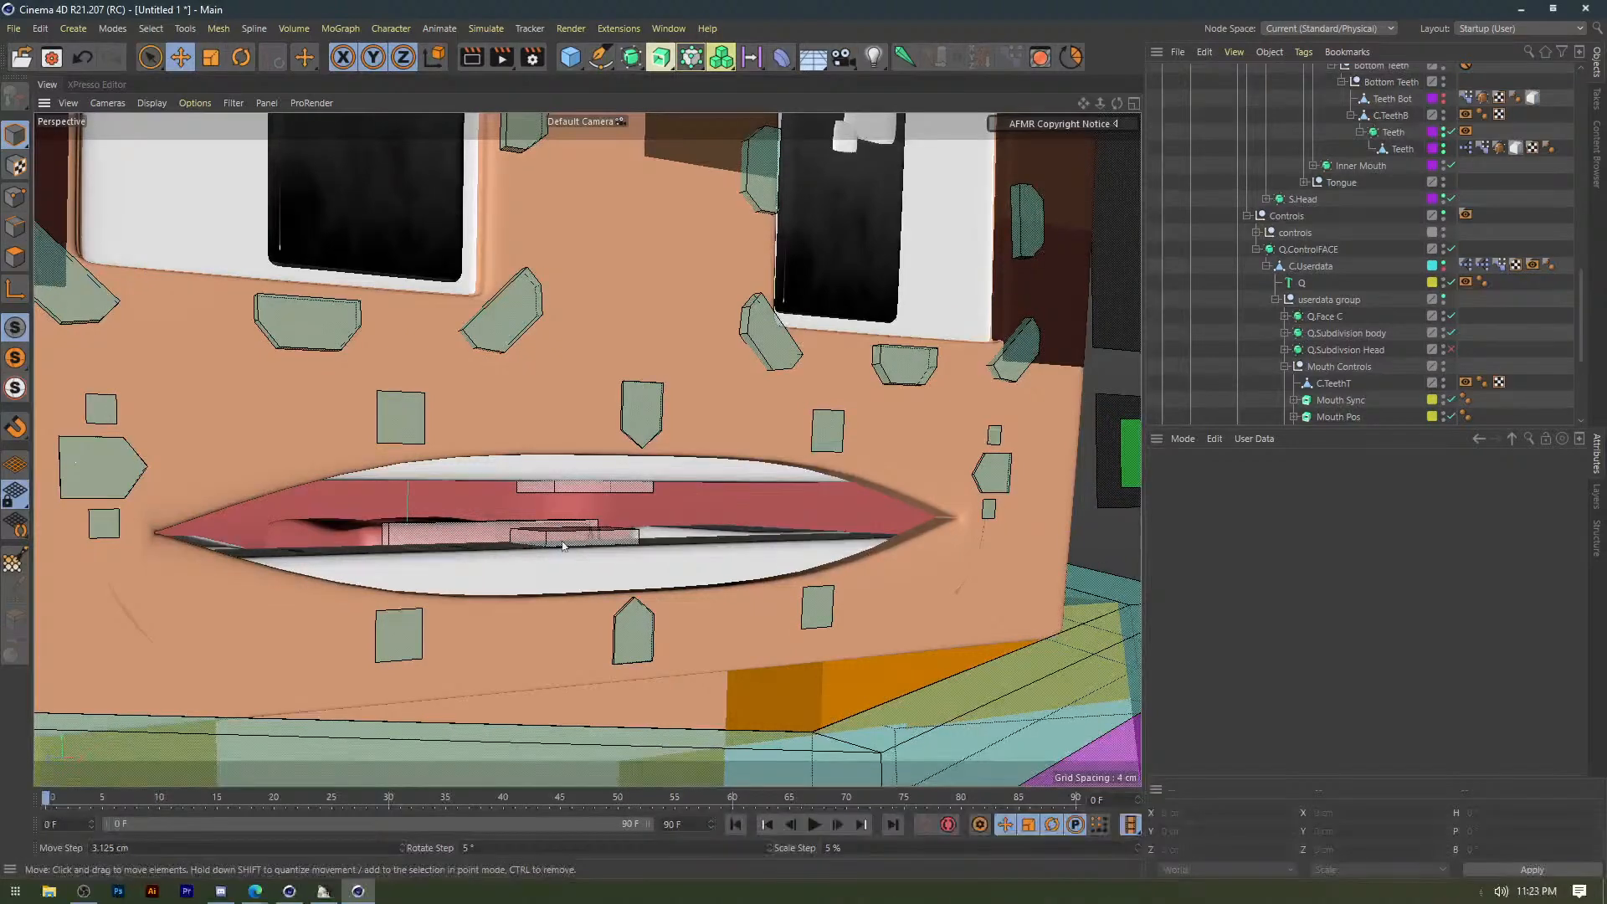
{"action": "left_click_drag", "start_coordinate": [584, 512], "coordinate": [540, 447]}
{"action": "left_click", "coordinate": [579, 488]}
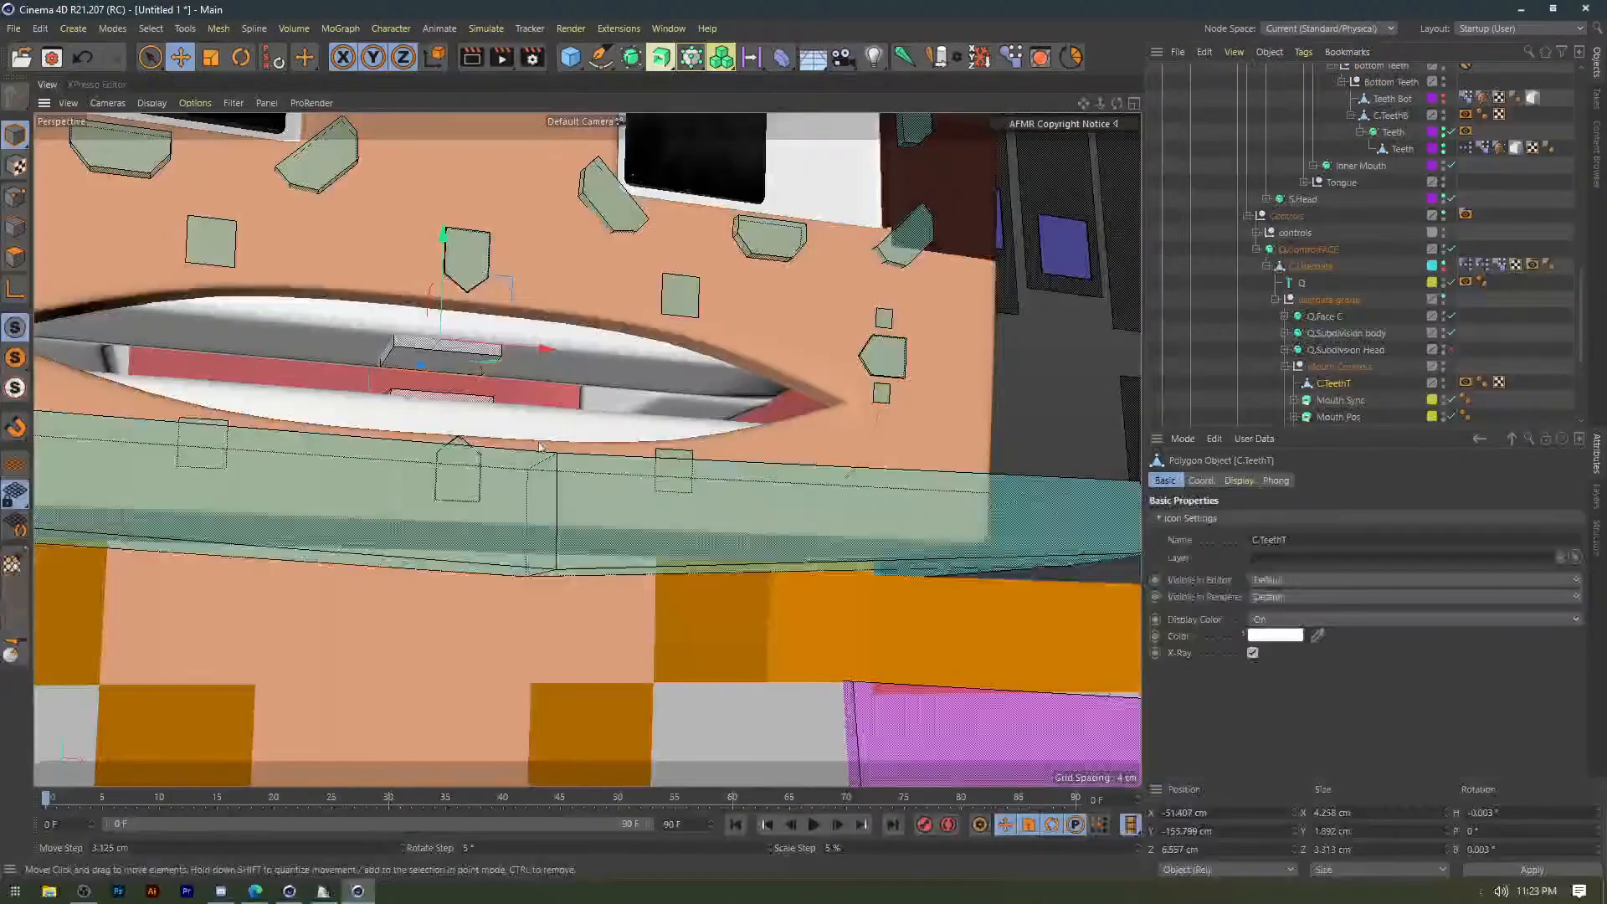
{"action": "scroll", "coordinate": [502, 455], "scroll_direction": "up", "scroll_amount": 6}
{"action": "mouse_move", "coordinate": [496, 457]}
{"action": "left_mouse_down", "text": "alt"}
{"action": "mouse_move", "coordinate": [541, 485]}
{"action": "mouse_move", "coordinate": [479, 454]}
{"action": "left_mouse_up", "text": "alt"}
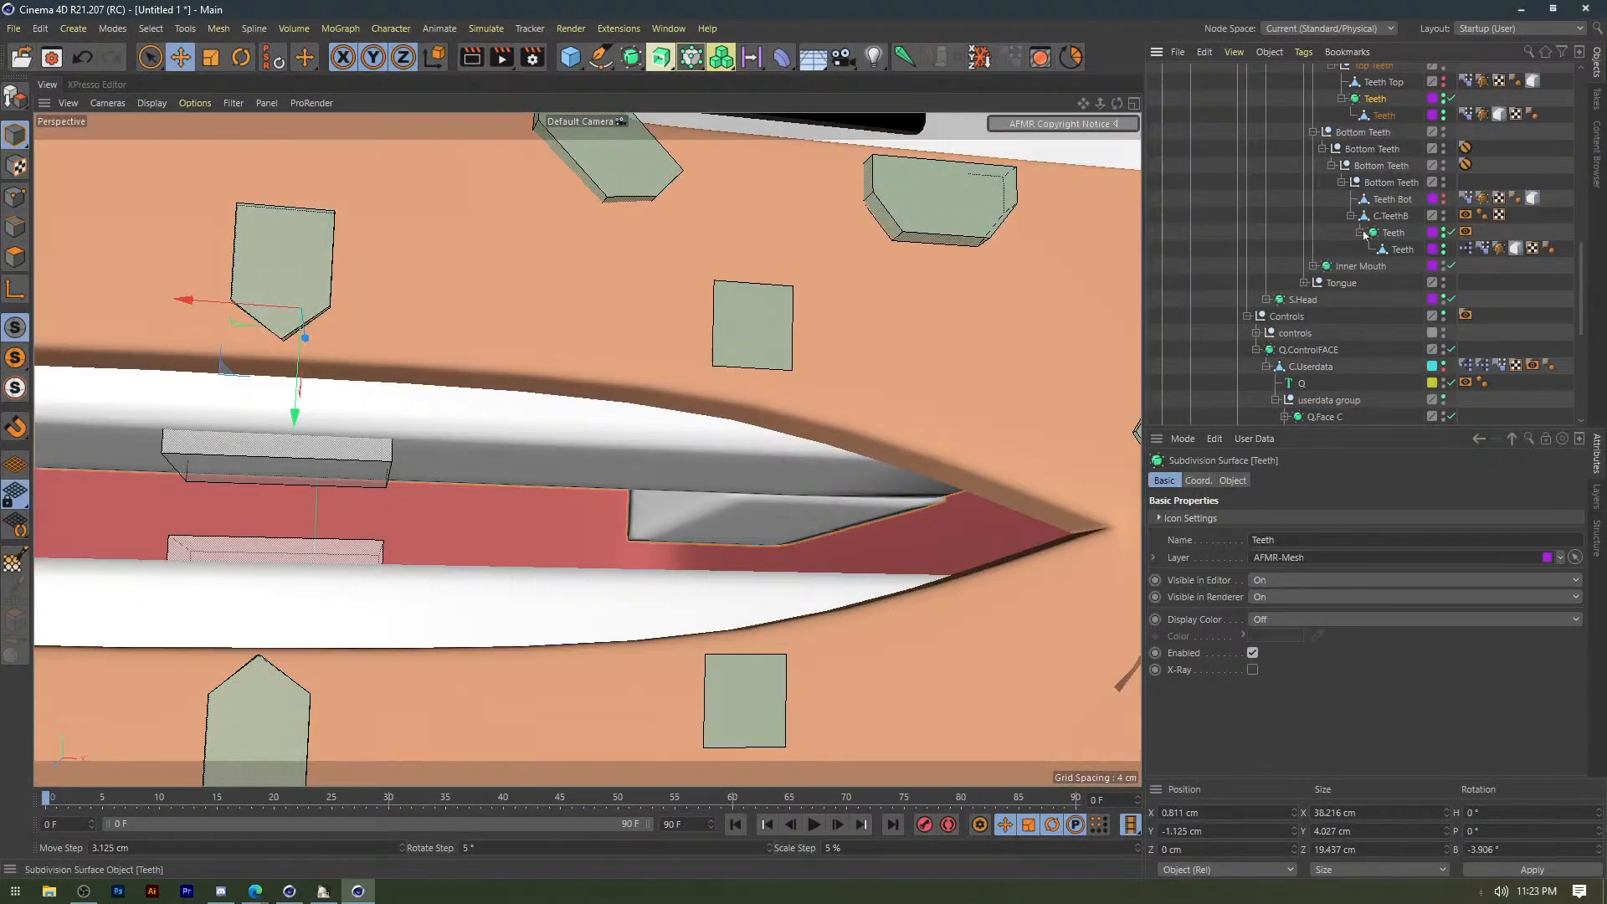
{"action": "left_click", "coordinate": [1350, 215]}
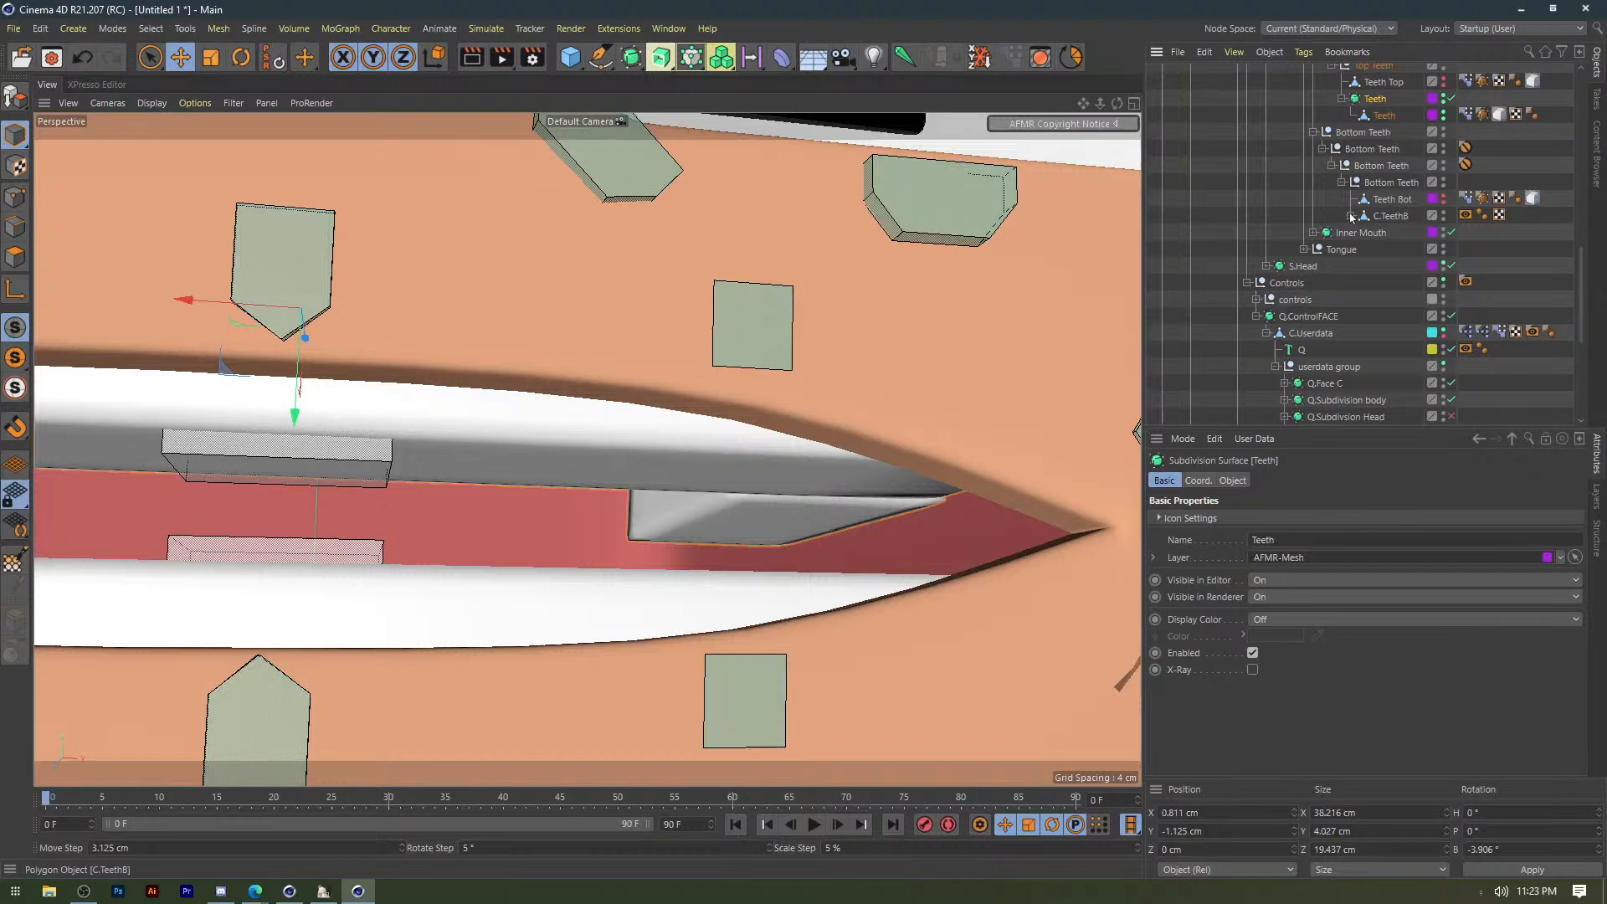
{"action": "left_click", "coordinate": [1350, 216]}
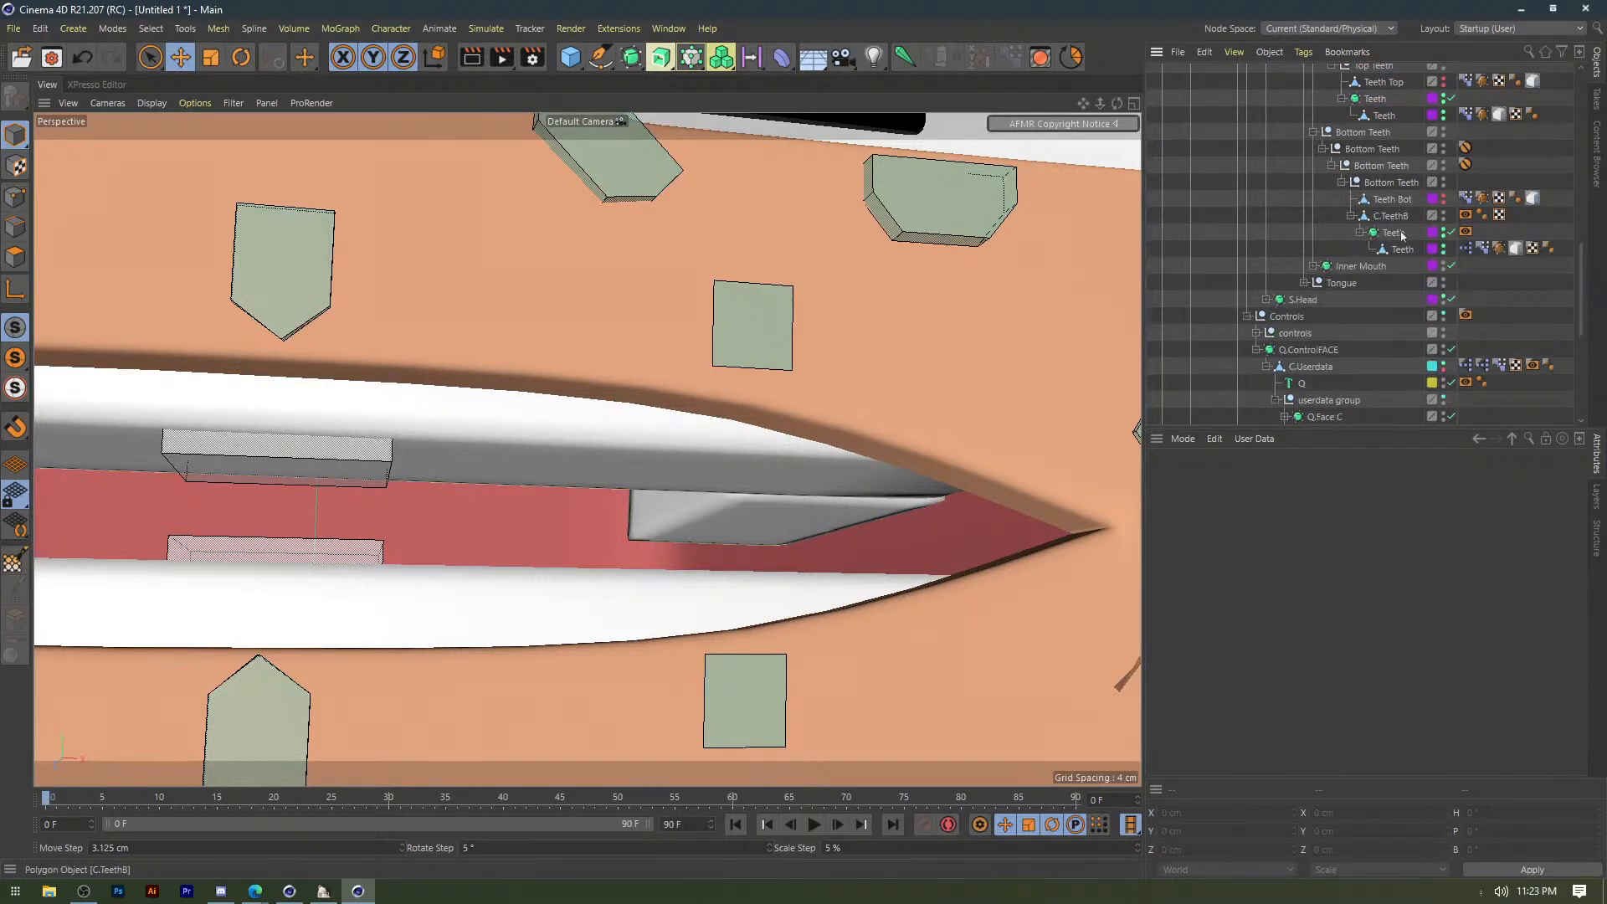
{"action": "left_click", "coordinate": [1397, 233]}
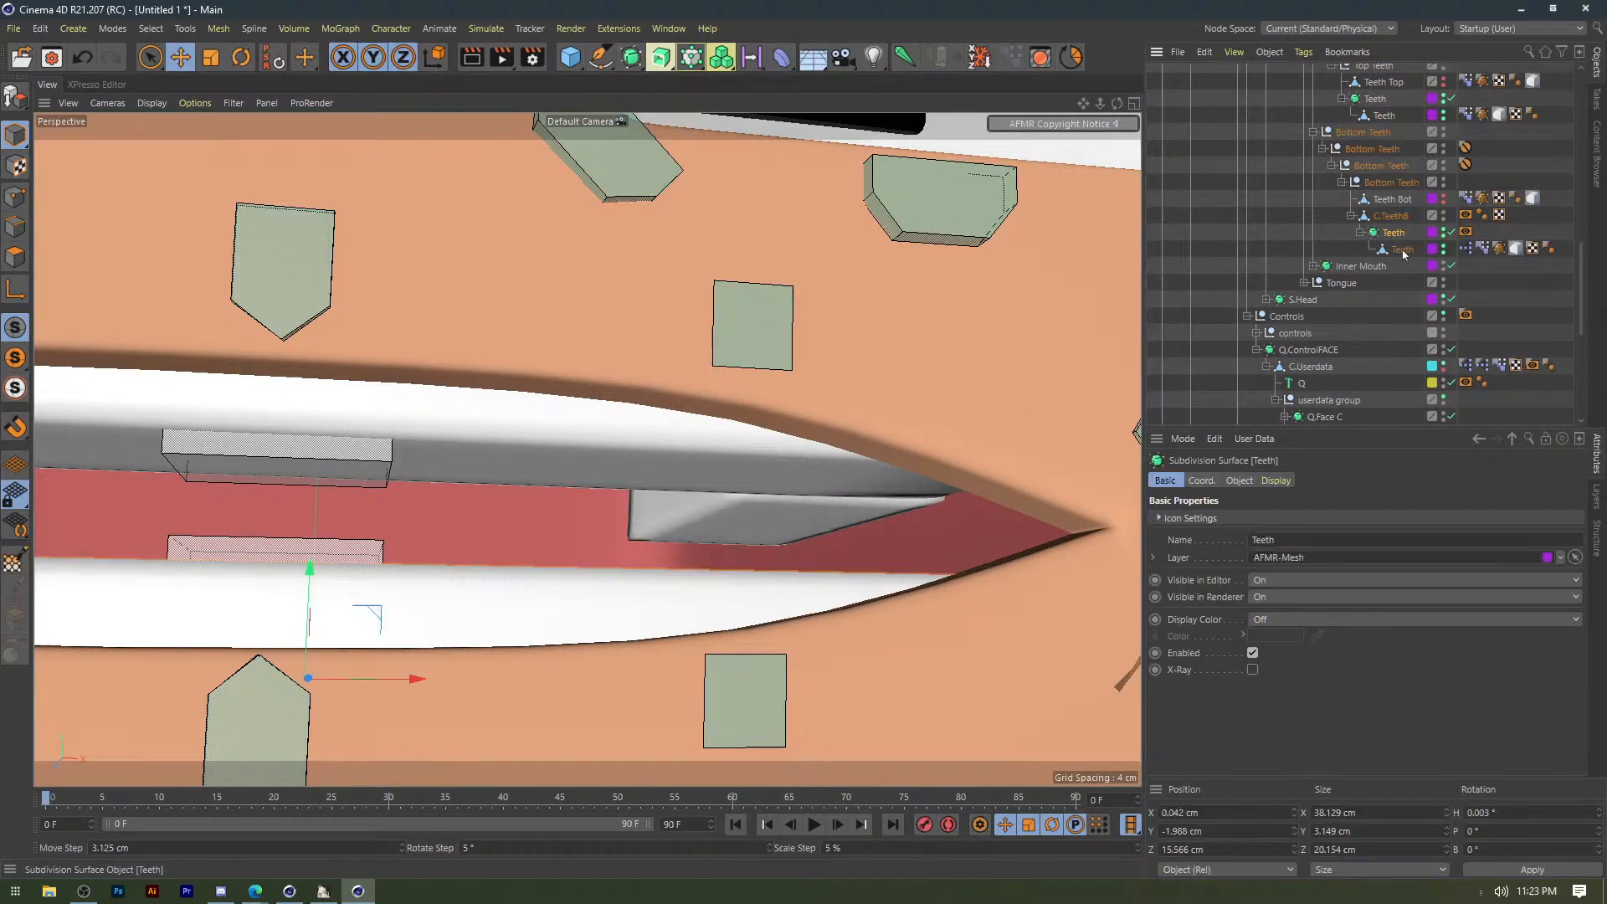
{"action": "key", "text": "shift+F4"}
{"action": "left_click", "coordinate": [1597, 454]}
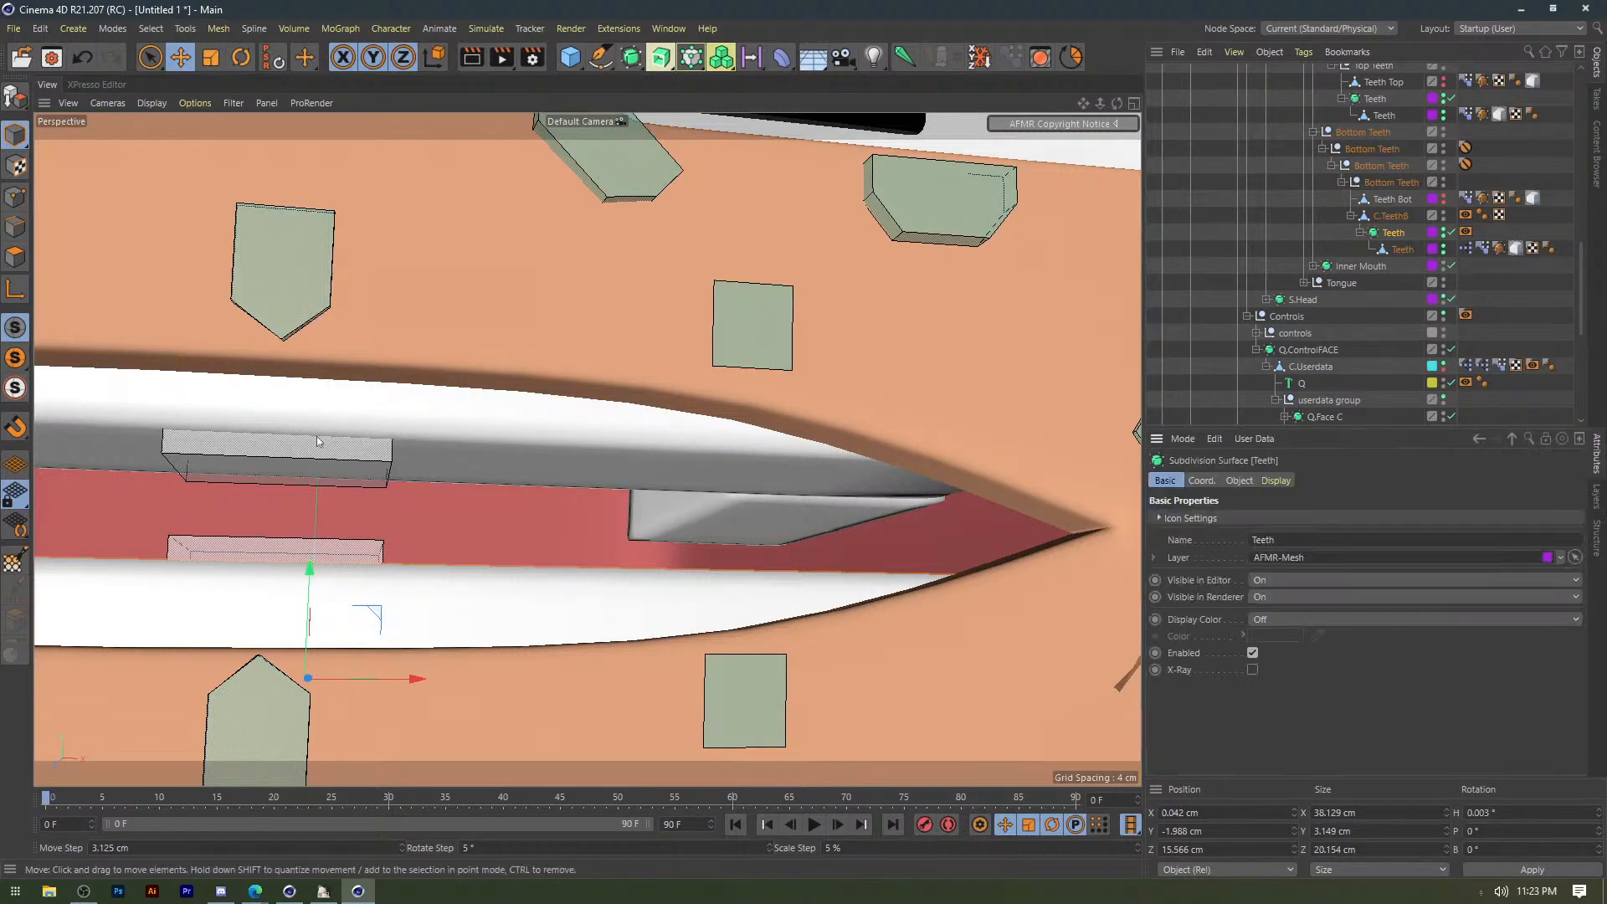
Move C.TeethT from Mouth Controls into the innermost Top Teeth group and parent the top Teeth subdivision surface under it.
{"action": "left_click", "coordinate": [445, 431]}
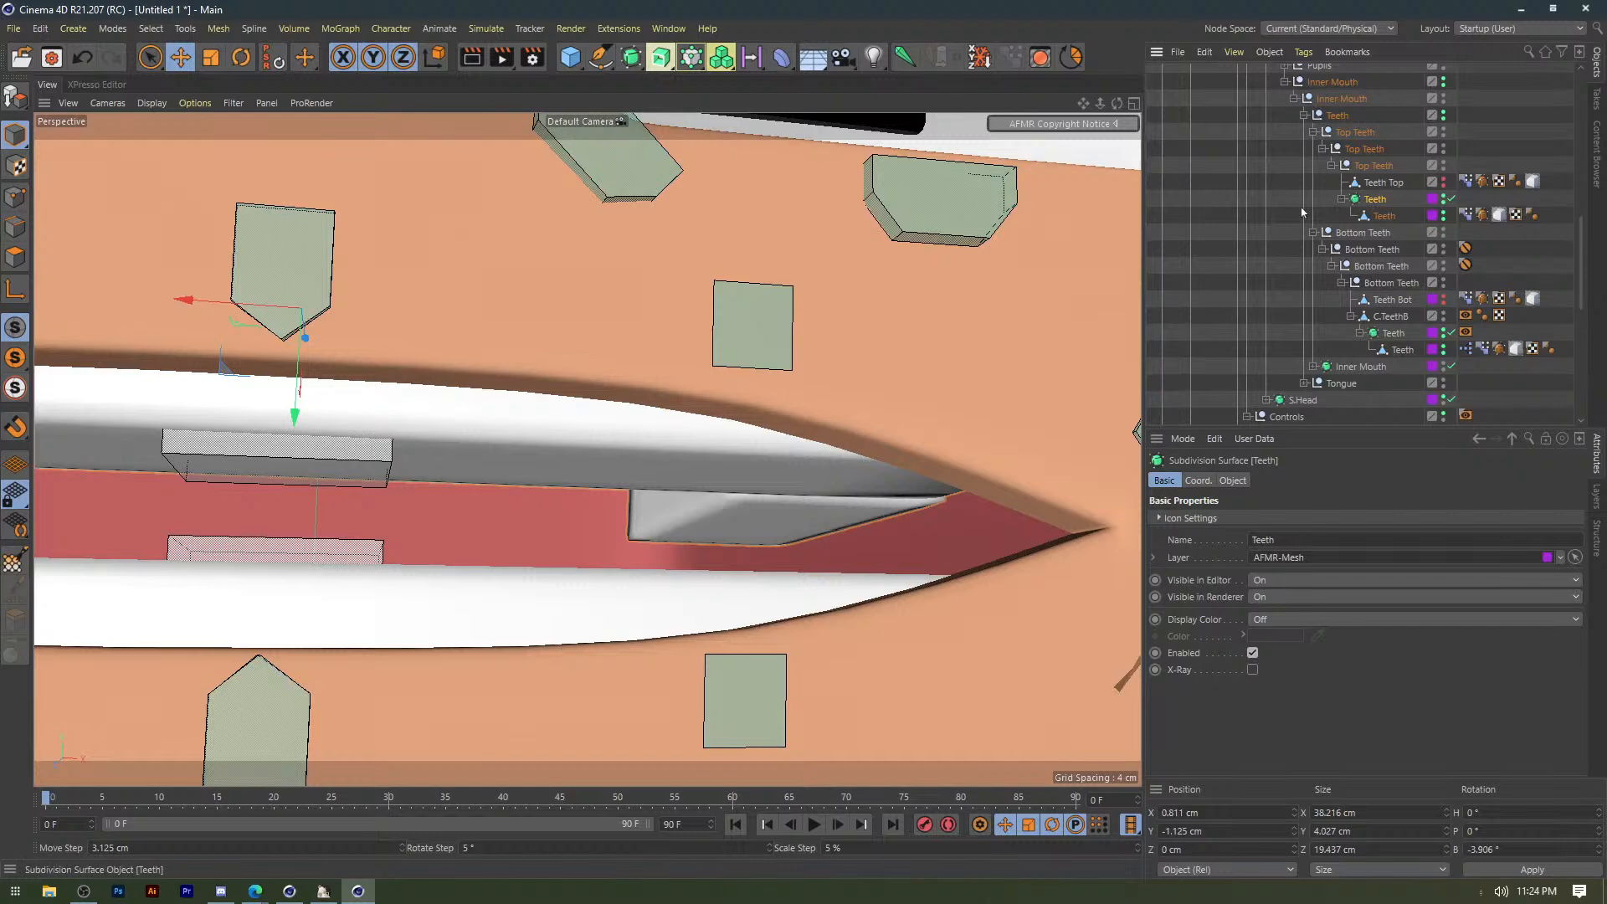
{"action": "scroll", "coordinate": [1304, 217], "scroll_direction": "up", "scroll_amount": 4}
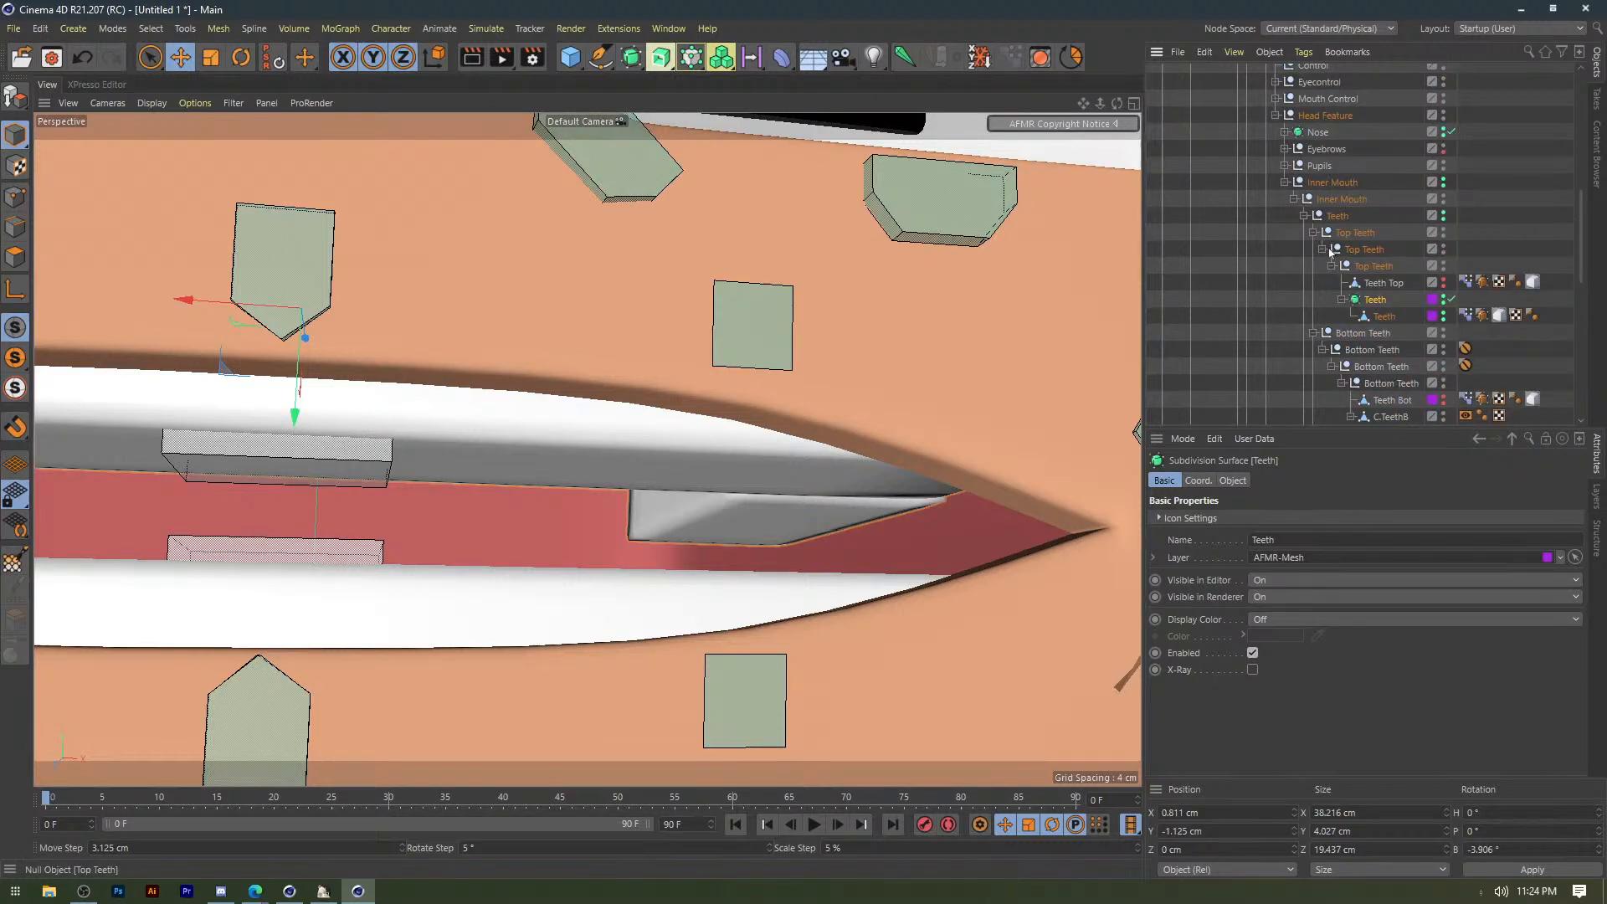
{"action": "scroll", "coordinate": [1332, 252], "scroll_direction": "down", "scroll_amount": 4}
{"action": "left_click", "coordinate": [1323, 149]}
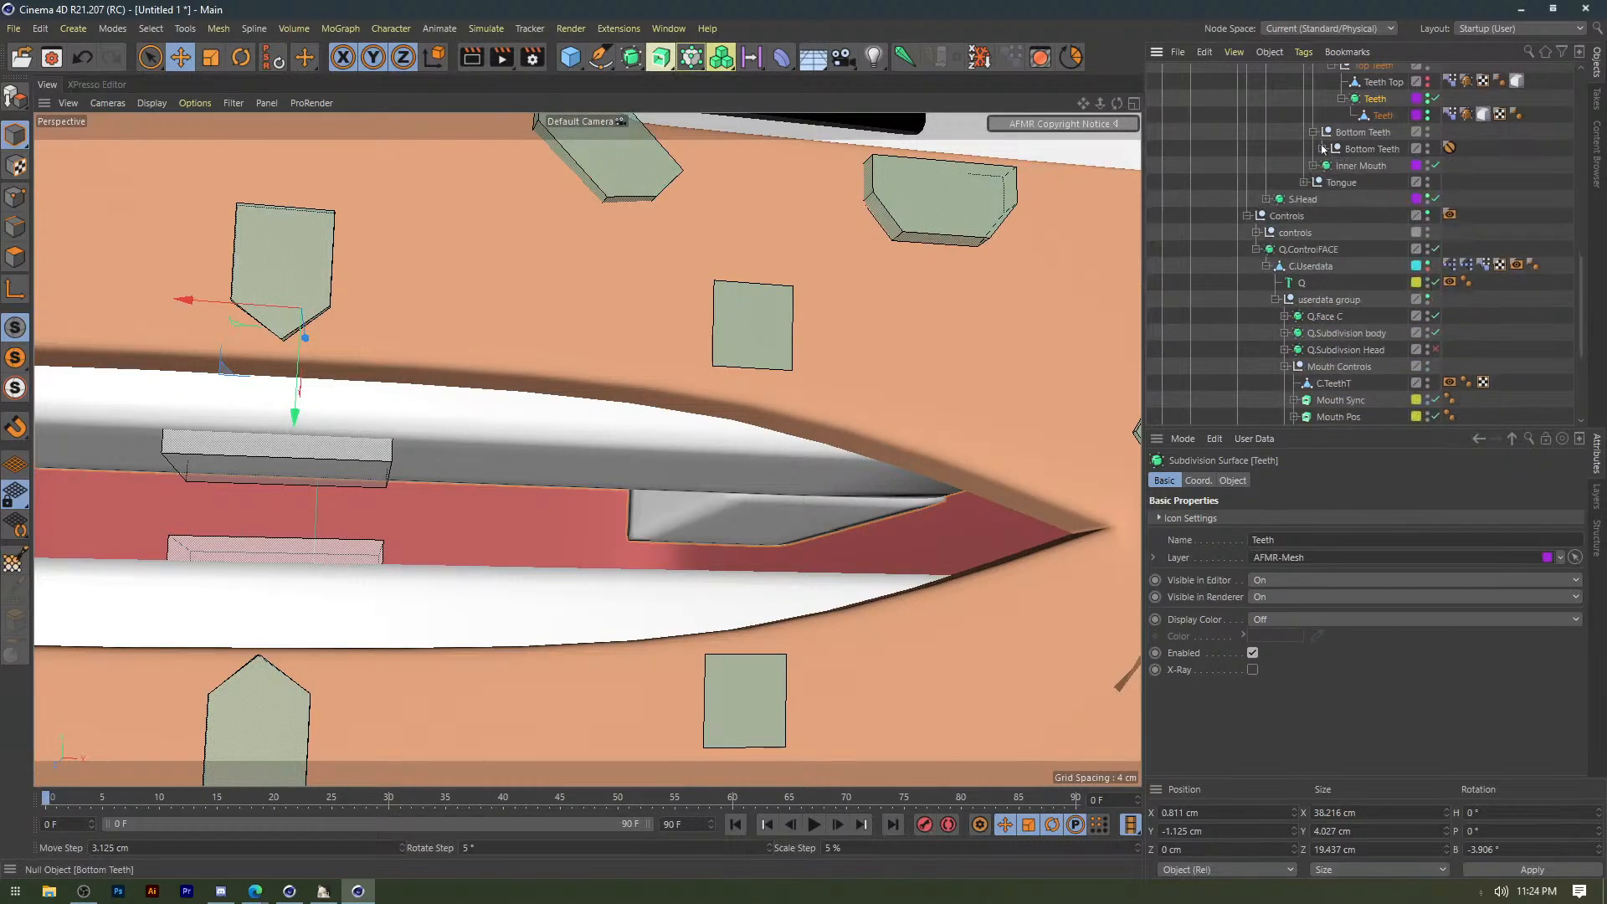
{"action": "scroll", "coordinate": [1306, 142], "scroll_direction": "up", "scroll_amount": 10}
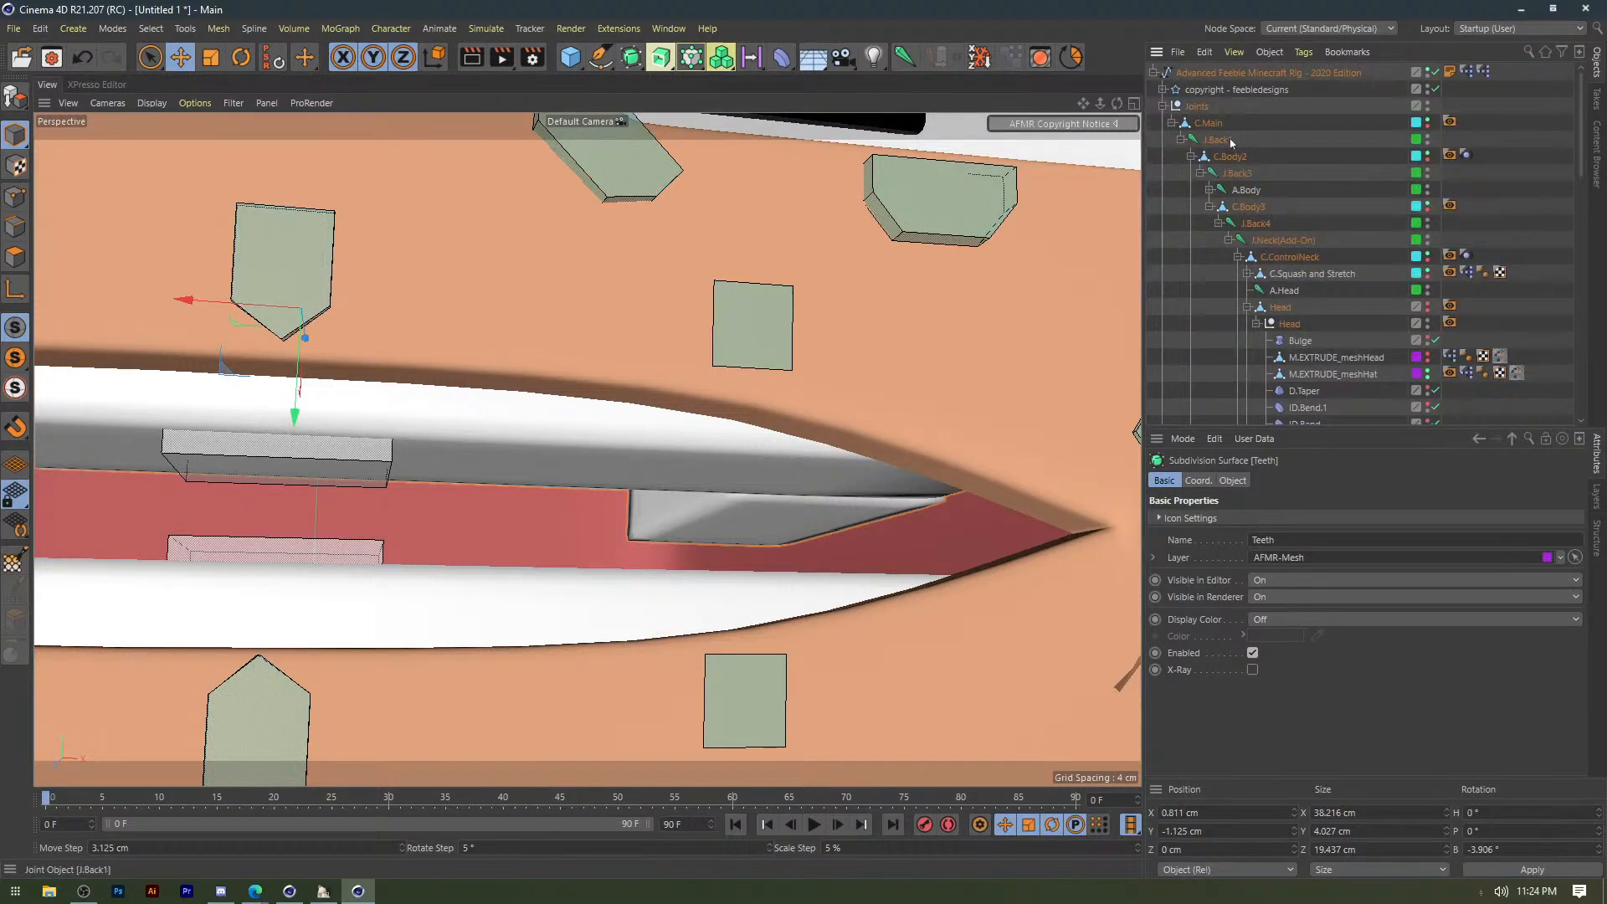
{"action": "scroll", "coordinate": [1306, 184], "scroll_direction": "down", "scroll_amount": 12}
{"action": "left_click", "coordinate": [1335, 207]}
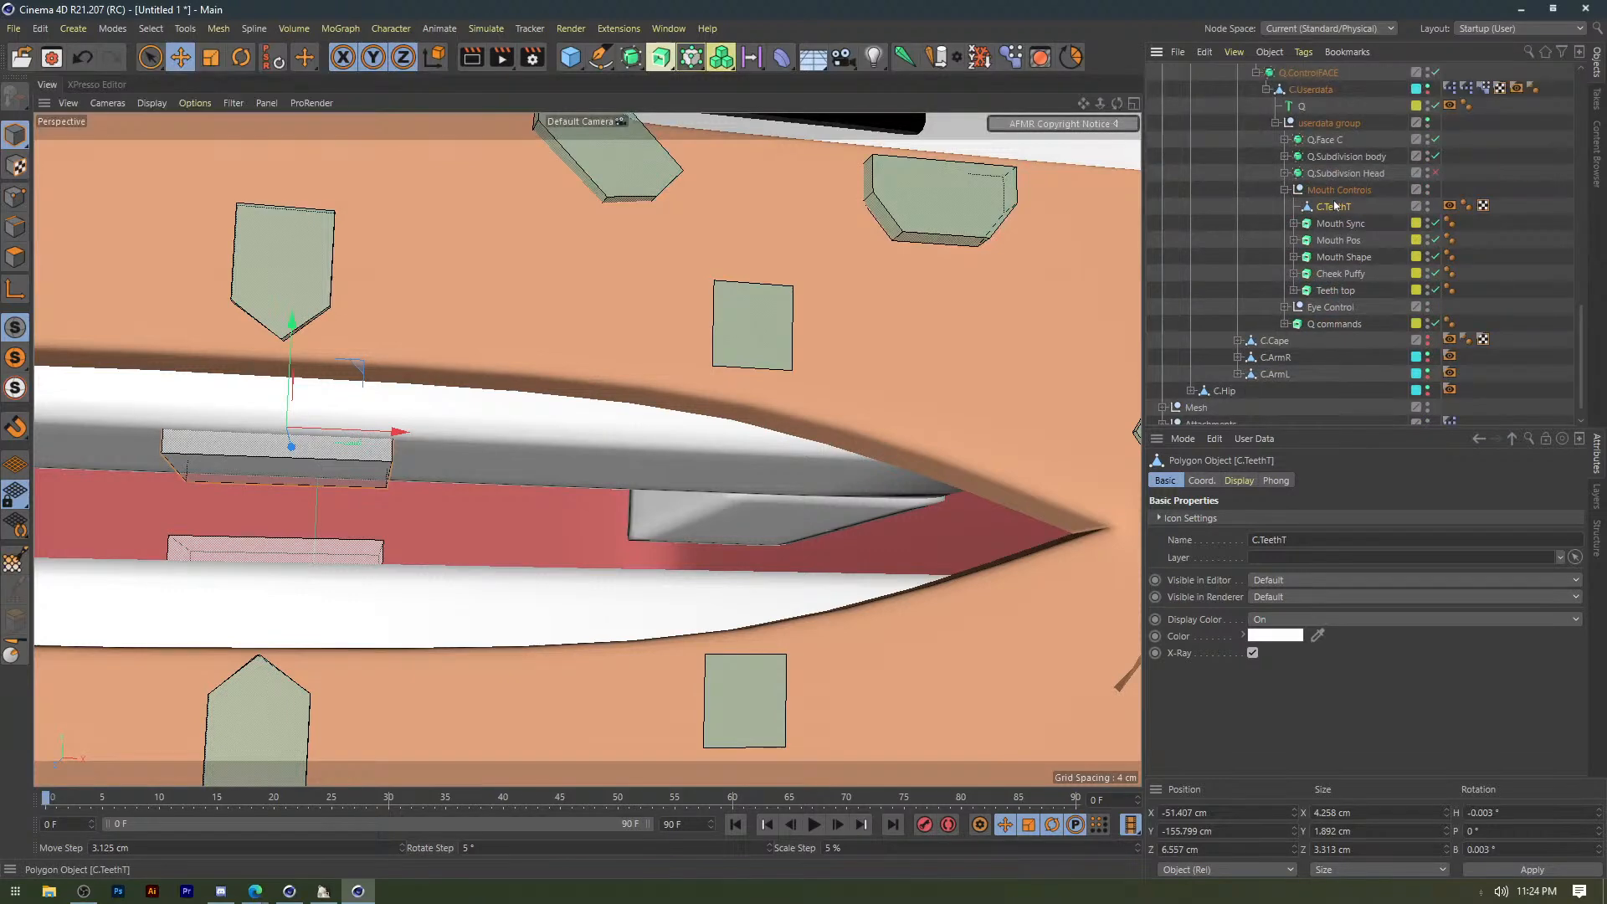
{"action": "scroll", "coordinate": [1370, 203], "scroll_direction": "up", "scroll_amount": 5}
{"action": "left_click_drag", "start_coordinate": [1336, 206], "coordinate": [1383, 209]}
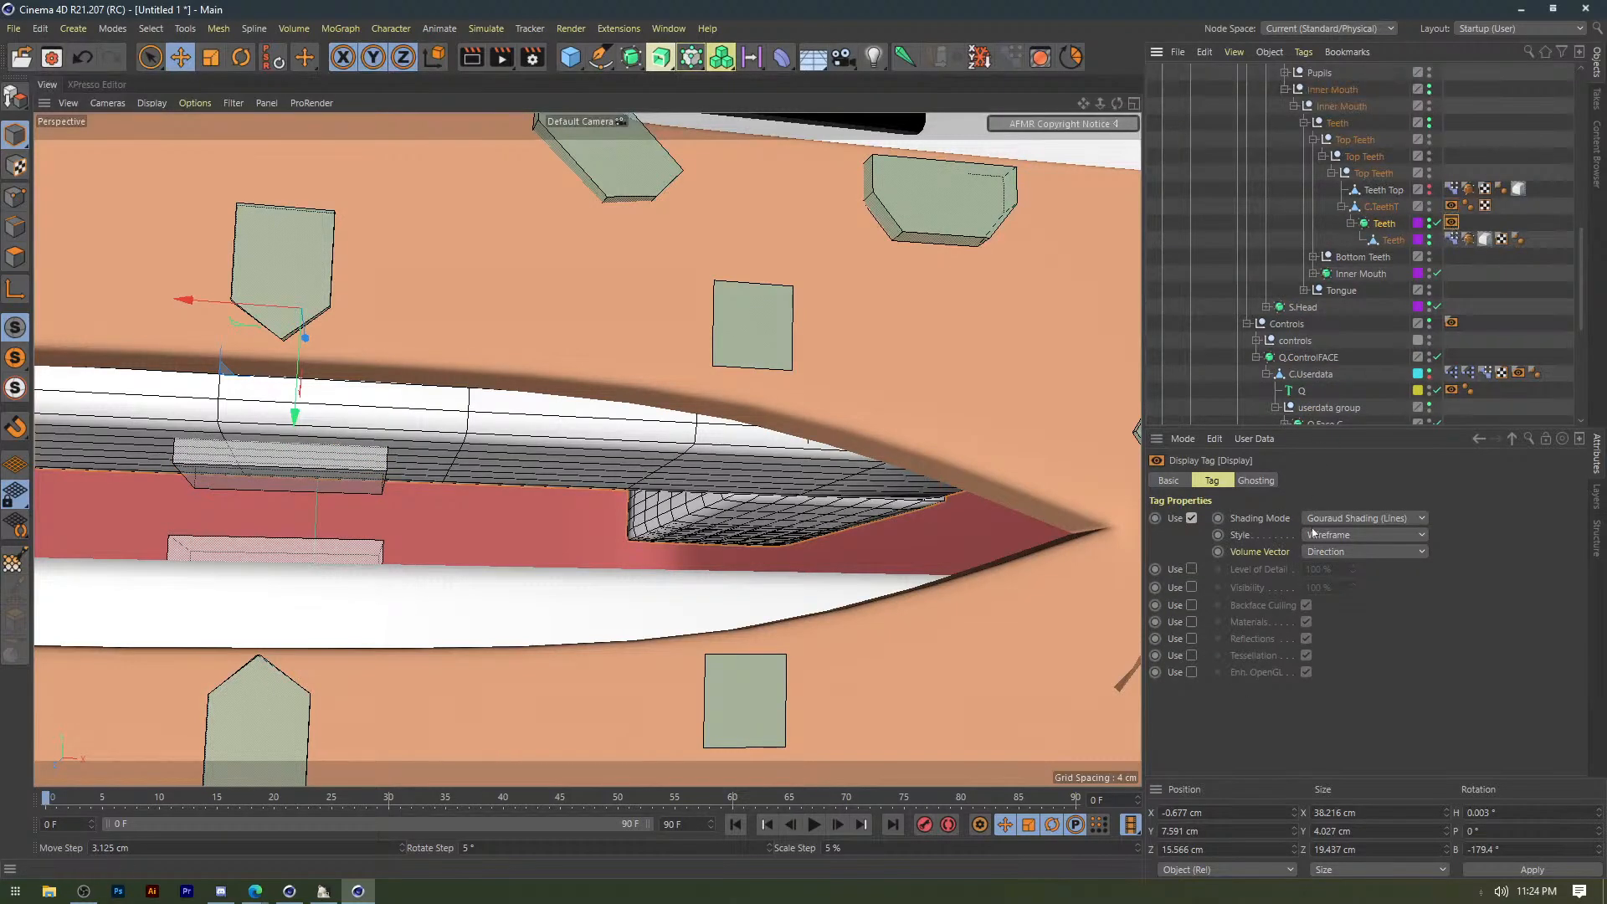
Set the shading mode of the top Teeth subdivision surface's Display tag to Gouraud Shading.
{"action": "left_click", "coordinate": [1337, 520]}
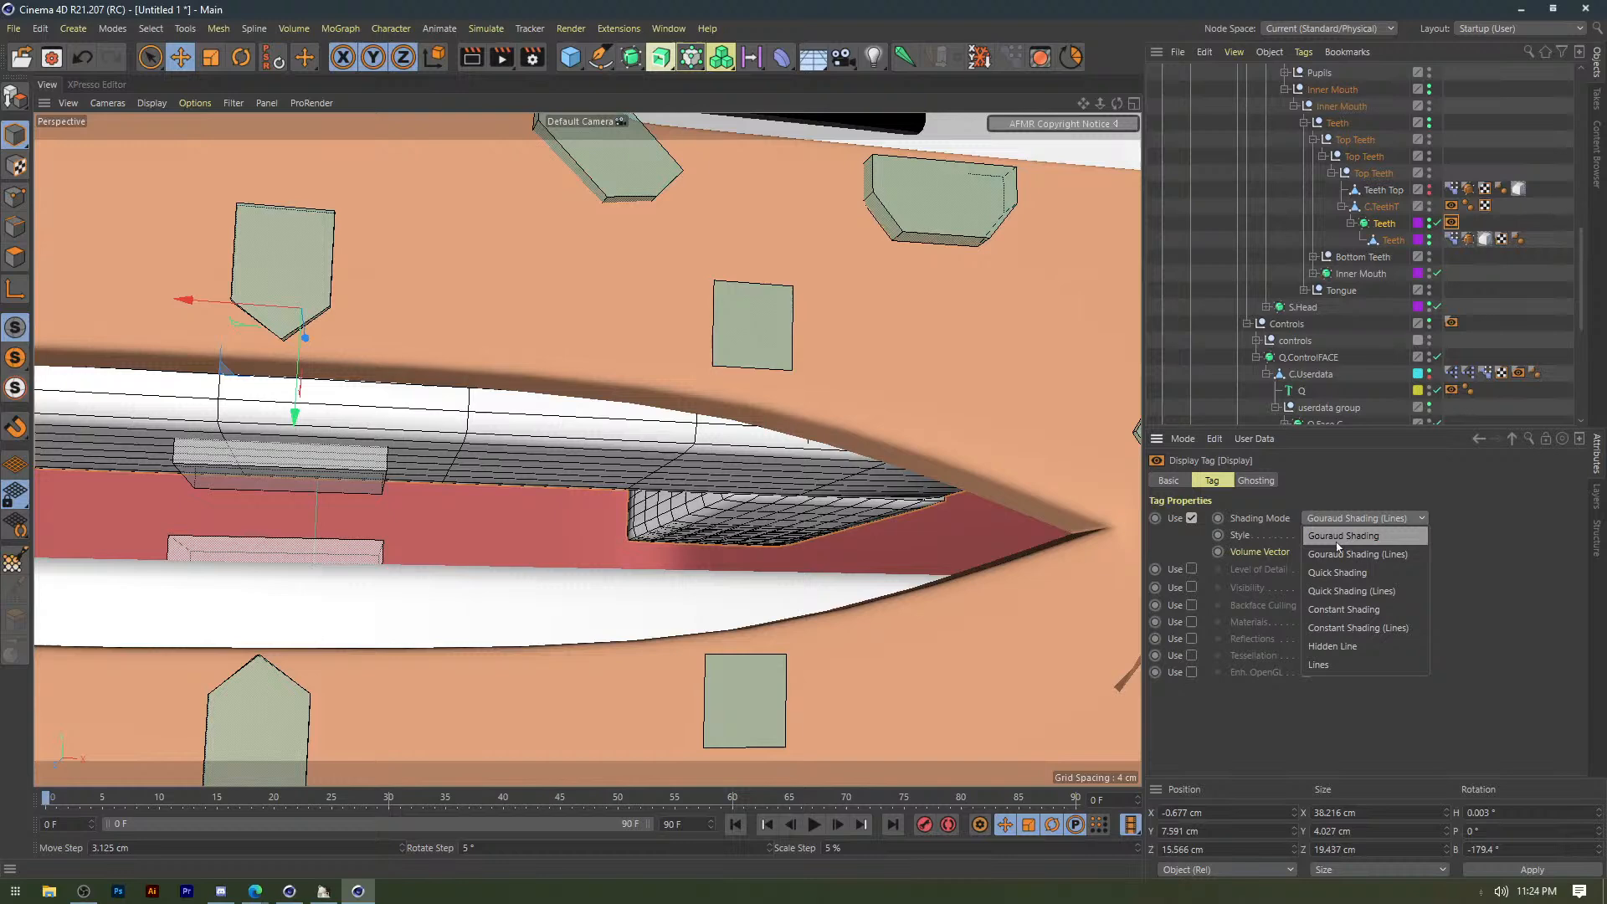
{"action": "left_click", "coordinate": [1337, 545]}
Give C.TeethT and C.TeethB the same teal display color as the C.BM control.
{"action": "left_click", "coordinate": [334, 494]}
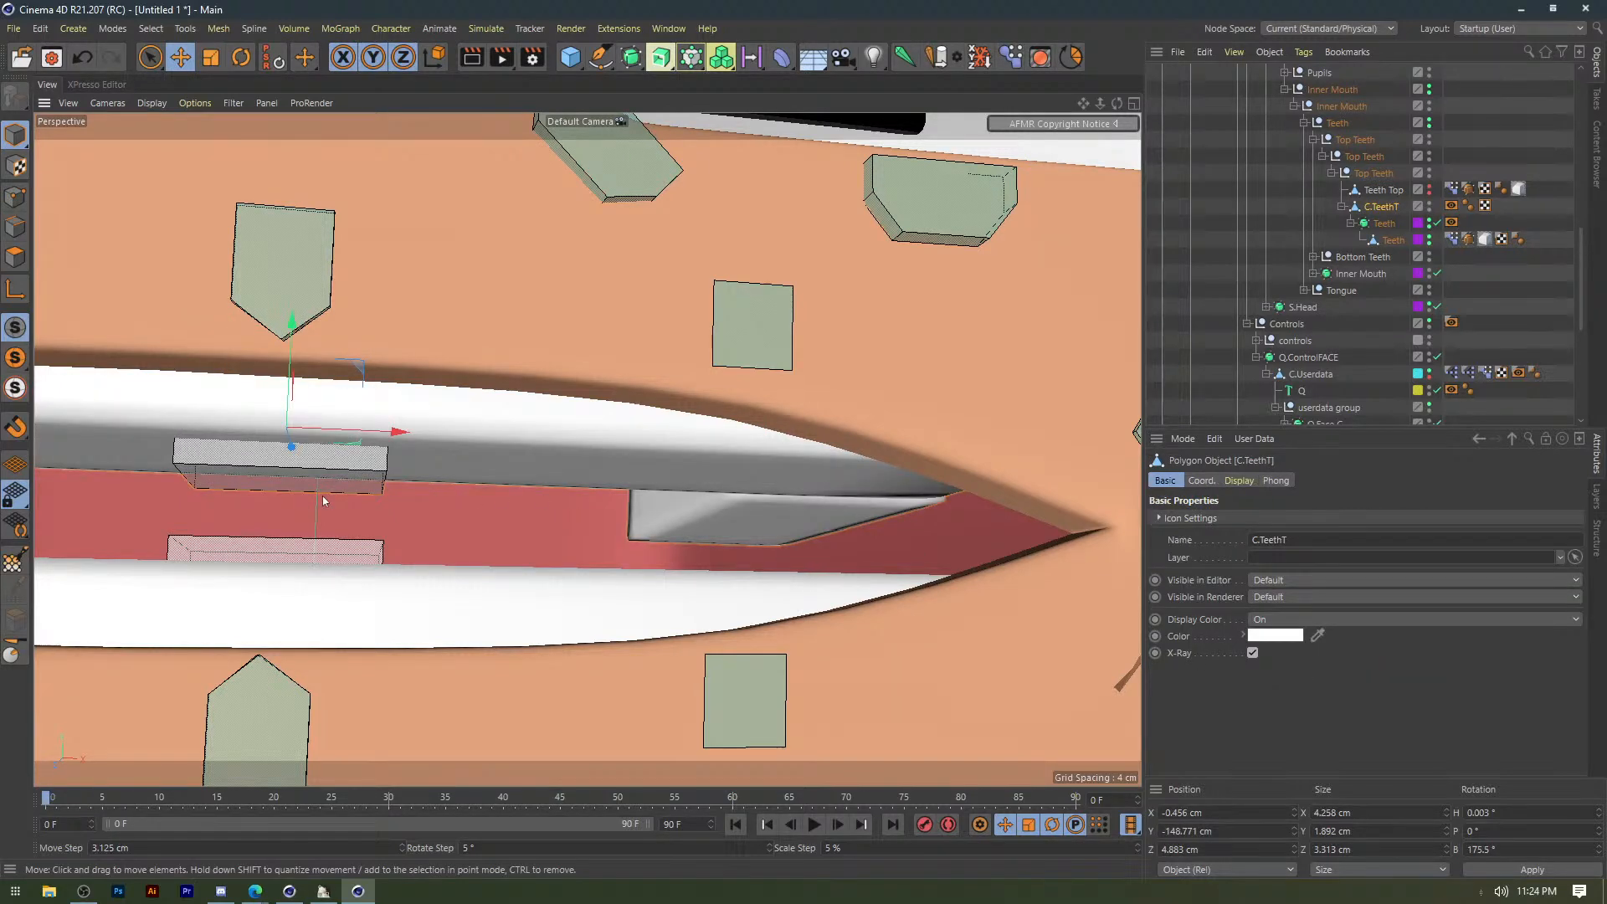
{"action": "scroll", "coordinate": [323, 495], "scroll_direction": "down", "scroll_amount": 5}
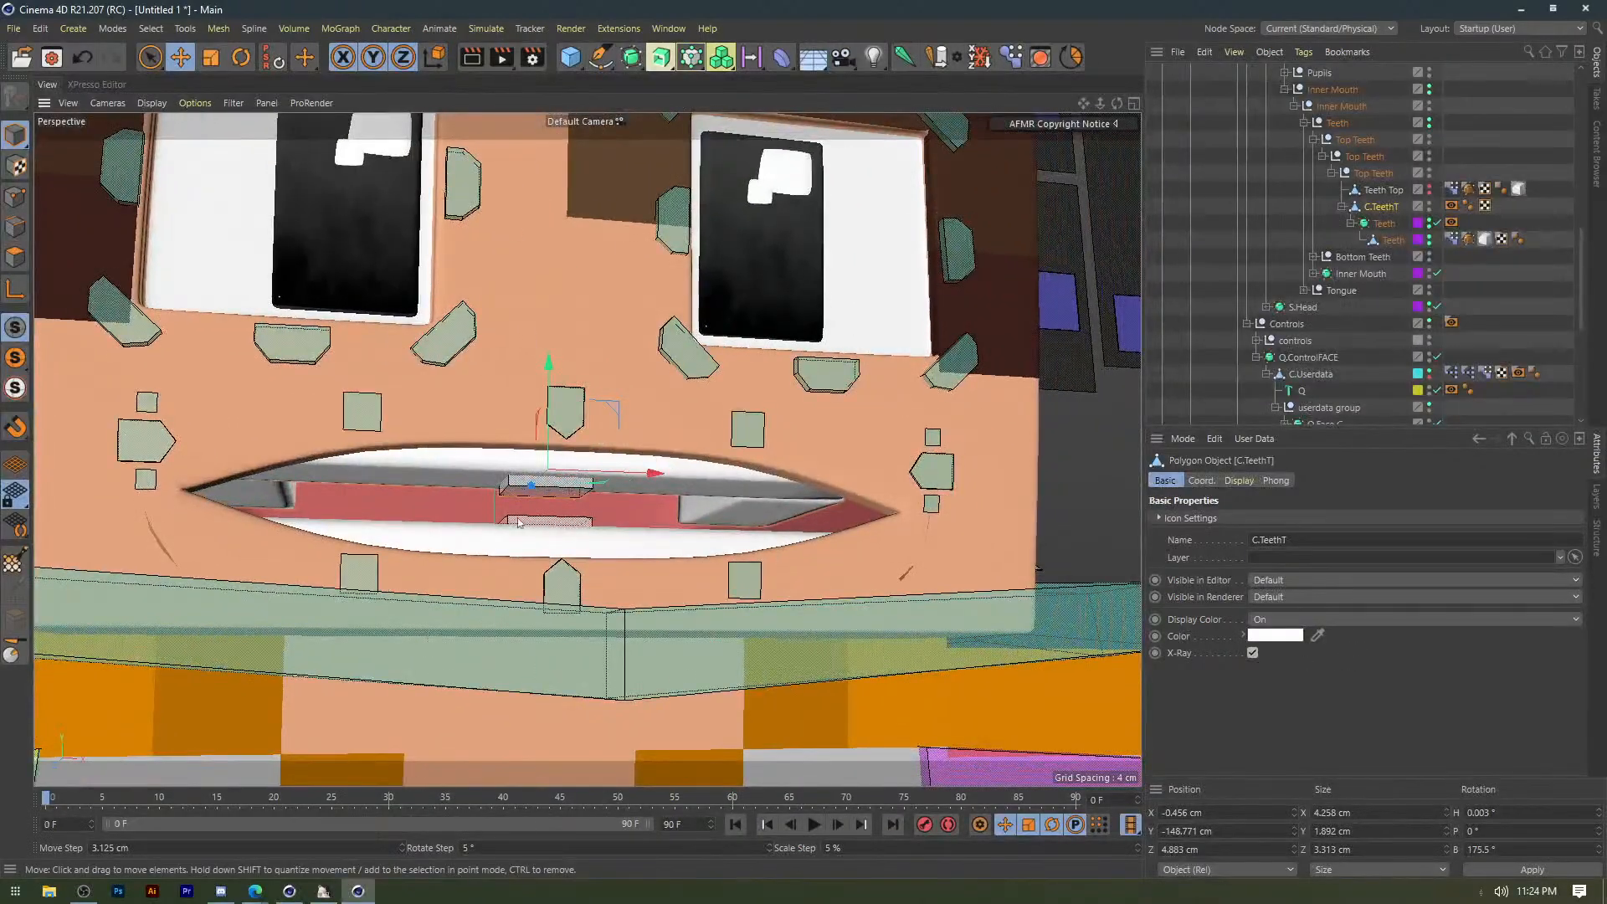
{"action": "left_click", "coordinate": [545, 524], "text": "shift"}
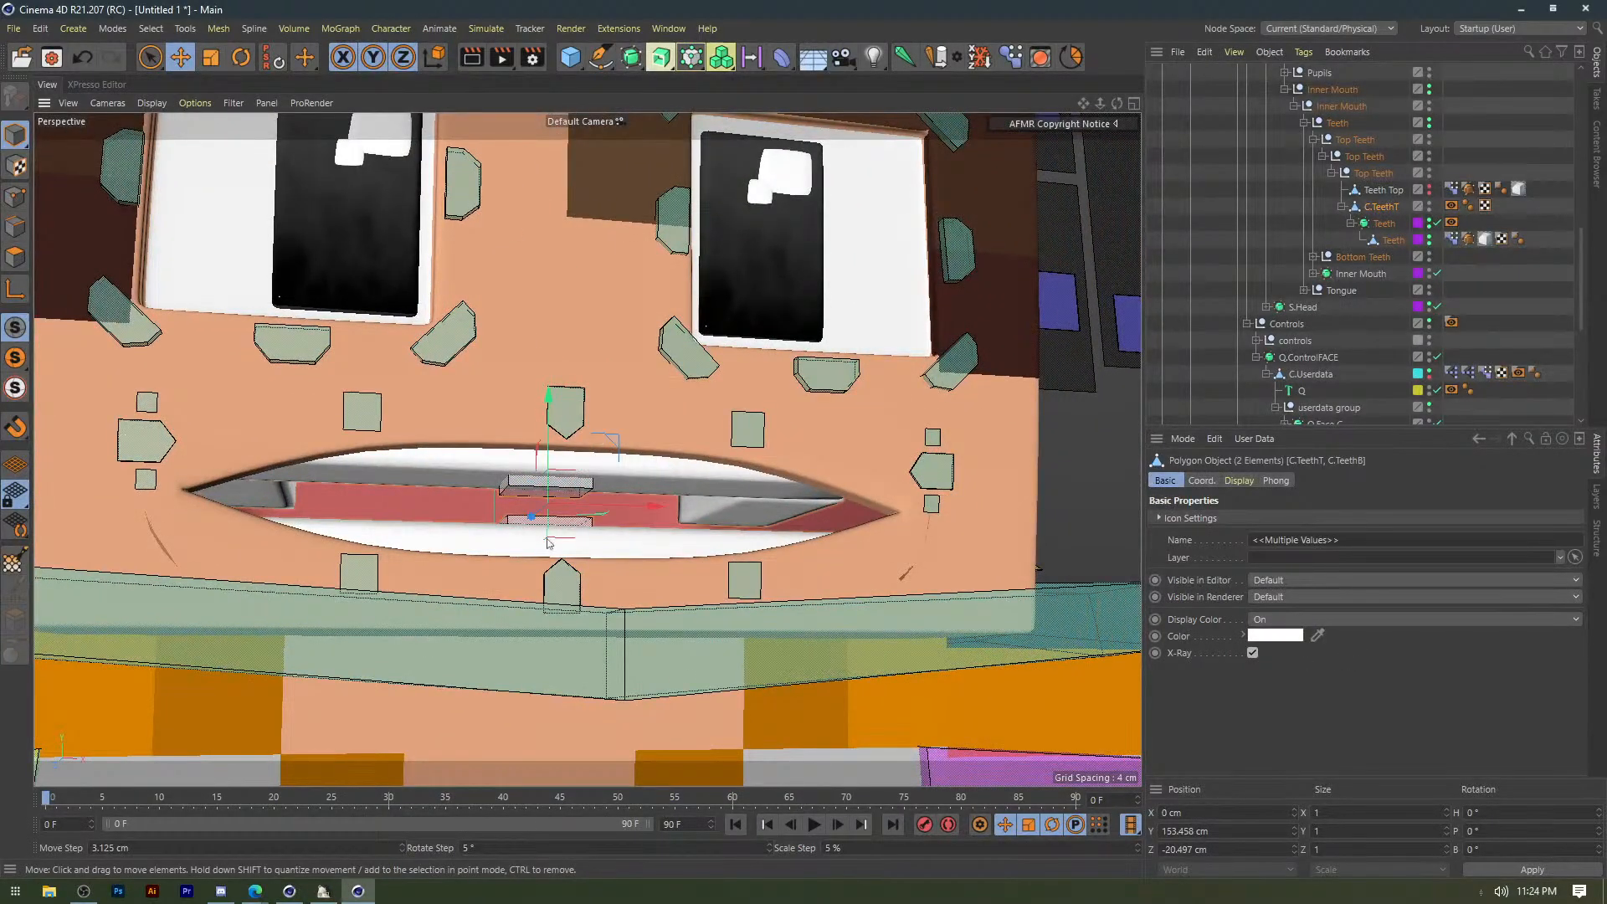
{"action": "left_click", "coordinate": [549, 542], "text": "shift"}
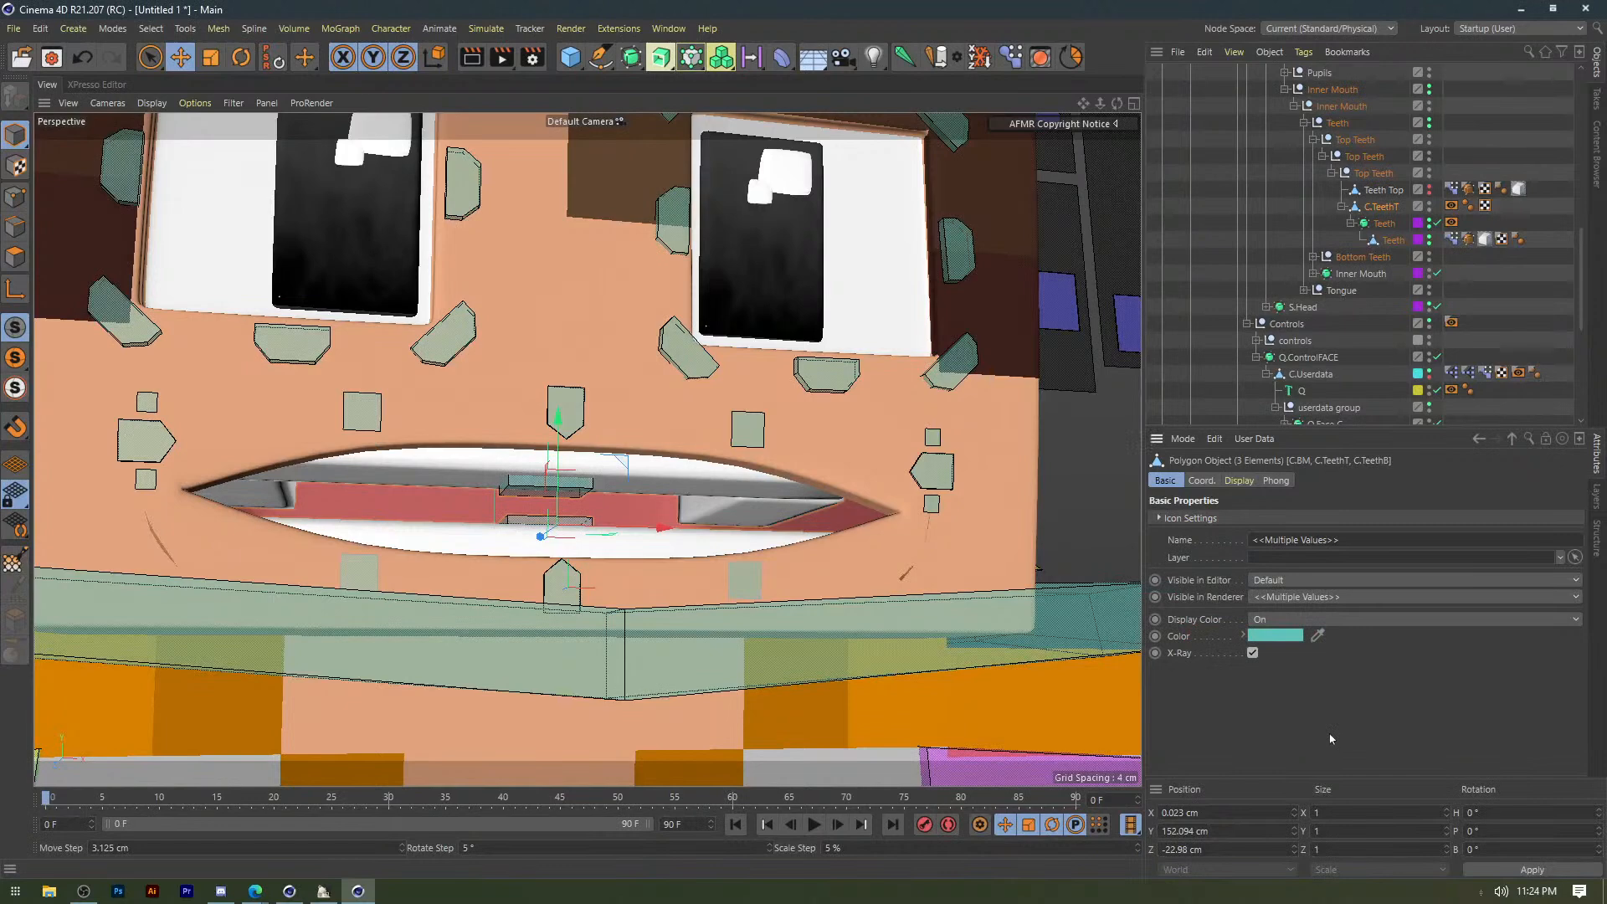
{"action": "left_click", "coordinate": [1045, 498]}
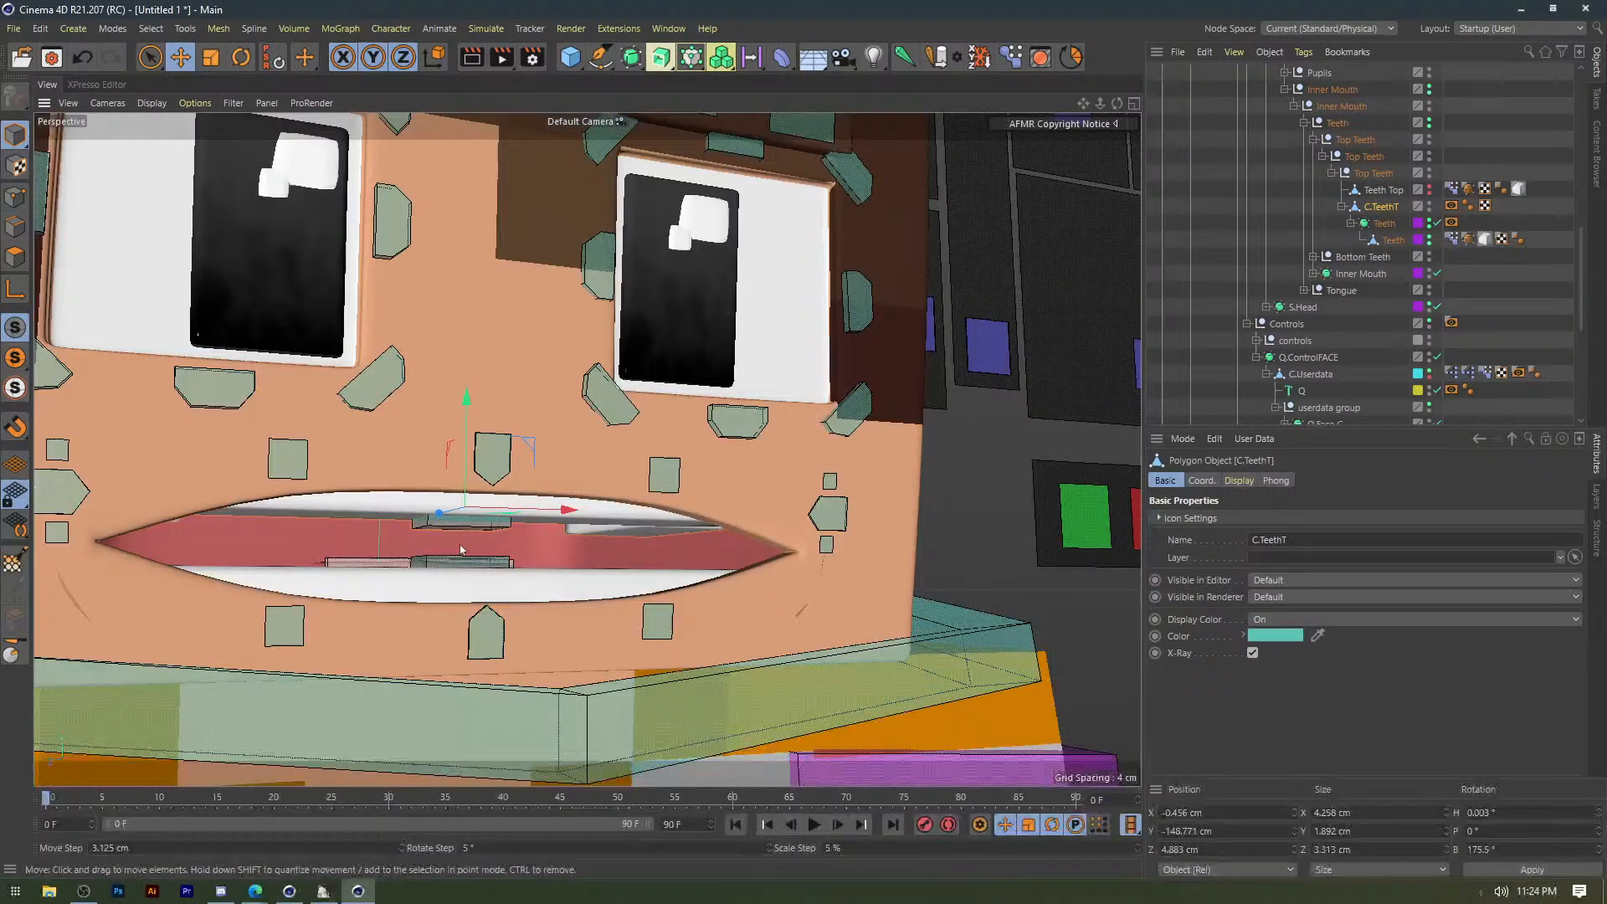
Add C.TeethT and C.TeethB as object nodes to the XGroup in the main rig's XPresso expression.
{"action": "left_click", "coordinate": [460, 553], "text": "shift"}
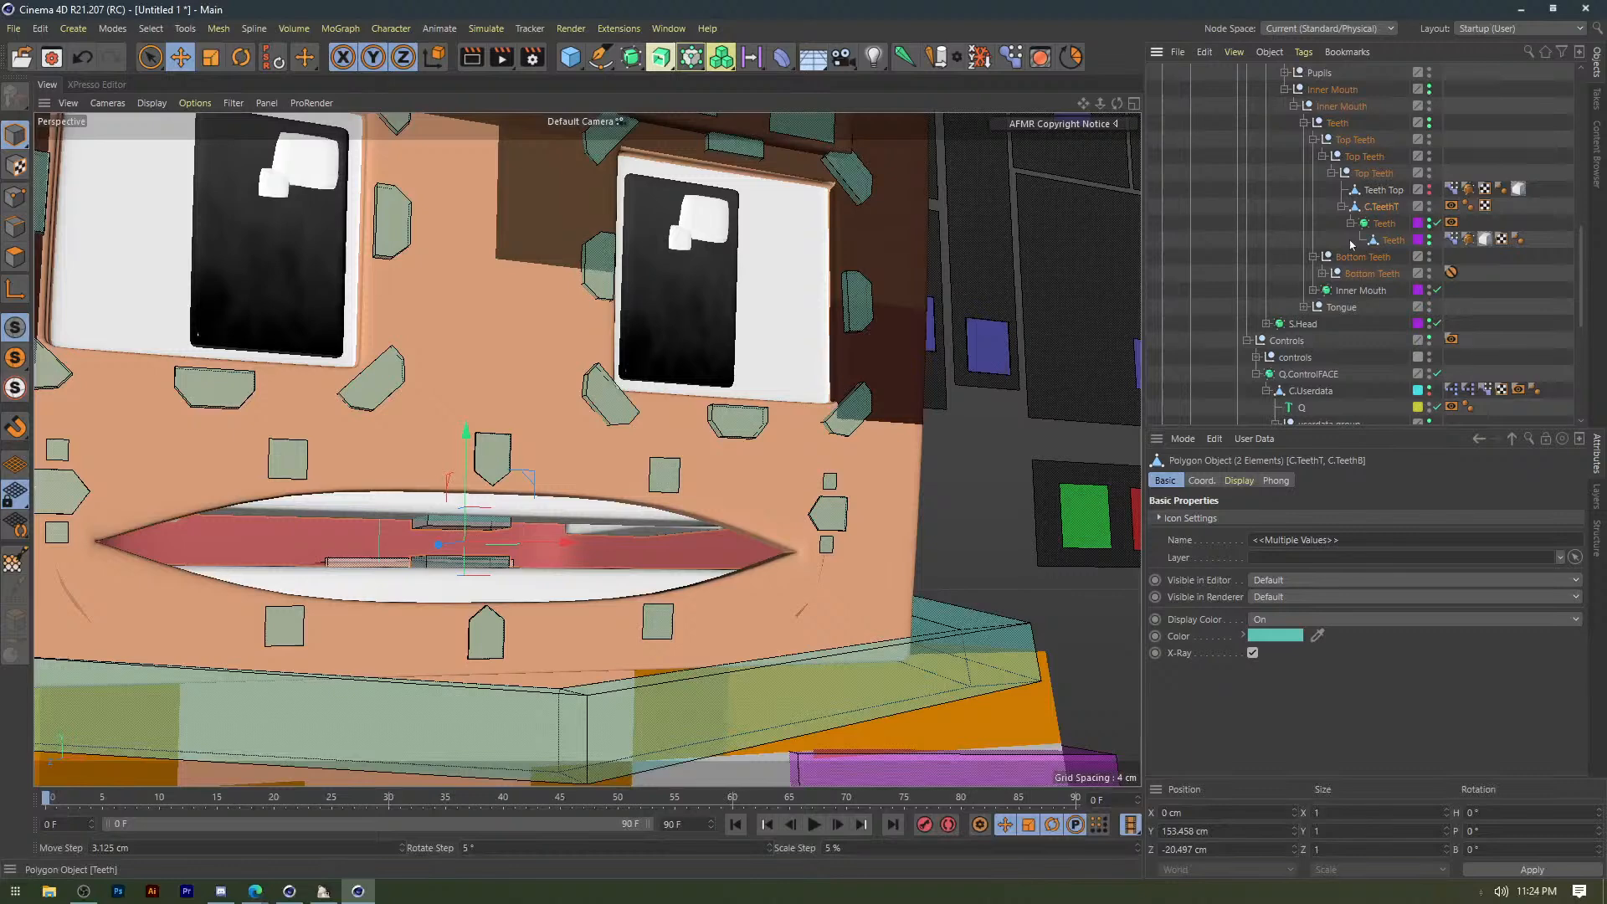
{"action": "left_click", "coordinate": [1322, 274]}
{"action": "left_click", "coordinate": [1332, 290]}
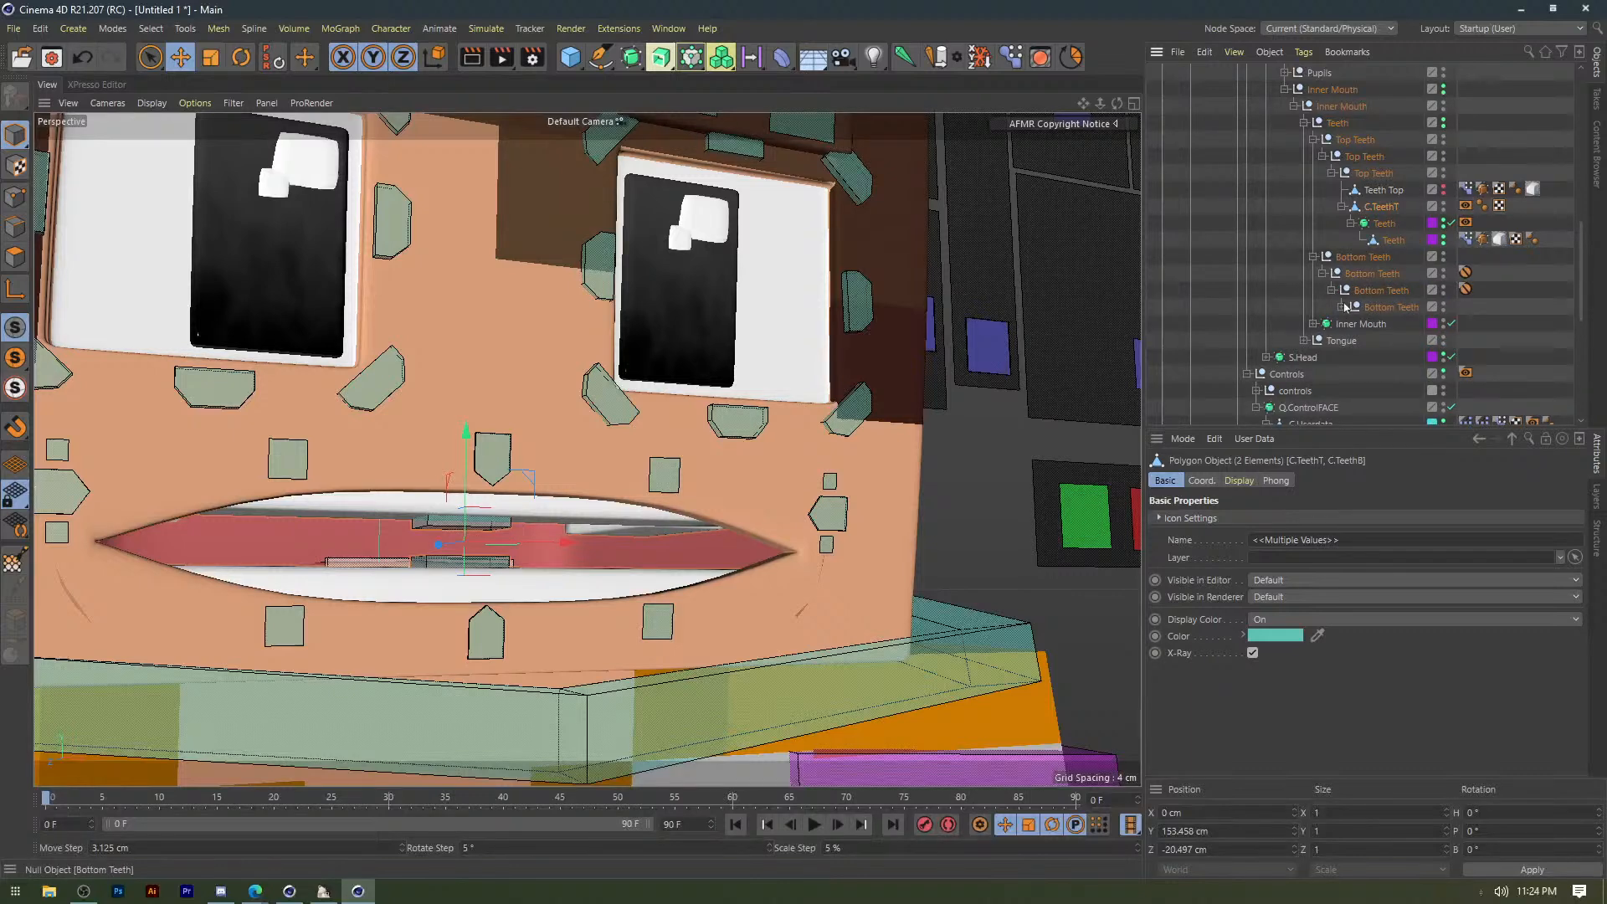
{"action": "scroll", "coordinate": [1346, 308], "scroll_direction": "up", "scroll_amount": 15}
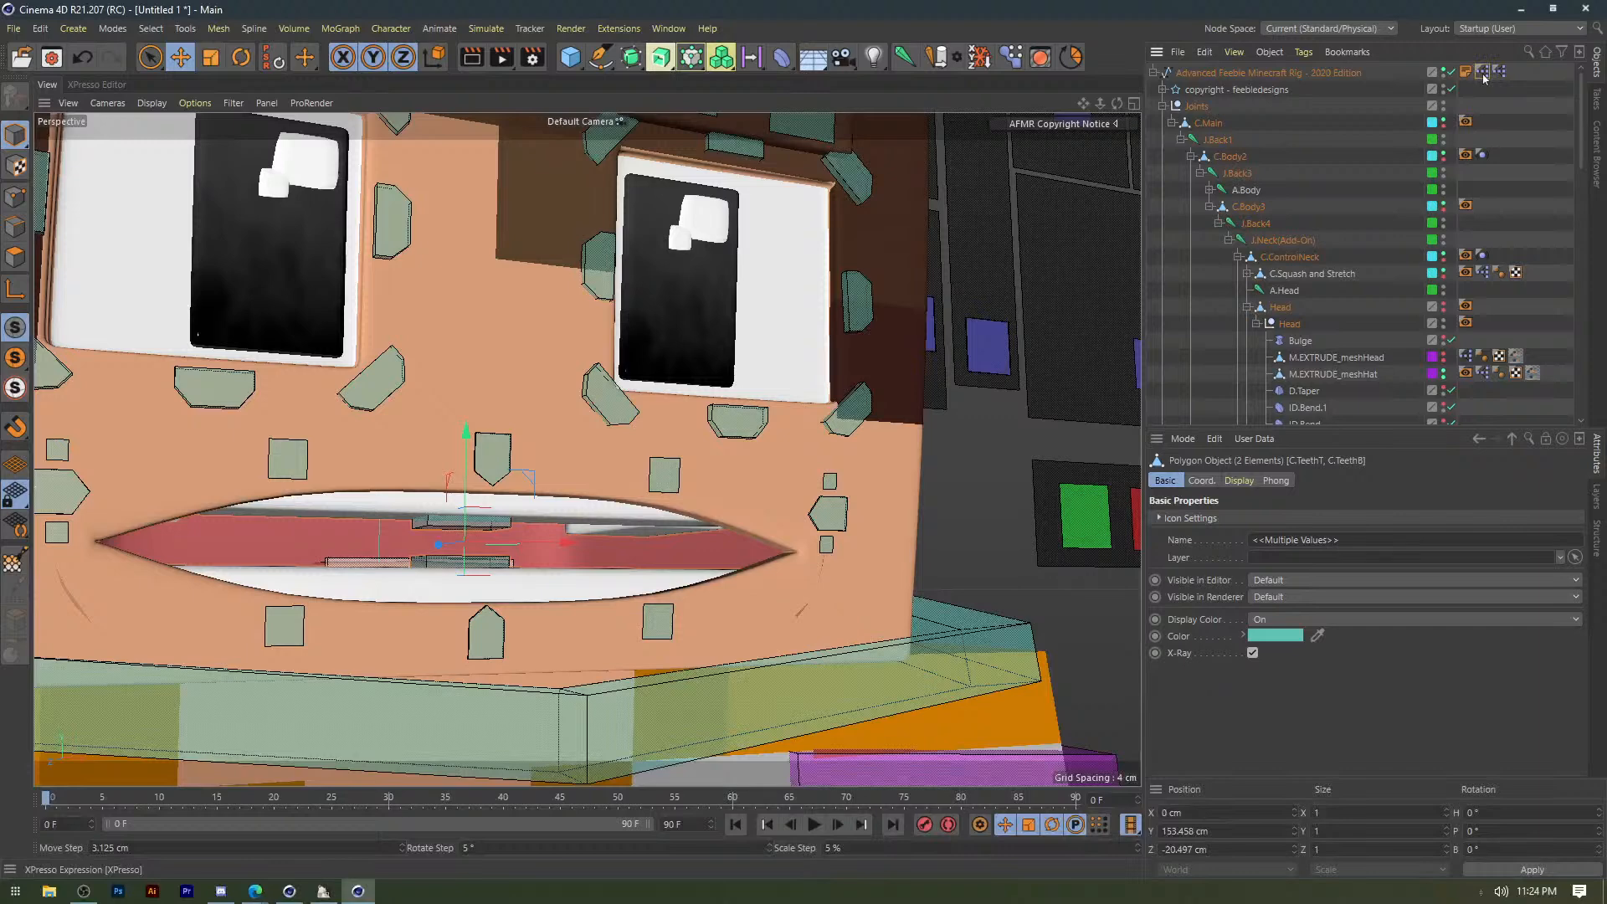
{"action": "double_click", "coordinate": [1481, 72]}
{"action": "scroll", "coordinate": [1341, 248], "scroll_direction": "down", "scroll_amount": 15}
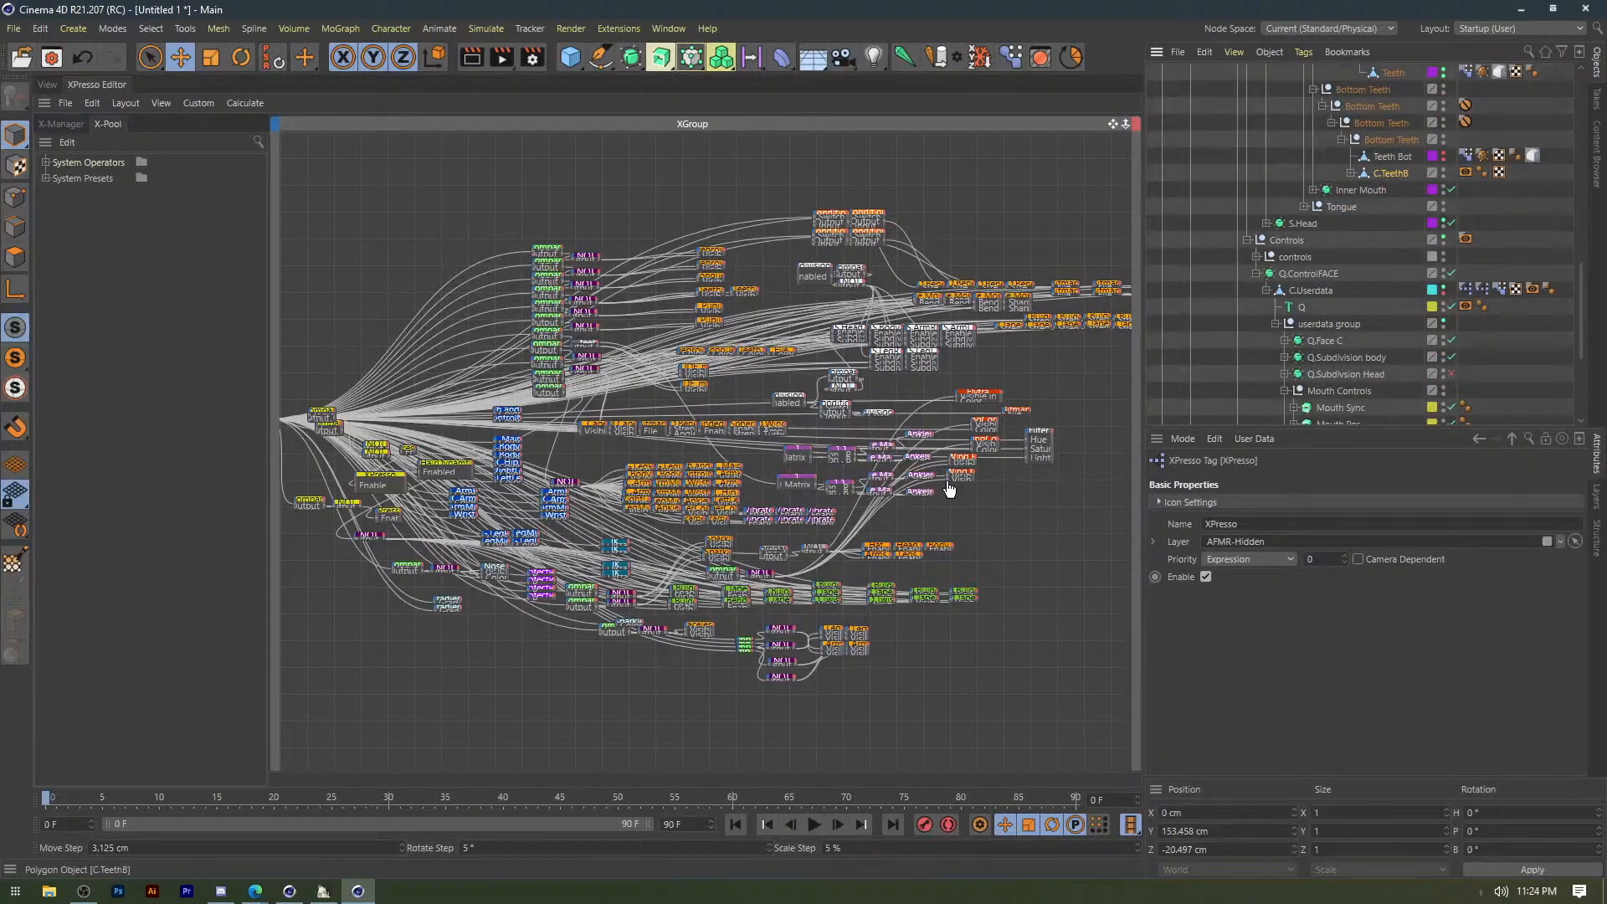
{"action": "left_click_drag", "start_coordinate": [514, 680], "coordinate": [515, 679]}
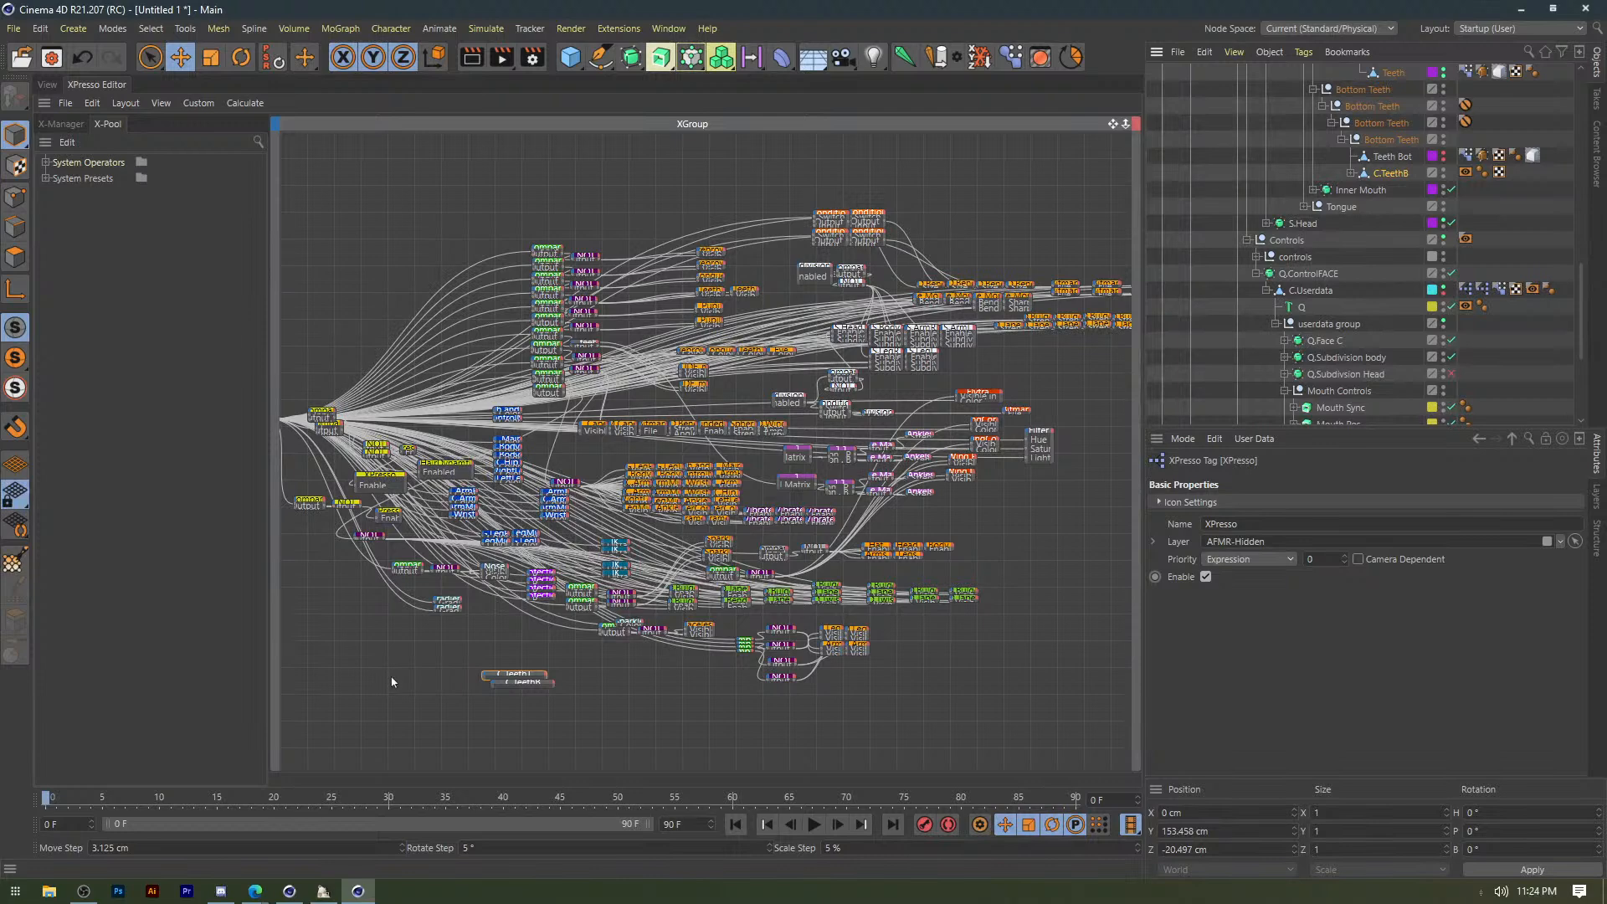
{"action": "key", "text": "ctrl+z"}
{"action": "key", "text": "ctrl+z"}
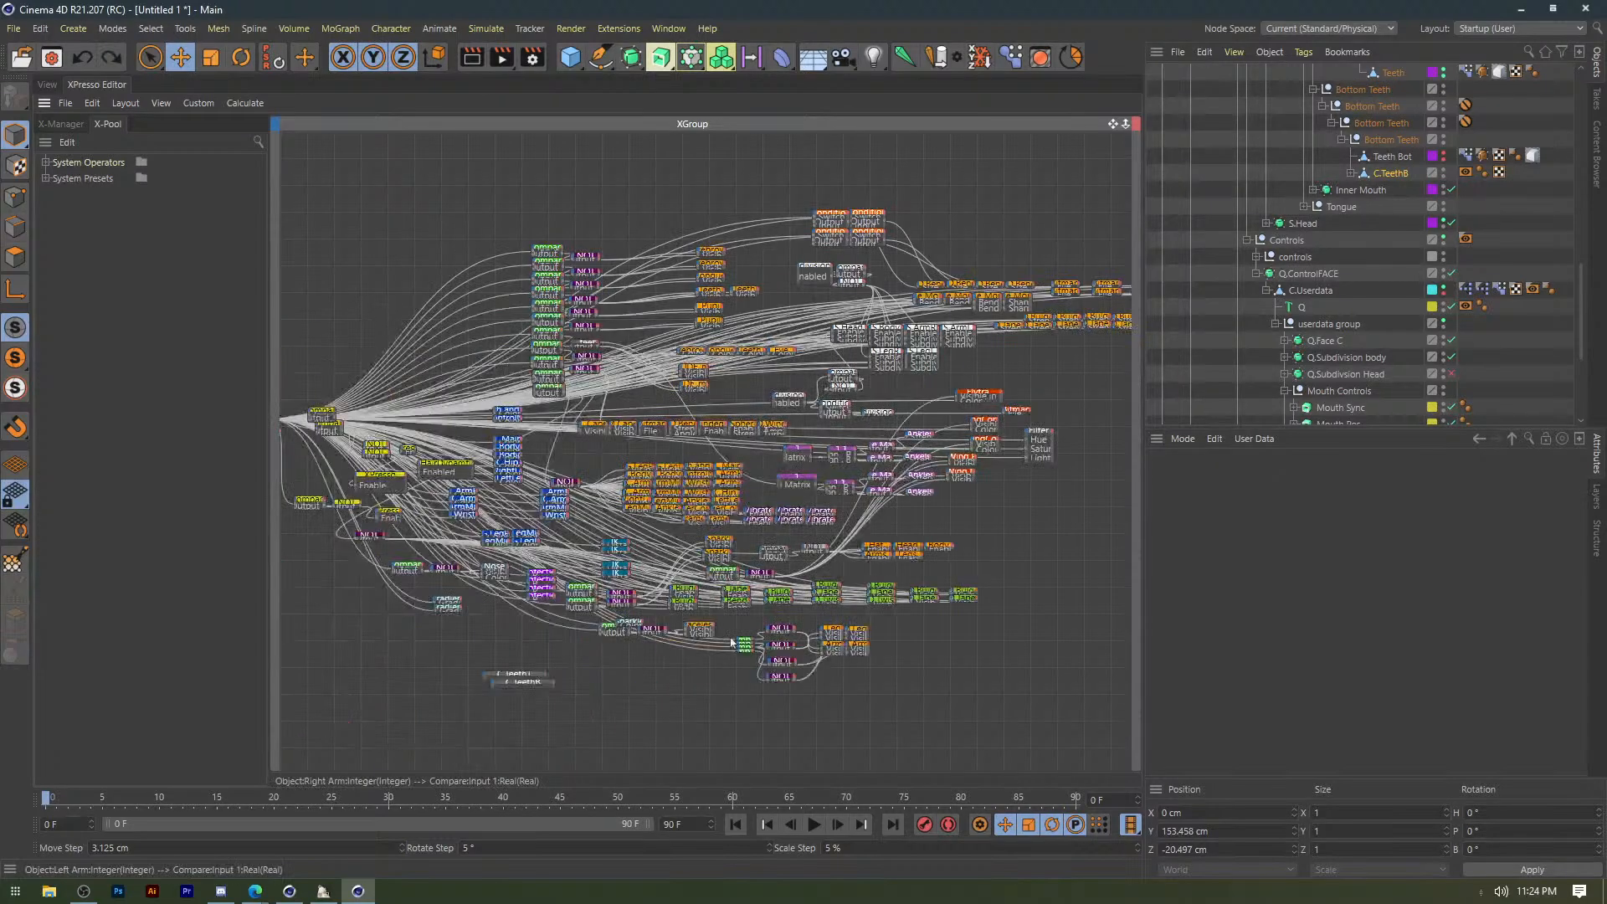
Arrange the two teeth nodes in the empty area below the node network, with C.TeethT directly above C.TeethB.
{"action": "scroll", "coordinate": [431, 707], "scroll_direction": "up", "scroll_amount": 3}
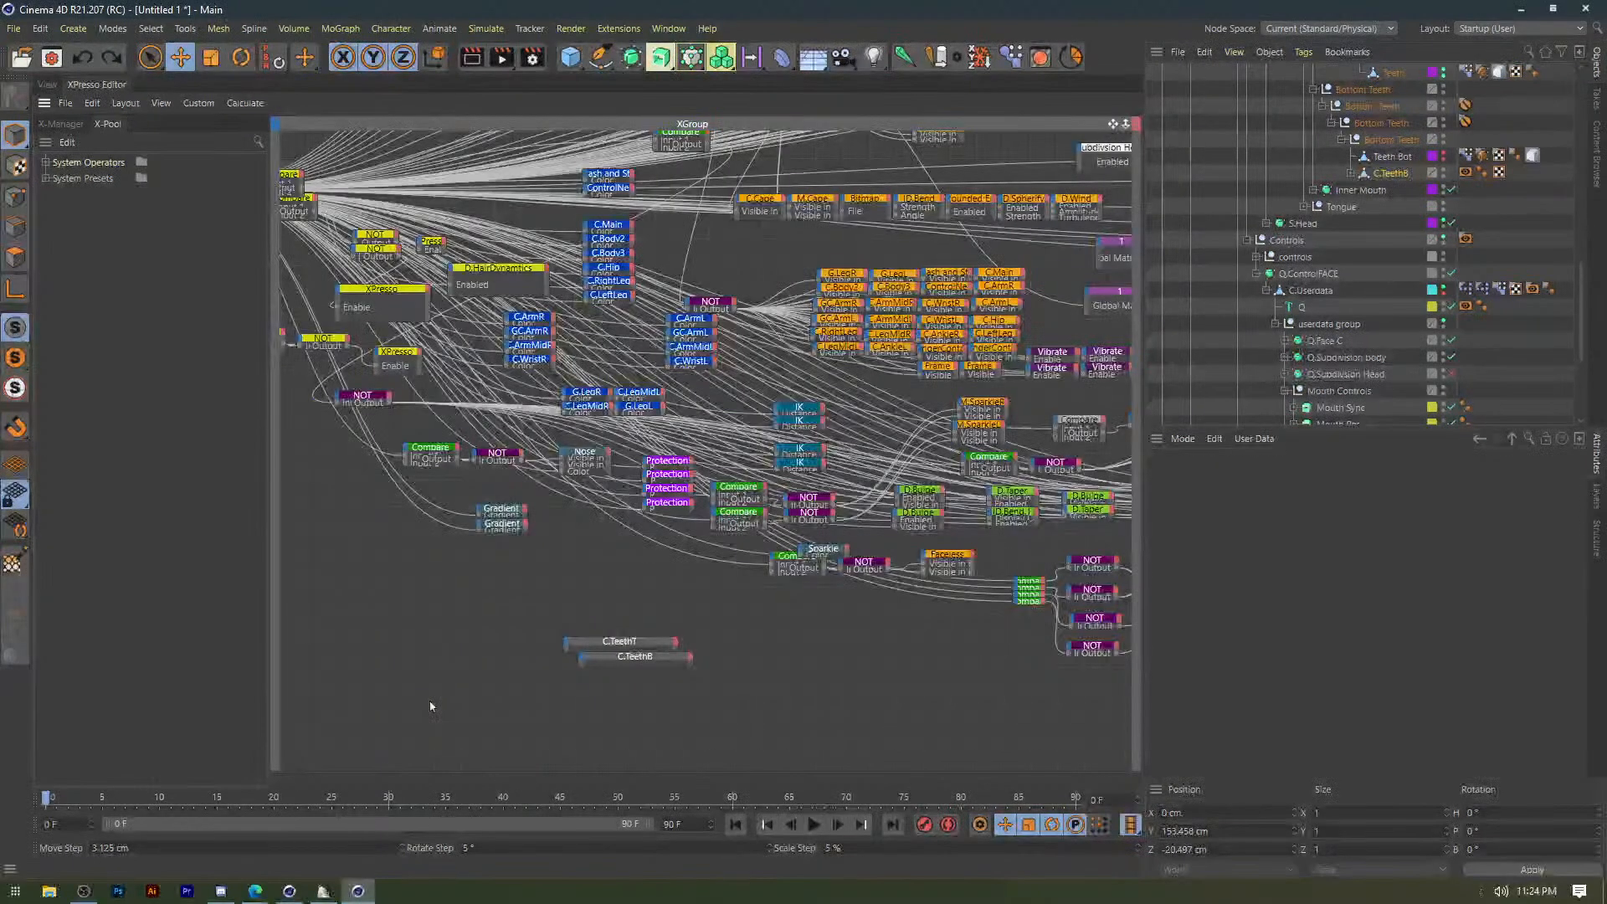
{"action": "middle_click_drag", "start_coordinate": [430, 707], "coordinate": [451, 610]}
{"action": "scroll", "coordinate": [590, 561], "scroll_direction": "up", "scroll_amount": 5}
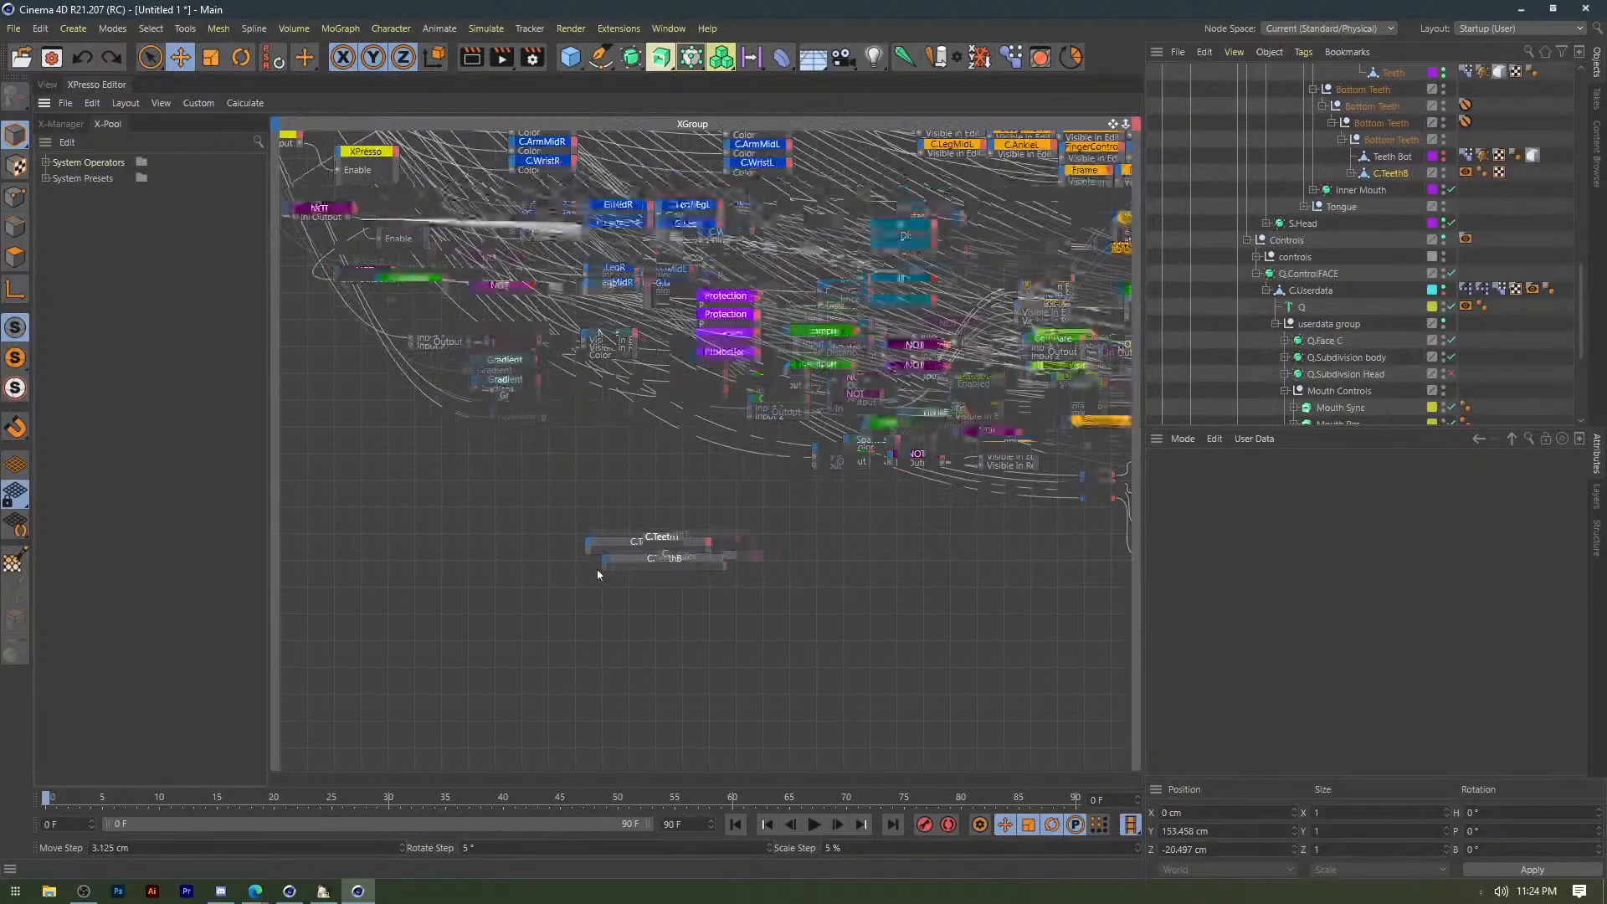
{"action": "middle_click_drag", "start_coordinate": [736, 358], "coordinate": [411, 415]}
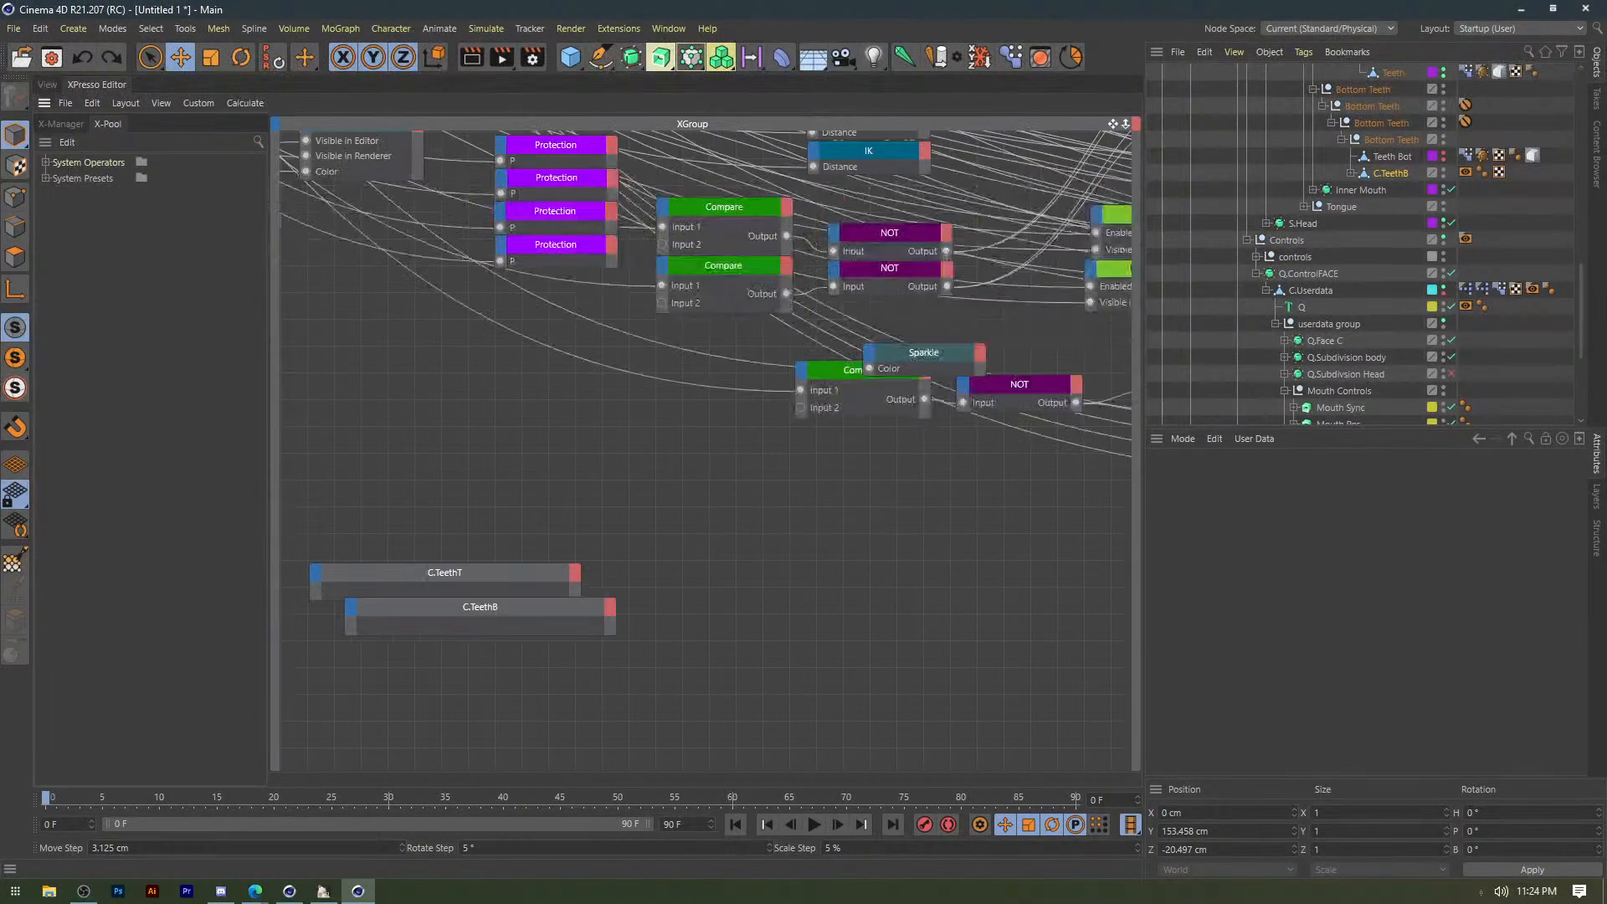
{"action": "middle_click_drag", "start_coordinate": [703, 167], "coordinate": [649, 766]}
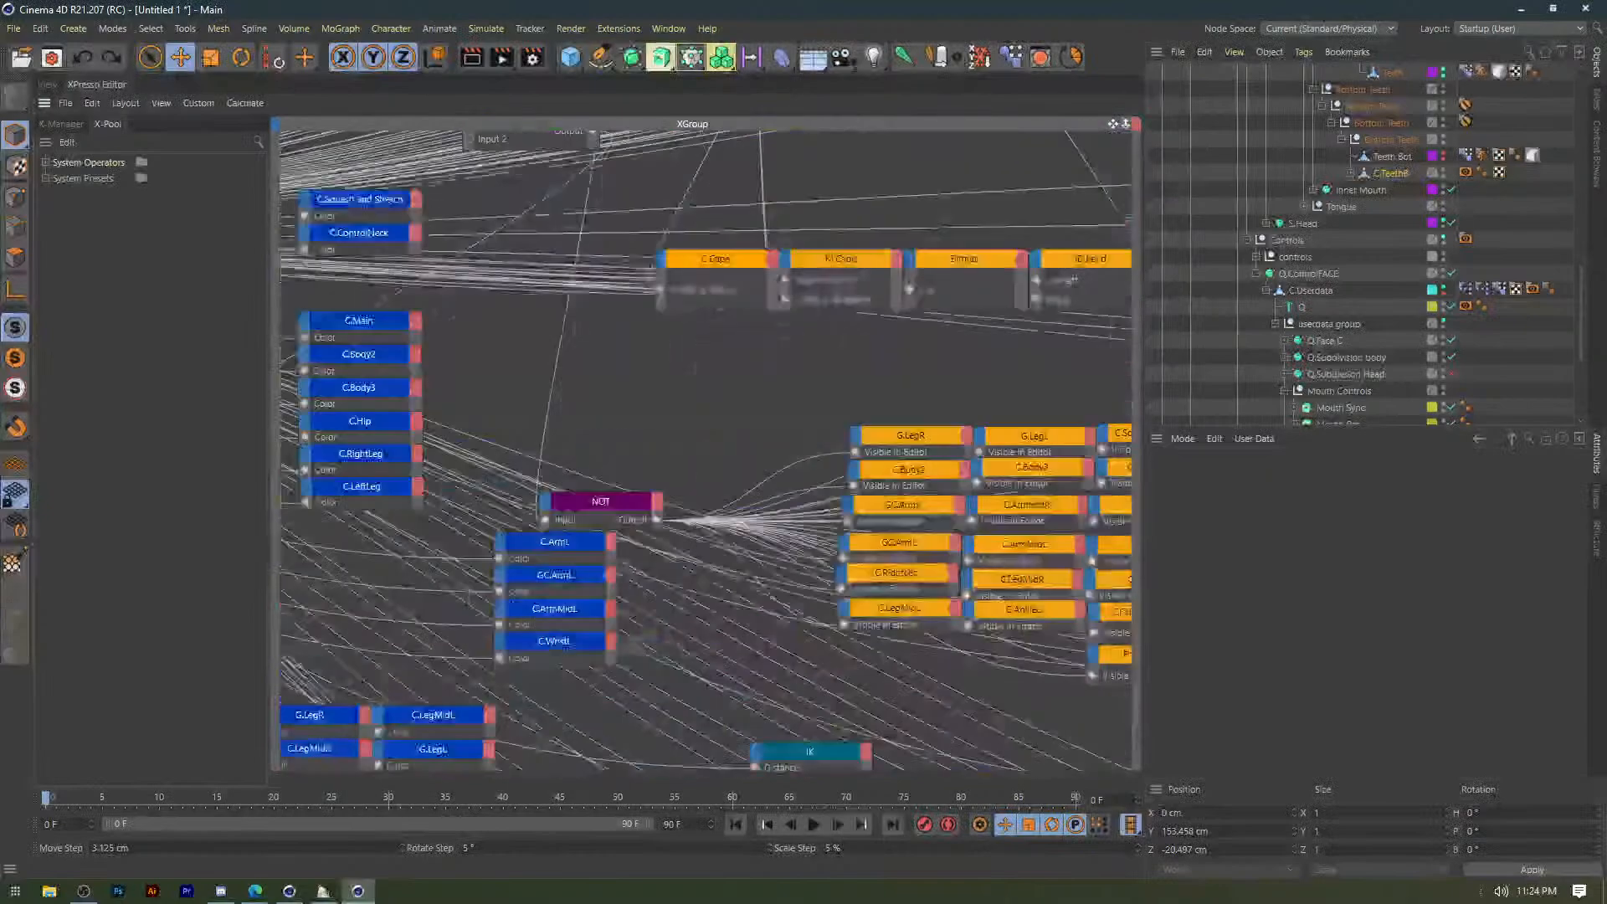
{"action": "middle_click_drag", "start_coordinate": [649, 603], "coordinate": [925, 373]}
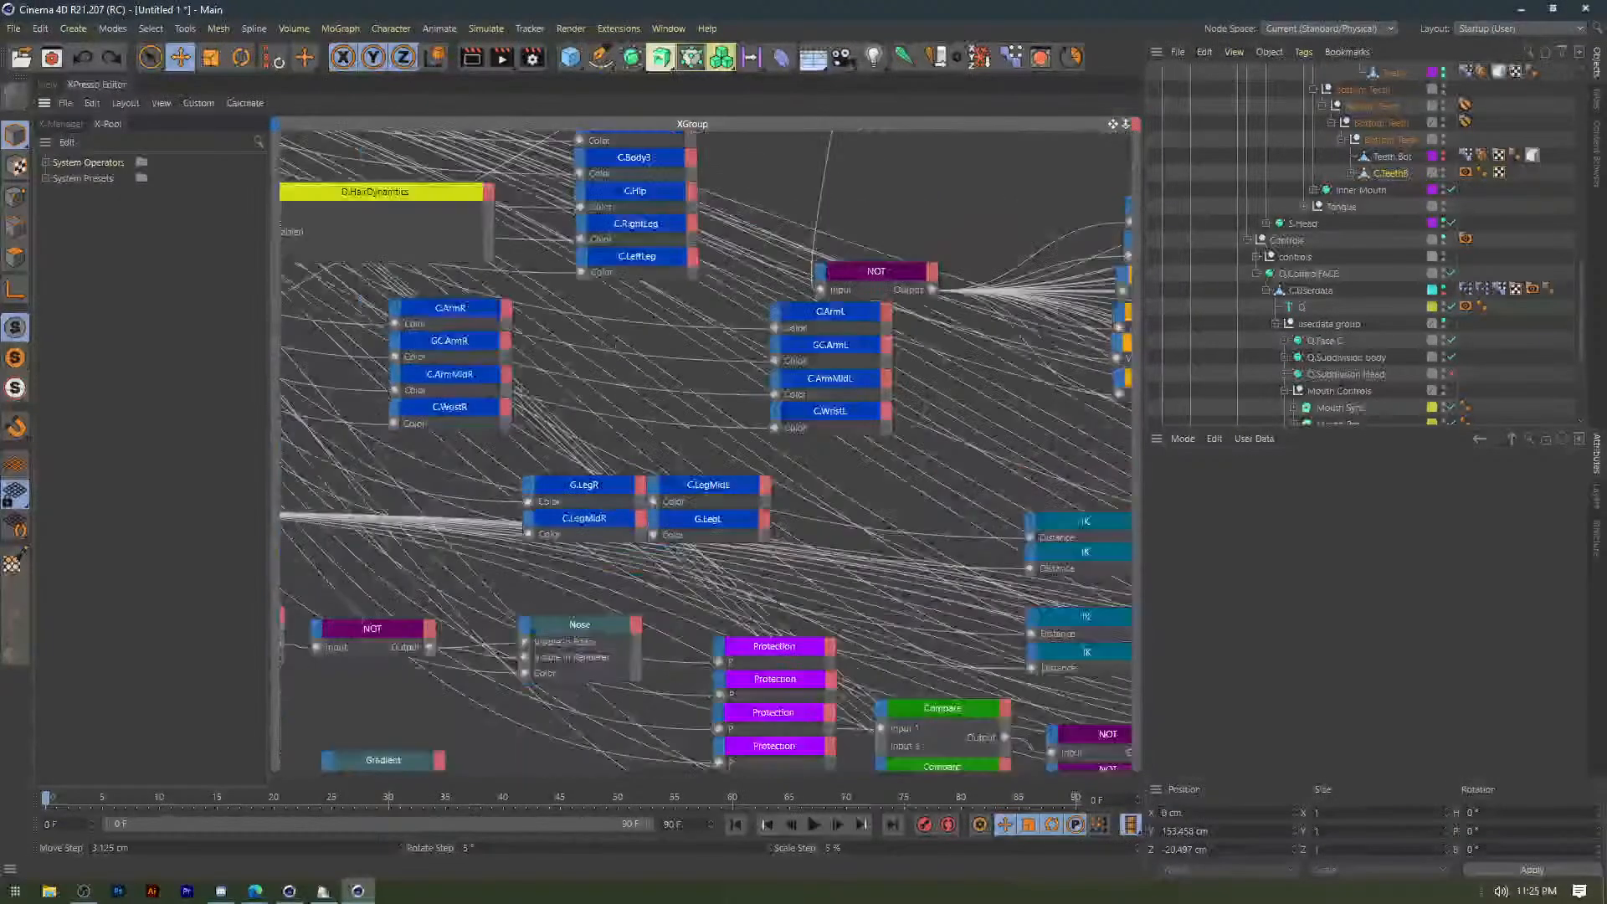
{"action": "middle_click_drag", "start_coordinate": [809, 737], "coordinate": [717, 147]}
{"action": "left_click_drag", "start_coordinate": [535, 488], "coordinate": [568, 431]}
Add a Visible in Editor input port to both the C.TeethT and C.TeethB nodes.
{"action": "left_click", "coordinate": [479, 429]}
{"action": "mouse_move", "coordinate": [502, 455]}
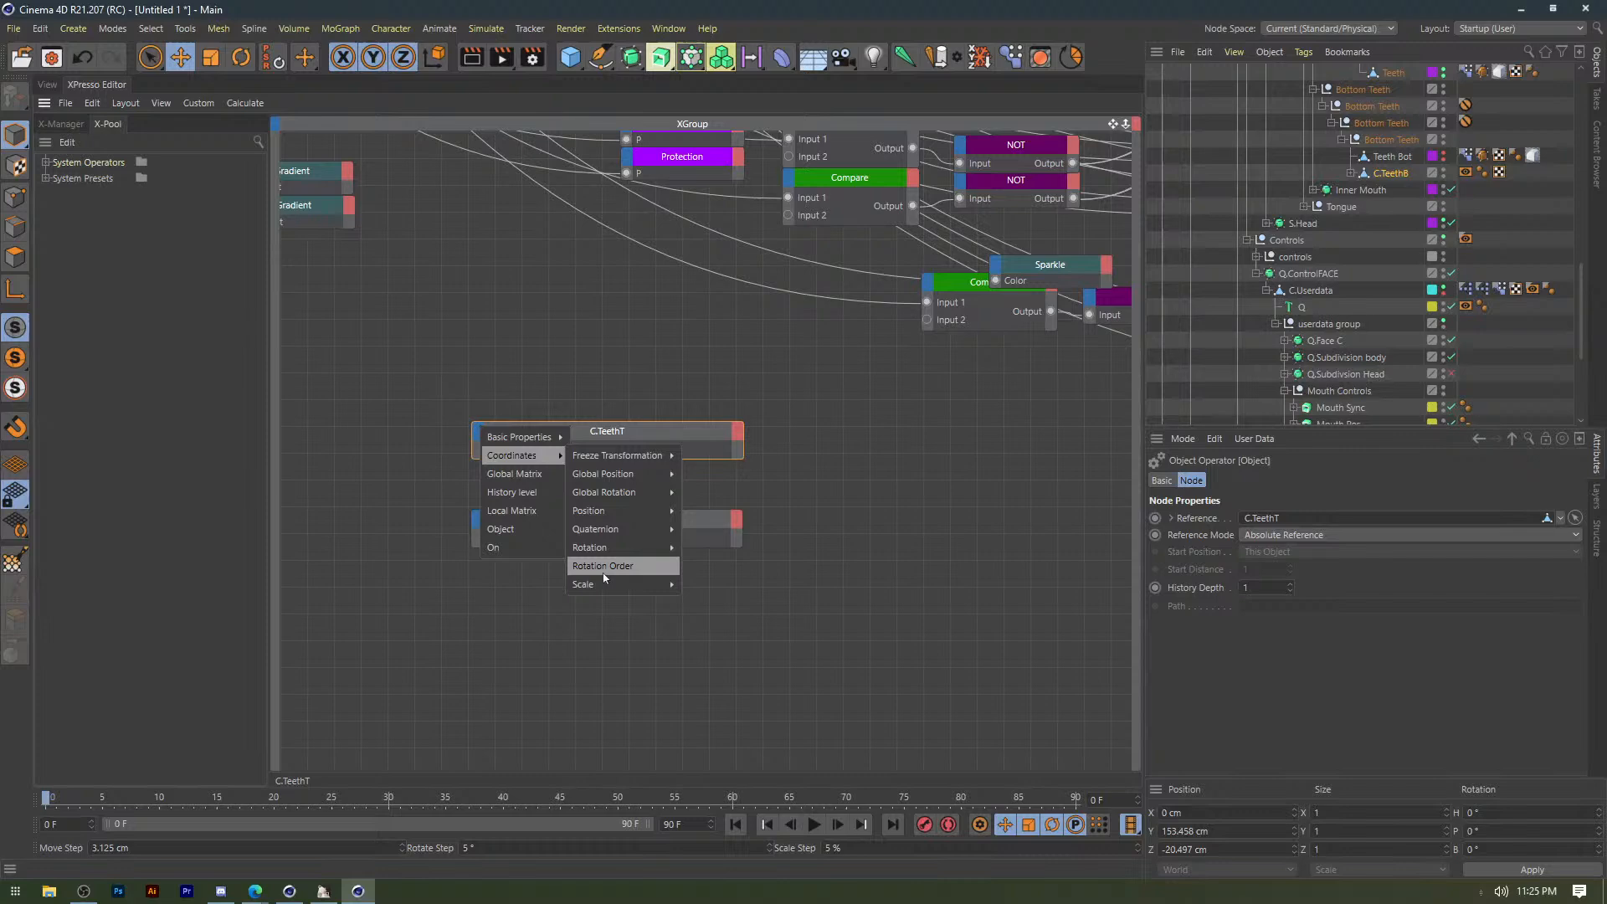
{"action": "left_click", "coordinate": [1446, 173]}
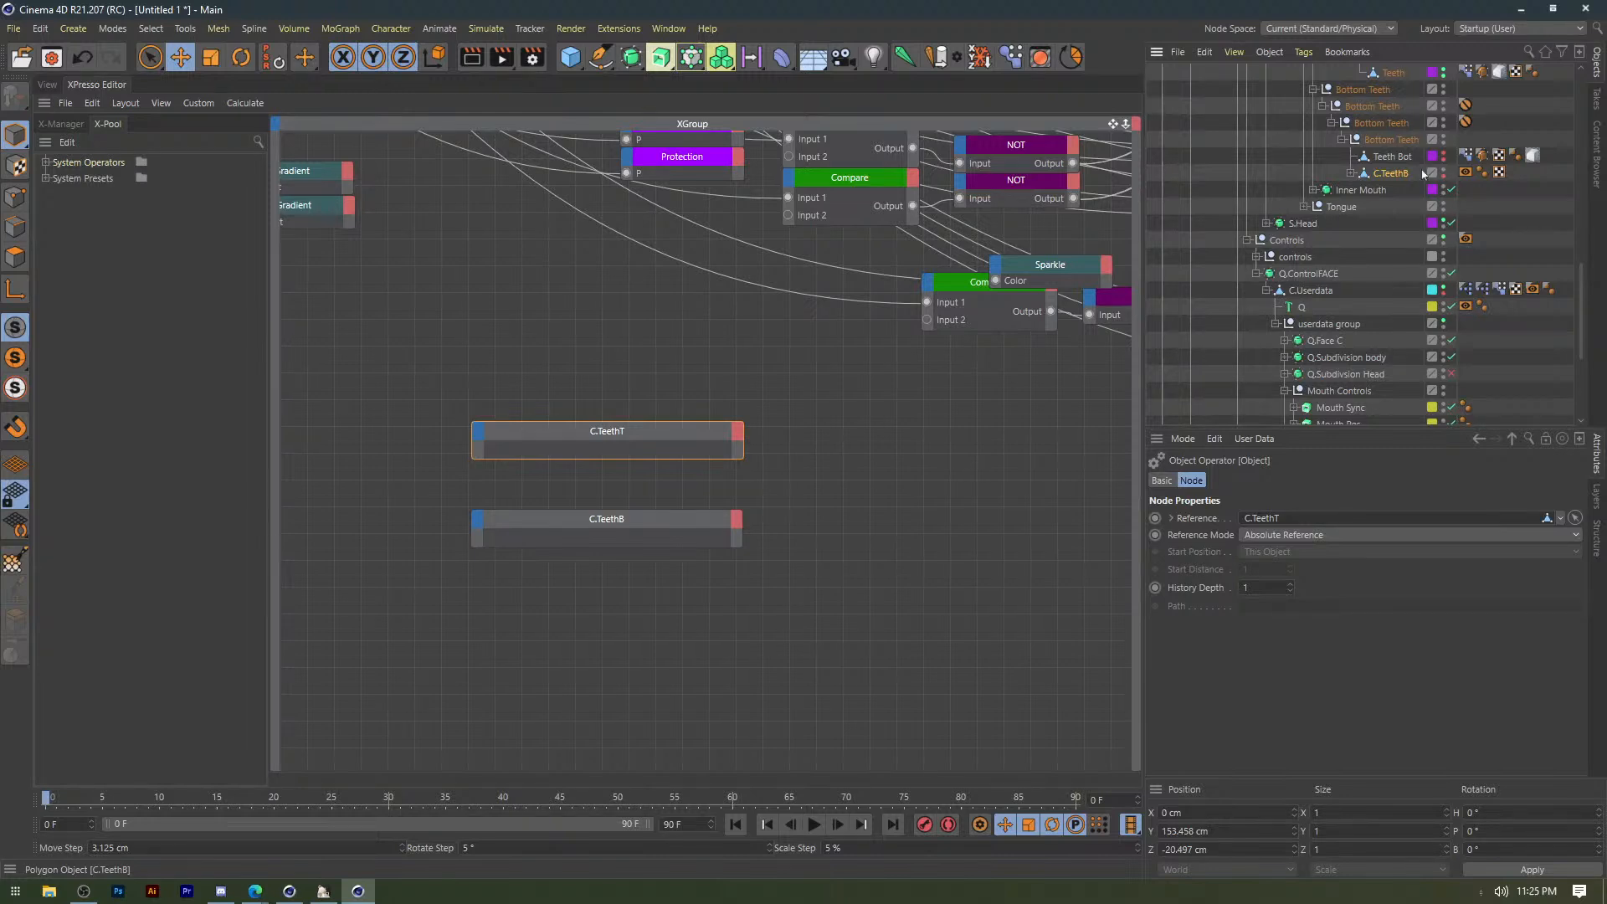
{"action": "scroll", "coordinate": [1433, 210], "scroll_direction": "up", "scroll_amount": 4}
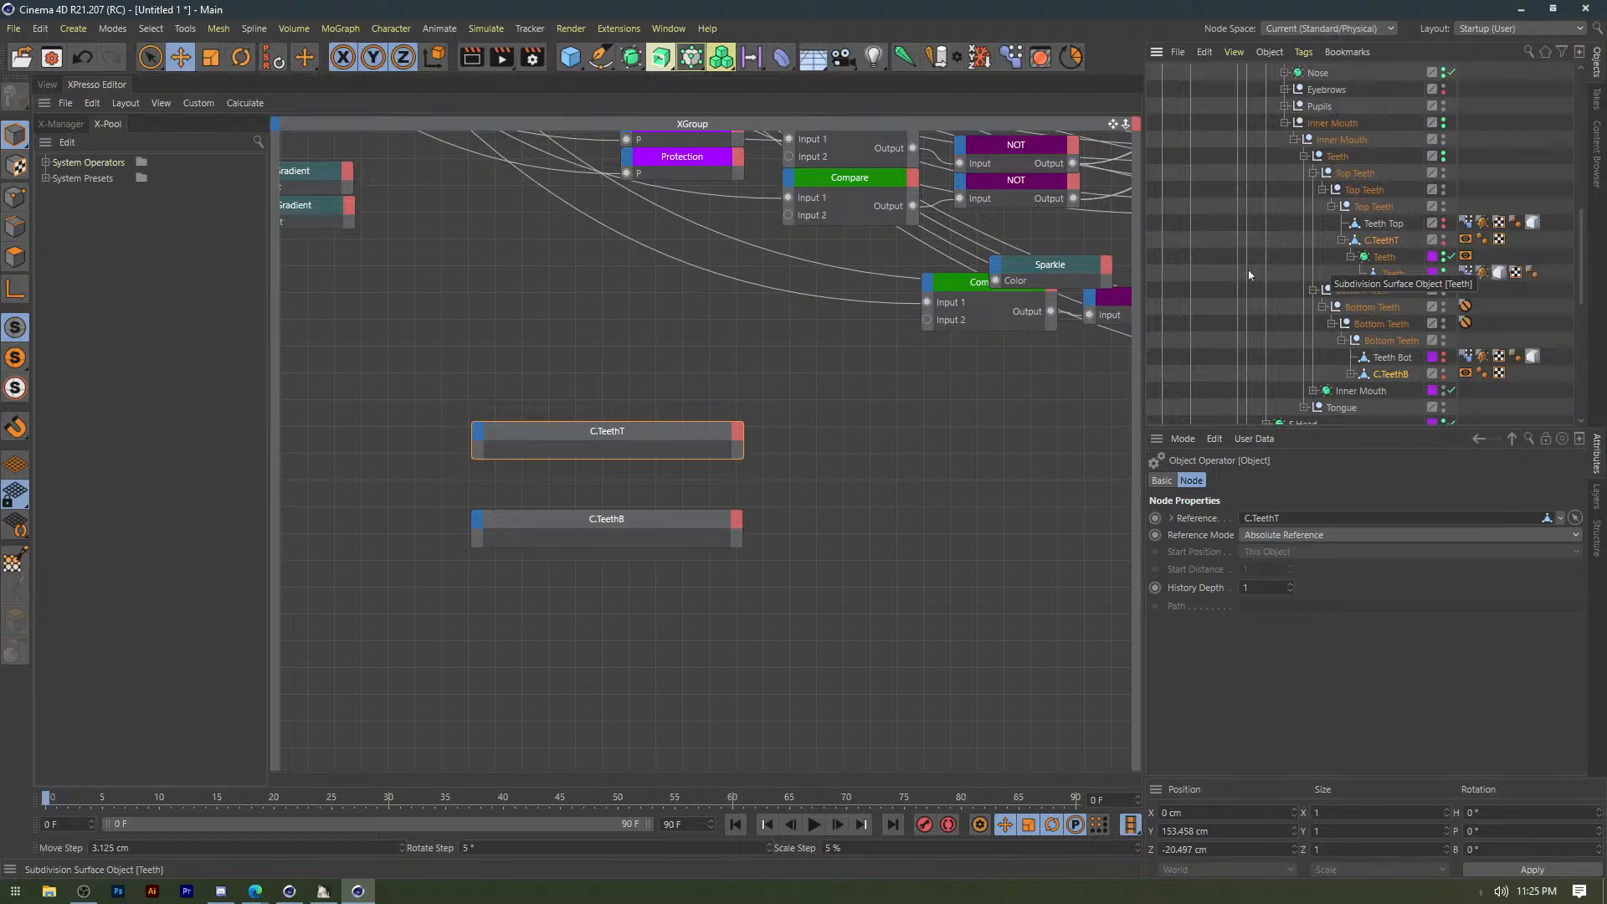
{"action": "right_click", "coordinate": [480, 430]}
{"action": "left_click", "coordinate": [623, 521]}
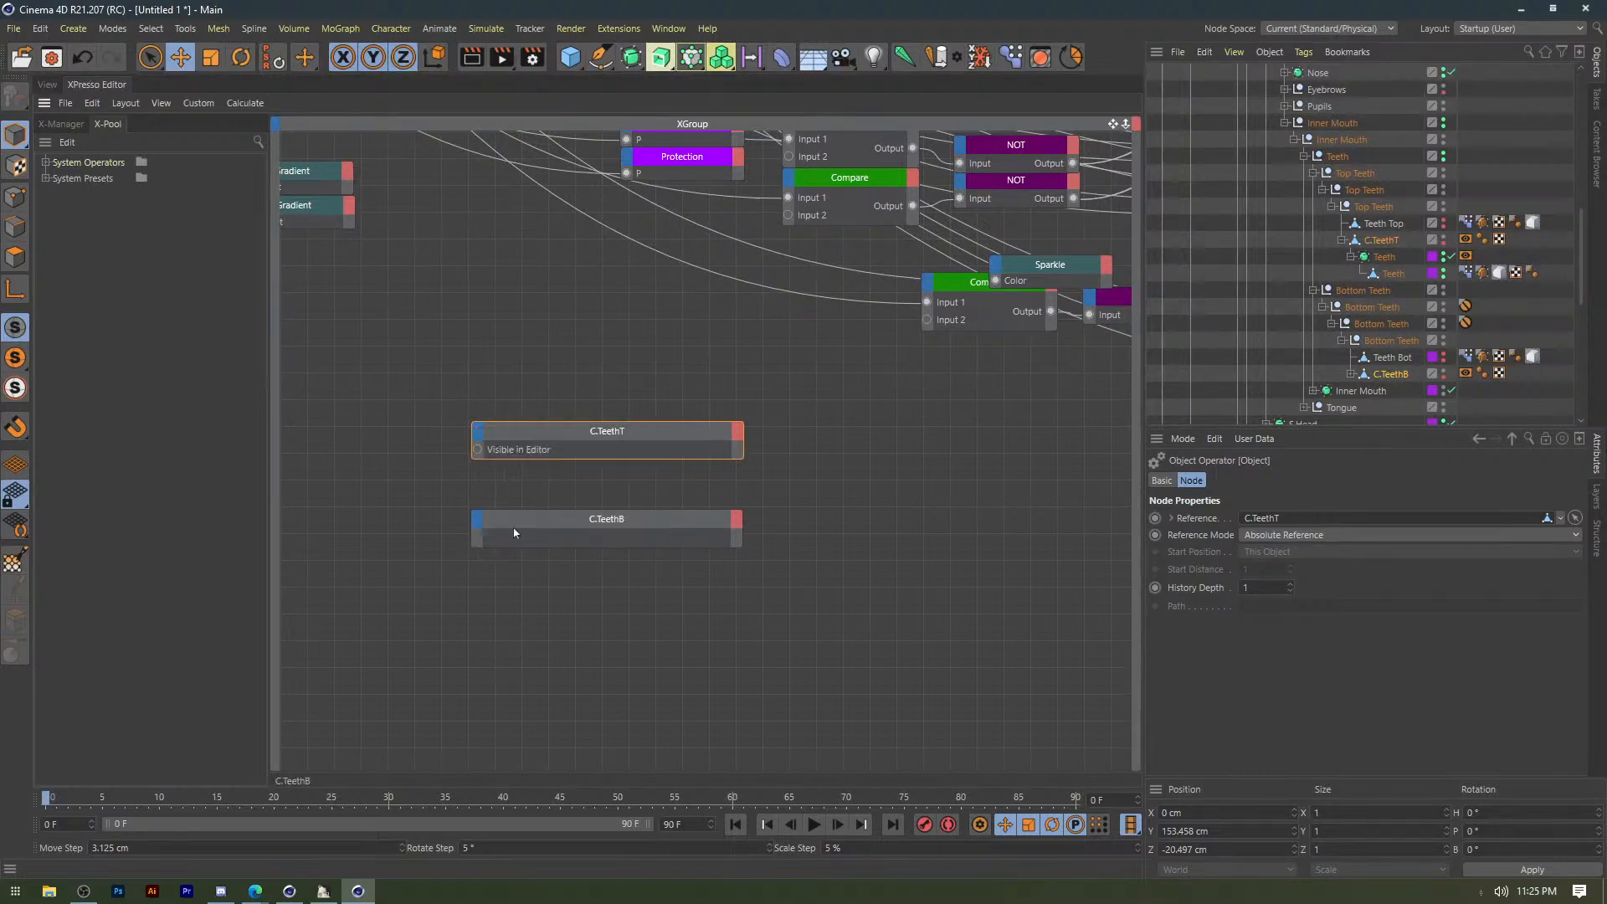
{"action": "right_click", "coordinate": [478, 520]}
{"action": "mouse_move", "coordinate": [519, 528]}
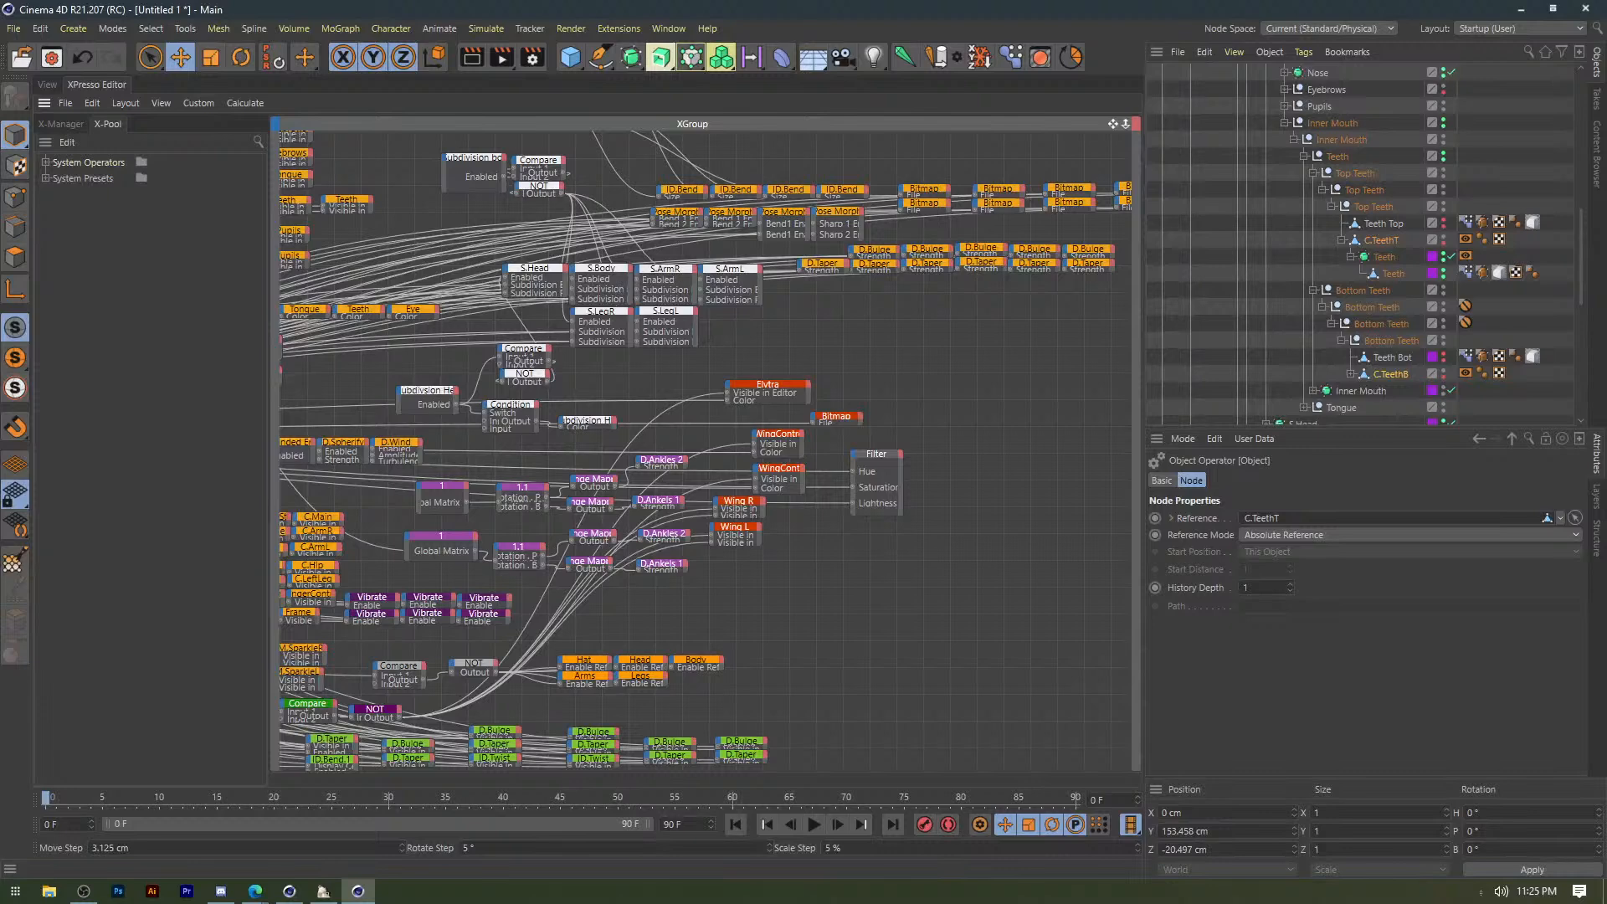
Examine the XGroup's node network for the nodes that drive the visibility of the existing face controls.
{"action": "middle_click_drag", "start_coordinate": [704, 502], "coordinate": [762, 313], "text": "alt"}
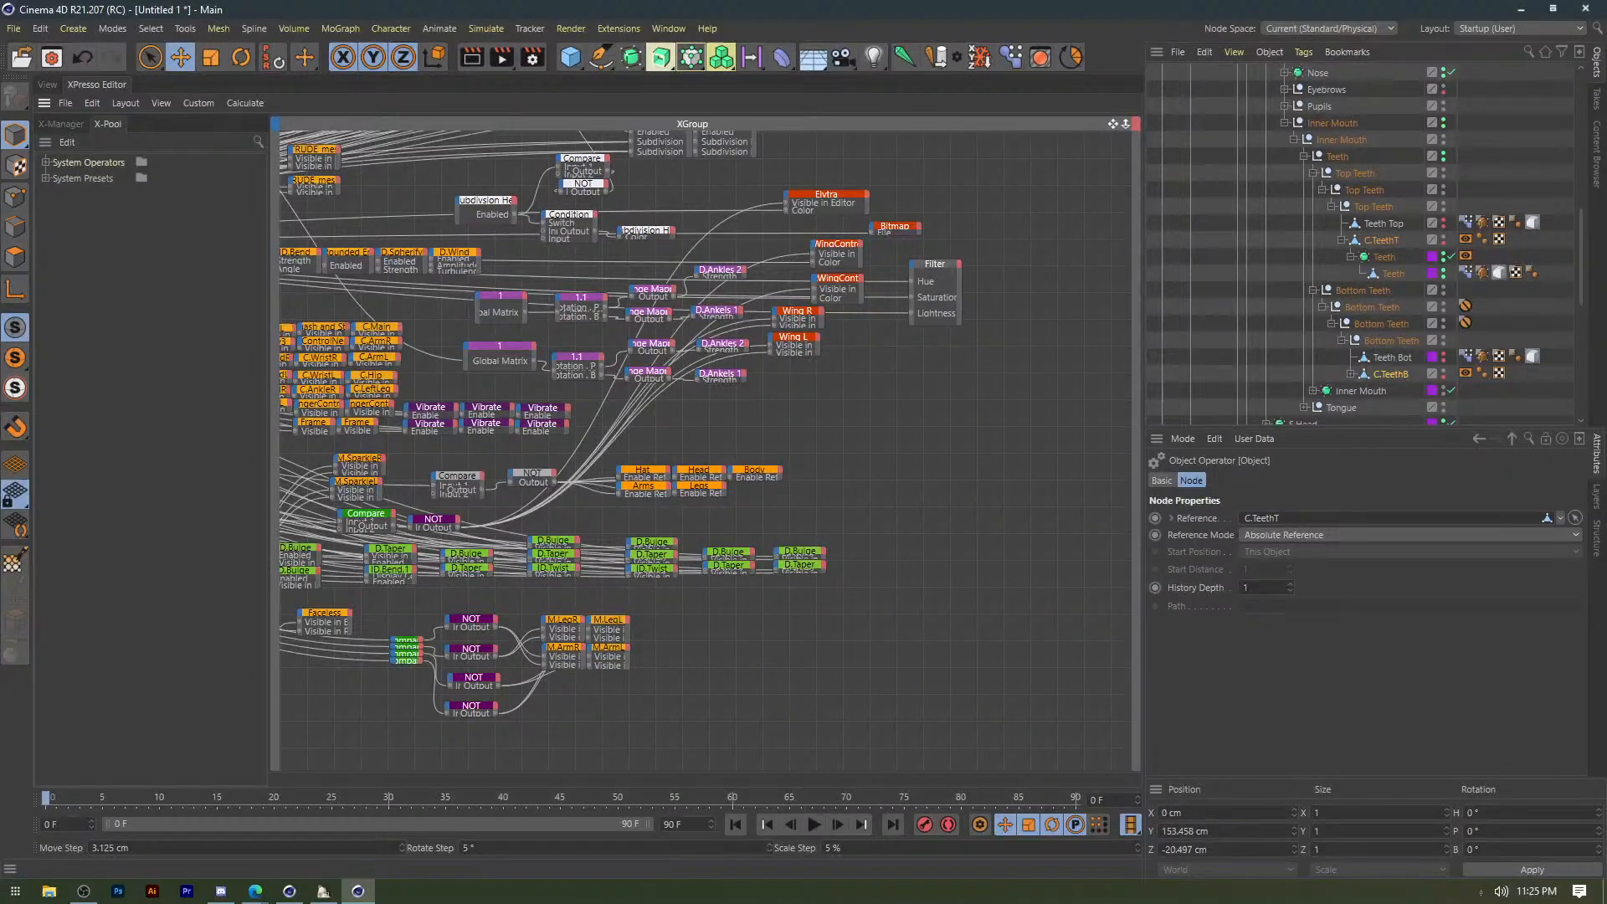
{"action": "middle_click_drag", "start_coordinate": [386, 419], "coordinate": [1035, 521], "text": "alt"}
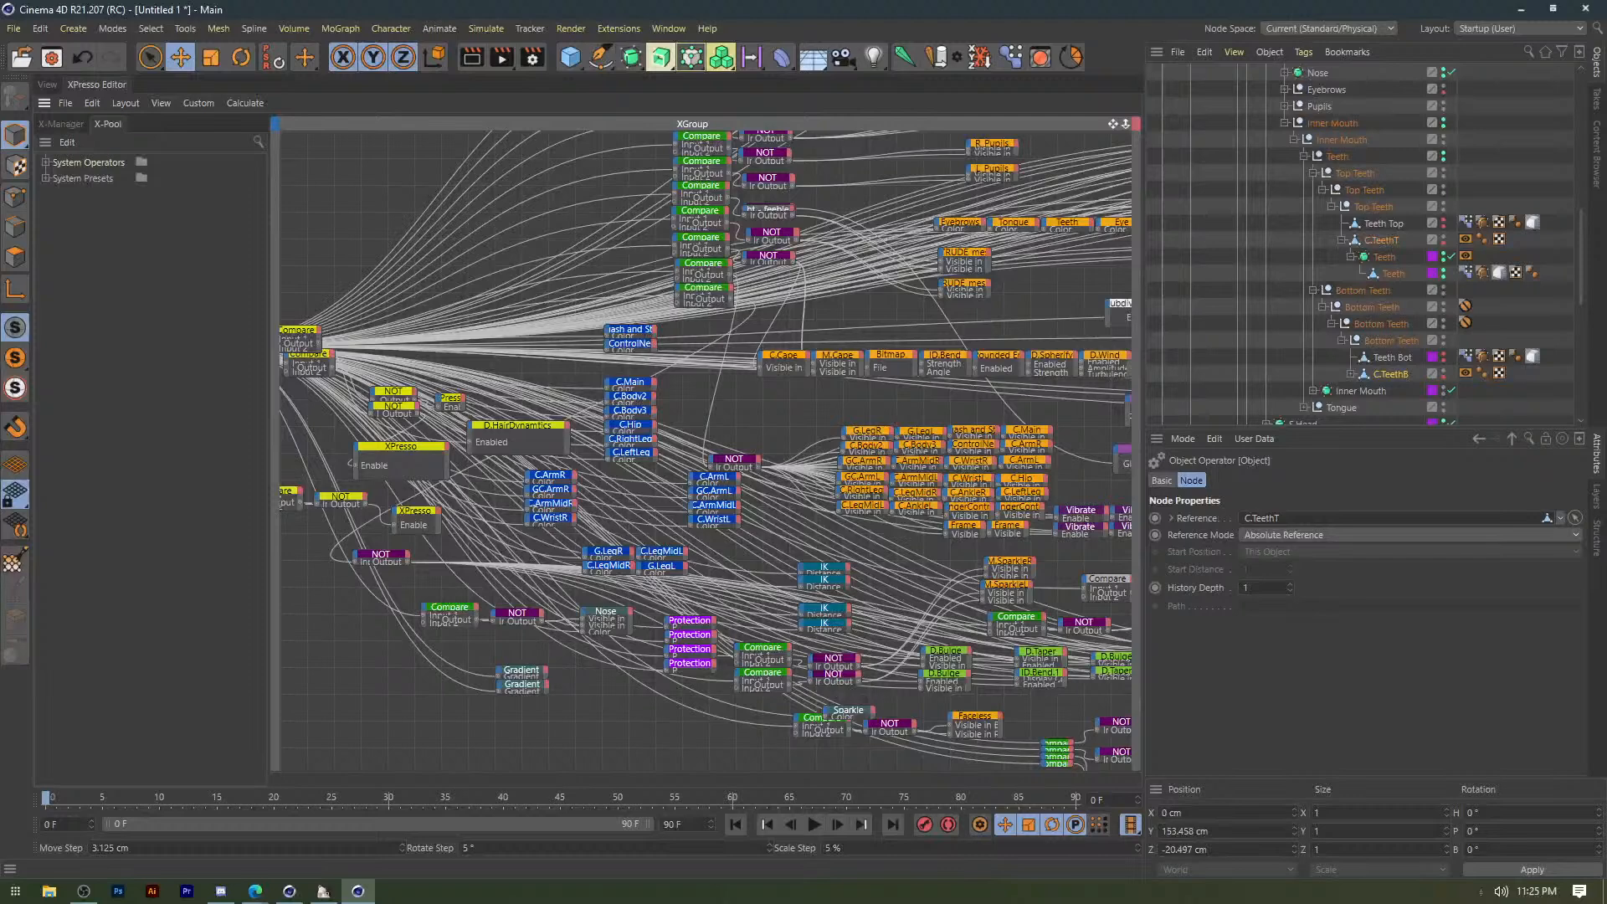
{"action": "middle_click_drag", "start_coordinate": [1102, 260], "coordinate": [826, 288], "text": "alt"}
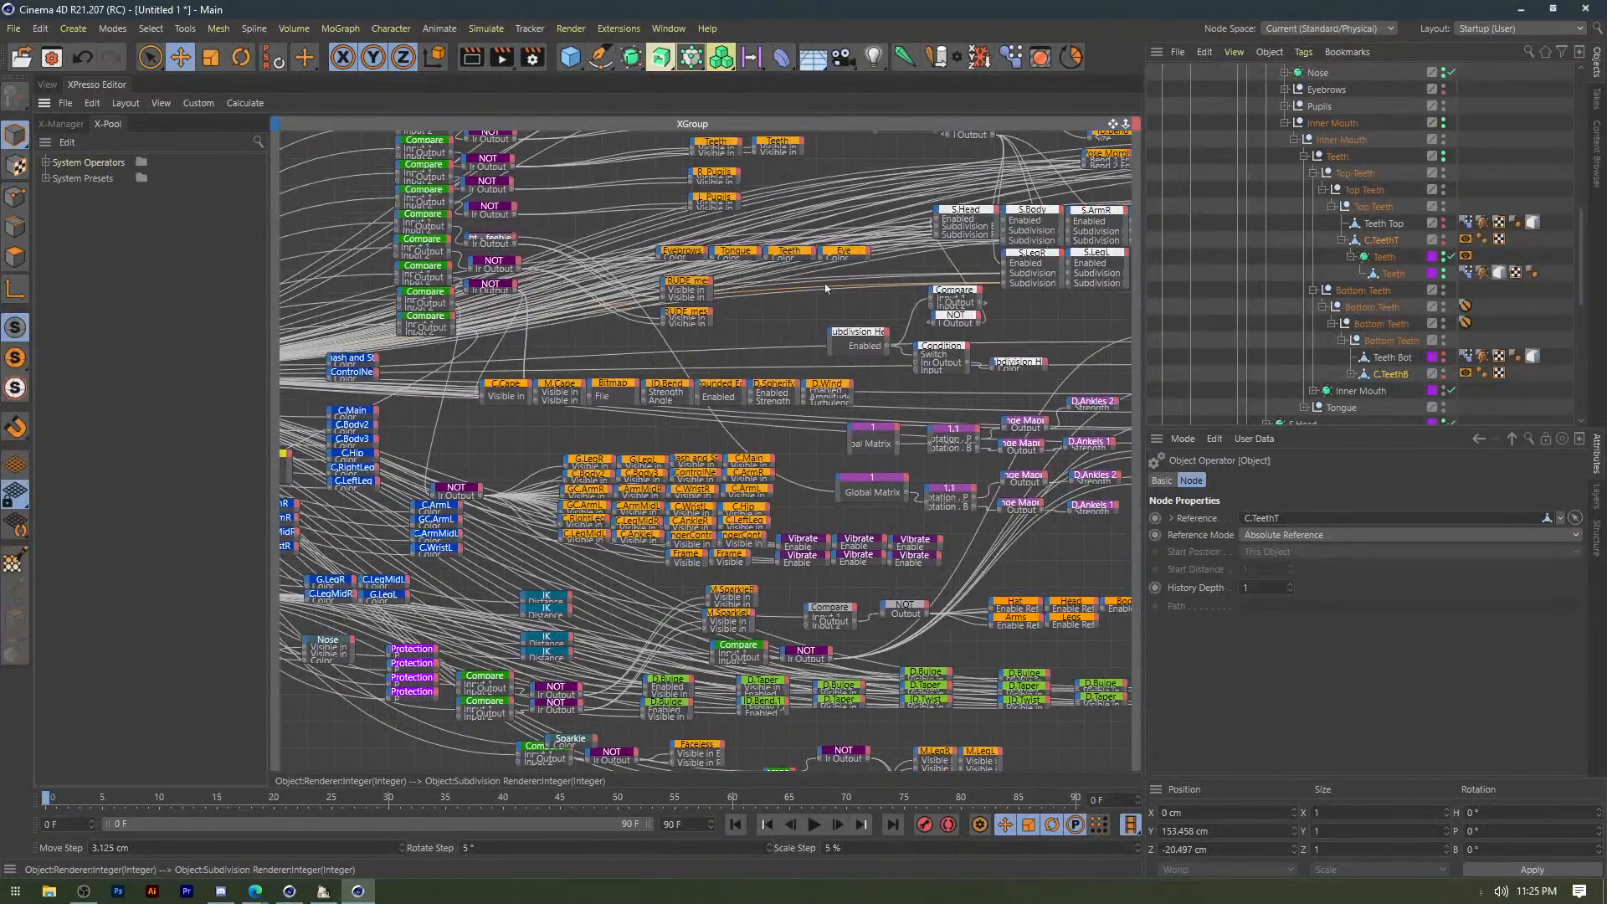
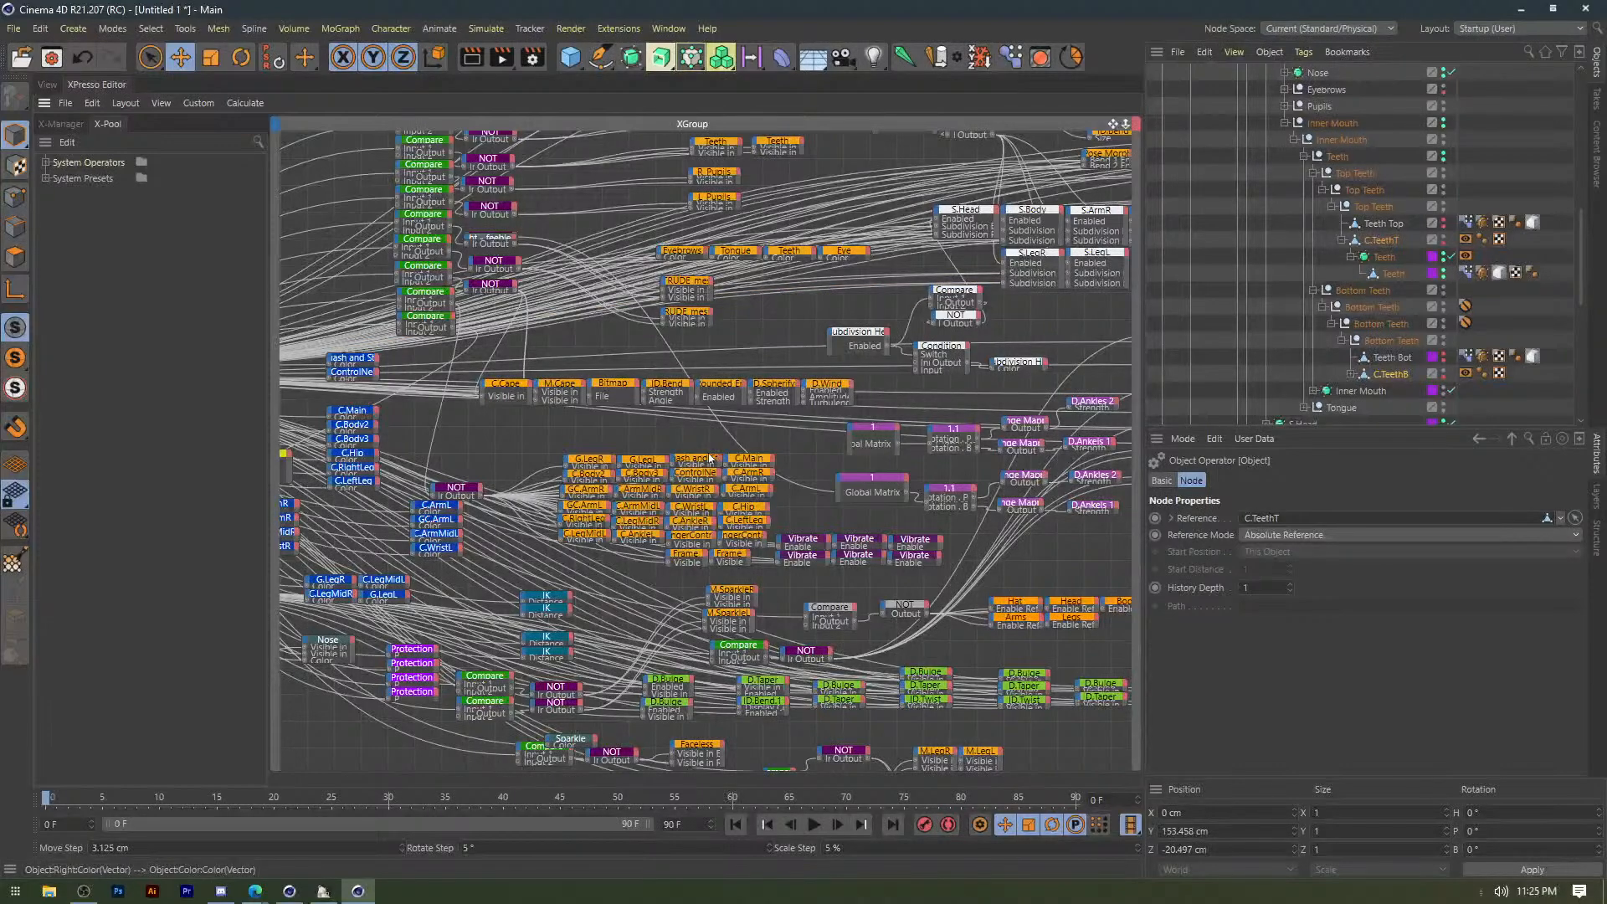
{"action": "middle_click_drag", "start_coordinate": [711, 458], "coordinate": [651, 470]}
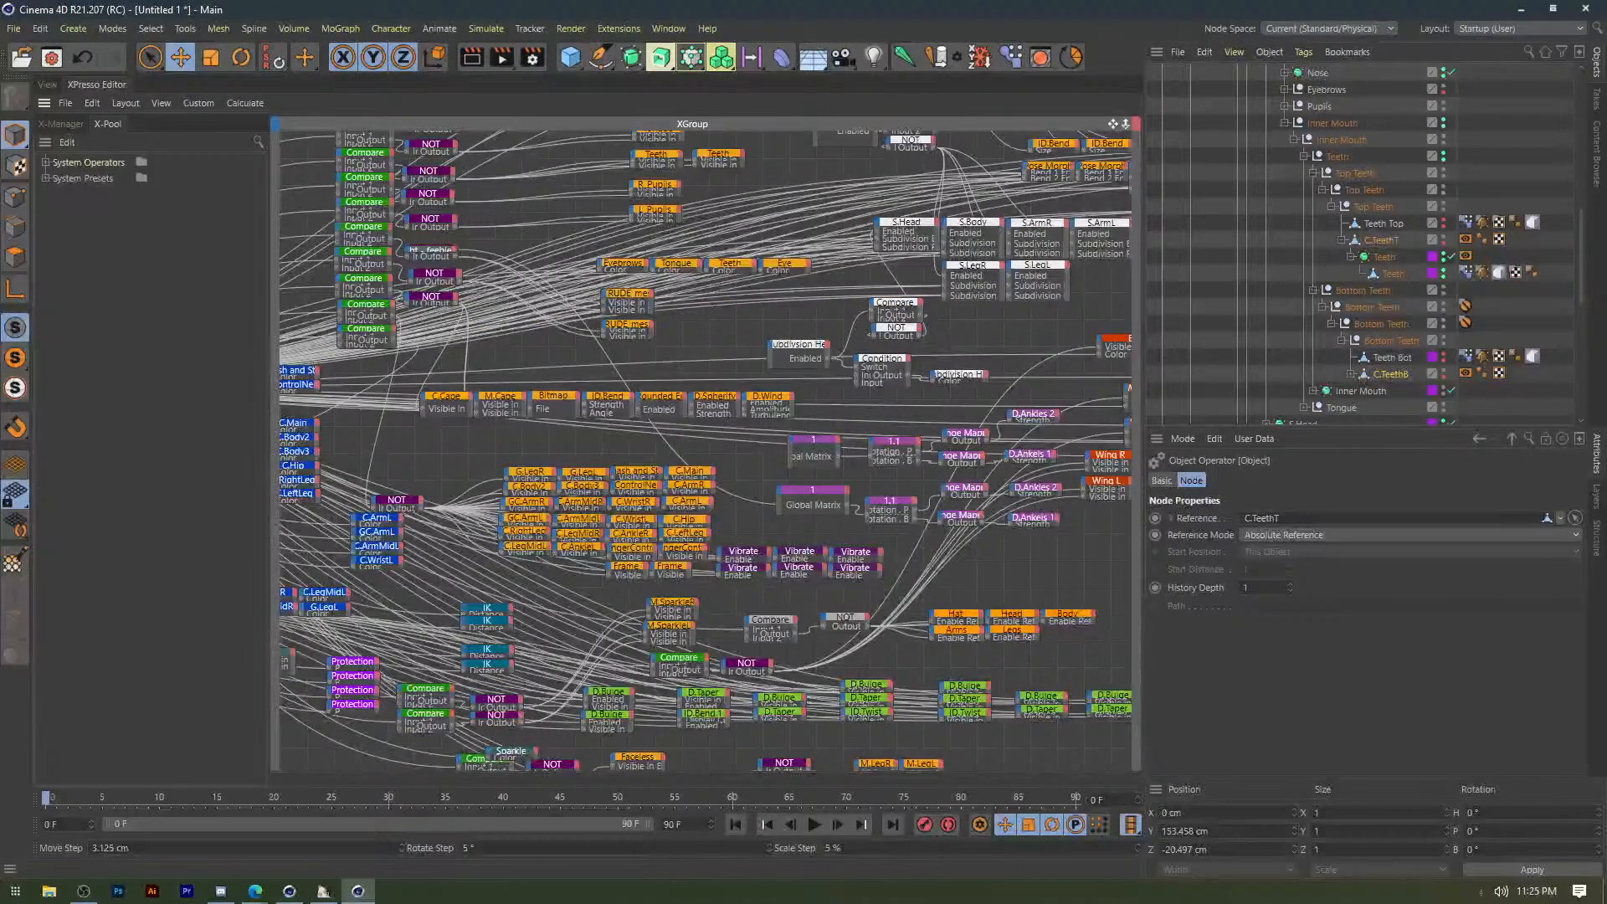
{"action": "middle_click_drag", "start_coordinate": [1060, 634], "coordinate": [935, 552]}
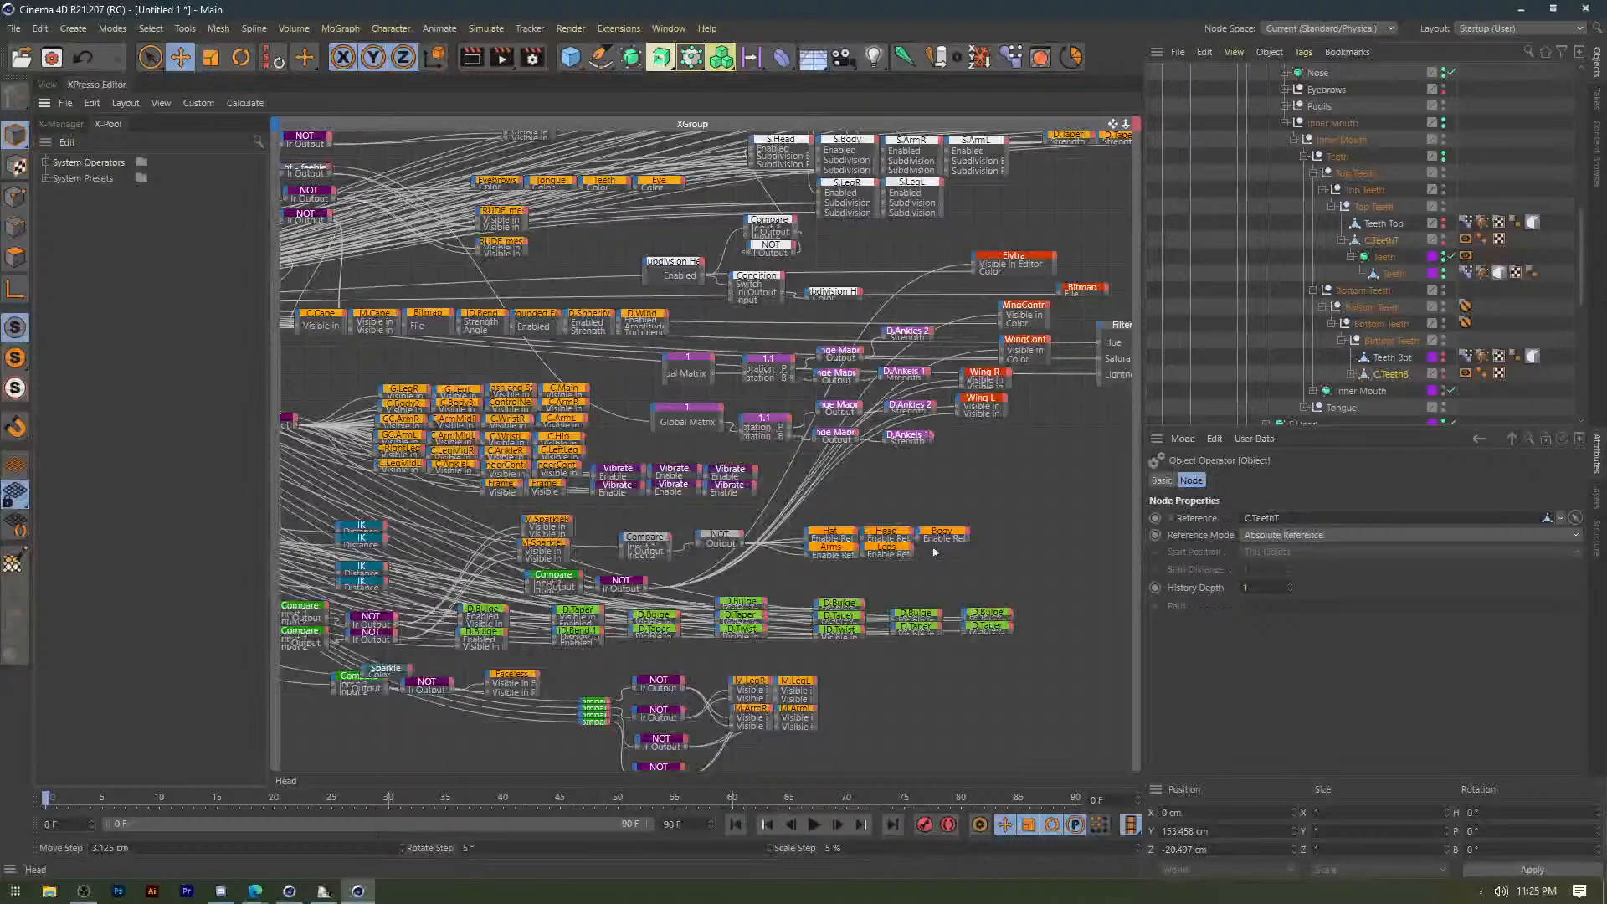
{"action": "scroll", "coordinate": [921, 494], "scroll_direction": "up", "scroll_amount": 2}
{"action": "middle_click_drag", "start_coordinate": [944, 484], "coordinate": [1060, 547]}
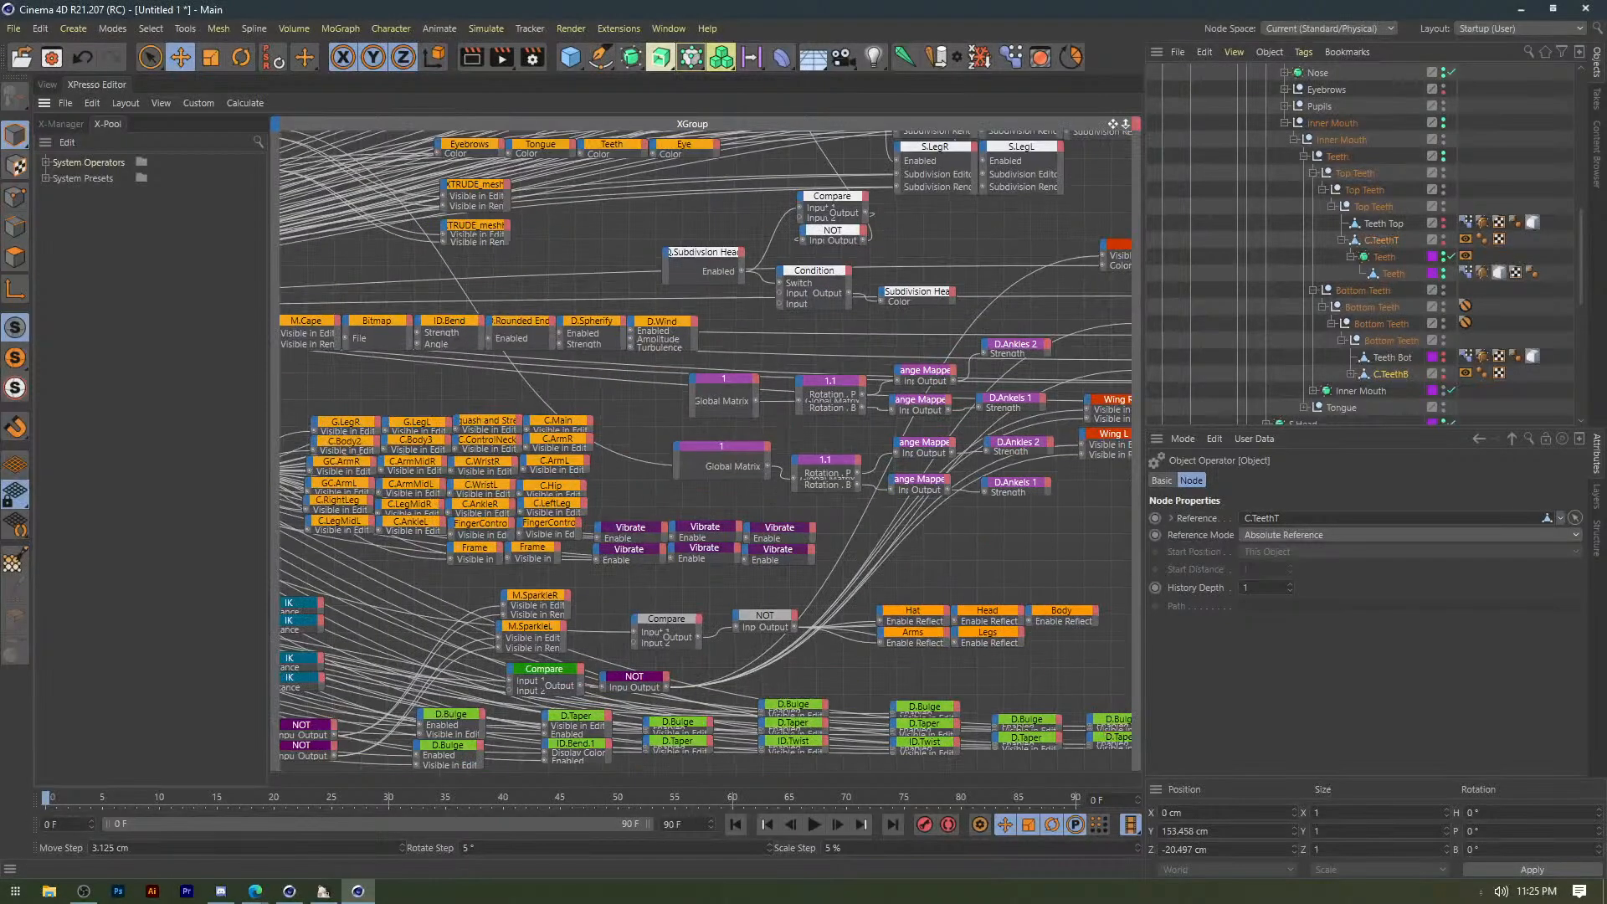
{"action": "middle_click_drag", "start_coordinate": [1043, 335], "coordinate": [1038, 683]}
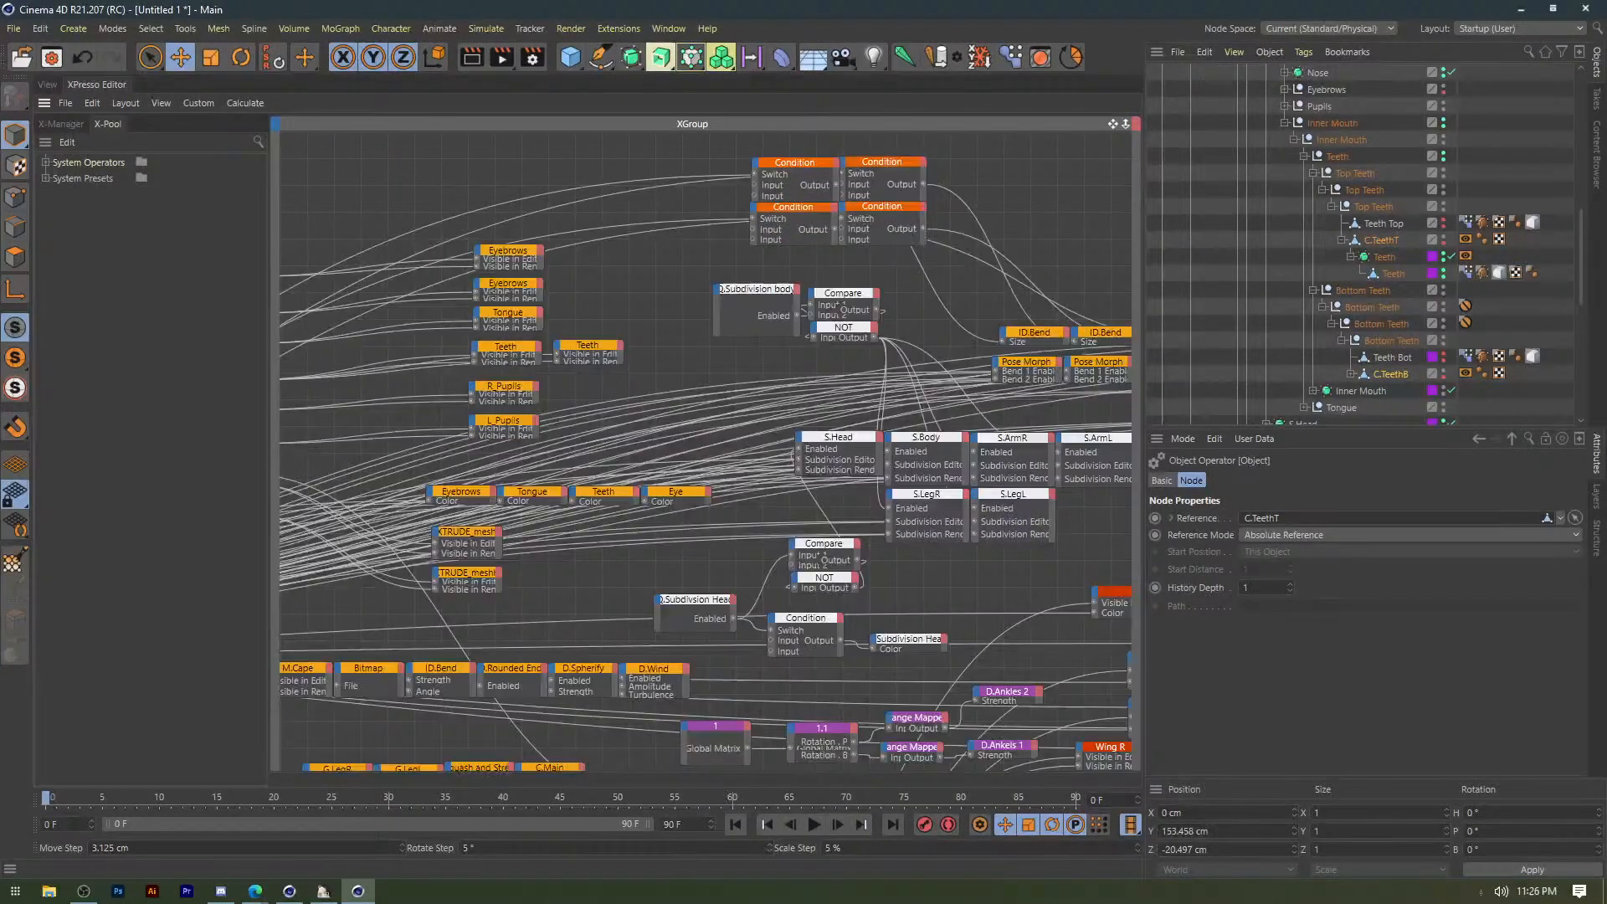
{"action": "middle_click_drag", "start_coordinate": [664, 599], "coordinate": [1125, 482]}
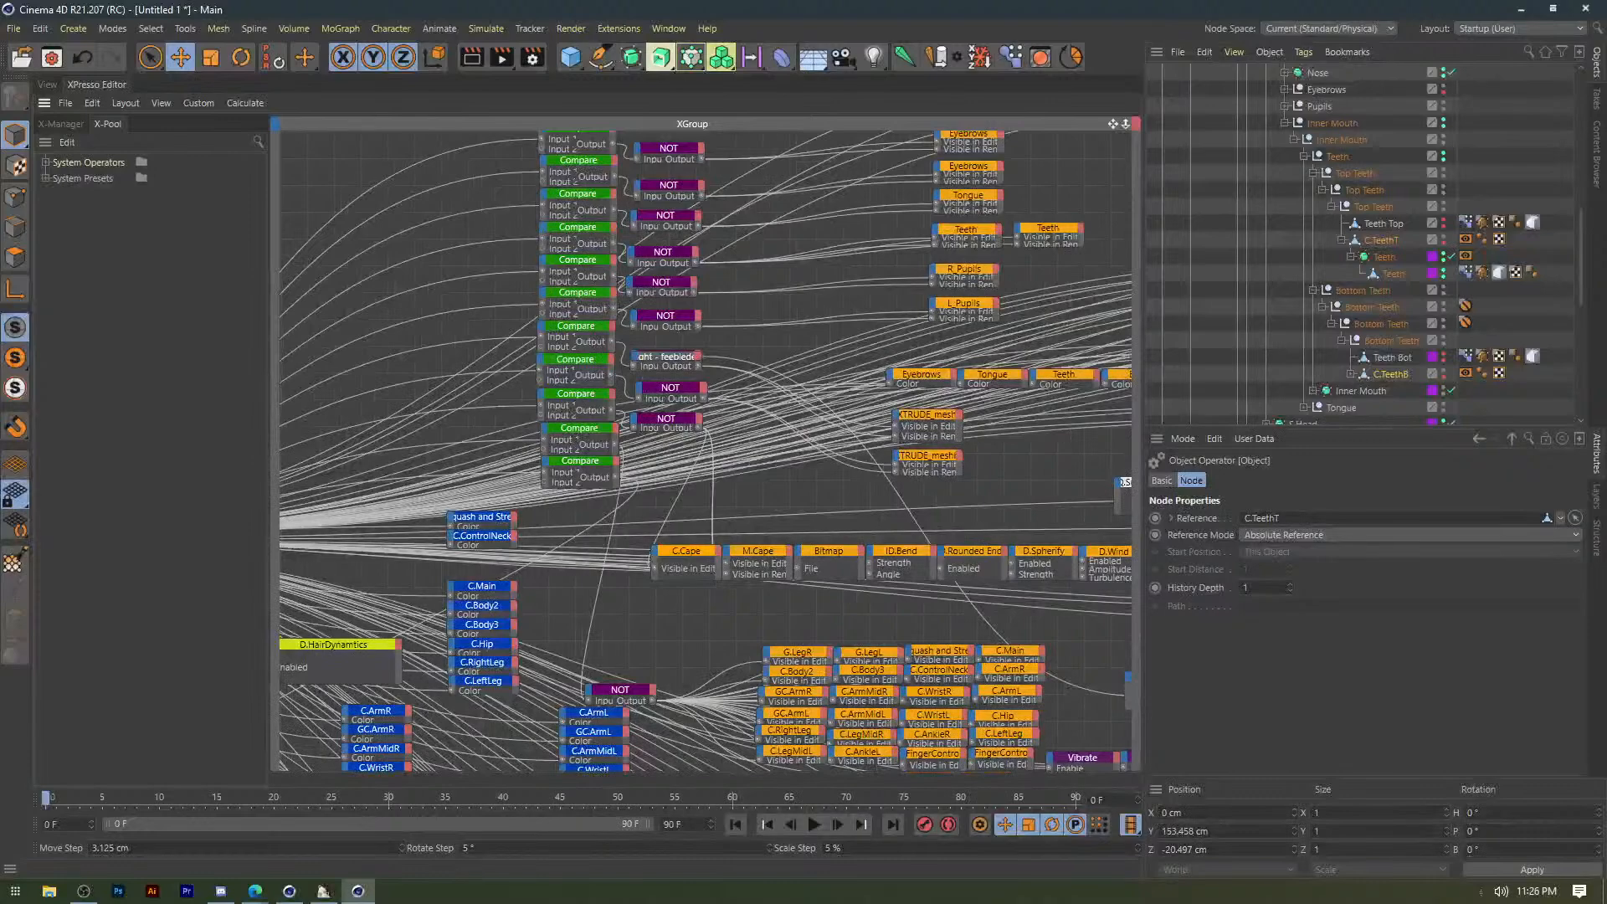
{"action": "middle_click_drag", "start_coordinate": [624, 712], "coordinate": [948, 299]}
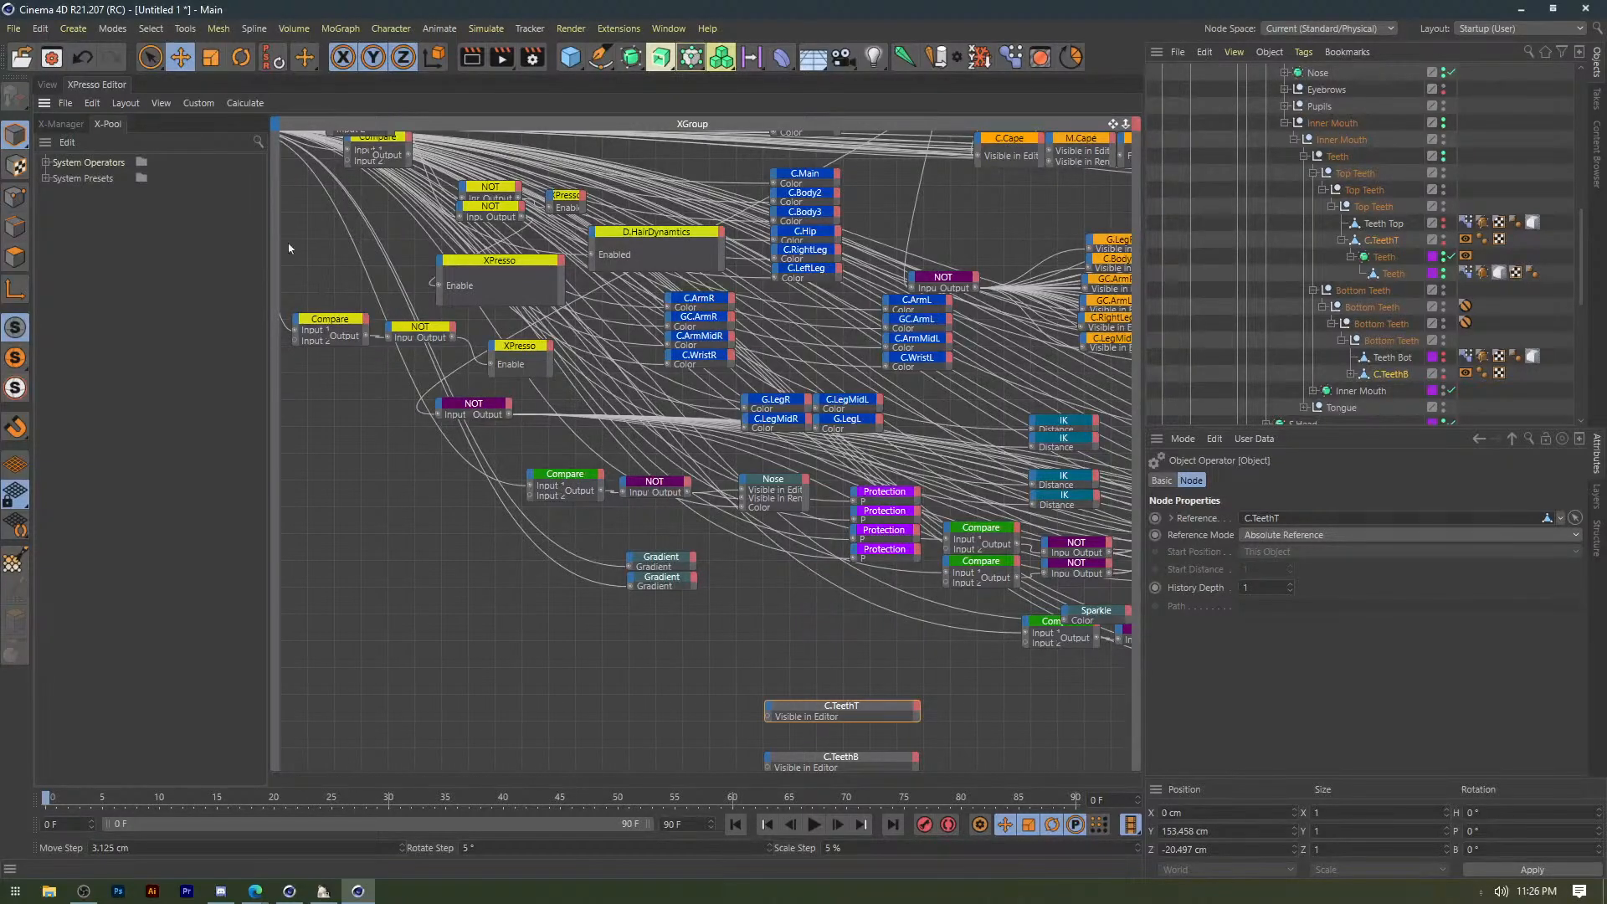
Return to the viewport, select the green C.Face Controls button and inspect its driven properties and place in the hierarchy.
{"action": "left_click", "coordinate": [48, 84]}
{"action": "scroll", "coordinate": [602, 321], "scroll_direction": "down", "scroll_amount": 3}
{"action": "scroll", "coordinate": [857, 528], "scroll_direction": "down", "scroll_amount": 1}
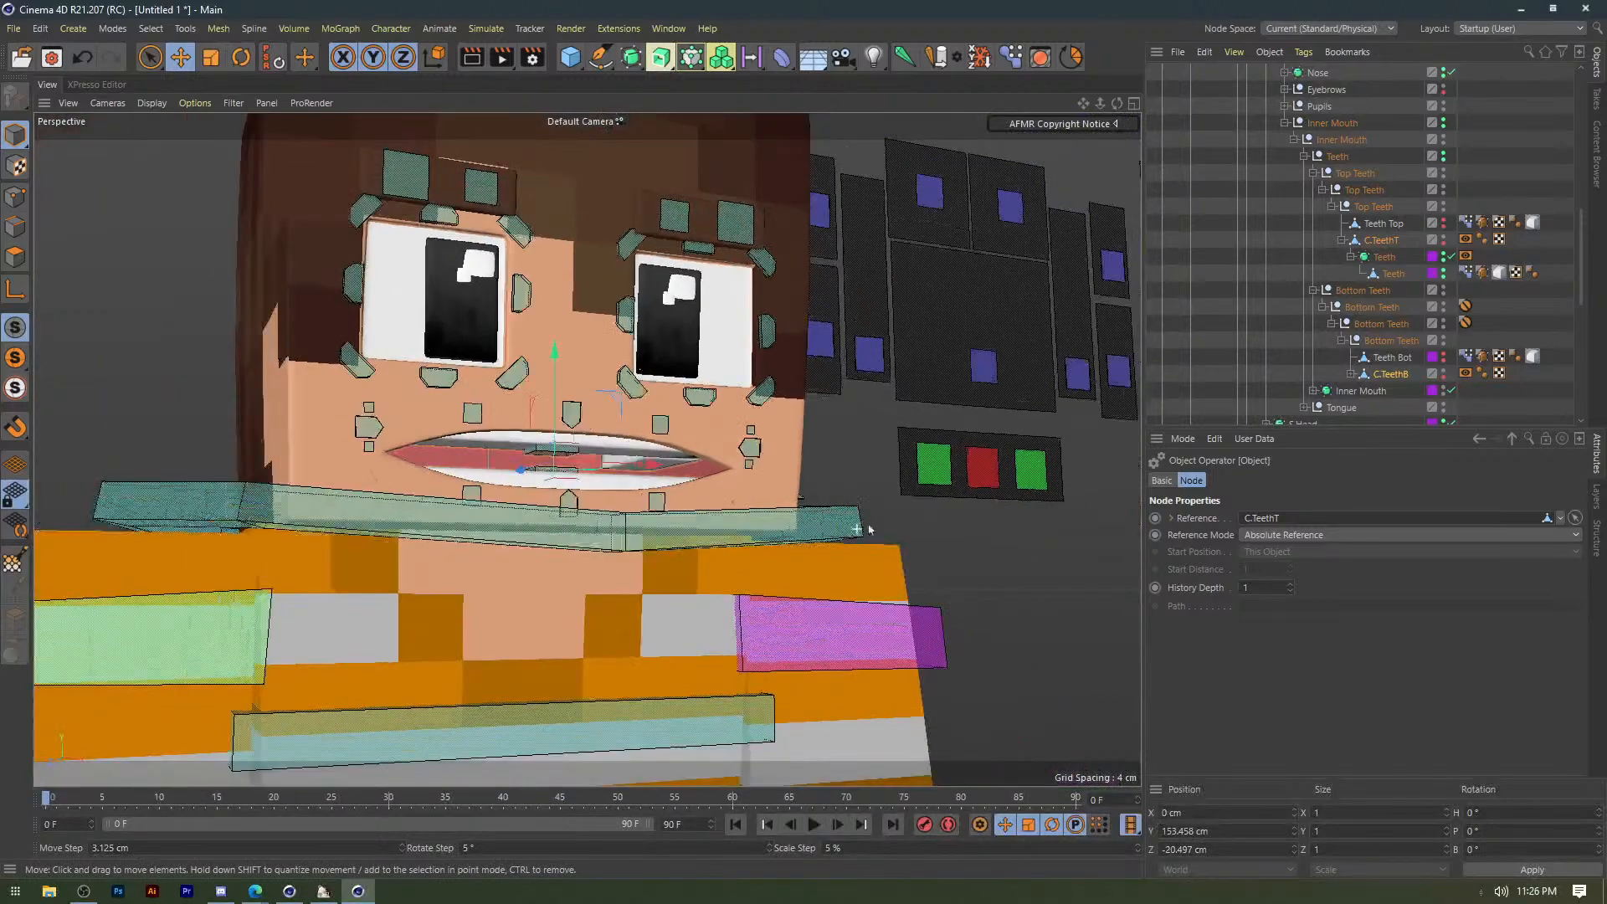
{"action": "scroll", "coordinate": [942, 478], "scroll_direction": "down", "scroll_amount": 1}
{"action": "left_click", "coordinate": [942, 478]}
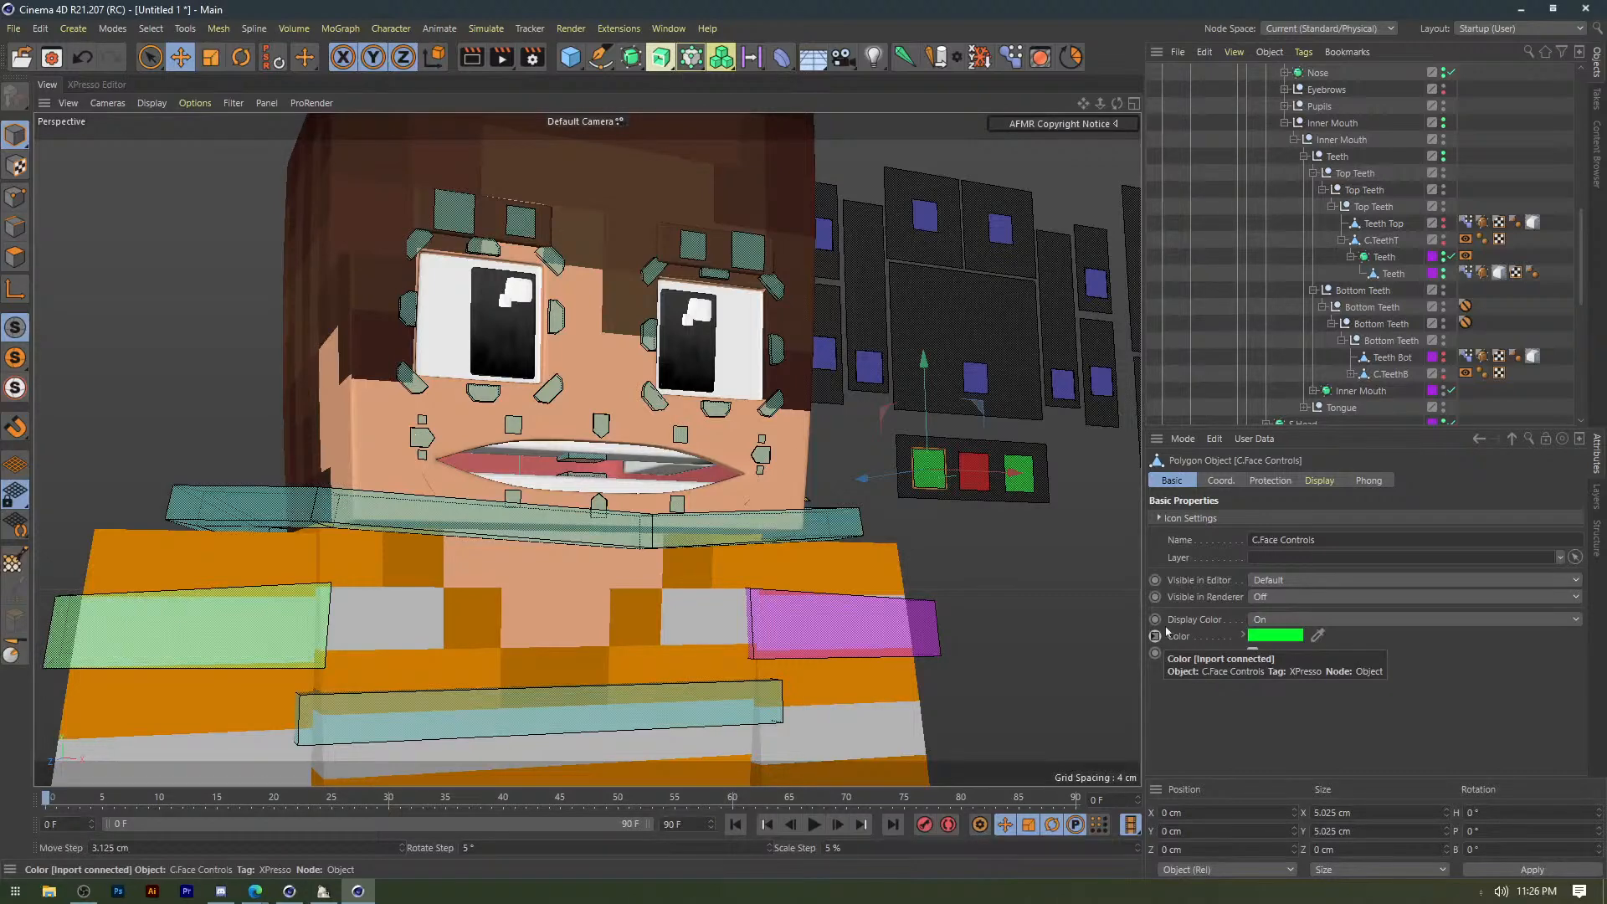
{"action": "scroll", "coordinate": [1238, 202], "scroll_direction": "down", "scroll_amount": 5}
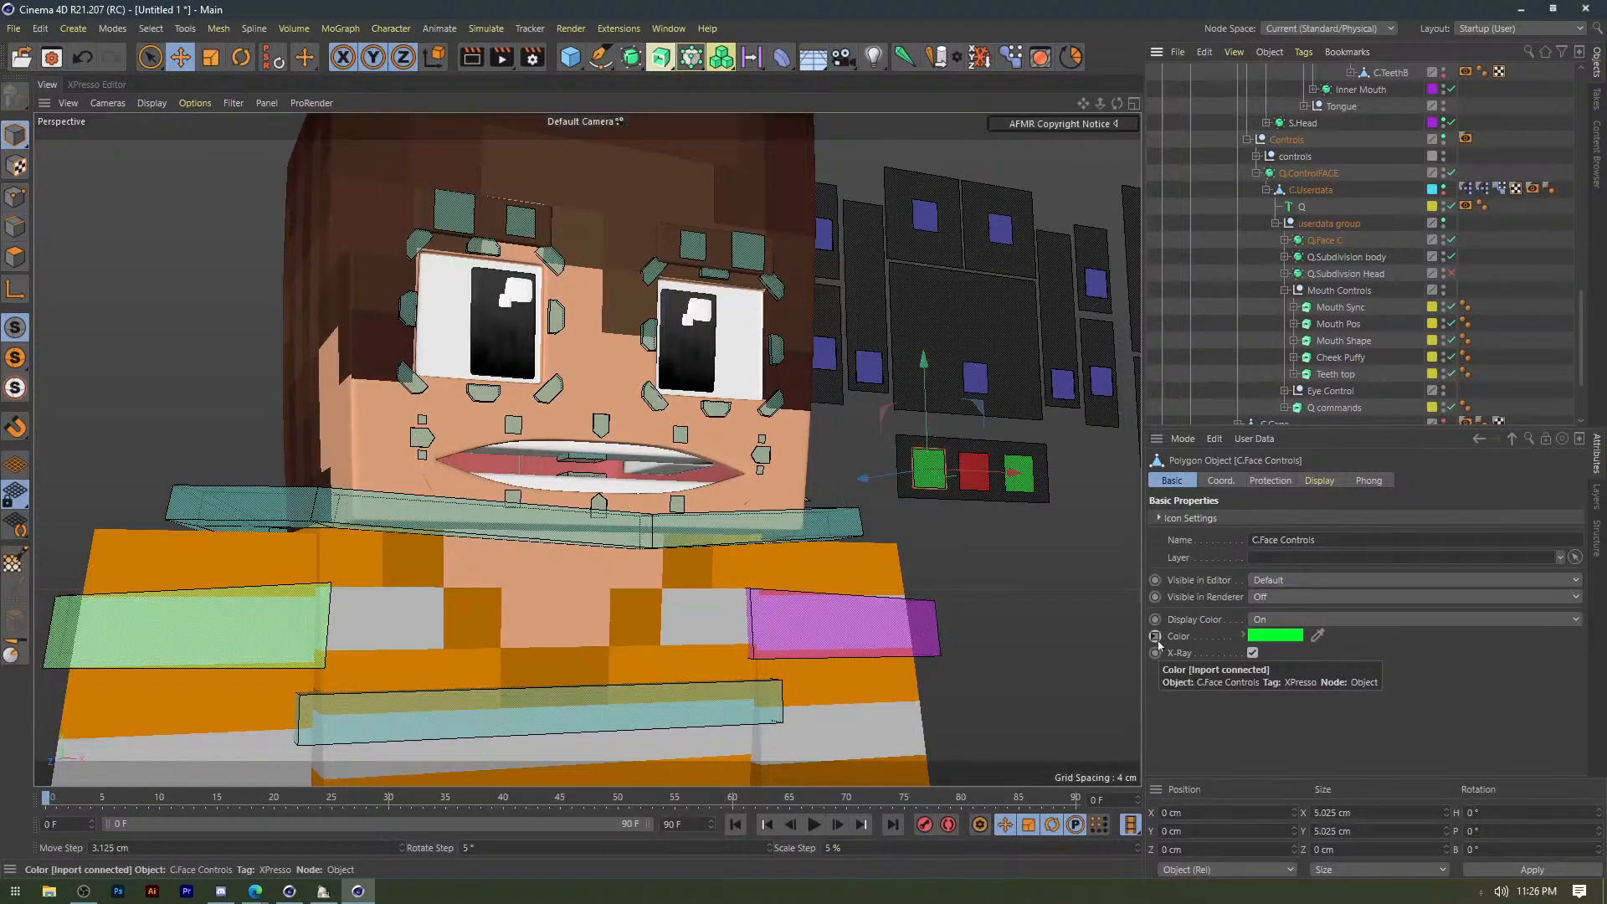
Expand Q.Face C in the hierarchy and open the XPresso expression of its C.Face Controls child.
{"action": "scroll", "coordinate": [1307, 141], "scroll_direction": "down", "scroll_amount": 2}
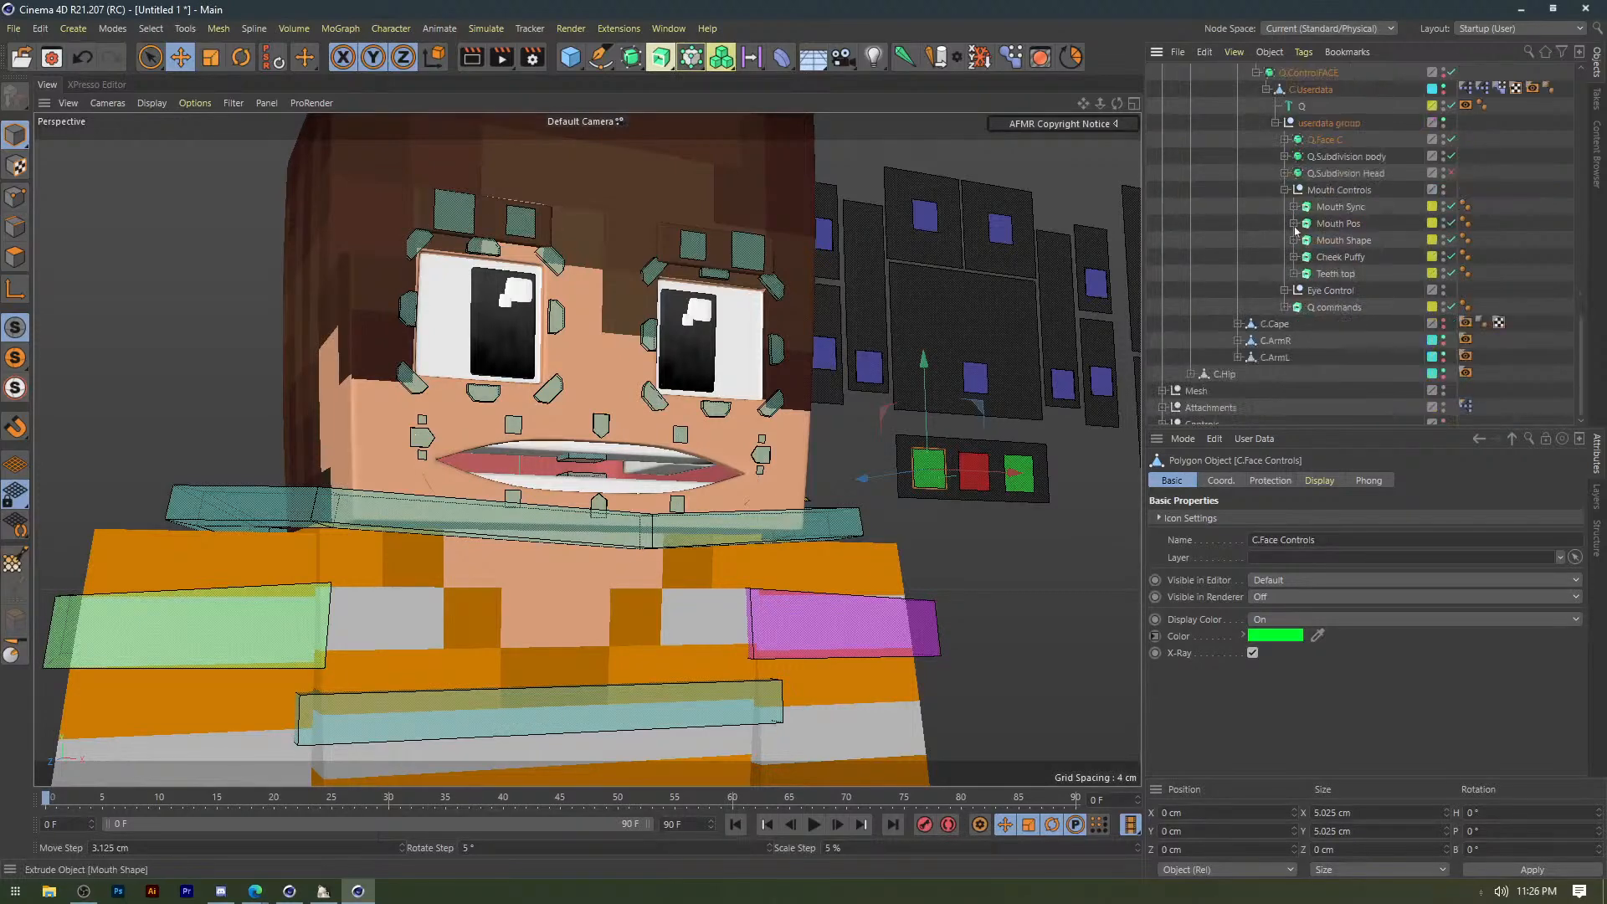
{"action": "left_click", "coordinate": [1285, 139]}
{"action": "double_click", "coordinate": [1482, 156]}
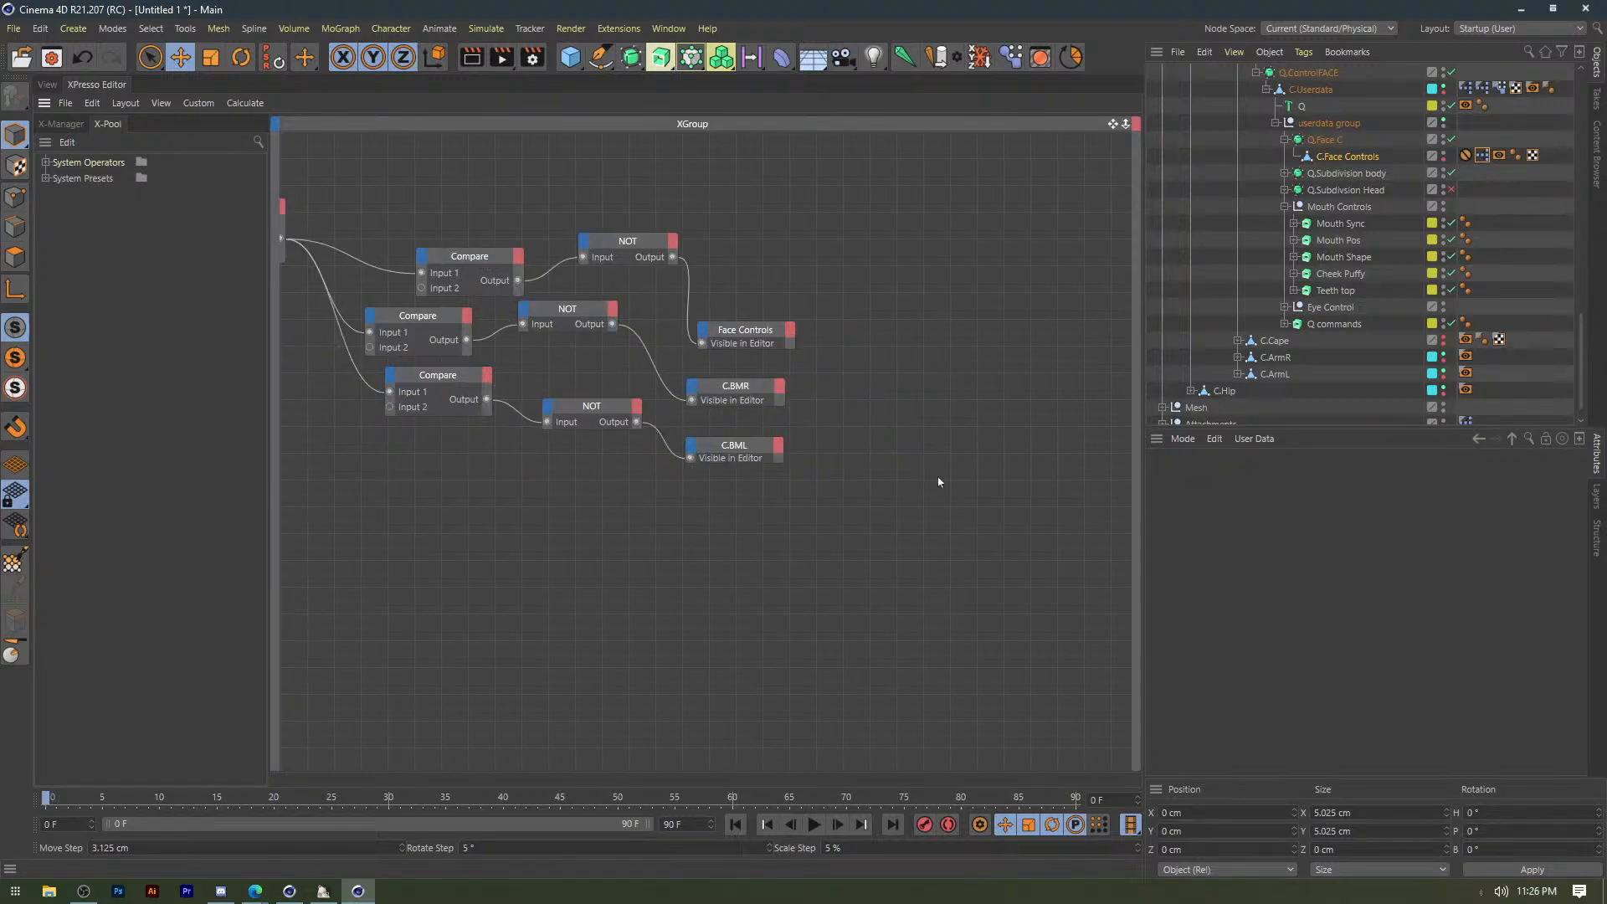
{"action": "scroll", "coordinate": [939, 483], "scroll_direction": "up", "scroll_amount": 3}
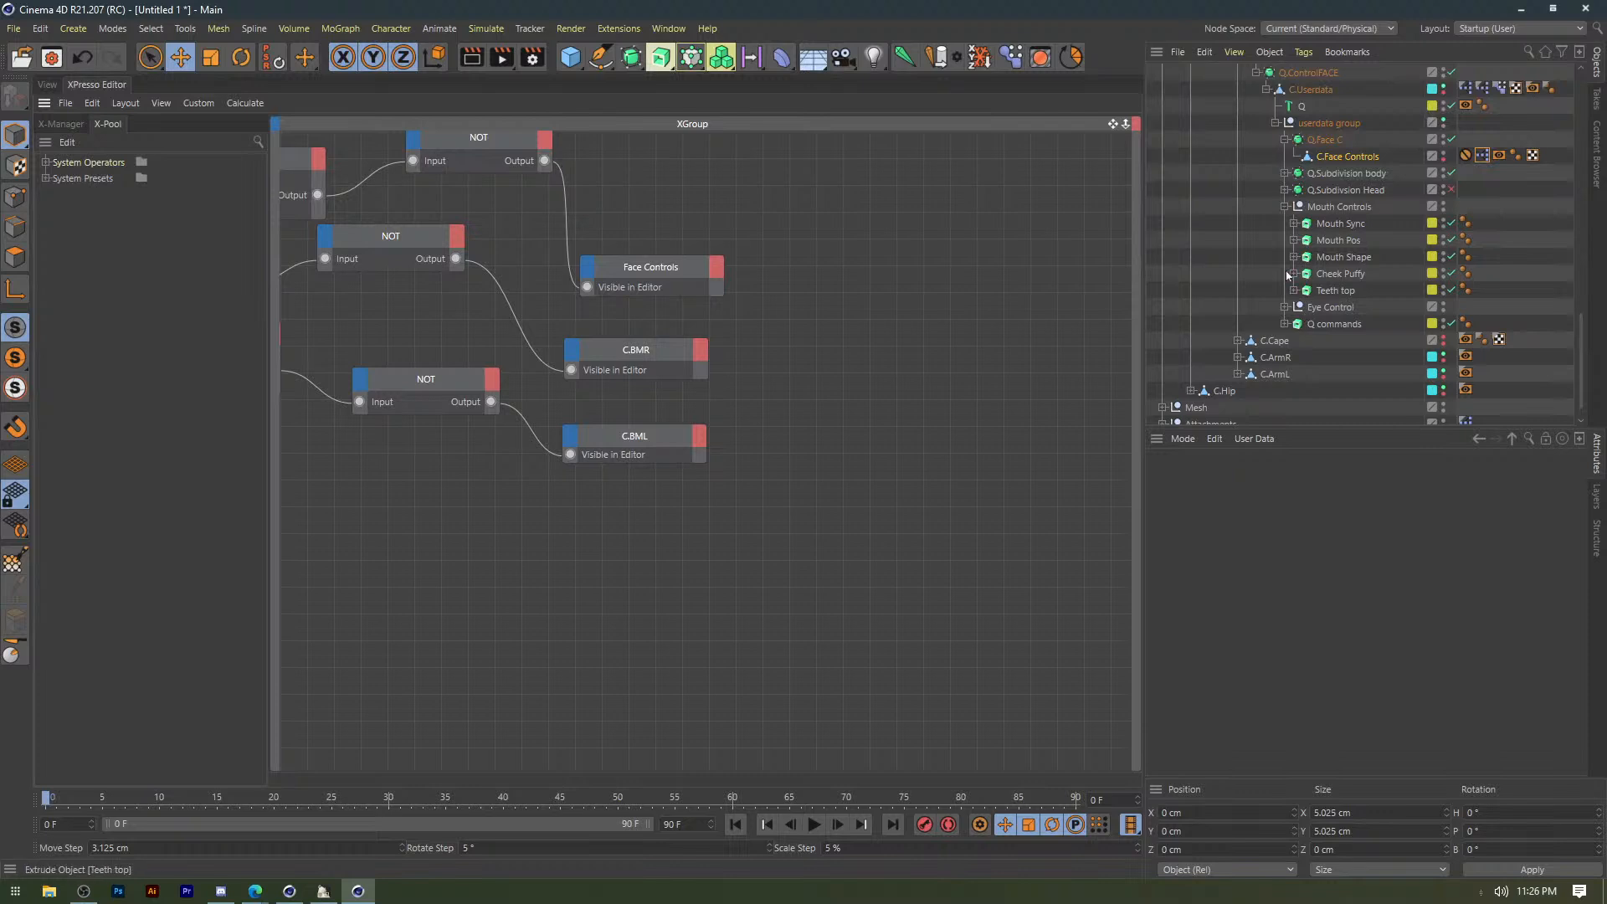
Collapse the Mouth Controls group and inspect the Face Controls node at the end of the visibility chain.
{"action": "left_click", "coordinate": [1284, 208]}
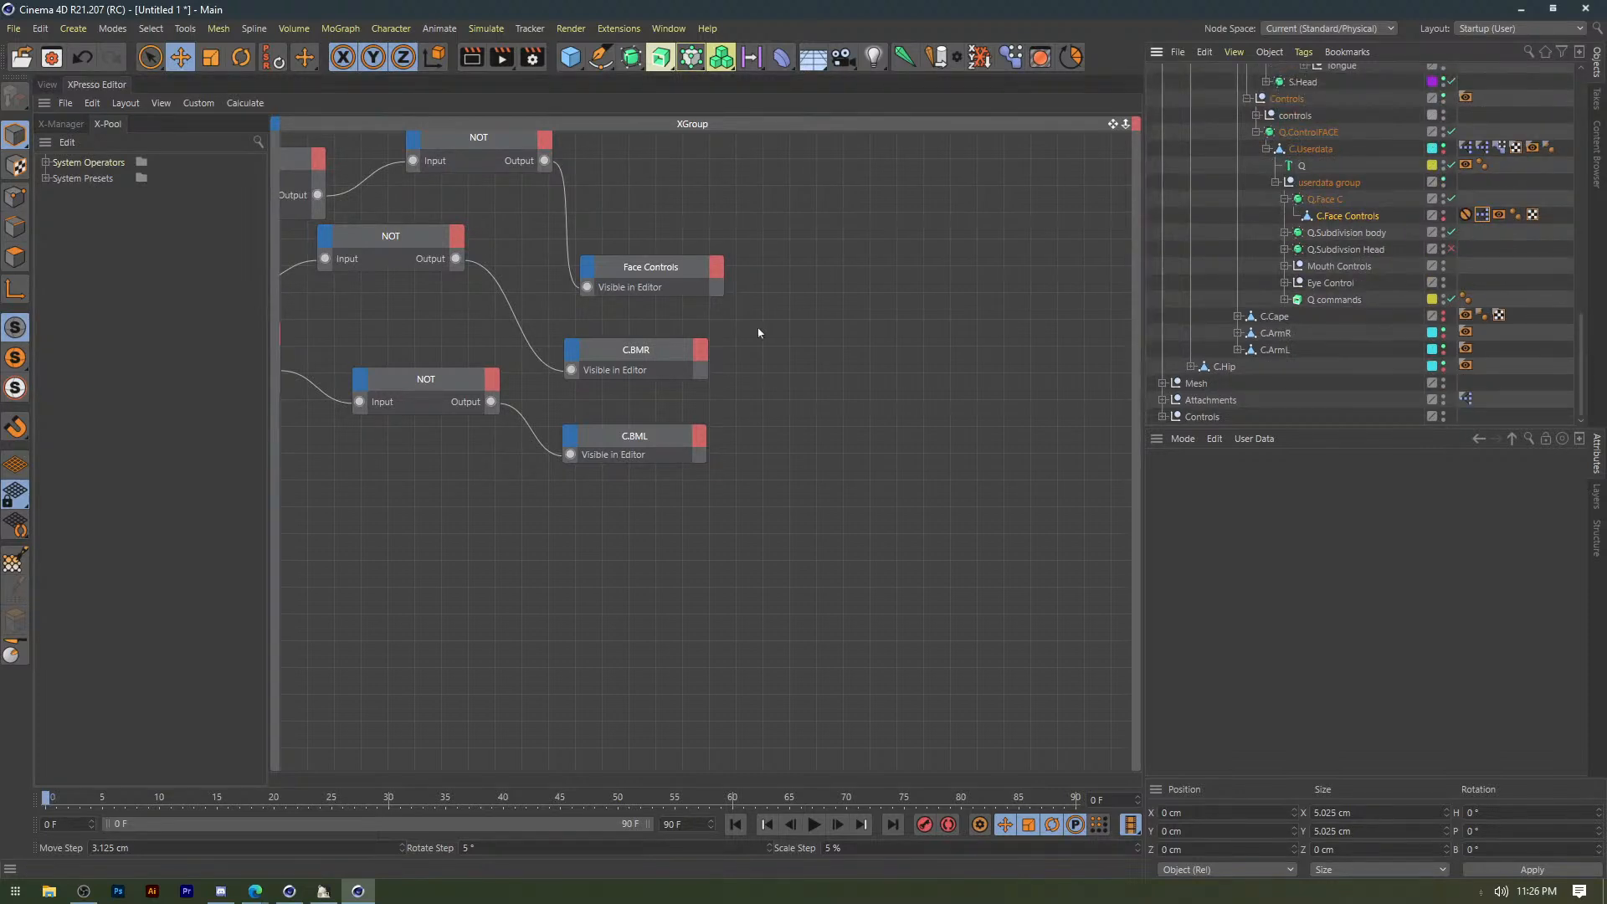
{"action": "scroll", "coordinate": [759, 334], "scroll_direction": "up", "scroll_amount": 2}
{"action": "mouse_move", "coordinate": [824, 350]}
{"action": "left_mouse_down"}
{"action": "mouse_move", "coordinate": [767, 331]}
{"action": "mouse_move", "coordinate": [797, 343]}
{"action": "left_mouse_up"}
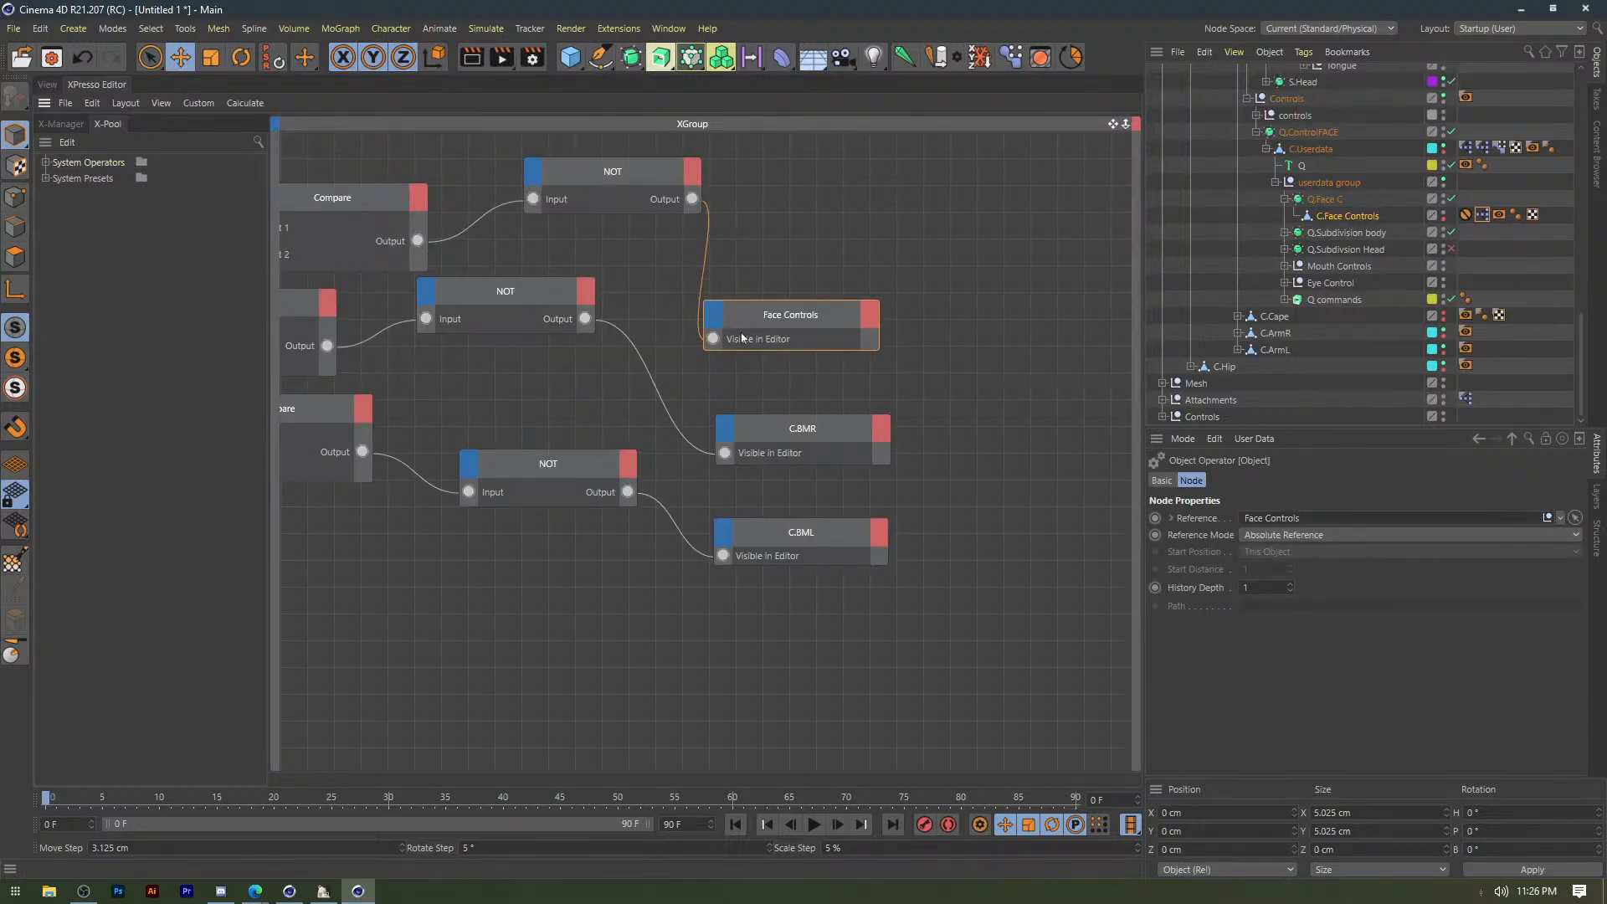
{"action": "left_click", "coordinate": [1192, 235]}
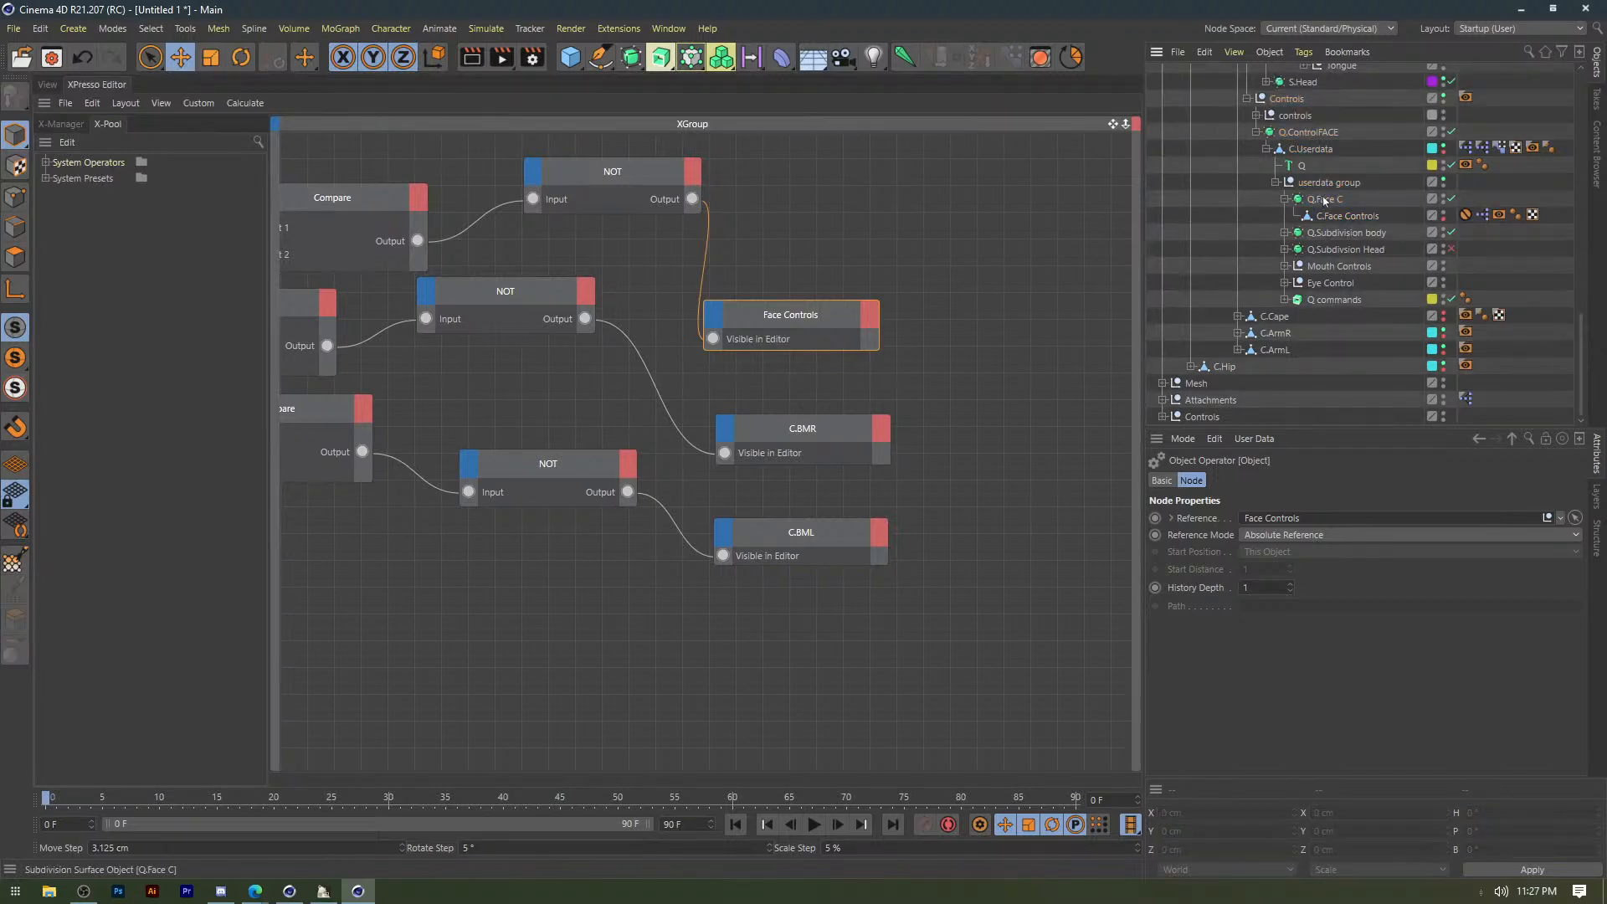
Add the C.TeethB and C.TeethT objects as nodes beside the C.BMR node, with C.TeethT directly above C.TeethB.
{"action": "scroll", "coordinate": [1294, 212], "scroll_direction": "up", "scroll_amount": 7}
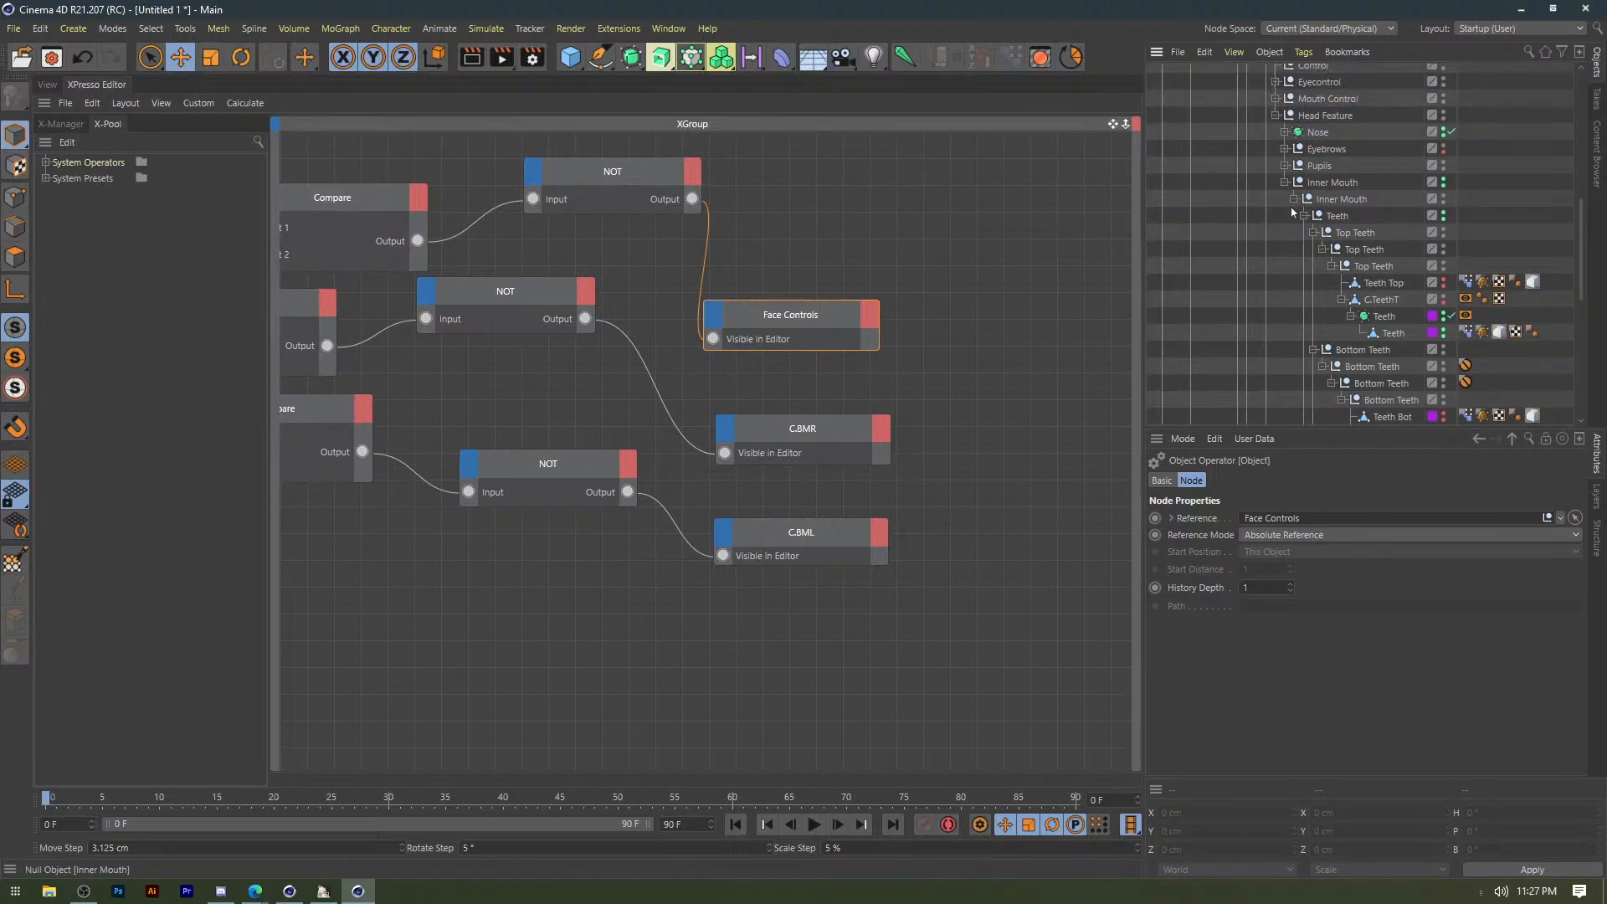
{"action": "scroll", "coordinate": [1271, 266], "scroll_direction": "up", "scroll_amount": 3}
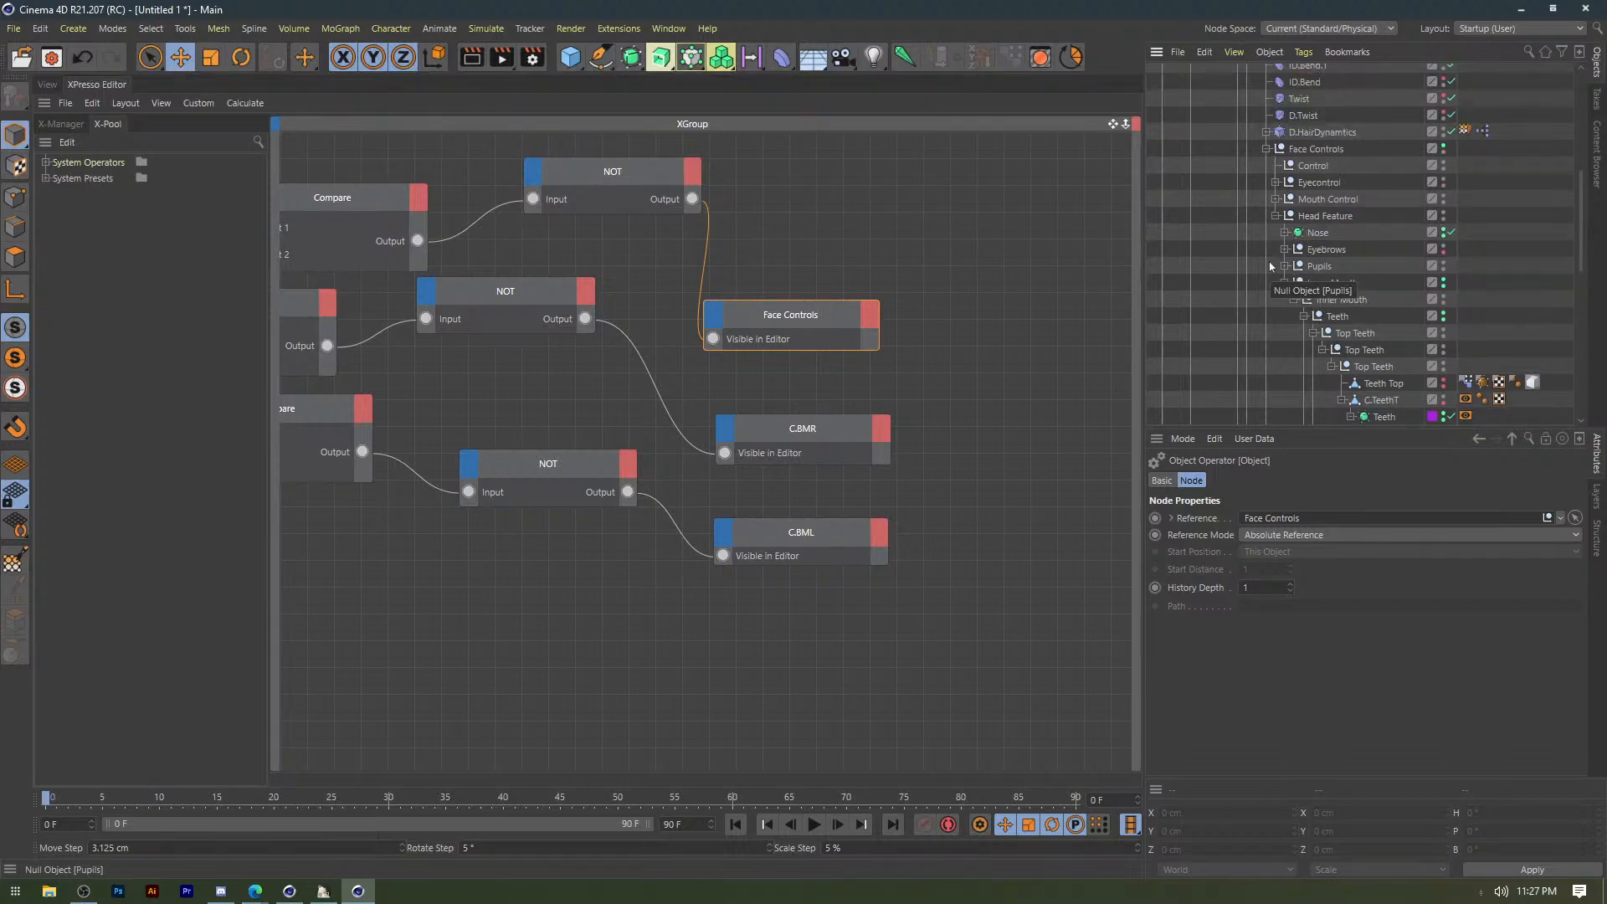
{"action": "scroll", "coordinate": [1369, 305], "scroll_direction": "down", "scroll_amount": 6}
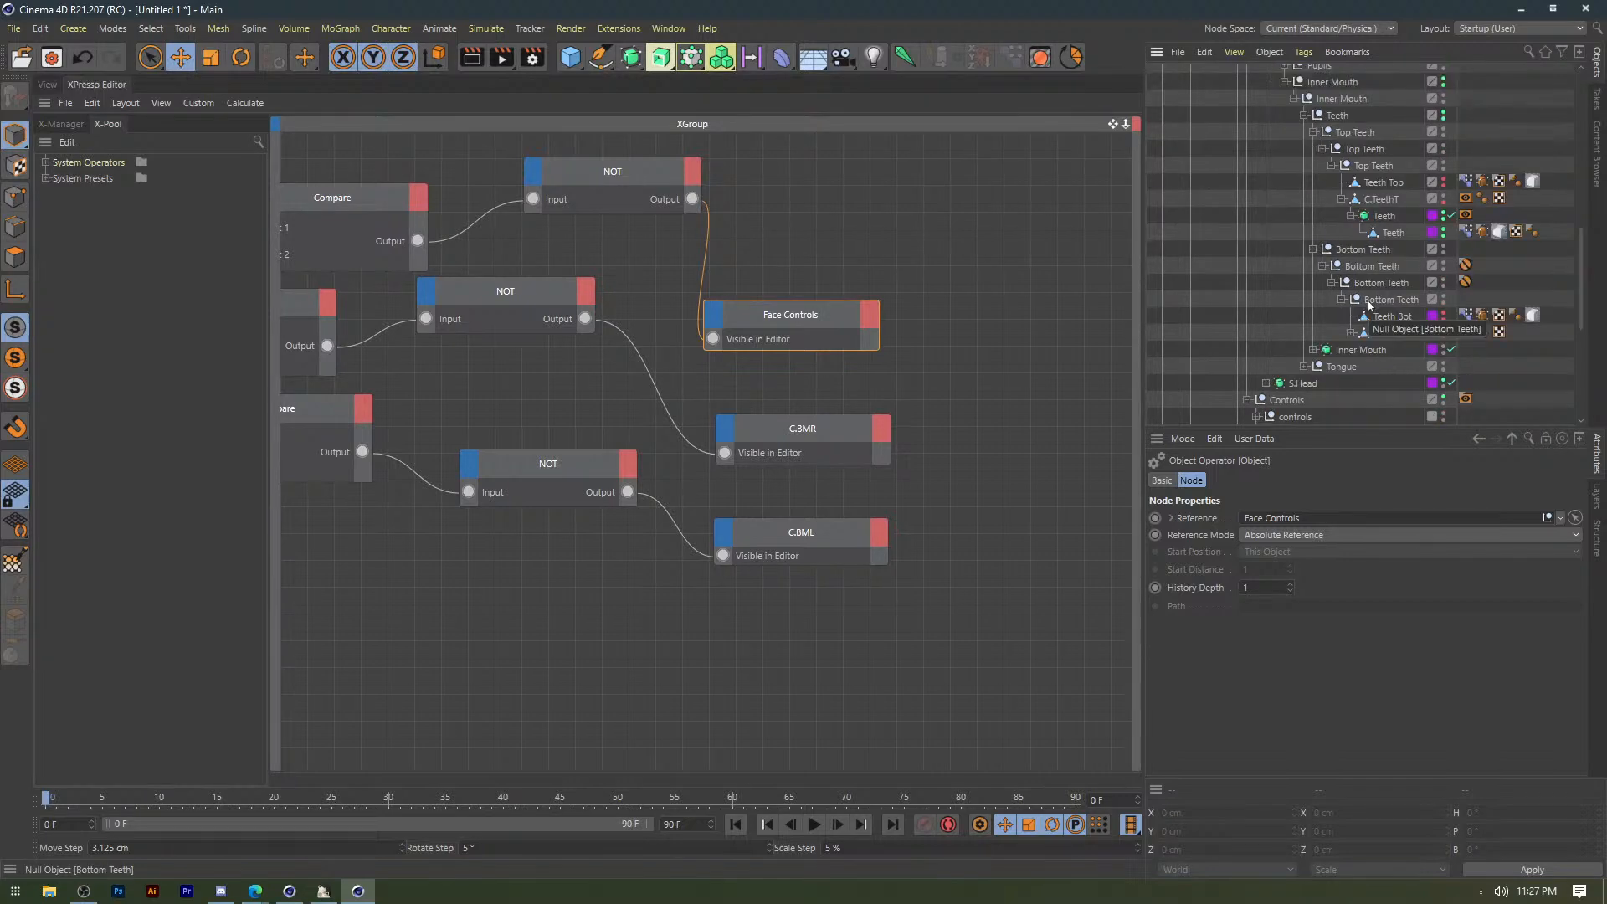
{"action": "left_click_drag", "start_coordinate": [1390, 333], "coordinate": [1043, 477]}
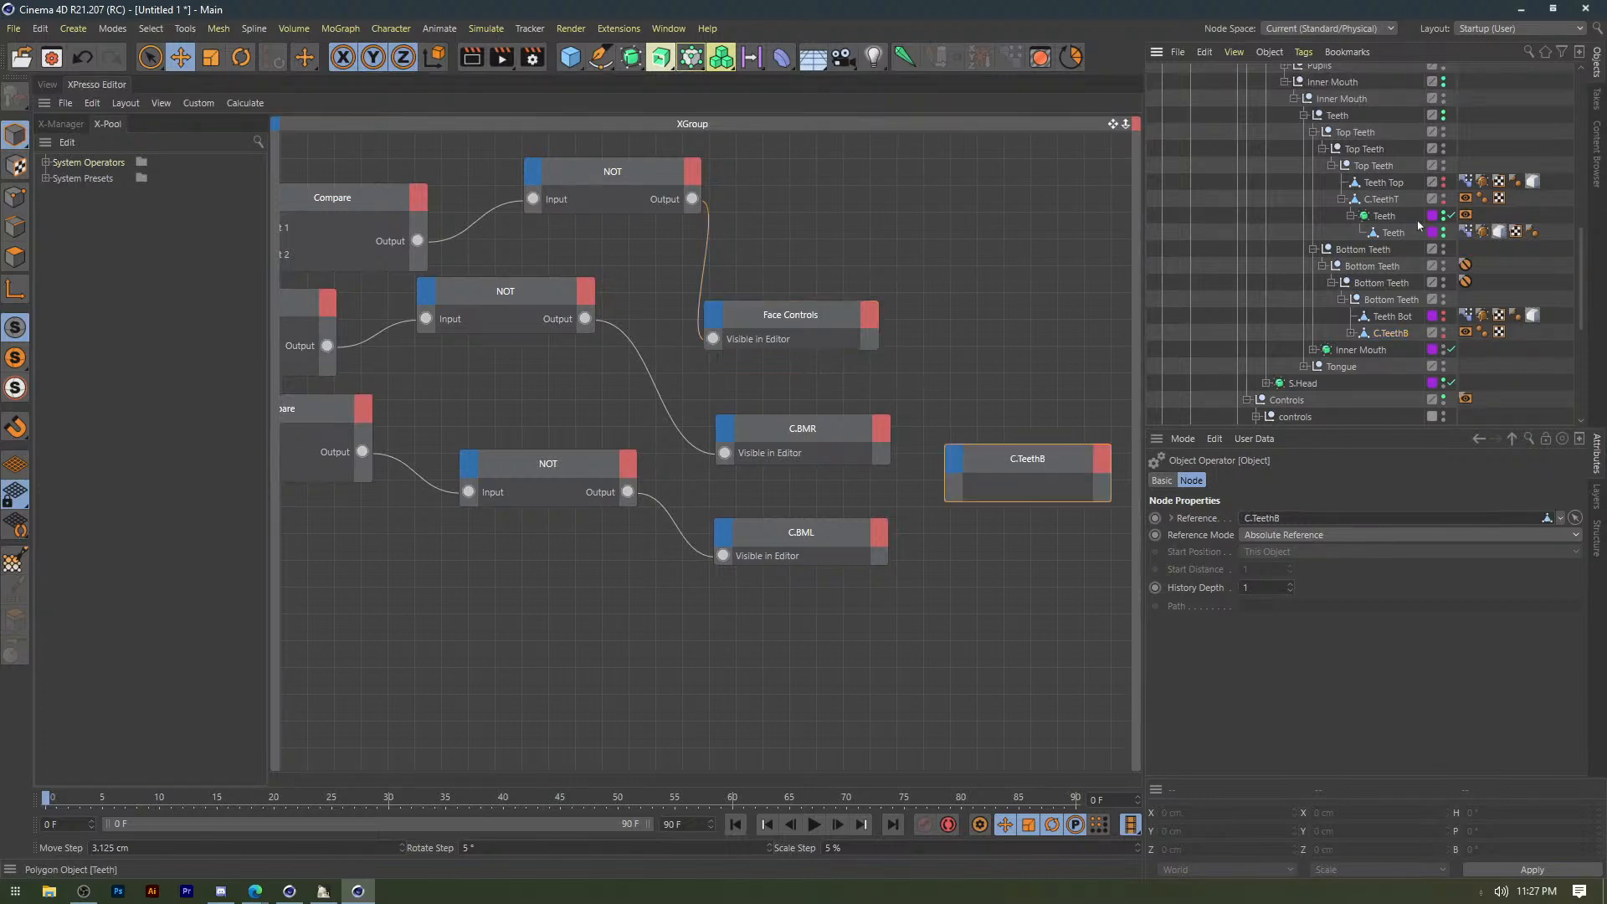
{"action": "left_click_drag", "start_coordinate": [1380, 201], "coordinate": [1029, 407]}
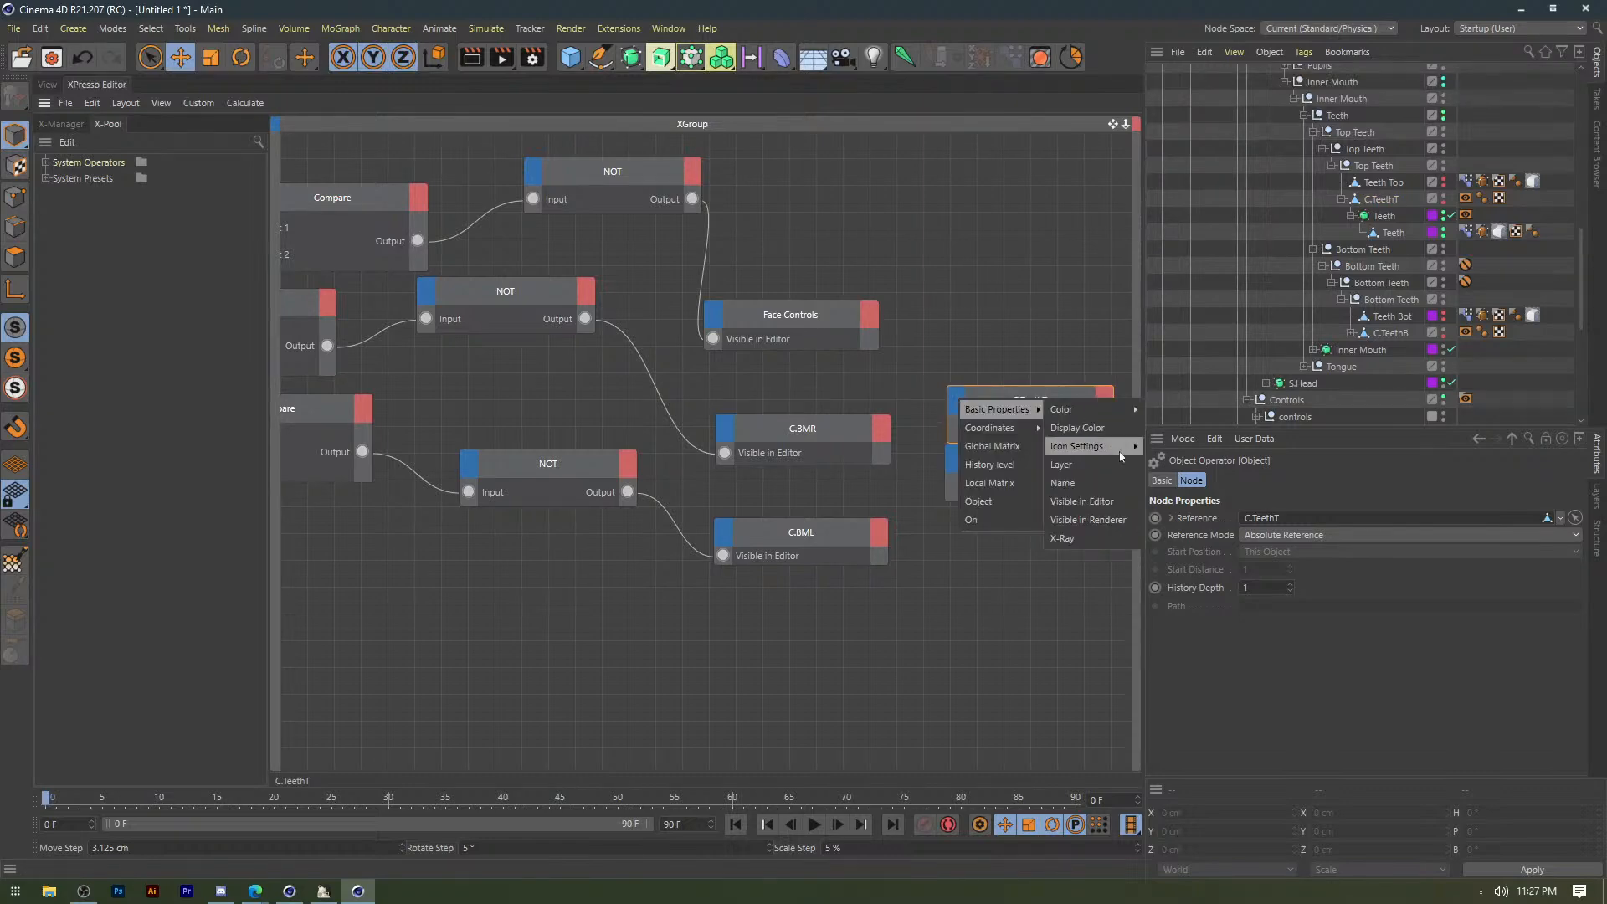
Add a Visible in Editor input port to the new C.TeethT and C.TeethB nodes.
{"action": "left_click", "coordinate": [1081, 502]}
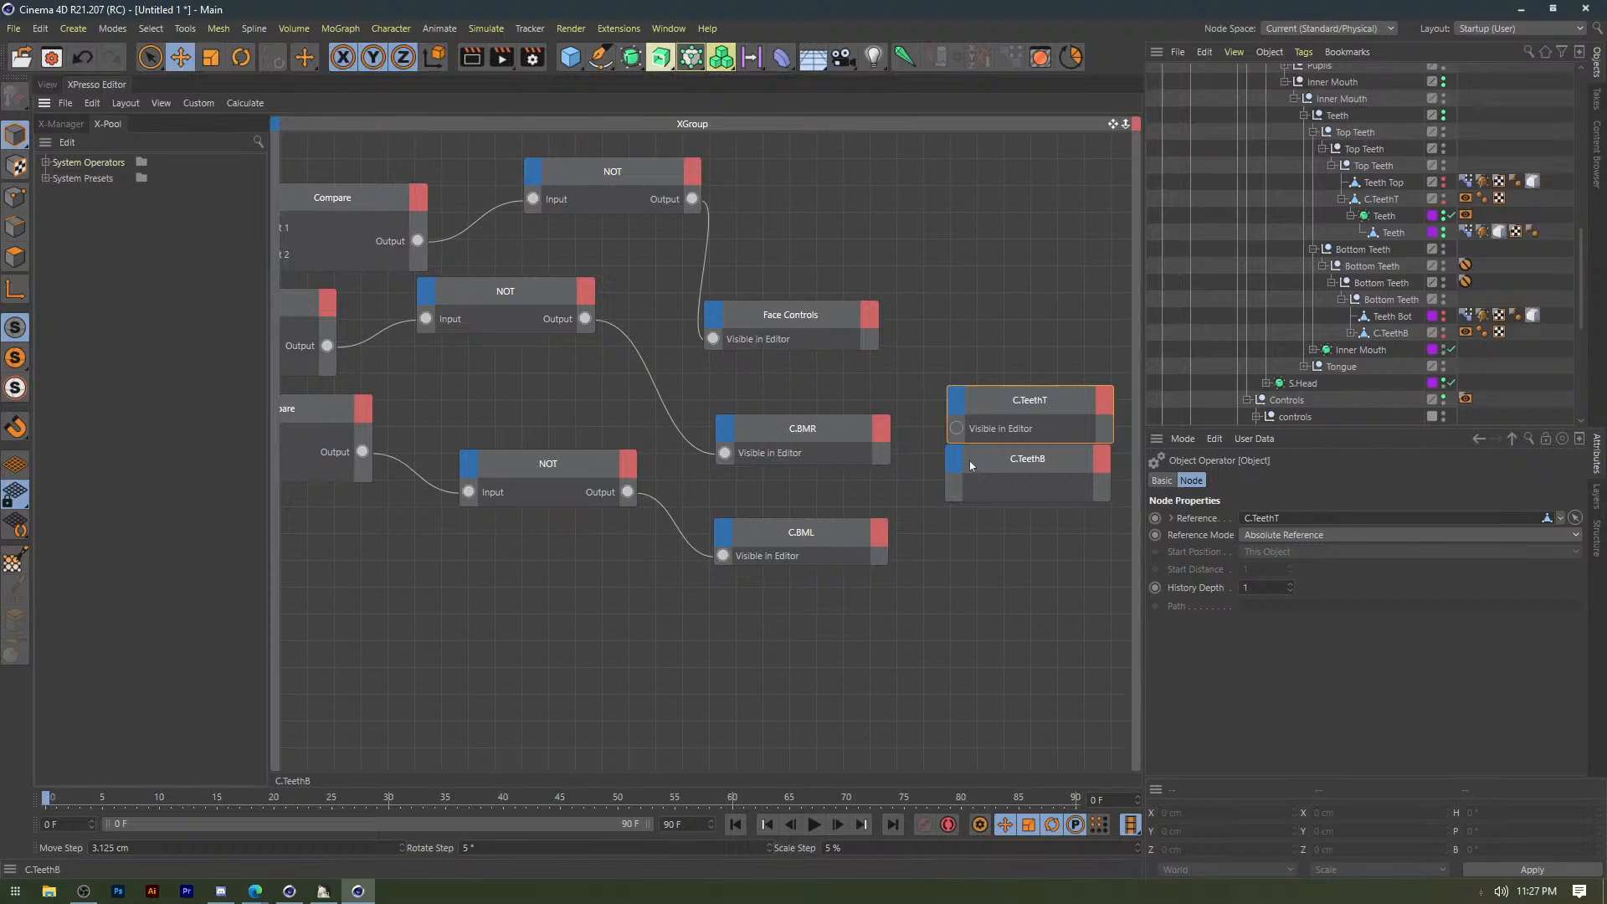
{"action": "left_click", "coordinate": [956, 461]}
{"action": "left_click", "coordinate": [1111, 555]}
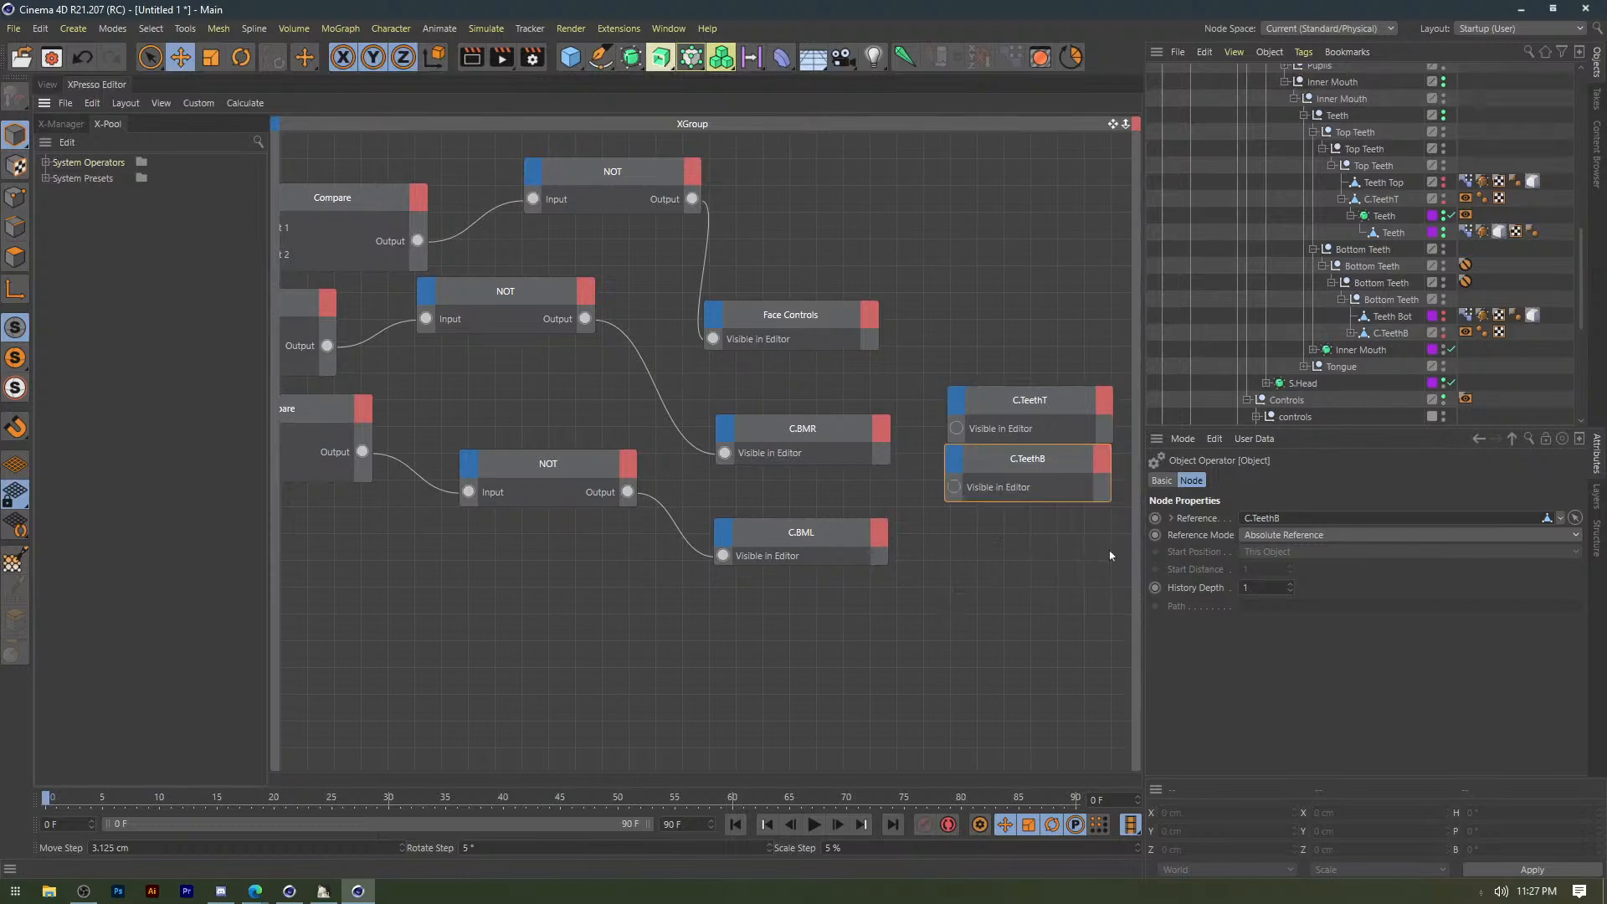
Select the Q.Face C object and examine how its nodes feed the Condition and Compare nodes in the network.
{"action": "scroll", "coordinate": [884, 278], "scroll_direction": "down", "scroll_amount": 5}
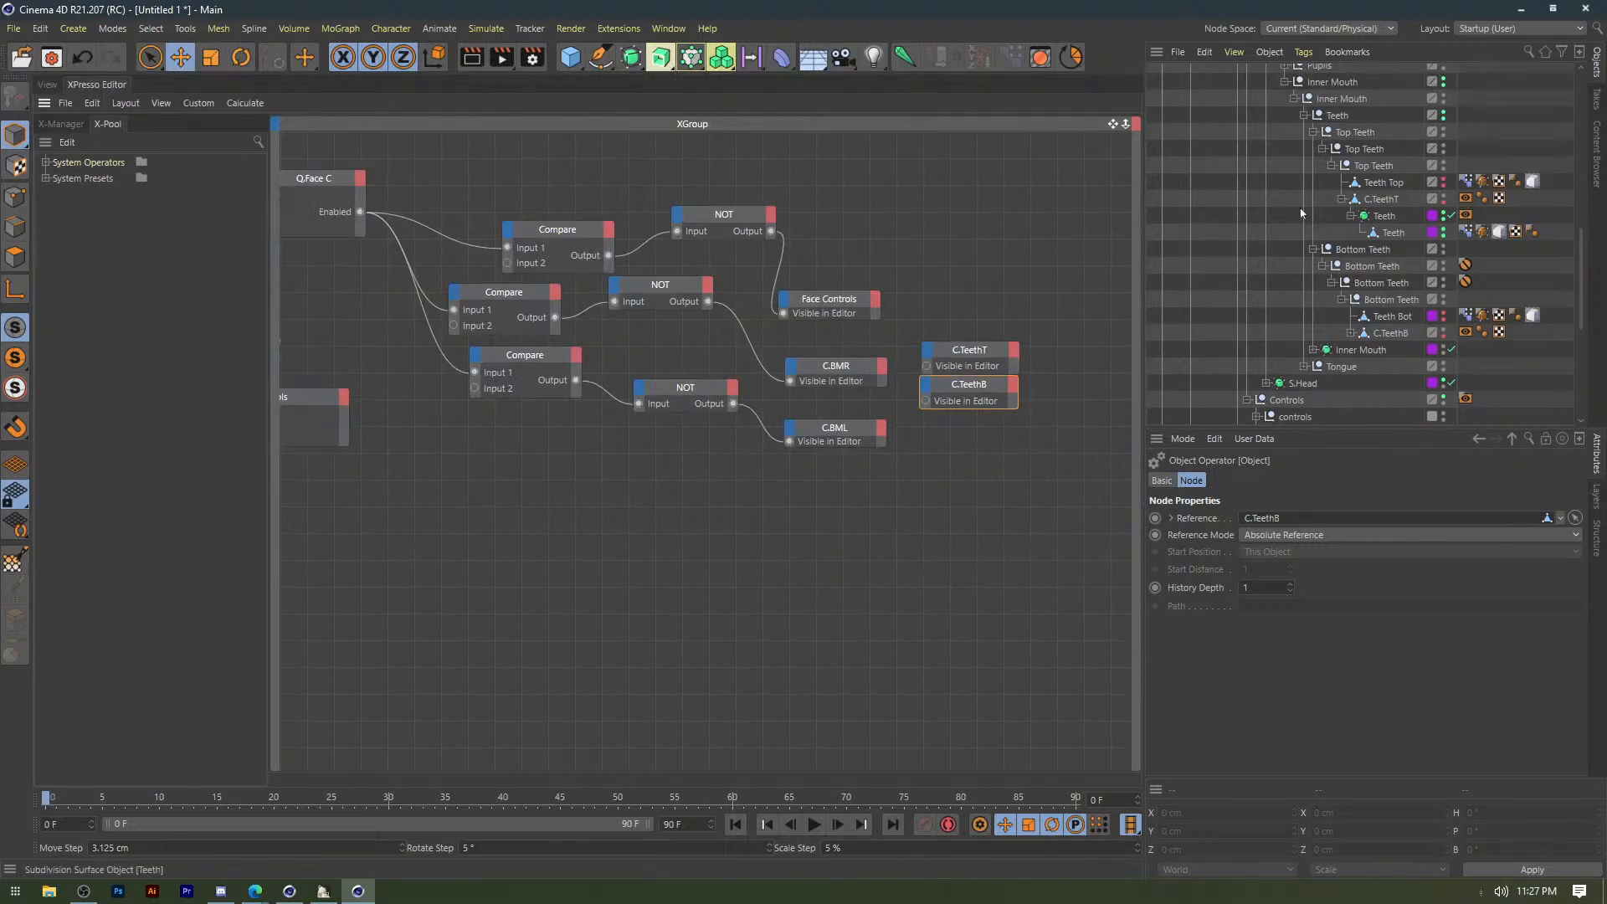
{"action": "scroll", "coordinate": [1301, 213], "scroll_direction": "down", "scroll_amount": 4}
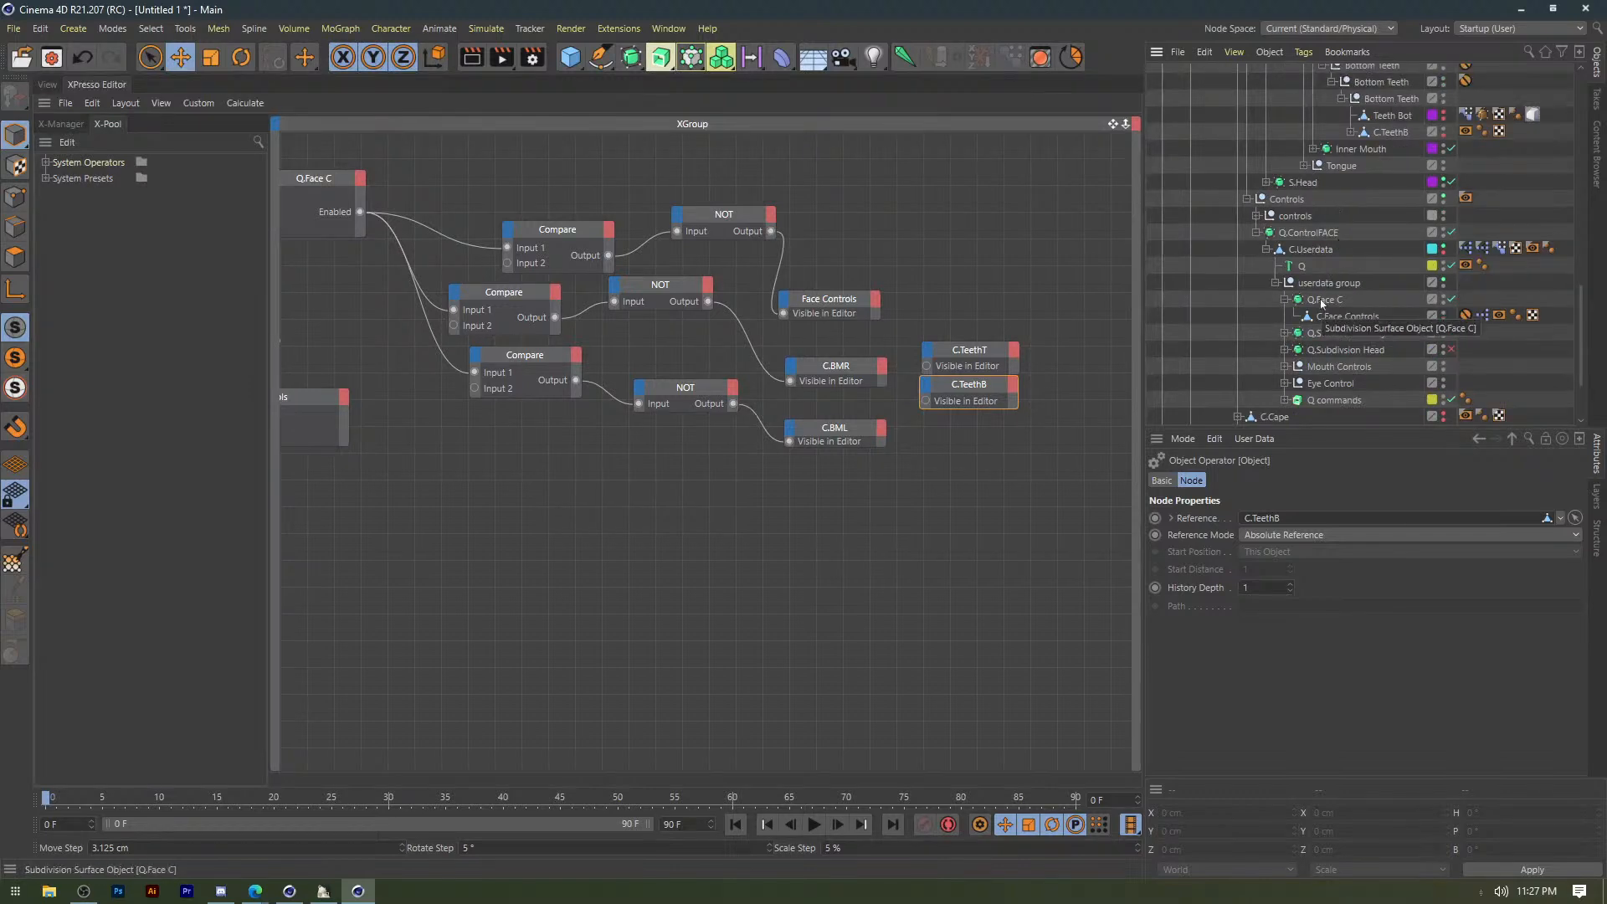
{"action": "left_click", "coordinate": [1321, 301]}
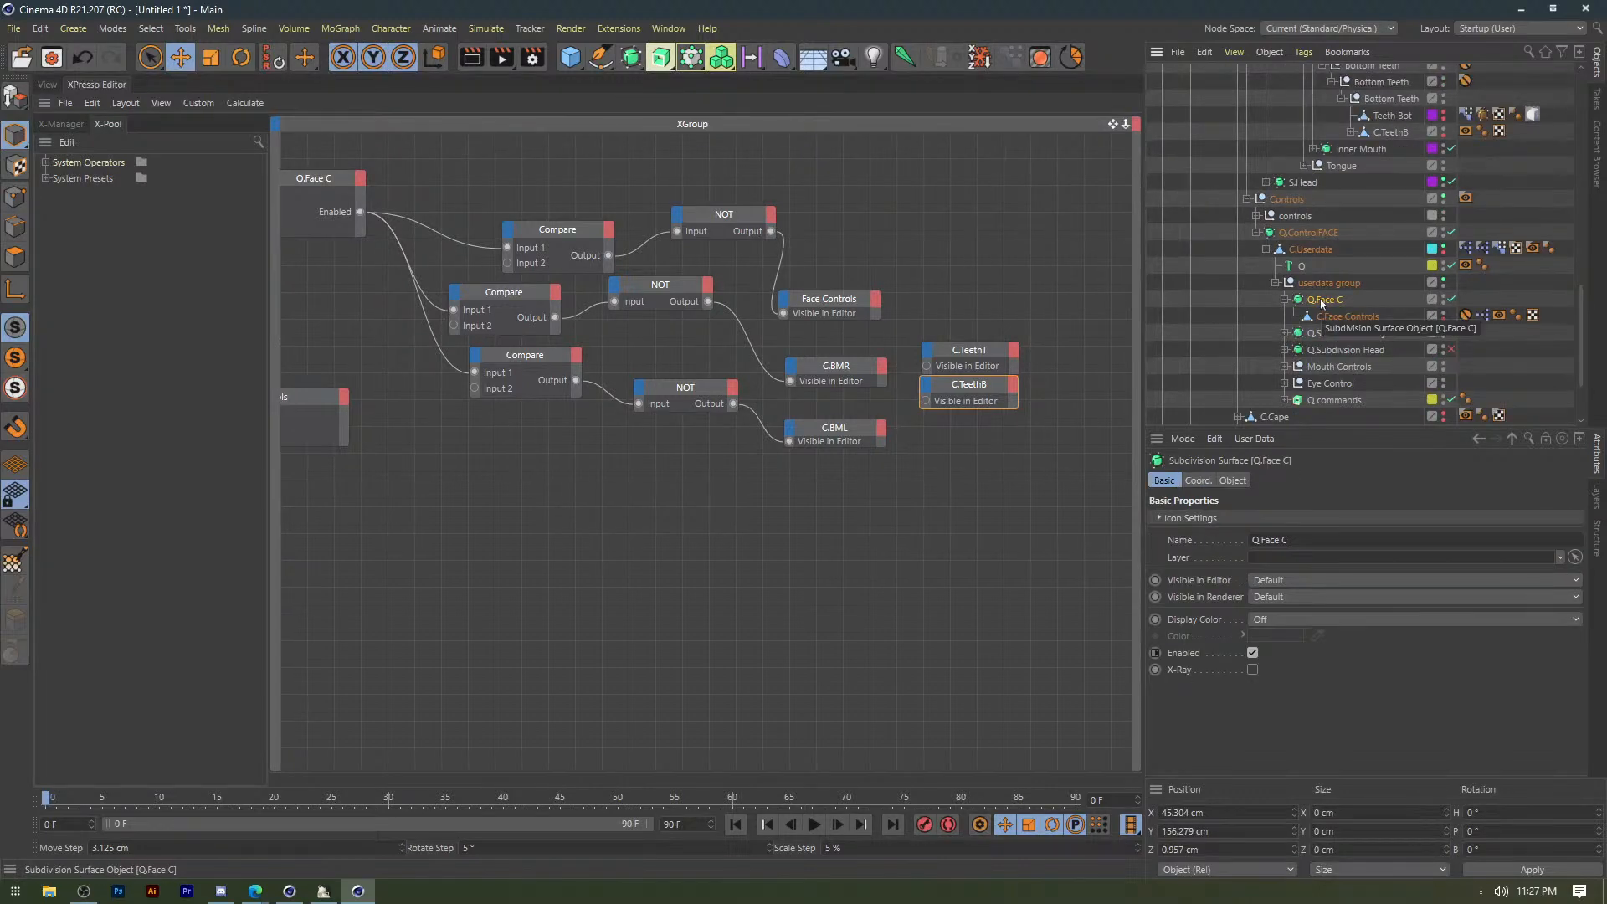
{"action": "scroll", "coordinate": [1010, 144], "scroll_direction": "down", "scroll_amount": 3}
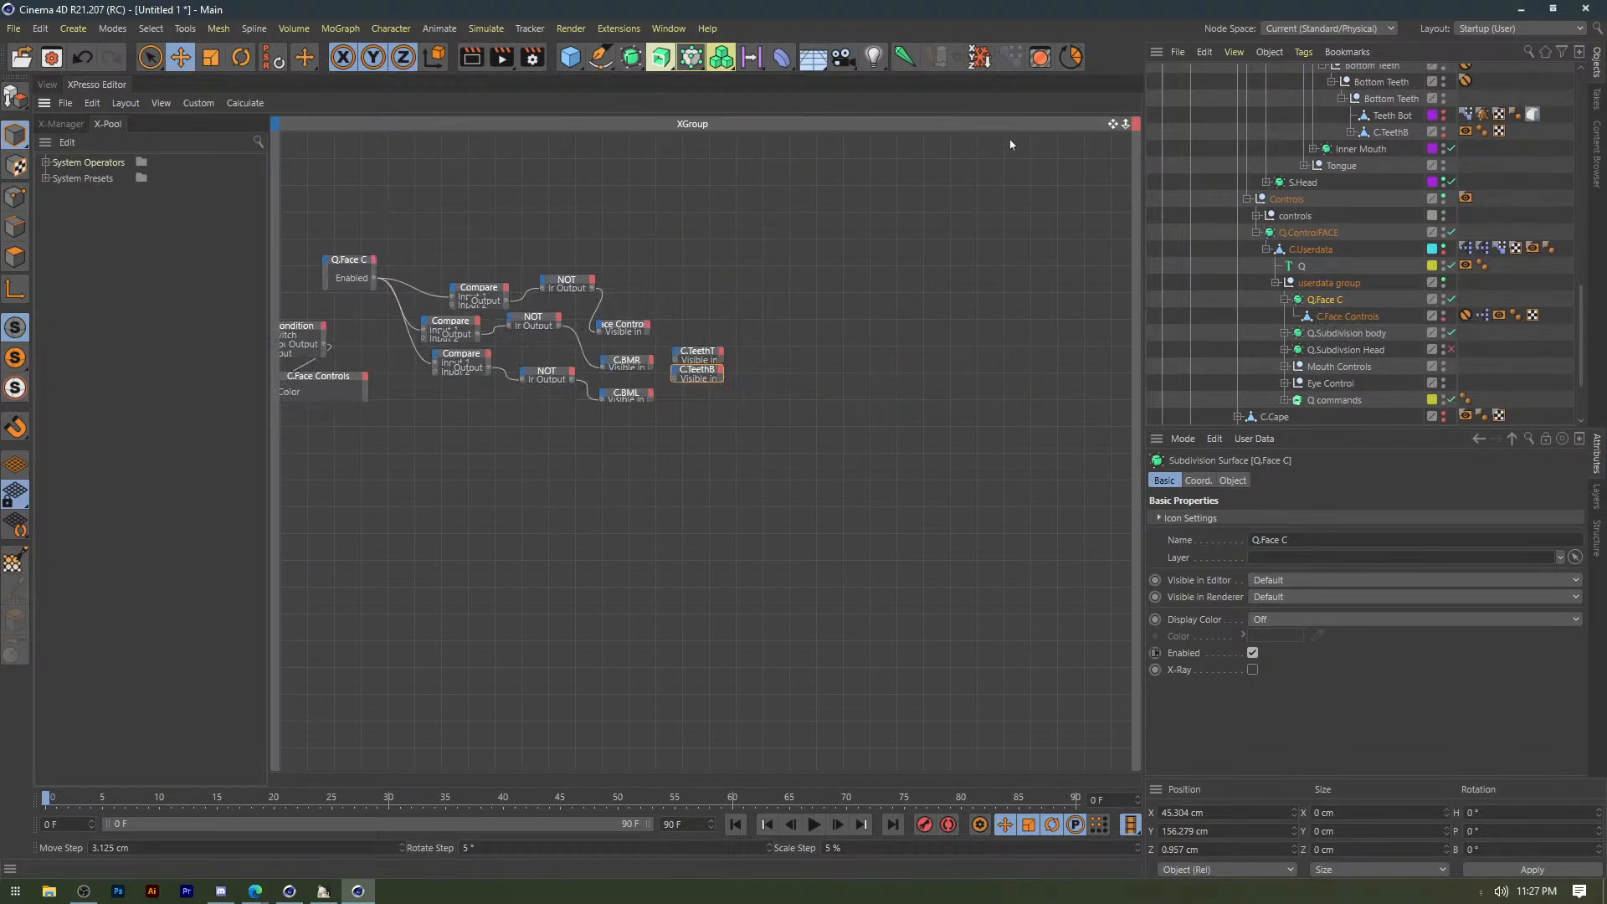
{"action": "middle_click_drag", "start_coordinate": [1010, 144], "coordinate": [1198, 115], "text": "alt"}
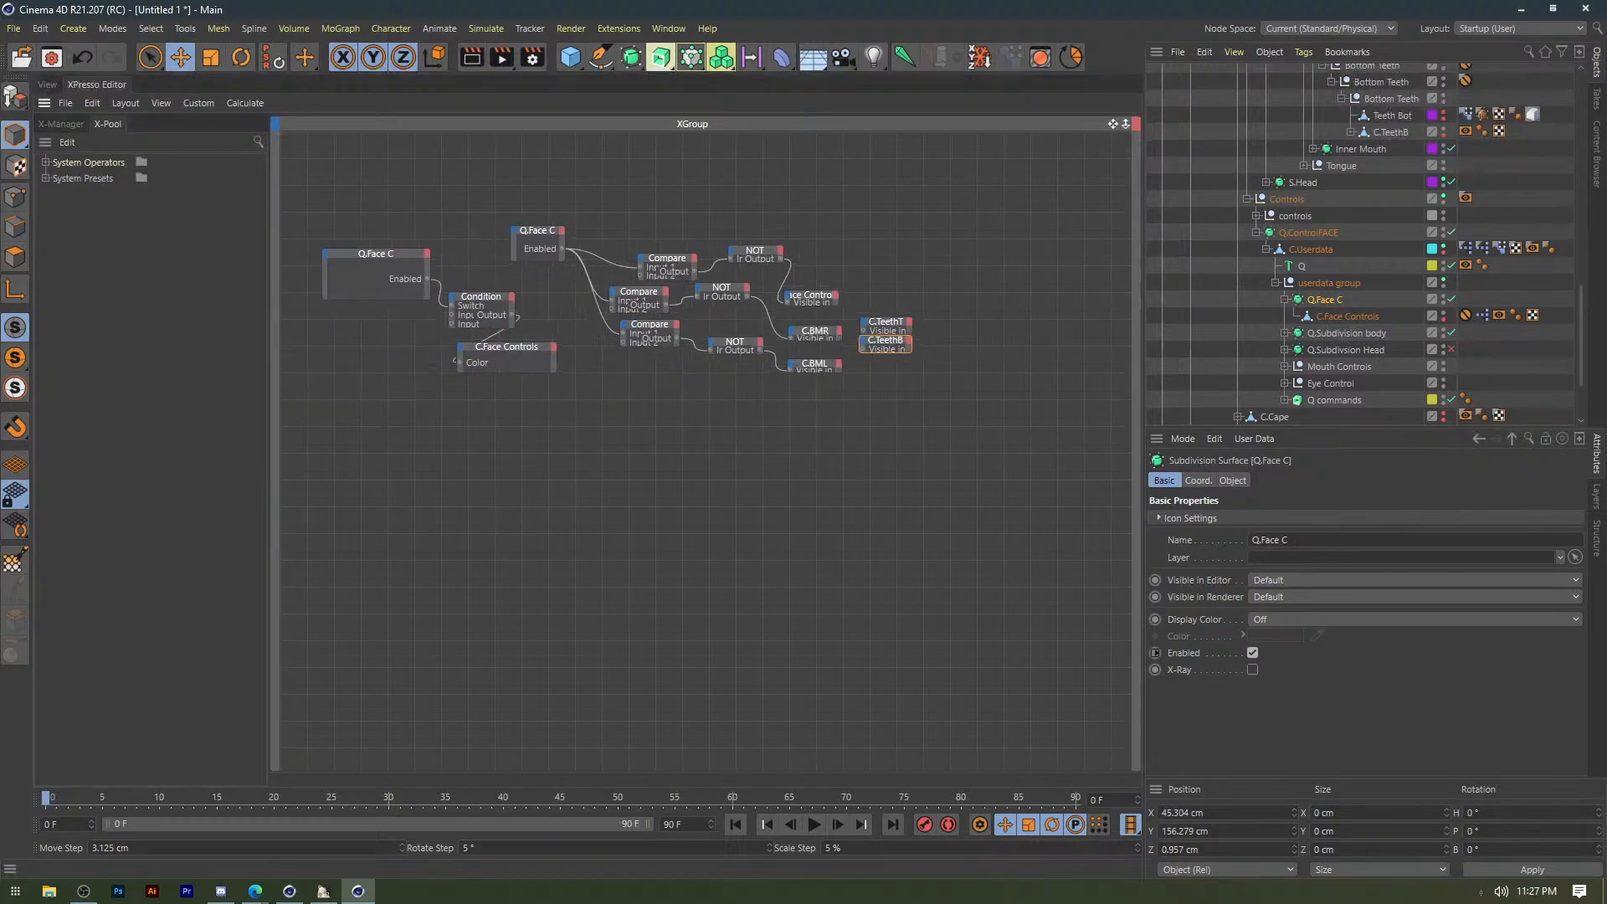
{"action": "scroll", "coordinate": [537, 252], "scroll_direction": "up", "scroll_amount": 3}
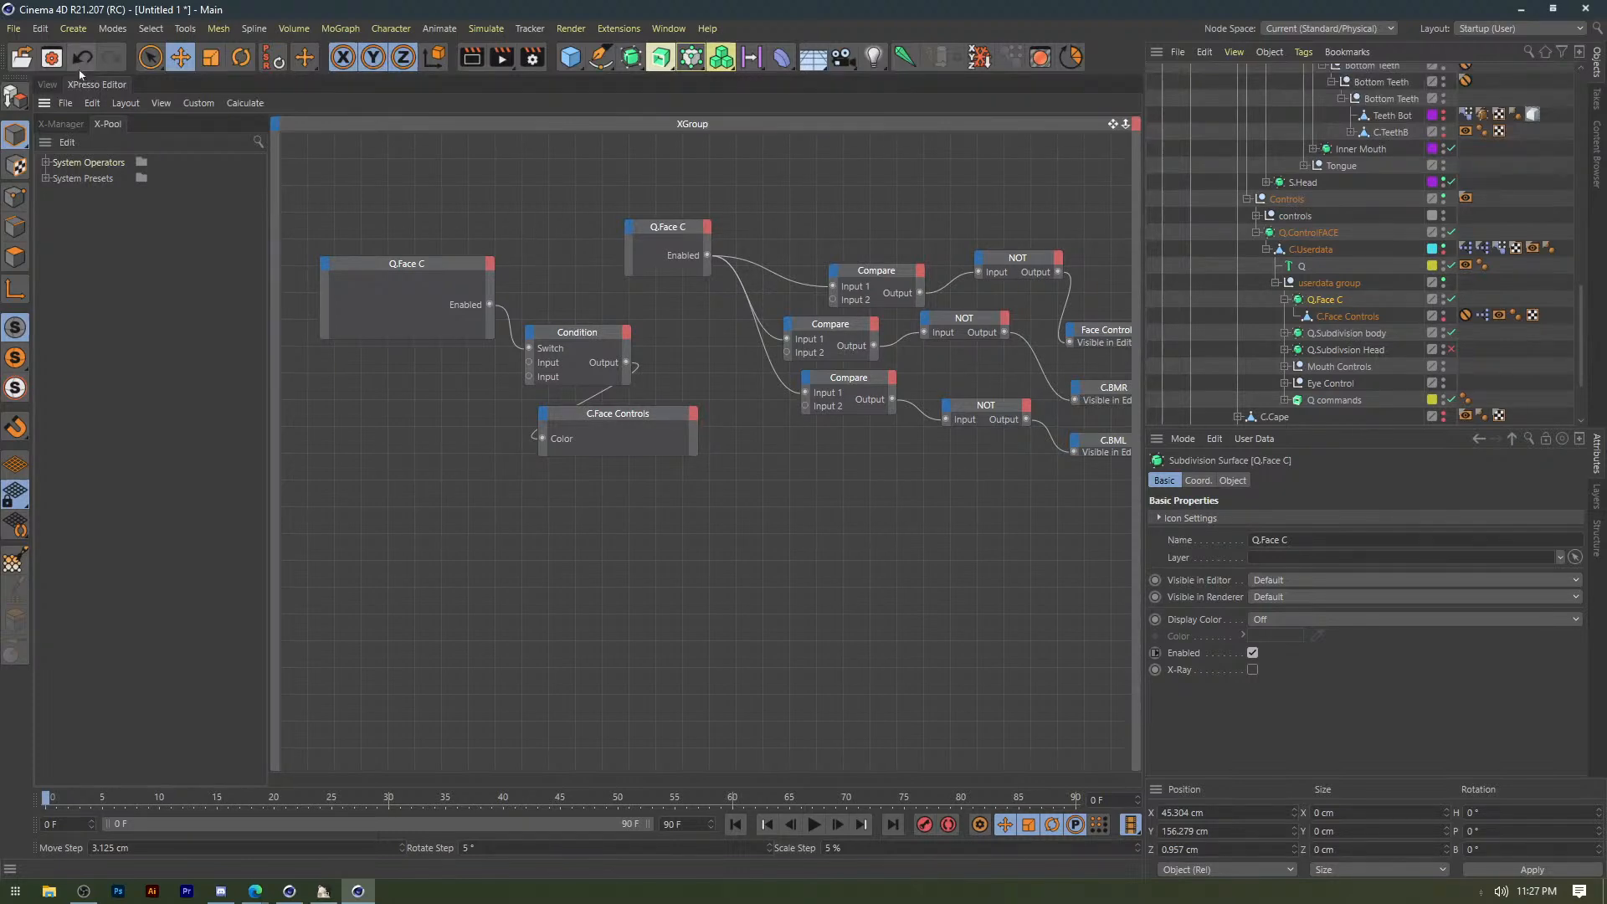
Return to the viewport and select the green C.Face Controls button in the face control panel.
{"action": "left_click", "coordinate": [48, 85]}
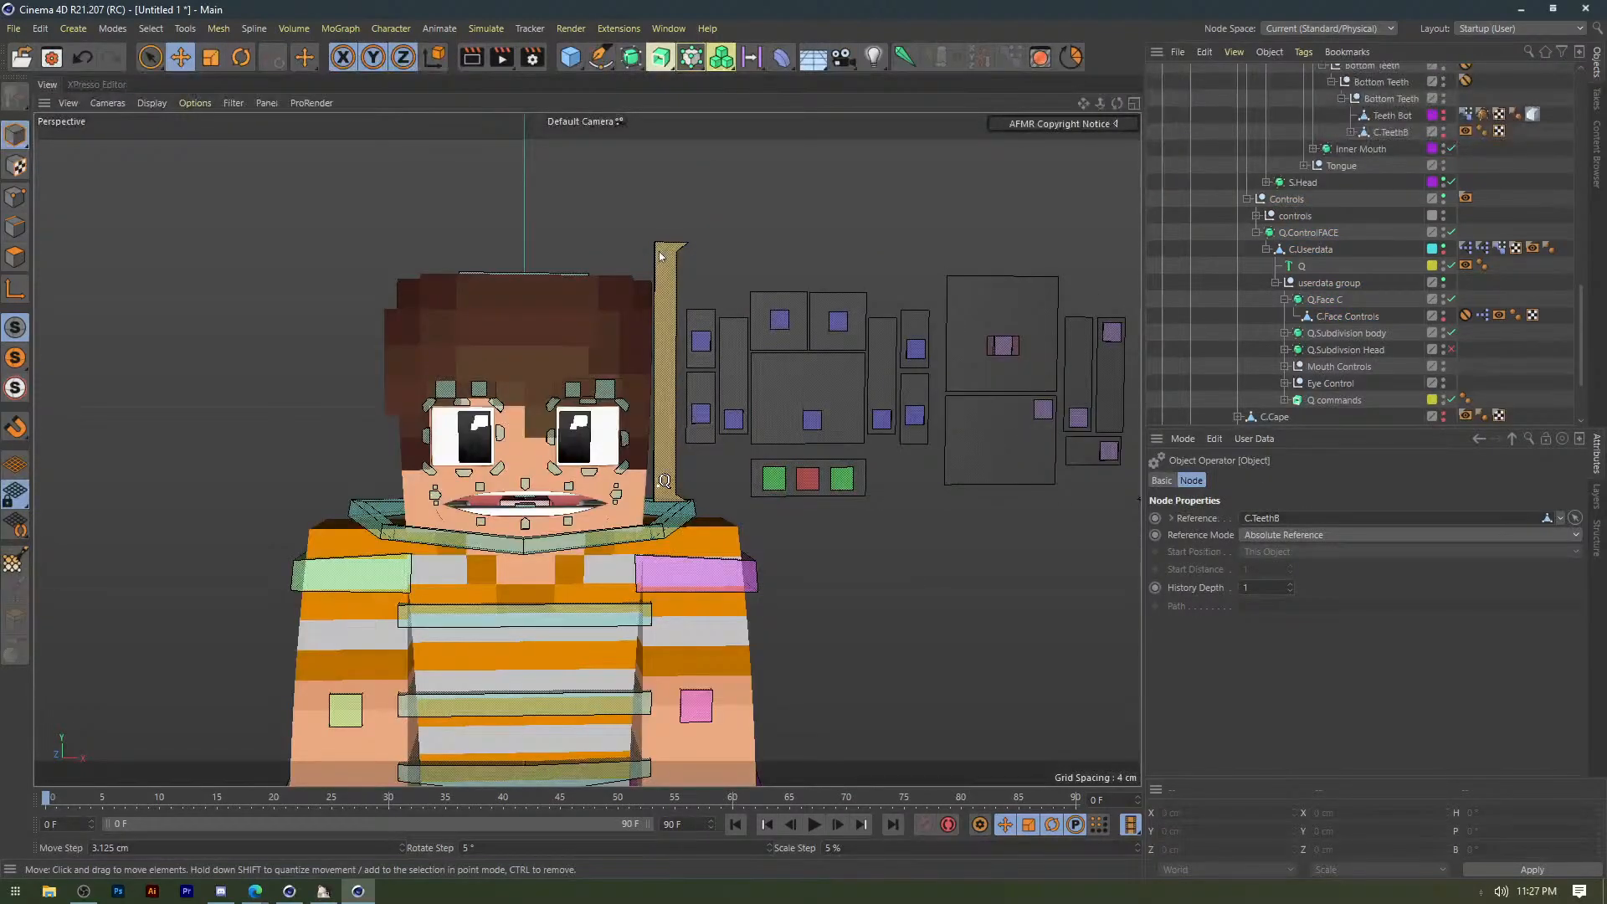
{"action": "left_click", "coordinate": [662, 255]}
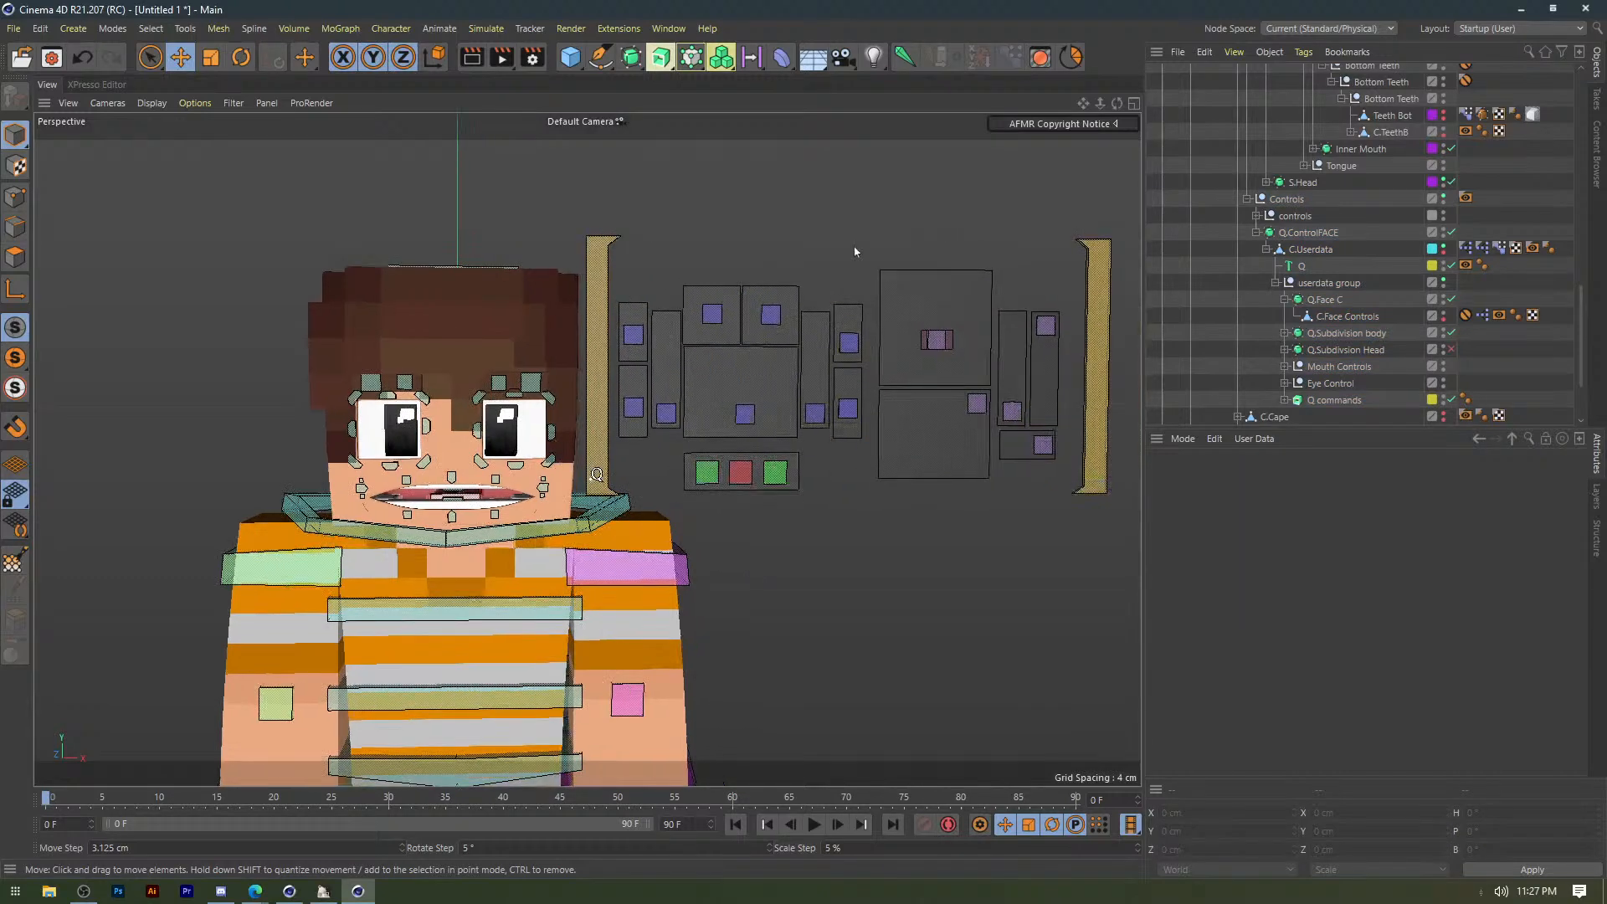
{"action": "left_click", "coordinate": [716, 475]}
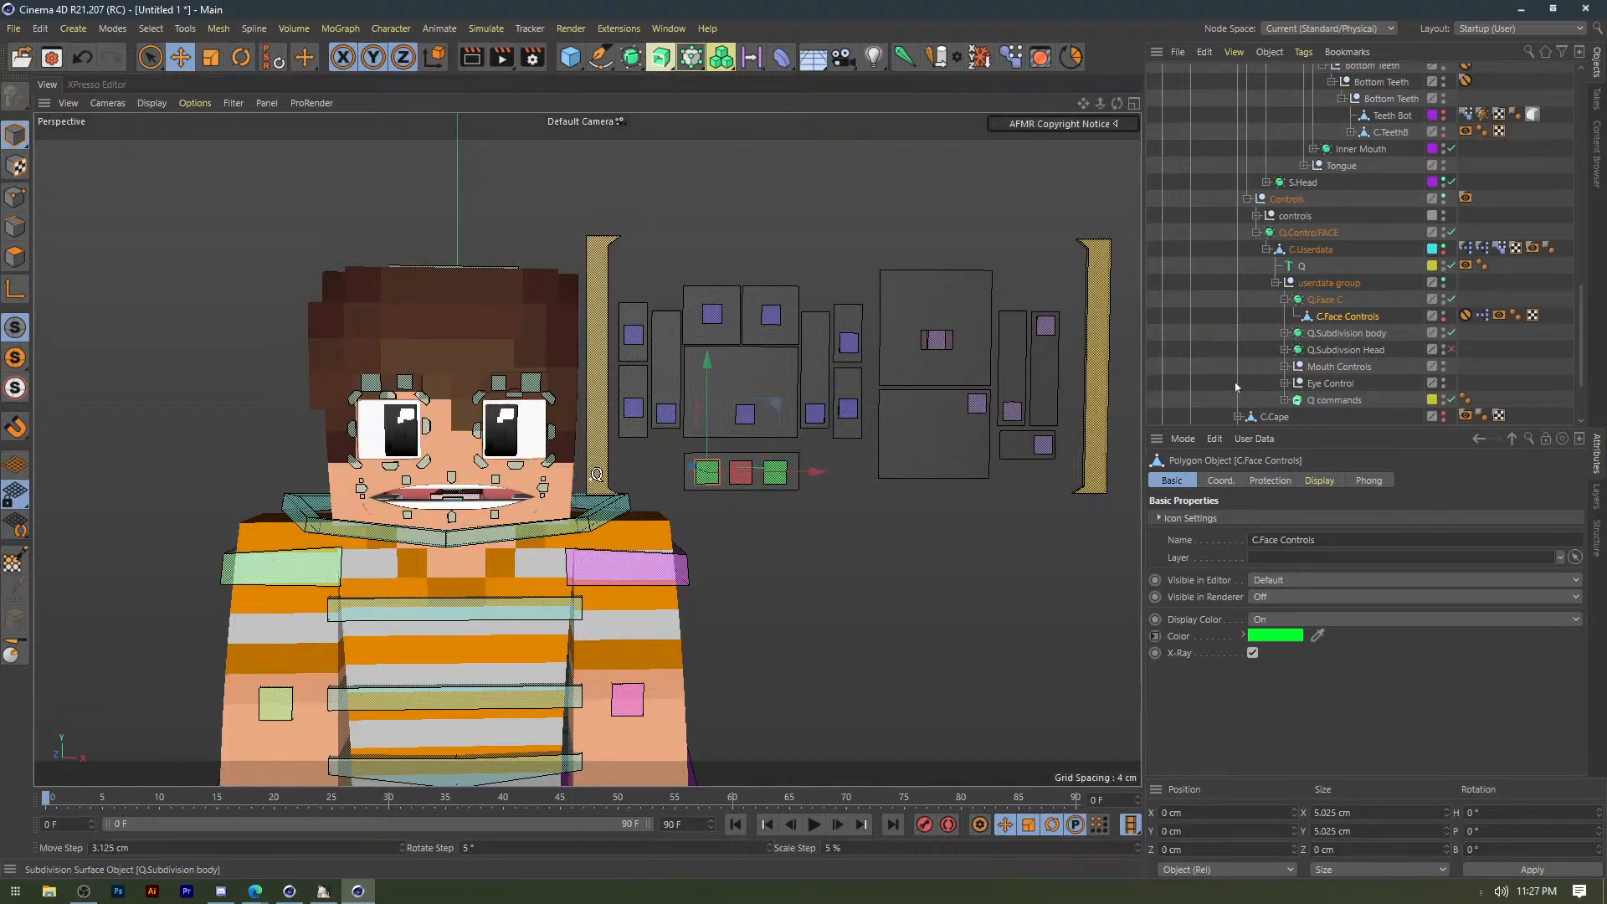
Inspect the Condition and C.Face Controls nodes in the XPresso network, and select the C.TeethT and C.TeethB nodes together.
{"action": "left_click", "coordinate": [116, 84]}
{"action": "left_click", "coordinate": [568, 340]}
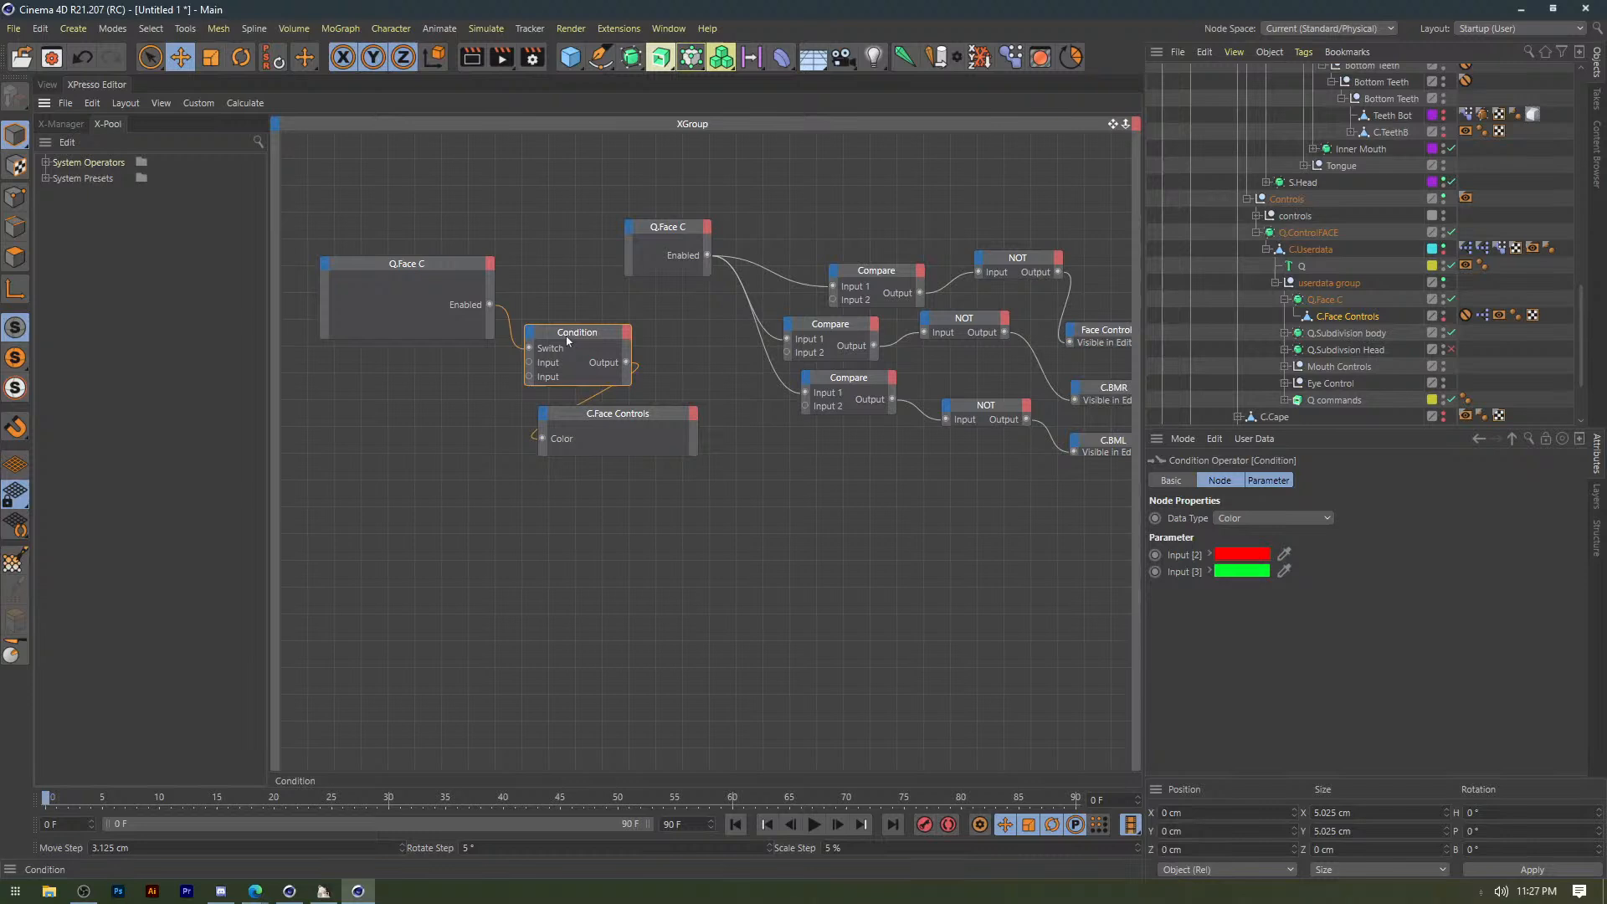
{"action": "left_click", "coordinate": [643, 419]}
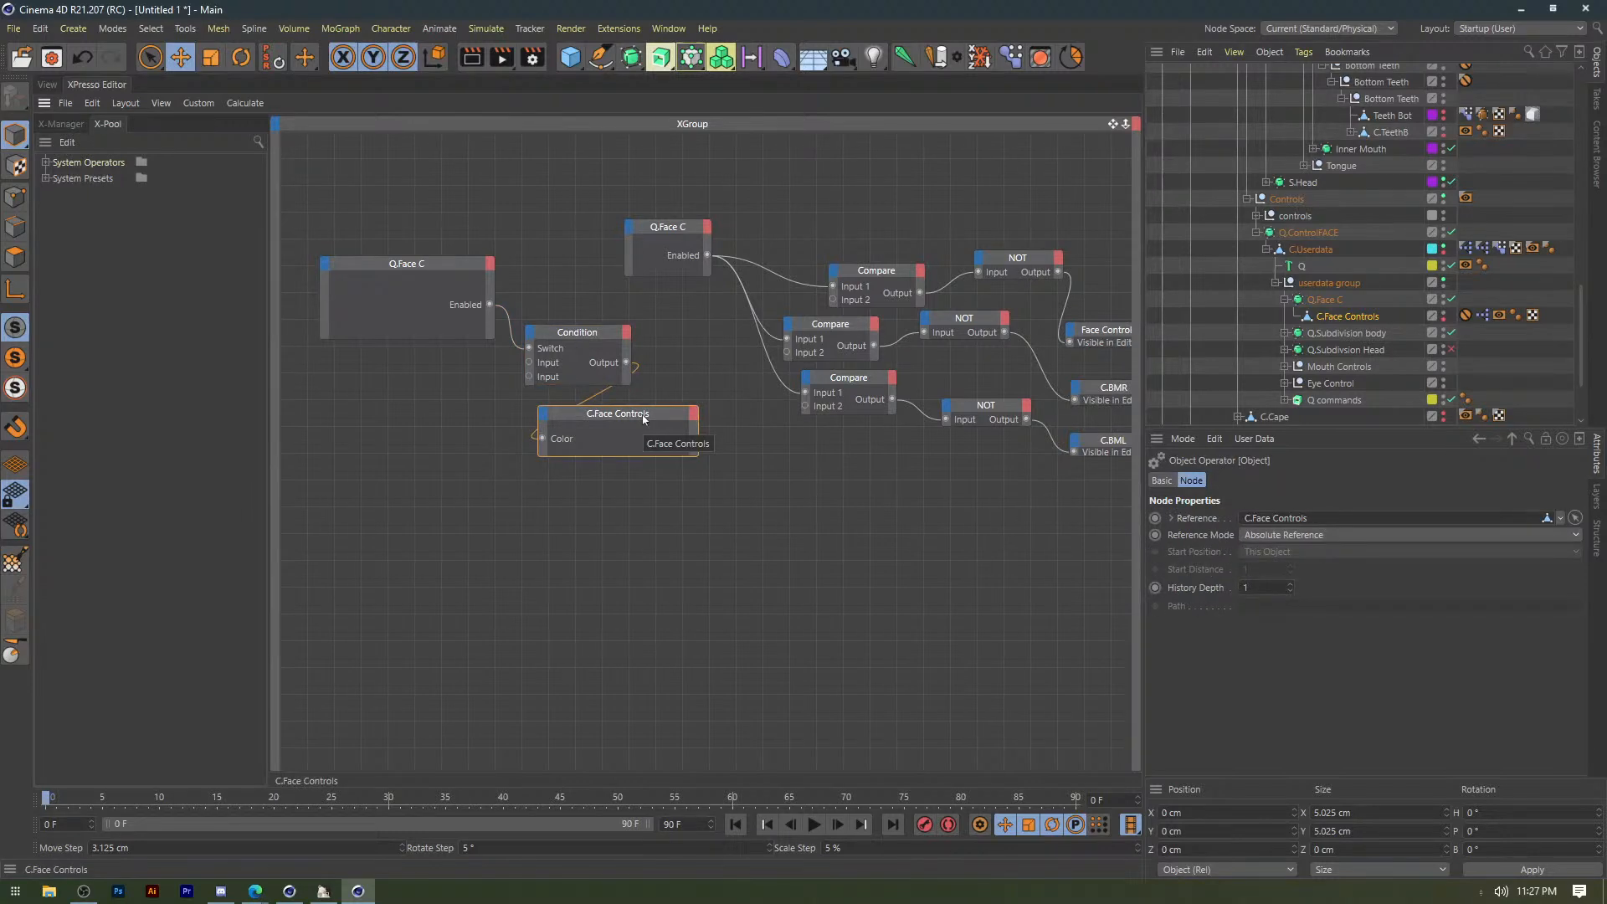
{"action": "left_click", "coordinate": [683, 377]}
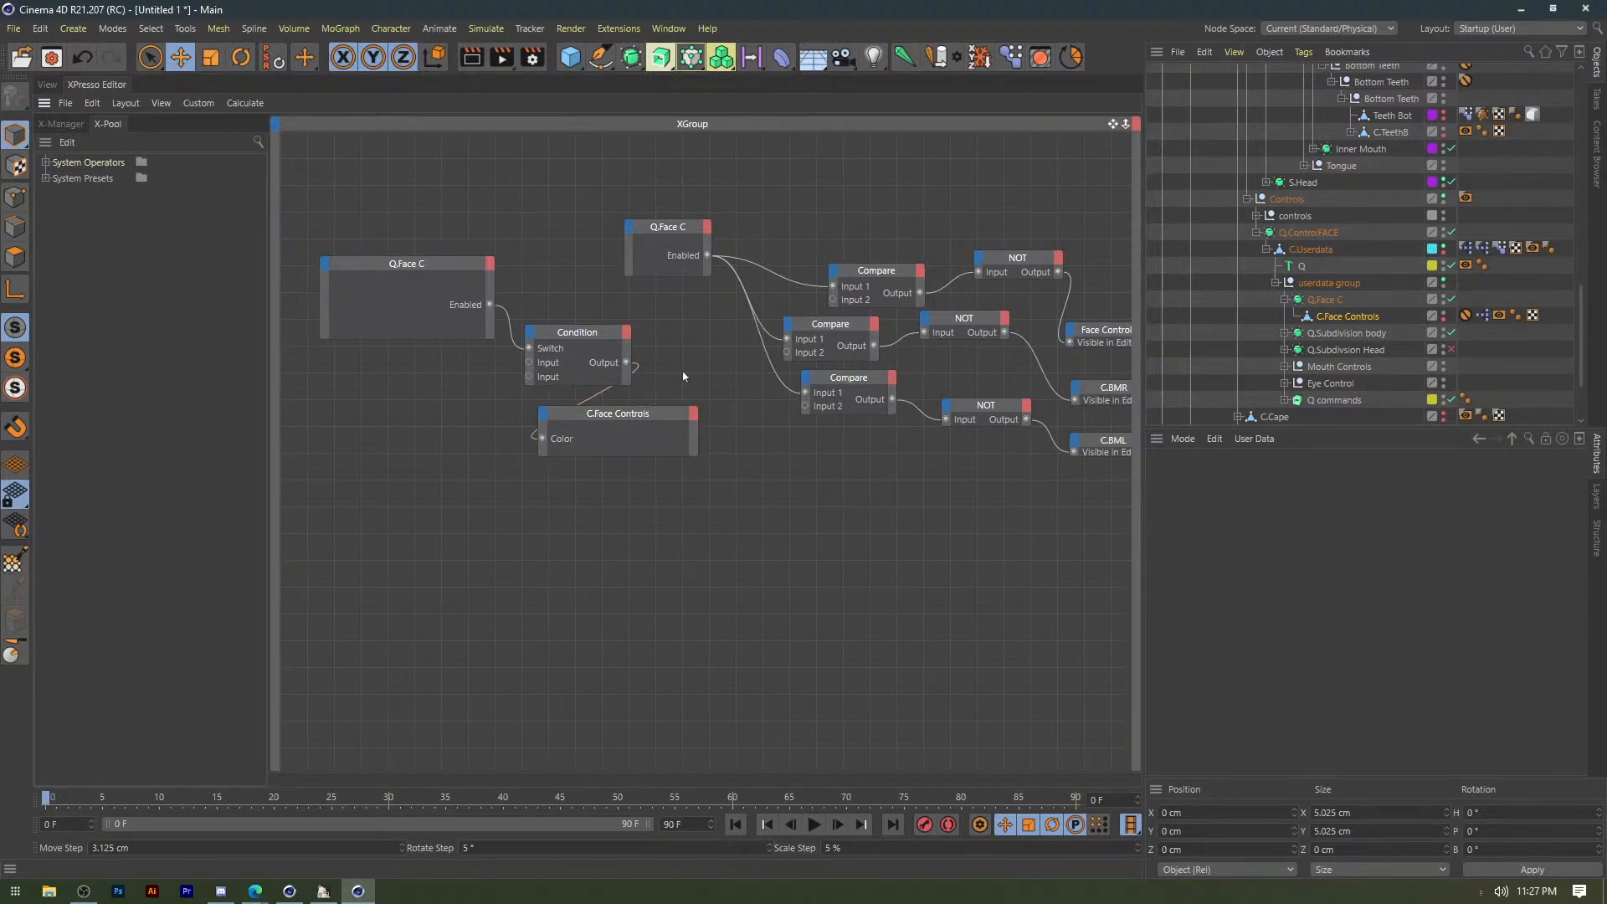
{"action": "left_click", "coordinate": [1483, 316]}
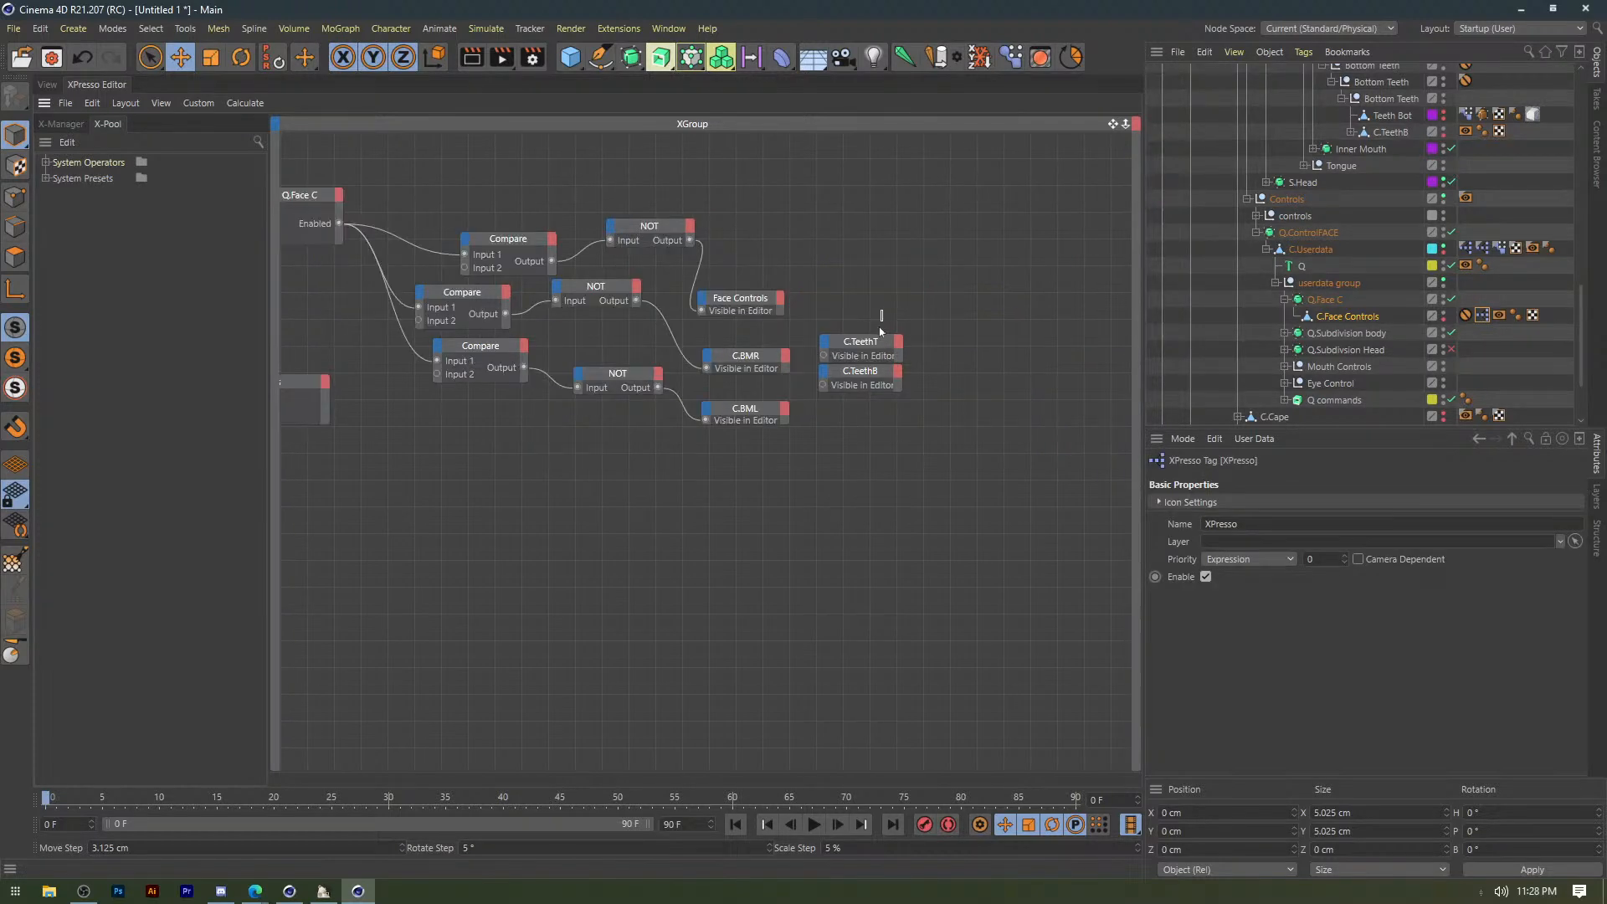
{"action": "left_click_drag", "start_coordinate": [884, 315], "coordinate": [853, 435]}
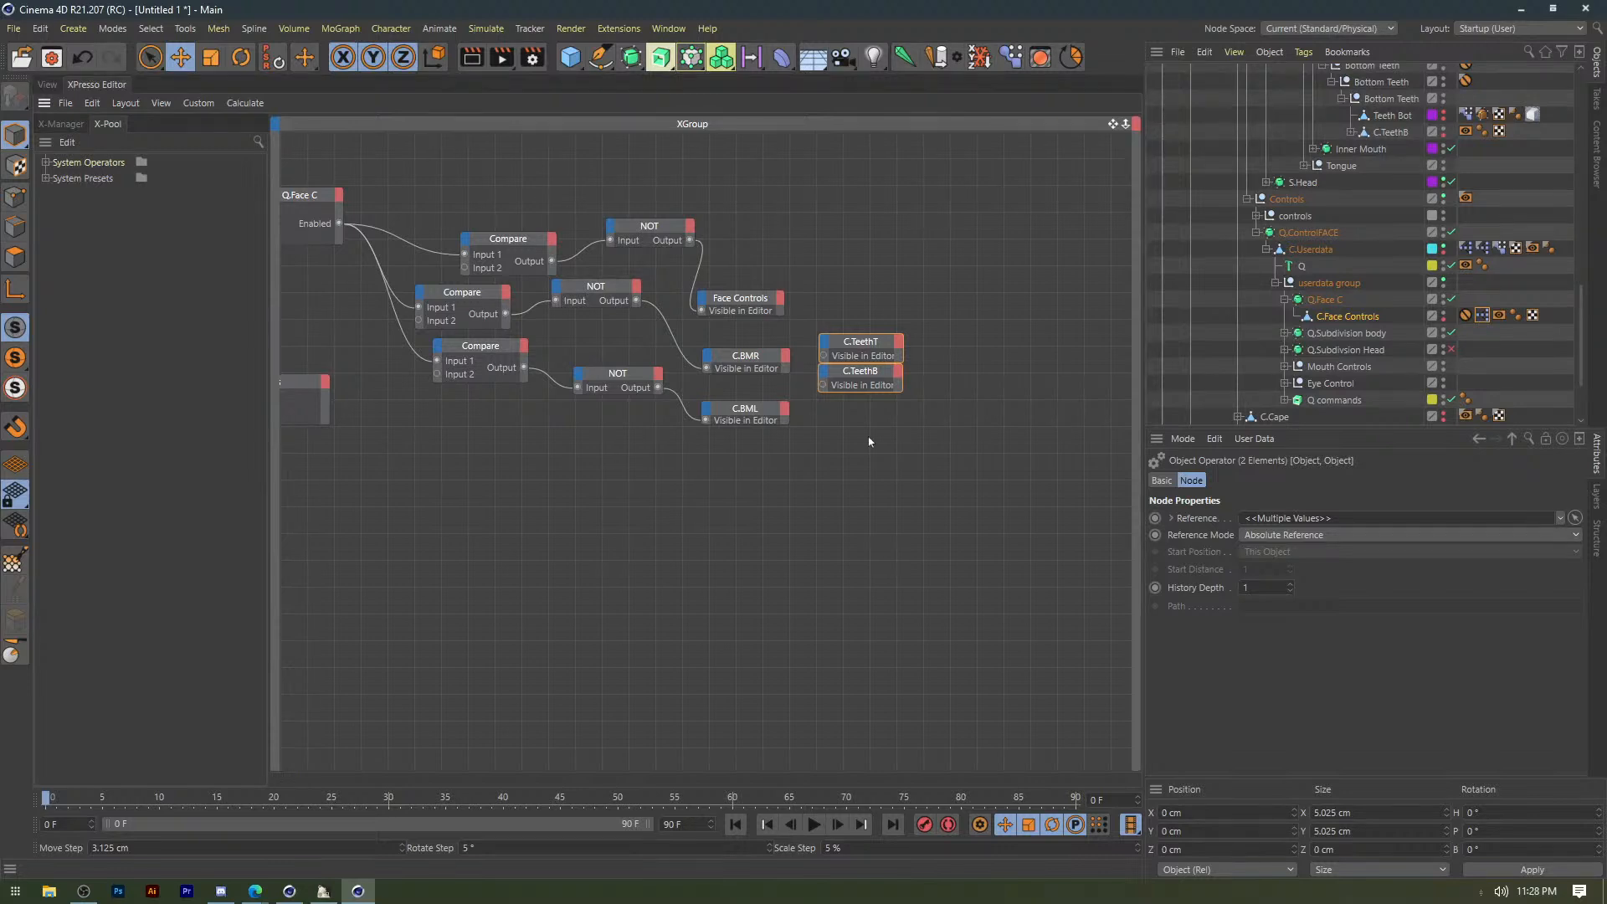
Open the second XPresso expression on C.Userdata and reposition its Pose Morph node beside the Q.ControlFACE node.
{"action": "left_click", "coordinate": [1467, 249]}
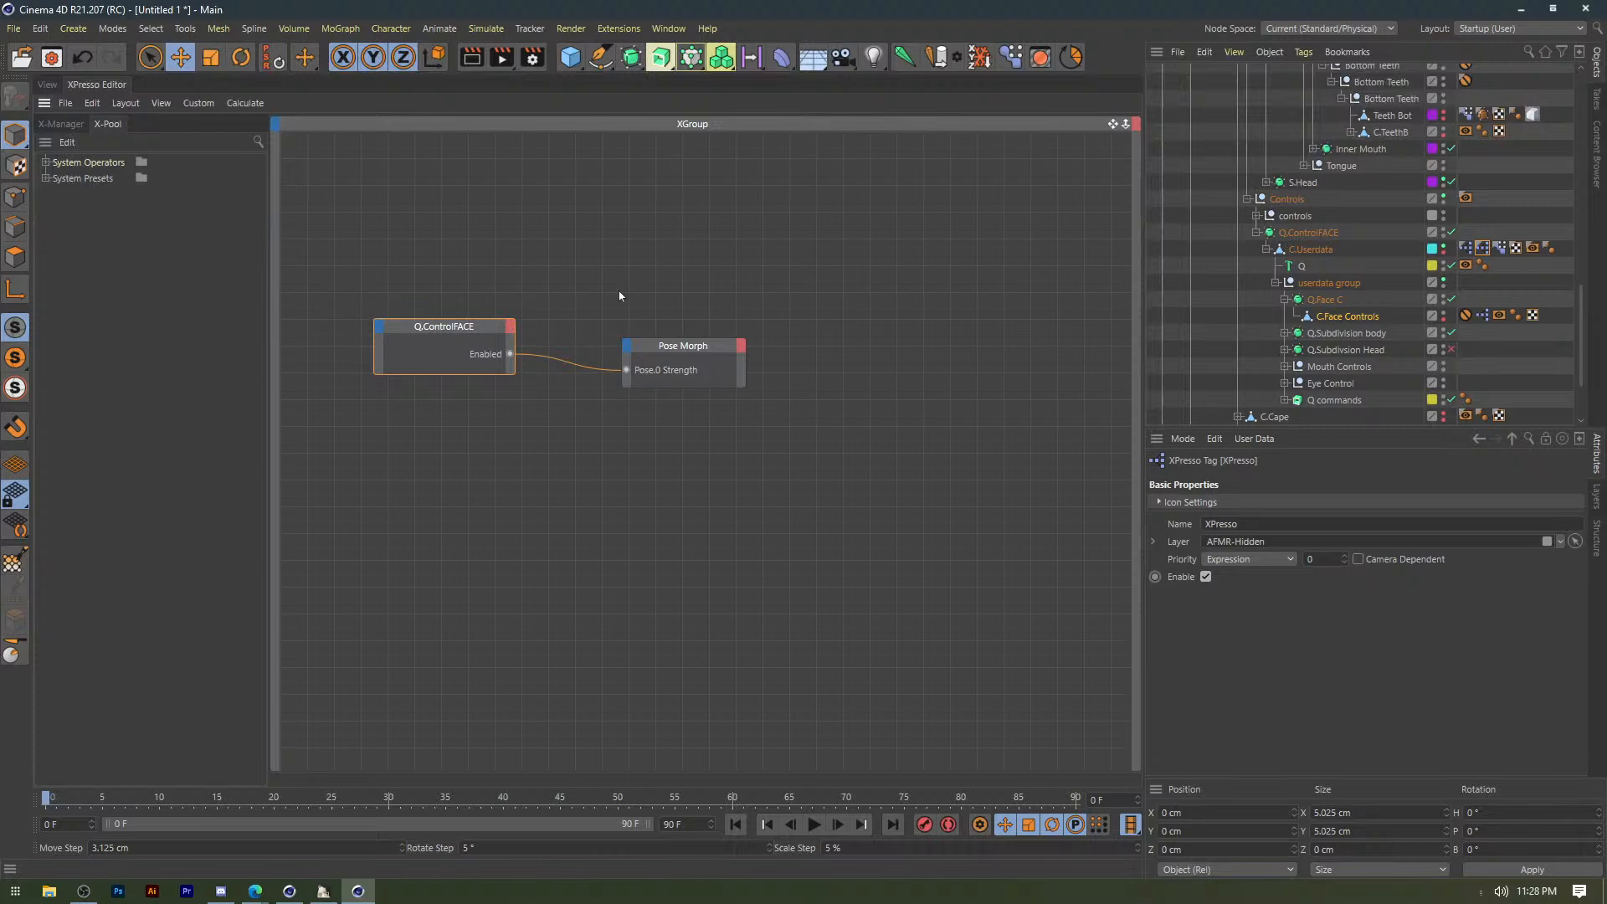
{"action": "left_click_drag", "start_coordinate": [665, 347], "coordinate": [742, 265]}
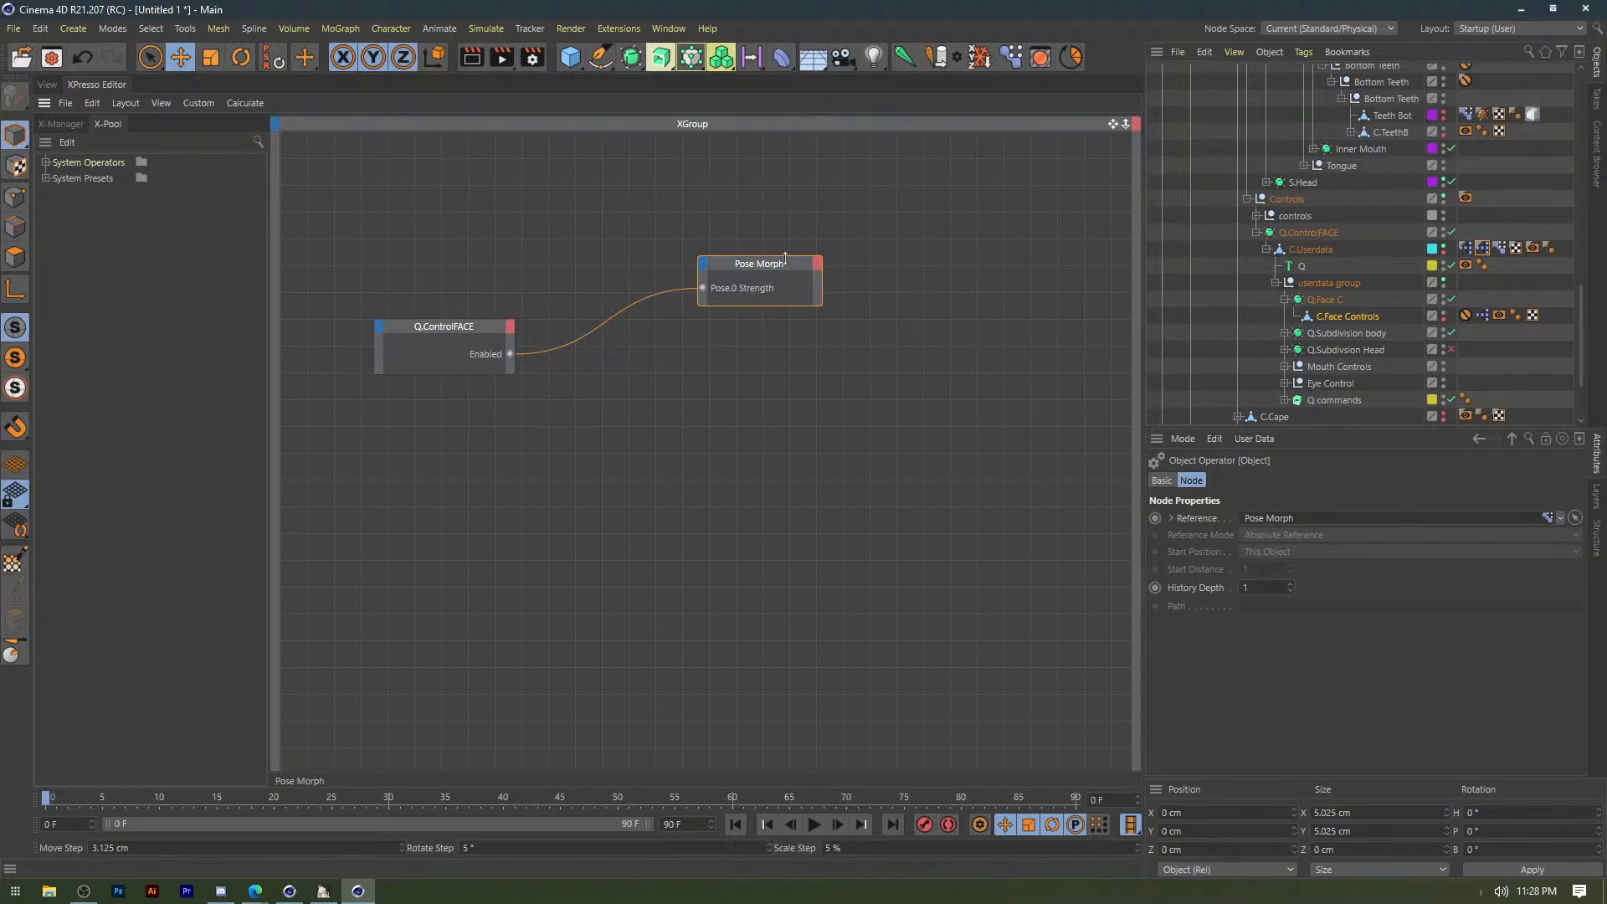
{"action": "left_click_drag", "start_coordinate": [785, 259], "coordinate": [752, 308]}
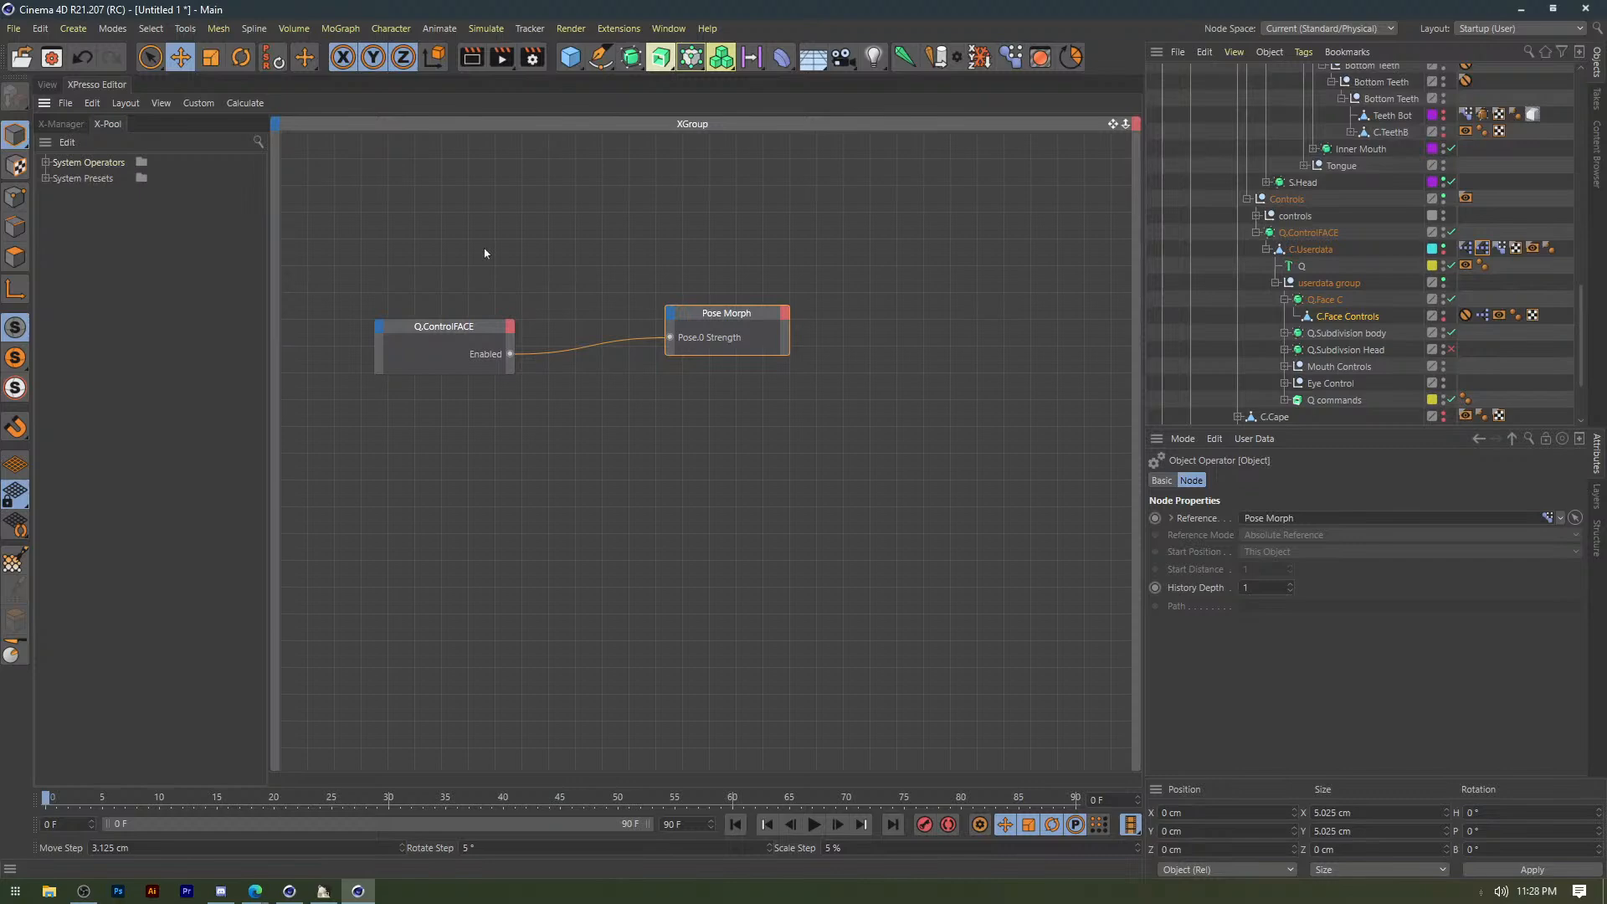
Back in the viewport, inspect the Q commands panel and its green C.Face Controls button at closer range.
{"action": "left_click", "coordinate": [48, 84]}
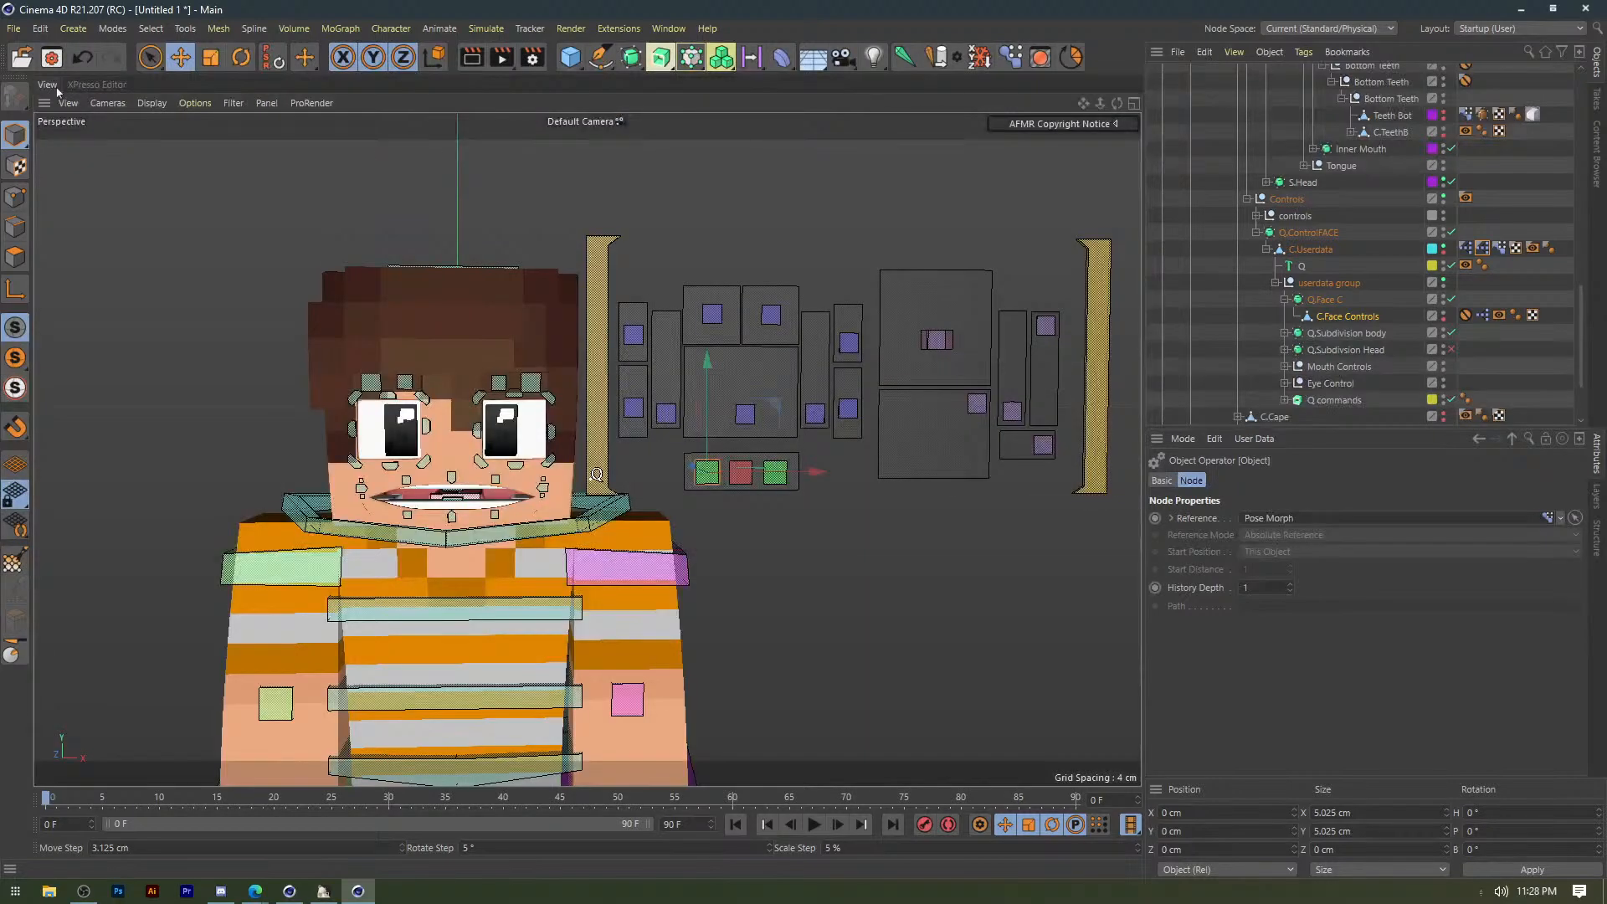
{"action": "left_click", "coordinate": [748, 483]}
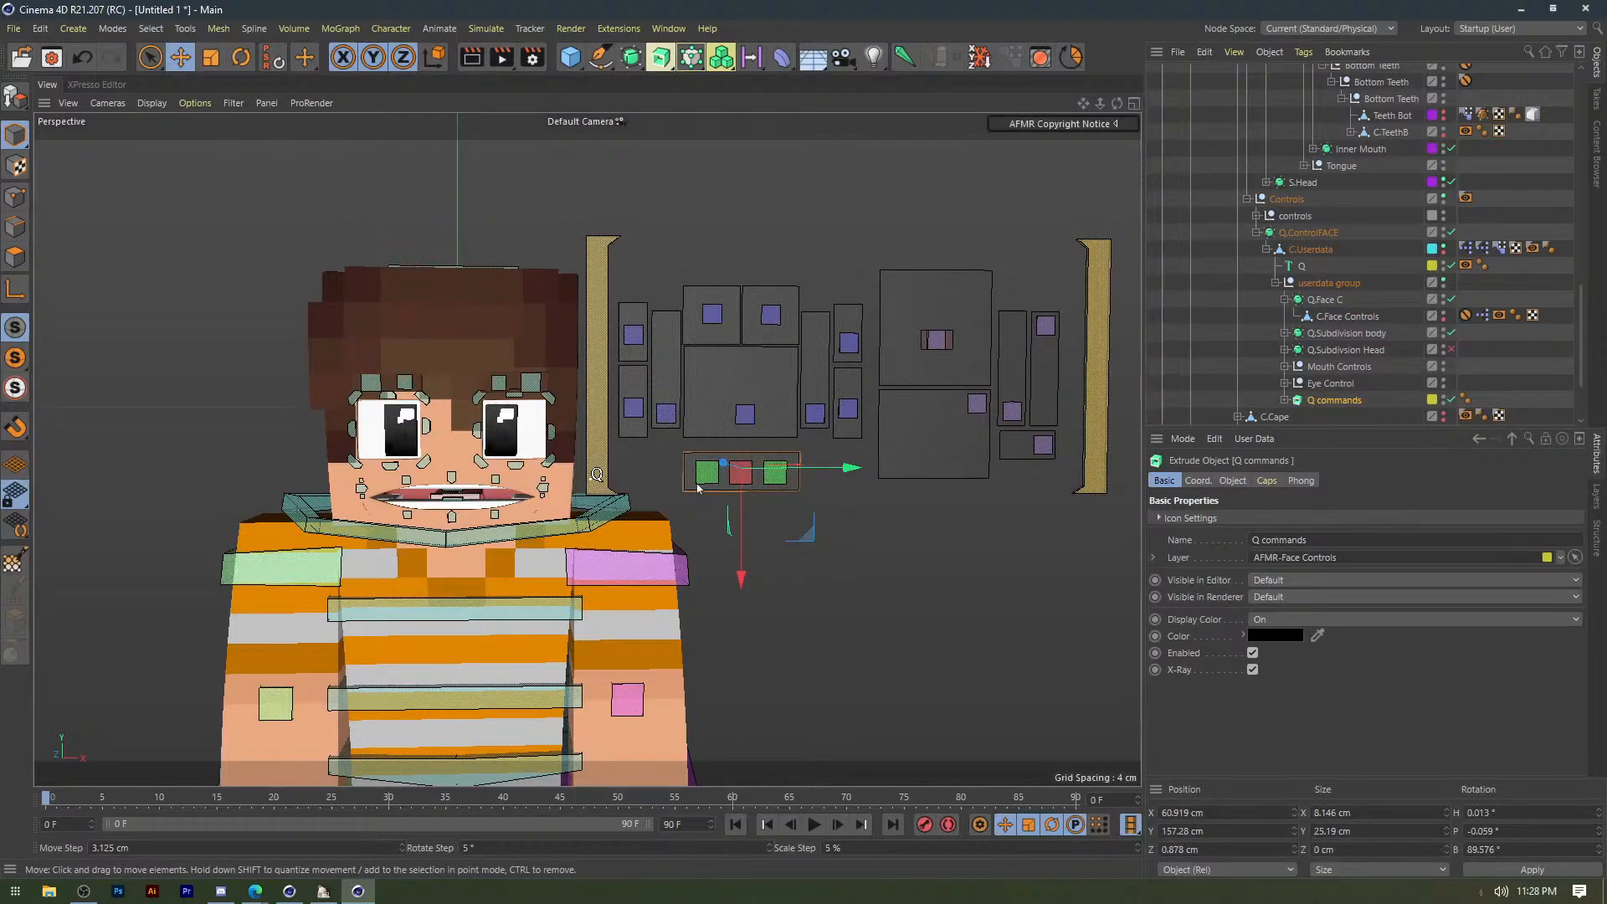
{"action": "left_click", "coordinate": [697, 488]}
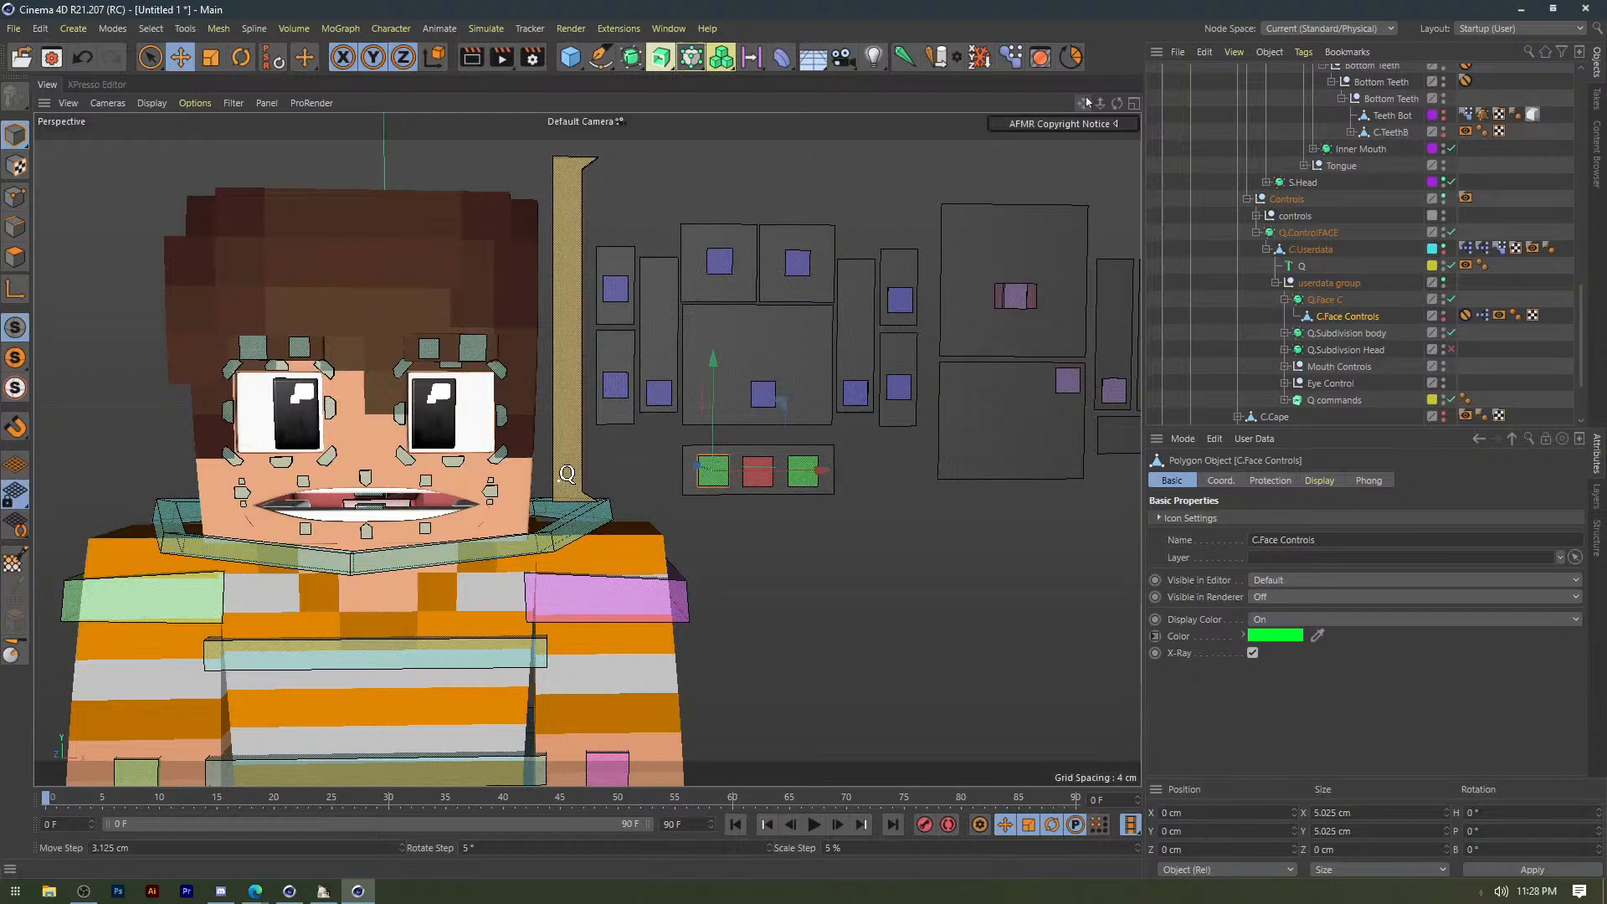
{"action": "left_click_drag", "start_coordinate": [1086, 103], "coordinate": [1007, 105]}
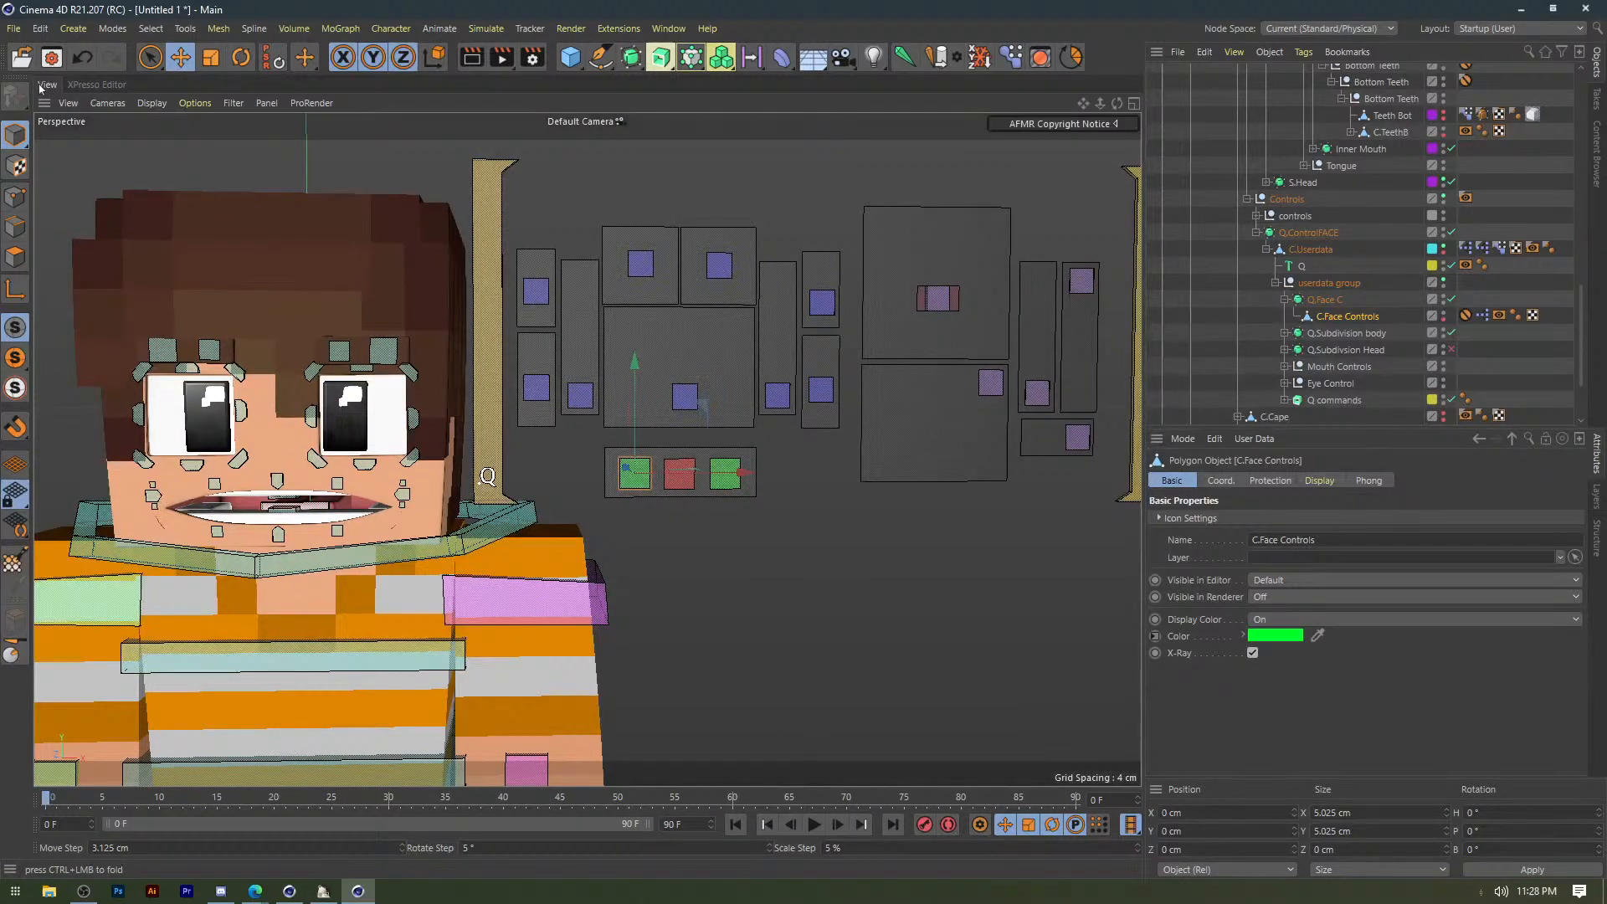
{"action": "left_click", "coordinate": [97, 84]}
{"action": "left_click", "coordinate": [46, 84]}
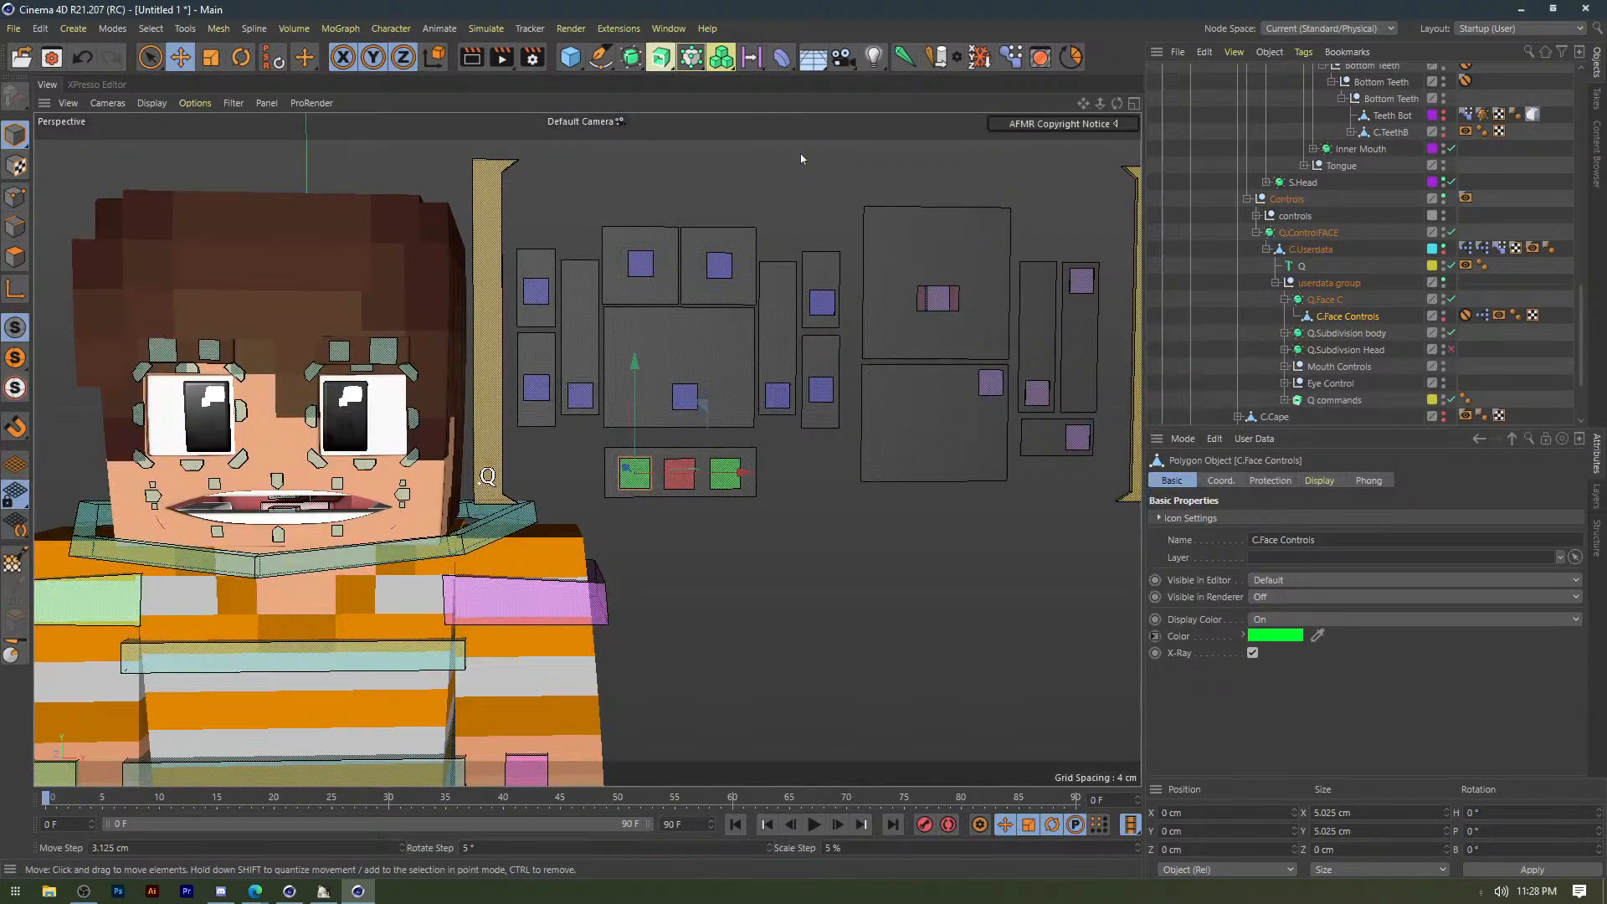
Select the green C.Face Controls button and open its XPresso expression to view the visibility node chain.
{"action": "left_click", "coordinate": [938, 298]}
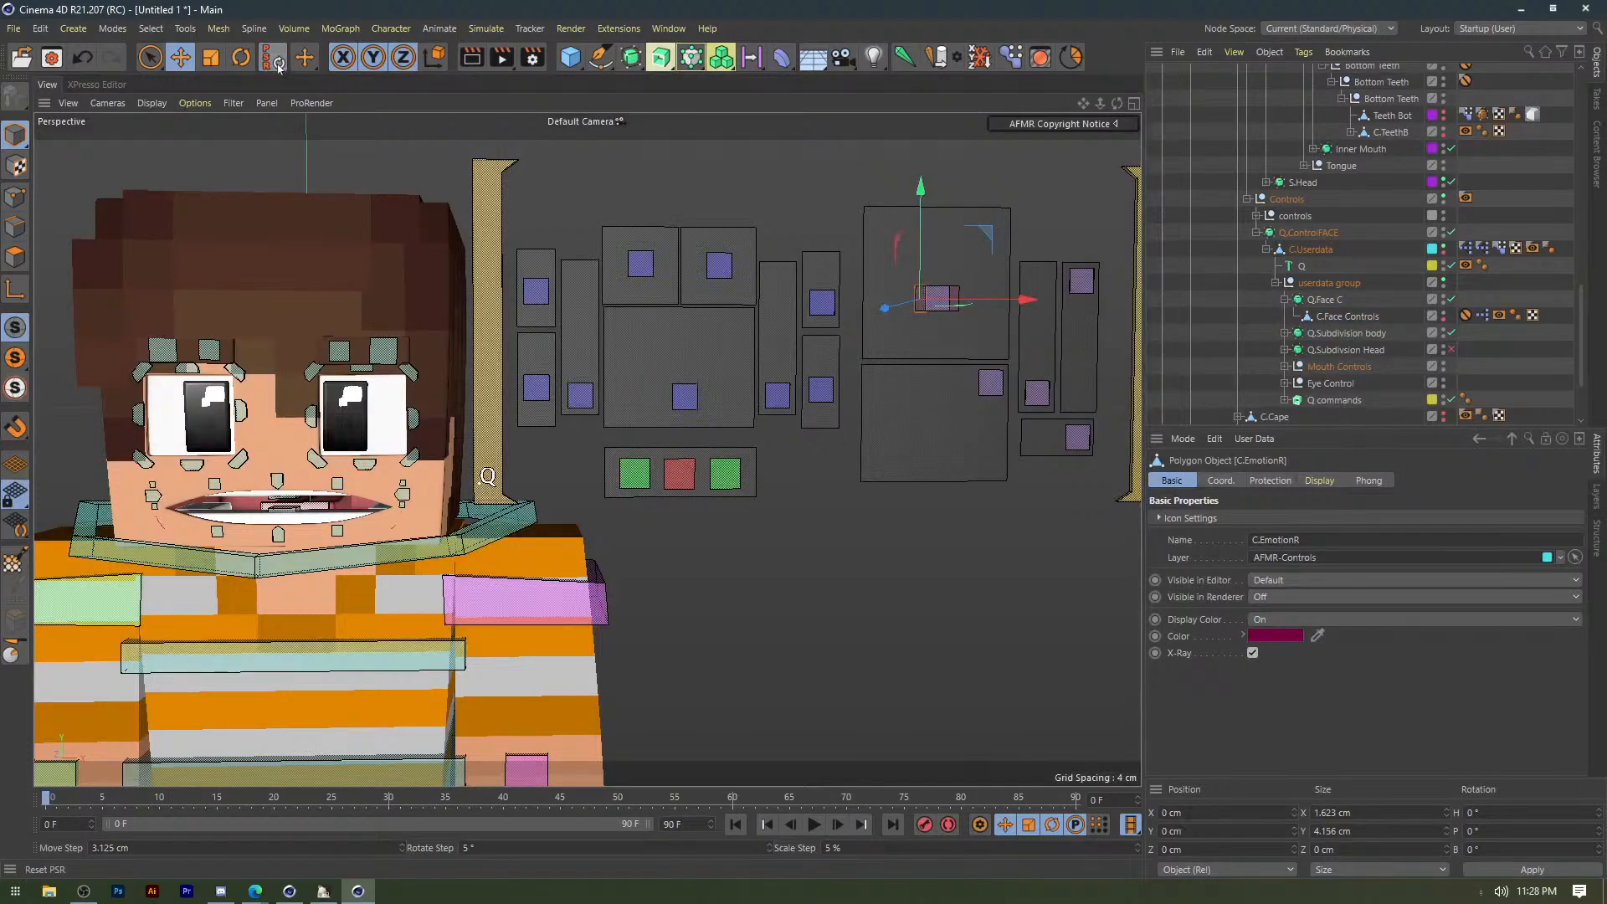
{"action": "left_click", "coordinate": [364, 156]}
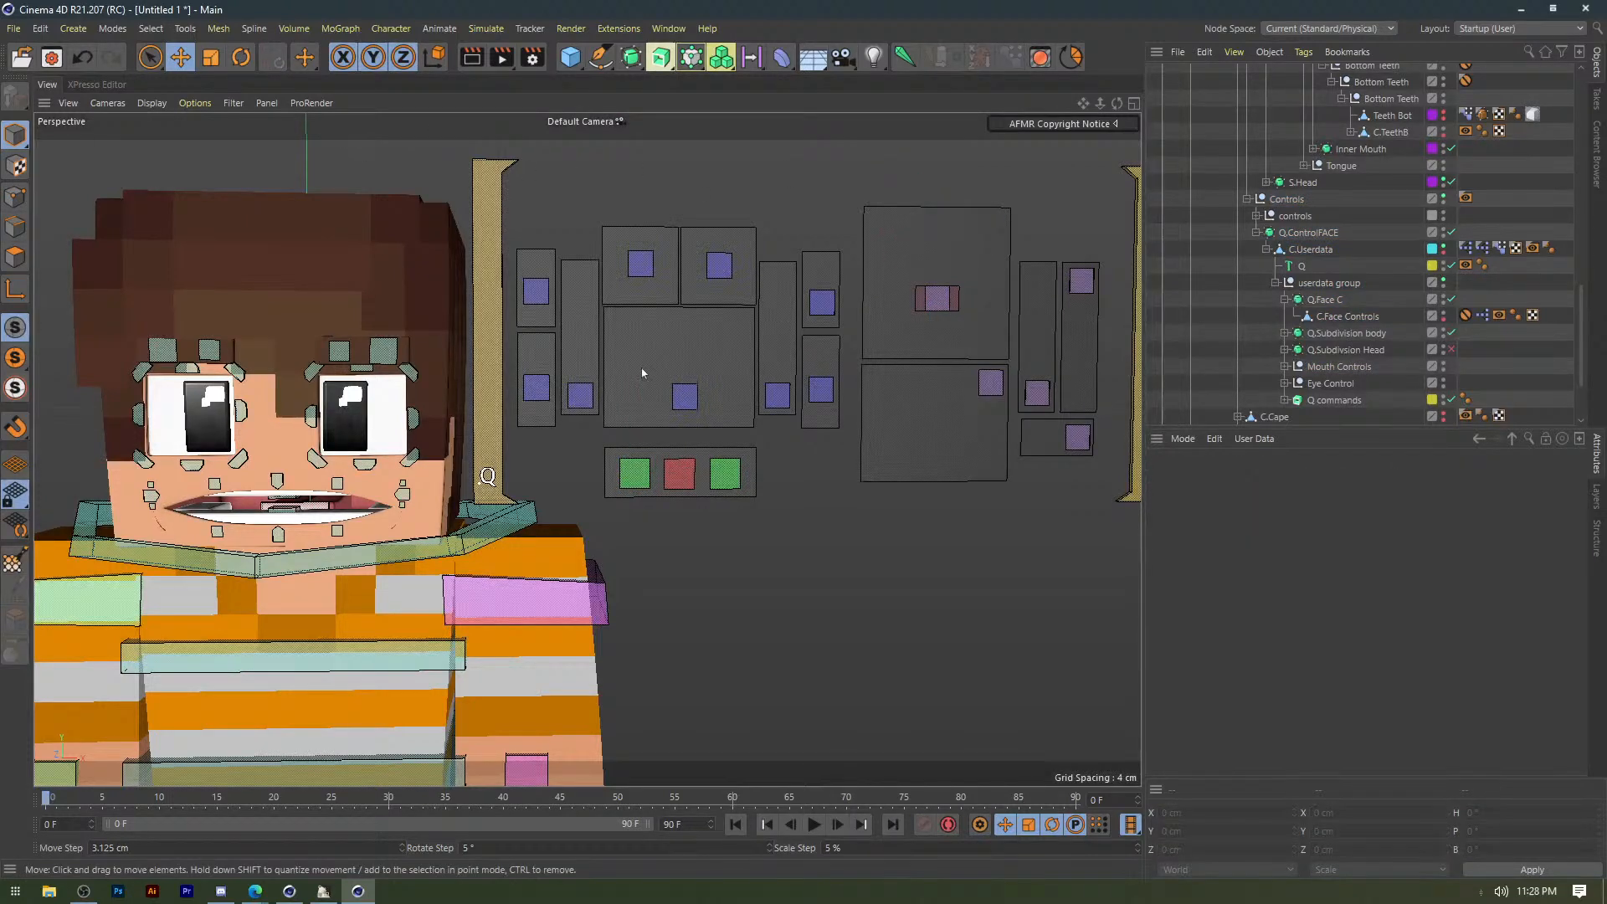
{"action": "left_click", "coordinate": [635, 474]}
{"action": "scroll", "coordinate": [1488, 242], "scroll_direction": "down", "scroll_amount": 2}
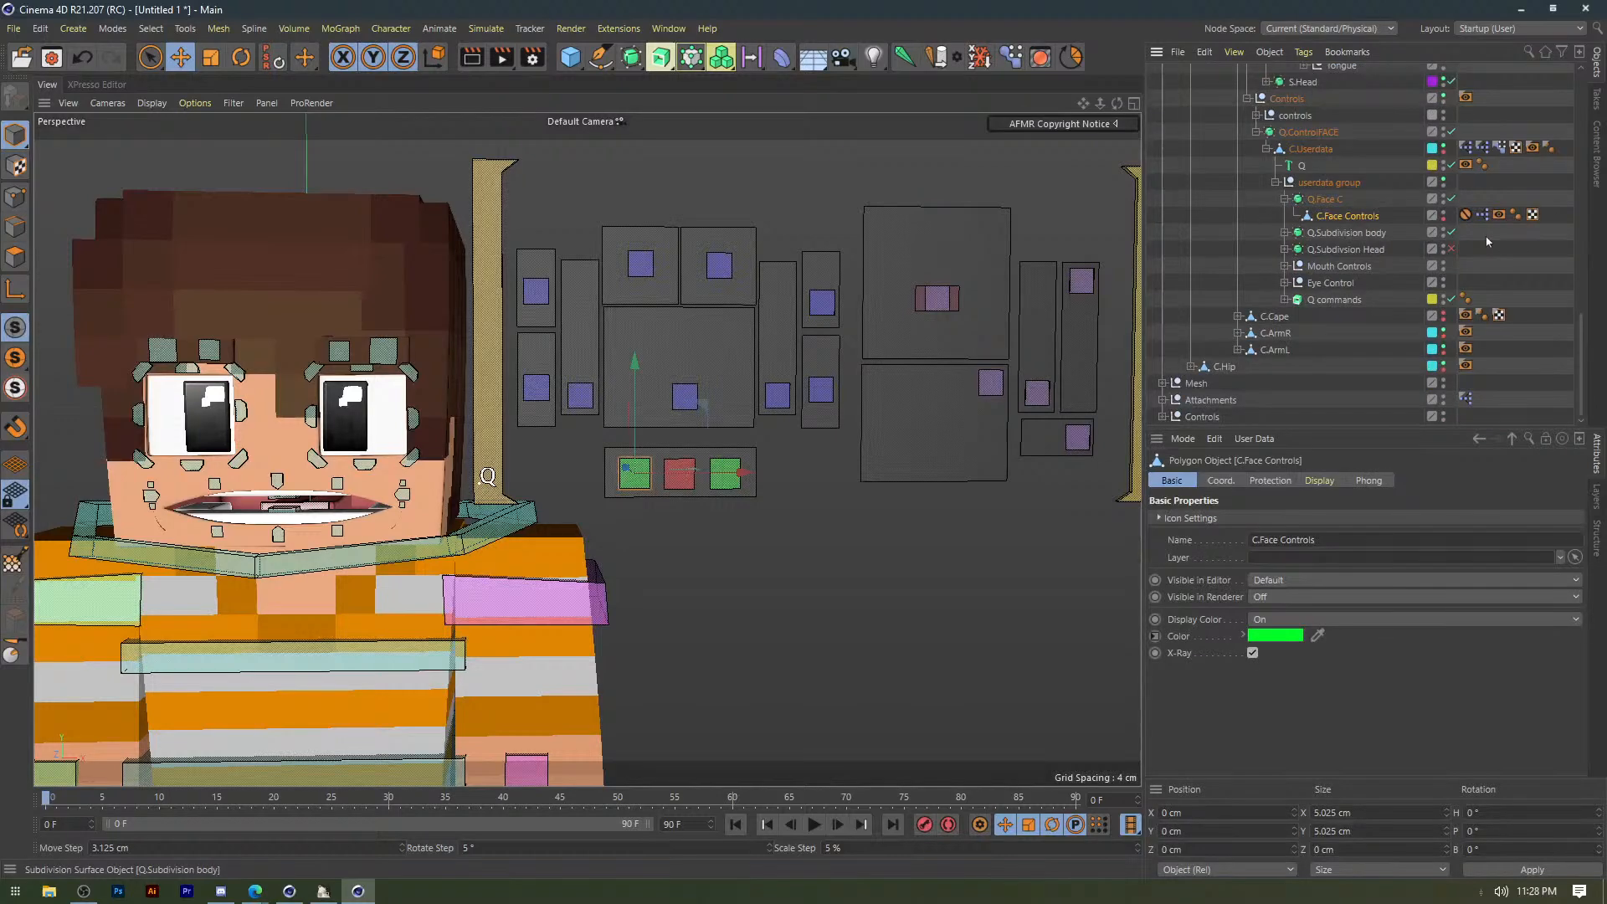
{"action": "double_click", "coordinate": [1482, 214]}
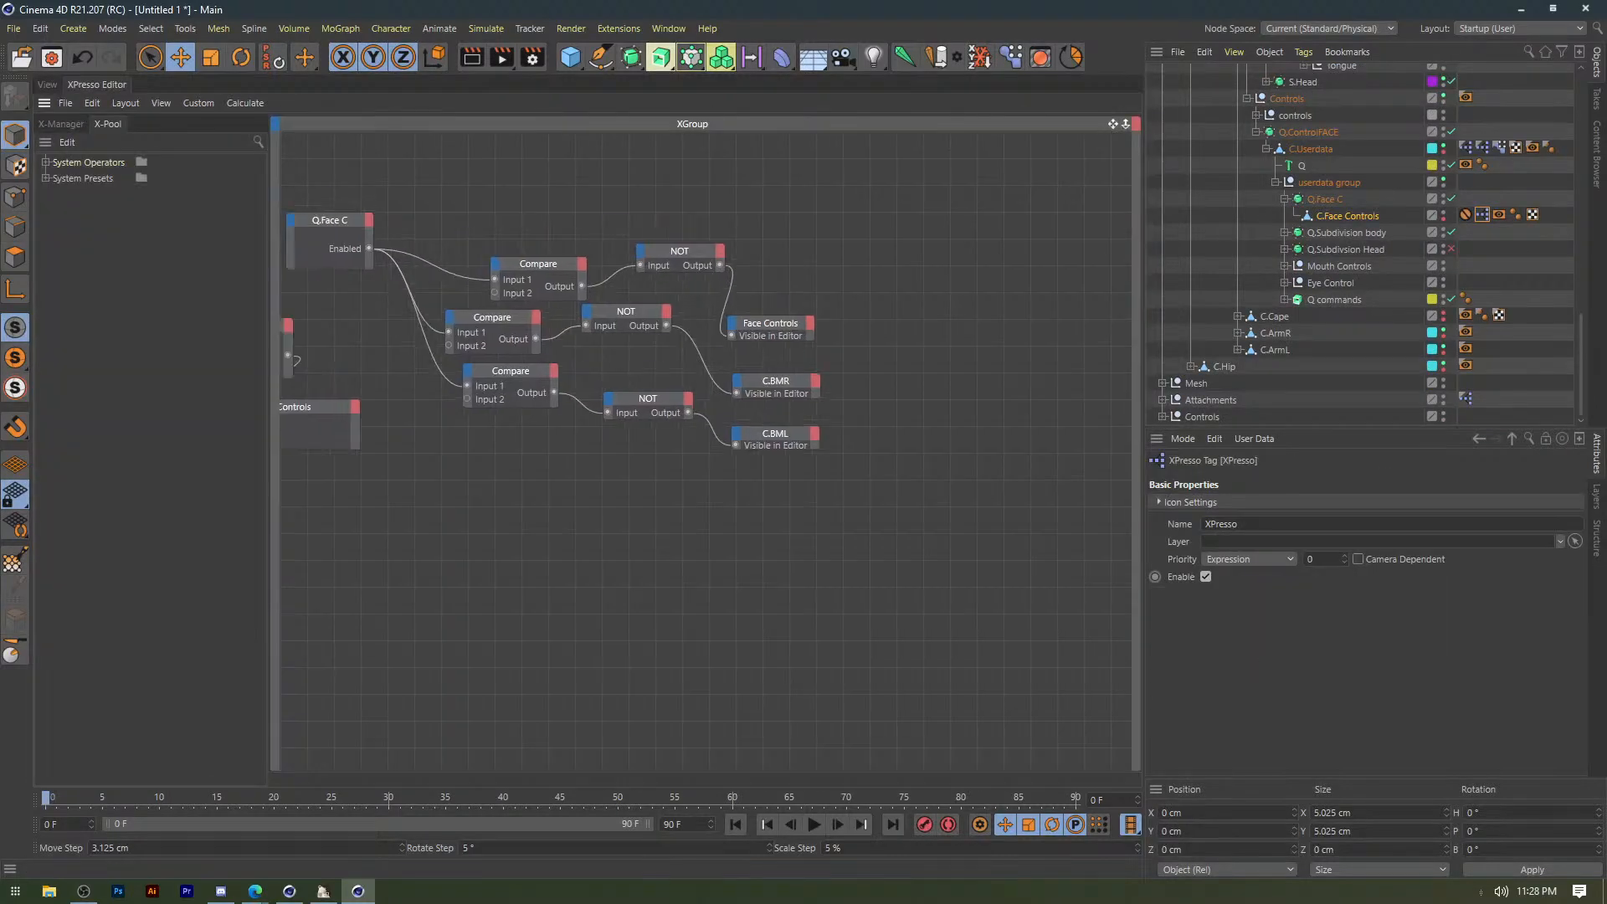
{"action": "left_click_drag", "start_coordinate": [1113, 124], "coordinate": [1115, 124]}
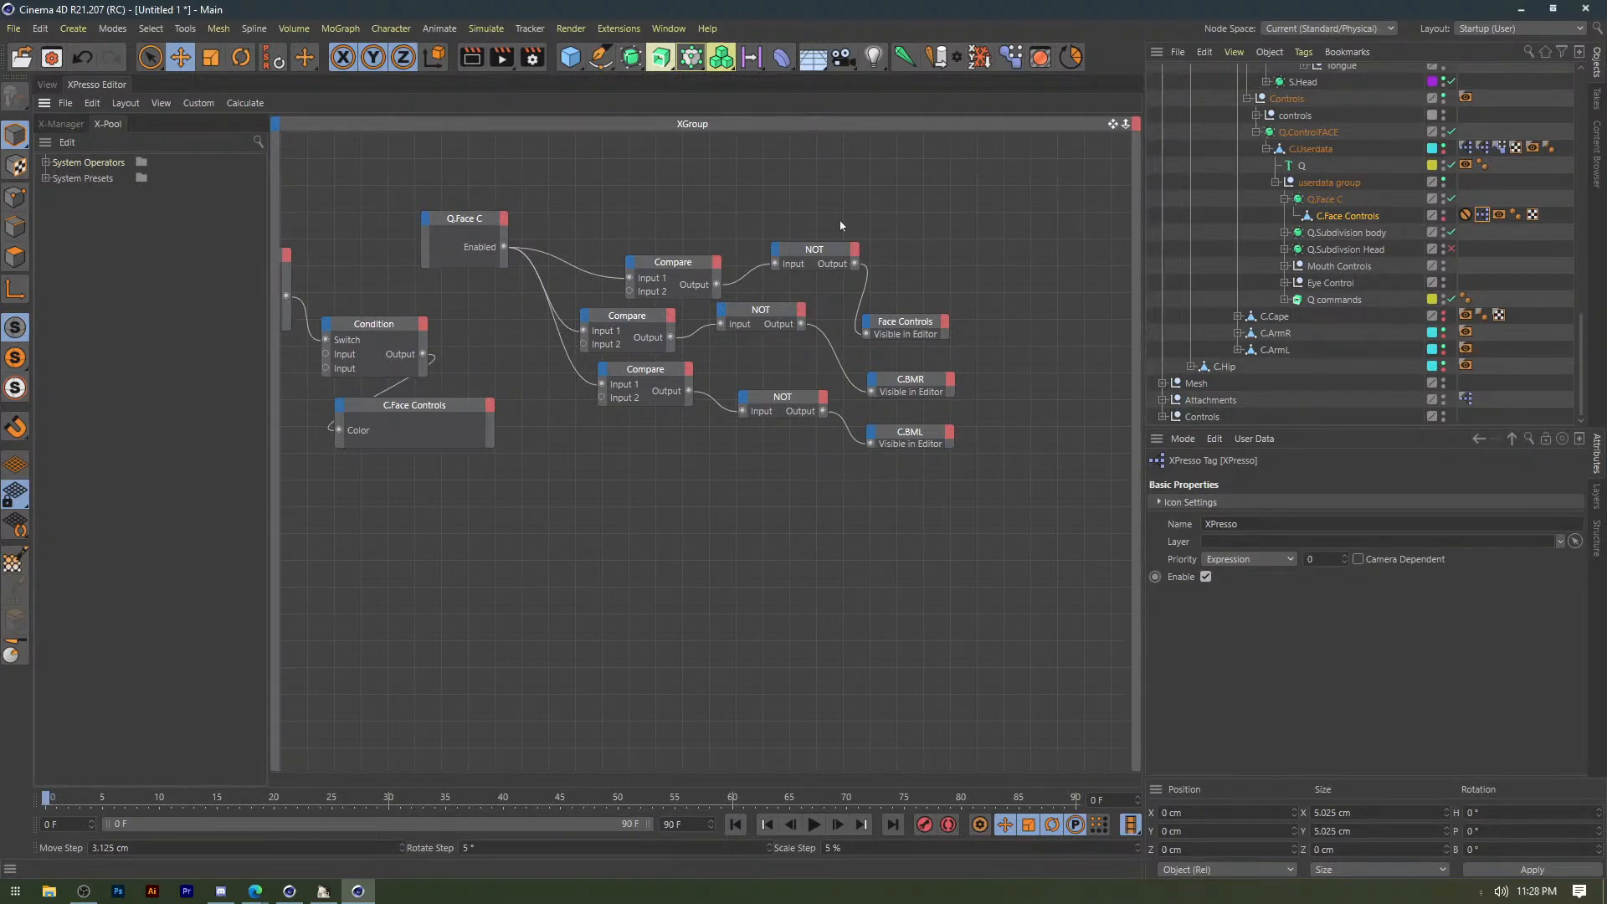
{"action": "scroll", "coordinate": [971, 332], "scroll_direction": "up", "scroll_amount": 1}
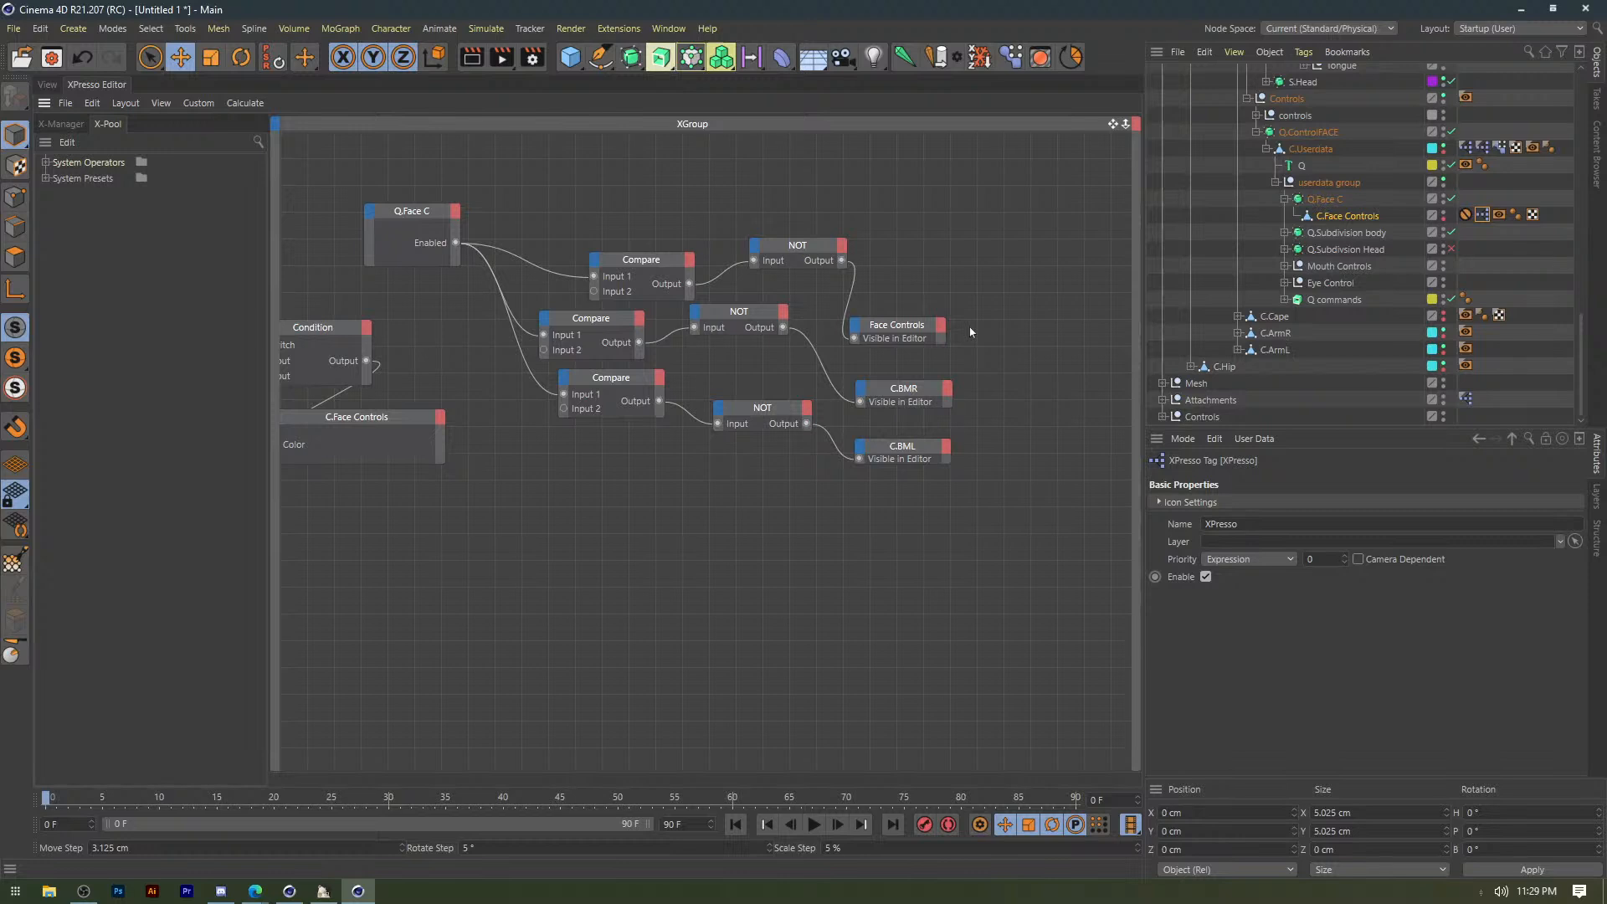
{"action": "scroll", "coordinate": [971, 333], "scroll_direction": "up", "scroll_amount": 1}
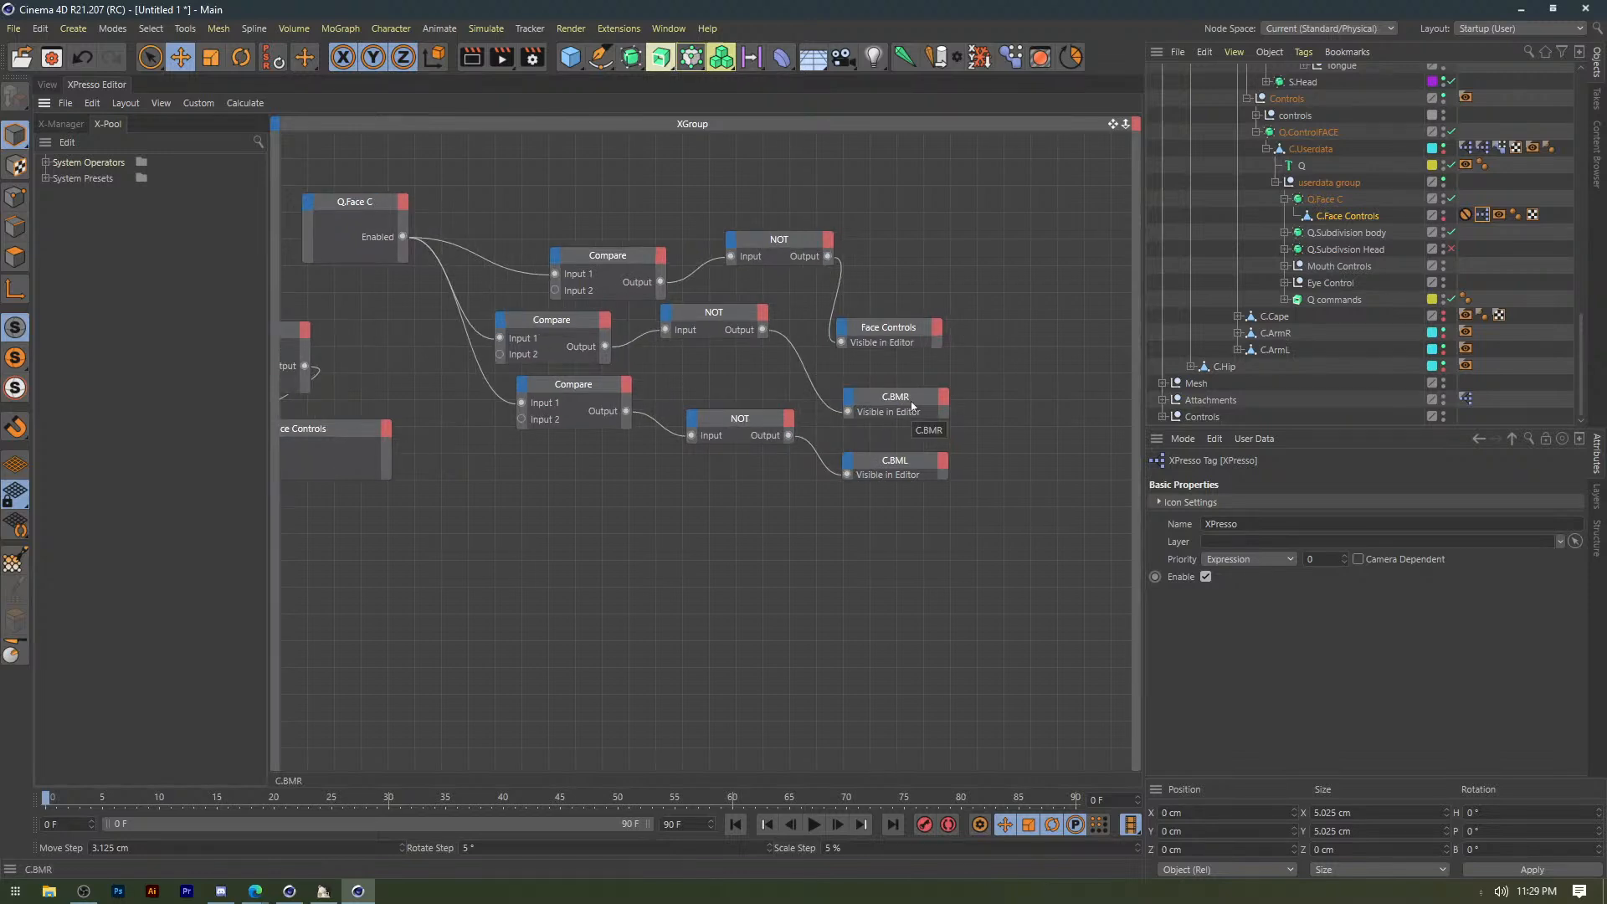
Inspect the C.BMR node, search the objects for "c.bmr", select that control and check it on the face.
{"action": "left_click", "coordinate": [912, 401]}
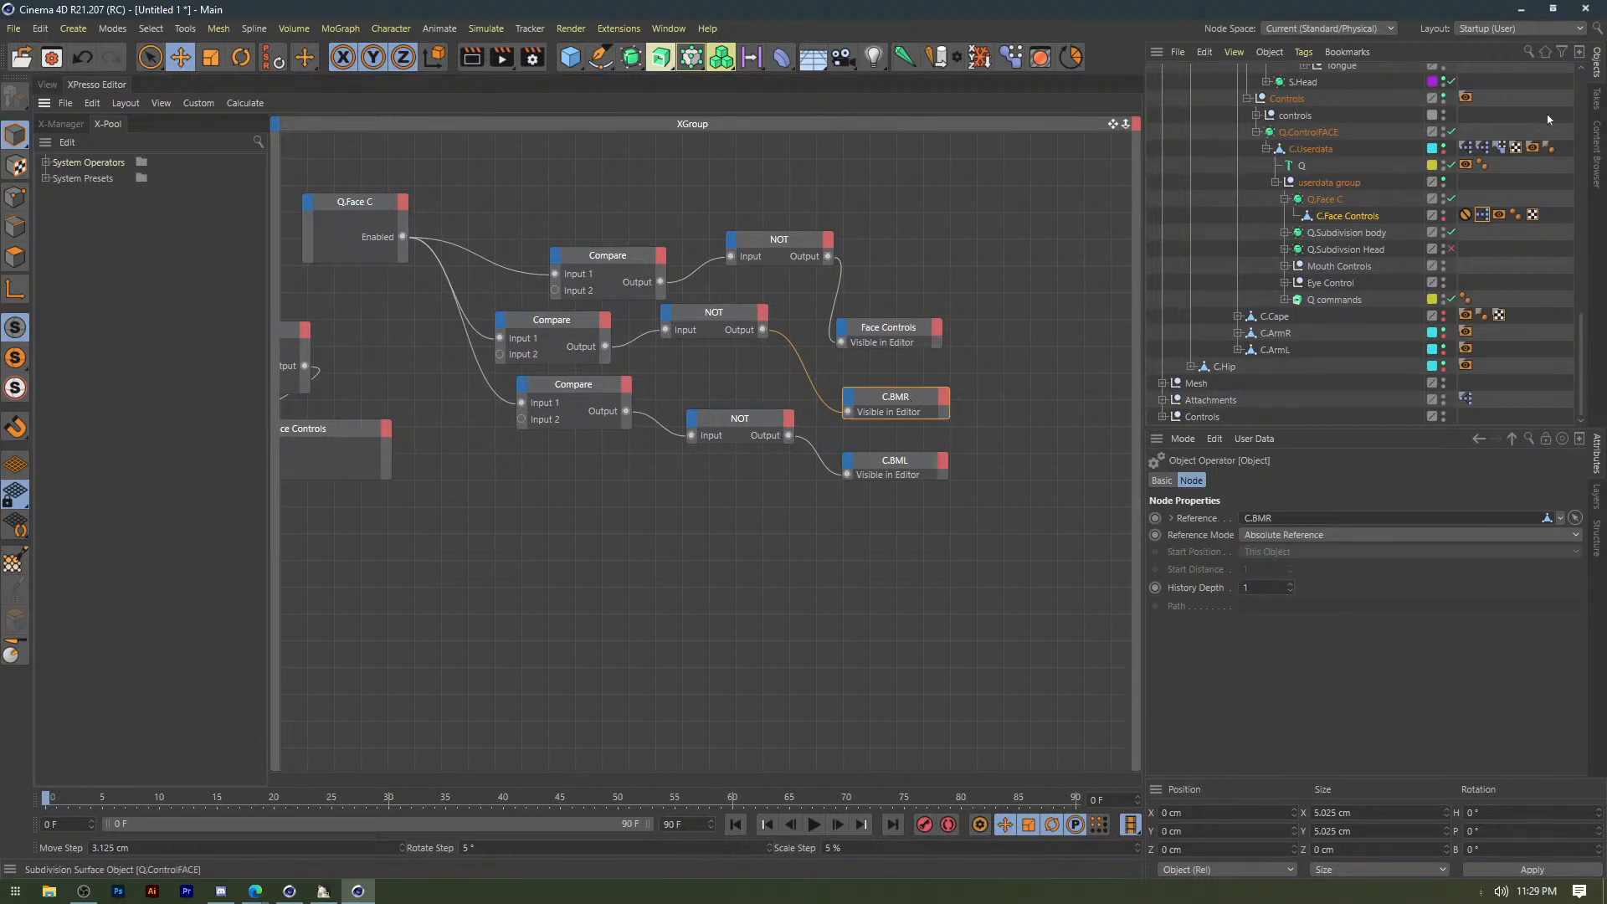
{"action": "left_click", "coordinate": [1527, 52]}
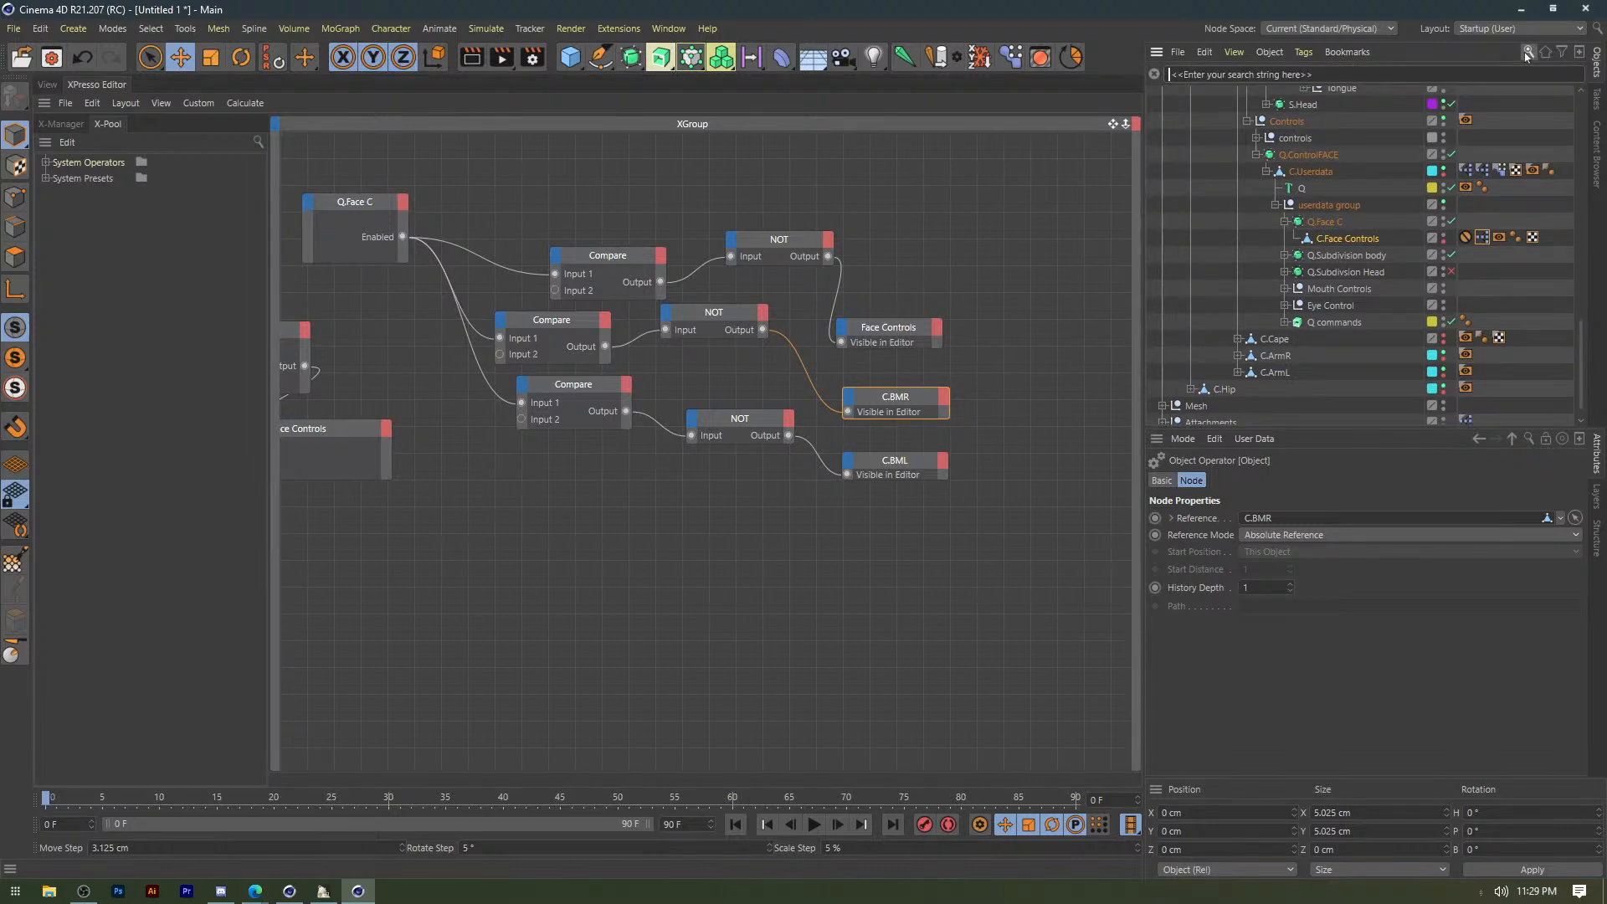
{"action": "type", "text": "c.b"}
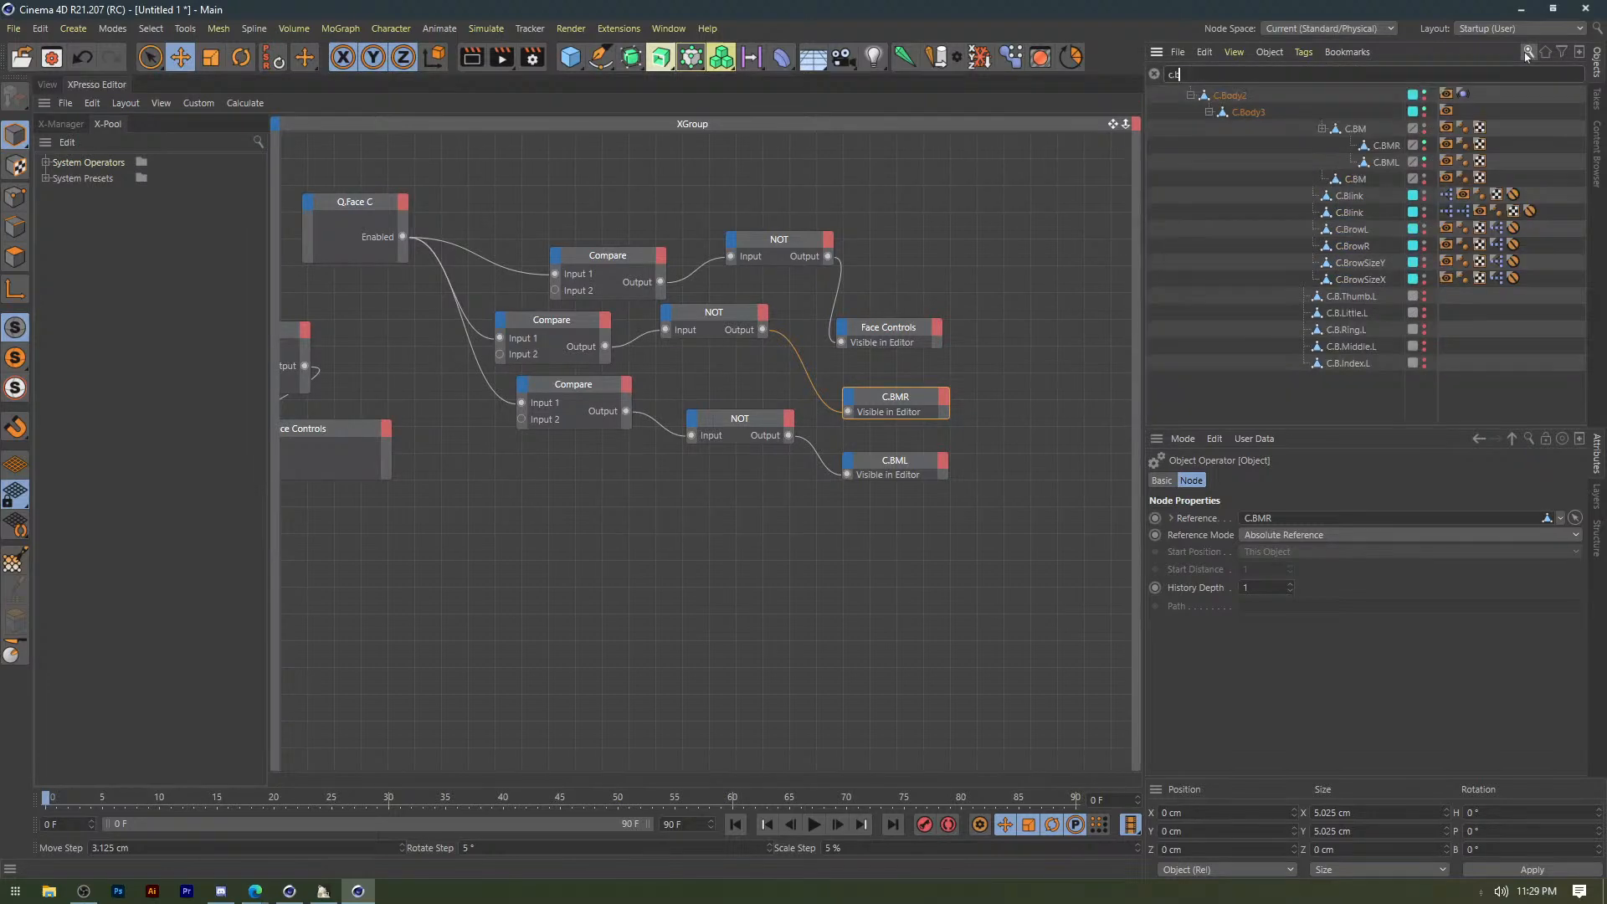
{"action": "type", "text": "mr"}
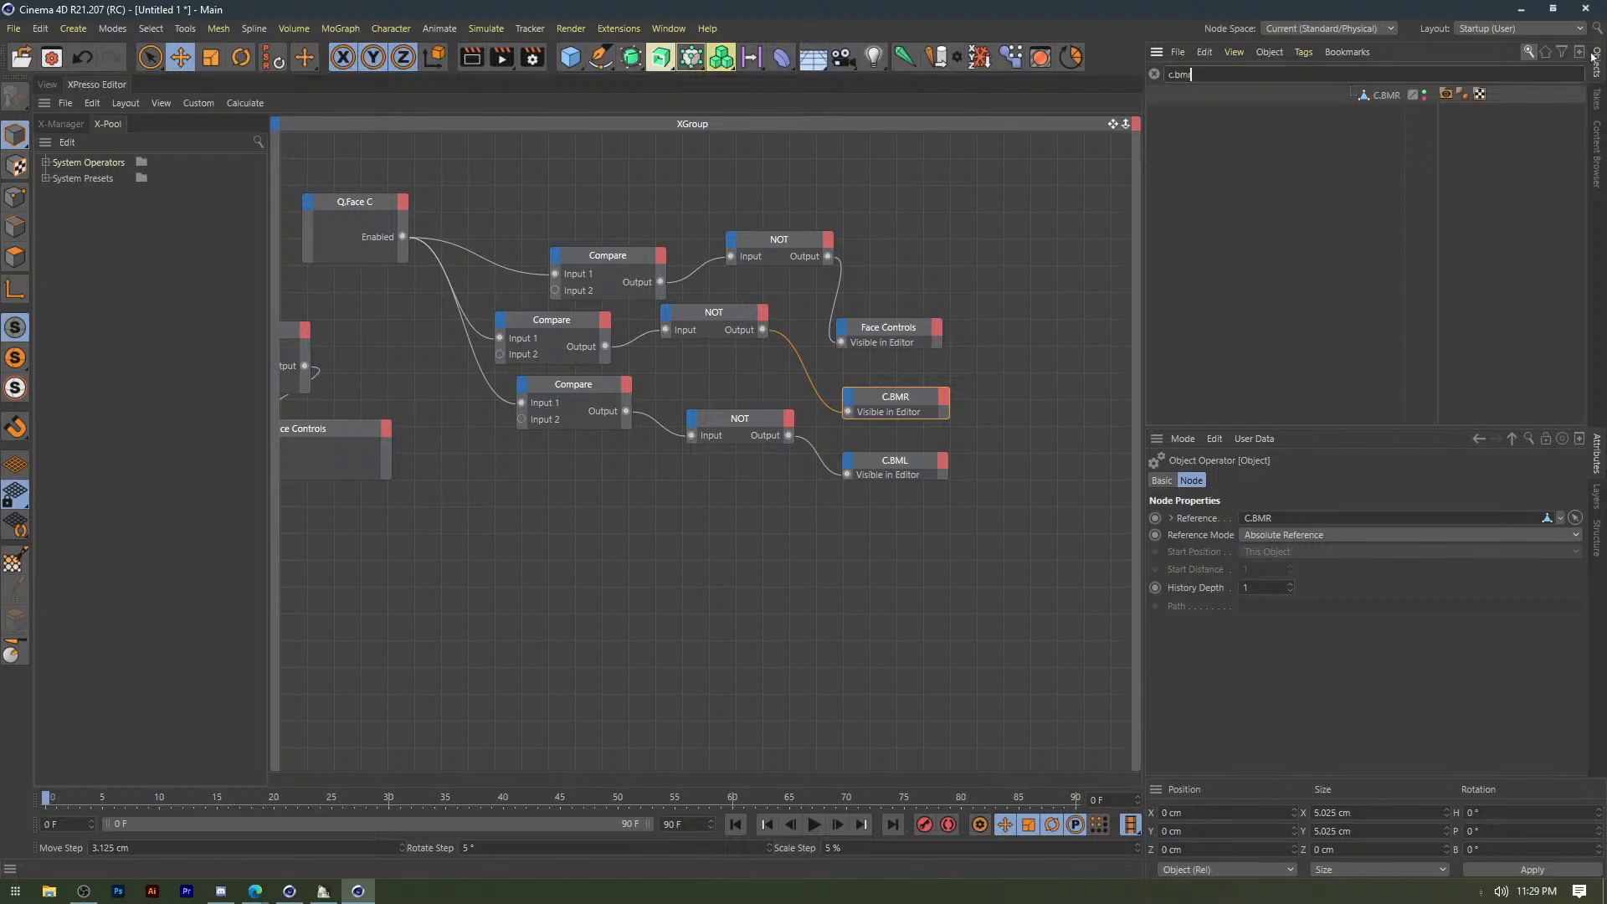
{"action": "left_click", "coordinate": [1386, 94]}
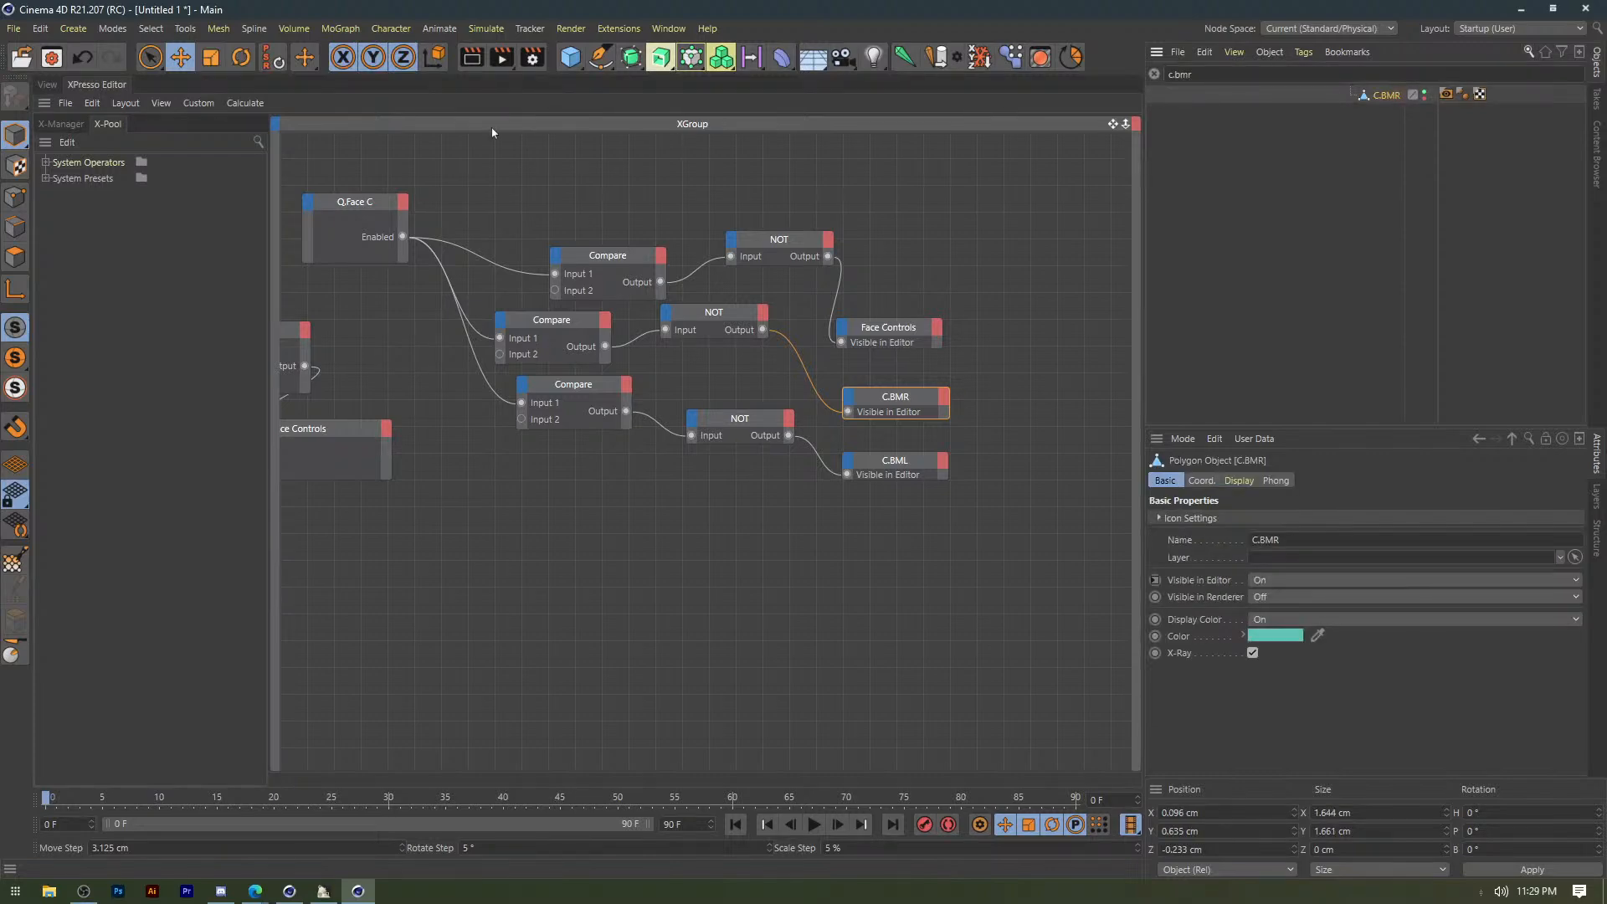
{"action": "left_click", "coordinate": [47, 84]}
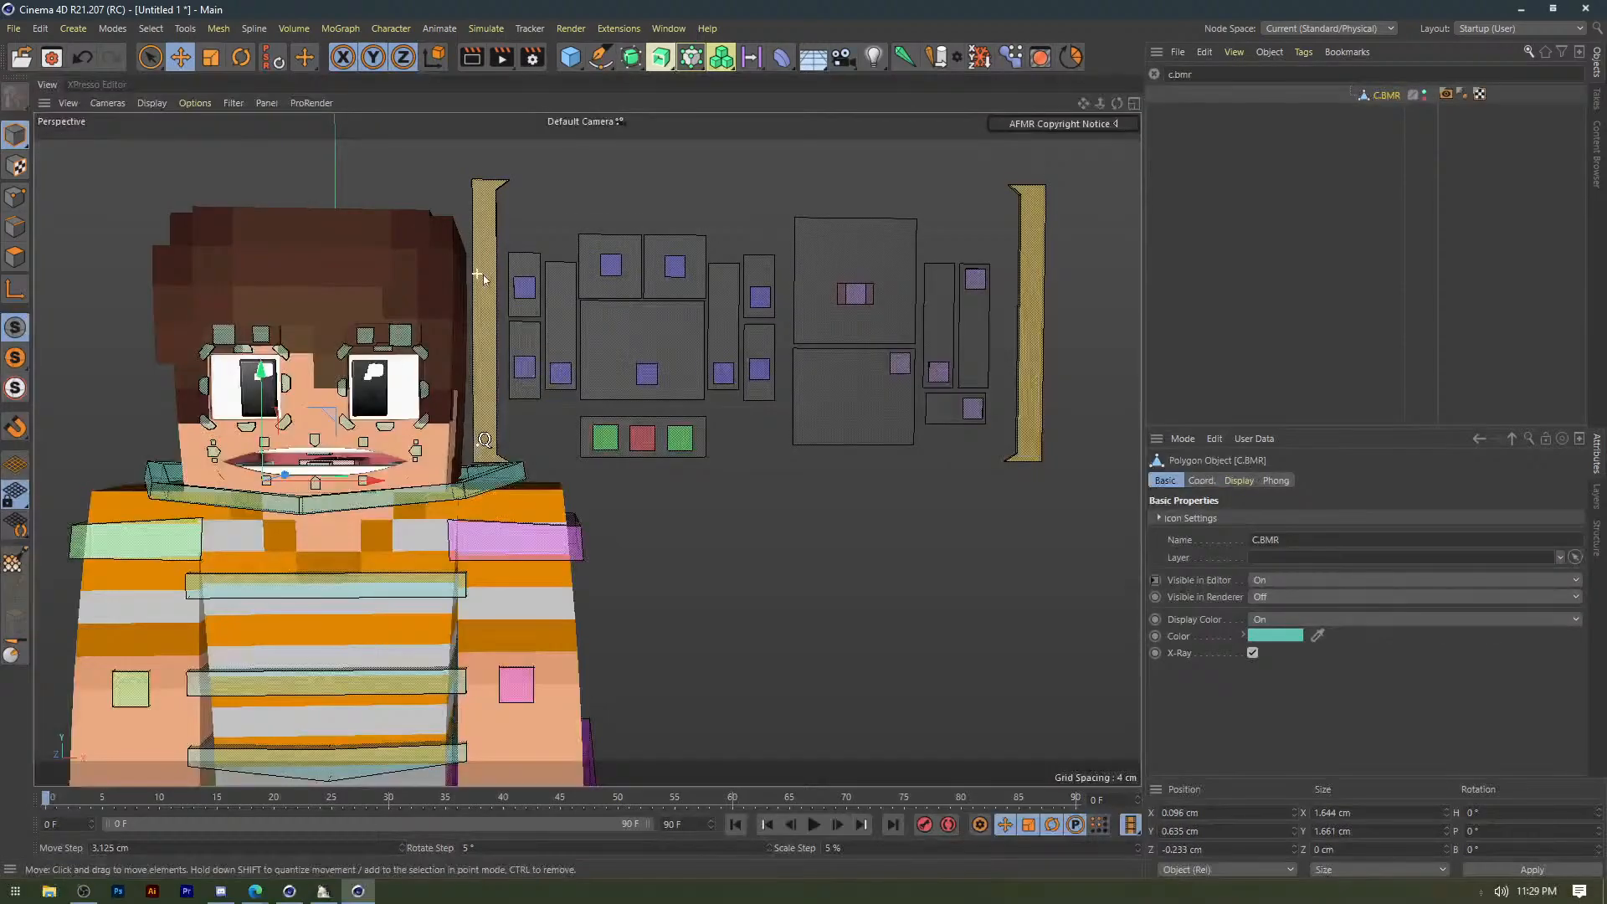
{"action": "left_click_drag", "start_coordinate": [480, 276], "coordinate": [424, 285]}
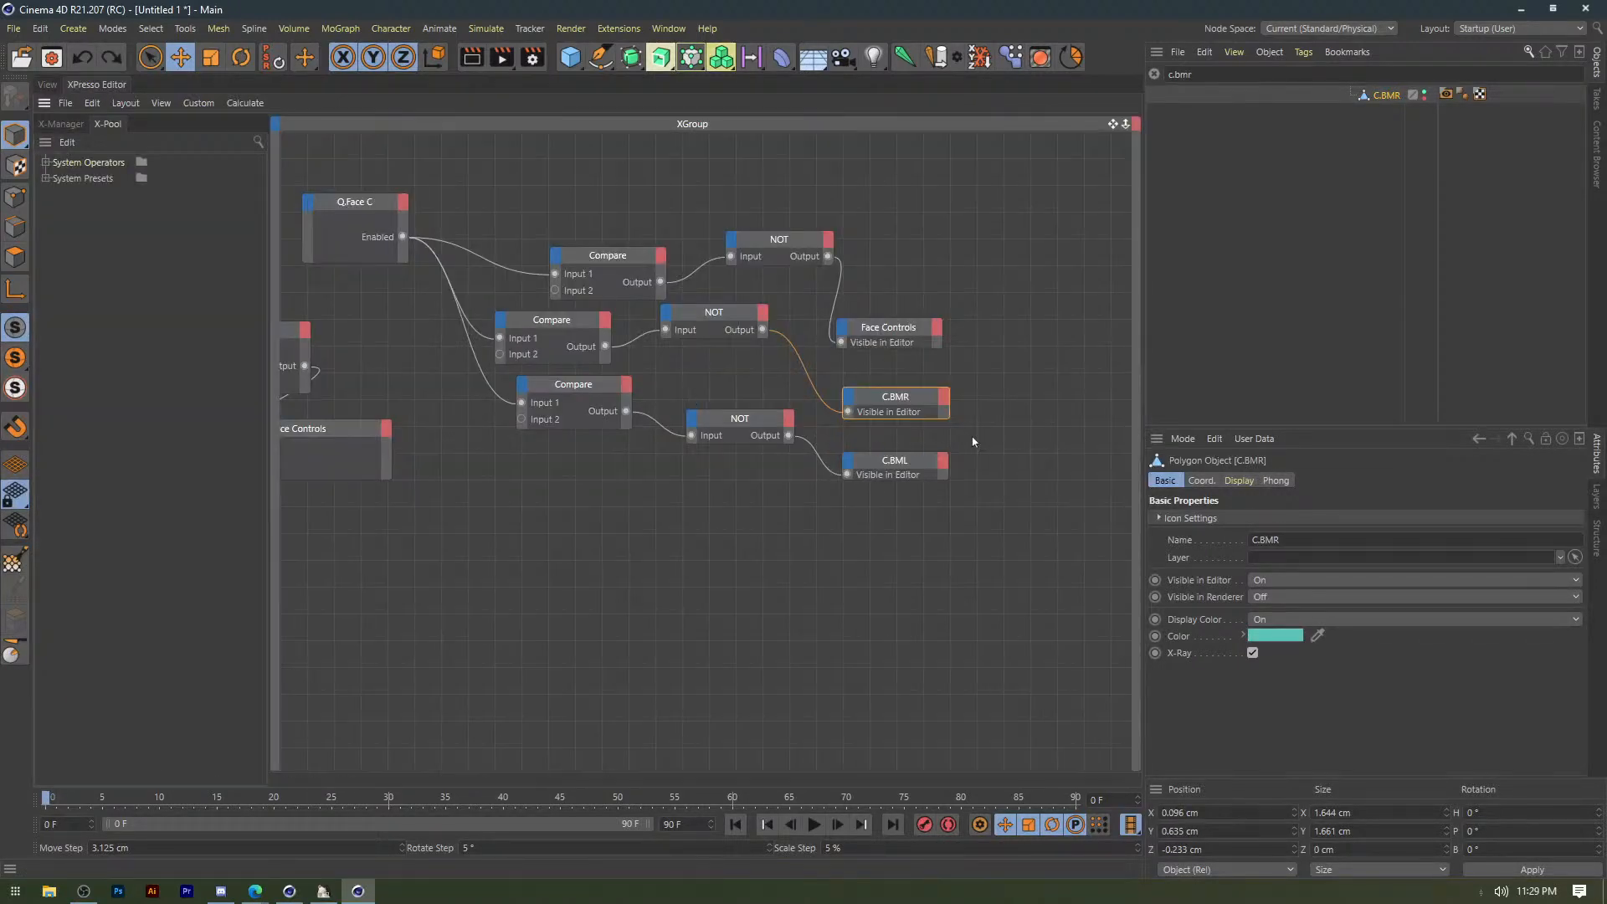
Back in the XPresso network, move the Face Controls node higher and farther away from the C.BMR node.
{"action": "scroll", "coordinate": [980, 434], "scroll_direction": "up", "scroll_amount": 1}
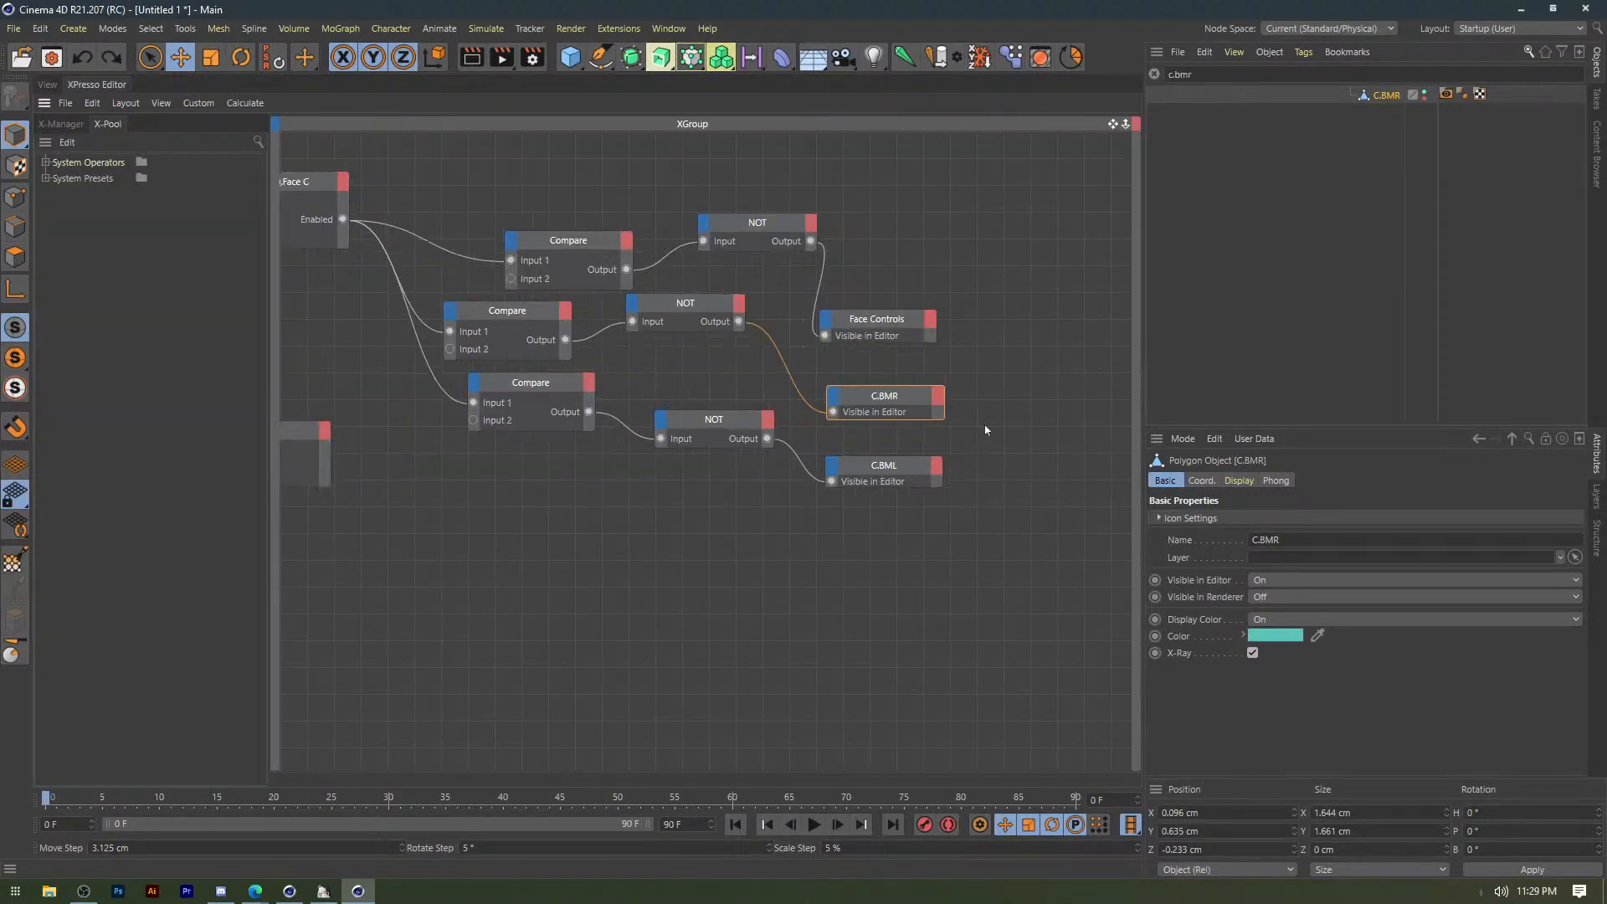
{"action": "scroll", "coordinate": [985, 430], "scroll_direction": "up", "scroll_amount": 1}
{"action": "left_click", "coordinate": [985, 430]}
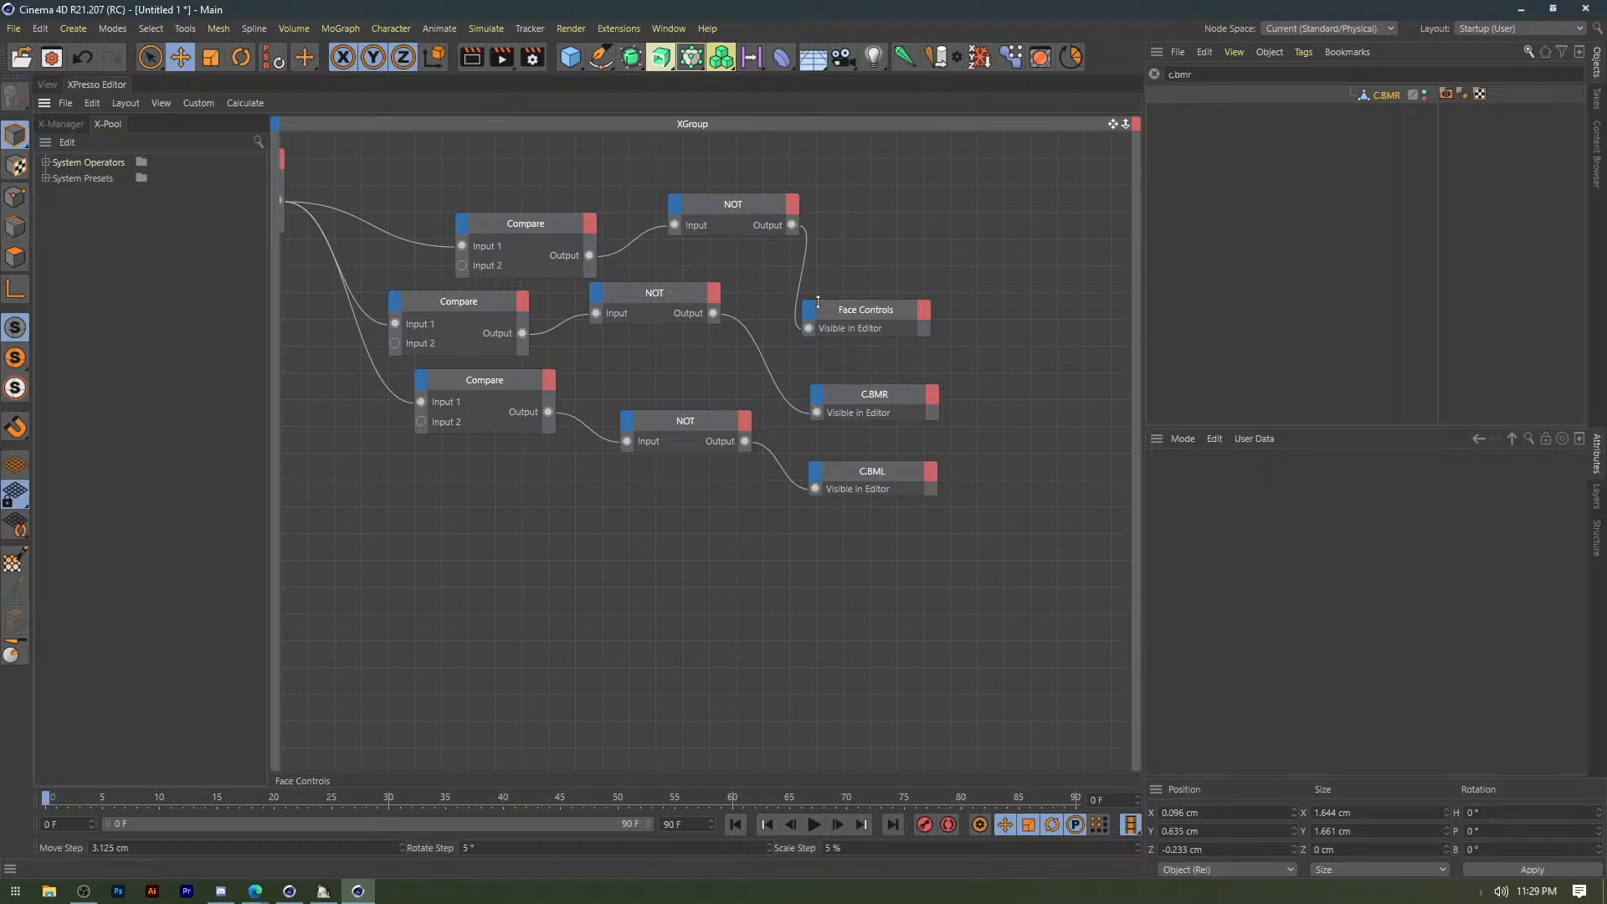
{"action": "left_click_drag", "start_coordinate": [818, 302], "coordinate": [900, 267]}
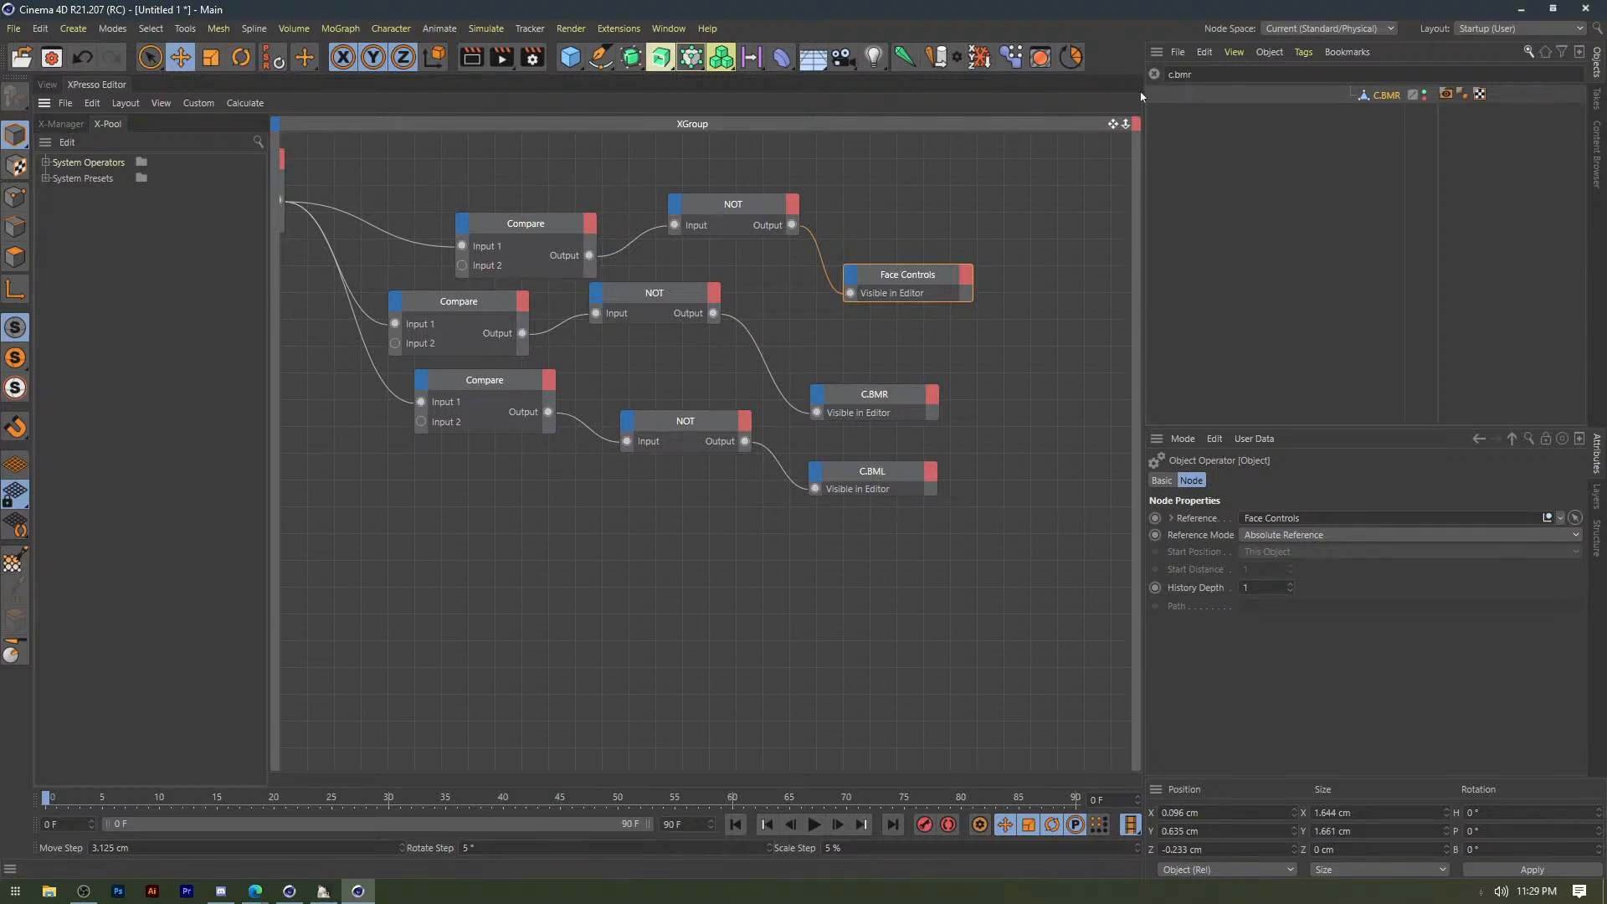
Clear the object search, collapse the Q.Face C group, and return to the teeth objects in the hierarchy.
{"action": "left_click", "coordinate": [1154, 74]}
{"action": "scroll", "coordinate": [1298, 310], "scroll_direction": "down", "scroll_amount": 4}
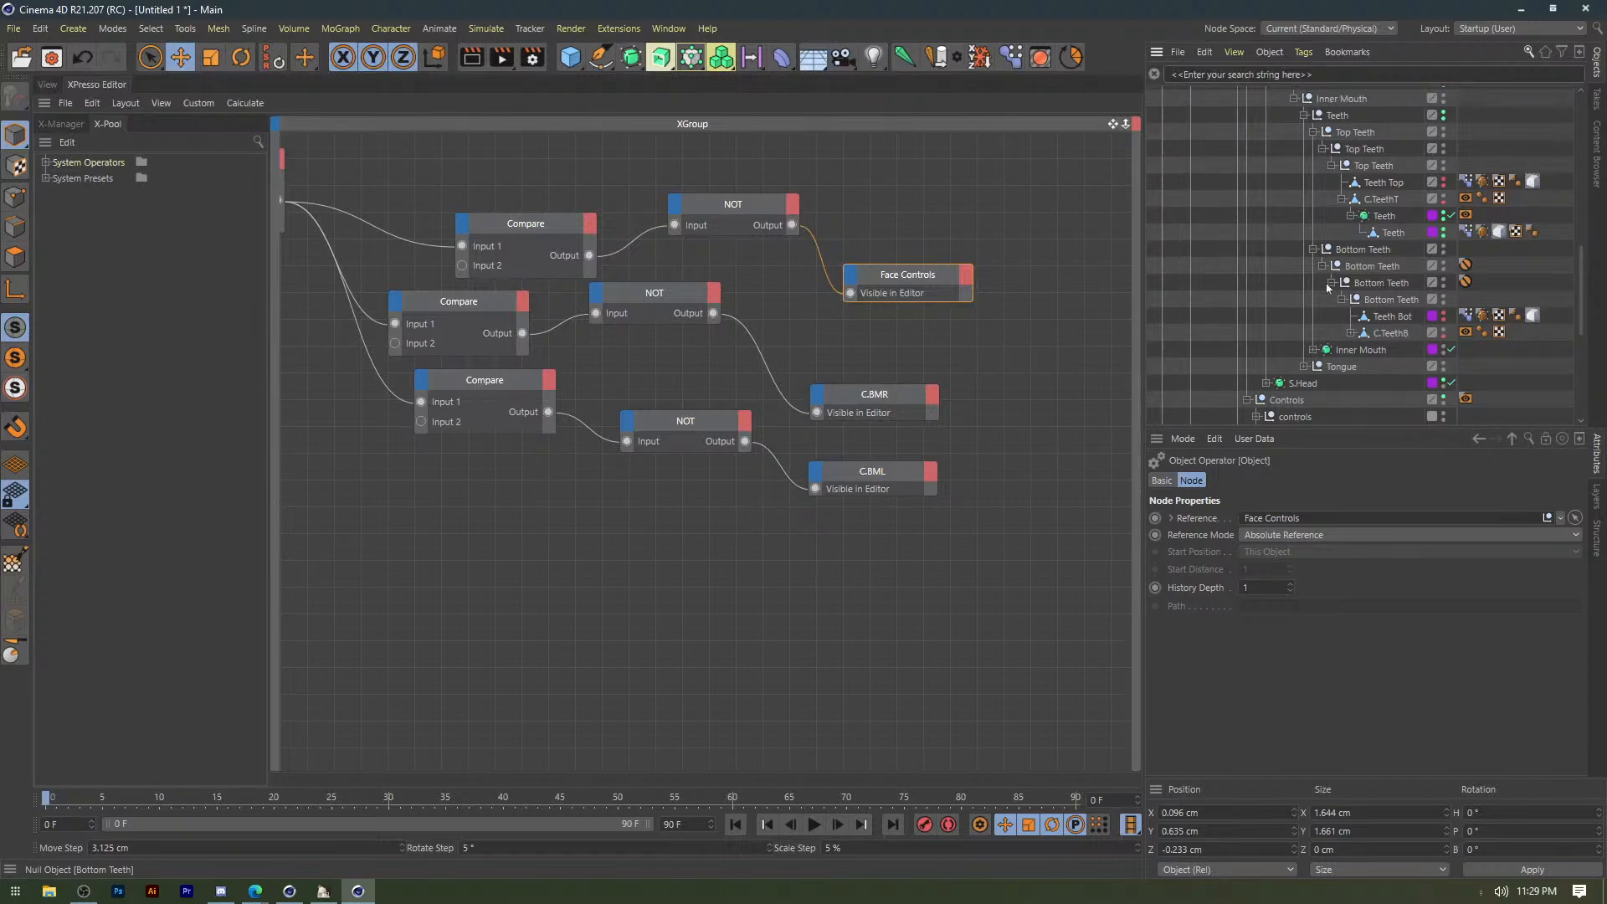
{"action": "scroll", "coordinate": [1327, 288], "scroll_direction": "down", "scroll_amount": 2}
{"action": "left_click", "coordinate": [1057, 511]}
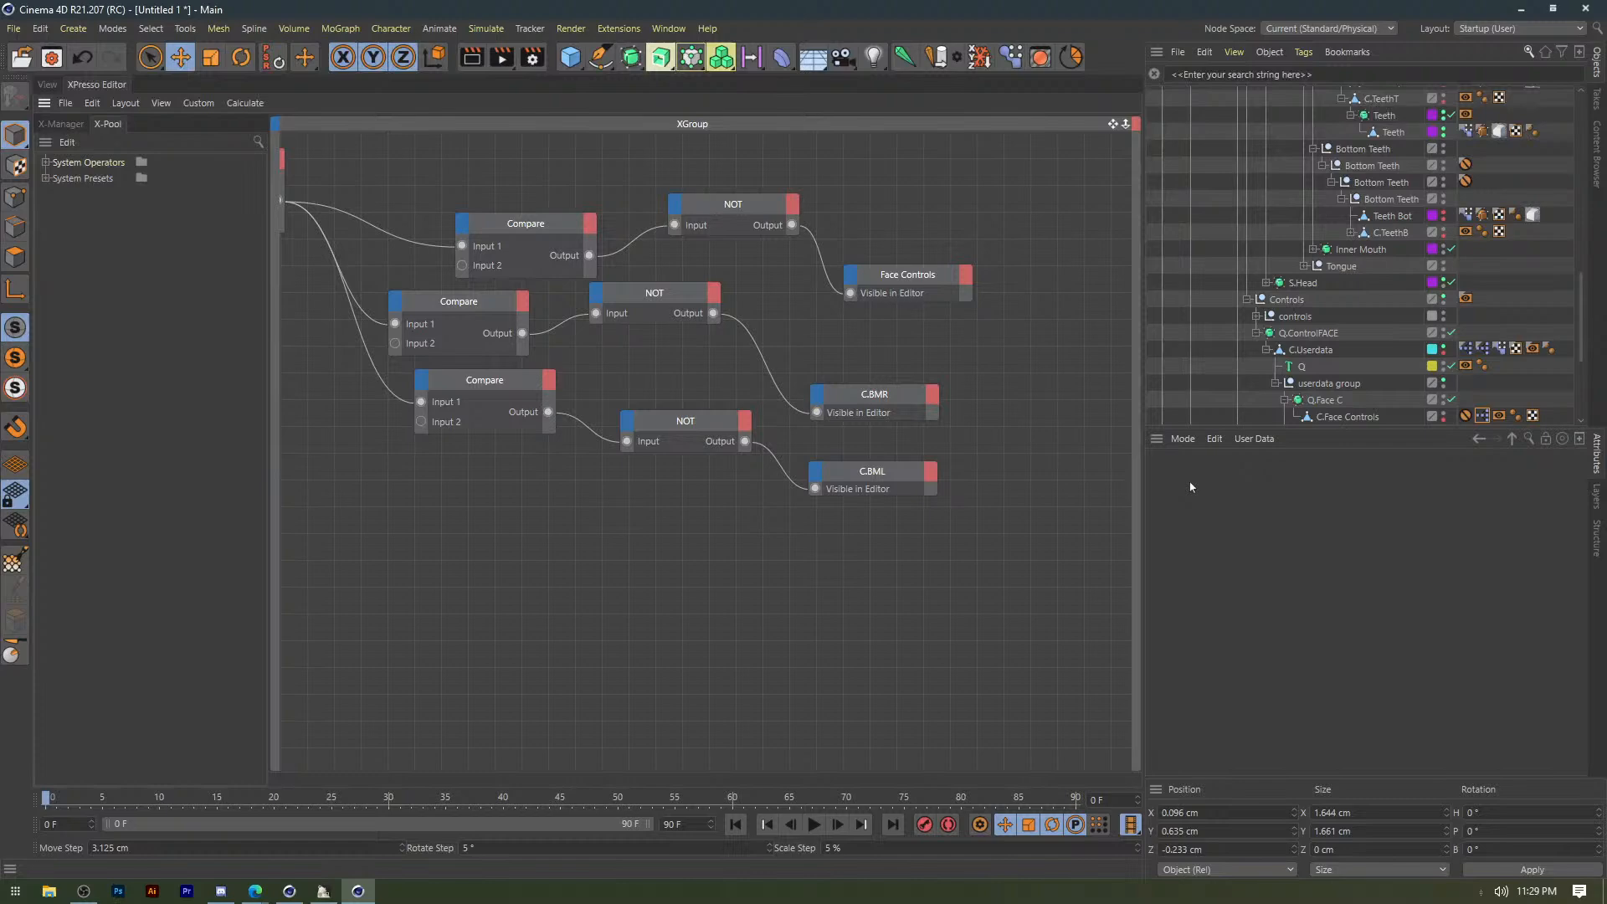
{"action": "scroll", "coordinate": [1273, 321], "scroll_direction": "down", "scroll_amount": 4}
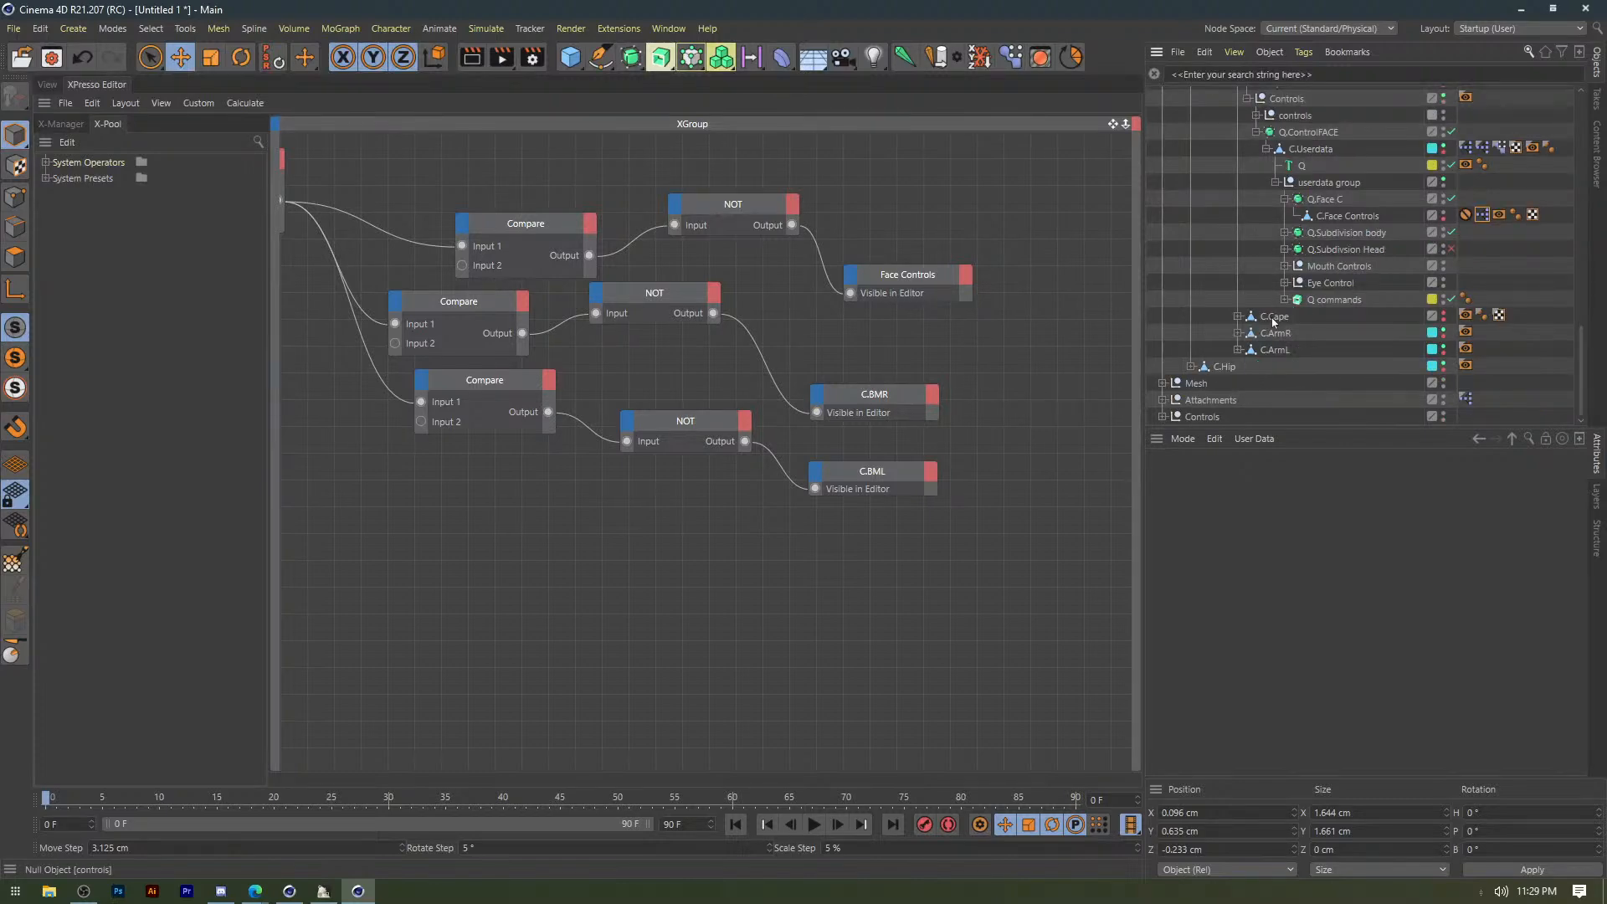
{"action": "scroll", "coordinate": [1273, 320], "scroll_direction": "up", "scroll_amount": 2}
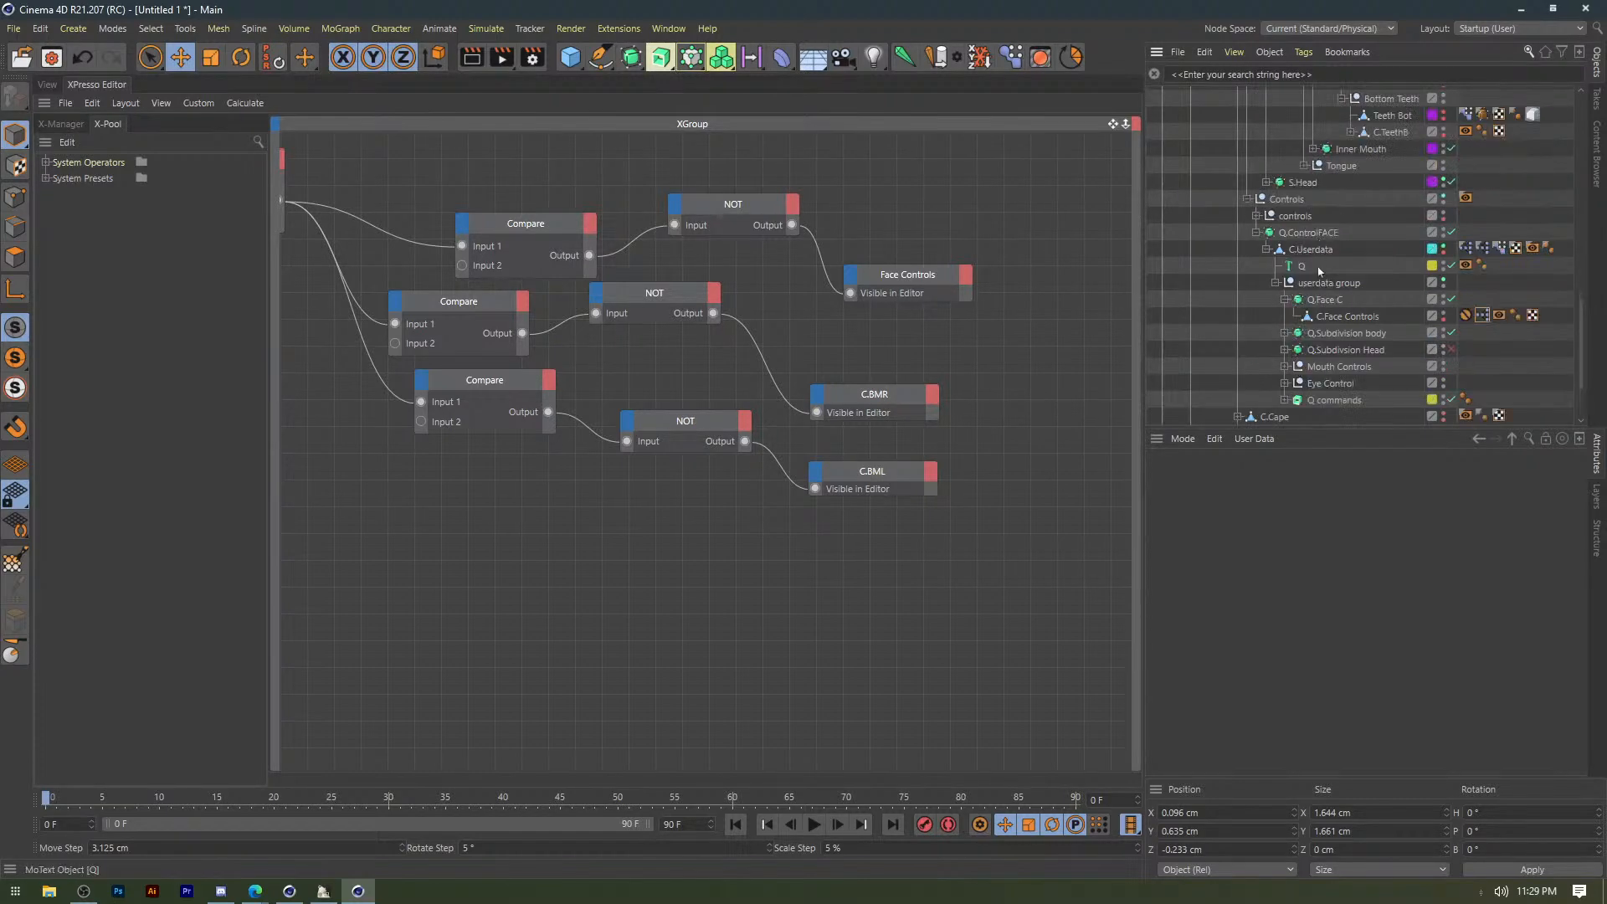
{"action": "left_click", "coordinate": [1285, 299]}
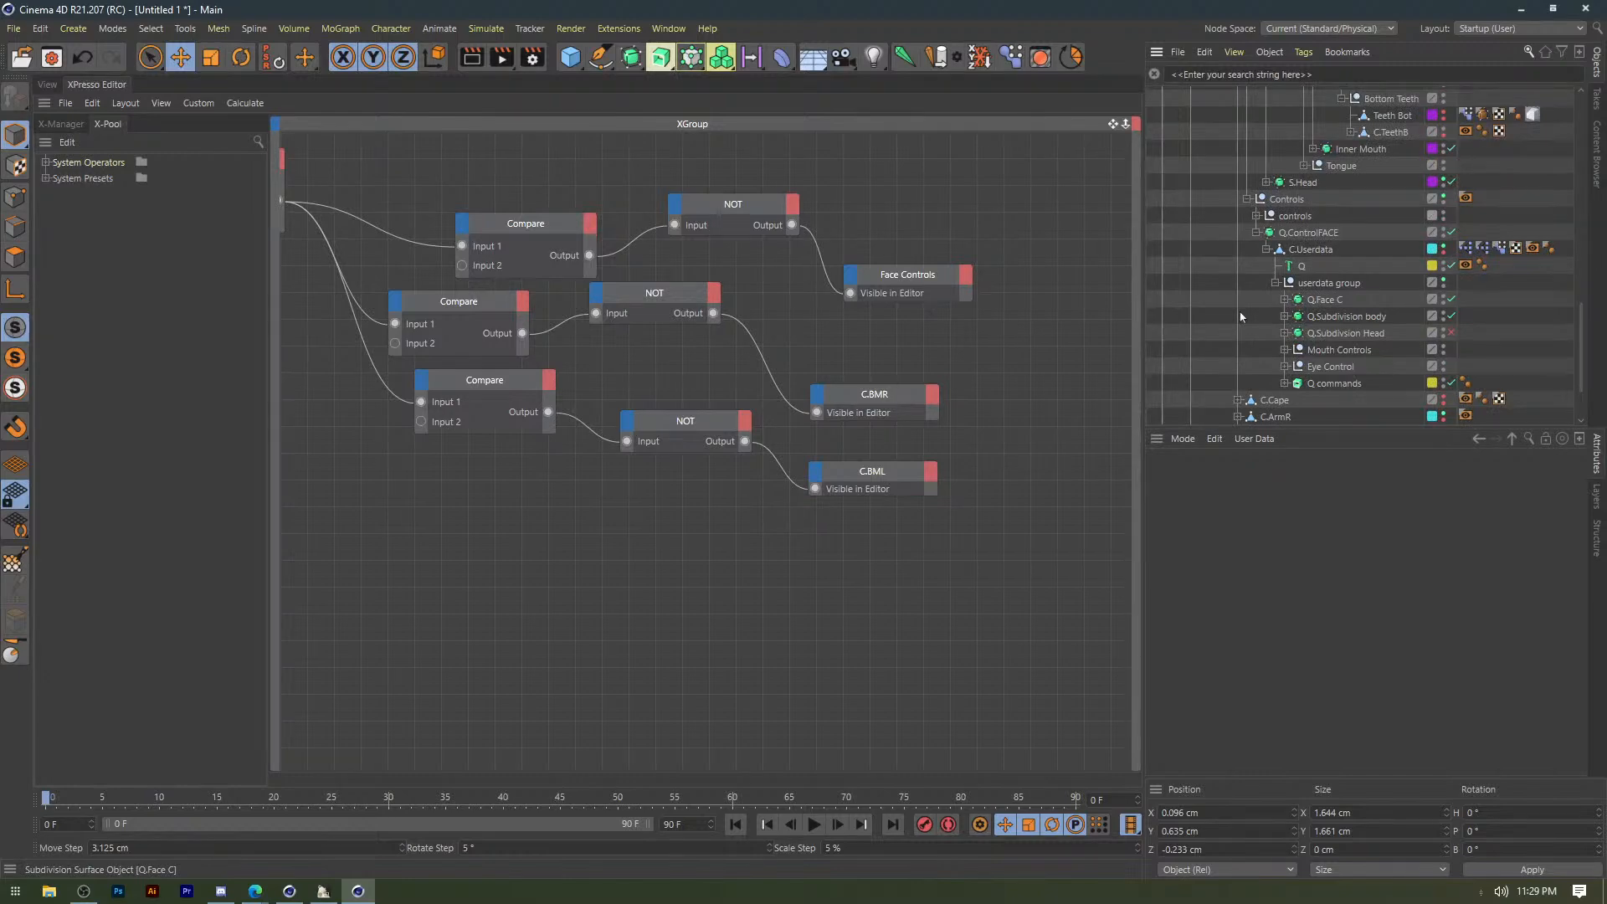
{"action": "scroll", "coordinate": [1240, 317], "scroll_direction": "up", "scroll_amount": 2}
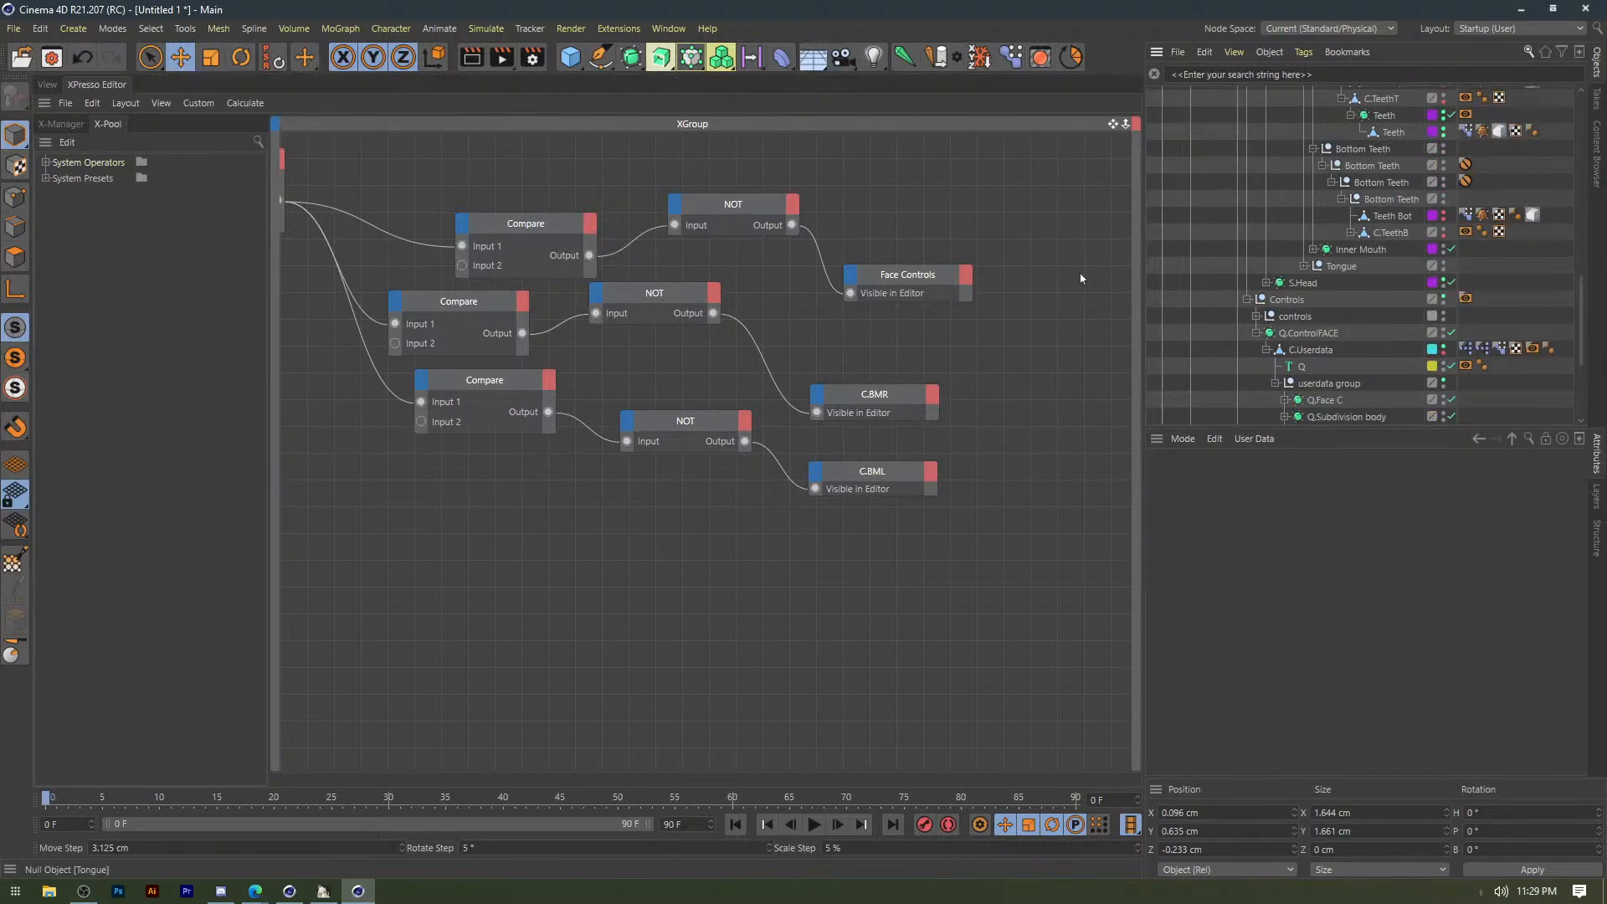
Bring the Face Controls and C.BMR nodes closer together to tidy the outputs of the XPresso network.
{"action": "left_click_drag", "start_coordinate": [914, 275], "coordinate": [898, 278]}
{"action": "left_click_drag", "start_coordinate": [871, 396], "coordinate": [896, 362]}
{"action": "left_click", "coordinate": [1023, 319]}
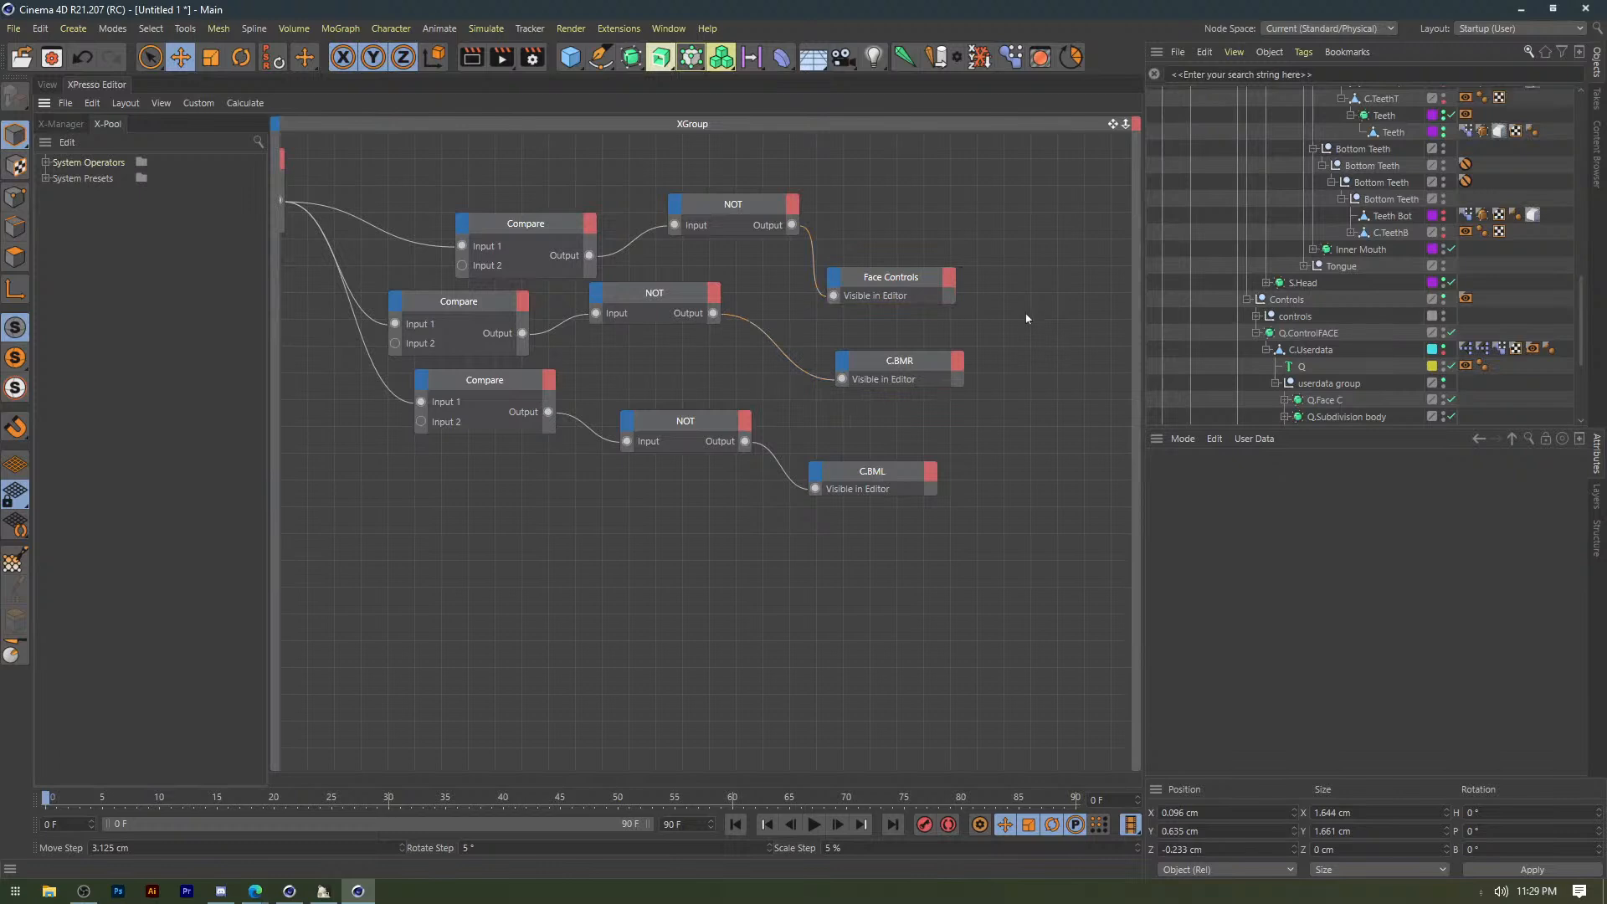
{"action": "middle_click_drag", "start_coordinate": [1025, 321], "coordinate": [791, 334]}
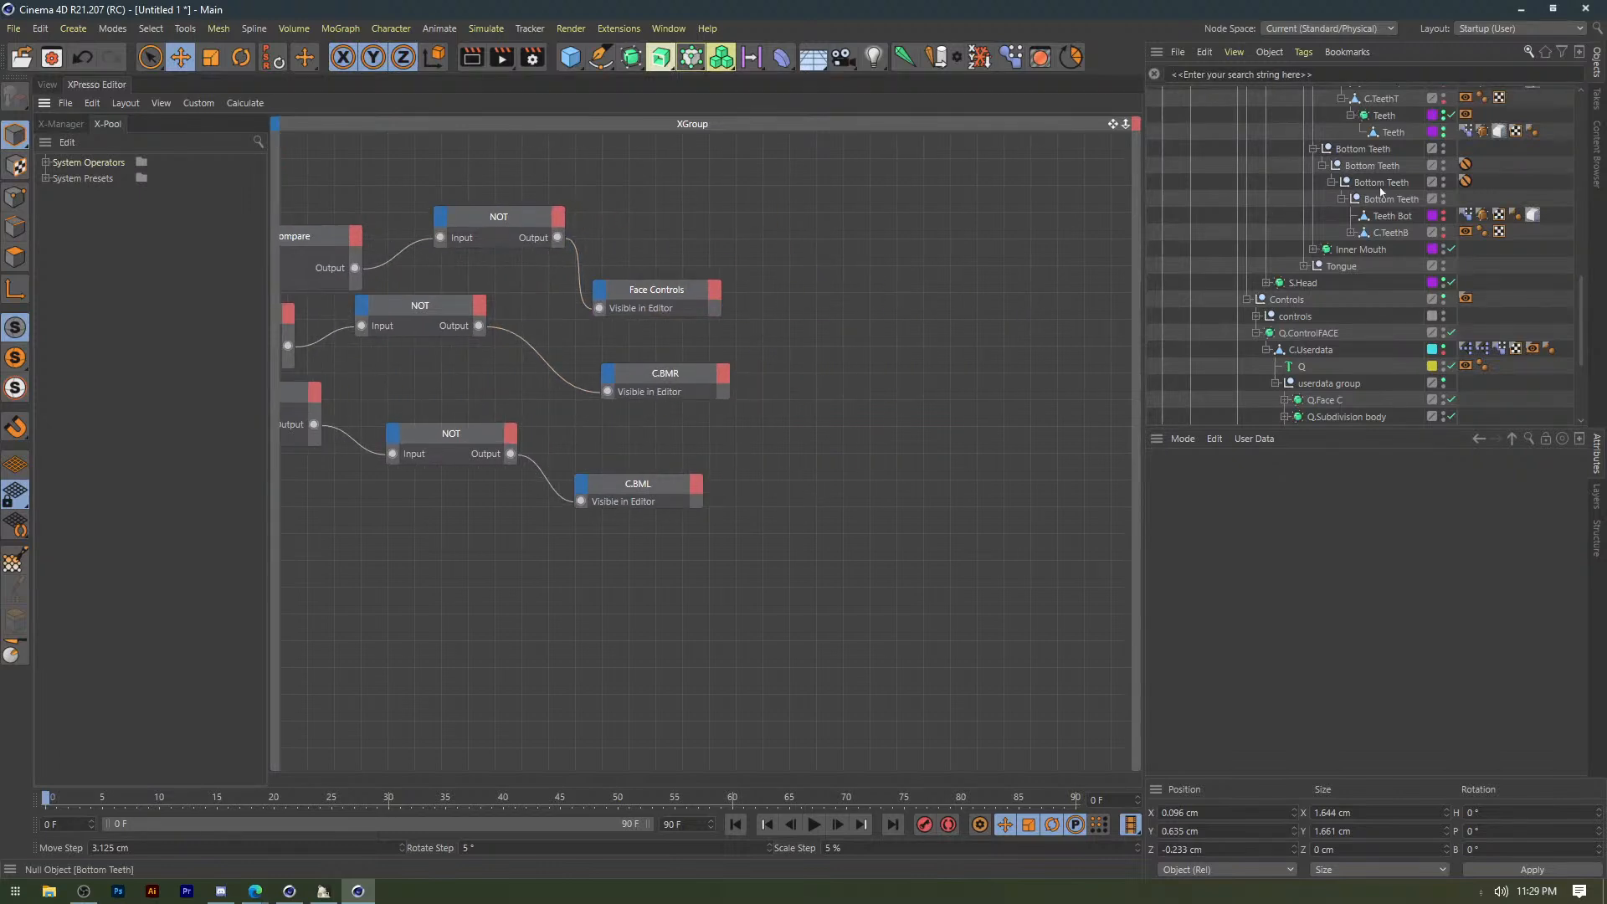
Add C.TeethB and C.TeethT to the XPresso network as nodes, each with a Visible in Editor input.
{"action": "left_click_drag", "start_coordinate": [1389, 232], "coordinate": [976, 418]}
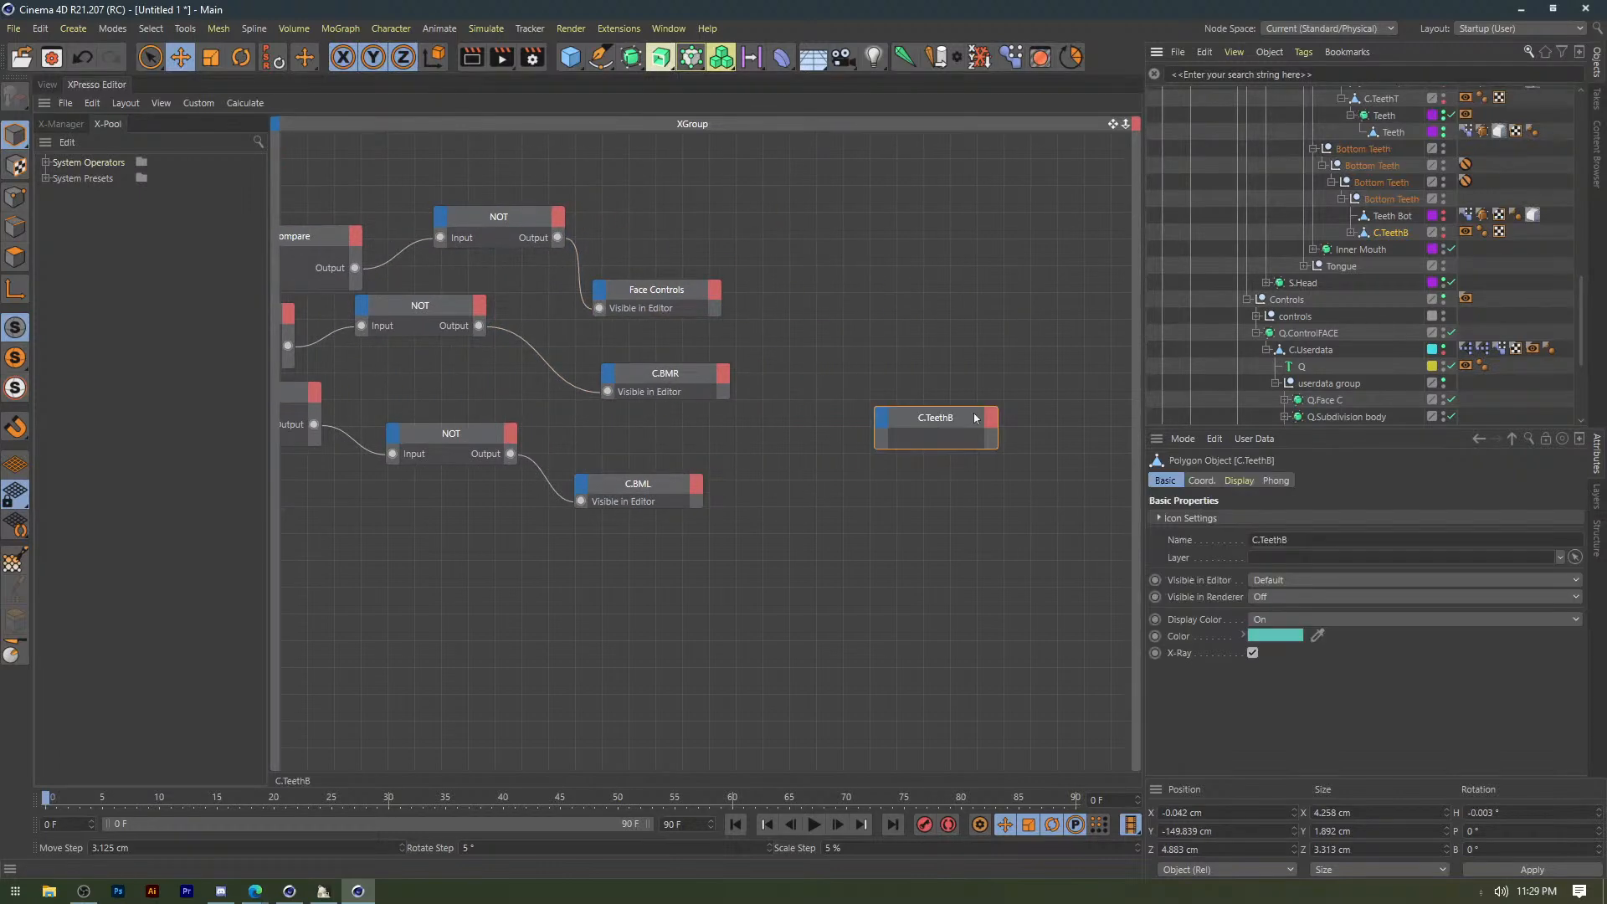
{"action": "scroll", "coordinate": [1381, 201], "scroll_direction": "up", "scroll_amount": 2}
{"action": "left_click_drag", "start_coordinate": [1381, 199], "coordinate": [918, 383]}
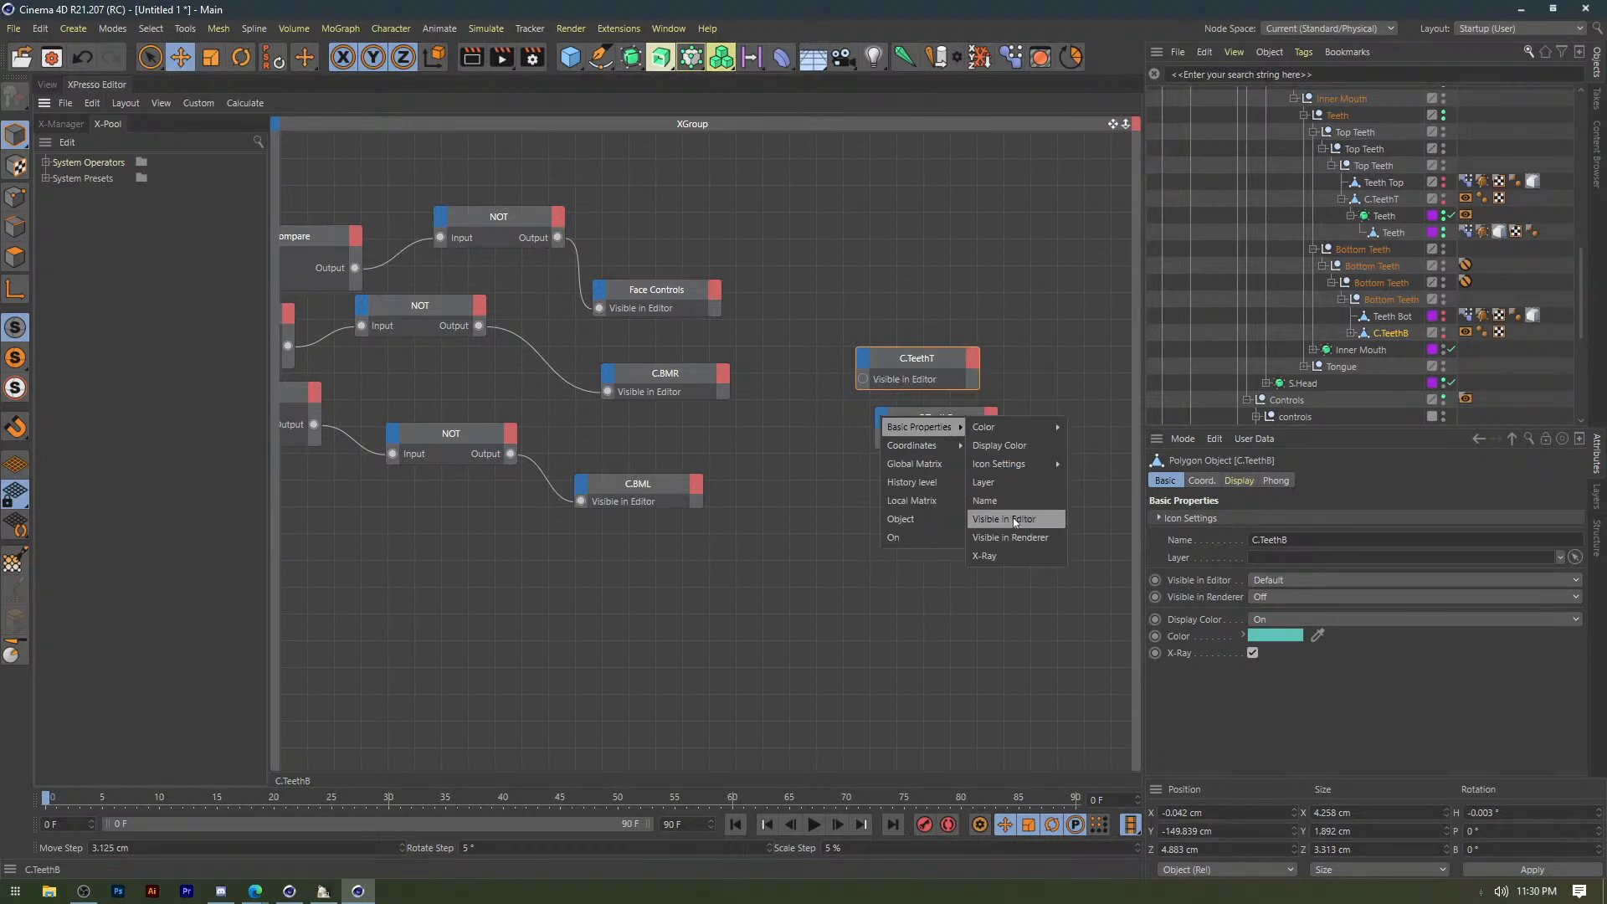
{"action": "left_click", "coordinate": [1012, 519]}
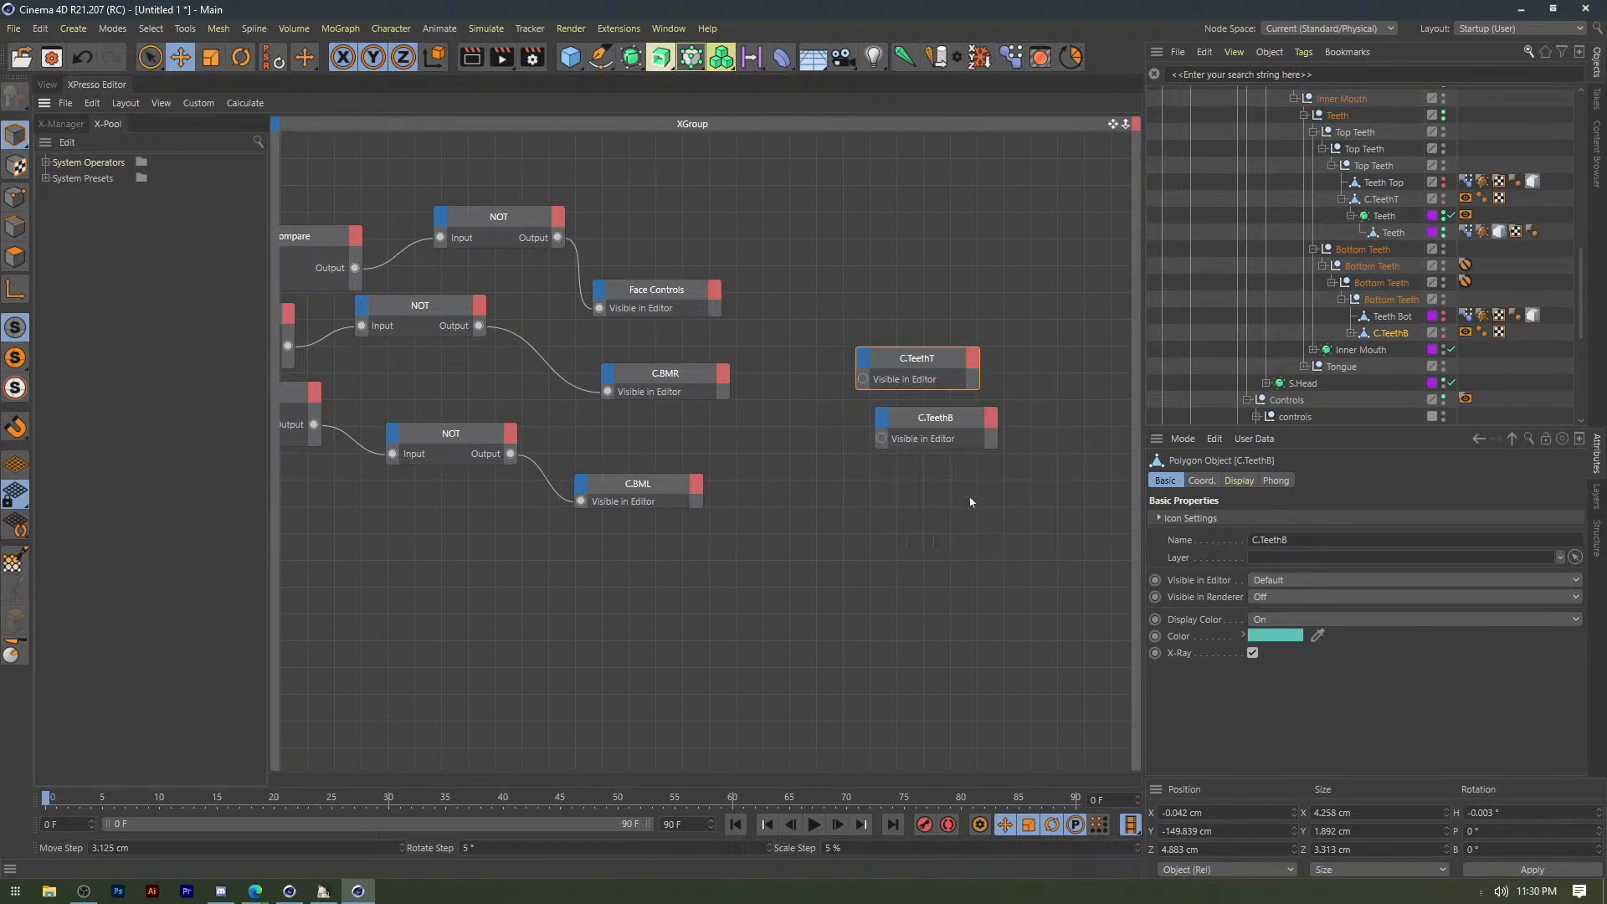
Stack the C.TeethT and C.TeethB nodes beside C.BML and link the upper NOT output to their Visible in Editor inputs.
{"action": "left_click_drag", "start_coordinate": [942, 422], "coordinate": [816, 471]}
{"action": "left_click", "coordinate": [546, 261]}
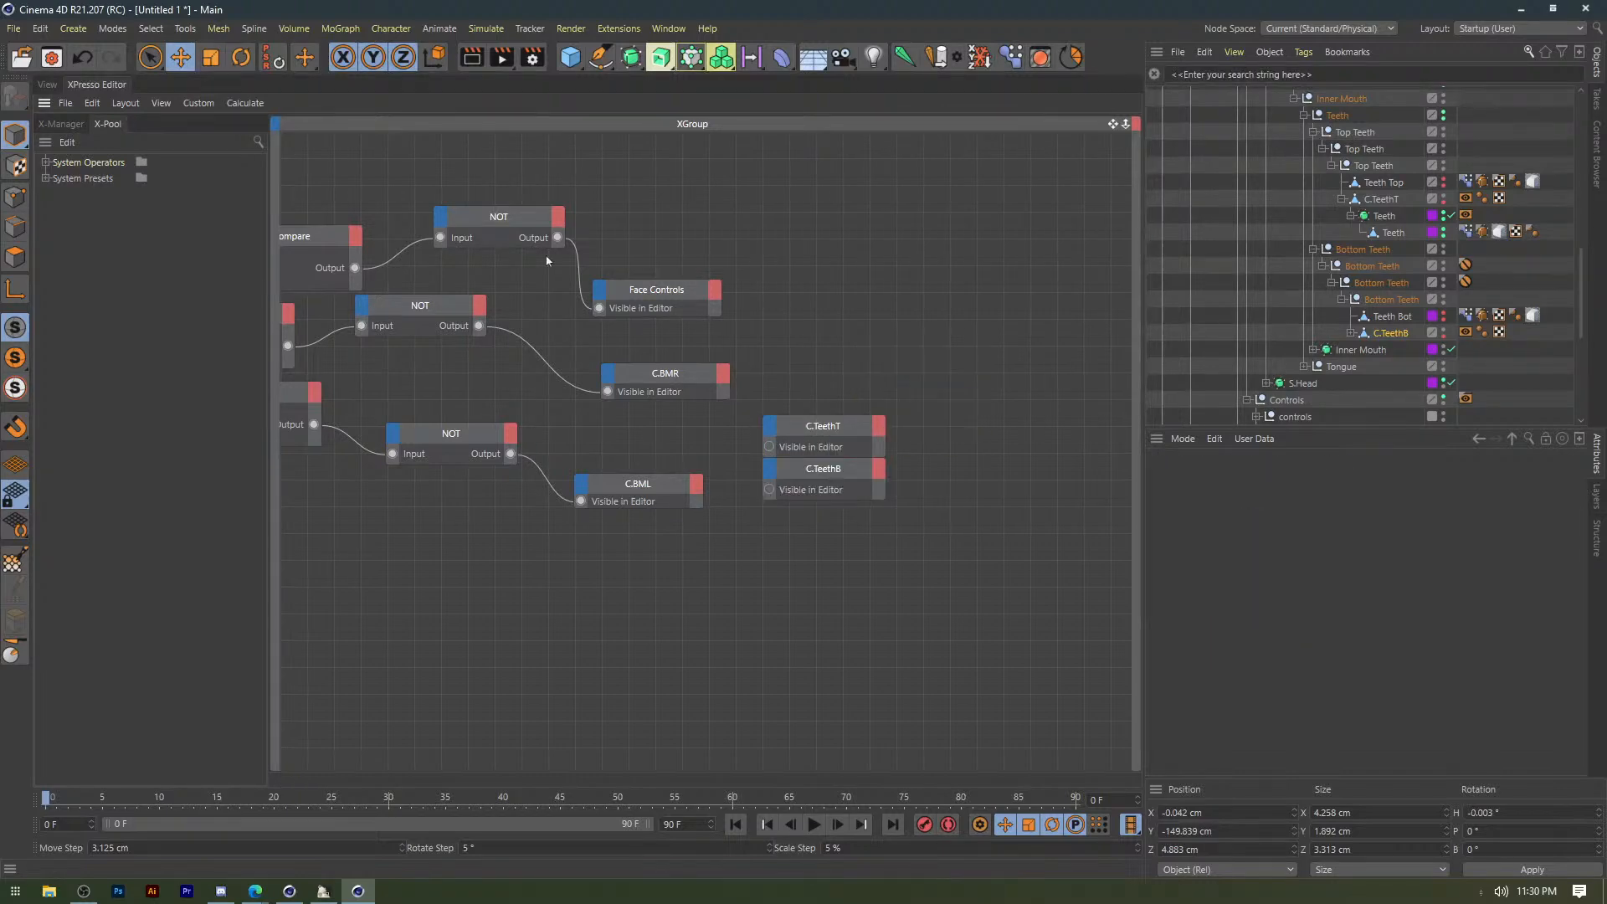
{"action": "mouse_move", "coordinate": [557, 237]}
{"action": "left_mouse_down"}
{"action": "mouse_move", "coordinate": [768, 446]}
{"action": "mouse_move", "coordinate": [596, 303]}
{"action": "mouse_move", "coordinate": [557, 242]}
{"action": "left_mouse_up"}
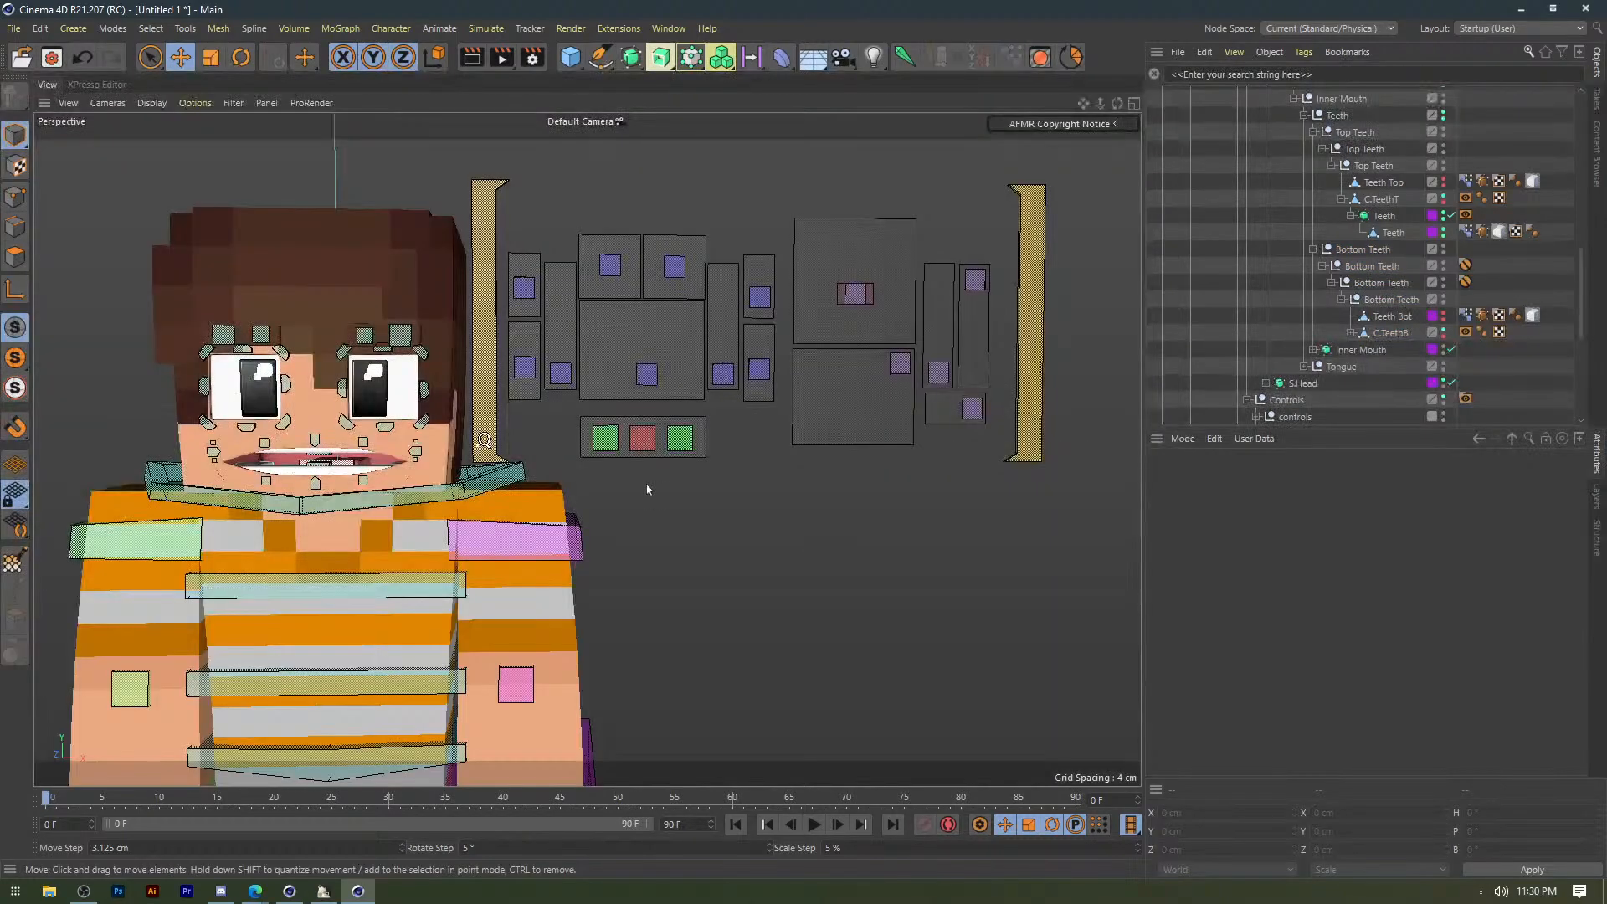
Test the C.Face Controls button in the viewport, leave it off, and close the mouth with C.Mouth at X and Y -9.375 cm.
{"action": "left_click", "coordinate": [754, 422]}
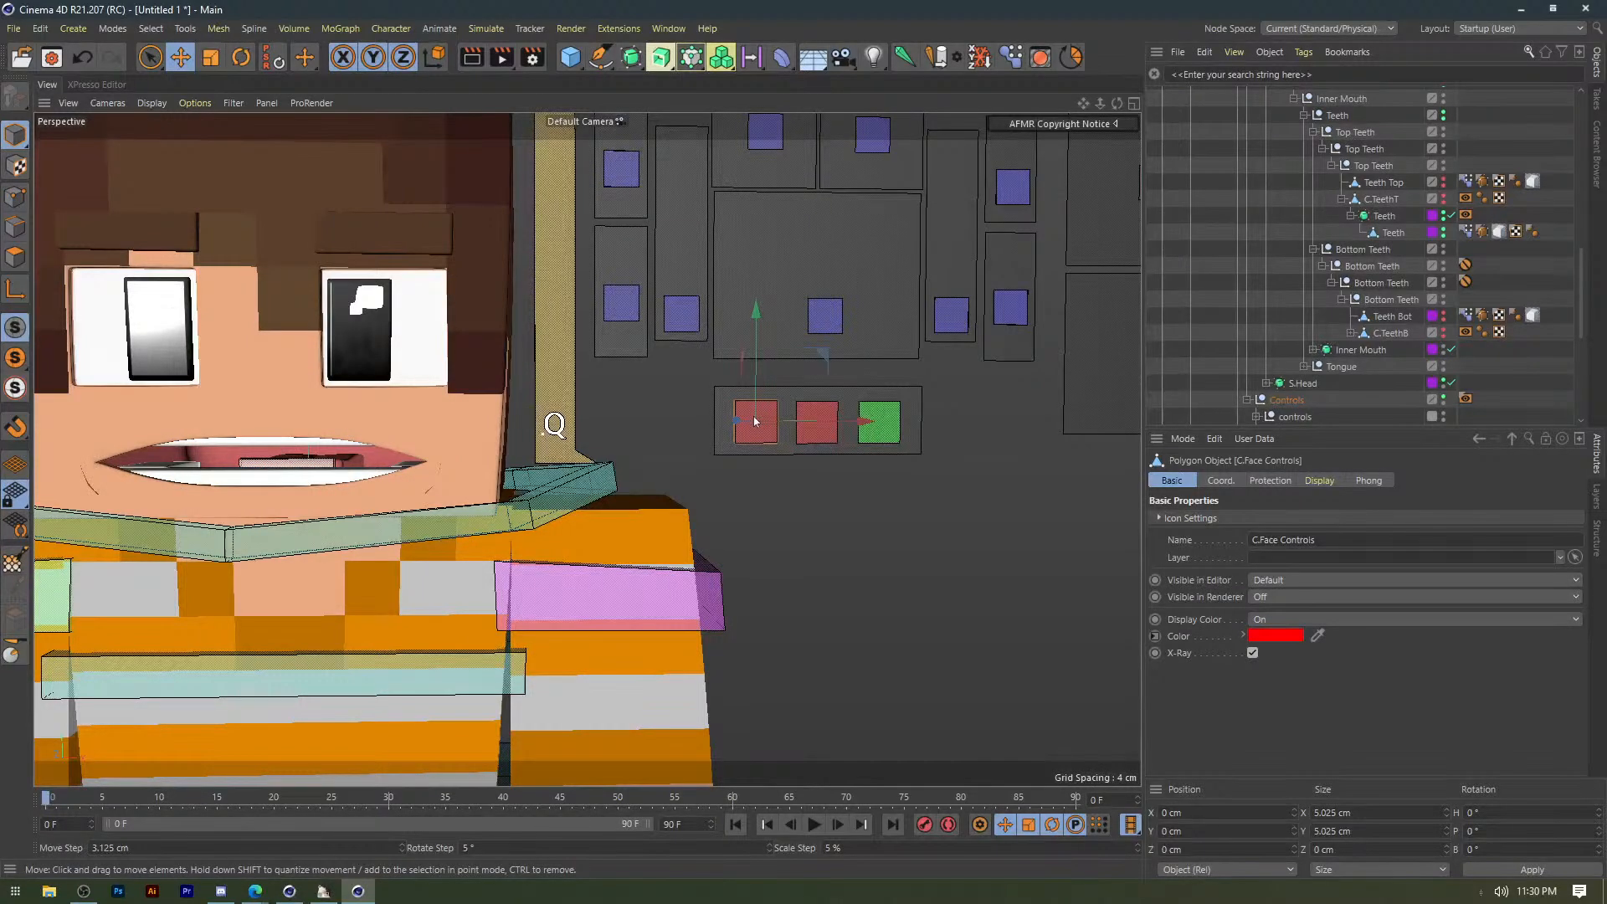
{"action": "left_click", "coordinate": [755, 421]}
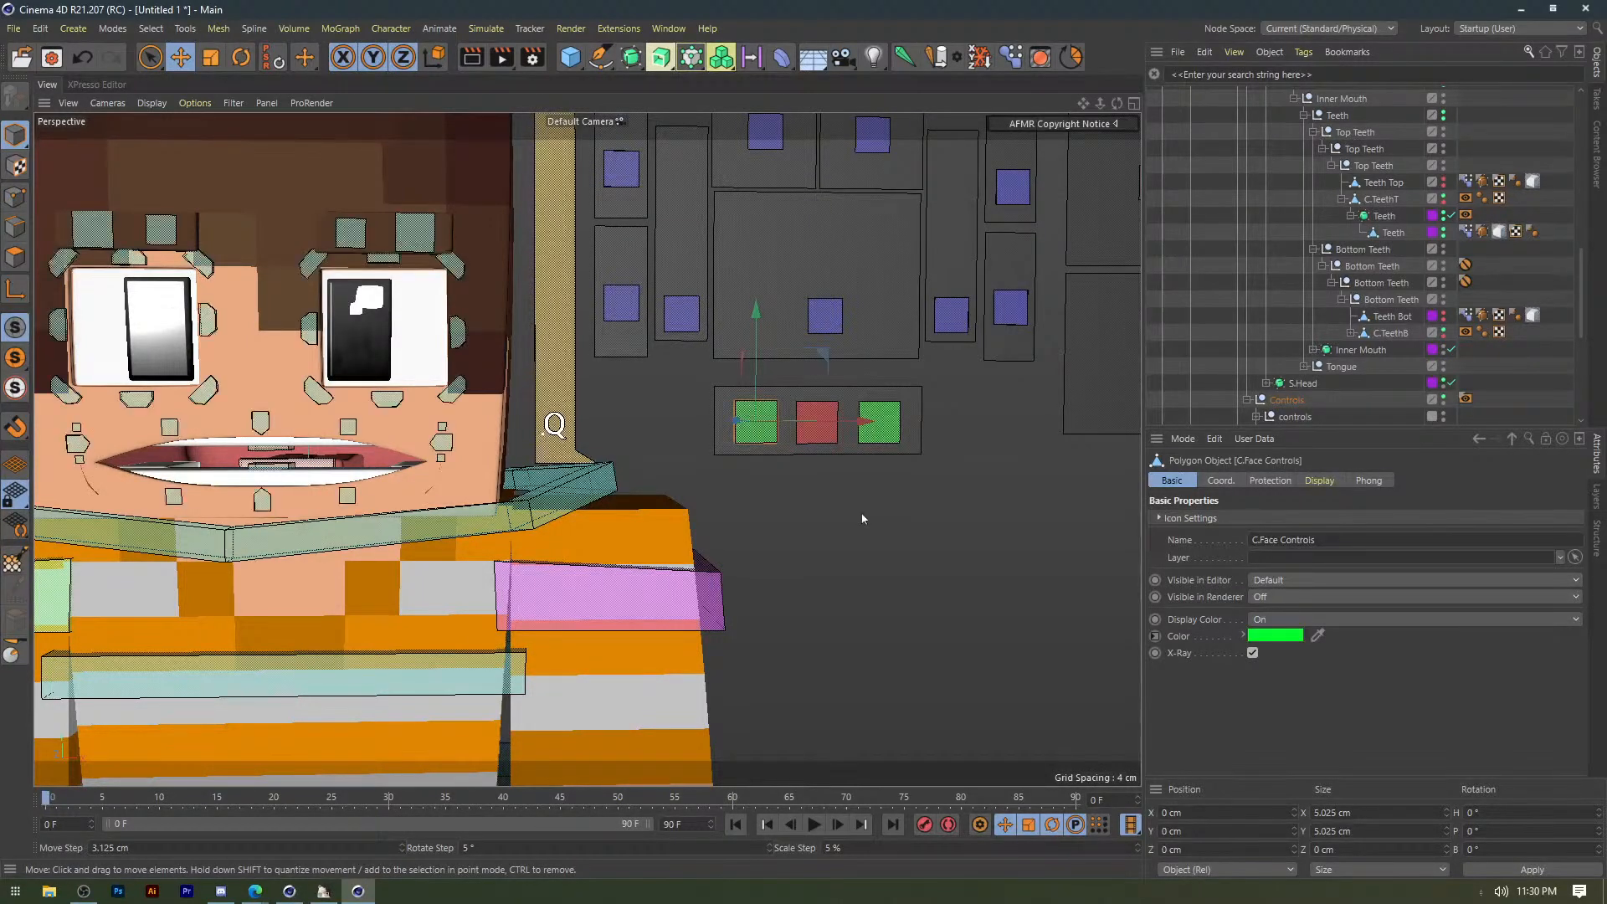
{"action": "left_click", "coordinate": [860, 516]}
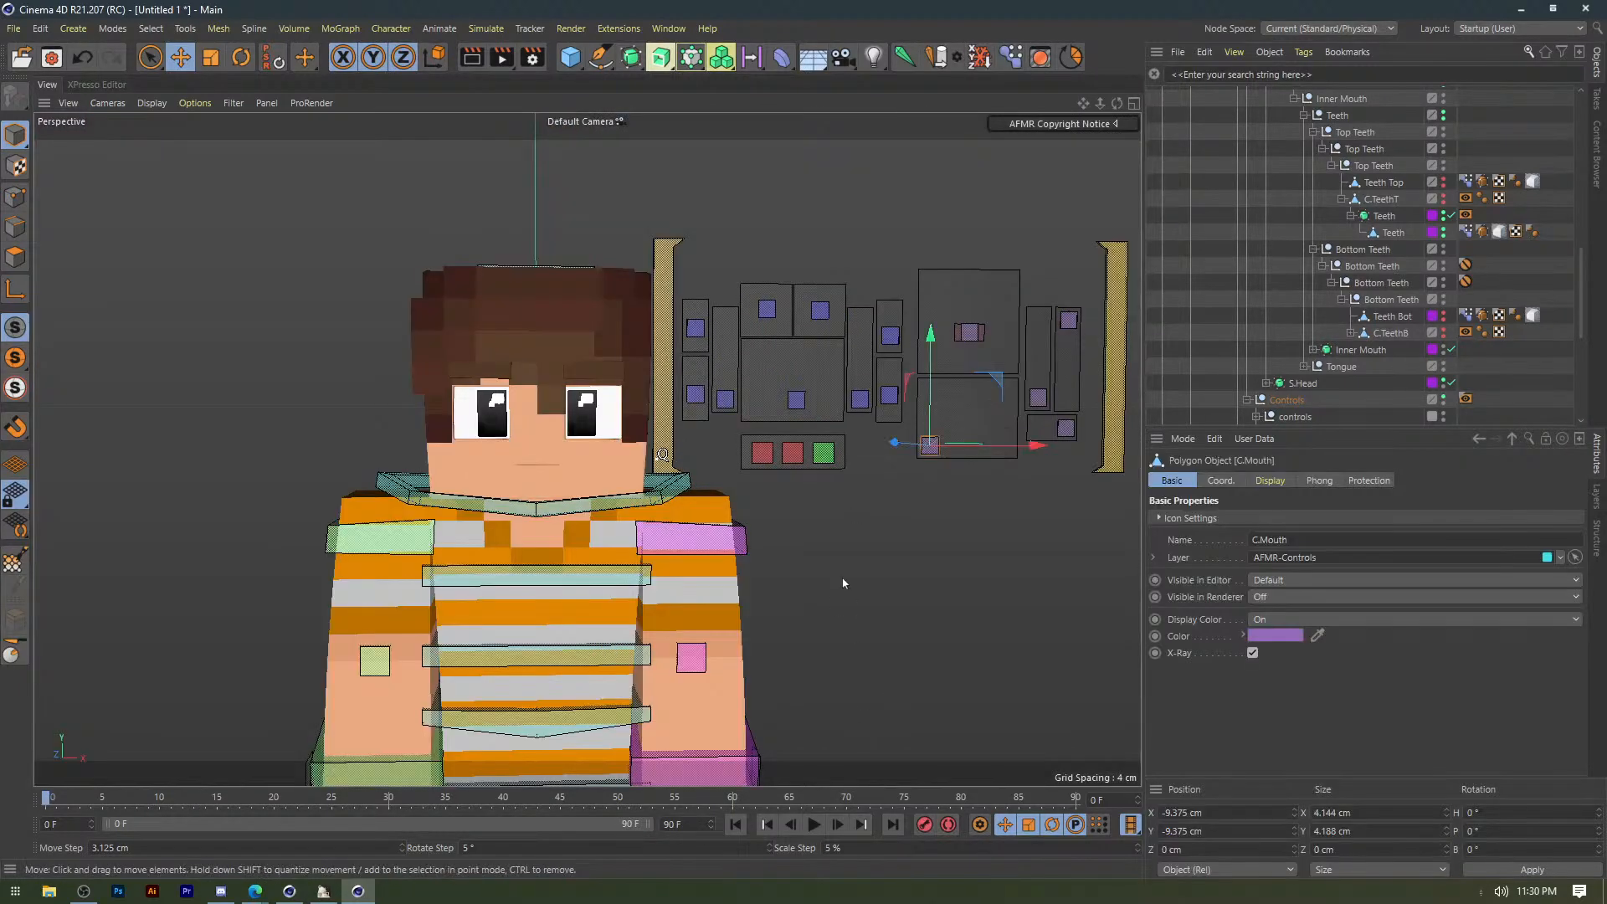
{"action": "left_click", "coordinate": [951, 549]}
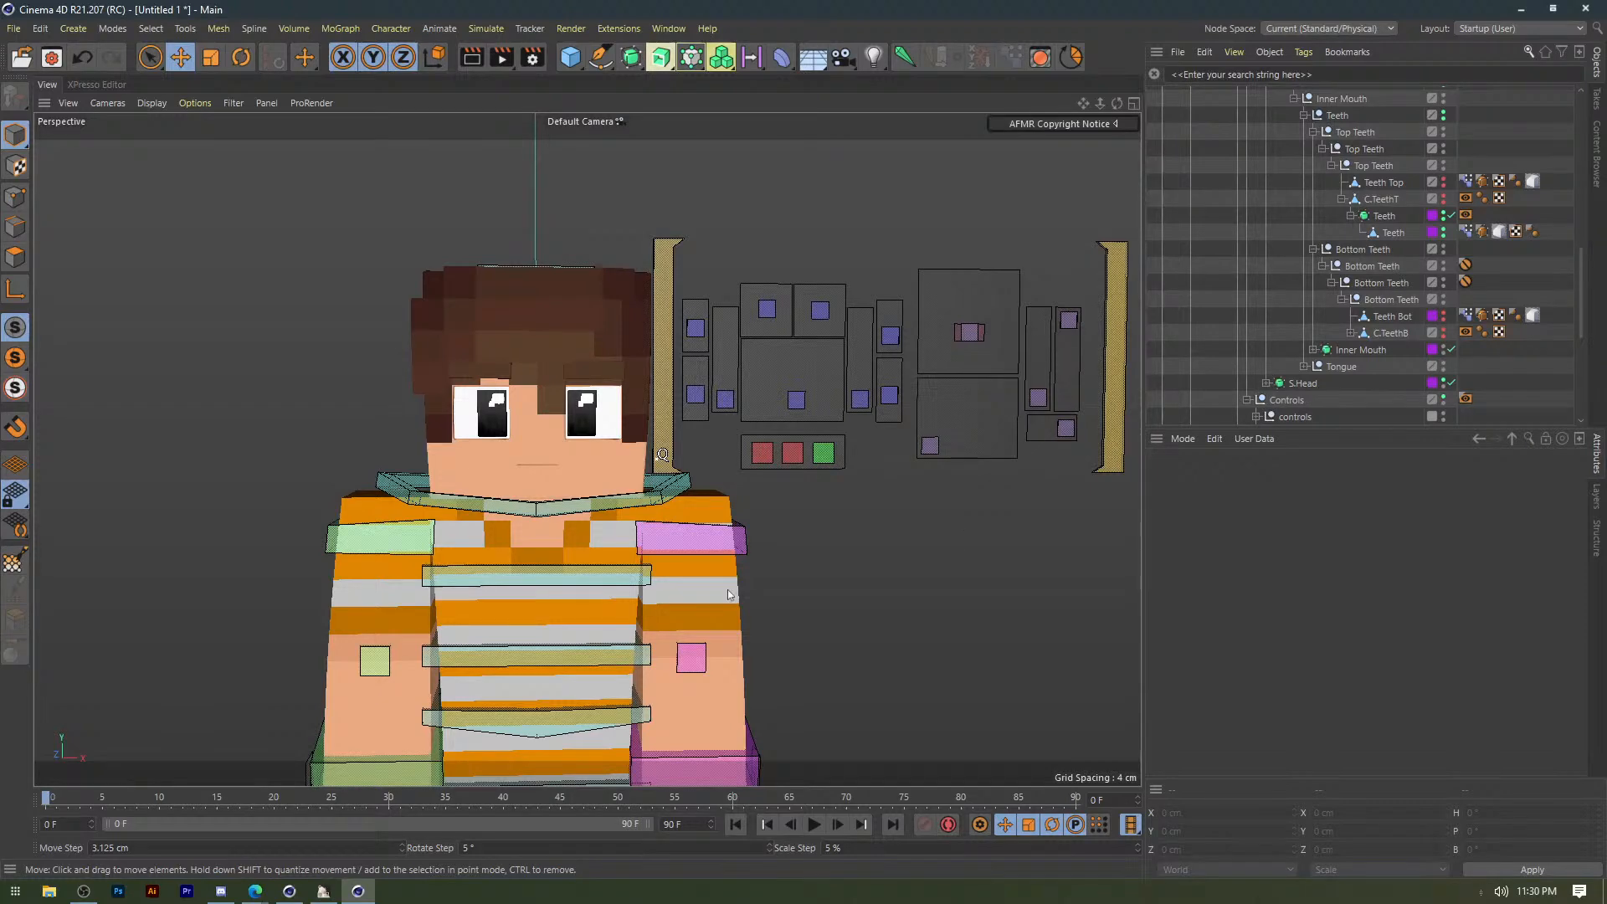
{"action": "scroll", "coordinate": [729, 595], "scroll_direction": "up", "scroll_amount": 8}
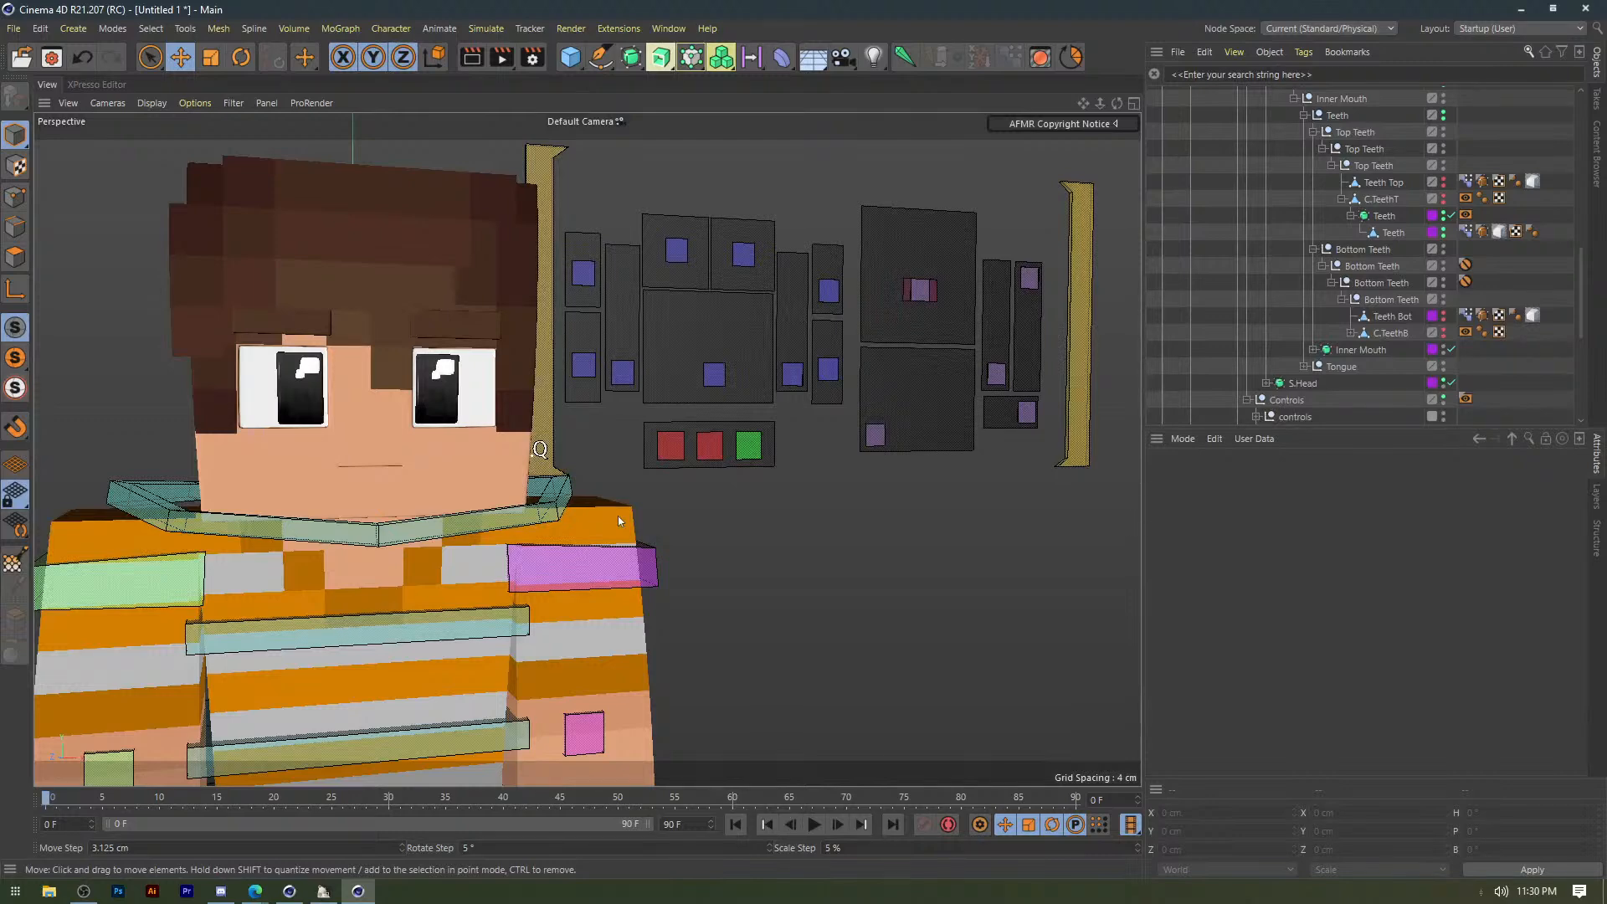
Test the C.Face Controls button on the face panel by switching the on-face controls on and back off.
{"action": "scroll", "coordinate": [748, 513], "scroll_direction": "up", "scroll_amount": 3}
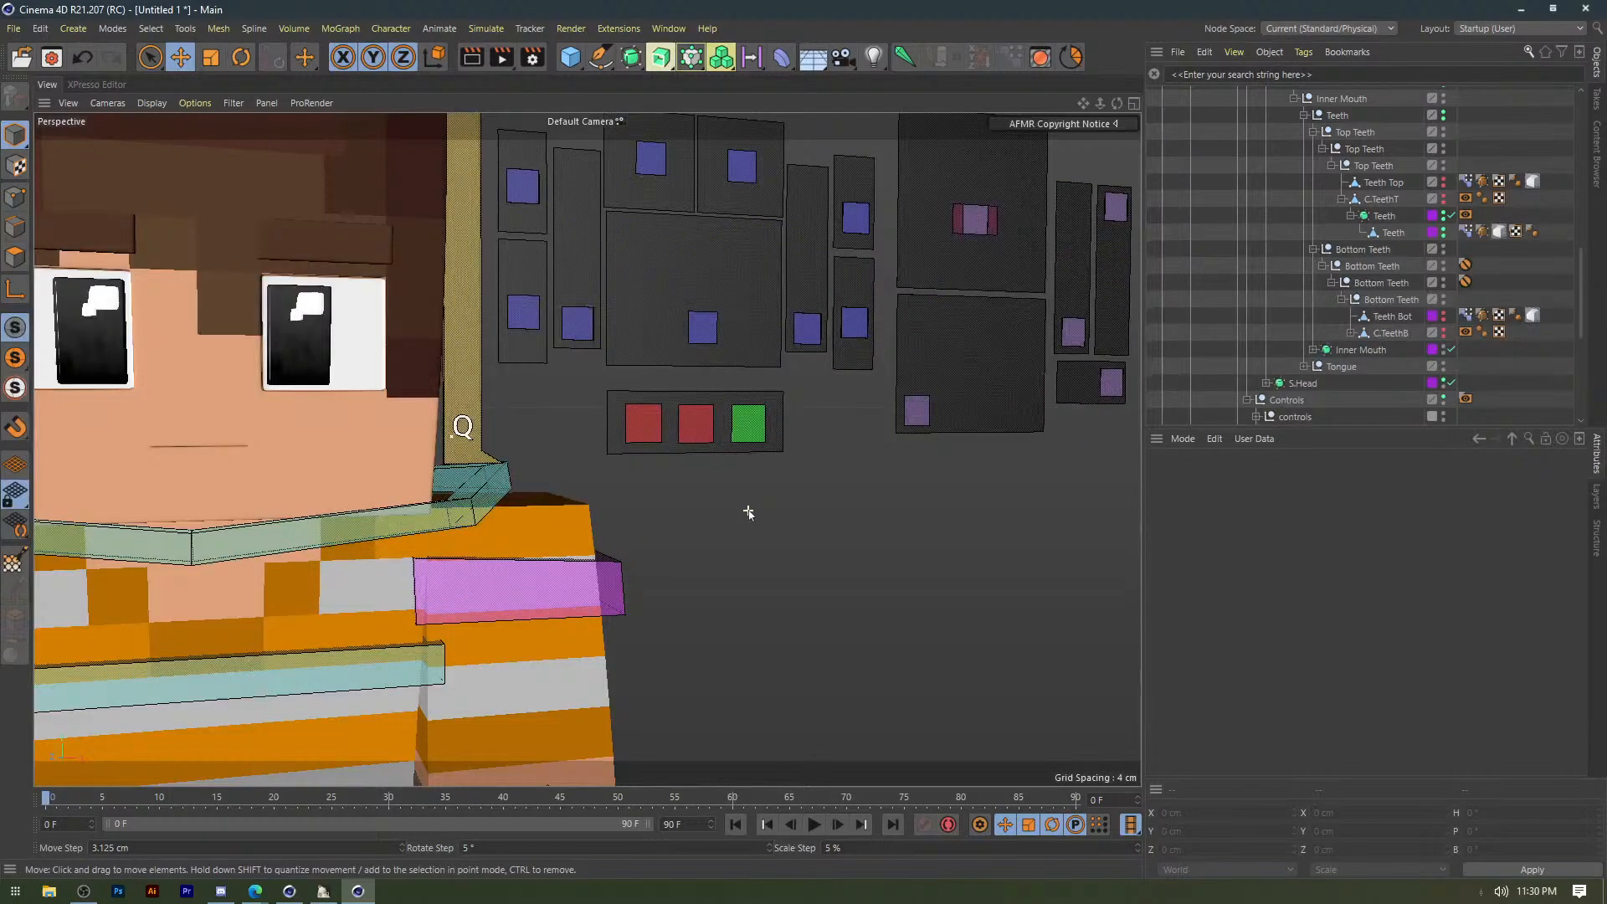
{"action": "scroll", "coordinate": [748, 512], "scroll_direction": "down", "scroll_amount": 2}
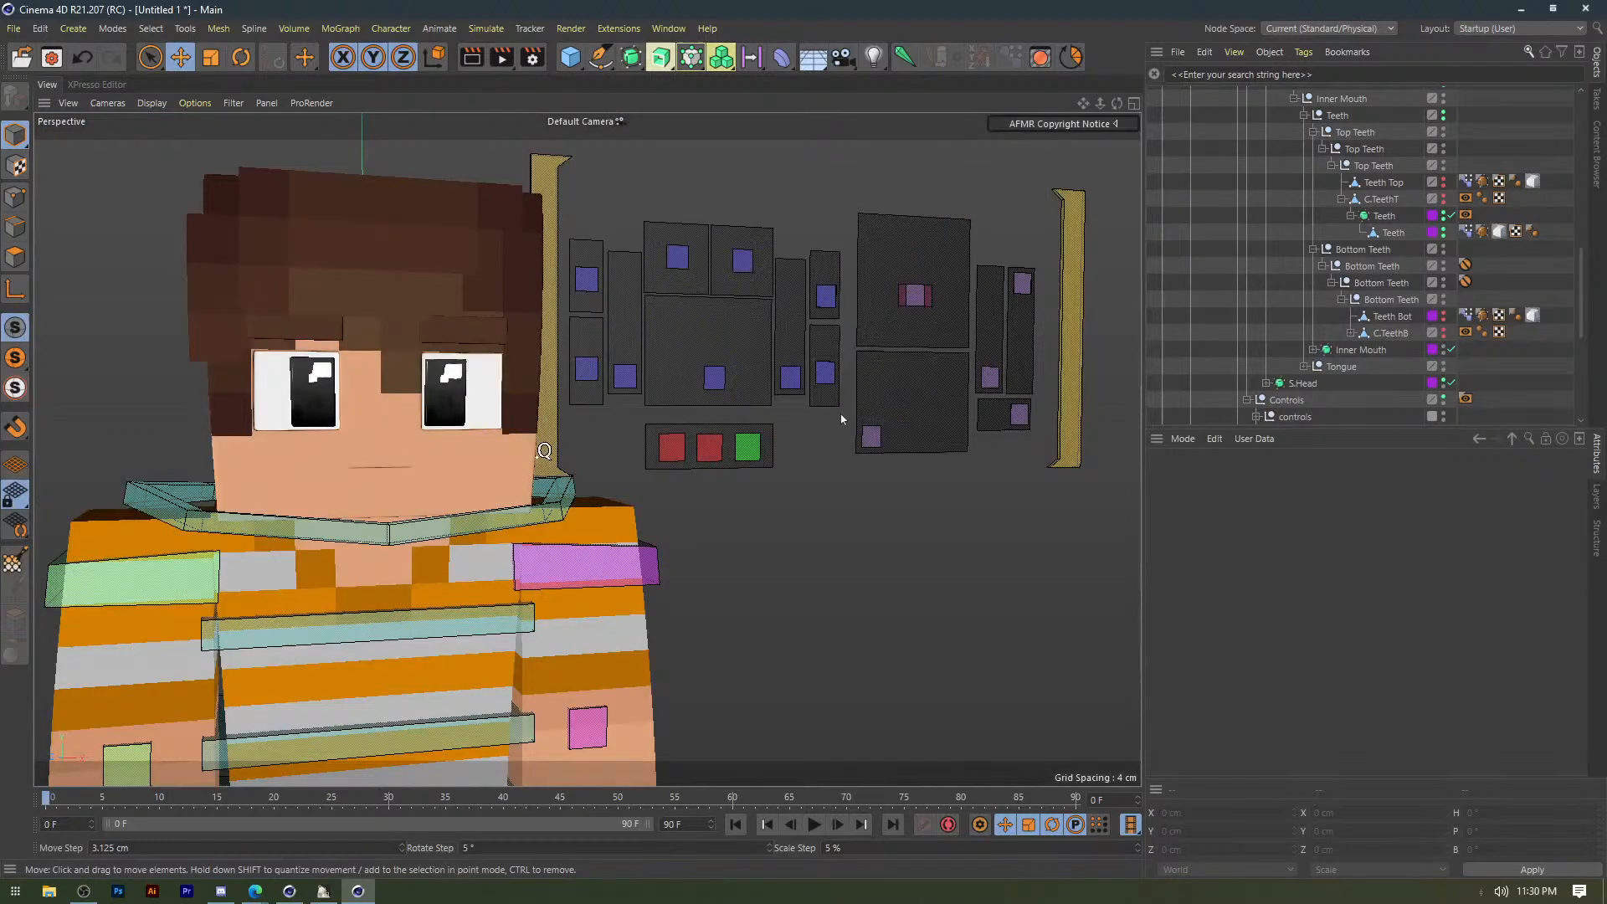
{"action": "left_click_drag", "start_coordinate": [1083, 104], "coordinate": [1055, 153]}
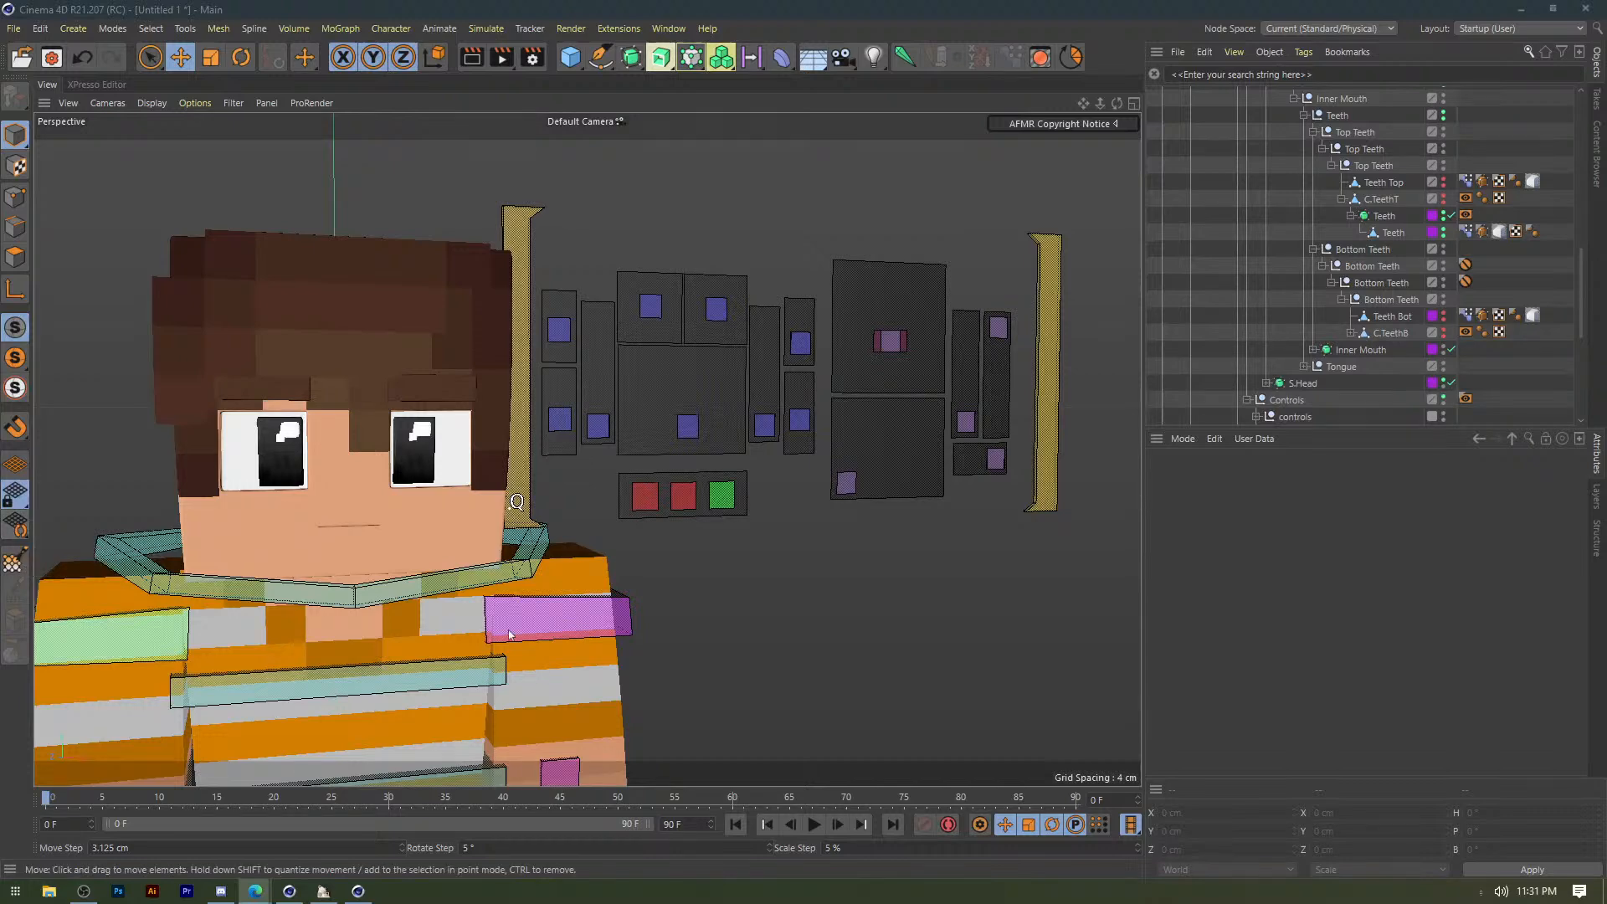
{"action": "middle_click_drag", "start_coordinate": [510, 634], "coordinate": [901, 244], "text": "alt"}
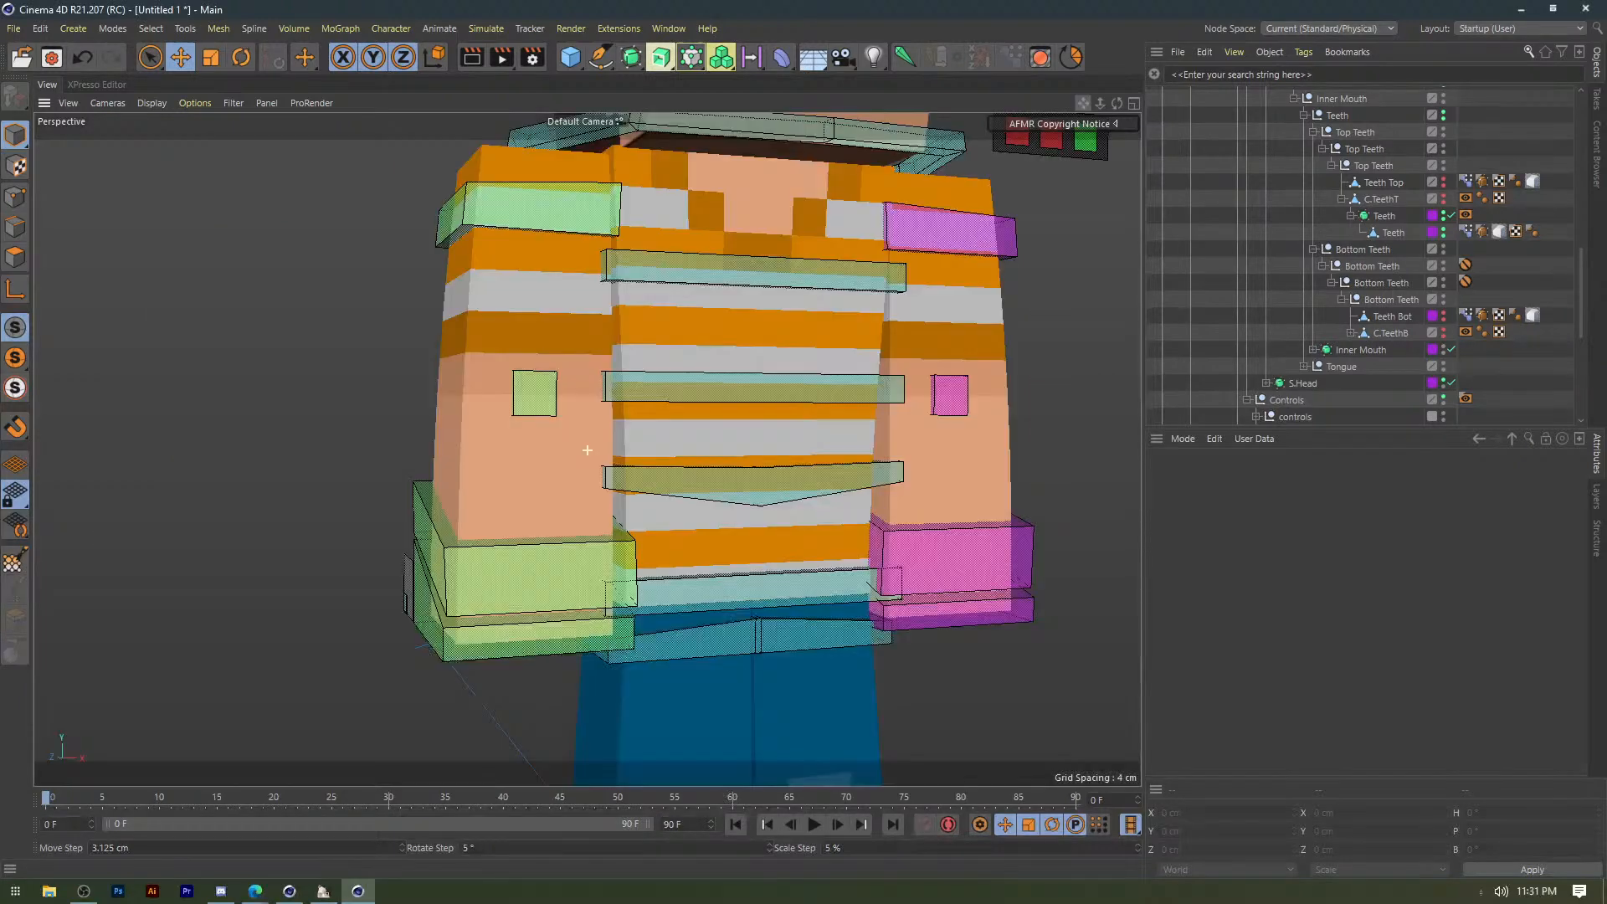
{"action": "left_click_drag", "start_coordinate": [1084, 108], "coordinate": [662, 447]}
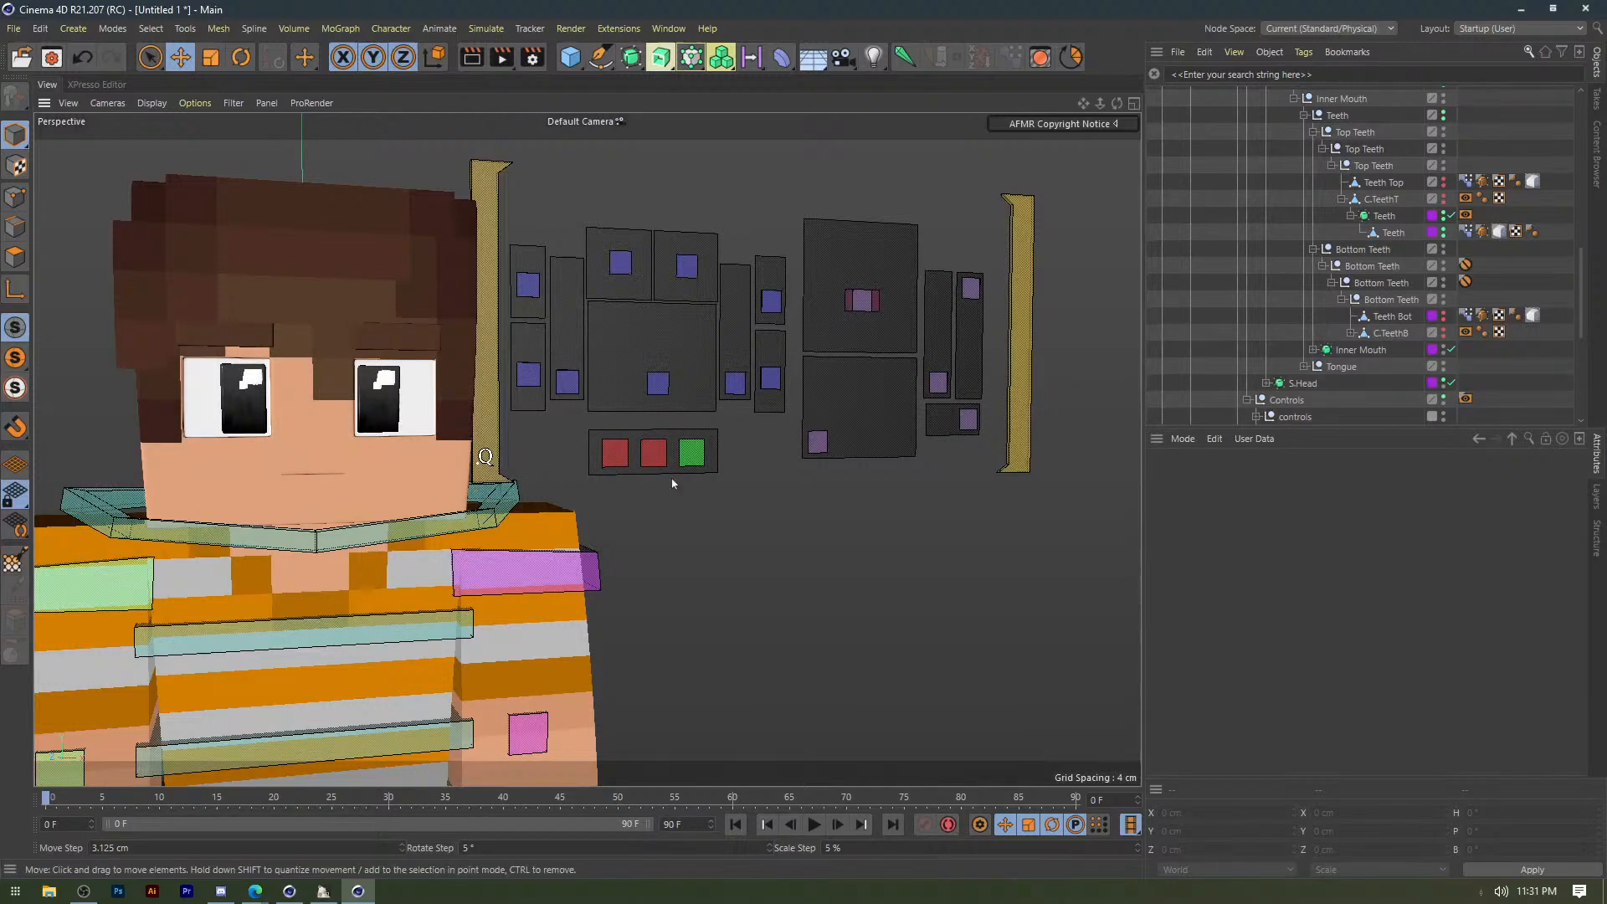
{"action": "scroll", "coordinate": [673, 483], "scroll_direction": "up", "scroll_amount": 2}
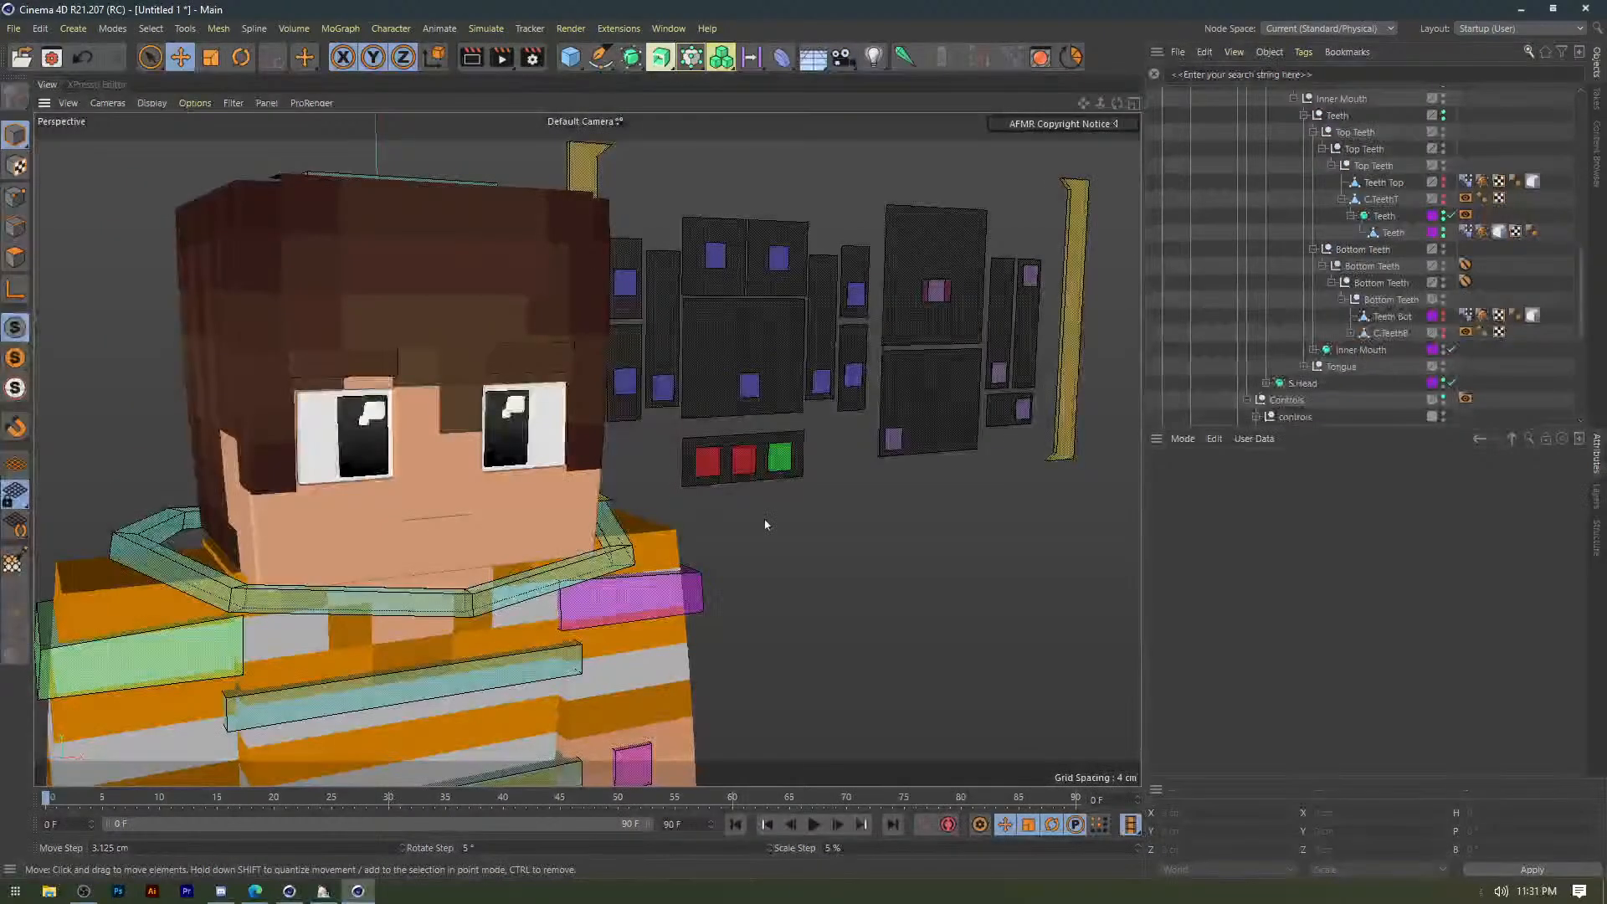
{"action": "left_click", "coordinate": [718, 479]}
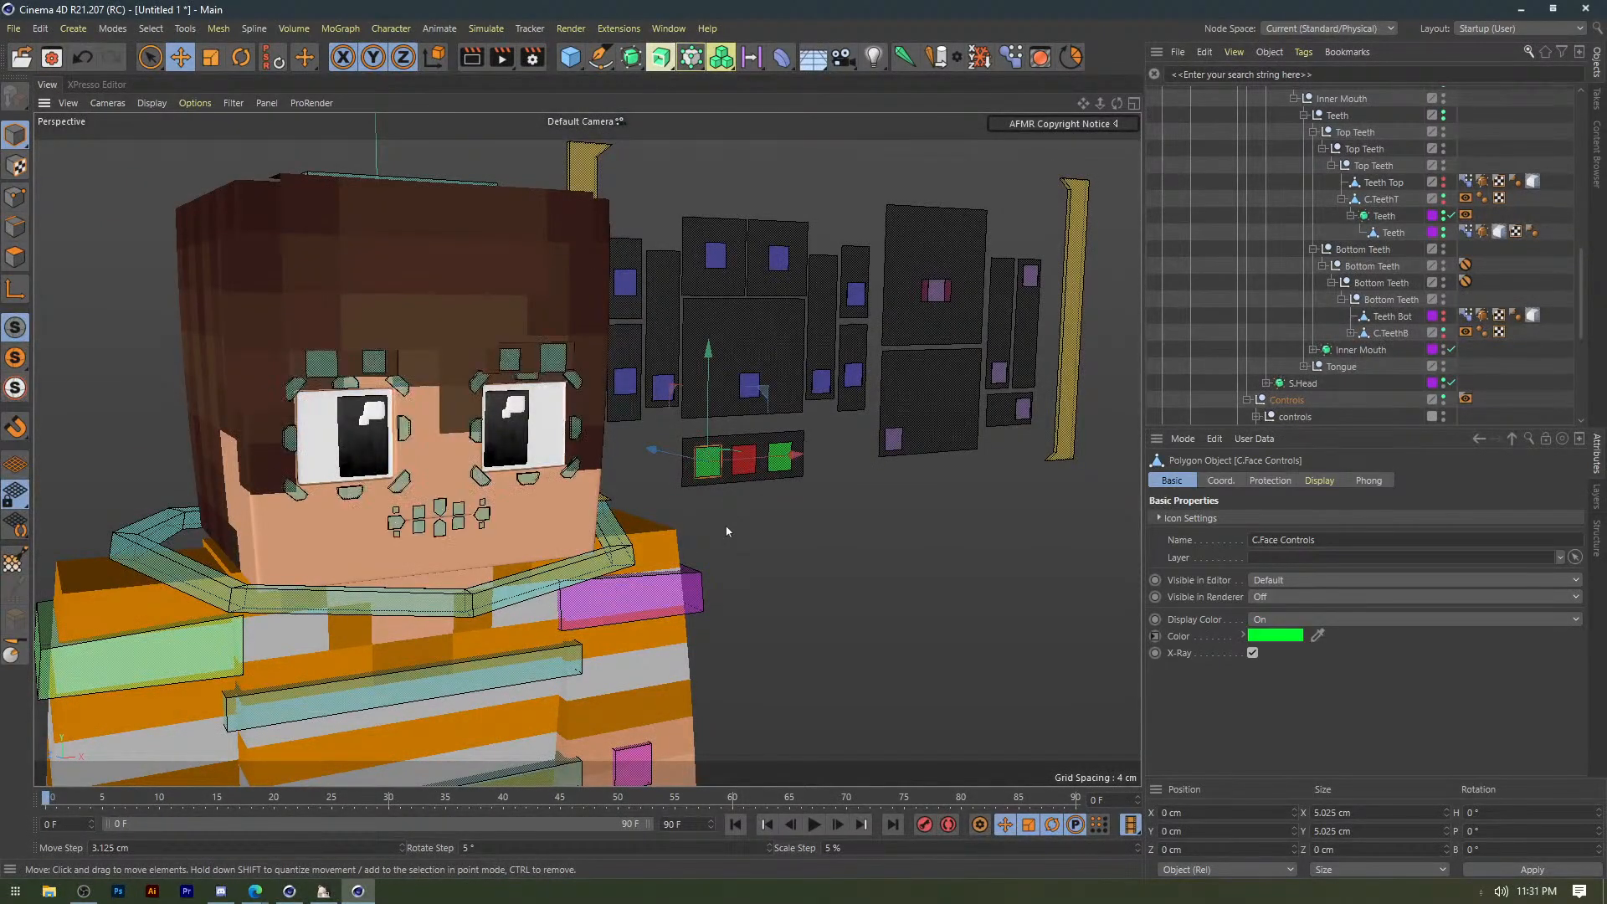
{"action": "left_click", "coordinate": [804, 512]}
{"action": "scroll", "coordinate": [793, 463], "scroll_direction": "down", "scroll_amount": 2}
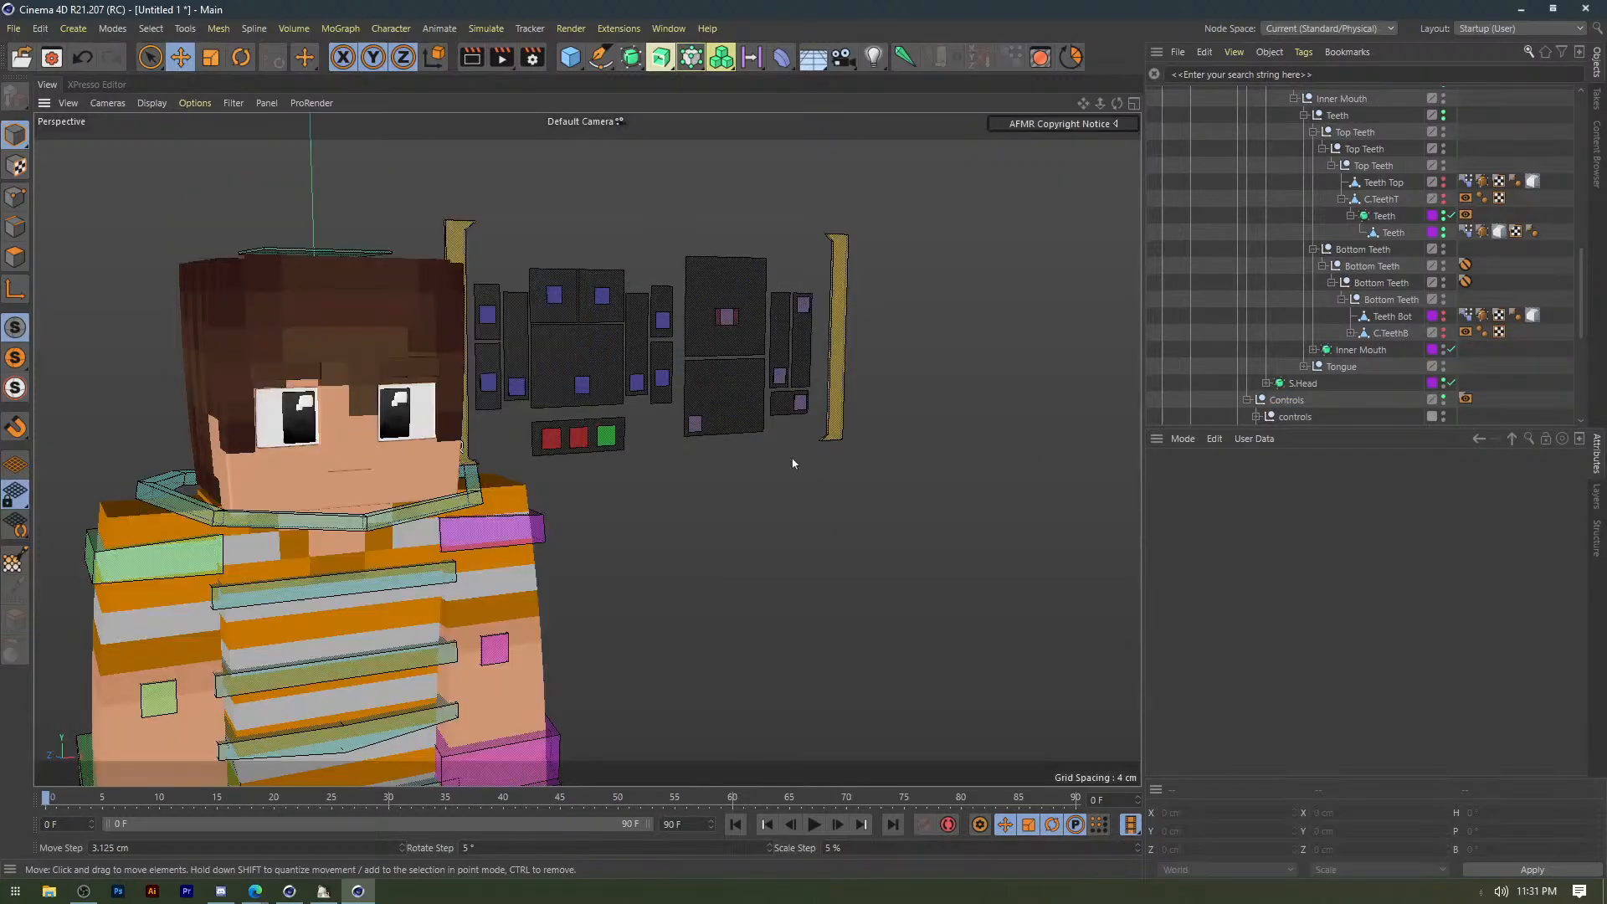
Test collapsing and reopening the whole face control panel with its middle red button.
{"action": "middle_click_drag", "start_coordinate": [657, 536], "coordinate": [735, 380], "text": "alt"}
{"action": "scroll", "coordinate": [725, 393], "scroll_direction": "down", "scroll_amount": 2}
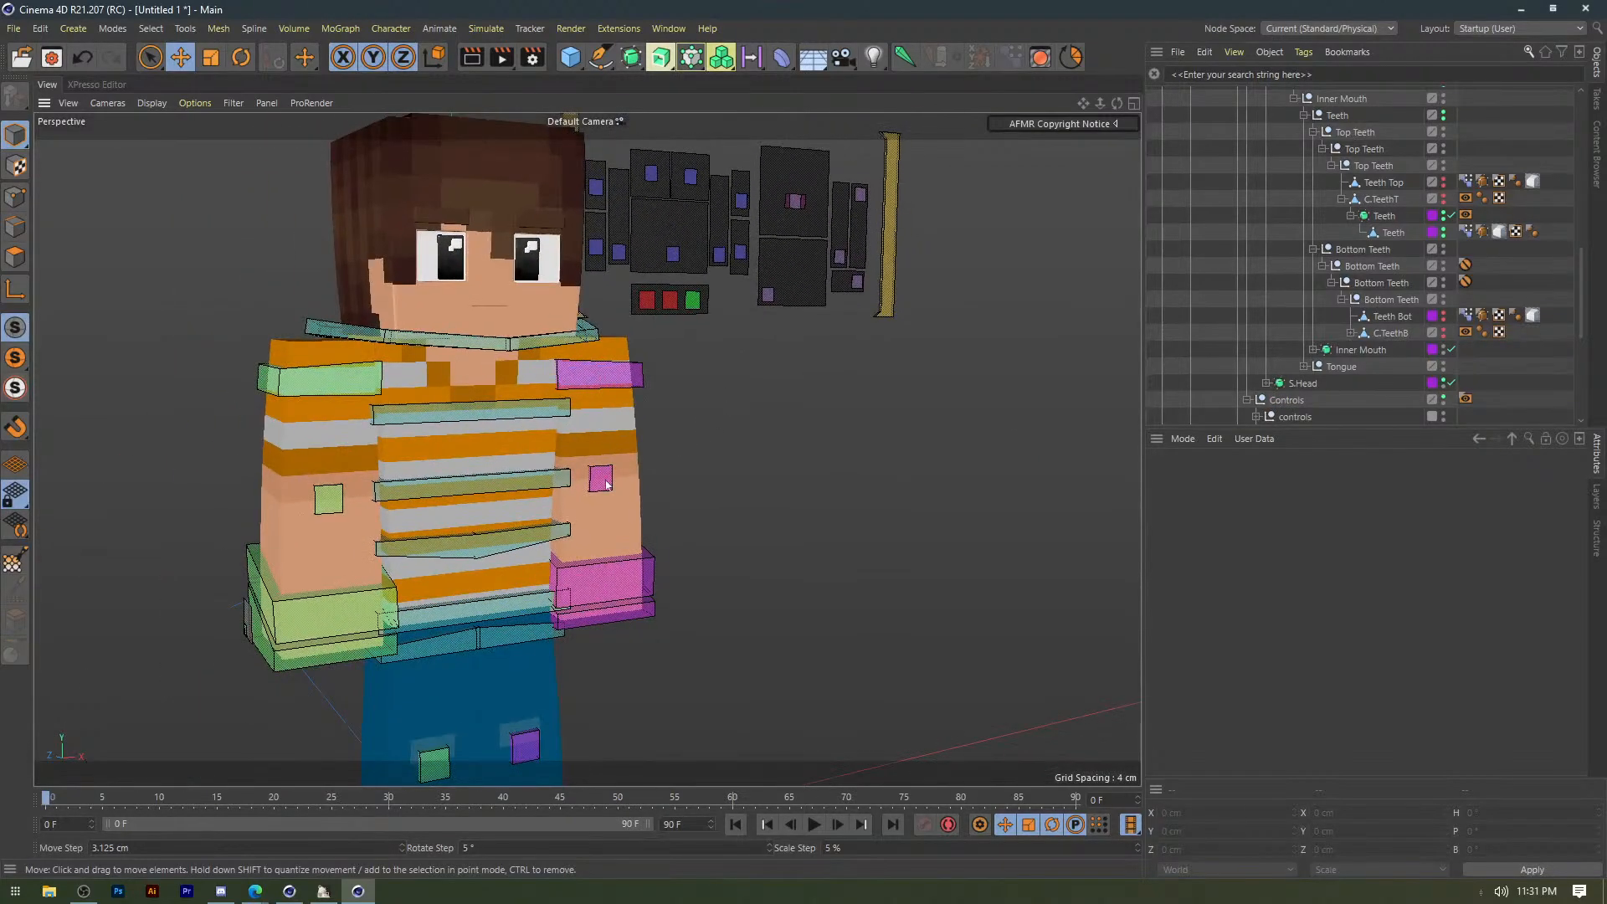
{"action": "left_click", "coordinate": [583, 473]}
{"action": "left_click_drag", "start_coordinate": [666, 543], "coordinate": [577, 499]}
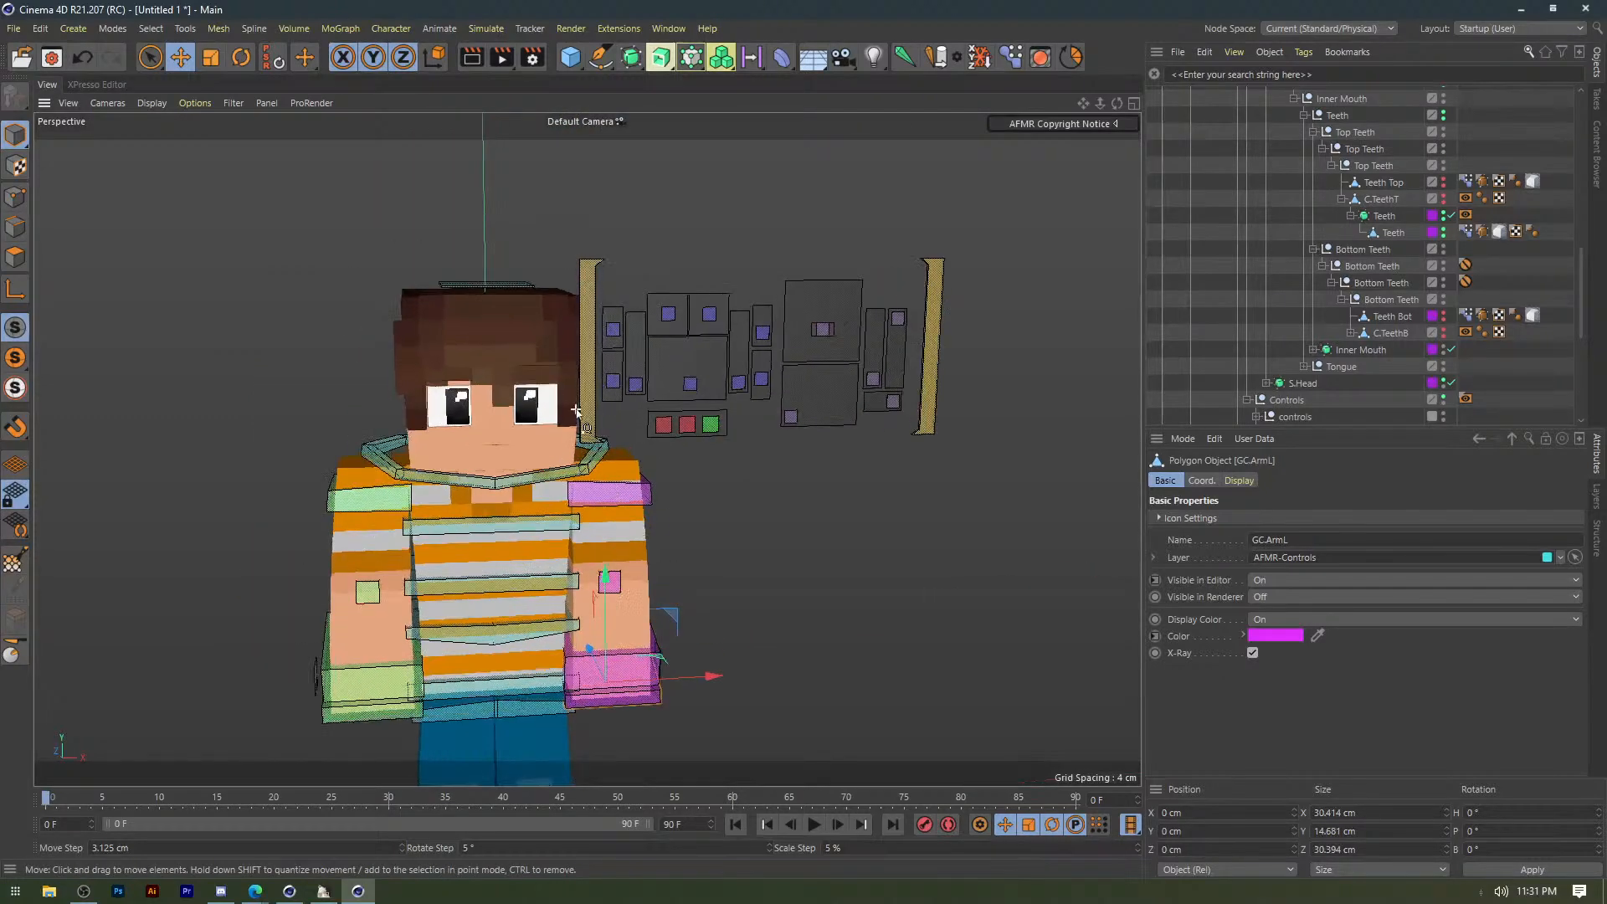
{"action": "scroll", "coordinate": [608, 367], "scroll_direction": "up", "scroll_amount": 1}
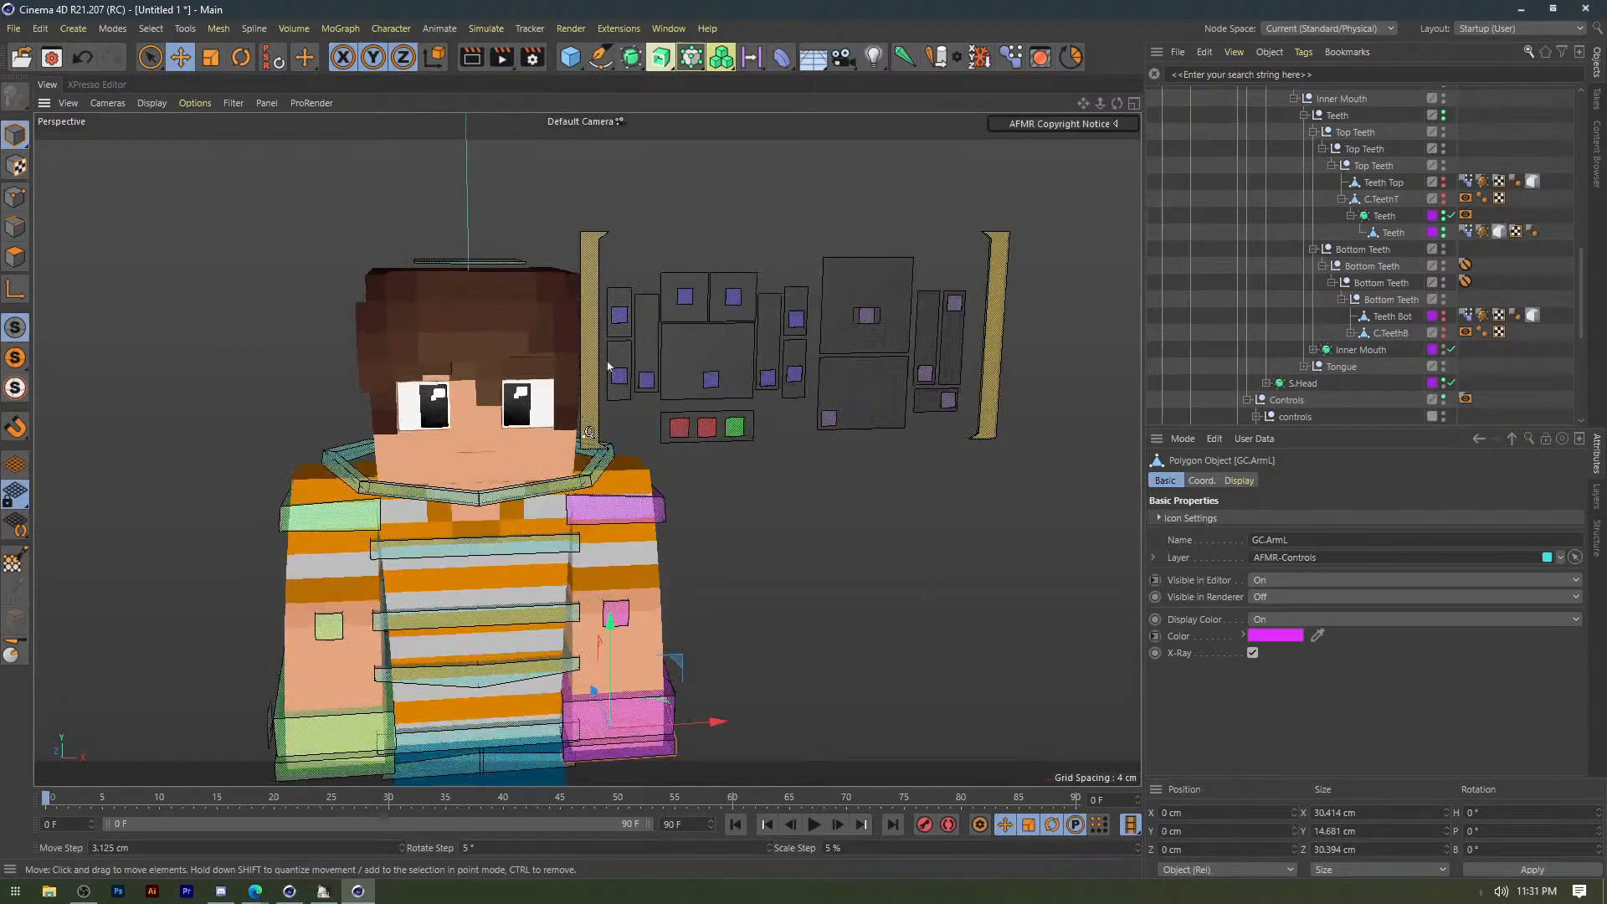
{"action": "left_click", "coordinate": [700, 425]}
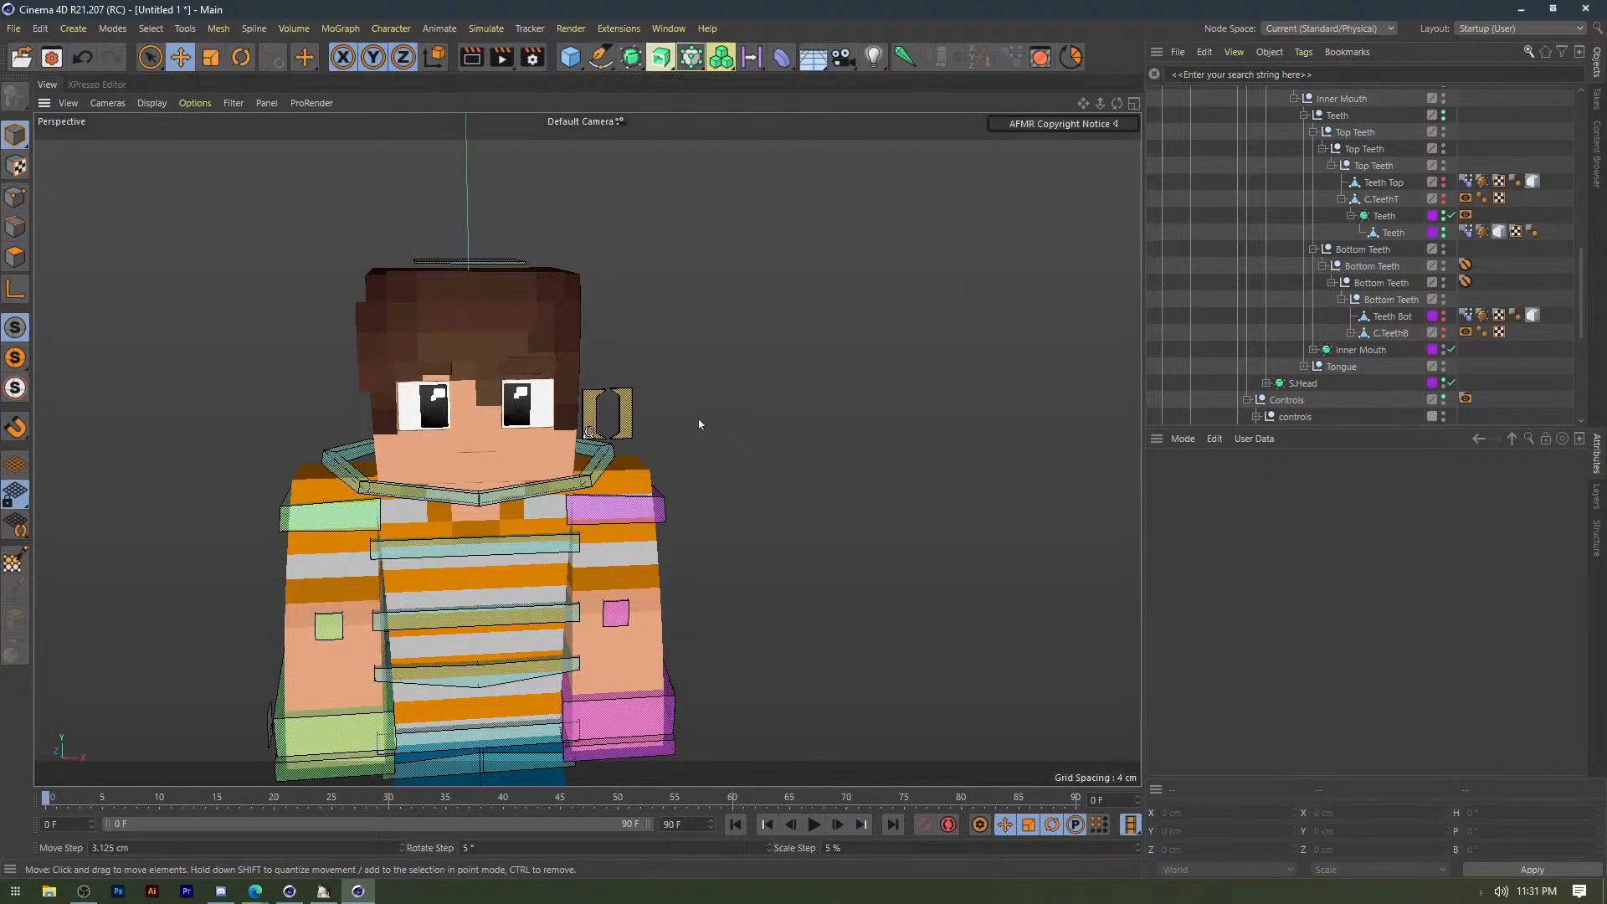
{"action": "left_click_drag", "start_coordinate": [700, 425], "coordinate": [645, 470], "text": "alt"}
{"action": "middle_click_drag", "start_coordinate": [646, 469], "coordinate": [584, 494], "text": "alt"}
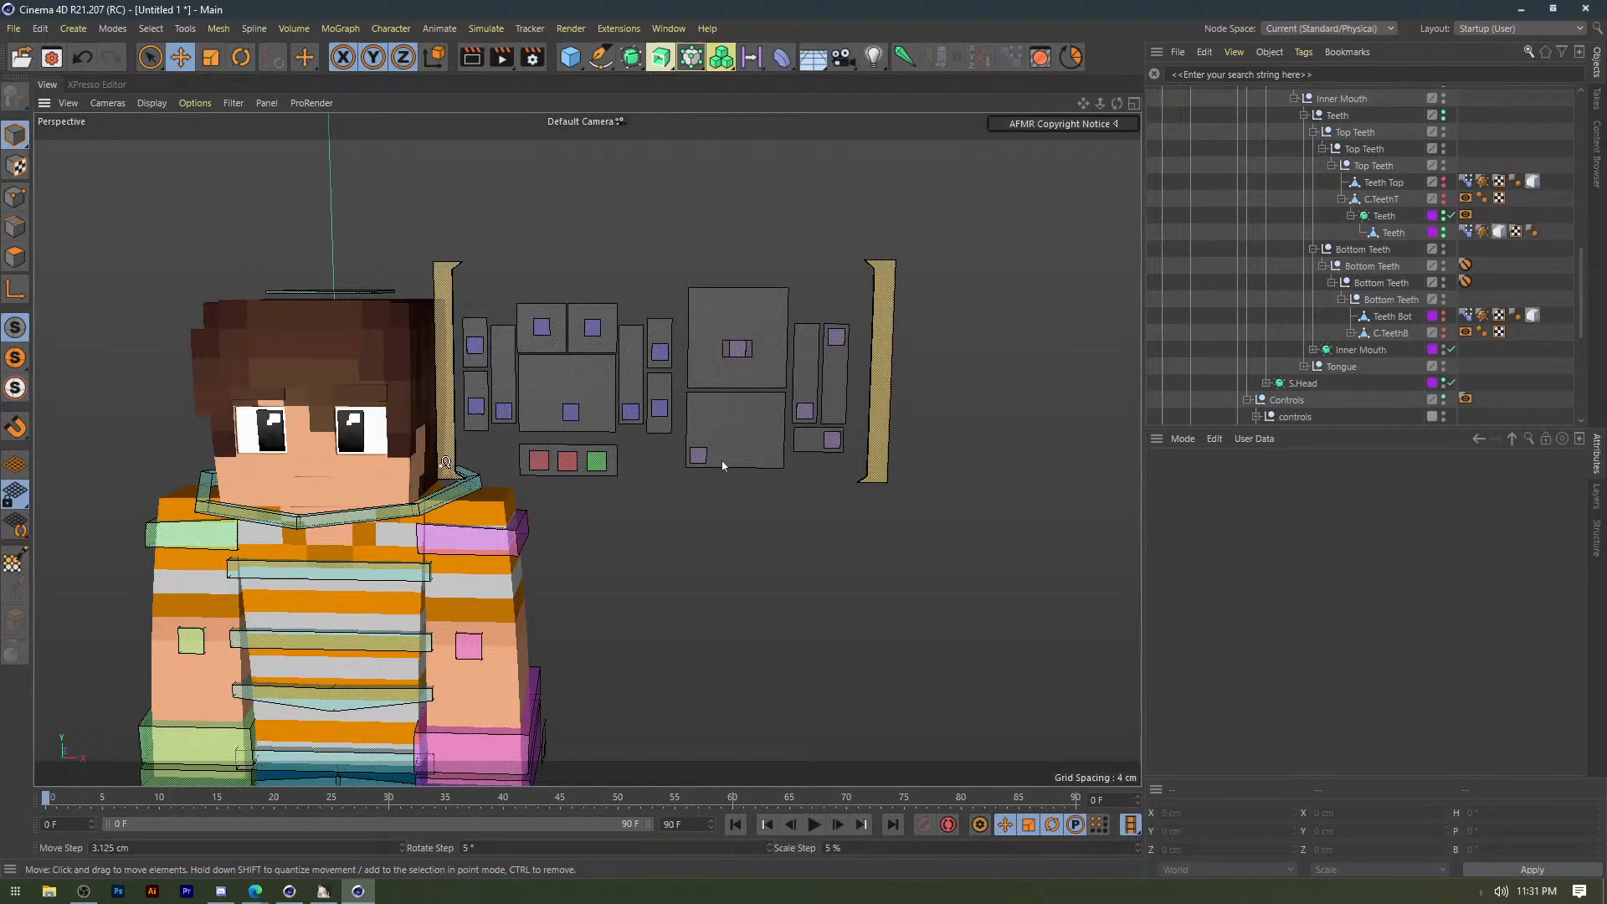
Move the Mouth Sync and Mouth Pos panels up together to a Y position of about 189 cm.
{"action": "left_click", "coordinate": [726, 425]}
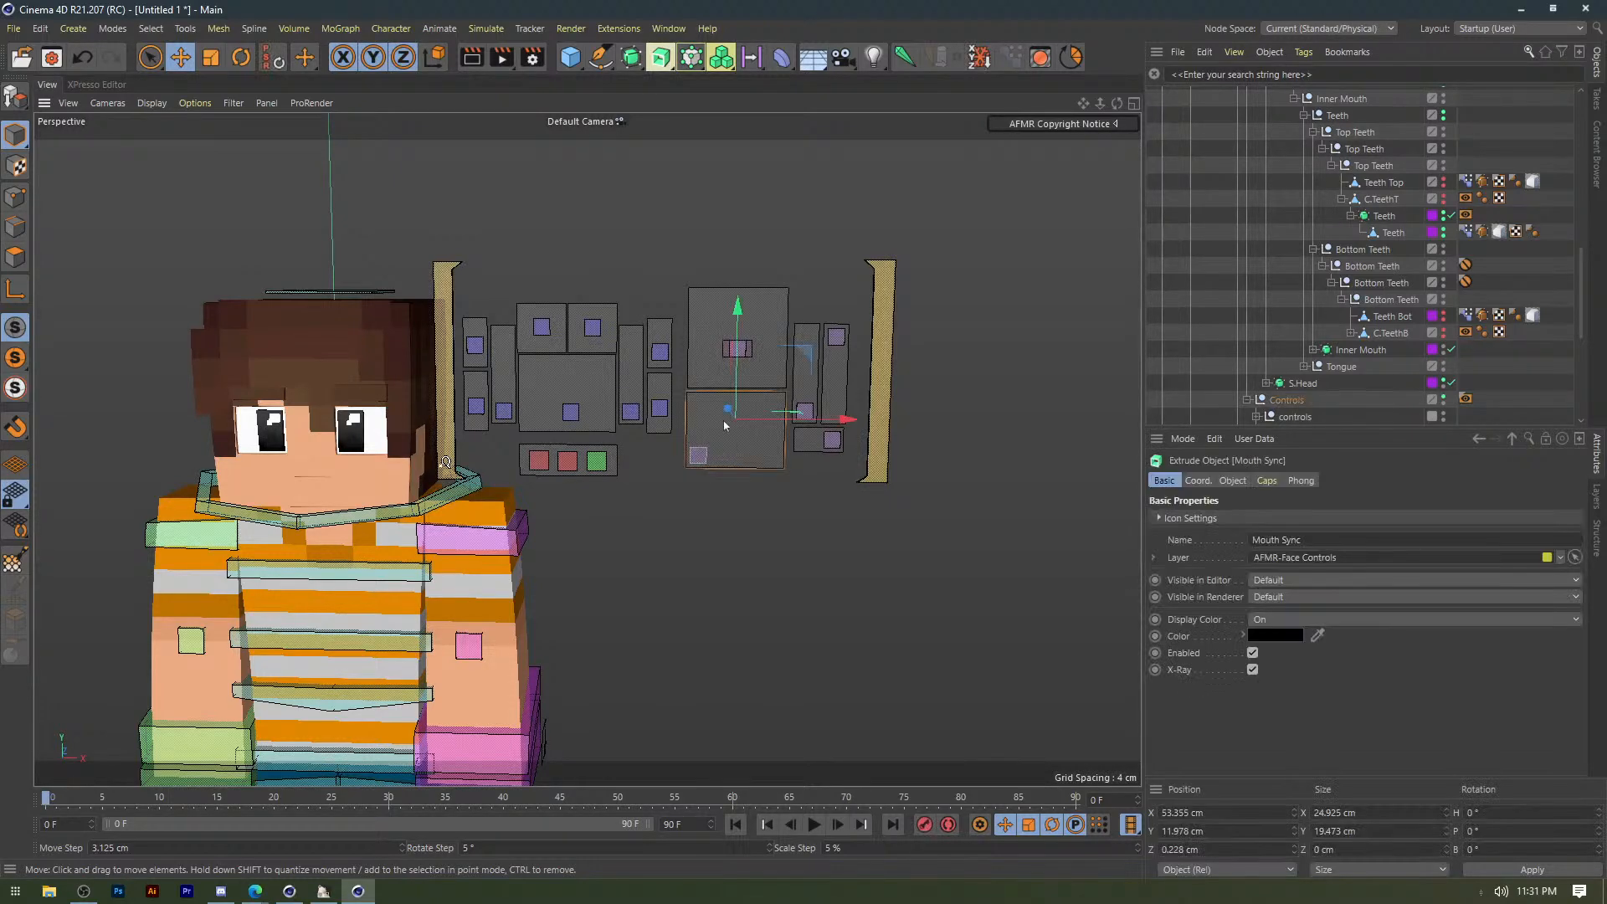
{"action": "left_click", "coordinate": [747, 360], "text": "shift"}
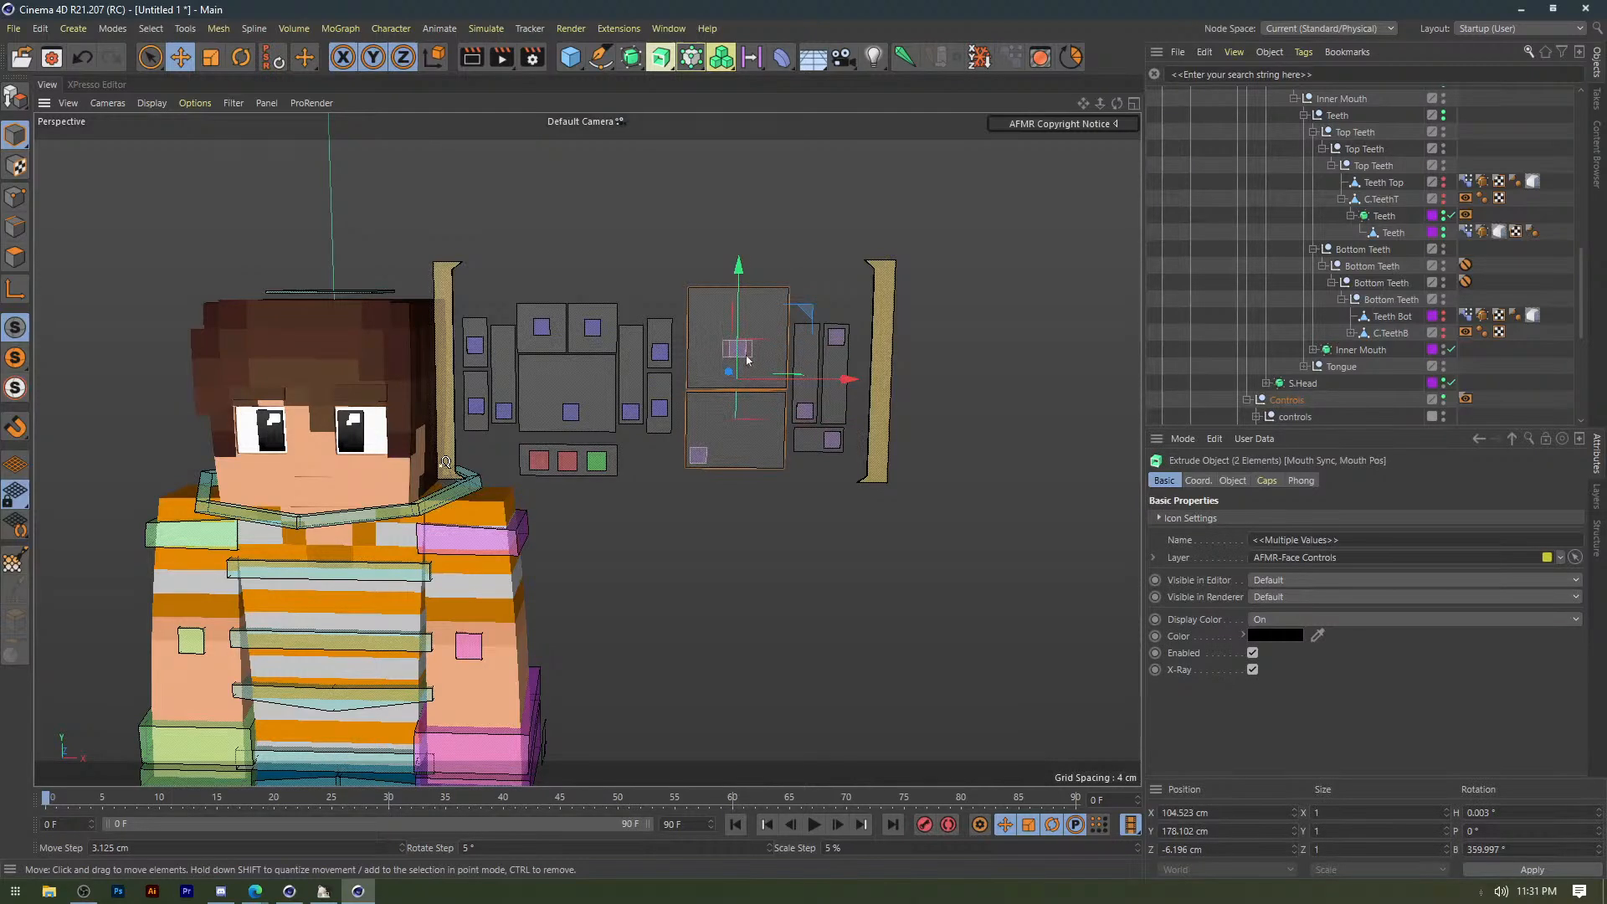
{"action": "left_click_drag", "start_coordinate": [747, 360], "coordinate": [795, 308]}
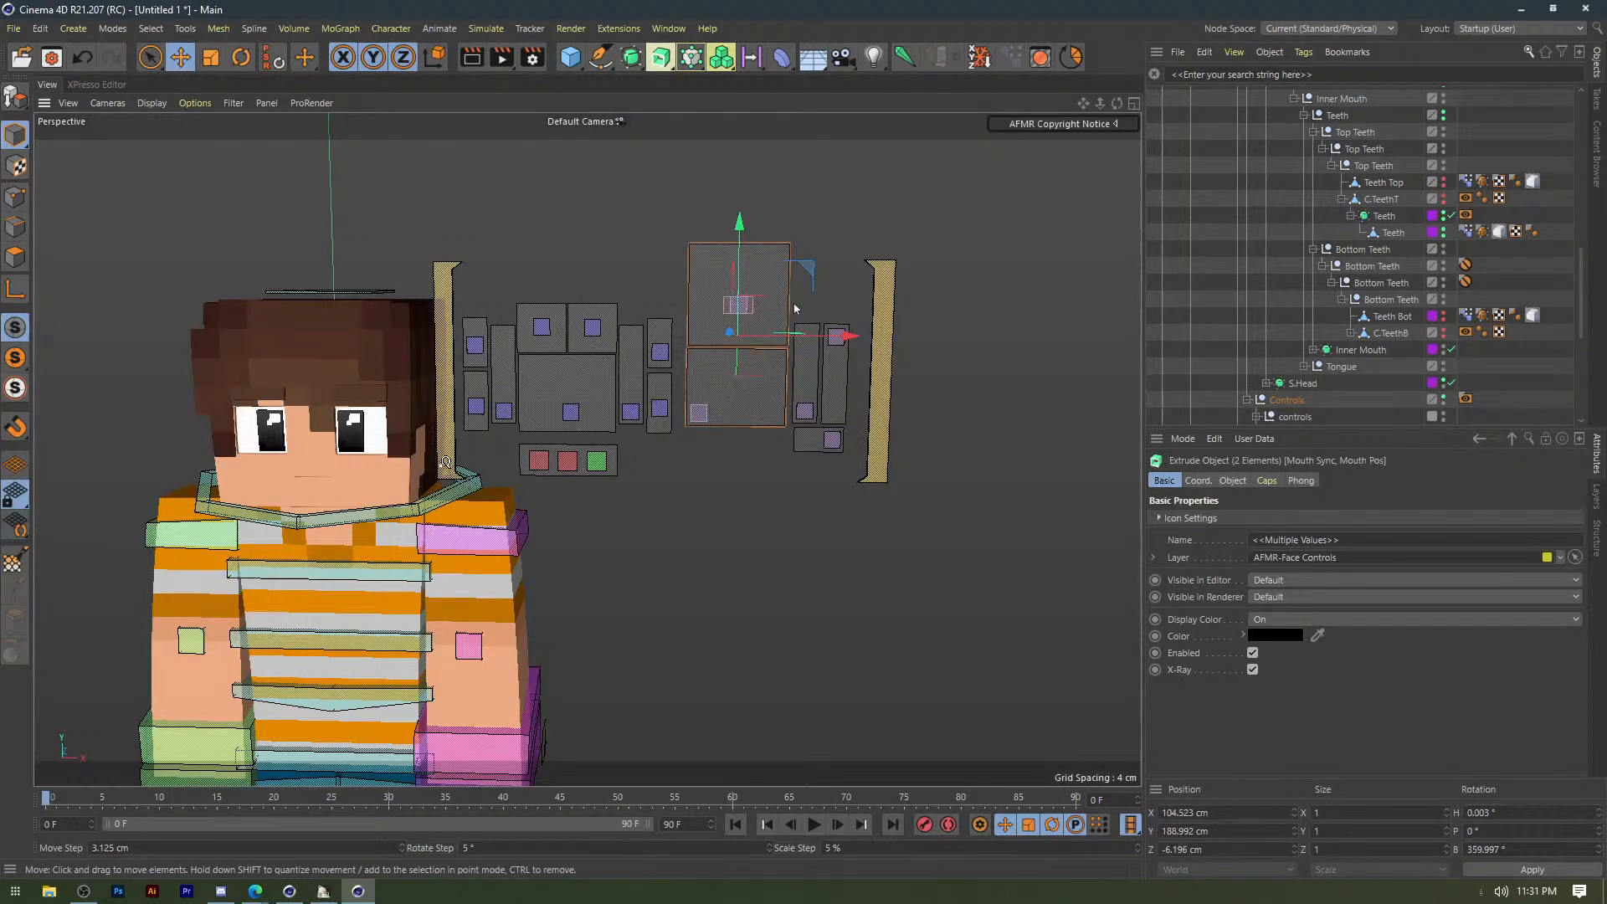
Duplicate the Cheek Puffy slider panel to the top level of the object hierarchy and rename the copy Cross Eye.
{"action": "left_click", "coordinate": [805, 355]}
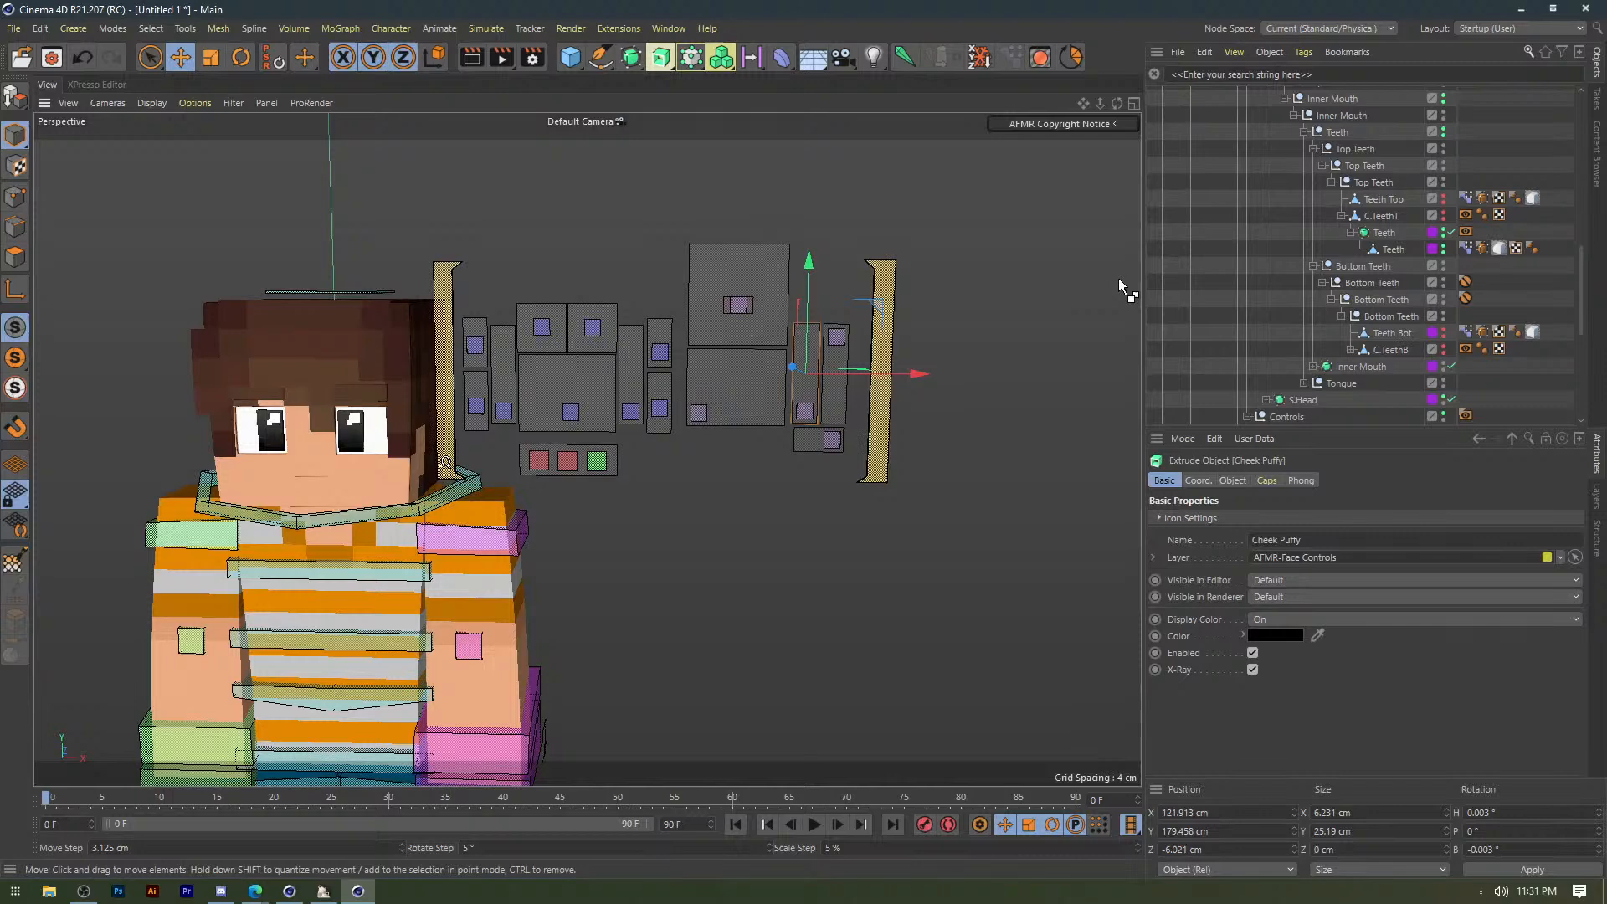
{"action": "scroll", "coordinate": [1298, 251], "scroll_direction": "up", "scroll_amount": 10}
{"action": "double_click", "coordinate": [1198, 96]}
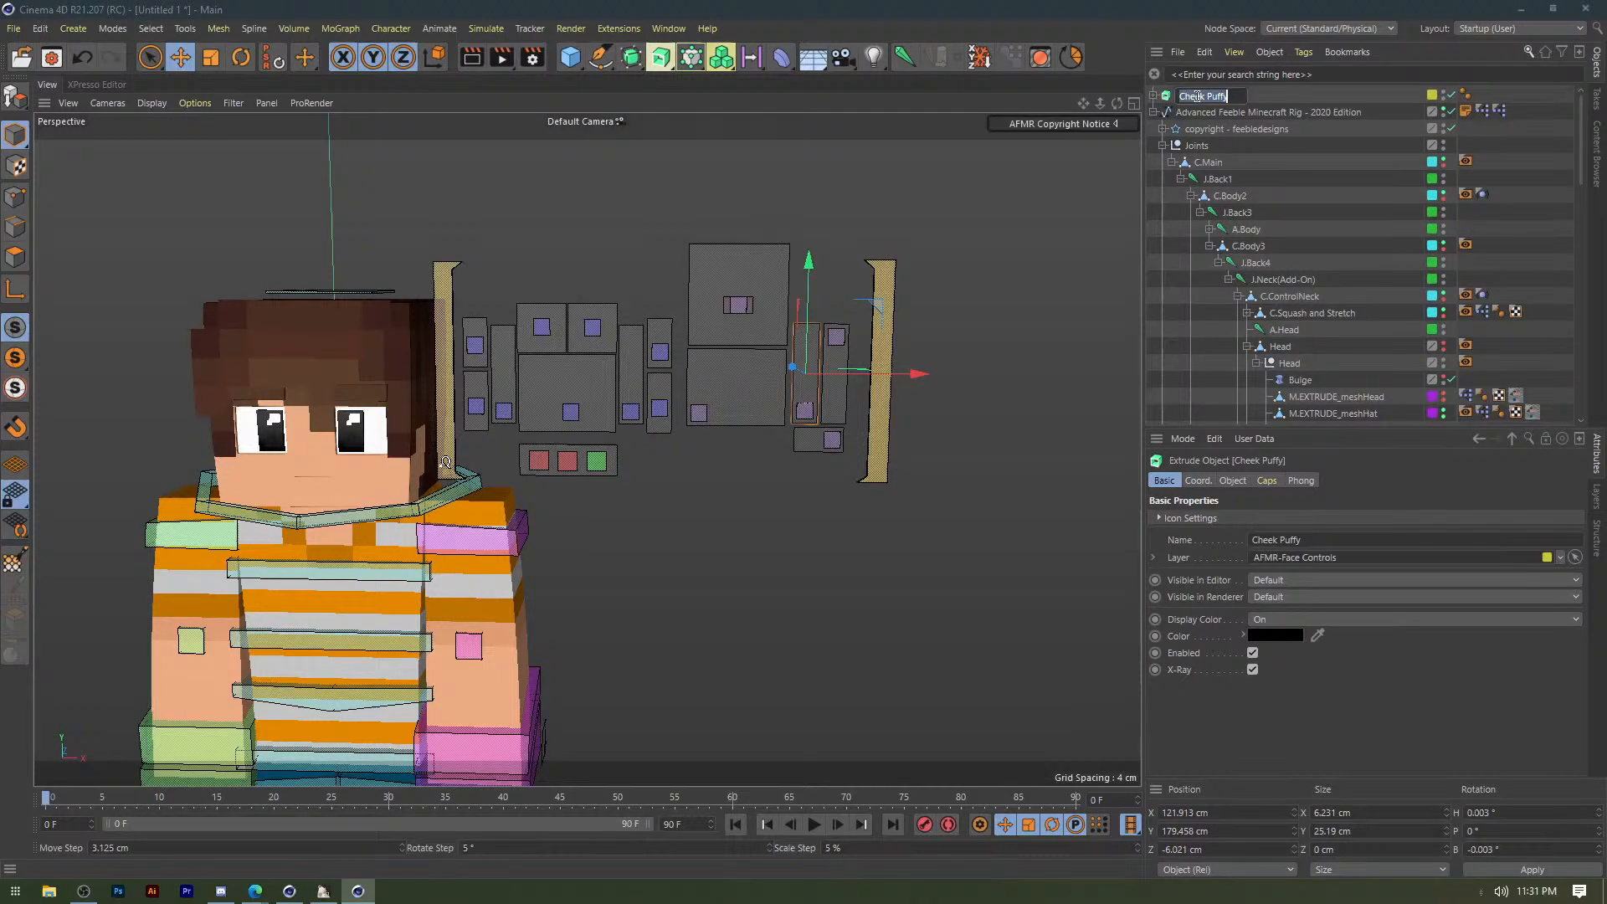
{"action": "key", "text": "BackSpace"}
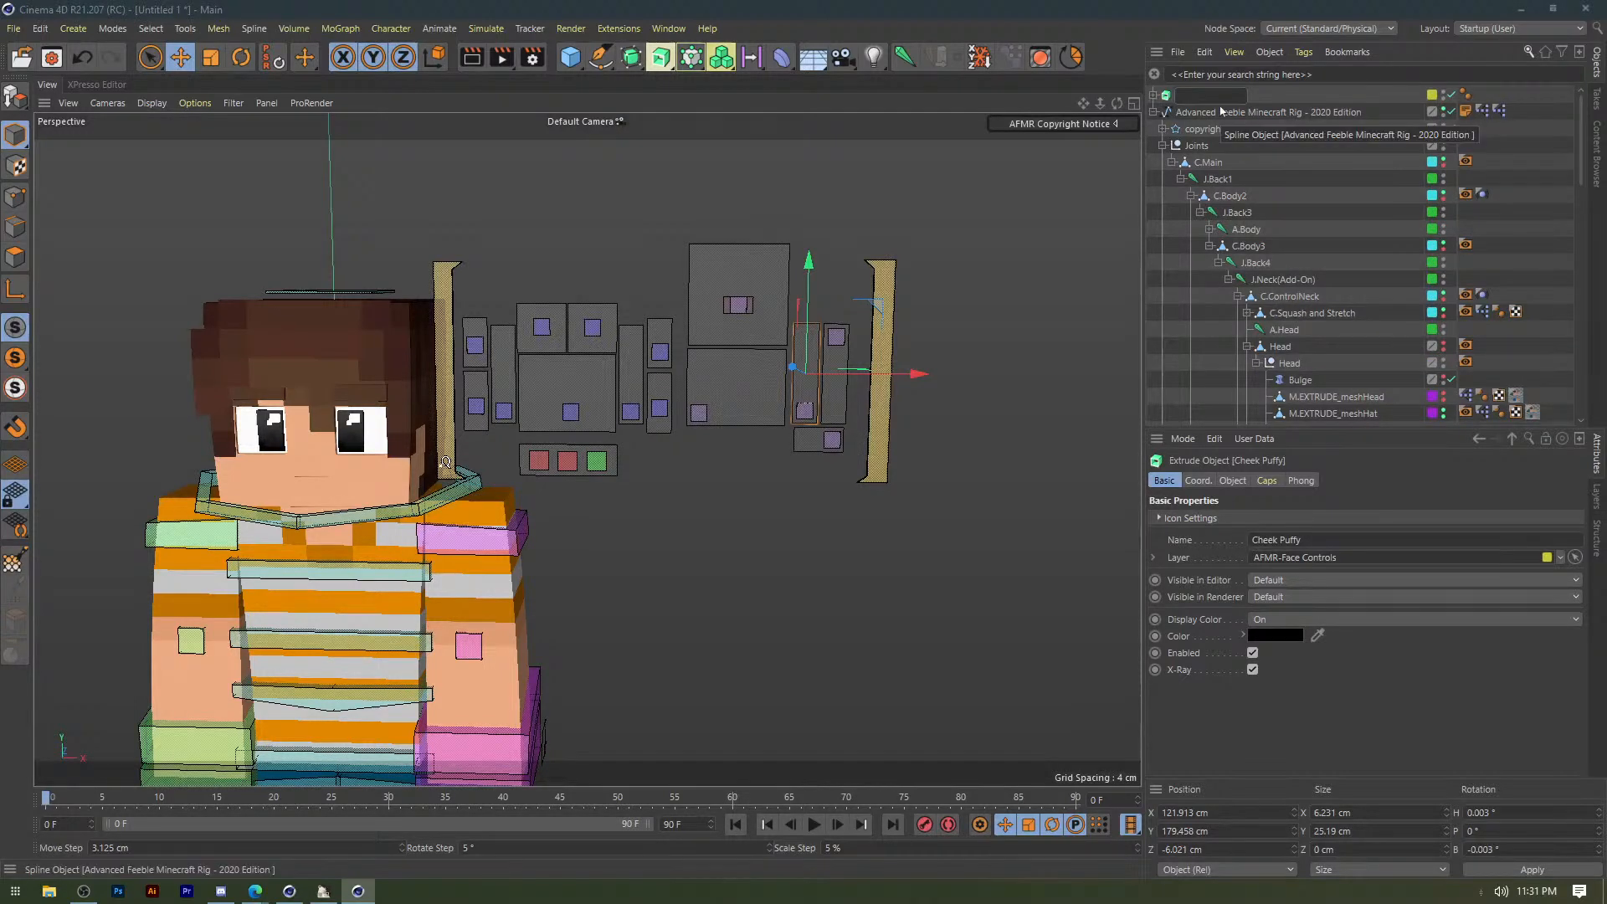
{"action": "type", "text": "Cro"}
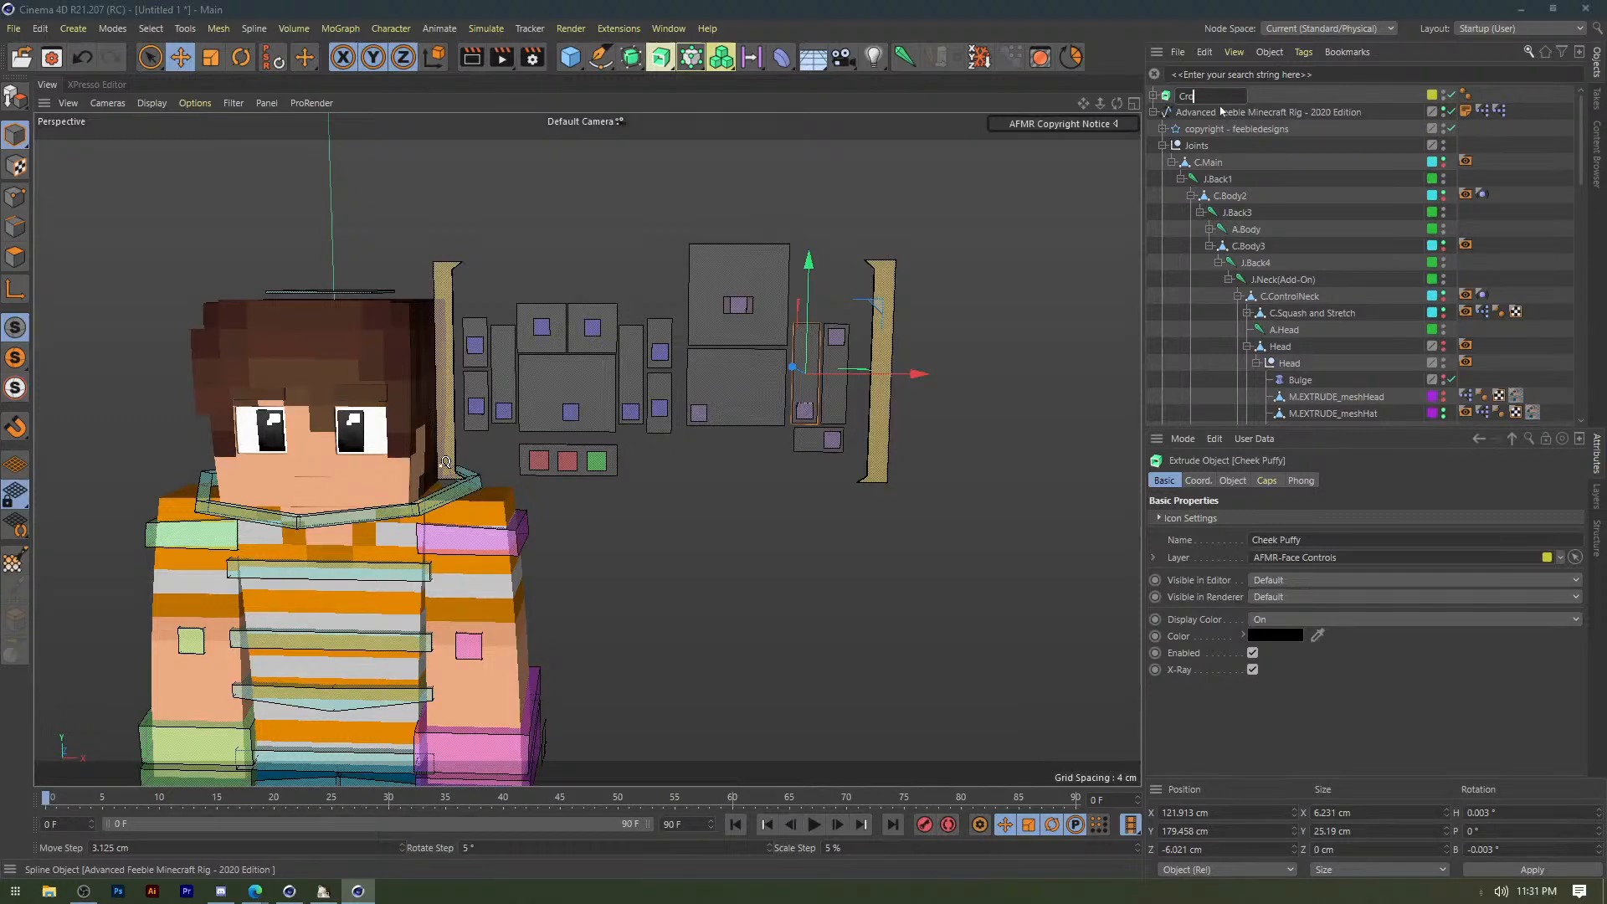
{"action": "type", "text": "ss Eye"}
{"action": "key", "text": "Return"}
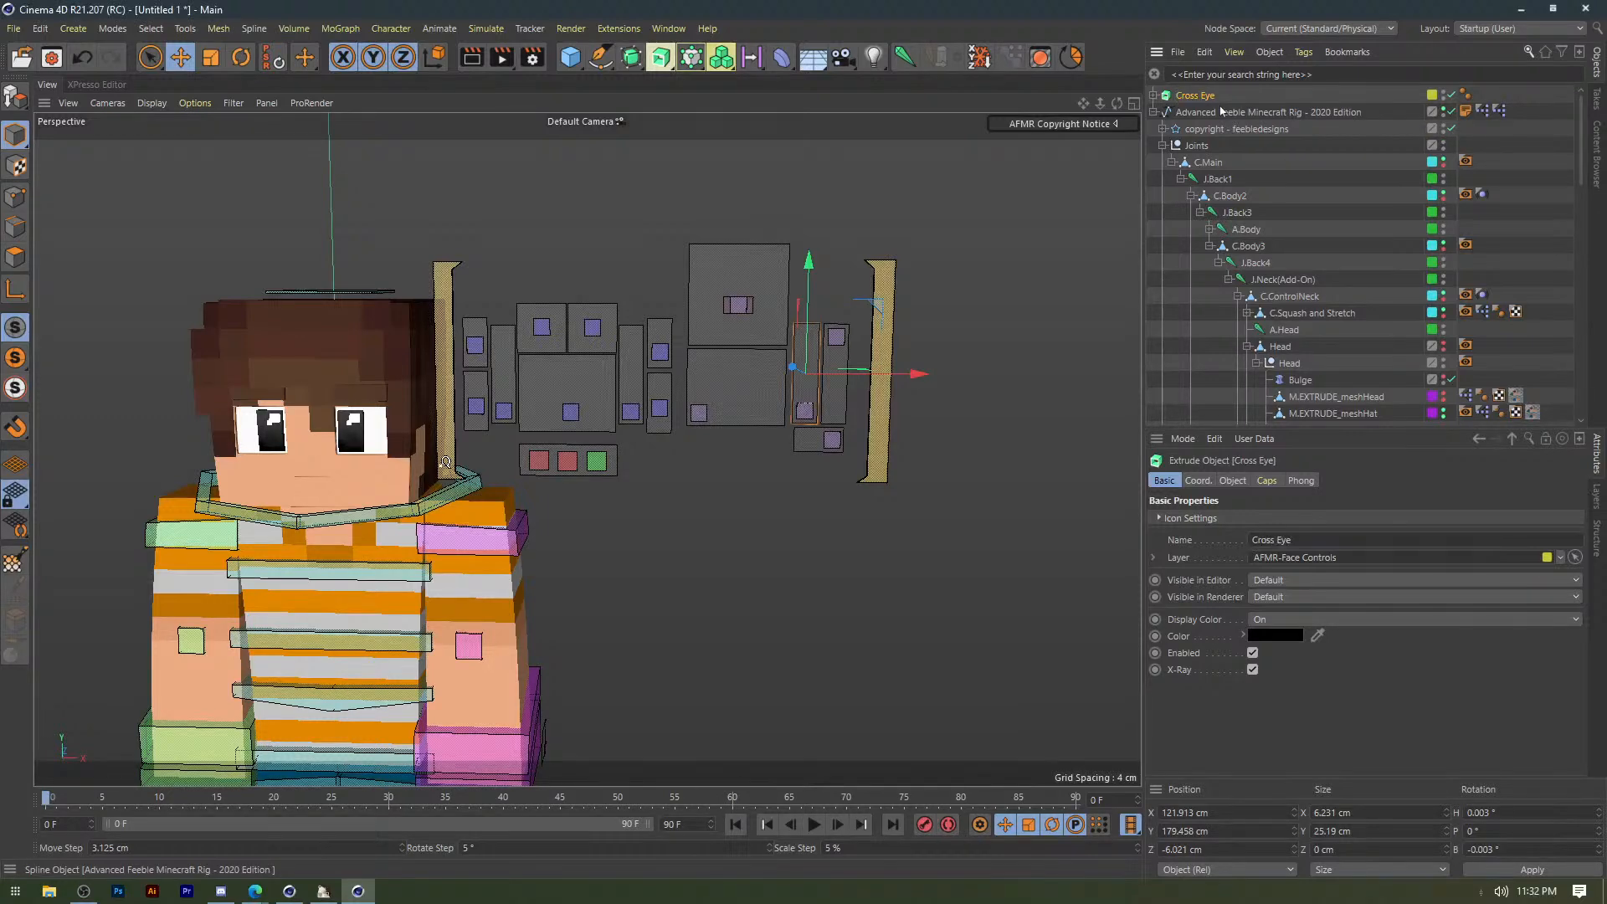
Rename the spline inside the Cross Eye extrude object as Cross Eye.
{"action": "left_click", "coordinate": [1155, 97]}
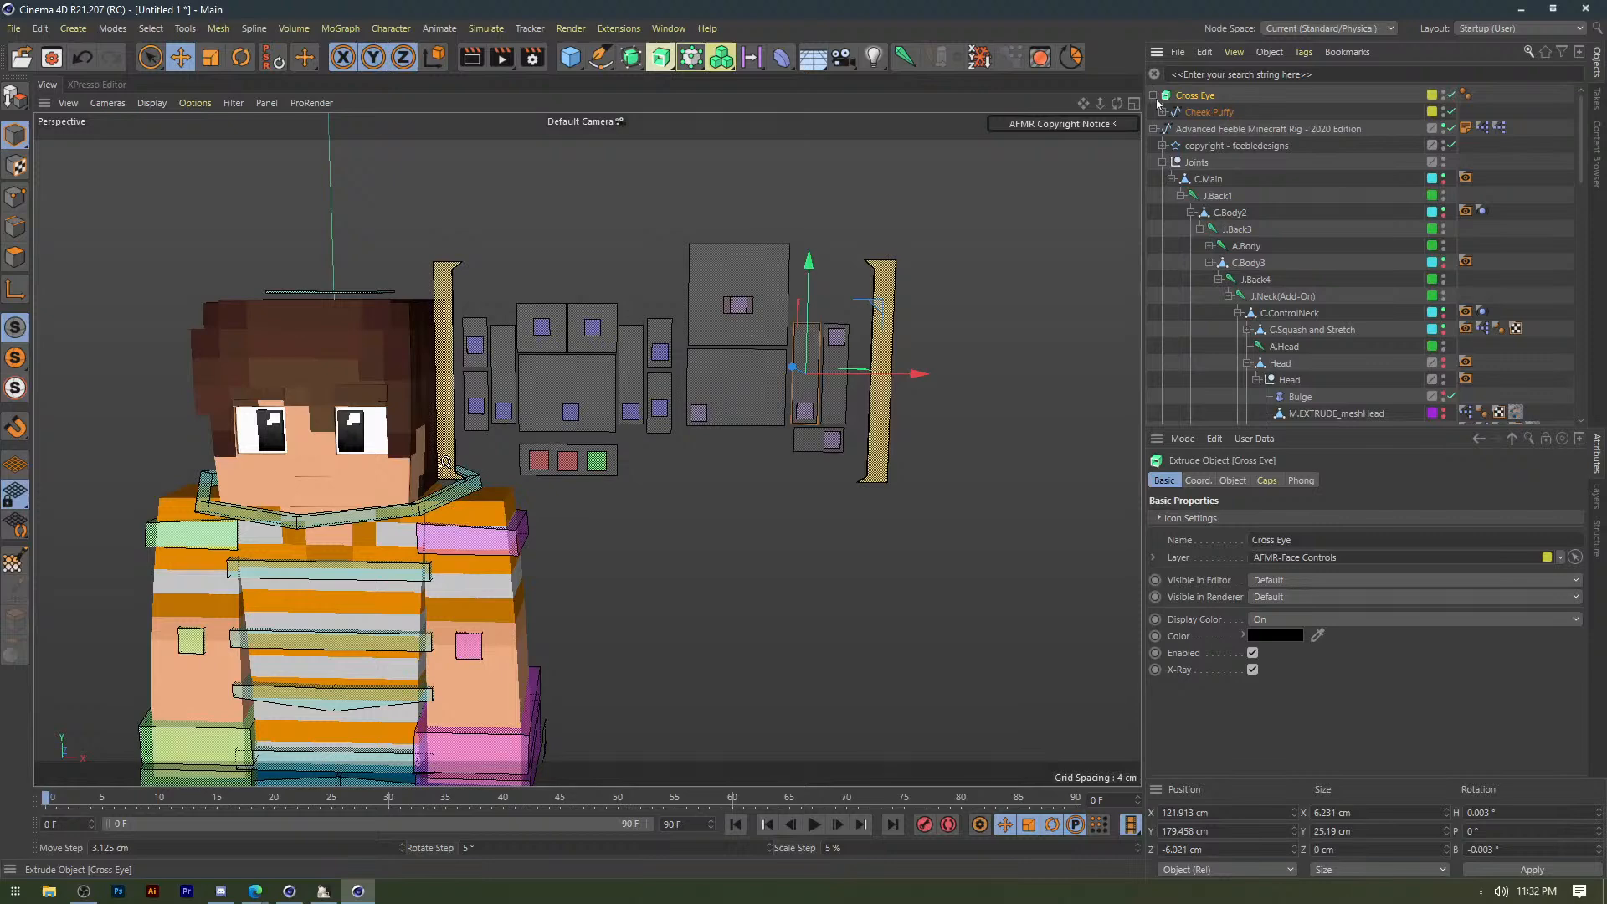
{"action": "double_click", "coordinate": [1213, 97]}
{"action": "key", "text": "ctrl+c"}
{"action": "double_click", "coordinate": [1220, 113]}
{"action": "key", "text": "ctrl+v"}
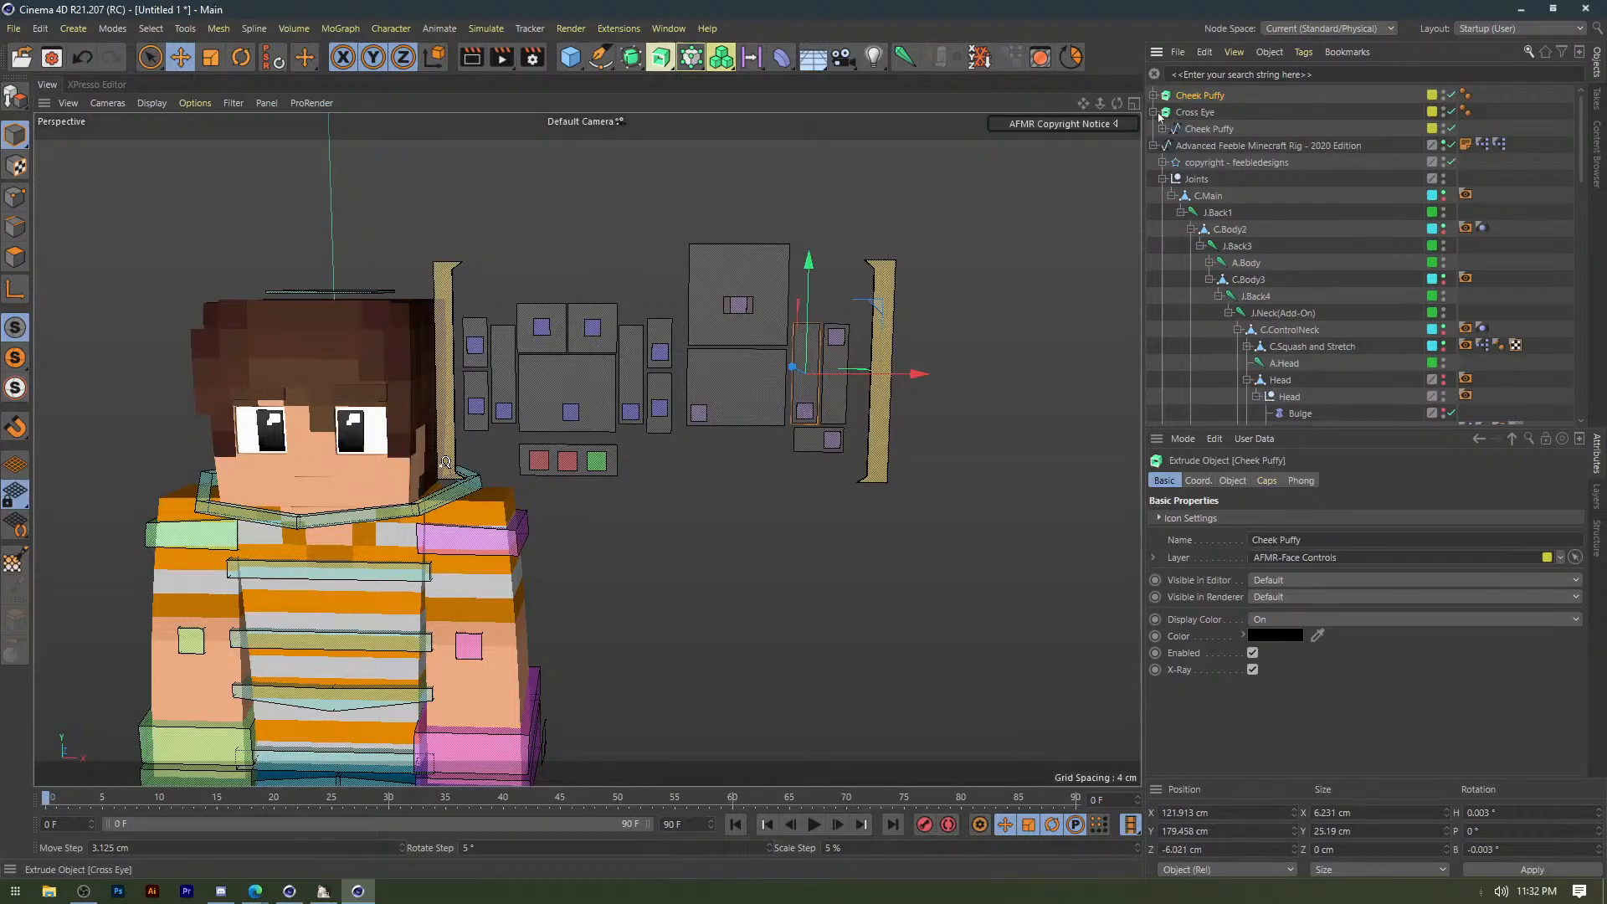
{"action": "key", "text": "ctrl+z"}
{"action": "double_click", "coordinate": [1204, 113]}
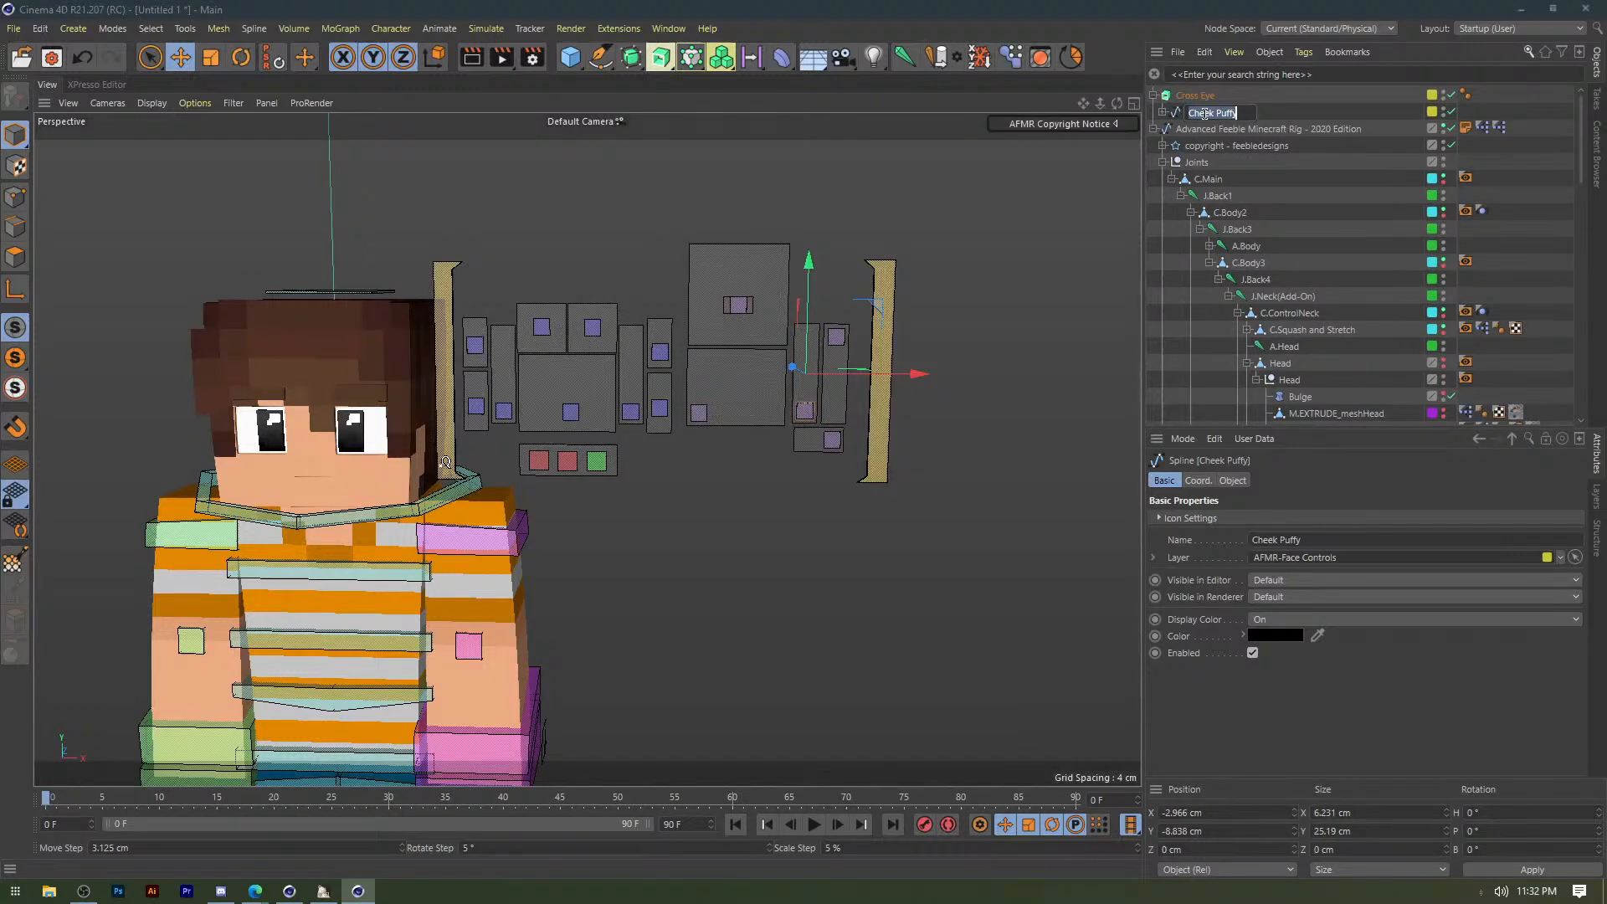
{"action": "key", "text": "ctrl+v"}
{"action": "key", "text": "Return"}
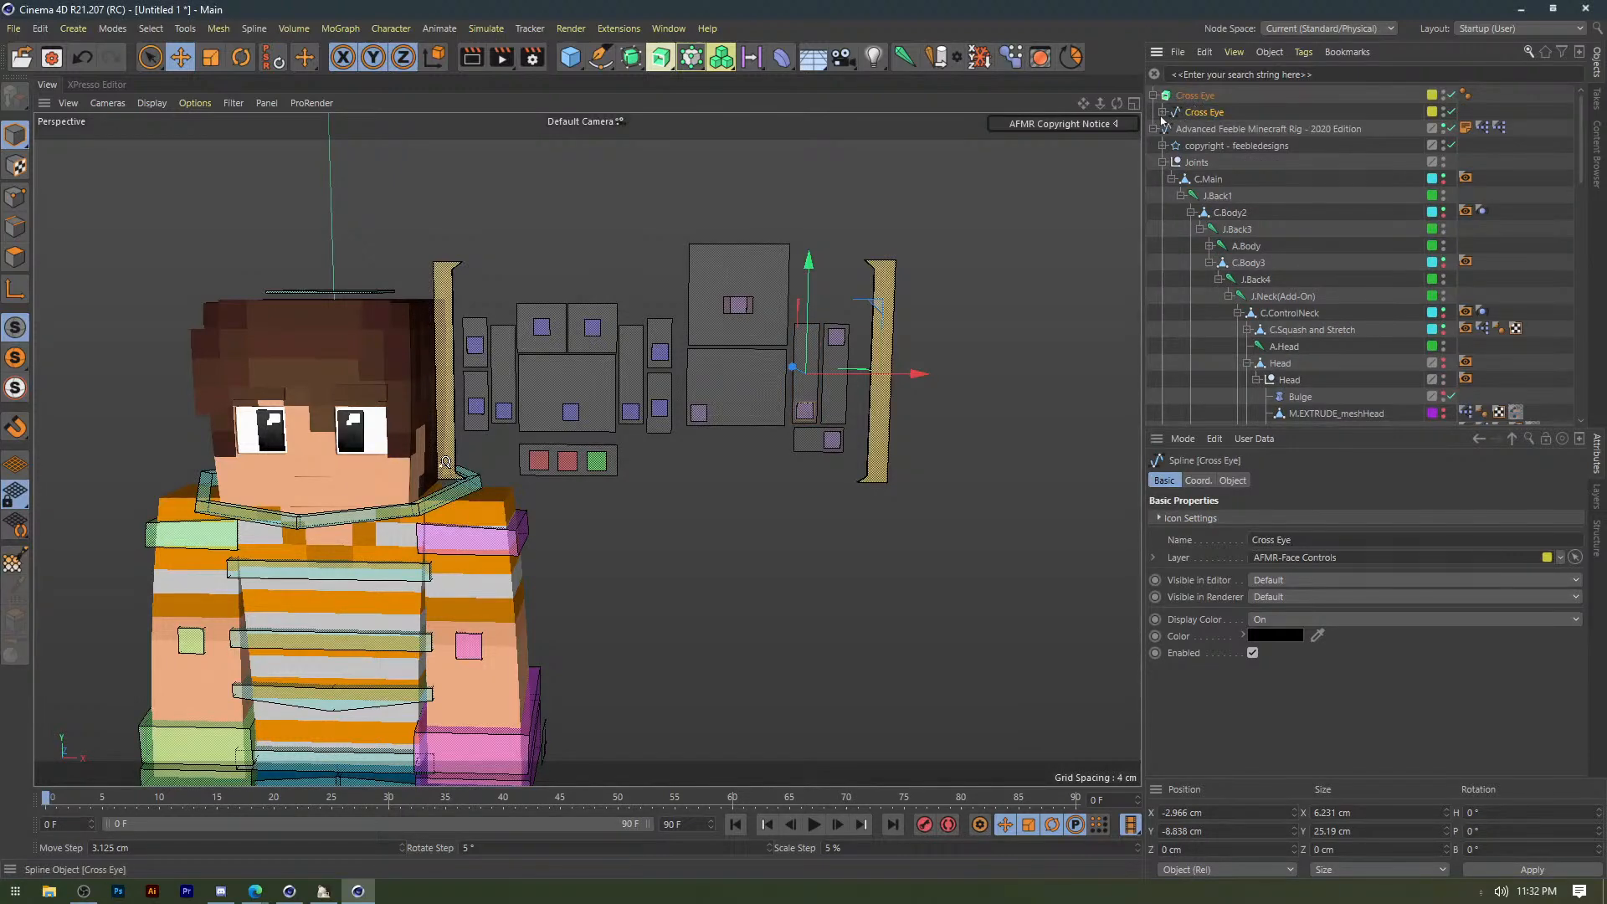
Rename the copied C.PuffyCheeks controller as C.Cross Eye and collapse the Cross Eye hierarchy.
{"action": "left_click", "coordinate": [1163, 112]}
{"action": "double_click", "coordinate": [1215, 130]}
{"action": "key", "text": "ctrl+v"}
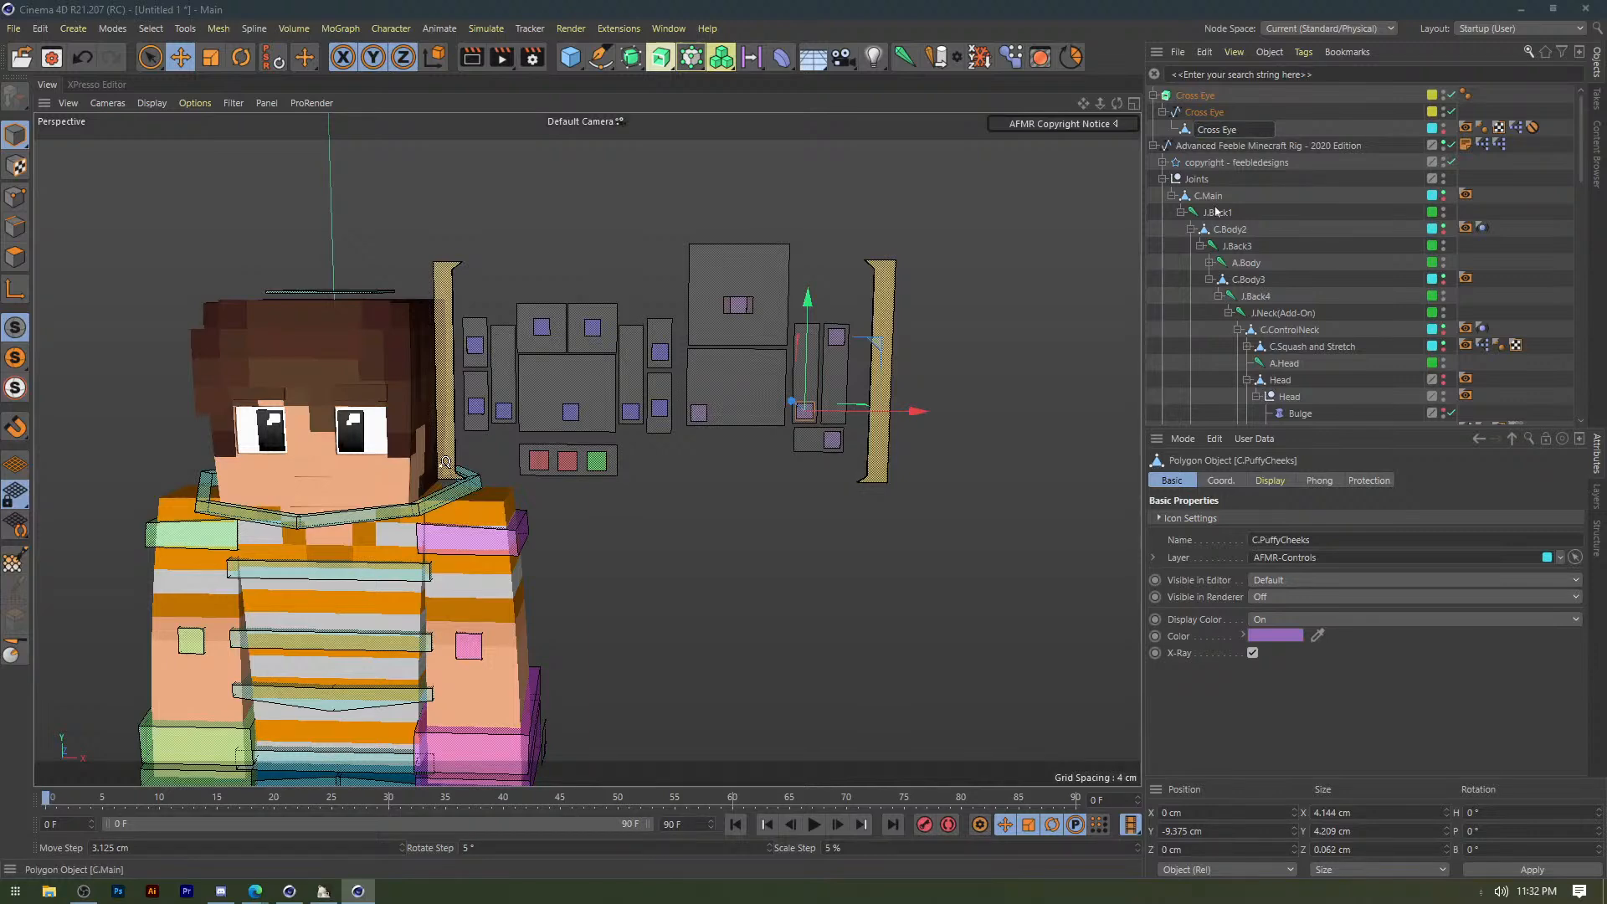
{"action": "key", "text": "Home"}
{"action": "type", "text": "C."}
{"action": "key", "text": "Return"}
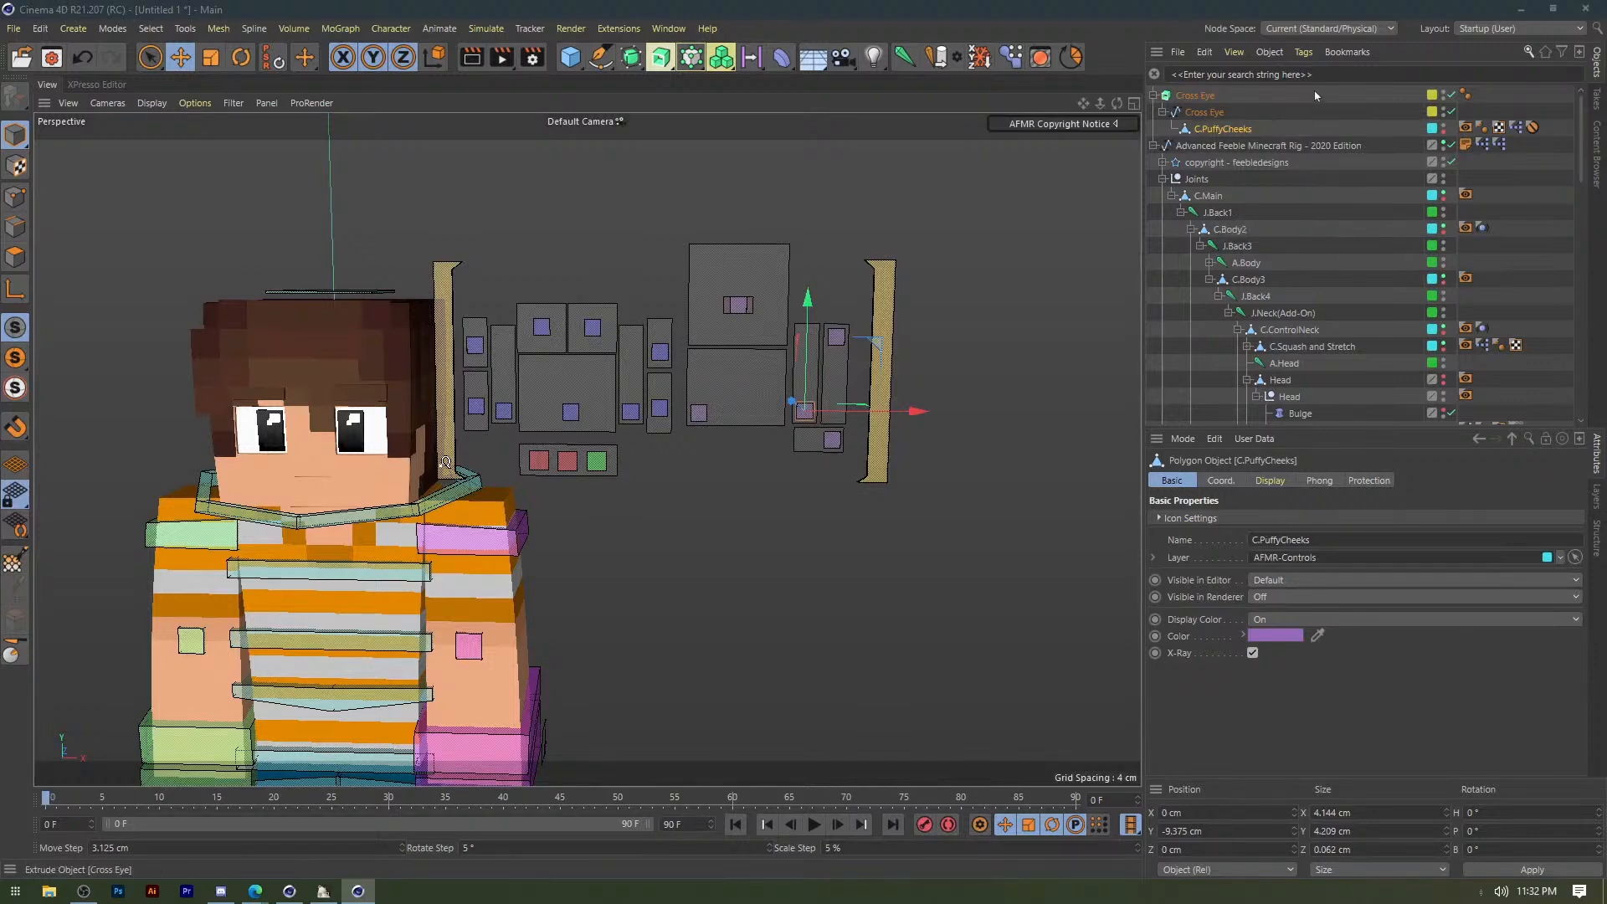
{"action": "left_click", "coordinate": [1163, 112]}
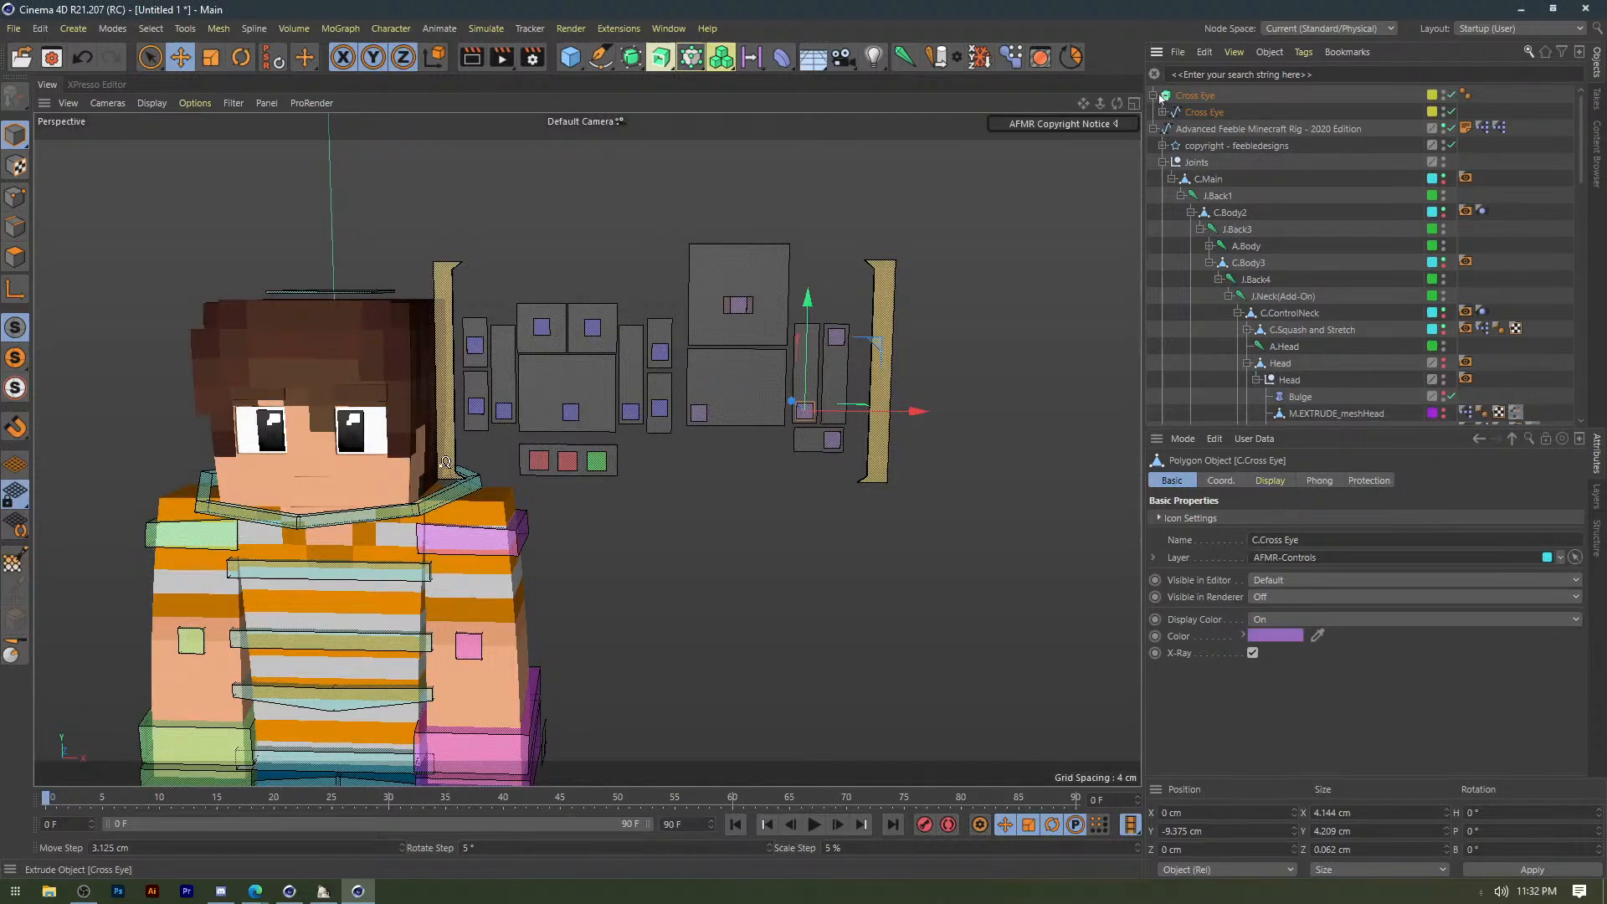
{"action": "left_click", "coordinate": [1160, 98]}
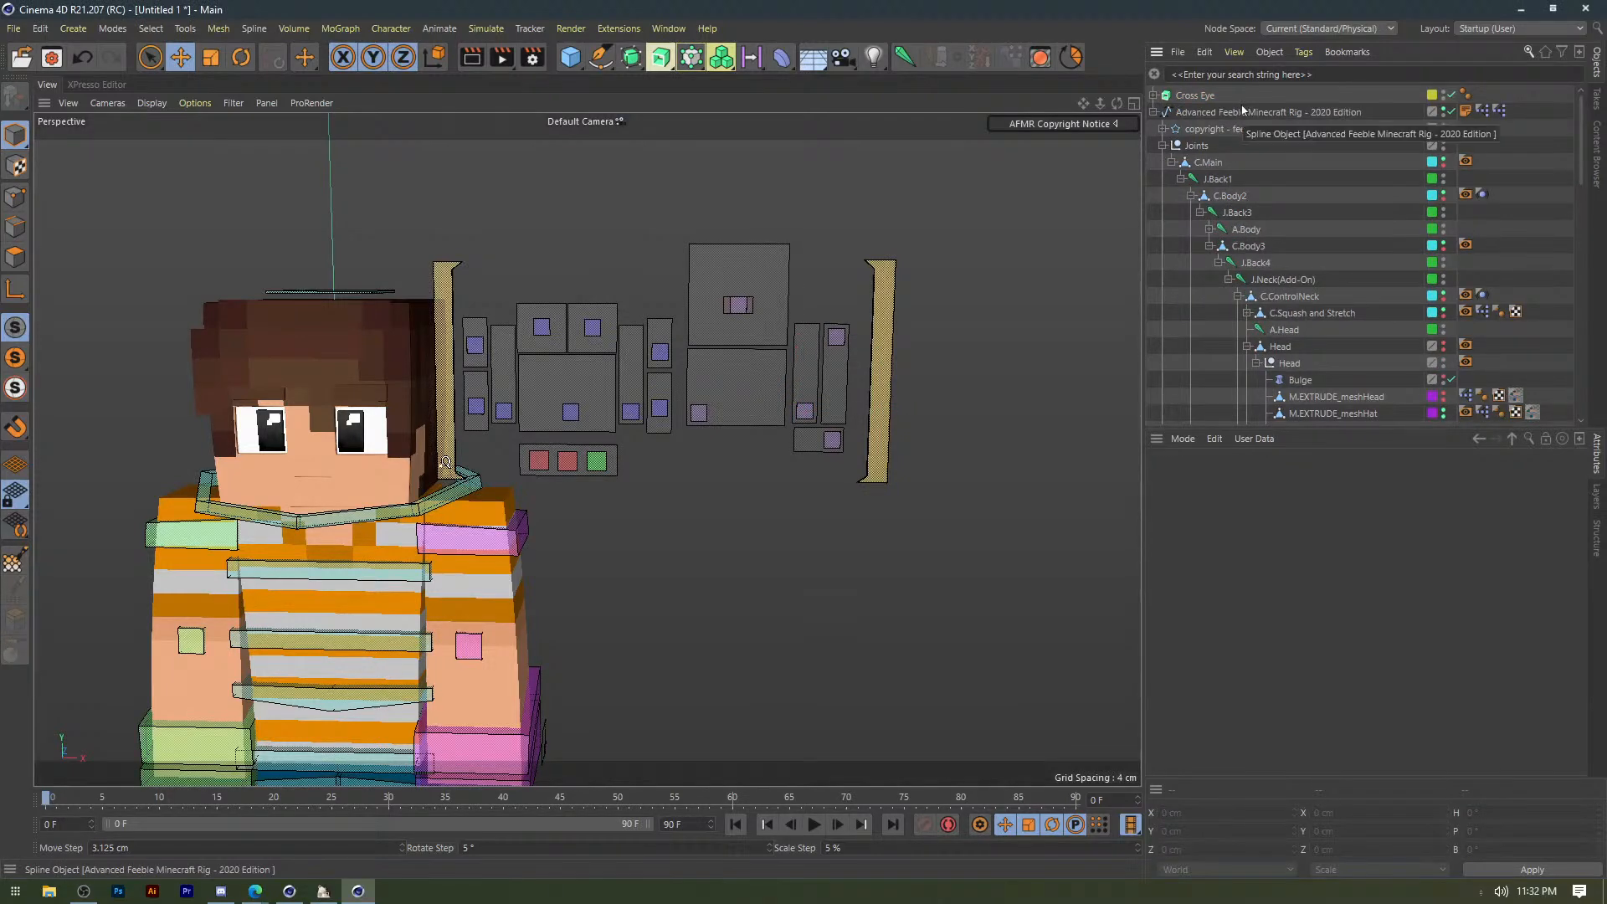
Move the Cross Eye slider below Mouth Sync, at about X 96.4 cm and Y 156.2 cm, and rotate it -90° so it lies horizontally.
{"action": "left_click", "coordinate": [1189, 96]}
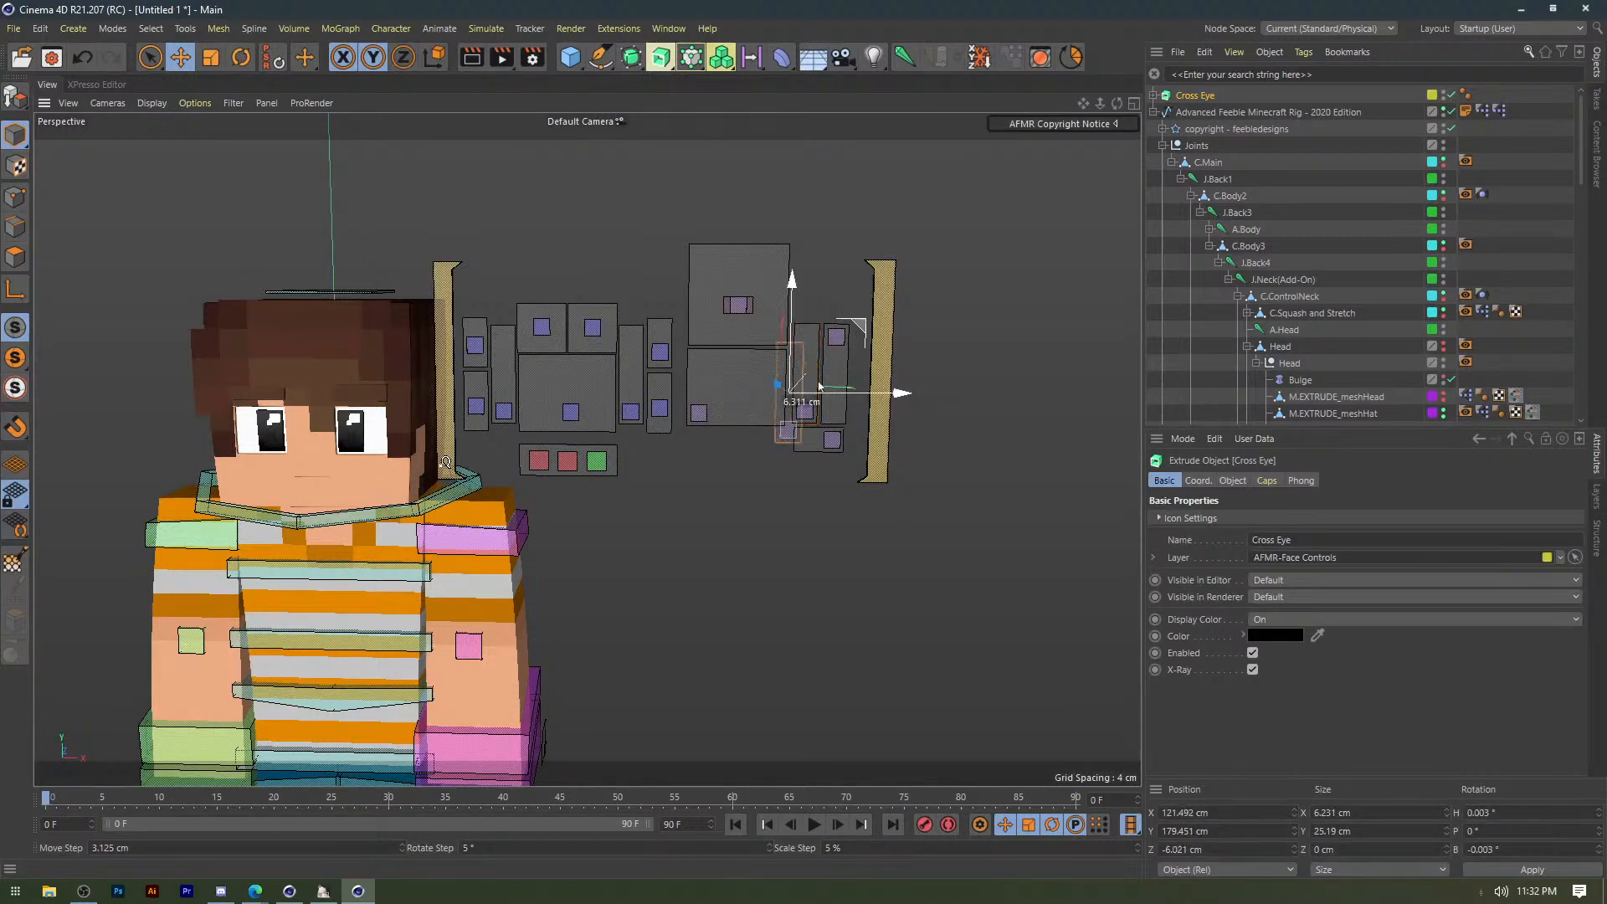
{"action": "key", "text": "r"}
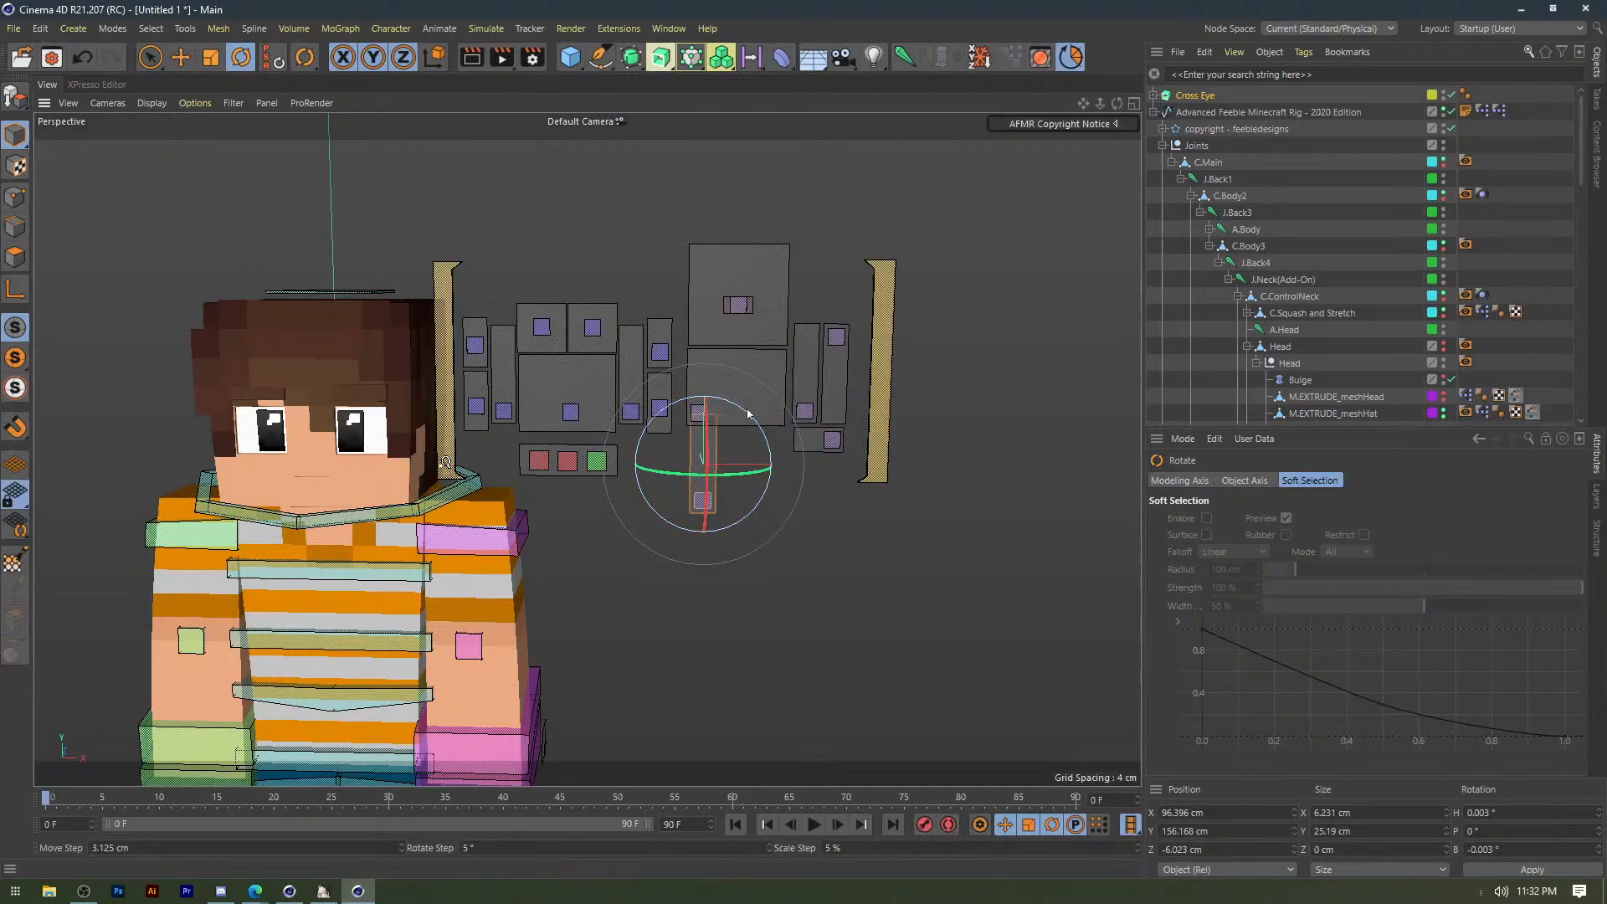
{"action": "left_click_drag", "start_coordinate": [748, 413], "coordinate": [638, 414]}
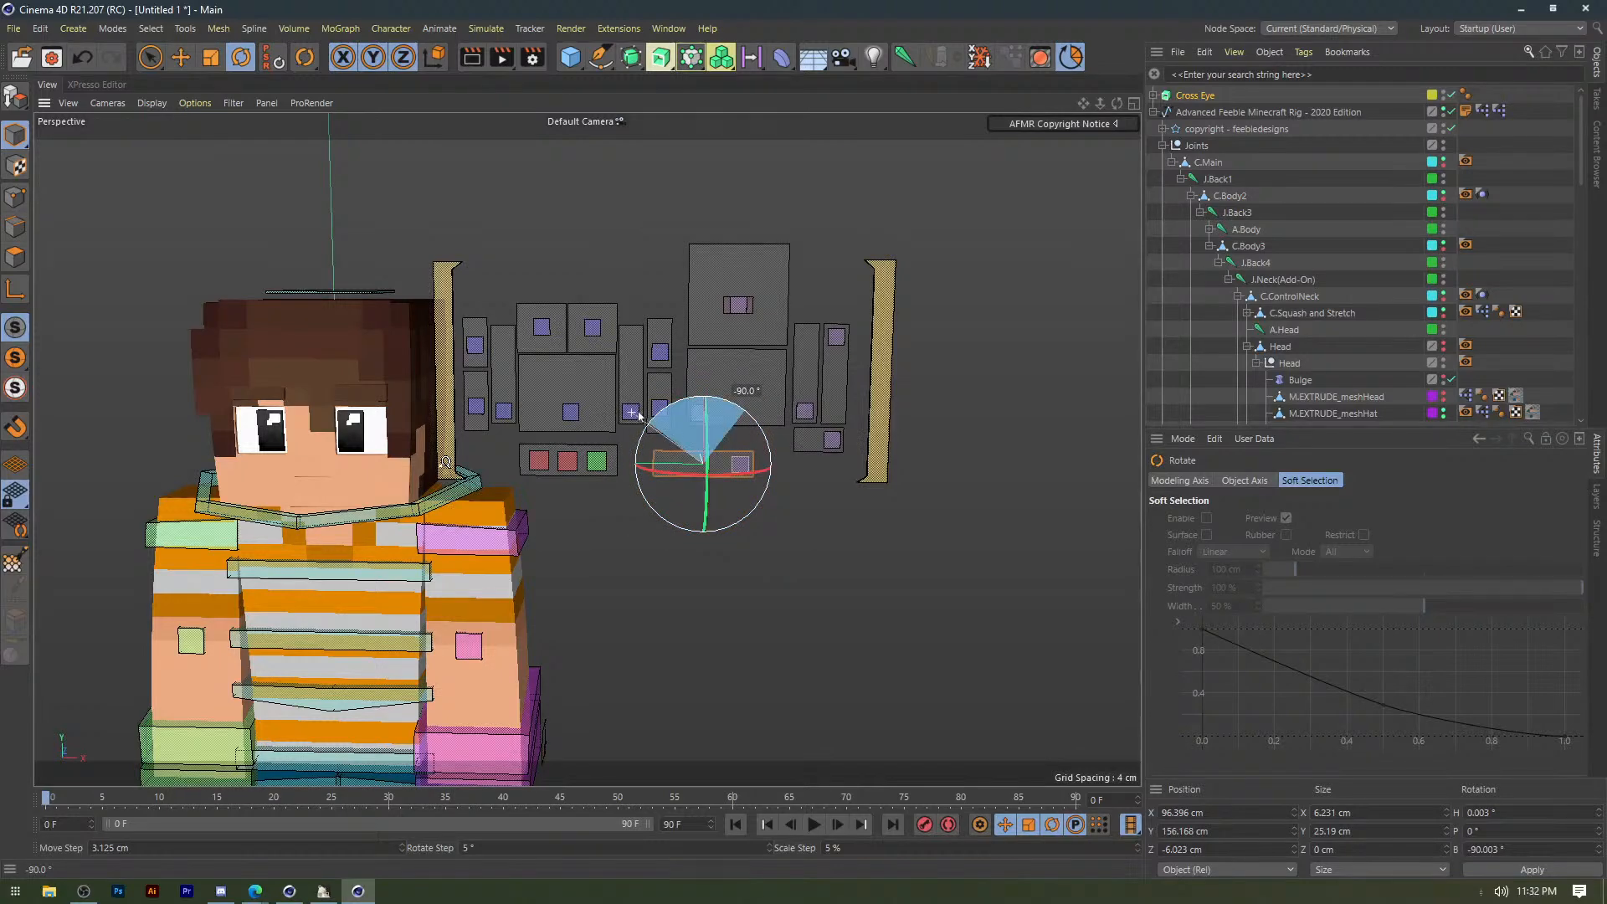
Move the Cross Eye slider directly beneath the Mouth Sync panel, at about X 104.4 cm and Y 161.2 cm.
{"action": "key", "text": "e"}
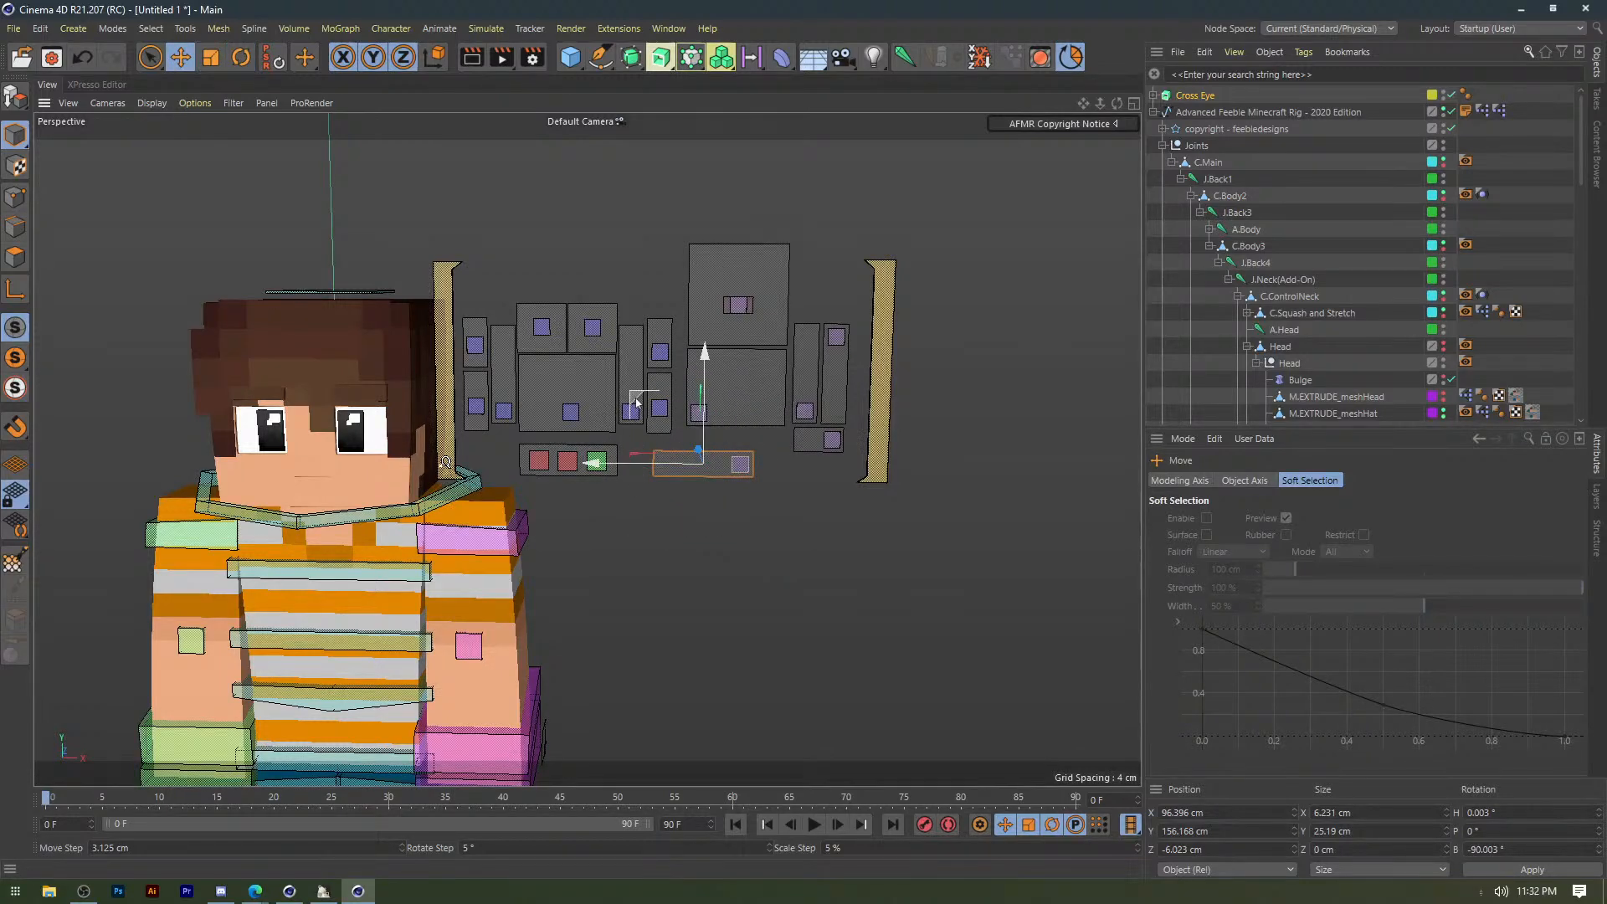
{"action": "left_click_drag", "start_coordinate": [636, 403], "coordinate": [668, 383]}
{"action": "scroll", "coordinate": [752, 477], "scroll_direction": "up", "scroll_amount": 3}
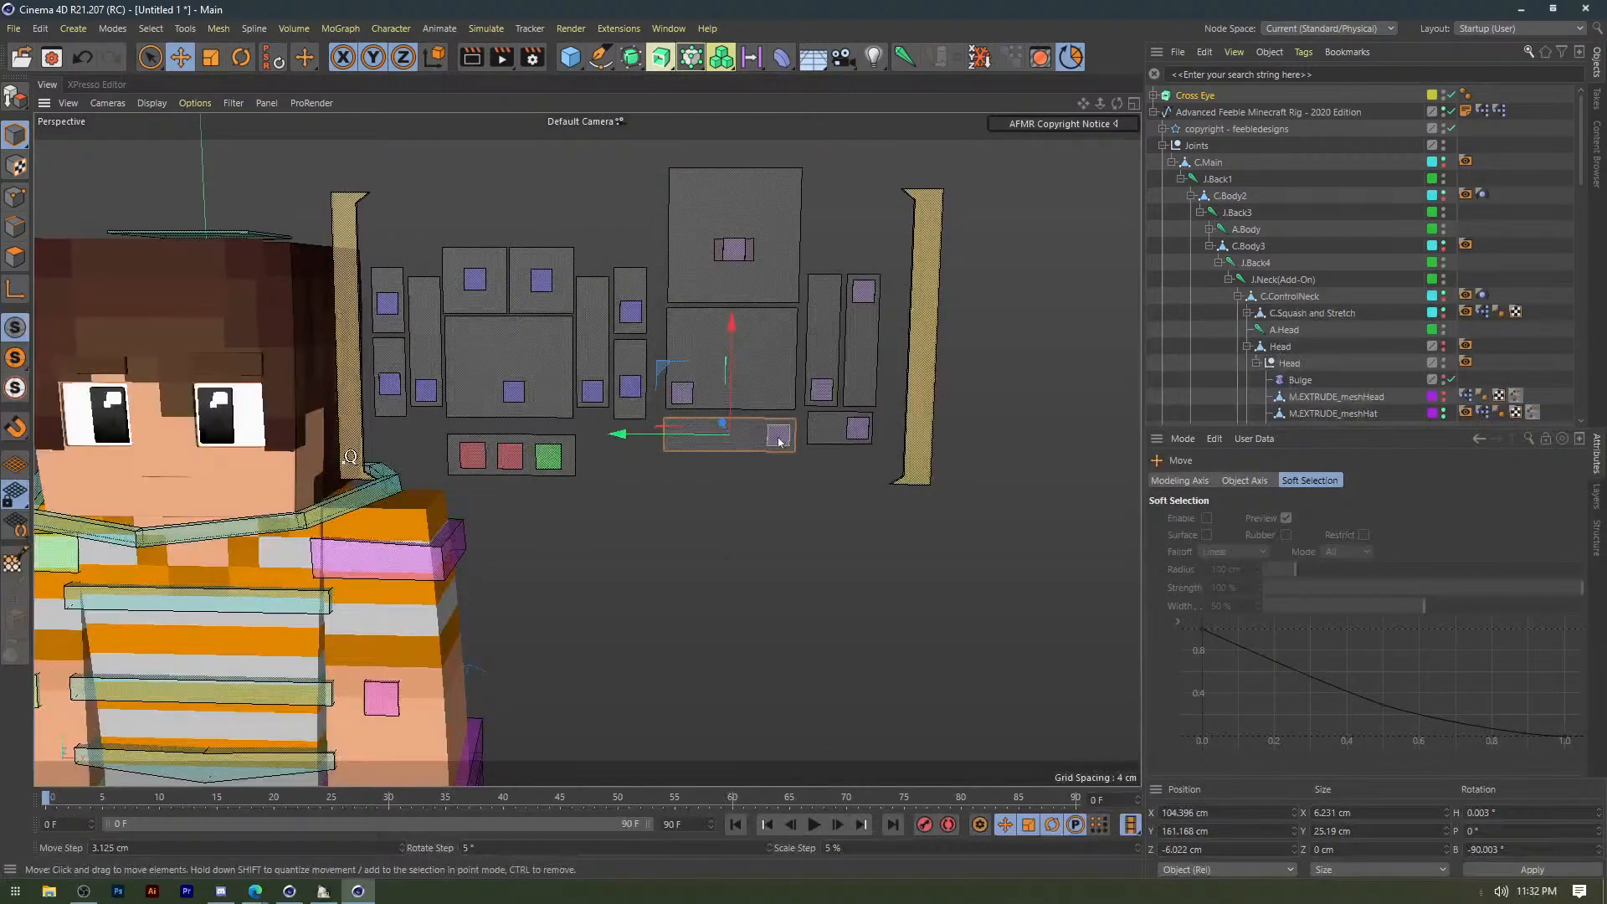
{"action": "scroll", "coordinate": [779, 441], "scroll_direction": "up", "scroll_amount": 3}
{"action": "scroll", "coordinate": [709, 352], "scroll_direction": "down", "scroll_amount": 2}
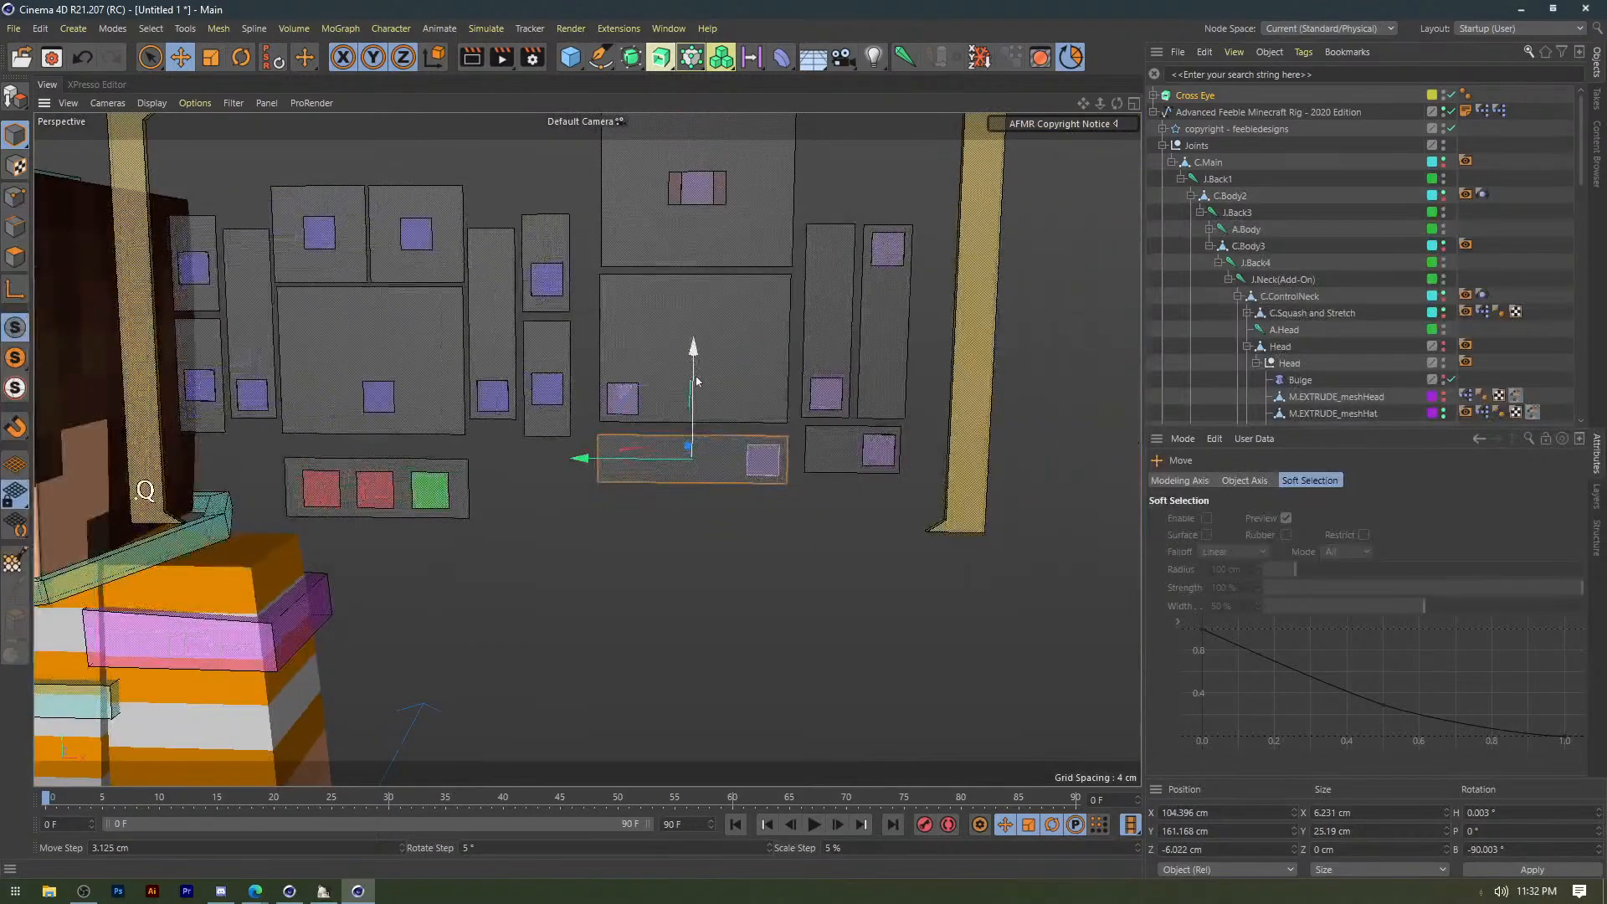
Turn off quantizing and lower the Cross Eye, Mouth Sync, Mouth Pos, Mouth Shape, Cheek Puffy and Teeth top panels together by about 4.3 cm.
{"action": "left_click", "coordinate": [708, 353], "text": "shift"}
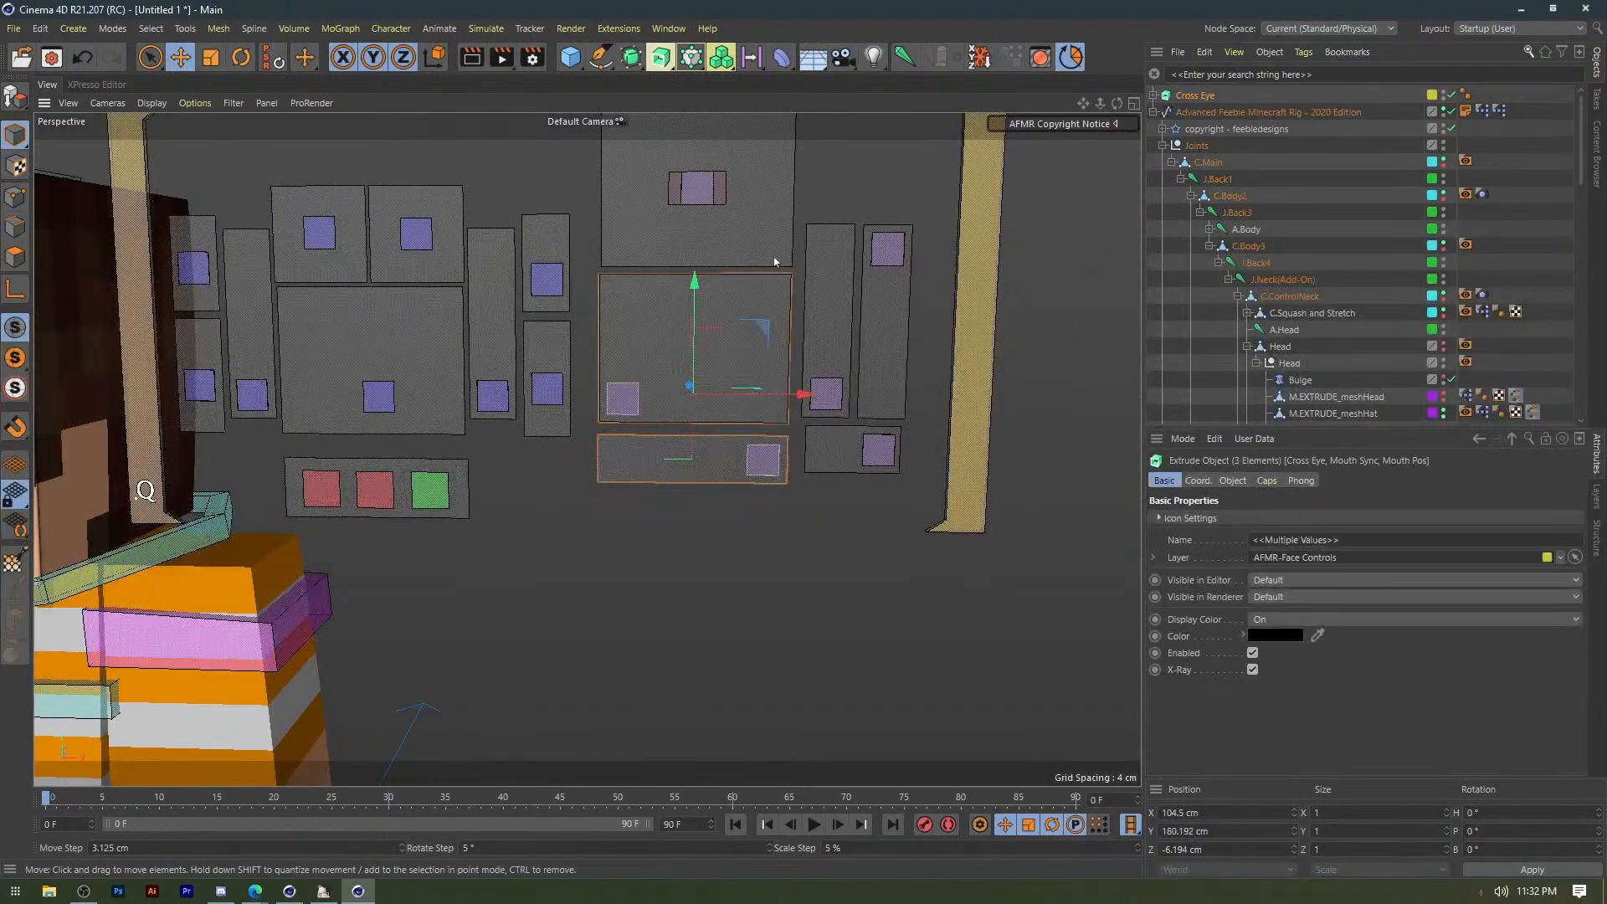
{"action": "left_click", "coordinate": [841, 313], "text": "shift"}
{"action": "left_click", "coordinate": [882, 327], "text": "shift"}
{"action": "left_click", "coordinate": [827, 462], "text": "shift"}
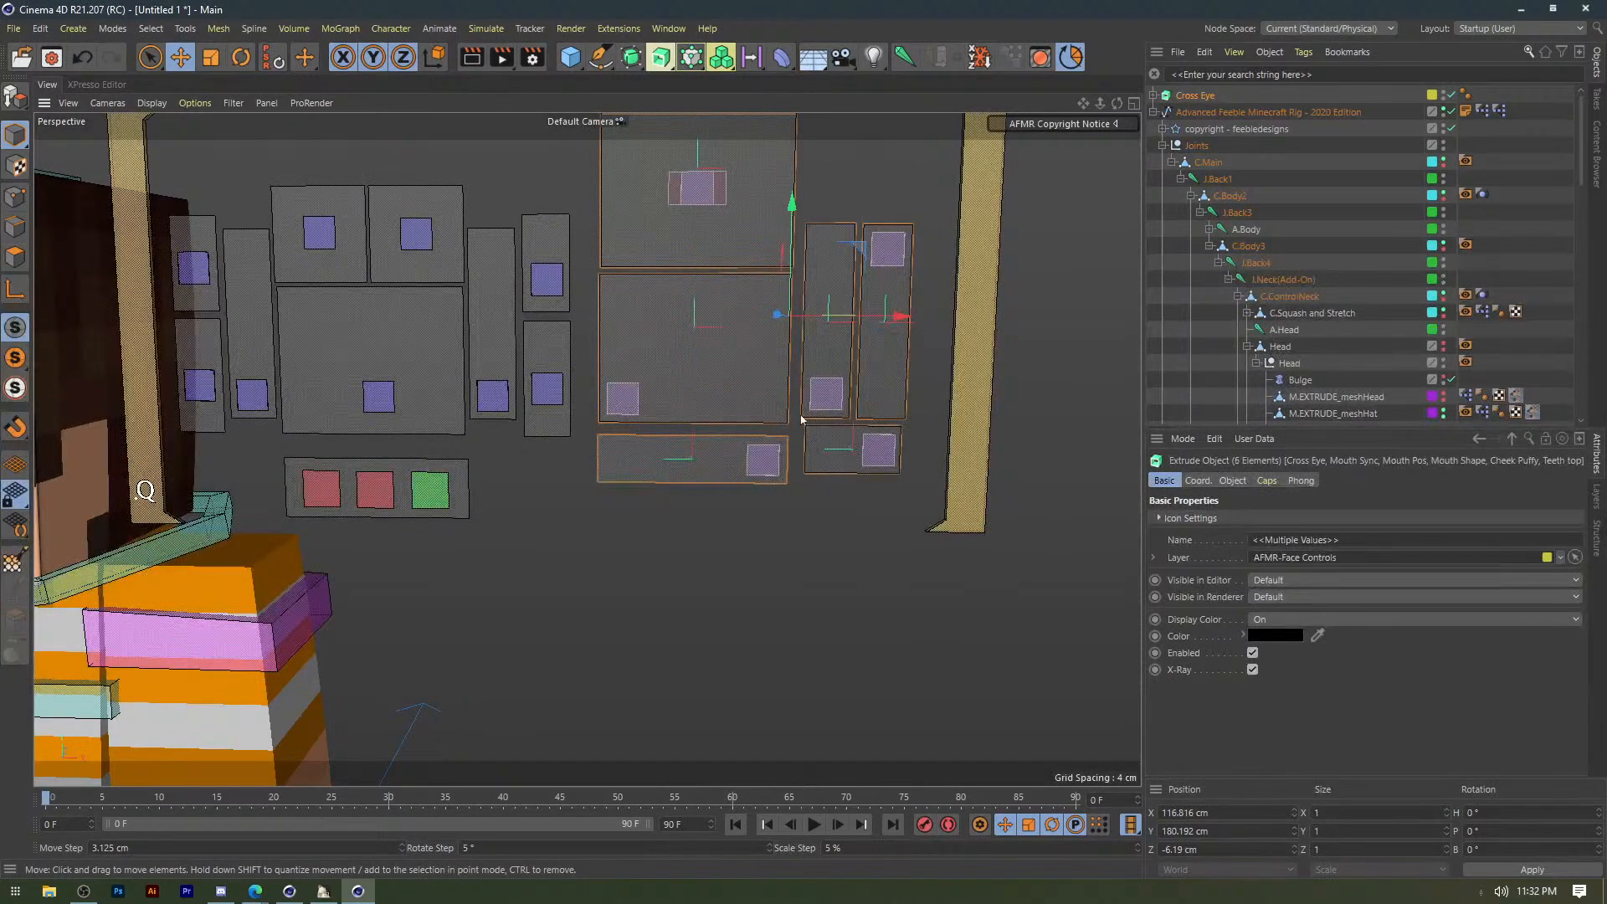
{"action": "left_click", "coordinate": [1072, 57]}
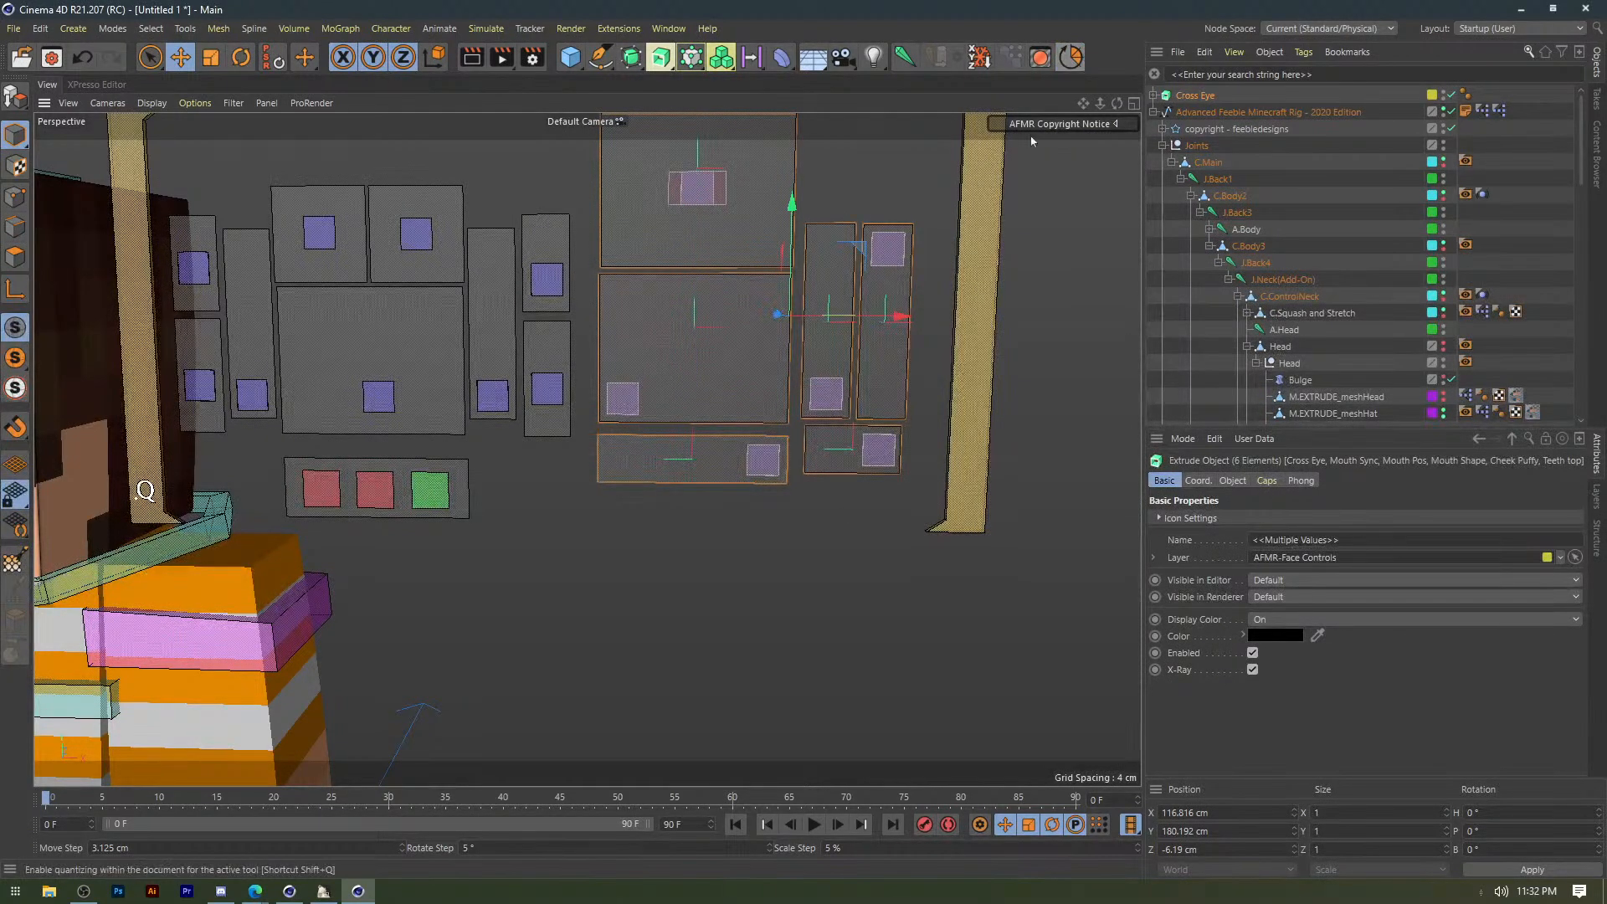
{"action": "left_click_drag", "start_coordinate": [792, 219], "coordinate": [792, 252]}
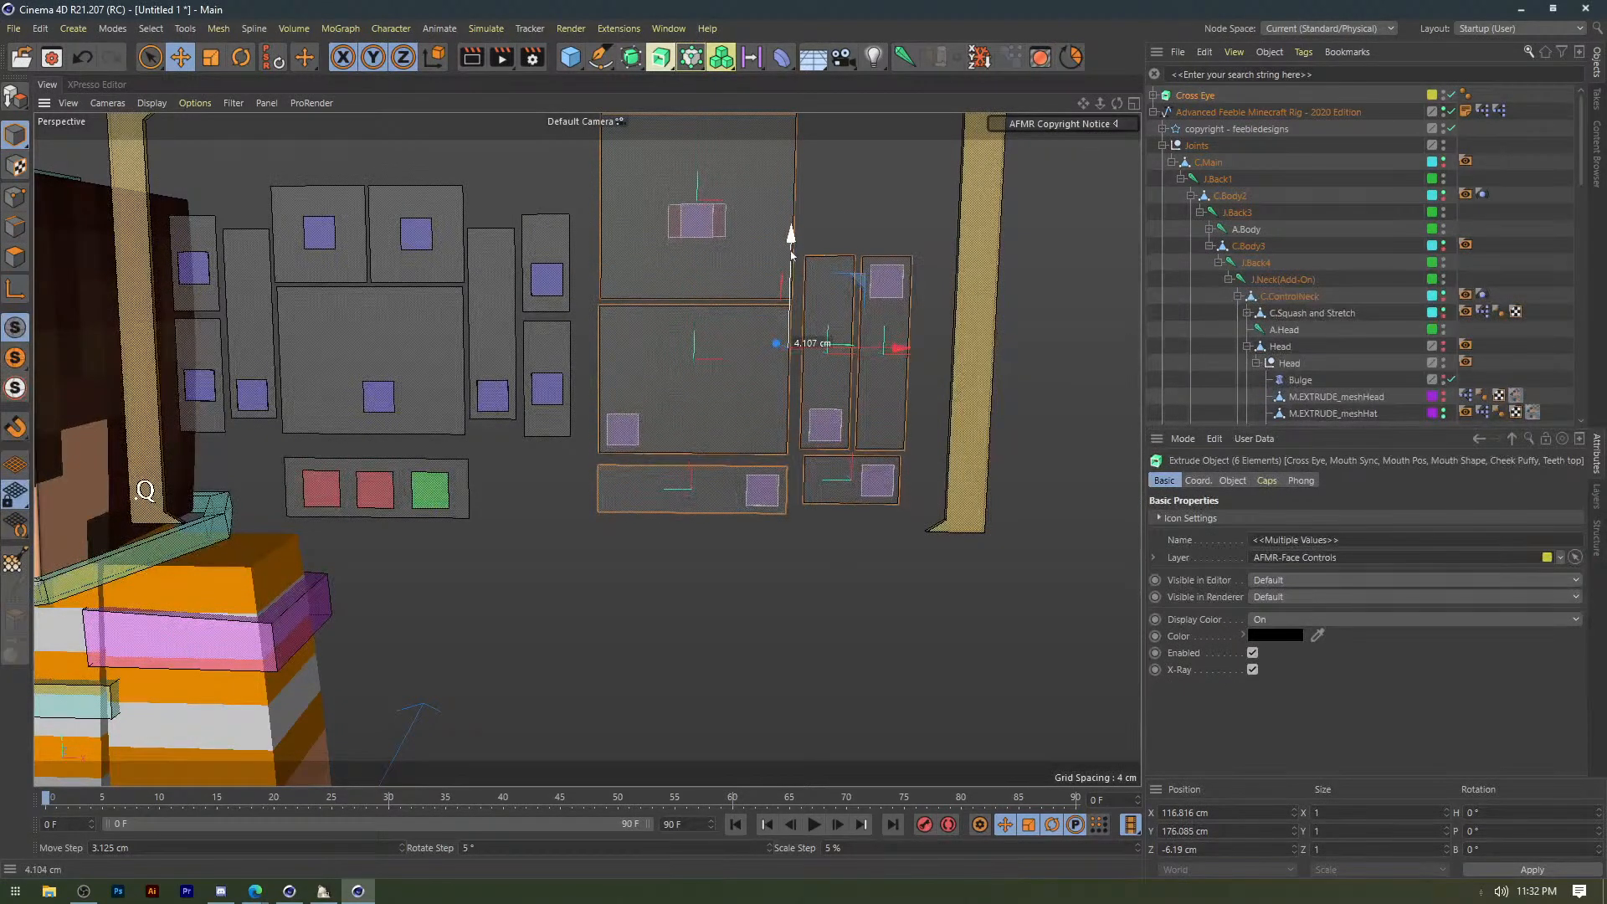
{"action": "left_click", "coordinate": [669, 497]}
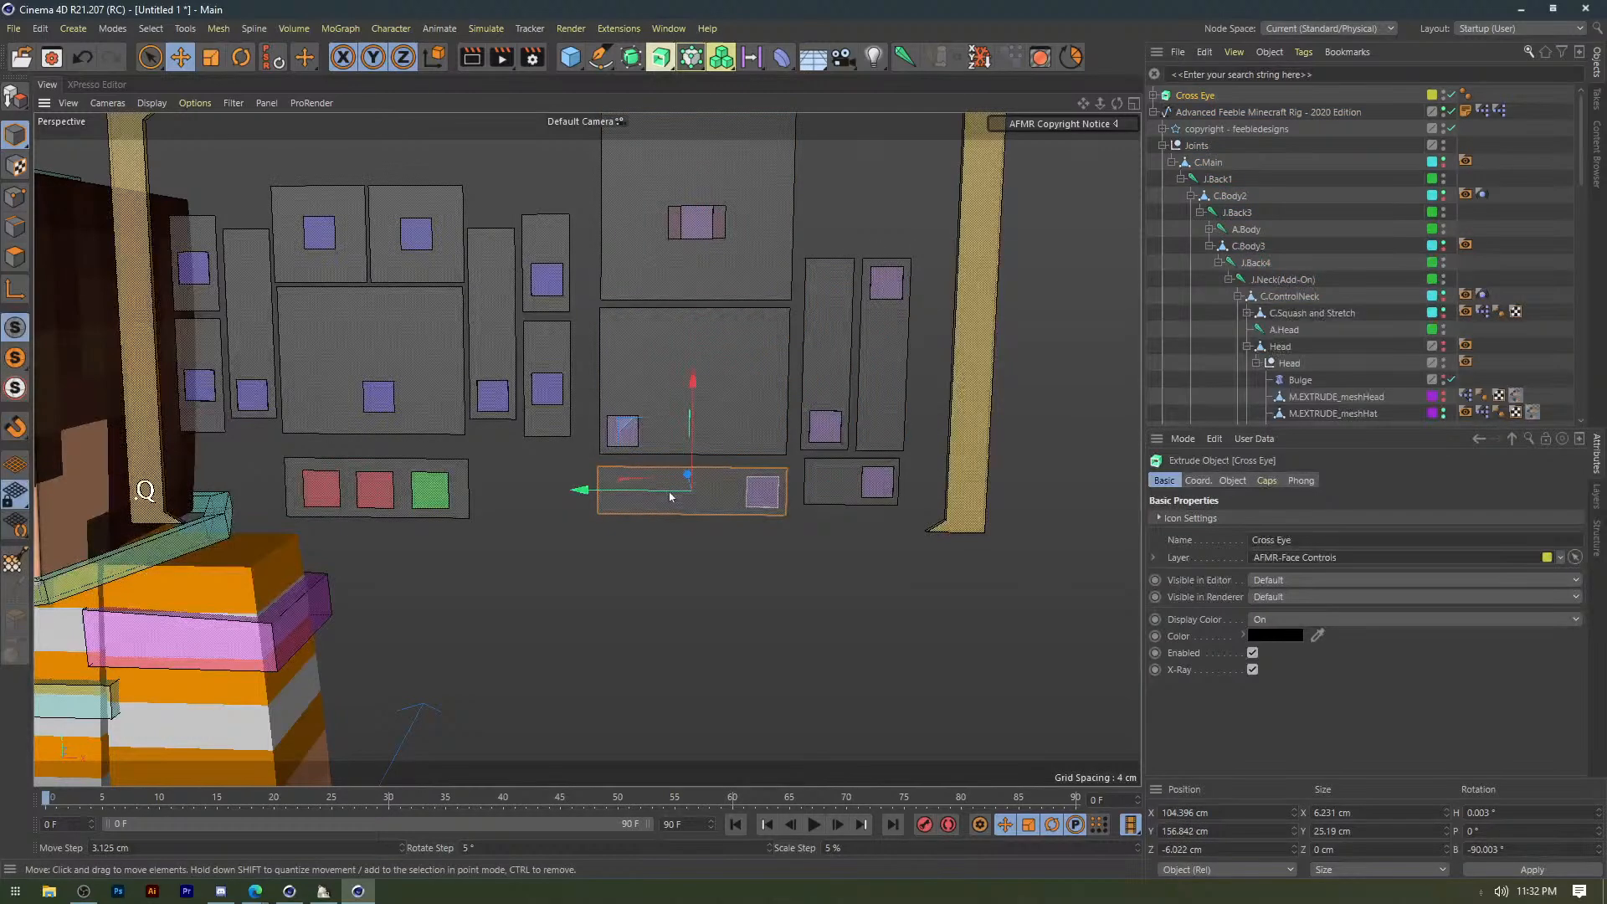
Examine the face control panel layout and how the Cross Eye slider aligns beneath Mouth Sync.
{"action": "scroll", "coordinate": [669, 496], "scroll_direction": "up", "scroll_amount": 3}
{"action": "left_click", "coordinate": [1052, 200]}
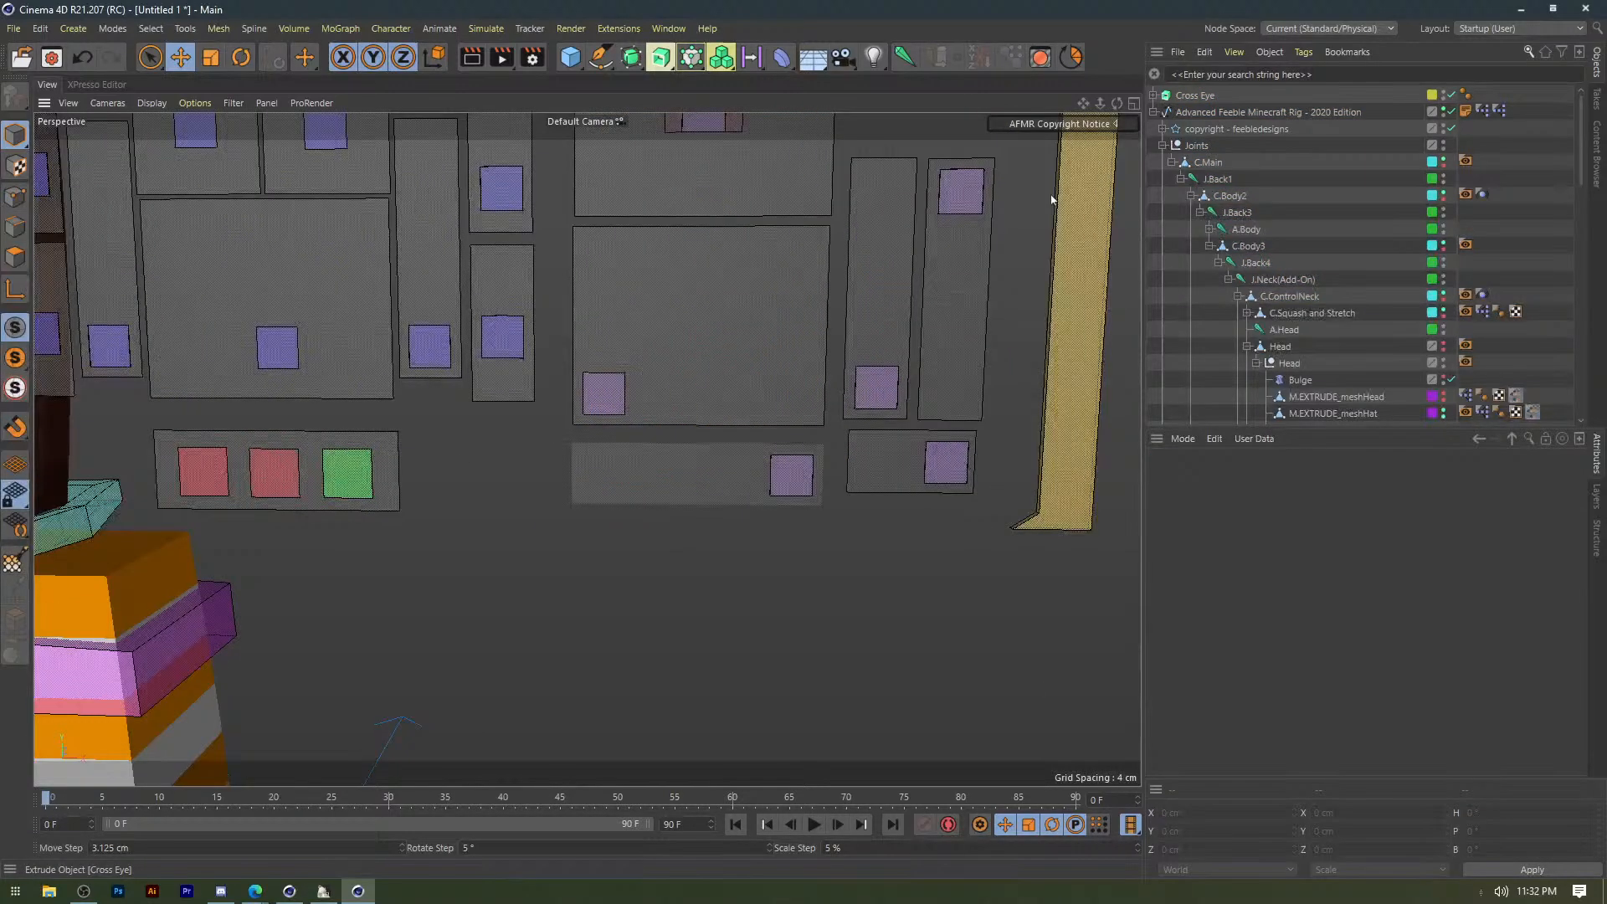
{"action": "left_click_drag", "start_coordinate": [644, 507], "coordinate": [701, 562], "text": "alt"}
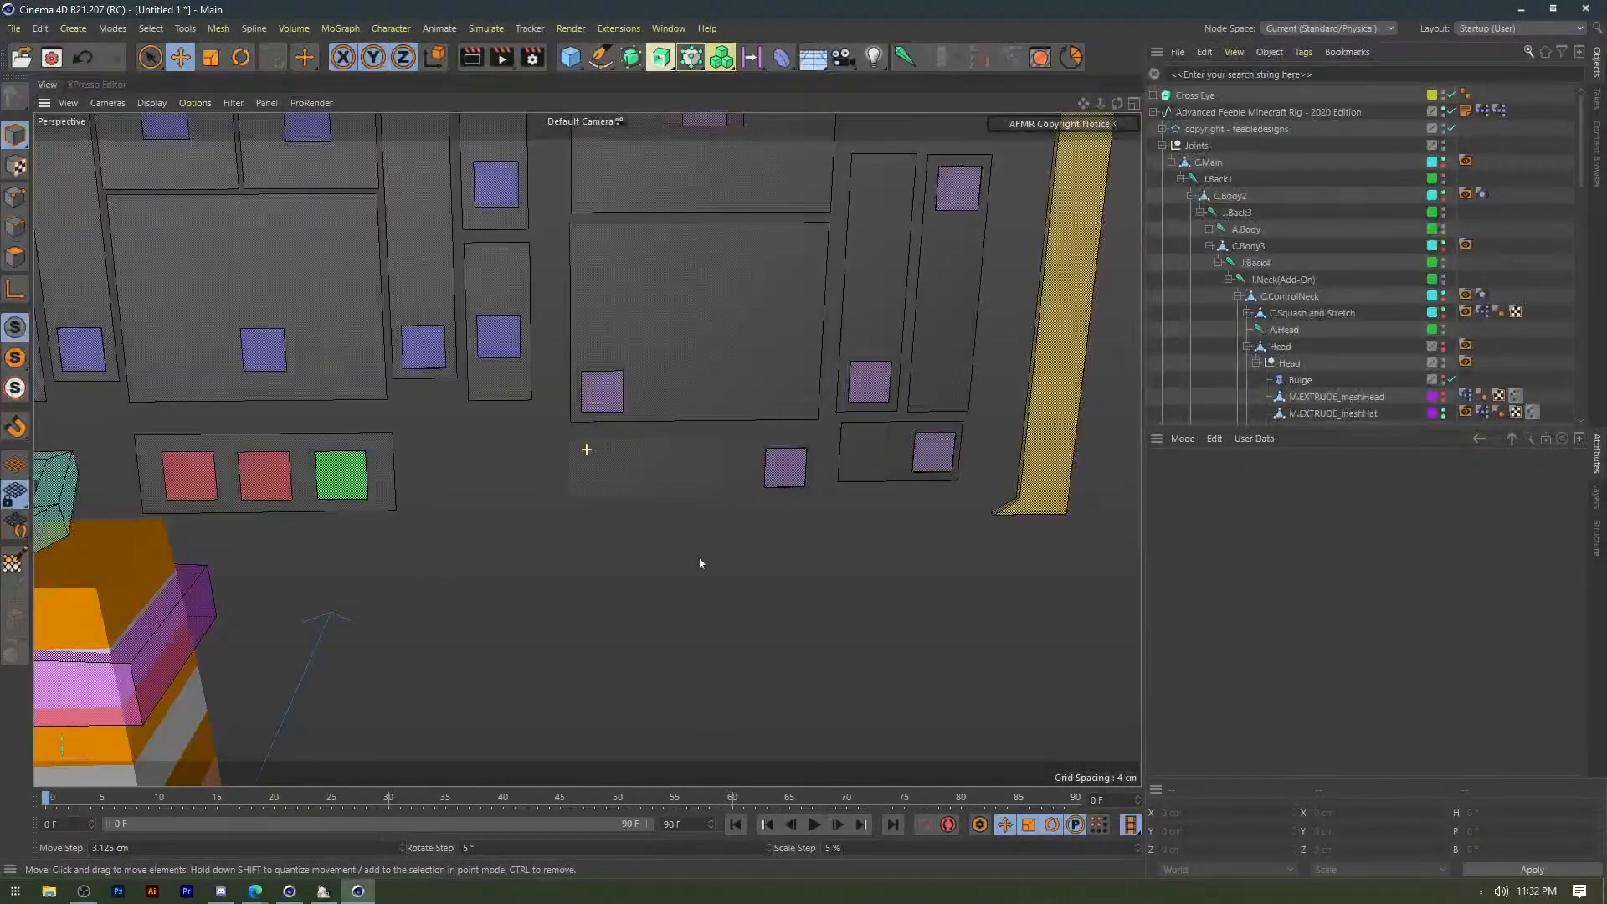
{"action": "left_click_drag", "start_coordinate": [788, 470], "coordinate": [762, 503]}
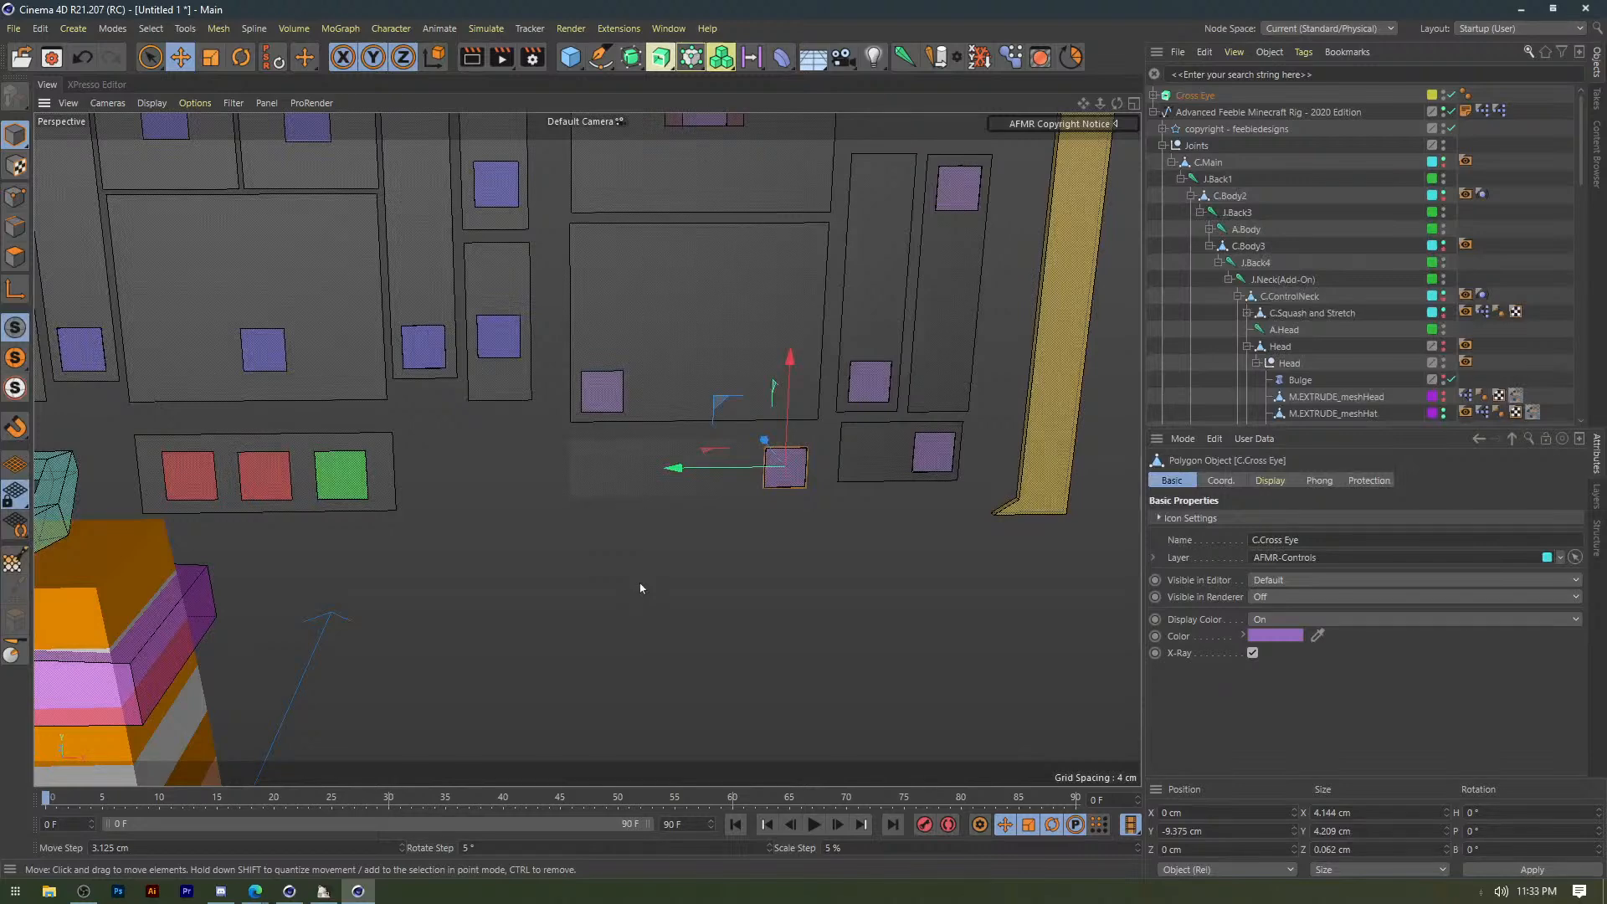
{"action": "scroll", "coordinate": [640, 588], "scroll_direction": "down", "scroll_amount": 3}
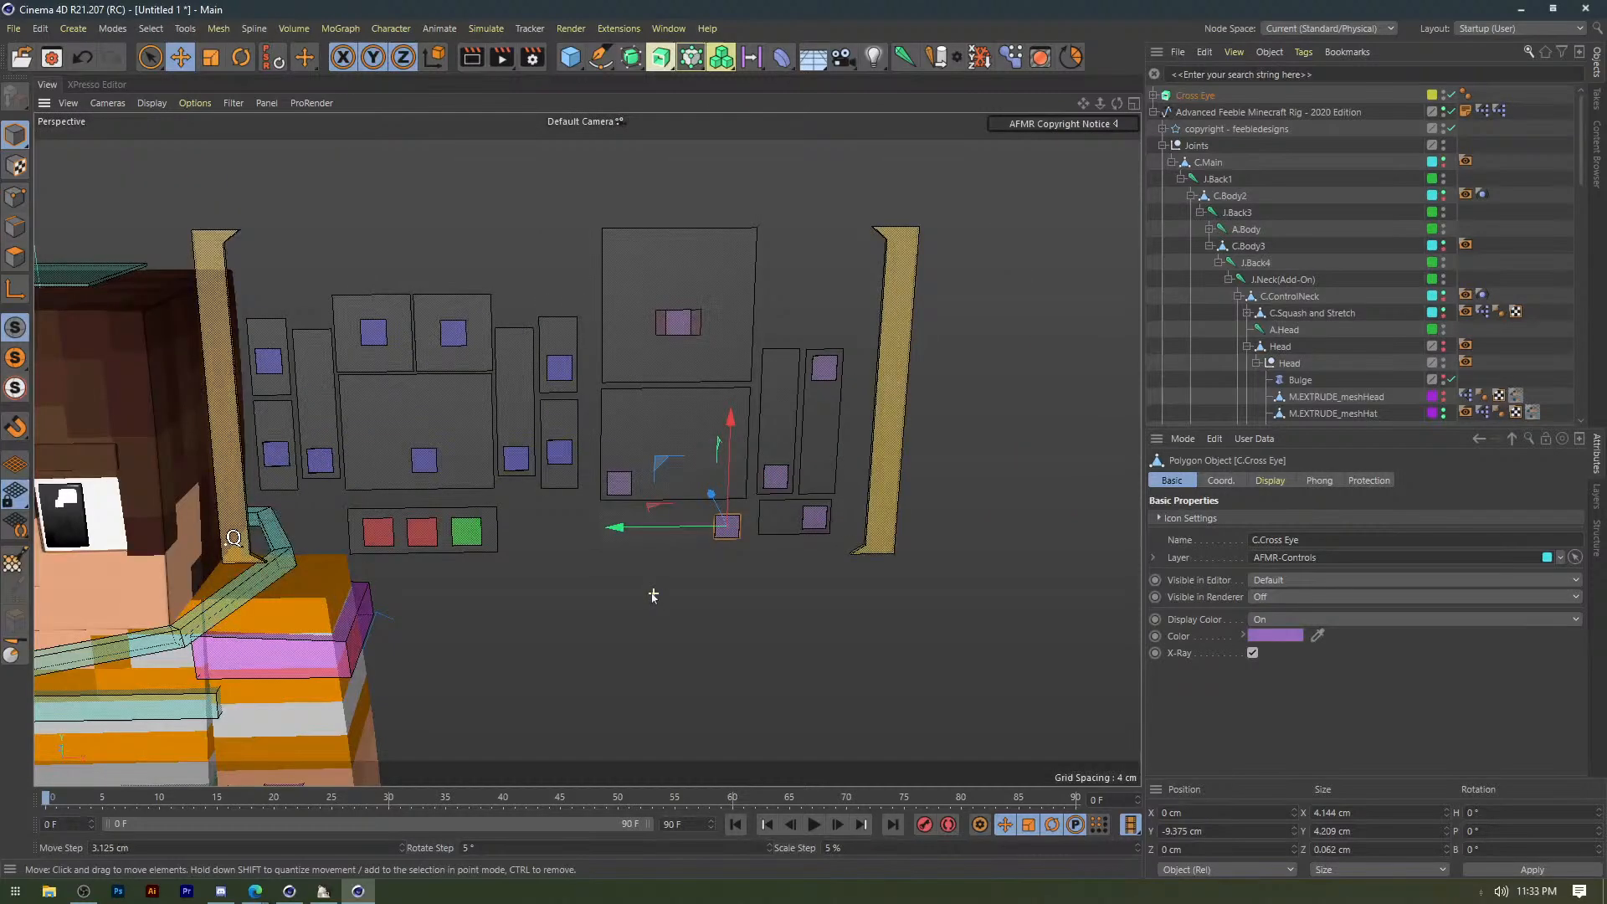
{"action": "scroll", "coordinate": [611, 611], "scroll_direction": "down", "scroll_amount": 2}
{"action": "left_click", "coordinate": [564, 625]}
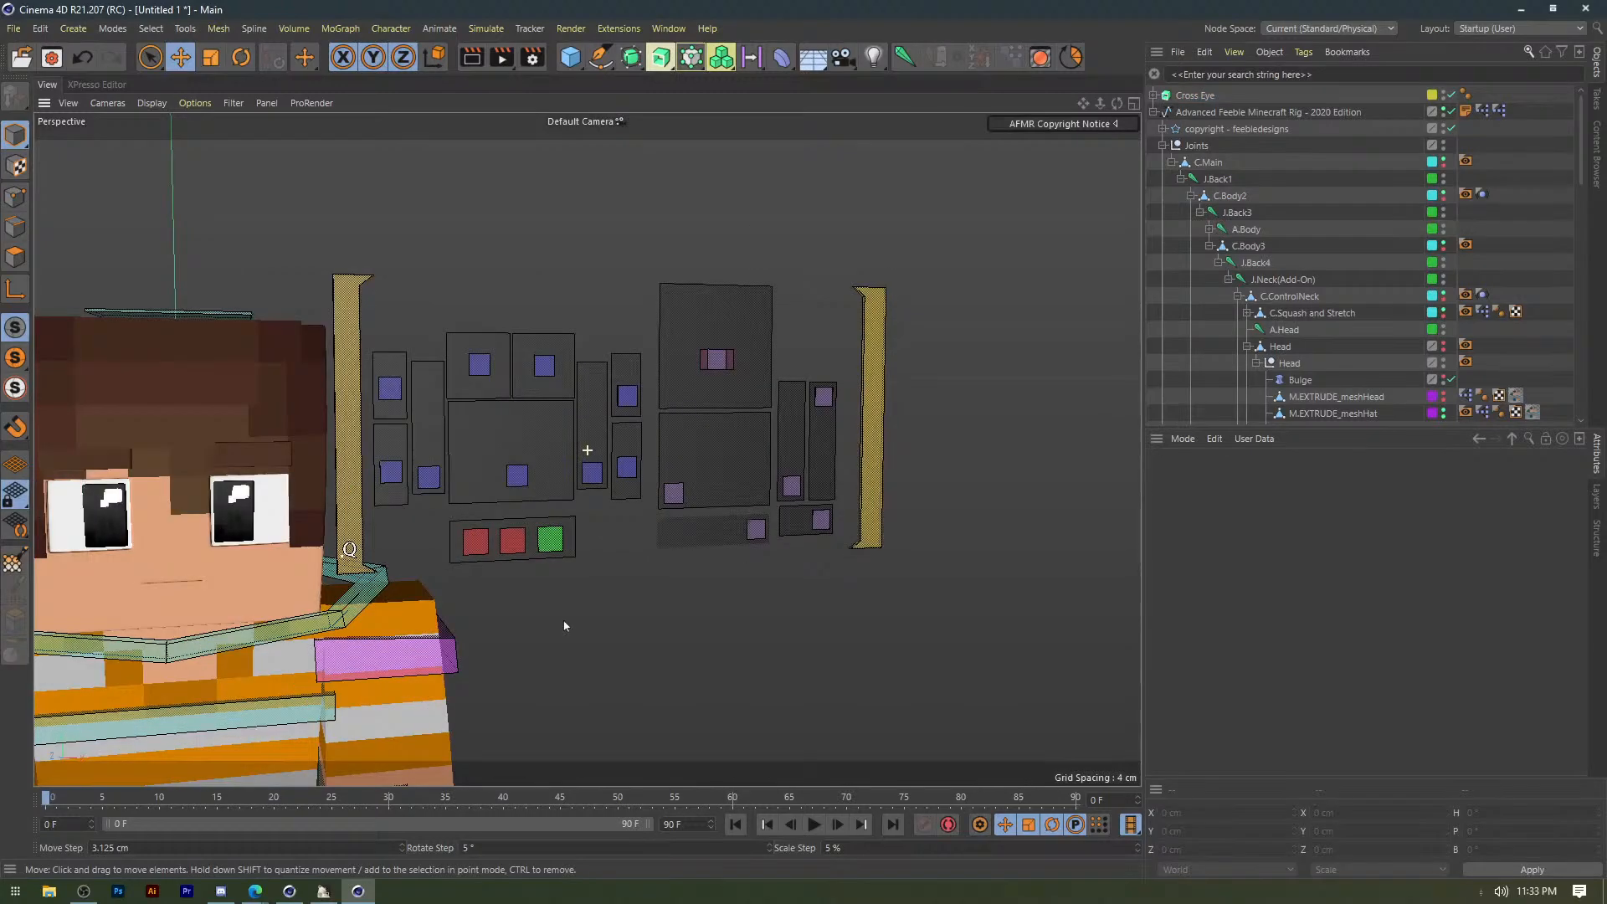
{"action": "middle_click_drag", "start_coordinate": [564, 625], "coordinate": [604, 603], "text": "alt"}
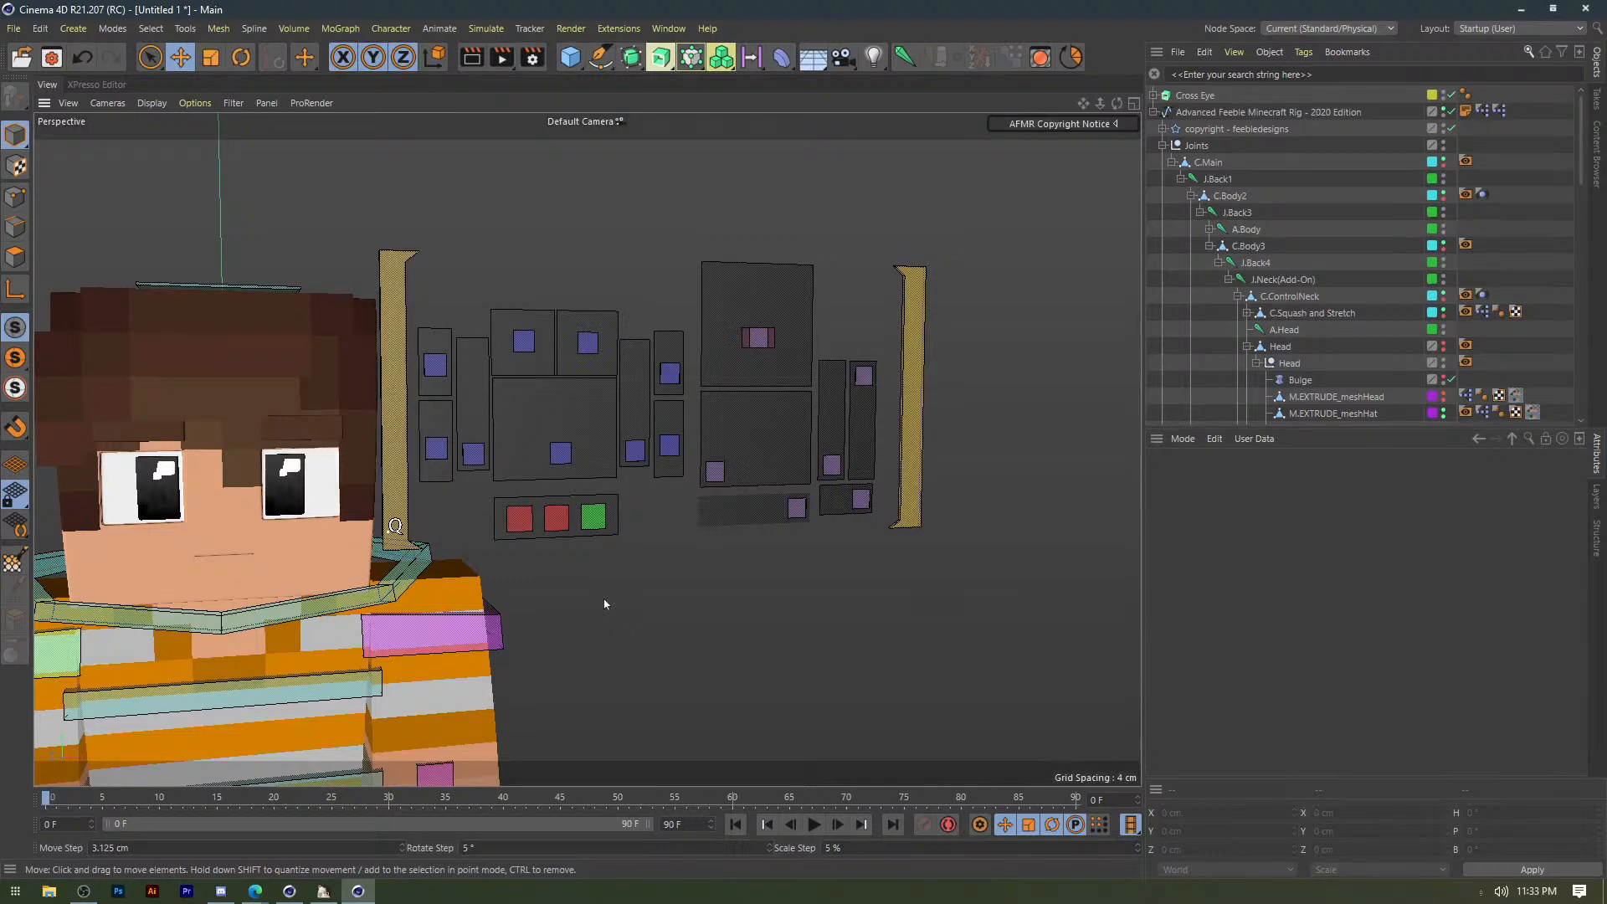
{"action": "mouse_move", "coordinate": [632, 654]}
{"action": "middle_mouse_down", "text": "alt"}
{"action": "mouse_move", "coordinate": [588, 621]}
{"action": "mouse_move", "coordinate": [532, 619]}
{"action": "middle_mouse_up", "text": "alt"}
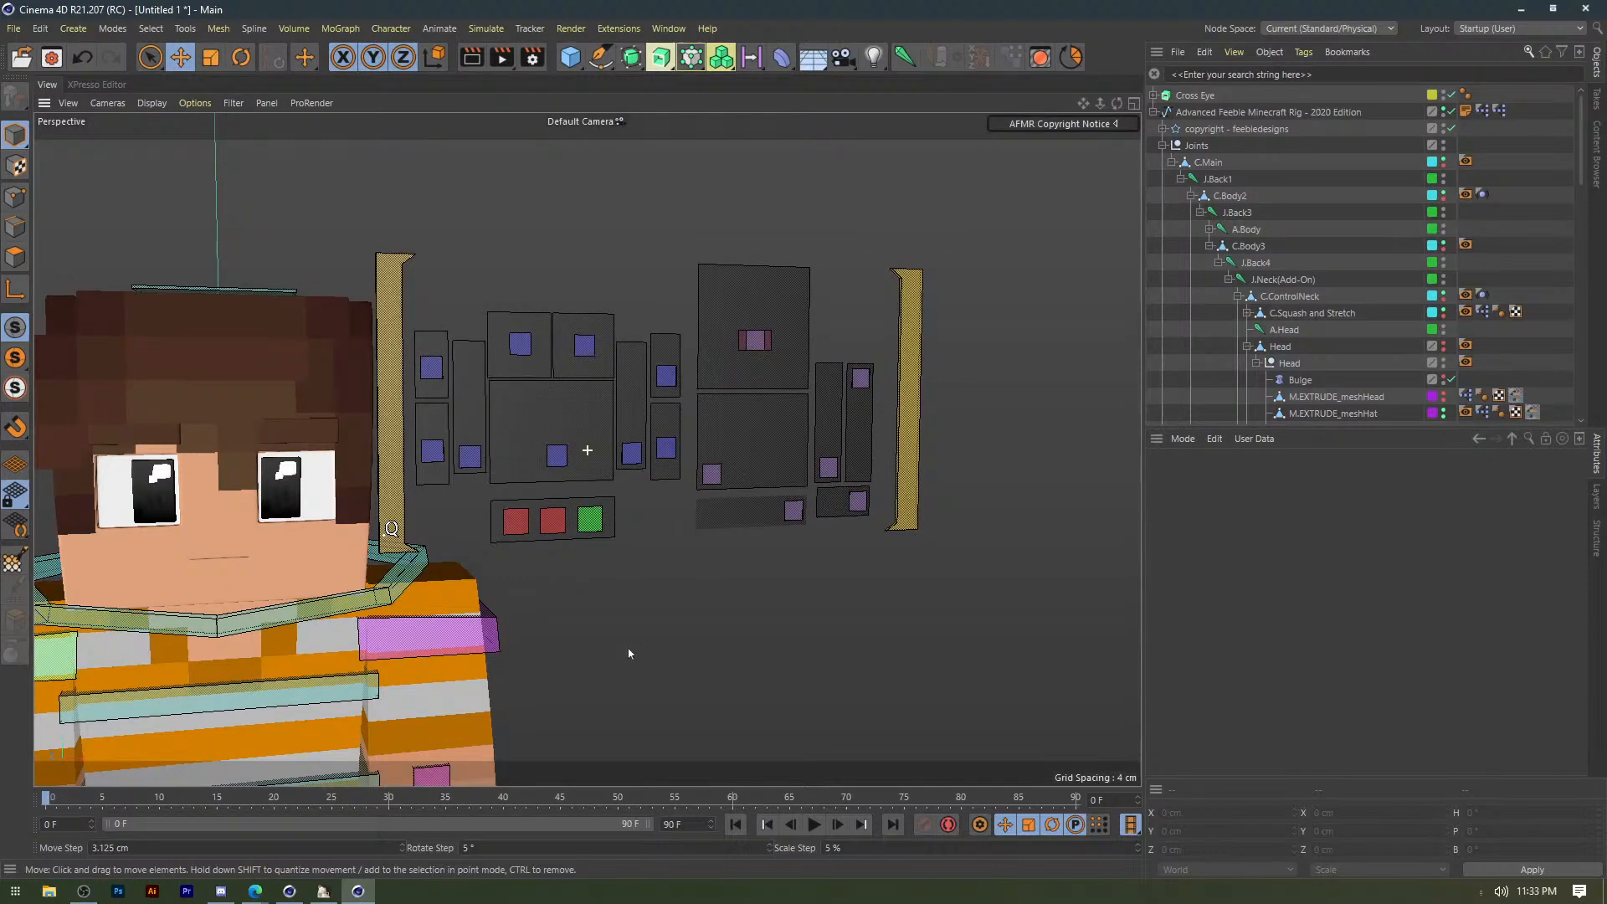
{"action": "right_click_drag", "start_coordinate": [591, 566], "coordinate": [678, 547], "text": "alt"}
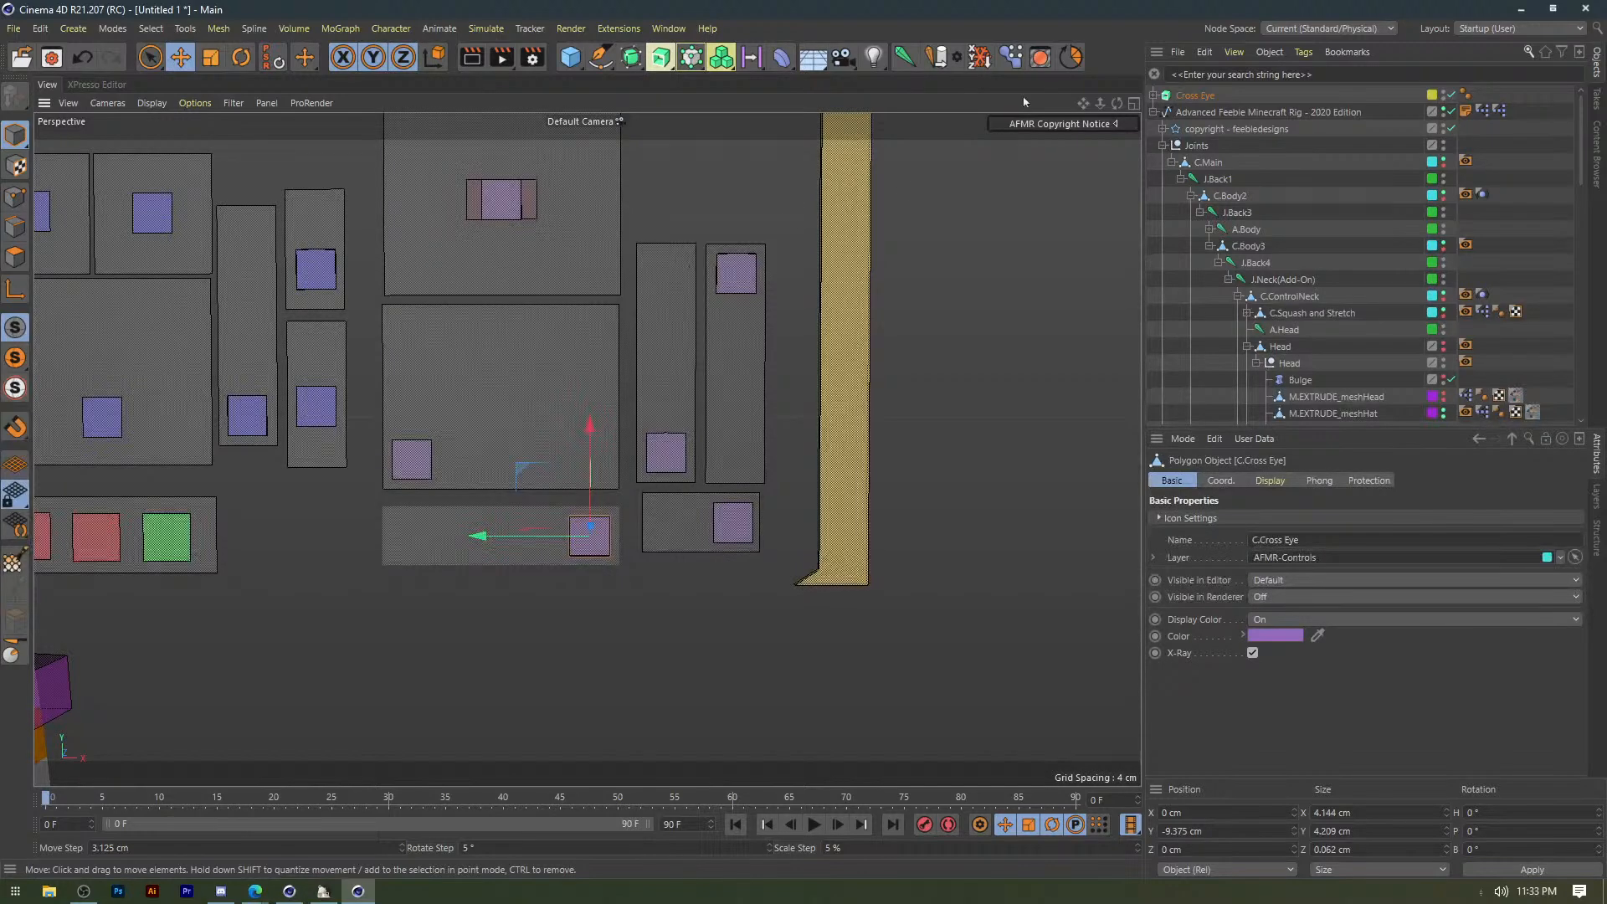
Unlock the B rotation in C.Cross Eye's Protection tag and rotate the controller 90° about that axis.
{"action": "key", "text": "r"}
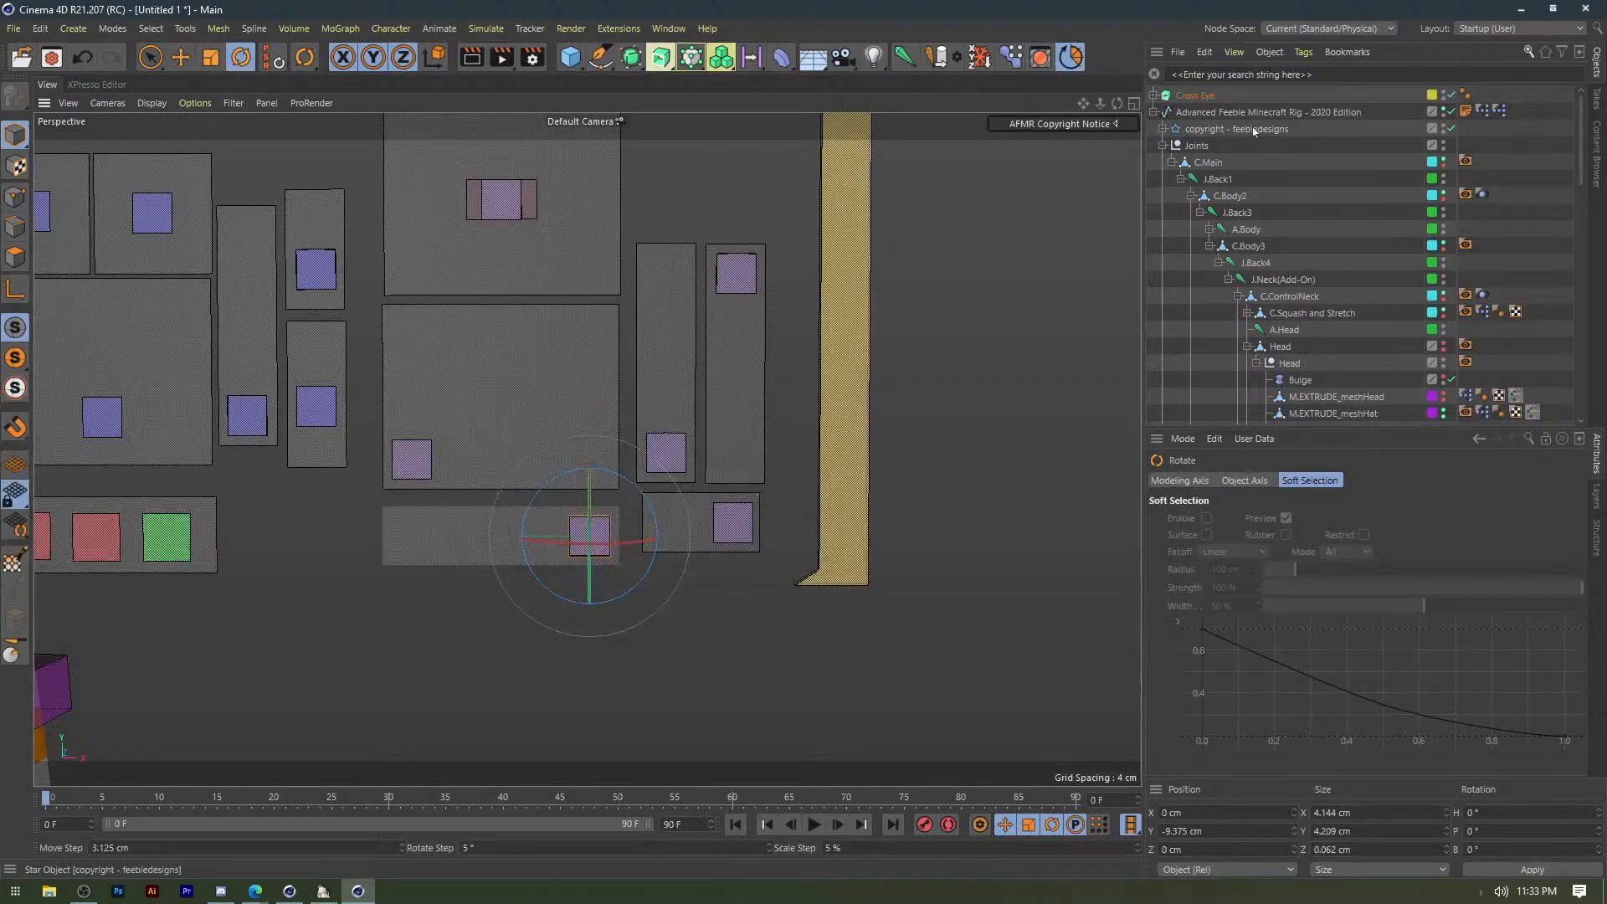
{"action": "left_click", "coordinate": [1154, 95]}
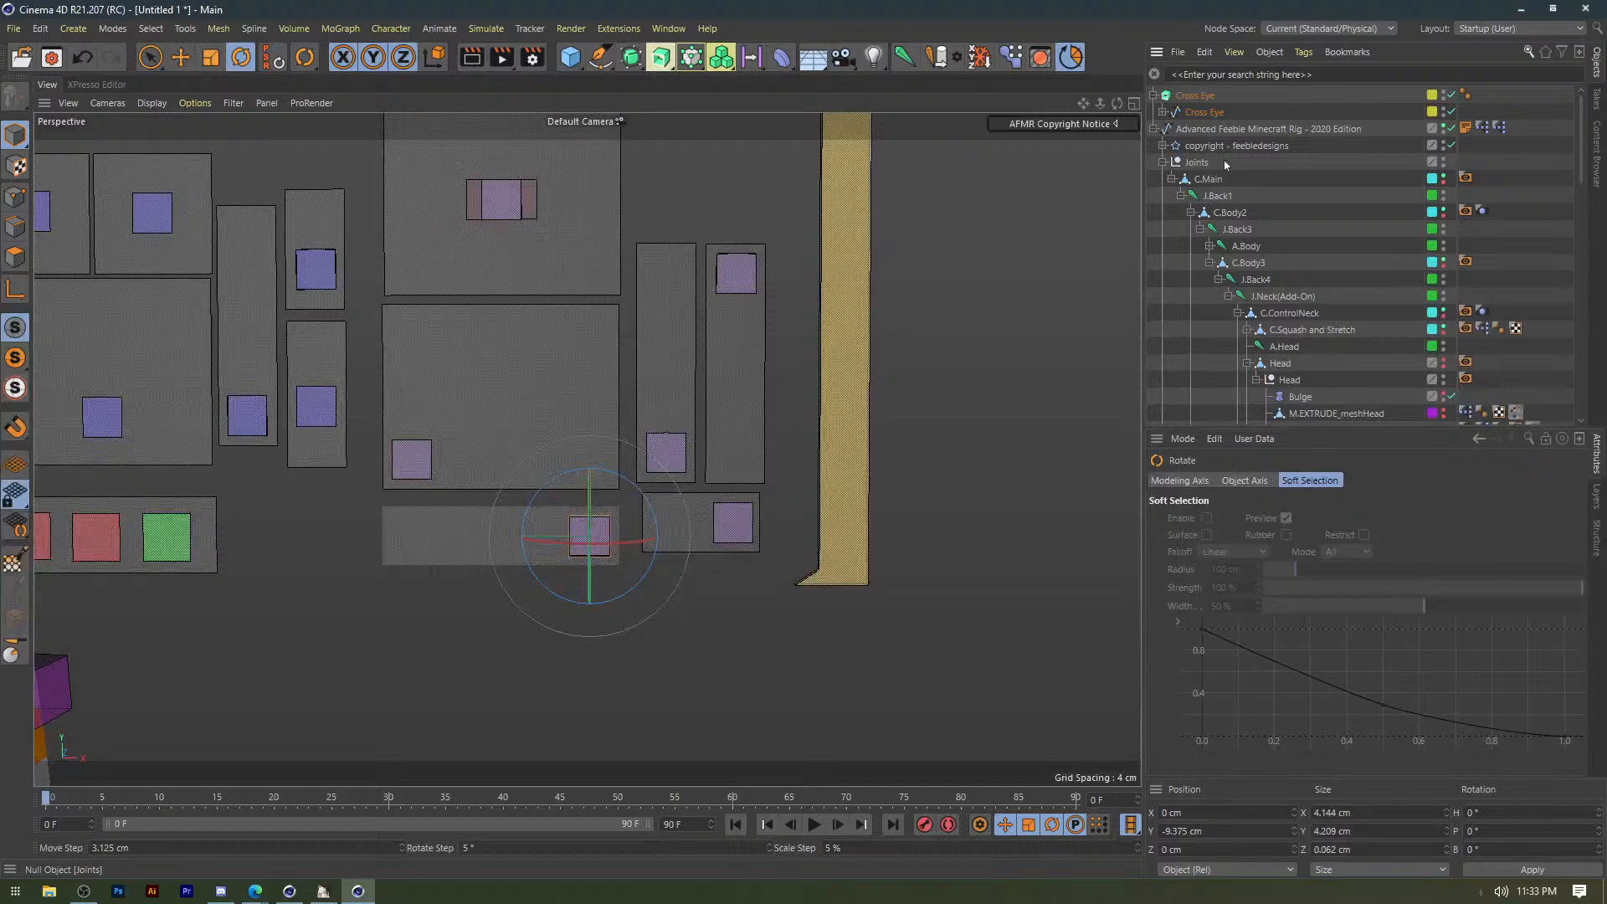
{"action": "left_click", "coordinate": [1162, 112]}
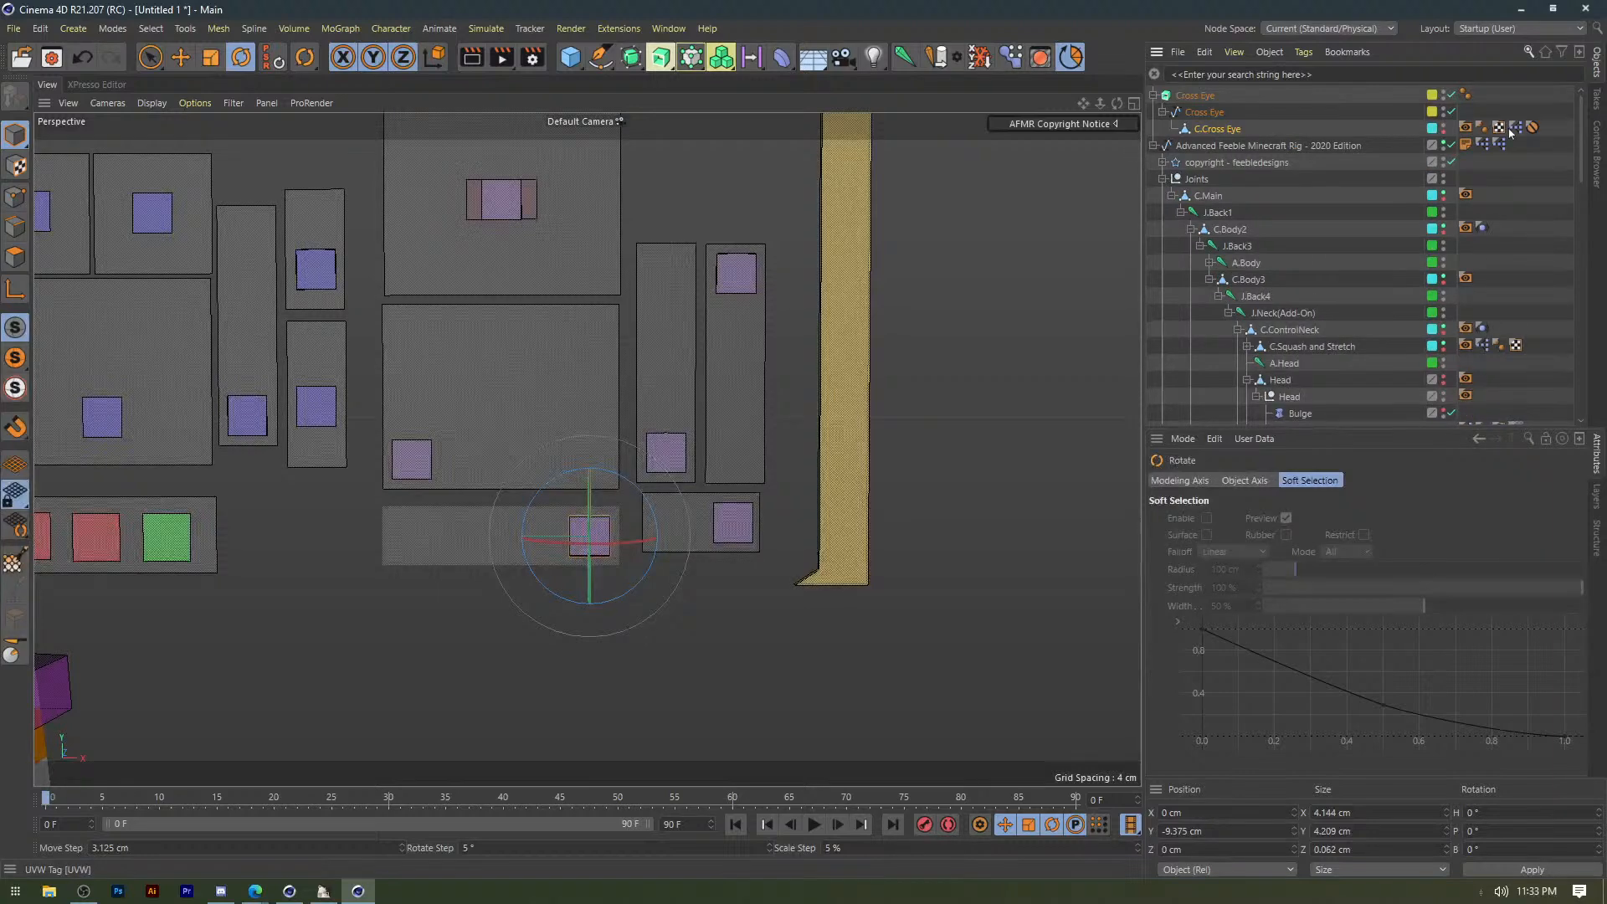
{"action": "left_click", "coordinate": [1533, 127]}
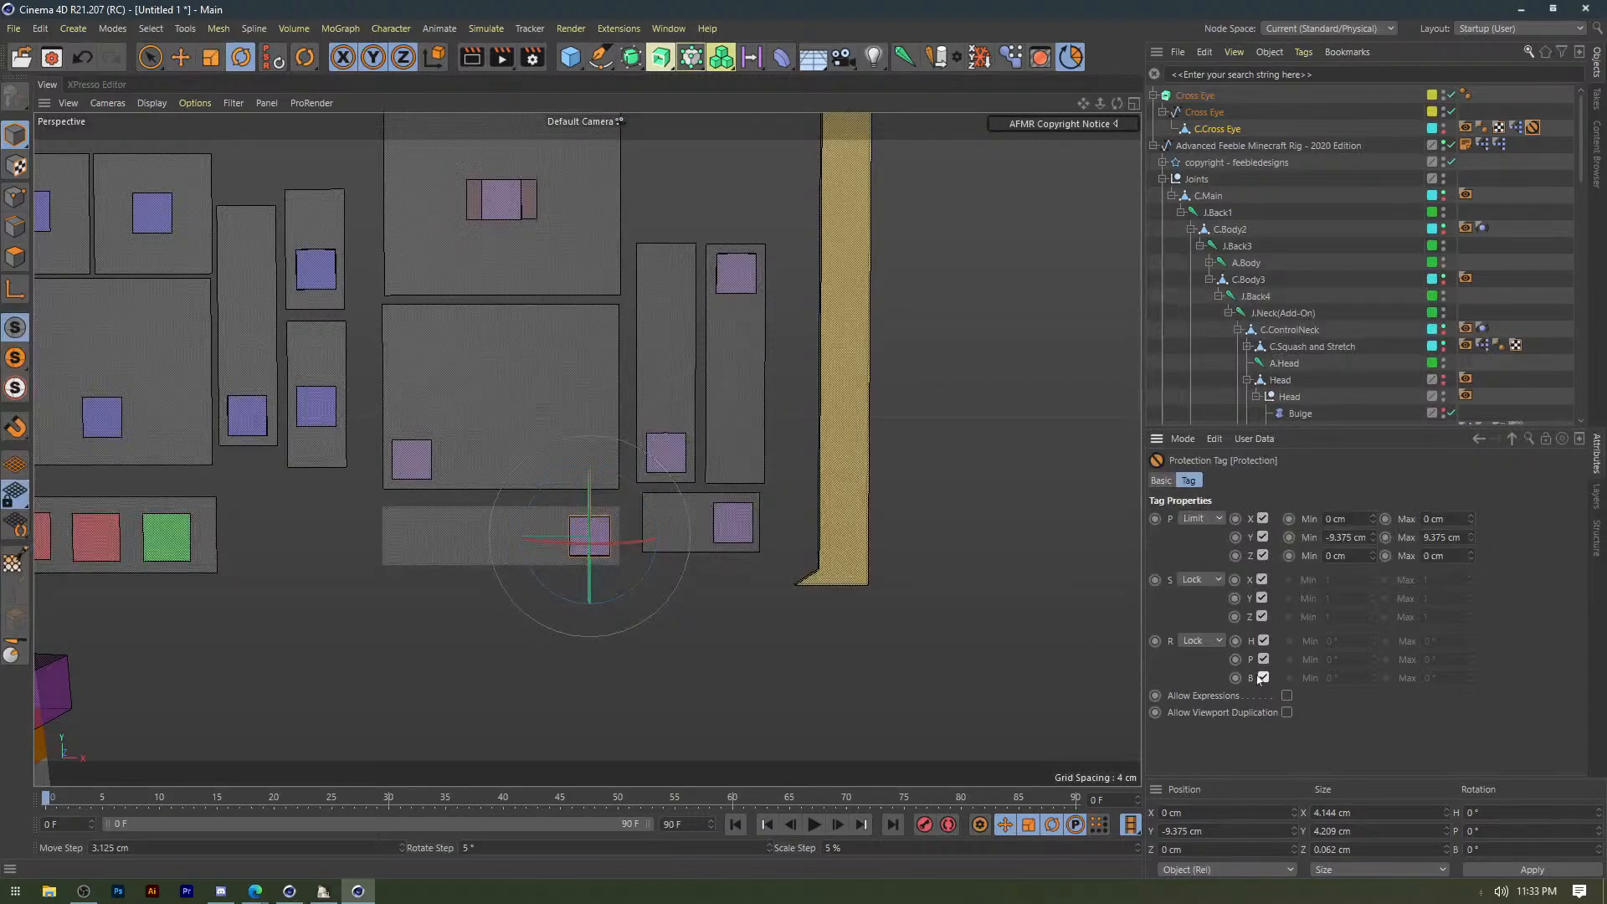
{"action": "left_click", "coordinate": [1264, 678]}
{"action": "left_click_drag", "start_coordinate": [591, 470], "coordinate": [693, 583]}
{"action": "scroll", "coordinate": [696, 582], "scroll_direction": "down", "scroll_amount": 5}
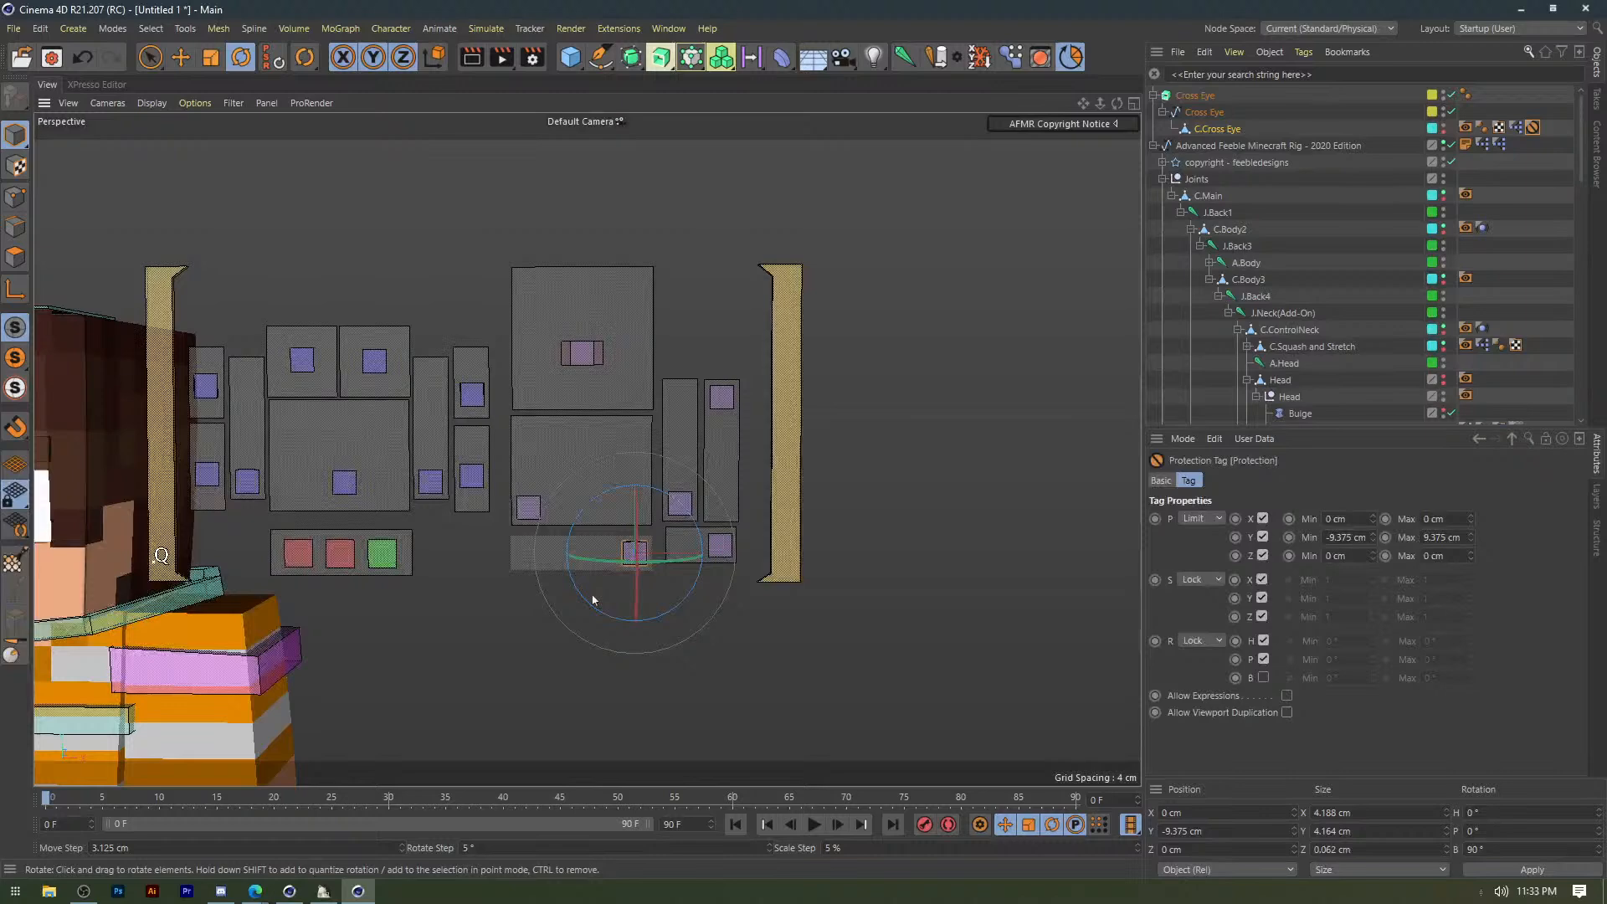
{"action": "scroll", "coordinate": [592, 600], "scroll_direction": "up", "scroll_amount": 1}
{"action": "middle_click_drag", "start_coordinate": [727, 462], "coordinate": [982, 421], "text": "alt"}
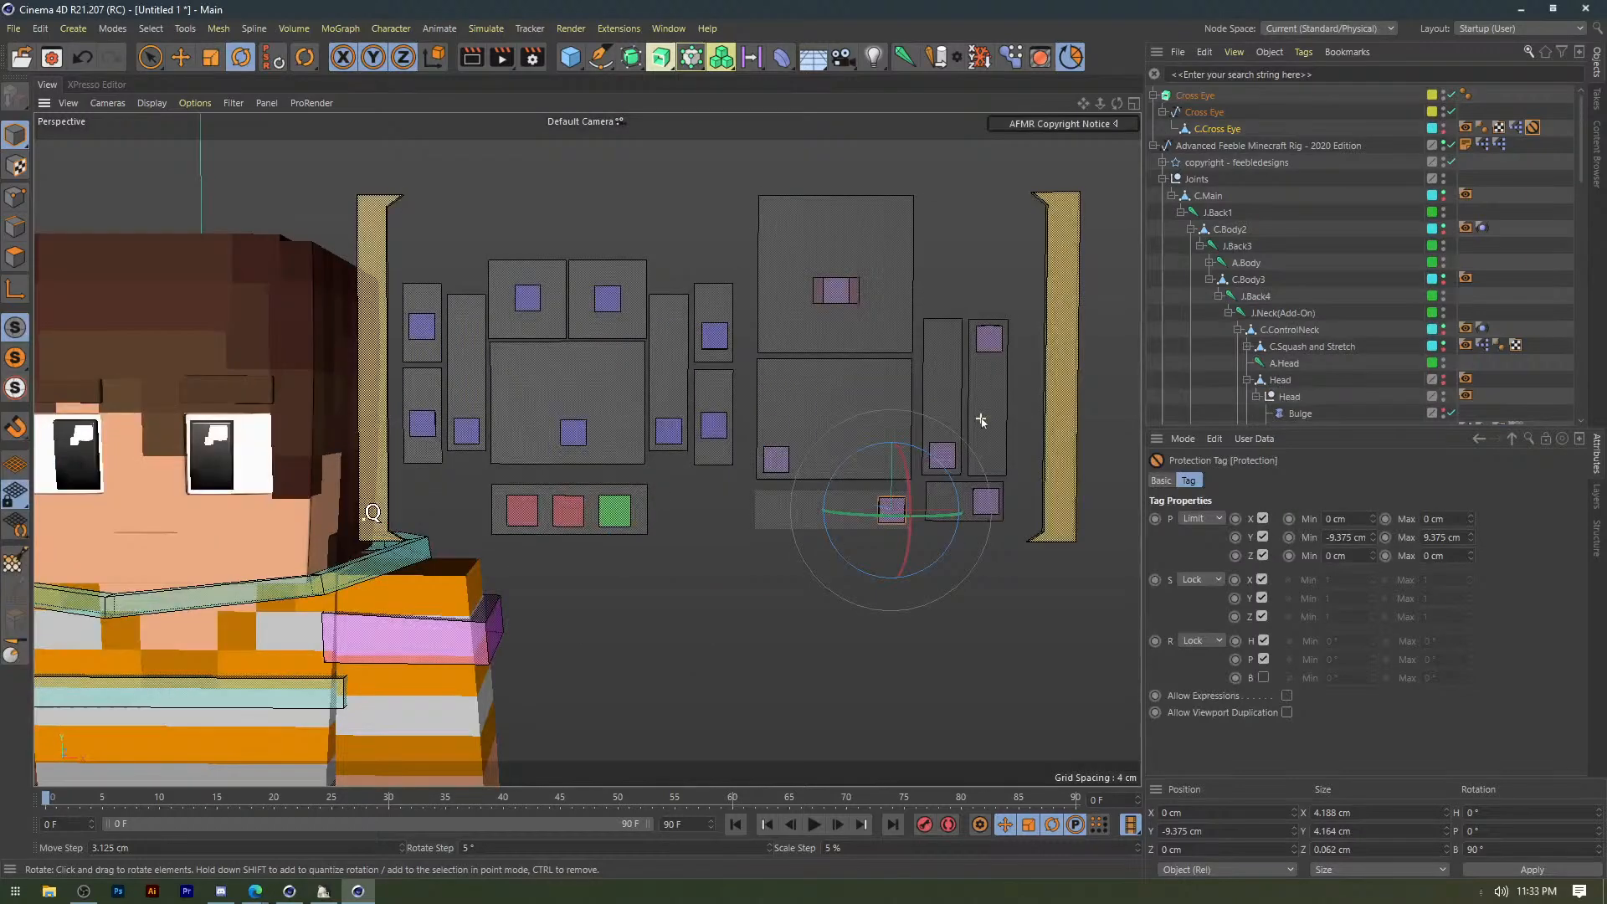
Check C.Cross Eye's Protection limits and test sliding the controller across the panel and back.
{"action": "left_click_drag", "start_coordinate": [819, 419], "coordinate": [713, 497]}
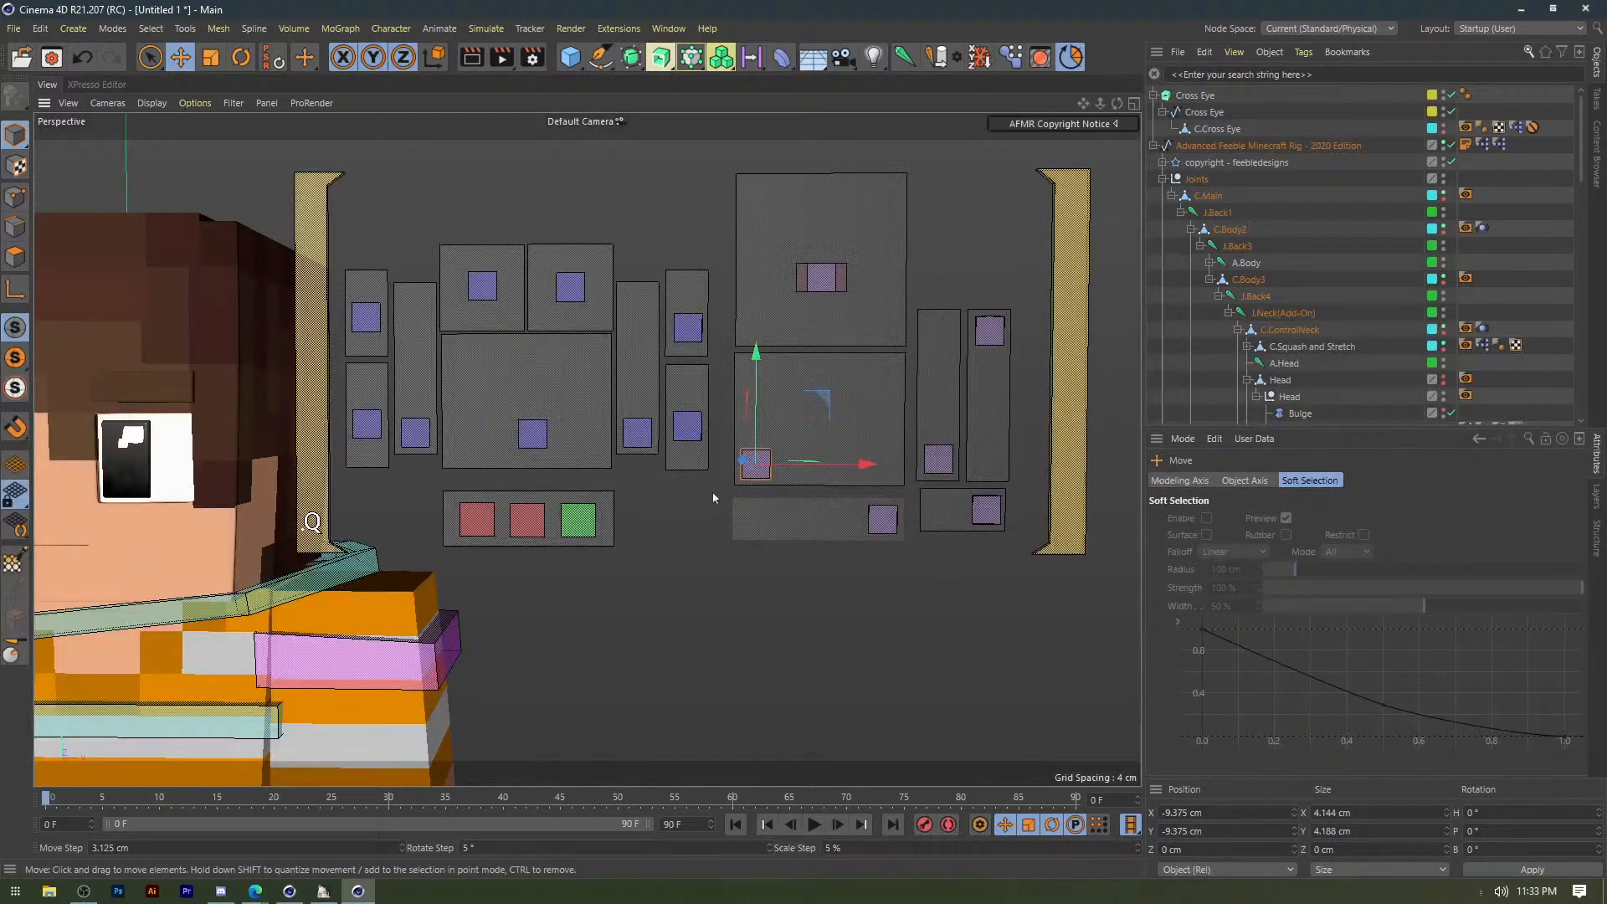
{"action": "left_click", "coordinate": [883, 519]}
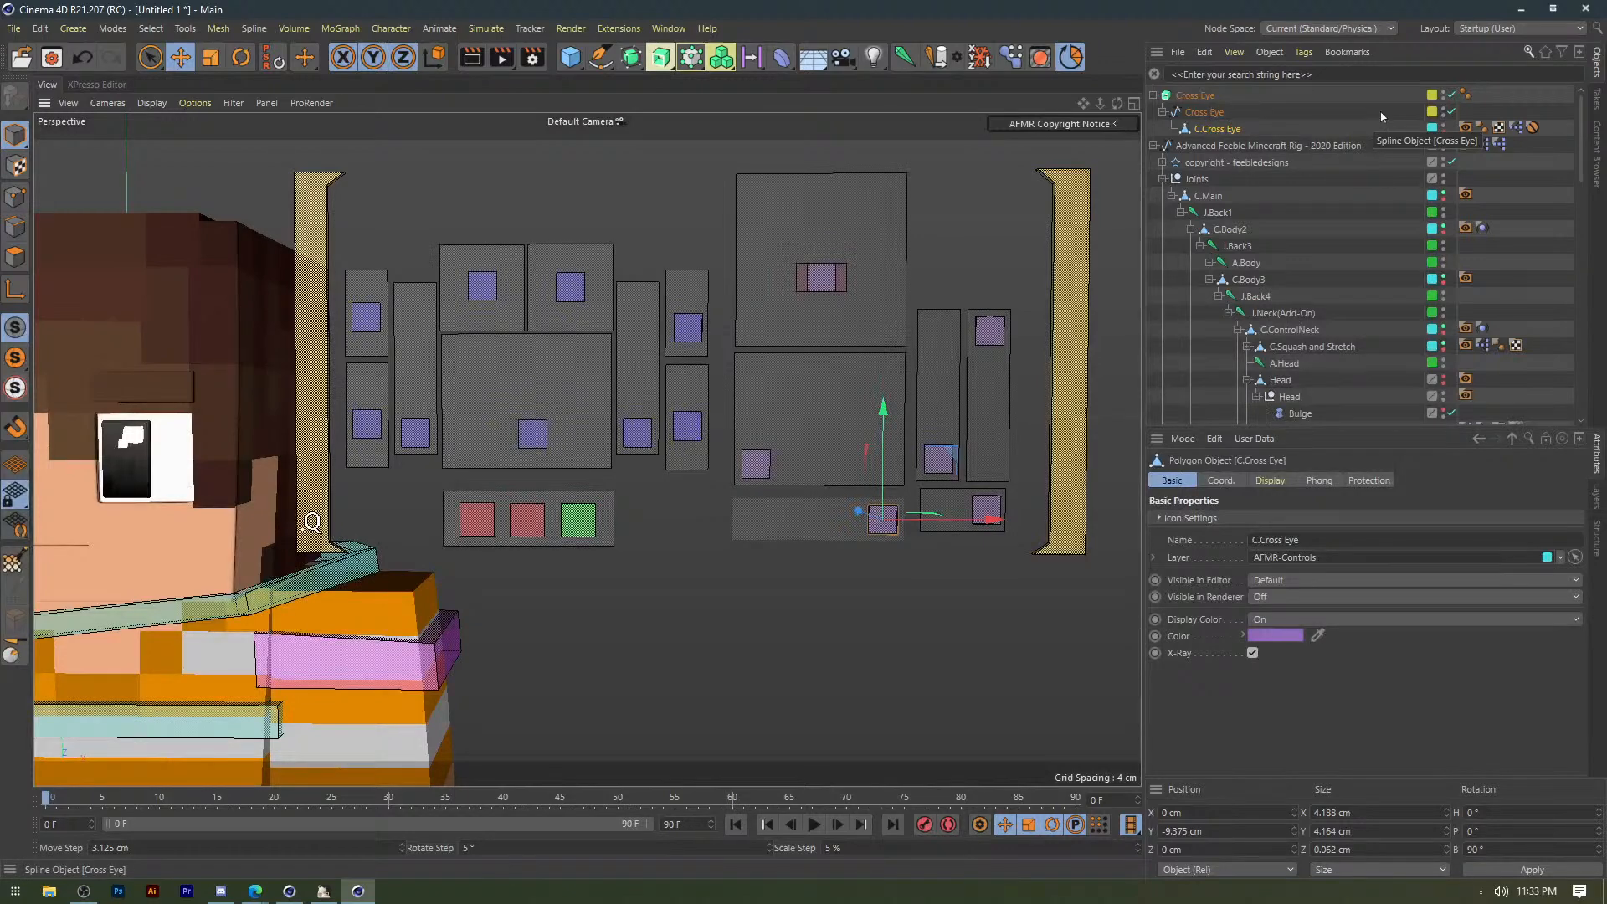
{"action": "left_click", "coordinate": [1533, 127]}
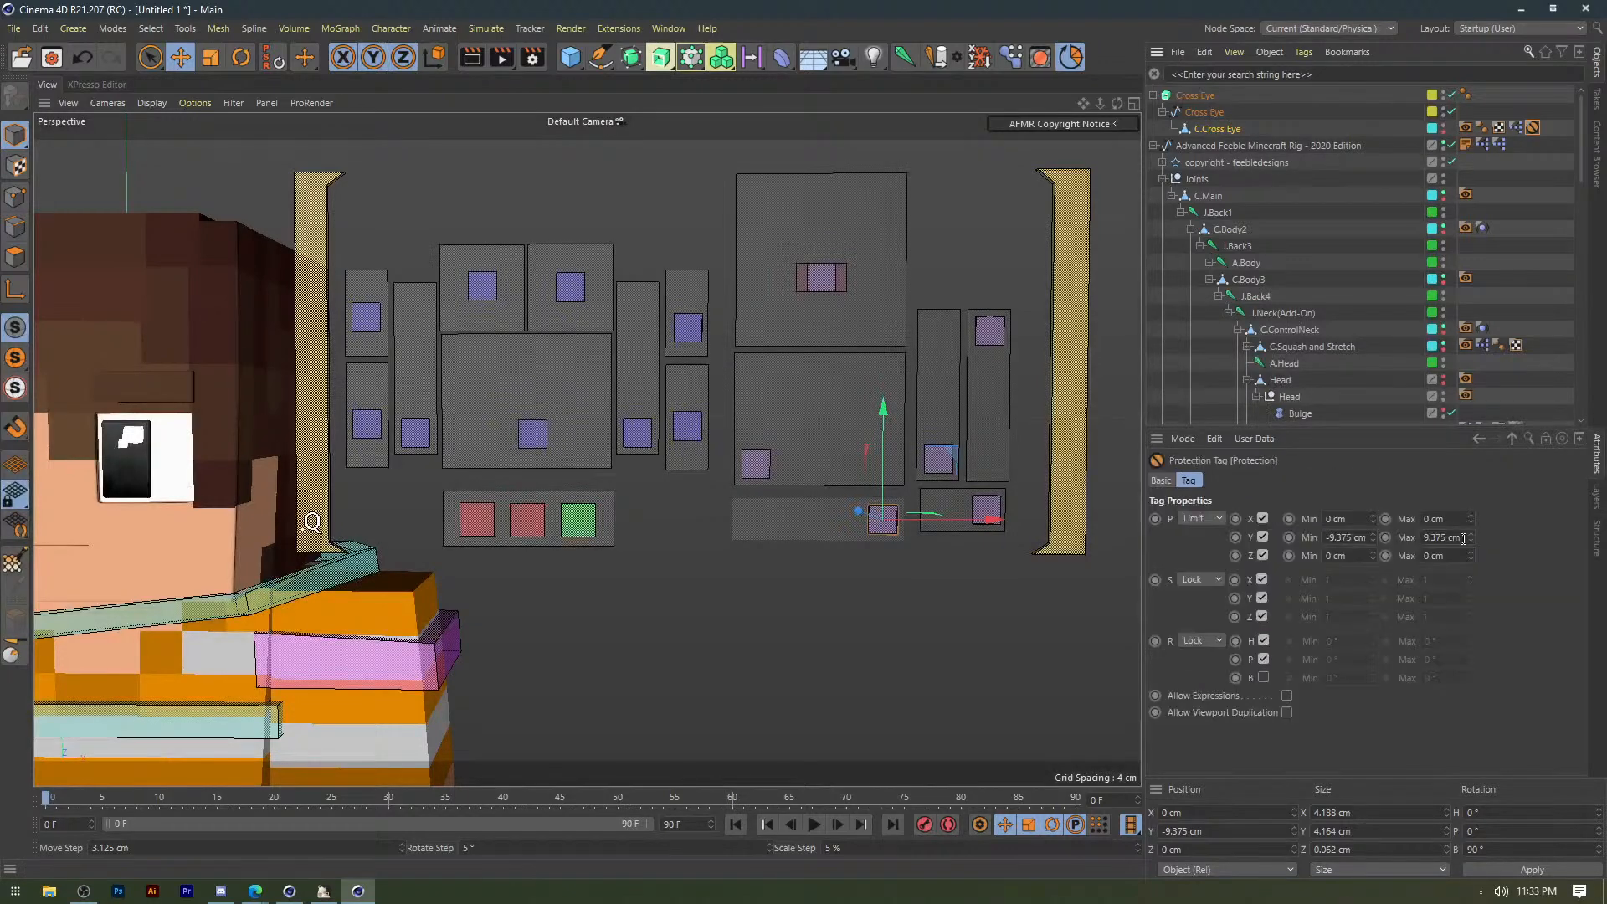
{"action": "left_click_drag", "start_coordinate": [941, 520], "coordinate": [740, 523]}
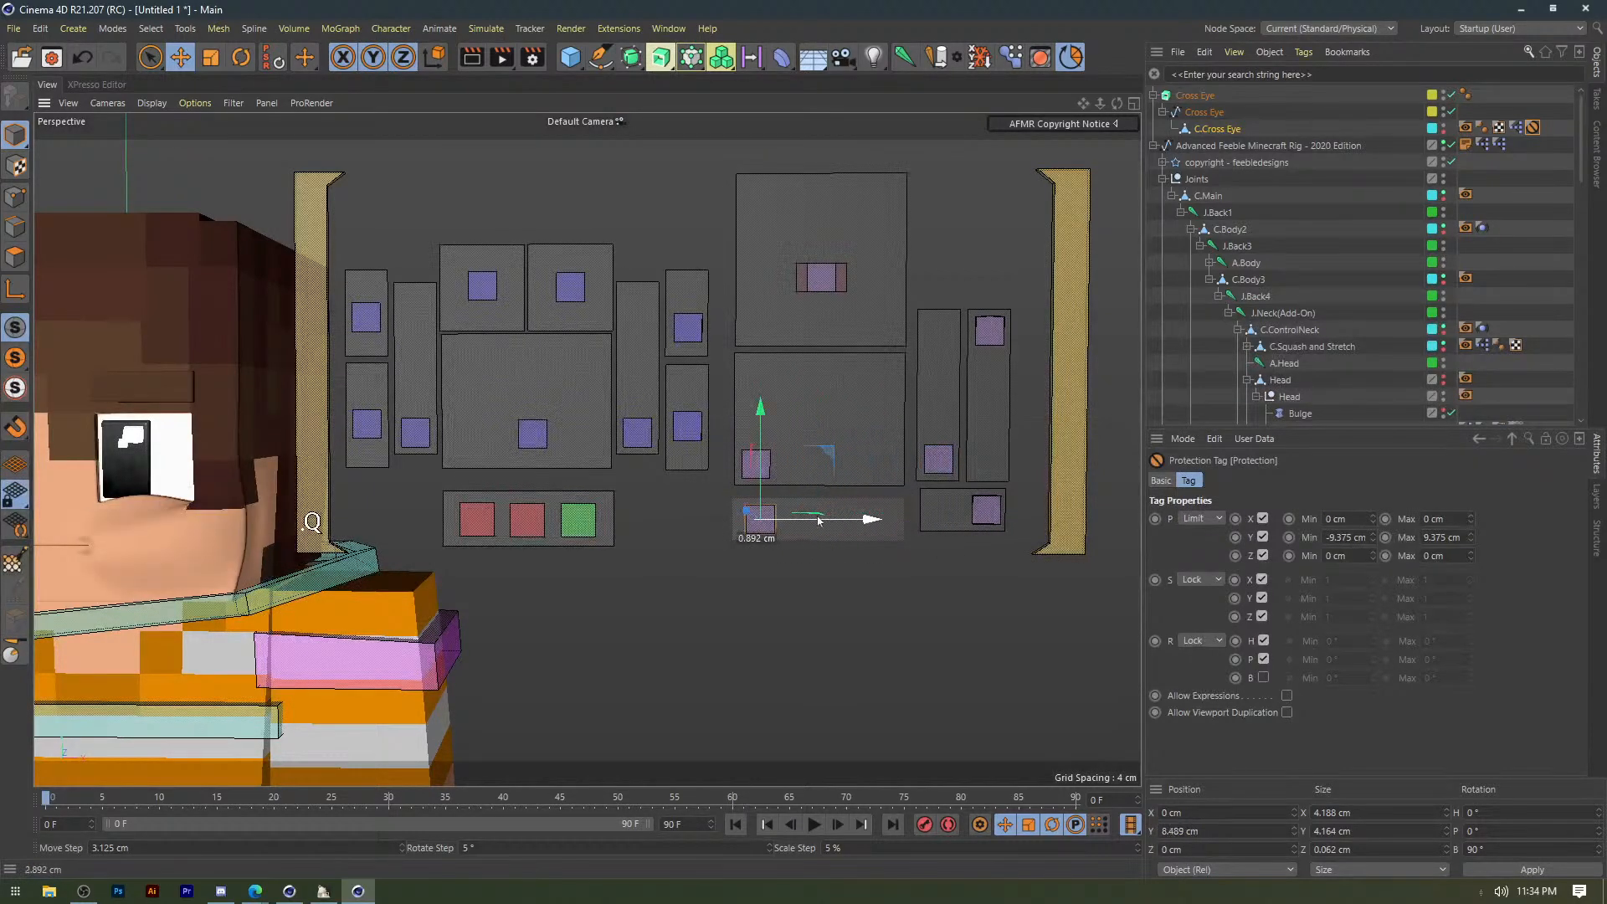
{"action": "left_click_drag", "start_coordinate": [781, 521], "coordinate": [971, 519]}
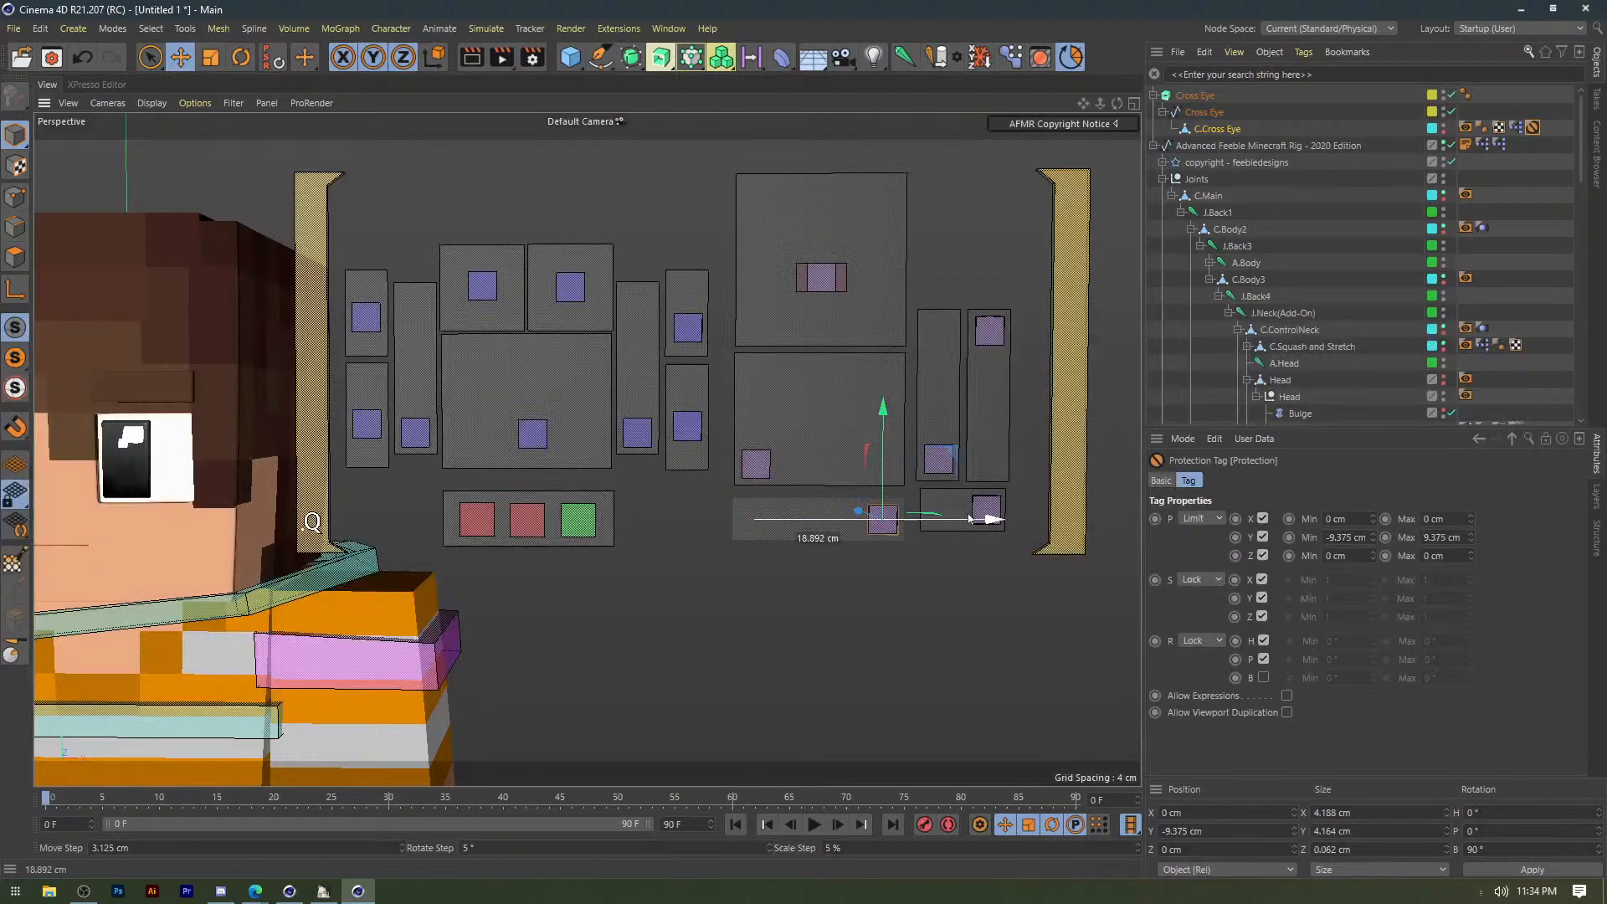
Reset C.Cross Eye's position and rotation to zero, and slide it to the Y -9.375 cm end of its panel.
{"action": "key", "text": "ctrl+z"}
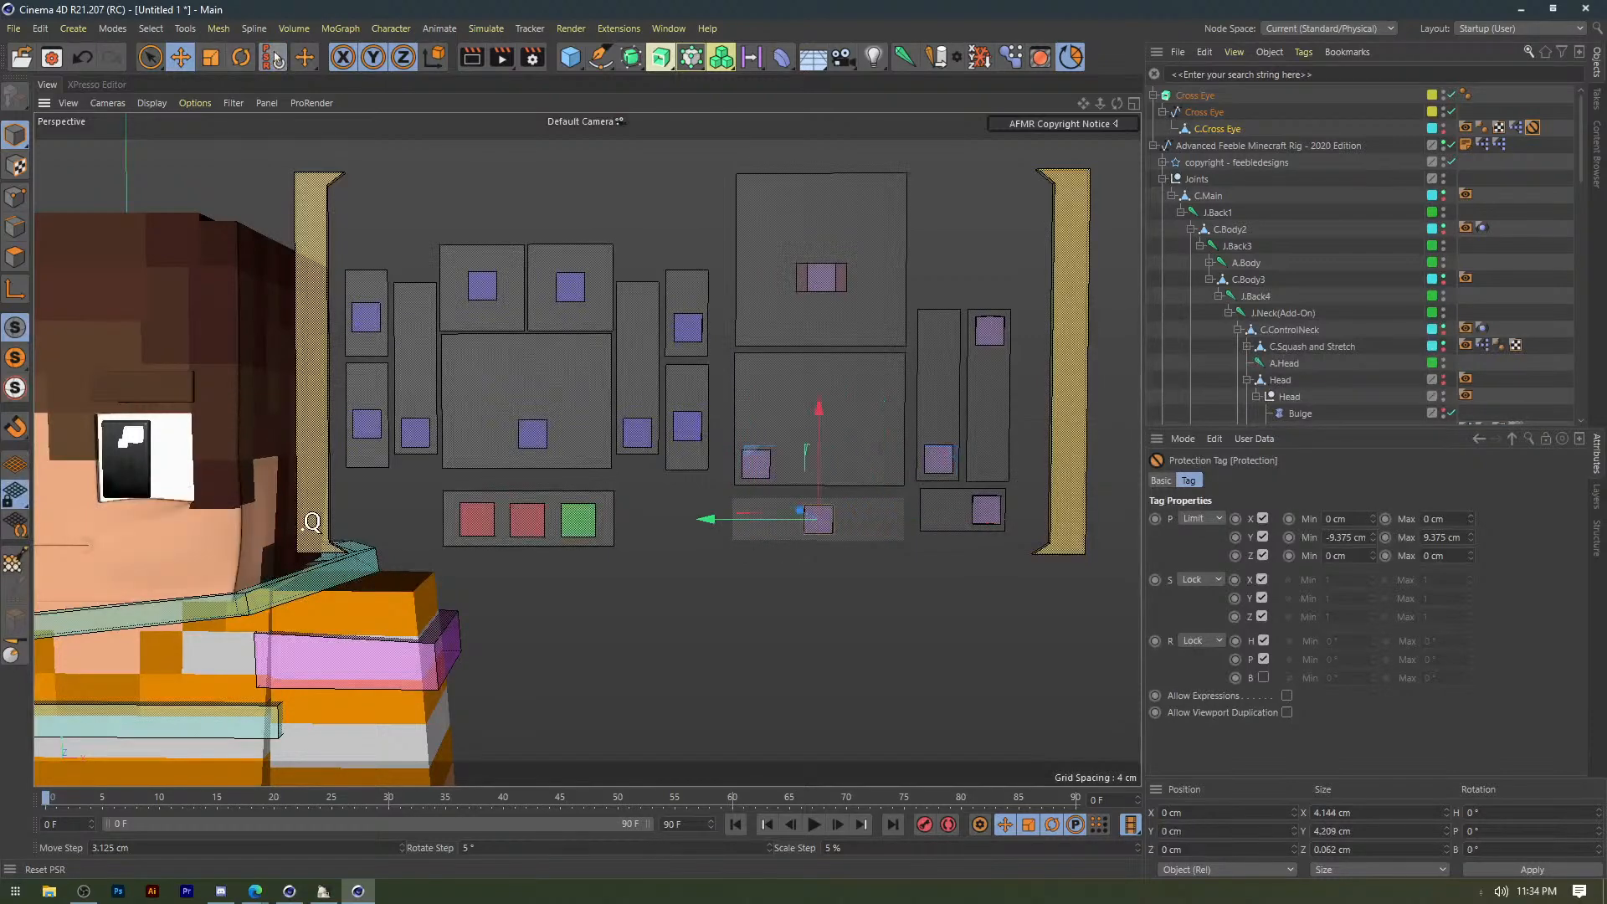
{"action": "left_click", "coordinate": [744, 603]}
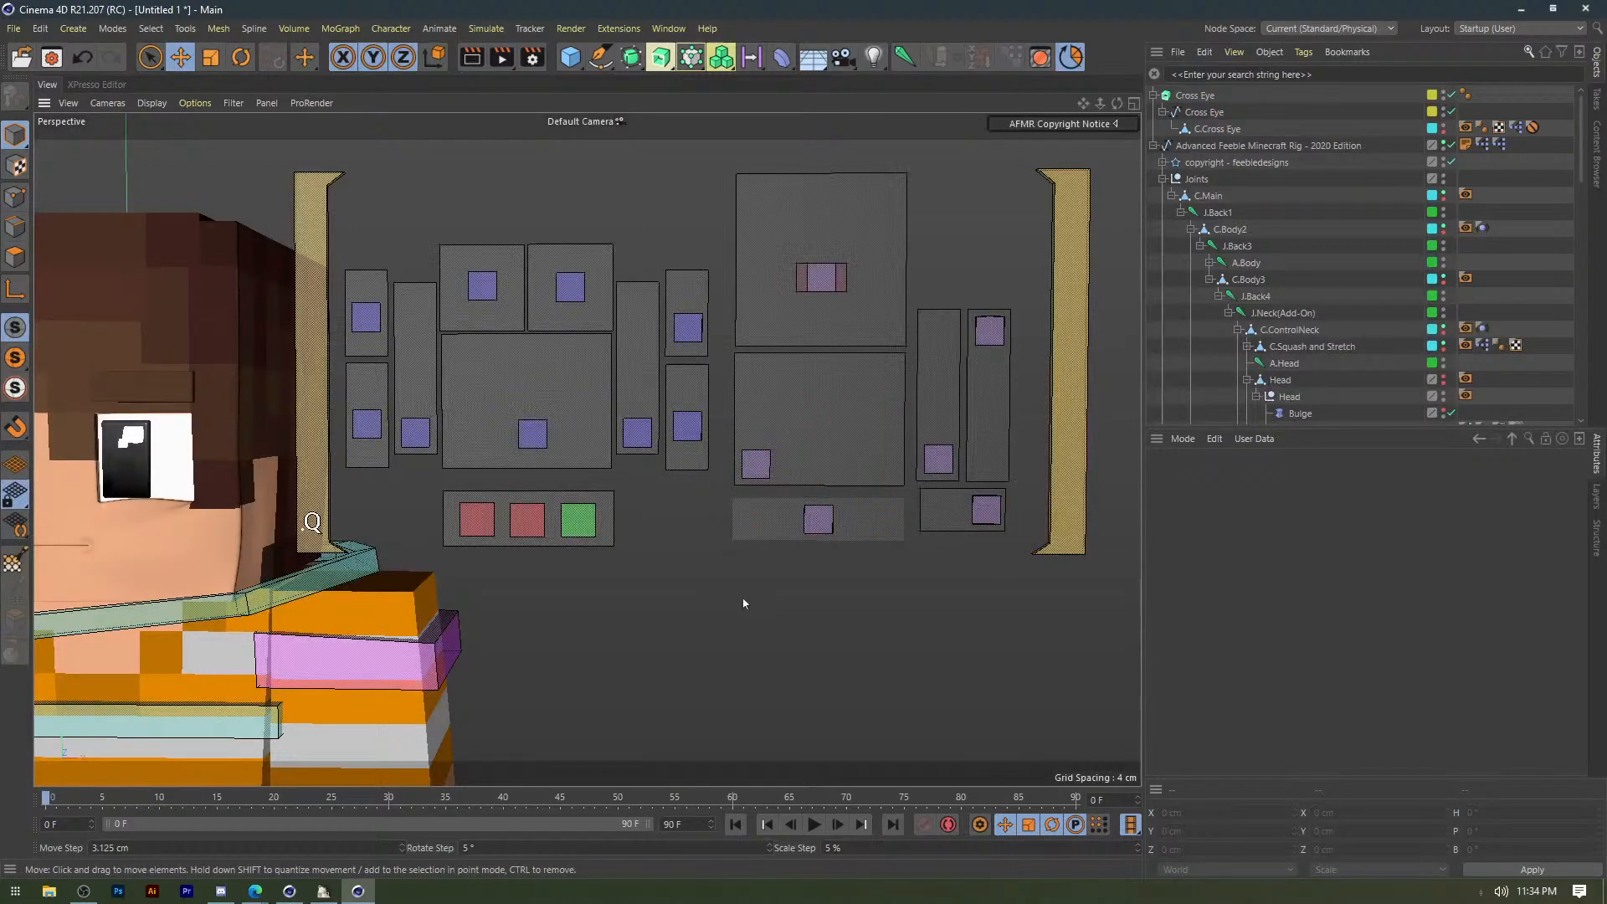
{"action": "left_click_drag", "start_coordinate": [854, 517], "coordinate": [945, 509]}
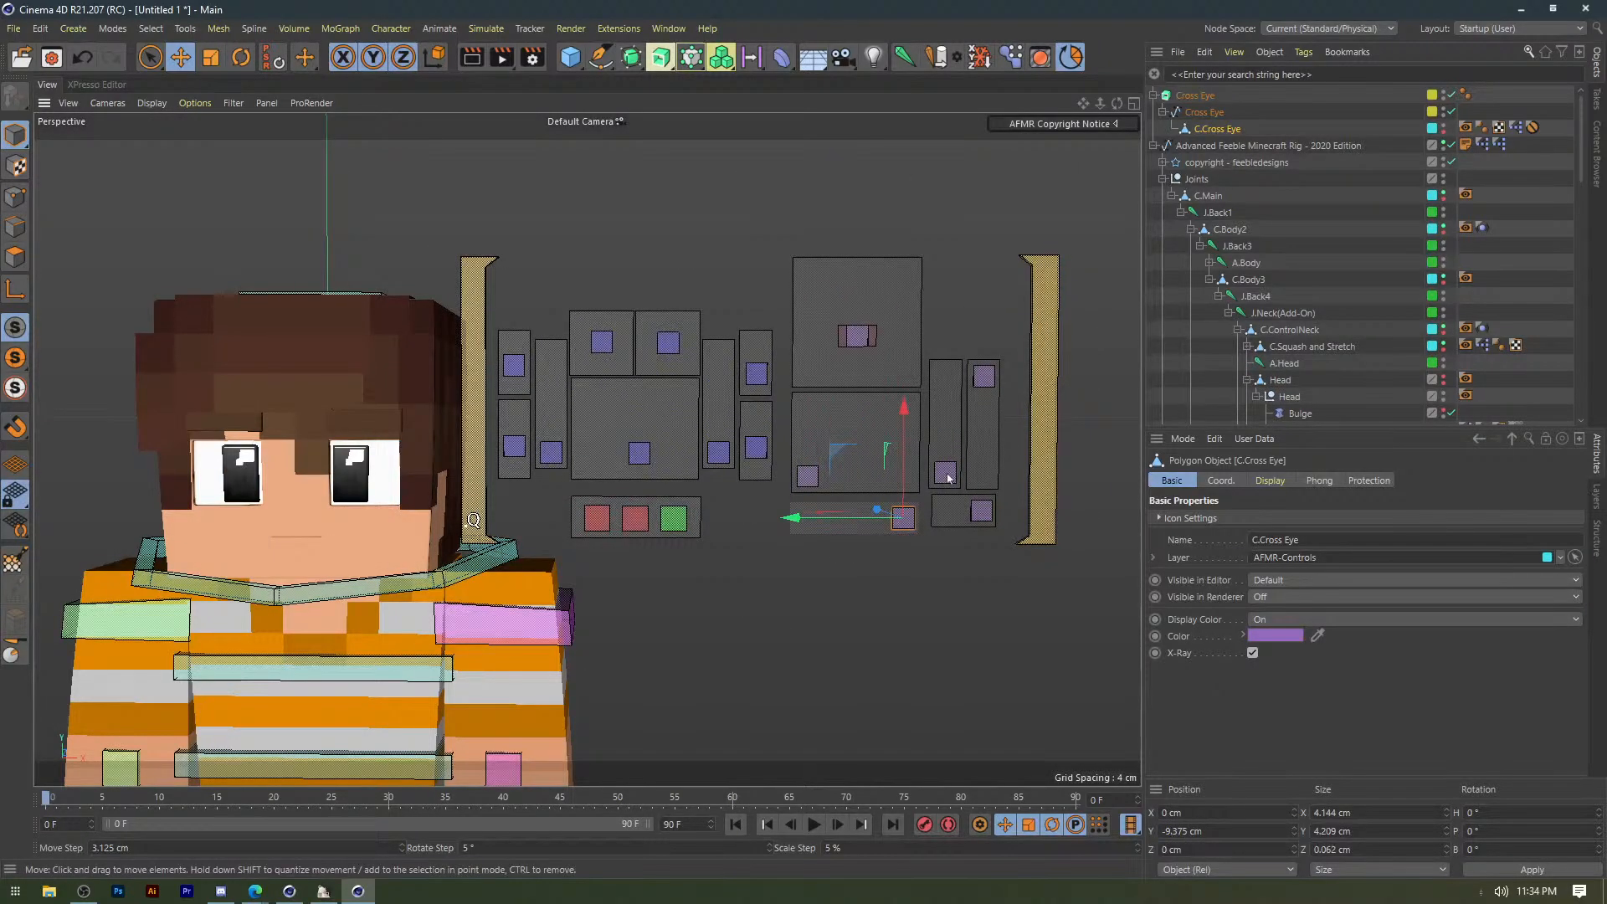
Locate C.PuffyCheeks under Mouth Controls in the hierarchy and examine its XPresso setup as a reference for the Cross Eye slider.
{"action": "left_click", "coordinate": [946, 474]}
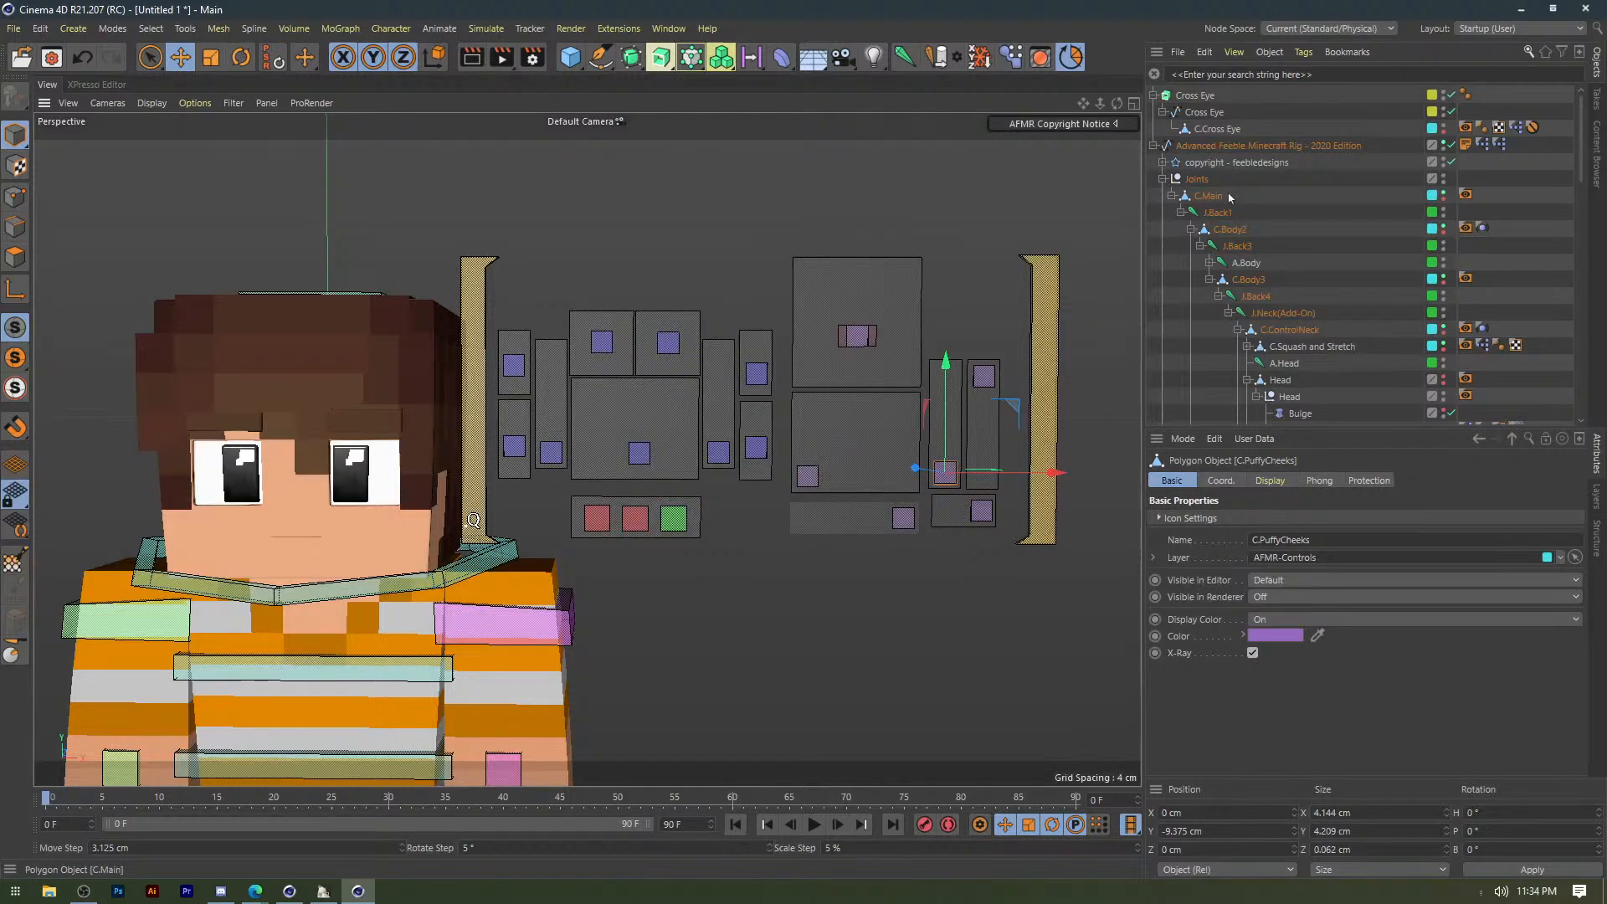
{"action": "scroll", "coordinate": [1230, 197], "scroll_direction": "down", "scroll_amount": 5}
{"action": "left_click", "coordinate": [1286, 266]}
{"action": "left_click", "coordinate": [1295, 332]}
{"action": "scroll", "coordinate": [1314, 318], "scroll_direction": "down", "scroll_amount": 3}
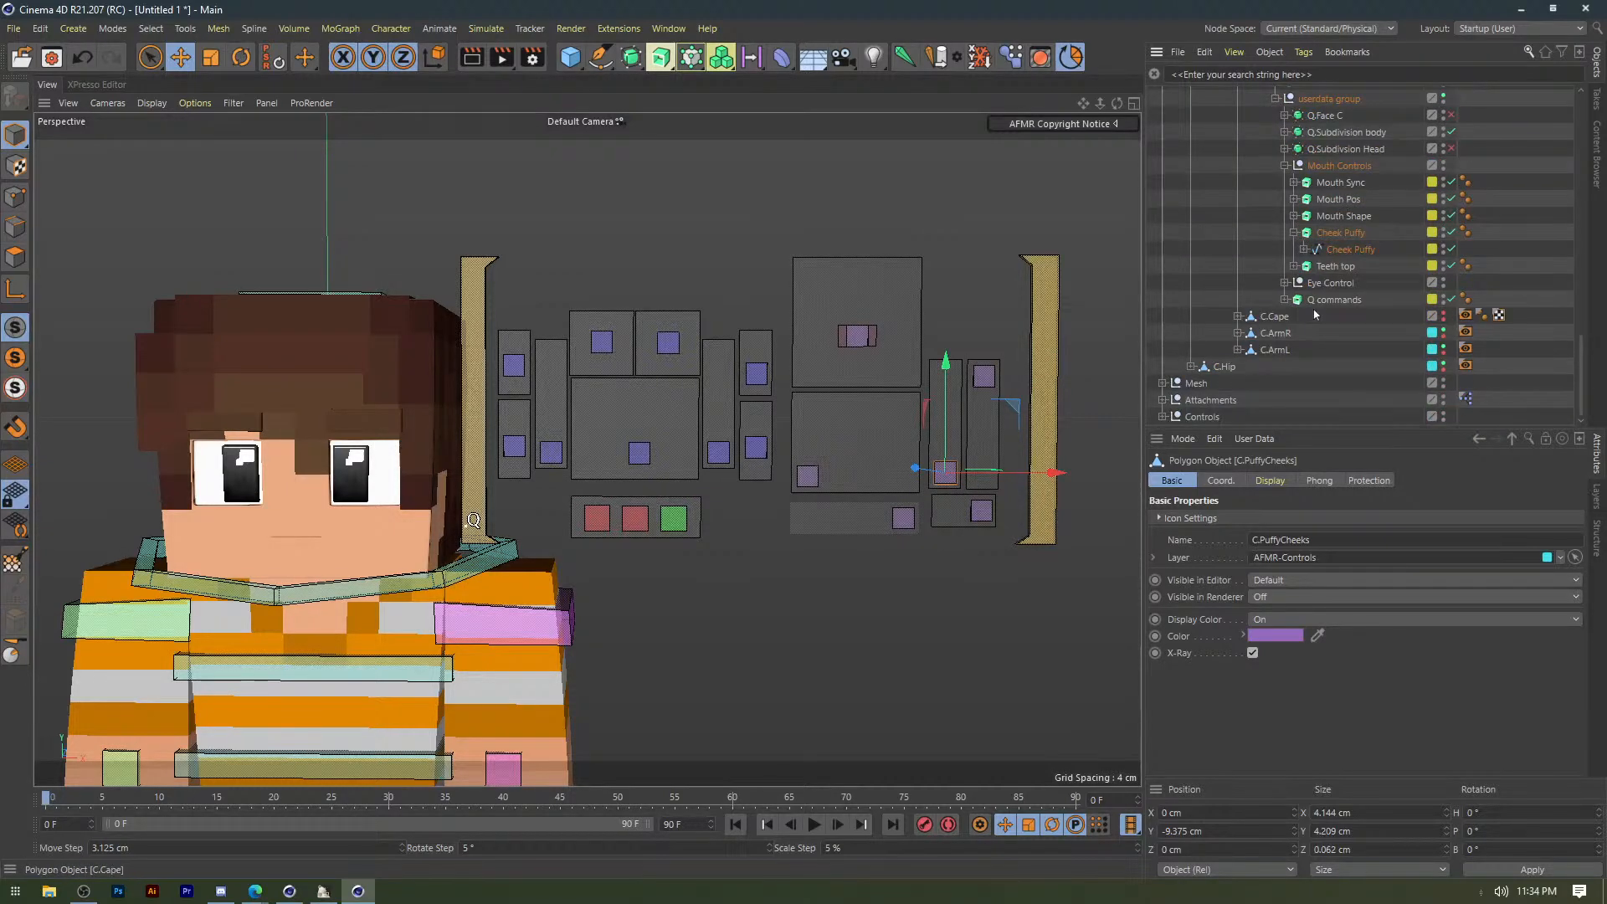
{"action": "left_click", "coordinate": [1304, 250]}
{"action": "double_click", "coordinate": [1517, 265]}
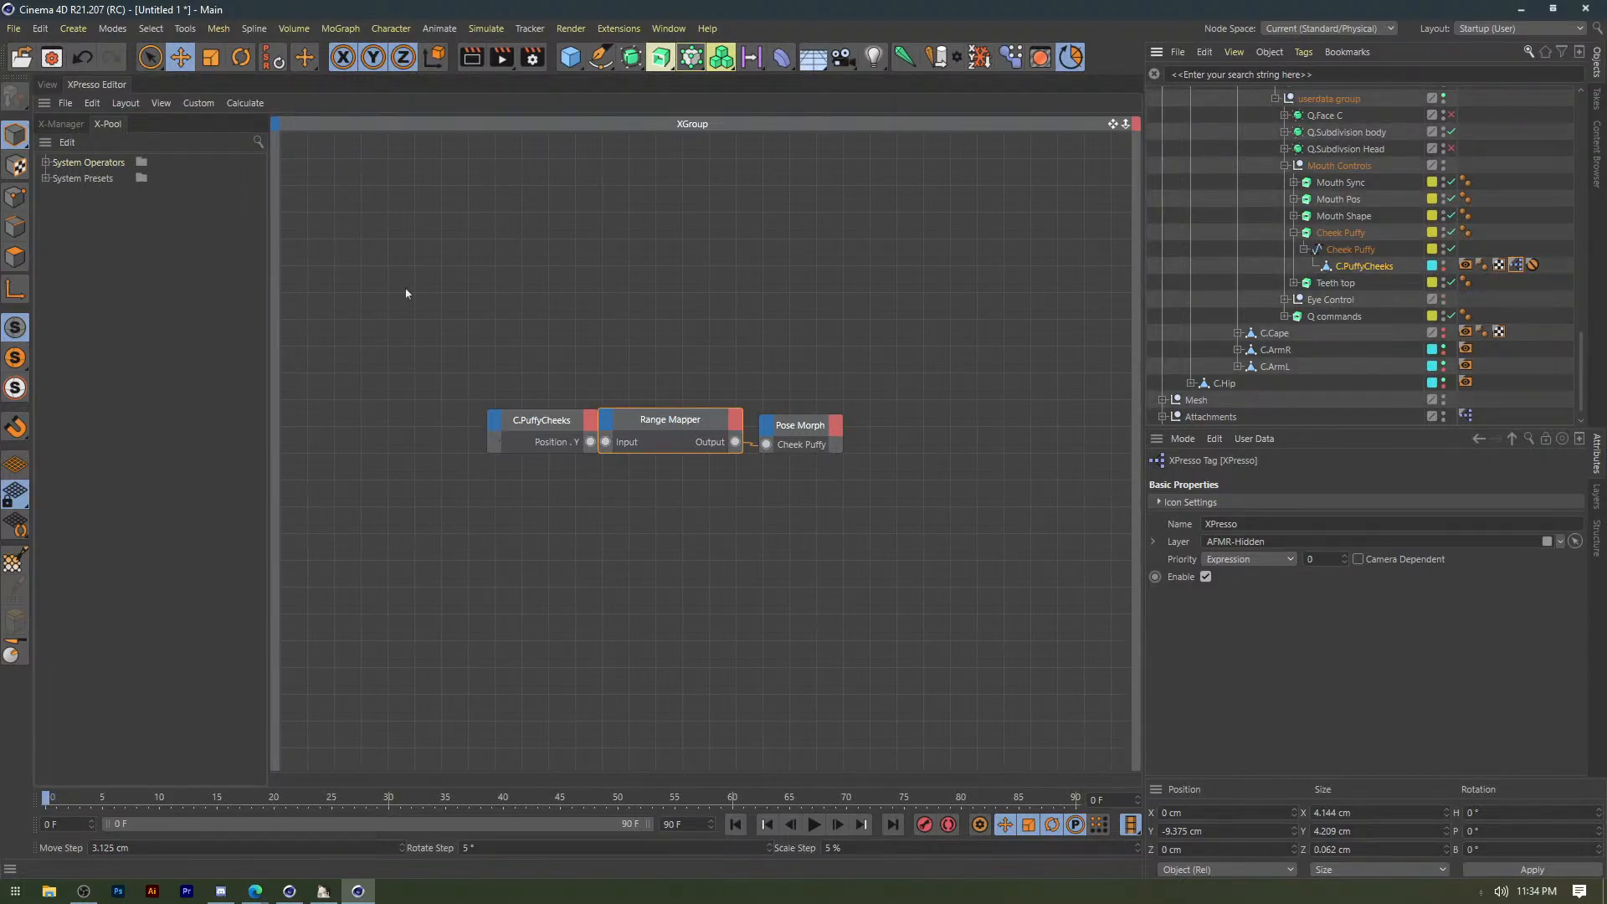
{"action": "left_click", "coordinate": [47, 84]}
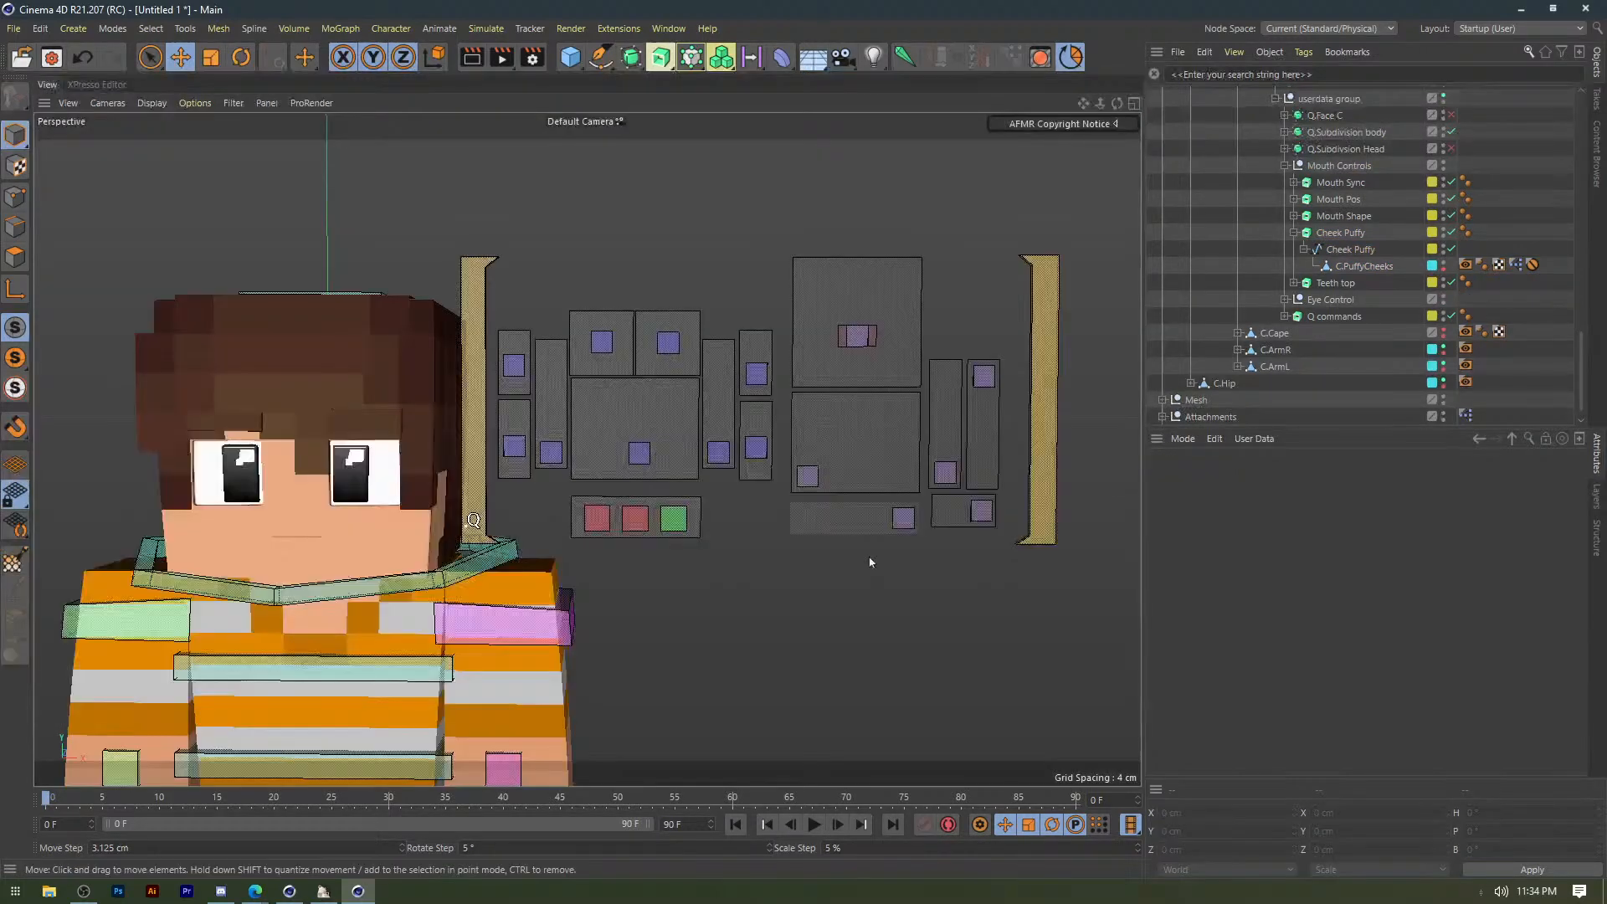
{"action": "left_click", "coordinate": [945, 474]}
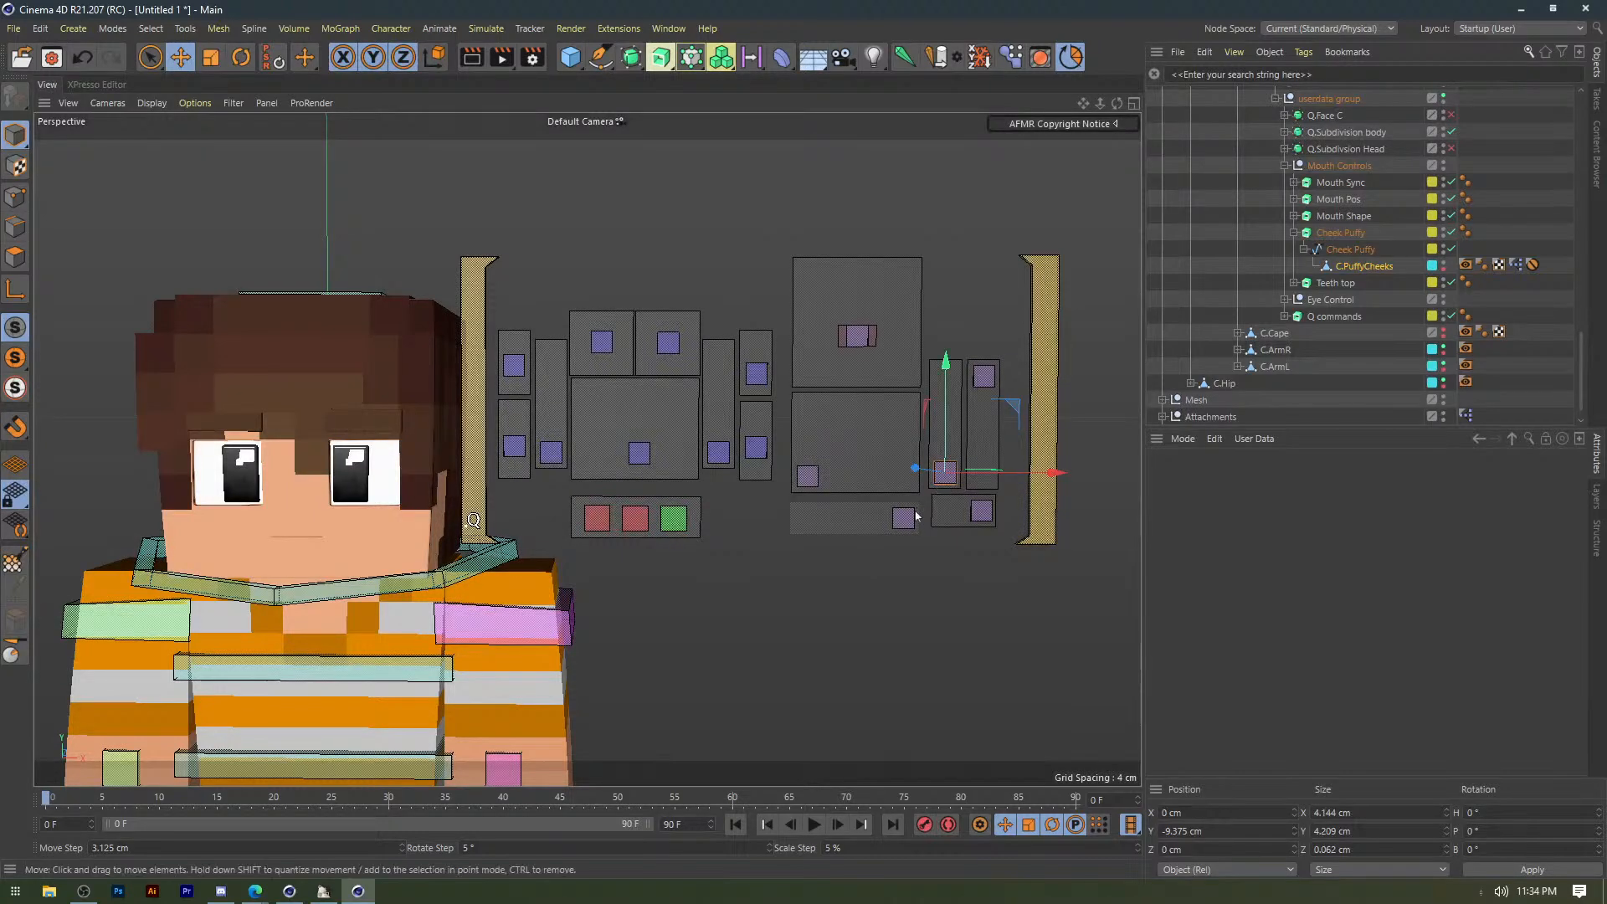
Test sliding C.Cross Eye to the opposite end of its panel and back.
{"action": "left_click_drag", "start_coordinate": [902, 530], "coordinate": [668, 511]}
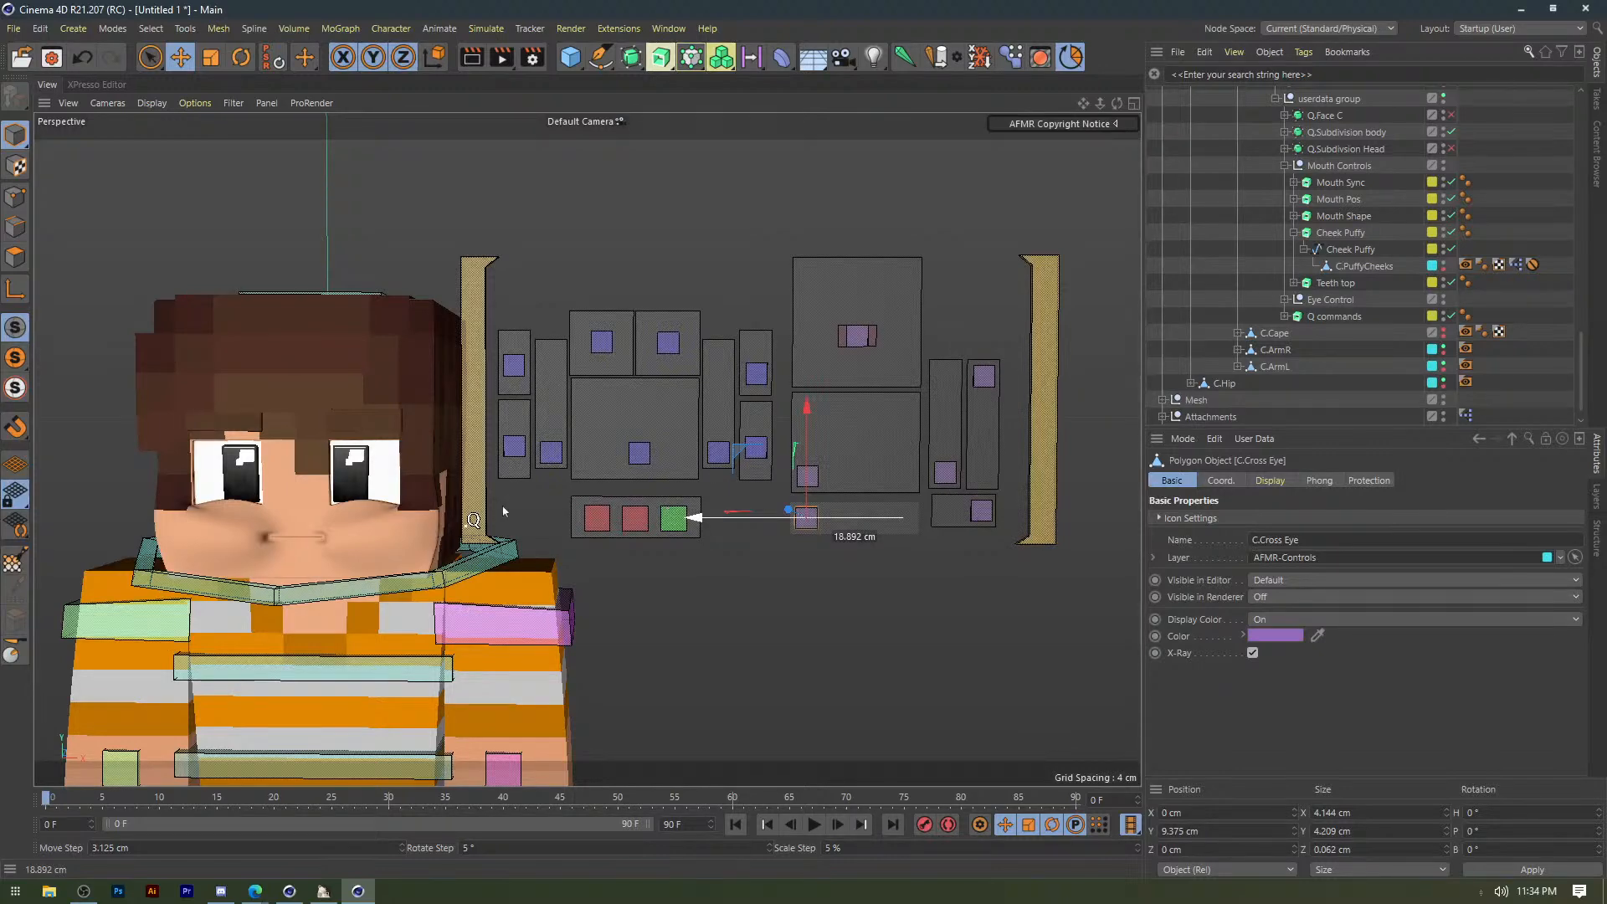
{"action": "left_click_drag", "start_coordinate": [503, 512], "coordinate": [924, 508]}
Space out the nodes in C.PuffyCheeks' XPresso setup and inspect its Range Mapper settings.
{"action": "left_click", "coordinate": [945, 474]}
{"action": "double_click", "coordinate": [1517, 265]}
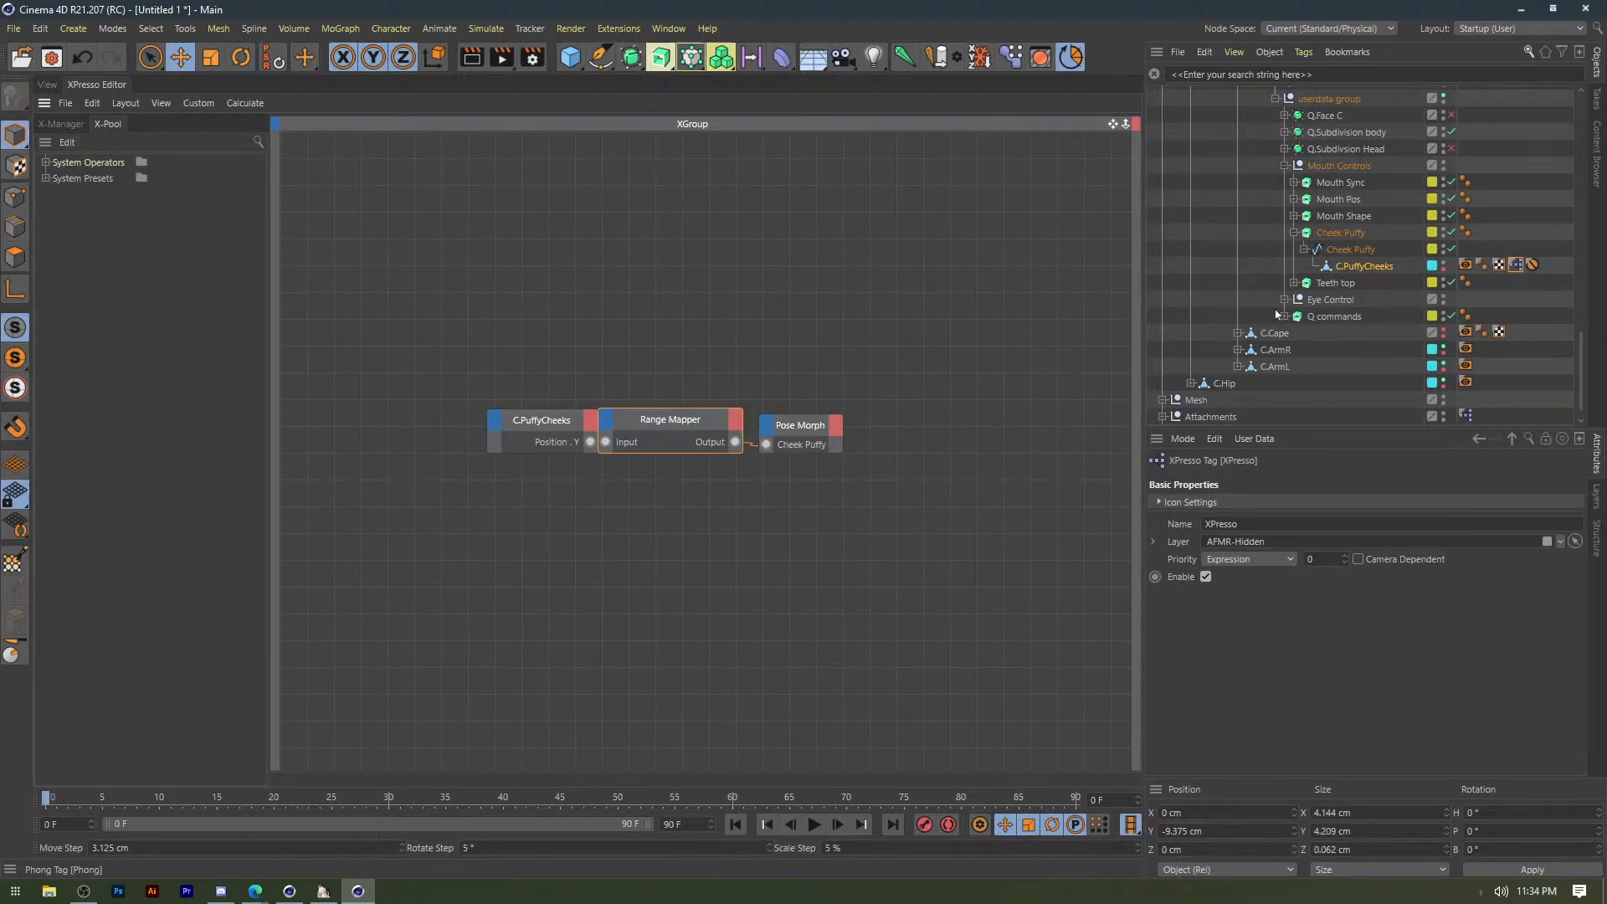
{"action": "scroll", "coordinate": [579, 364], "scroll_direction": "up", "scroll_amount": 2}
{"action": "left_click_drag", "start_coordinate": [536, 441], "coordinate": [484, 442]}
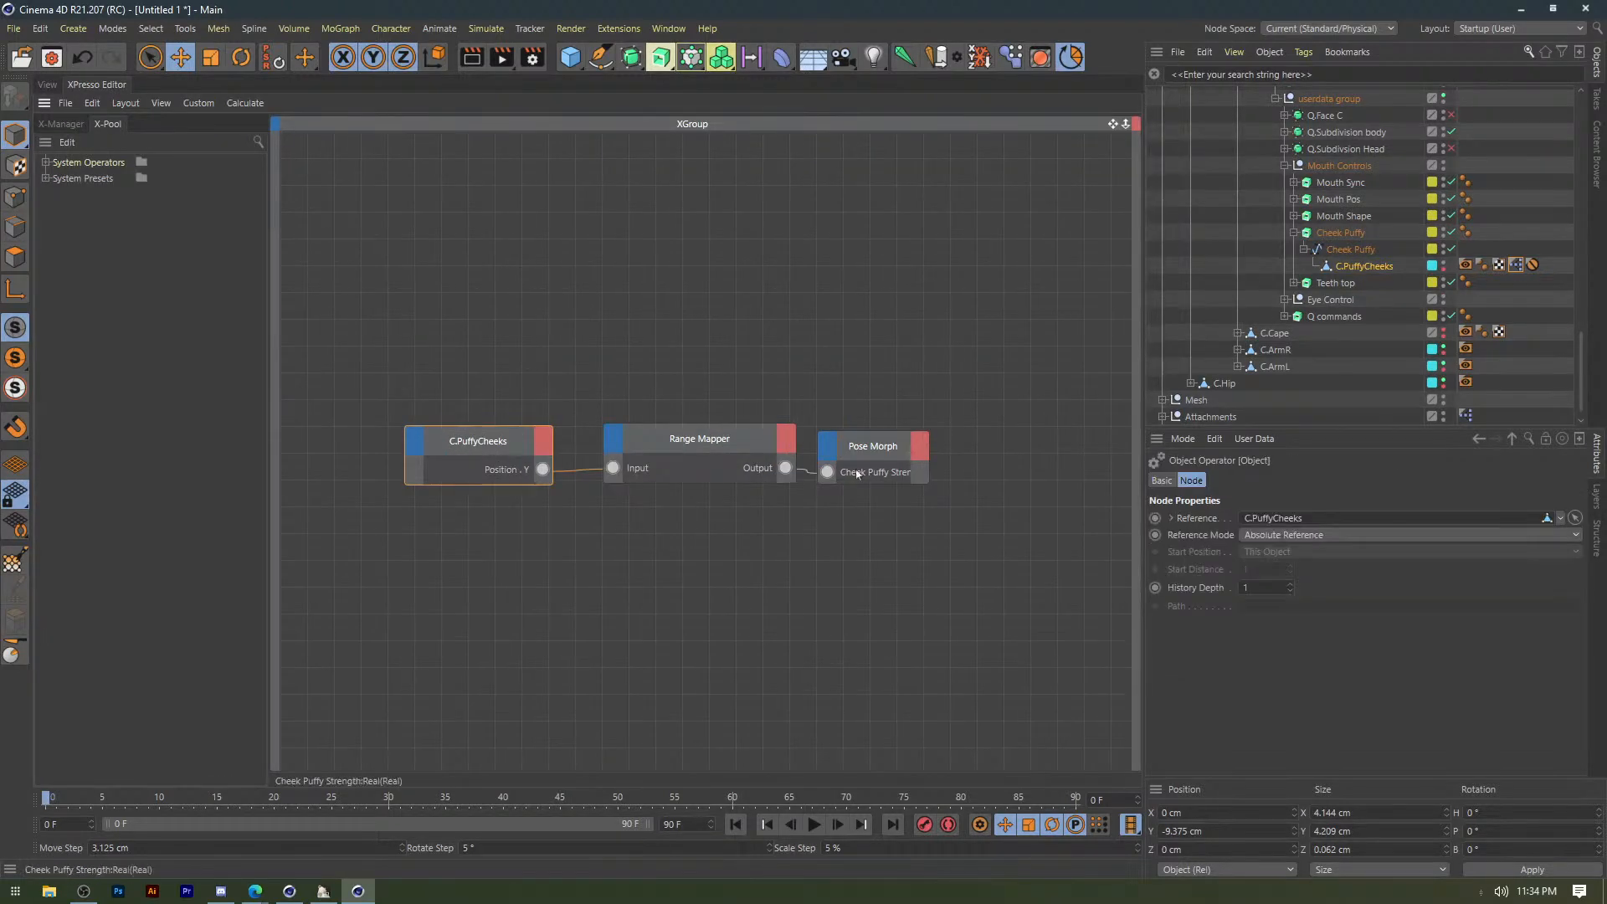
{"action": "left_click_drag", "start_coordinate": [877, 458], "coordinate": [908, 457]}
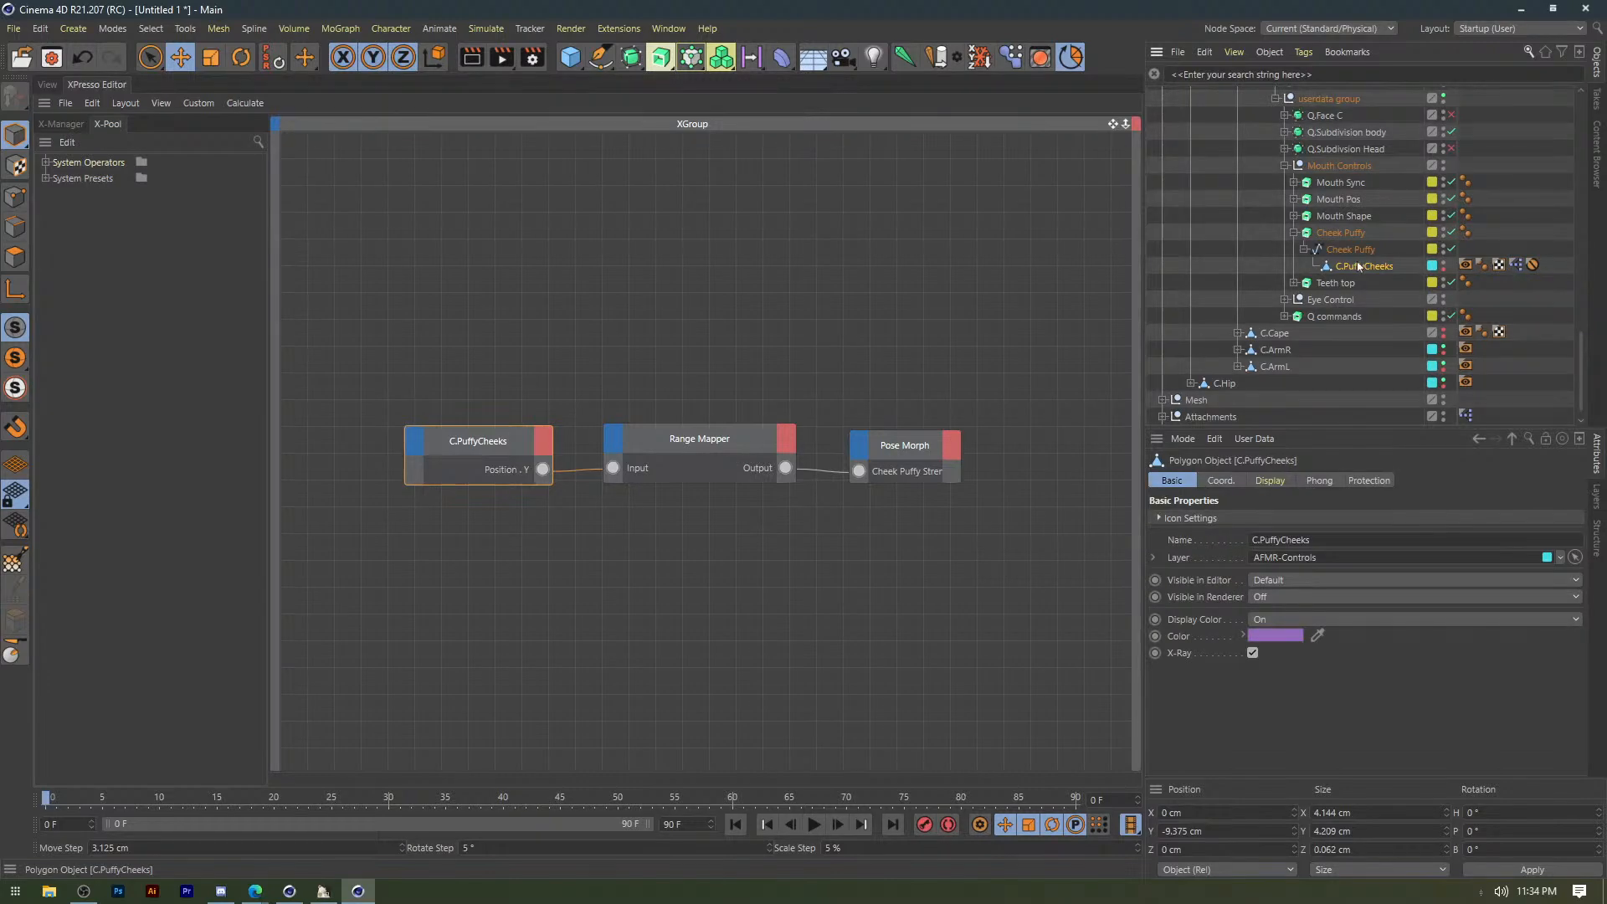
{"action": "left_click", "coordinate": [46, 84]}
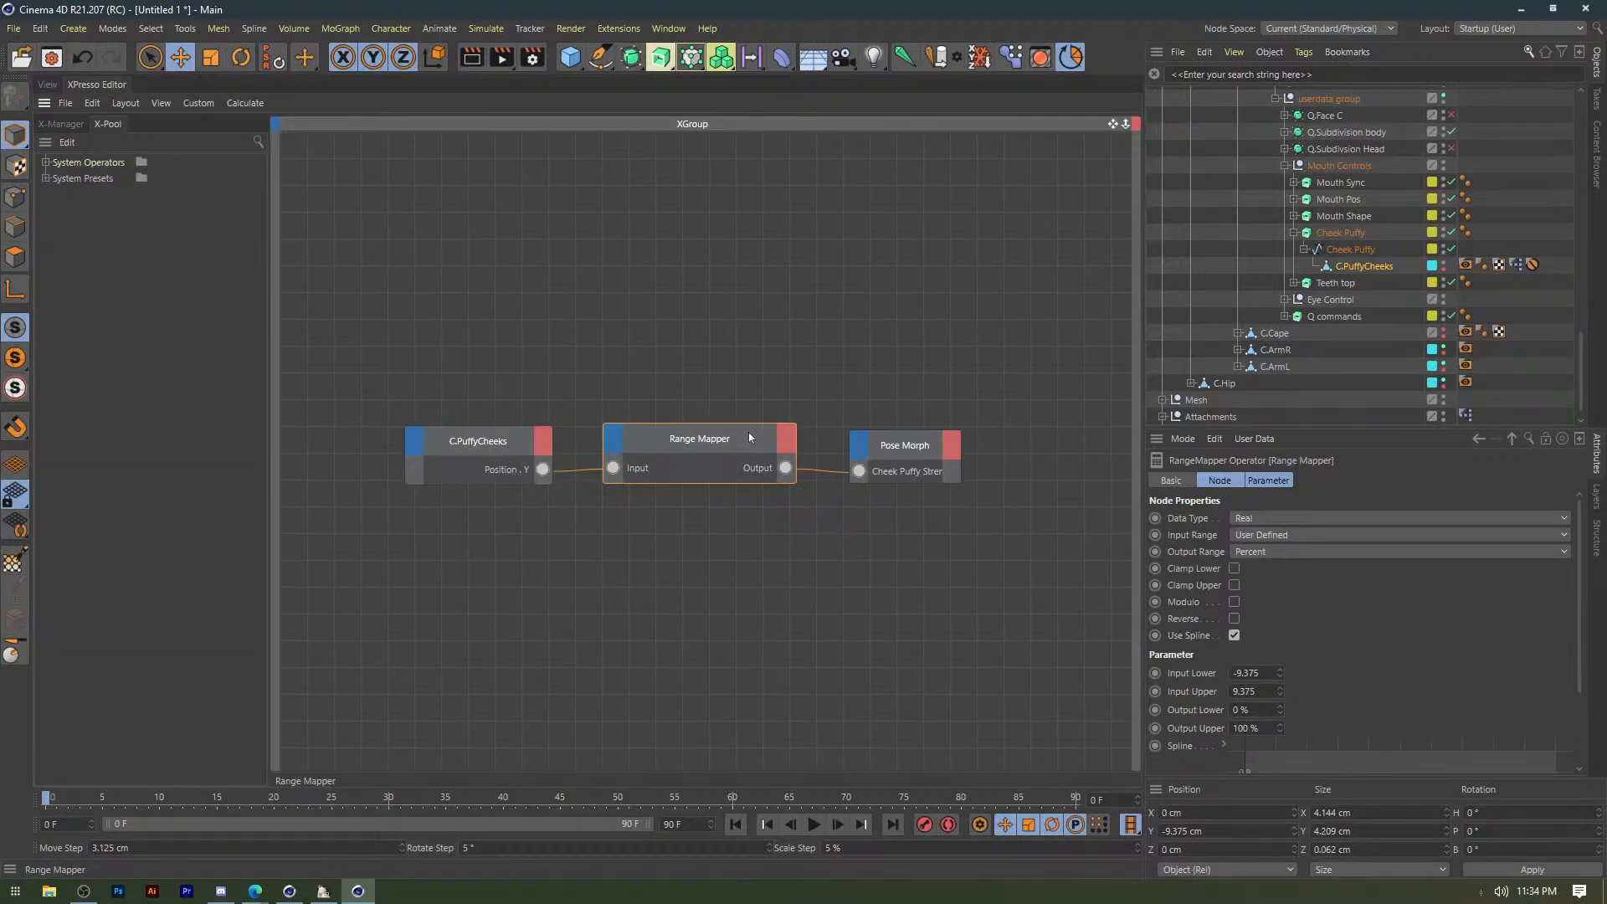
{"action": "left_click", "coordinate": [884, 445]}
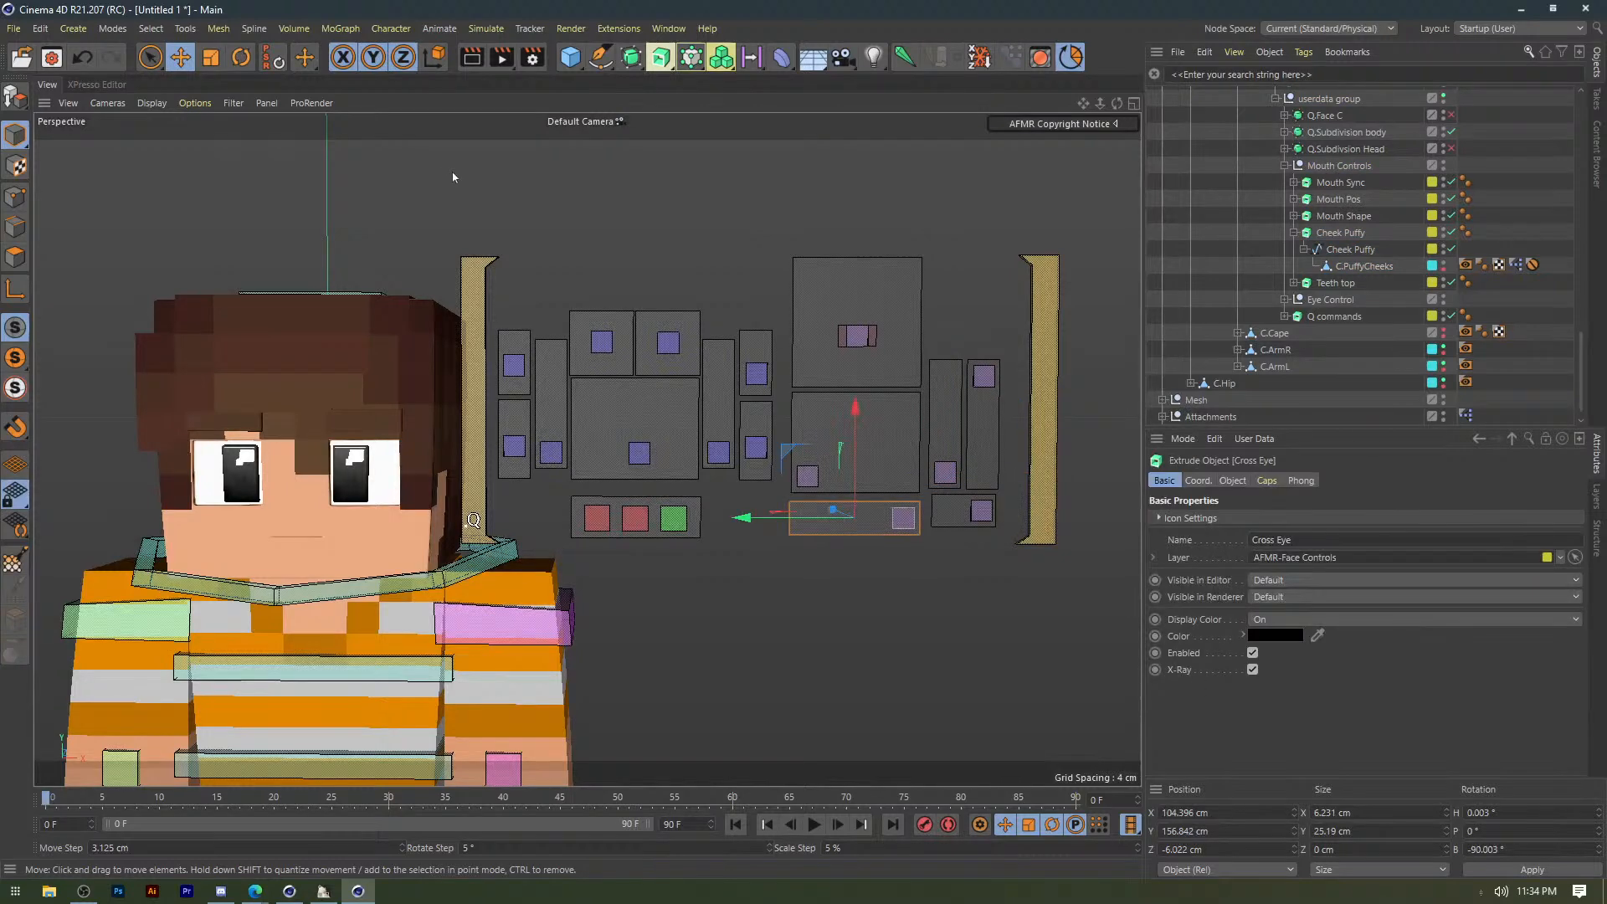
Rotate the Cheek Puffy panel -90° so it lies horizontally and place it below the Cross Eye panel.
{"action": "scroll", "coordinate": [830, 404], "scroll_direction": "down", "scroll_amount": 4}
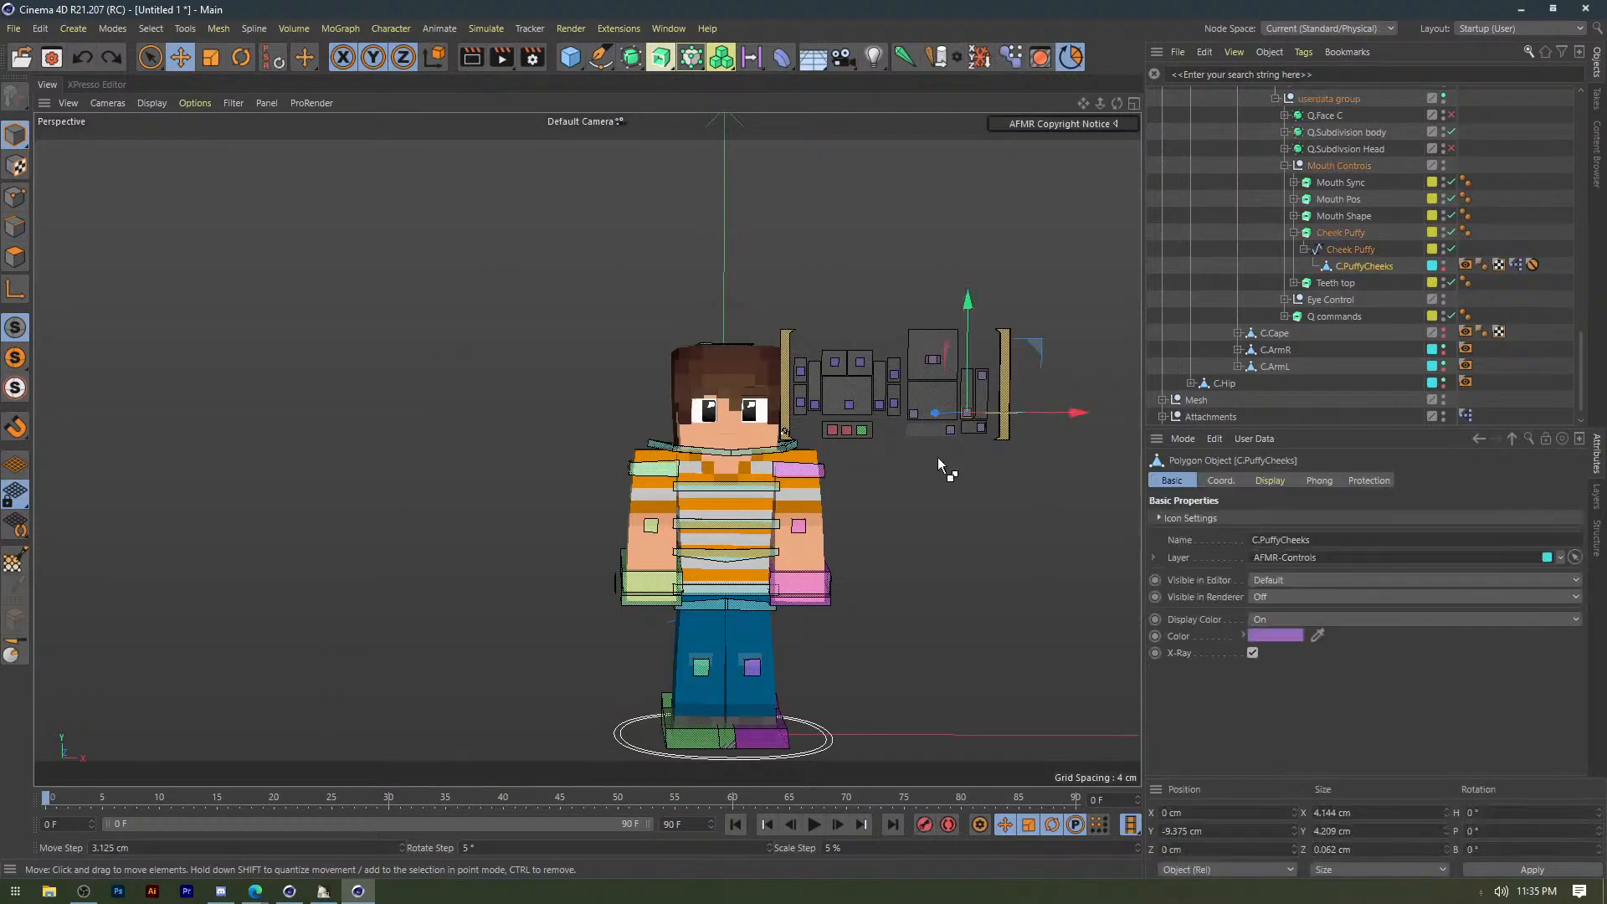
{"action": "left_click", "coordinate": [938, 457]}
{"action": "scroll", "coordinate": [938, 458], "scroll_direction": "up", "scroll_amount": 5}
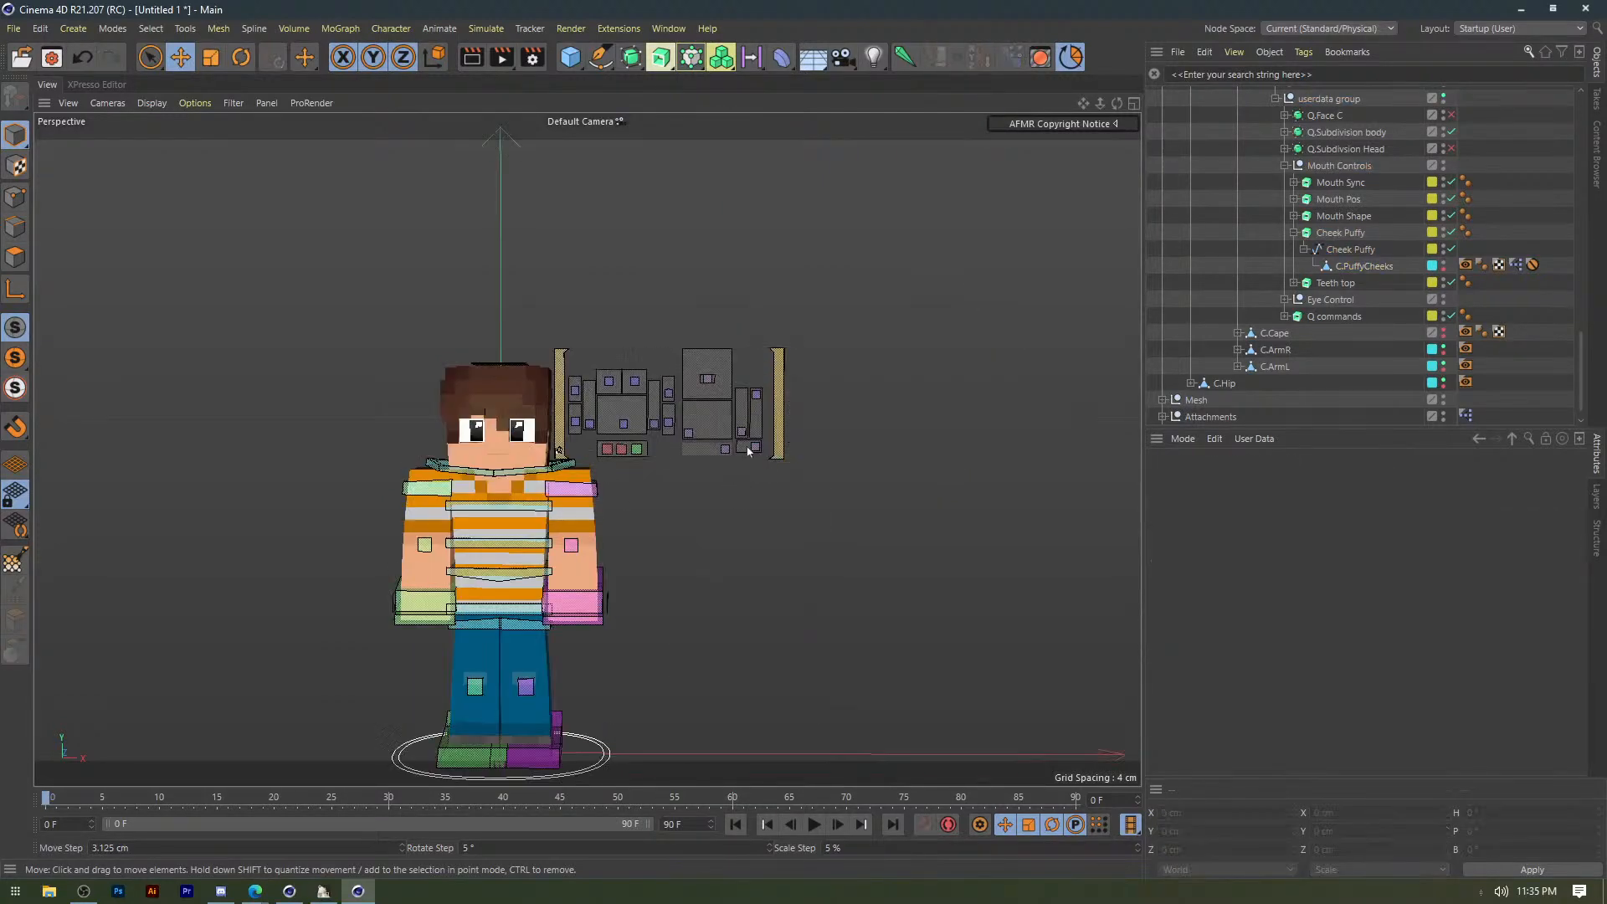
{"action": "left_click", "coordinate": [750, 394]}
{"action": "scroll", "coordinate": [750, 393], "scroll_direction": "up", "scroll_amount": 5}
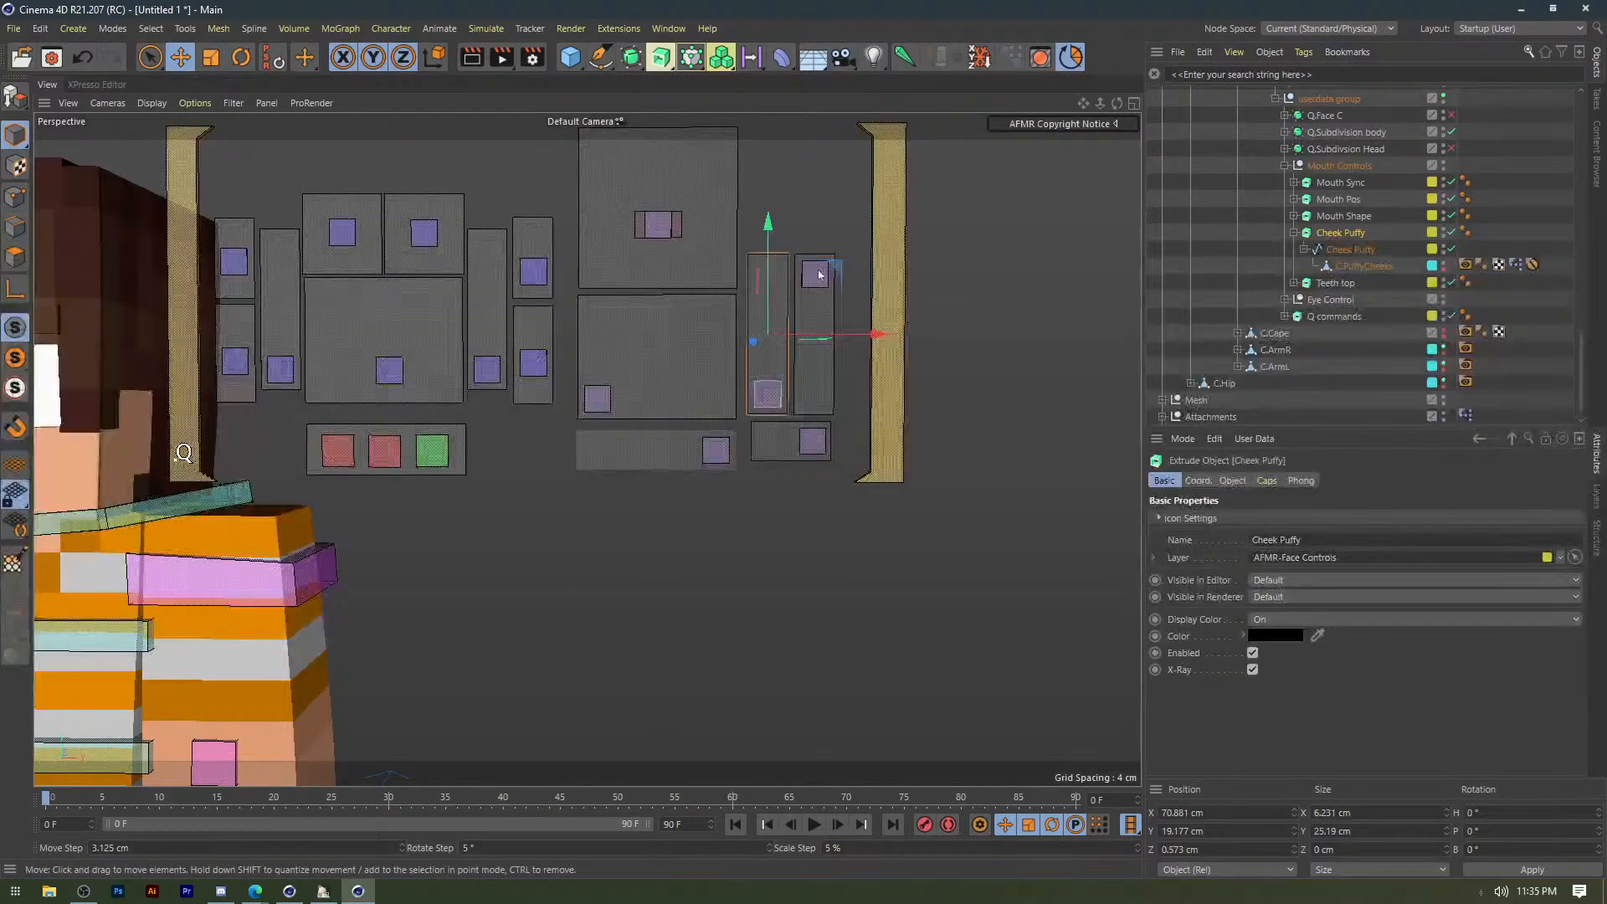
{"action": "key", "text": "r"}
{"action": "left_click_drag", "start_coordinate": [719, 290], "coordinate": [592, 398]}
{"action": "key", "text": "e"}
Rotate the Cross Eye panel back upright and move it into Cheek Puffy's former place beside the Mouth Sync panel.
{"action": "key", "text": "r"}
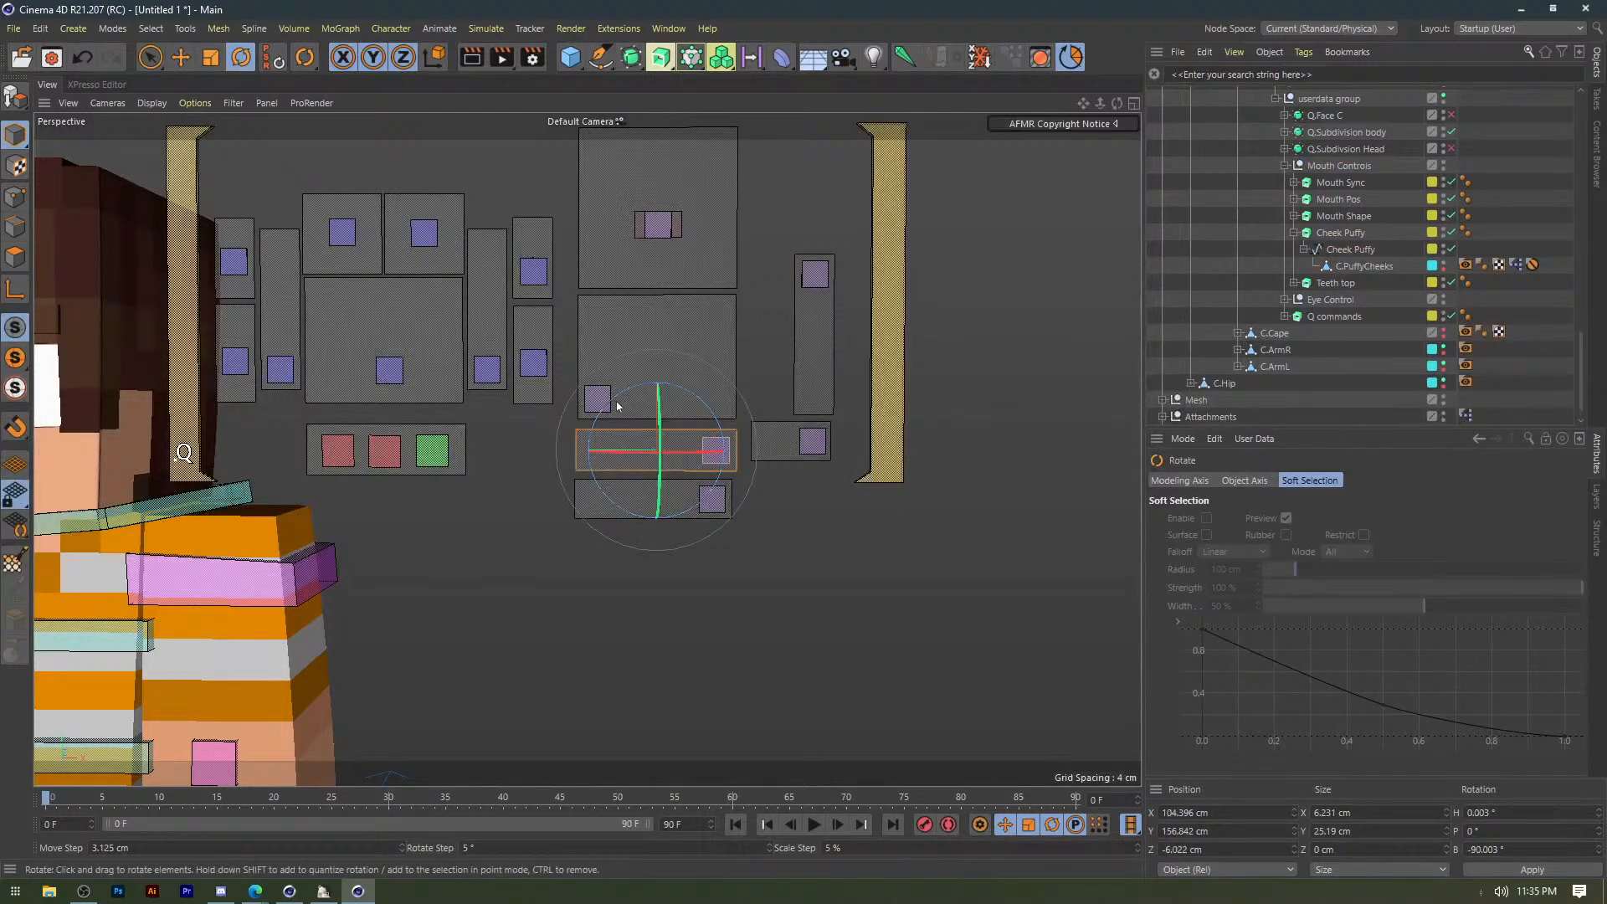
{"action": "left_click_drag", "start_coordinate": [612, 403], "coordinate": [736, 366]}
{"action": "key", "text": "e"}
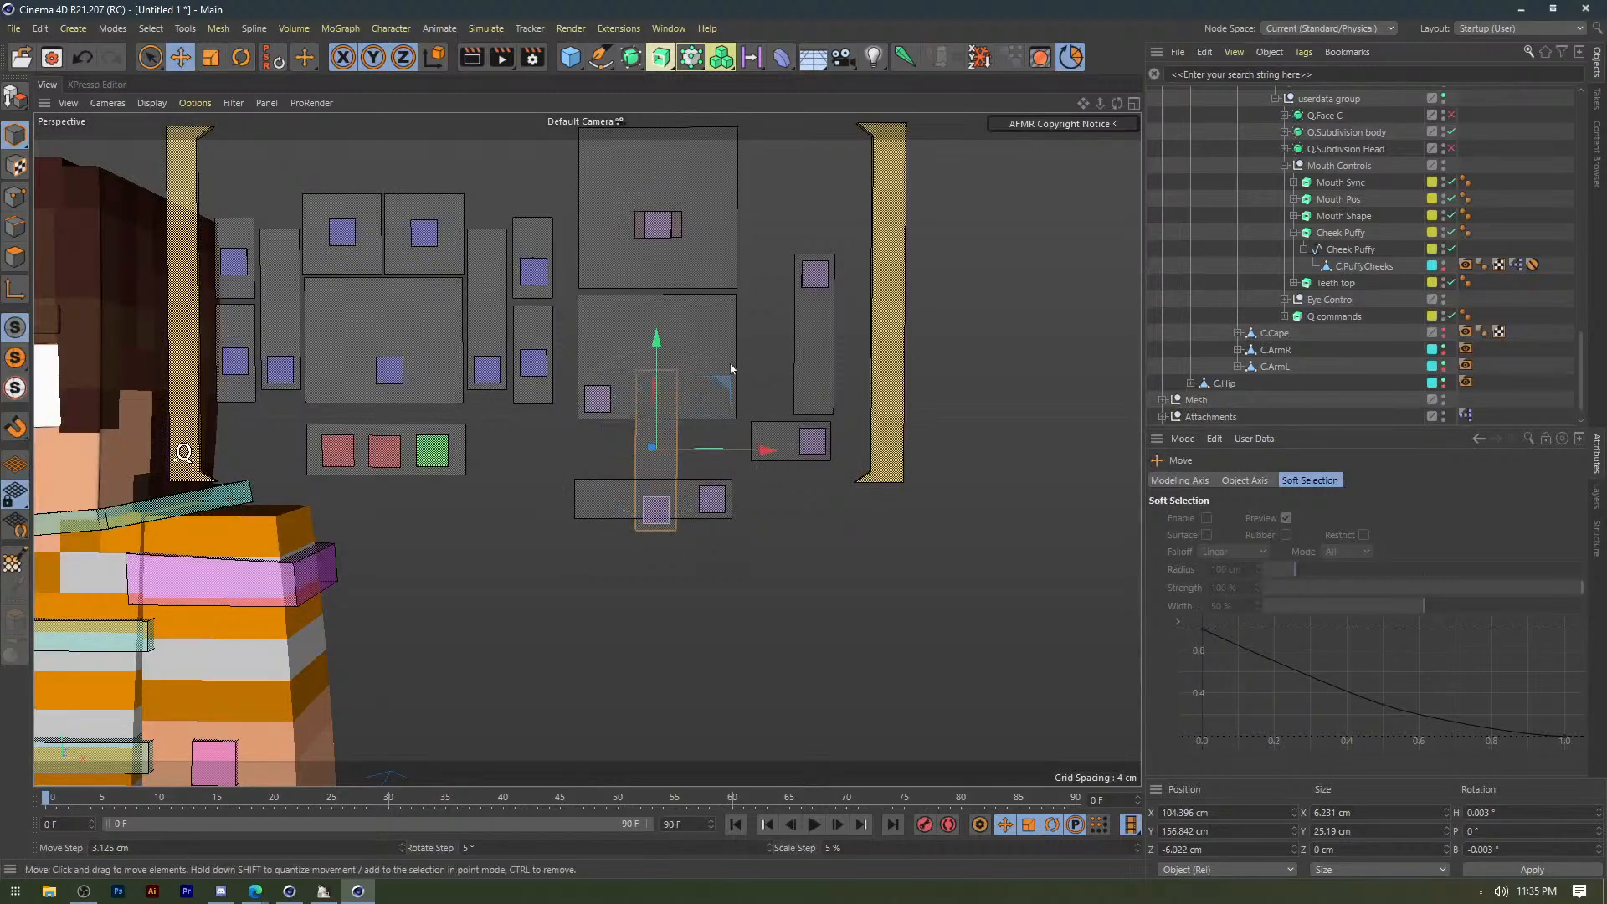
{"action": "left_click_drag", "start_coordinate": [610, 367], "coordinate": [828, 258]}
{"action": "left_click", "coordinate": [798, 335]}
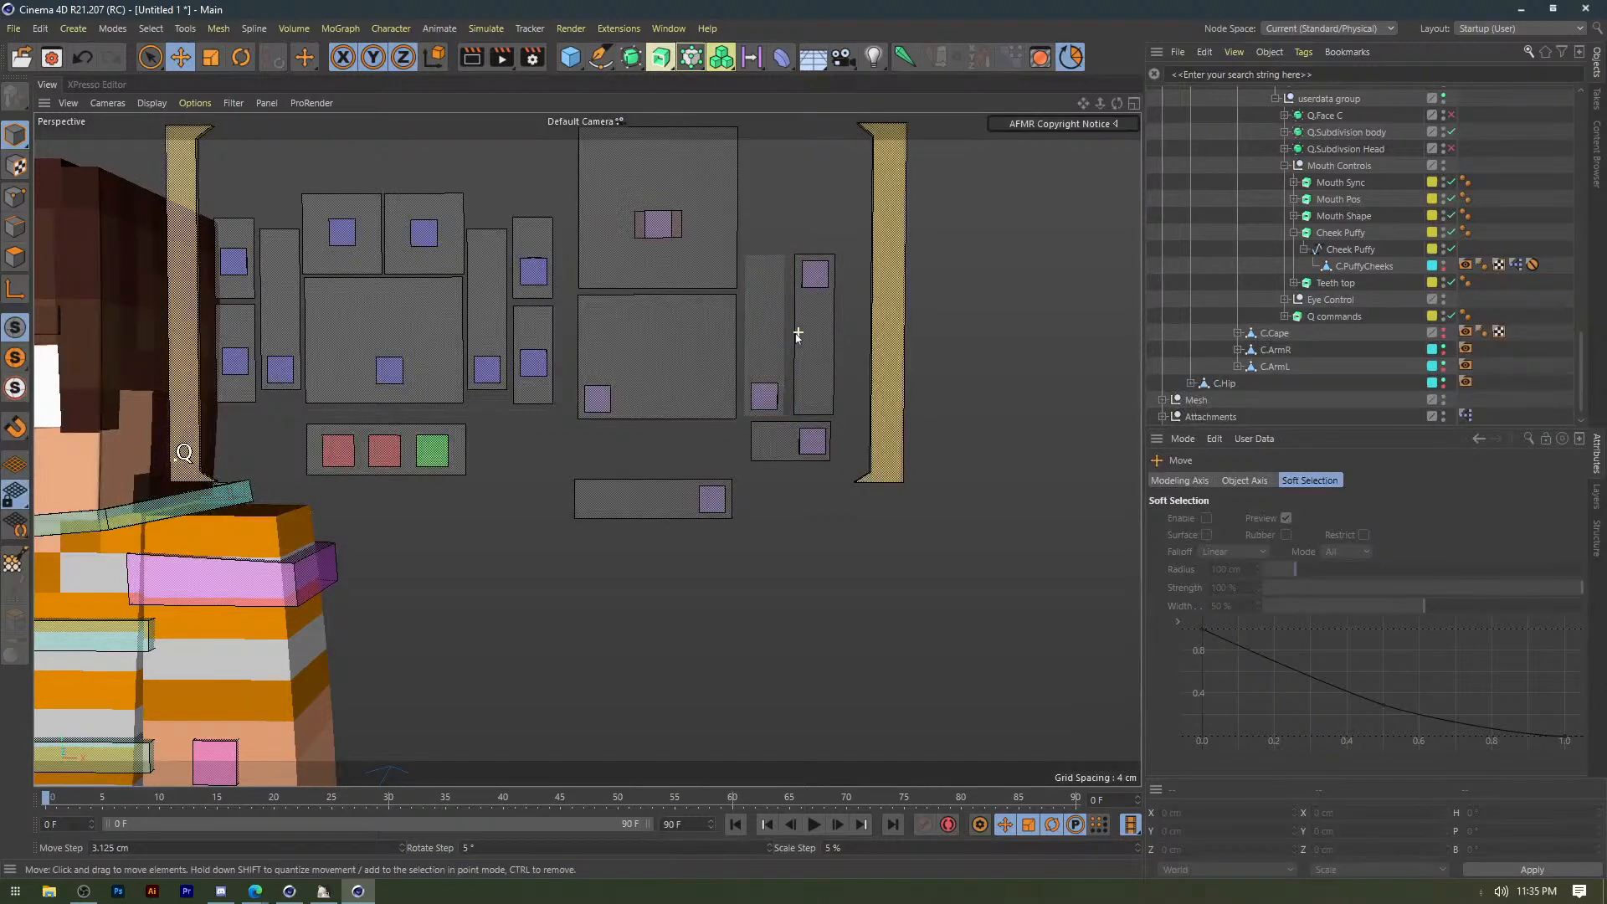
{"action": "left_click_drag", "start_coordinate": [797, 335], "coordinate": [825, 342], "text": "alt"}
{"action": "left_click", "coordinate": [767, 335]}
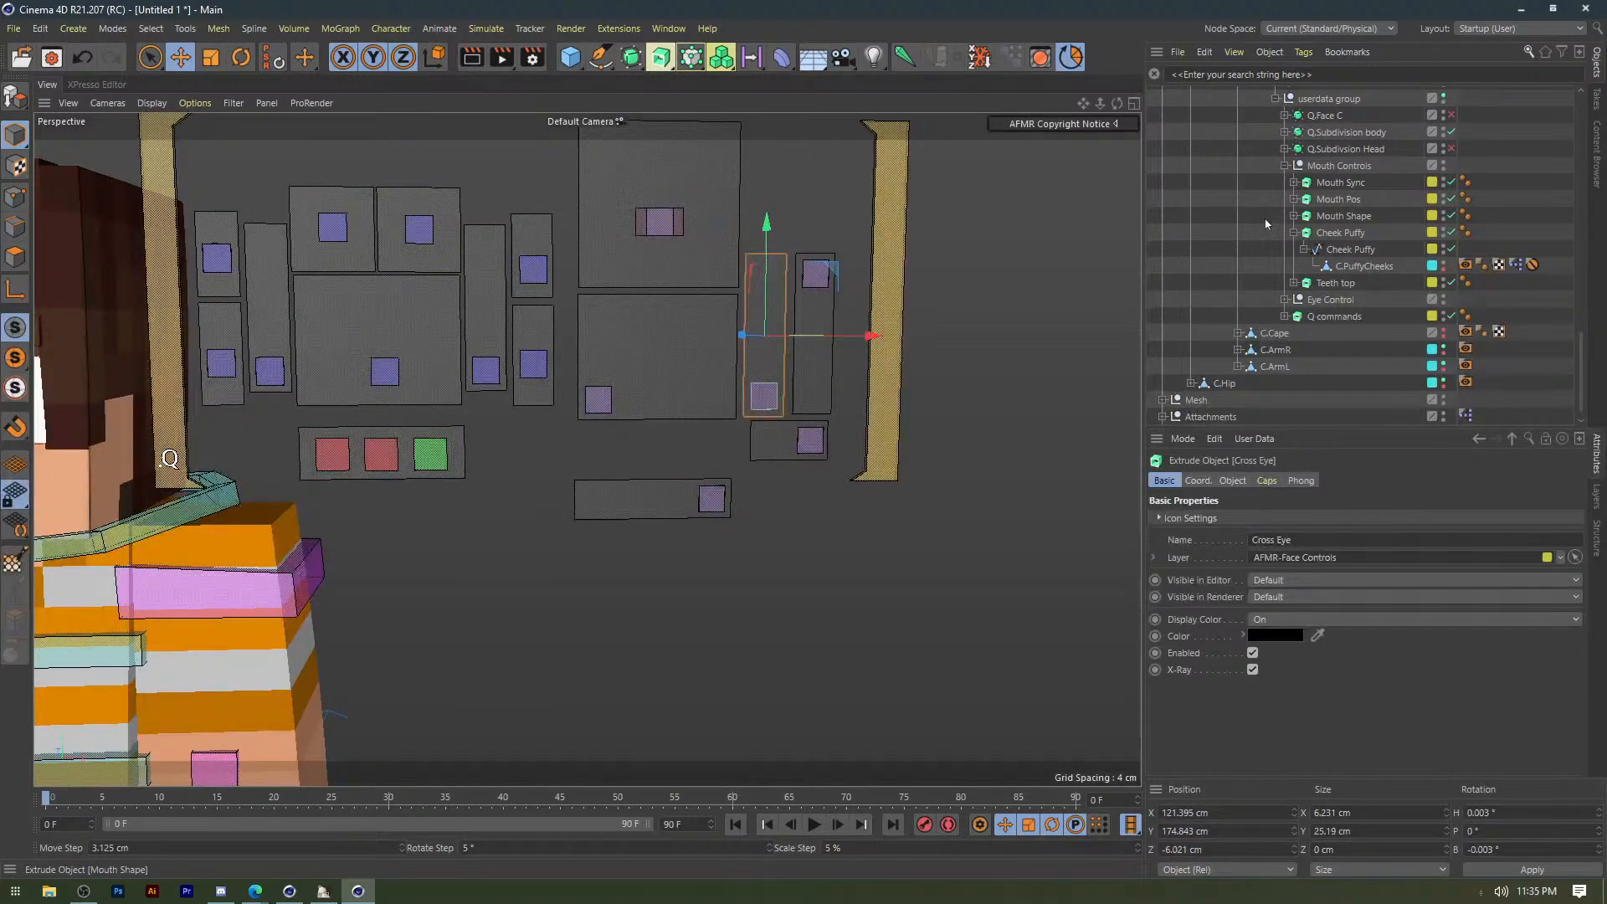
Copy the XPresso tag from C.PuffyCheeks to C.Cross Eye and delete C.Cross Eye's previous XPresso tag.
{"action": "scroll", "coordinate": [1346, 249], "scroll_direction": "down", "scroll_amount": 1}
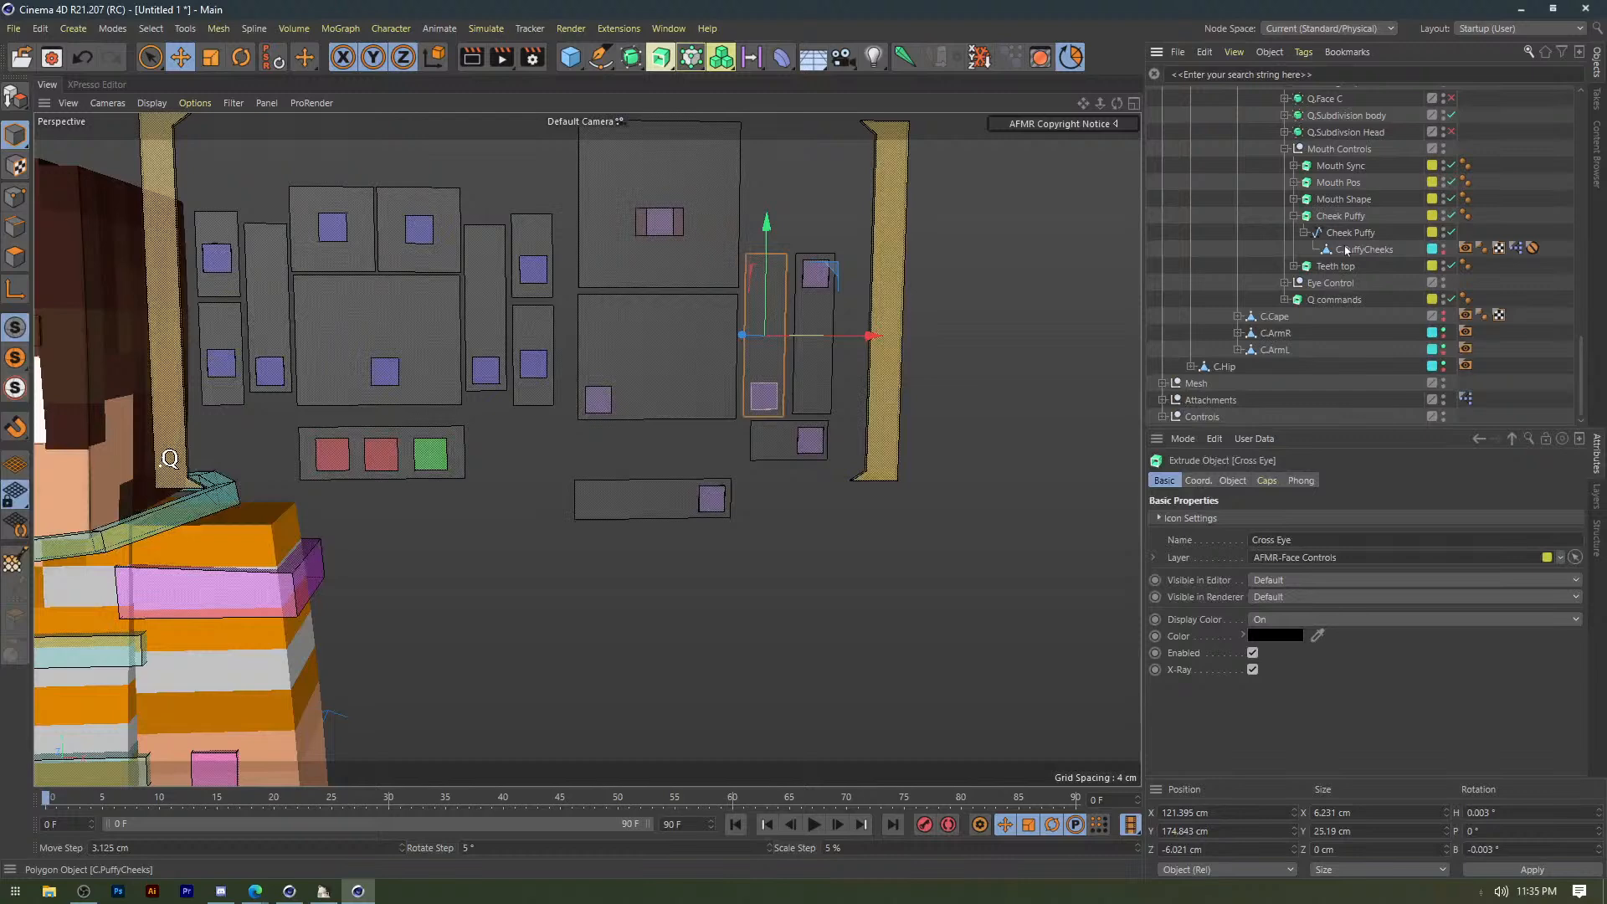
{"action": "left_click", "coordinate": [1346, 250]}
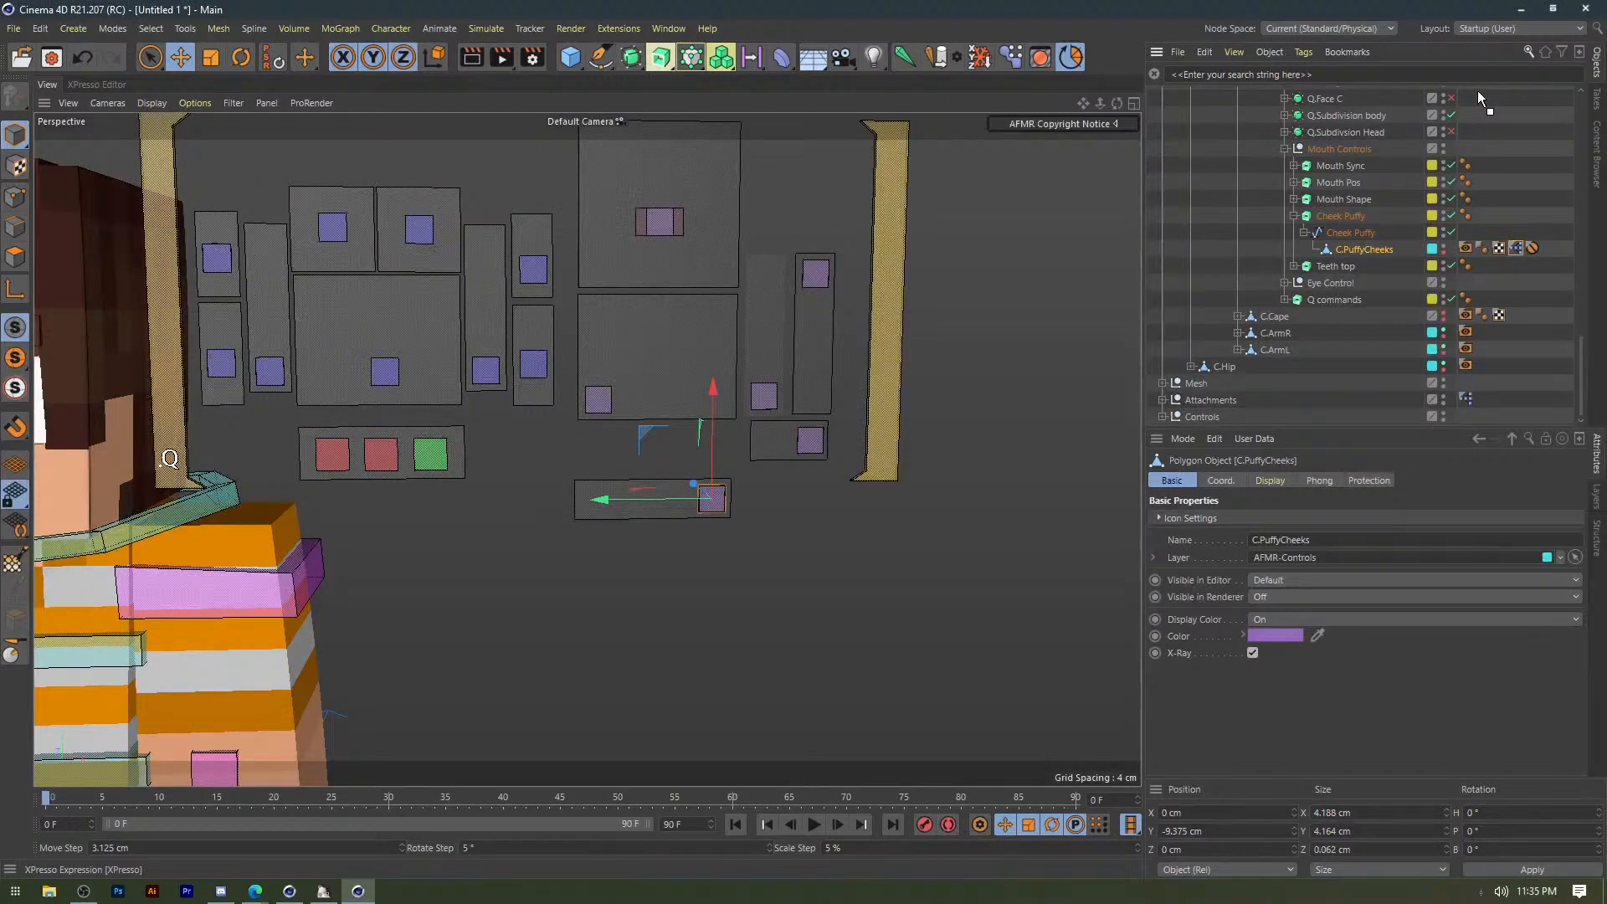
{"action": "scroll", "coordinate": [1479, 91], "scroll_direction": "up", "scroll_amount": 10}
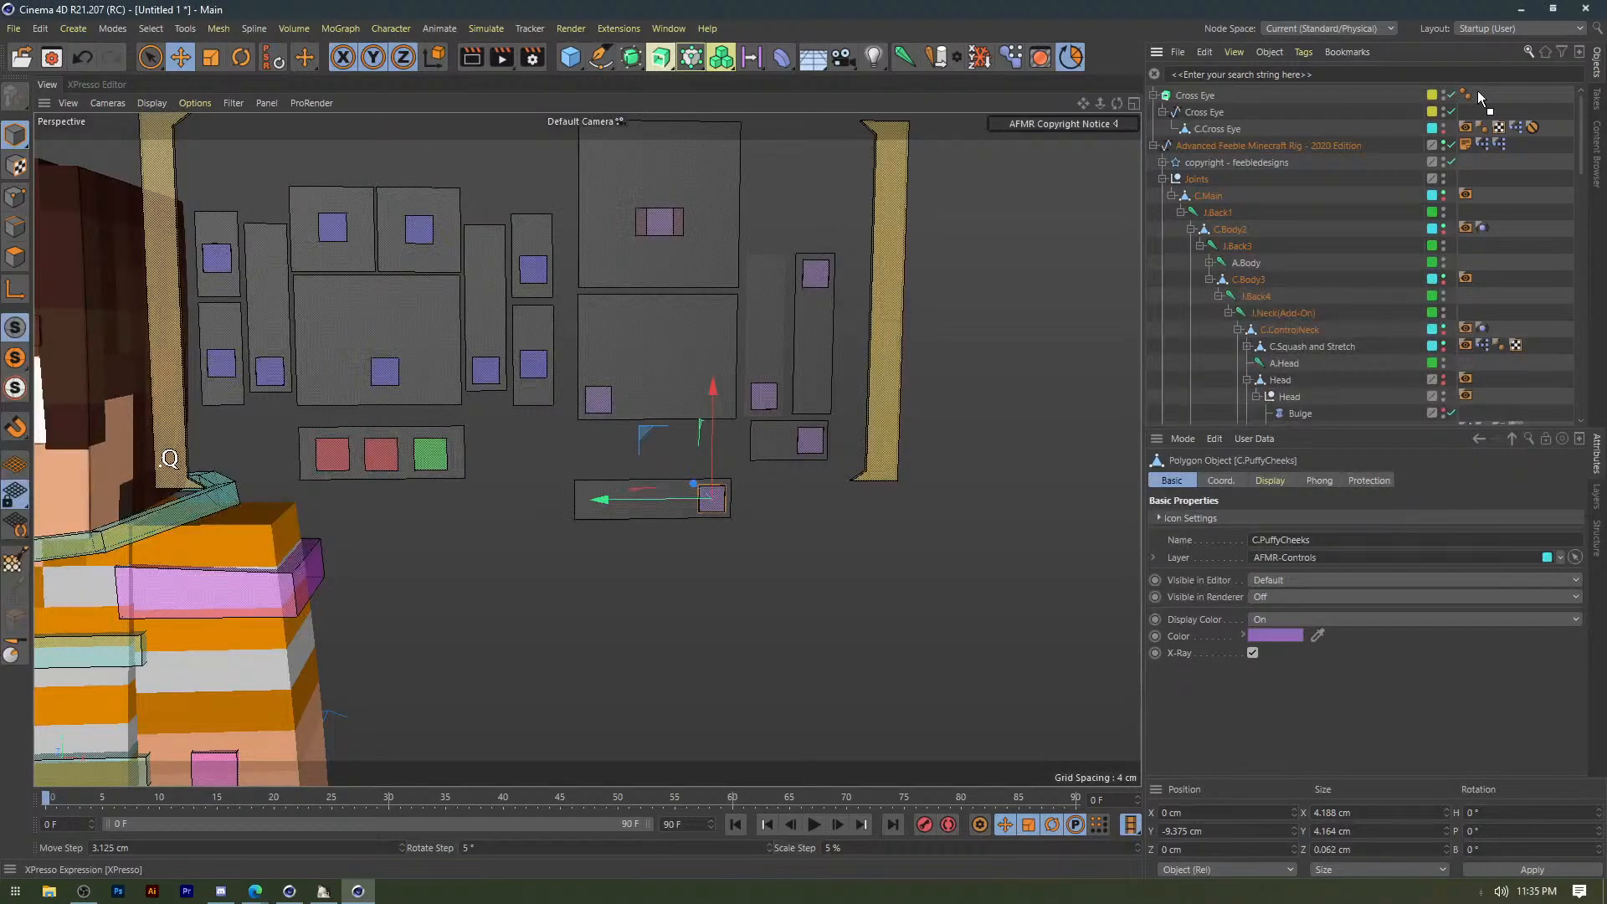
{"action": "left_click_drag", "start_coordinate": [1478, 91], "coordinate": [1546, 125], "text": "ctrl"}
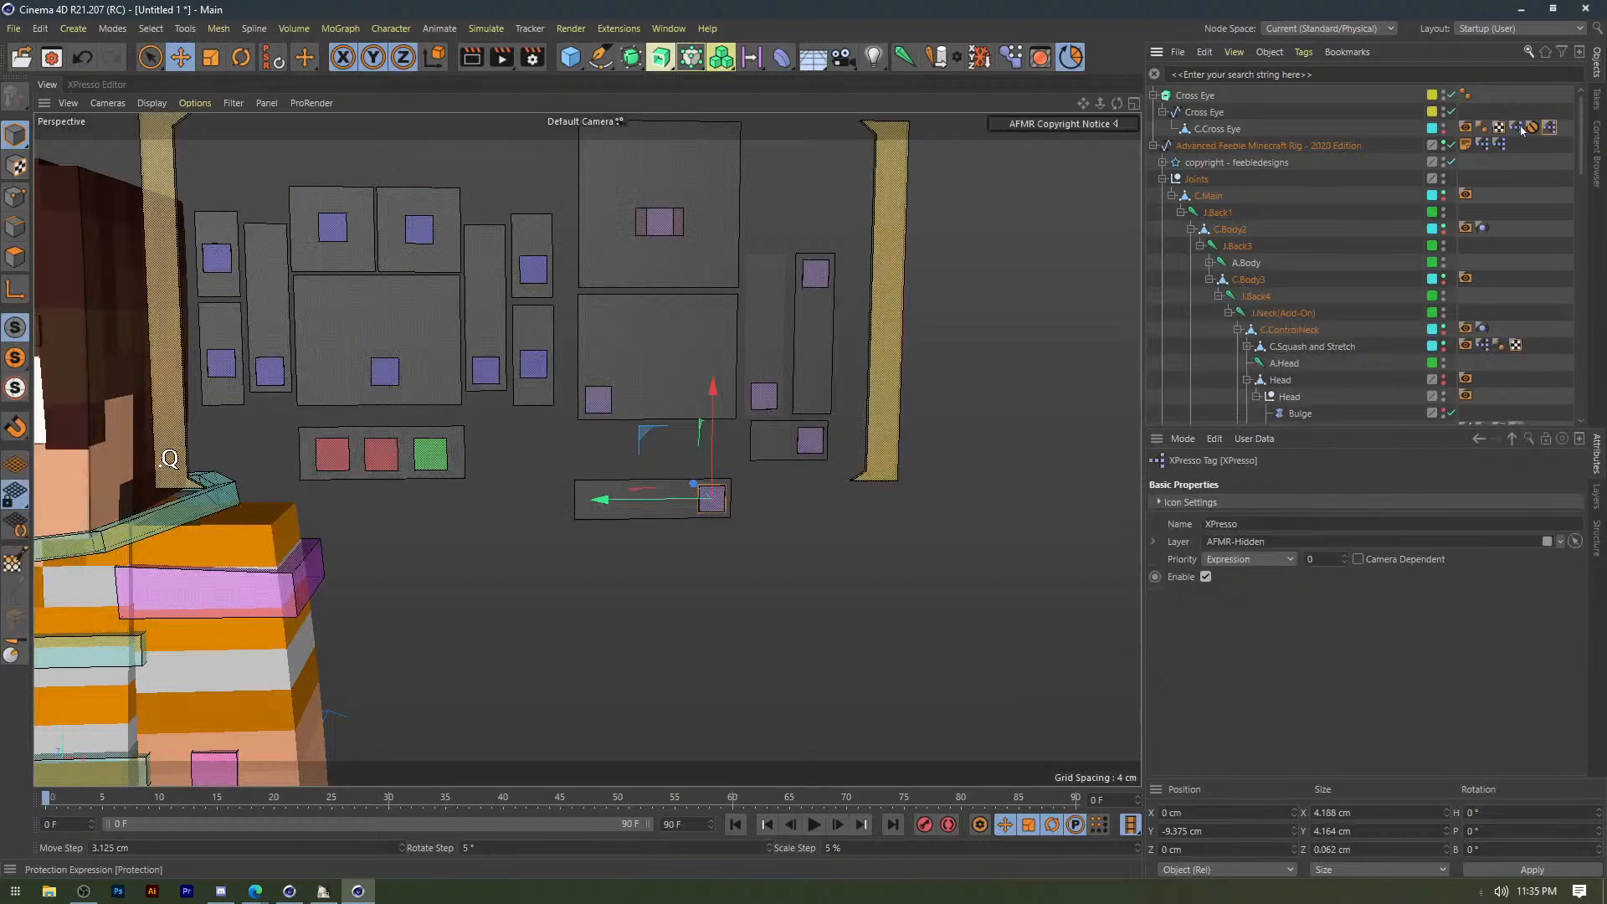
{"action": "double_click", "coordinate": [1520, 127]}
{"action": "key", "text": "Delete"}
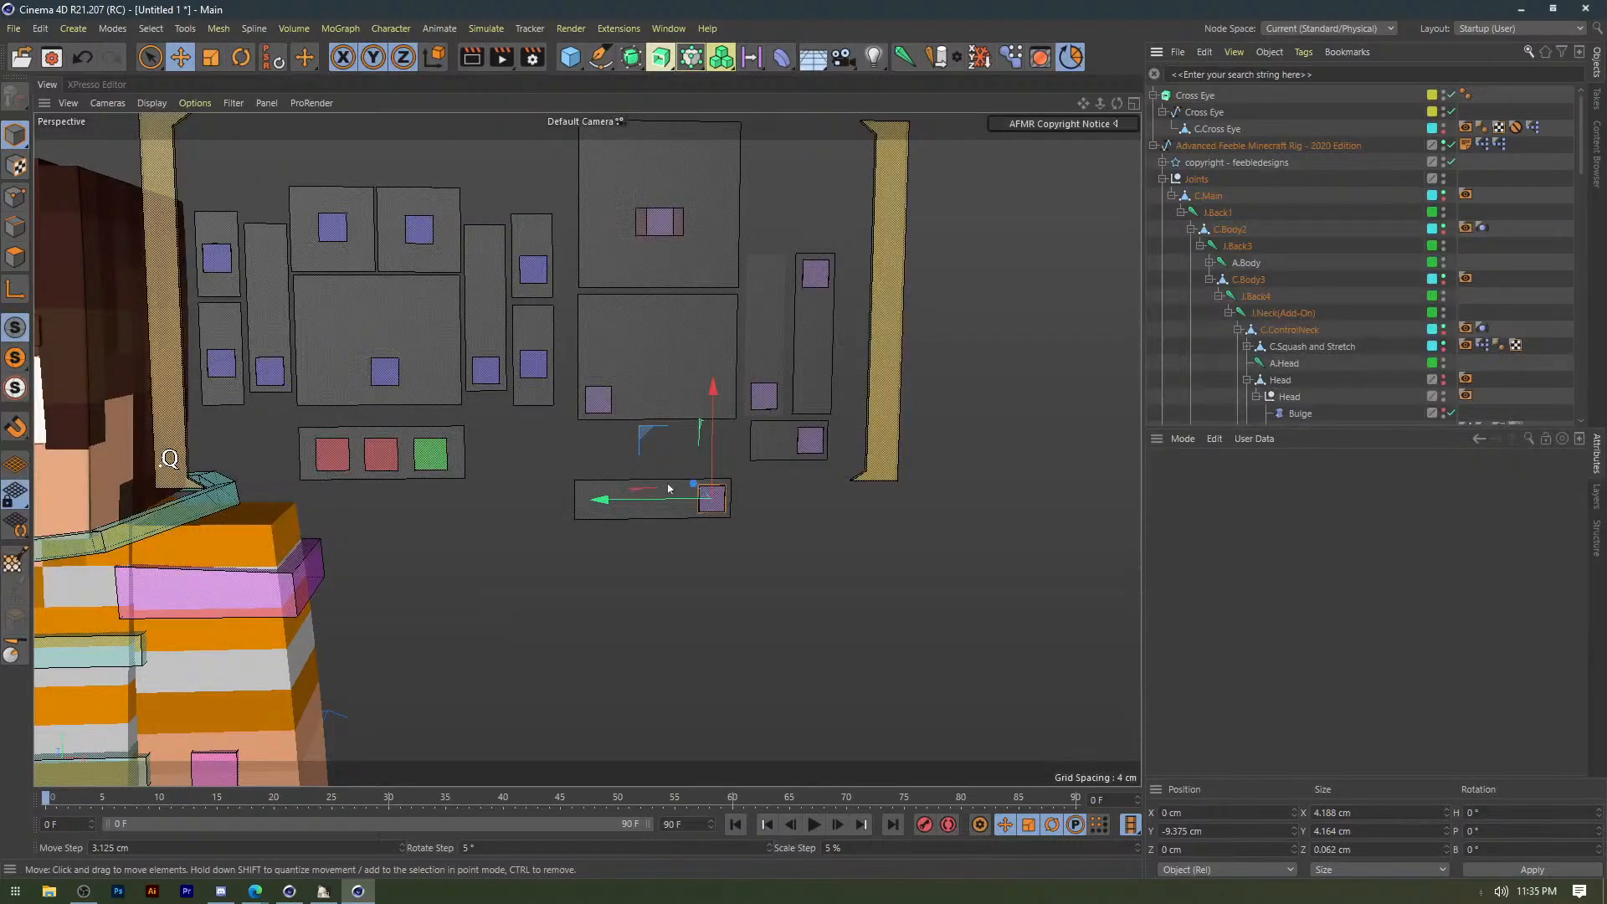
Test sliding C.PuffyCheeks along its horizontal panel while watching the face, and select C.Cross Eye for comparison.
{"action": "middle_click_drag", "start_coordinate": [170, 458], "coordinate": [342, 444]}
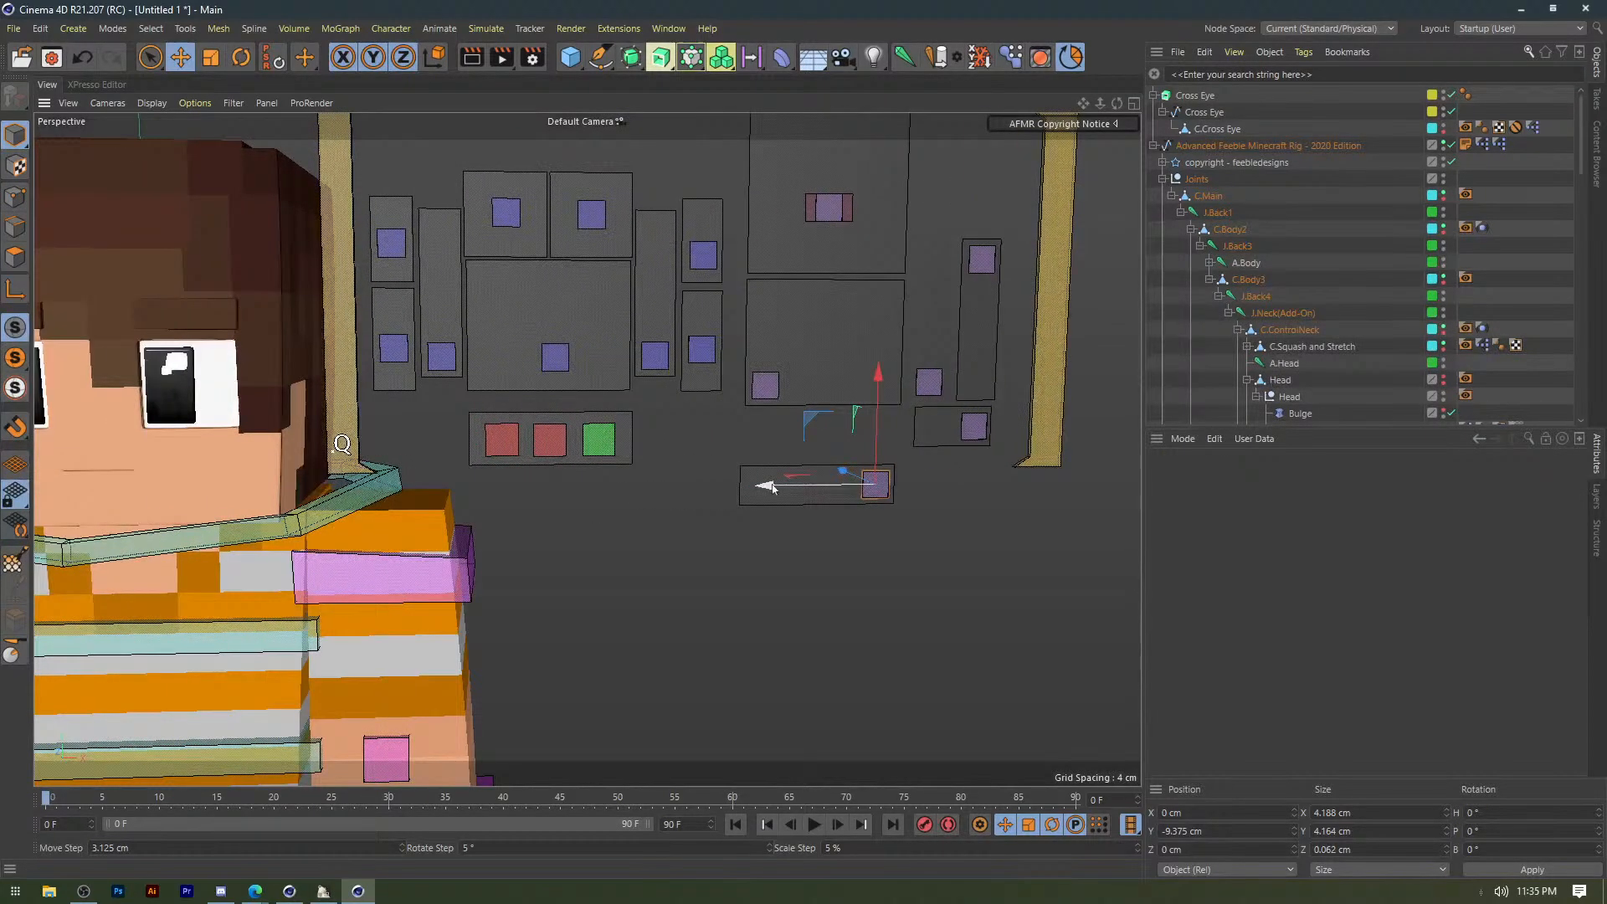
{"action": "left_click_drag", "start_coordinate": [772, 488], "coordinate": [646, 492]}
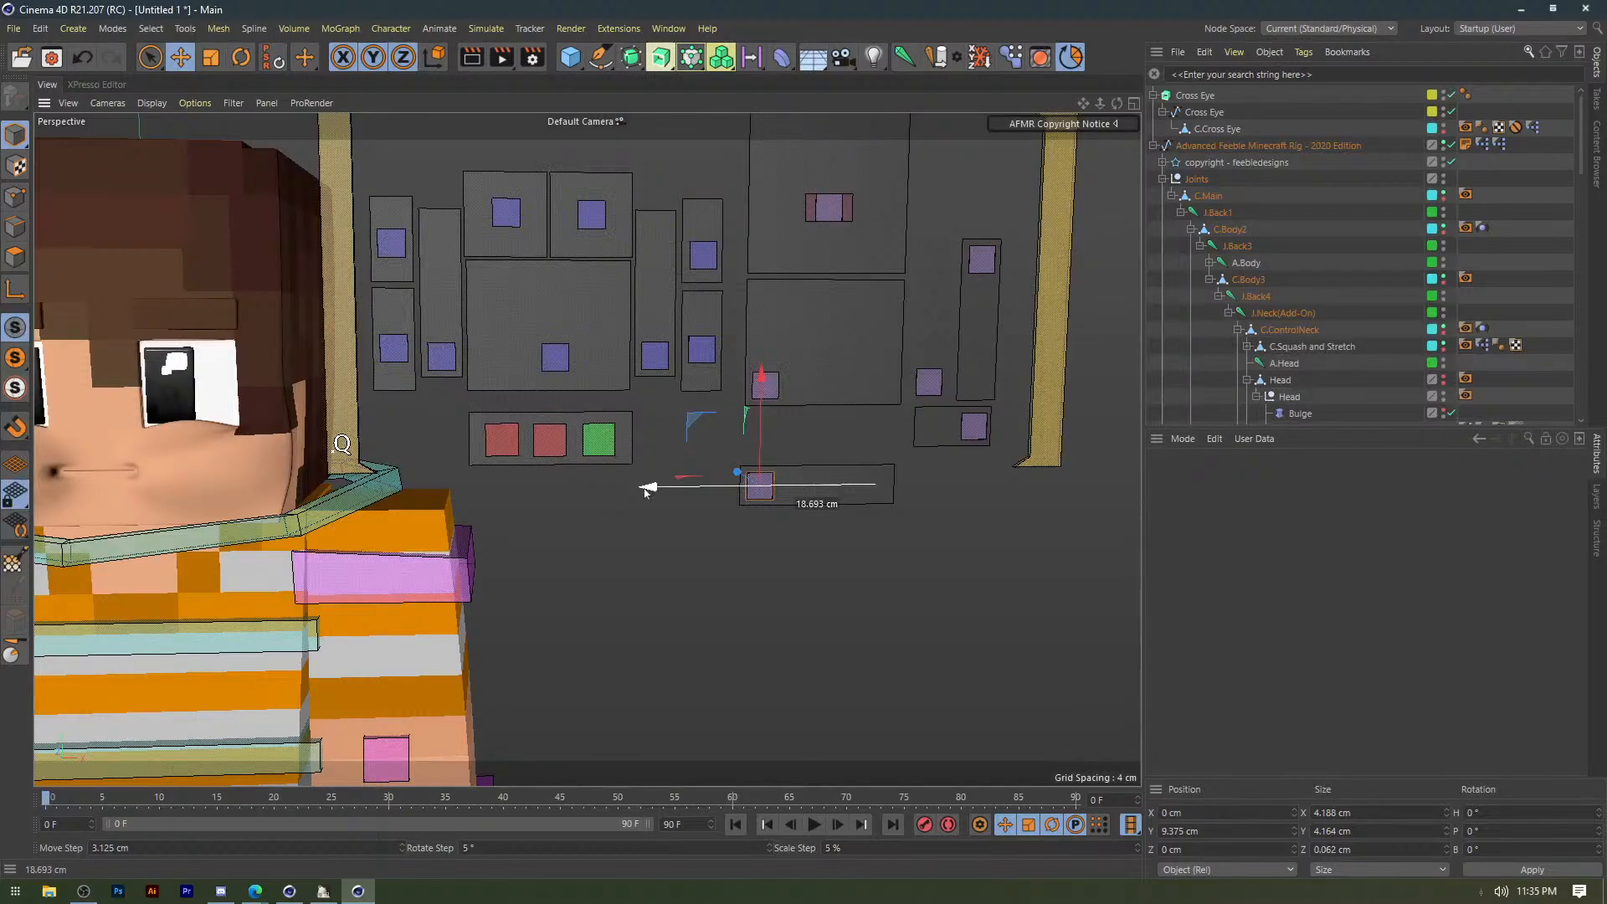
{"action": "left_click_drag", "start_coordinate": [646, 492], "coordinate": [753, 484]}
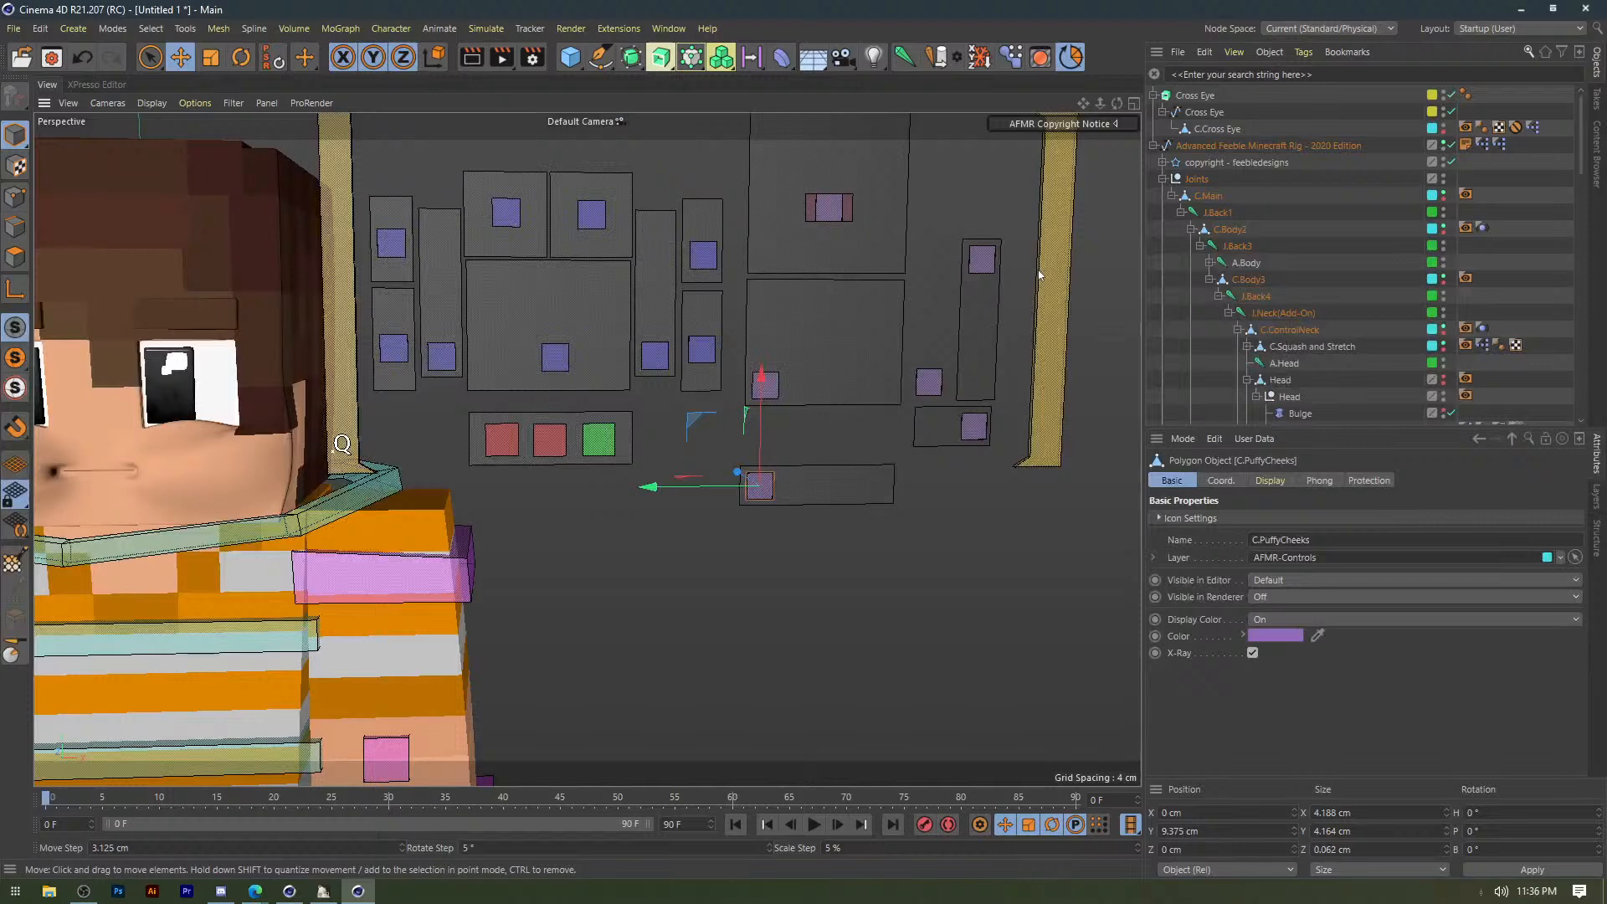
{"action": "left_click", "coordinate": [931, 382]}
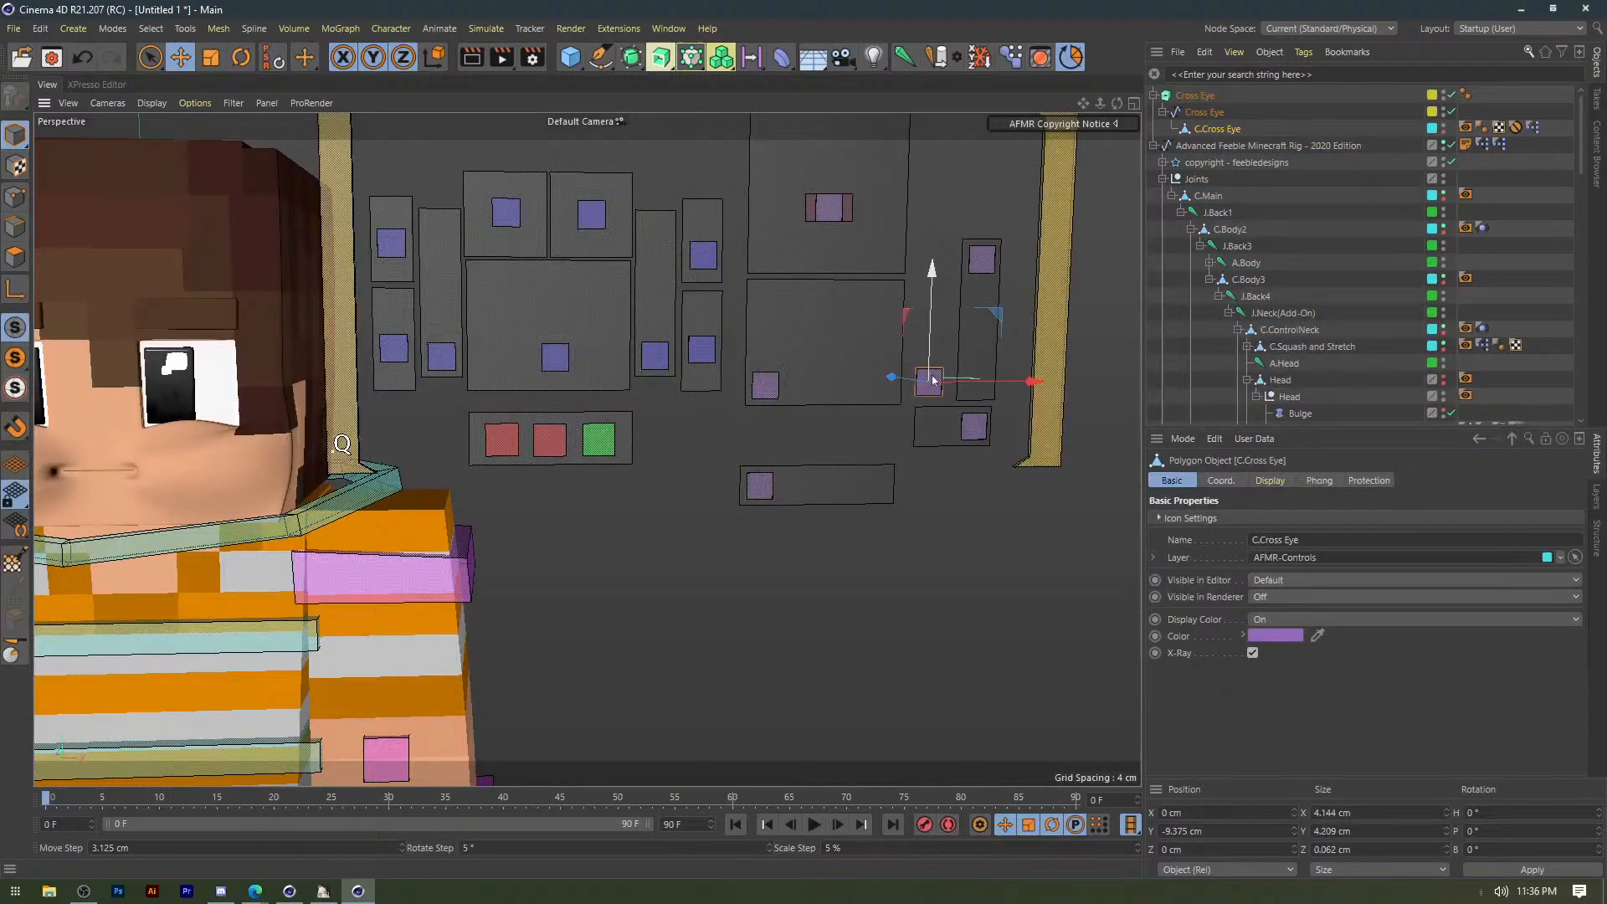
{"action": "left_click", "coordinate": [962, 324]}
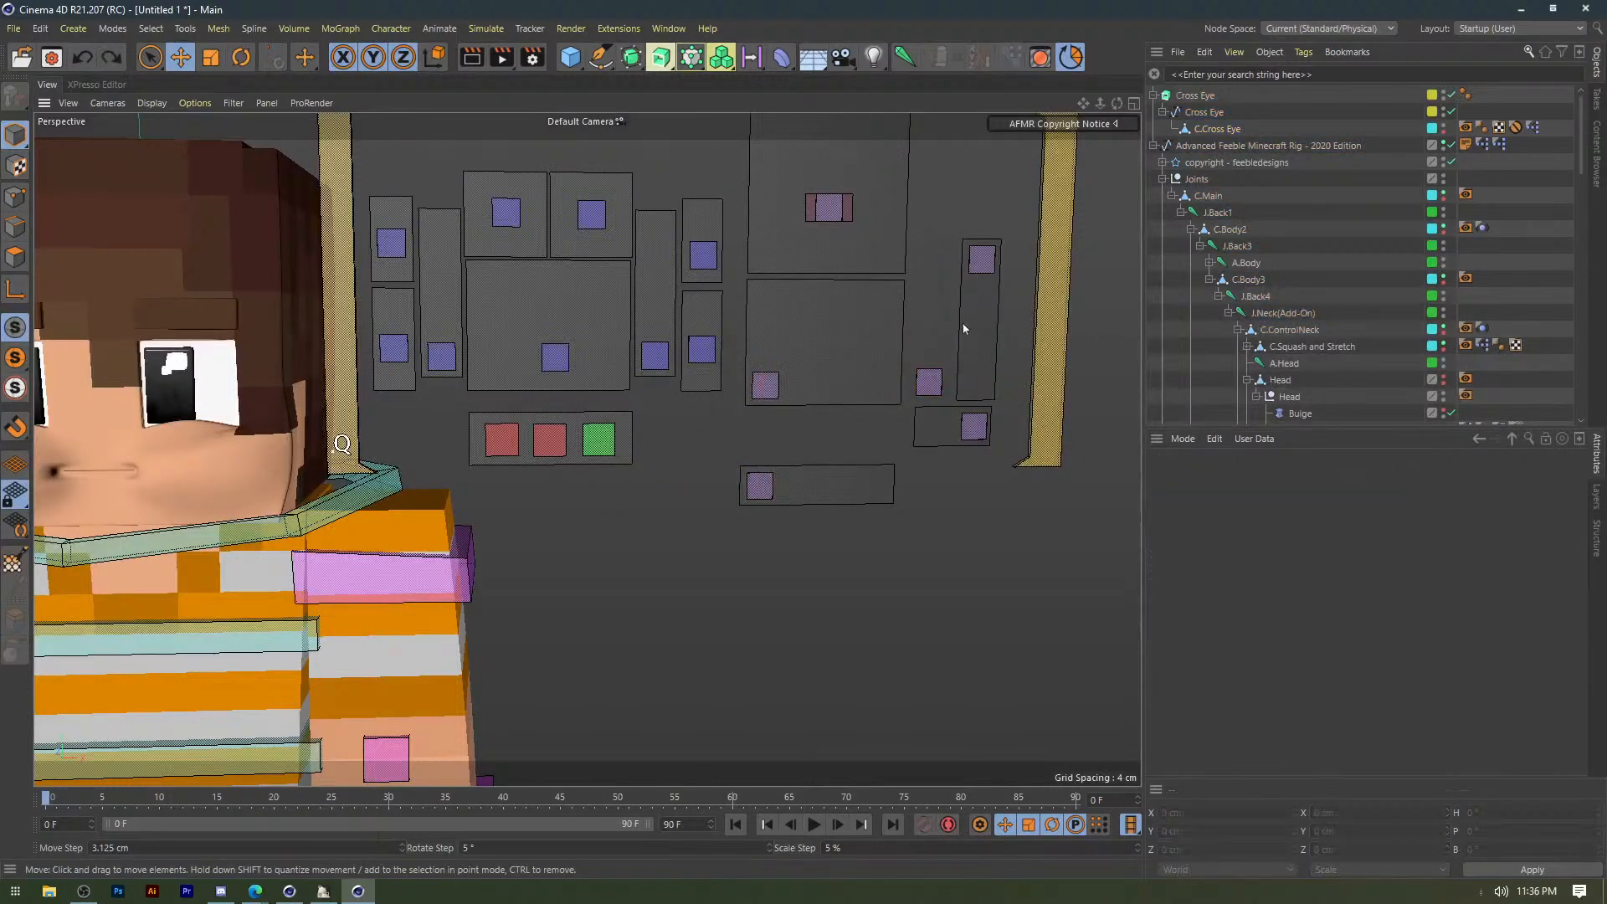
Undo the C.PuffyCheeks slide and the XPresso tag changes on C.Cross Eye.
{"action": "key", "text": "ctrl+z"}
{"action": "key", "text": "ctrl+z"}
{"action": "key", "text": "ctrl+z"}
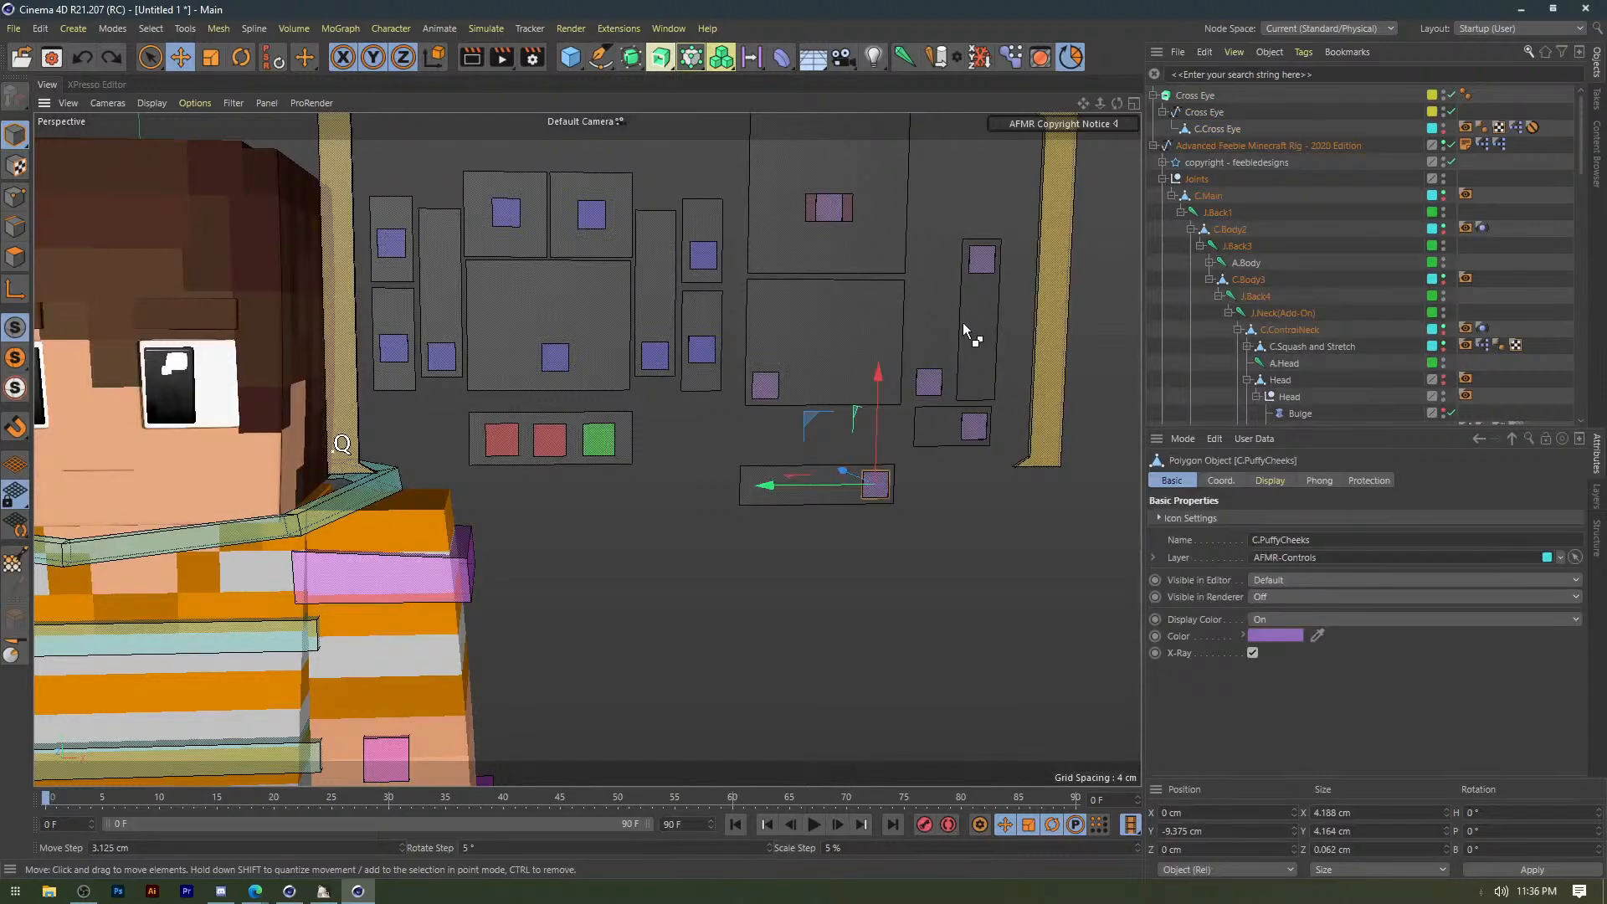
Try moving the Cheek Puffy panel out of Mouth Controls to the top of the hierarchy, and undo it.
{"action": "left_click", "coordinate": [934, 384]}
{"action": "left_click", "coordinate": [935, 387]}
{"action": "left_click", "coordinate": [794, 494]}
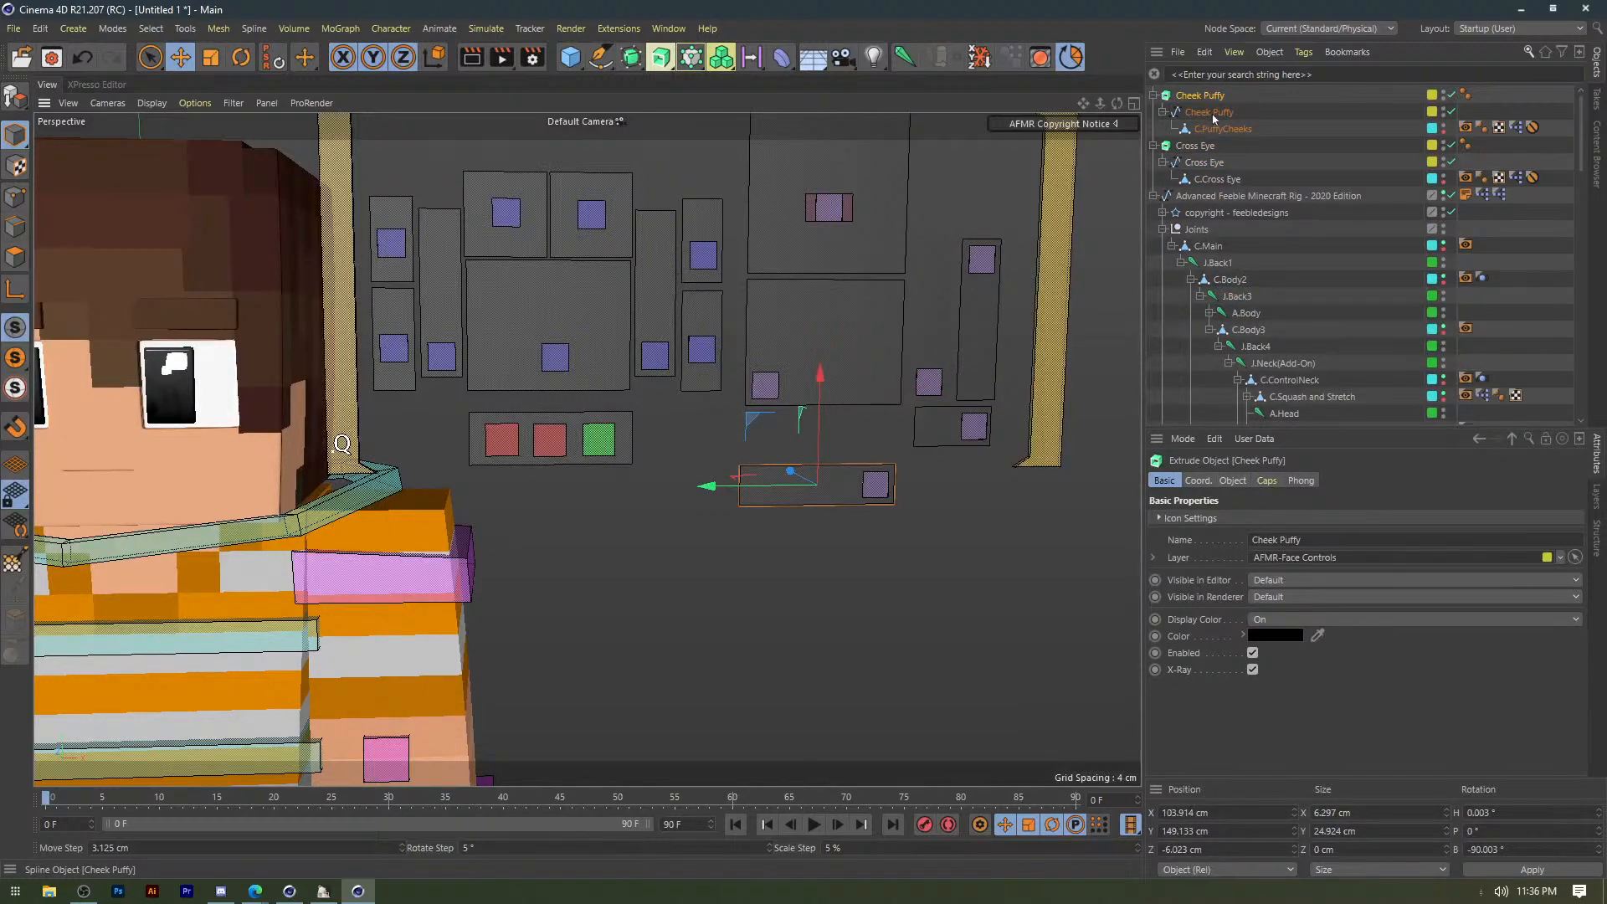
{"action": "key", "text": "ctrl+z"}
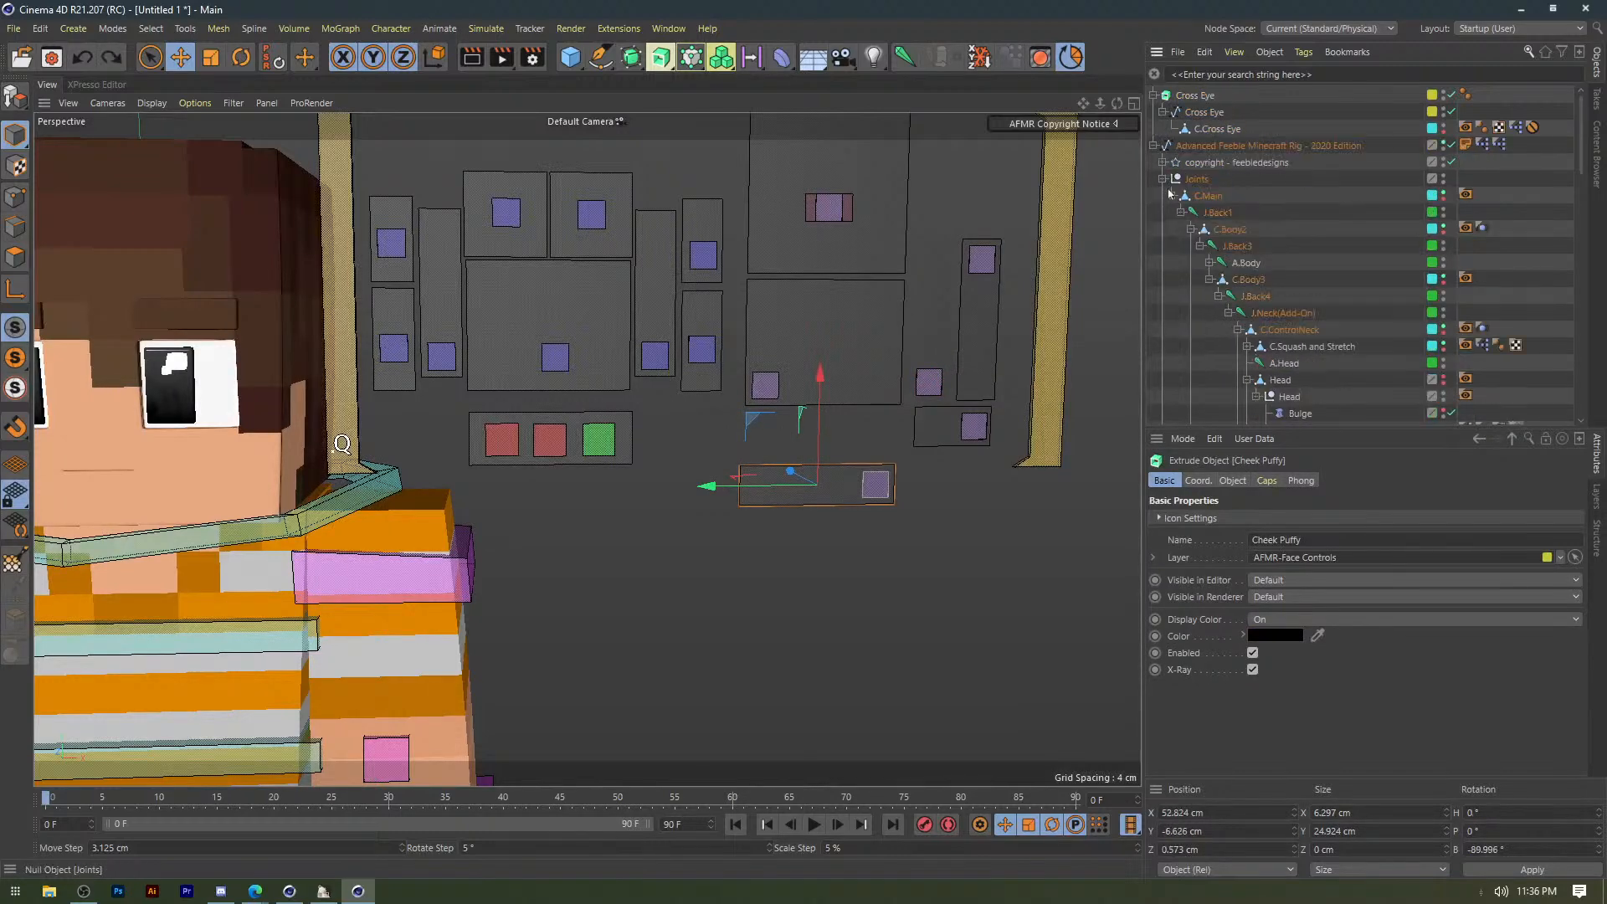
Inspect the Cross Eye panel from an angle and test sliding C.Cross Eye up and back down.
{"action": "left_click", "coordinate": [1207, 114]}
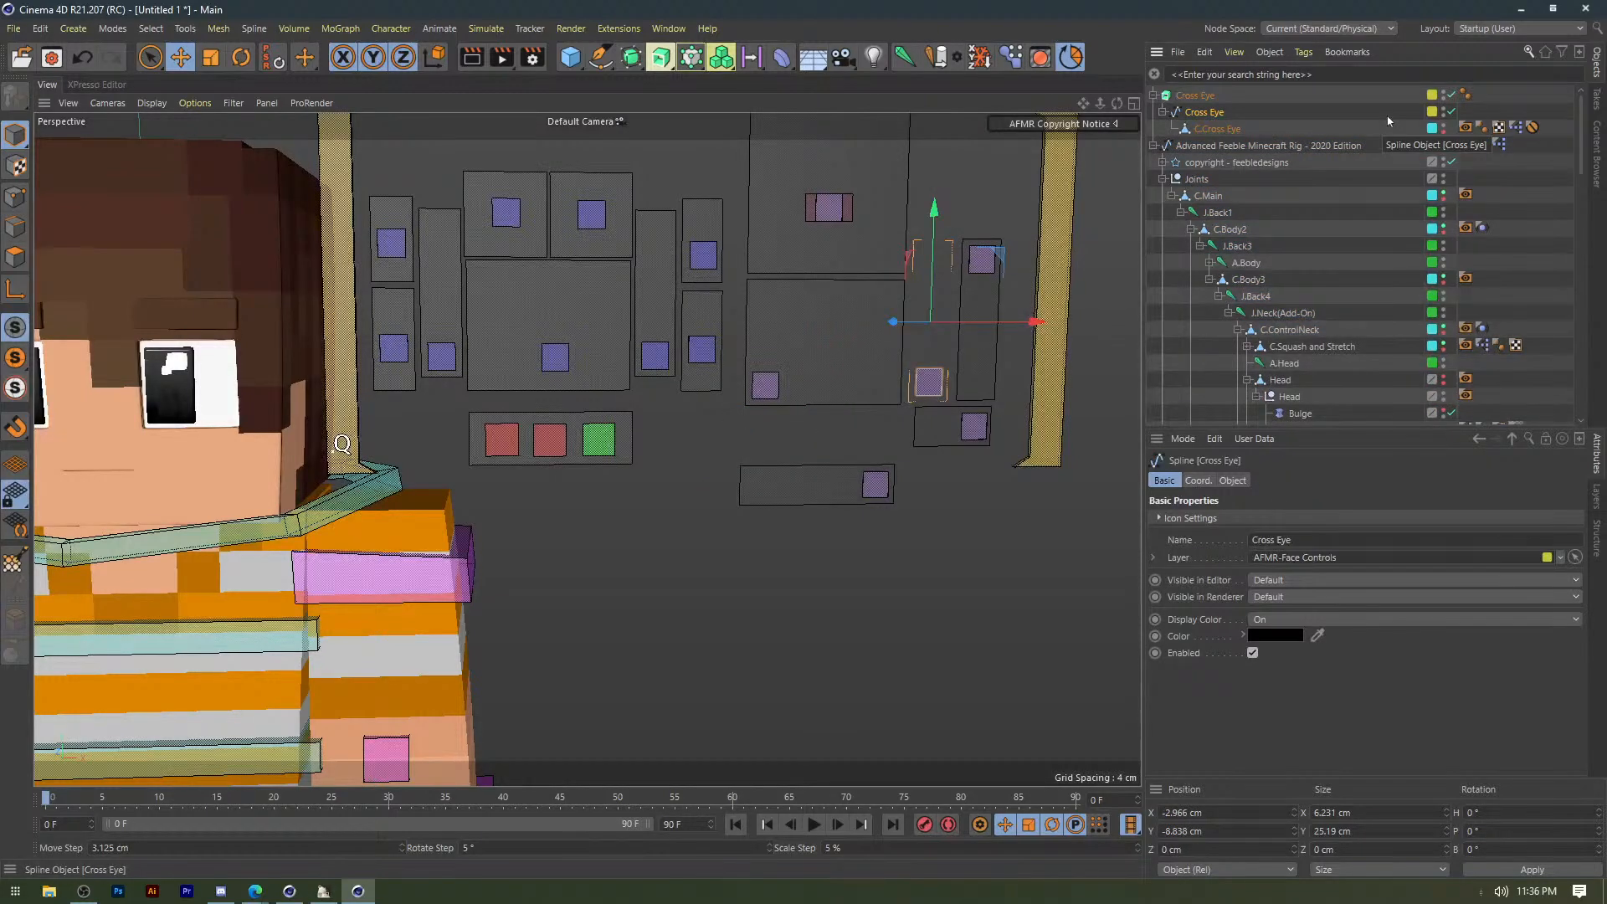
{"action": "left_click_drag", "start_coordinate": [1080, 295], "coordinate": [1033, 305], "text": "alt"}
{"action": "middle_click_drag", "start_coordinate": [1033, 305], "coordinate": [932, 299], "text": "alt"}
{"action": "left_click_drag", "start_coordinate": [933, 298], "coordinate": [885, 299], "text": "alt"}
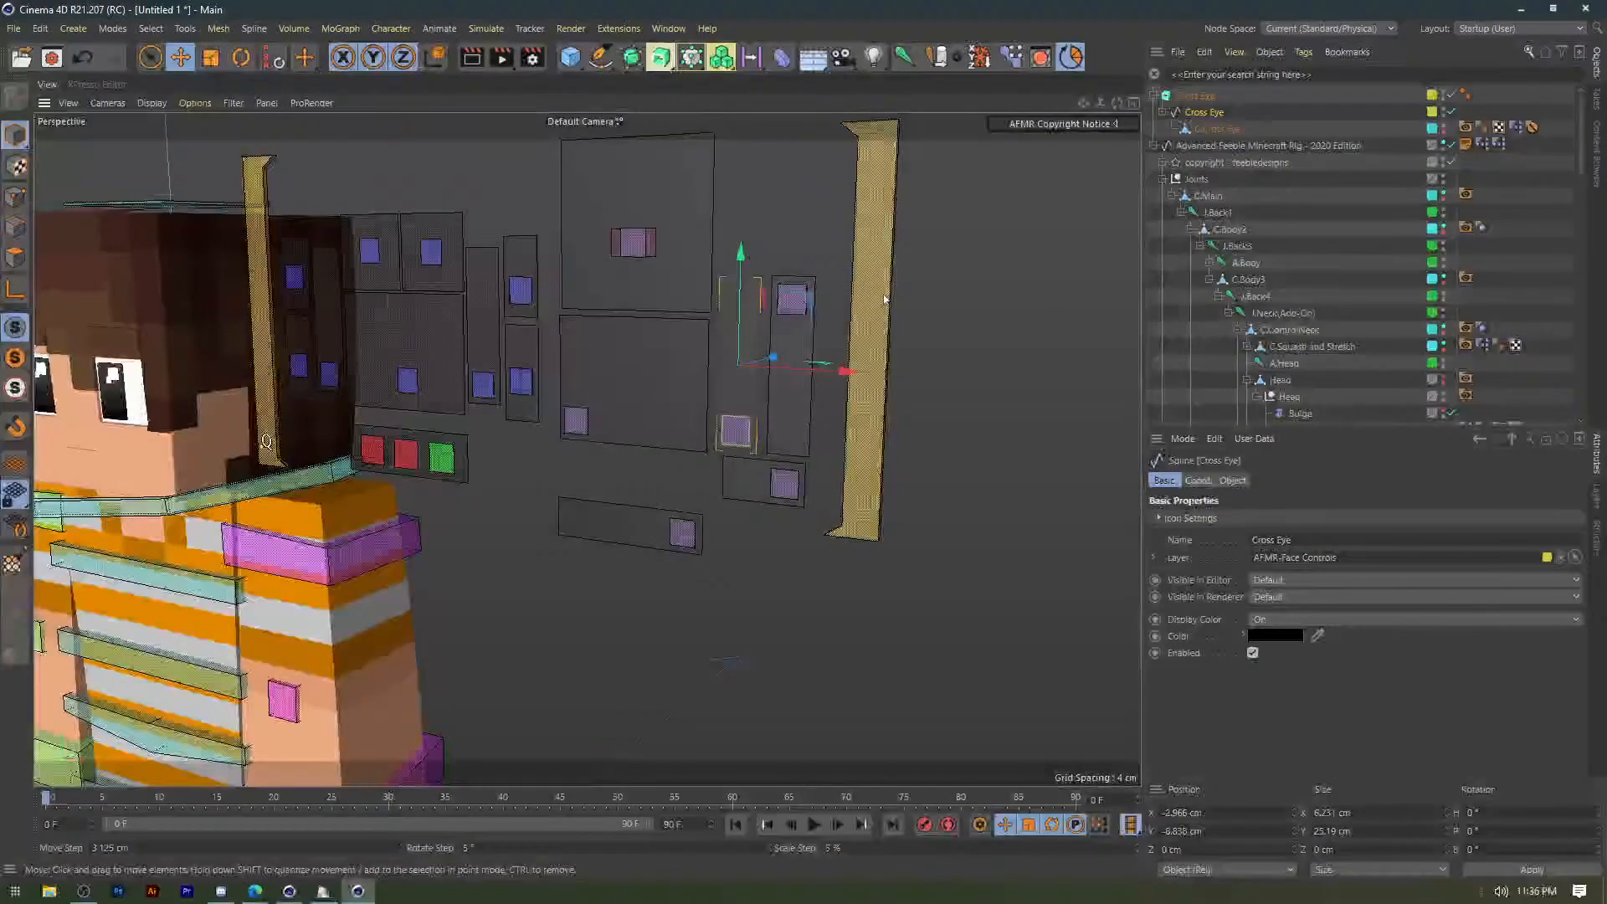
{"action": "left_click_drag", "start_coordinate": [817, 333], "coordinate": [867, 336], "text": "alt"}
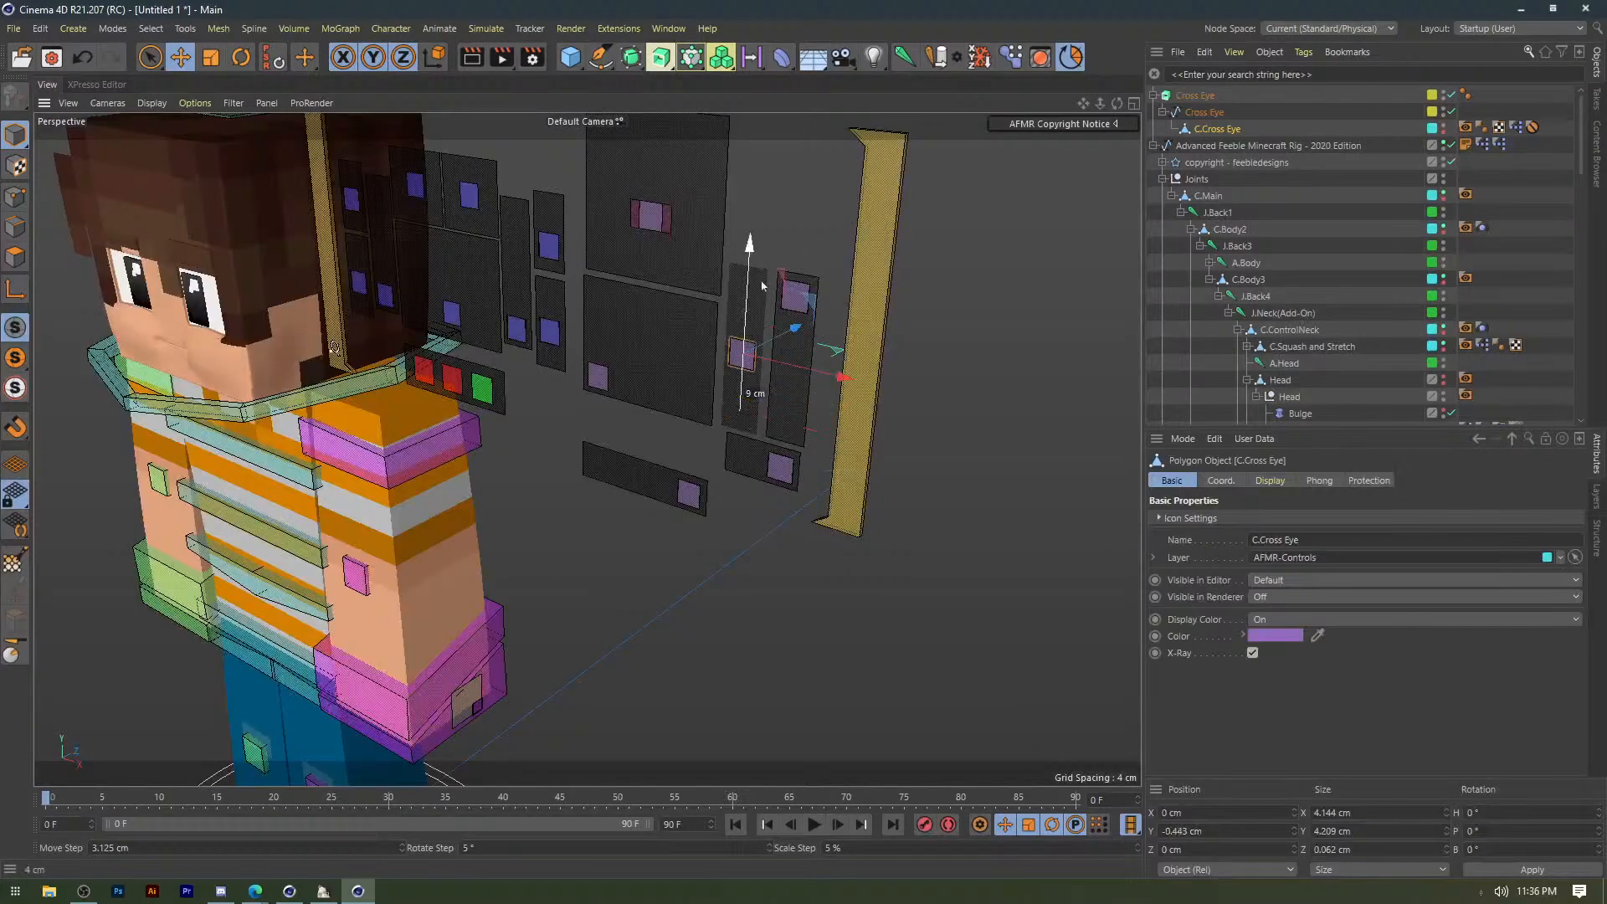
{"action": "mouse_move", "coordinate": [746, 369]}
{"action": "left_mouse_down"}
{"action": "mouse_move", "coordinate": [758, 351]}
{"action": "mouse_move", "coordinate": [746, 393]}
{"action": "left_mouse_up"}
{"action": "left_click", "coordinate": [690, 496]}
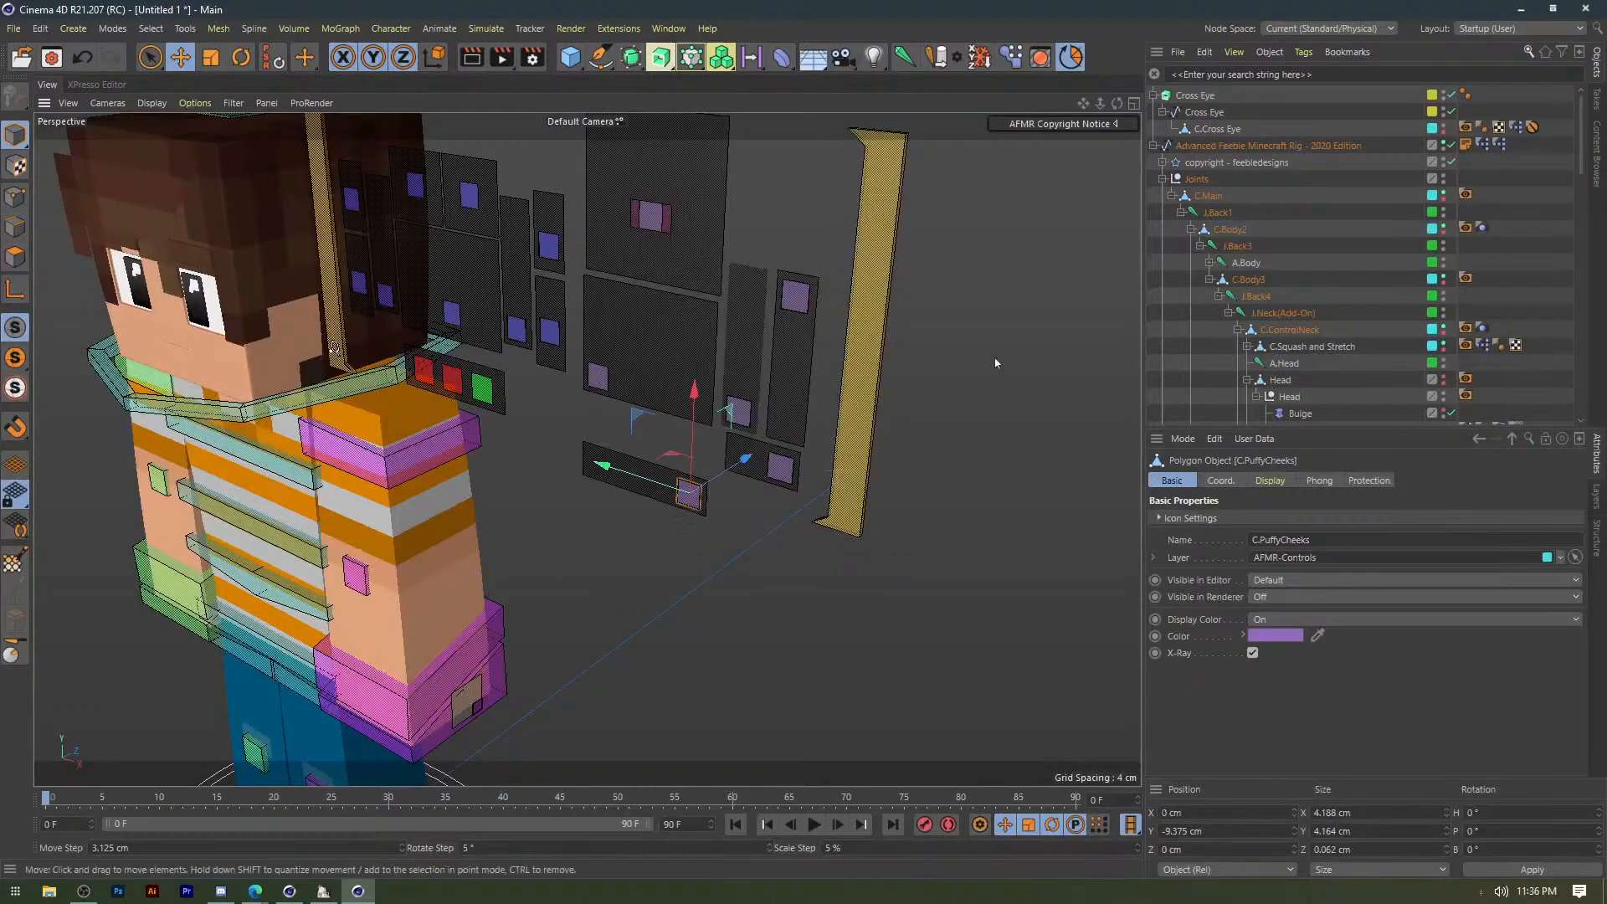
Check the contents of C.Cross Eye's XPresso tag and return to the 3D view.
{"action": "left_click", "coordinate": [1328, 125]}
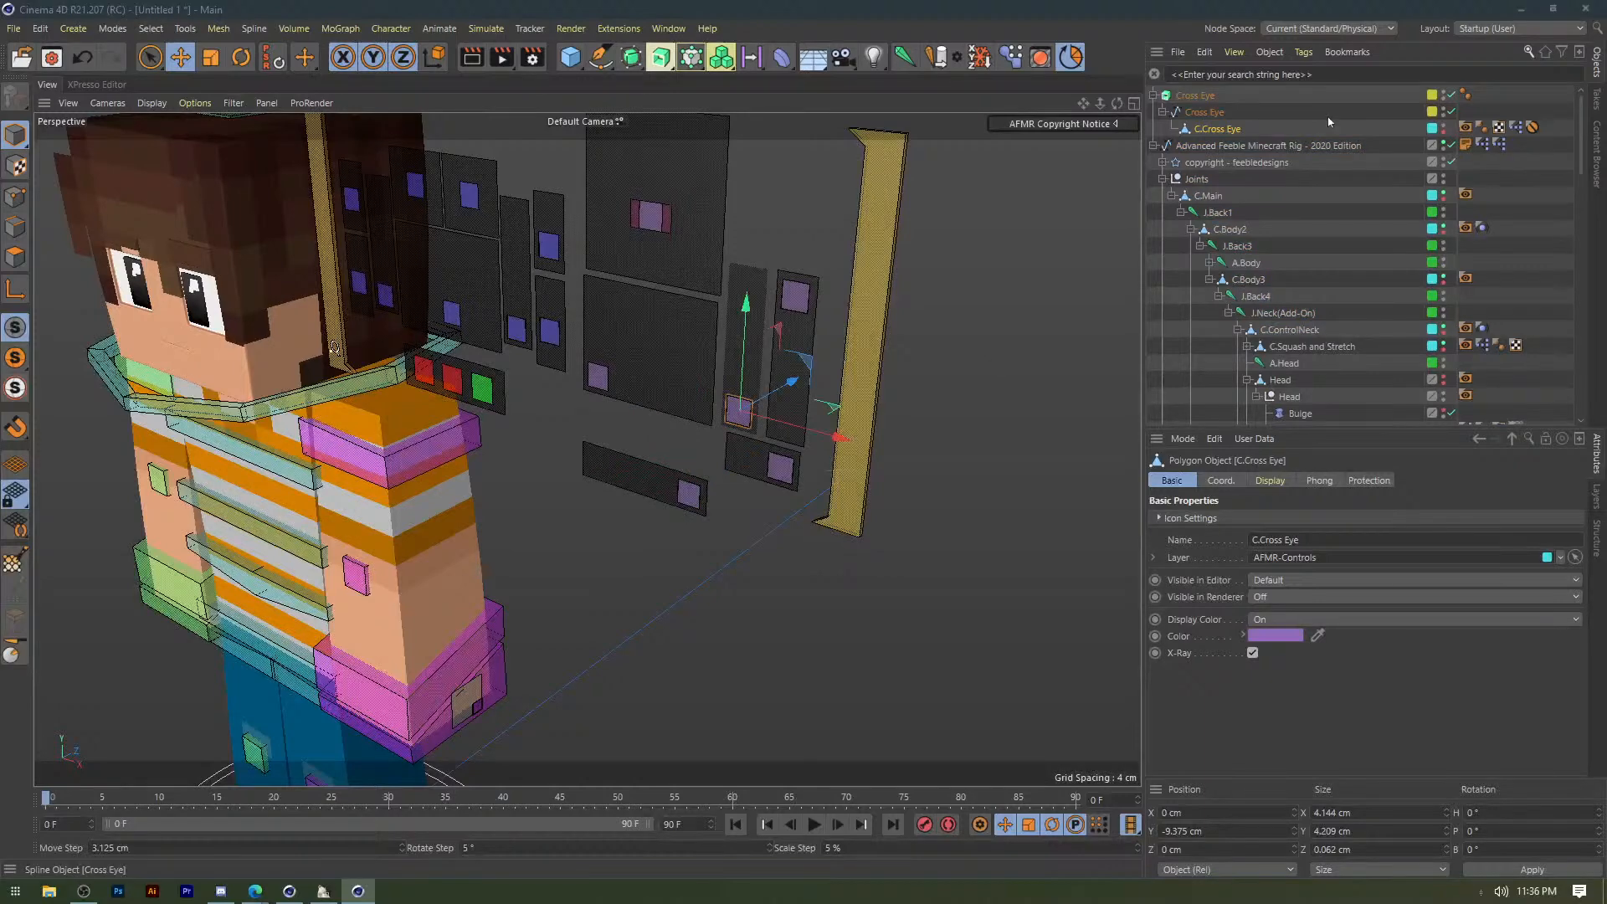
{"action": "double_click", "coordinate": [1516, 127]}
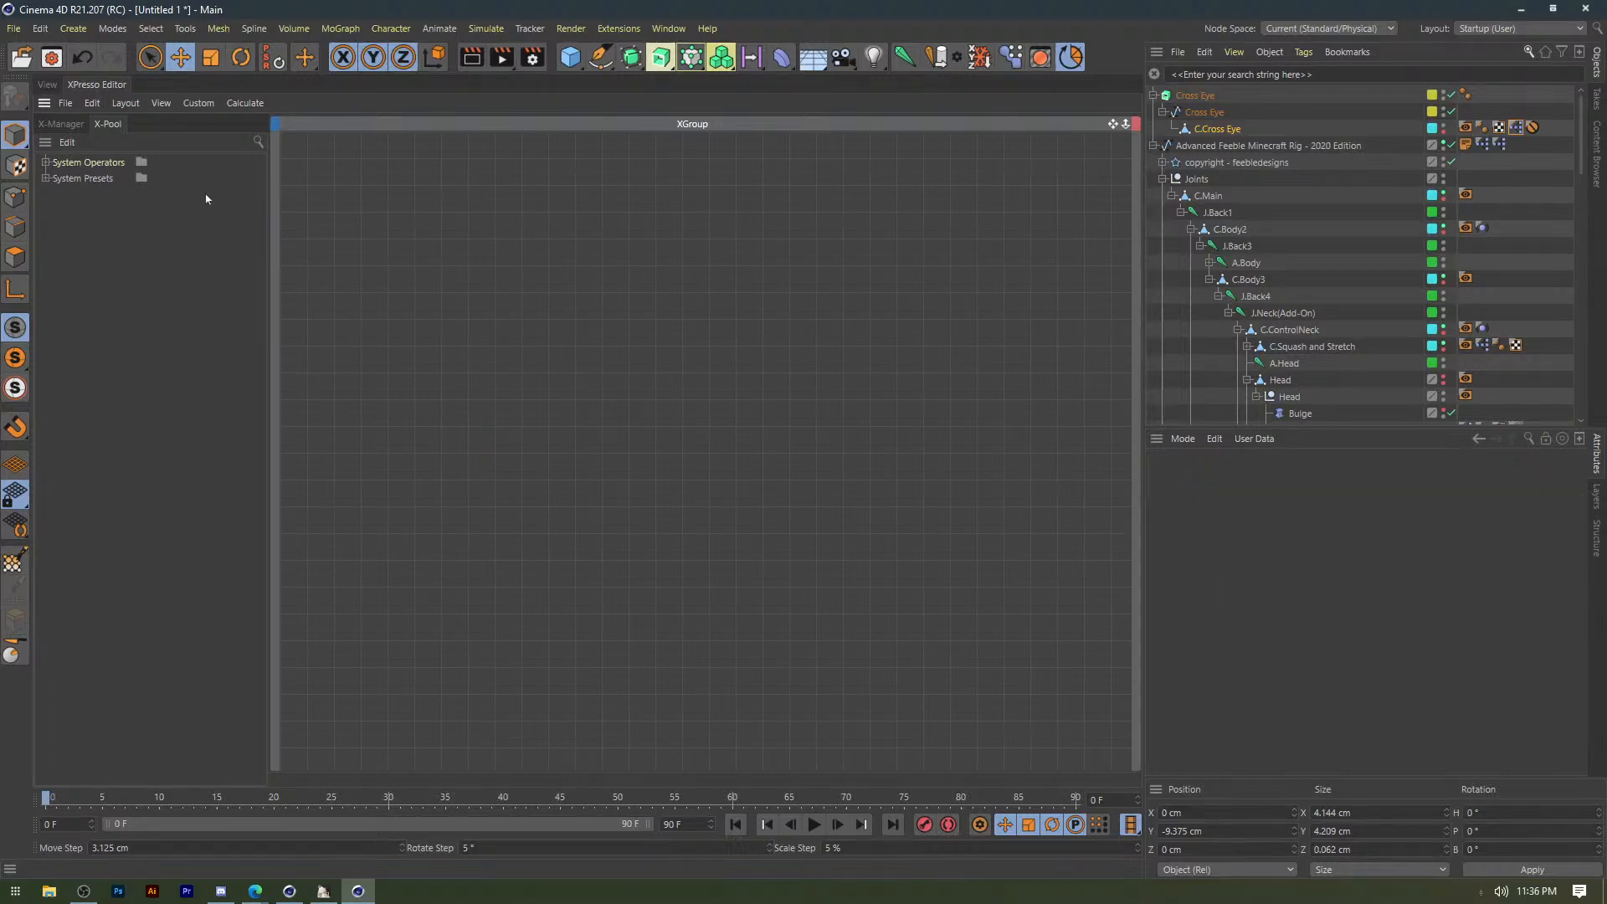
{"action": "left_click", "coordinate": [47, 85]}
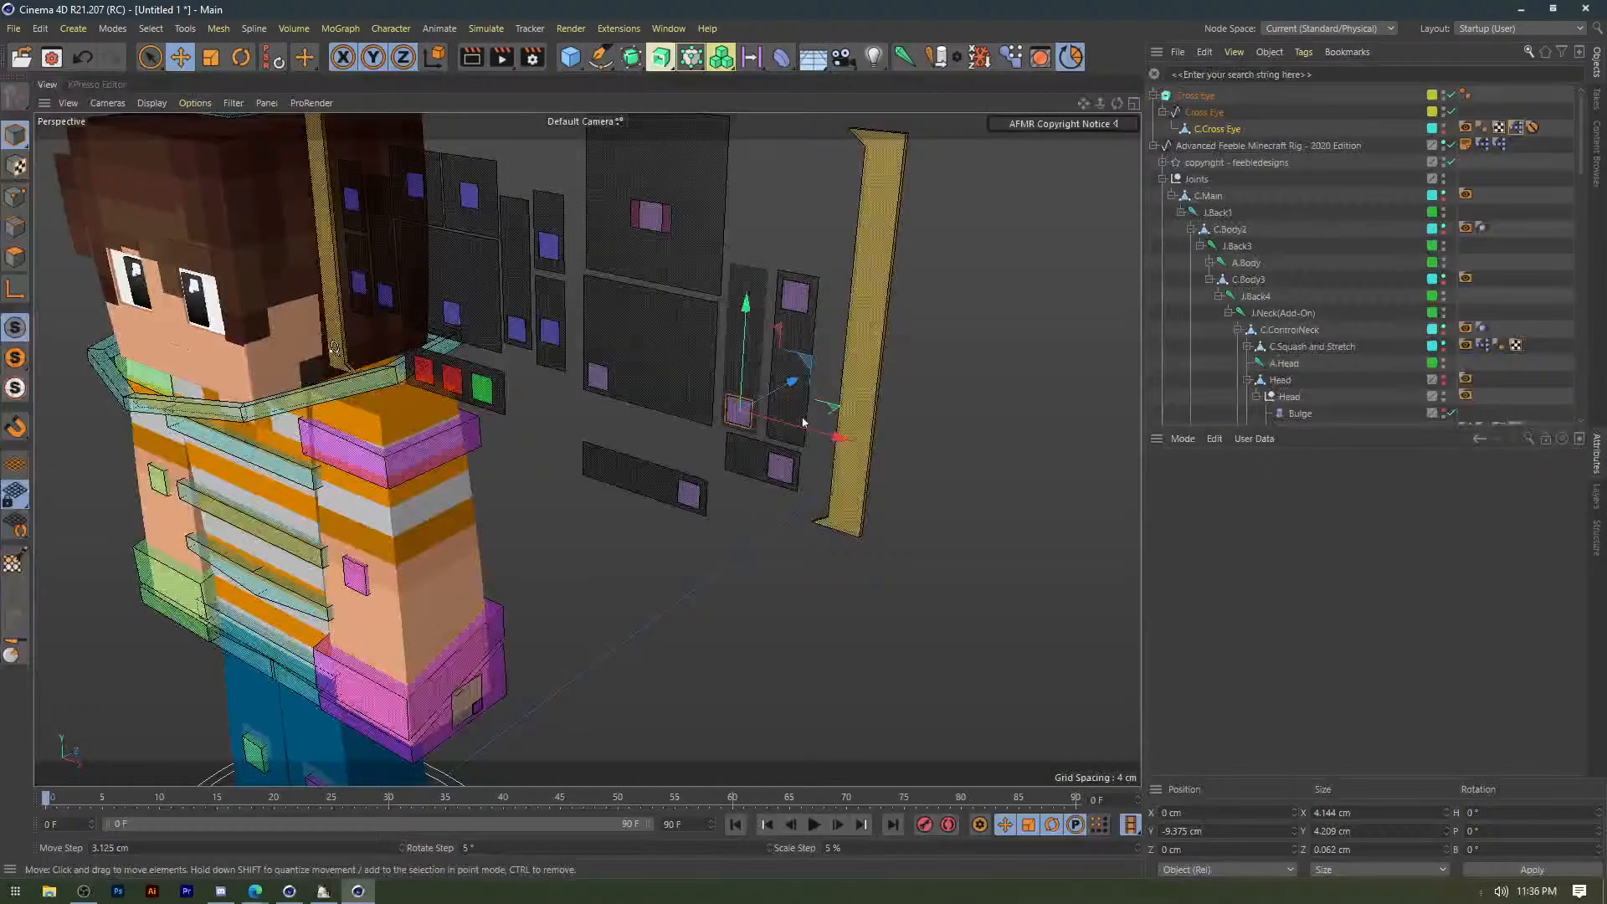
Test sliding C.PuffyCheeks to the far end of its panel, undo the slide, and select C.Cross Eye.
{"action": "left_click_drag", "start_coordinate": [688, 494], "coordinate": [510, 453]}
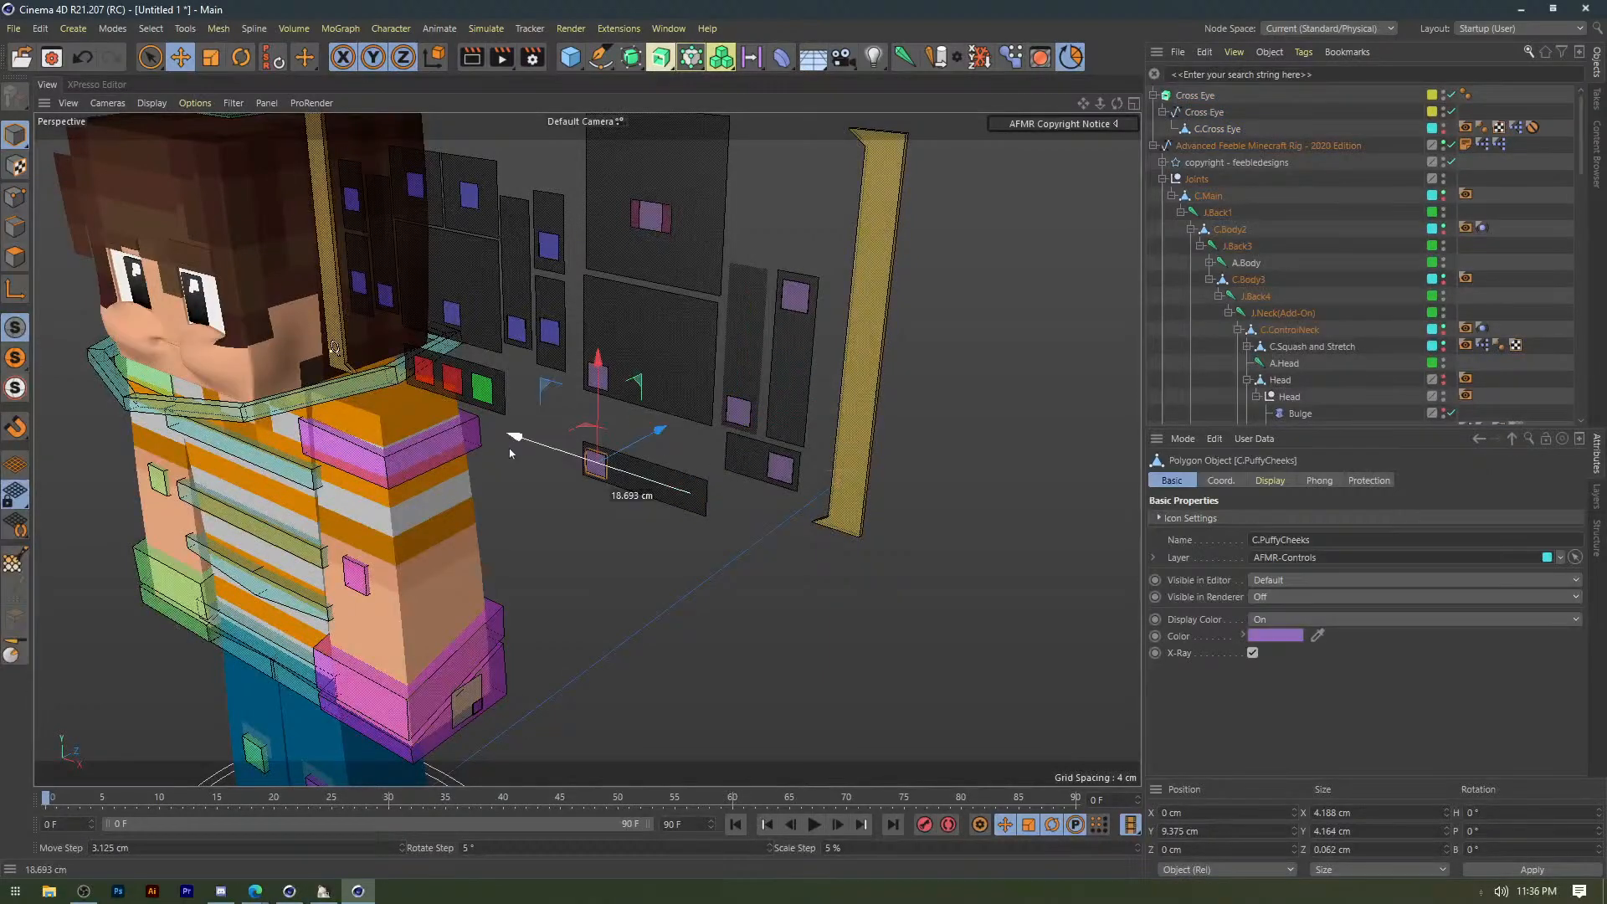
{"action": "key", "text": "ctrl+z"}
{"action": "left_click", "coordinate": [739, 412]}
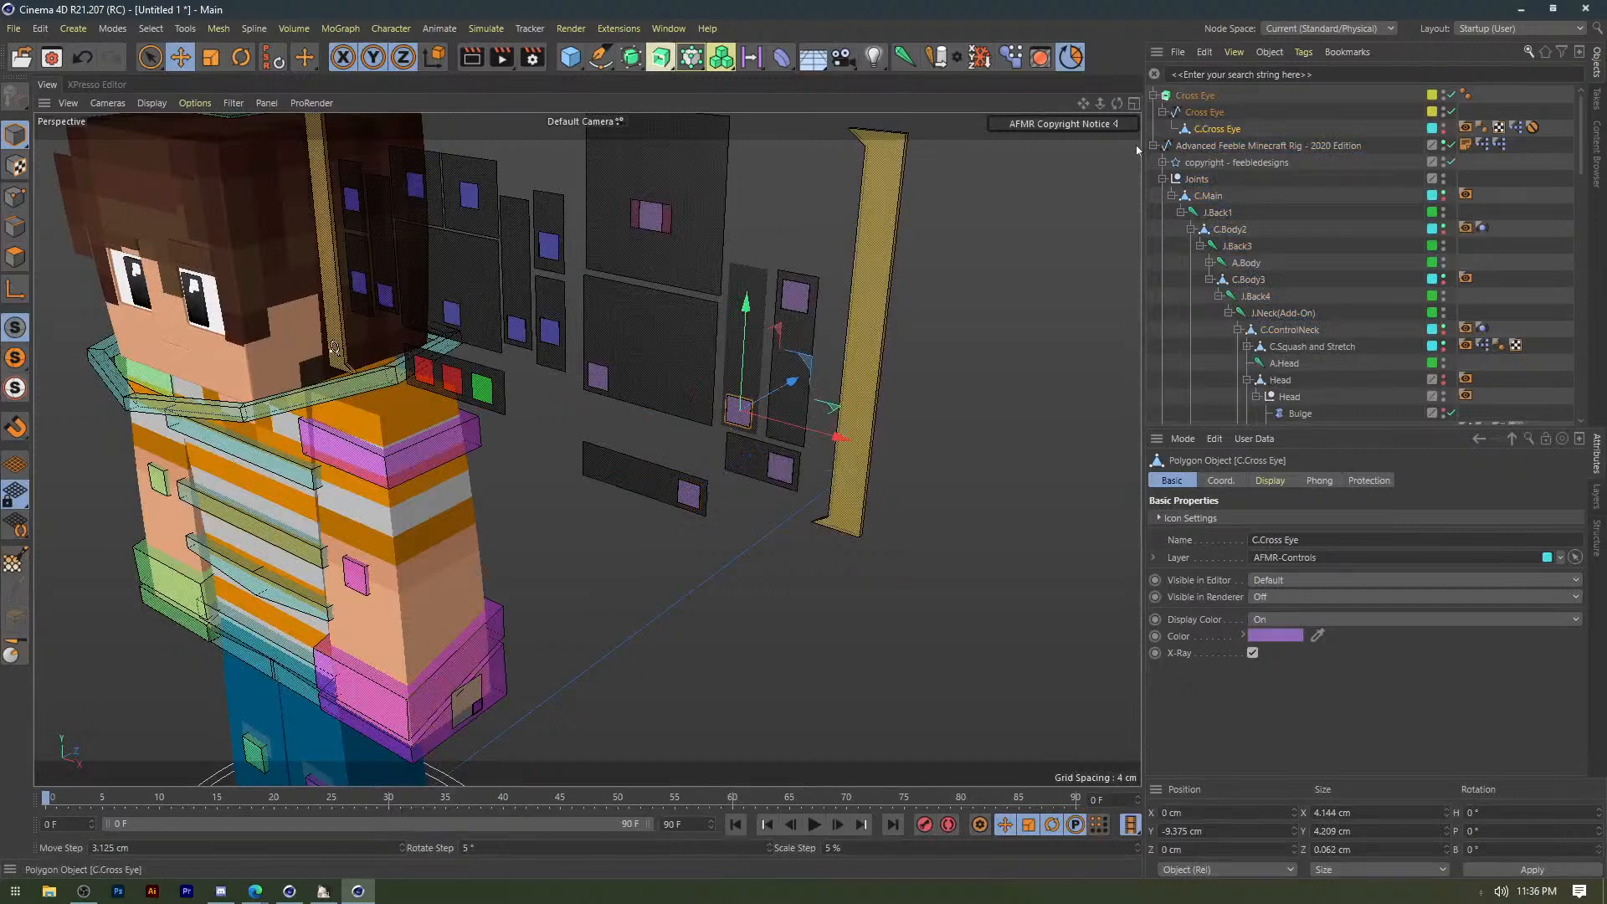
Rotate the Cheek Puffy panel below Mouth Sync 90° so it stands upright.
{"action": "left_click", "coordinate": [643, 482]}
{"action": "key", "text": "r"}
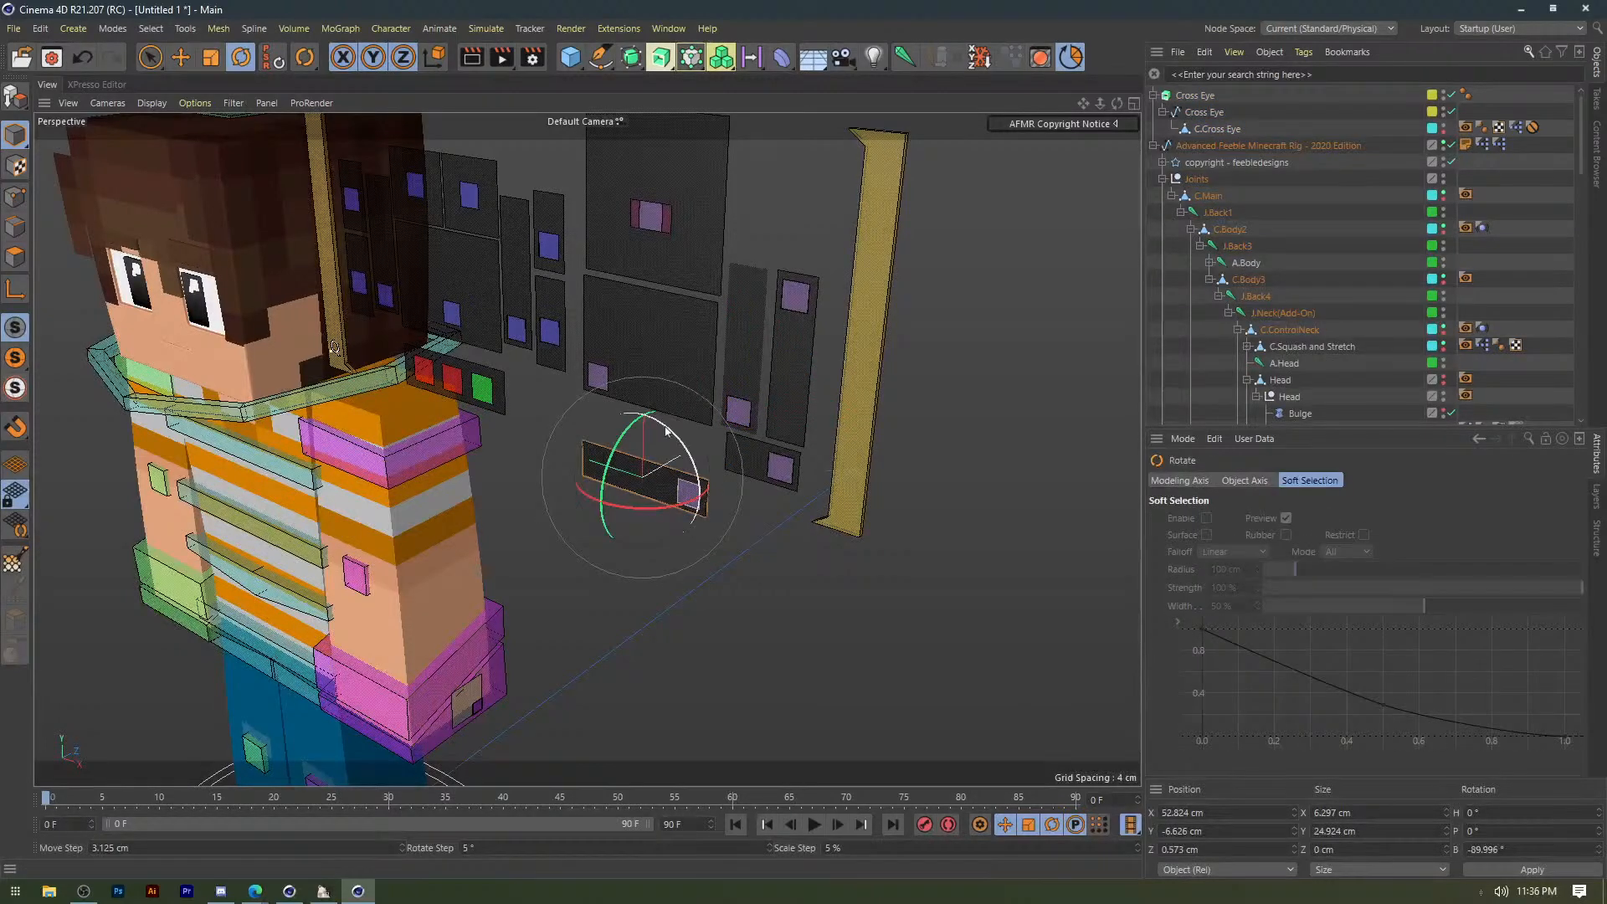
{"action": "left_click_drag", "start_coordinate": [667, 430], "coordinate": [715, 538]}
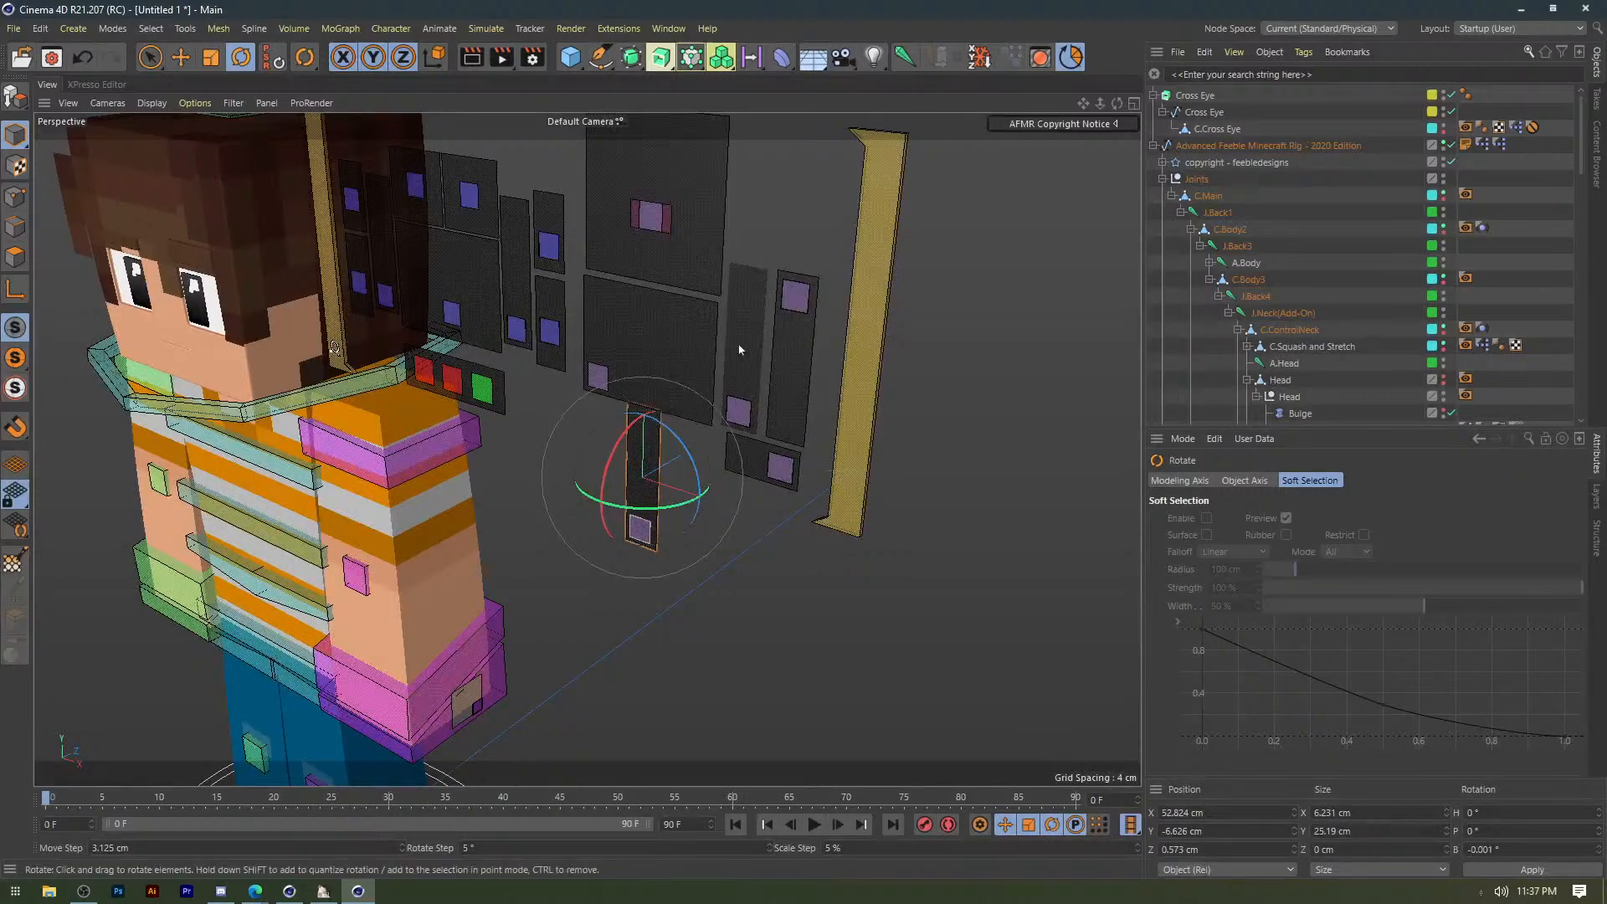
Rotate the upright Cross Eye panel 90° to horizontal and move it directly beneath the Mouth Sync panel.
{"action": "left_click", "coordinate": [740, 350]}
{"action": "left_click_drag", "start_coordinate": [741, 289], "coordinate": [698, 270]}
{"action": "key", "text": "e"}
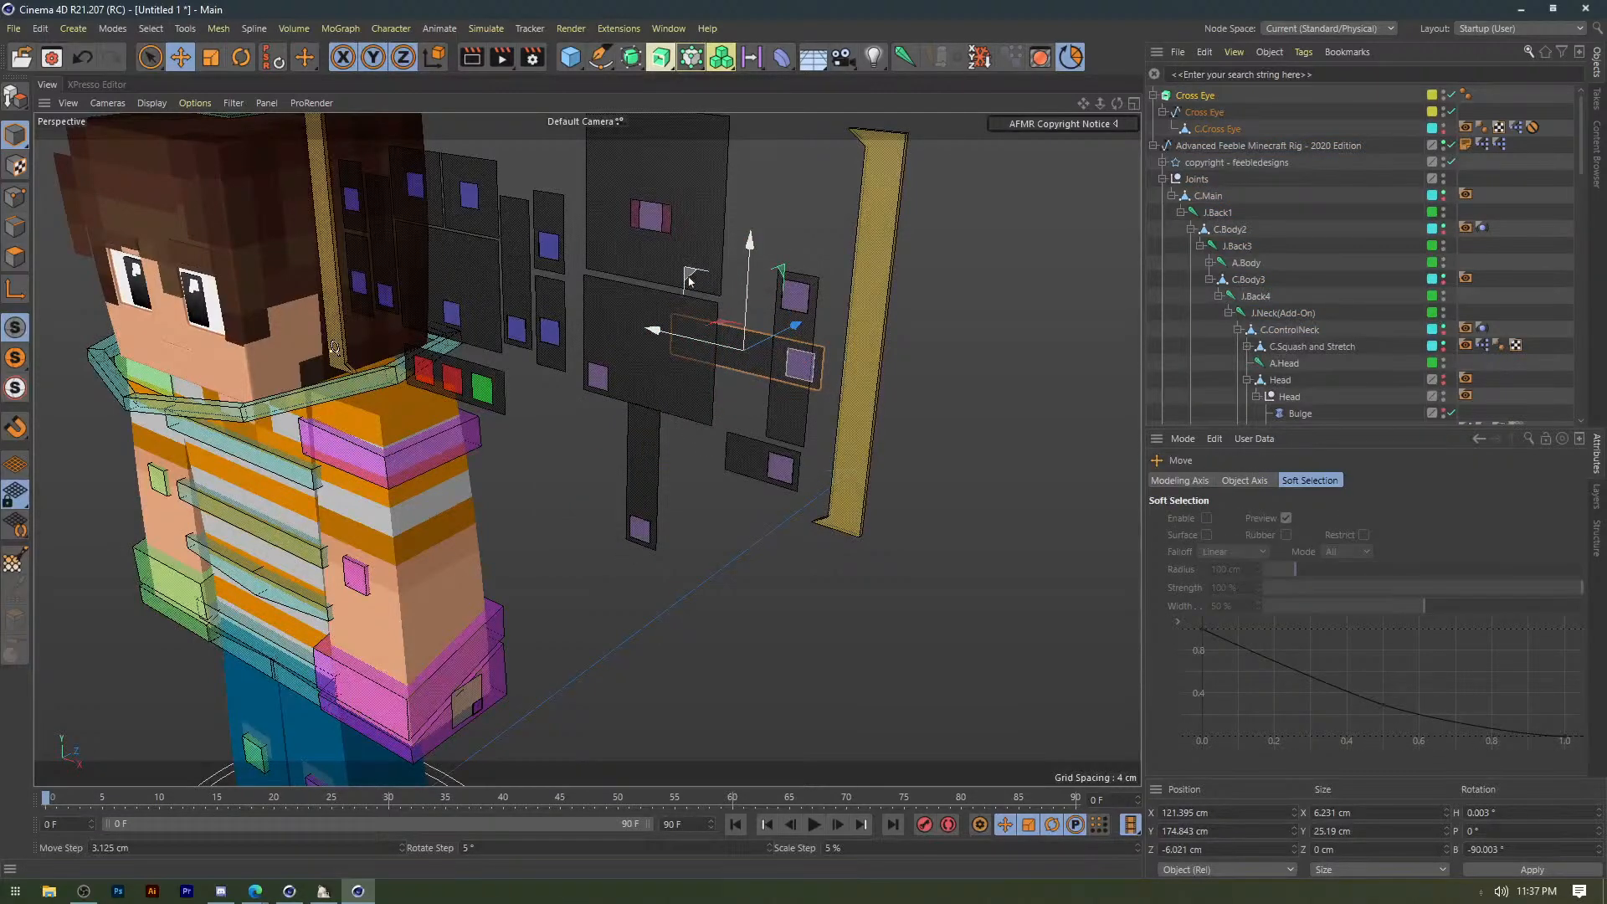
{"action": "left_click_drag", "start_coordinate": [690, 281], "coordinate": [591, 353]}
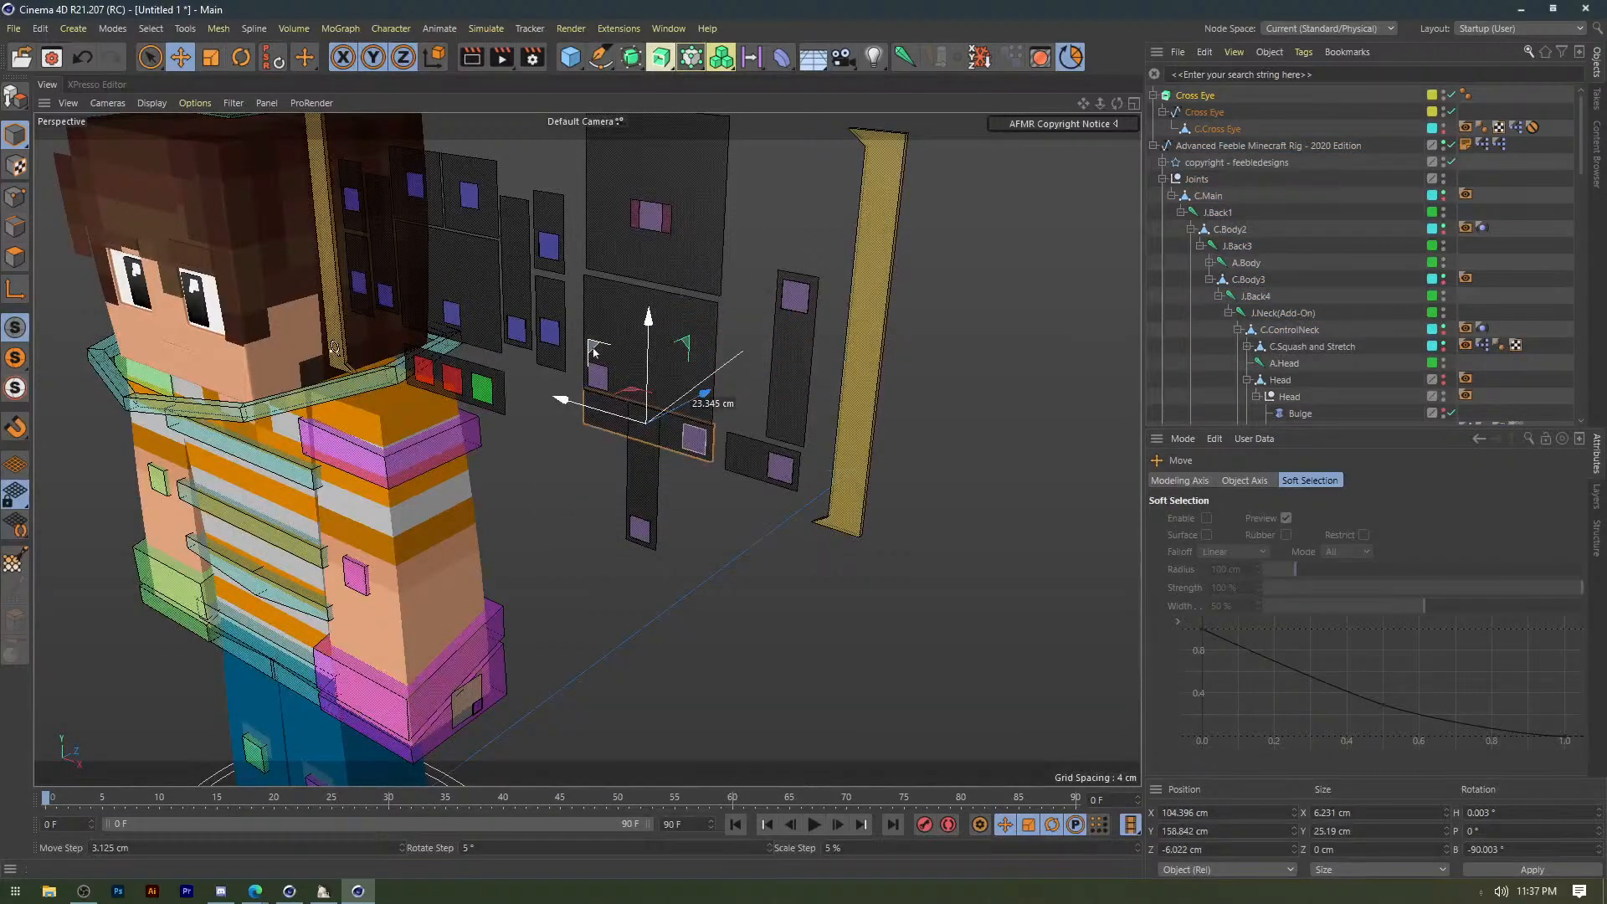
Move the upright Cheek Puffy panel into the vacated slot beside Mouth Sync and test sliding C.Cross Eye and C.PuffyCheeks.
{"action": "left_click", "coordinate": [636, 481]}
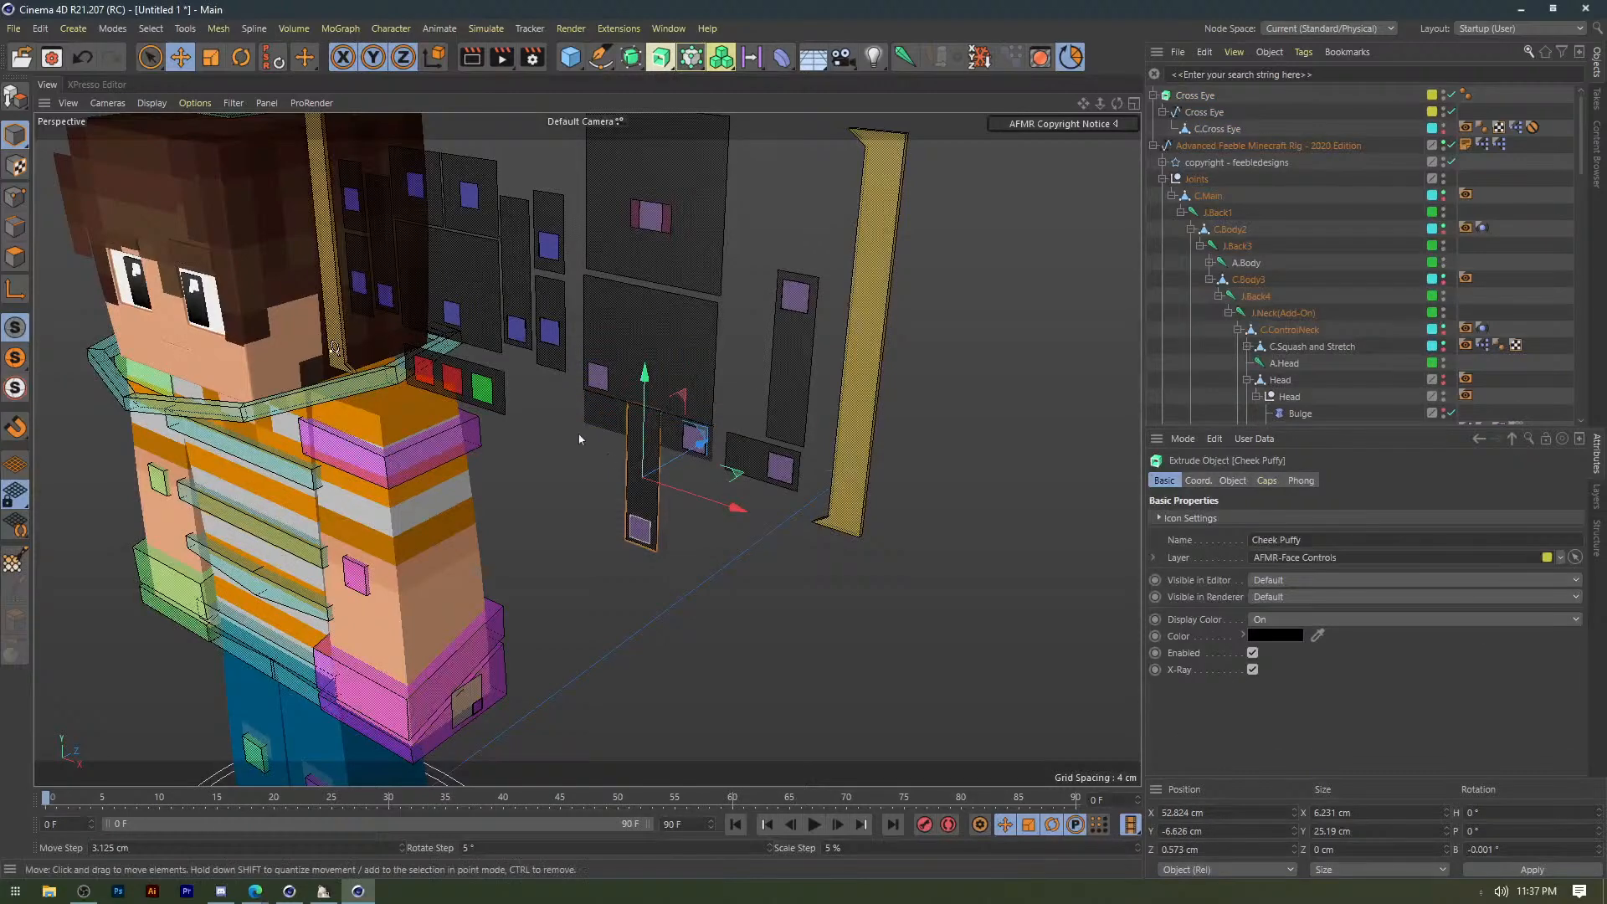
{"action": "mouse_move", "coordinate": [702, 445]}
{"action": "left_mouse_down"}
{"action": "mouse_move", "coordinate": [809, 287]}
{"action": "mouse_move", "coordinate": [813, 308]}
{"action": "mouse_move", "coordinate": [702, 467]}
{"action": "left_mouse_up"}
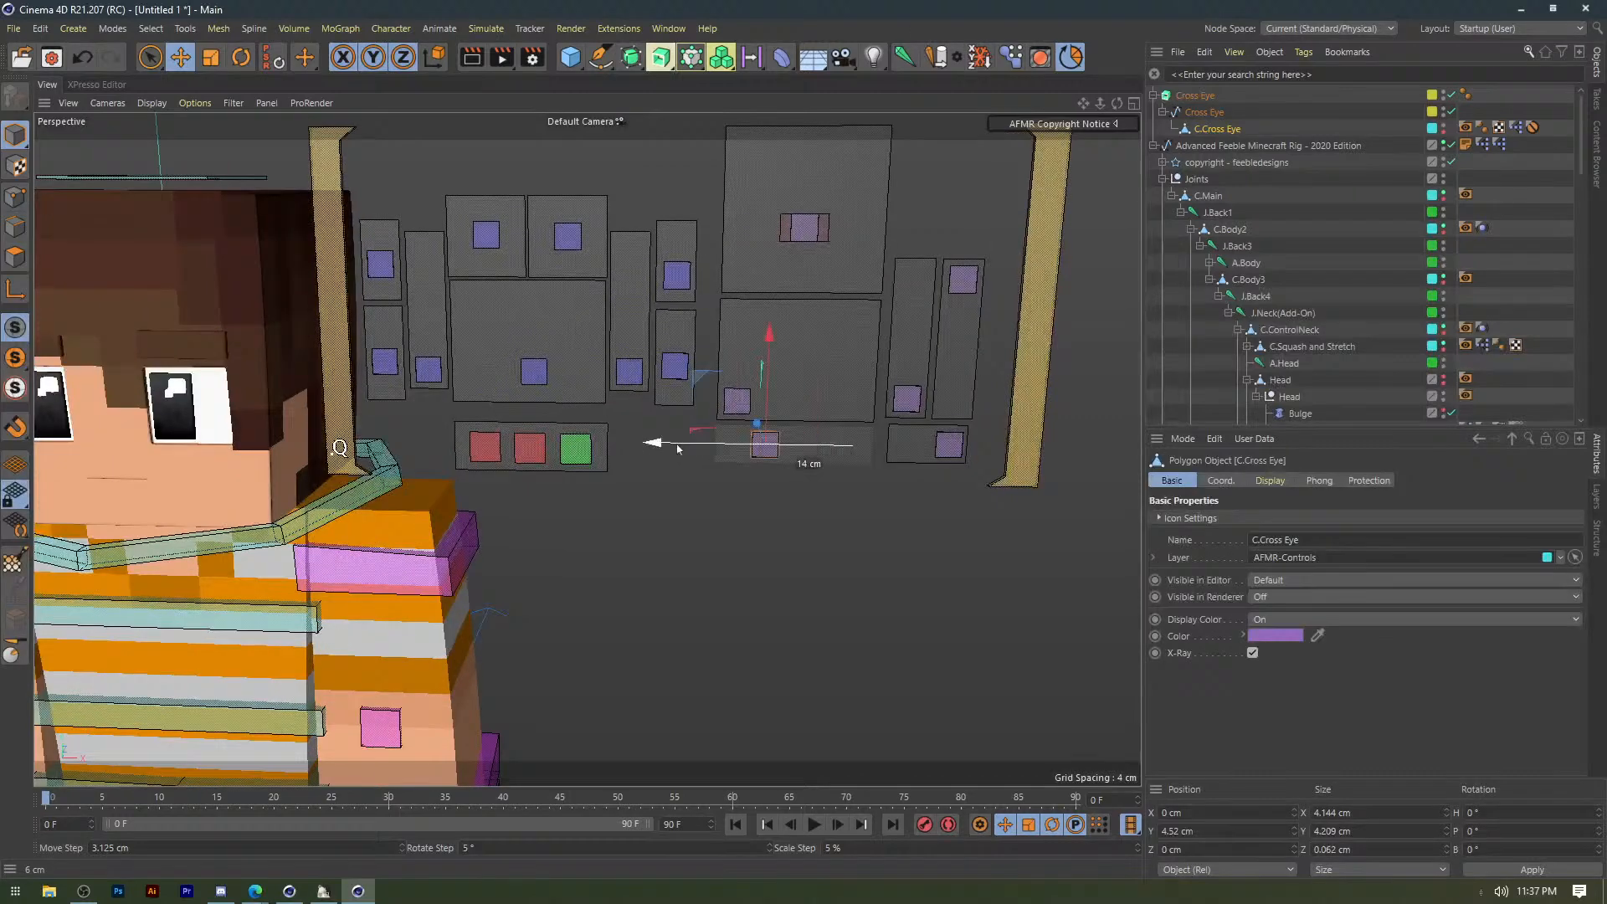
{"action": "left_click_drag", "start_coordinate": [764, 444], "coordinate": [852, 445]}
{"action": "left_click_drag", "start_coordinate": [908, 396], "coordinate": [914, 247]}
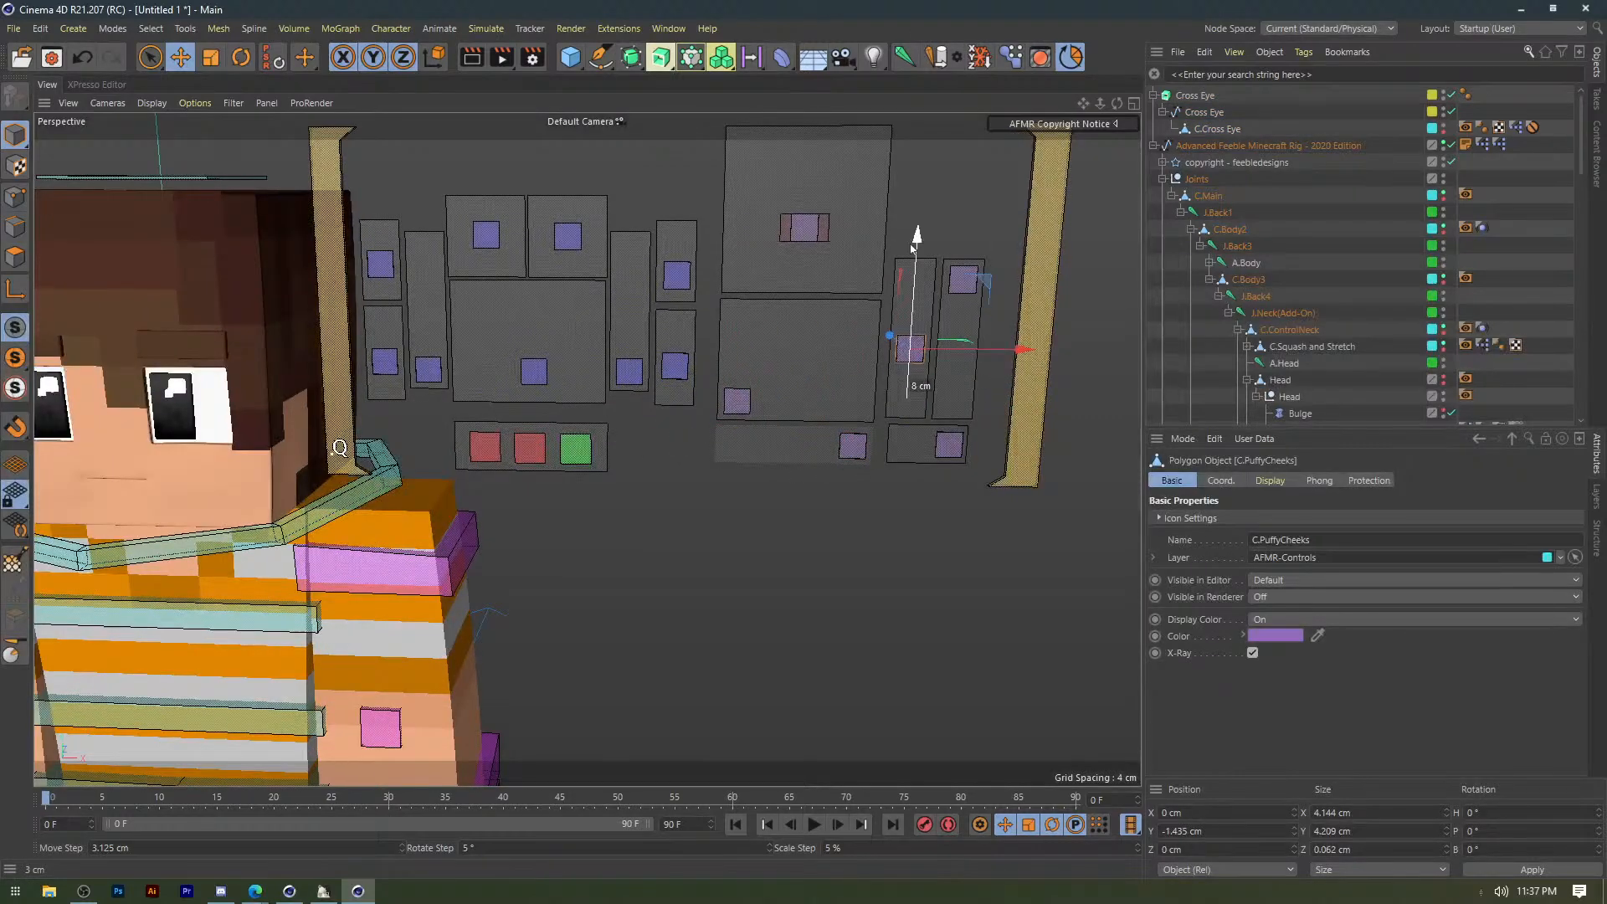
{"action": "left_click_drag", "start_coordinate": [913, 248], "coordinate": [1058, 276]}
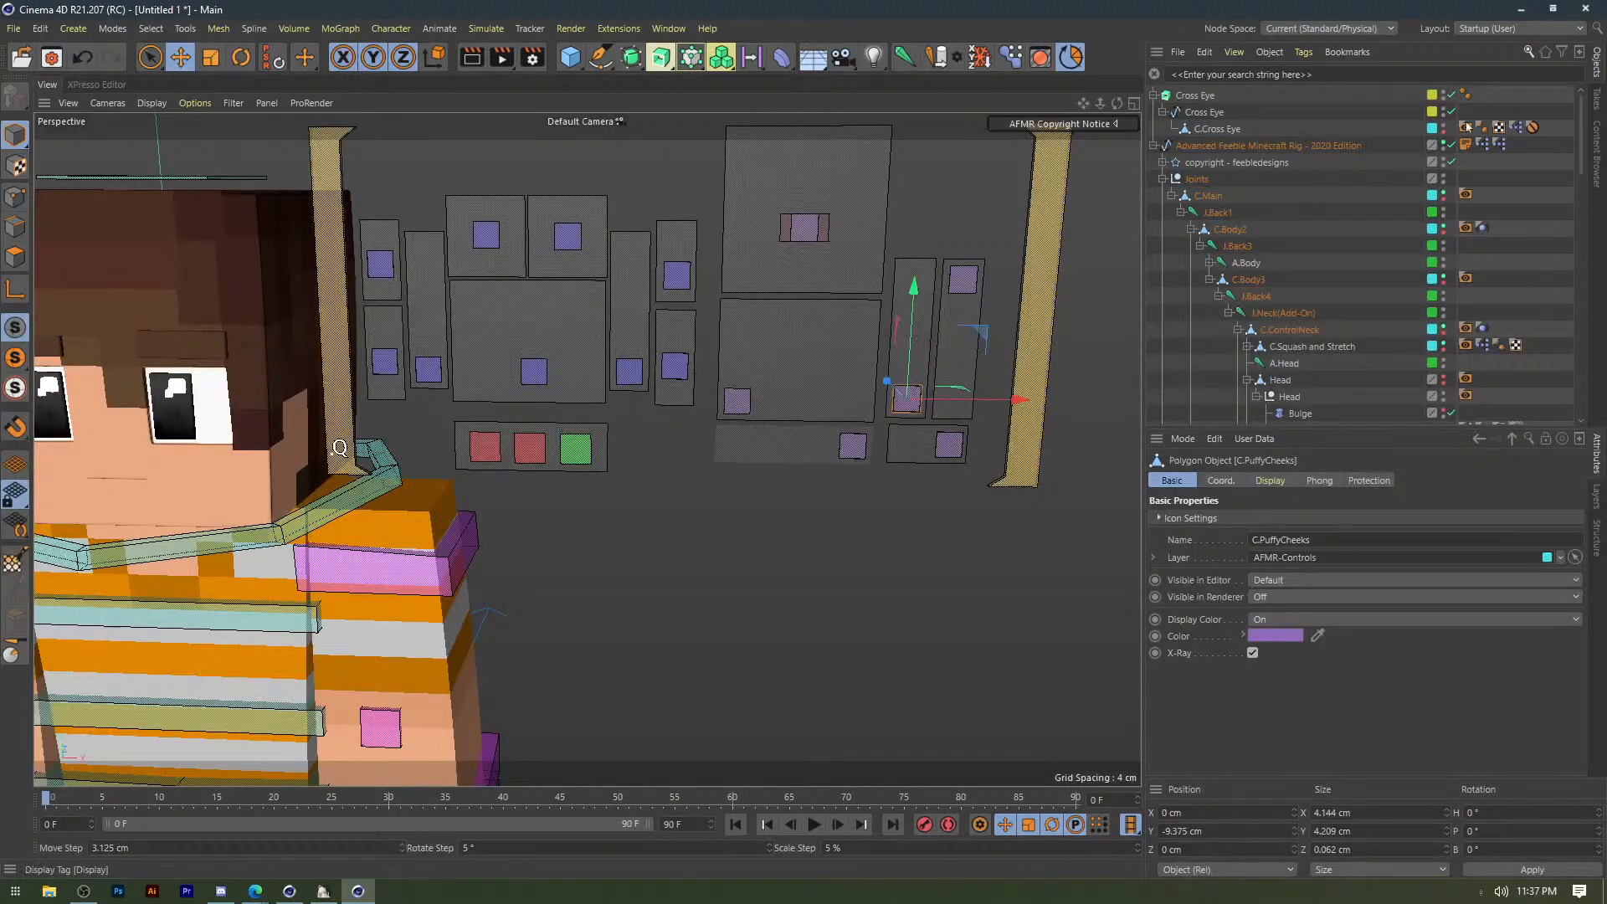
Add C.Cross Eye as an enlarged object node in its own XPresso tag.
{"action": "scroll", "coordinate": [718, 395], "scroll_direction": "down", "scroll_amount": 5}
{"action": "scroll", "coordinate": [435, 350], "scroll_direction": "up", "scroll_amount": 2}
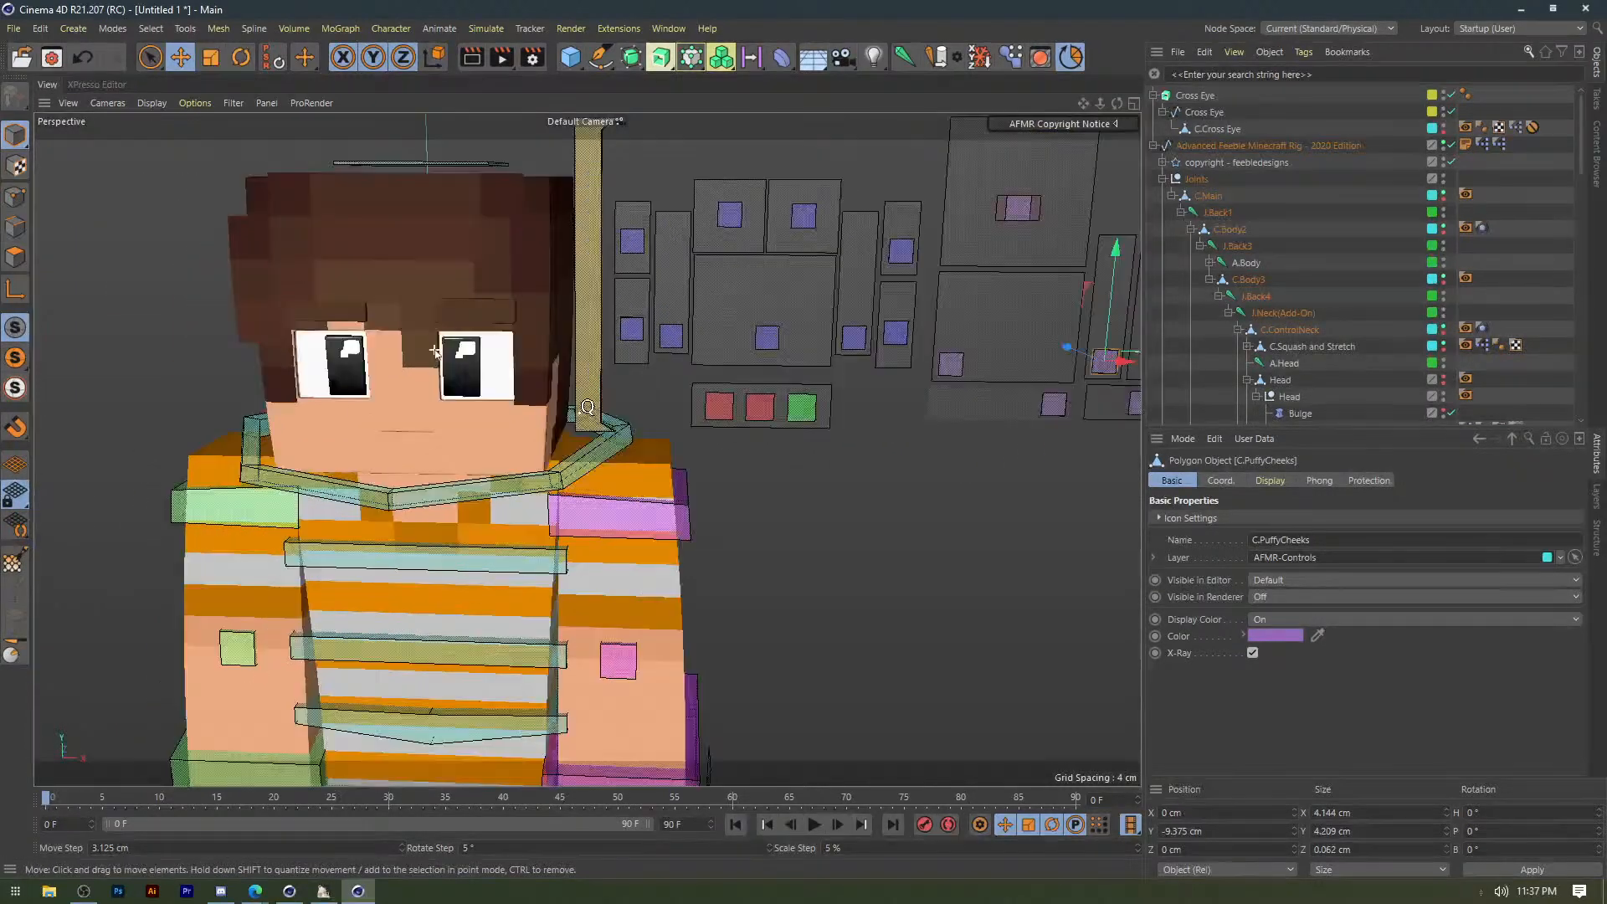
{"action": "left_click", "coordinate": [444, 353]}
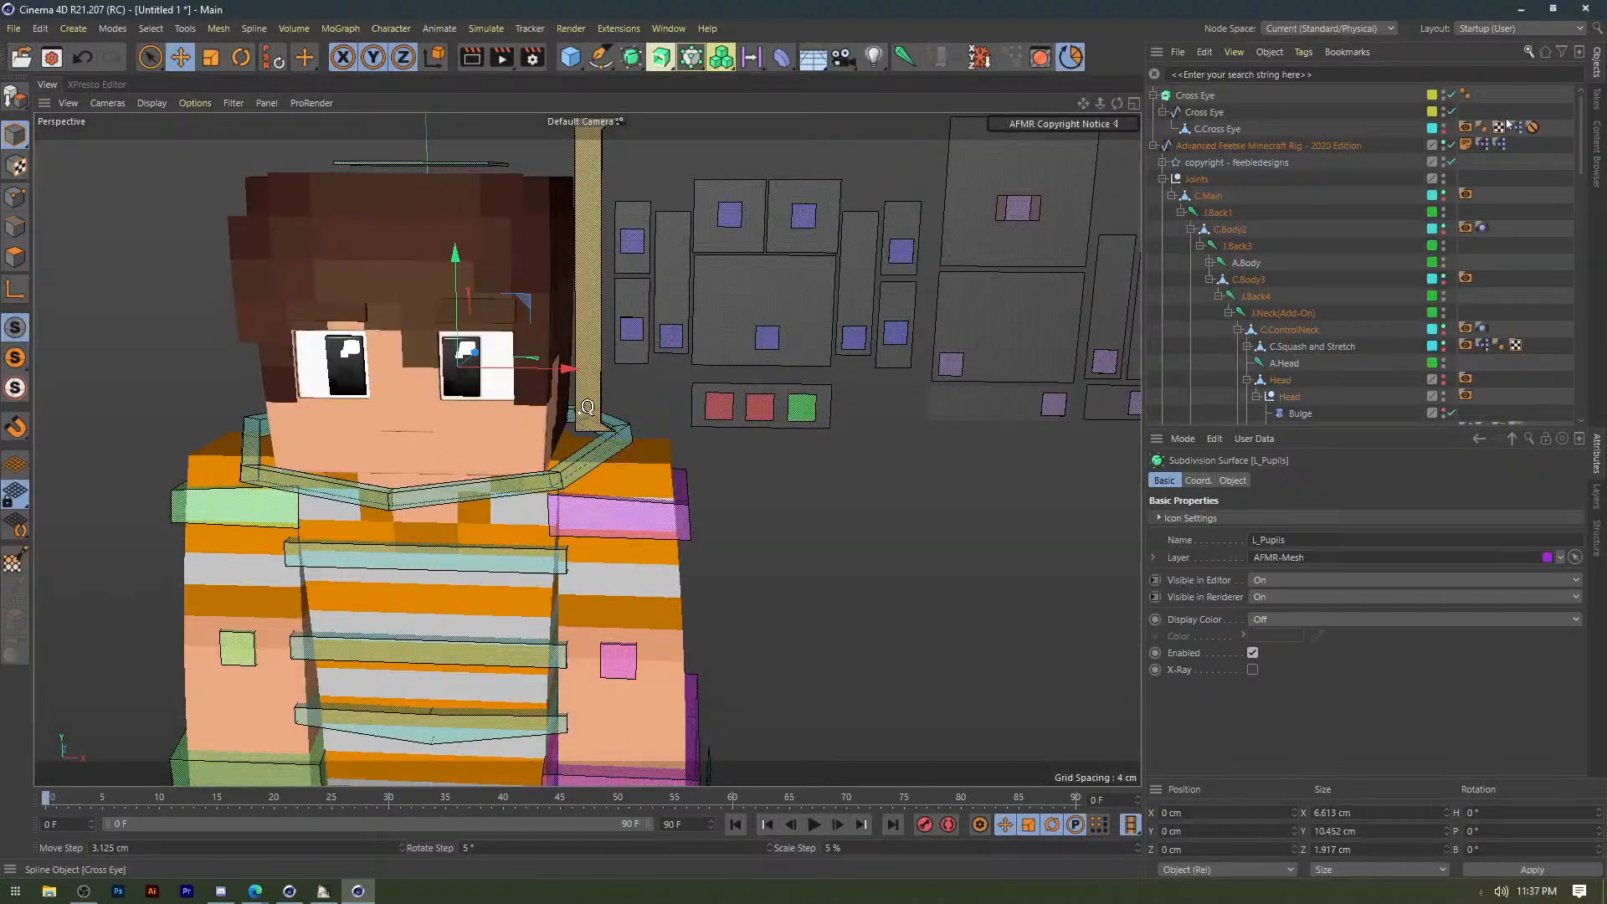
{"action": "double_click", "coordinate": [1515, 126]}
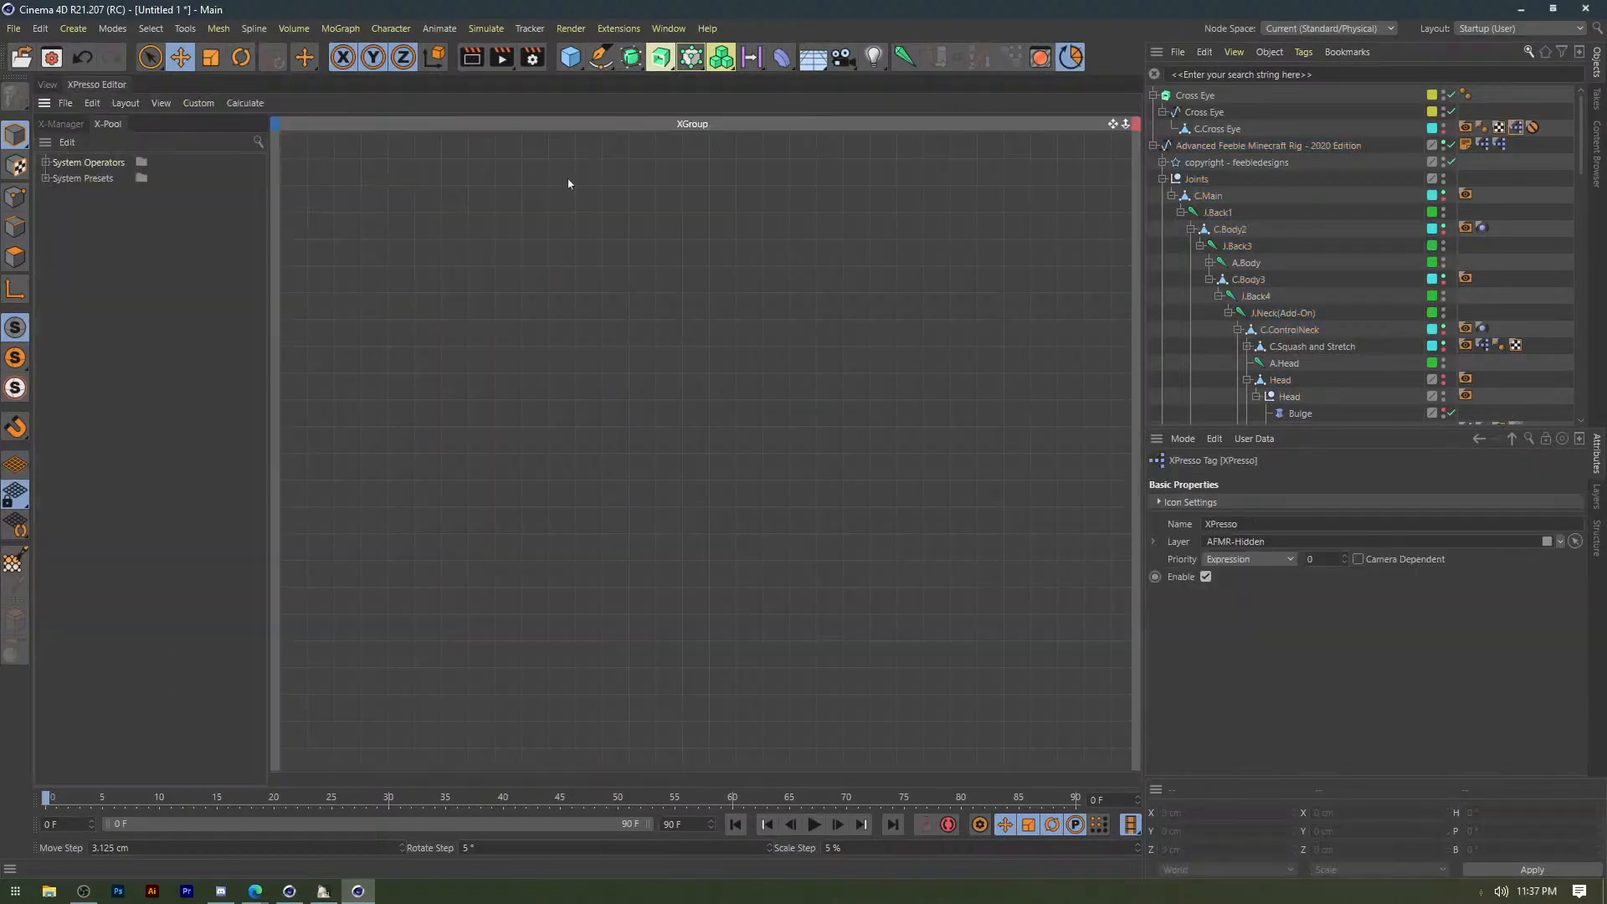
{"action": "left_click_drag", "start_coordinate": [1052, 198], "coordinate": [398, 364]}
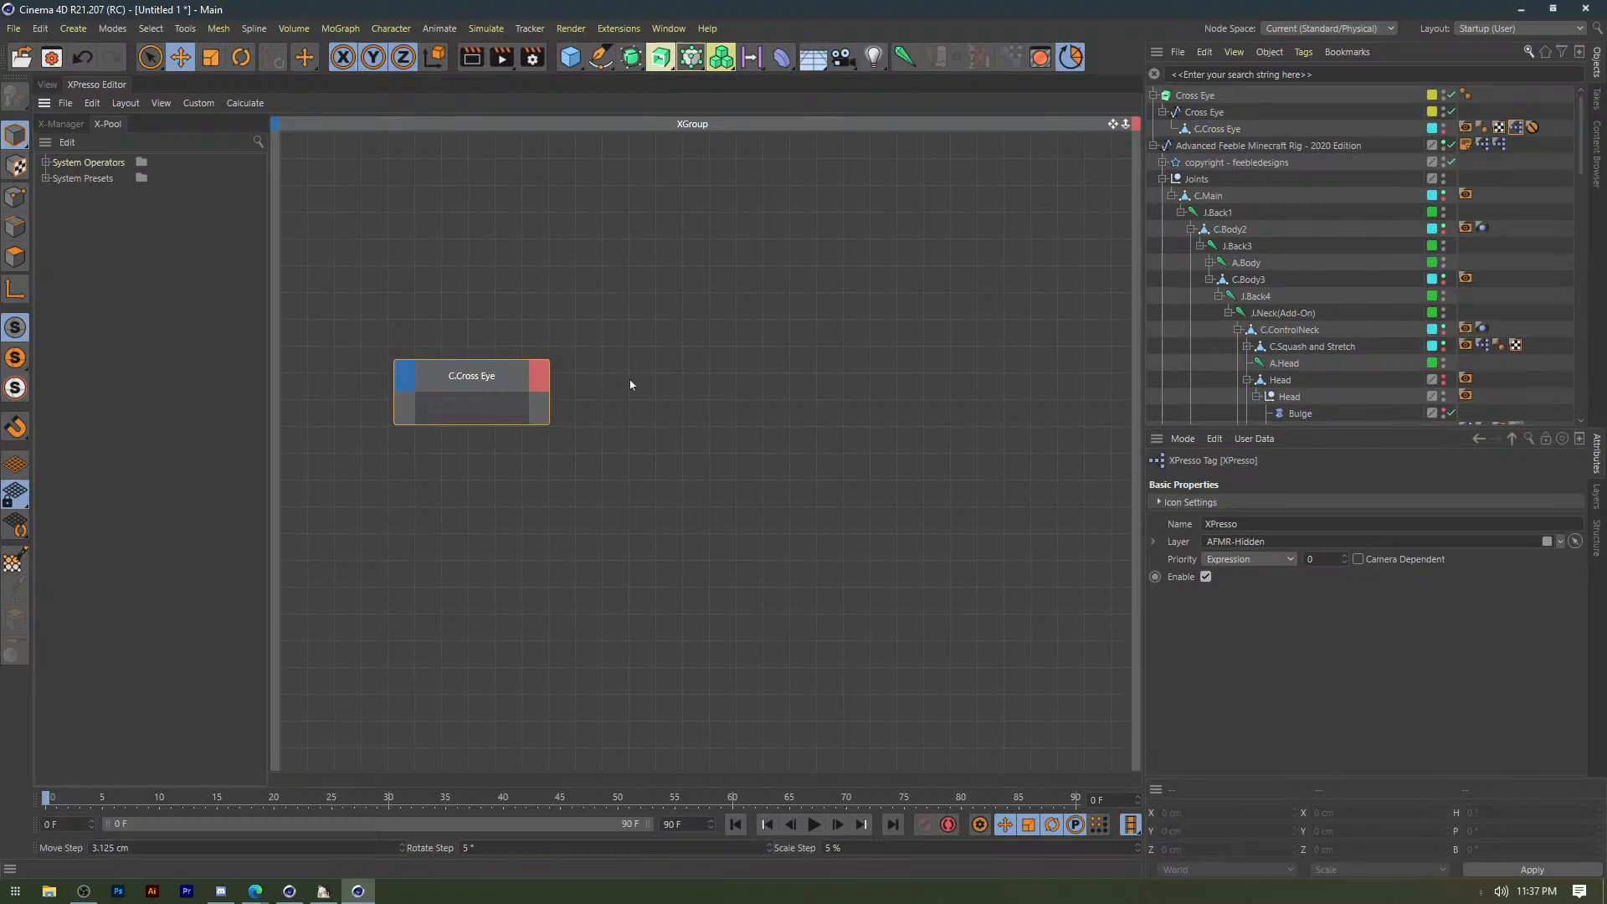
{"action": "left_click_drag", "start_coordinate": [548, 423], "coordinate": [650, 451]}
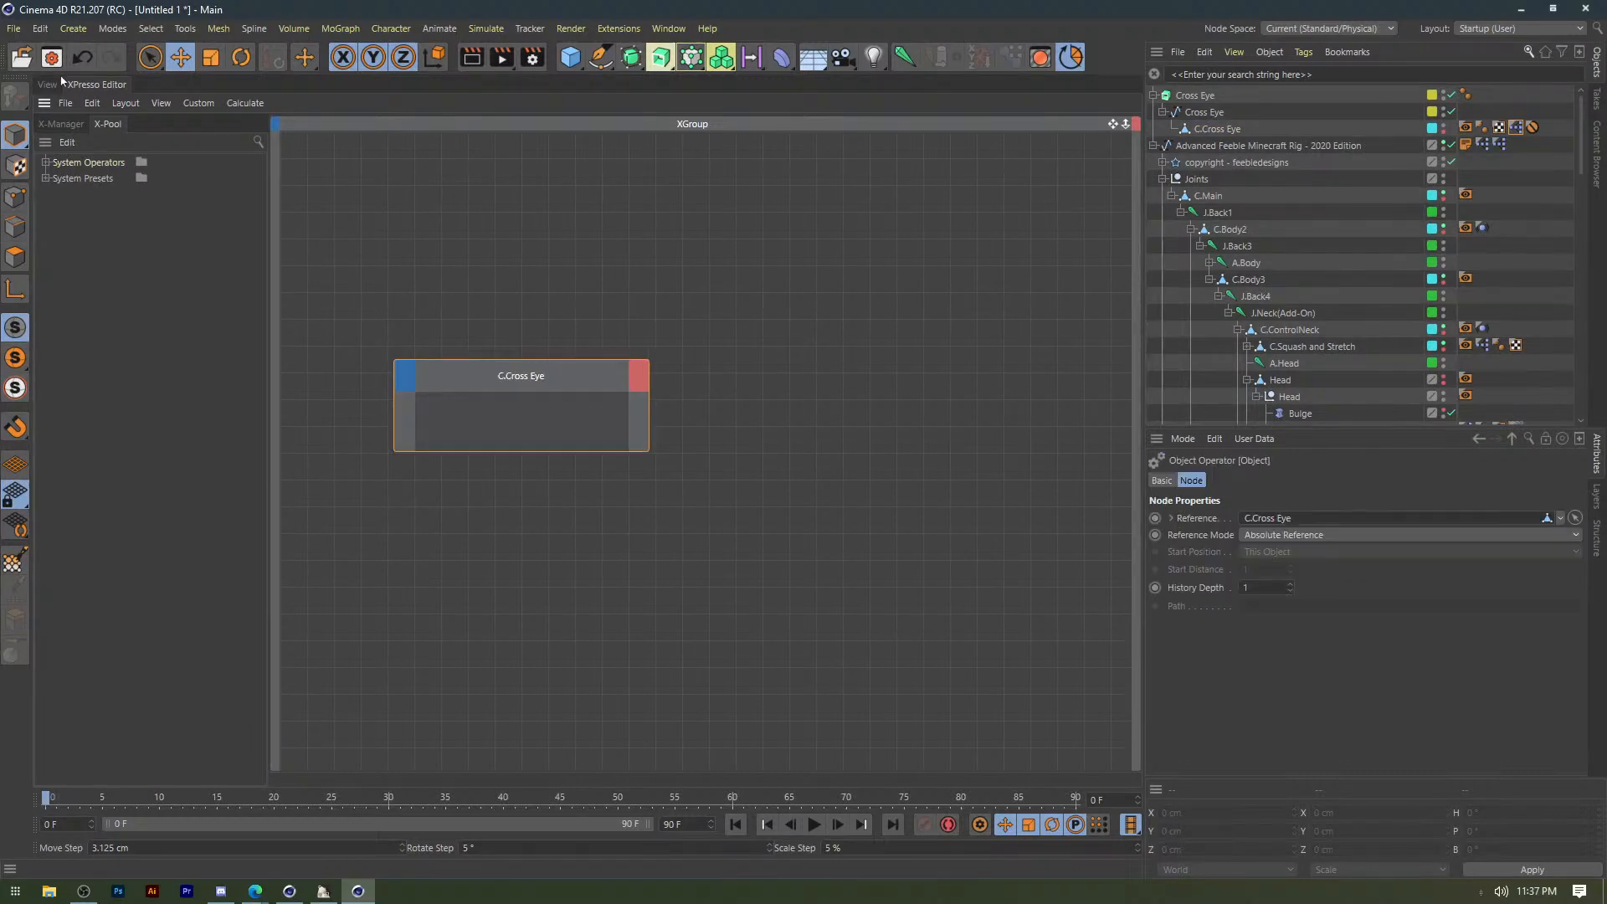
Return to the 3D view, rotate C.Cross Eye 90°, and test sliding it along the horizontal panel.
{"action": "left_click", "coordinate": [47, 85]}
{"action": "left_click", "coordinate": [1054, 404]}
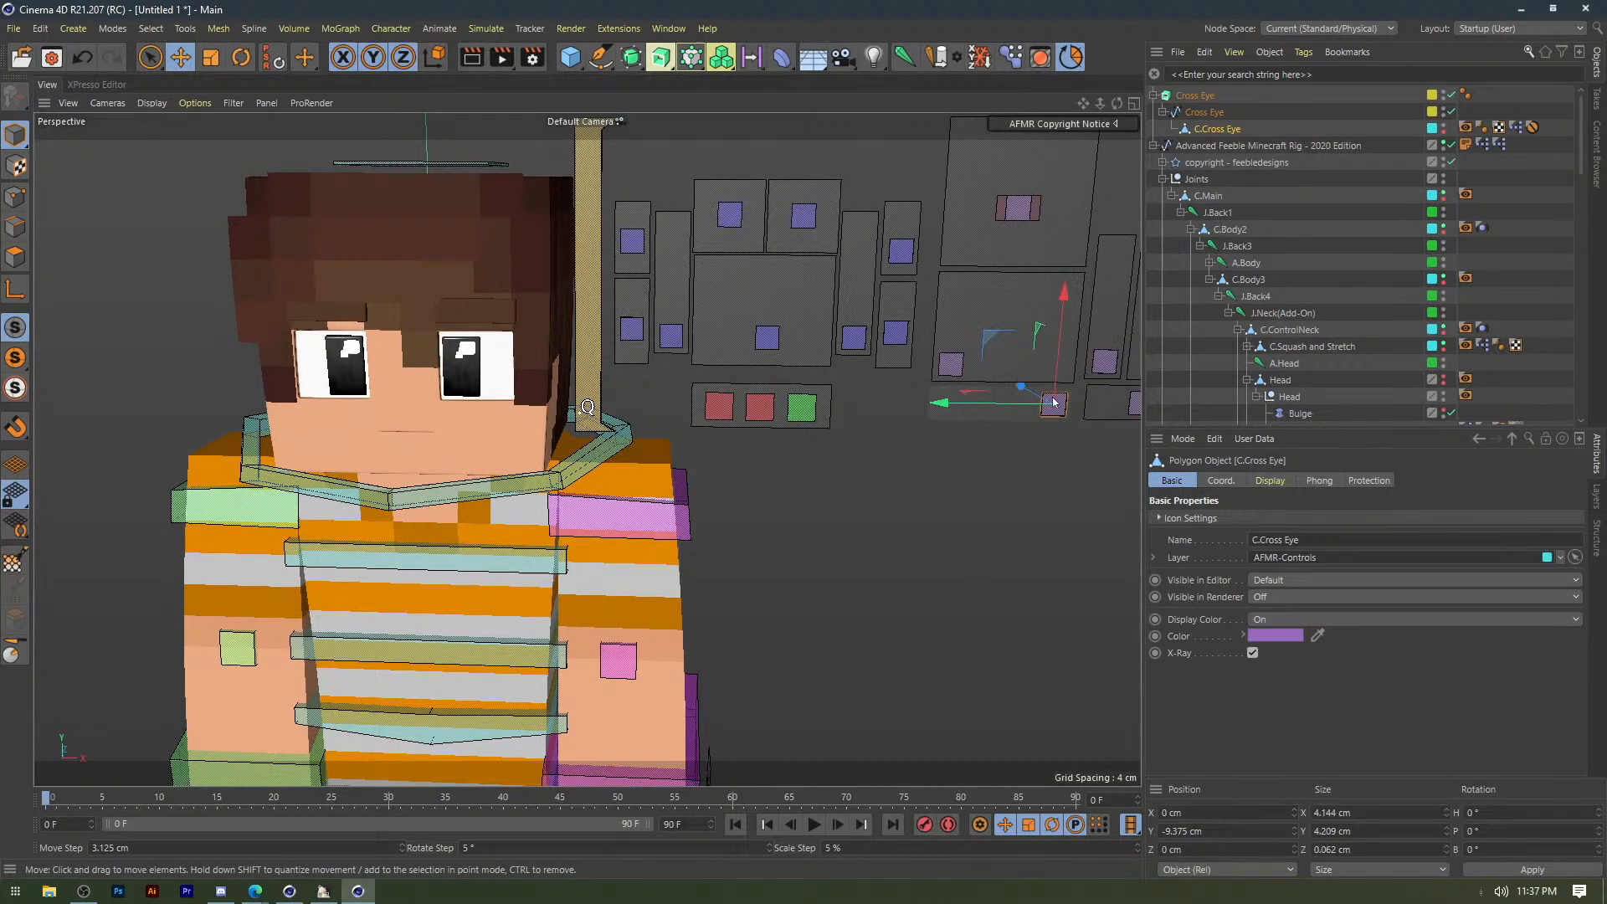
{"action": "key", "text": "r"}
{"action": "left_click_drag", "start_coordinate": [991, 352], "coordinate": [1109, 336]}
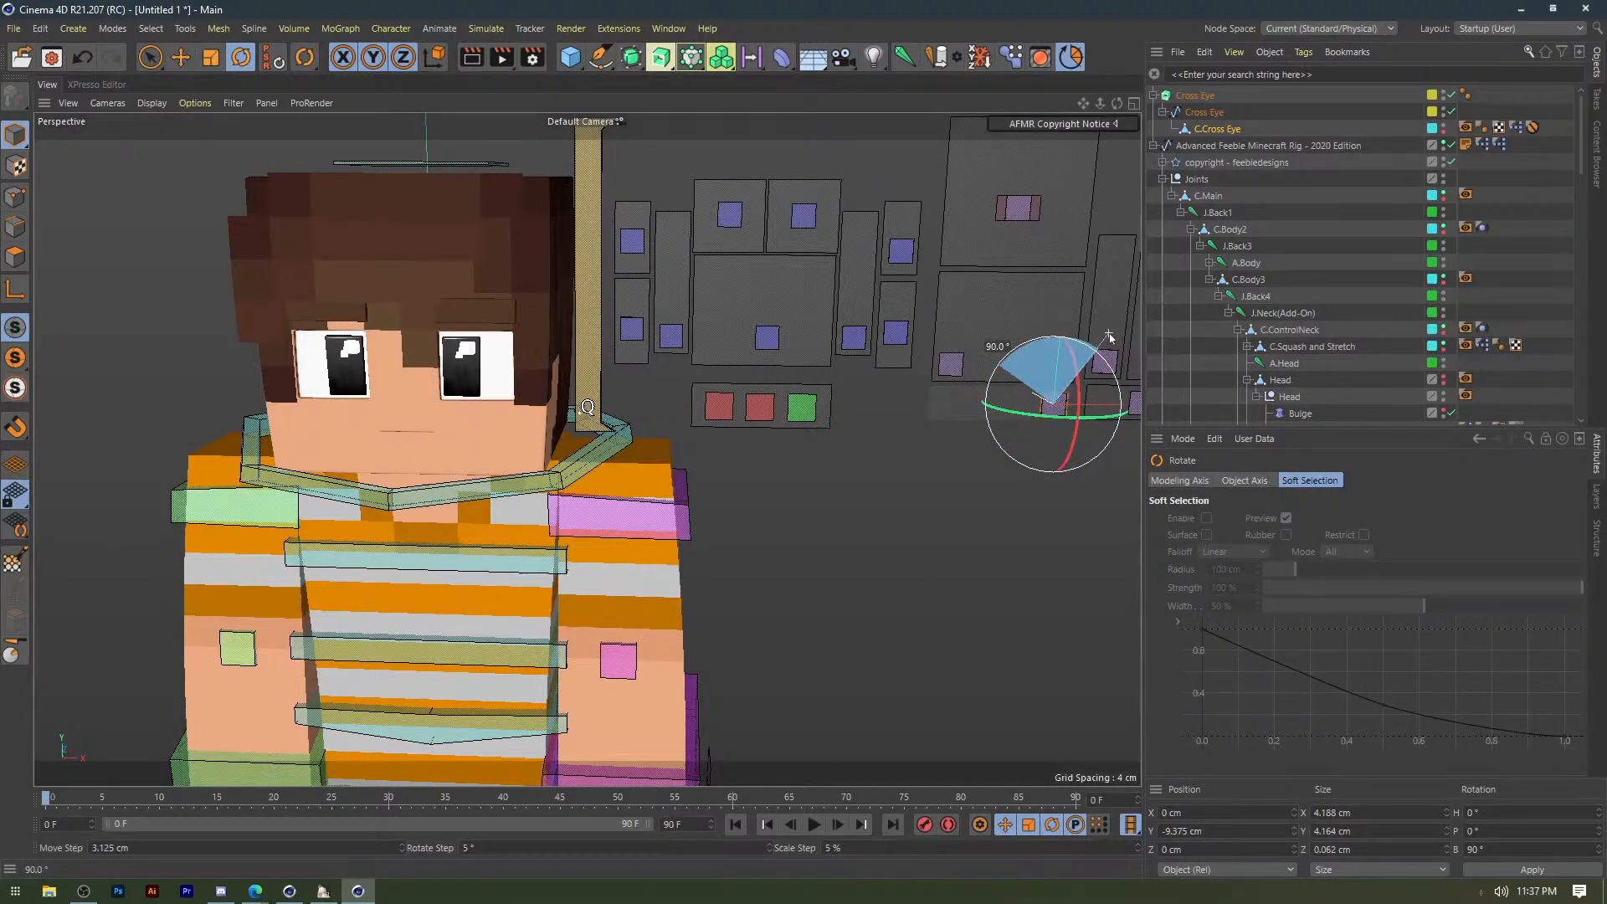
{"action": "key", "text": "e"}
{"action": "left_click_drag", "start_coordinate": [1098, 405], "coordinate": [873, 390]}
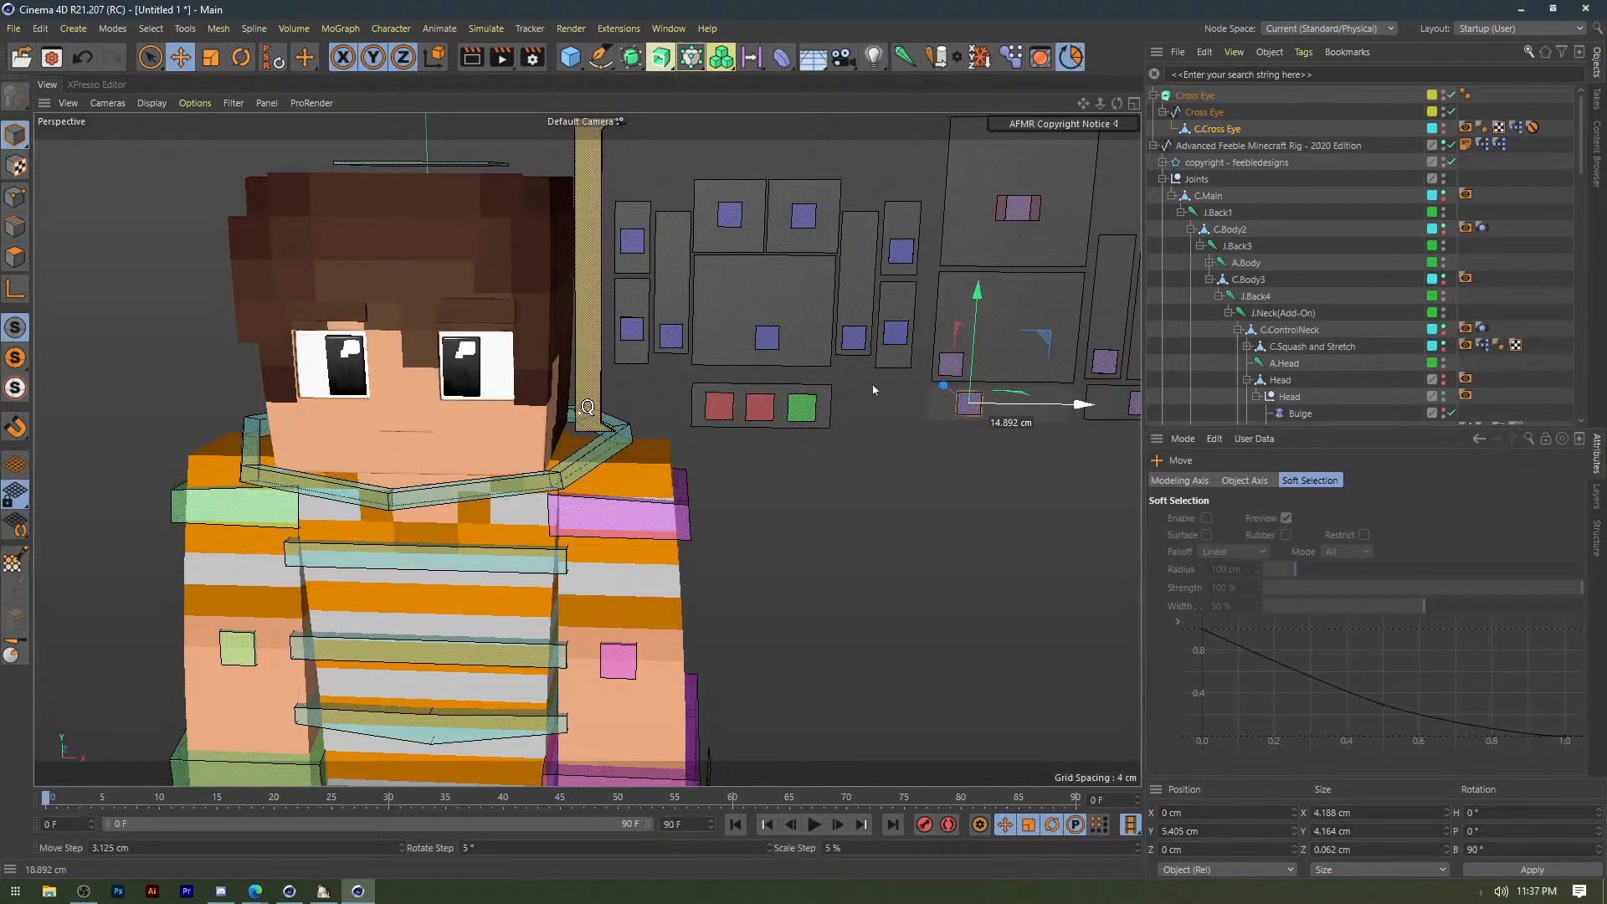
{"action": "mouse_move", "coordinate": [897, 387]}
{"action": "left_mouse_down"}
{"action": "mouse_move", "coordinate": [793, 385]}
{"action": "mouse_move", "coordinate": [915, 386]}
{"action": "left_mouse_up"}
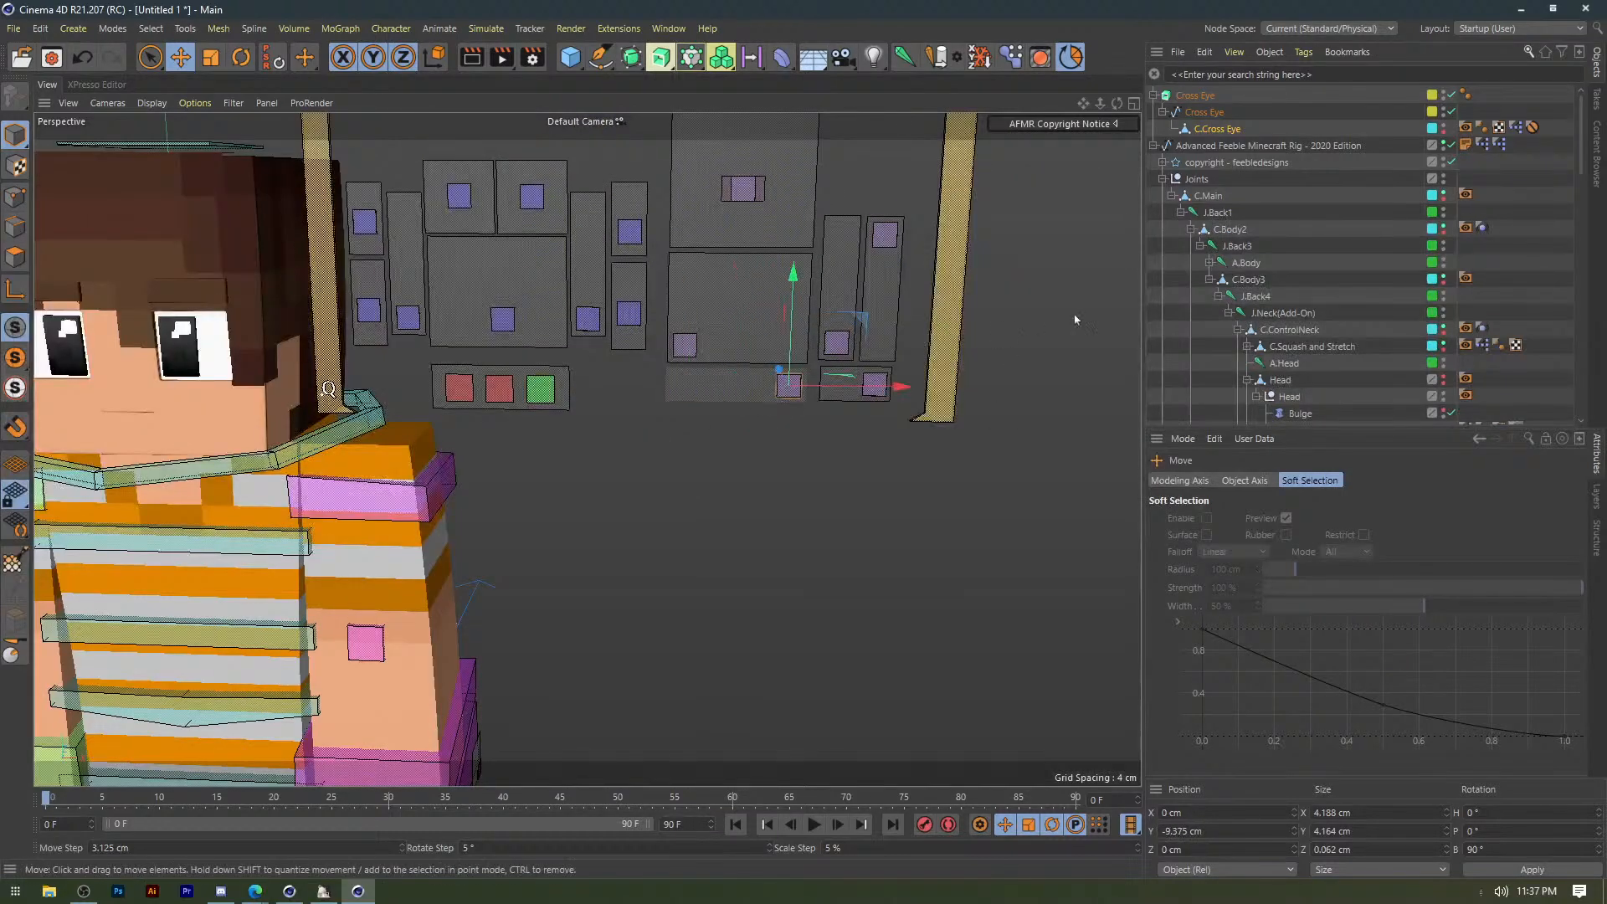
Try limiting C.Cross Eye's Y position to 0 cm at both ends in its Protection tag and sliding it along X.
{"action": "left_click", "coordinate": [1217, 128]}
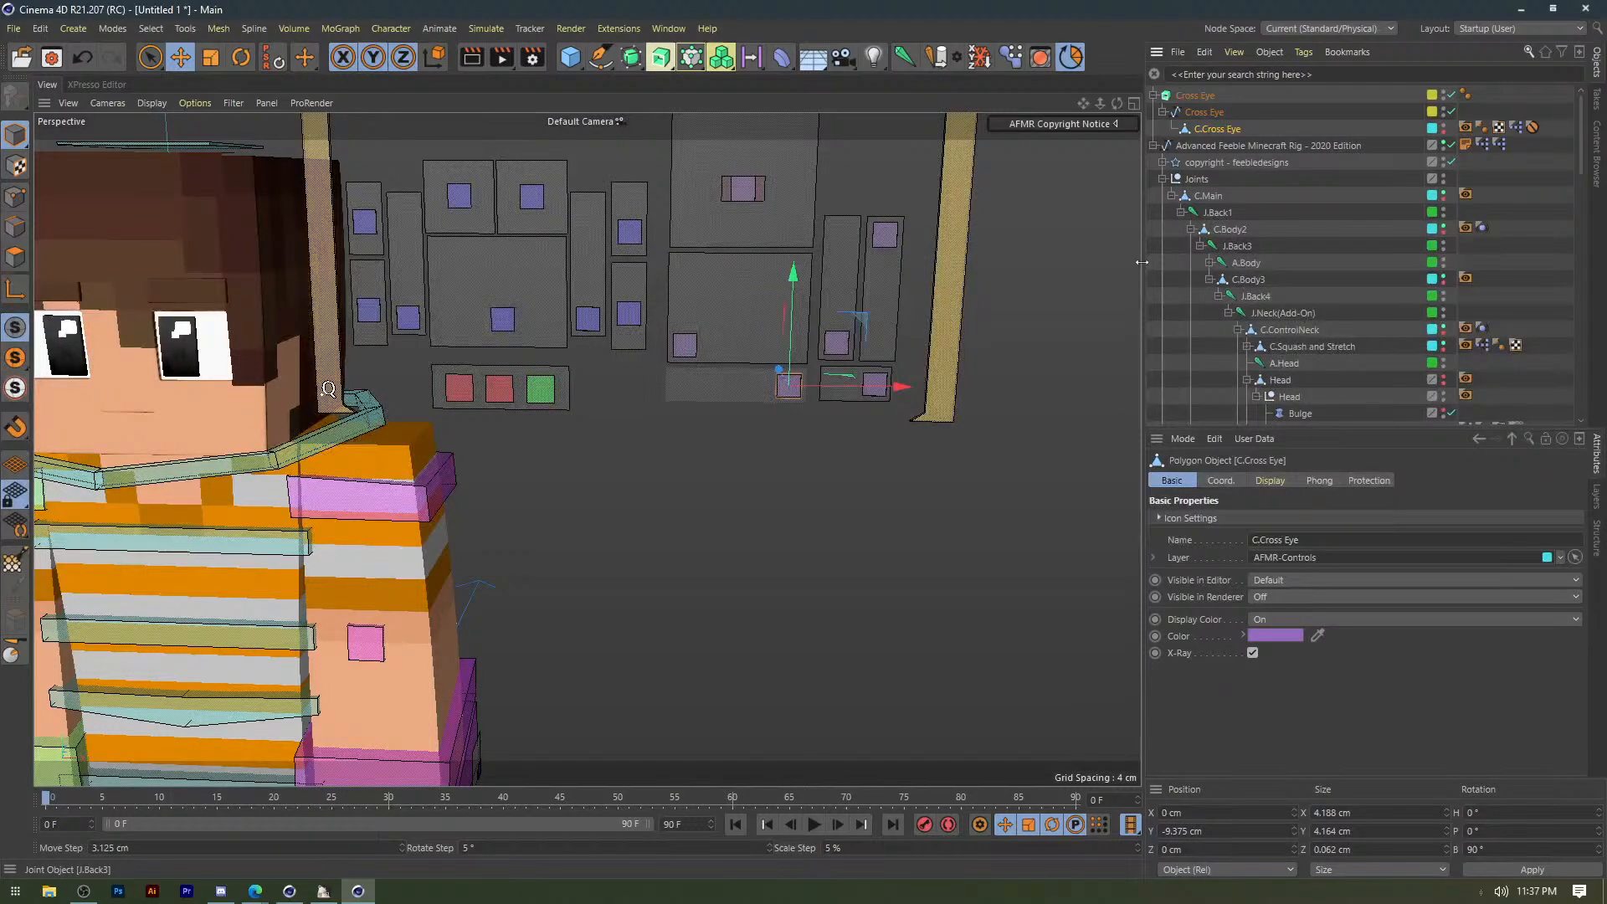
{"action": "left_click", "coordinate": [1532, 127]}
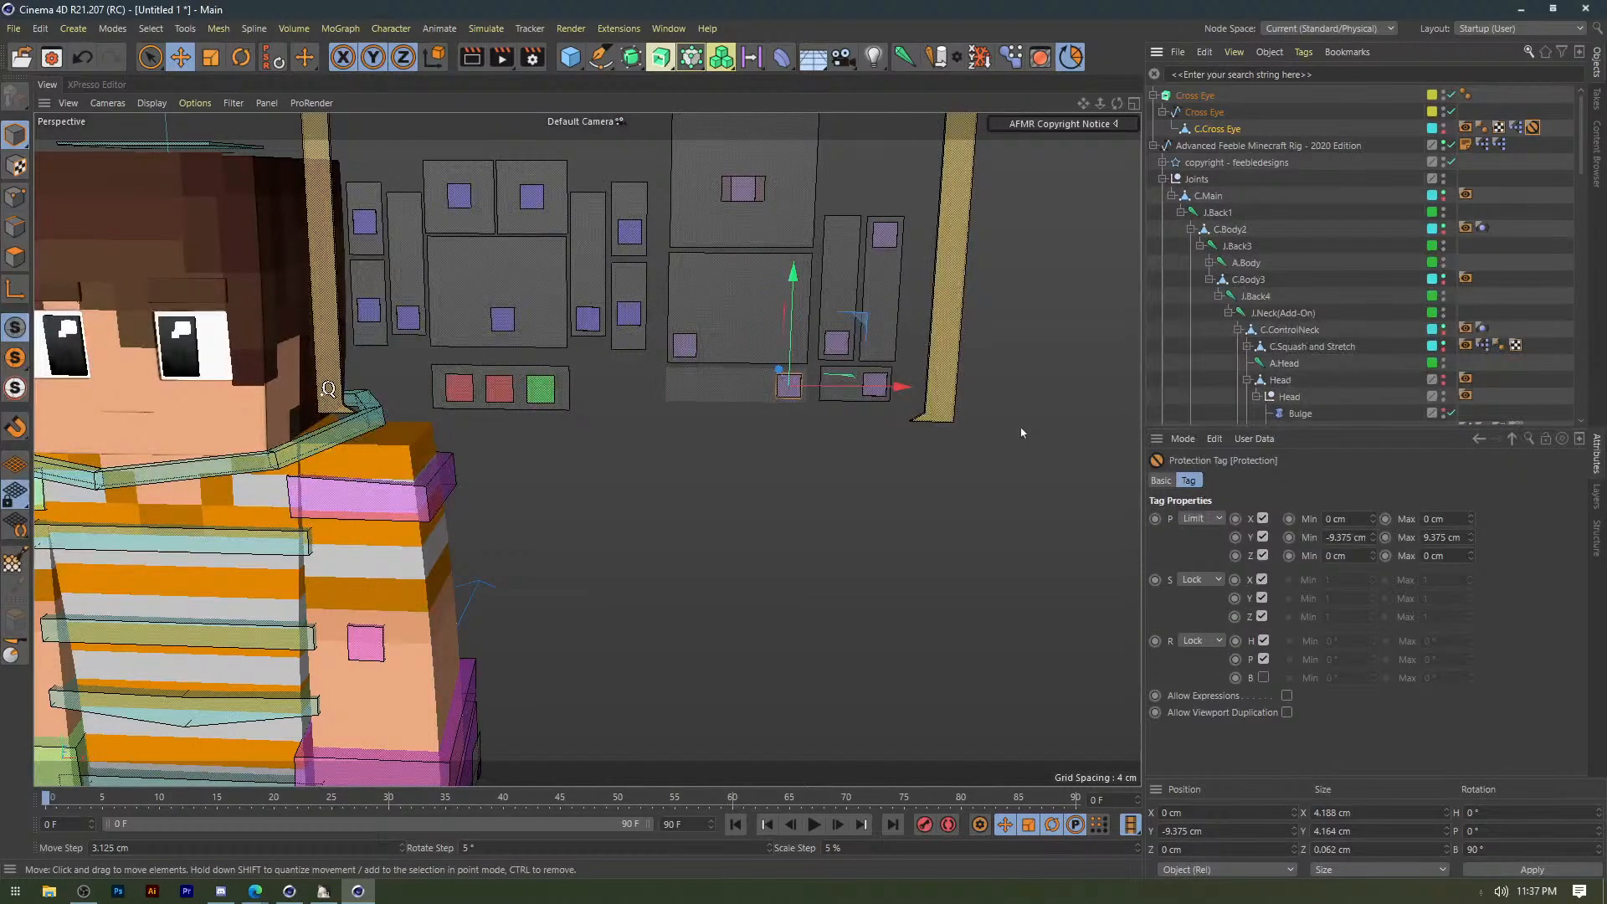
{"action": "left_click", "coordinate": [1360, 539]}
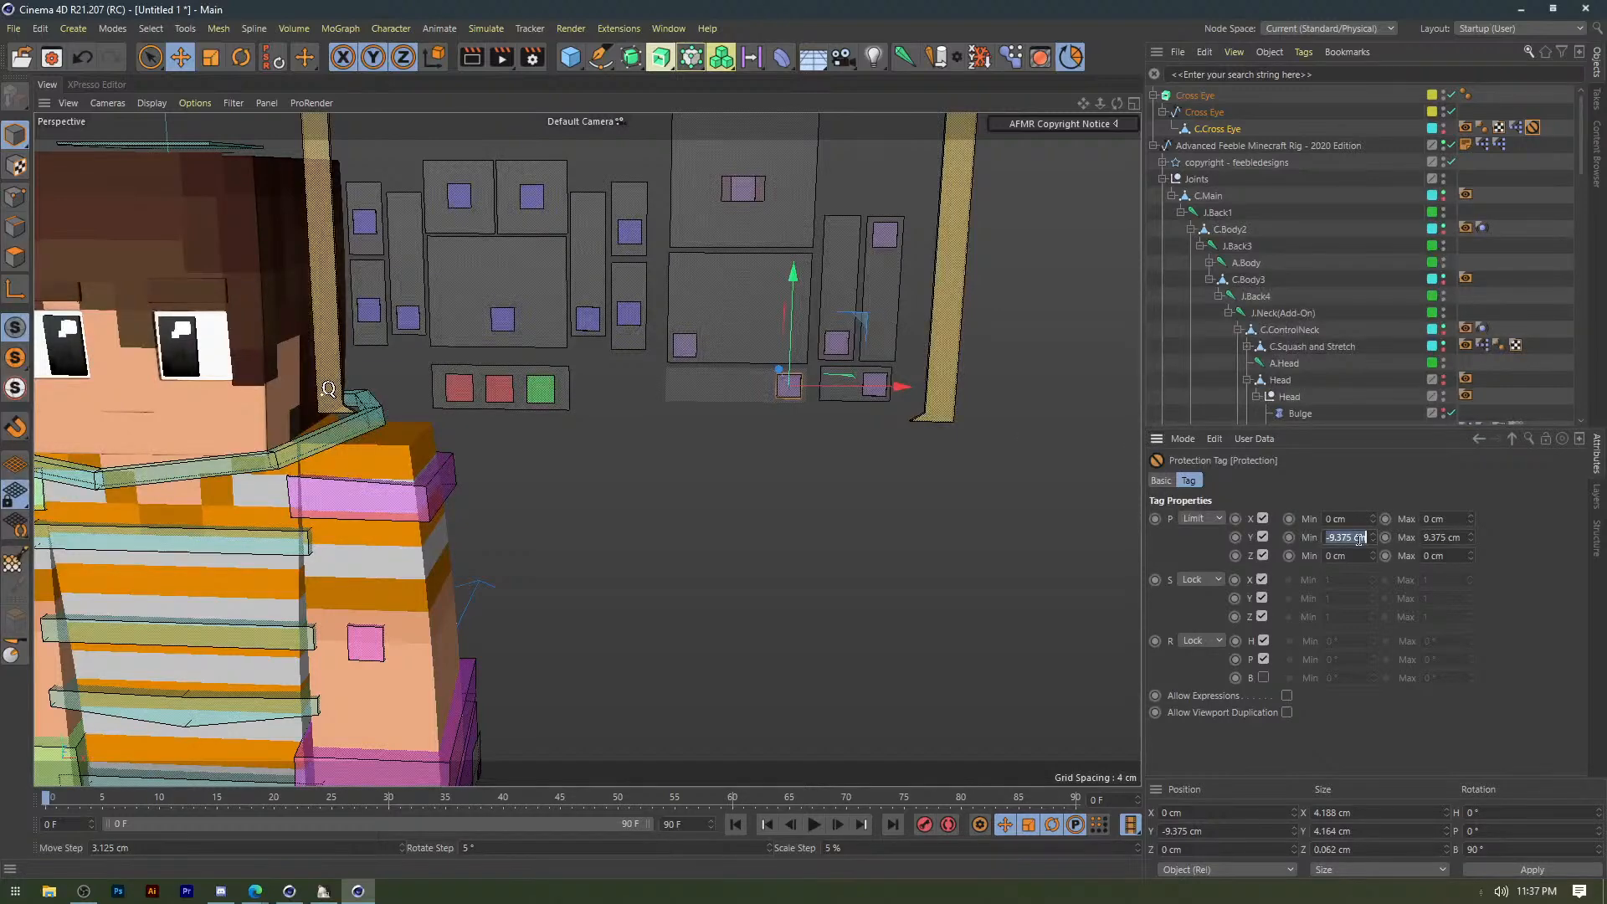
{"action": "type", "text": "0"}
{"action": "key", "text": "Tab"}
{"action": "type", "text": "0"}
{"action": "key", "text": "Return"}
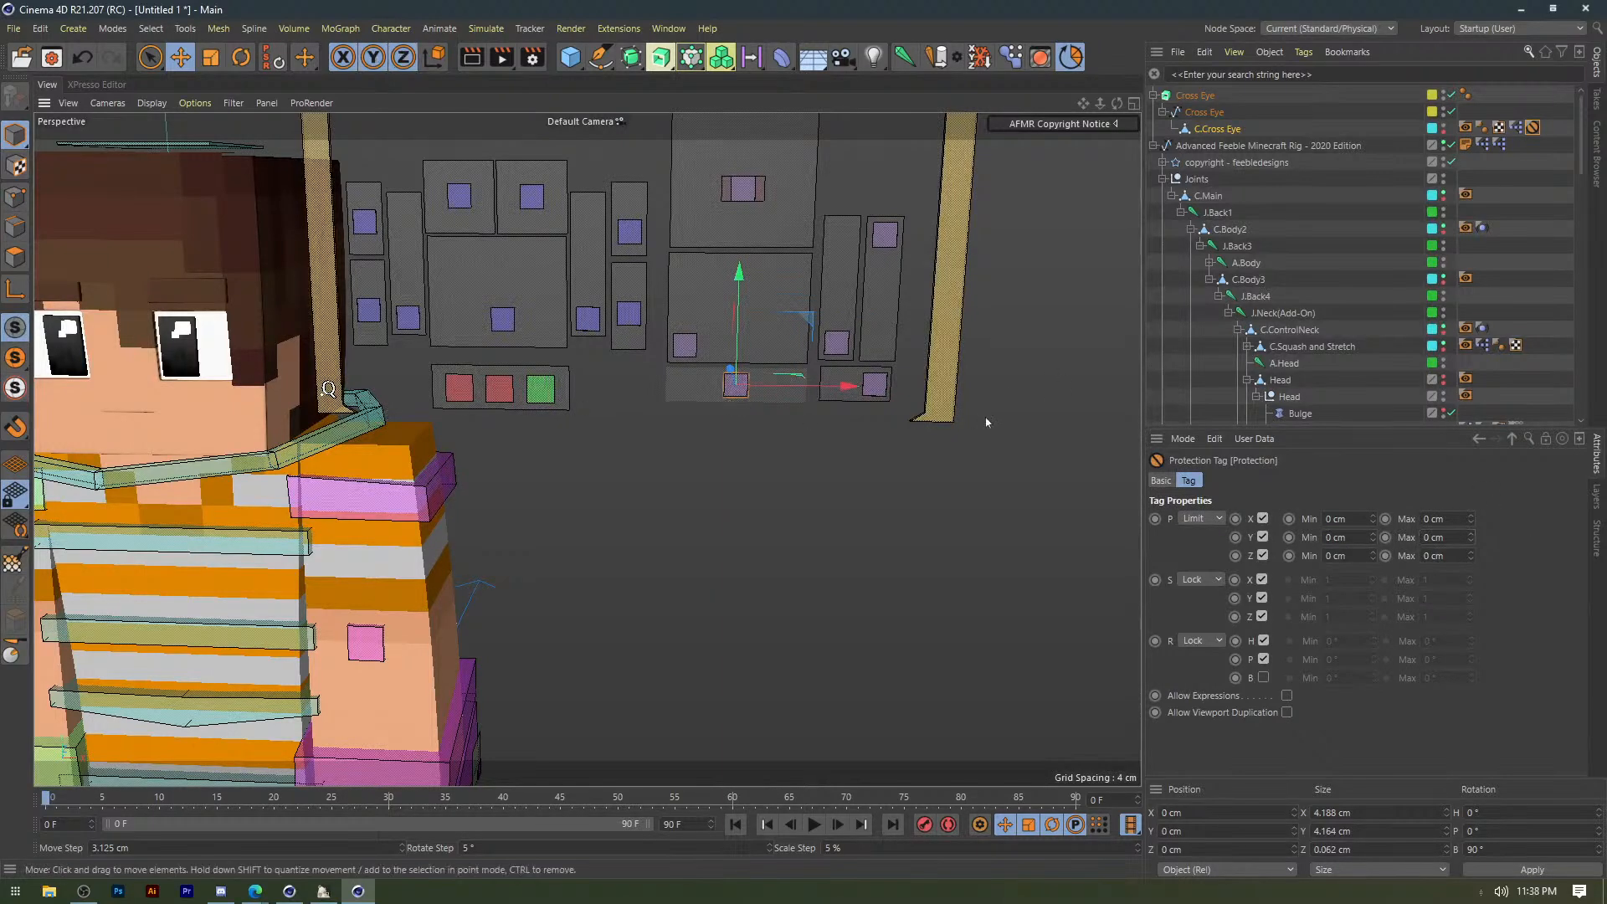
{"action": "left_click", "coordinate": [1262, 519]}
{"action": "key", "text": "ctrl+z"}
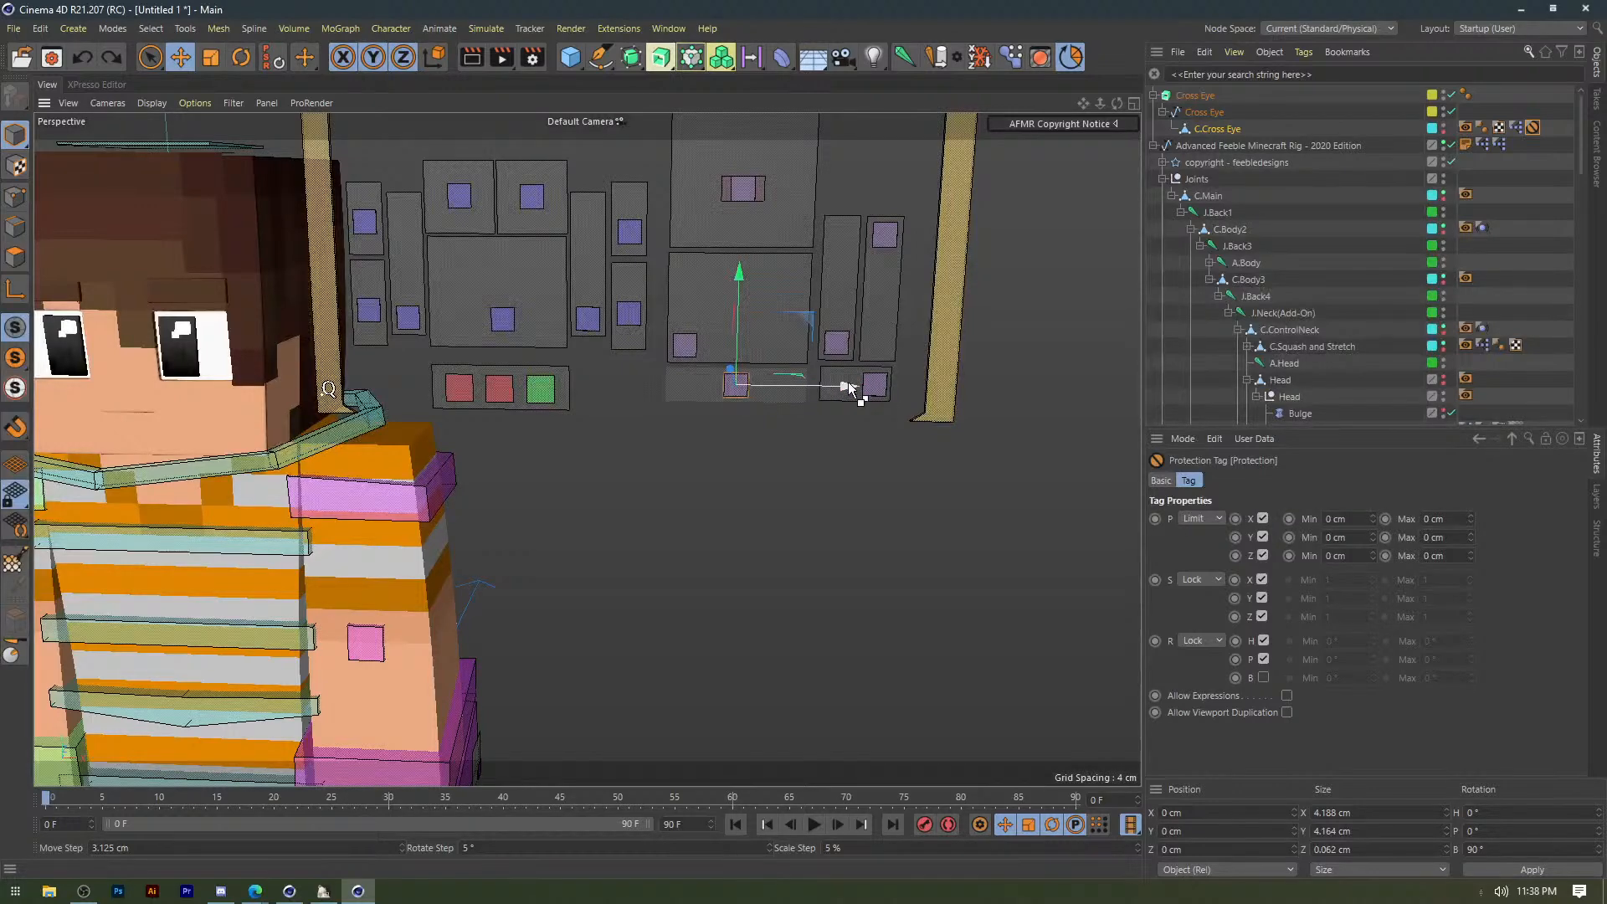
{"action": "mouse_move", "coordinate": [847, 382]}
{"action": "left_mouse_down"}
{"action": "mouse_move", "coordinate": [832, 380]}
{"action": "mouse_move", "coordinate": [846, 388]}
{"action": "left_mouse_up"}
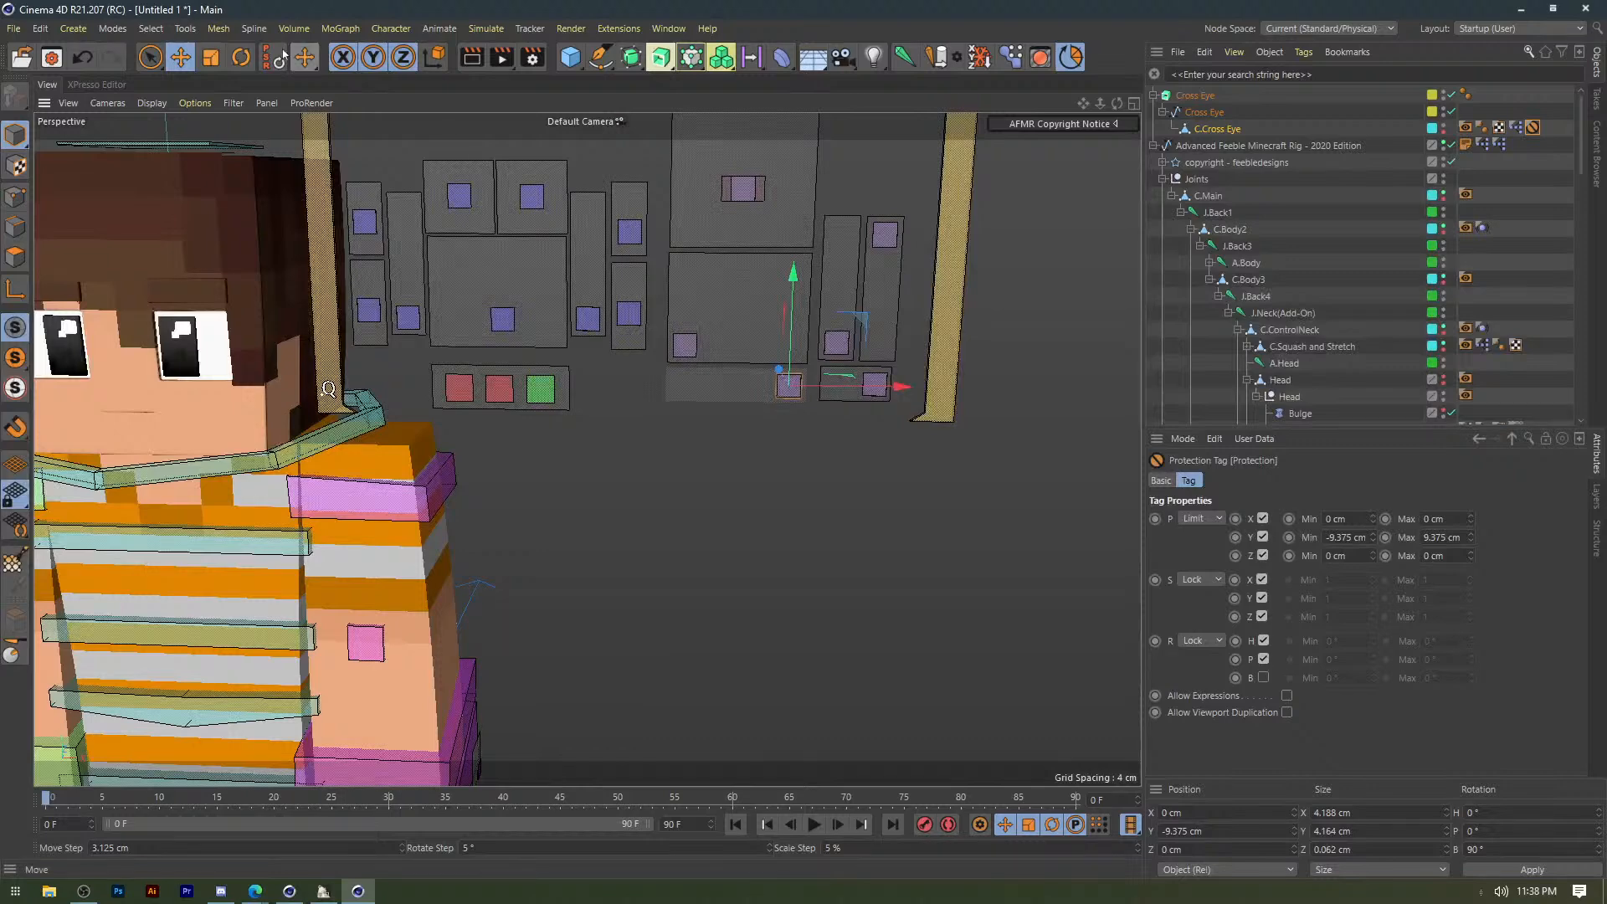
Zero C.Cross Eye's coordinates in place at the end of its panel and test its movement along Y and X.
{"action": "left_click", "coordinate": [280, 55]}
{"action": "key", "text": "ctrl+z"}
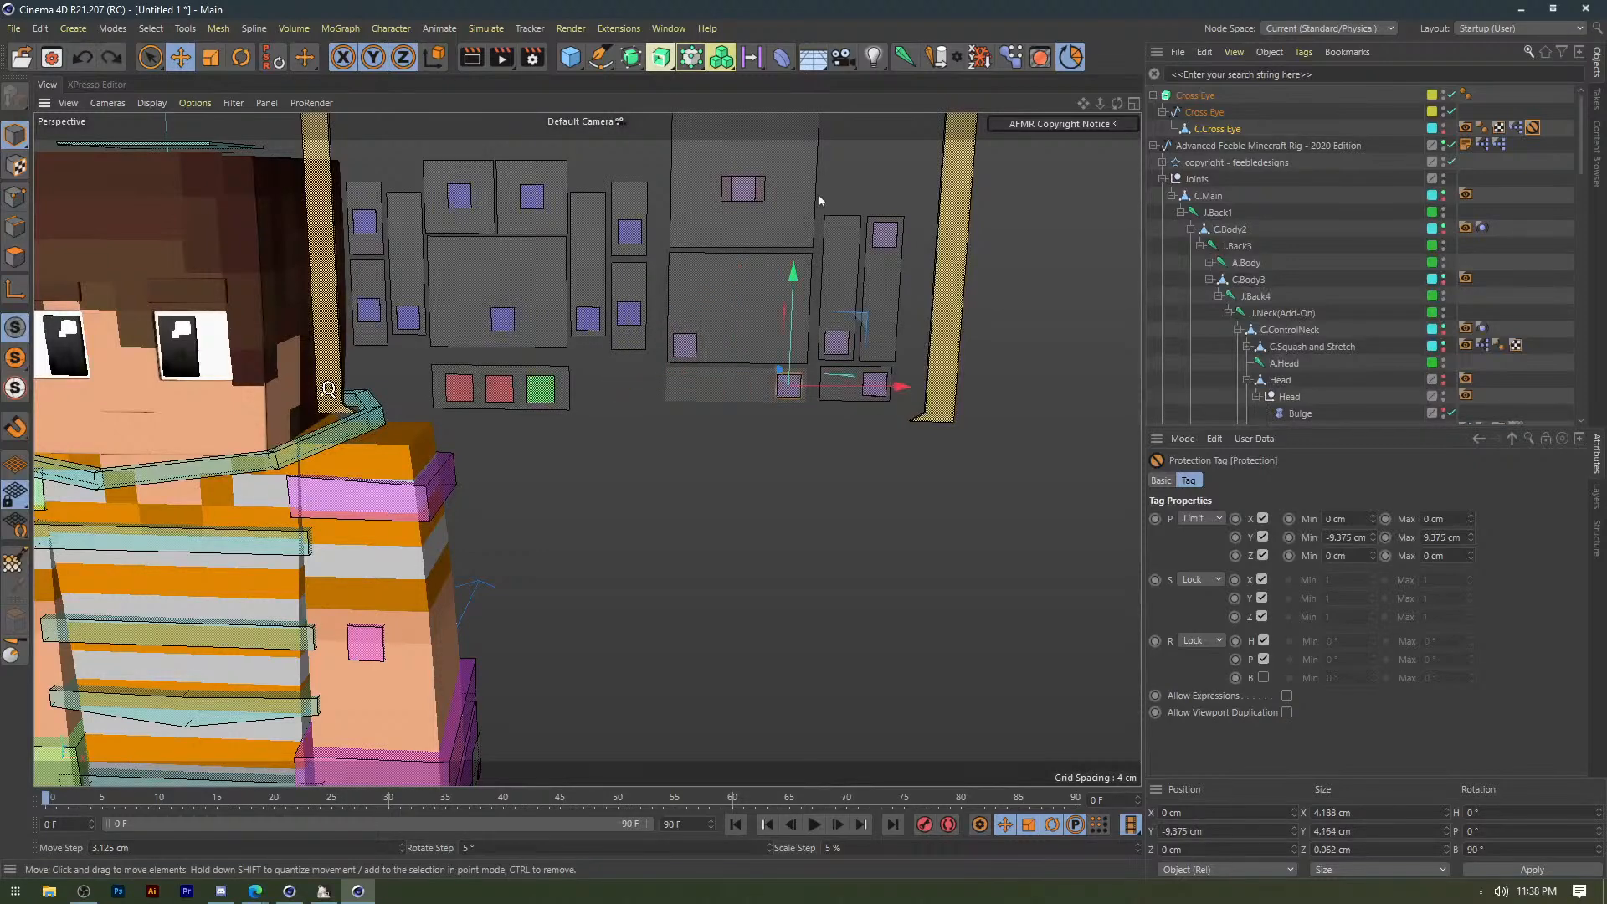
{"action": "key", "text": "ctrl+y"}
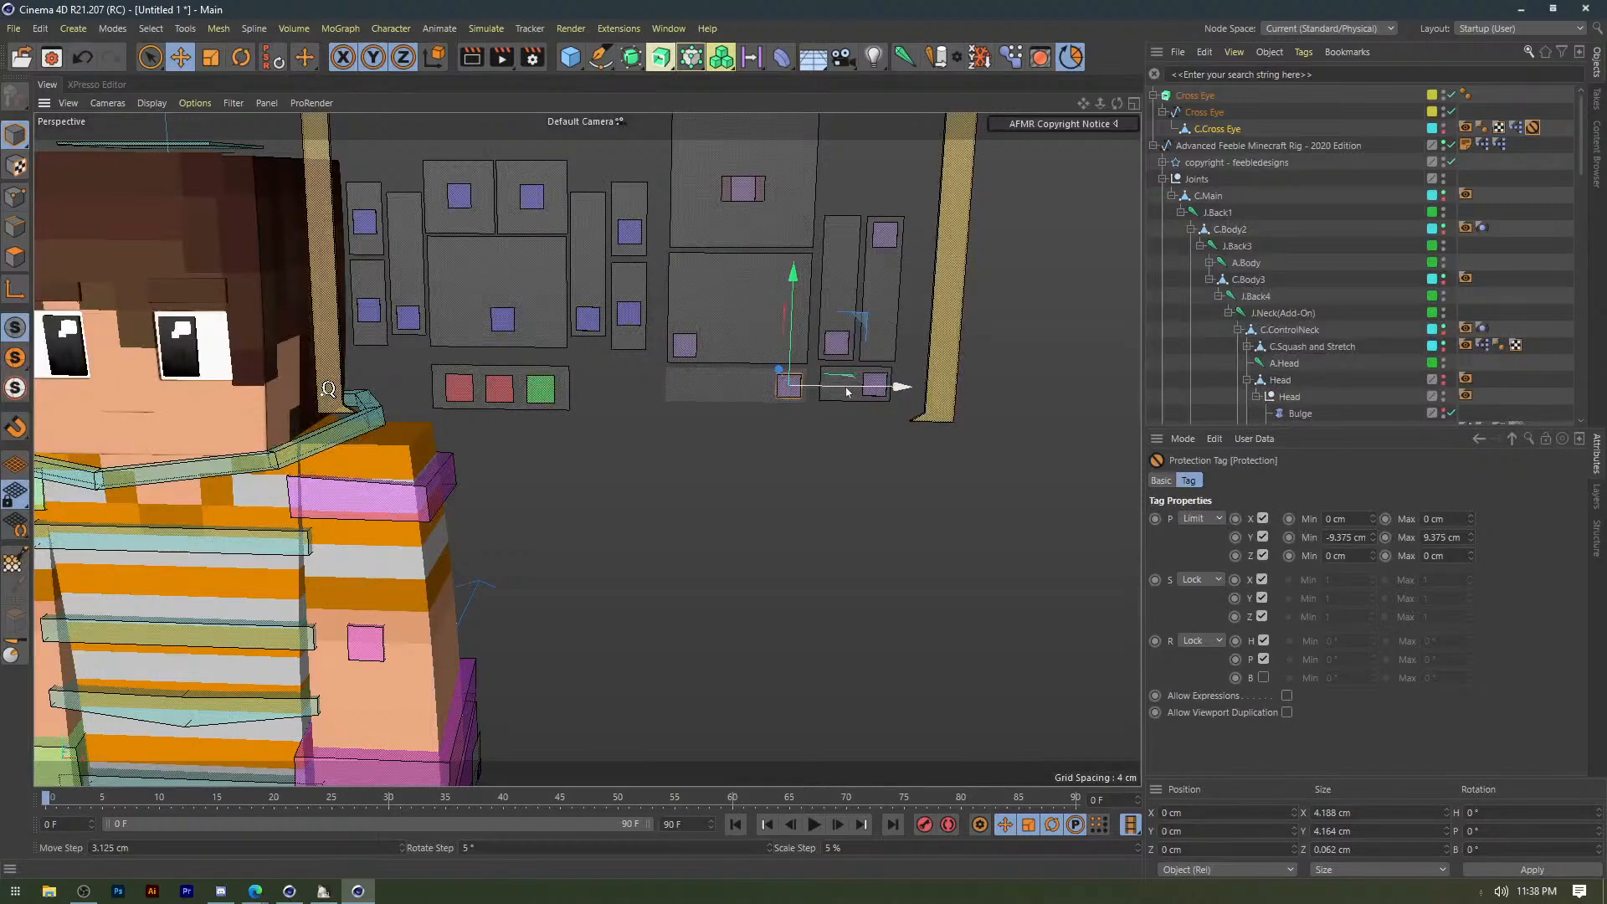
{"action": "left_click_drag", "start_coordinate": [793, 318], "coordinate": [796, 219]}
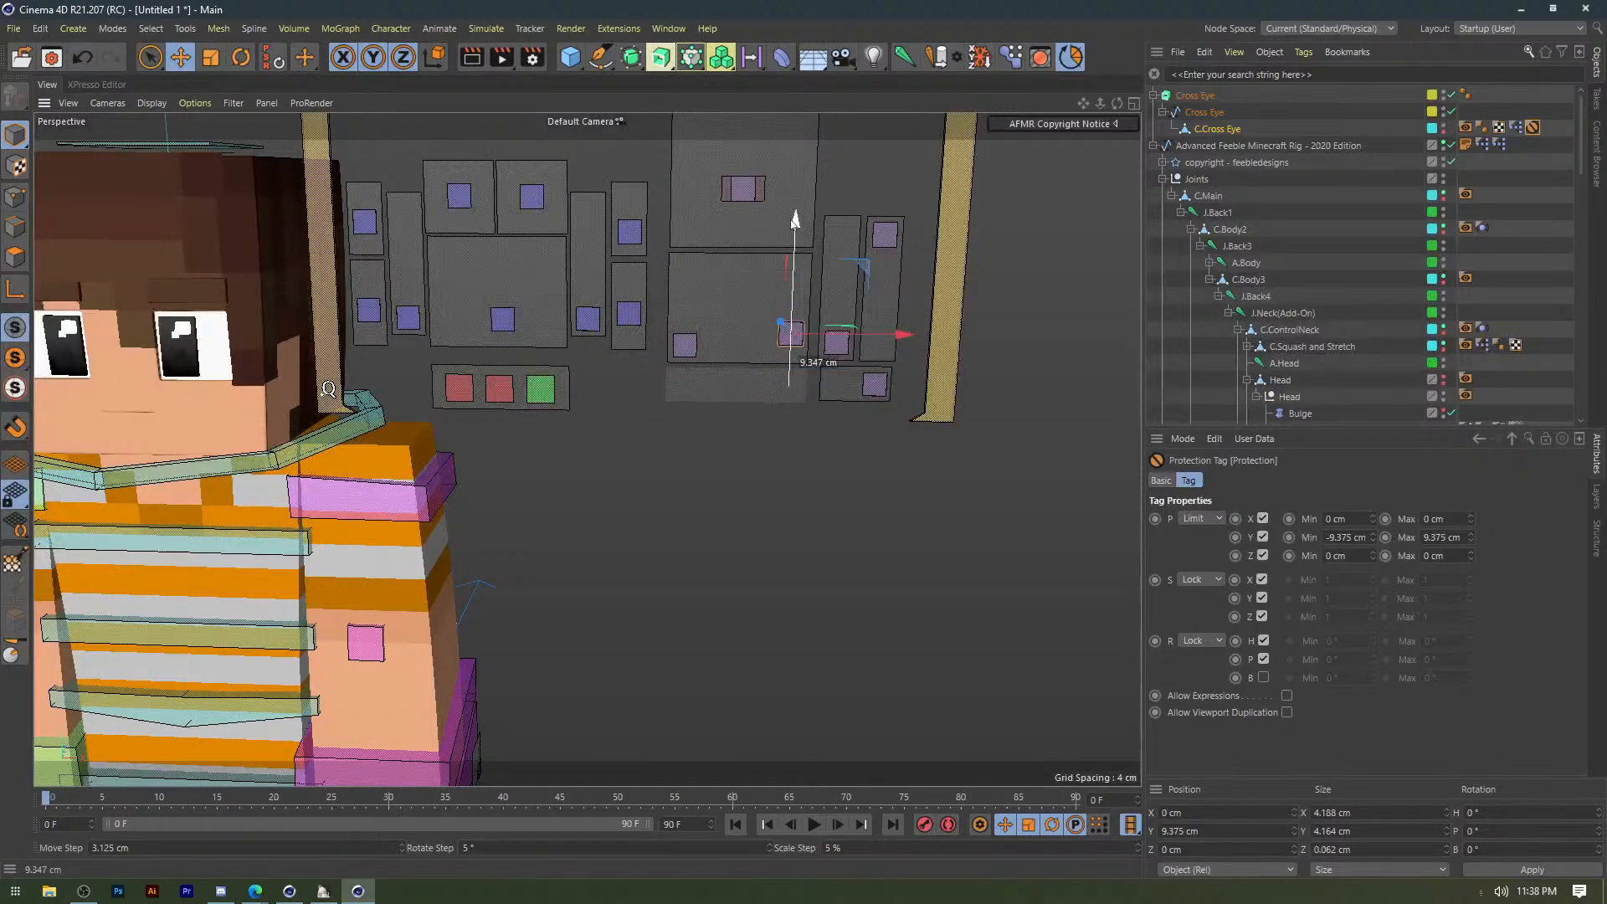
{"action": "key", "text": "ctrl+z"}
{"action": "key", "text": "ctrl+z"}
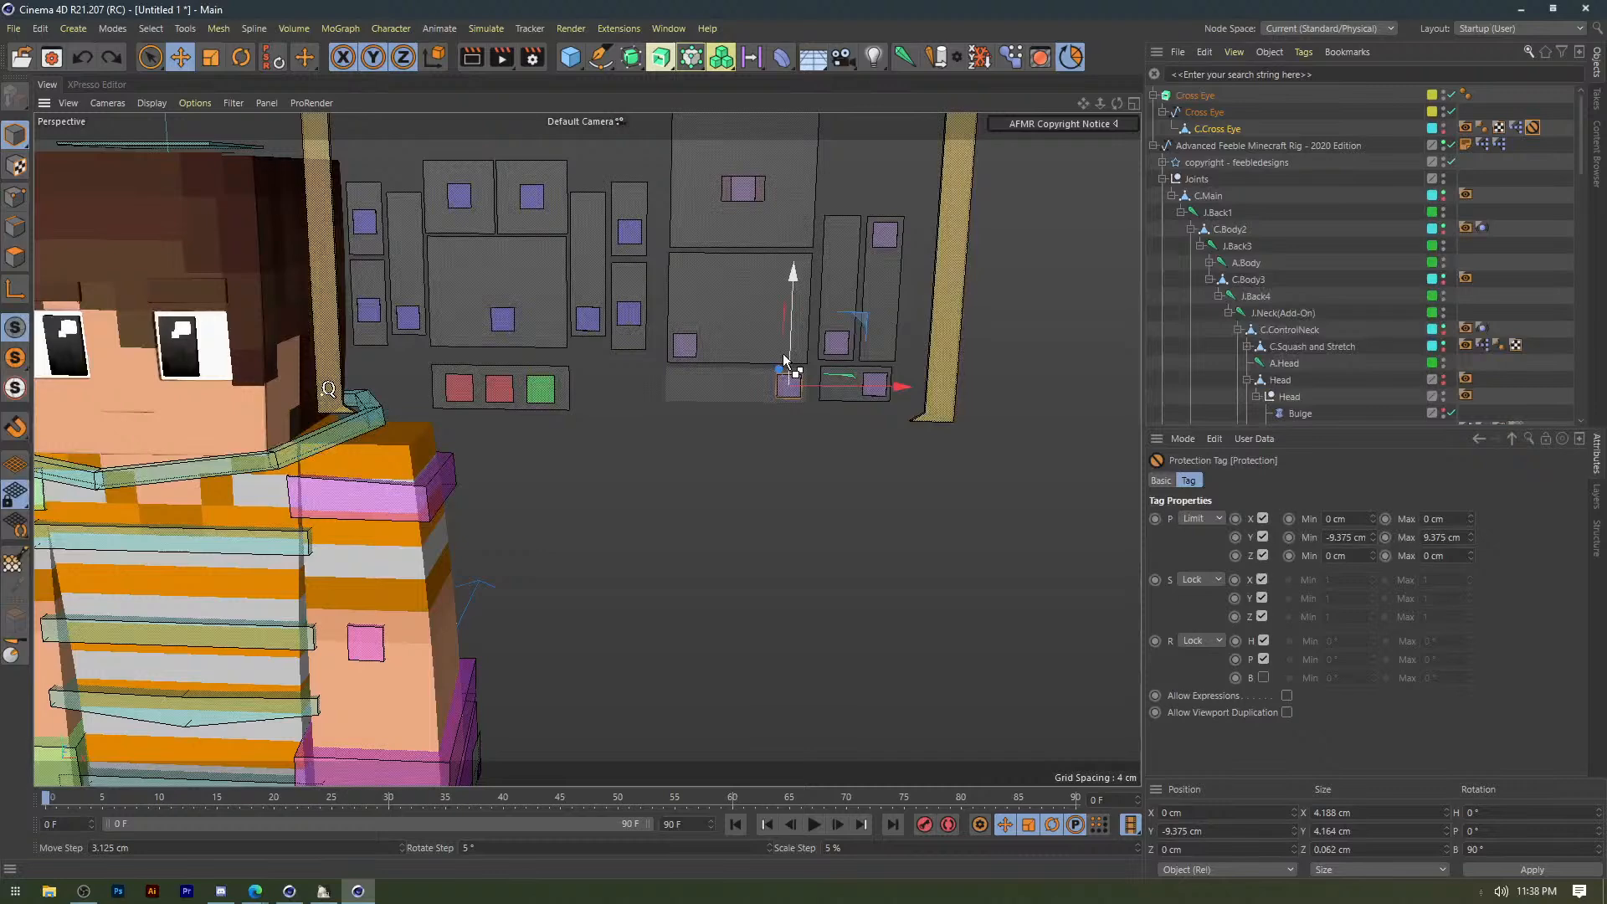
{"action": "key", "text": "ctrl+z"}
{"action": "key", "text": "ctrl+z"}
{"action": "mouse_move", "coordinate": [816, 387]}
{"action": "left_mouse_down"}
{"action": "mouse_move", "coordinate": [674, 398]}
{"action": "mouse_move", "coordinate": [810, 392]}
{"action": "left_mouse_up"}
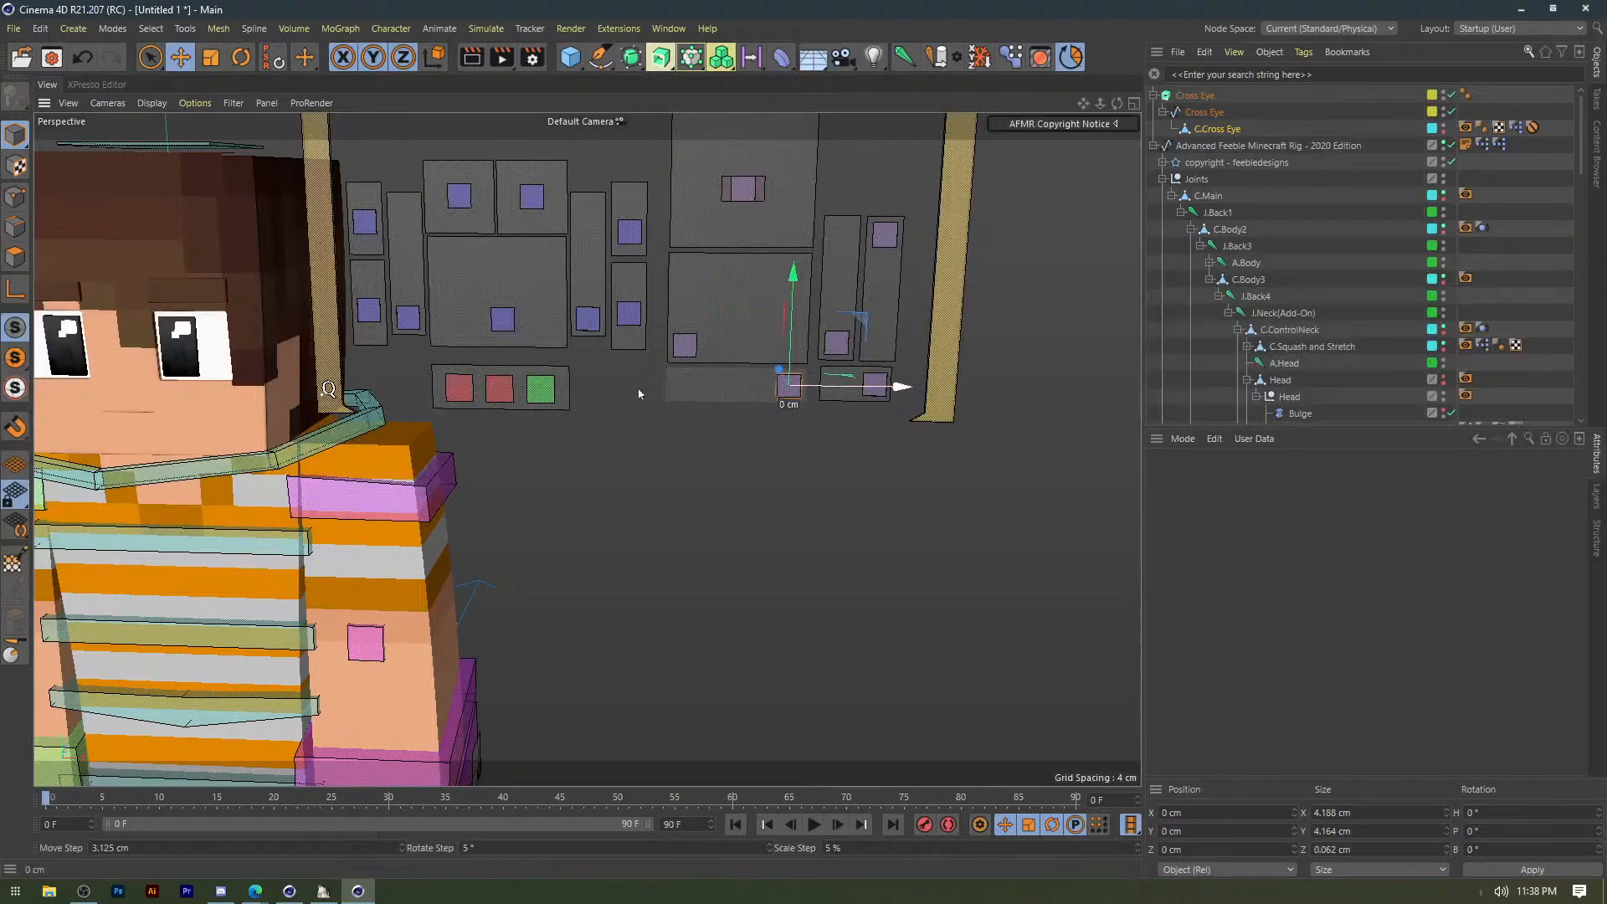
Set the Y position limits in C.Cross Eye's Protection tag to a minimum and maximum of 0 cm.
{"action": "left_click", "coordinate": [1533, 128]}
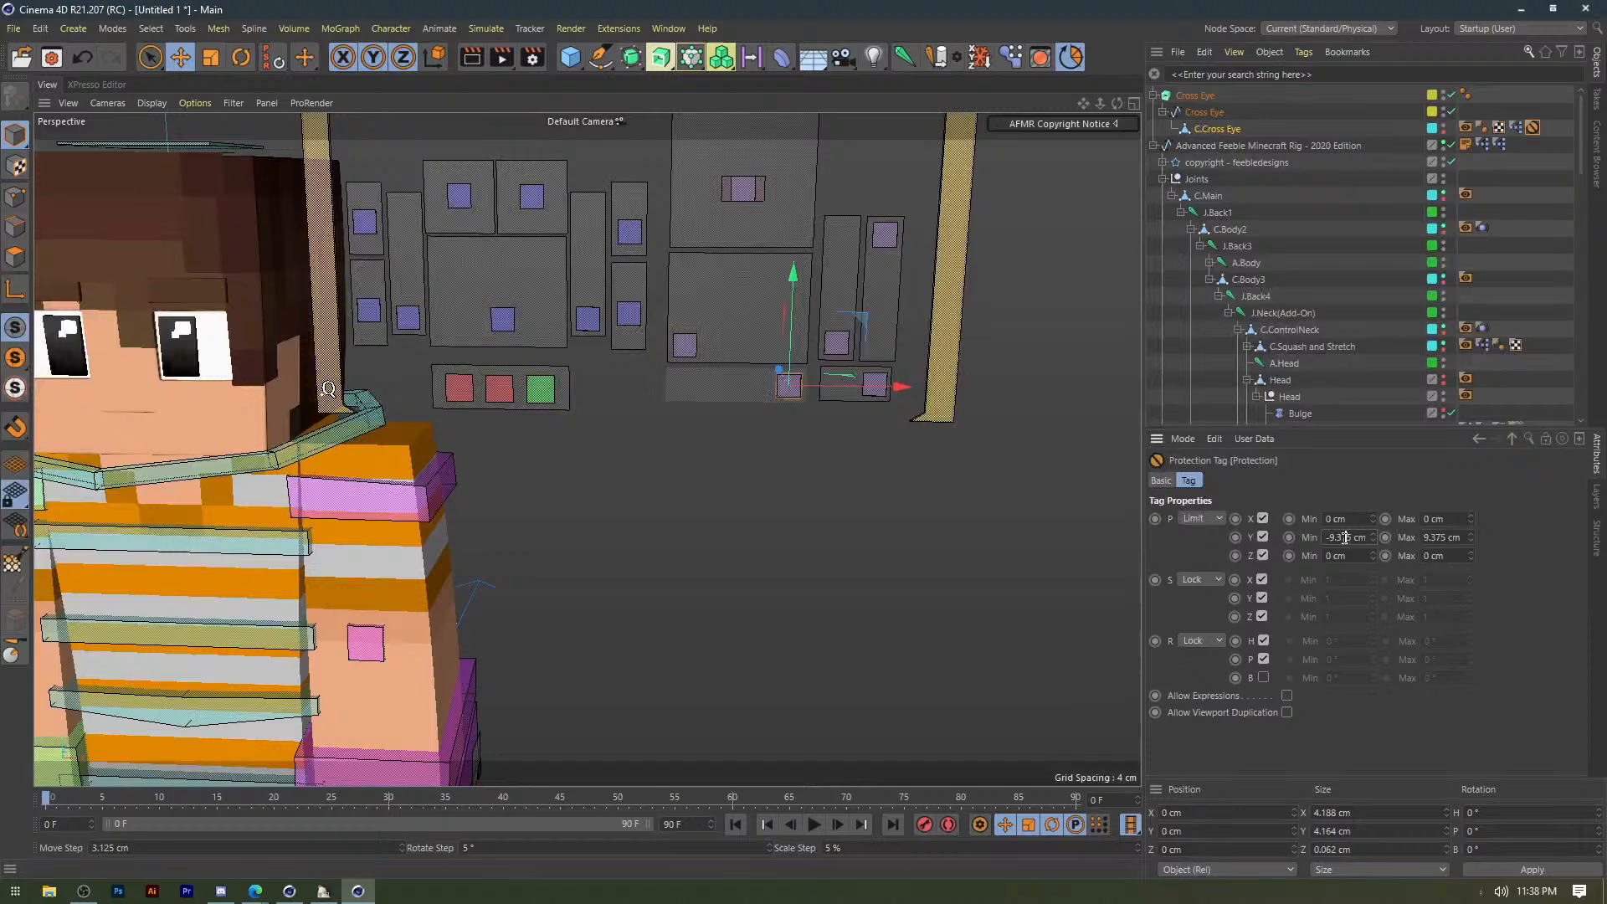
{"action": "double_click", "coordinate": [1346, 537]}
{"action": "type", "text": "0"}
{"action": "key", "text": "Tab"}
{"action": "type", "text": "0"}
{"action": "left_click", "coordinate": [1339, 519]}
{"action": "left_click", "coordinate": [1546, 132]}
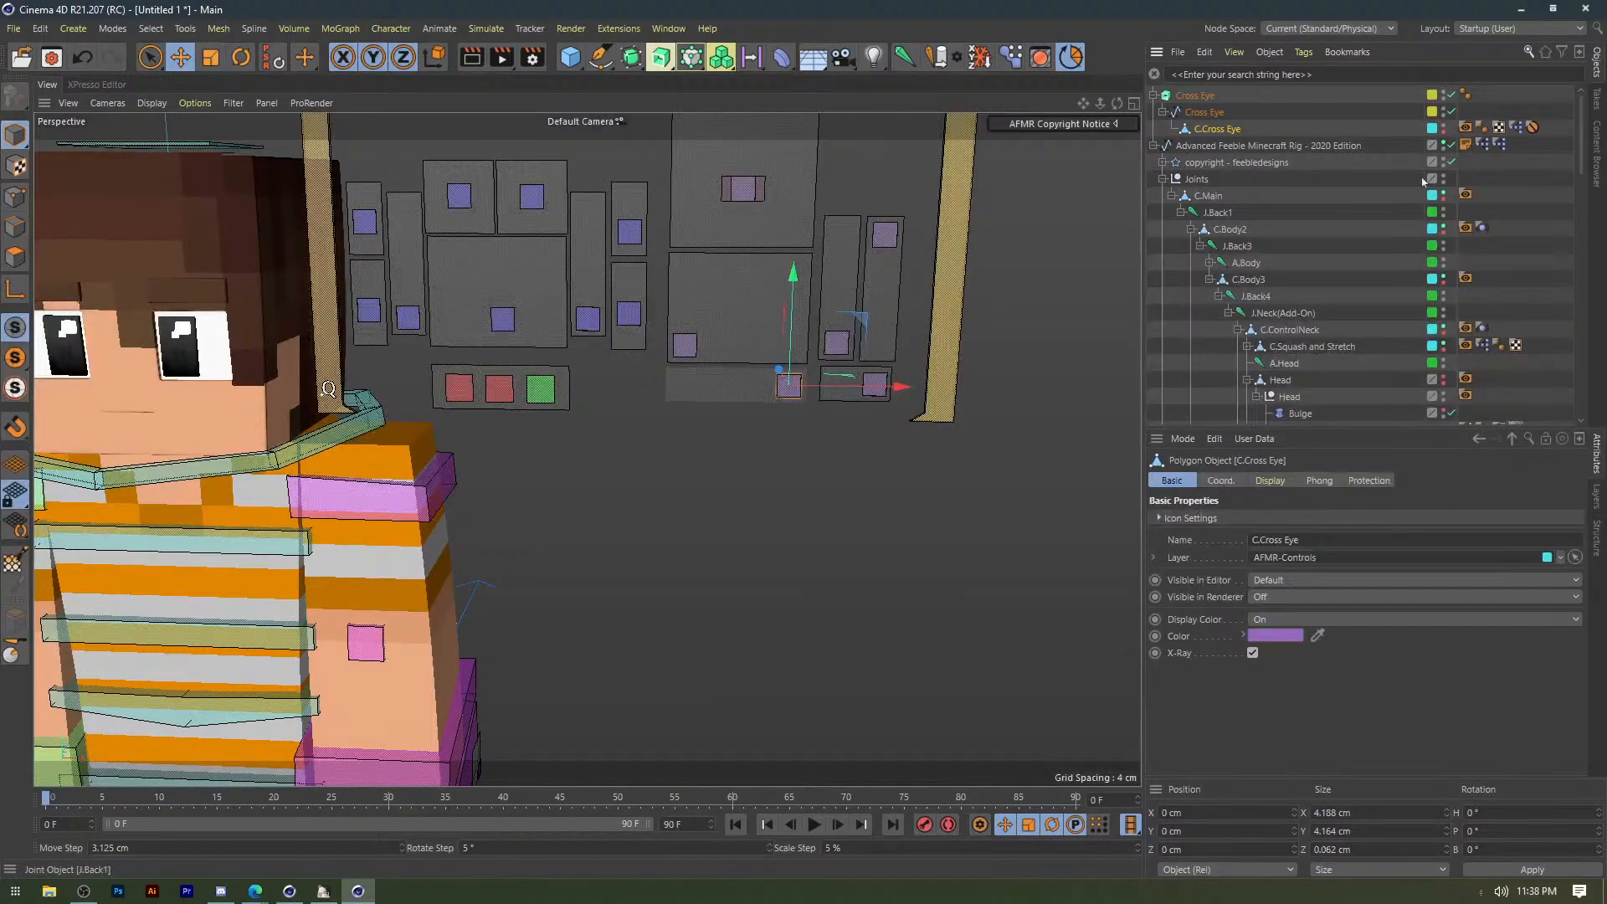
Temporarily disable C.Cross Eye's X position limit, slide it to the panel's opposite end to gauge the travel, and undo both changes.
{"action": "left_click", "coordinate": [1532, 127]}
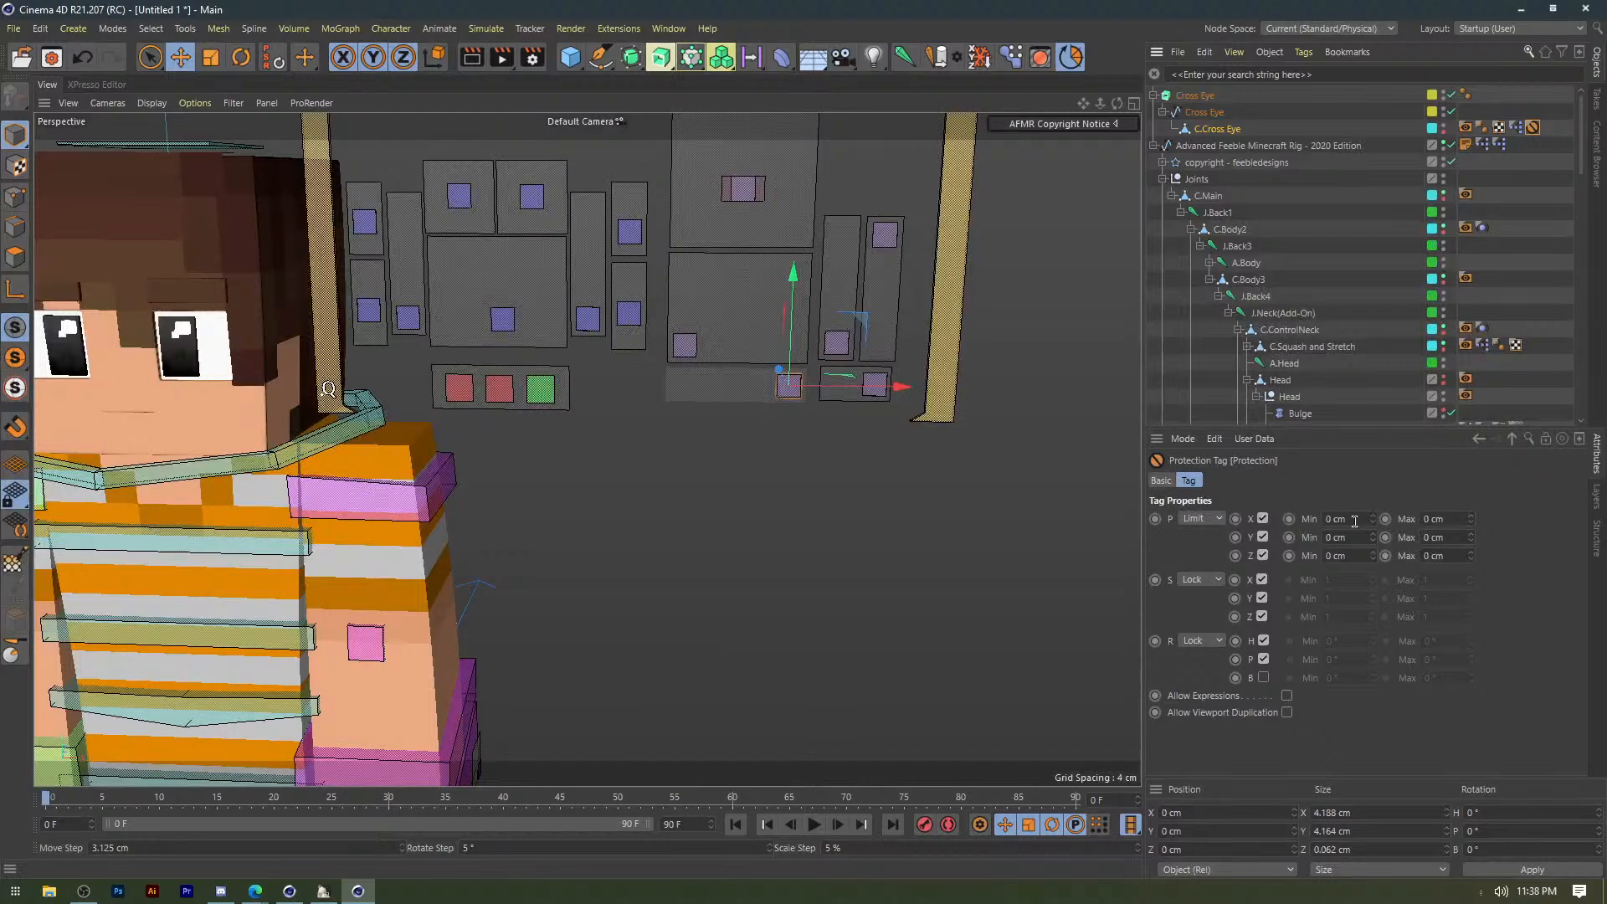
{"action": "left_click", "coordinate": [1354, 520]}
{"action": "left_click", "coordinate": [1262, 518]}
{"action": "left_click_drag", "start_coordinate": [852, 388], "coordinate": [755, 395]}
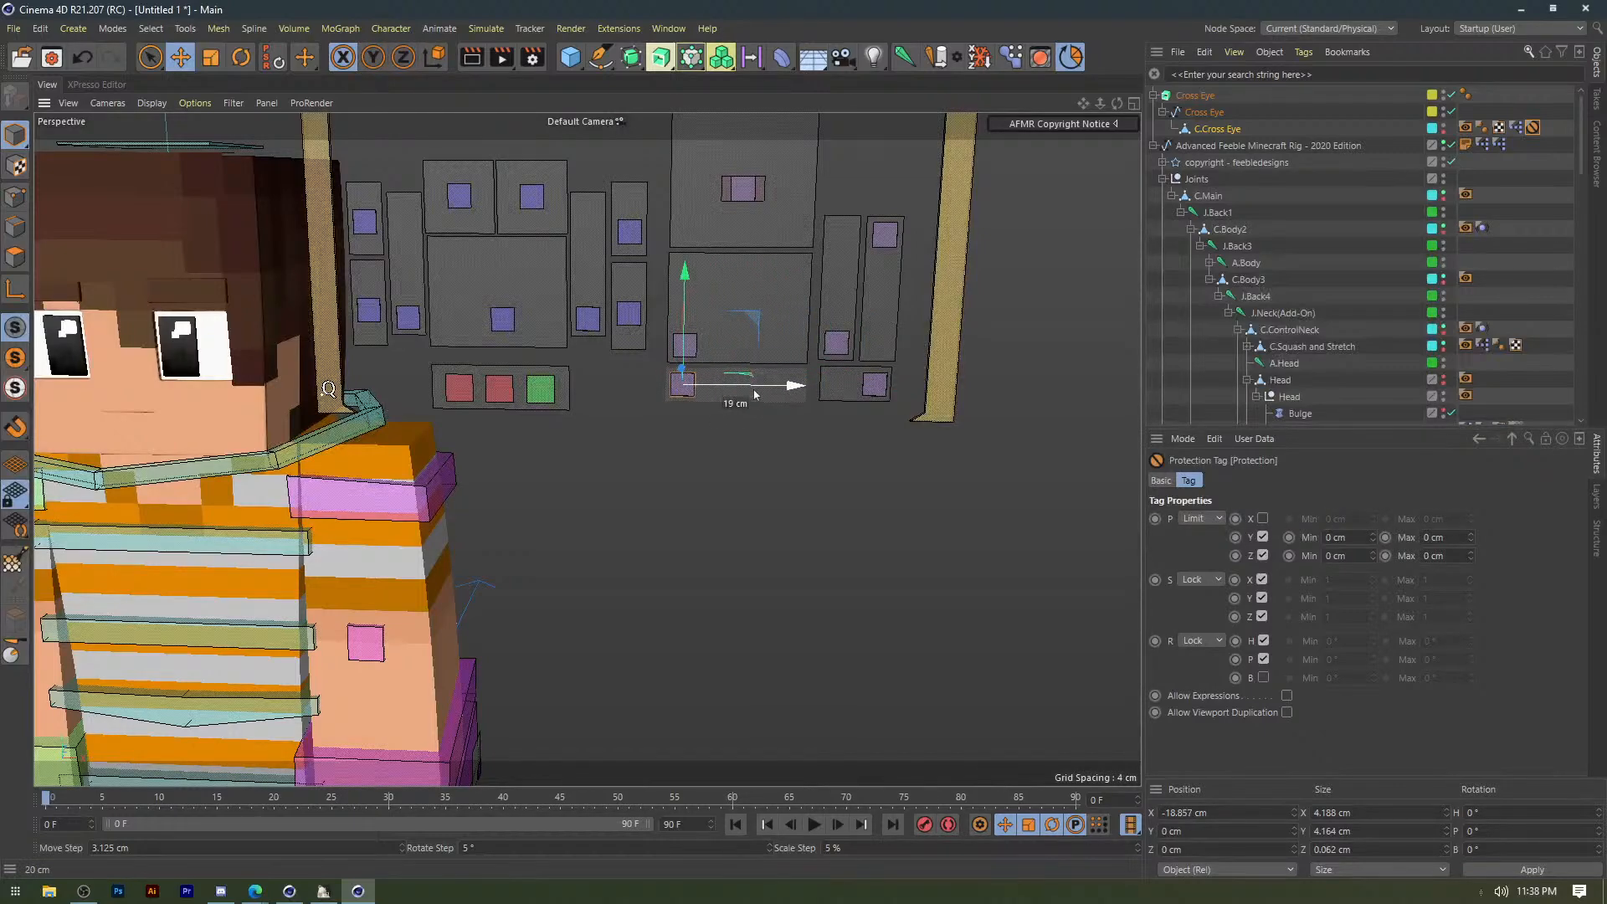
{"action": "key", "text": "ctrl+z"}
{"action": "key", "text": "ctrl+z"}
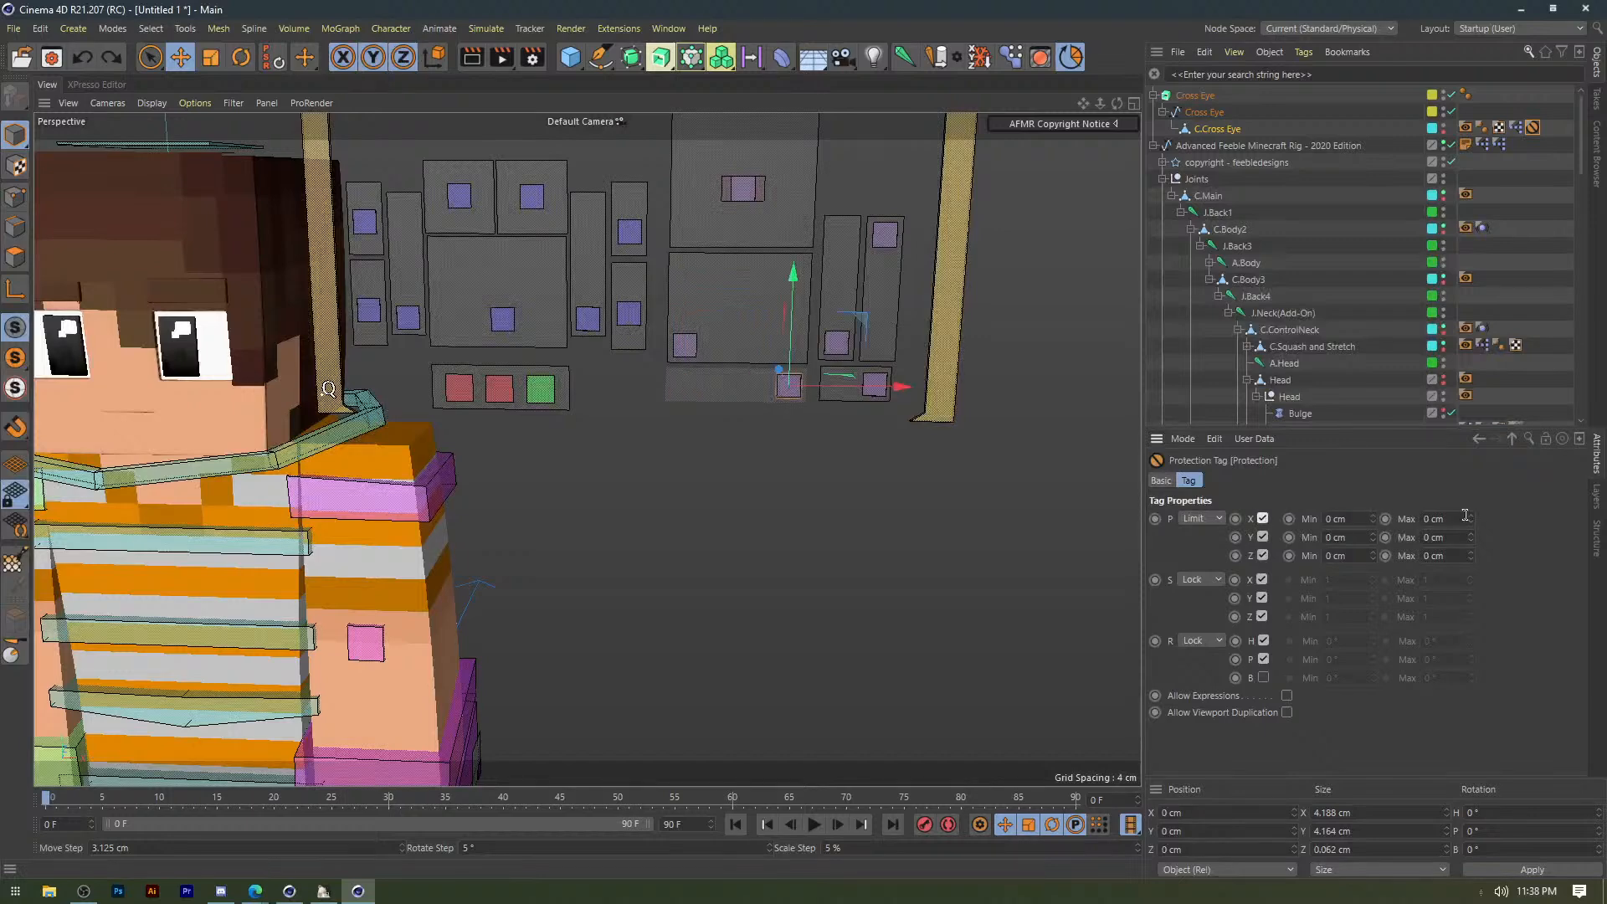
Set C.Cross Eye's minimum X position limit to -19 cm, test the slide, and reselect the slider in a wider view.
{"action": "left_click", "coordinate": [1339, 519]}
{"action": "type", "text": "-19"}
{"action": "key", "text": "Return"}
{"action": "mouse_move", "coordinate": [874, 394]}
{"action": "left_mouse_down"}
{"action": "mouse_move", "coordinate": [801, 395]}
{"action": "mouse_move", "coordinate": [866, 394]}
{"action": "left_mouse_up"}
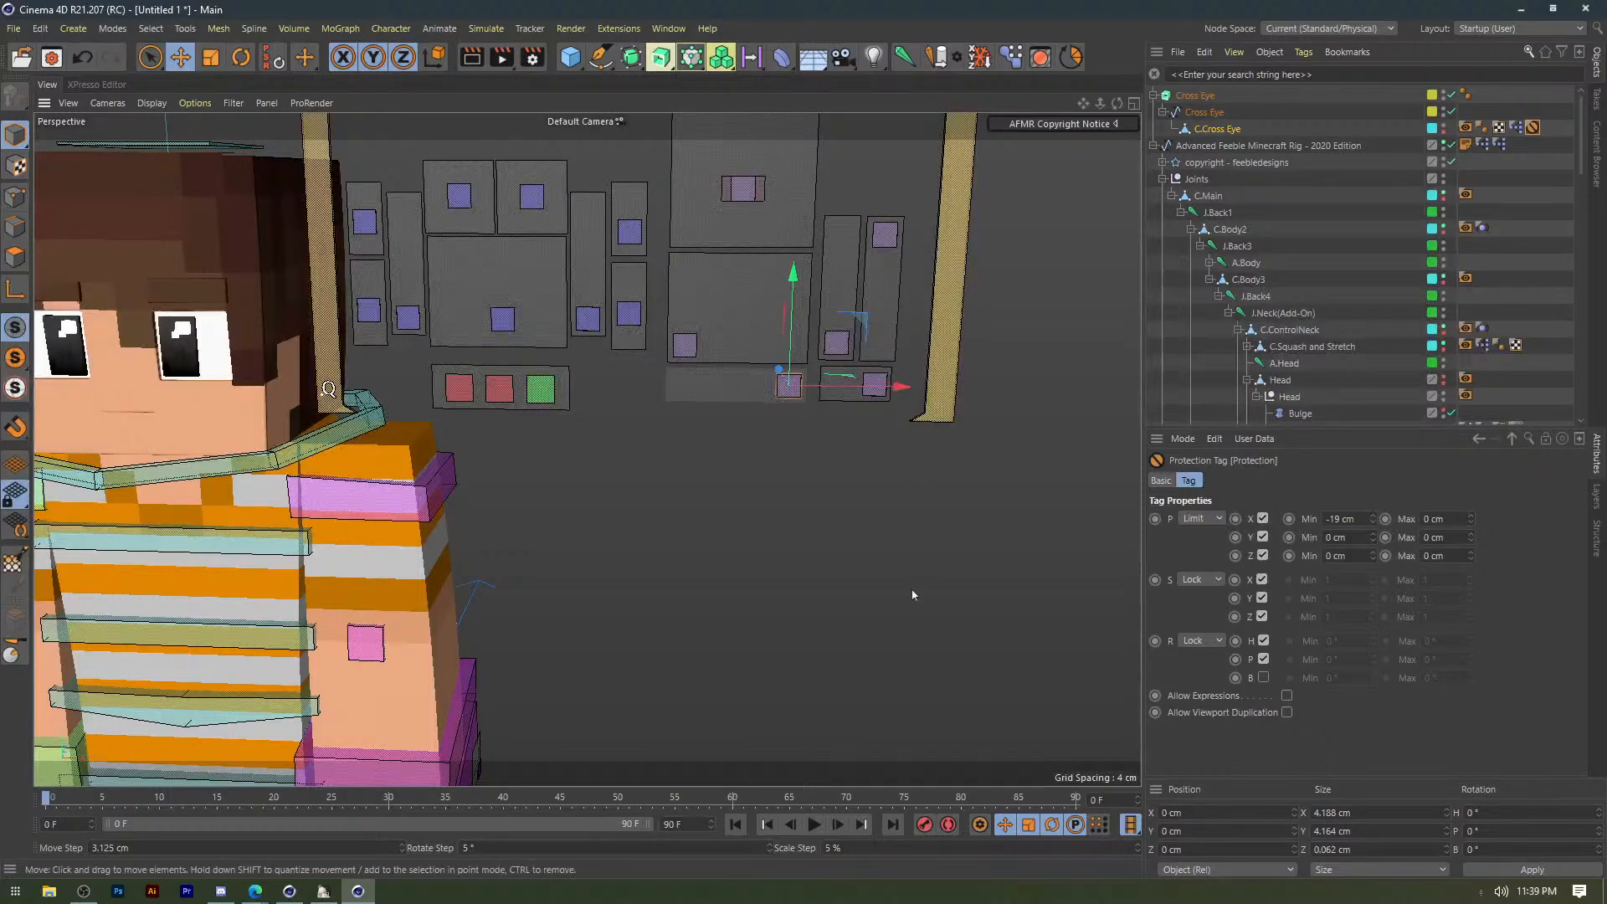
{"action": "left_click", "coordinate": [911, 490]}
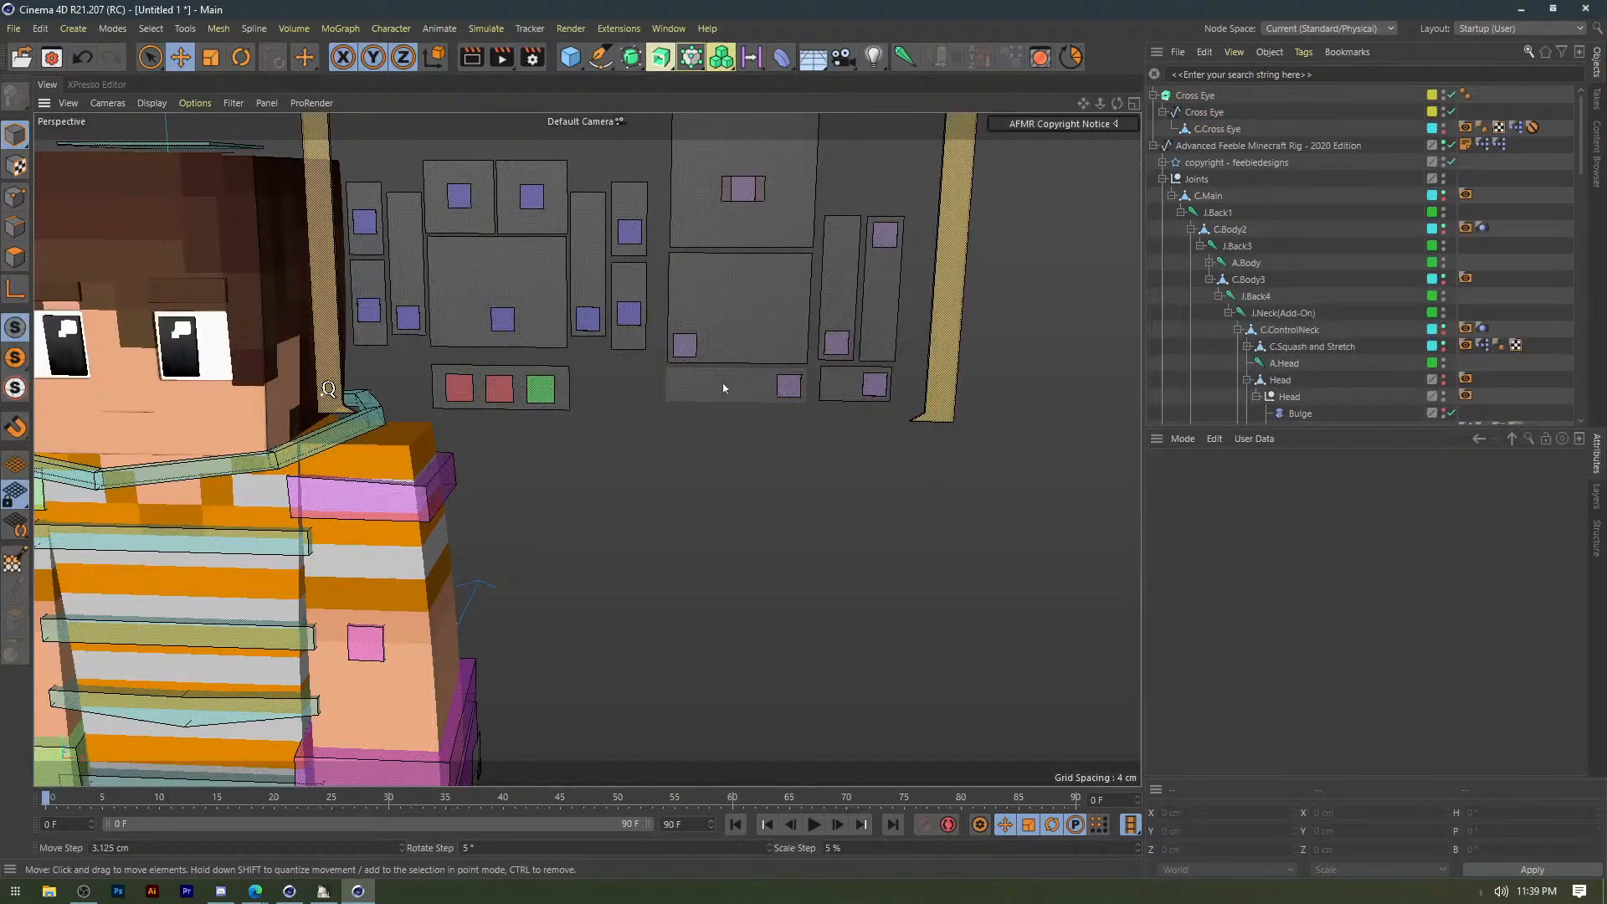
{"action": "left_click", "coordinate": [790, 386]}
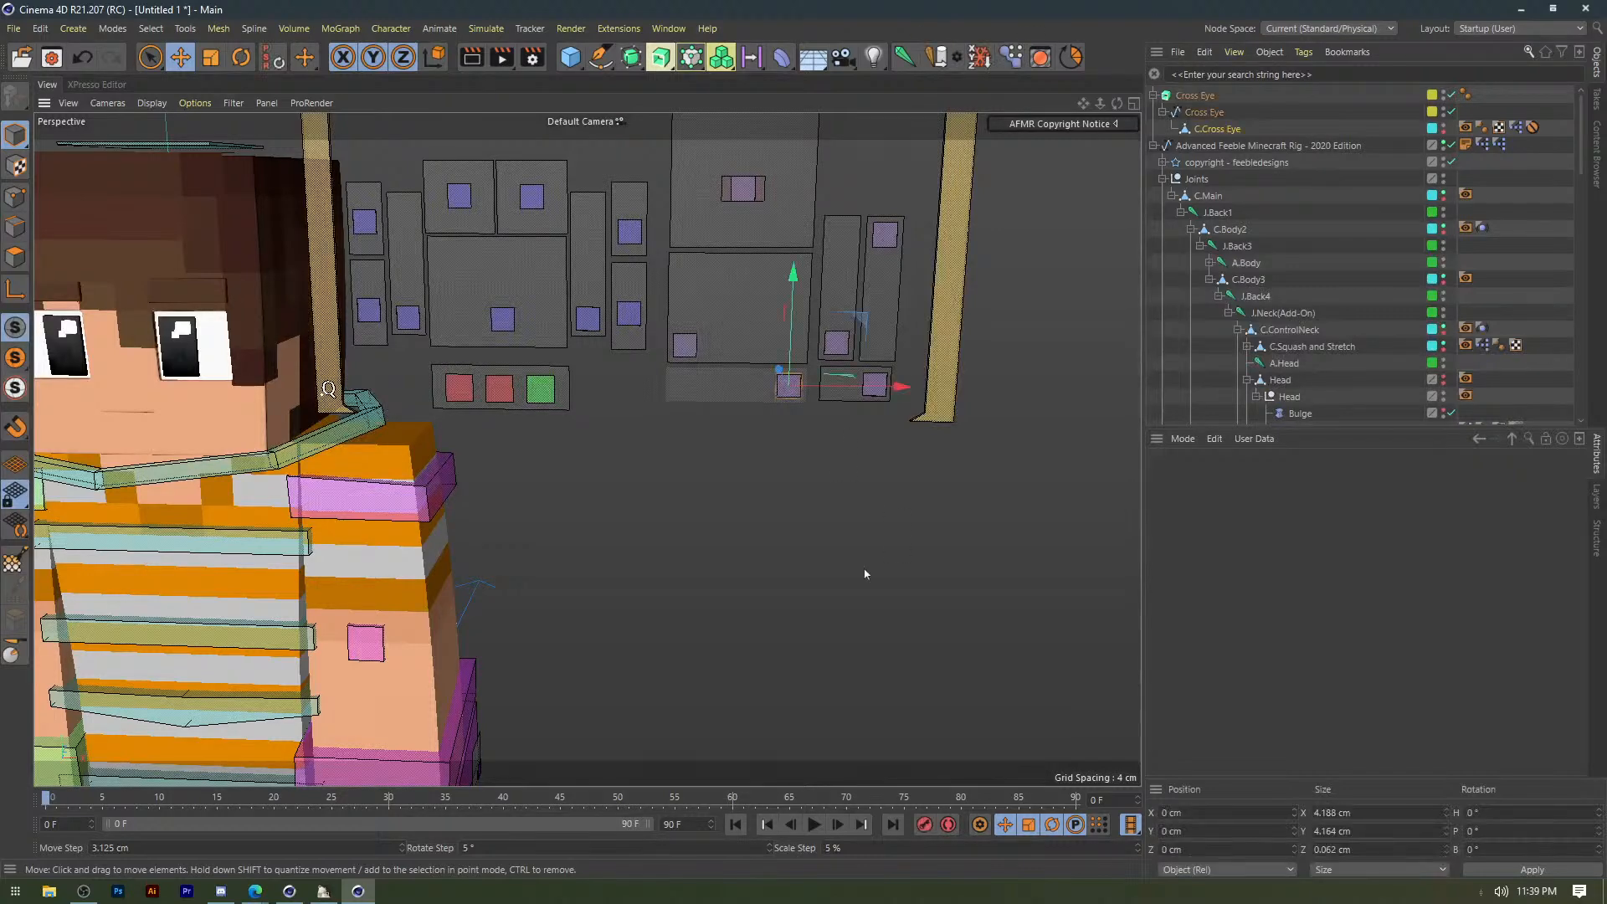
{"action": "scroll", "coordinate": [682, 557], "scroll_direction": "down", "scroll_amount": 2}
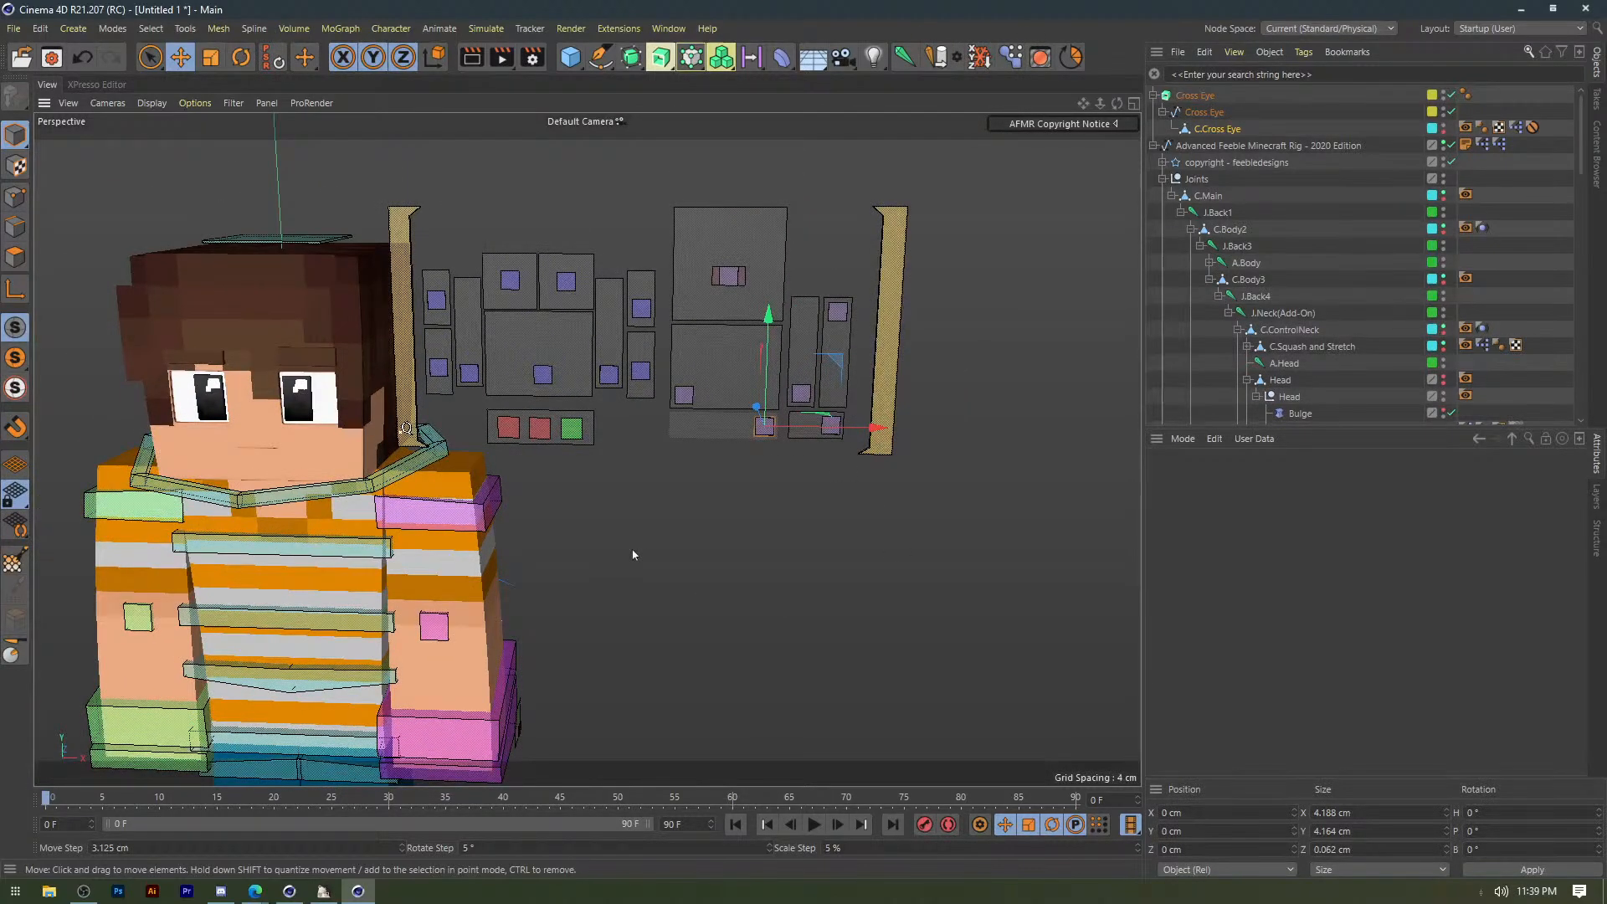
{"action": "left_click_drag", "start_coordinate": [633, 555], "coordinate": [694, 508], "text": "alt"}
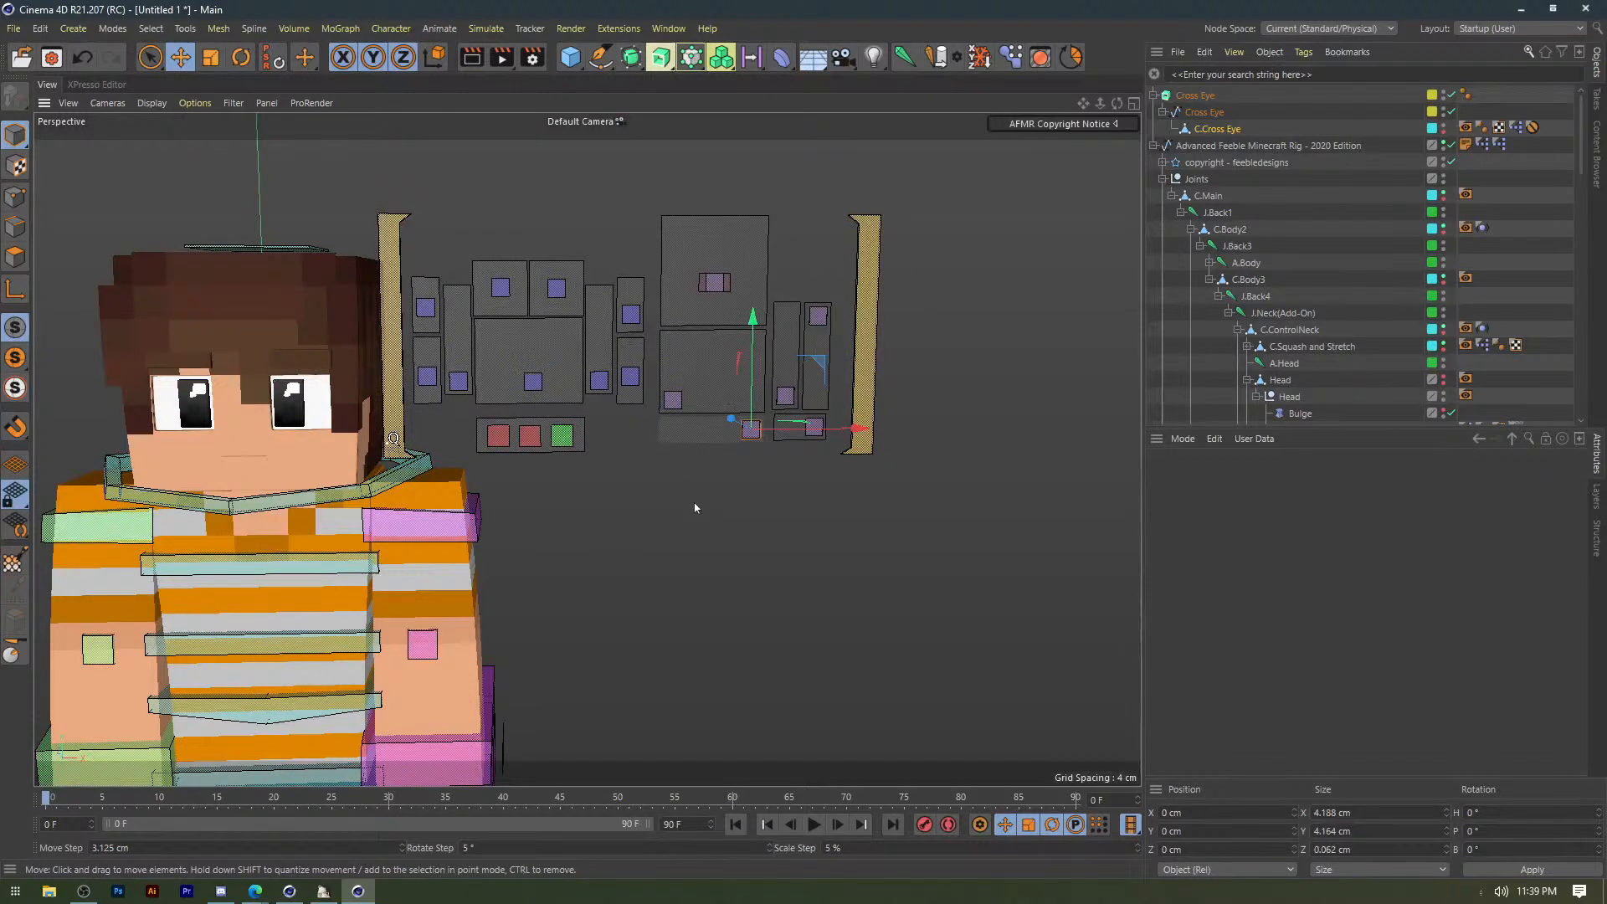